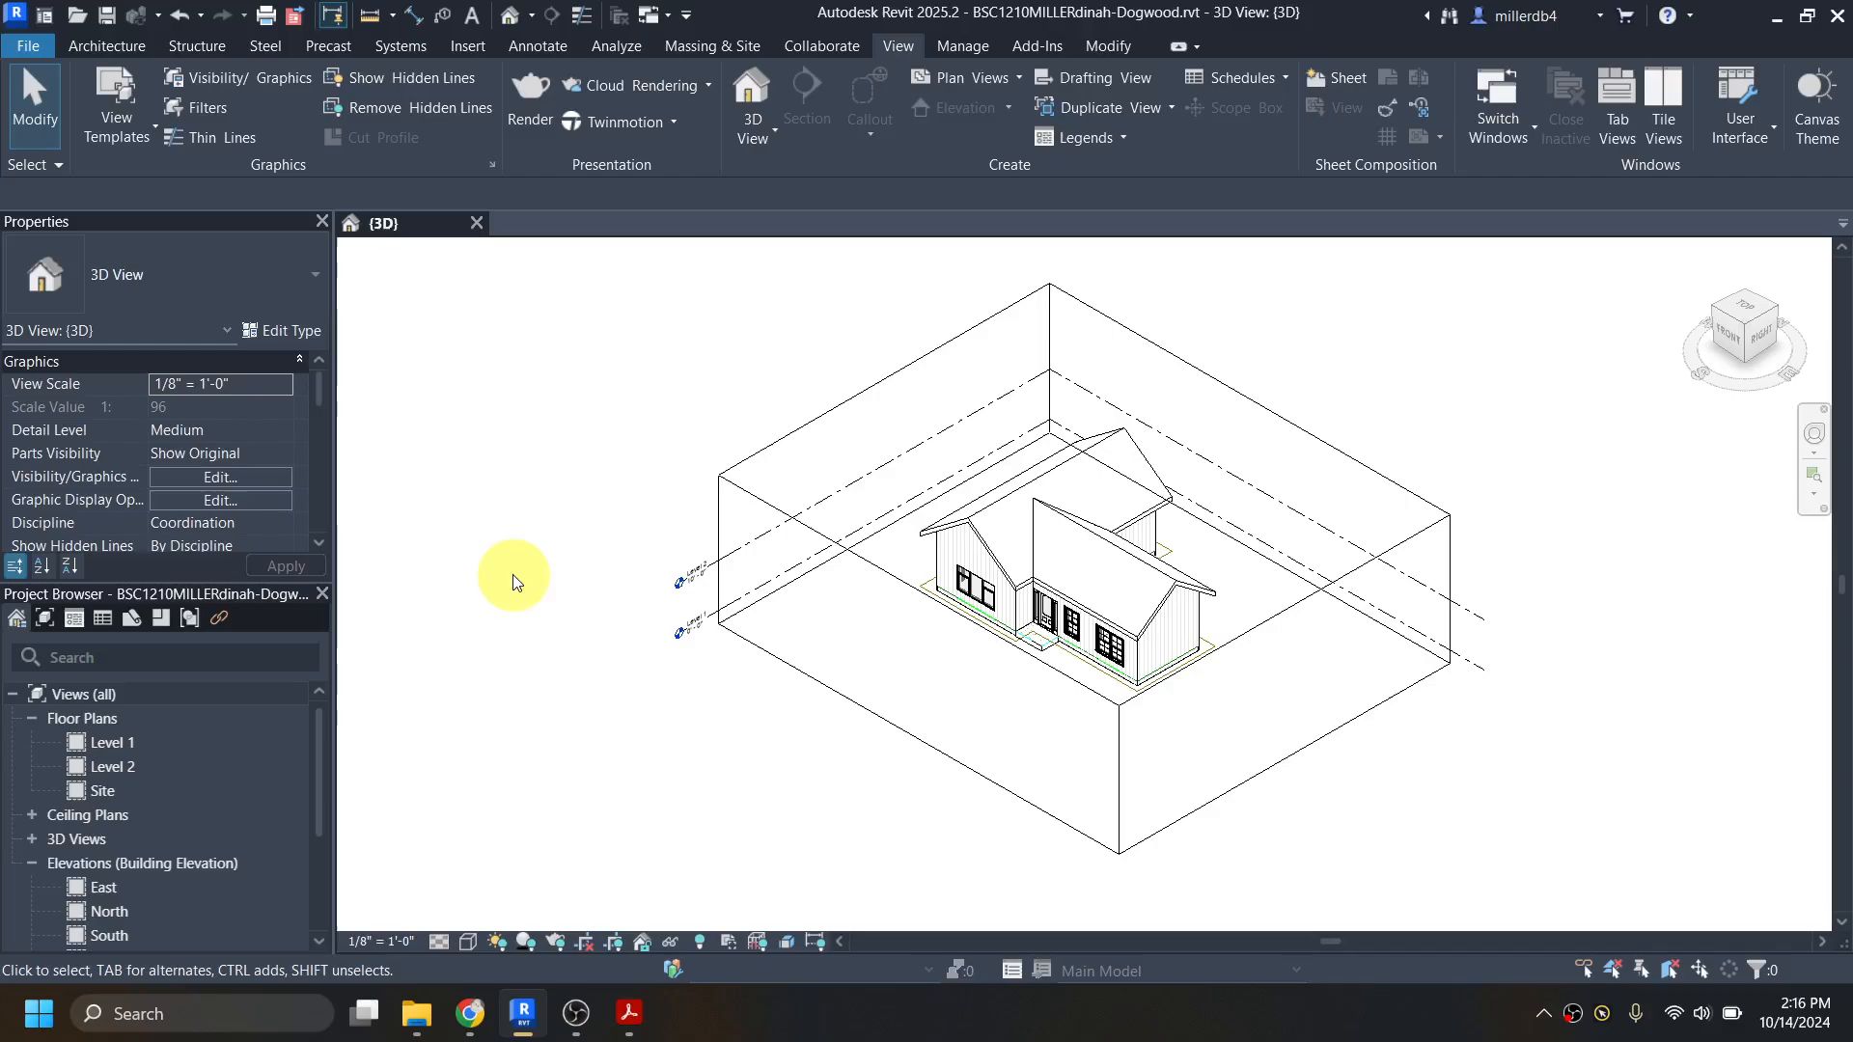
Step: Open the Level 1 floor plan and save the project
{"action": "scroll", "coordinate": [970, 601], "scroll_direction": "up", "scroll_amount": 4}
{"action": "scroll", "coordinate": [970, 601], "scroll_direction": "up", "scroll_amount": 2}
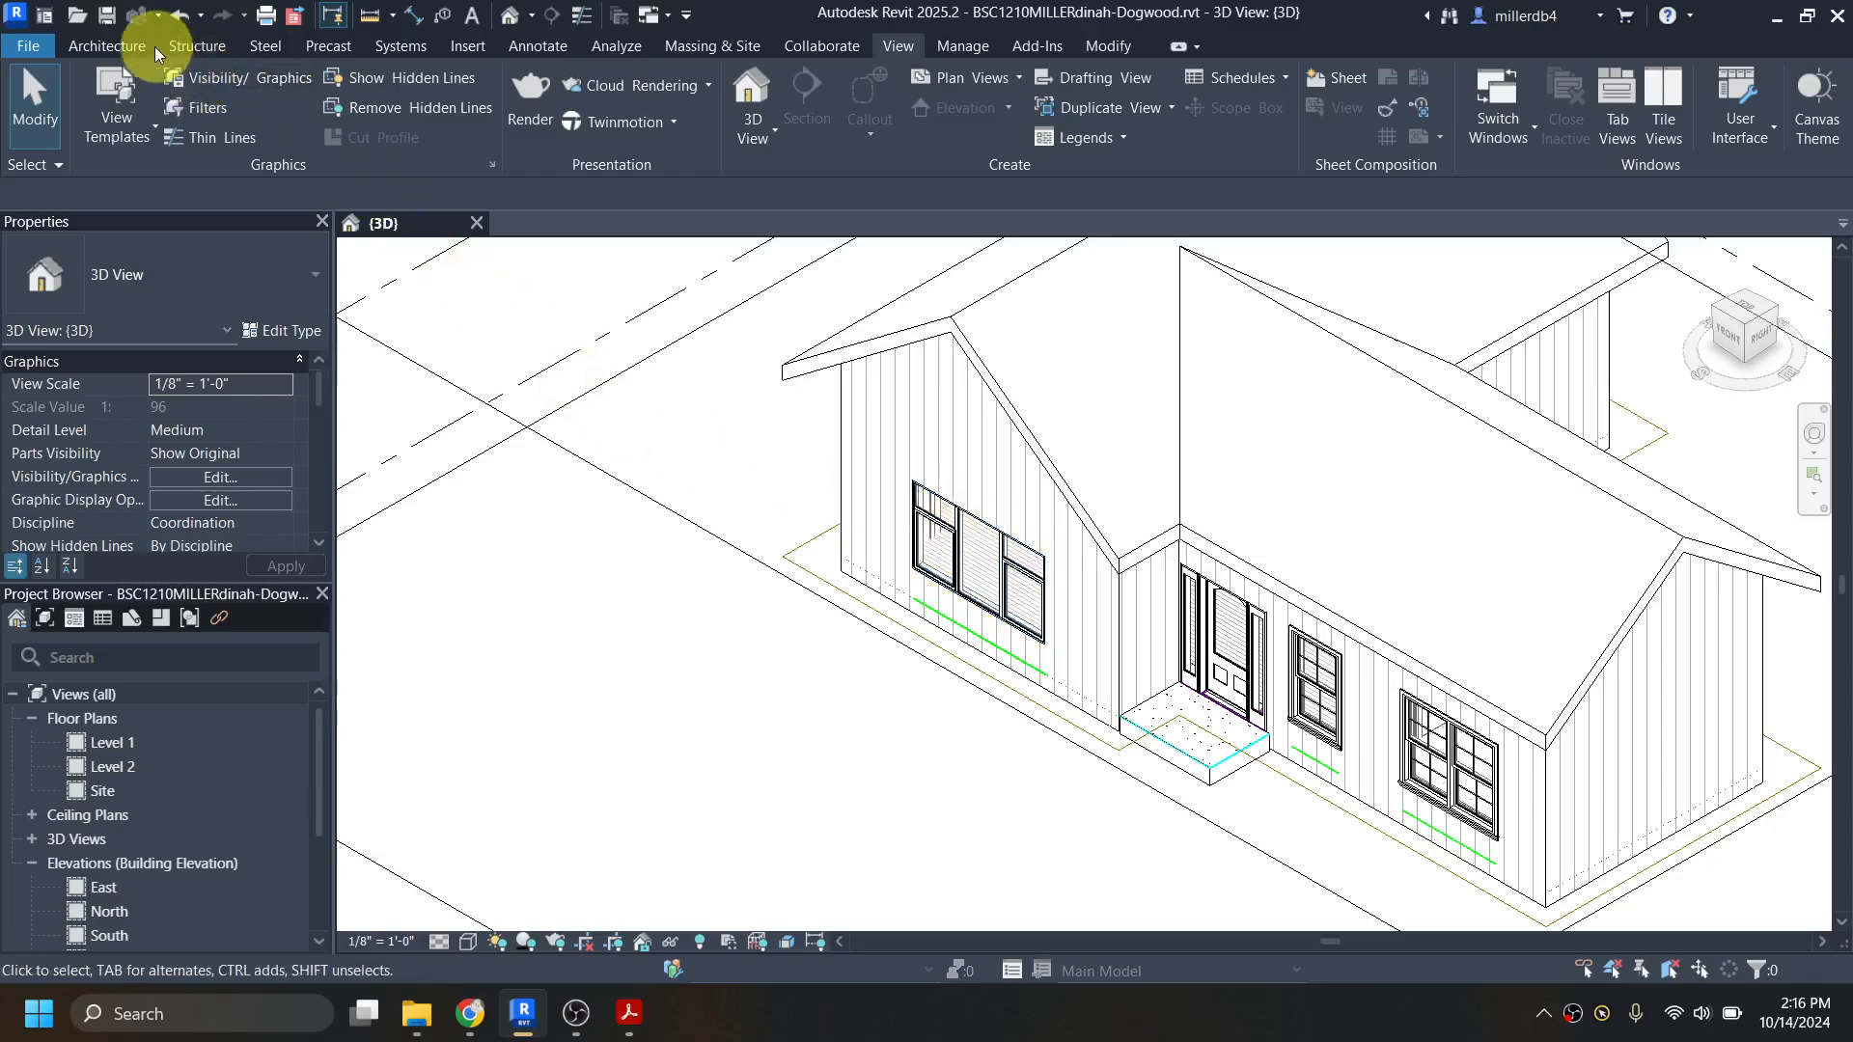
{"action": "left_click", "coordinate": [124, 47]}
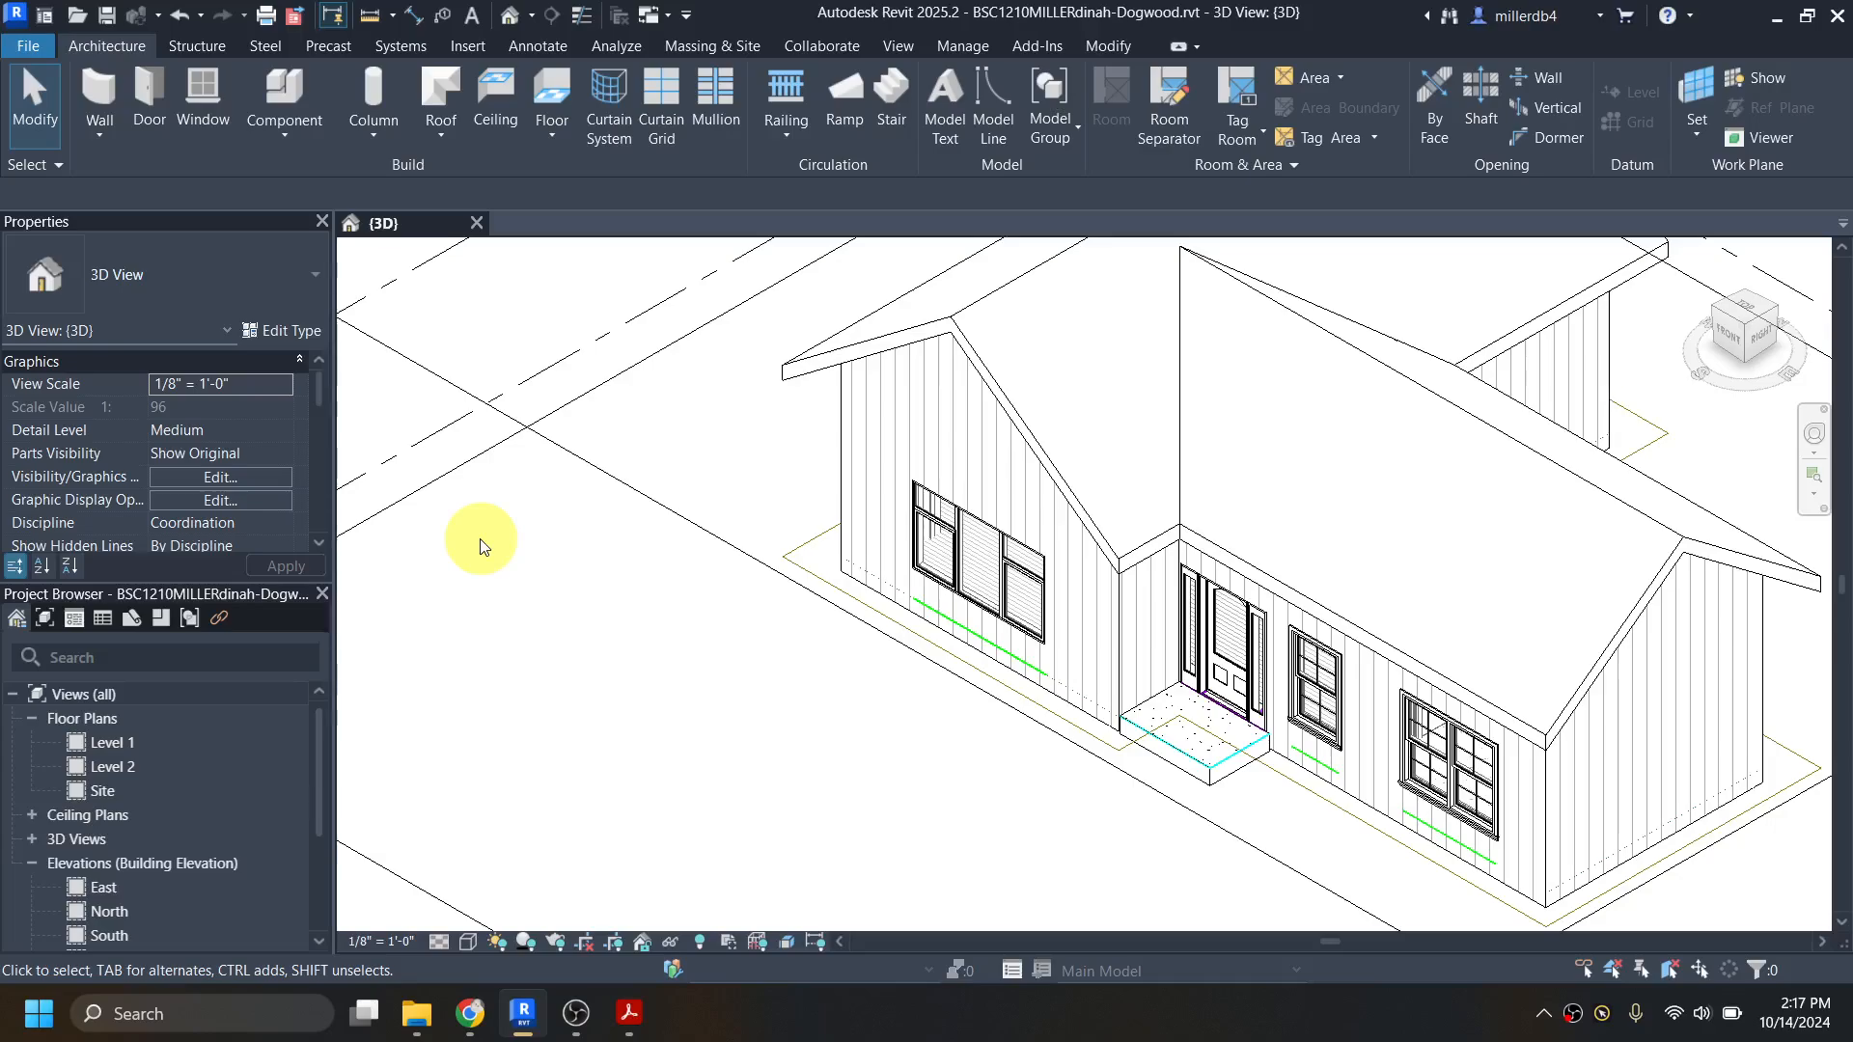
{"action": "double_click", "coordinate": [123, 745]}
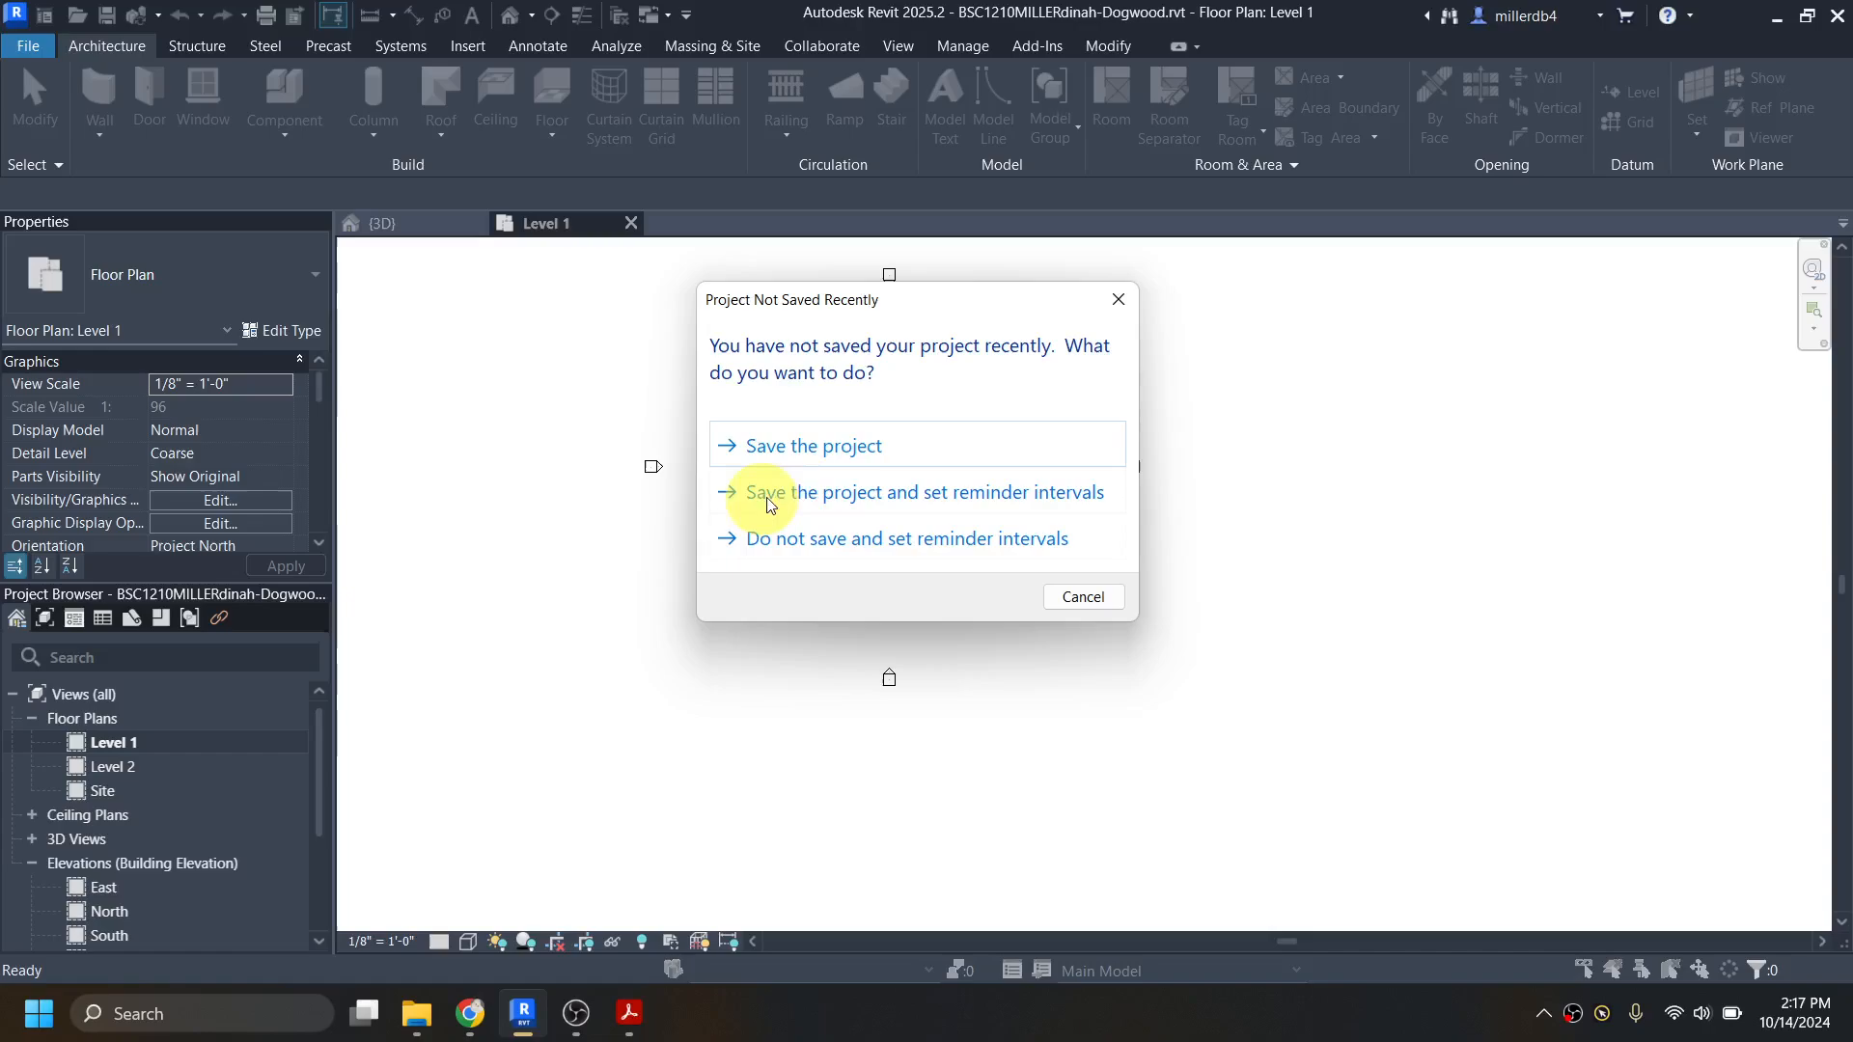
{"action": "left_click", "coordinate": [848, 448]}
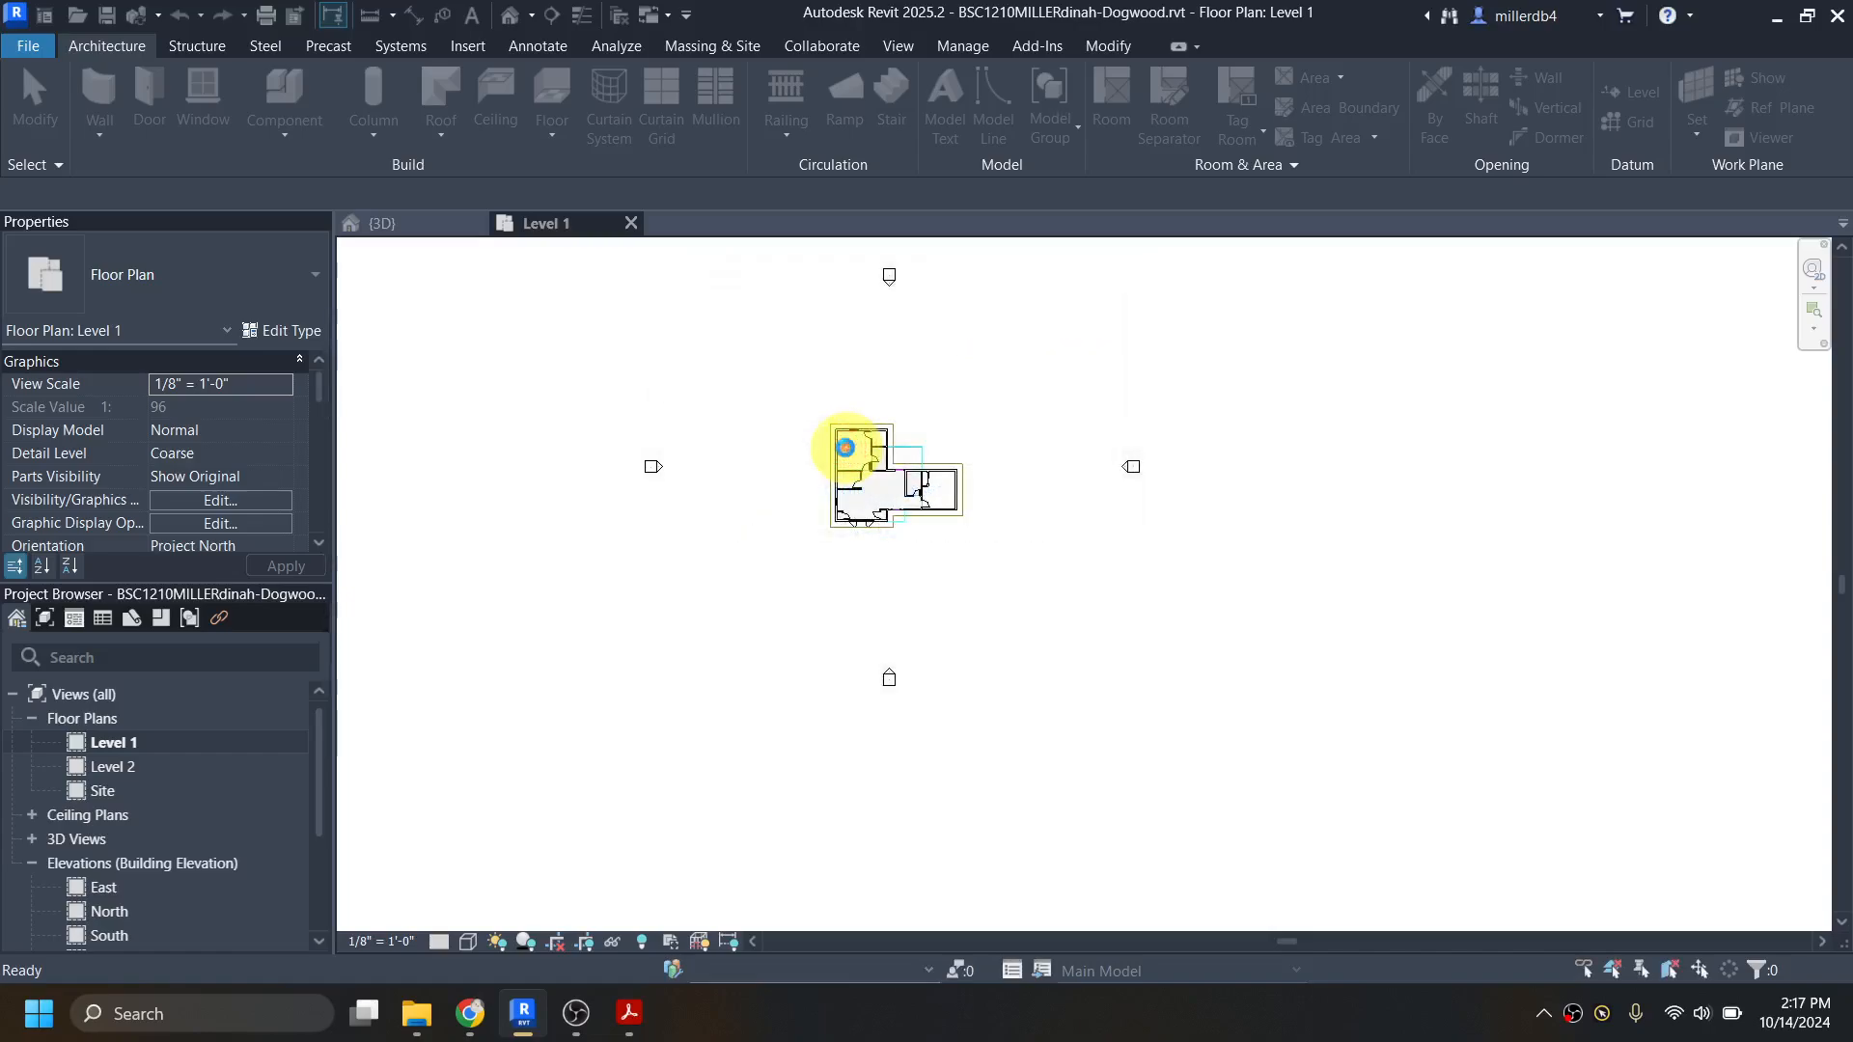
{"action": "scroll", "coordinate": [849, 450], "scroll_direction": "up", "scroll_amount": 6}
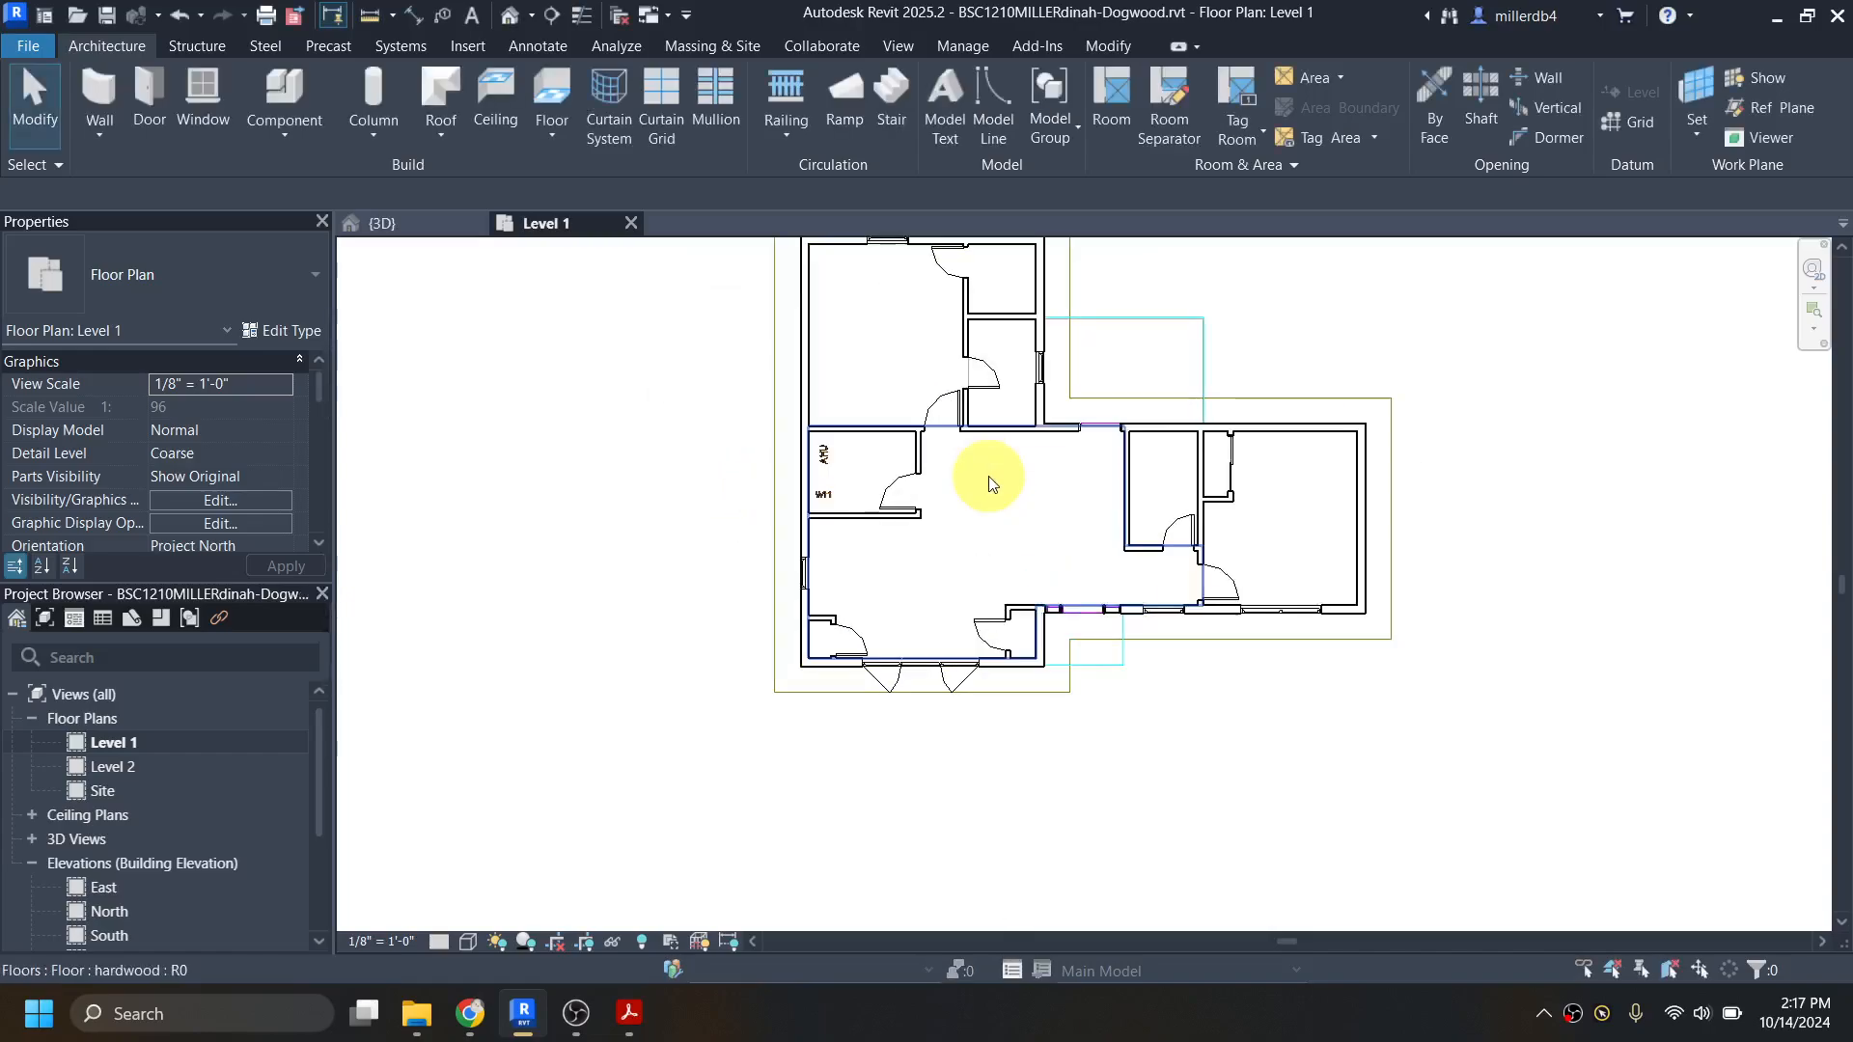
{"action": "scroll", "coordinate": [1032, 506], "scroll_direction": "up", "scroll_amount": 3}
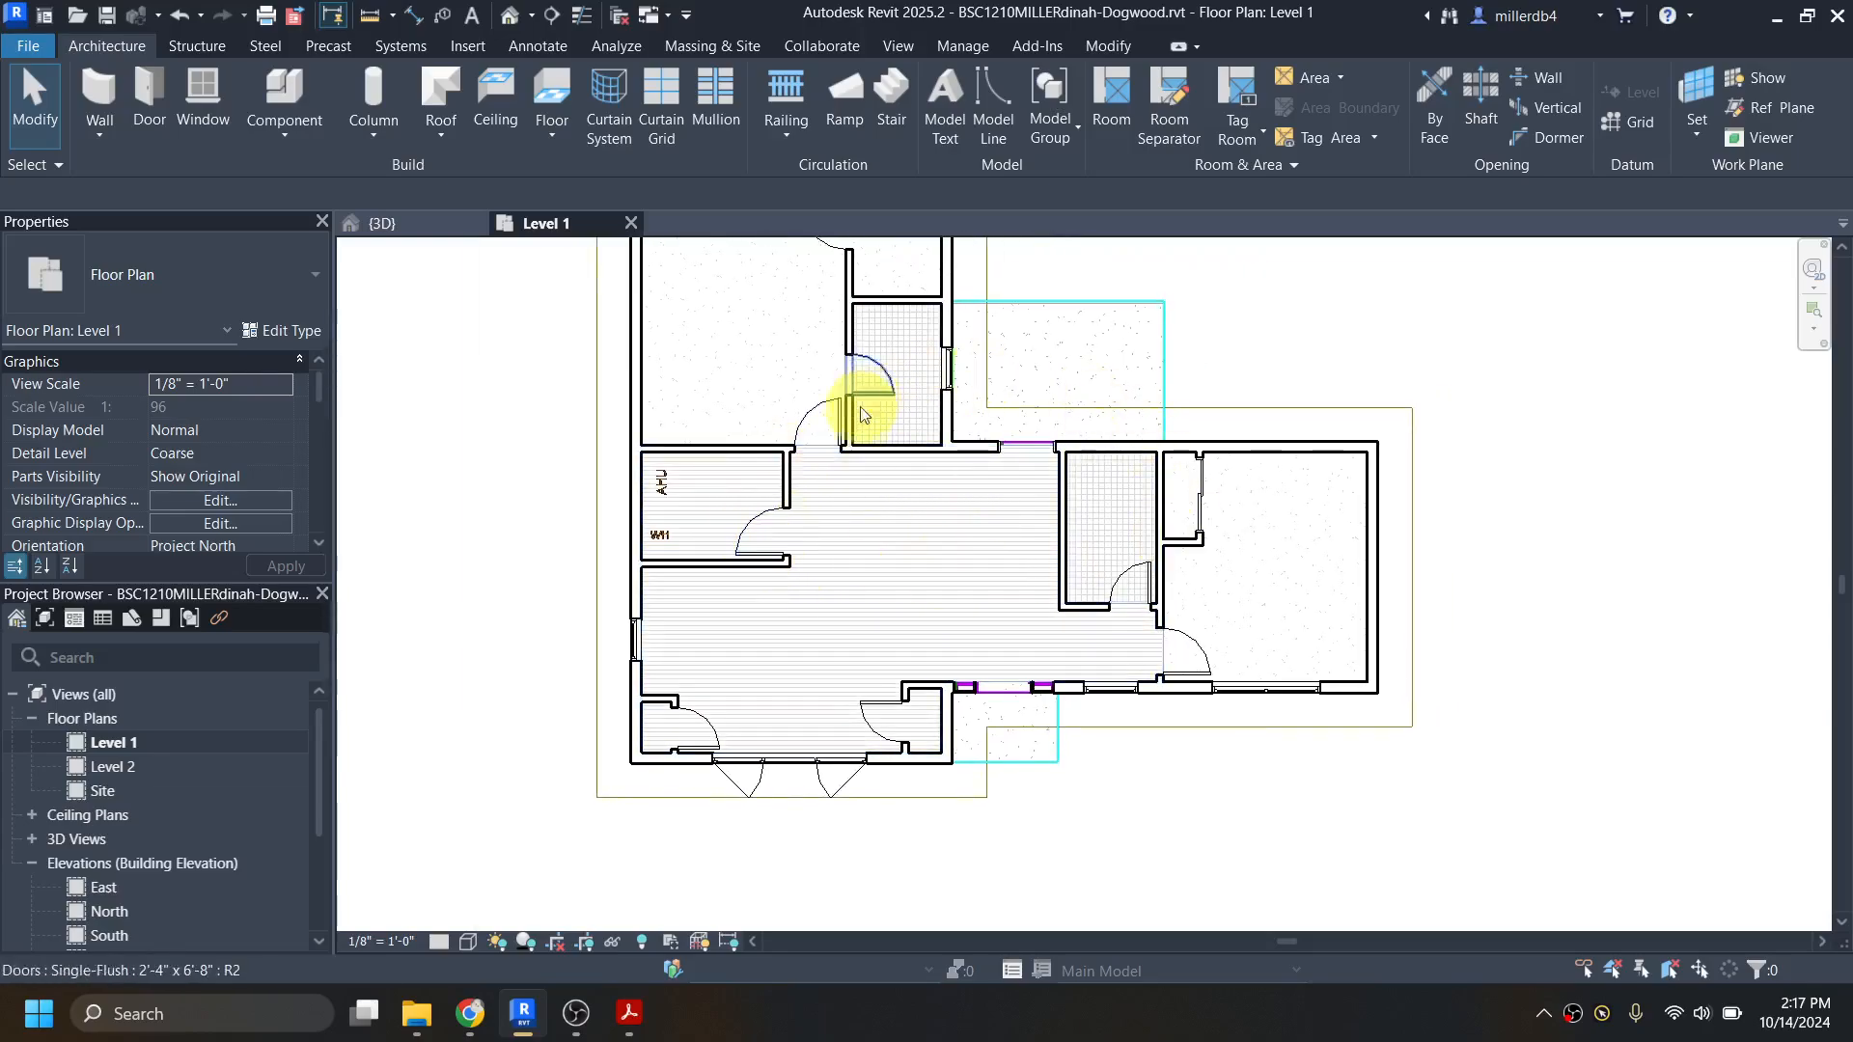
{"action": "left_click", "coordinate": [596, 571]}
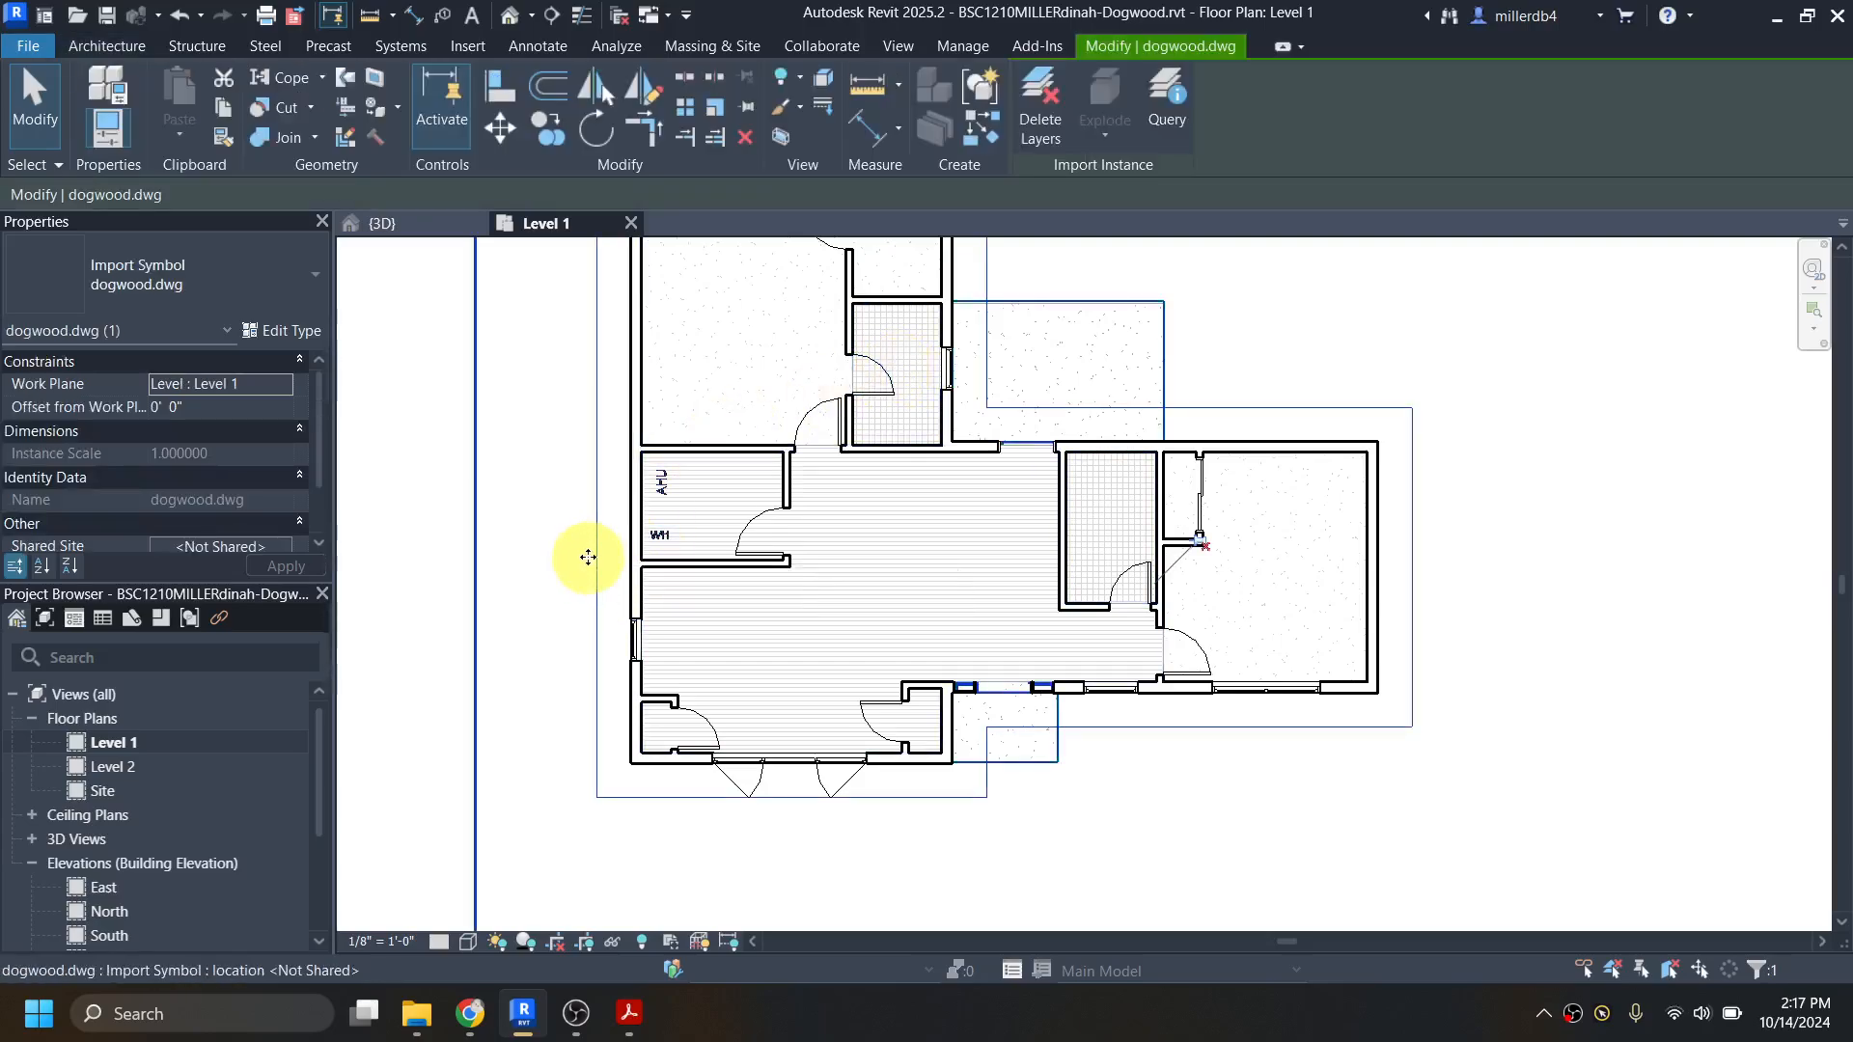
{"action": "left_click", "coordinate": [588, 557]}
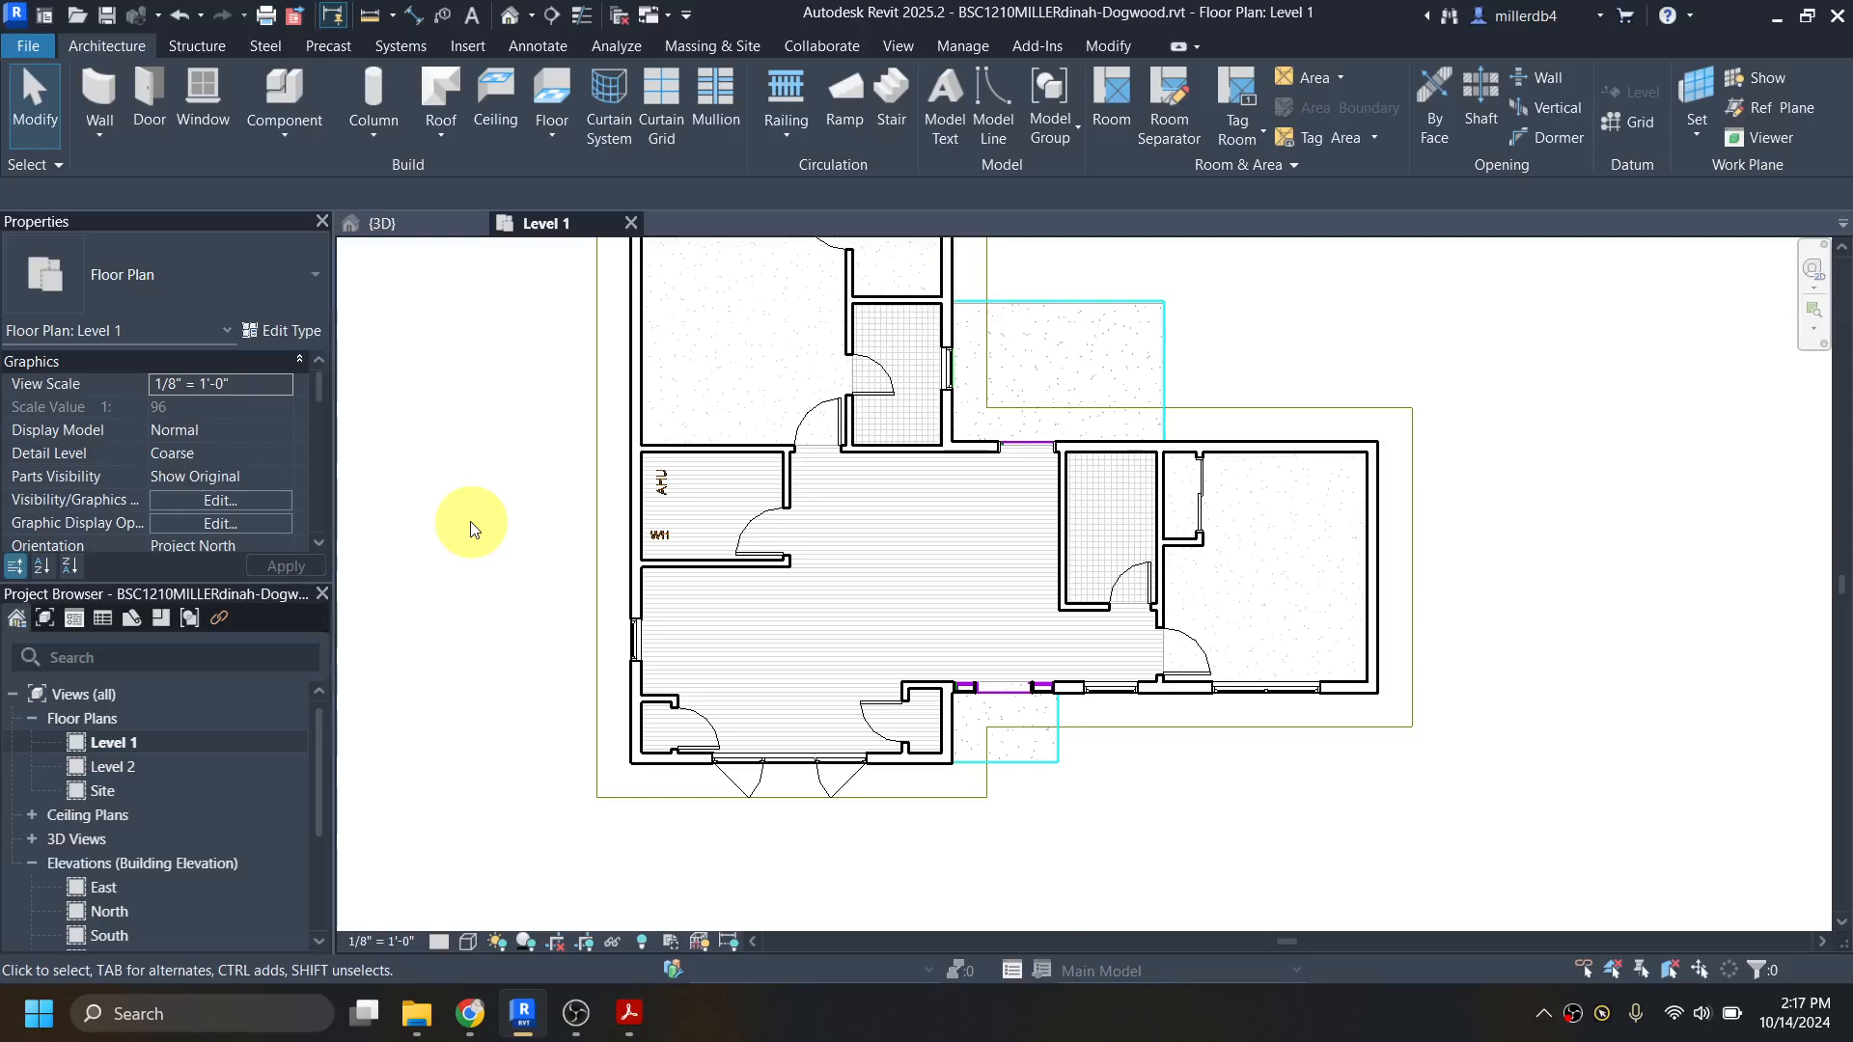
Step: Hide the Floors model category in the Level 1 plan's visibility/graphics overrides
{"action": "left_click", "coordinate": [222, 500]}
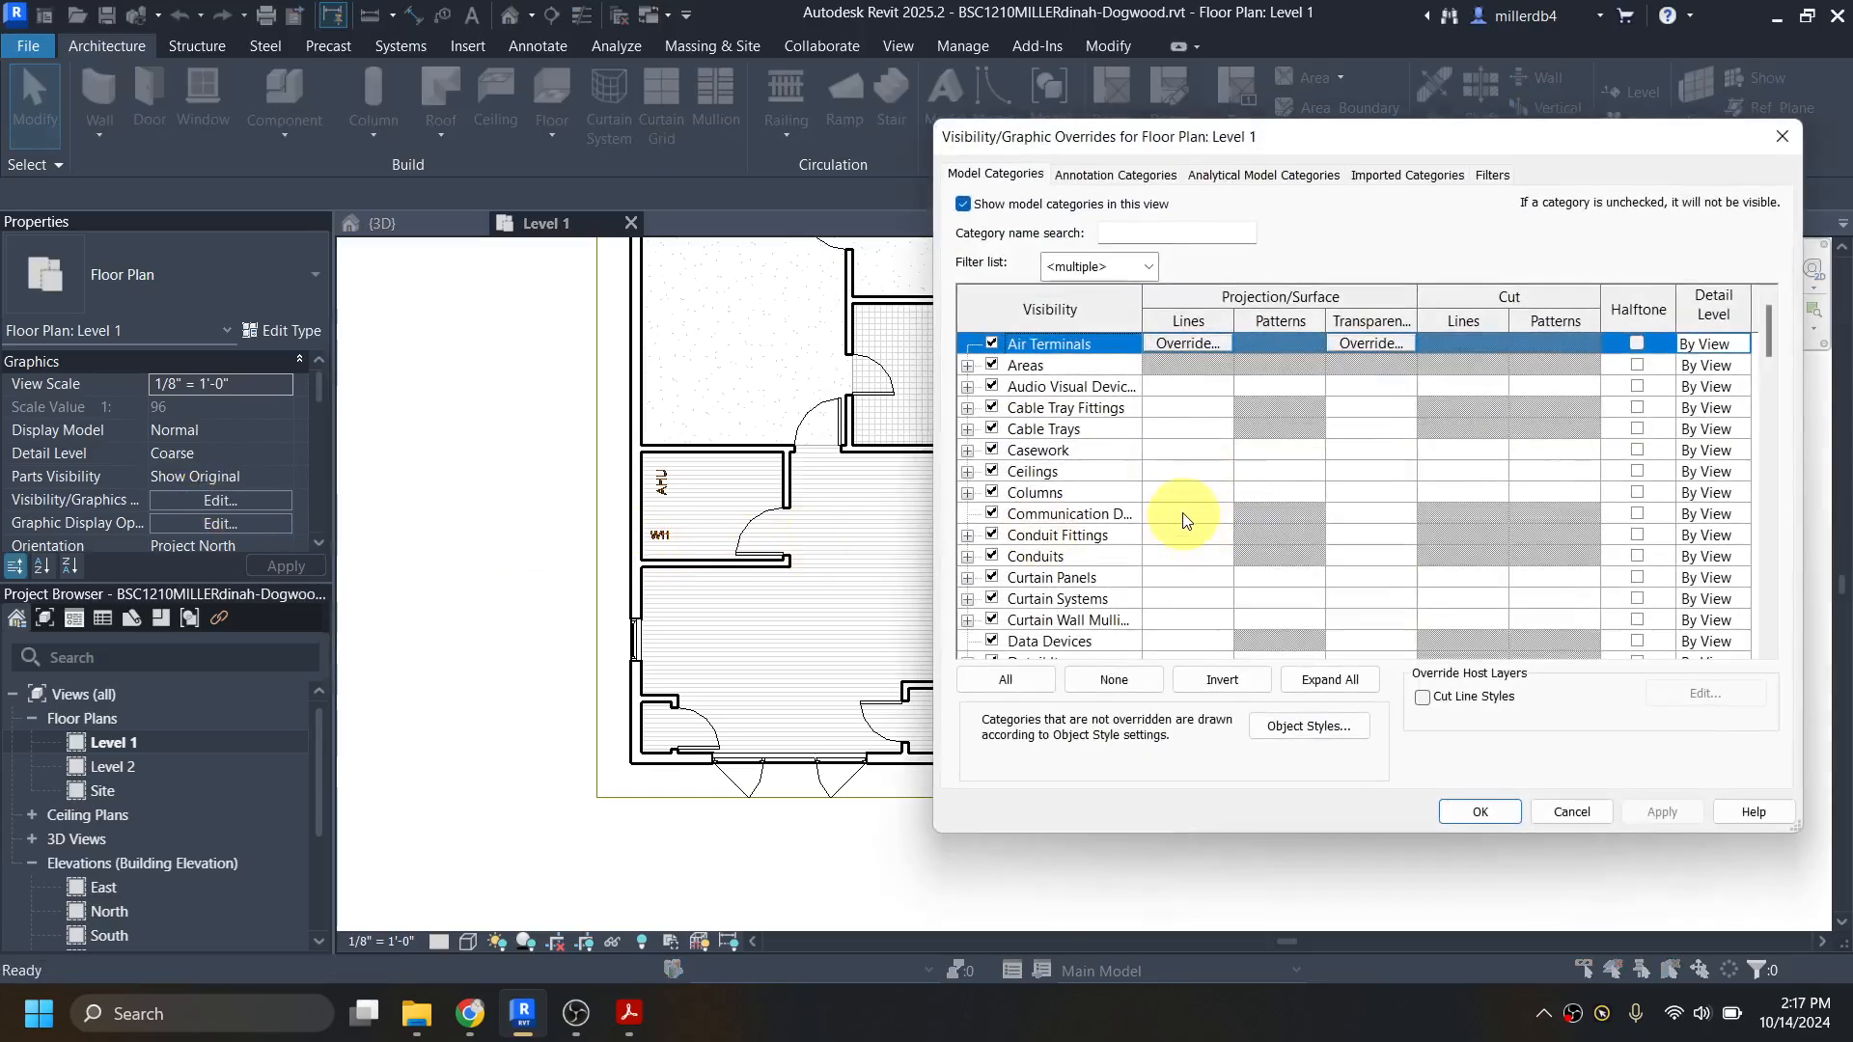
{"action": "key", "text": "f"}
{"action": "scroll", "coordinate": [1125, 512], "scroll_direction": "down", "scroll_amount": 2}
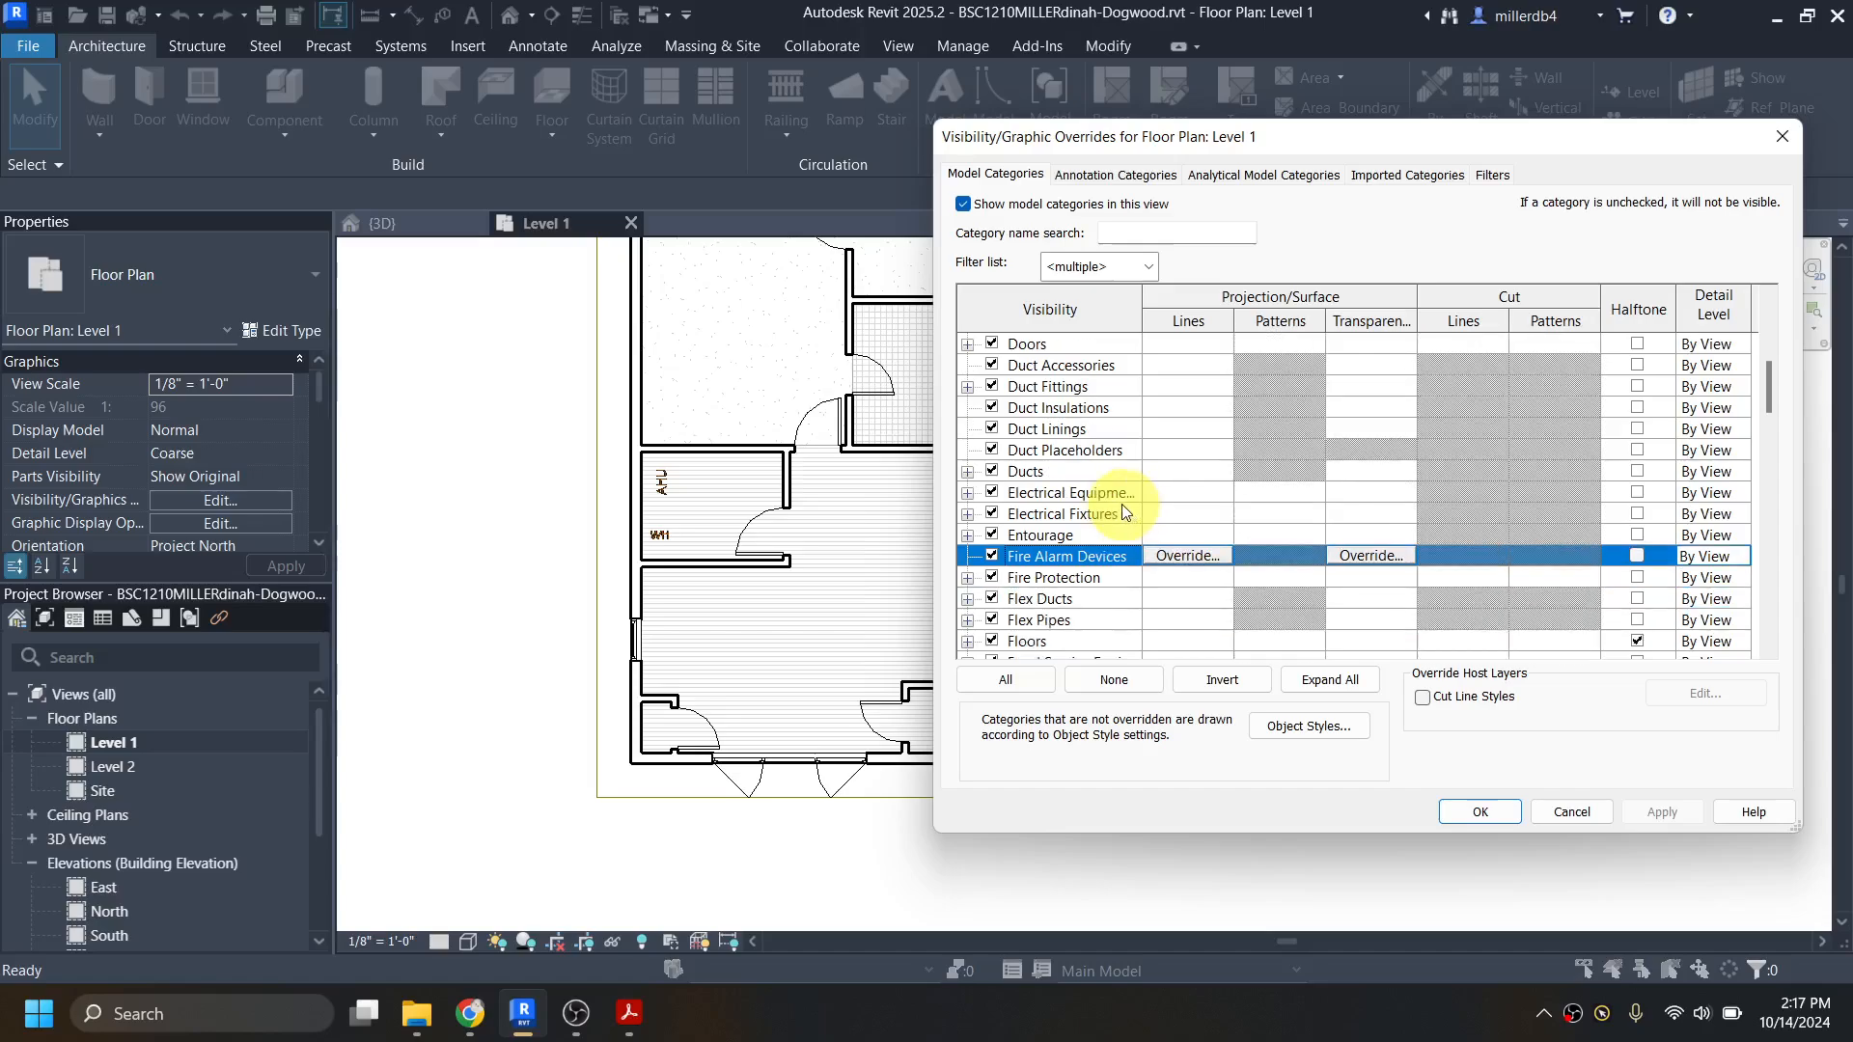
{"action": "left_click", "coordinate": [992, 581]}
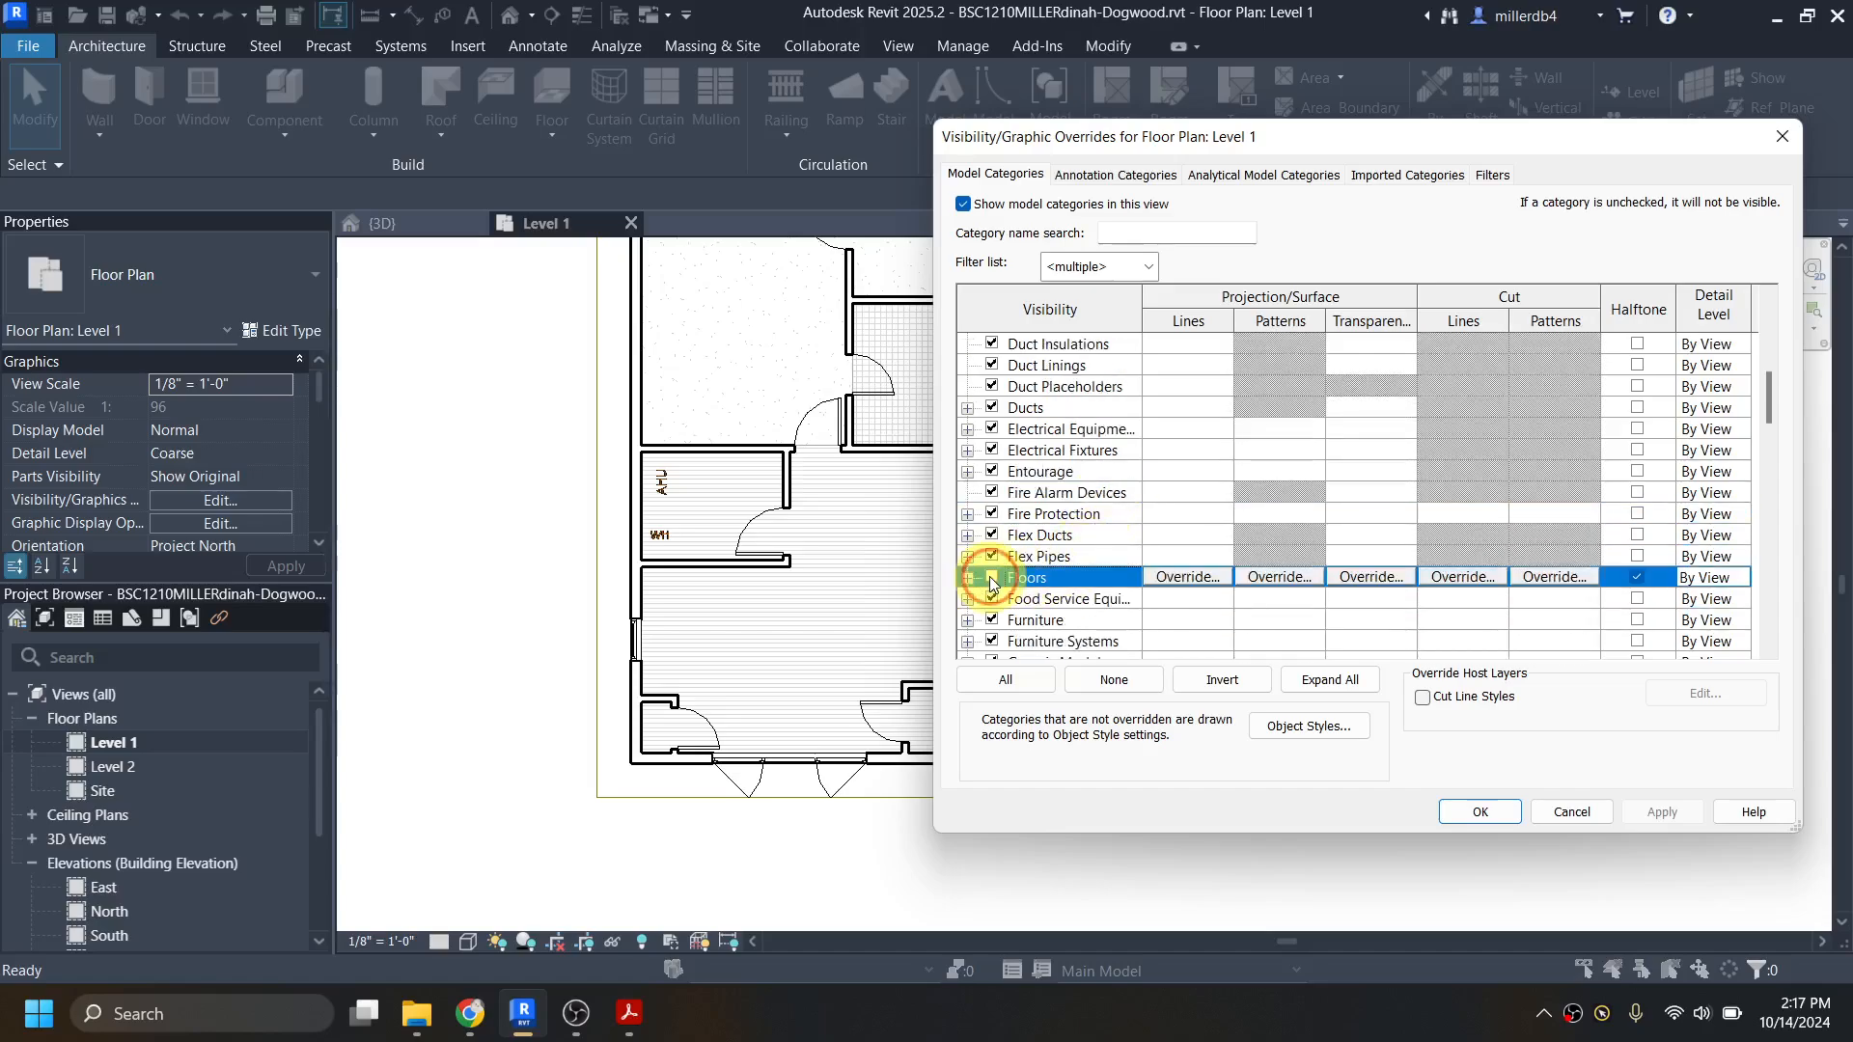
{"action": "left_click", "coordinate": [992, 579]}
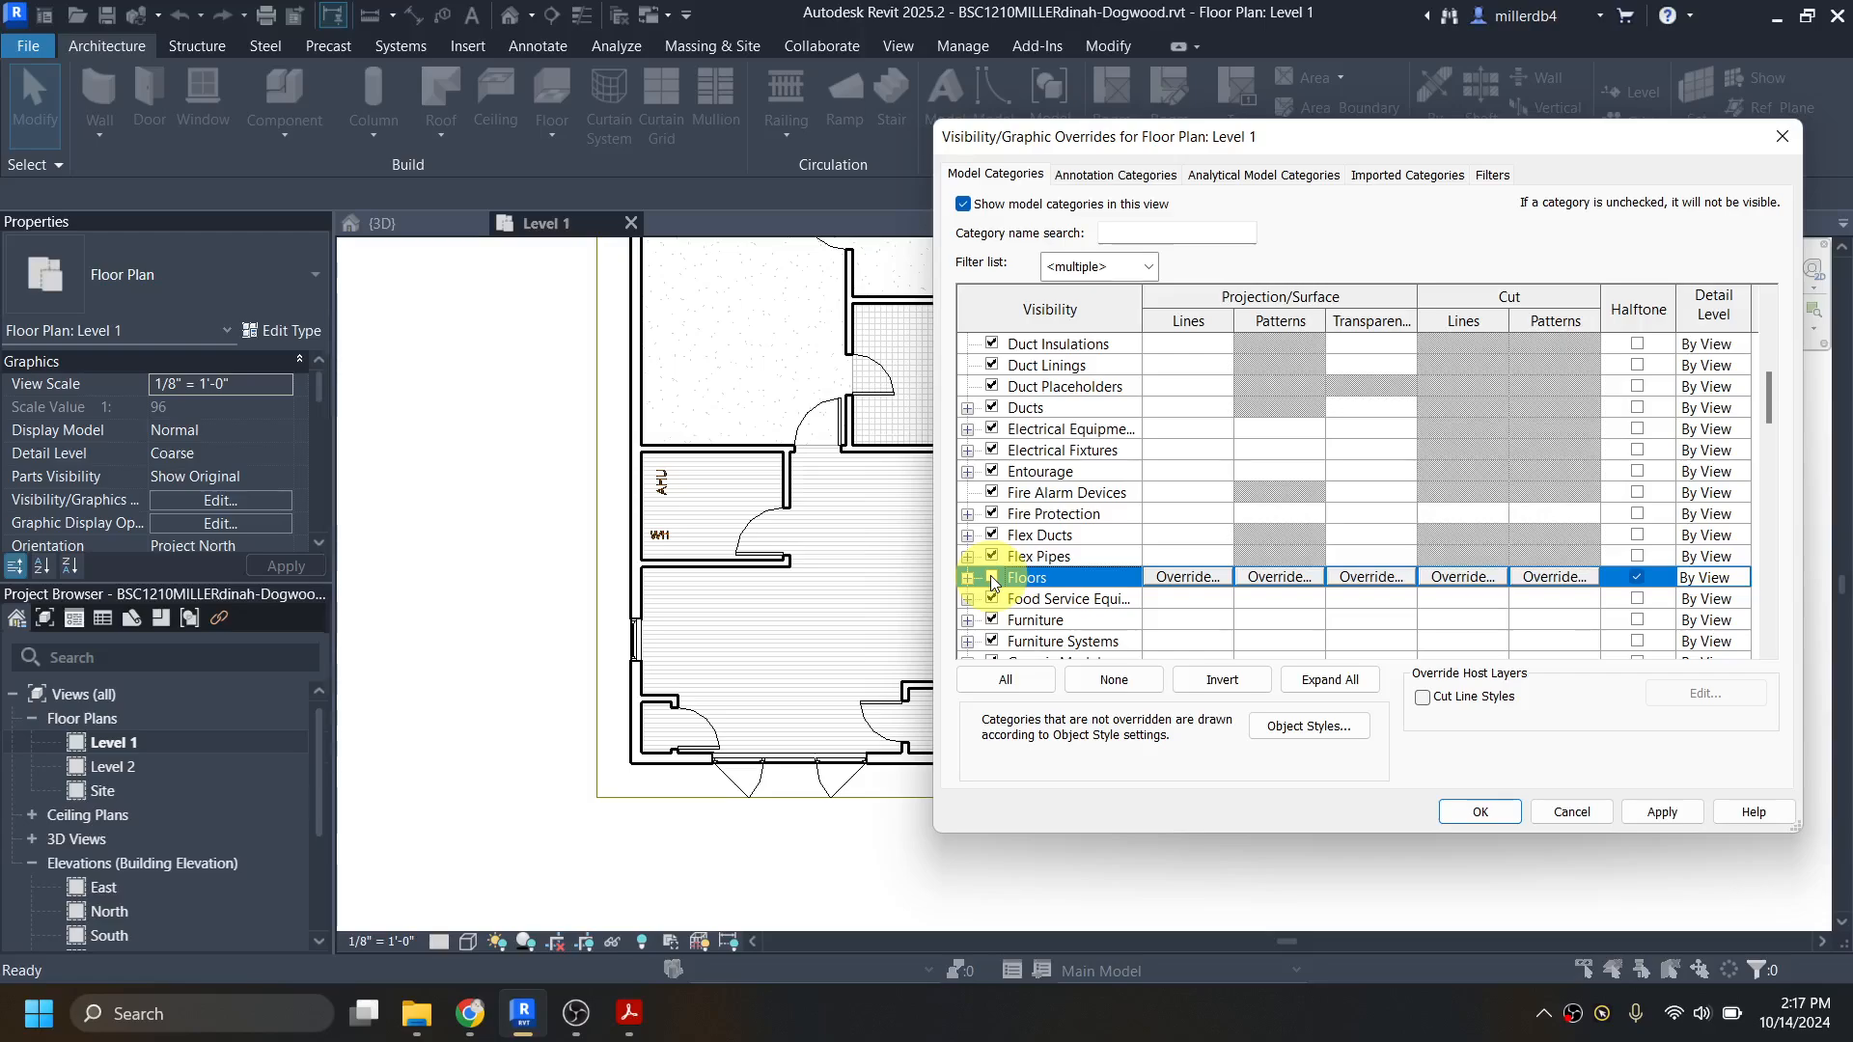
{"action": "left_click", "coordinate": [1646, 811]}
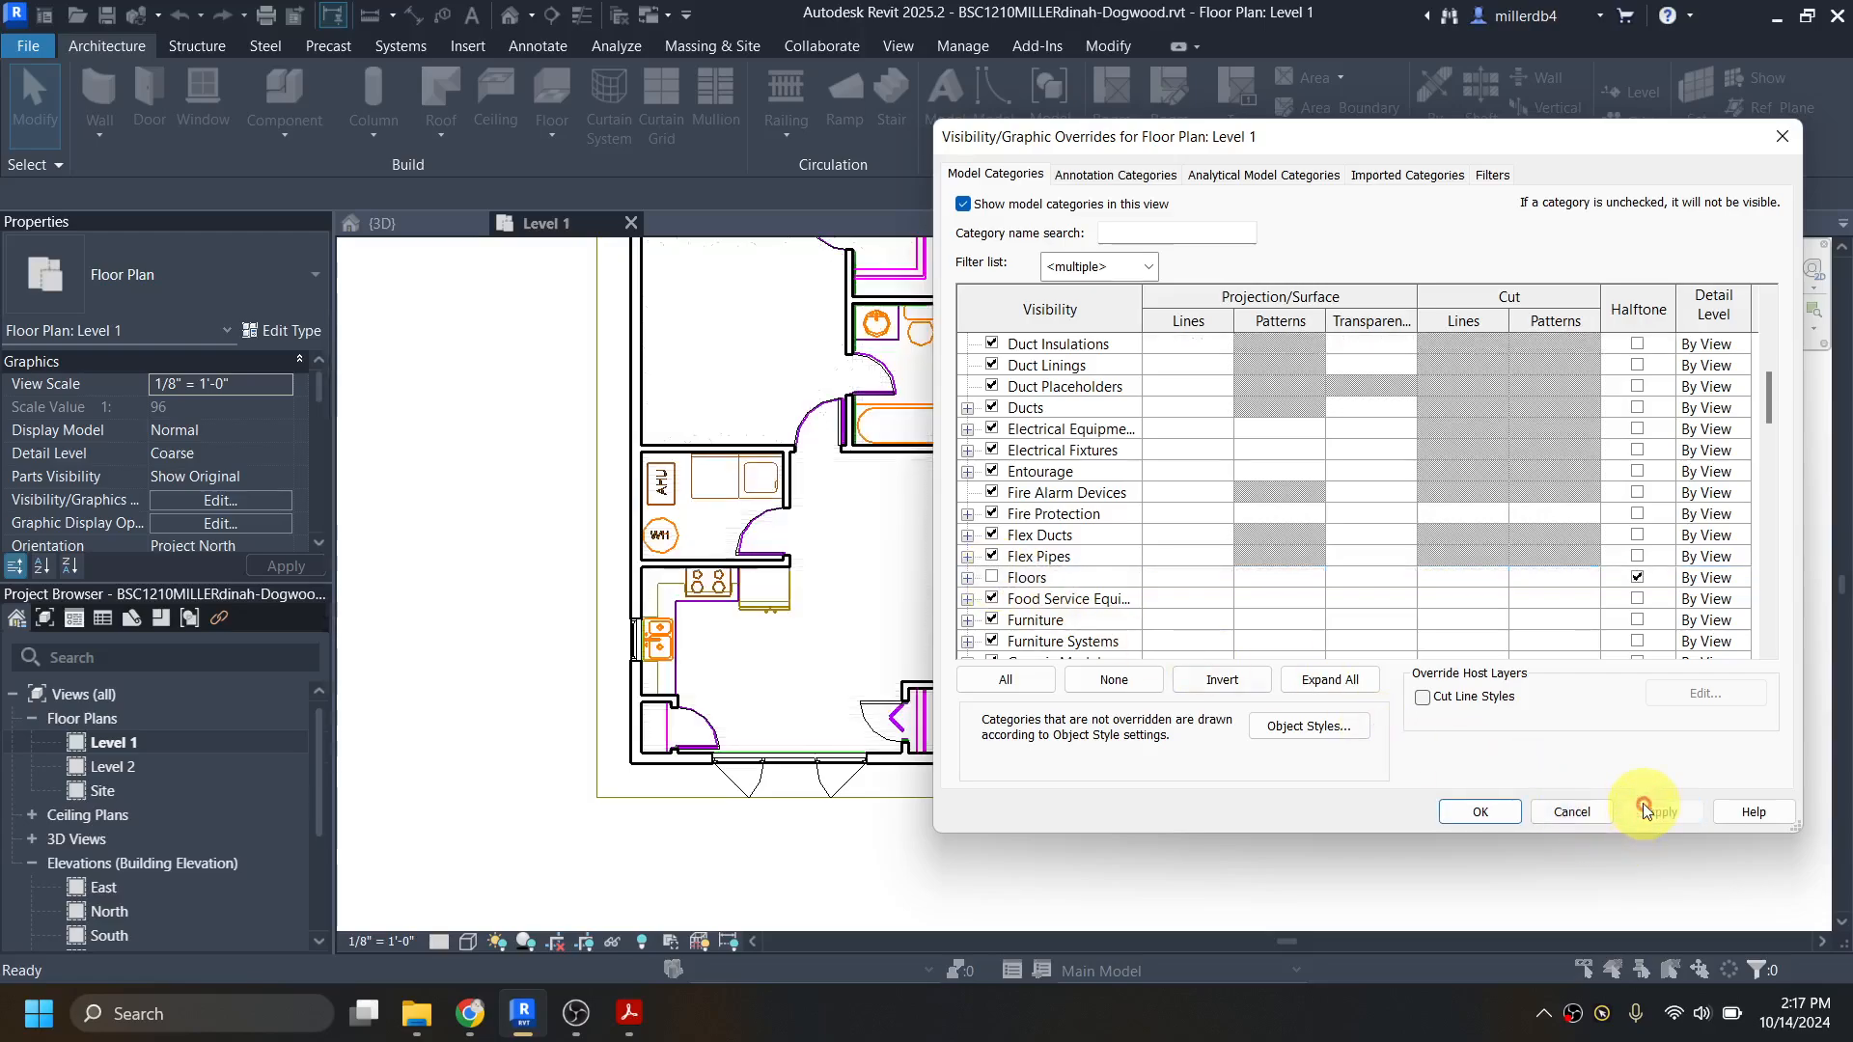
{"action": "left_click", "coordinate": [1480, 811]}
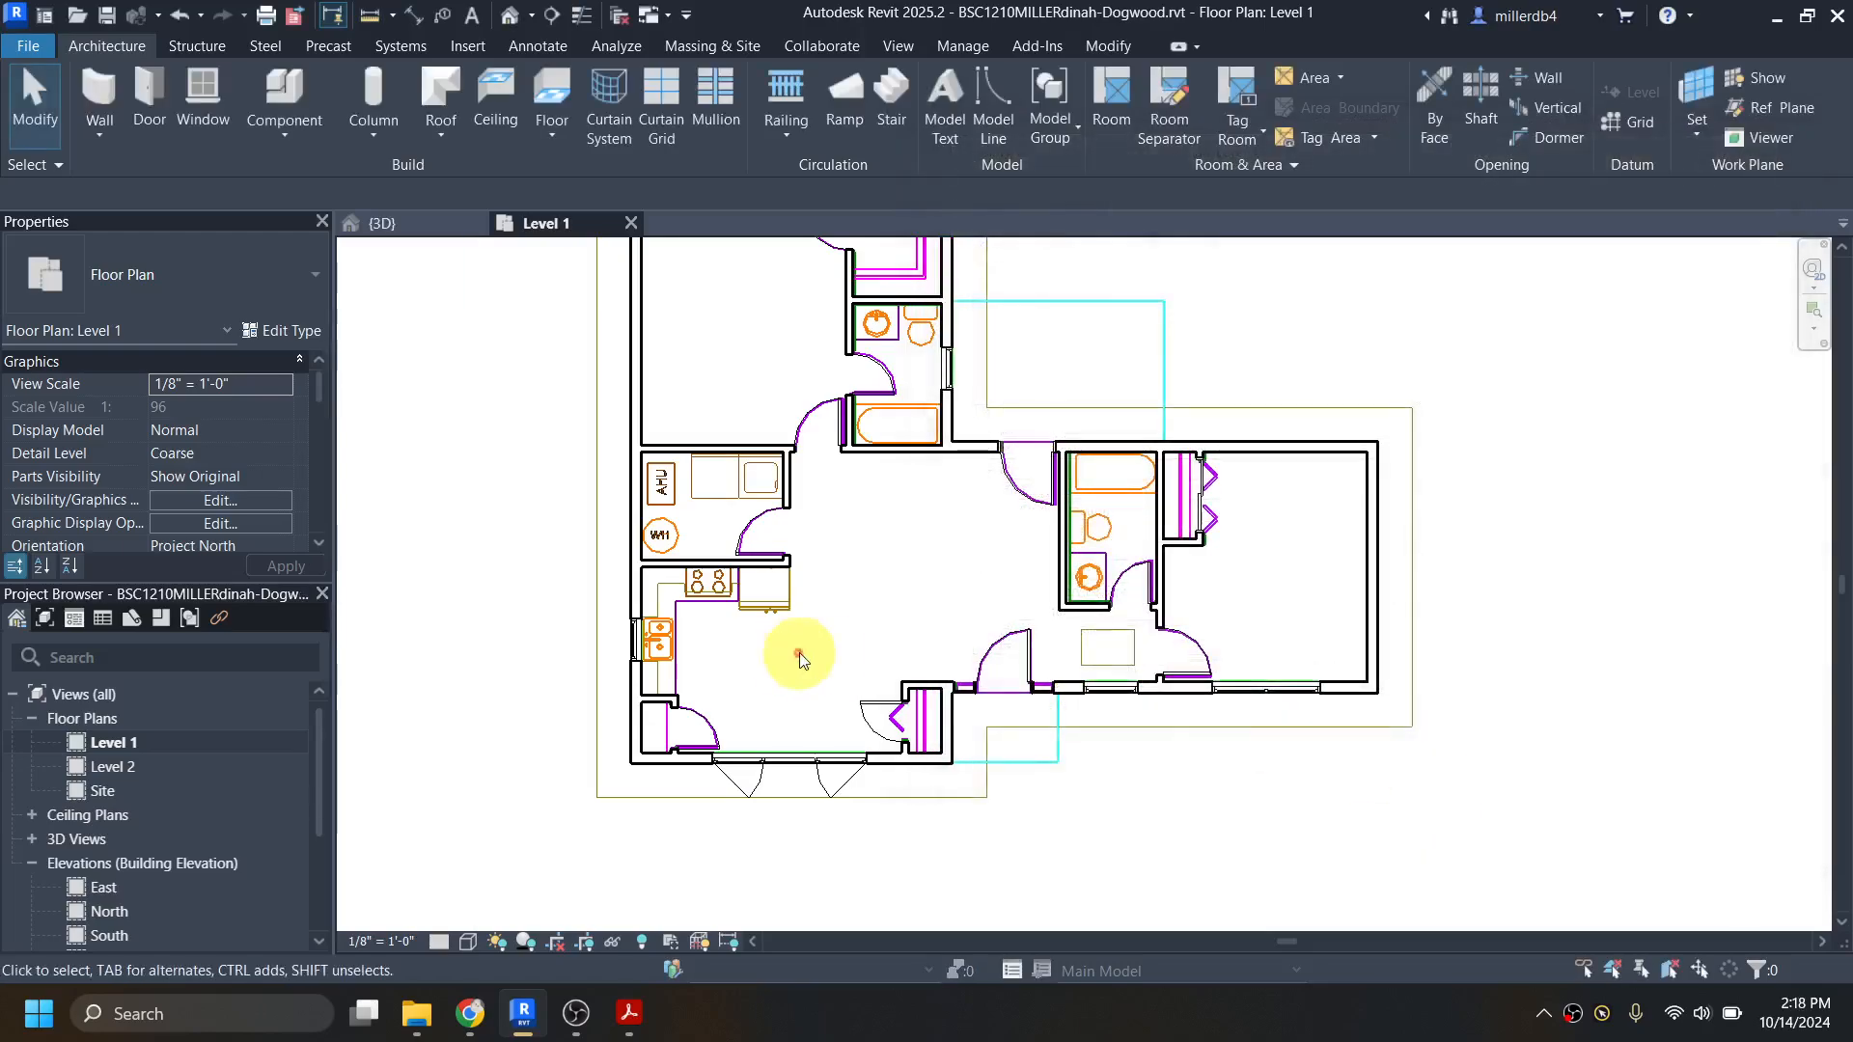
Step: Examine the fixtures and closets in the Level 1 plan and browse the component types available for placement in the project
{"action": "middle_click_drag", "start_coordinate": [850, 551], "coordinate": [816, 660]}
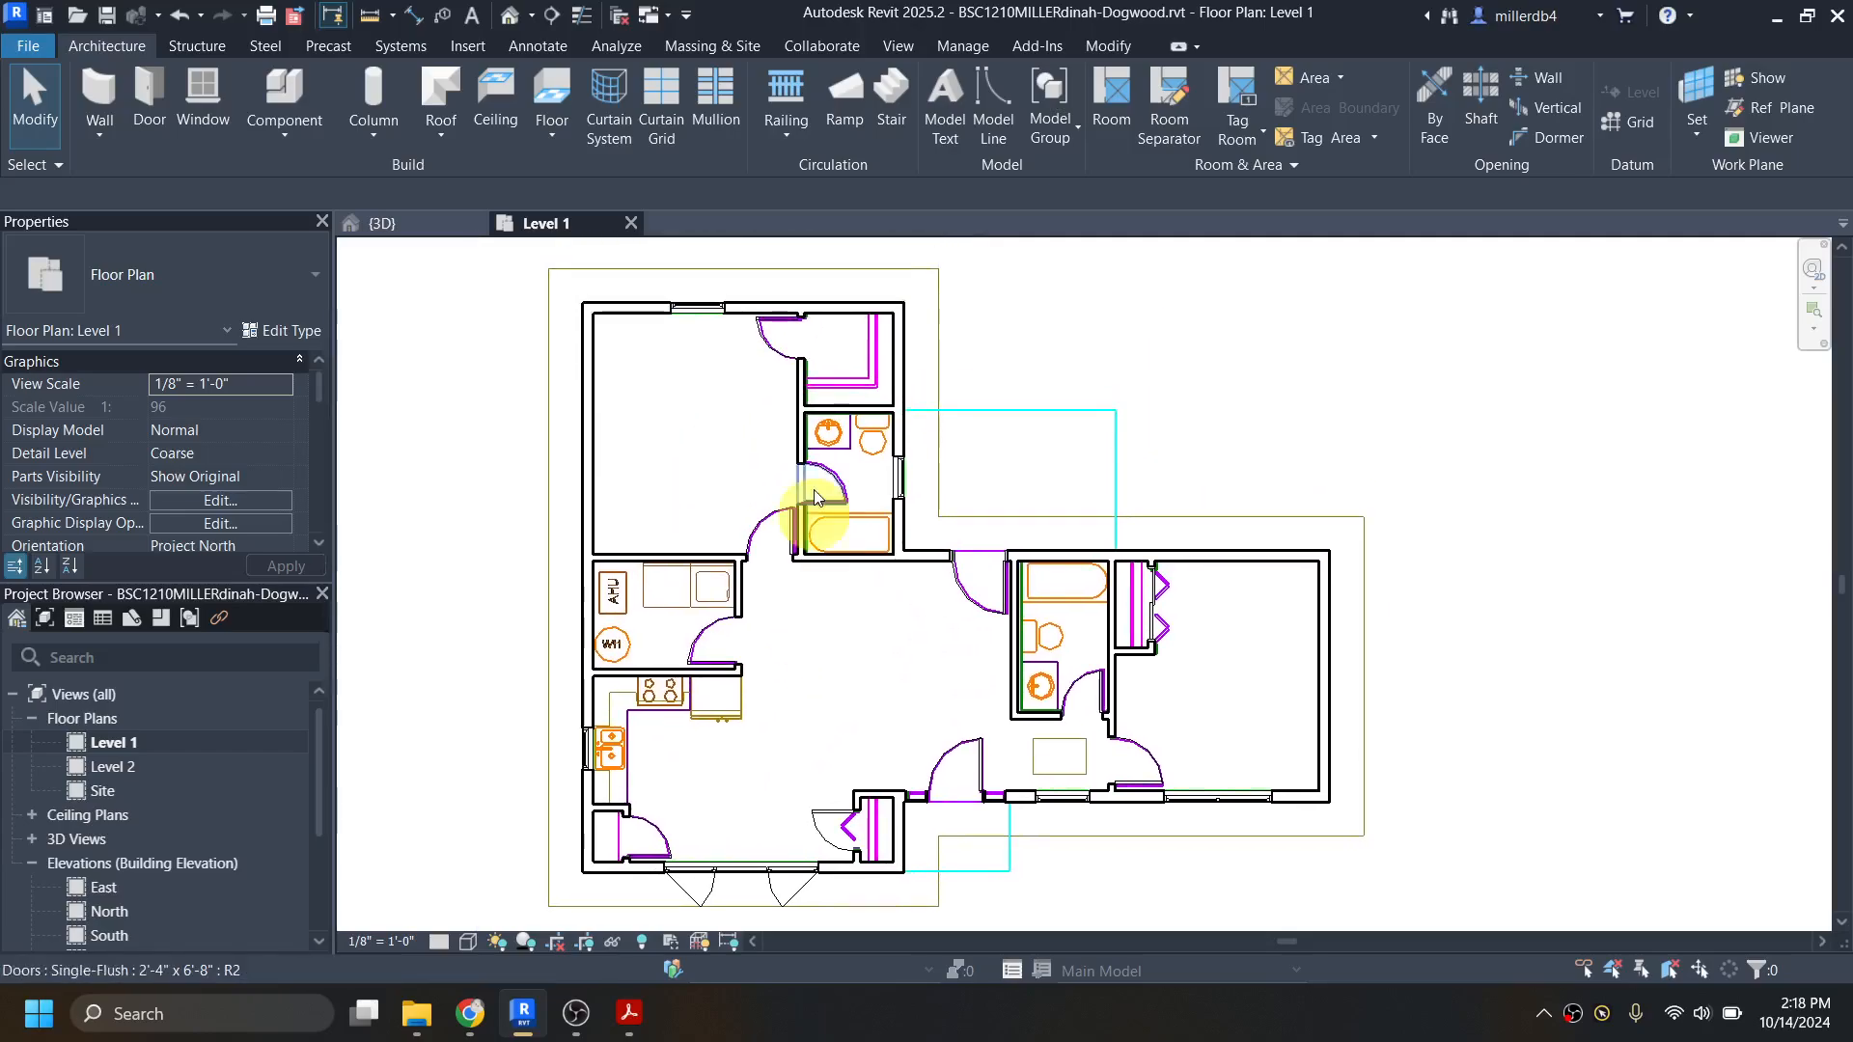
{"action": "scroll", "coordinate": [881, 364], "scroll_direction": "up", "scroll_amount": 2}
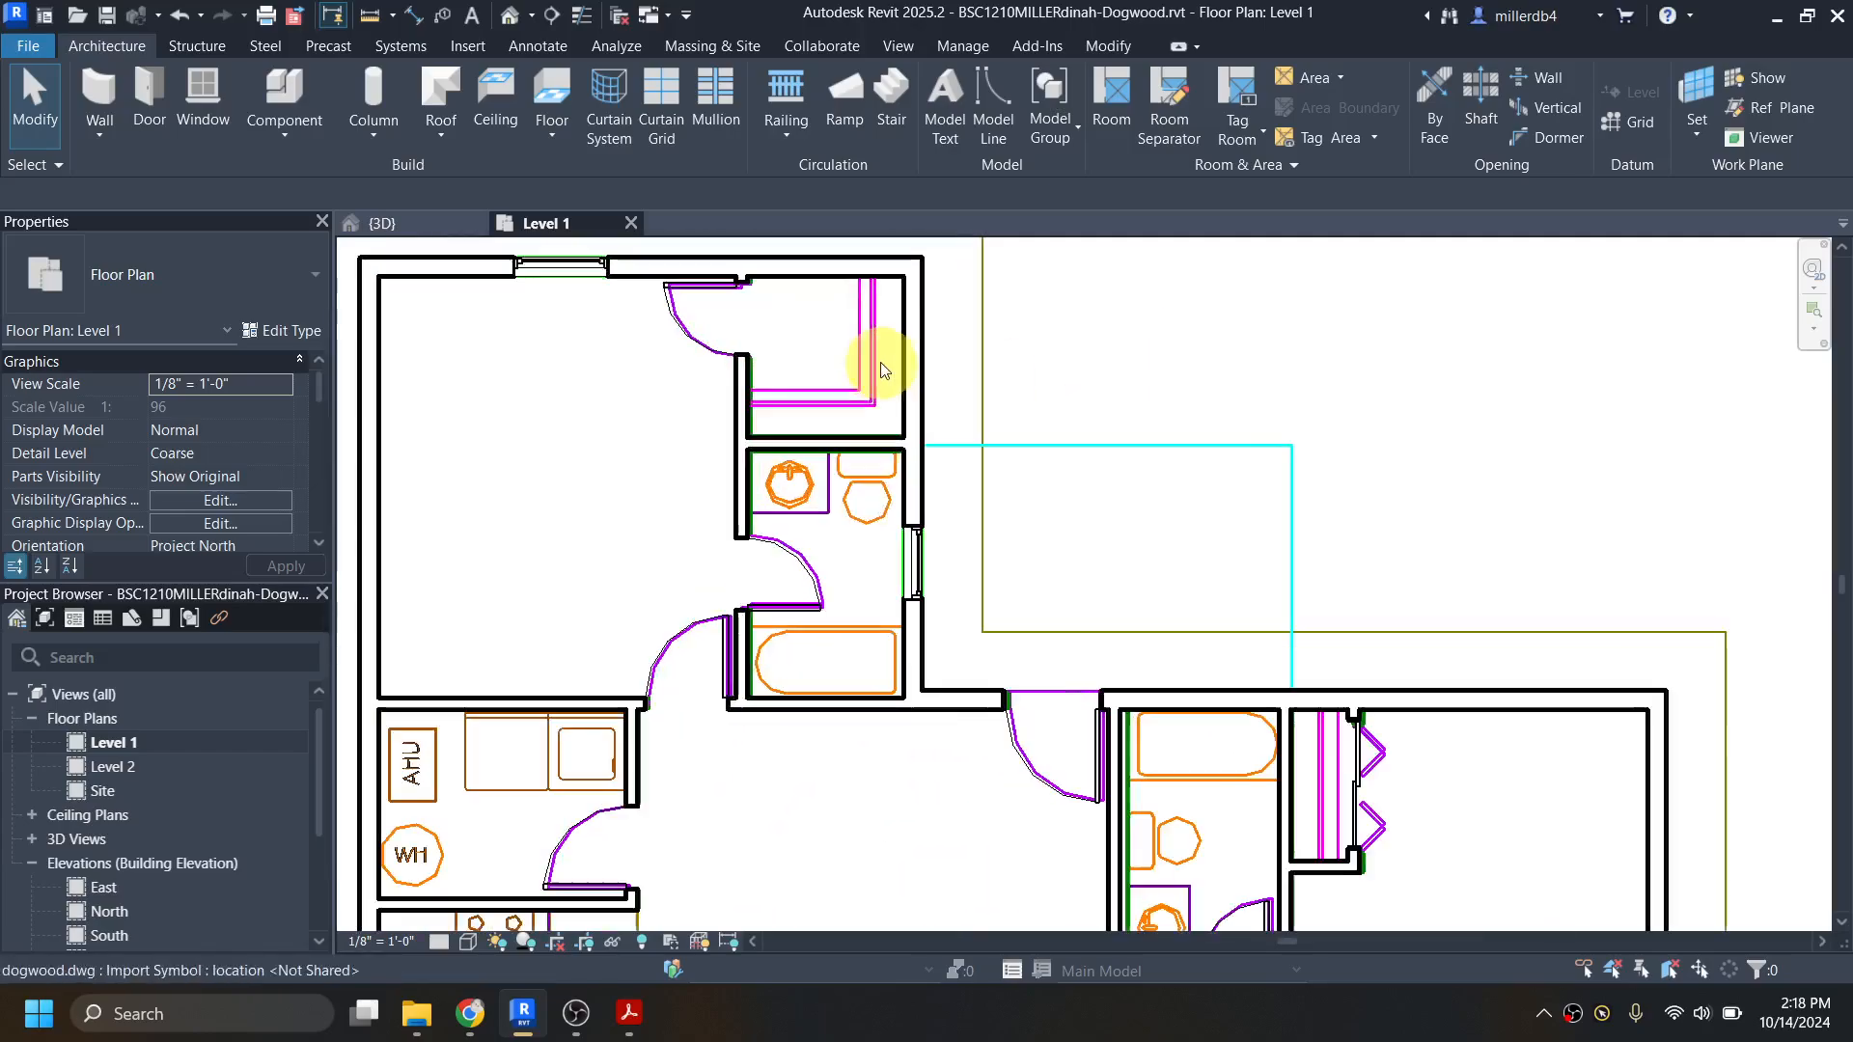
{"action": "scroll", "coordinate": [876, 552], "scroll_direction": "down", "scroll_amount": 2}
{"action": "middle_click_drag", "start_coordinate": [907, 579], "coordinate": [928, 469]}
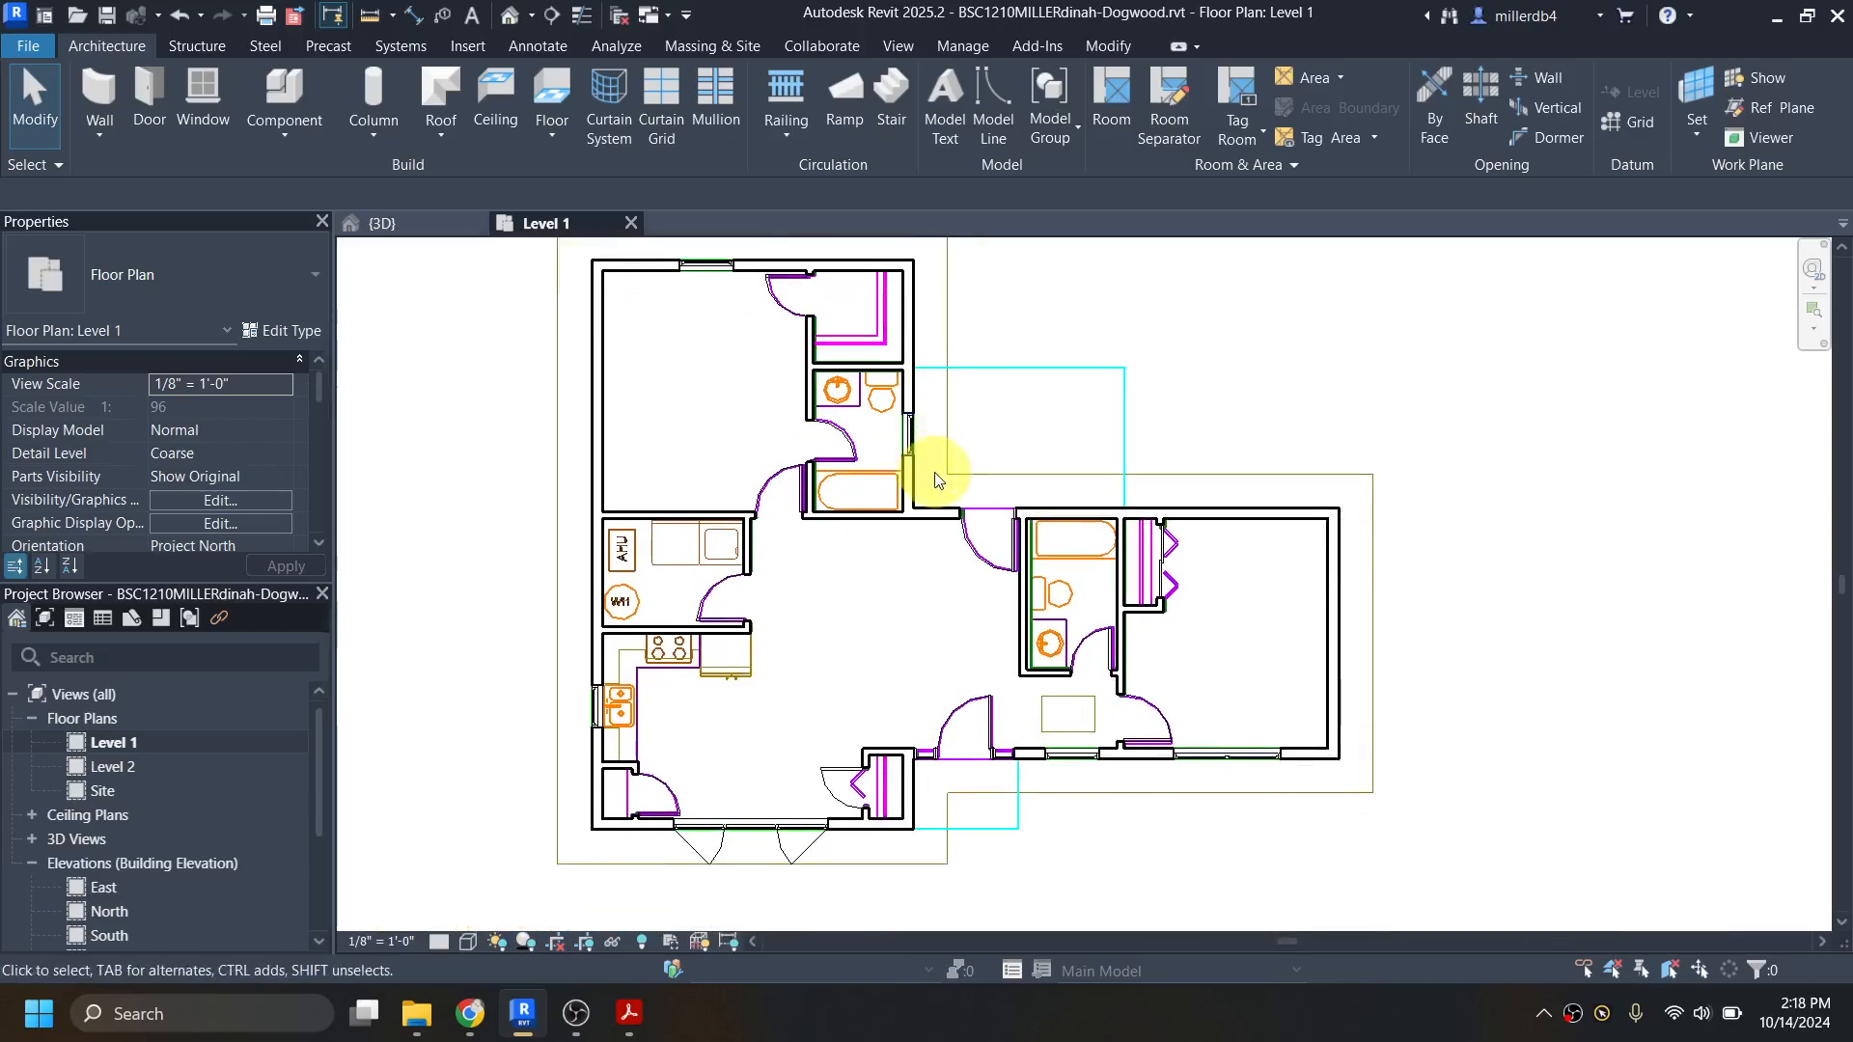
{"action": "scroll", "coordinate": [922, 478], "scroll_direction": "up", "scroll_amount": 1}
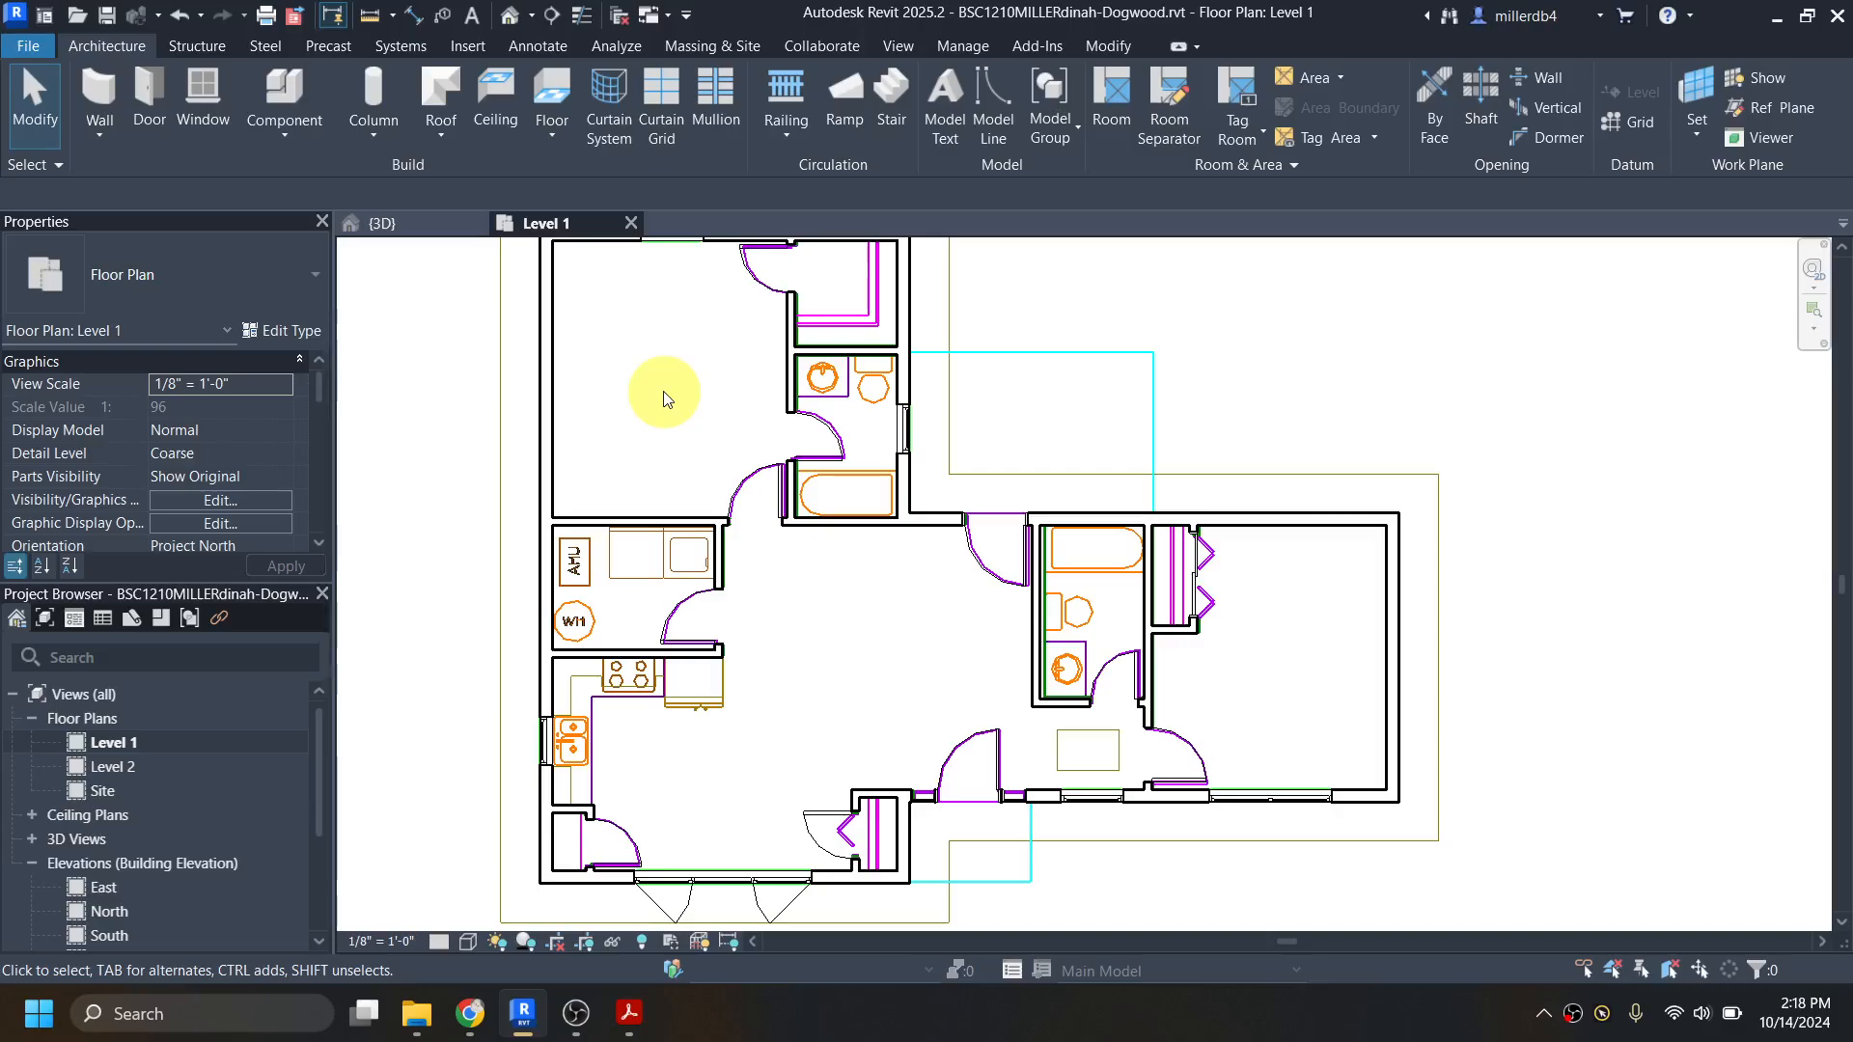
{"action": "middle_click_drag", "start_coordinate": [664, 461], "coordinate": [667, 475]}
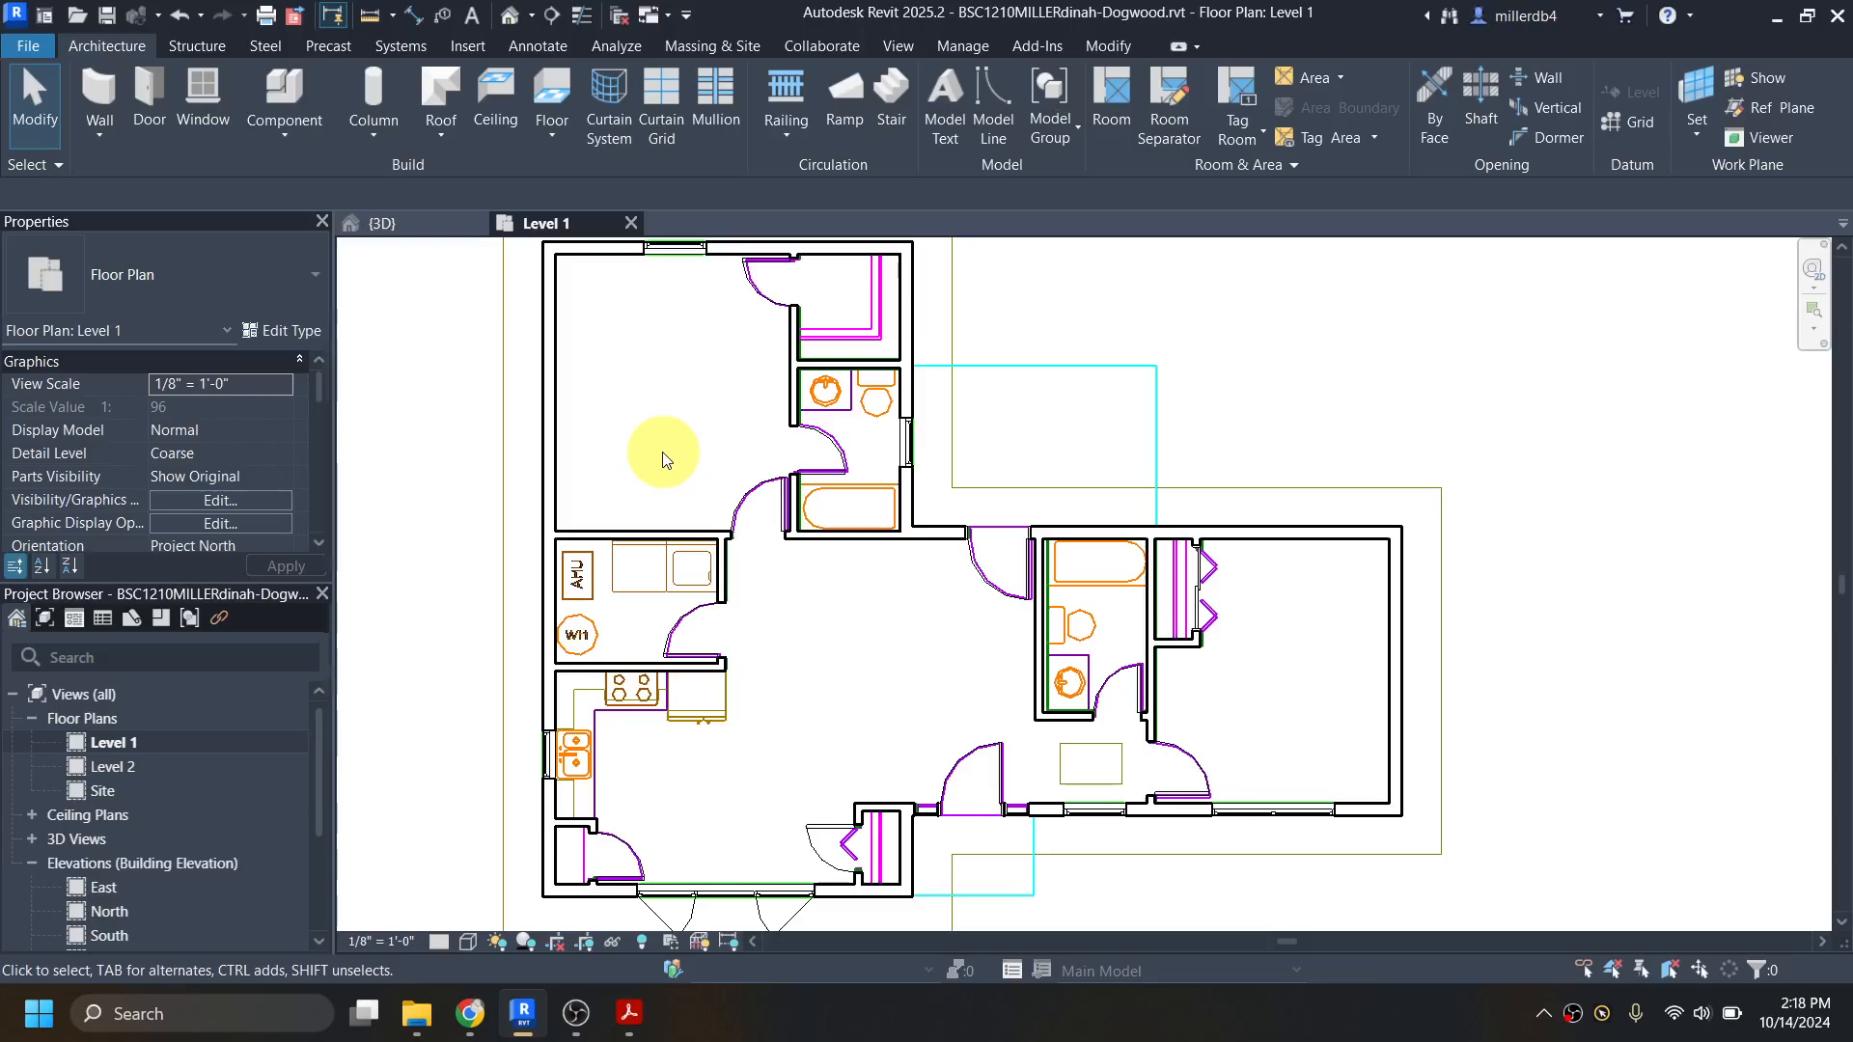
{"action": "left_click", "coordinate": [292, 89]}
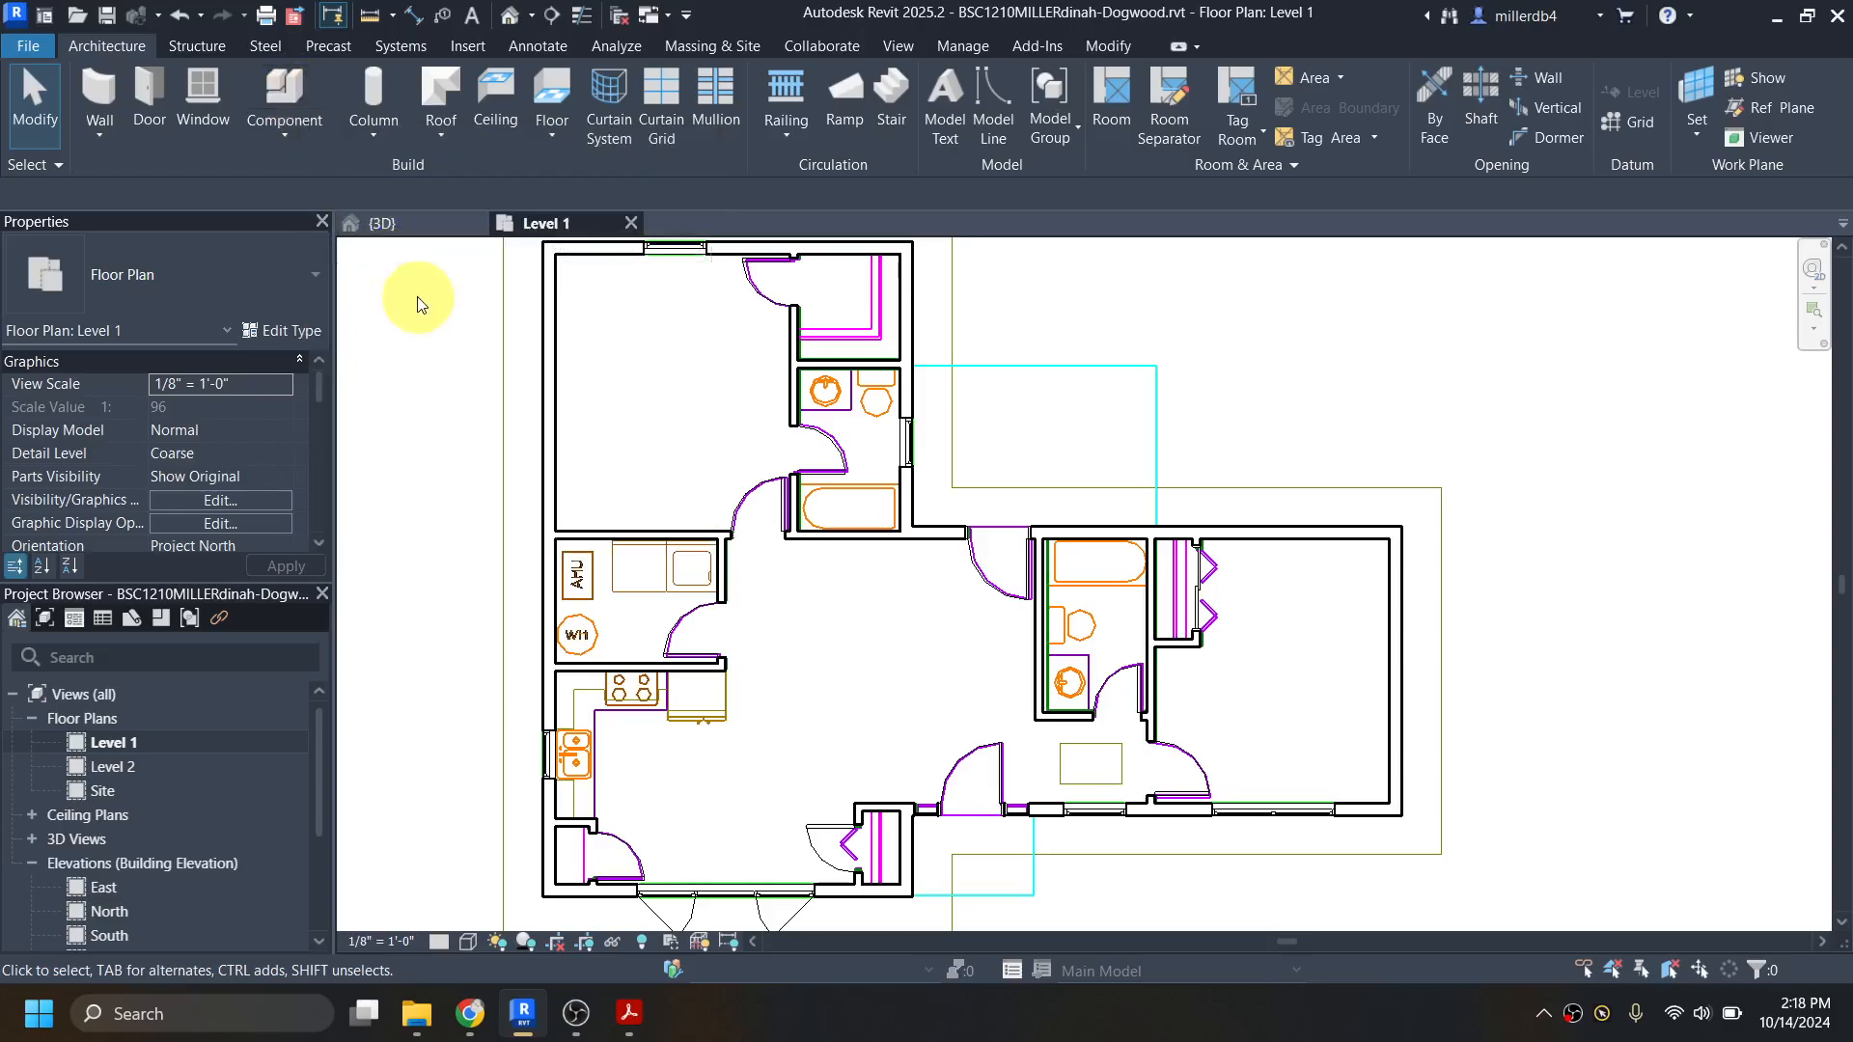
{"action": "left_click", "coordinate": [270, 278]}
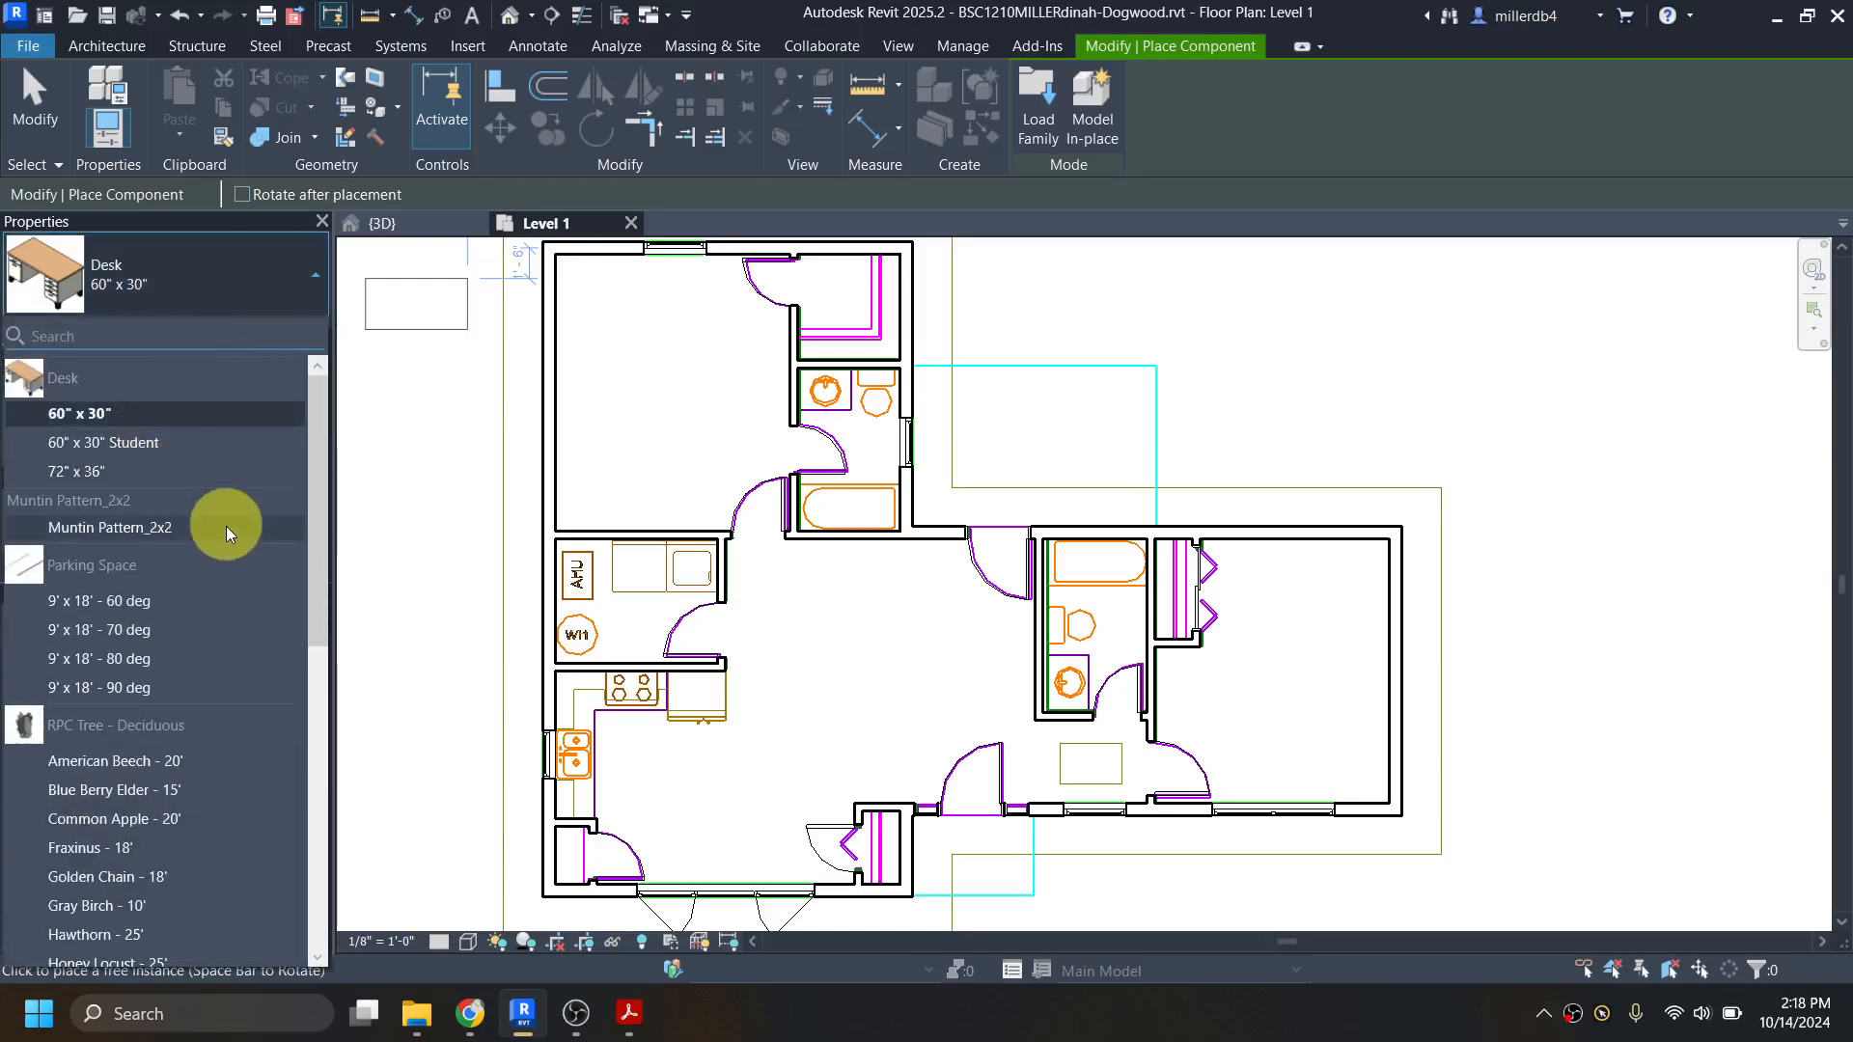
{"action": "scroll", "coordinate": [197, 593], "scroll_direction": "down", "scroll_amount": 1}
{"action": "scroll", "coordinate": [198, 594], "scroll_direction": "down", "scroll_amount": 5}
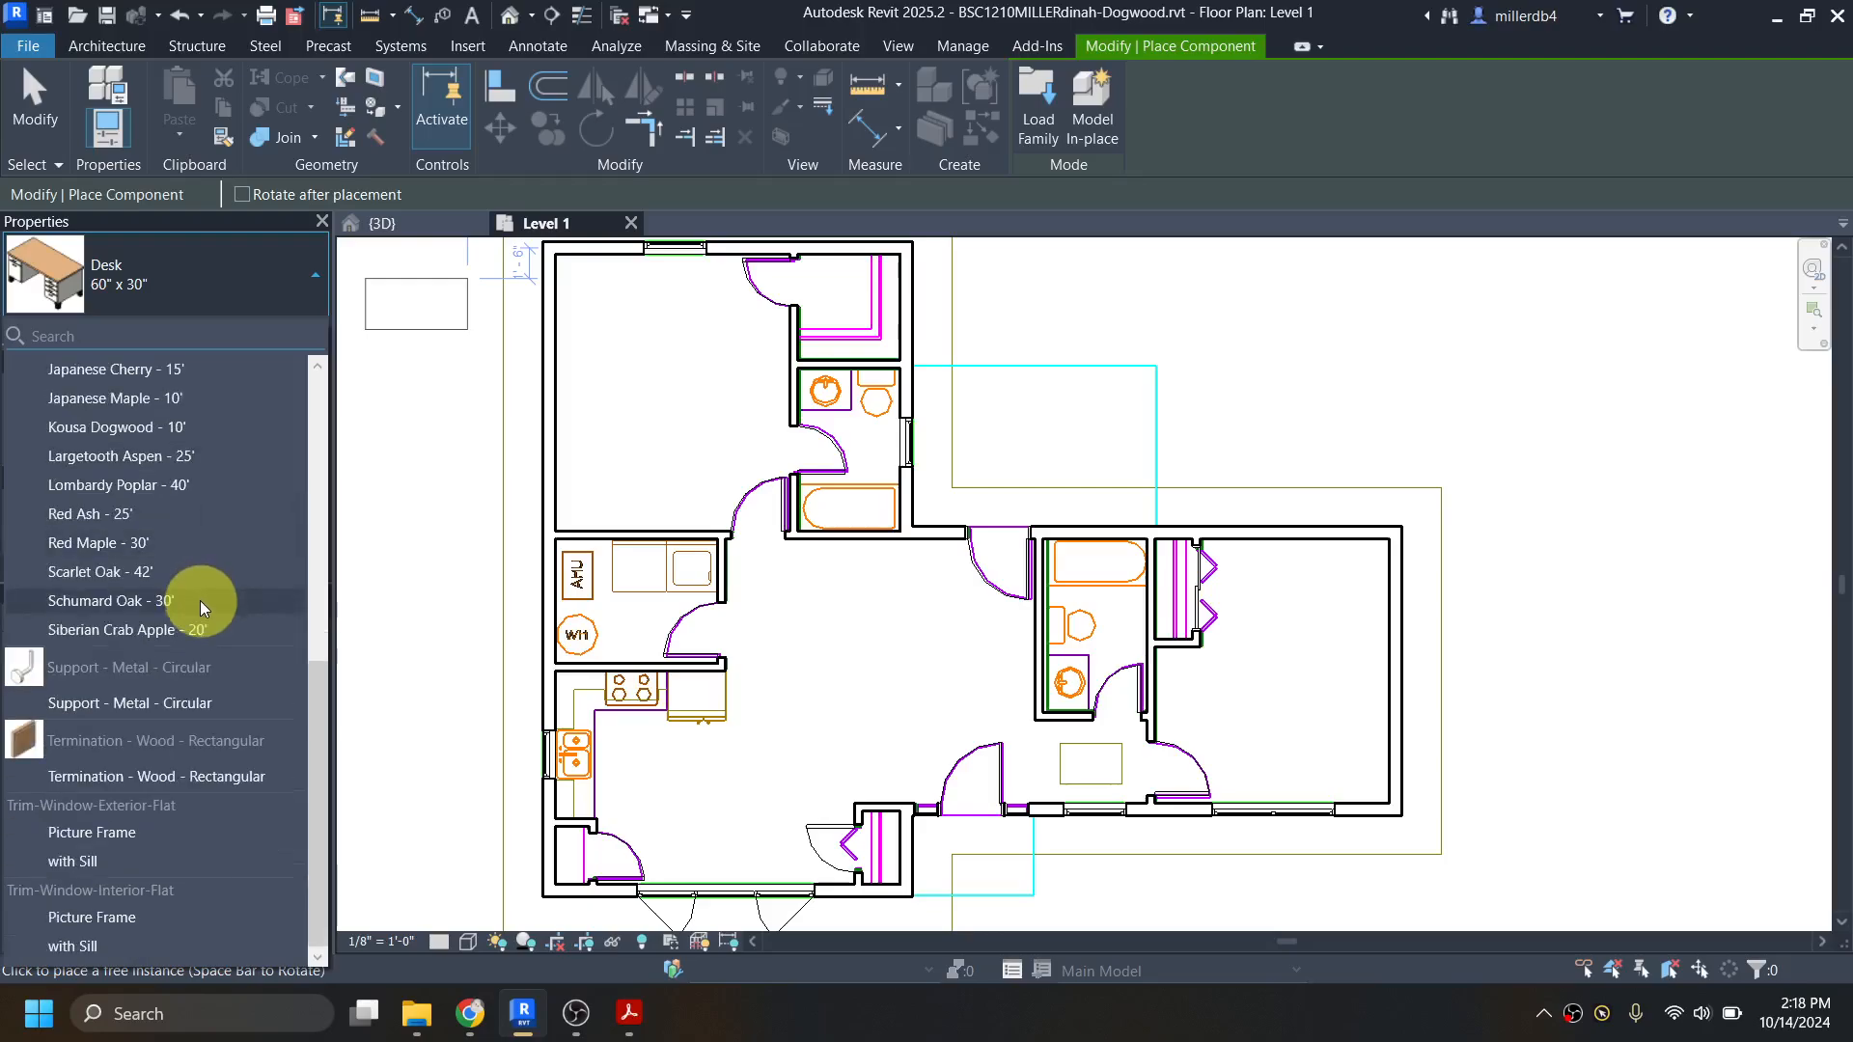
{"action": "scroll", "coordinate": [193, 790], "scroll_direction": "up", "scroll_amount": 6}
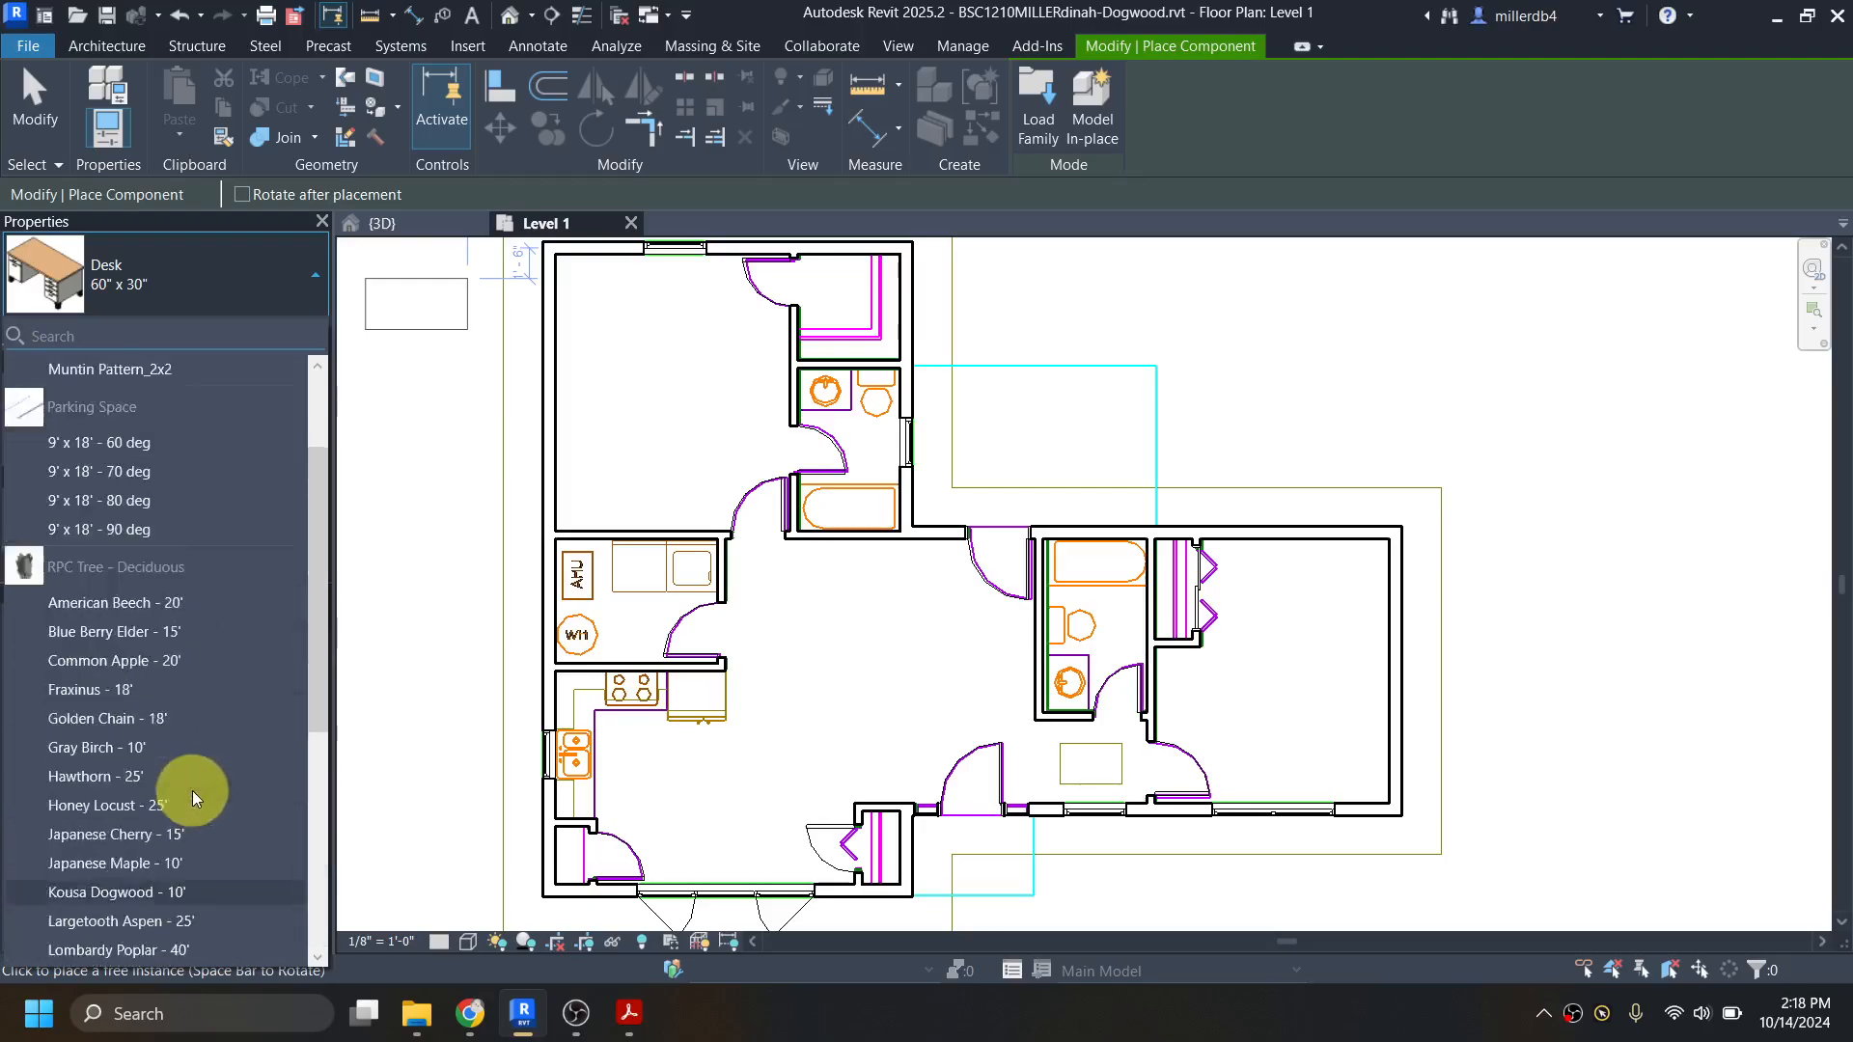
{"action": "left_click", "coordinate": [443, 705]}
{"action": "key", "text": "Escape"}
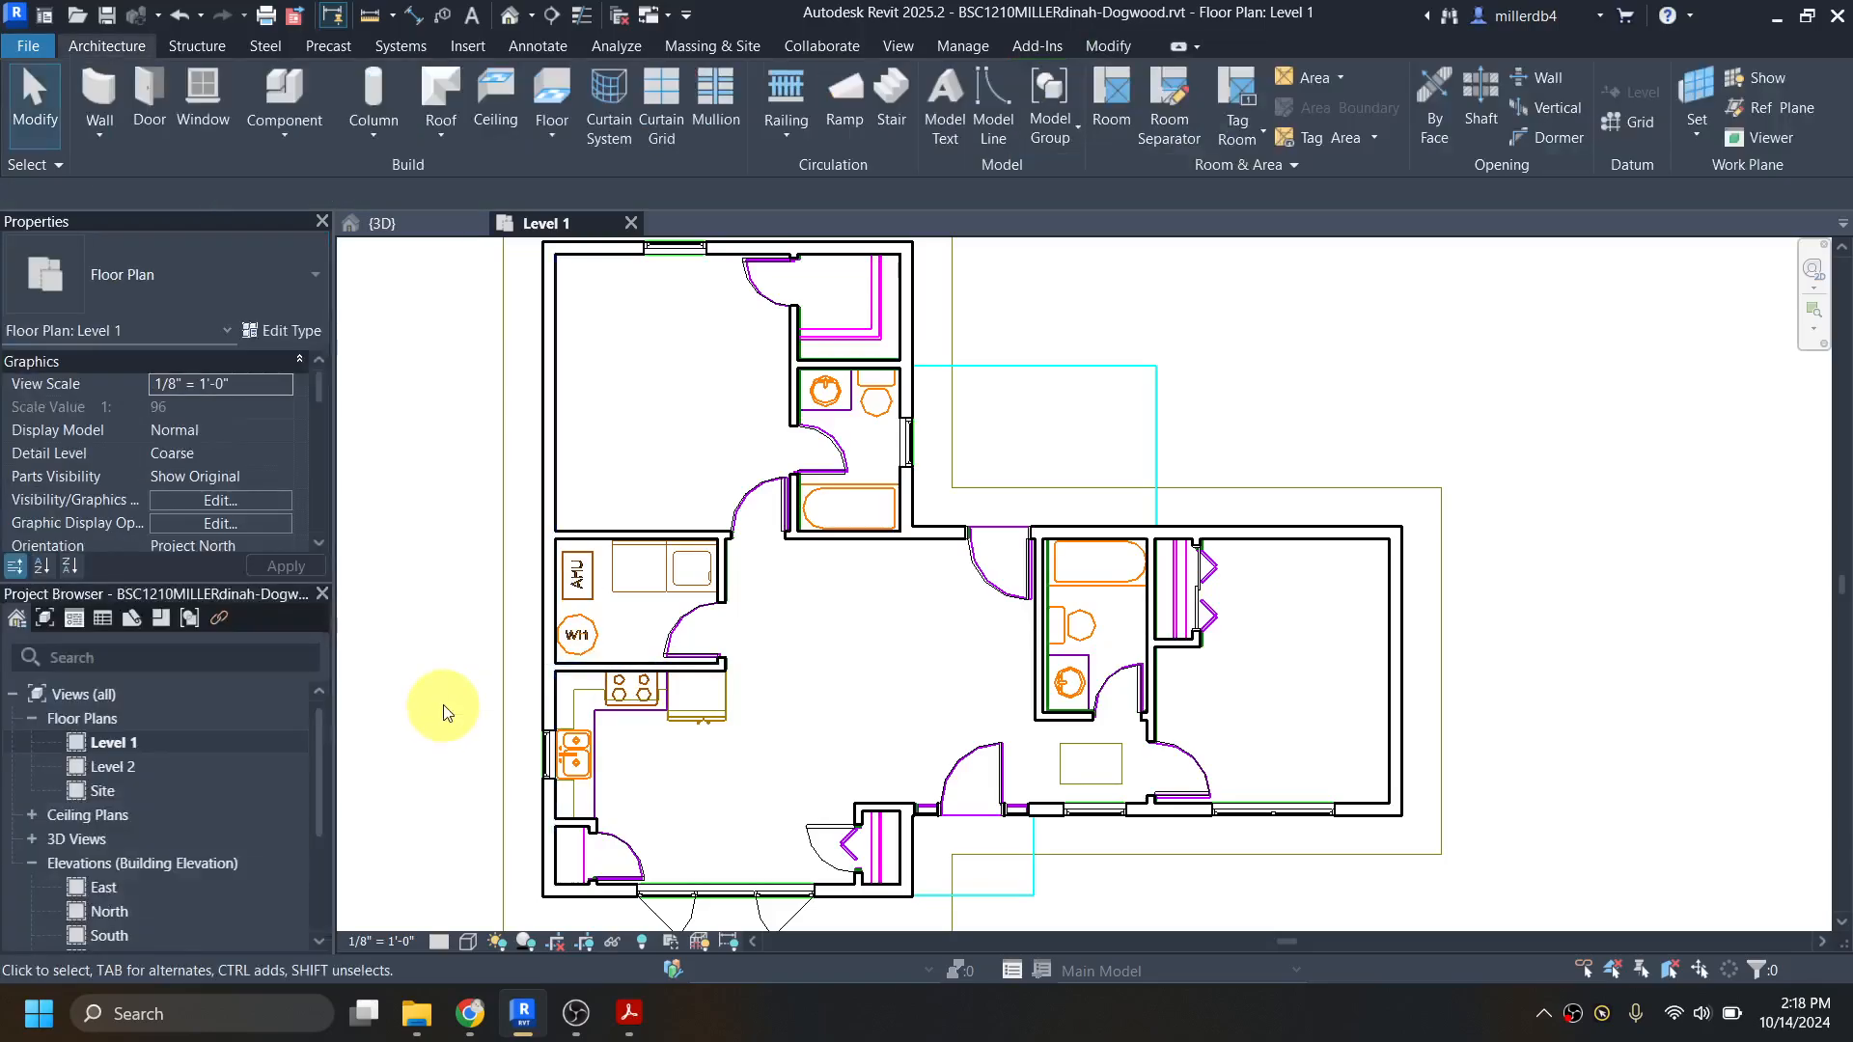
{"action": "middle_click_drag", "start_coordinate": [471, 712], "coordinate": [529, 668]}
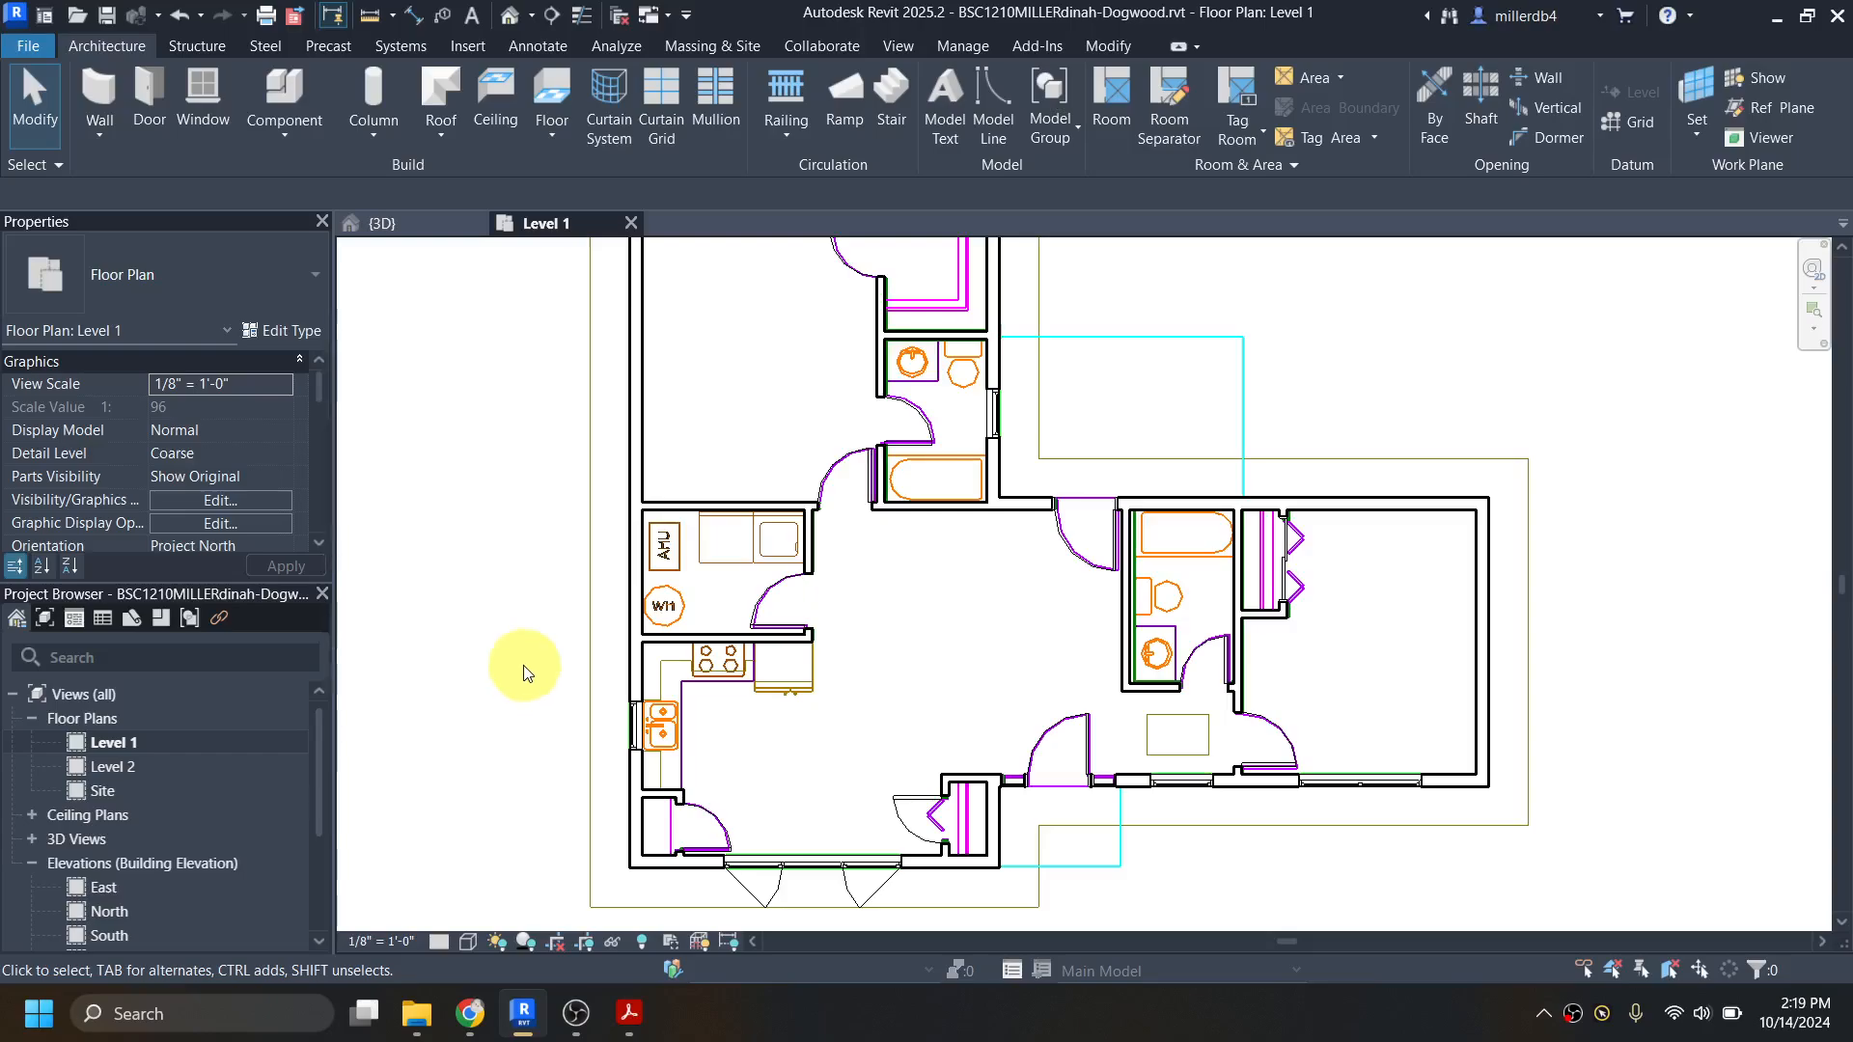
{"action": "key", "text": "l"}
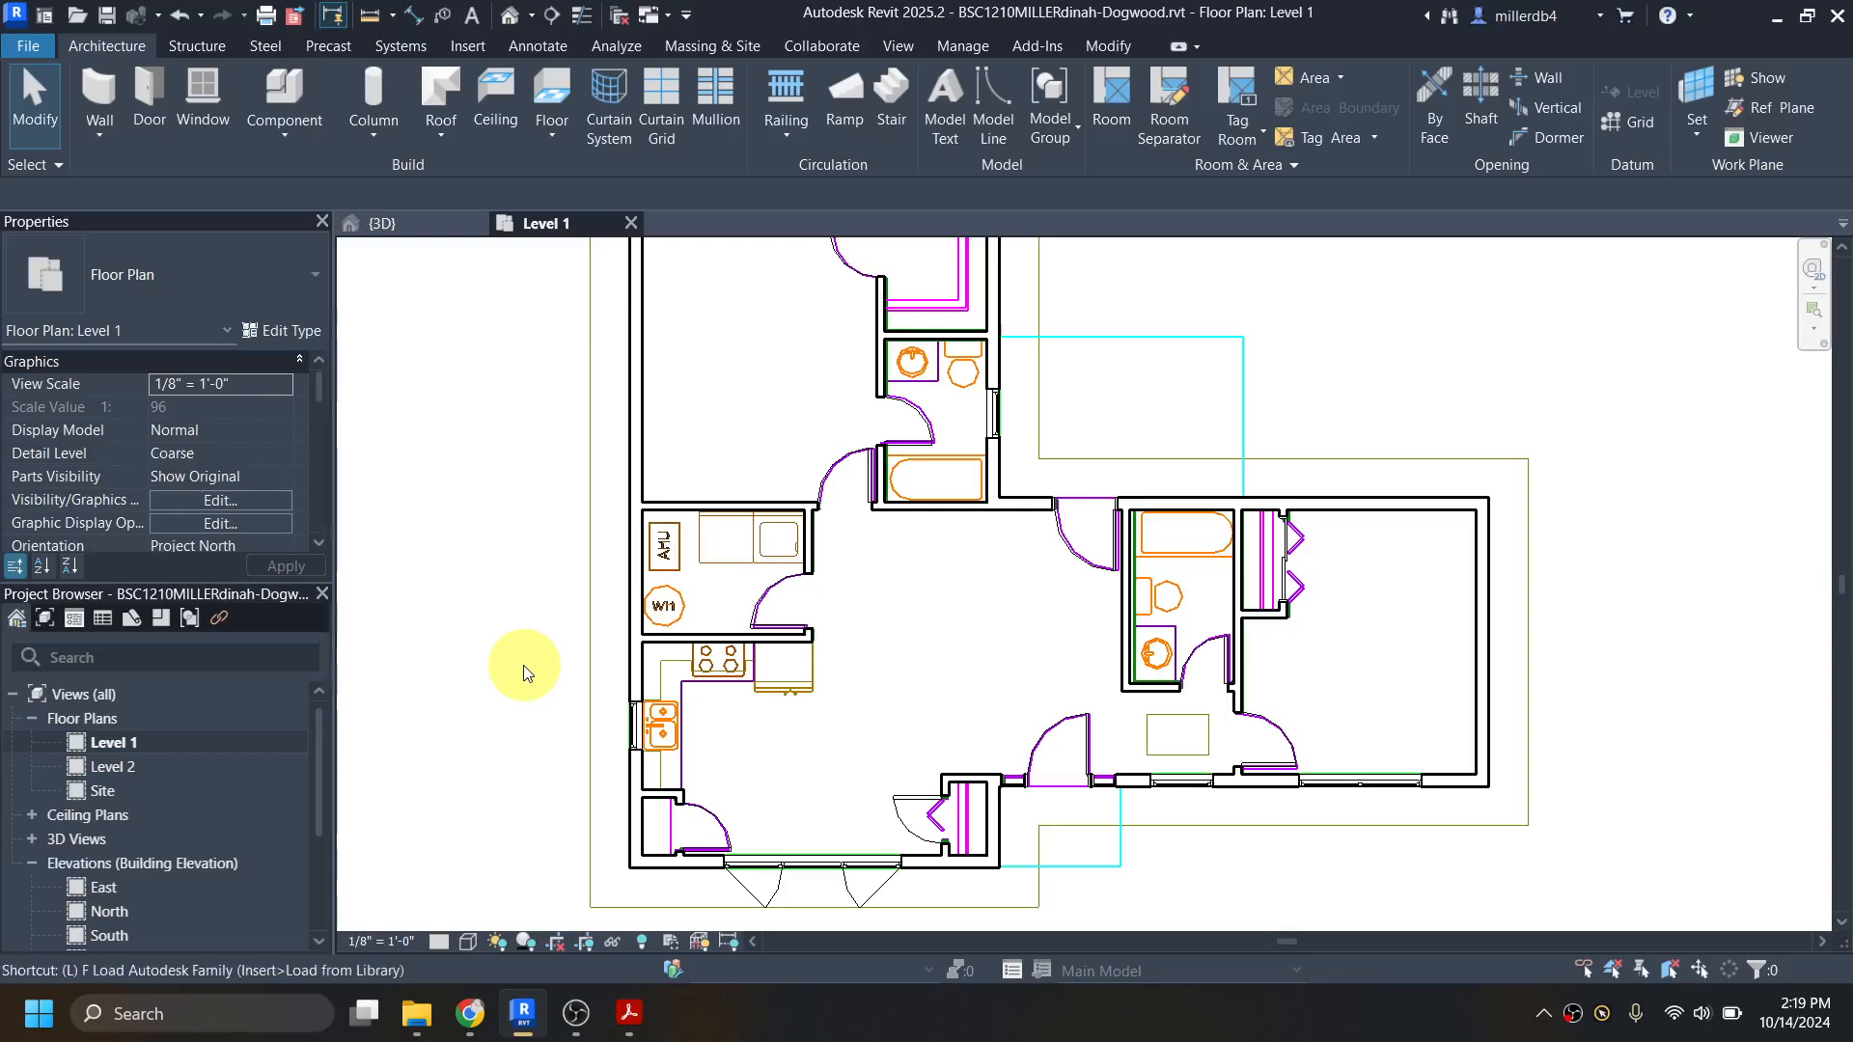
{"action": "key", "text": "f"}
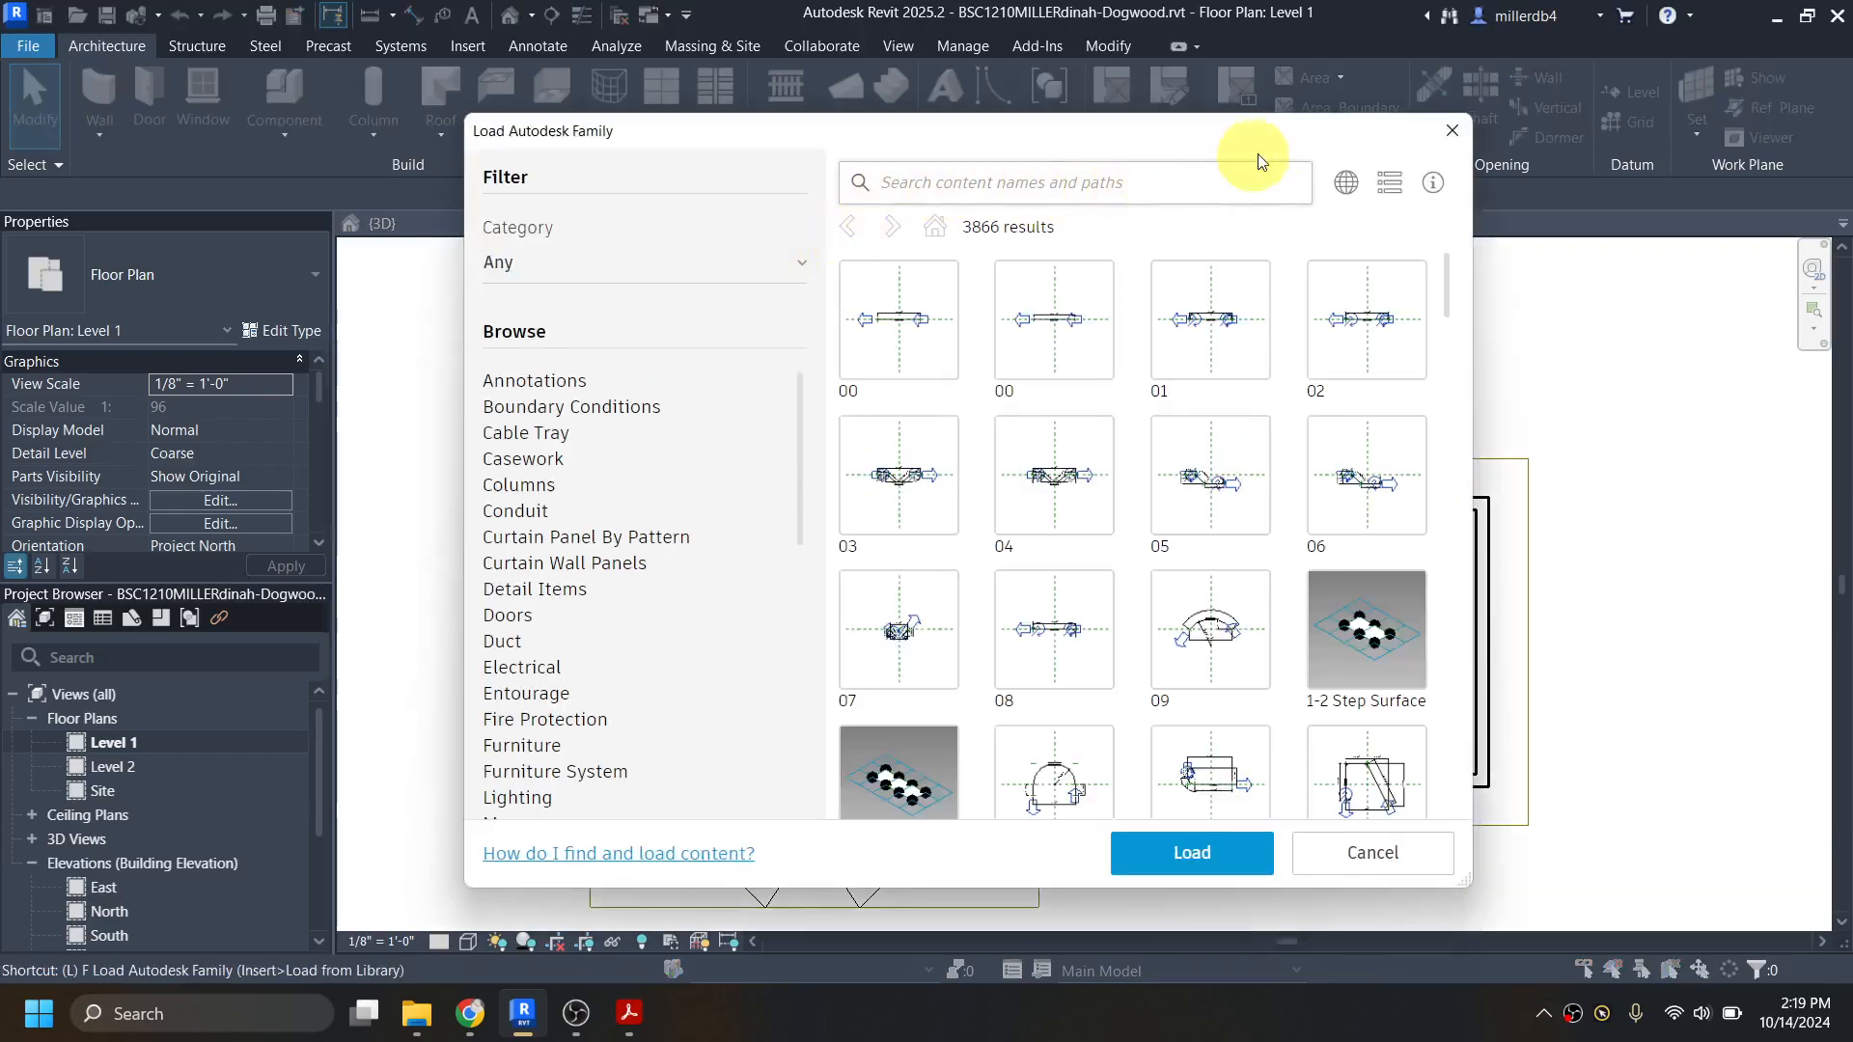
{"action": "left_click", "coordinate": [1452, 132]}
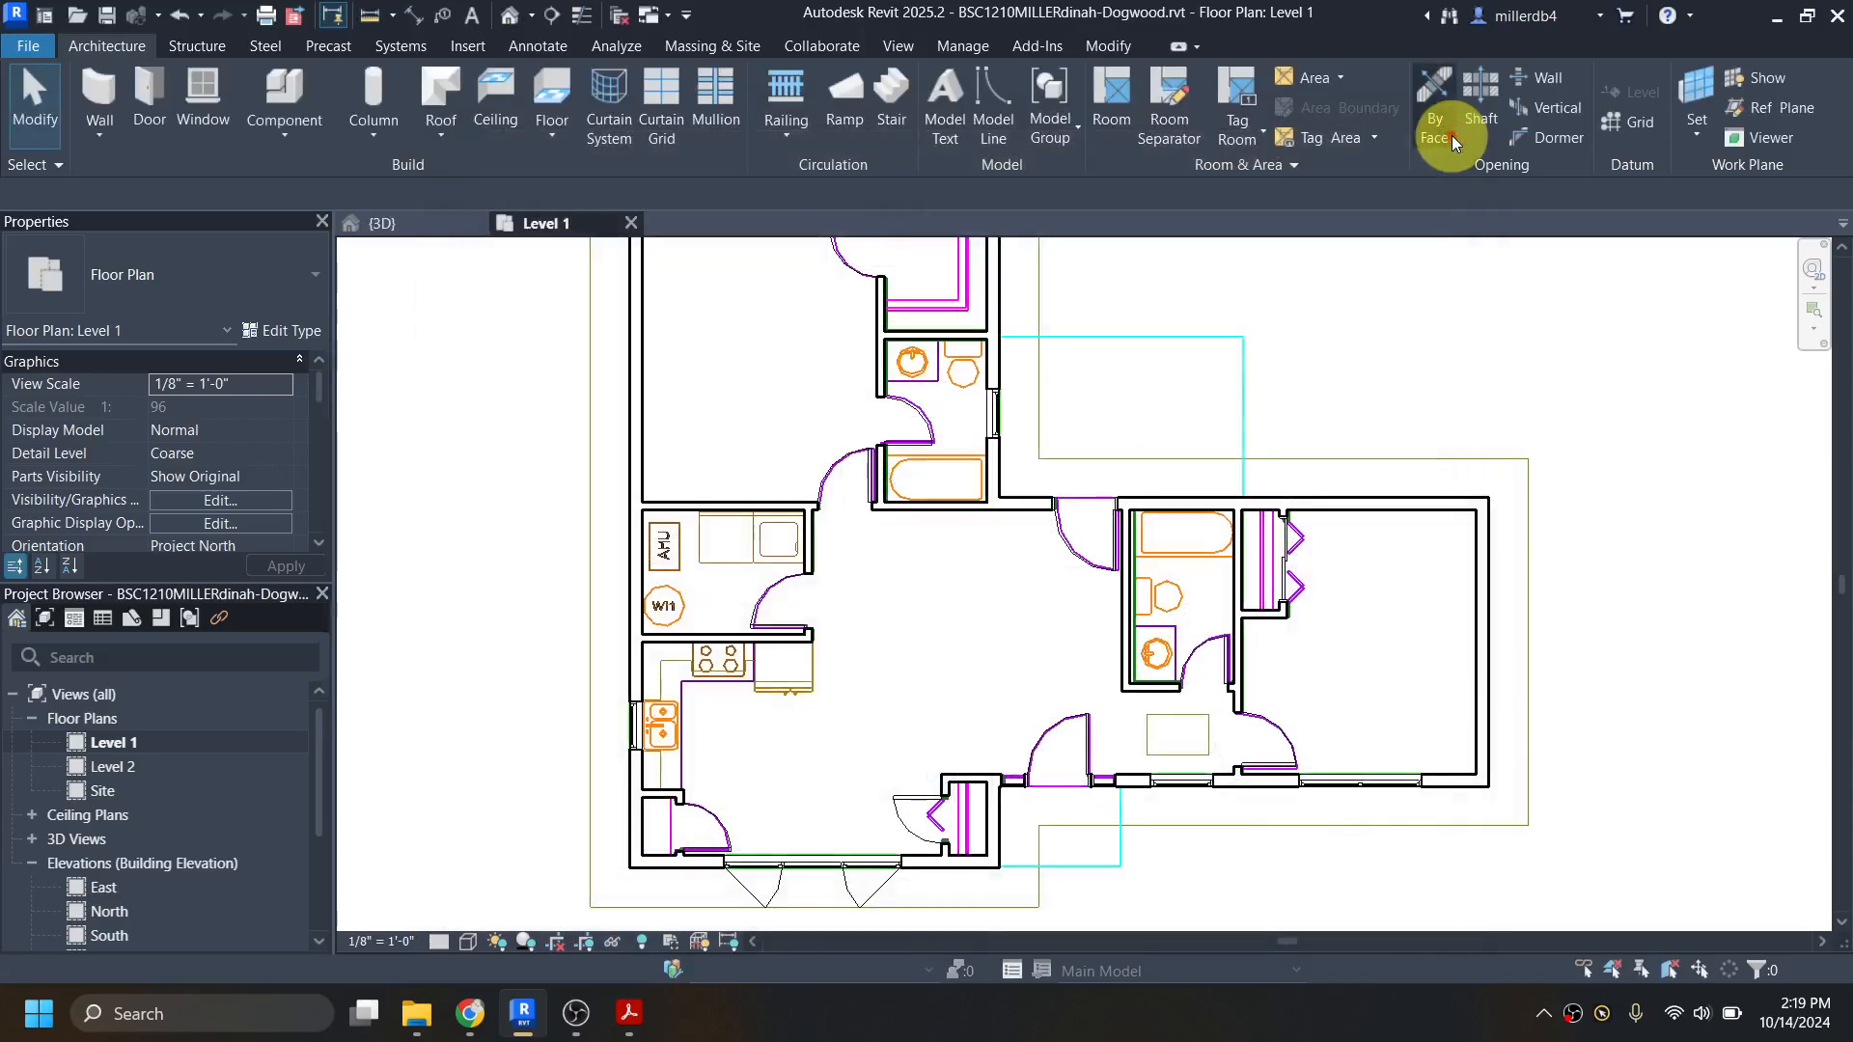
{"action": "left_click", "coordinate": [472, 49]}
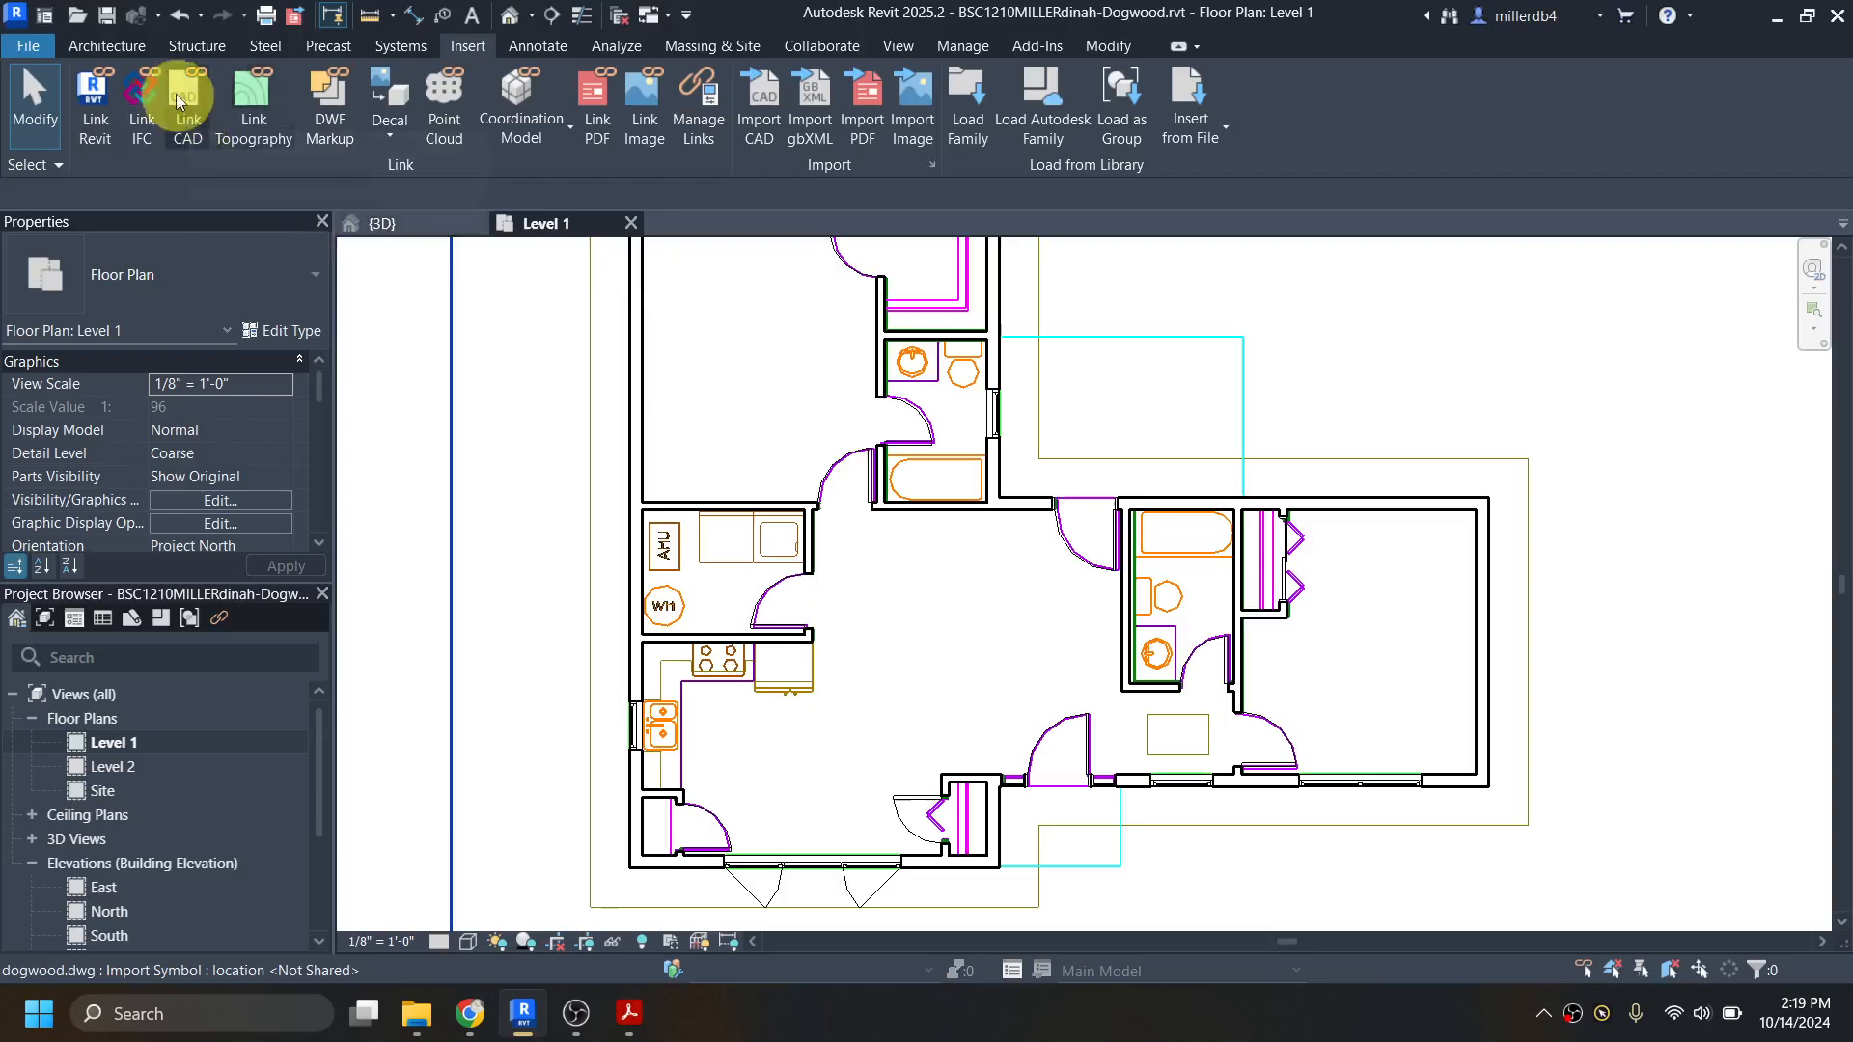
{"action": "left_click", "coordinate": [113, 46]}
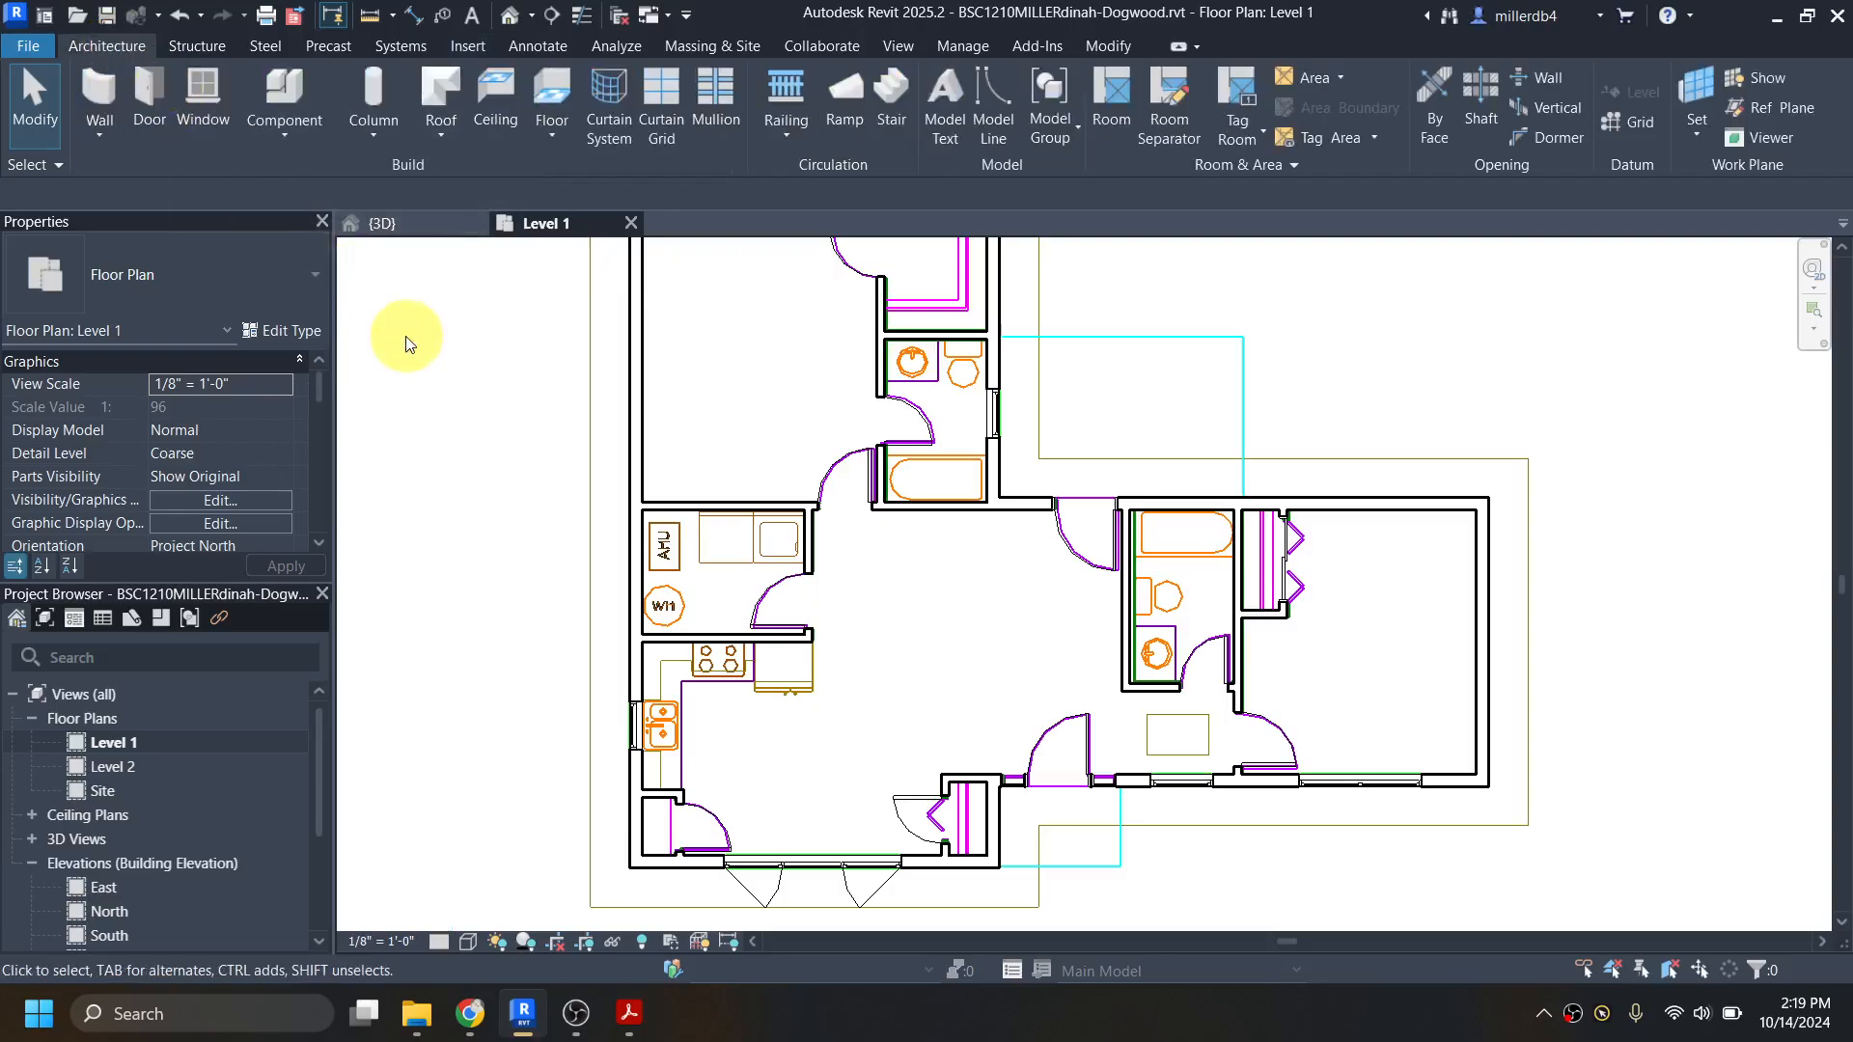
Step: Search the Autodesk family library for "toilet" and load the Toilet-Domestic-3D family
{"action": "key", "text": "l"}
{"action": "key", "text": "f"}
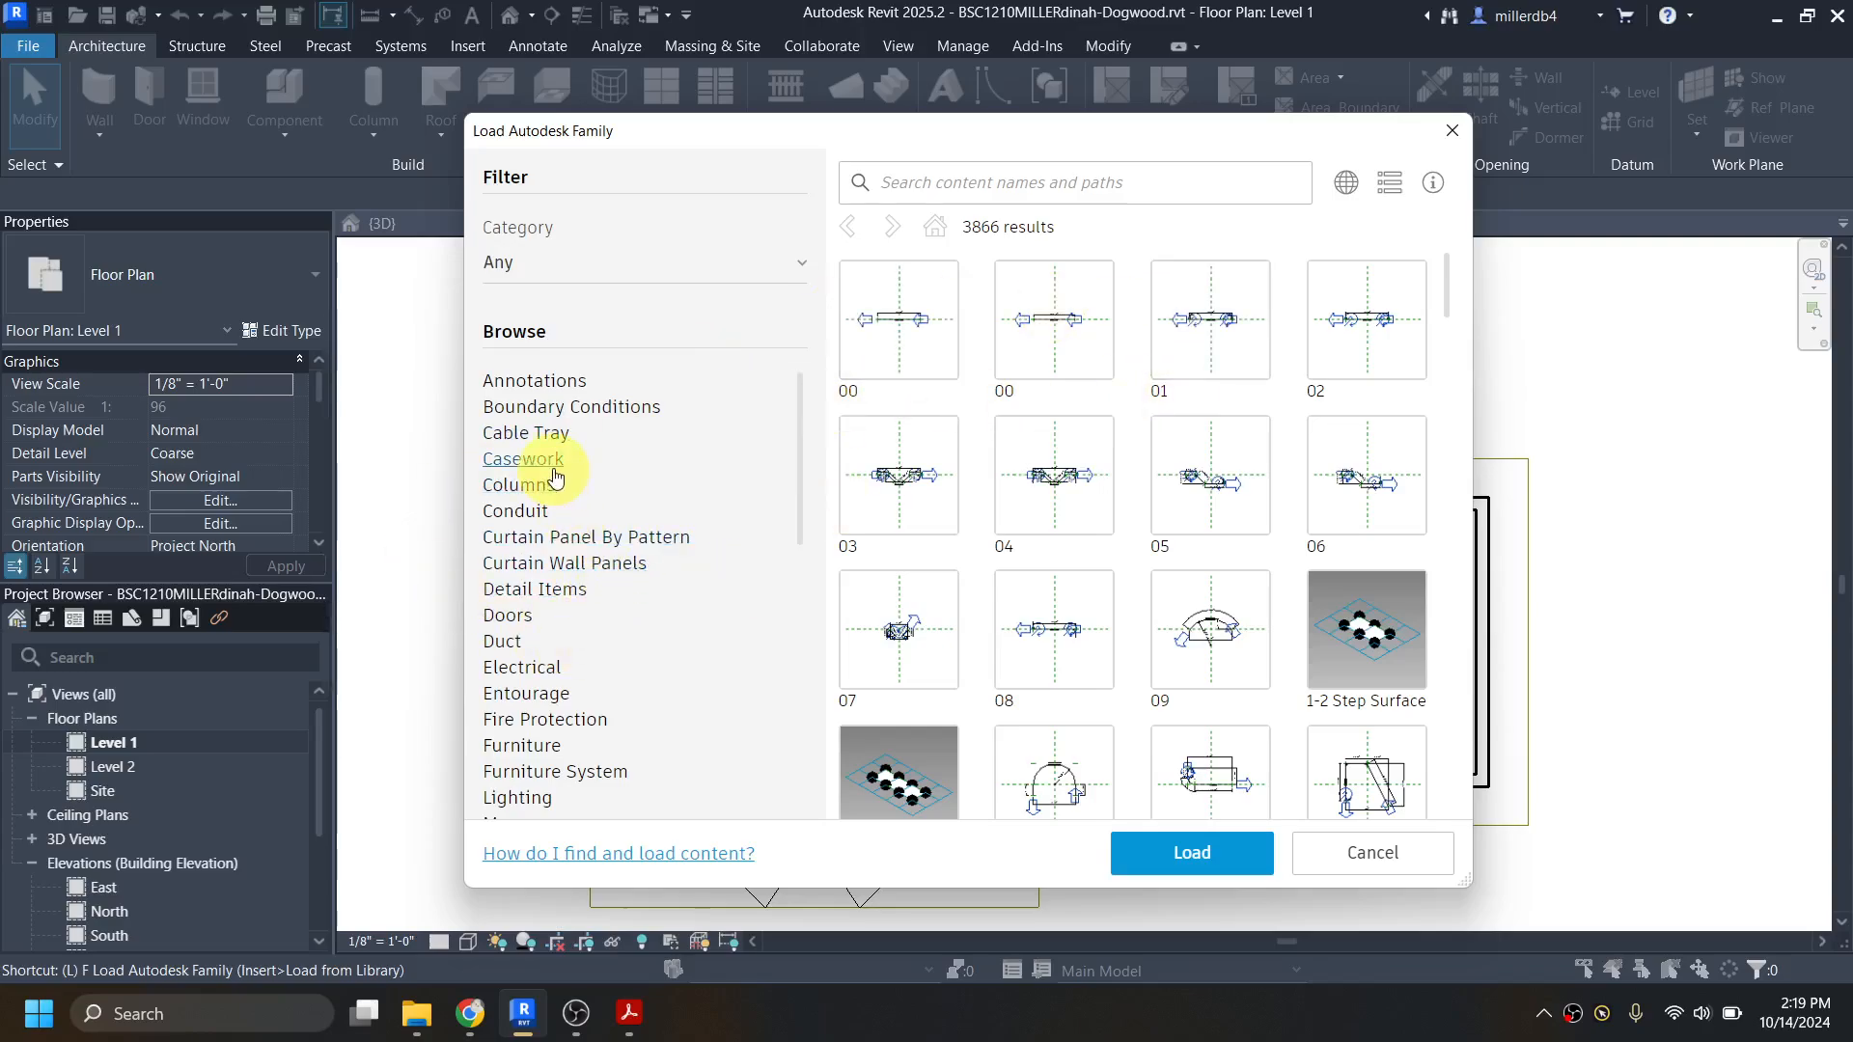
{"action": "scroll", "coordinate": [555, 473], "scroll_direction": "down", "scroll_amount": 6}
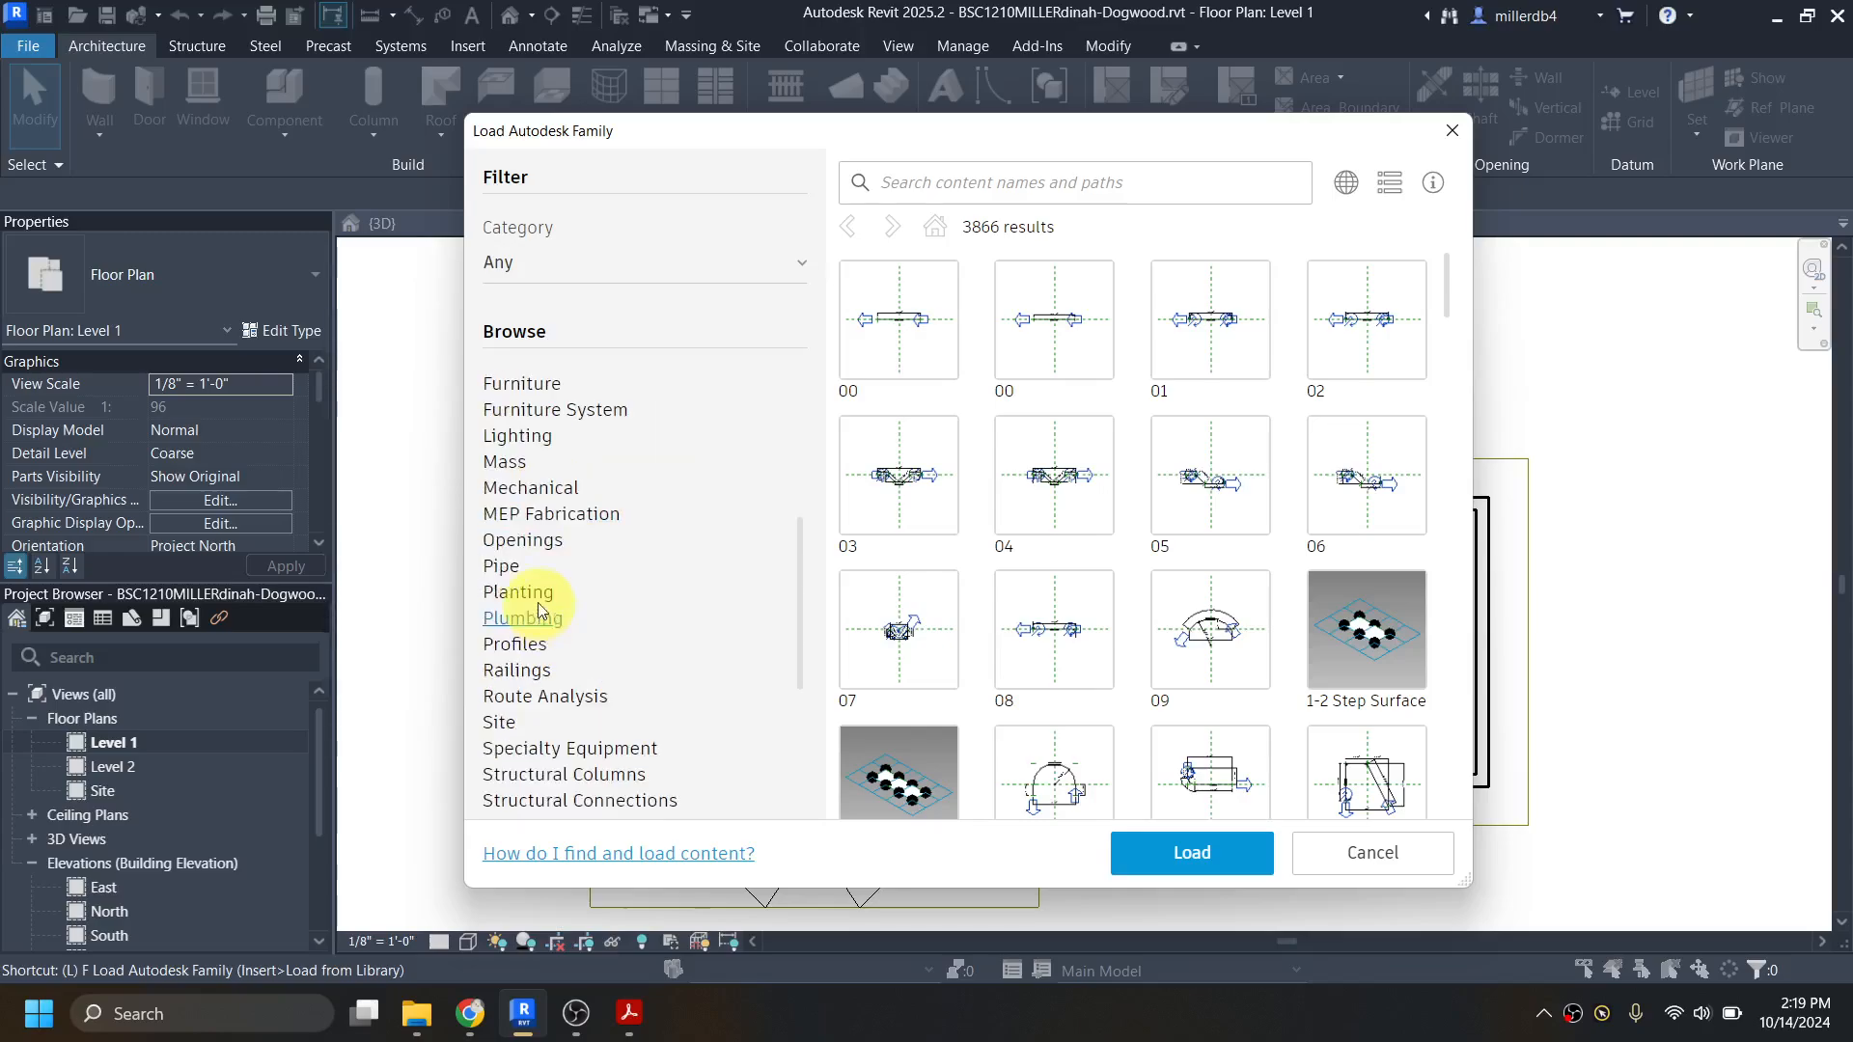
{"action": "left_click", "coordinate": [936, 184]}
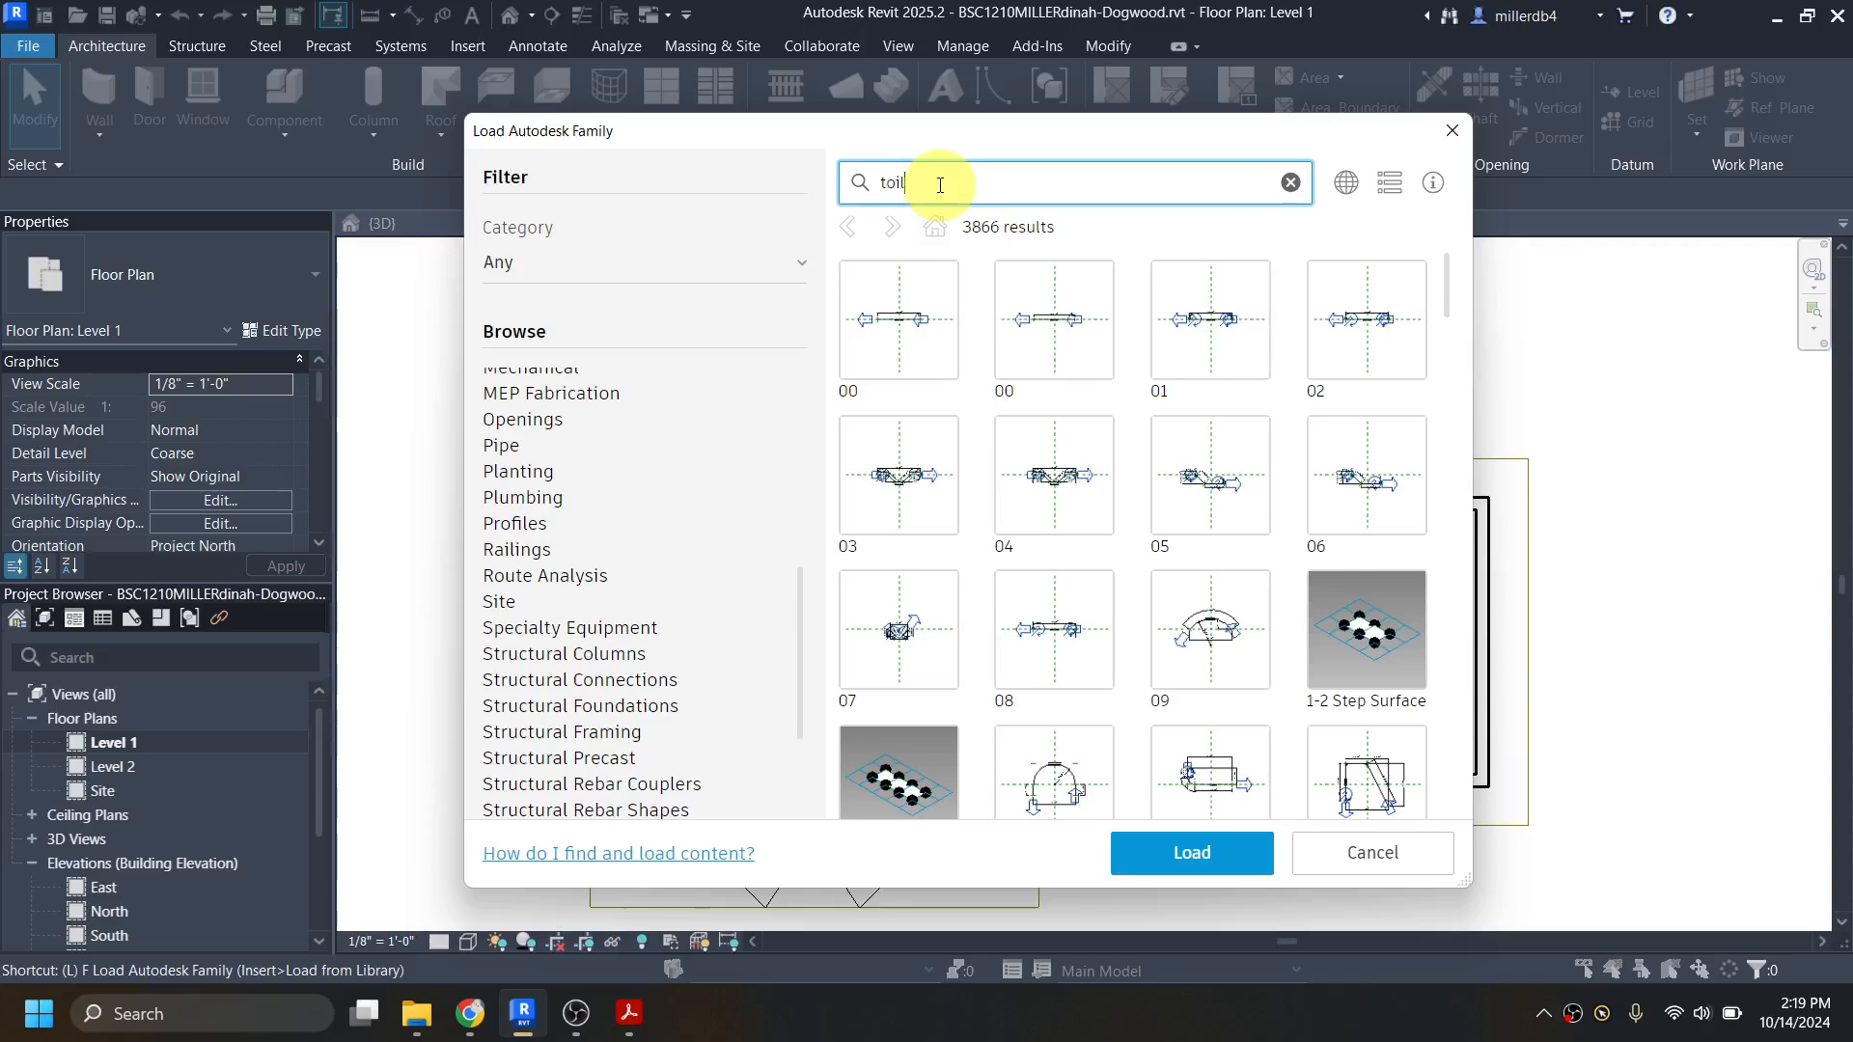
{"action": "type", "text": "toilet"}
{"action": "key", "text": "Return"}
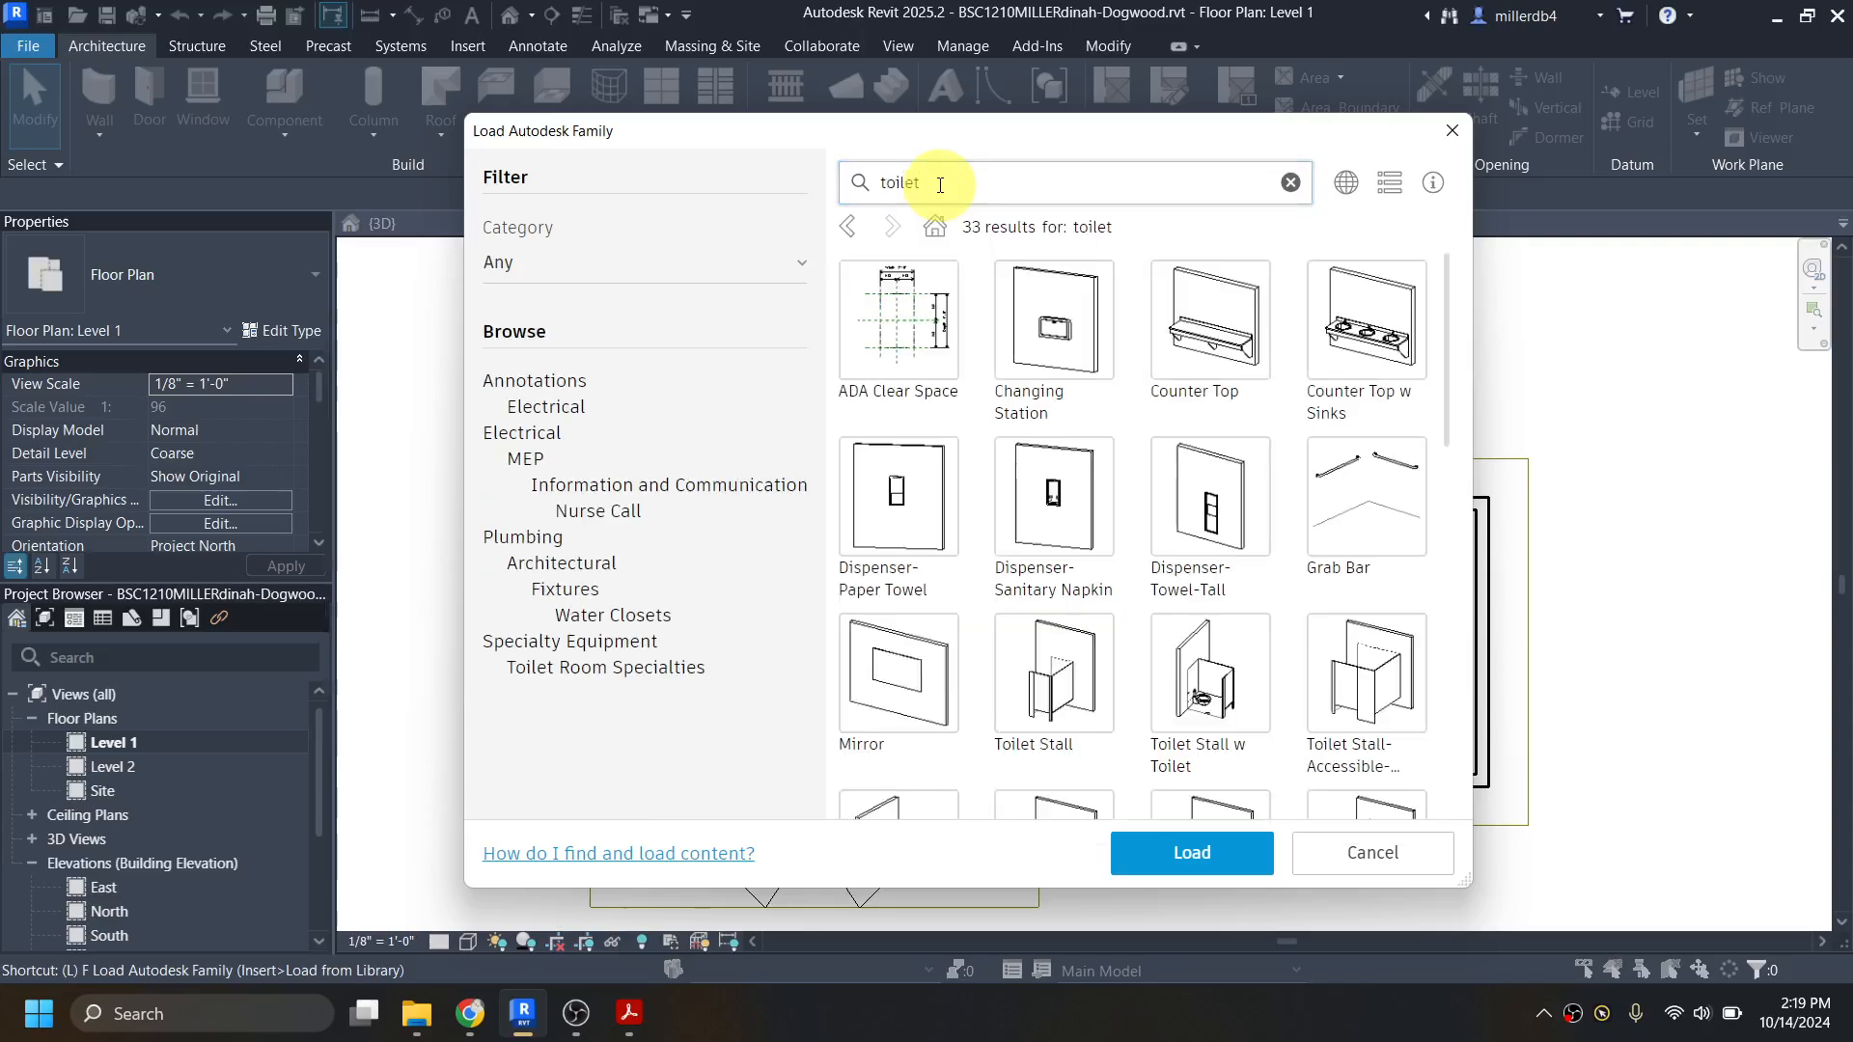
{"action": "scroll", "coordinate": [1069, 403], "scroll_direction": "down", "scroll_amount": 3}
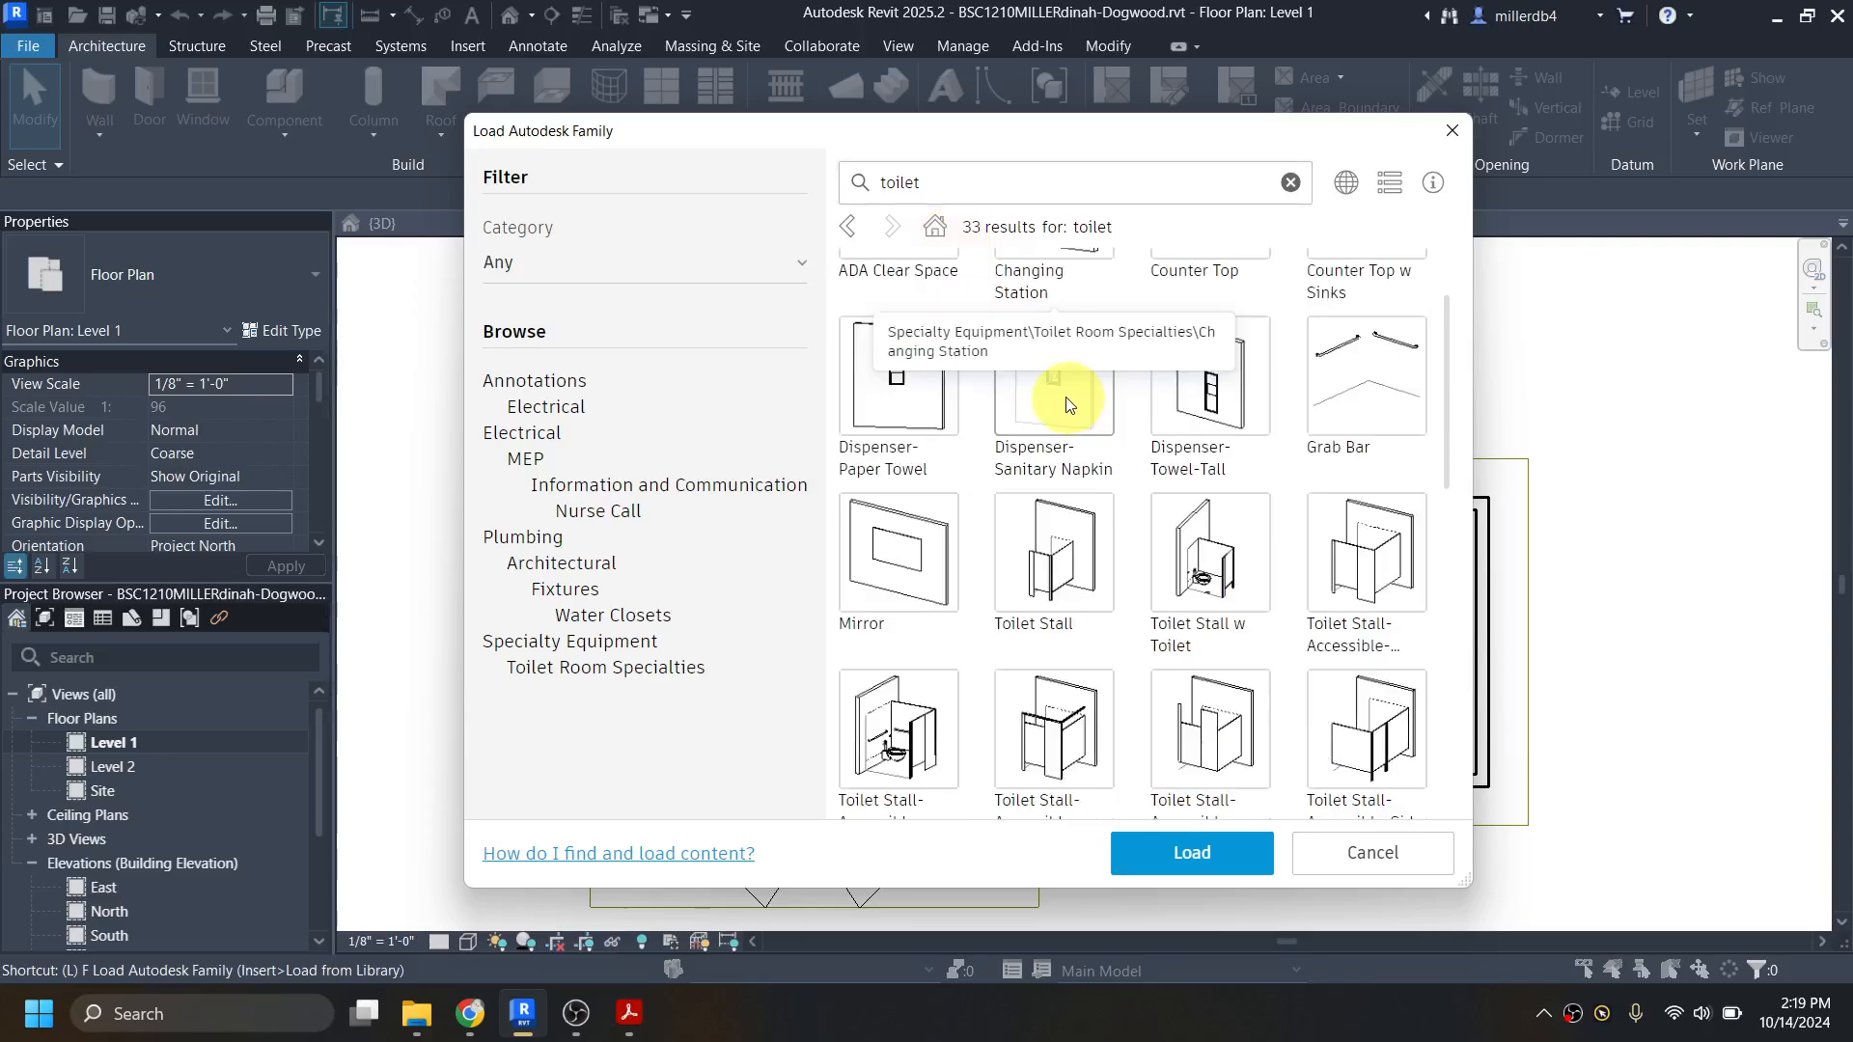
{"action": "scroll", "coordinate": [1068, 404], "scroll_direction": "down", "scroll_amount": 3}
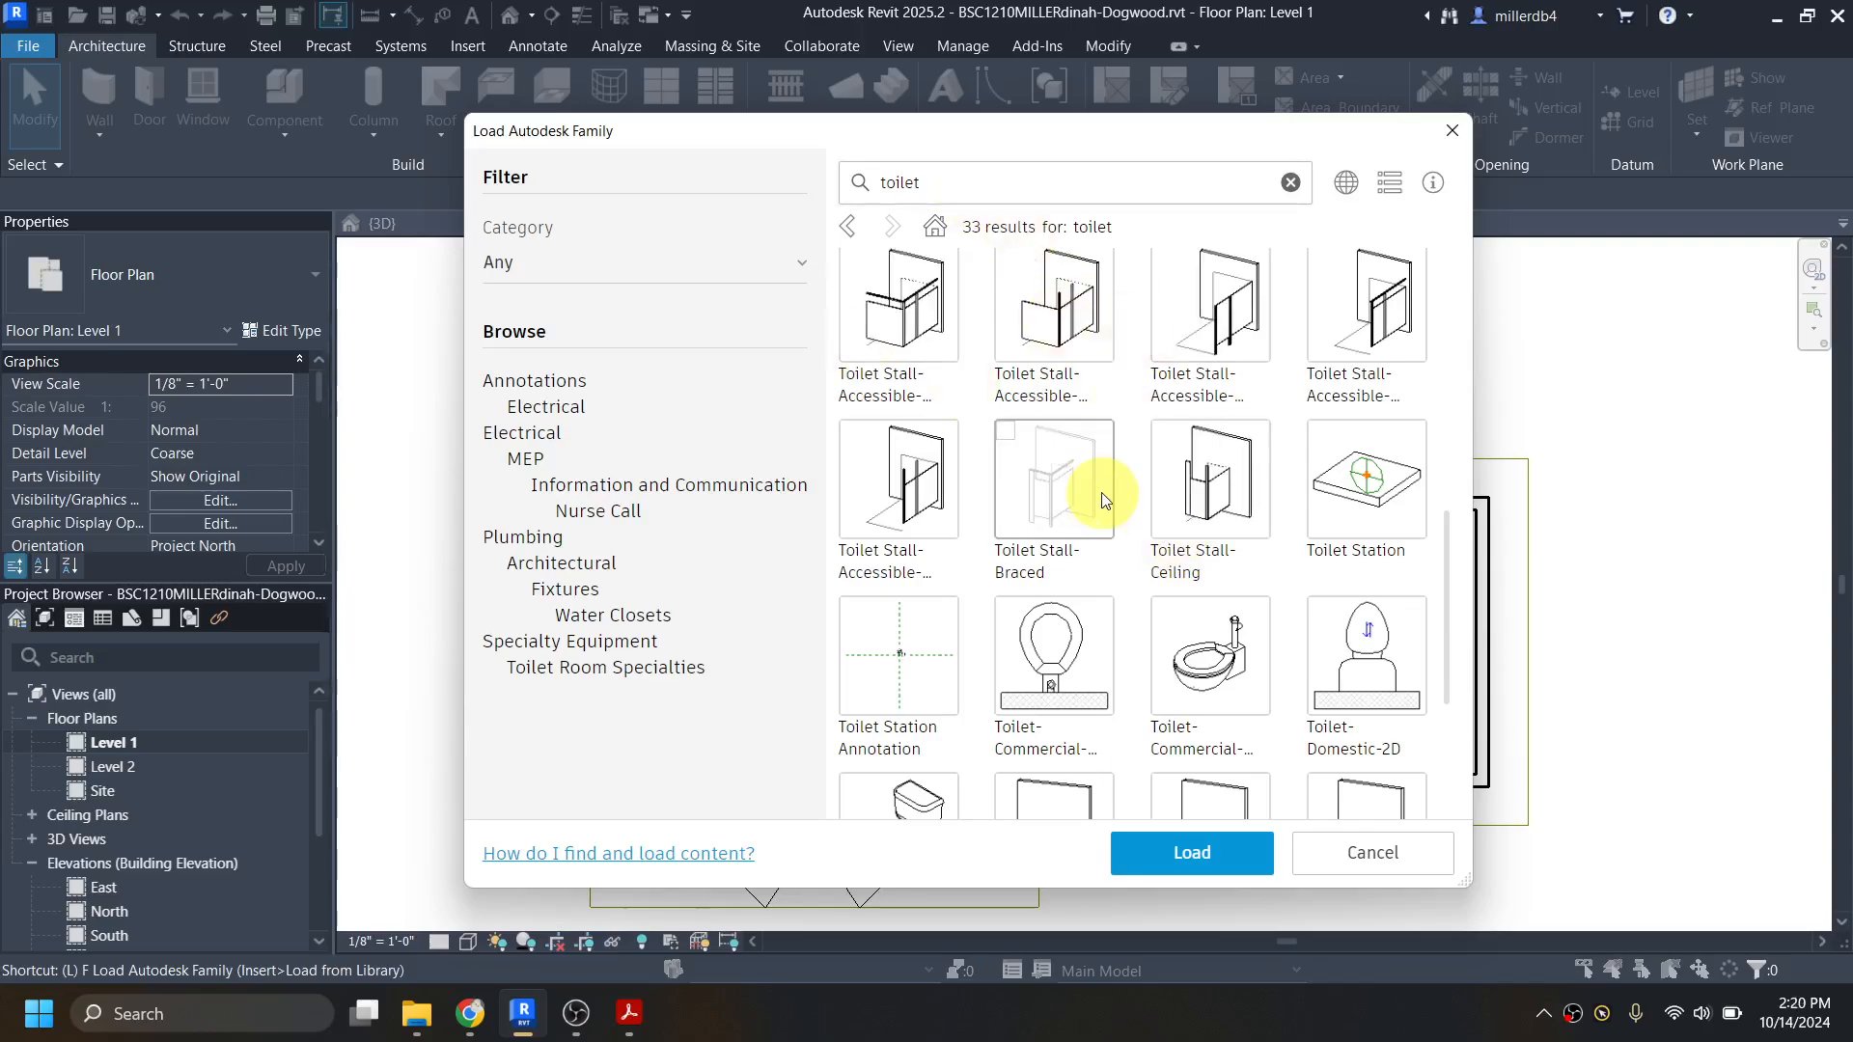
{"action": "scroll", "coordinate": [1097, 498], "scroll_direction": "down", "scroll_amount": 2}
{"action": "scroll", "coordinate": [1097, 498], "scroll_direction": "down", "scroll_amount": 1}
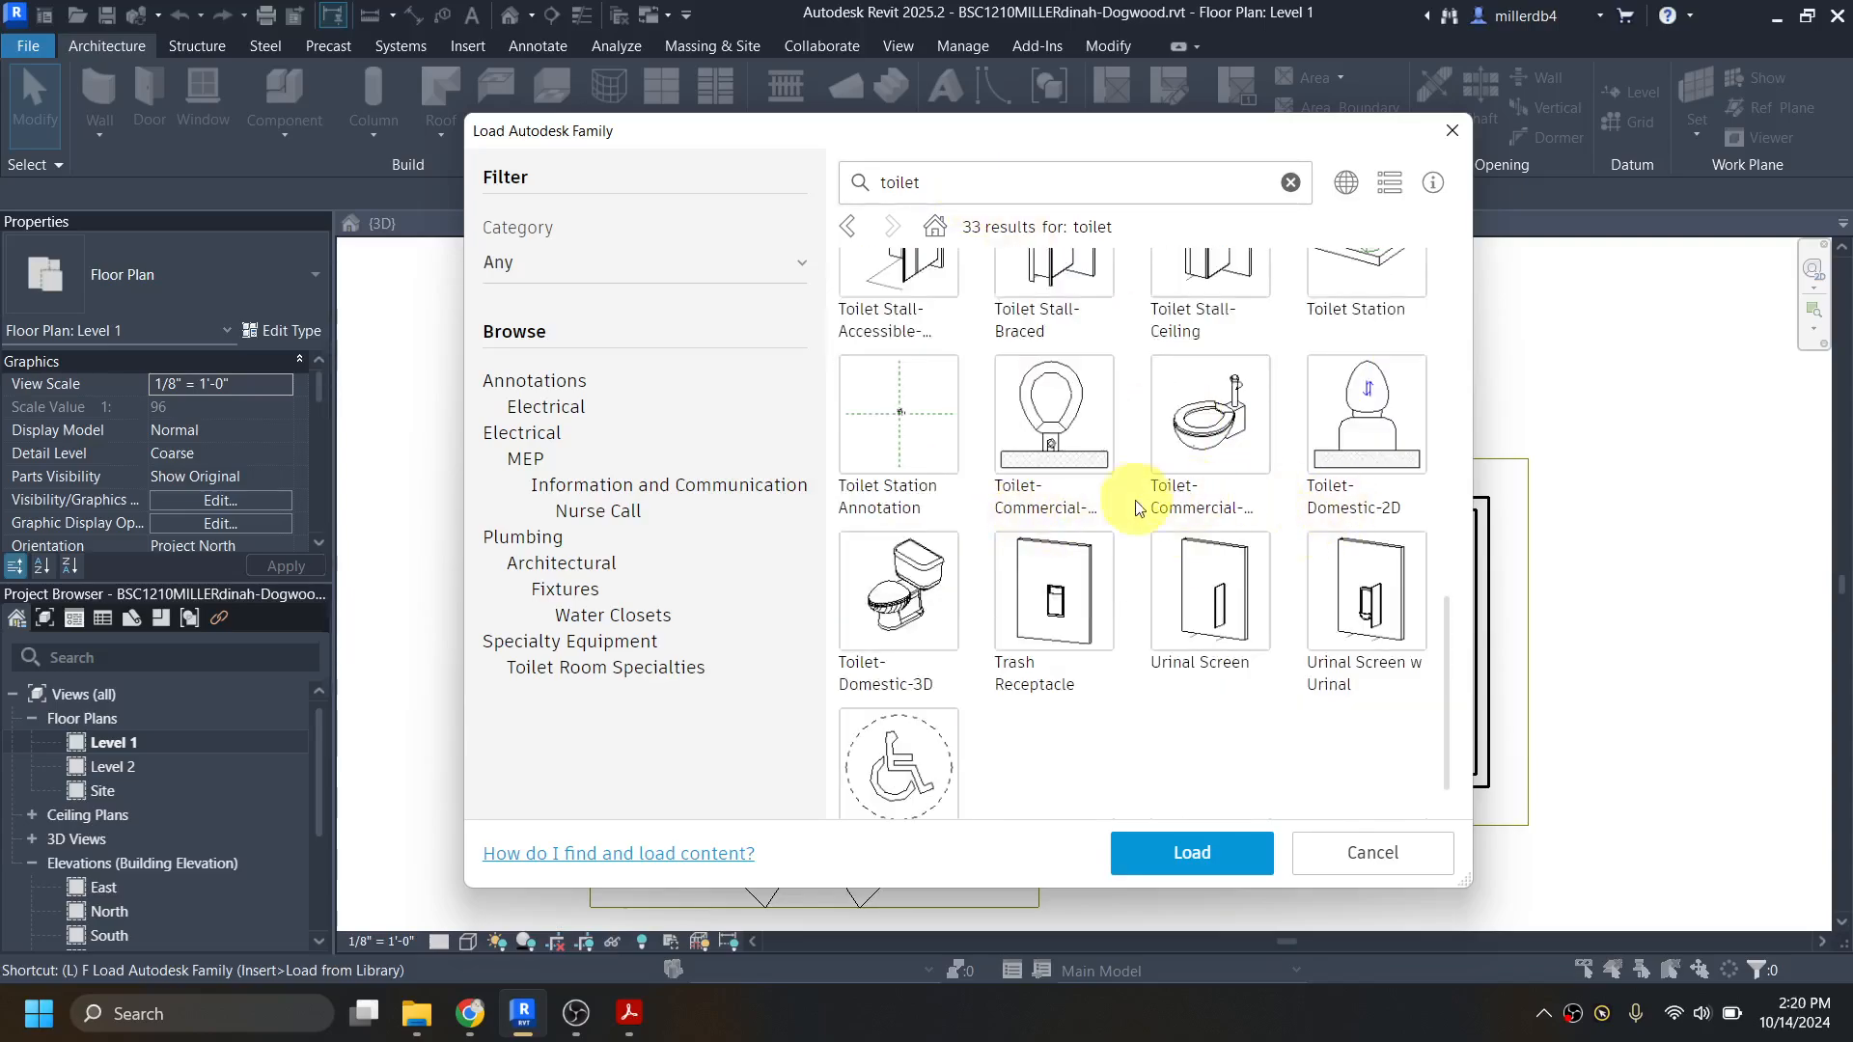
{"action": "left_click", "coordinate": [880, 579]}
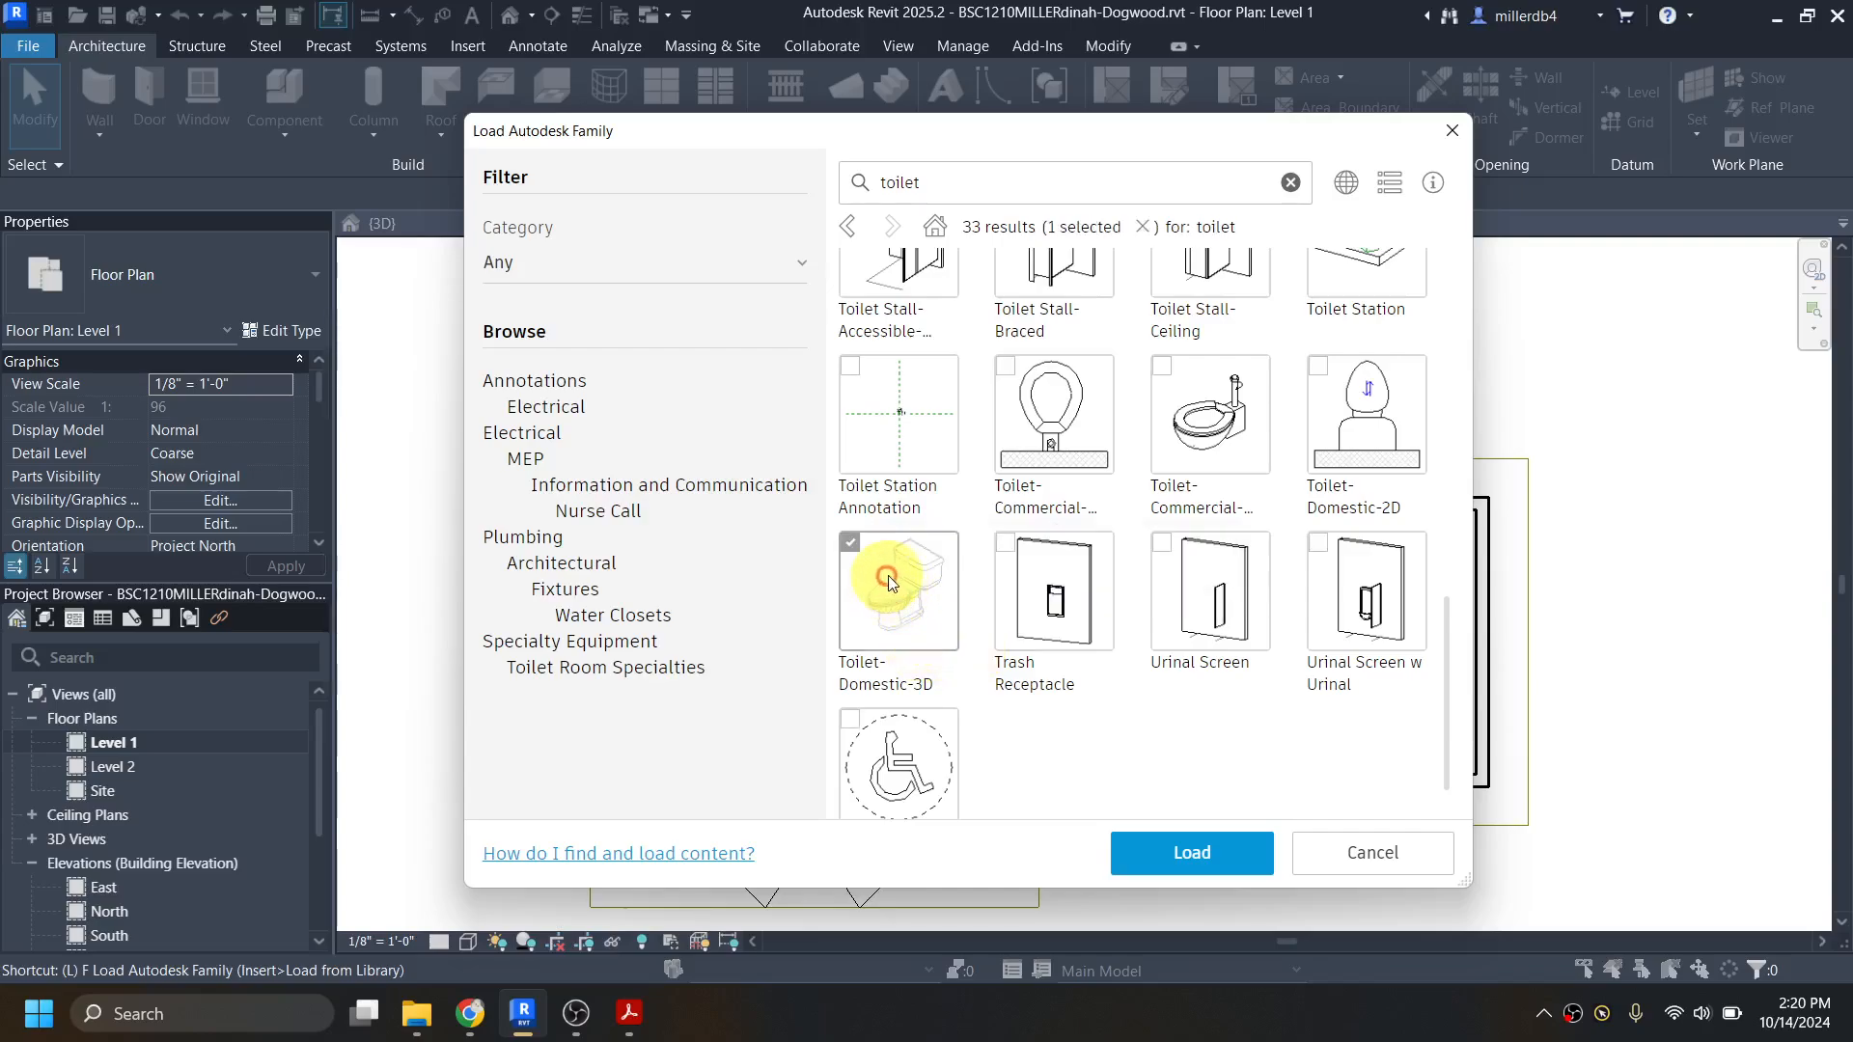
{"action": "left_click", "coordinate": [1193, 855]}
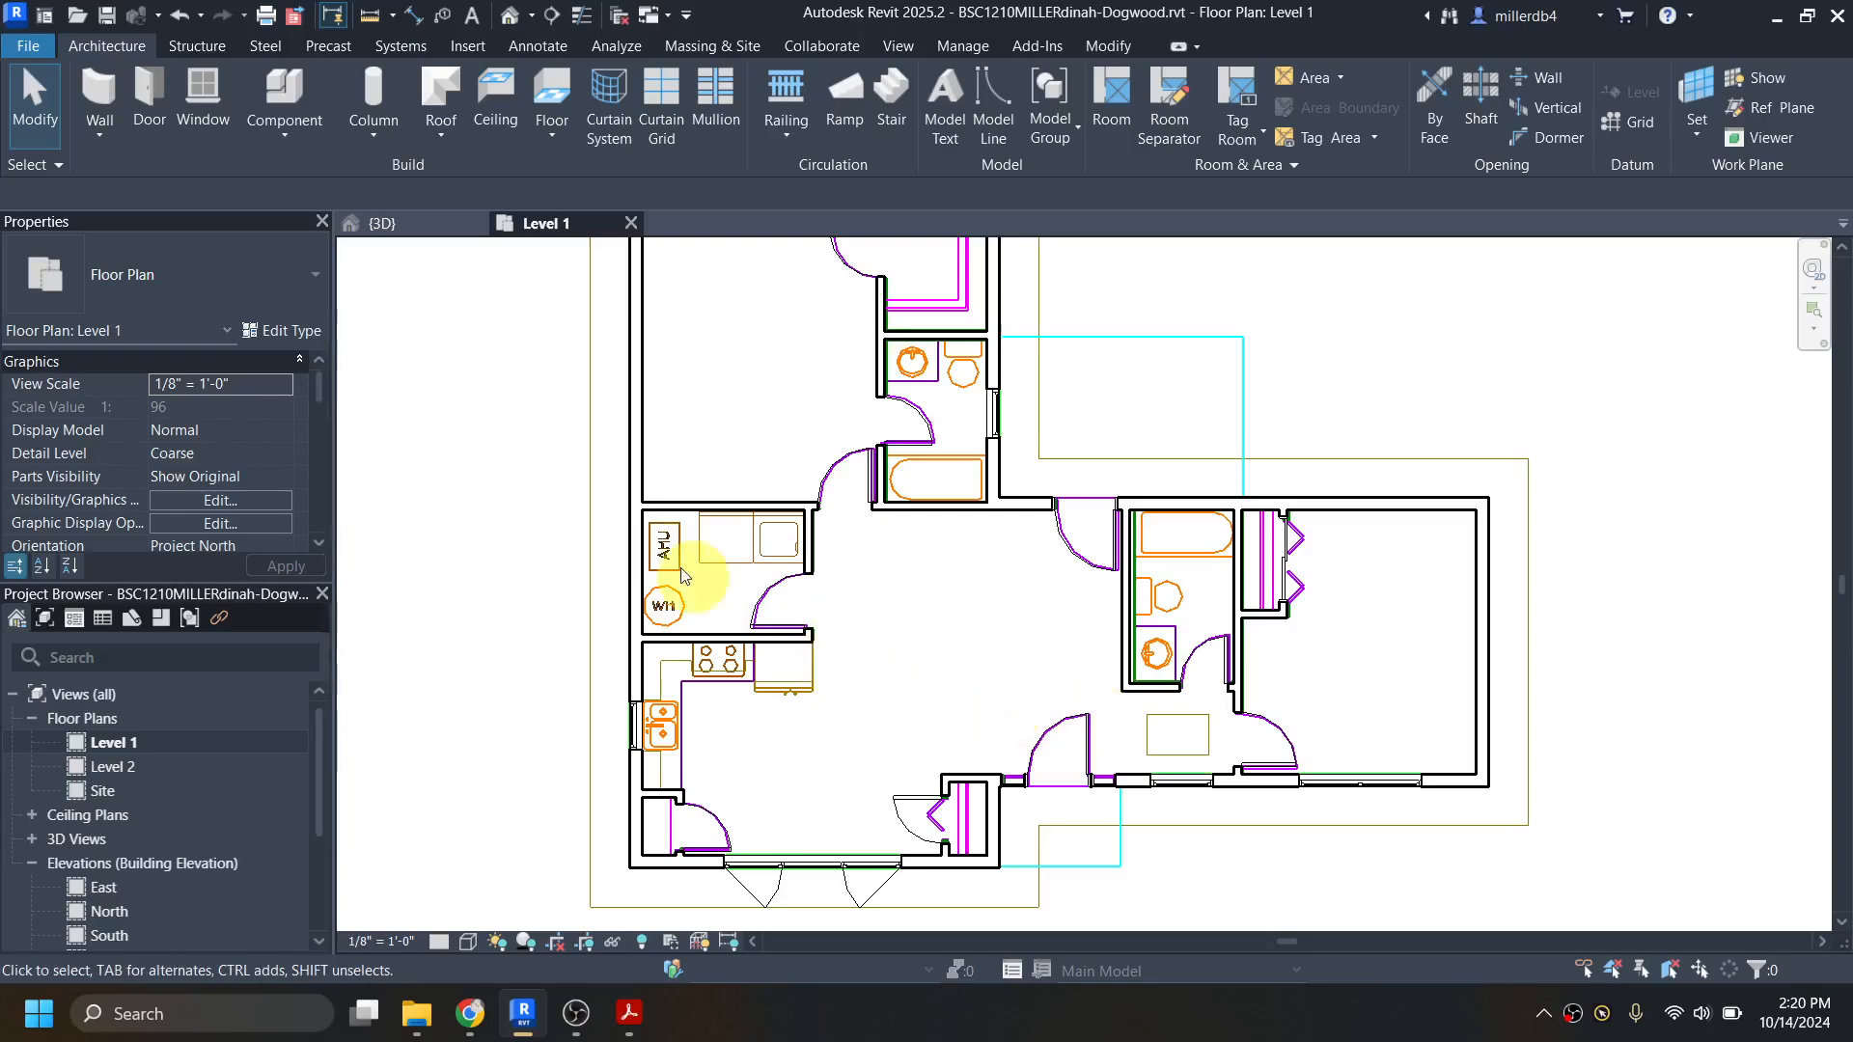
Step: Place a Toilet-Domestic-3D in the bathroom beside the bifold closet, rotated with its tank against the west wall over the imported toilet outline
{"action": "left_click", "coordinate": [286, 92]}
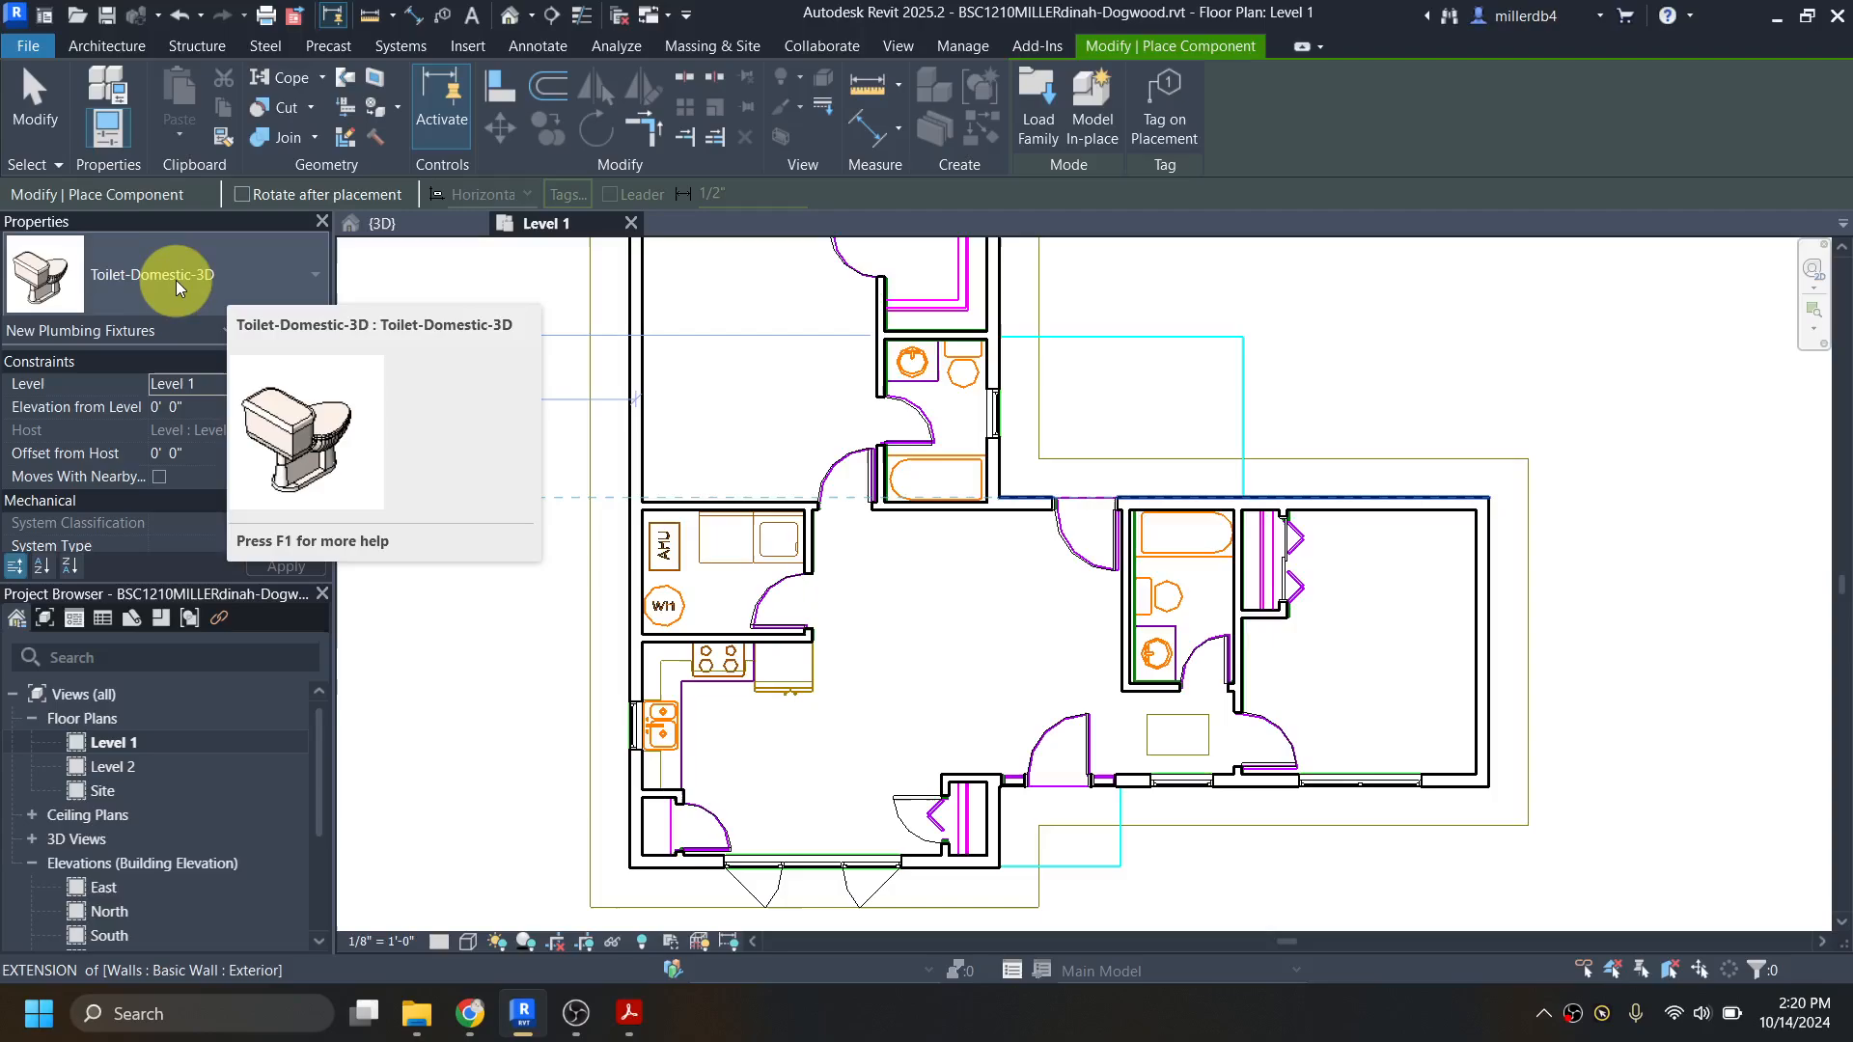
{"action": "scroll", "coordinate": [1161, 601], "scroll_direction": "up", "scroll_amount": 5}
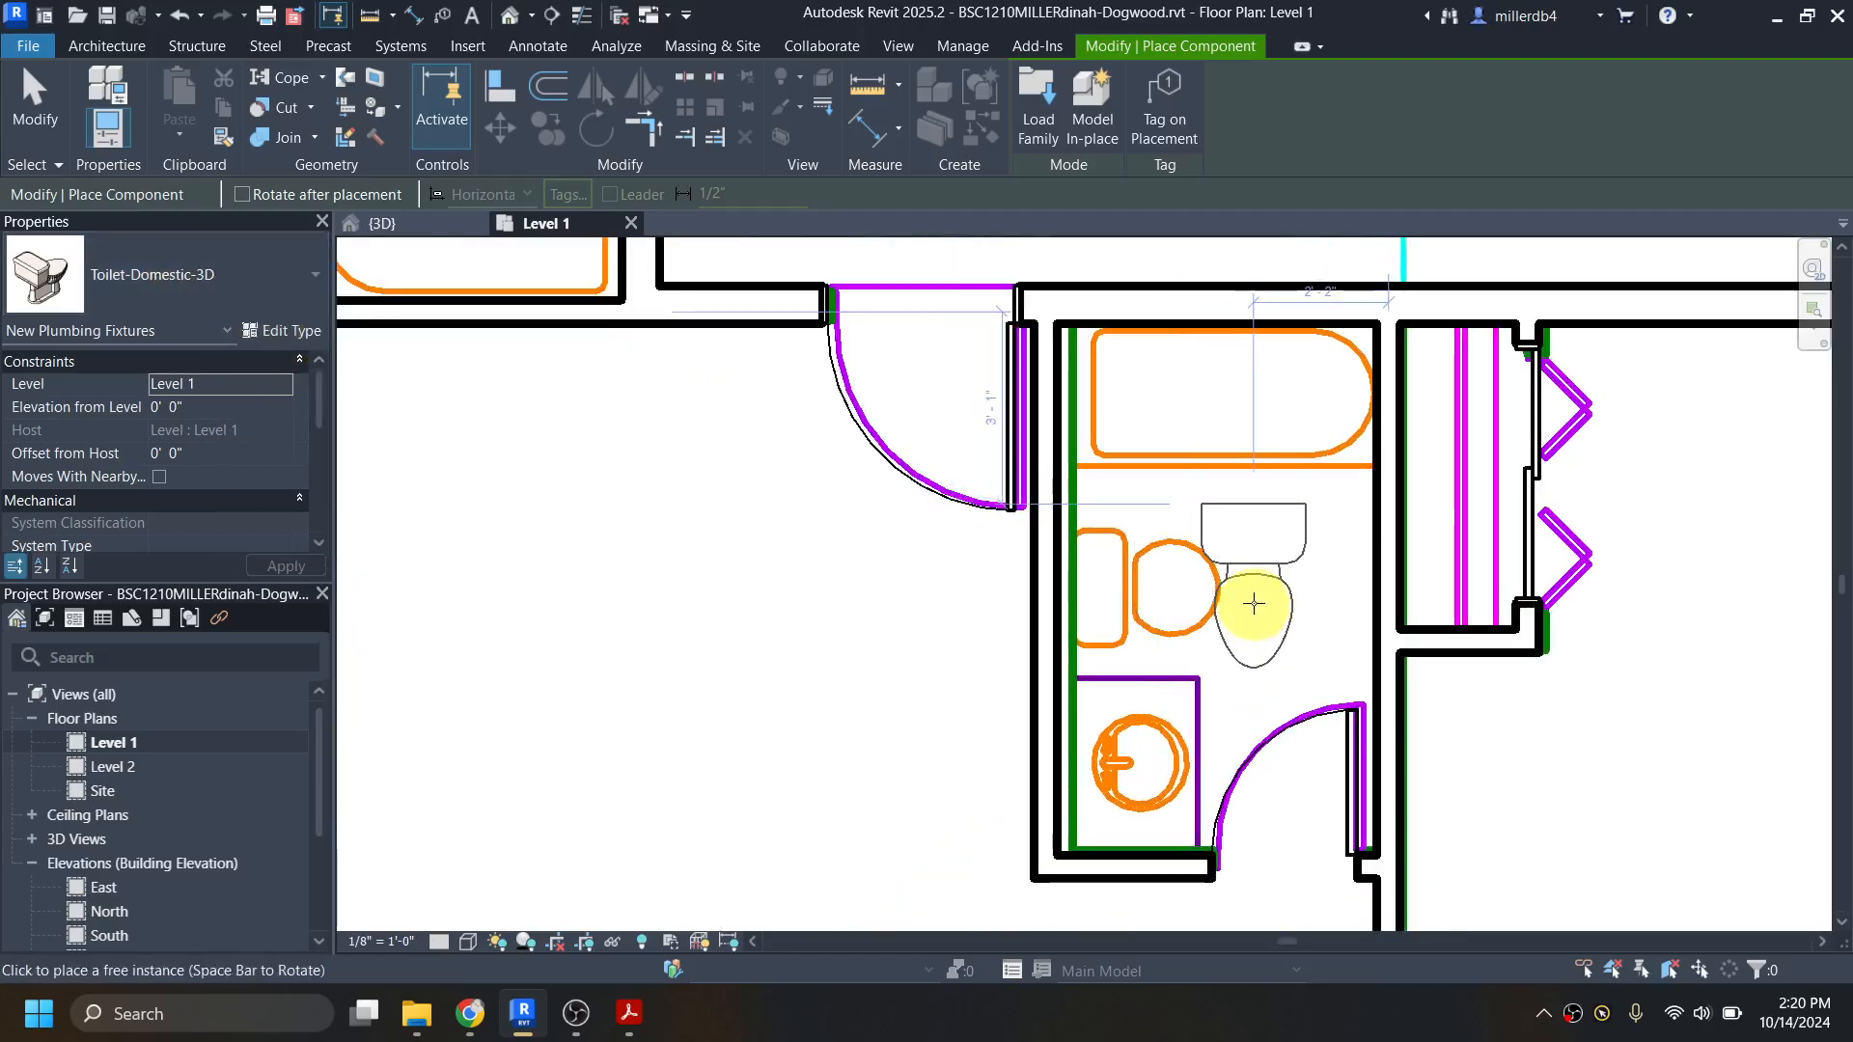
{"action": "key", "text": "space"}
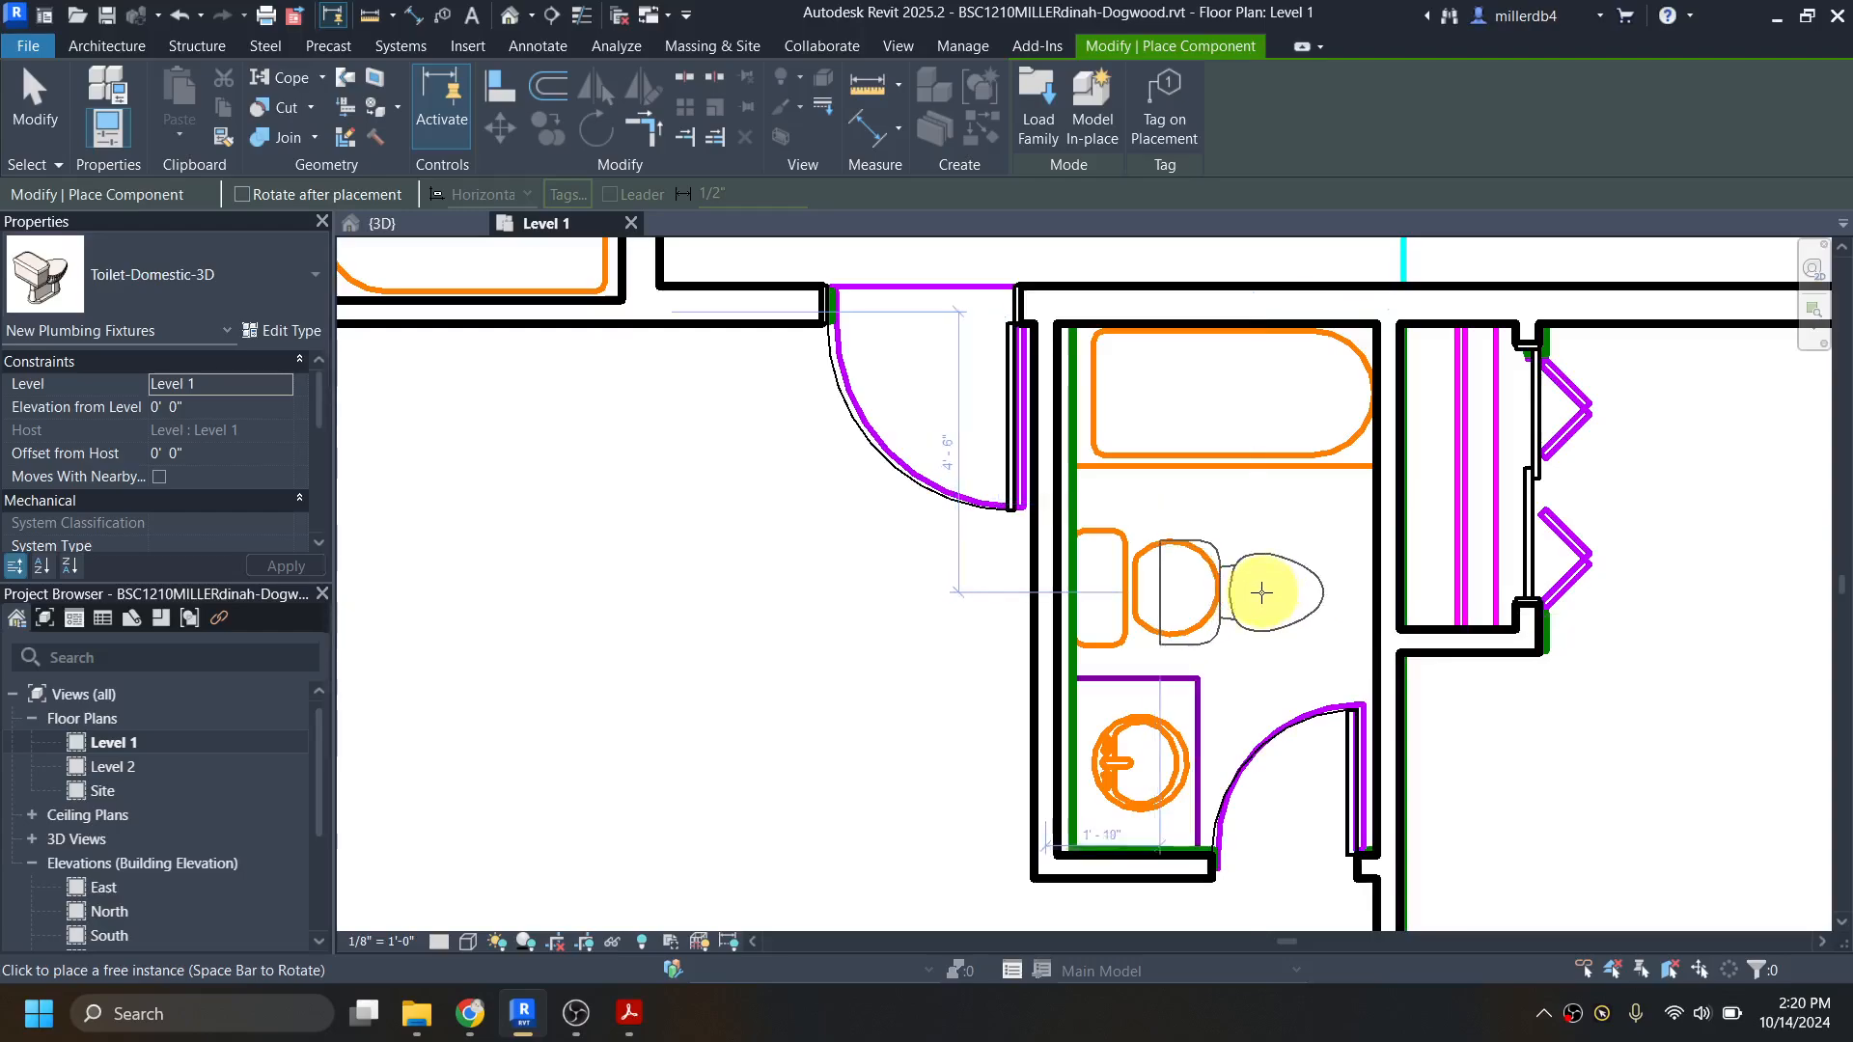
{"action": "left_click", "coordinate": [1176, 588]}
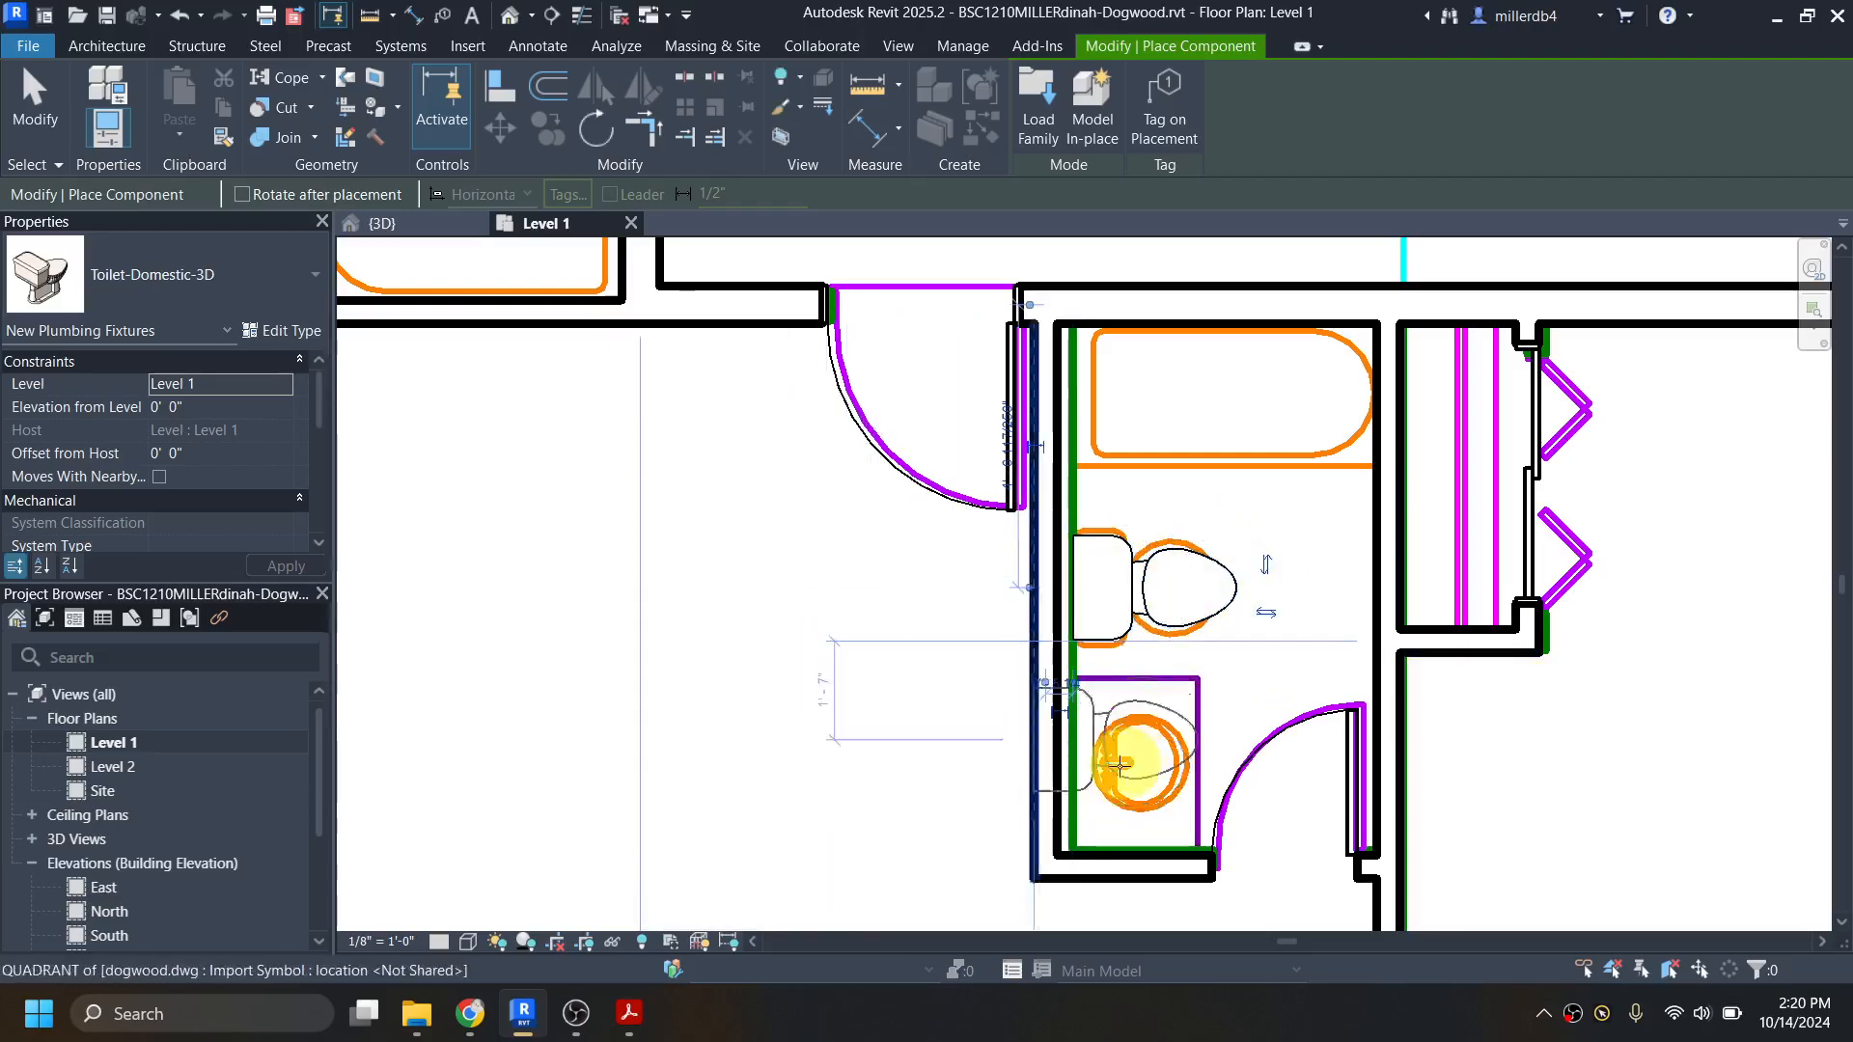
Step: Place a second Toilet-Domestic-3D in the northern bathroom, rotated with its tank against the north wall over the imported toilet outline
{"action": "scroll", "coordinate": [932, 758], "scroll_direction": "down", "scroll_amount": 2}
{"action": "scroll", "coordinate": [724, 413], "scroll_direction": "down", "scroll_amount": 3}
{"action": "scroll", "coordinate": [847, 426], "scroll_direction": "up", "scroll_amount": 5}
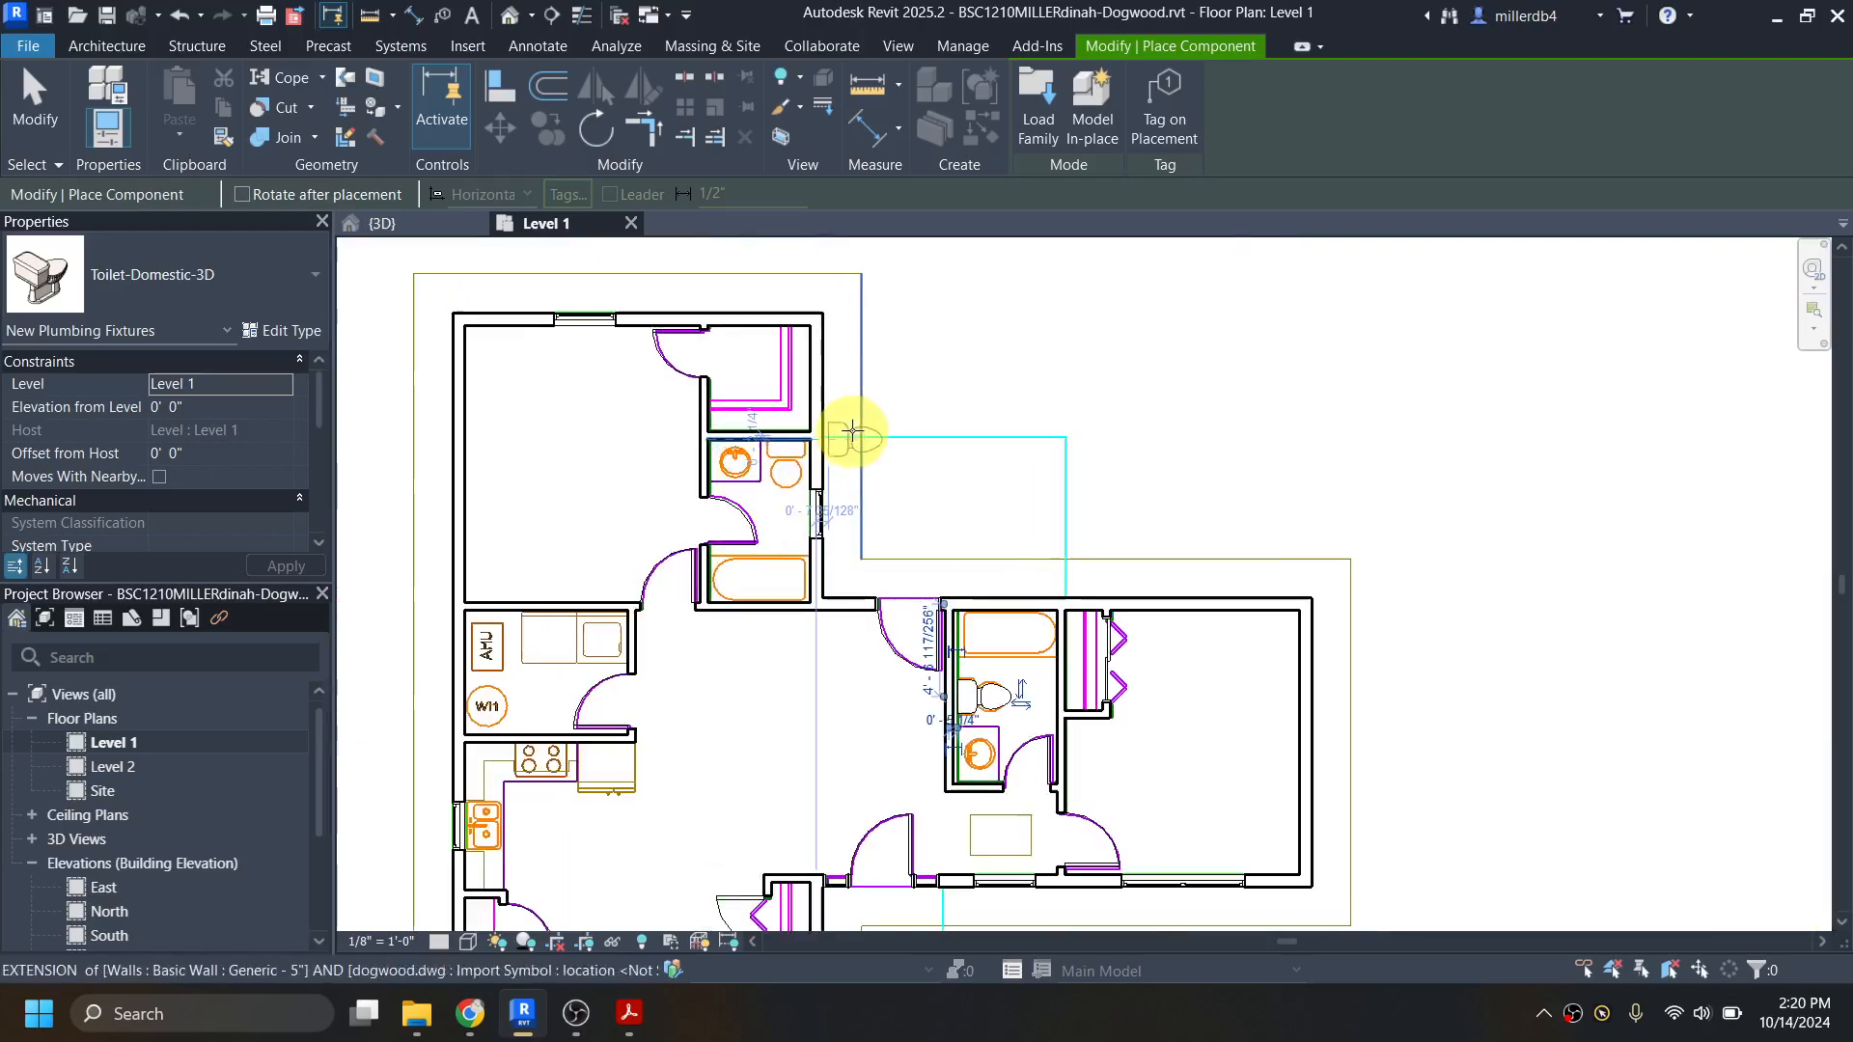
{"action": "scroll", "coordinate": [692, 495], "scroll_direction": "up", "scroll_amount": 3}
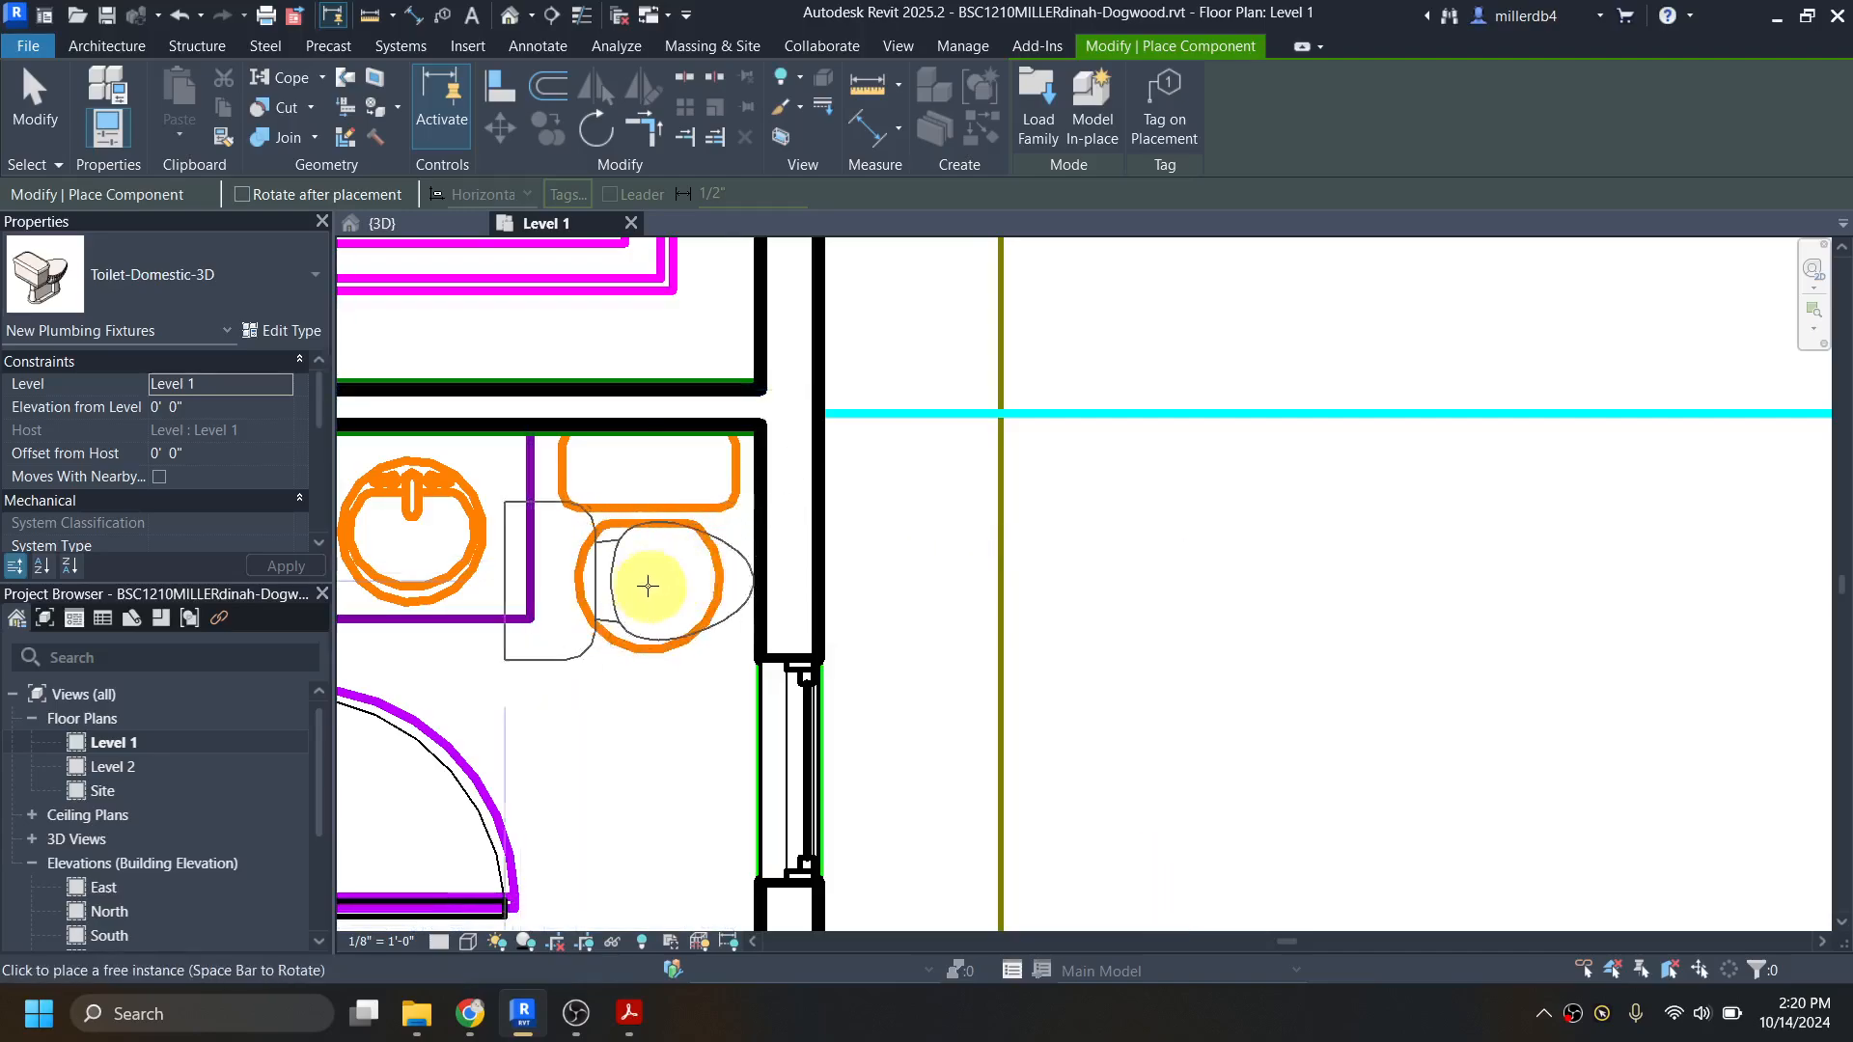
{"action": "key", "text": "space"}
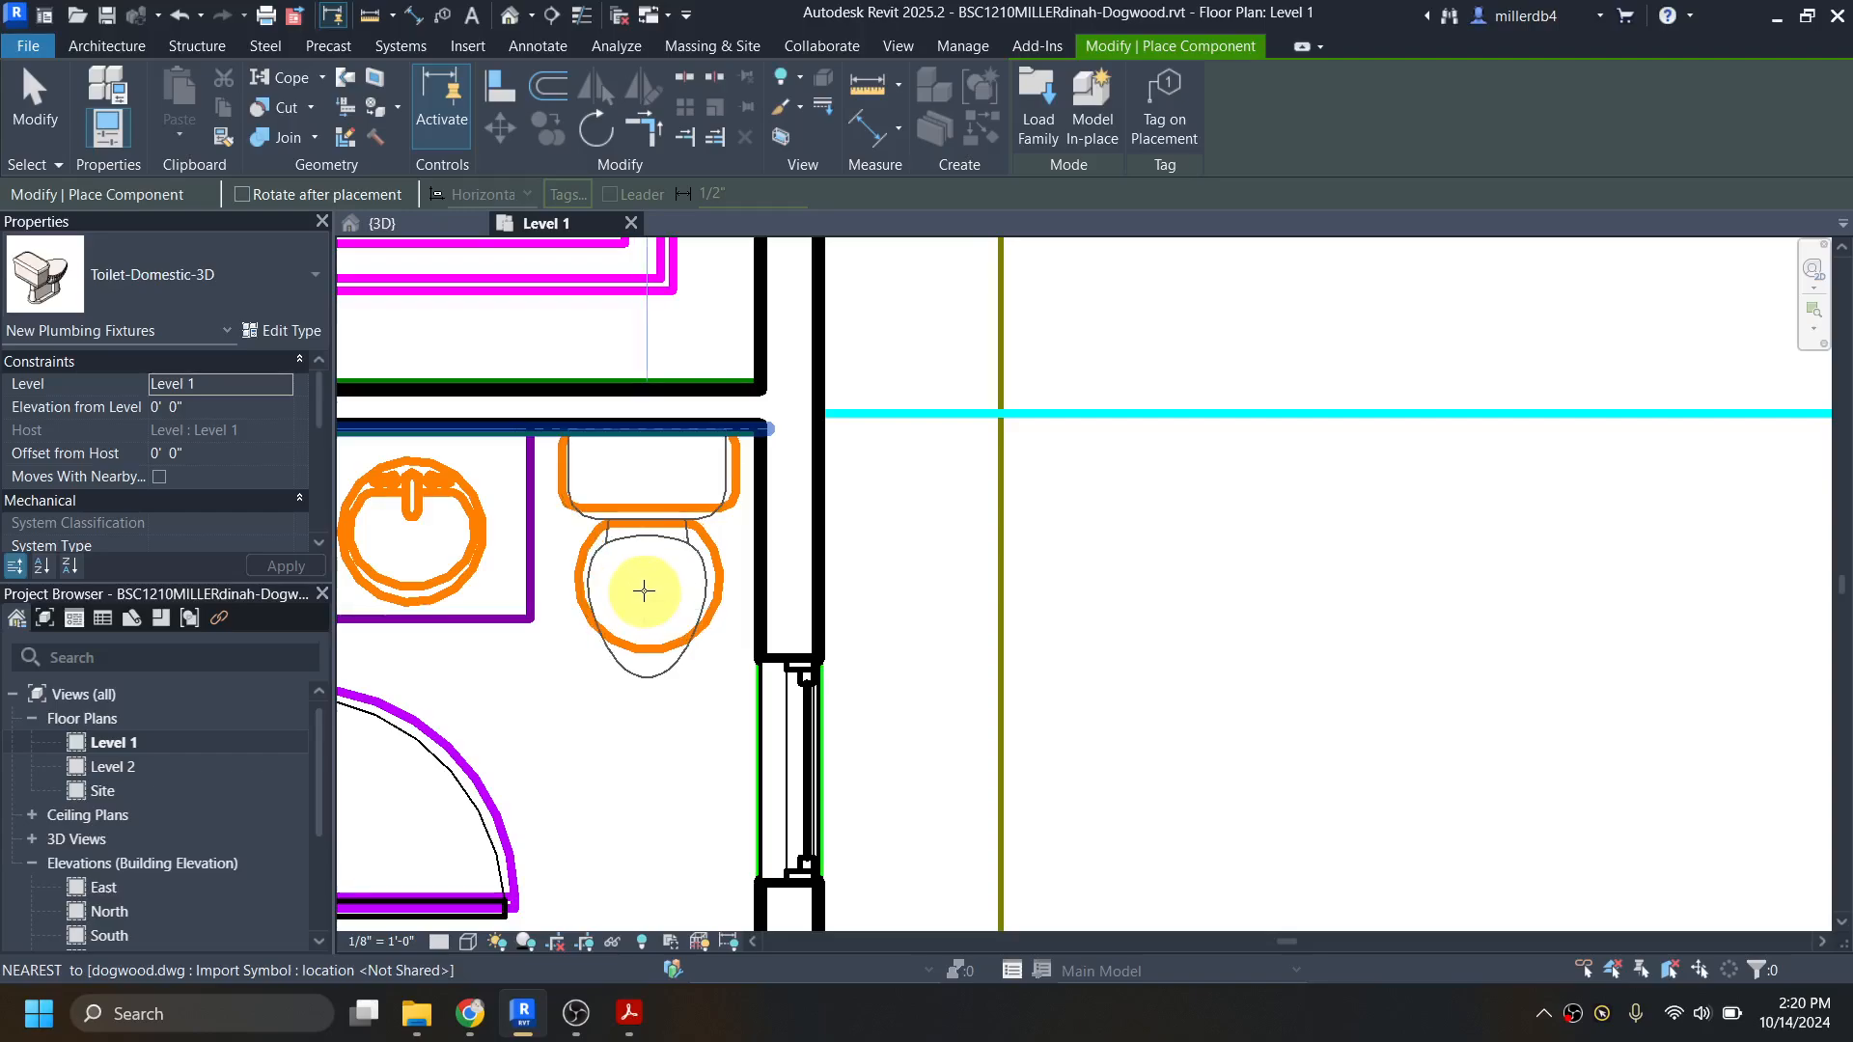
{"action": "left_click", "coordinate": [644, 591]}
{"action": "scroll", "coordinate": [662, 613], "scroll_direction": "down", "scroll_amount": 5}
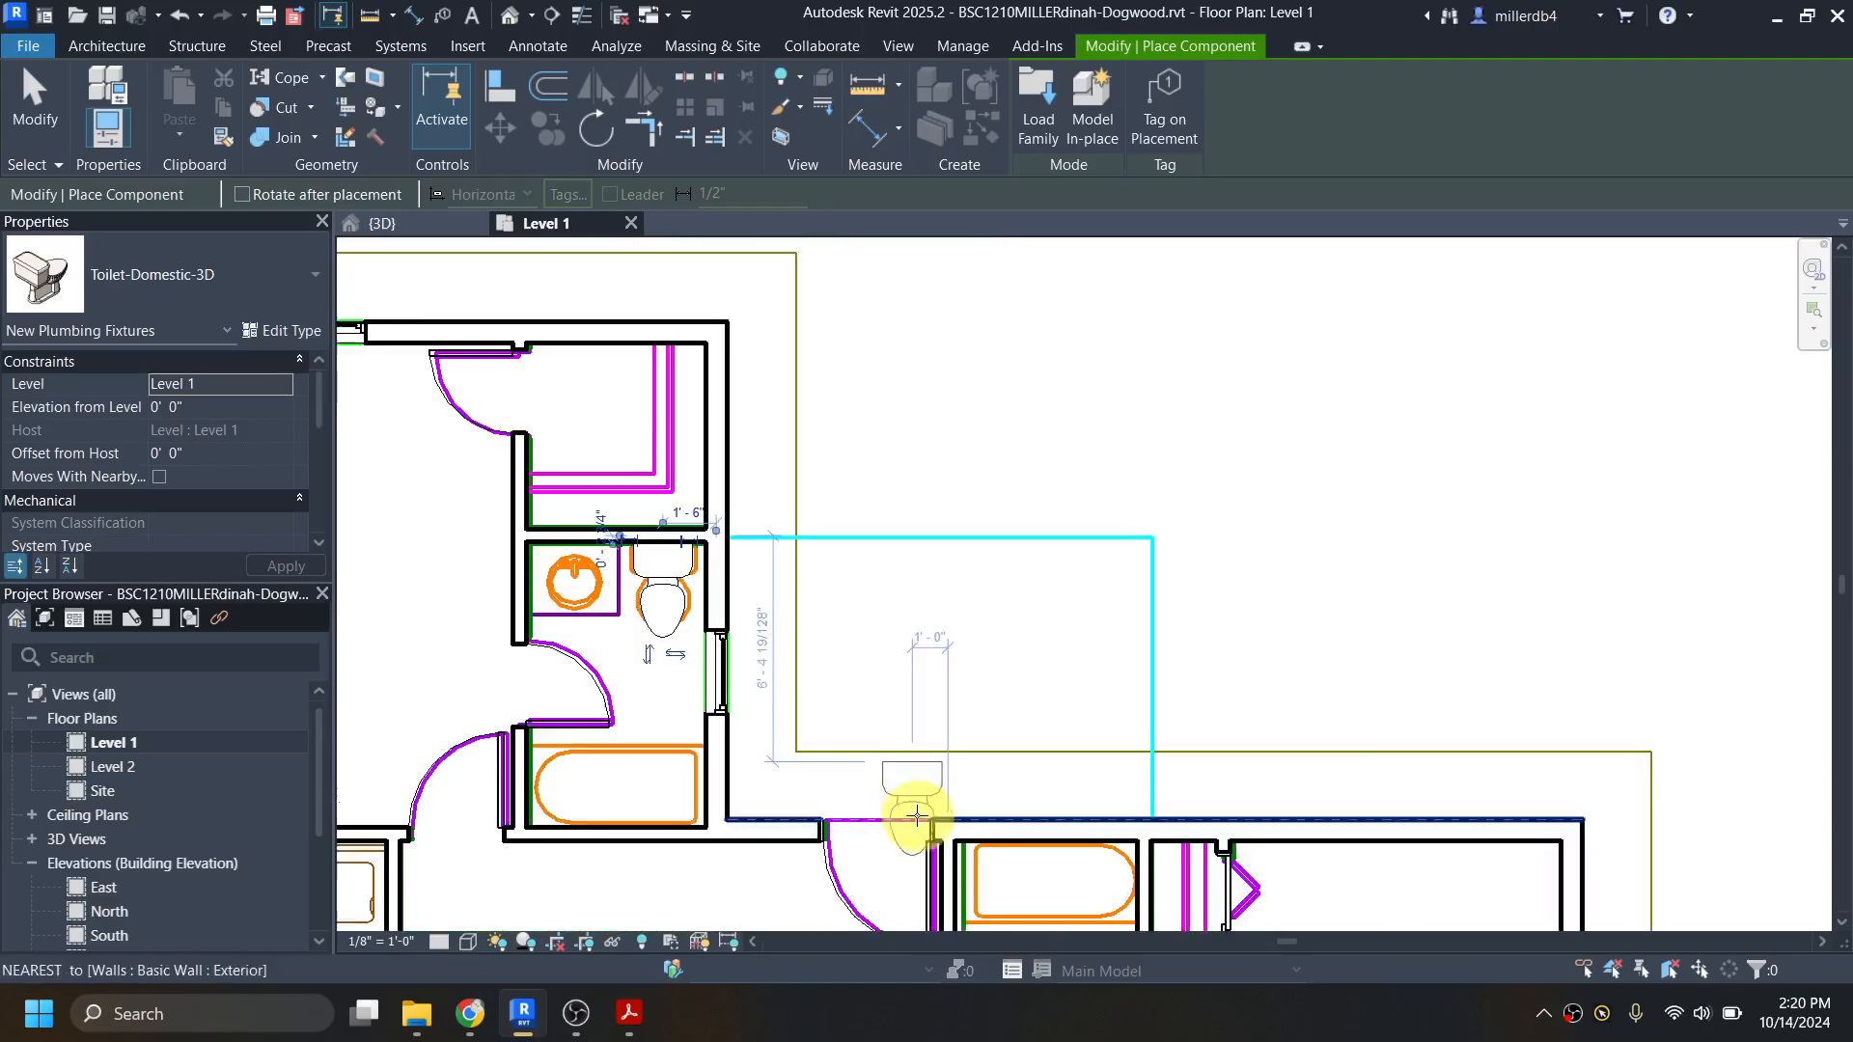
{"action": "middle_click_drag", "start_coordinate": [910, 810], "coordinate": [942, 541]}
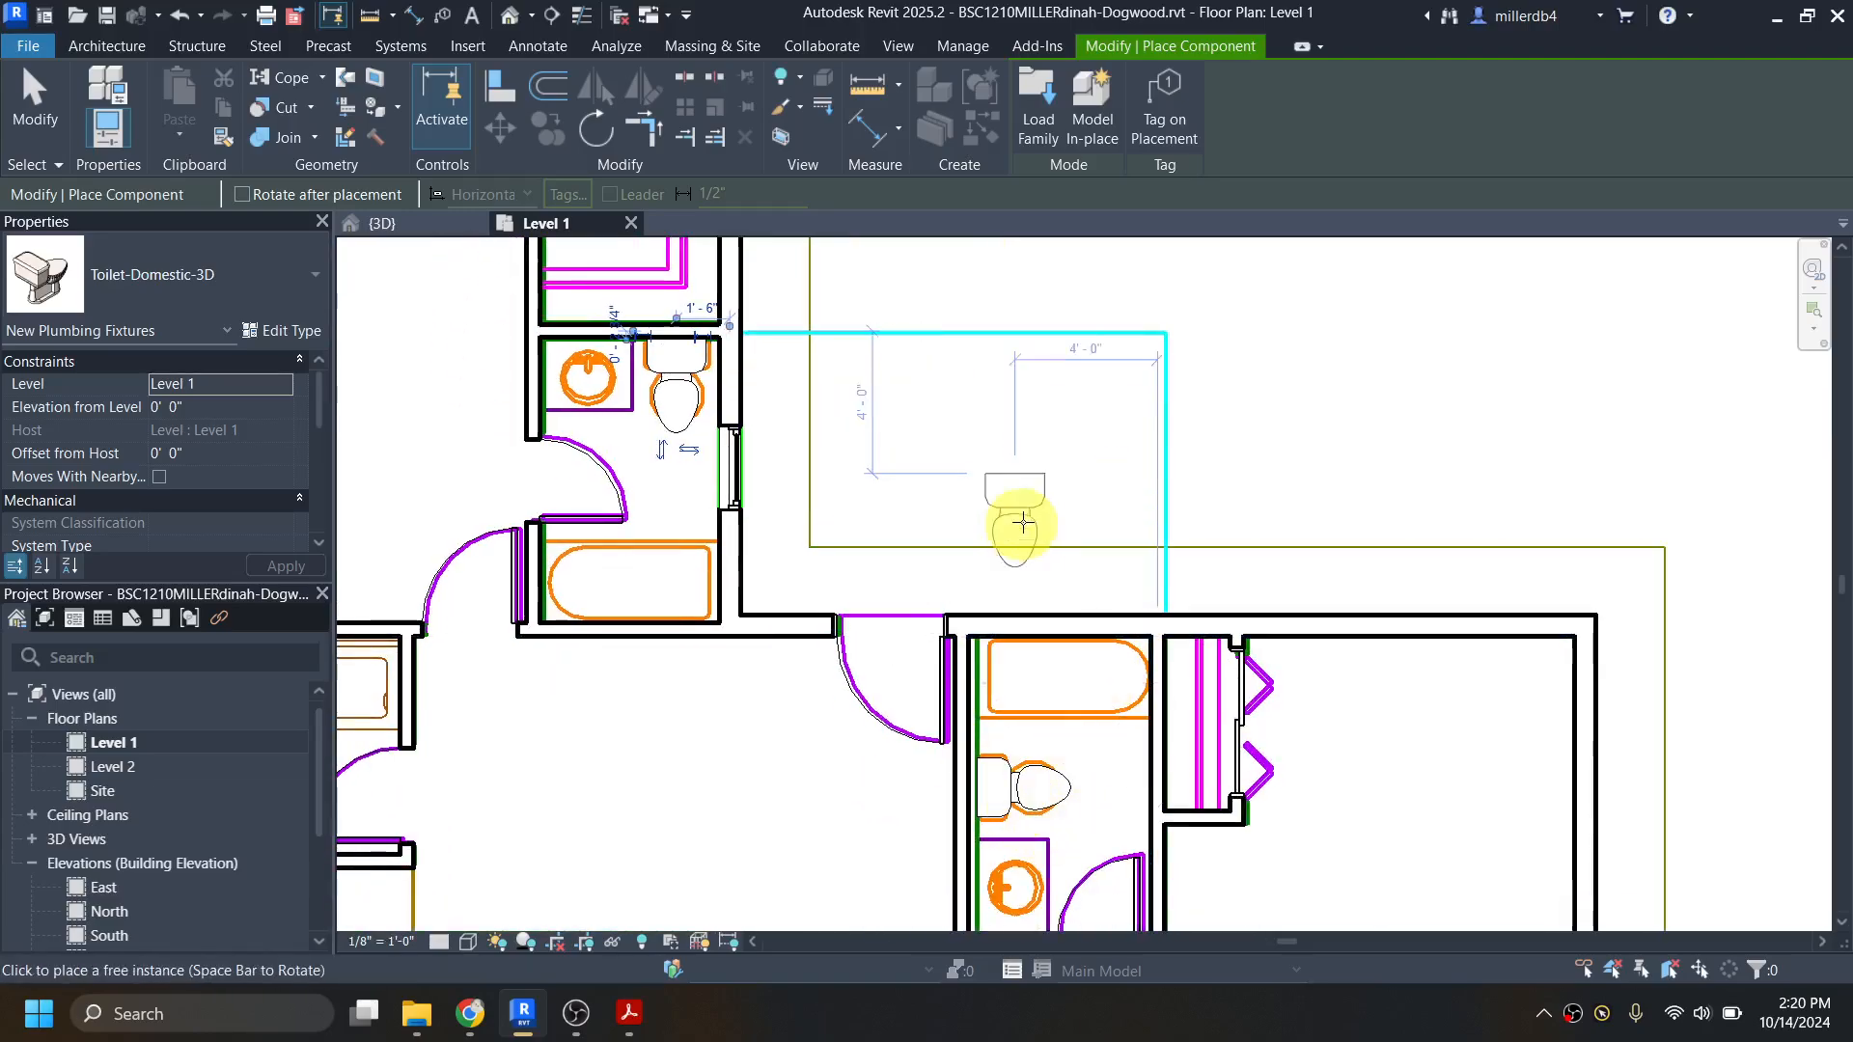
{"action": "key", "text": "Escape"}
{"action": "key", "text": "Escape"}
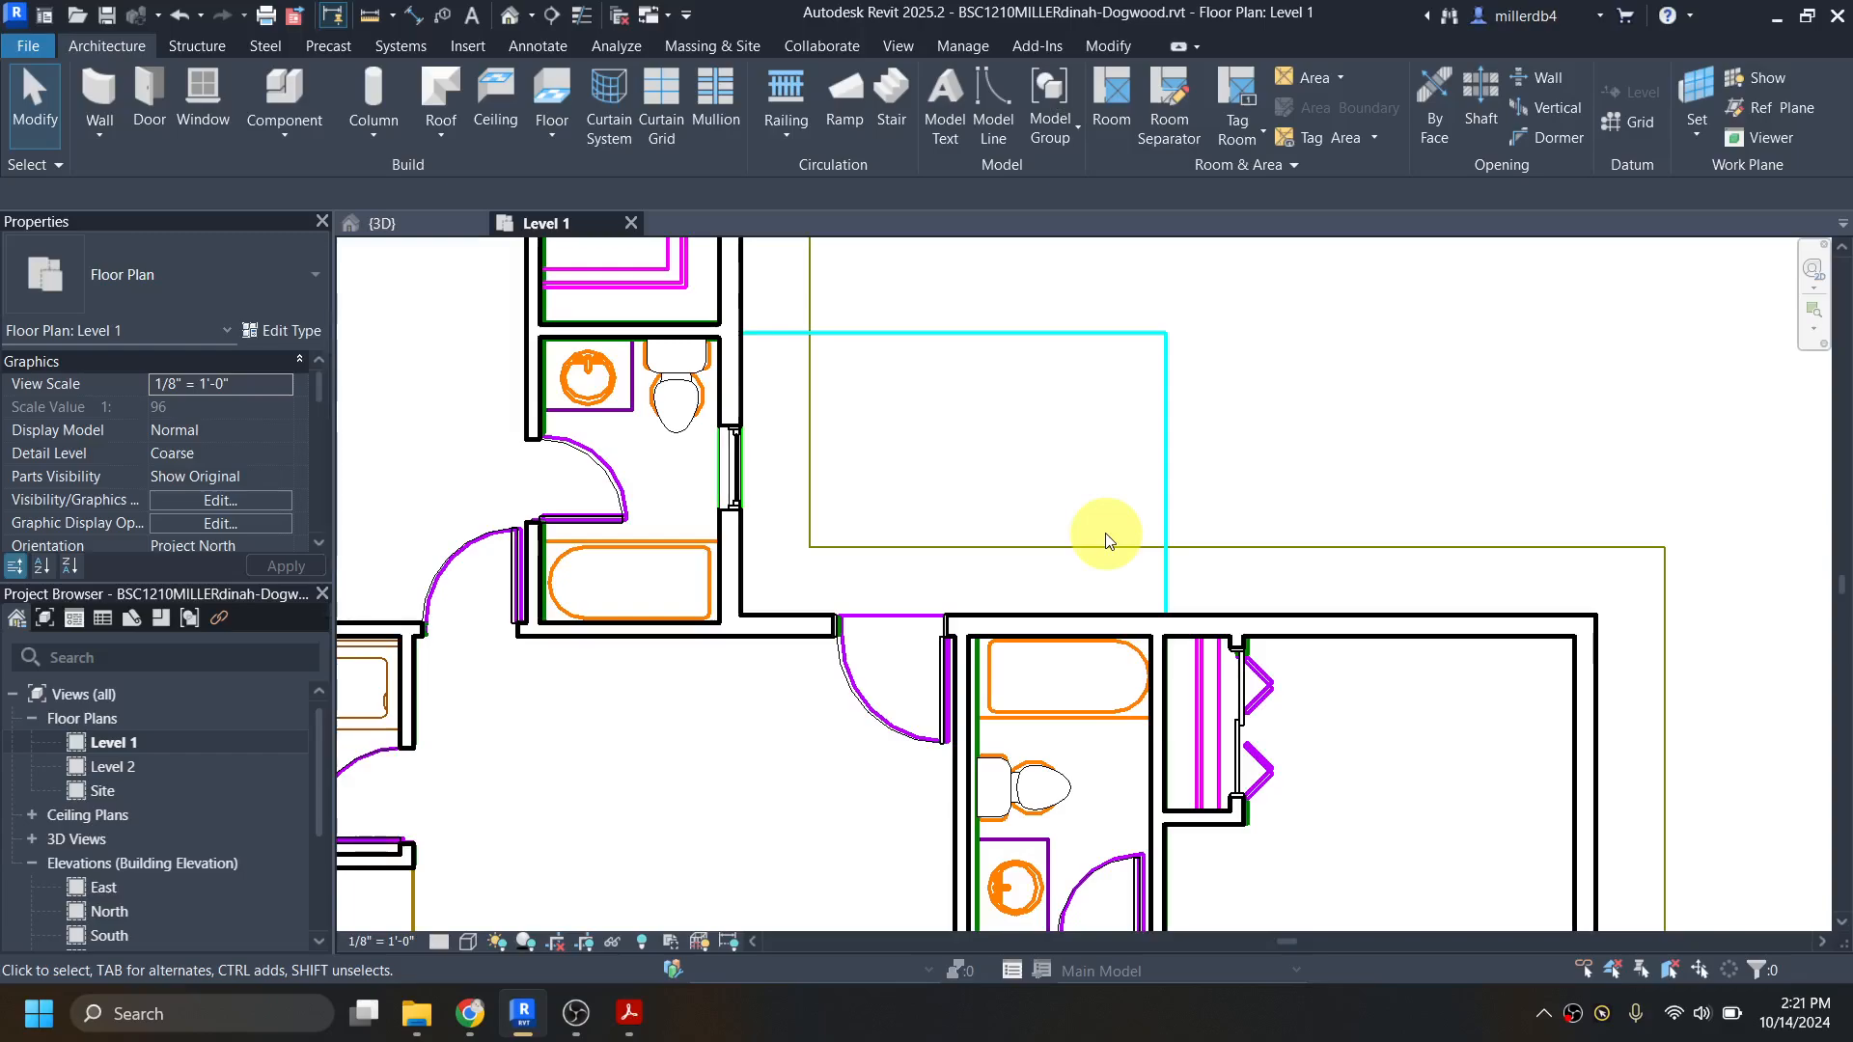
Step: Search the Autodesk family library for "bathtub" and load the Tub-Rectangular-3D family
{"action": "key", "text": "l"}
{"action": "key", "text": "f"}
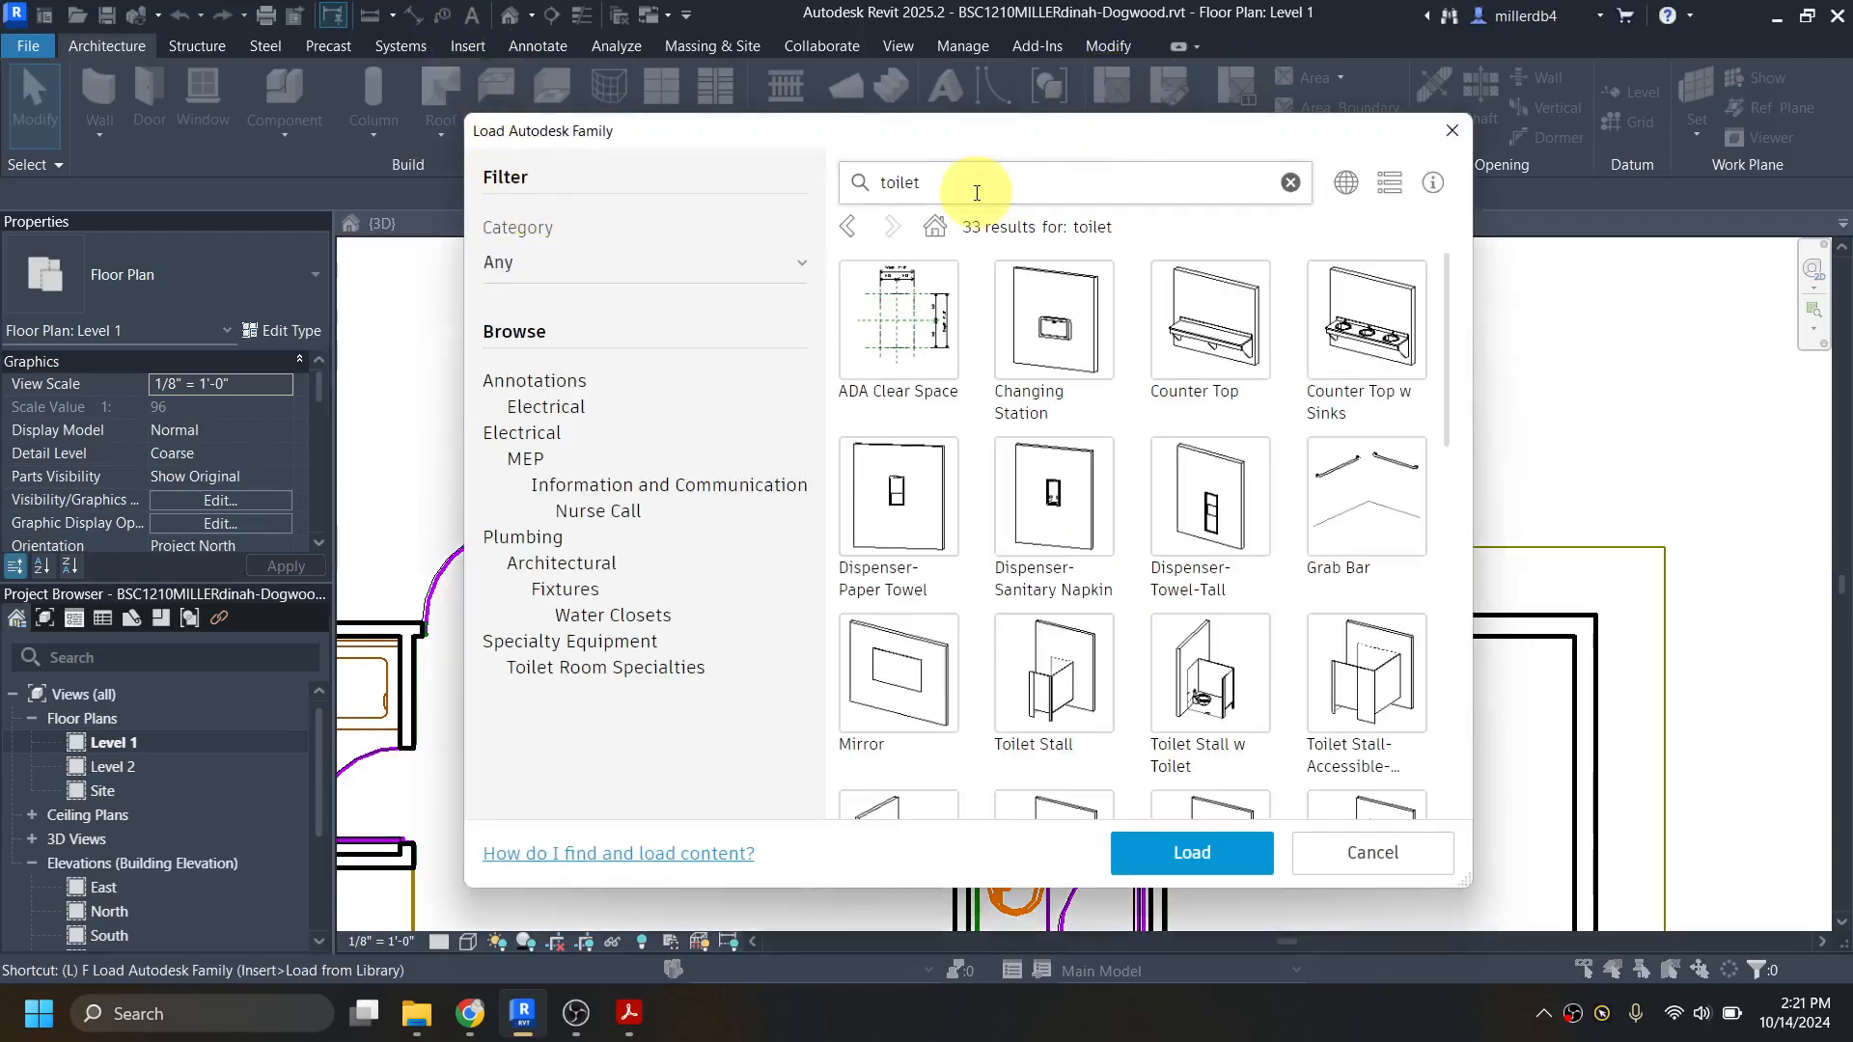
{"action": "left_click_drag", "start_coordinate": [941, 183], "coordinate": [881, 183]}
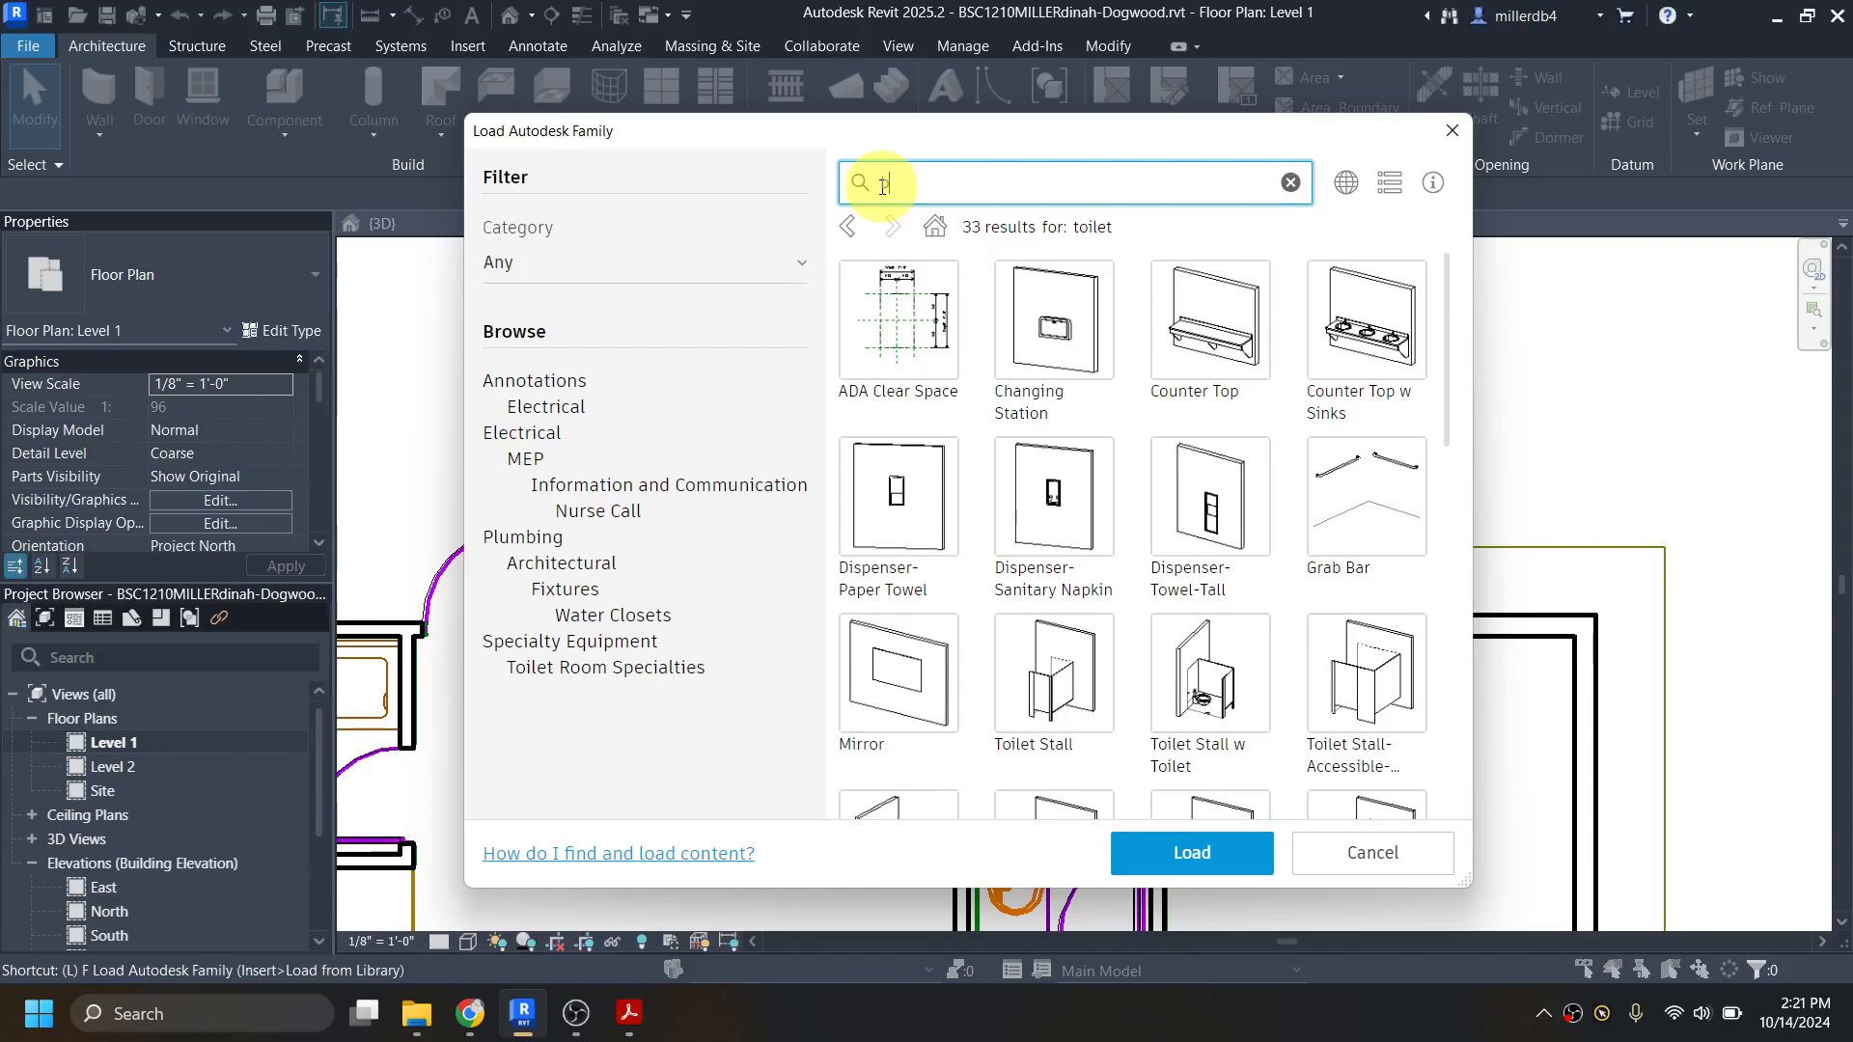
{"action": "type", "text": "bathtub"}
{"action": "key", "text": "Return"}
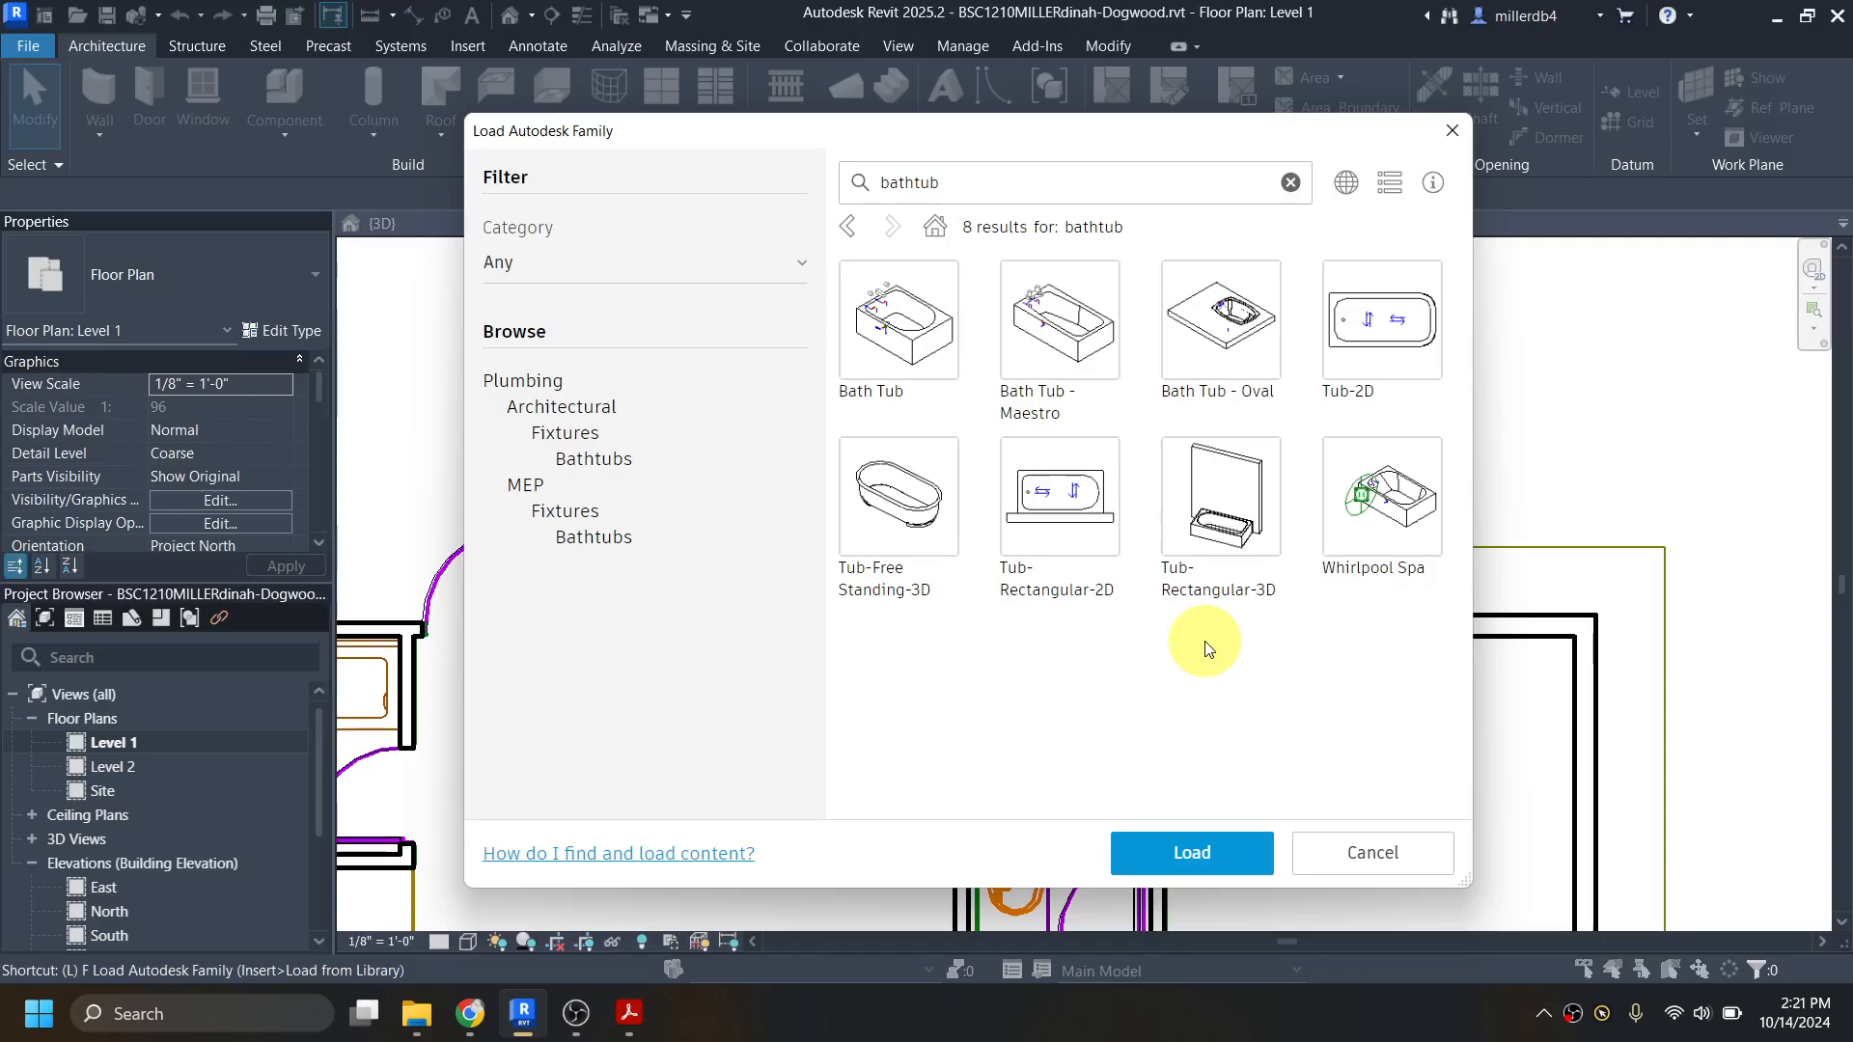
{"action": "left_click", "coordinate": [1175, 450]}
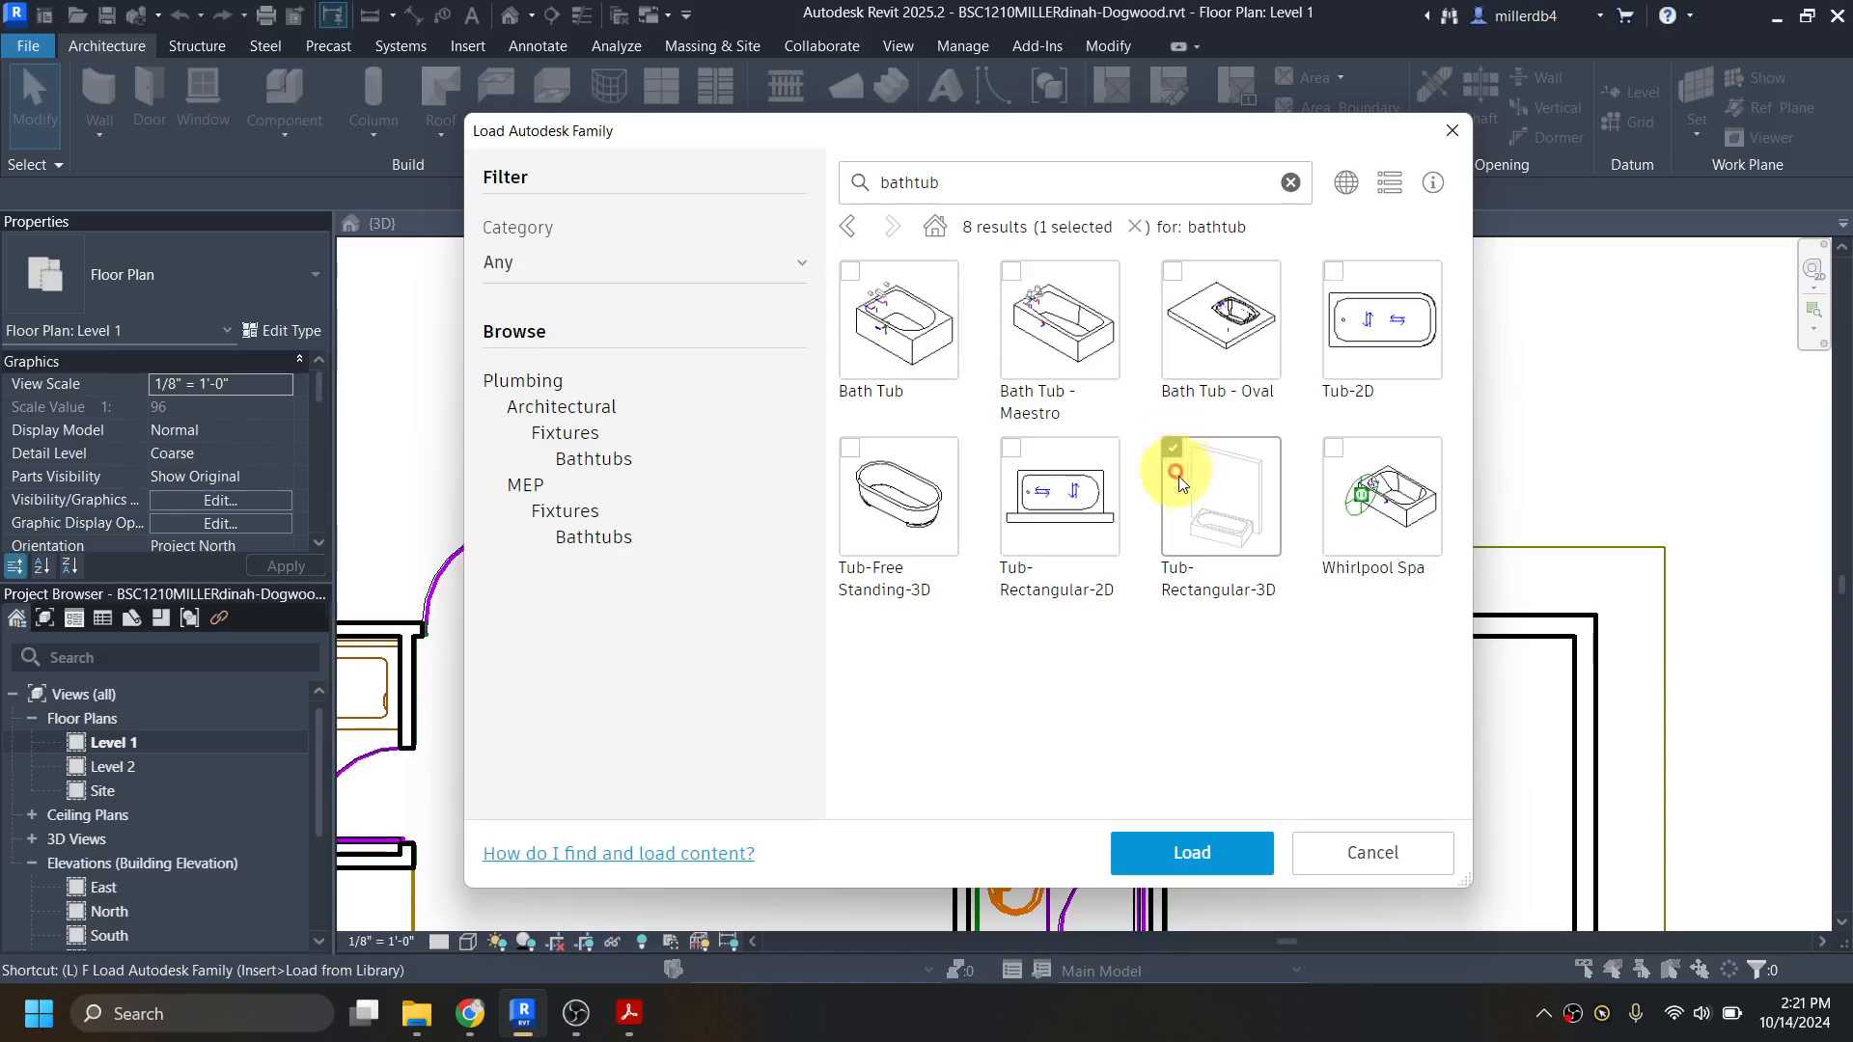
{"action": "left_click", "coordinate": [1197, 853]}
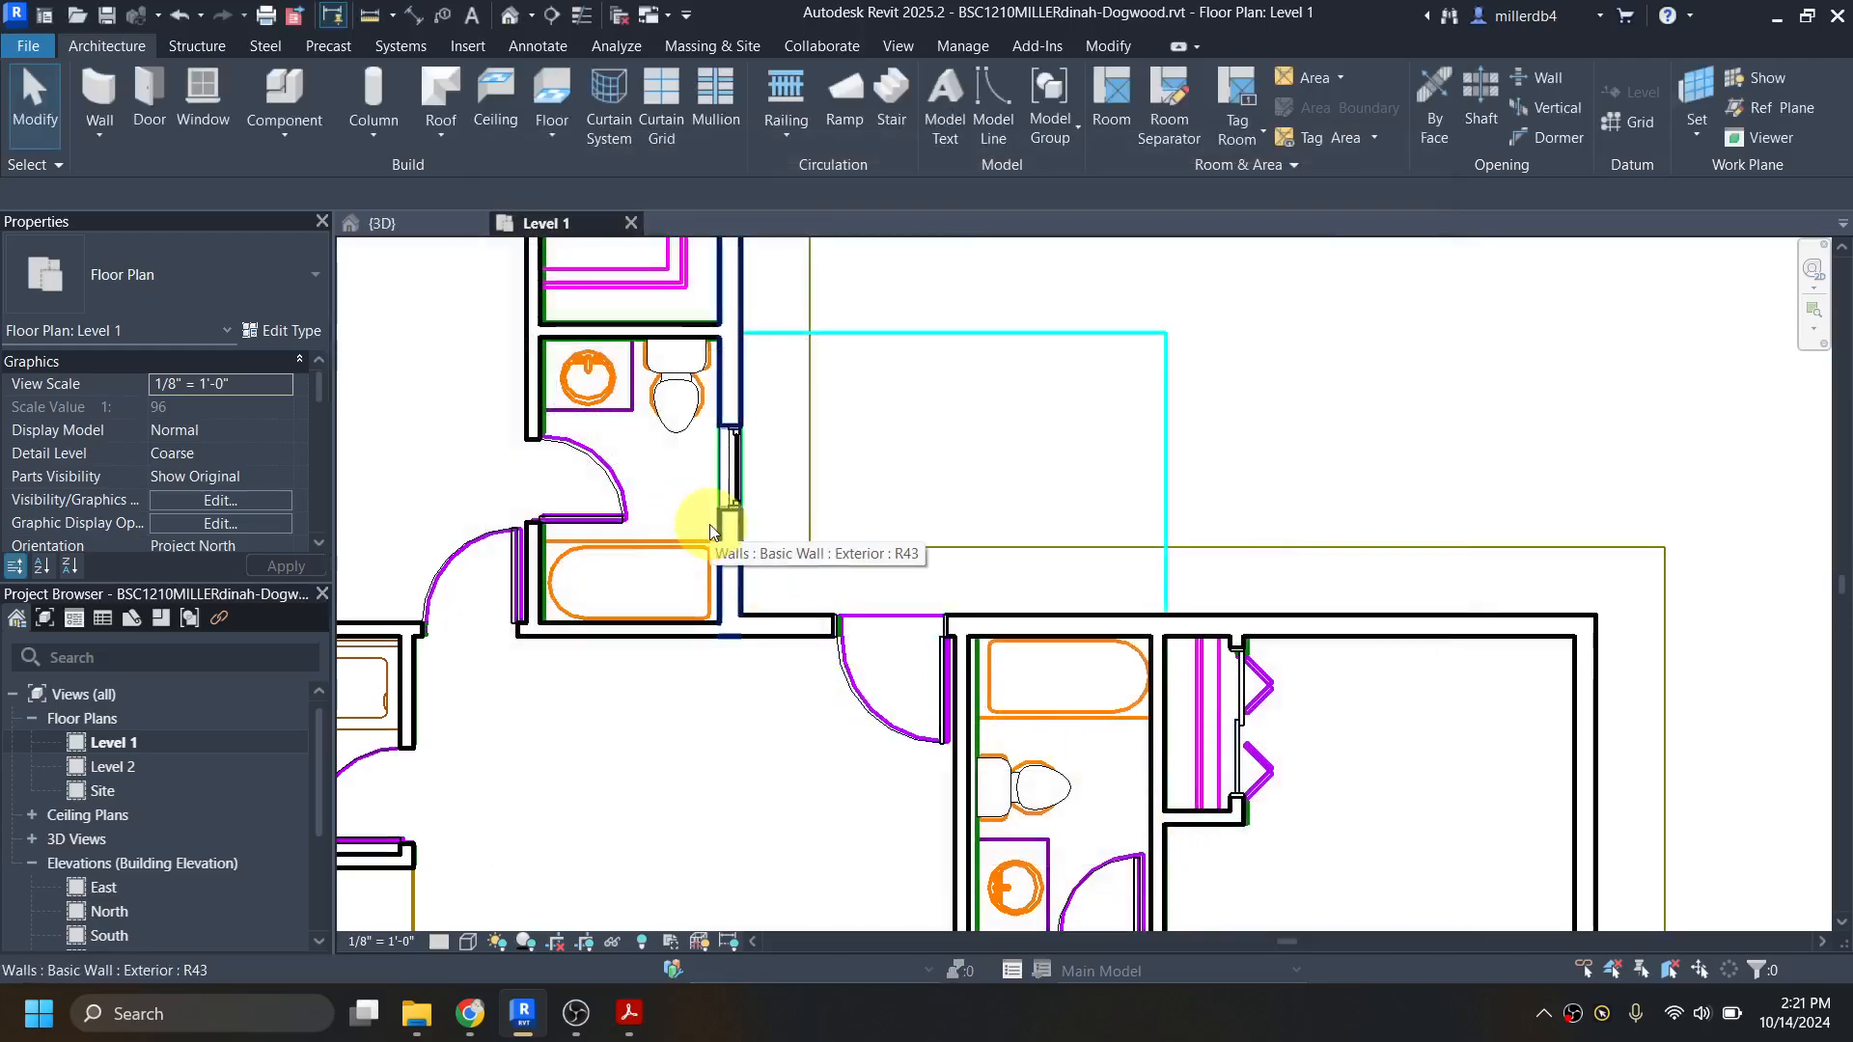
Step: Place a Tub-Rectangular-3D on the south wall of the northern bathroom, centred between the side walls with its drain at the east end
{"action": "left_click", "coordinate": [290, 89]}
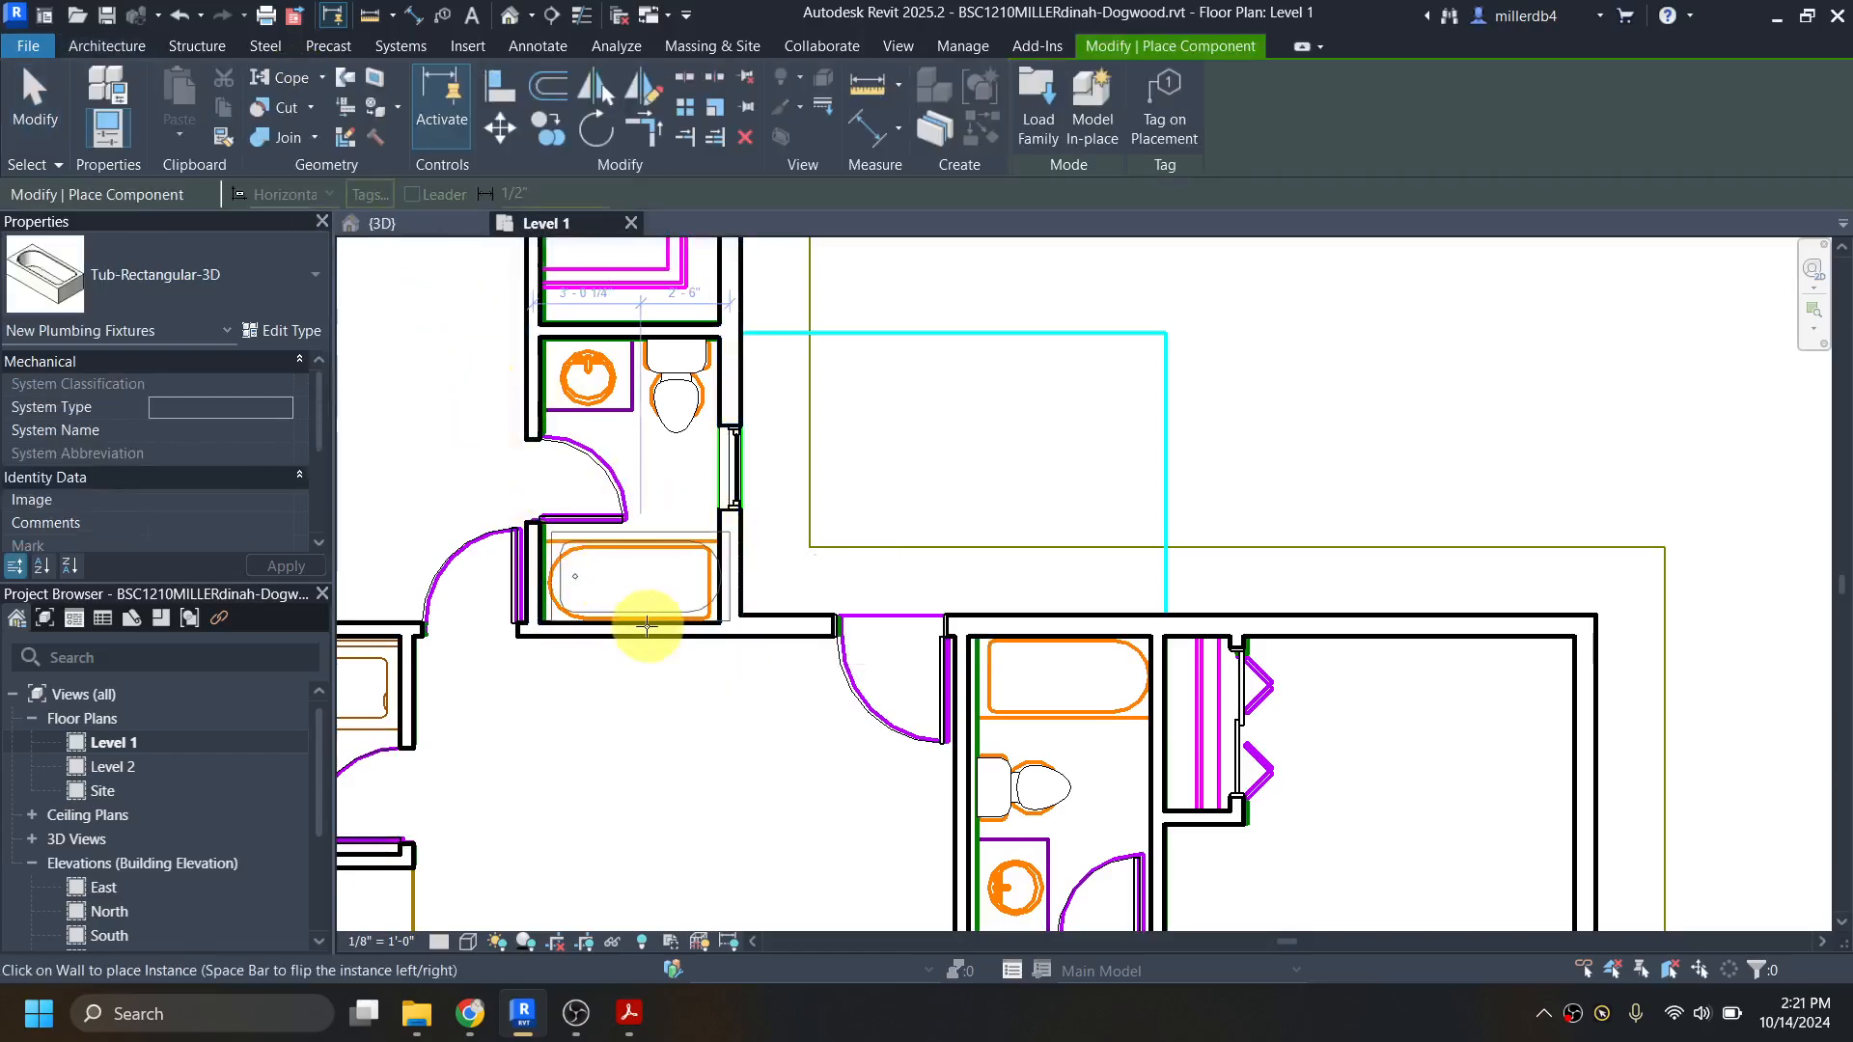
{"action": "scroll", "coordinate": [647, 627], "scroll_direction": "up", "scroll_amount": 3}
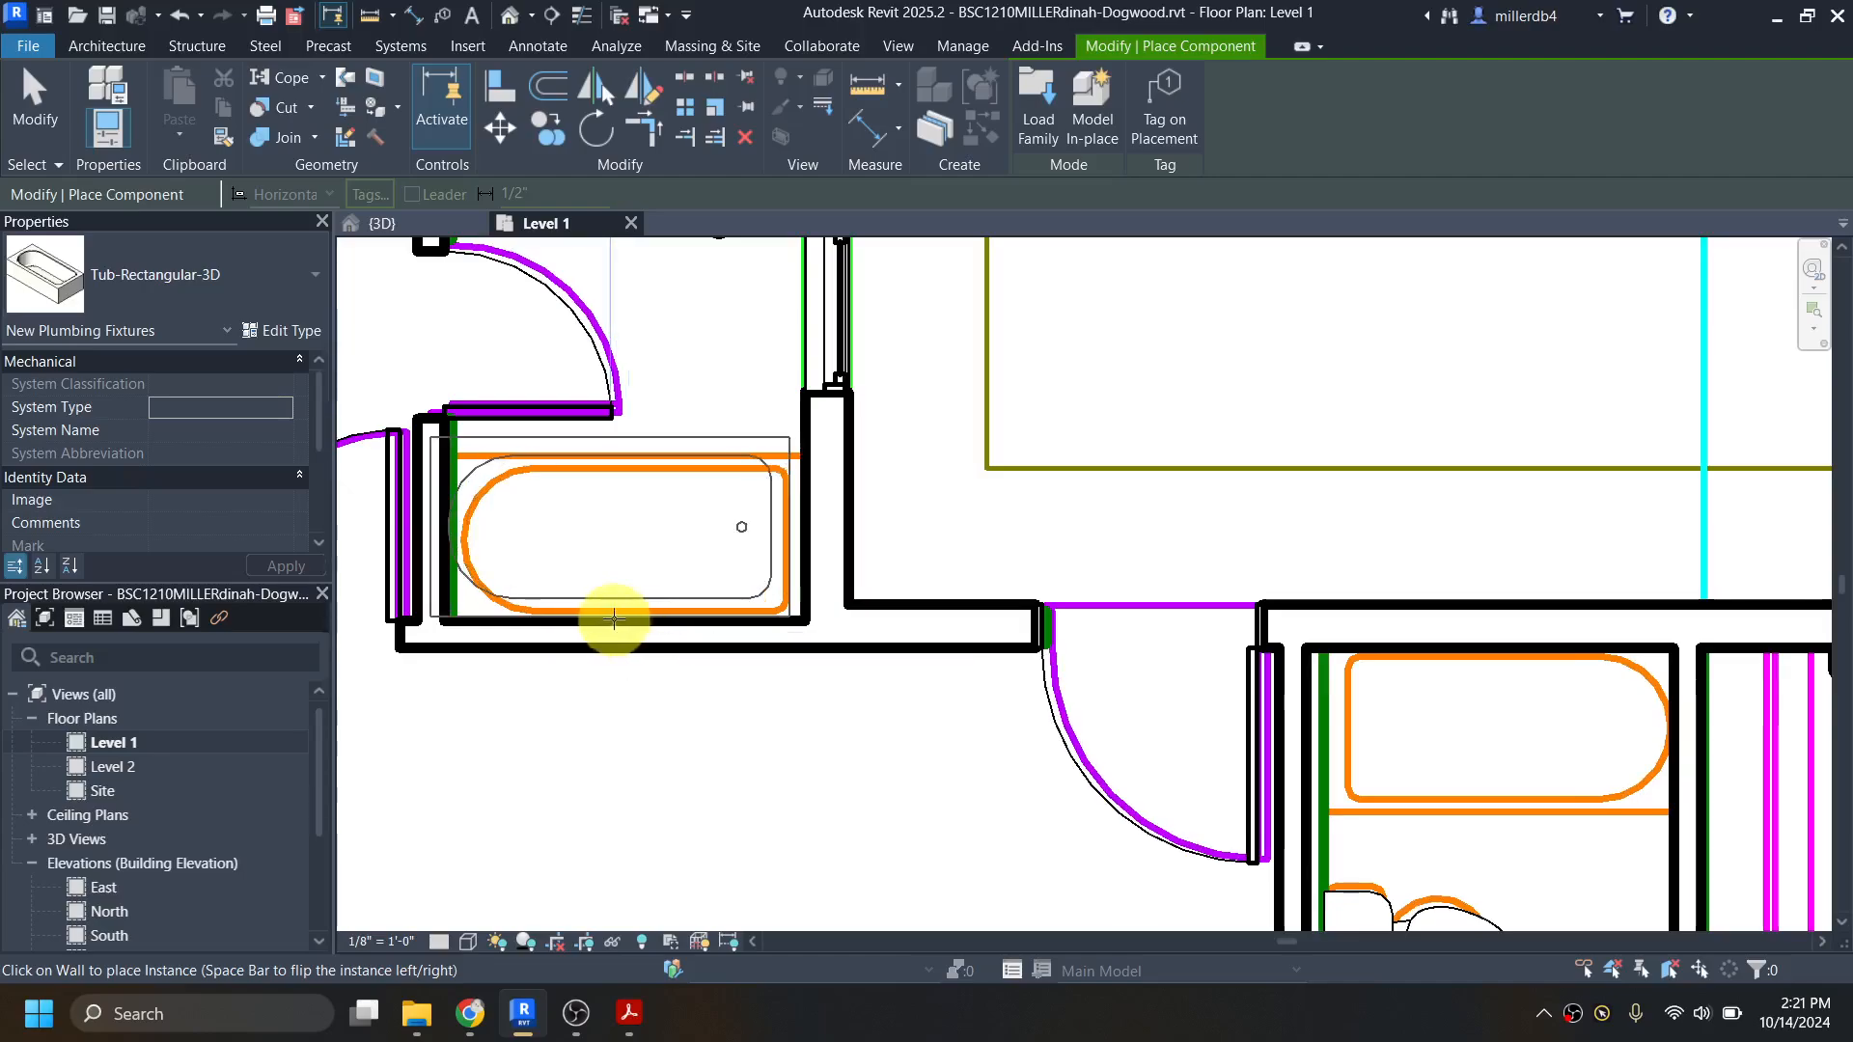
{"action": "left_click", "coordinate": [619, 622]}
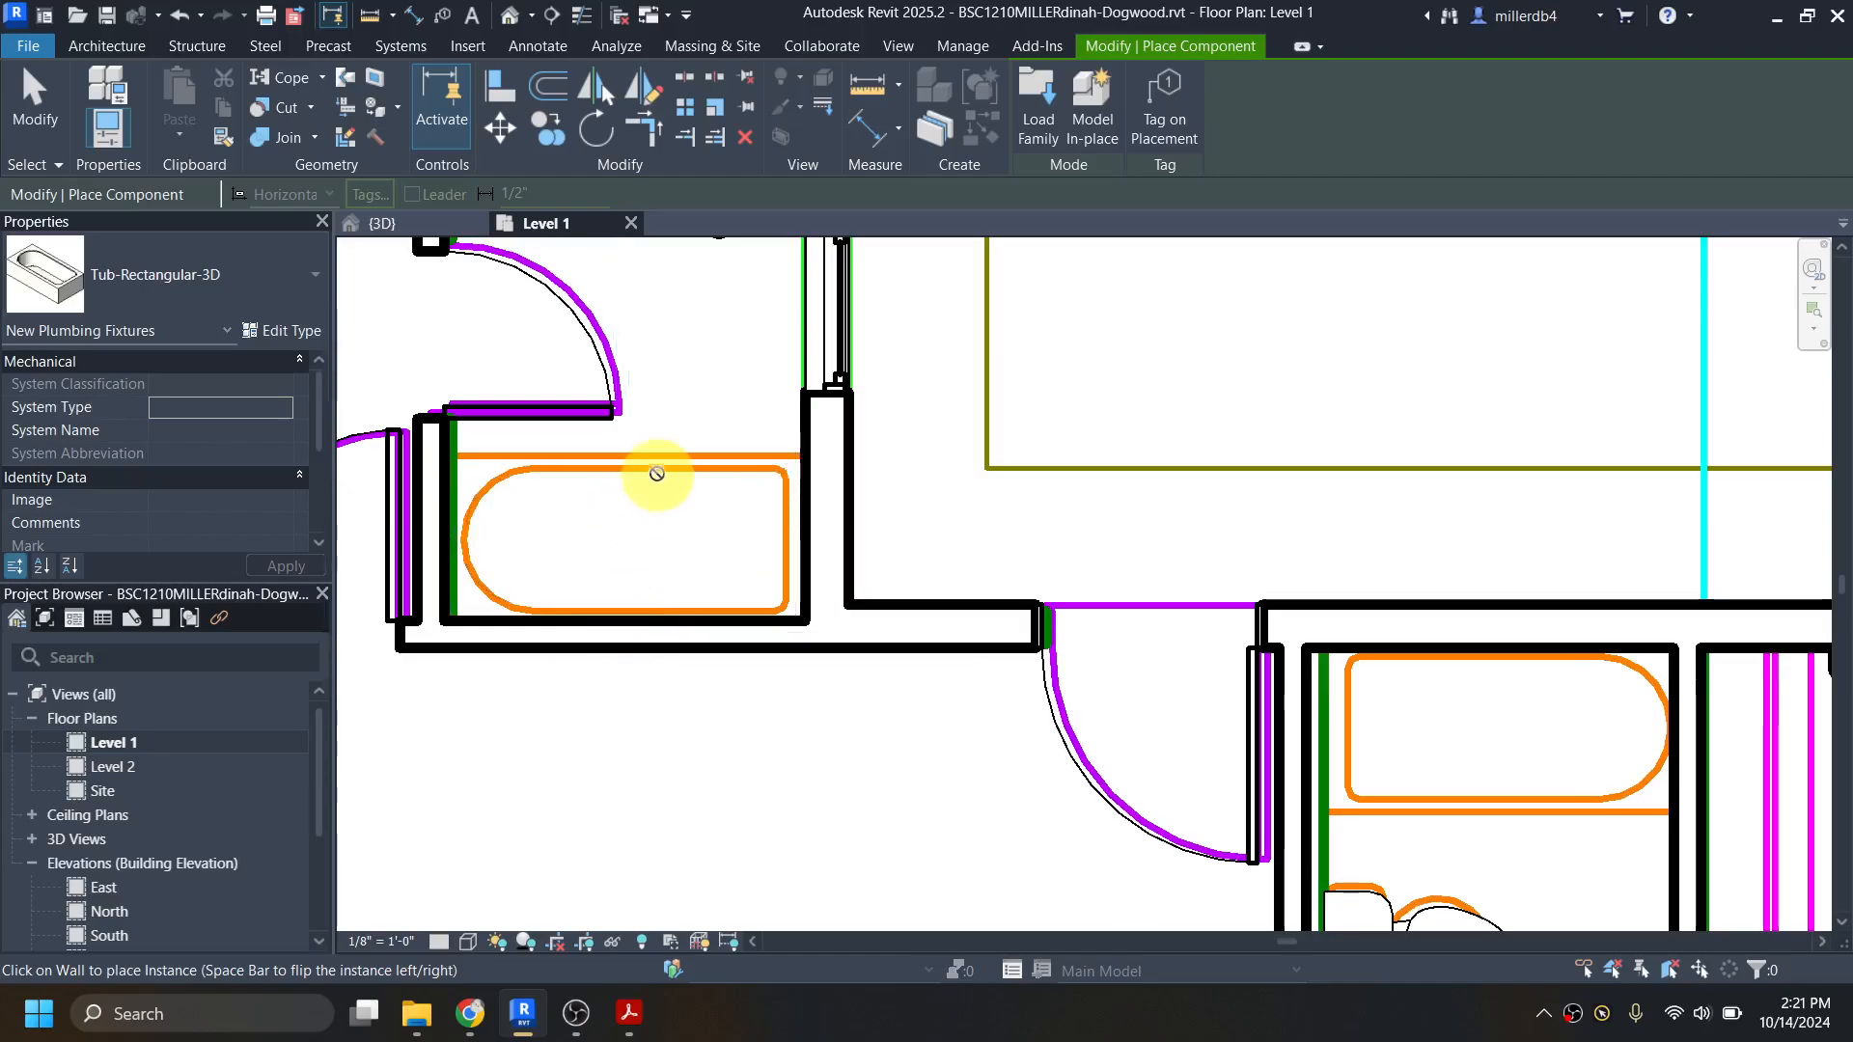
{"action": "left_click", "coordinate": [630, 621]}
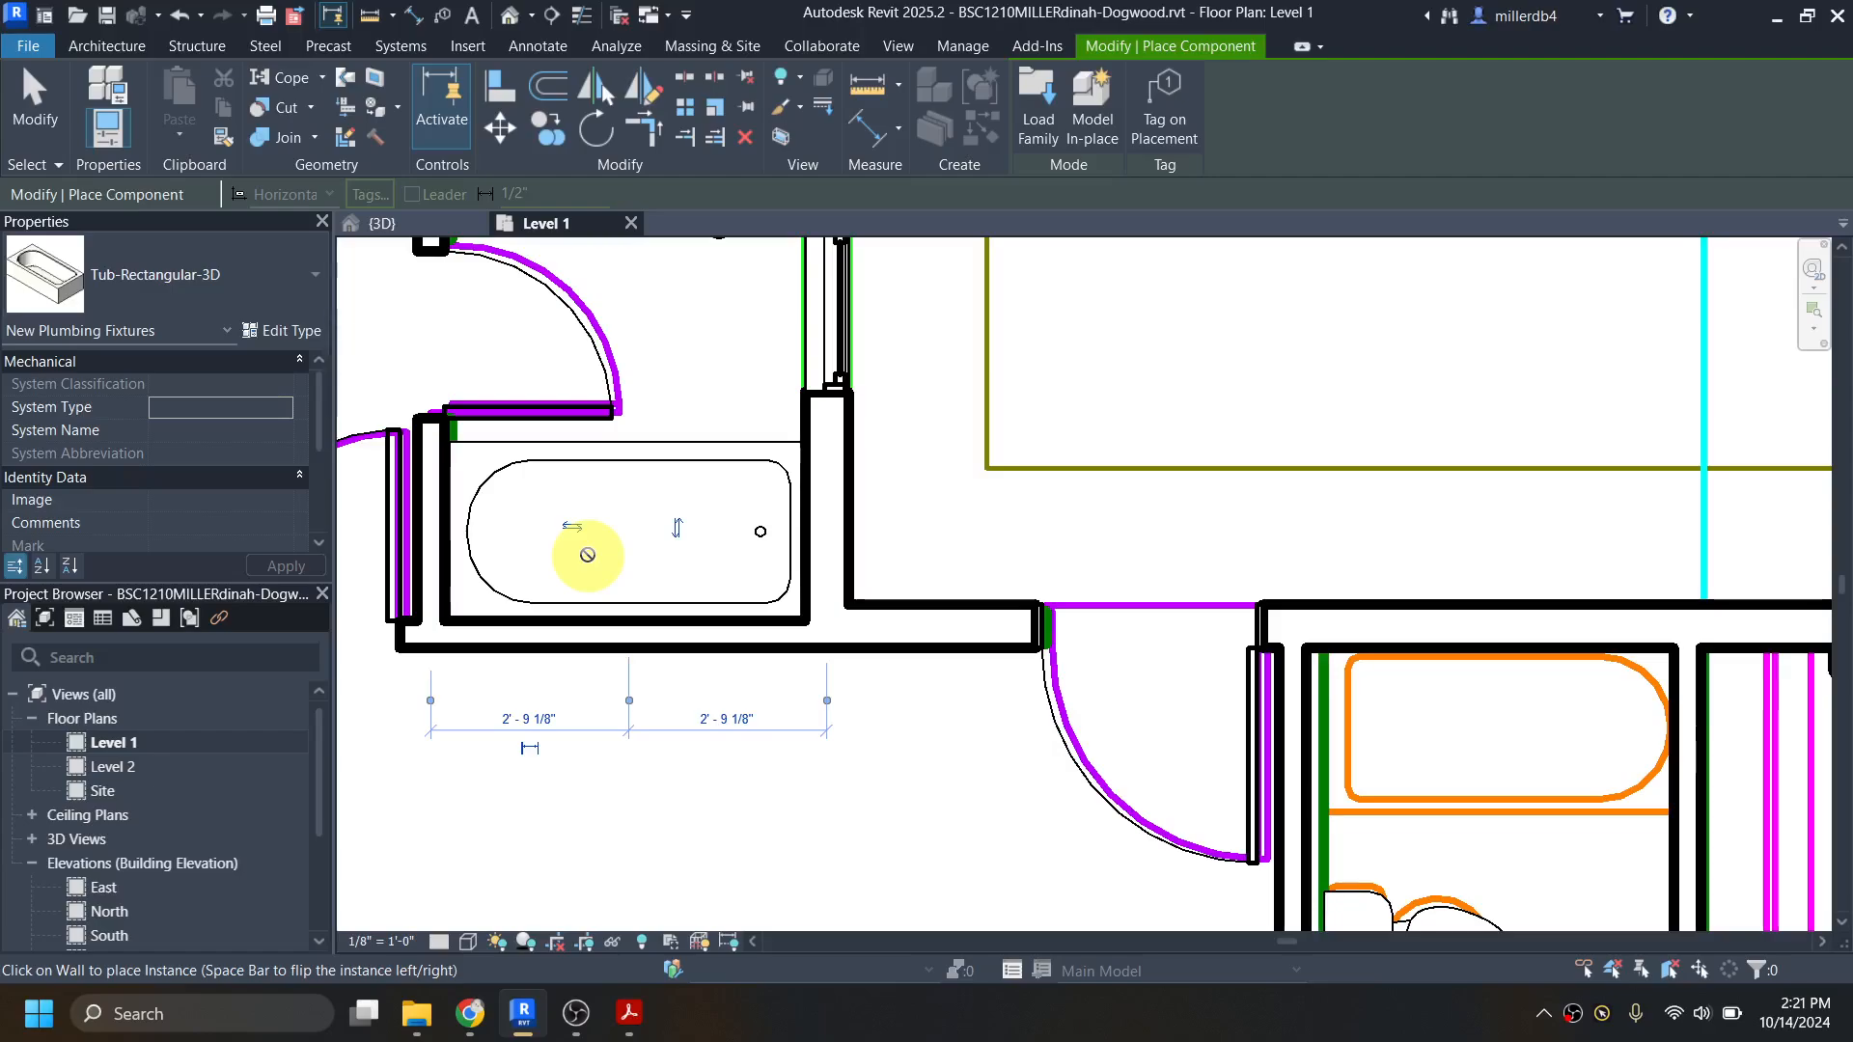
Step: Place a second Tub-Rectangular-3D on the north wall of the bathroom beside the bifold closet, with its drain at the west end
{"action": "scroll", "coordinate": [588, 555], "scroll_direction": "down", "scroll_amount": 2}
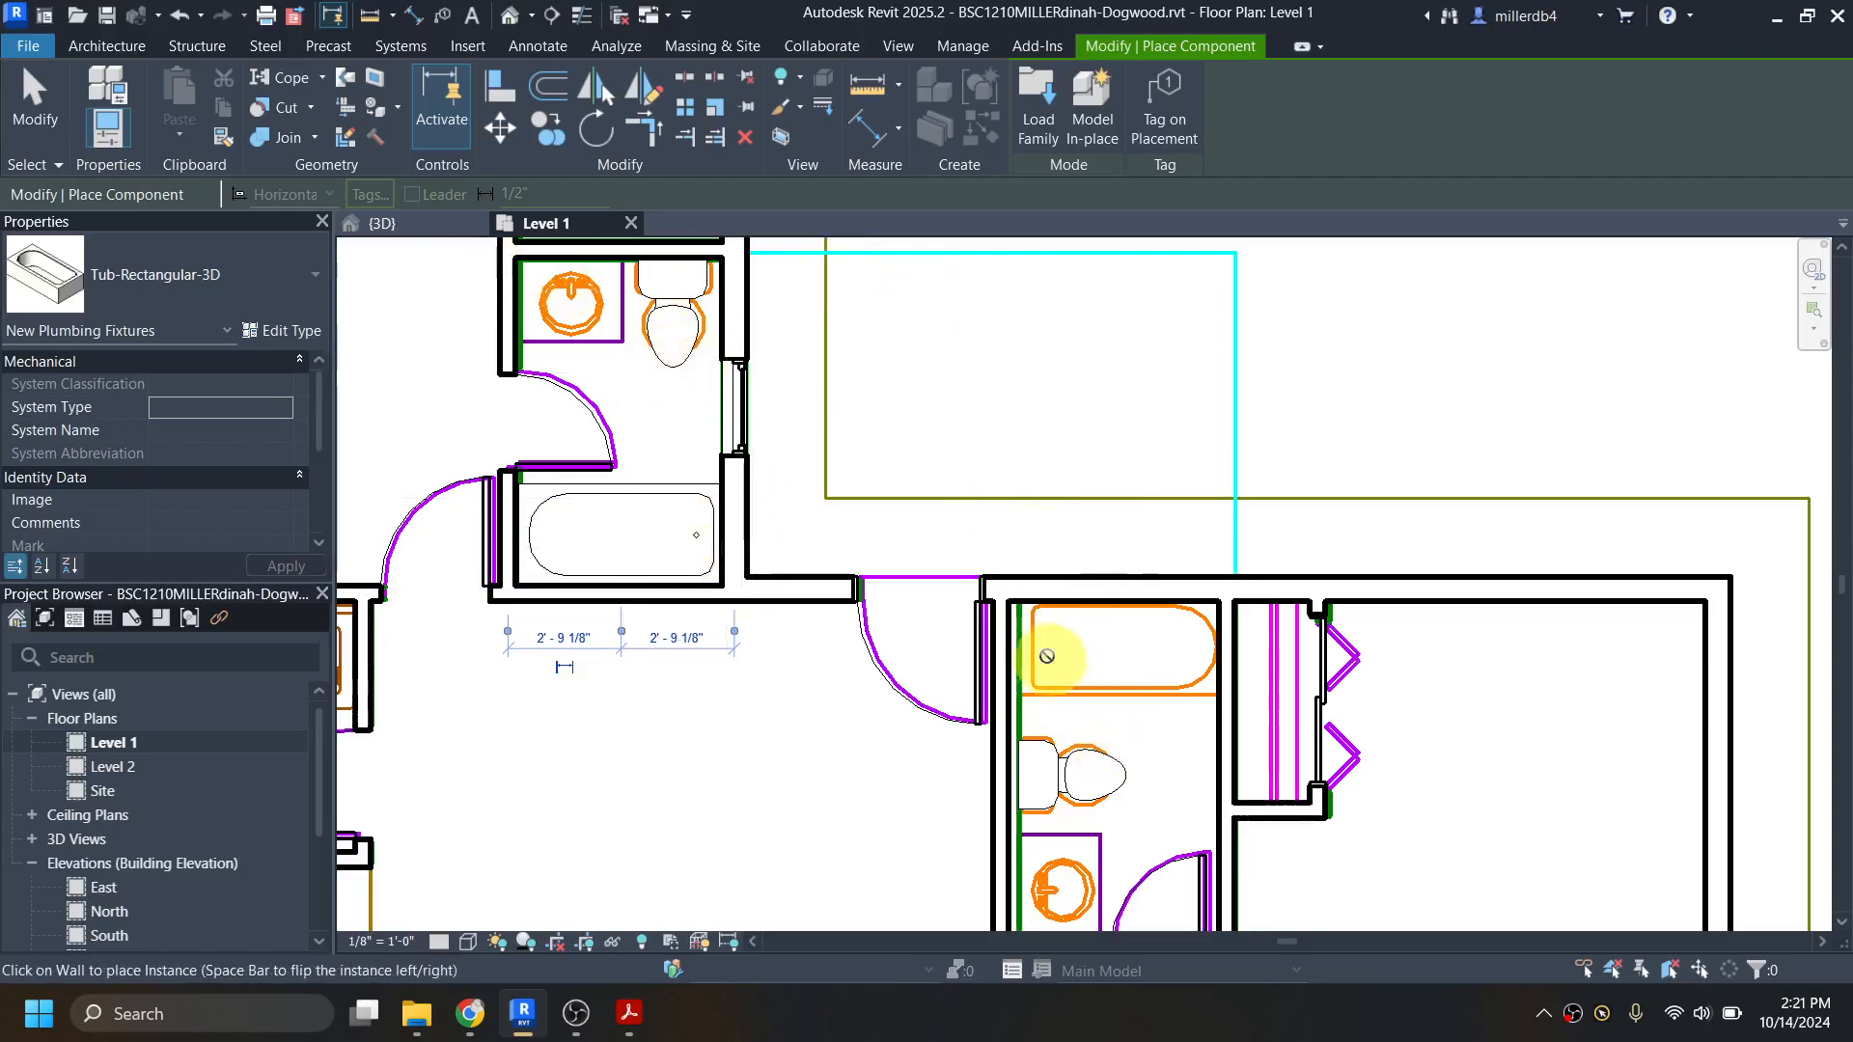
{"action": "left_click", "coordinate": [1108, 592]}
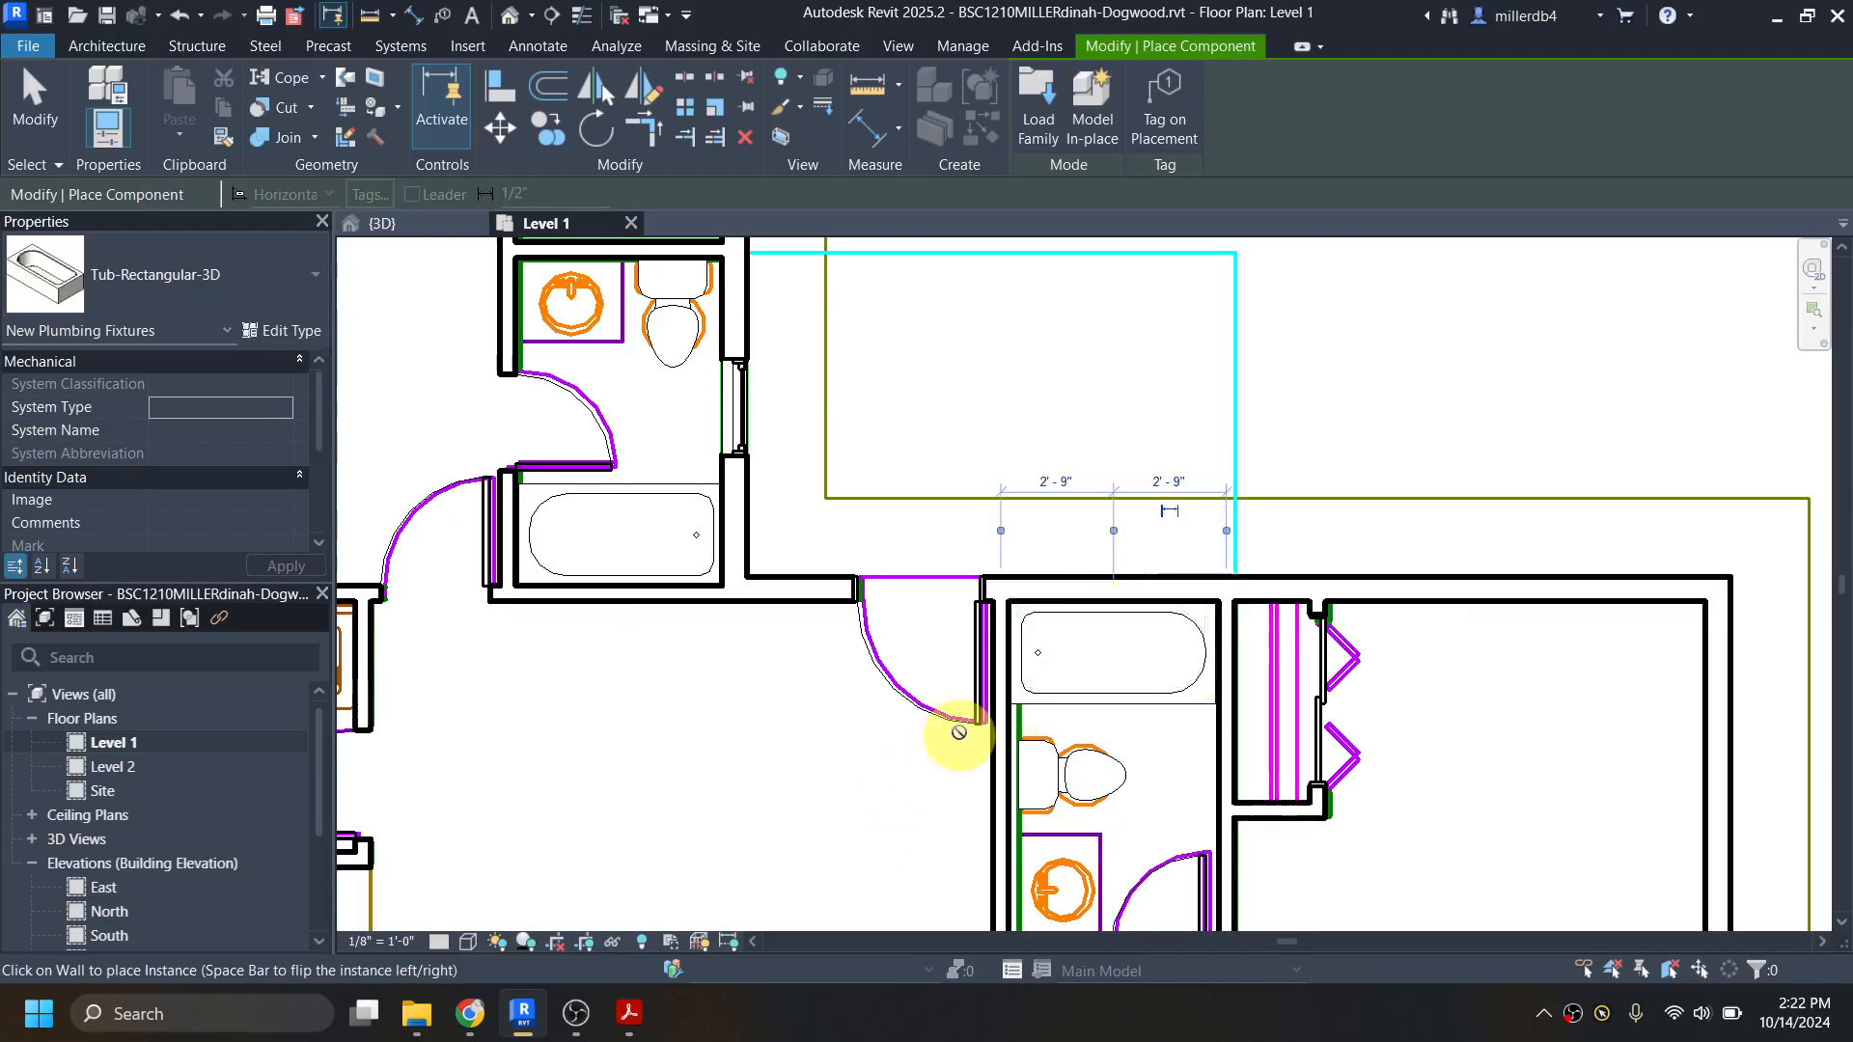
{"action": "scroll", "coordinate": [956, 740], "scroll_direction": "down", "scroll_amount": 2}
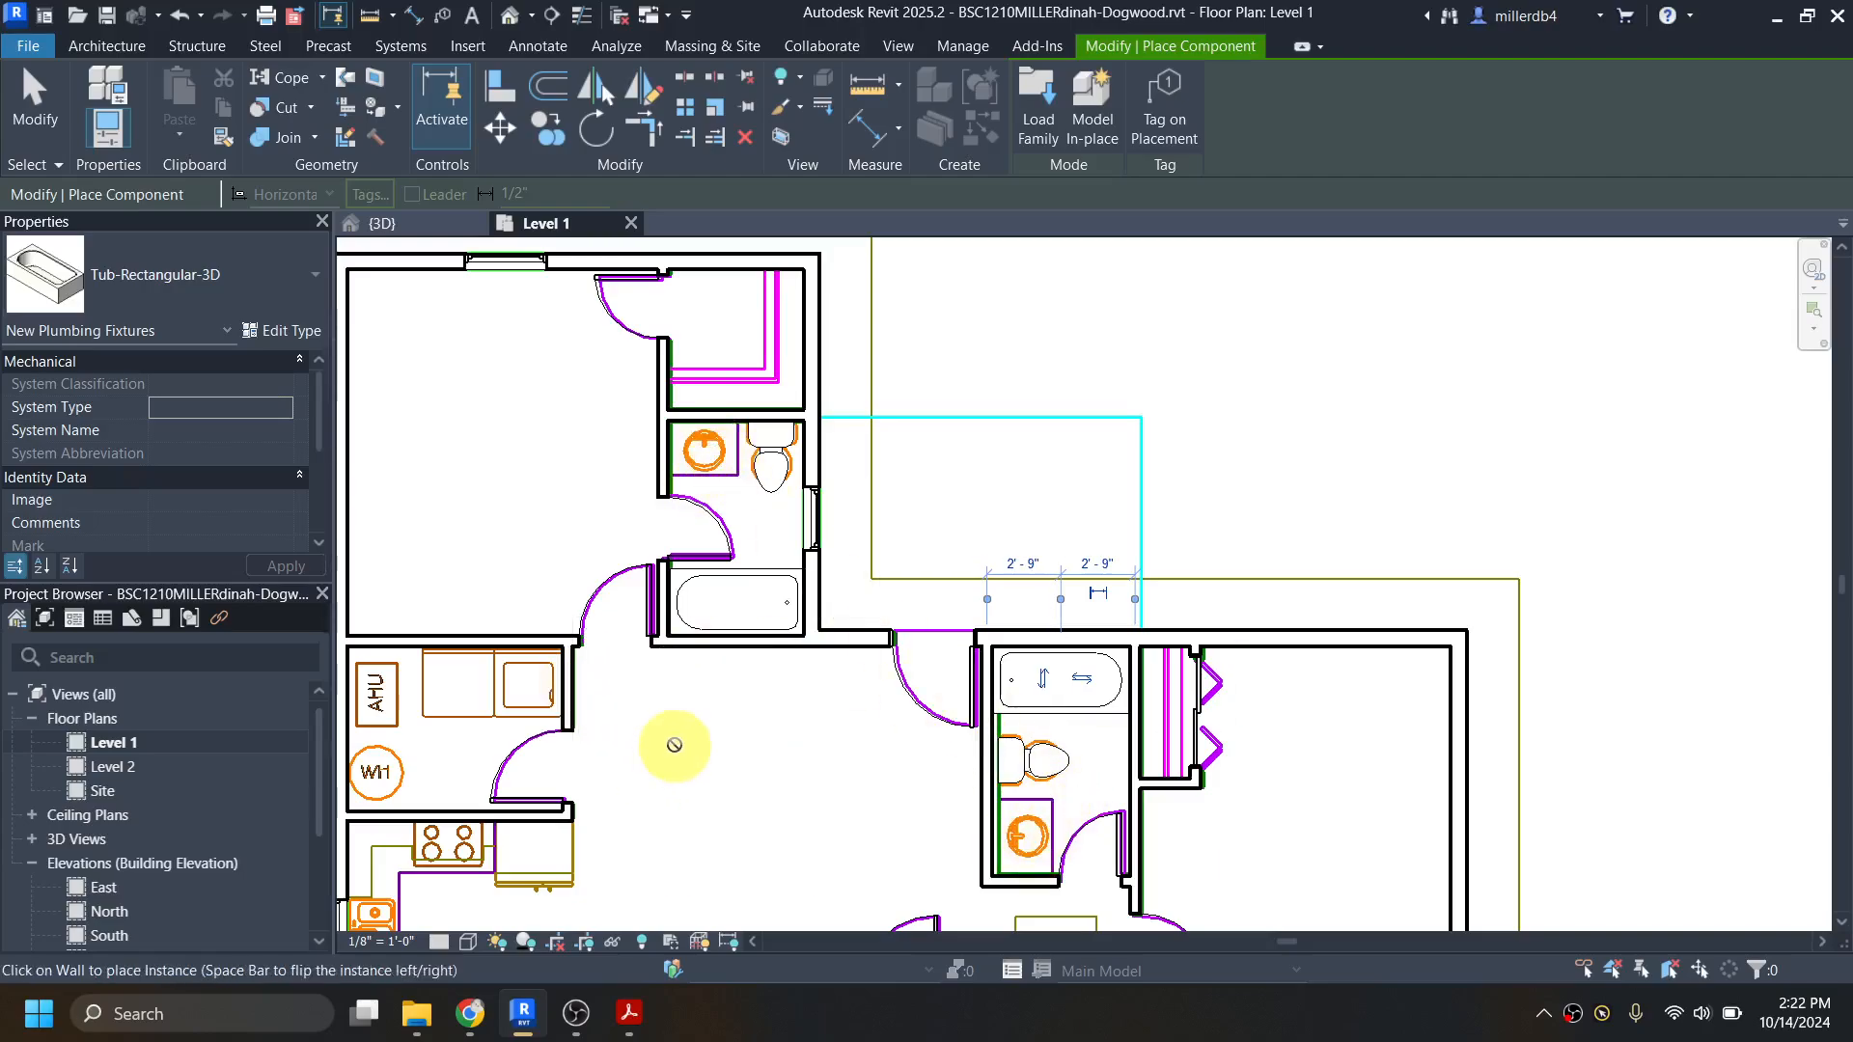
{"action": "key", "text": "Escape"}
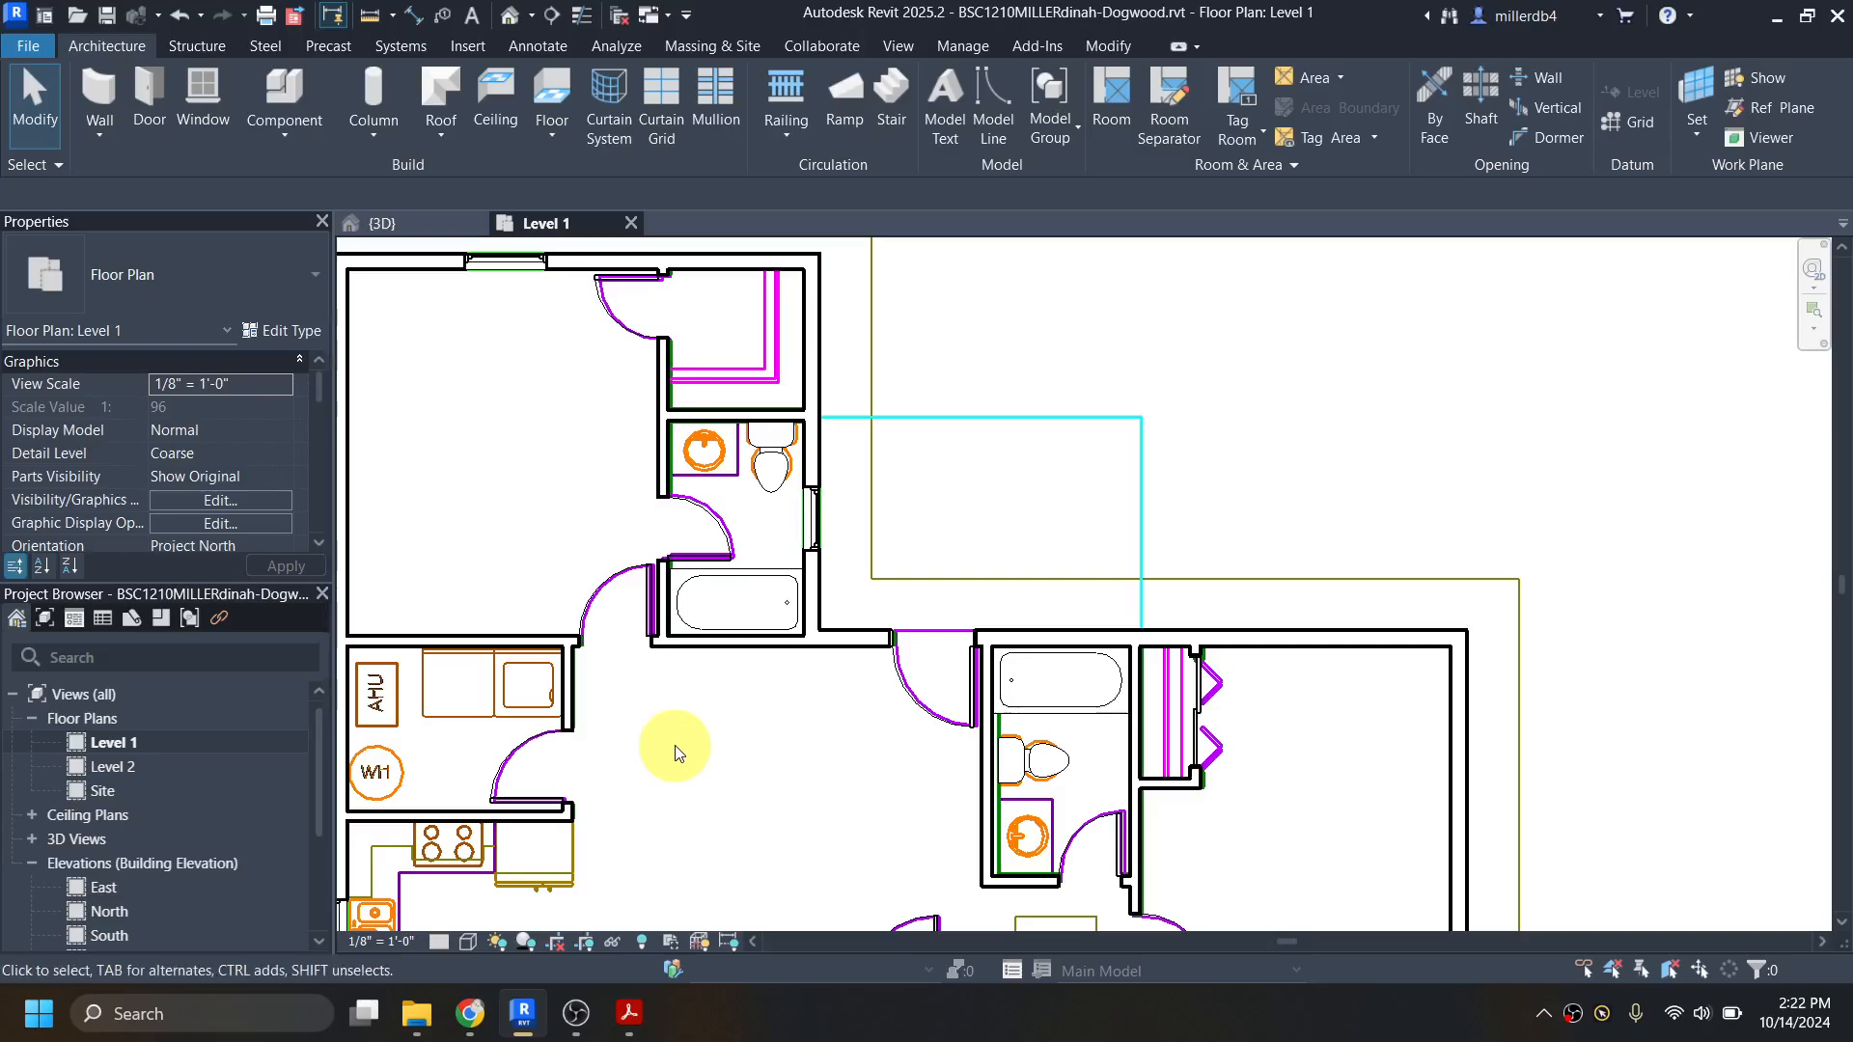
Step: Search the Autodesk family library for "vanity" and load the Lavatory - Vanity family
{"action": "key", "text": "l"}
{"action": "key", "text": "f"}
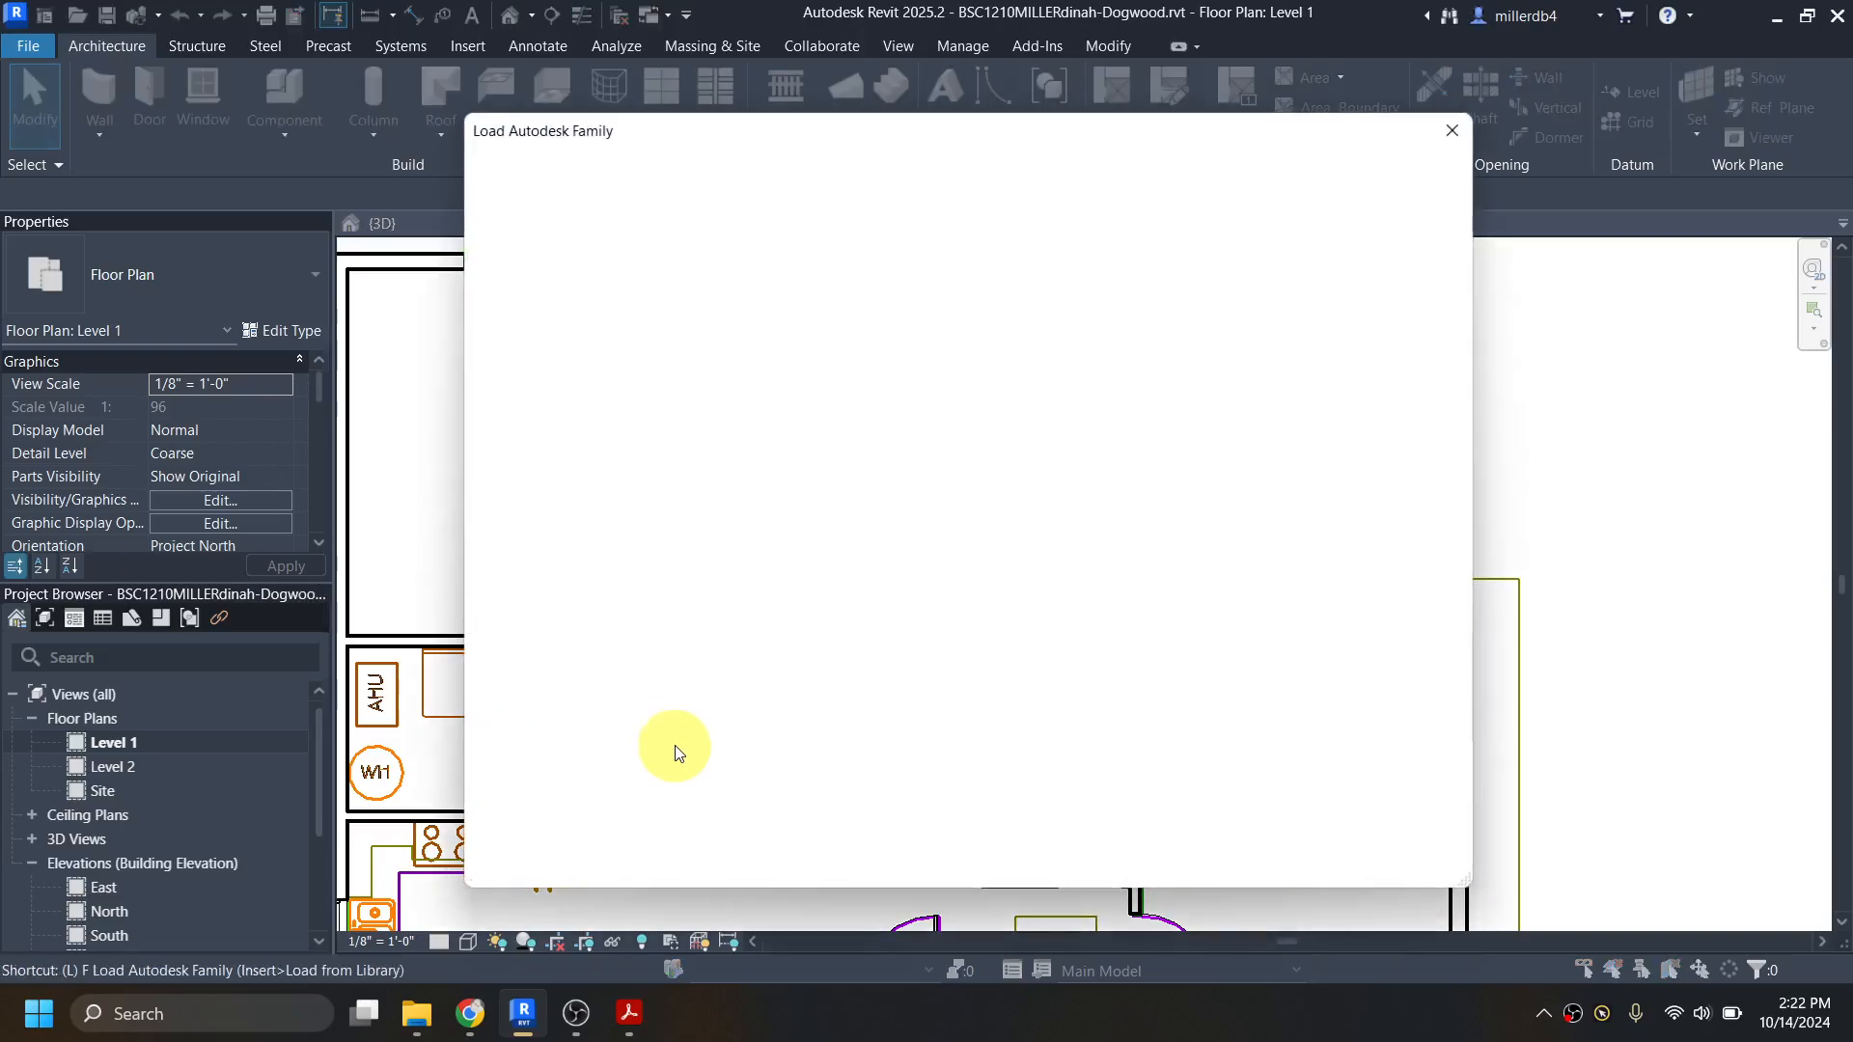
{"action": "left_click_drag", "start_coordinate": [964, 190], "coordinate": [852, 186]}
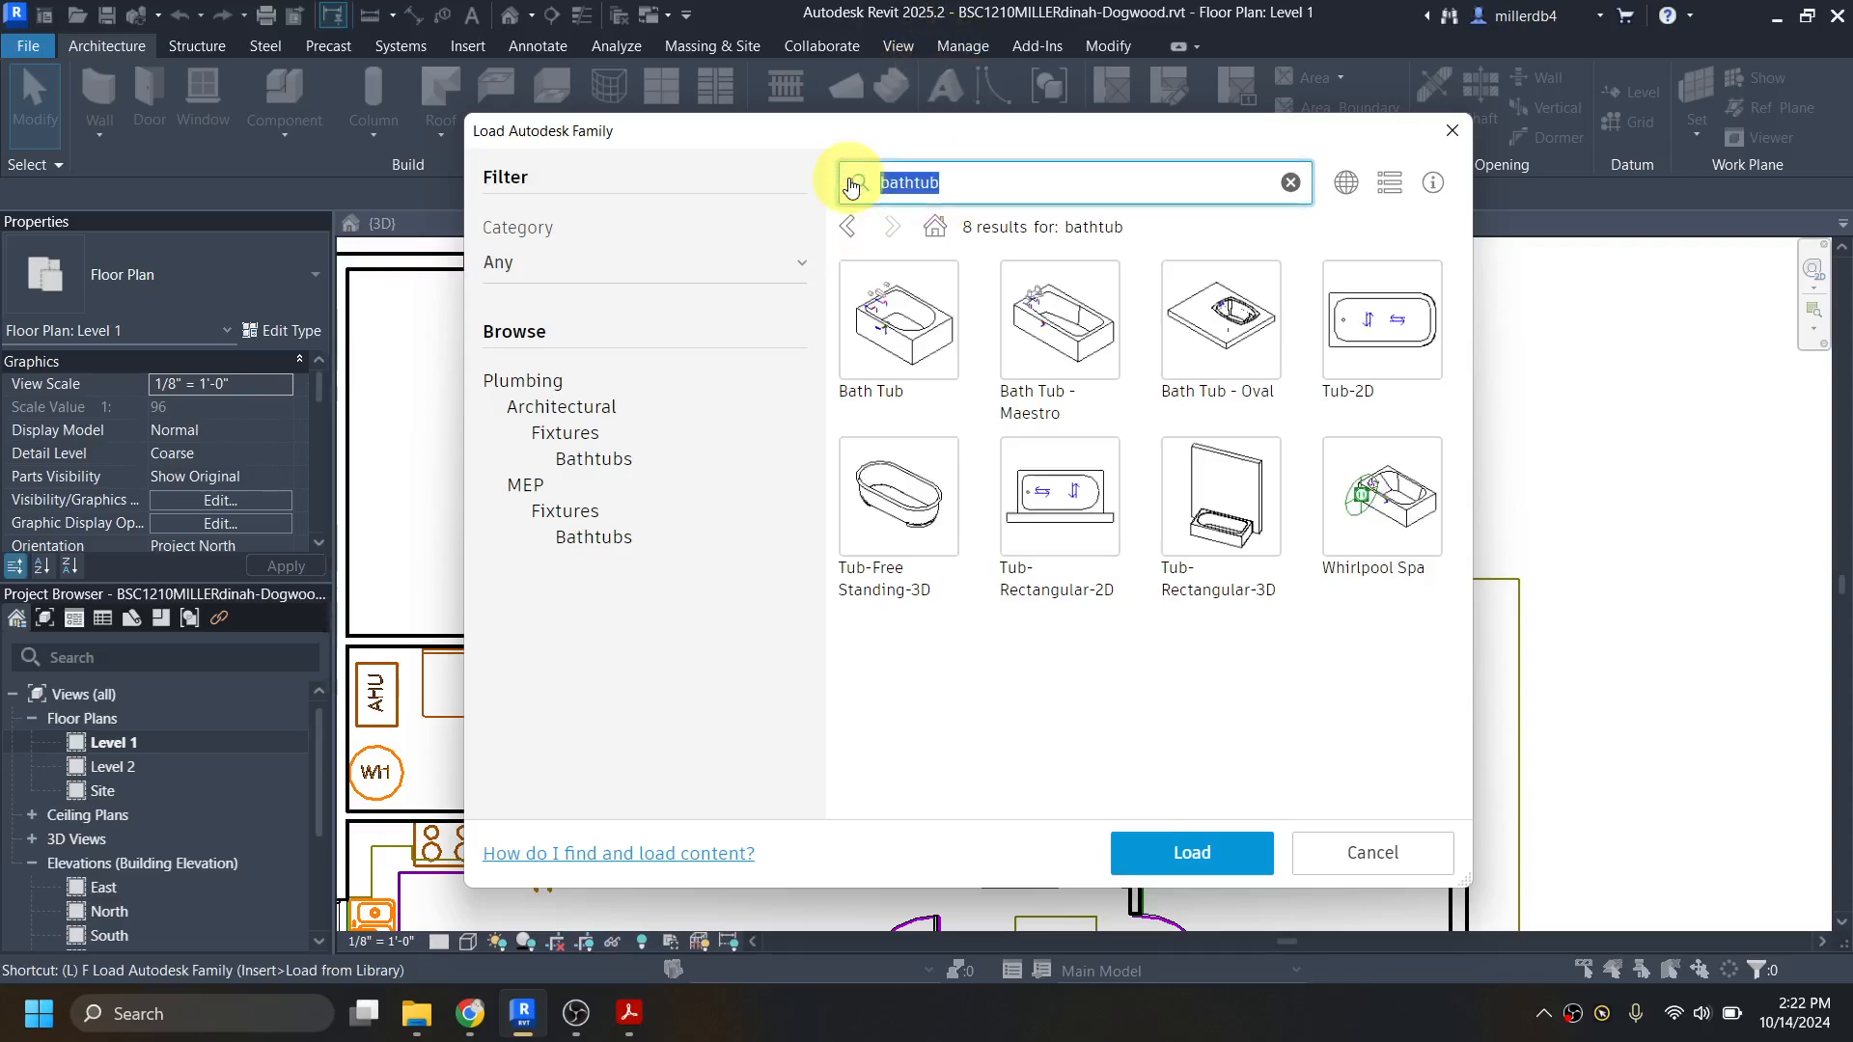
{"action": "type", "text": "vanity"}
{"action": "key", "text": "Return"}
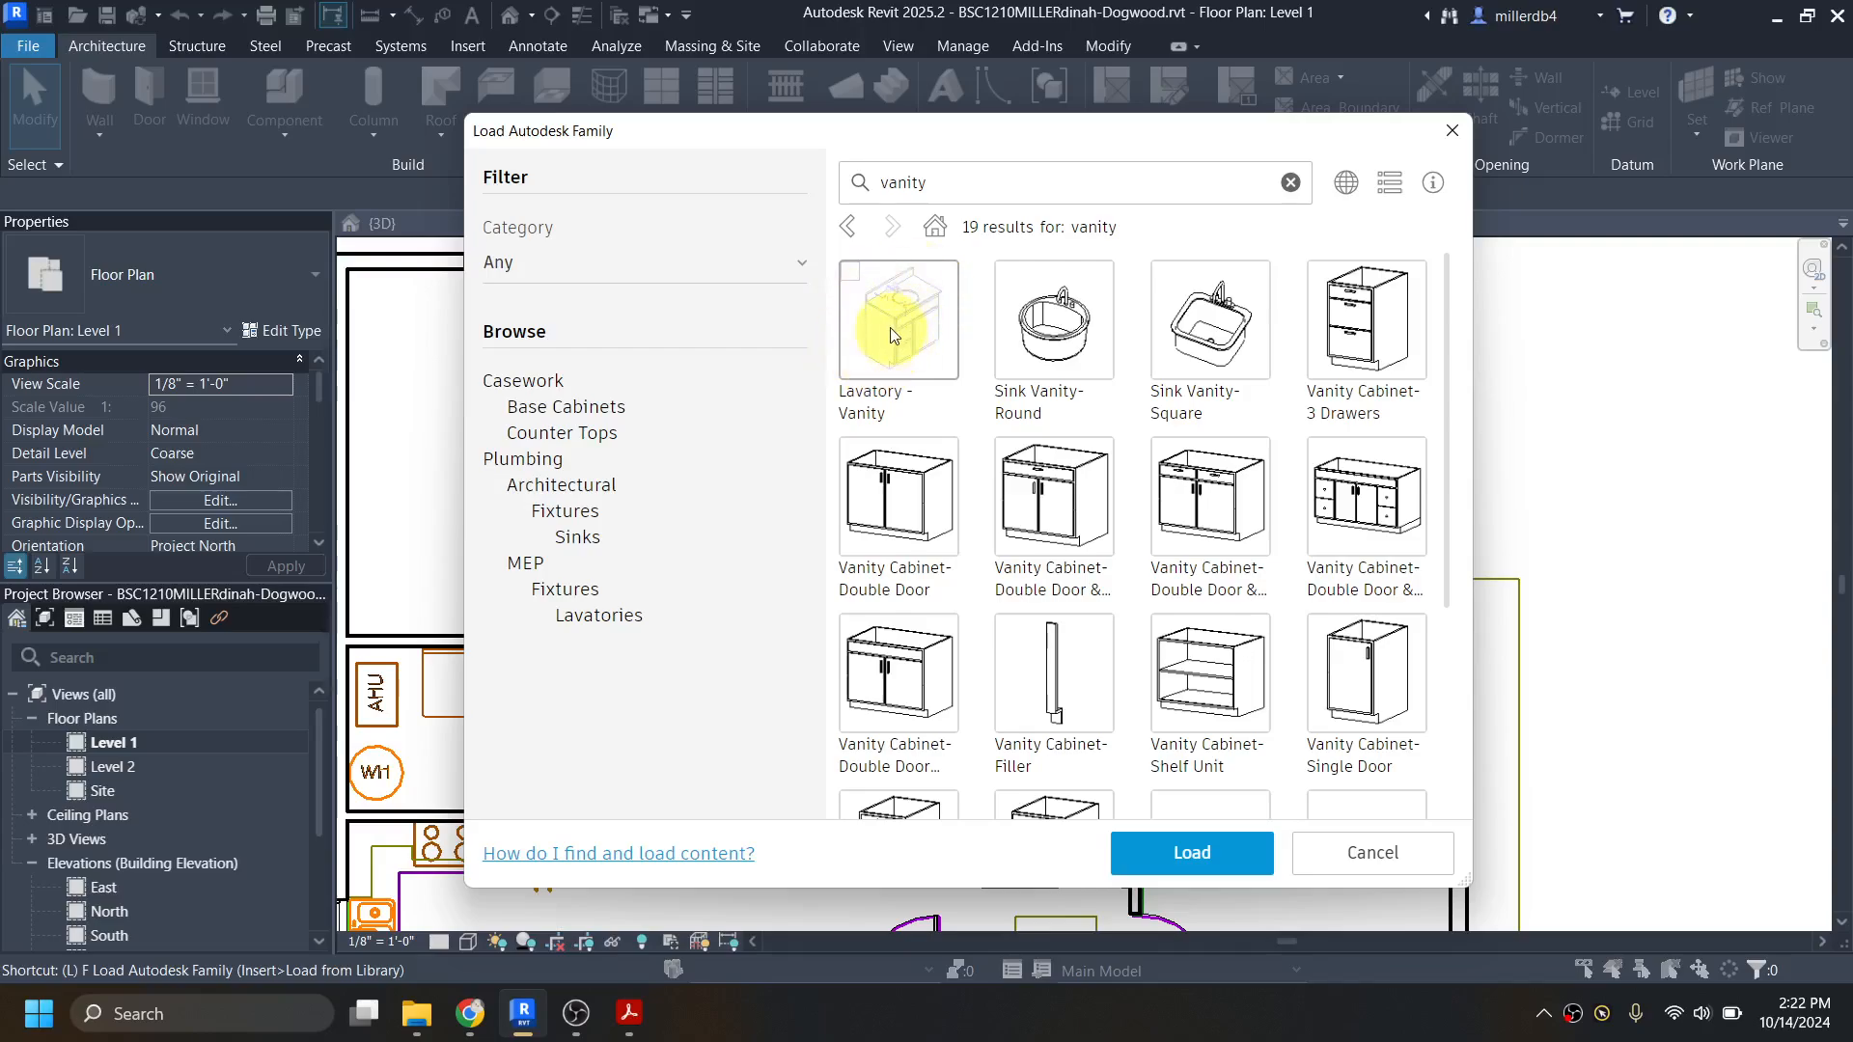
{"action": "left_click", "coordinate": [852, 275]}
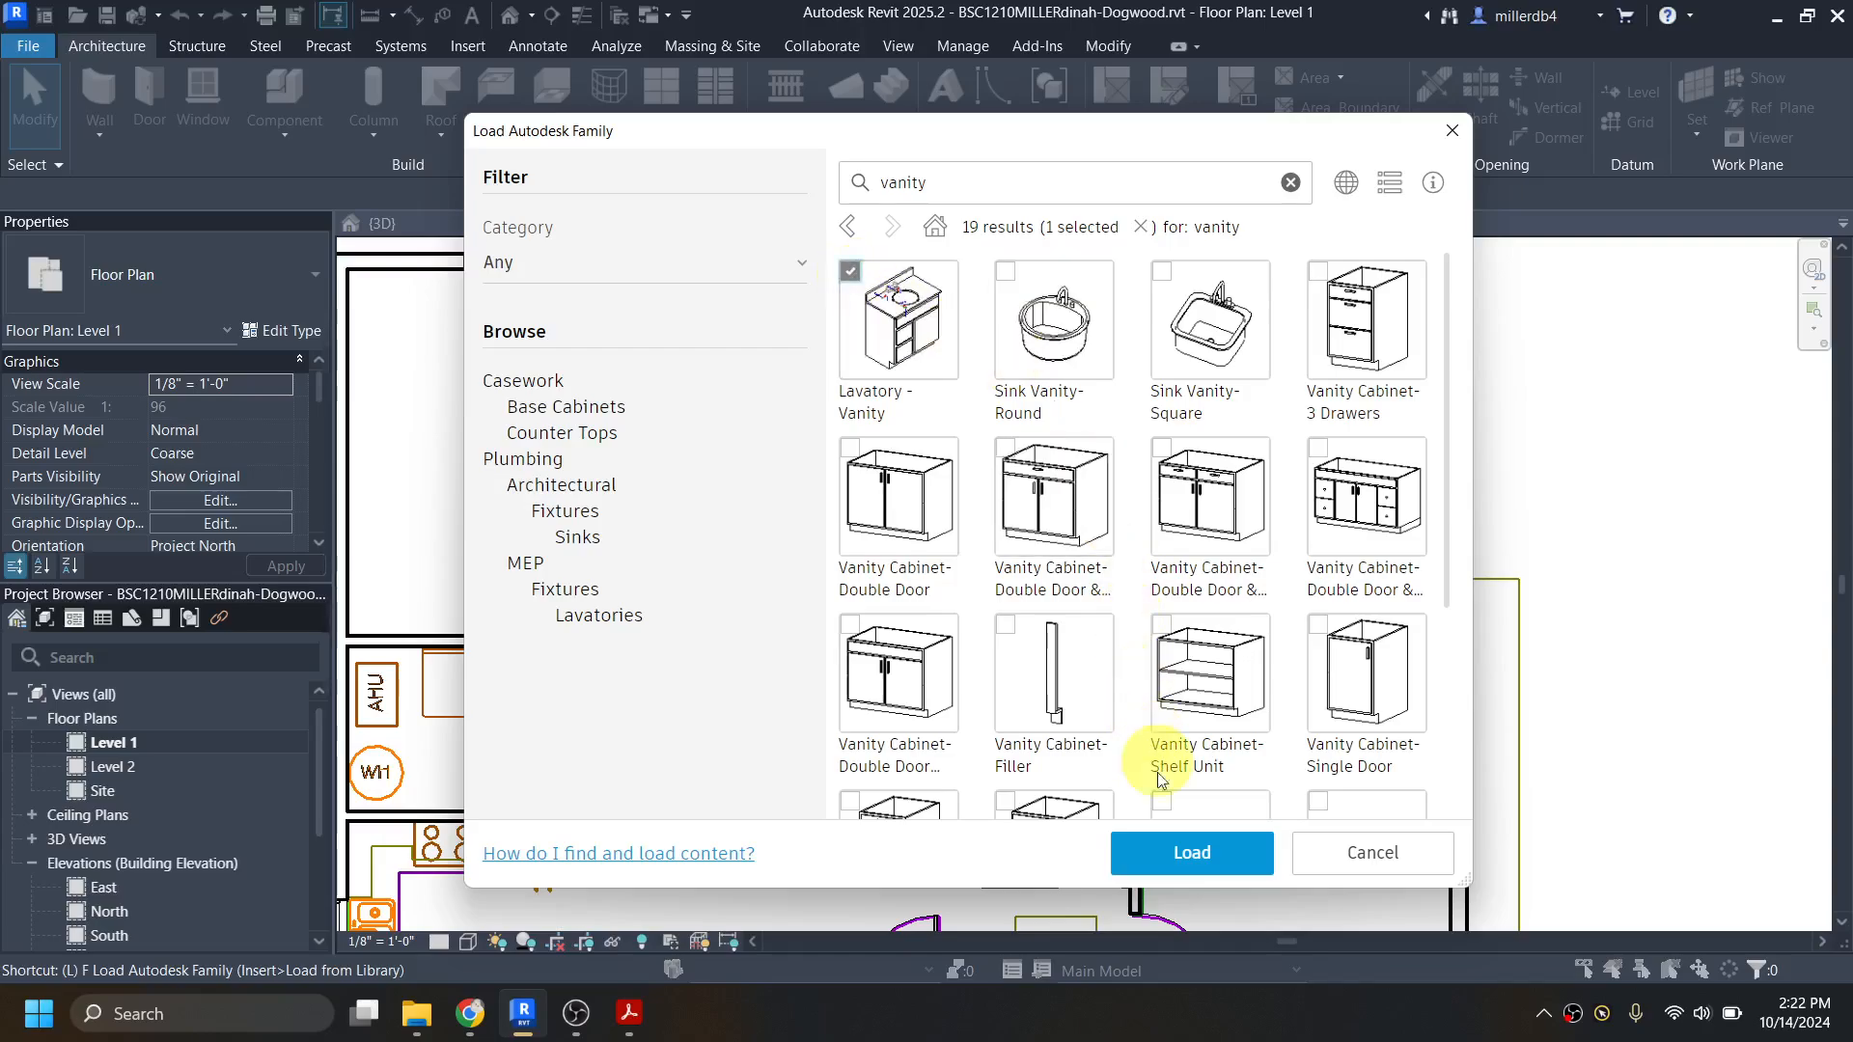
{"action": "left_click", "coordinate": [1184, 855]}
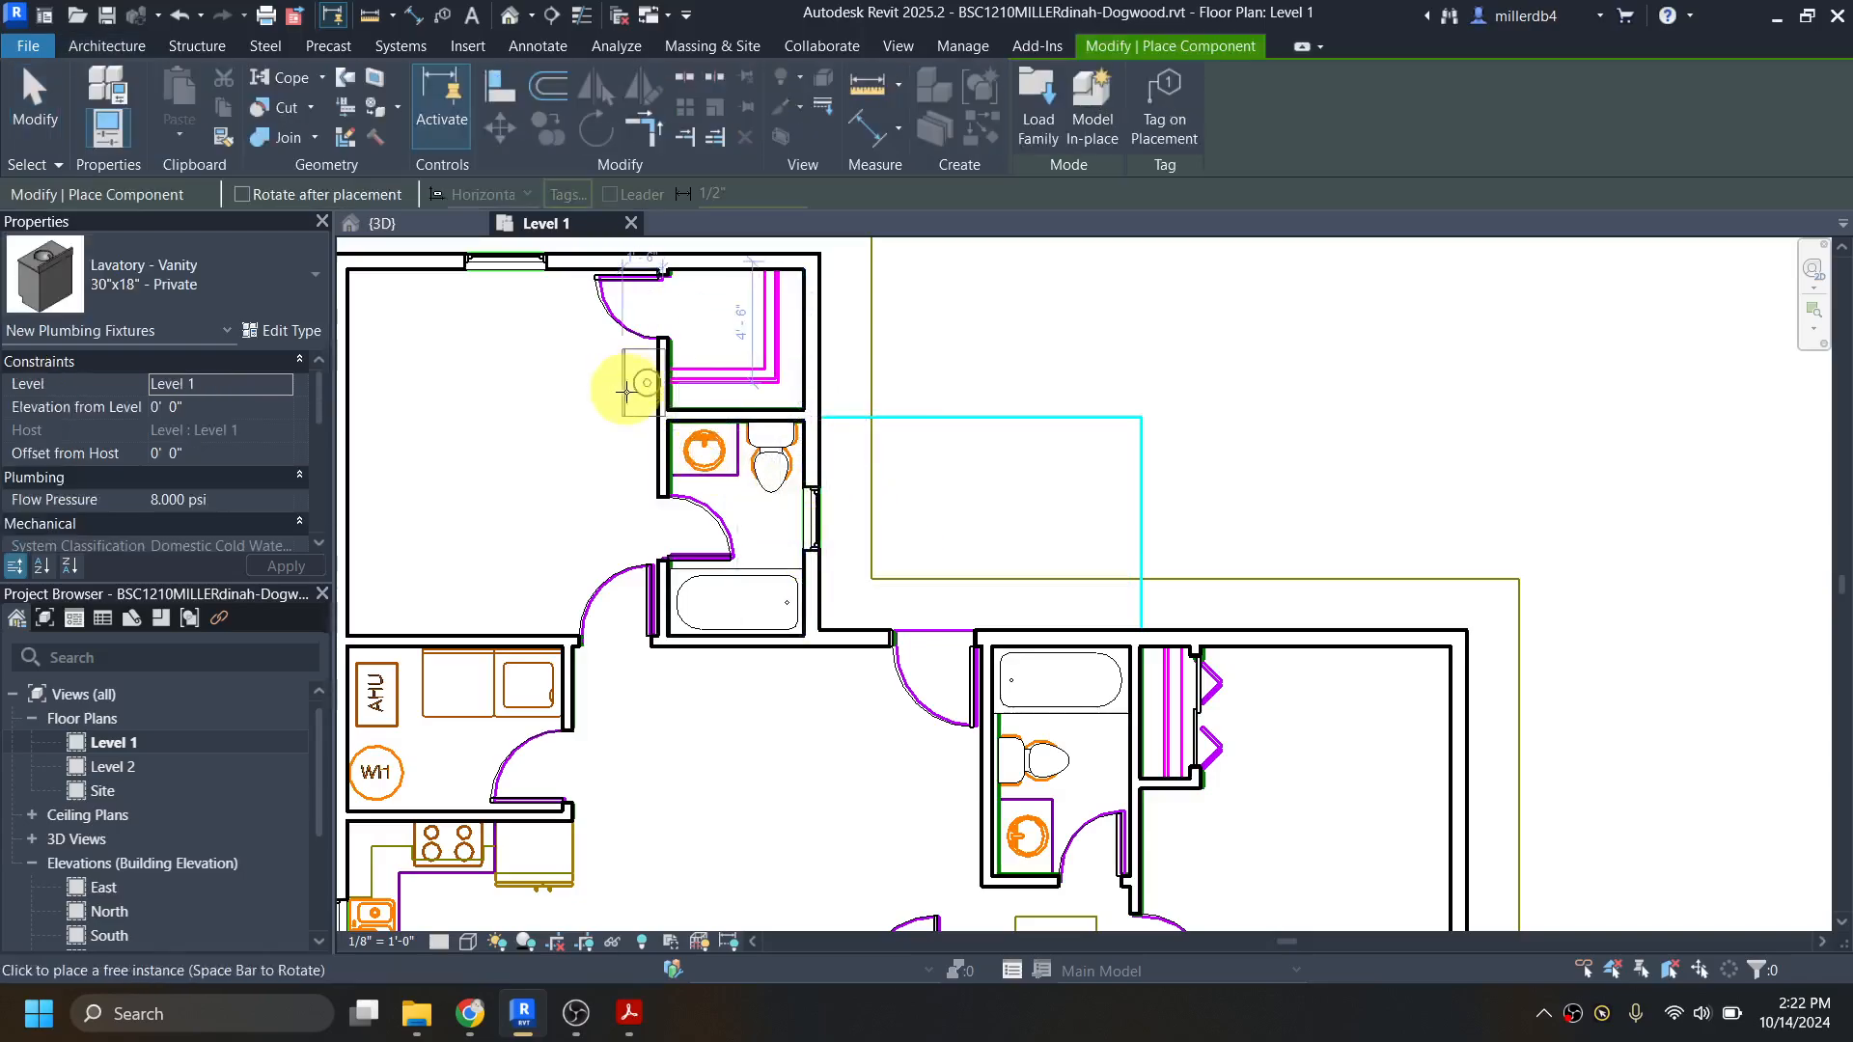
Step: Place a Lavatory - Vanity 30"x18" - Private against the north wall of the northern bathroom, over the imported sink outline beside the toilet
{"action": "scroll", "coordinate": [680, 456], "scroll_direction": "up", "scroll_amount": 4}
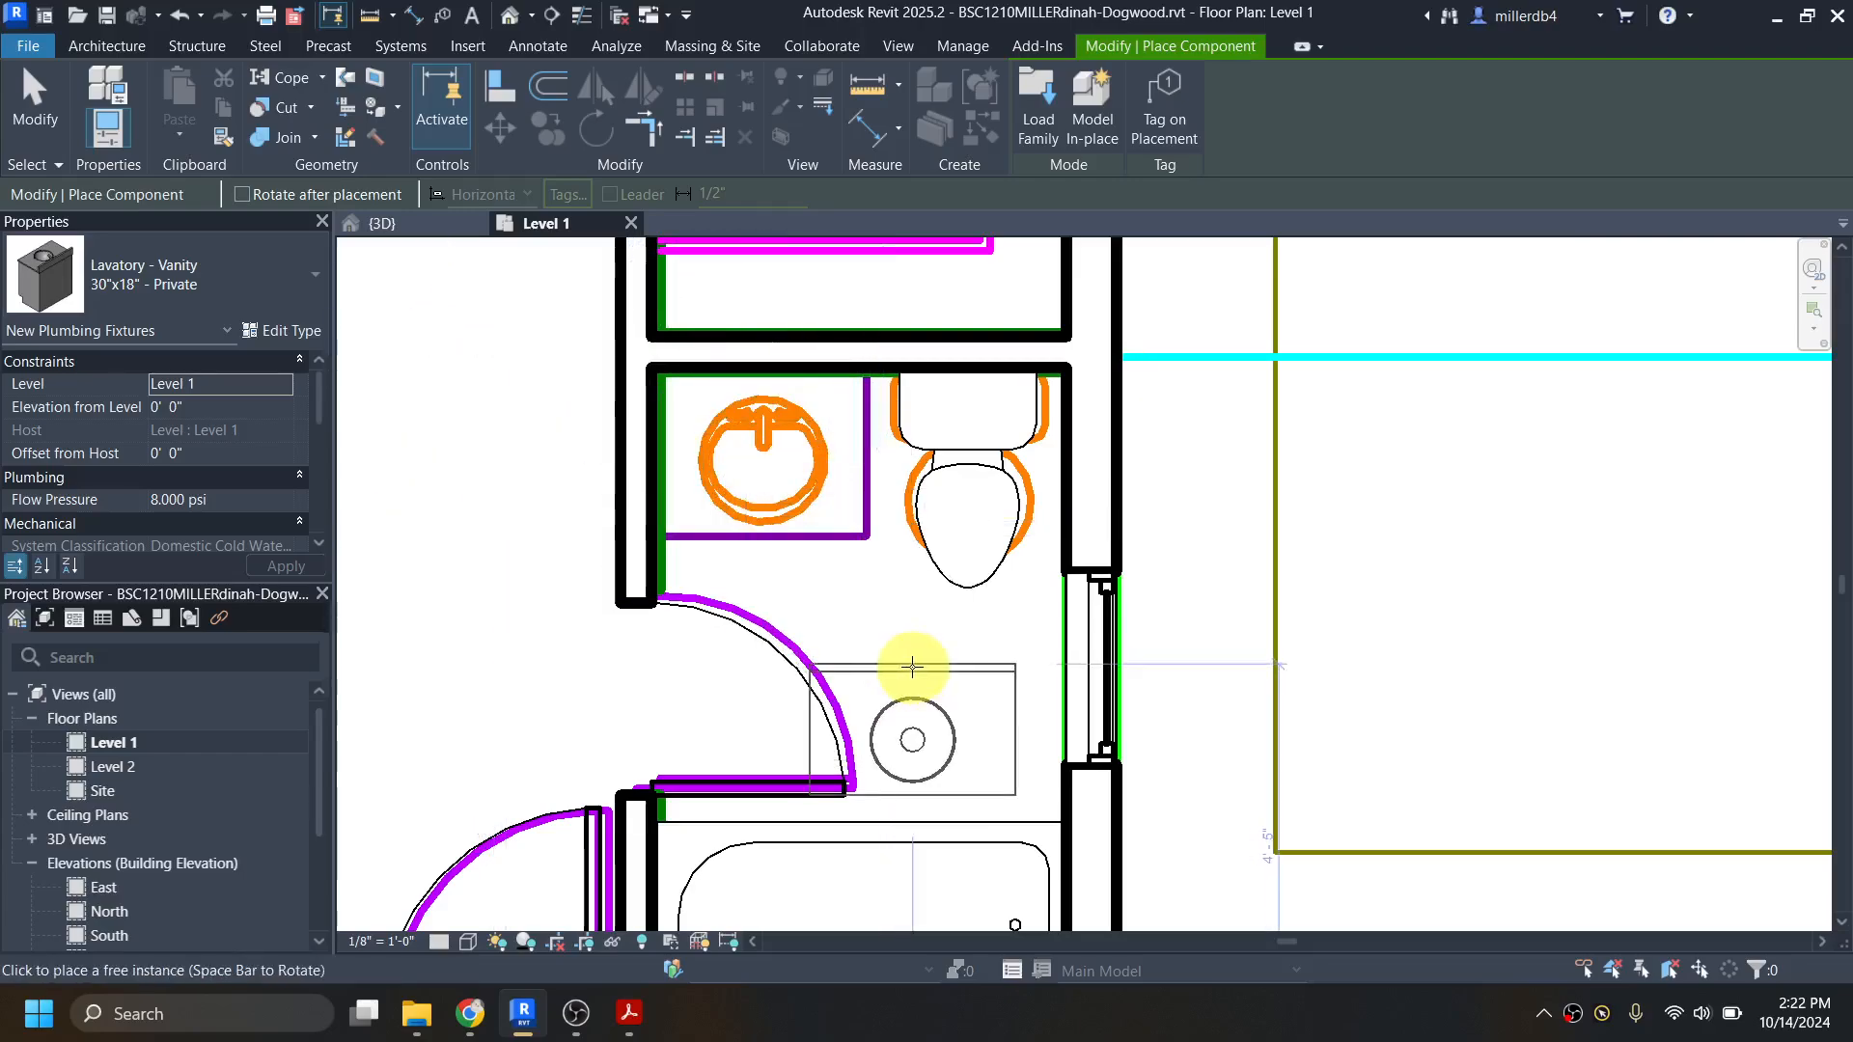
{"action": "left_click", "coordinate": [760, 377]}
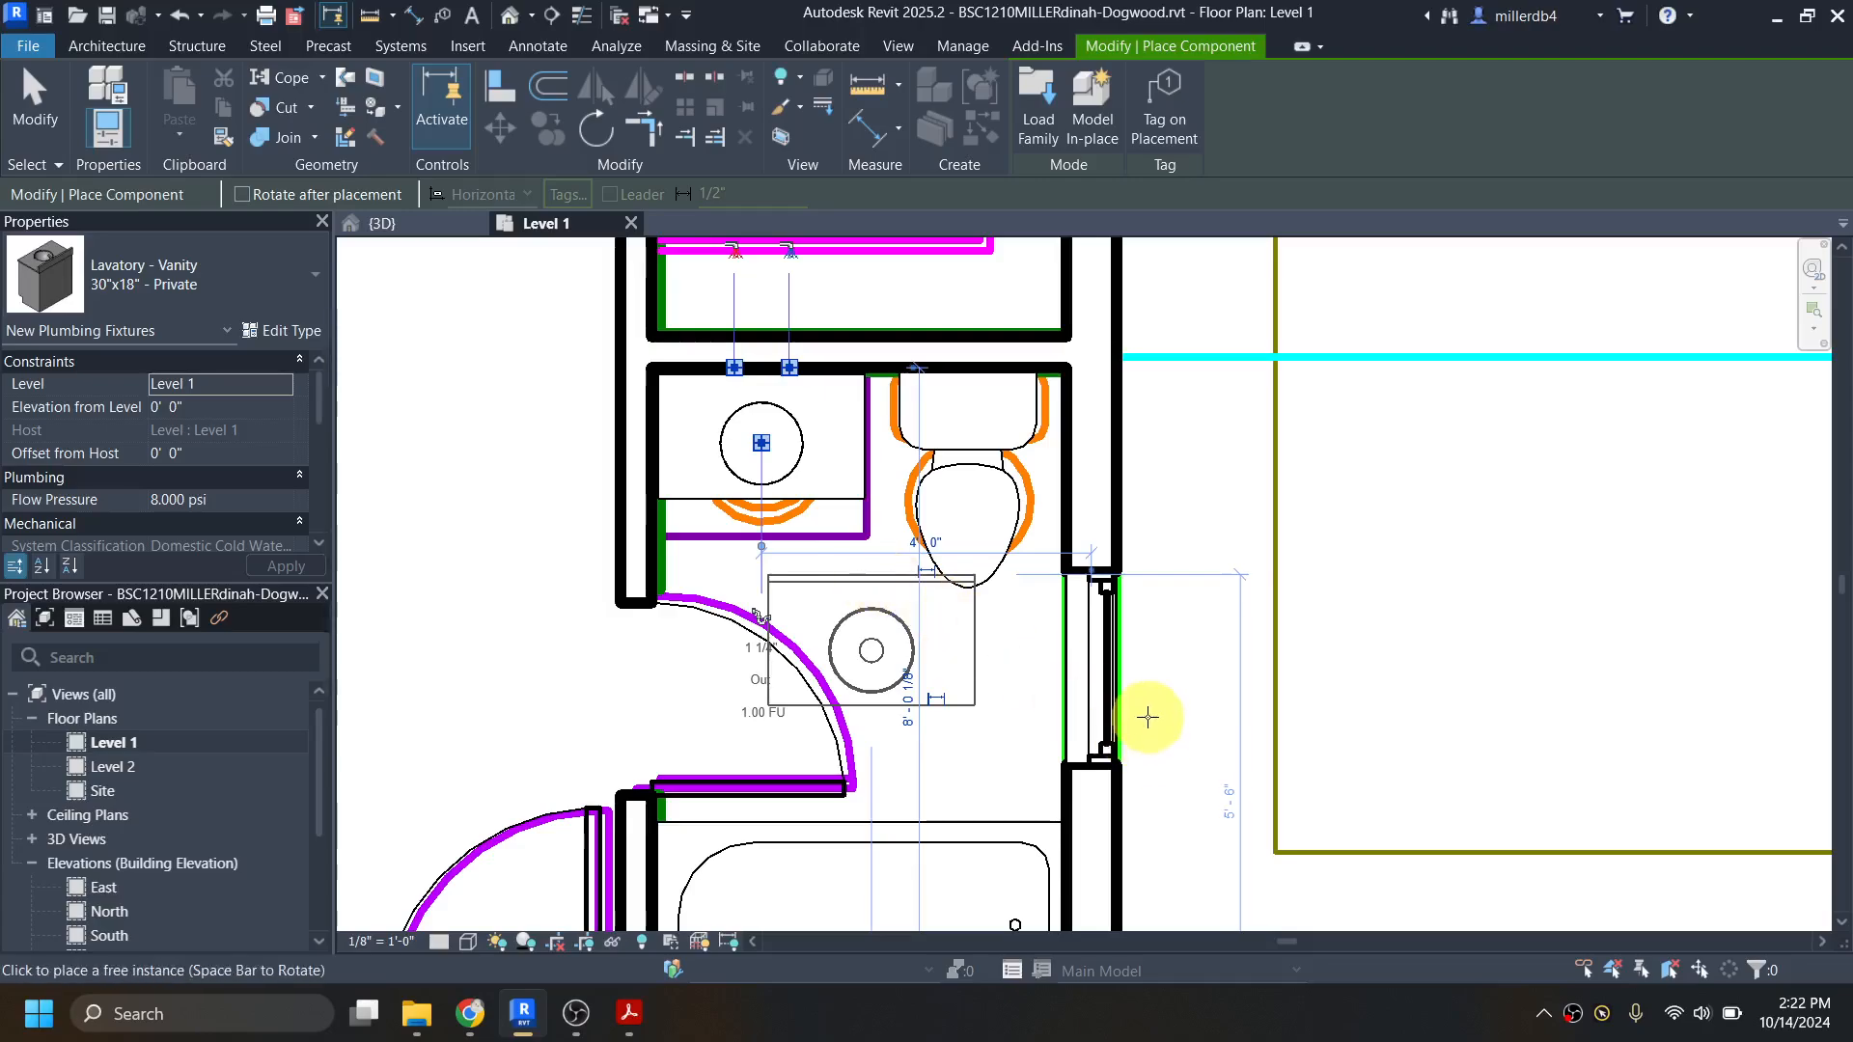
{"action": "scroll", "coordinate": [1150, 695], "scroll_direction": "down", "scroll_amount": 3}
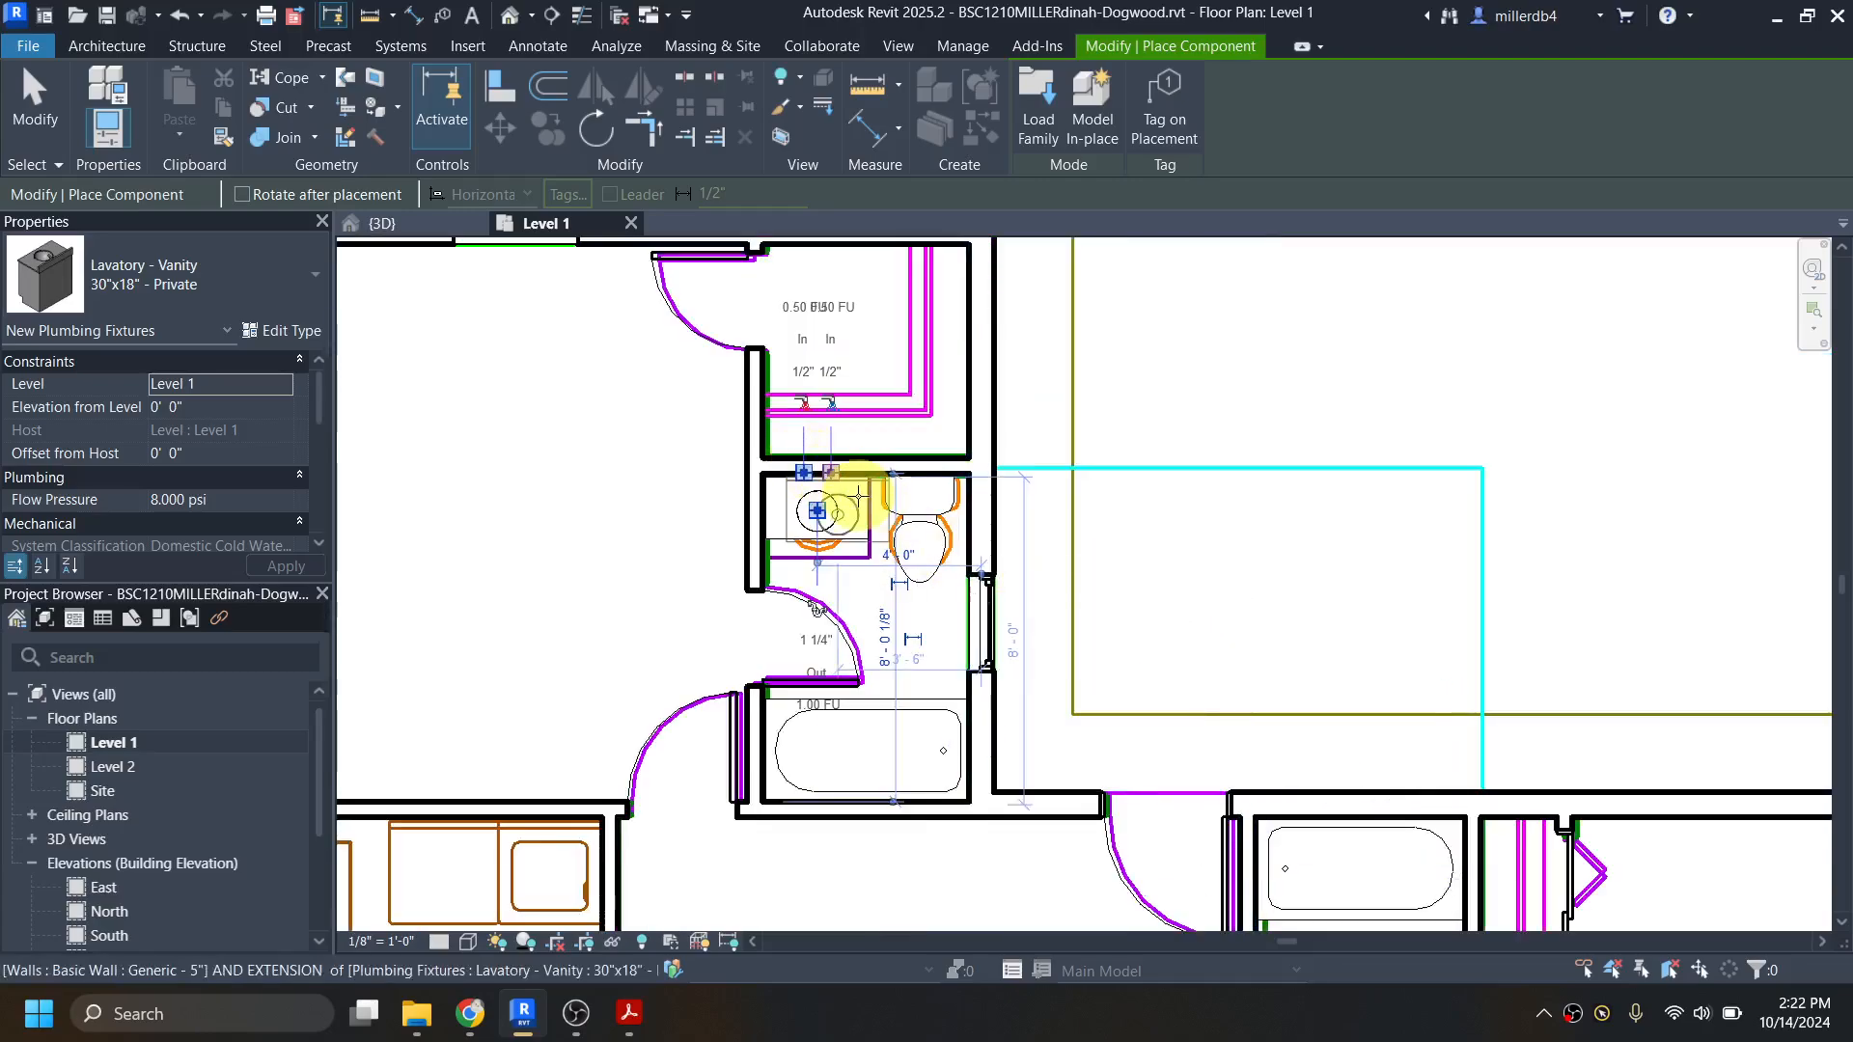
{"action": "scroll", "coordinate": [839, 483], "scroll_direction": "up", "scroll_amount": 3}
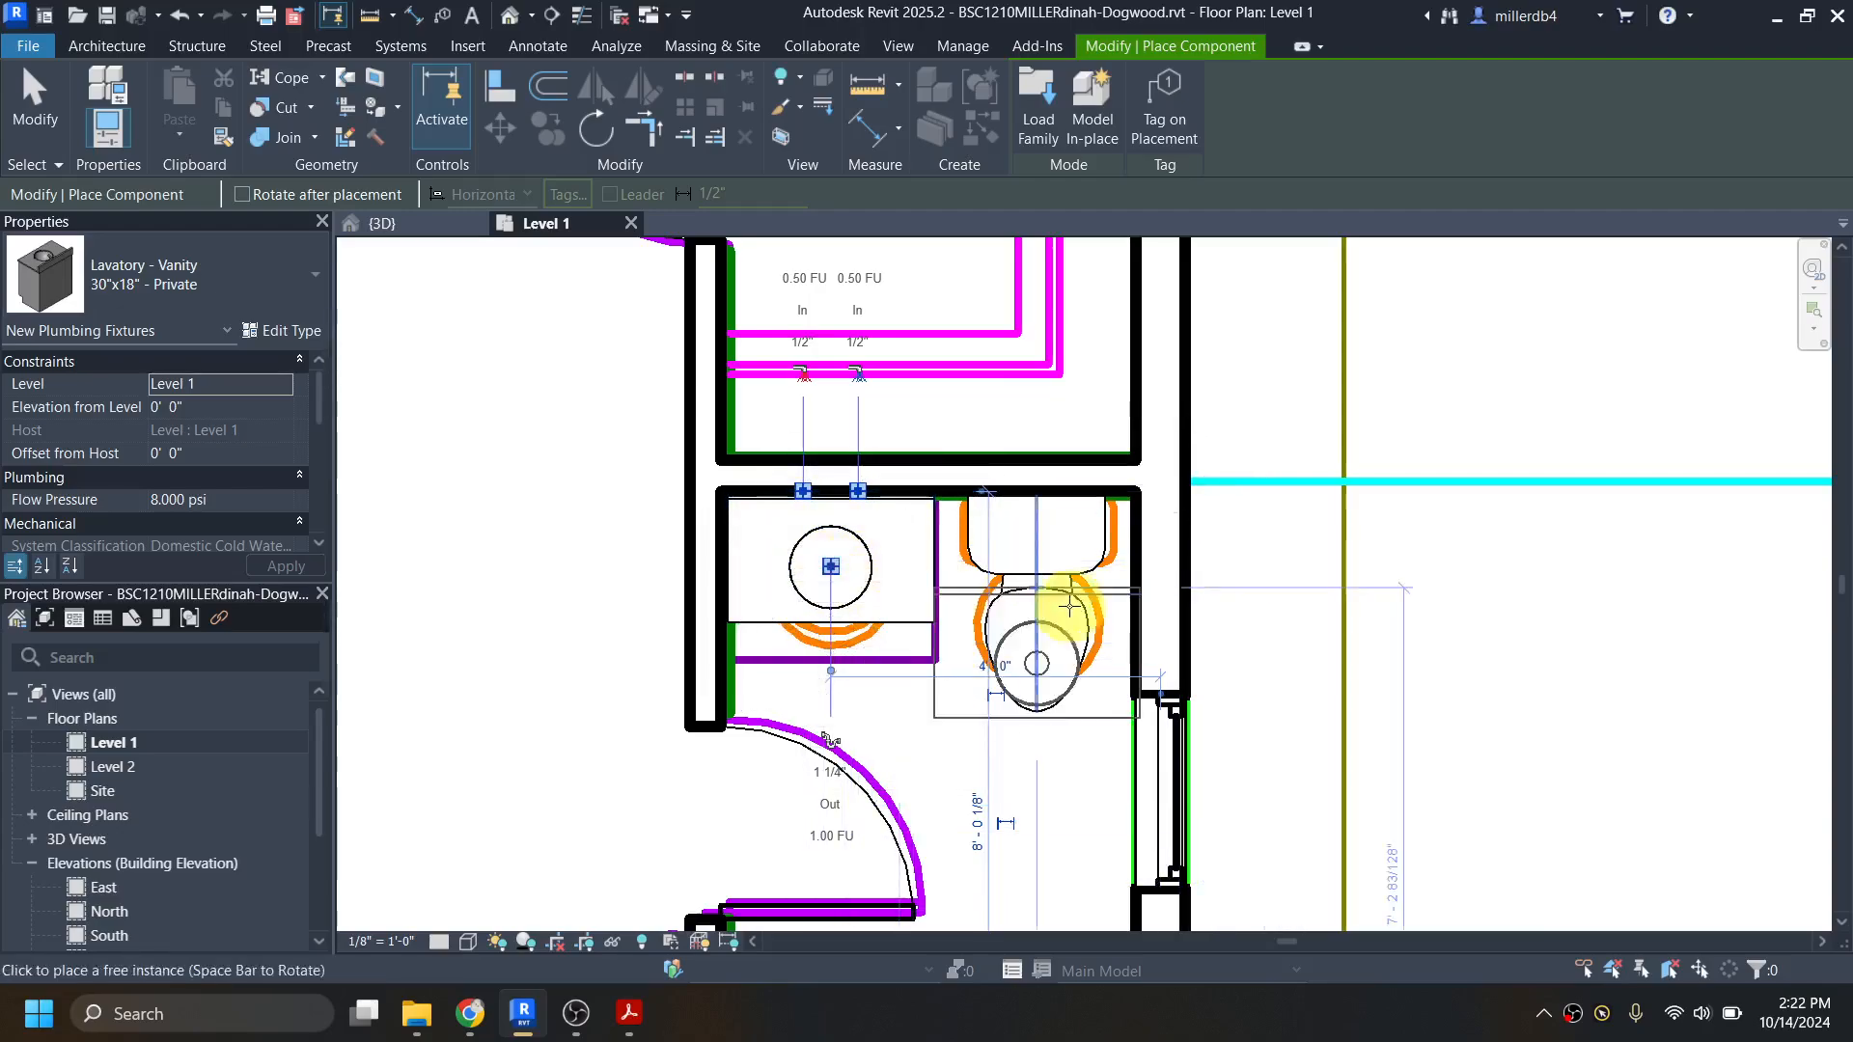
{"action": "scroll", "coordinate": [1067, 625], "scroll_direction": "down", "scroll_amount": 1}
Step: Place a second Lavatory - Vanity in the bathroom beside the bifold closet, rotated with its back to the west wall in the southwest corner
{"action": "middle_click_drag", "start_coordinate": [1179, 648], "coordinate": [877, 281]}
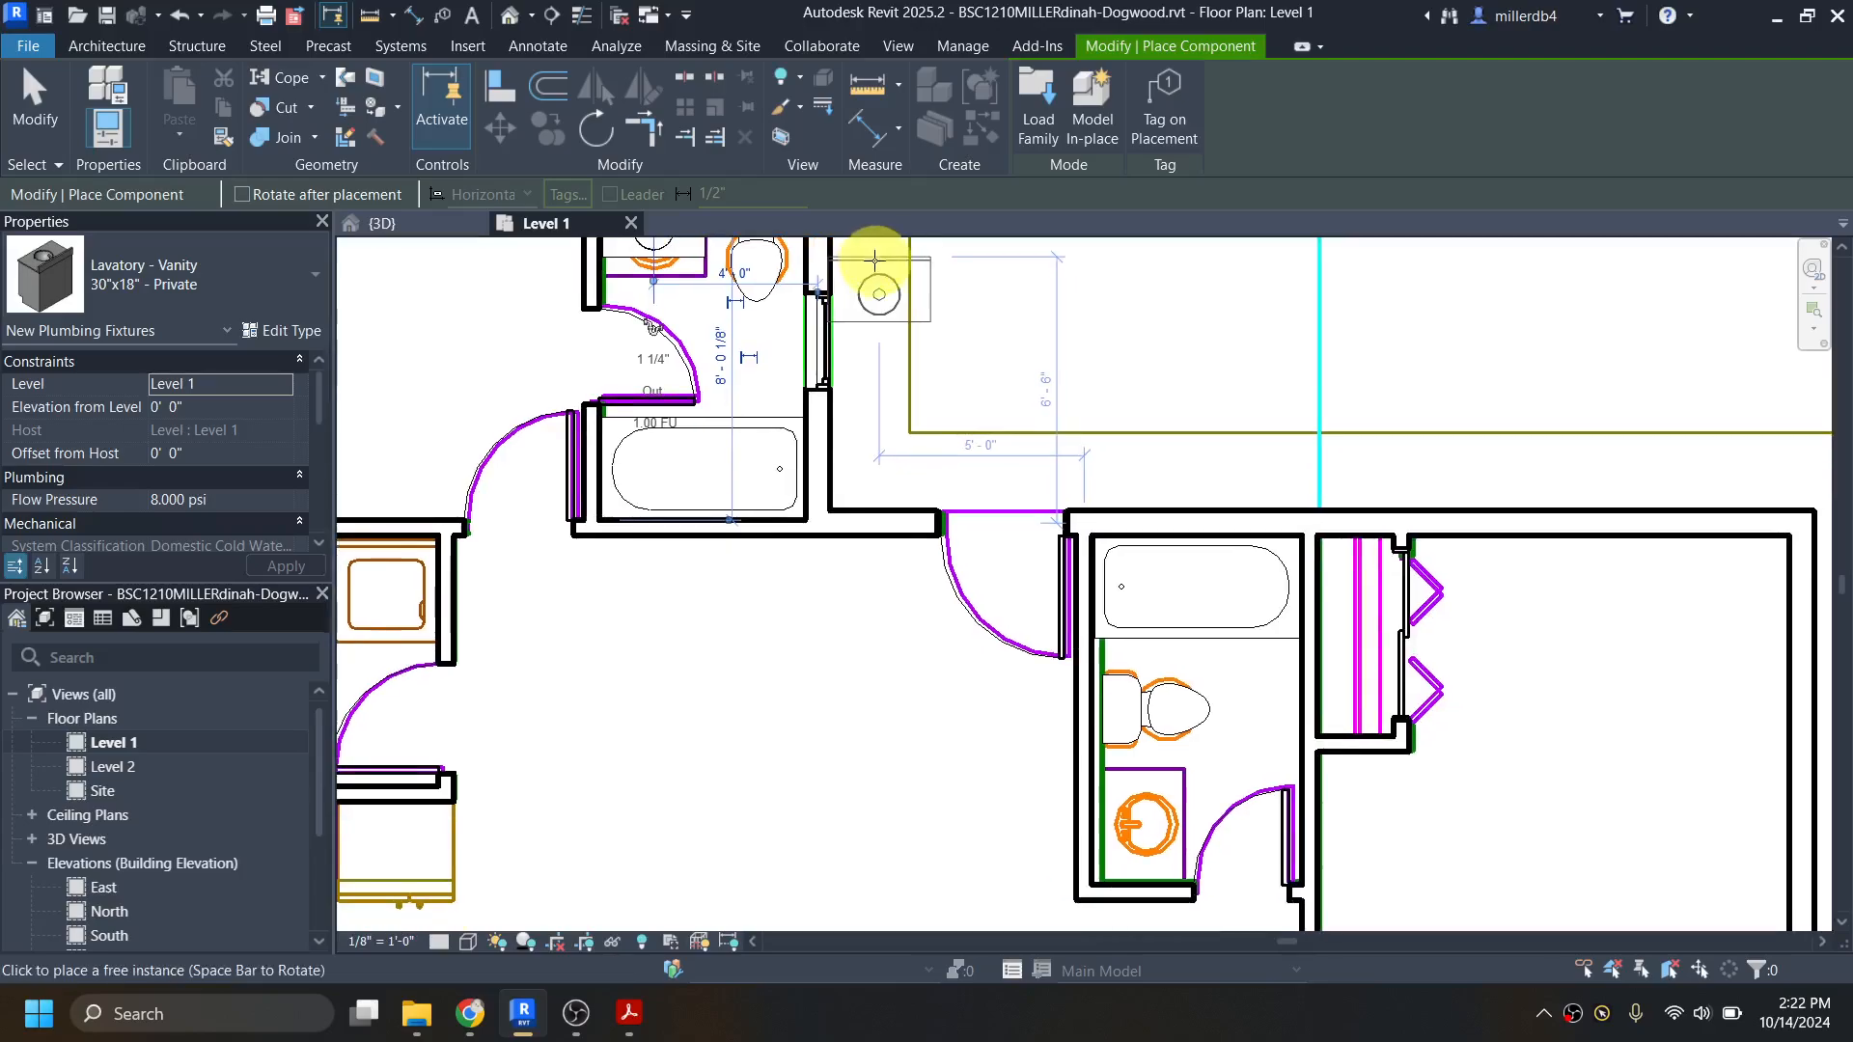
{"action": "middle_click_drag", "start_coordinate": [1117, 840], "coordinate": [917, 641]}
{"action": "scroll", "coordinate": [965, 569], "scroll_direction": "up", "scroll_amount": 2}
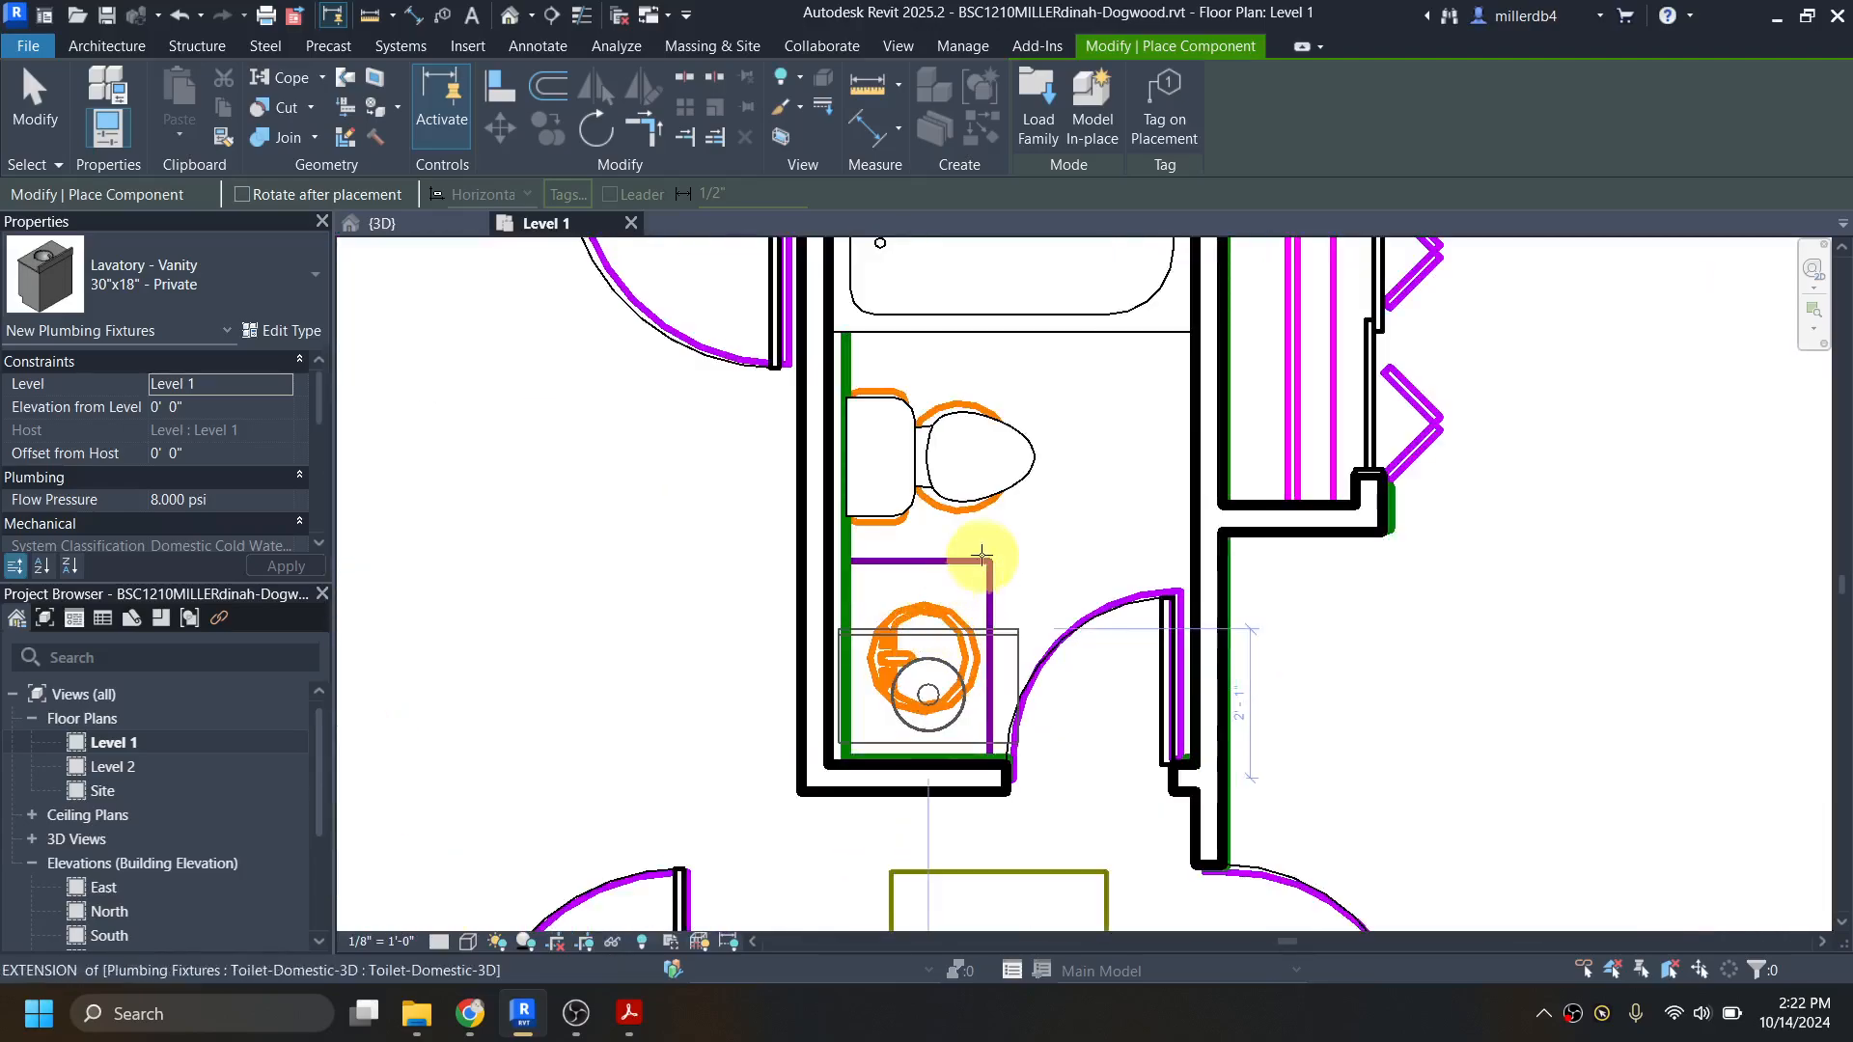
{"action": "scroll", "coordinate": [1051, 530], "scroll_direction": "up", "scroll_amount": 2}
{"action": "key", "text": "space"}
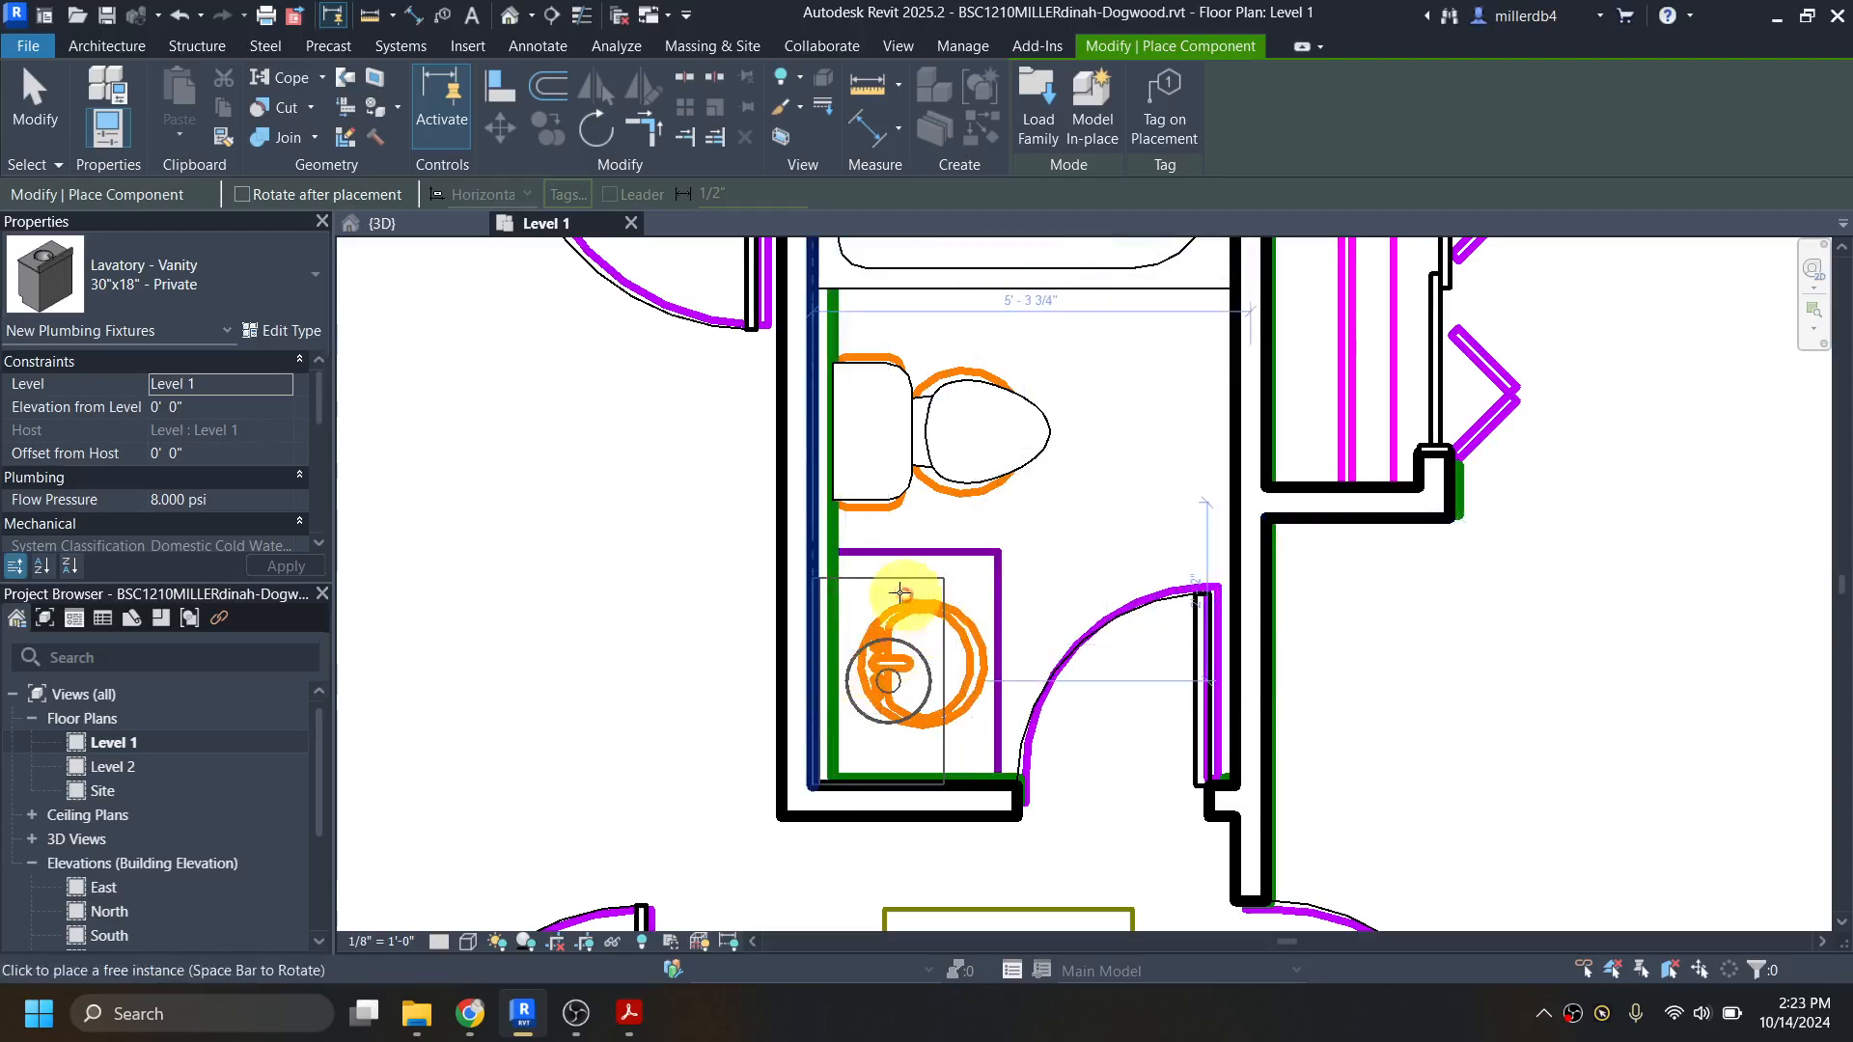
{"action": "left_click", "coordinate": [817, 679]}
{"action": "scroll", "coordinate": [1036, 629], "scroll_direction": "down", "scroll_amount": 3}
{"action": "scroll", "coordinate": [744, 650], "scroll_direction": "down", "scroll_amount": 3}
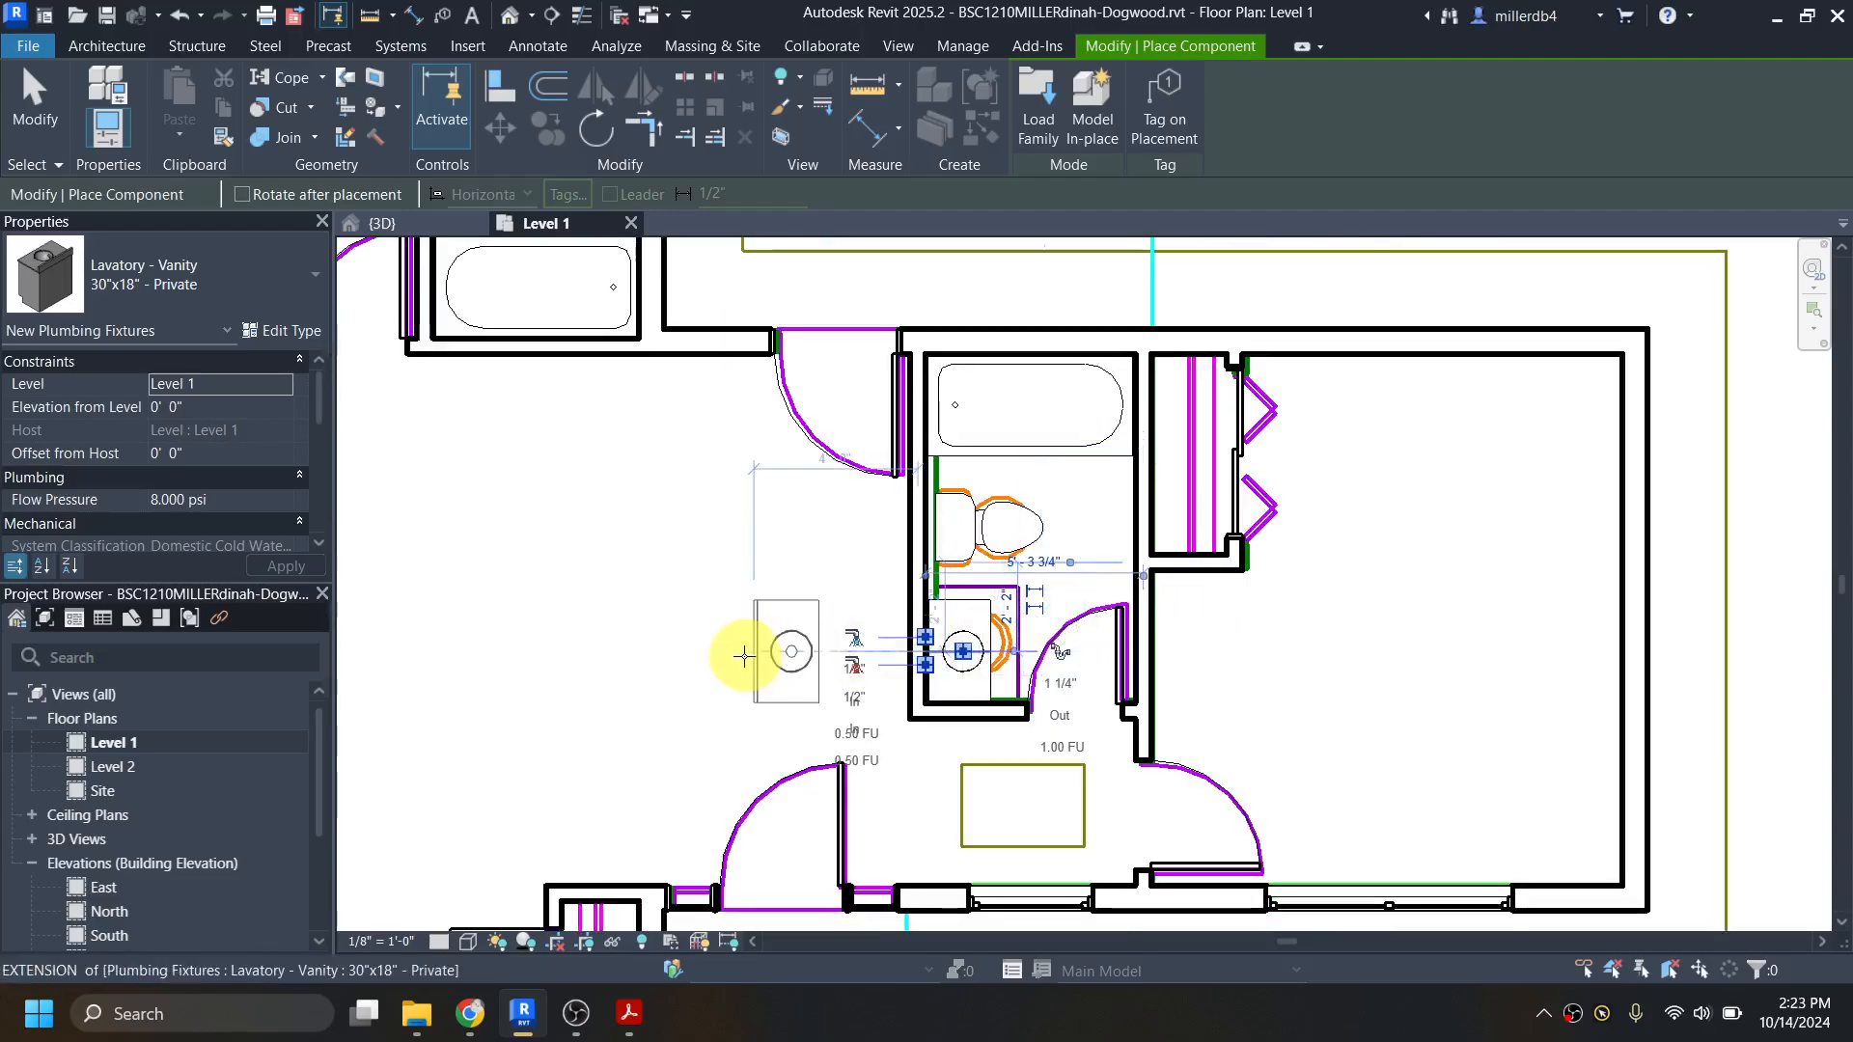
{"action": "middle_click_drag", "start_coordinate": [724, 661], "coordinate": [934, 801]}
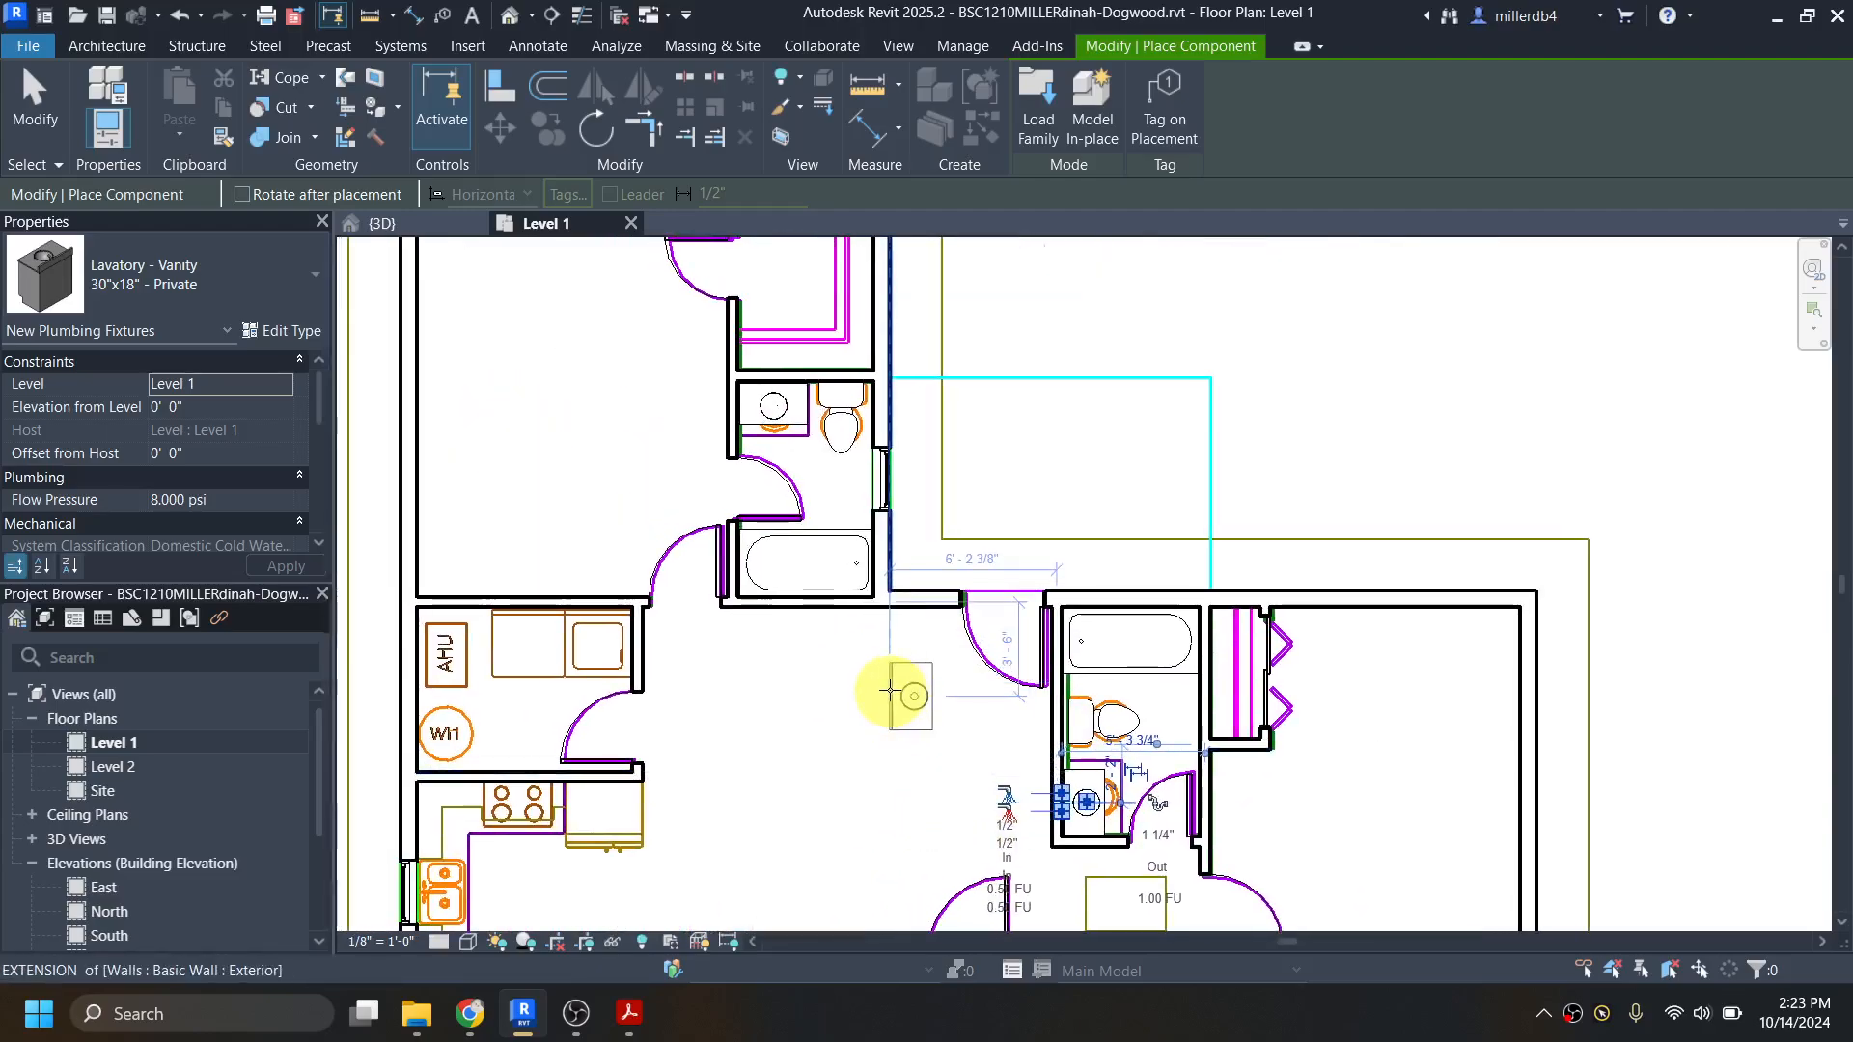
{"action": "scroll", "coordinate": [869, 705], "scroll_direction": "down", "scroll_amount": 1}
{"action": "middle_click_drag", "start_coordinate": [828, 704], "coordinate": [787, 613]}
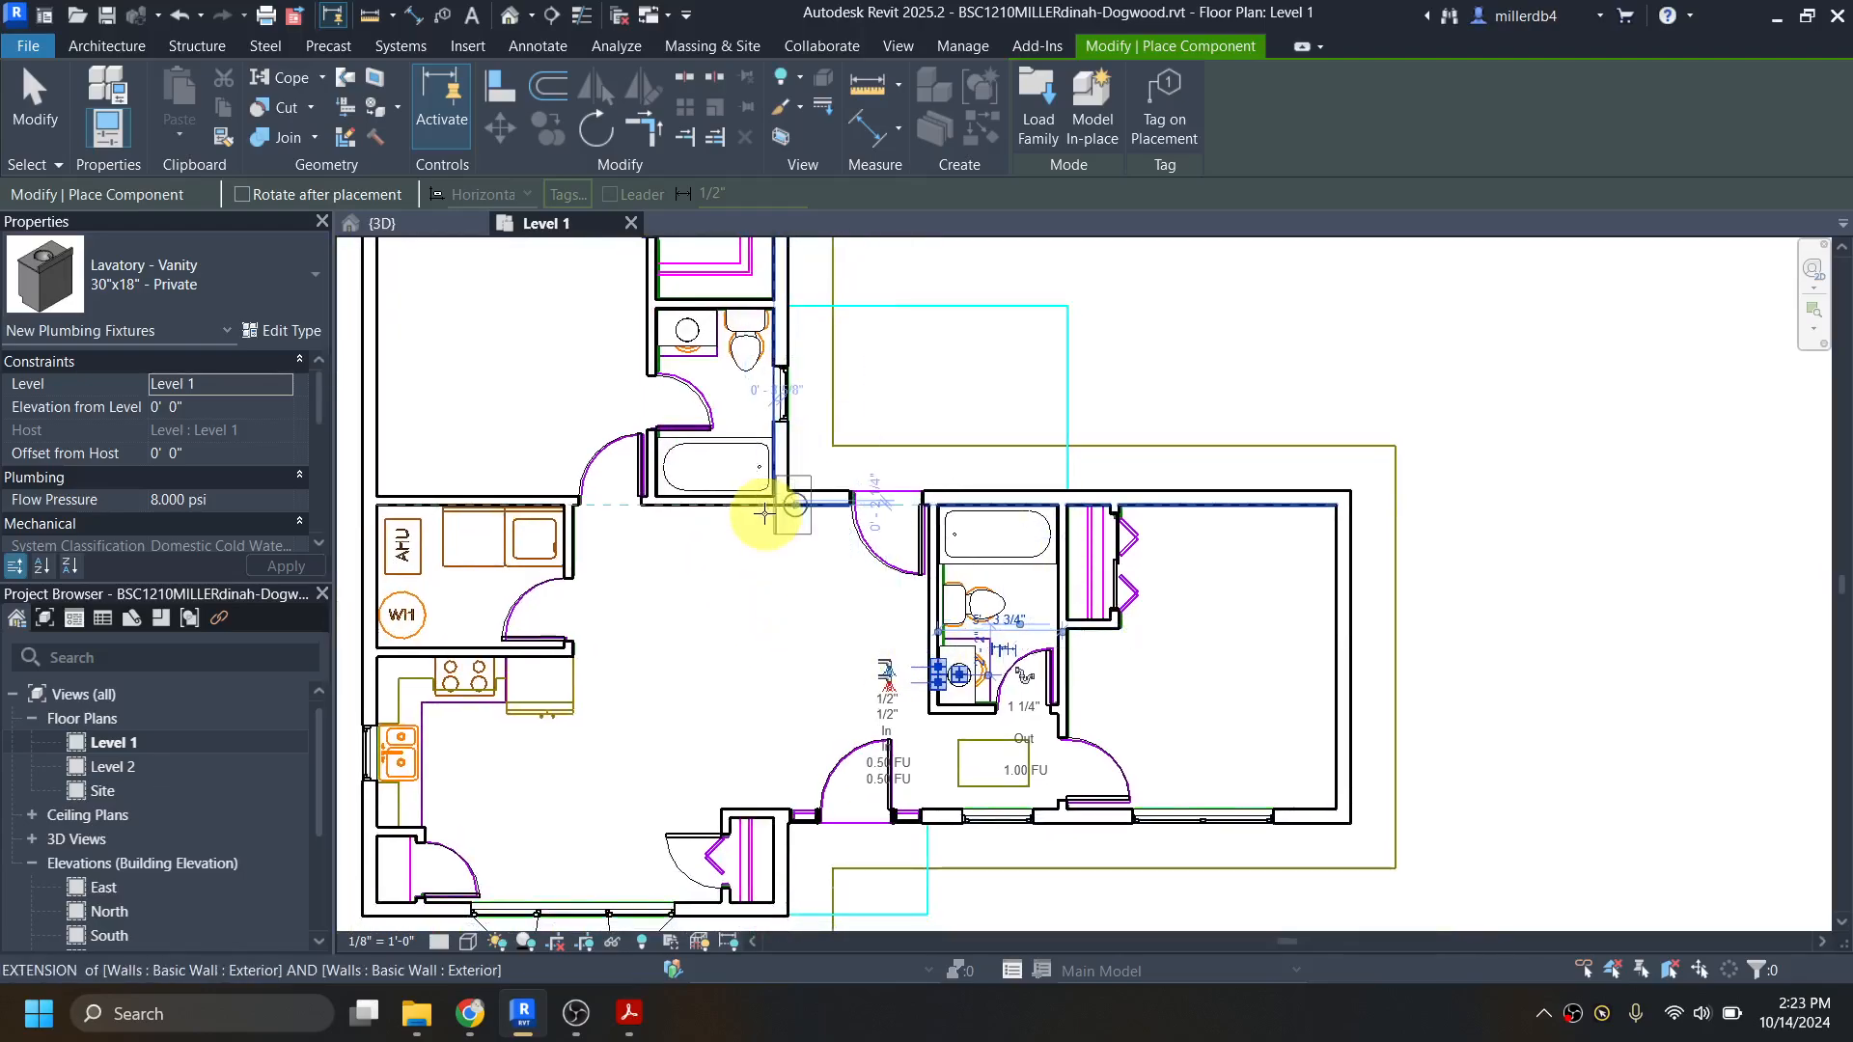
{"action": "key", "text": "Escape"}
{"action": "key", "text": "Escape"}
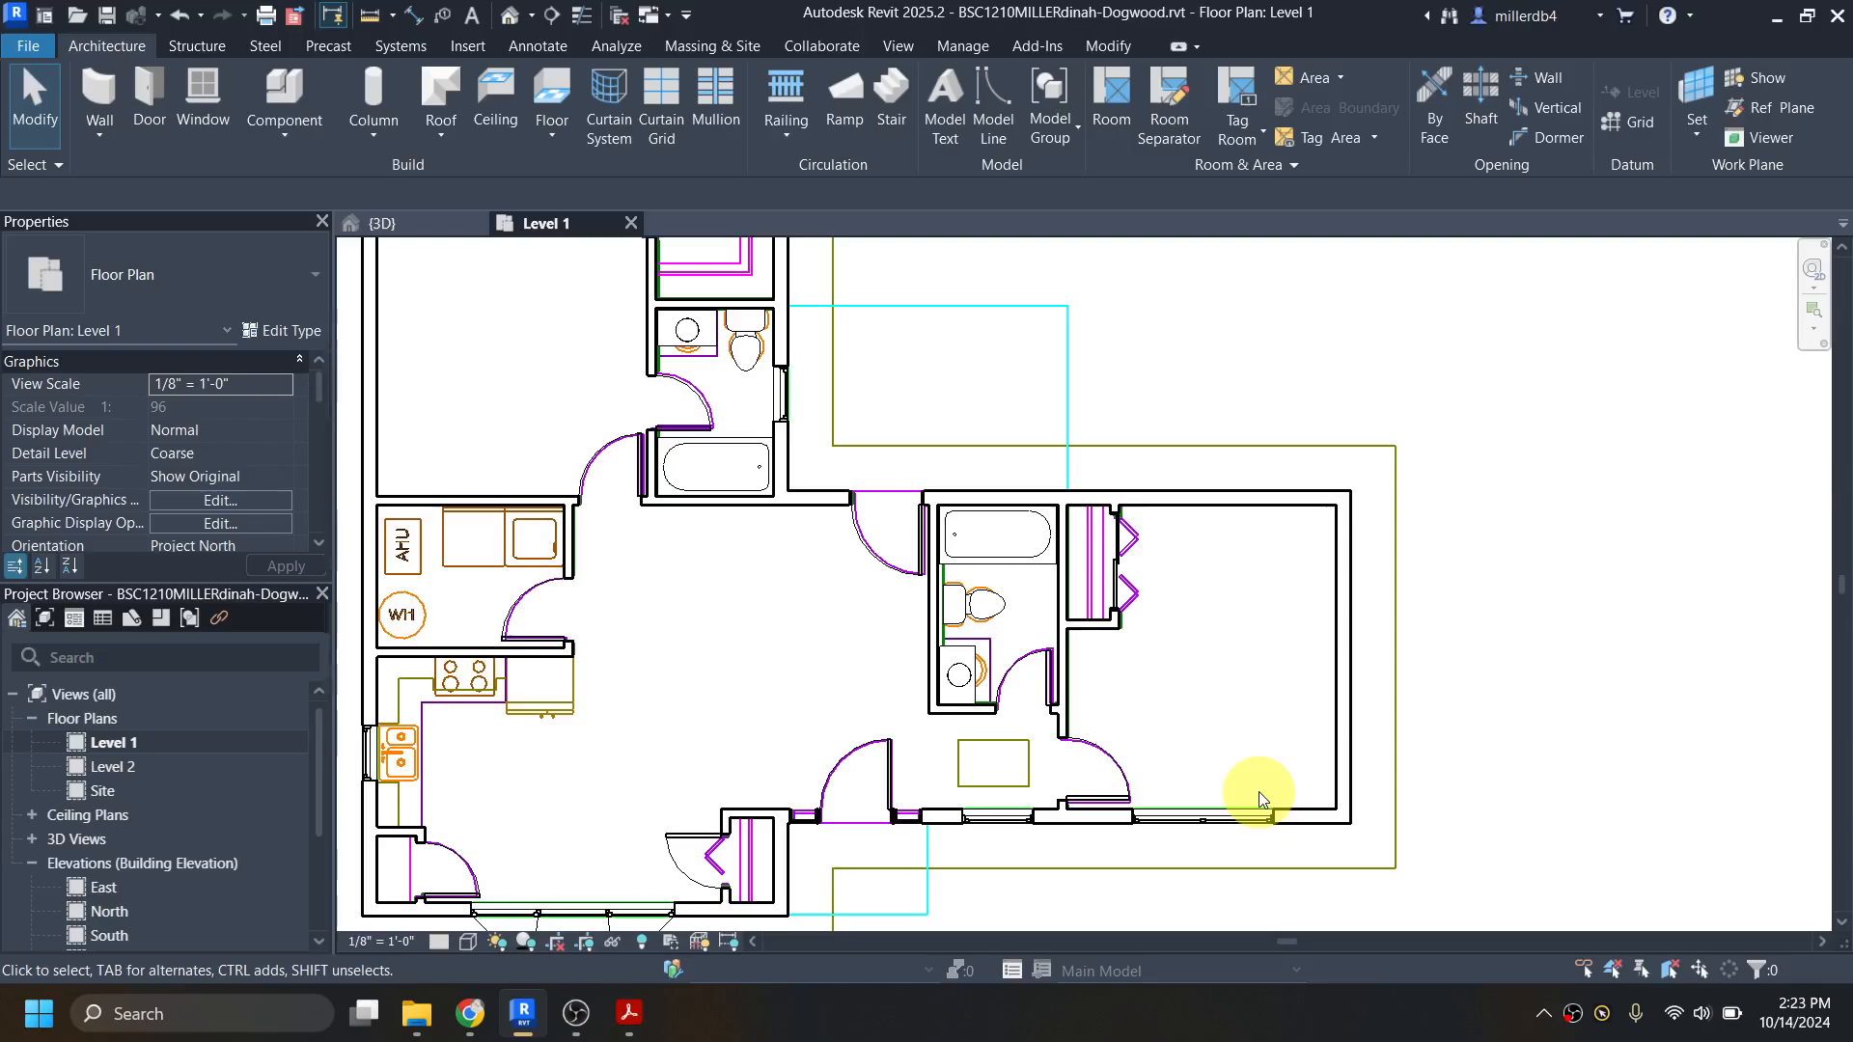
Step: Search the Autodesk family library for "closet" and load the Closet Shelf and Pole family
{"action": "key", "text": "l"}
{"action": "key", "text": "f"}
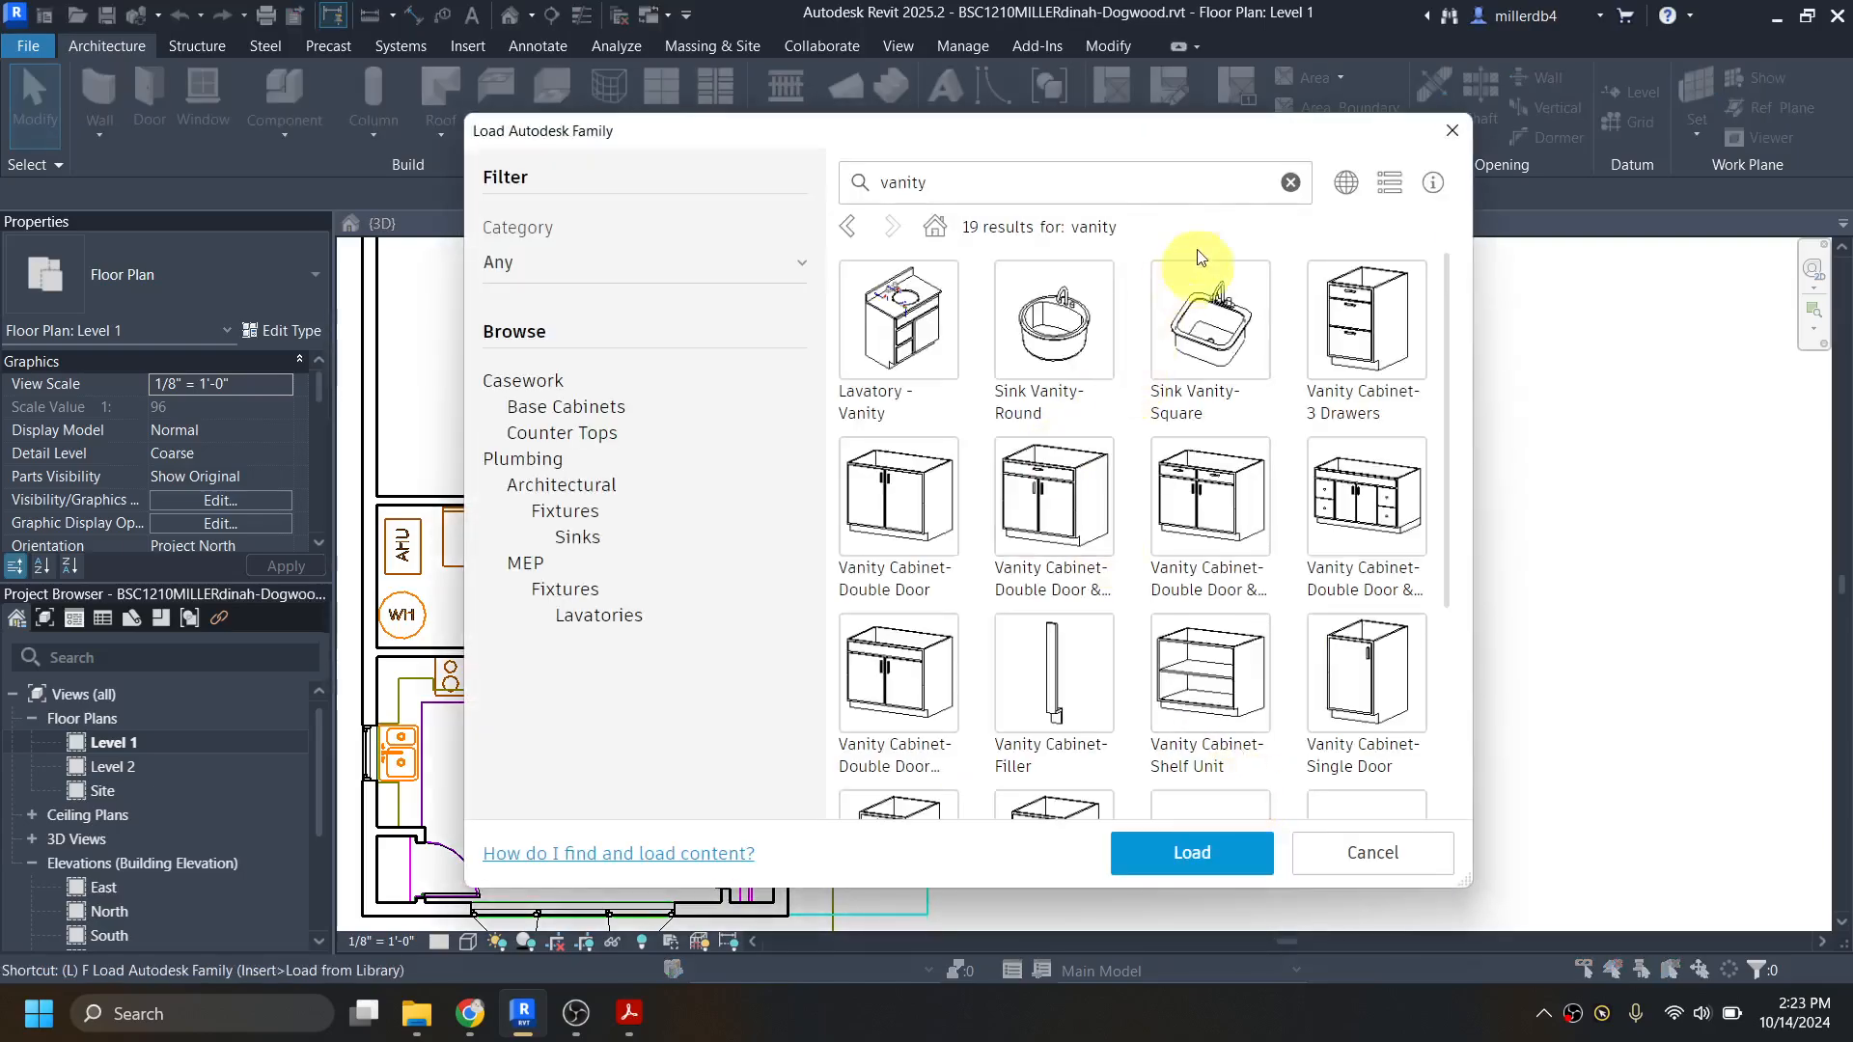
{"action": "left_click", "coordinate": [1216, 188]}
{"action": "key", "text": "BackSpace"}
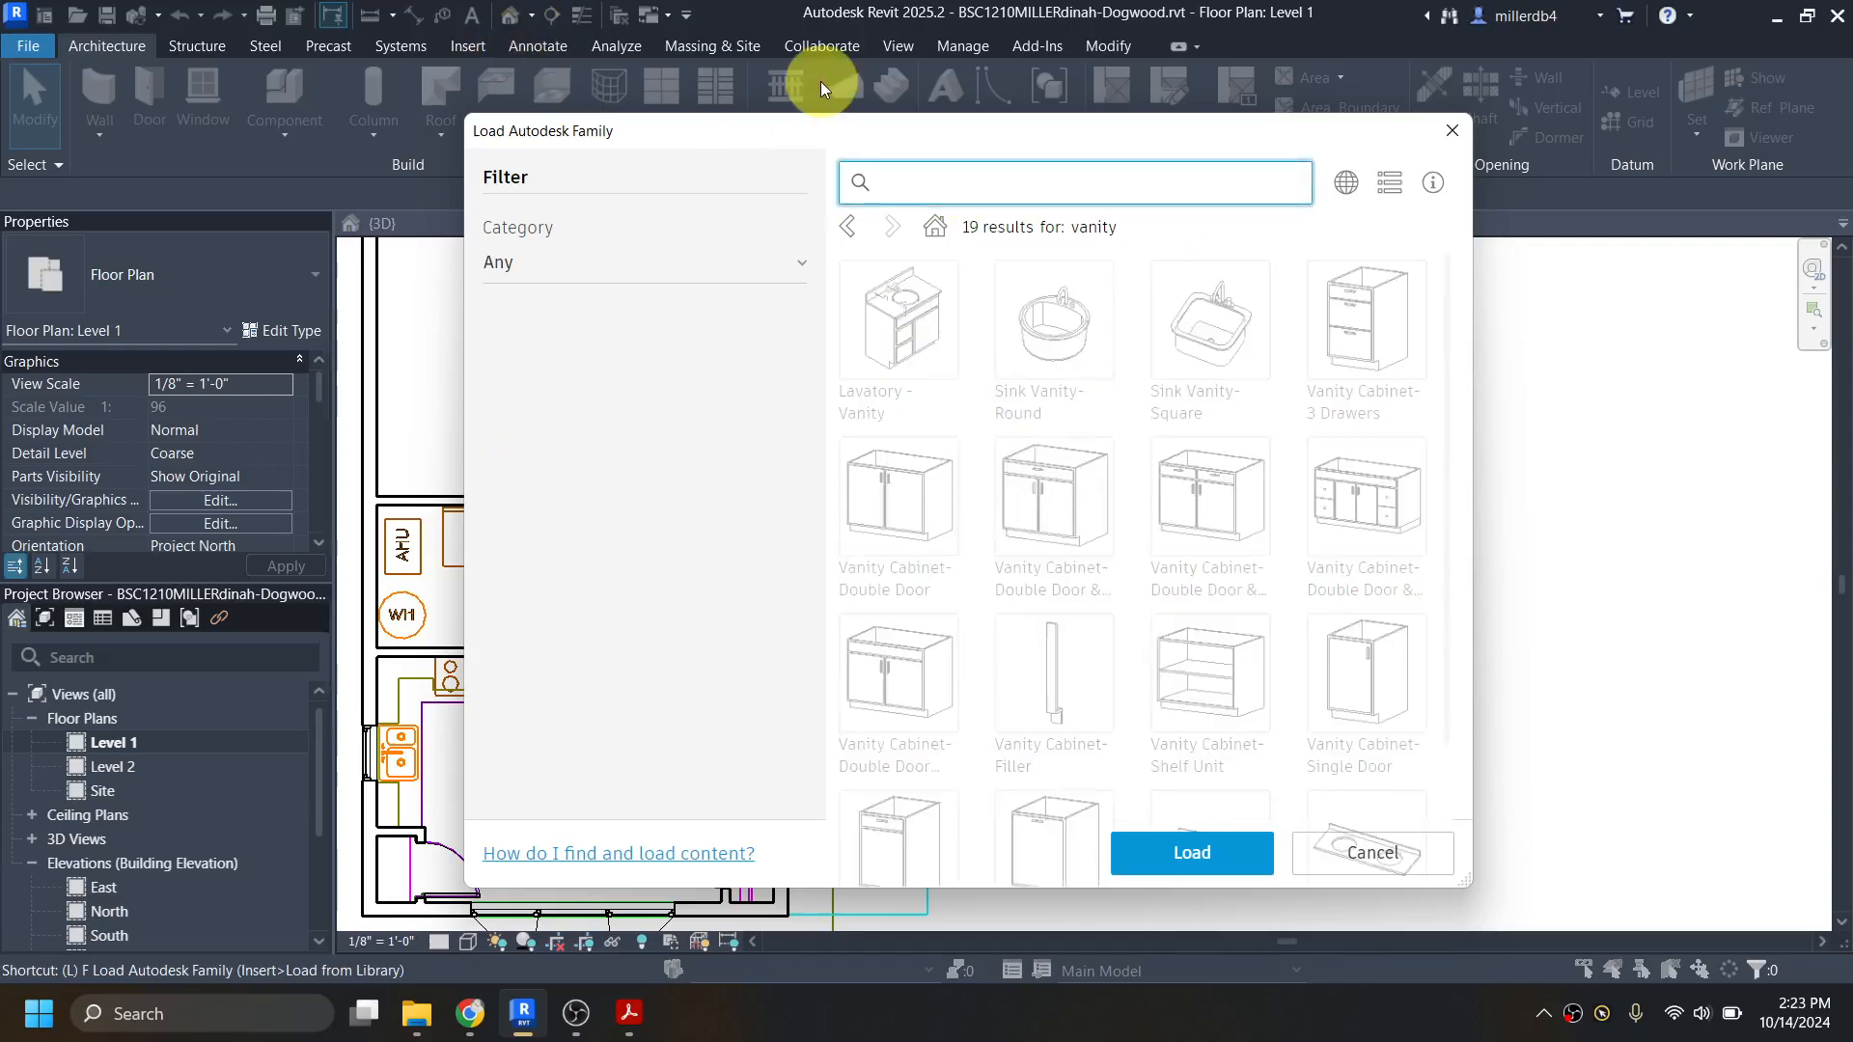
{"action": "type", "text": "closet"}
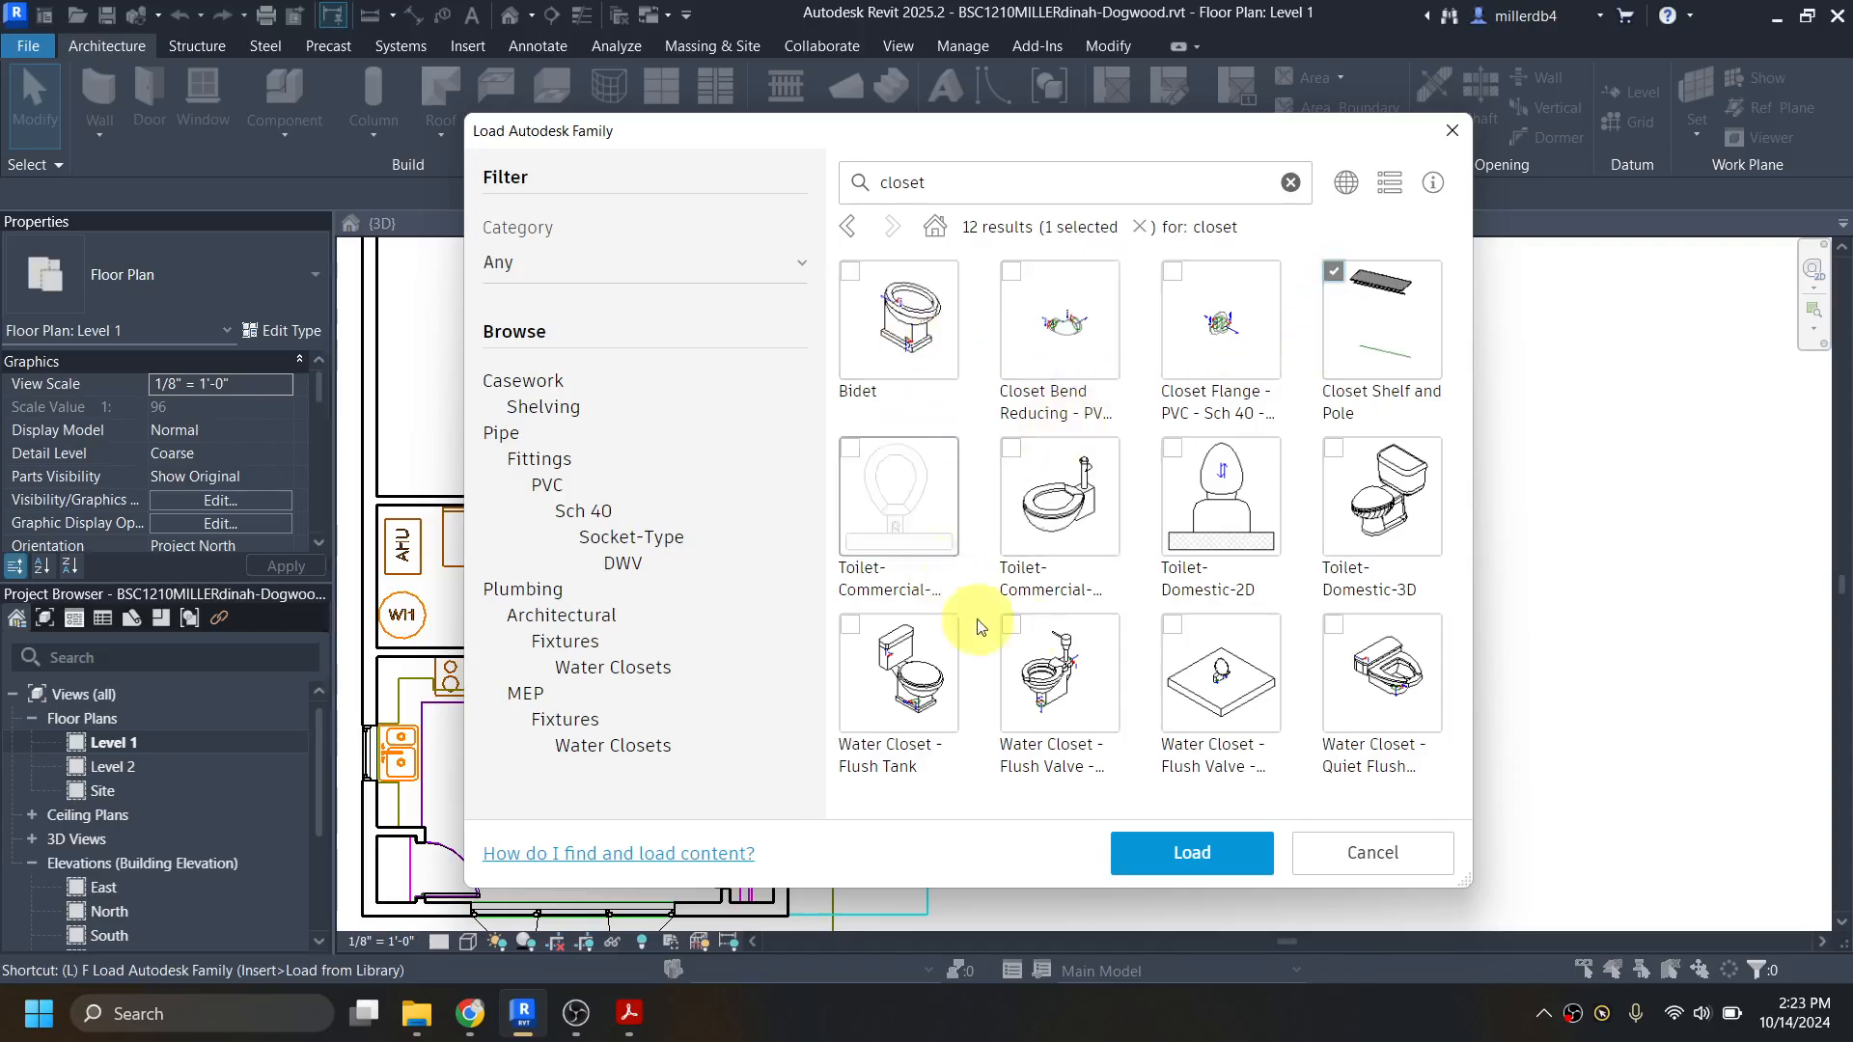
{"action": "left_click", "coordinate": [1219, 861]}
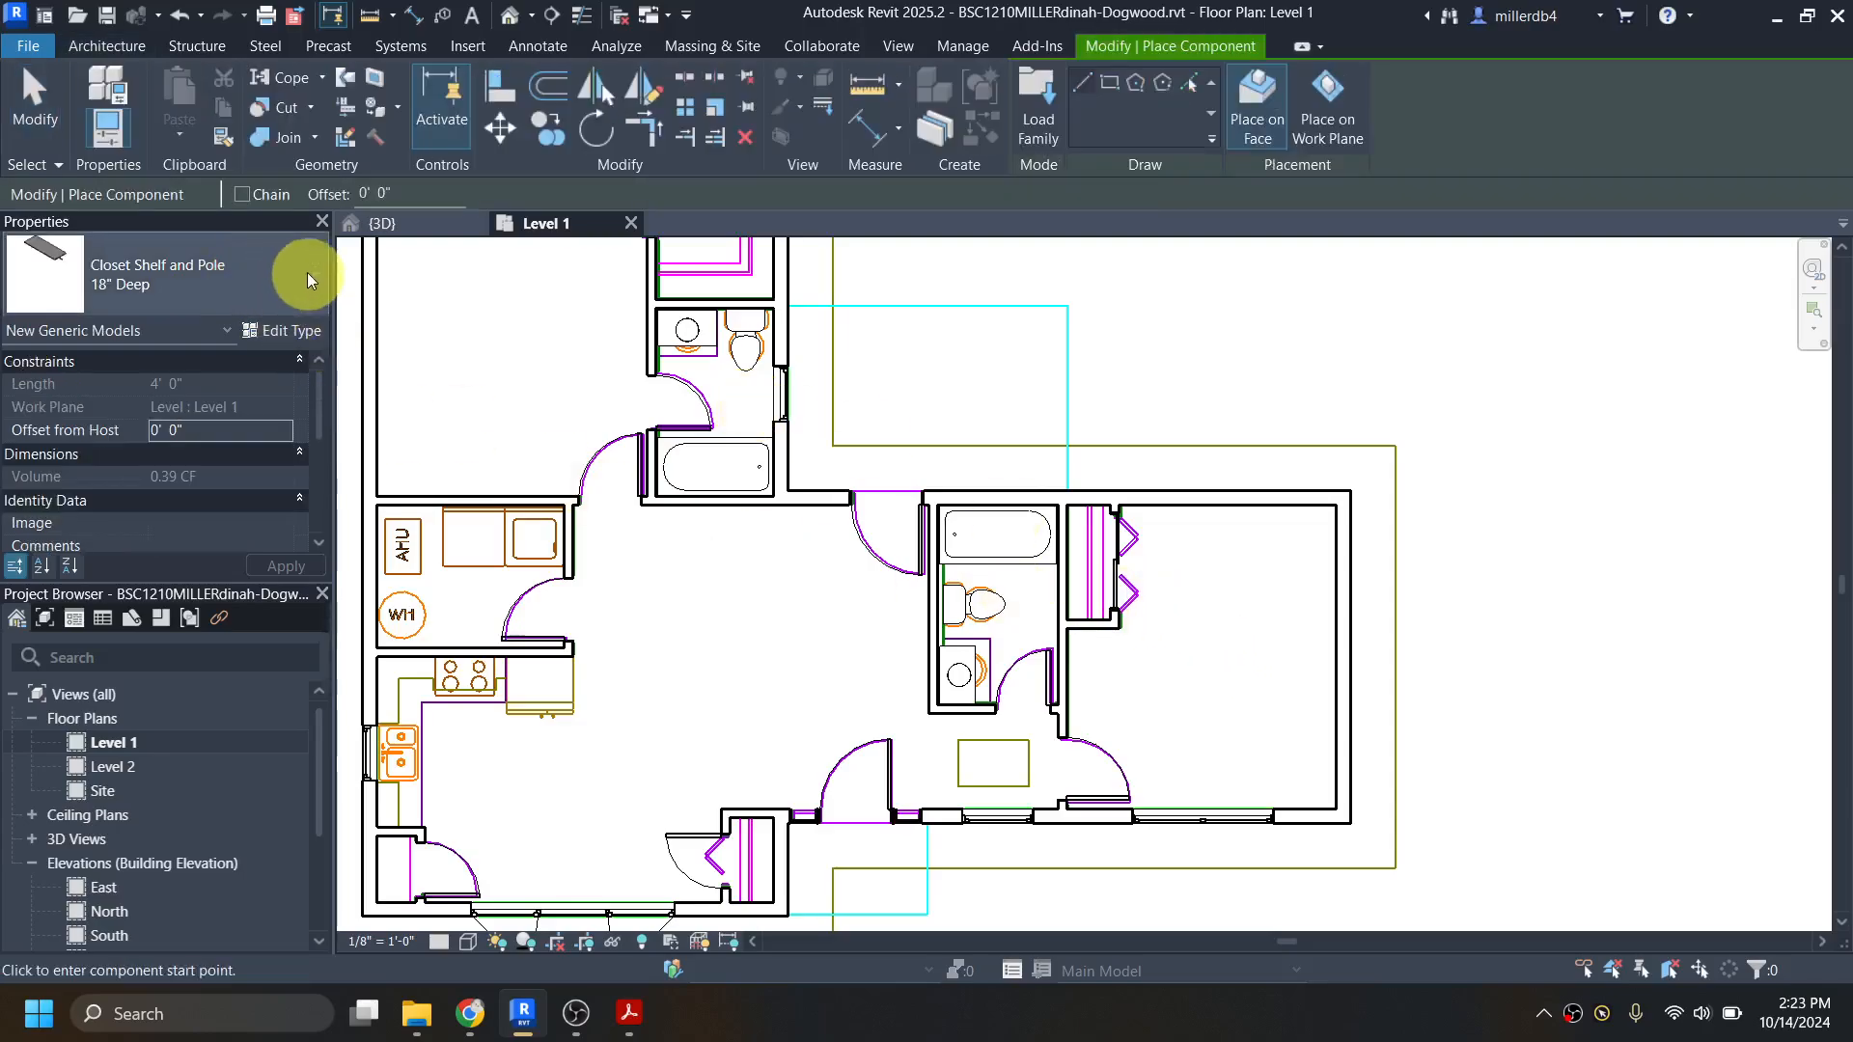
Step: Place the 18" deep Closet Shelf and Pole on the Level 1 work plane along the bifold closet's west wall, from southwest to northwest corner
{"action": "scroll", "coordinate": [1068, 500], "scroll_direction": "up", "scroll_amount": 4}
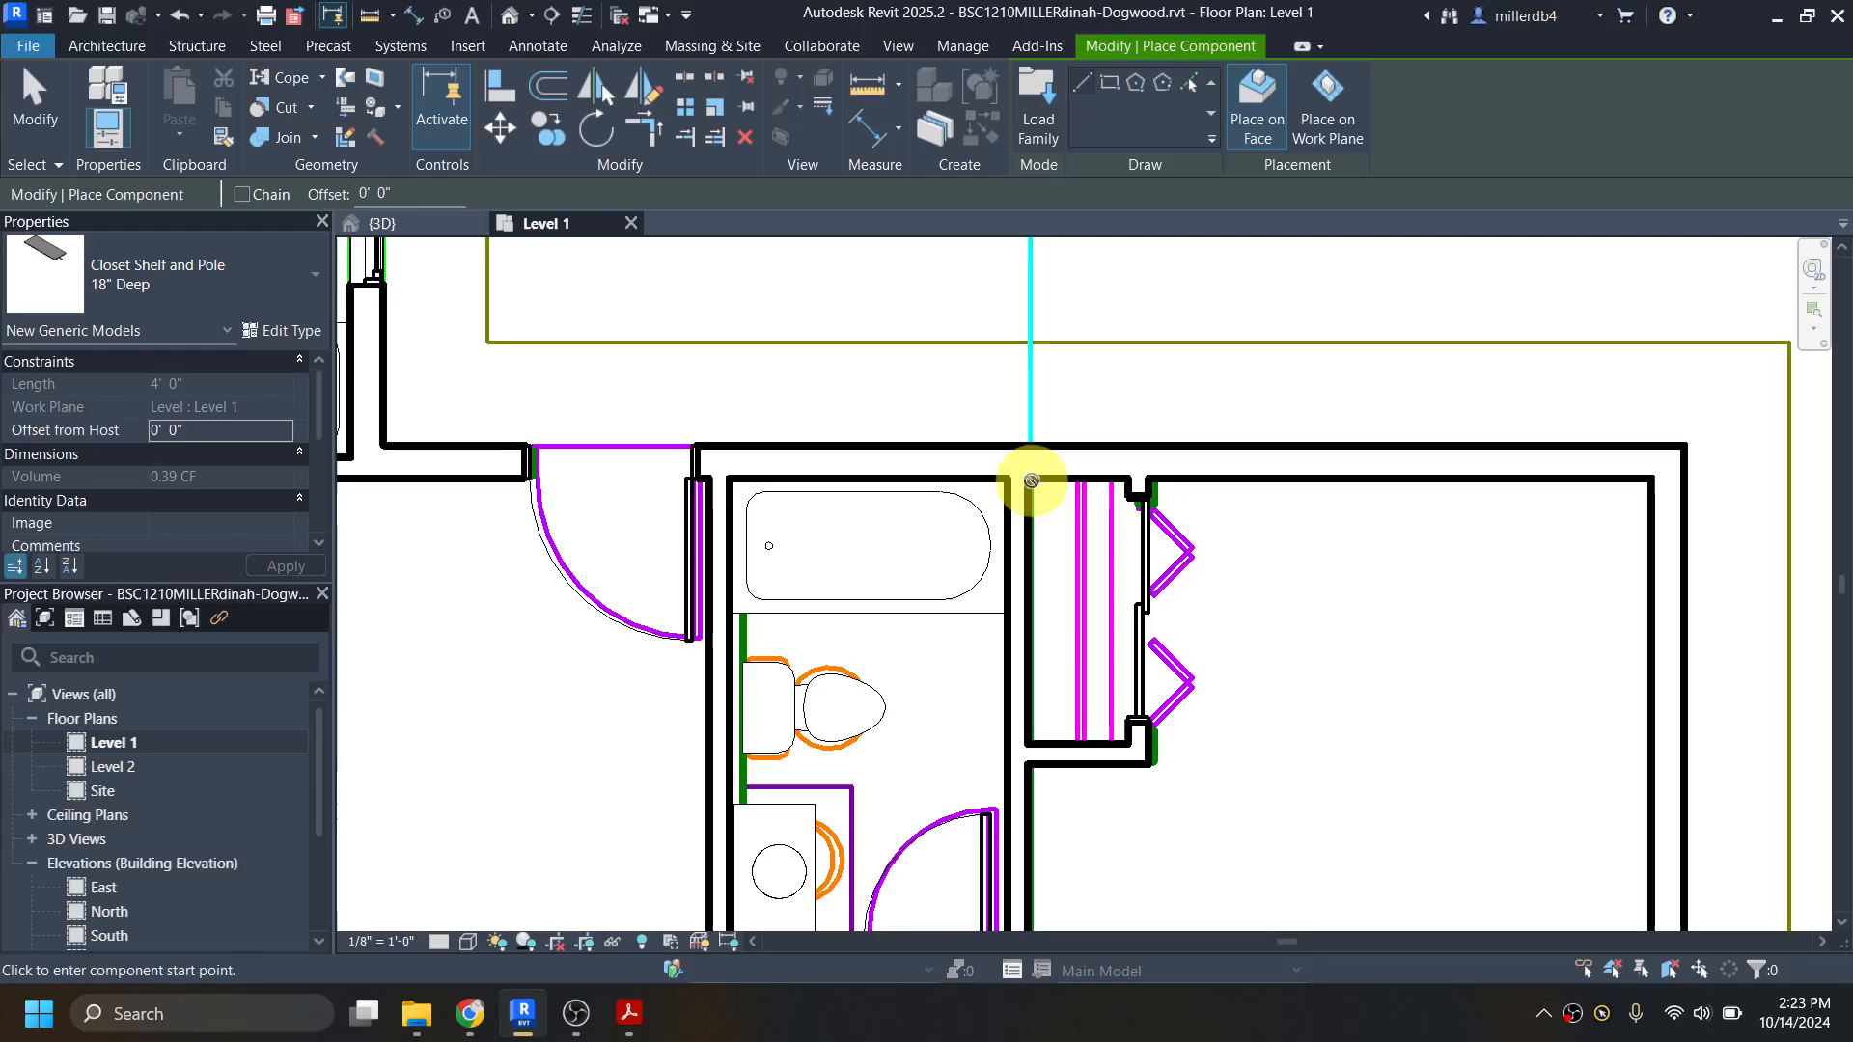
{"action": "left_click", "coordinate": [1337, 126]}
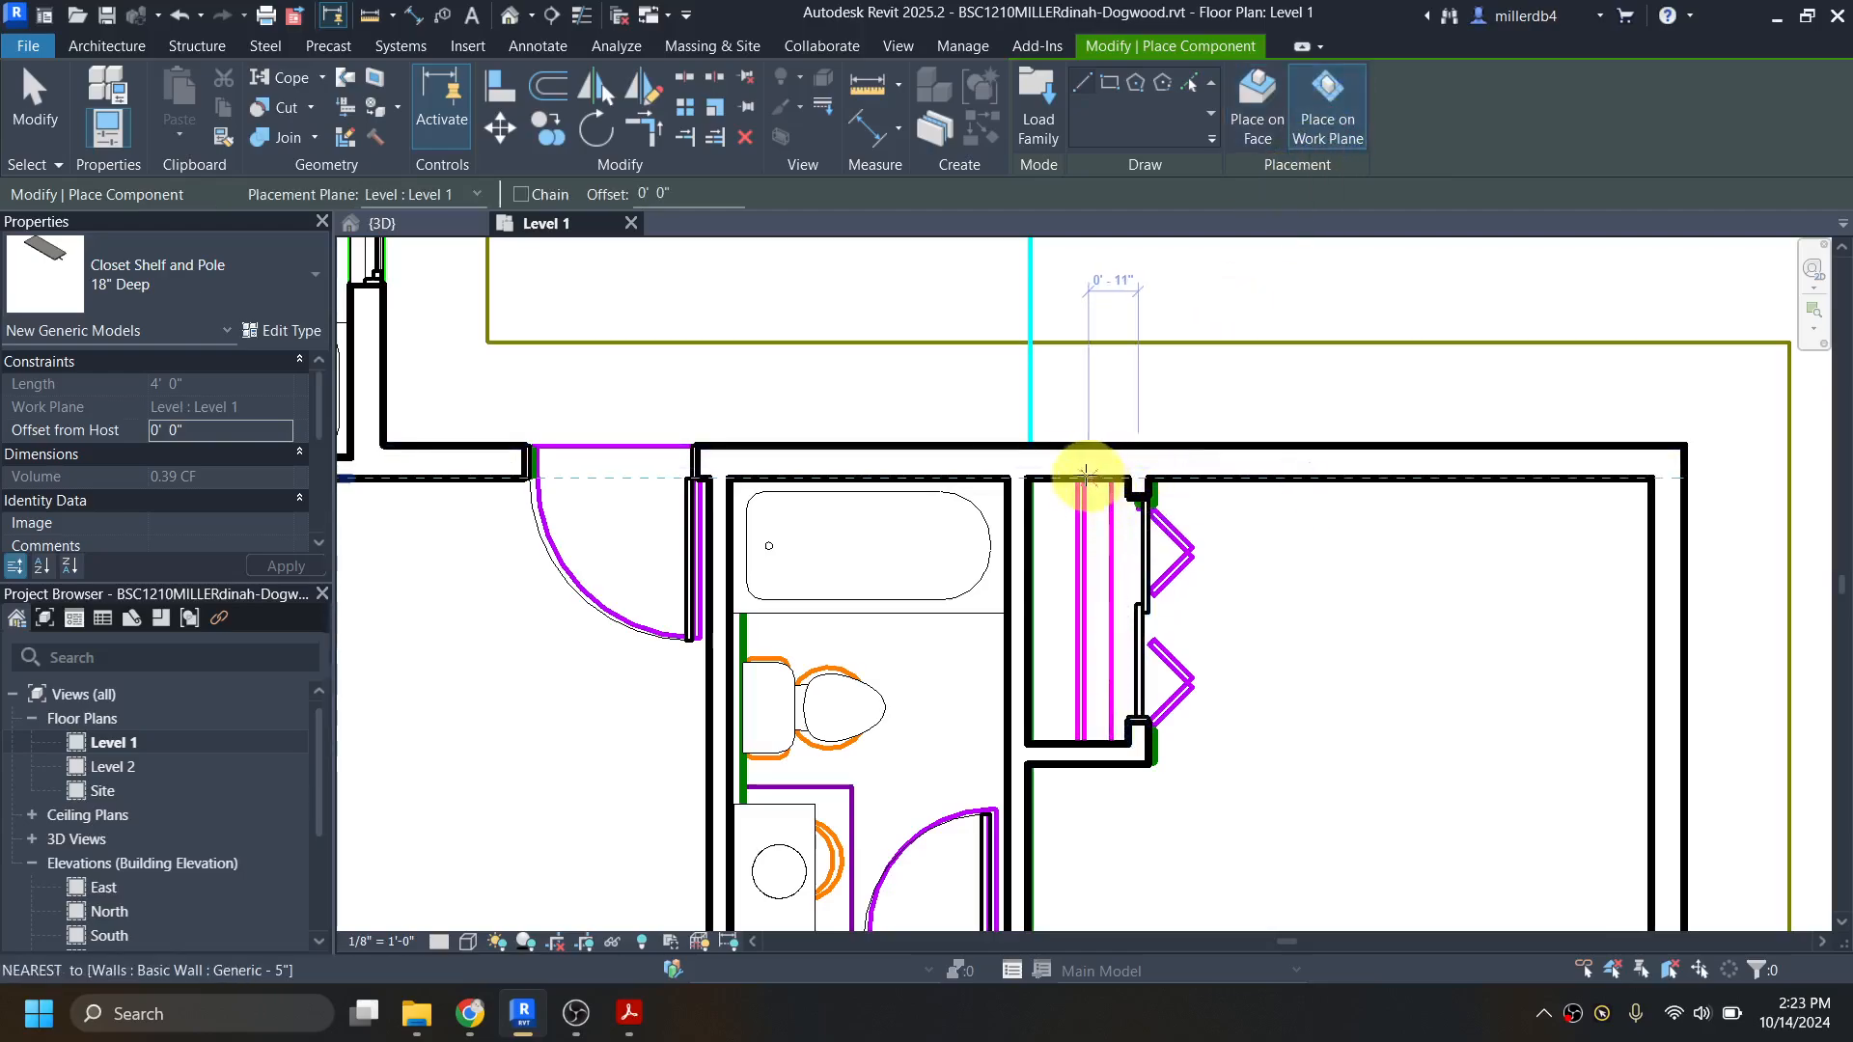
{"action": "left_click", "coordinate": [1027, 477]}
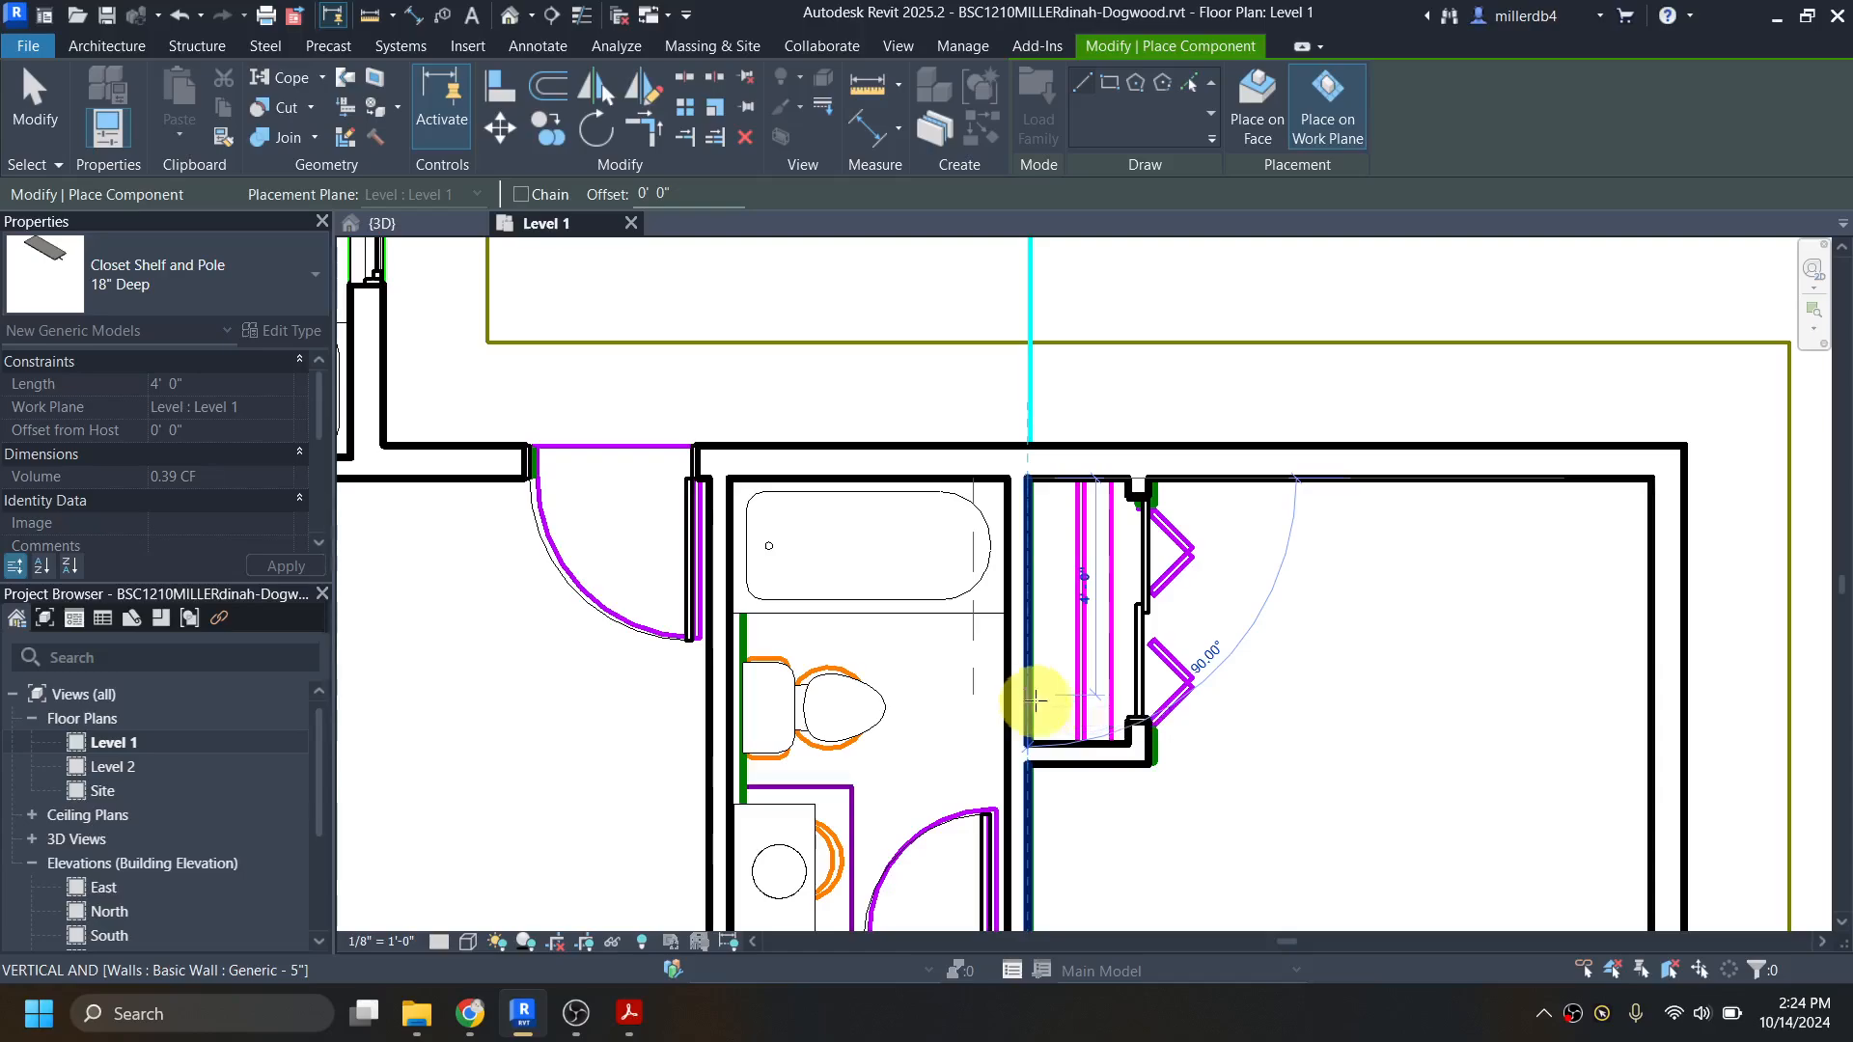
{"action": "key", "text": "Escape"}
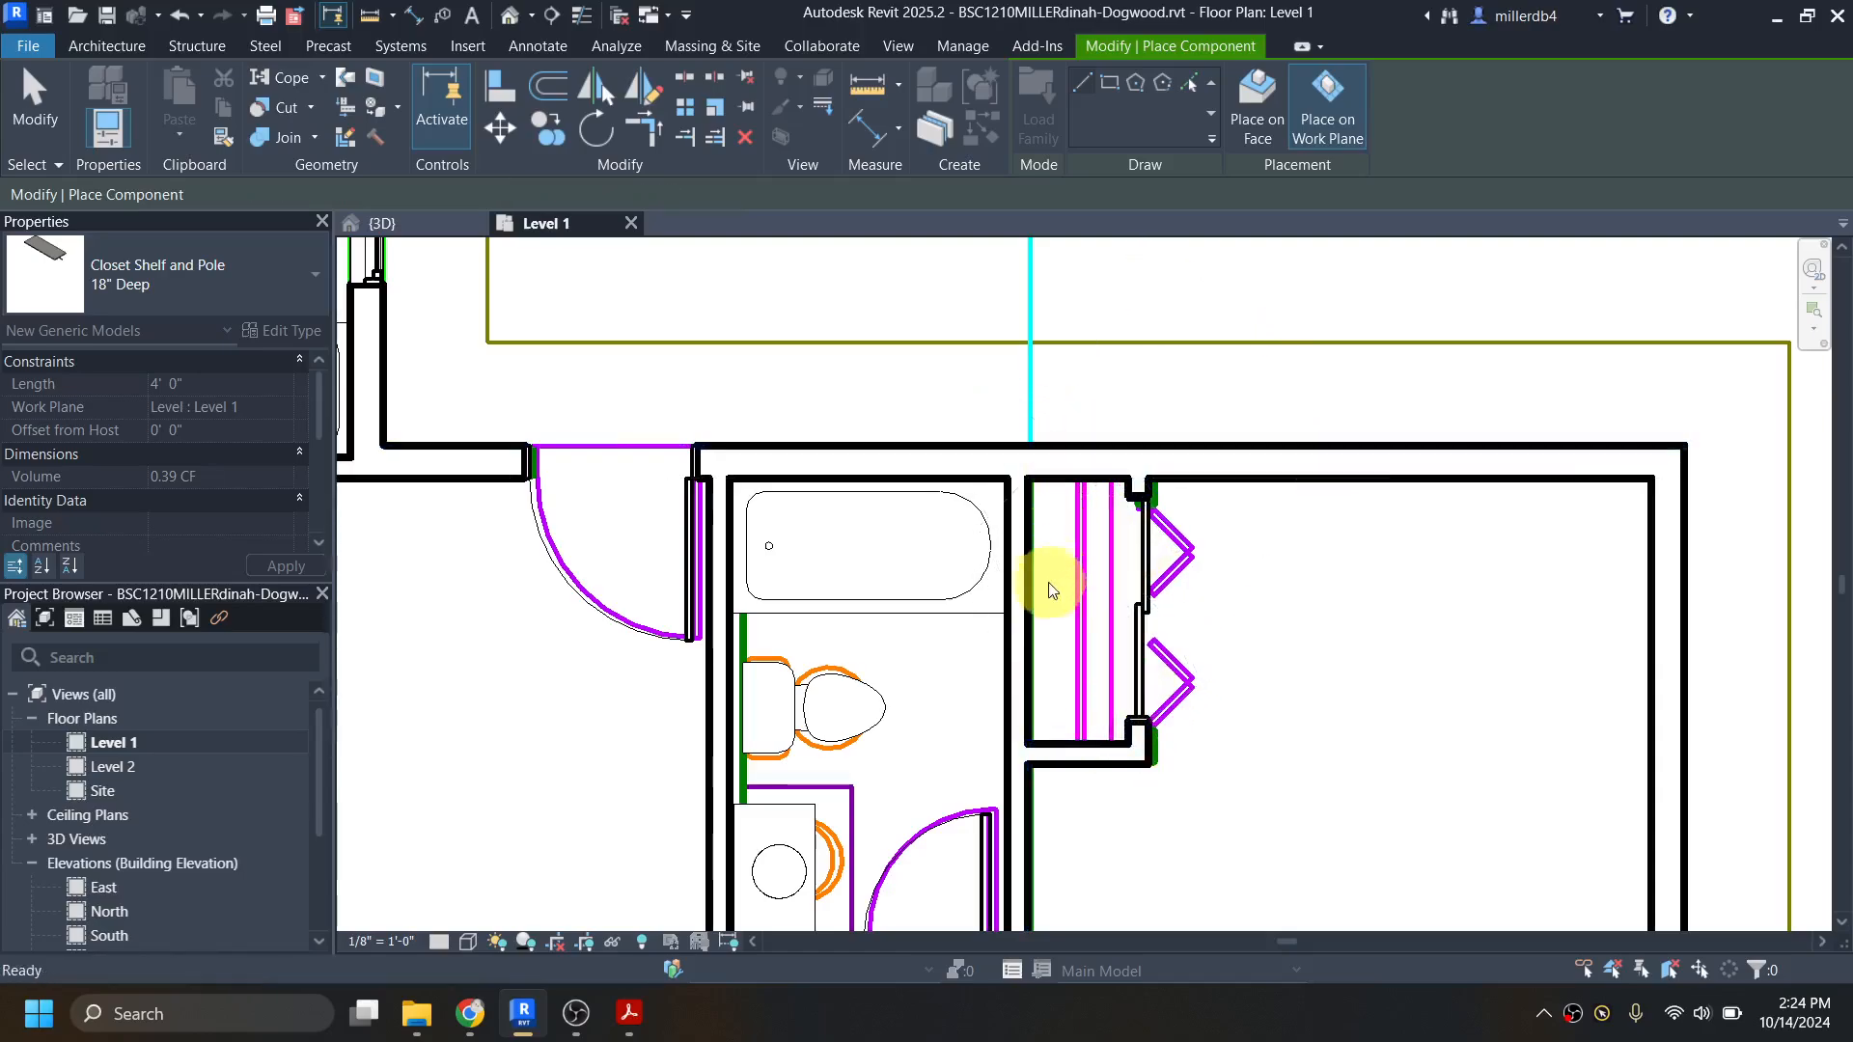
{"action": "left_click", "coordinate": [1028, 744]}
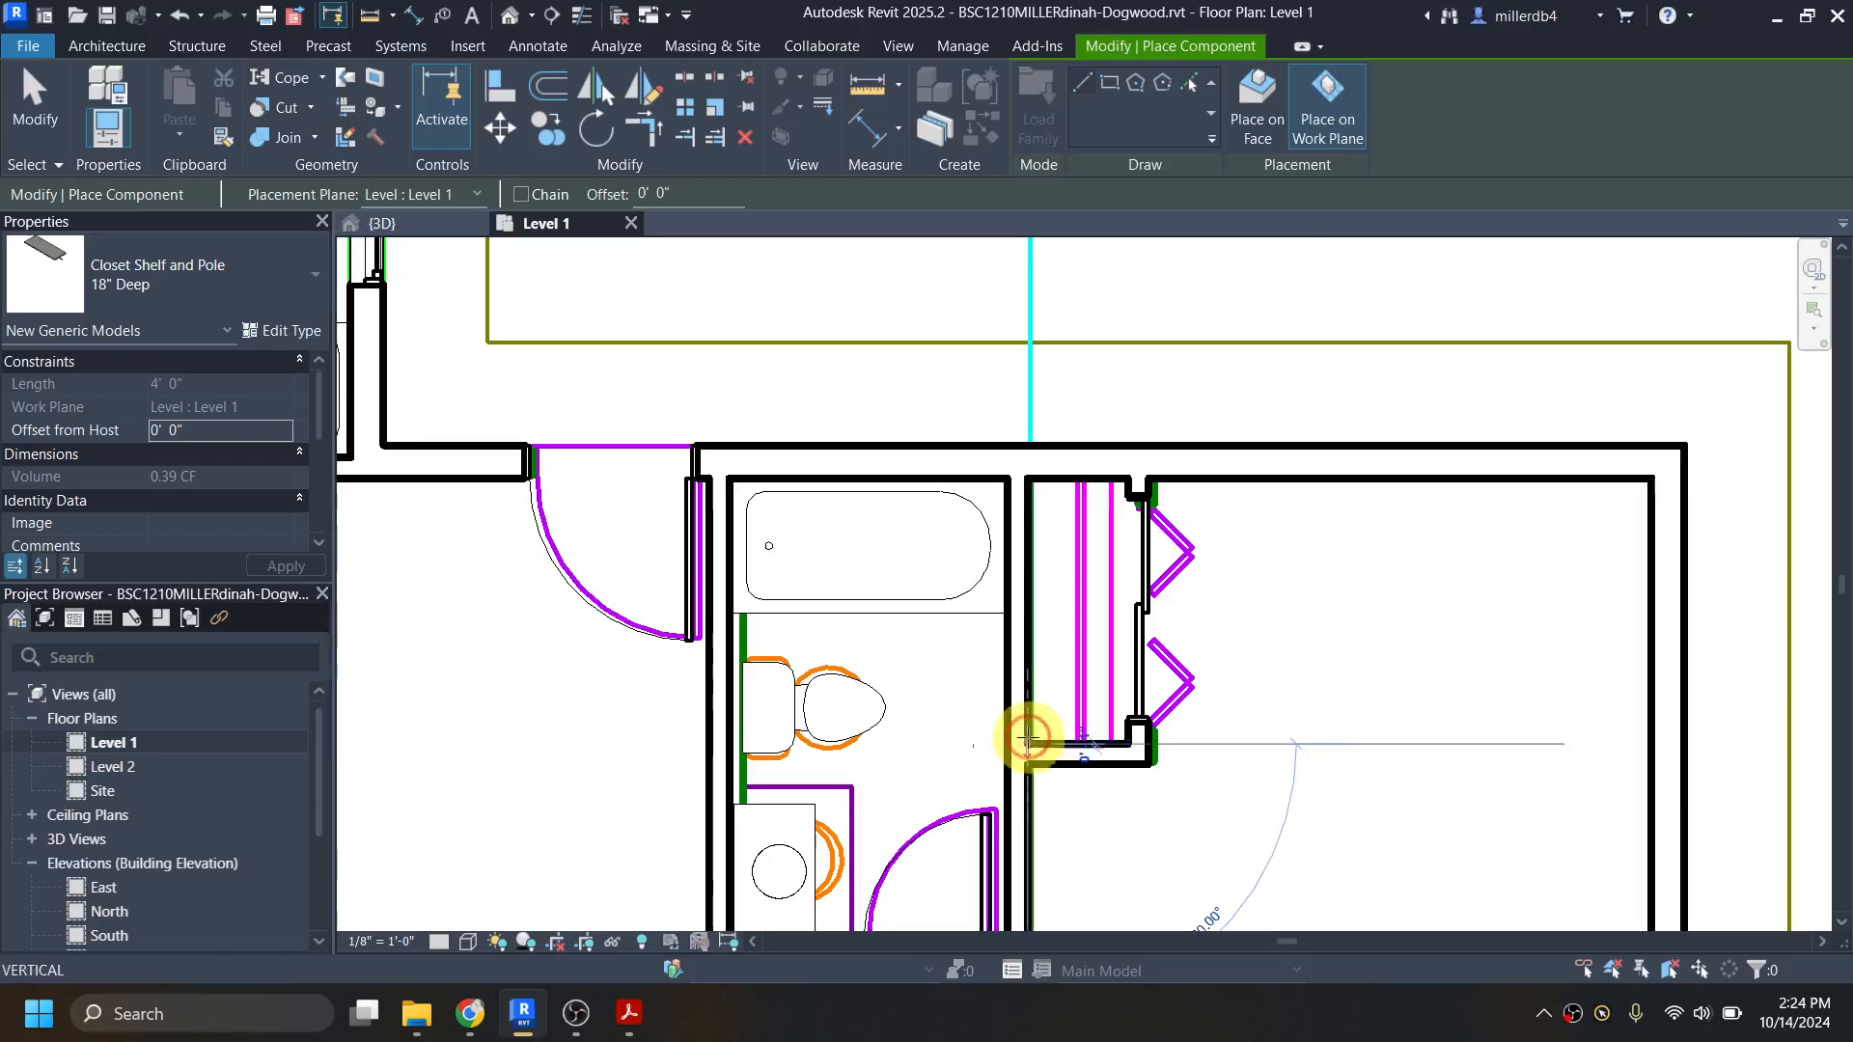
{"action": "left_click", "coordinate": [1026, 478]}
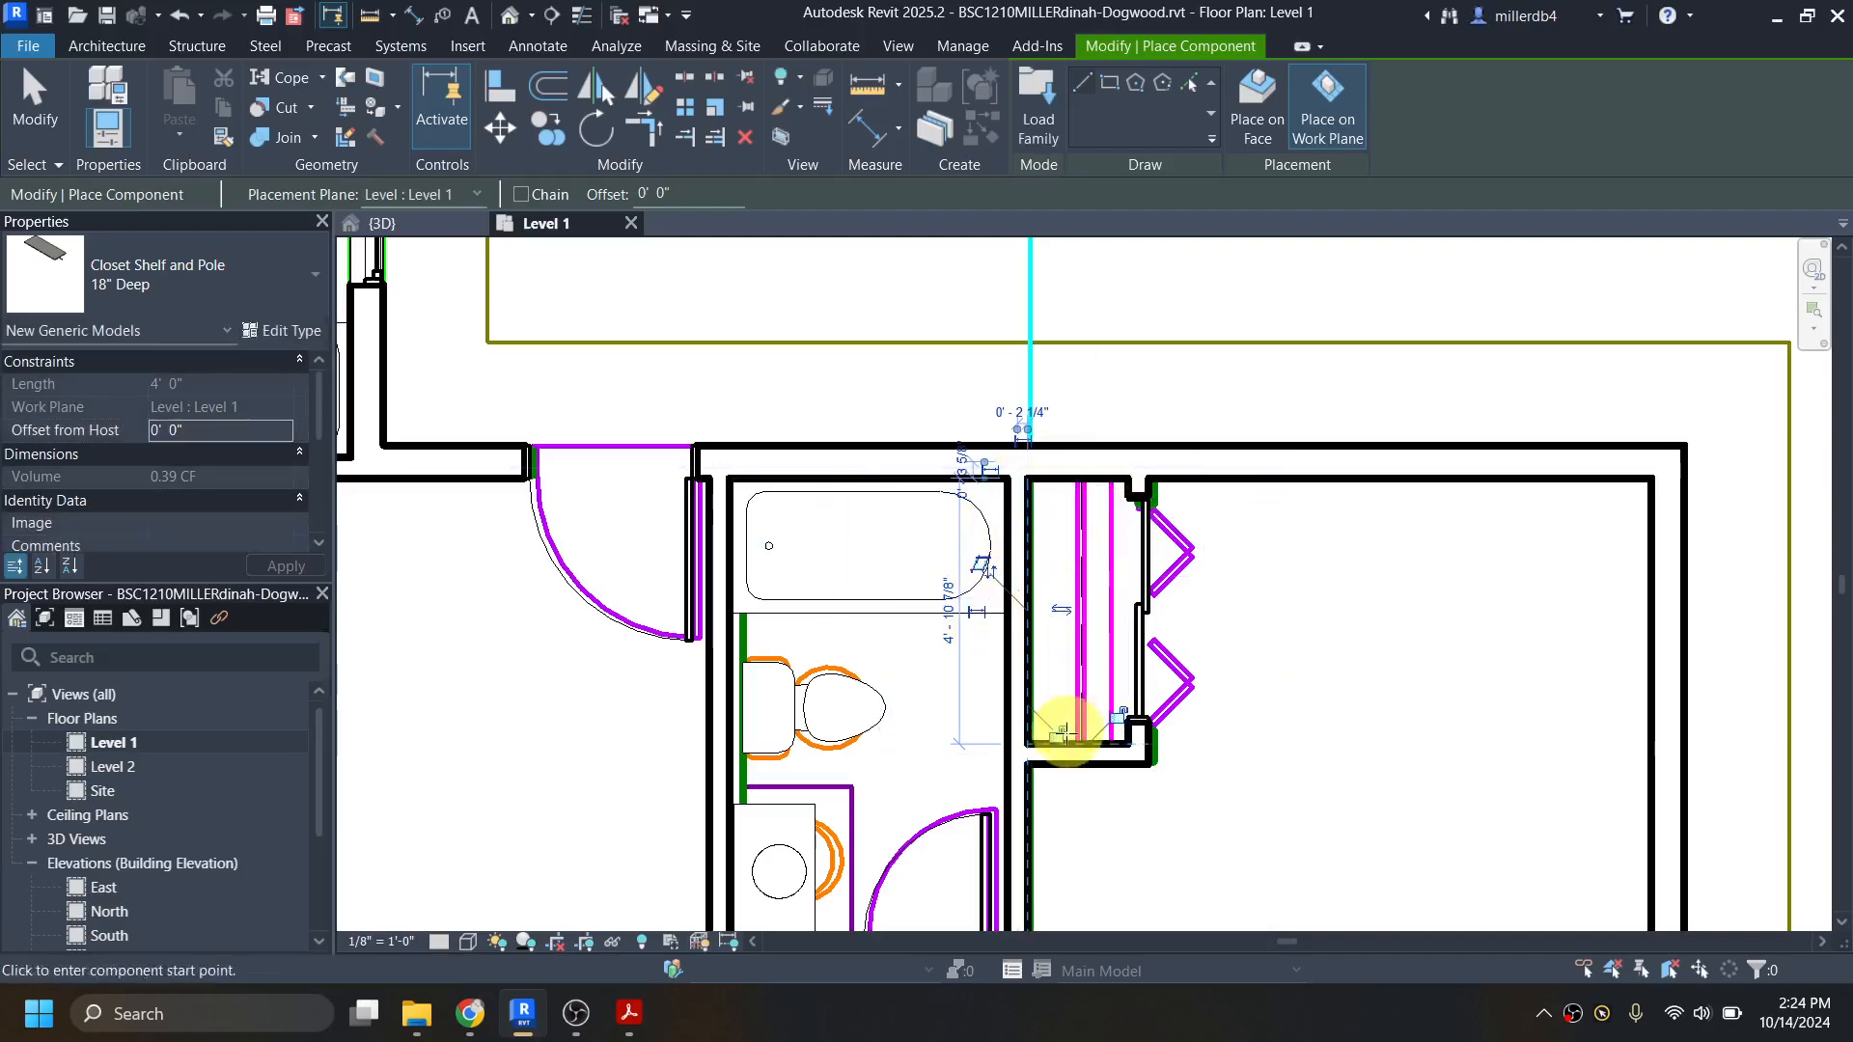
{"action": "left_click", "coordinate": [1029, 448]}
{"action": "left_click", "coordinate": [1048, 273]}
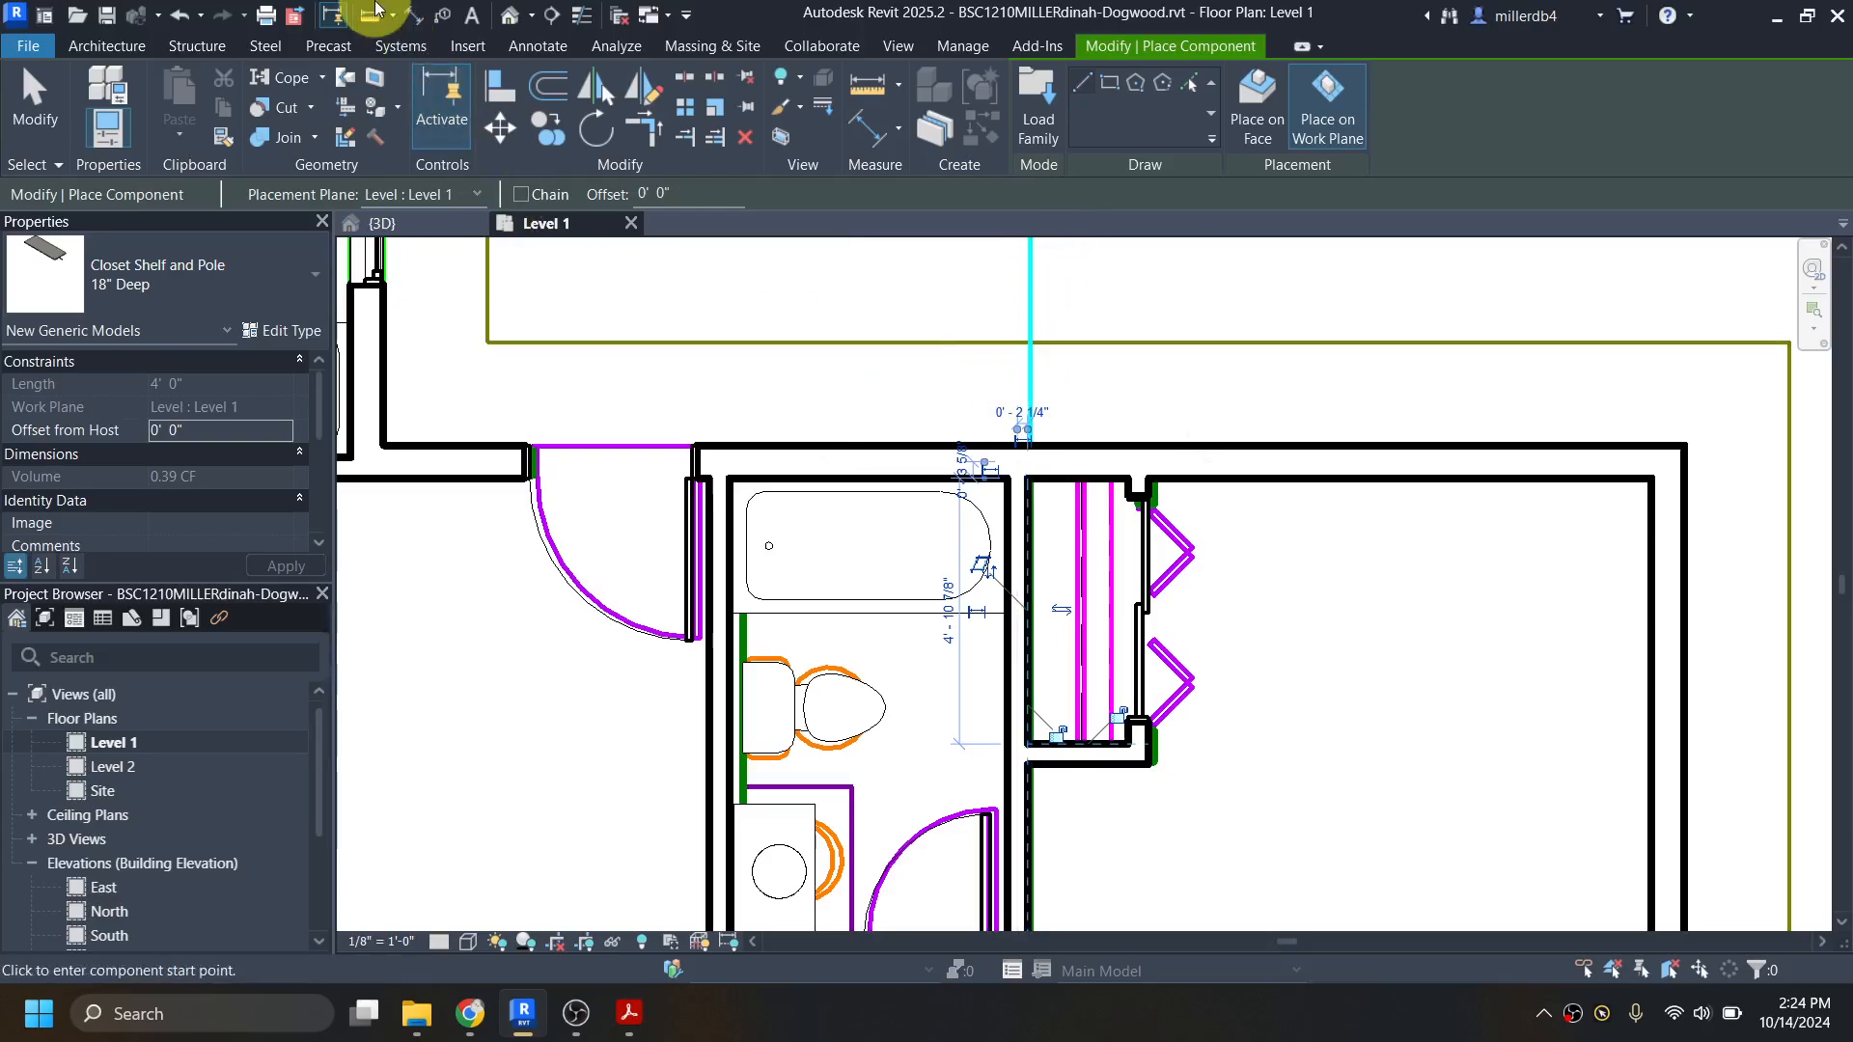
Step: Open the default 3D view and switch its section box off and on again
{"action": "left_click", "coordinate": [509, 18]}
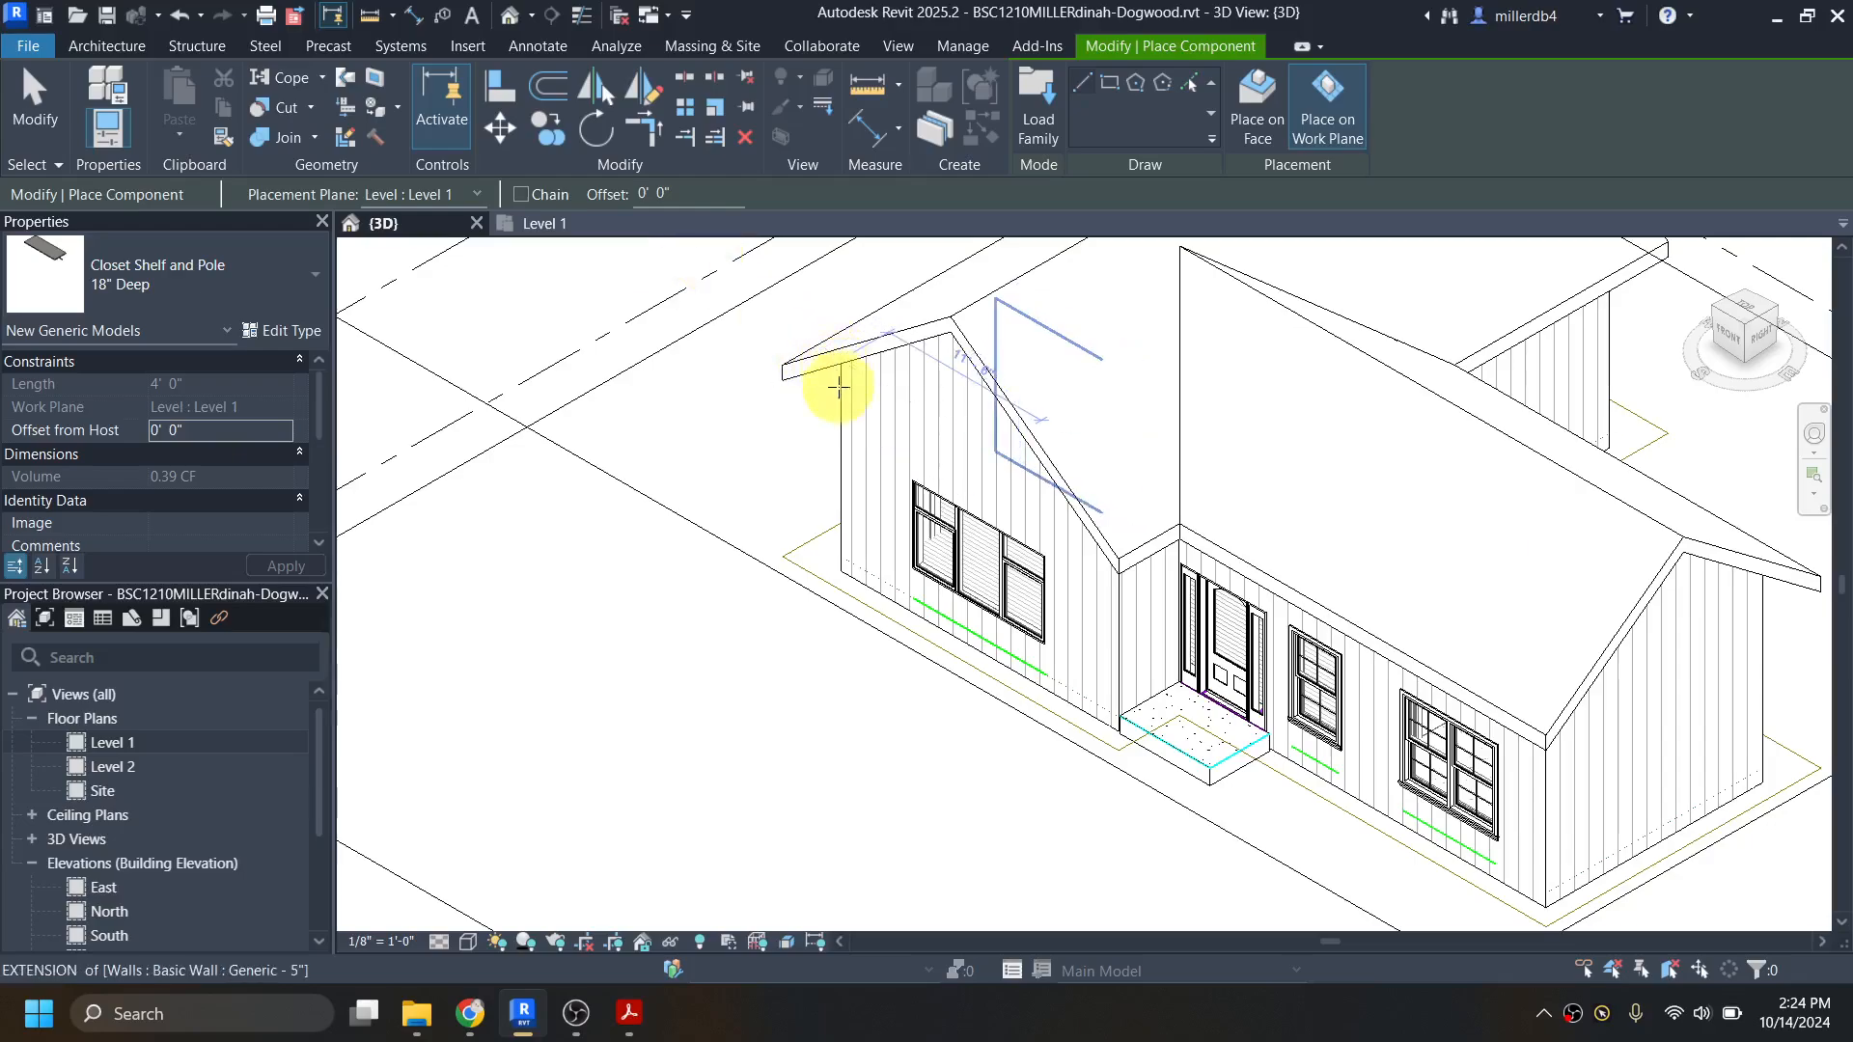
{"action": "scroll", "coordinate": [1377, 634], "scroll_direction": "down", "scroll_amount": 5}
{"action": "key", "text": "Escape"}
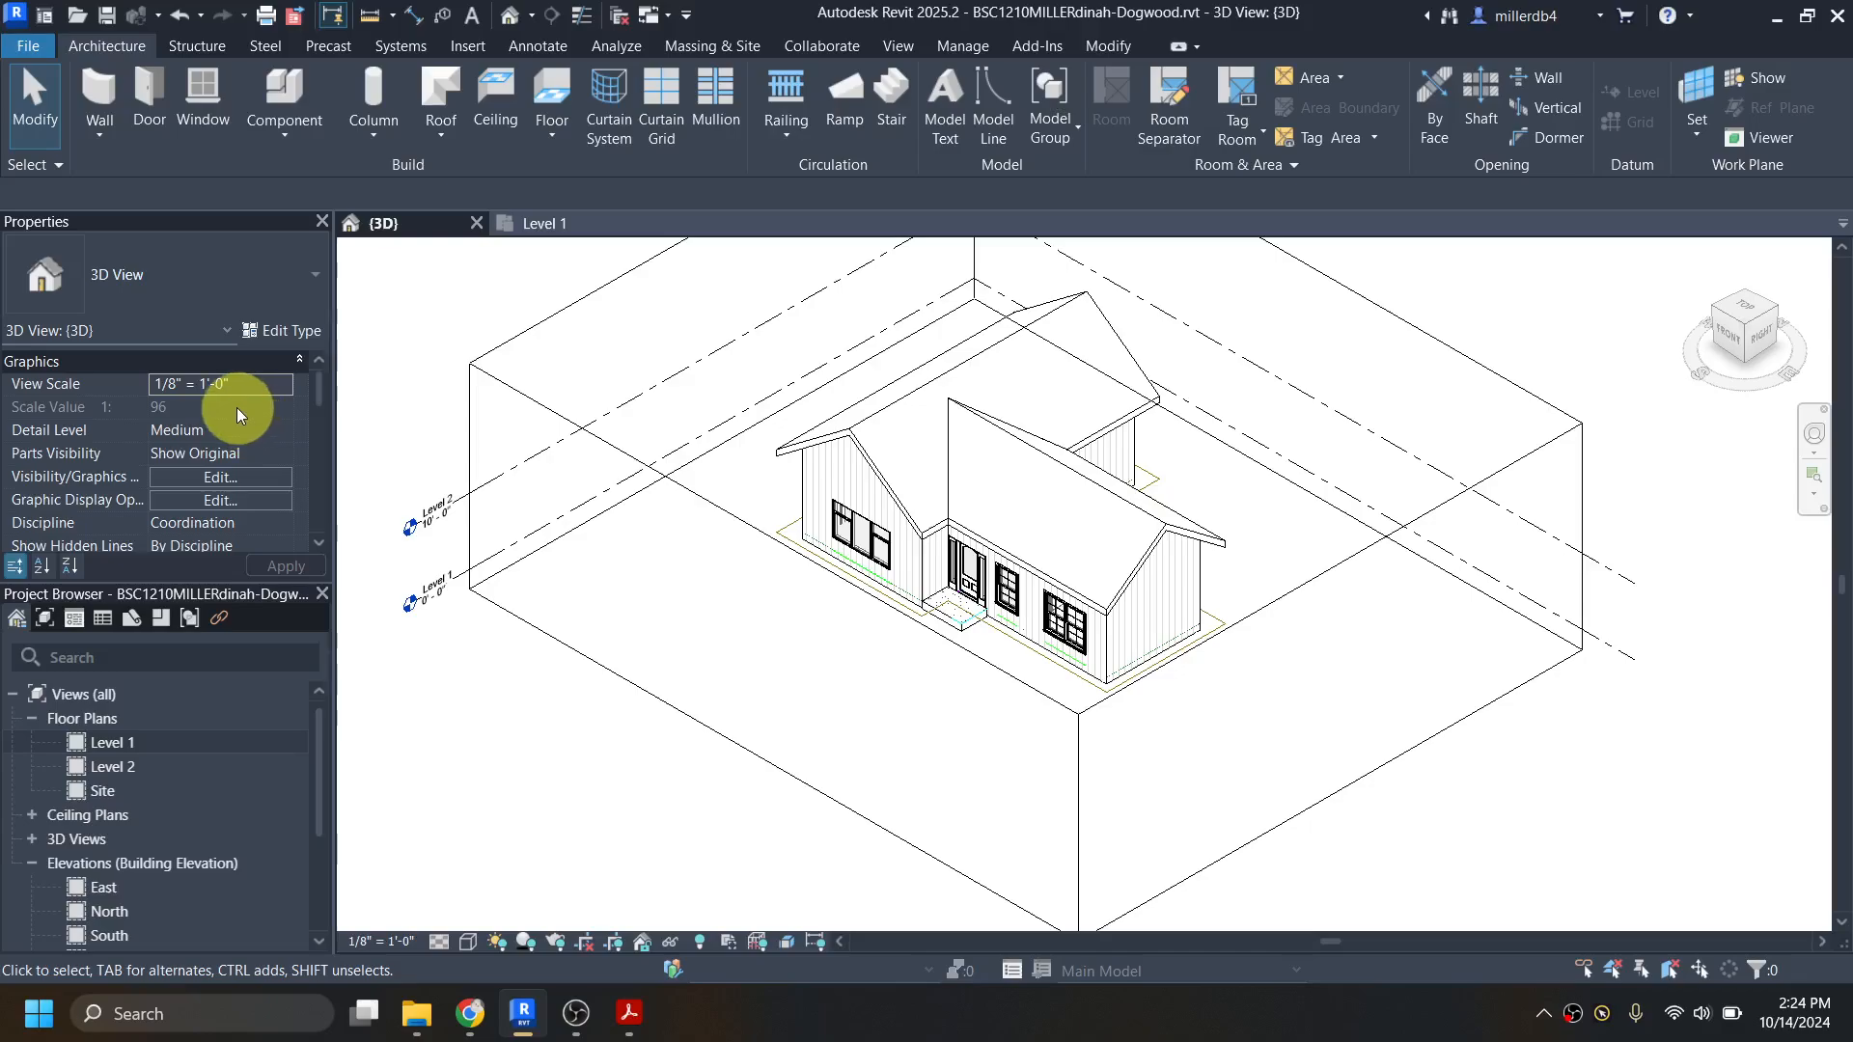
{"action": "scroll", "coordinate": [217, 401], "scroll_direction": "down", "scroll_amount": 5}
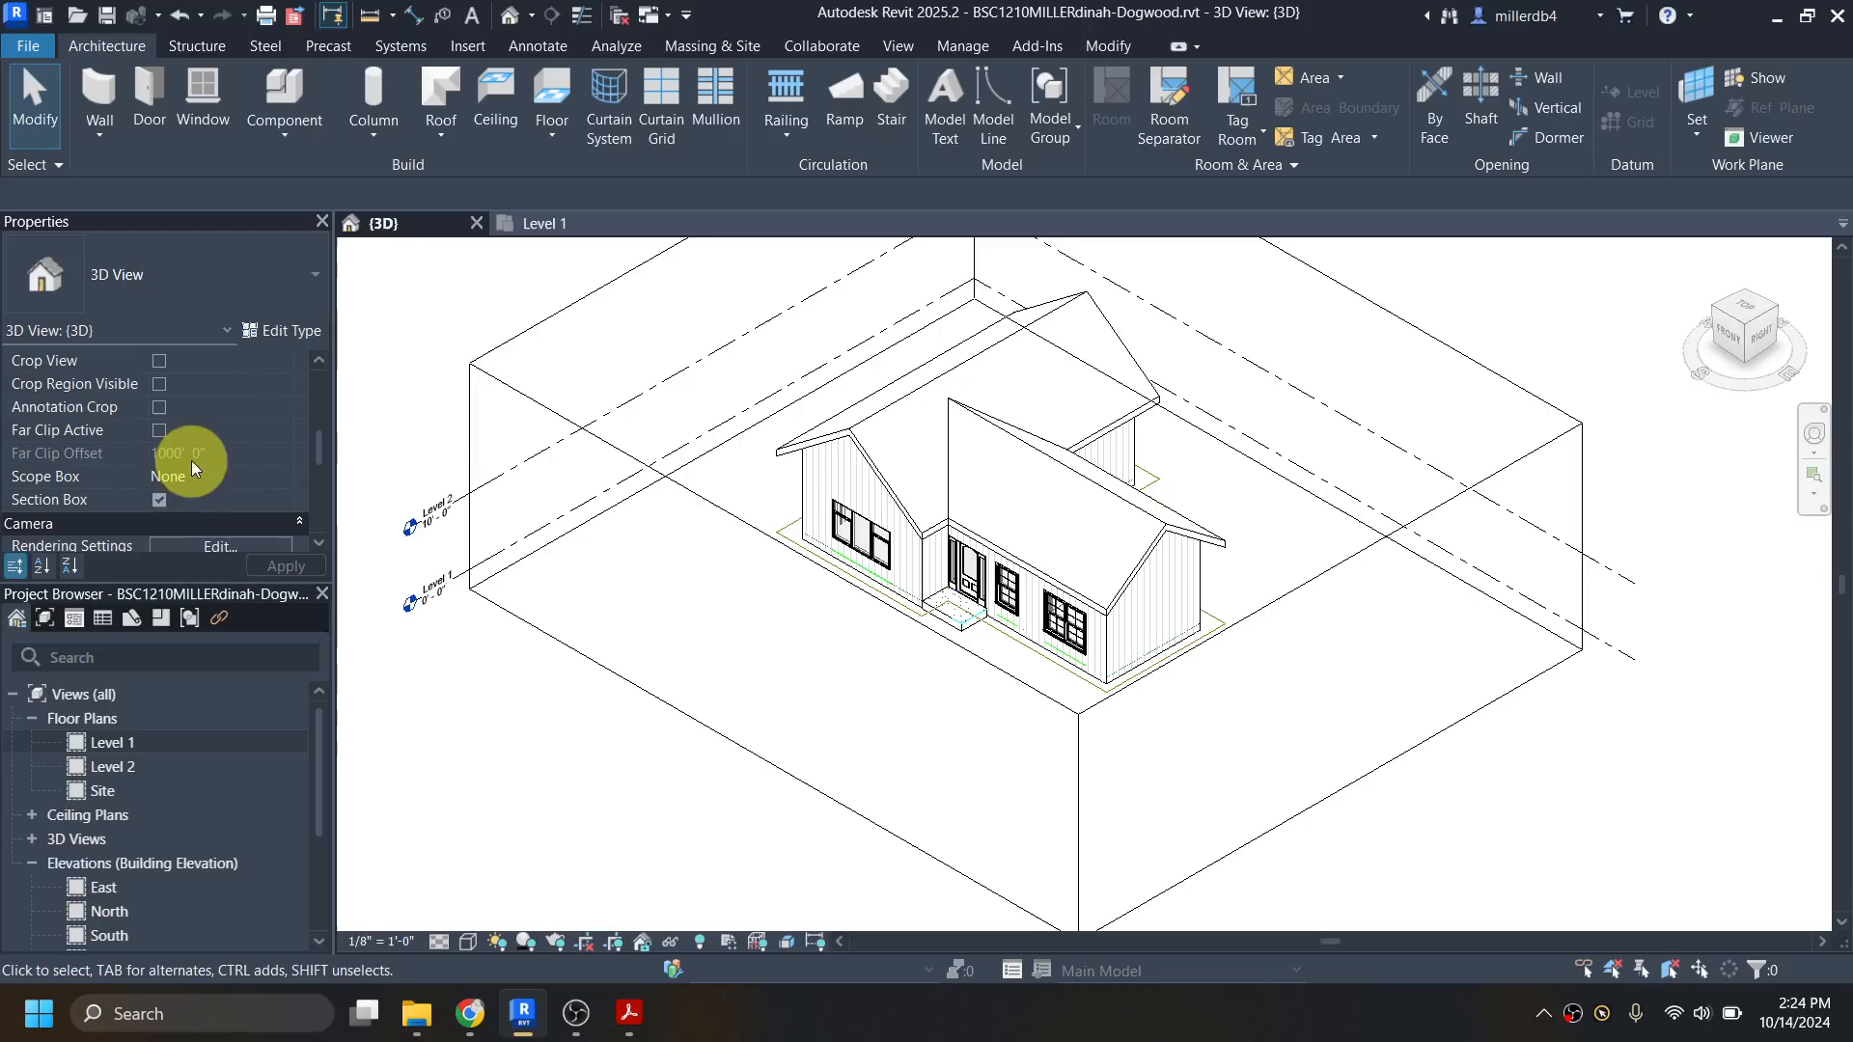
{"action": "left_click", "coordinate": [159, 500]}
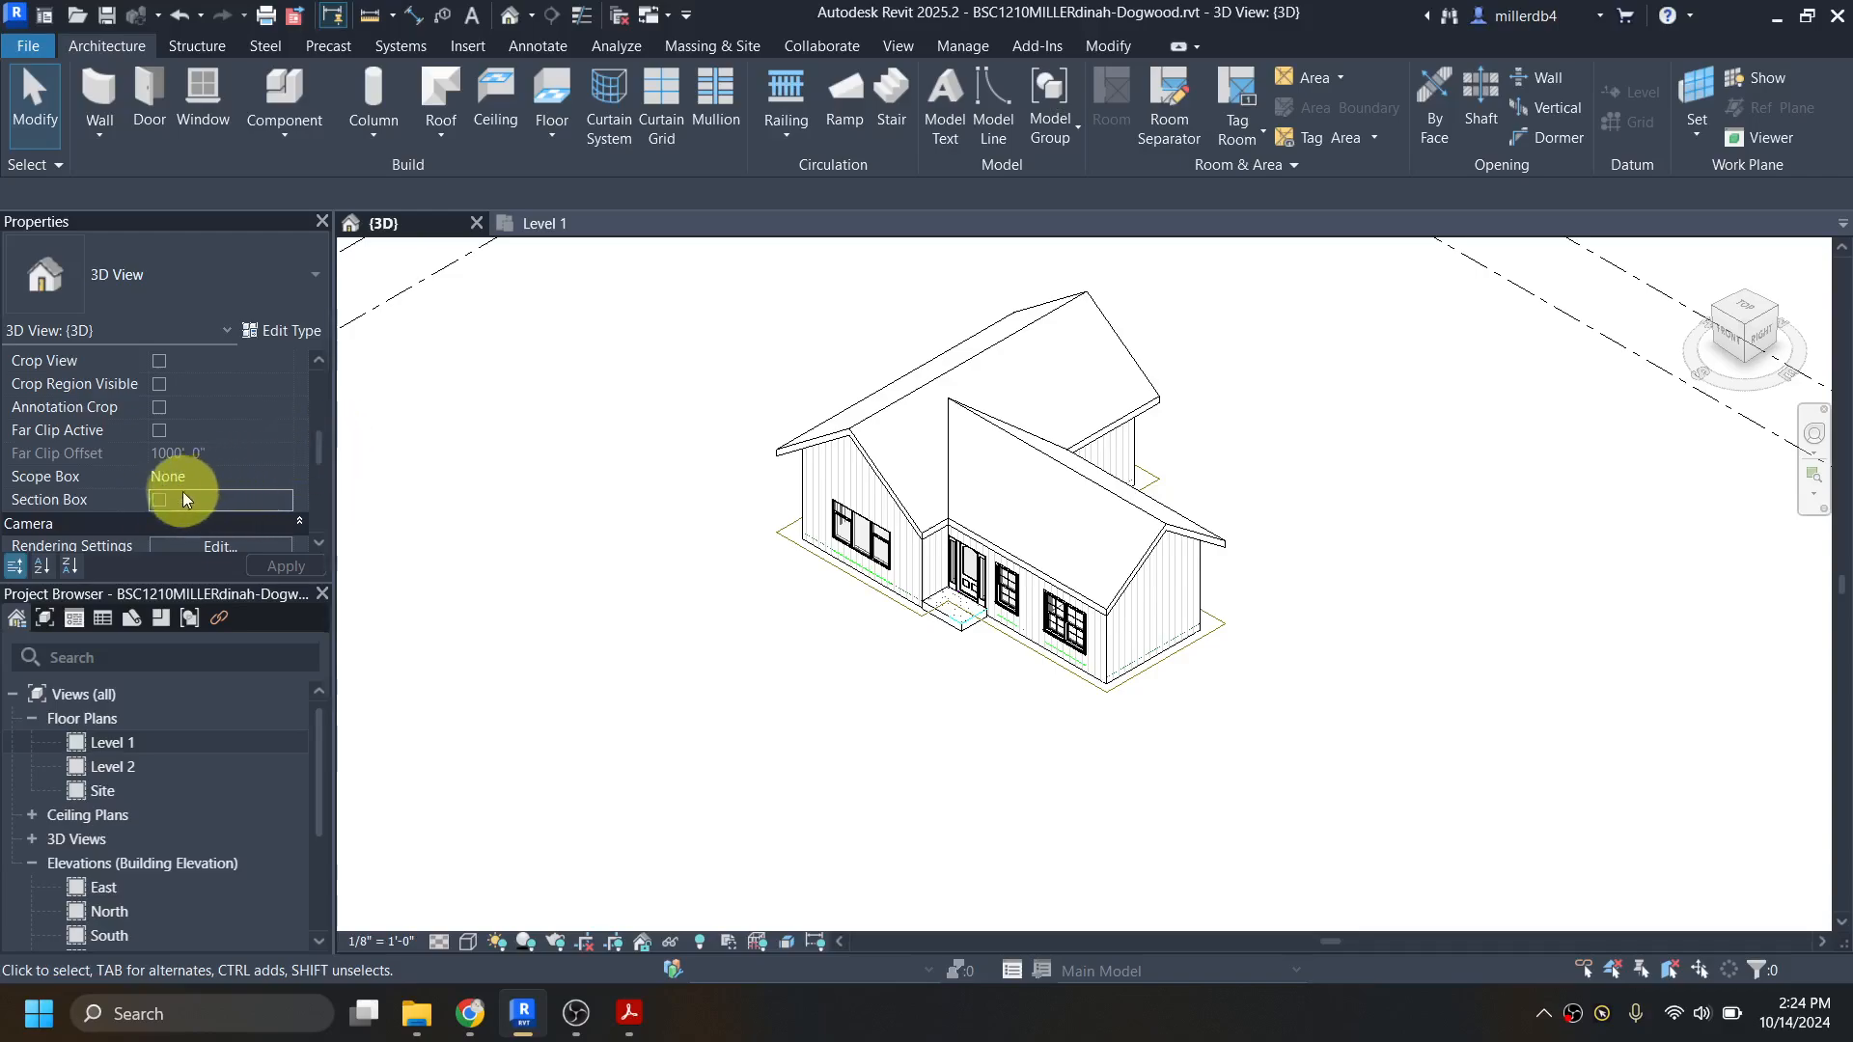
{"action": "left_click", "coordinate": [158, 500]}
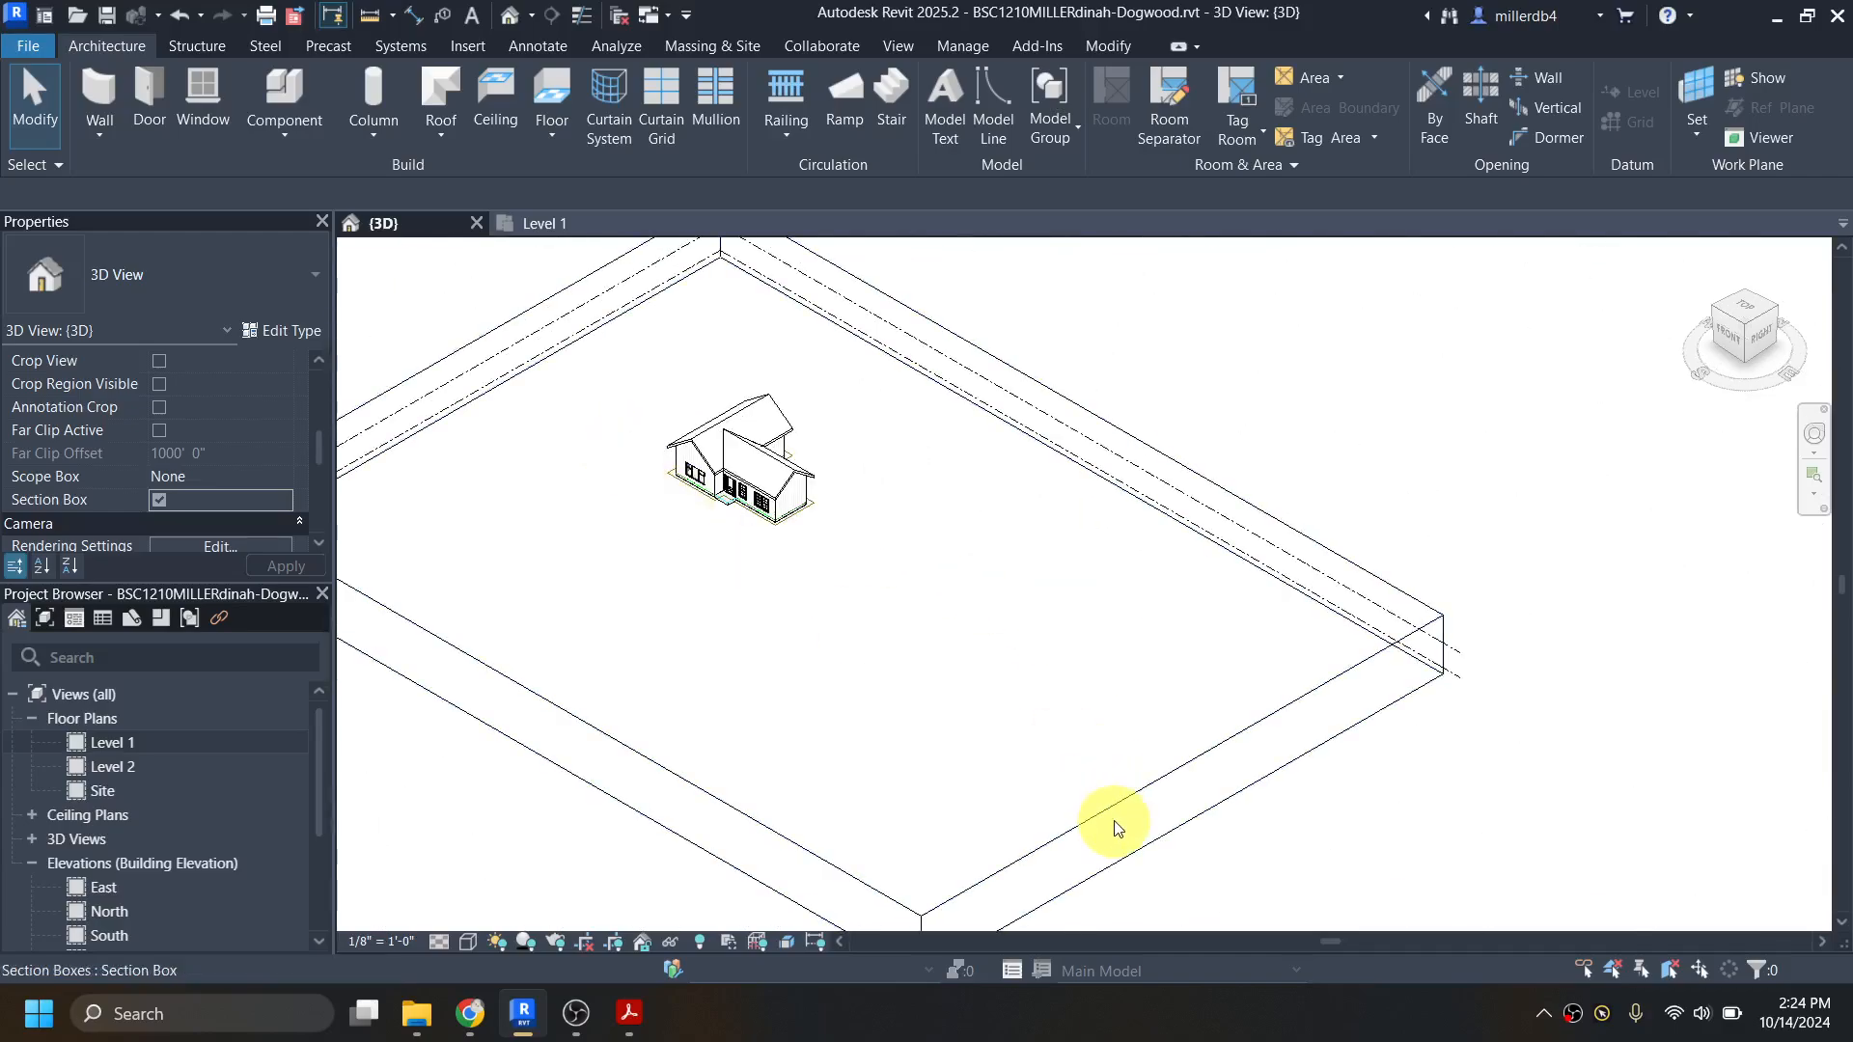
Step: Pull the section box's east face inward until it cuts through the east end of the house
{"action": "left_click", "coordinate": [1105, 822]}
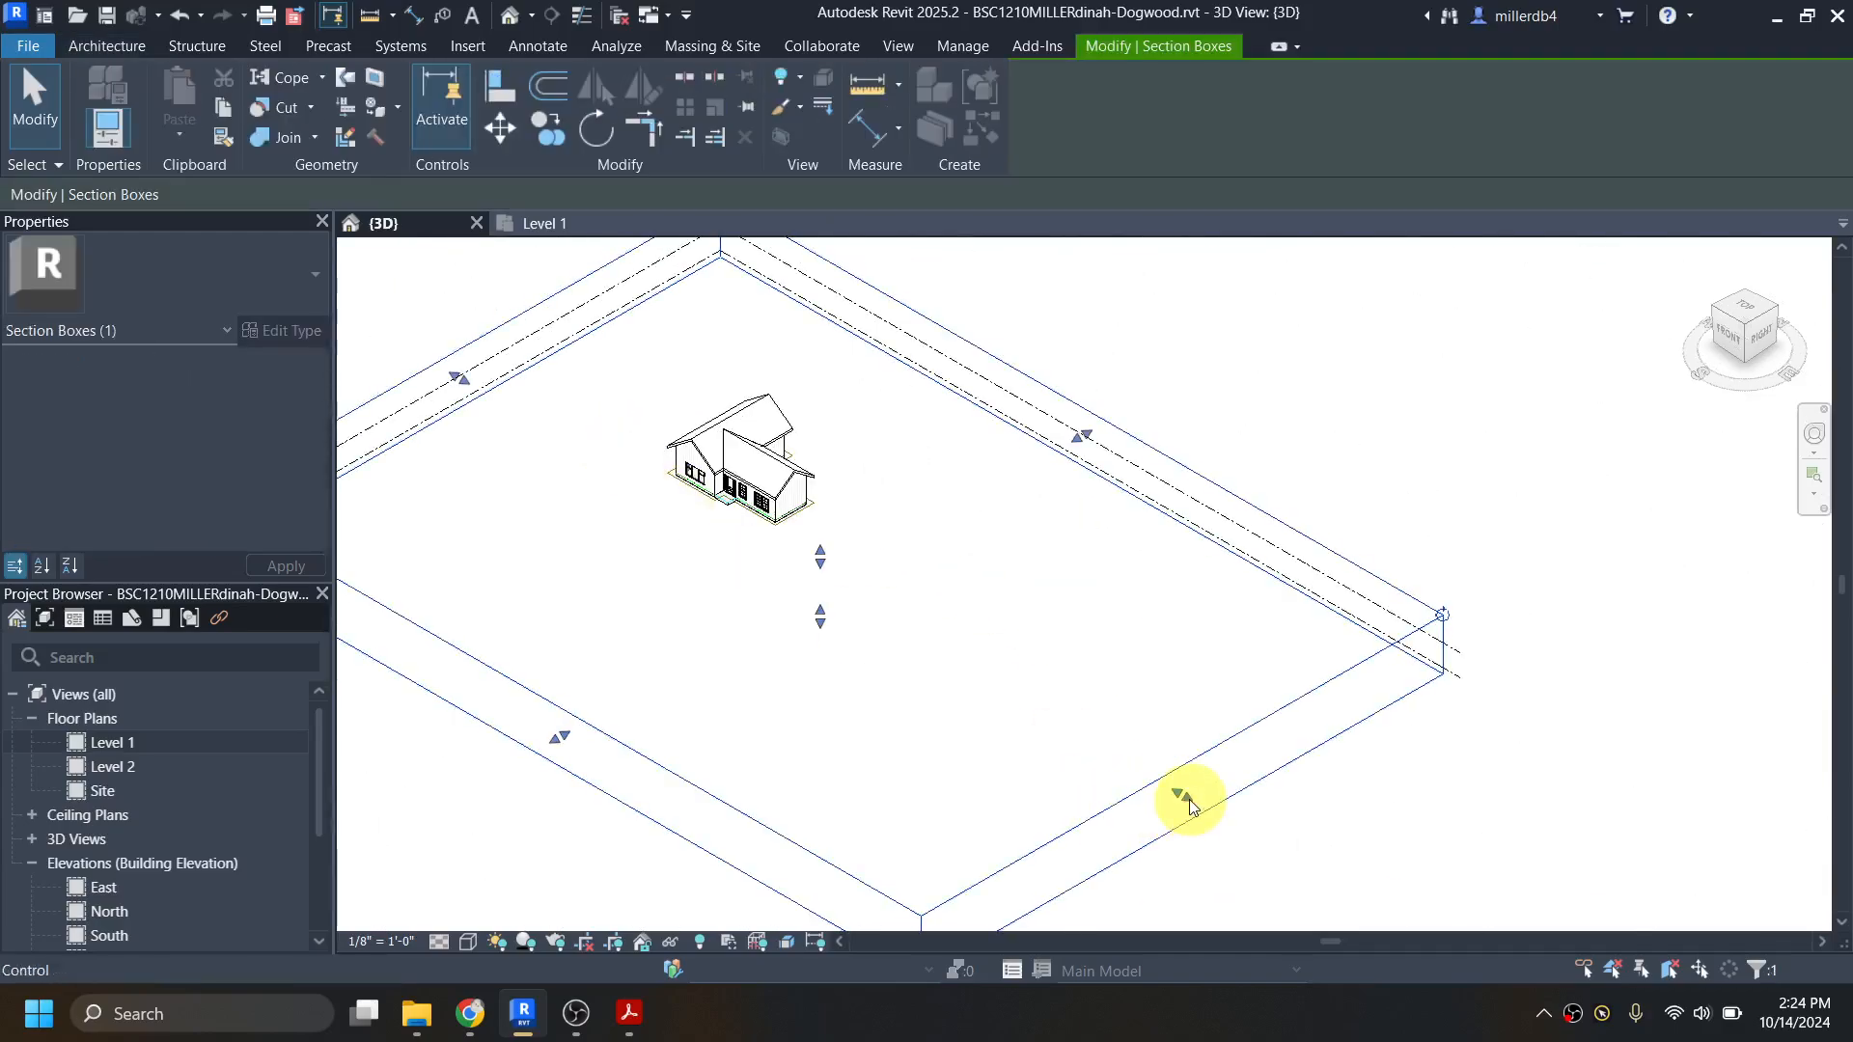
{"action": "left_click_drag", "start_coordinate": [1187, 794], "coordinate": [765, 538]}
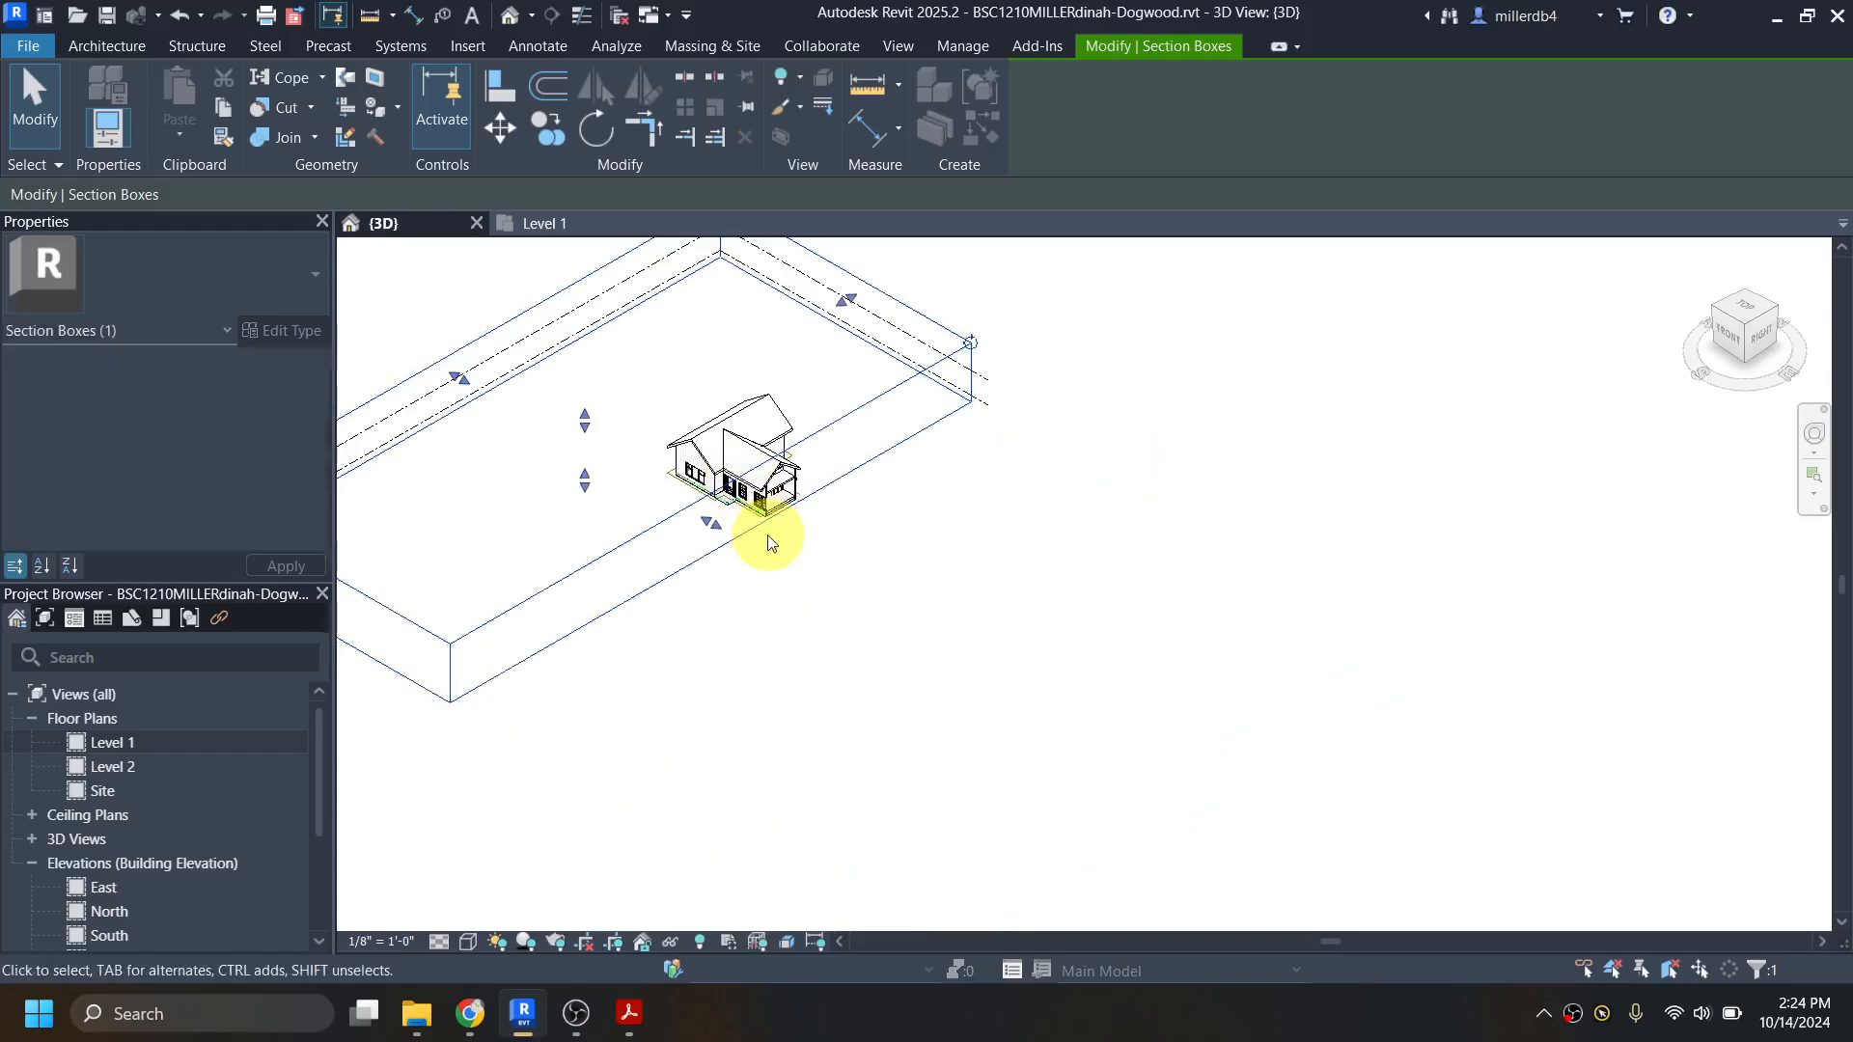
{"action": "scroll", "coordinate": [763, 502], "scroll_direction": "up", "scroll_amount": 5}
{"action": "scroll", "coordinate": [782, 506], "scroll_direction": "up", "scroll_amount": 3}
{"action": "scroll", "coordinate": [791, 582], "scroll_direction": "down", "scroll_amount": 2}
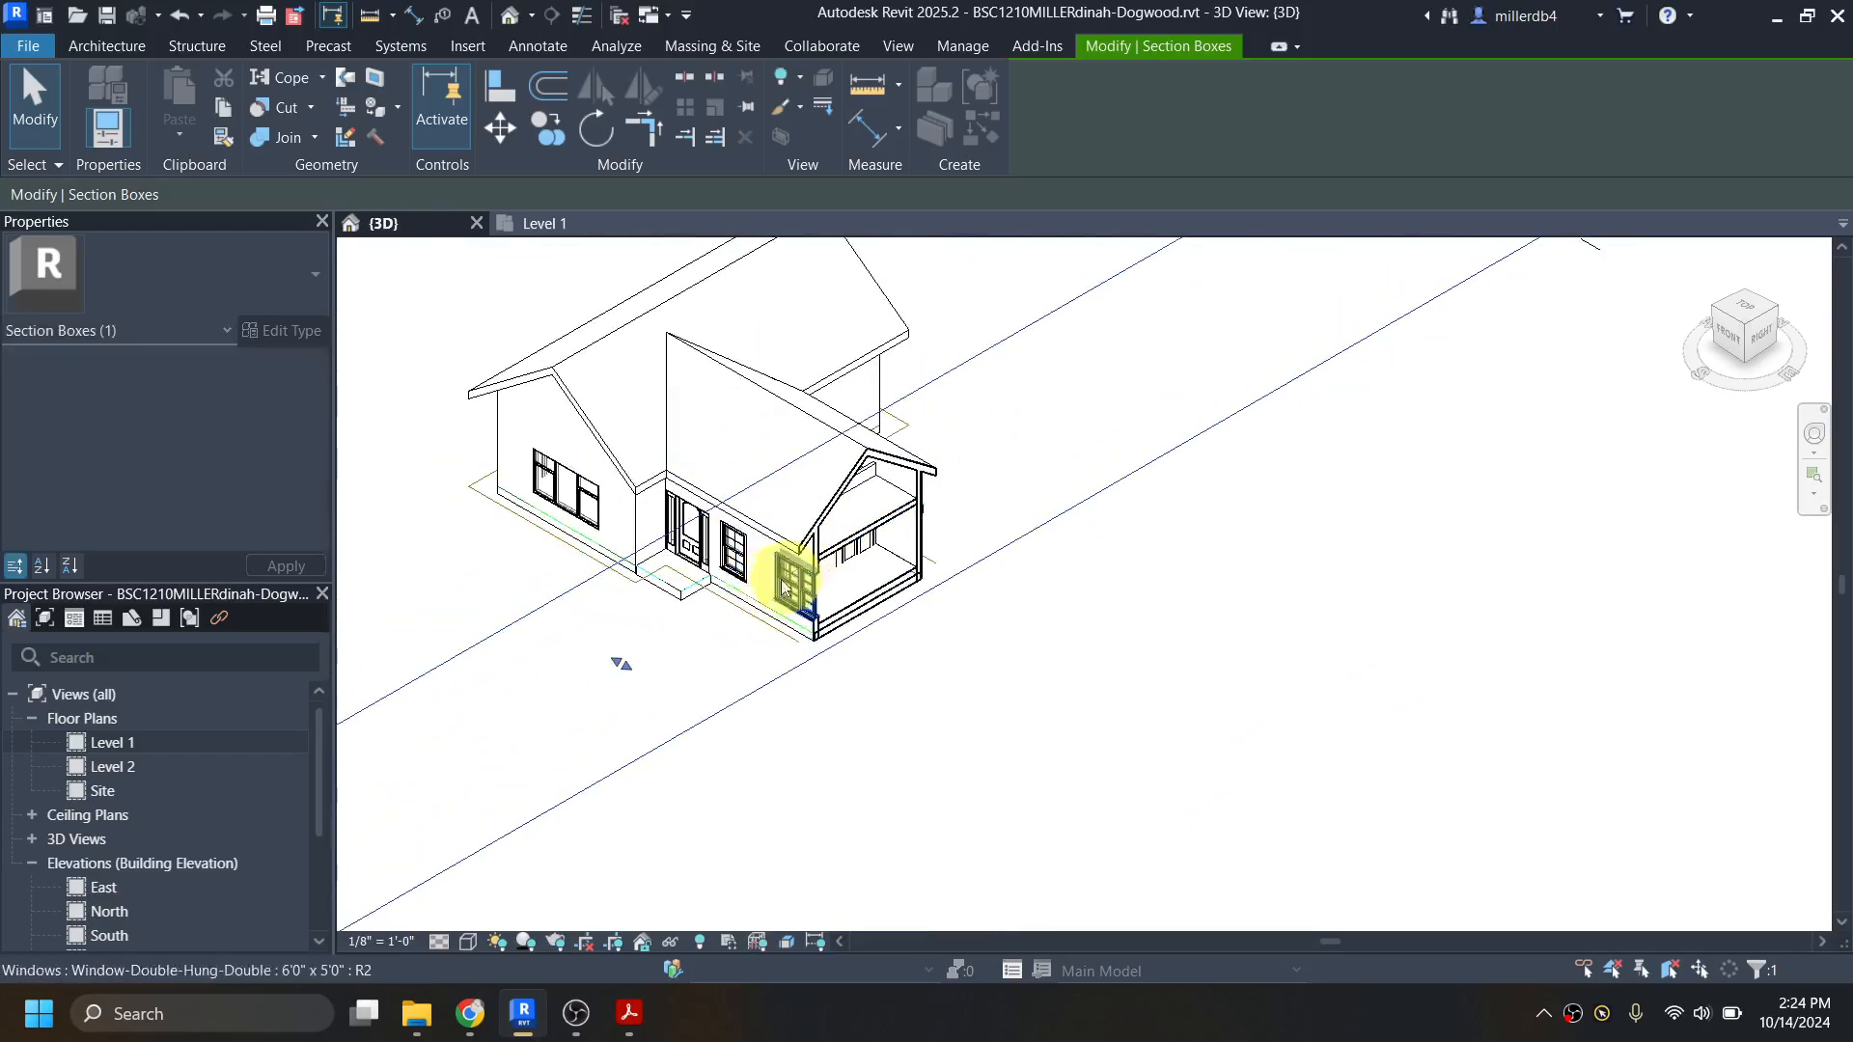
Step: Push the section box's east face back out beyond the house and lower its top face to cut through the Level 1 walls
{"action": "left_click_drag", "start_coordinate": [627, 665], "coordinate": [766, 686]}
{"action": "scroll", "coordinate": [734, 646], "scroll_direction": "down", "scroll_amount": 3}
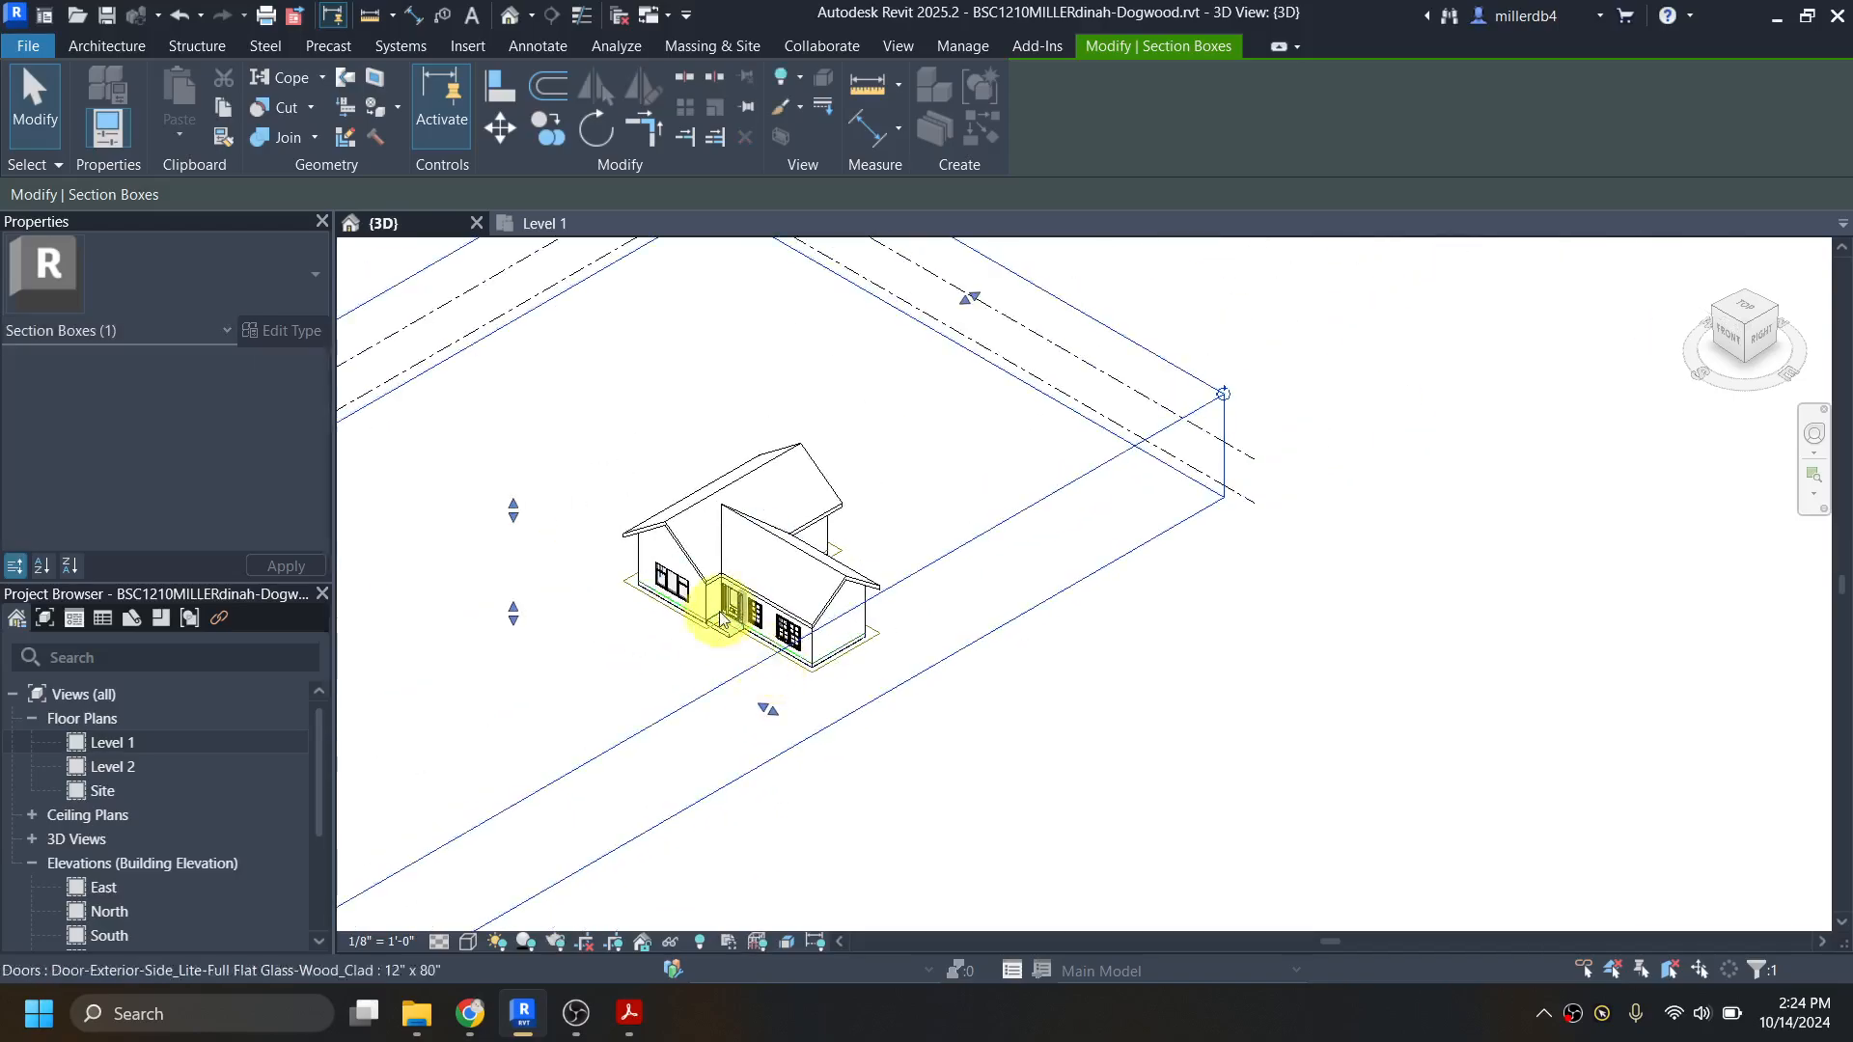
{"action": "left_click_drag", "start_coordinate": [516, 521], "coordinate": [517, 580]}
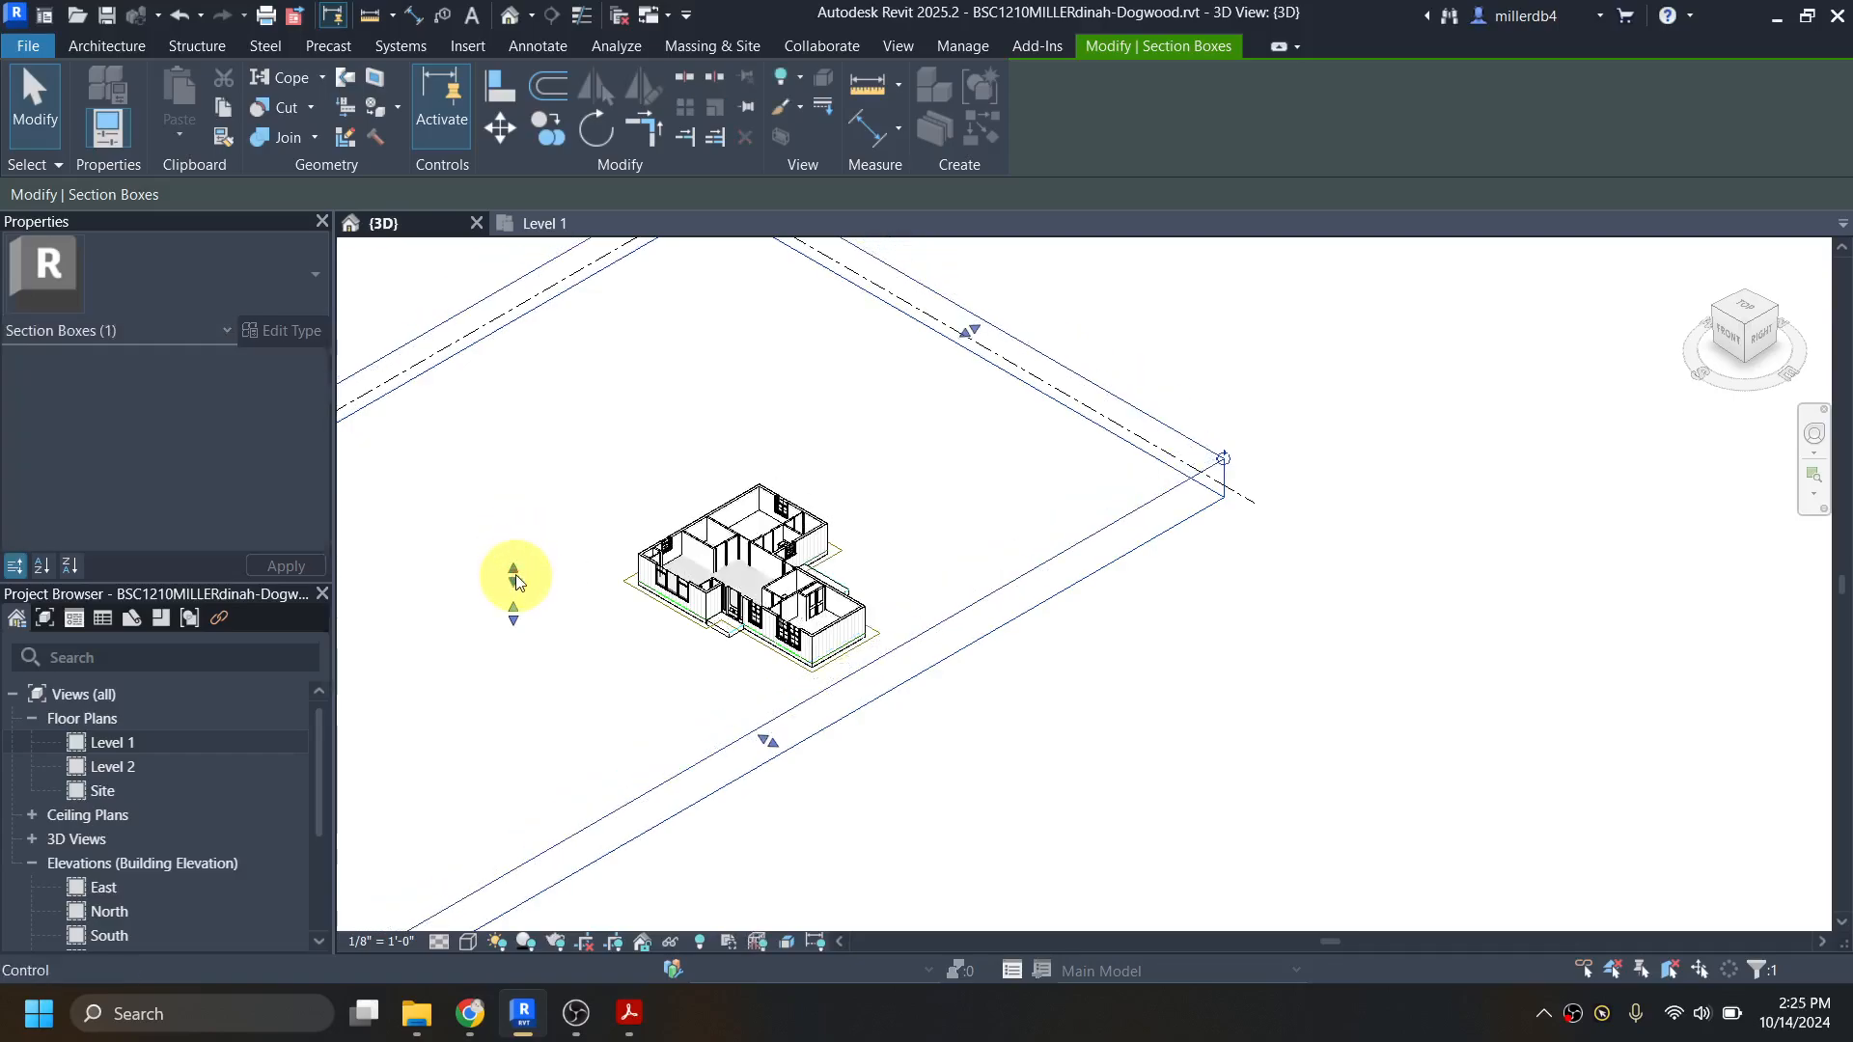
Step: Raise the section box's top face slightly so the cut passes just above the Level 1 door and window heads
{"action": "scroll", "coordinate": [627, 572], "scroll_direction": "up", "scroll_amount": 5}
{"action": "scroll", "coordinate": [1286, 621], "scroll_direction": "up", "scroll_amount": 3}
{"action": "scroll", "coordinate": [1062, 642], "scroll_direction": "up", "scroll_amount": 2}
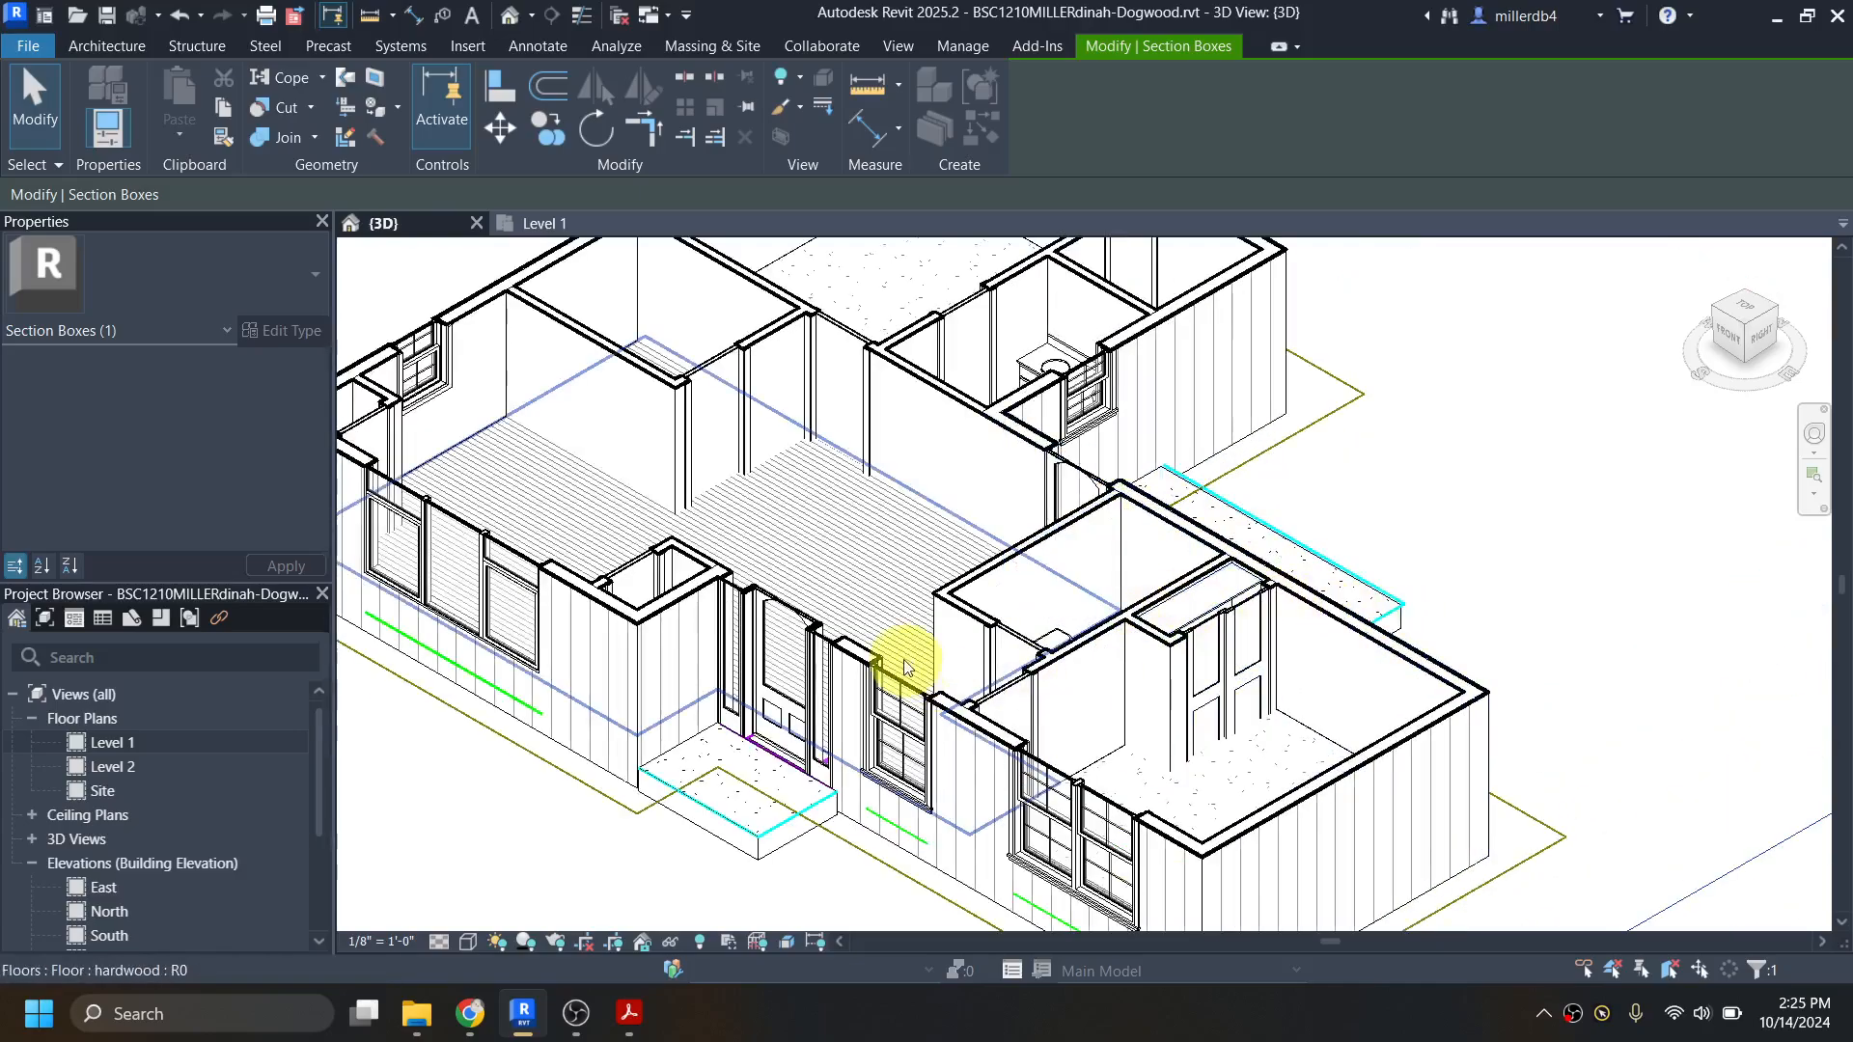
{"action": "scroll", "coordinate": [600, 529], "scroll_direction": "down", "scroll_amount": 6}
{"action": "middle_click_drag", "start_coordinate": [537, 620], "coordinate": [859, 671]}
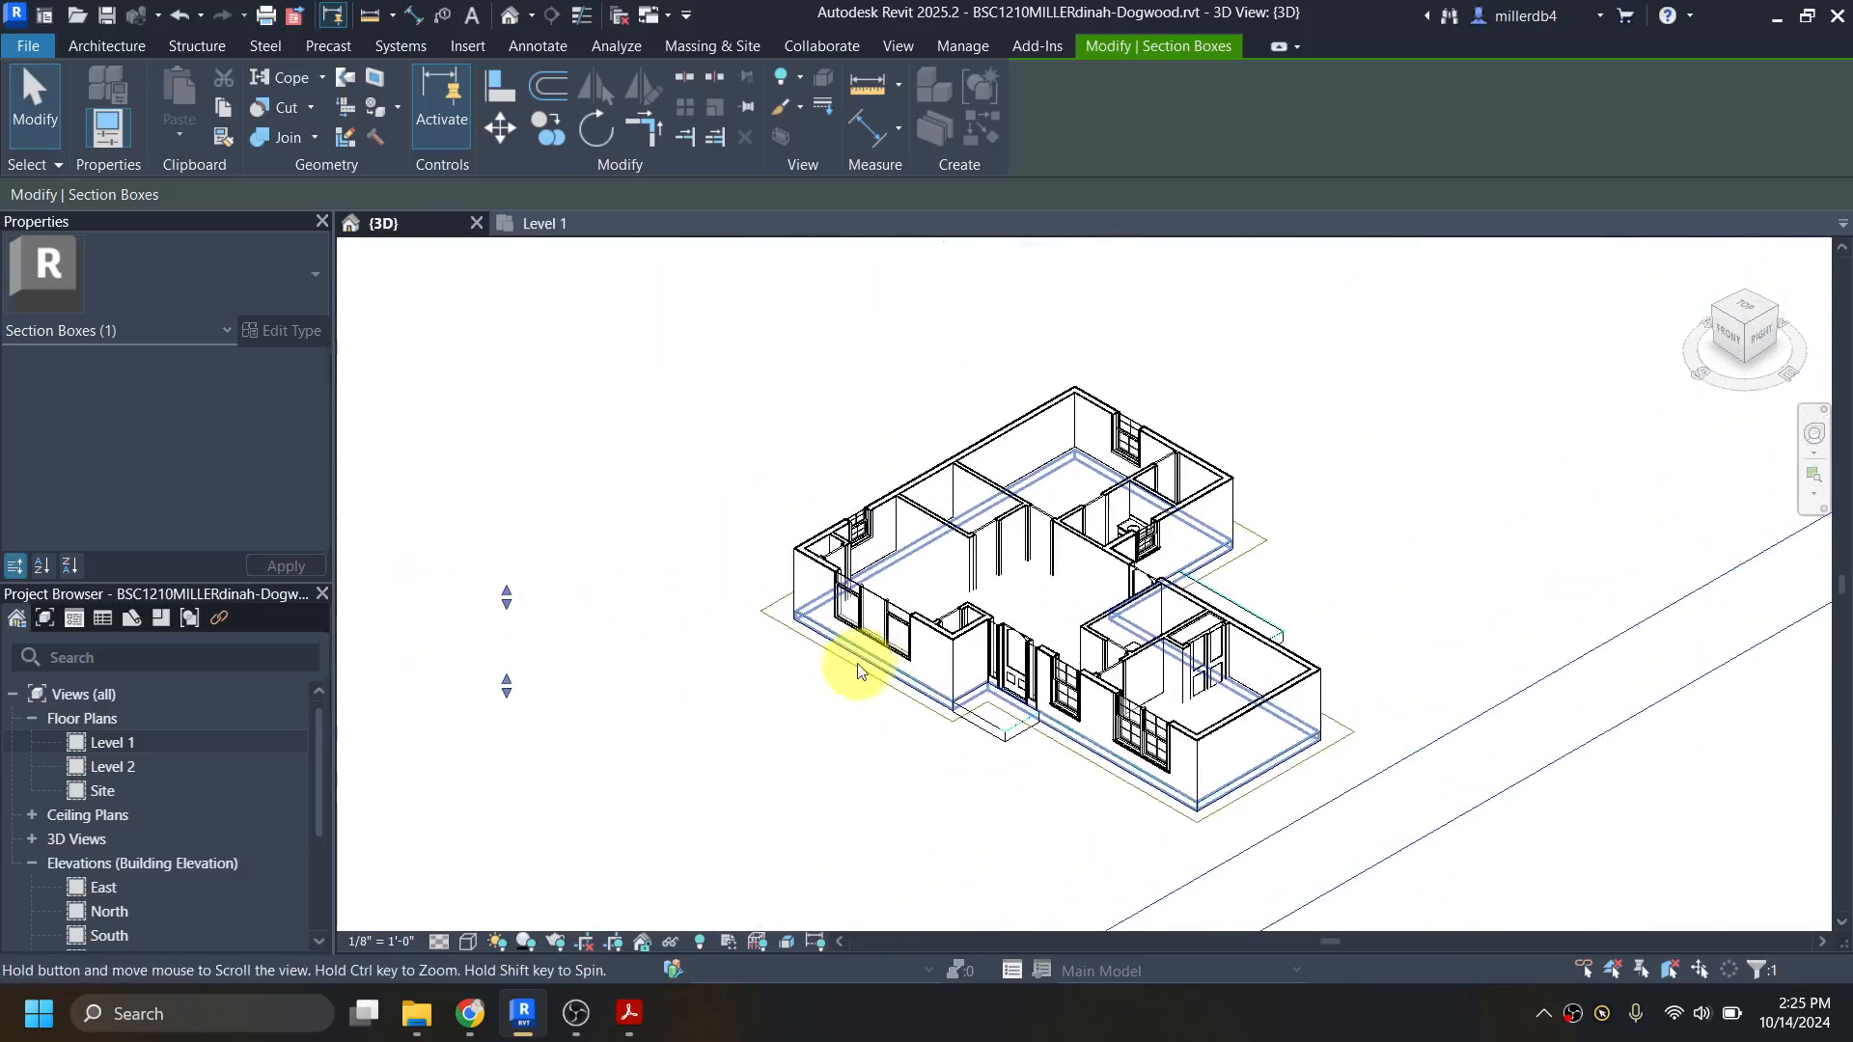
{"action": "left_click_drag", "start_coordinate": [507, 597], "coordinate": [506, 586]}
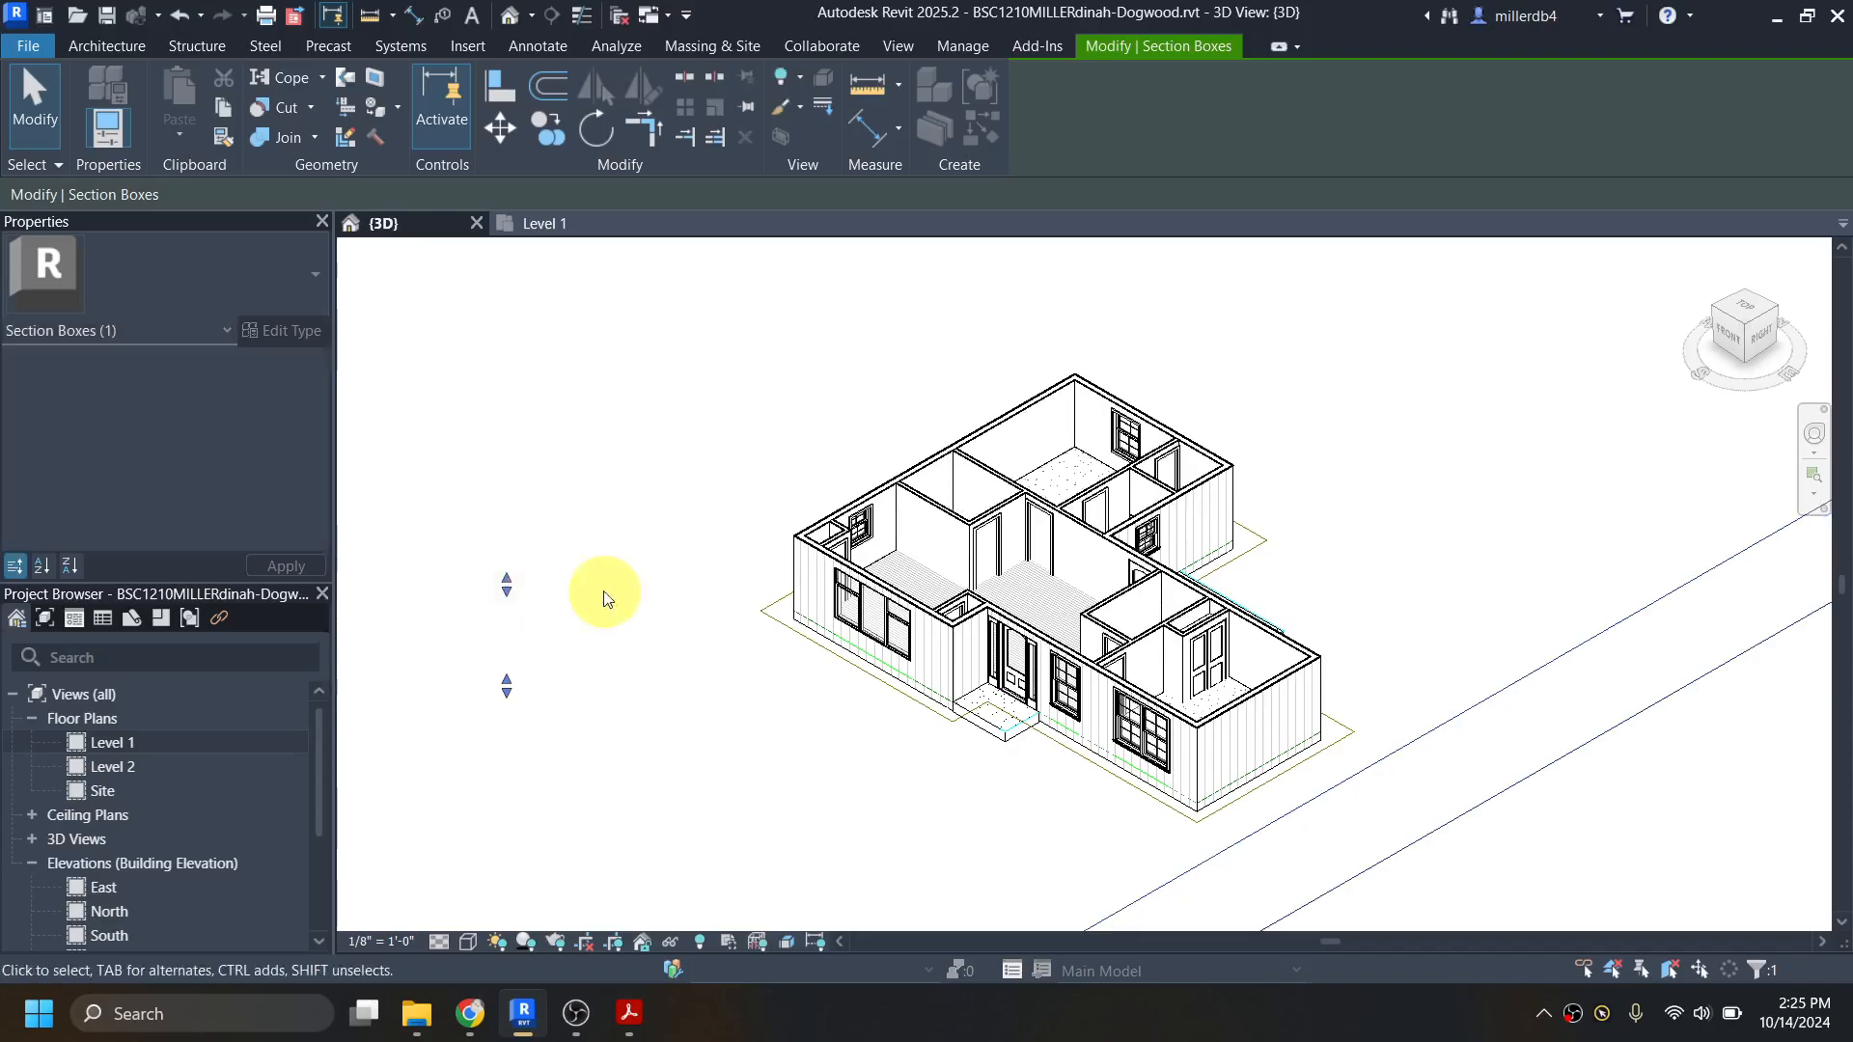
Step: Inspect the Closet Shelf and Pole in the bifold closet from several angles, plus the empty walk-in closet north of the other bathroom
{"action": "middle_click_drag", "start_coordinate": [1127, 651], "coordinate": [1234, 750], "text": "shift"}
{"action": "scroll", "coordinate": [1197, 510], "scroll_direction": "up", "scroll_amount": 3}
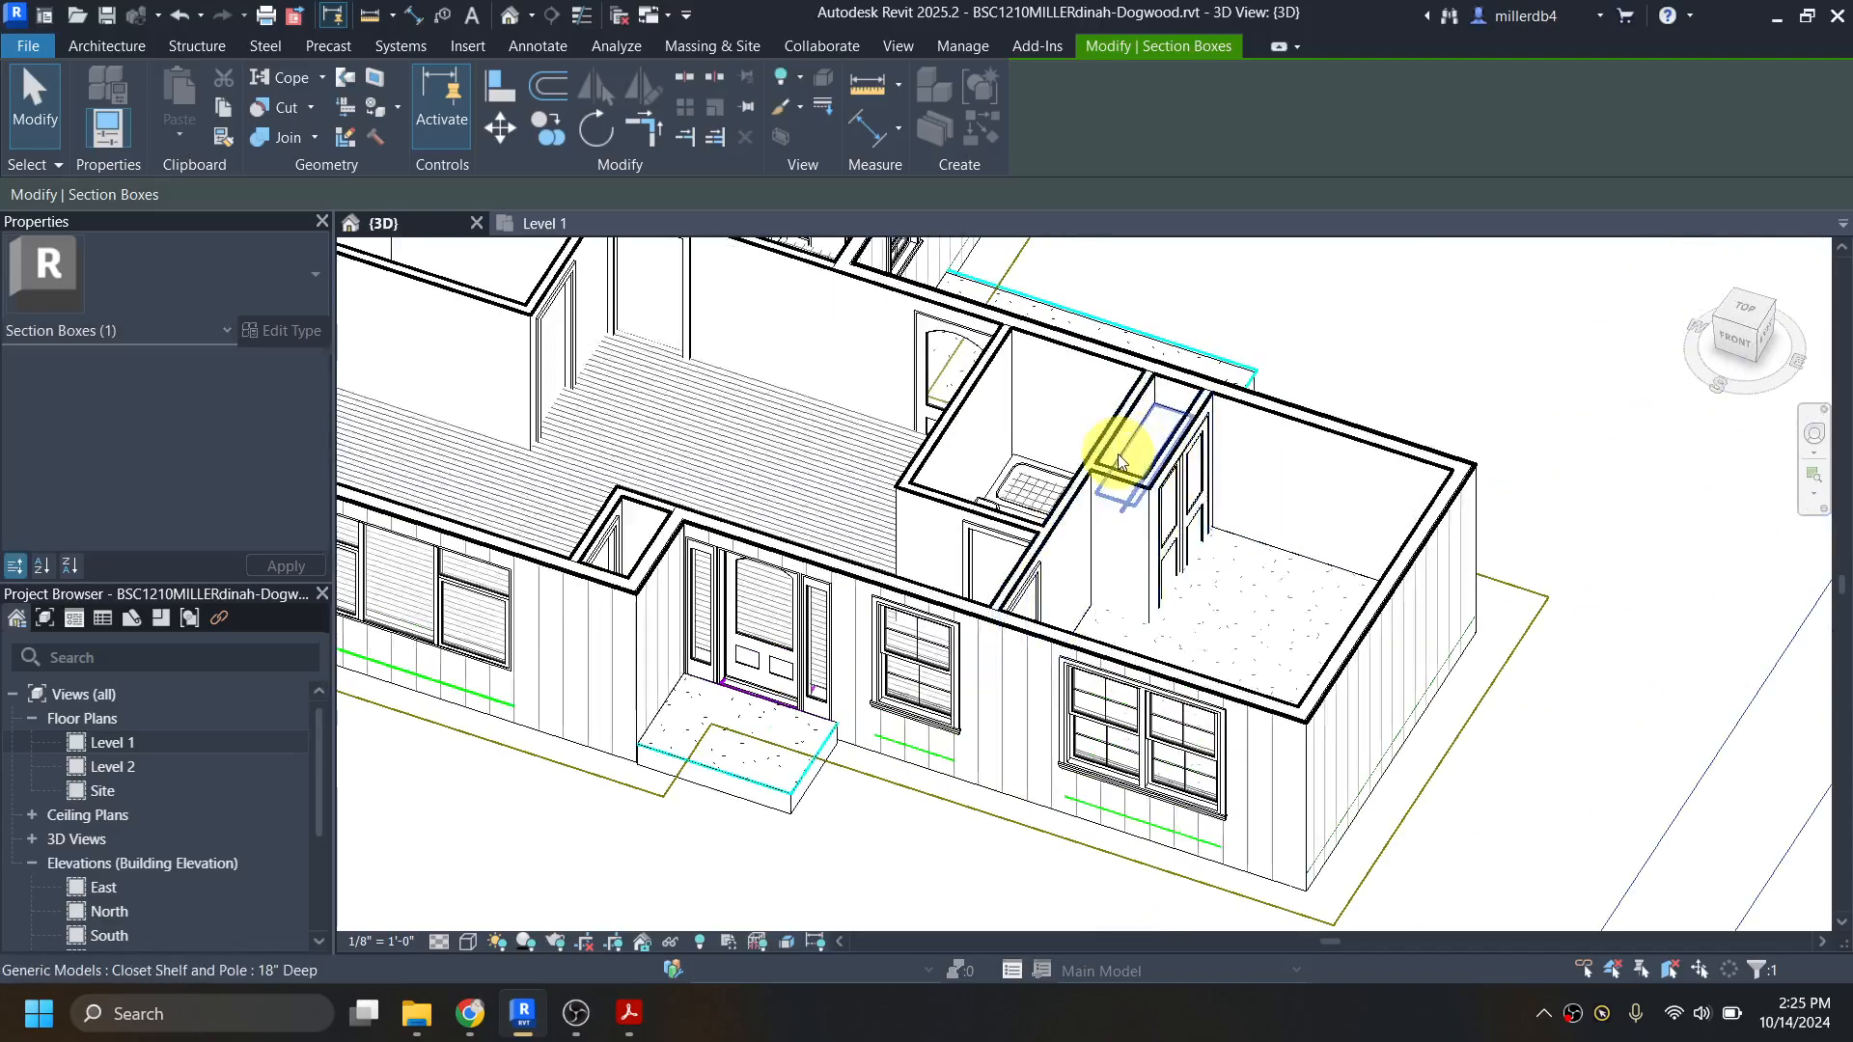
{"action": "scroll", "coordinate": [1120, 463], "scroll_direction": "up", "scroll_amount": 3}
{"action": "middle_click_drag", "start_coordinate": [1127, 533], "coordinate": [1158, 541], "text": "shift"}
{"action": "middle_click_drag", "start_coordinate": [1095, 410], "coordinate": [1260, 922]}
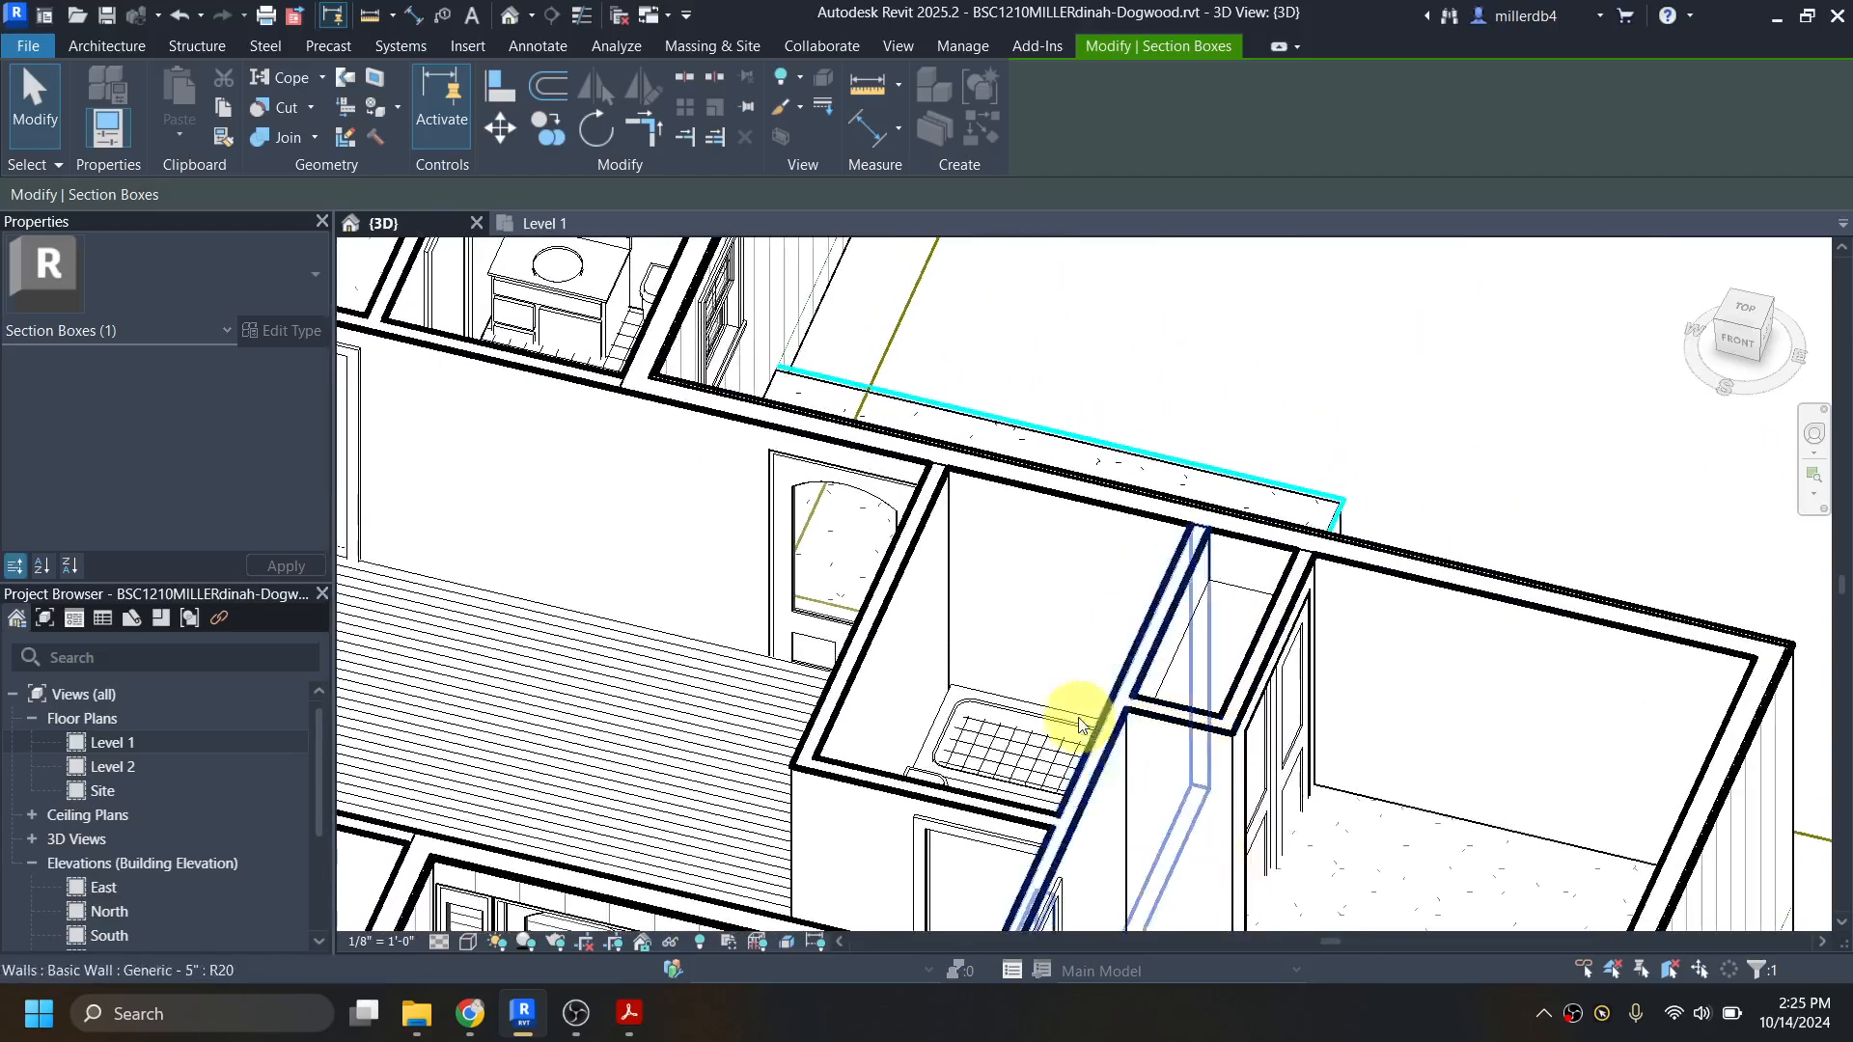
{"action": "middle_click_drag", "start_coordinate": [1079, 724], "coordinate": [1127, 553], "text": "shift"}
{"action": "scroll", "coordinate": [1070, 536], "scroll_direction": "up", "scroll_amount": 3}
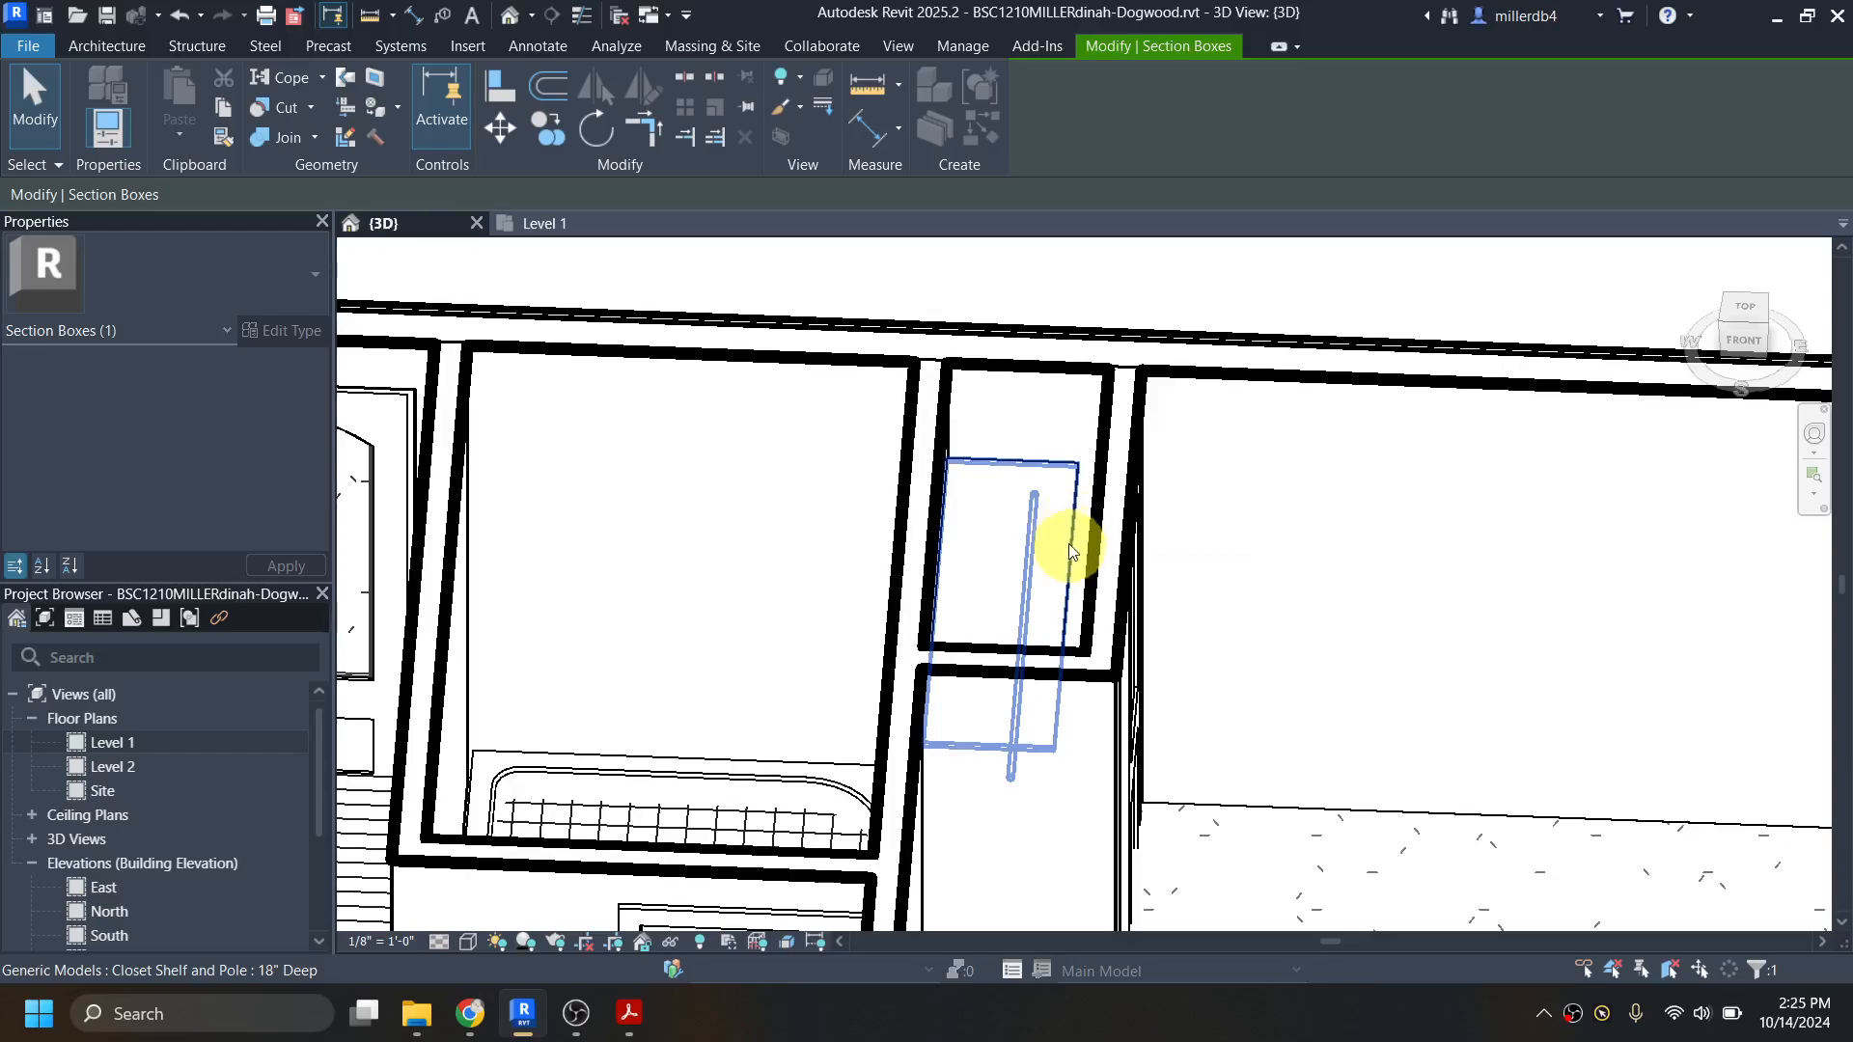
{"action": "scroll", "coordinate": [1070, 536], "scroll_direction": "down", "scroll_amount": 4}
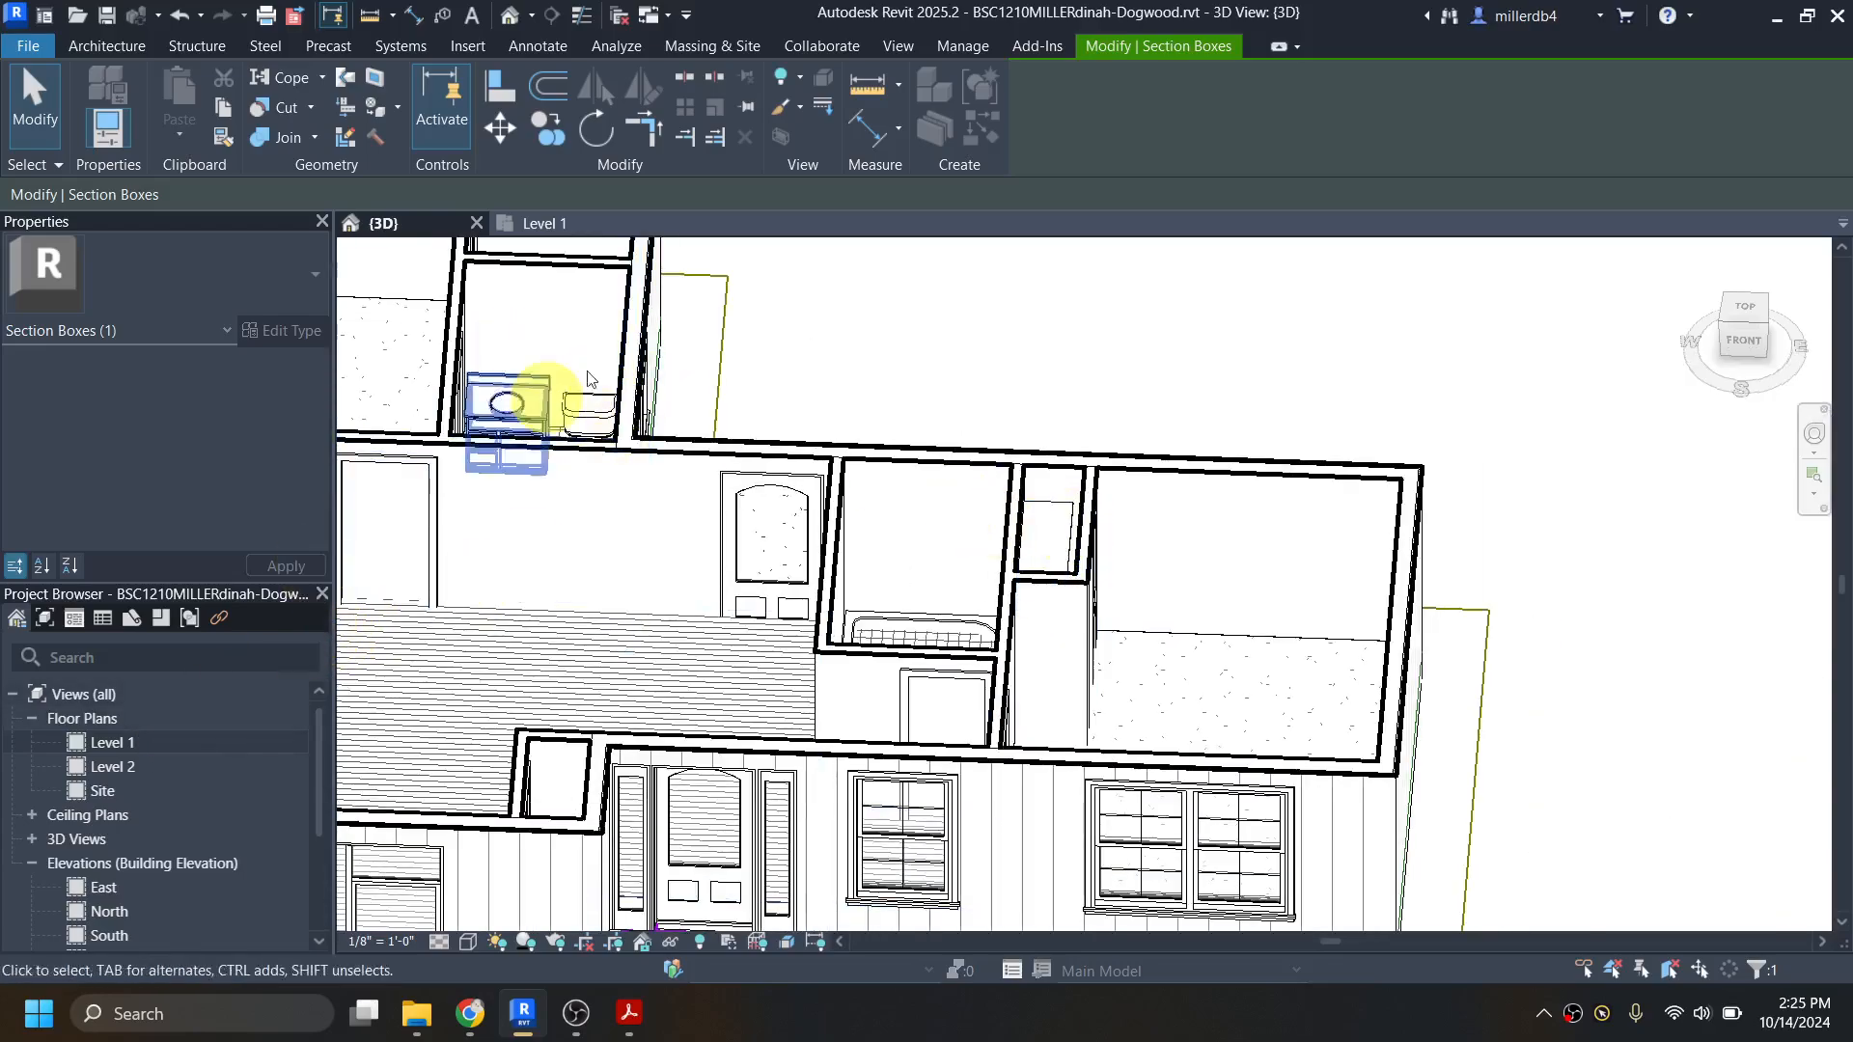
{"action": "middle_click_drag", "start_coordinate": [530, 401], "coordinate": [937, 716], "text": "shift"}
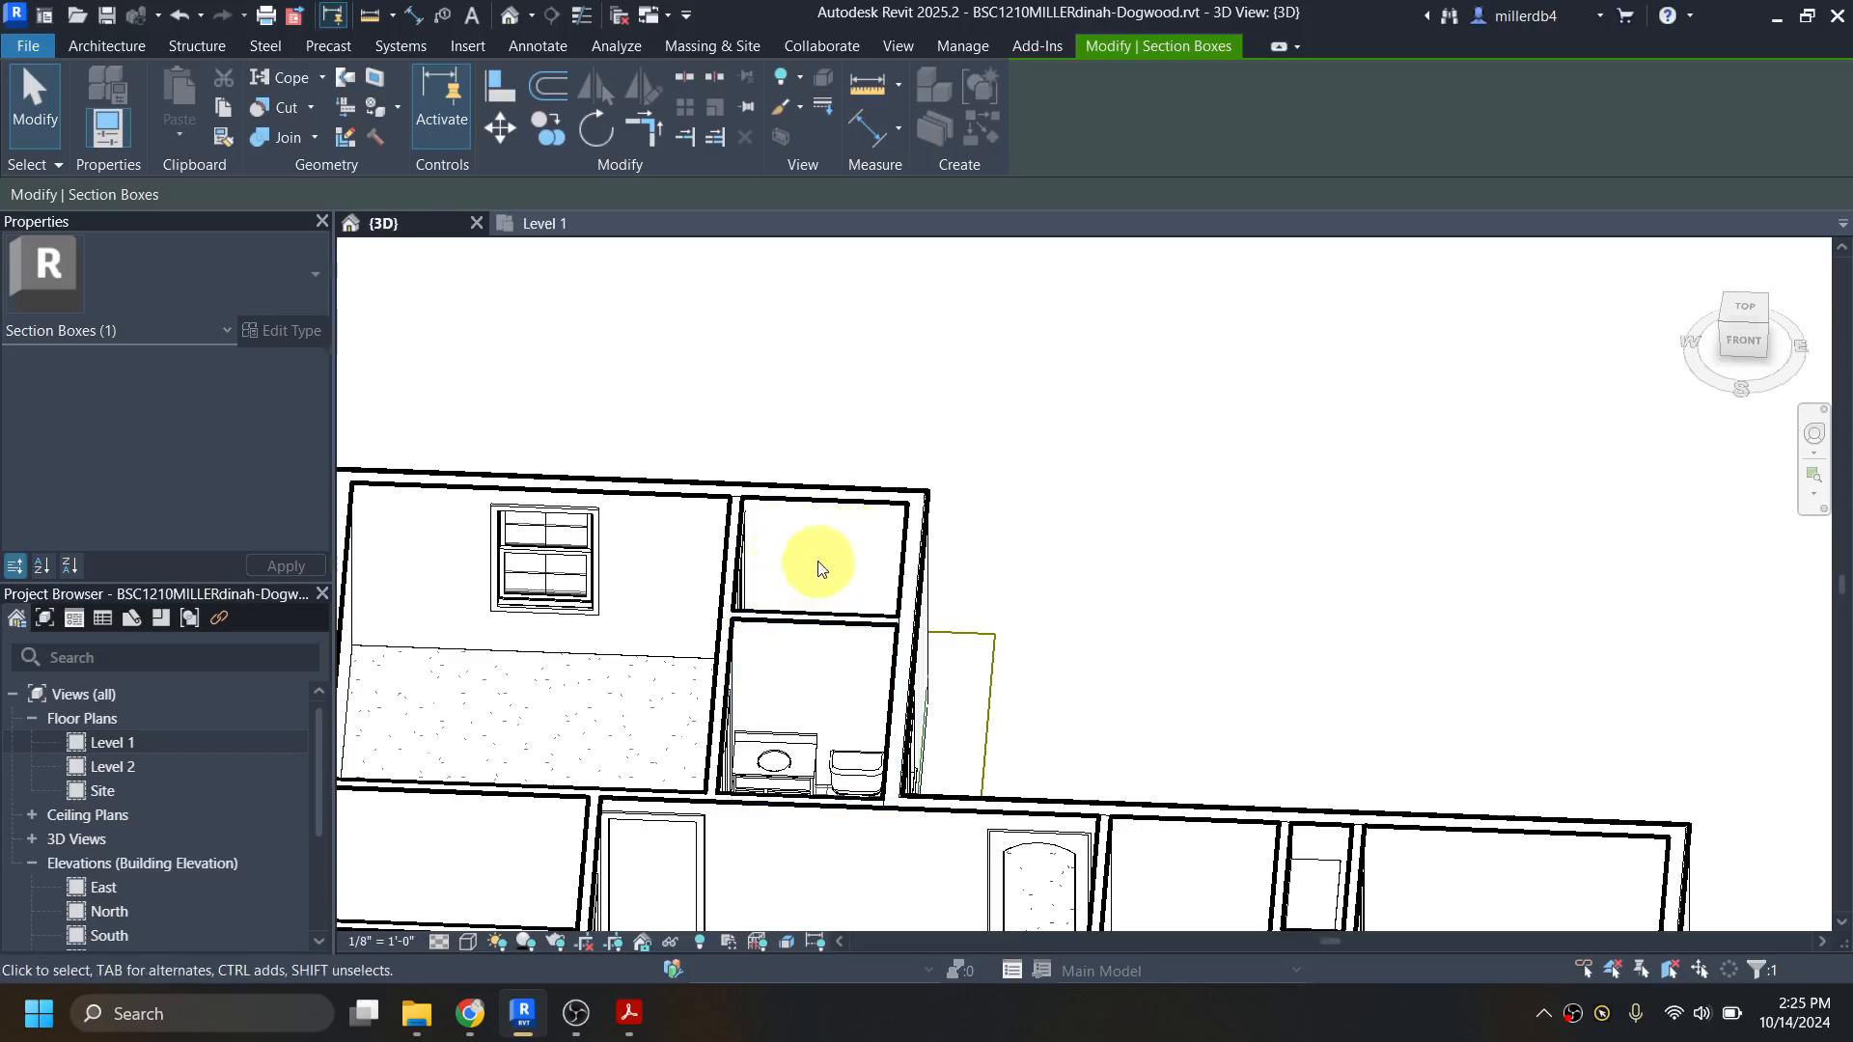
Step: Return to the Level 1 floor plan and start placing a Closet Shelf and Pole component for the north walk-in closet
{"action": "double_click", "coordinate": [118, 739]}
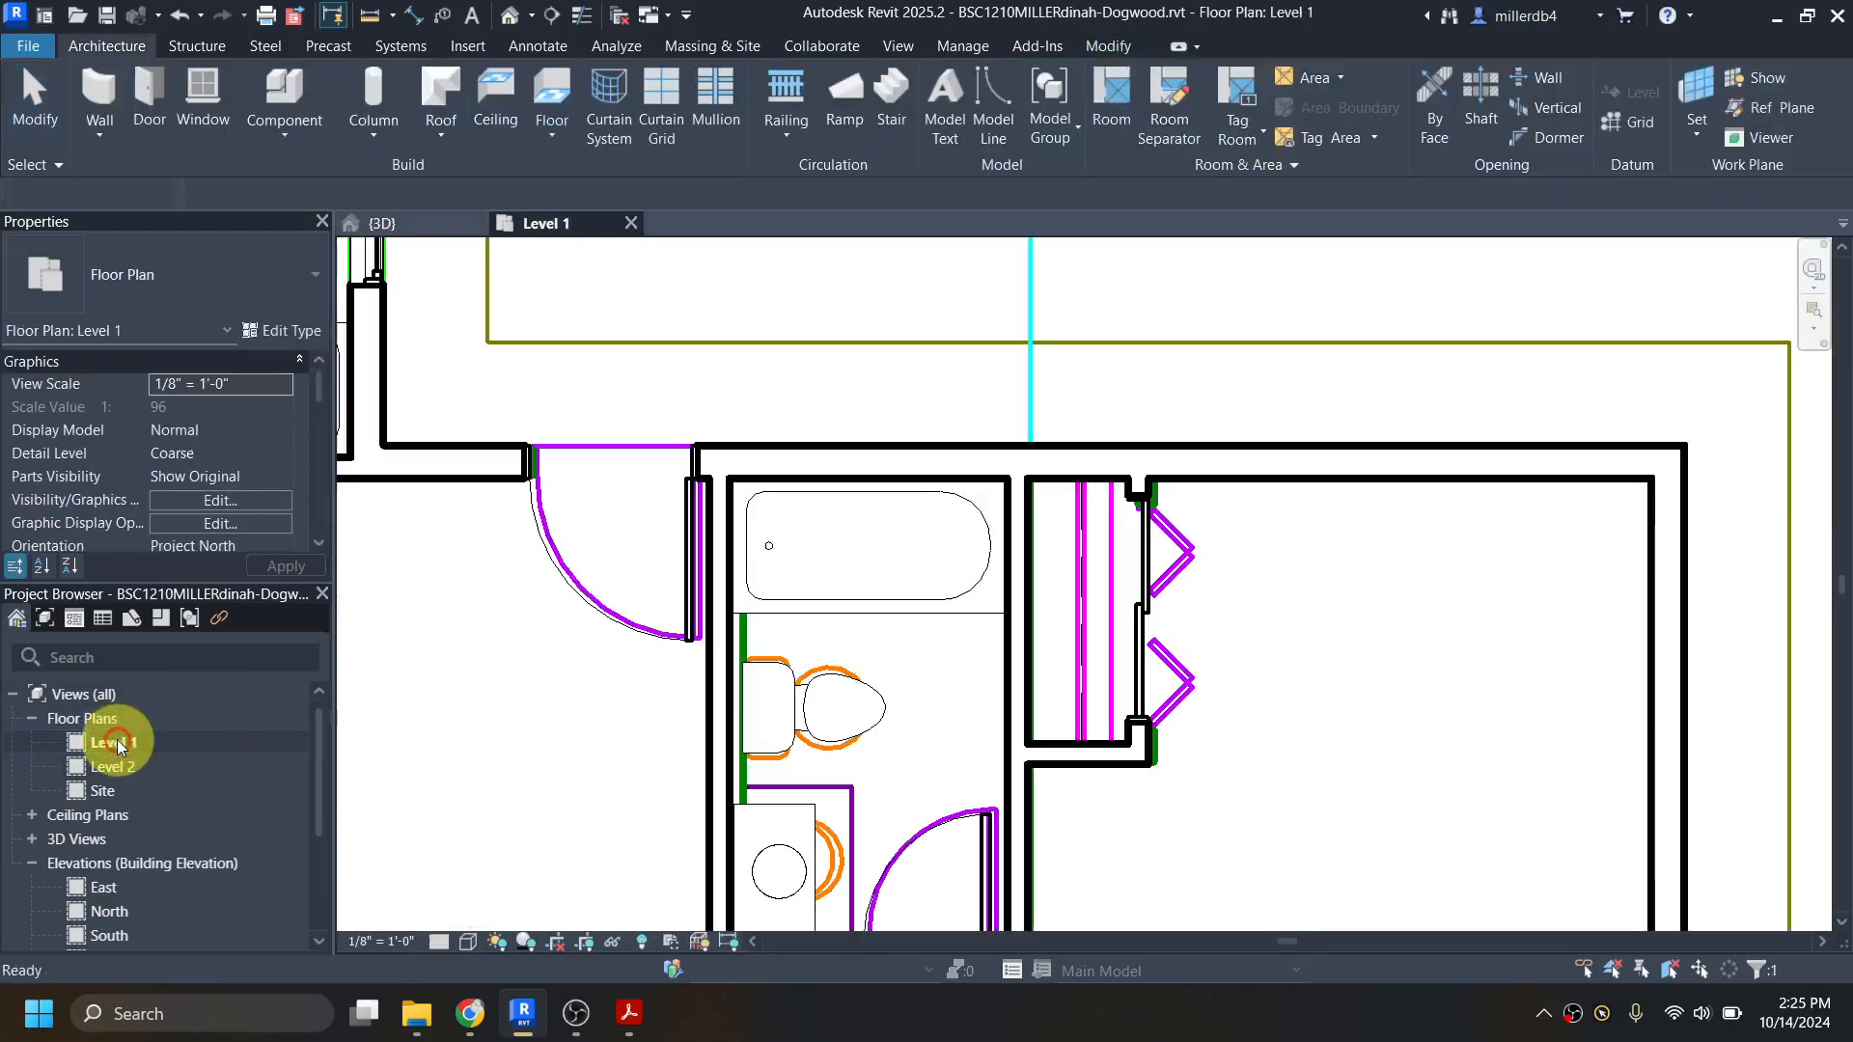
{"action": "scroll", "coordinate": [798, 645], "scroll_direction": "down", "scroll_amount": 2}
{"action": "scroll", "coordinate": [724, 521], "scroll_direction": "up", "scroll_amount": 2}
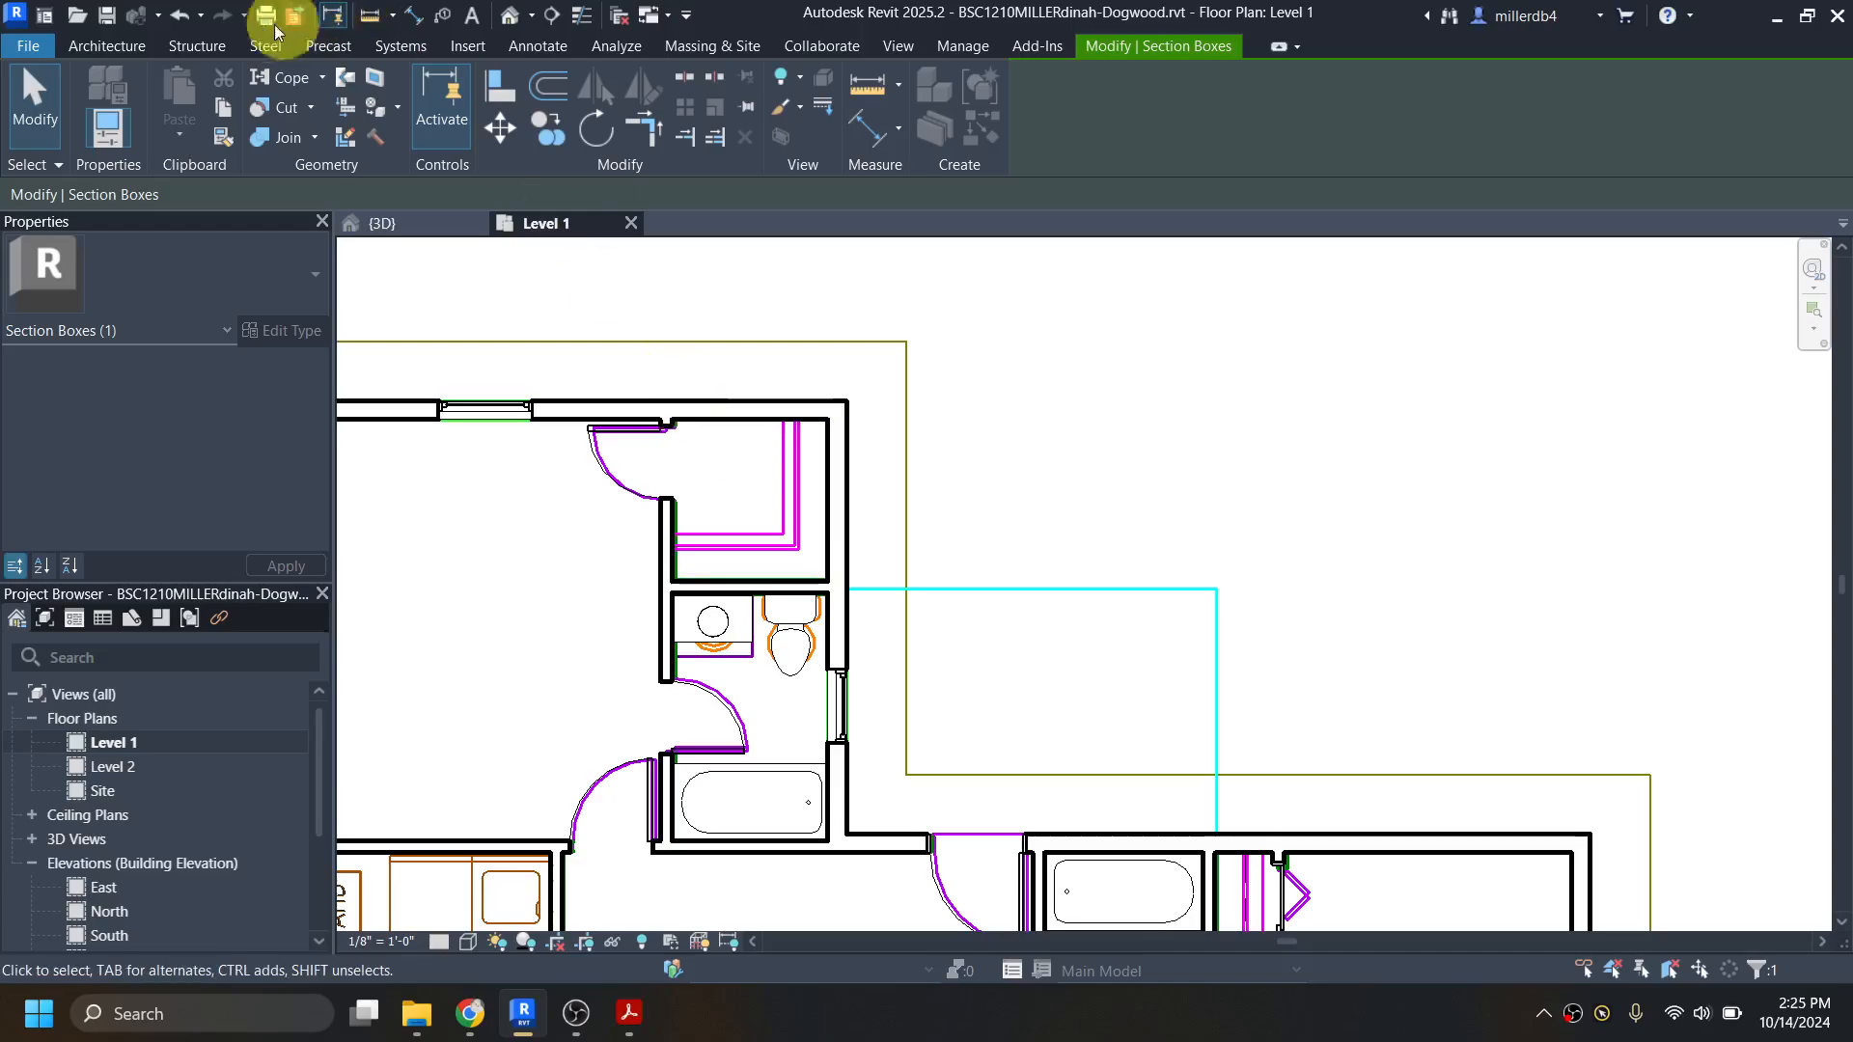
{"action": "left_click", "coordinate": [135, 44]}
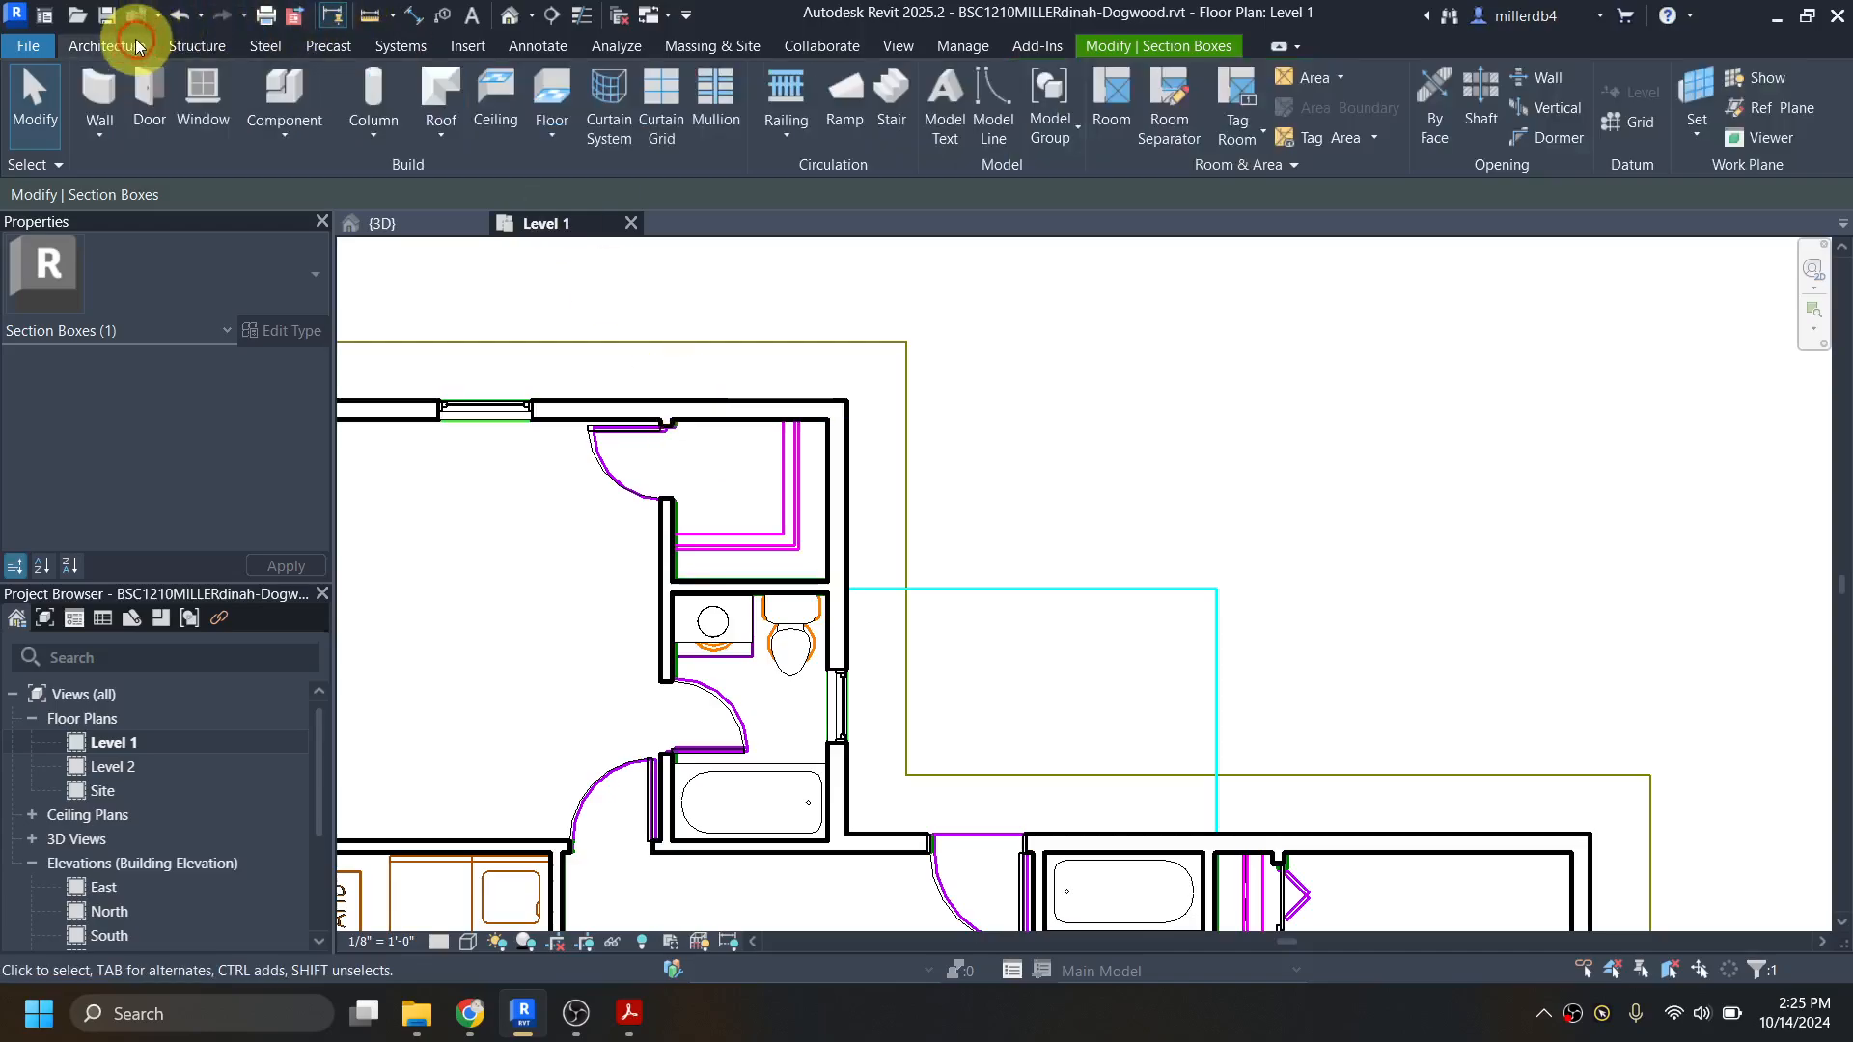
{"action": "left_click", "coordinate": [286, 95]}
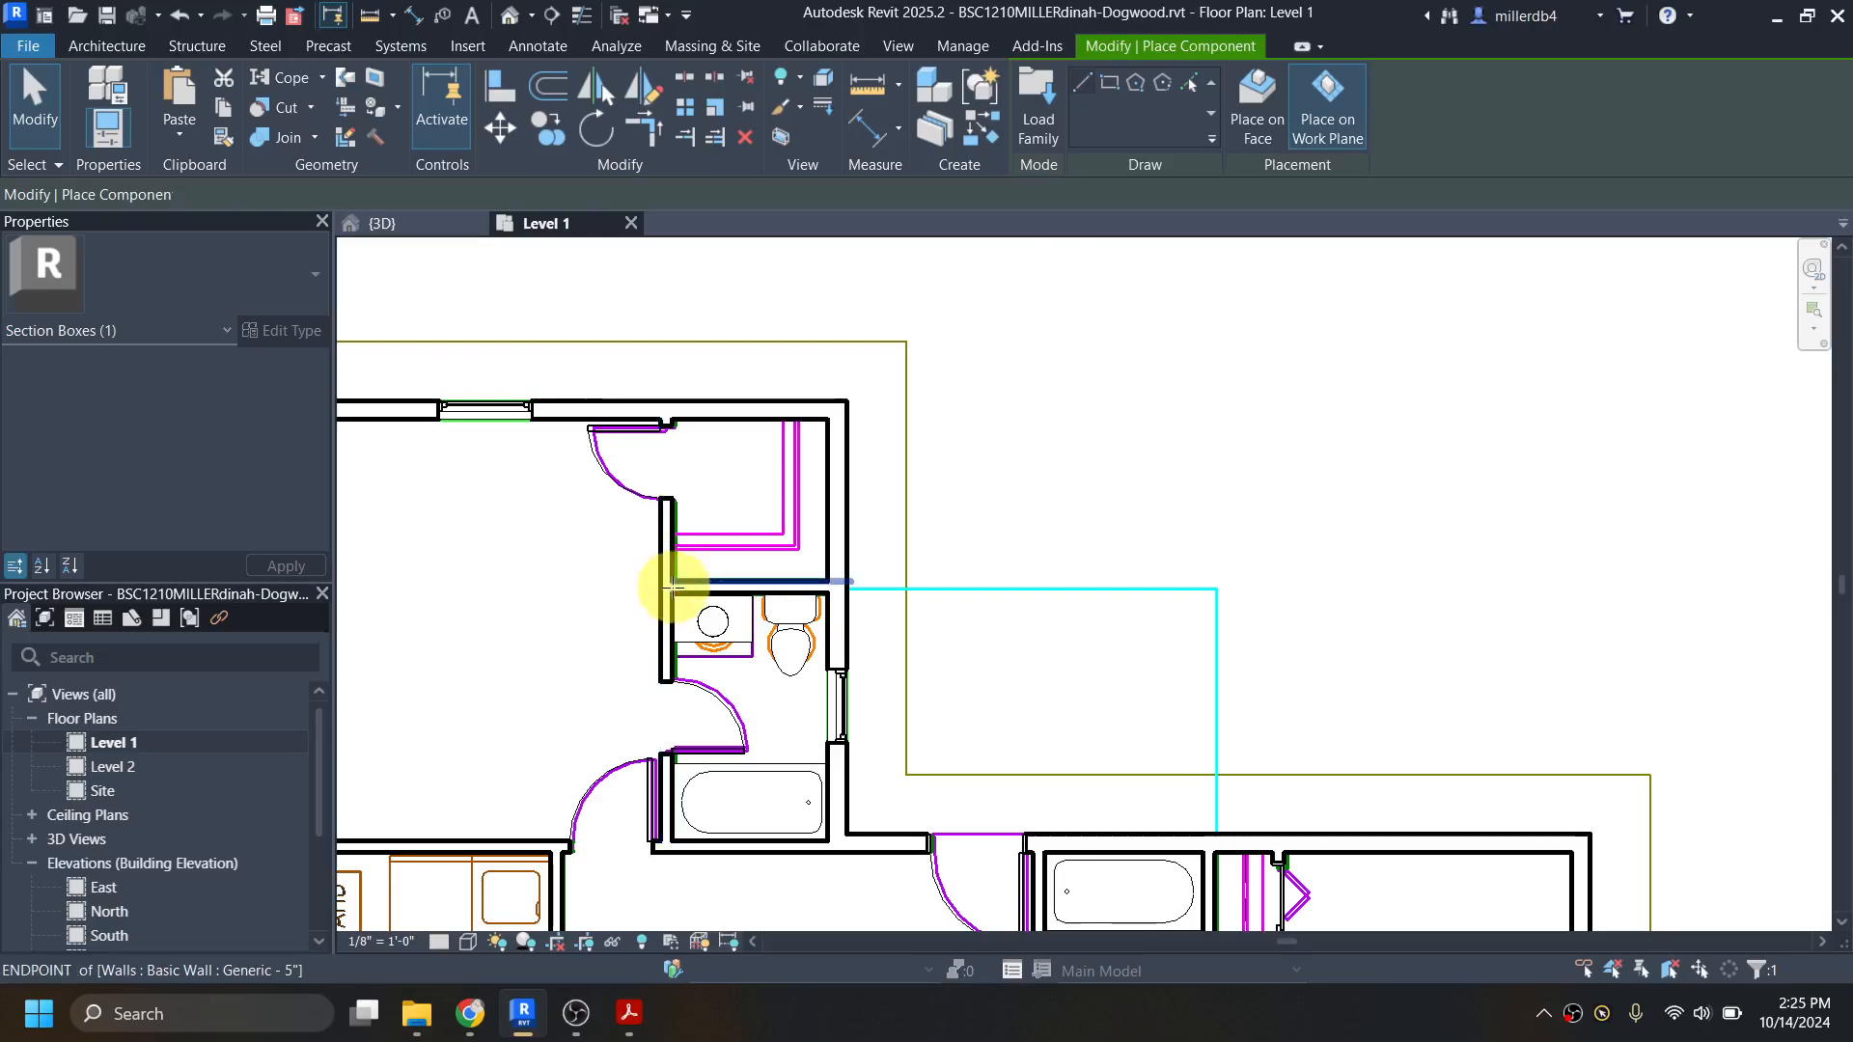
{"action": "scroll", "coordinate": [673, 586], "scroll_direction": "up", "scroll_amount": 3}
{"action": "left_click", "coordinate": [673, 579]}
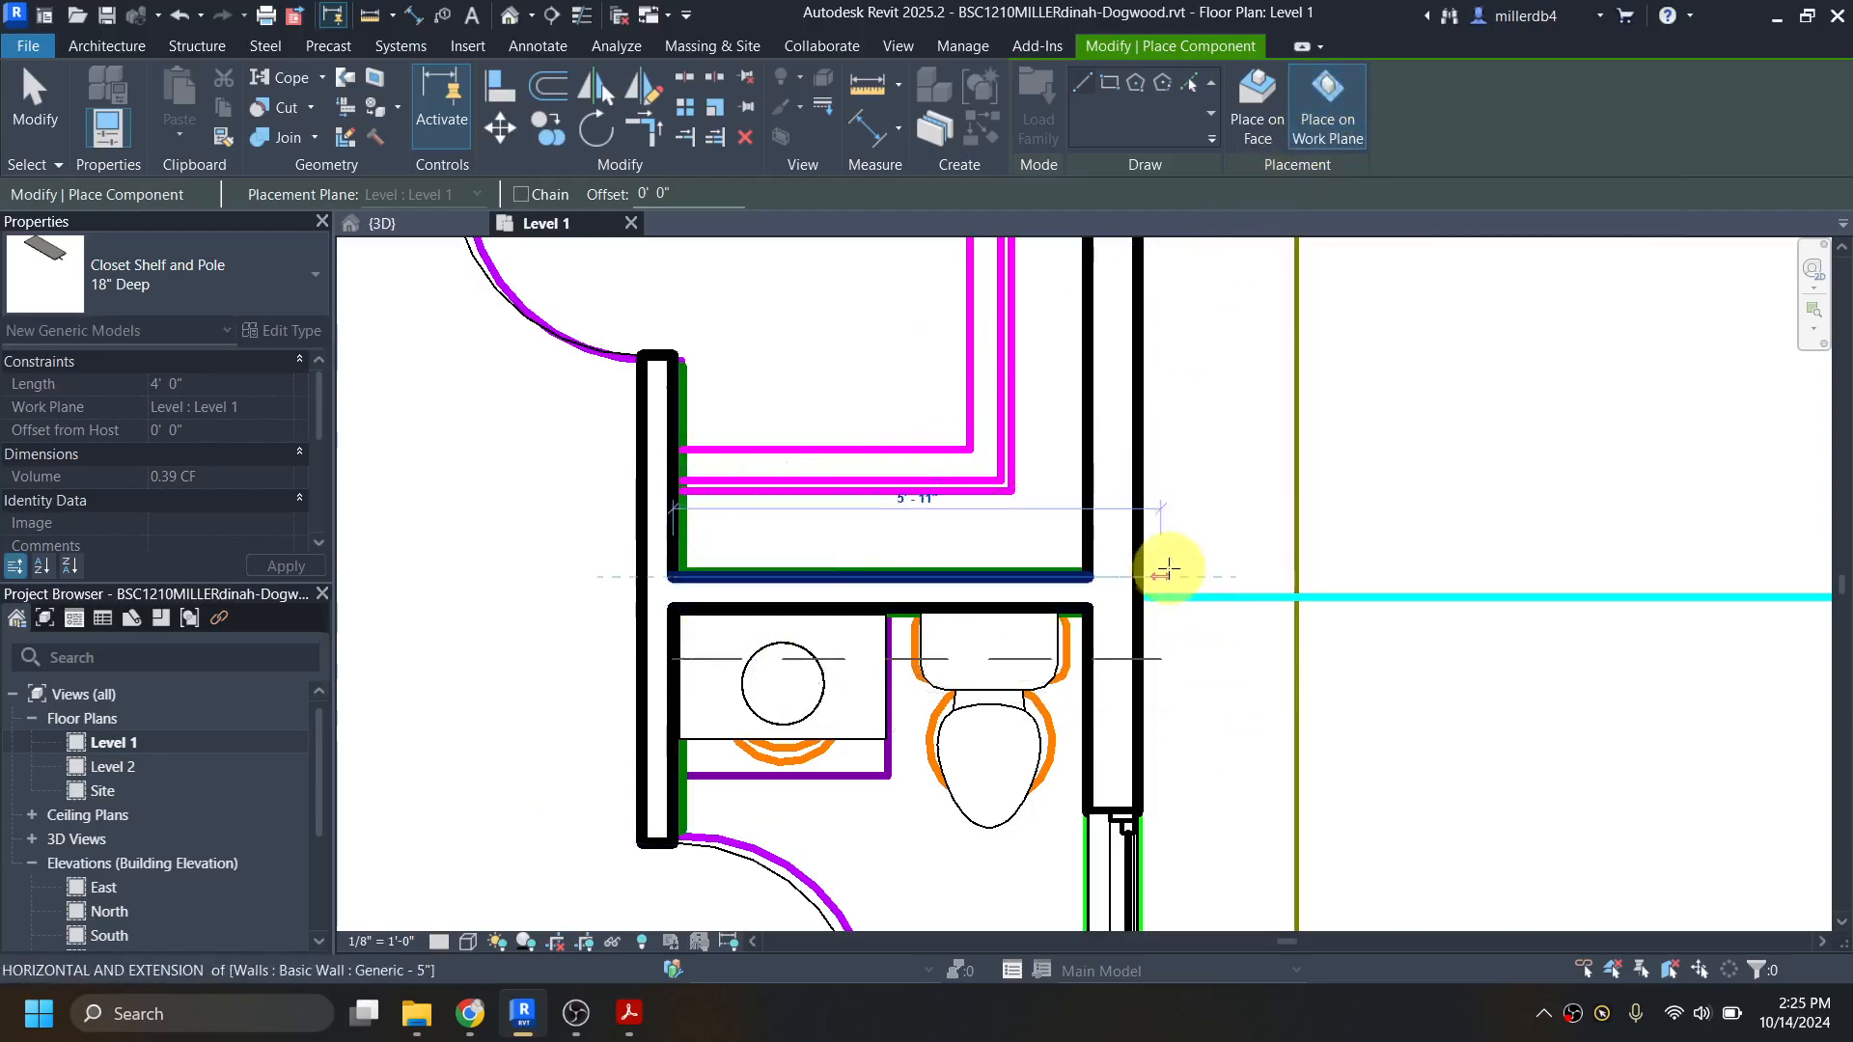
{"action": "left_click", "coordinate": [1175, 569]}
{"action": "scroll", "coordinate": [1101, 497], "scroll_direction": "down", "scroll_amount": 1}
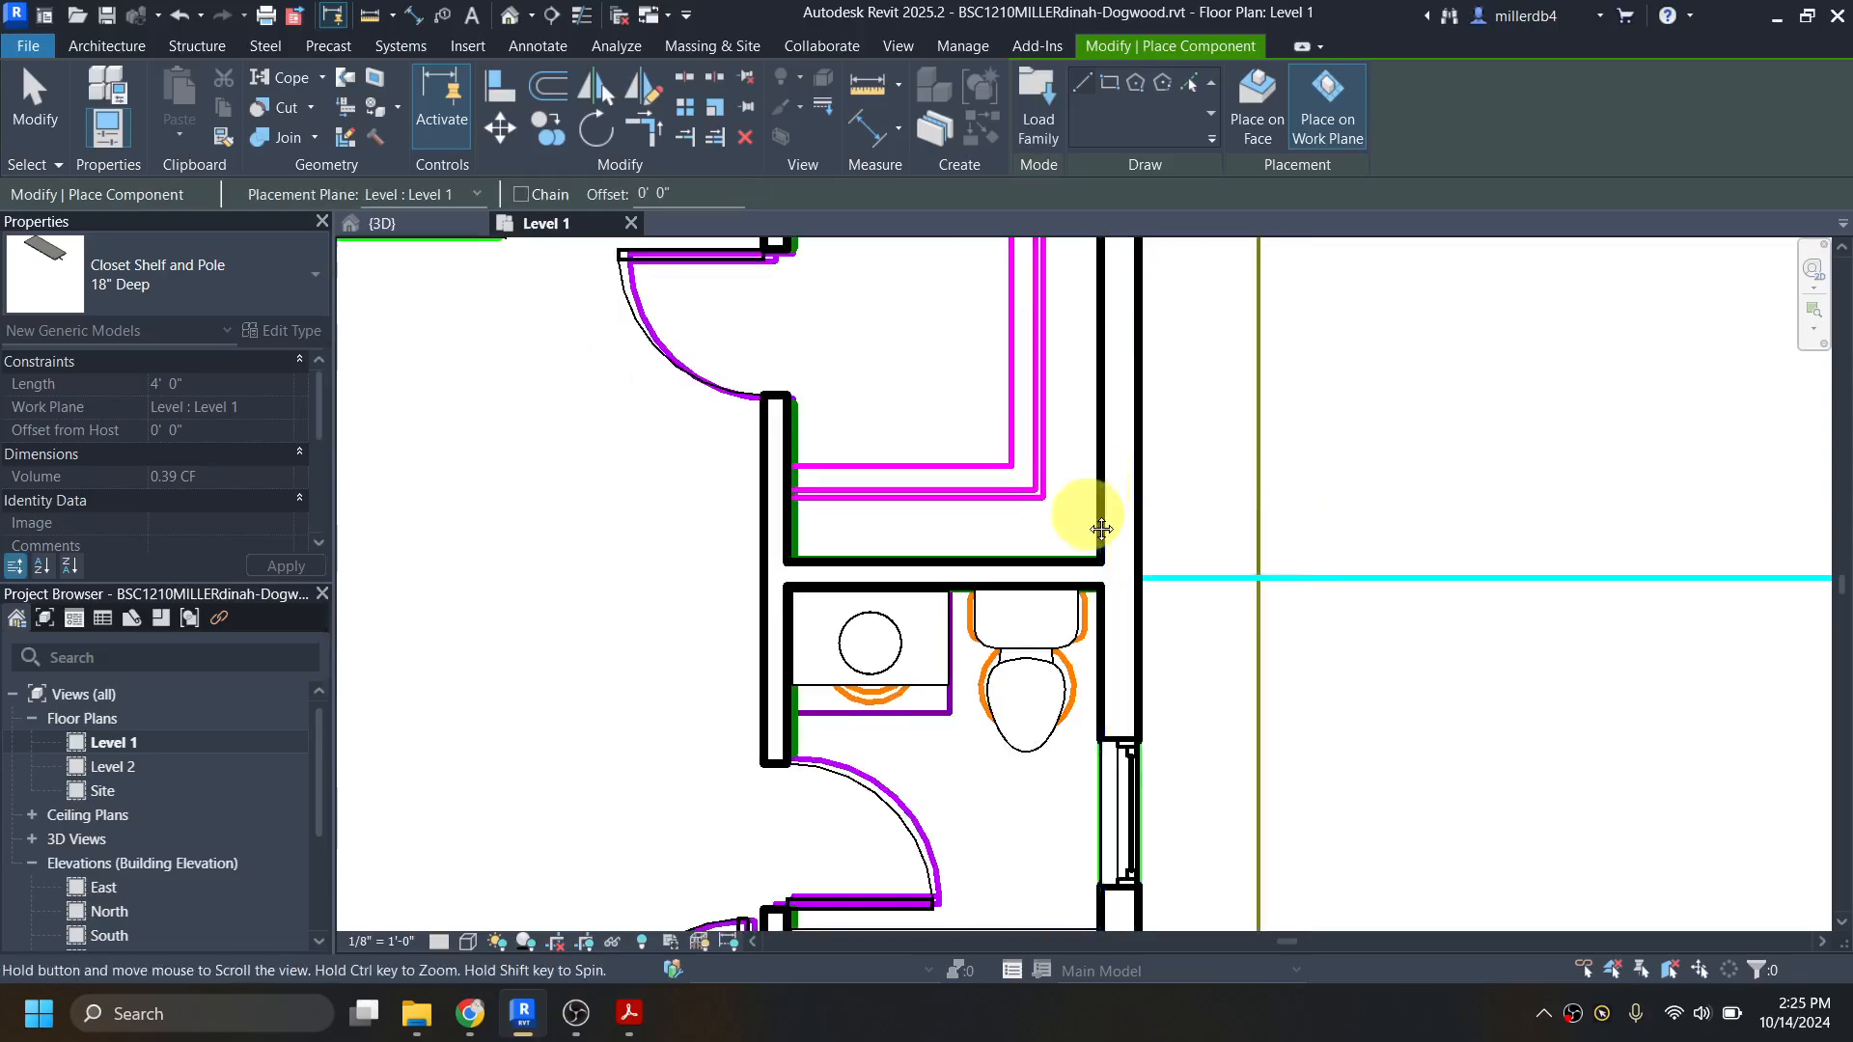
Step: Place an 18" deep Closet Shelf and Pole along the walk-in closet's east wall, from the northeast to the southeast inner corner
{"action": "middle_click_drag", "start_coordinate": [1100, 523], "coordinate": [1089, 668]}
{"action": "left_click", "coordinate": [1086, 382]}
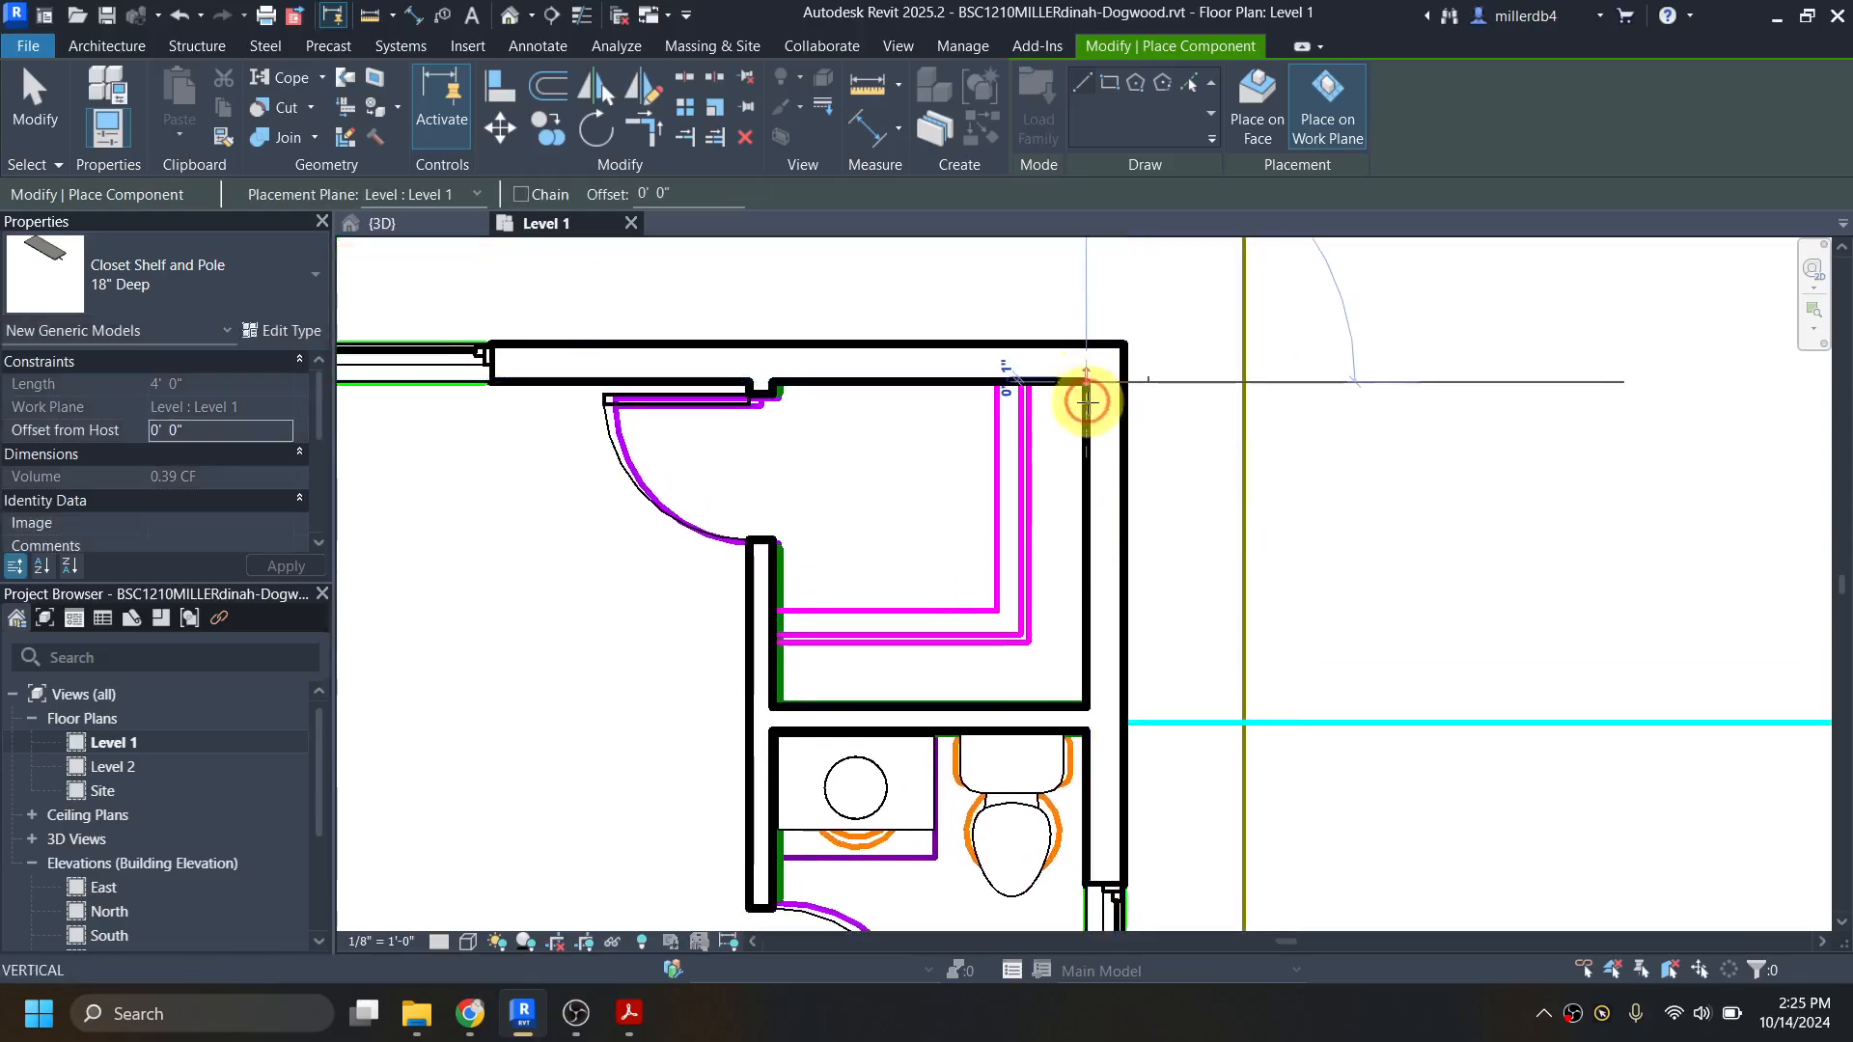
{"action": "left_click", "coordinate": [1088, 706]}
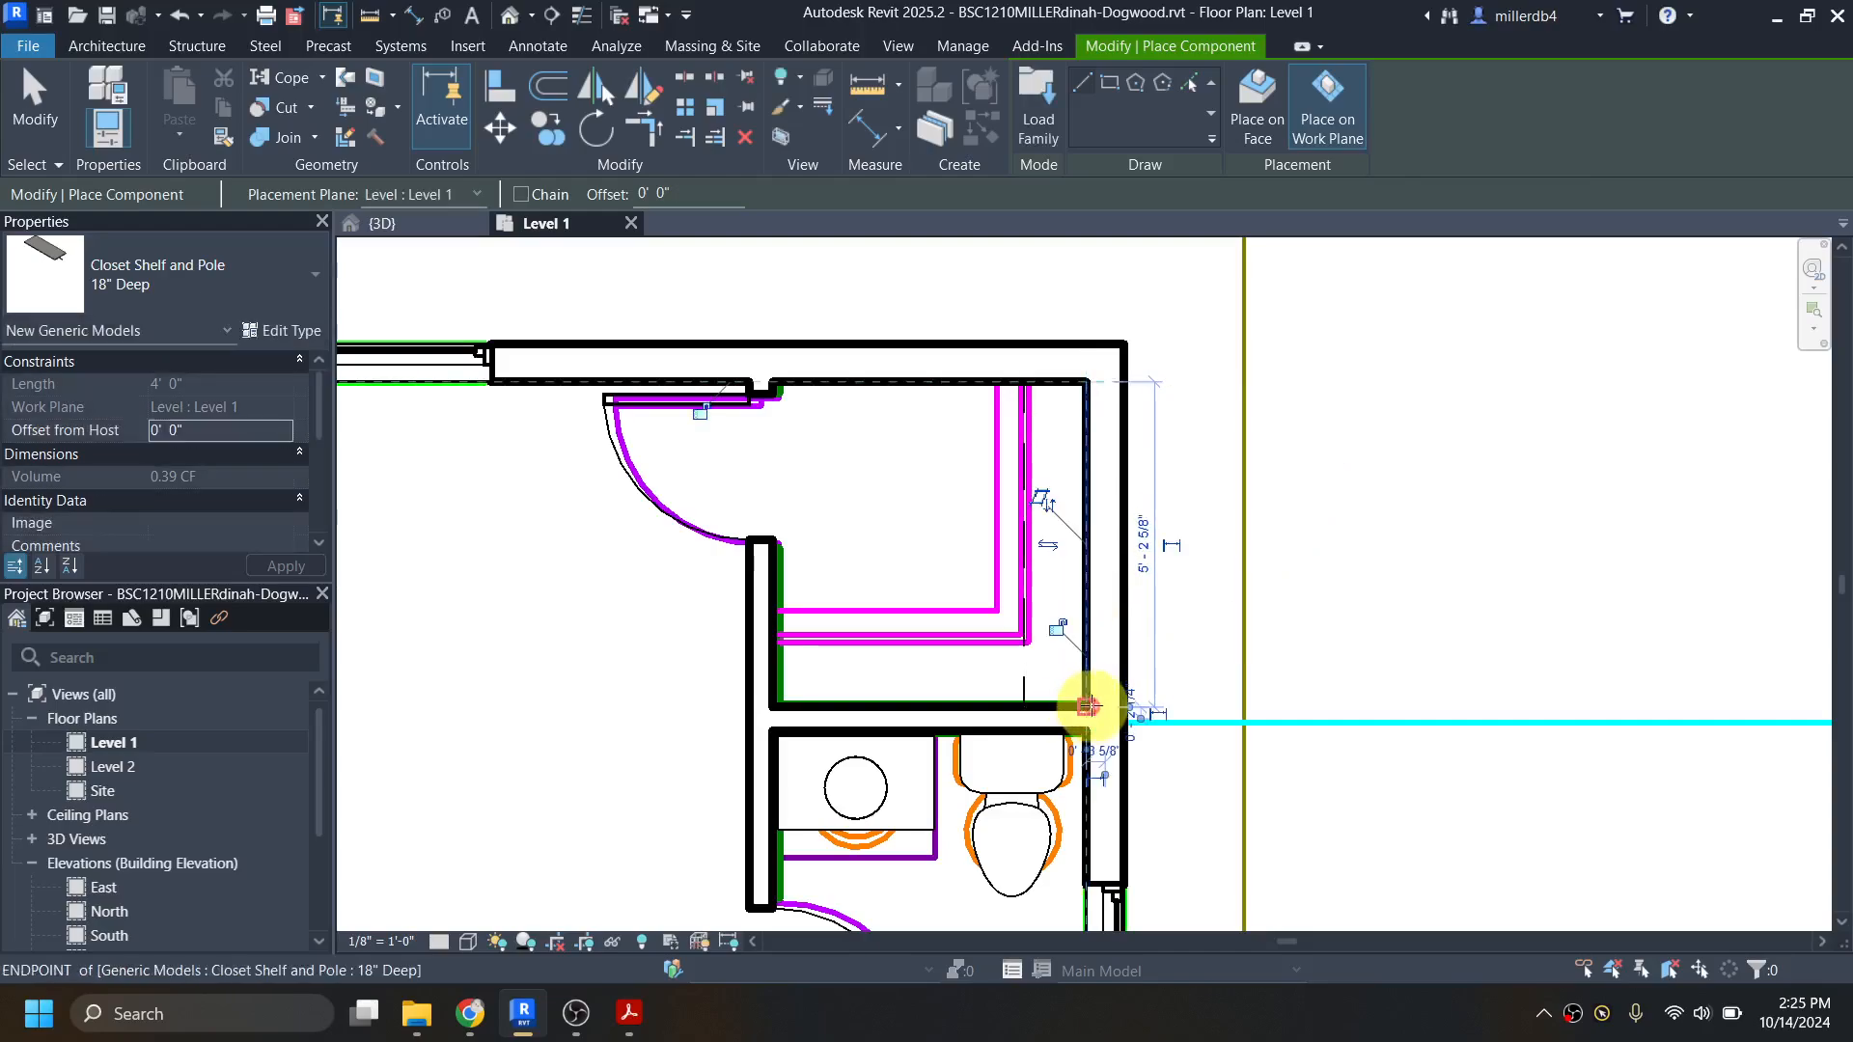
Step: Place another 18" deep Closet Shelf and Pole along the walk-in closet's south wall, from southeast to southwest corner, and end placement
{"action": "left_click", "coordinate": [1088, 705]}
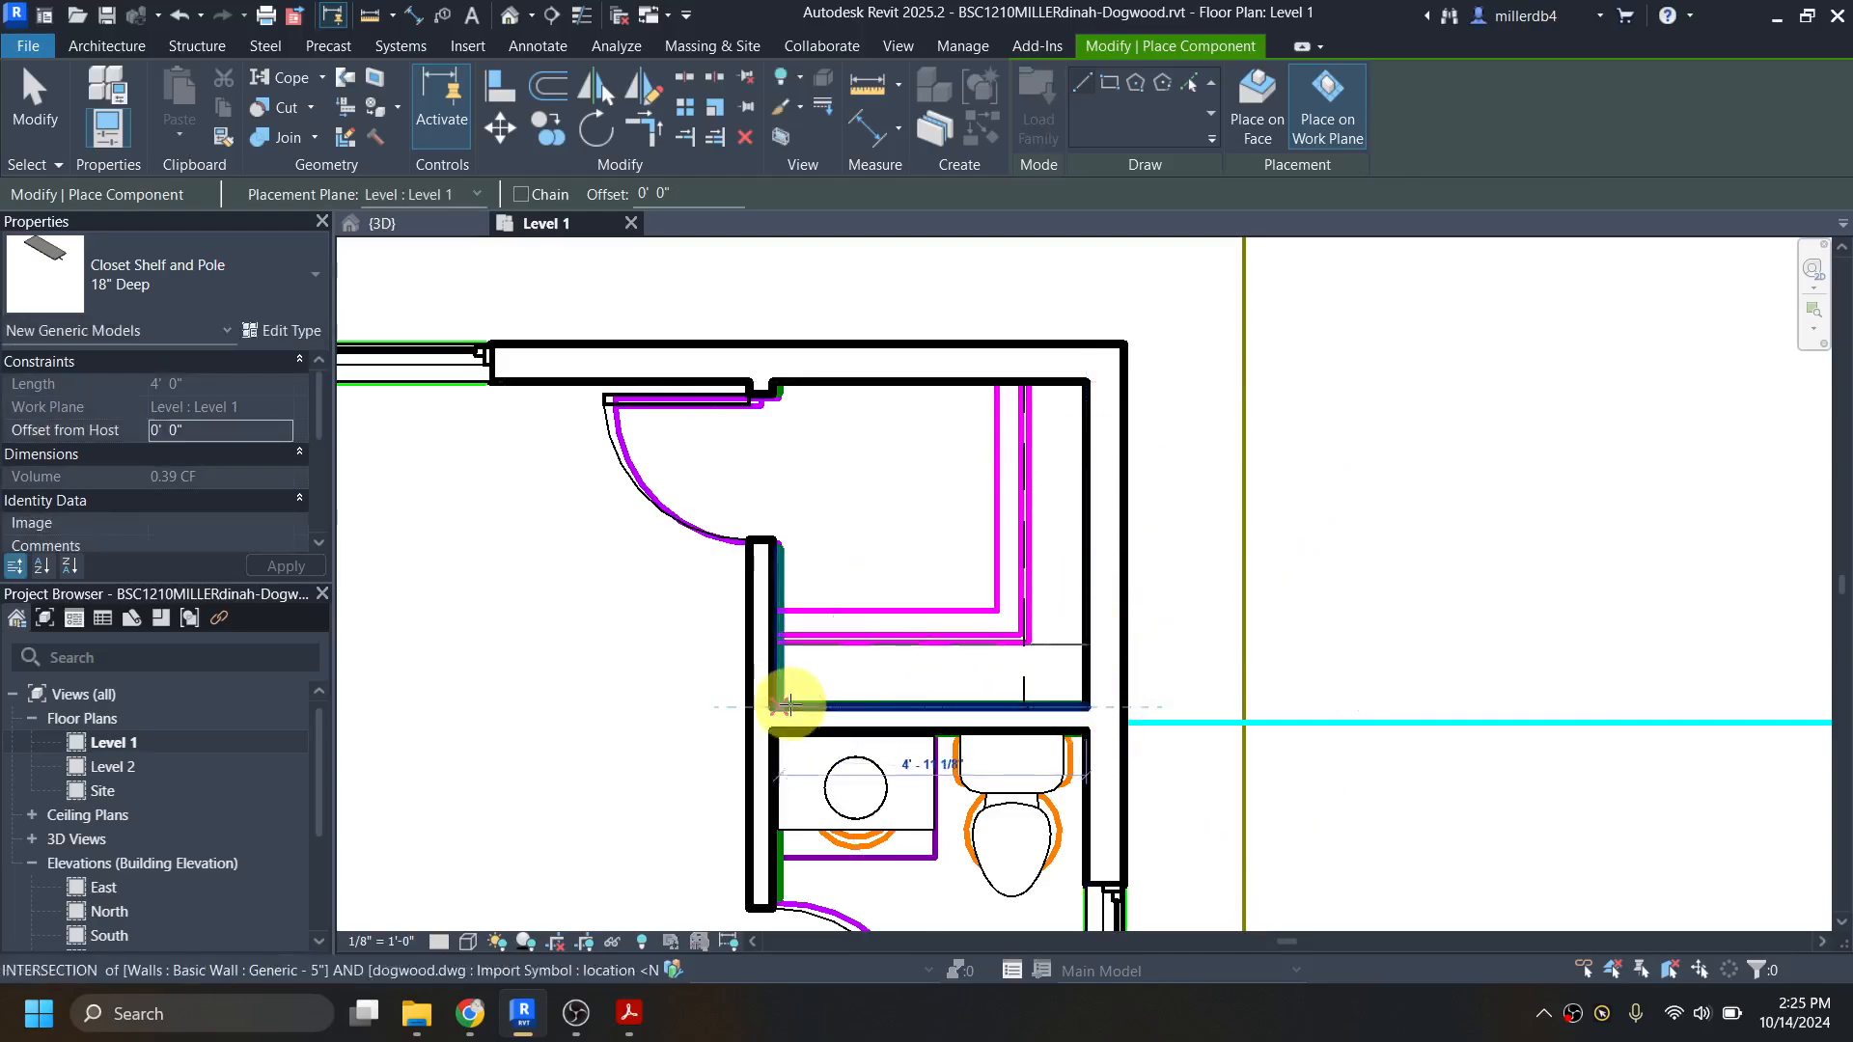
{"action": "left_click", "coordinate": [772, 705]}
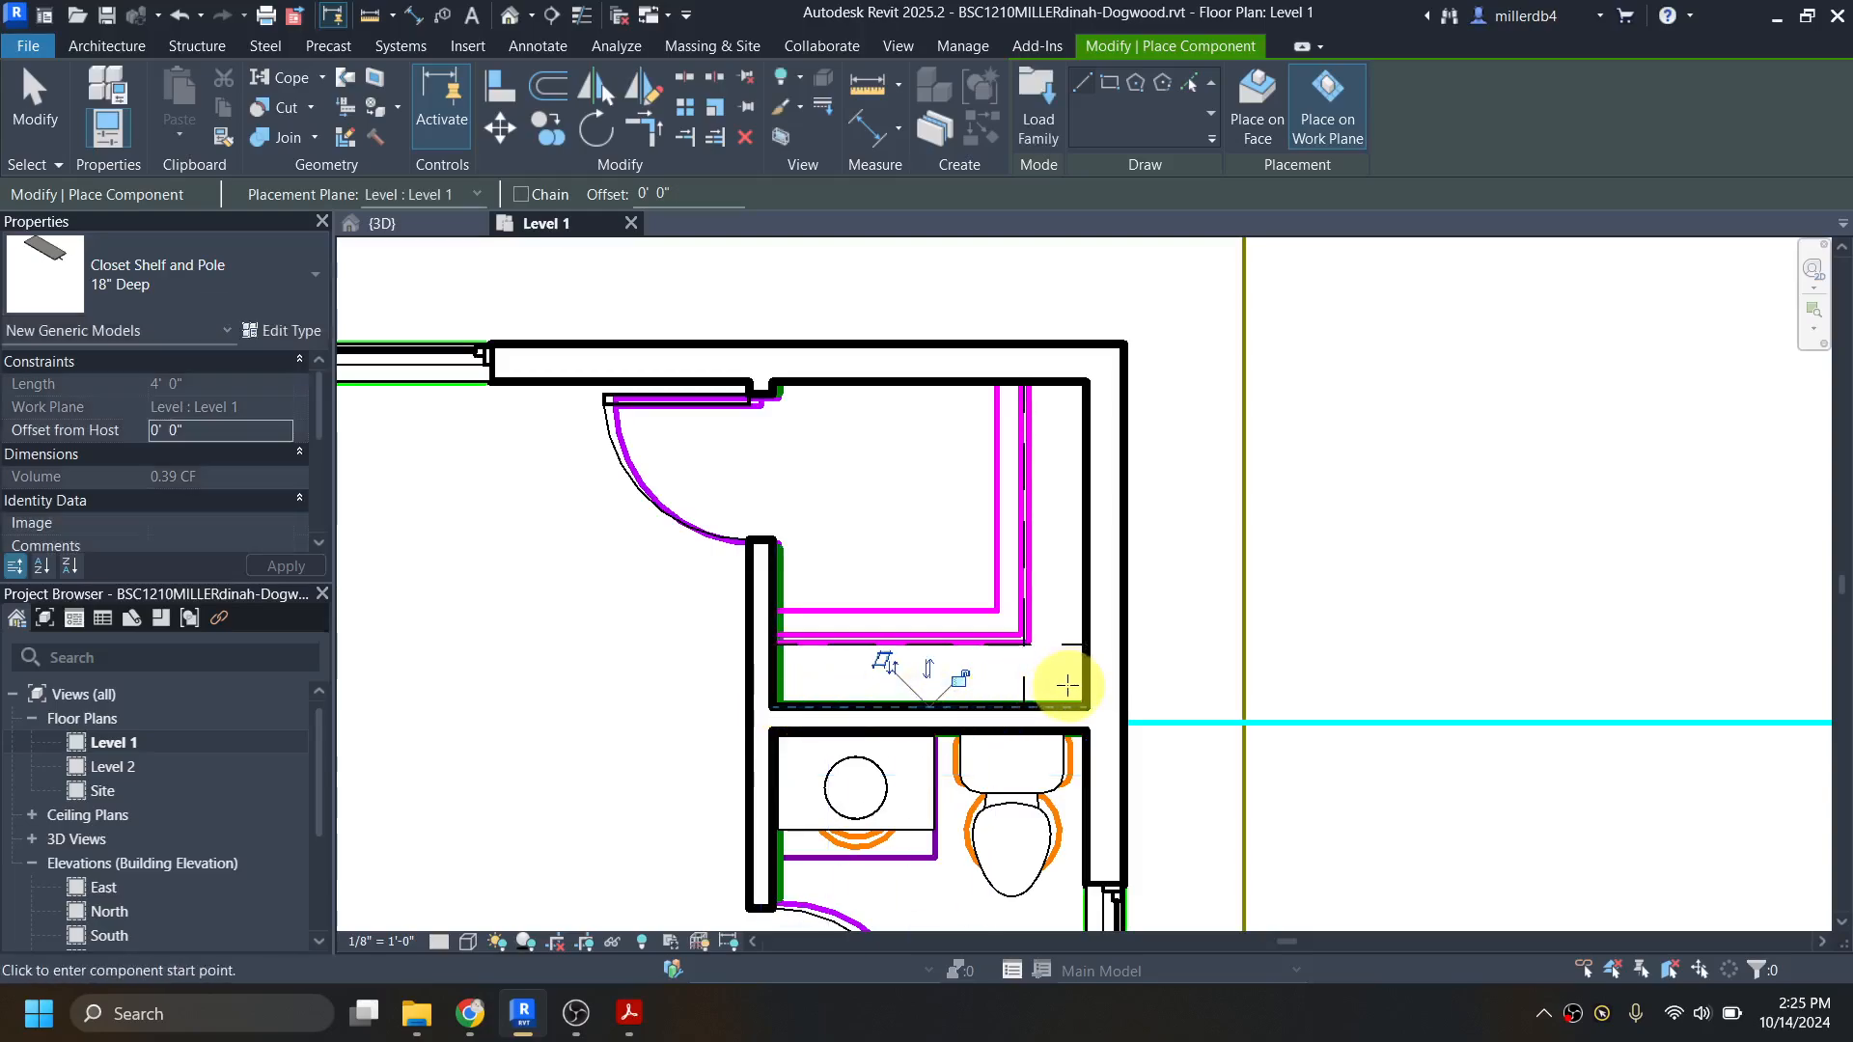
{"action": "key", "text": "Escape"}
{"action": "key", "text": "Escape"}
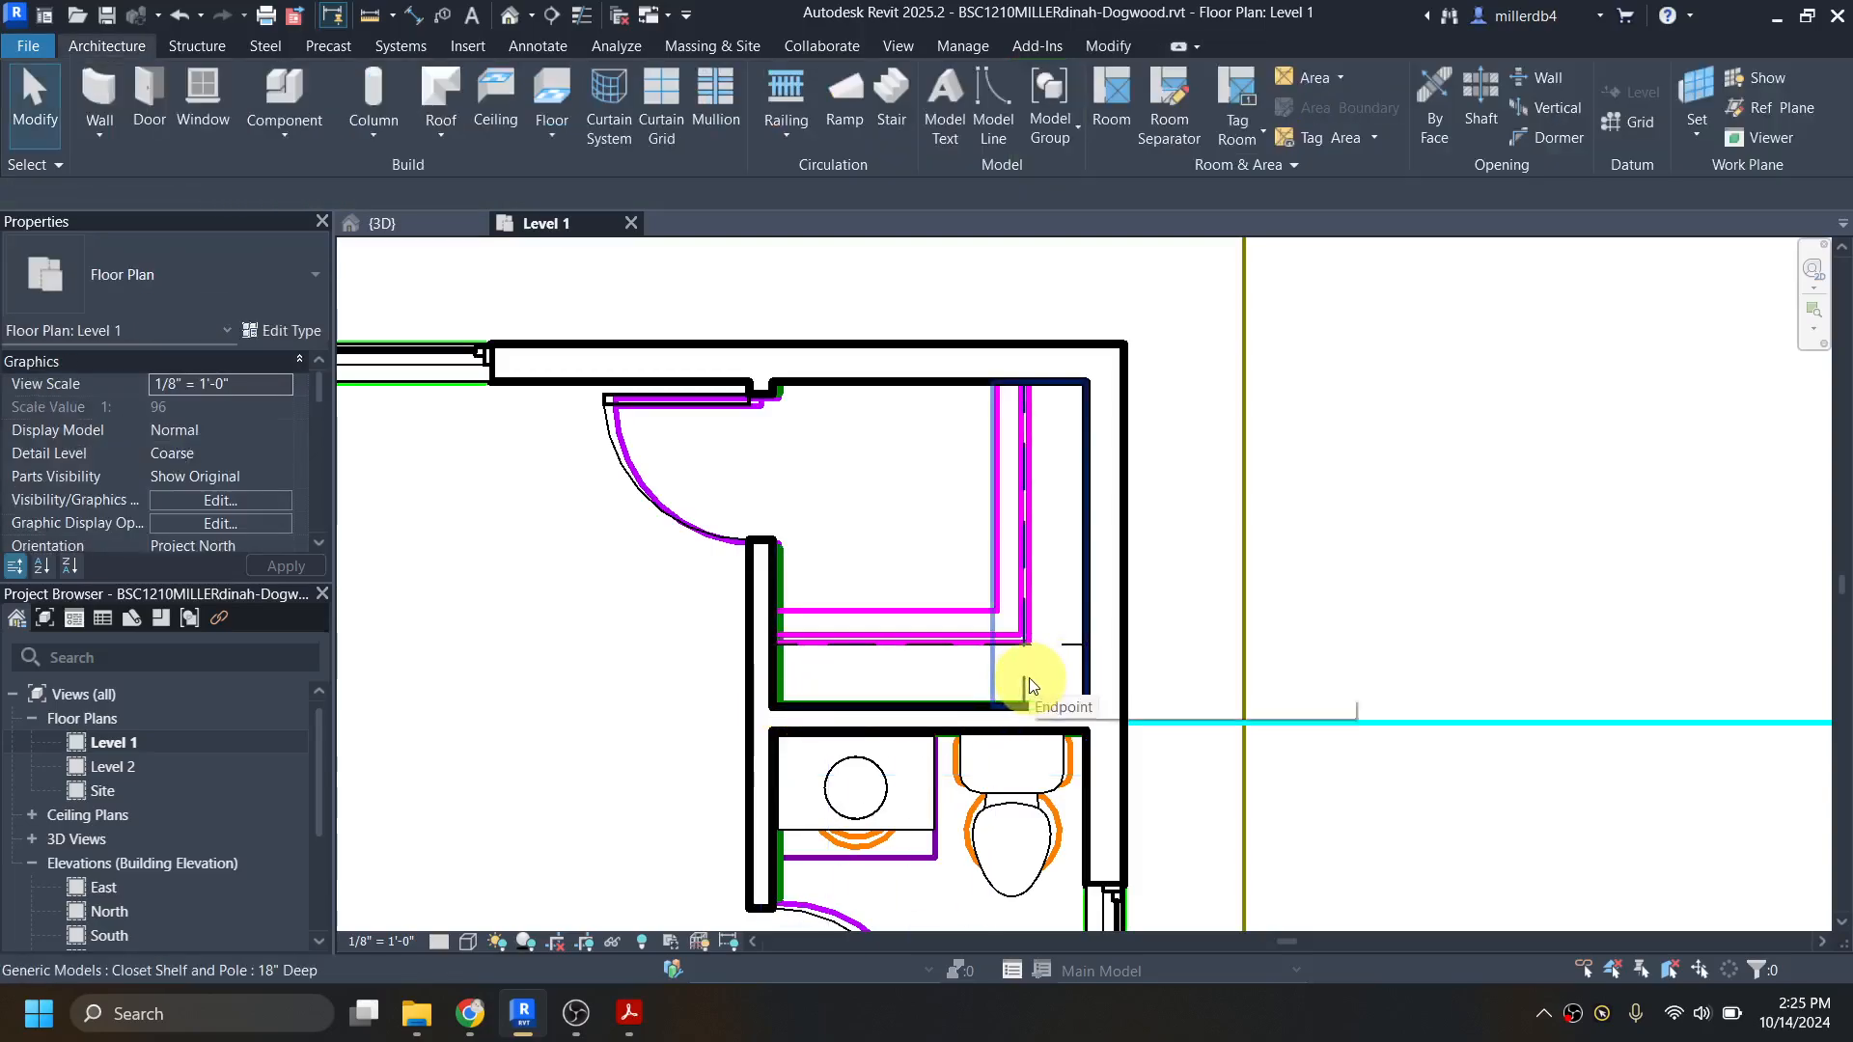
Step: Shorten the east wall shelf from its south end to about 4' 2 5/8", stopping it at the south shelf's pole line
{"action": "left_click", "coordinate": [1018, 556]}
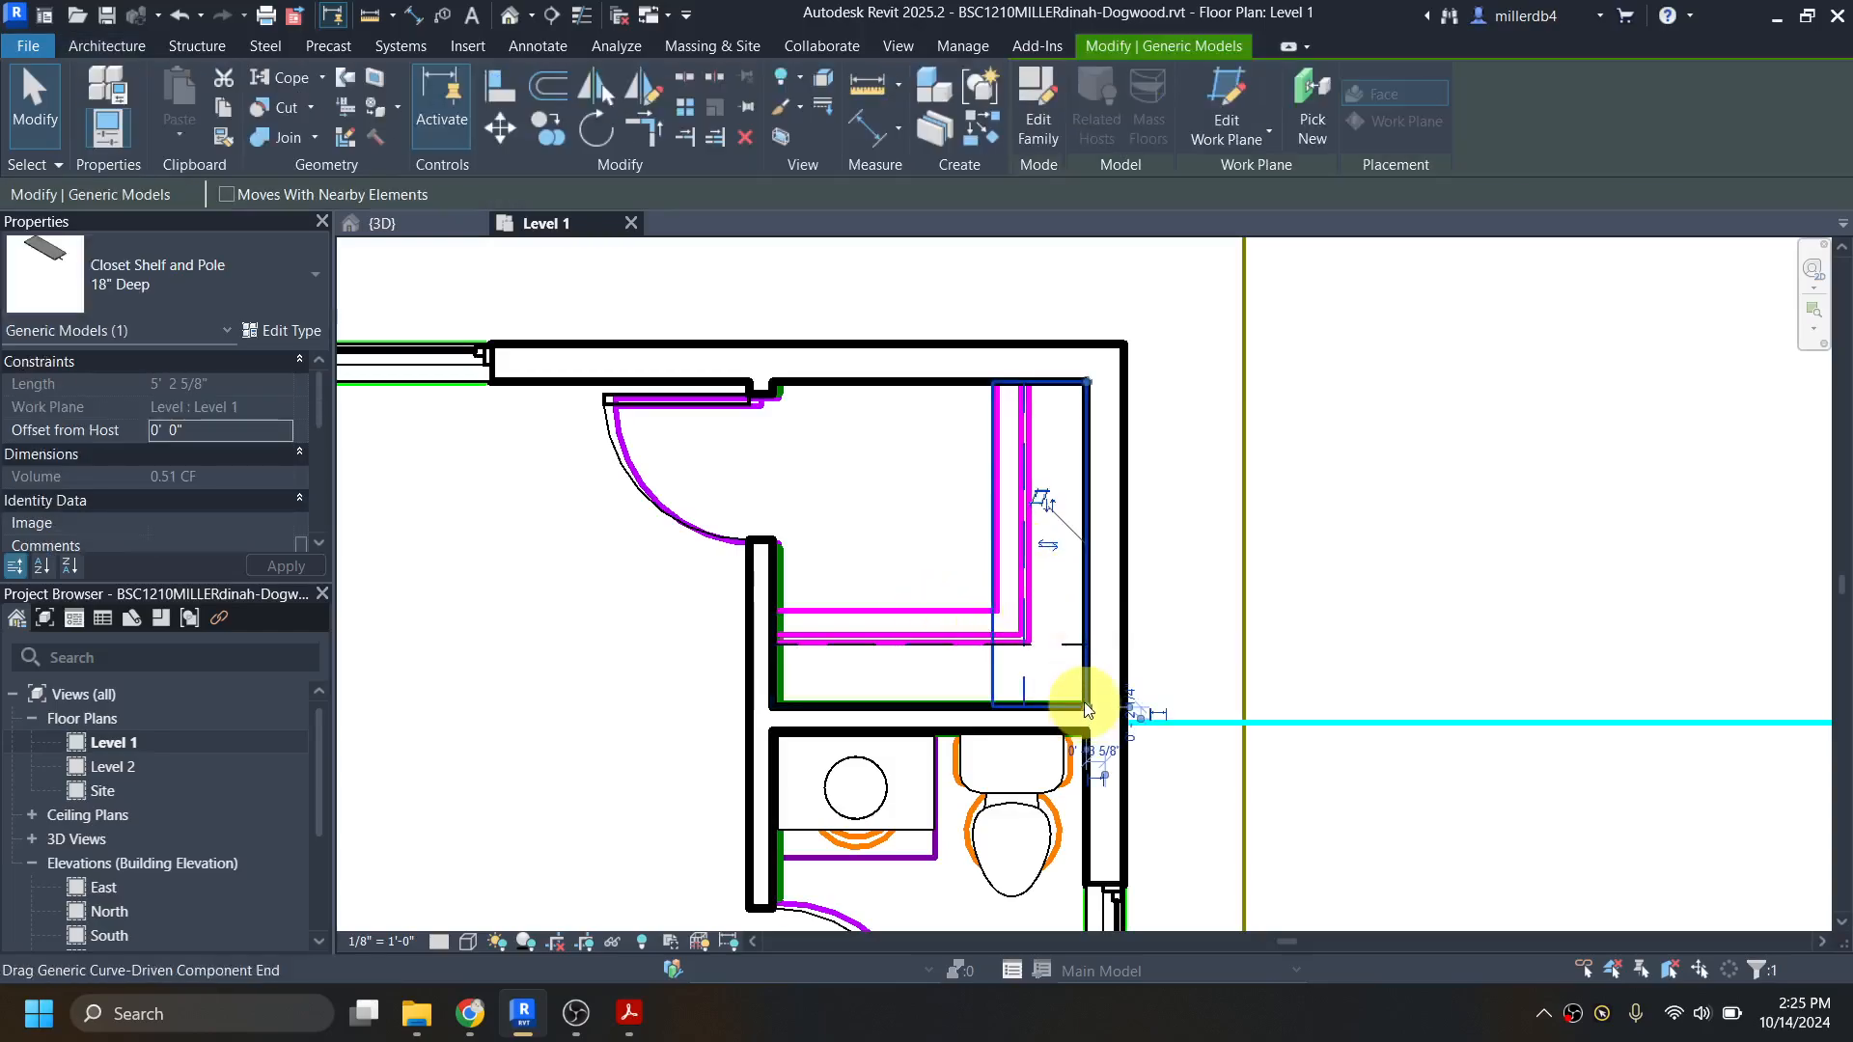
{"action": "left_click_drag", "start_coordinate": [1089, 711], "coordinate": [1083, 657]}
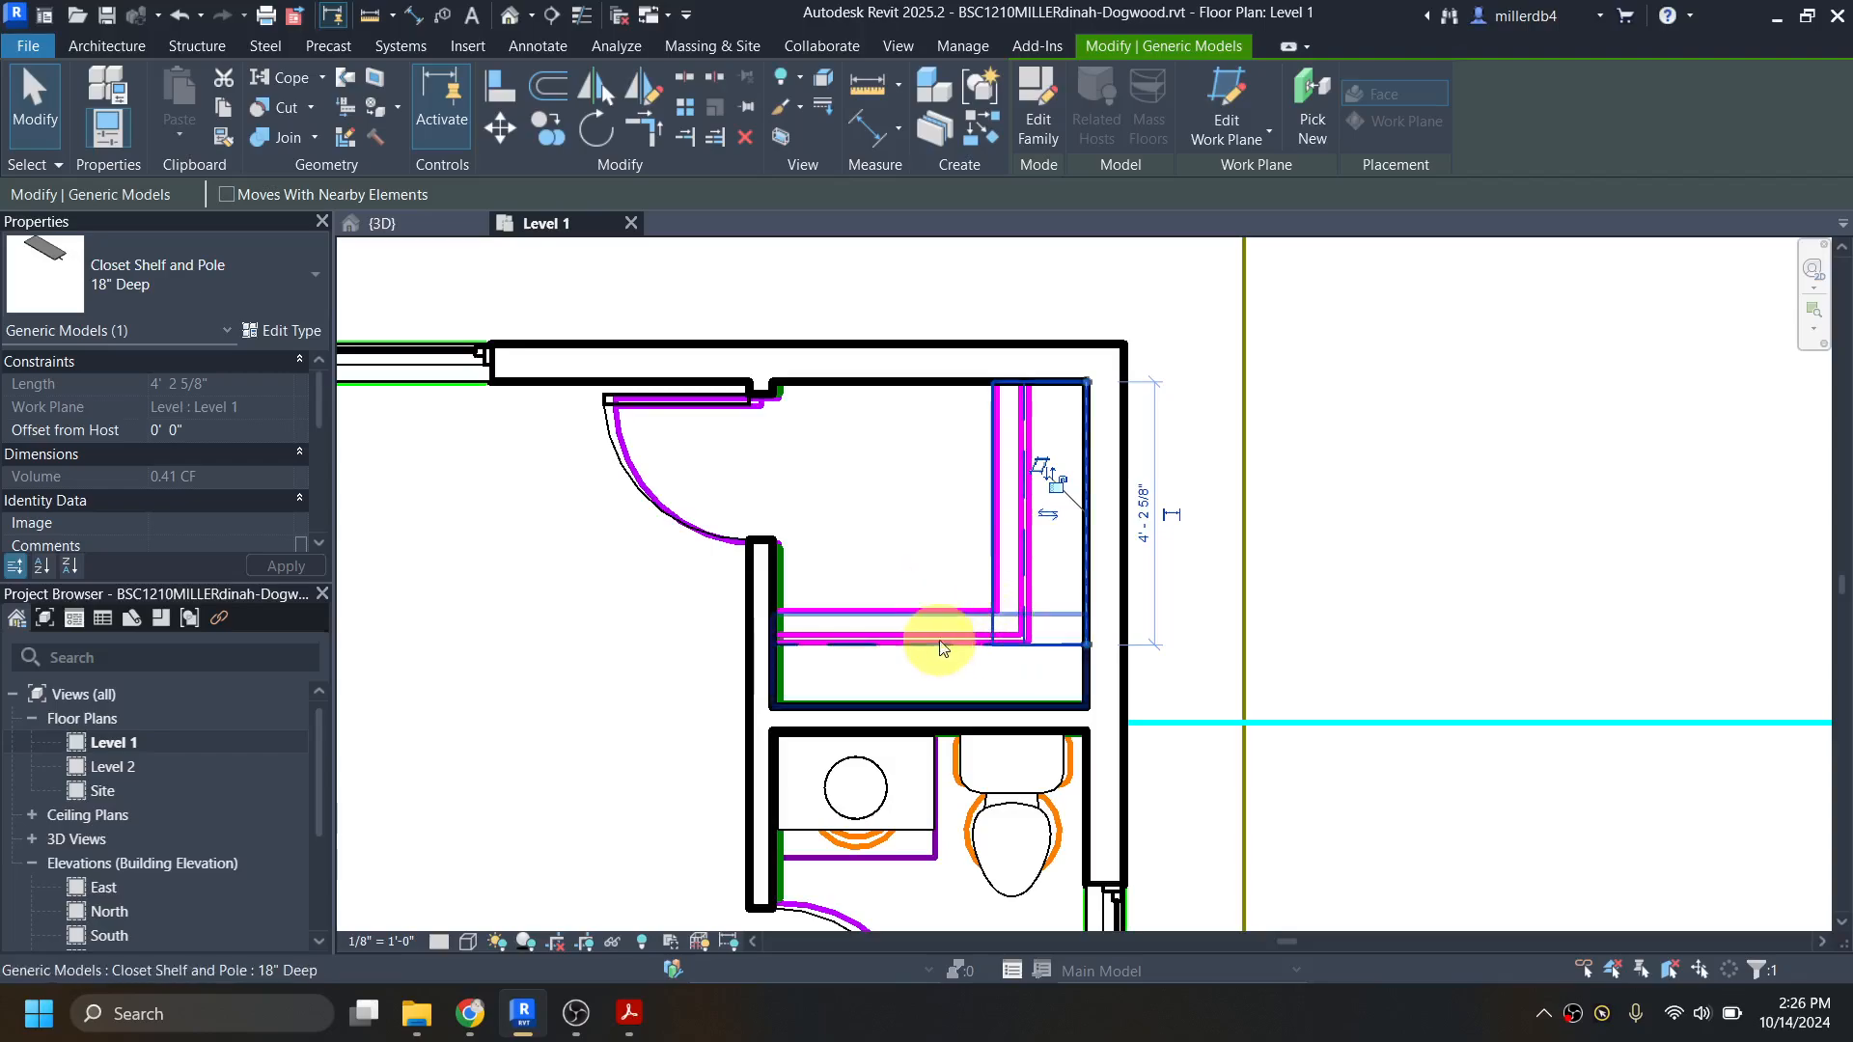
{"action": "left_click", "coordinate": [964, 570]}
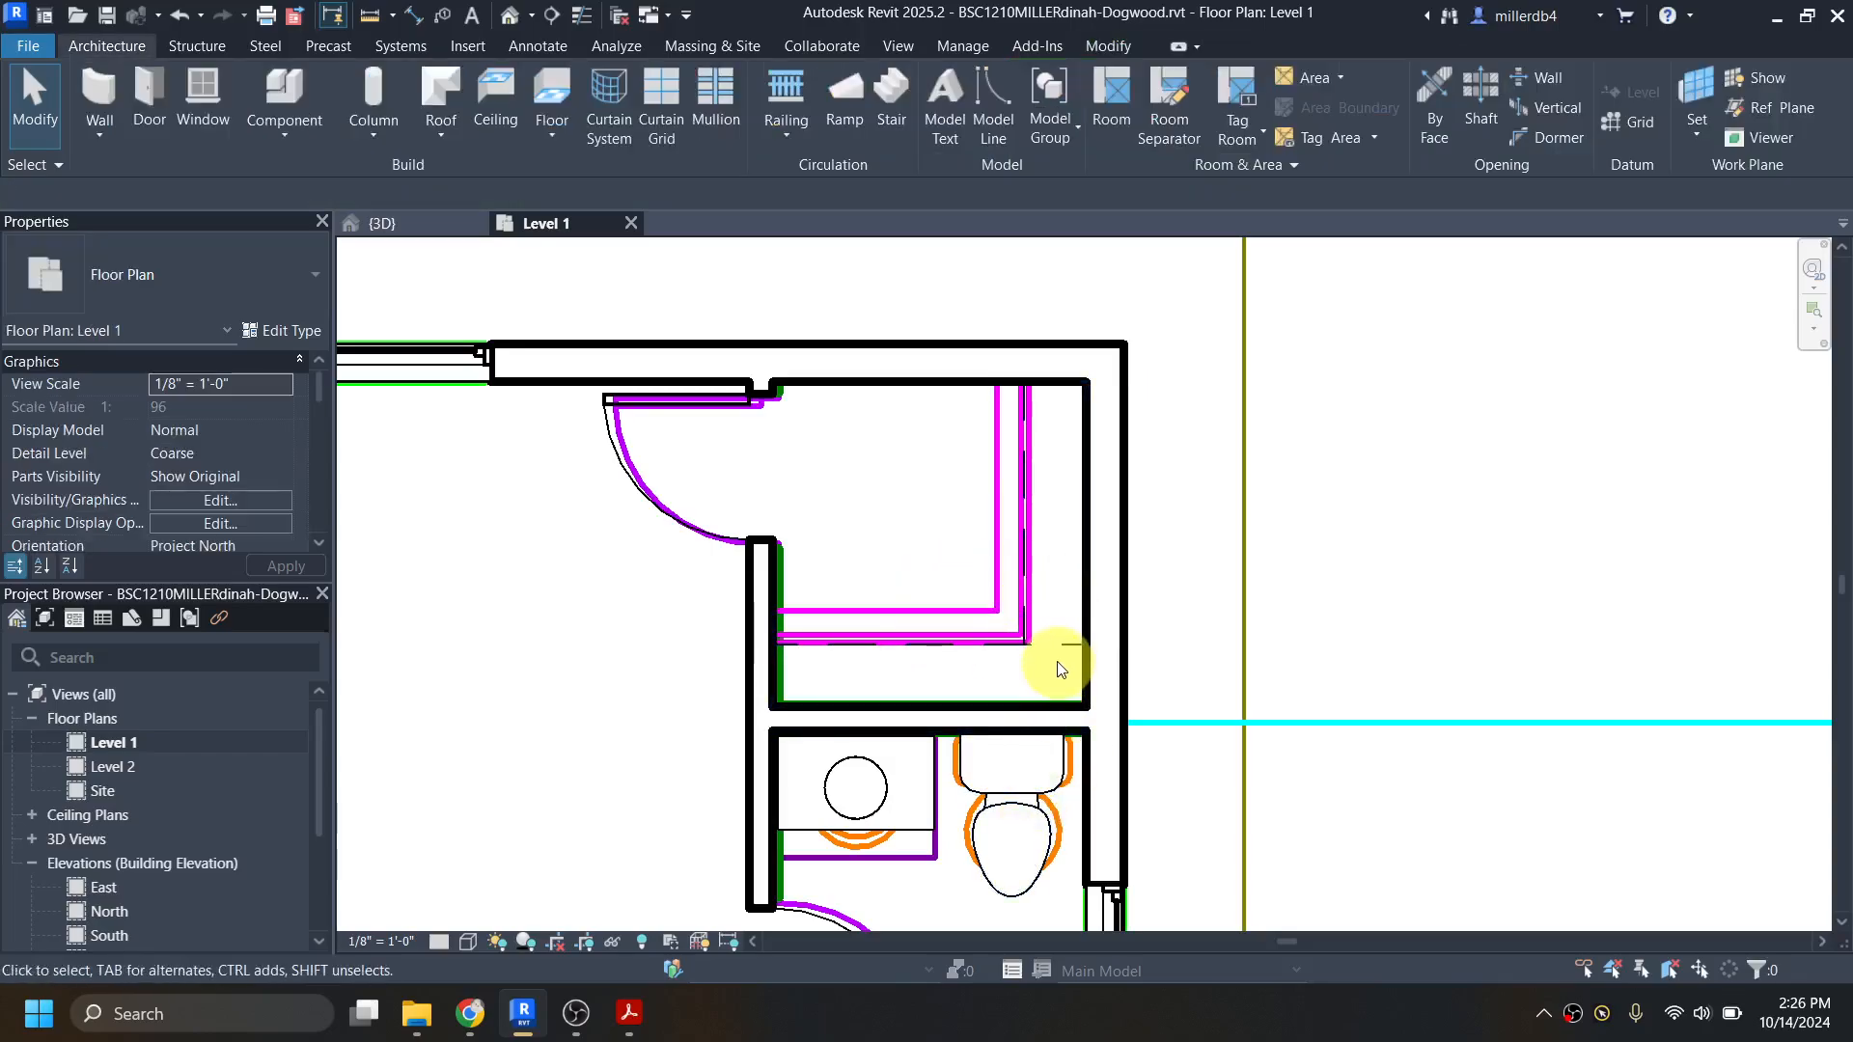
Step: Search the Autodesk family library for "washer" and load the Washer family
{"action": "scroll", "coordinate": [1037, 610], "scroll_direction": "down", "scroll_amount": 2}
{"action": "middle_click_drag", "start_coordinate": [1021, 650], "coordinate": [1022, 517]}
{"action": "scroll", "coordinate": [818, 568], "scroll_direction": "up", "scroll_amount": 2}
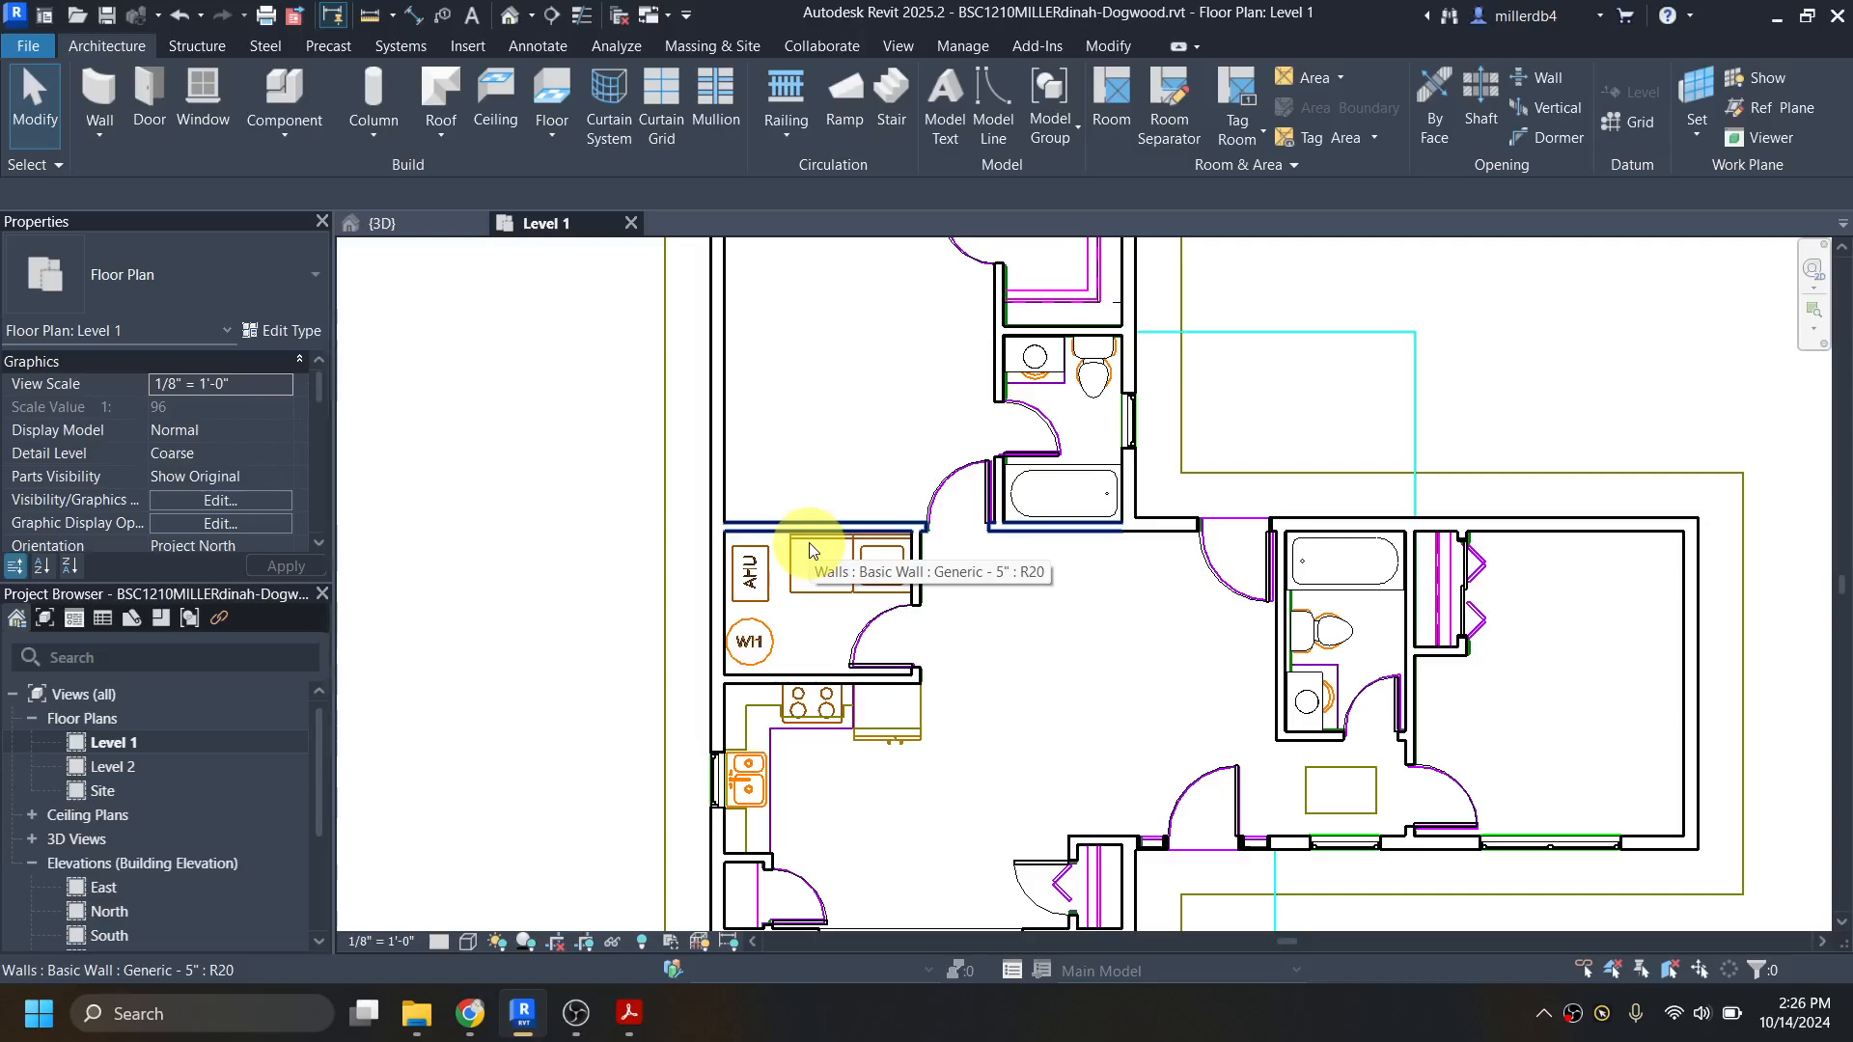
{"action": "key", "text": "l"}
{"action": "key", "text": "f"}
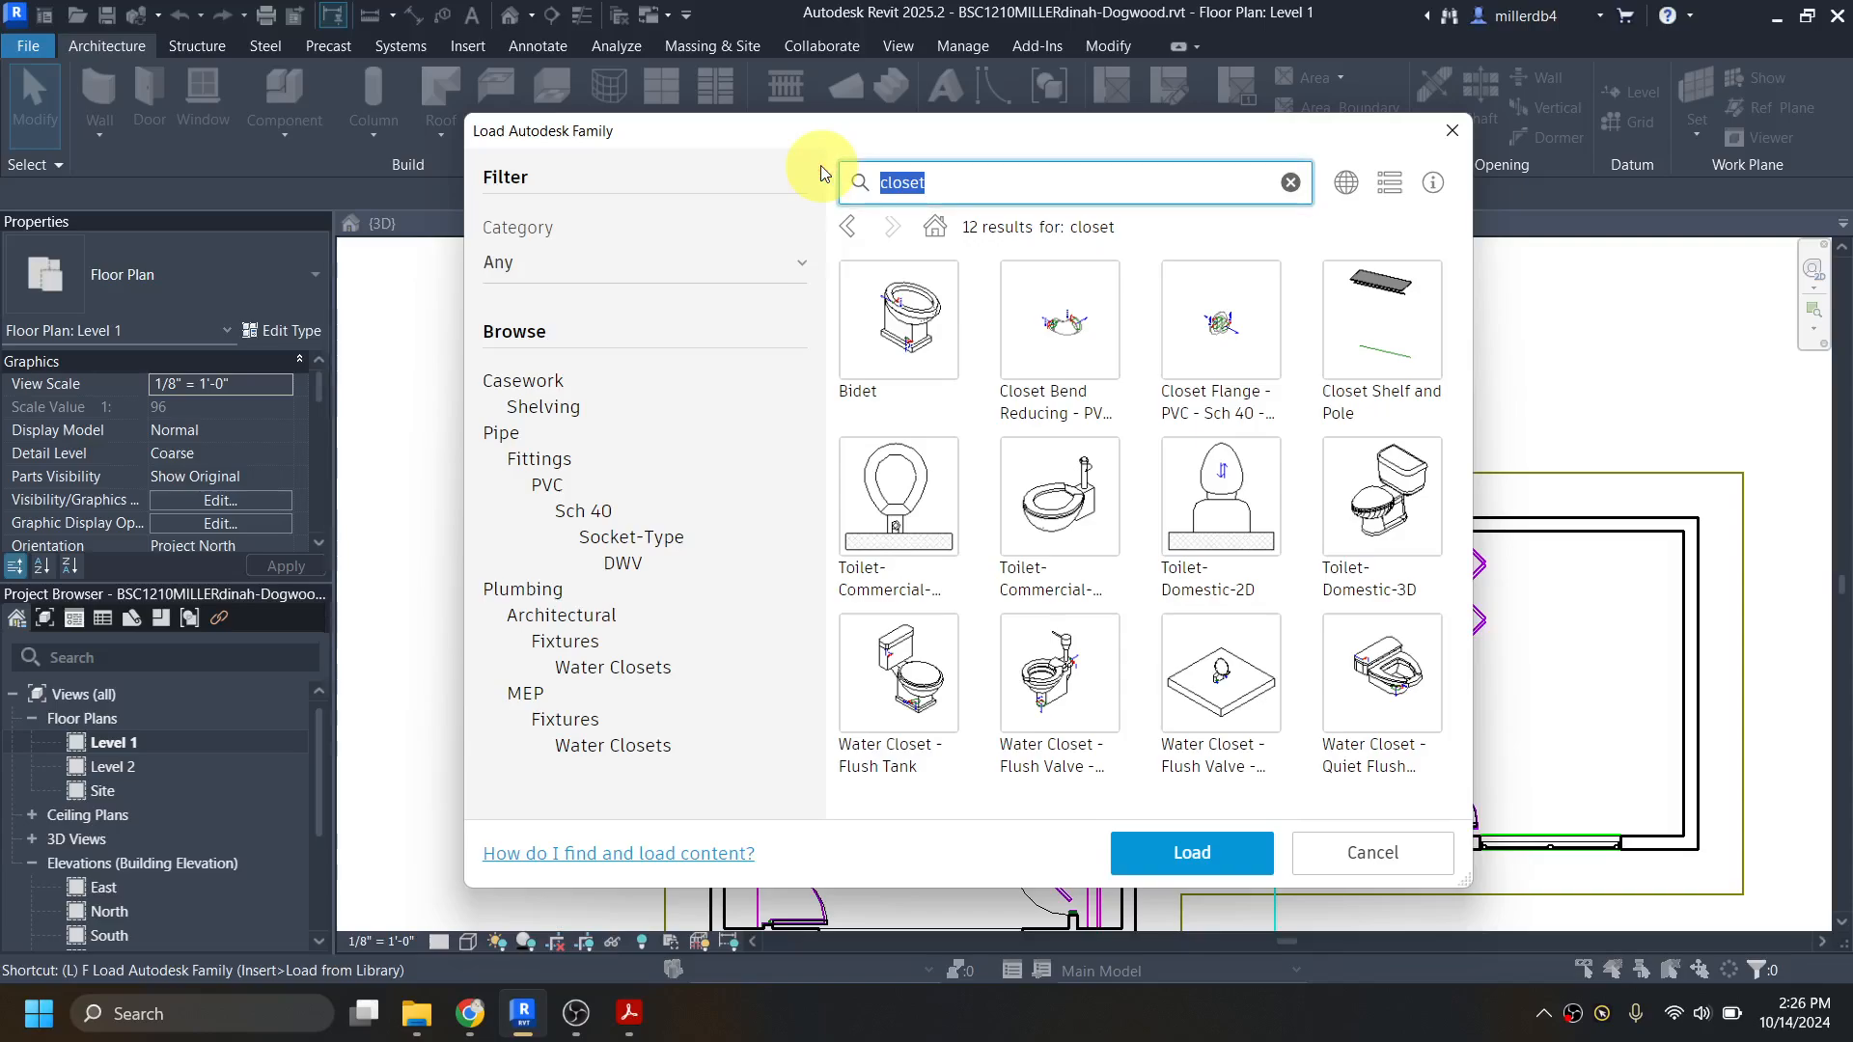
{"action": "key", "text": "Return"}
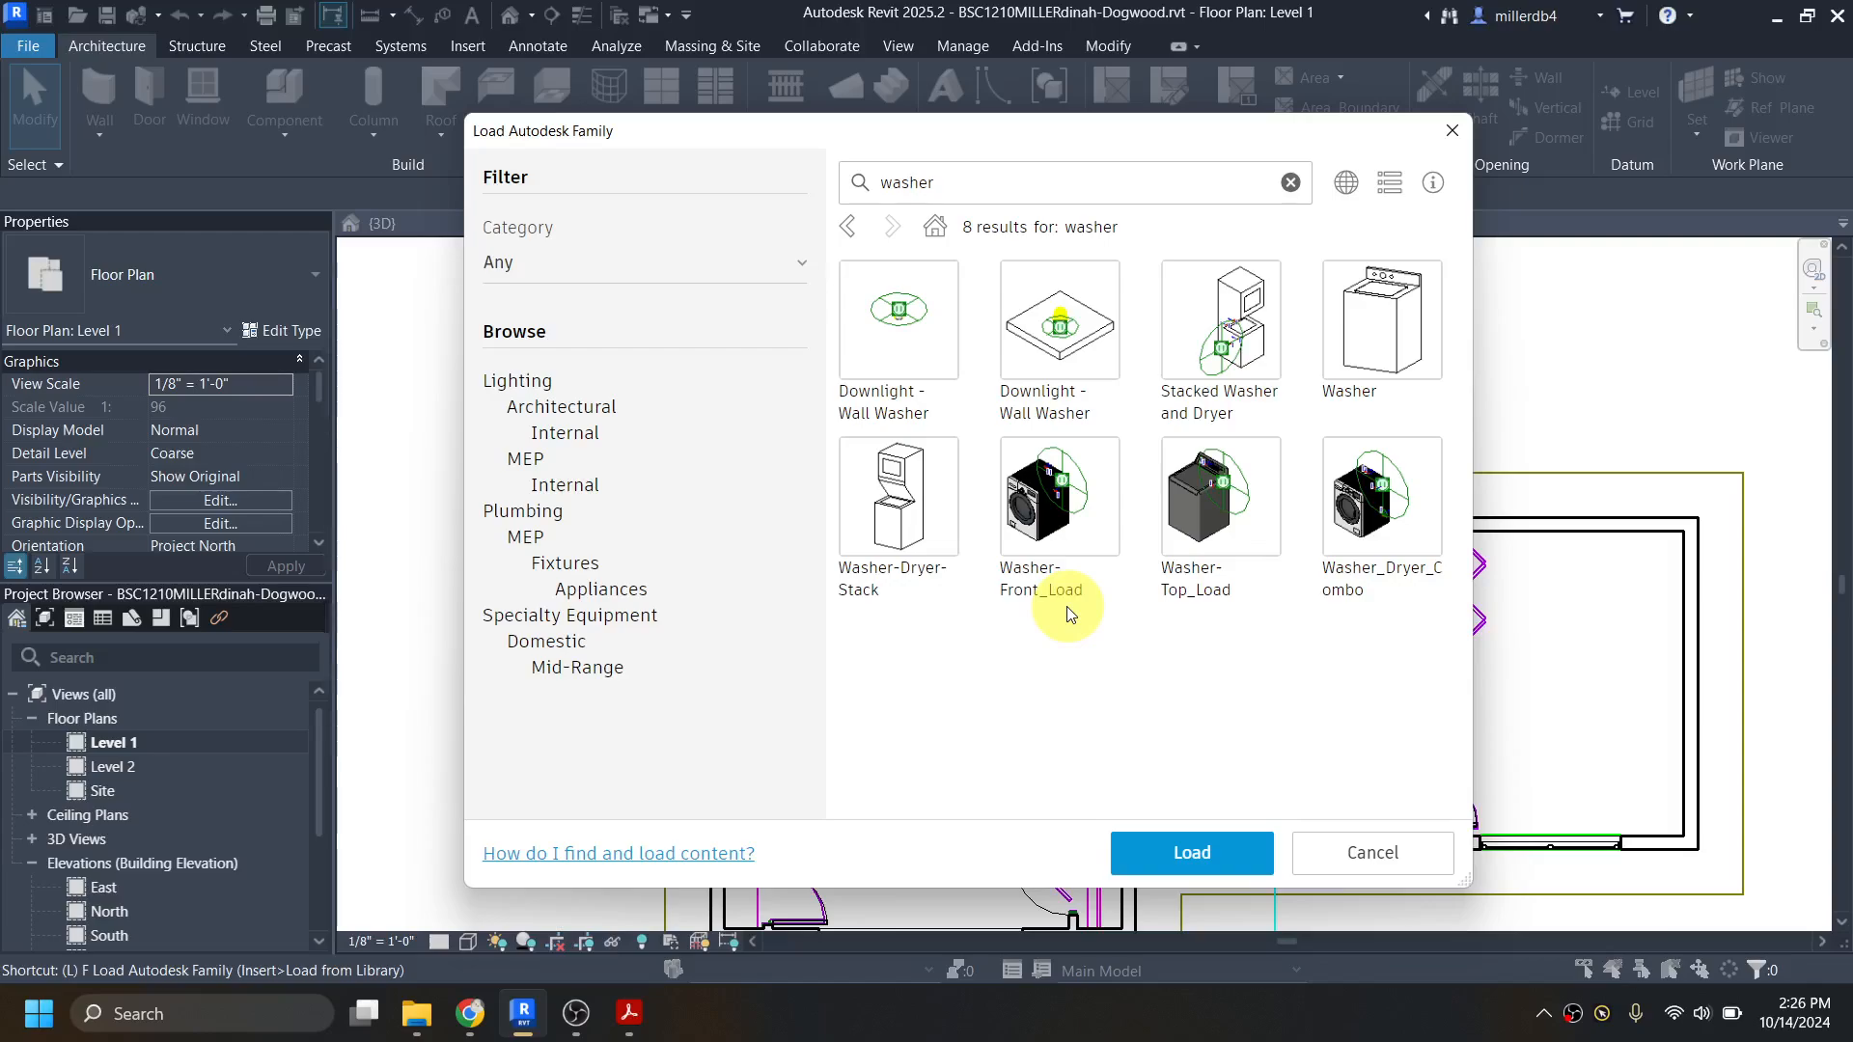
{"action": "left_click", "coordinate": [1339, 279]}
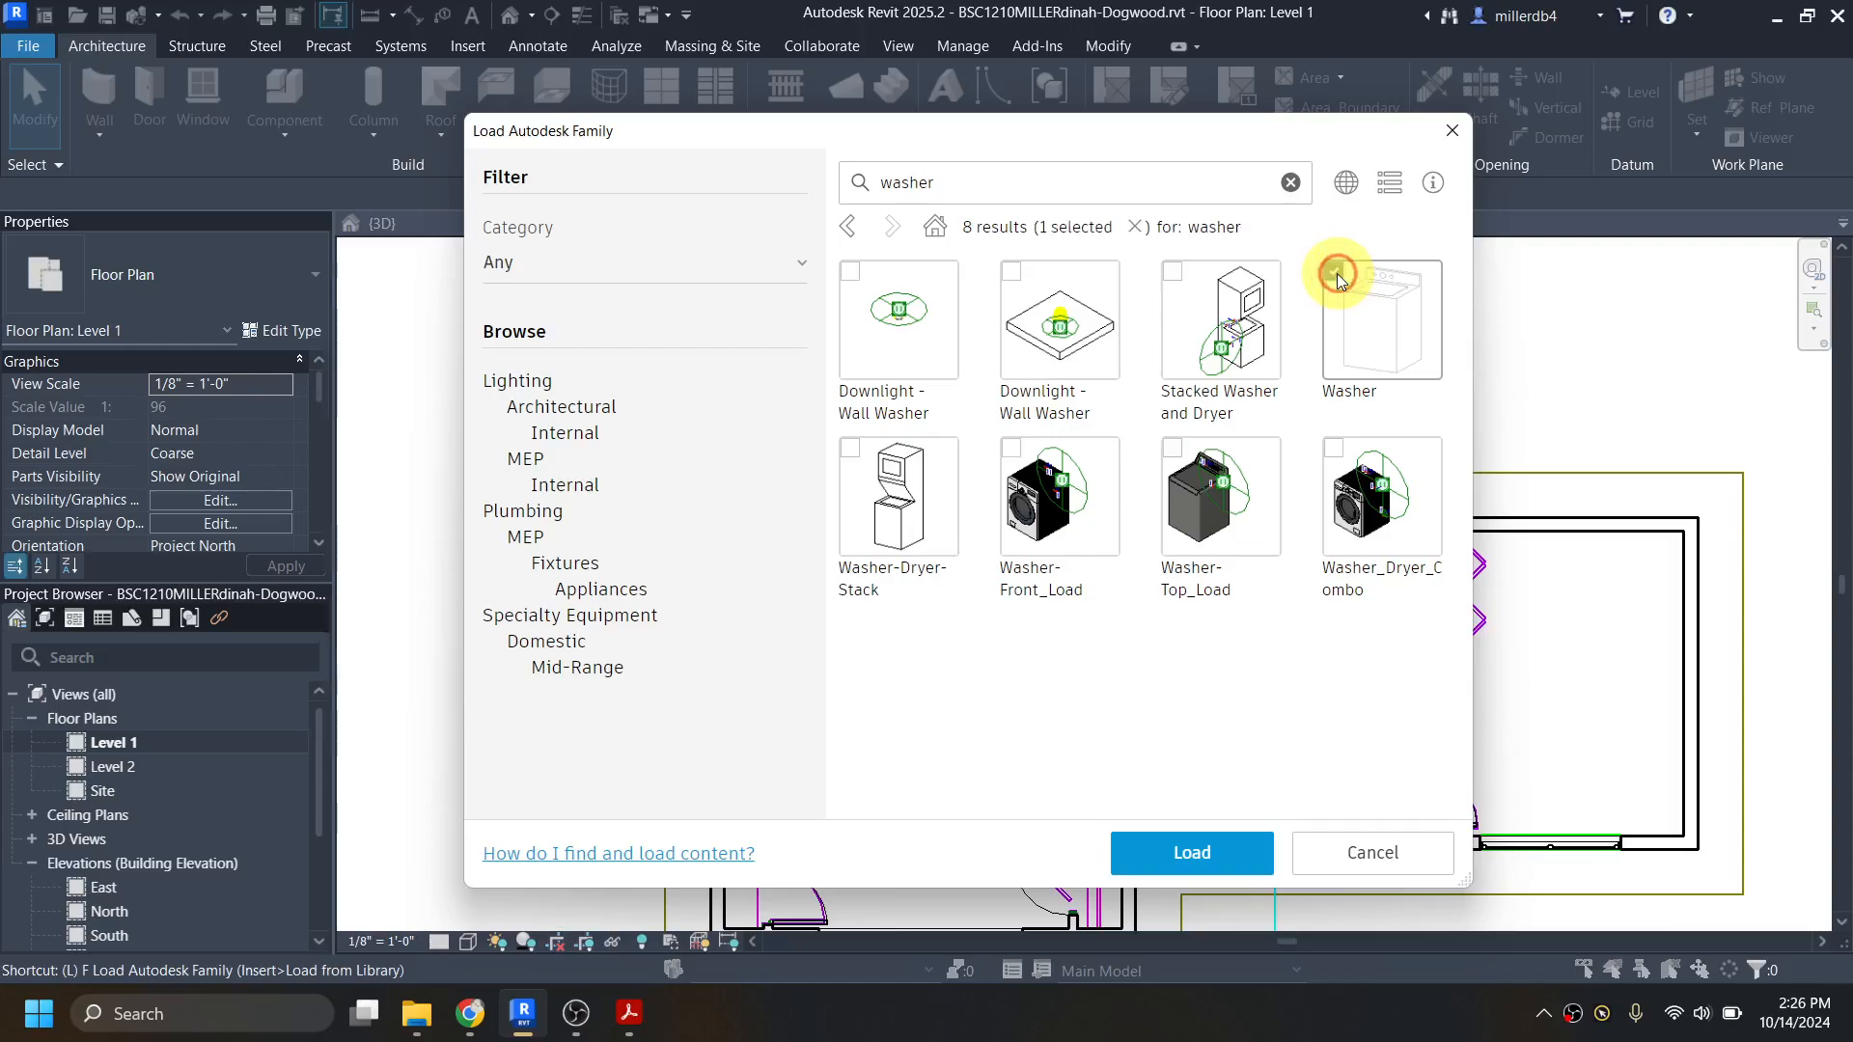
{"action": "left_click", "coordinate": [1193, 853]}
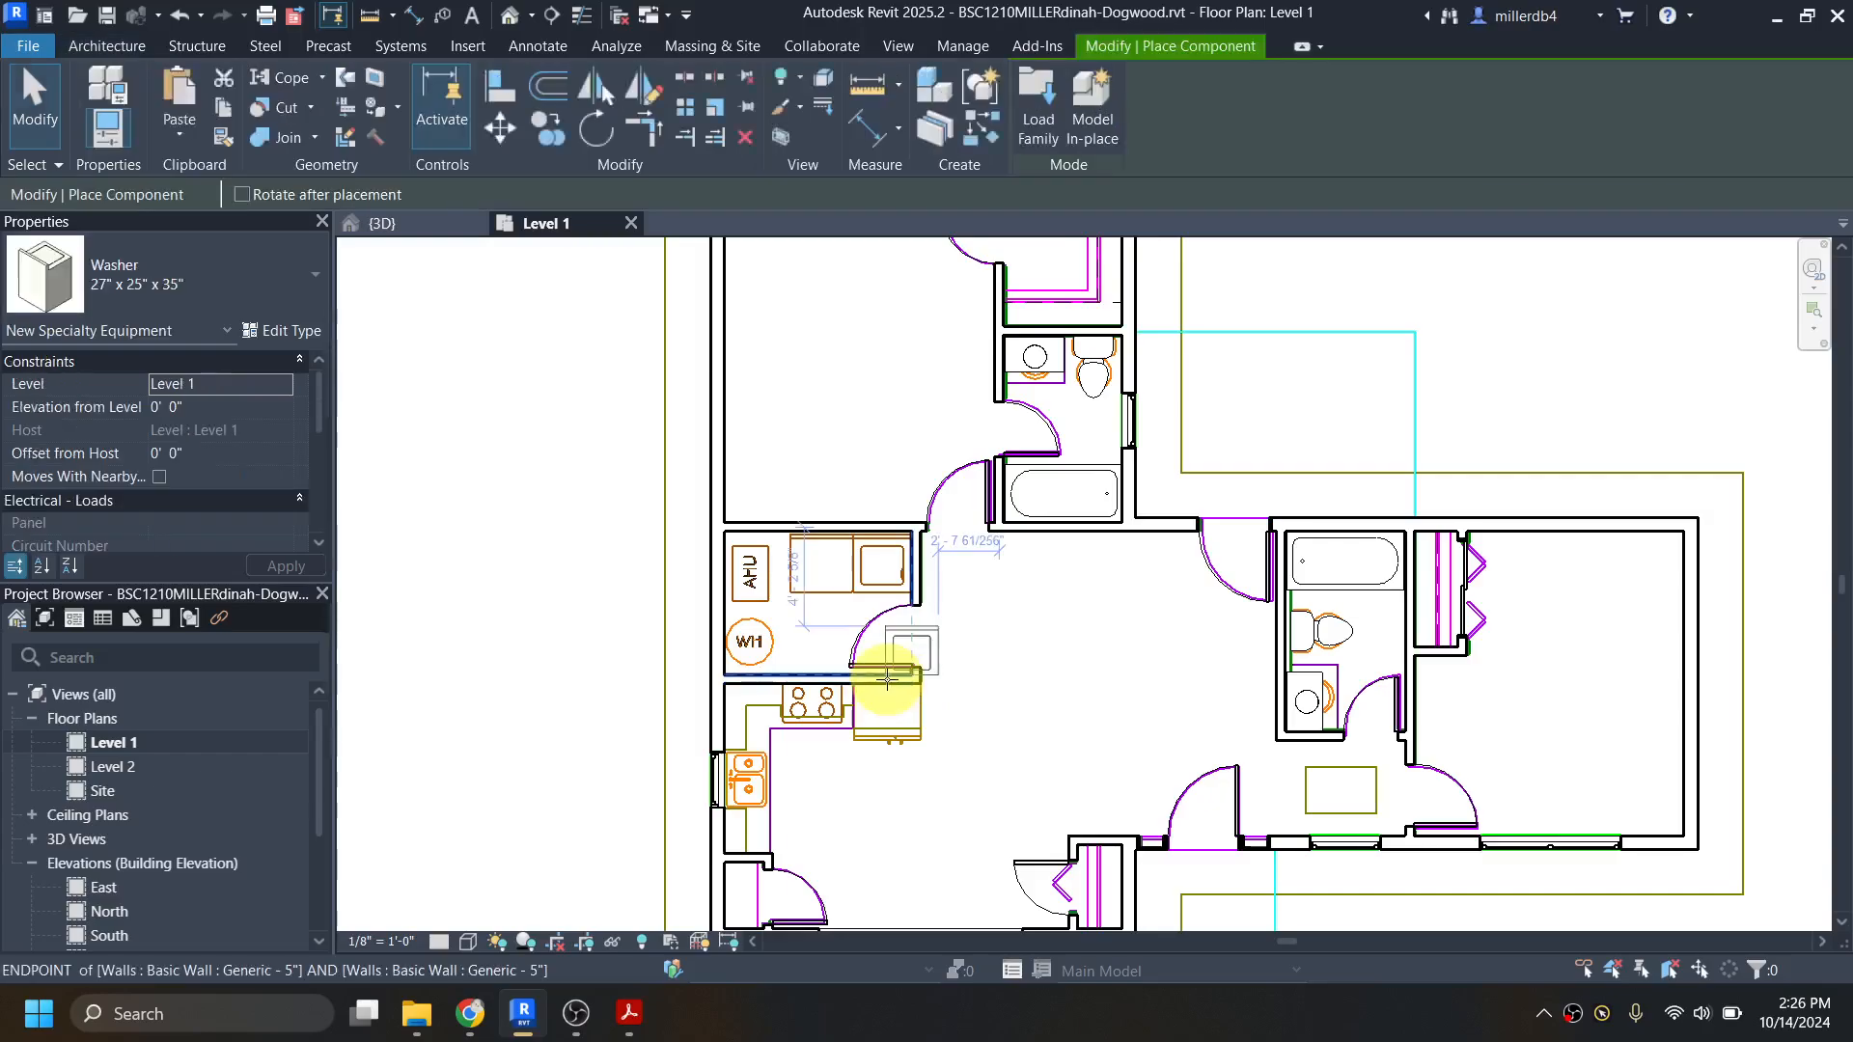
Step: Place the 27" x 25" x 35" Washer in the utility room's northeast corner, over the washer outline in the imported drawing
{"action": "scroll", "coordinate": [851, 593], "scroll_direction": "up", "scroll_amount": 3}
{"action": "scroll", "coordinate": [851, 589], "scroll_direction": "up", "scroll_amount": 2}
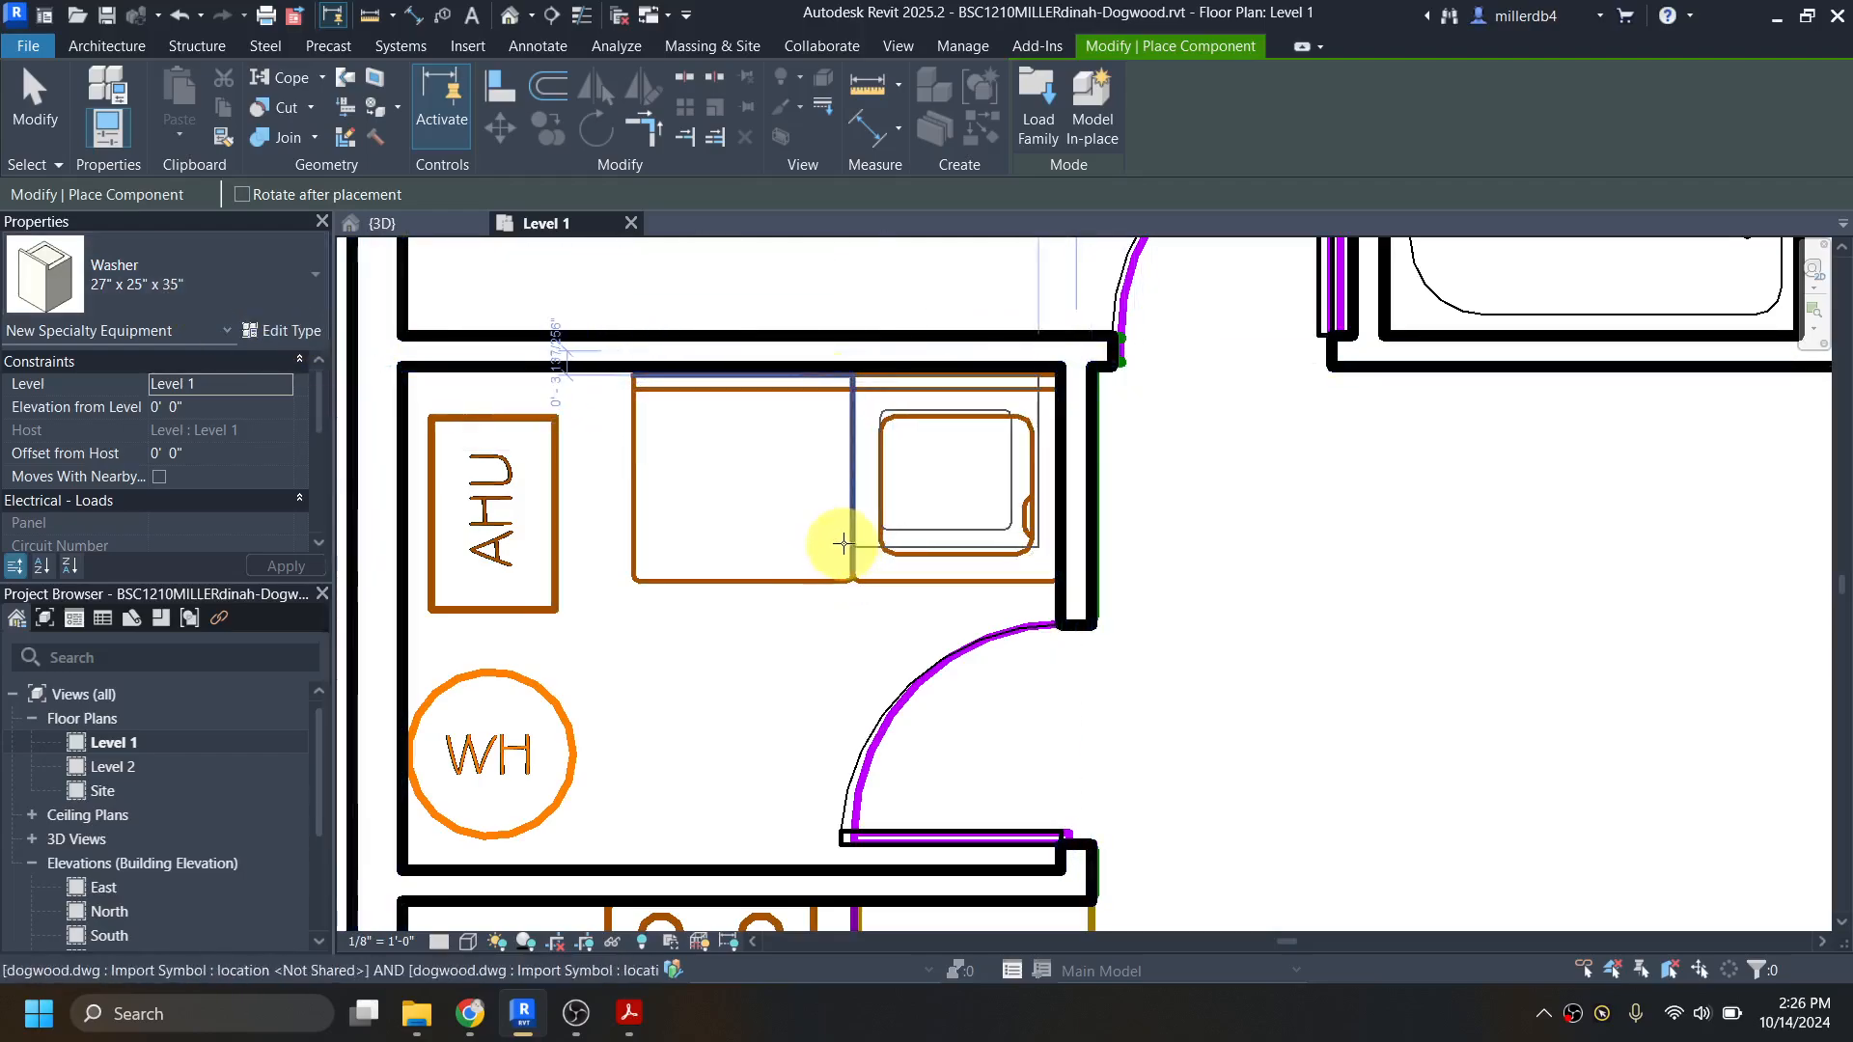
{"action": "scroll", "coordinate": [842, 542], "scroll_direction": "up", "scroll_amount": 2}
{"action": "scroll", "coordinate": [843, 543], "scroll_direction": "up", "scroll_amount": 1}
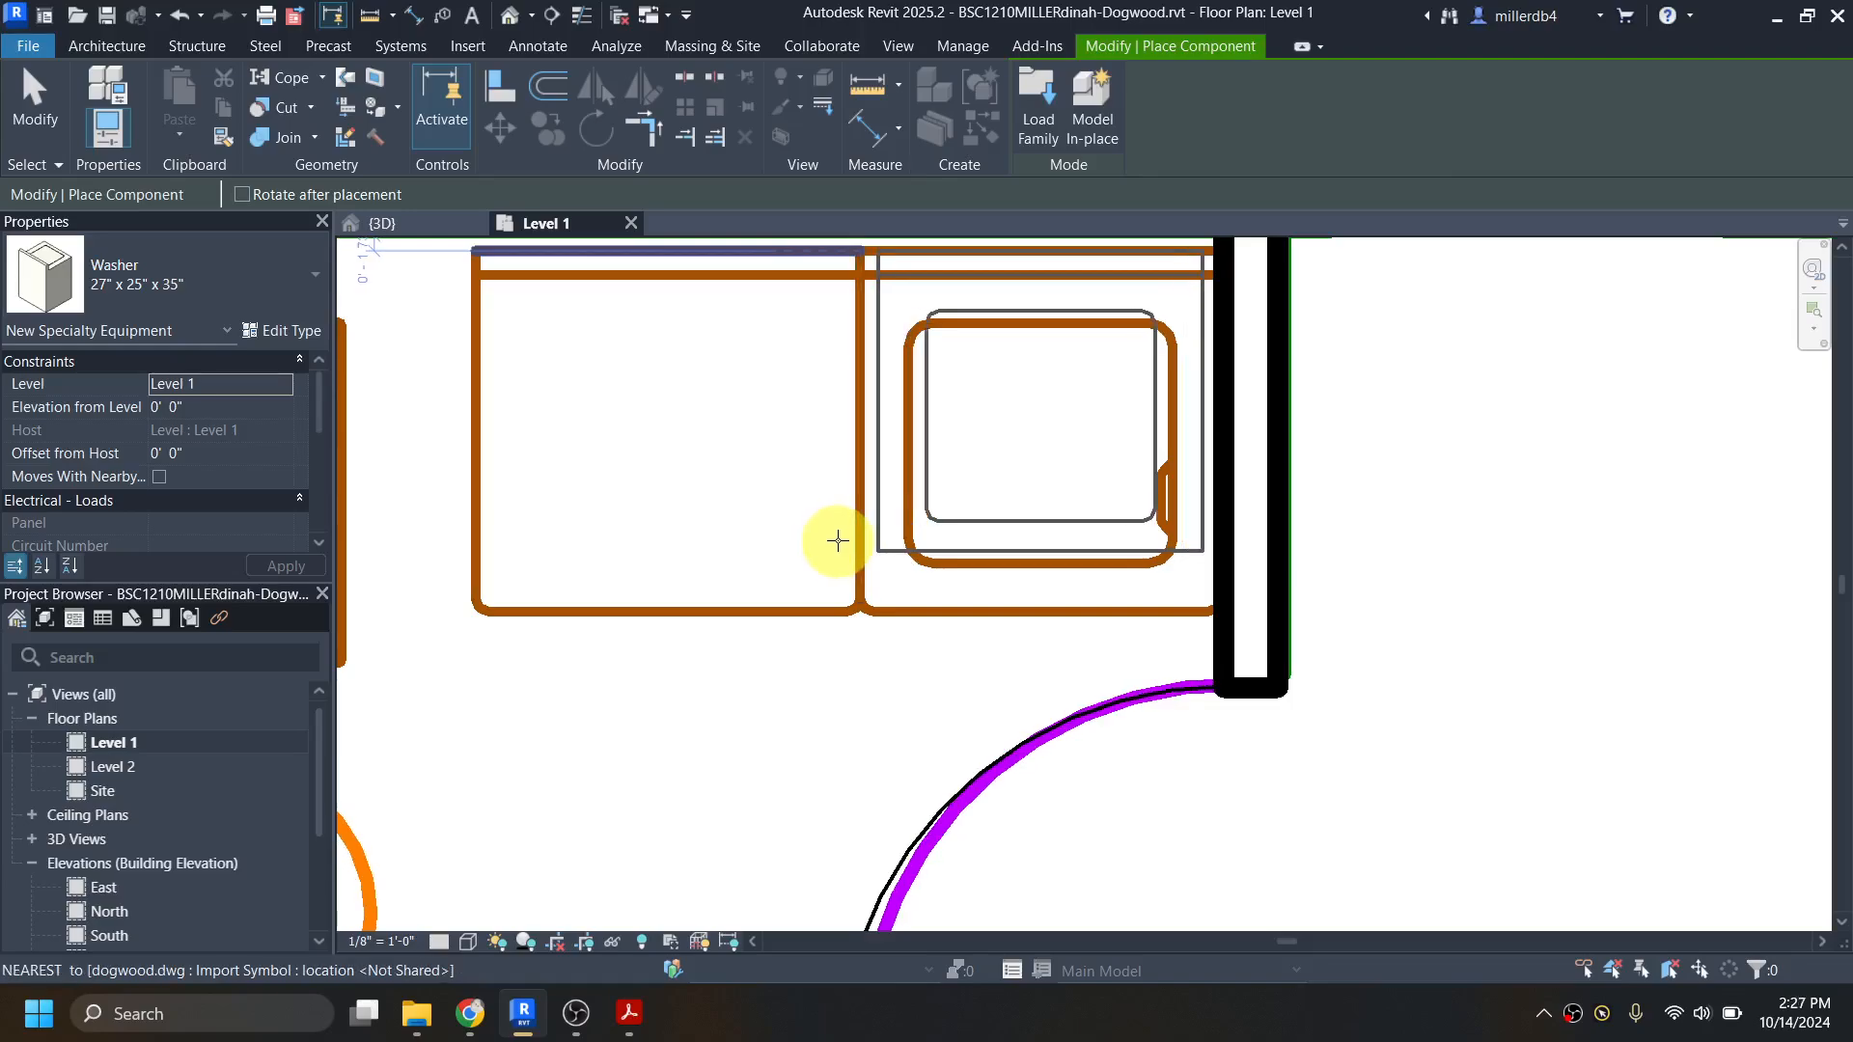
{"action": "left_click", "coordinate": [837, 542]}
{"action": "scroll", "coordinate": [838, 542], "scroll_direction": "down", "scroll_amount": 3}
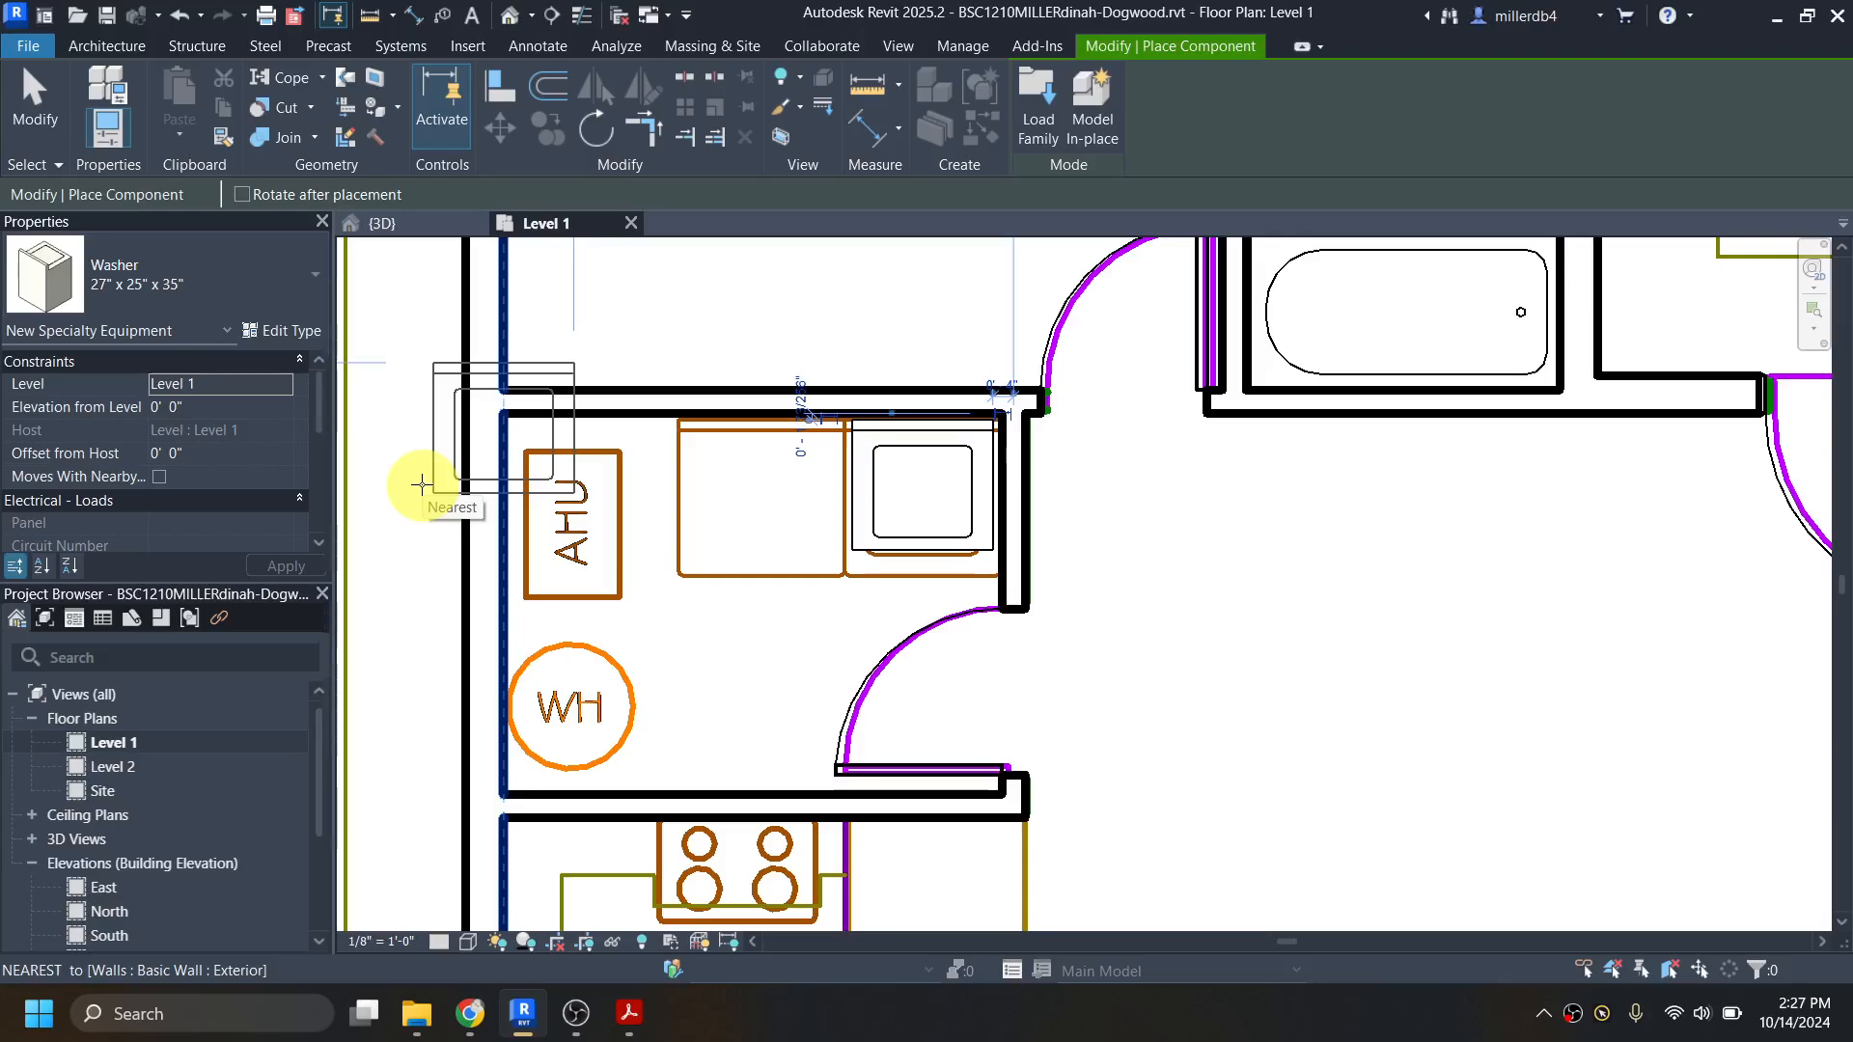
Step: Search the Autodesk family library for "dryer" and load the plain Dryer family shown without a connector symbol
{"action": "key", "text": "a"}
{"action": "key", "text": "f"}
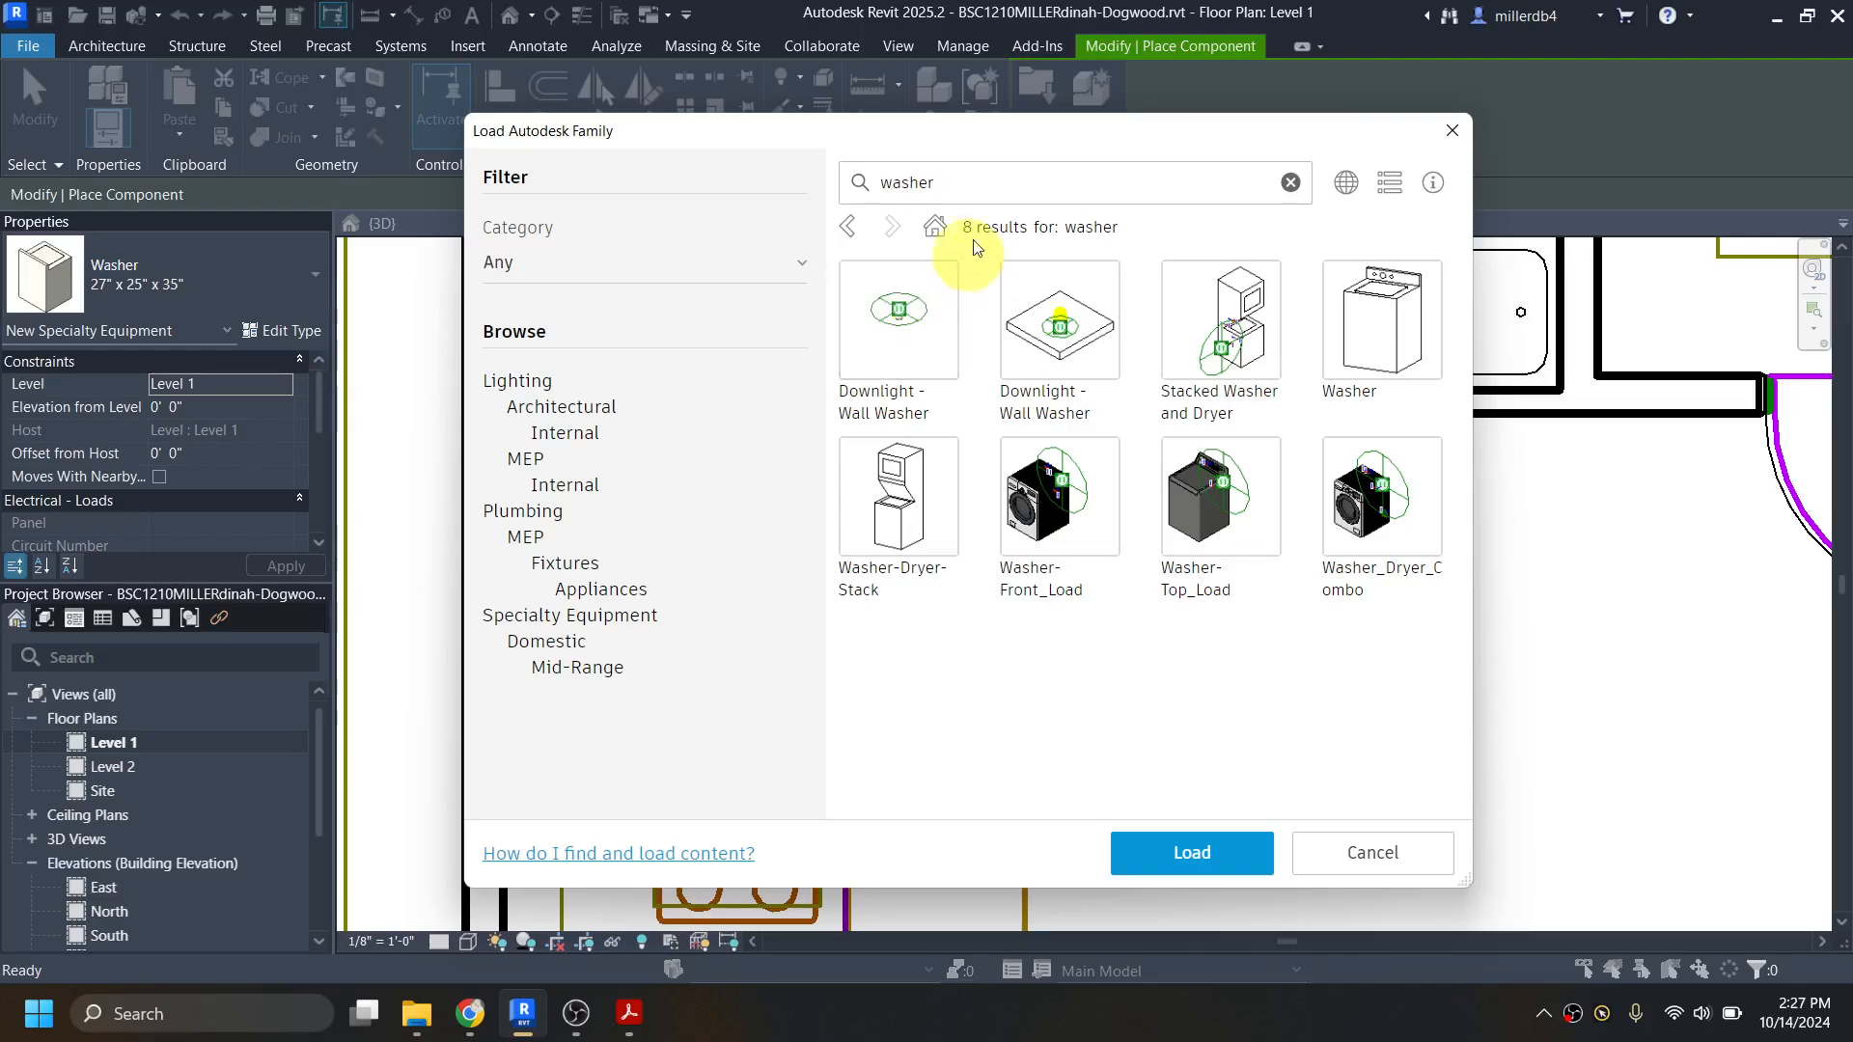
{"action": "double_click", "coordinate": [972, 182]}
{"action": "type", "text": "dryer"}
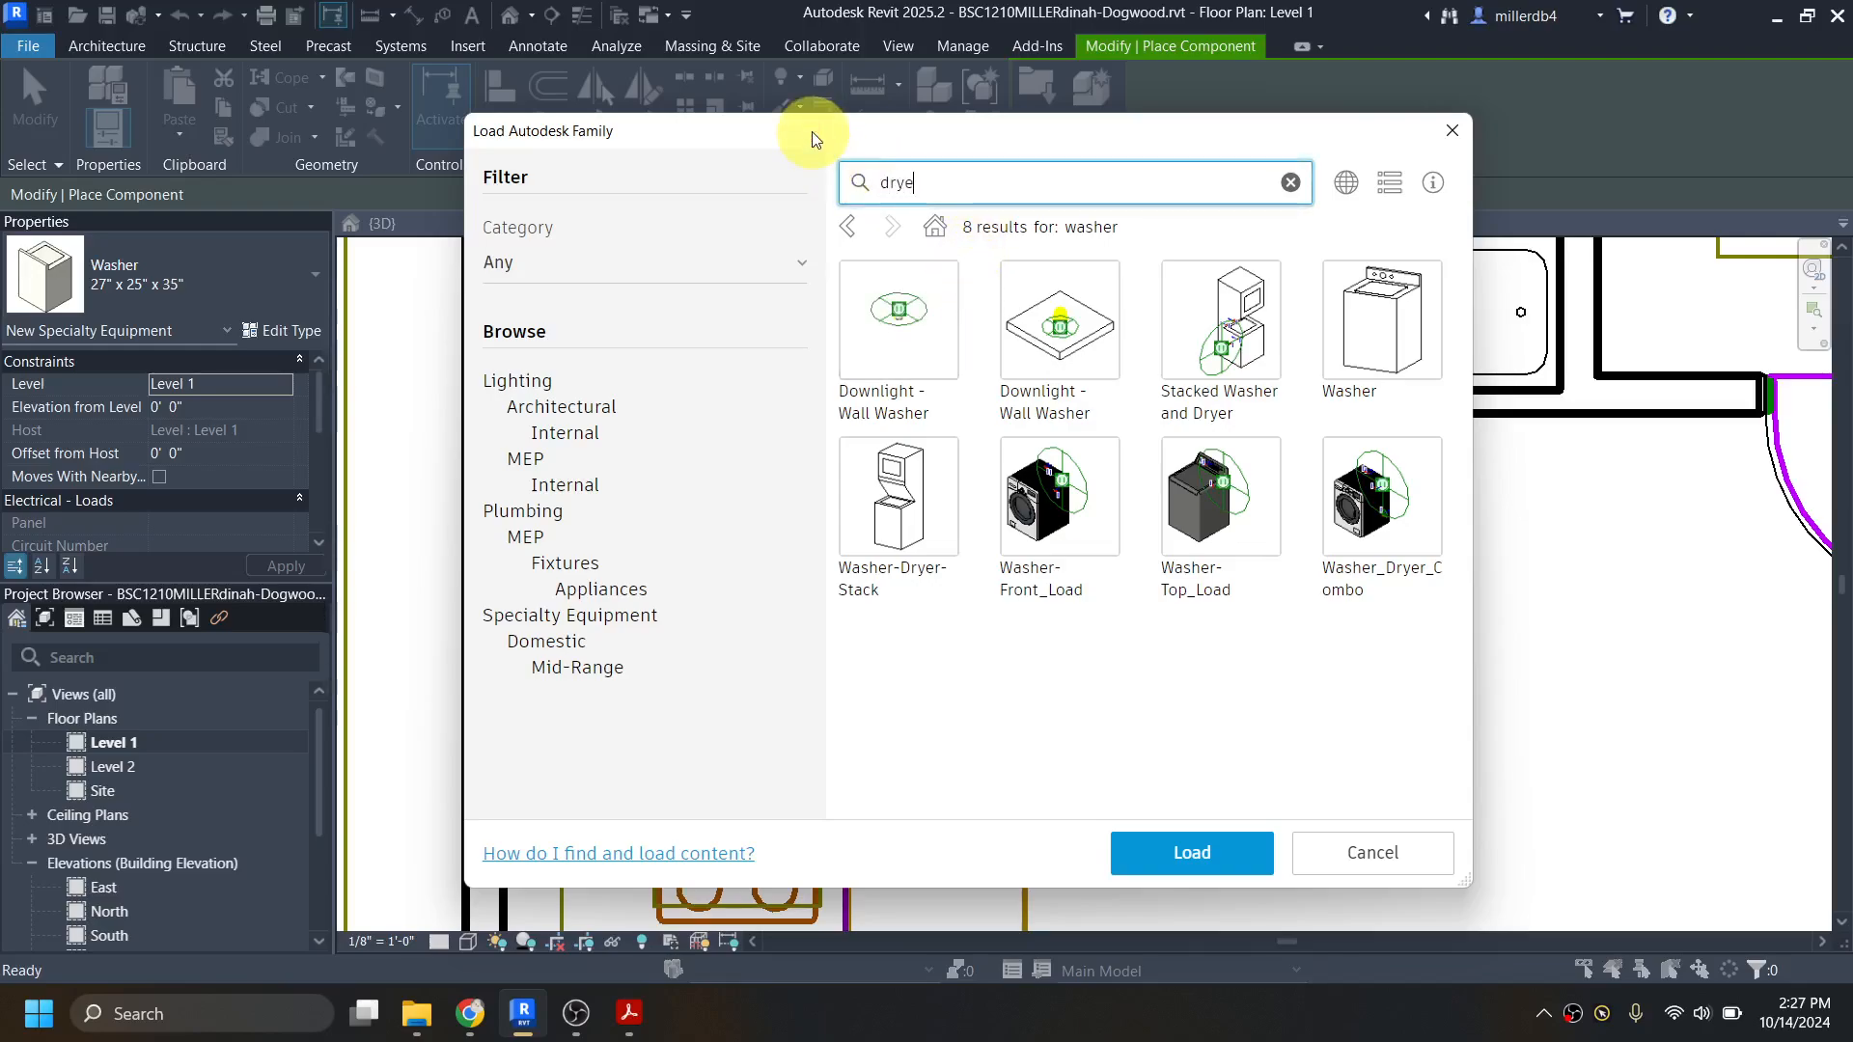
{"action": "key", "text": "Return"}
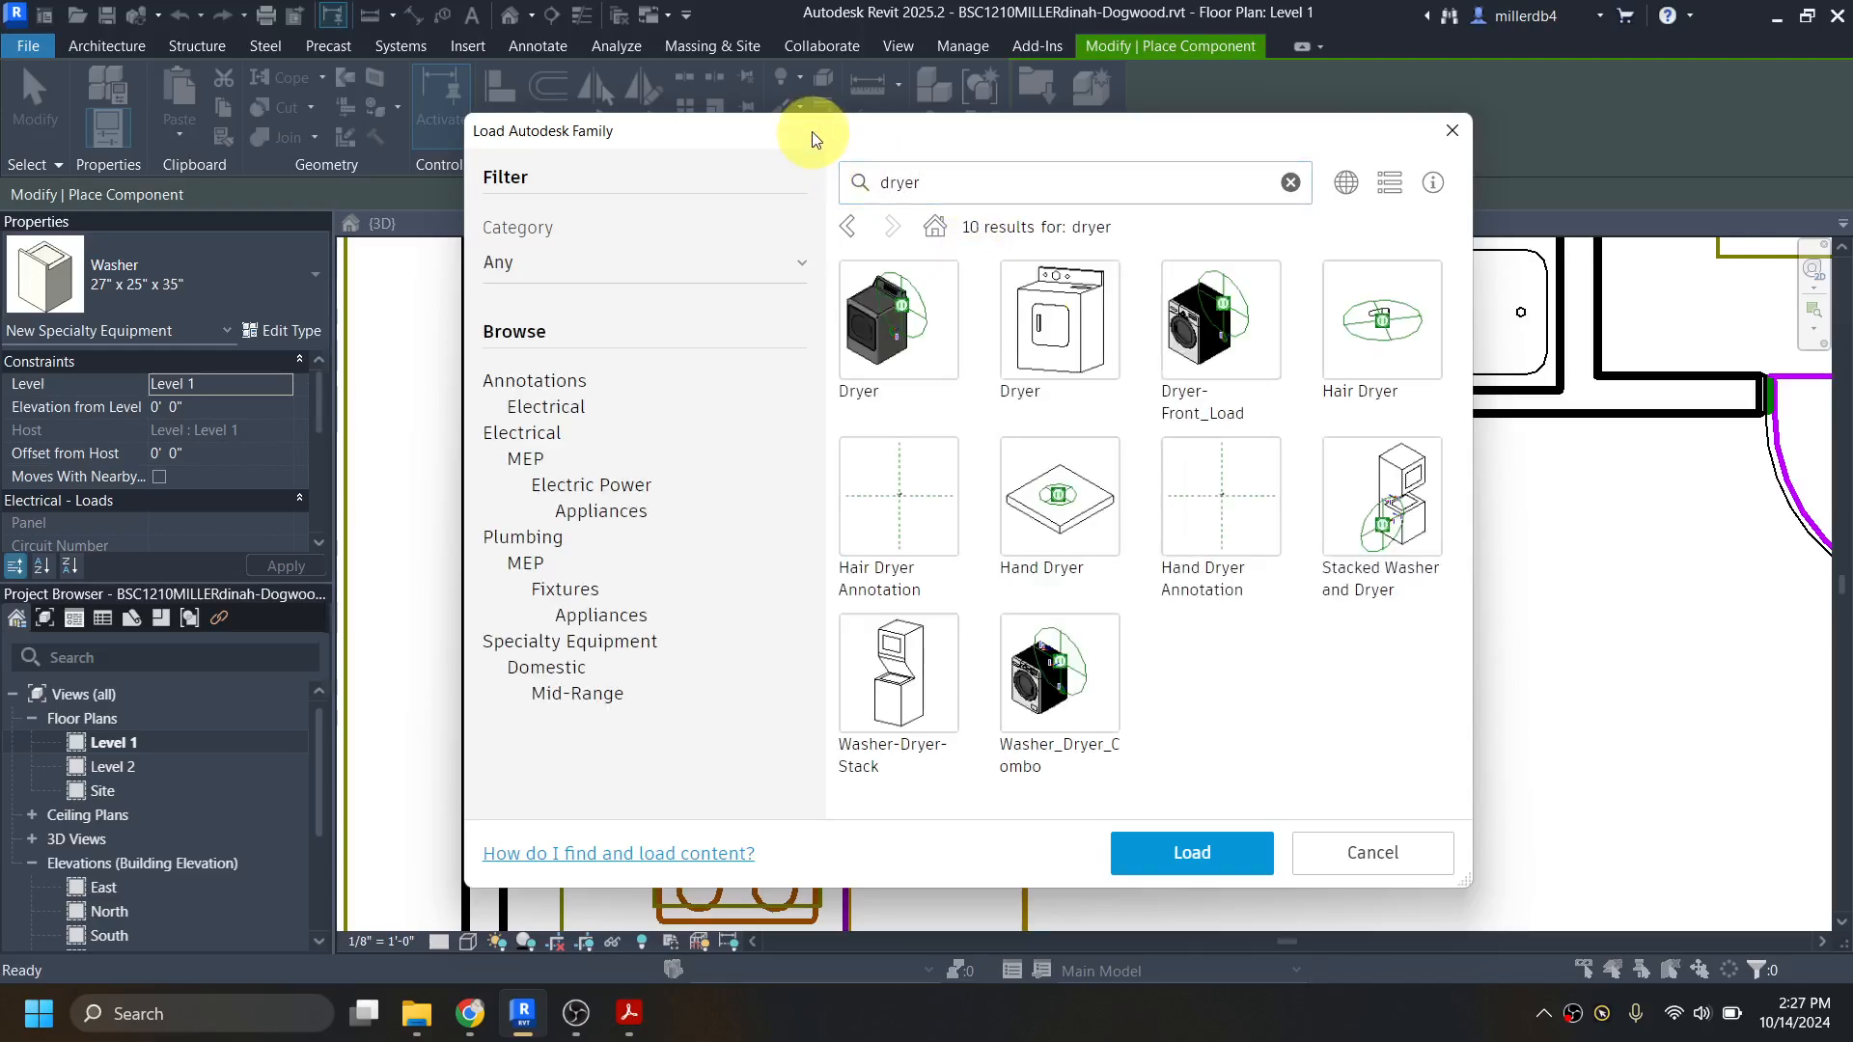
{"action": "left_click", "coordinate": [1014, 274]}
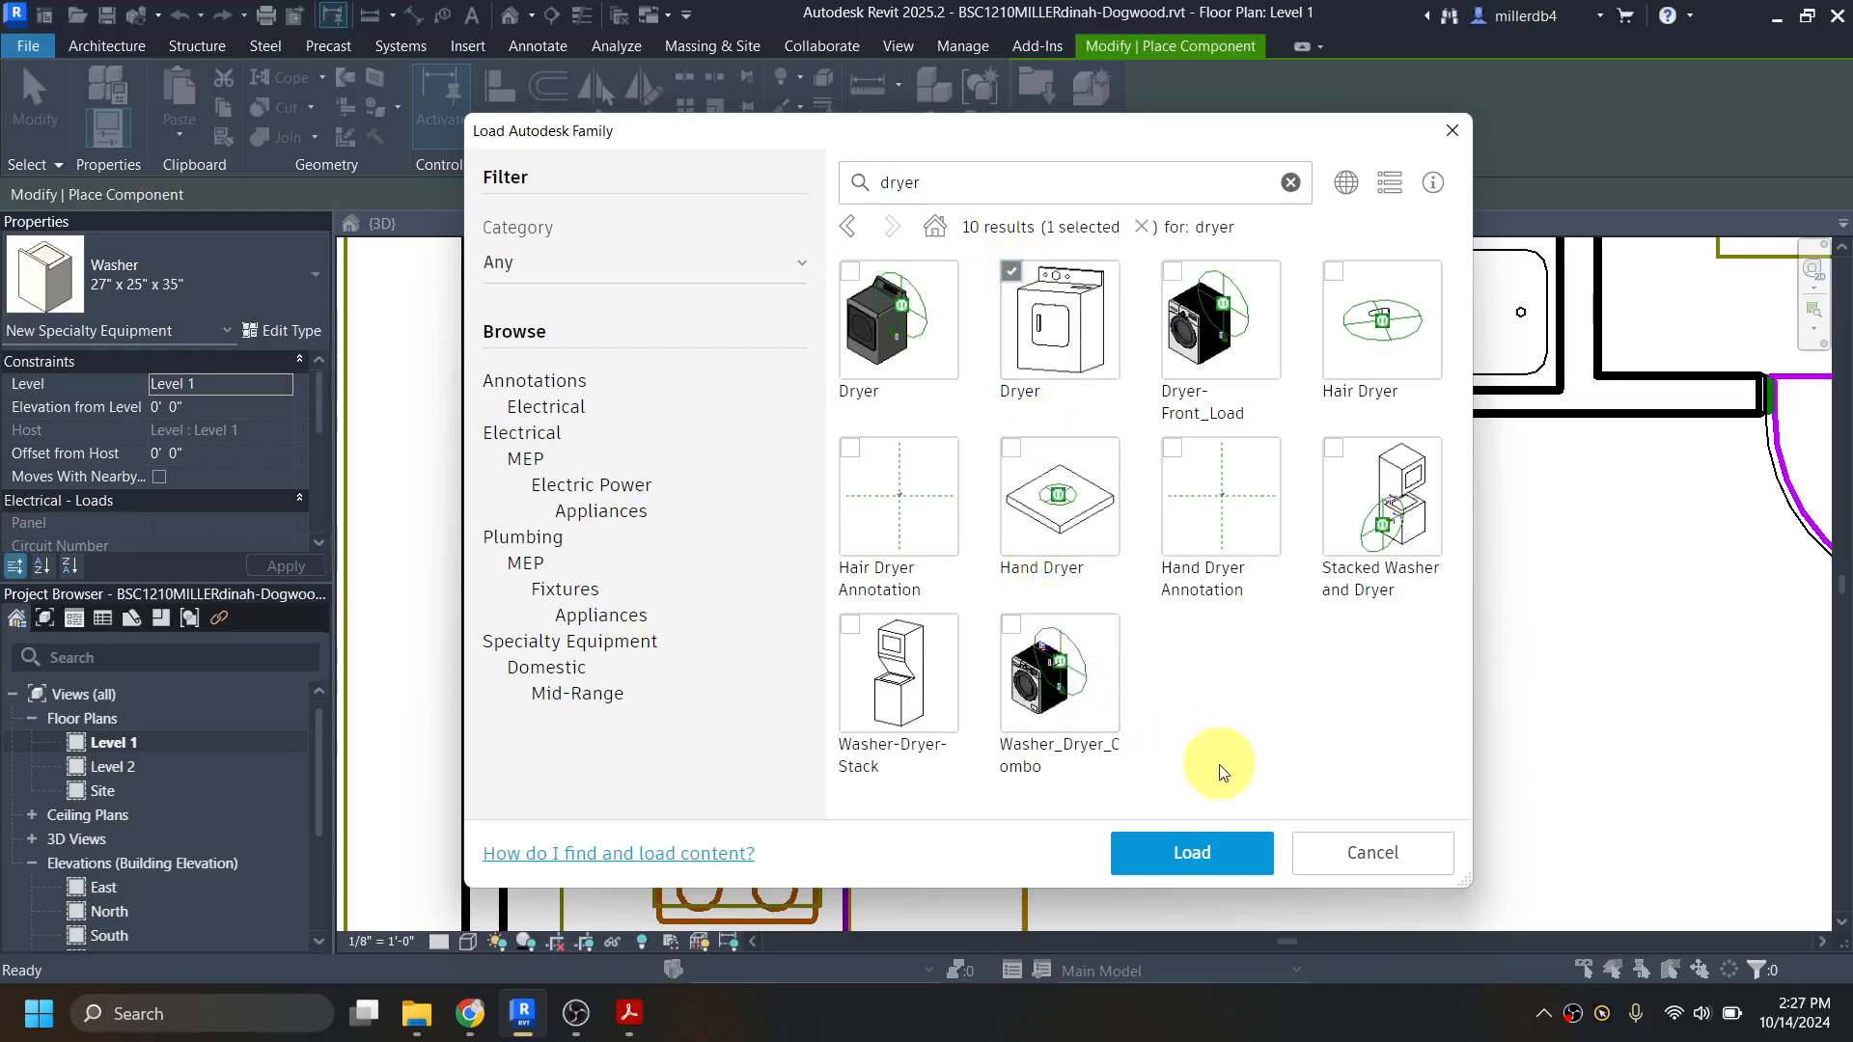
{"action": "left_click", "coordinate": [1214, 849]}
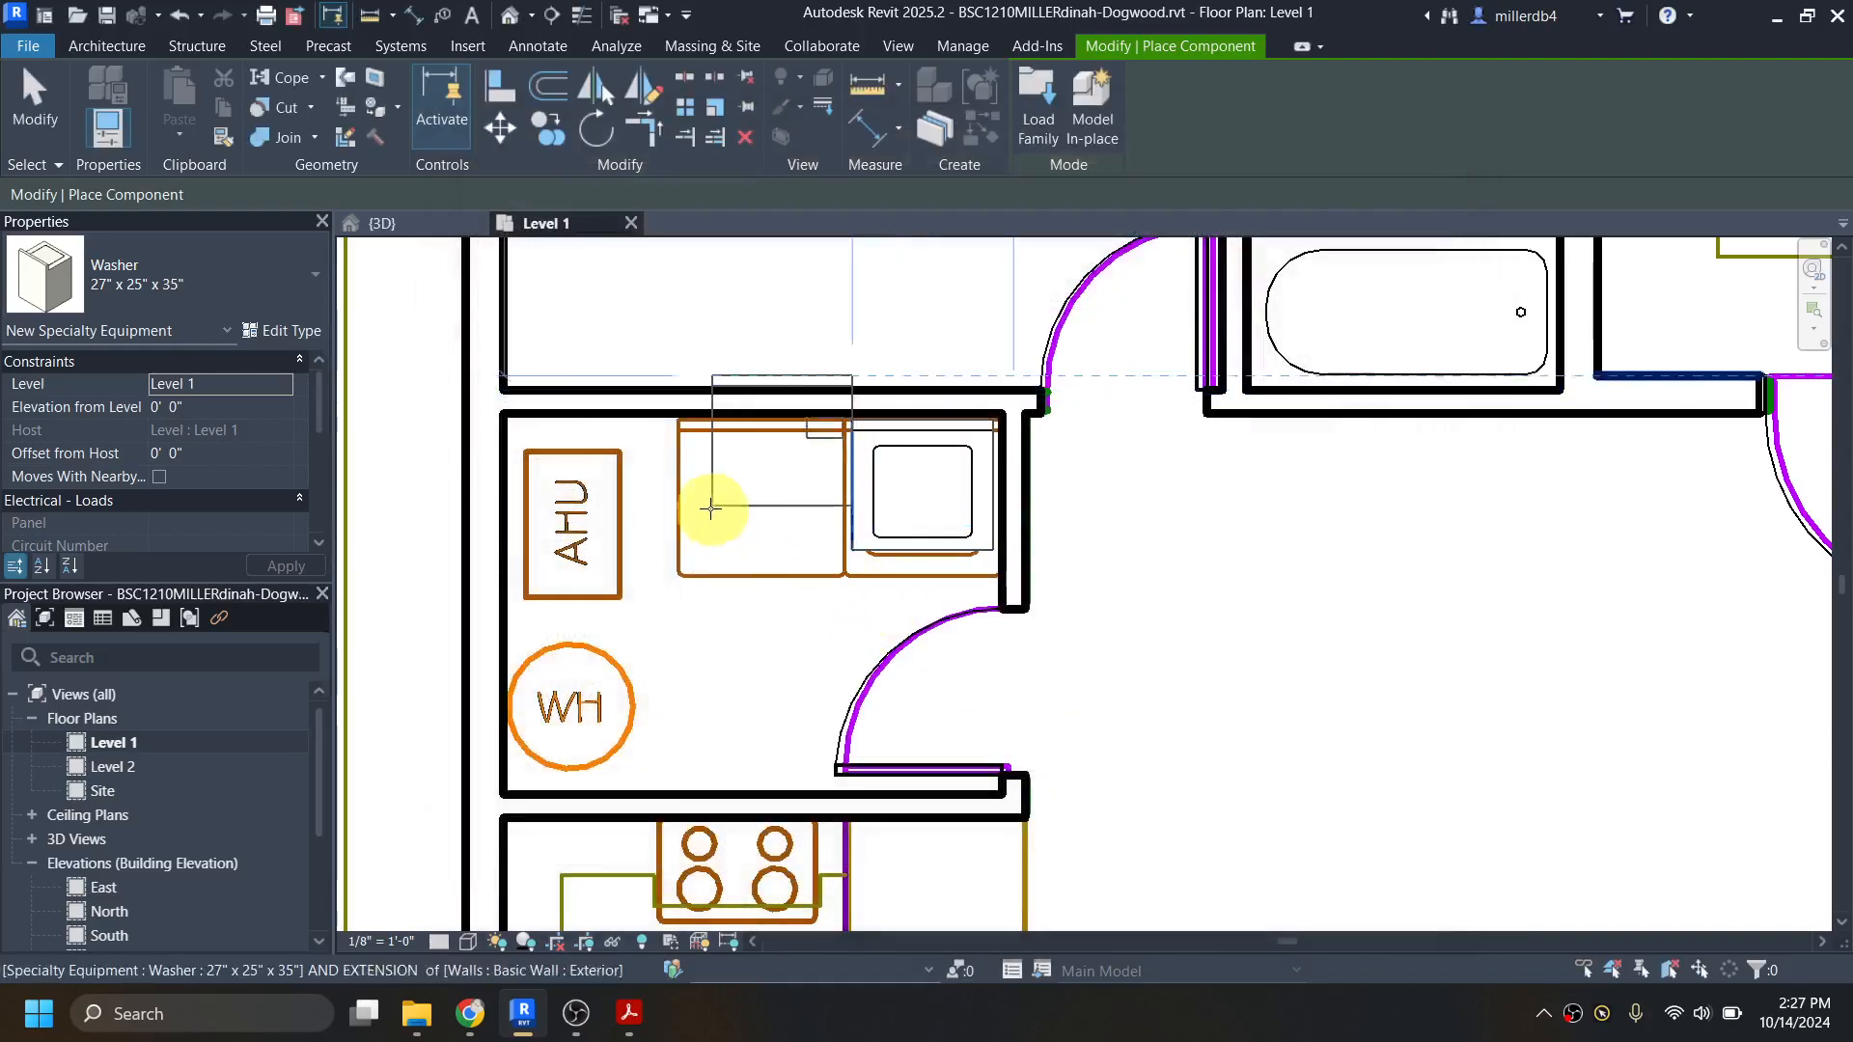
Step: Place the 27" x 25" x 35" Dryer against the utility room's north wall, directly west of the washer
{"action": "scroll", "coordinate": [701, 555], "scroll_direction": "up", "scroll_amount": 2}
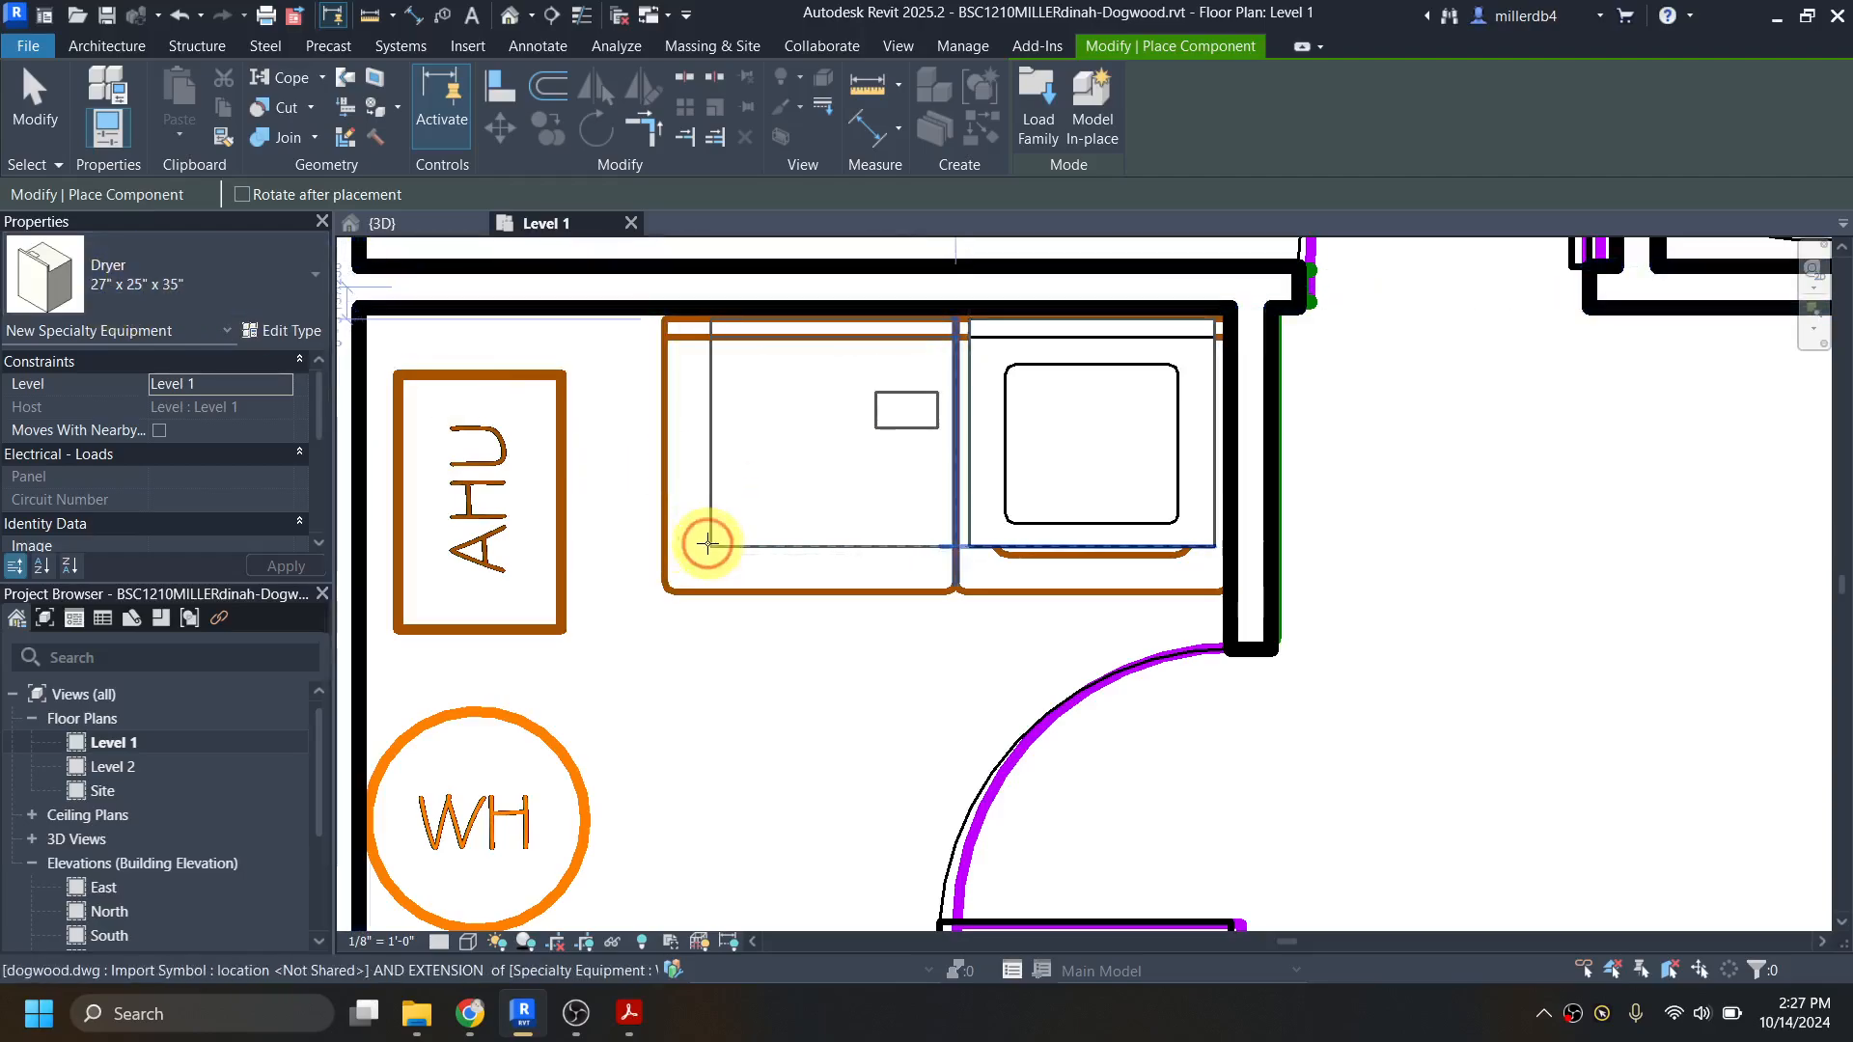
{"action": "left_click", "coordinate": [707, 543]}
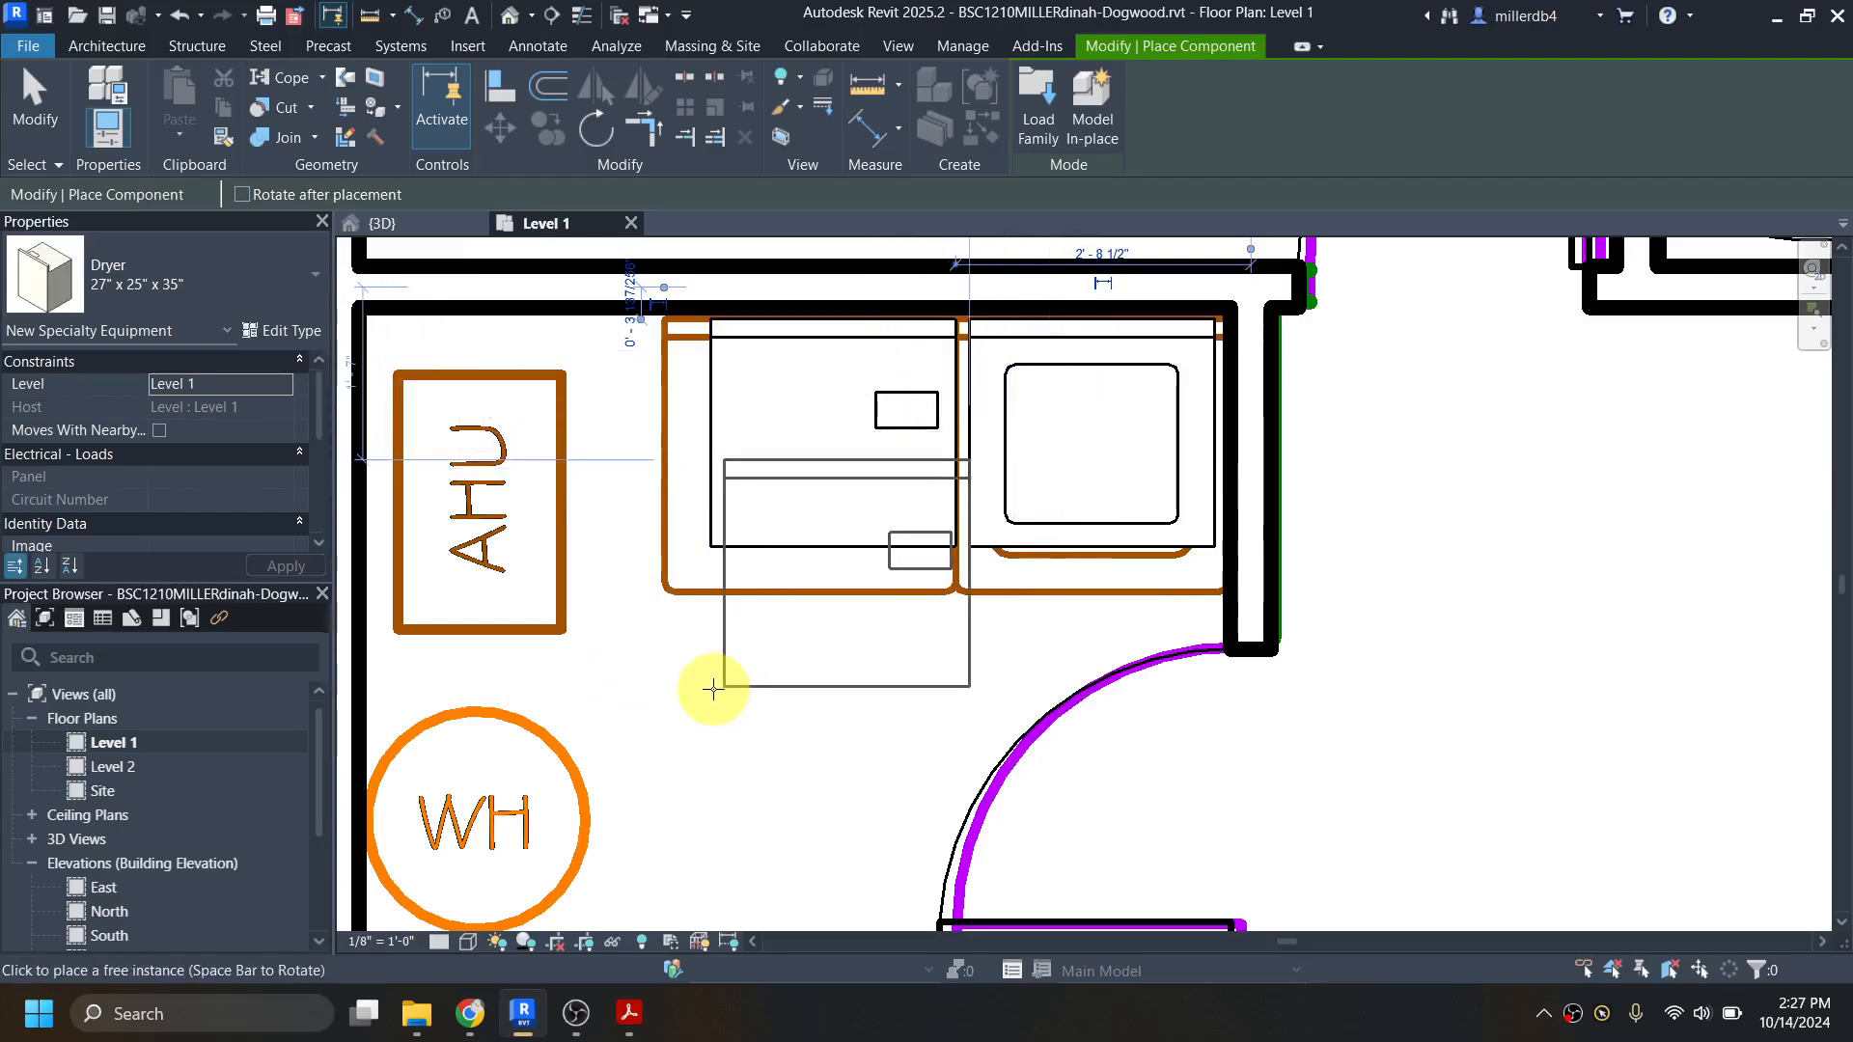
{"action": "scroll", "coordinate": [738, 641], "scroll_direction": "down", "scroll_amount": 3}
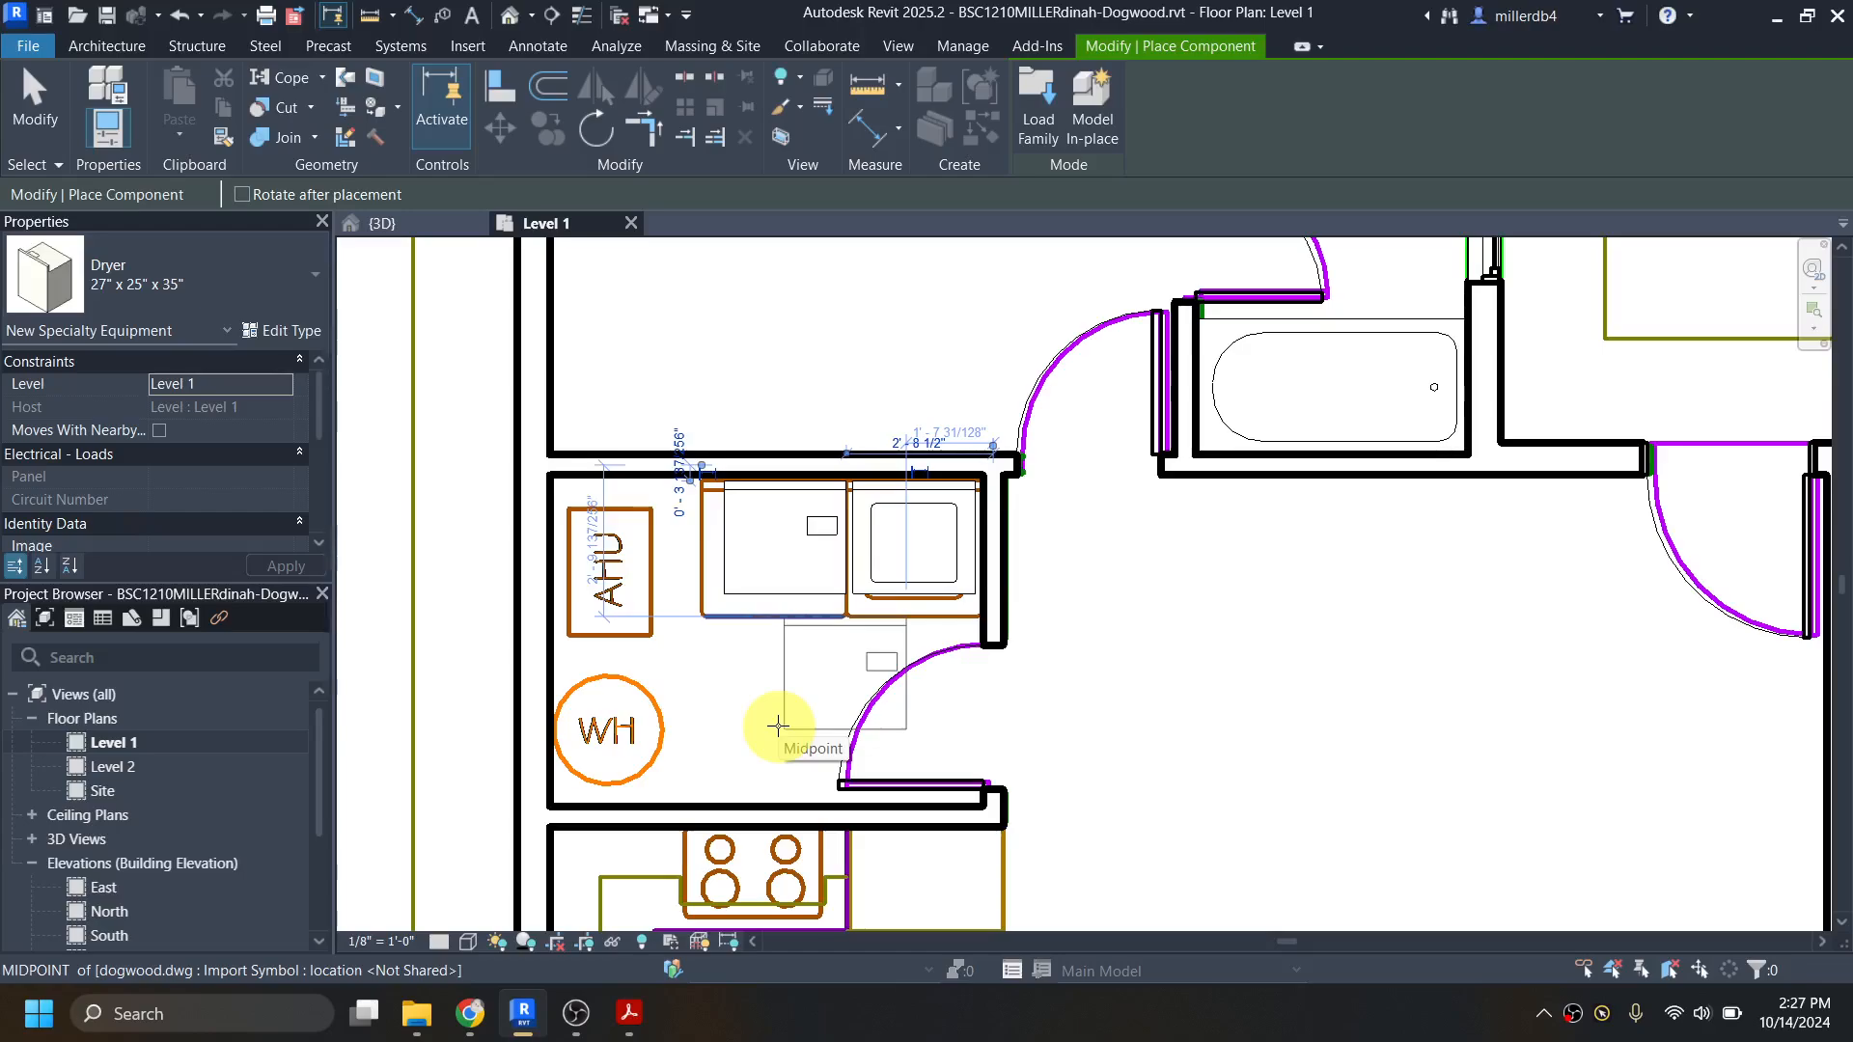
Step: Search the Autodesk family library for "water heater" and load the plain cylindrical Water Heater family
{"action": "key", "text": "l"}
{"action": "key", "text": "c"}
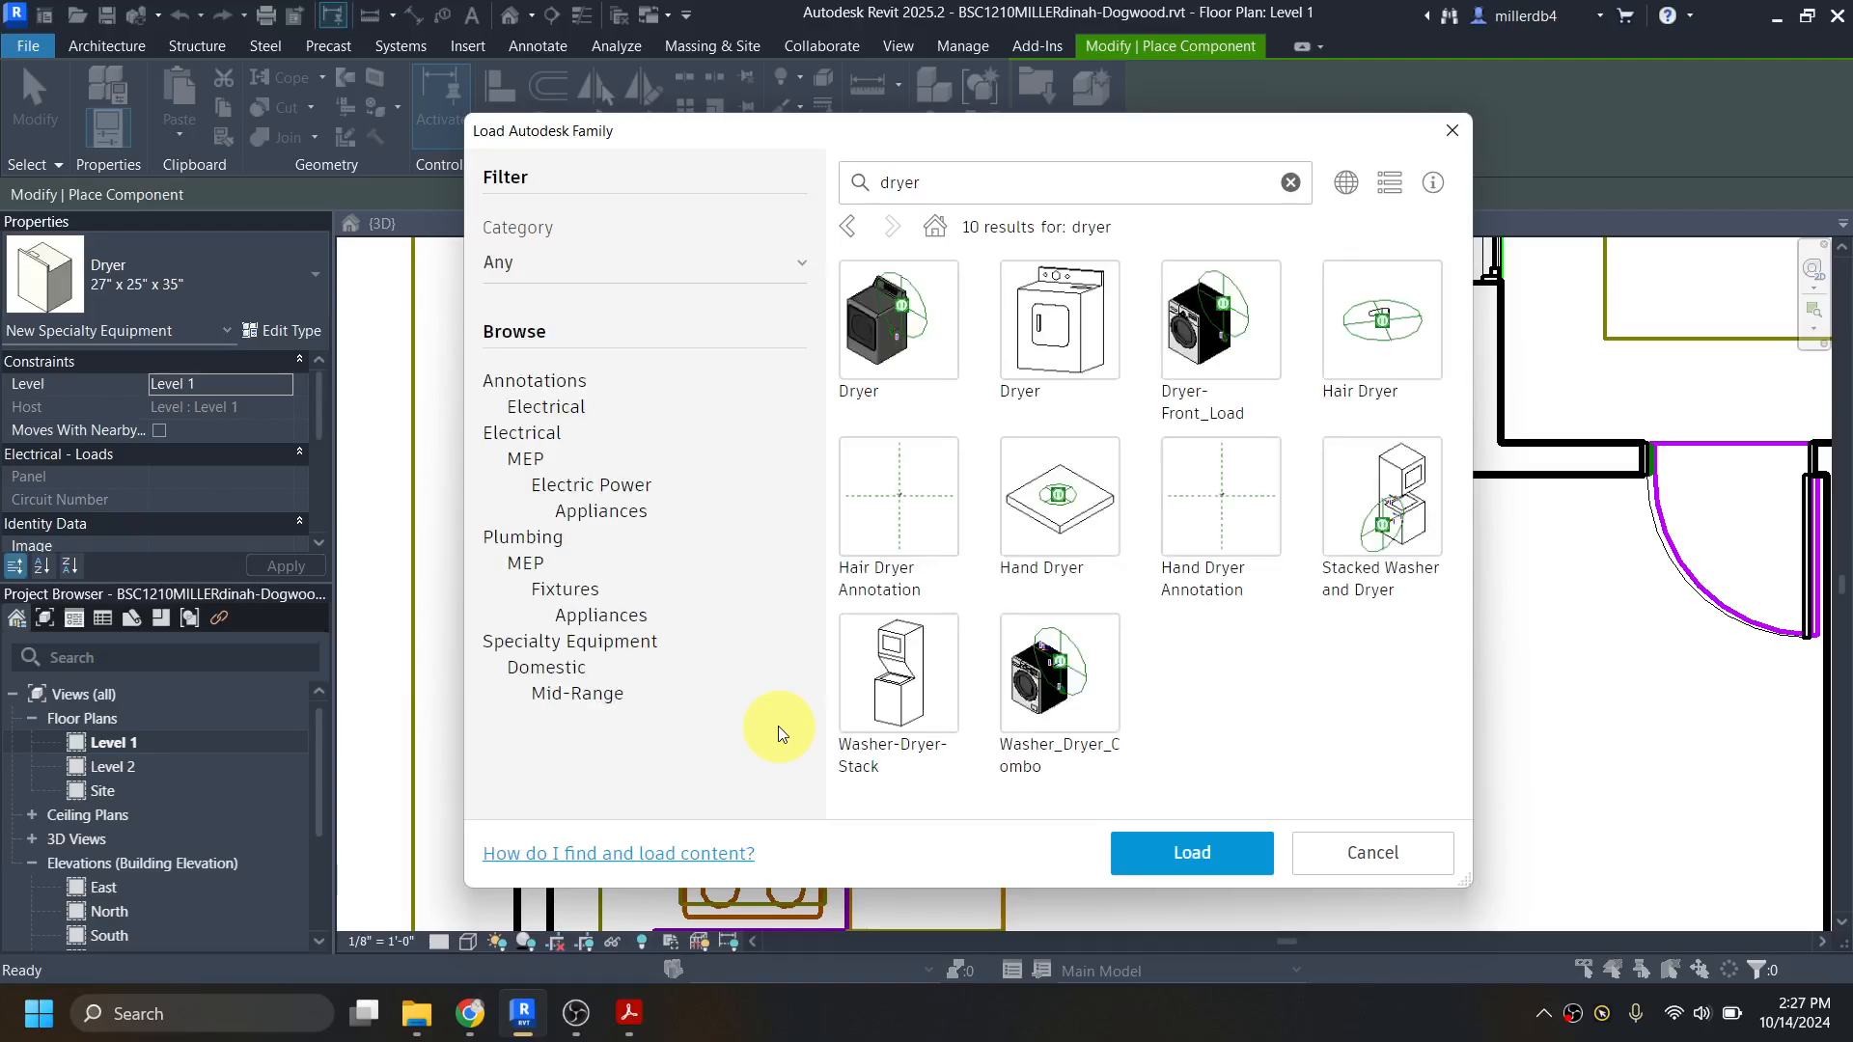
{"action": "left_click", "coordinate": [931, 182]}
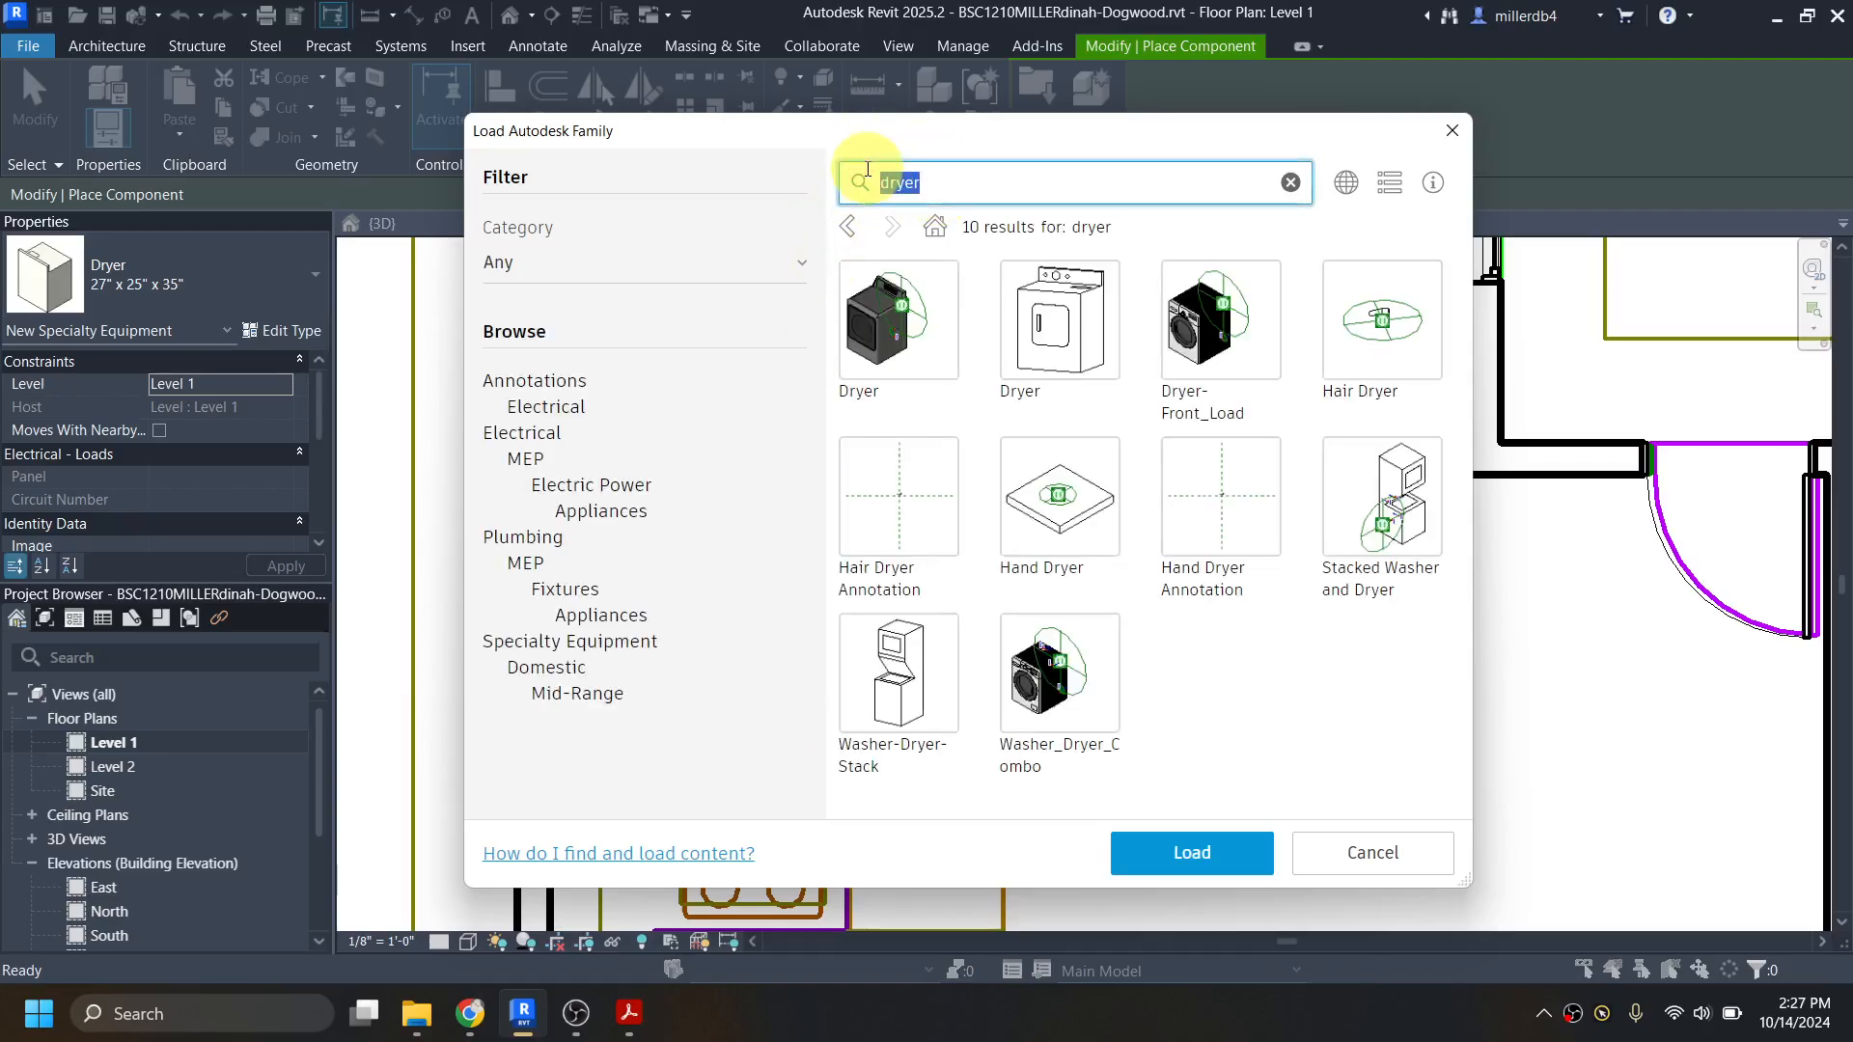
{"action": "type", "text": "water heater"}
{"action": "key", "text": "Return"}
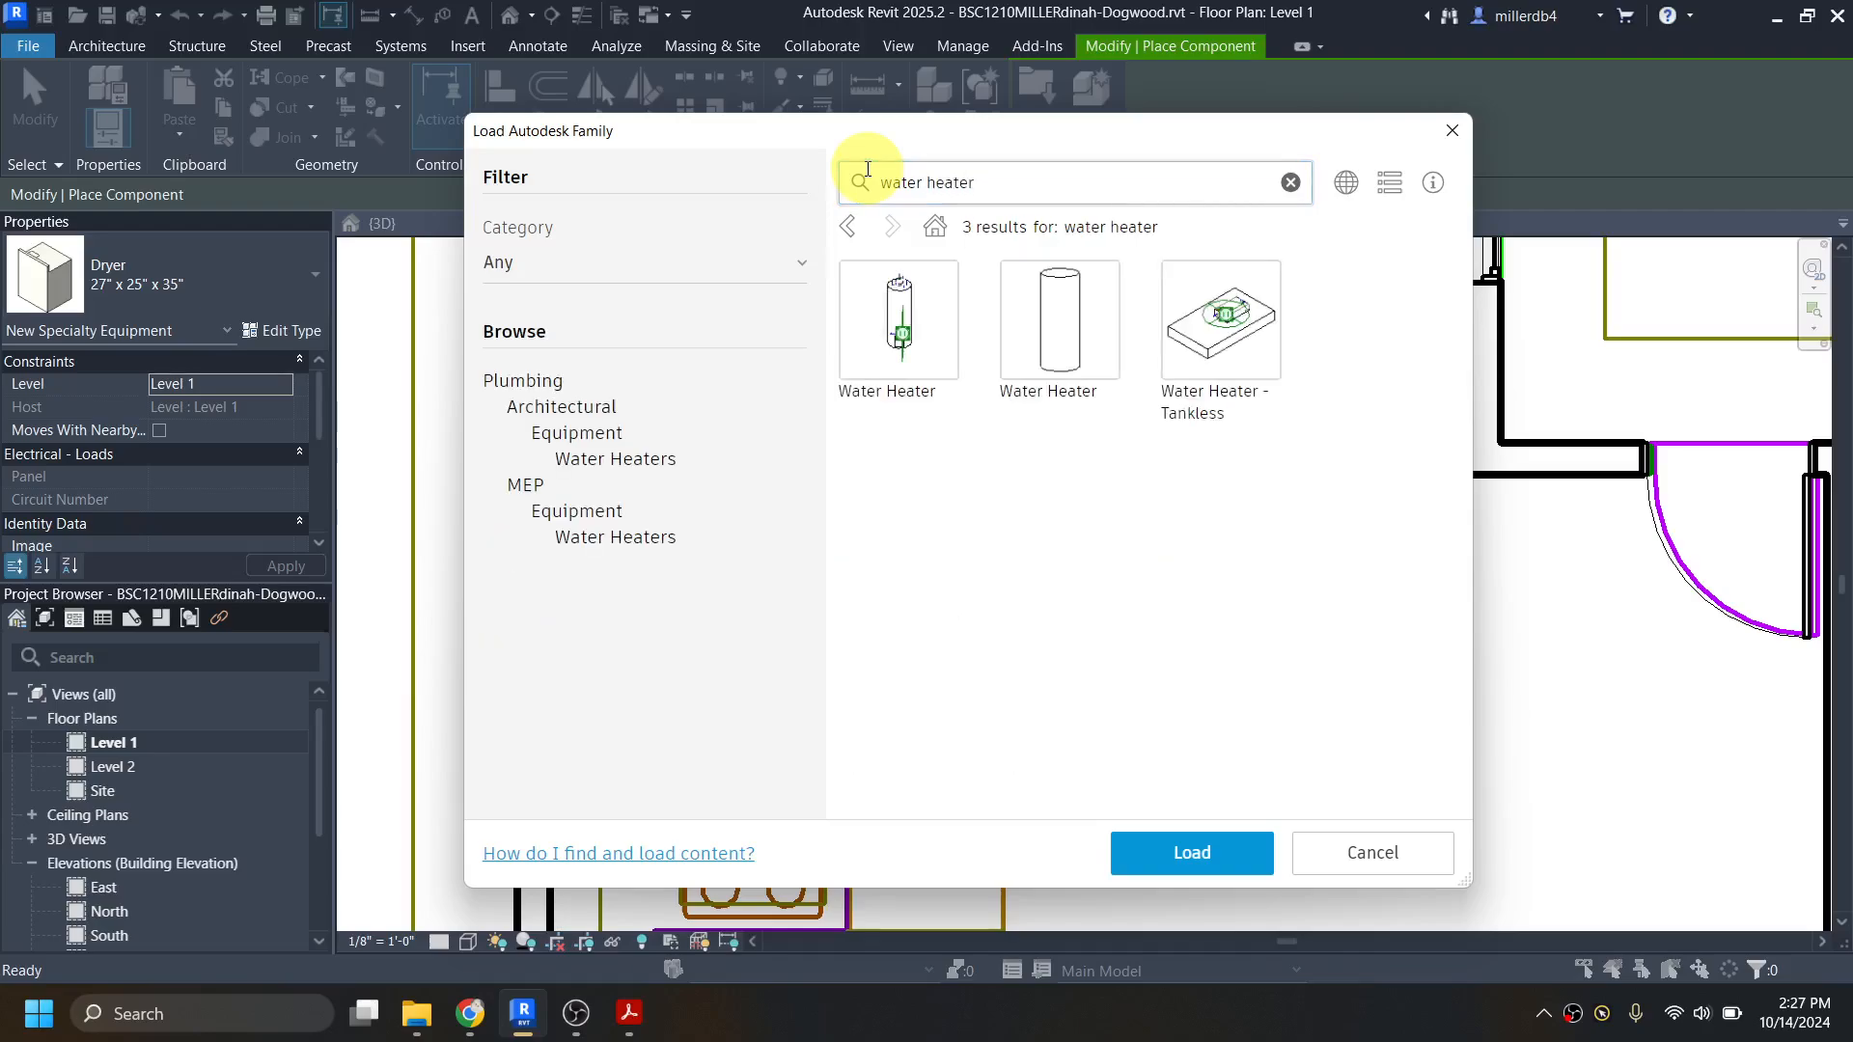
{"action": "left_click", "coordinate": [1012, 273]}
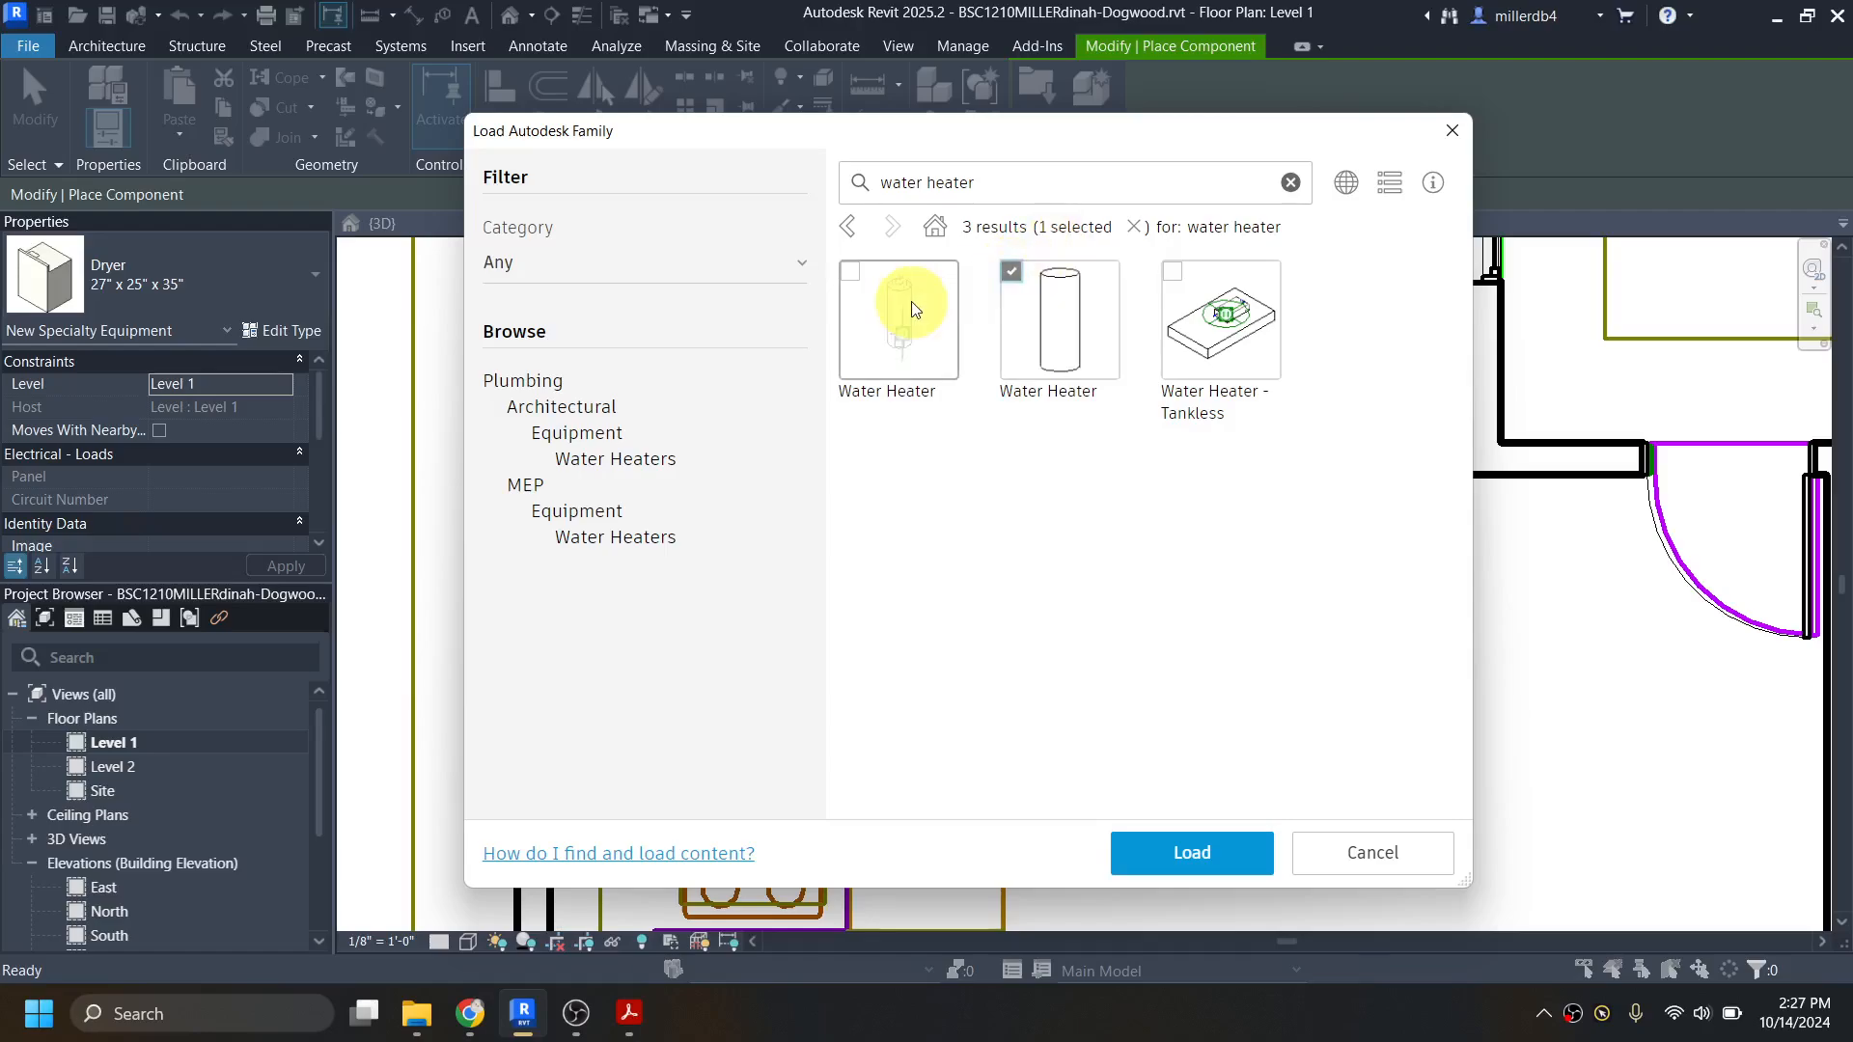
{"action": "left_click", "coordinate": [1161, 862]}
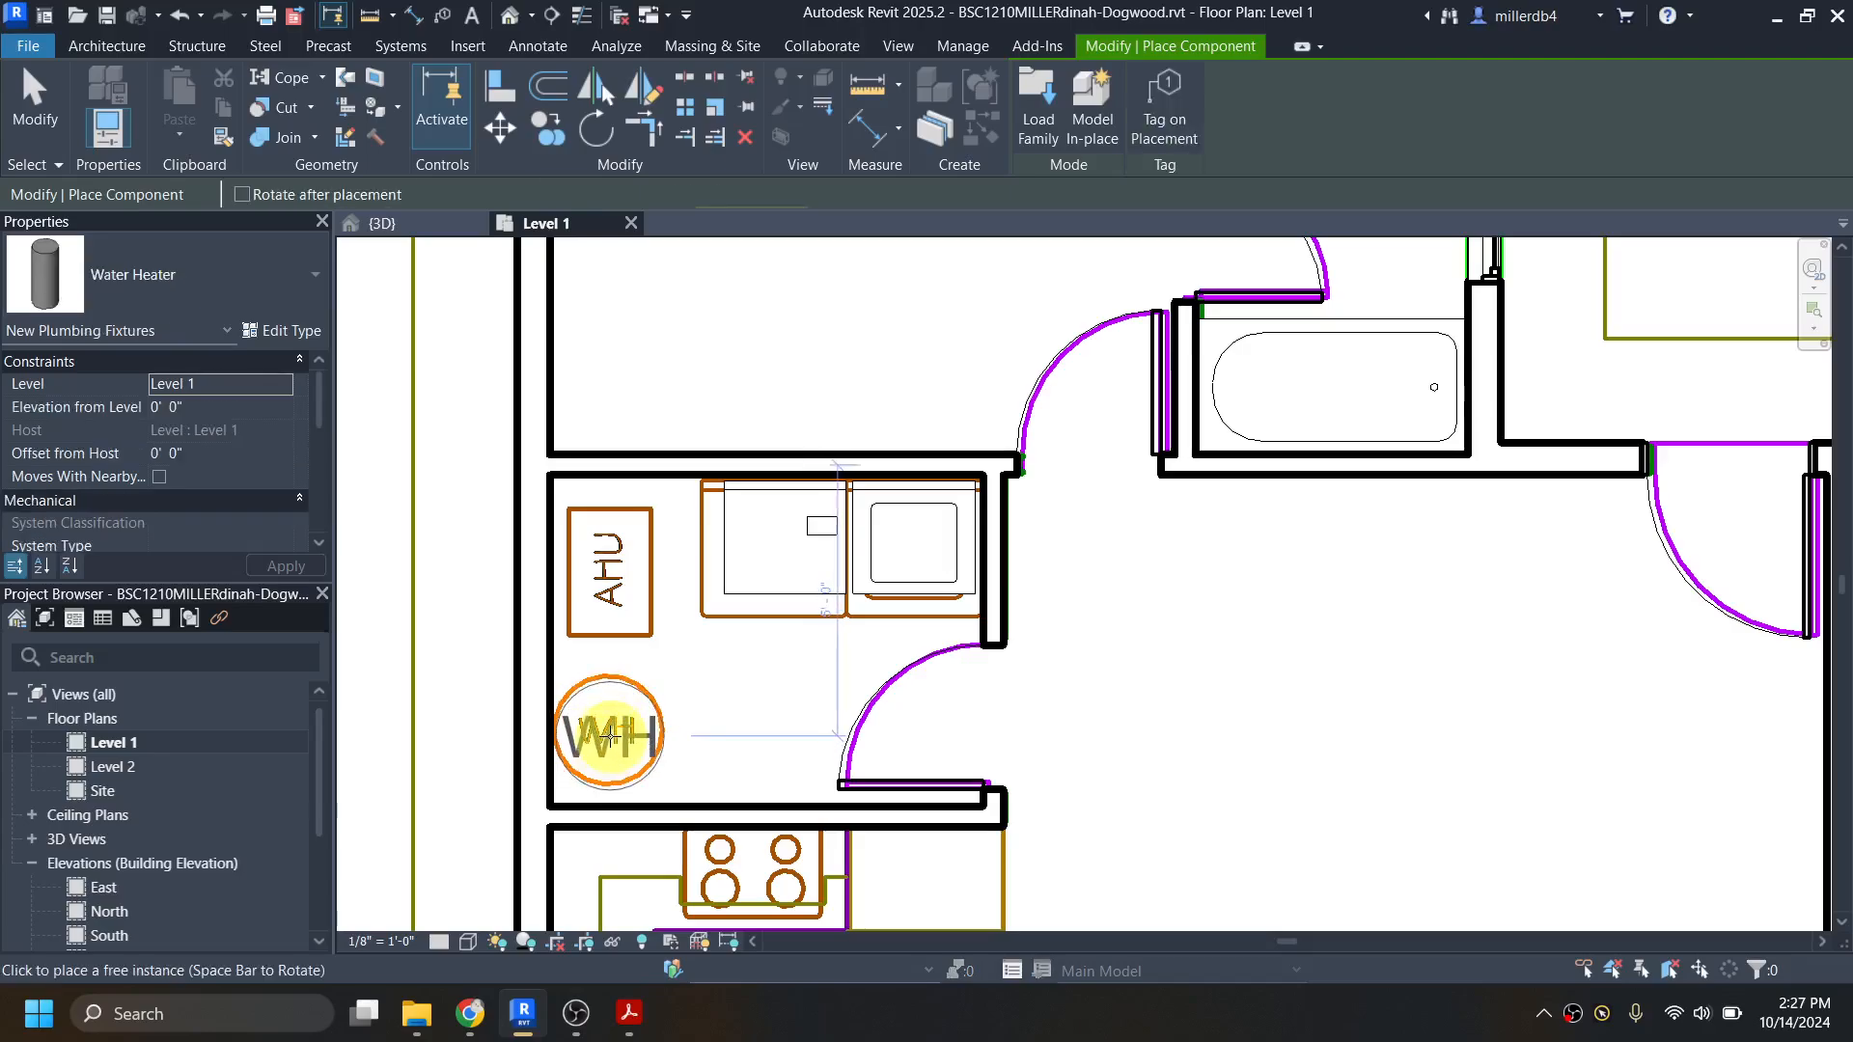
Step: Place the Water Heater over the WH circle in the utility room's southwest corner
{"action": "left_click", "coordinate": [612, 723]}
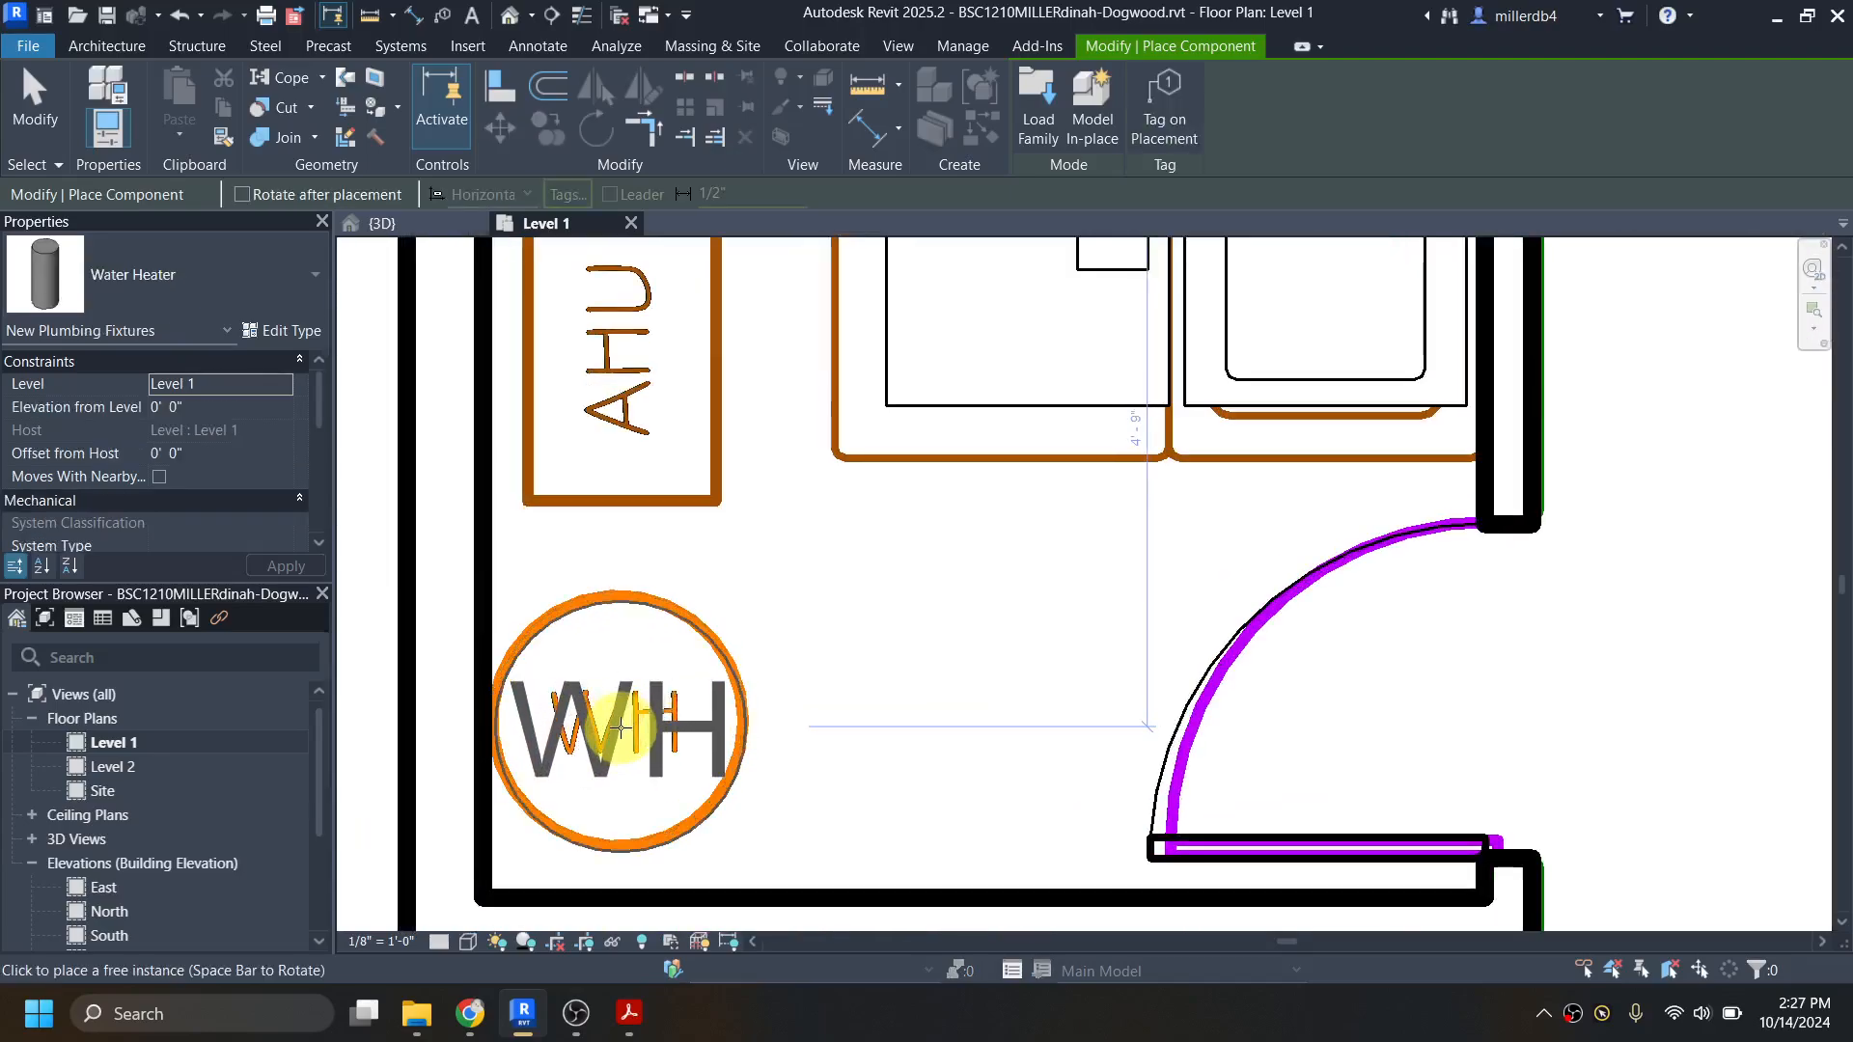
{"action": "scroll", "coordinate": [614, 729], "scroll_direction": "up", "scroll_amount": 1}
{"action": "scroll", "coordinate": [749, 703], "scroll_direction": "down", "scroll_amount": 2}
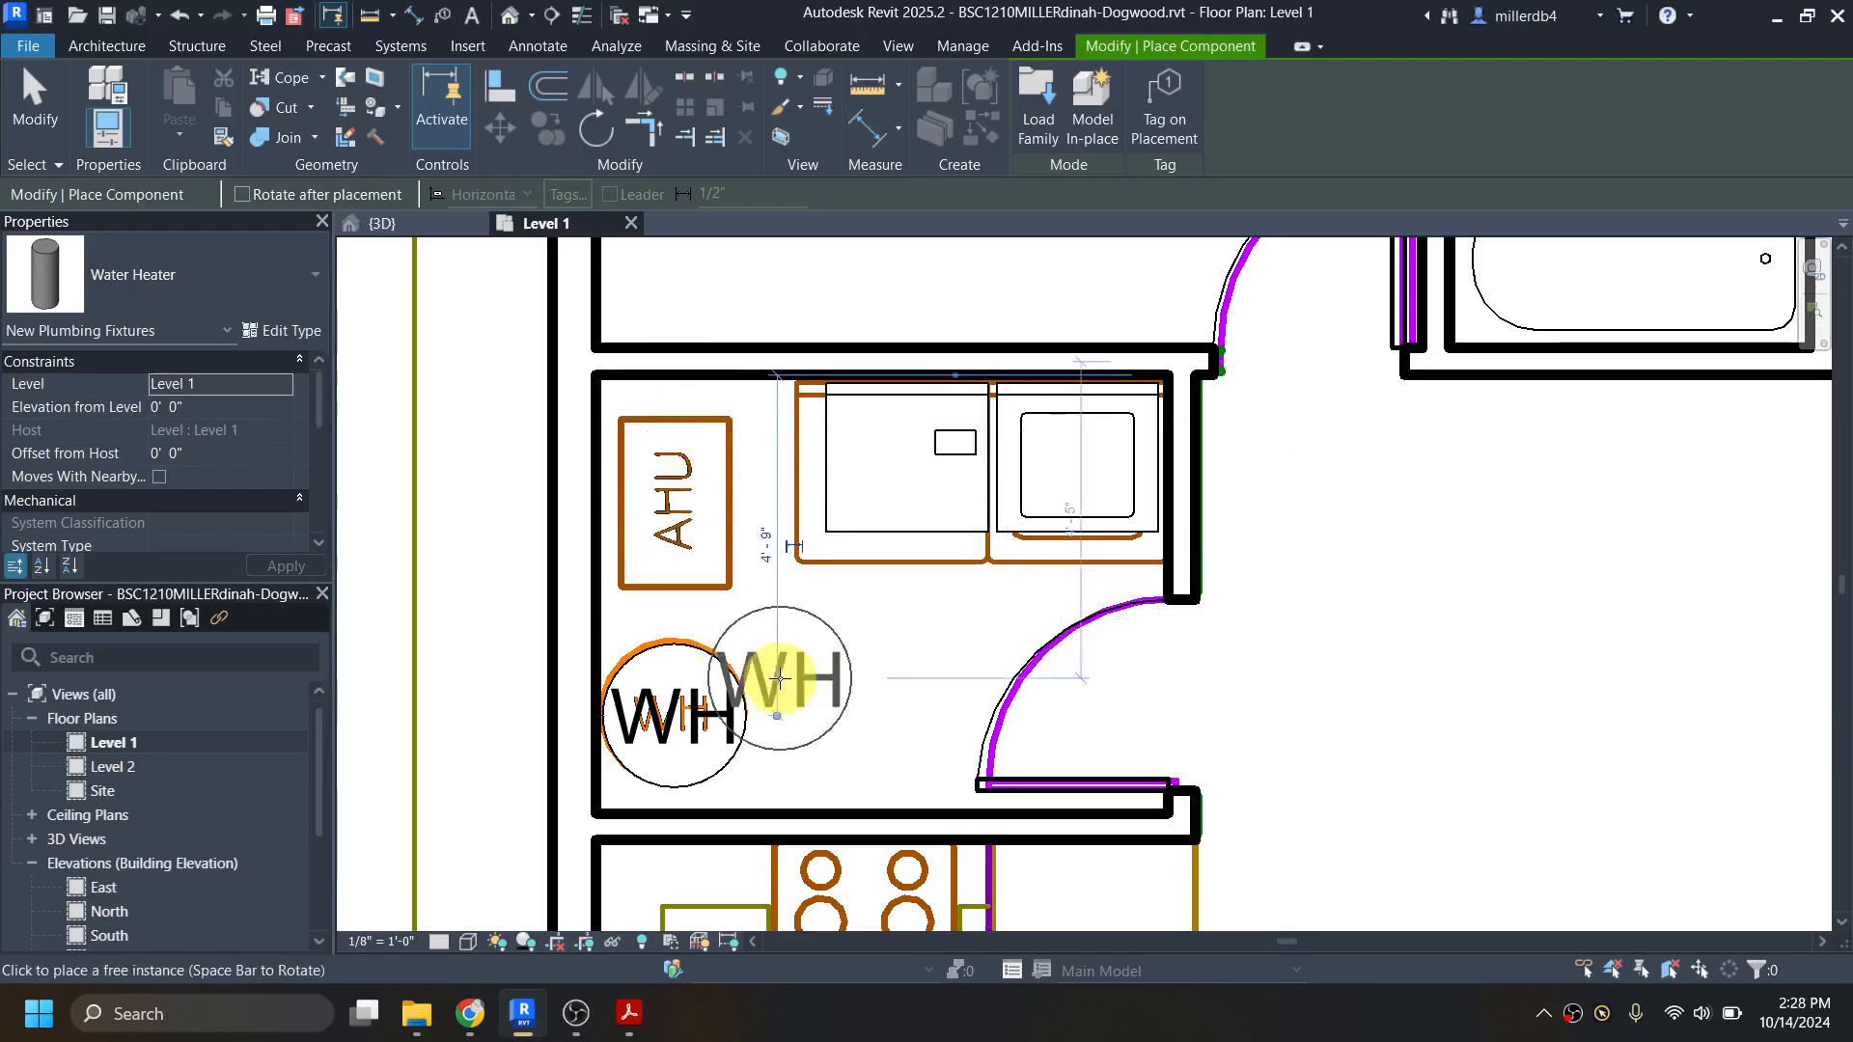
Step: Search the Autodesk family library for "handling" and load the AHU Inspection Module - Medium family
{"action": "key", "text": "a"}
{"action": "key", "text": "f"}
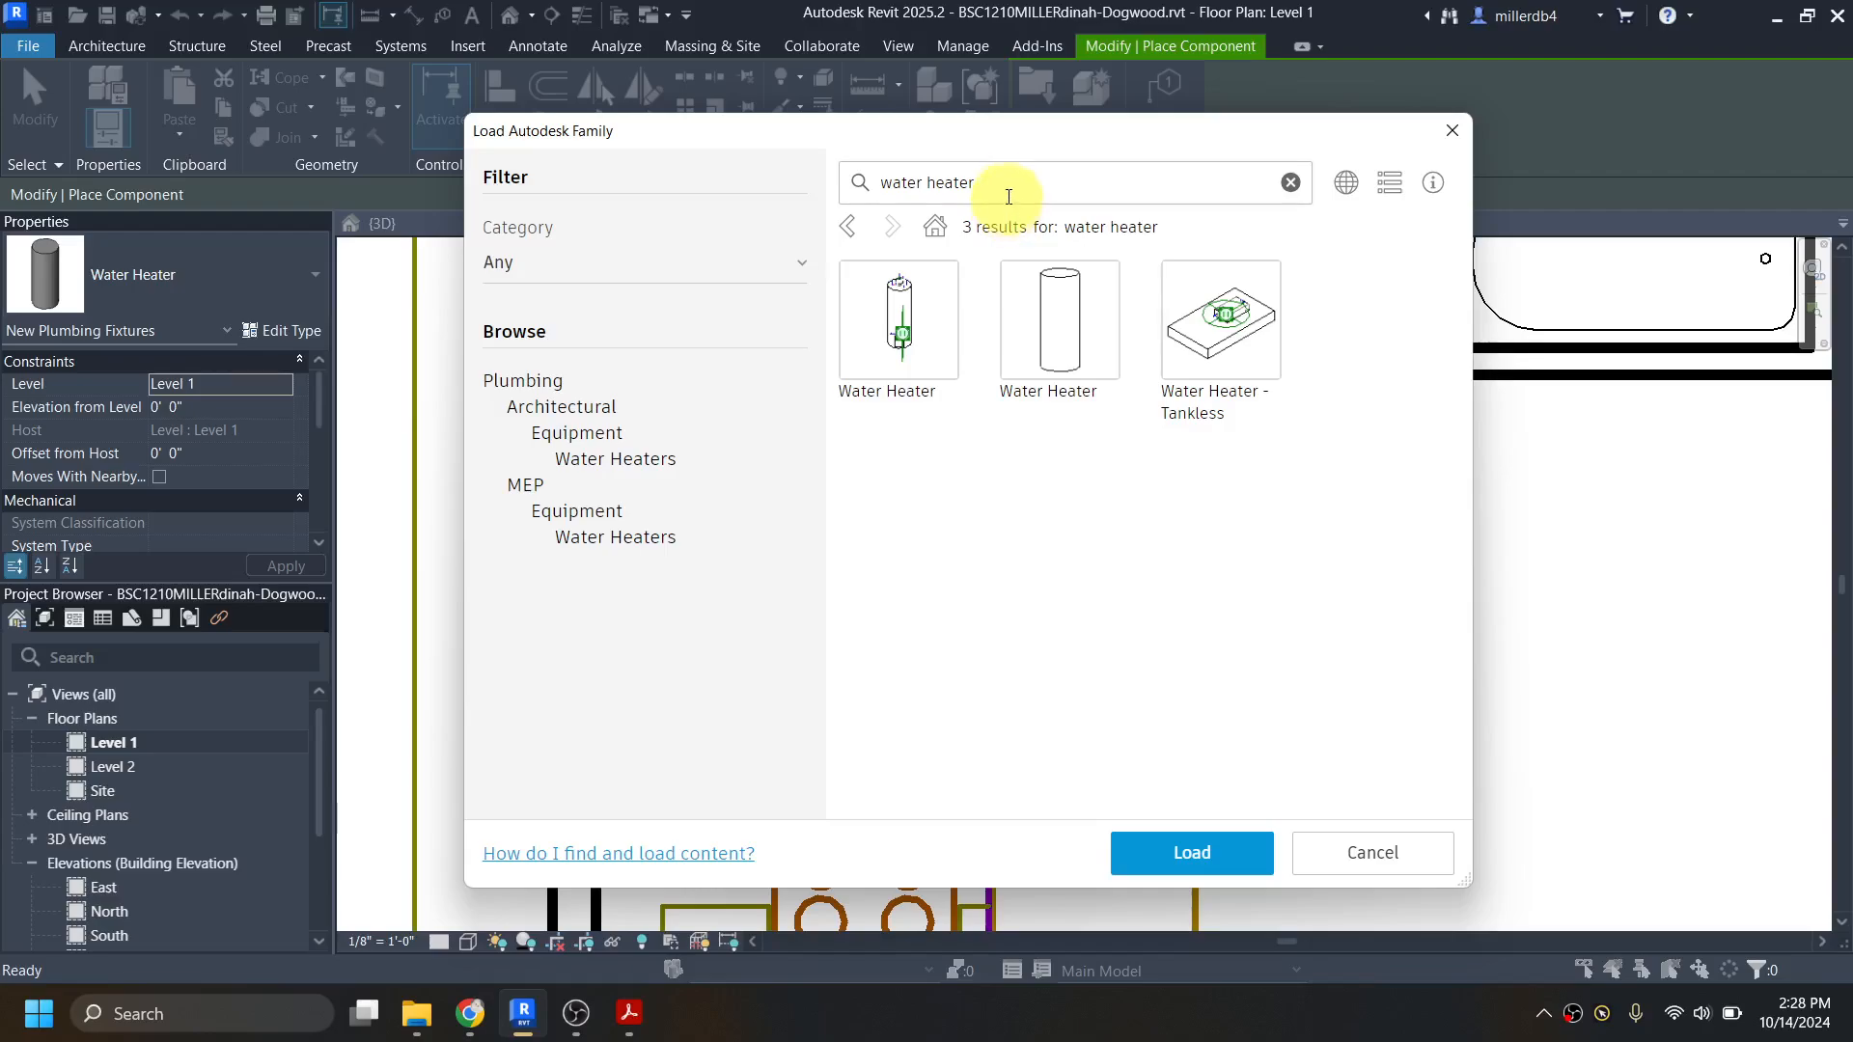
{"action": "left_click_drag", "start_coordinate": [1004, 191], "coordinate": [844, 164]}
{"action": "type", "text": "h"}
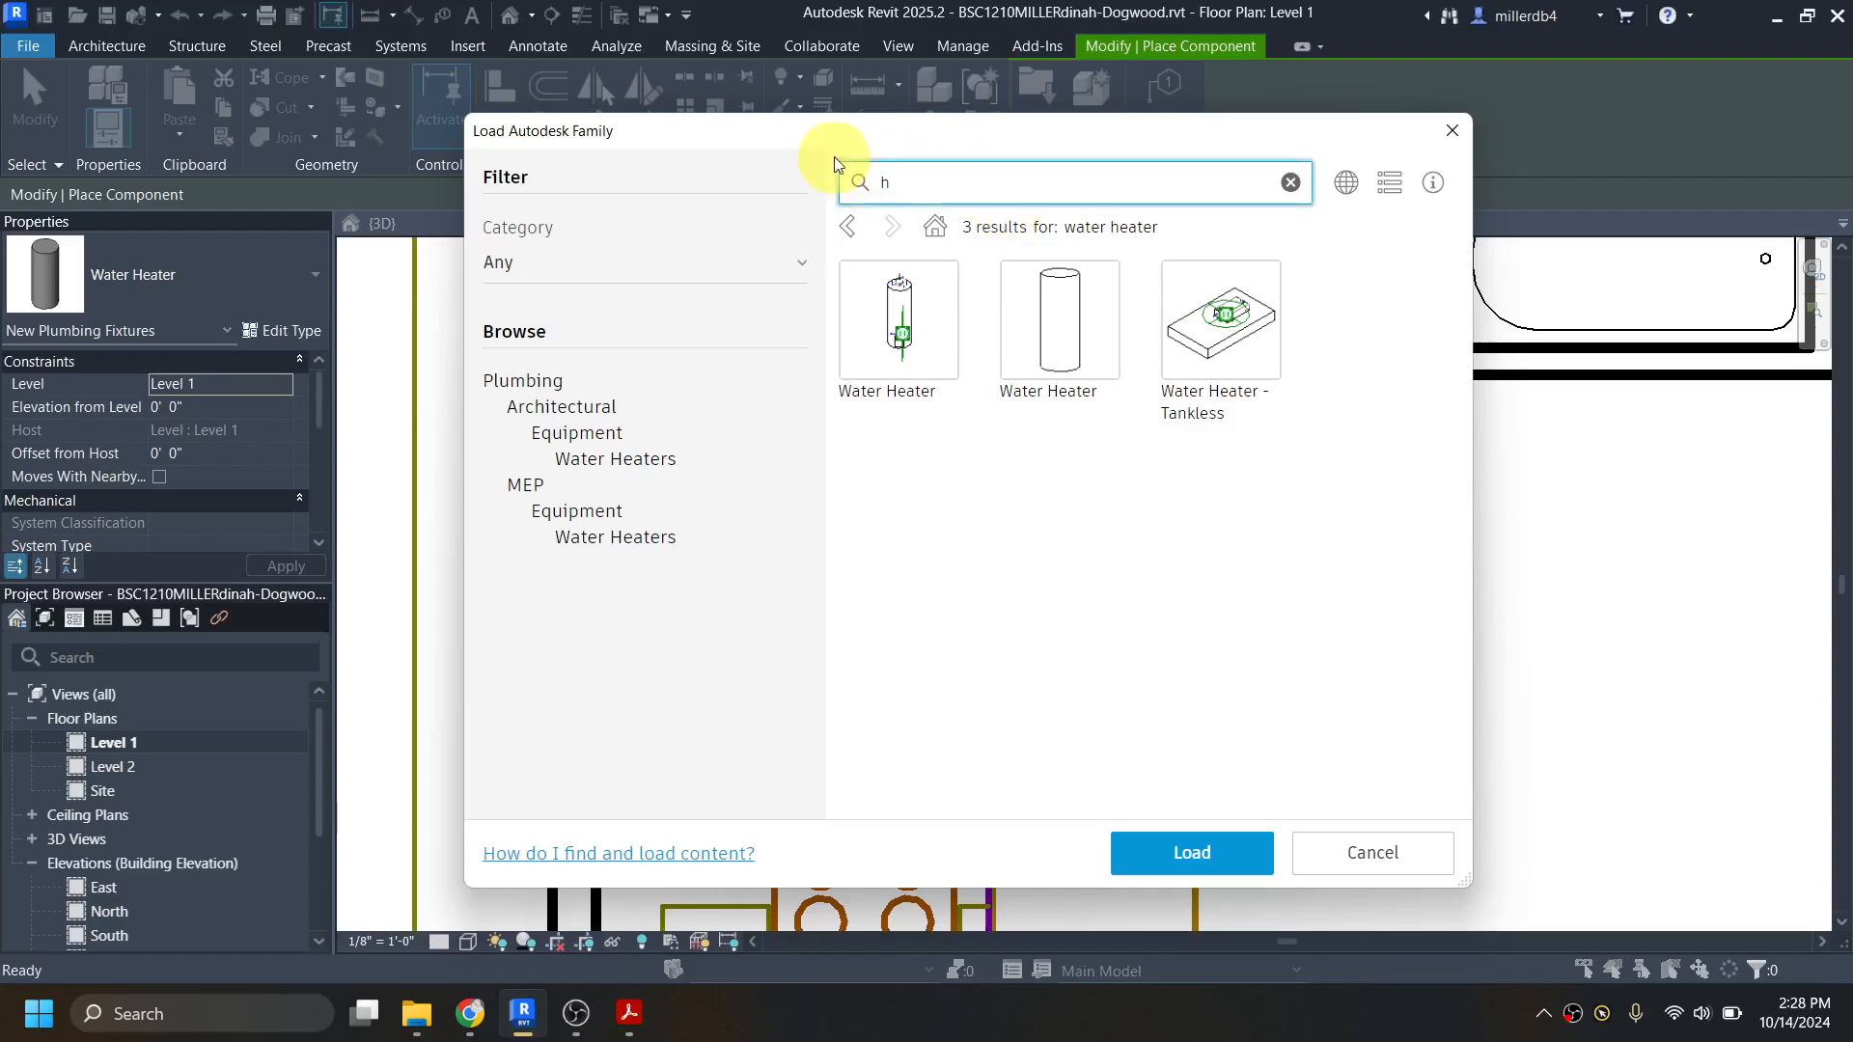
{"action": "type", "text": "andling"}
{"action": "key", "text": "Return"}
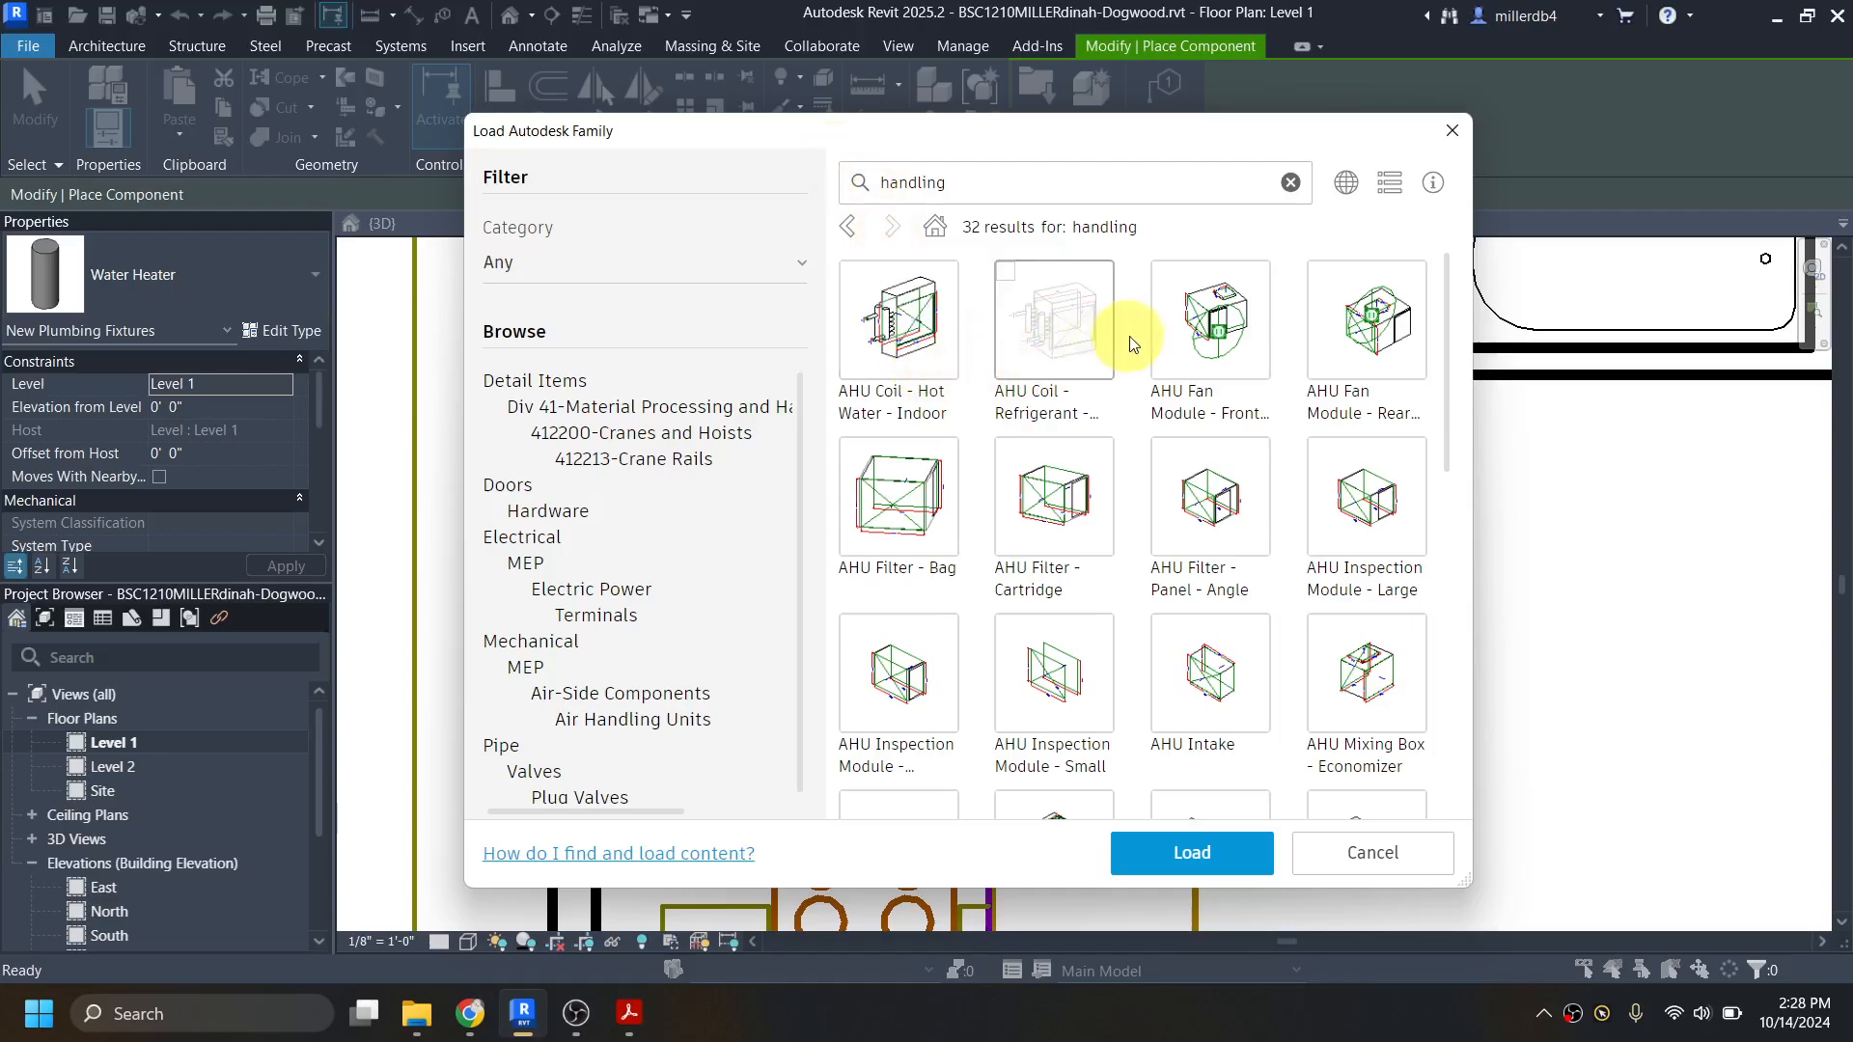
{"action": "scroll", "coordinate": [1181, 445], "scroll_direction": "down", "scroll_amount": 3}
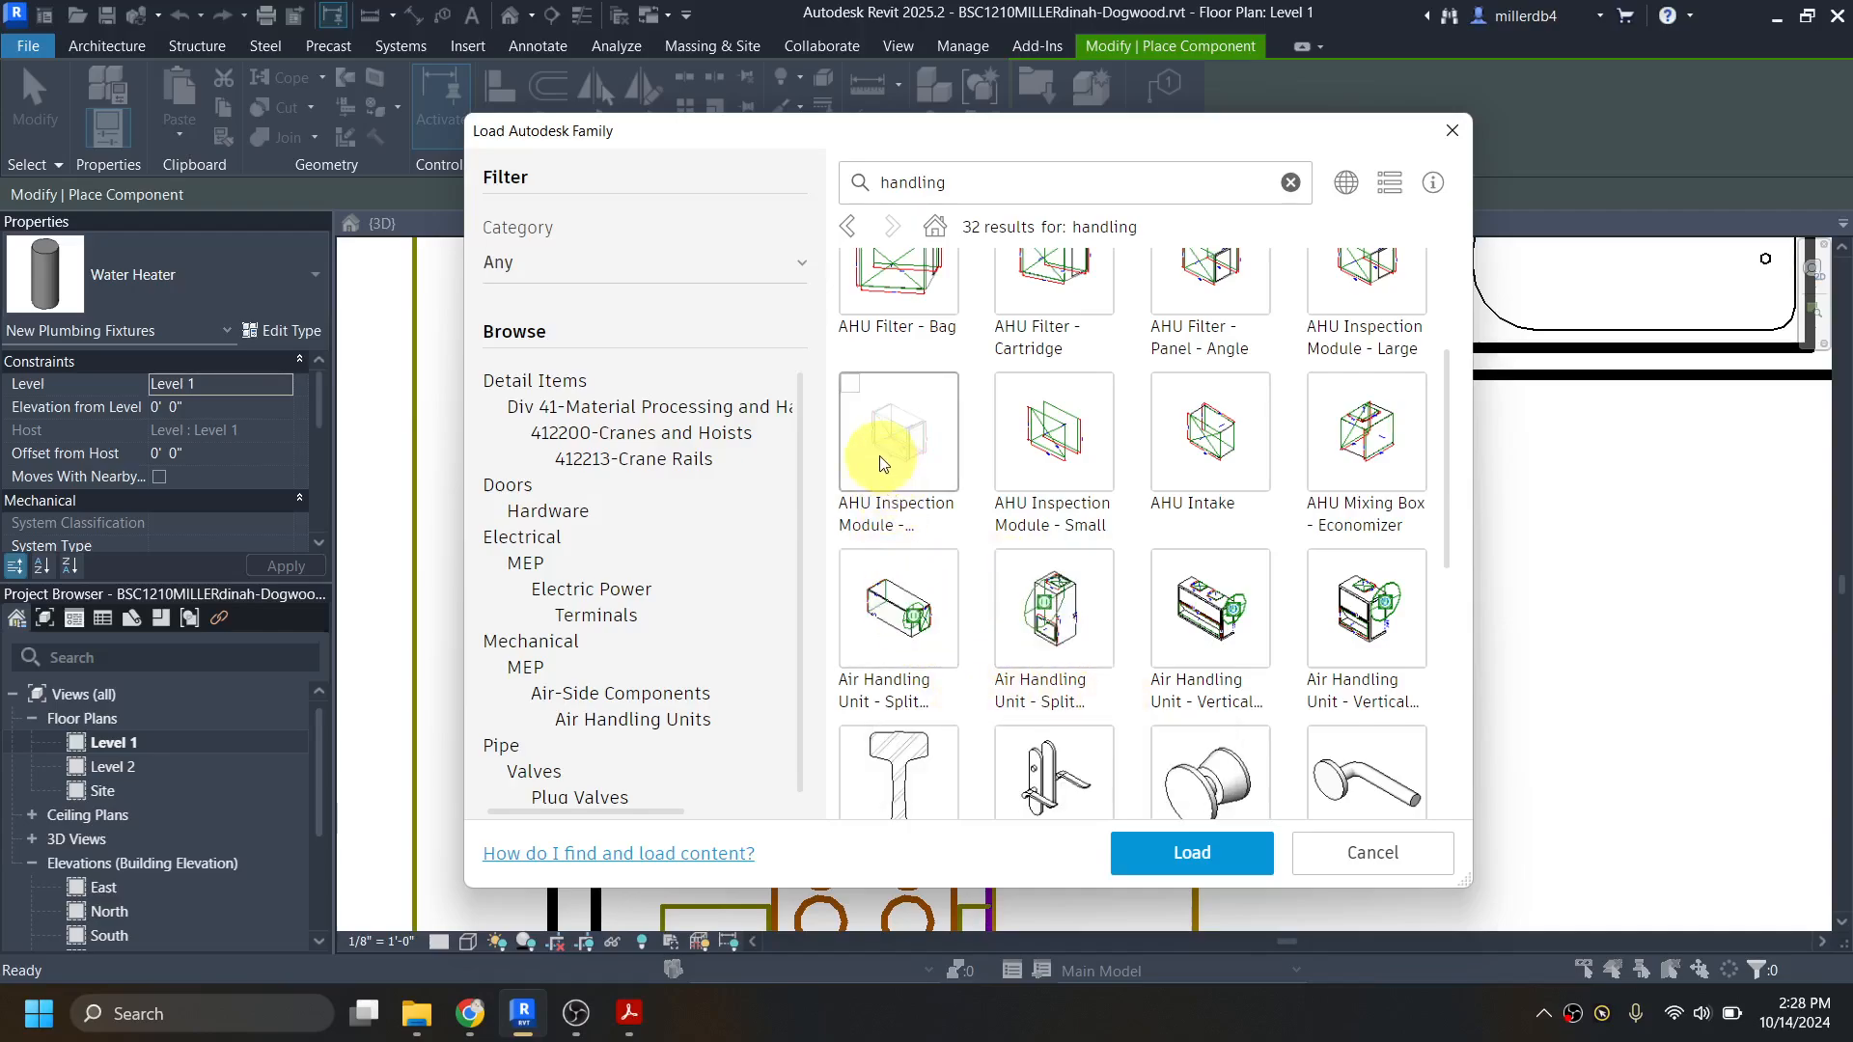
{"action": "left_click", "coordinate": [862, 403]}
{"action": "scroll", "coordinate": [902, 492], "scroll_direction": "up", "scroll_amount": 3}
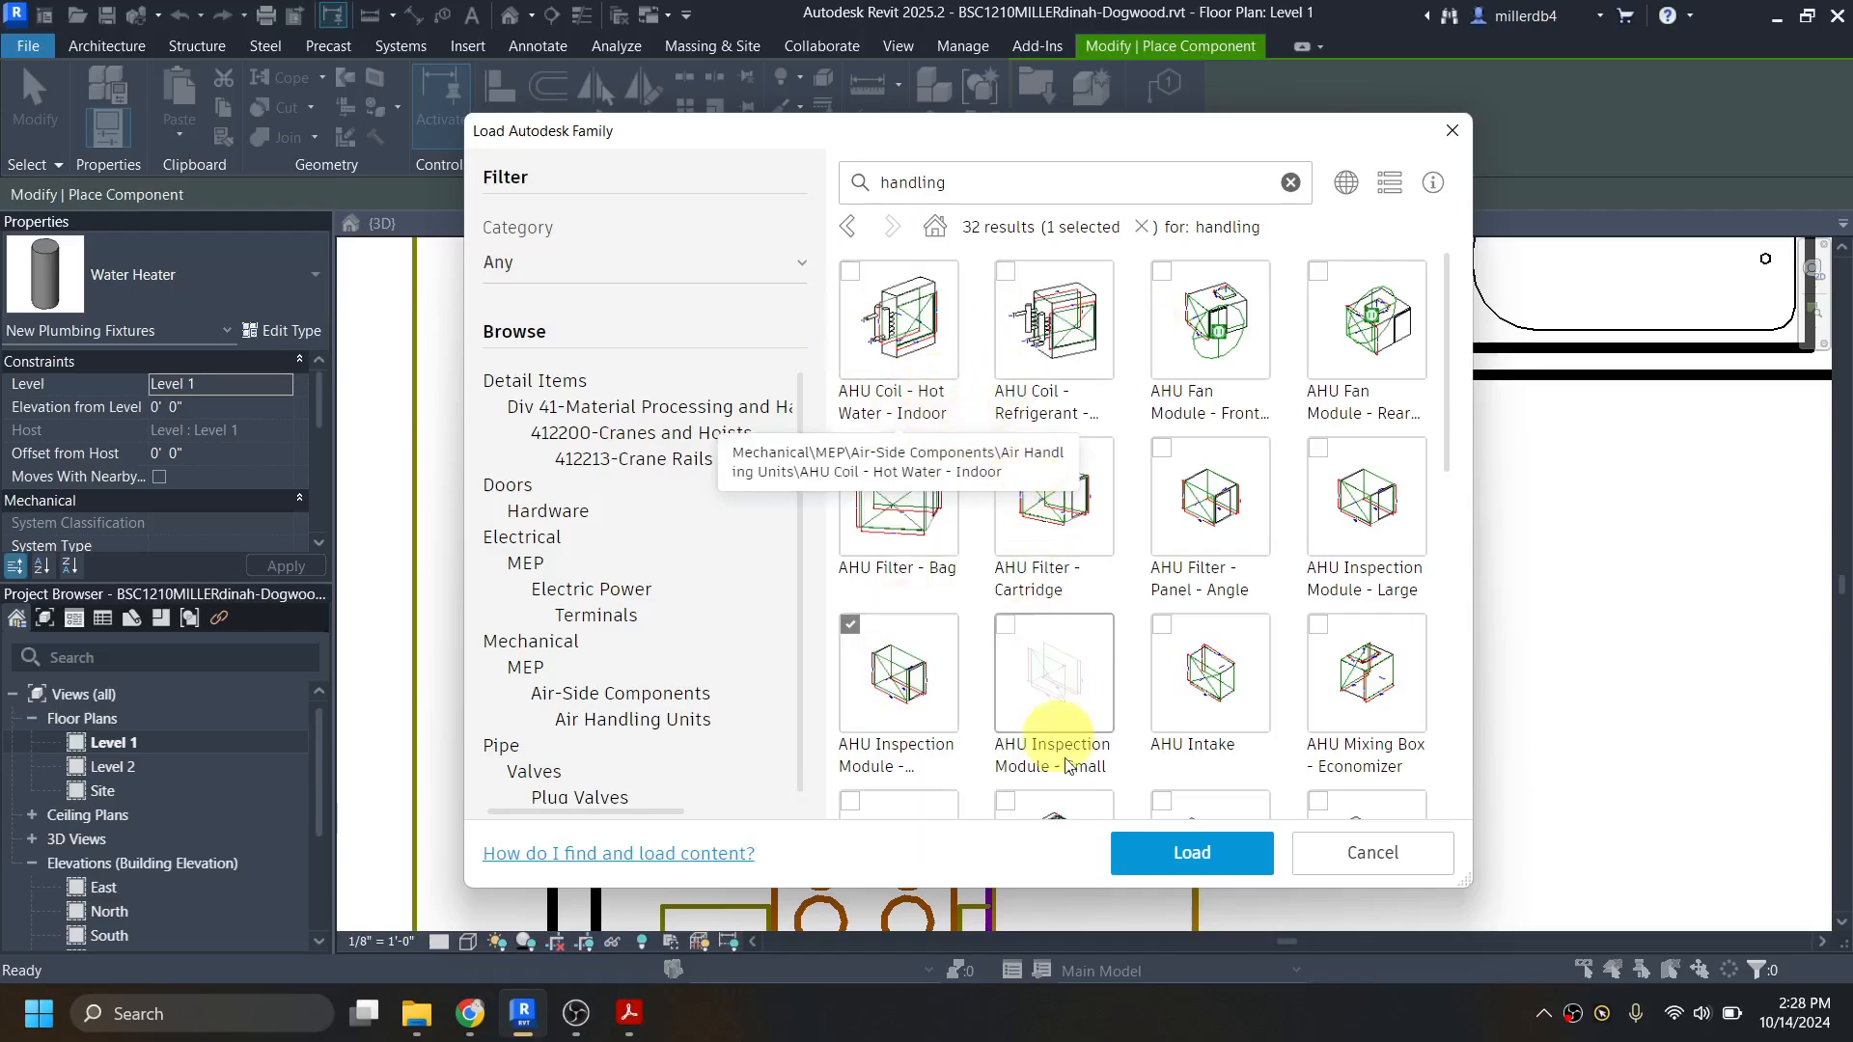
{"action": "left_click", "coordinate": [1168, 862]}
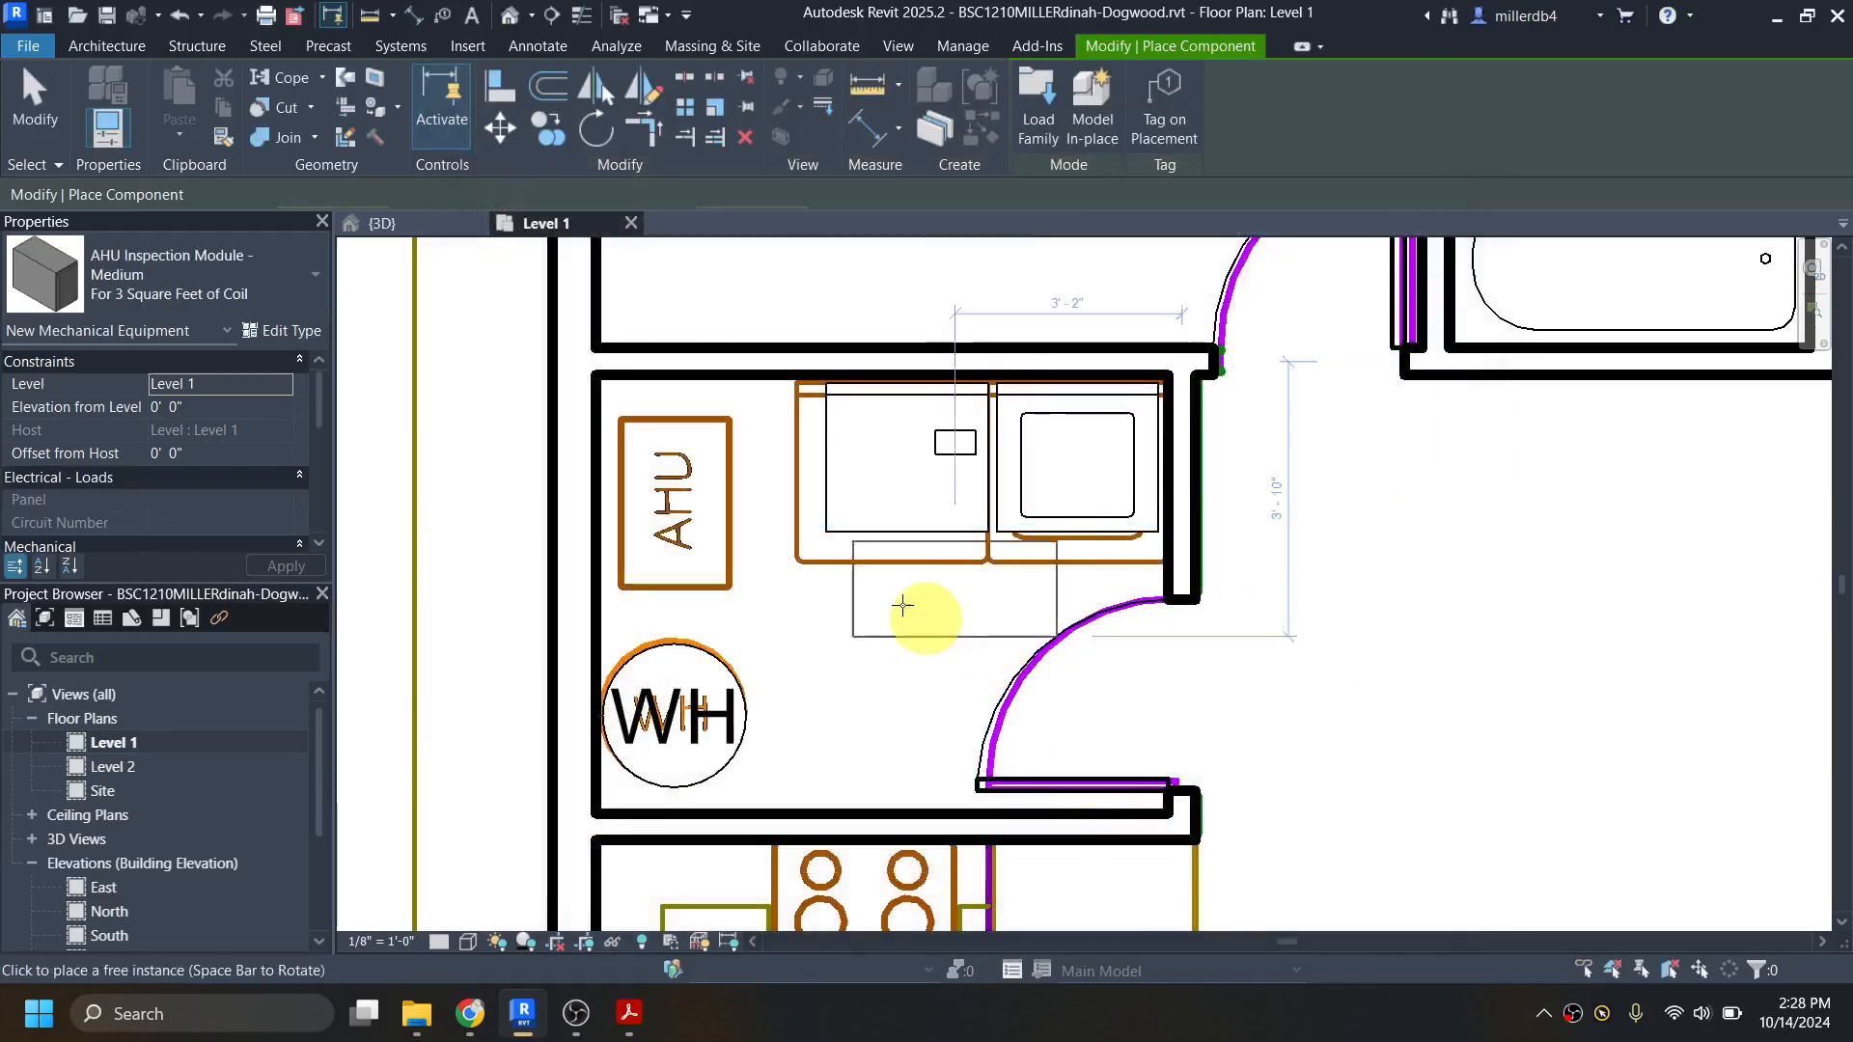
Step: Place the For 3 Square Feet of Coil AHU module, rotated lengthwise north-south, over the AHU outline in the utility room and end placement
{"action": "left_click", "coordinate": [717, 500]}
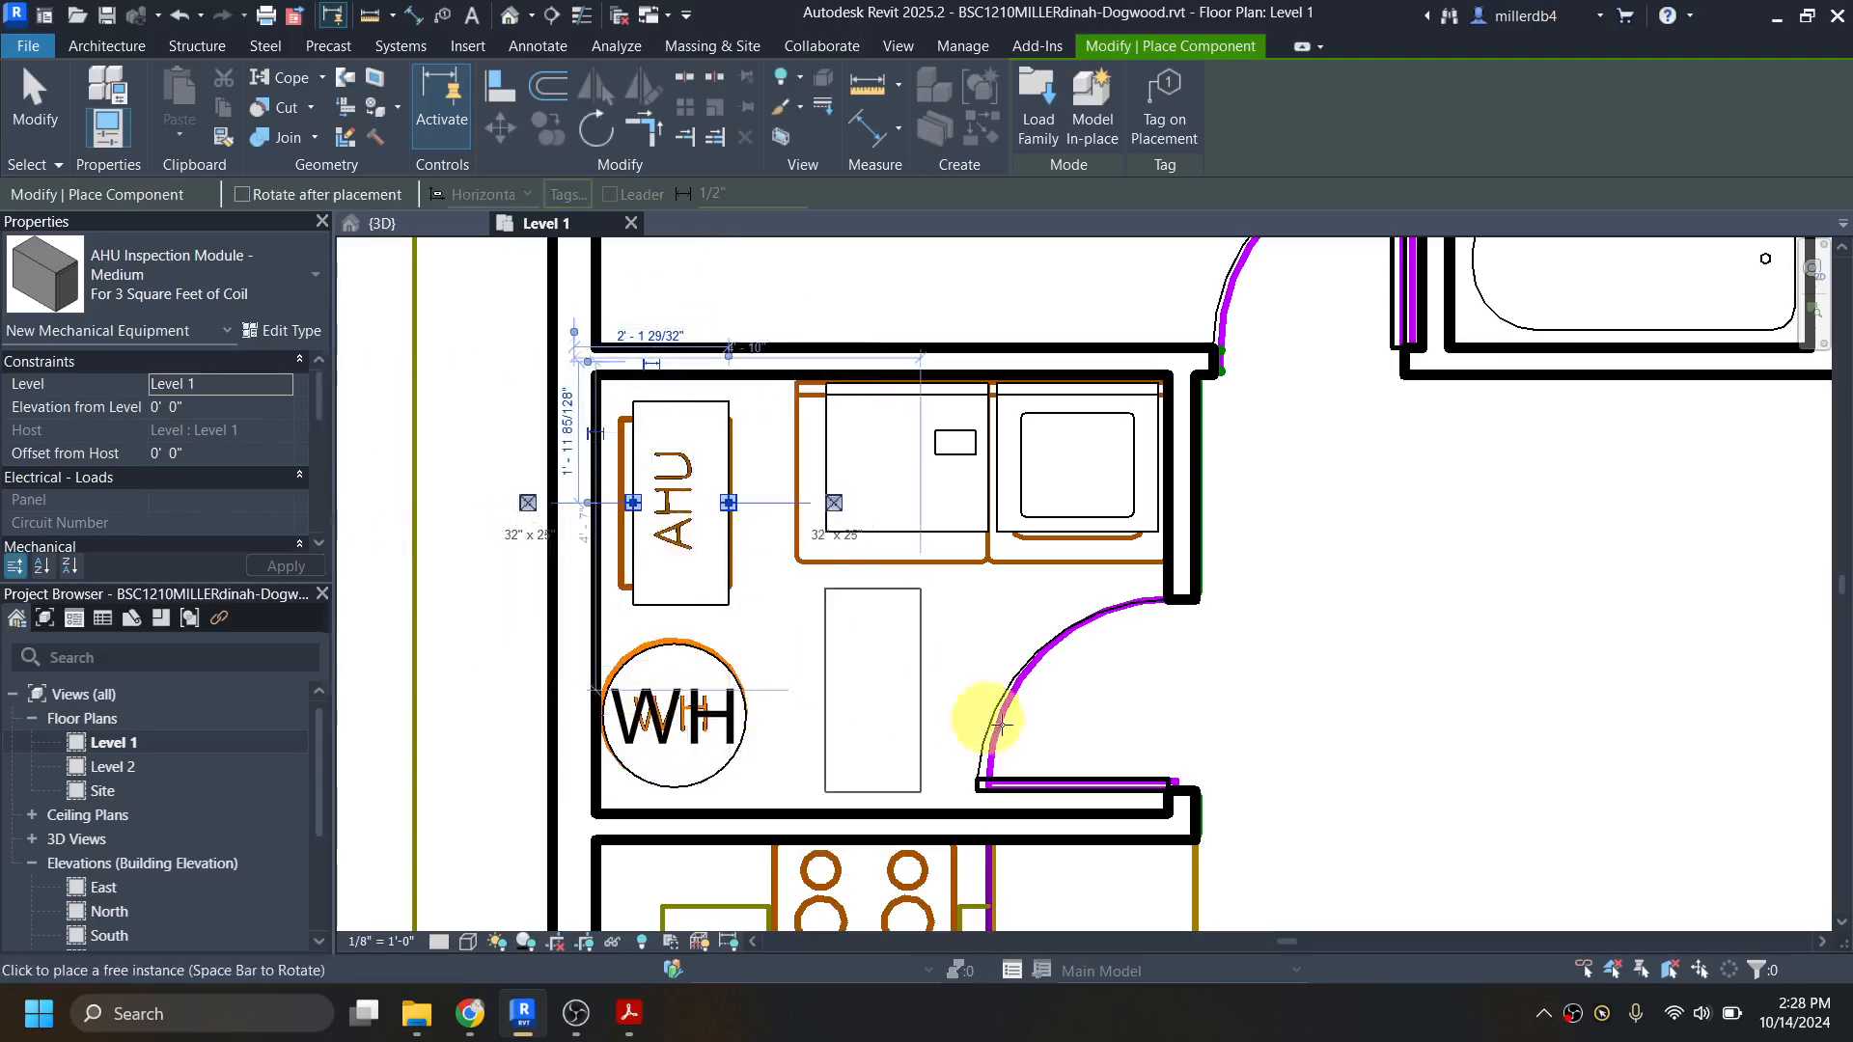
{"action": "scroll", "coordinate": [977, 721], "scroll_direction": "down", "scroll_amount": 4}
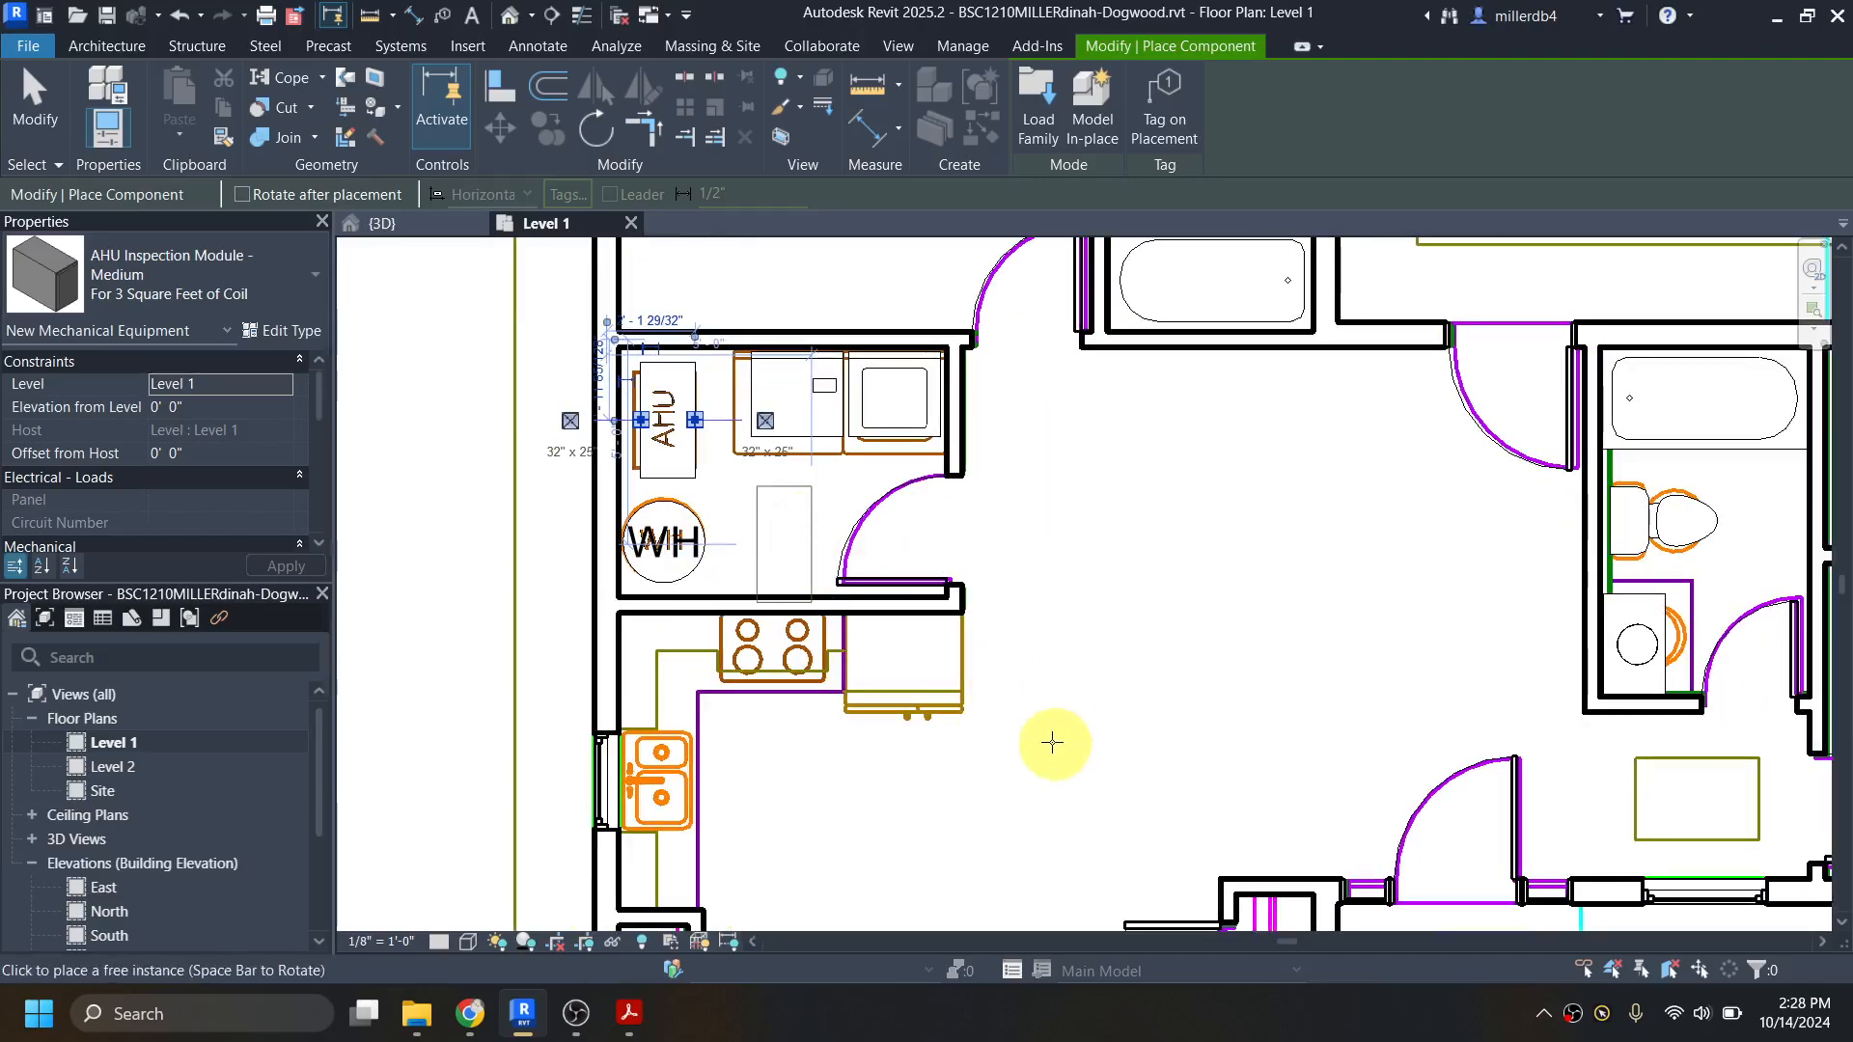
{"action": "key", "text": "Escape"}
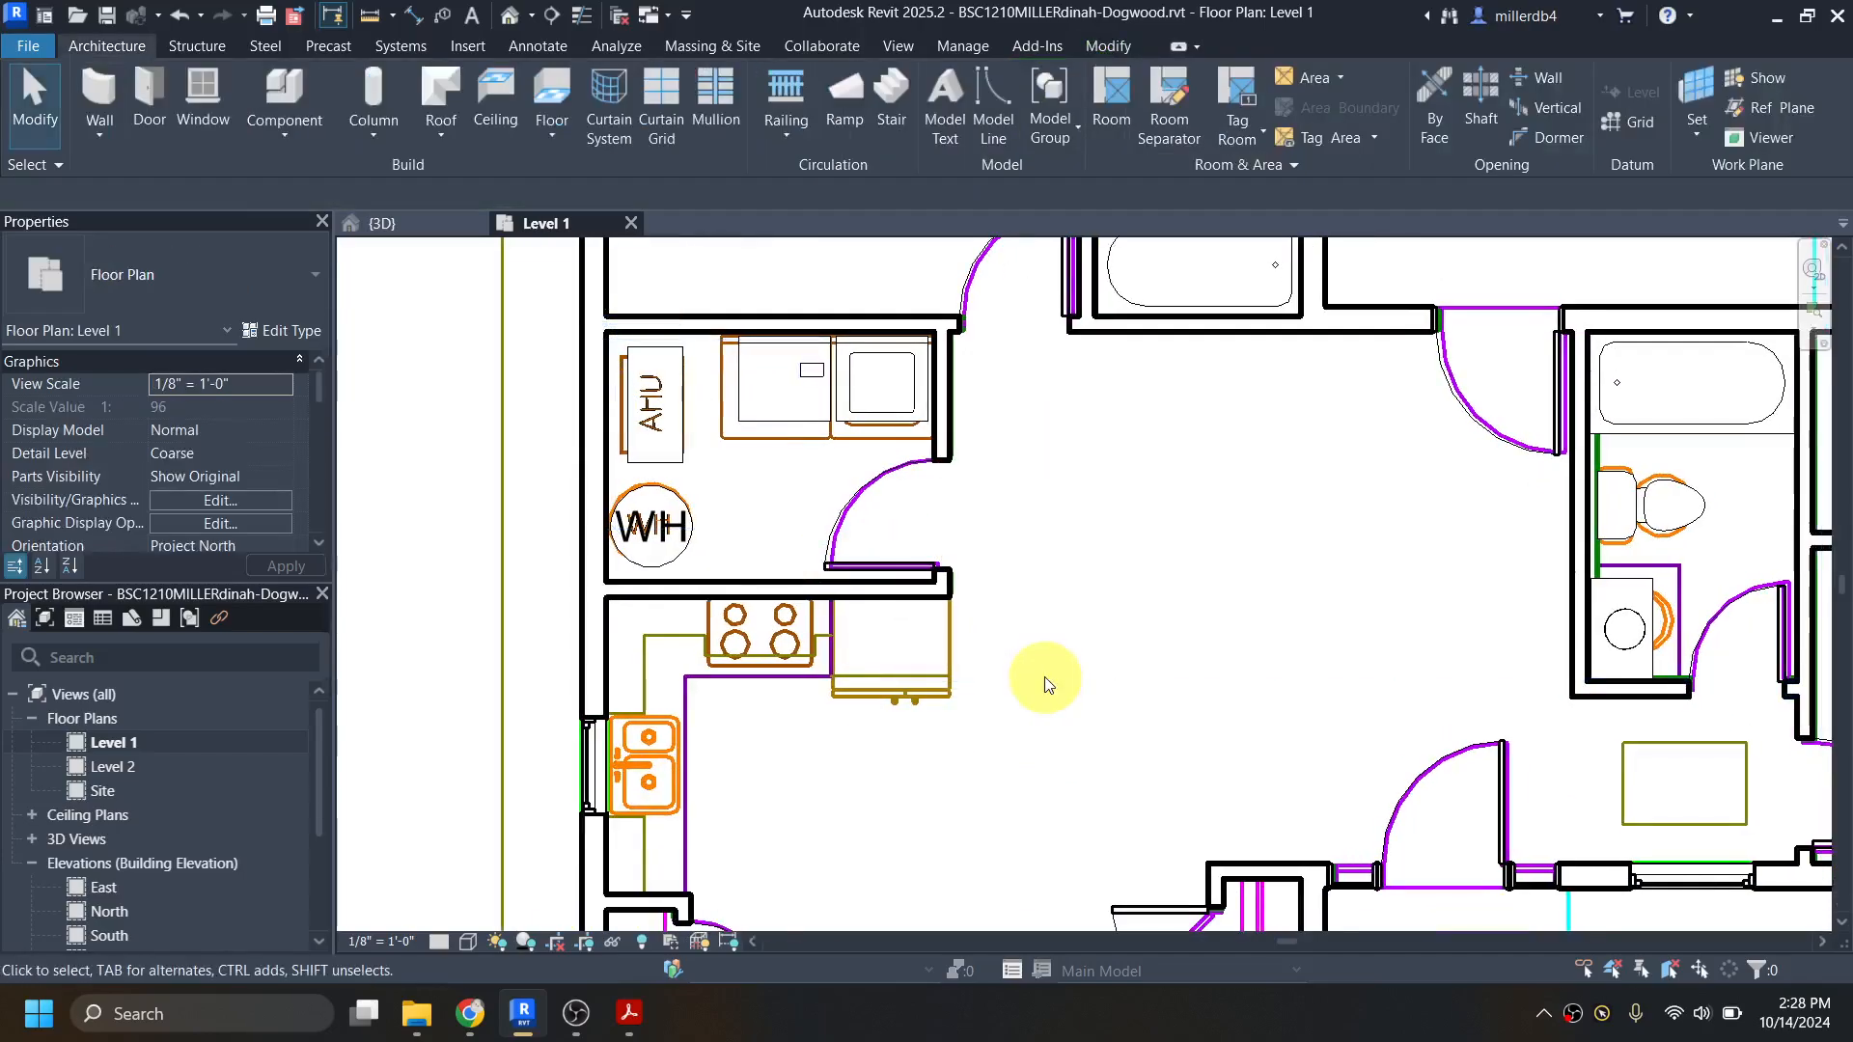
{"action": "scroll", "coordinate": [1110, 630], "scroll_direction": "down", "scroll_amount": 2}
{"action": "middle_click_drag", "start_coordinate": [1117, 641], "coordinate": [951, 503]}
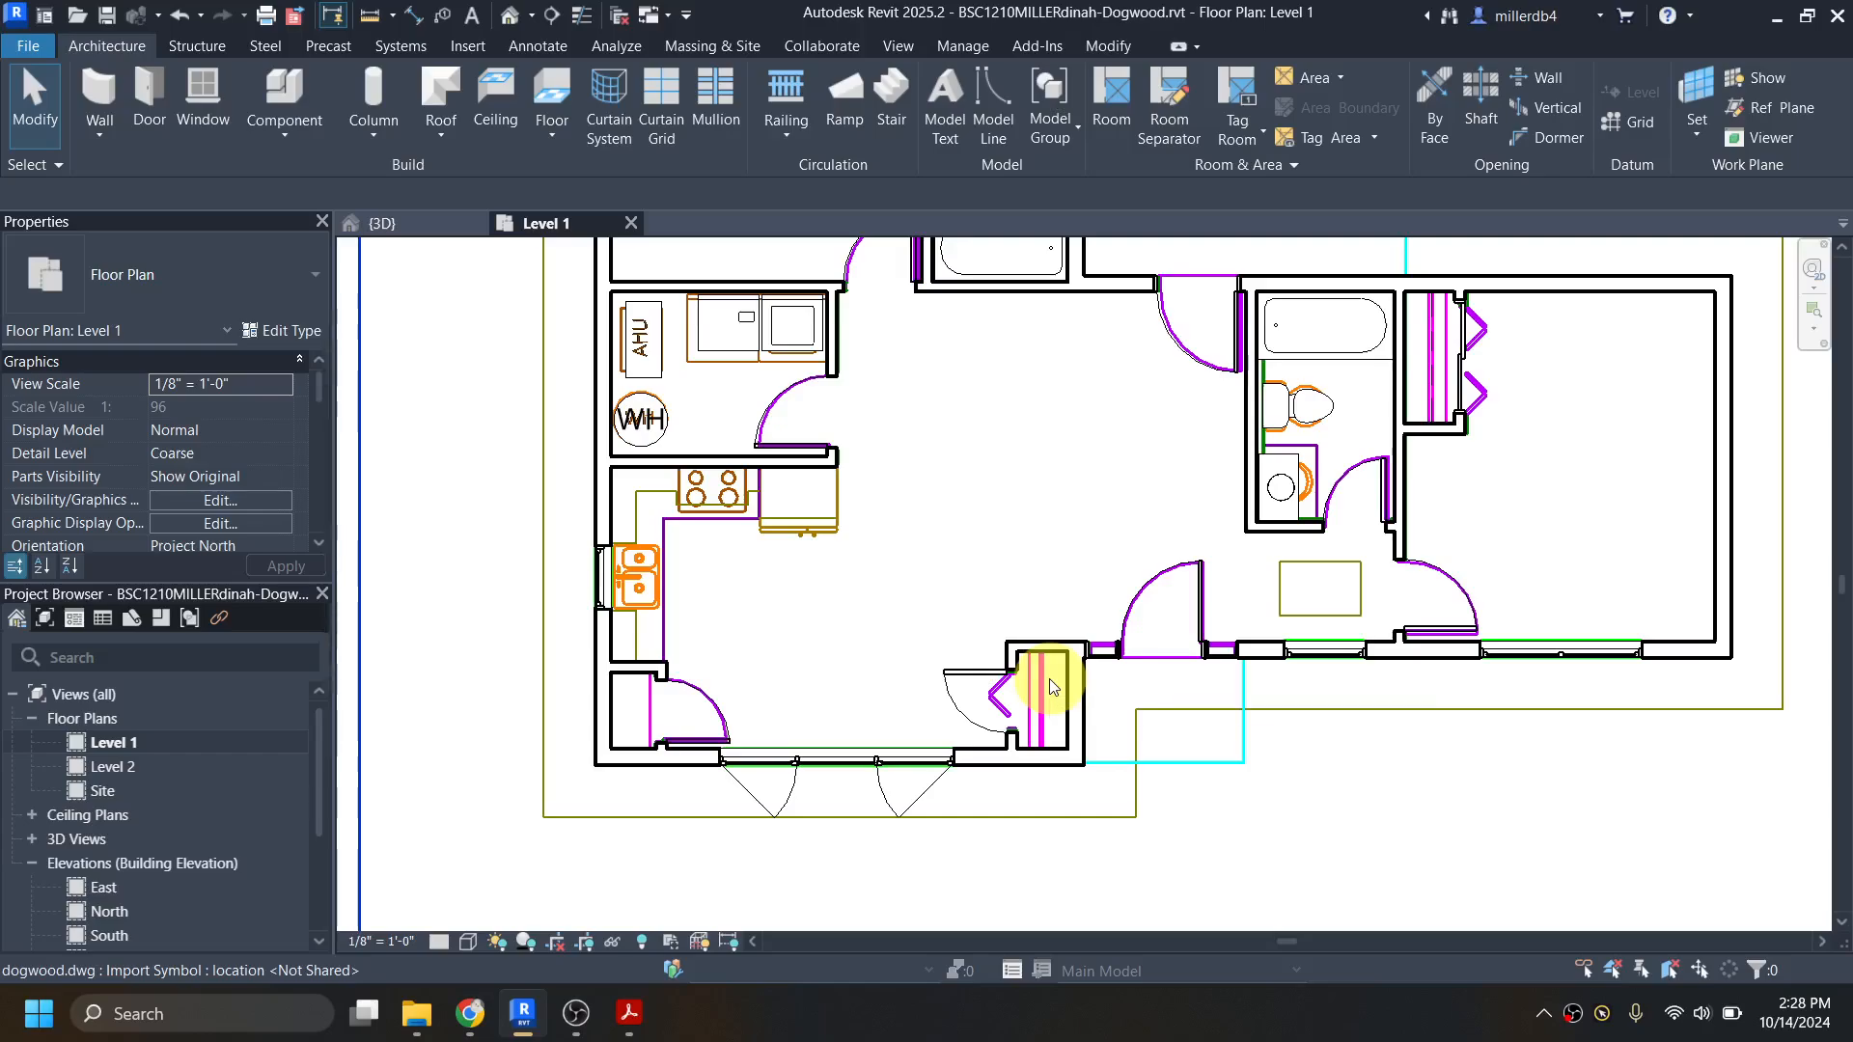
{"action": "key", "text": "c"}
{"action": "key", "text": "m"}
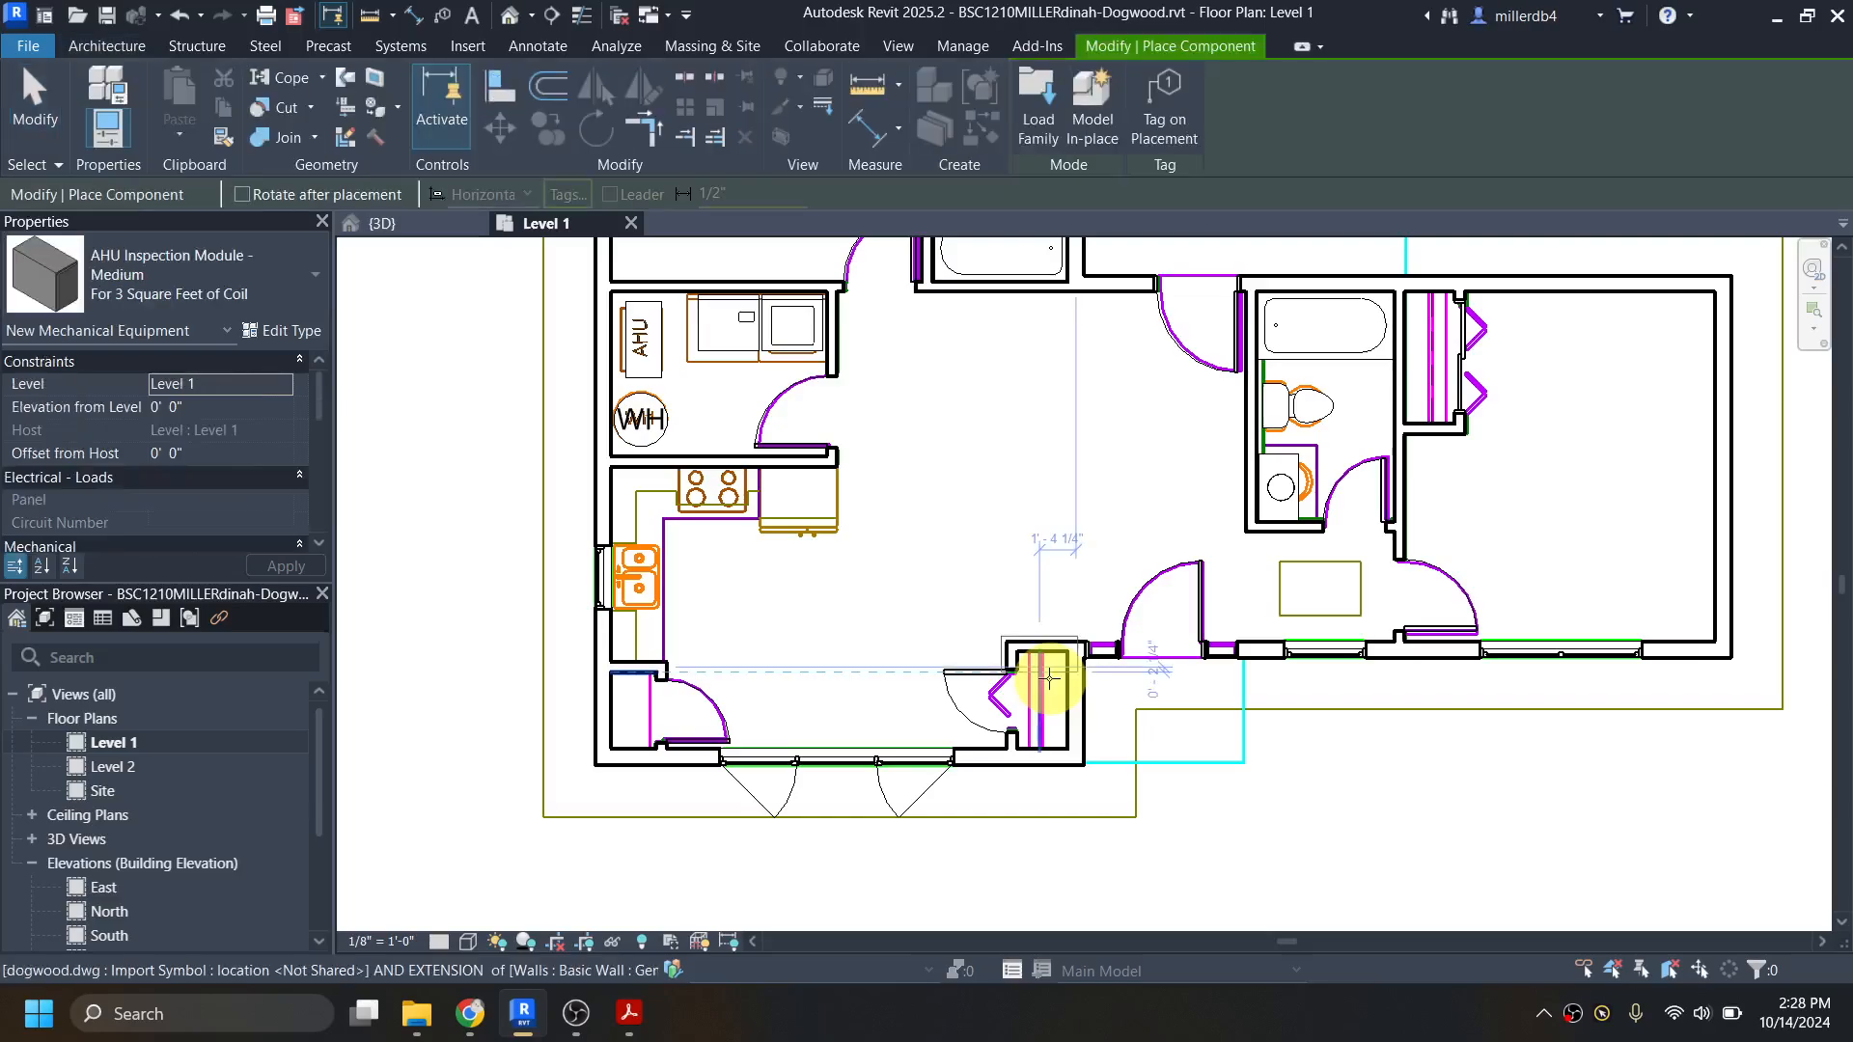
{"action": "left_click", "coordinate": [252, 252]}
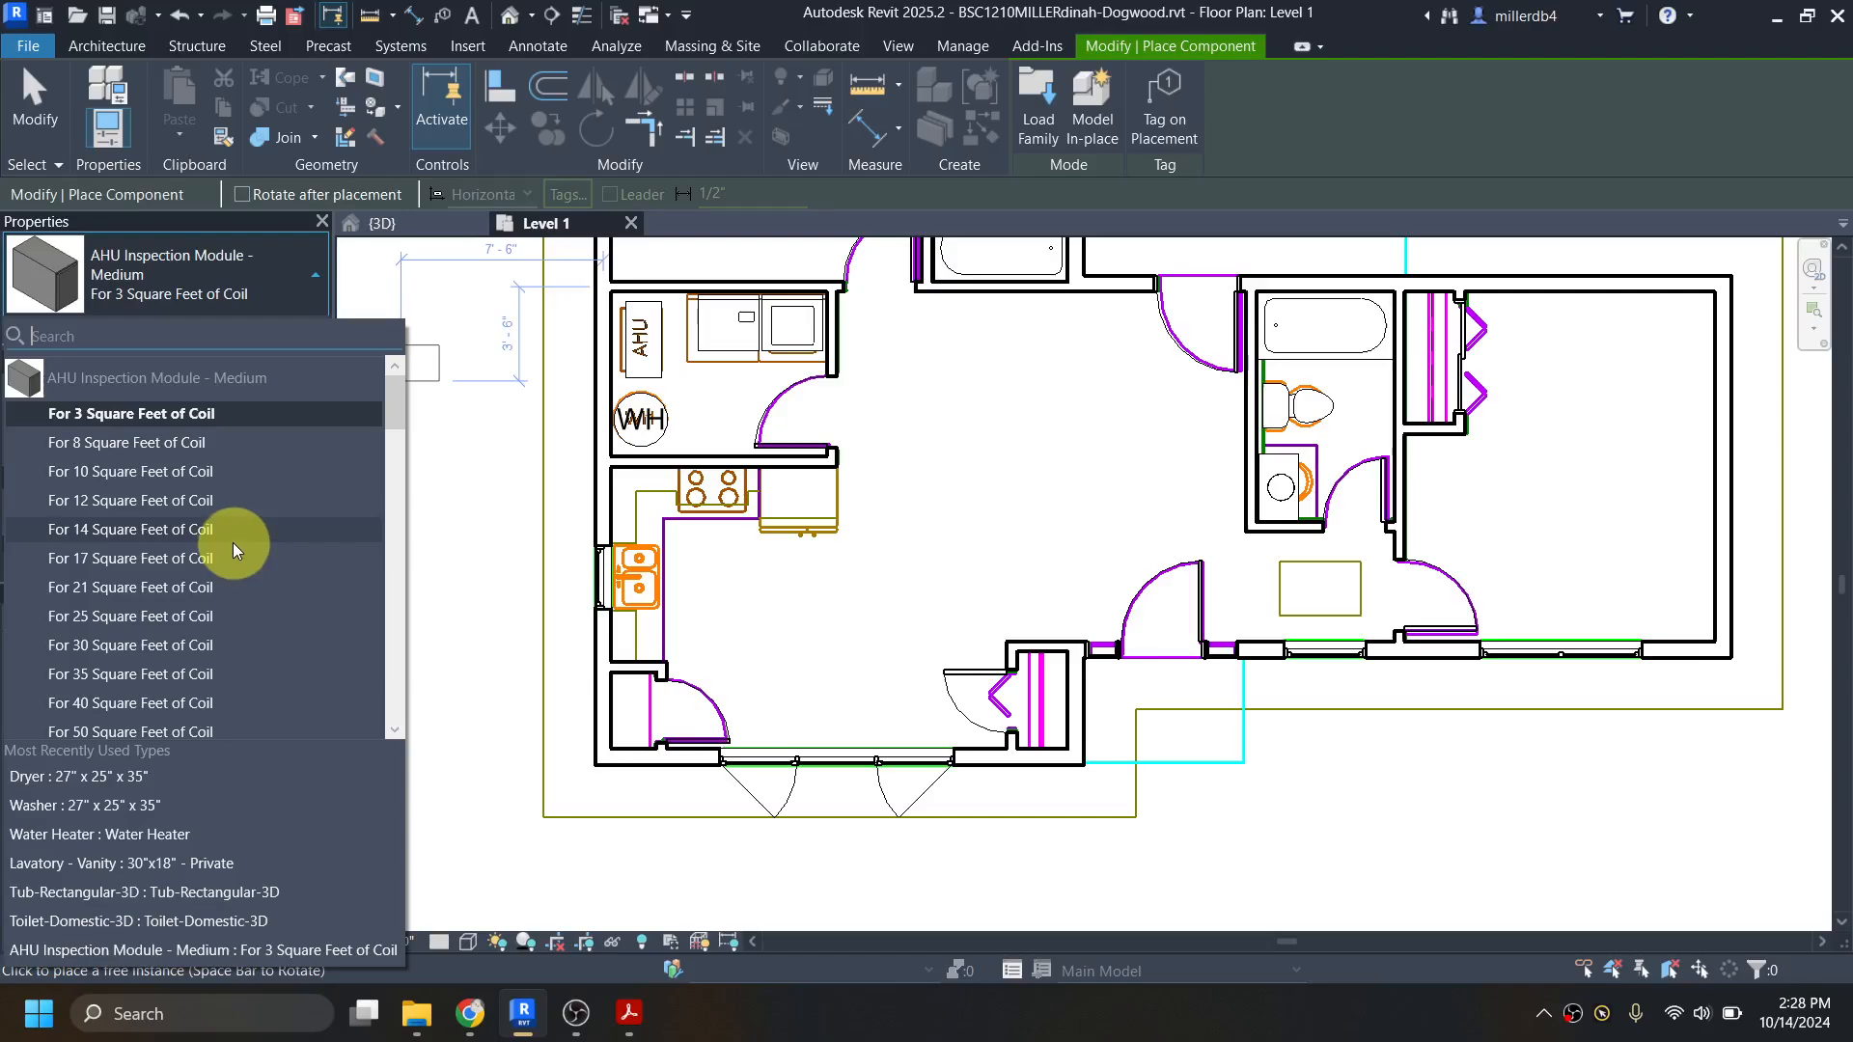
{"action": "scroll", "coordinate": [234, 540], "scroll_direction": "down", "scroll_amount": 8}
{"action": "scroll", "coordinate": [205, 489], "scroll_direction": "down", "scroll_amount": 6}
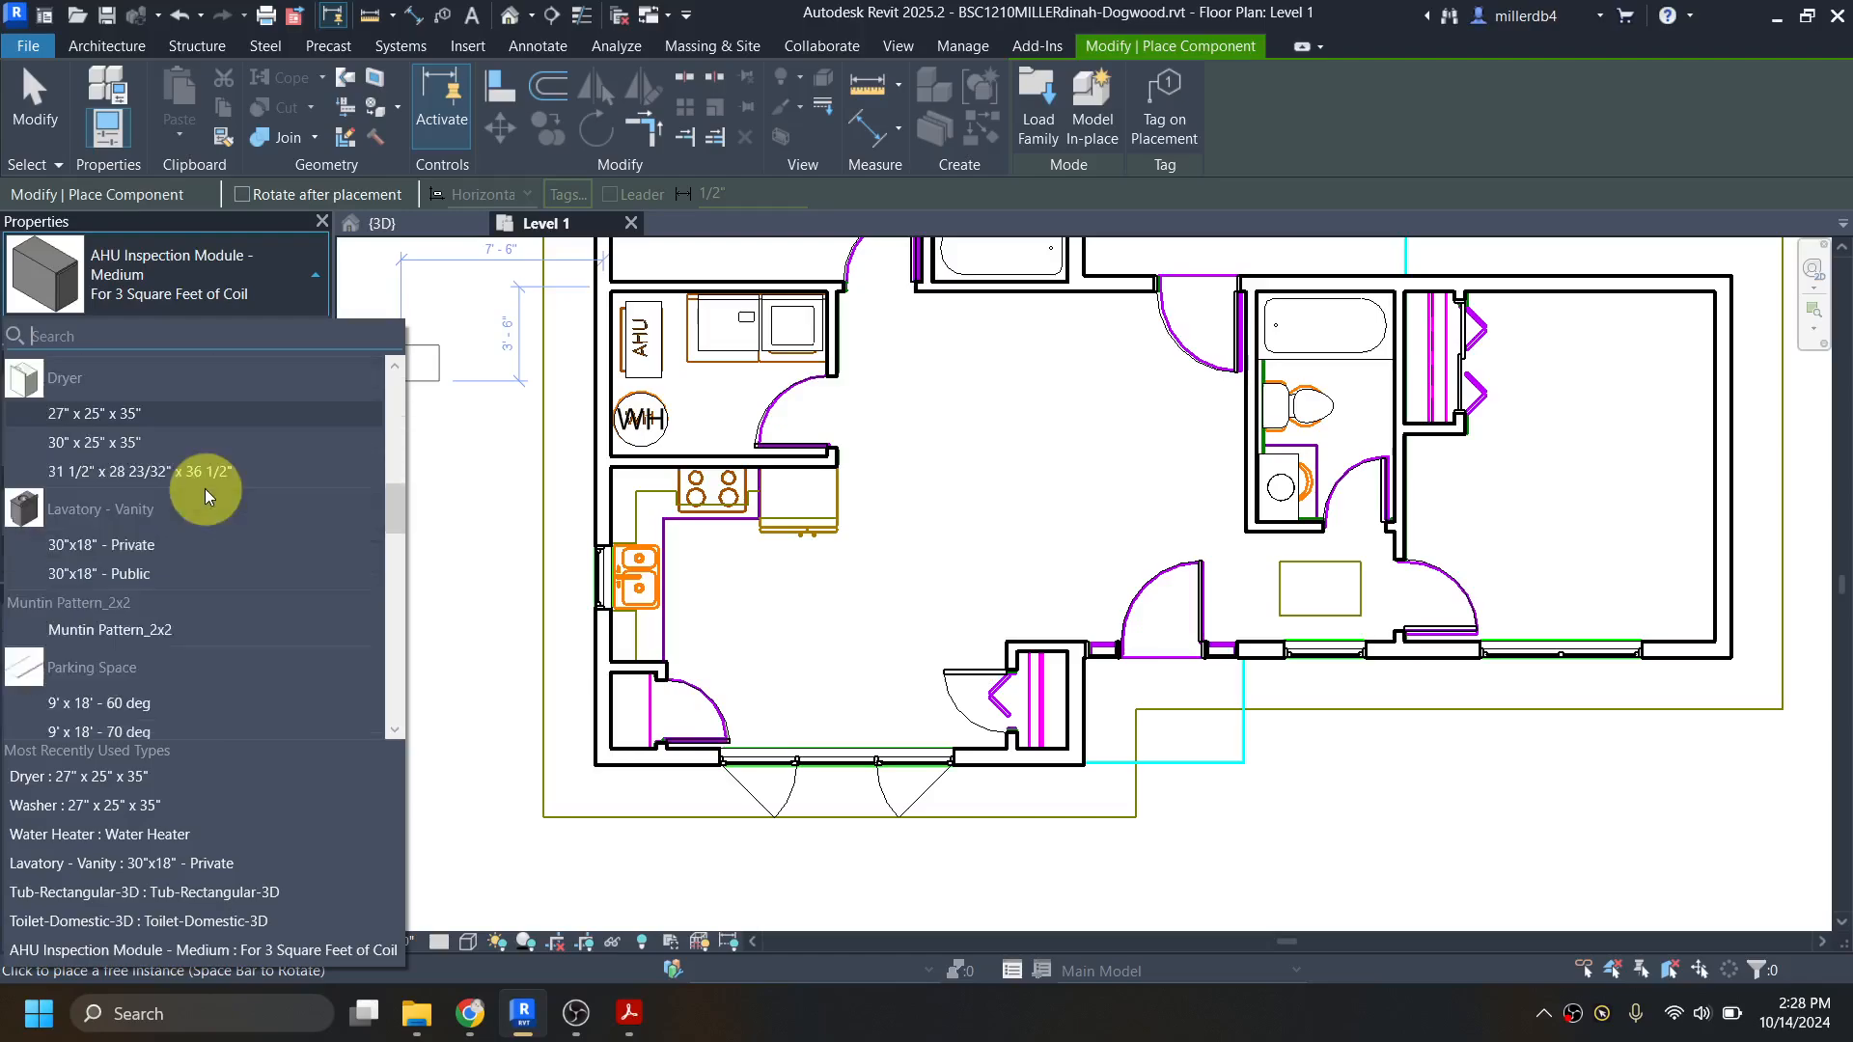
{"action": "scroll", "coordinate": [126, 435], "scroll_direction": "down", "scroll_amount": 1}
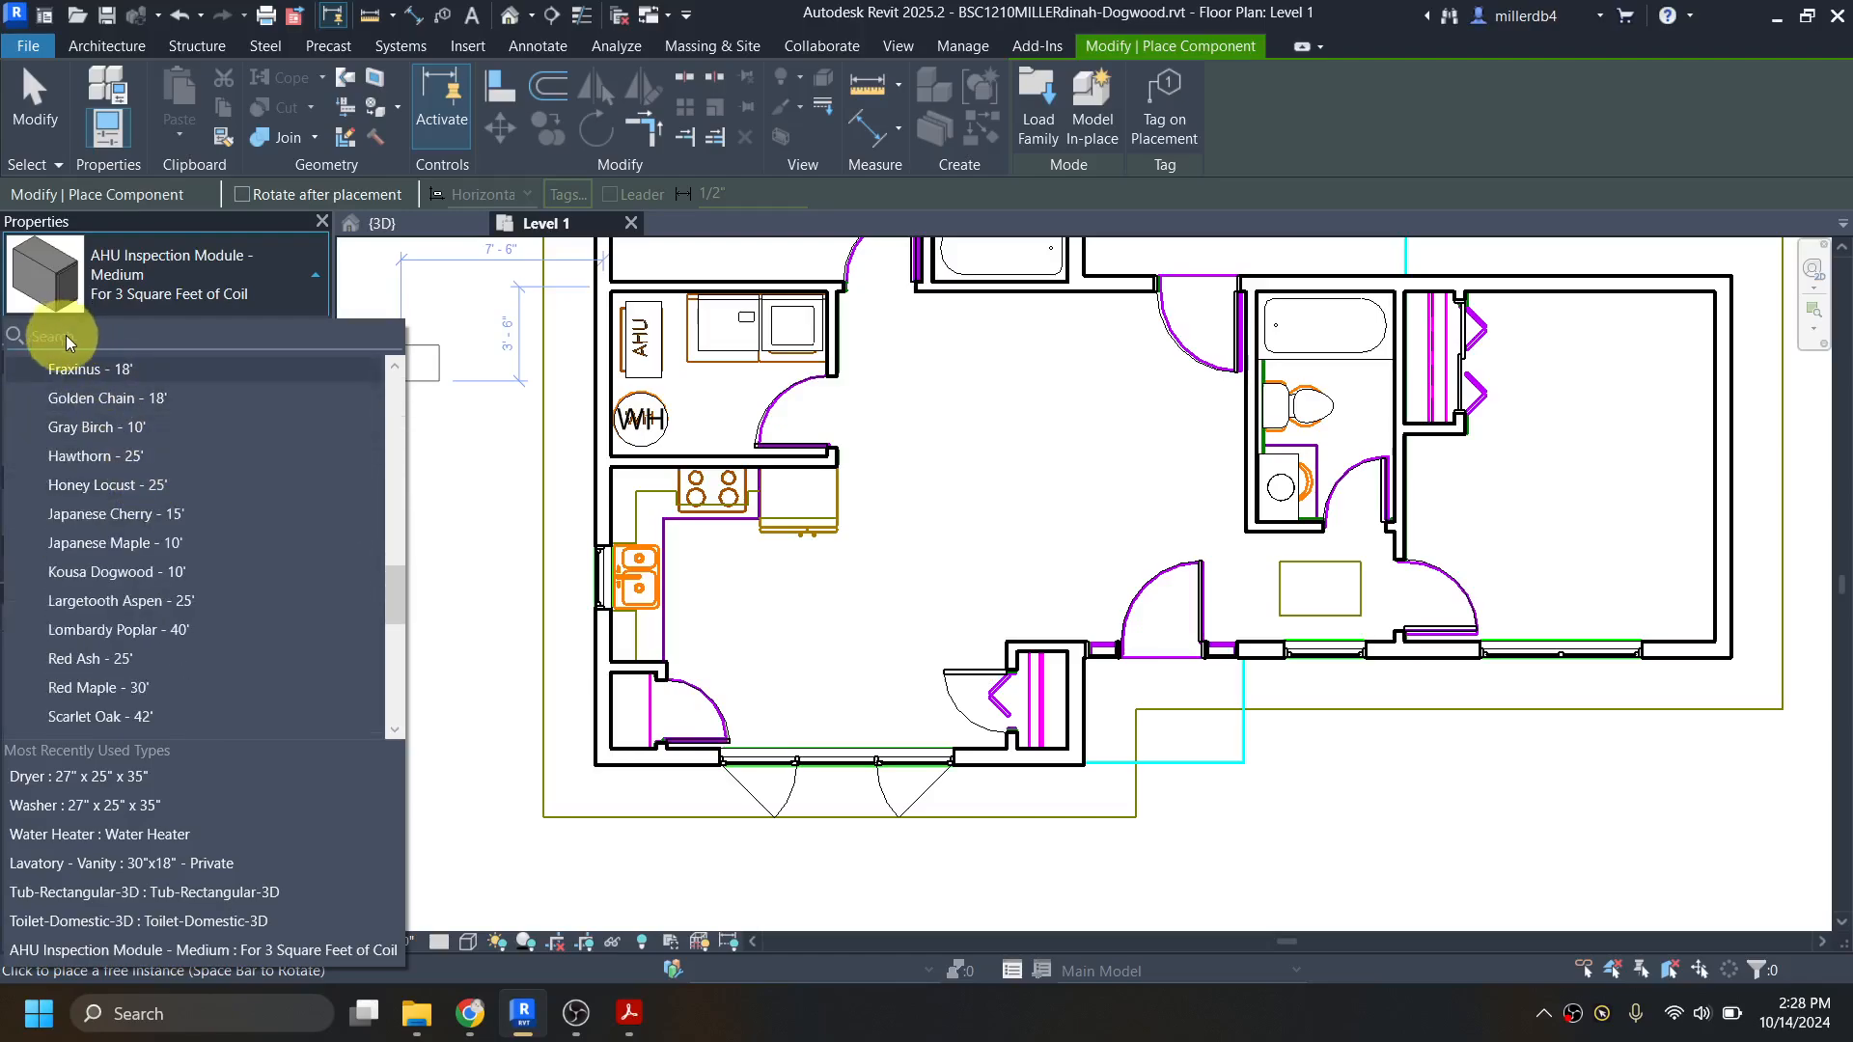
{"action": "type", "text": "close"}
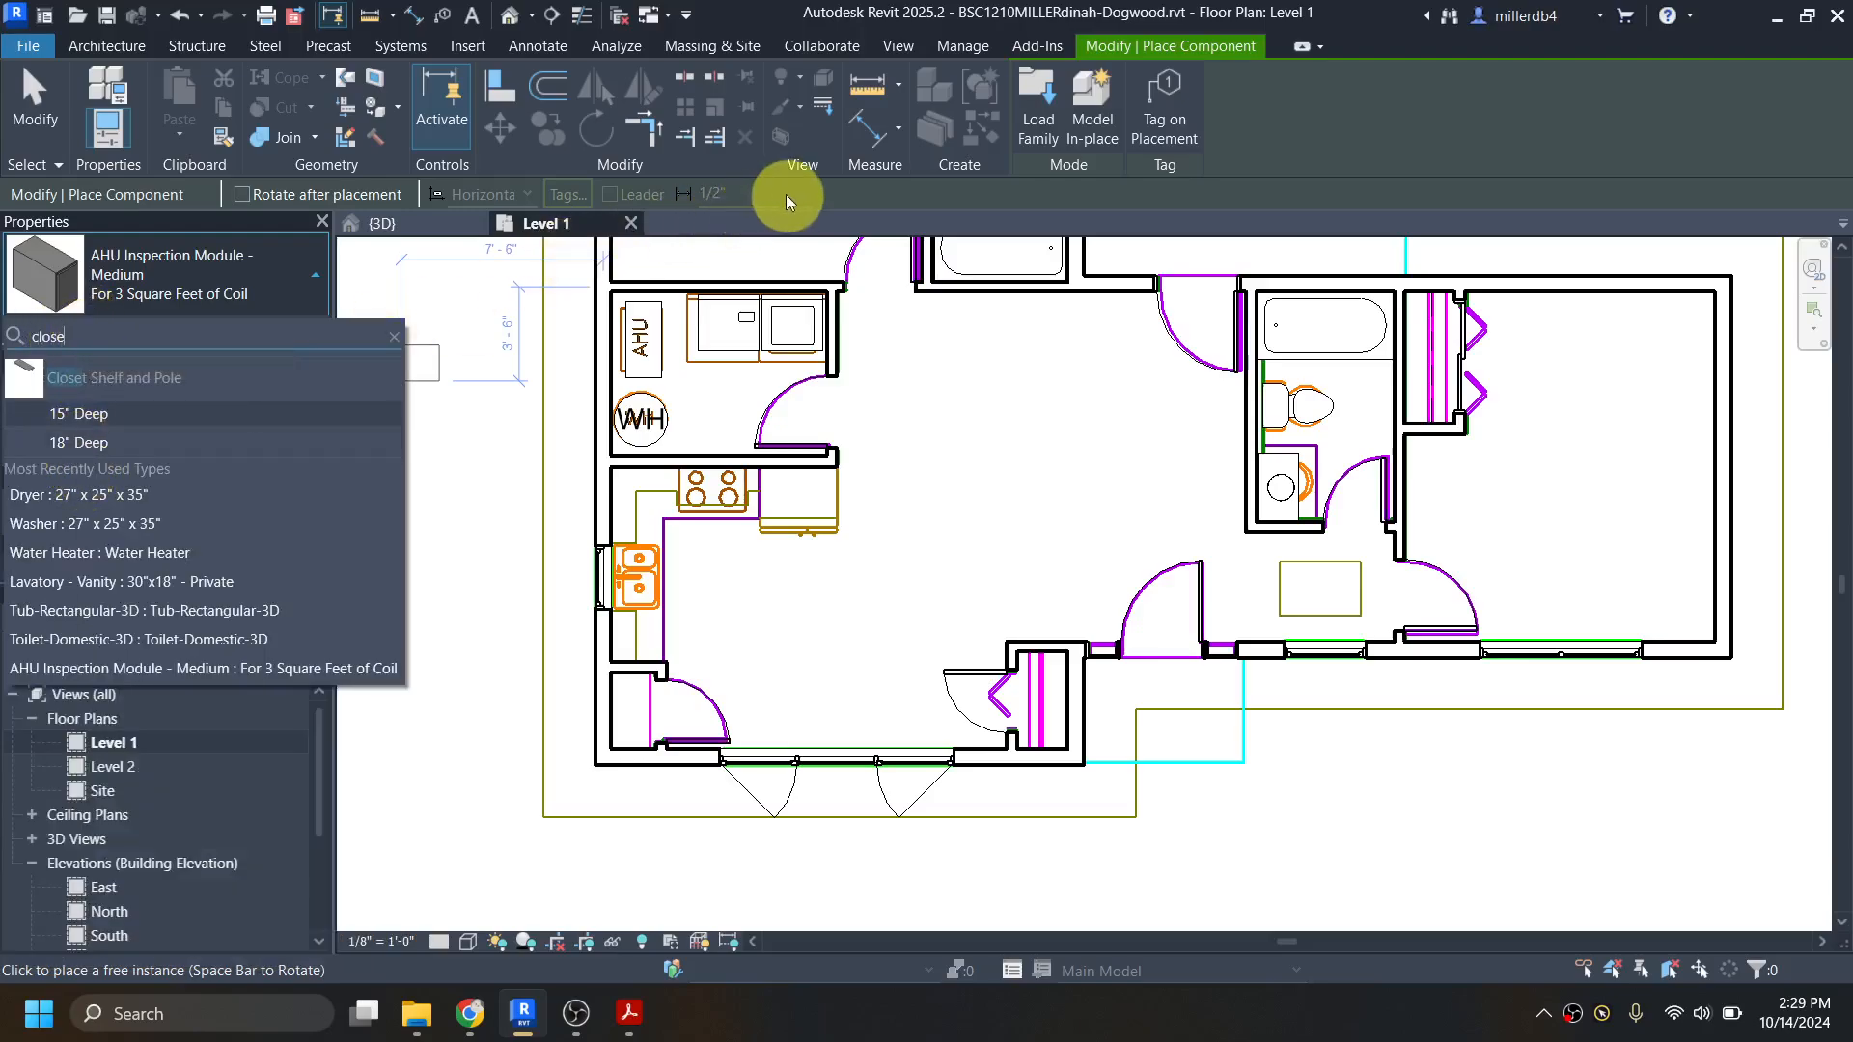
{"action": "key", "text": "Escape"}
{"action": "key", "text": "Escape"}
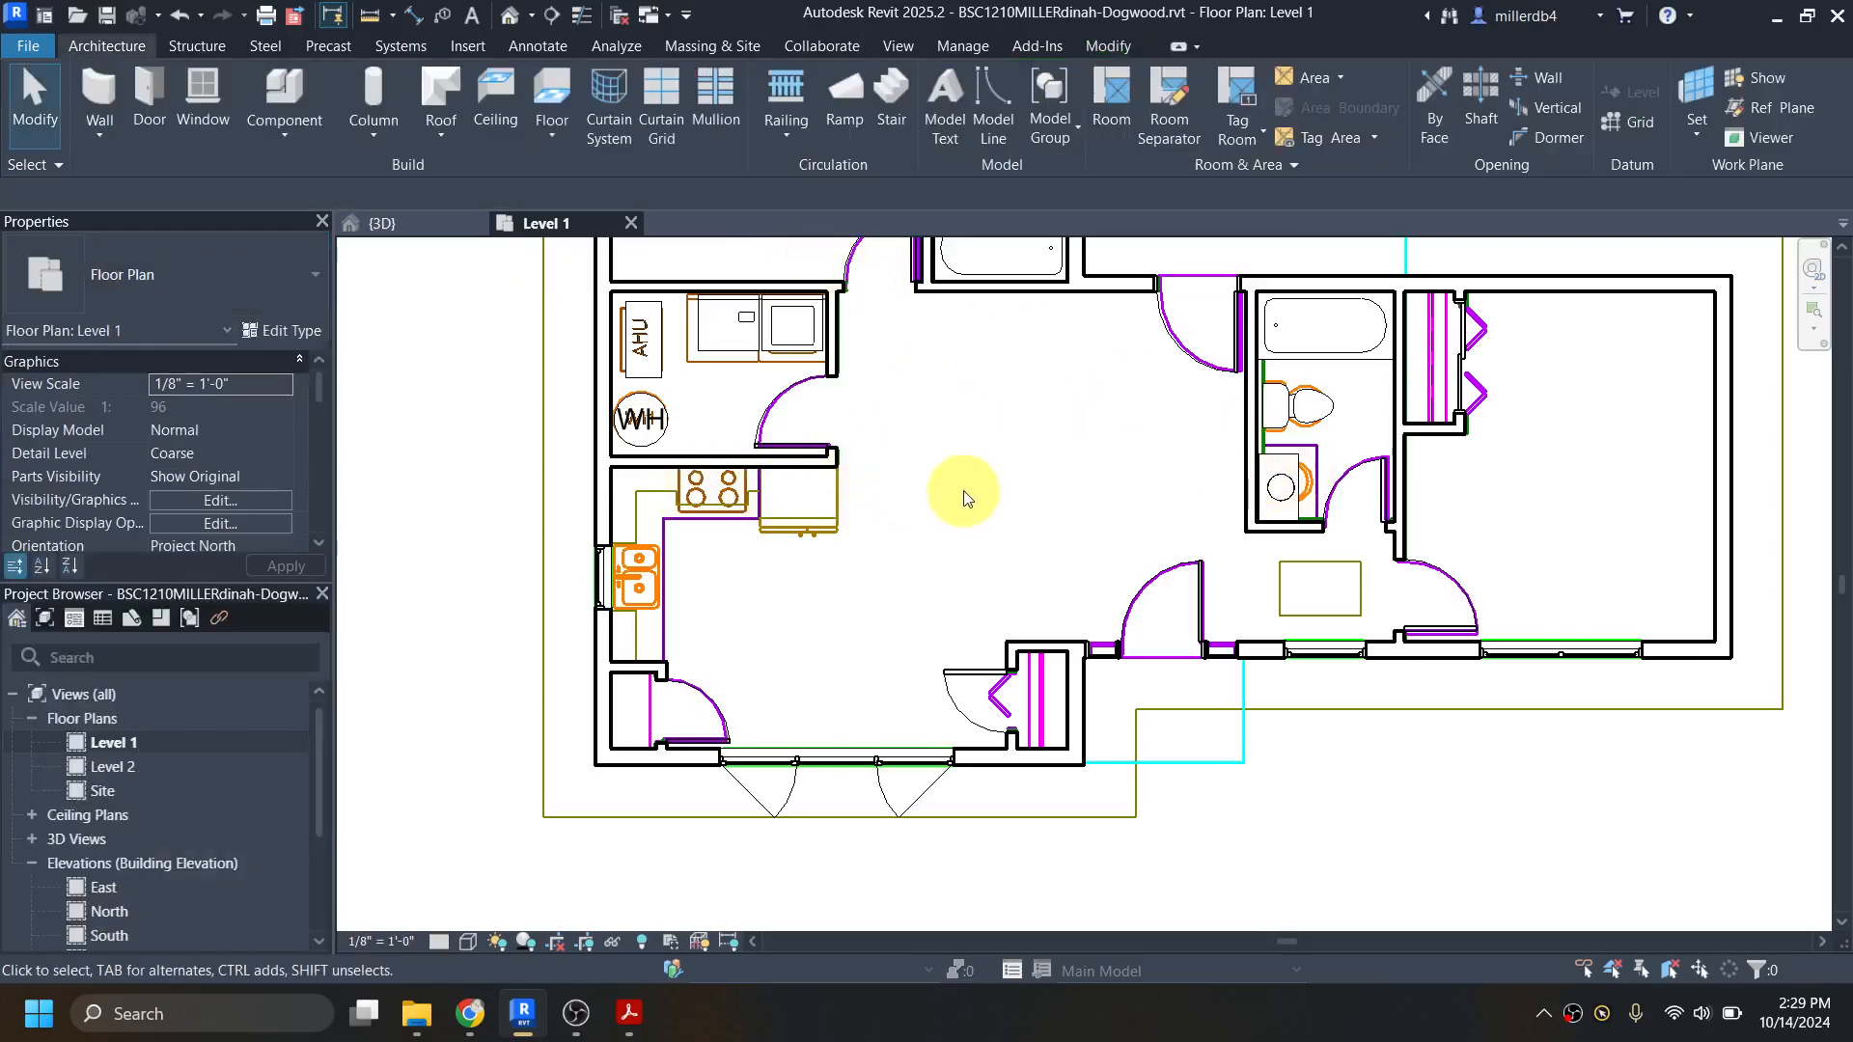
Step: Place another 18" Deep Closet Shelf and Pole along the full east wall of the small closet beside the patio doors and end placement
{"action": "left_click", "coordinate": [1432, 387]}
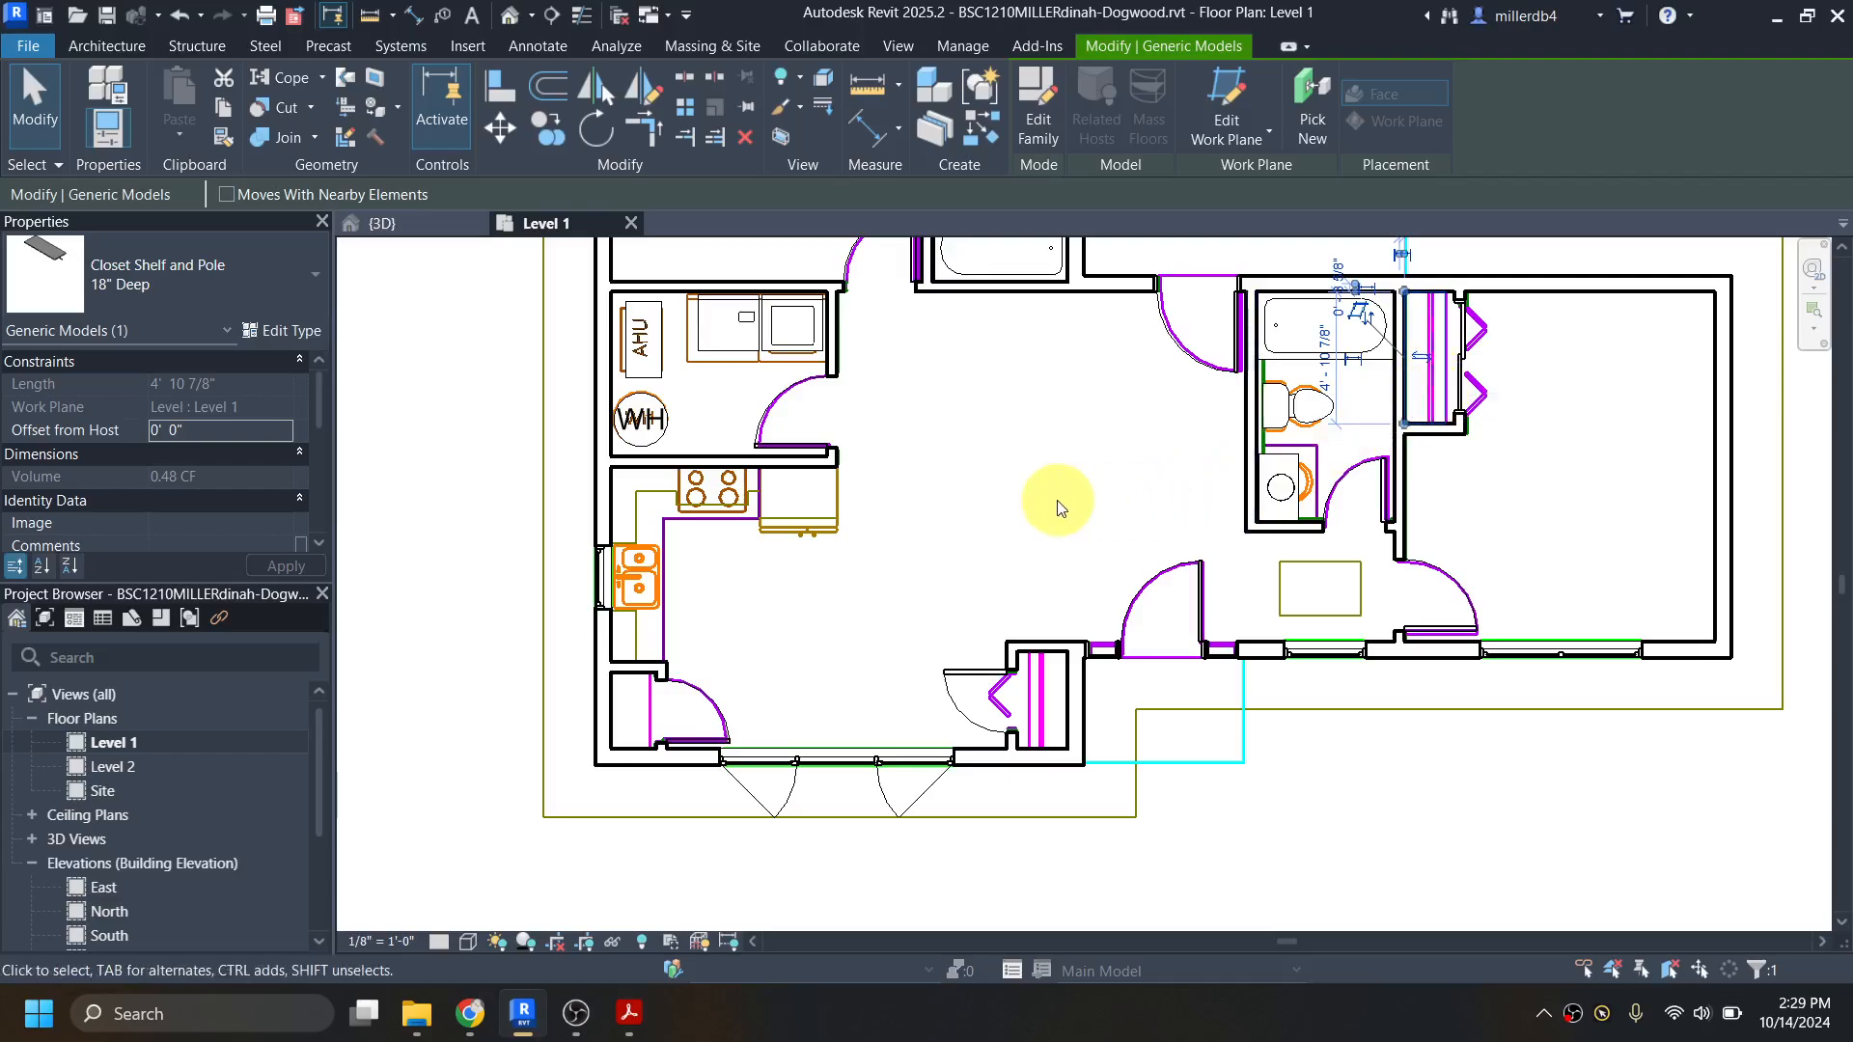
{"action": "key", "text": "c"}
{"action": "key", "text": "s"}
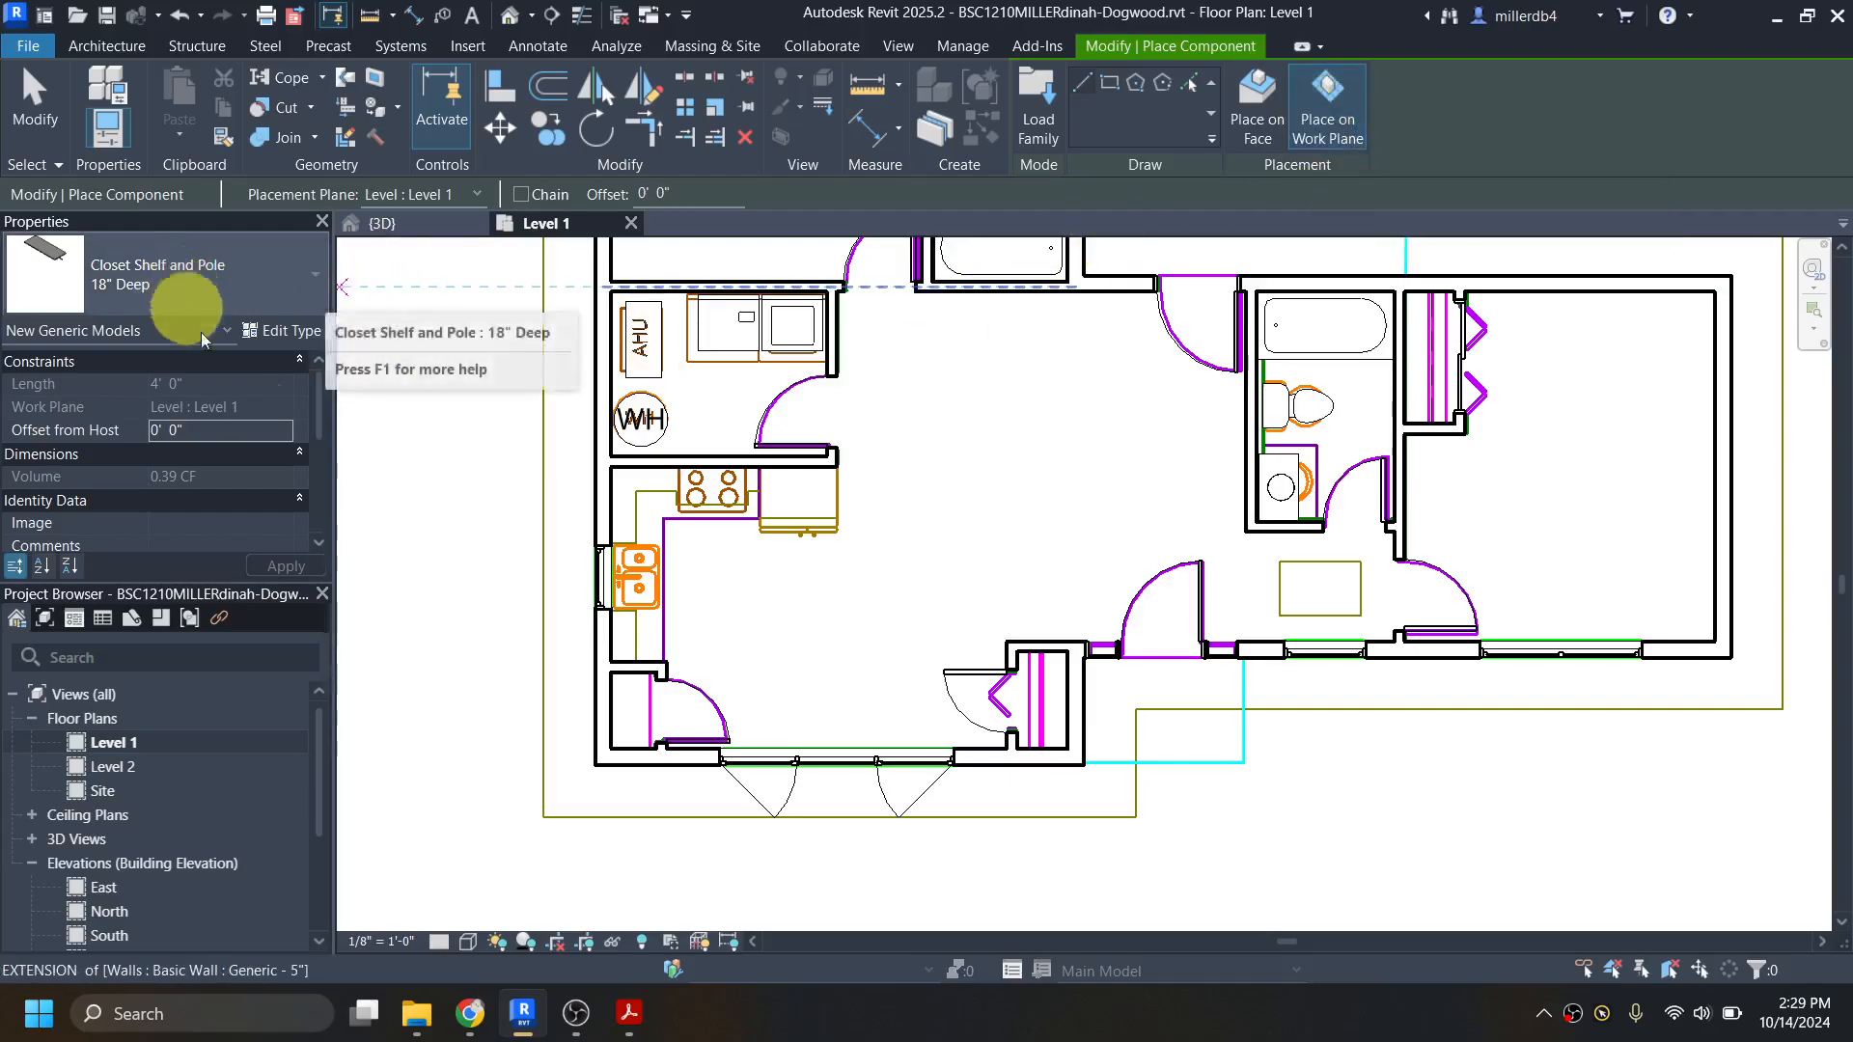
{"action": "scroll", "coordinate": [1061, 762], "scroll_direction": "up", "scroll_amount": 4}
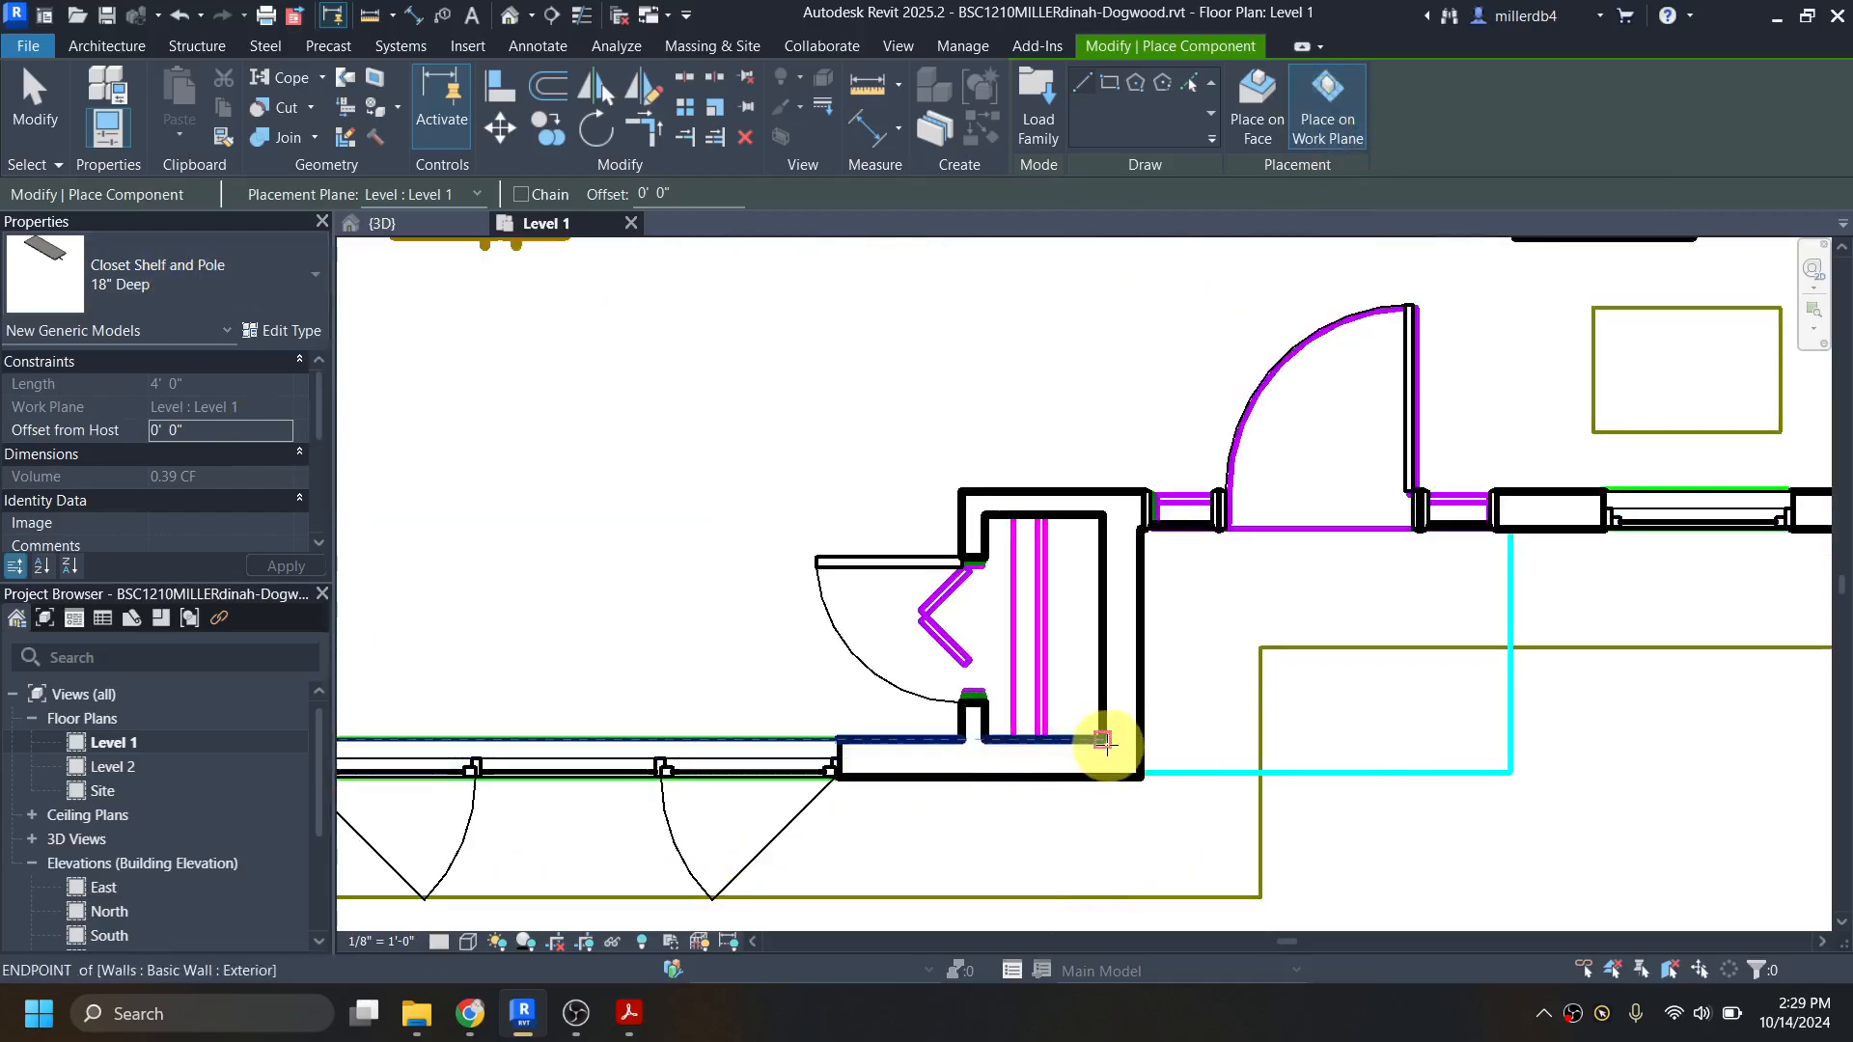
{"action": "left_click", "coordinate": [1106, 740]}
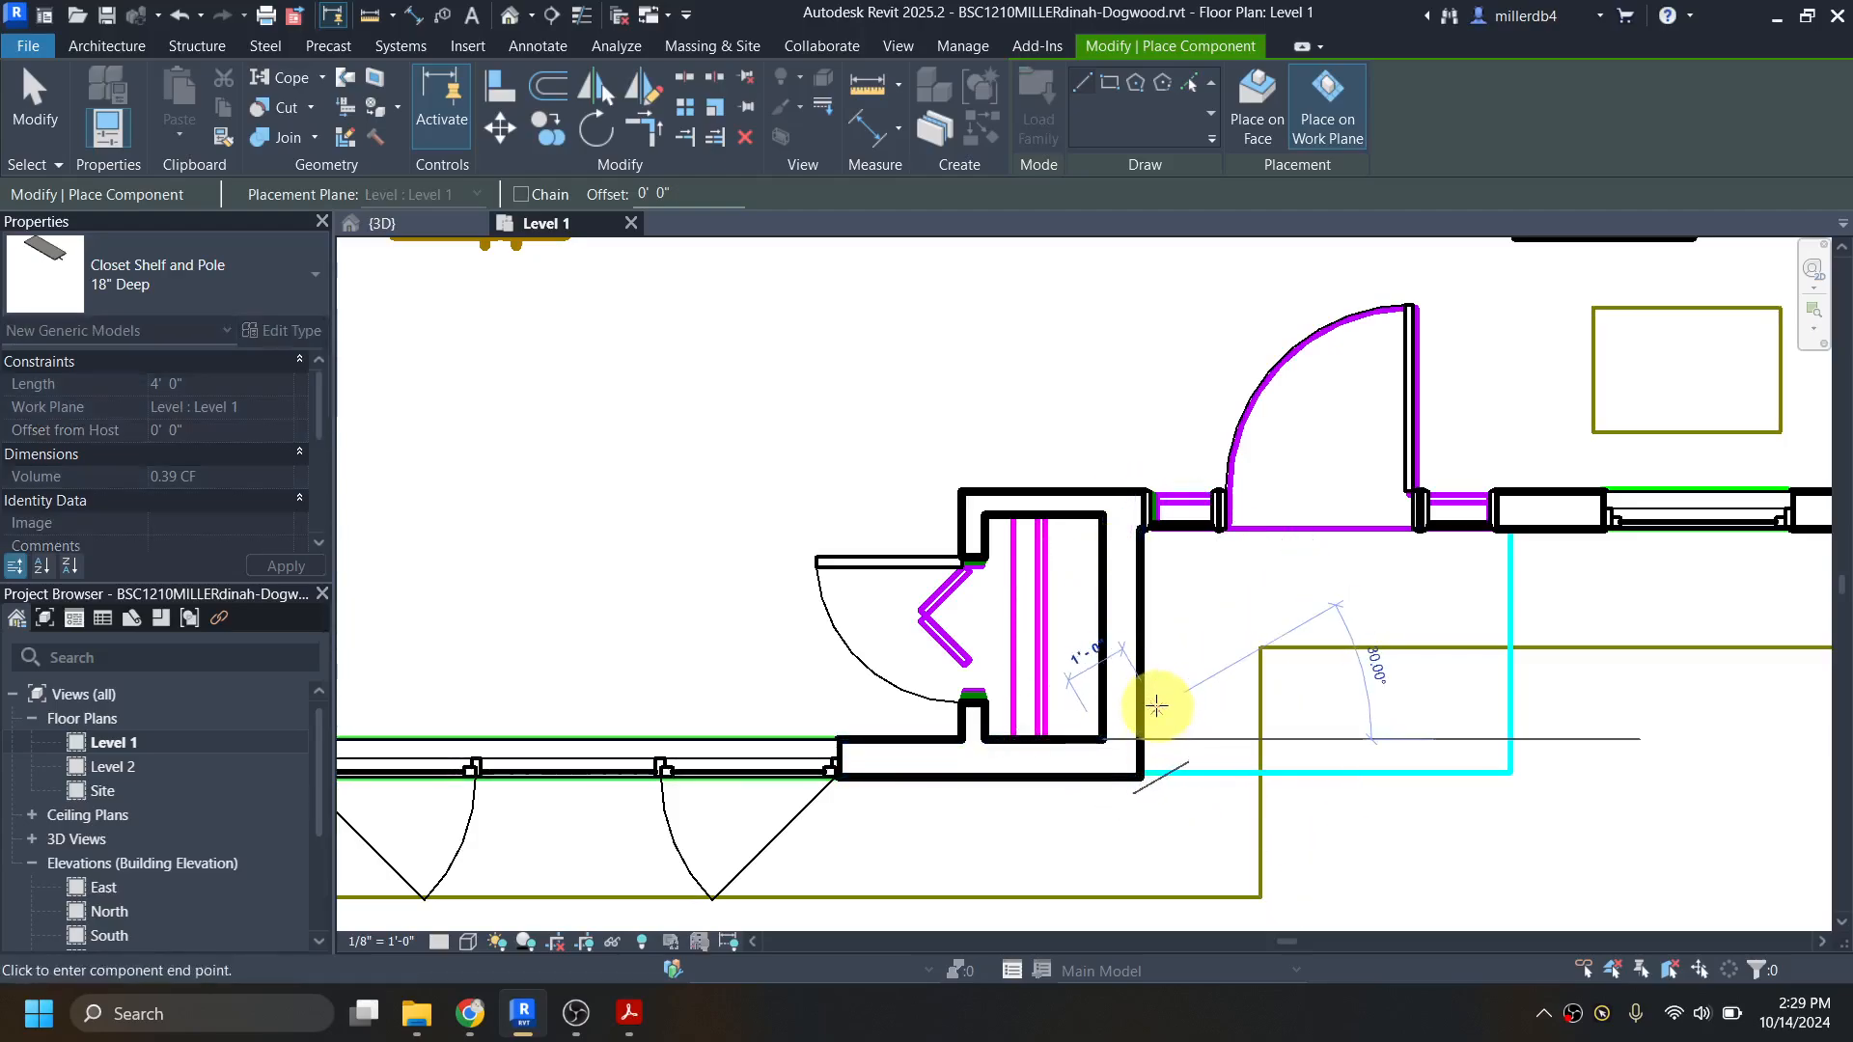
{"action": "left_click", "coordinate": [1103, 516]}
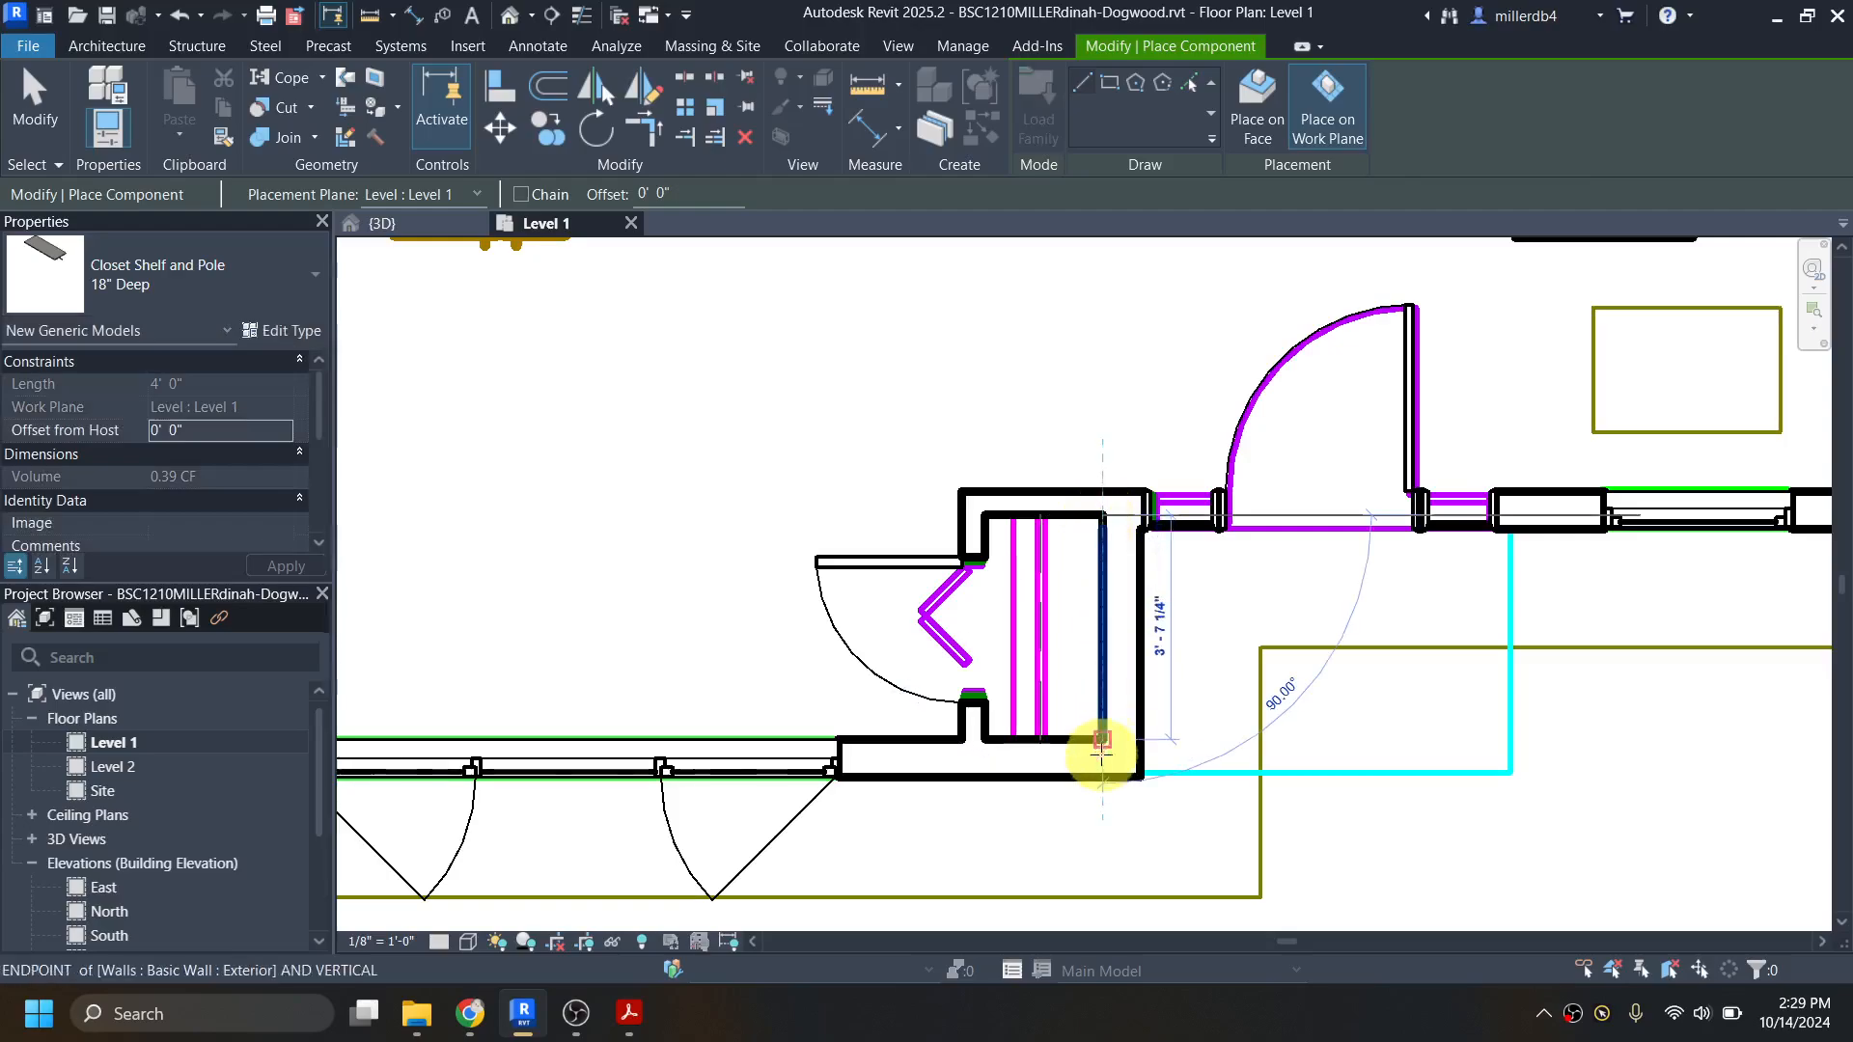
{"action": "left_click", "coordinate": [1101, 751]}
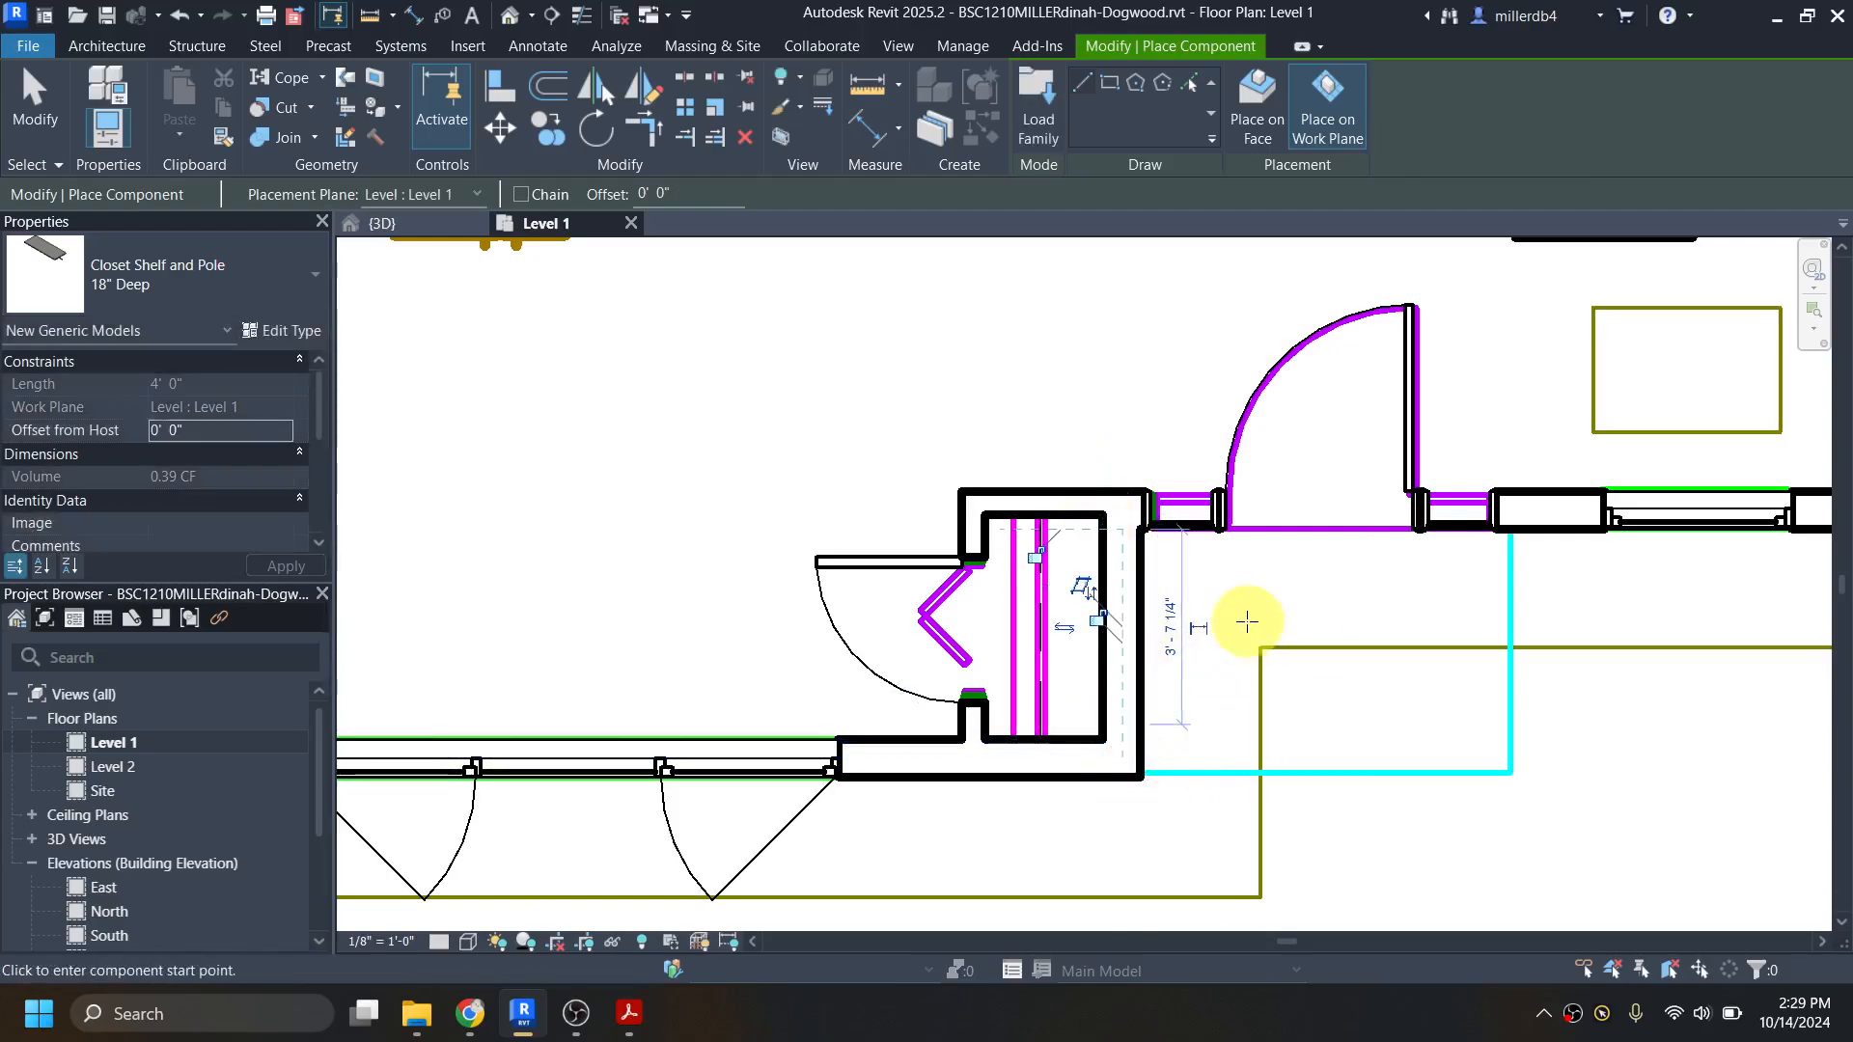
{"action": "scroll", "coordinate": [1247, 623], "scroll_direction": "down", "scroll_amount": 4}
{"action": "key", "text": "Escape"}
{"action": "key", "text": "Escape"}
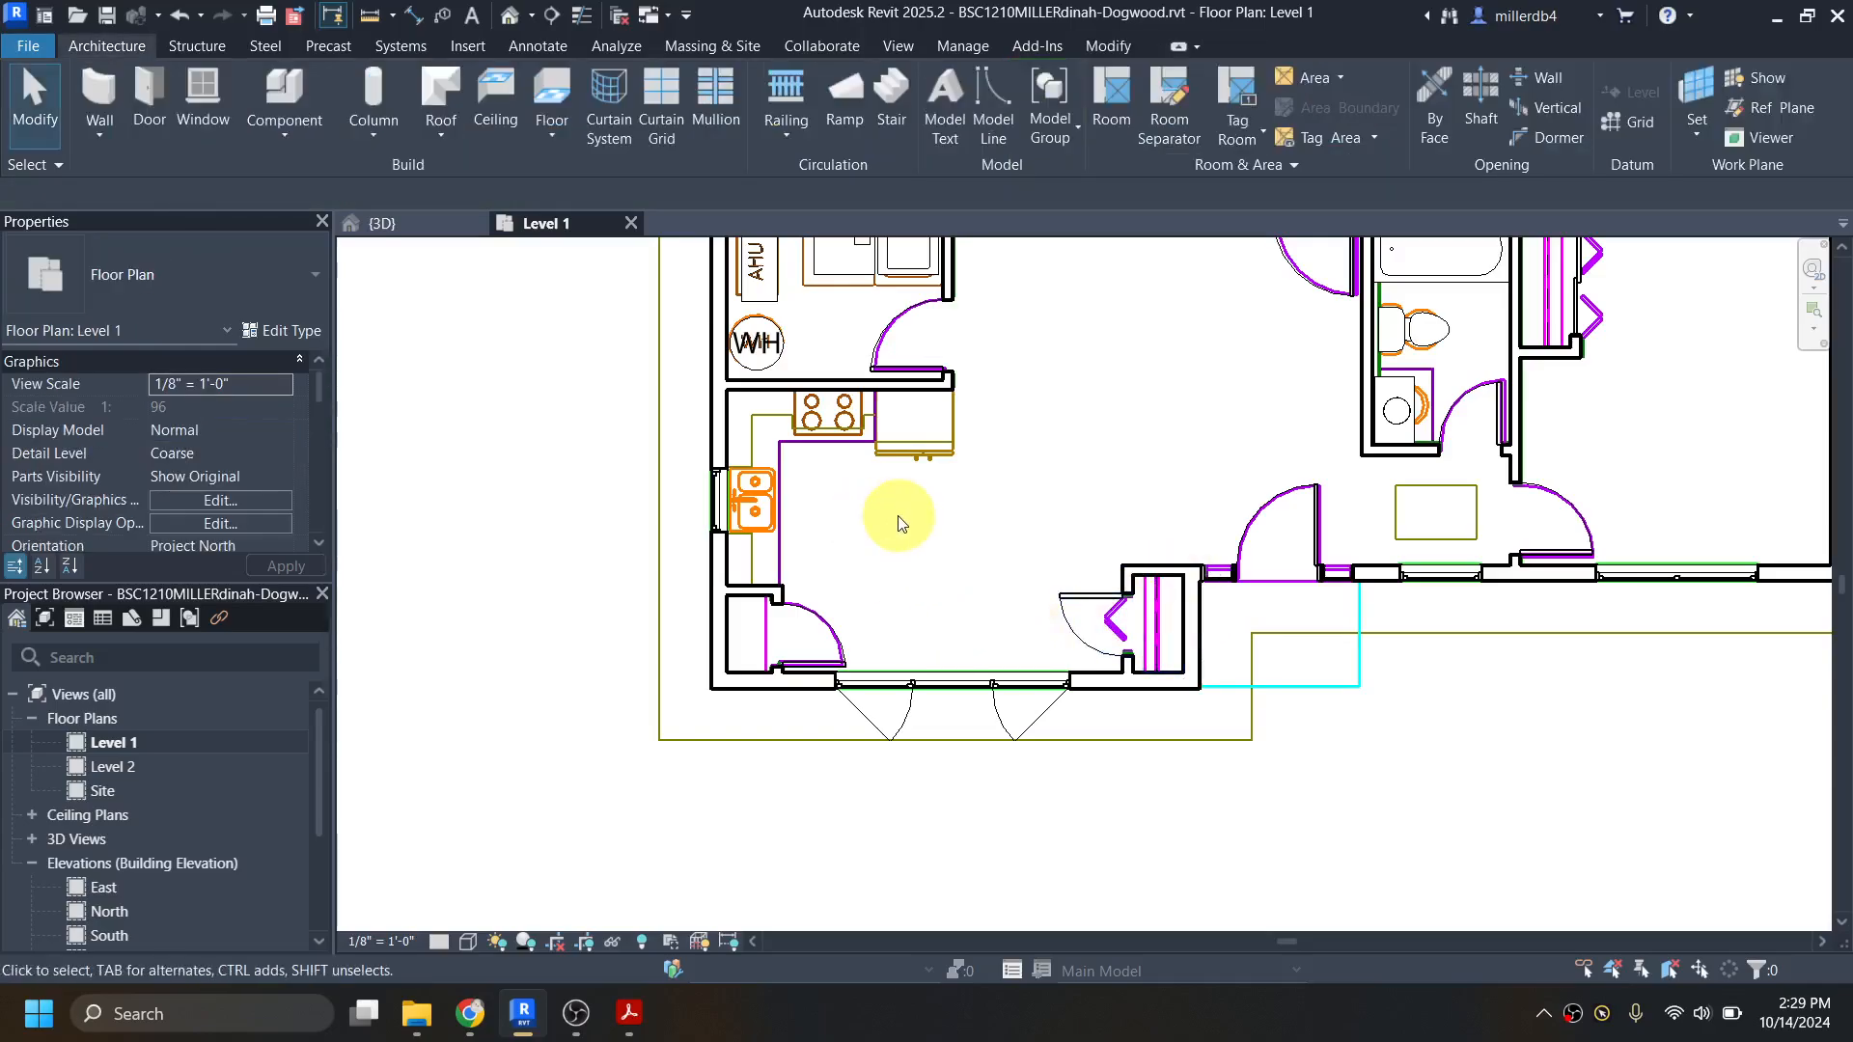
Step: Browse the Casework category of the Autodesk family library for base cabinets and counter tops suited to the L-shaped kitchen, then close the library
{"action": "scroll", "coordinate": [861, 461], "scroll_direction": "up", "scroll_amount": 3}
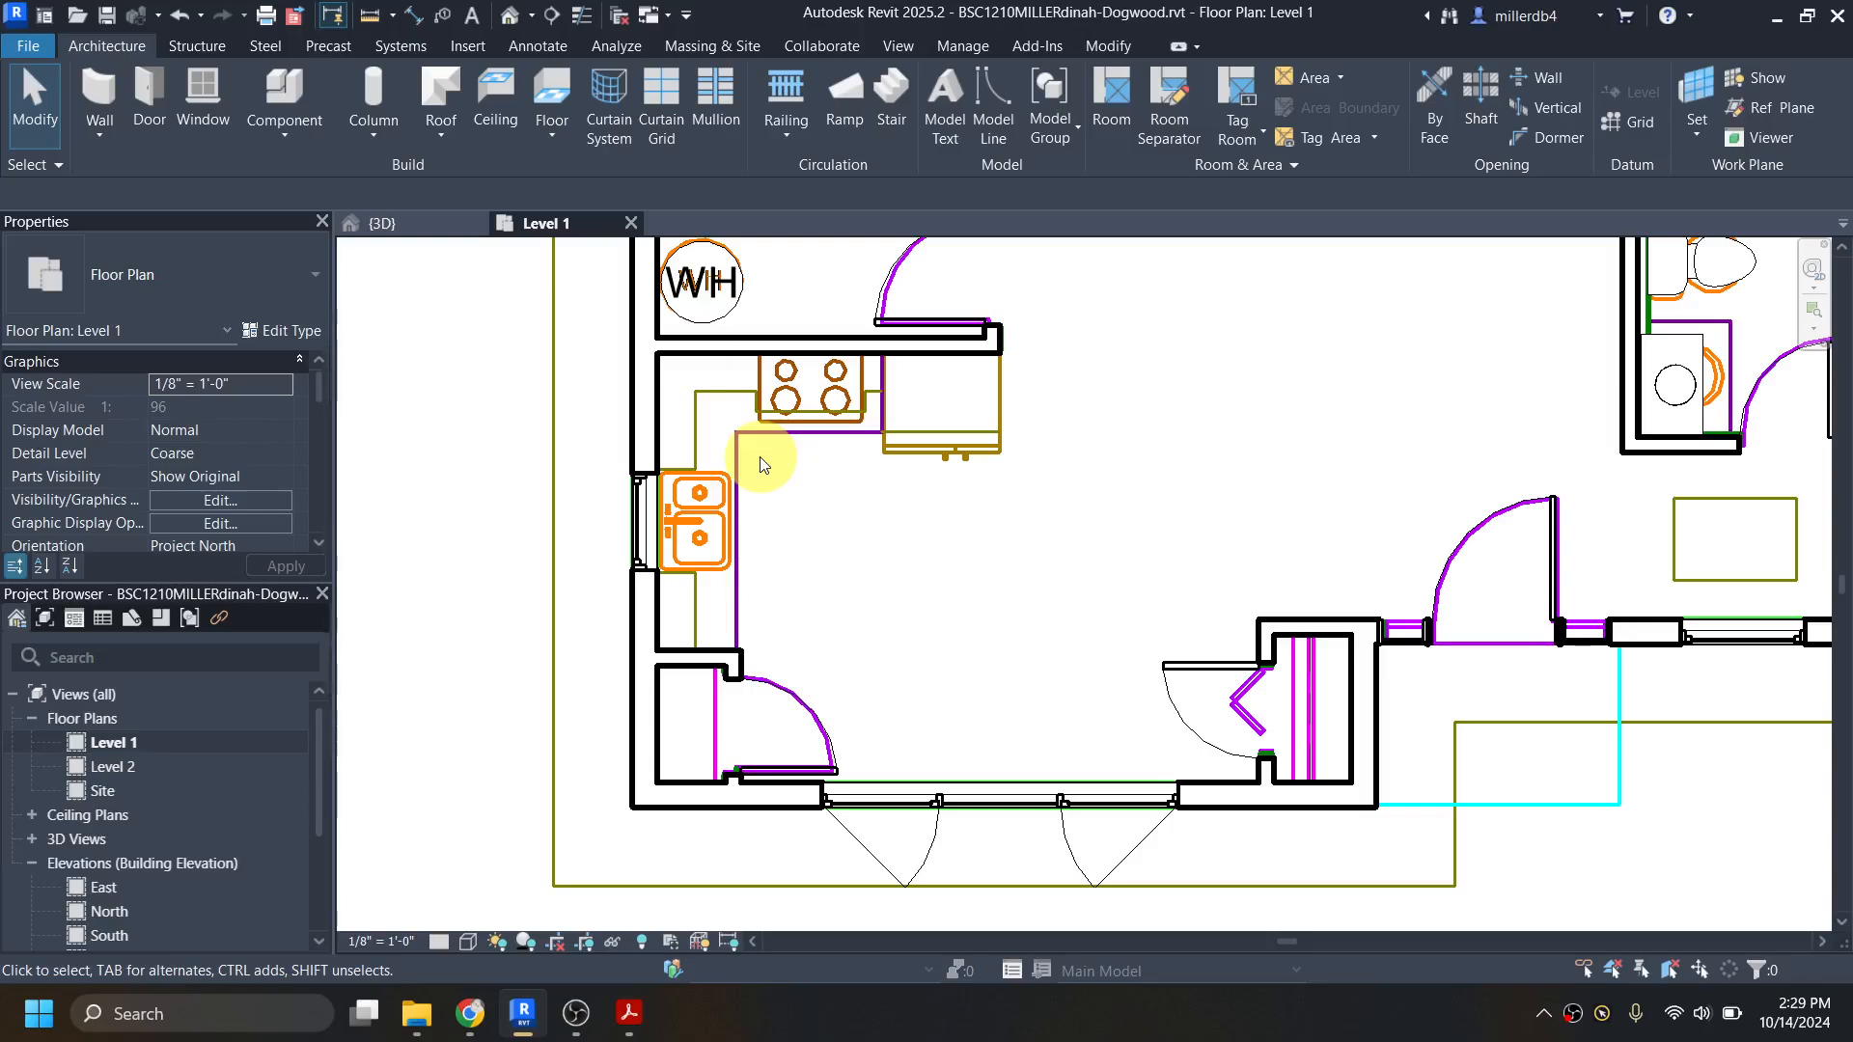
{"action": "key", "text": "l"}
{"action": "key", "text": "f"}
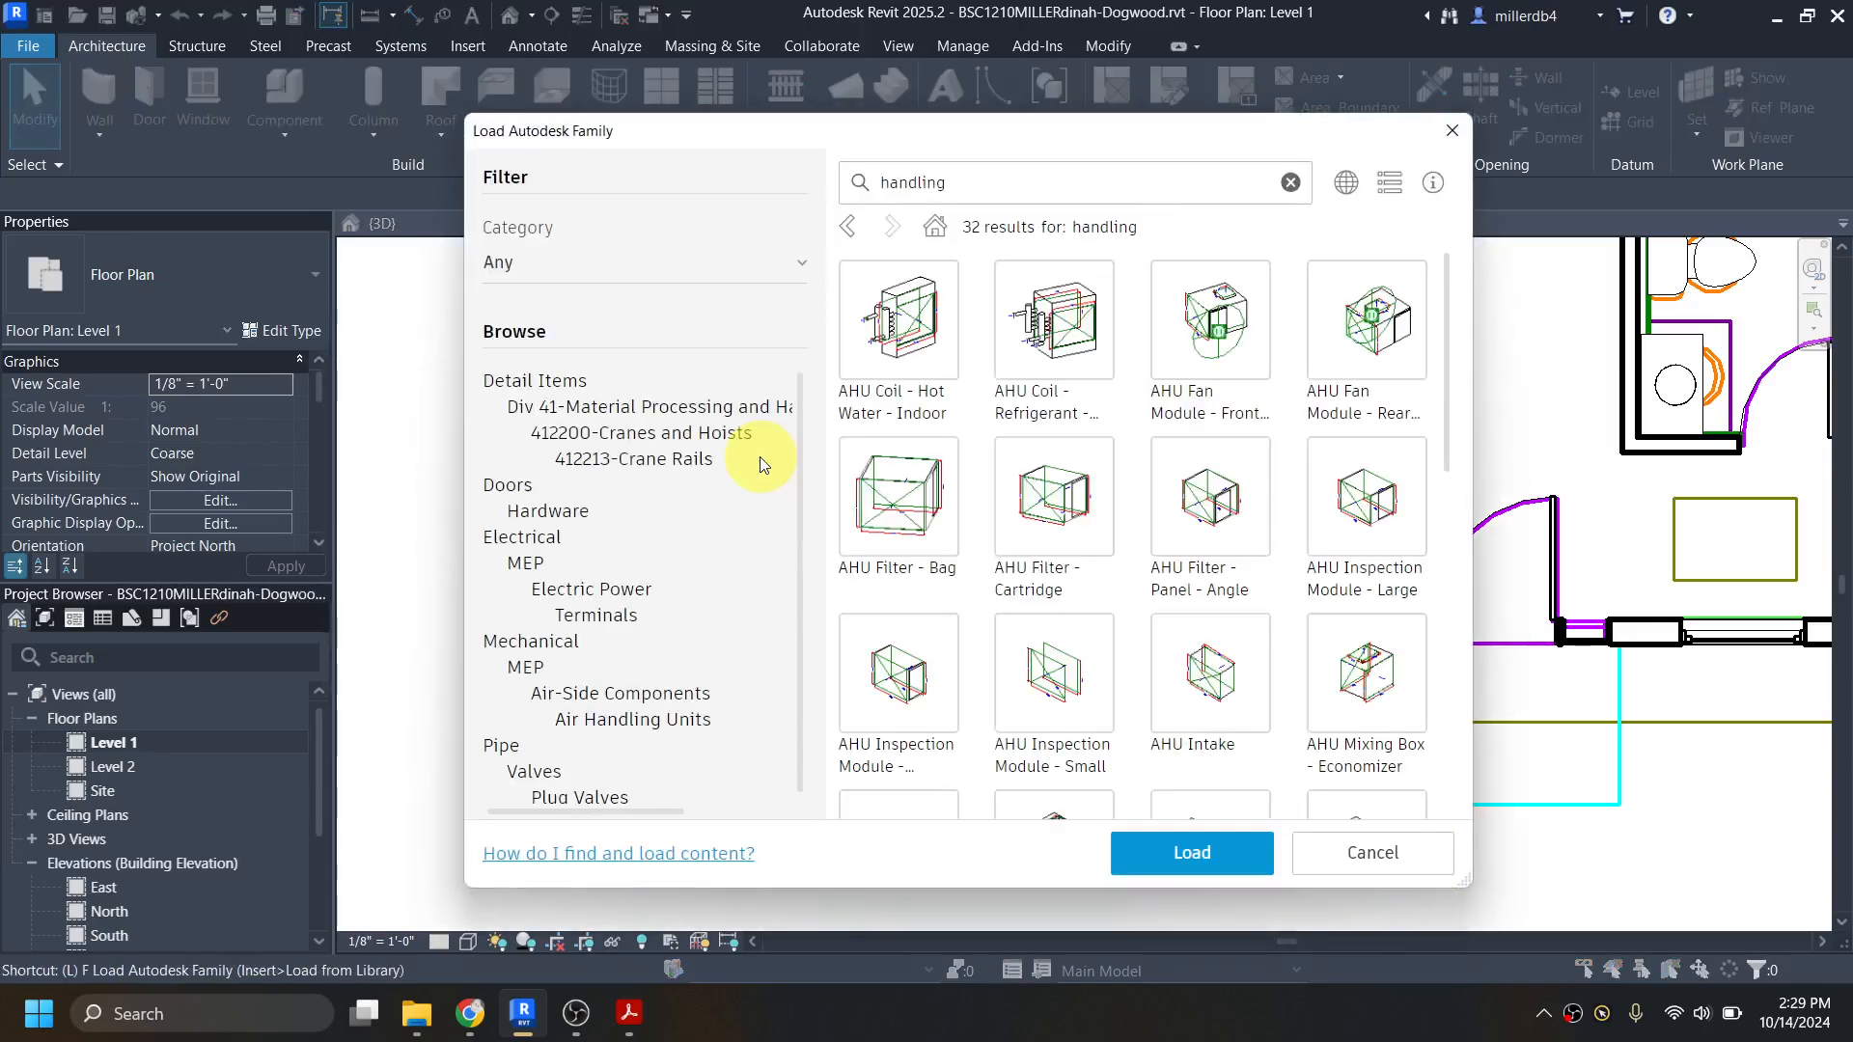
{"action": "left_click", "coordinate": [1291, 185]}
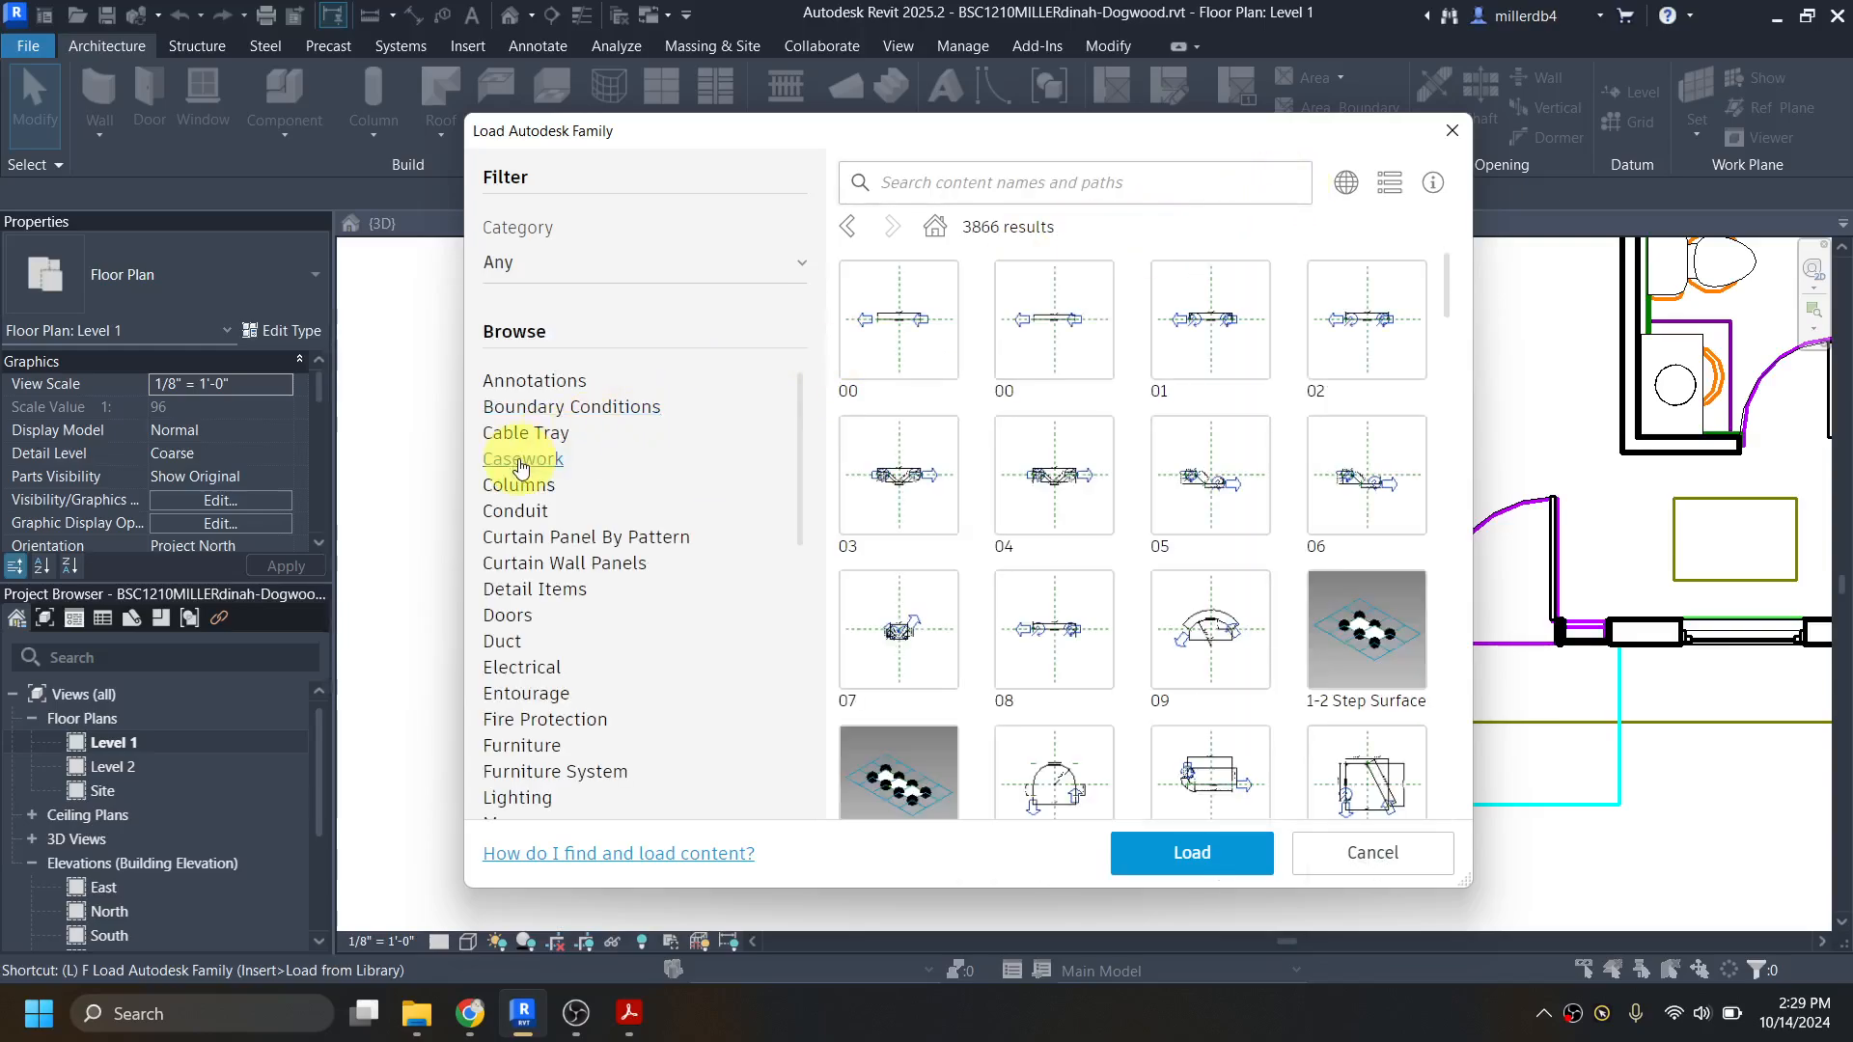
{"action": "left_click", "coordinate": [527, 463]}
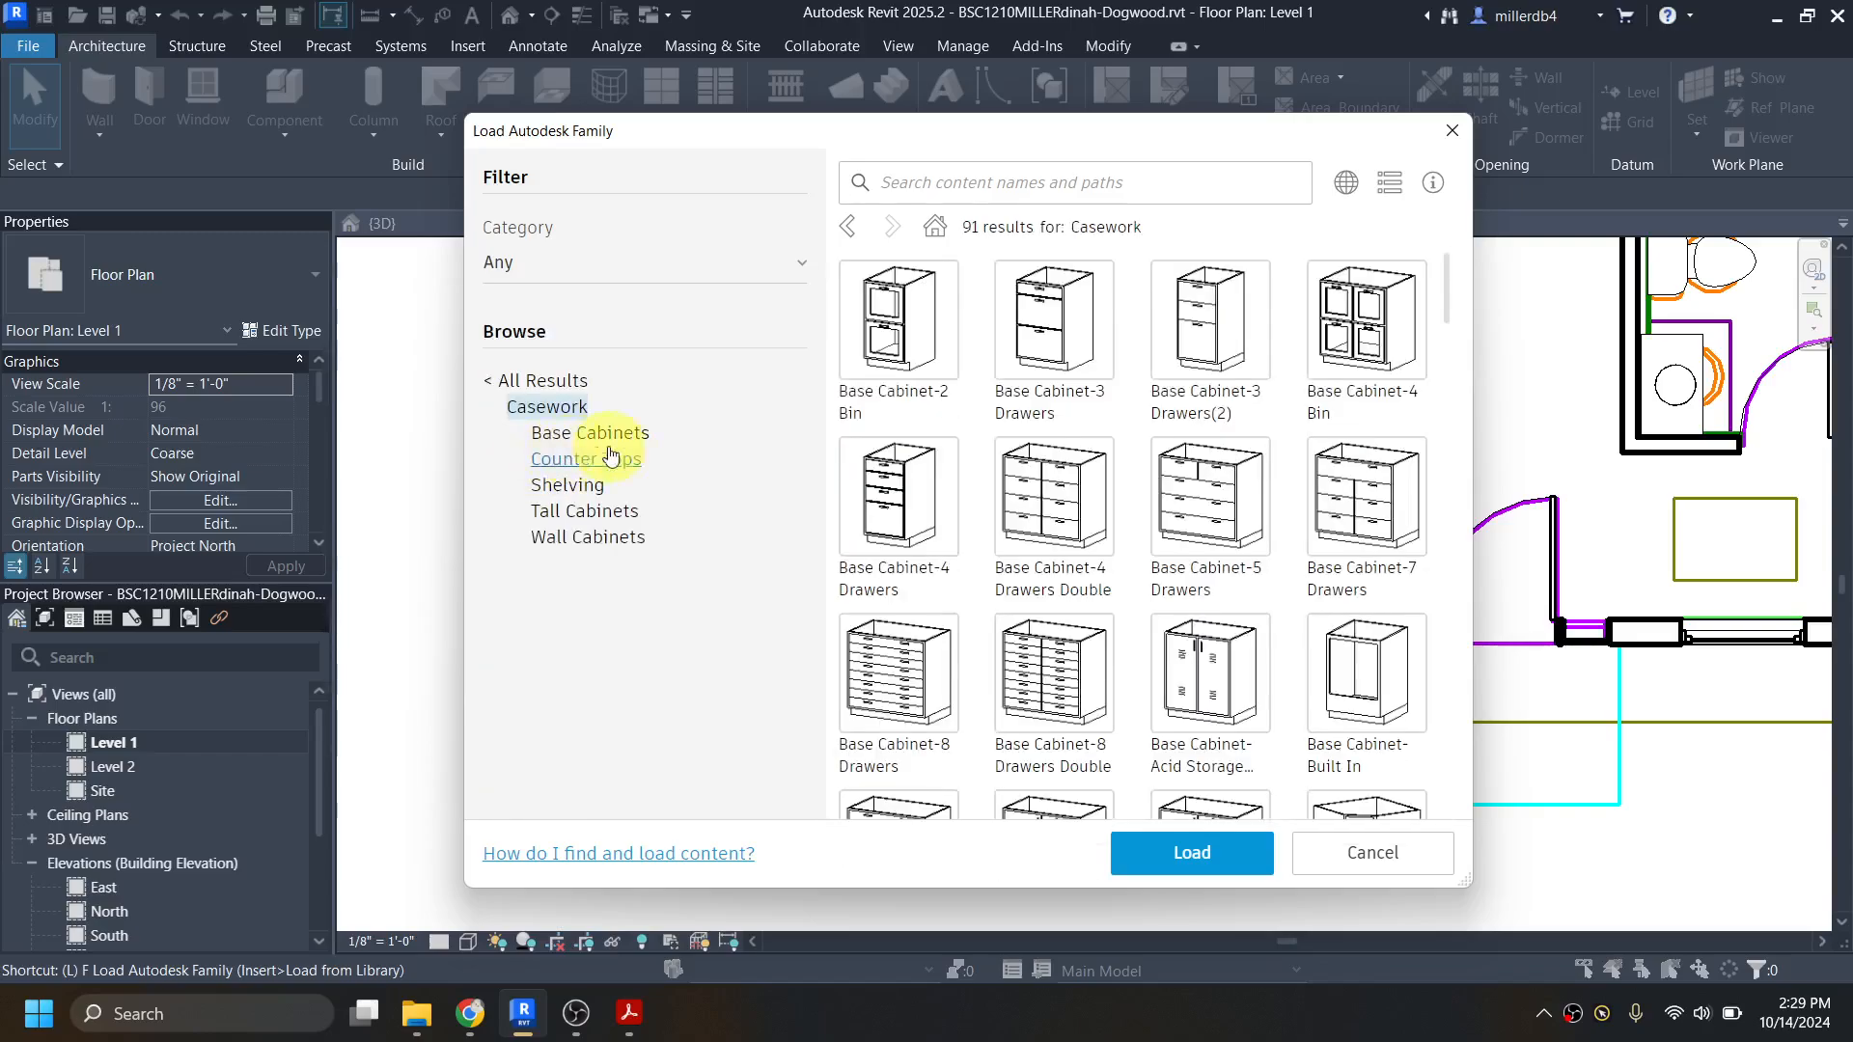
{"action": "scroll", "coordinate": [1230, 515], "scroll_direction": "down", "scroll_amount": 9}
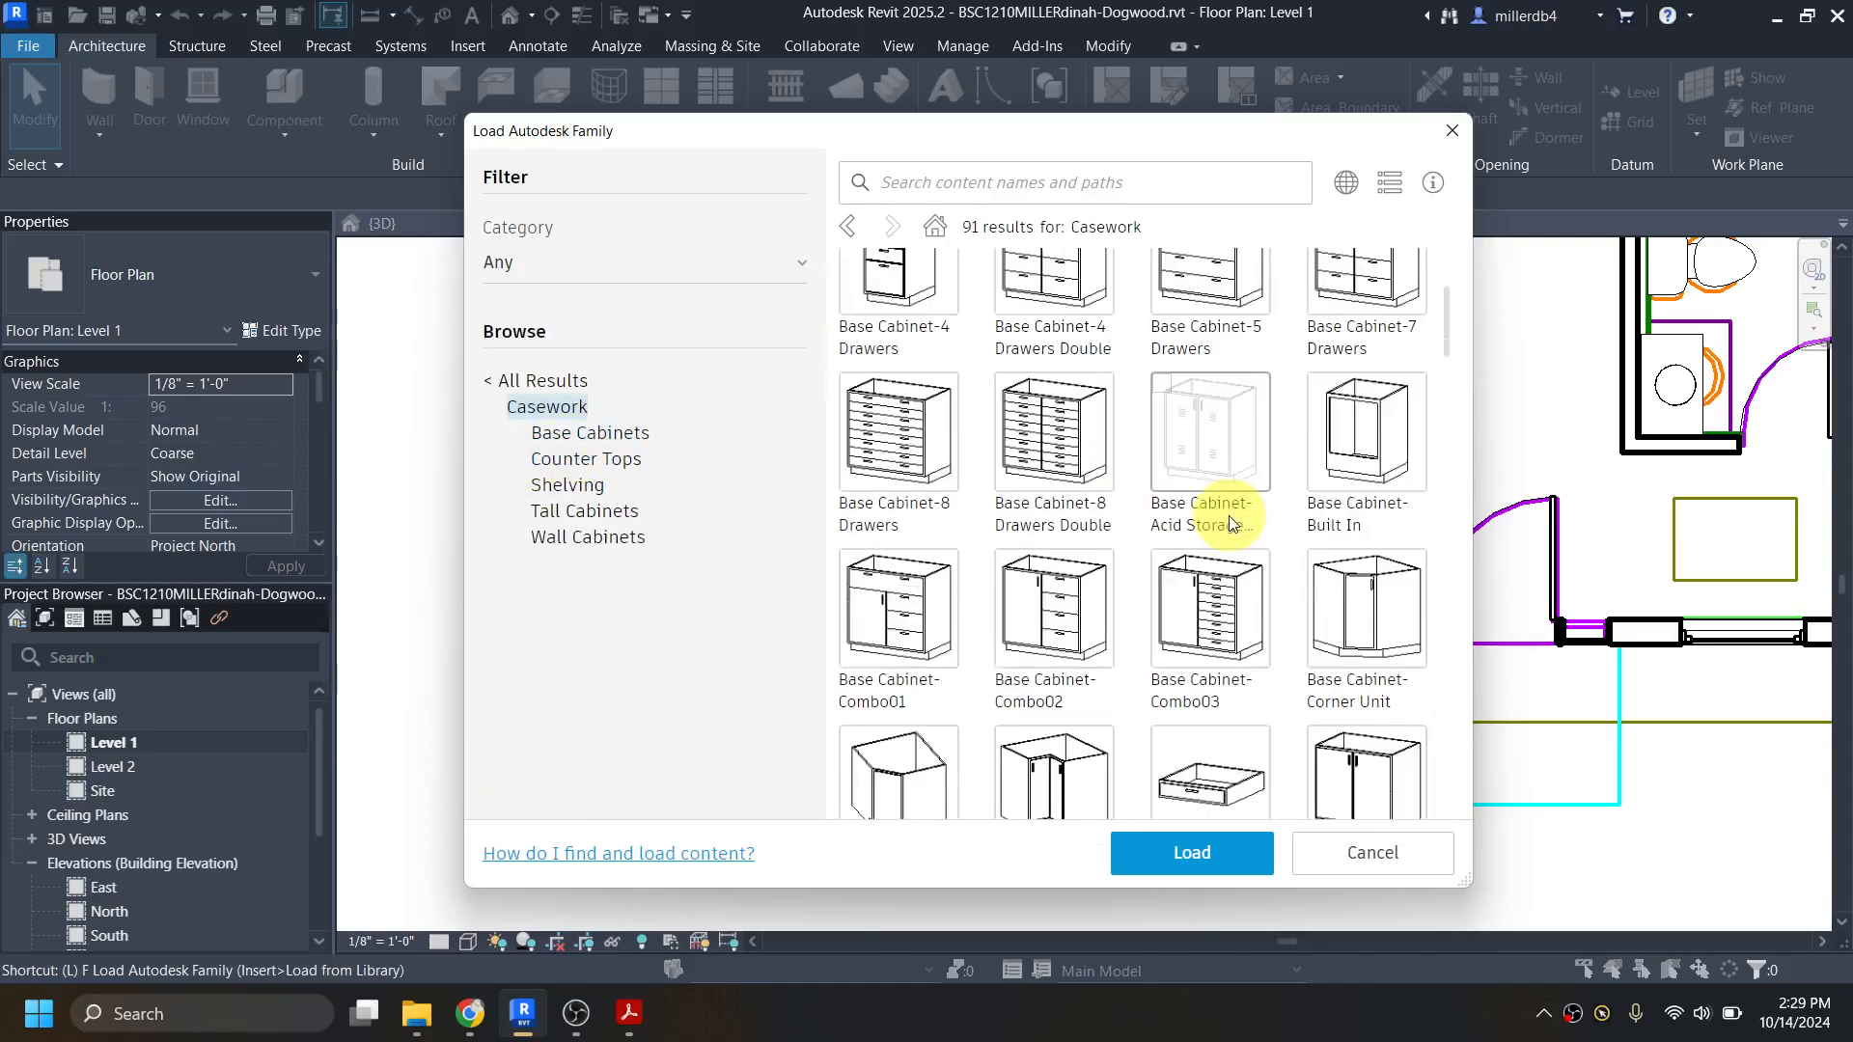
{"action": "scroll", "coordinate": [1227, 523], "scroll_direction": "down", "scroll_amount": 4}
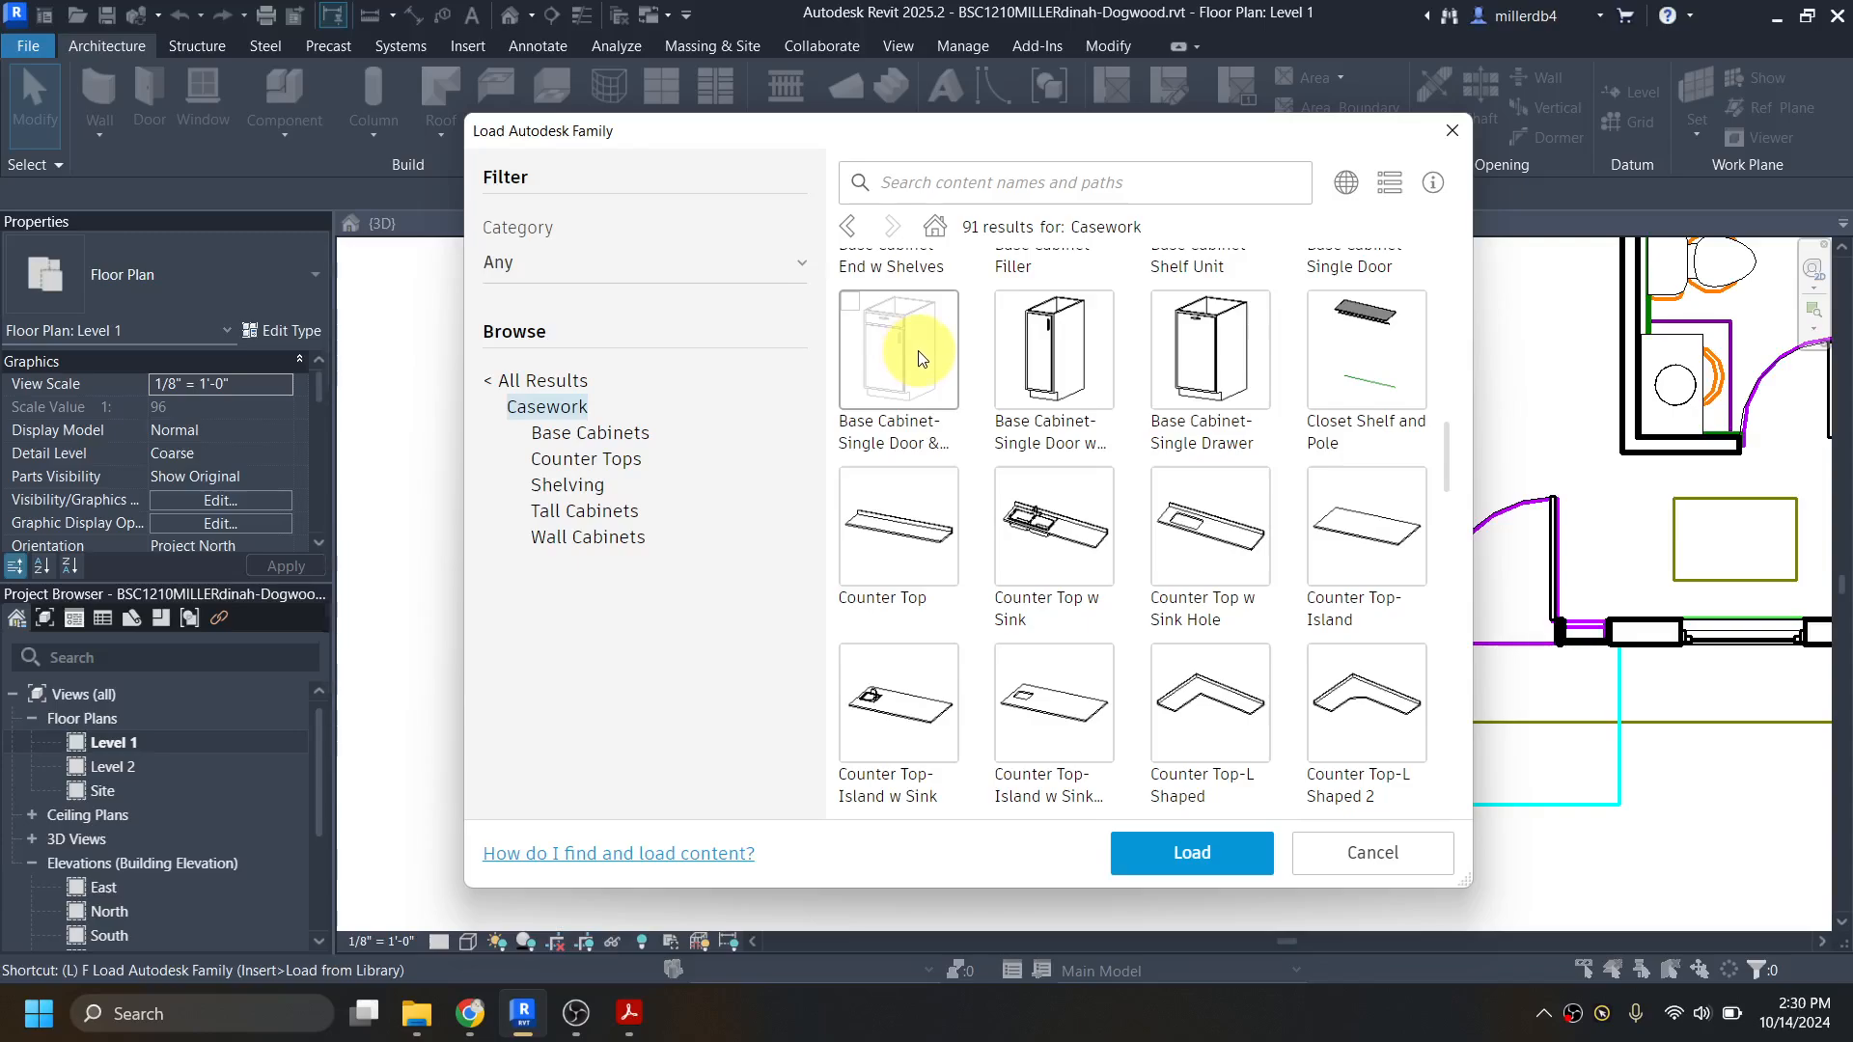
{"action": "scroll", "coordinate": [915, 541], "scroll_direction": "down", "scroll_amount": 5}
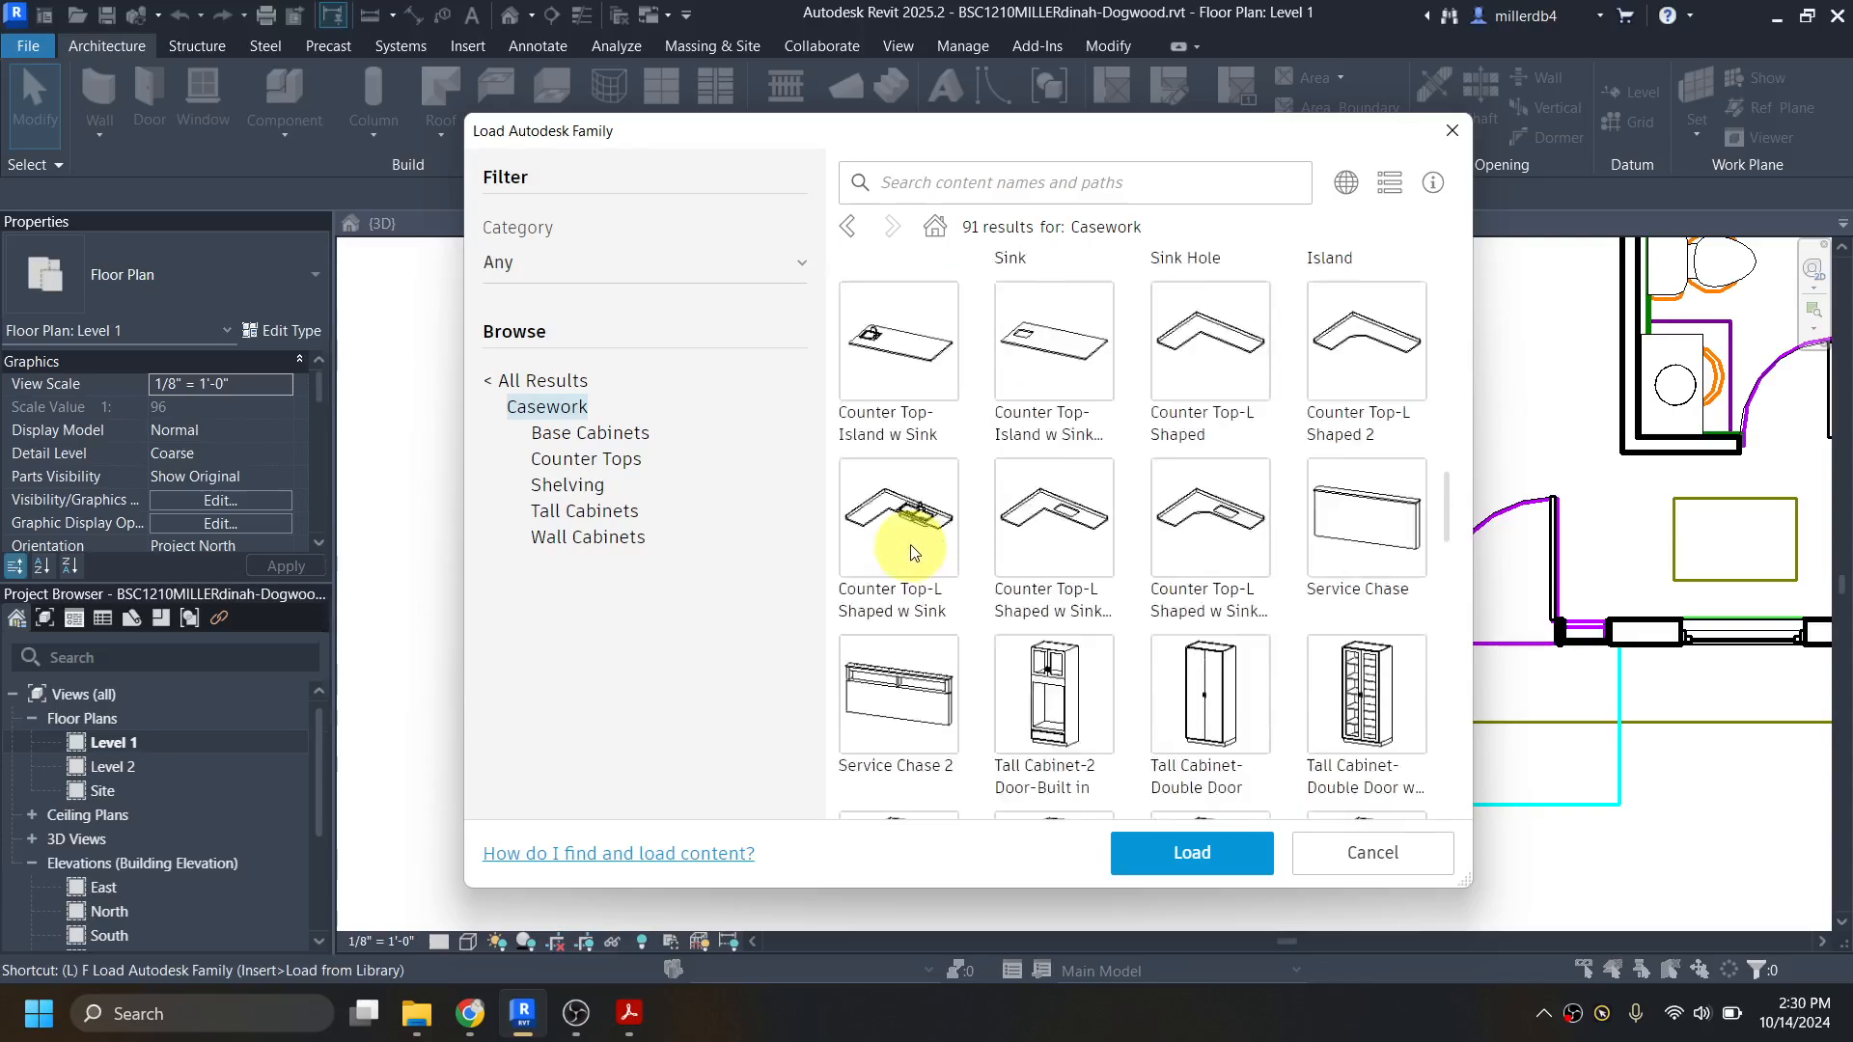
{"action": "scroll", "coordinate": [913, 541], "scroll_direction": "up", "scroll_amount": 3}
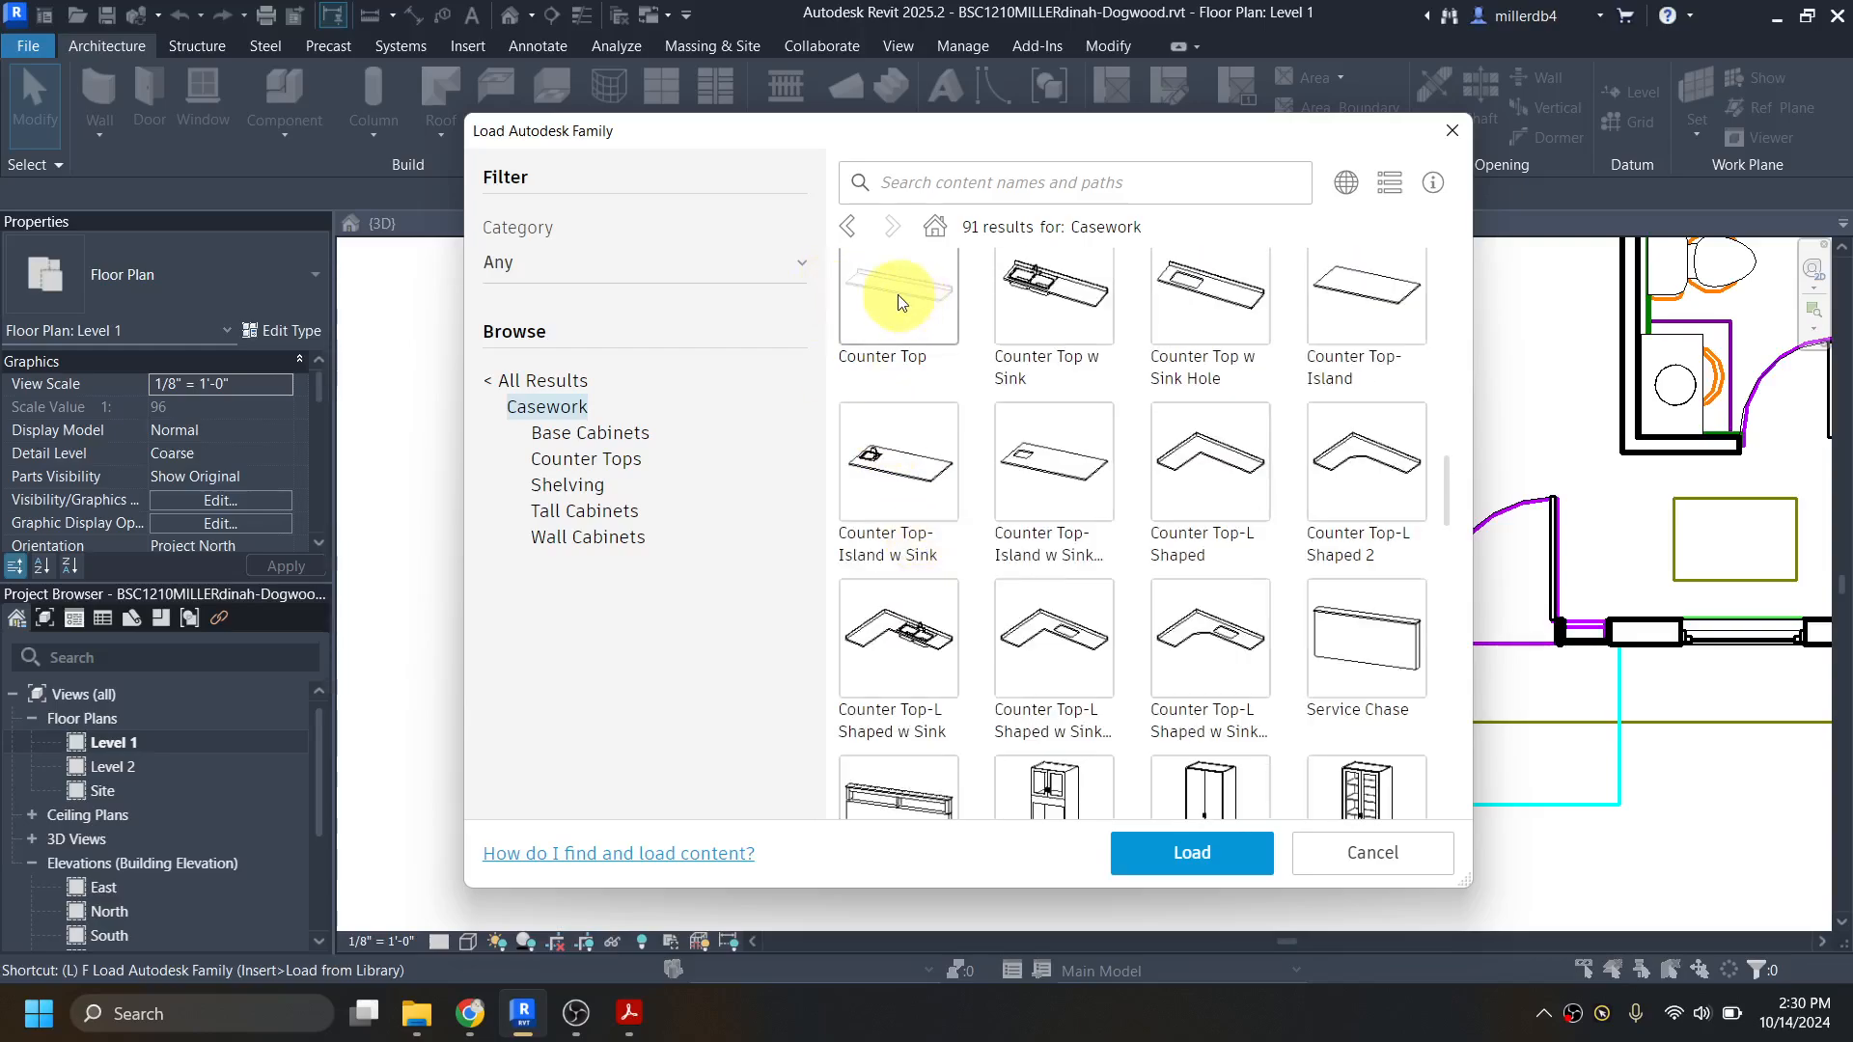
{"action": "scroll", "coordinate": [1143, 463], "scroll_direction": "down", "scroll_amount": 3}
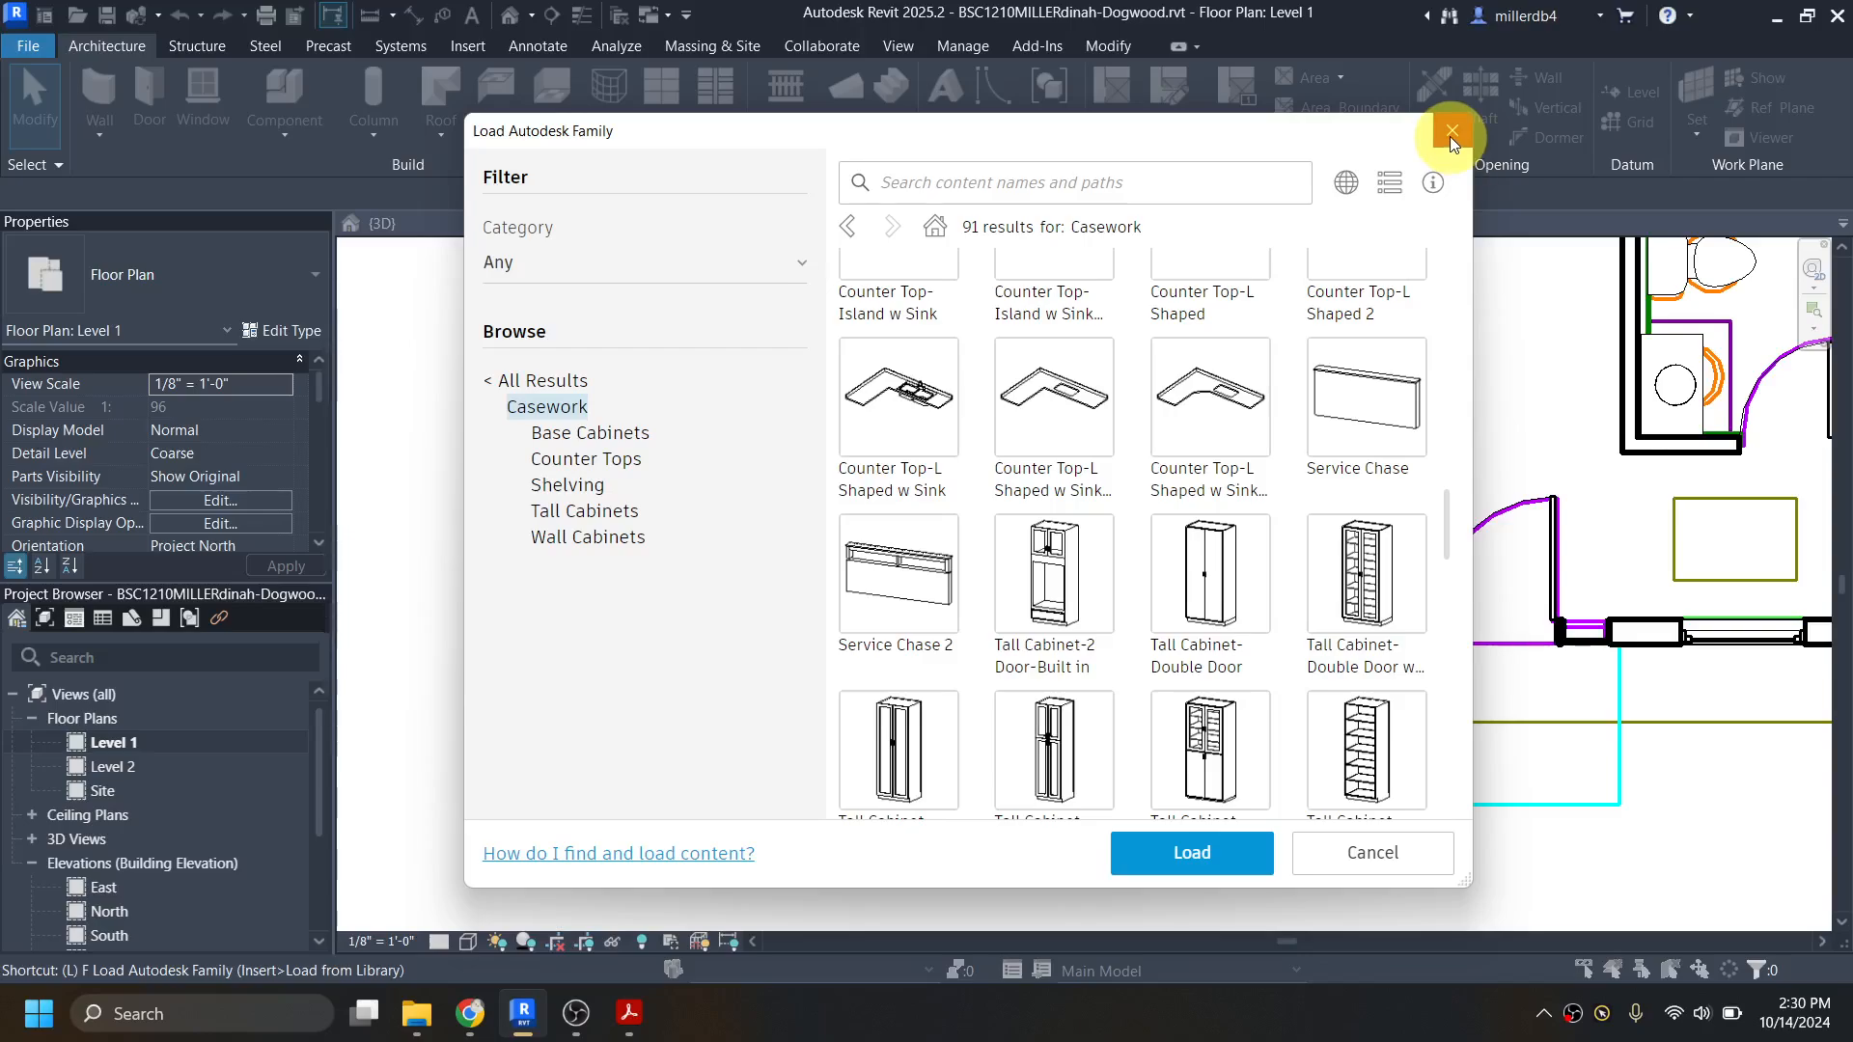
{"action": "left_click", "coordinate": [1450, 136]}
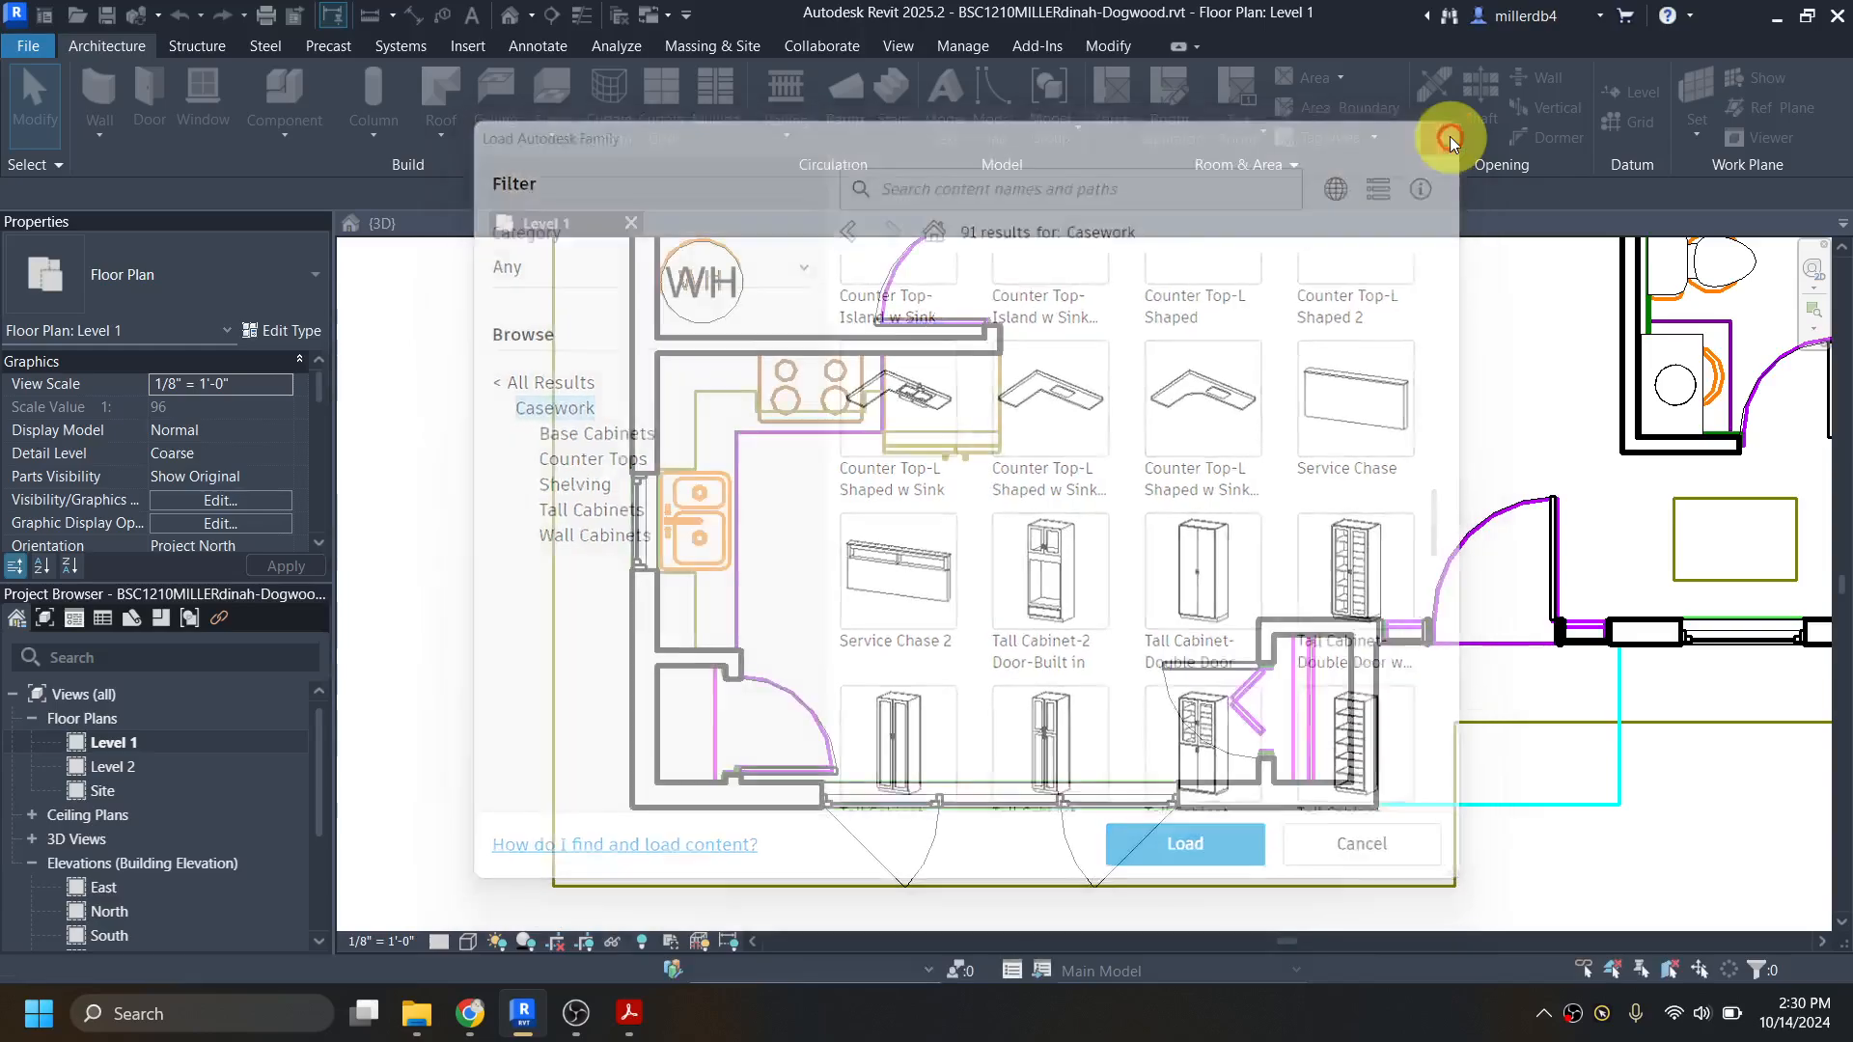
Step: Start an in-place model for the kitchen in the Generic Models category and name it Cabinets
{"action": "scroll", "coordinate": [758, 367], "scroll_direction": "up", "scroll_amount": 3}
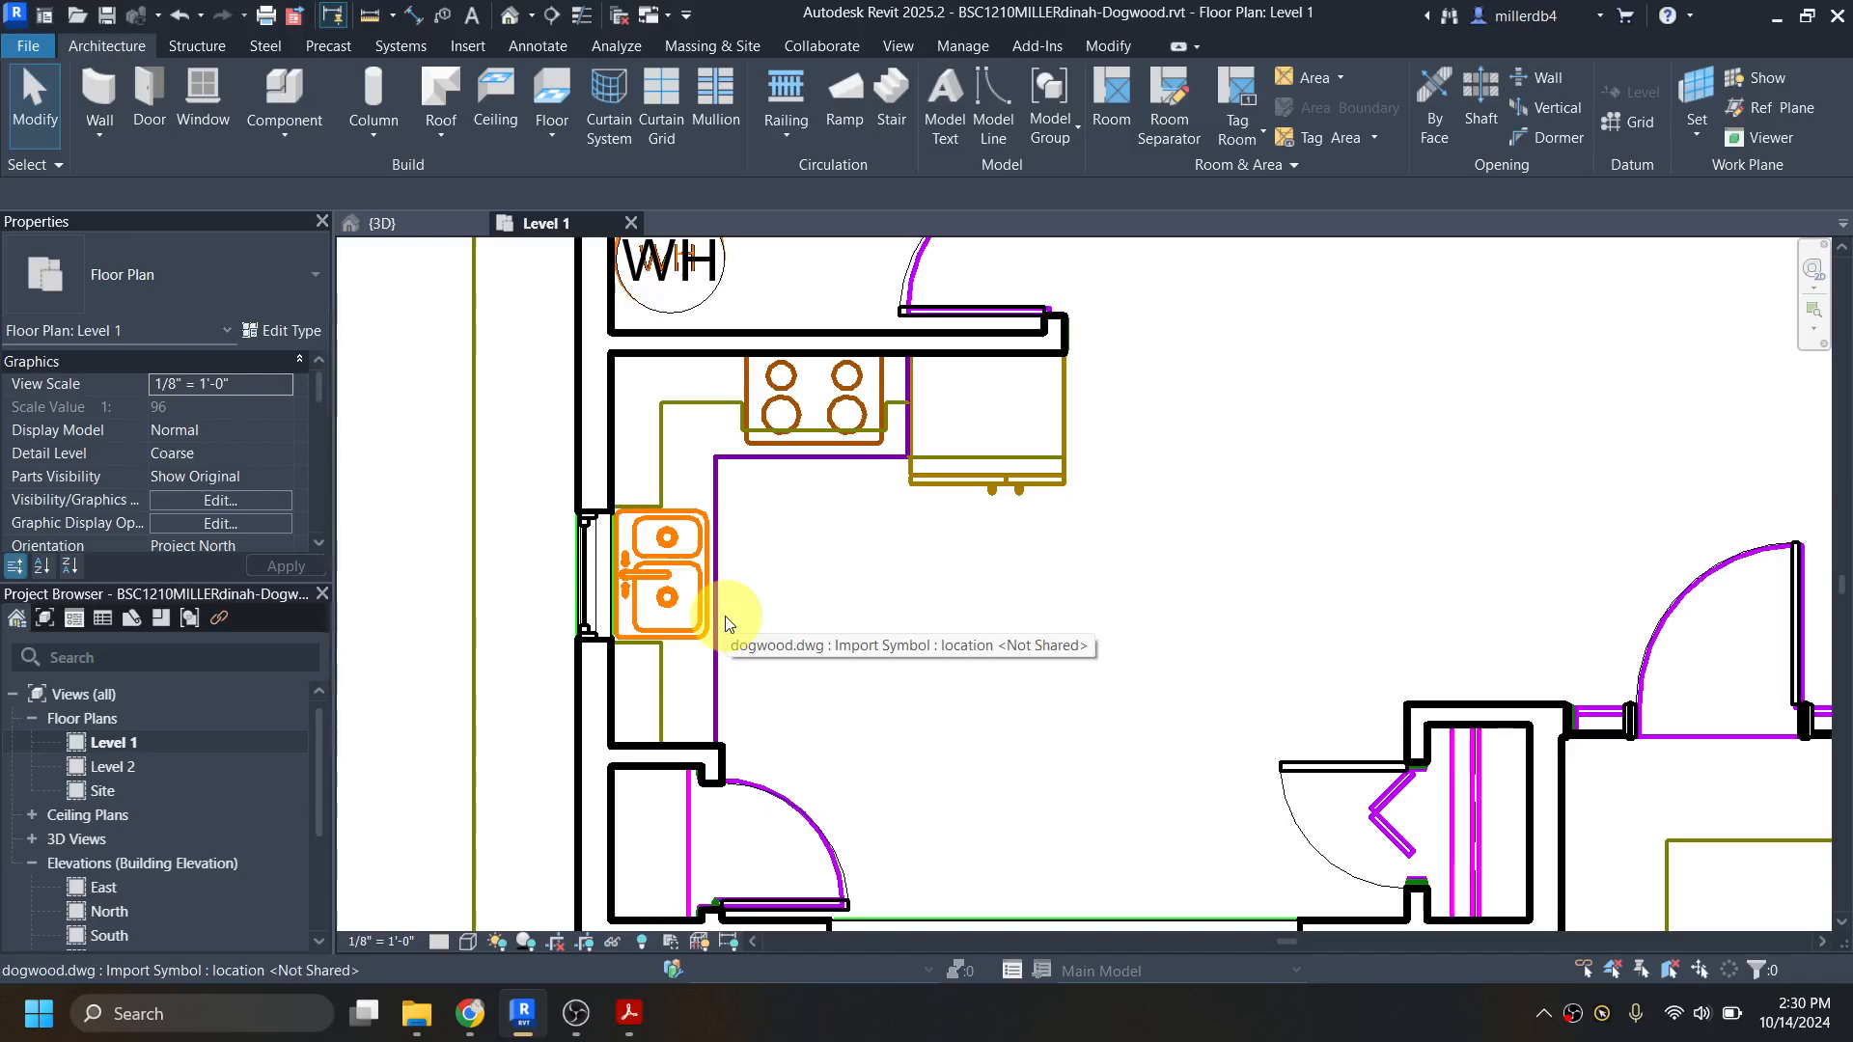
{"action": "left_click", "coordinate": [282, 138]}
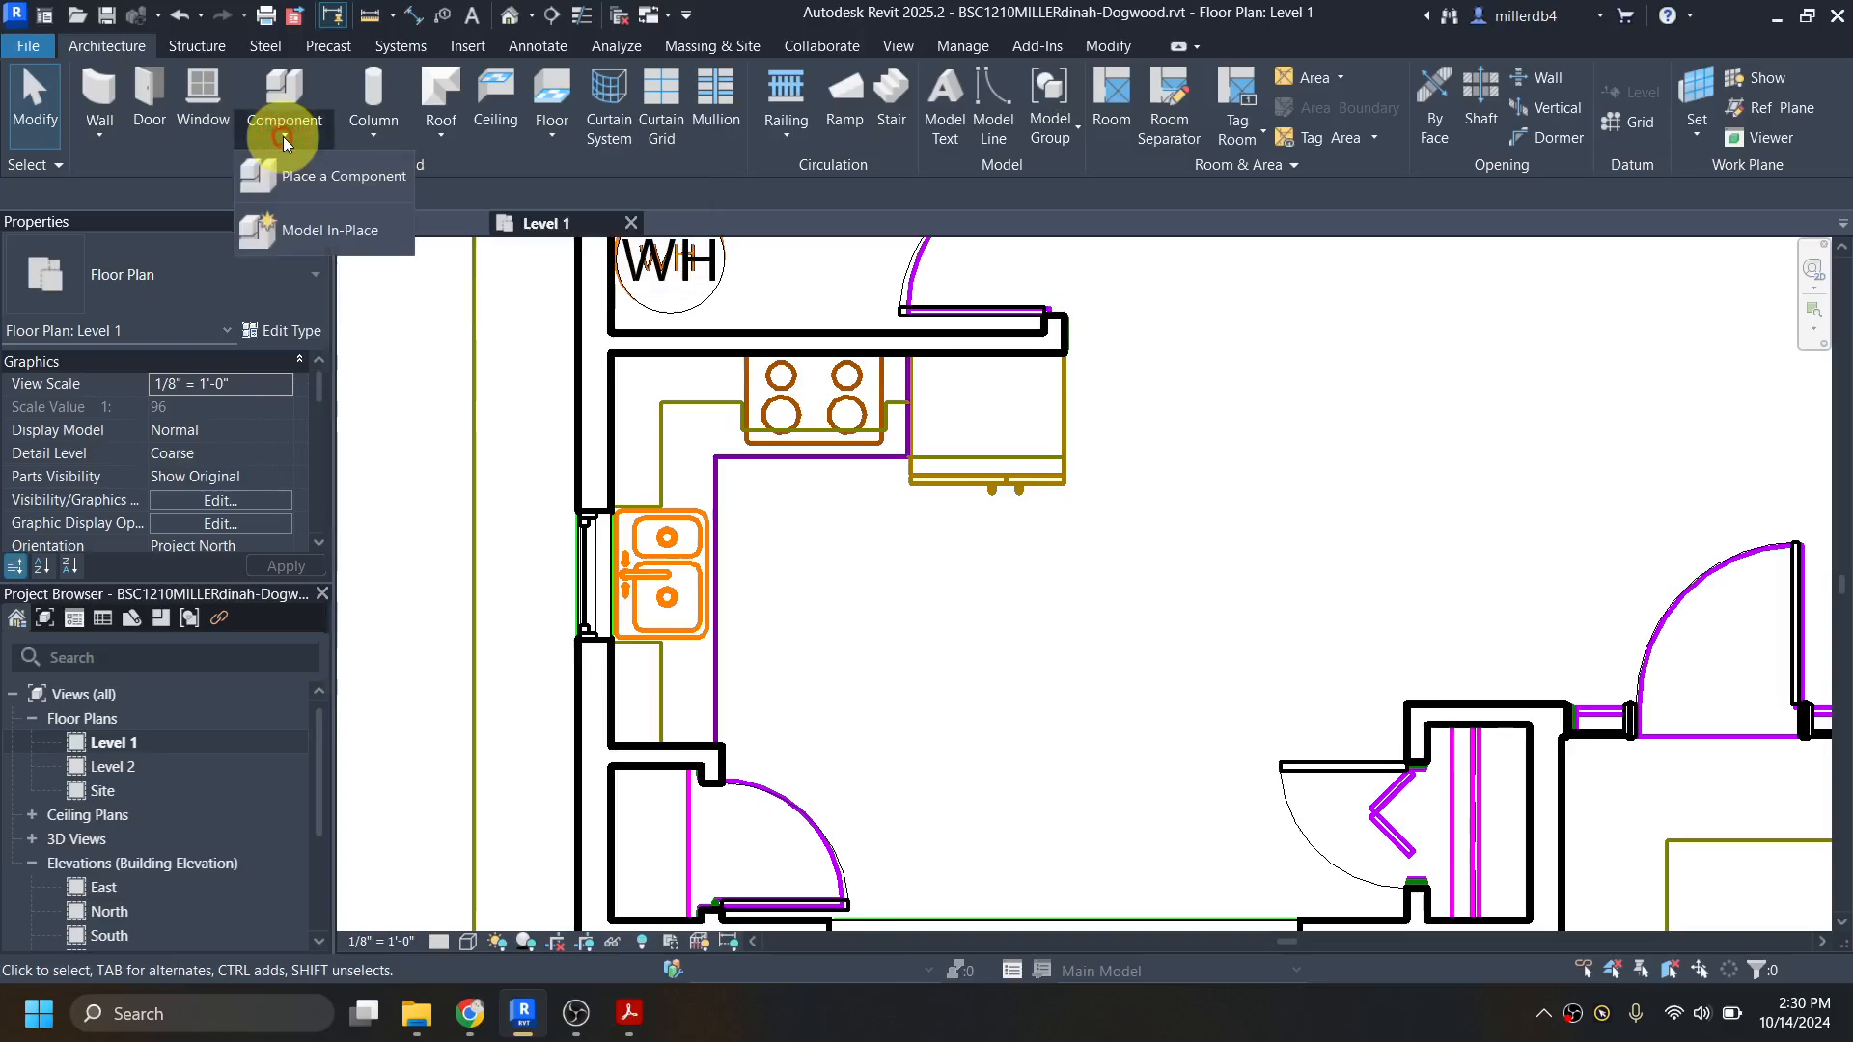
{"action": "left_click", "coordinate": [312, 230]}
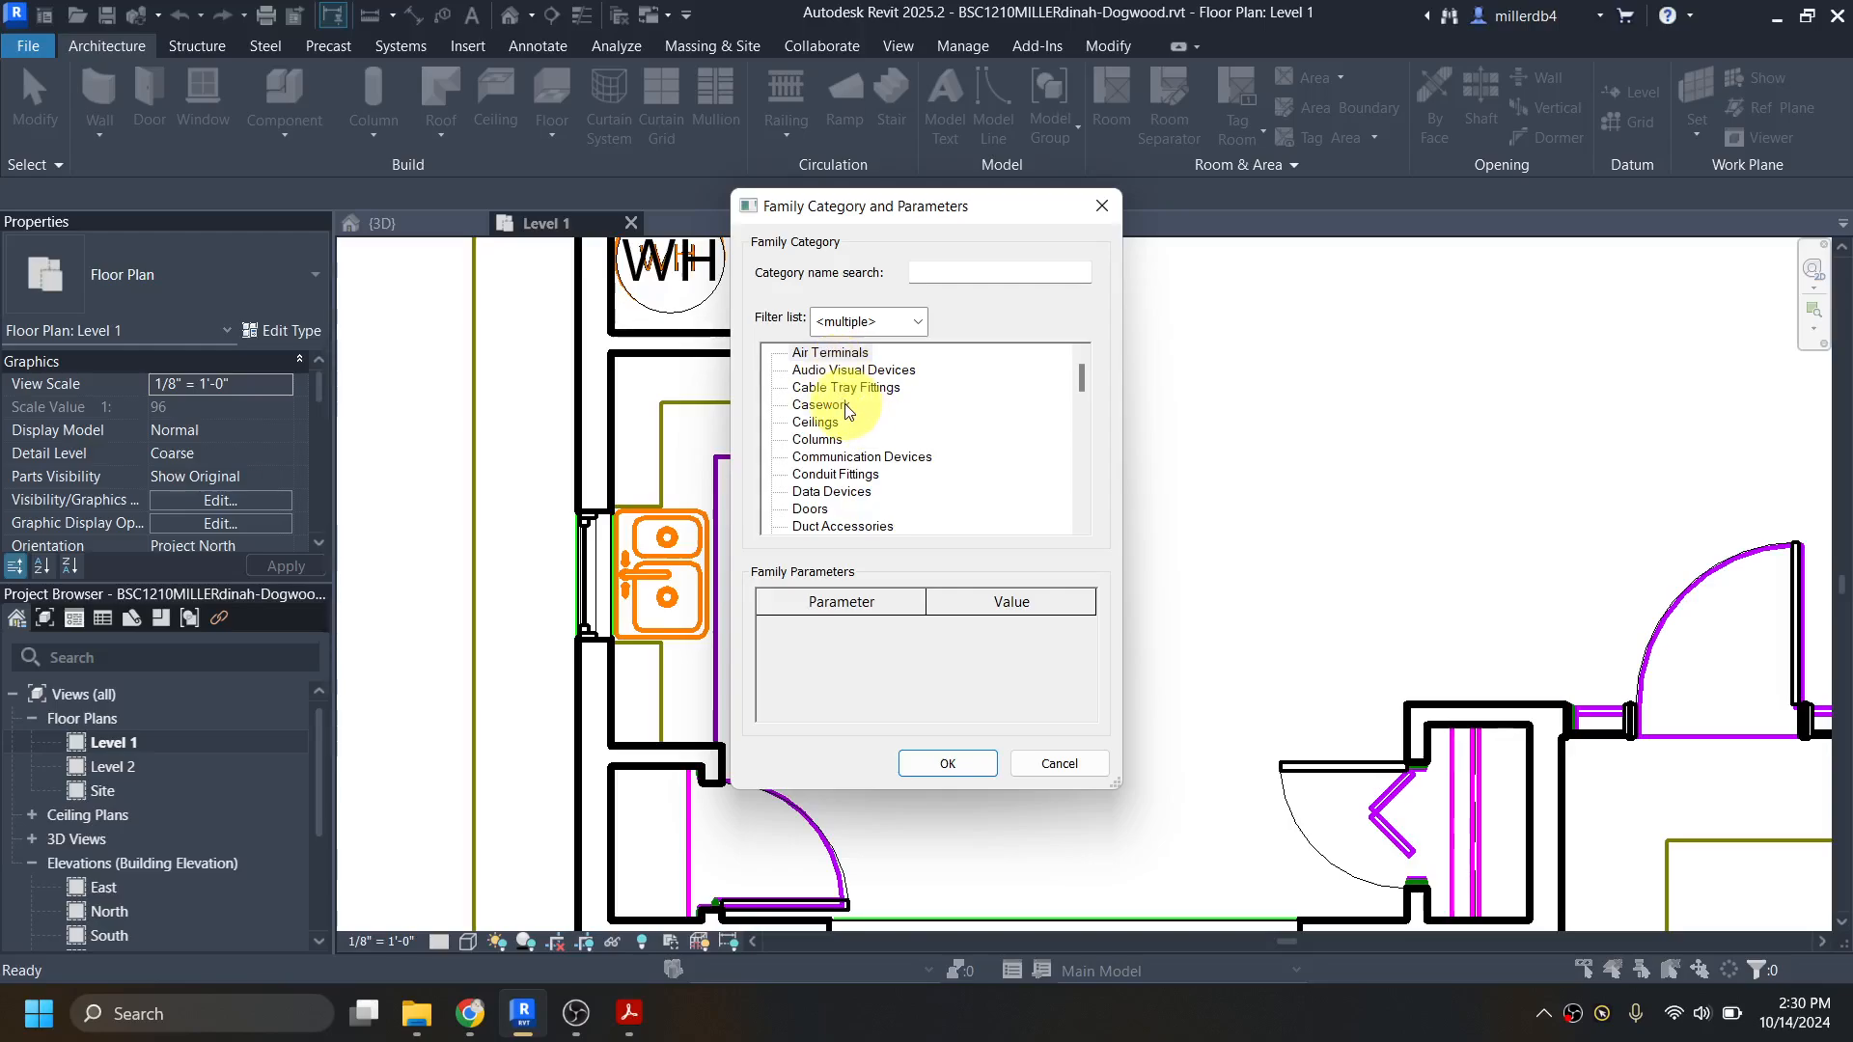
{"action": "scroll", "coordinate": [839, 425], "scroll_direction": "down", "scroll_amount": 5}
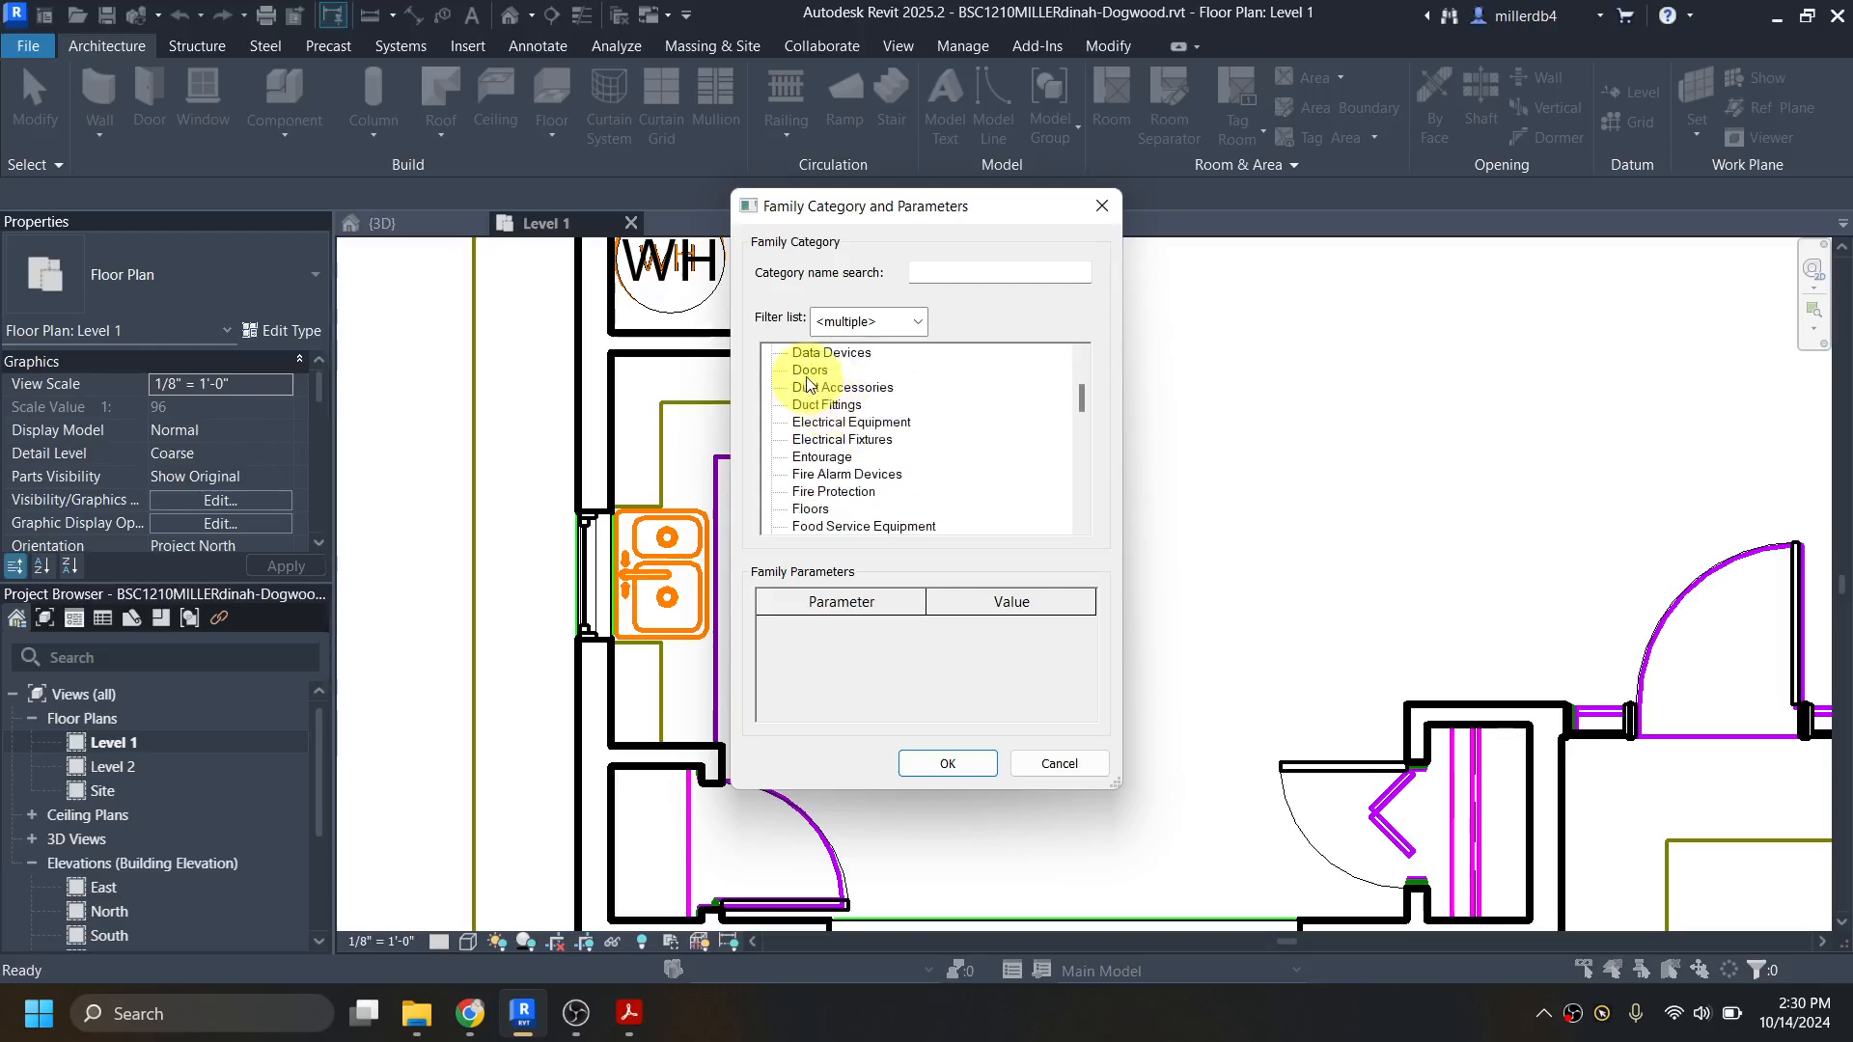
{"action": "scroll", "coordinate": [835, 447], "scroll_direction": "down", "scroll_amount": 1}
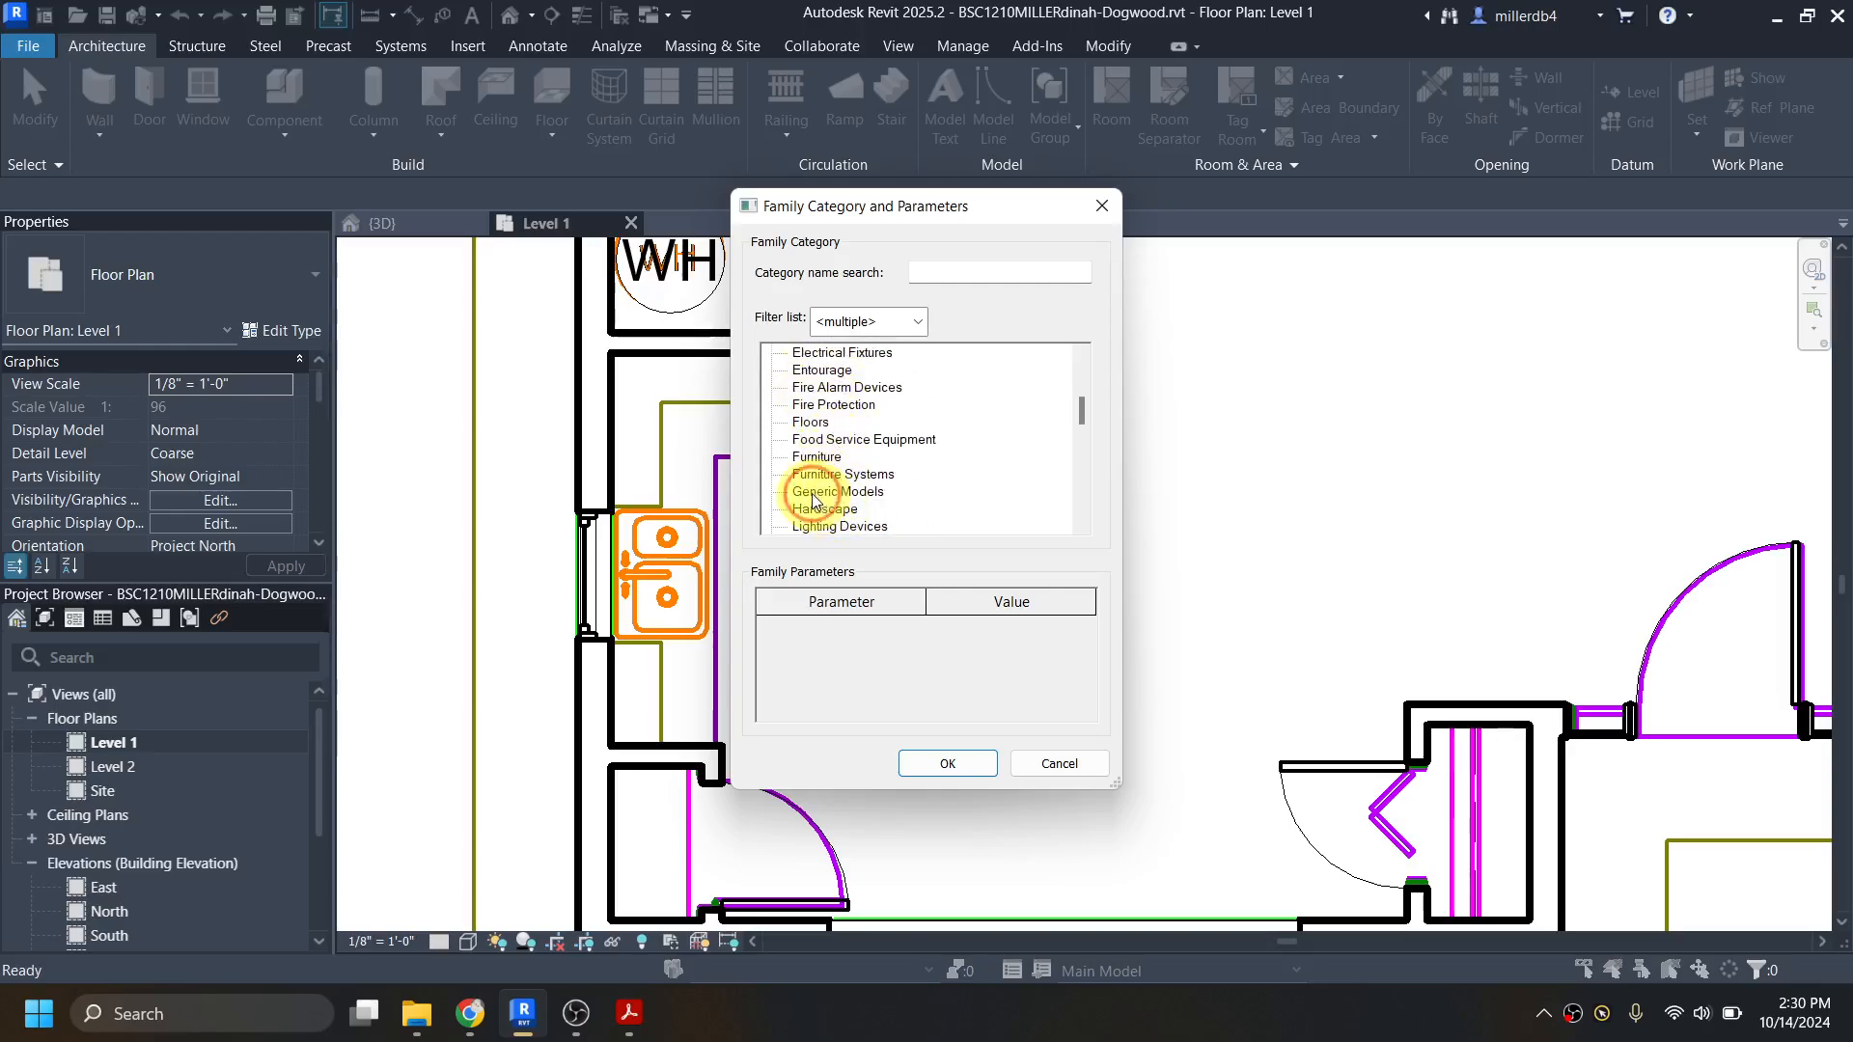
{"action": "left_click", "coordinate": [809, 494]}
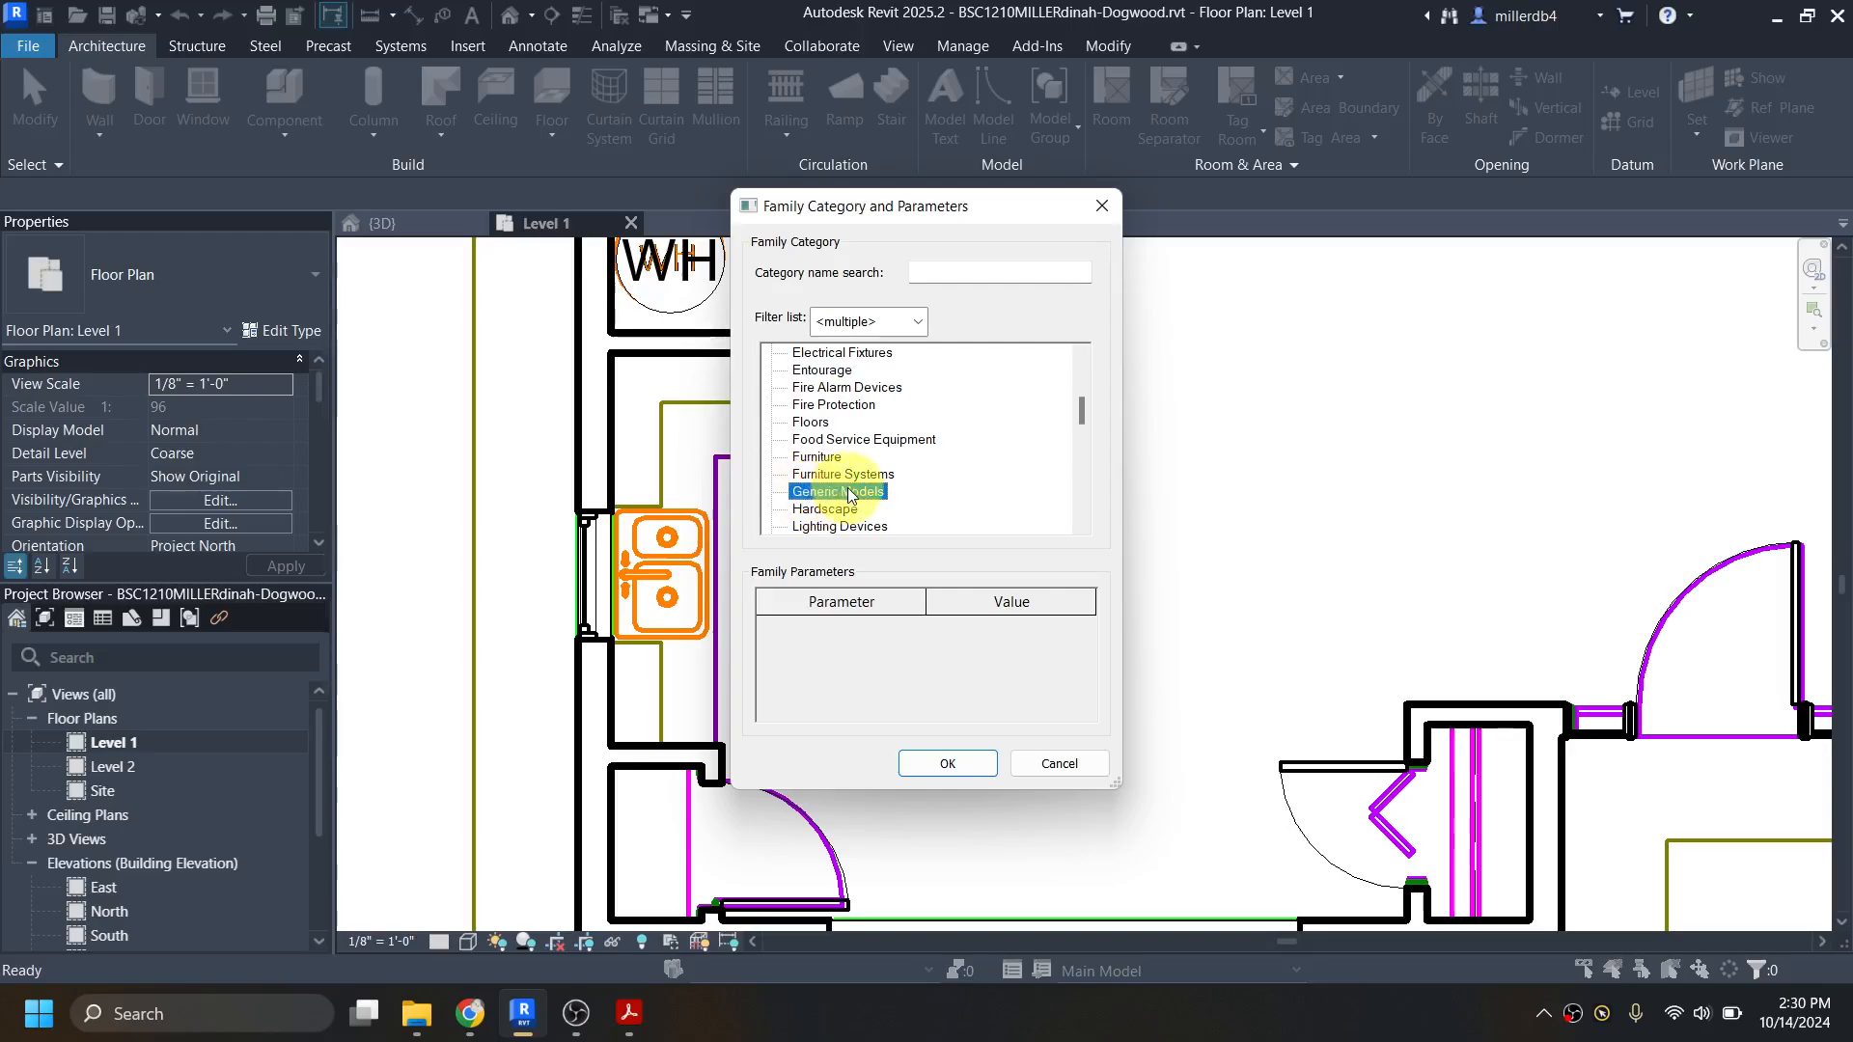
{"action": "scroll", "coordinate": [847, 487], "scroll_direction": "up", "scroll_amount": 5}
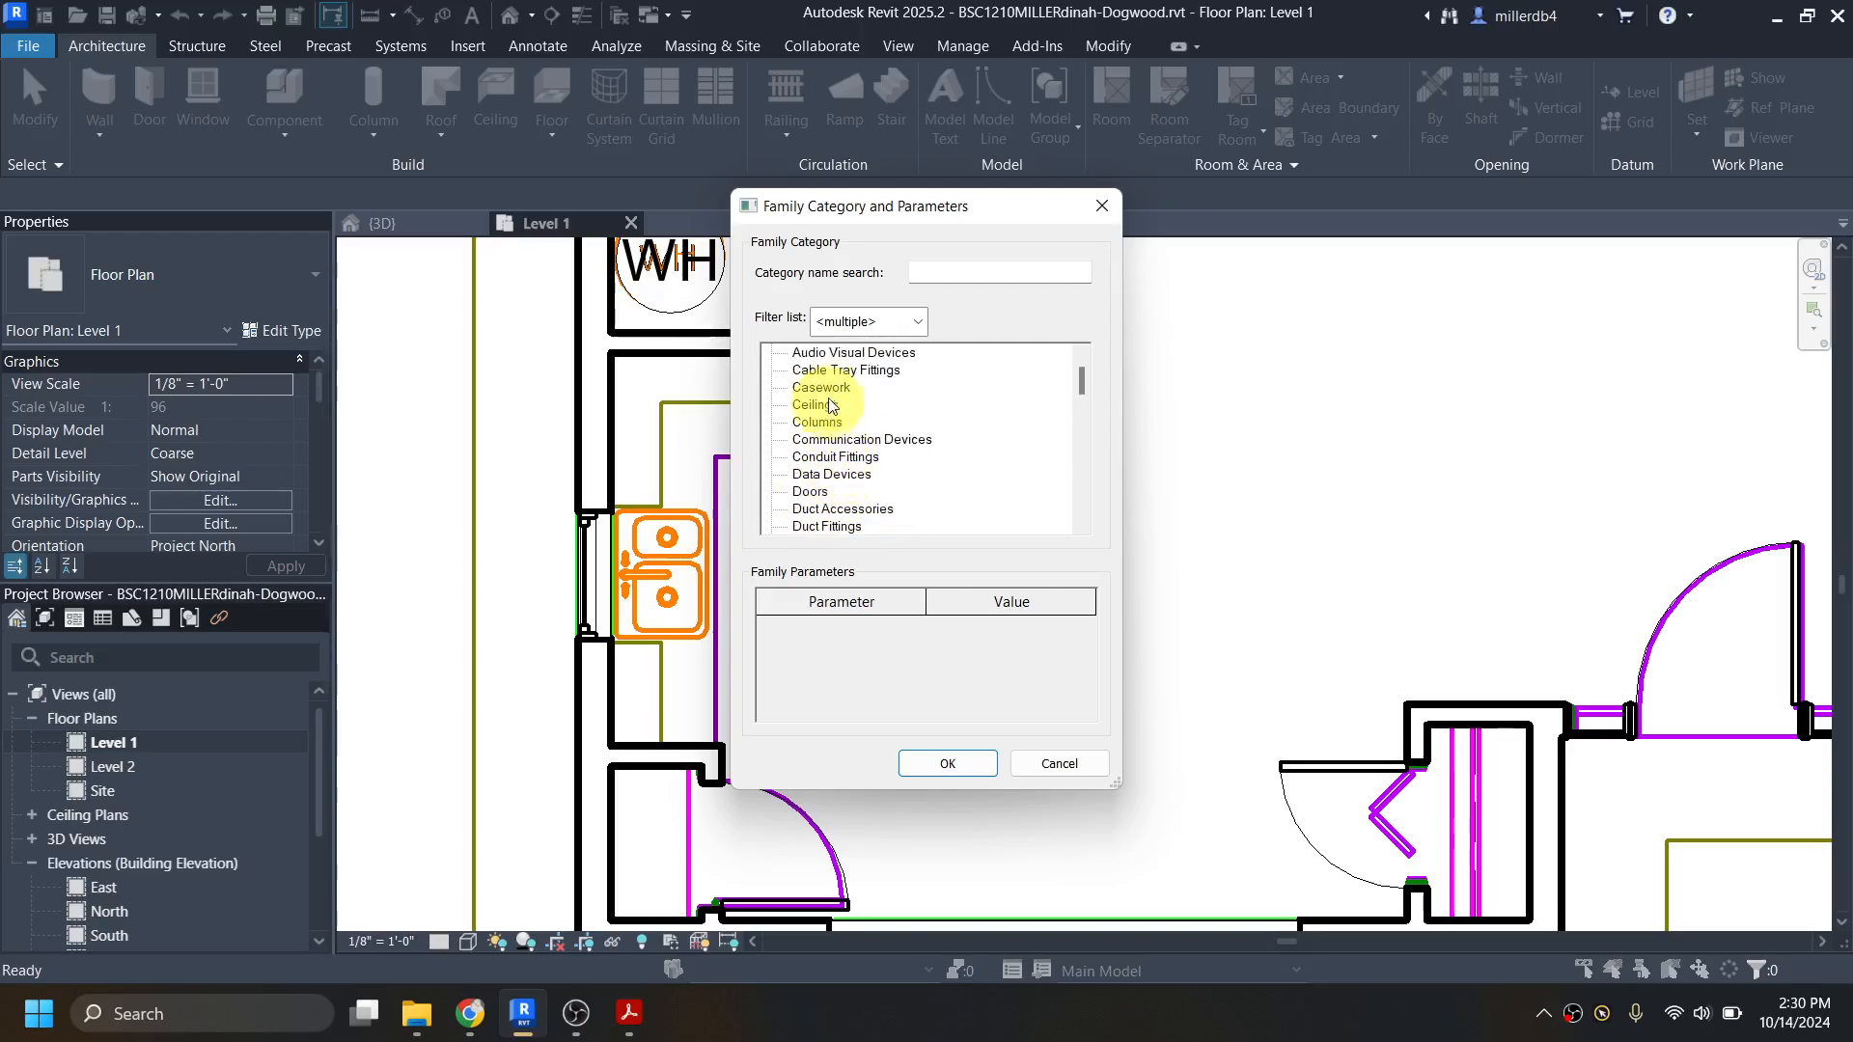
{"action": "scroll", "coordinate": [827, 477], "scroll_direction": "down", "scroll_amount": 3}
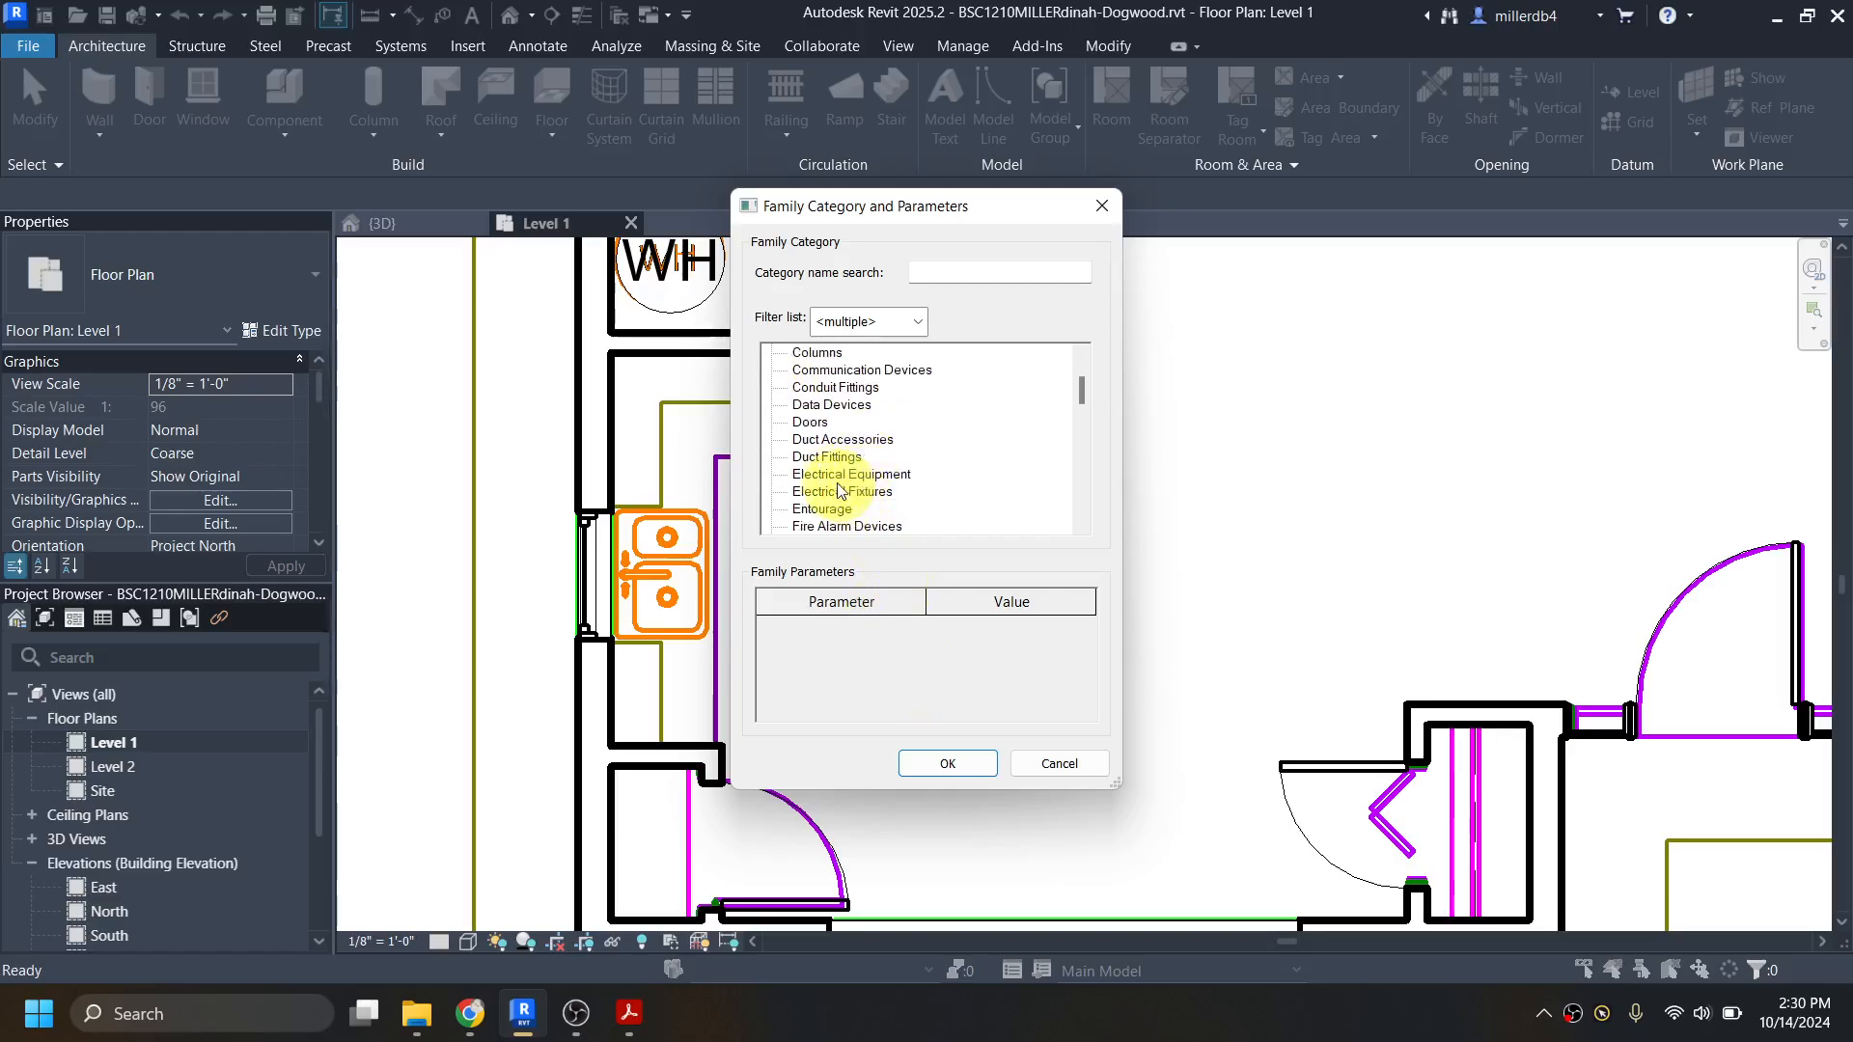
{"action": "scroll", "coordinate": [825, 477], "scroll_direction": "down", "scroll_amount": 2}
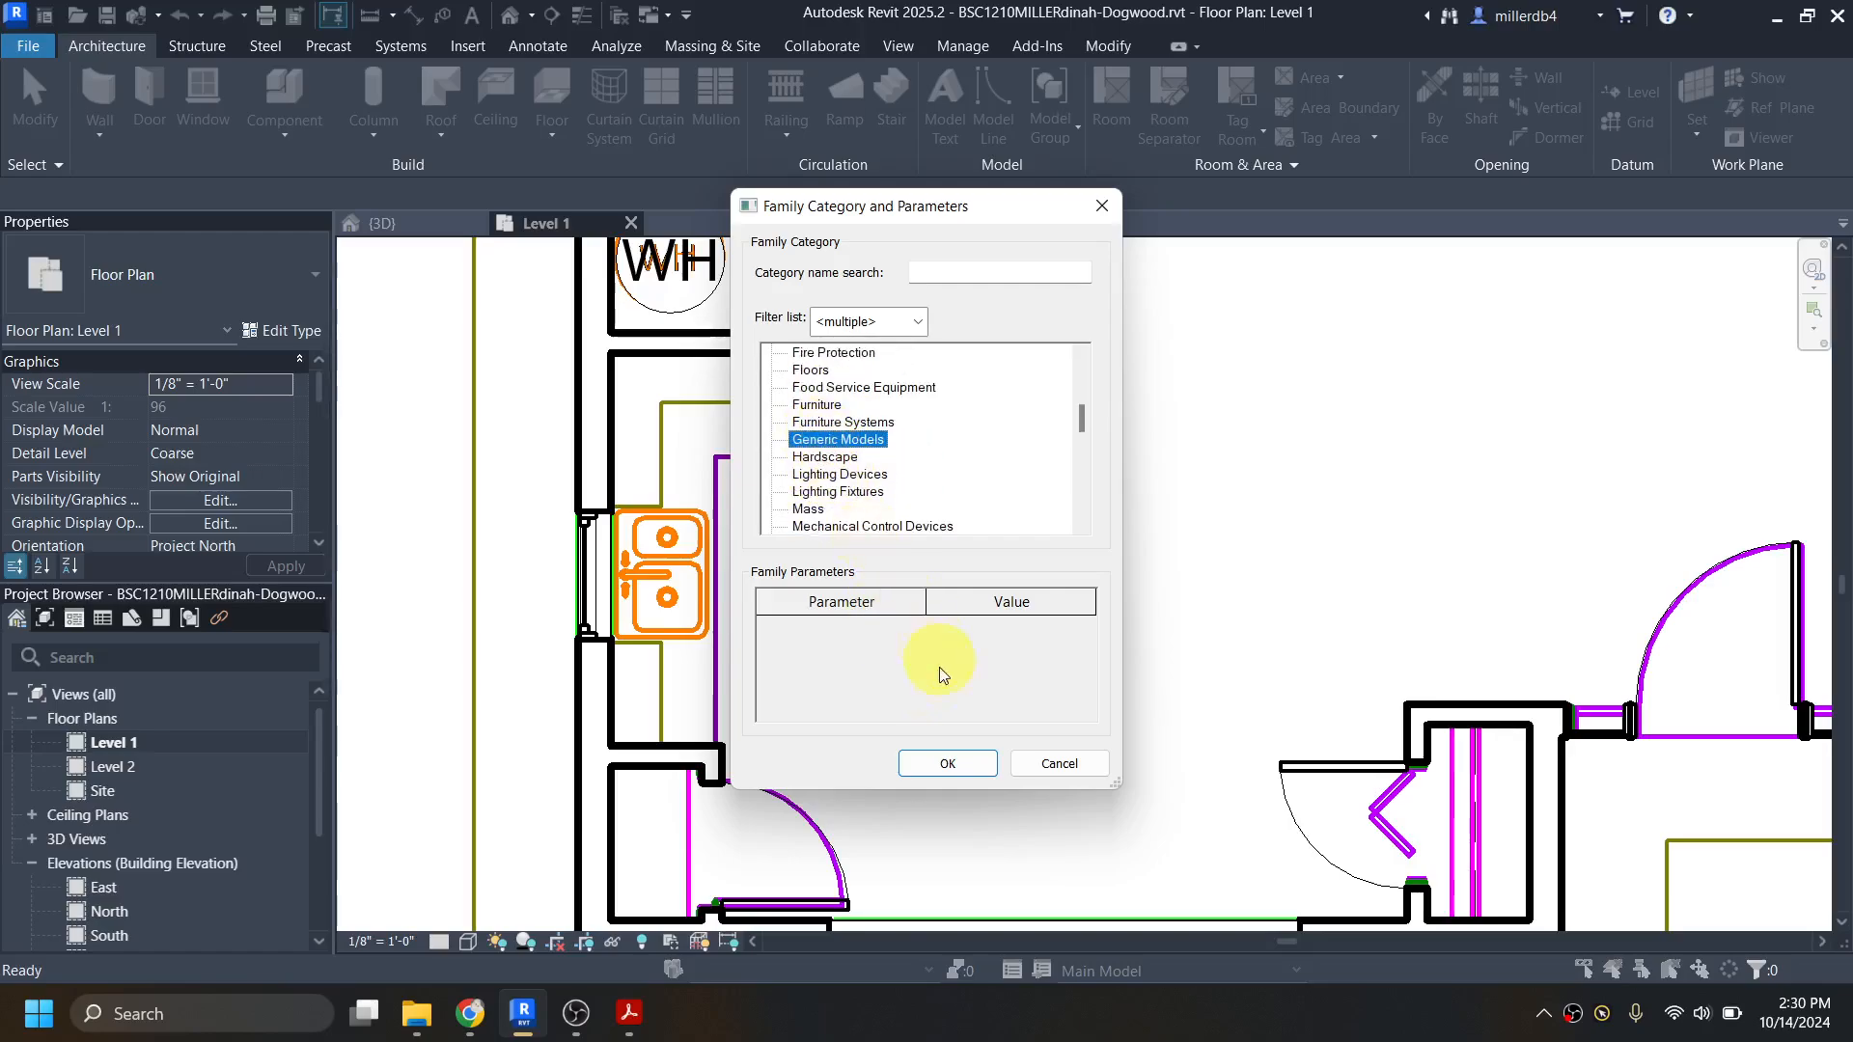
{"action": "left_click", "coordinate": [950, 767]}
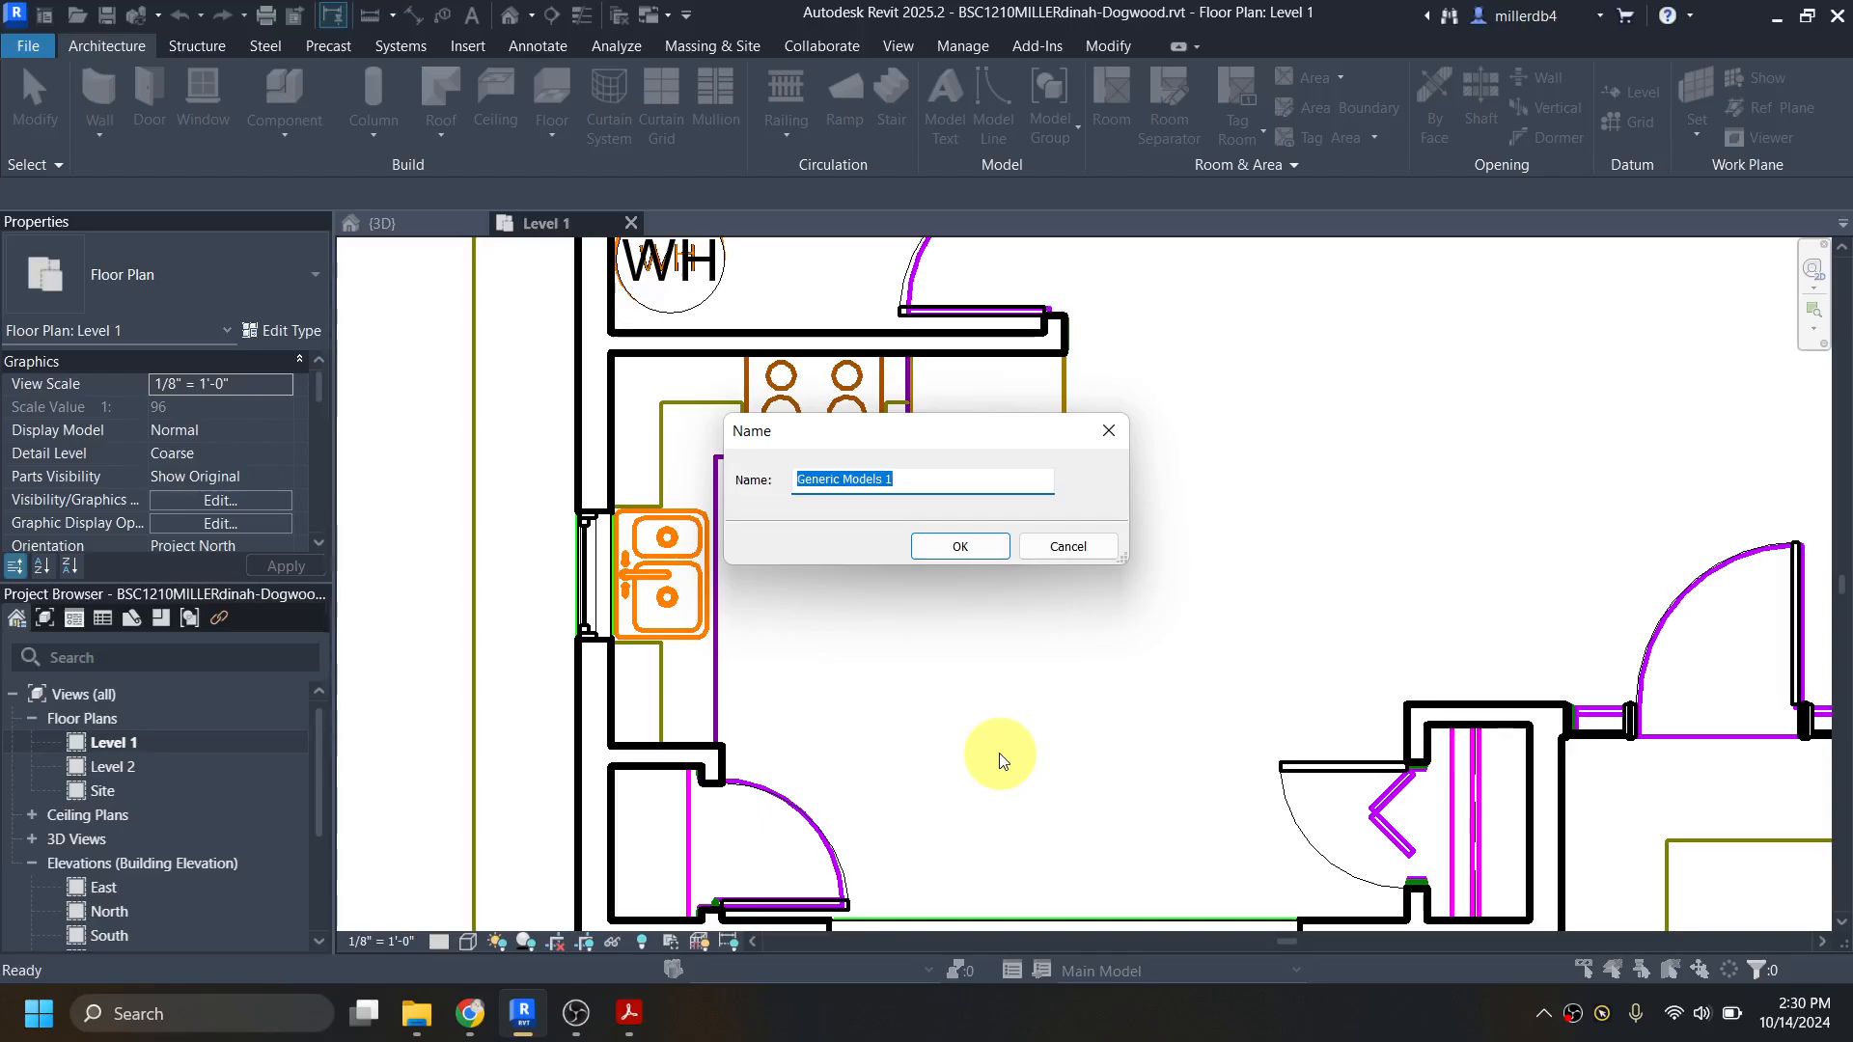
{"action": "type", "text": "Cabinets"}
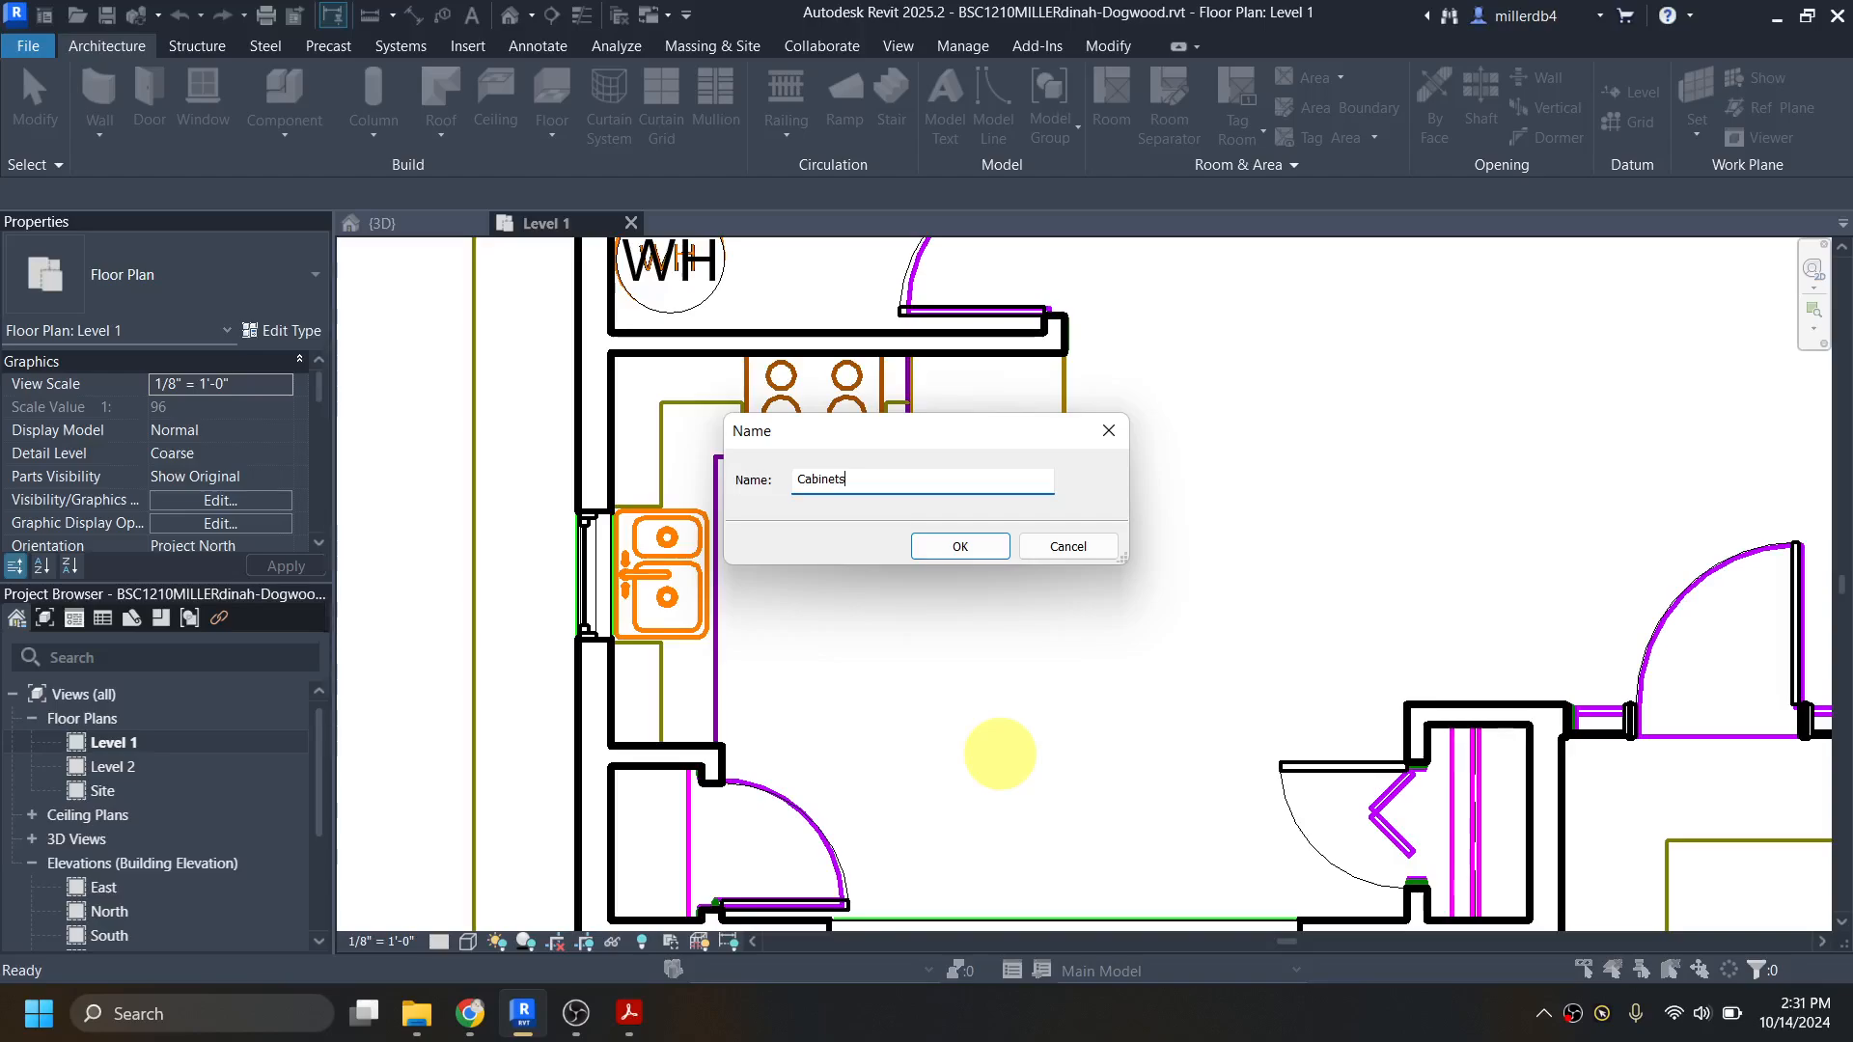
{"action": "key", "text": "Return"}
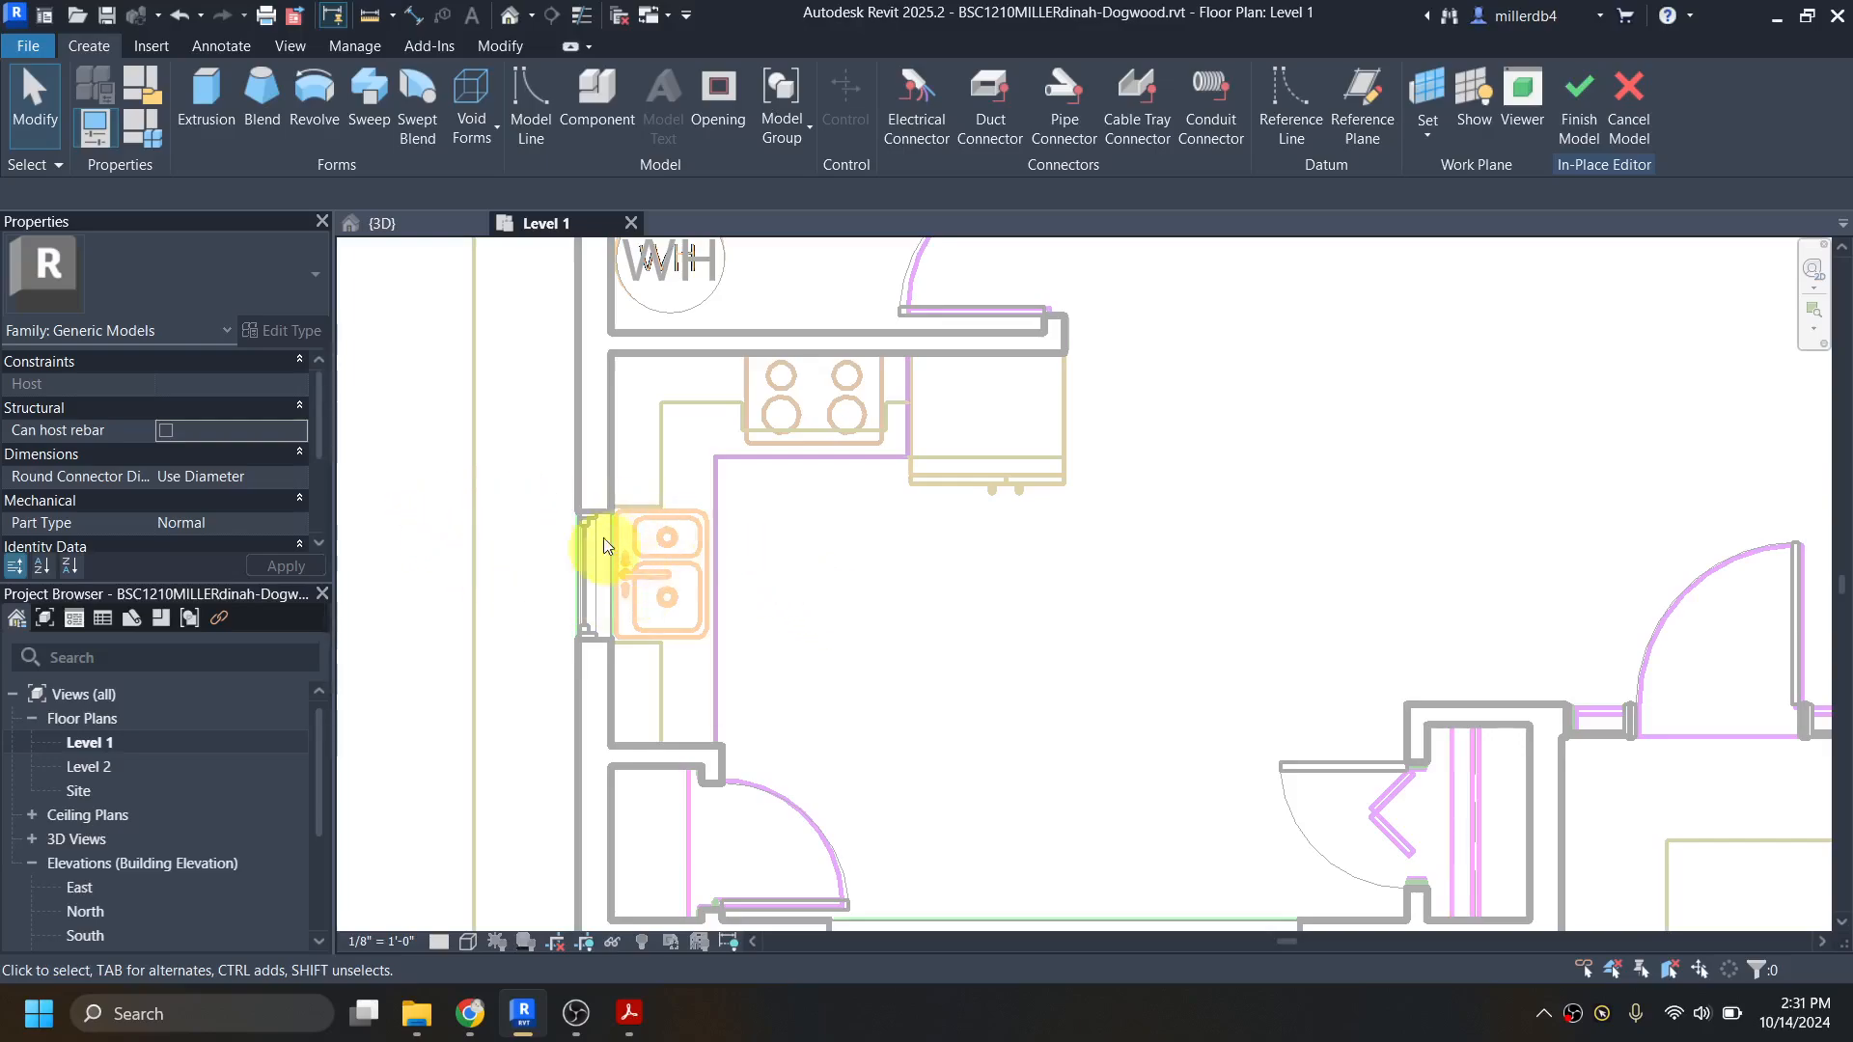
Step: Start an extrusion and sketch a closed L-shaped cabinet outline along the sink wall, about 1'-11" deep, returning about 2'-5" to the stove
{"action": "left_click", "coordinate": [211, 84]}
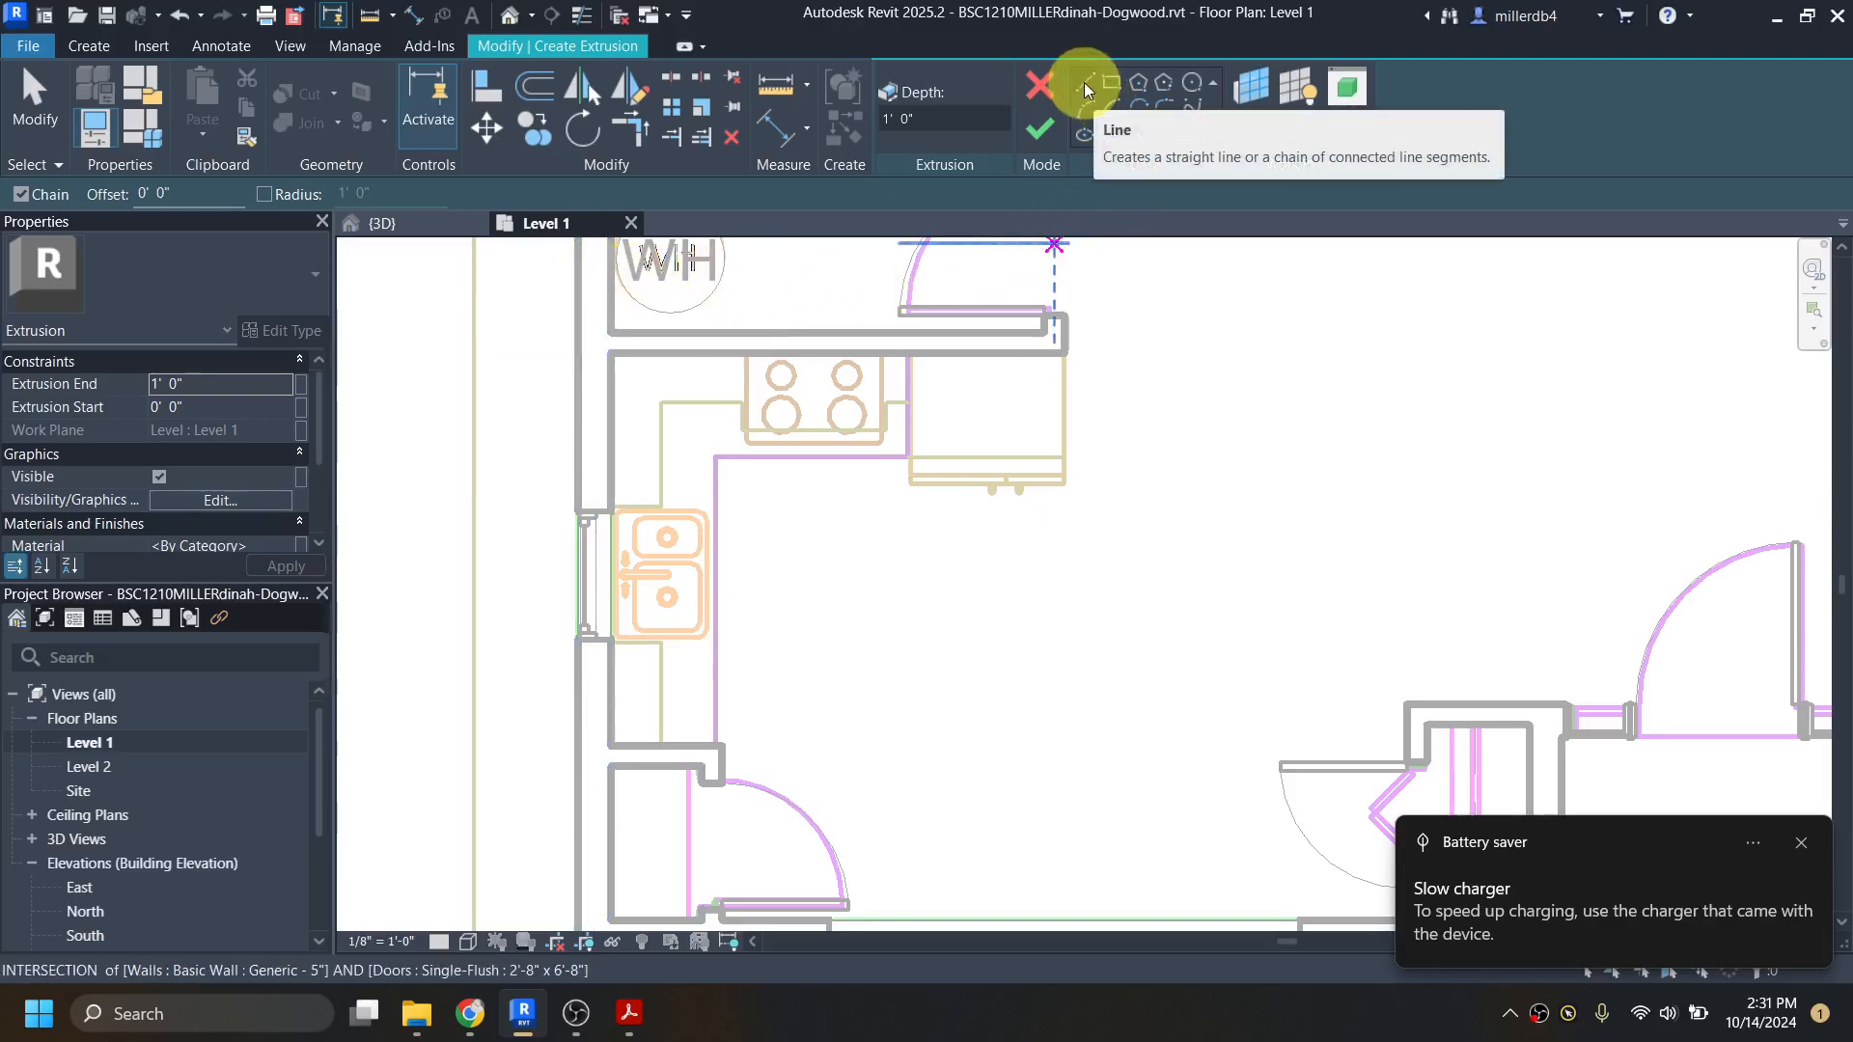
{"action": "scroll", "coordinate": [907, 362], "scroll_direction": "up", "scroll_amount": 4}
{"action": "scroll", "coordinate": [912, 355], "scroll_direction": "down", "scroll_amount": 3}
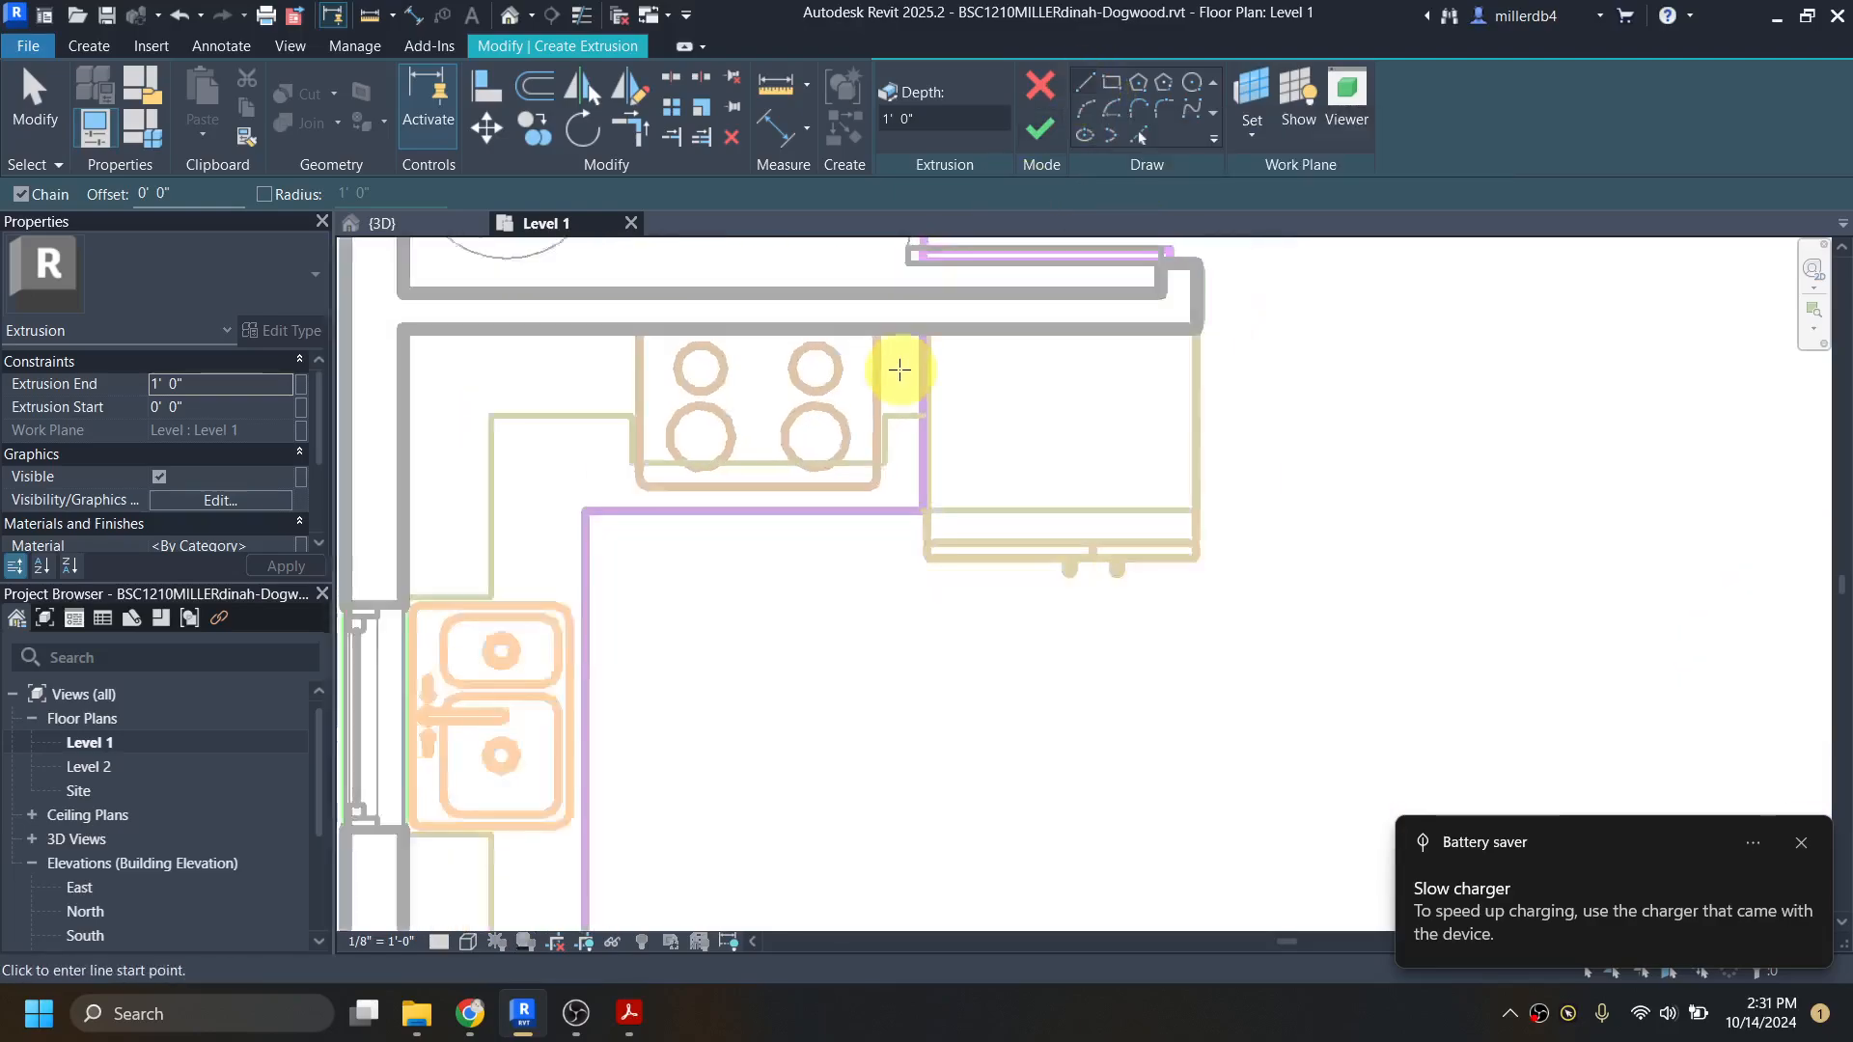
{"action": "left_click", "coordinate": [522, 857]}
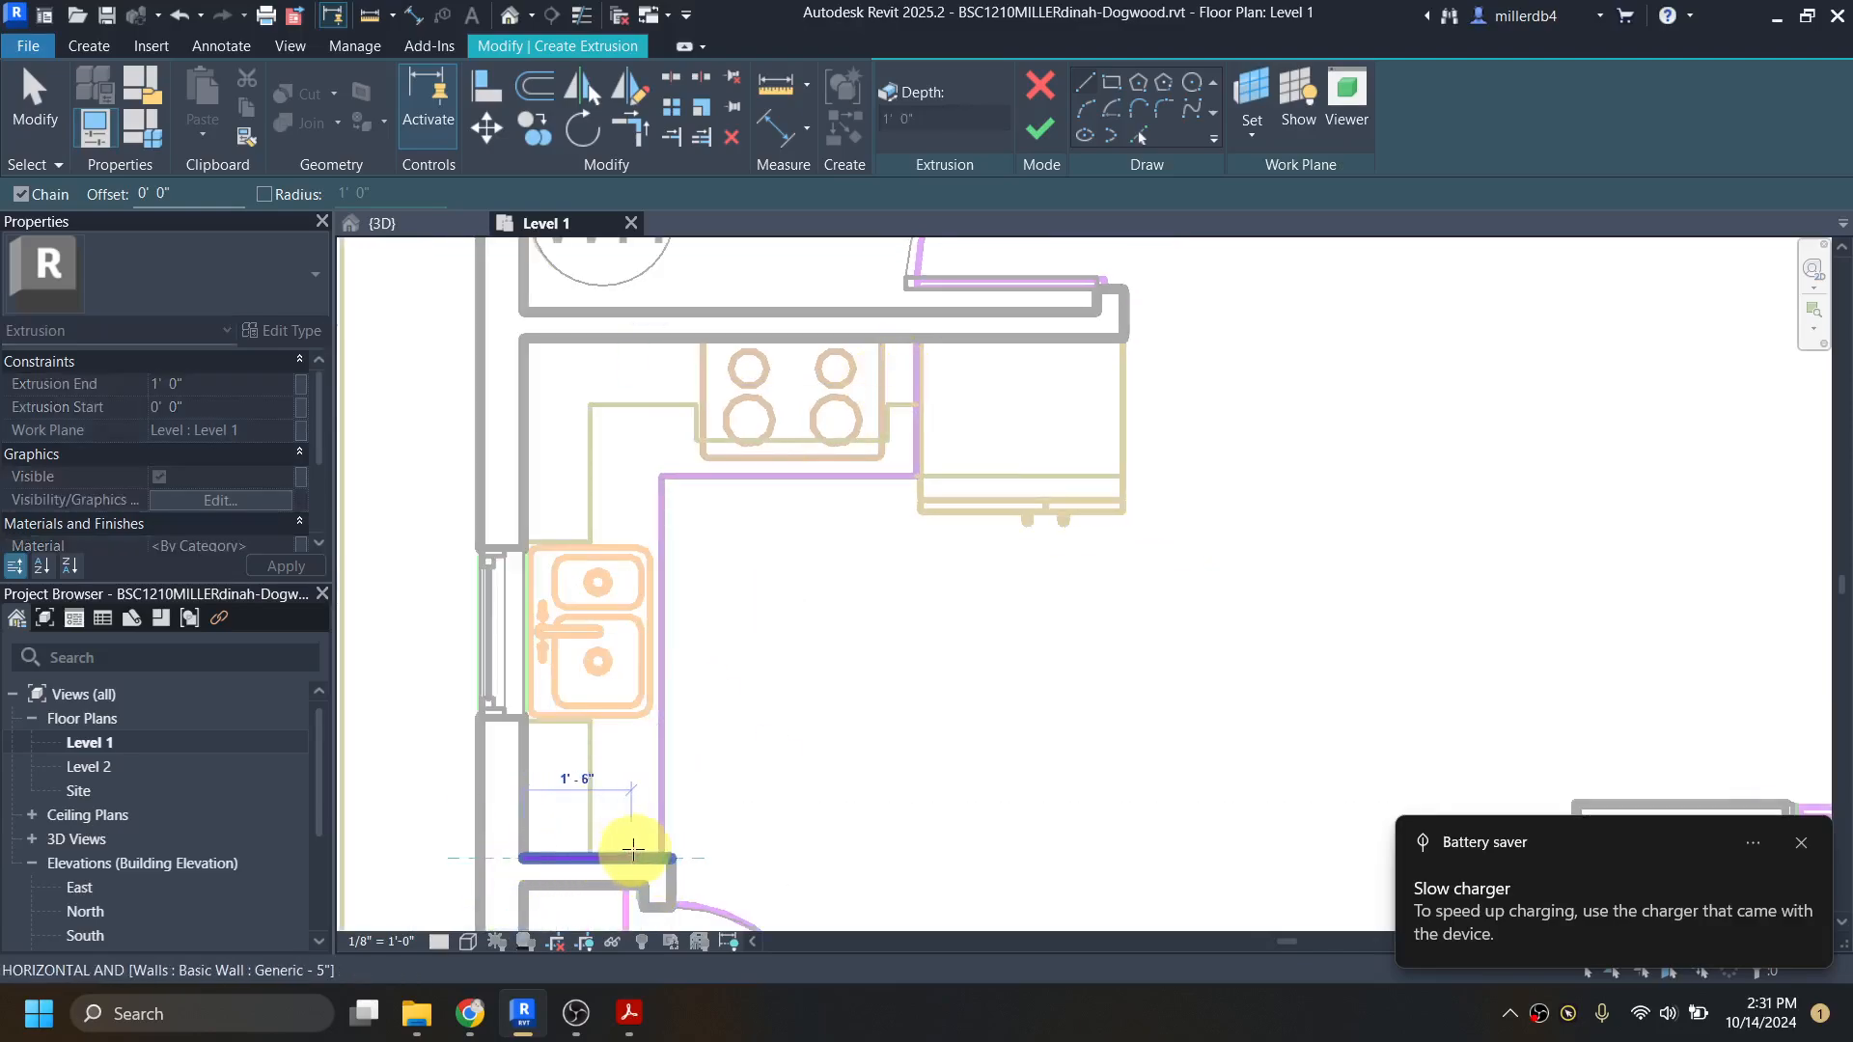
{"action": "scroll", "coordinate": [650, 849], "scroll_direction": "up", "scroll_amount": 4}
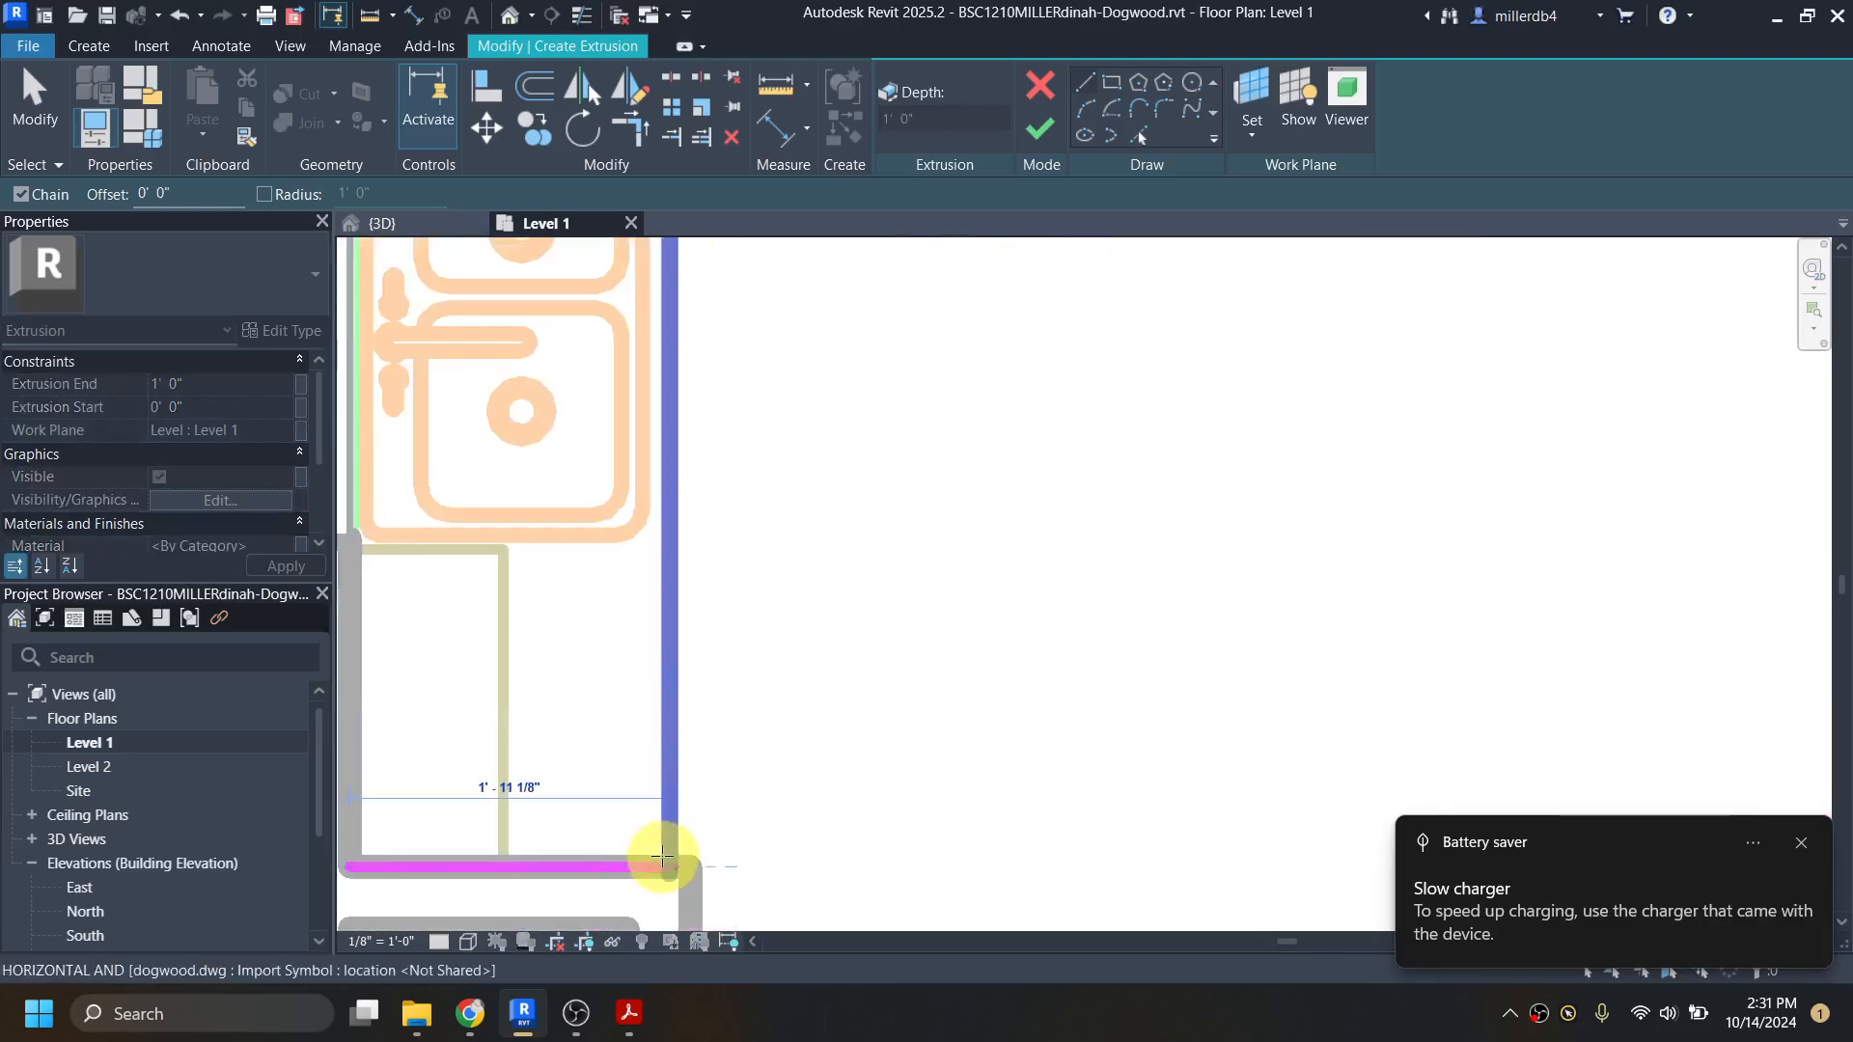
{"action": "left_click", "coordinate": [662, 861]}
{"action": "scroll", "coordinate": [662, 839], "scroll_direction": "down", "scroll_amount": 3}
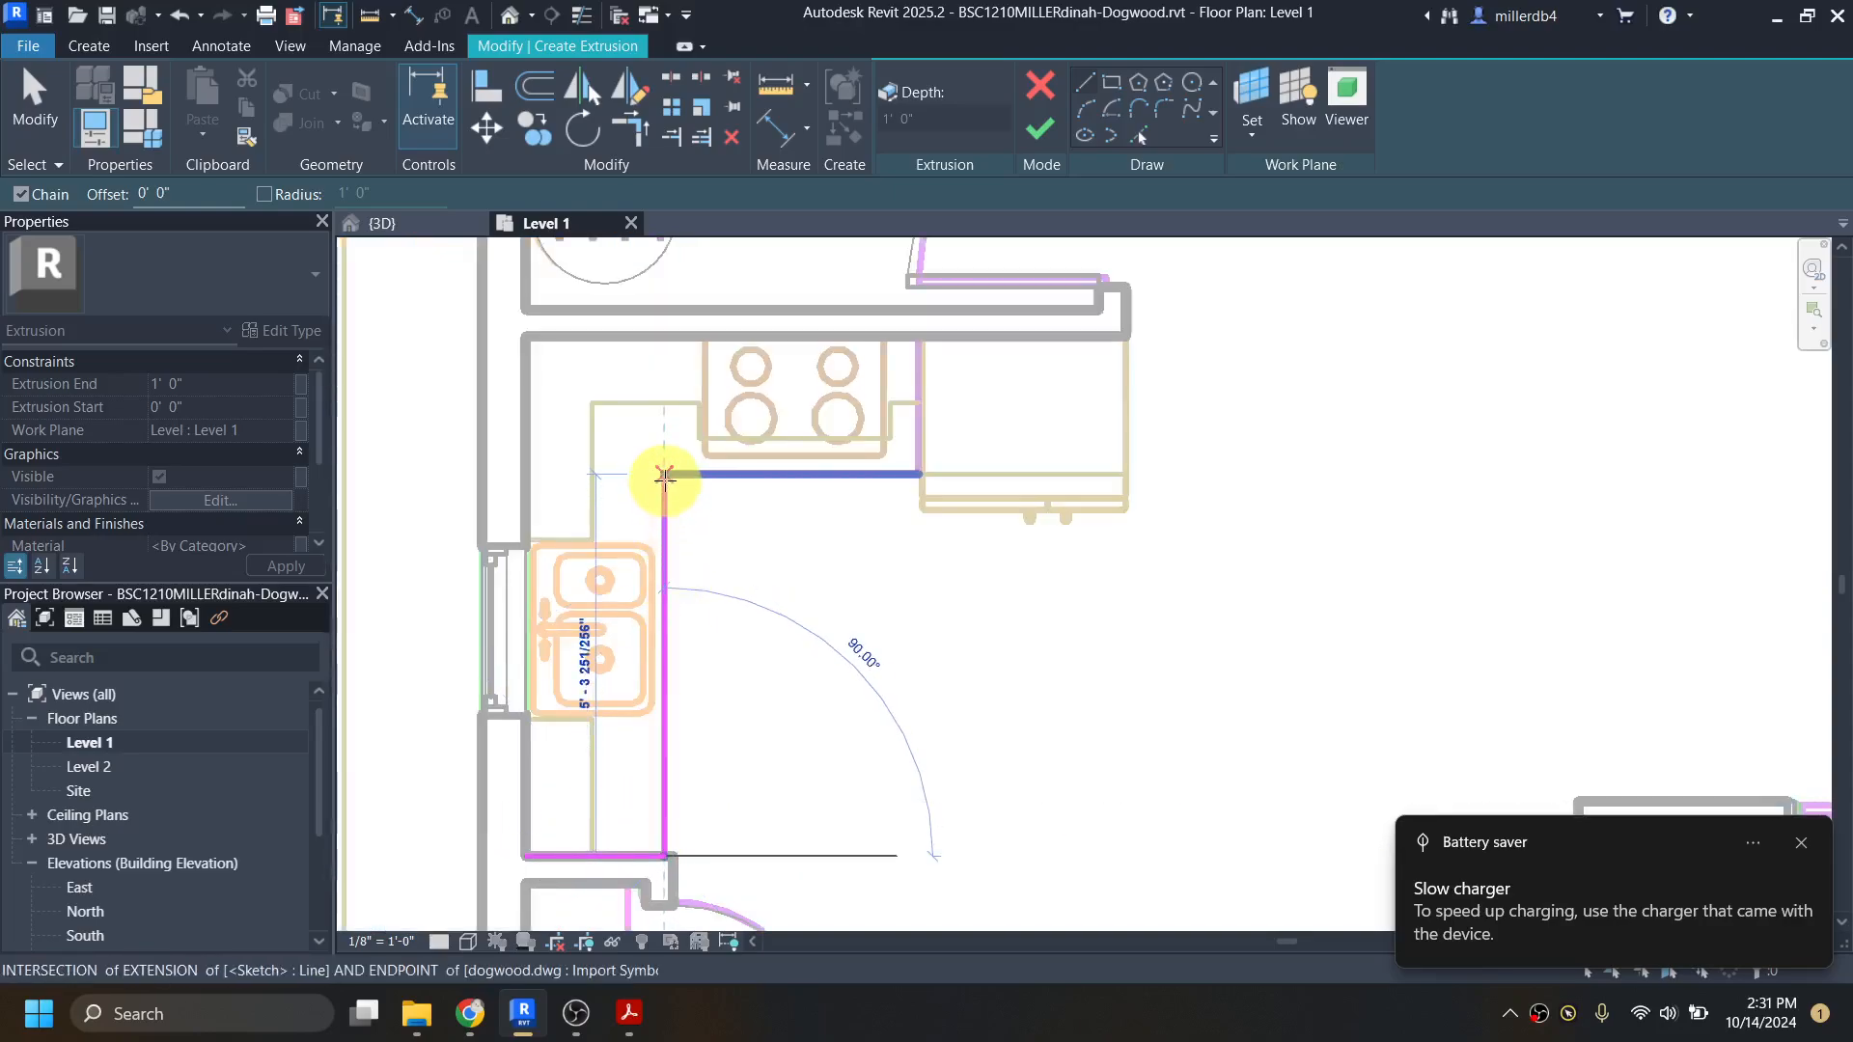
{"action": "left_click", "coordinate": [665, 476]}
{"action": "scroll", "coordinate": [664, 475], "scroll_direction": "up", "scroll_amount": 3}
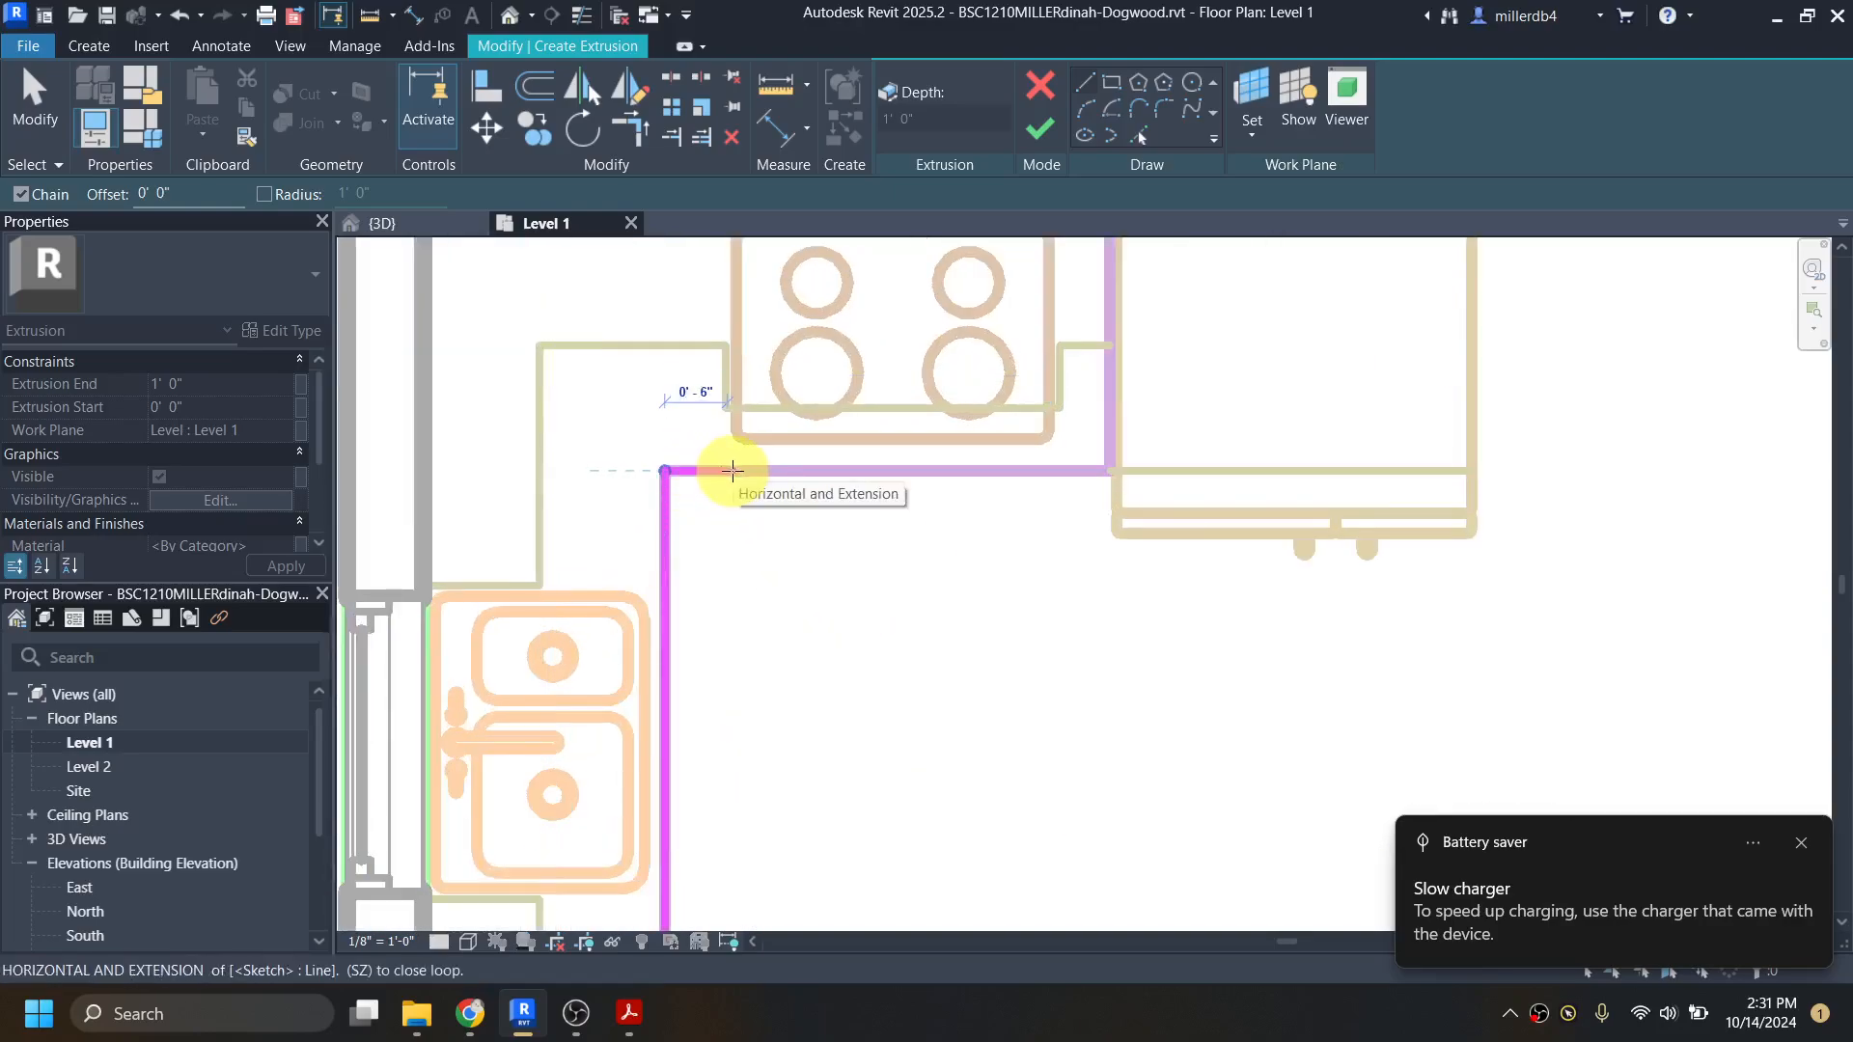
{"action": "left_click", "coordinate": [732, 470]}
{"action": "scroll", "coordinate": [728, 461], "scroll_direction": "down", "scroll_amount": 2}
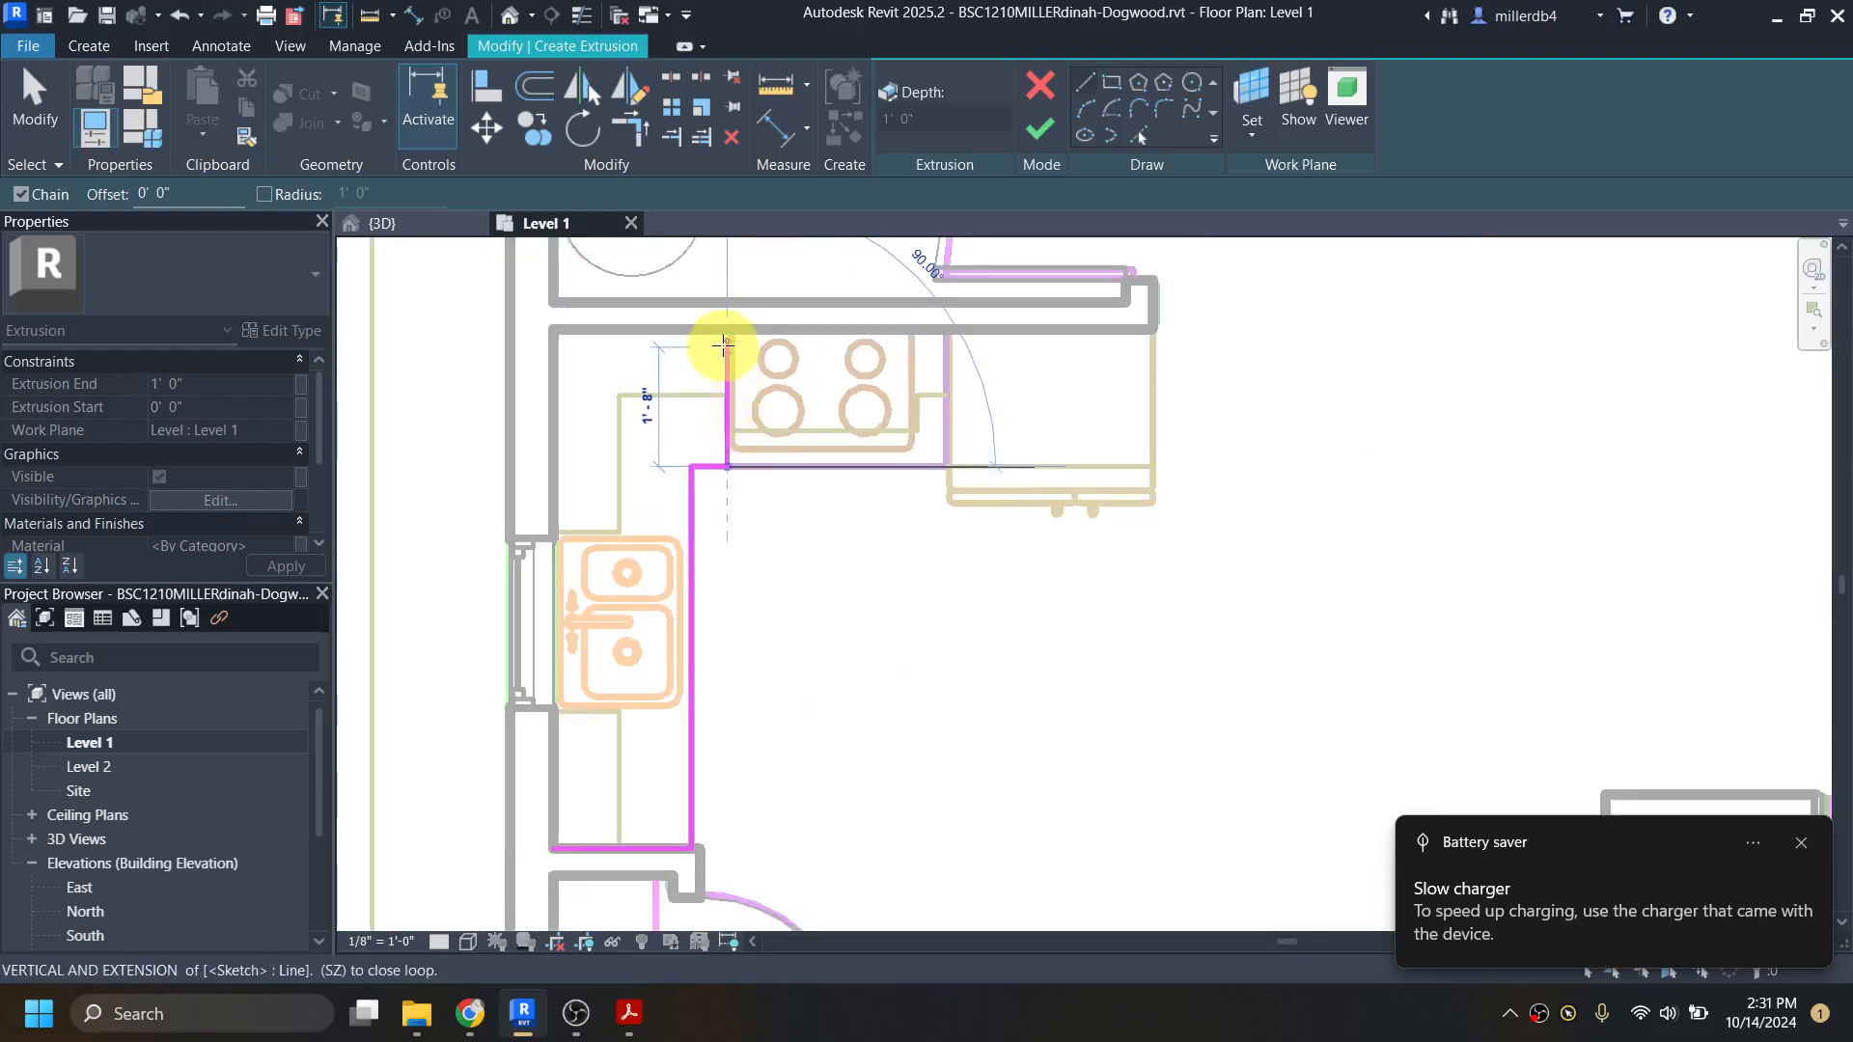
{"action": "left_click", "coordinate": [722, 330]}
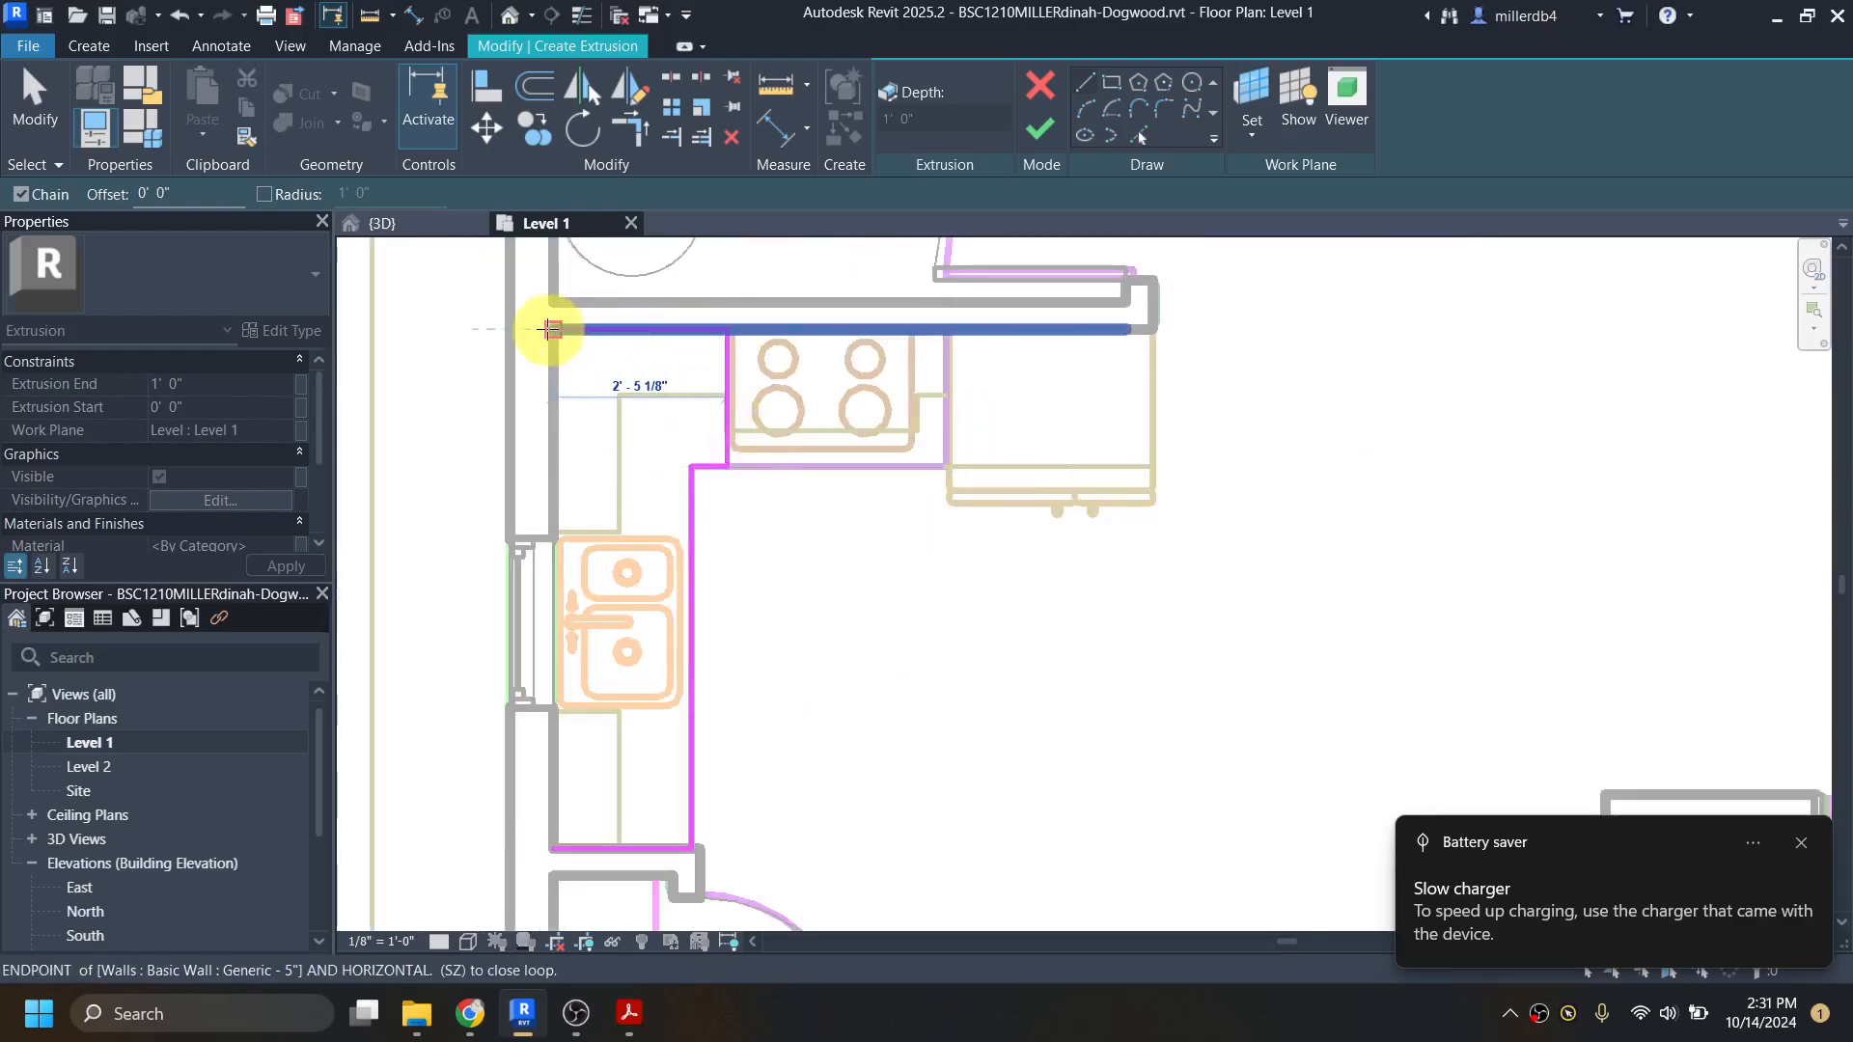
{"action": "left_click", "coordinate": [548, 330]}
{"action": "left_click", "coordinate": [552, 849]}
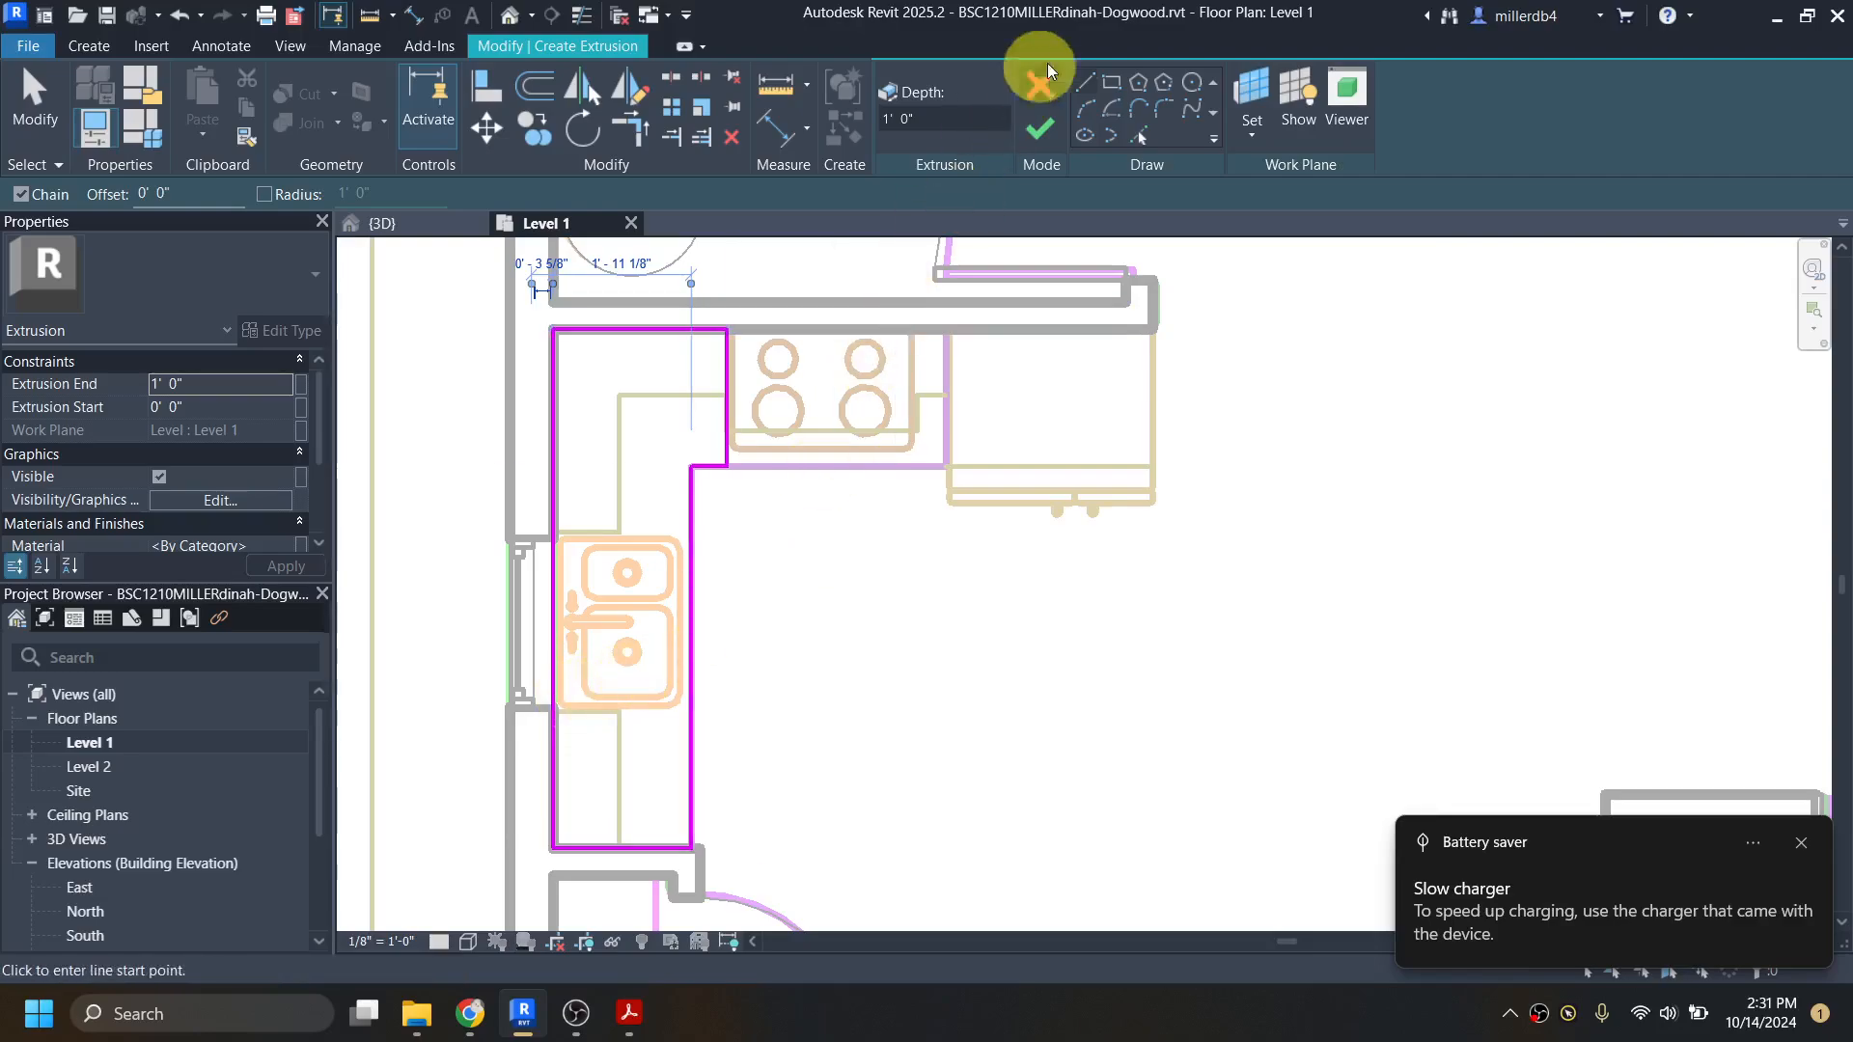
Step: Sketch a rectangular cabinet profile about 5 1/2" wide and 1'-11" deep between the stove and the refrigerator
{"action": "left_click", "coordinate": [1114, 83]}
{"action": "left_click", "coordinate": [947, 330]}
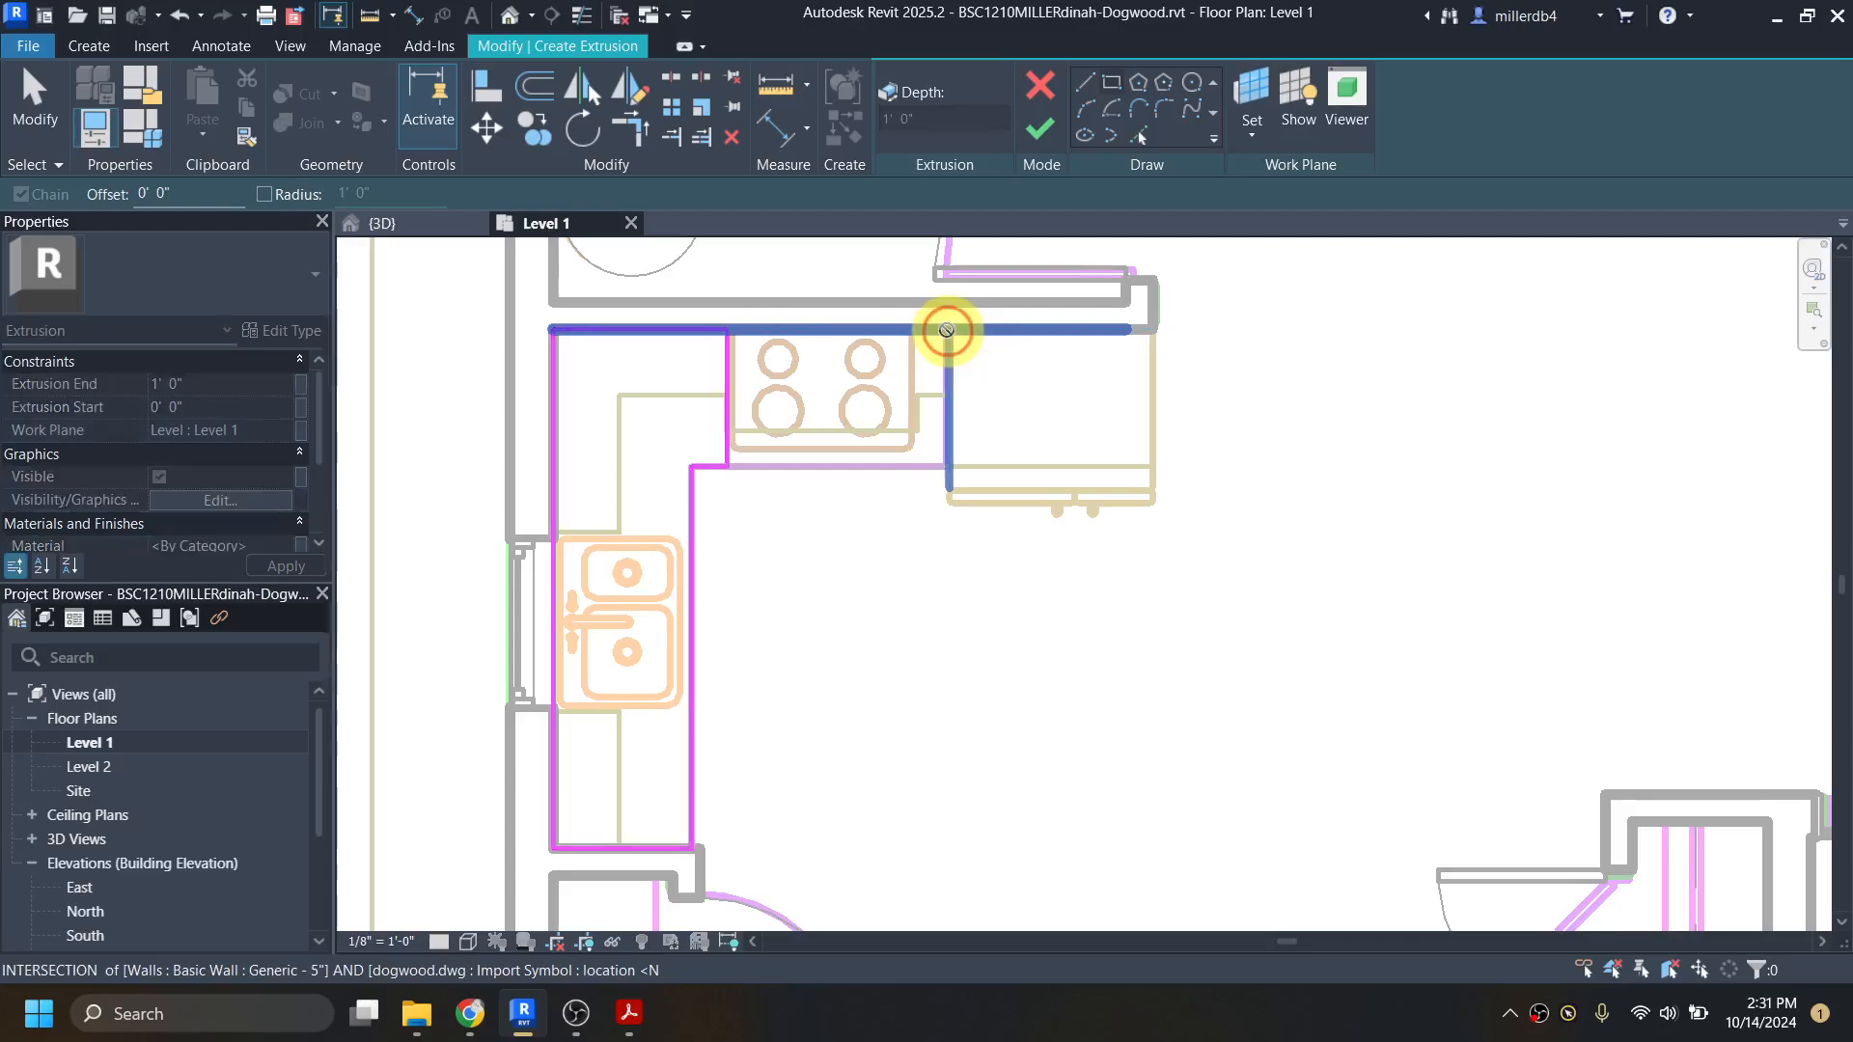
{"action": "left_click", "coordinate": [917, 468]}
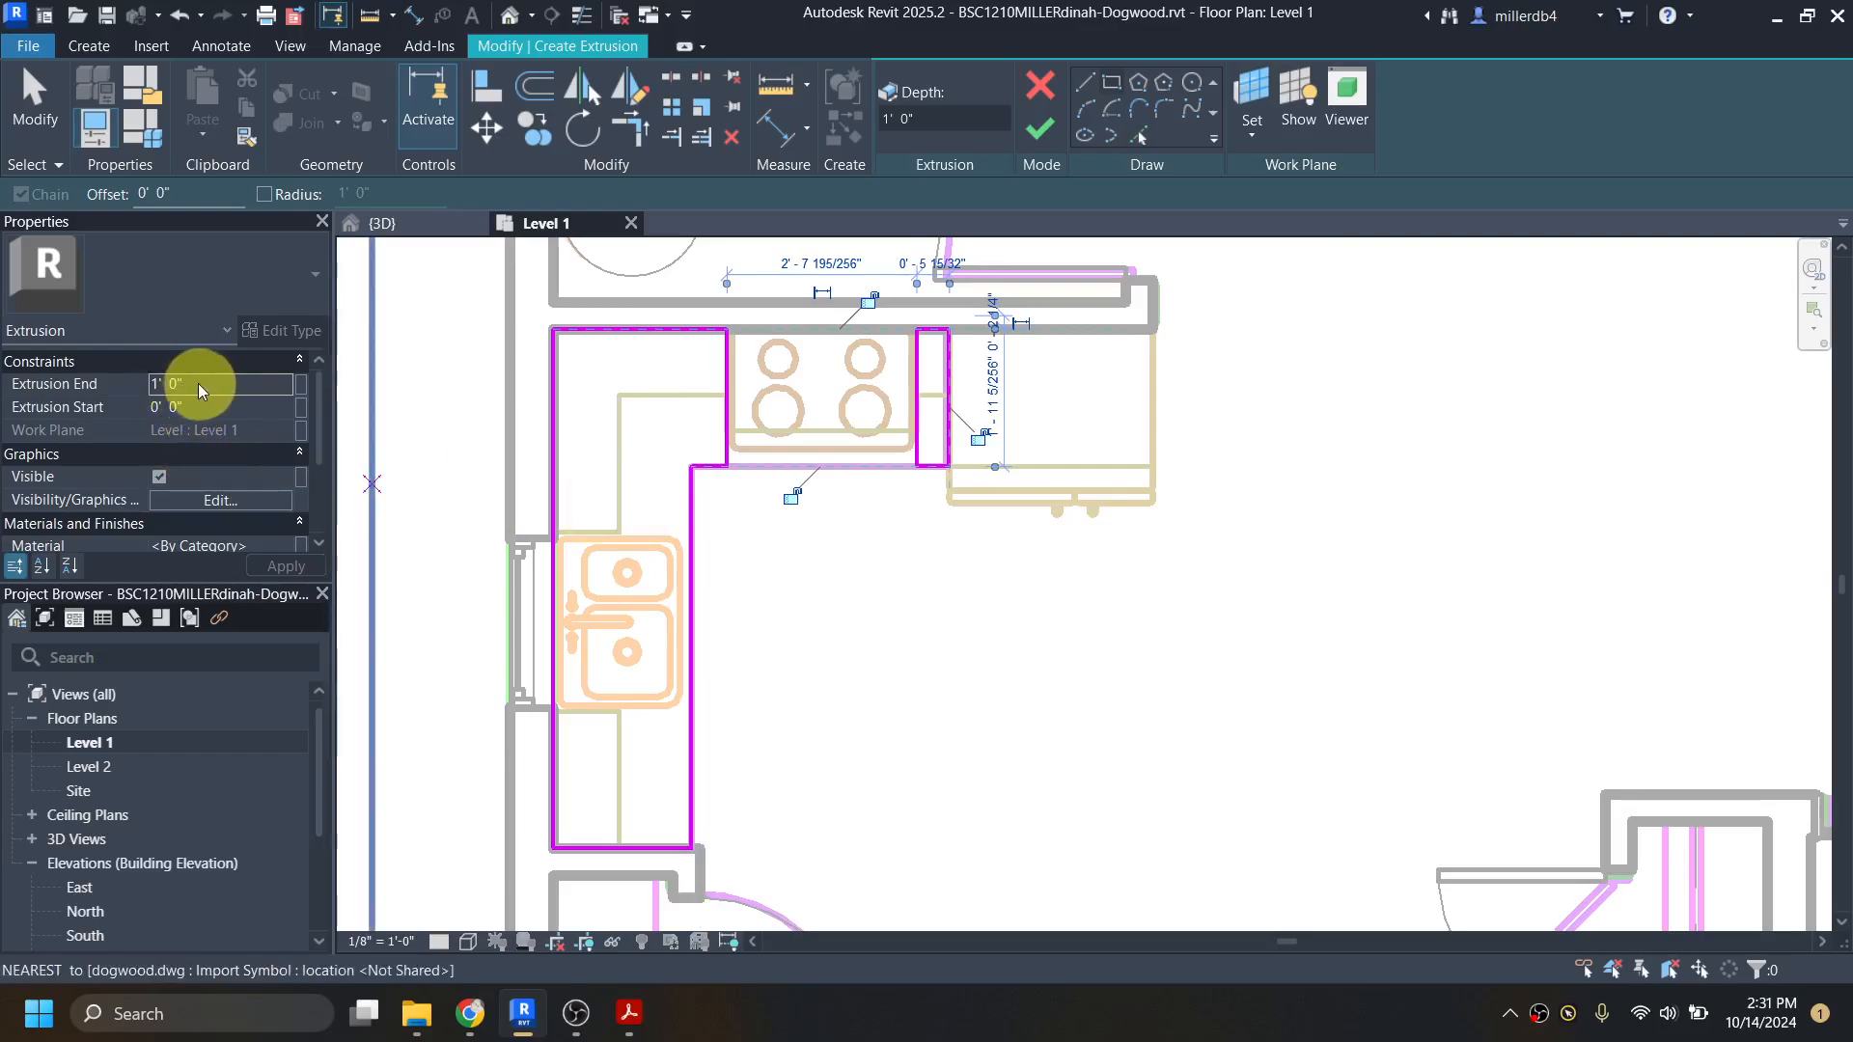
Step: Switch to Chrome, search Google for "typical height of a kitchen counter", and return to Revit
{"action": "left_click", "coordinate": [133, 386]}
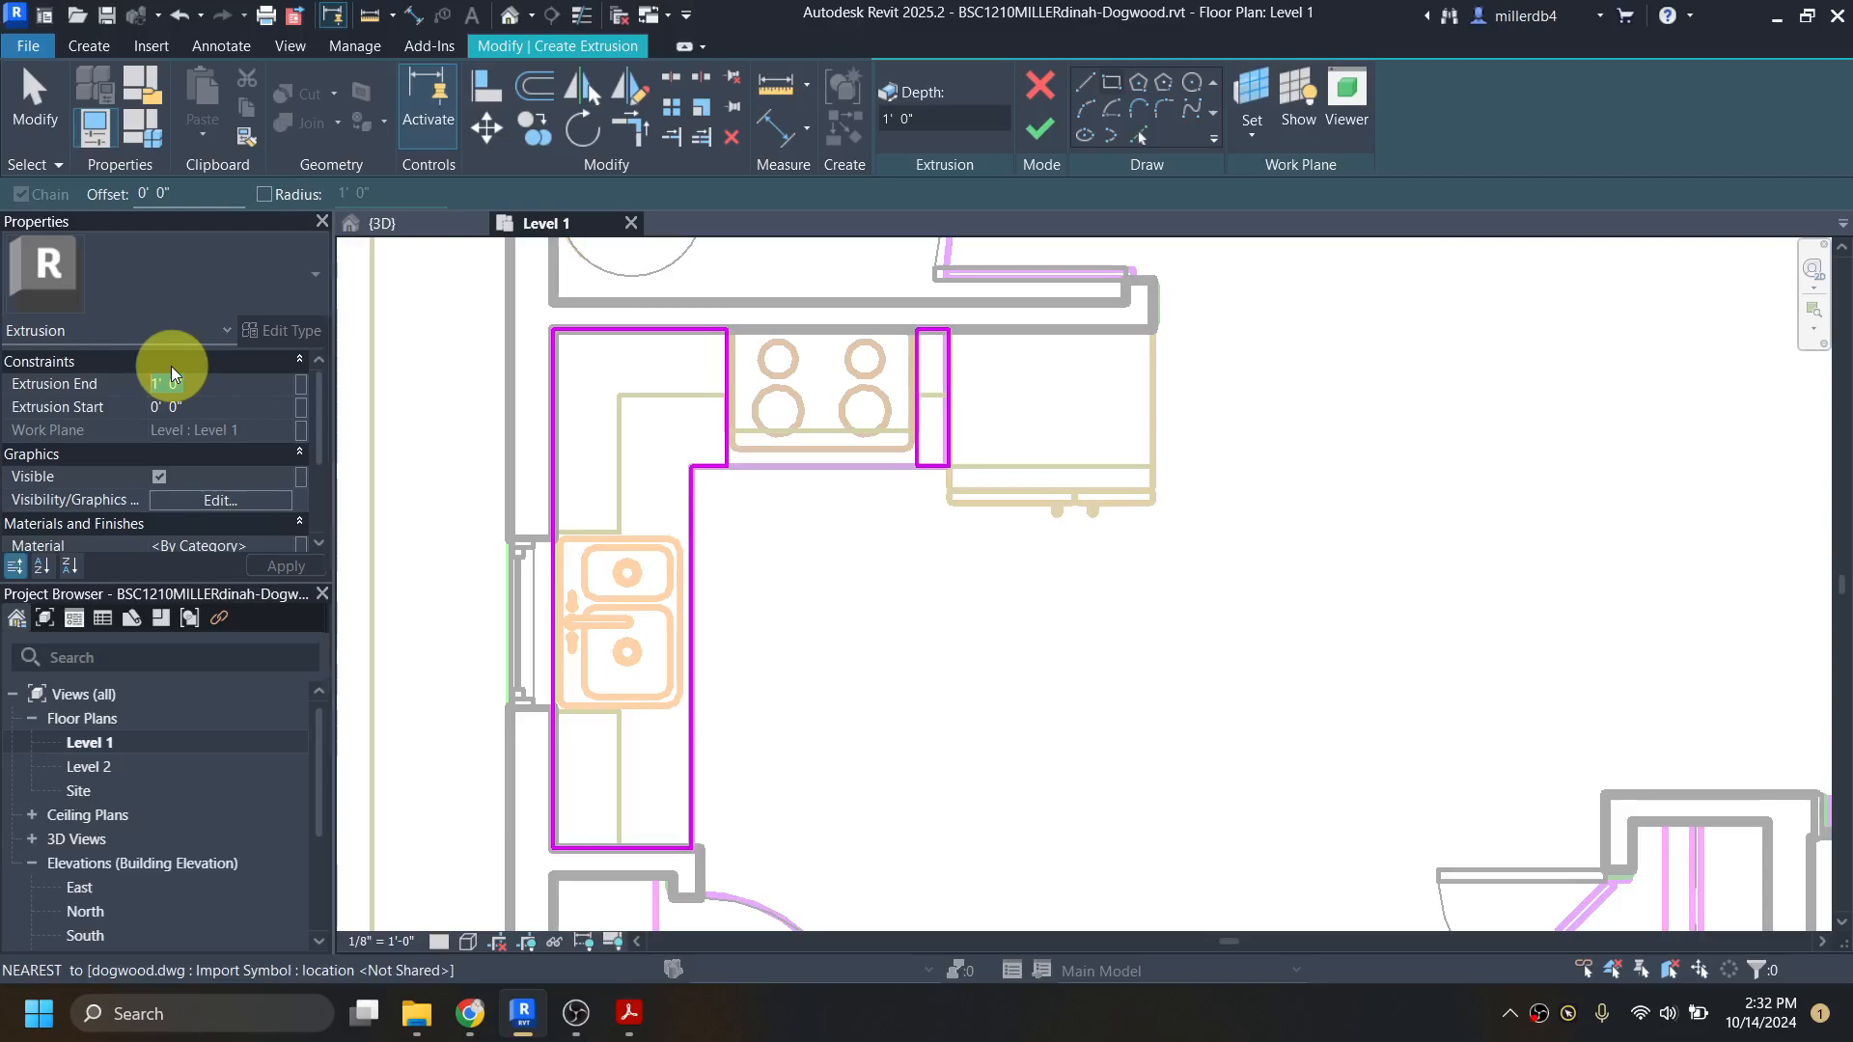
{"action": "left_click", "coordinate": [471, 1014]}
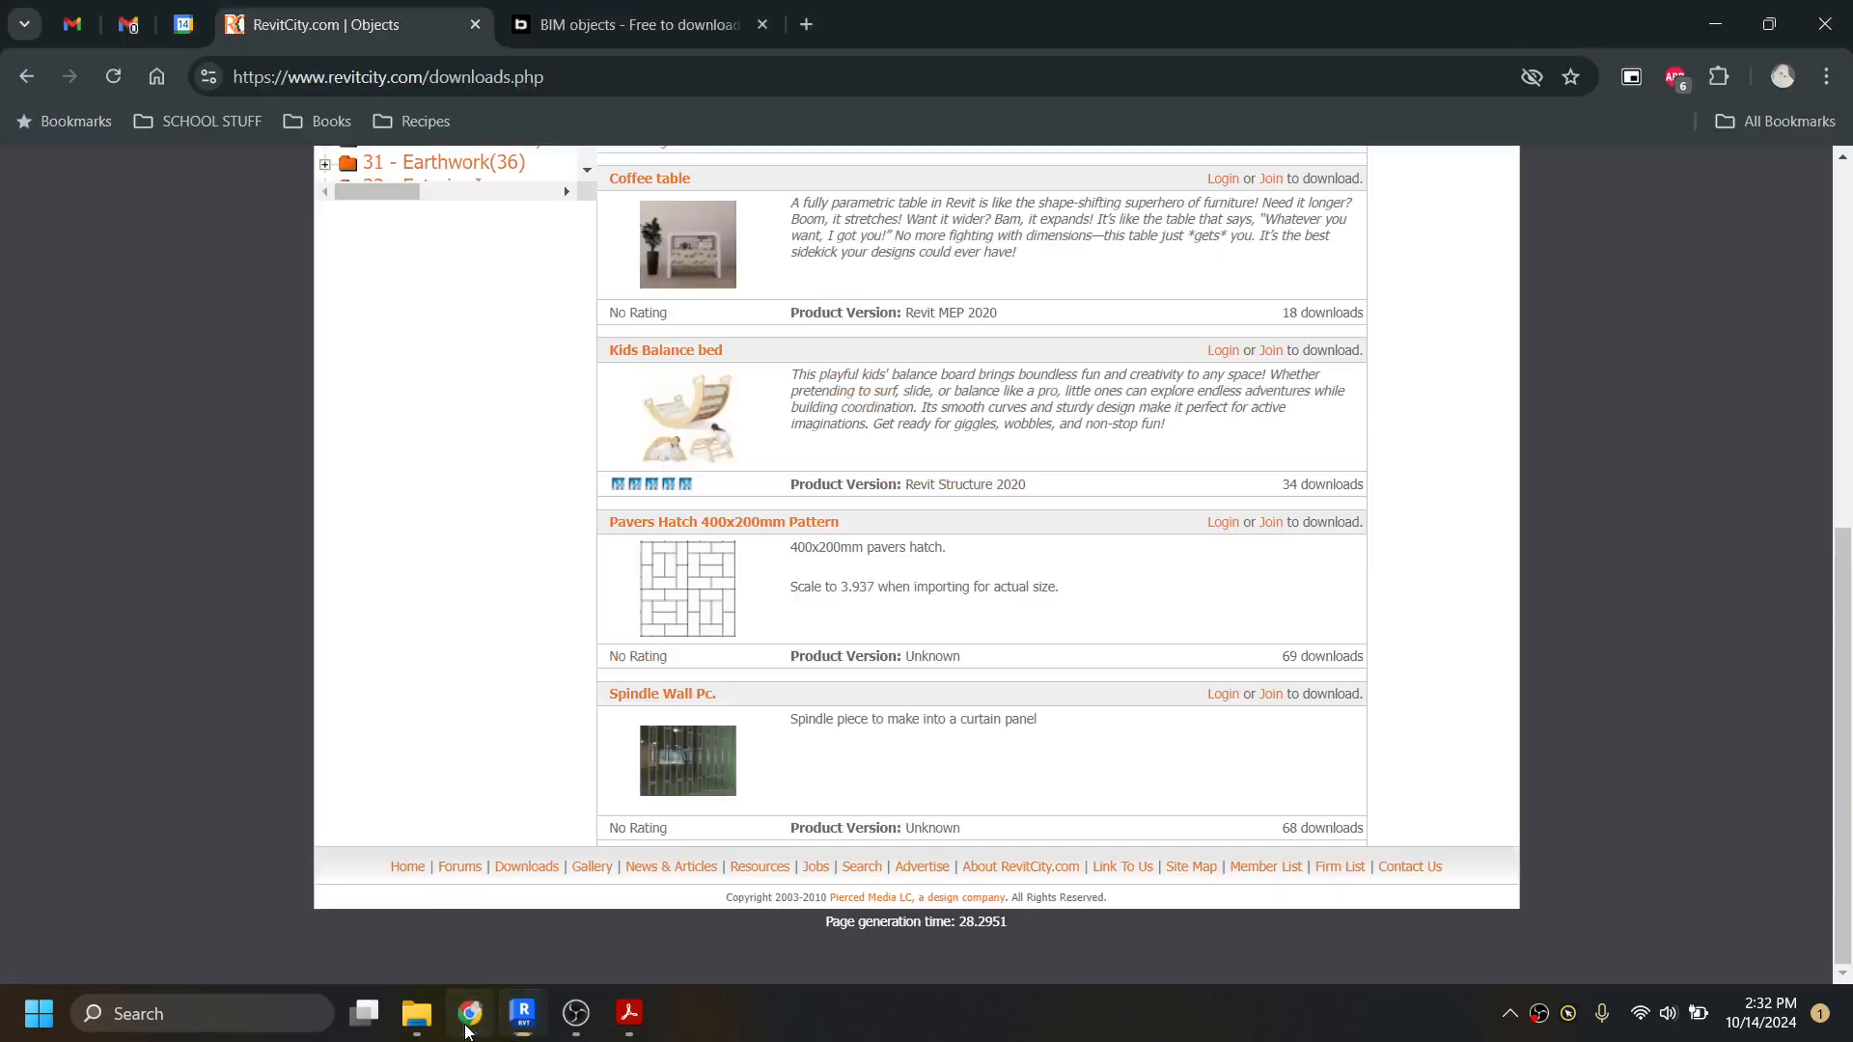
{"action": "left_click", "coordinate": [806, 17]}
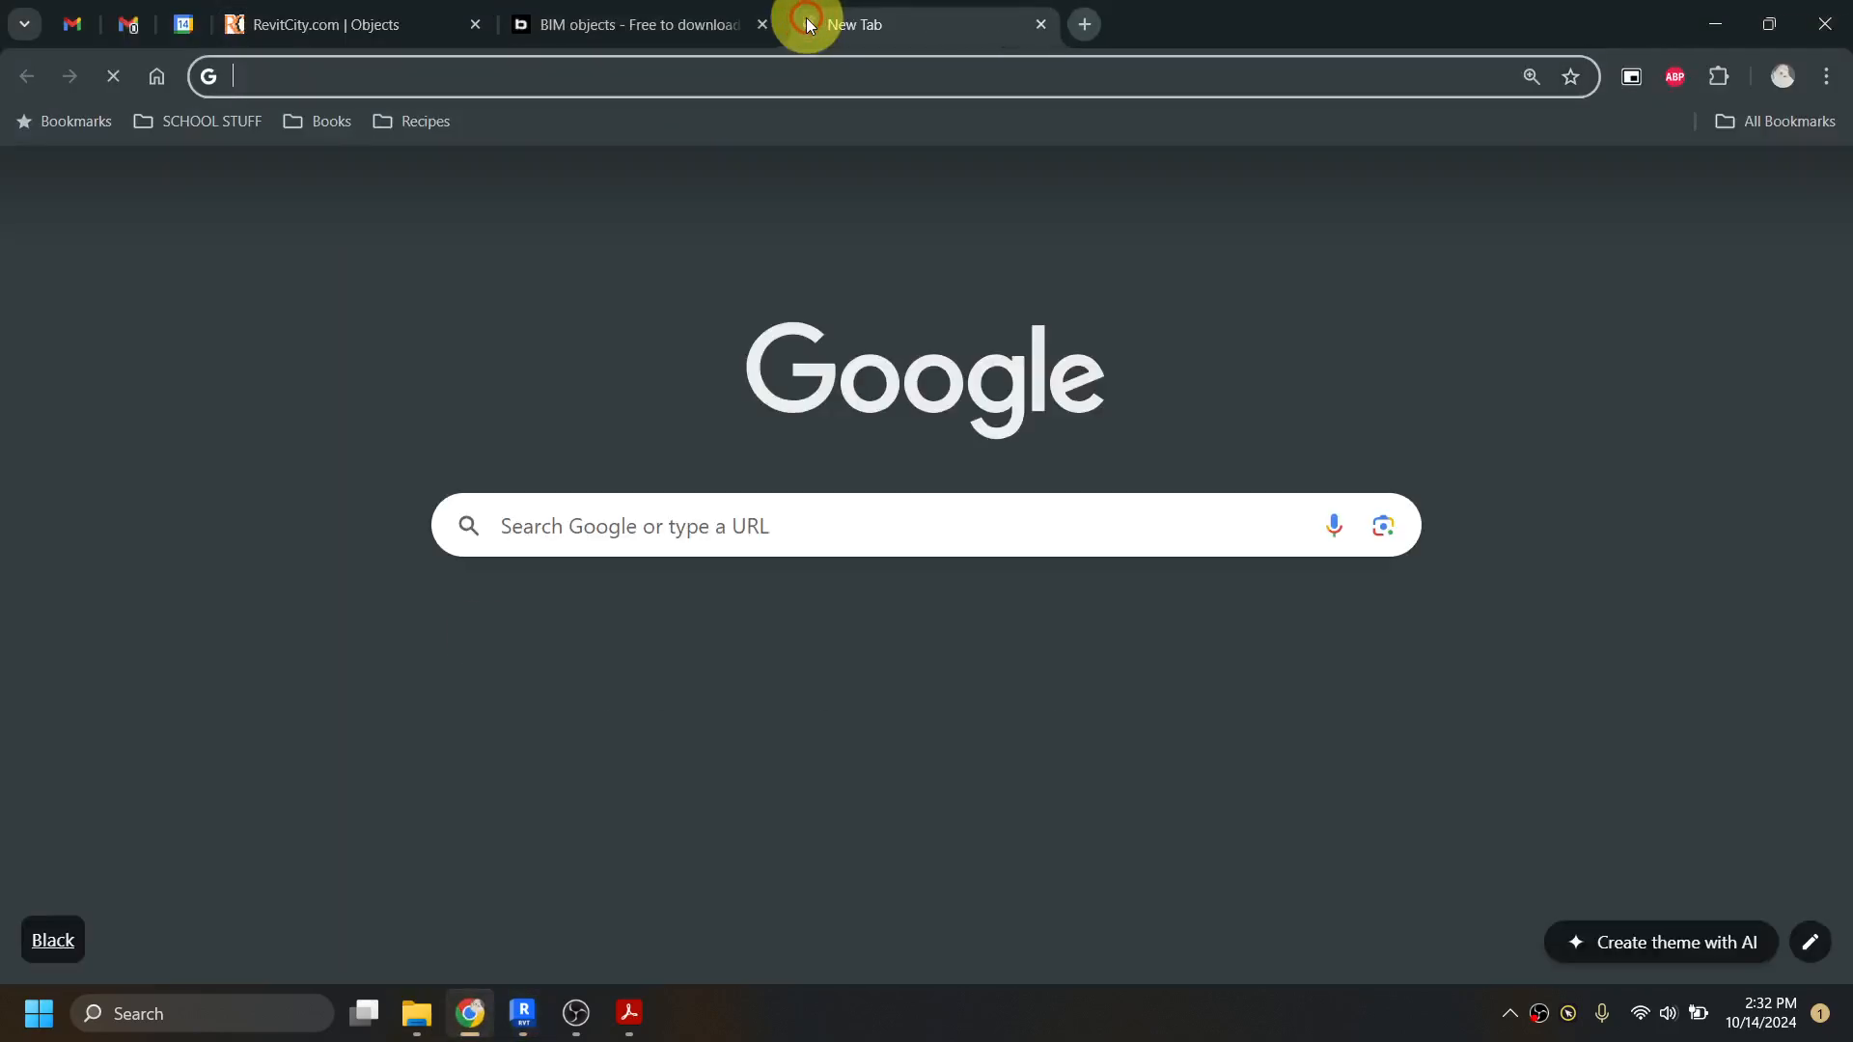
{"action": "type", "text": "typical "}
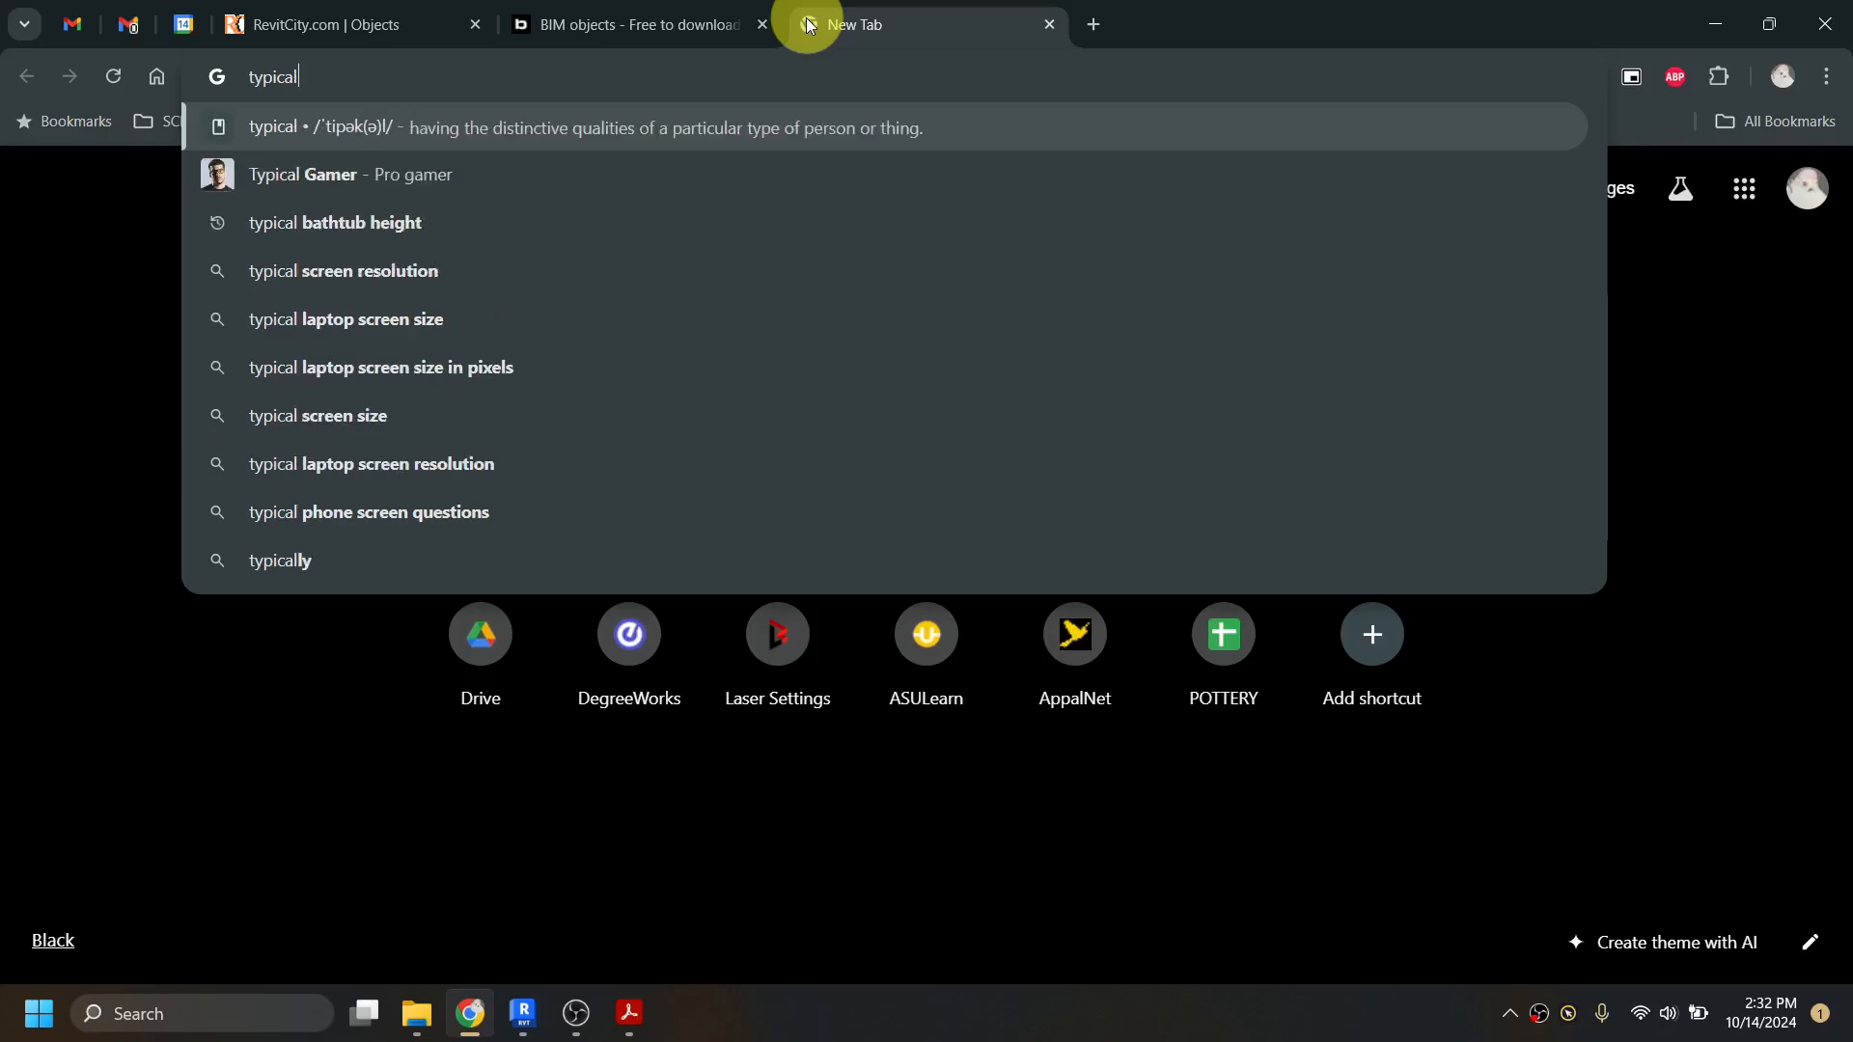
{"action": "type", "text": "height of "}
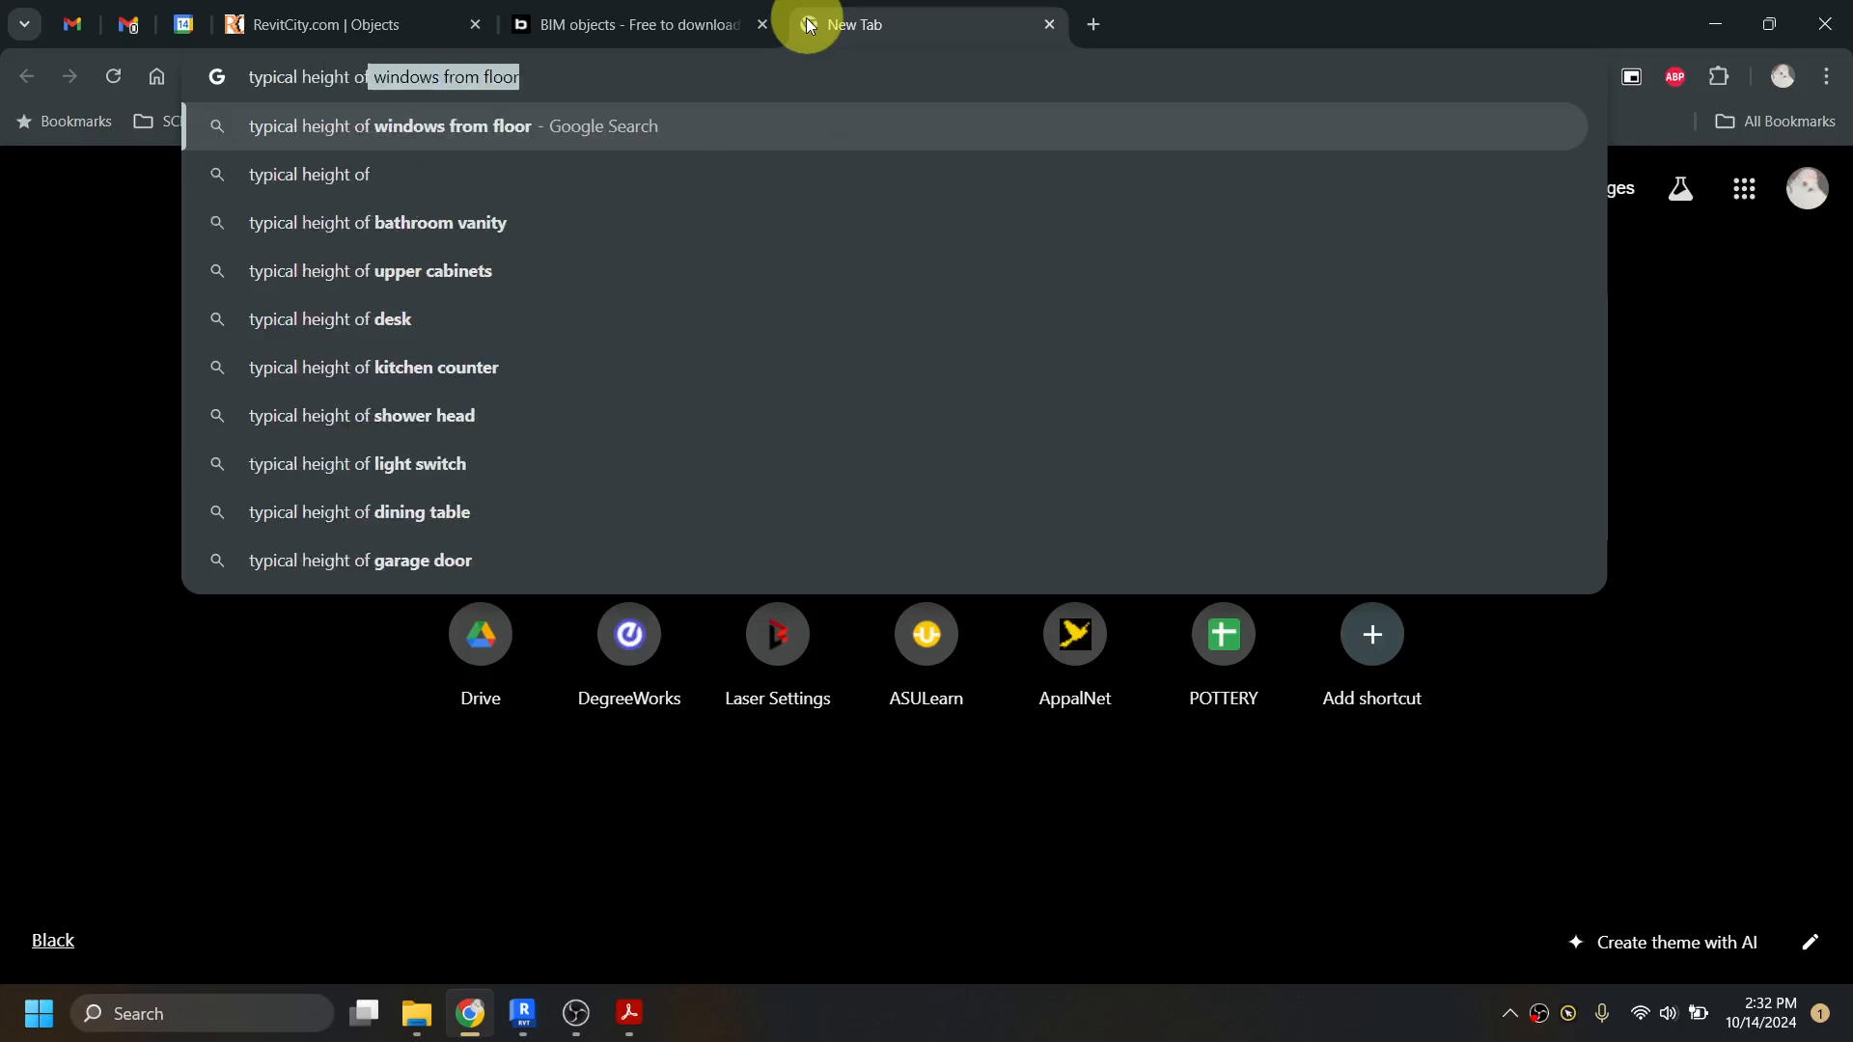
{"action": "type", "text": "a kitche"}
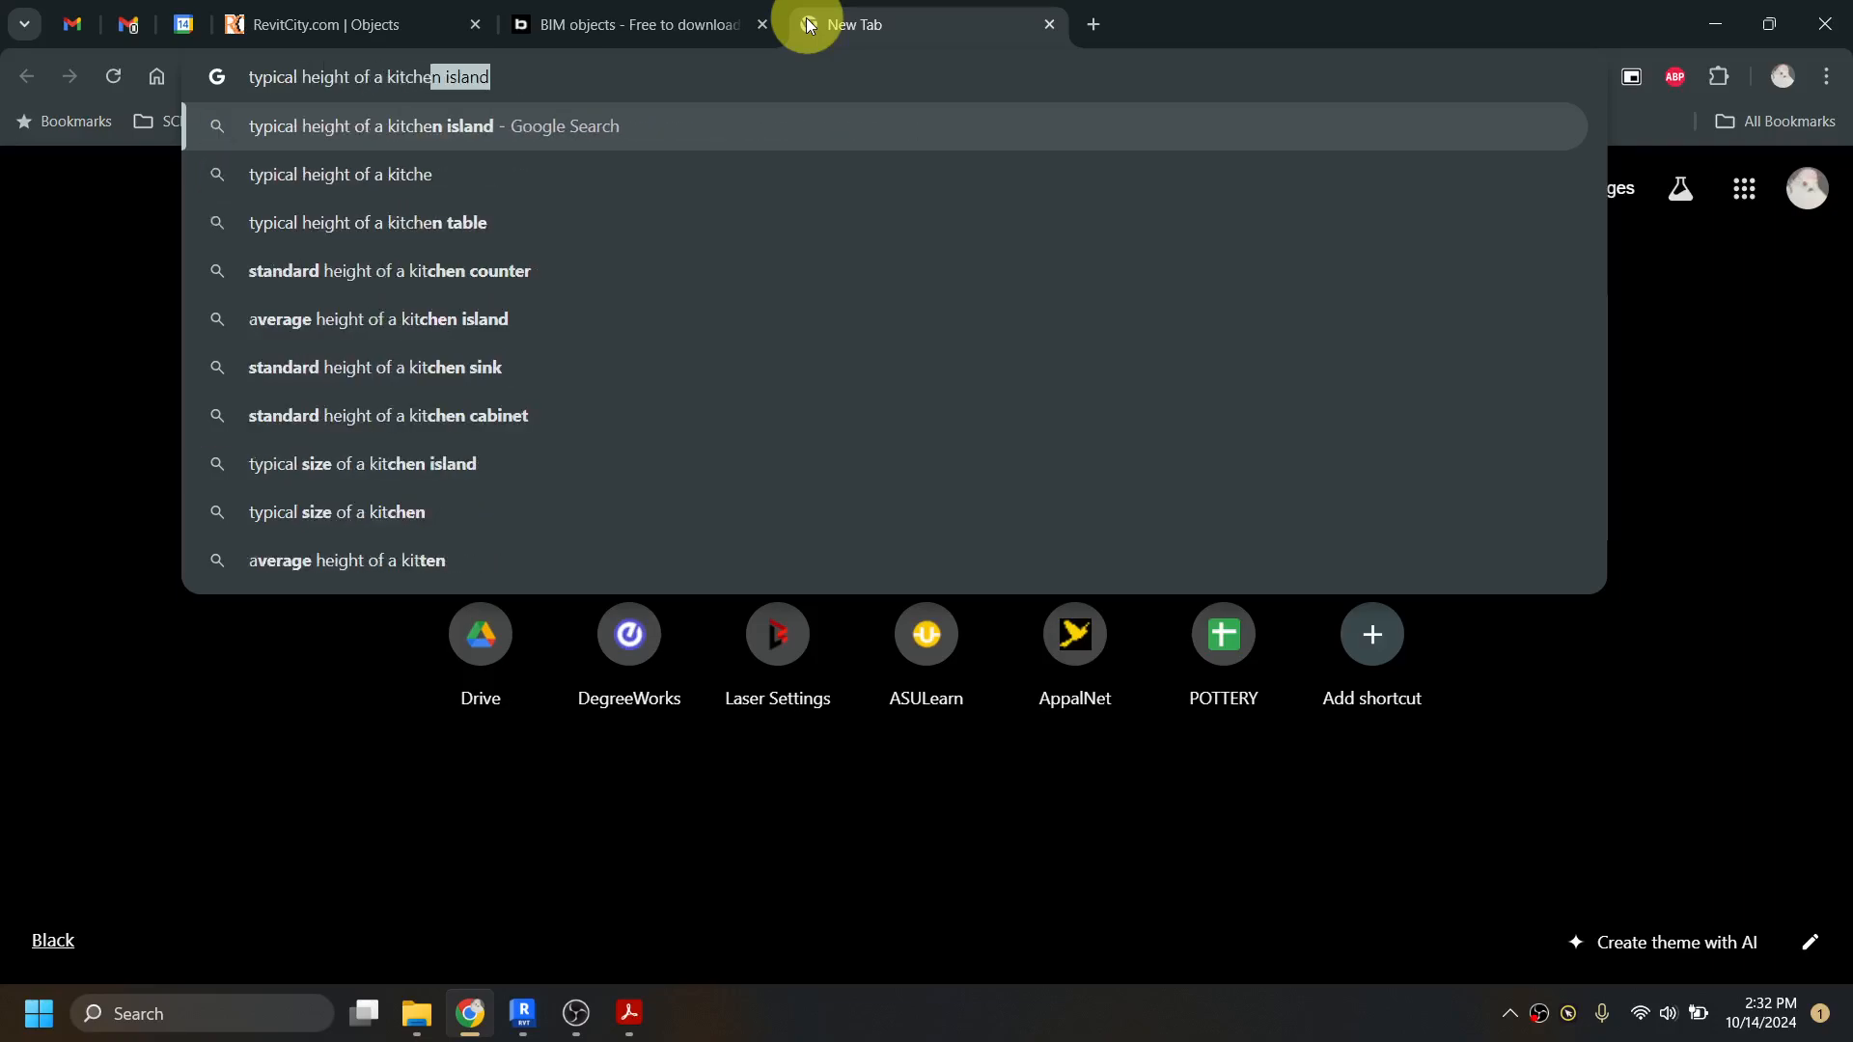
{"action": "type", "text": "n counter"}
{"action": "key", "text": "Return"}
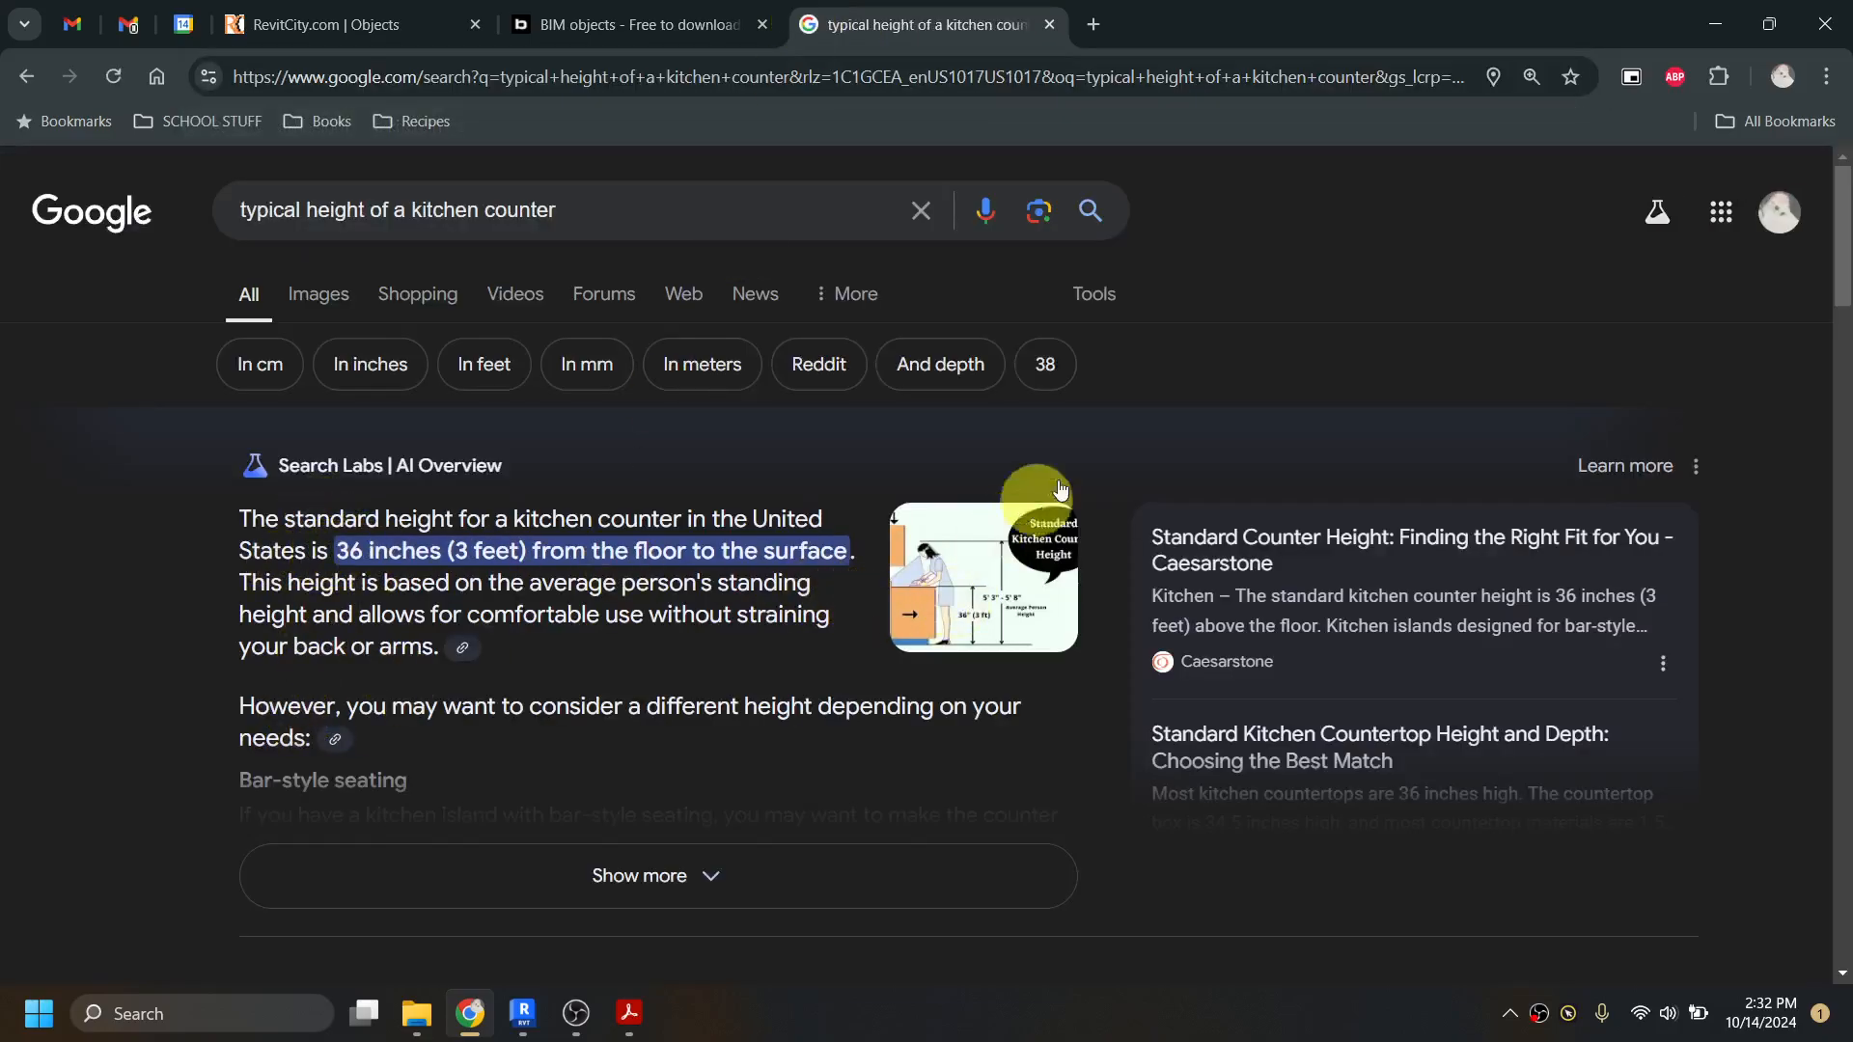
{"action": "left_click", "coordinate": [1716, 26]}
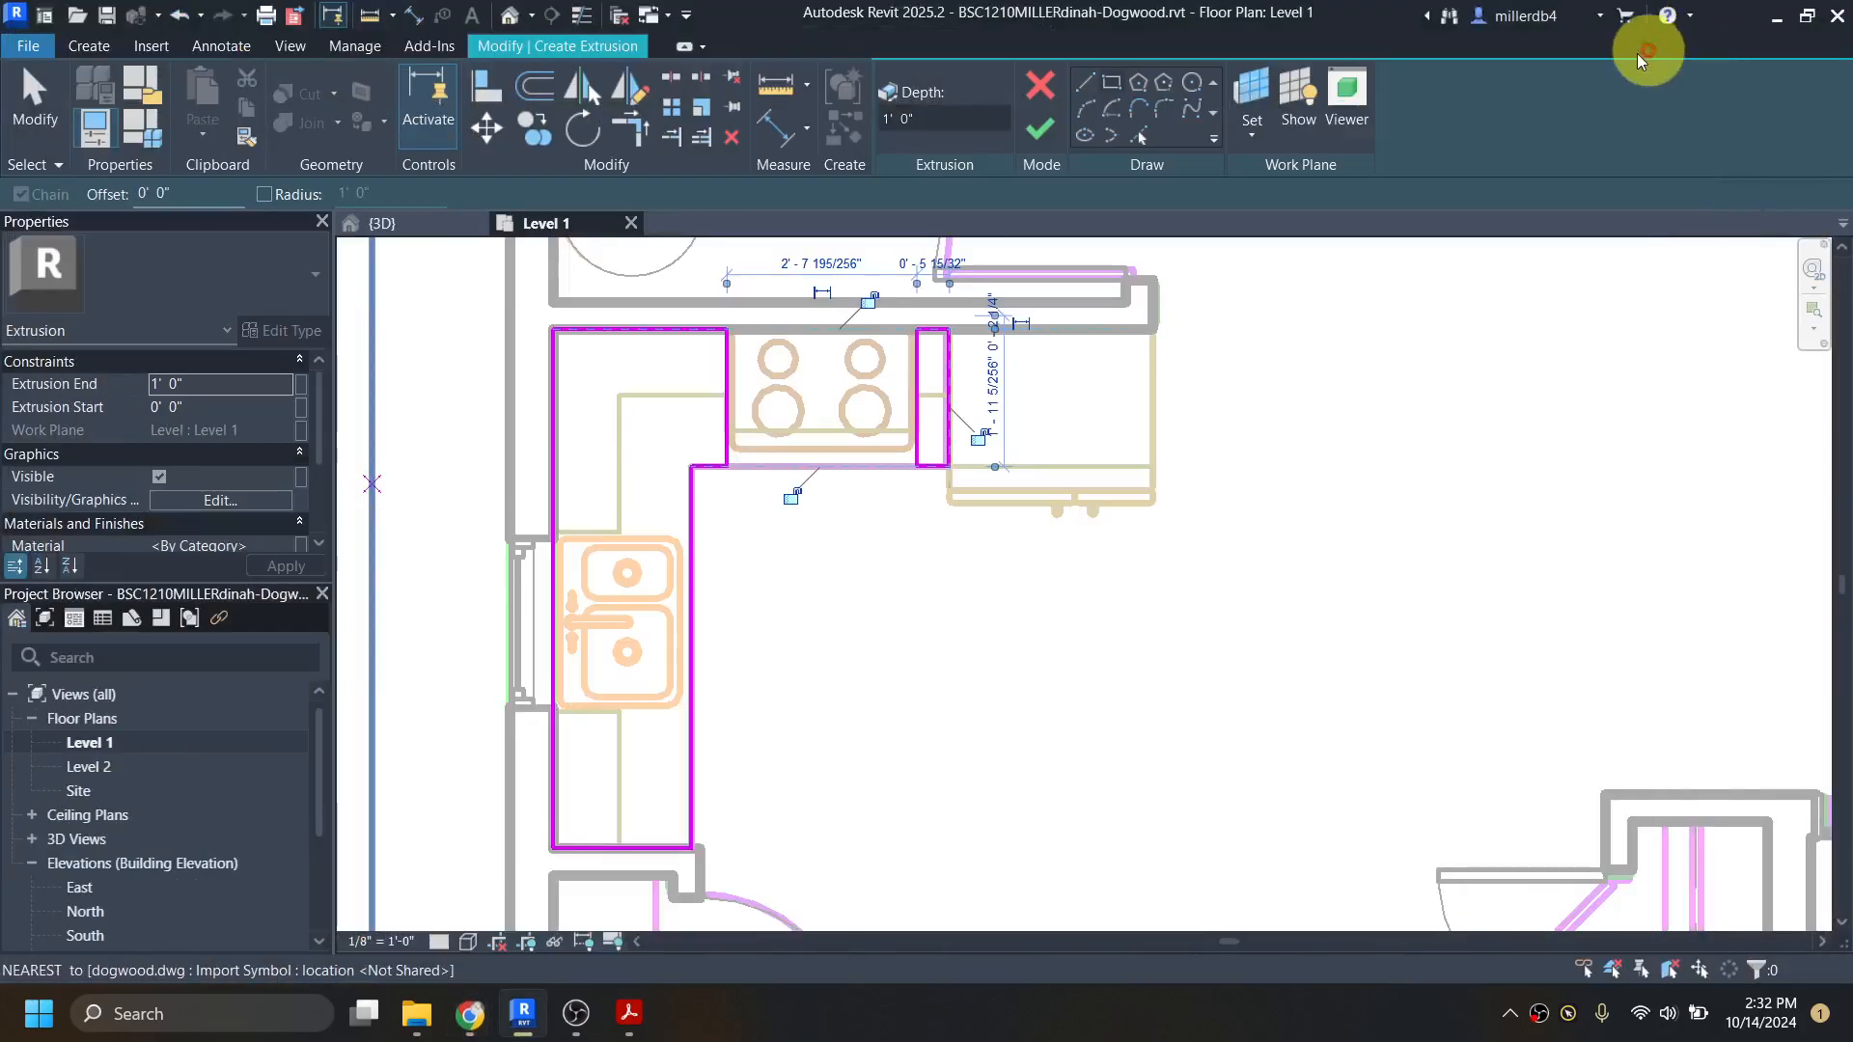
Step: Set the extrusion end to 3' 0", then finish the cabinet extrusion and the in-place model
{"action": "left_click", "coordinate": [188, 385]}
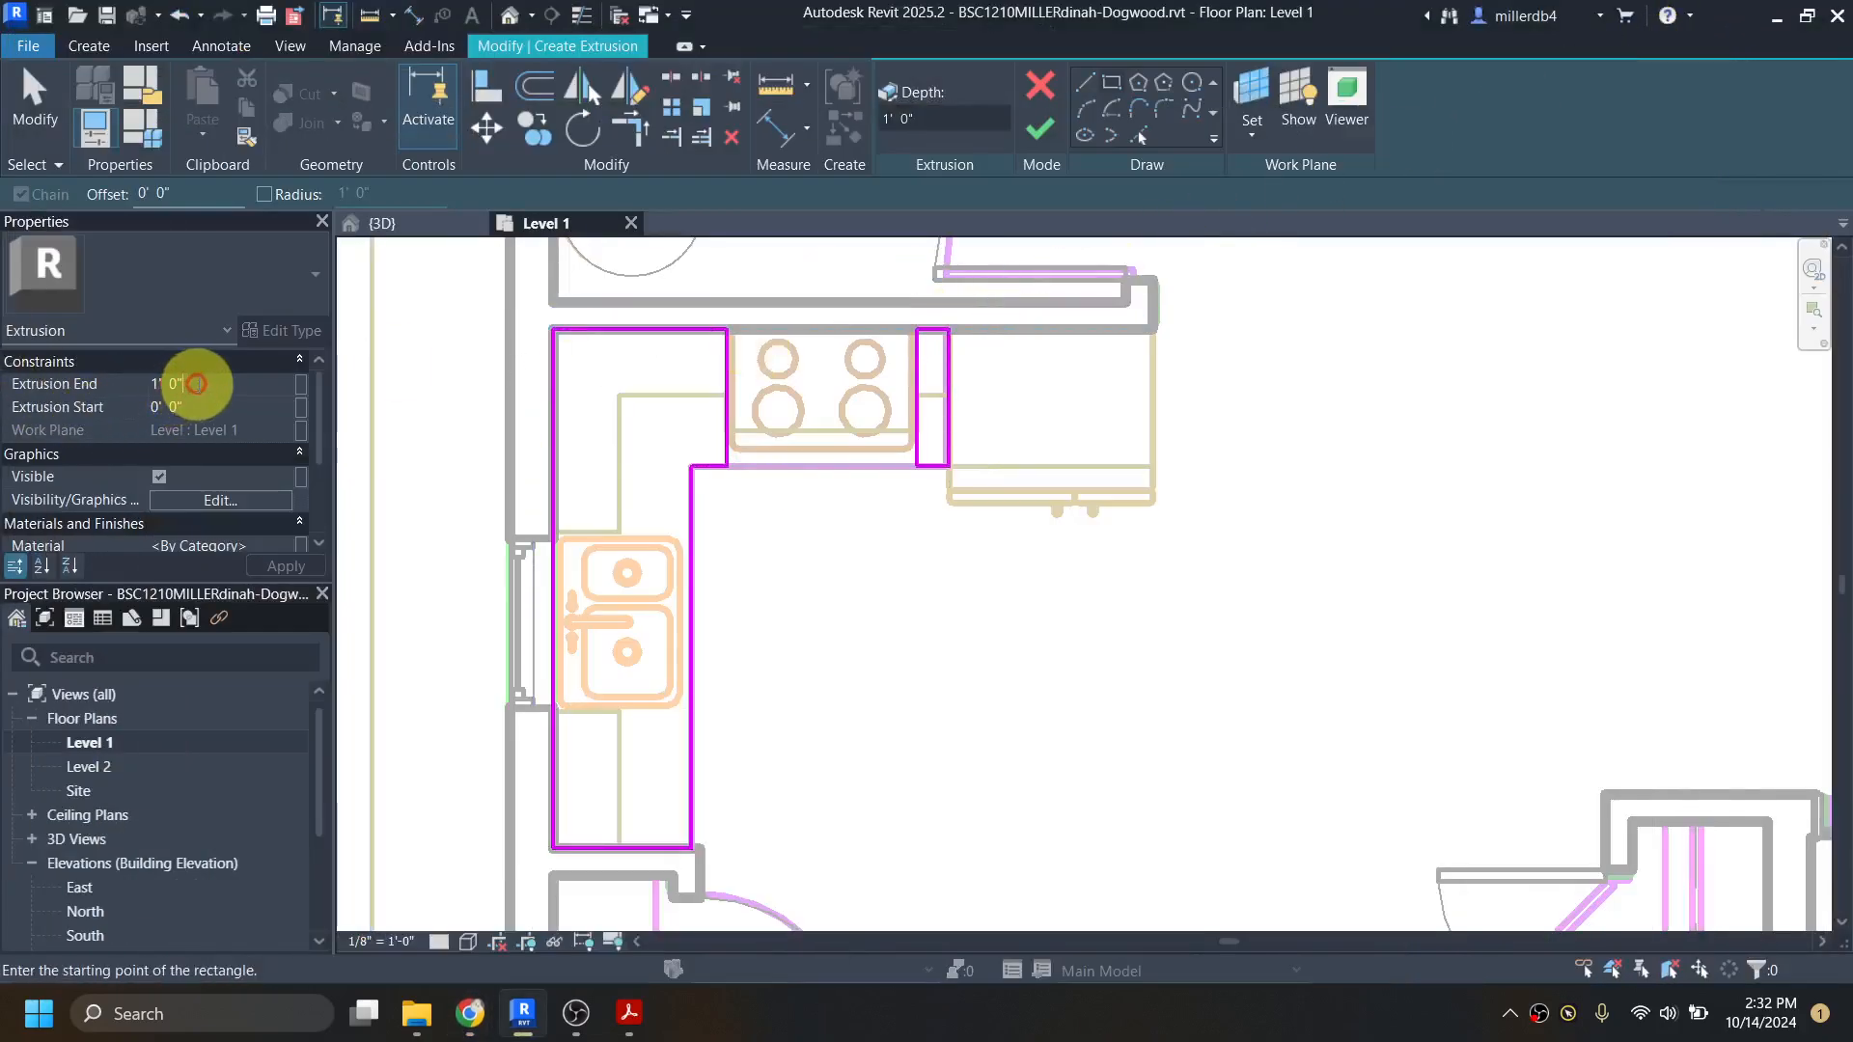
{"action": "left_click_drag", "start_coordinate": [194, 384], "coordinate": [100, 380]}
{"action": "type", "text": "3"}
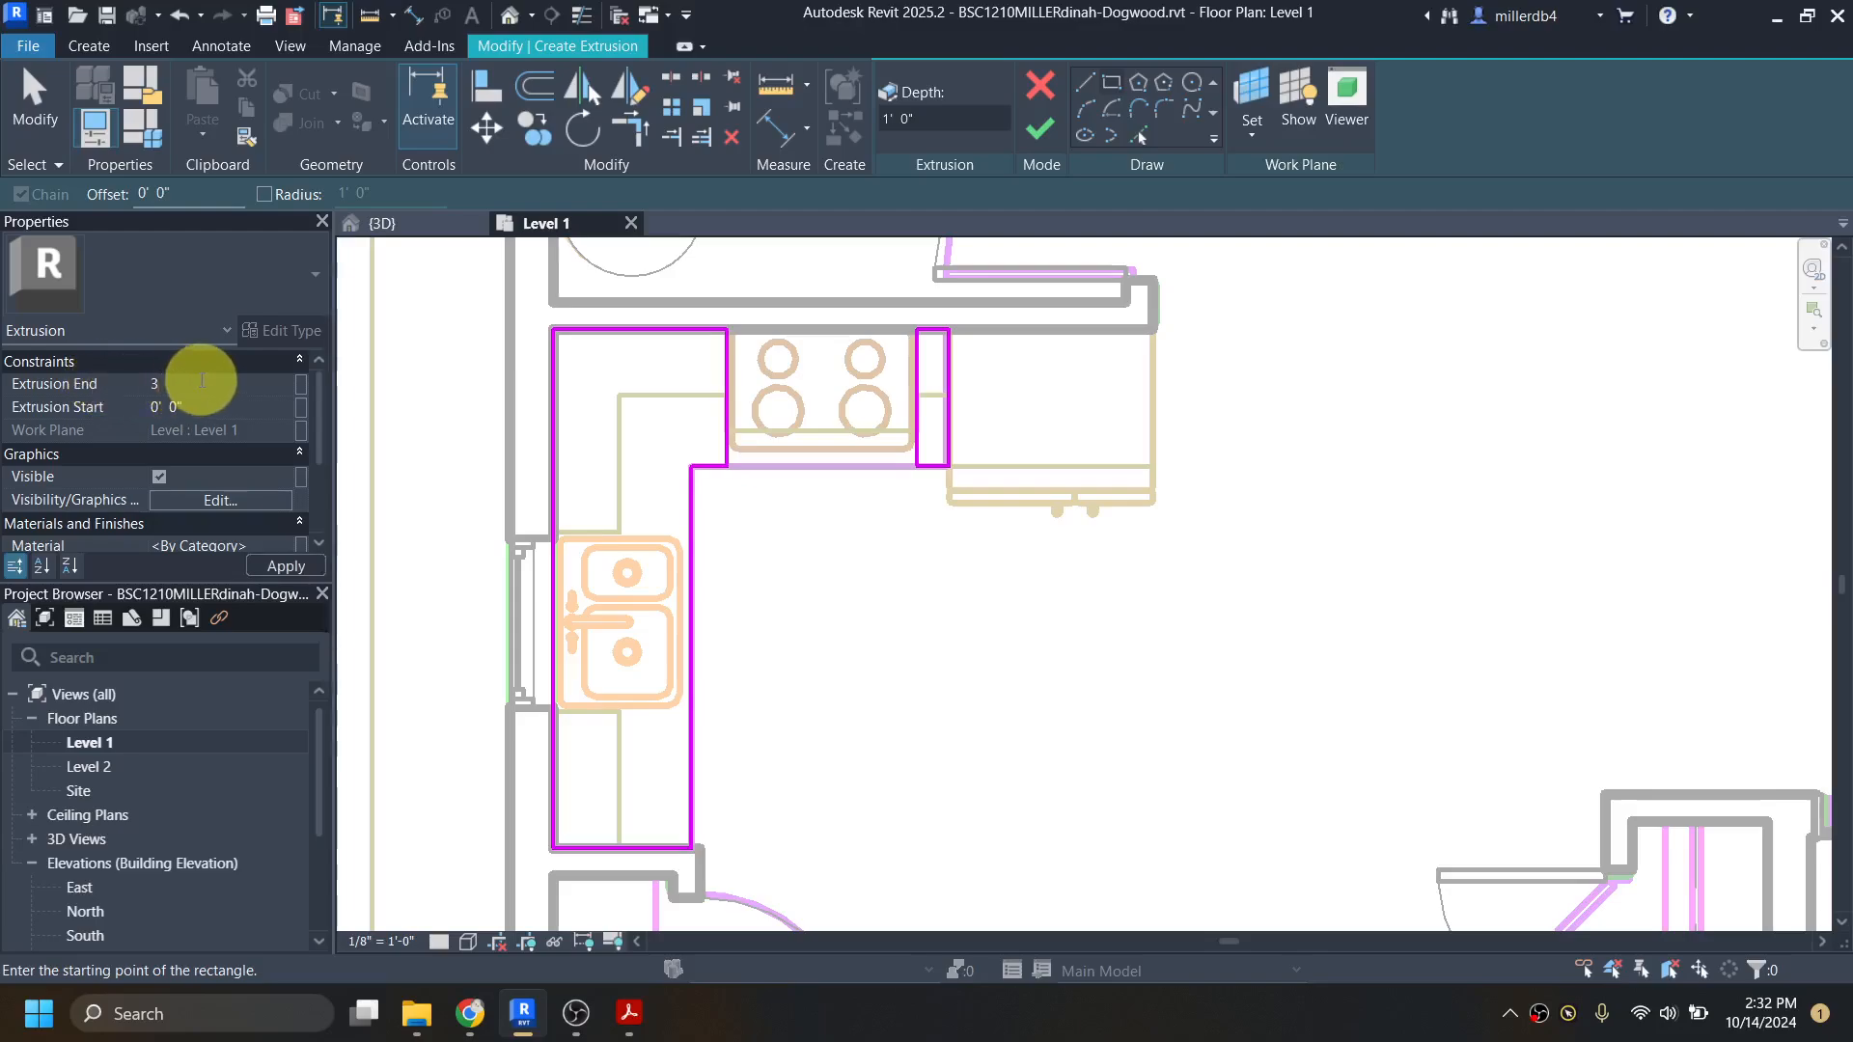
{"action": "key", "text": "Return"}
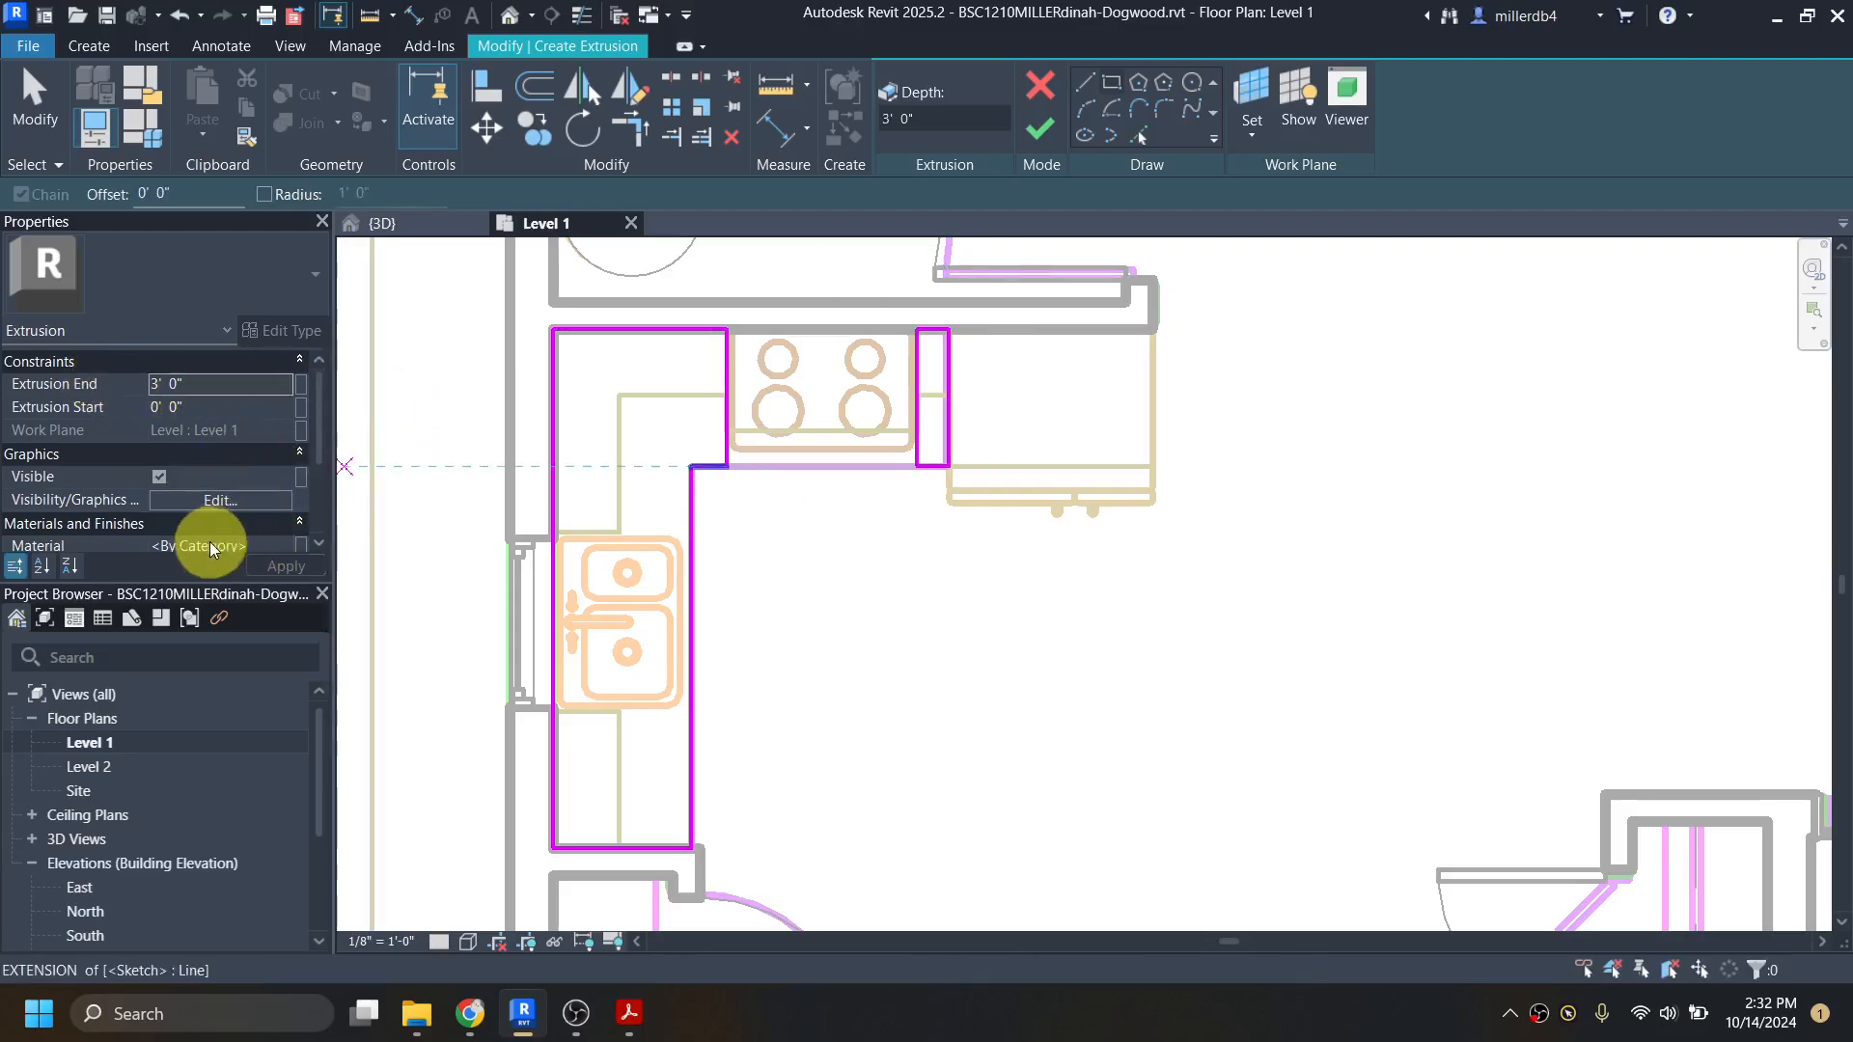
{"action": "scroll", "coordinate": [211, 542], "scroll_direction": "down", "scroll_amount": 2}
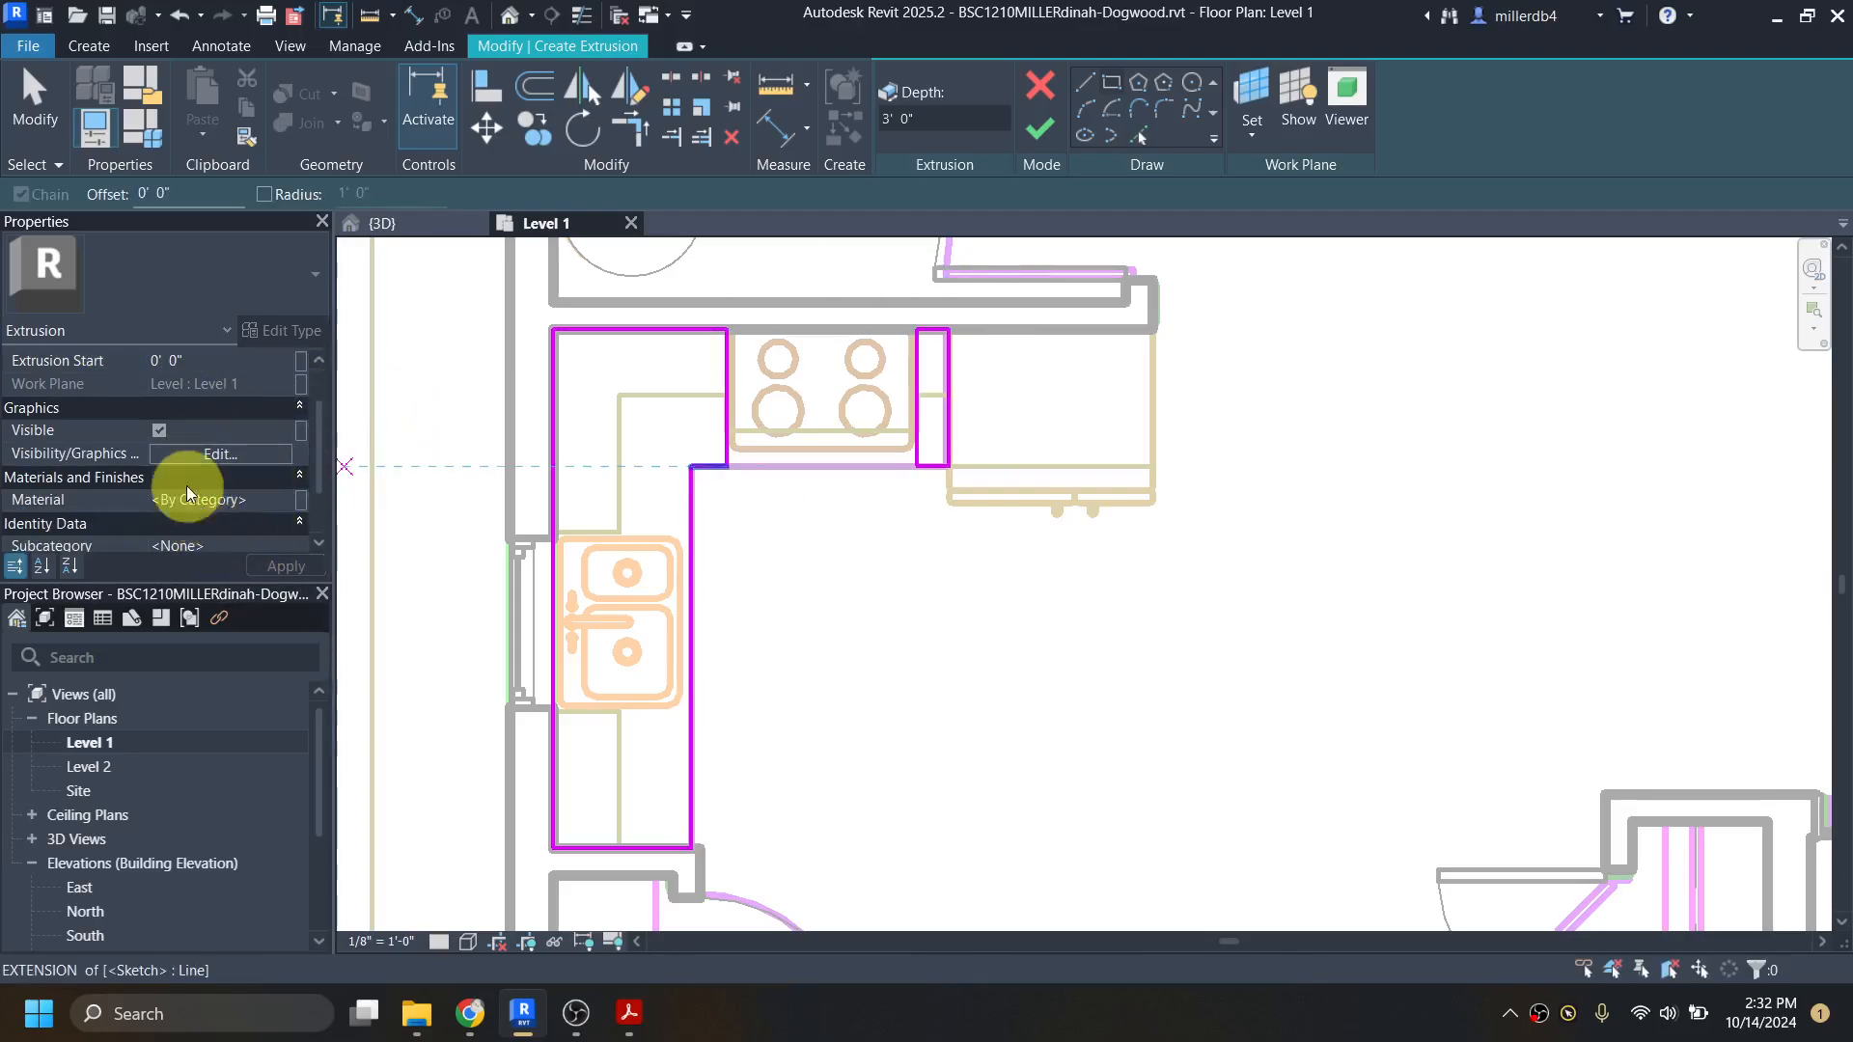
{"action": "left_click", "coordinate": [1041, 133]}
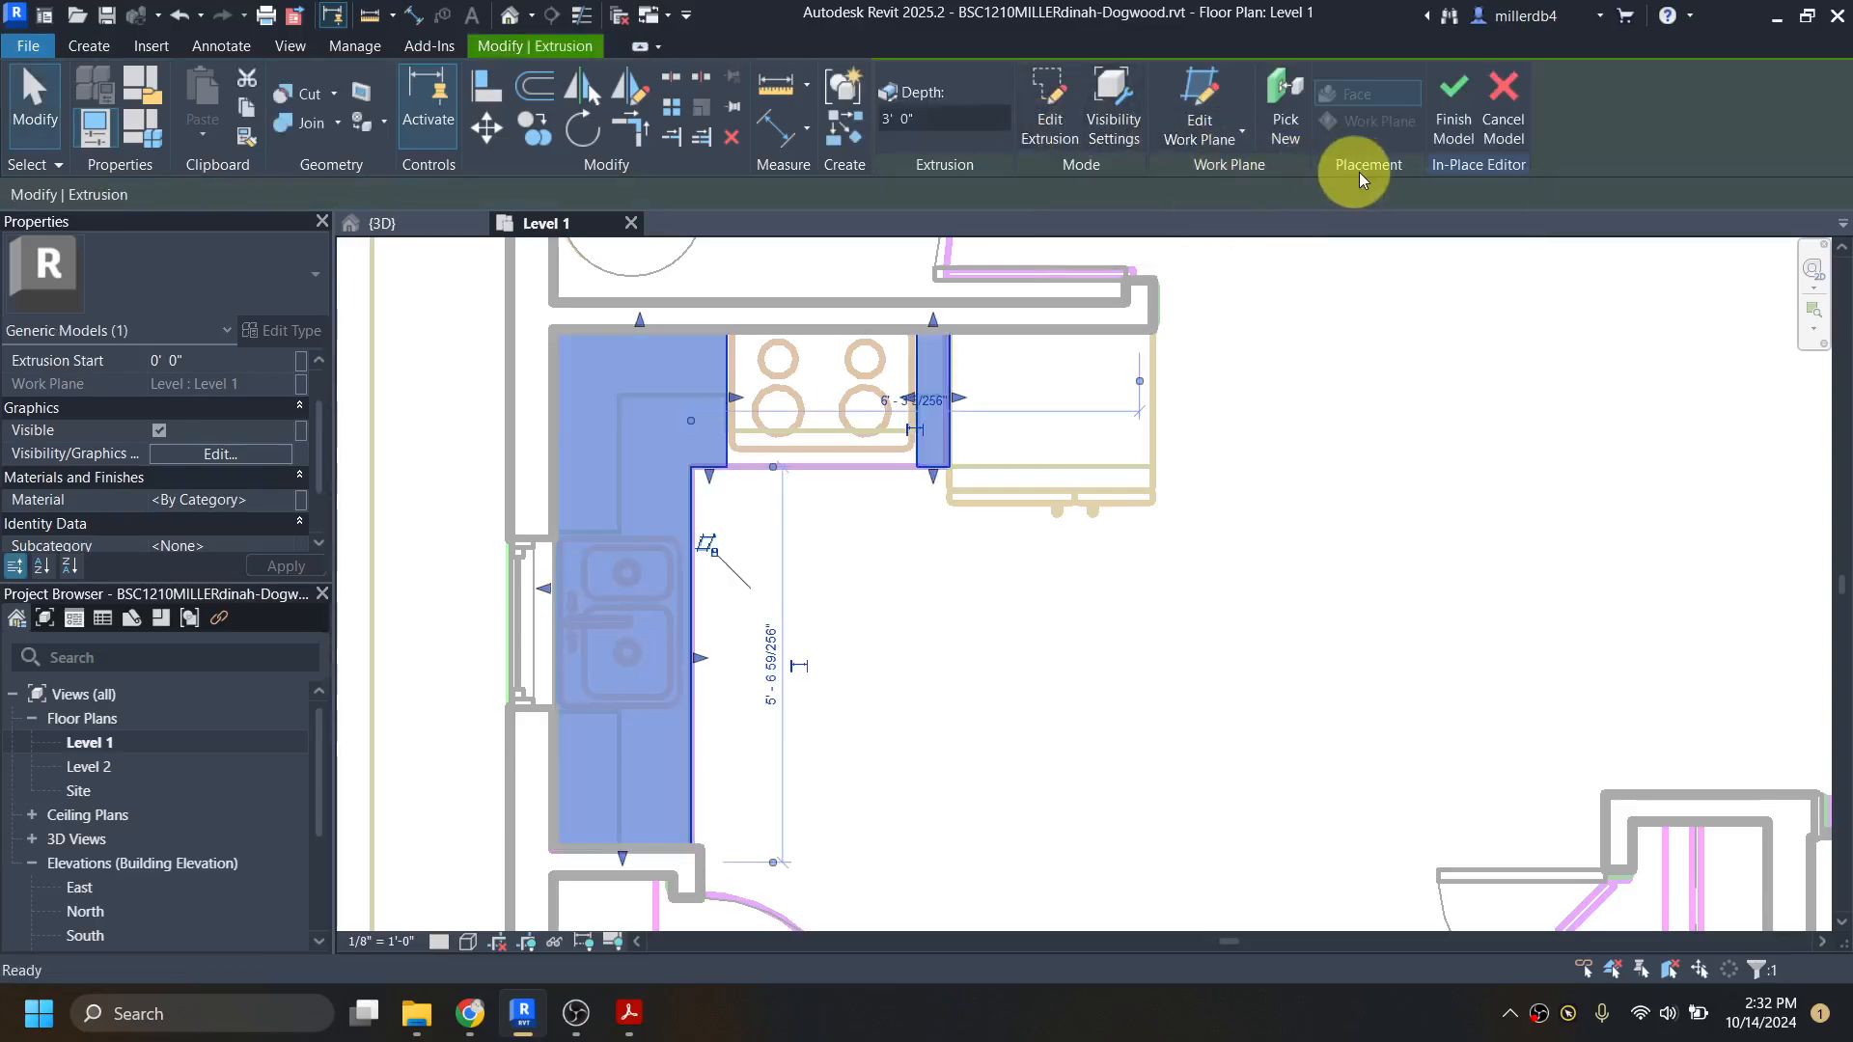
{"action": "left_click", "coordinate": [1452, 103]}
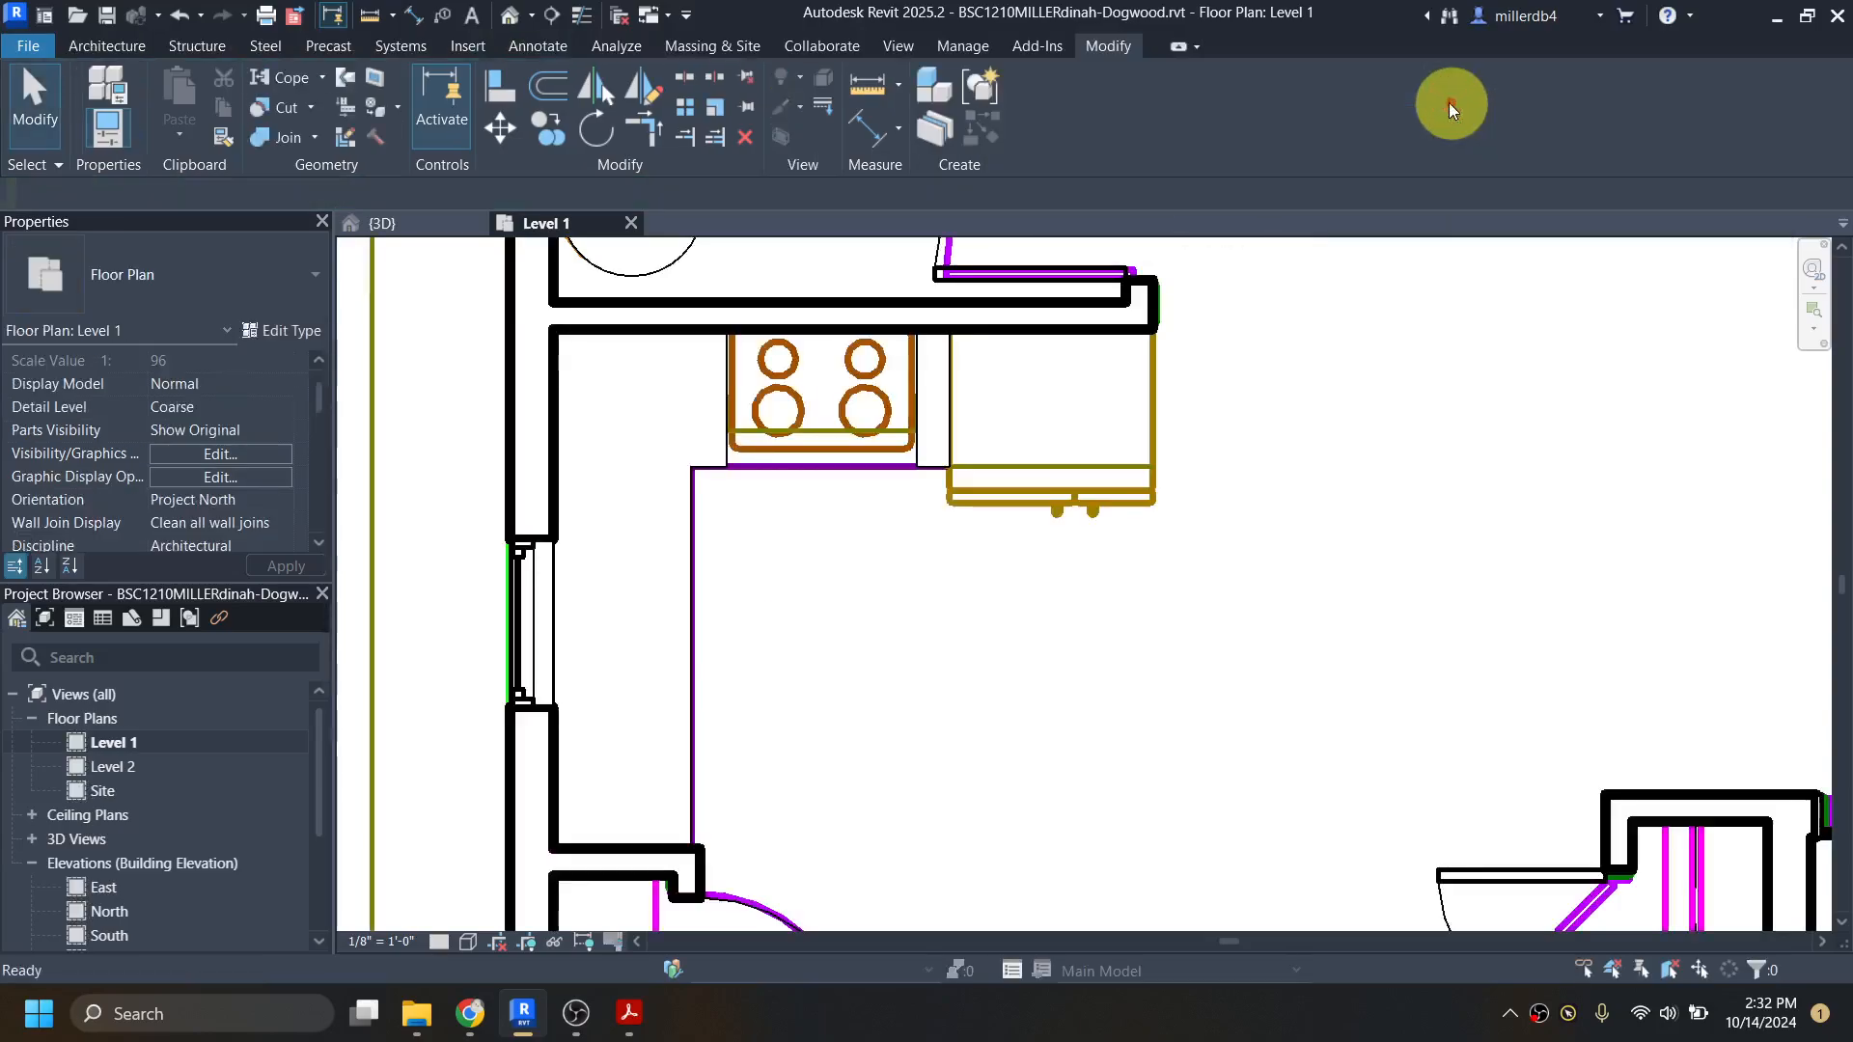
Step: Examine the extruded kitchen cabinets in the default 3D view, looking down into the kitchen
{"action": "left_click", "coordinate": [513, 19]}
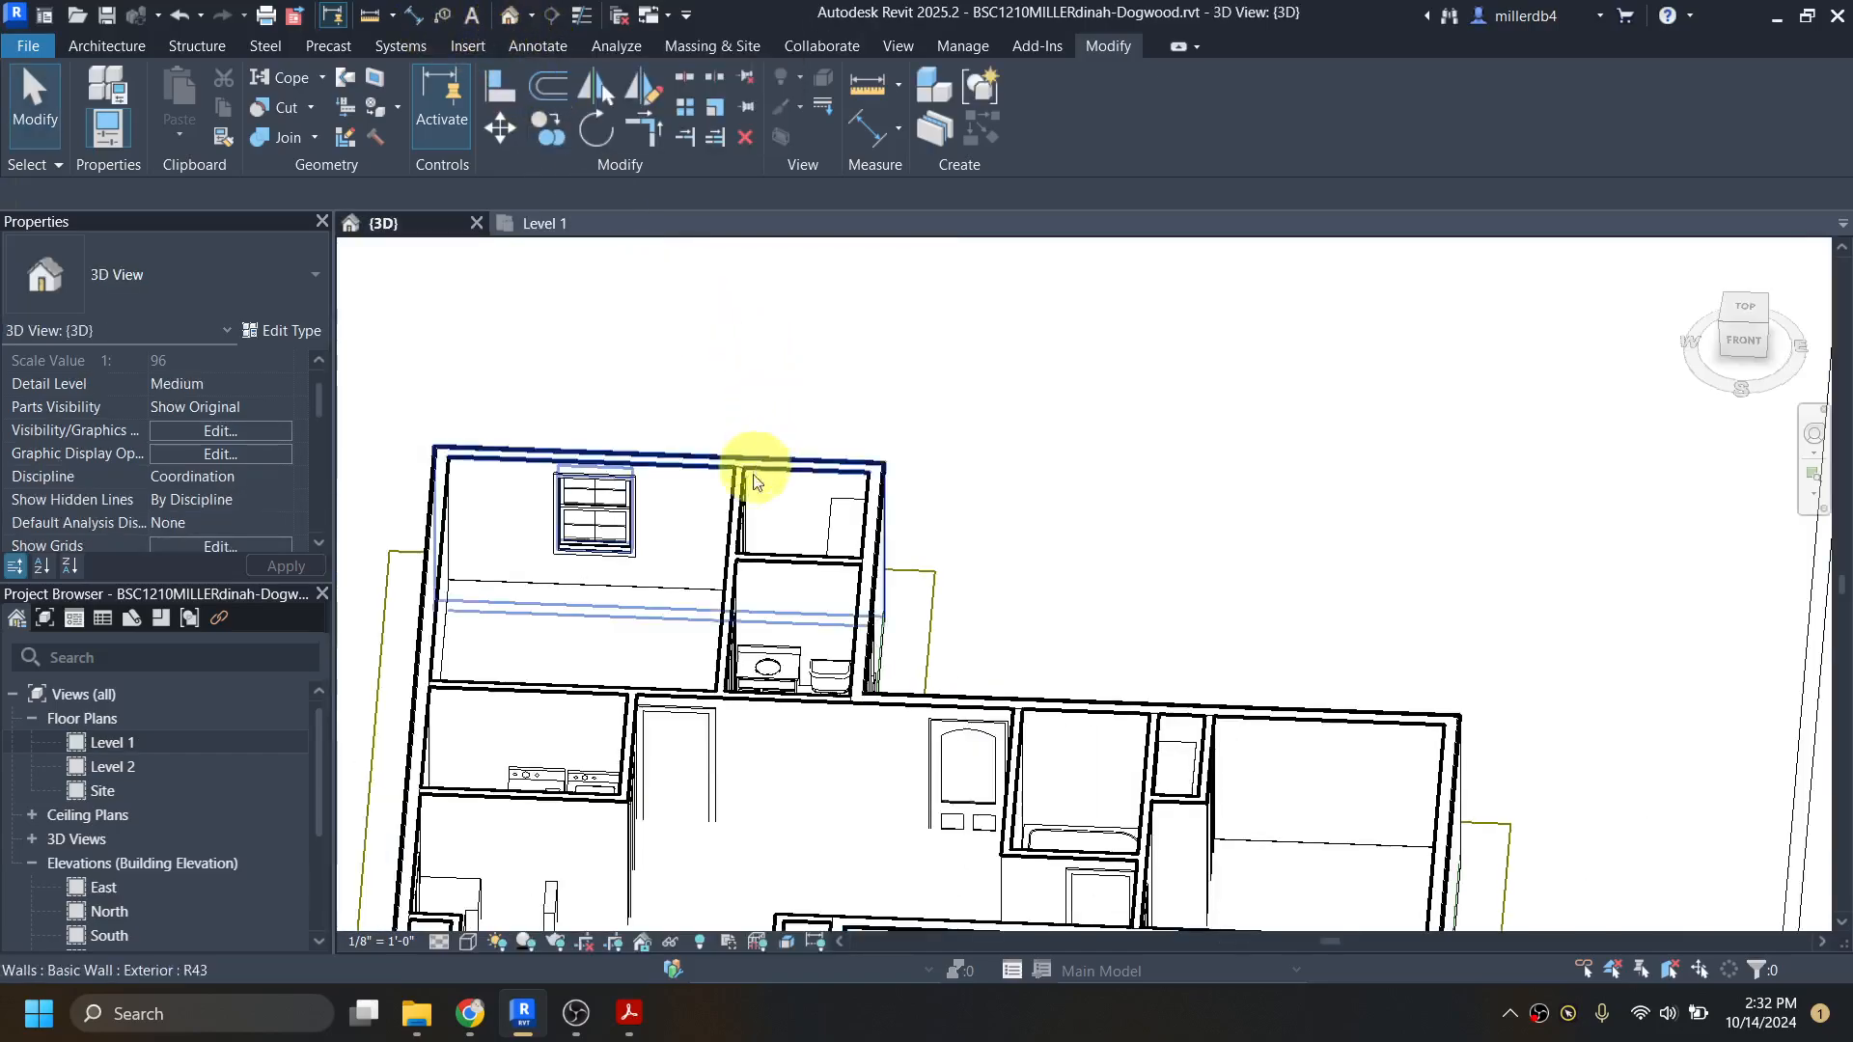
{"action": "scroll", "coordinate": [734, 579], "scroll_direction": "down", "scroll_amount": 3}
{"action": "middle_click_drag", "start_coordinate": [773, 795], "coordinate": [714, 838], "text": "shift"}
{"action": "middle_click_drag", "start_coordinate": [856, 848], "coordinate": [918, 393]}
{"action": "scroll", "coordinate": [862, 499], "scroll_direction": "up", "scroll_amount": 5}
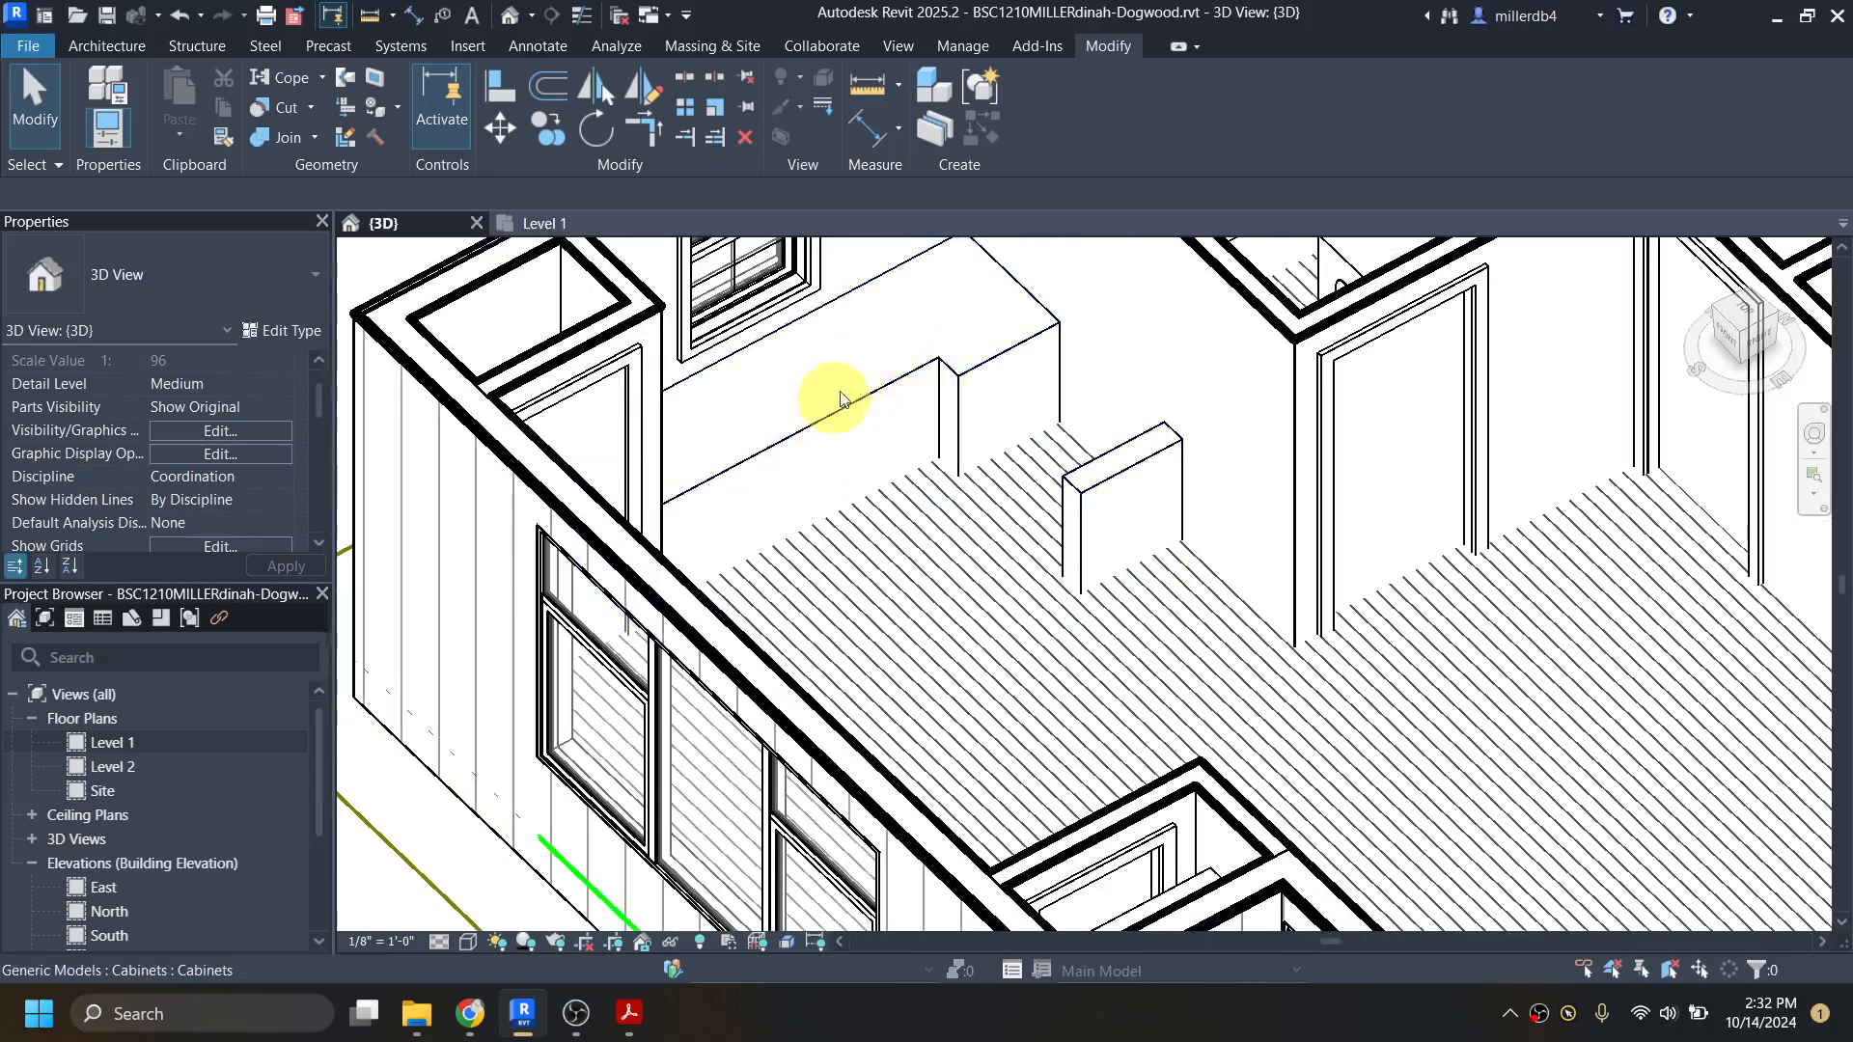
{"action": "scroll", "coordinate": [960, 388], "scroll_direction": "down", "scroll_amount": 2}
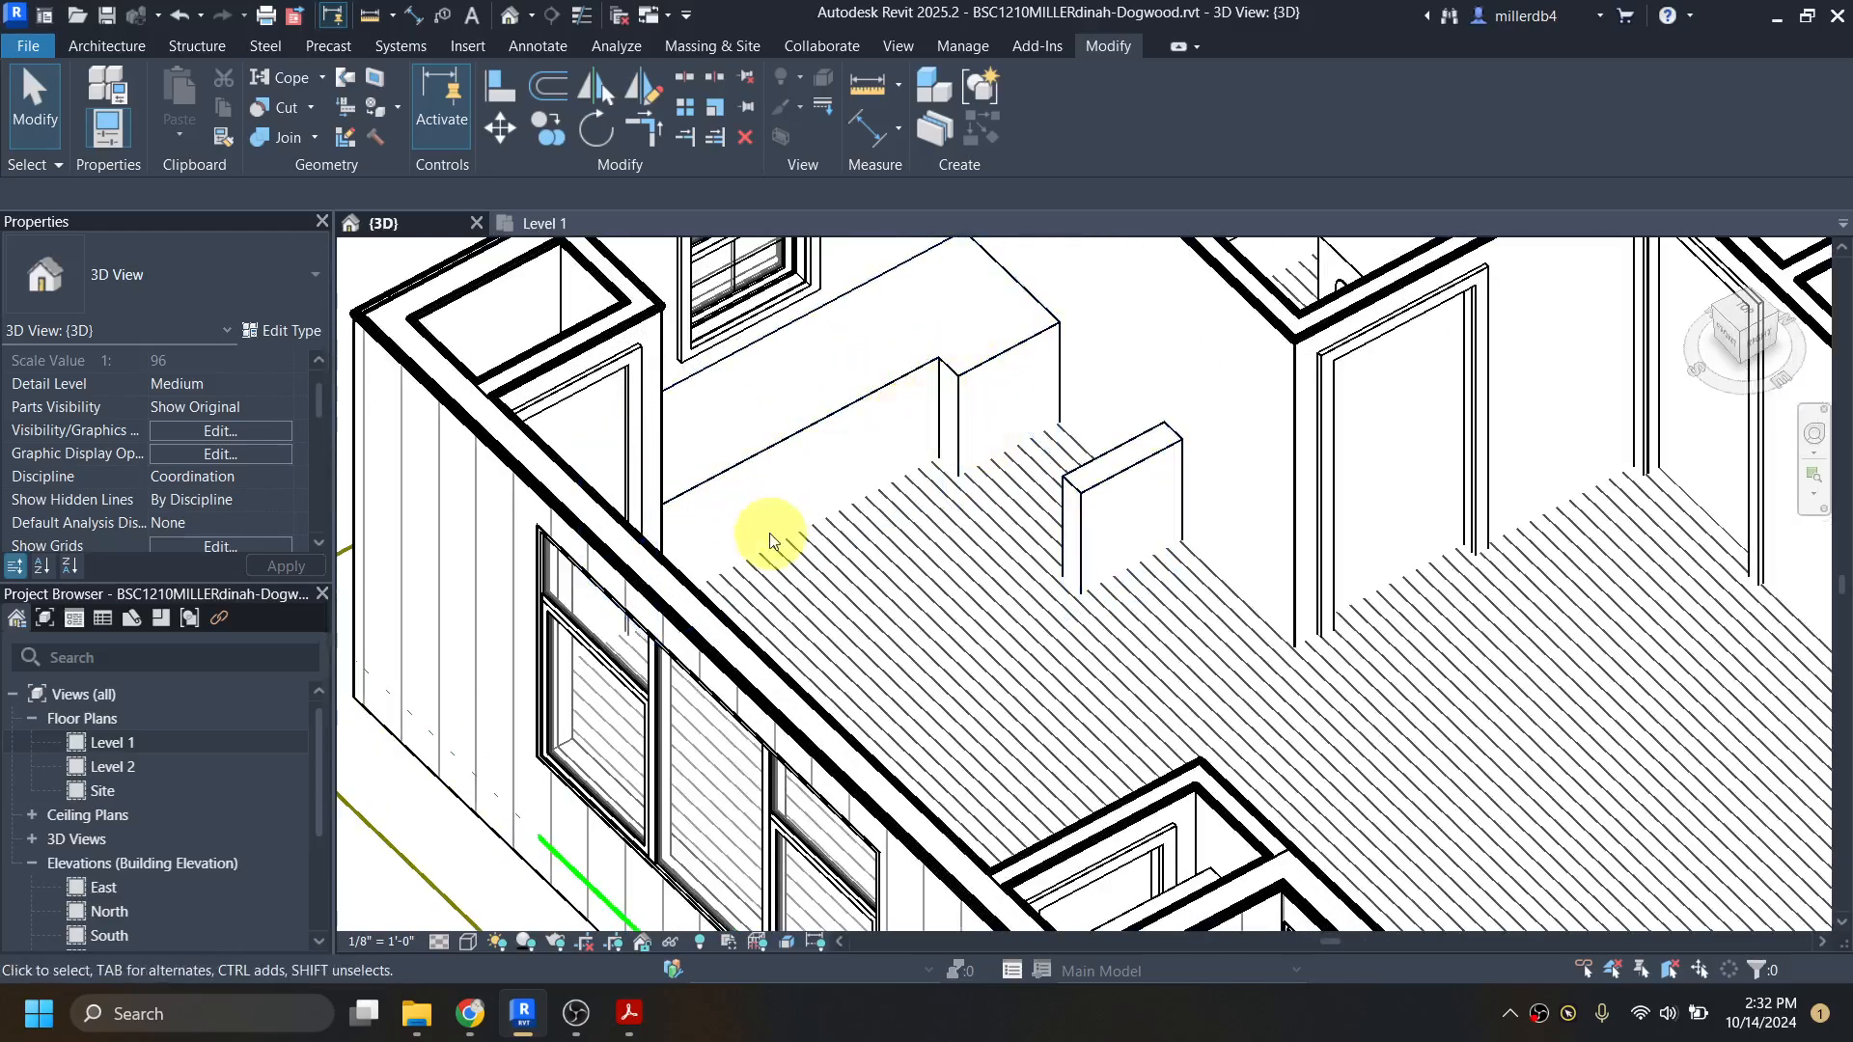
{"action": "scroll", "coordinate": [814, 443], "scroll_direction": "down", "scroll_amount": 1}
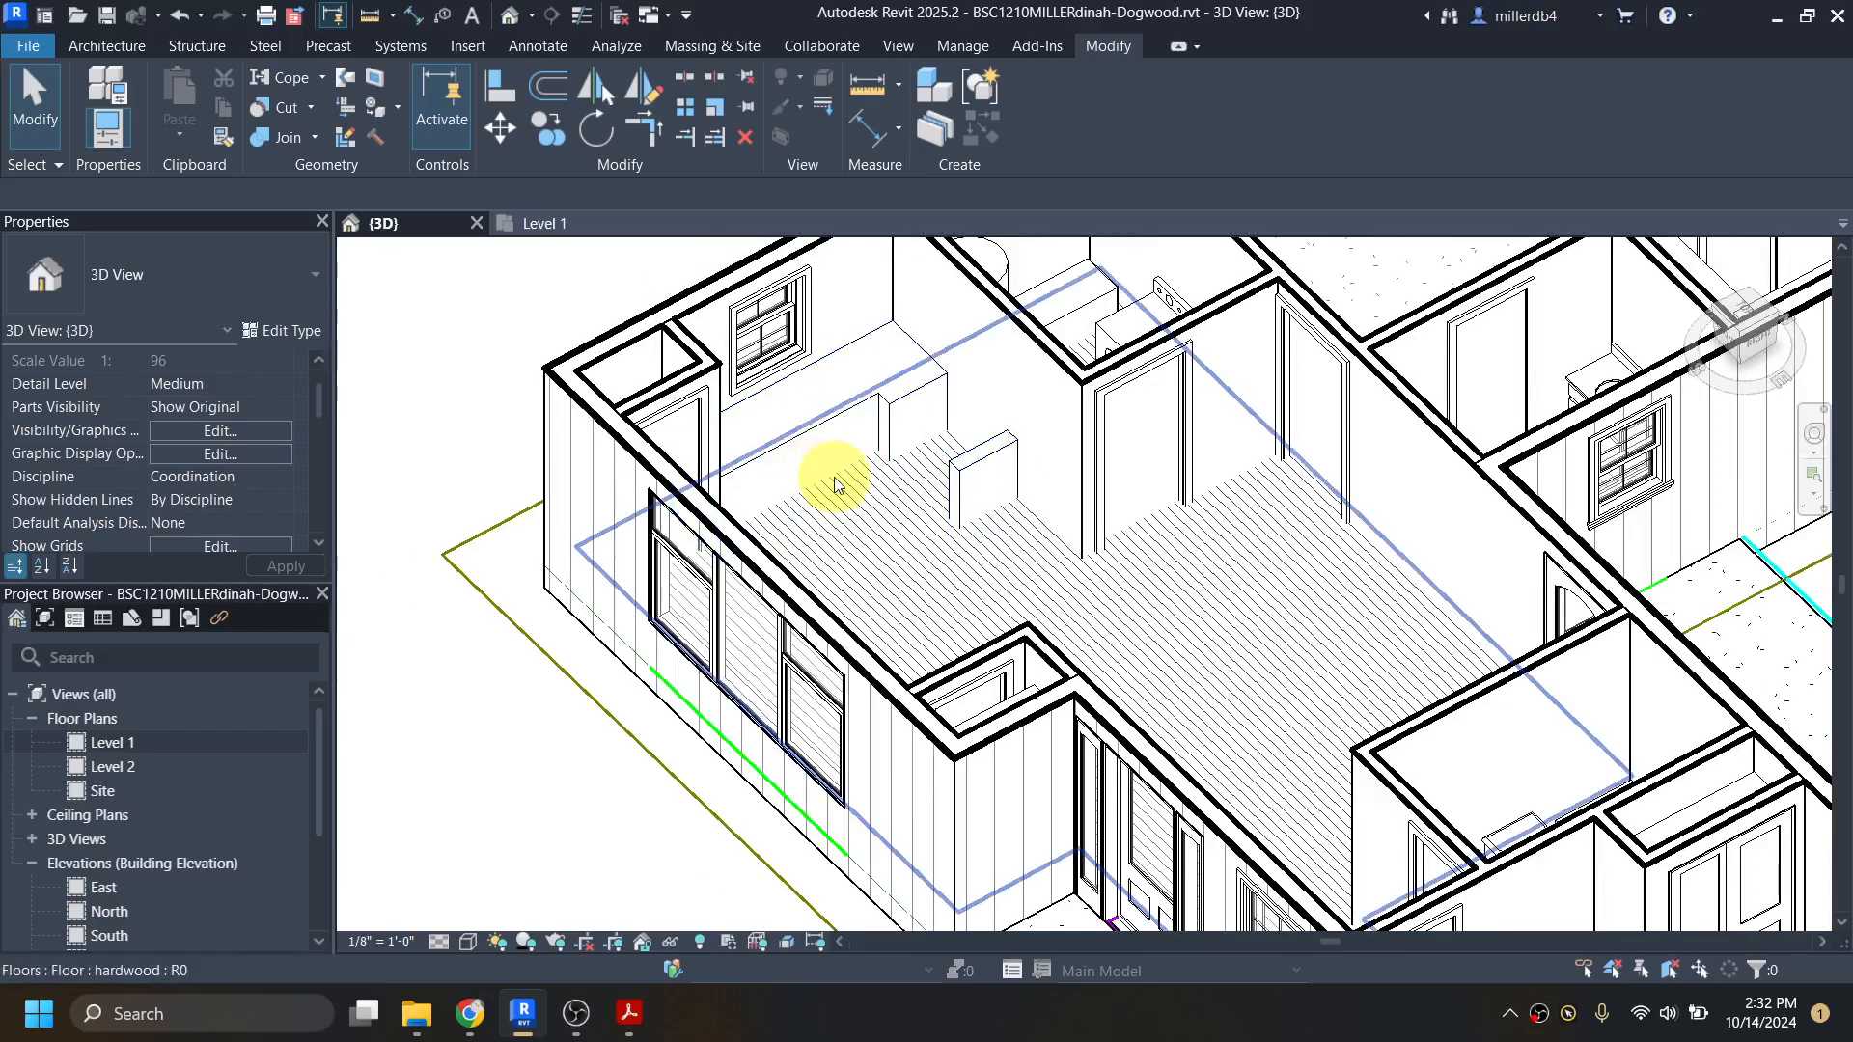
{"action": "scroll", "coordinate": [835, 482], "scroll_direction": "up", "scroll_amount": 3}
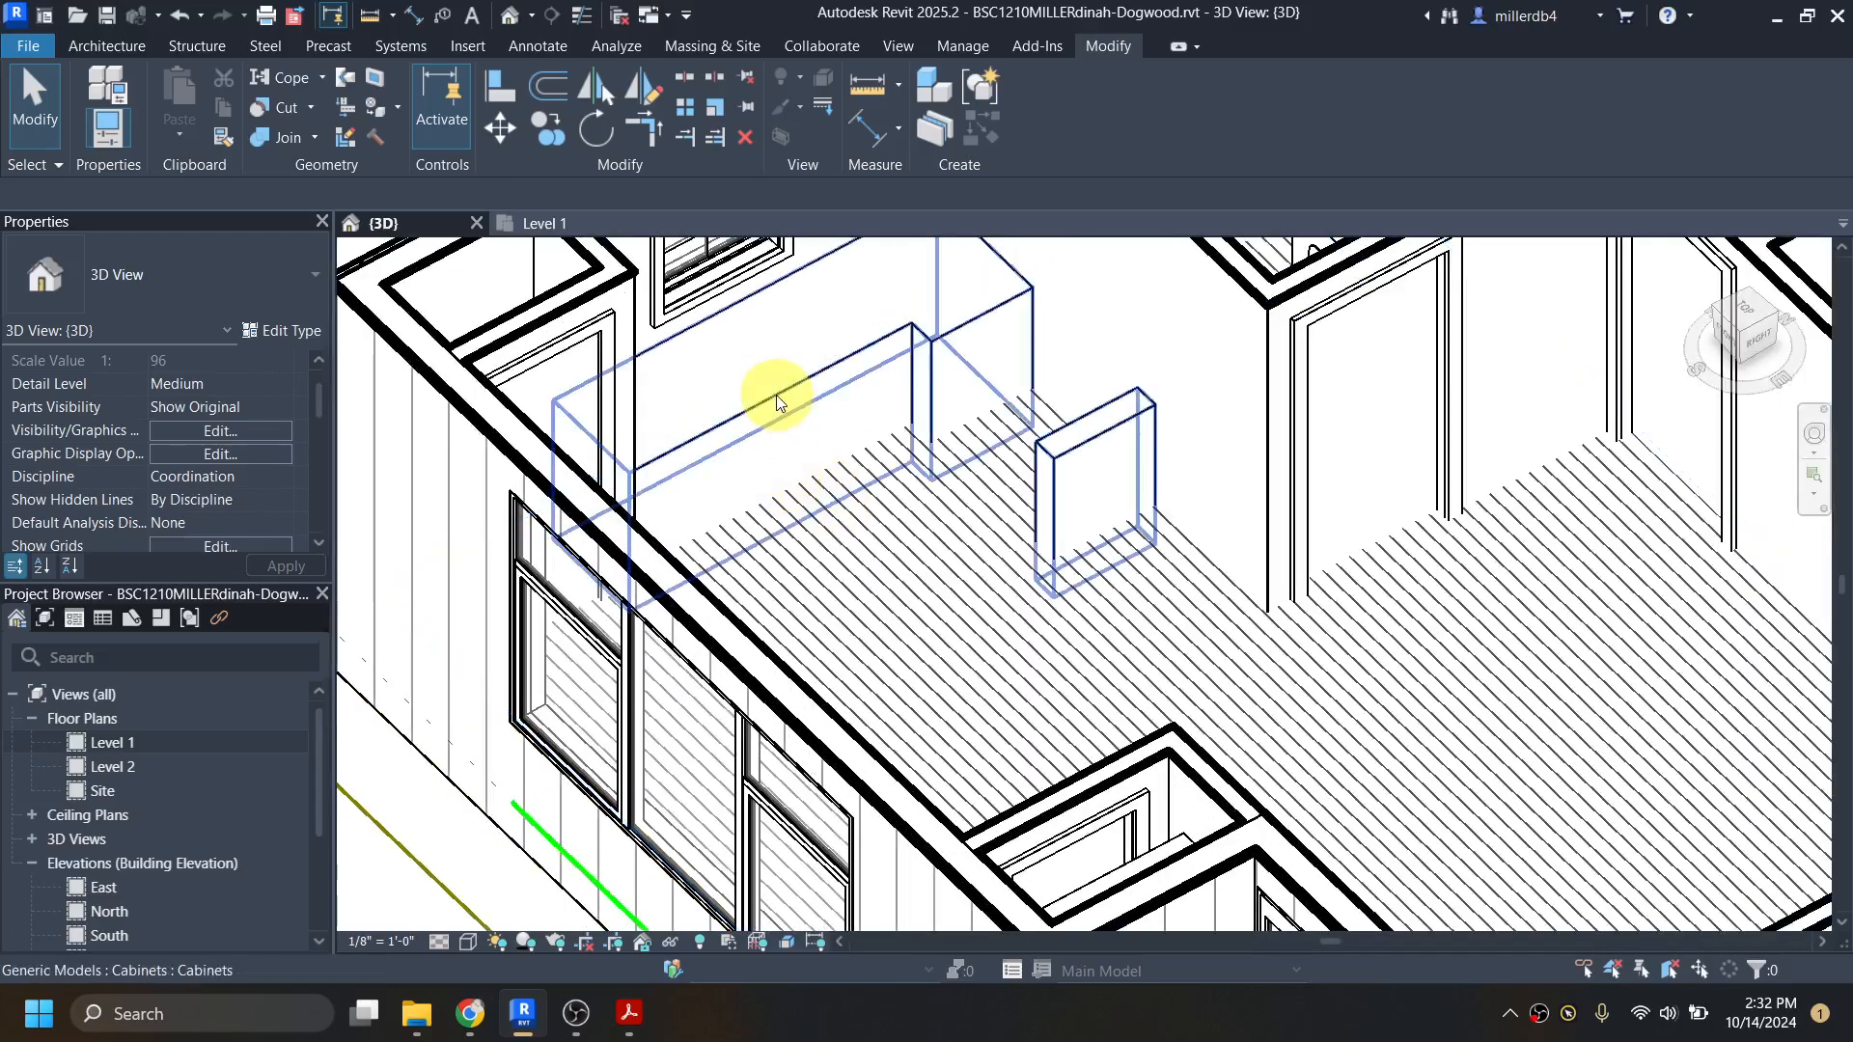
Step: Open the kitchen cabinets model for in-place editing and select its extrusion
{"action": "left_click", "coordinate": [778, 396]}
{"action": "scroll", "coordinate": [222, 444], "scroll_direction": "up", "scroll_amount": 1}
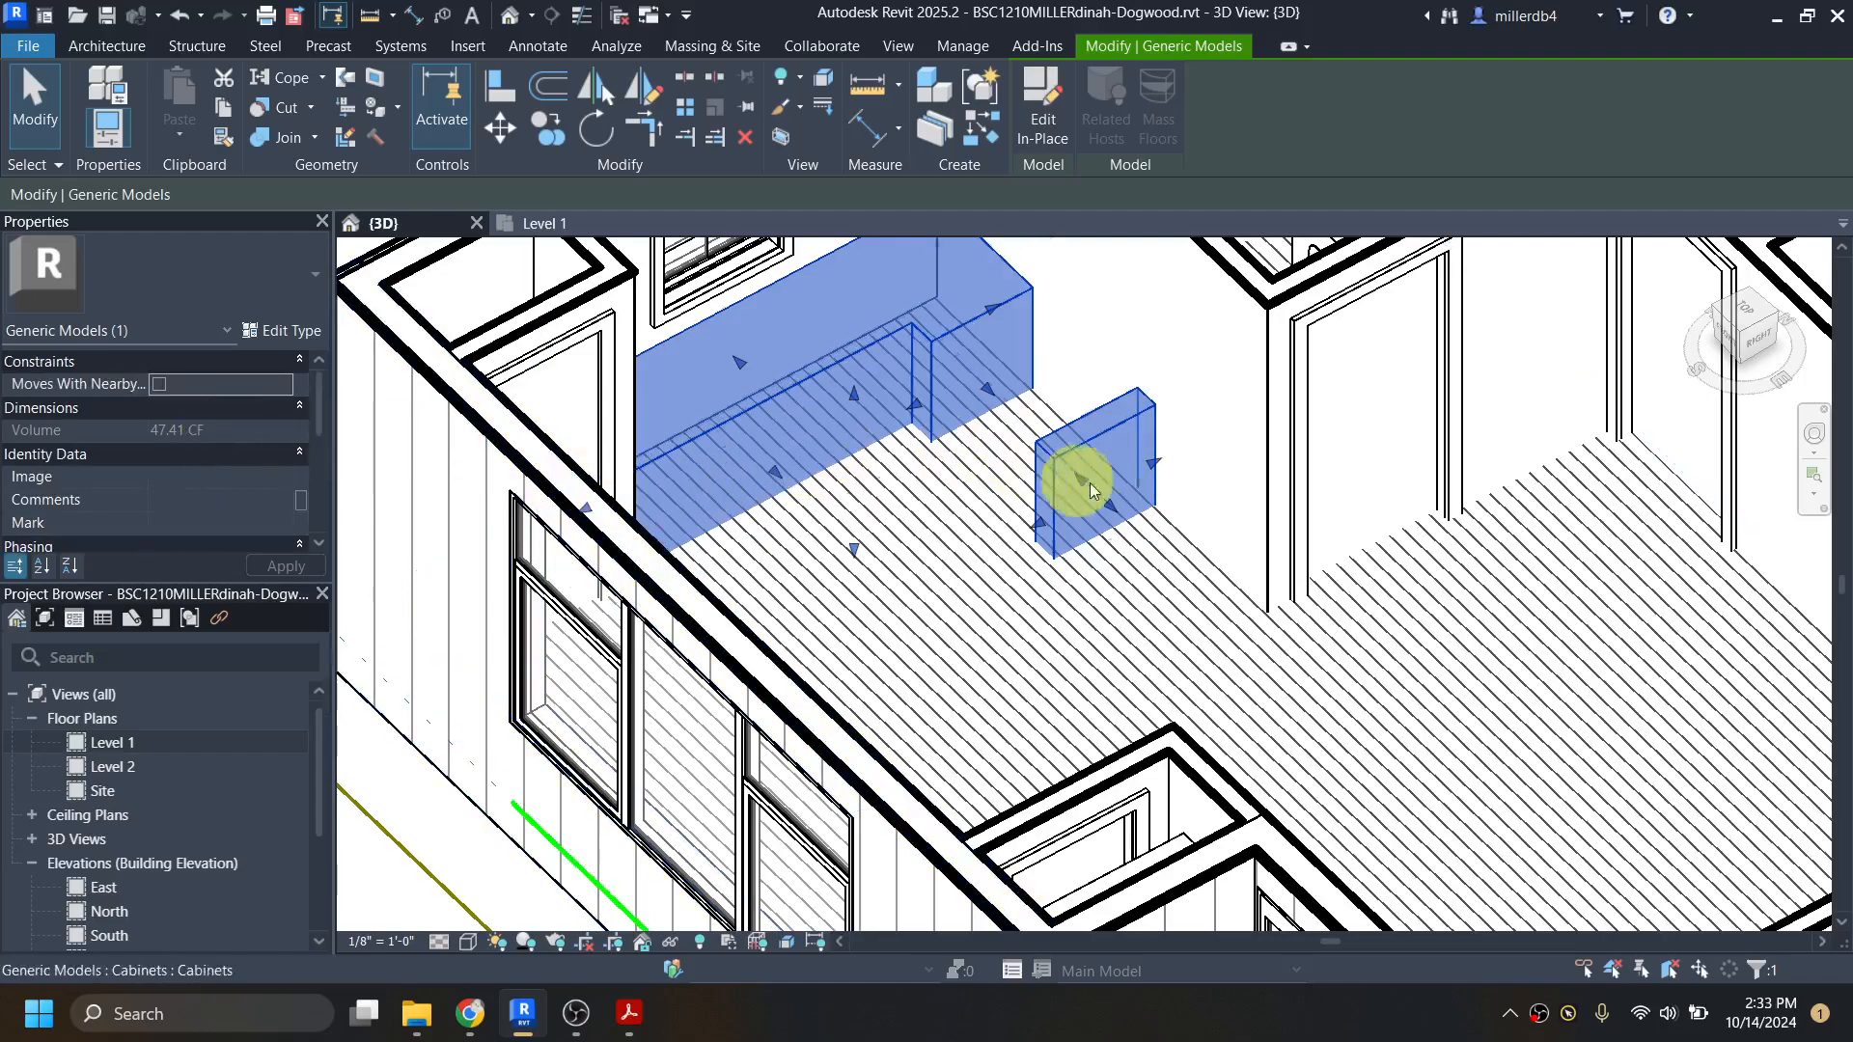
{"action": "scroll", "coordinate": [1047, 543], "scroll_direction": "down", "scroll_amount": 2}
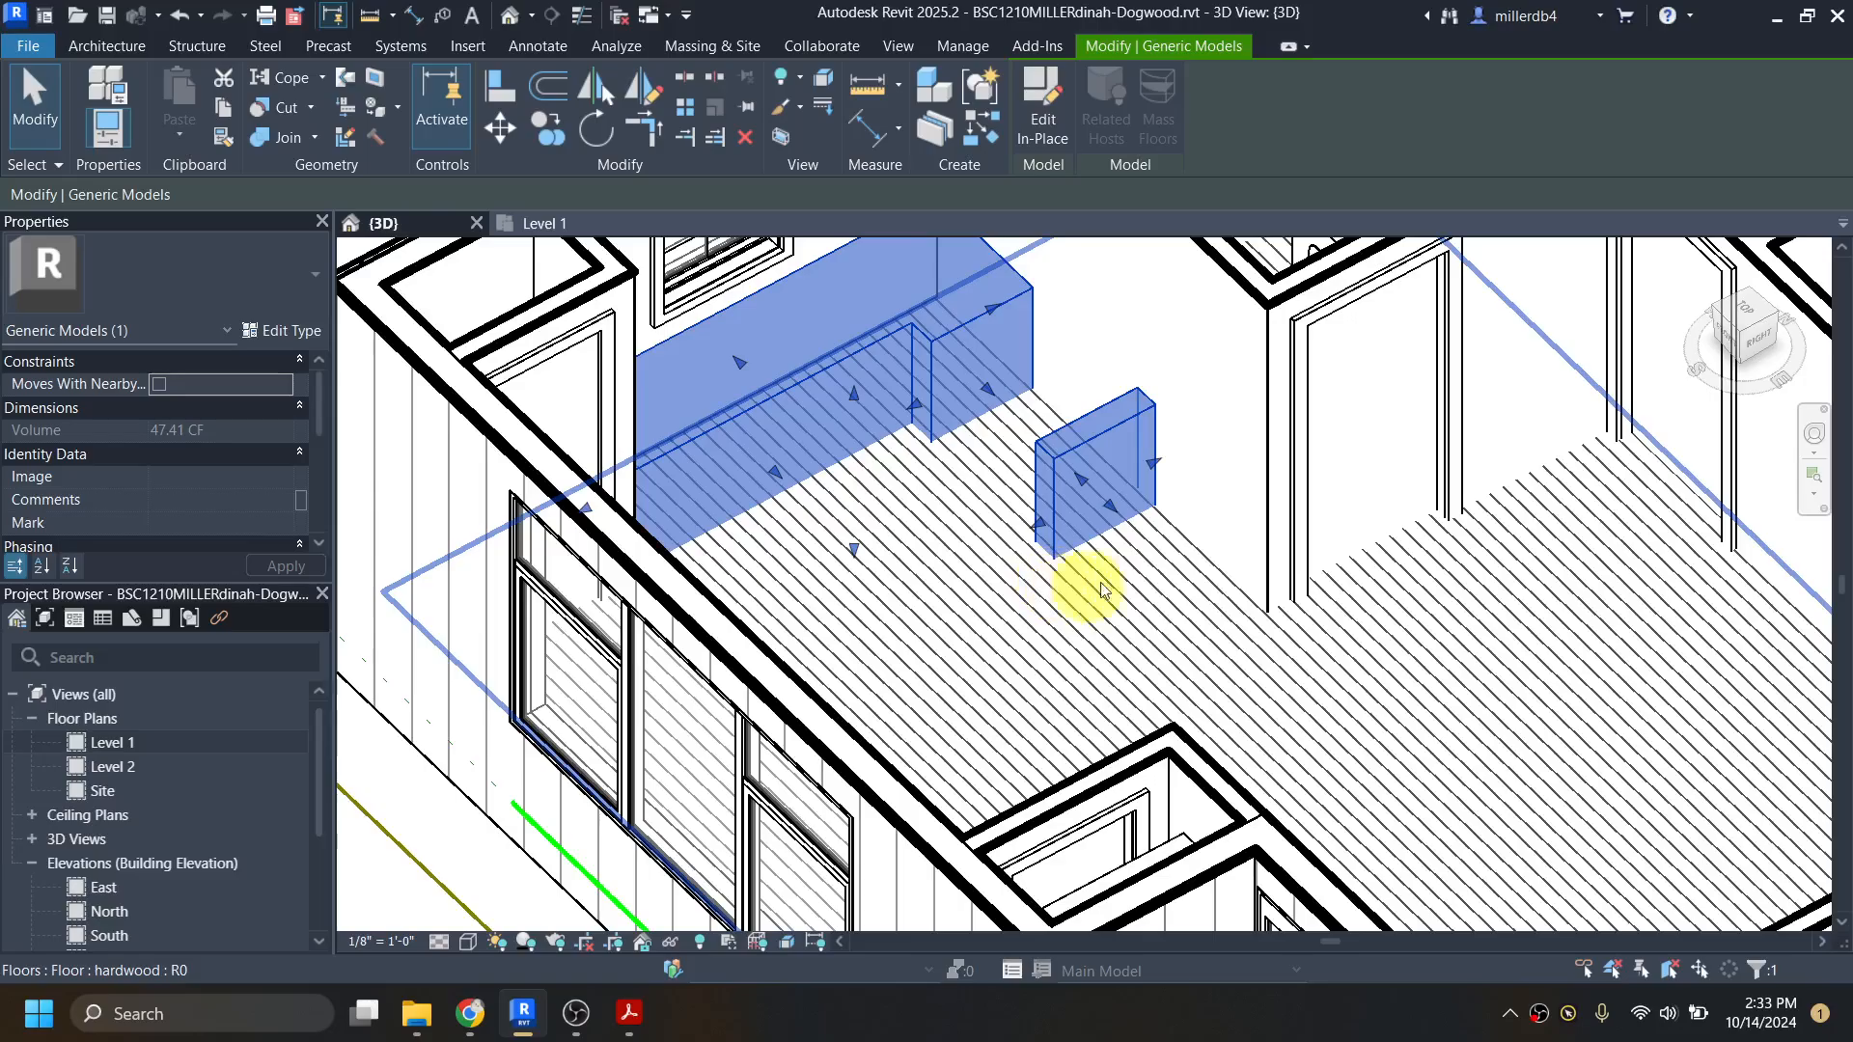
{"action": "scroll", "coordinate": [1026, 604], "scroll_direction": "down", "scroll_amount": 3}
{"action": "middle_click_drag", "start_coordinate": [1026, 605], "coordinate": [958, 621], "text": "shift"}
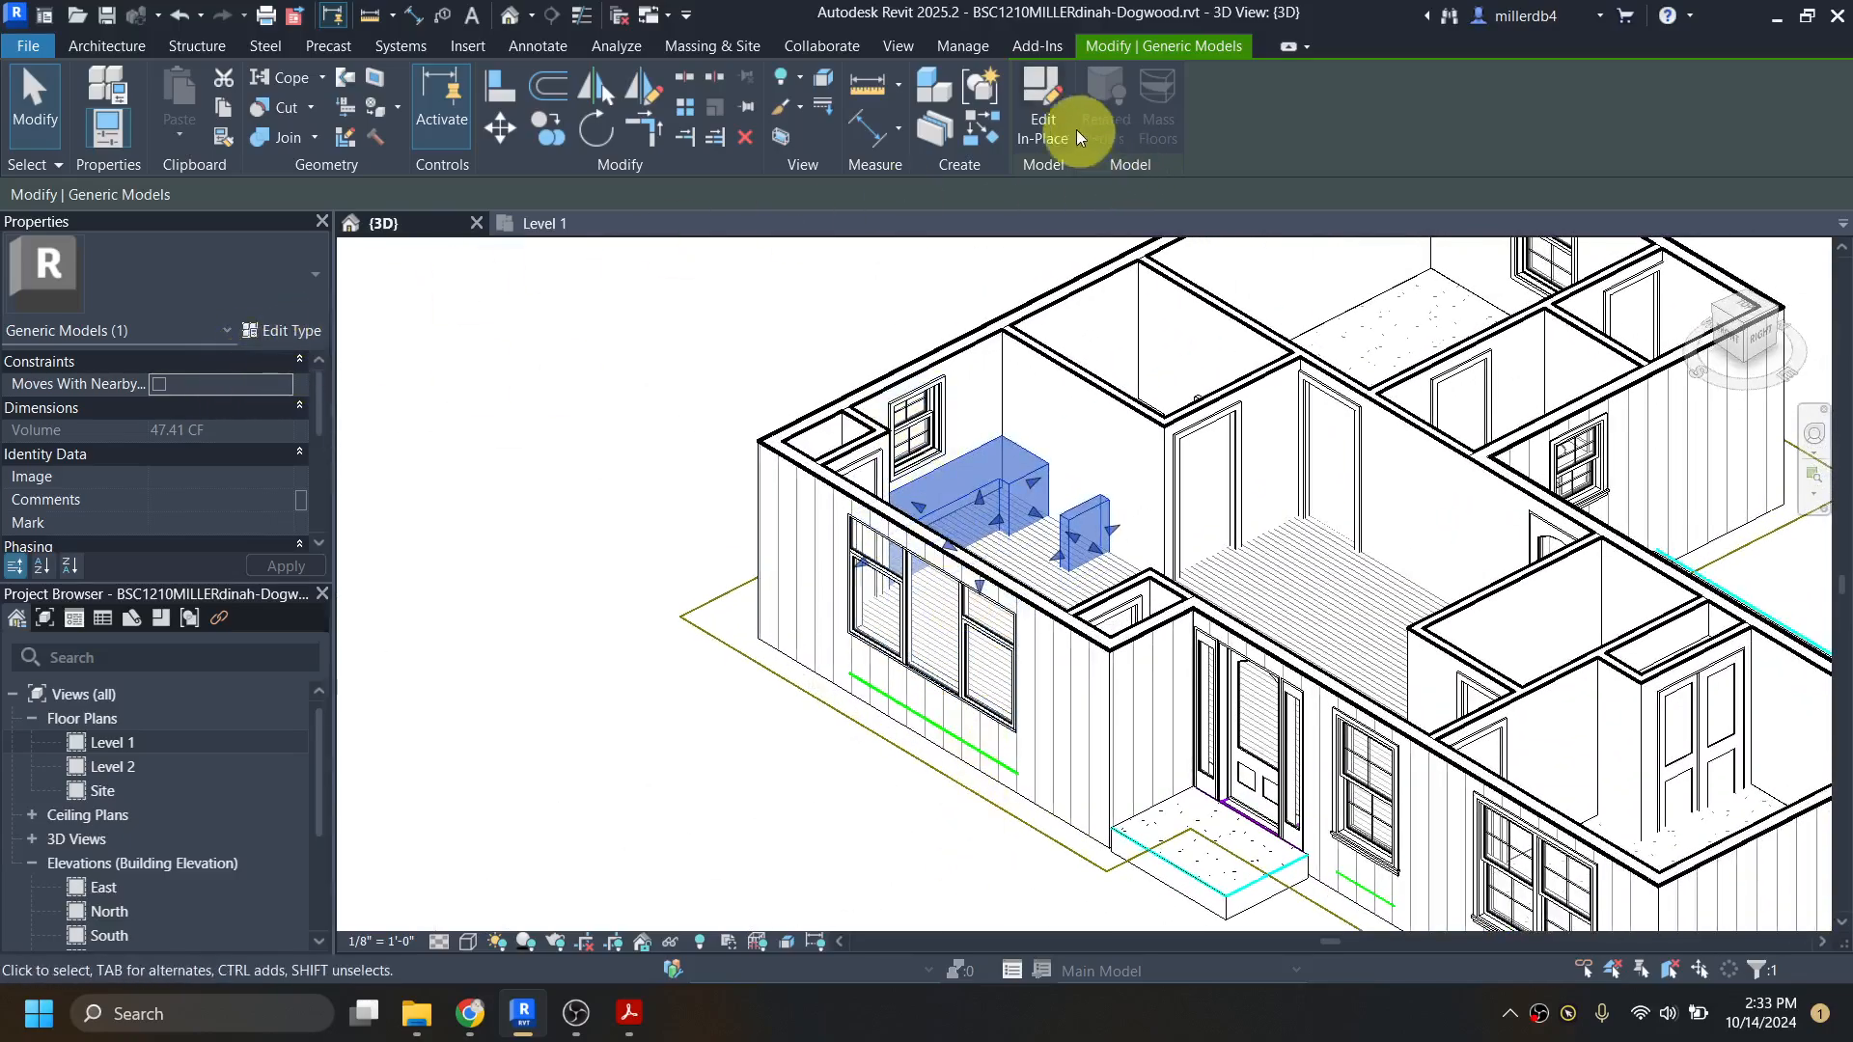
{"action": "left_click", "coordinate": [1052, 112]}
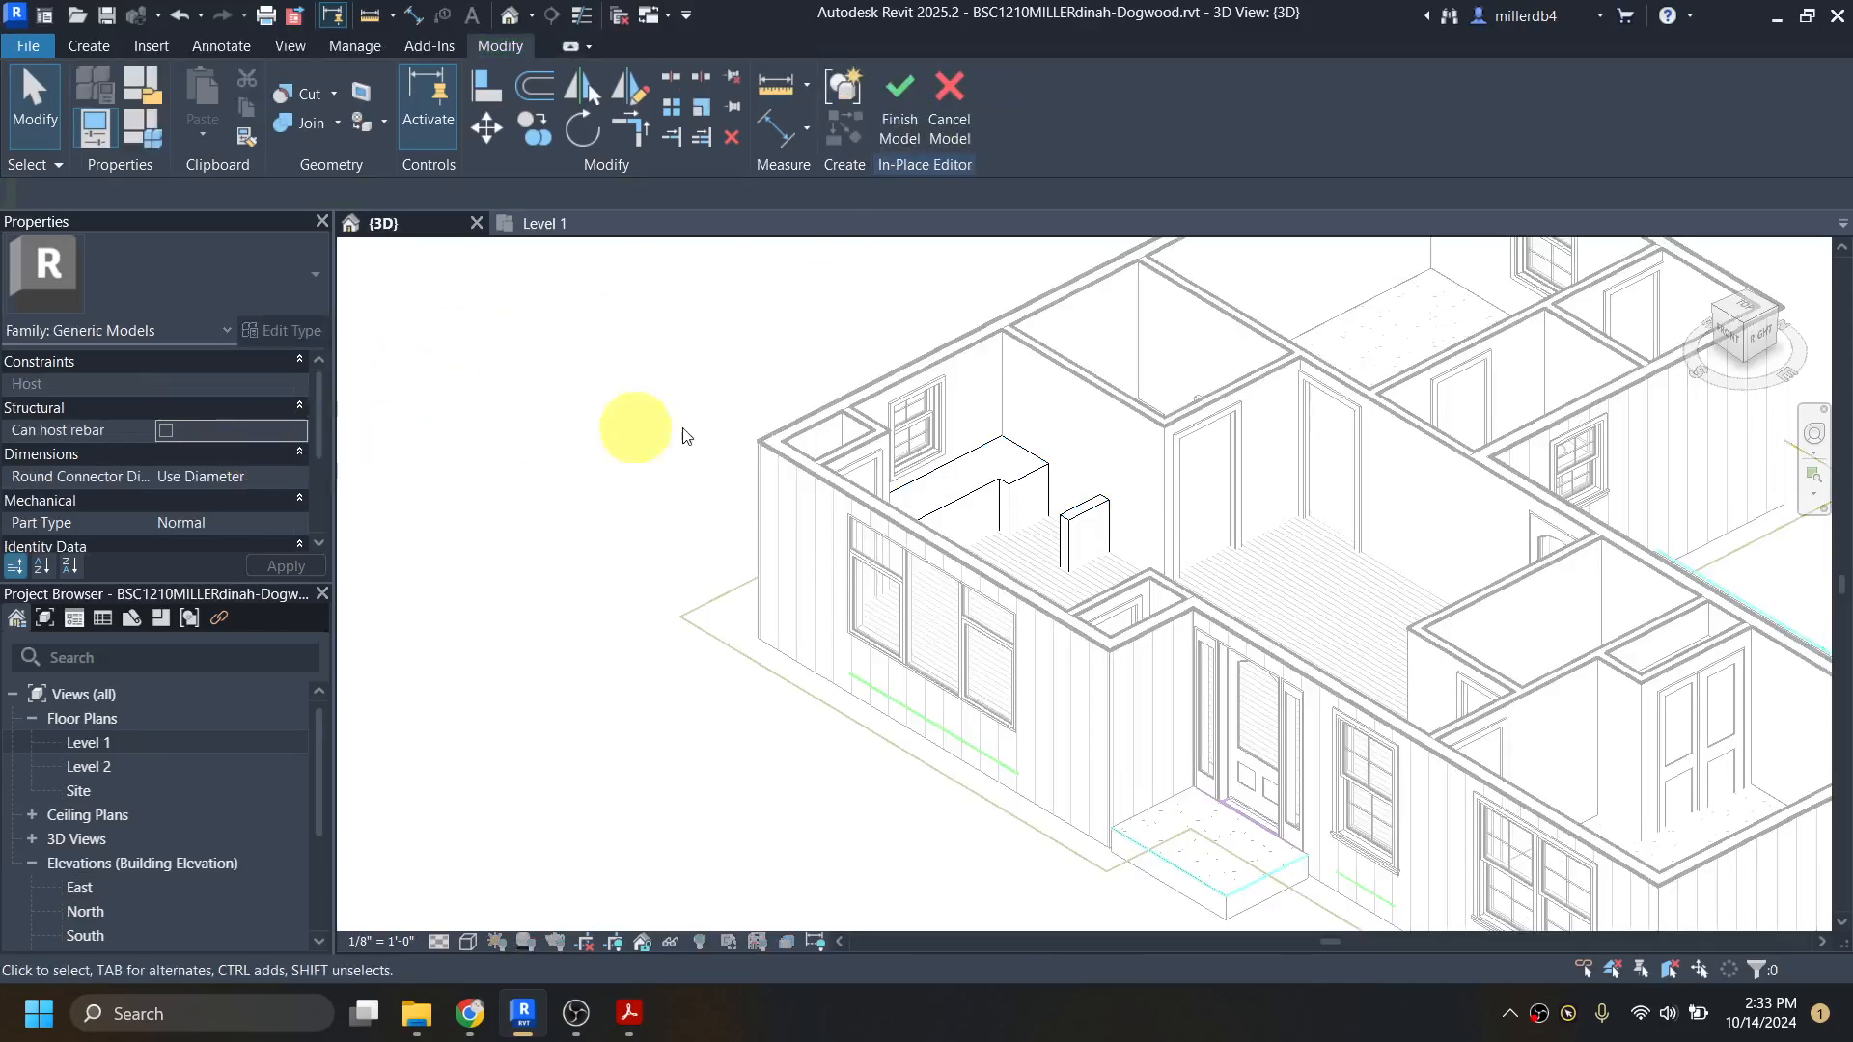
{"action": "left_click", "coordinate": [983, 484]}
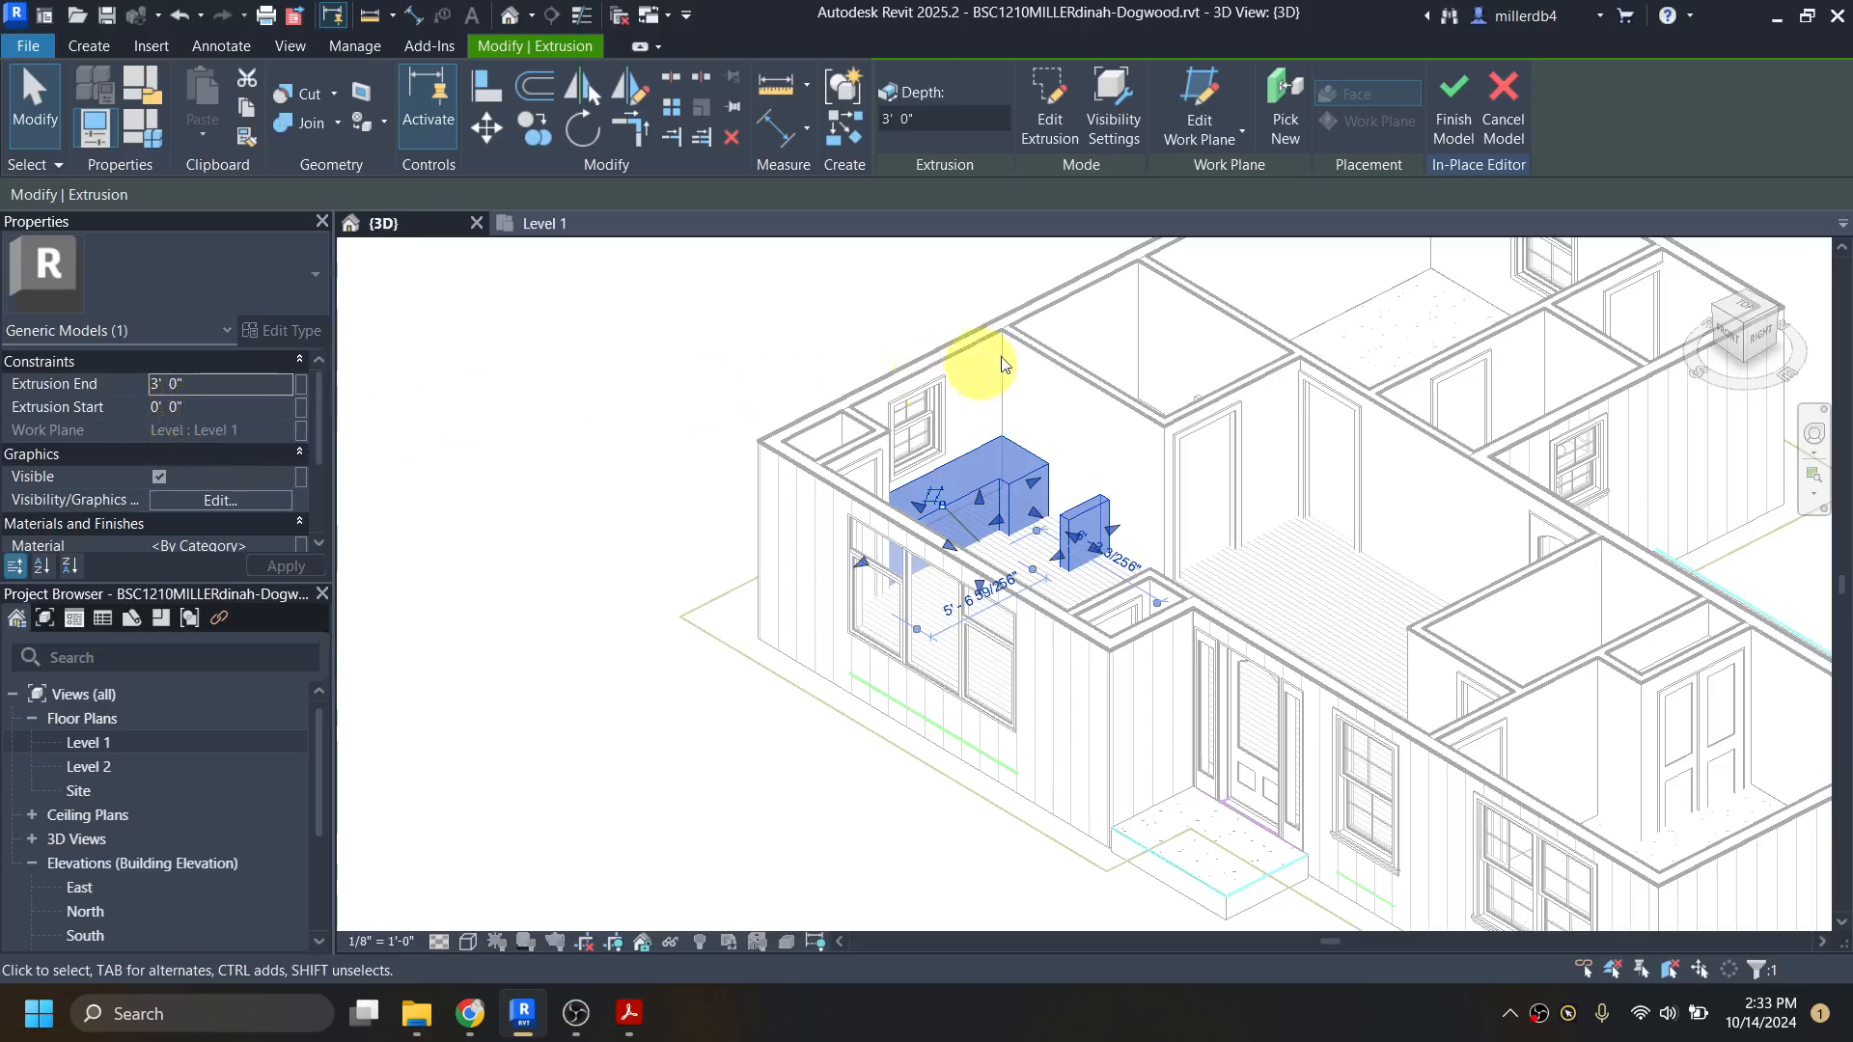
Step: Try to re-place the cabinet extrusion on the Level 1 work plane with Pick New, restore it, and finish the in-place model
{"action": "left_click", "coordinate": [1280, 98]}
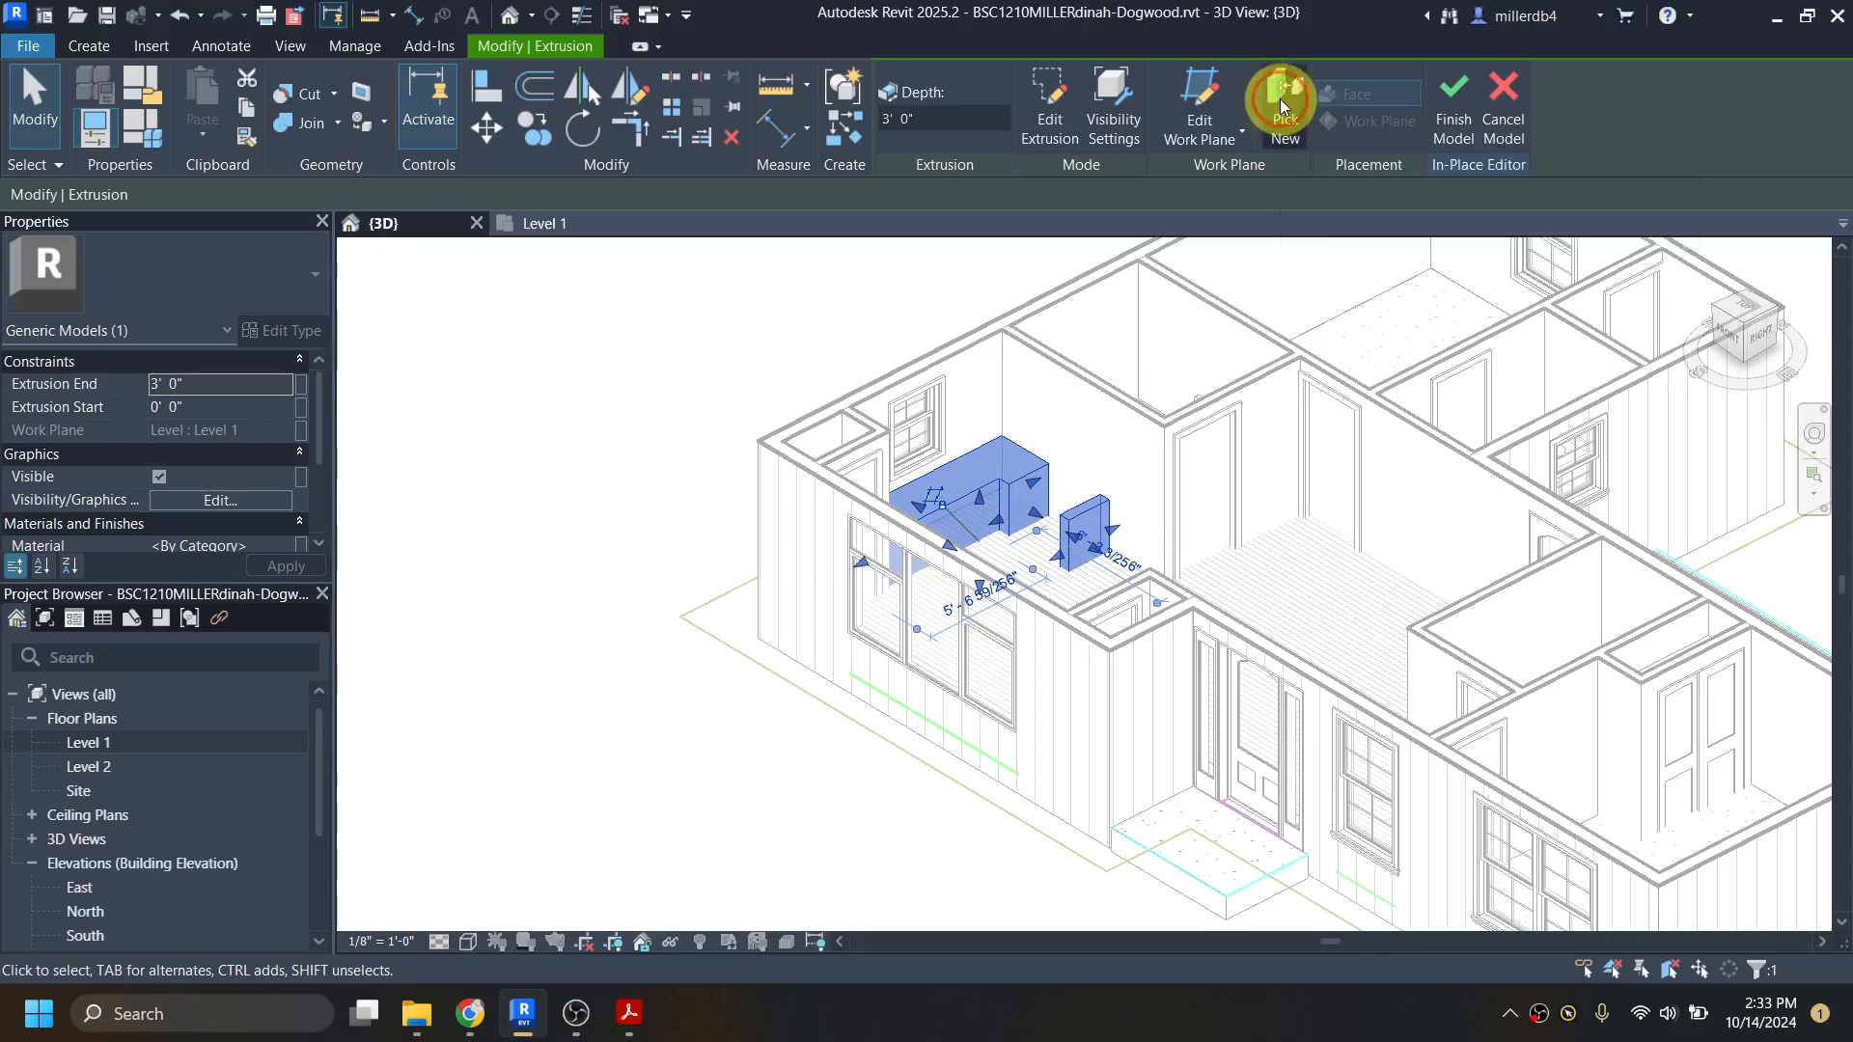
{"action": "left_click", "coordinate": [1054, 586]}
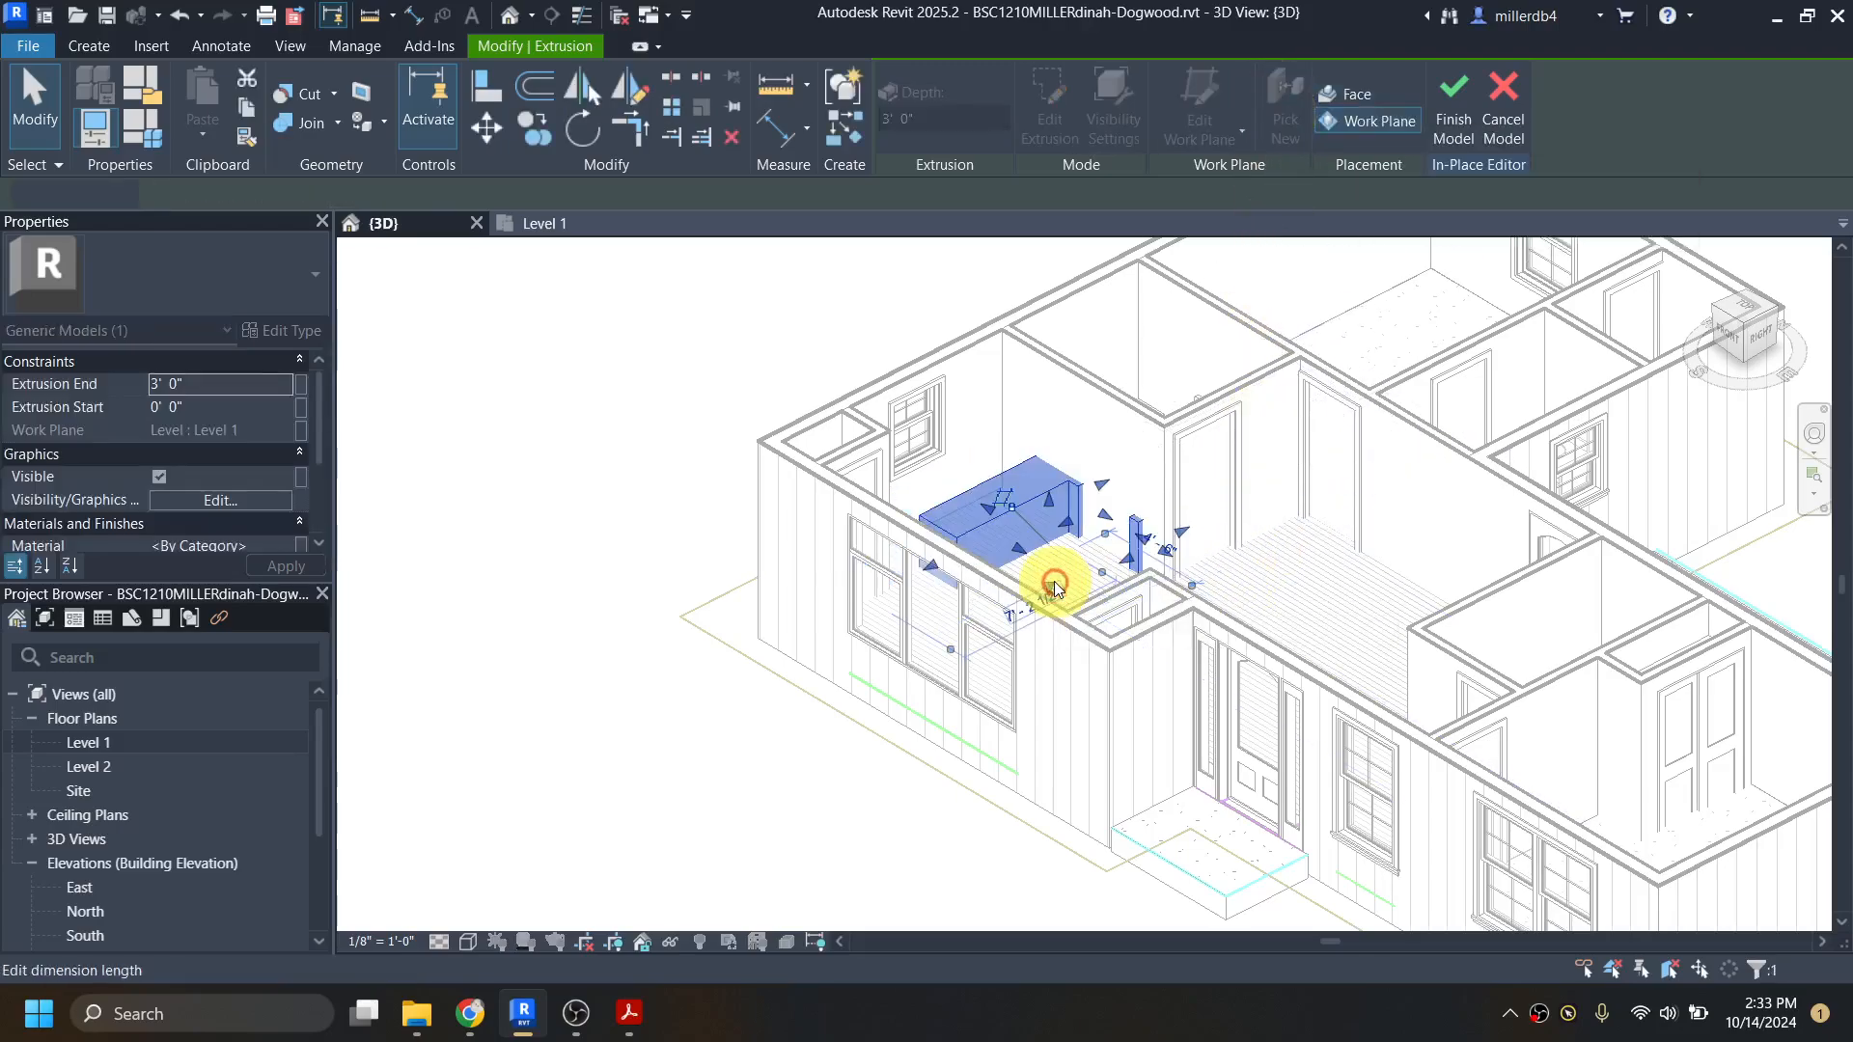
{"action": "left_click", "coordinate": [872, 529]}
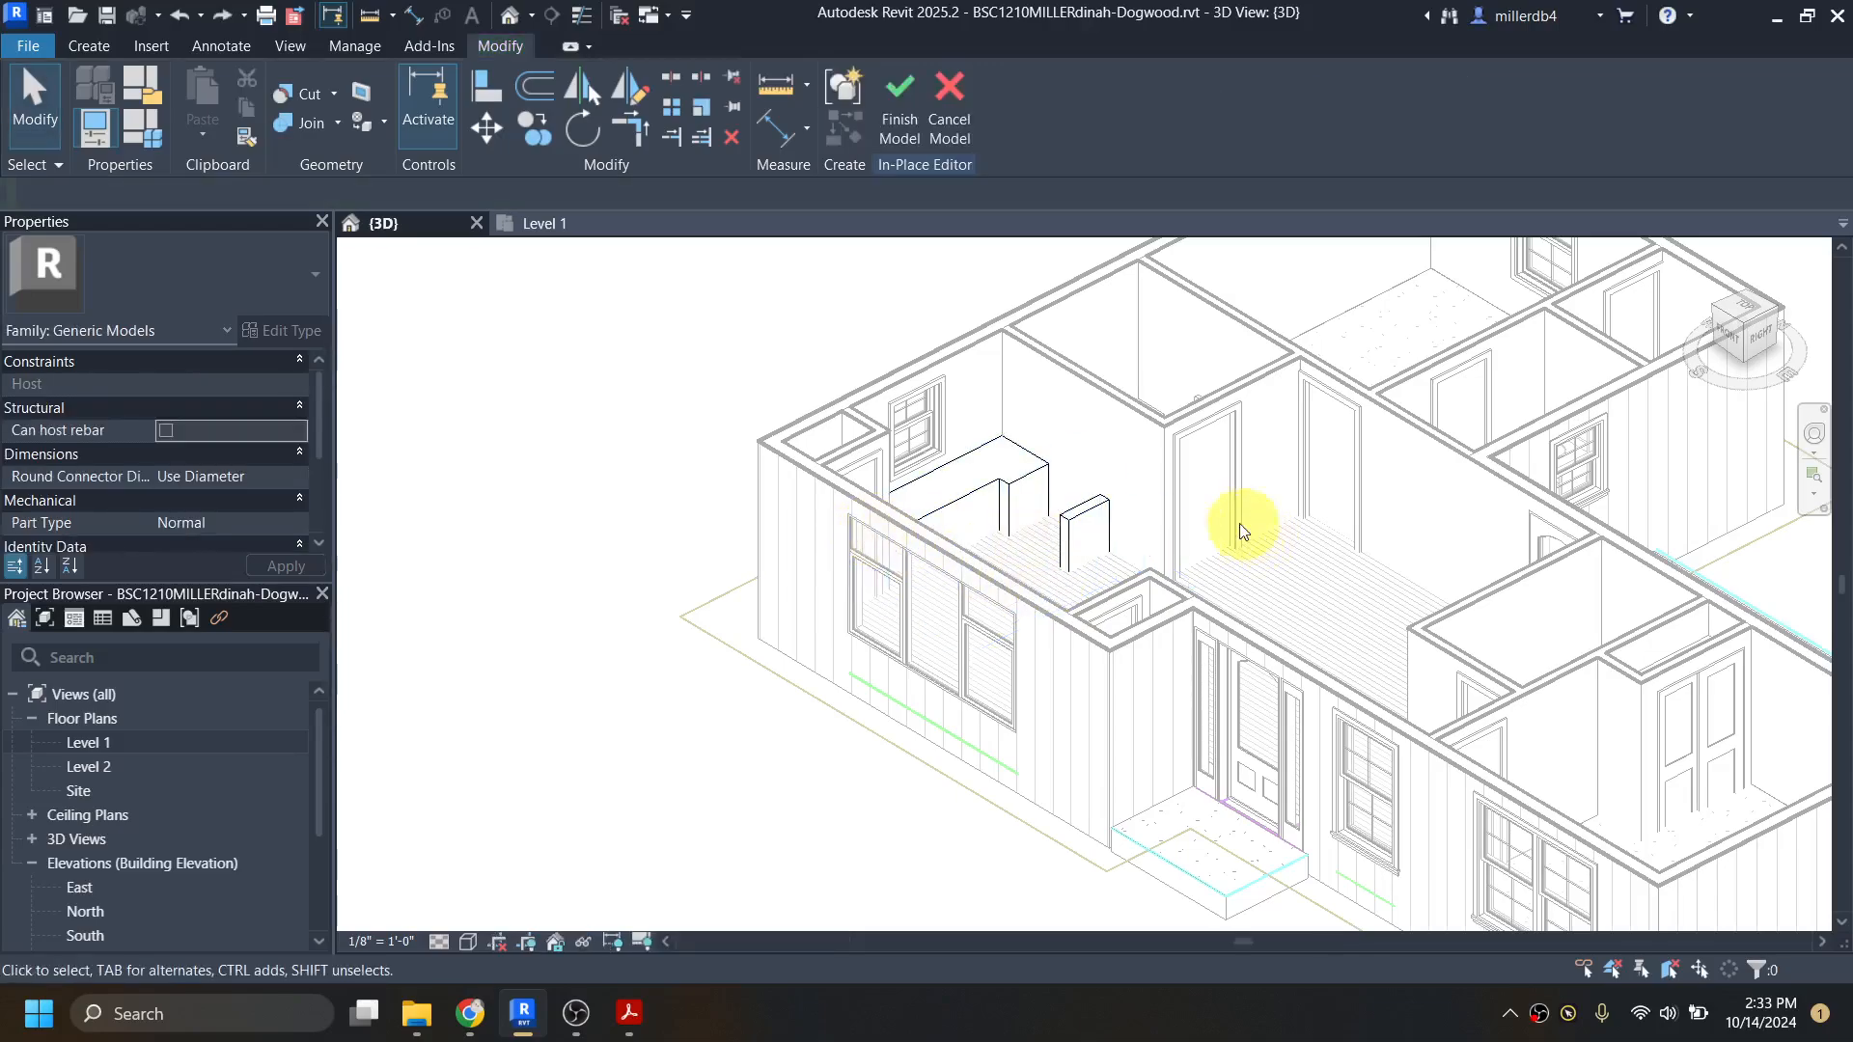
{"action": "left_click", "coordinate": [1006, 492]}
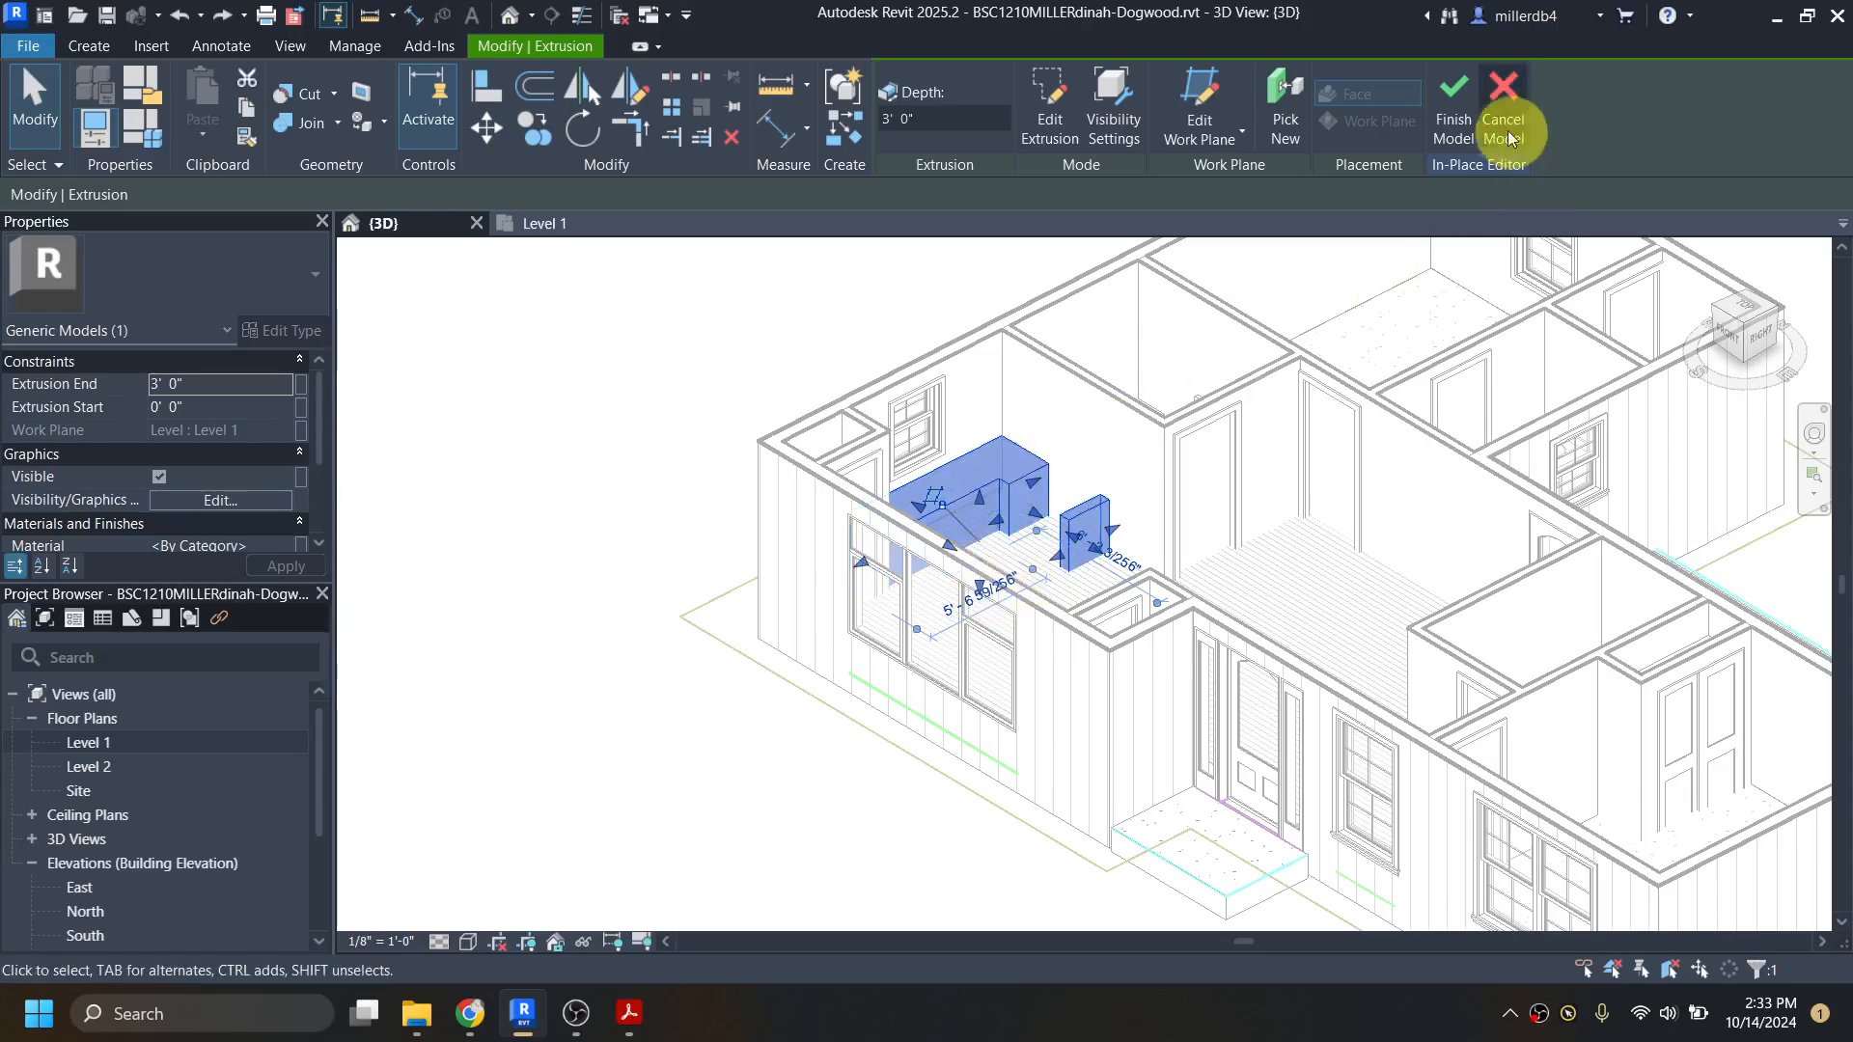
{"action": "left_click", "coordinate": [1452, 104]}
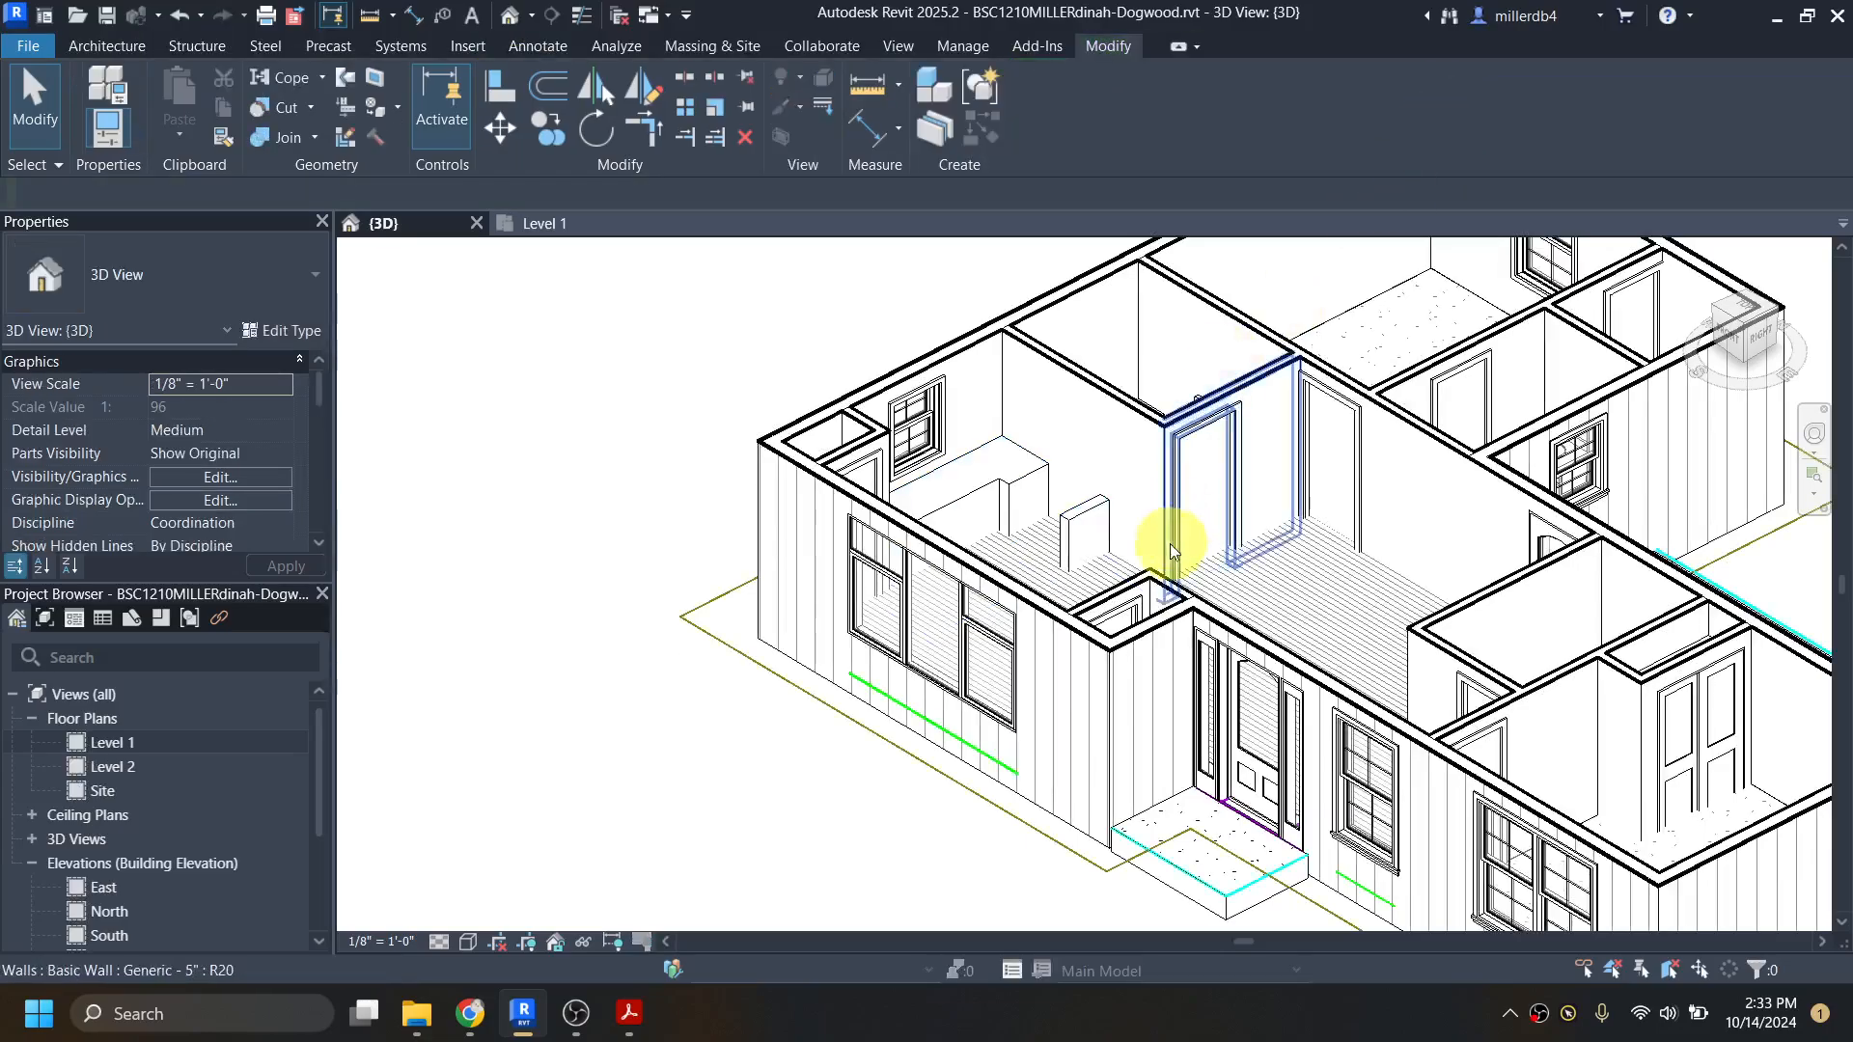
Step: Move the section box's front face inward past the house's front wall, cutting the 3D view through the kitchen
{"action": "scroll", "coordinate": [1069, 545], "scroll_direction": "down", "scroll_amount": 5}
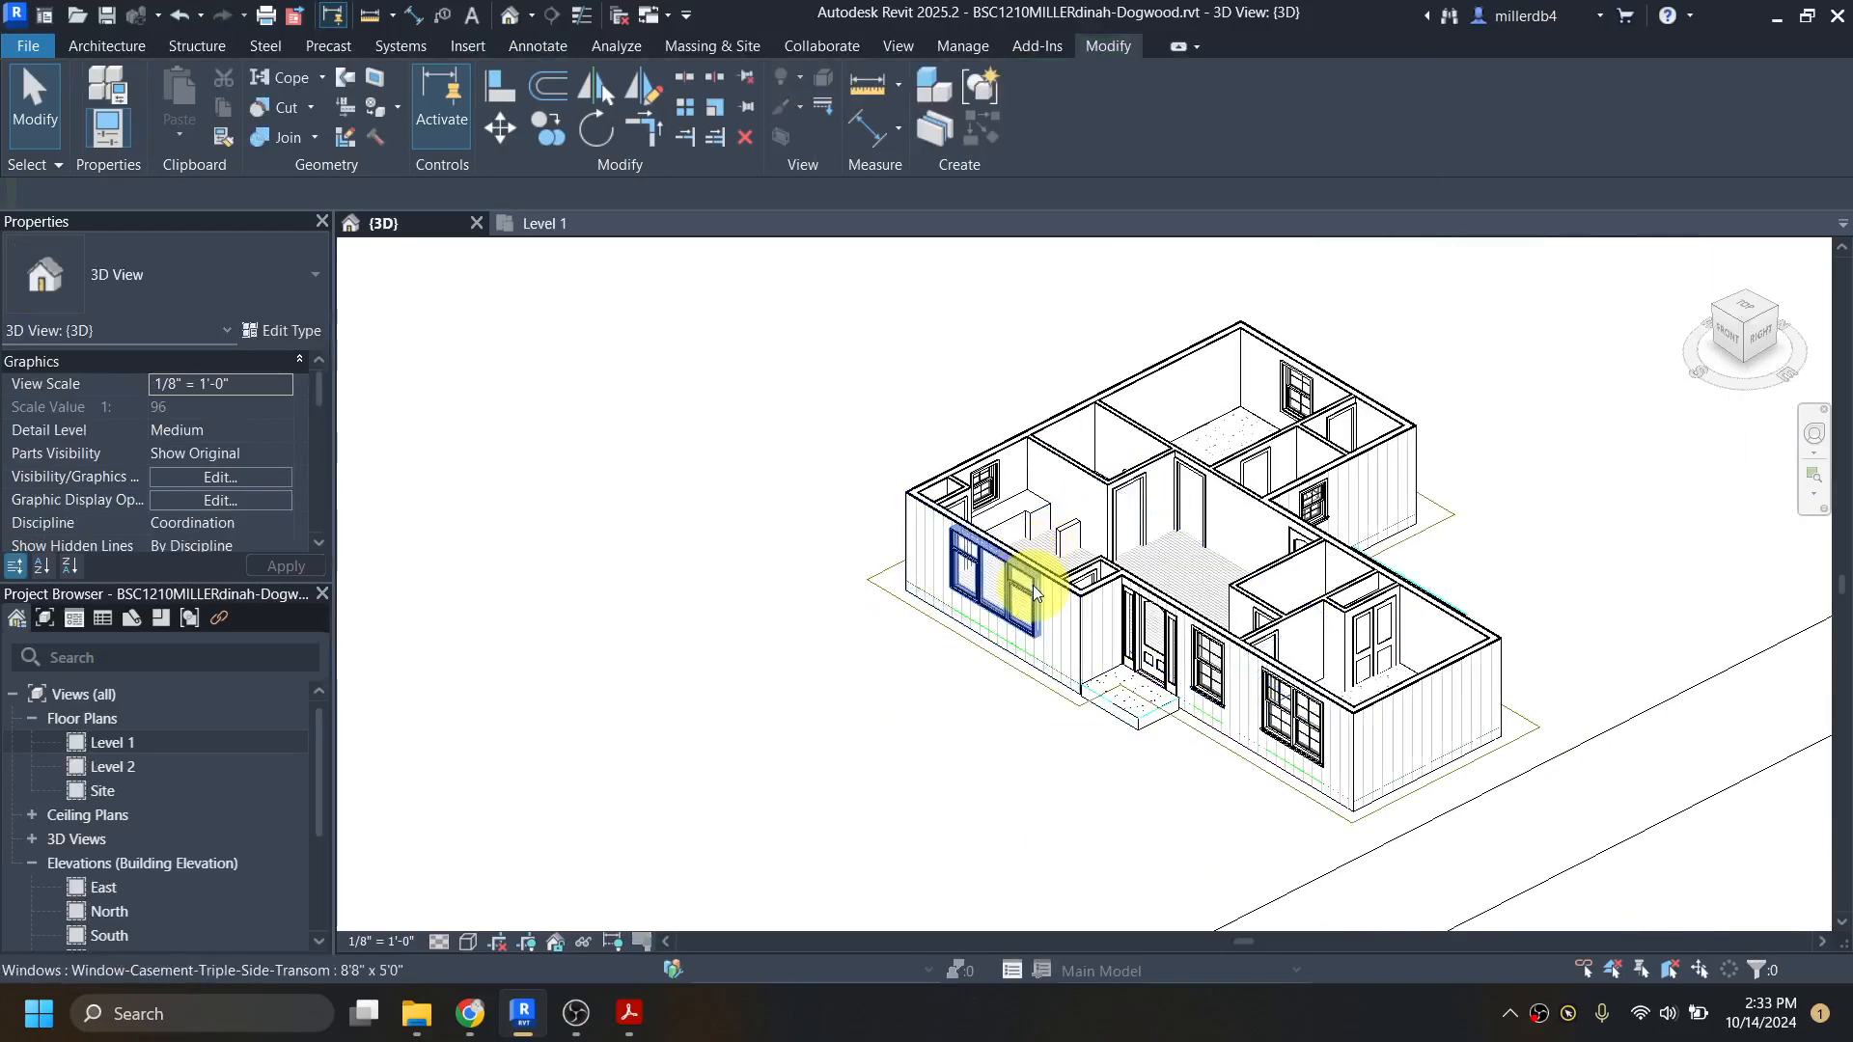
{"action": "scroll", "coordinate": [885, 591], "scroll_direction": "down", "scroll_amount": 5}
{"action": "middle_click_drag", "start_coordinate": [722, 719], "coordinate": [1230, 502]}
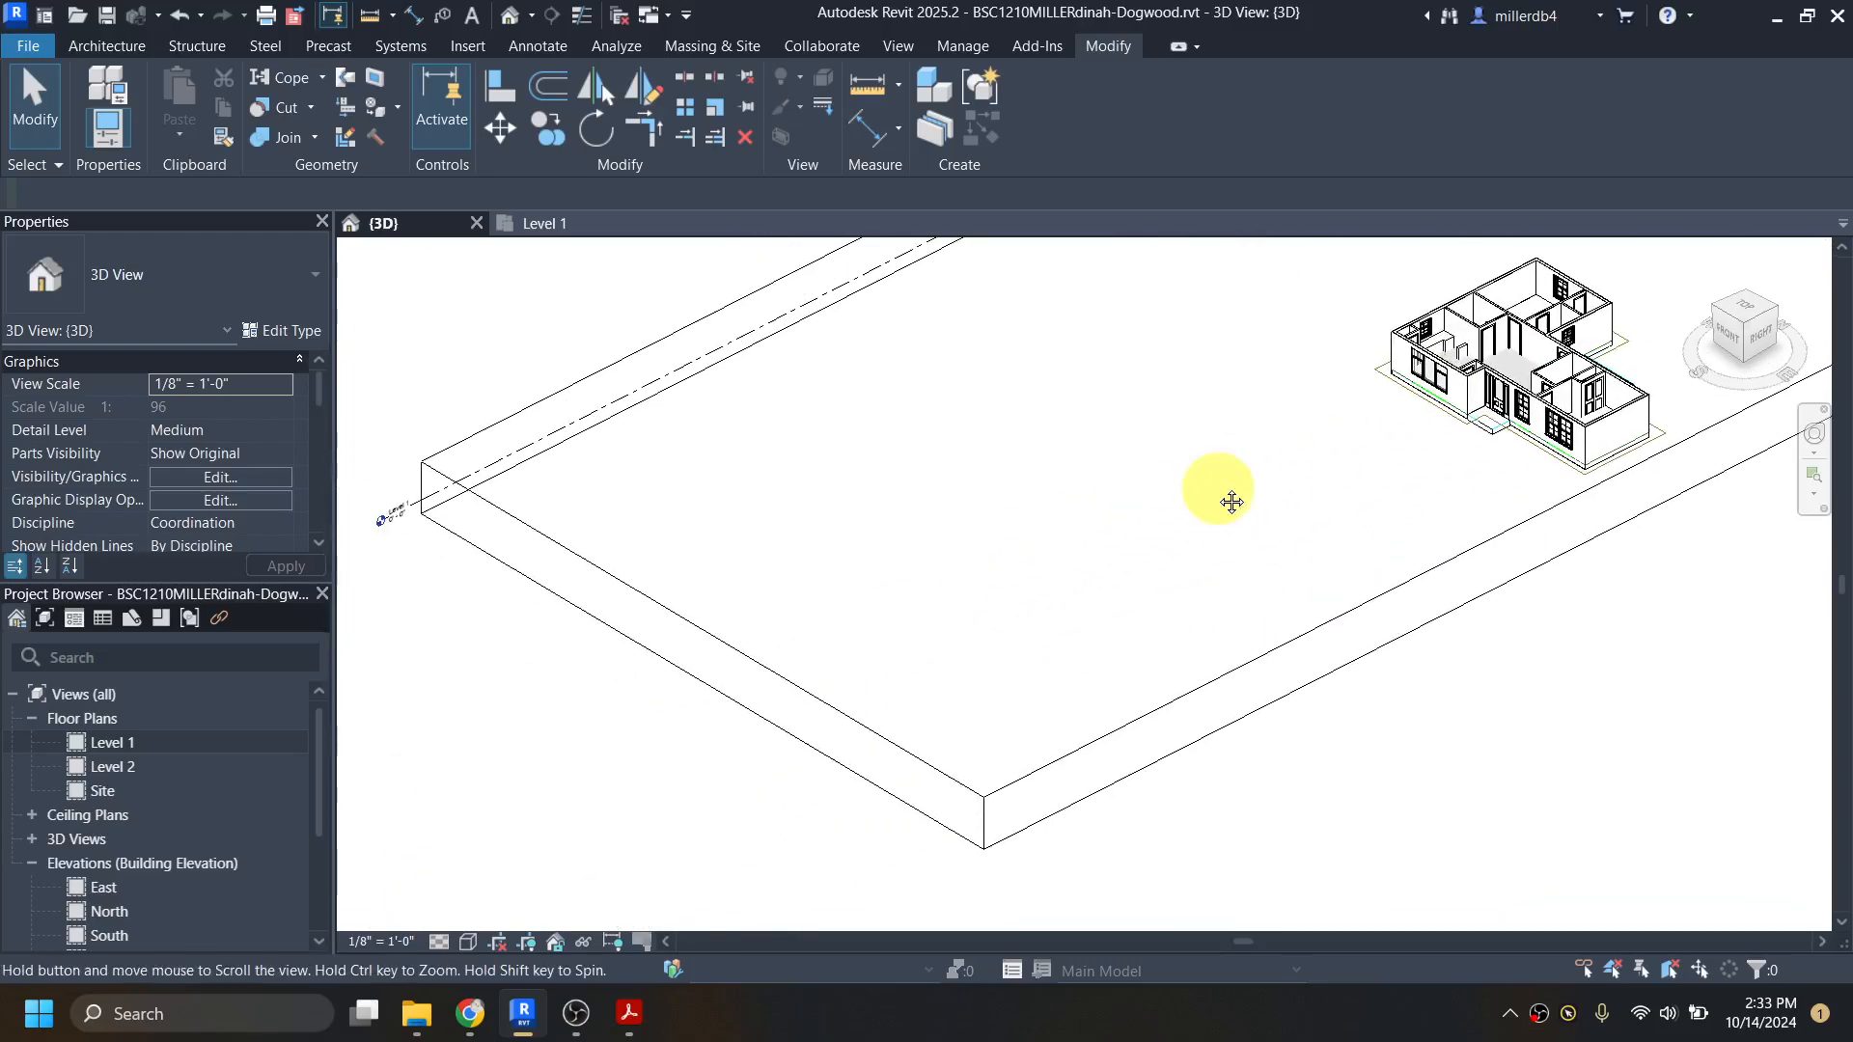
{"action": "left_click", "coordinate": [854, 735]}
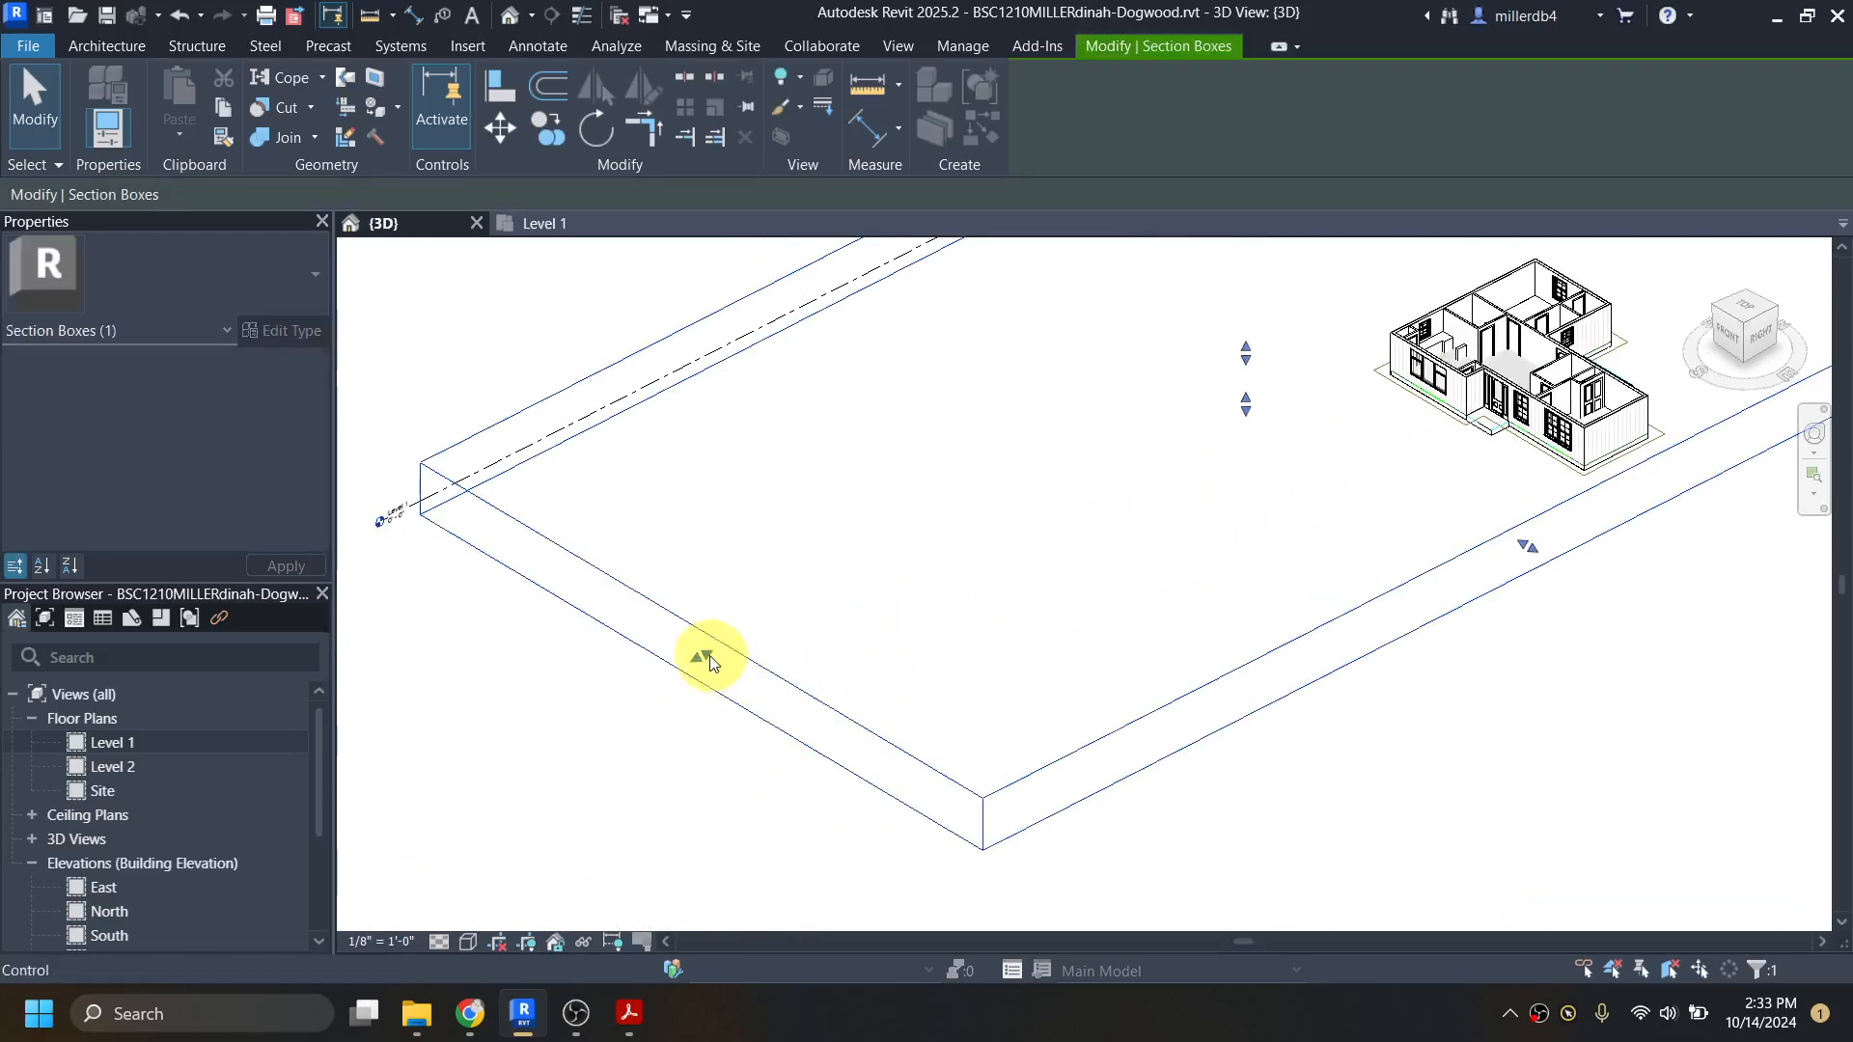
{"action": "left_click_drag", "start_coordinate": [709, 656], "coordinate": [1332, 379]}
{"action": "middle_click_drag", "start_coordinate": [1332, 378], "coordinate": [769, 670]}
{"action": "scroll", "coordinate": [773, 592], "scroll_direction": "up", "scroll_amount": 3}
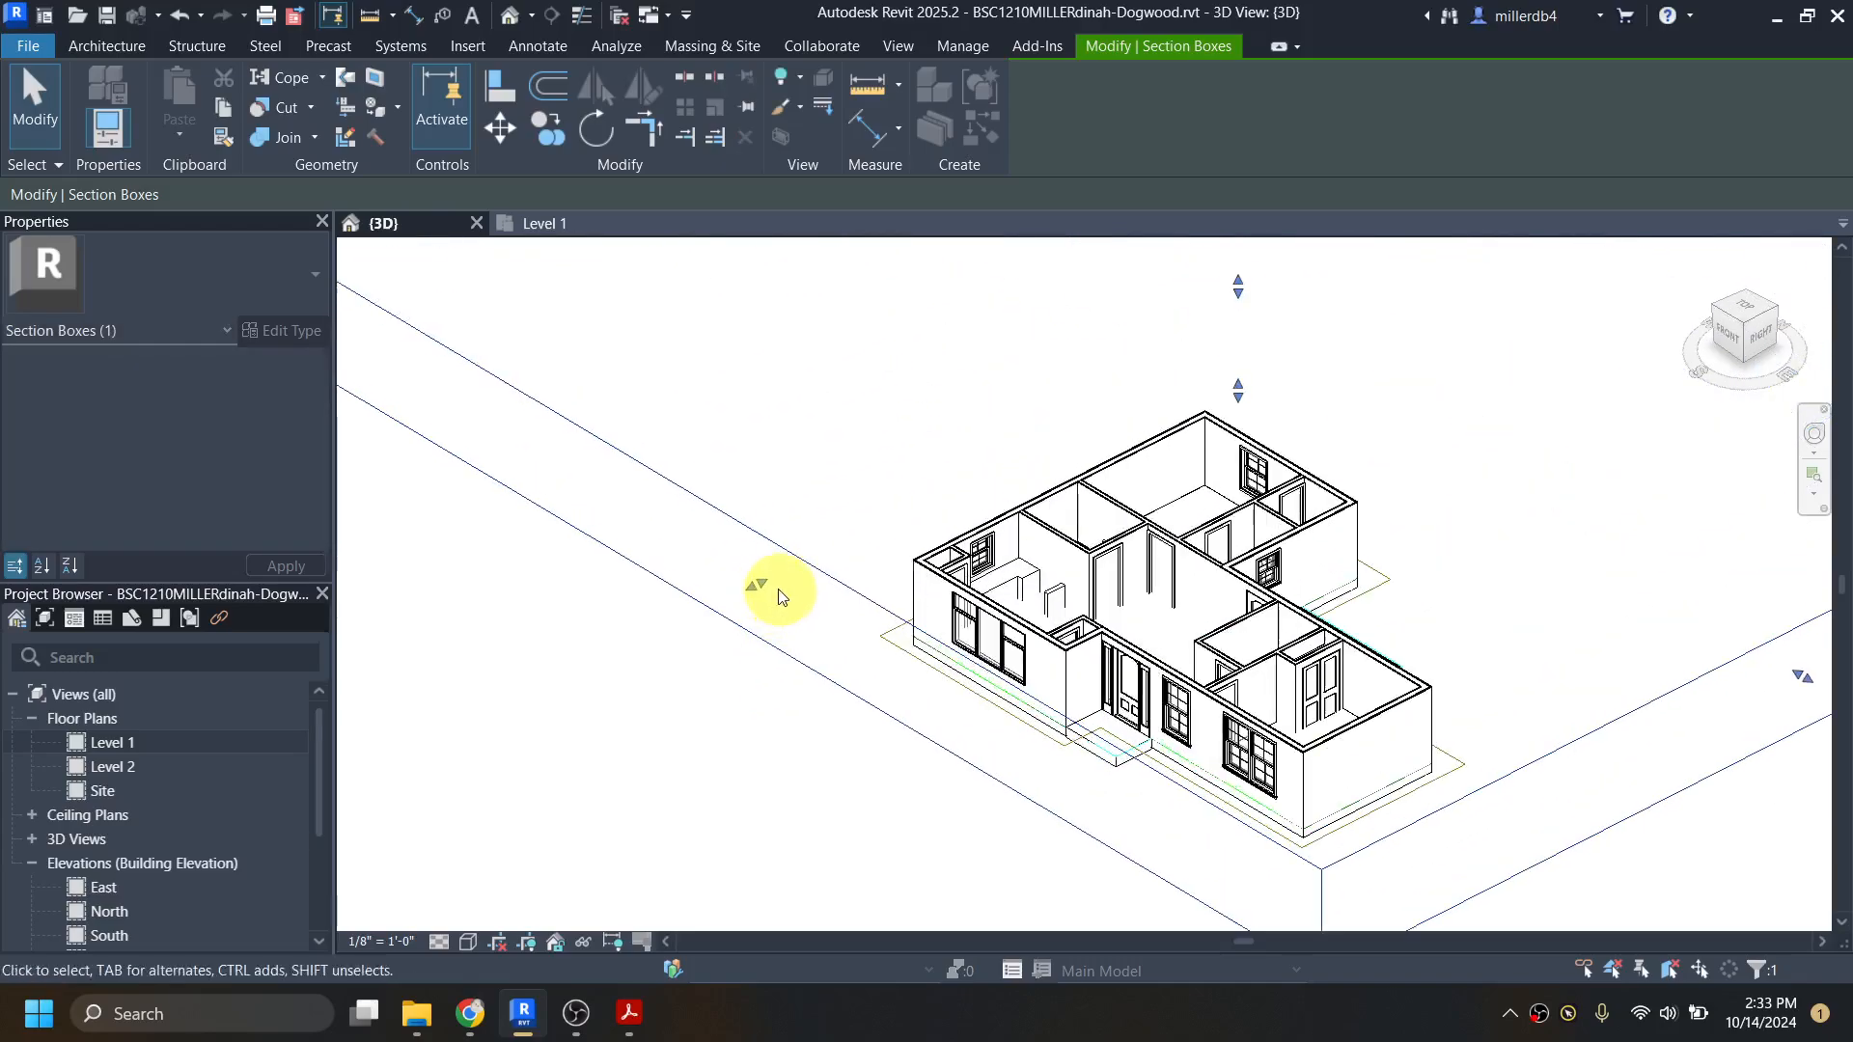
{"action": "left_click_drag", "start_coordinate": [783, 569], "coordinate": [879, 524]}
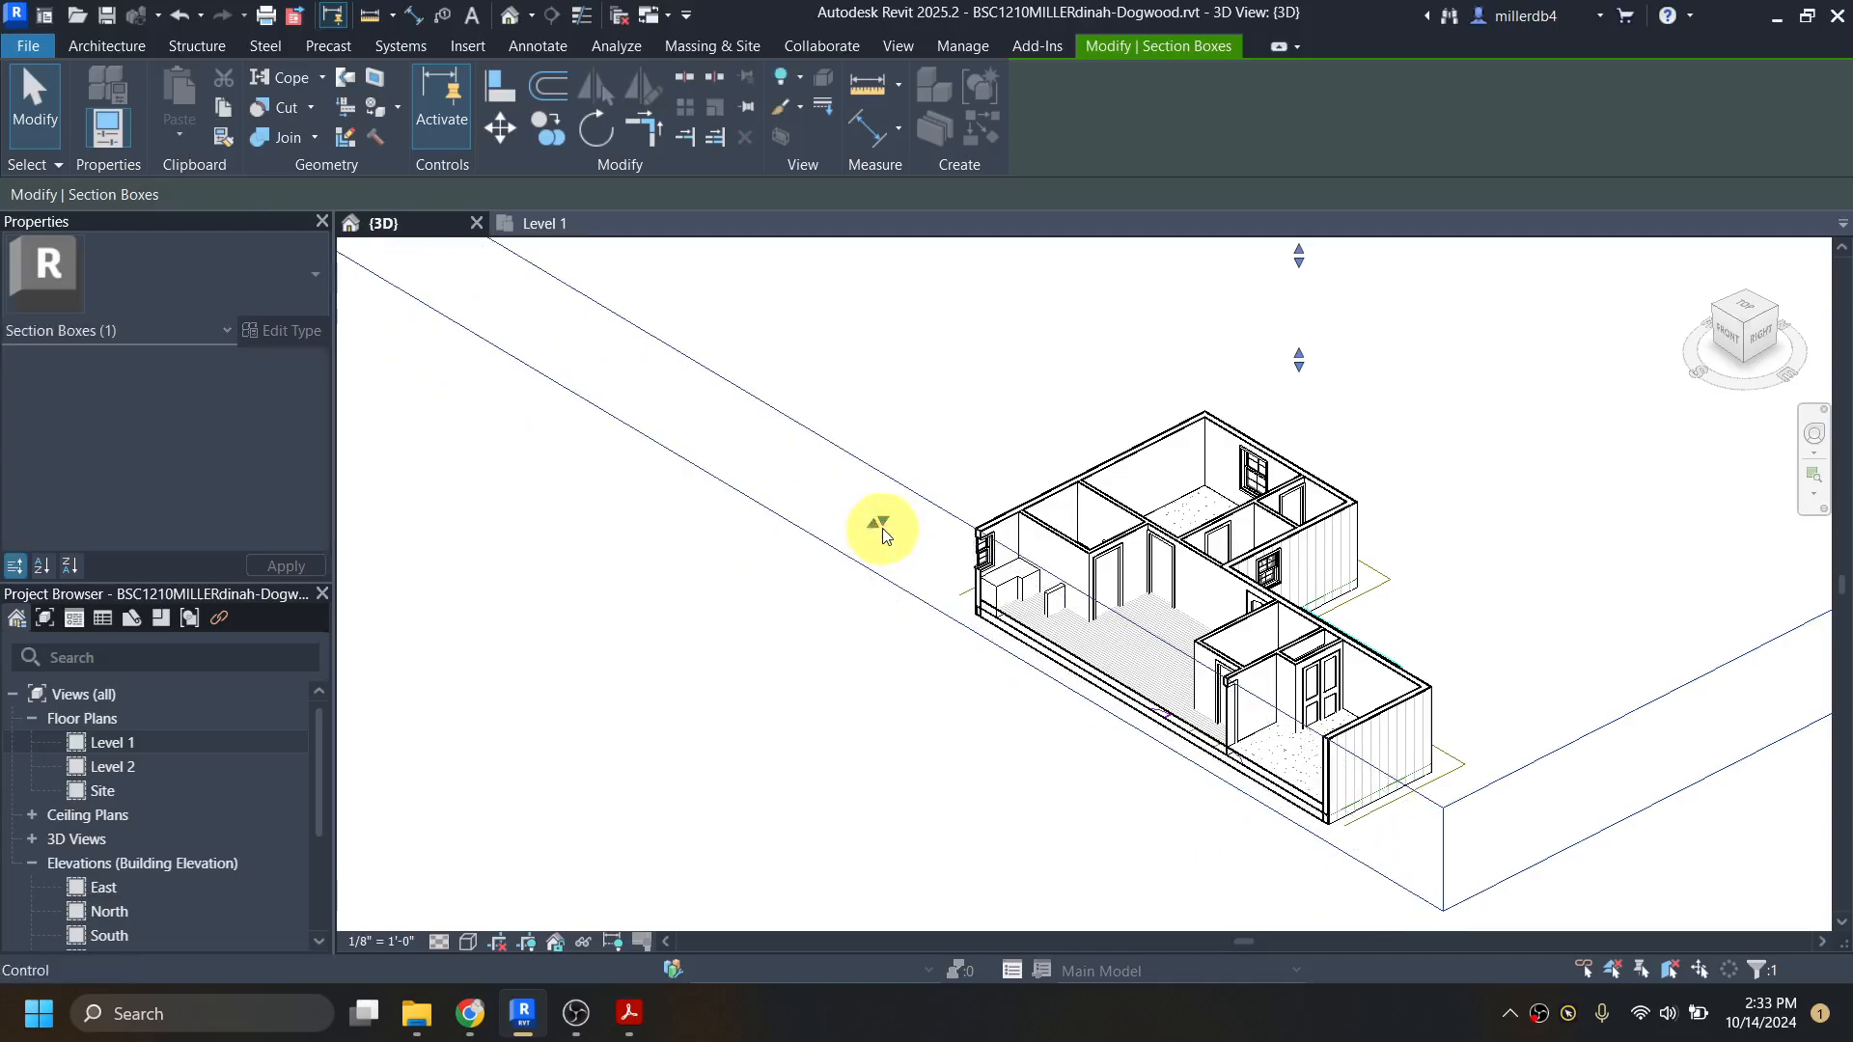
Step: Show the cut house from the front and set the hardwood floor's height offset from Level 1 to 0' 0 1/4"
{"action": "left_click", "coordinate": [1729, 340]}
{"action": "scroll", "coordinate": [1187, 592], "scroll_direction": "up", "scroll_amount": 5}
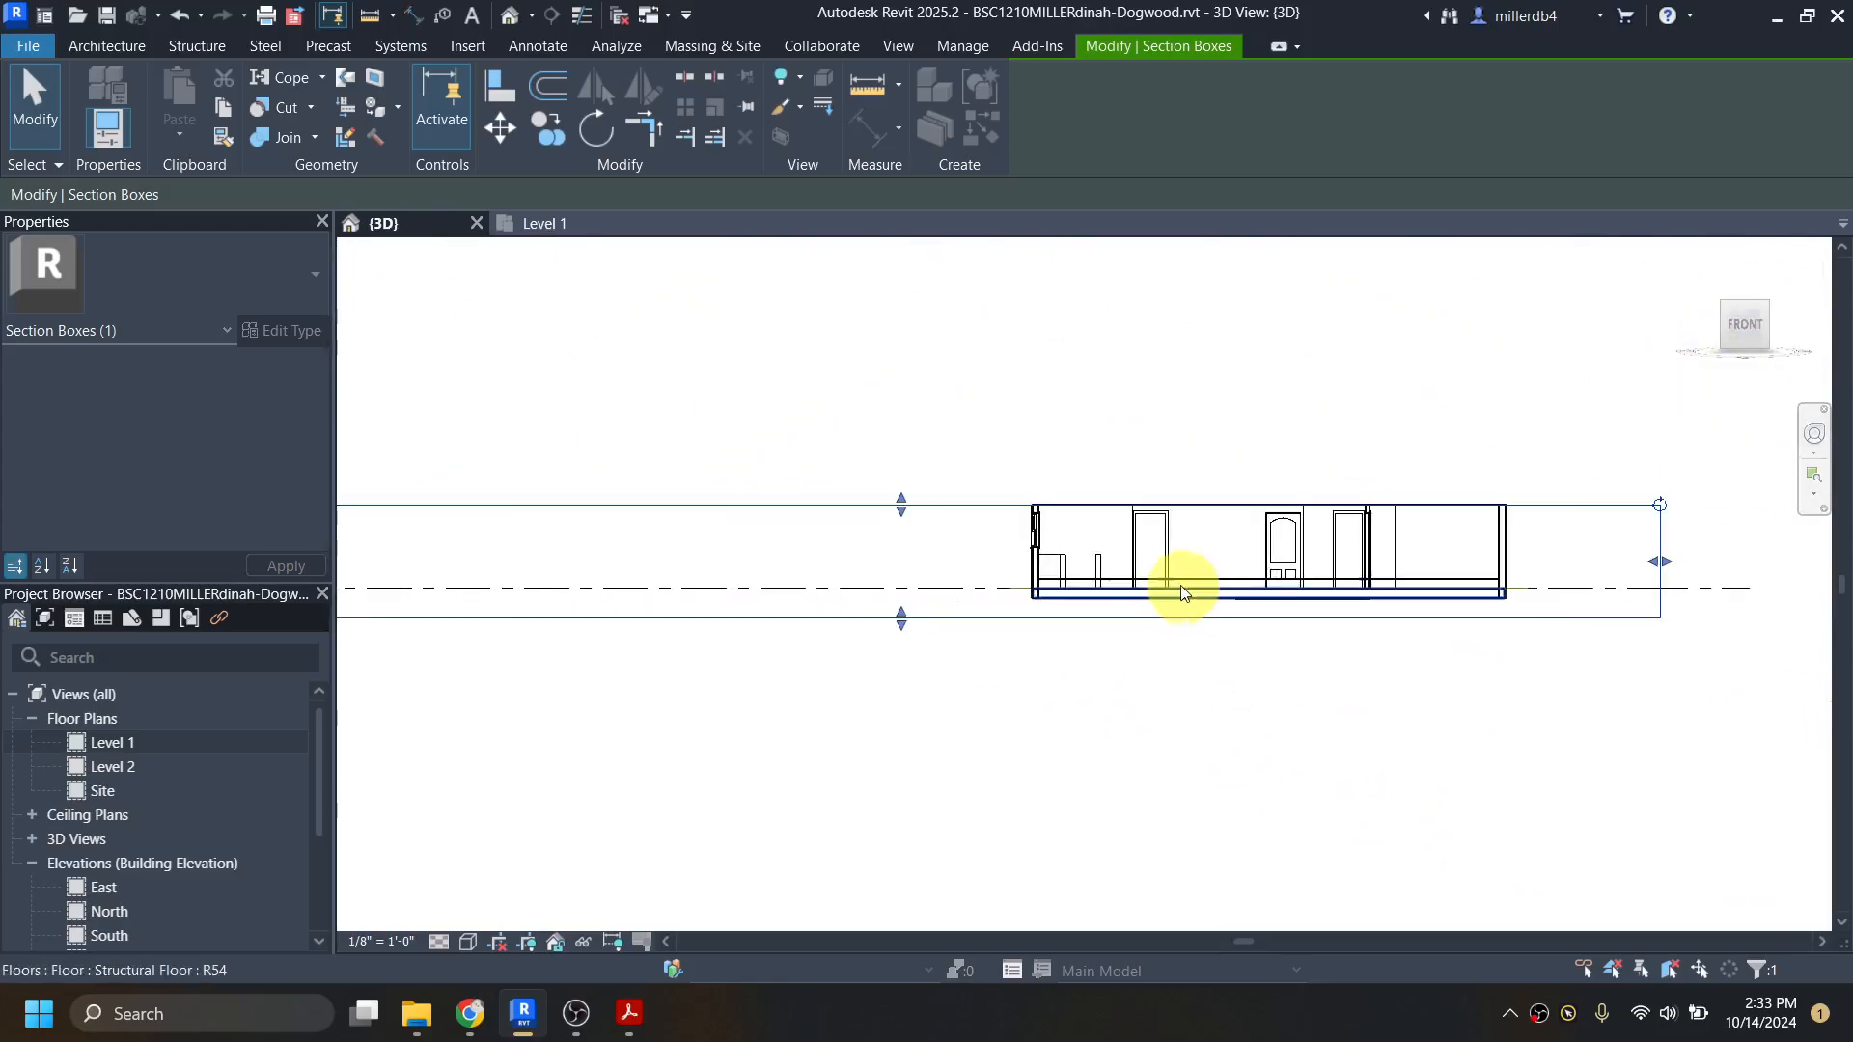
{"action": "left_click", "coordinate": [1089, 584]}
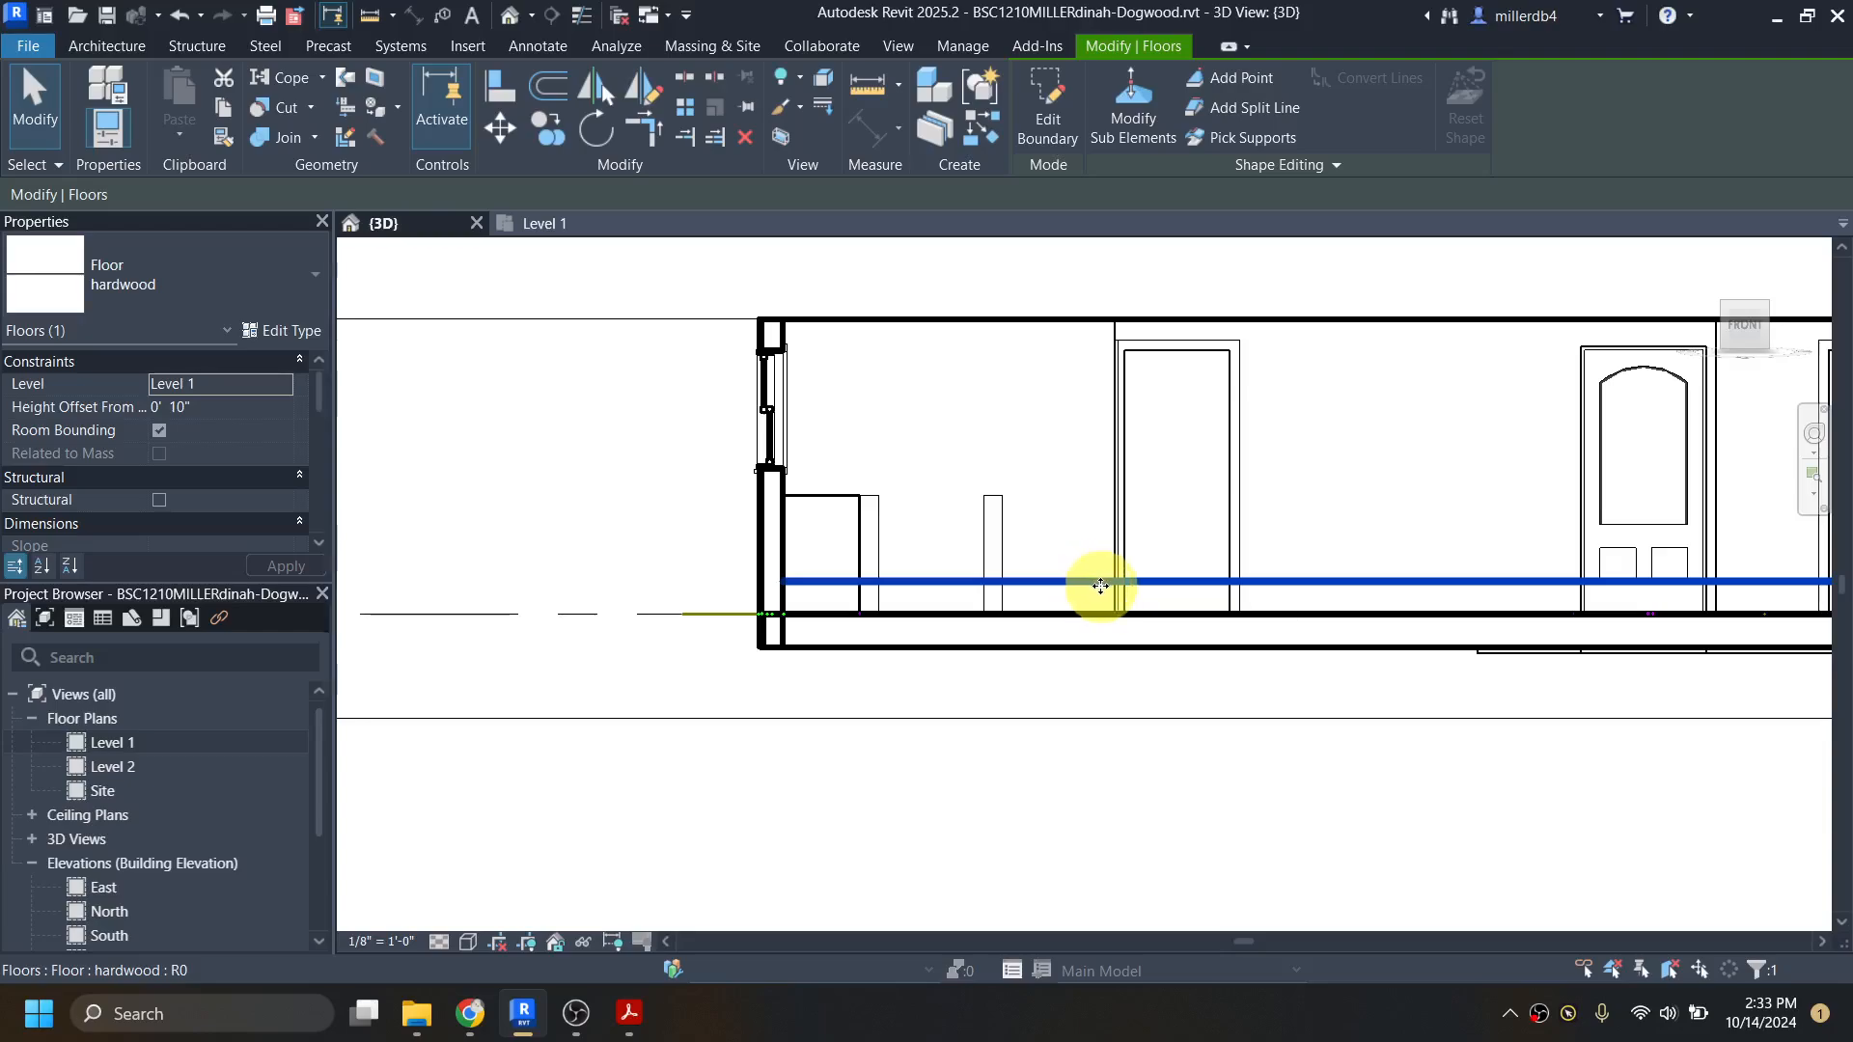
{"action": "scroll", "coordinate": [1096, 592], "scroll_direction": "down", "scroll_amount": 5}
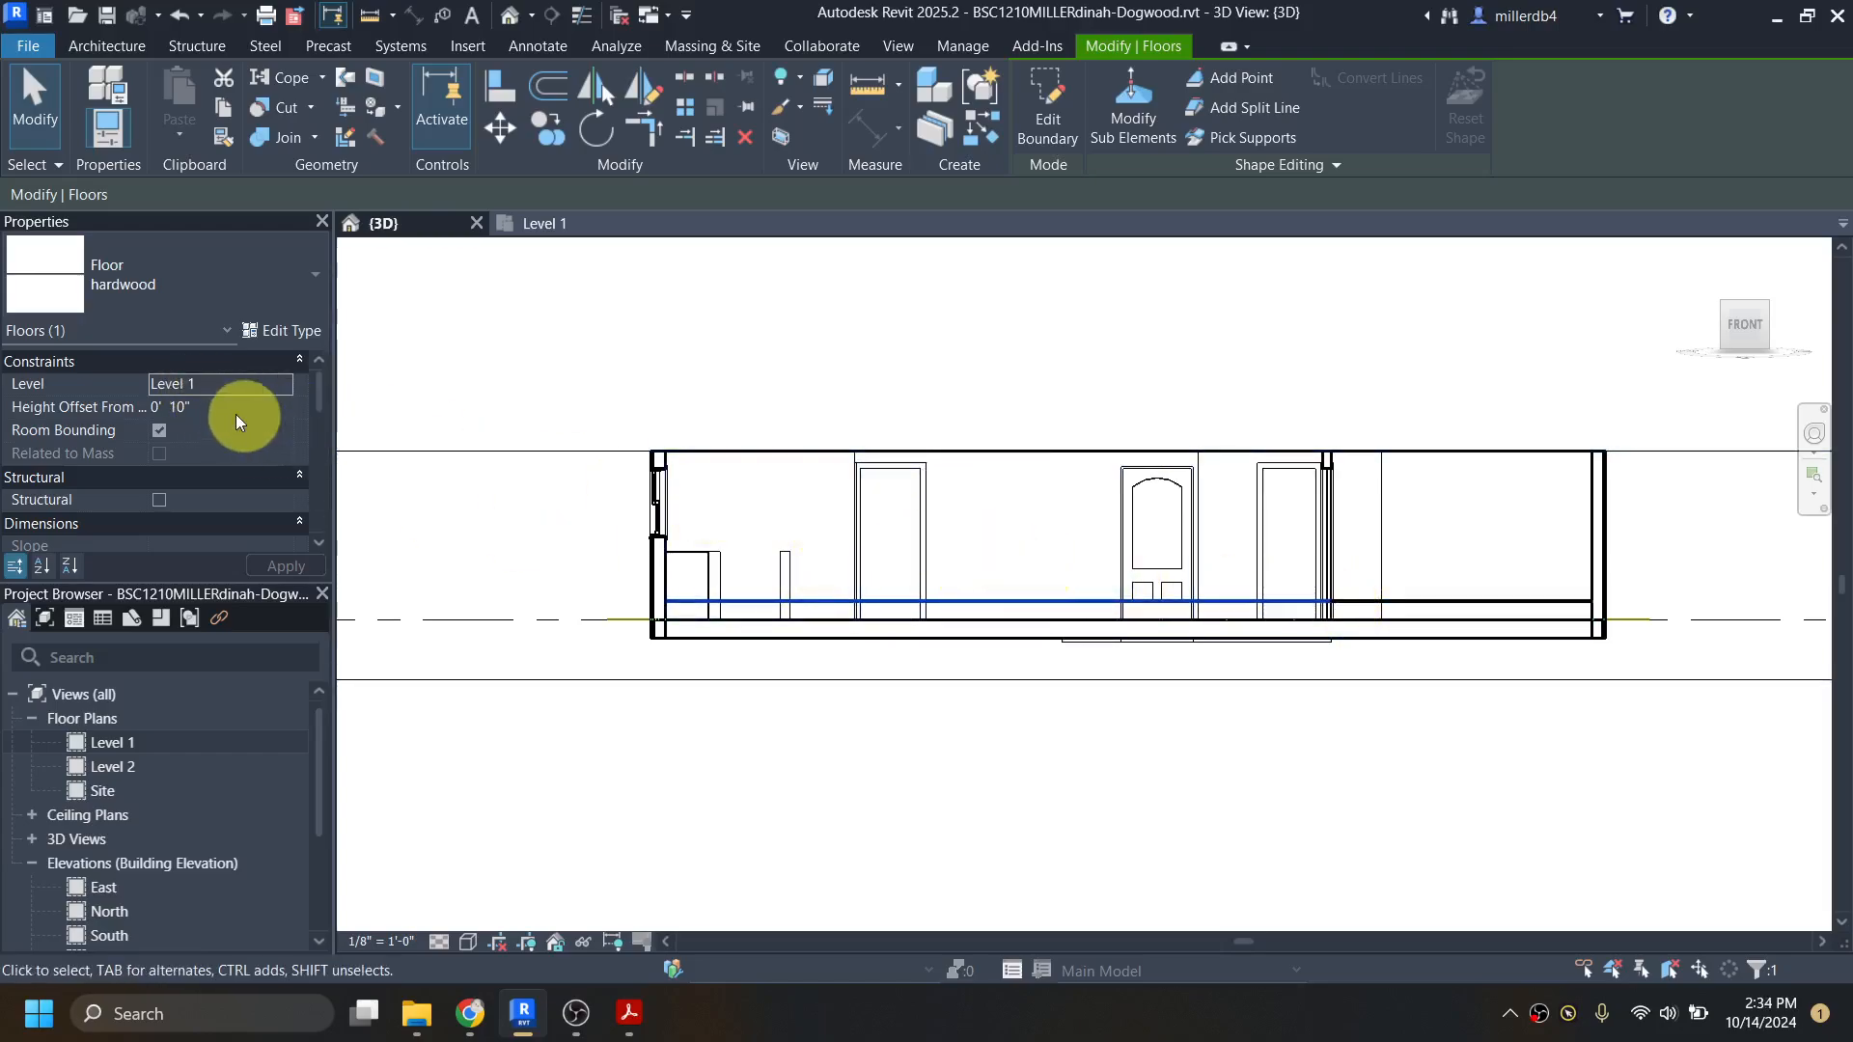
{"action": "left_click", "coordinate": [186, 408]}
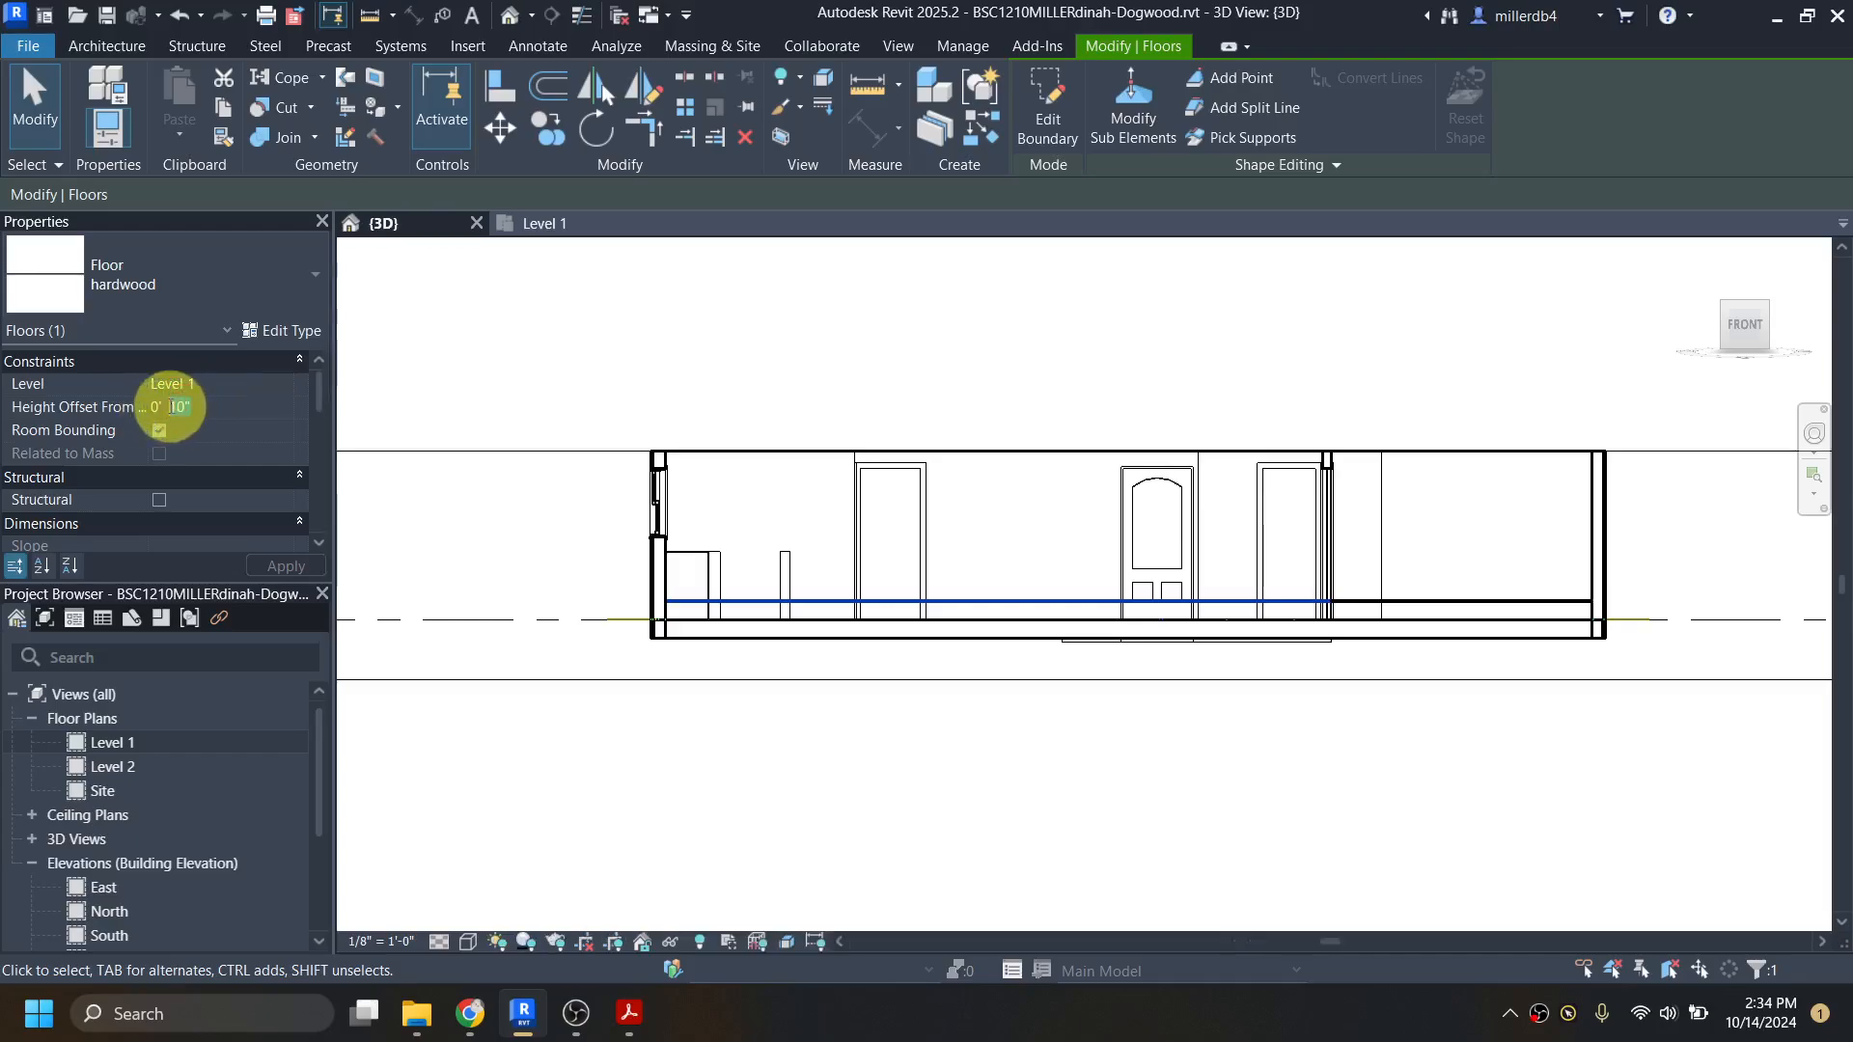
{"action": "left_click_drag", "start_coordinate": [178, 407], "coordinate": [203, 404]}
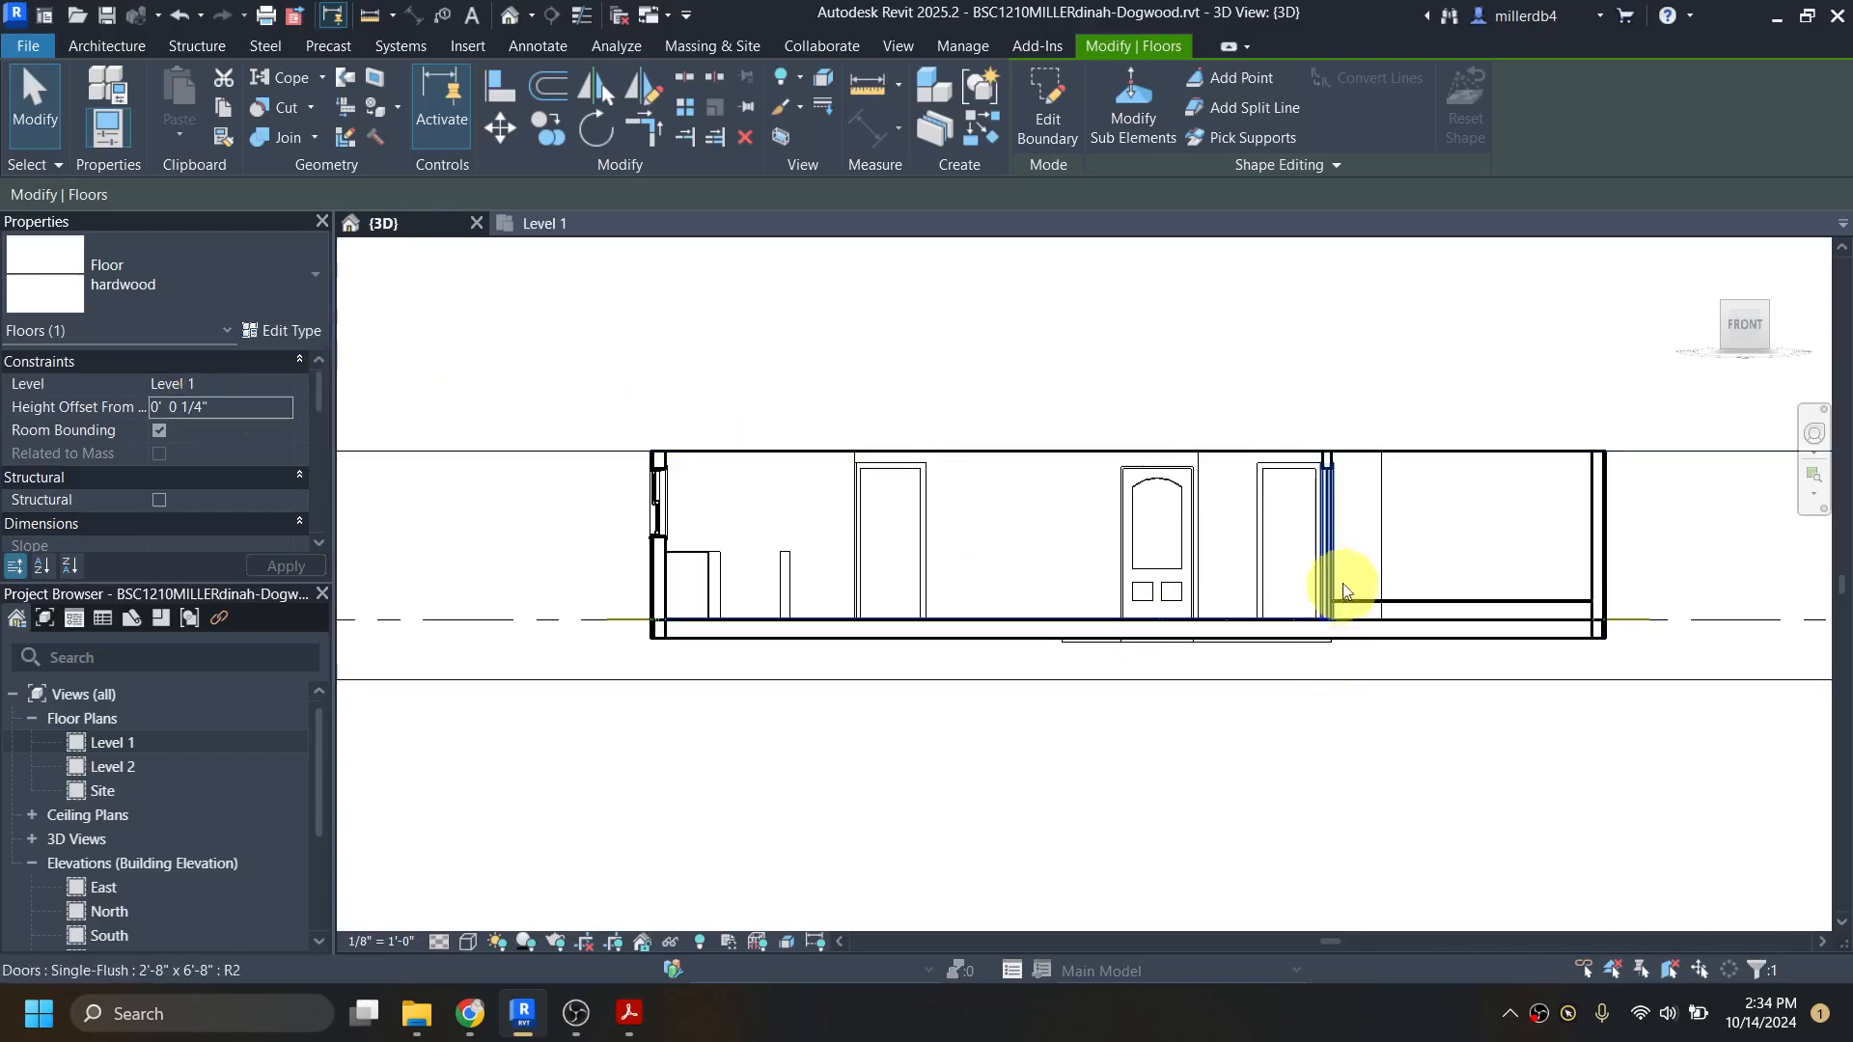
Step: Set the height offset of the carpet floor in the front bedroom to 0' 0 1/4"
{"action": "left_click", "coordinate": [1356, 605]}
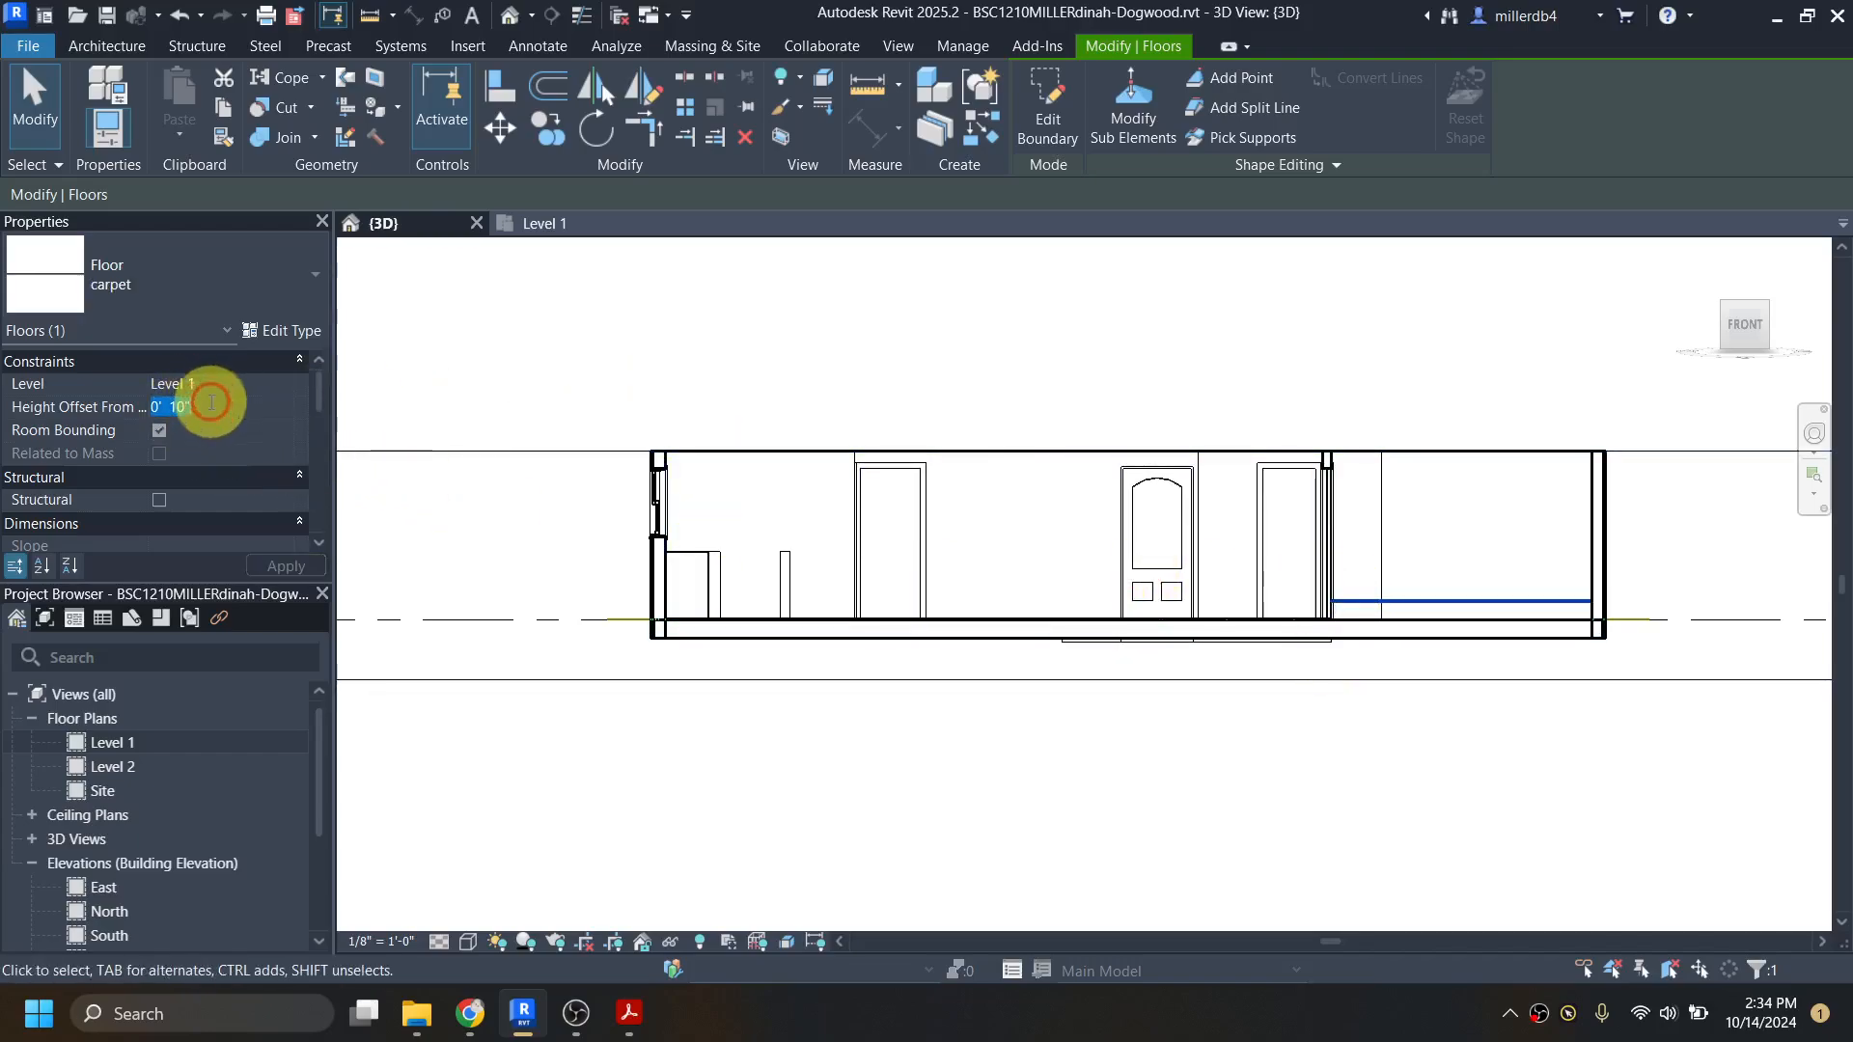
{"action": "left_click_drag", "start_coordinate": [211, 402], "coordinate": [109, 404]}
{"action": "type", "text": ".25"}
{"action": "key", "text": "Return"}
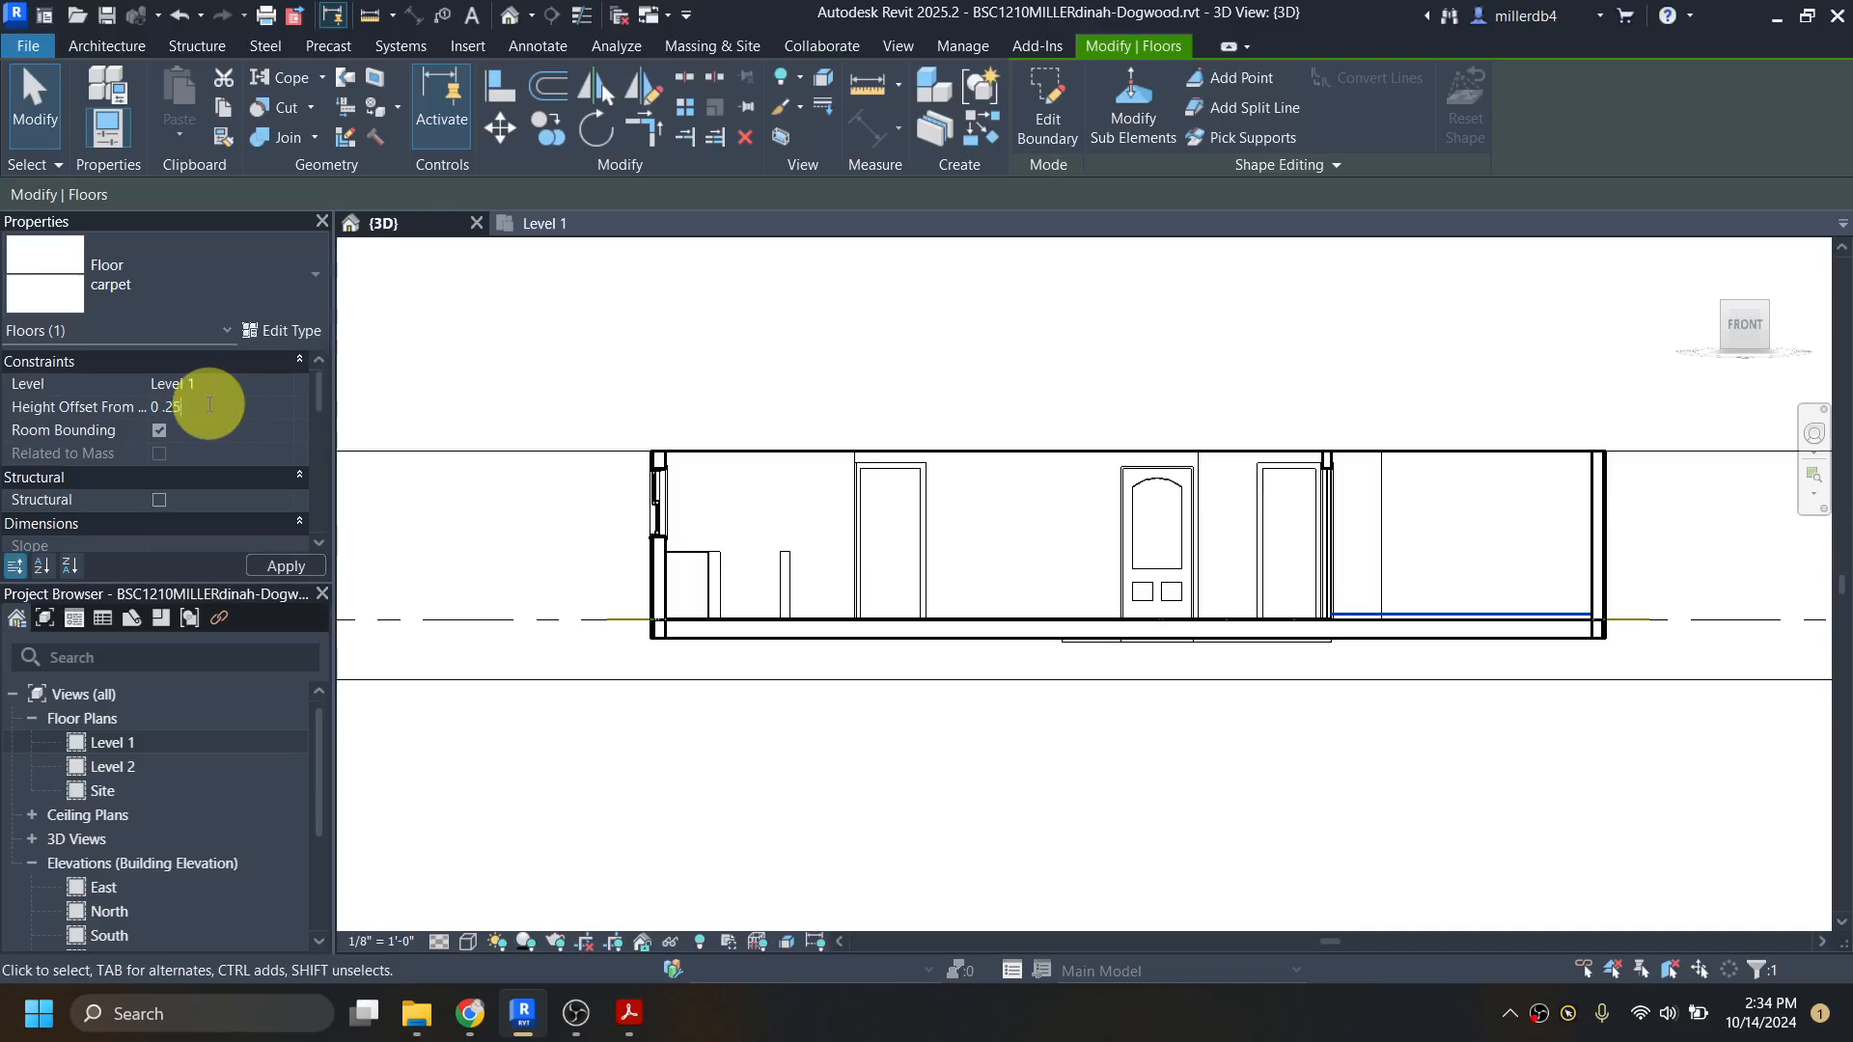
Step: Set the height offsets of the rear bedroom's carpet floor and the bathrooms' tile floor to 0' 0 1/4"
{"action": "middle_click_drag", "start_coordinate": [831, 508], "coordinate": [881, 918], "text": "shift"}
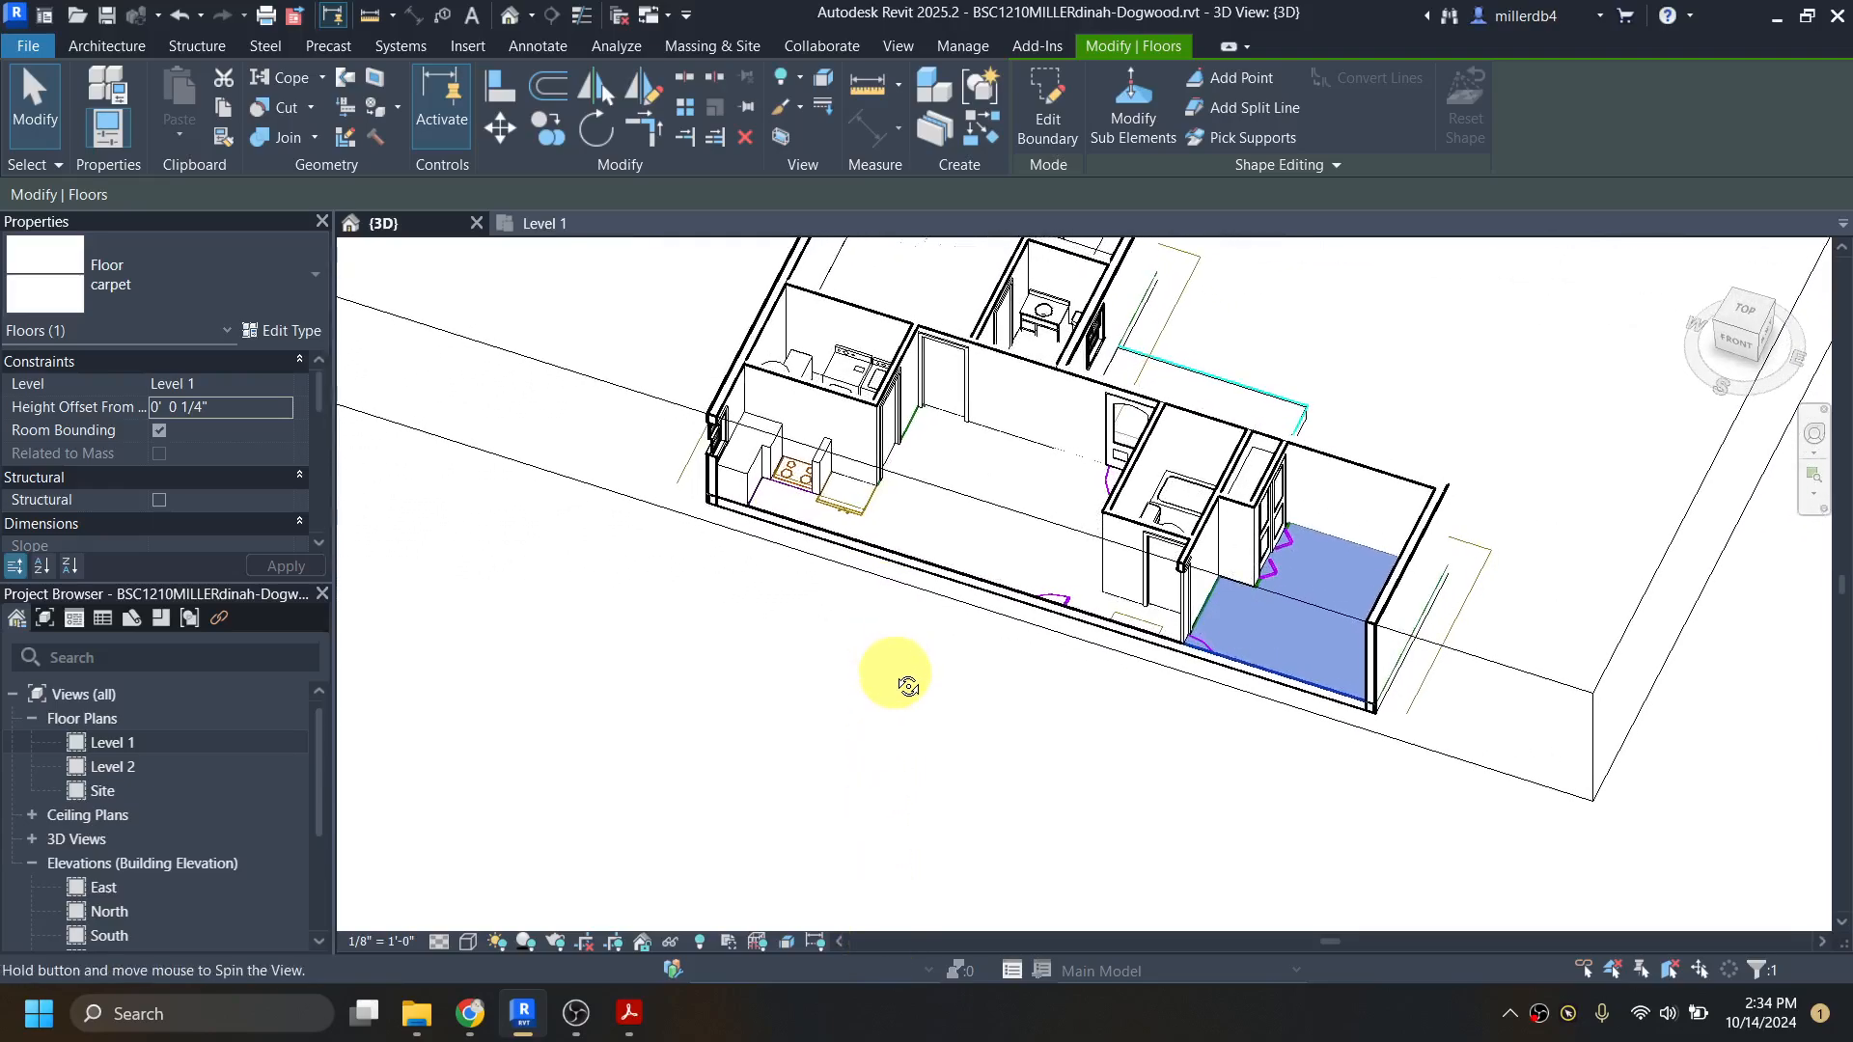
{"action": "middle_click_drag", "start_coordinate": [925, 659], "coordinate": [908, 883]}
{"action": "left_click", "coordinate": [951, 485]}
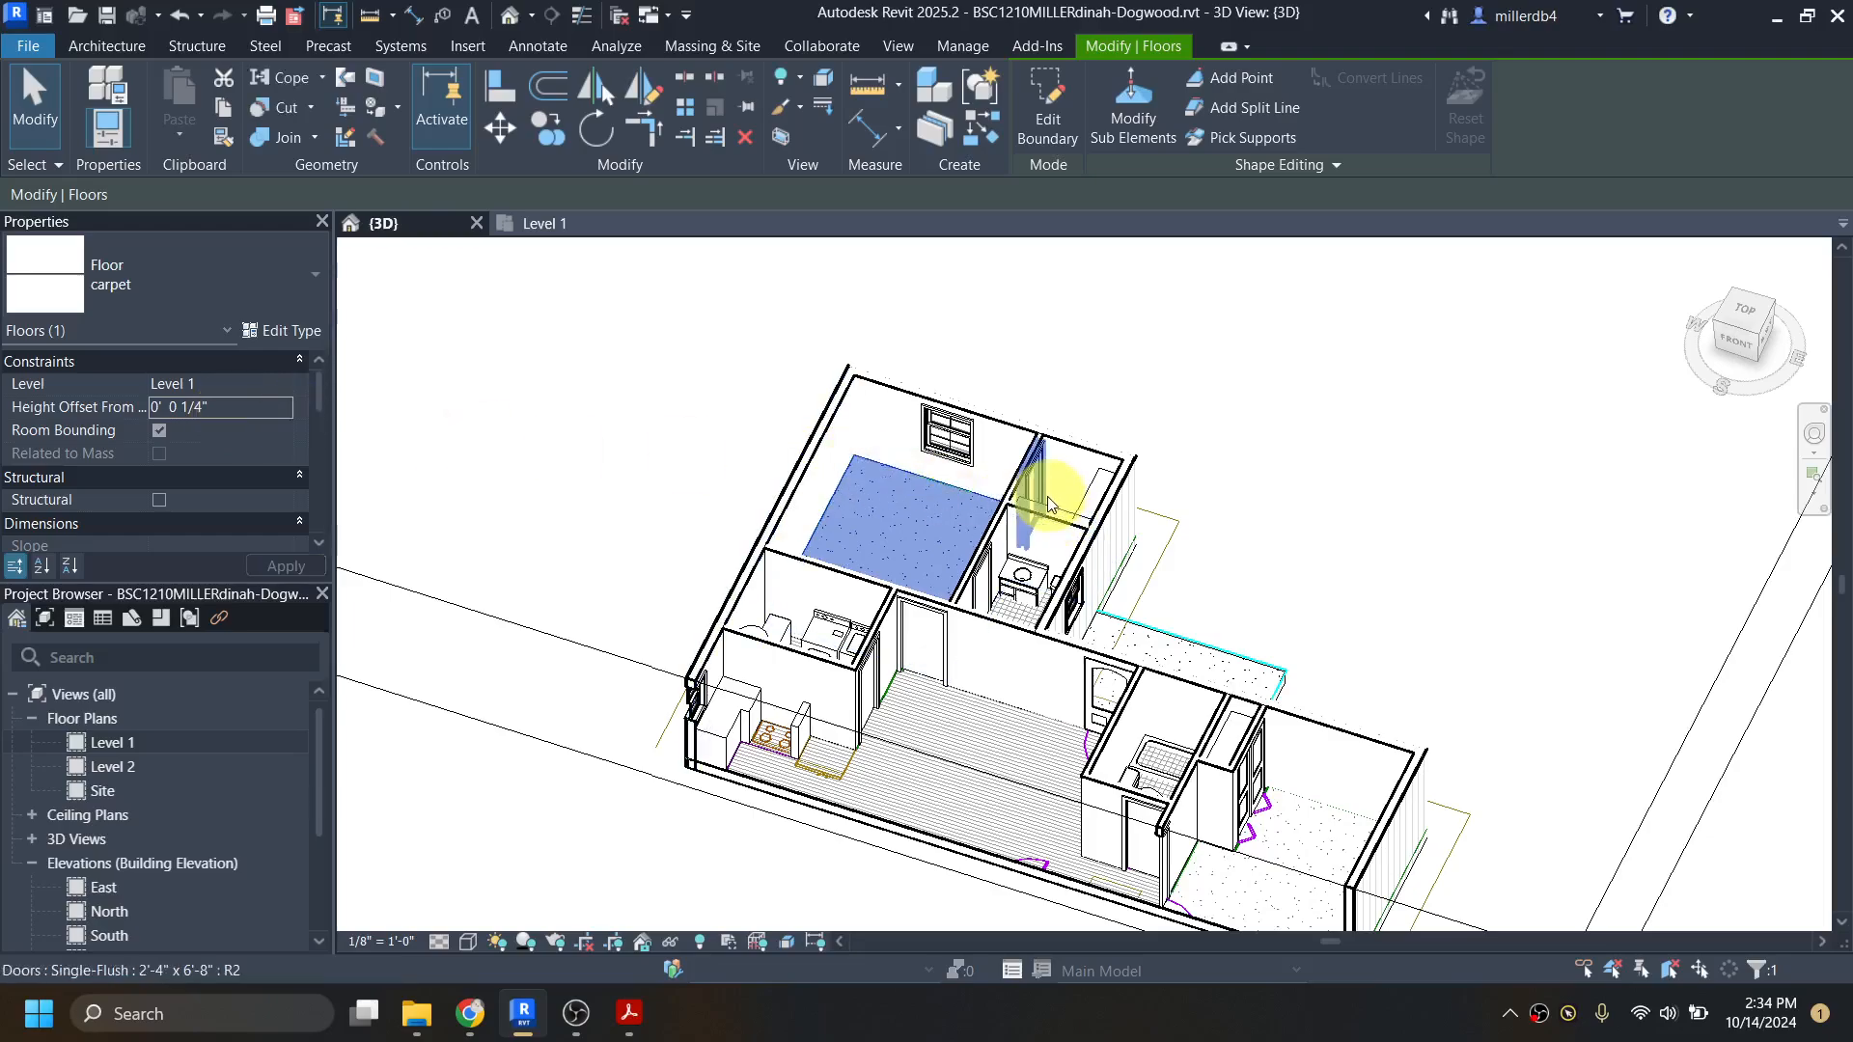
{"action": "left_click", "coordinate": [1032, 608]}
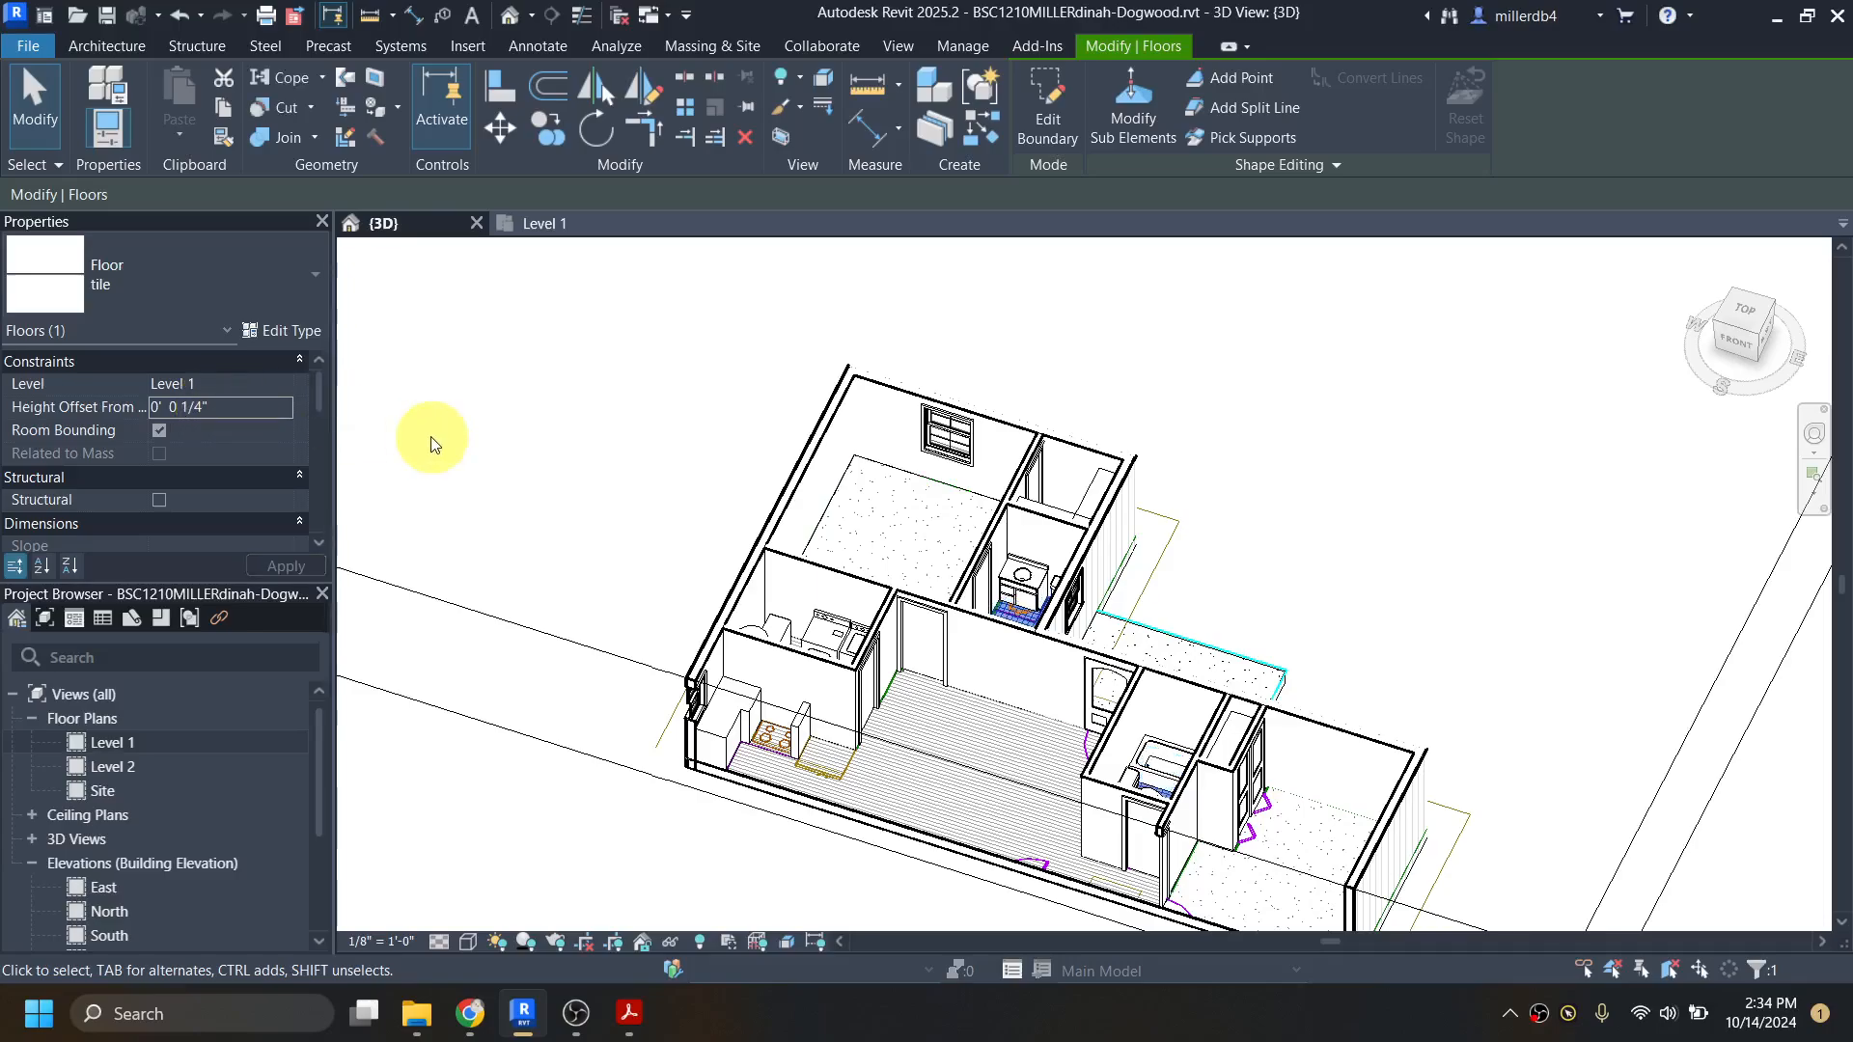
Step: Examine in 3D how the kitchen cabinets and appliance symbols sit on the hardwood floor
{"action": "left_click", "coordinate": [577, 582]}
{"action": "scroll", "coordinate": [577, 582], "scroll_direction": "down", "scroll_amount": 1}
{"action": "middle_click_drag", "start_coordinate": [687, 747], "coordinate": [608, 499], "text": "shift"}
{"action": "scroll", "coordinate": [772, 734], "scroll_direction": "up", "scroll_amount": 4}
{"action": "scroll", "coordinate": [771, 736], "scroll_direction": "up", "scroll_amount": 3}
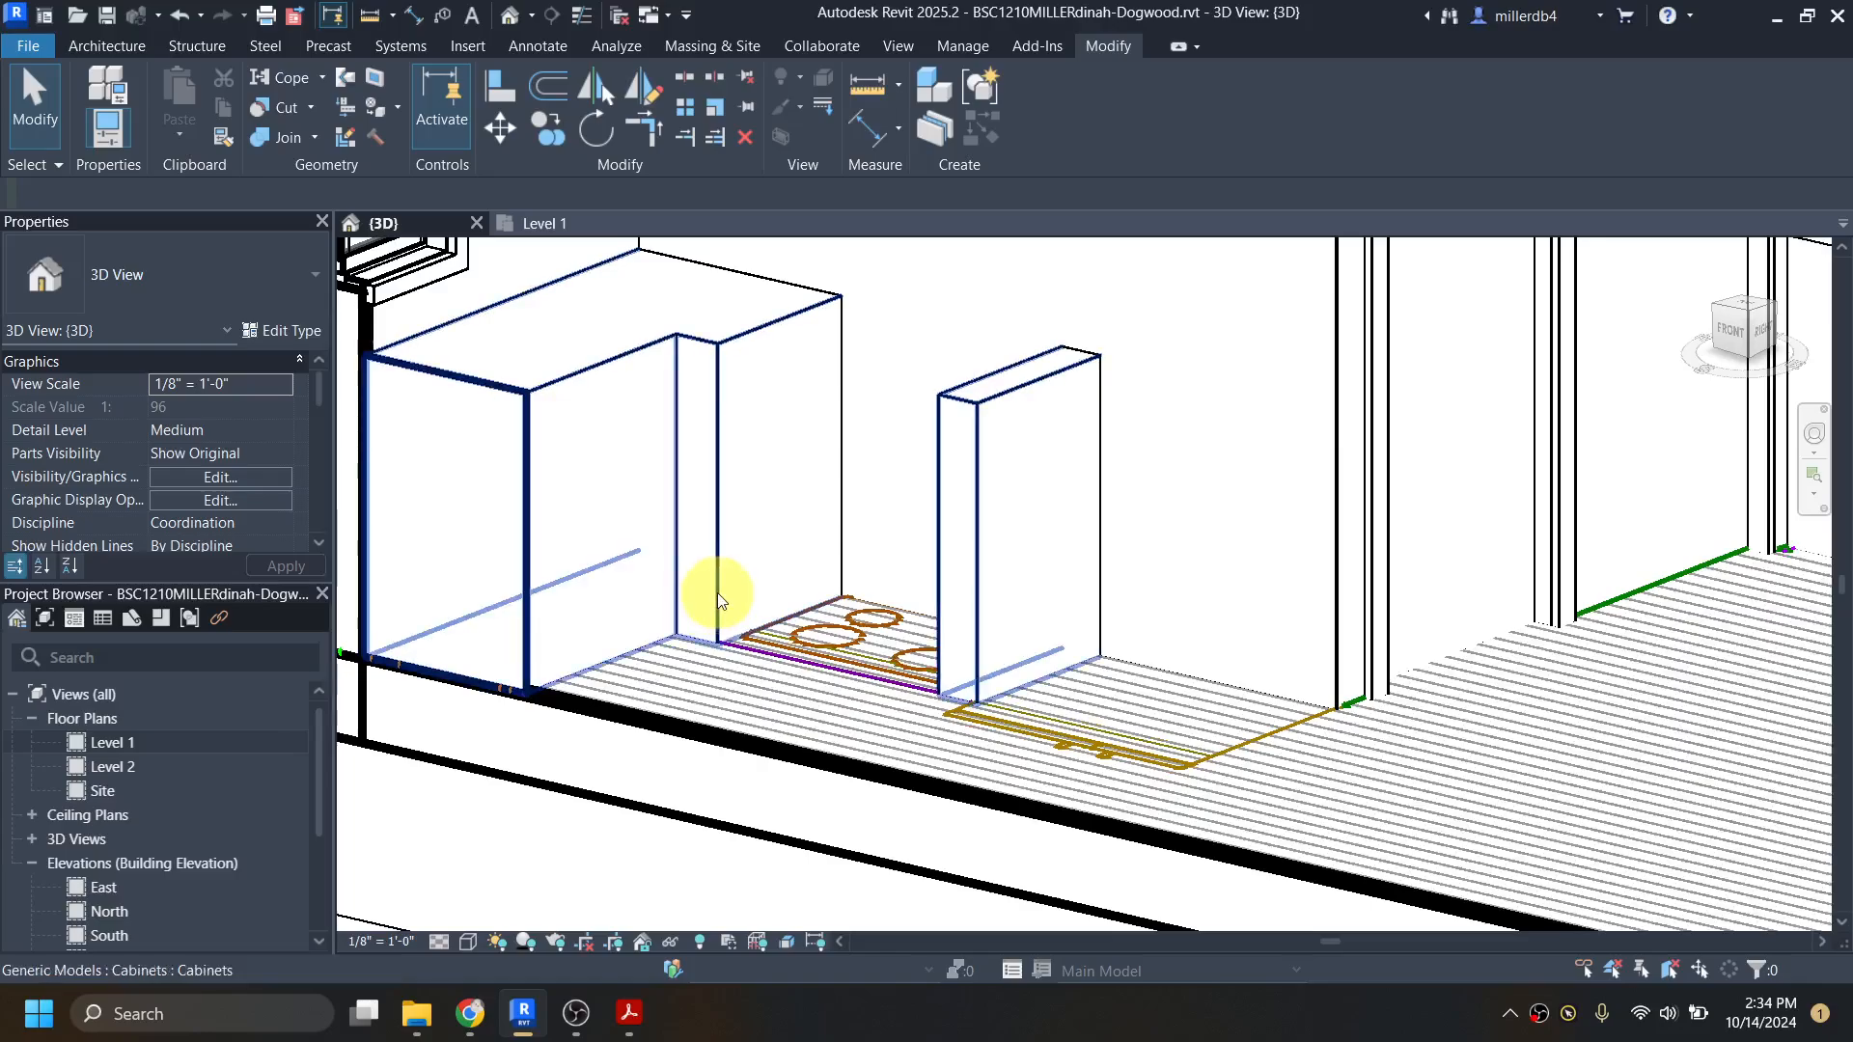
{"action": "scroll", "coordinate": [675, 608], "scroll_direction": "down", "scroll_amount": 5}
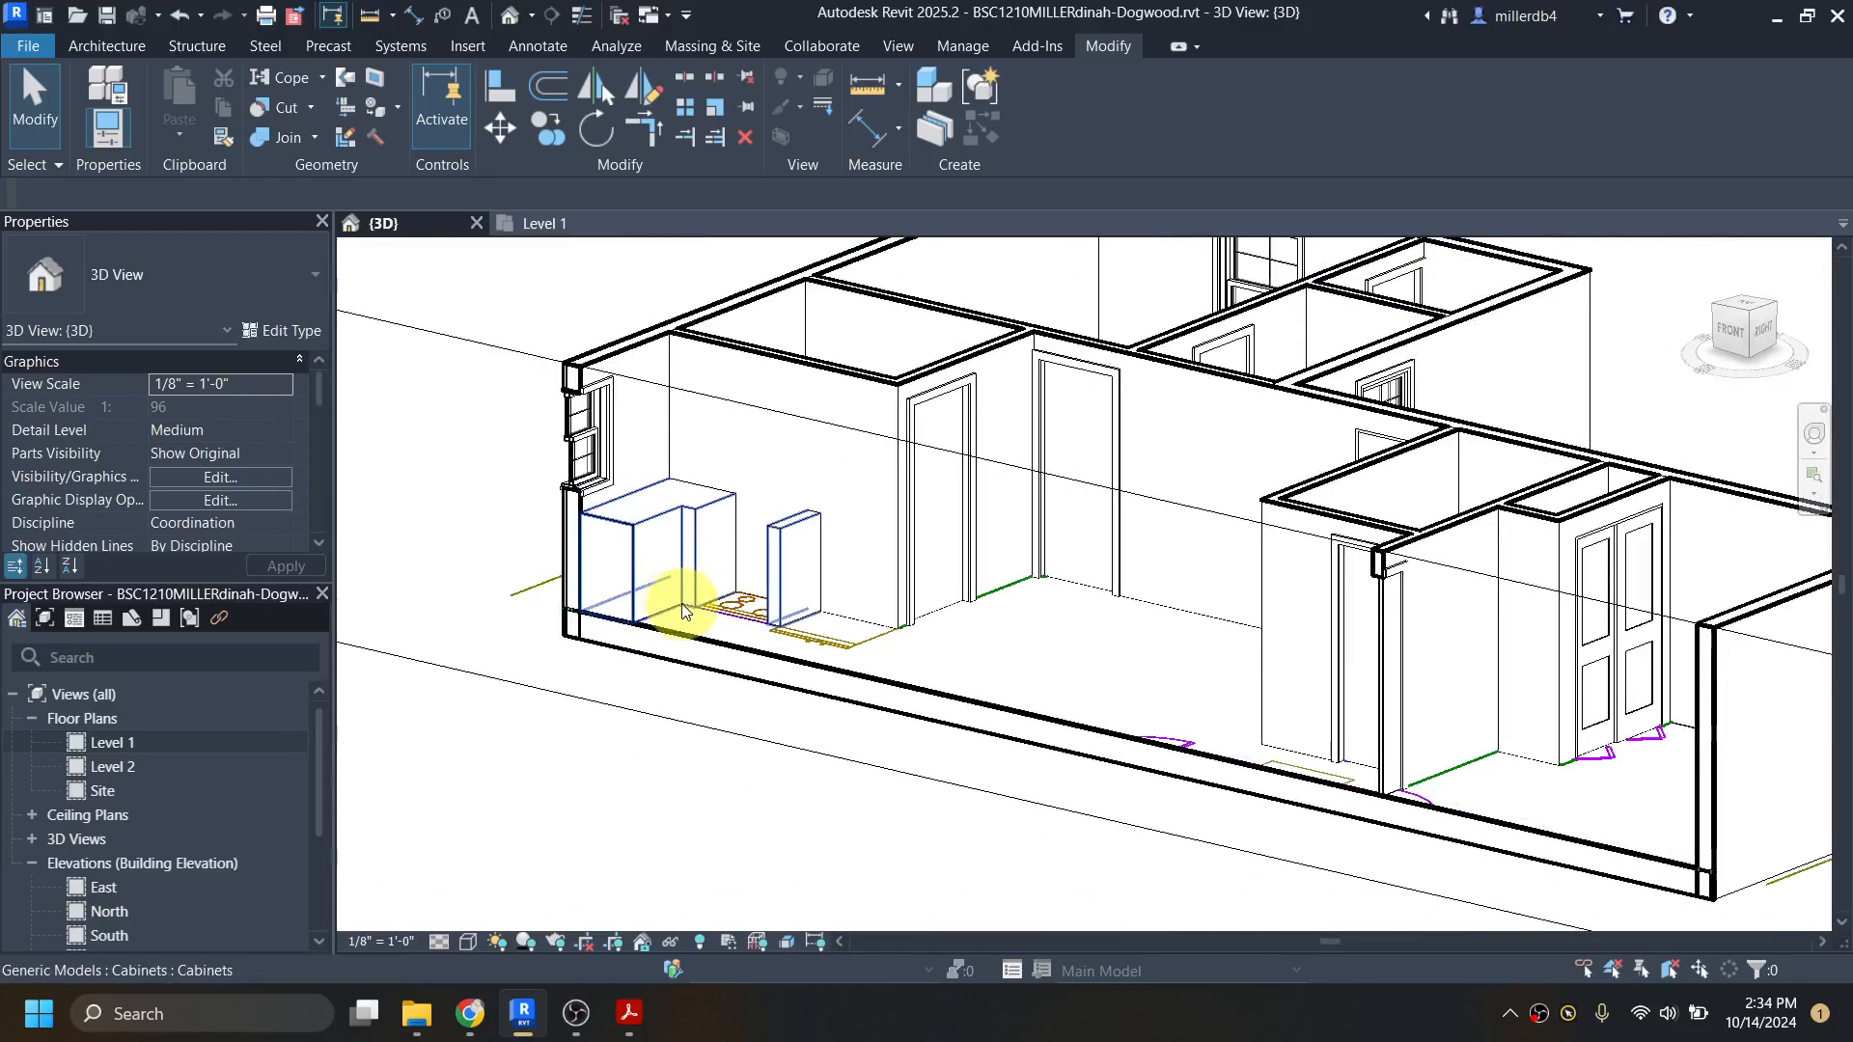
{"action": "middle_click_drag", "start_coordinate": [916, 731], "coordinate": [908, 679], "text": "shift"}
{"action": "scroll", "coordinate": [946, 673], "scroll_direction": "down", "scroll_amount": 3}
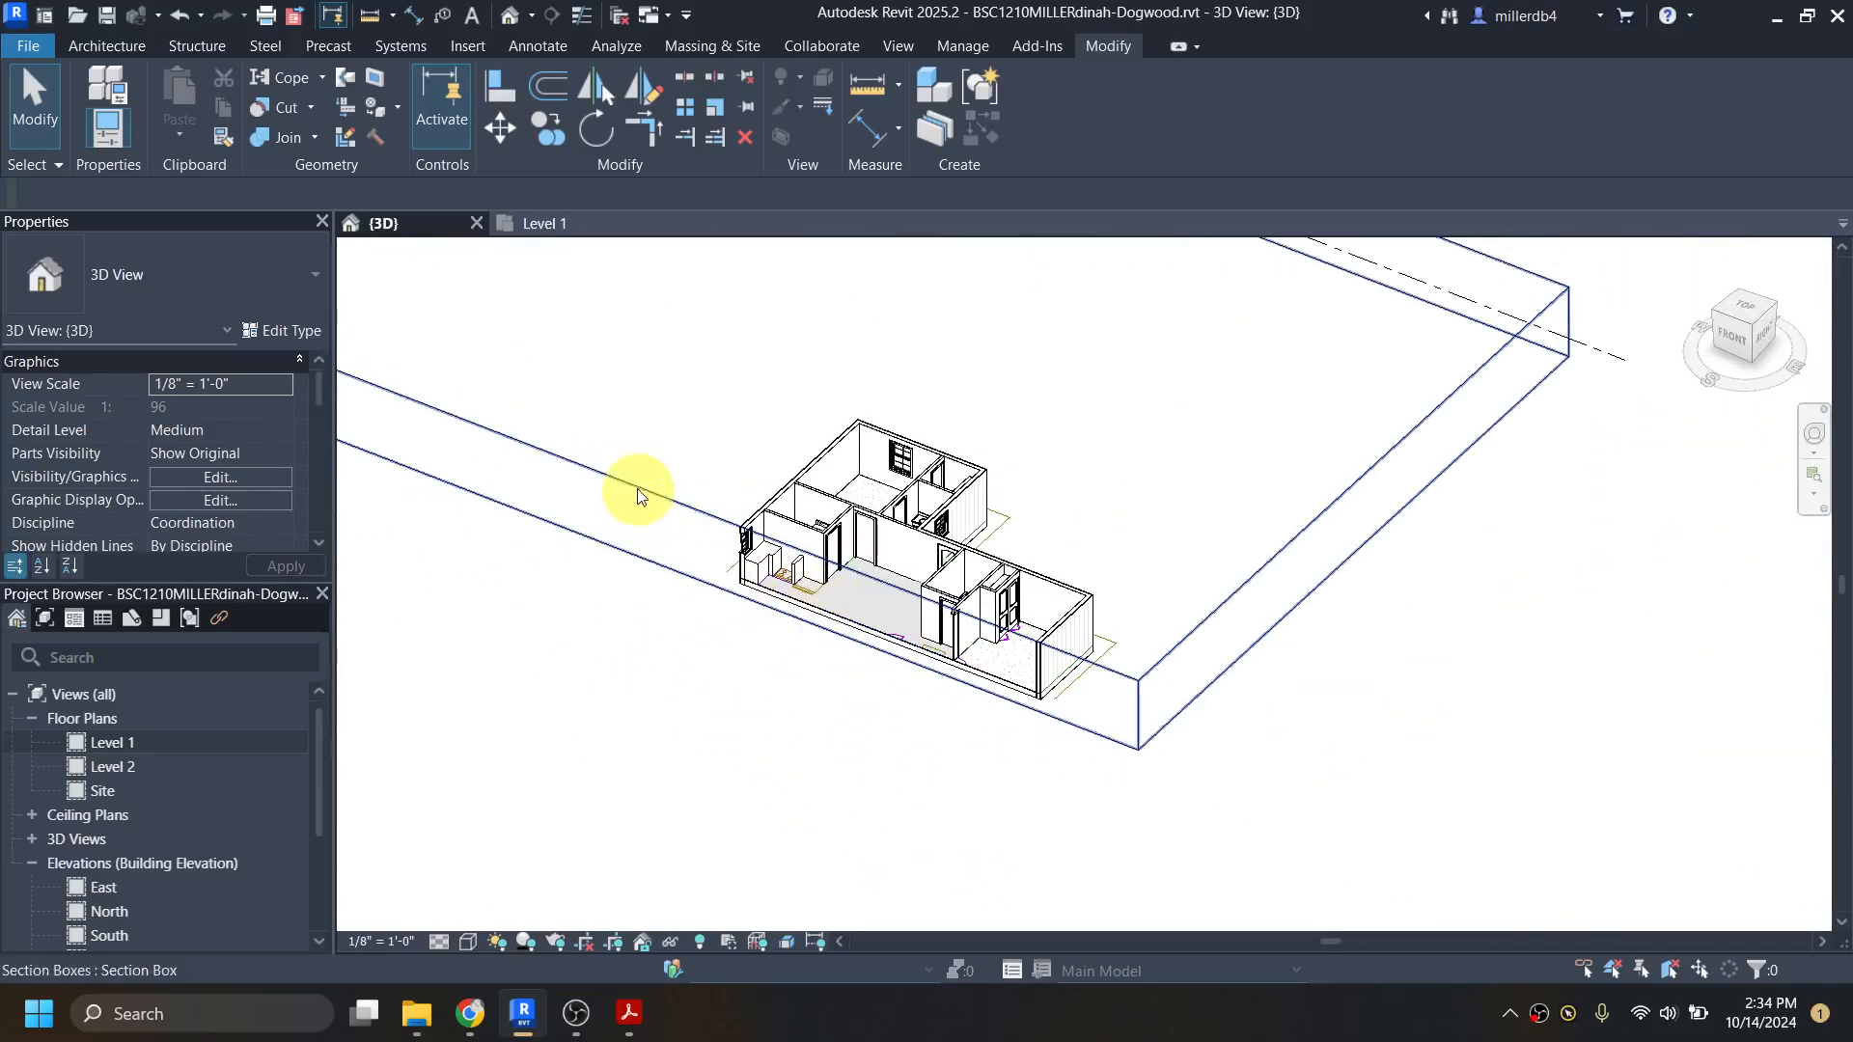
Step: Extend the section box's front face back out beyond the front wall, and open the Level 1 floor plan at the kitchen
{"action": "left_click", "coordinate": [654, 551]}
{"action": "left_click_drag", "start_coordinate": [651, 532], "coordinate": [552, 627]}
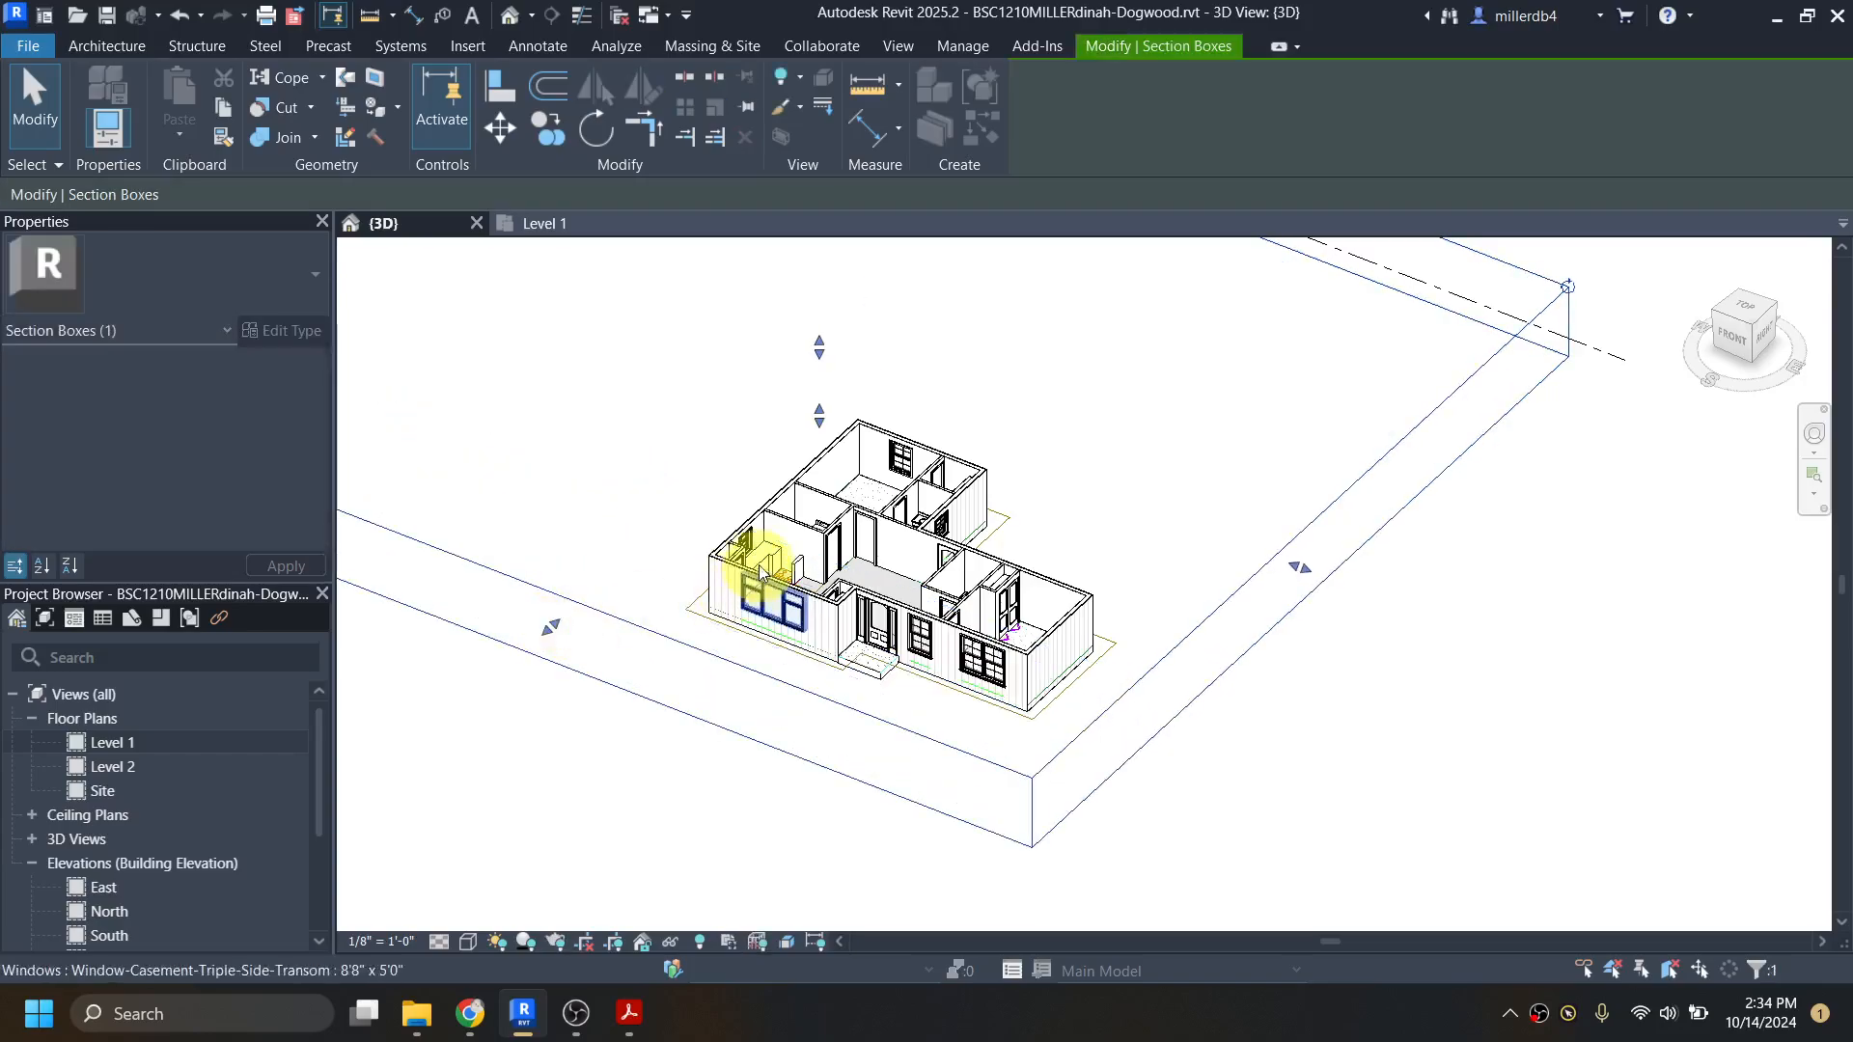
{"action": "double_click", "coordinate": [126, 743]}
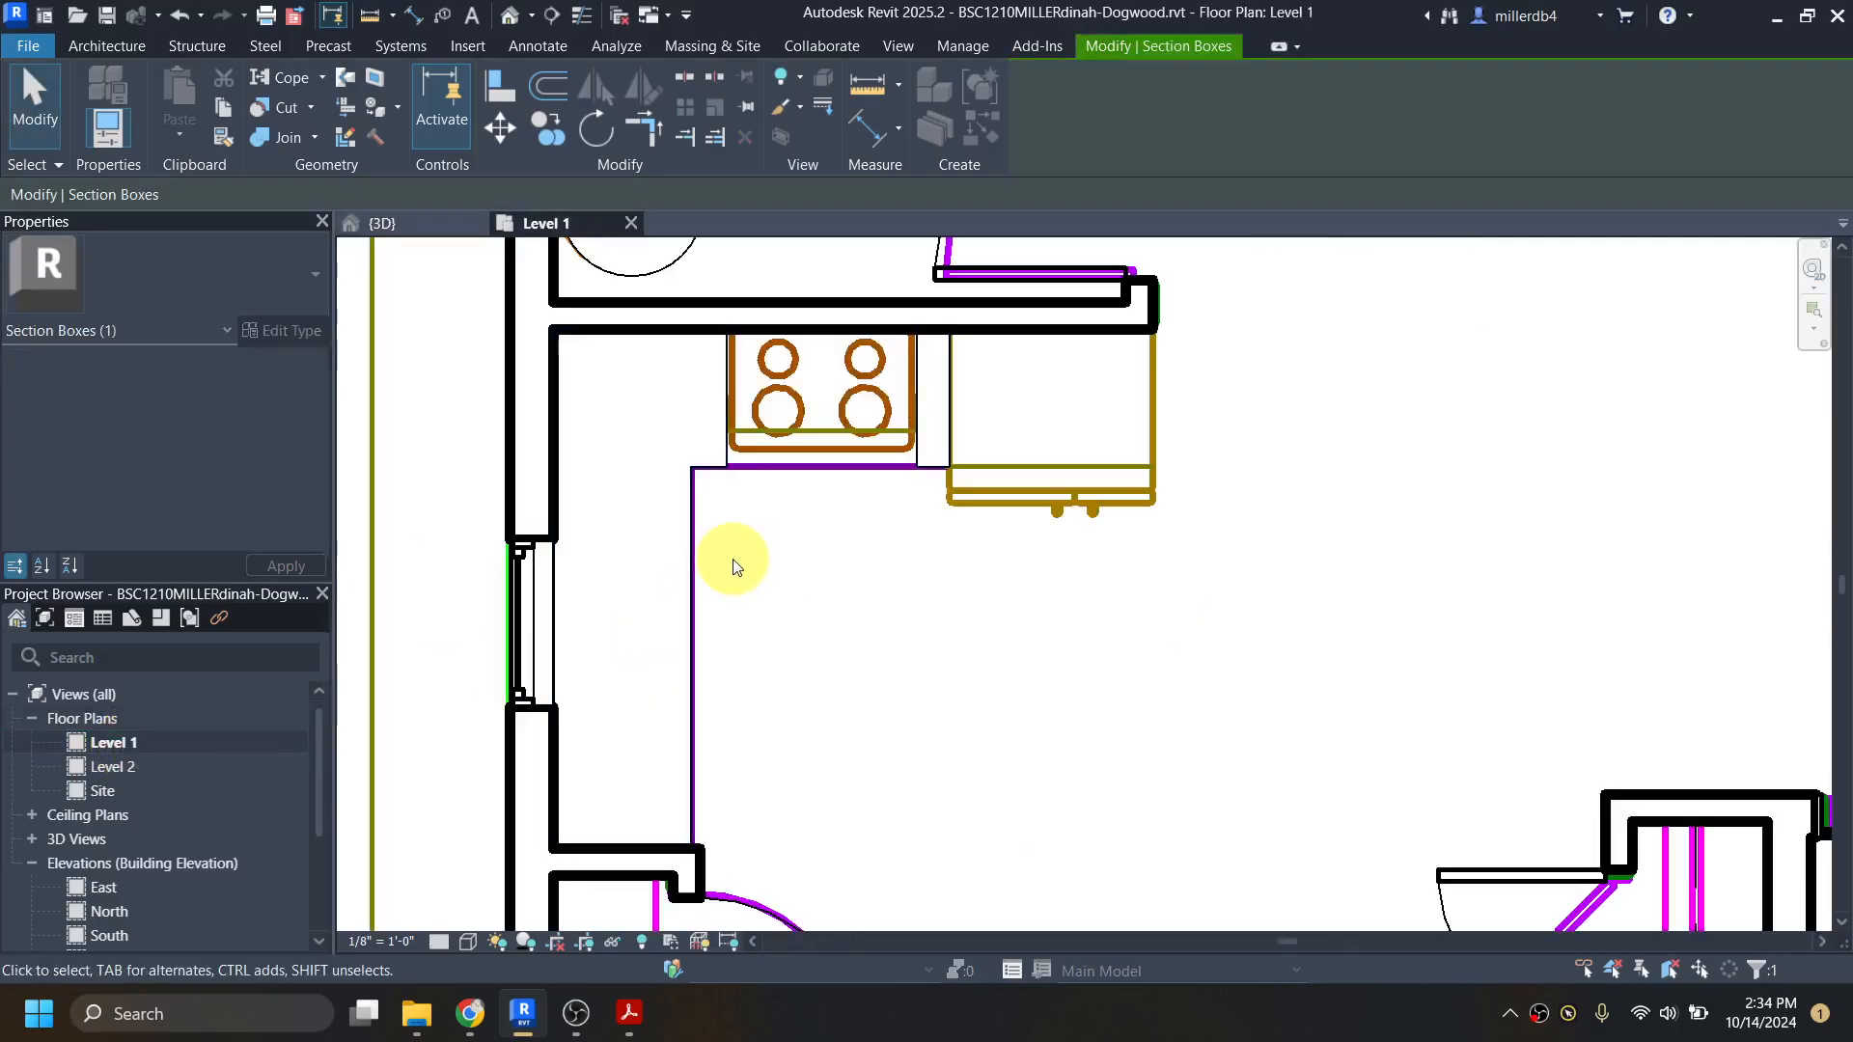
{"action": "scroll", "coordinate": [757, 570], "scroll_direction": "down", "scroll_amount": 3}
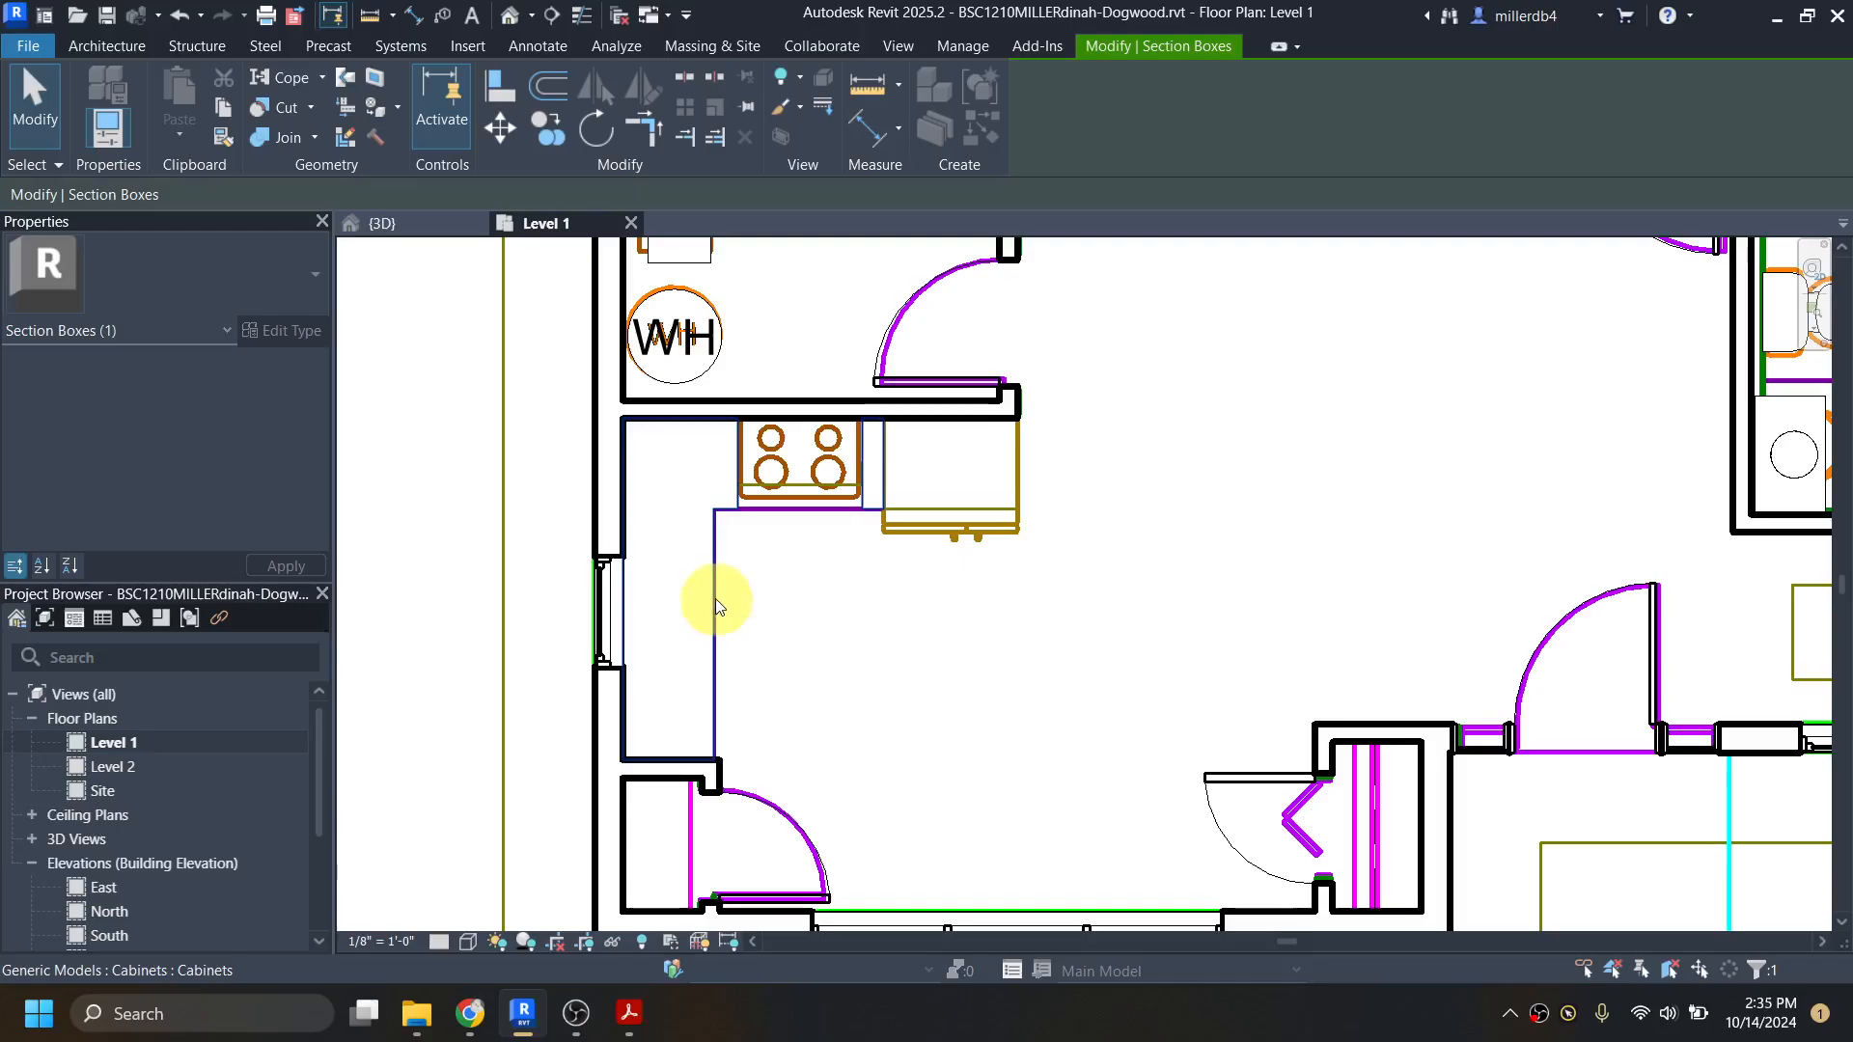
{"action": "key", "text": "Escape"}
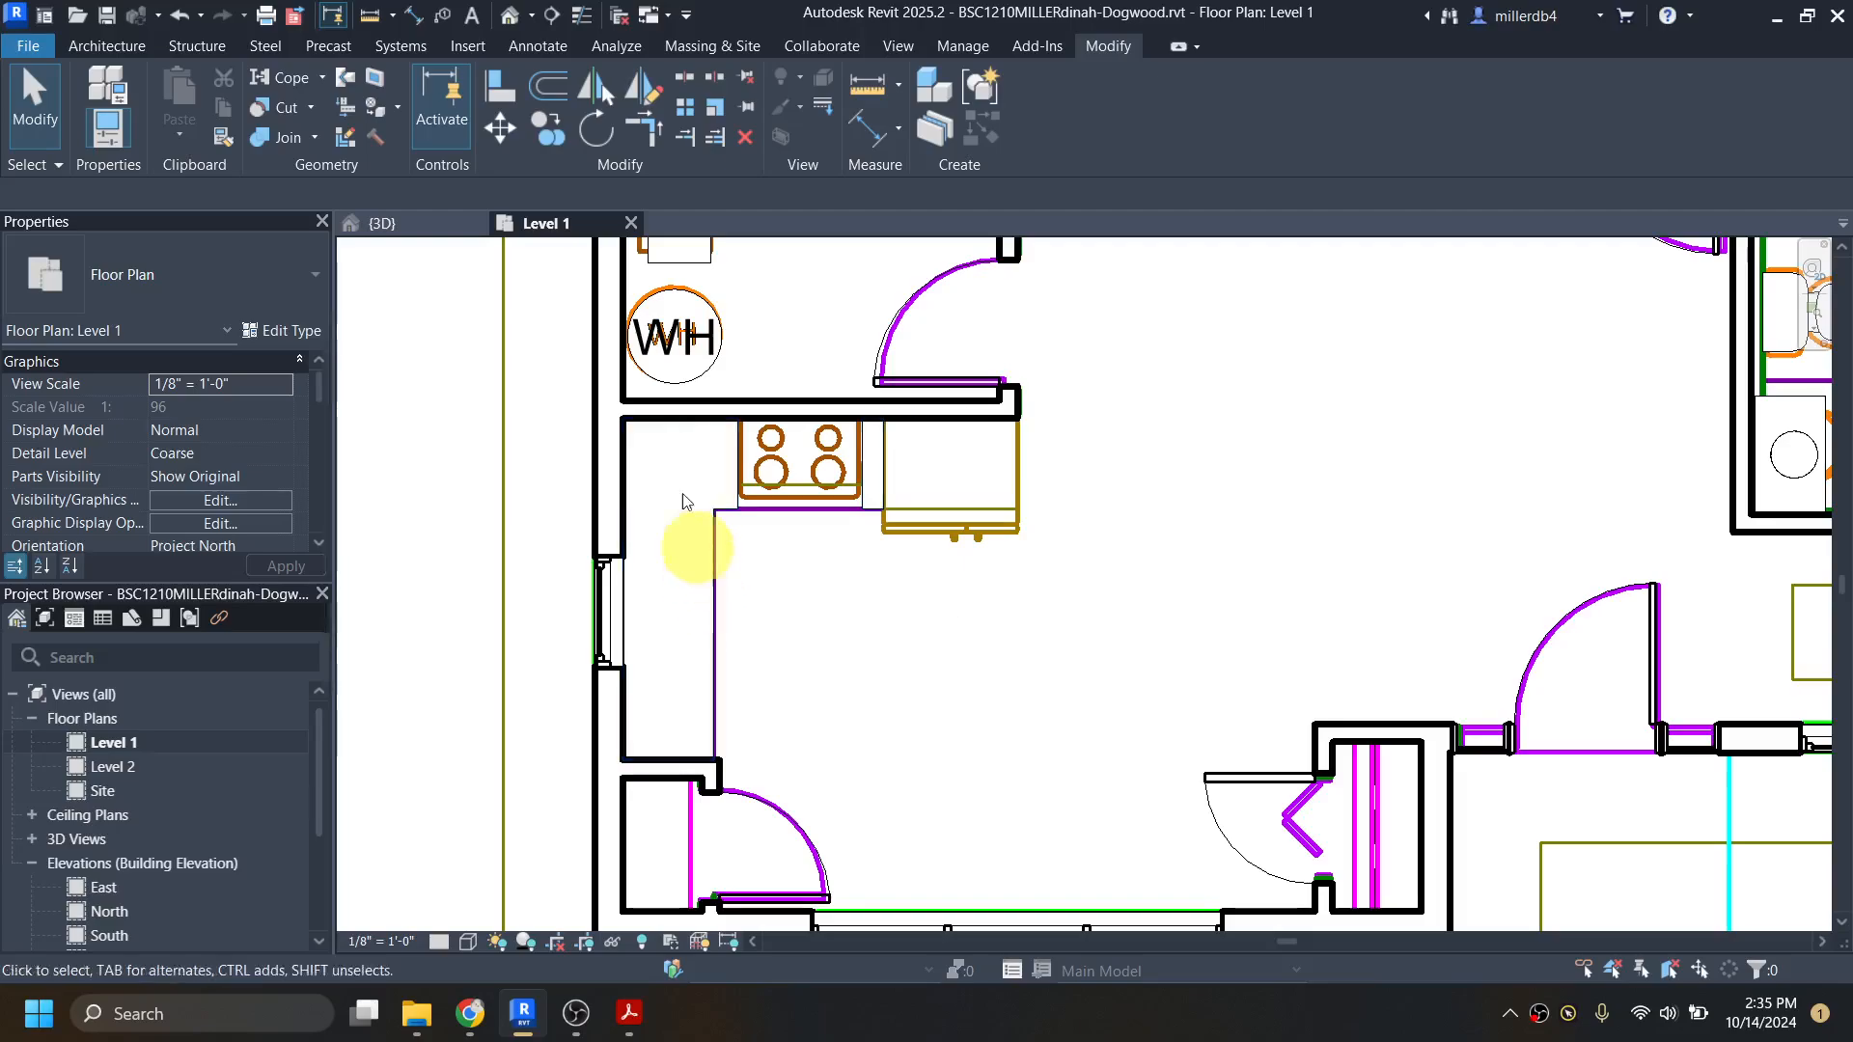
Step: Open Load Autodesk Family and search the library for "counter yop"
{"action": "key", "text": "l"}
{"action": "key", "text": "f"}
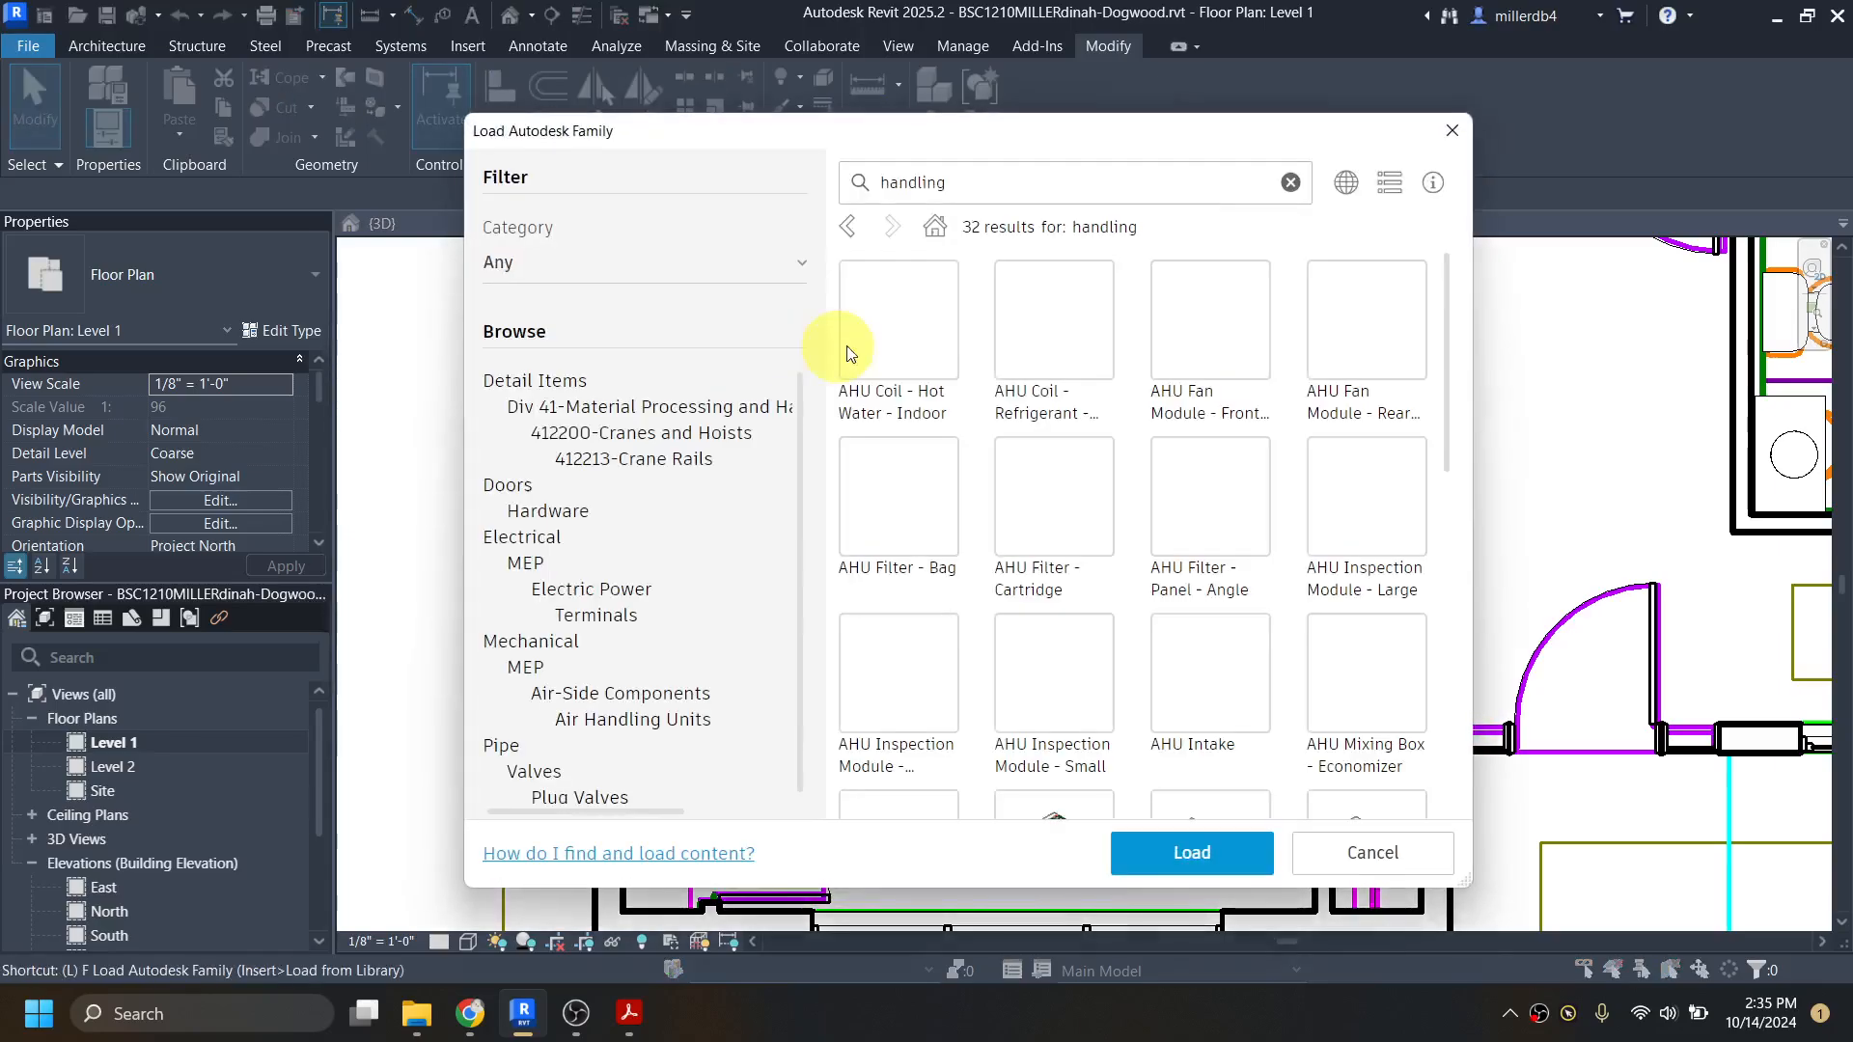
{"action": "left_click_drag", "start_coordinate": [982, 191], "coordinate": [836, 185]}
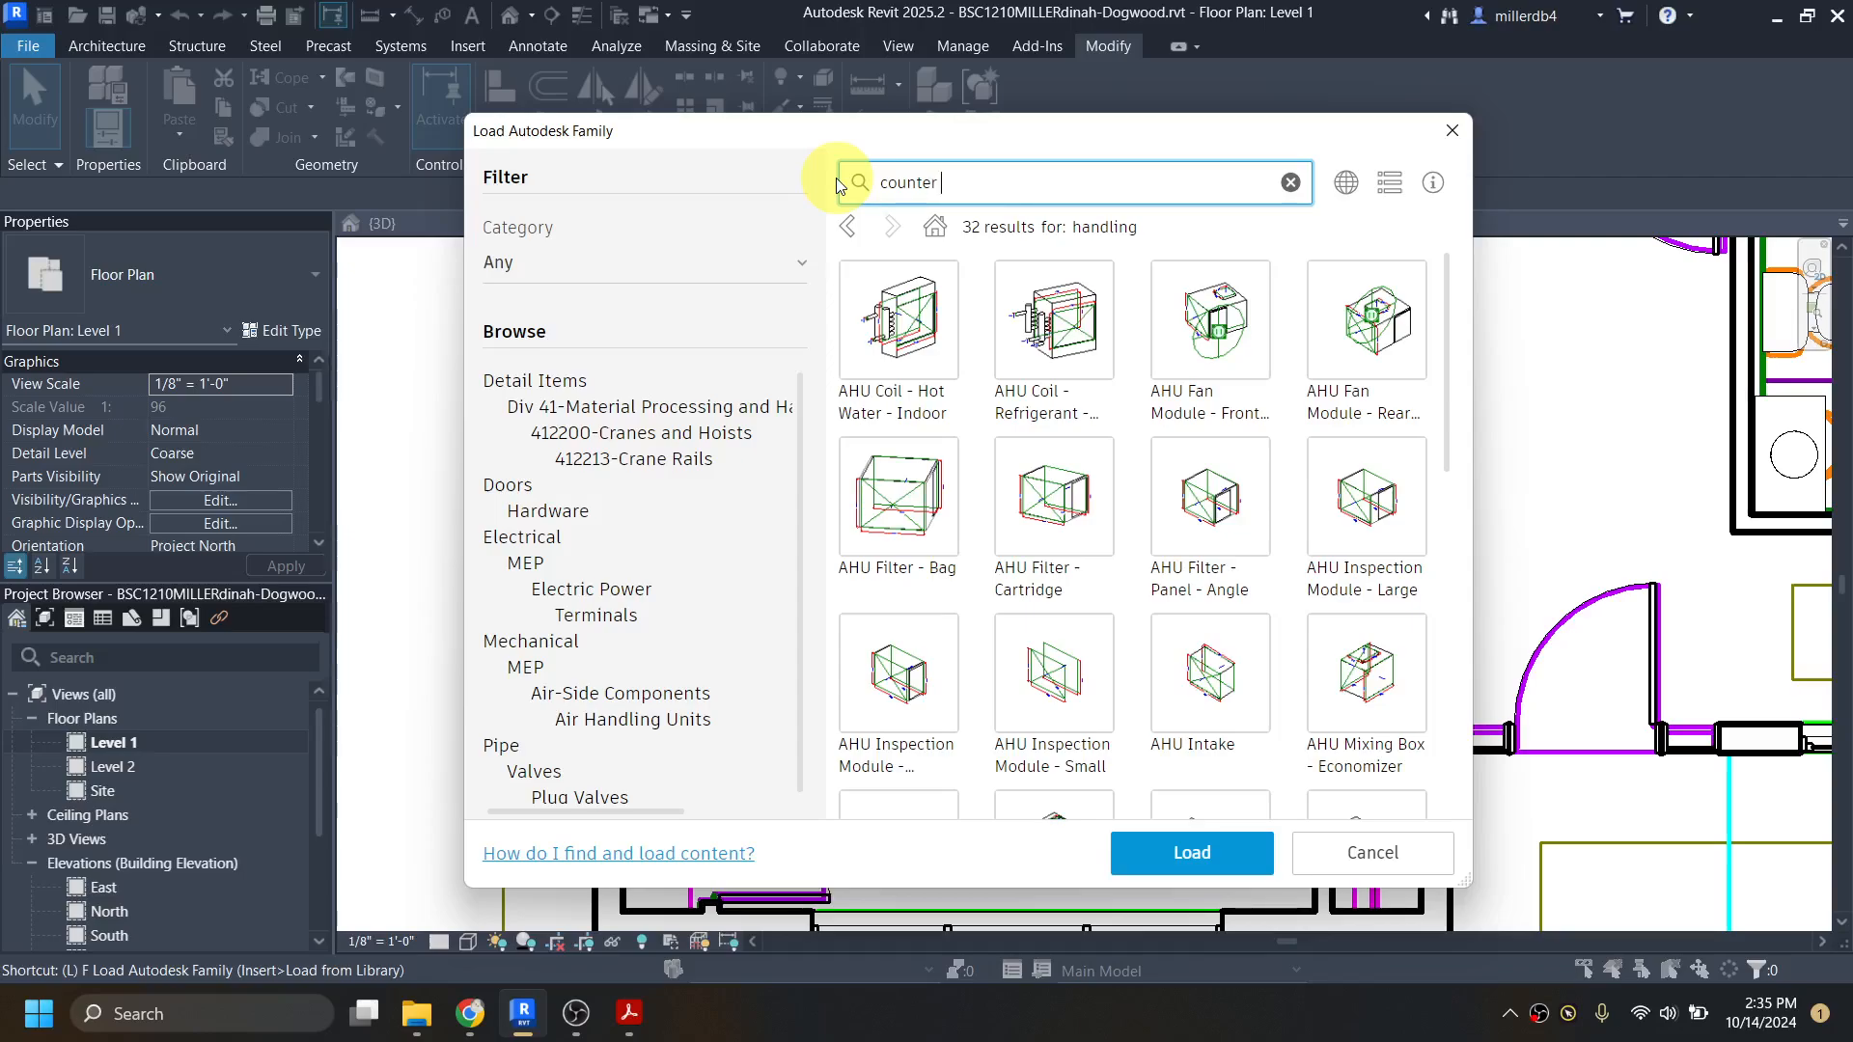
{"action": "key", "text": "Return"}
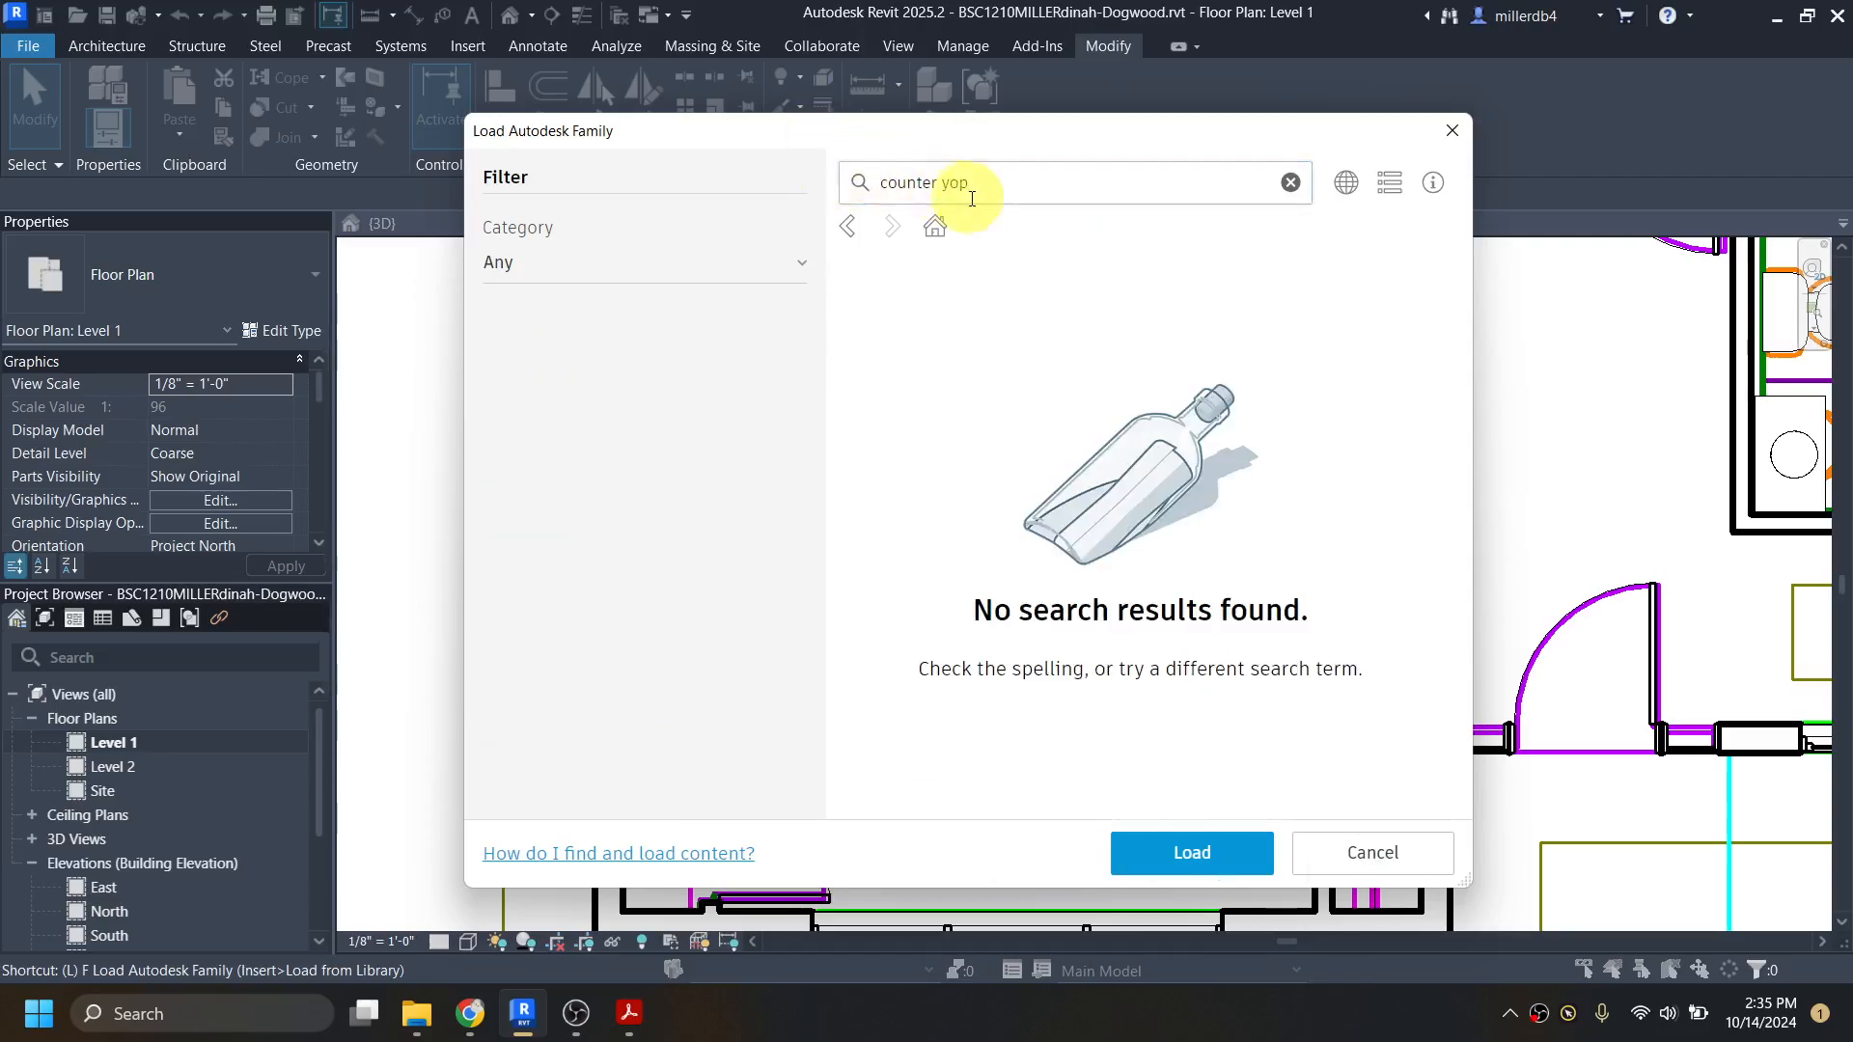
Step: Correct the family library search to "countertop", and search again with the two-word term "counter top"
{"action": "left_click", "coordinate": [972, 186]}
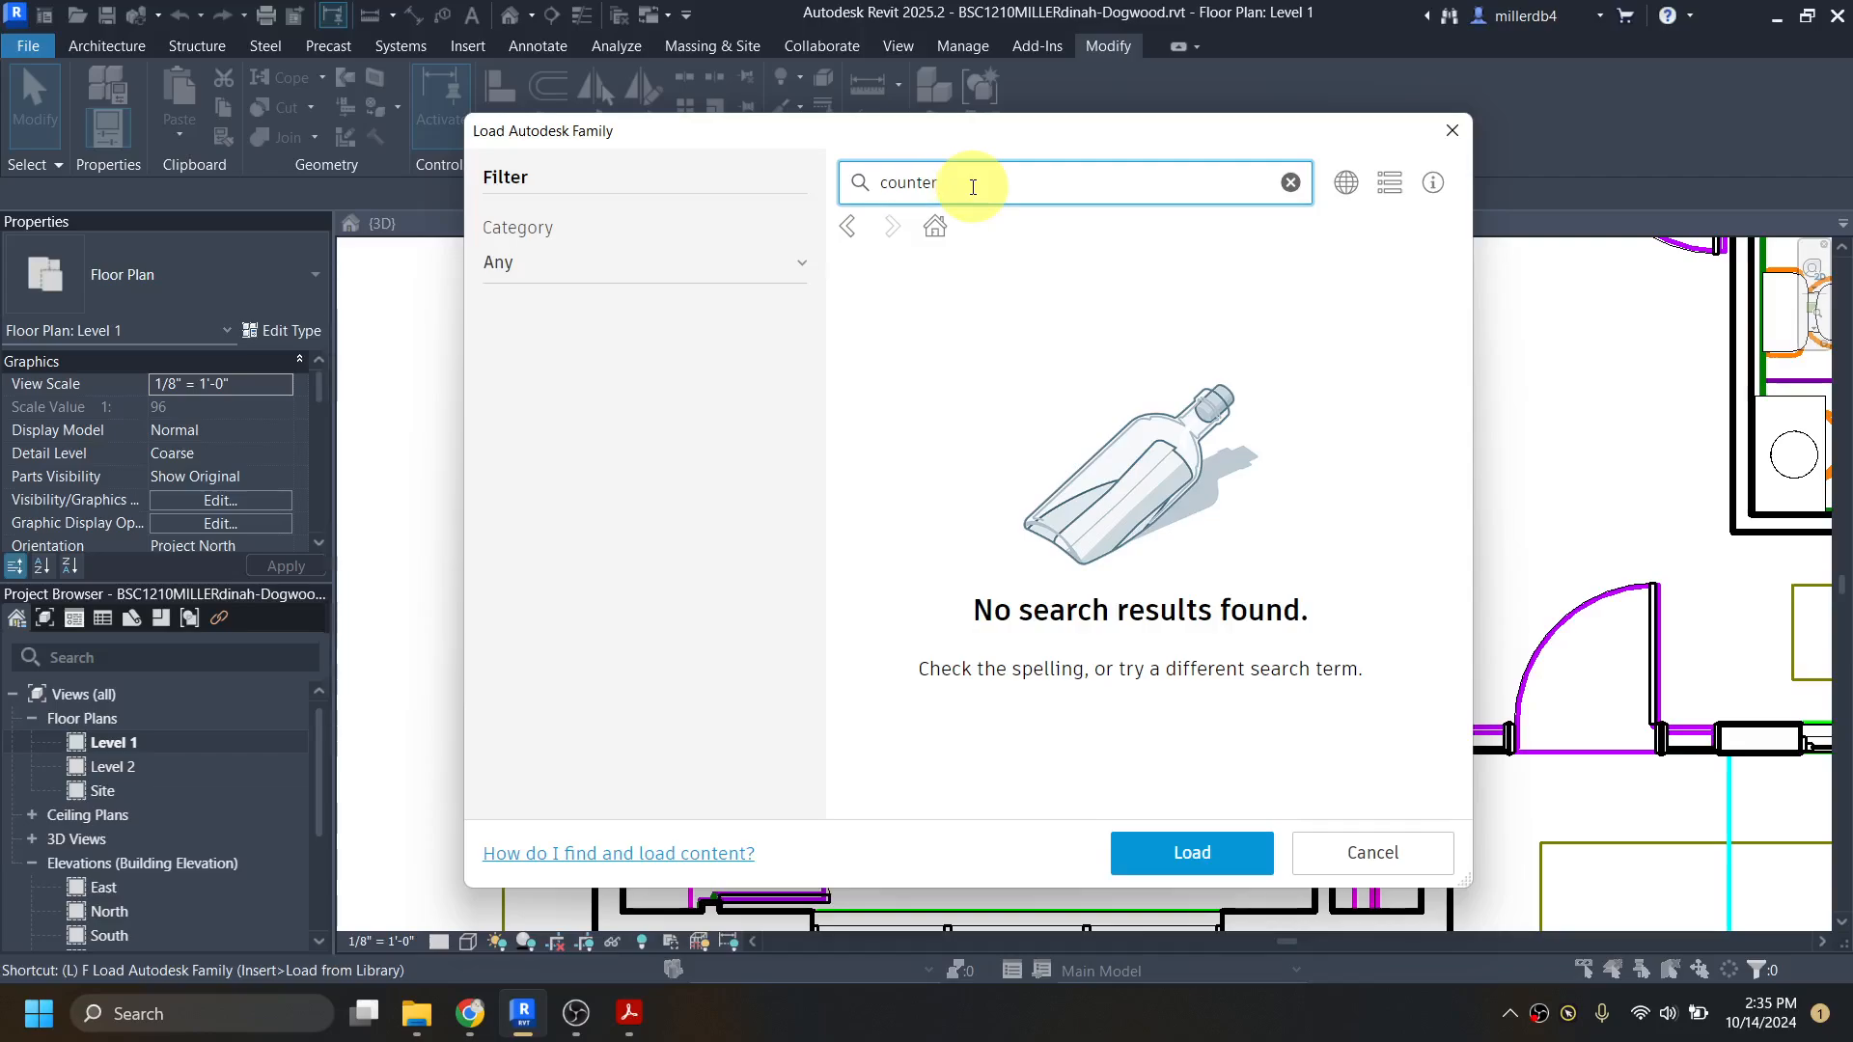
{"action": "type", "text": "p"}
{"action": "key", "text": "Return"}
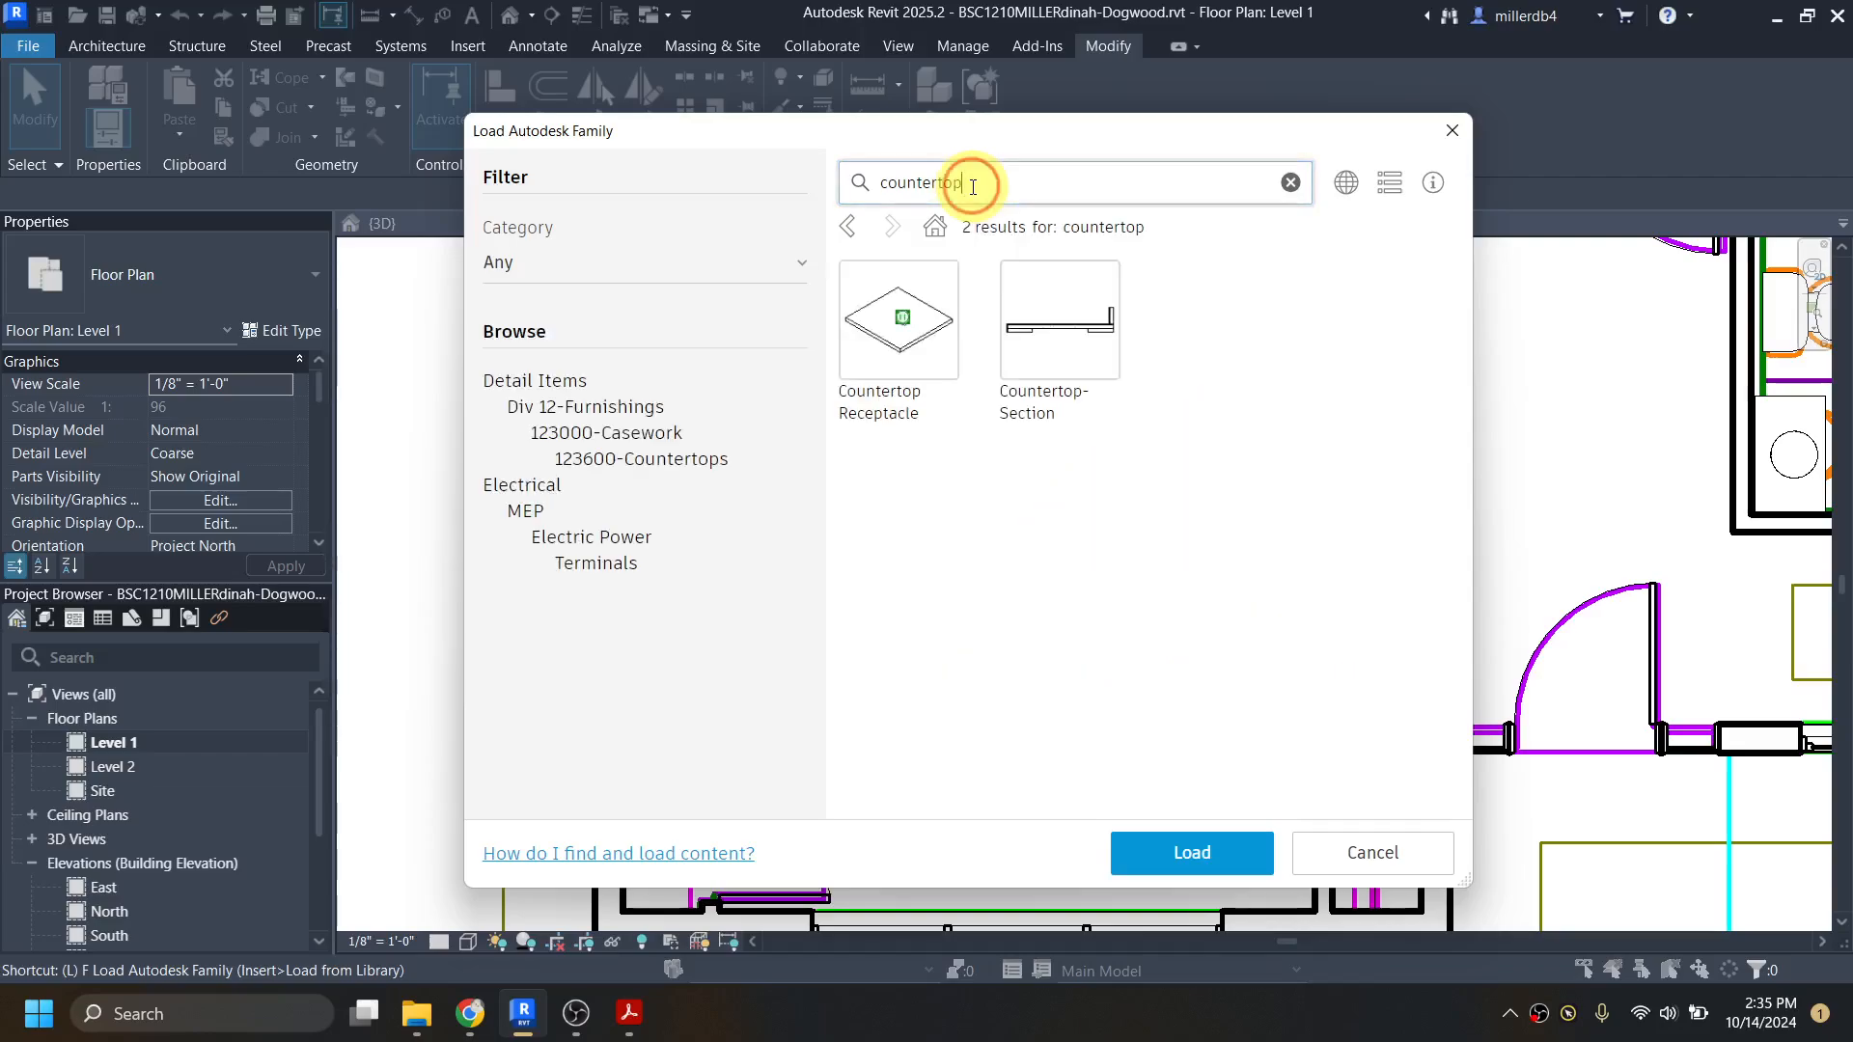
{"action": "left_click", "coordinate": [938, 181]}
{"action": "key", "text": "Return"}
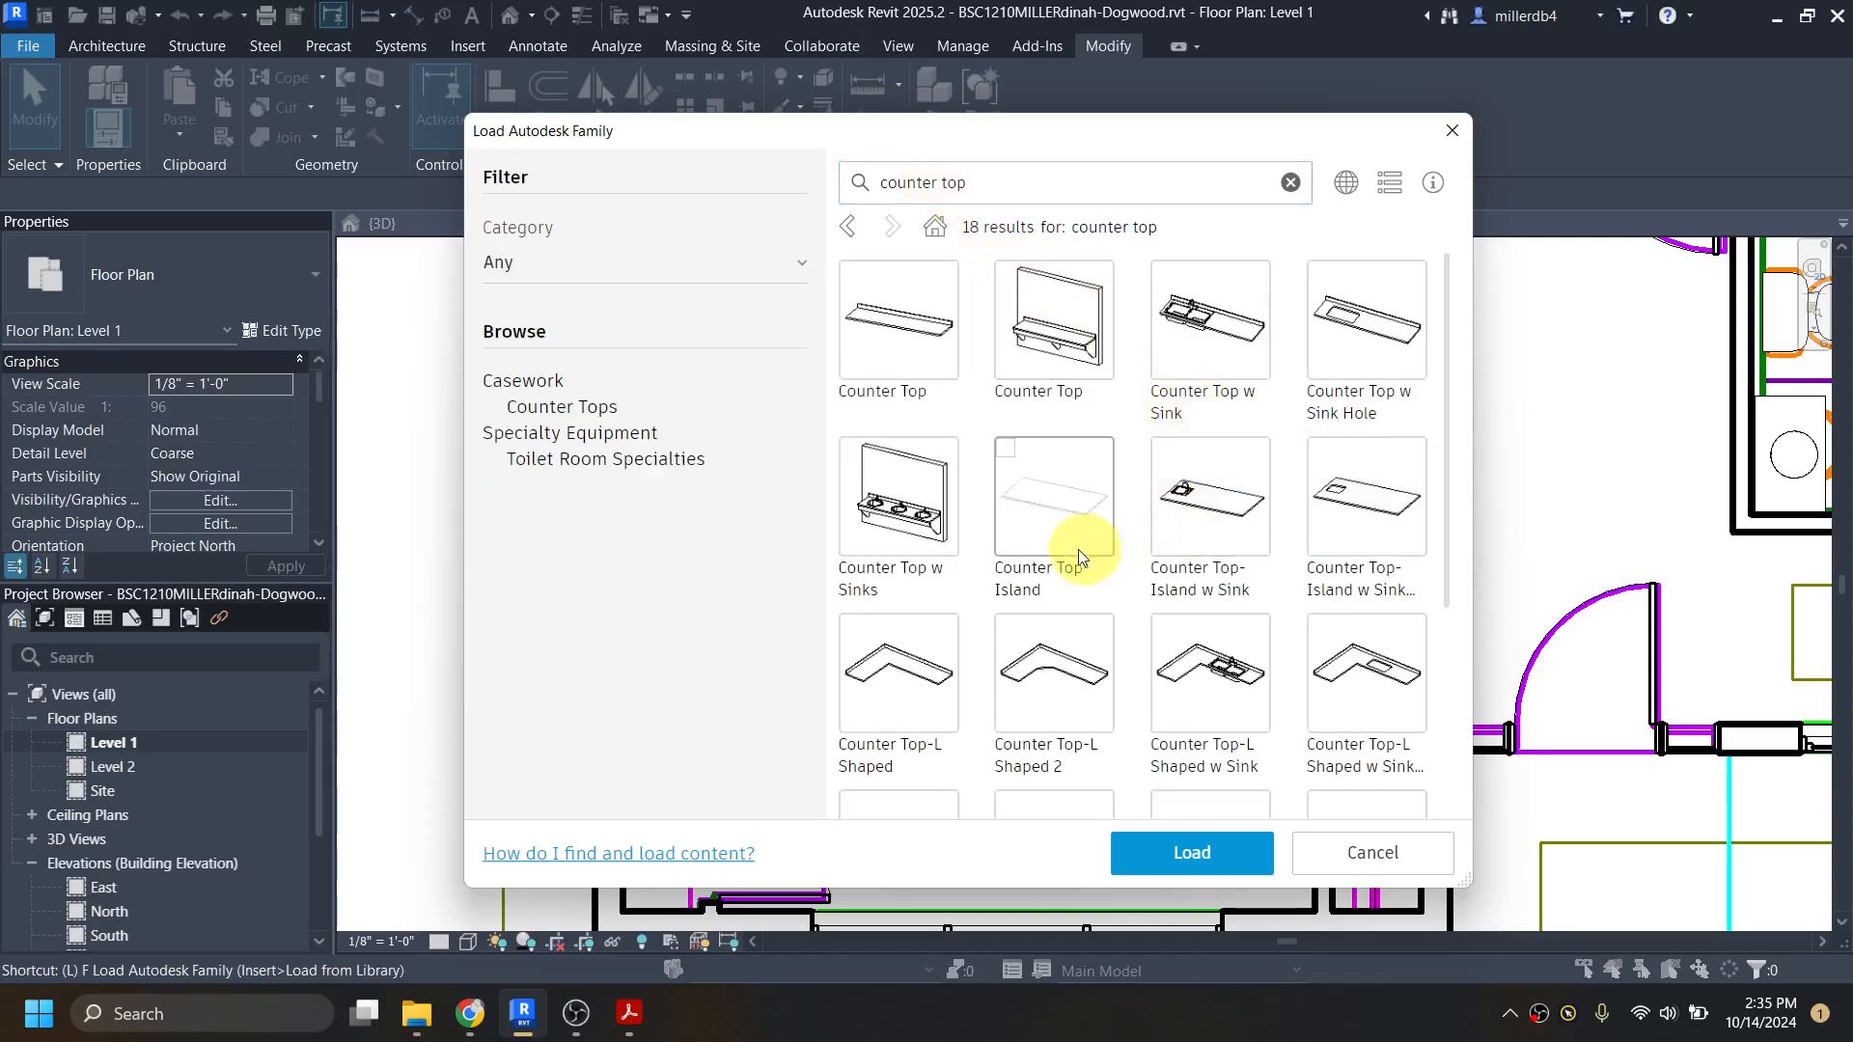
Step: Compare the counter top families with the kitchen layout in the plan and load Counter Top-L Shaped w Sink
{"action": "left_click_drag", "start_coordinate": [893, 136], "coordinate": [1402, 143]}
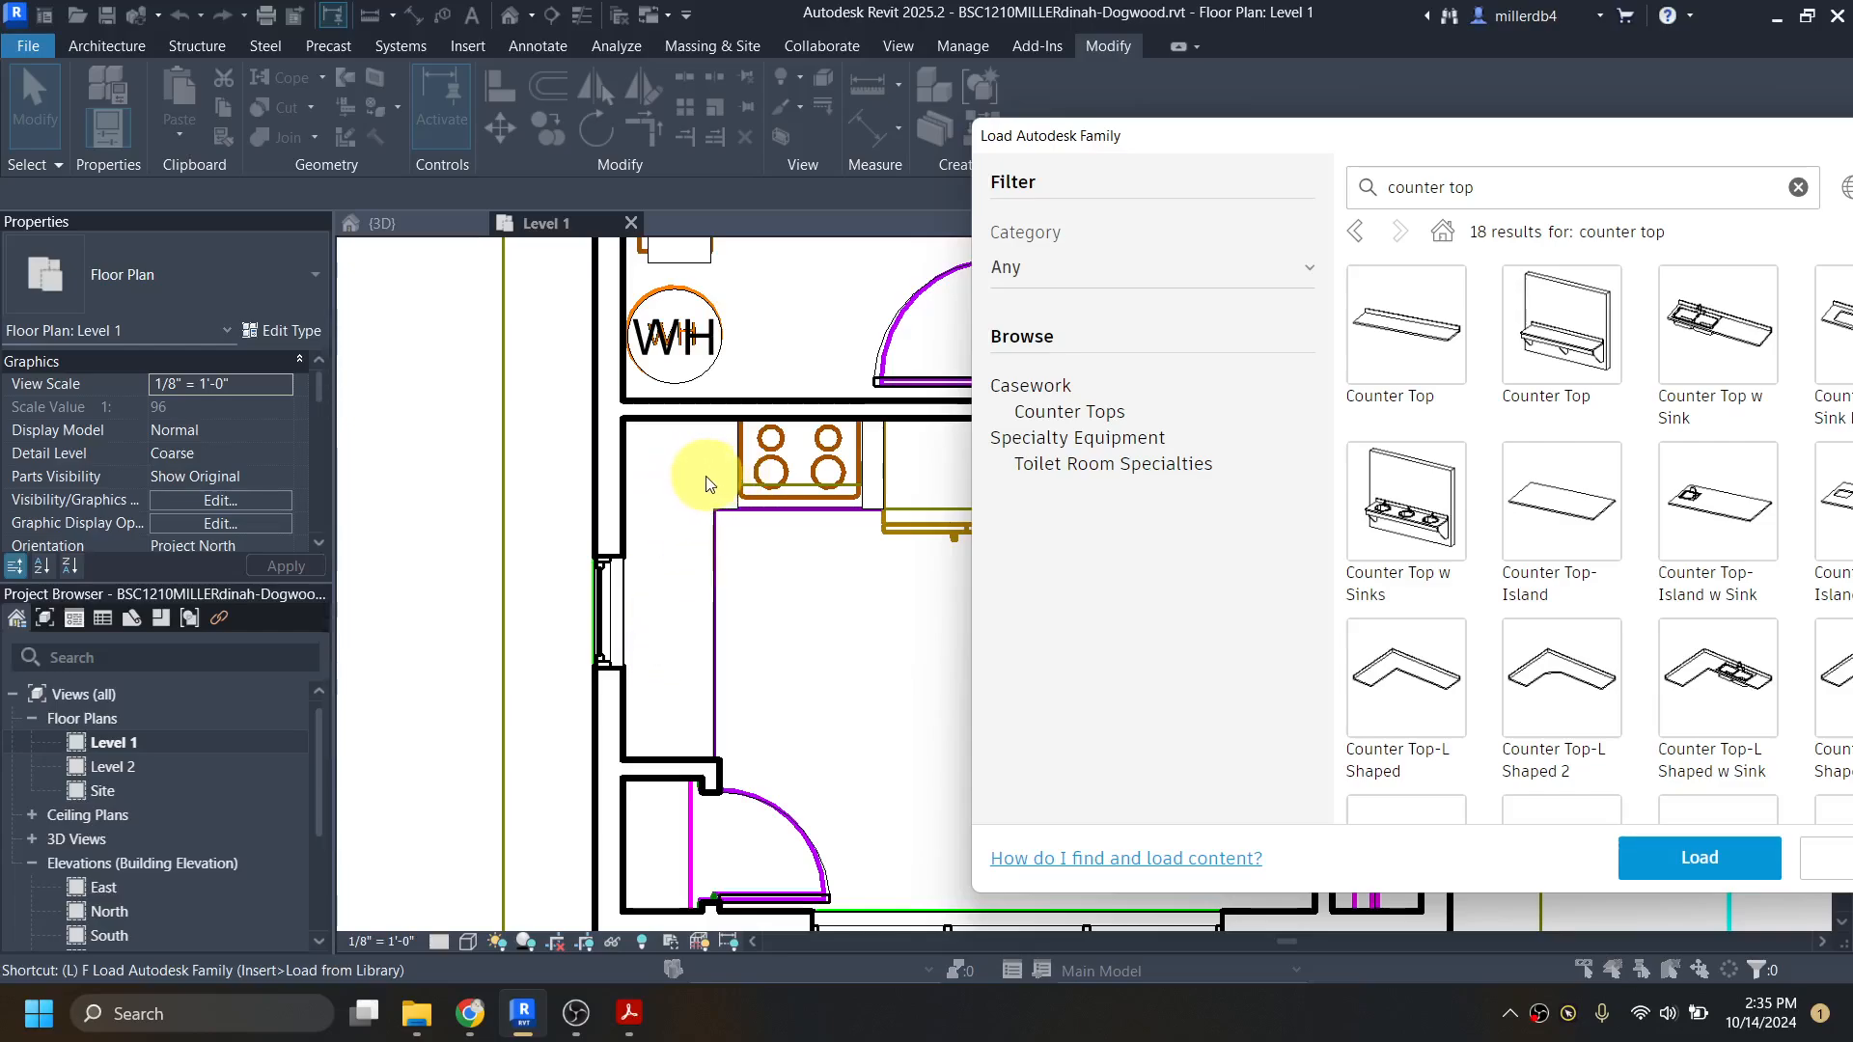
{"action": "left_click_drag", "start_coordinate": [1456, 138], "coordinate": [1136, 111]}
{"action": "scroll", "coordinate": [1345, 517], "scroll_direction": "down", "scroll_amount": 1}
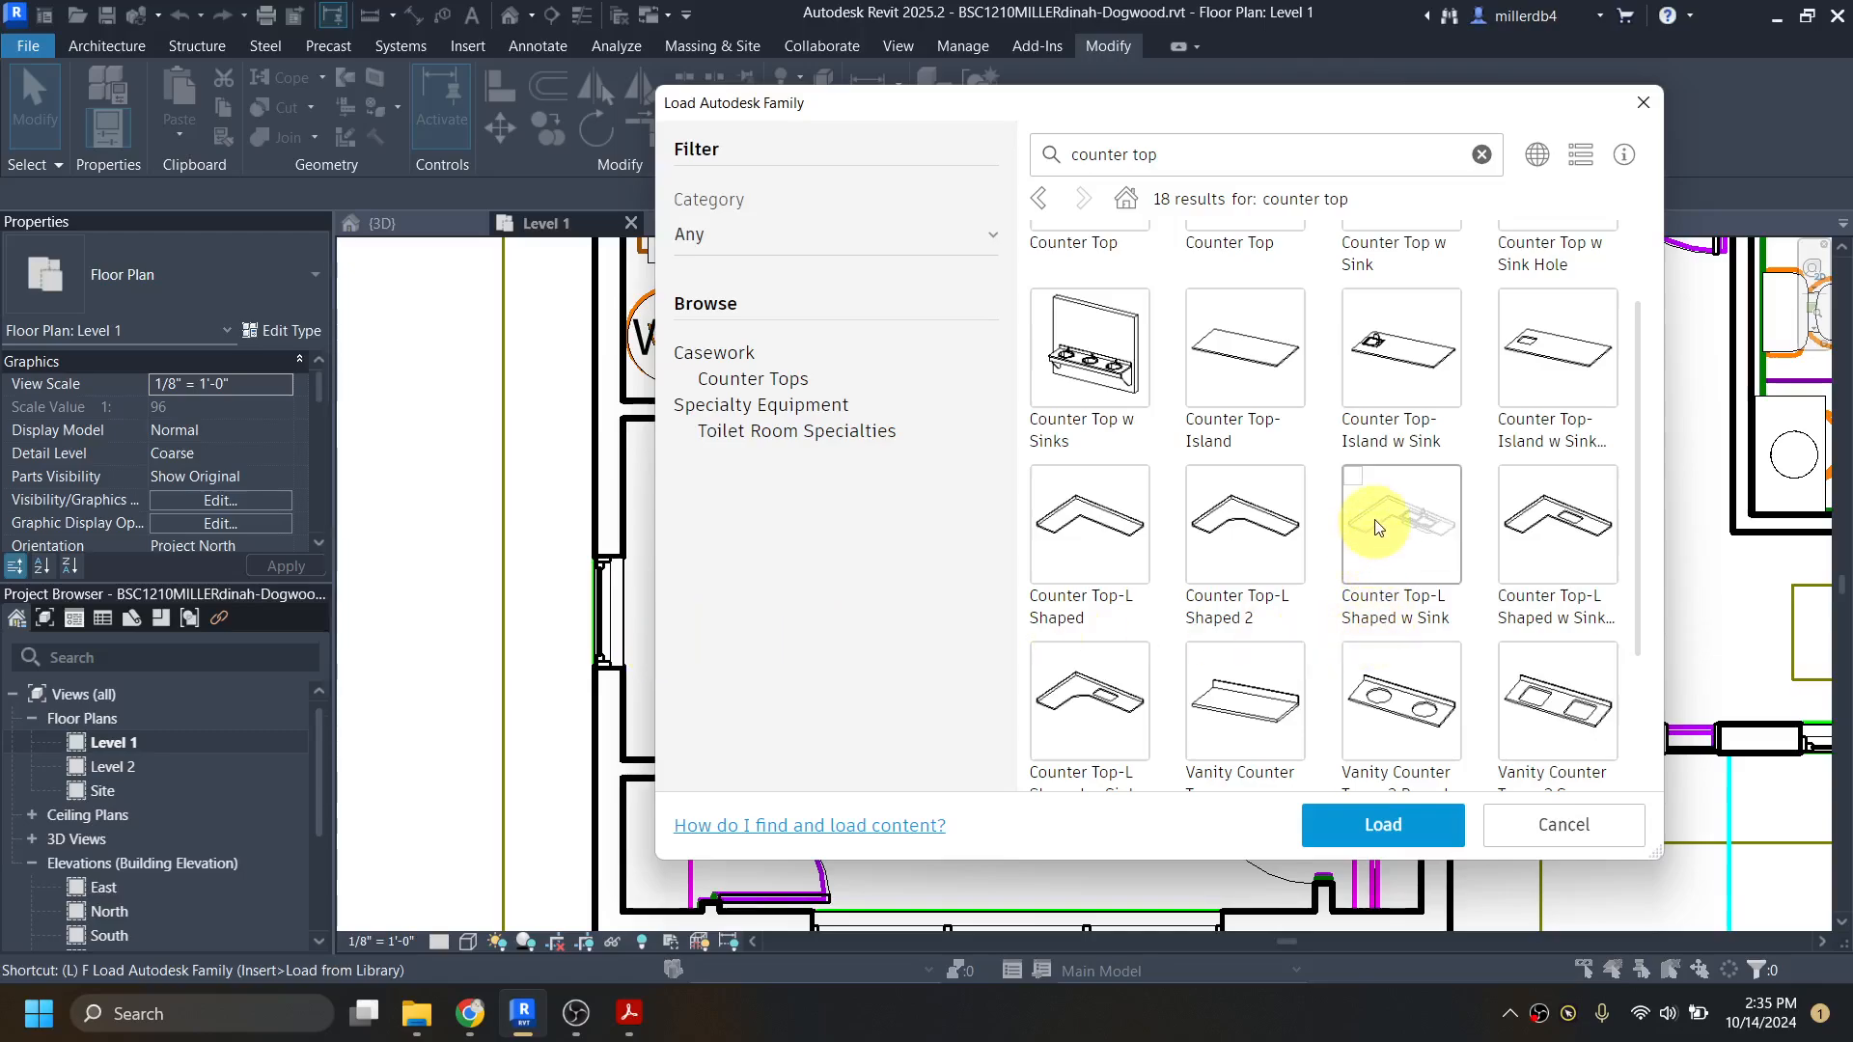
{"action": "left_click", "coordinate": [1355, 479]}
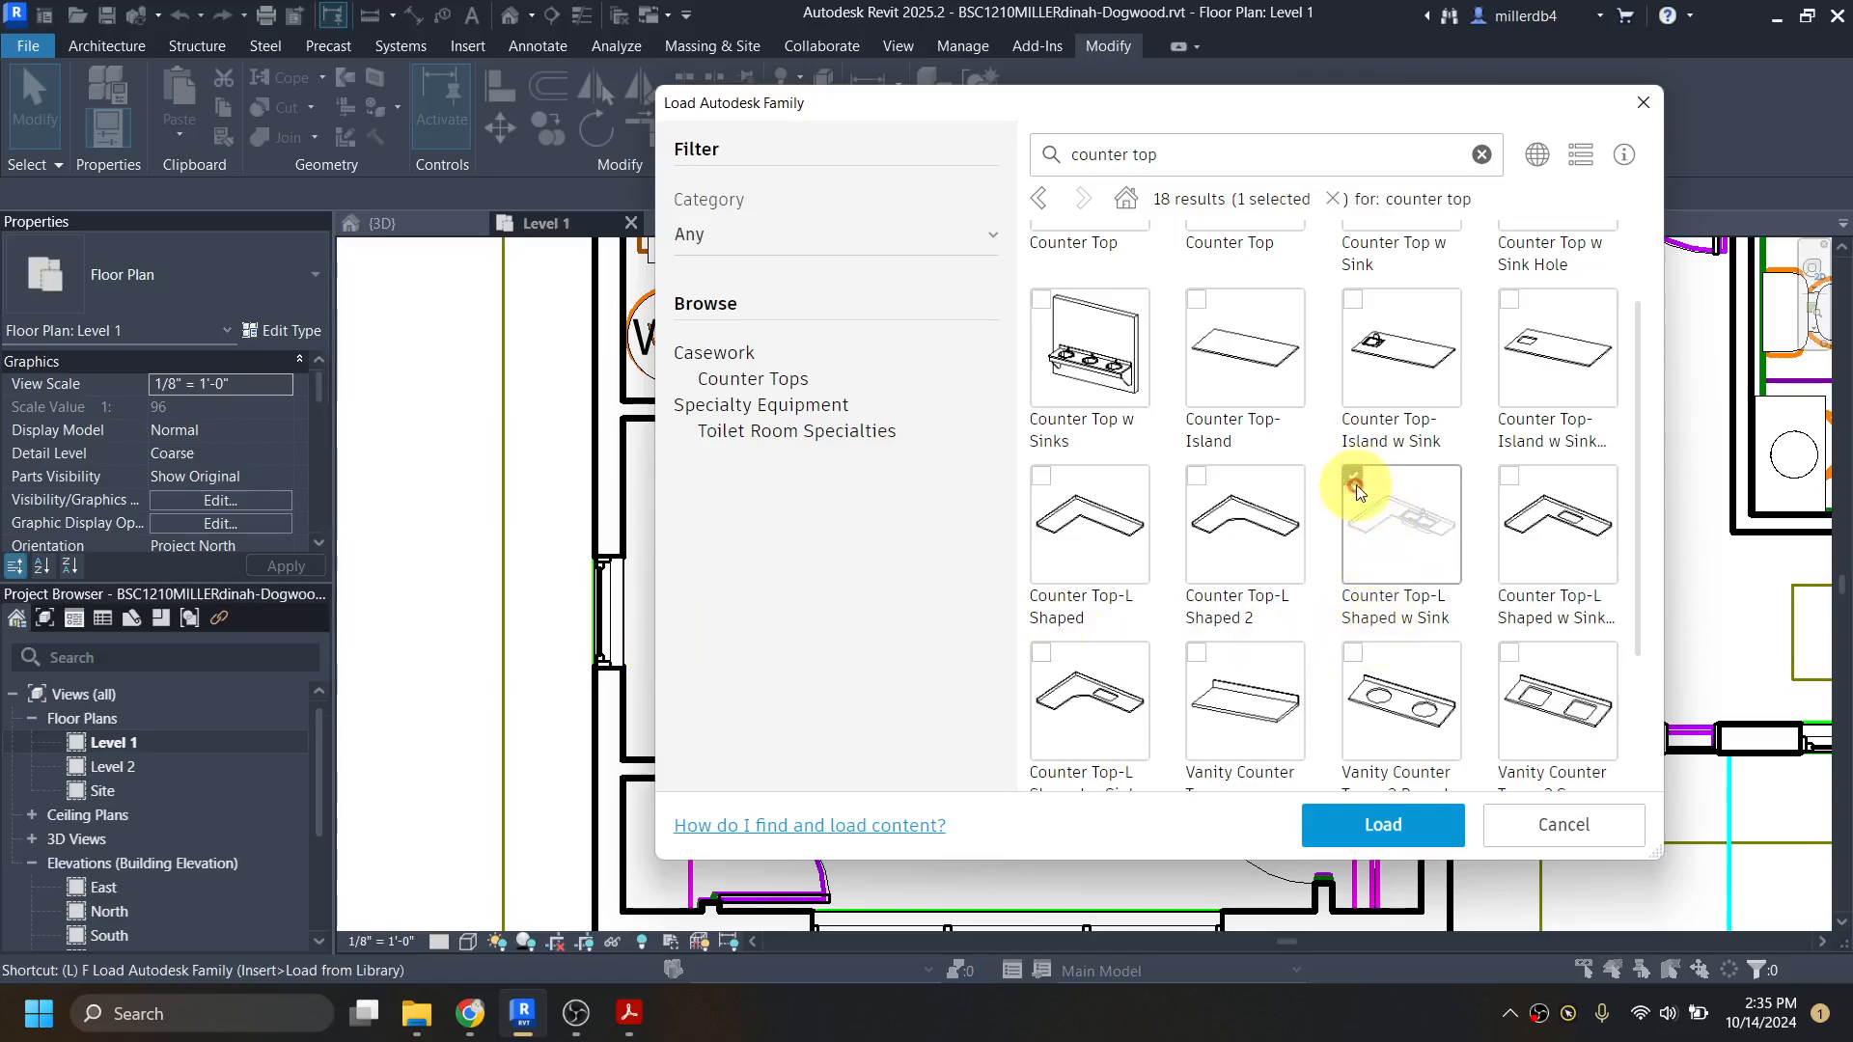
{"action": "left_click", "coordinate": [1401, 837]}
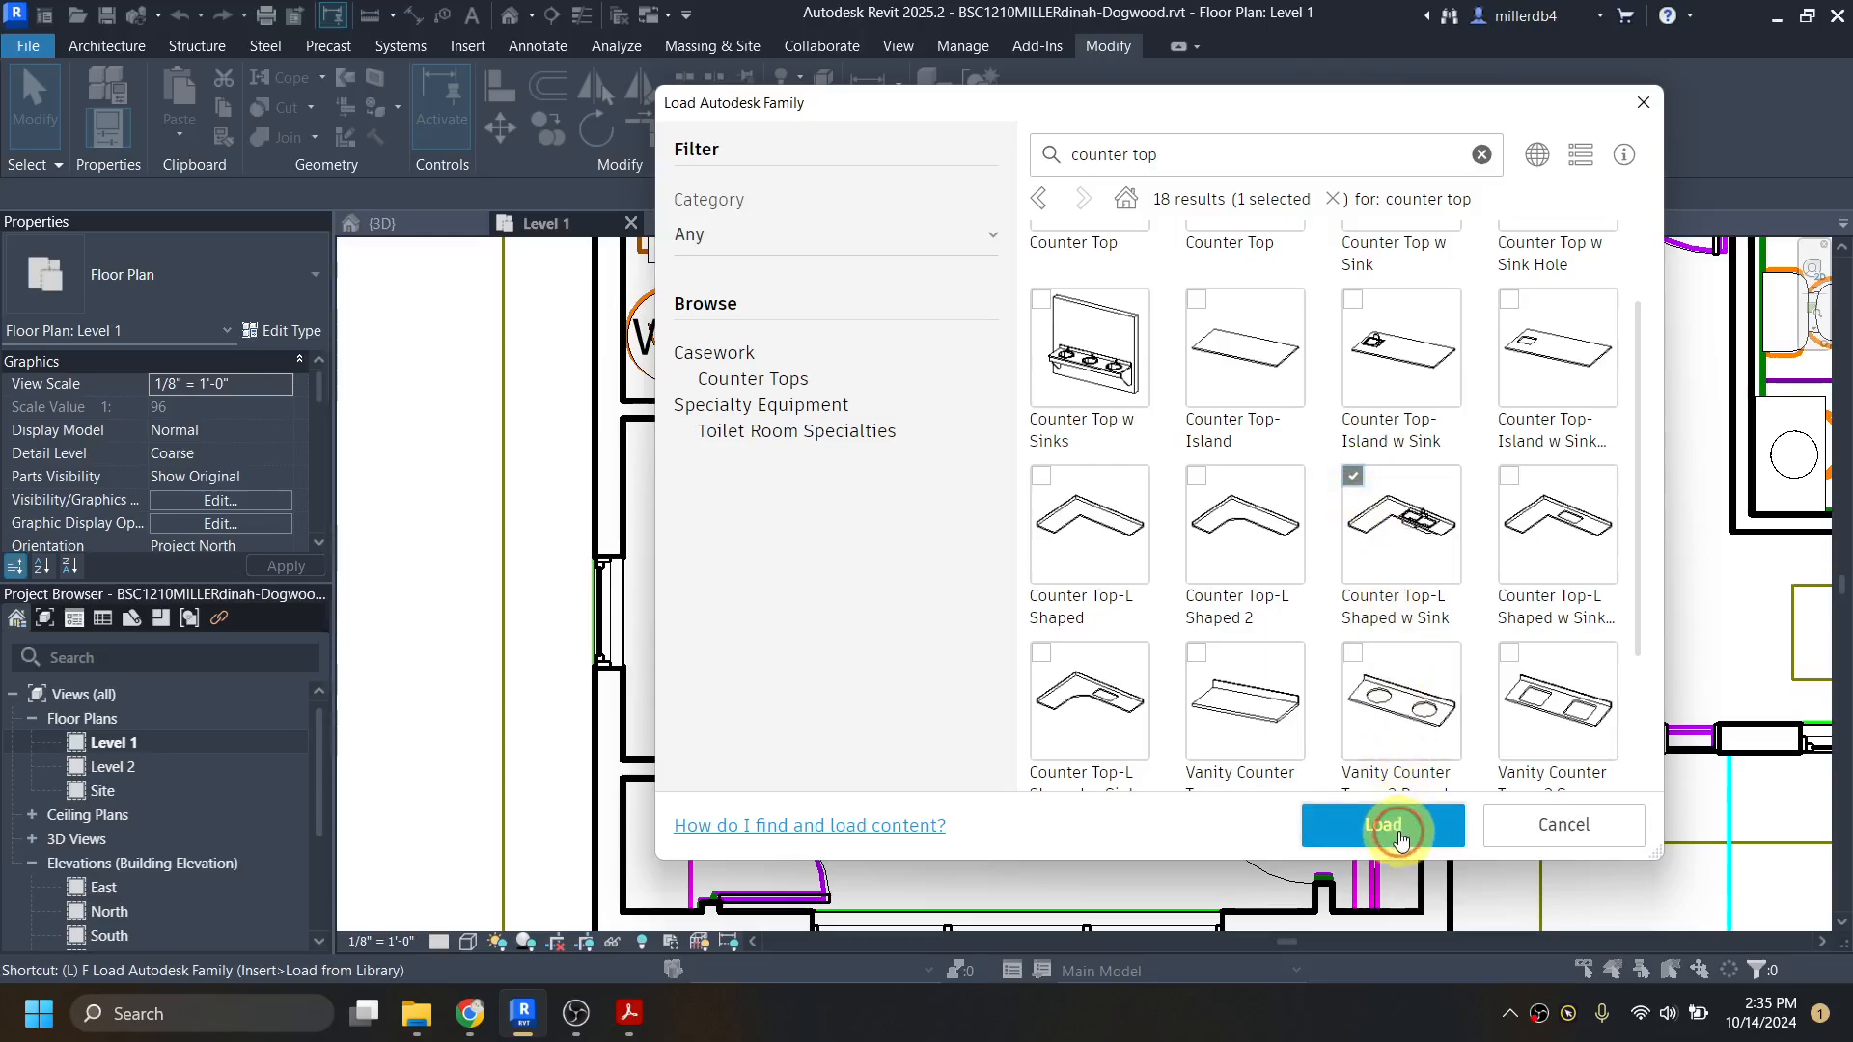
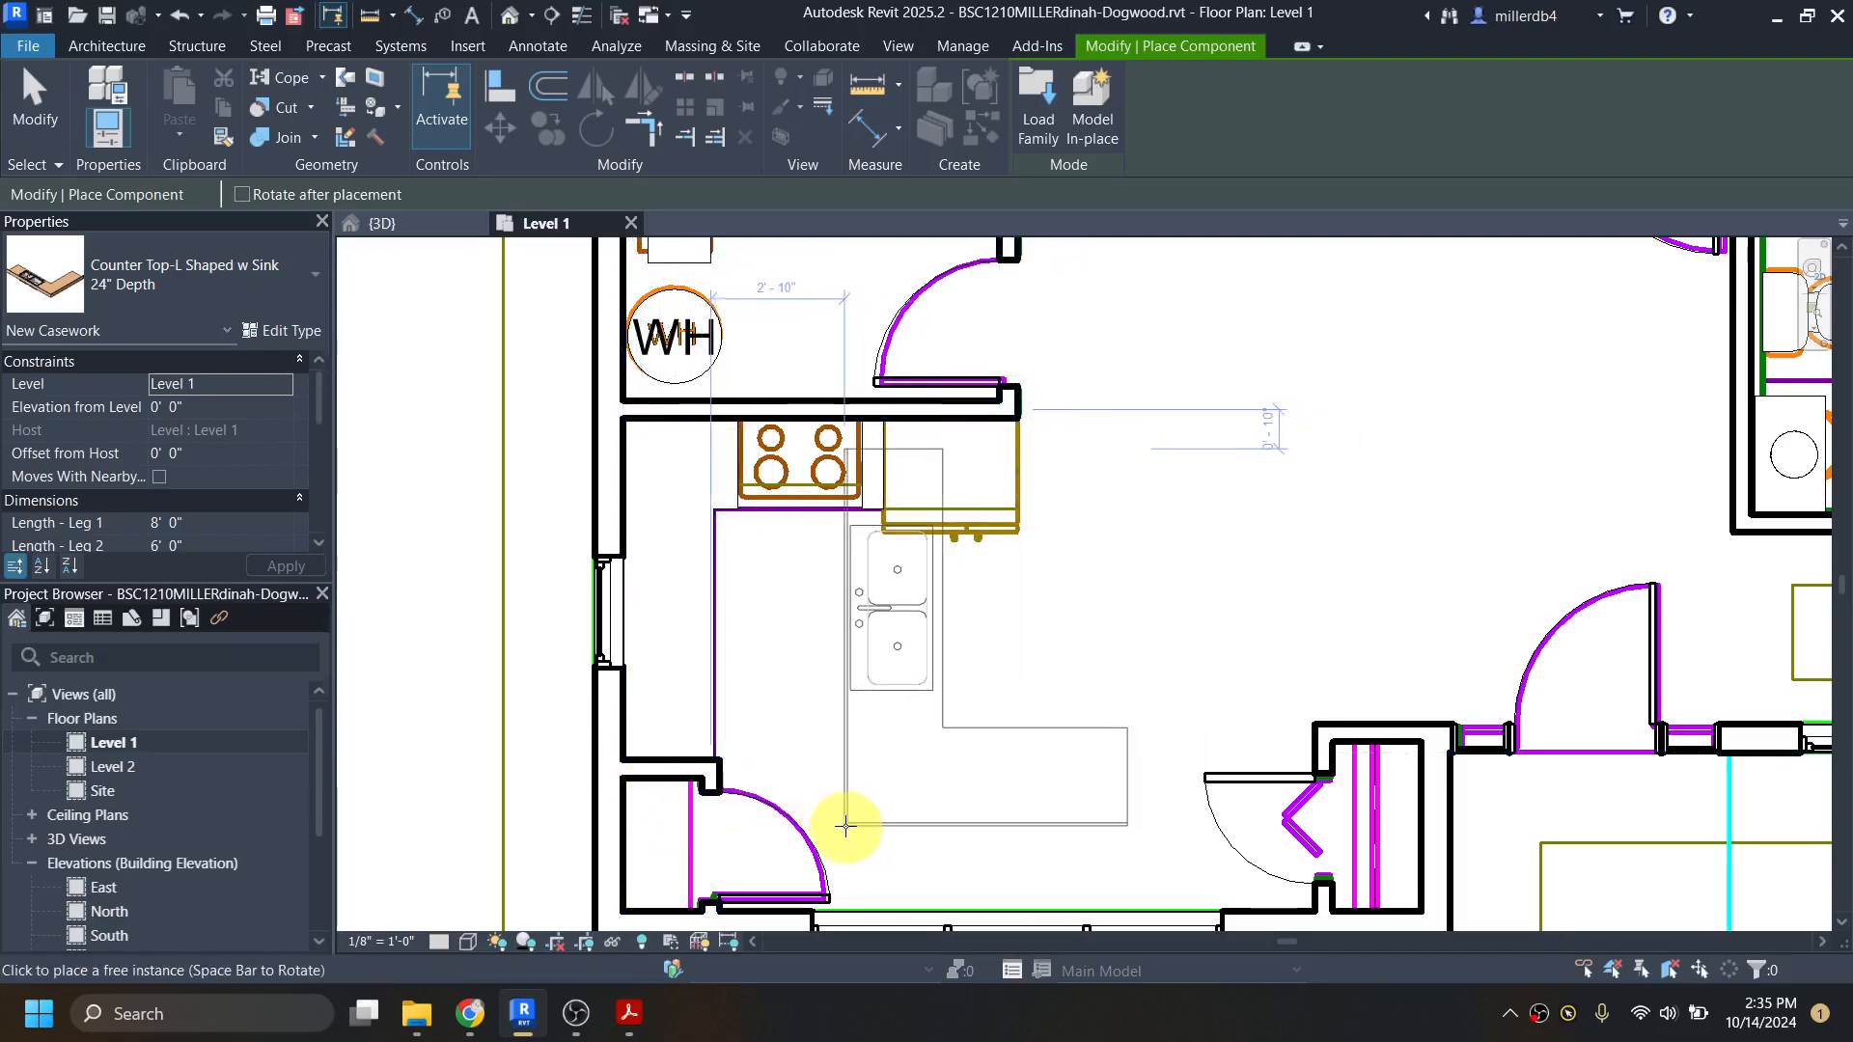
Step: Rotate the L-shaped counter top 180 degrees and place it in the open floor area outside the kitchen
{"action": "key", "text": "space"}
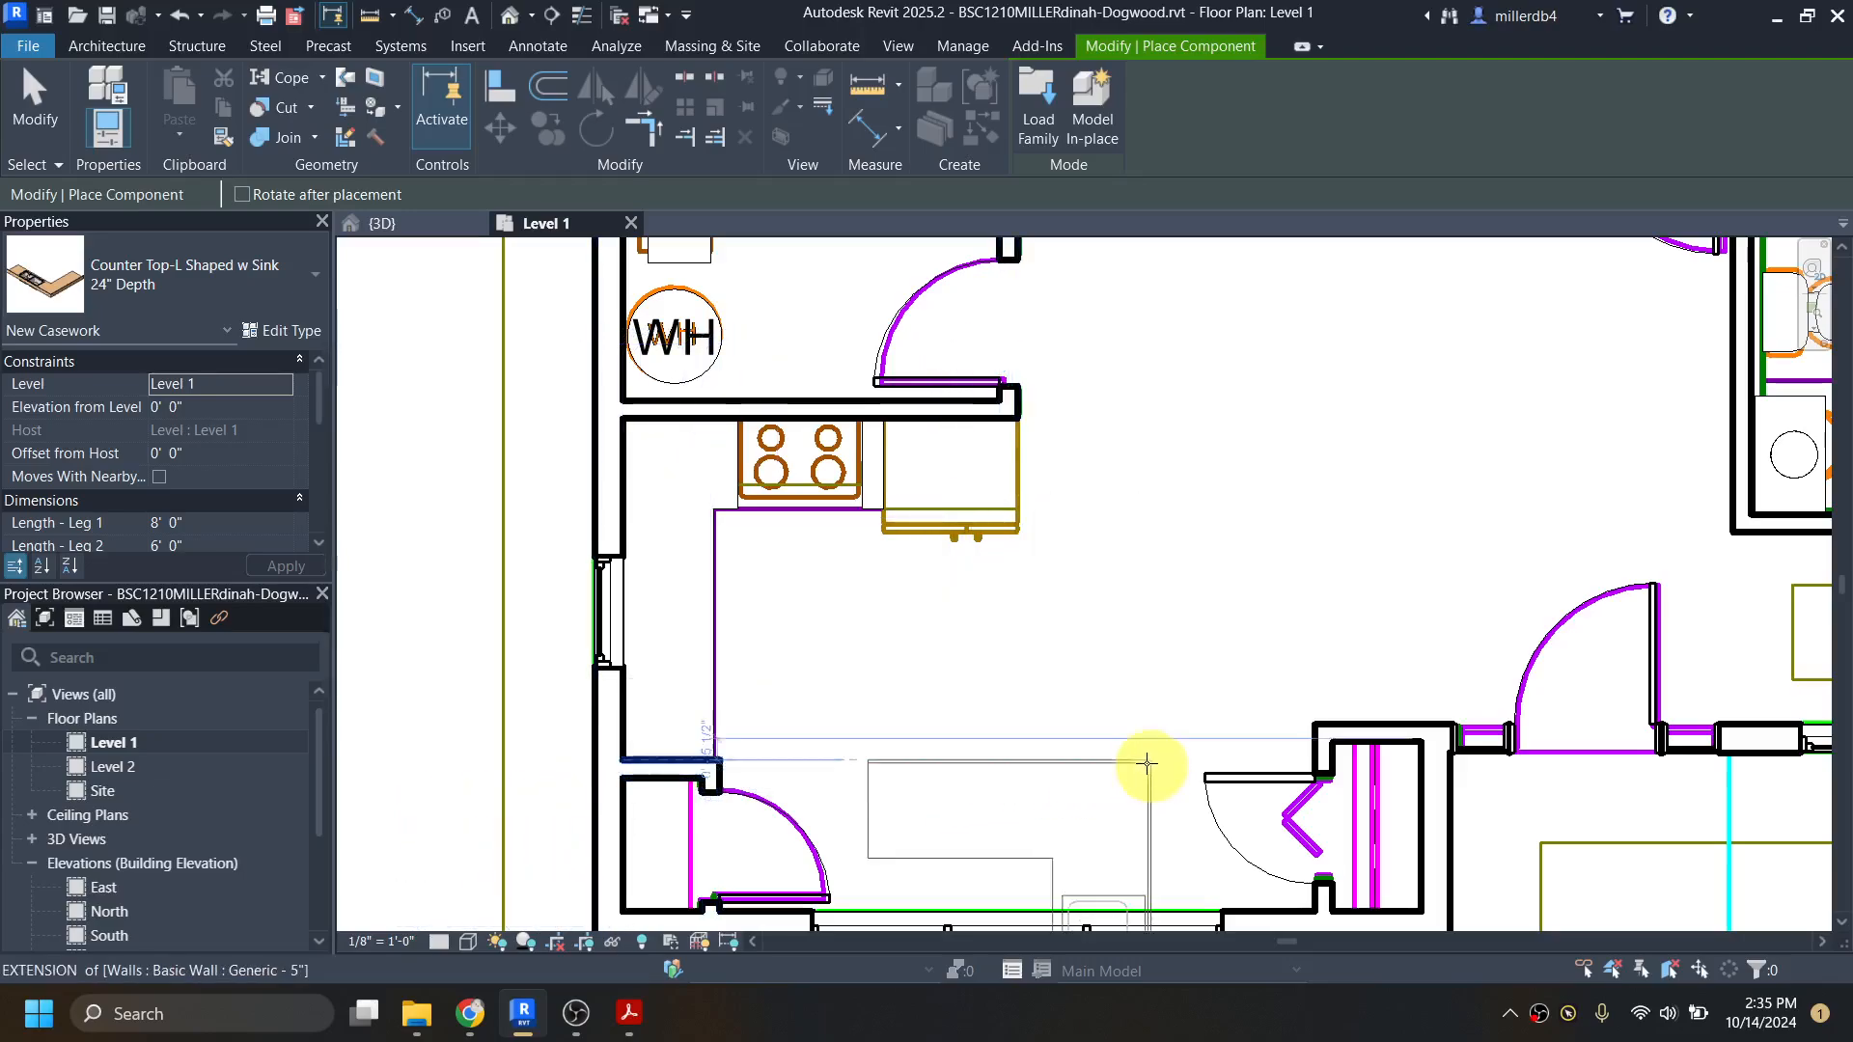
{"action": "key", "text": "space"}
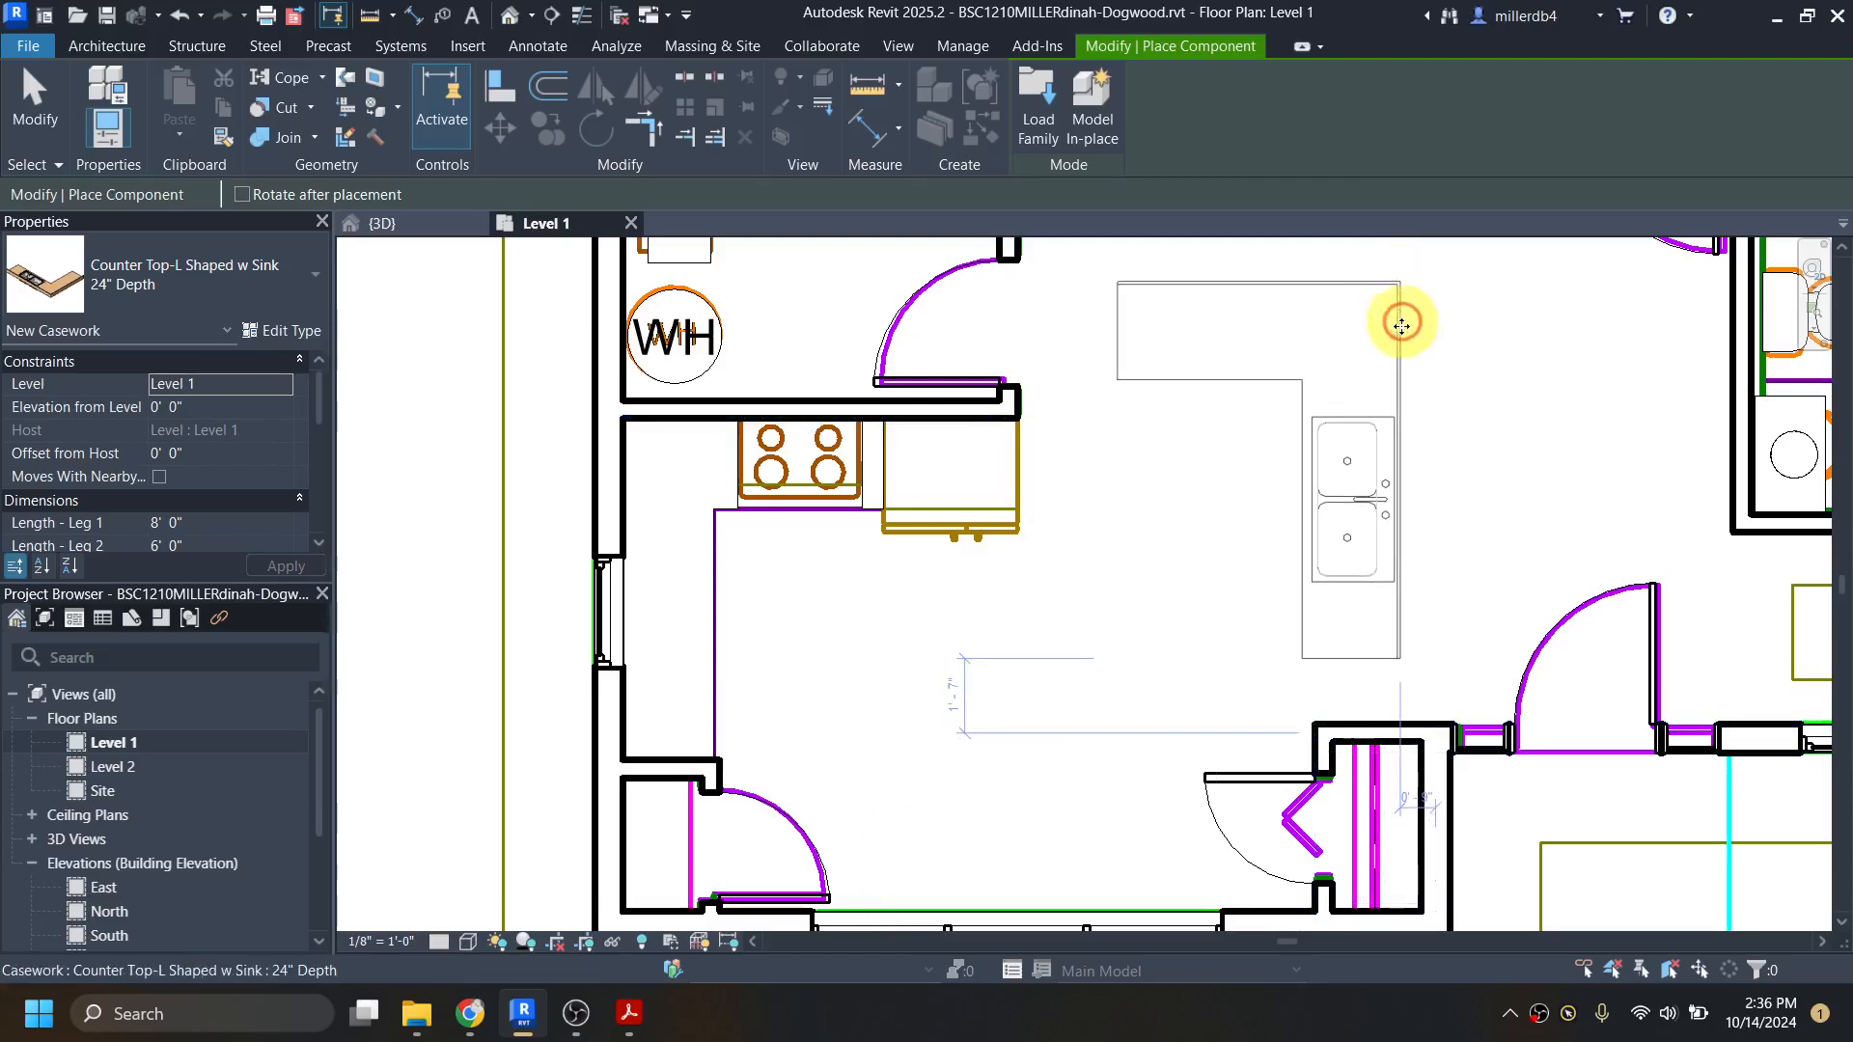
{"action": "left_click", "coordinate": [1406, 323]}
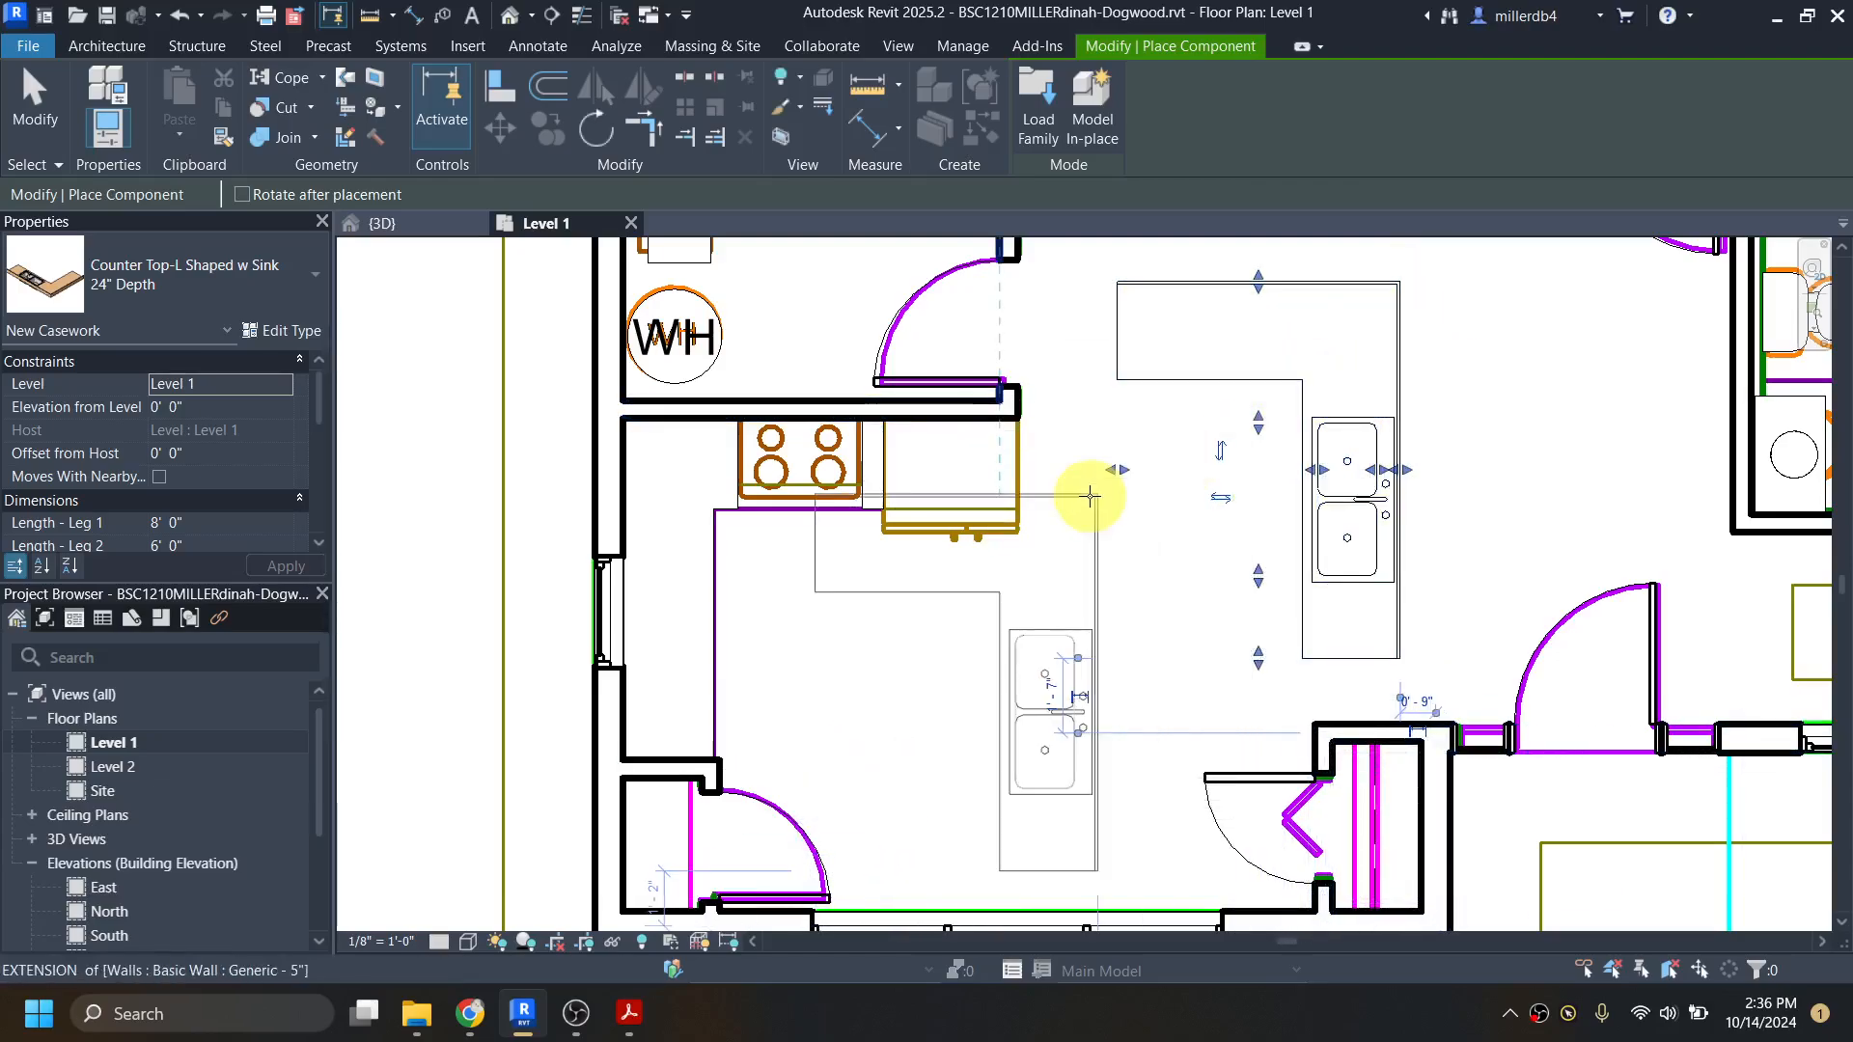
{"action": "key", "text": "Escape"}
Step: Mirror the placed counter top so its short leg points the opposite way, and move it into the kitchen corner beside the window
{"action": "left_click", "coordinate": [1359, 506]}
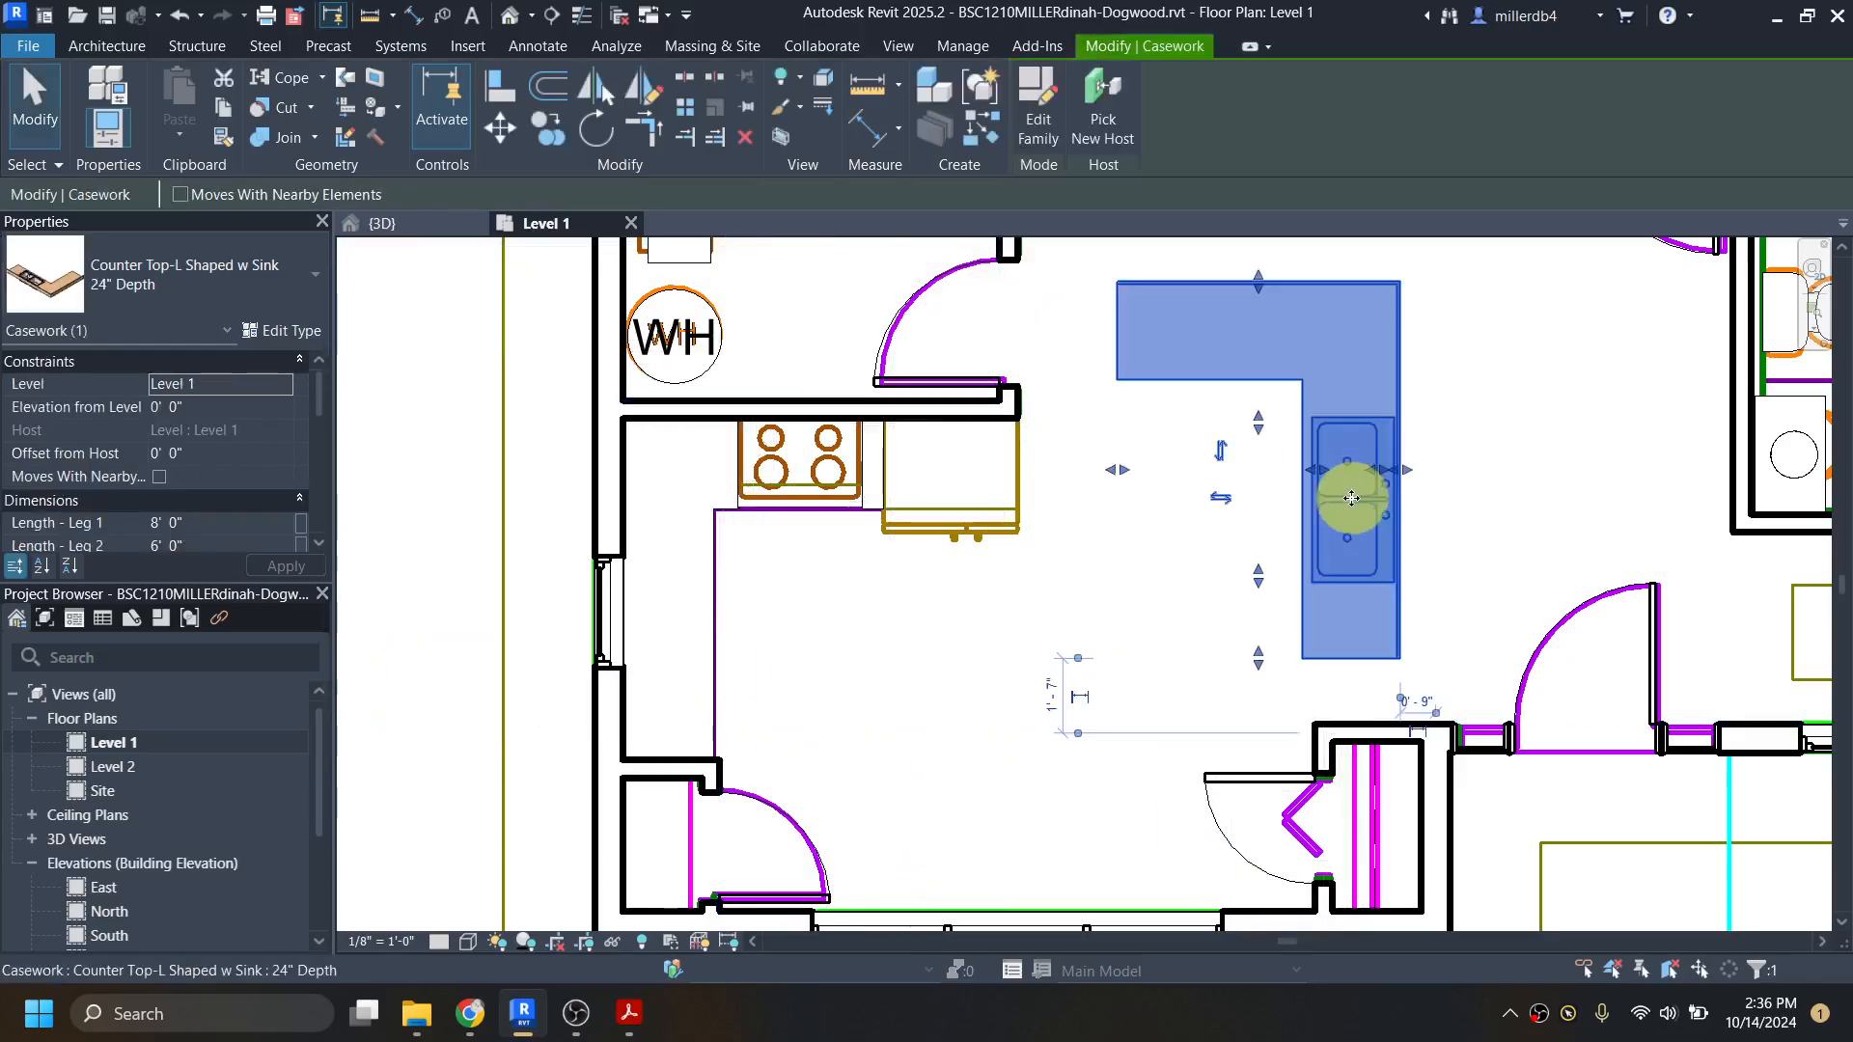
{"action": "left_click", "coordinate": [1222, 498]}
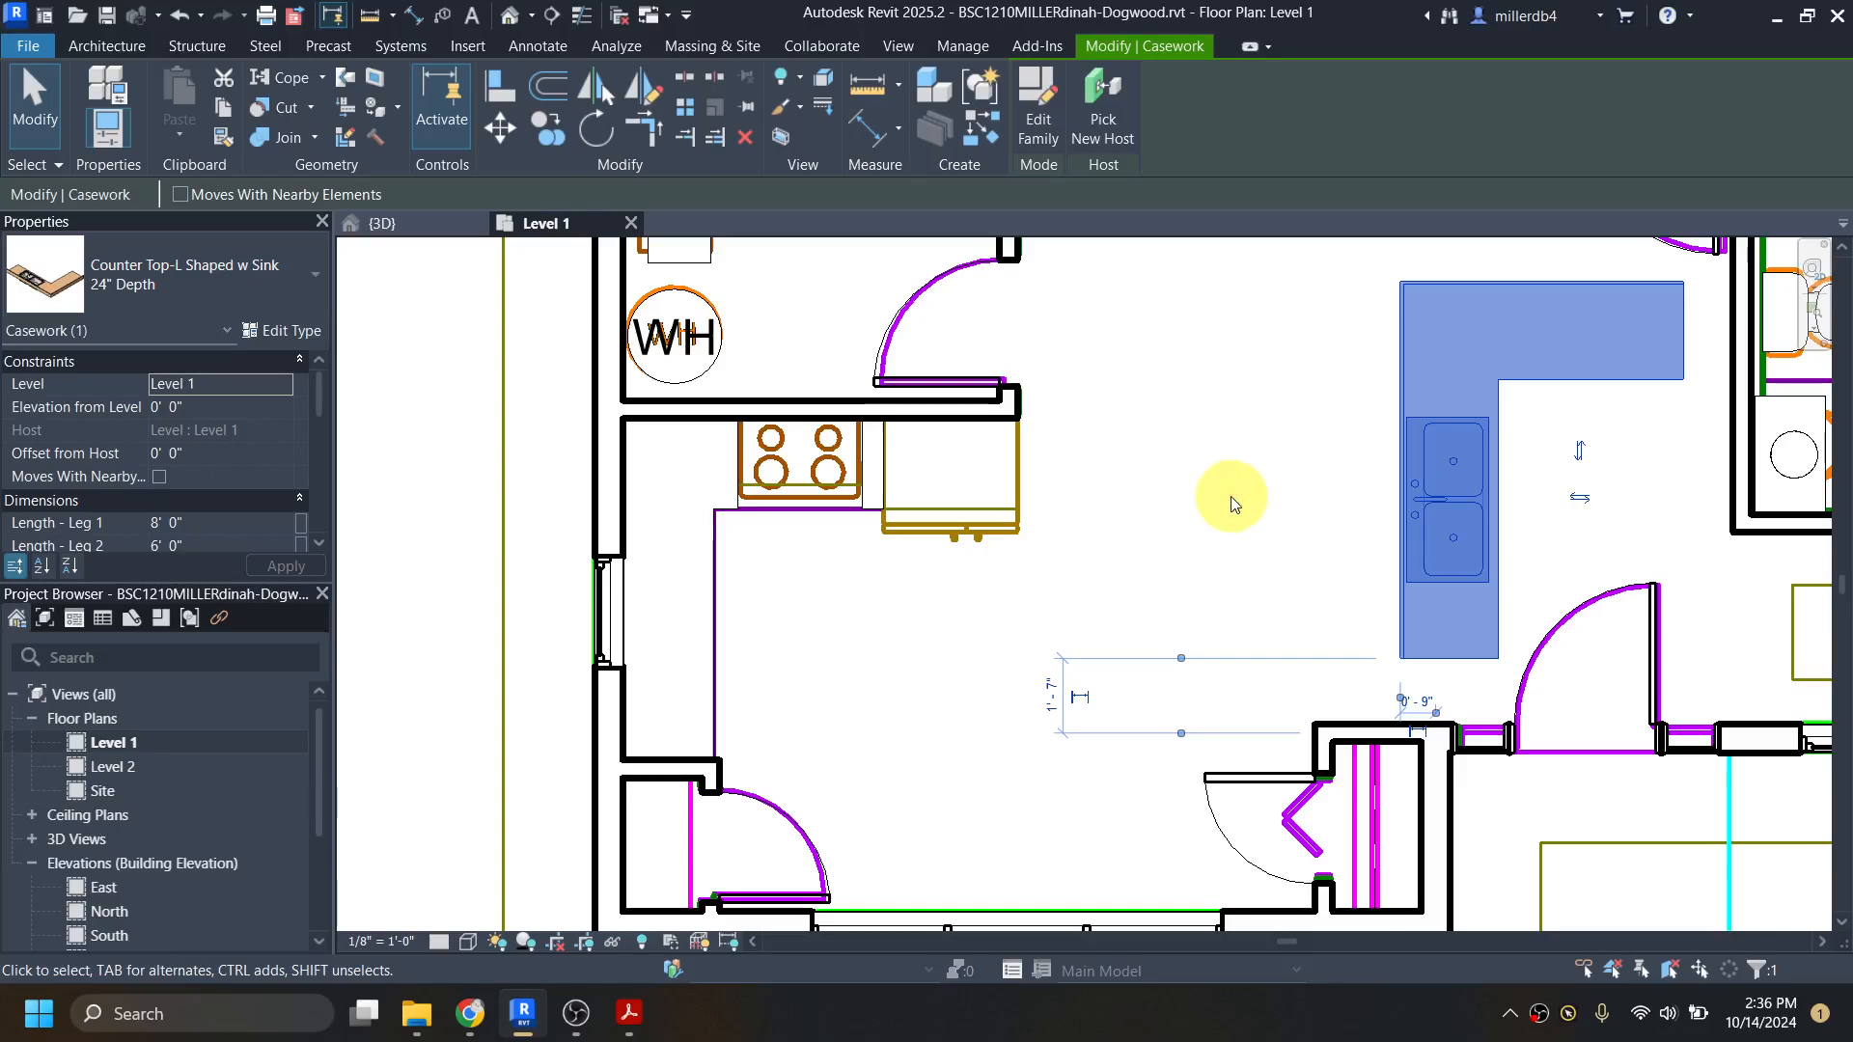
{"action": "left_click", "coordinate": [1580, 498]}
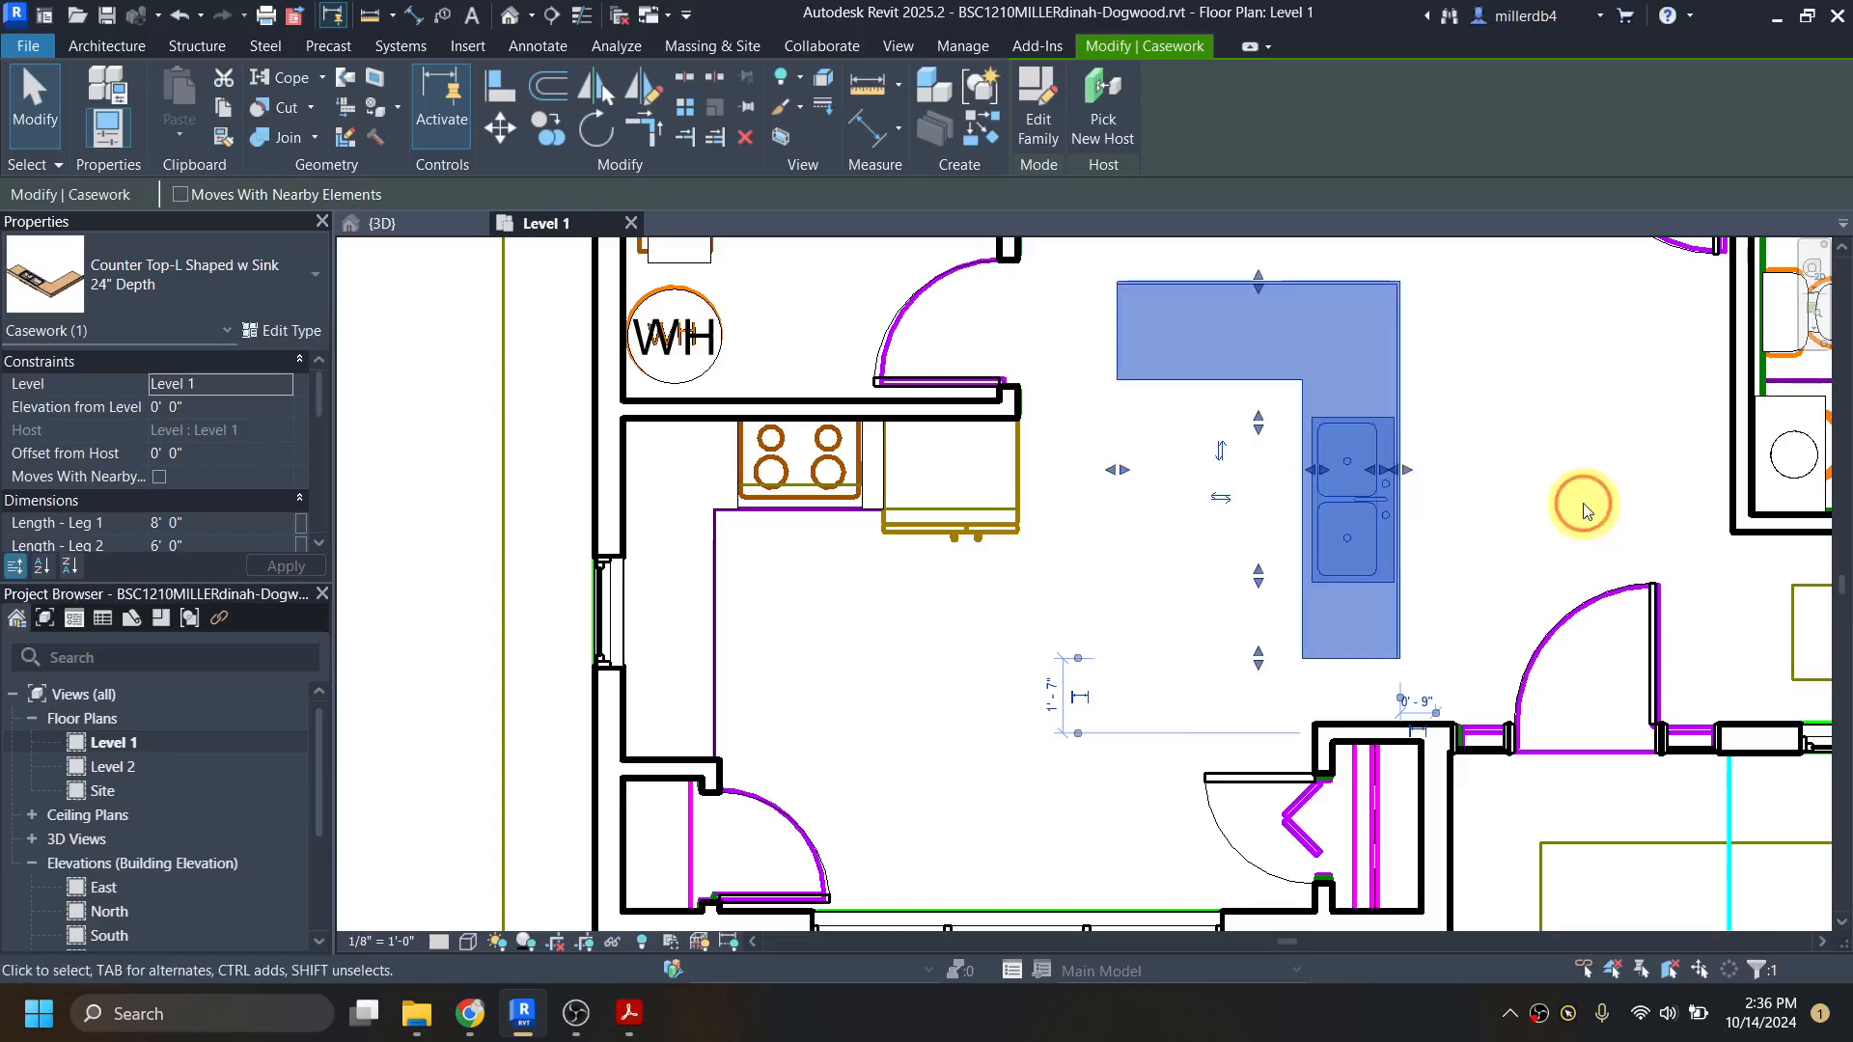
{"action": "left_click", "coordinate": [1222, 498]}
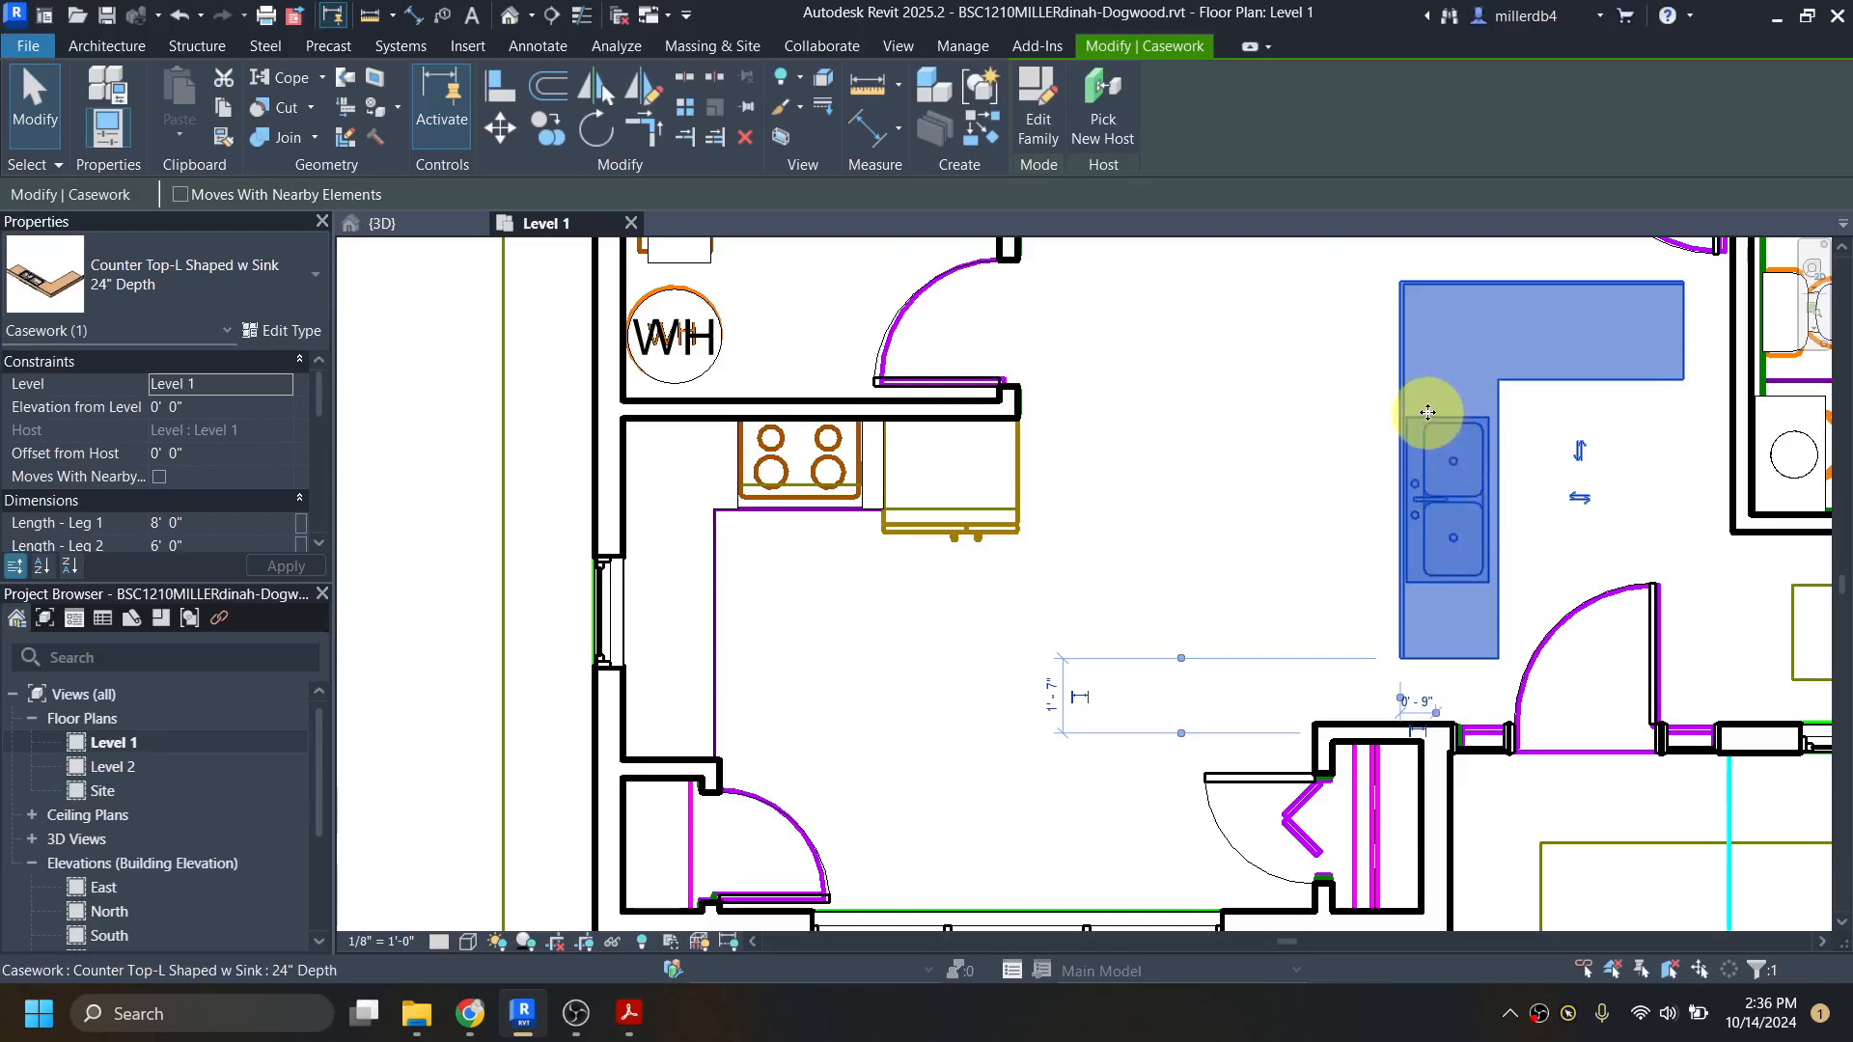
{"action": "left_click_drag", "start_coordinate": [1400, 391], "coordinate": [616, 477]}
{"action": "scroll", "coordinate": [619, 482], "scroll_direction": "up", "scroll_amount": 2}
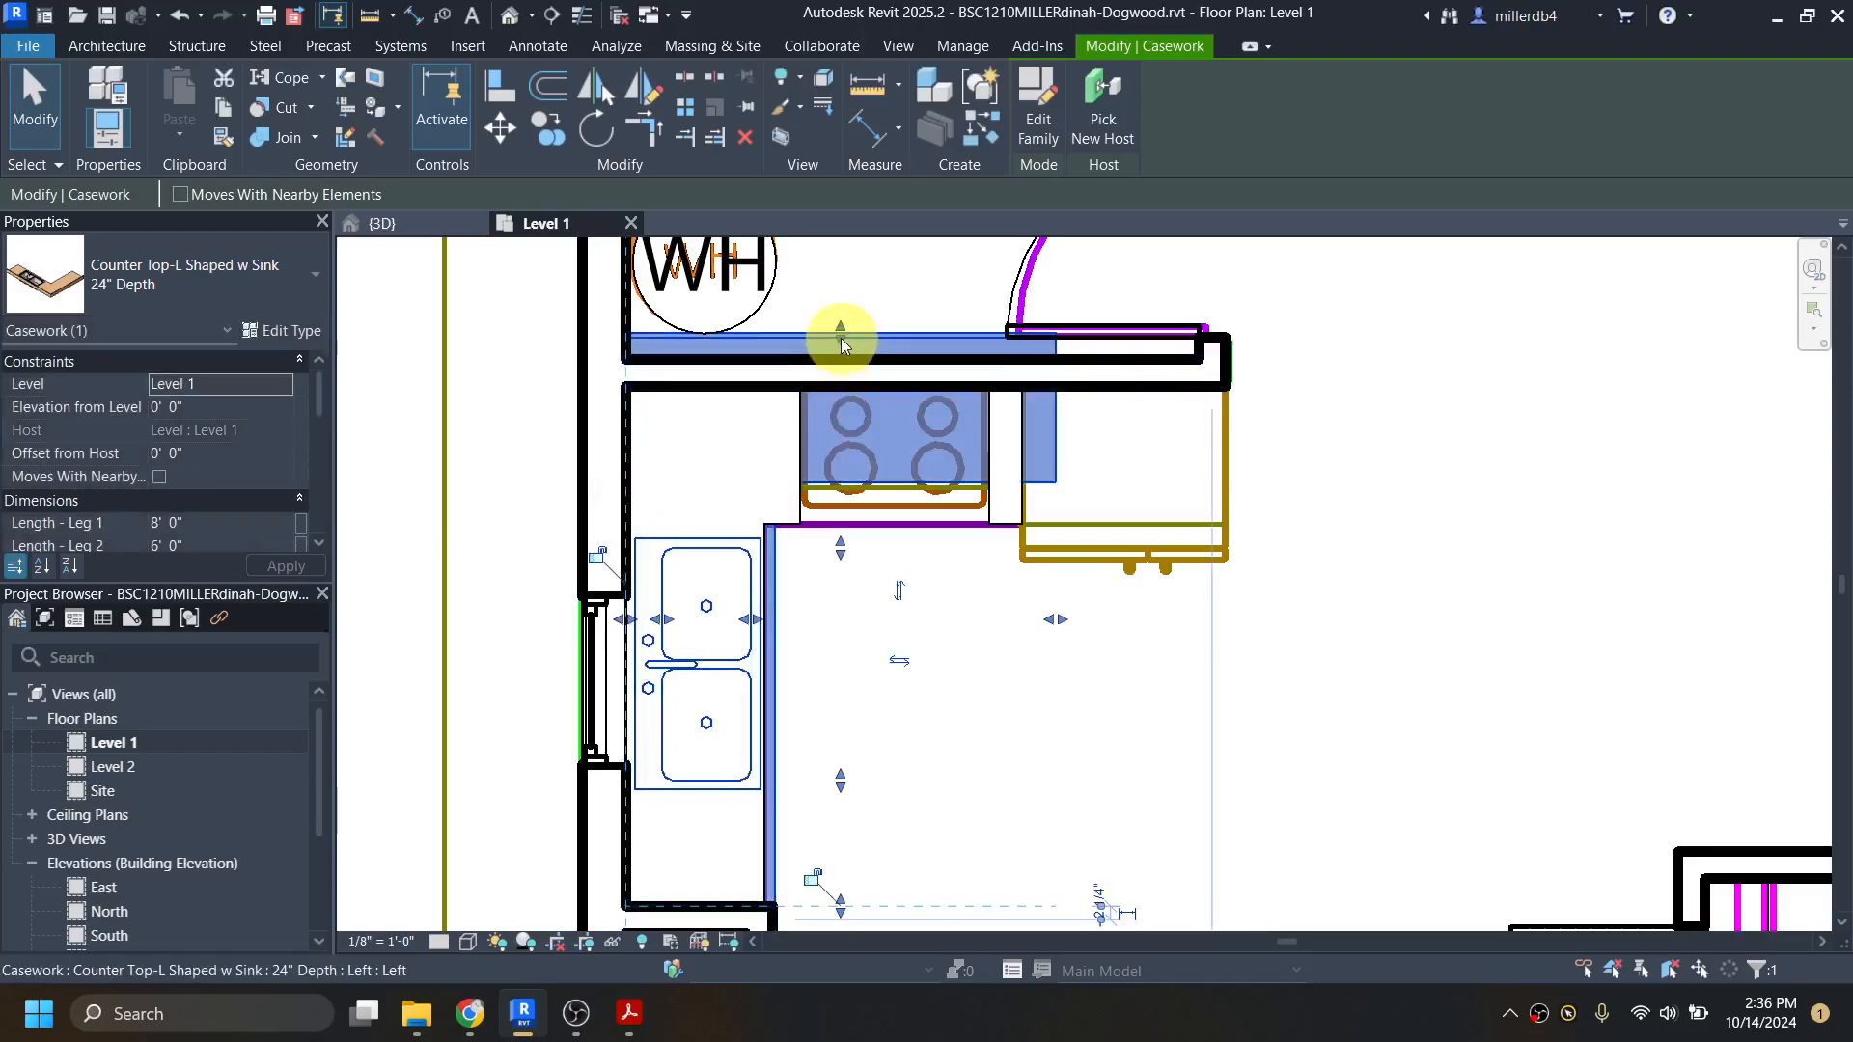
Step: Fit the counter top's long leg between the wall behind the stove and the closet wall, about 7' 3" long
{"action": "left_click_drag", "start_coordinate": [842, 337], "coordinate": [831, 381]}
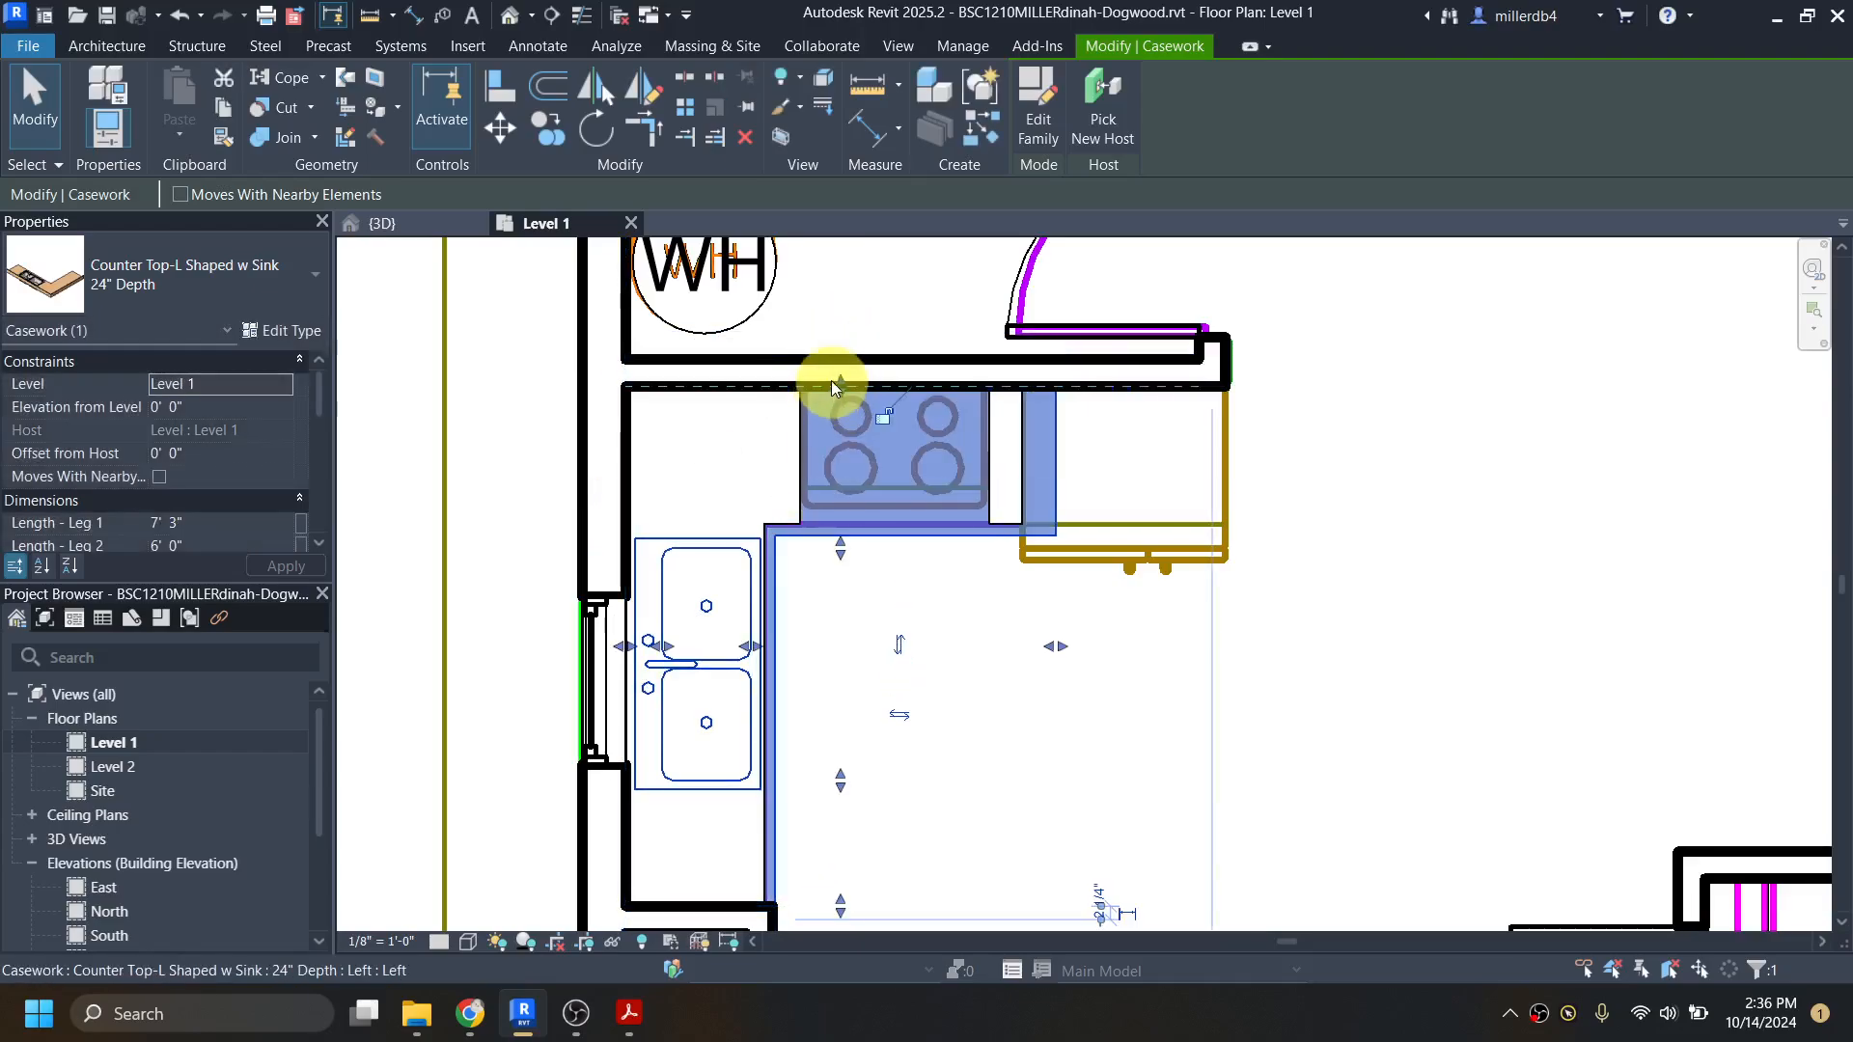
{"action": "middle_click_drag", "start_coordinate": [777, 687], "coordinate": [828, 558]}
{"action": "left_click_drag", "start_coordinate": [892, 654], "coordinate": [889, 656]}
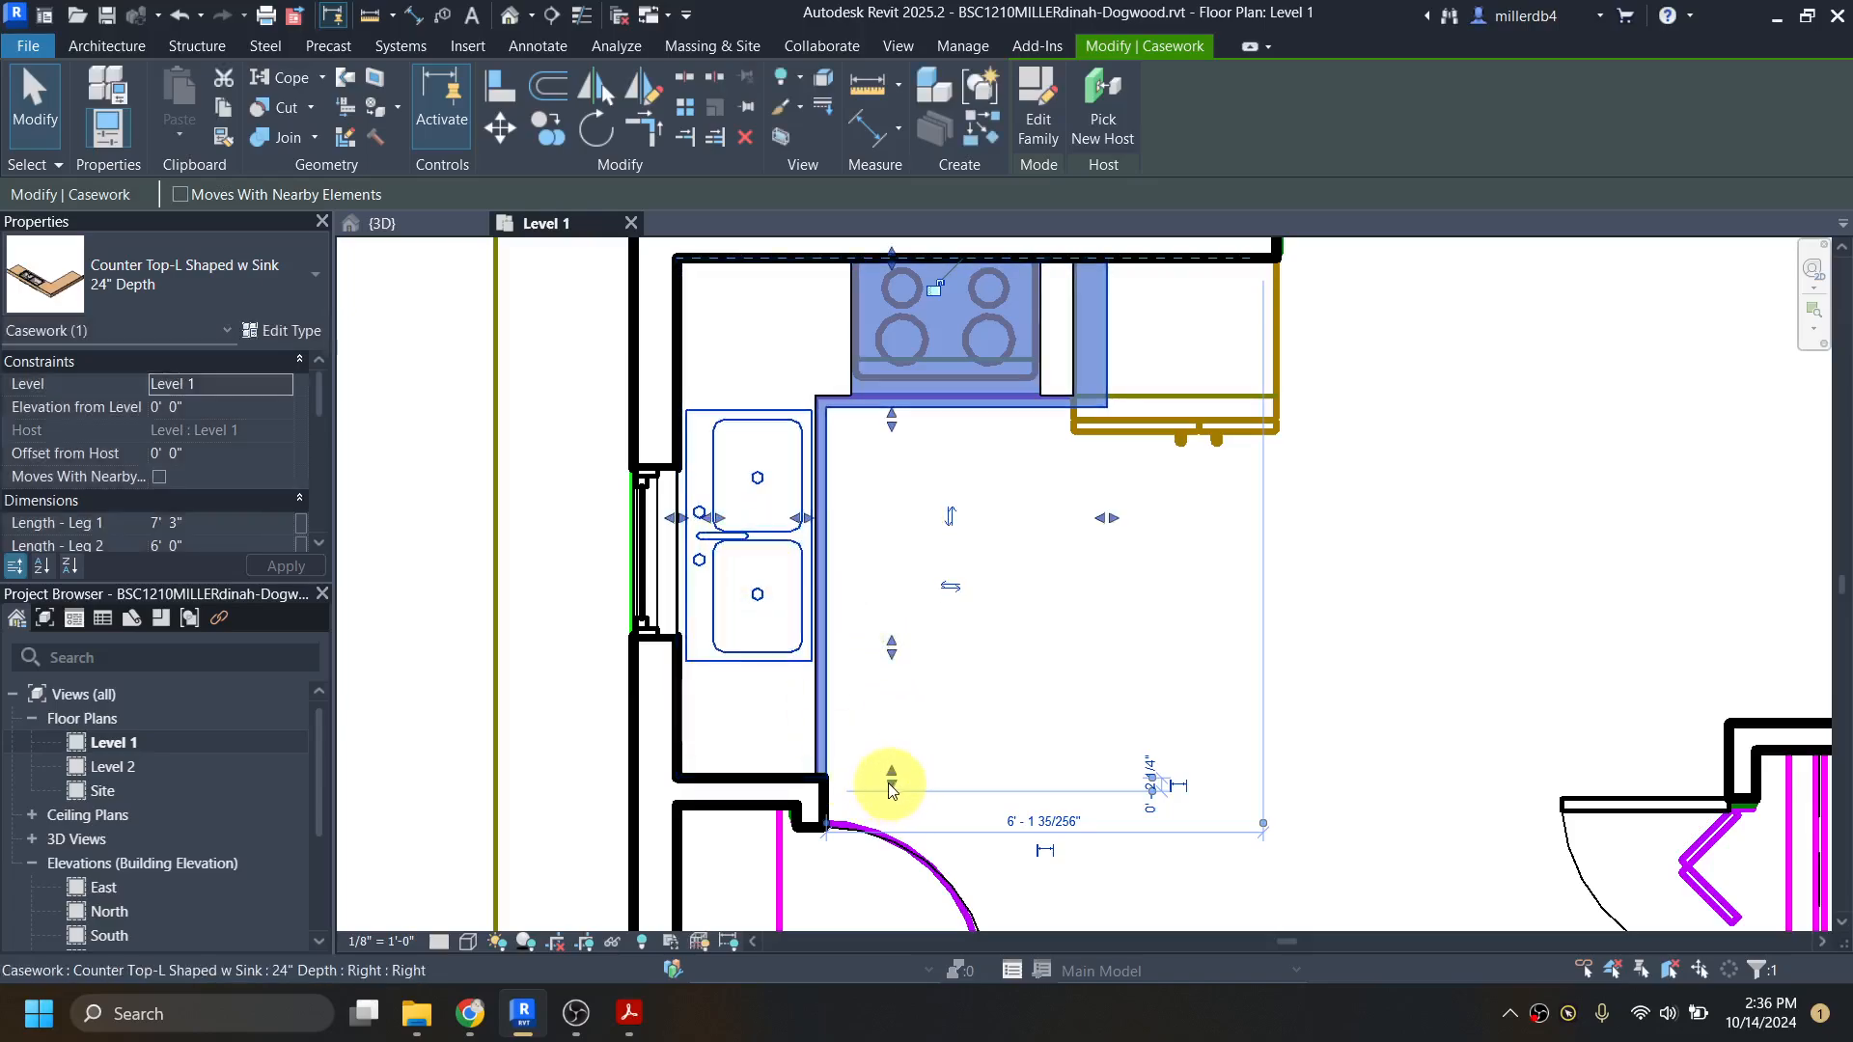
{"action": "left_click_drag", "start_coordinate": [888, 783], "coordinate": [888, 778]}
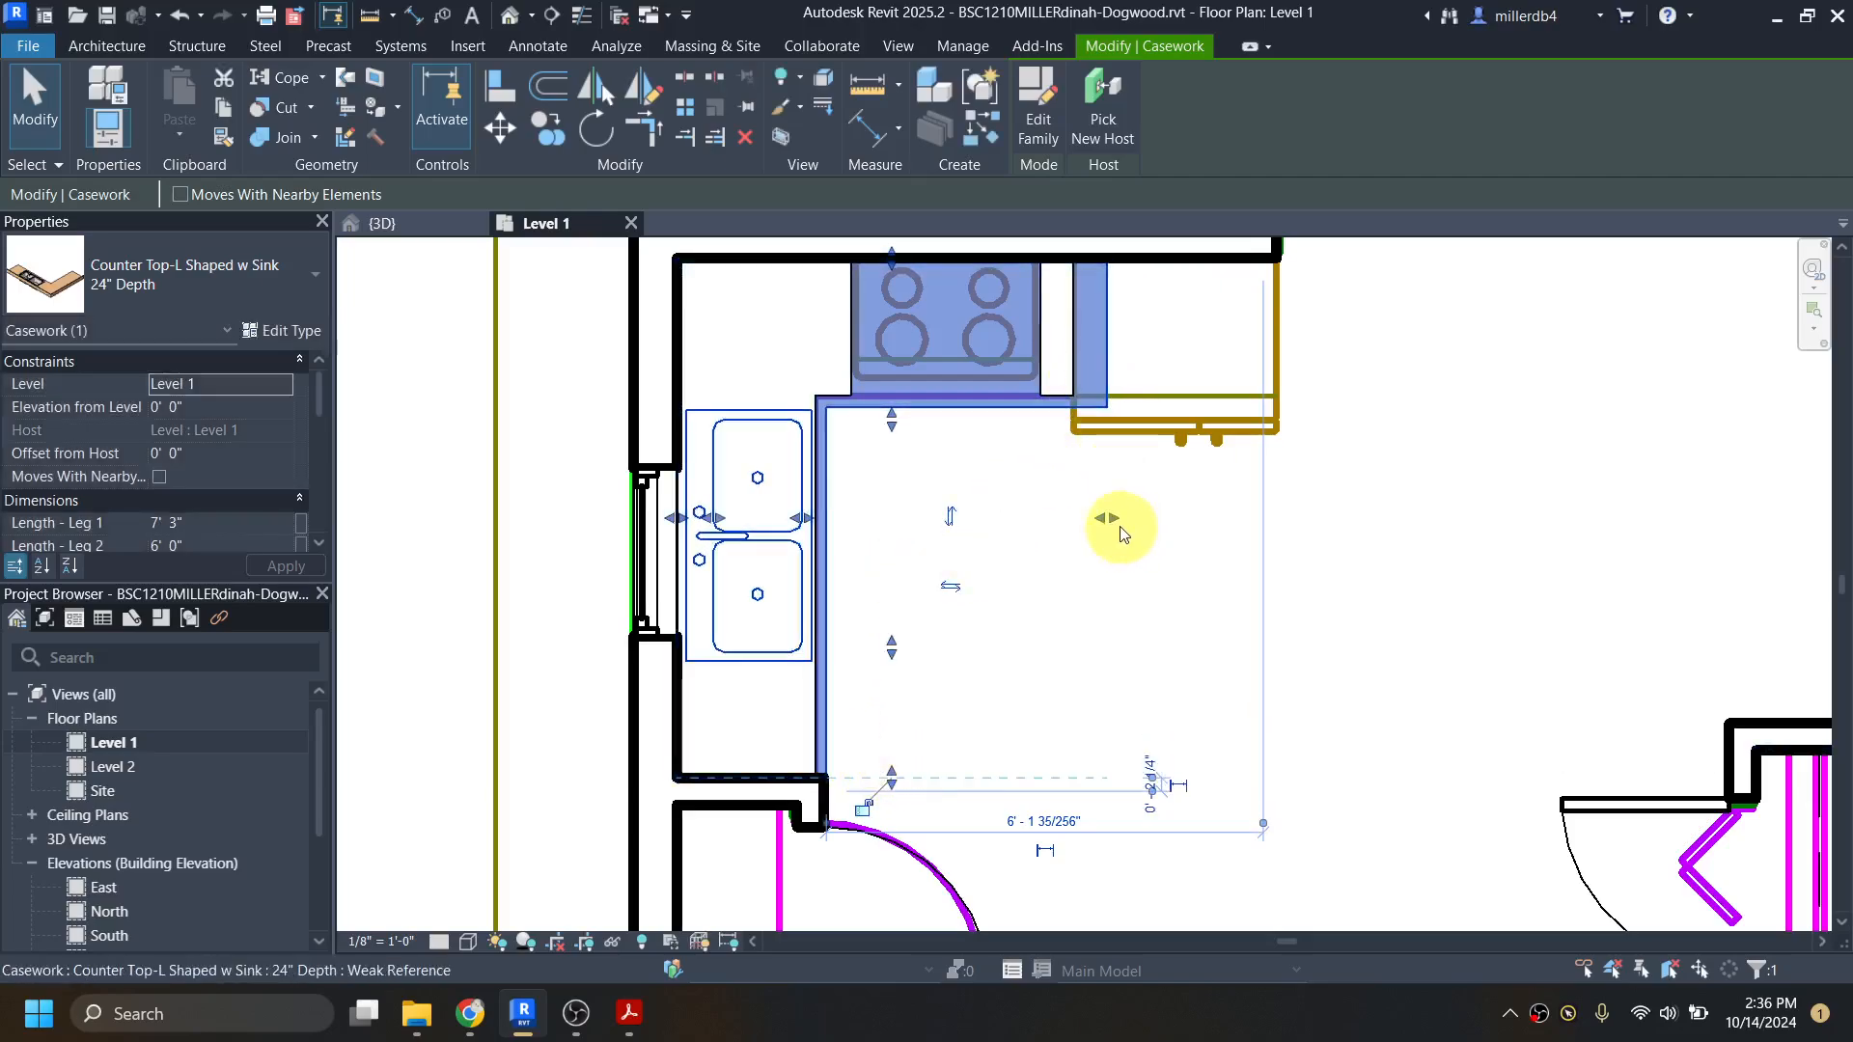
Step: Shorten the counter top's short leg to about 2' 5" so it ends at the near side of the stove
{"action": "left_click_drag", "start_coordinate": [1115, 517], "coordinate": [855, 508]}
{"action": "scroll", "coordinate": [843, 394], "scroll_direction": "up", "scroll_amount": 6}
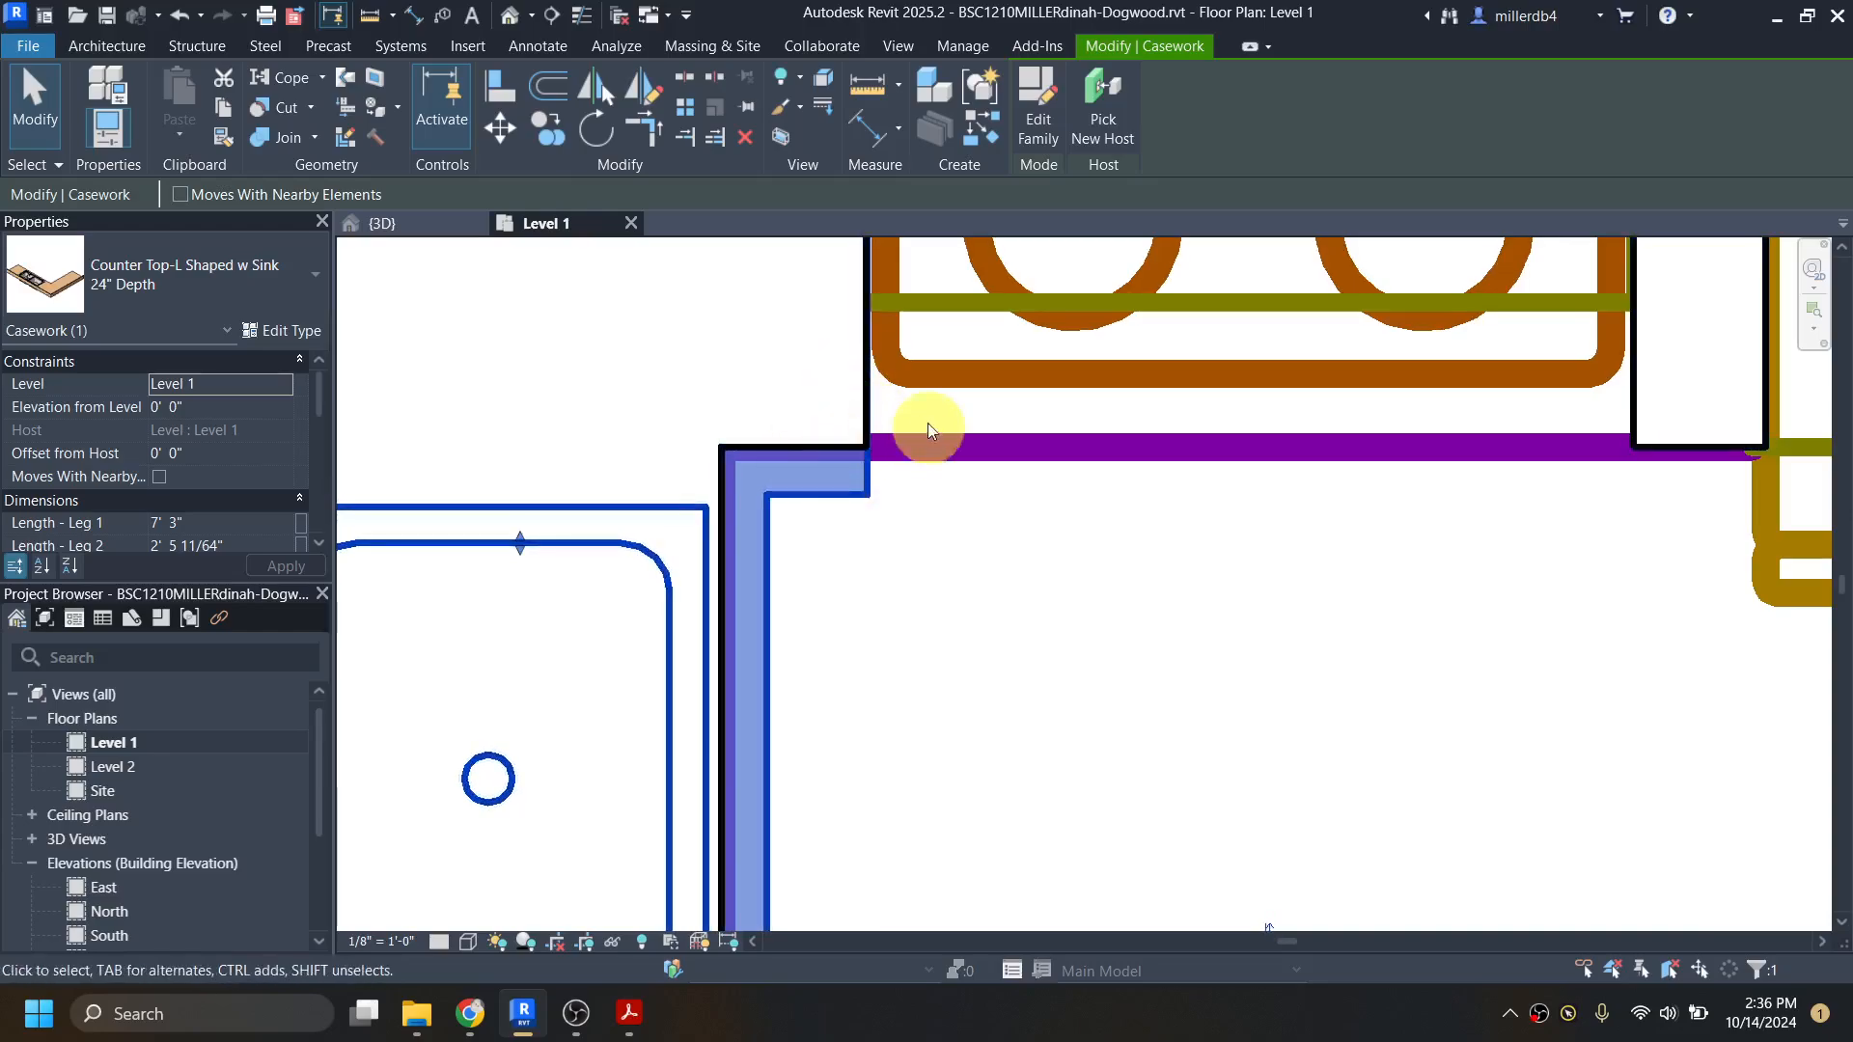
{"action": "scroll", "coordinate": [864, 429], "scroll_direction": "down", "scroll_amount": 5}
{"action": "left_click", "coordinate": [902, 550]}
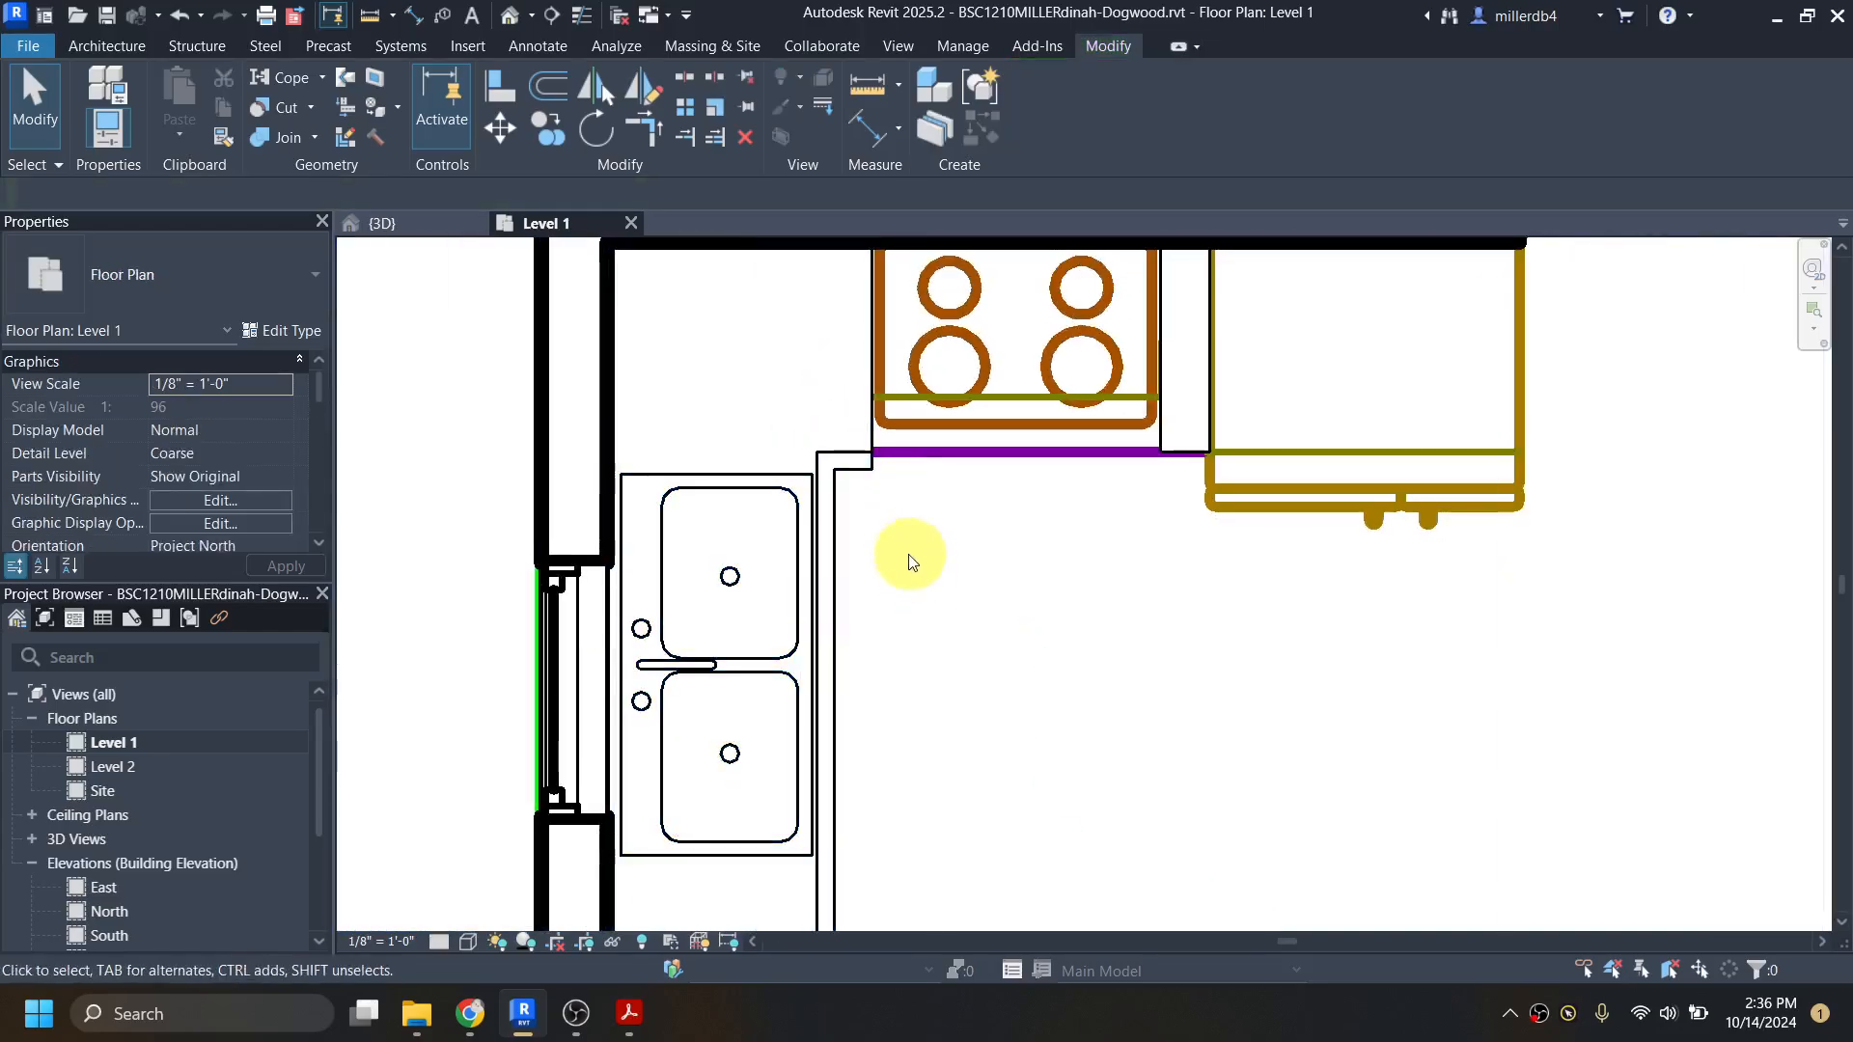
Step: Open the 3D view and examine how the counter top sits on the kitchen cabinets
{"action": "left_click", "coordinate": [510, 15]}
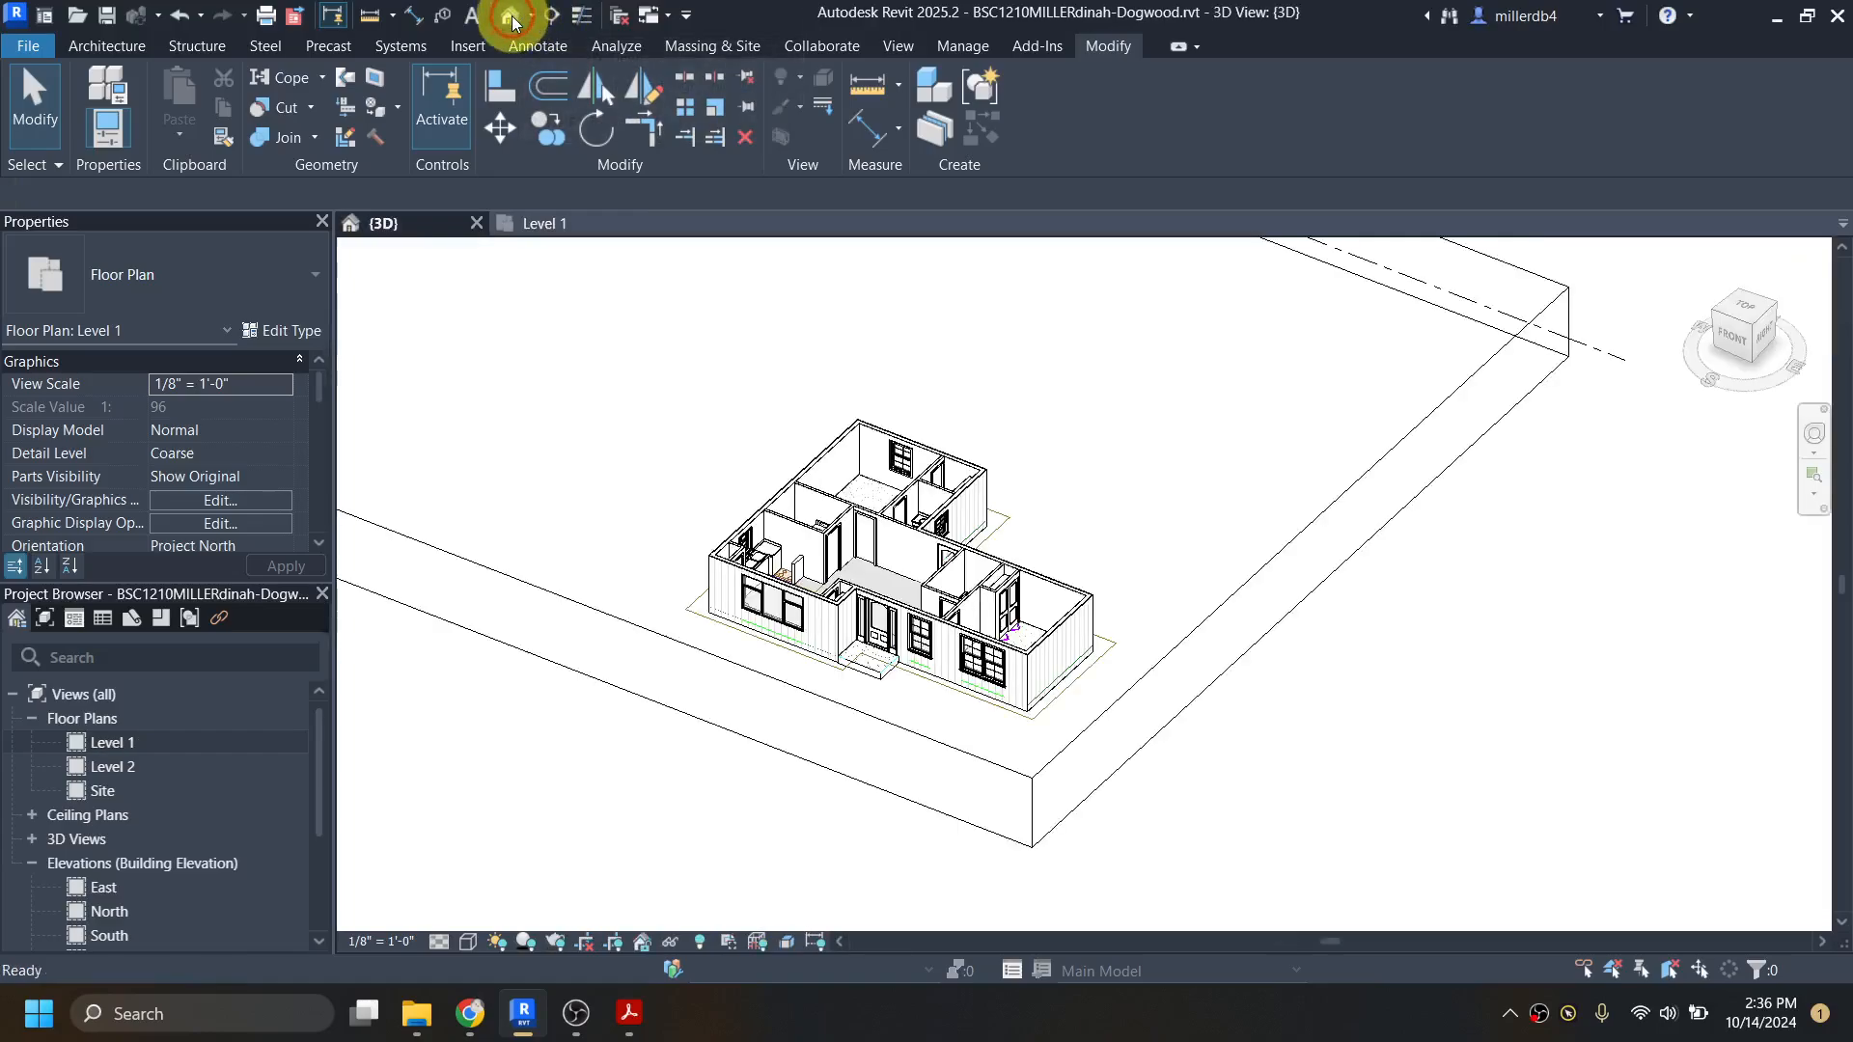
{"action": "scroll", "coordinate": [772, 569], "scroll_direction": "up", "scroll_amount": 5}
{"action": "scroll", "coordinate": [772, 570], "scroll_direction": "up", "scroll_amount": 5}
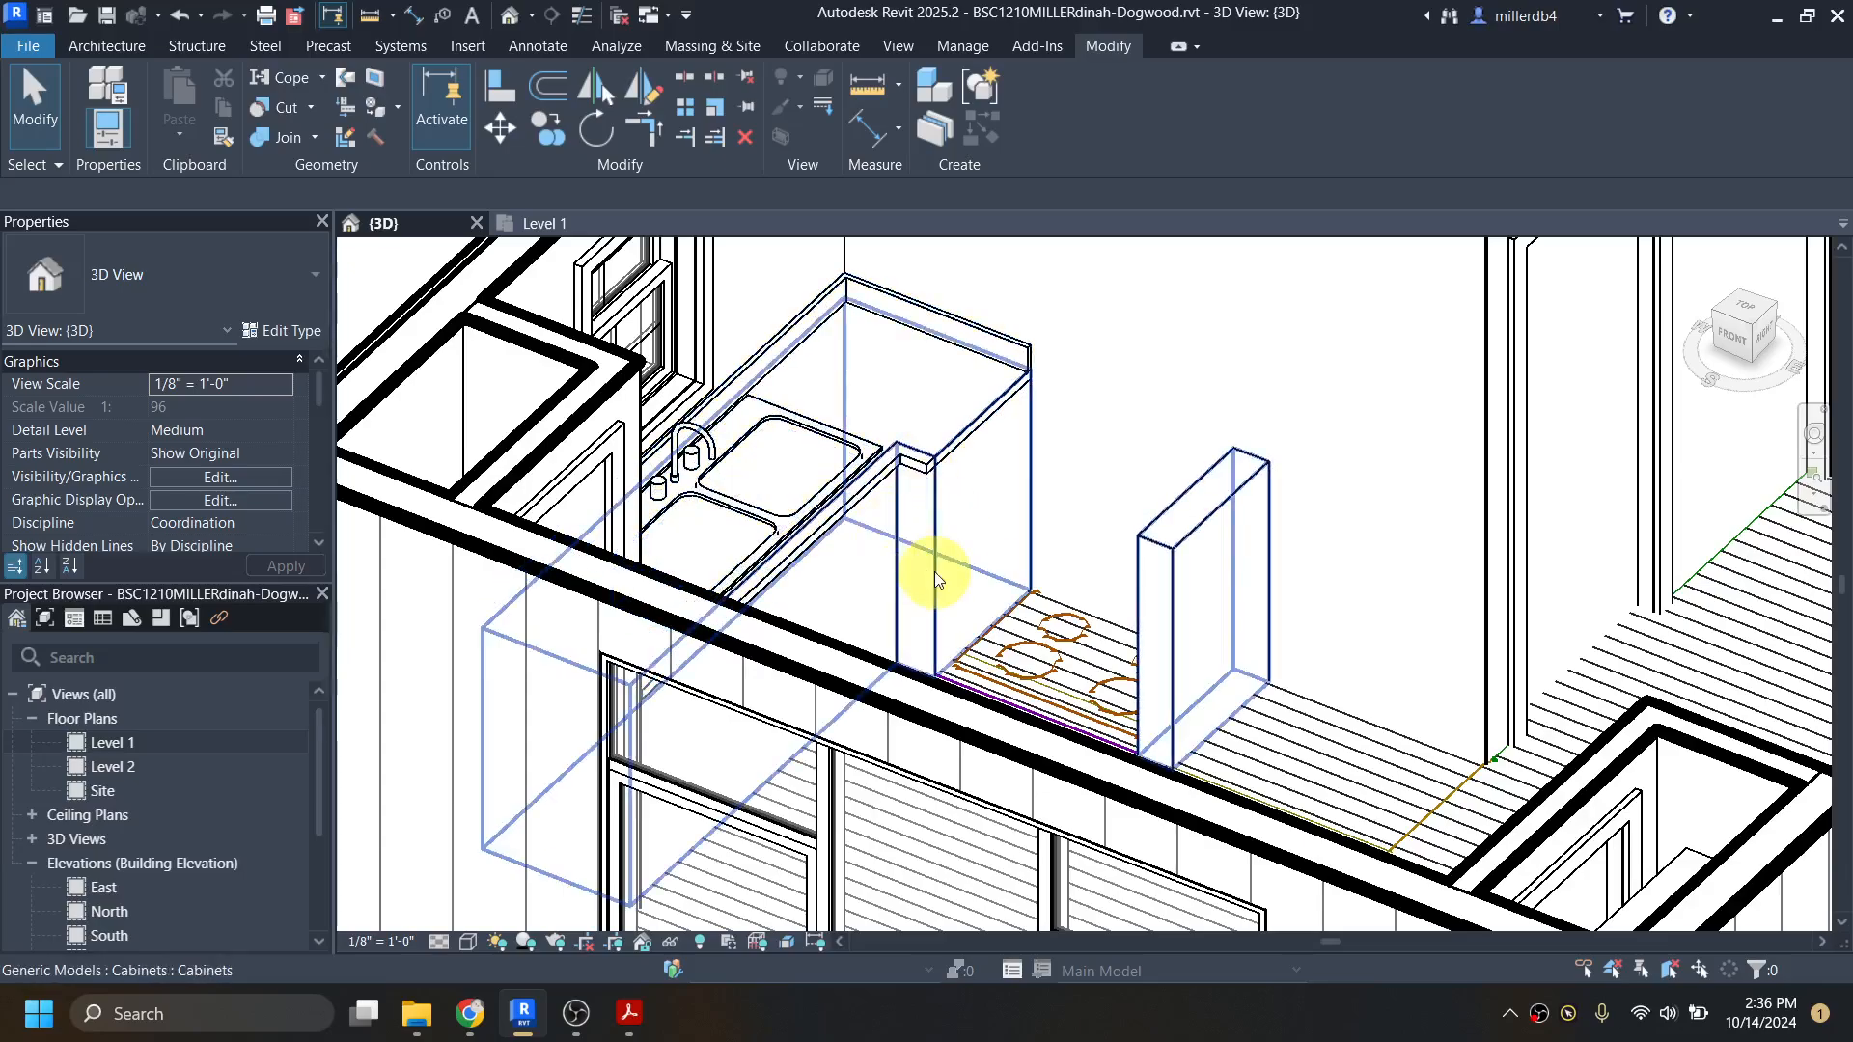
{"action": "middle_click_drag", "start_coordinate": [934, 572], "coordinate": [709, 825], "text": "shift"}
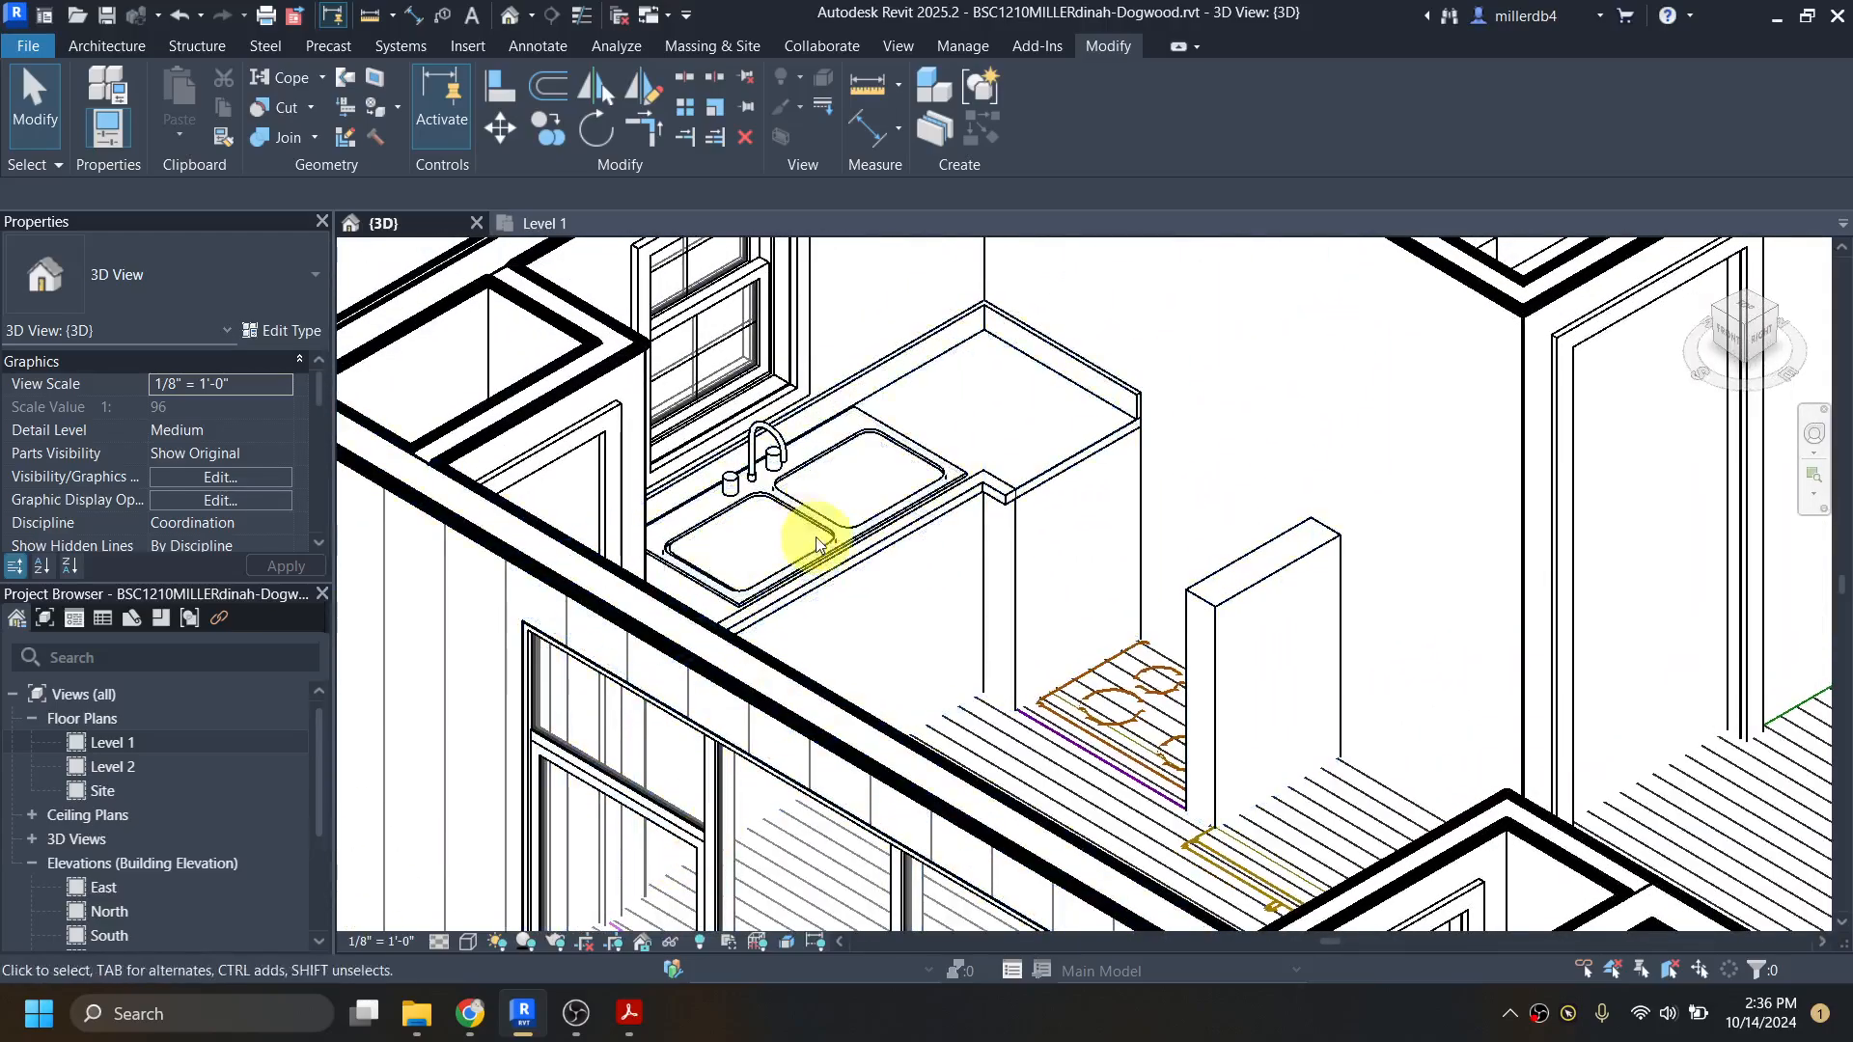
Step: Try to match the cabinets' top face to the underside of the counter top by stretching the cabinets' height
{"action": "left_click", "coordinate": [1017, 514]}
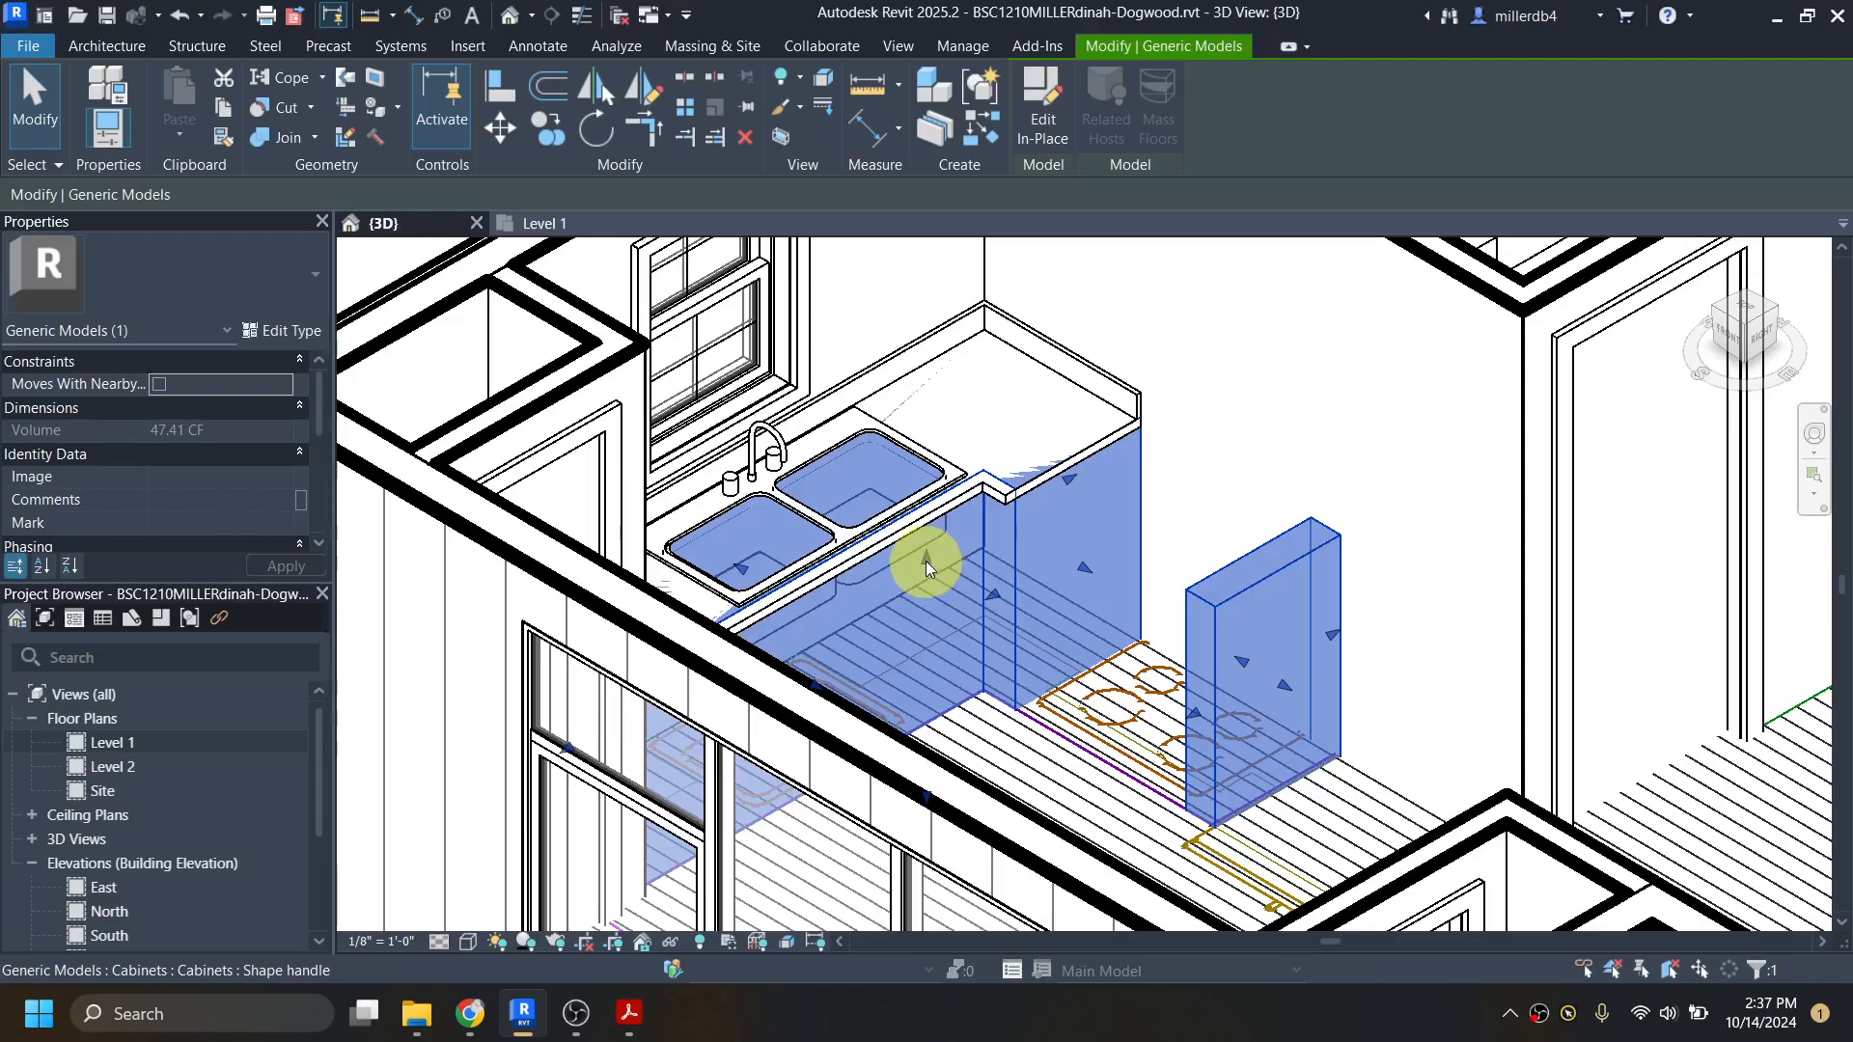
{"action": "left_click_drag", "start_coordinate": [925, 560], "coordinate": [927, 581]}
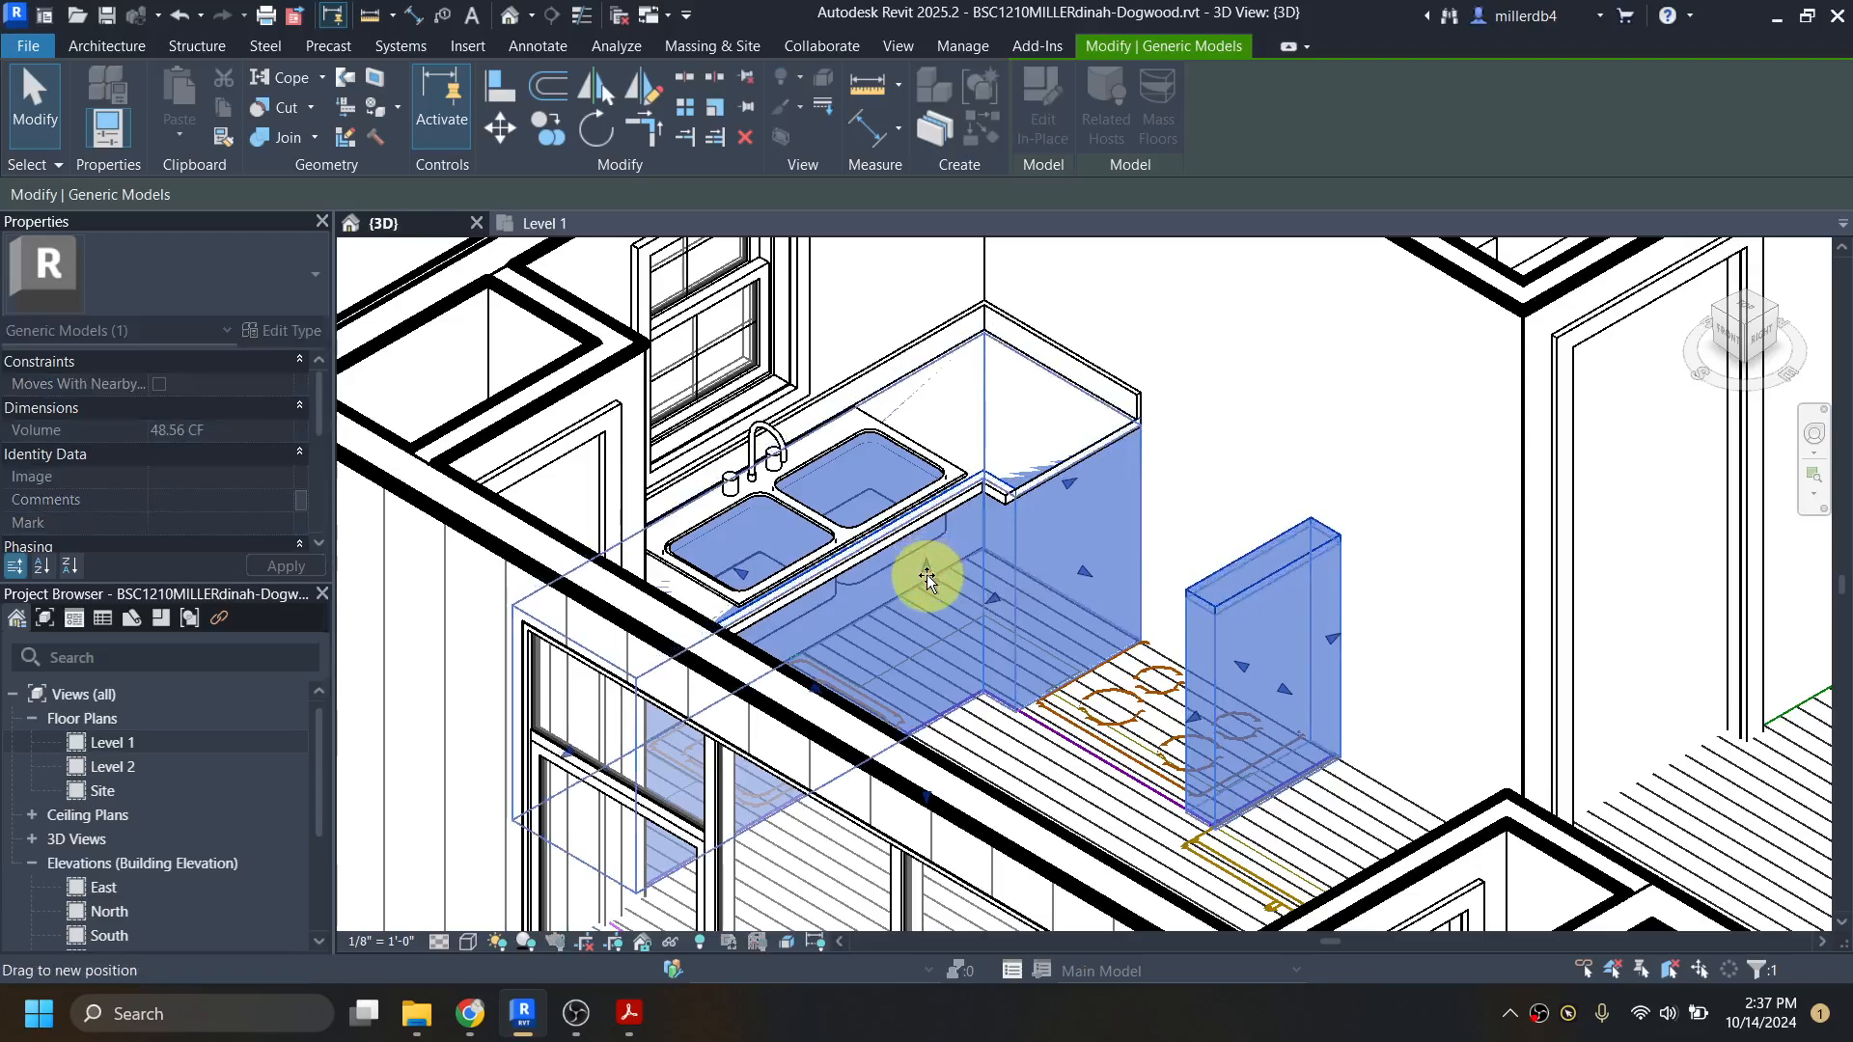
{"action": "scroll", "coordinate": [929, 574], "scroll_direction": "up", "scroll_amount": 3}
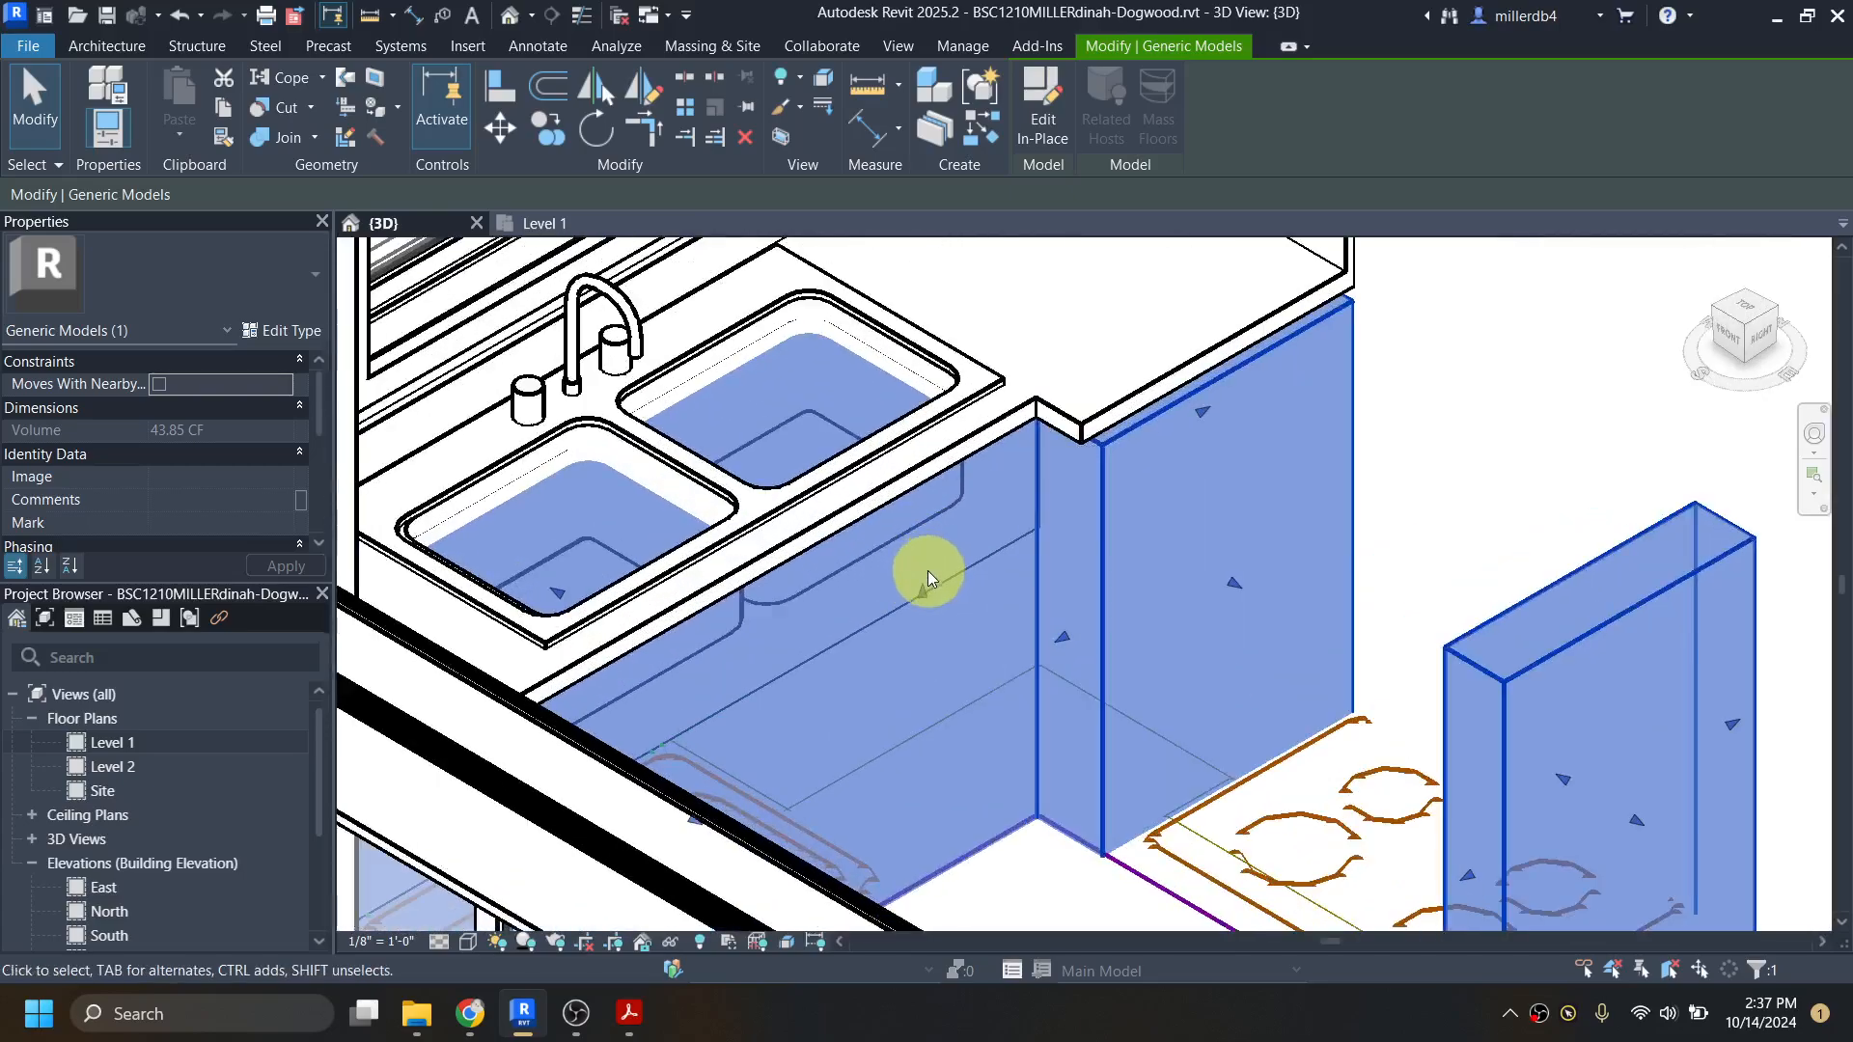
{"action": "left_click_drag", "start_coordinate": [924, 598], "coordinate": [922, 594]}
{"action": "scroll", "coordinate": [1067, 443], "scroll_direction": "down", "scroll_amount": 1}
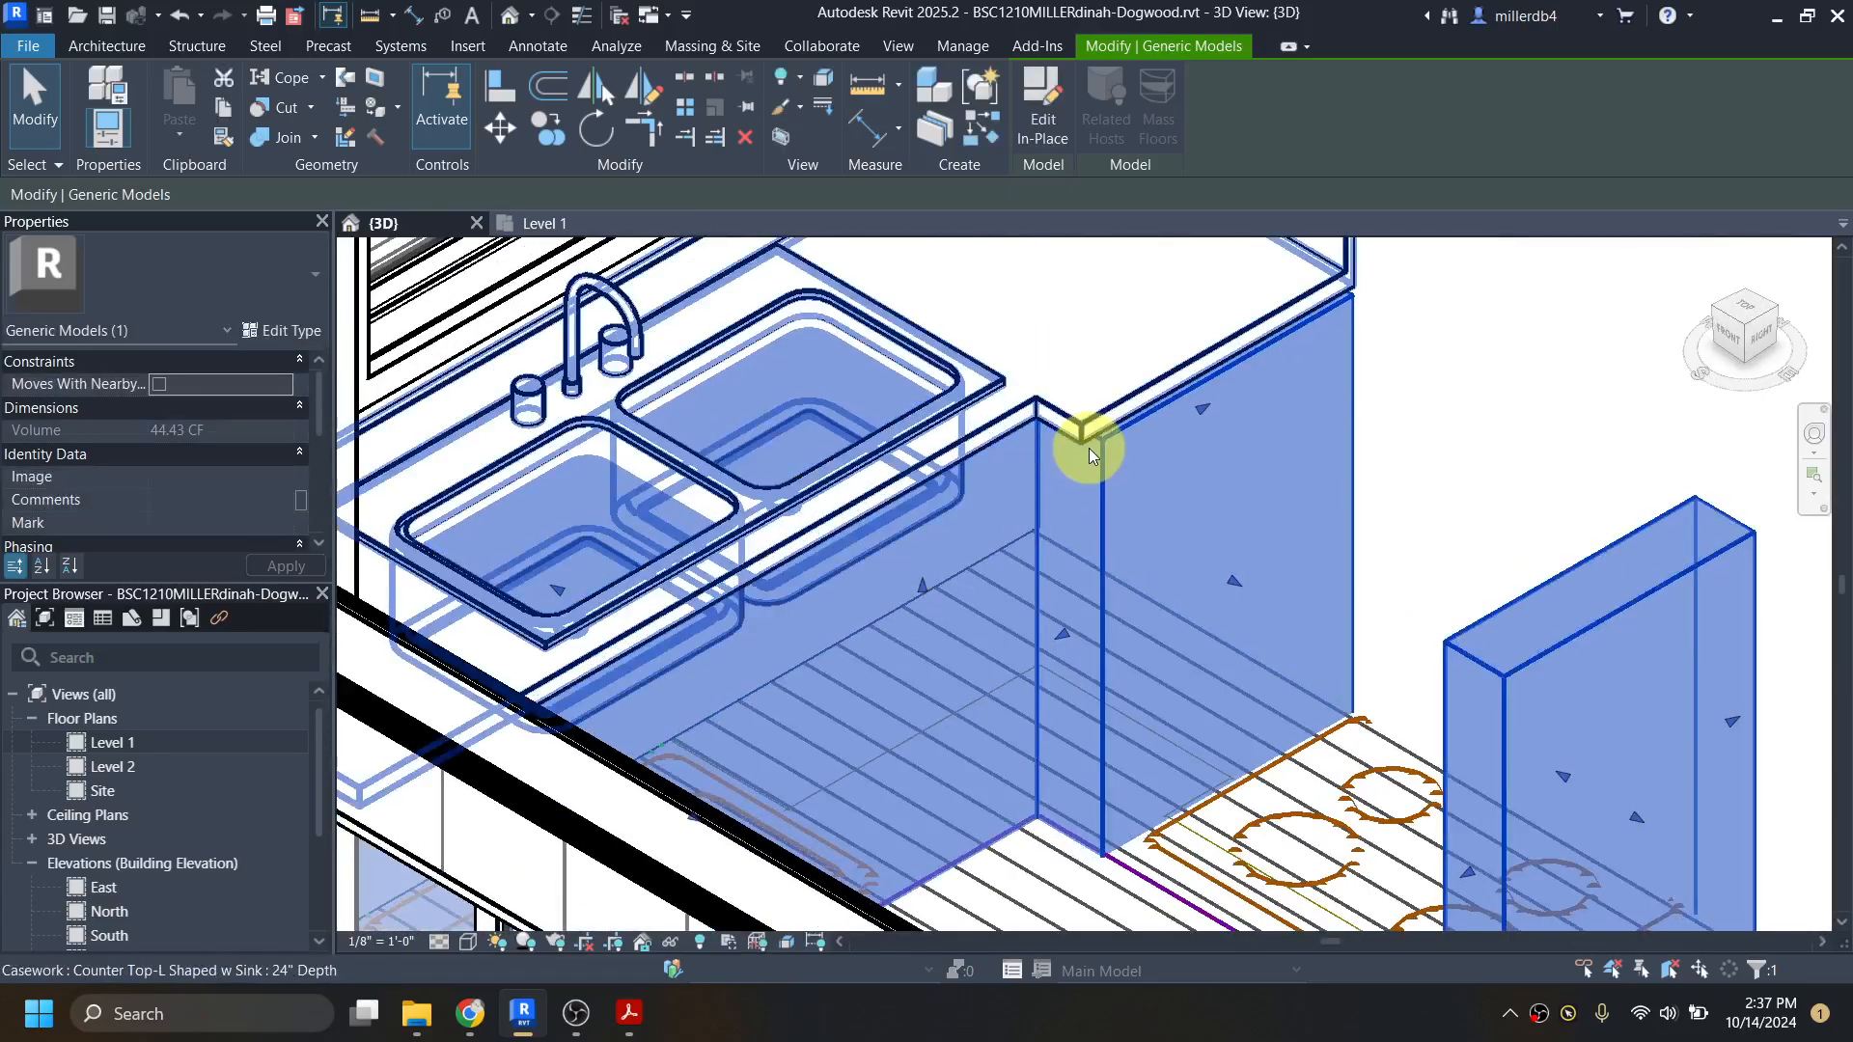
{"action": "scroll", "coordinate": [1074, 462], "scroll_direction": "down", "scroll_amount": 2}
{"action": "scroll", "coordinate": [1052, 495], "scroll_direction": "down", "scroll_amount": 1}
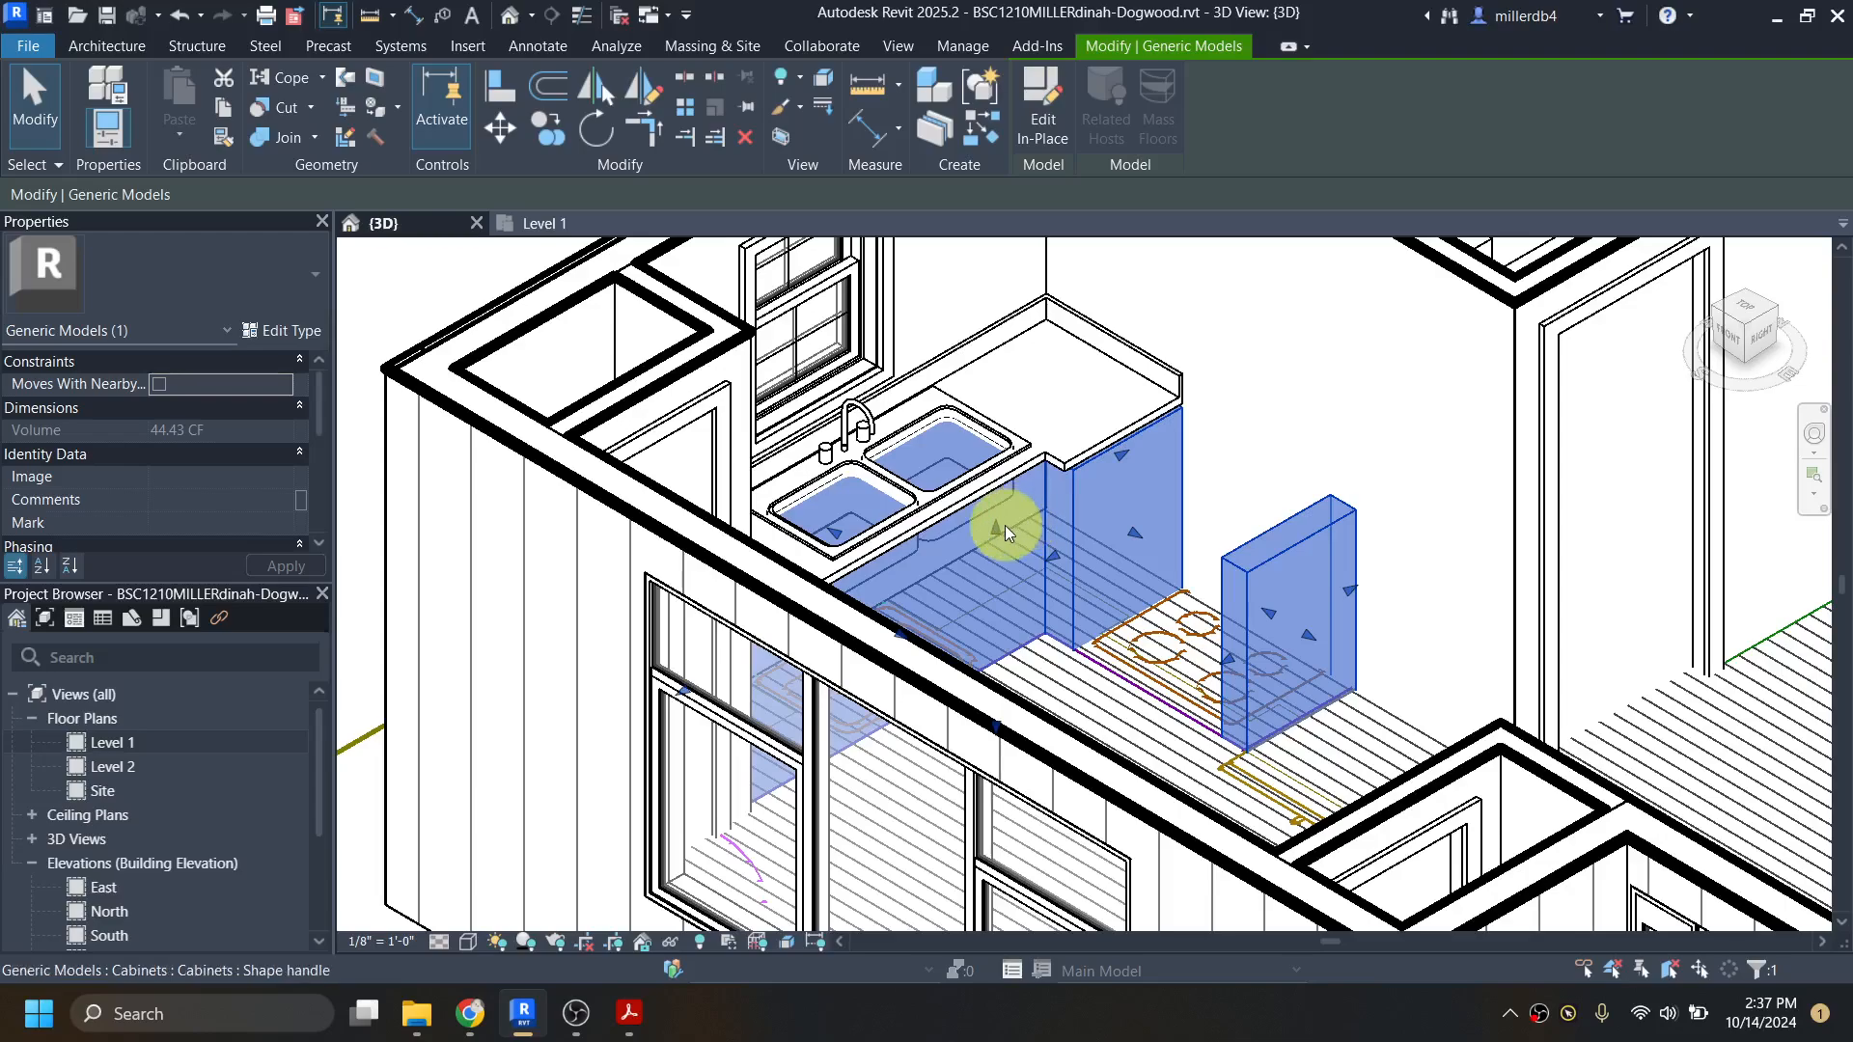
Step: Lower the cabinets' top clear of the counter top, and align it with the counter top's underside
{"action": "left_click_drag", "start_coordinate": [998, 529], "coordinate": [998, 558]}
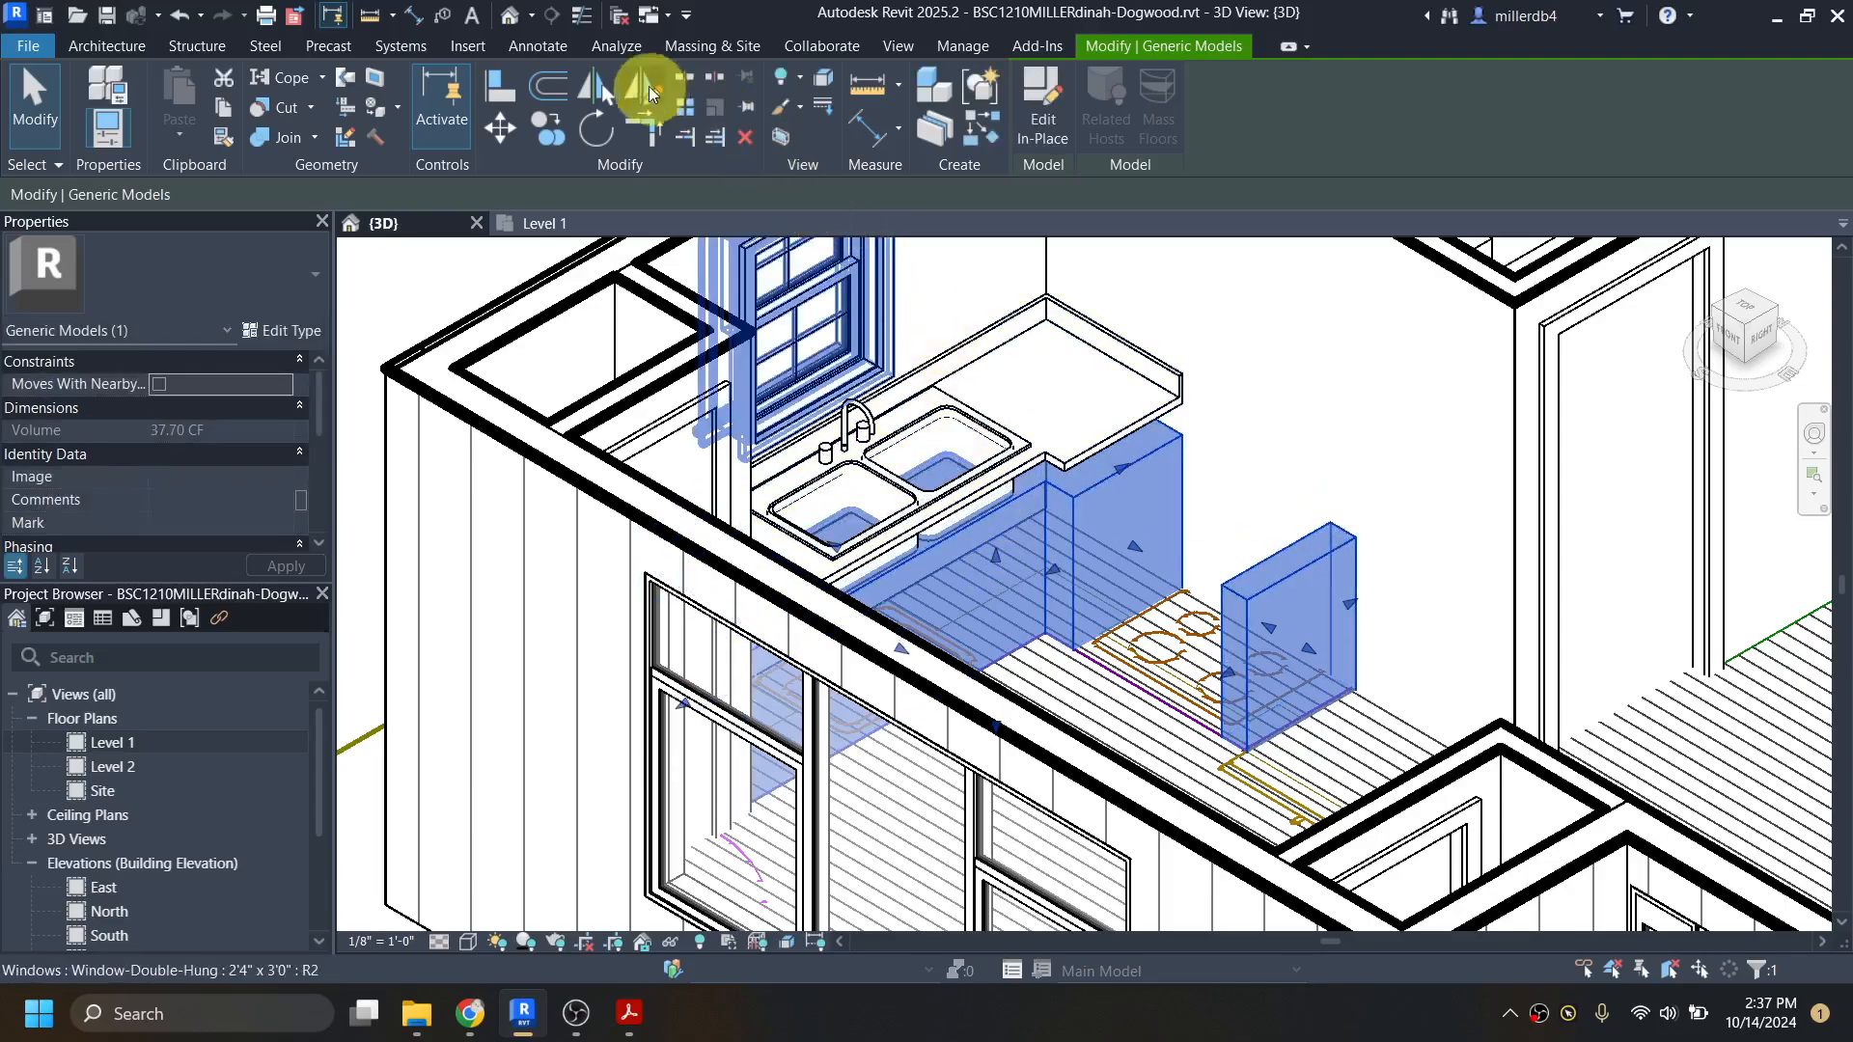
{"action": "left_click", "coordinate": [504, 90]}
{"action": "scroll", "coordinate": [1081, 463], "scroll_direction": "up", "scroll_amount": 3}
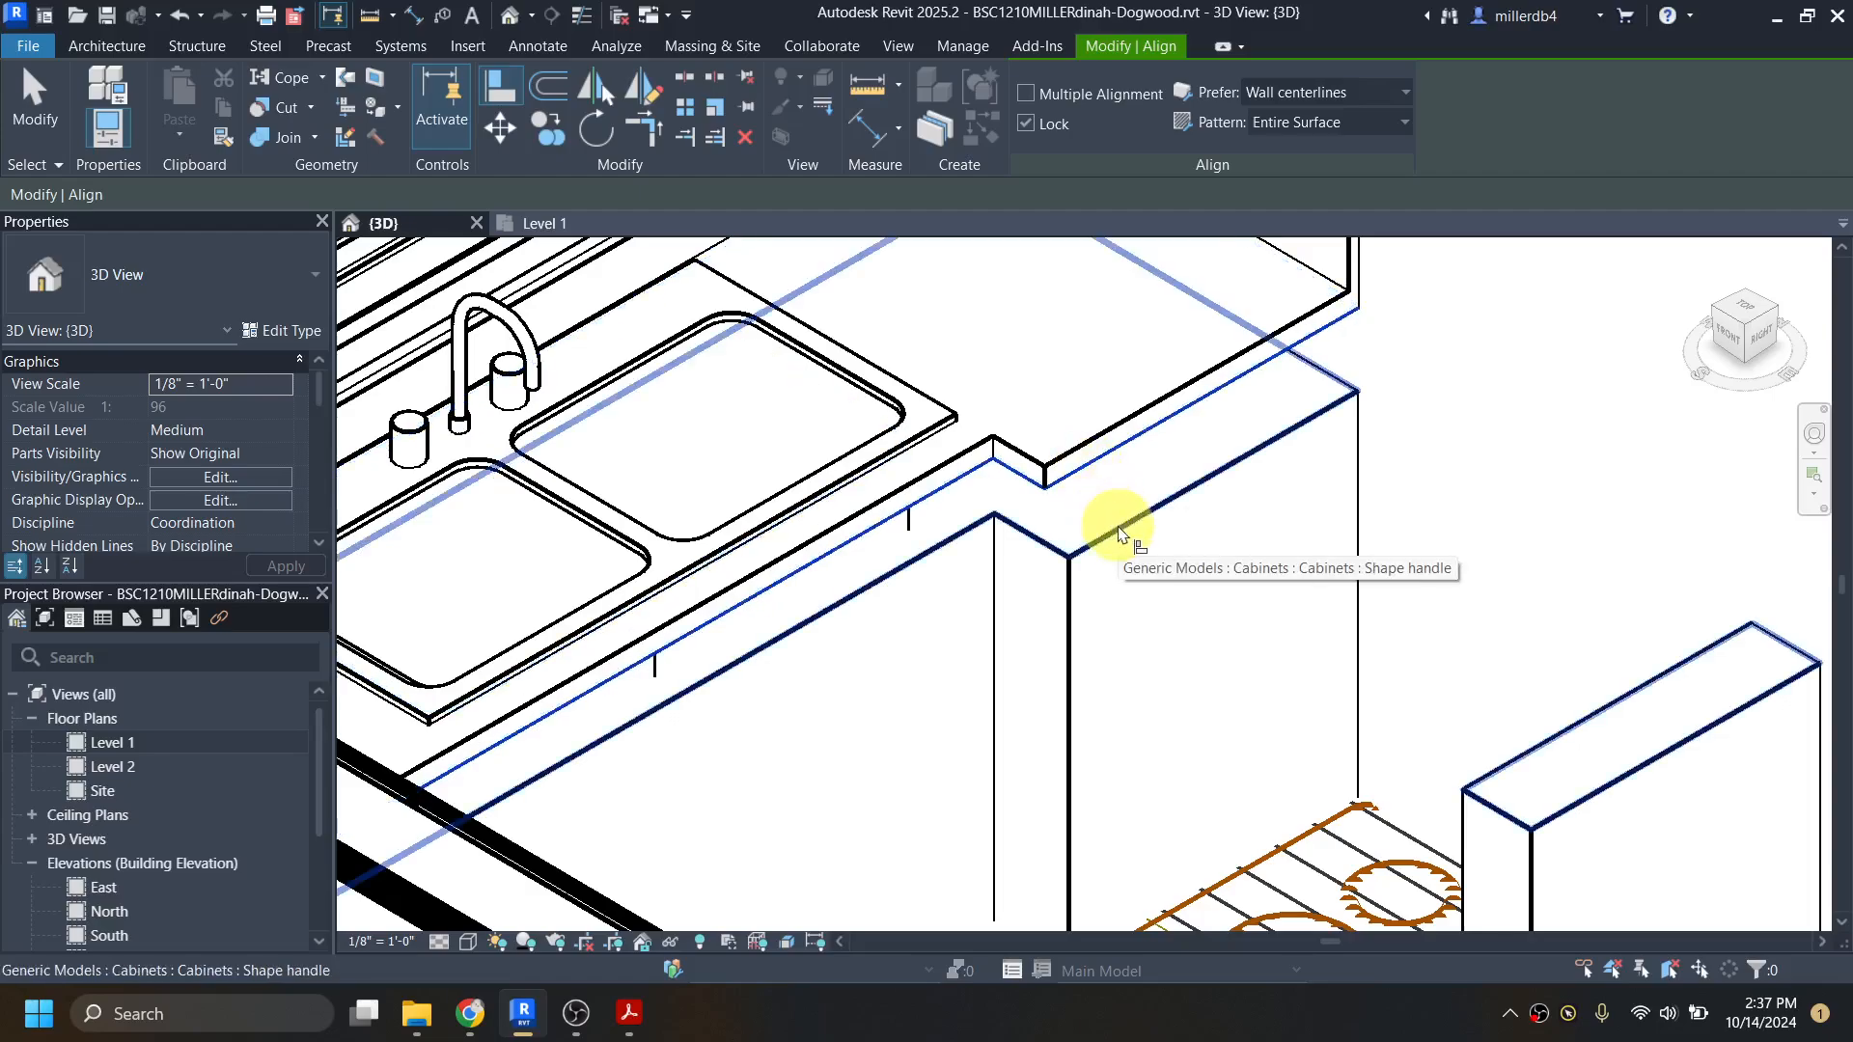
{"action": "left_click", "coordinate": [1118, 533]}
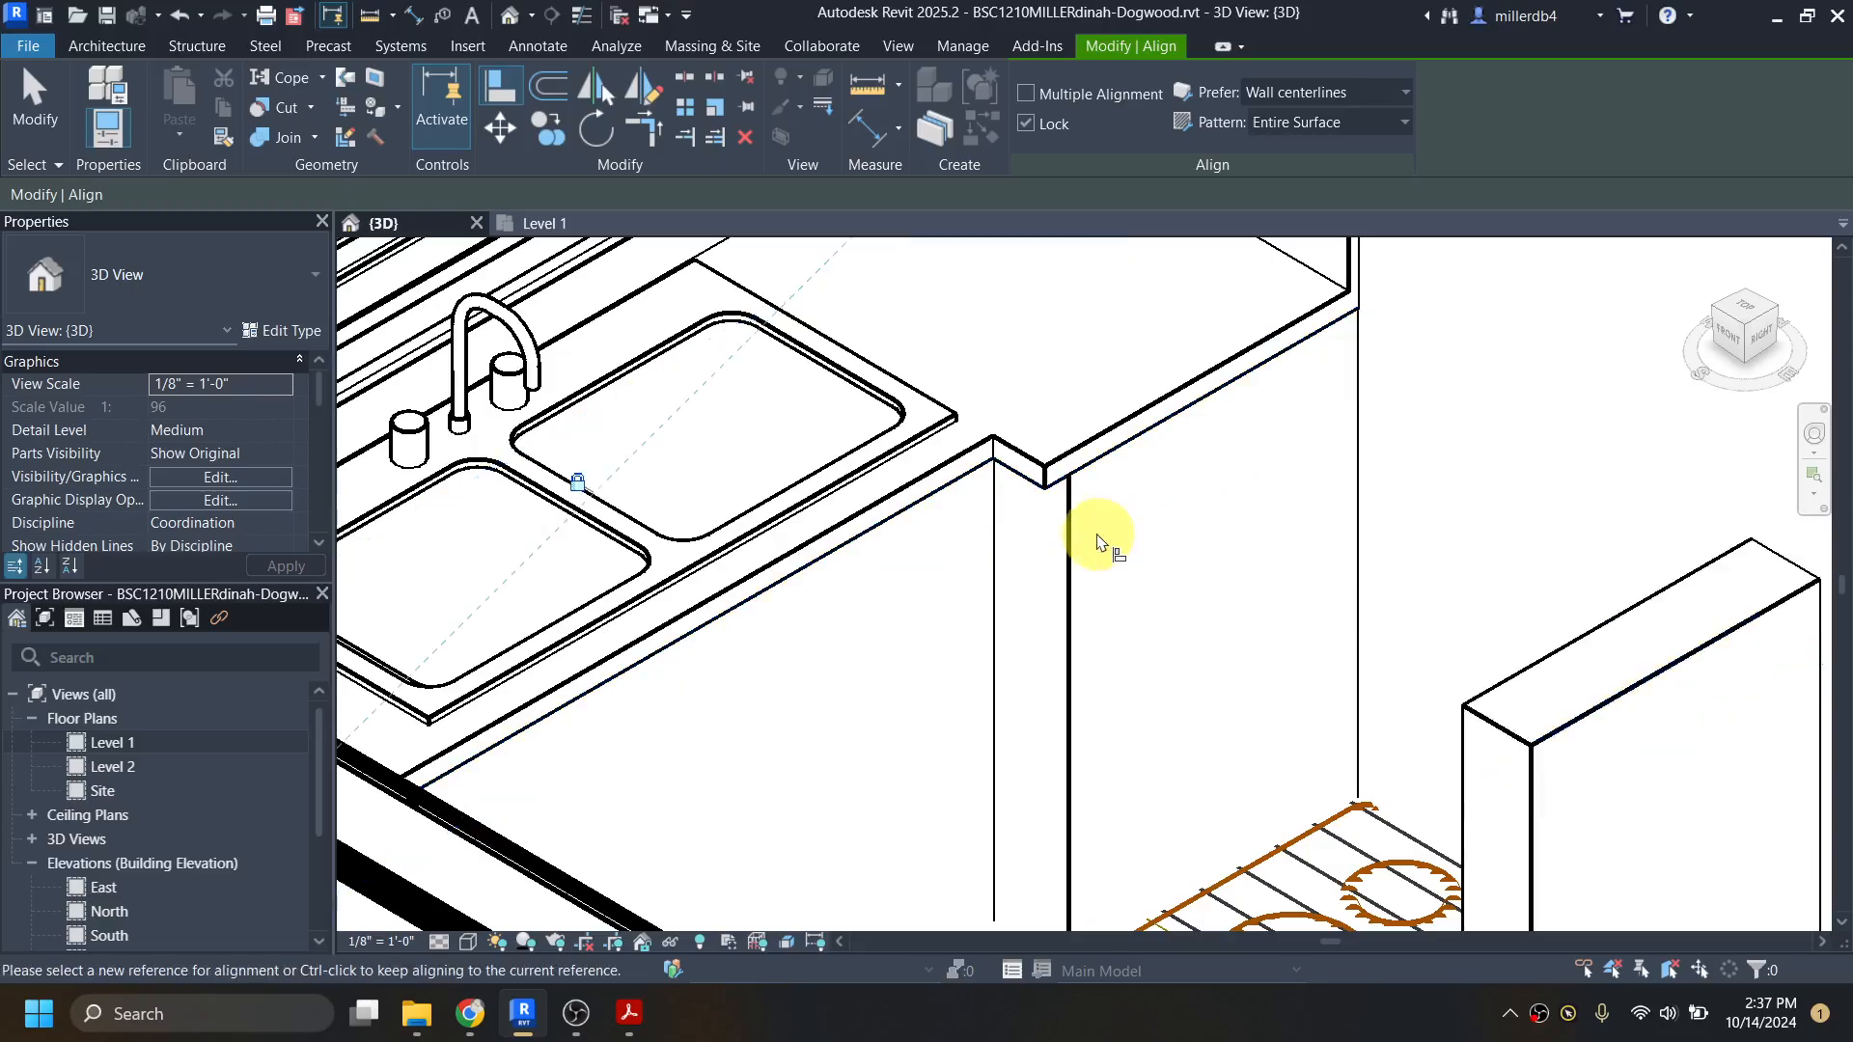
Step: Align the corner cabinet's stove-side end face with the end face of the counter top's short leg
{"action": "scroll", "coordinate": [1098, 540], "scroll_direction": "down", "scroll_amount": 4}
{"action": "scroll", "coordinate": [1124, 482], "scroll_direction": "up", "scroll_amount": 3}
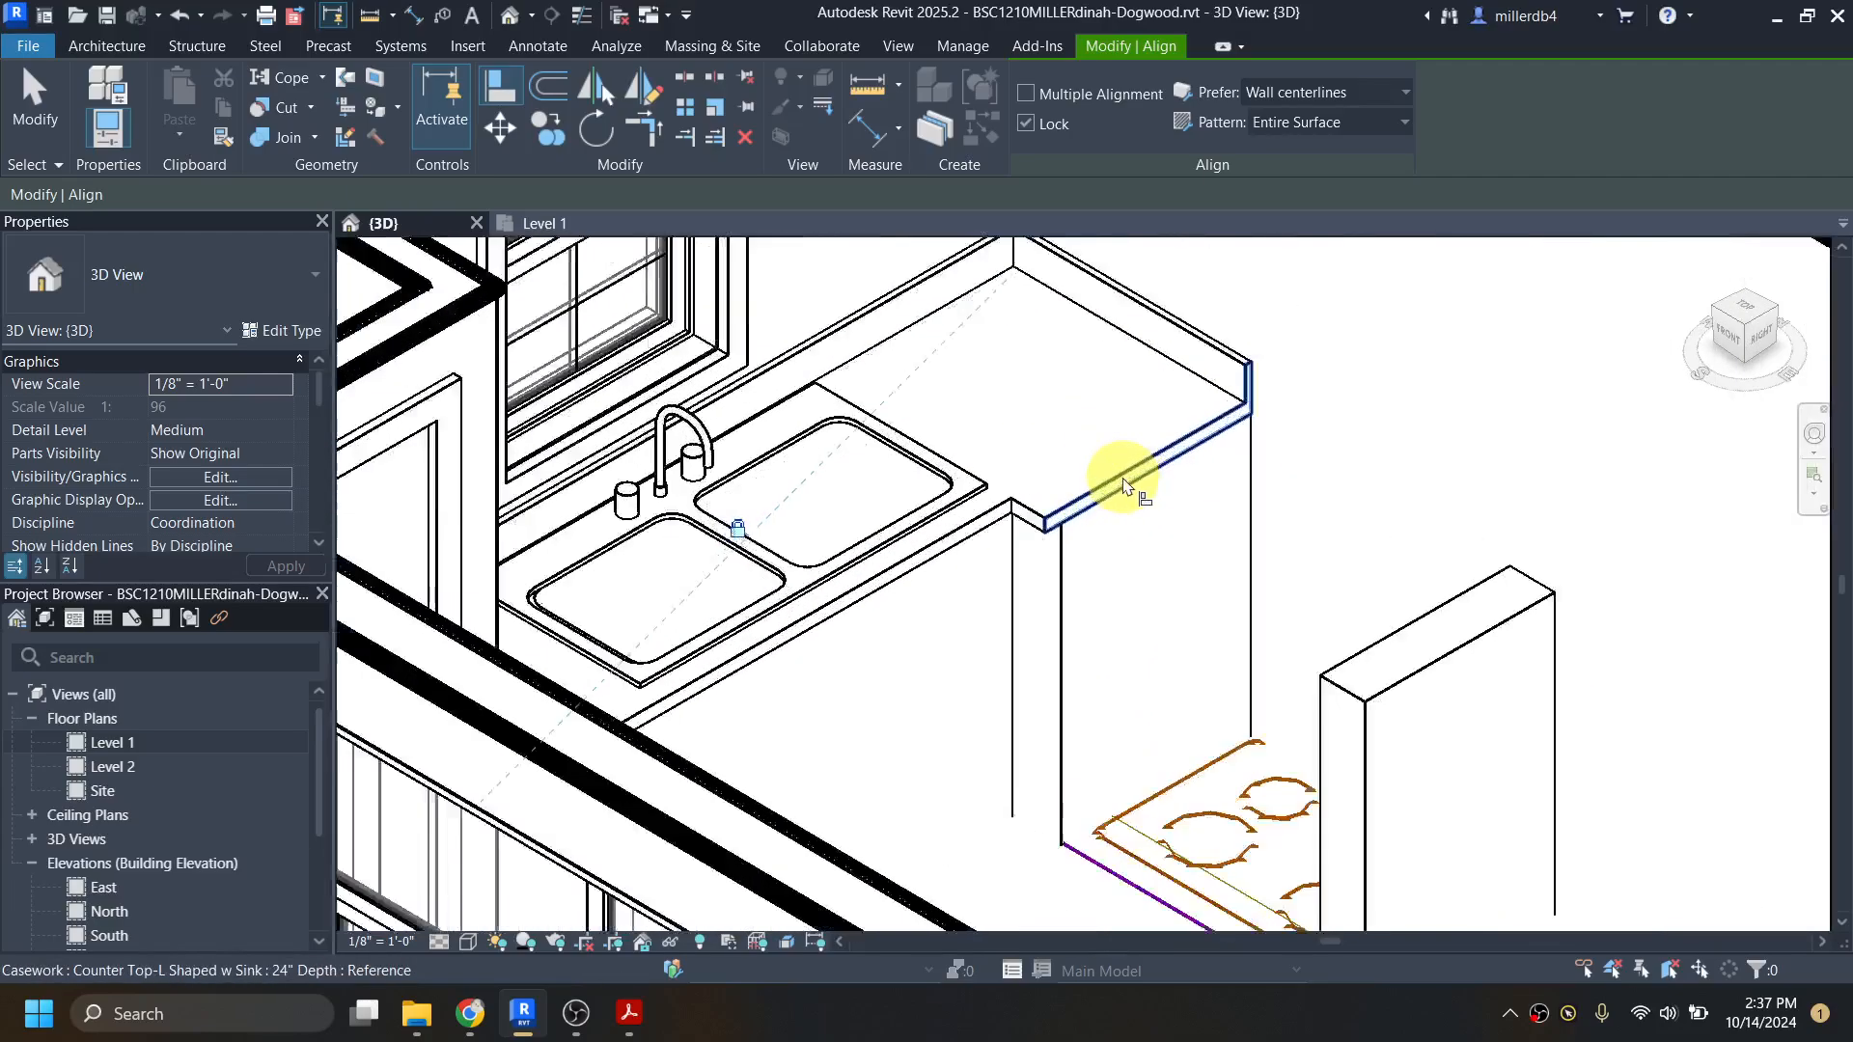
{"action": "scroll", "coordinate": [1124, 485], "scroll_direction": "up", "scroll_amount": 2}
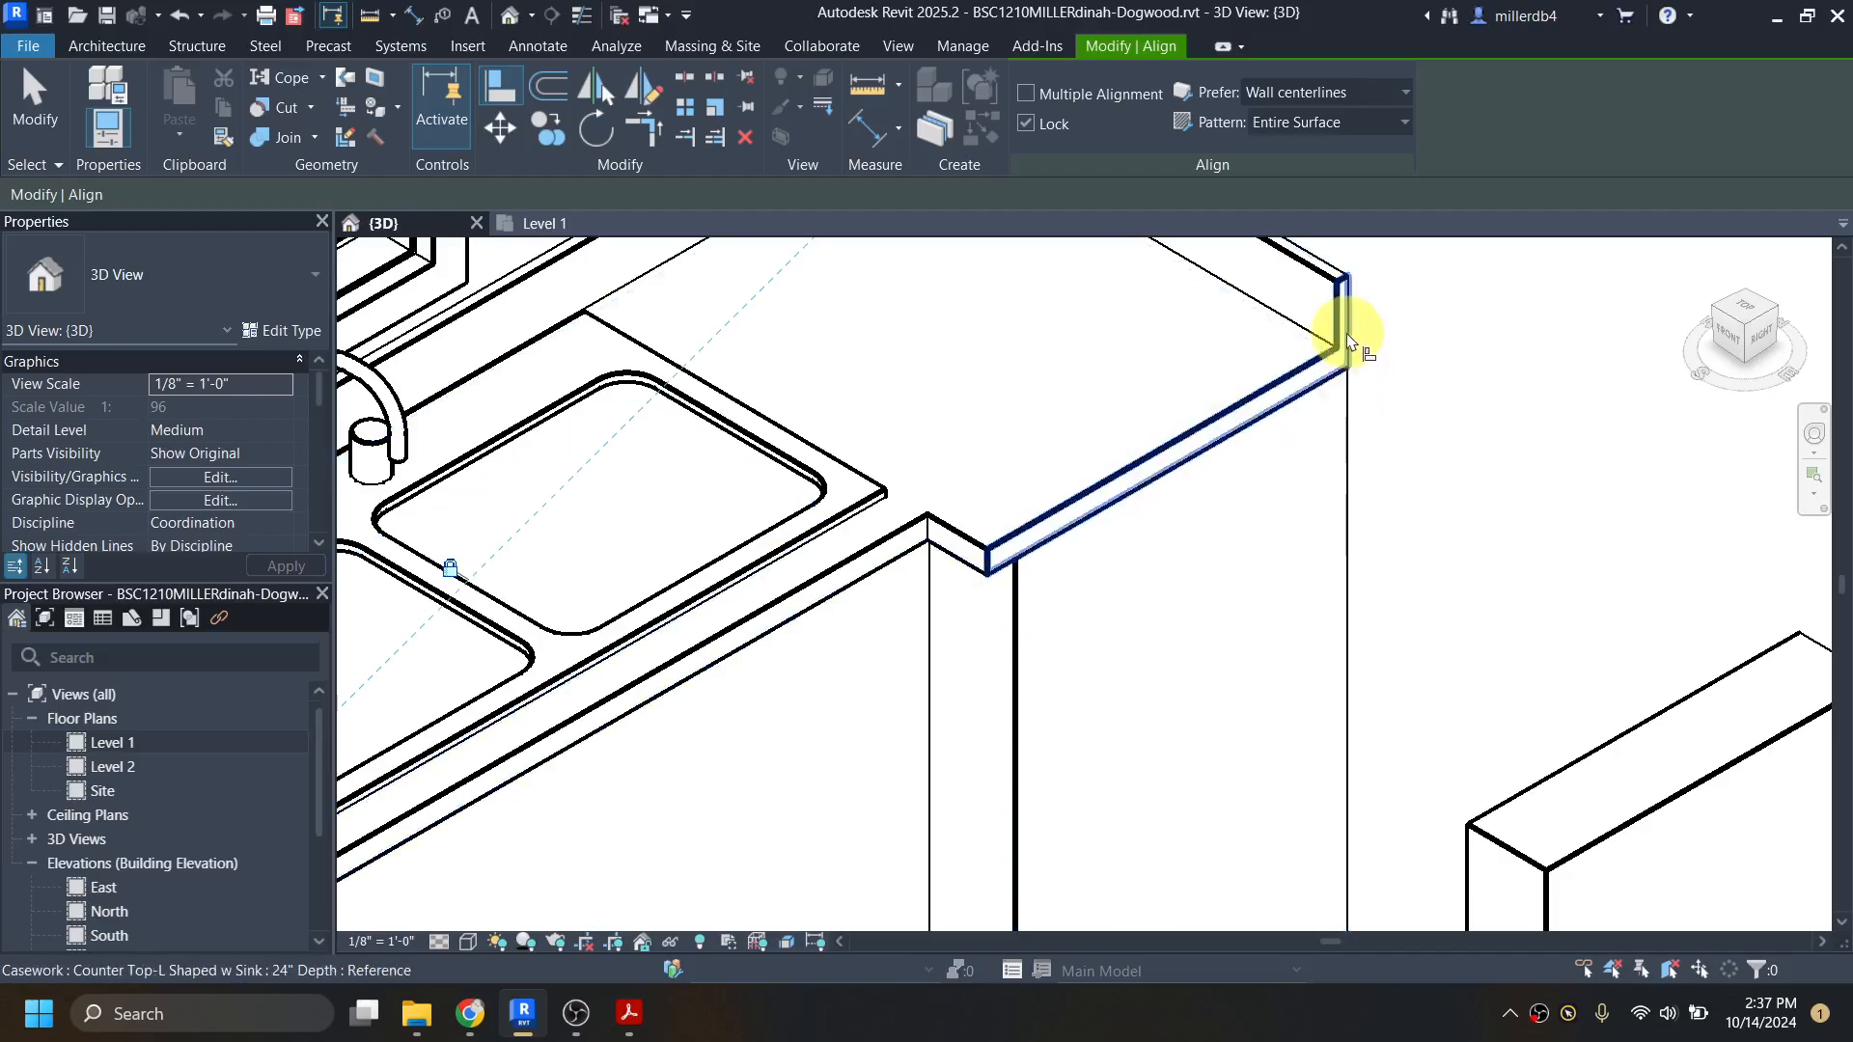
{"action": "left_click", "coordinate": [1316, 380]}
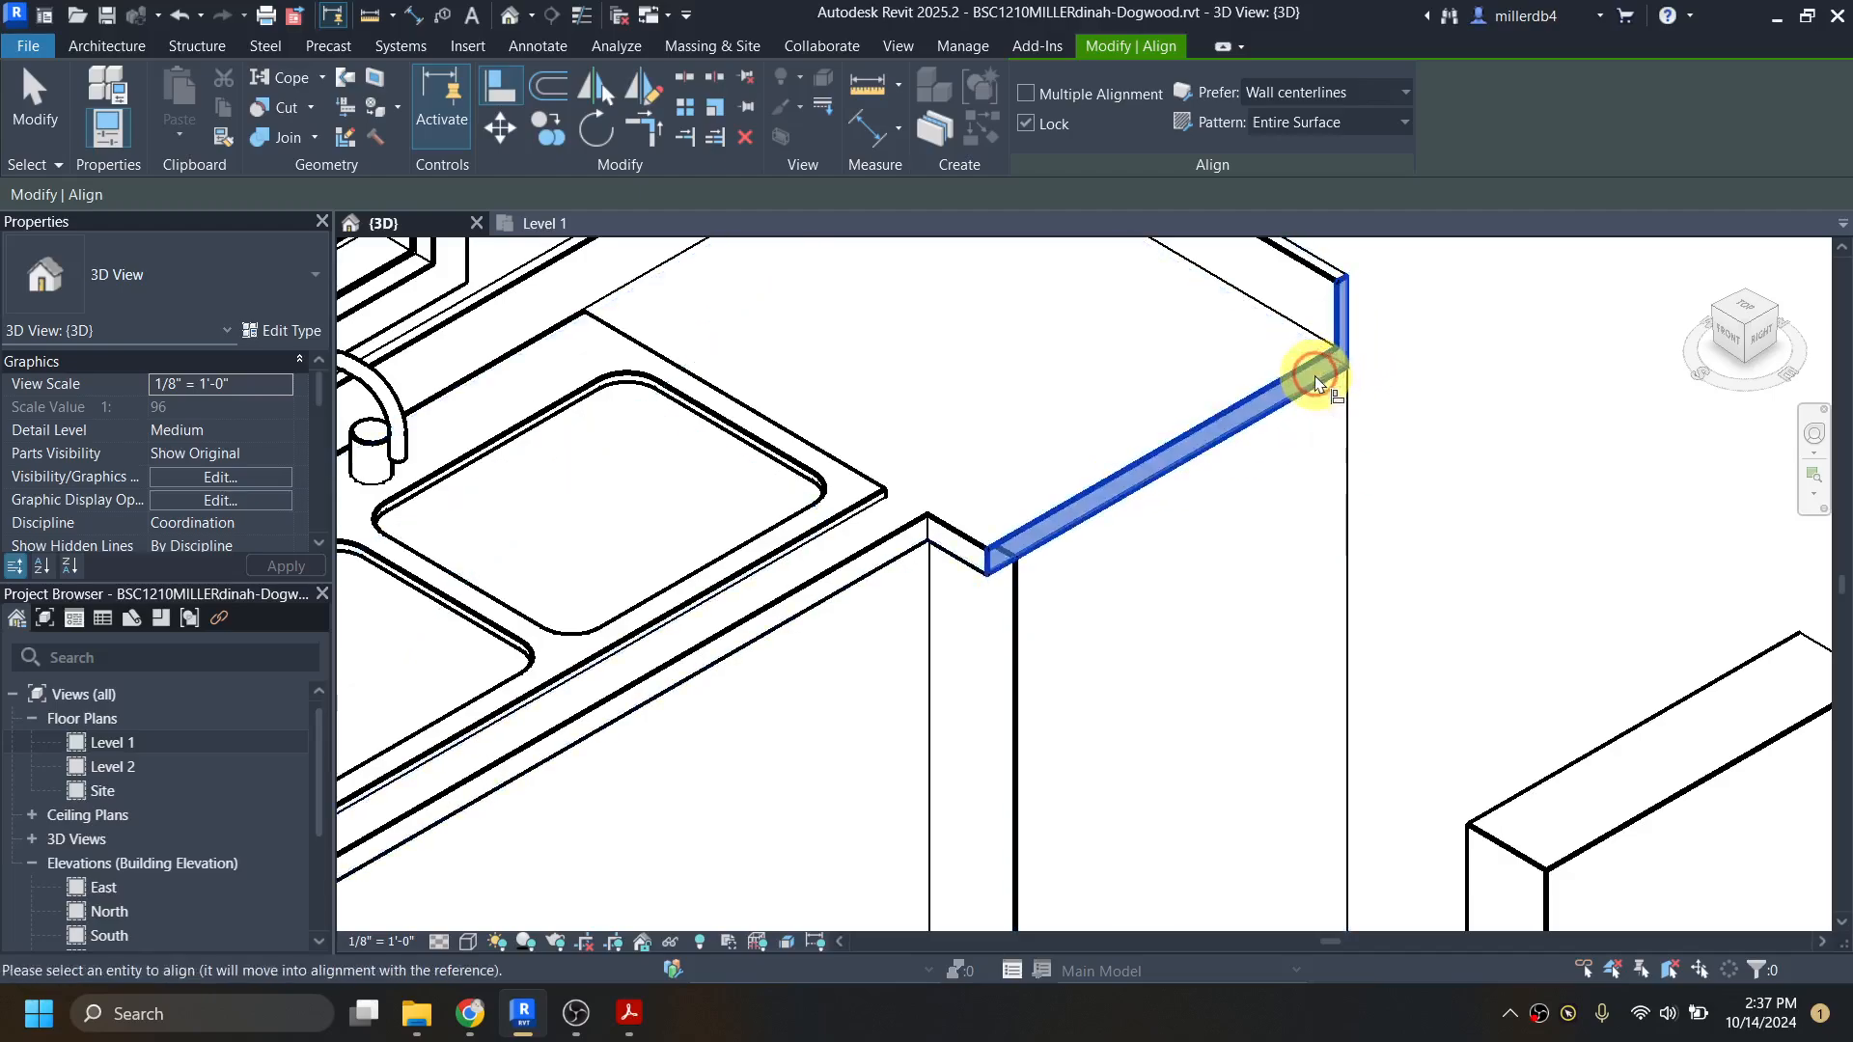
{"action": "left_click", "coordinate": [1350, 494]}
{"action": "scroll", "coordinate": [1165, 529], "scroll_direction": "down", "scroll_amount": 5}
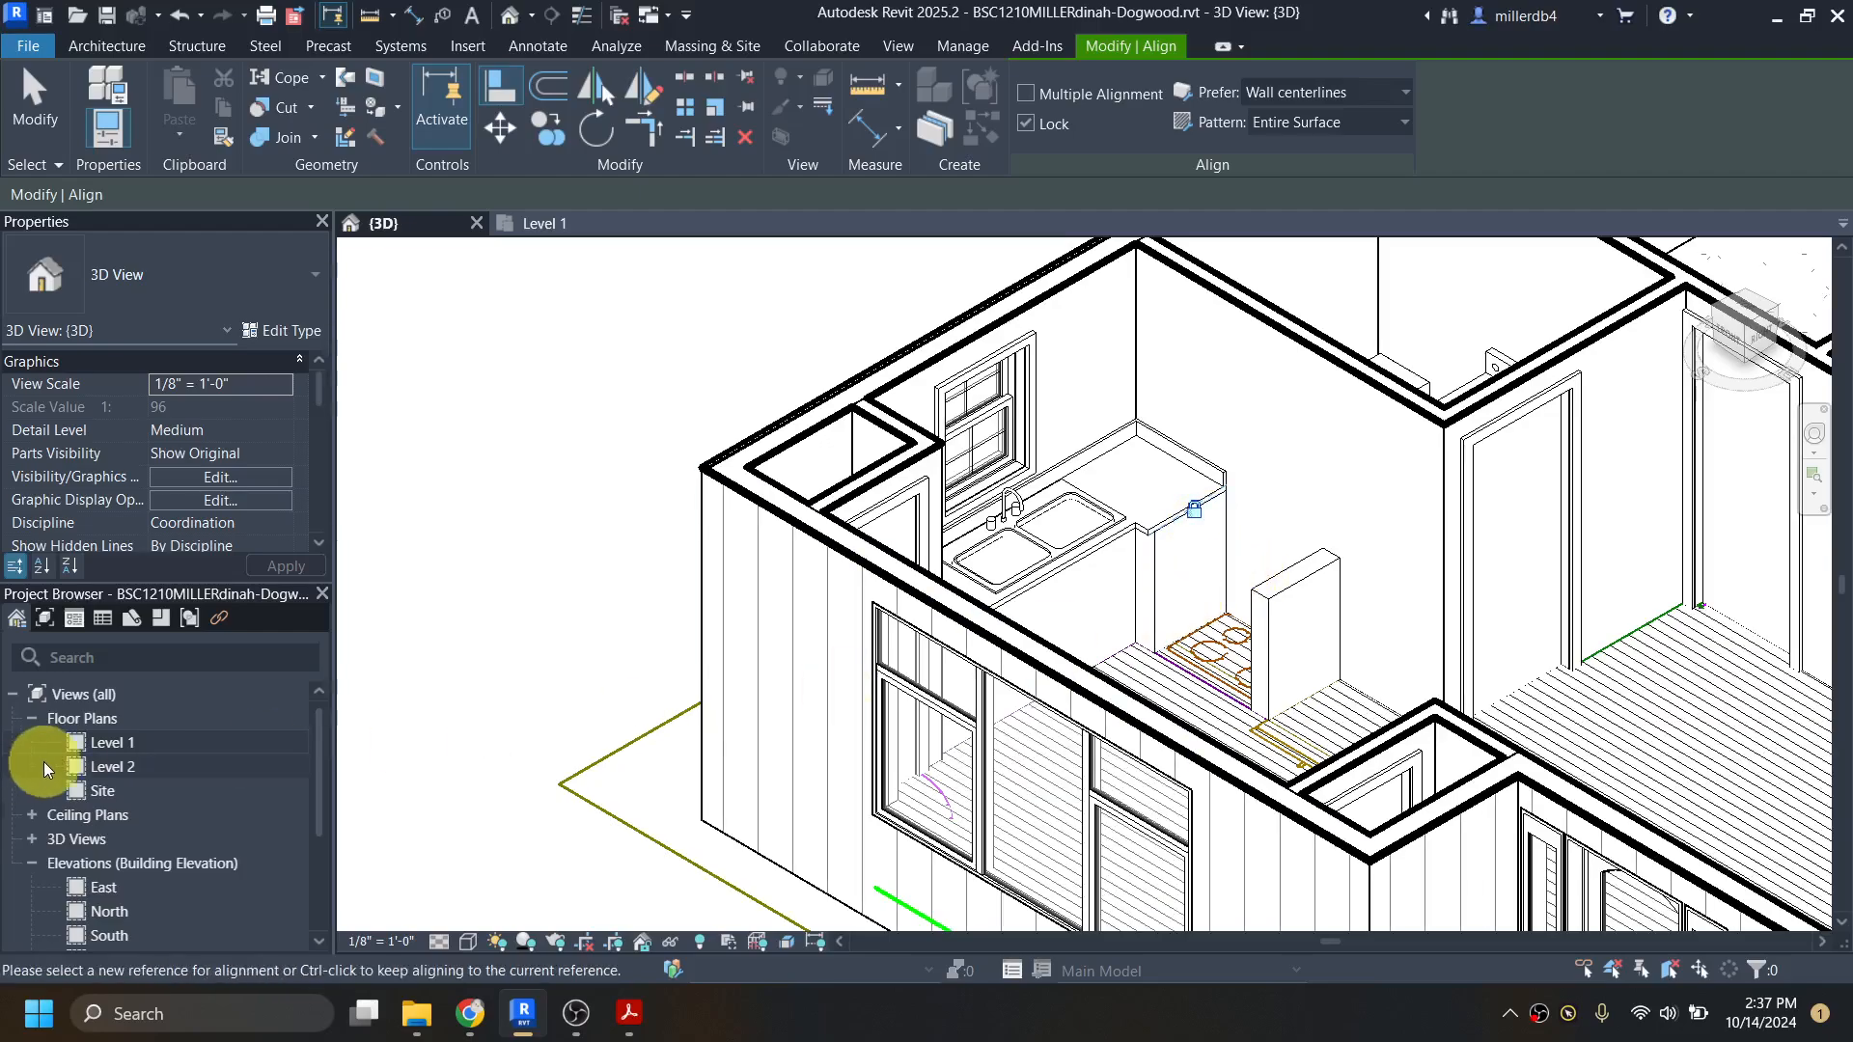
Step: Open the Level 1 floor plan and examine the cabinet outlines on both sides of the stove
{"action": "double_click", "coordinate": [100, 741]}
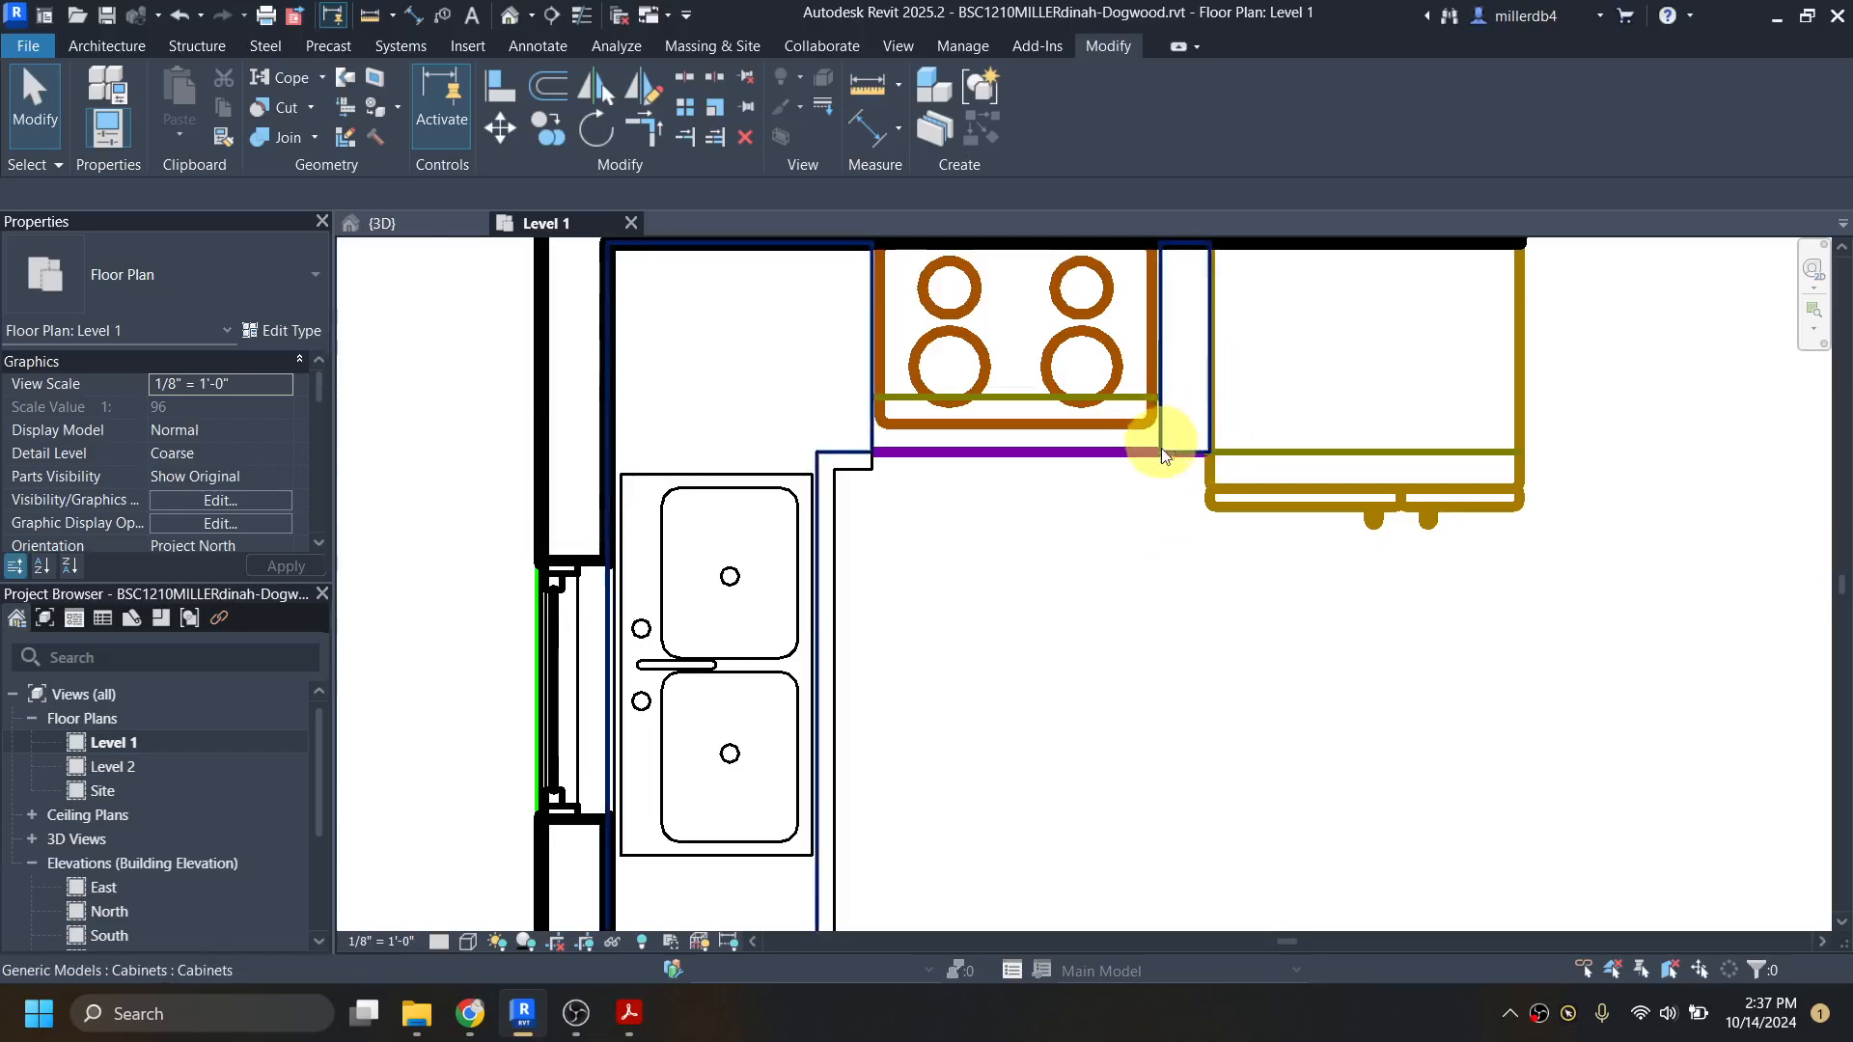
{"action": "scroll", "coordinate": [1161, 448], "scroll_direction": "down", "scroll_amount": 2}
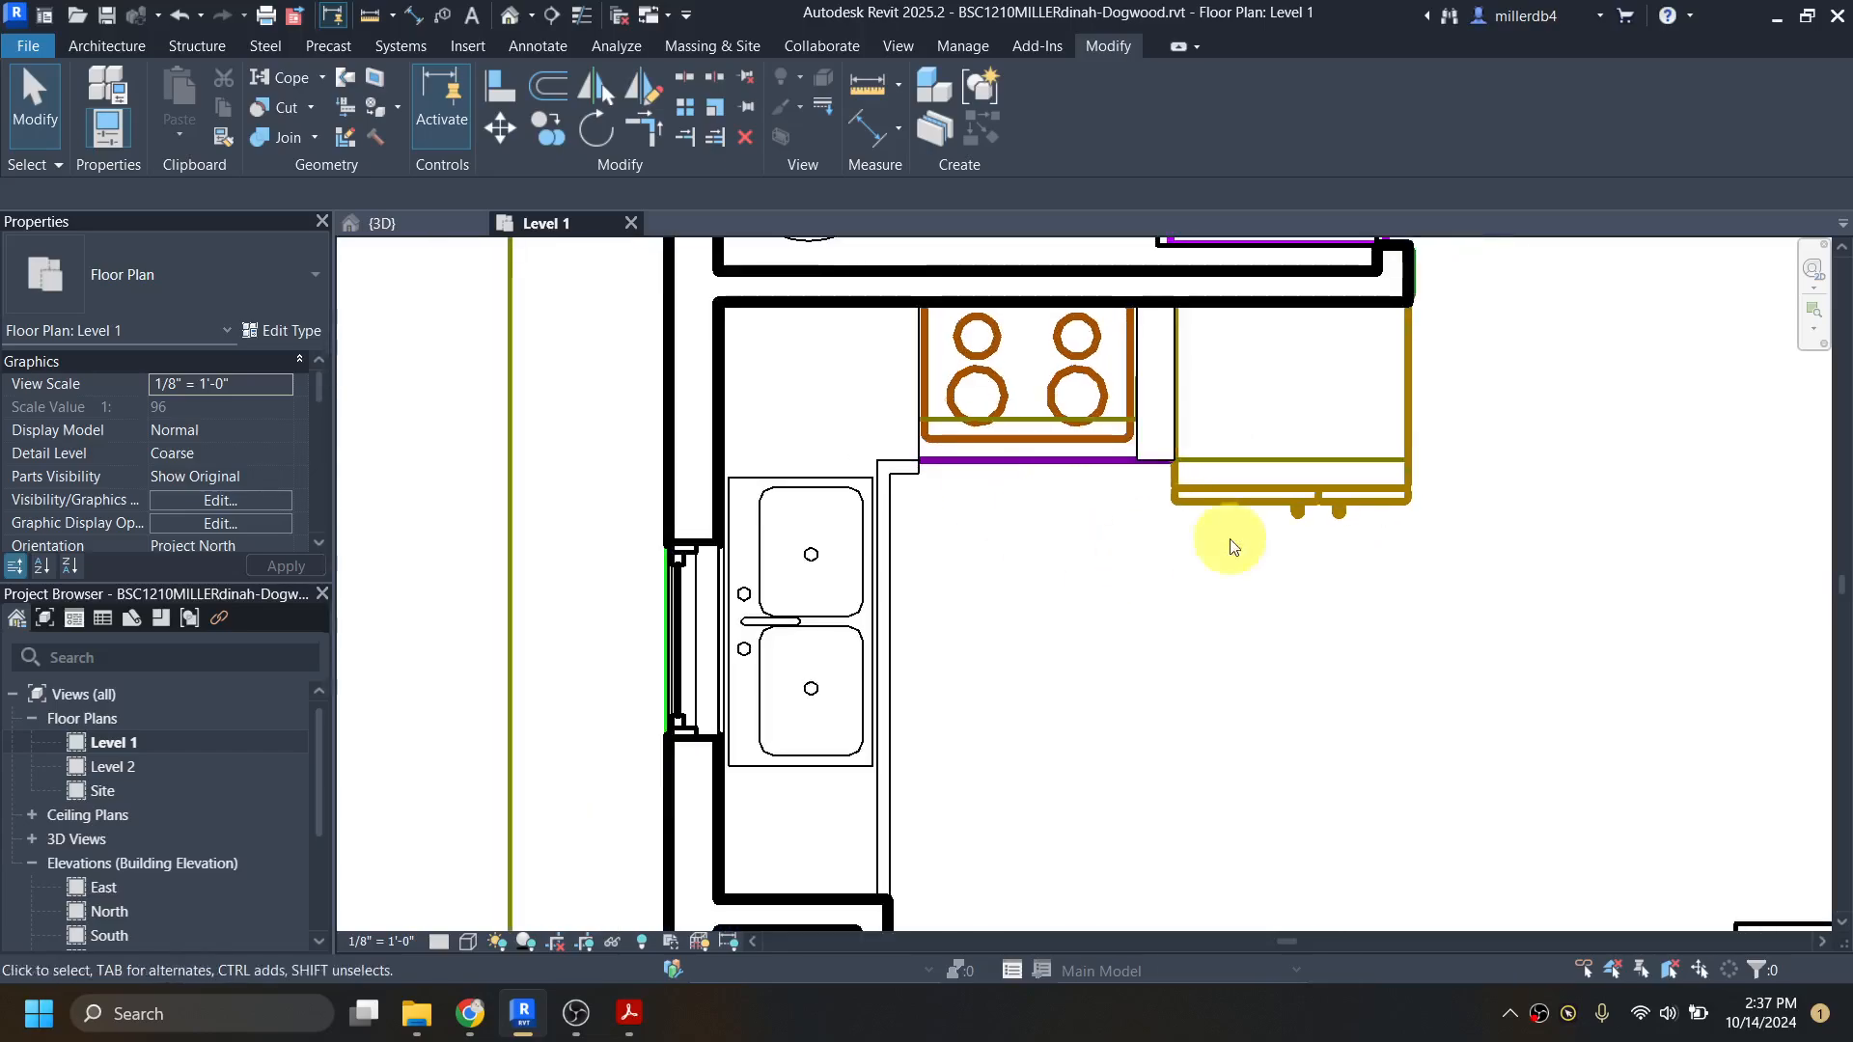
{"action": "left_click", "coordinate": [879, 458]}
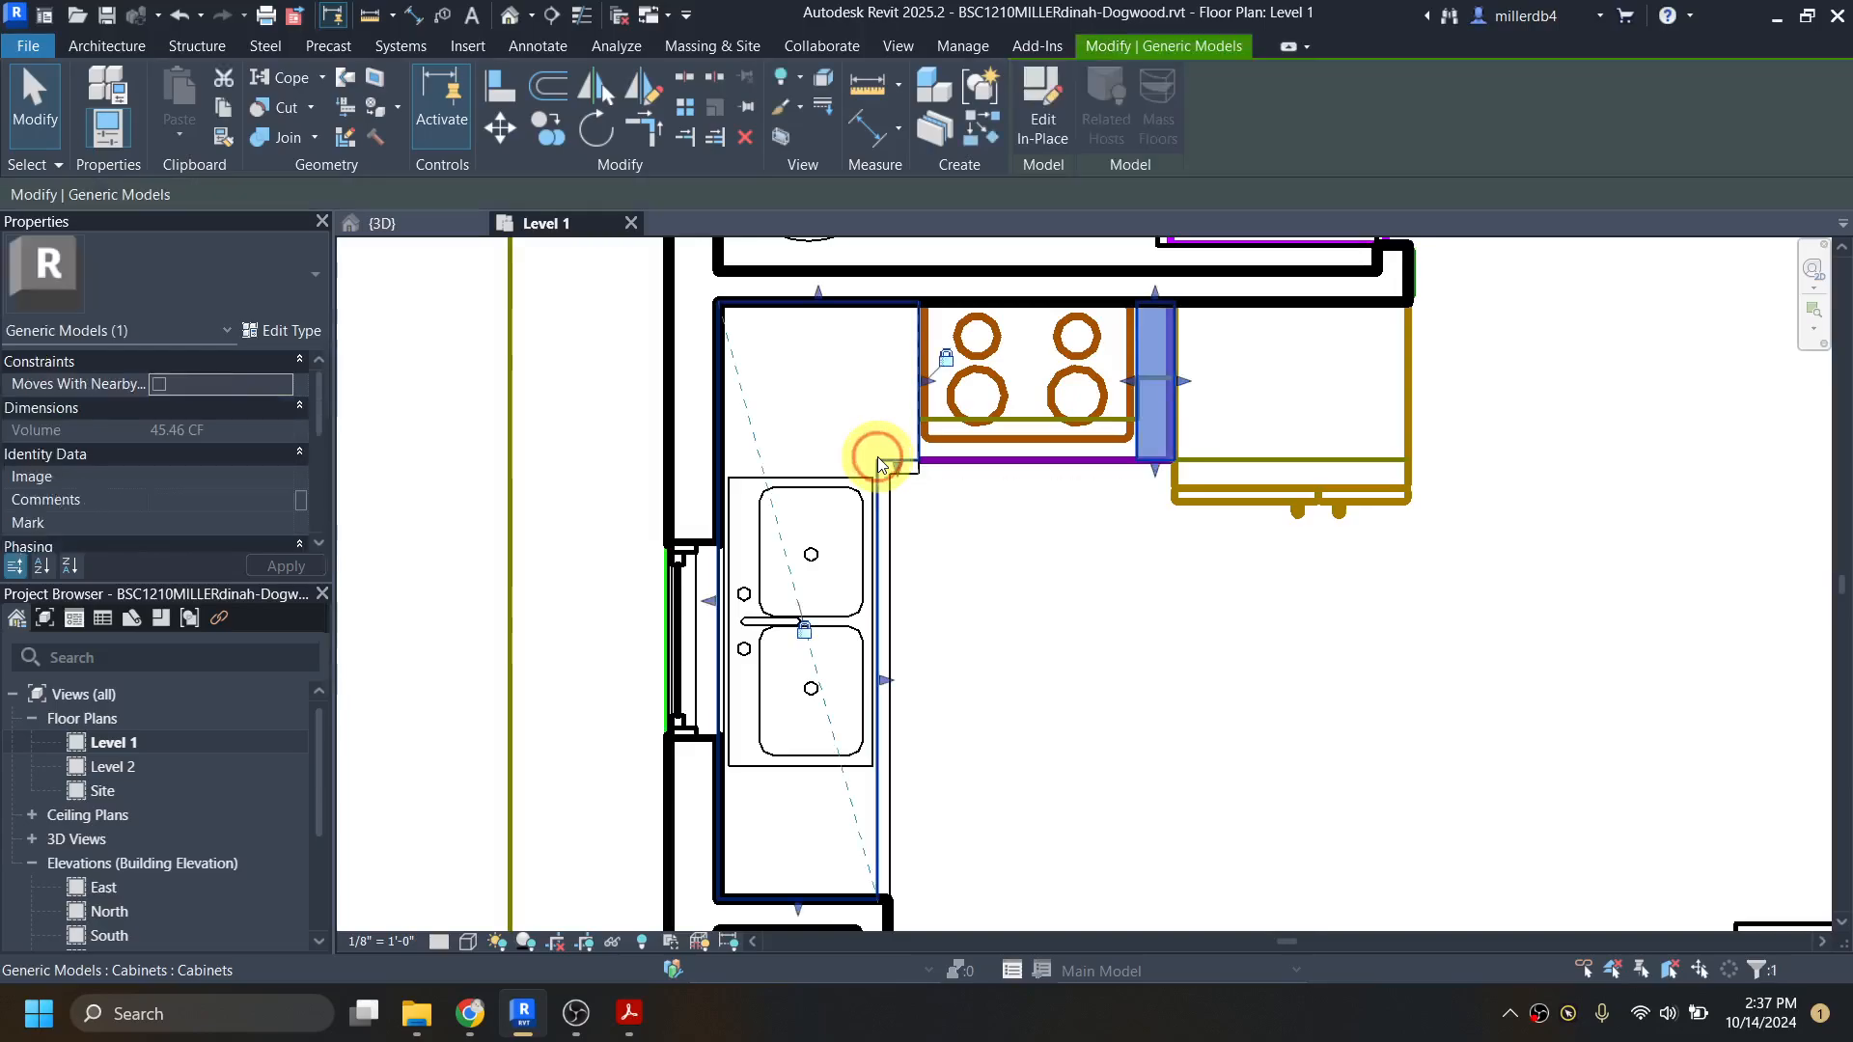
{"action": "left_click", "coordinate": [960, 537]}
{"action": "middle_click_drag", "start_coordinate": [965, 581], "coordinate": [914, 623]}
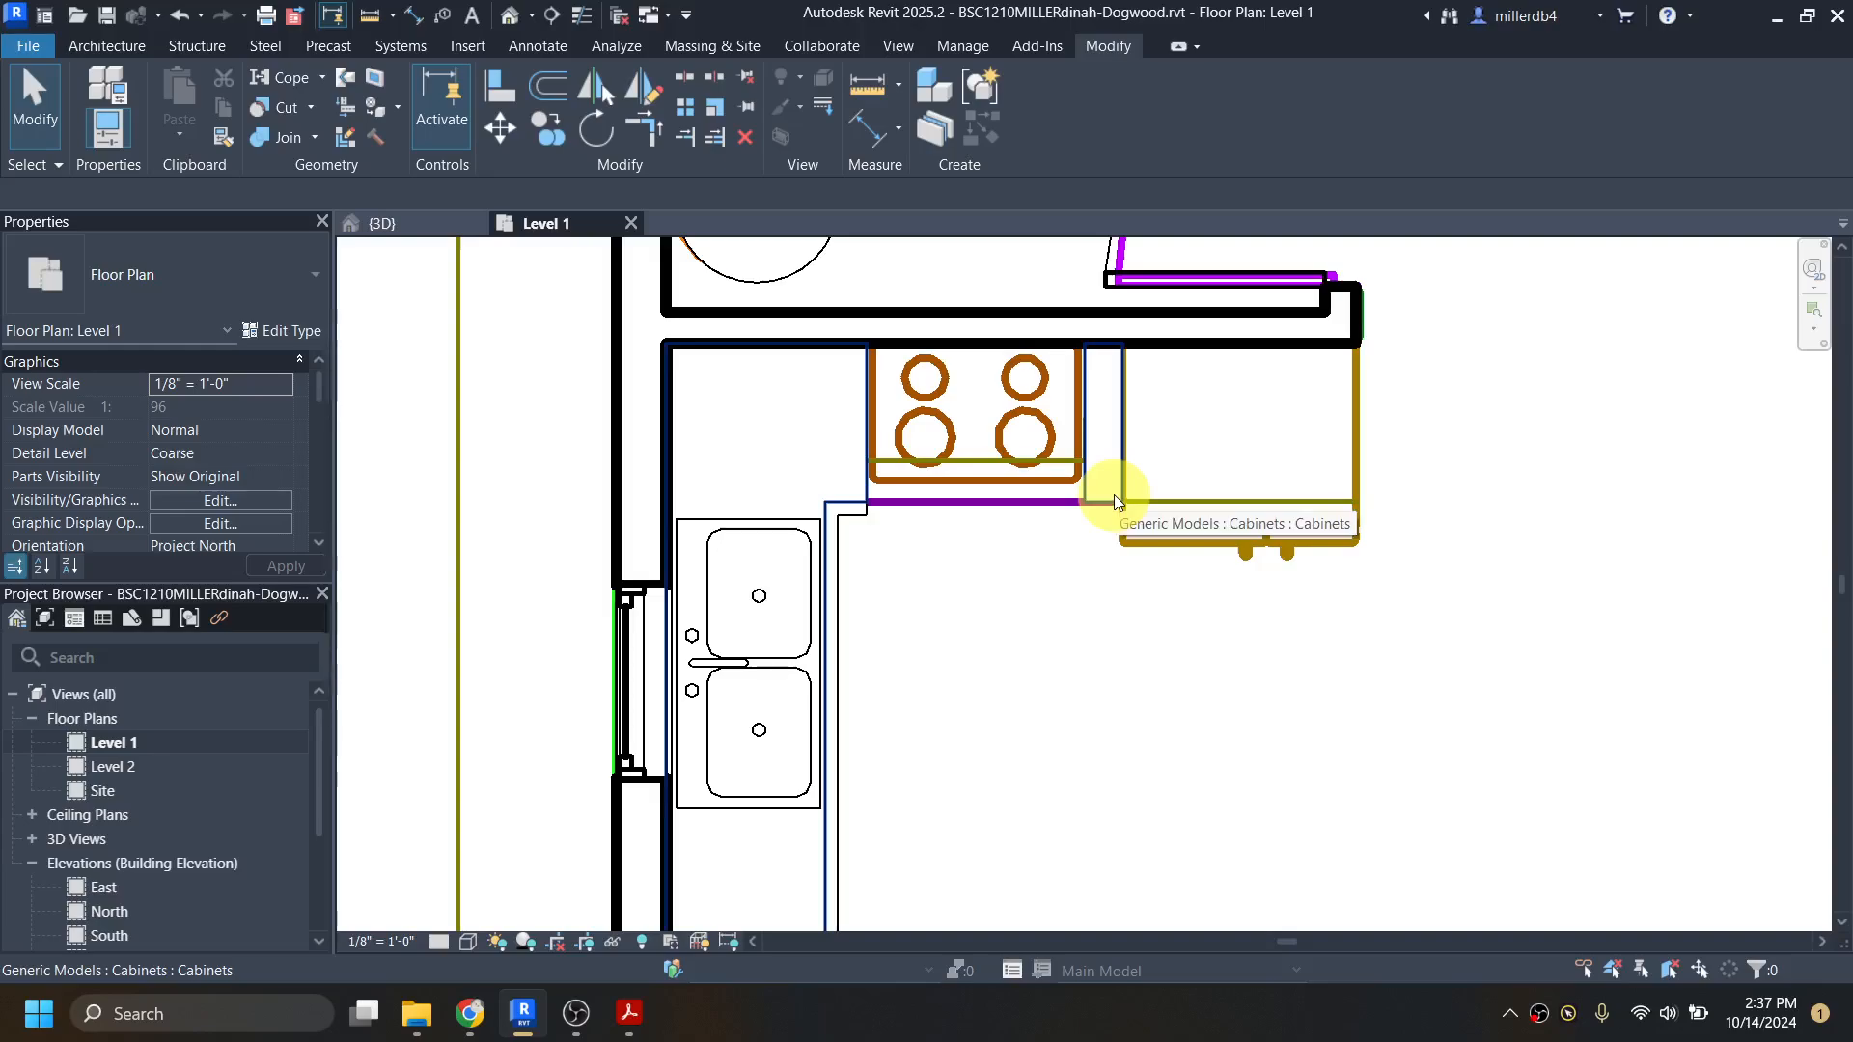
Step: Load the straight Counter Top family from the Autodesk library's "counter top" results
{"action": "key", "text": "l"}
{"action": "key", "text": "f"}
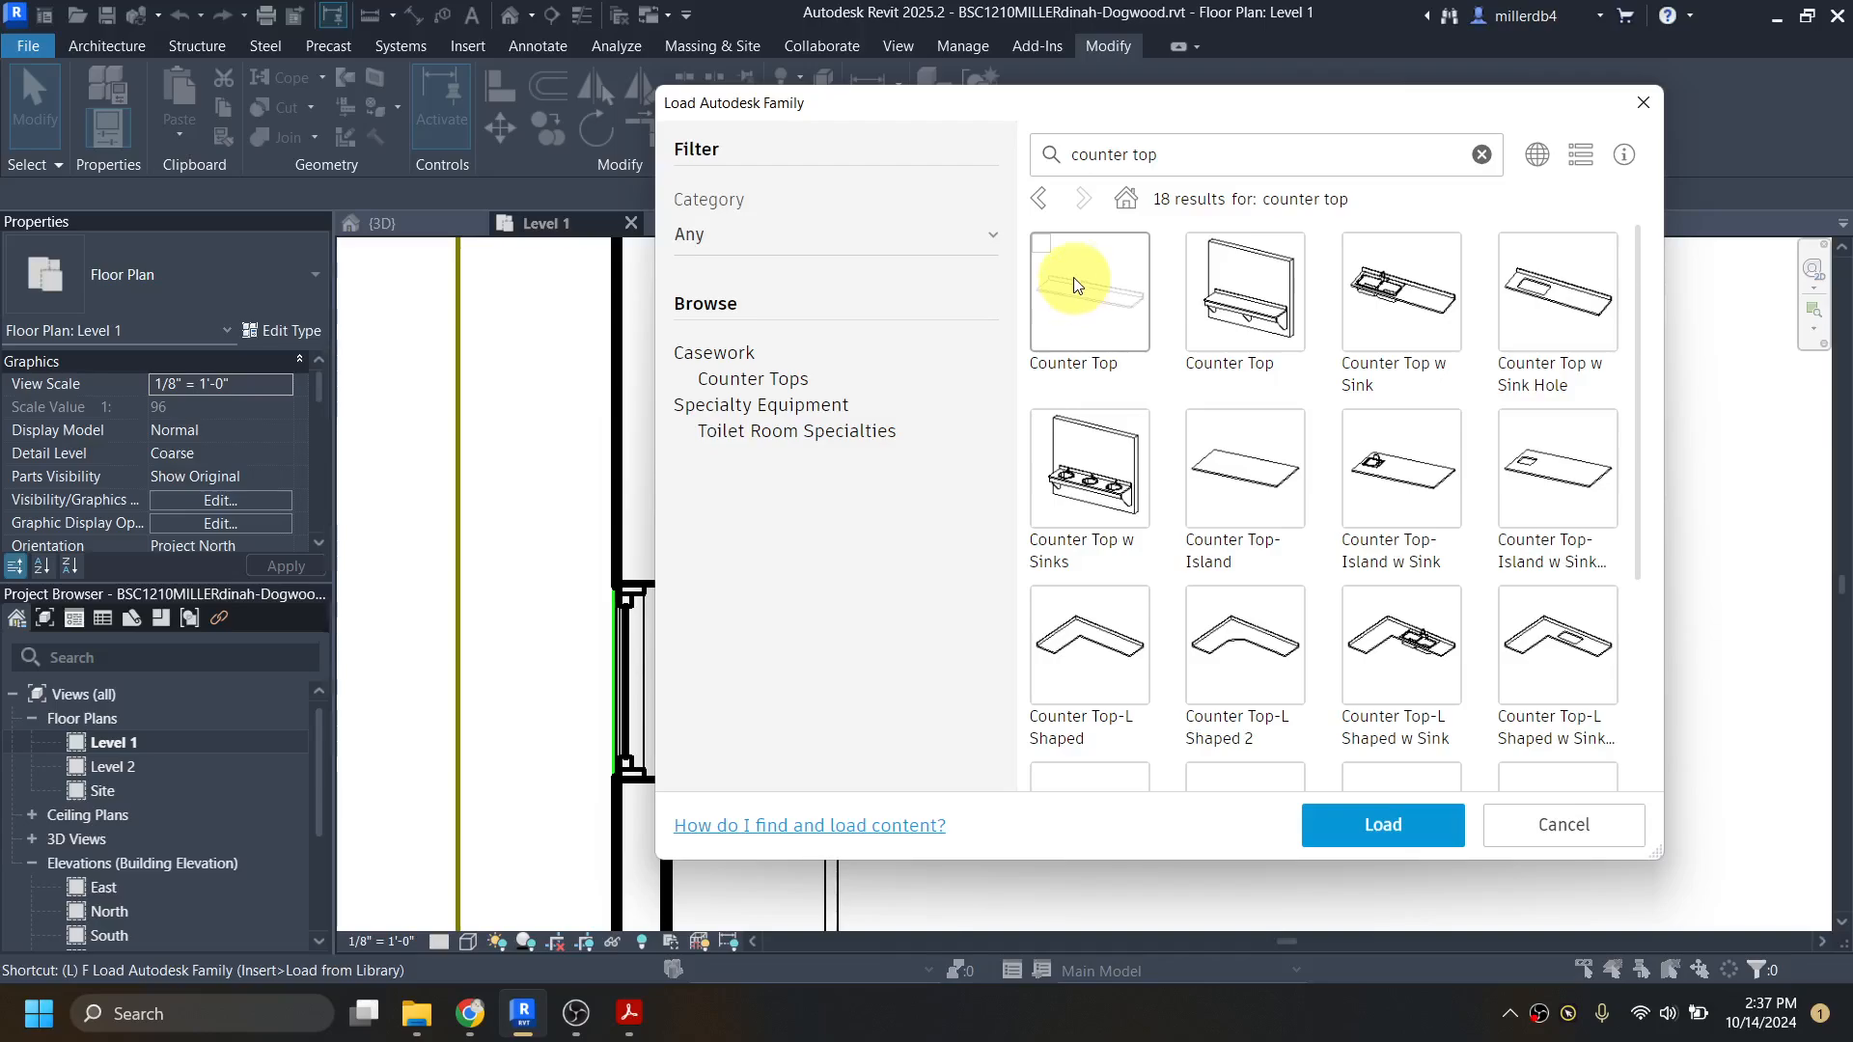
{"action": "left_click", "coordinate": [1050, 257]}
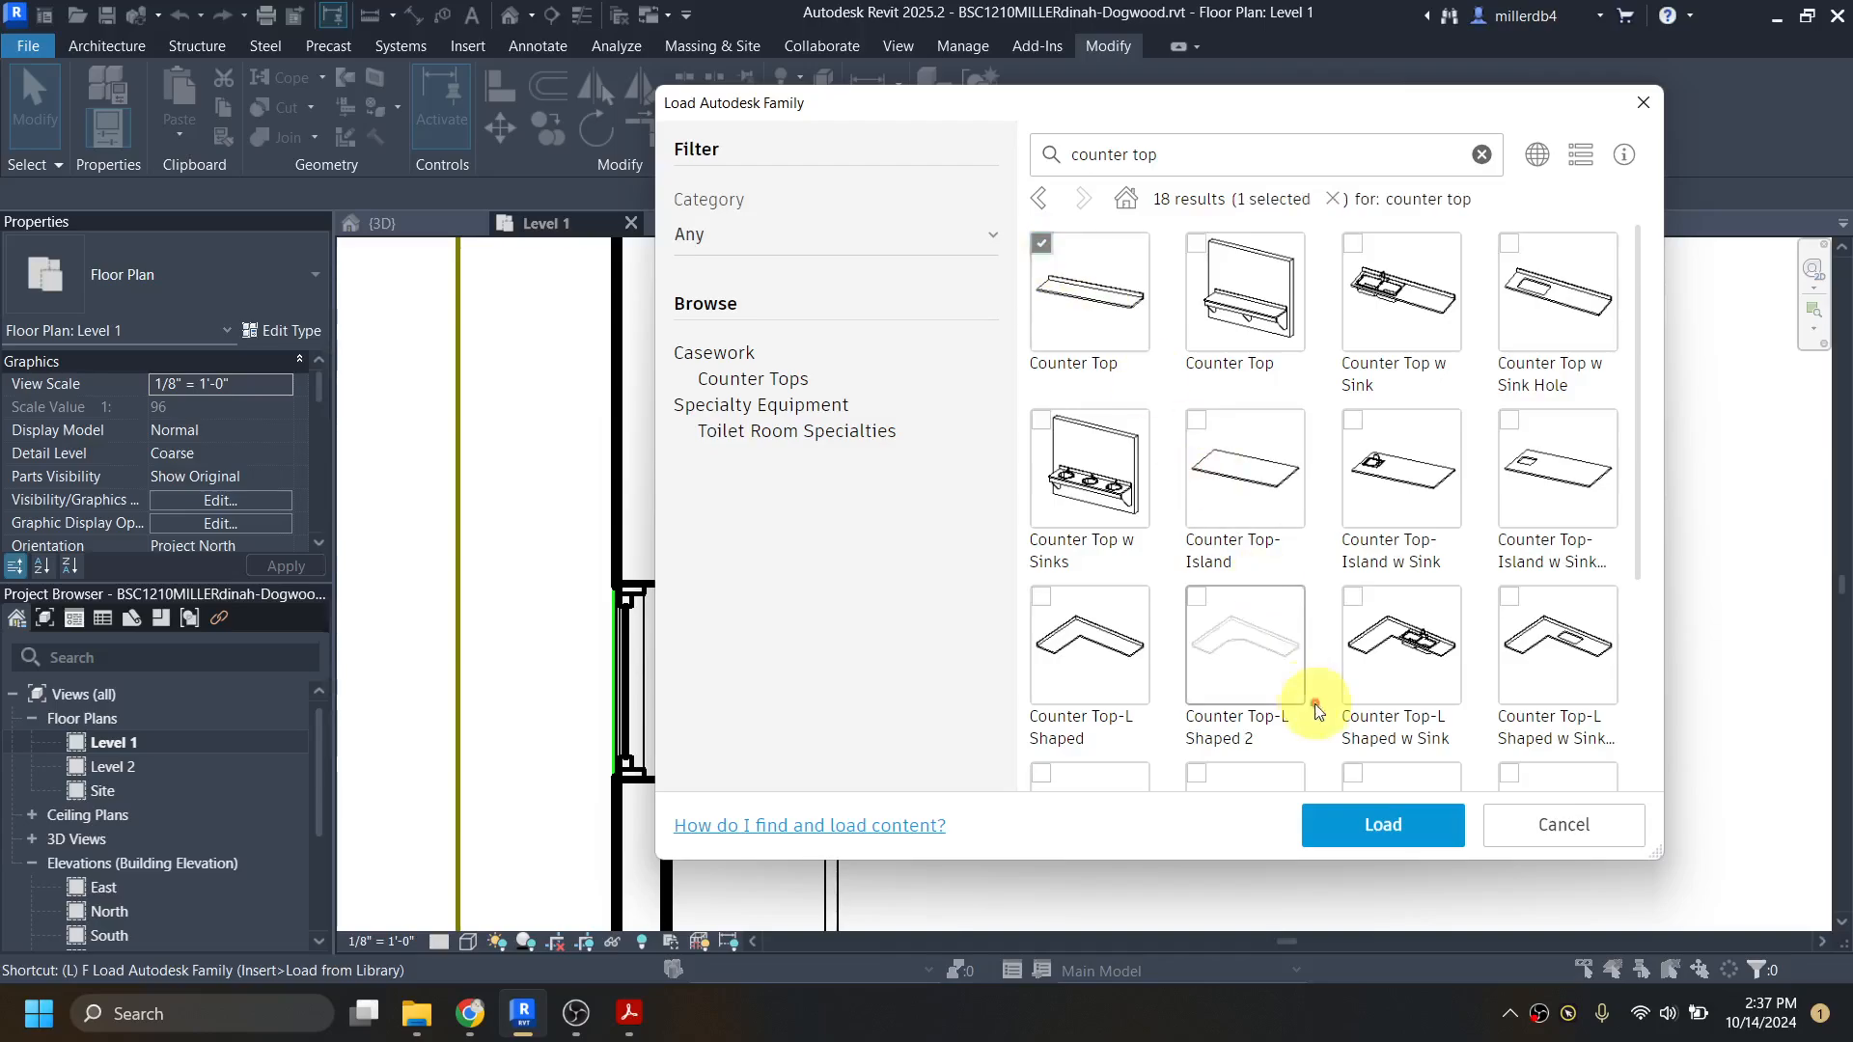
{"action": "left_click", "coordinate": [1383, 826]}
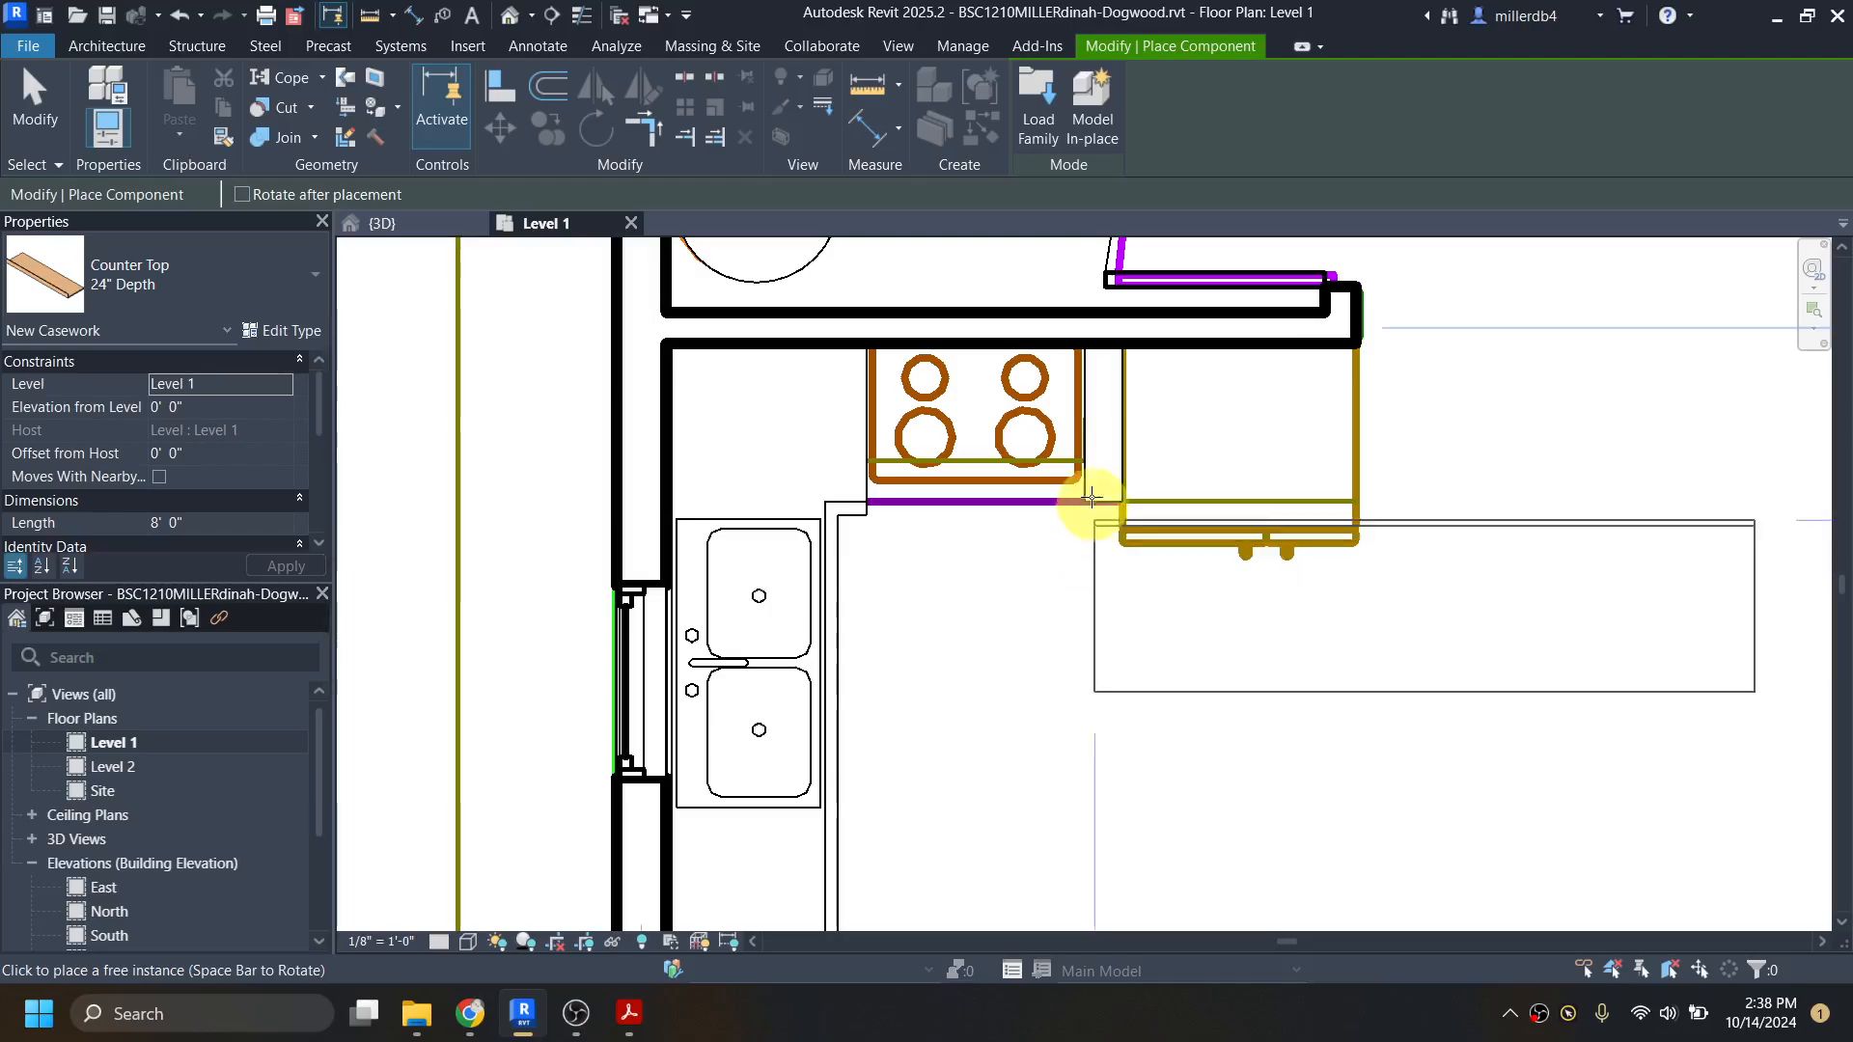
Step: Place a 24" Depth Counter Top against the kitchen wall beside the stove and shorten it to about 5 1/2", ending at the refrigerator outline
{"action": "left_click", "coordinate": [1093, 348]}
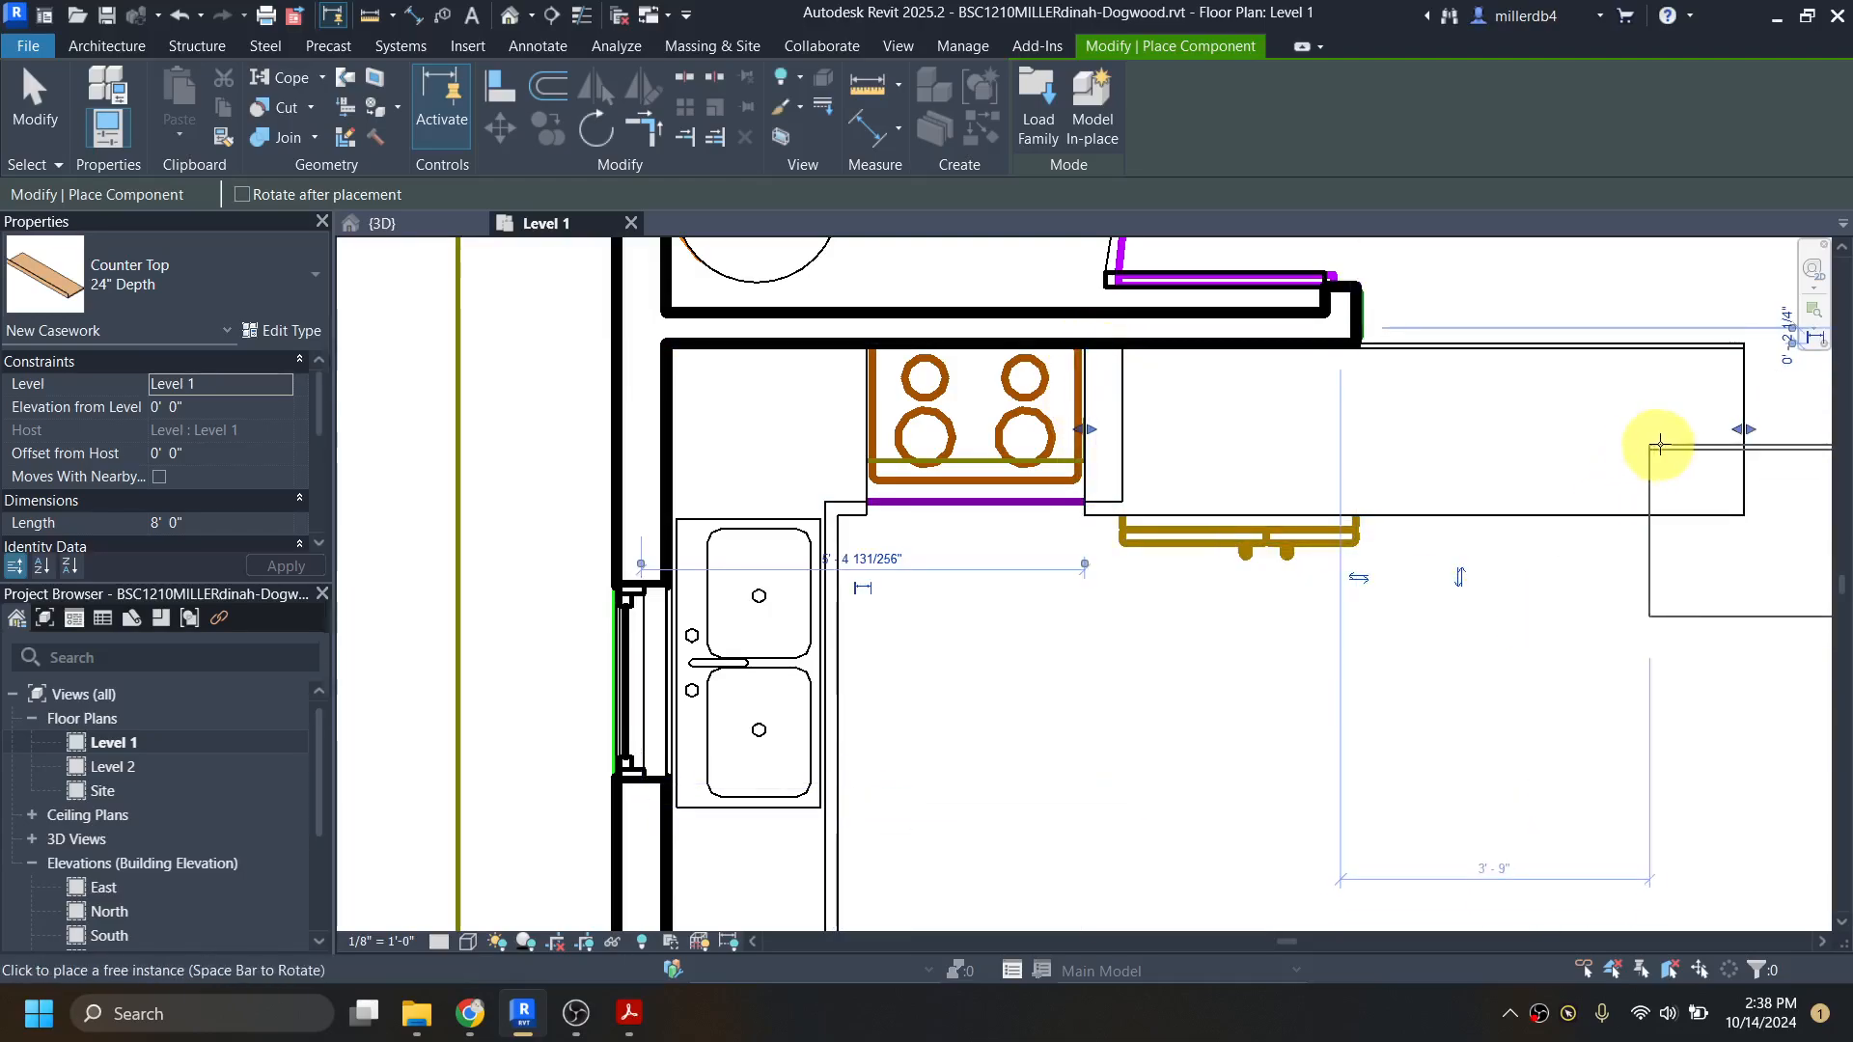
{"action": "key", "text": "Escape"}
{"action": "key", "text": "Escape"}
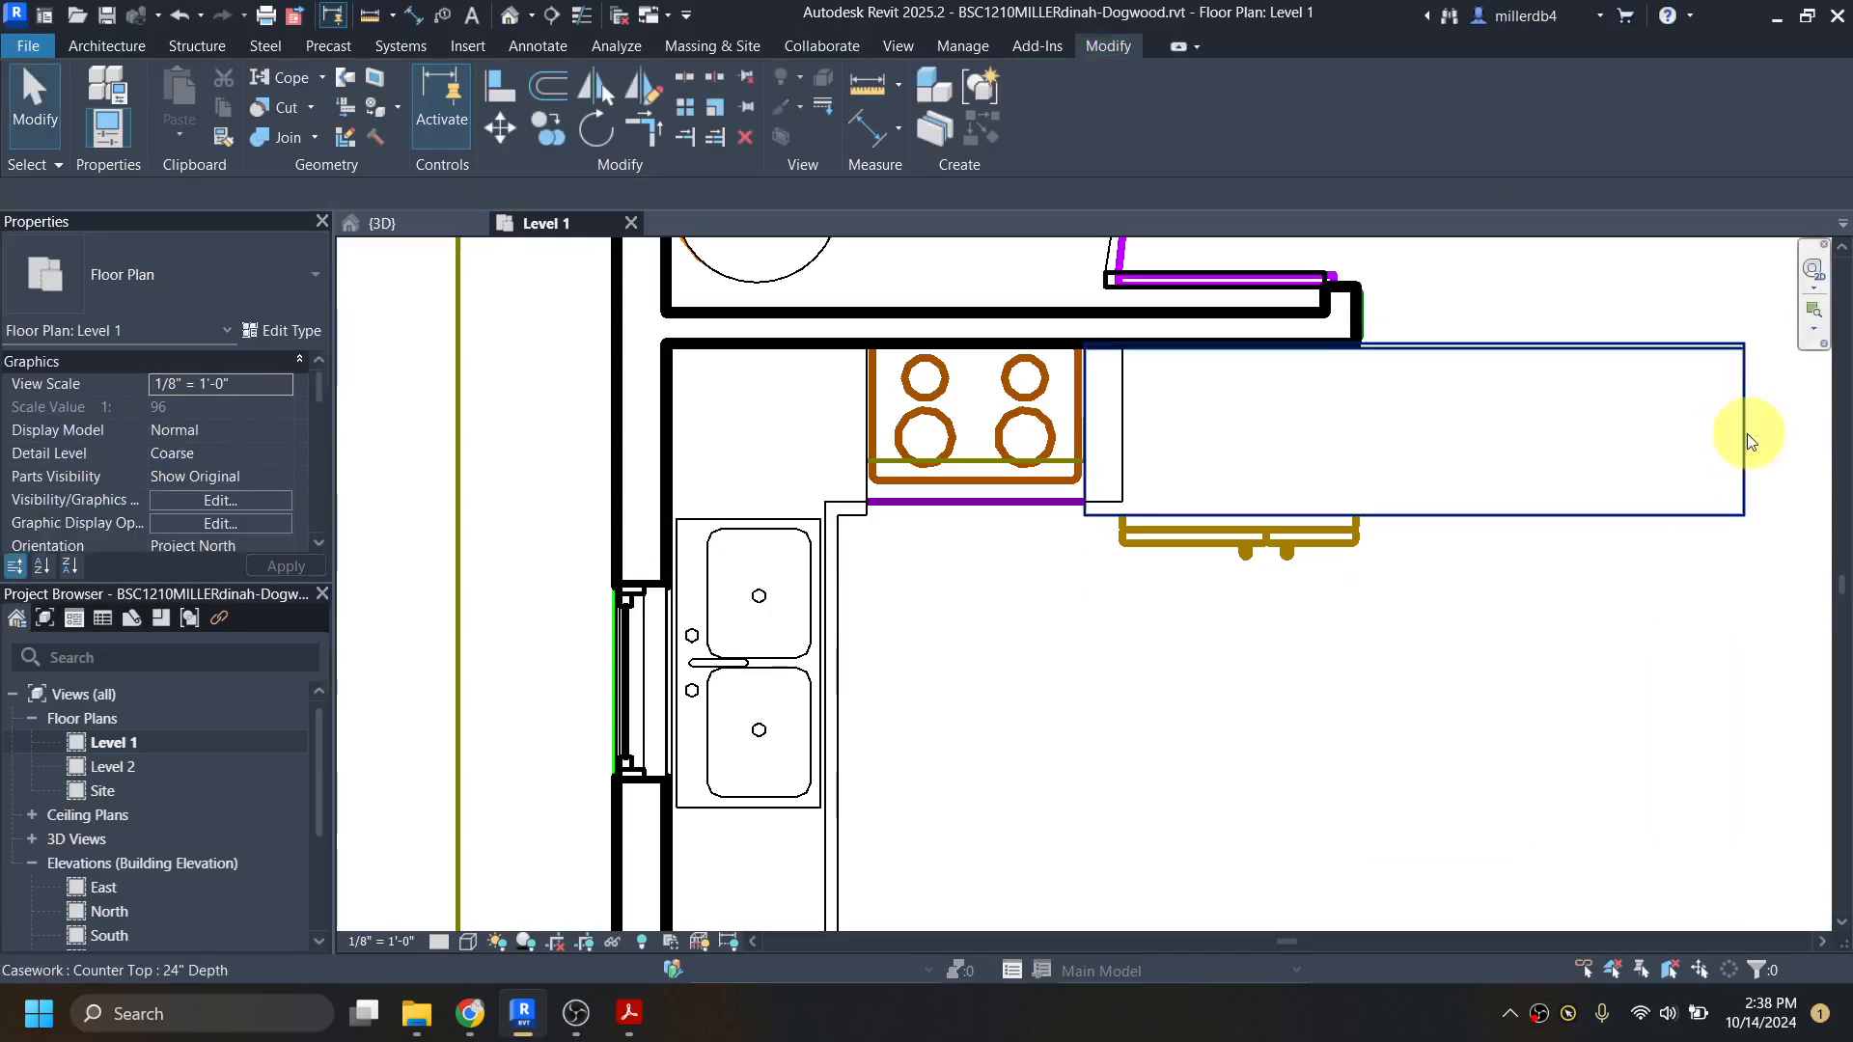
{"action": "left_click_drag", "start_coordinate": [1744, 431], "coordinate": [1124, 425]}
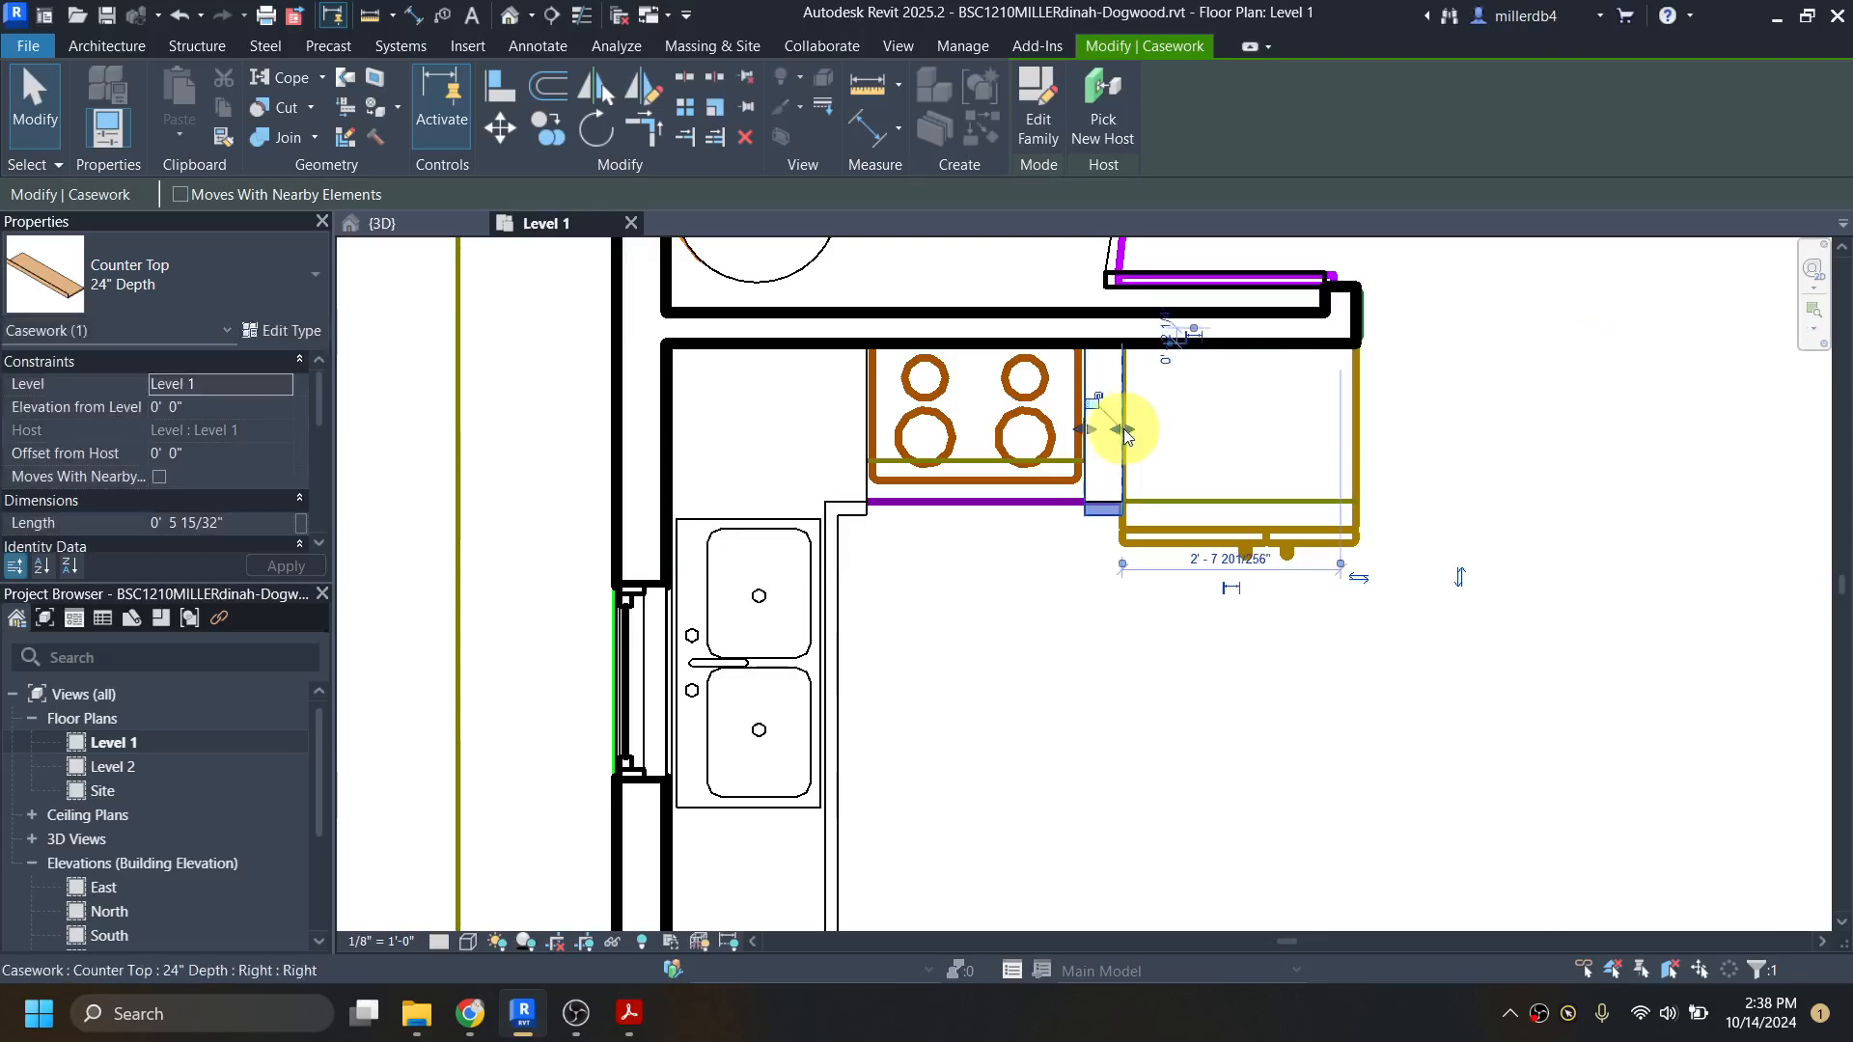
{"action": "left_click", "coordinate": [1071, 693]}
Step: Examine the kitchen counter tops in the 3D view and return to the Level 1 floor plan
{"action": "left_click", "coordinate": [509, 17]}
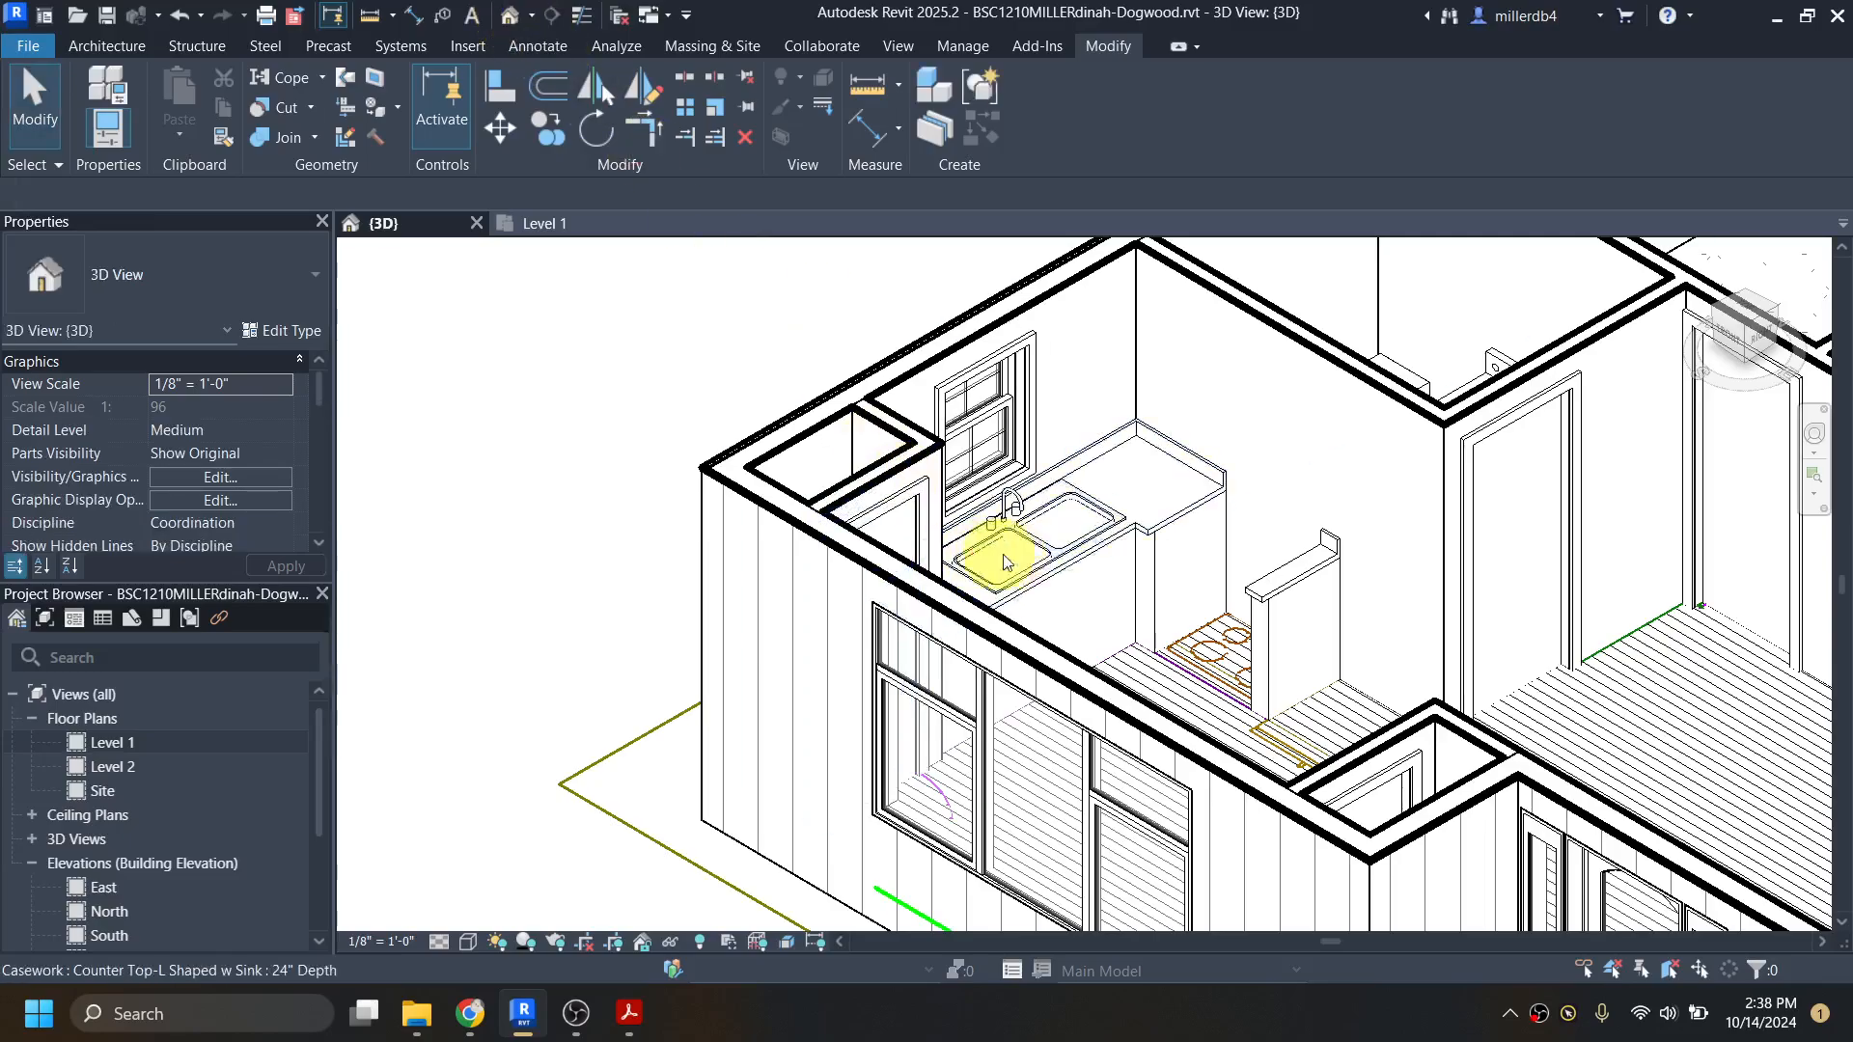
{"action": "middle_click_drag", "start_coordinate": [1197, 697], "coordinate": [1179, 745], "text": "shift"}
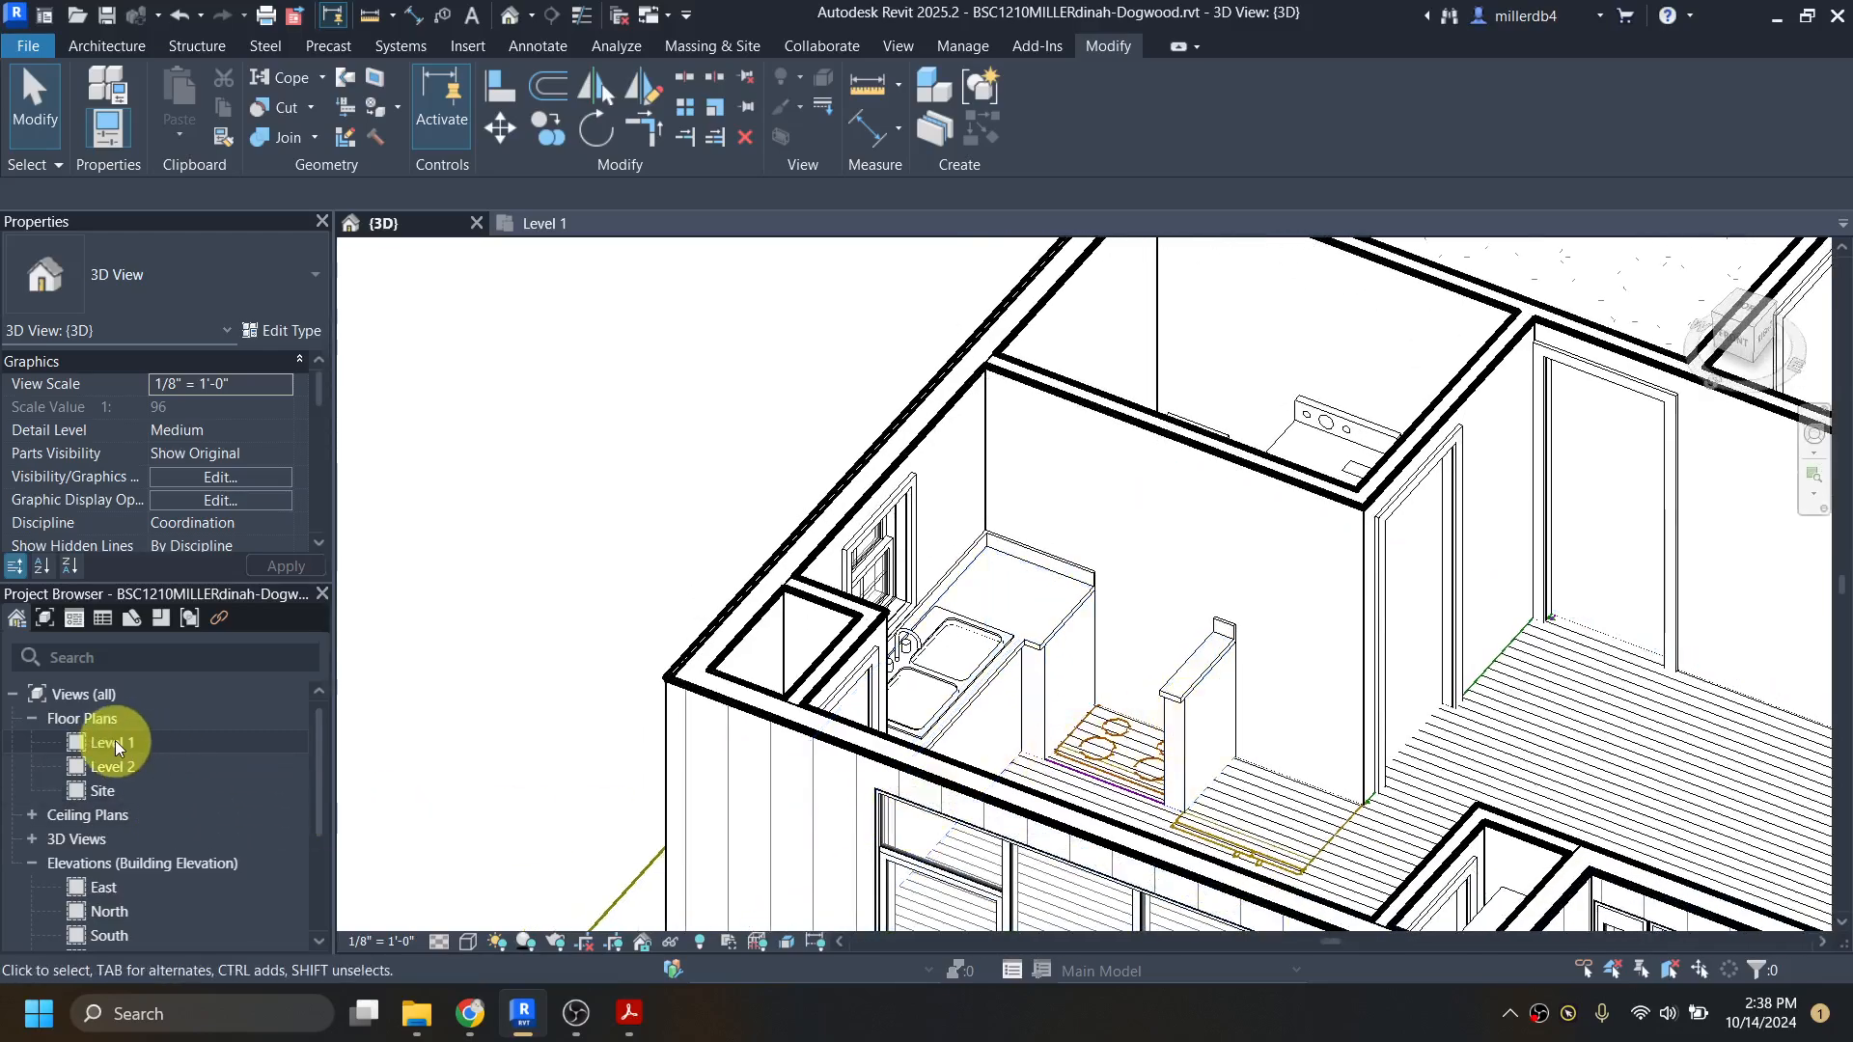
{"action": "double_click", "coordinate": [113, 742]}
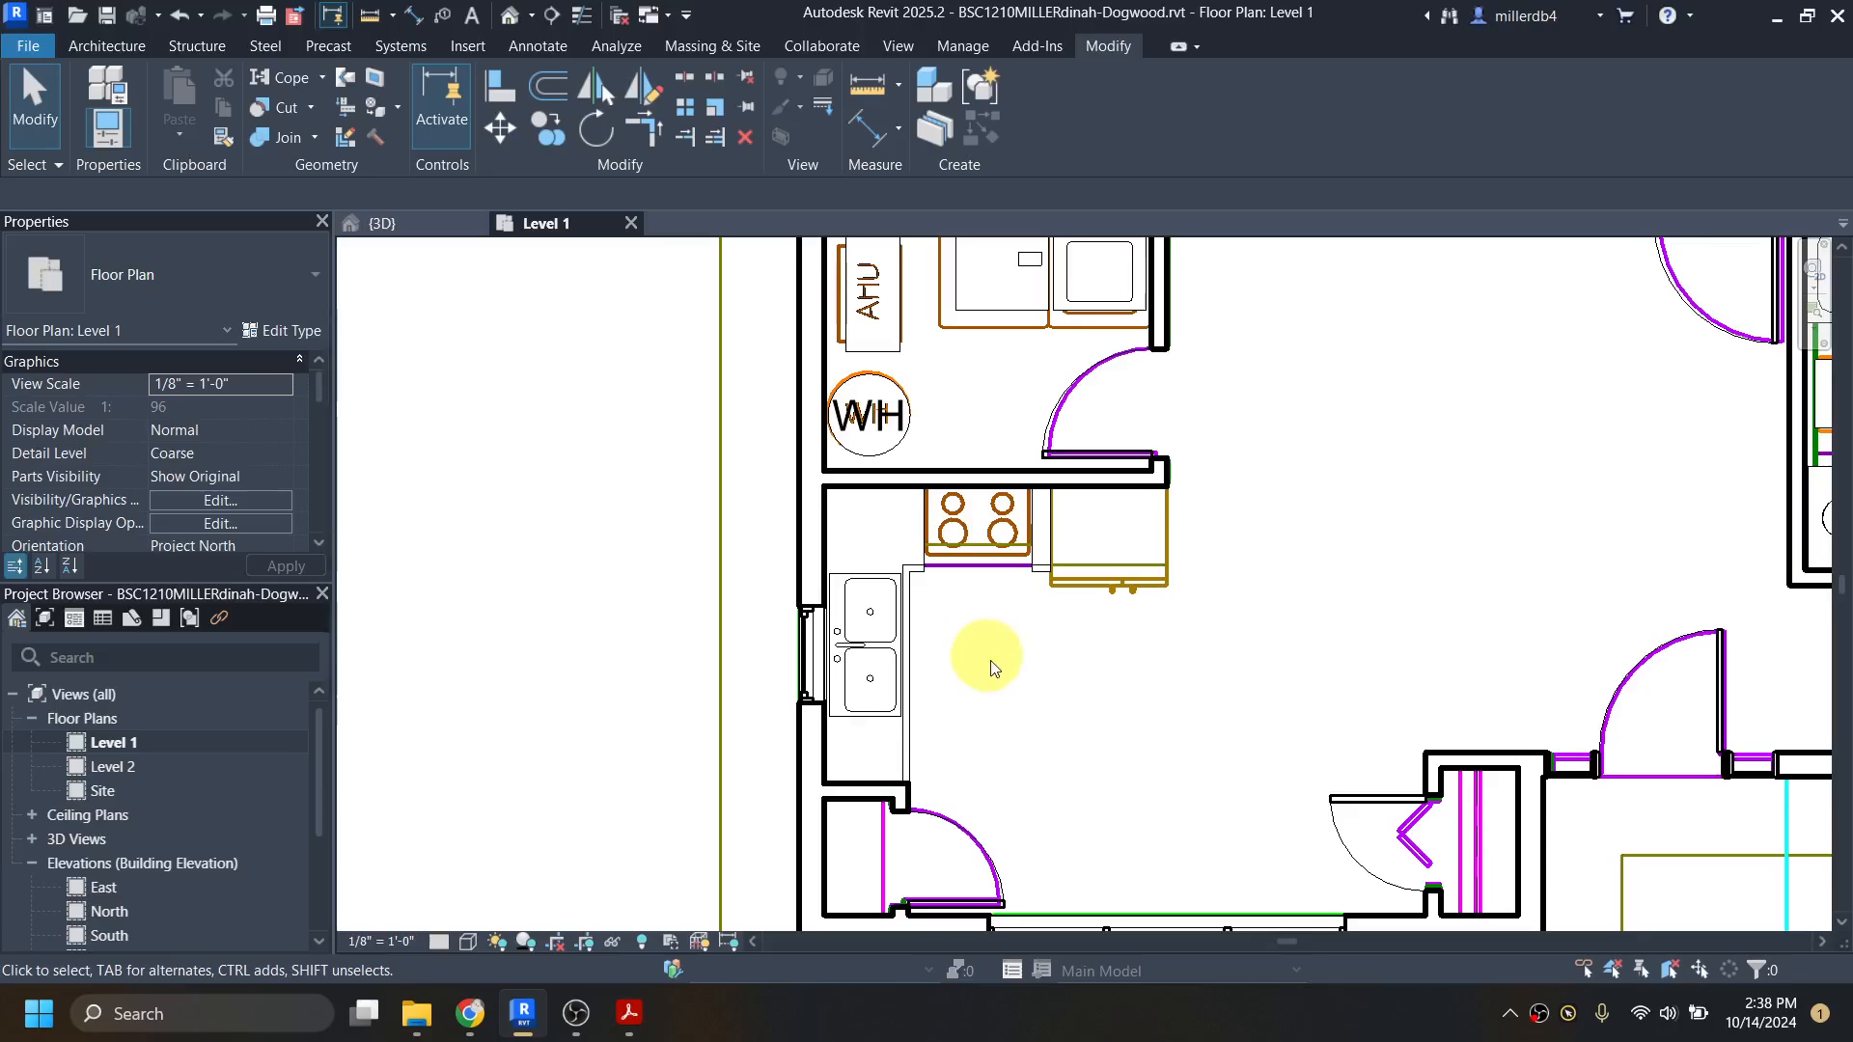
Step: Search the Autodesk family library for "fridge" and clear the search
{"action": "middle_click_drag", "start_coordinate": [992, 668], "coordinate": [874, 602]}
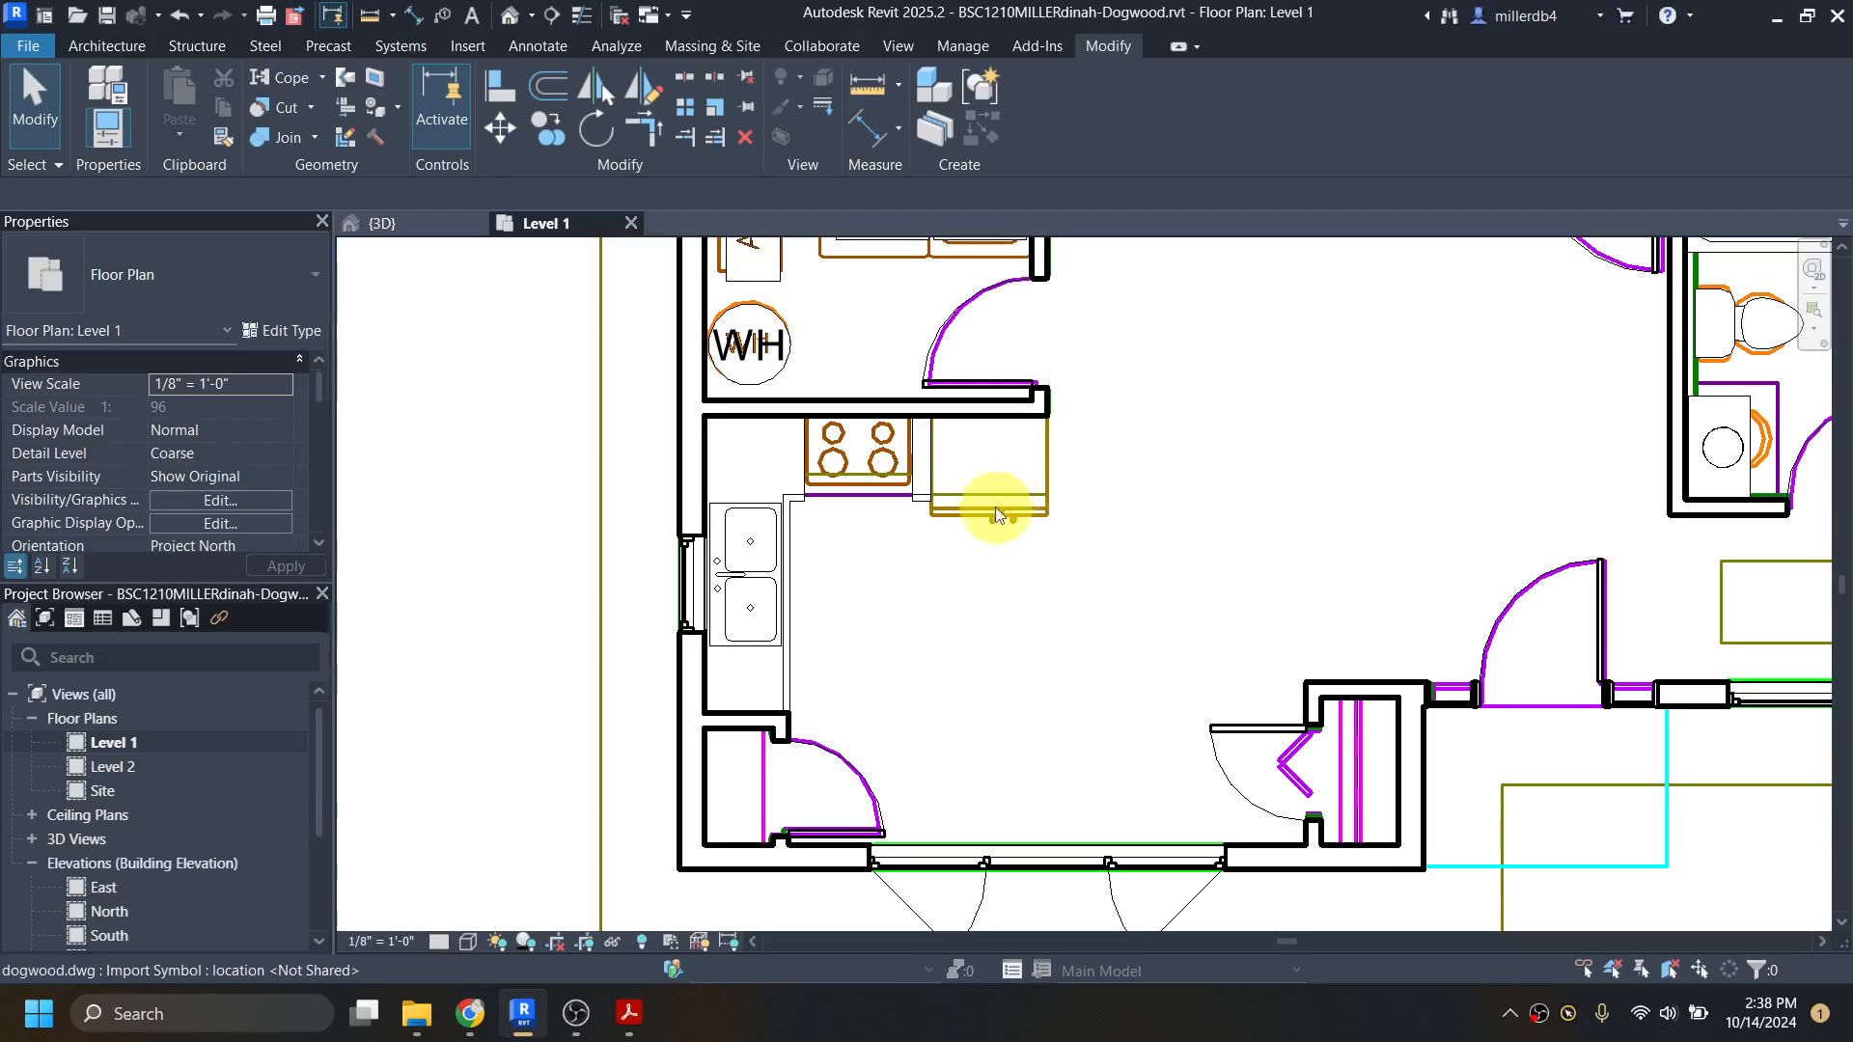
{"action": "key", "text": "f"}
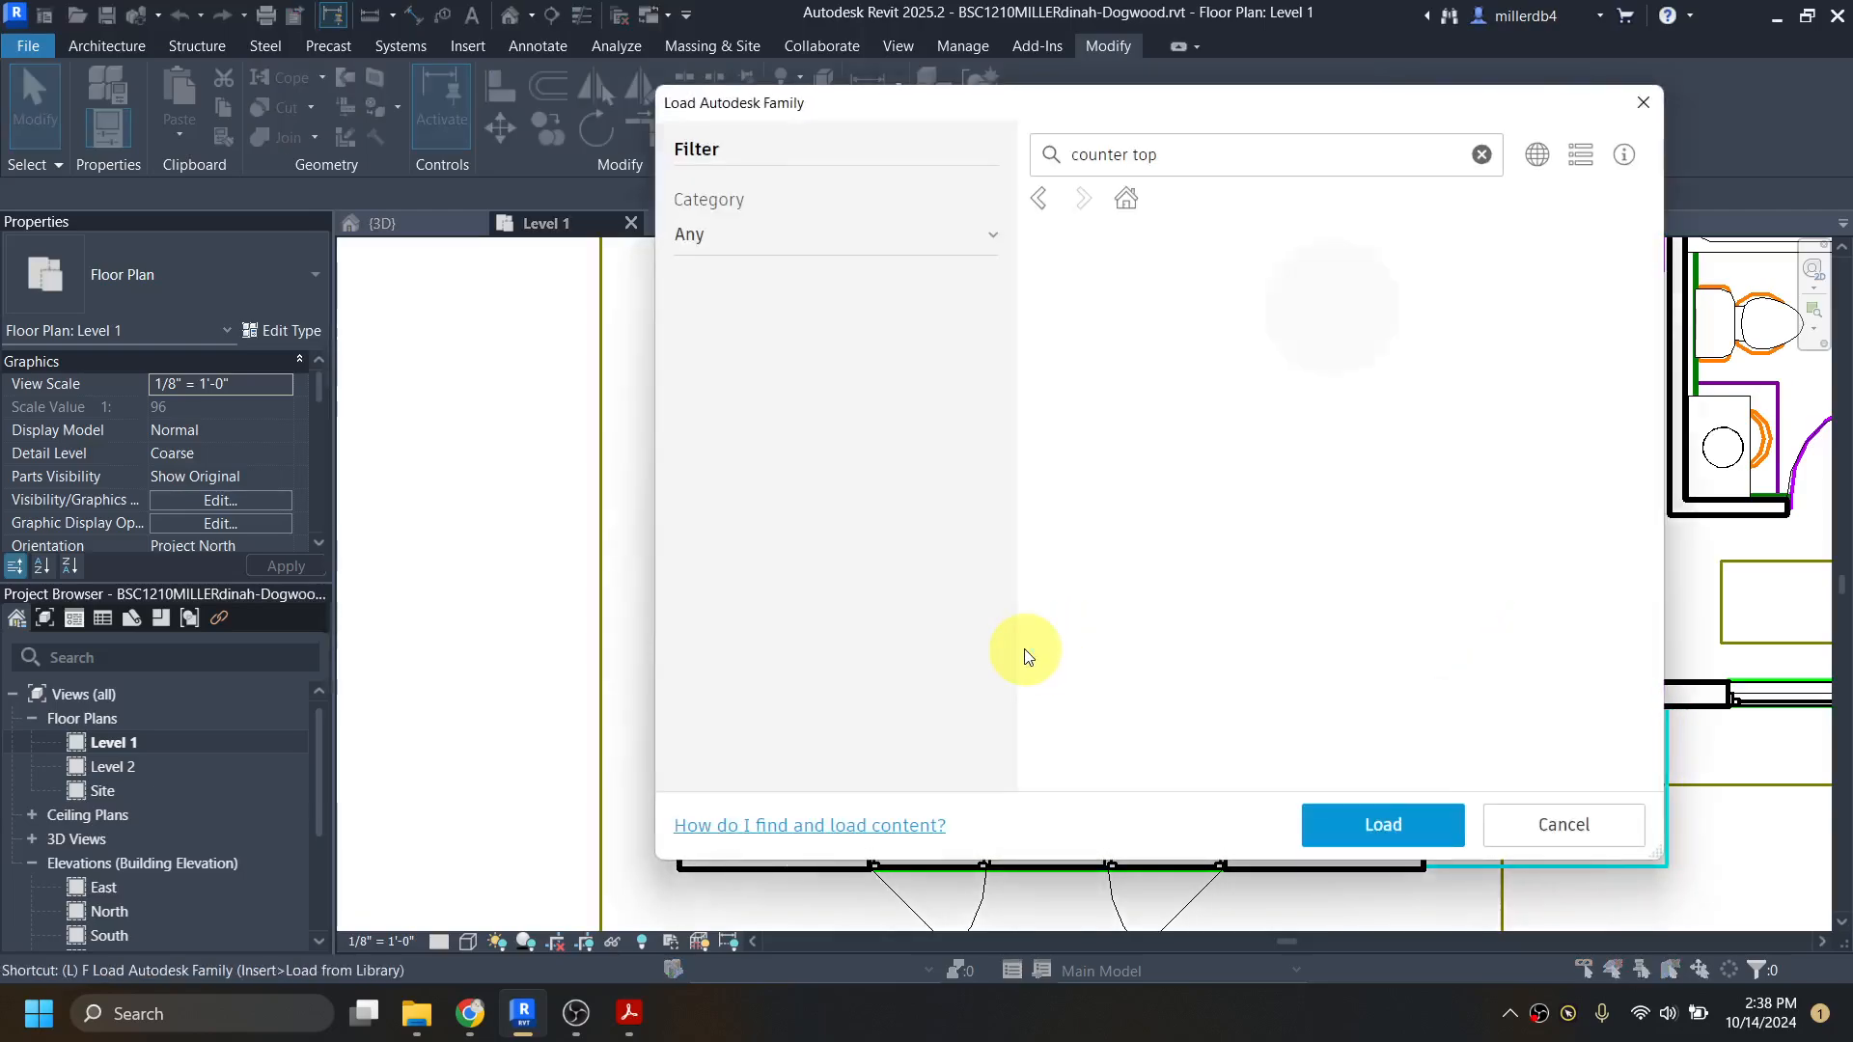
{"action": "left_click", "coordinate": [1479, 155]}
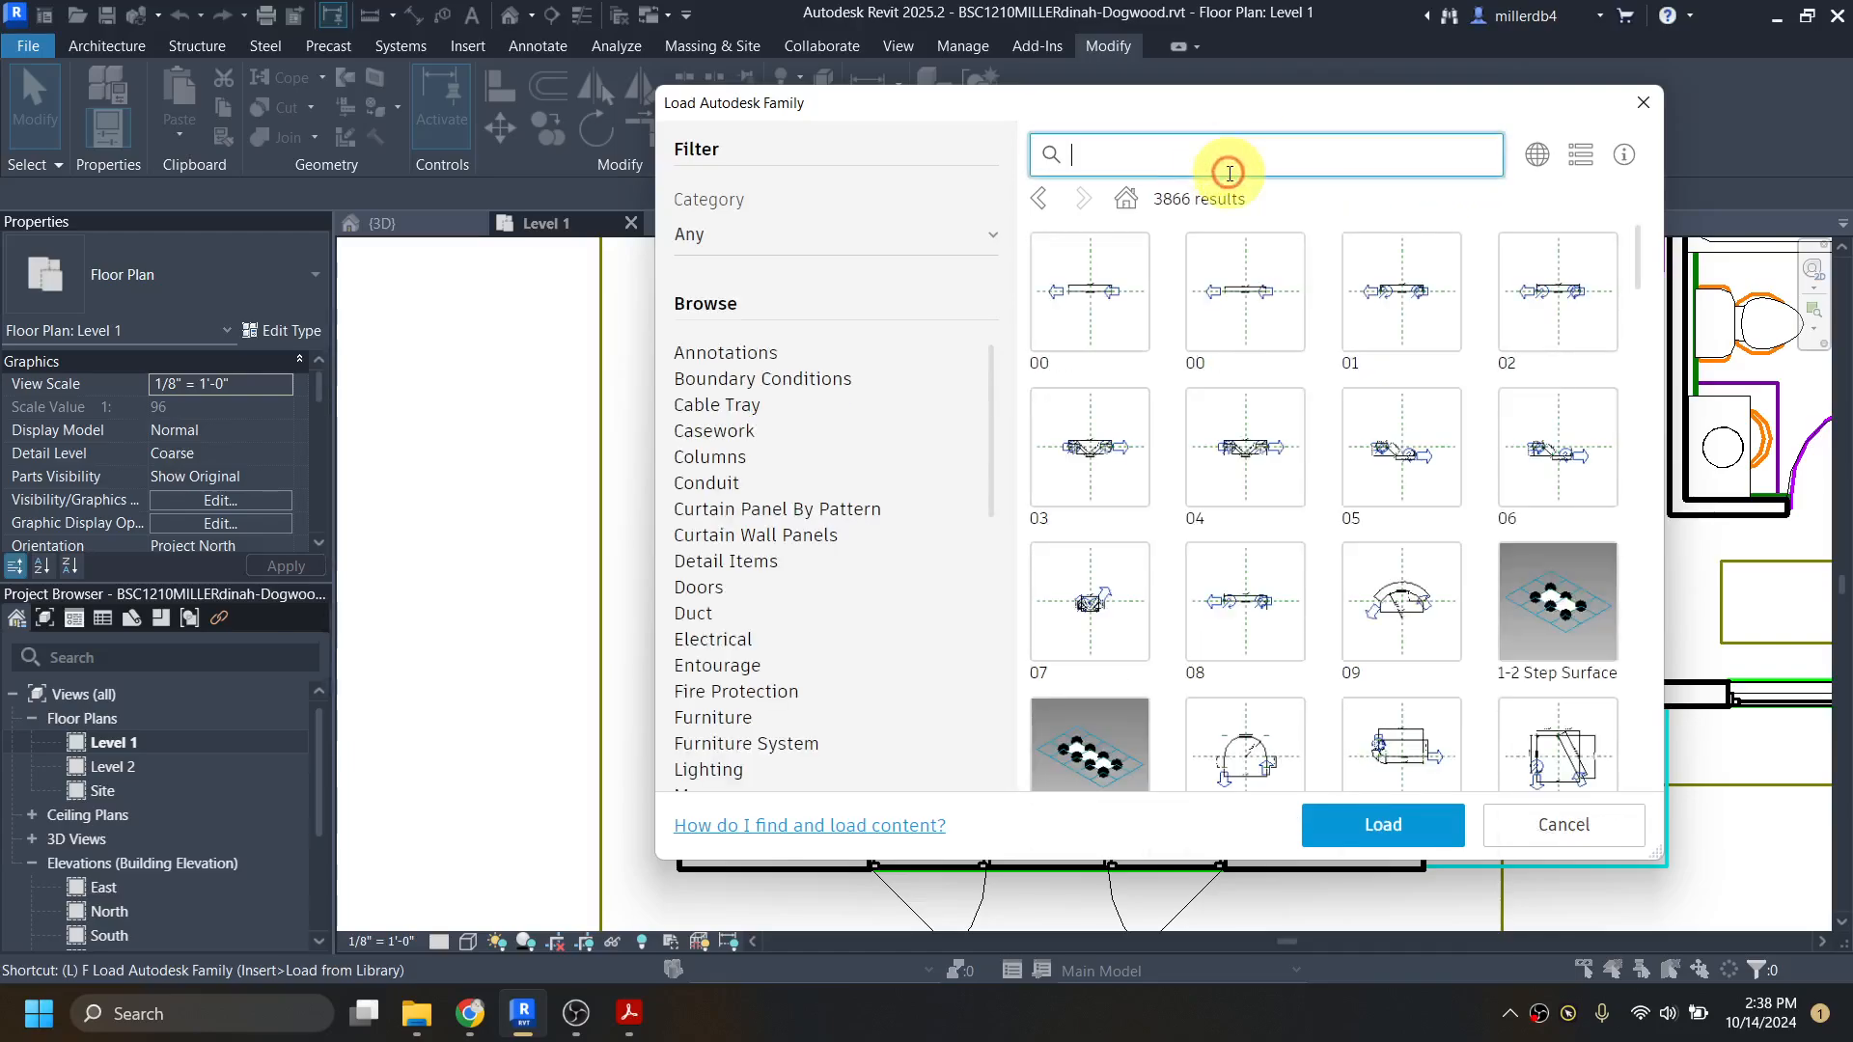
{"action": "key", "text": "Return"}
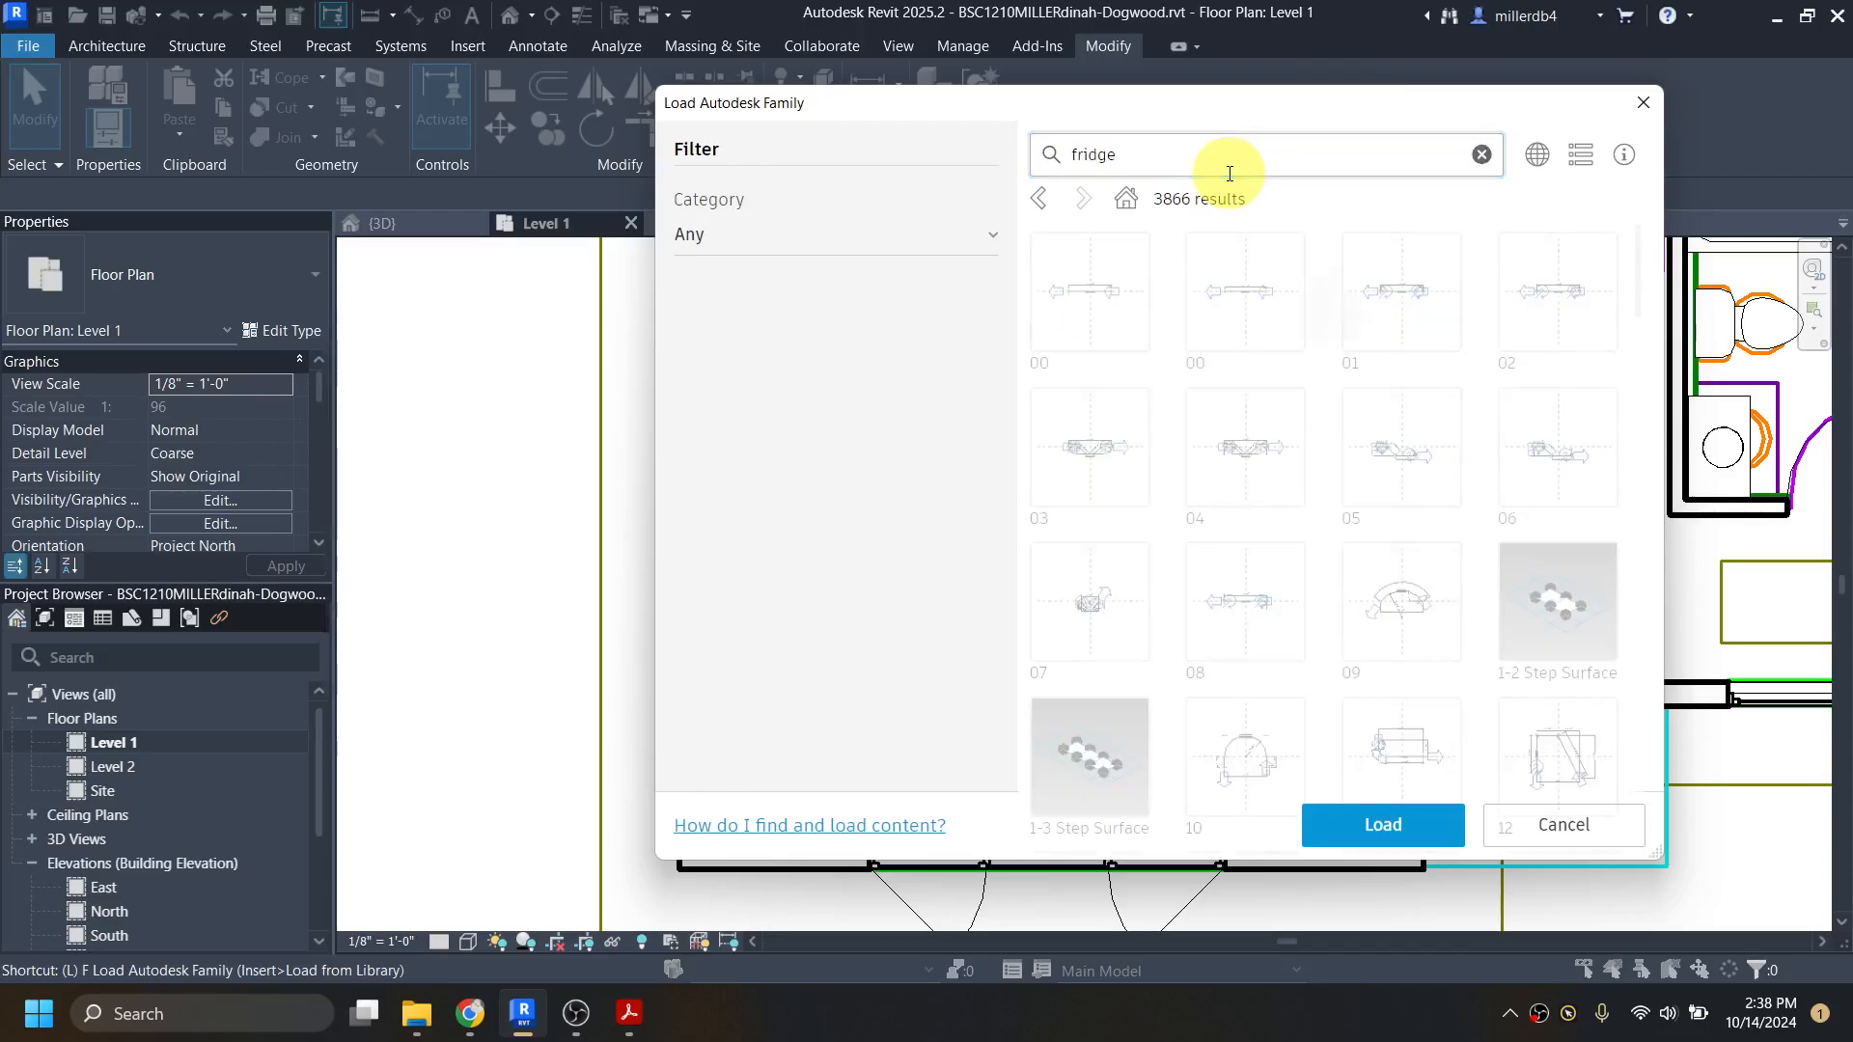
{"action": "left_click", "coordinate": [1479, 154]}
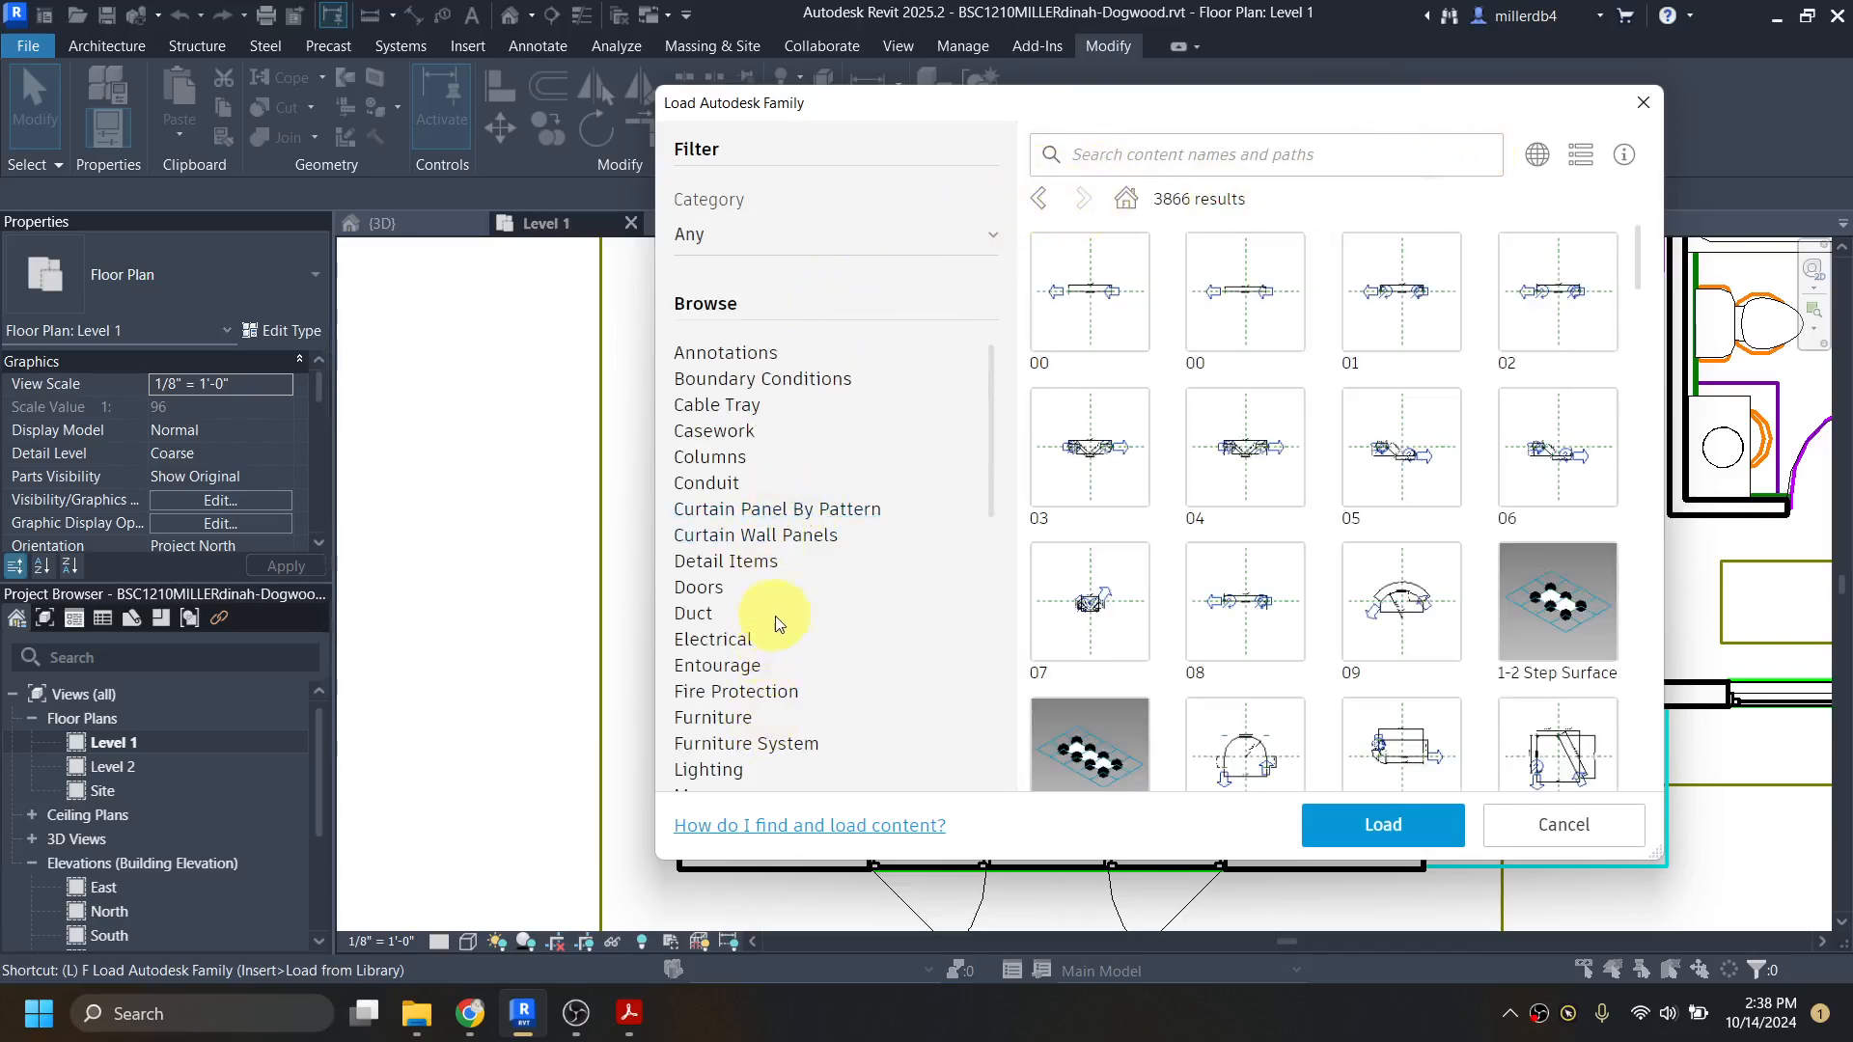
Step: Load the Refrigerator-Side-by-Side-with_Ice_and_Water_Dispenser family from the Specialty Equipment/Domestic category
{"action": "scroll", "coordinate": [738, 496], "scroll_direction": "down", "scroll_amount": 3}
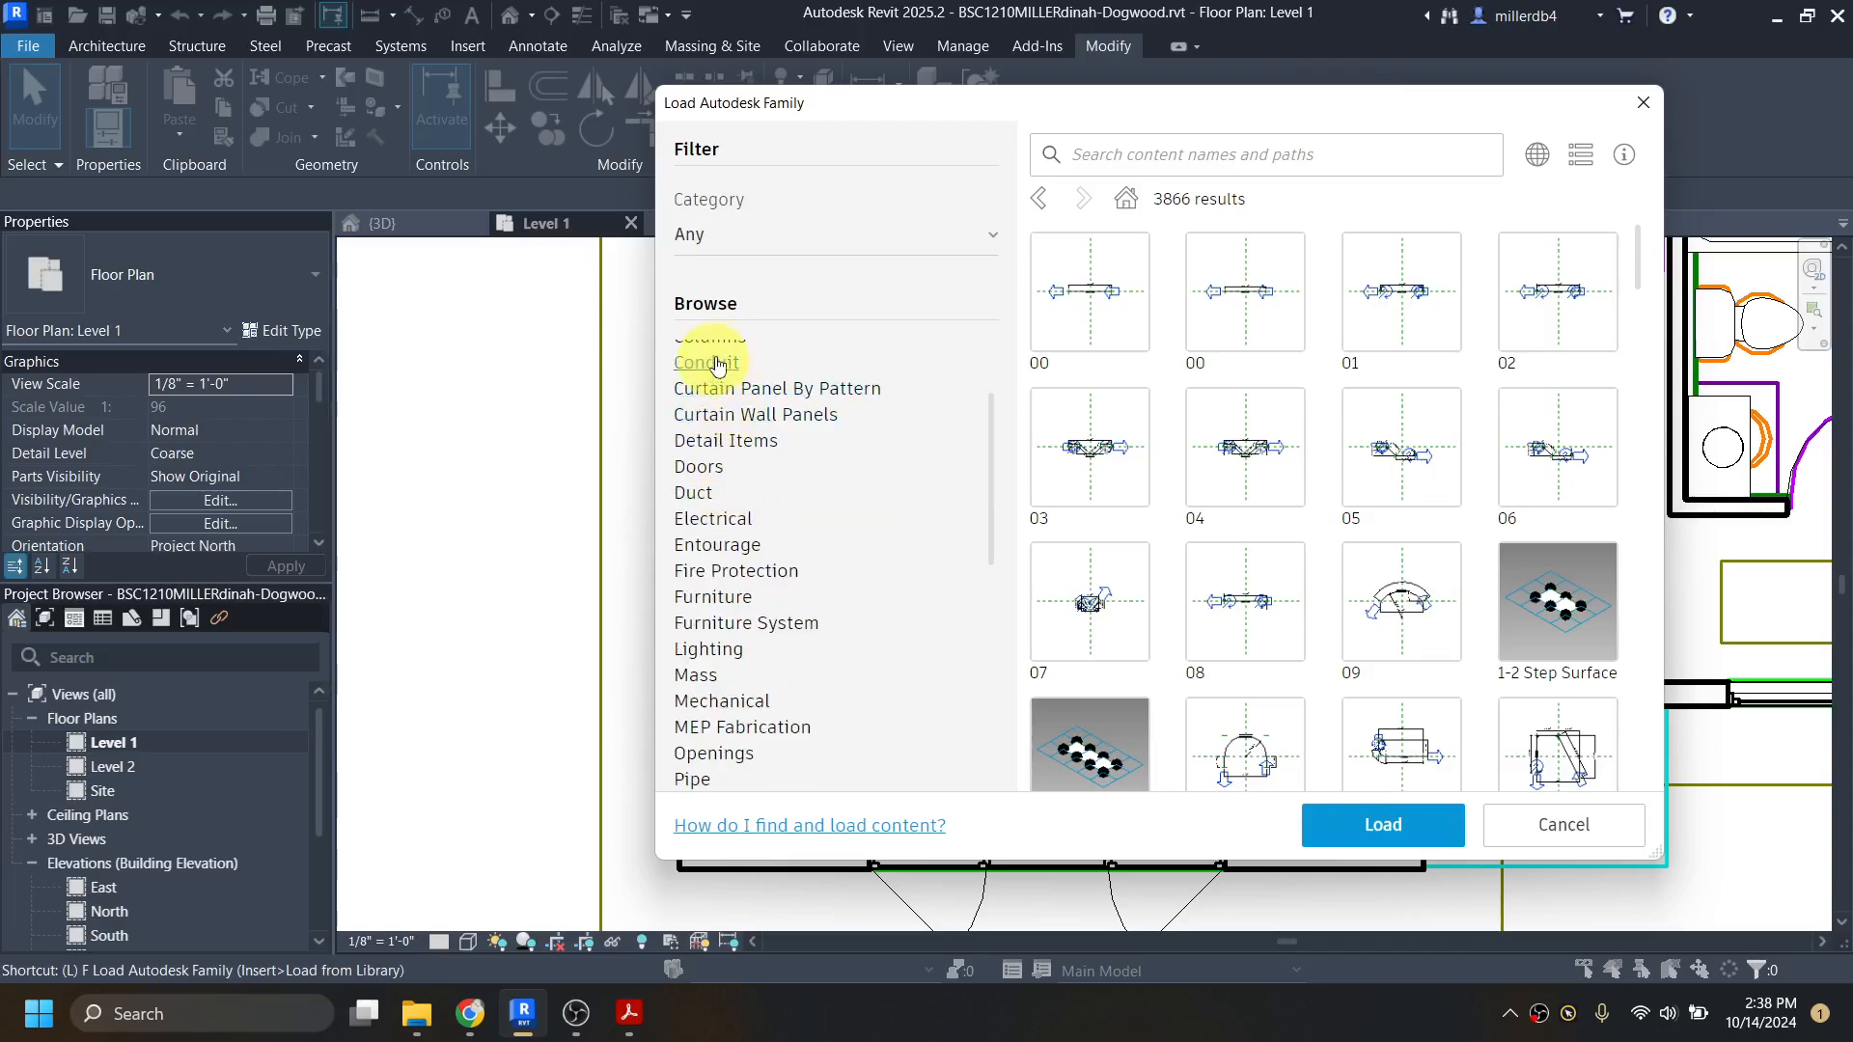
{"action": "scroll", "coordinate": [714, 364], "scroll_direction": "down", "scroll_amount": 6}
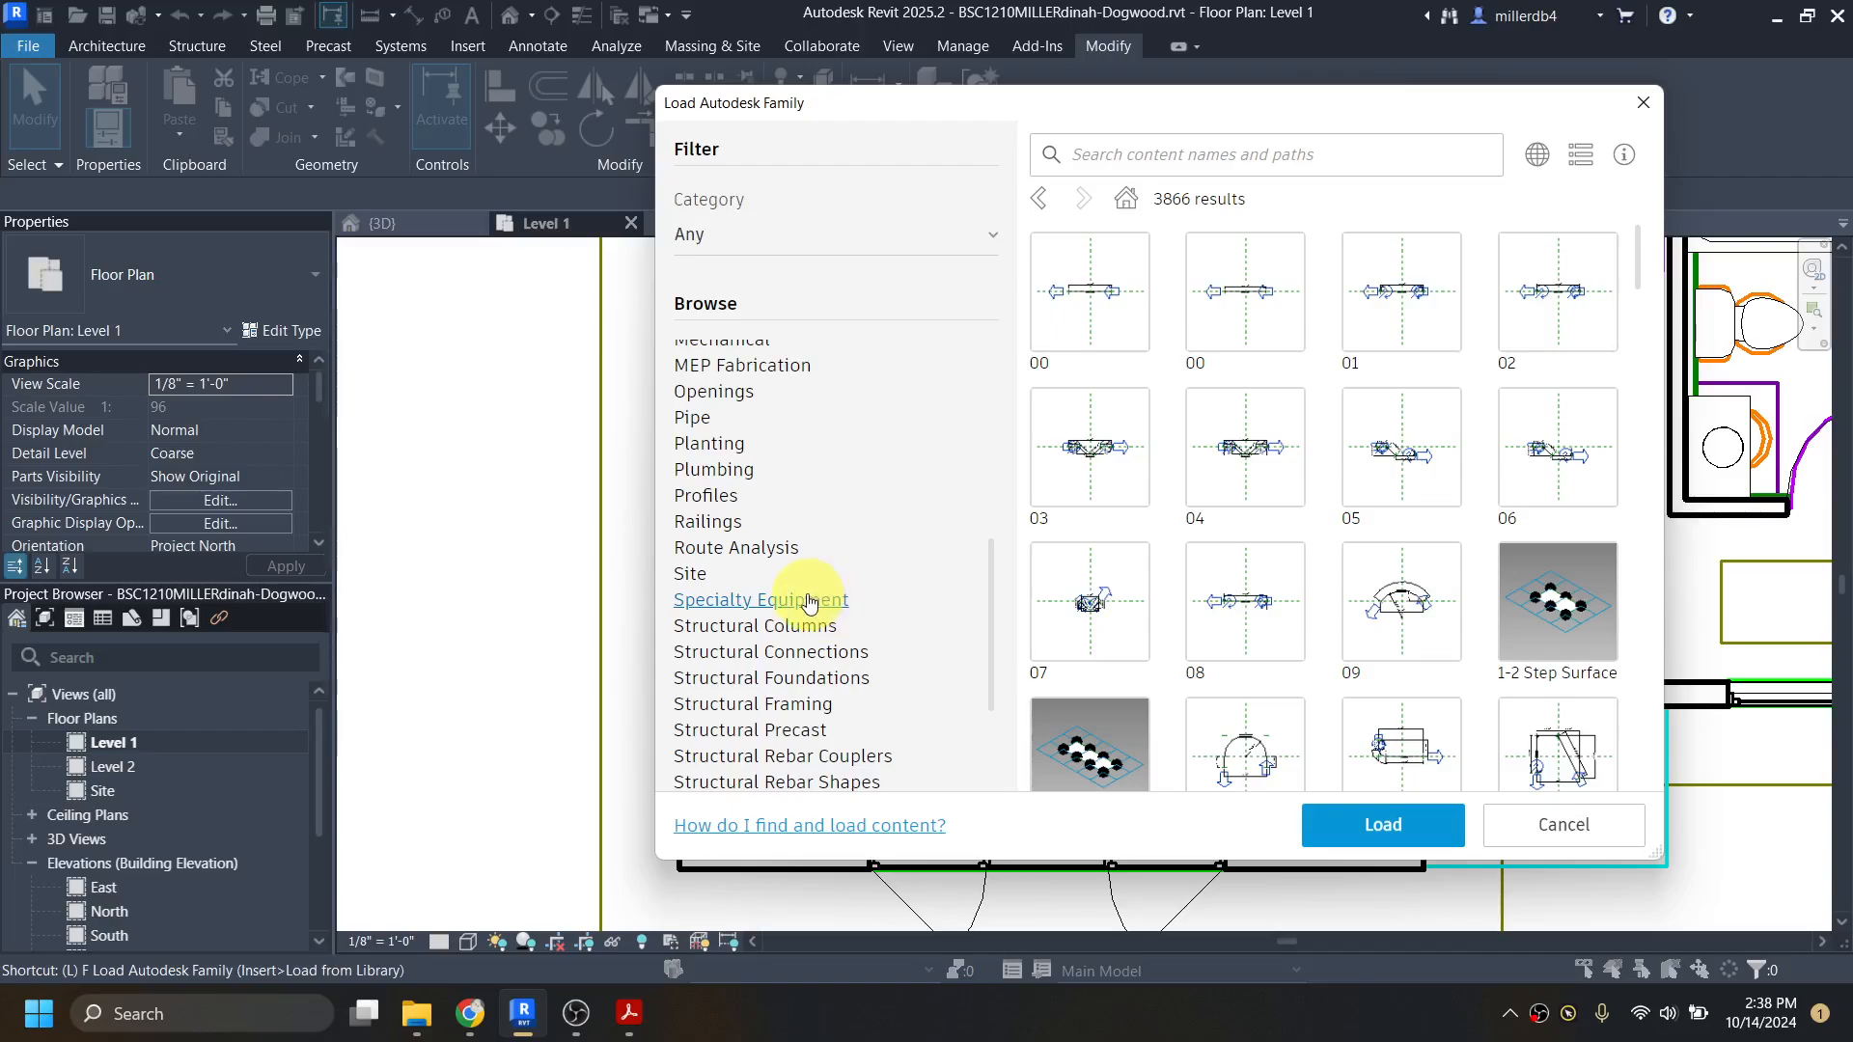
{"action": "left_click", "coordinate": [809, 603]}
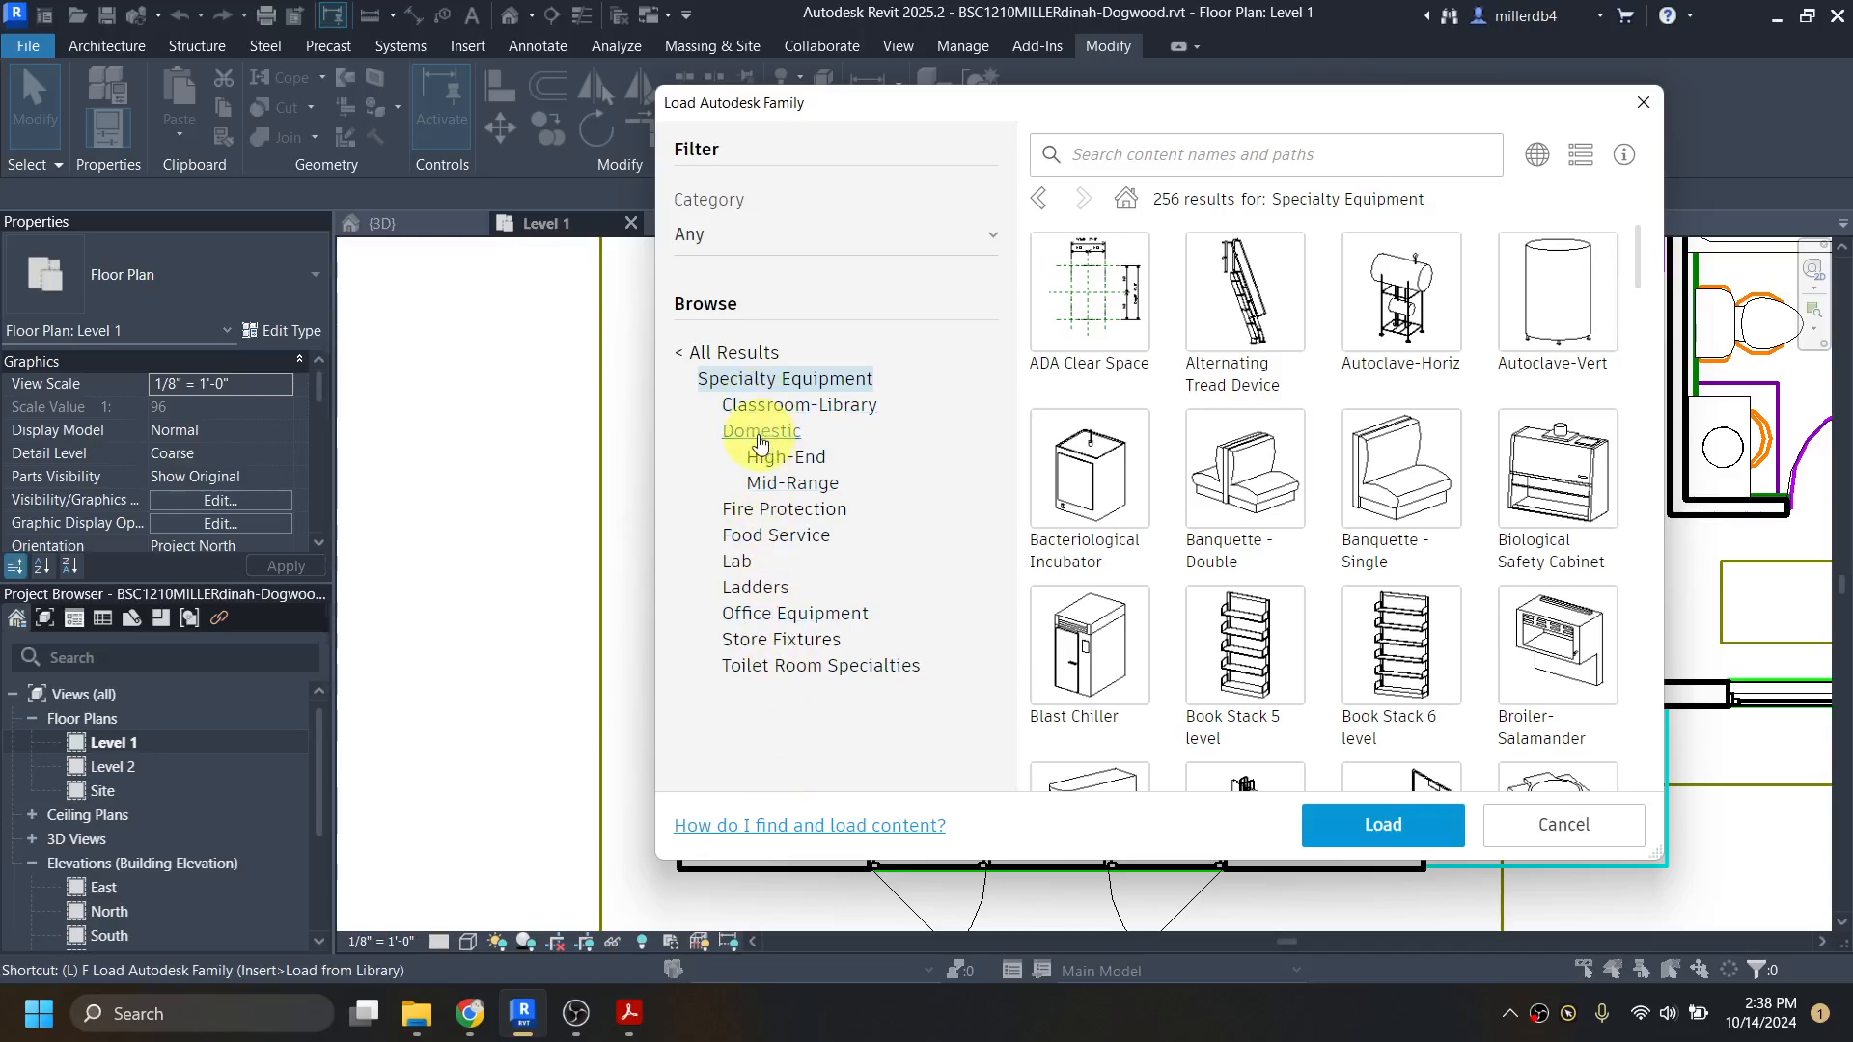
{"action": "left_click", "coordinate": [761, 436]}
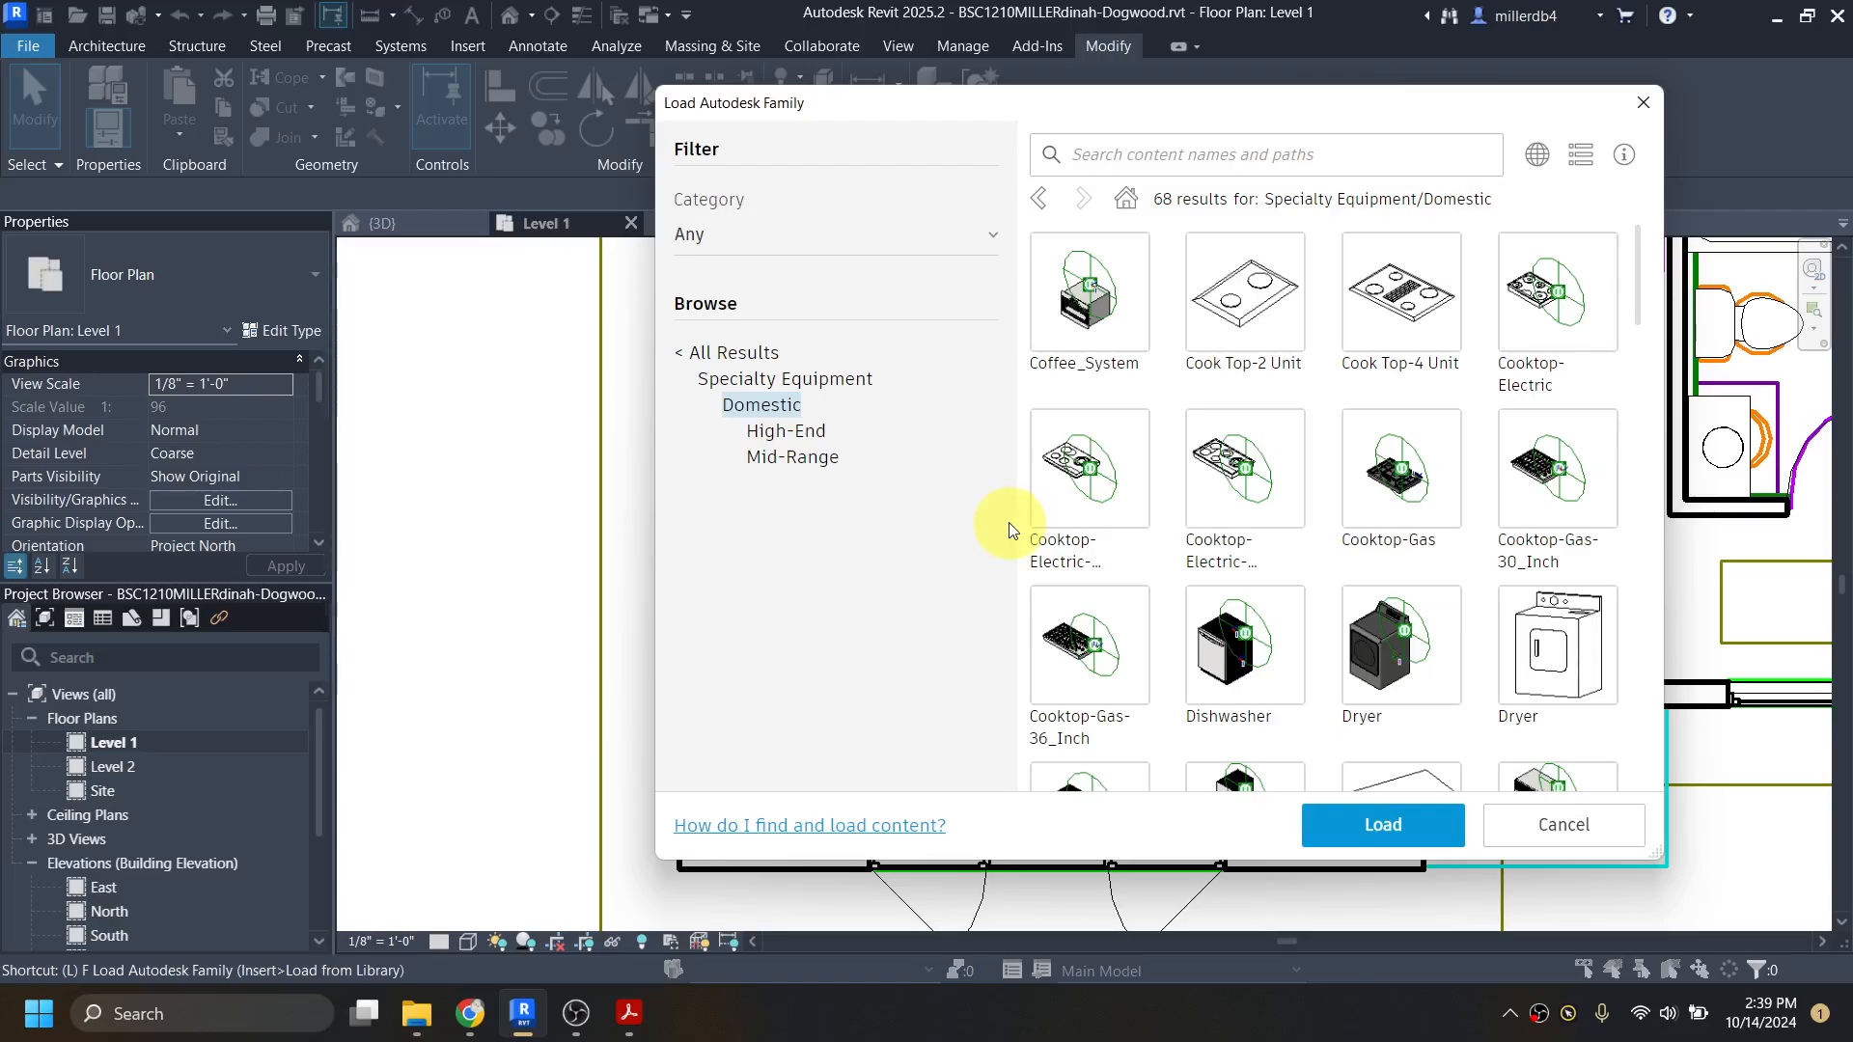
{"action": "scroll", "coordinate": [1200, 558], "scroll_direction": "down", "scroll_amount": 2}
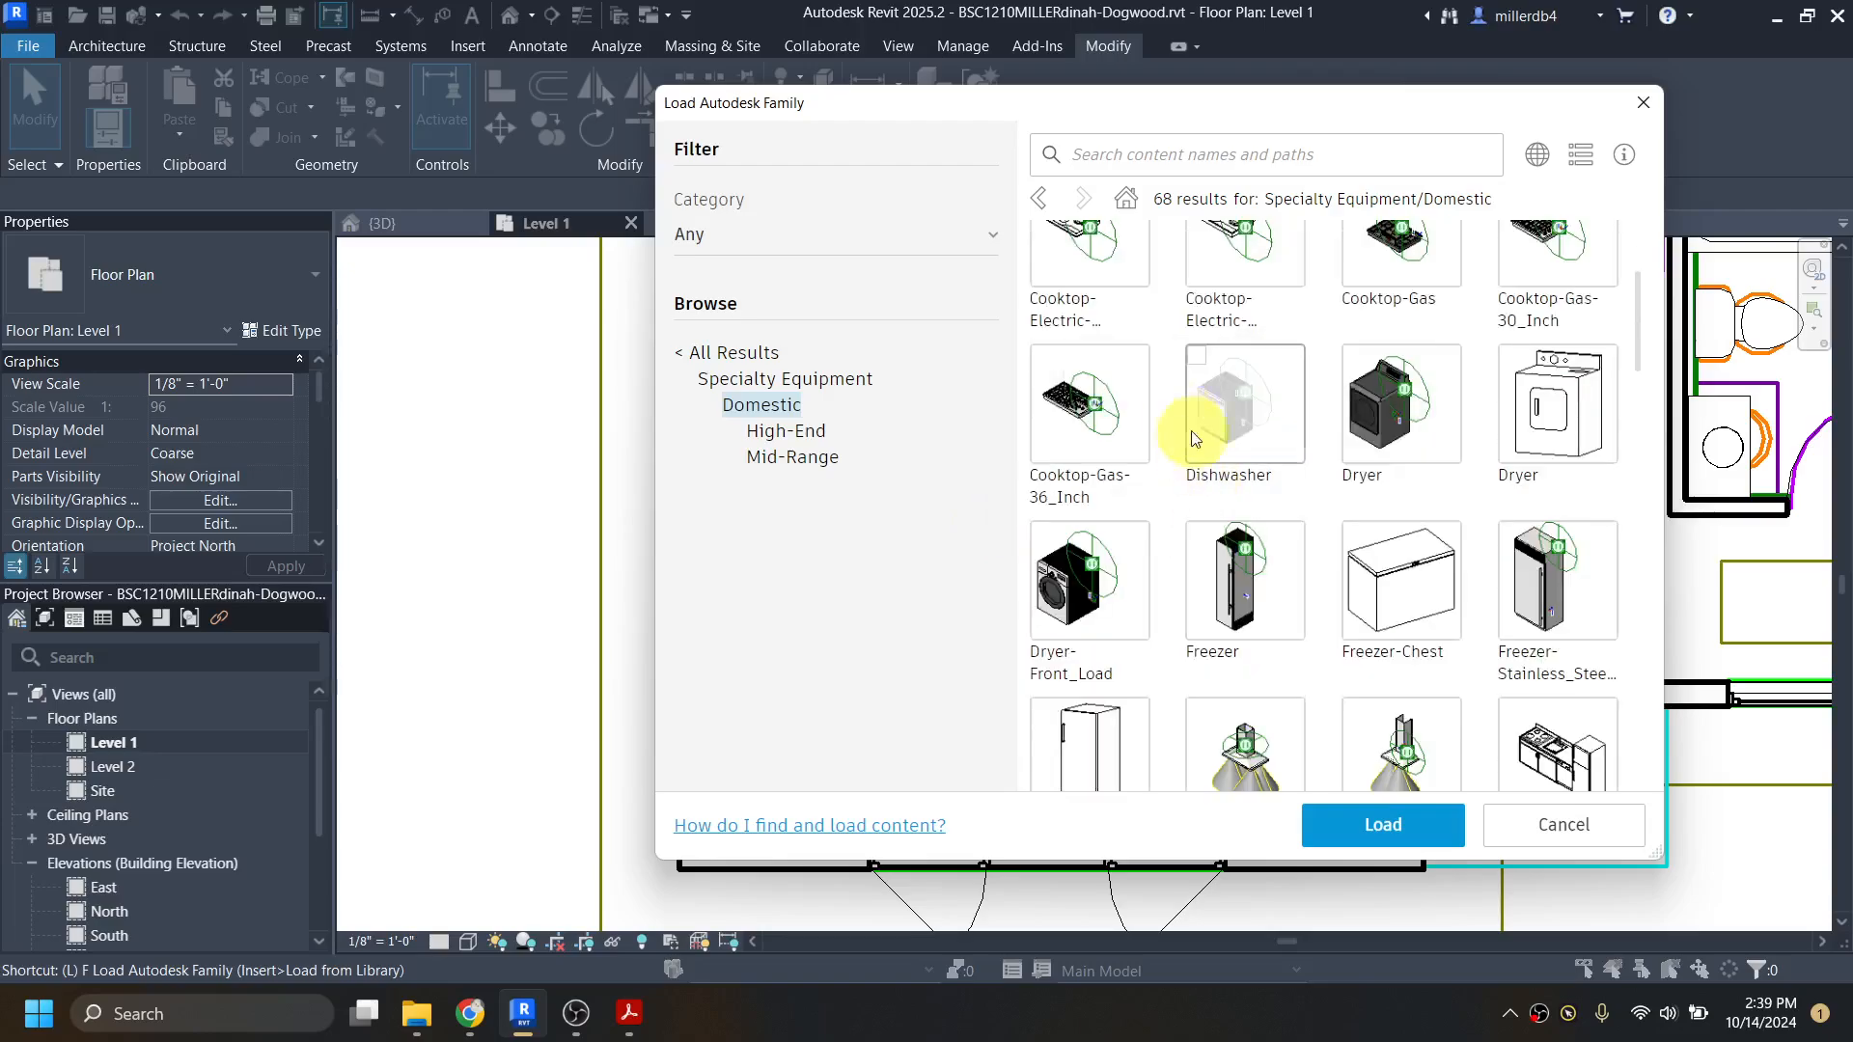
{"action": "scroll", "coordinate": [1352, 496], "scroll_direction": "down", "scroll_amount": 5}
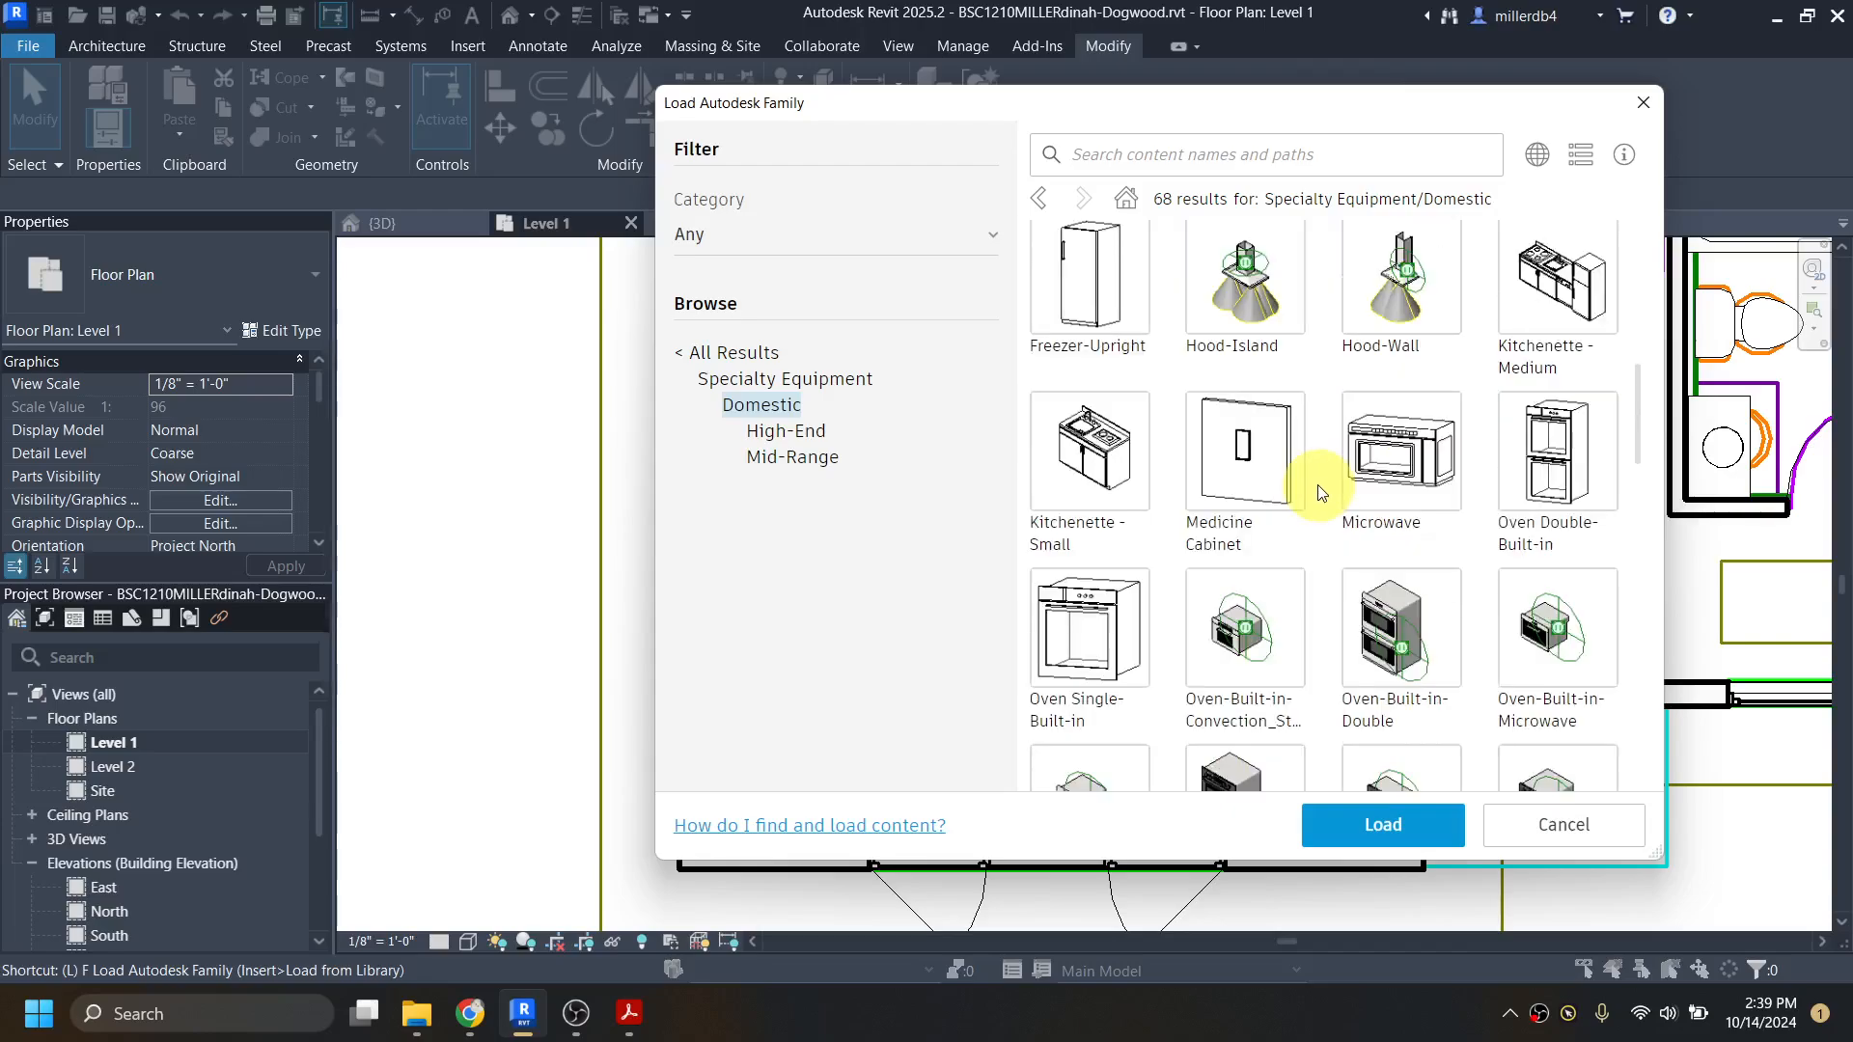
{"action": "scroll", "coordinate": [1303, 497], "scroll_direction": "down", "scroll_amount": 1}
{"action": "scroll", "coordinate": [1259, 529], "scroll_direction": "down", "scroll_amount": 7}
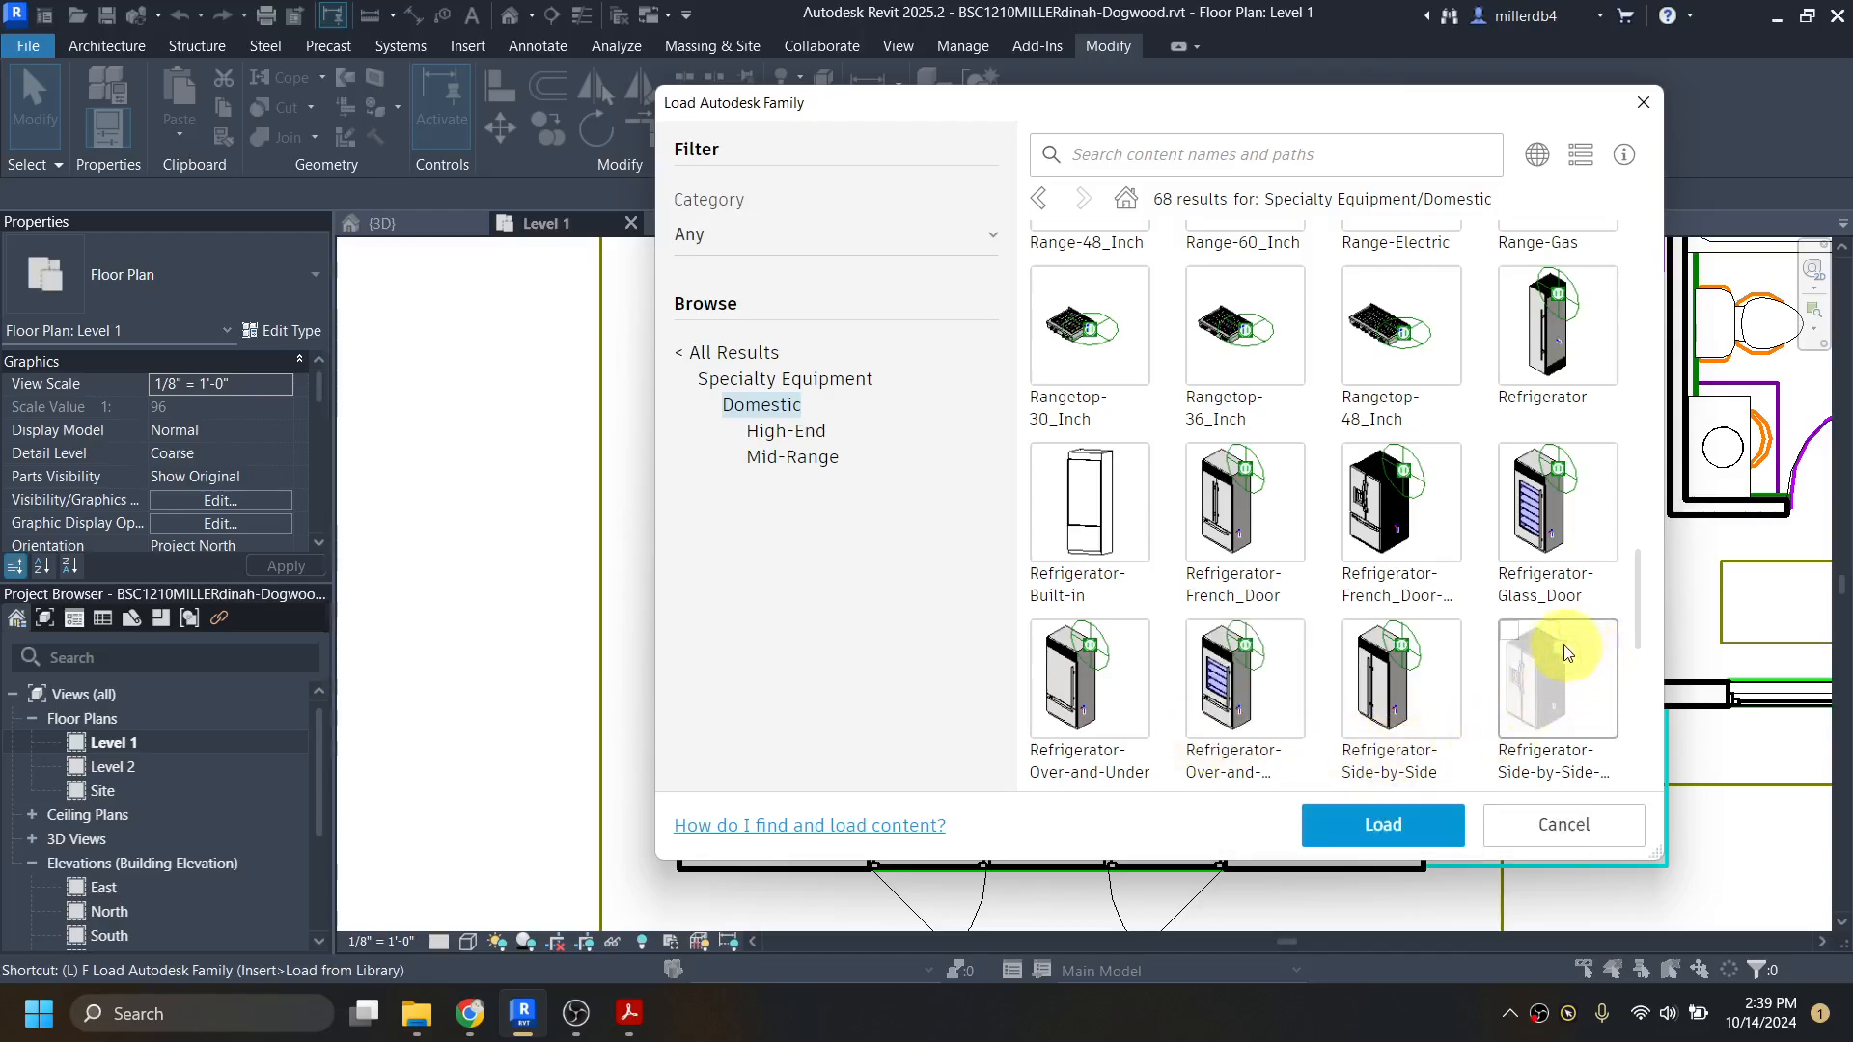
{"action": "left_click", "coordinate": [1510, 632]}
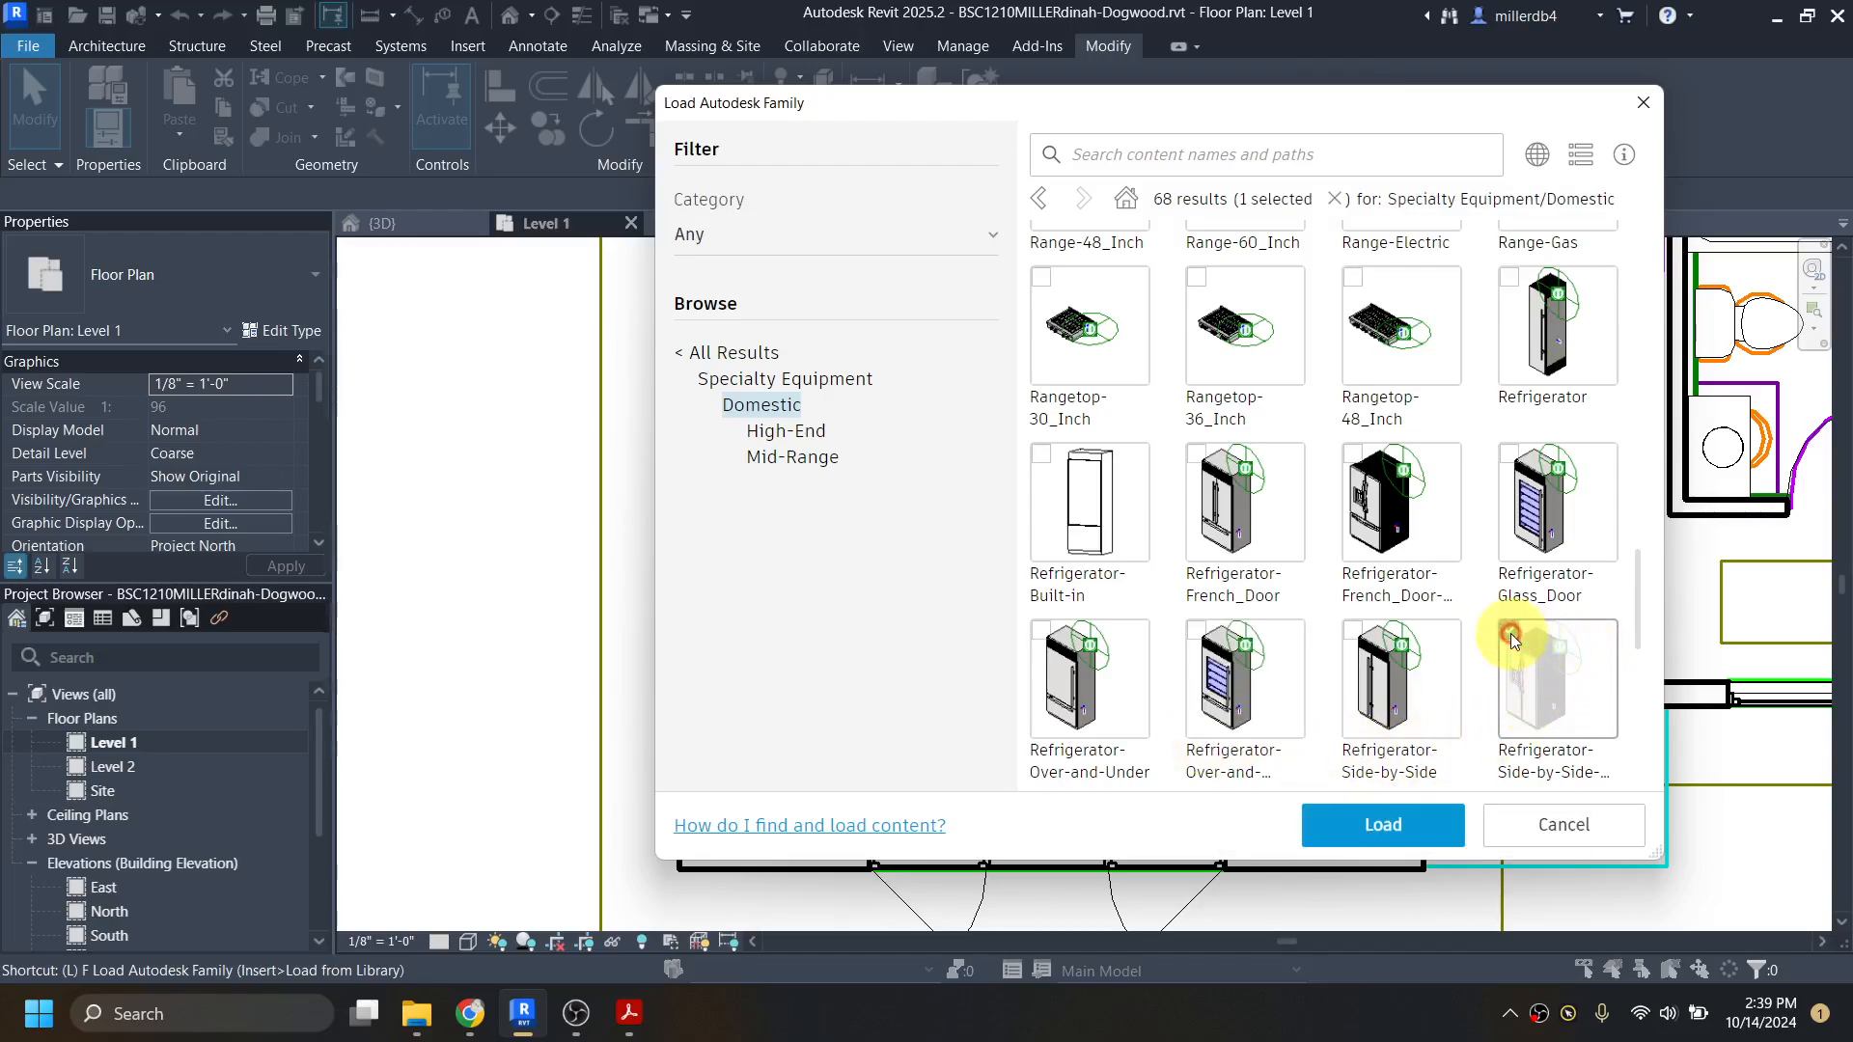
{"action": "left_click", "coordinate": [1404, 836]}
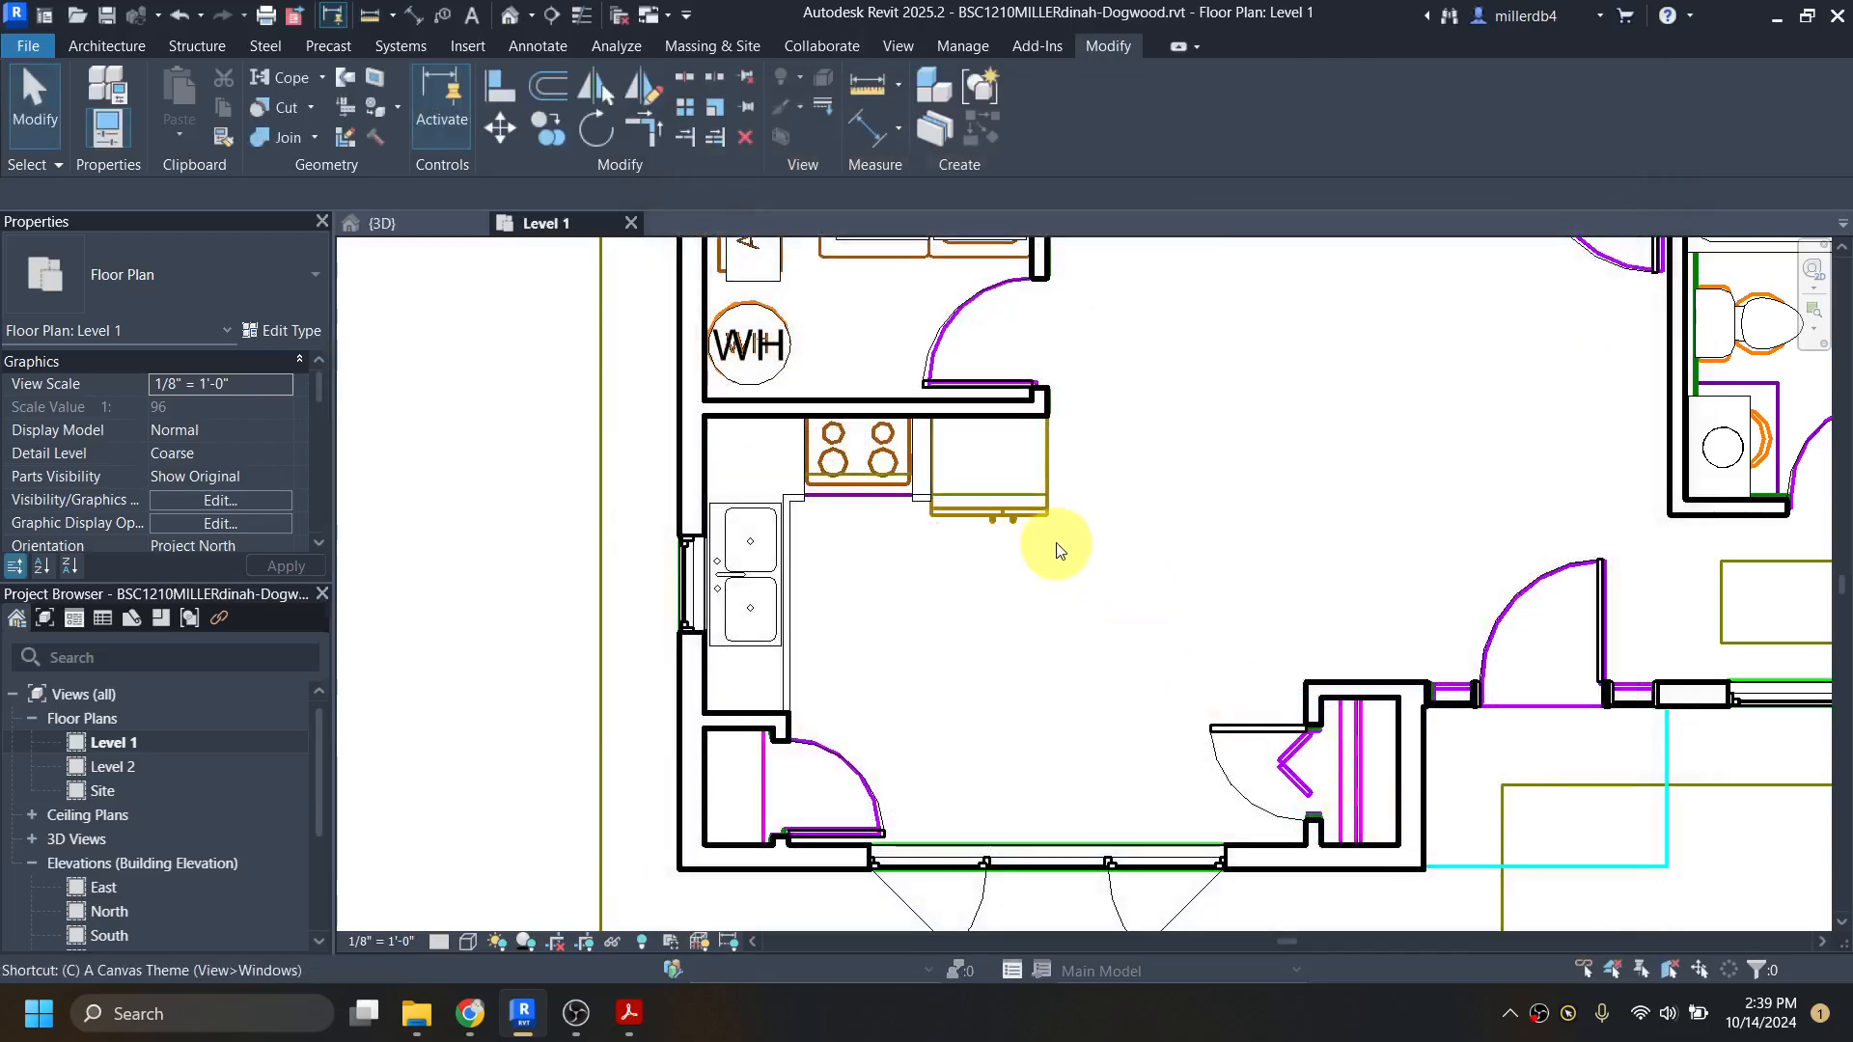
Step: Place the 33" side-by-side refrigerator over its outline in the imported drawing, with its back against the kitchen wall
{"action": "scroll", "coordinate": [984, 411], "scroll_direction": "up", "scroll_amount": 3}
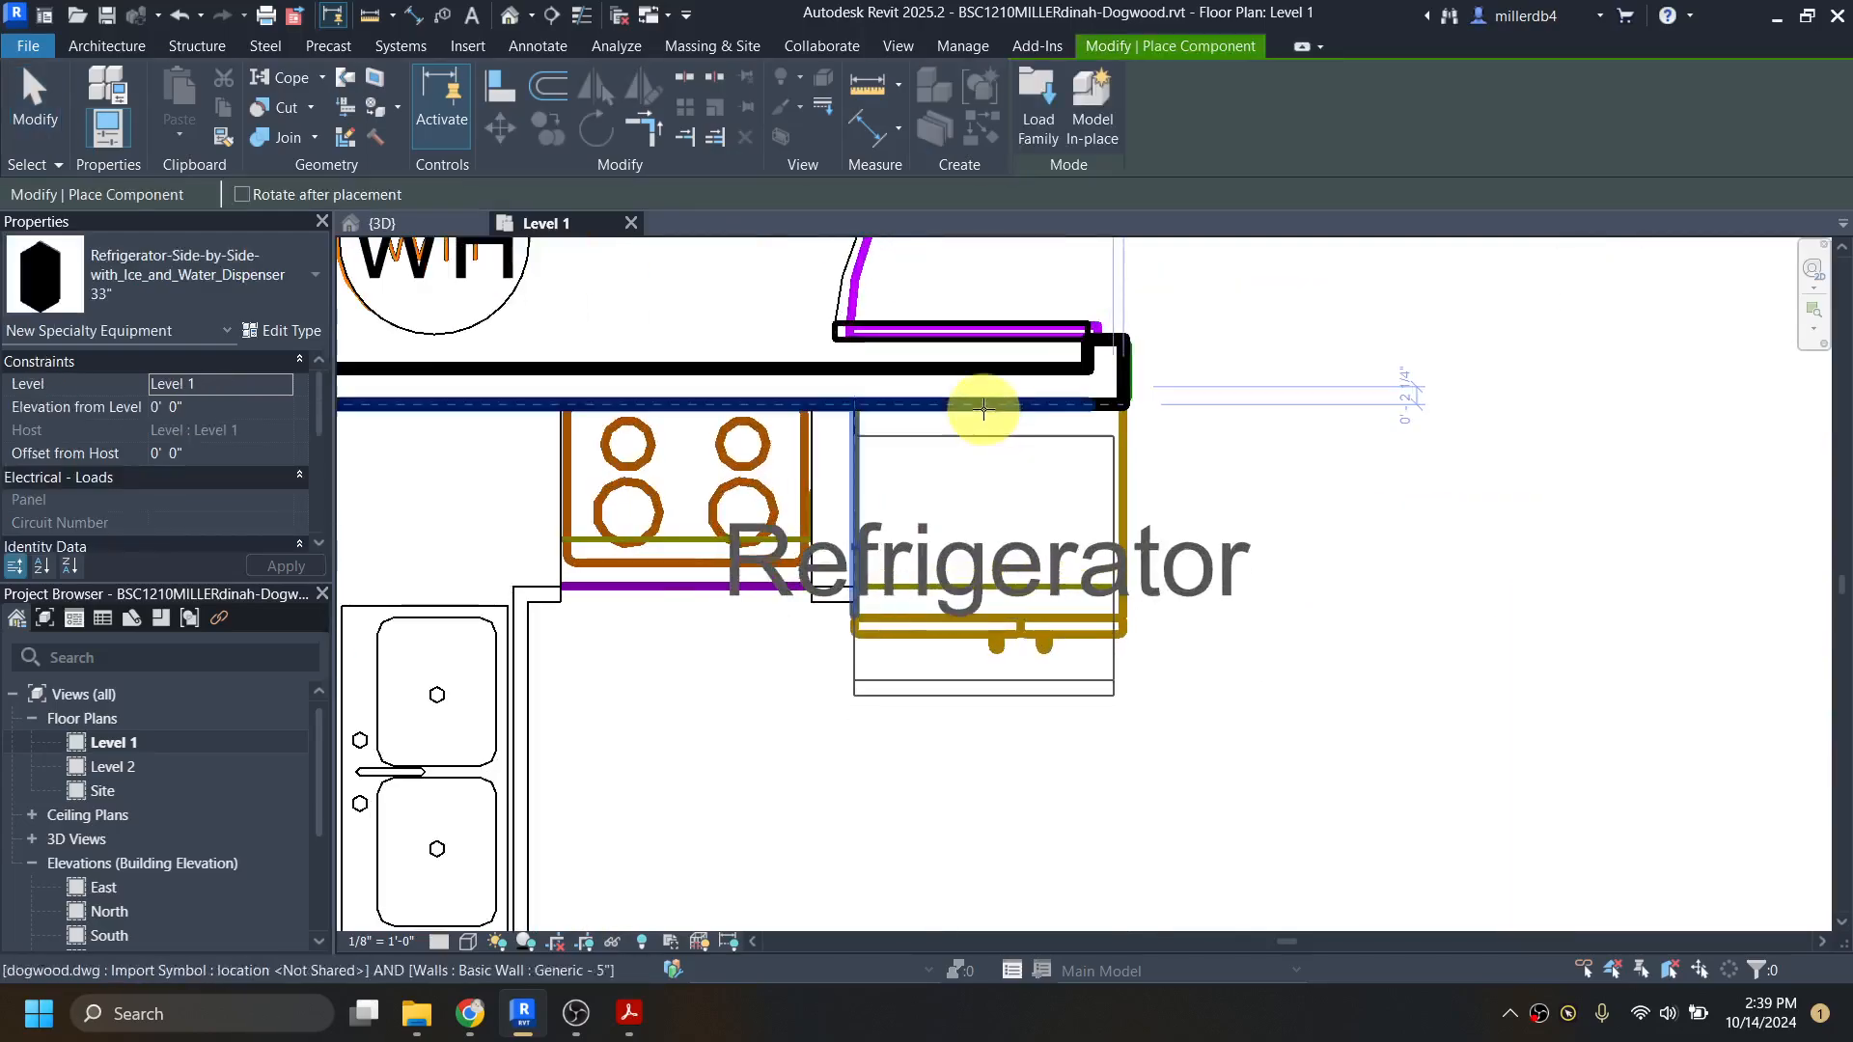
{"action": "scroll", "coordinate": [983, 381], "scroll_direction": "up", "scroll_amount": 2}
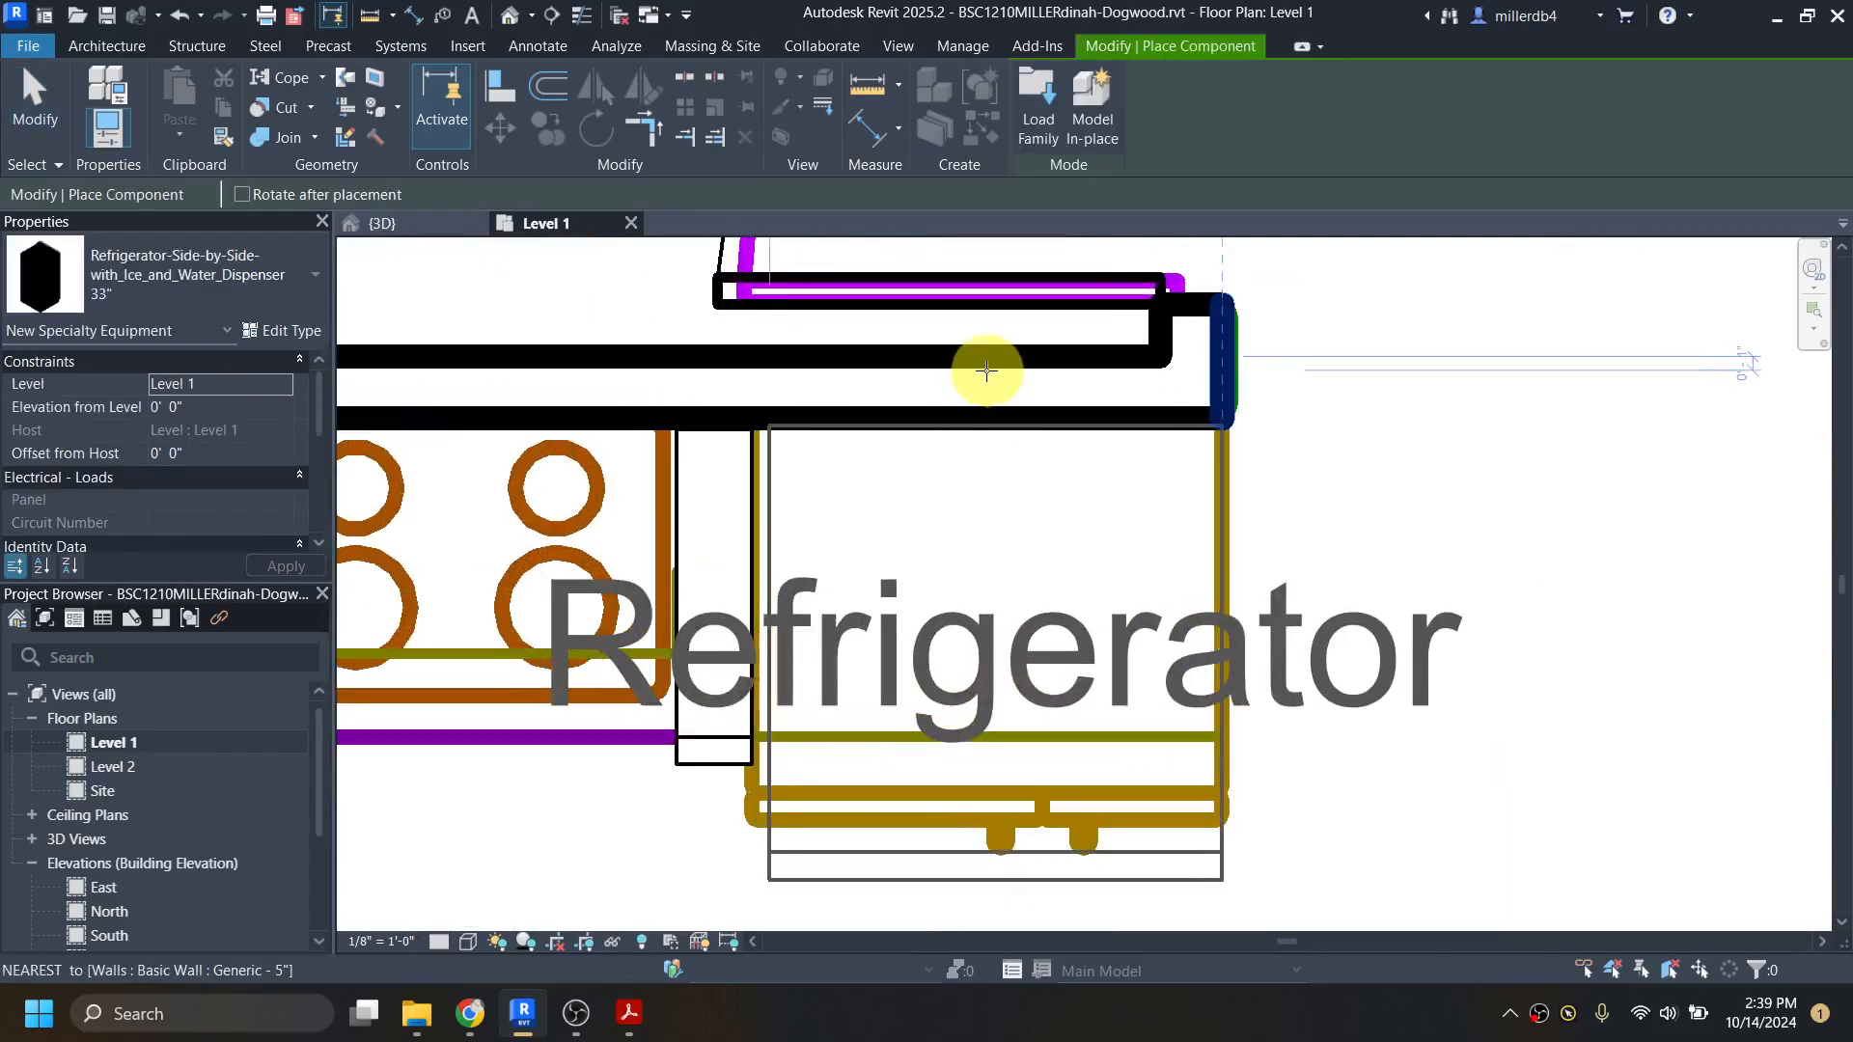
{"action": "left_click", "coordinate": [1002, 415]}
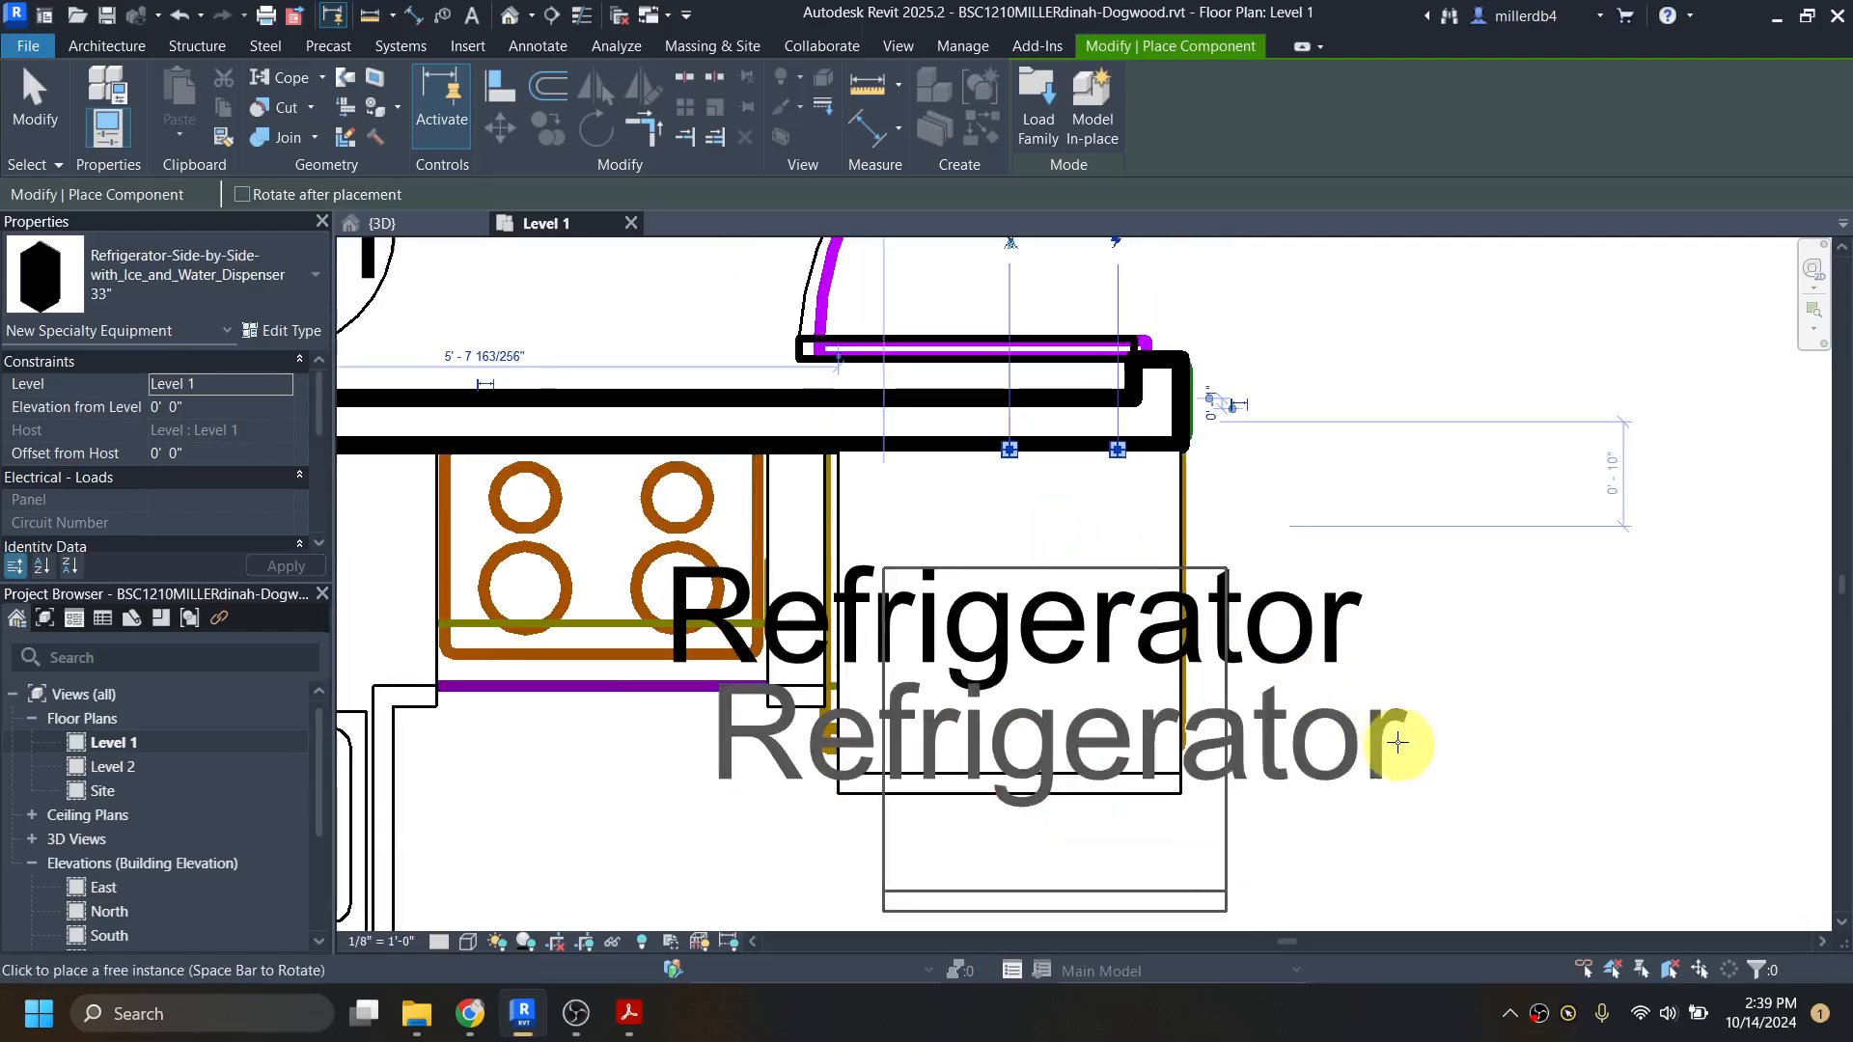
{"action": "scroll", "coordinate": [1171, 571], "scroll_direction": "down", "scroll_amount": 2}
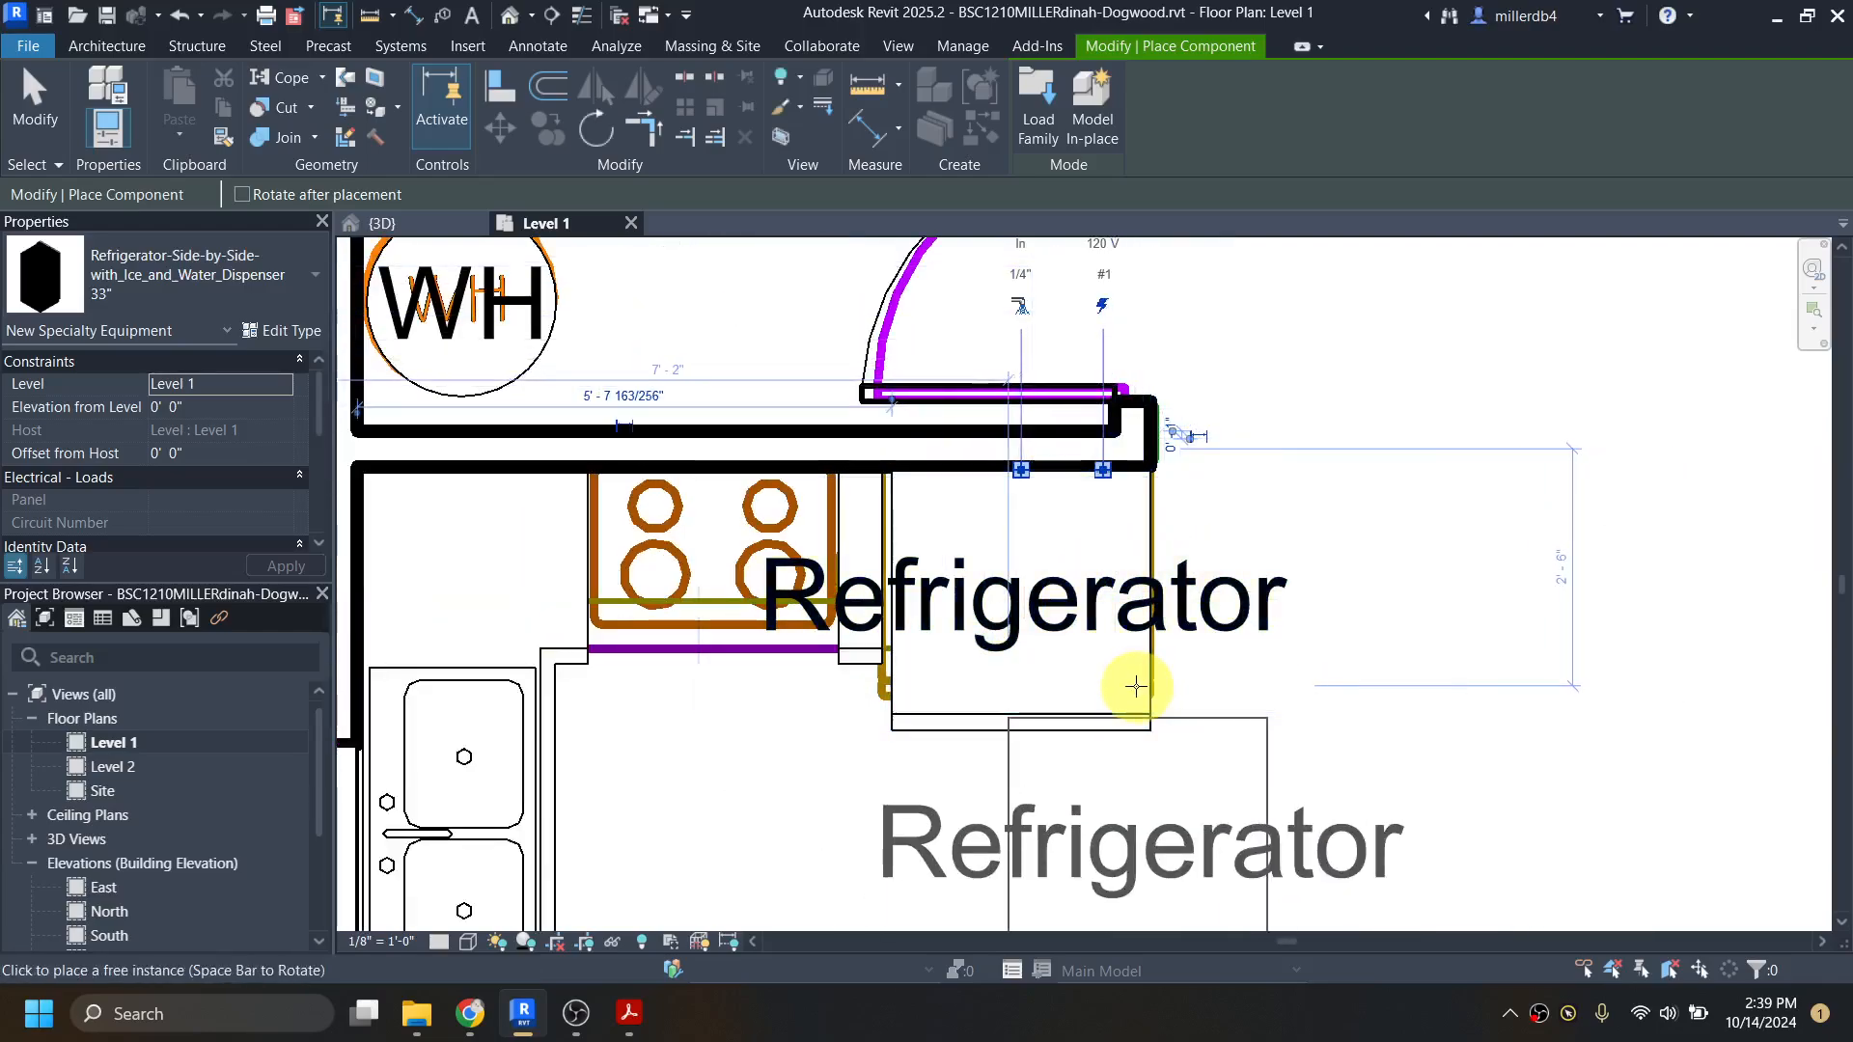
{"action": "key", "text": "Escape"}
{"action": "key", "text": "Escape"}
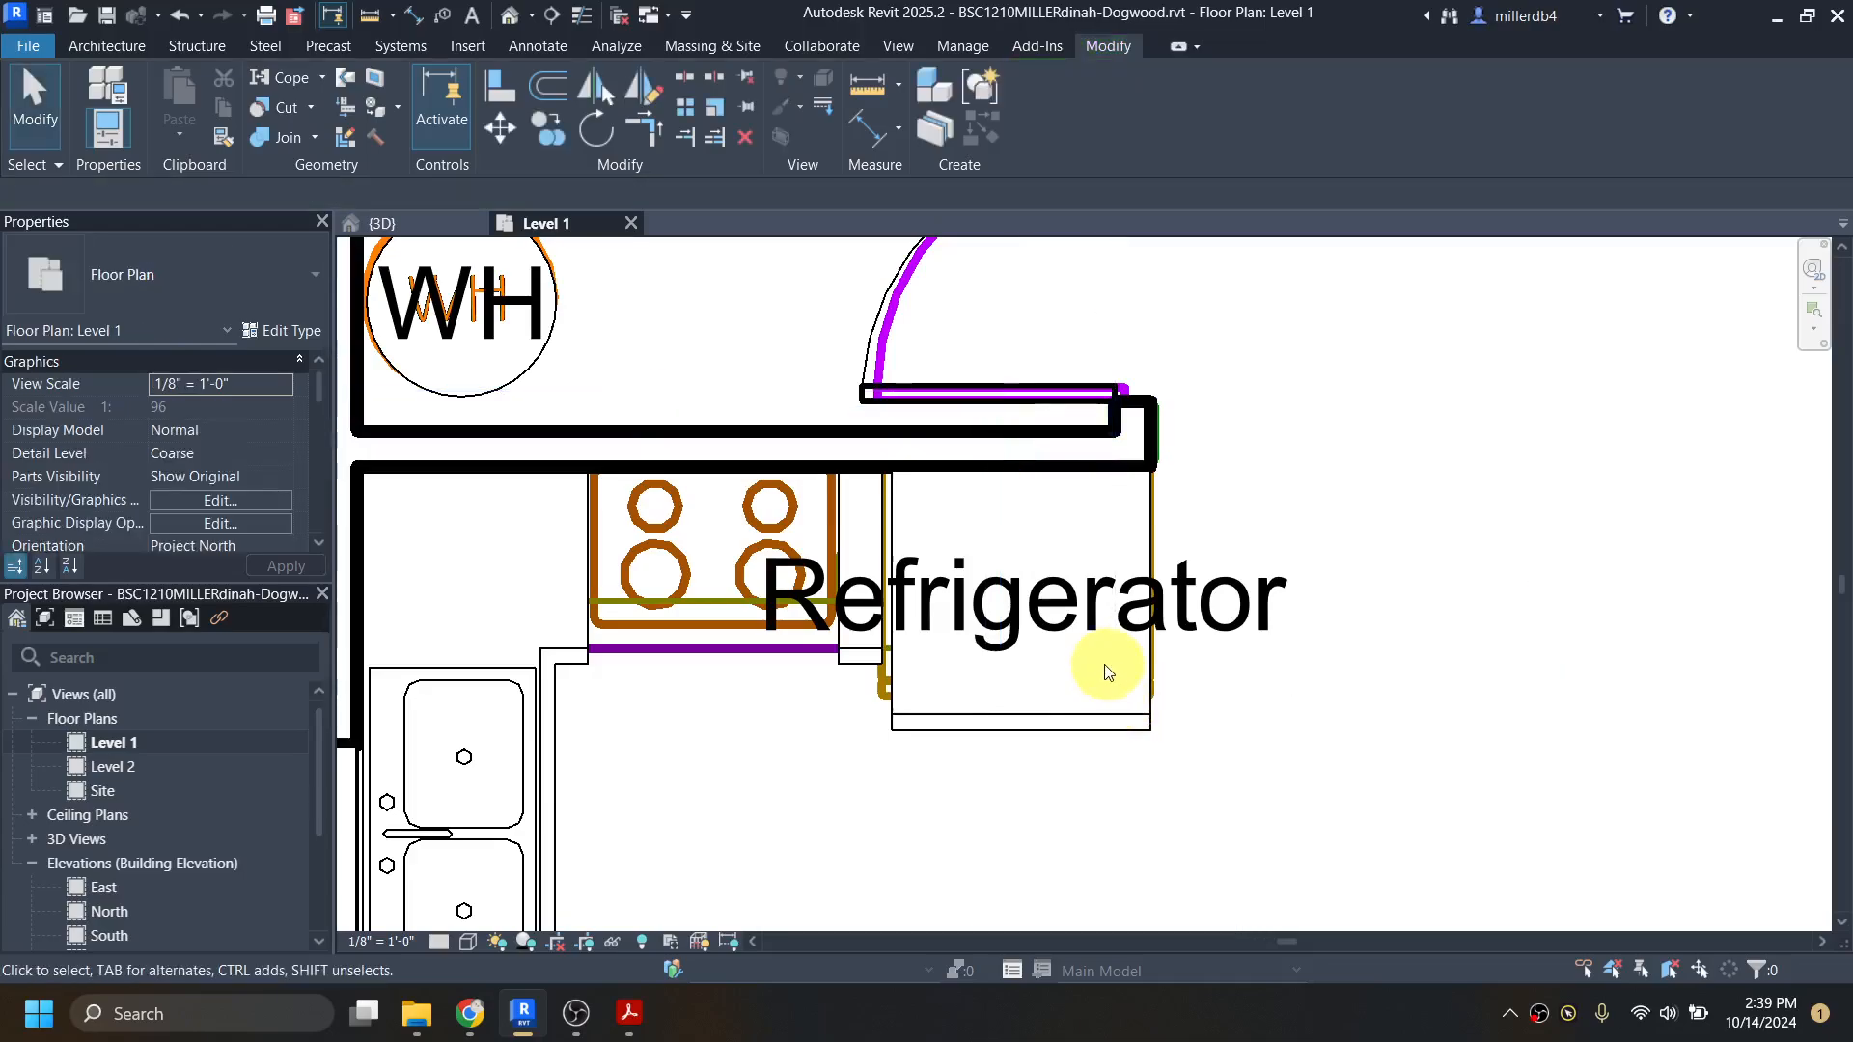
Step: Turn off Show Label in the refrigerator's 33" type properties
{"action": "left_click", "coordinate": [1022, 726]}
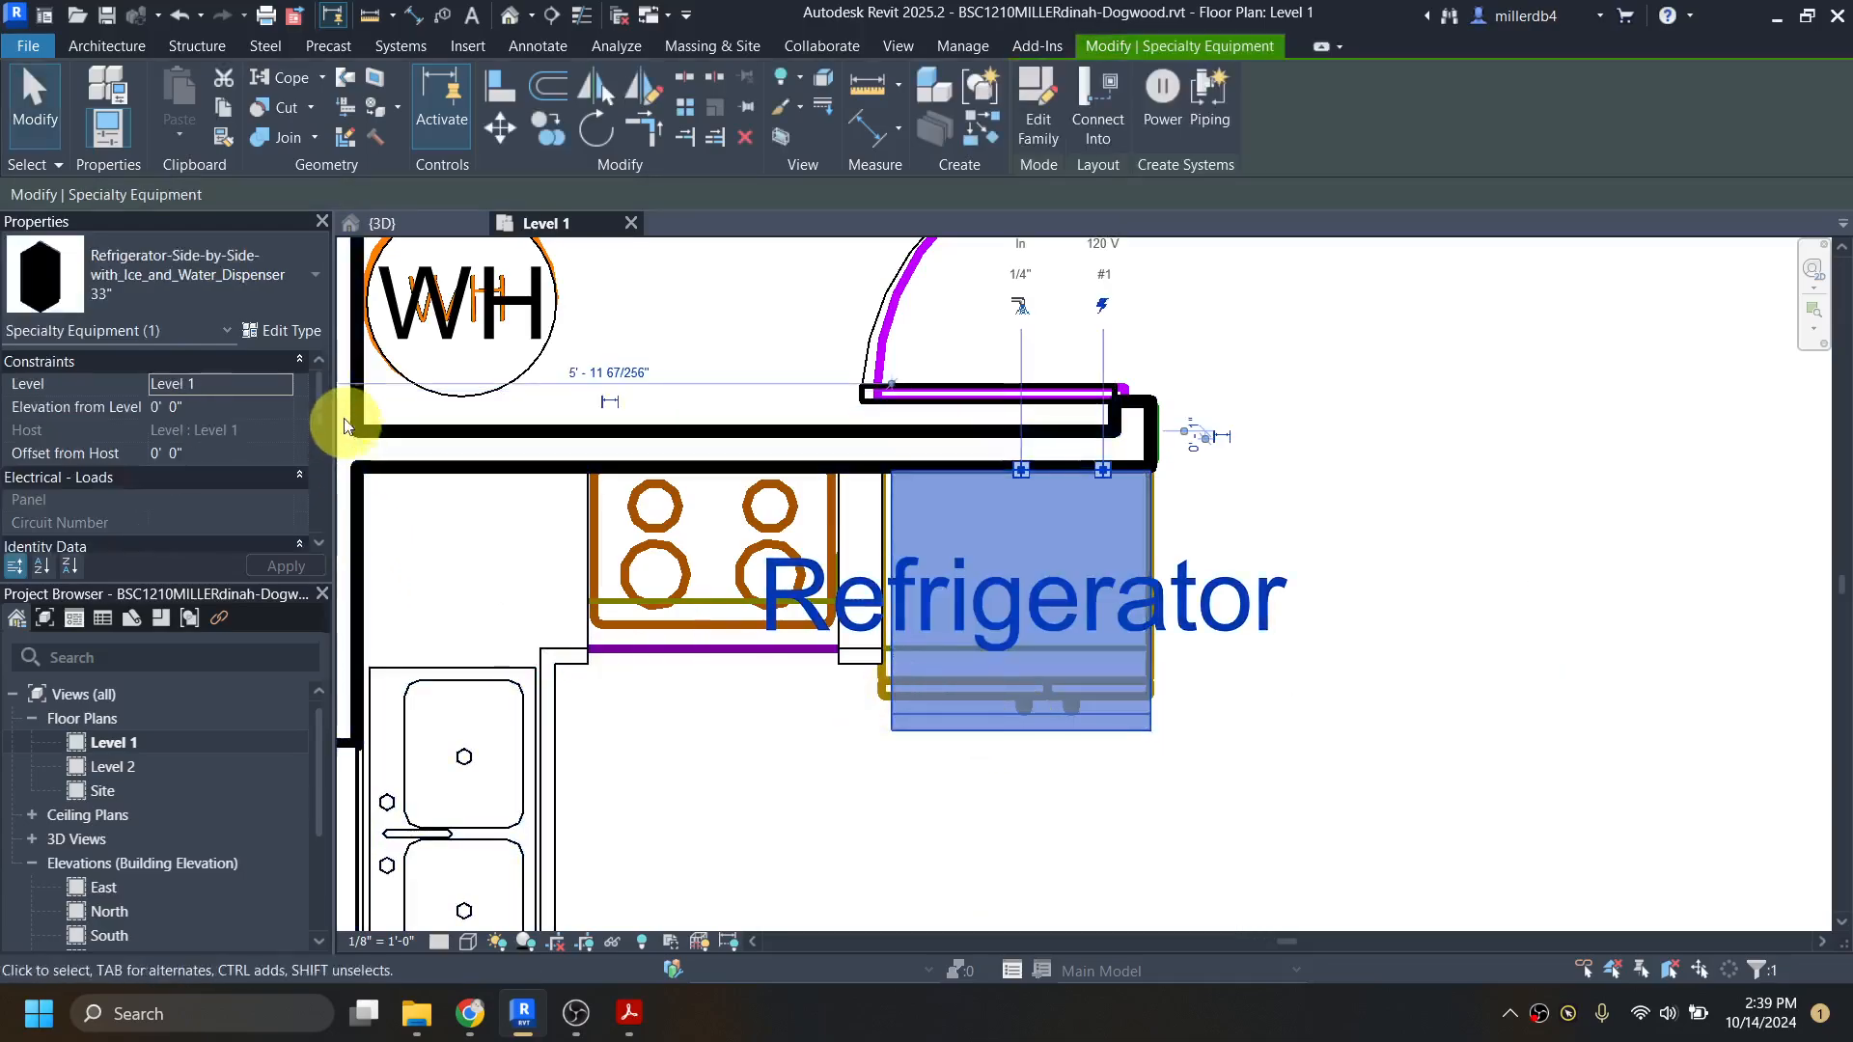
{"action": "left_click", "coordinate": [287, 330]}
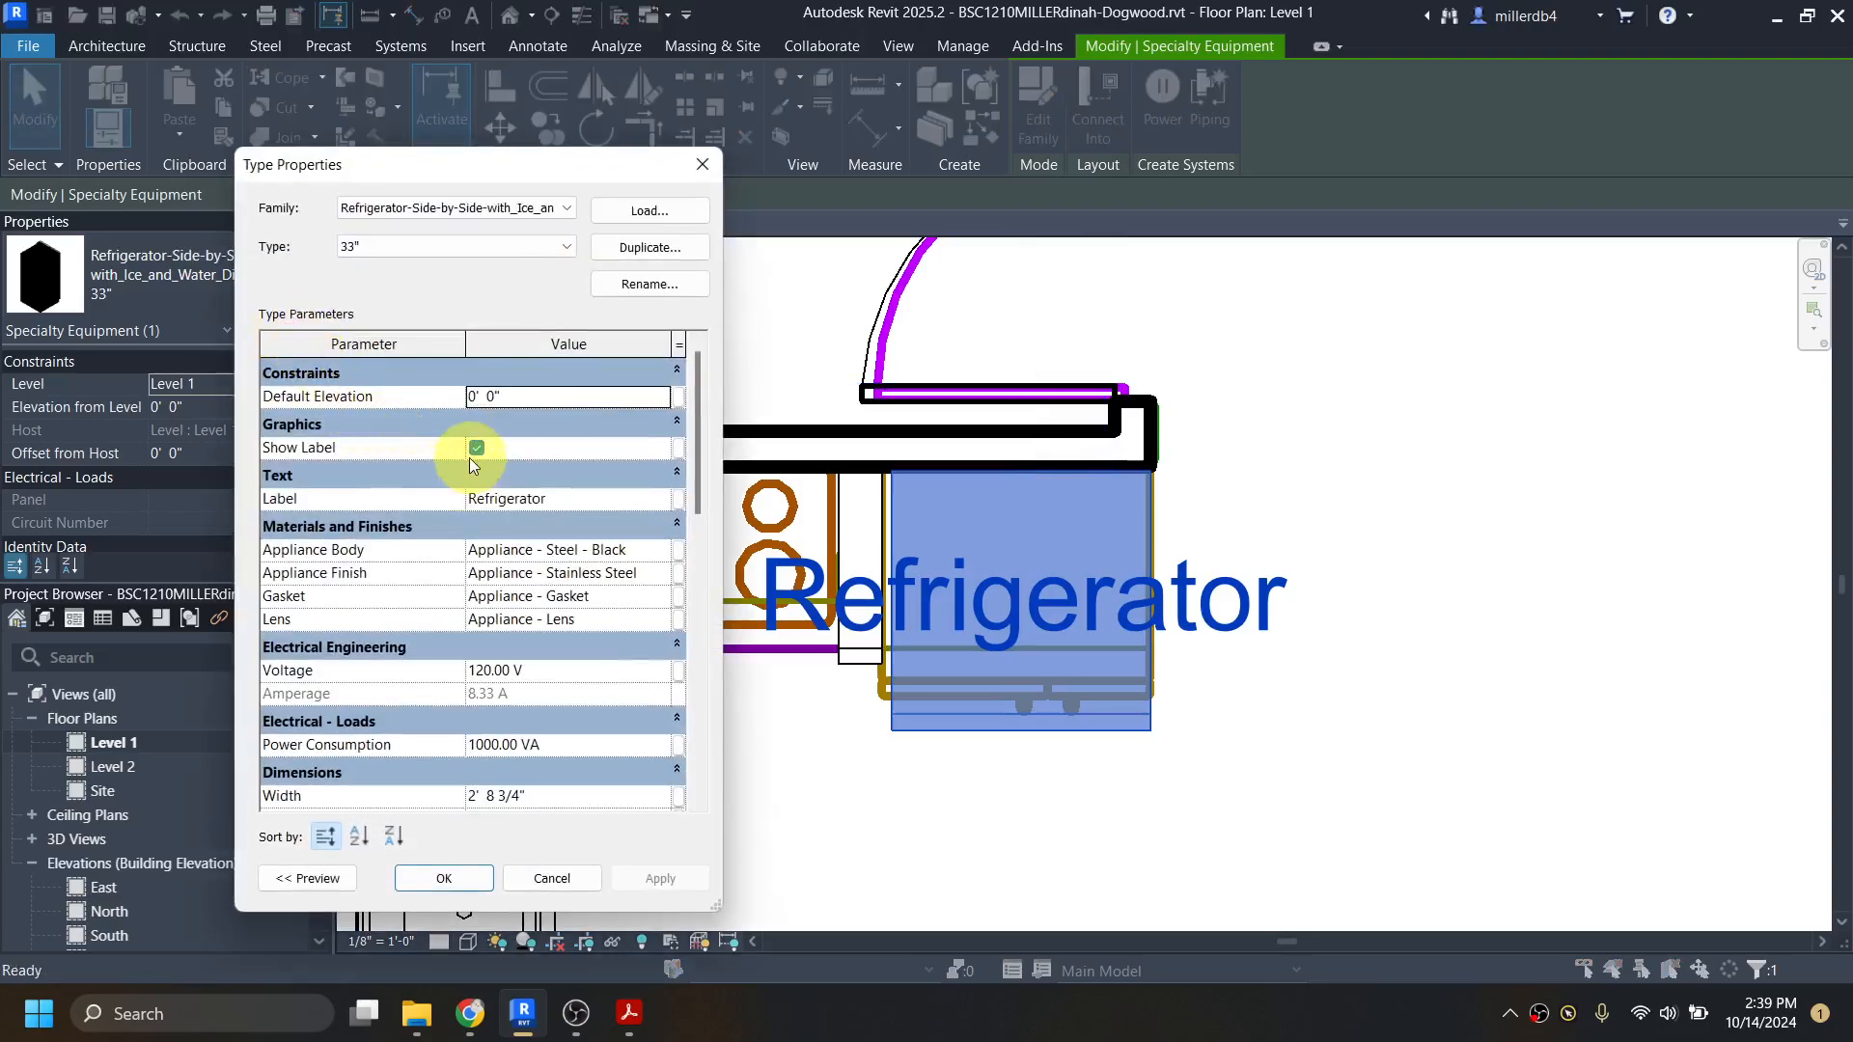
{"action": "left_click", "coordinate": [476, 449]}
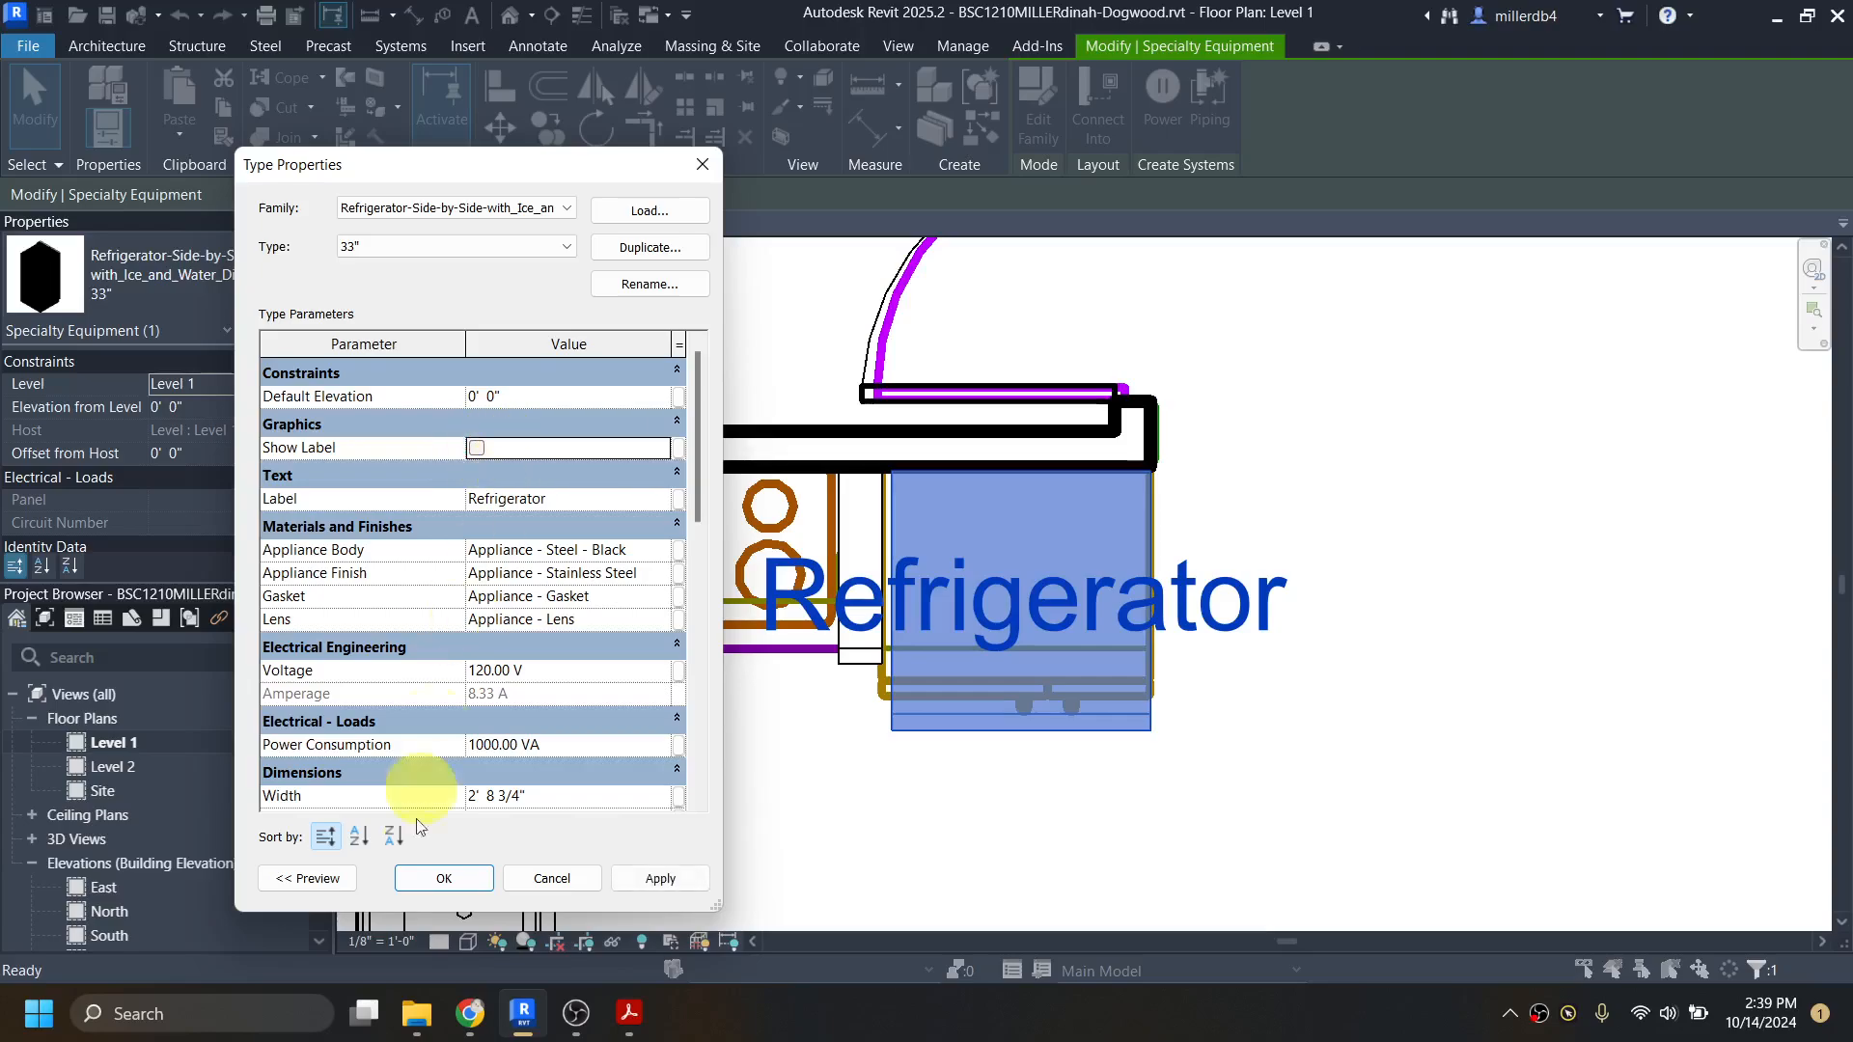
{"action": "left_click", "coordinate": [676, 880]}
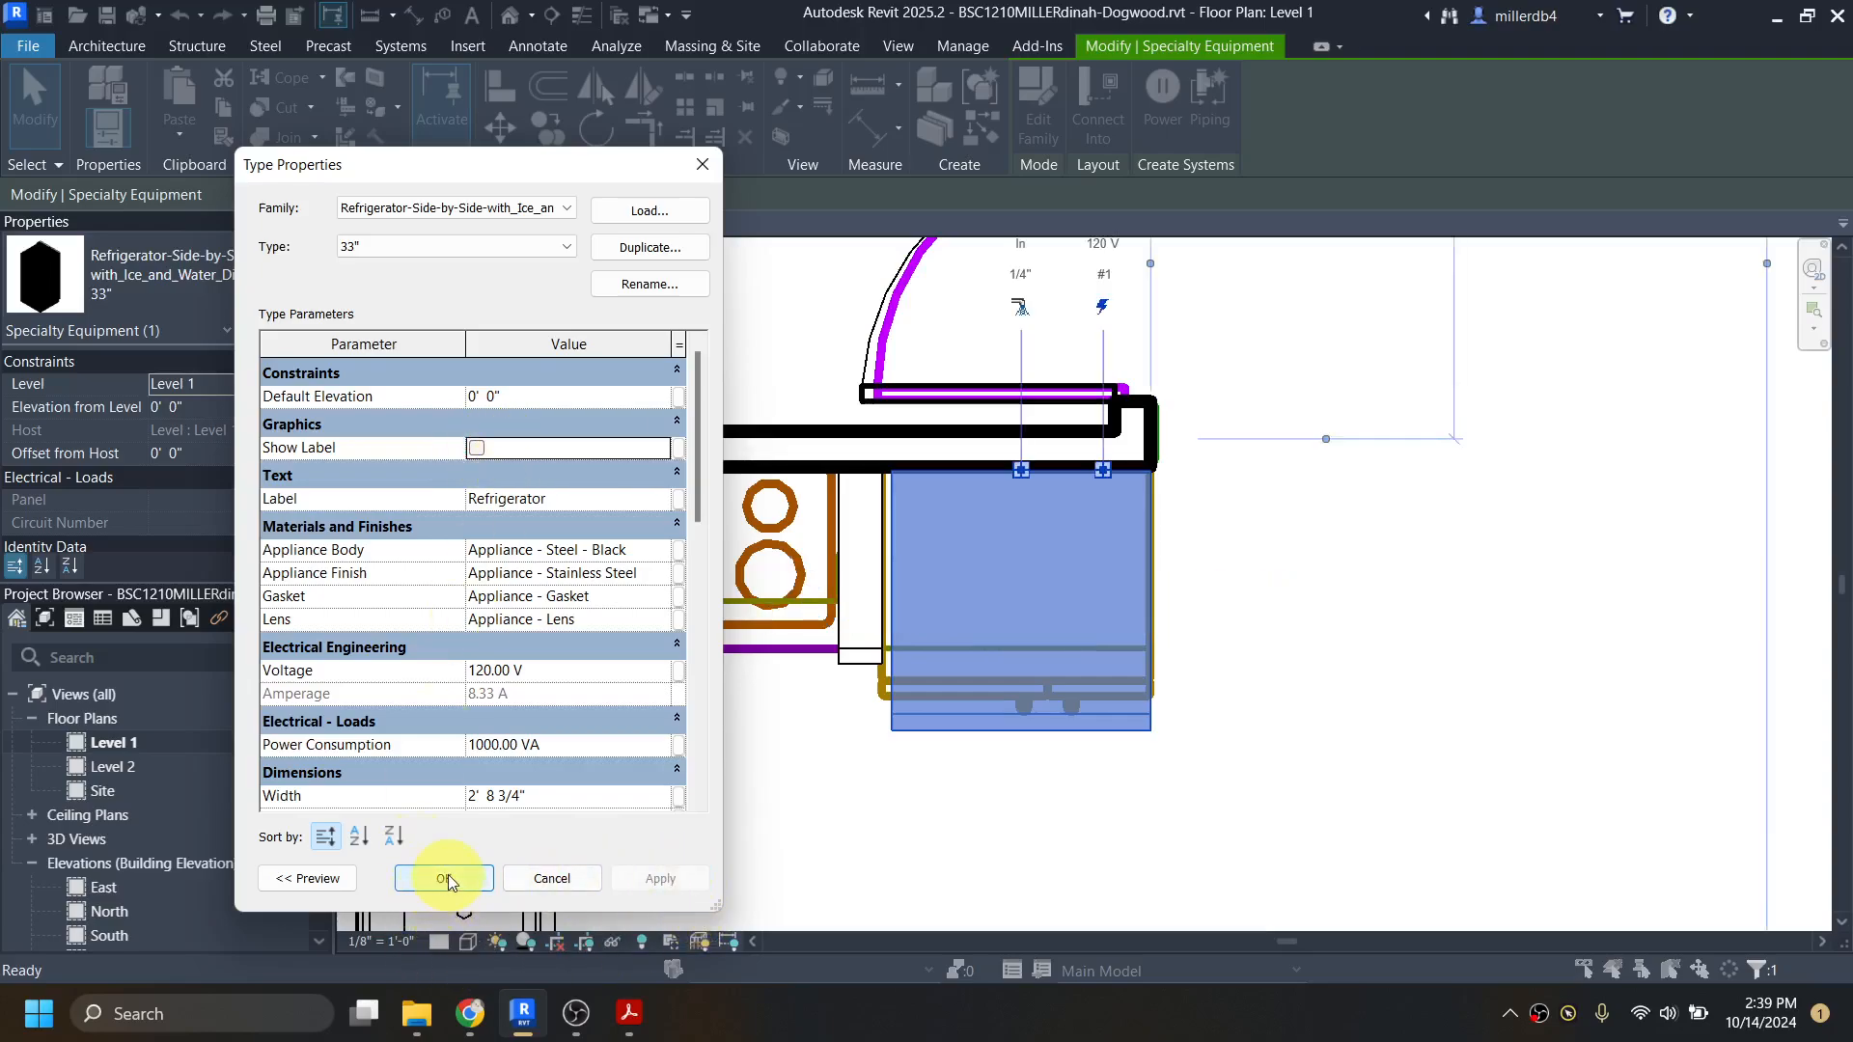
{"action": "left_click", "coordinate": [446, 880]}
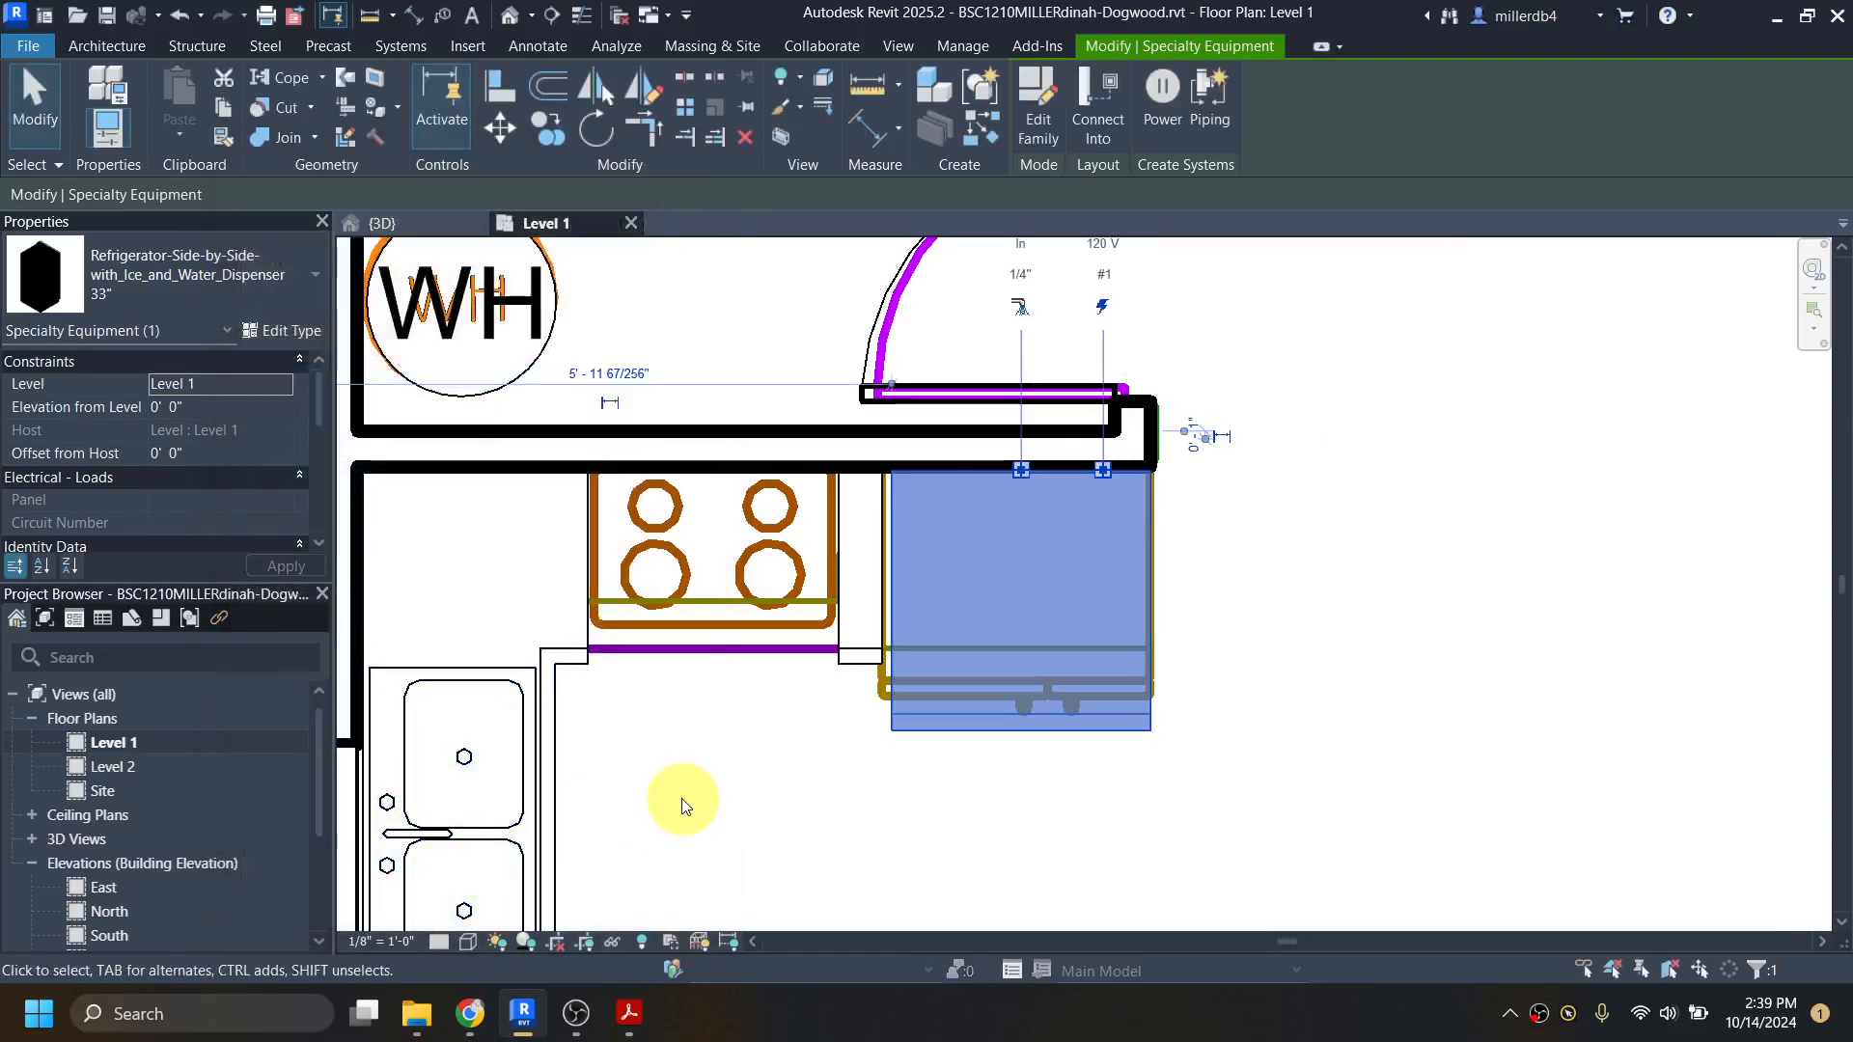
{"action": "left_click", "coordinate": [683, 804]}
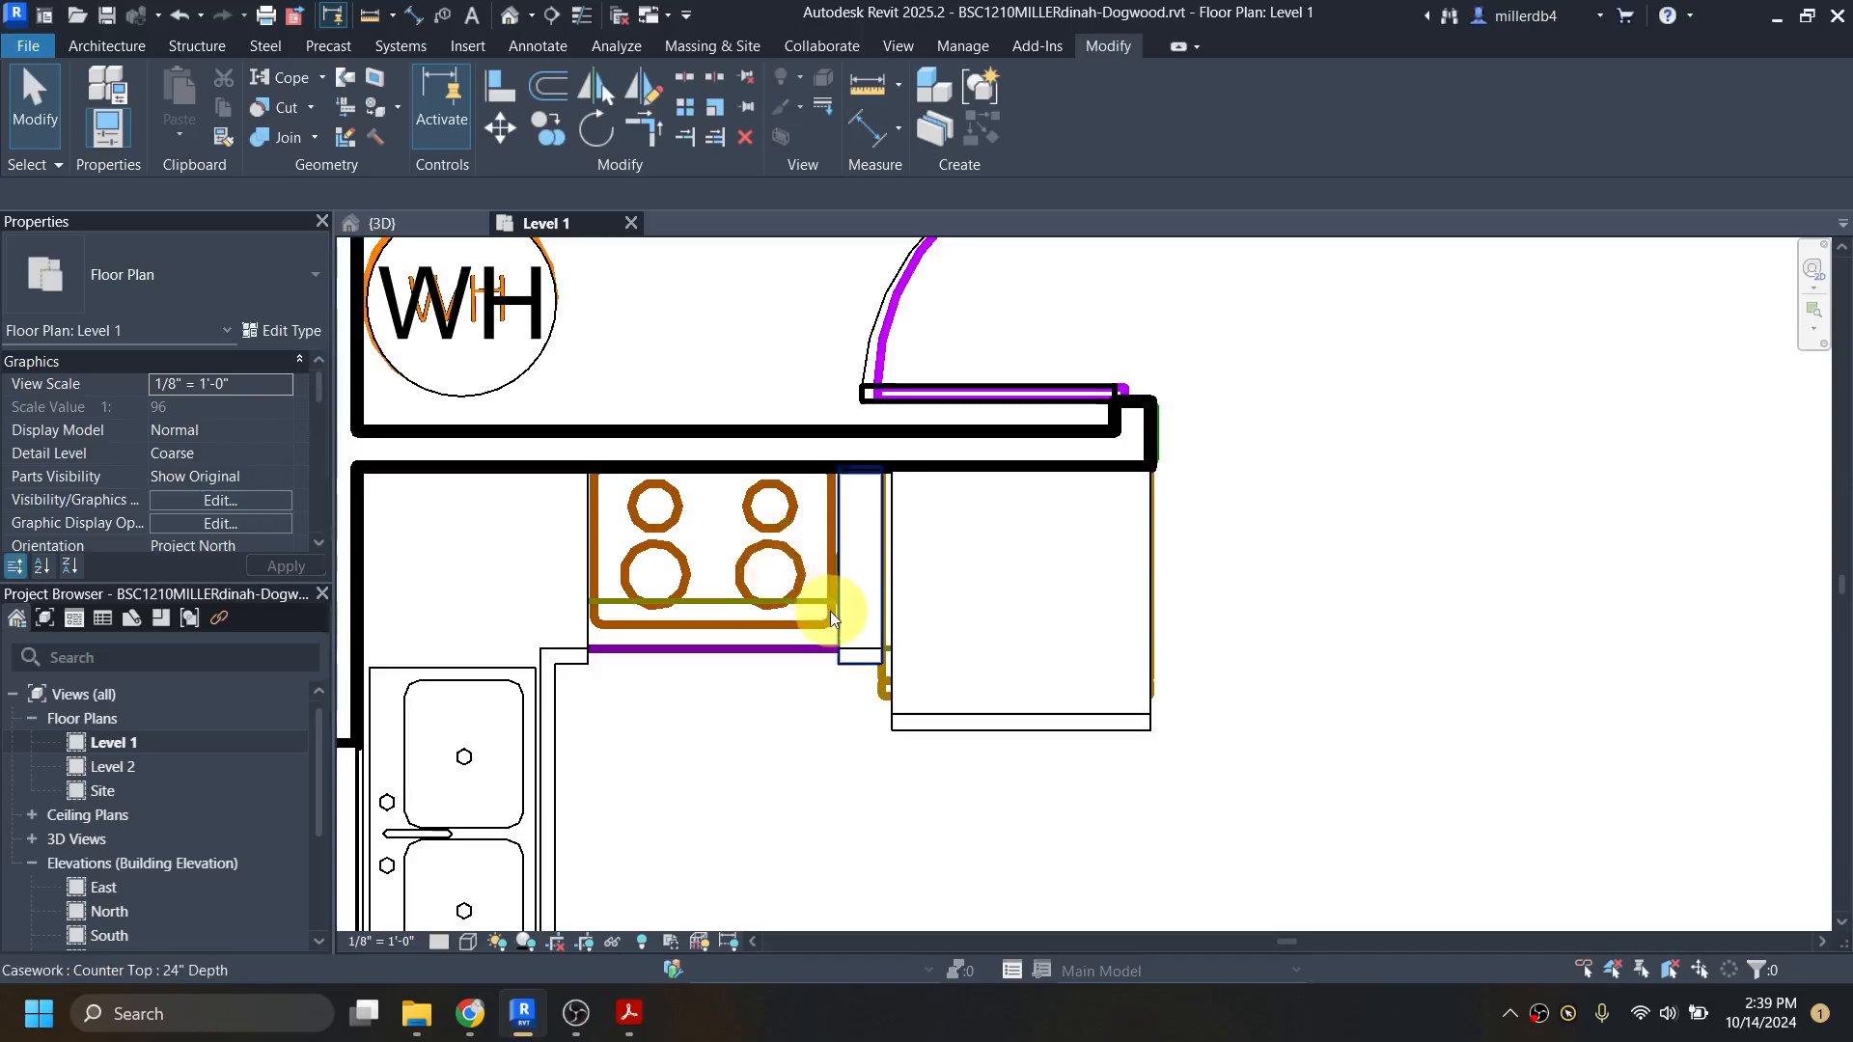
Step: Load the Range-Electric family from the Specialty Equipment/Domestic category of the Autodesk family library
{"action": "key", "text": "l"}
{"action": "key", "text": "f"}
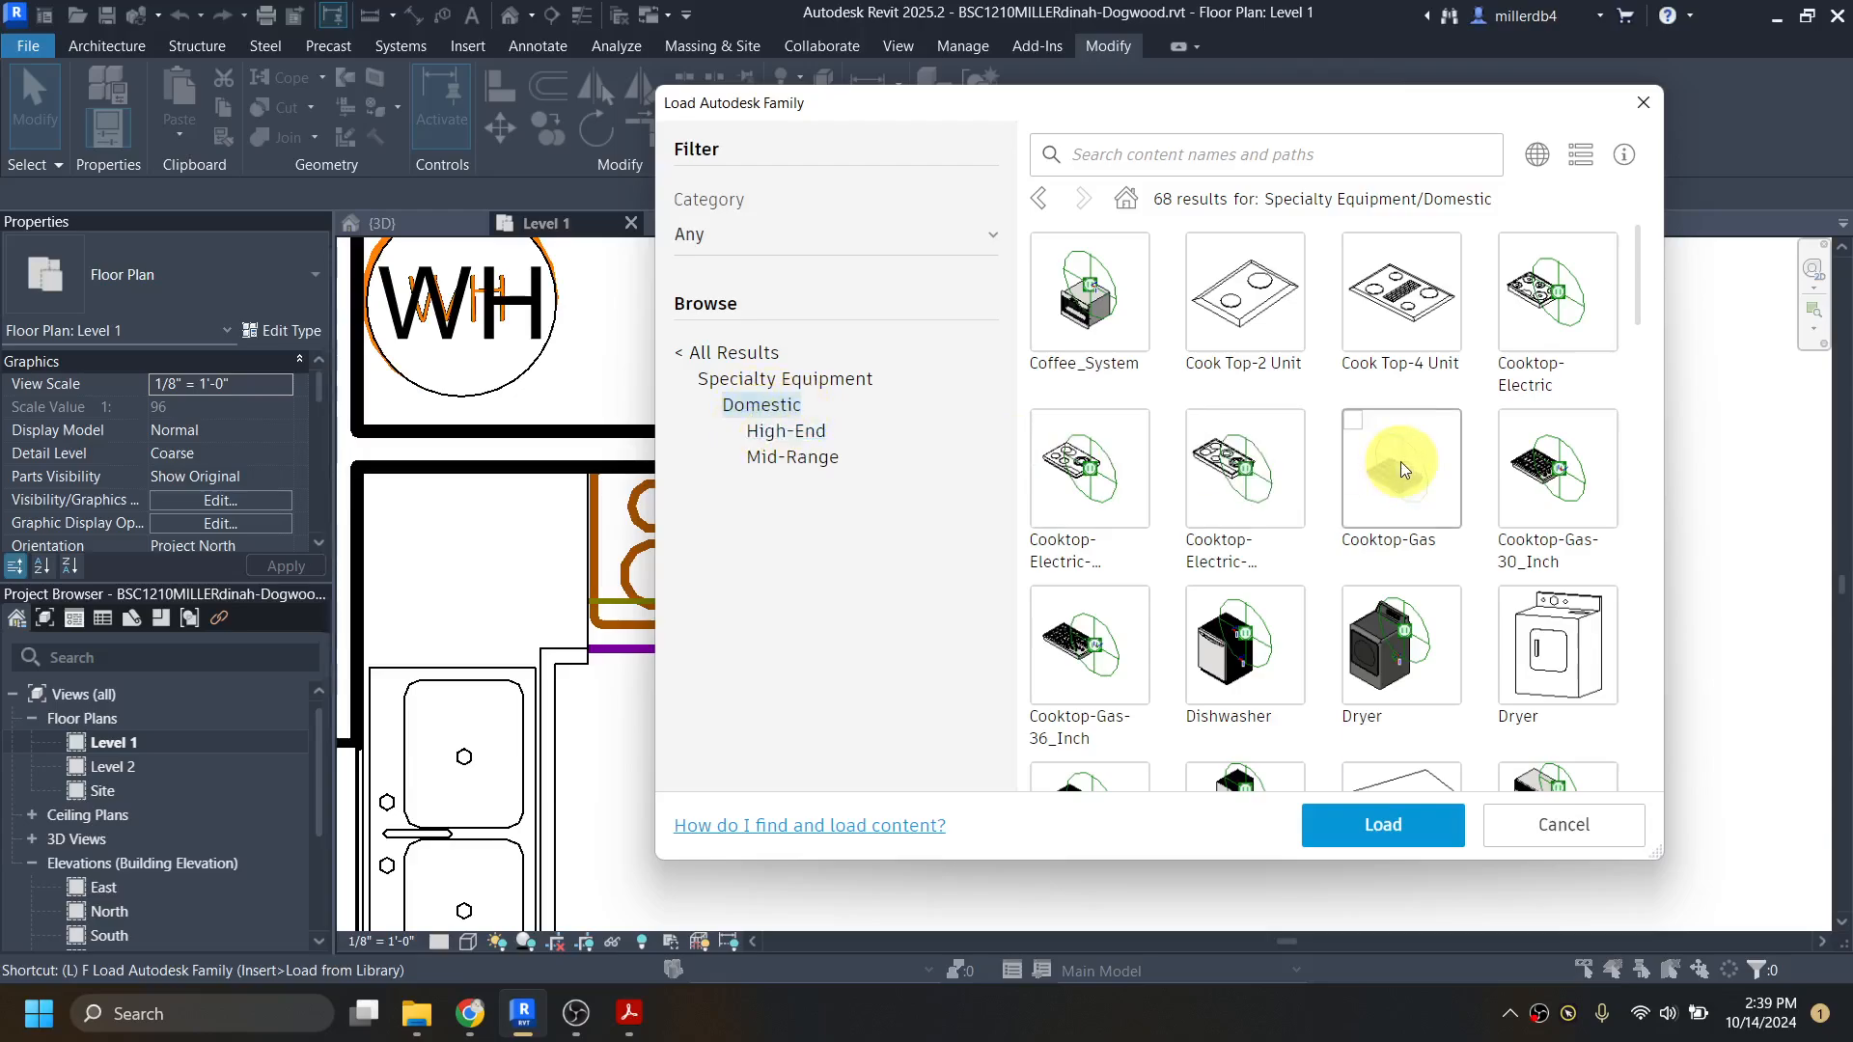
{"action": "scroll", "coordinate": [1399, 463], "scroll_direction": "down", "scroll_amount": 2}
{"action": "scroll", "coordinate": [1402, 477], "scroll_direction": "down", "scroll_amount": 6}
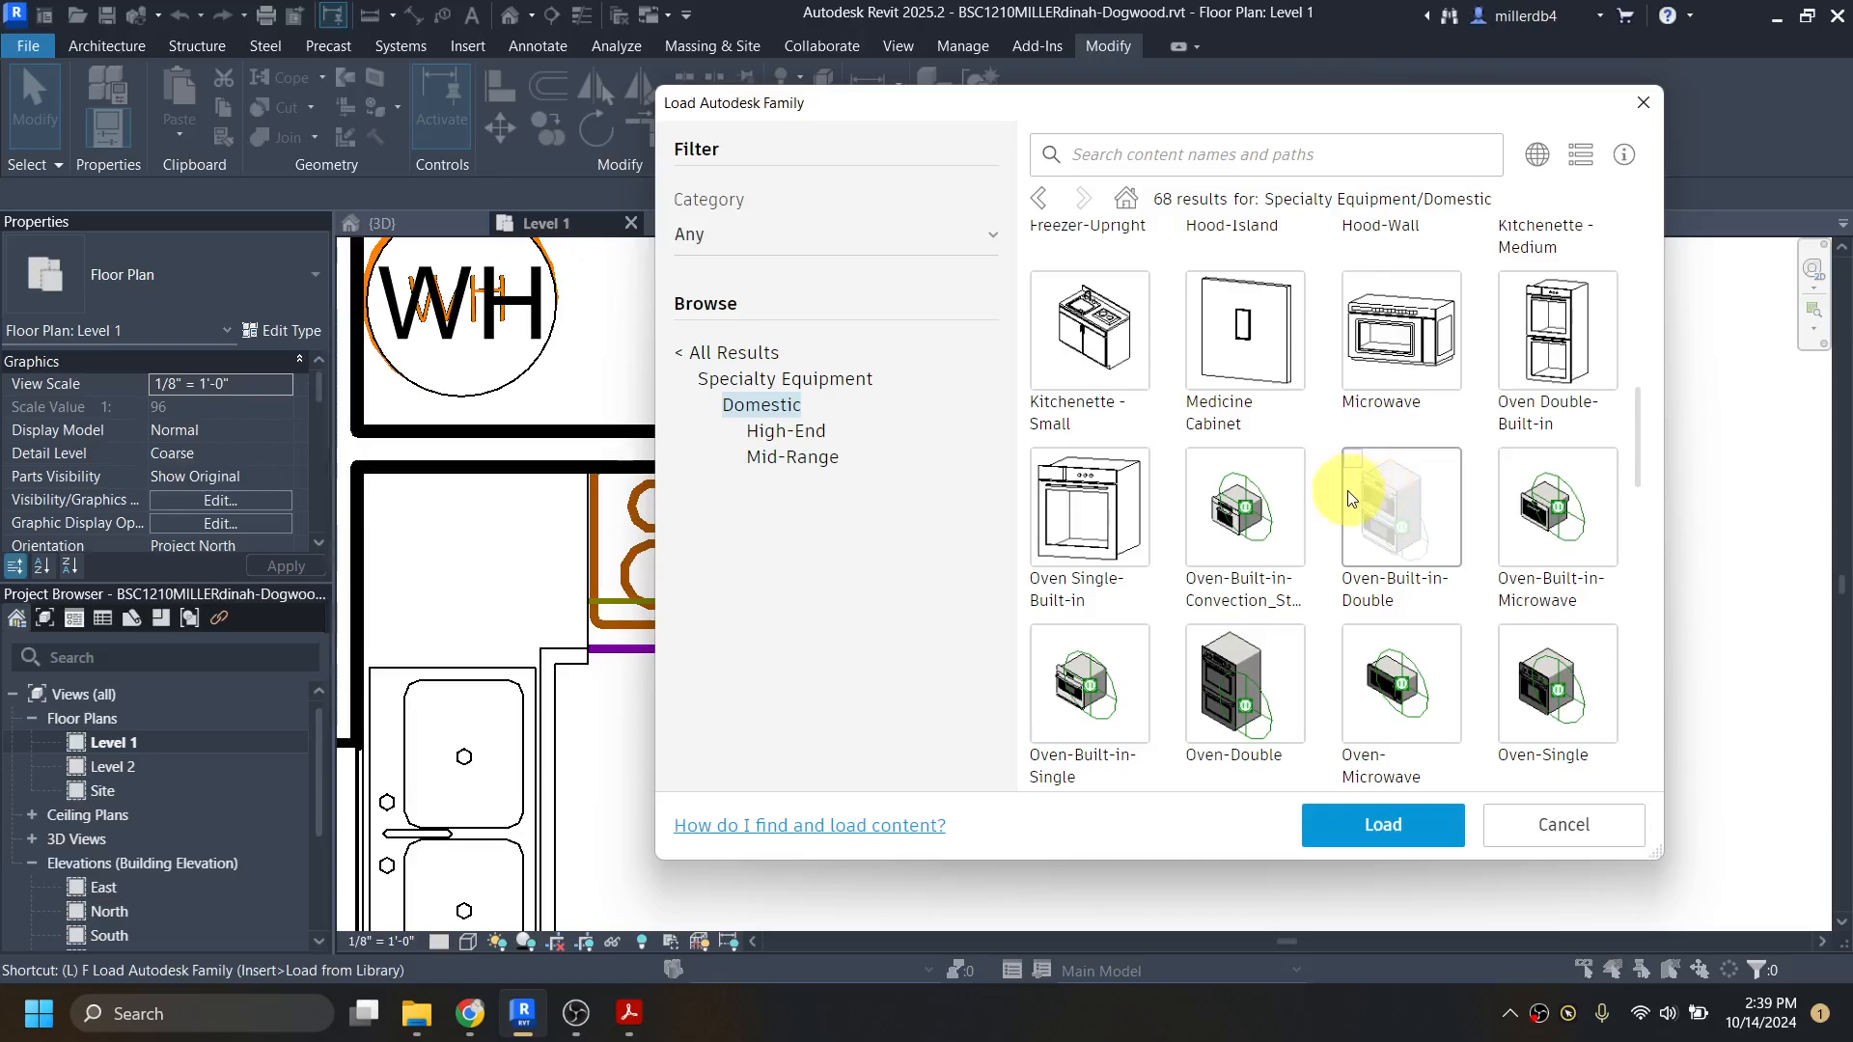
{"action": "scroll", "coordinate": [1360, 492], "scroll_direction": "down", "scroll_amount": 4}
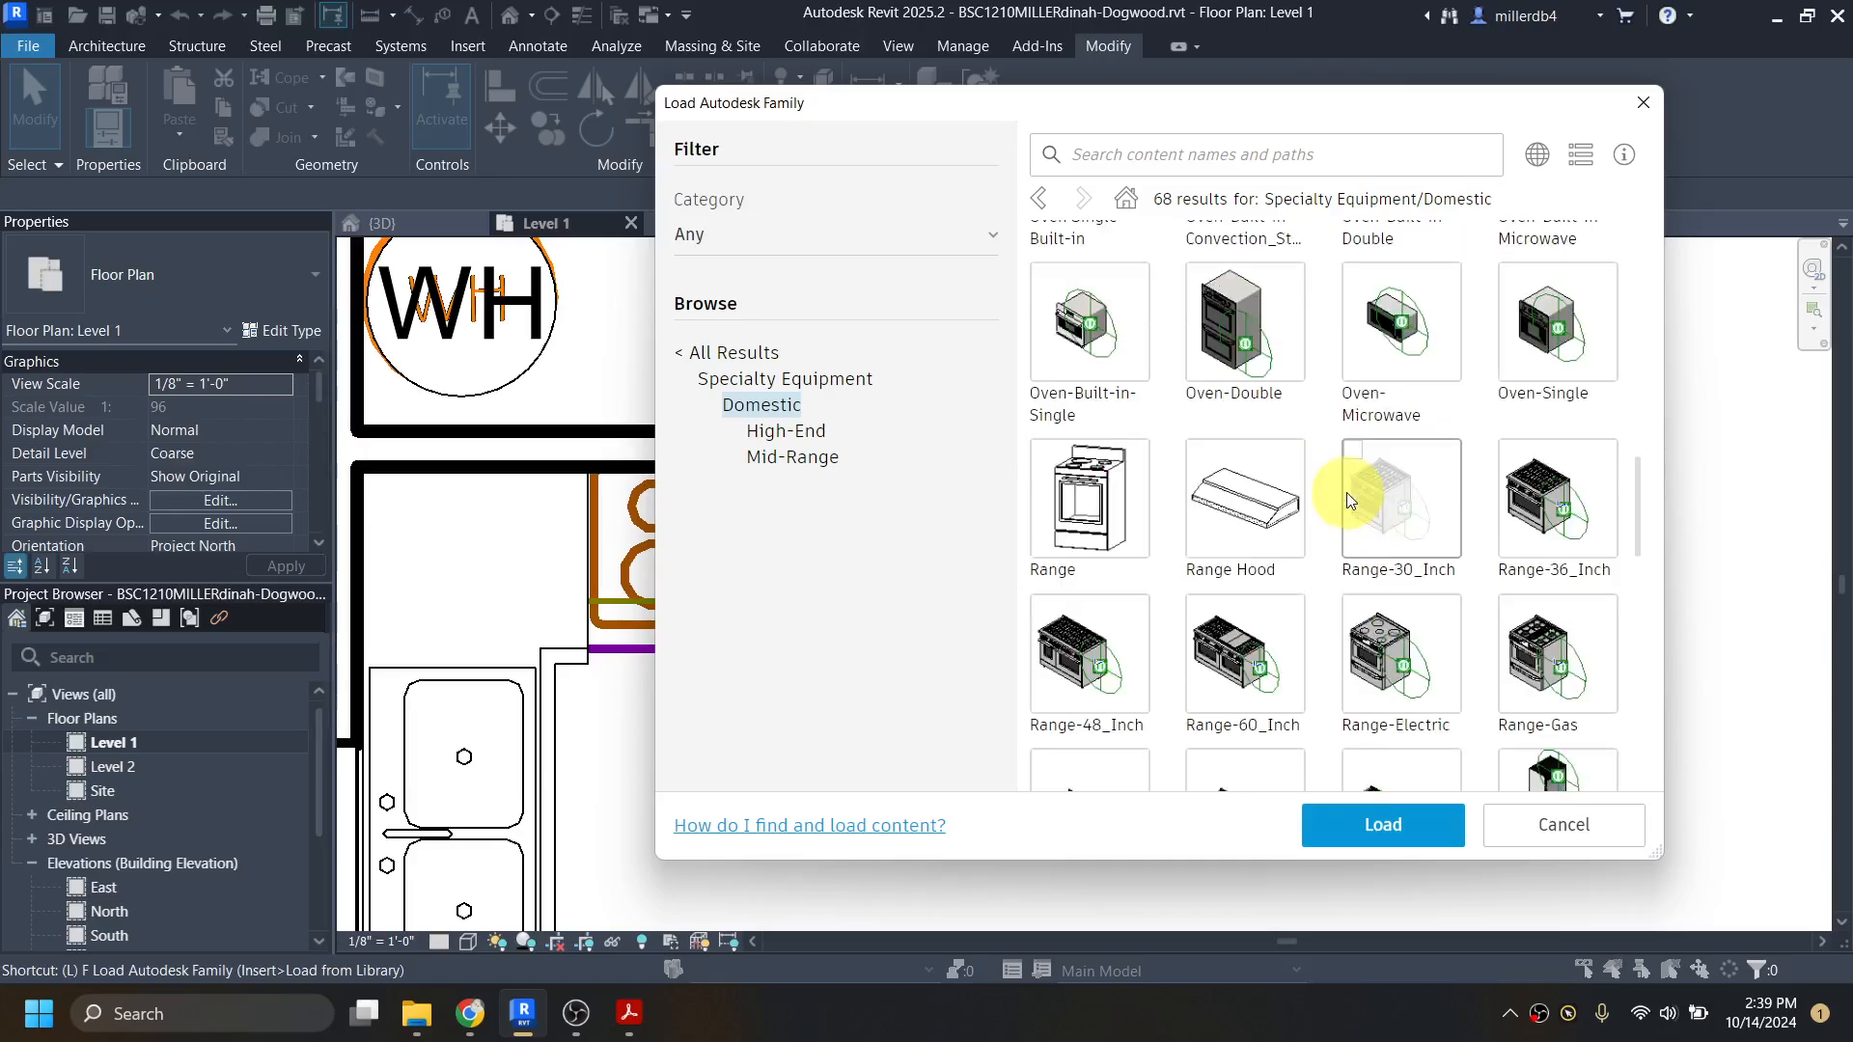
{"action": "left_click", "coordinate": [1346, 618]}
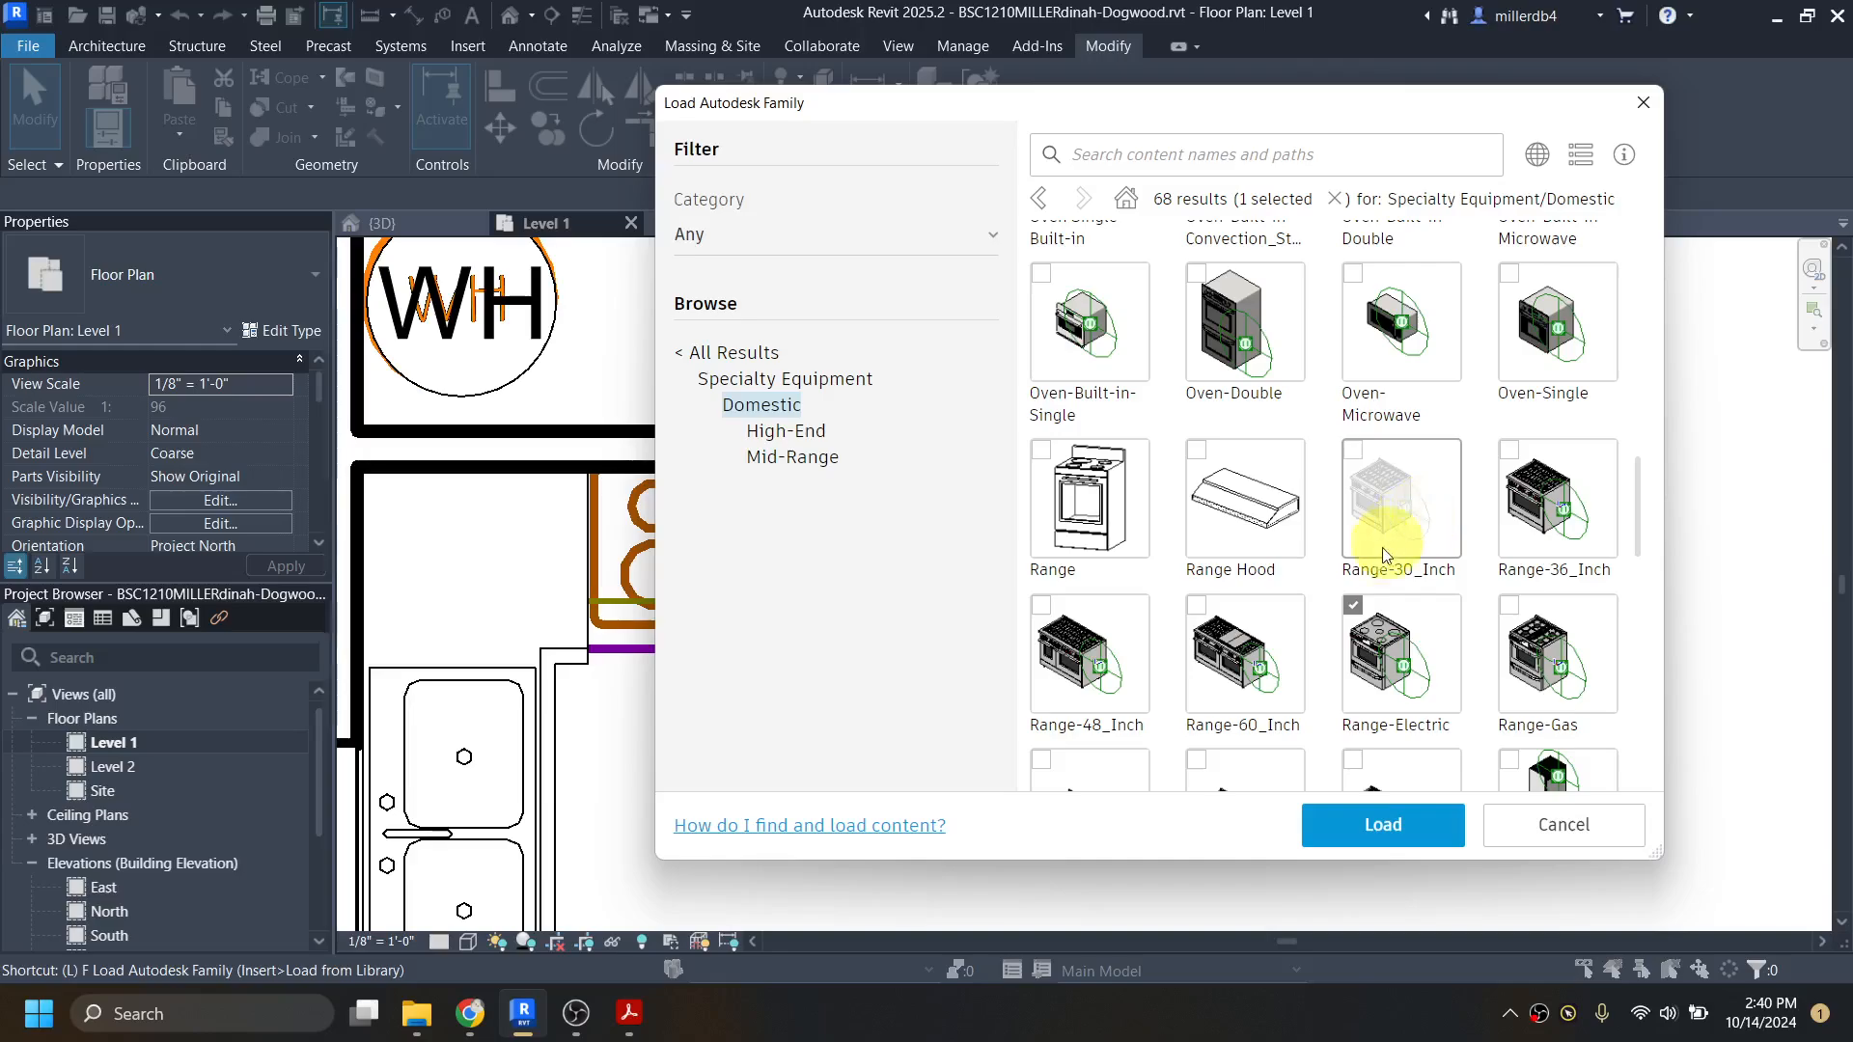
{"action": "left_click", "coordinate": [1380, 828]}
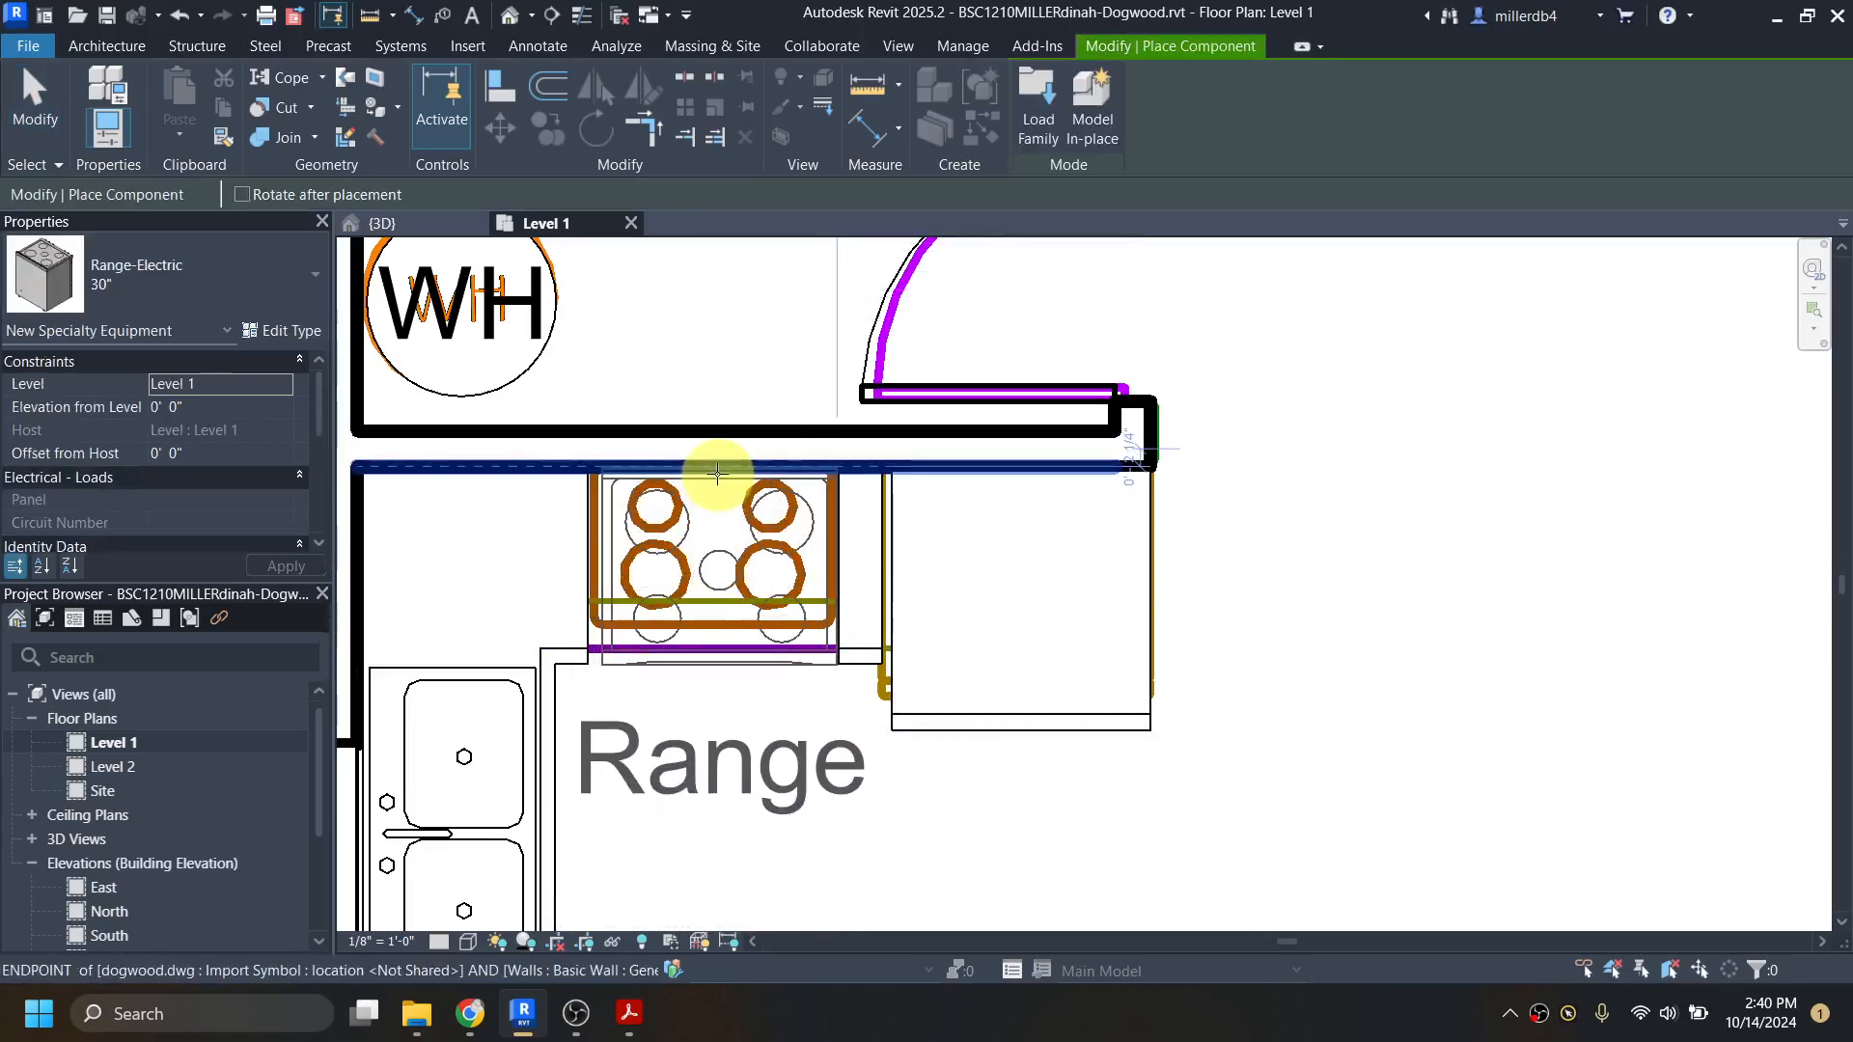
Step: Place the 30" electric range over the stove outline in the imported drawing, with its back against the kitchen wall
{"action": "scroll", "coordinate": [712, 471], "scroll_direction": "up", "scroll_amount": 1}
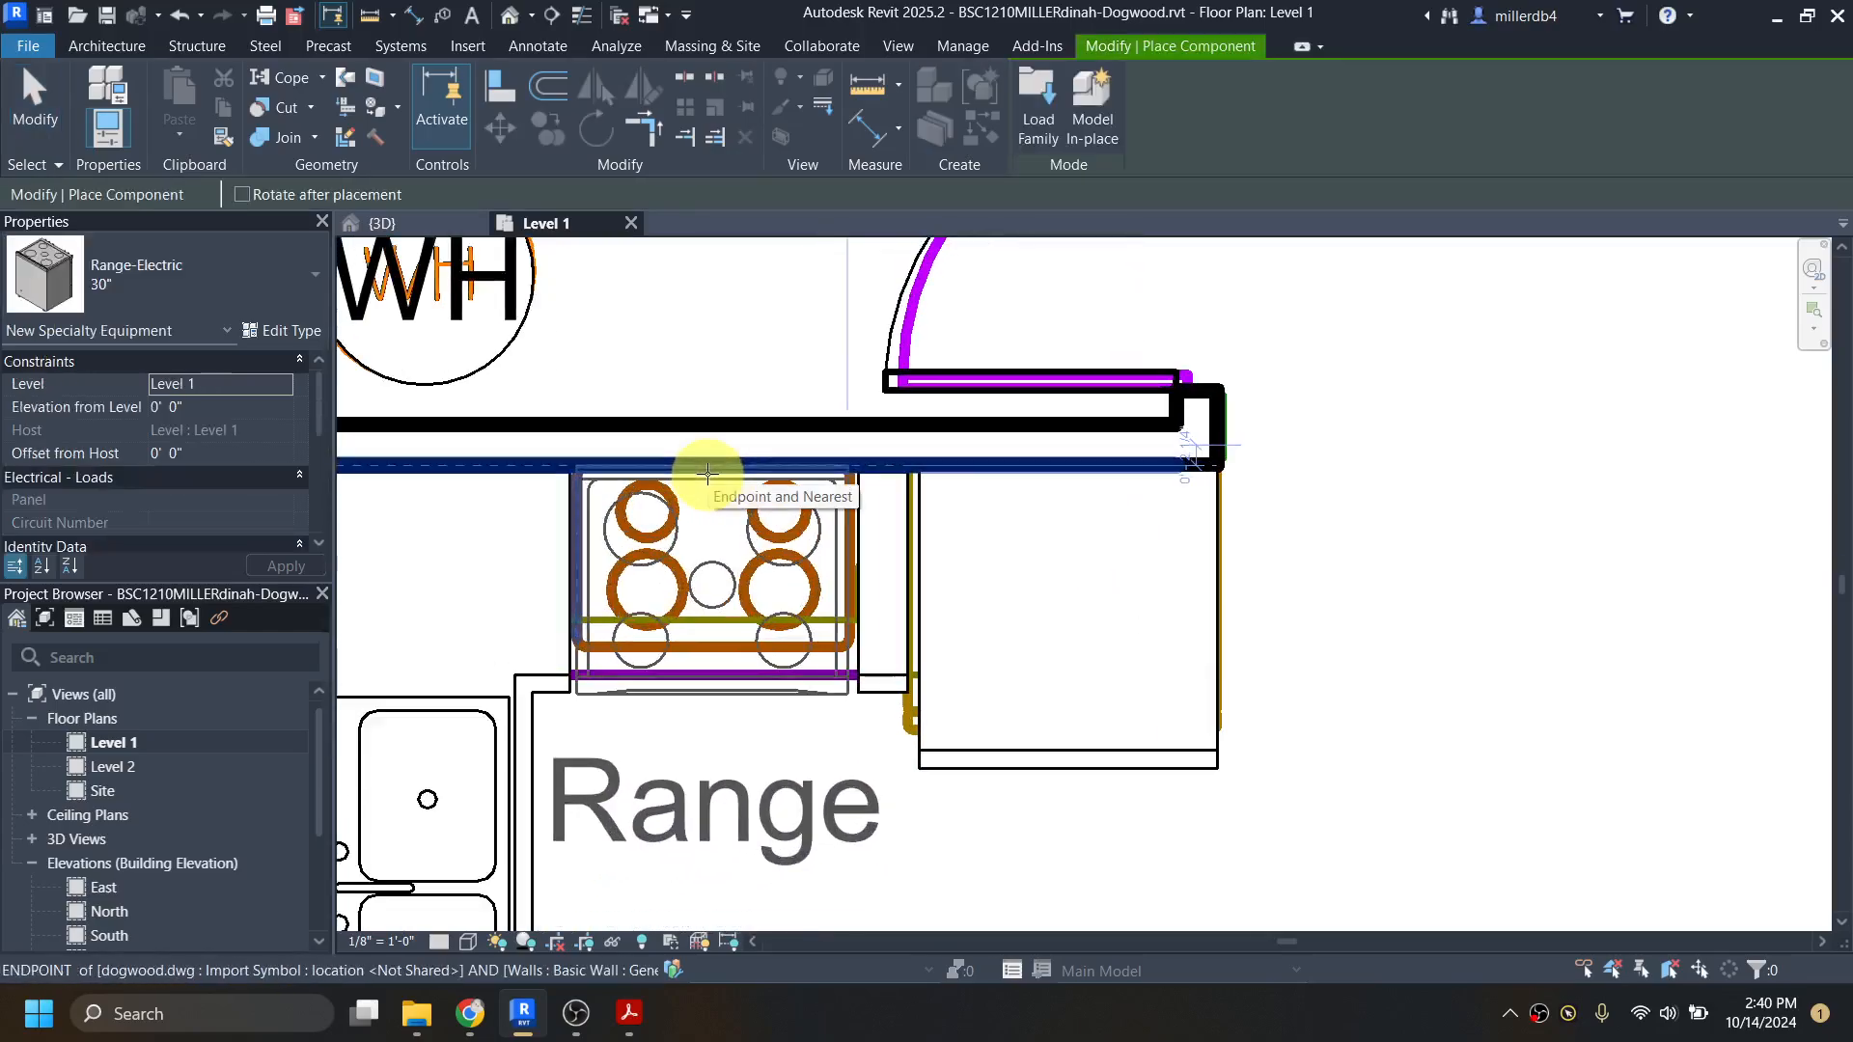
{"action": "left_click", "coordinate": [713, 473]}
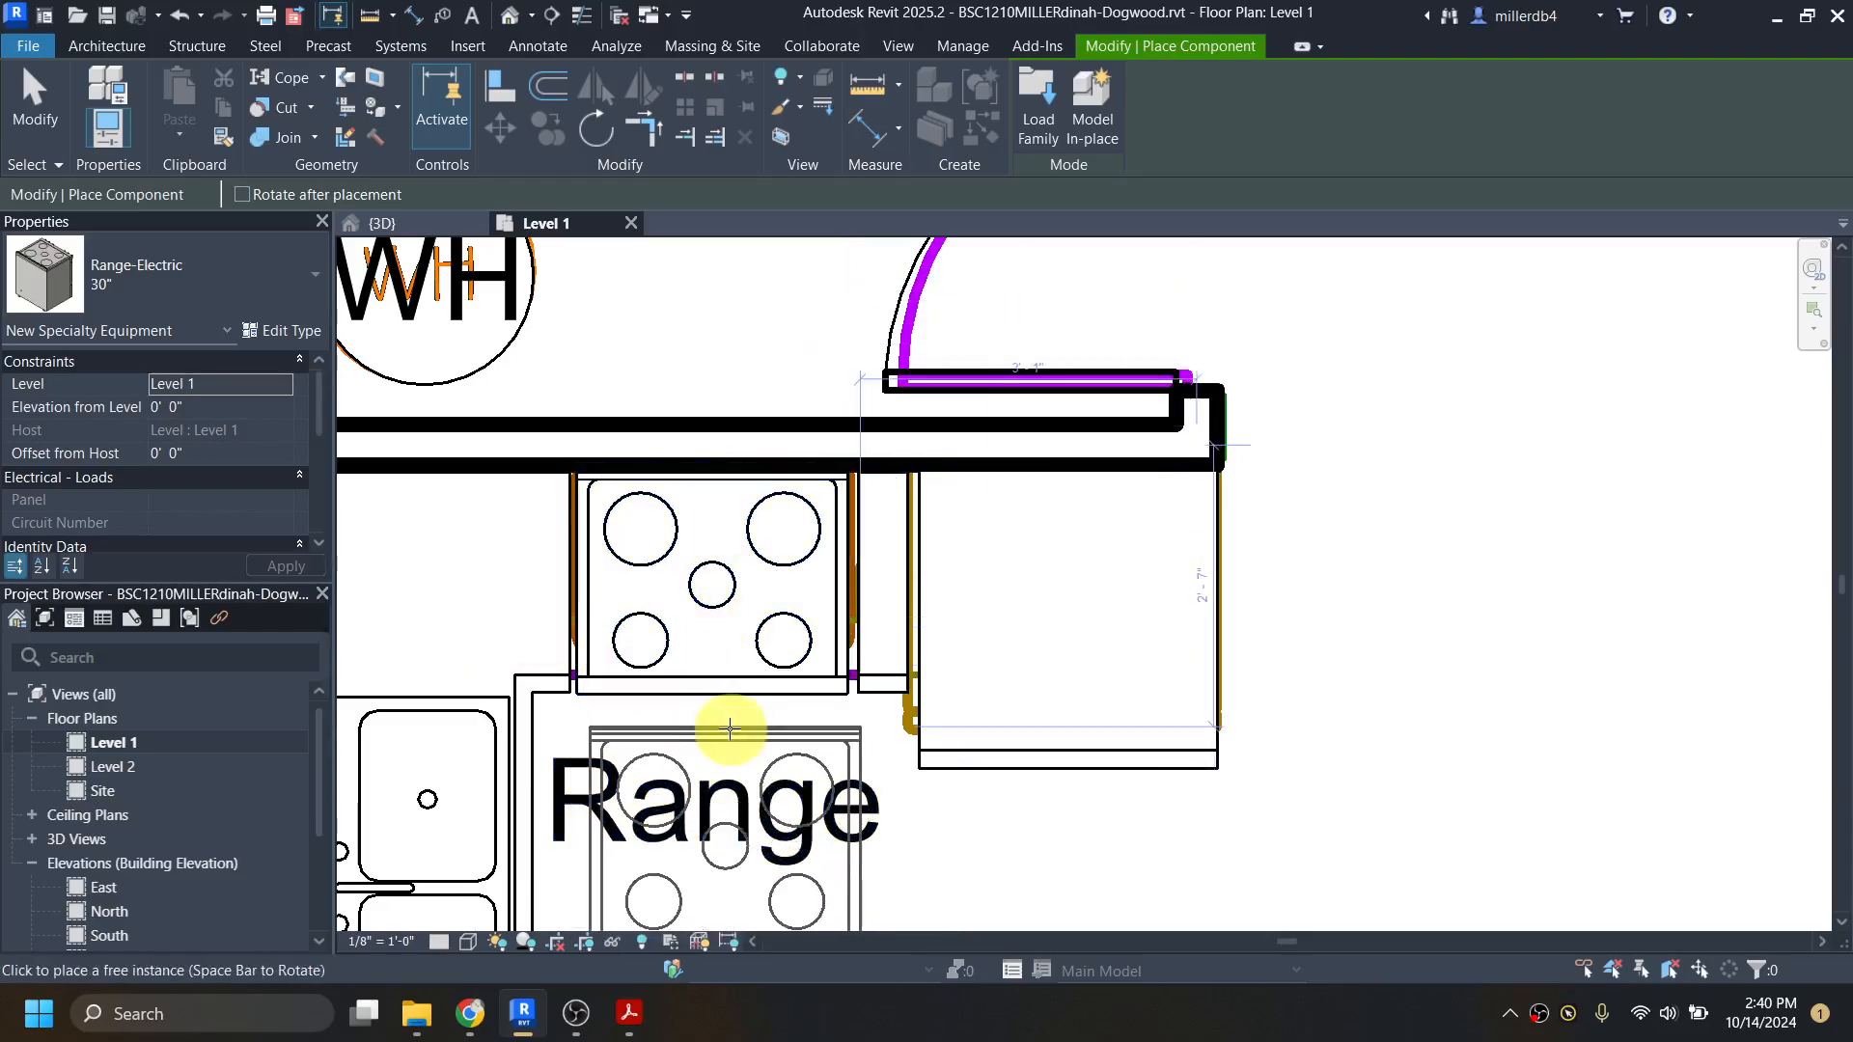
{"action": "key", "text": "Escape"}
{"action": "key", "text": "Escape"}
Step: Turn off Show Label in the electric range's 30" type properties
{"action": "scroll", "coordinate": [739, 709], "scroll_direction": "down", "scroll_amount": 2}
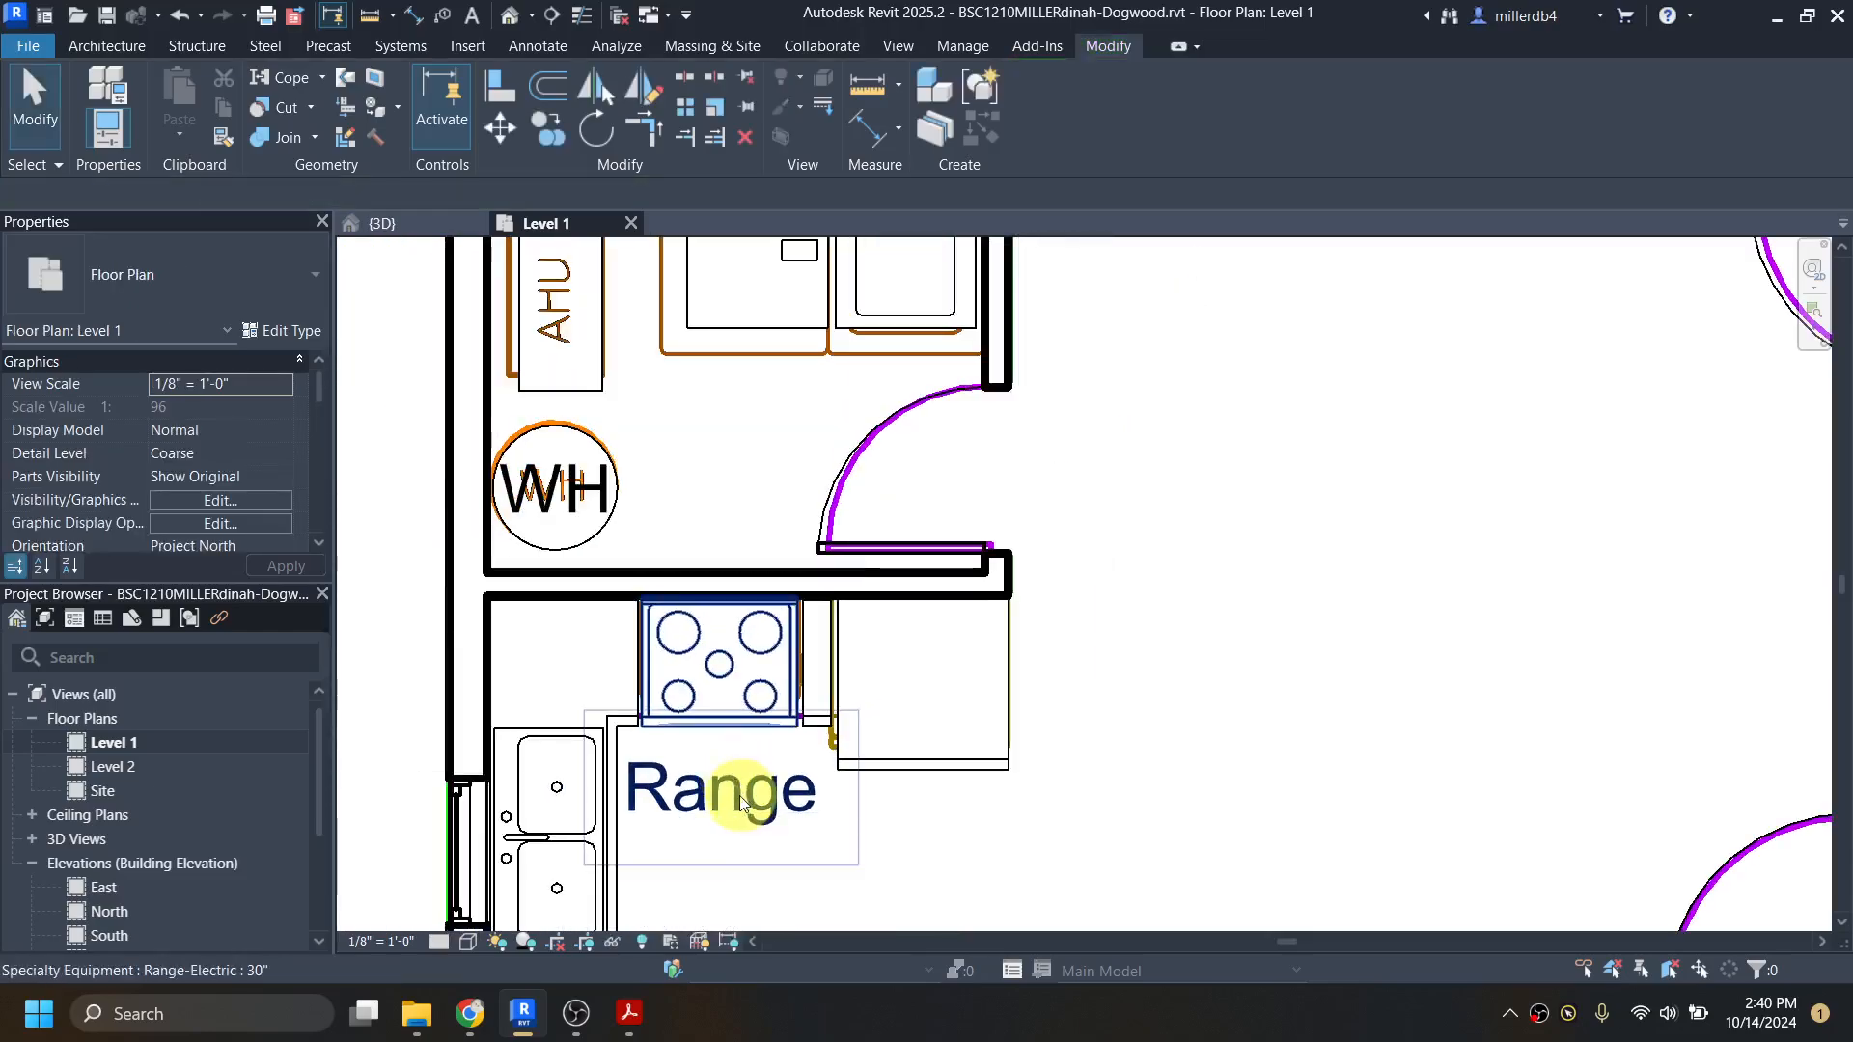
{"action": "left_click", "coordinate": [729, 787]}
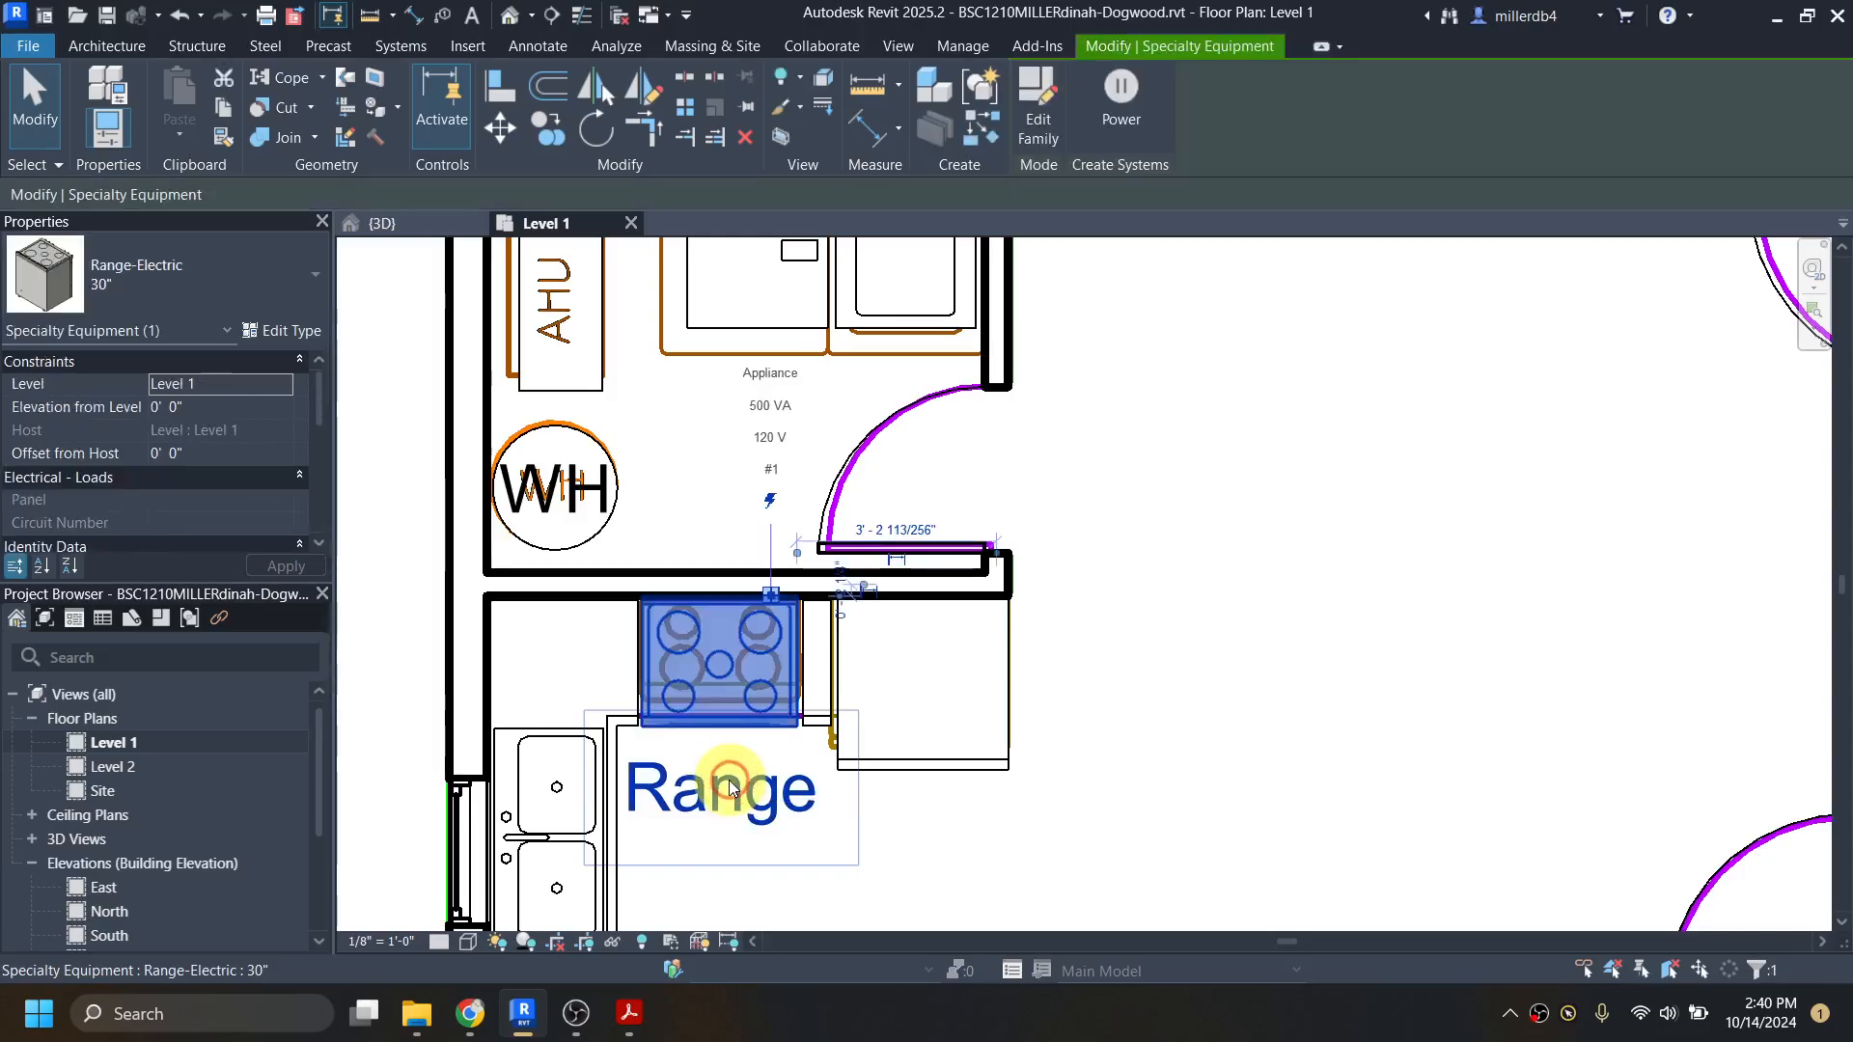
{"action": "left_click", "coordinate": [284, 330]}
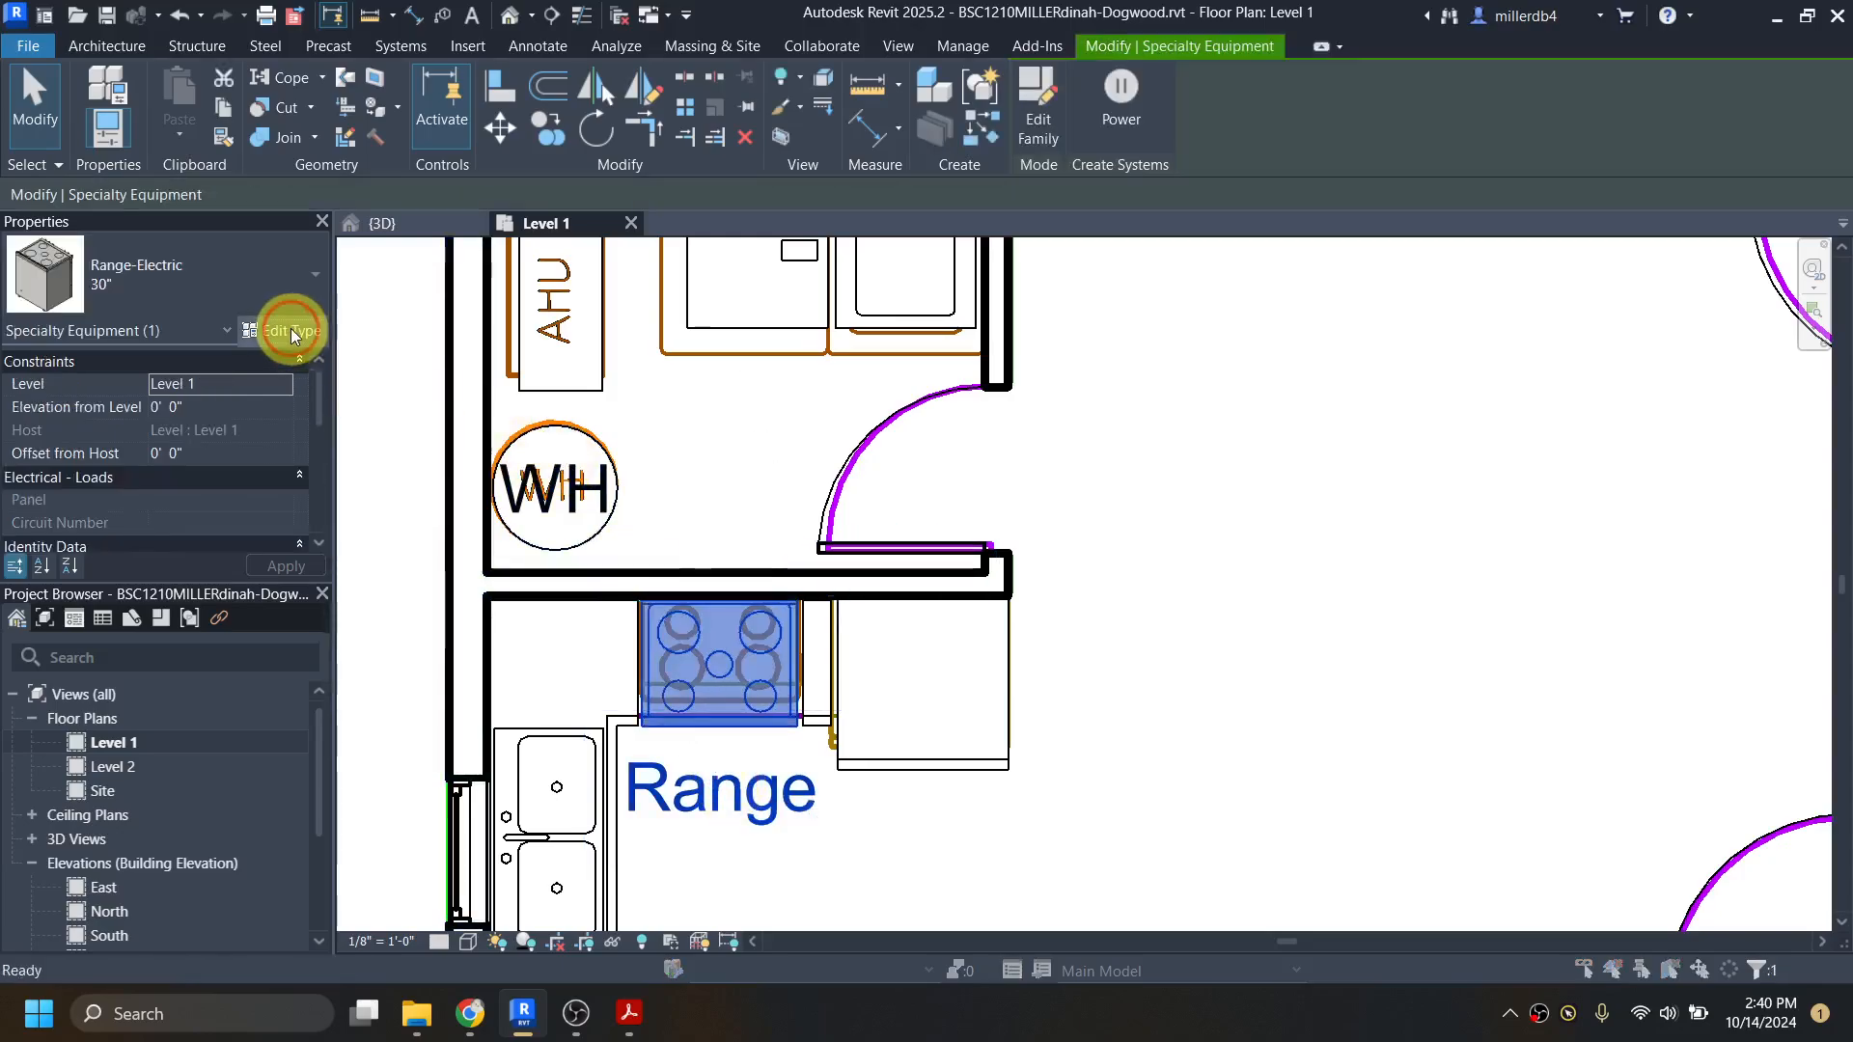
{"action": "left_click", "coordinate": [476, 448]}
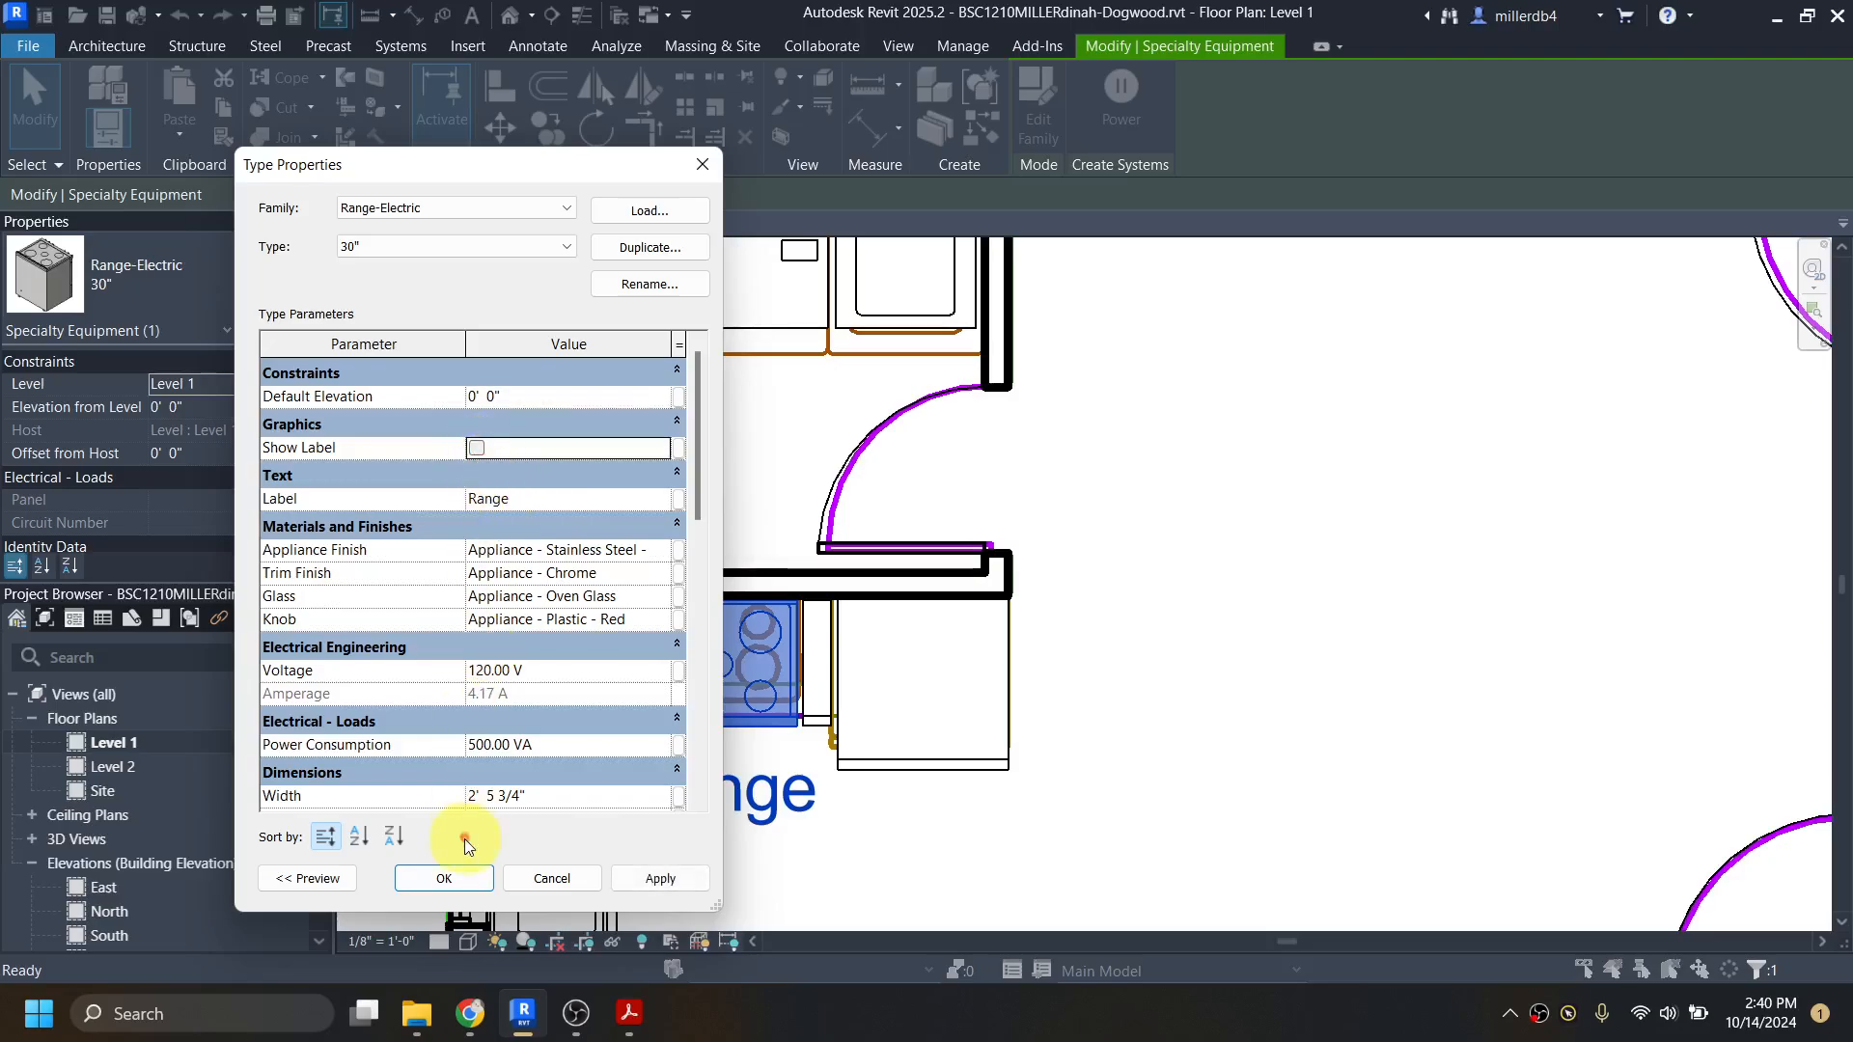
{"action": "left_click", "coordinate": [457, 882]}
{"action": "left_click", "coordinate": [849, 861]}
Step: Try deleting the imported dogwood.dwg drawing from the Level 1 plan, and undo the deletion
{"action": "scroll", "coordinate": [860, 855], "scroll_direction": "down", "scroll_amount": 3}
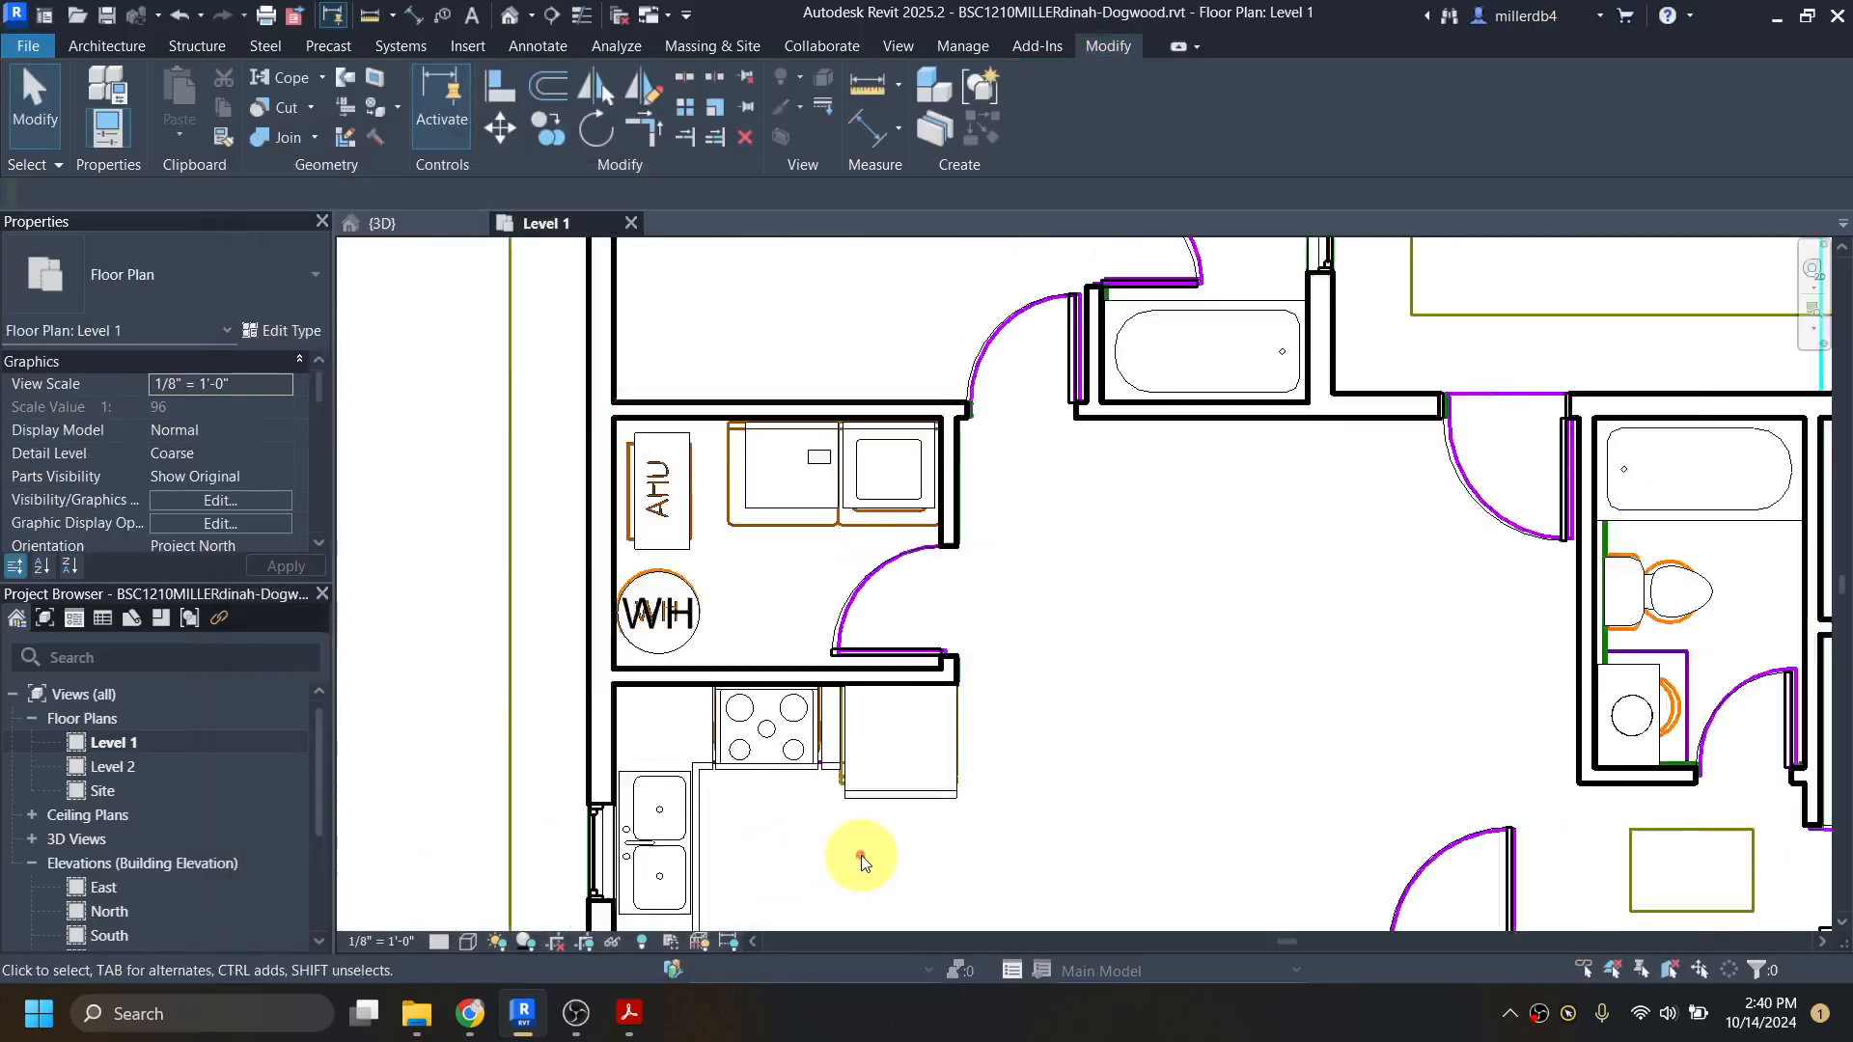
{"action": "scroll", "coordinate": [849, 497], "scroll_direction": "down", "scroll_amount": 3}
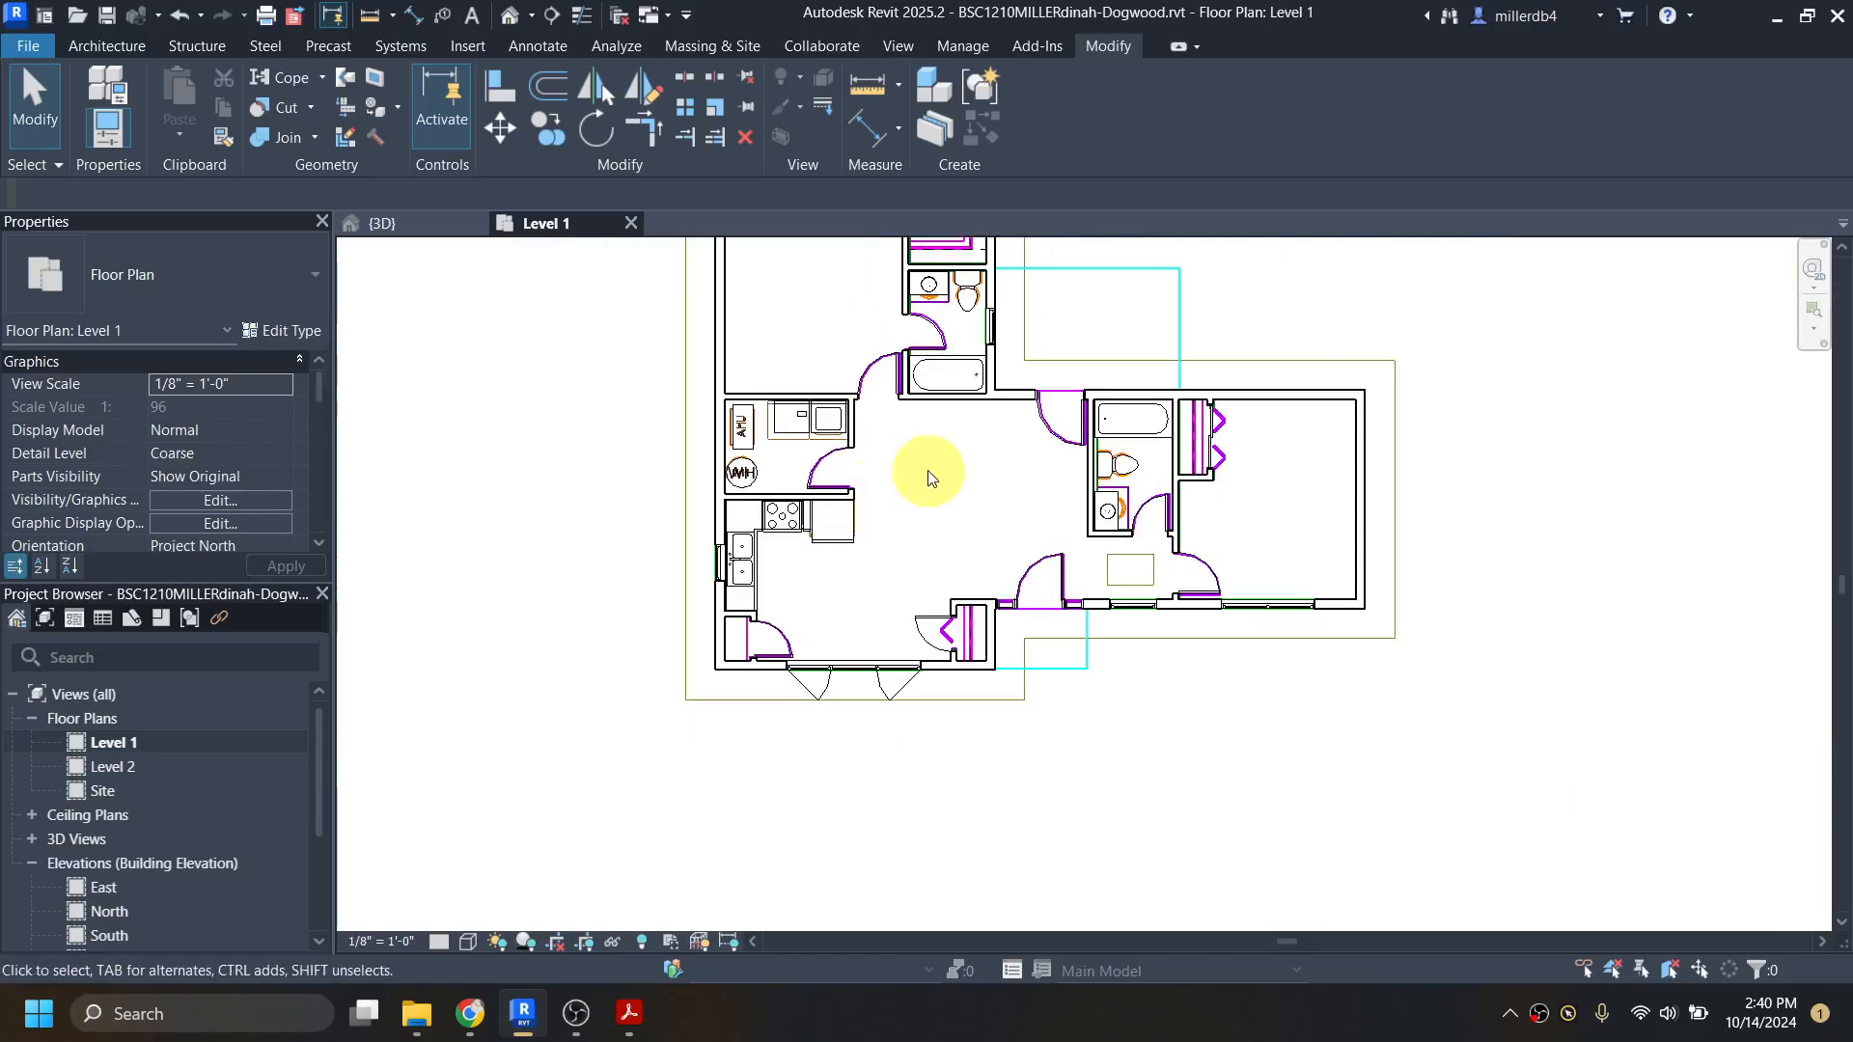
{"action": "middle_click_drag", "start_coordinate": [959, 438], "coordinate": [908, 692]}
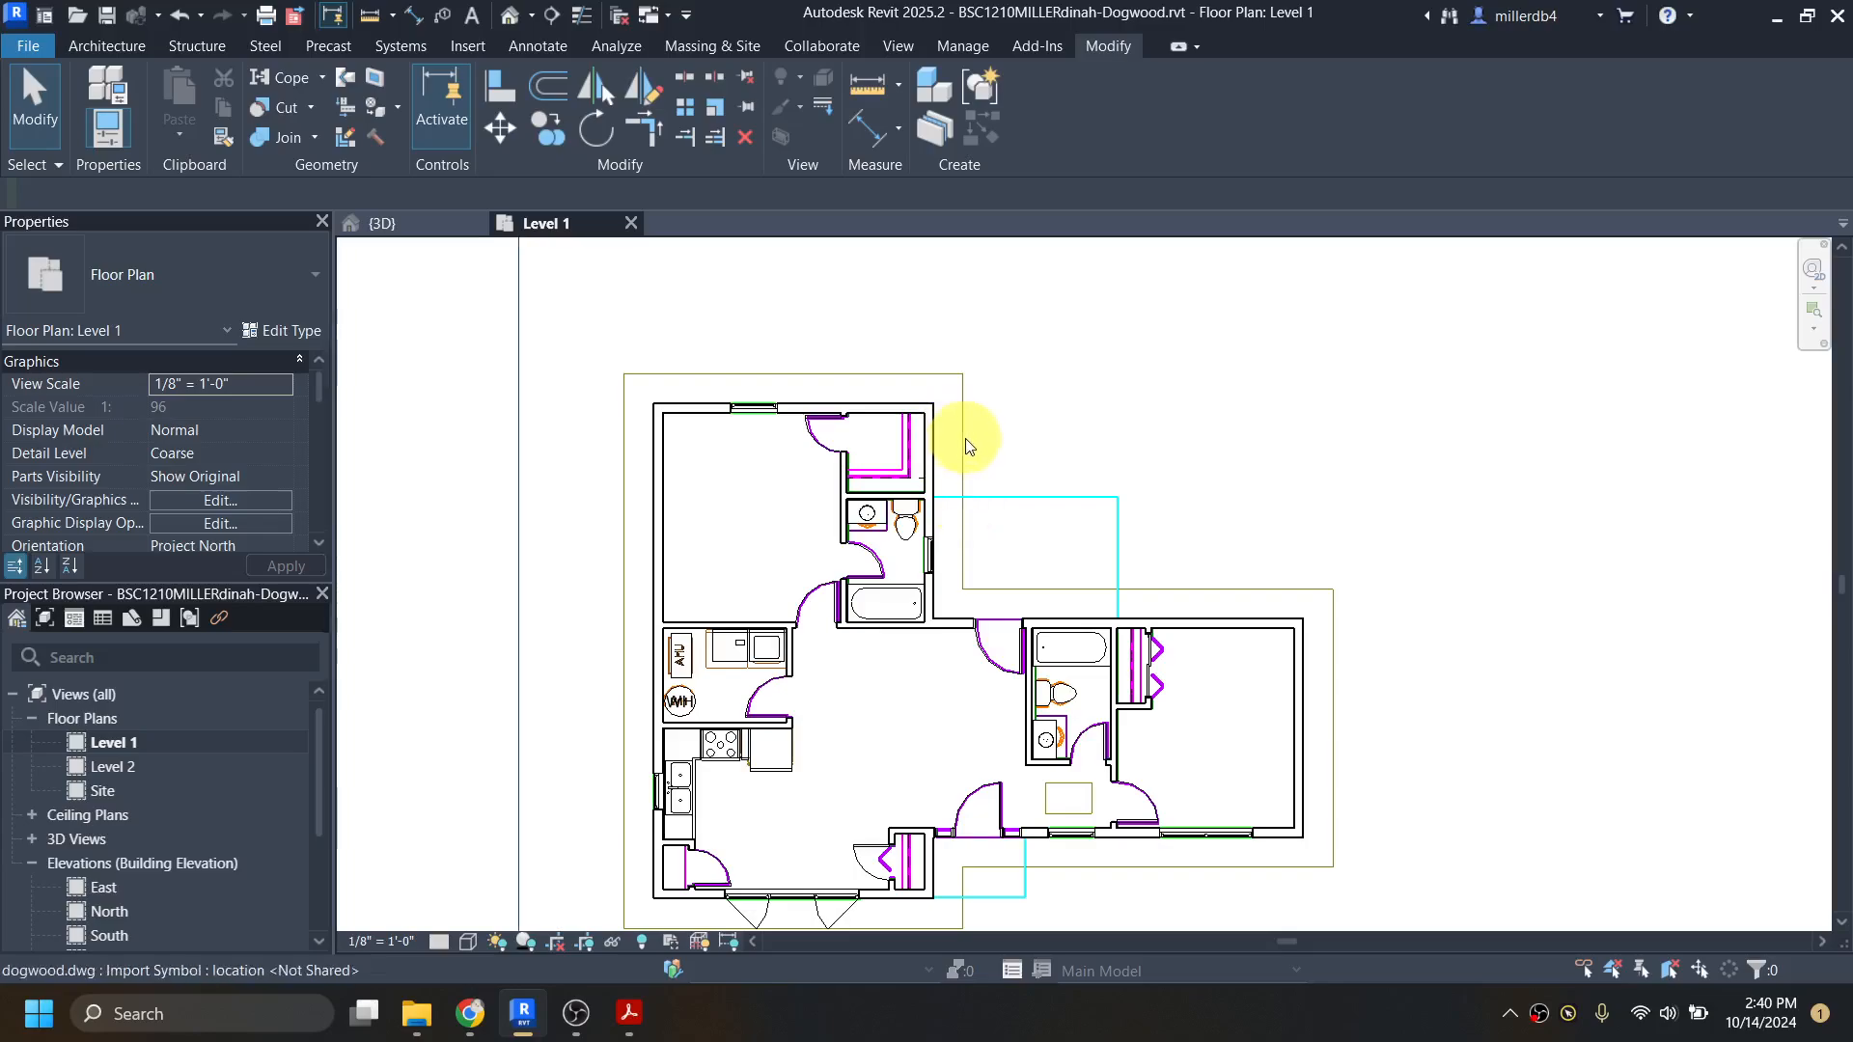
{"action": "scroll", "coordinate": [968, 446], "scroll_direction": "down", "scroll_amount": 3}
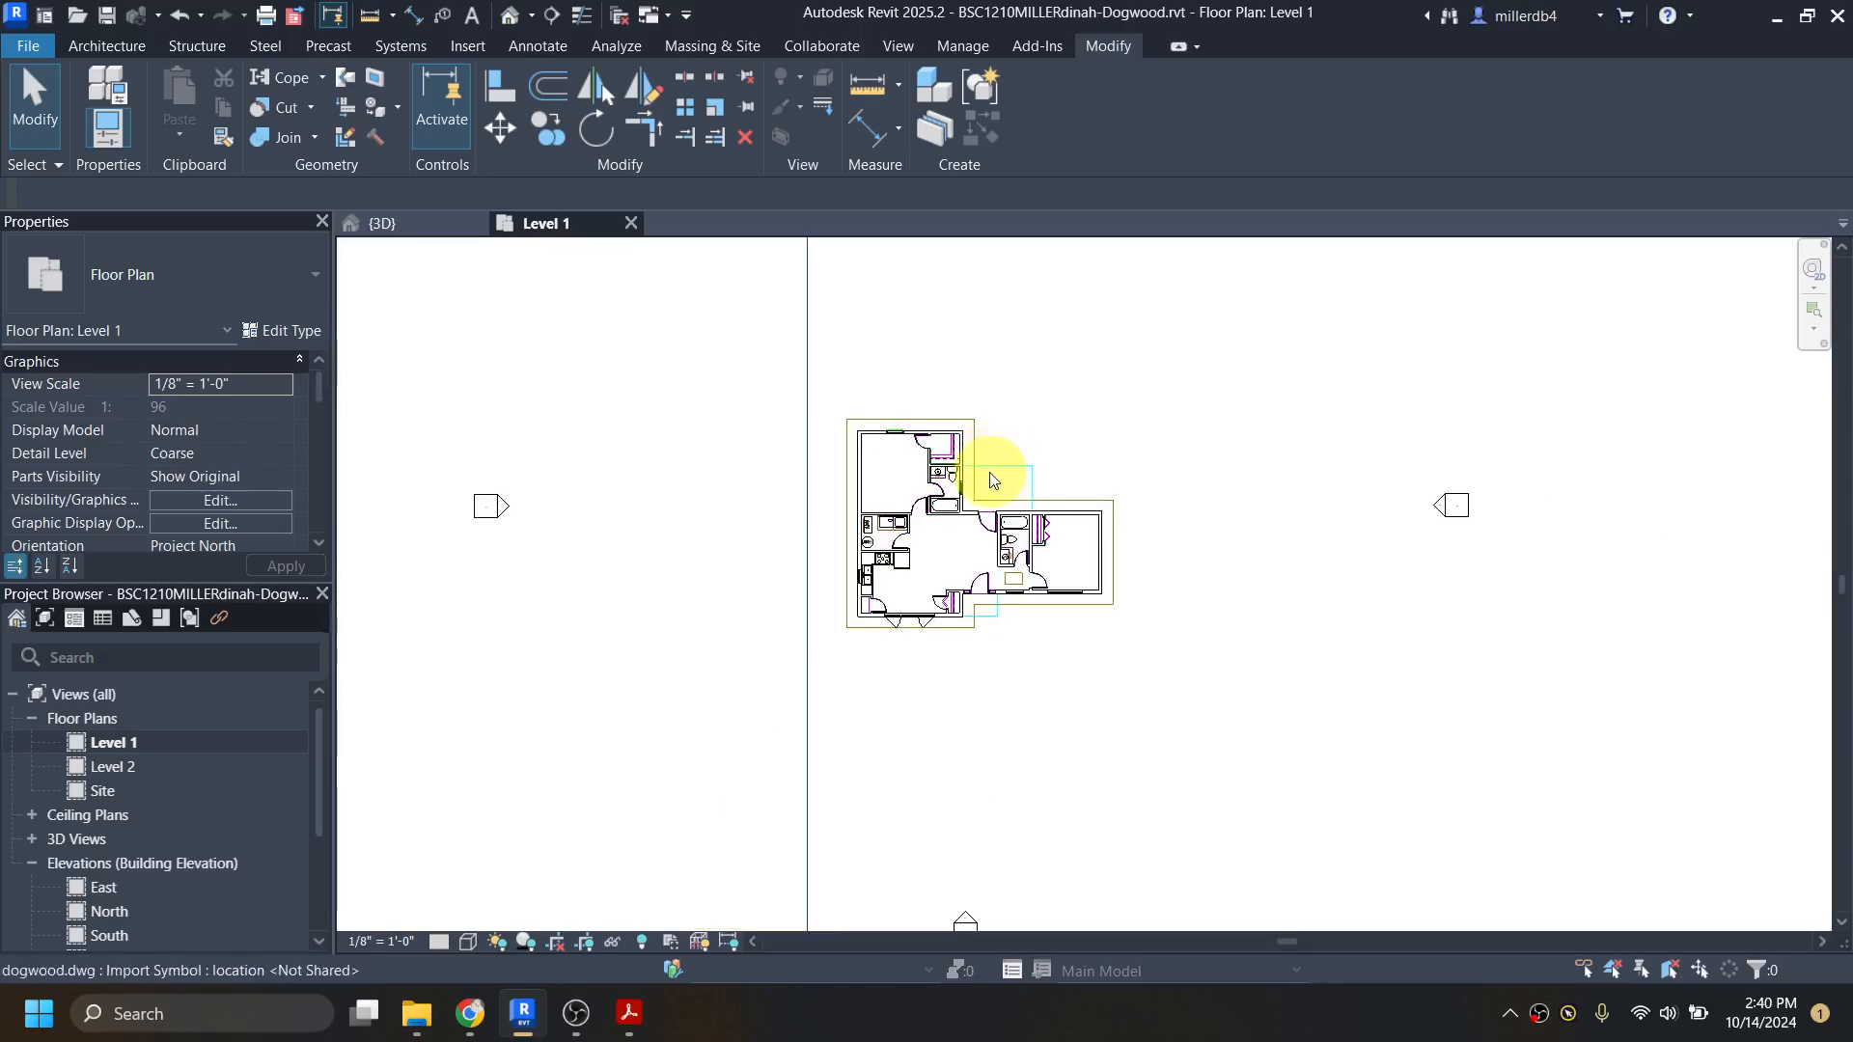
{"action": "scroll", "coordinate": [970, 473], "scroll_direction": "up", "scroll_amount": 4}
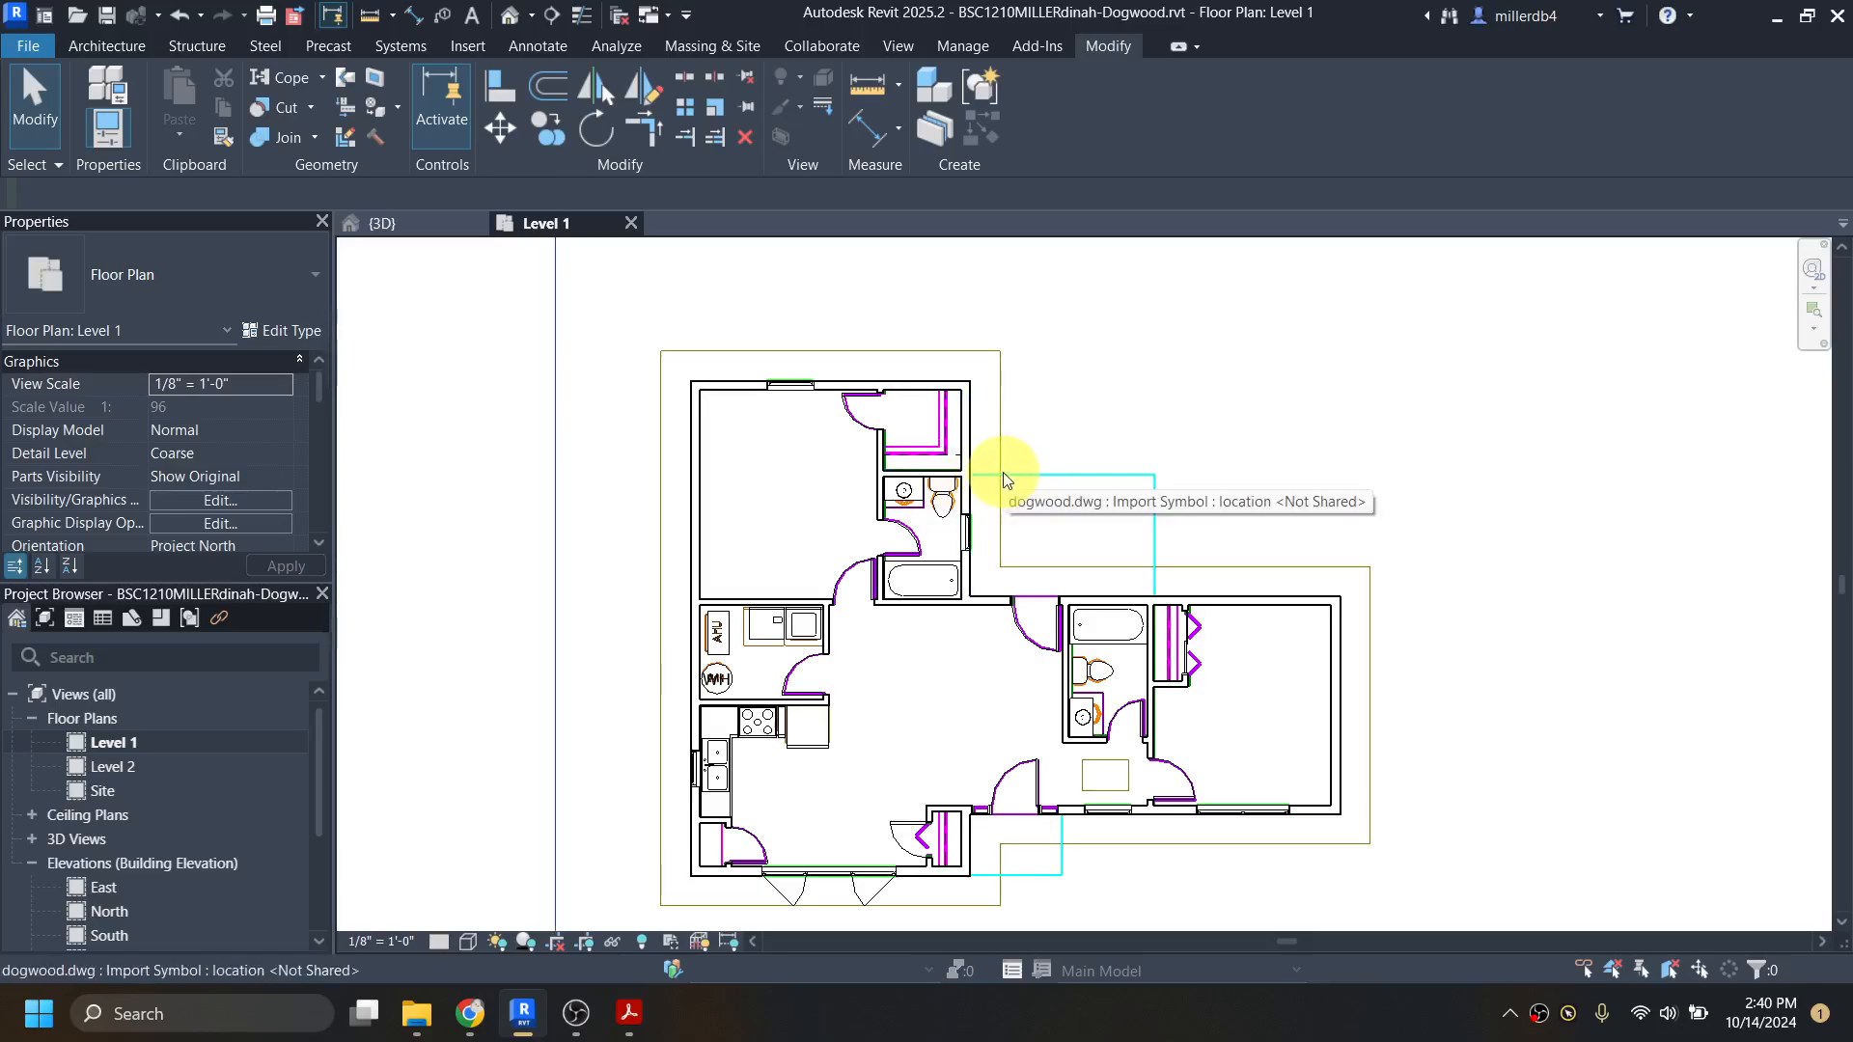
{"action": "left_click", "coordinate": [1004, 479]}
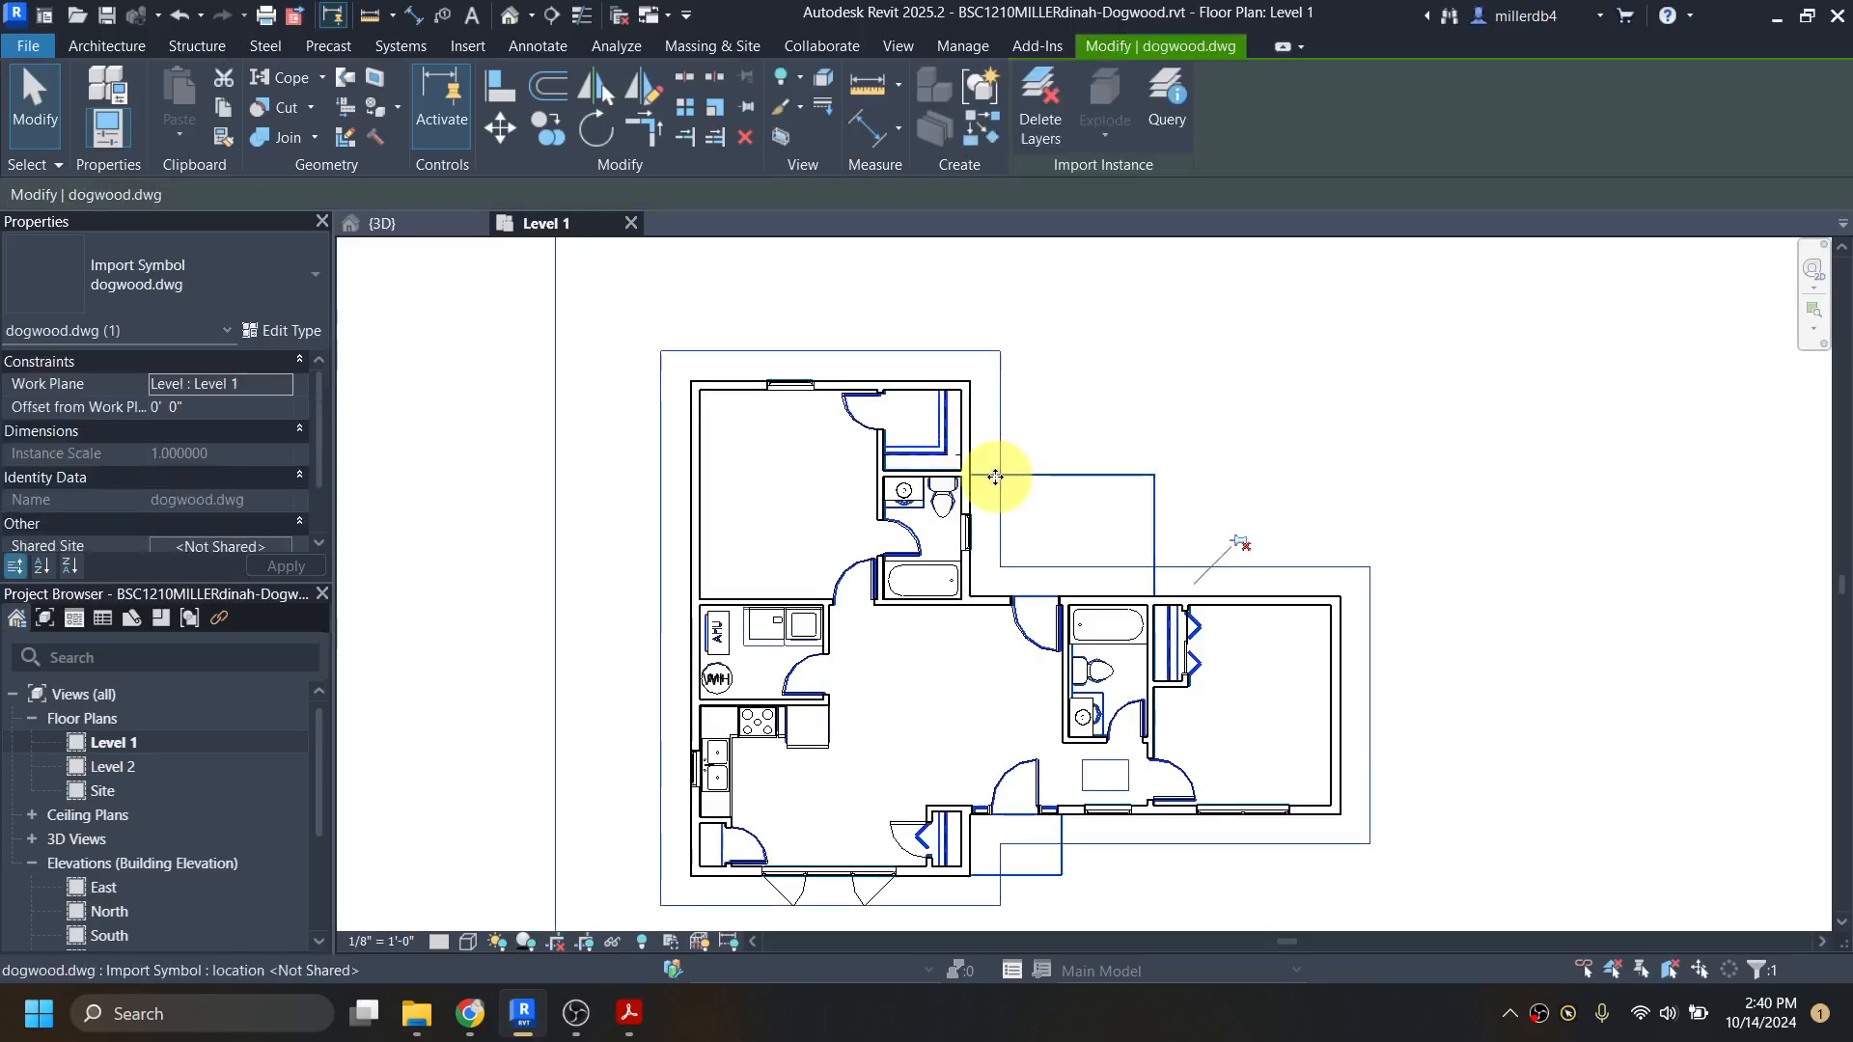
{"action": "key", "text": "Delete"}
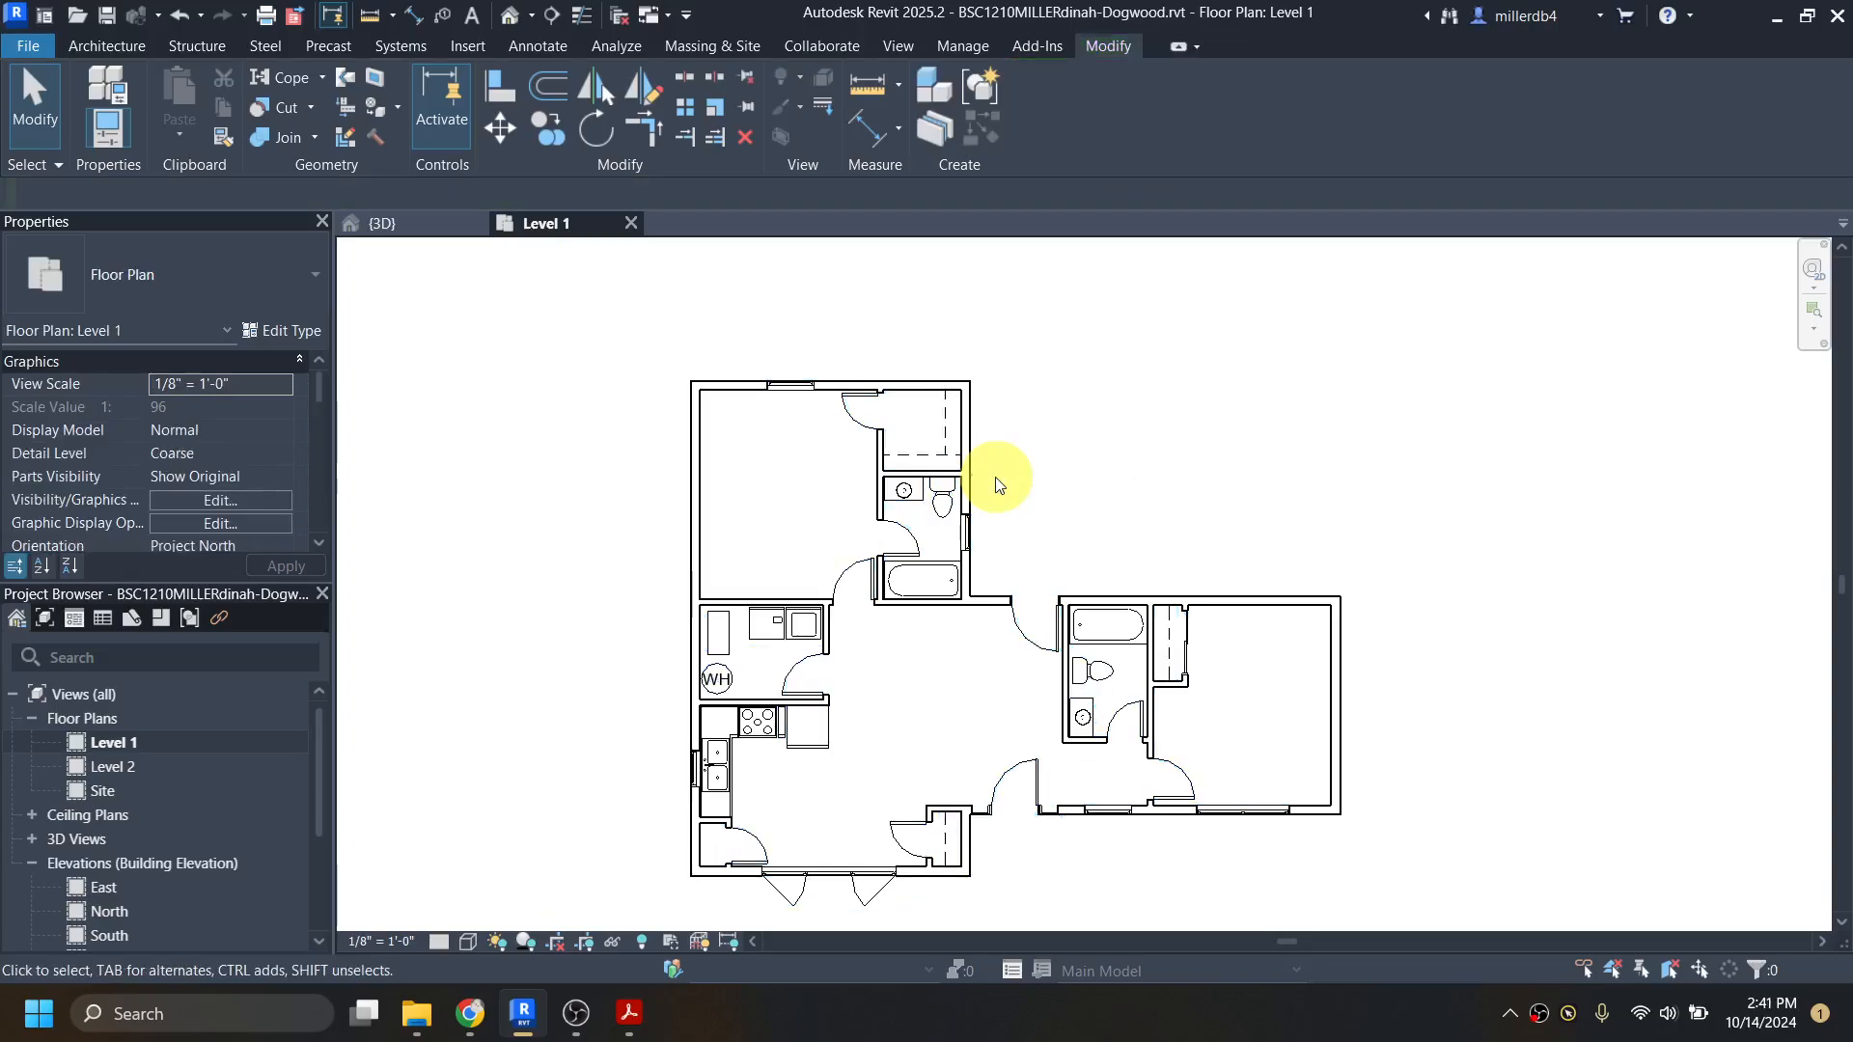
{"action": "key", "text": "ctrl+z"}
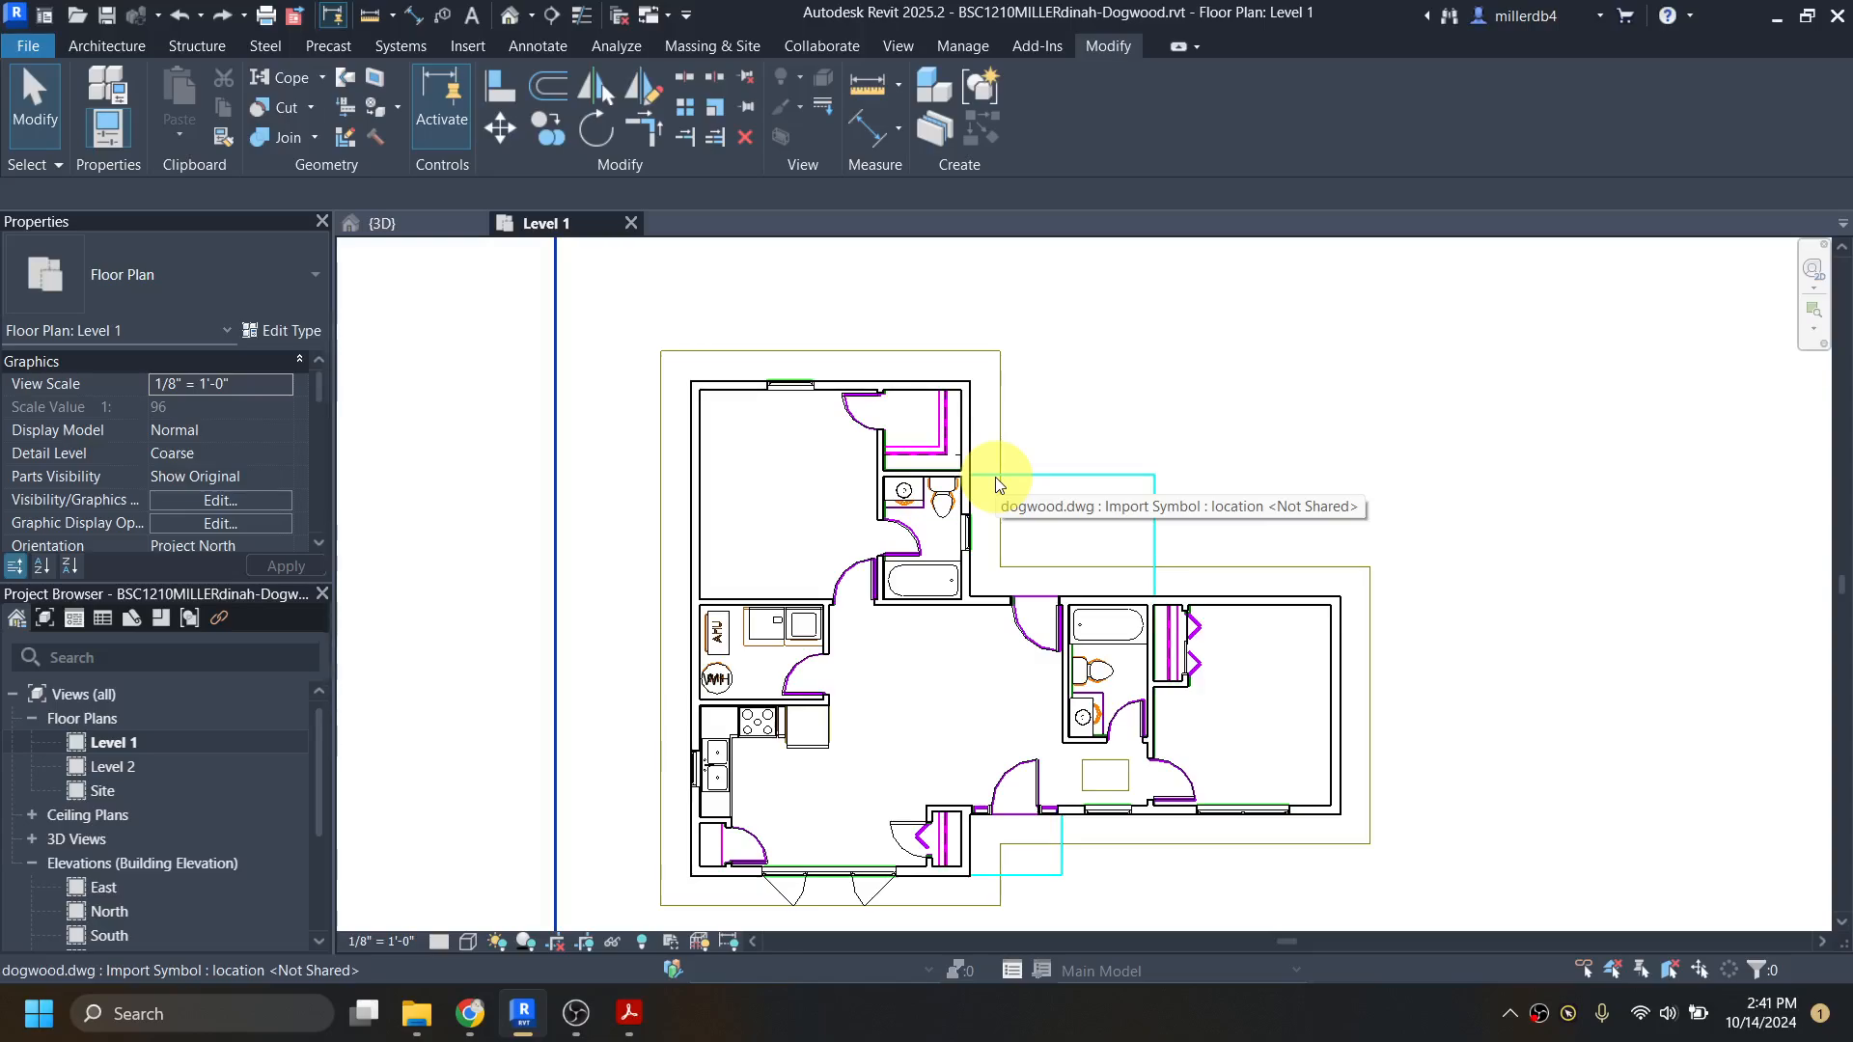
Step: Hide the imported dogwood.dwg drawing in the Level 1 view as an element
{"action": "left_click", "coordinate": [998, 471]}
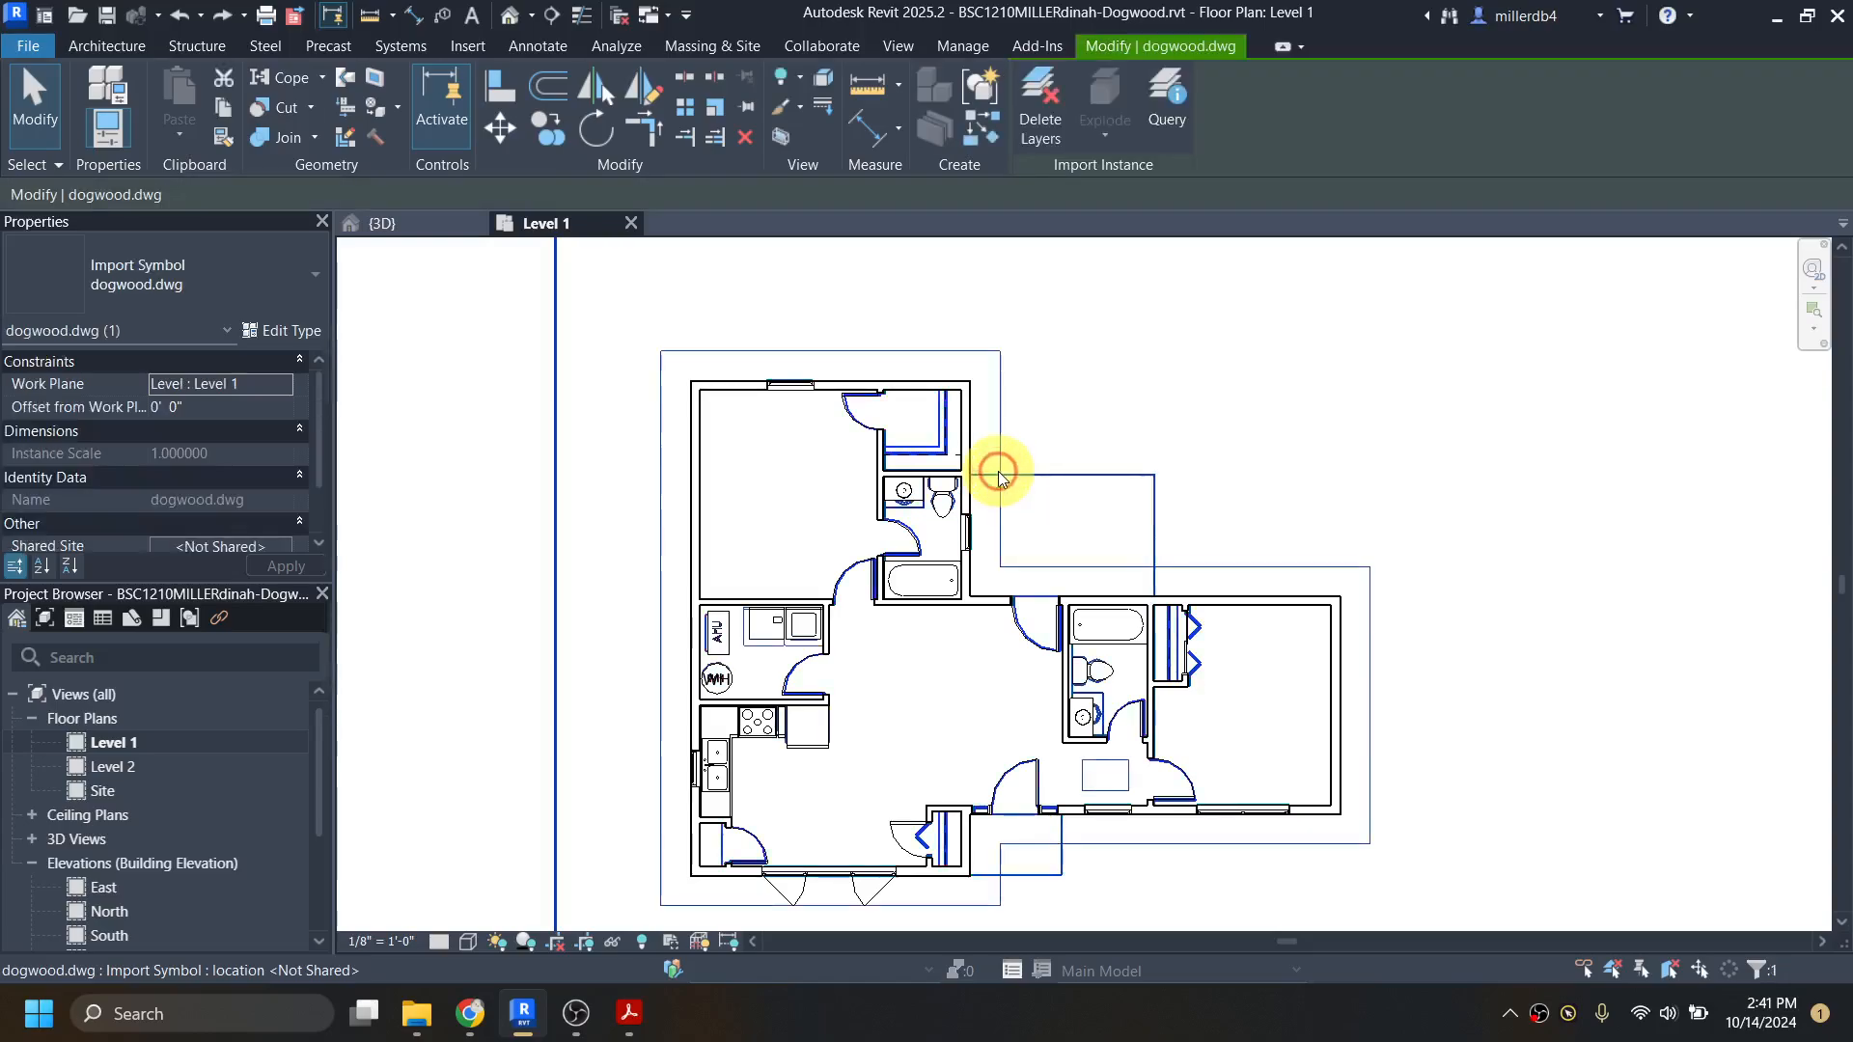
{"action": "right_click", "coordinate": [998, 471]}
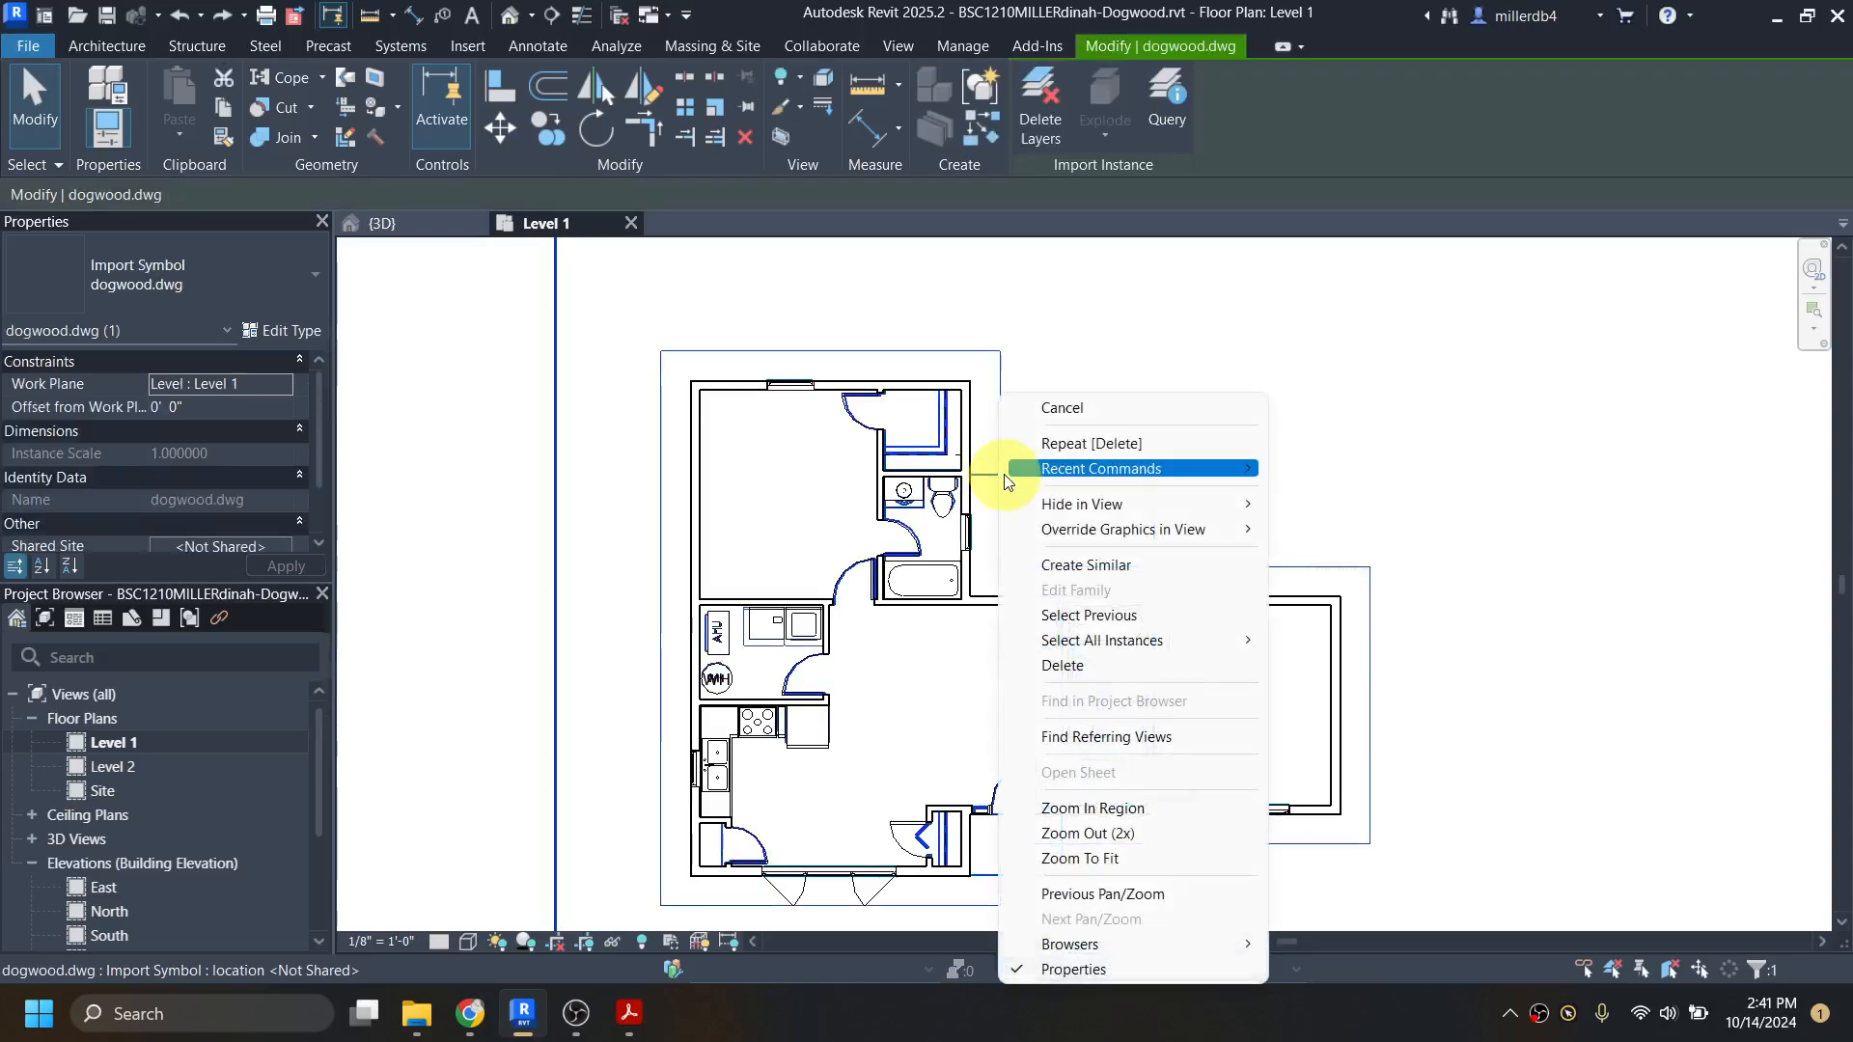
{"action": "mouse_move", "coordinate": [1060, 503]}
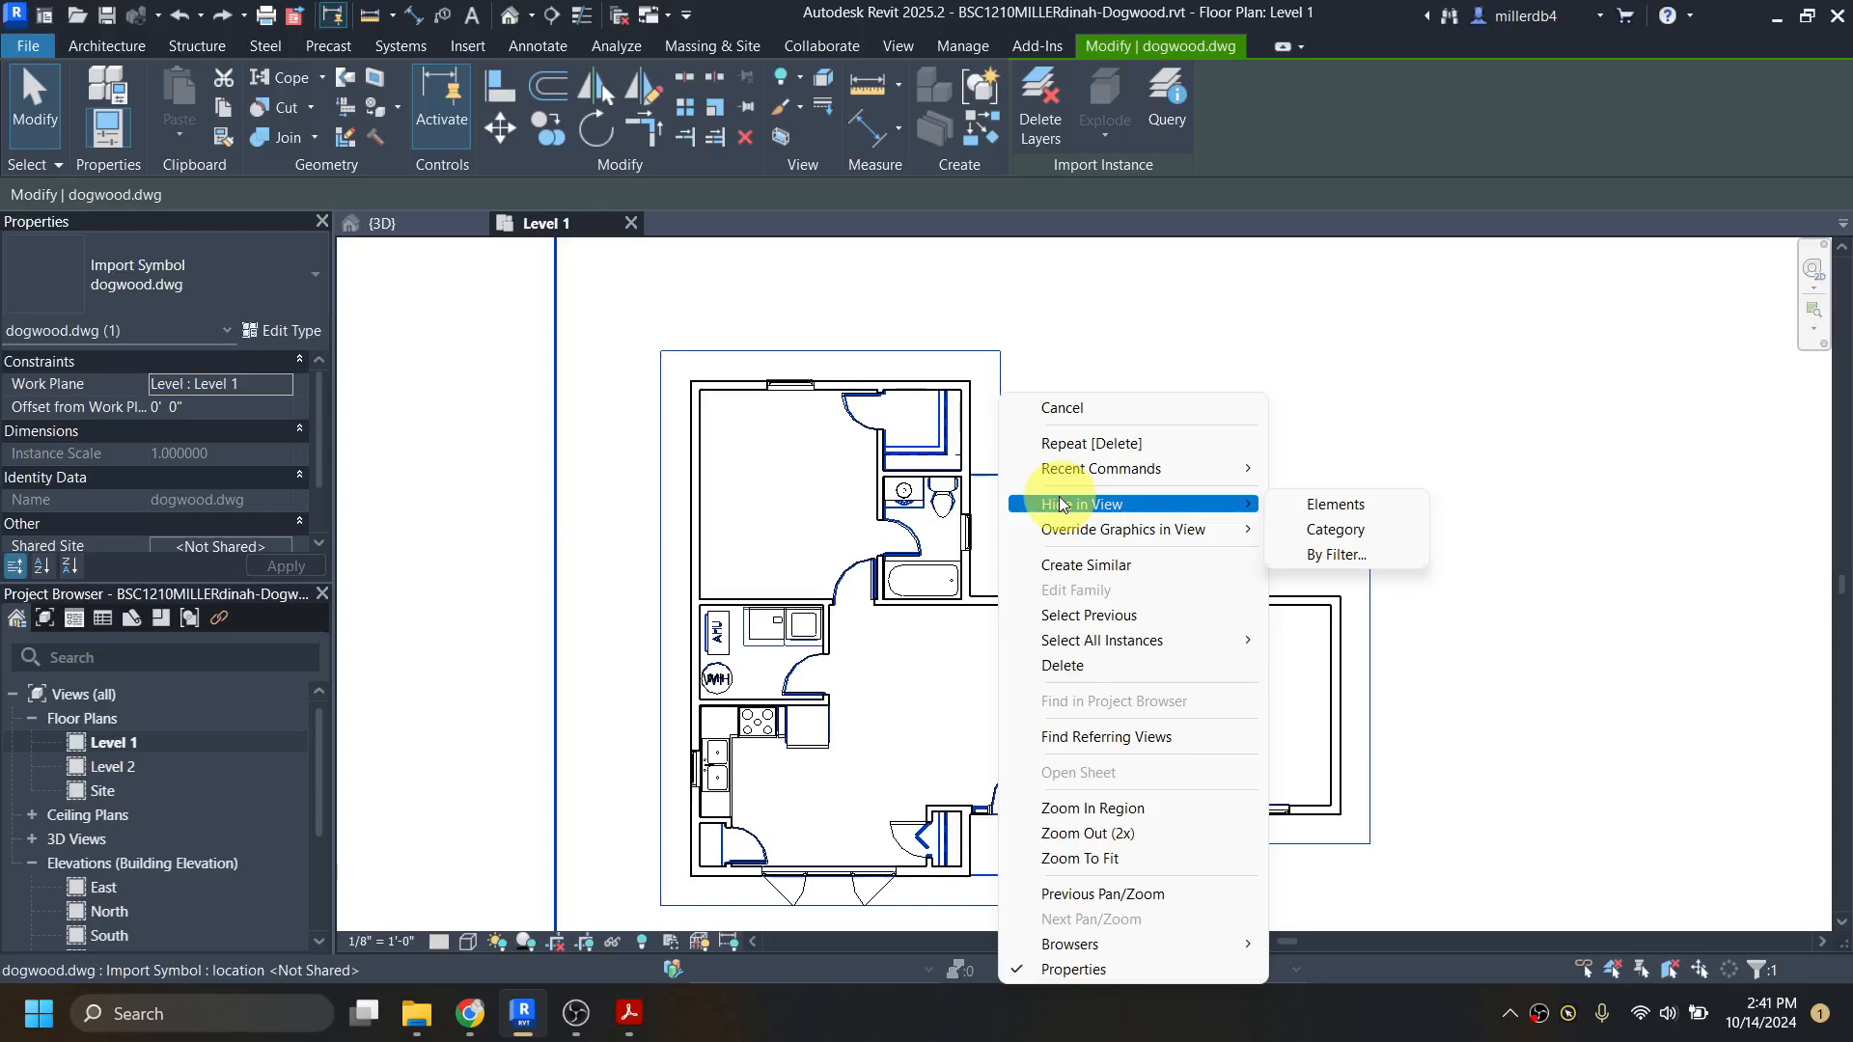
{"action": "left_click", "coordinate": [1301, 506]}
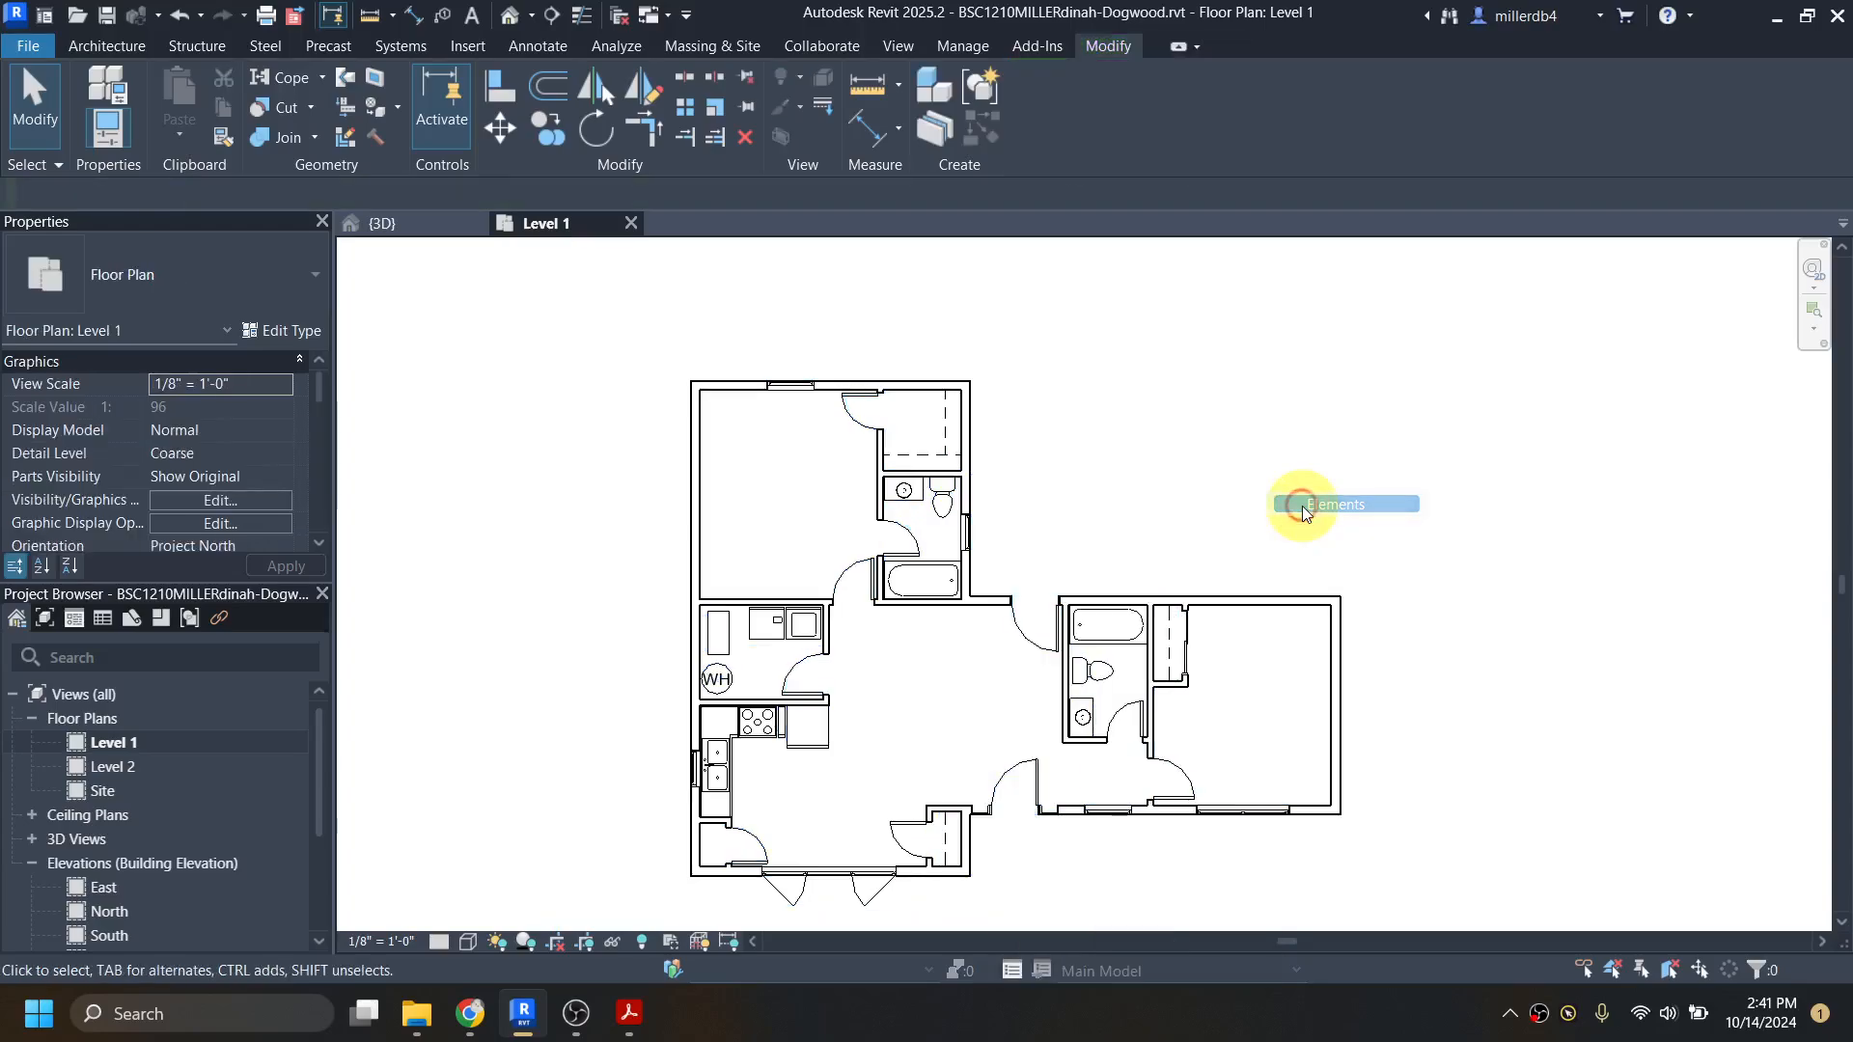
Step: Hide the whole Plumbing Fixtures category in the Level 1 view, starting from the toilet in the bathroom beside the entry
{"action": "scroll", "coordinate": [1097, 672], "scroll_direction": "up", "scroll_amount": 5}
{"action": "left_click", "coordinate": [1098, 673]}
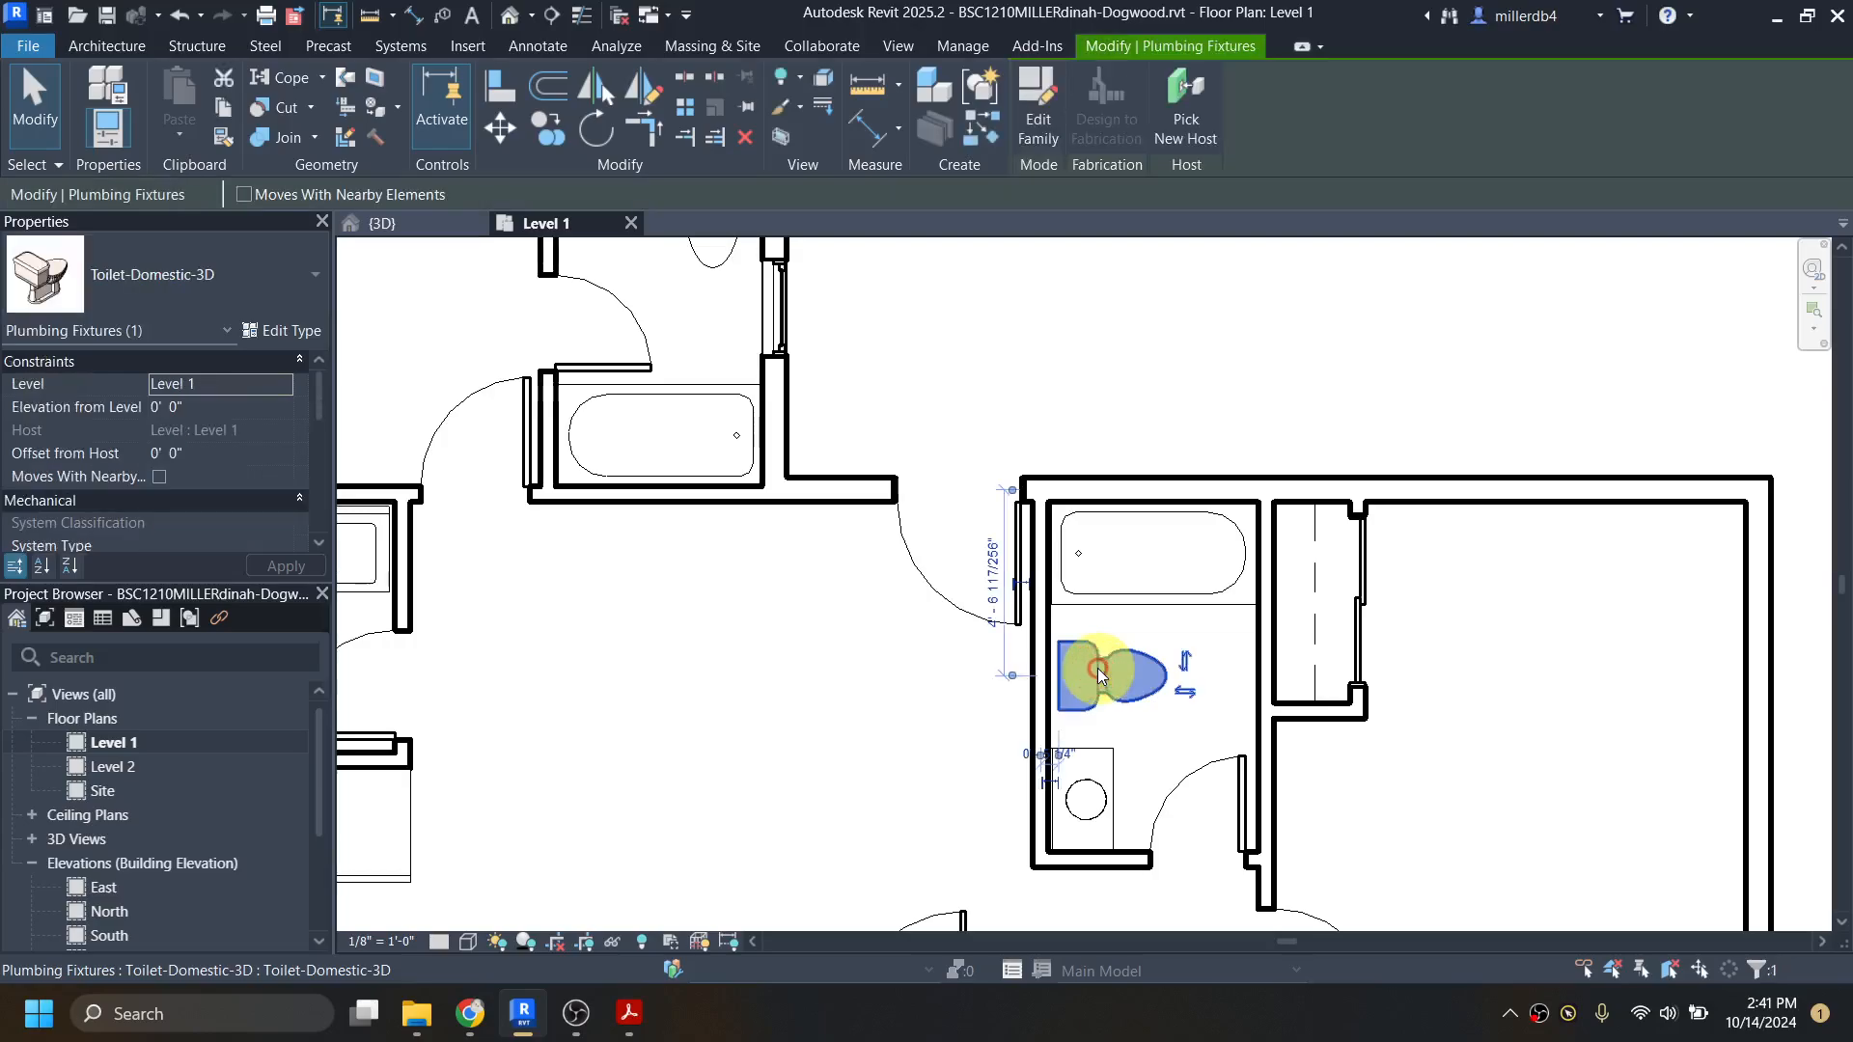
{"action": "right_click", "coordinate": [1097, 671]}
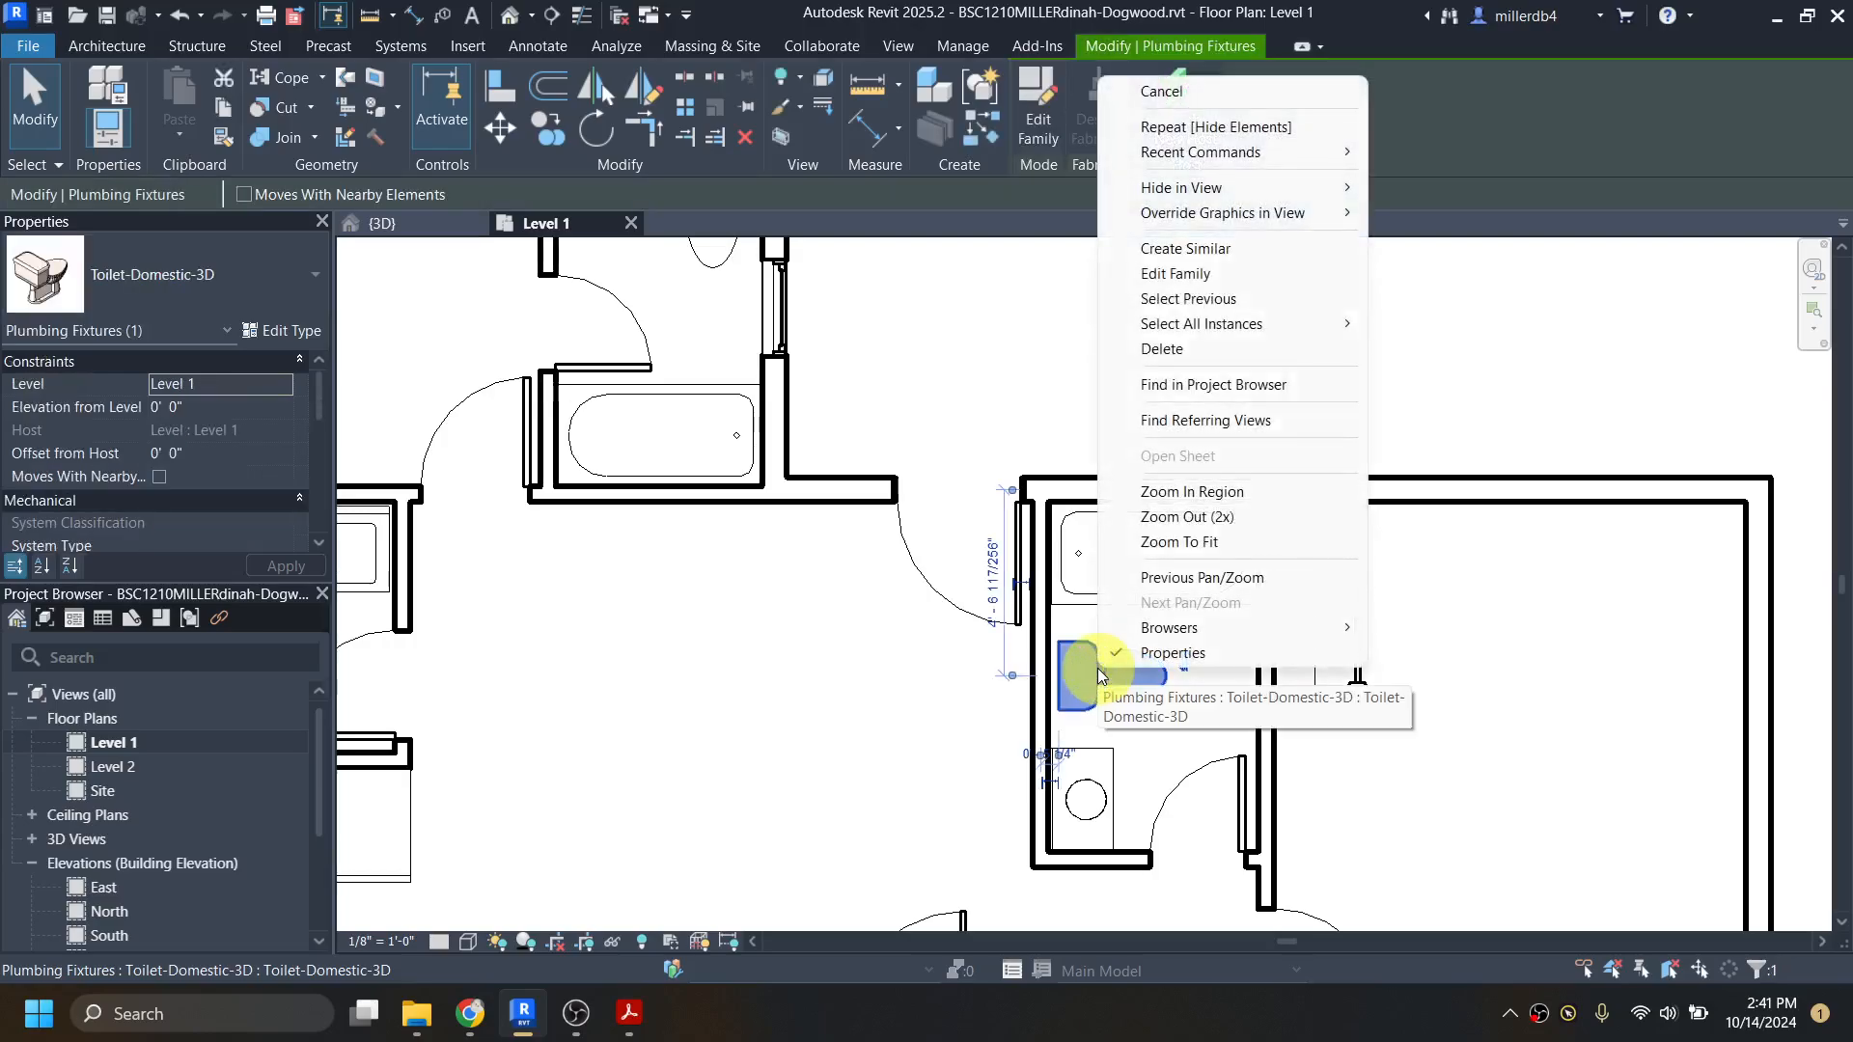
{"action": "mouse_move", "coordinate": [1253, 189]}
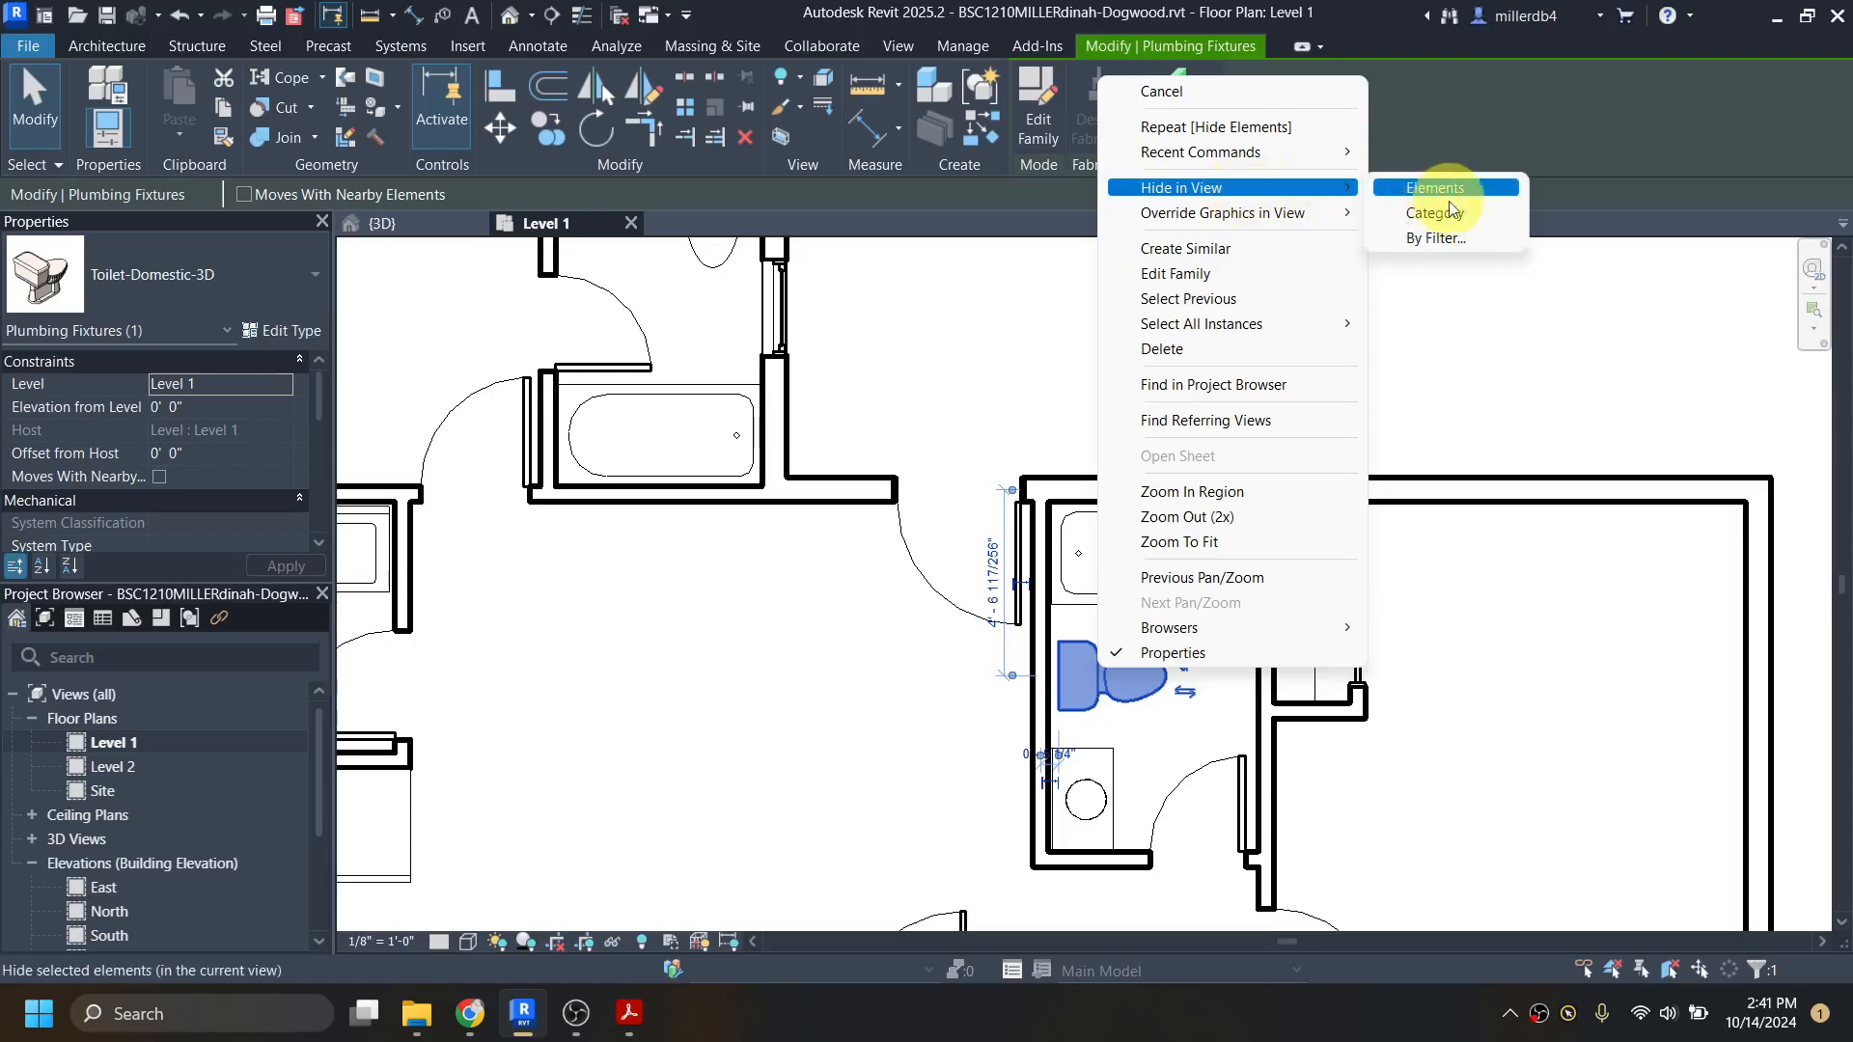
{"action": "left_click", "coordinate": [1457, 218]}
{"action": "scroll", "coordinate": [1294, 391], "scroll_direction": "down", "scroll_amount": 5}
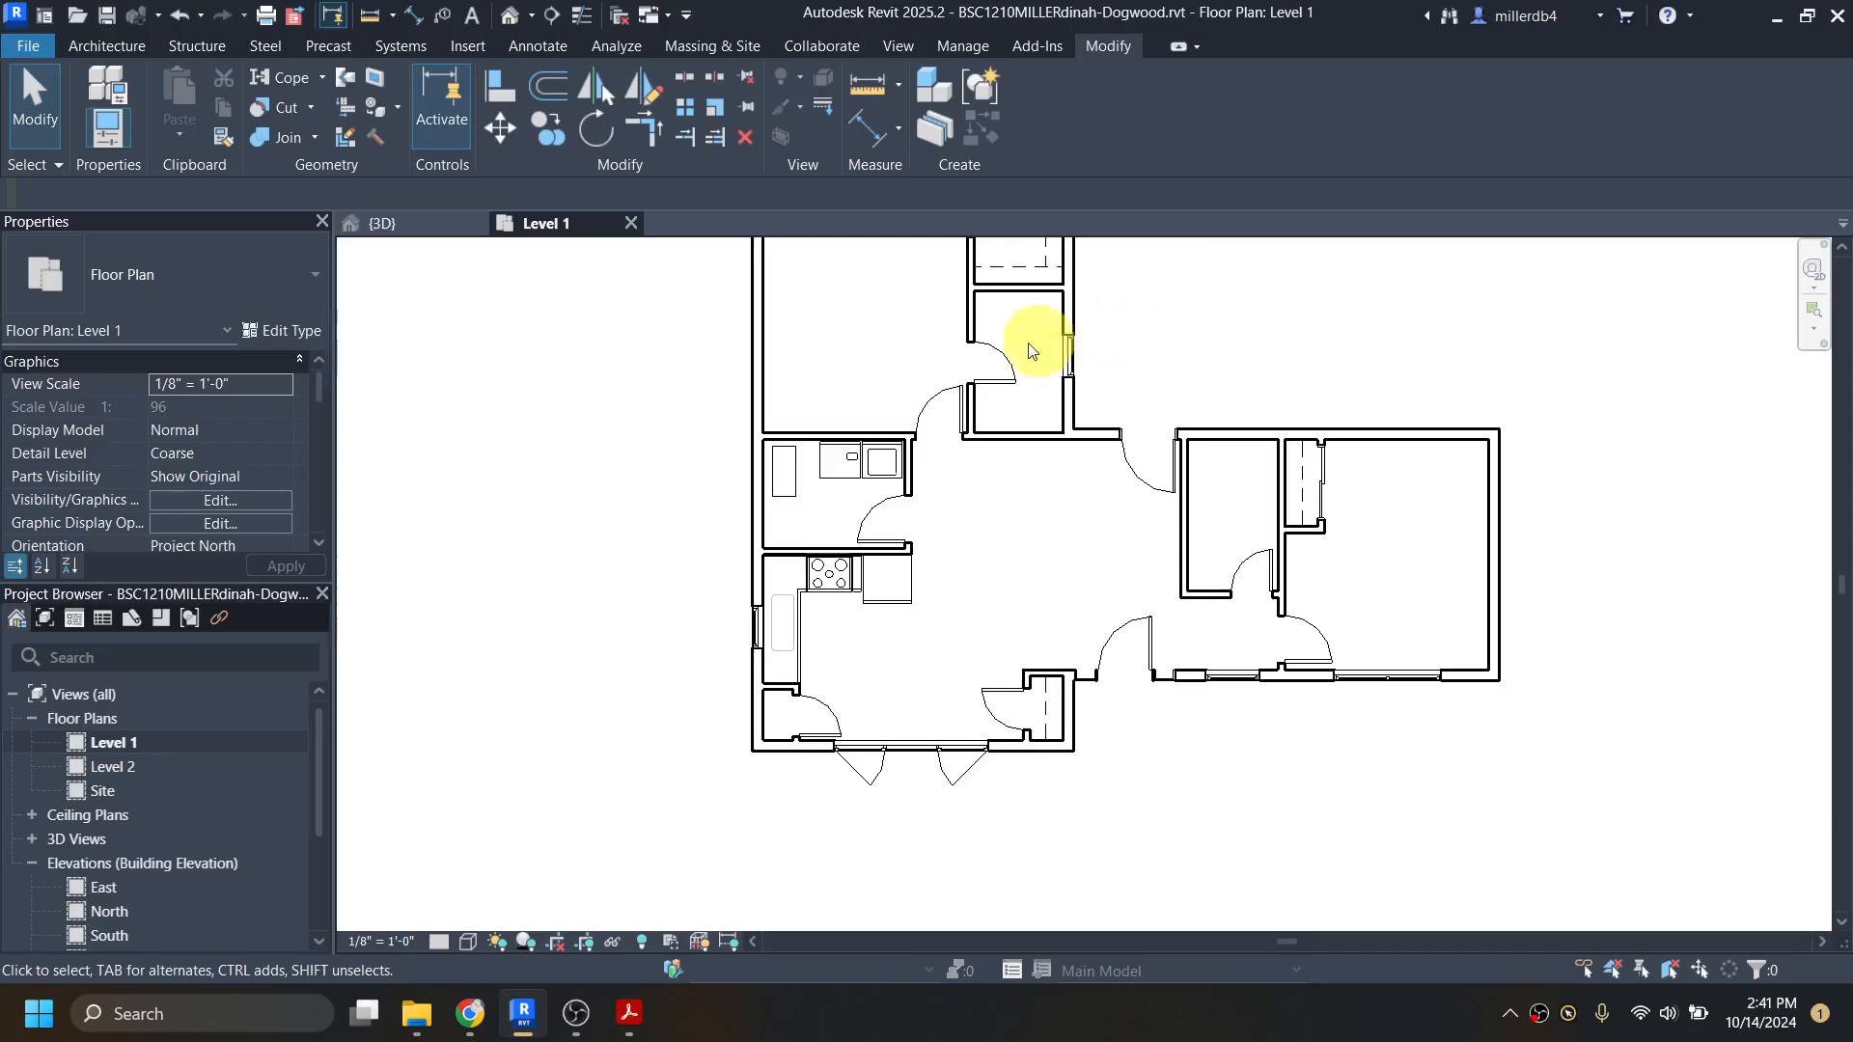
Step: Reveal the hidden elements in the Level 1 view and unhide the toilet's Plumbing Fixtures category
{"action": "scroll", "coordinate": [1173, 517], "scroll_direction": "up", "scroll_amount": 3}
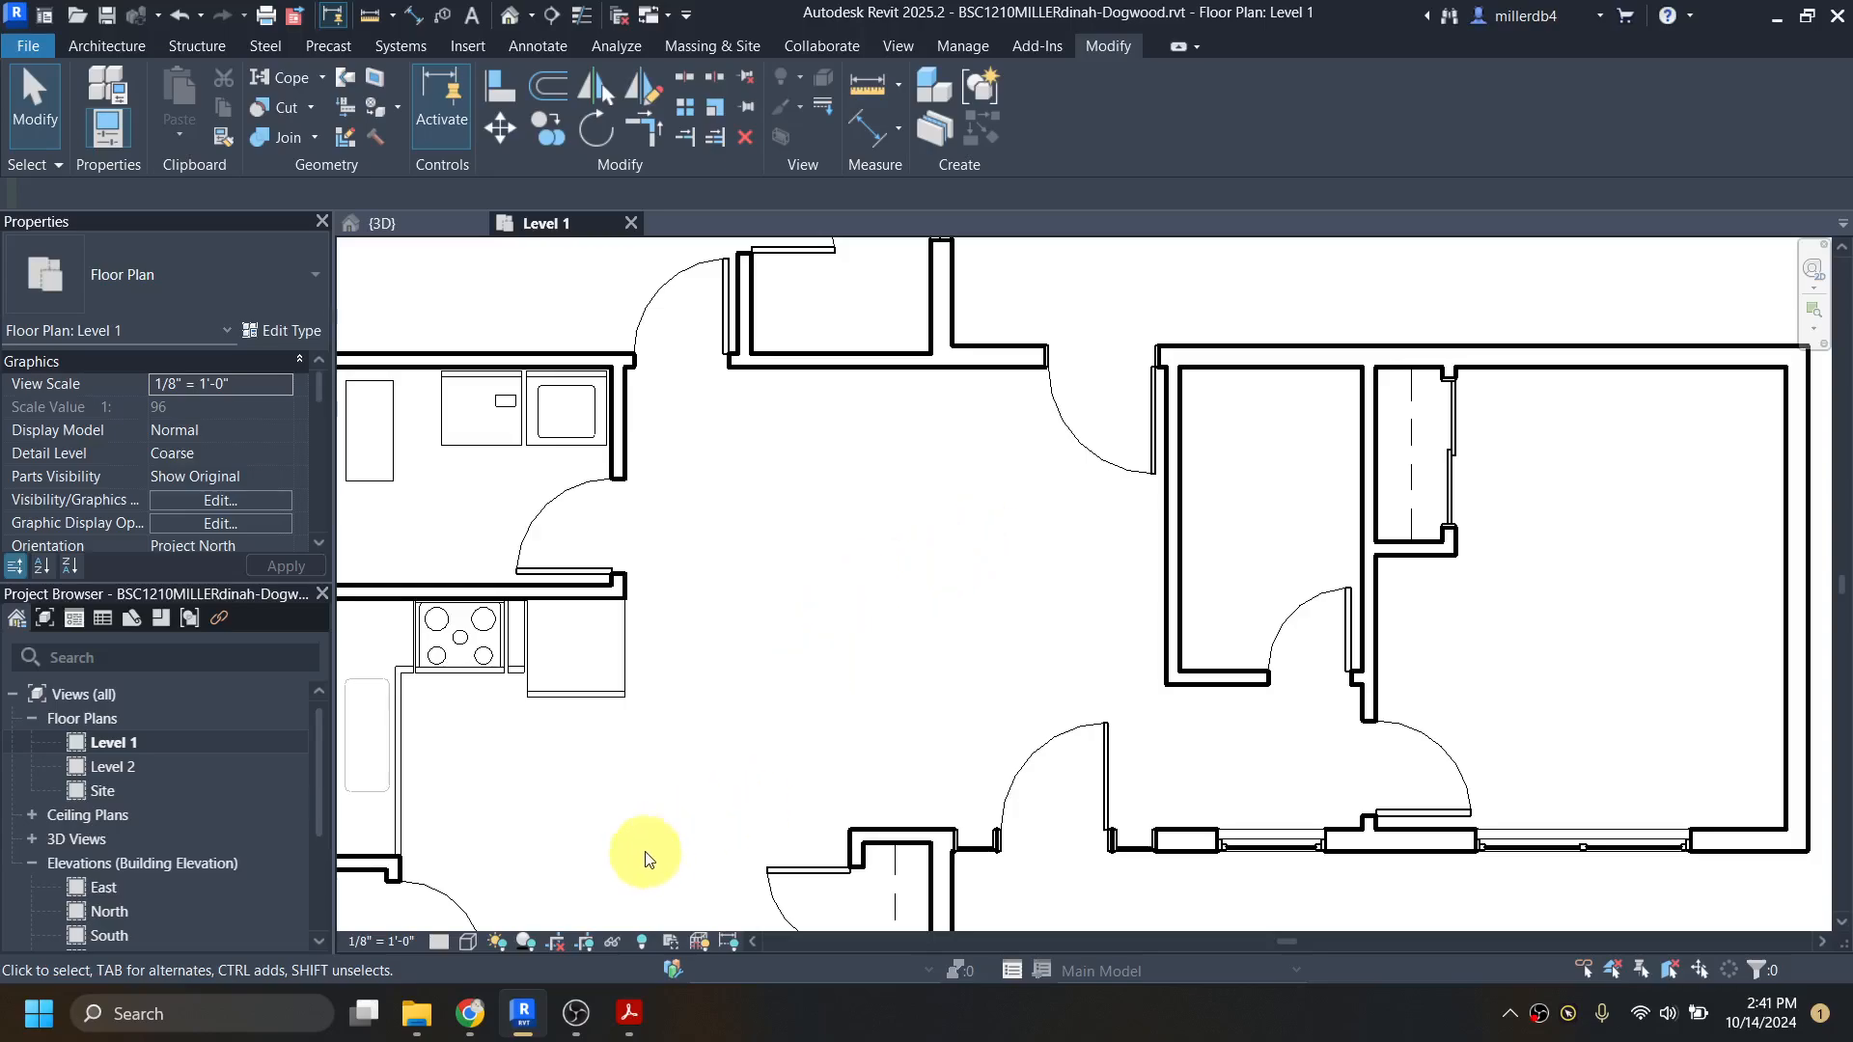
{"action": "left_click", "coordinate": [642, 942]}
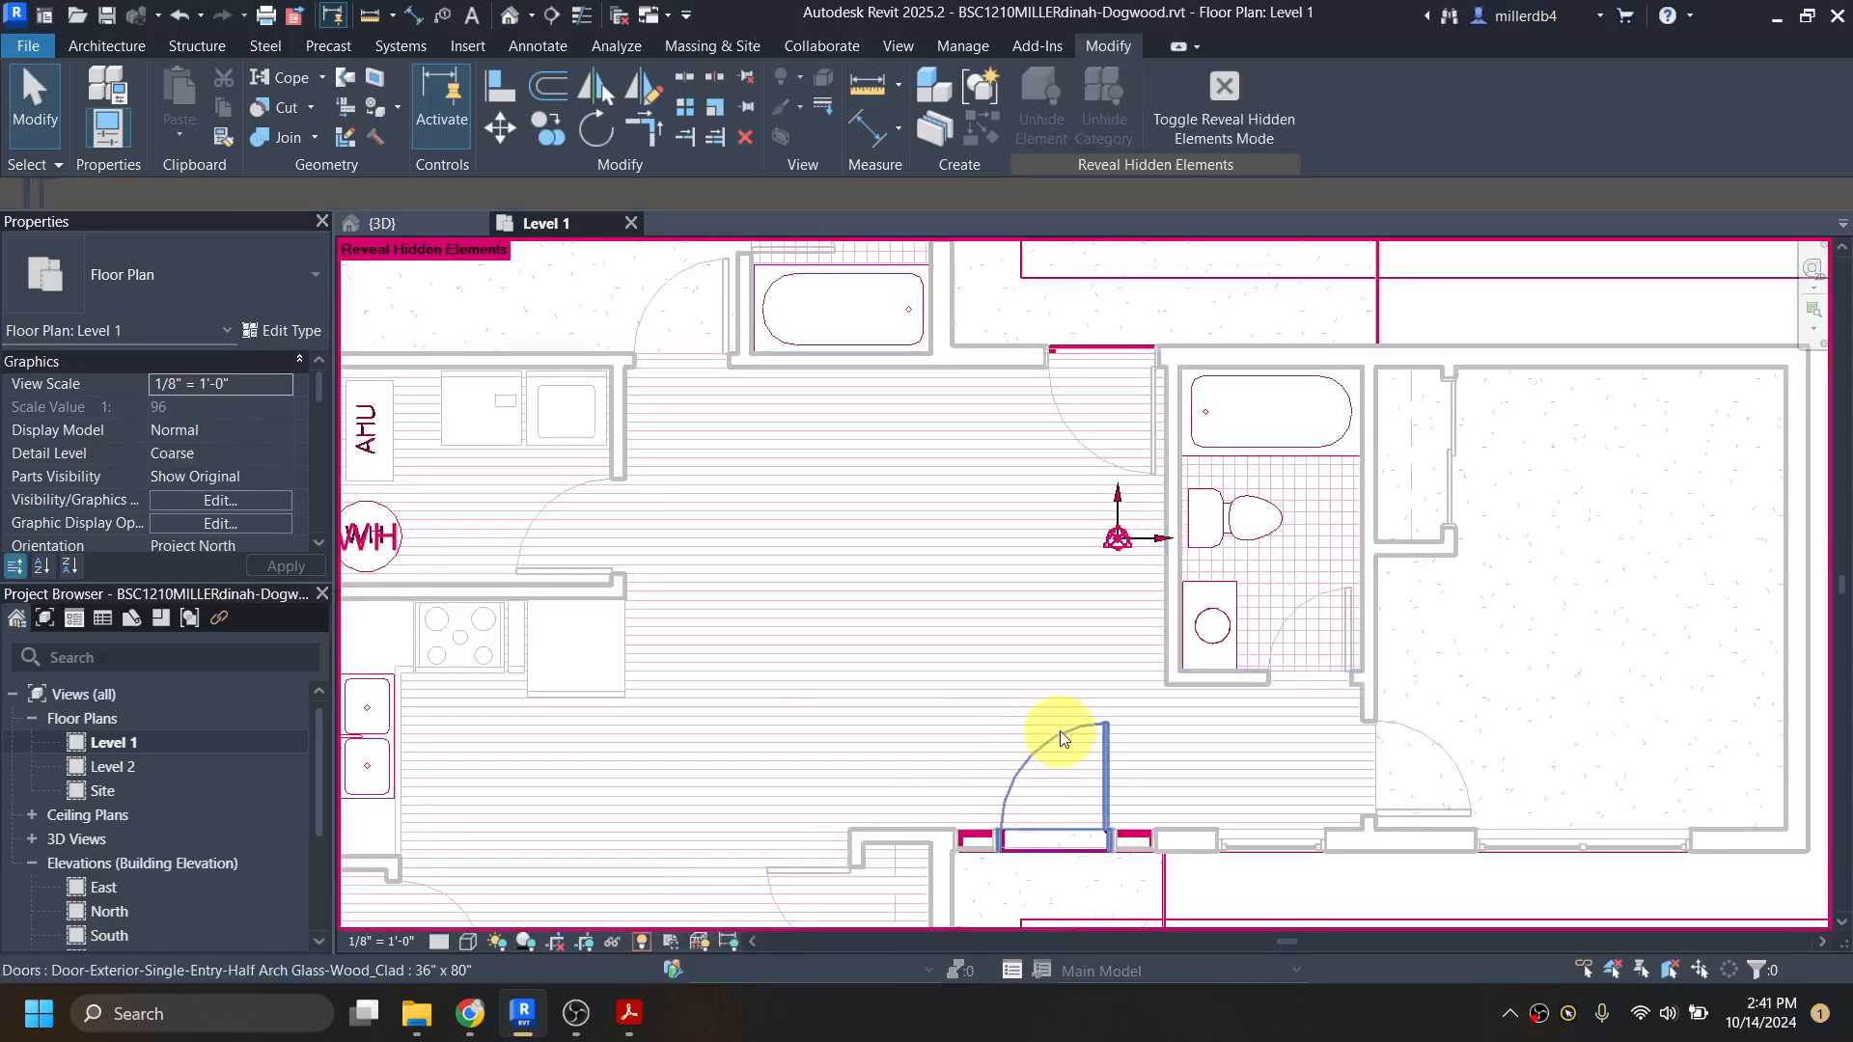
{"action": "left_click", "coordinate": [1218, 518]}
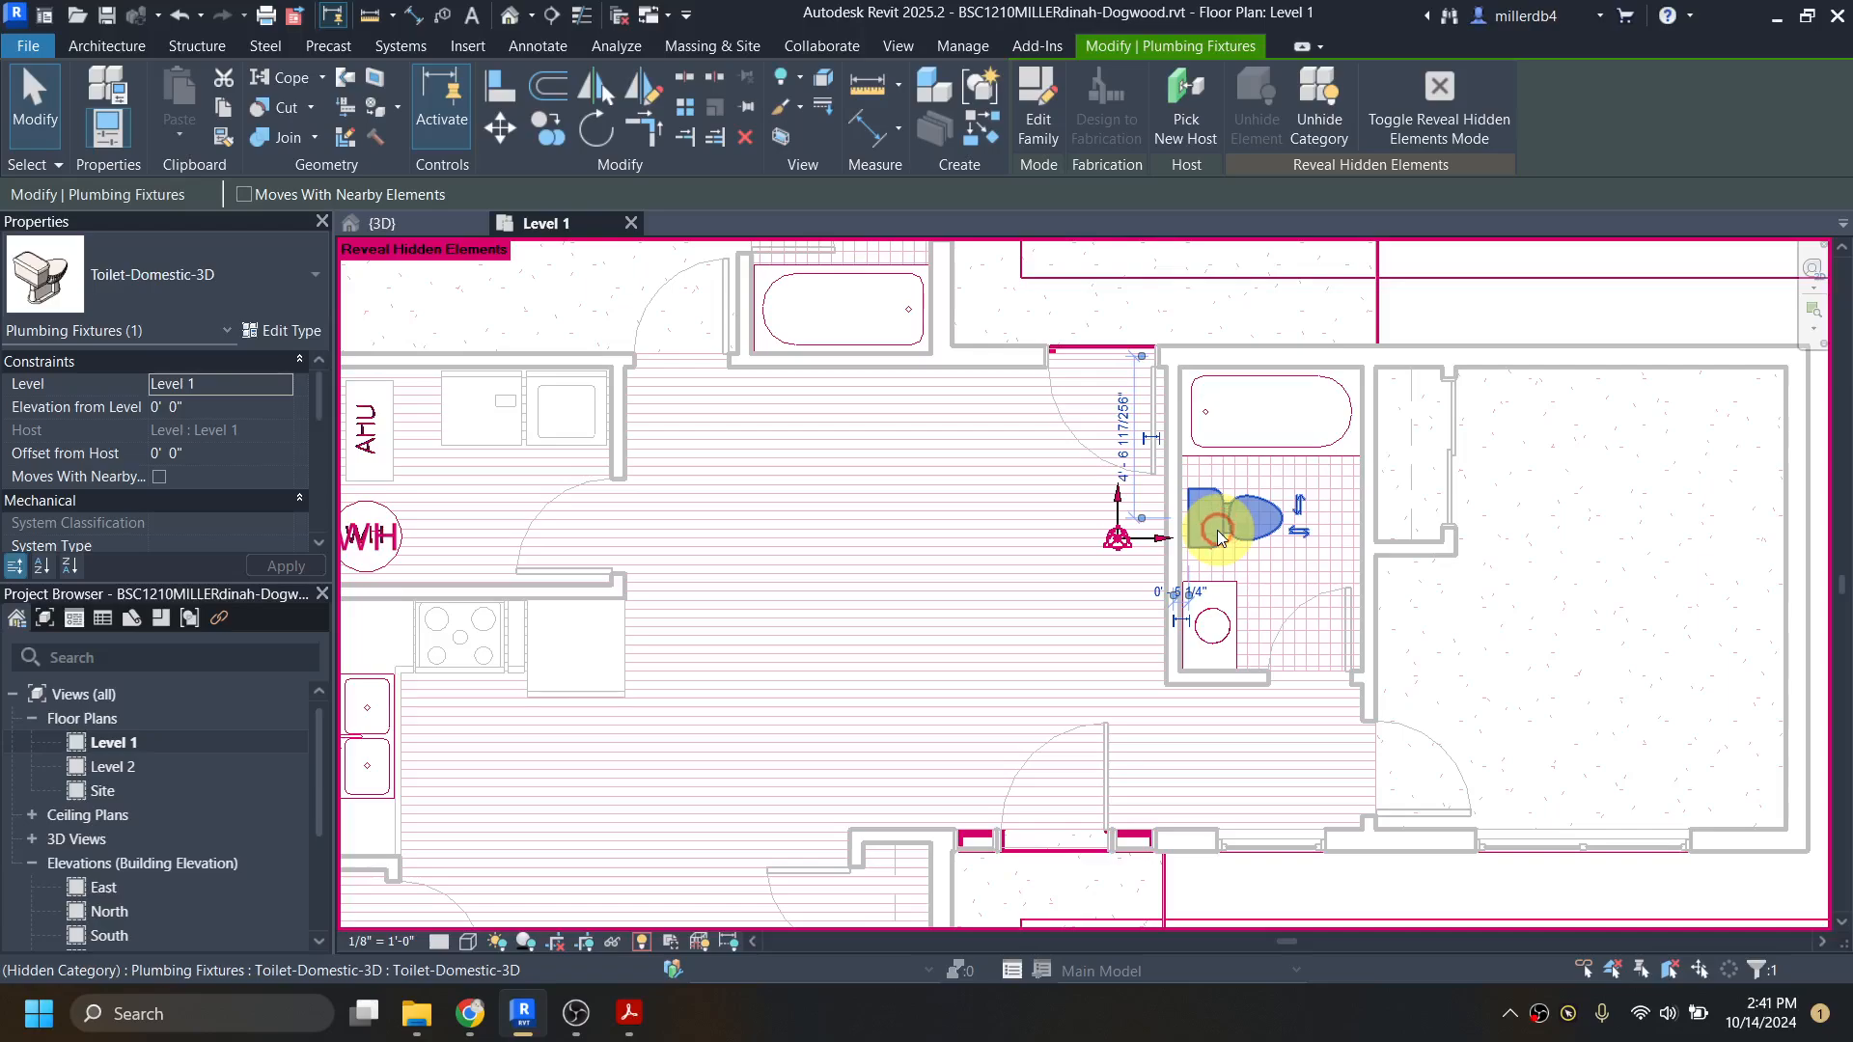
{"action": "left_click", "coordinate": [1316, 102]}
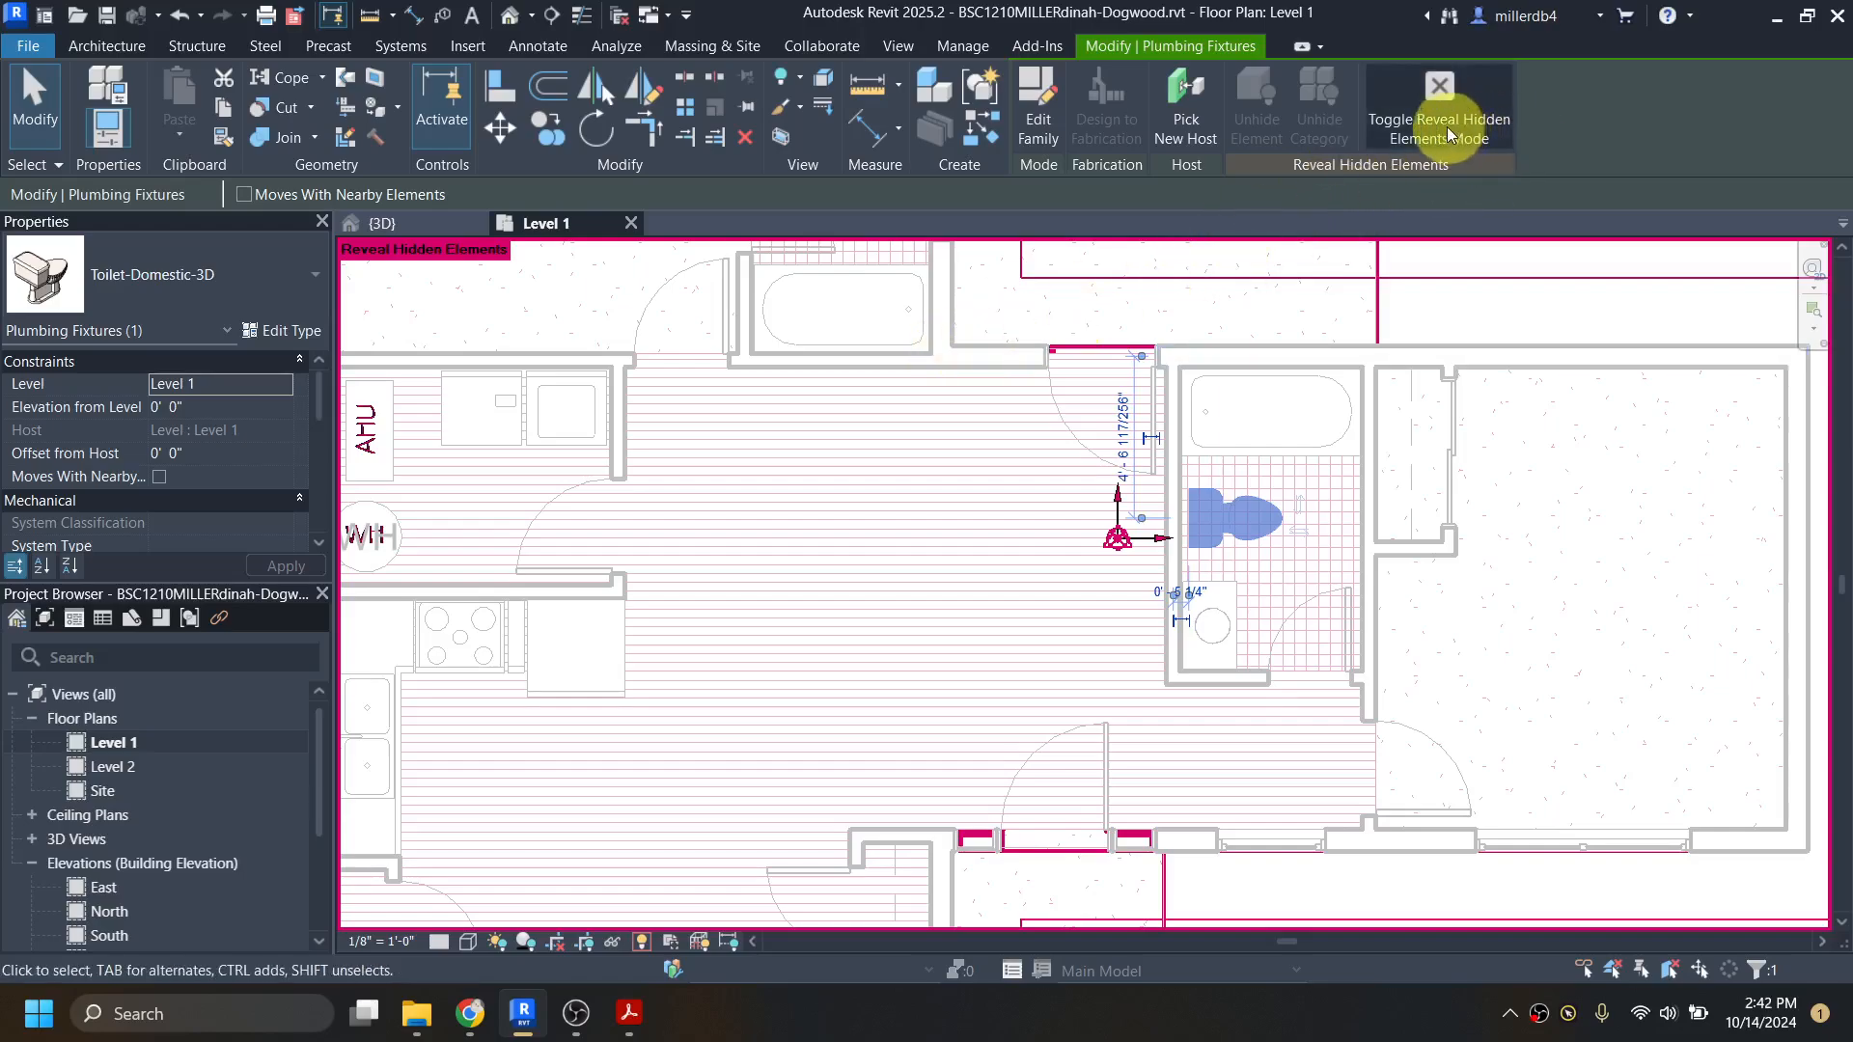
Step: Unhide the Floors category using the hardwood floor, and leave Reveal Hidden Elements mode
{"action": "left_click", "coordinate": [987, 501]}
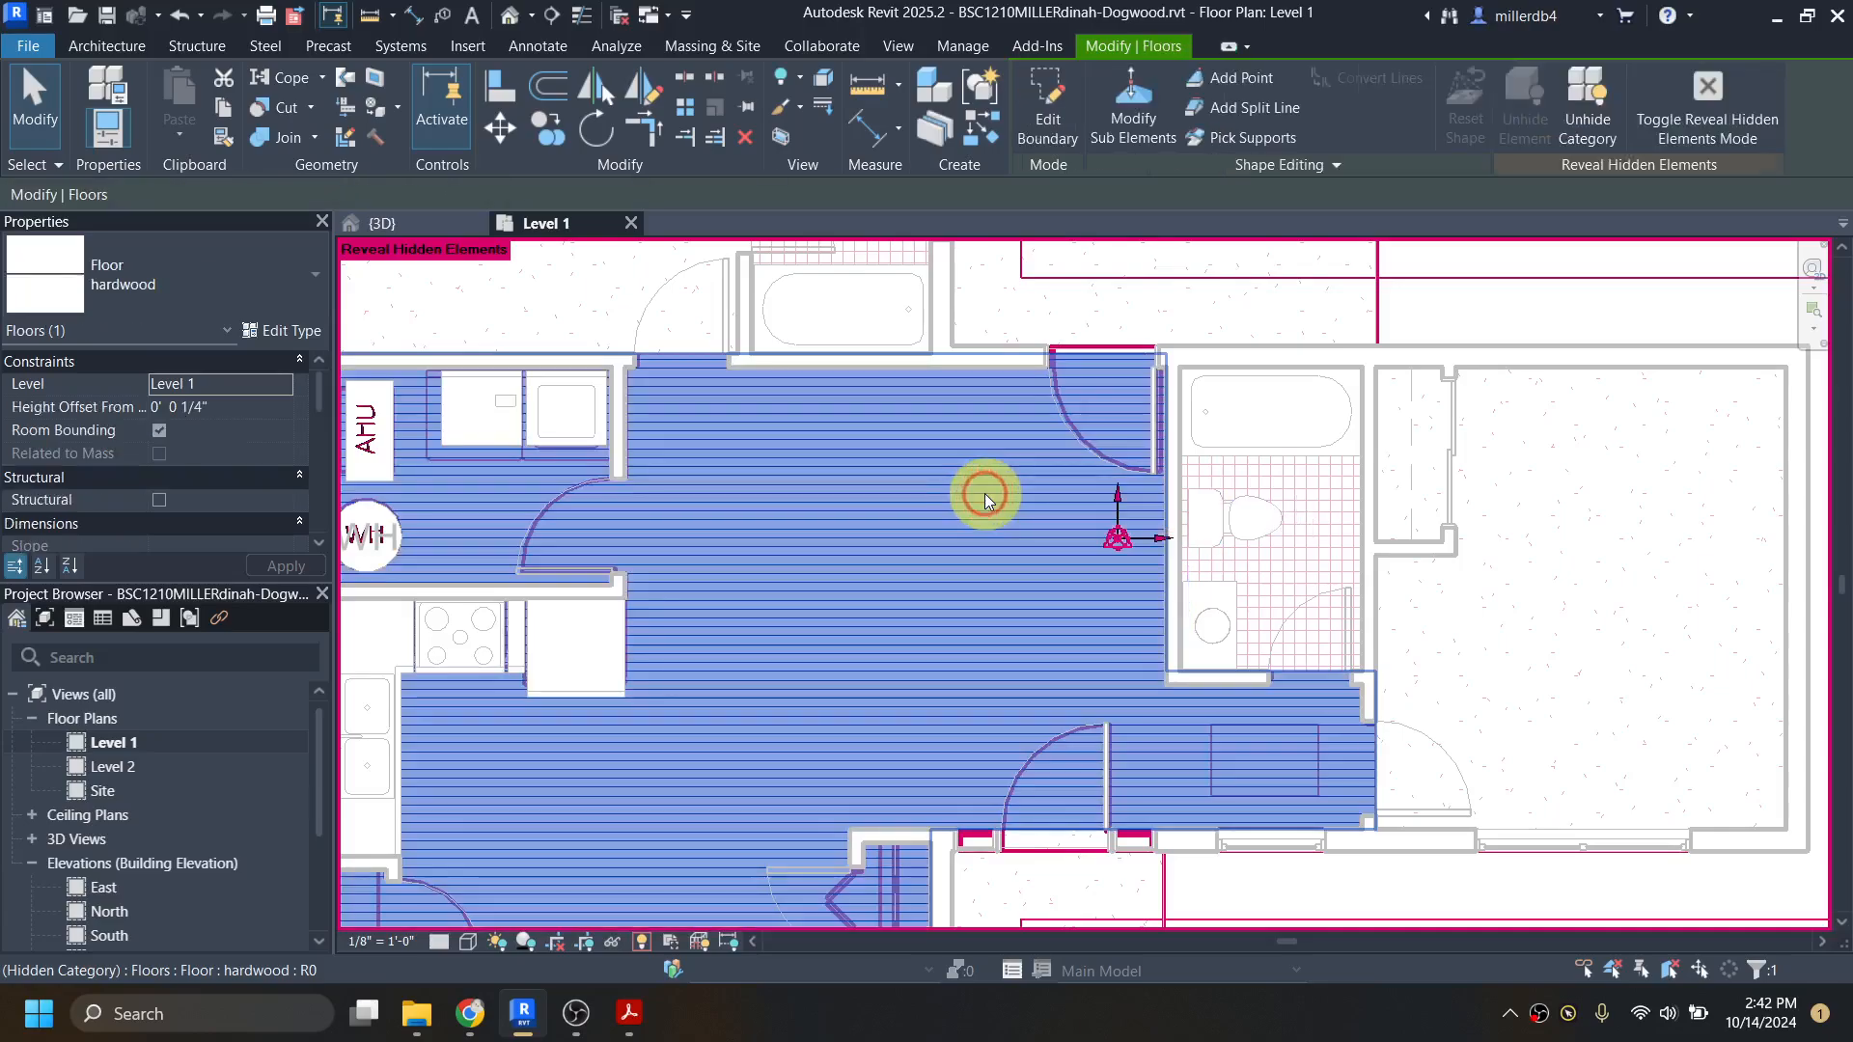
{"action": "left_click", "coordinate": [1585, 104]}
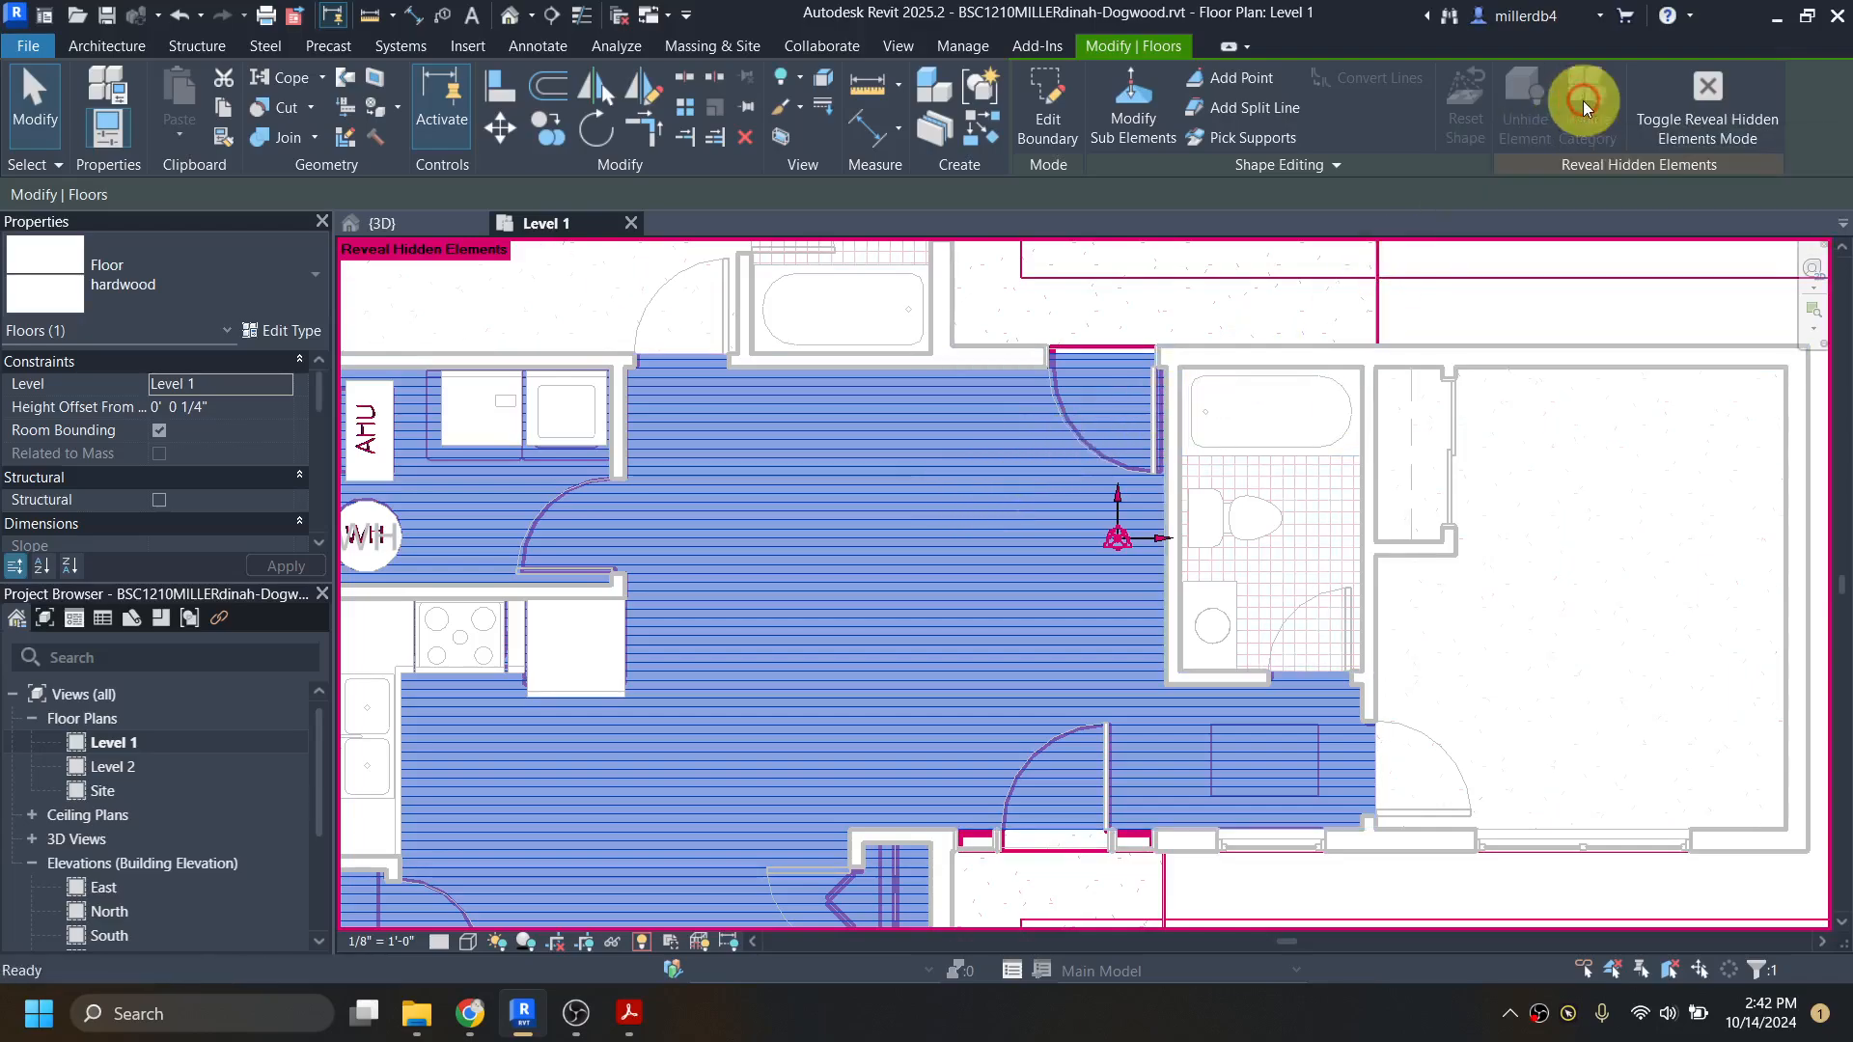
{"action": "left_click", "coordinate": [1694, 107]}
{"action": "scroll", "coordinate": [1473, 344], "scroll_direction": "down", "scroll_amount": 5}
{"action": "scroll", "coordinate": [1242, 595], "scroll_direction": "up", "scroll_amount": 2}
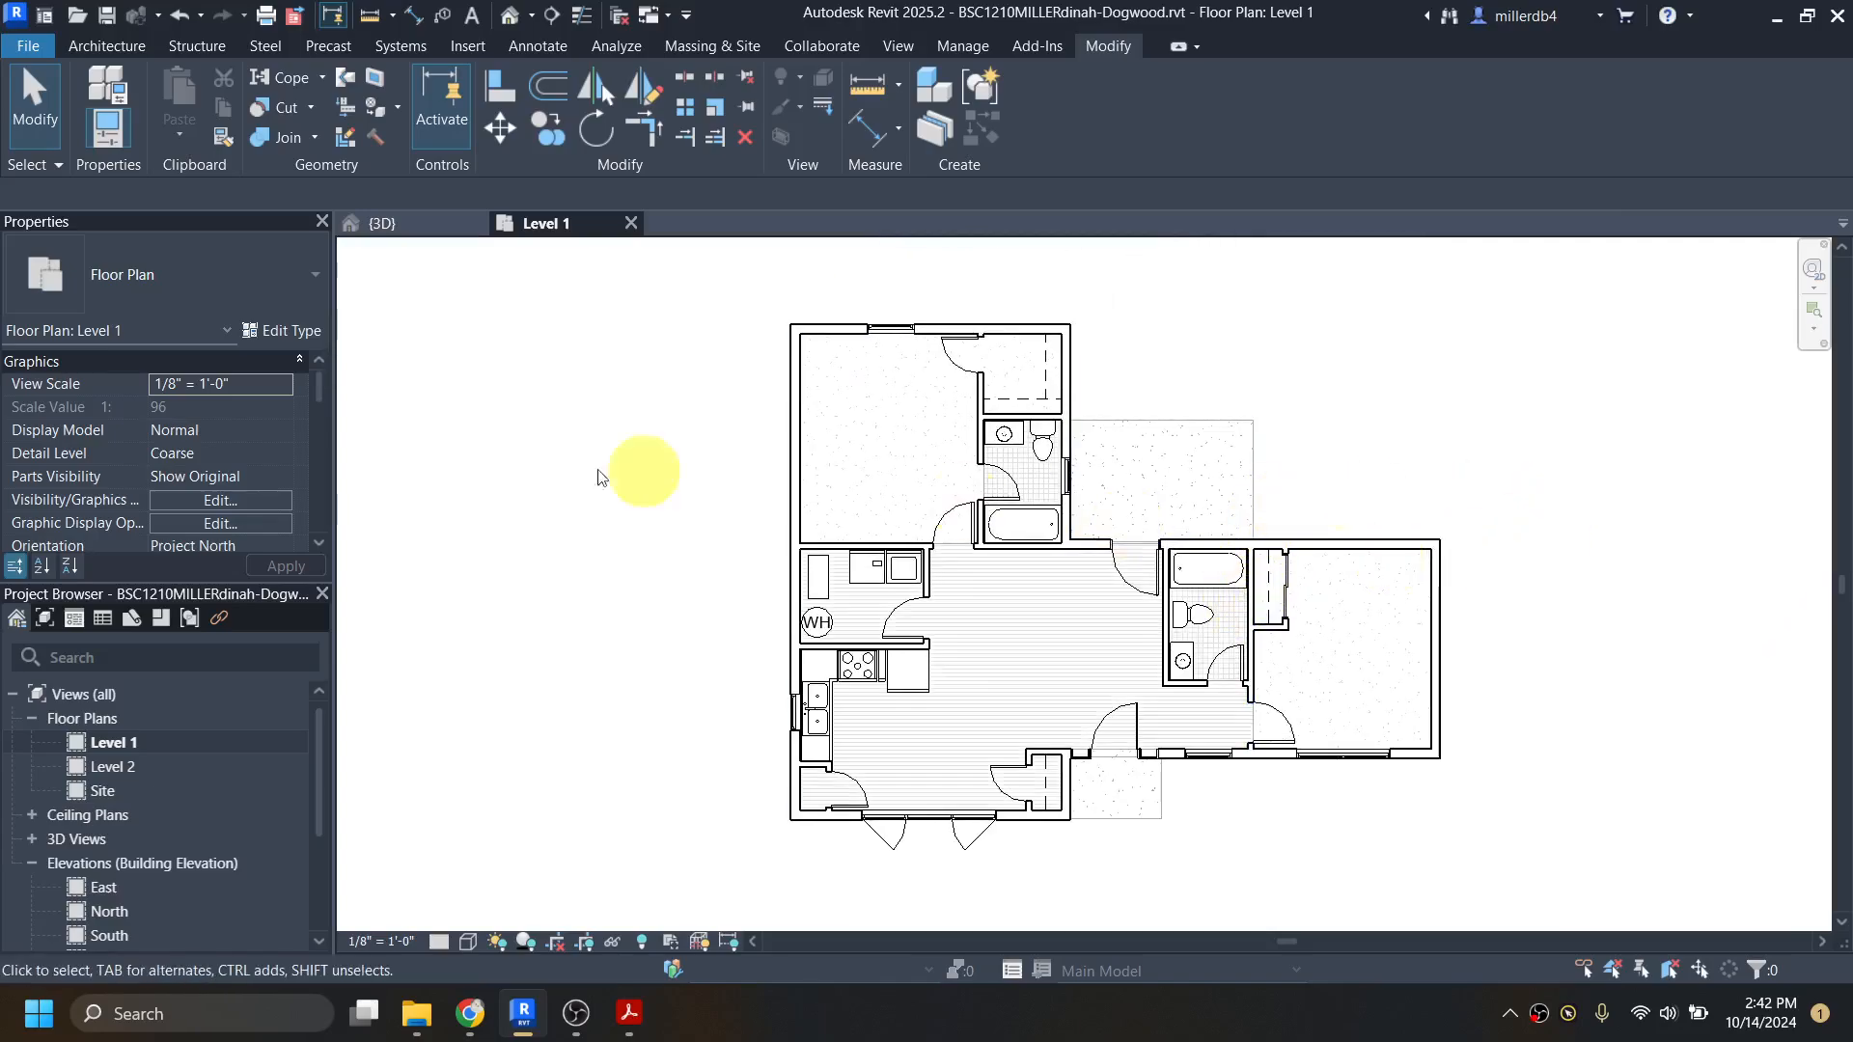
Step: Turn off the visibility of the dogwood.dwg imported category in the Level 1 view's Visibility/Graphic Overrides
{"action": "left_click", "coordinate": [213, 499]}
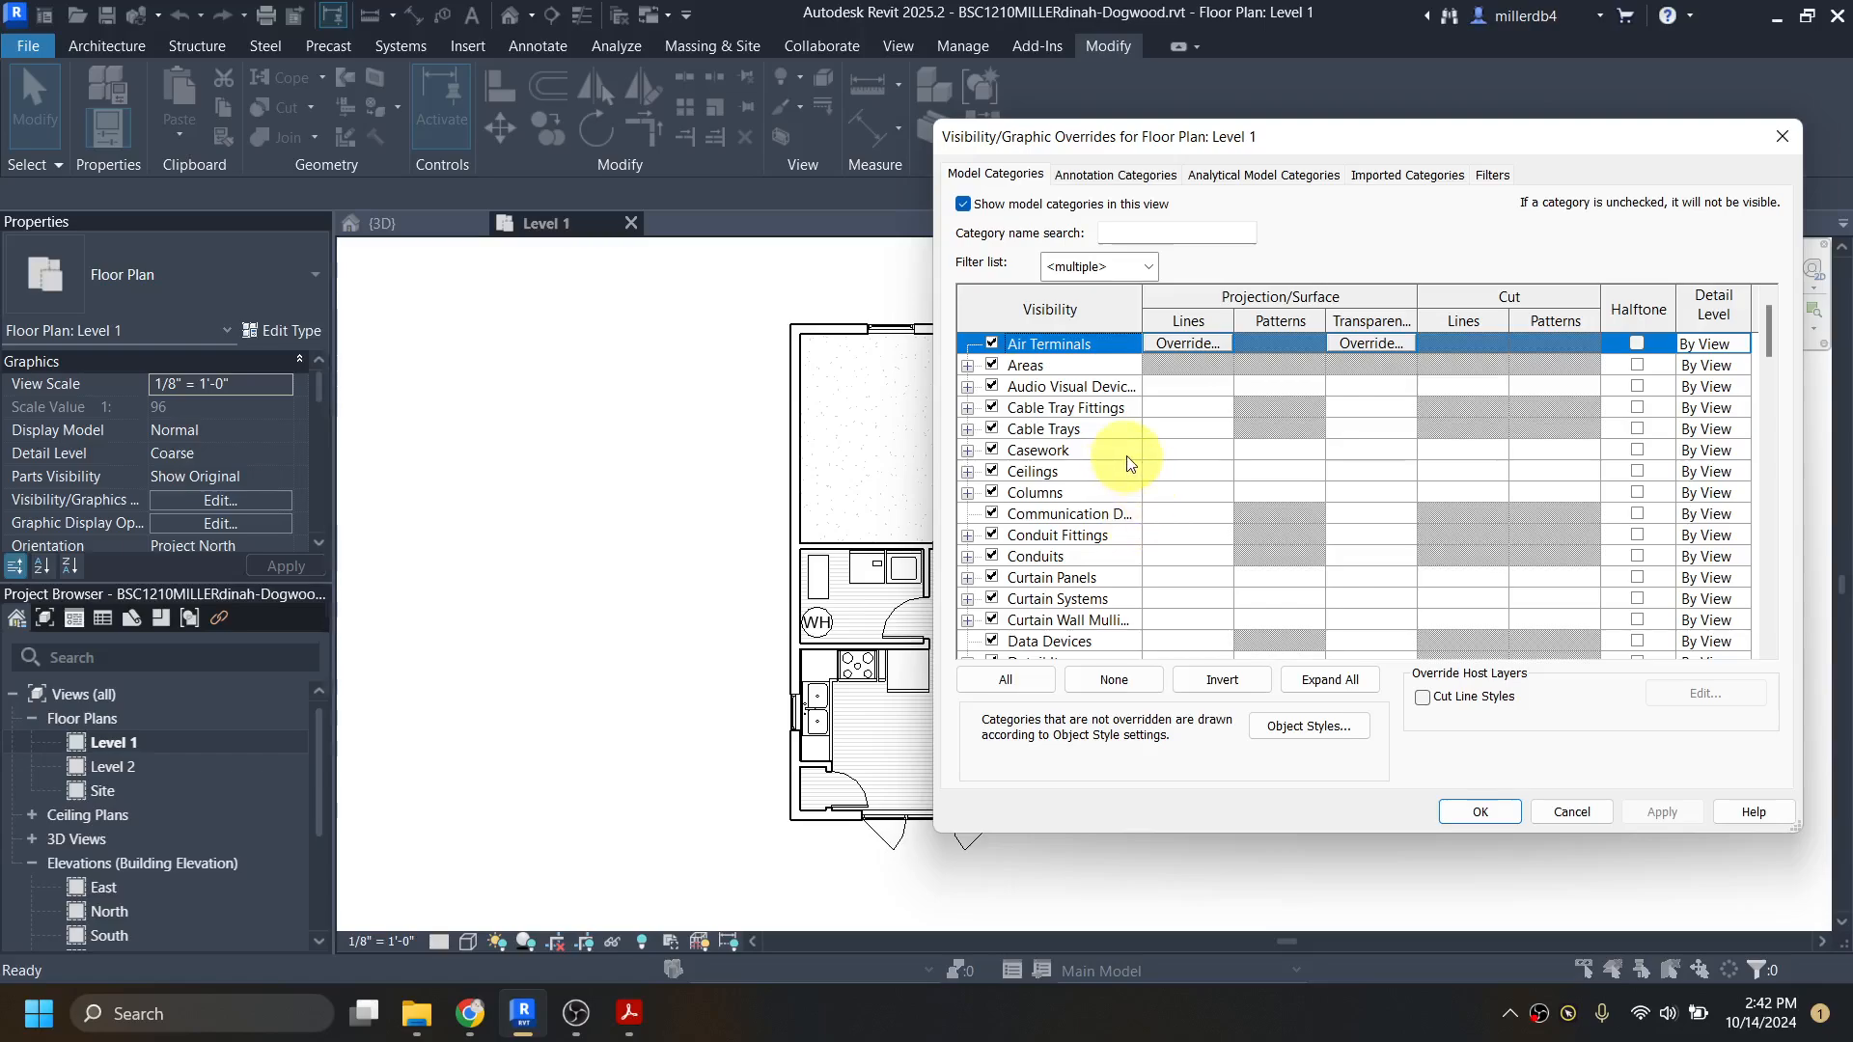
{"action": "scroll", "coordinate": [1097, 482], "scroll_direction": "down", "scroll_amount": 6}
{"action": "scroll", "coordinate": [1096, 488], "scroll_direction": "down", "scroll_amount": 6}
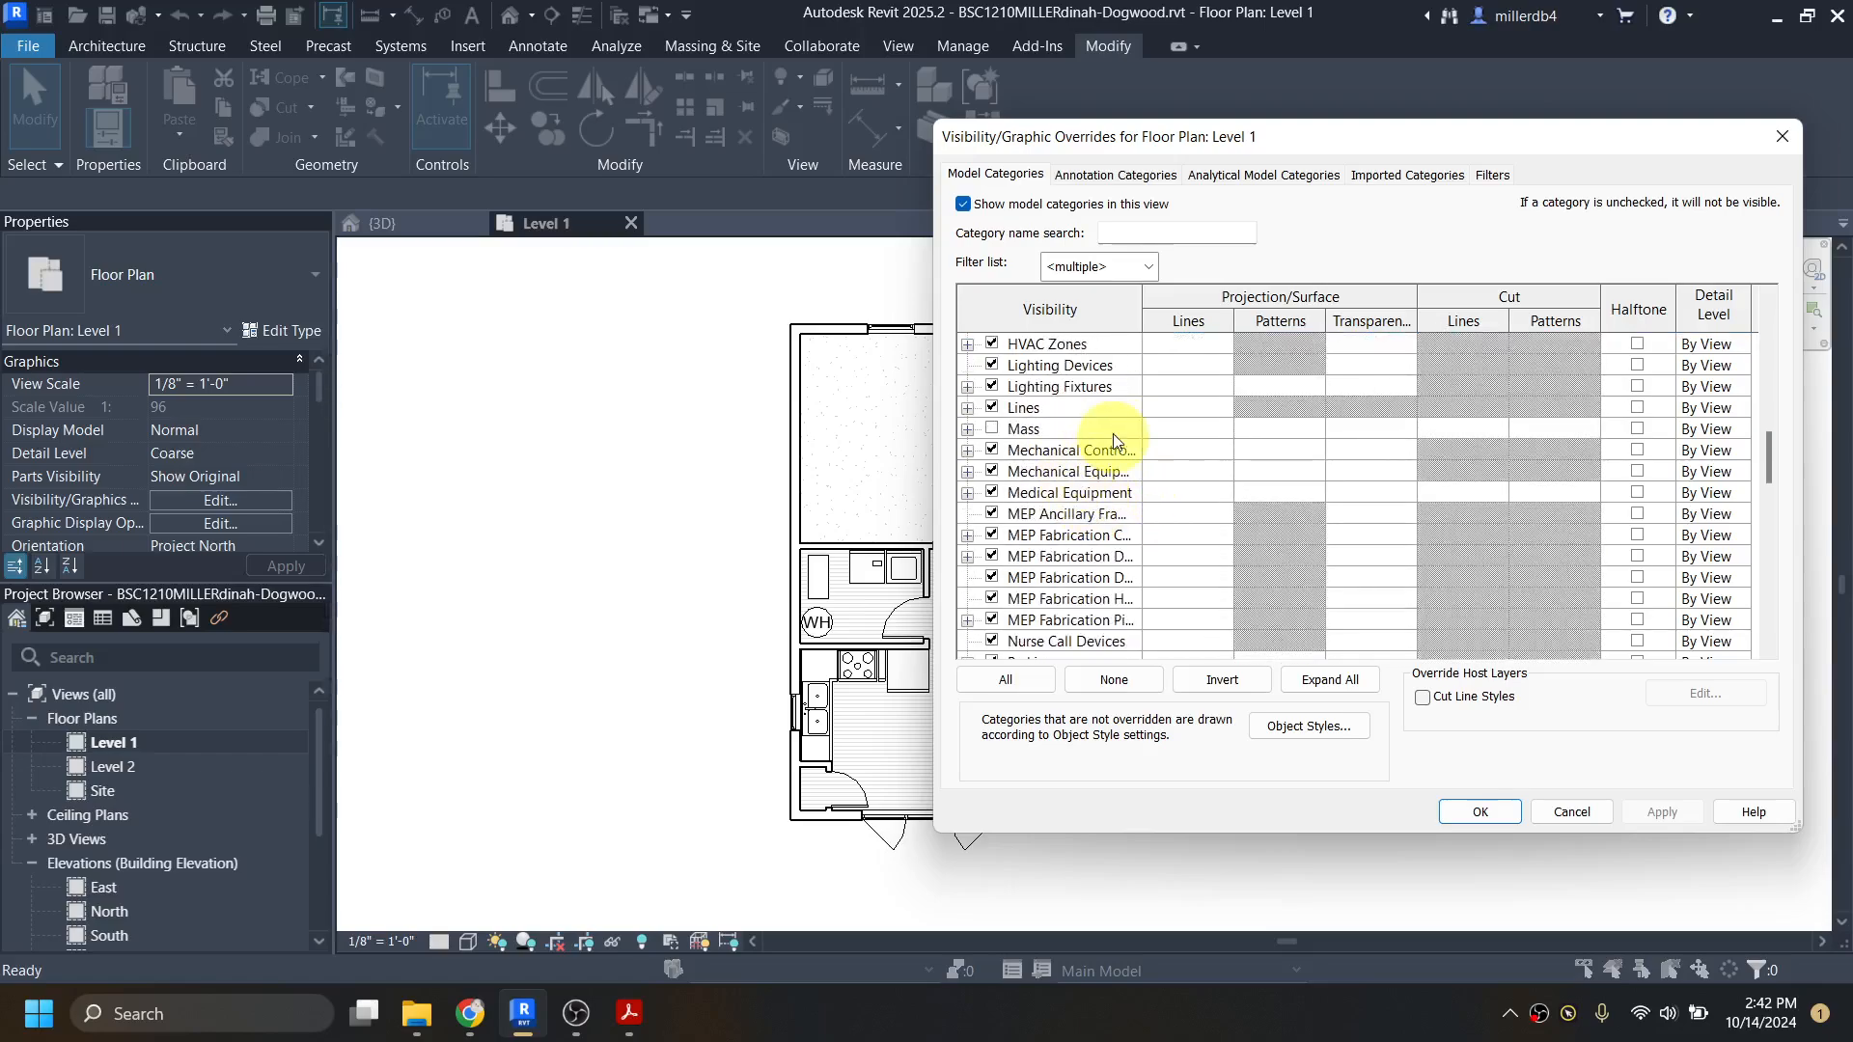
{"action": "left_click", "coordinate": [1397, 177]}
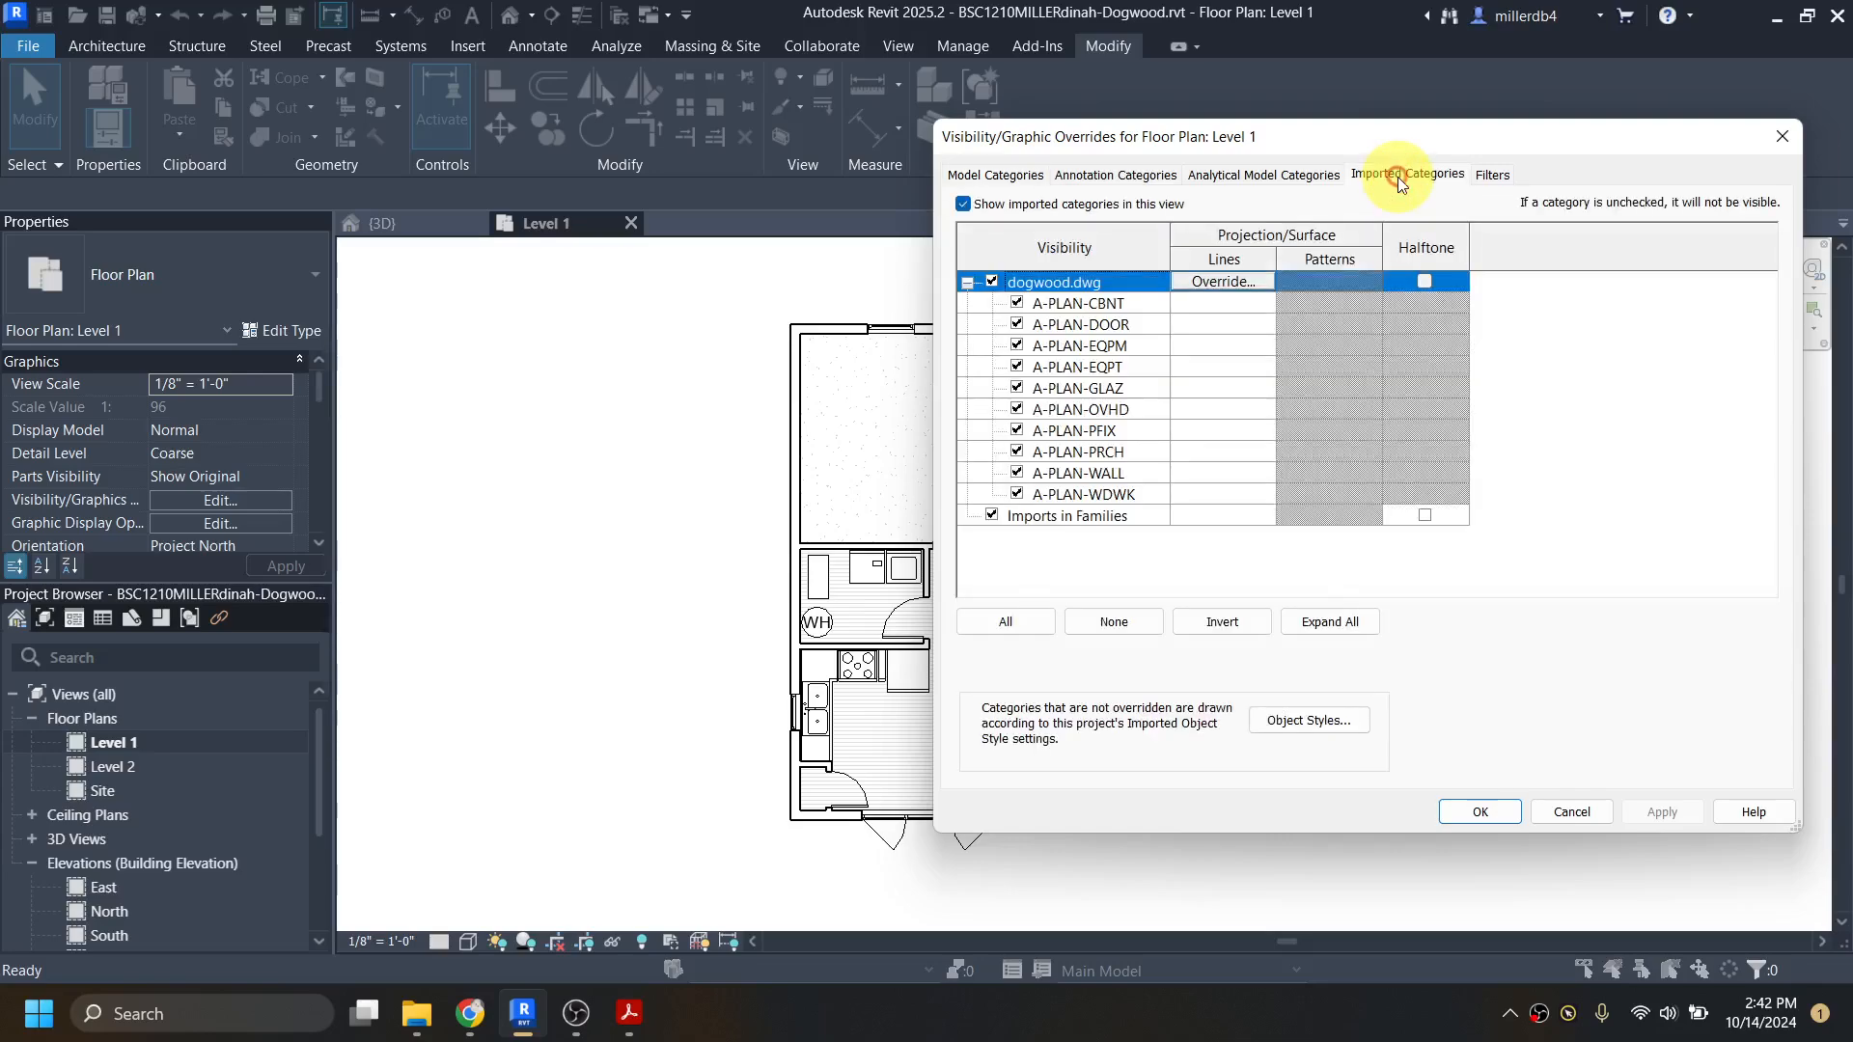
{"action": "left_click", "coordinate": [991, 282]}
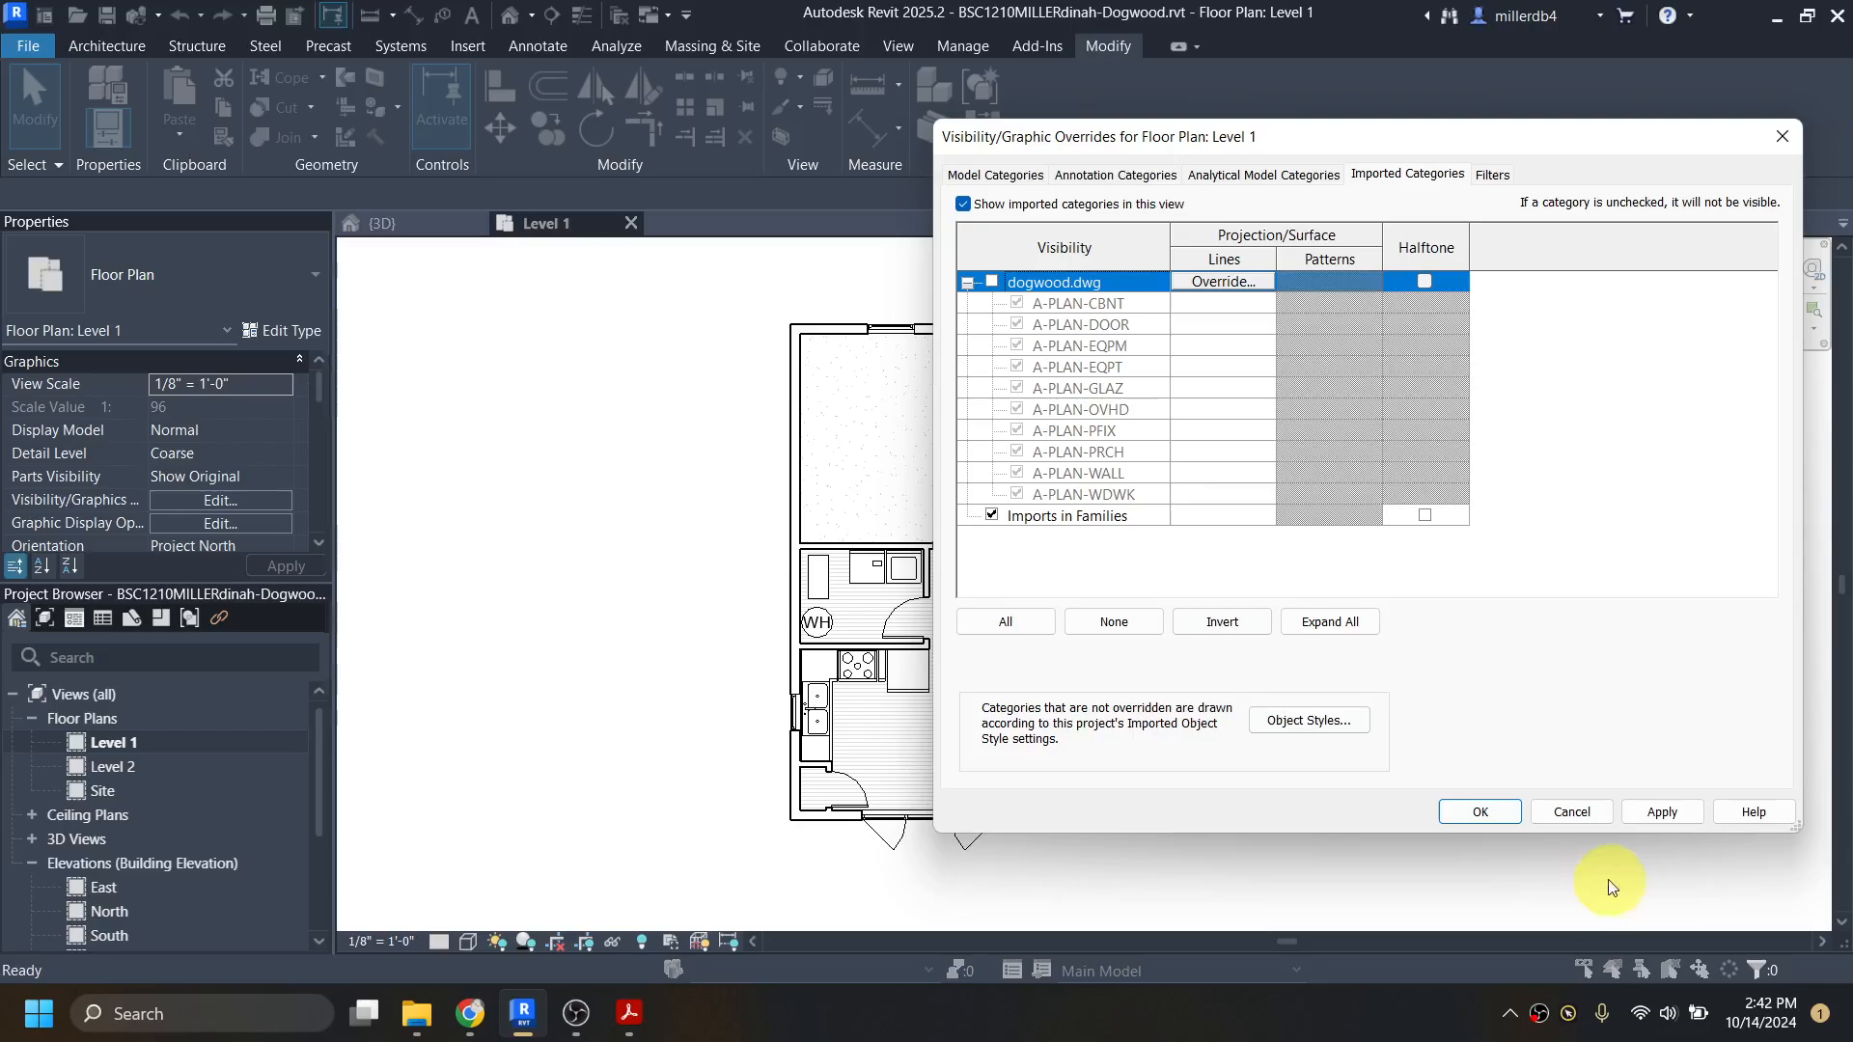
{"action": "left_click", "coordinate": [1494, 813]}
{"action": "middle_click_drag", "start_coordinate": [1364, 726], "coordinate": [1115, 772]}
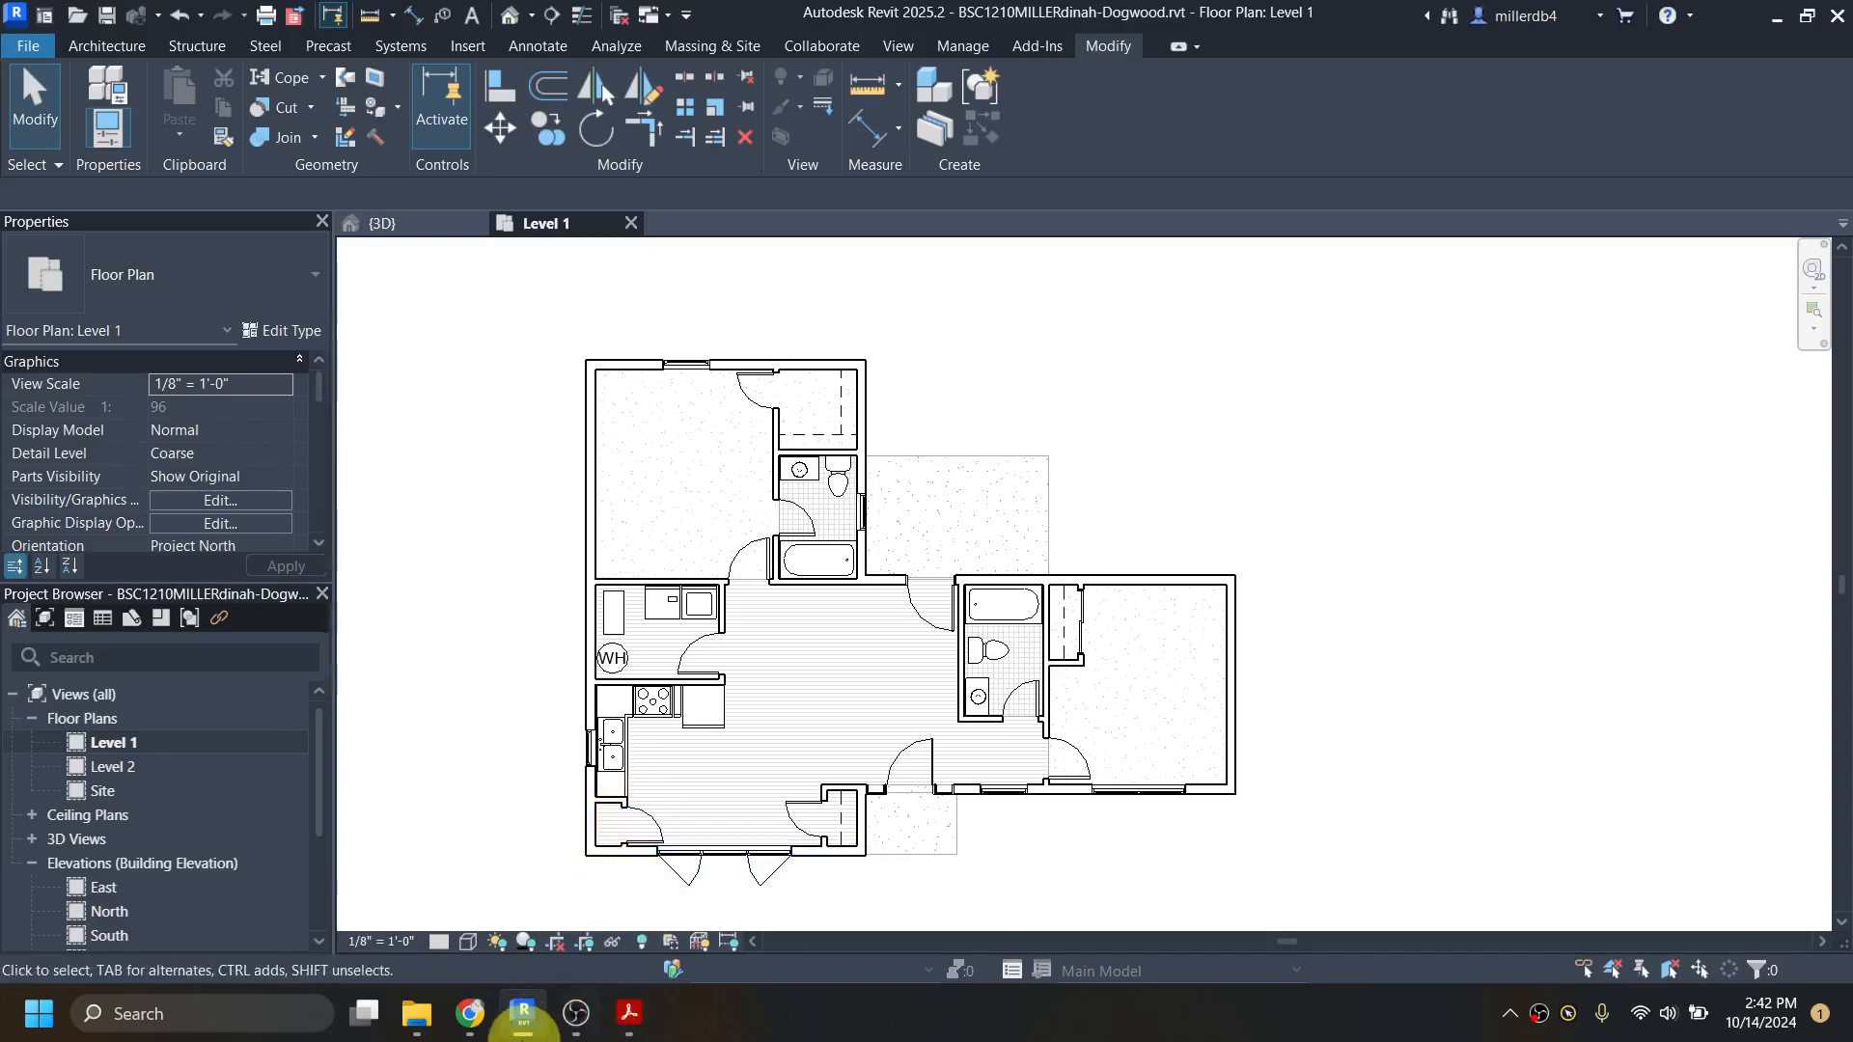
Step: Switch to Chrome and look through the RevitCity object downloads page, including its search filters and recent object uploads
{"action": "mouse_move", "coordinate": [470, 1010]}
{"action": "left_click", "coordinate": [463, 898]}
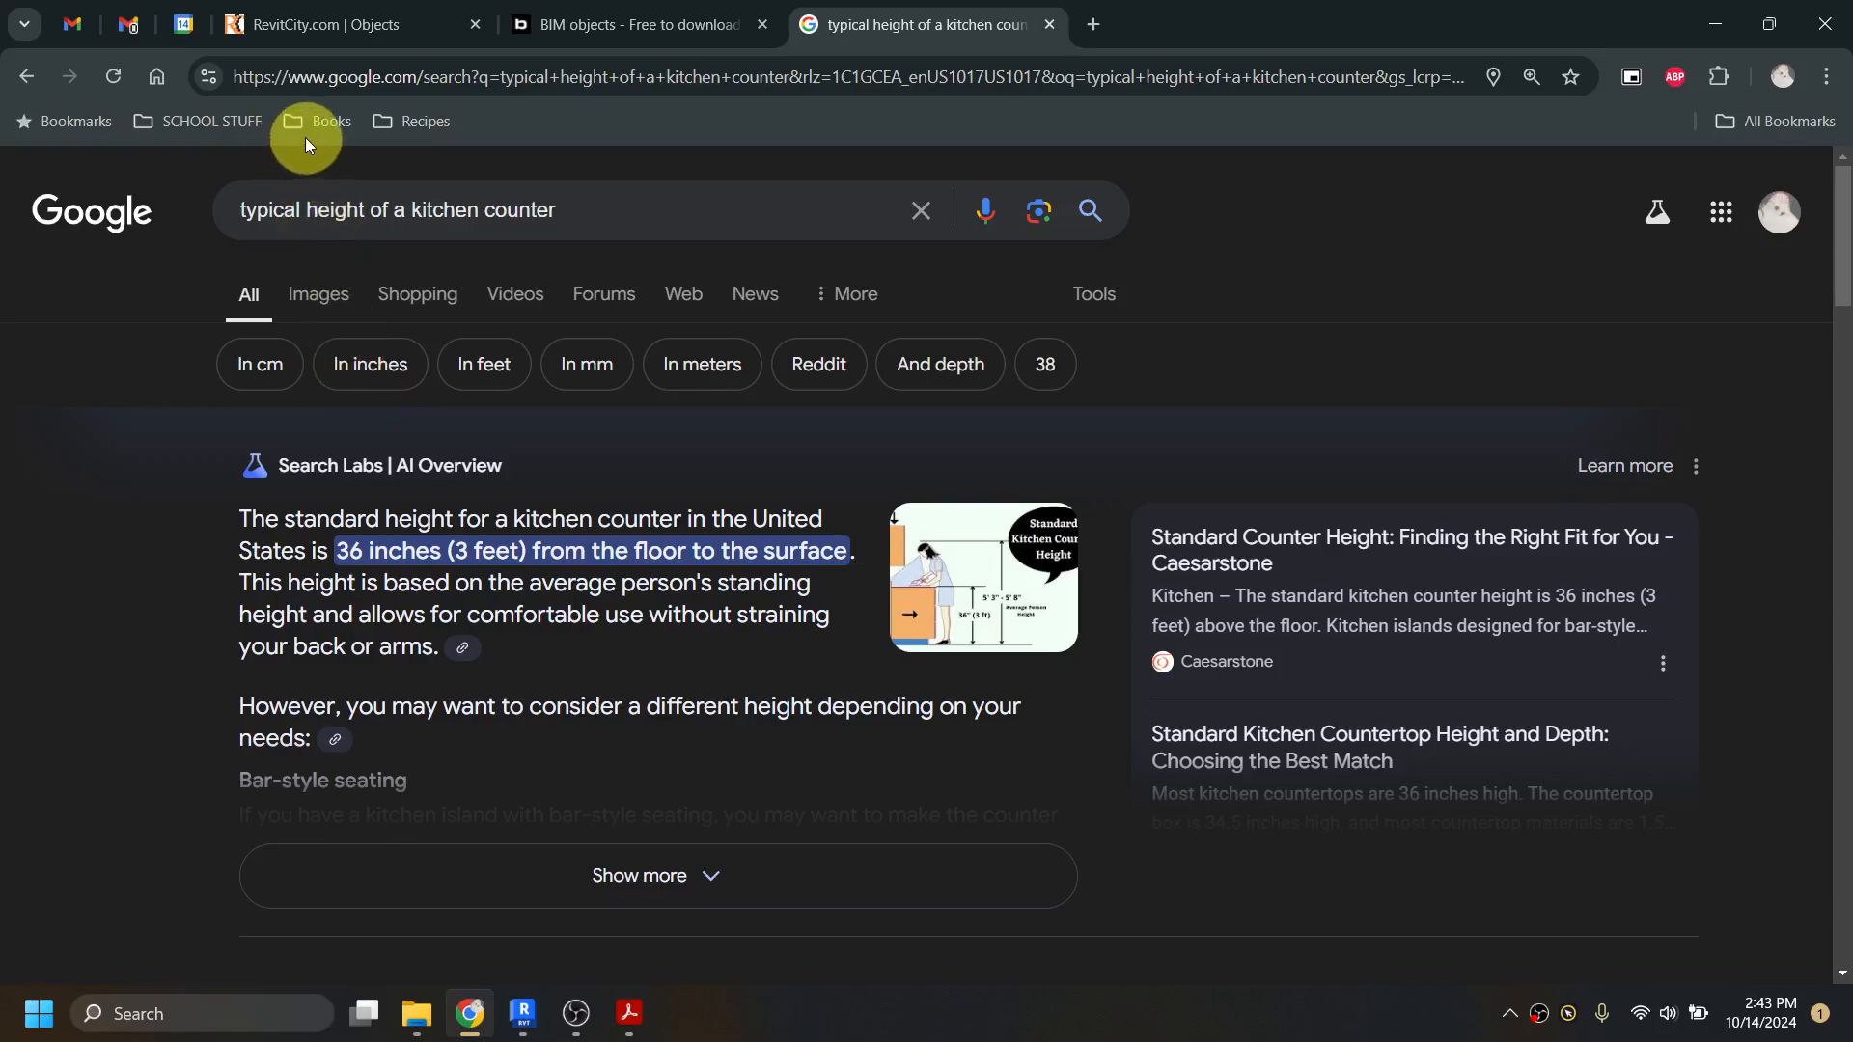
{"action": "left_click", "coordinate": [409, 25]}
{"action": "scroll", "coordinate": [702, 601], "scroll_direction": "up", "scroll_amount": 2}
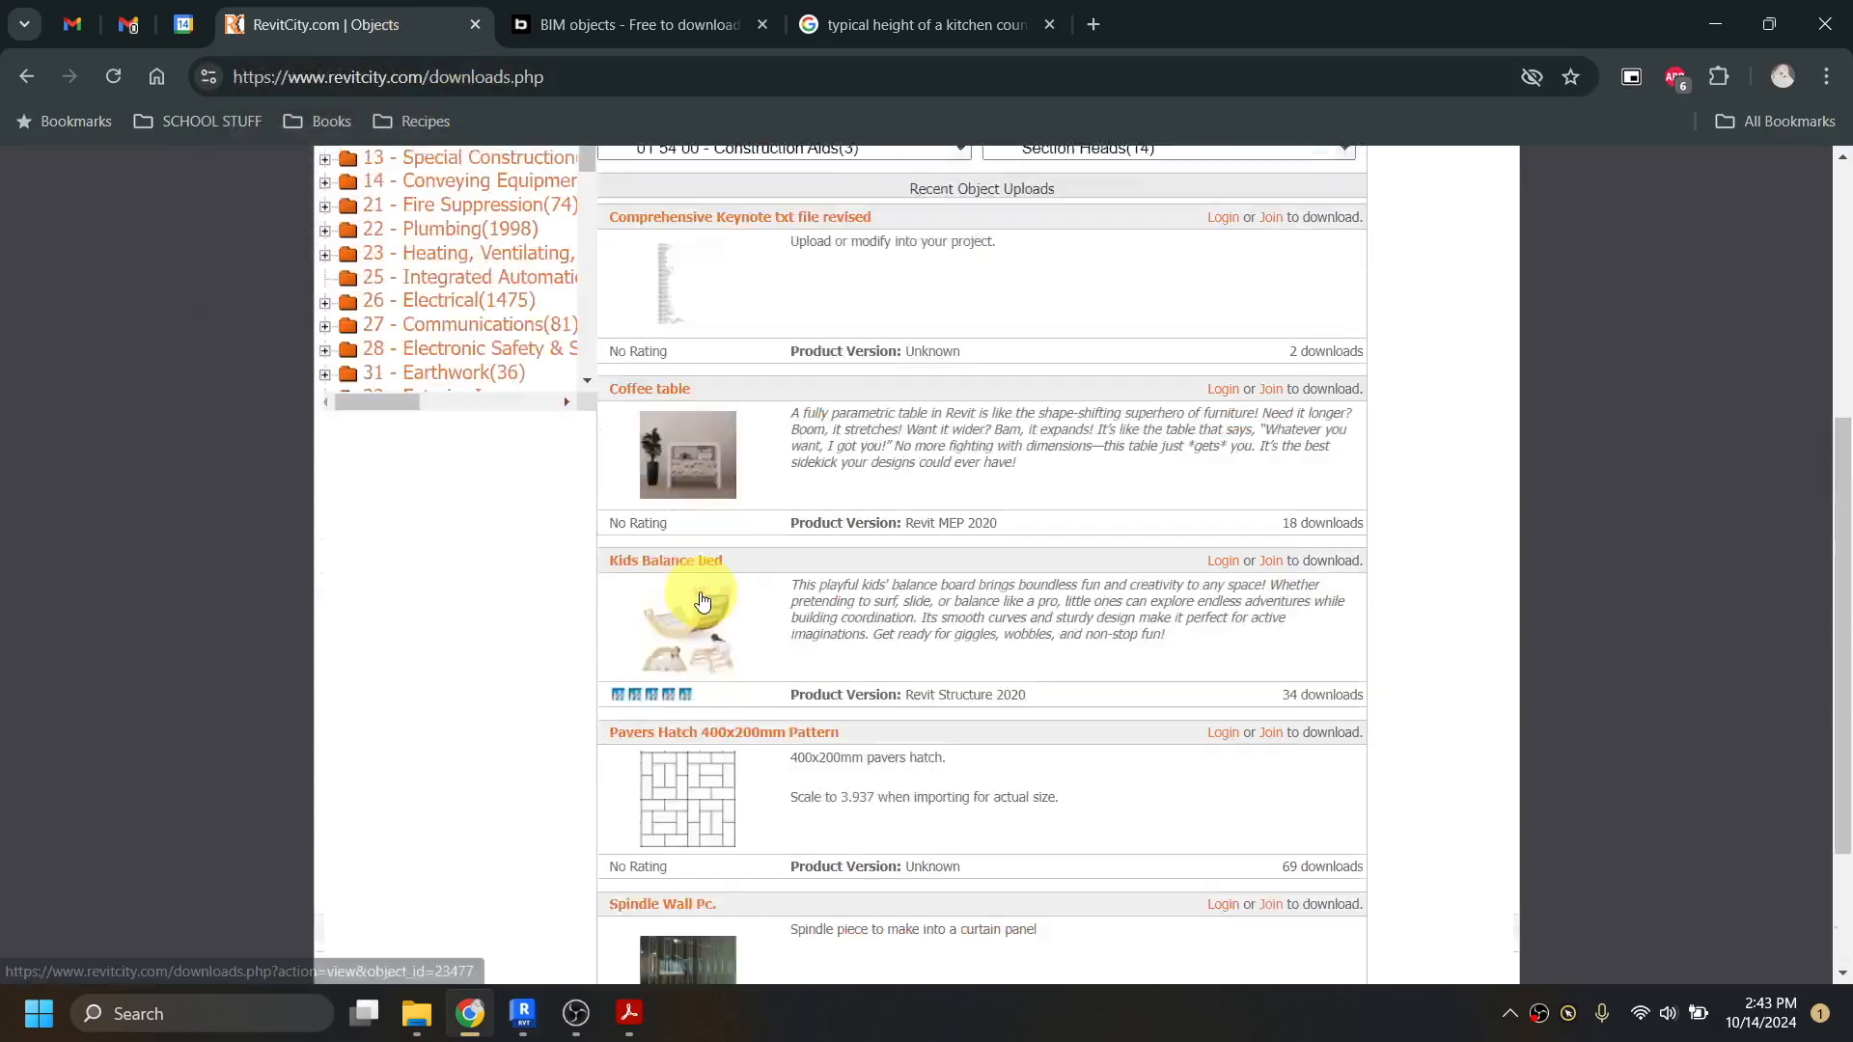
{"action": "scroll", "coordinate": [702, 602], "scroll_direction": "up", "scroll_amount": 5}
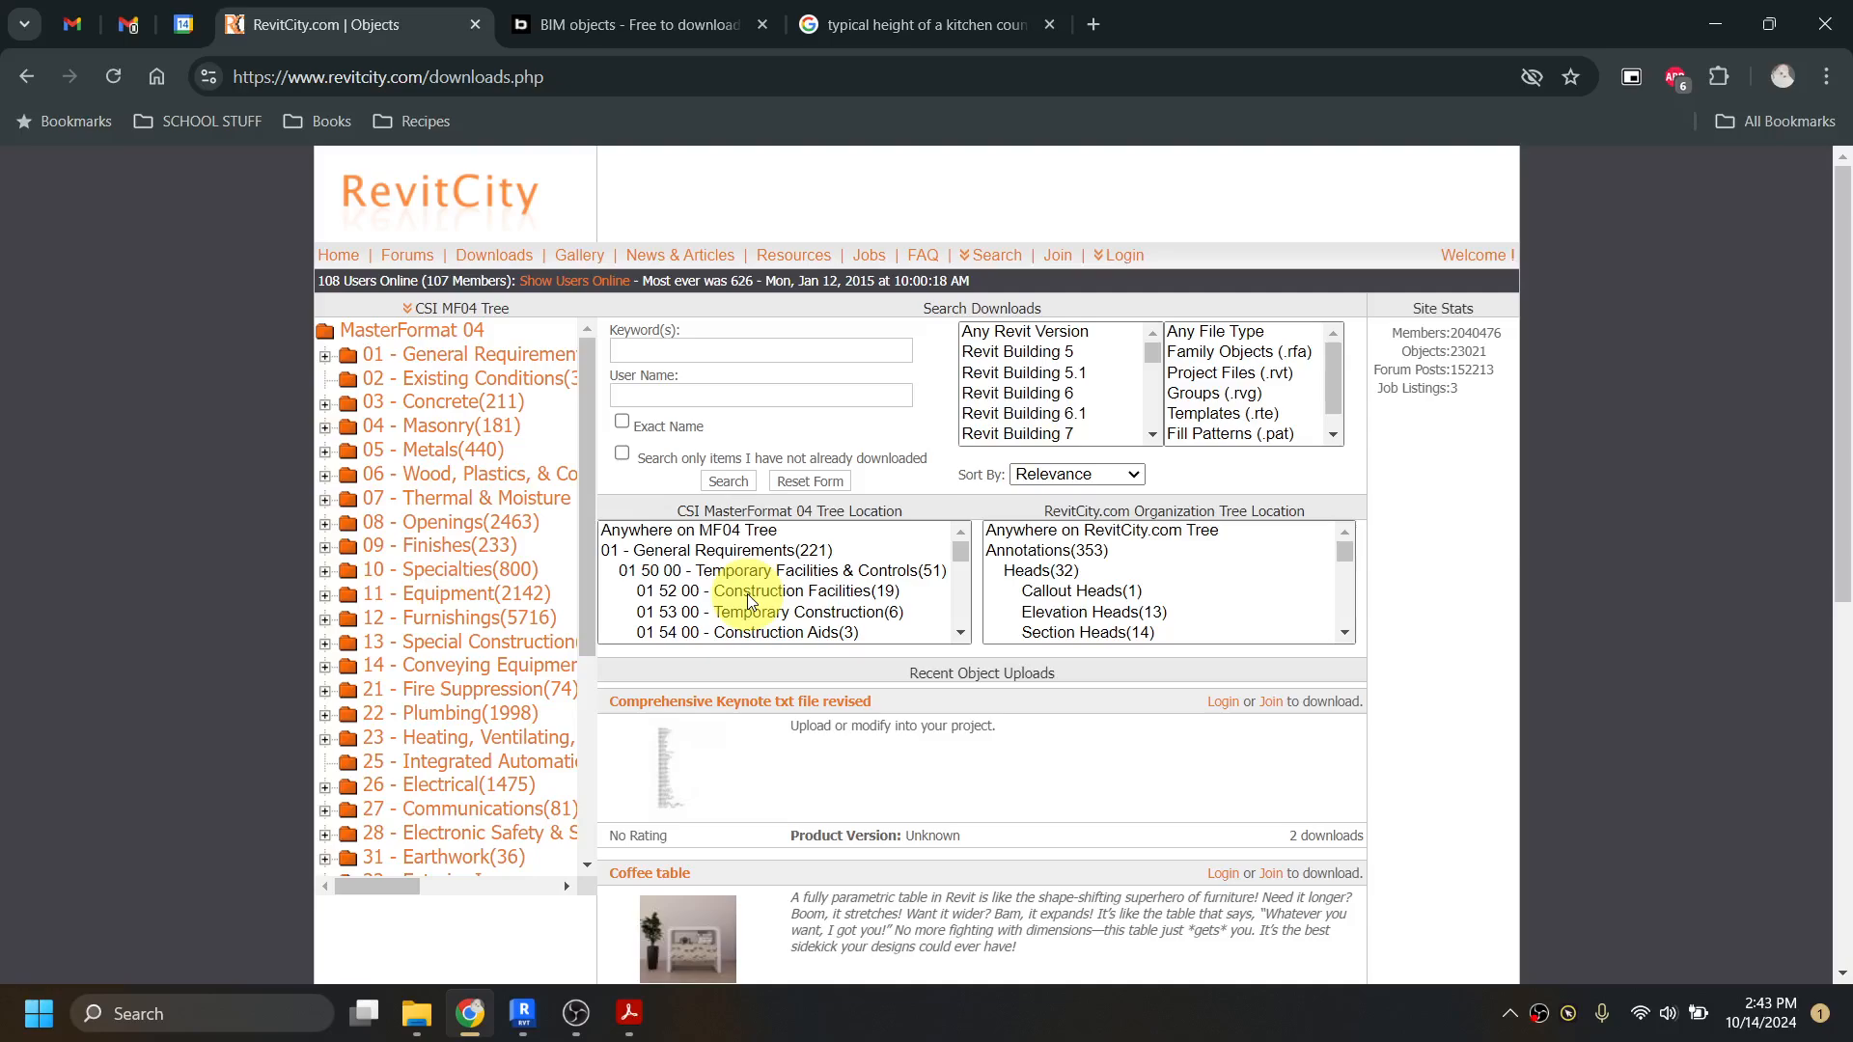
{"action": "scroll", "coordinate": [760, 763], "scroll_direction": "down", "scroll_amount": 6}
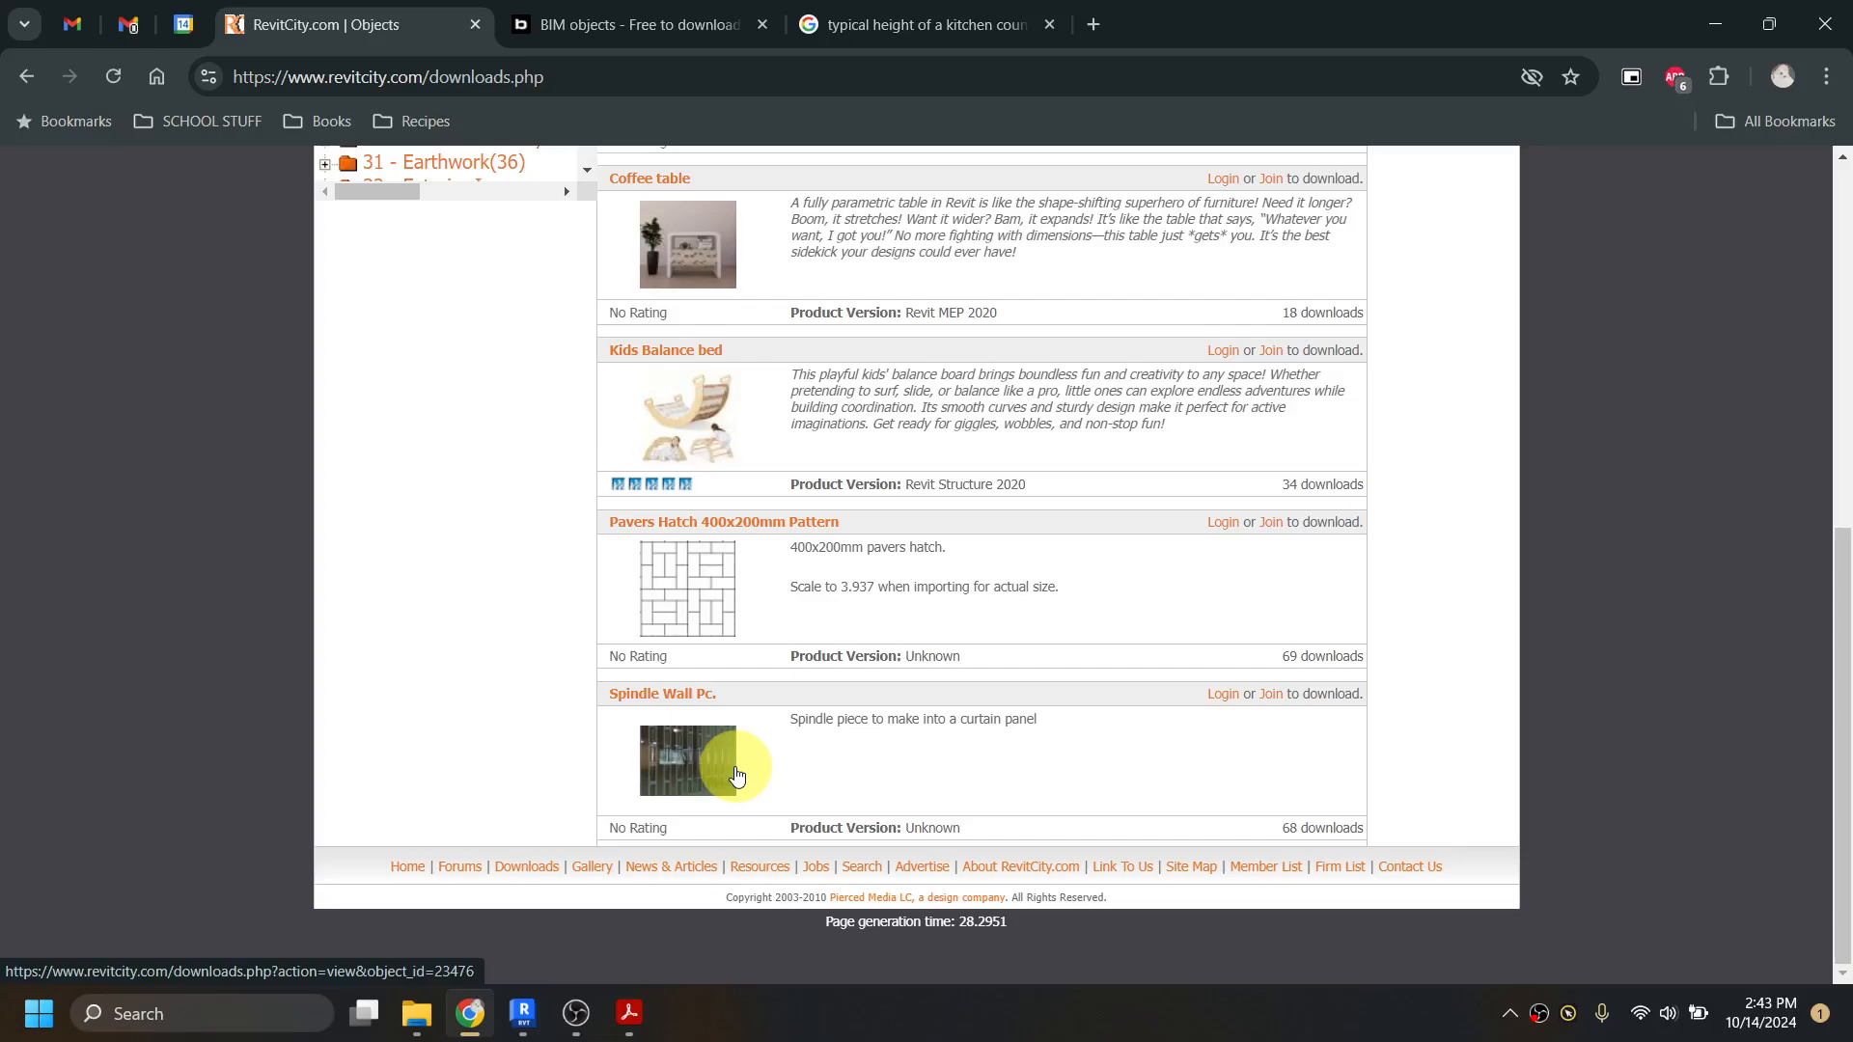
{"action": "scroll", "coordinate": [736, 775], "scroll_direction": "up", "scroll_amount": 8}
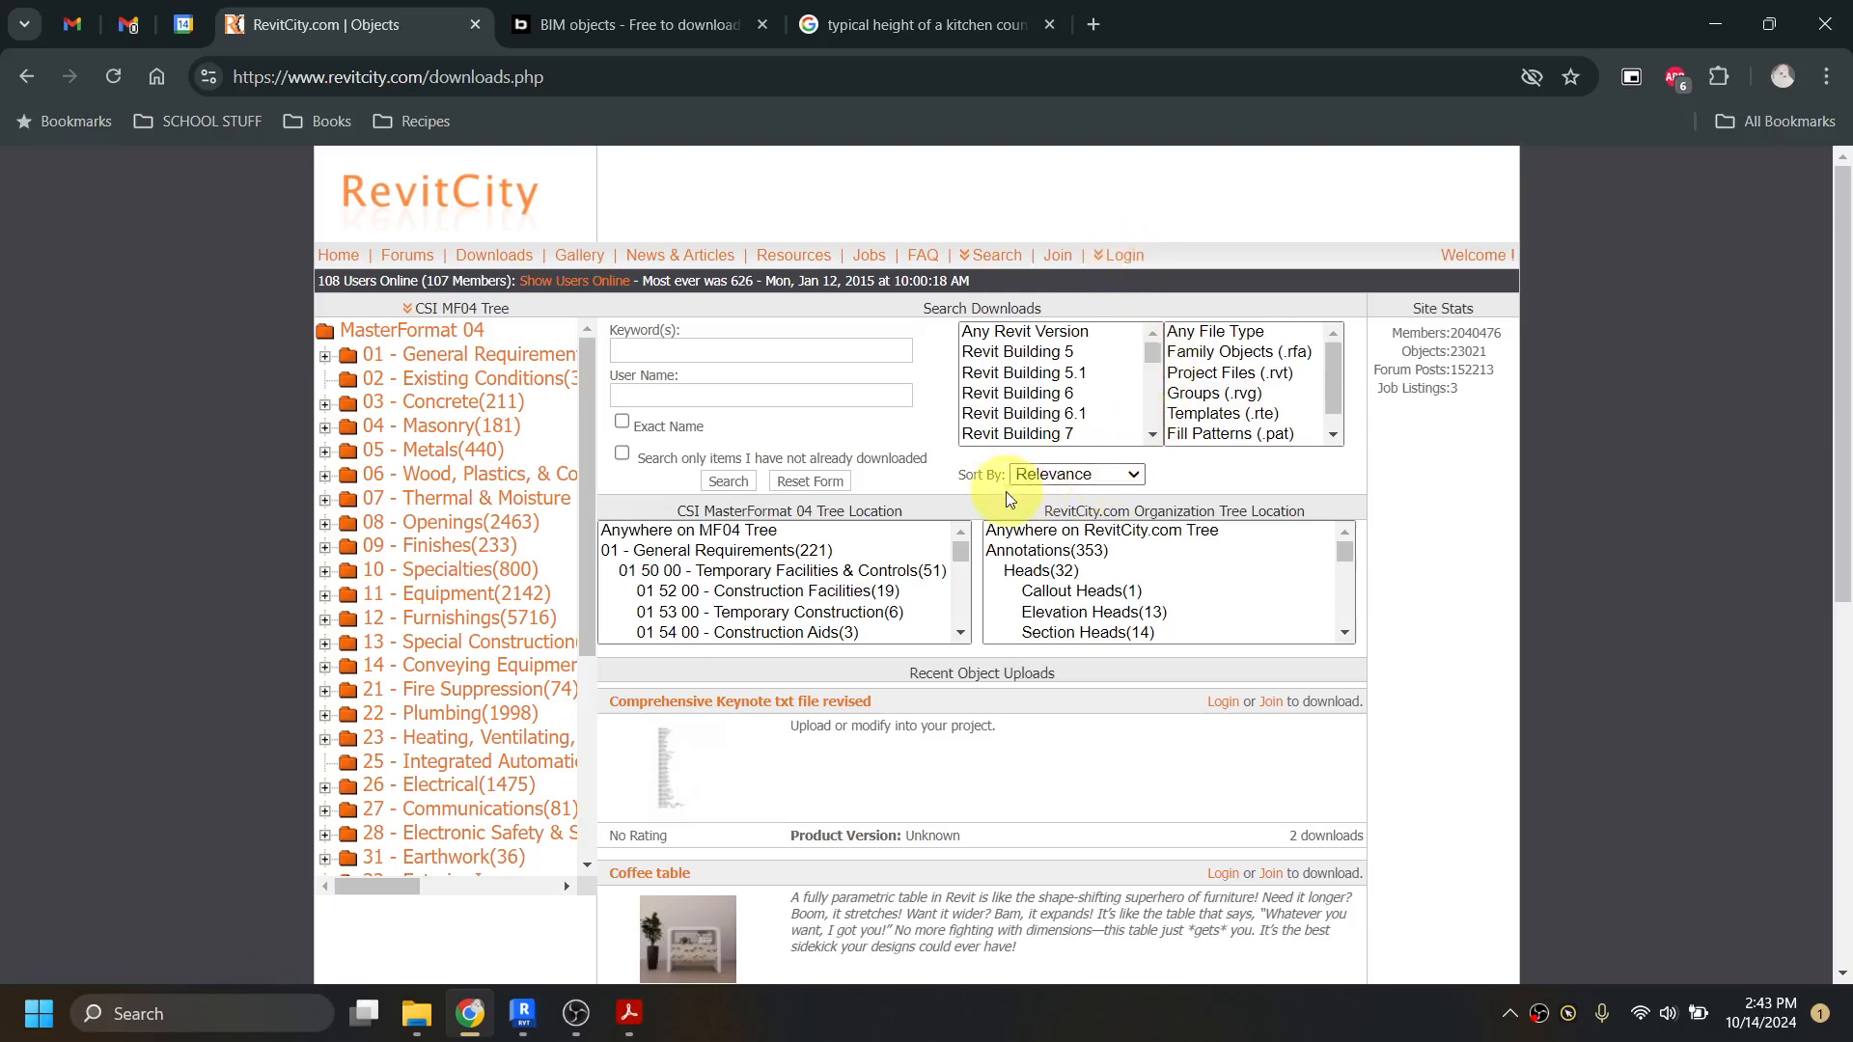
Step: Look through the bimobject home page for its product categories, brands, trending products, collections and new products
{"action": "left_click", "coordinate": [692, 19]}
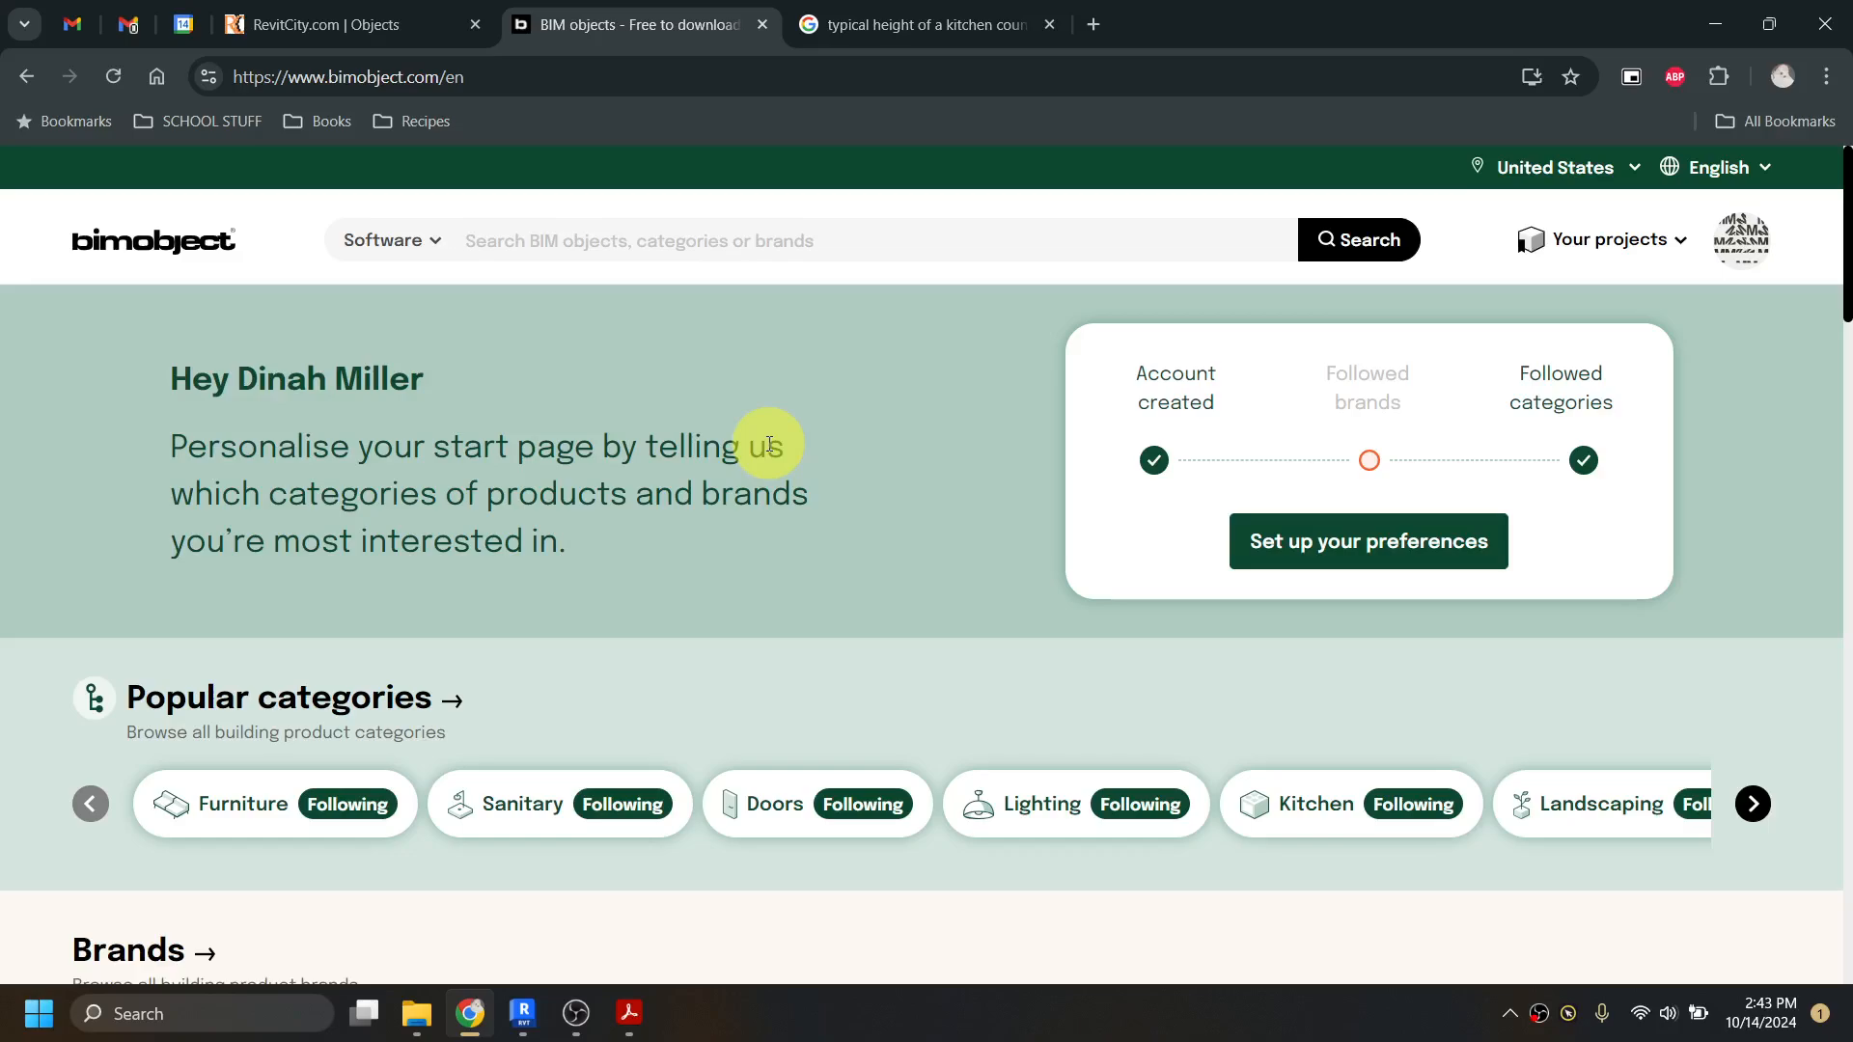
{"action": "scroll", "coordinate": [662, 465], "scroll_direction": "down", "scroll_amount": 10}
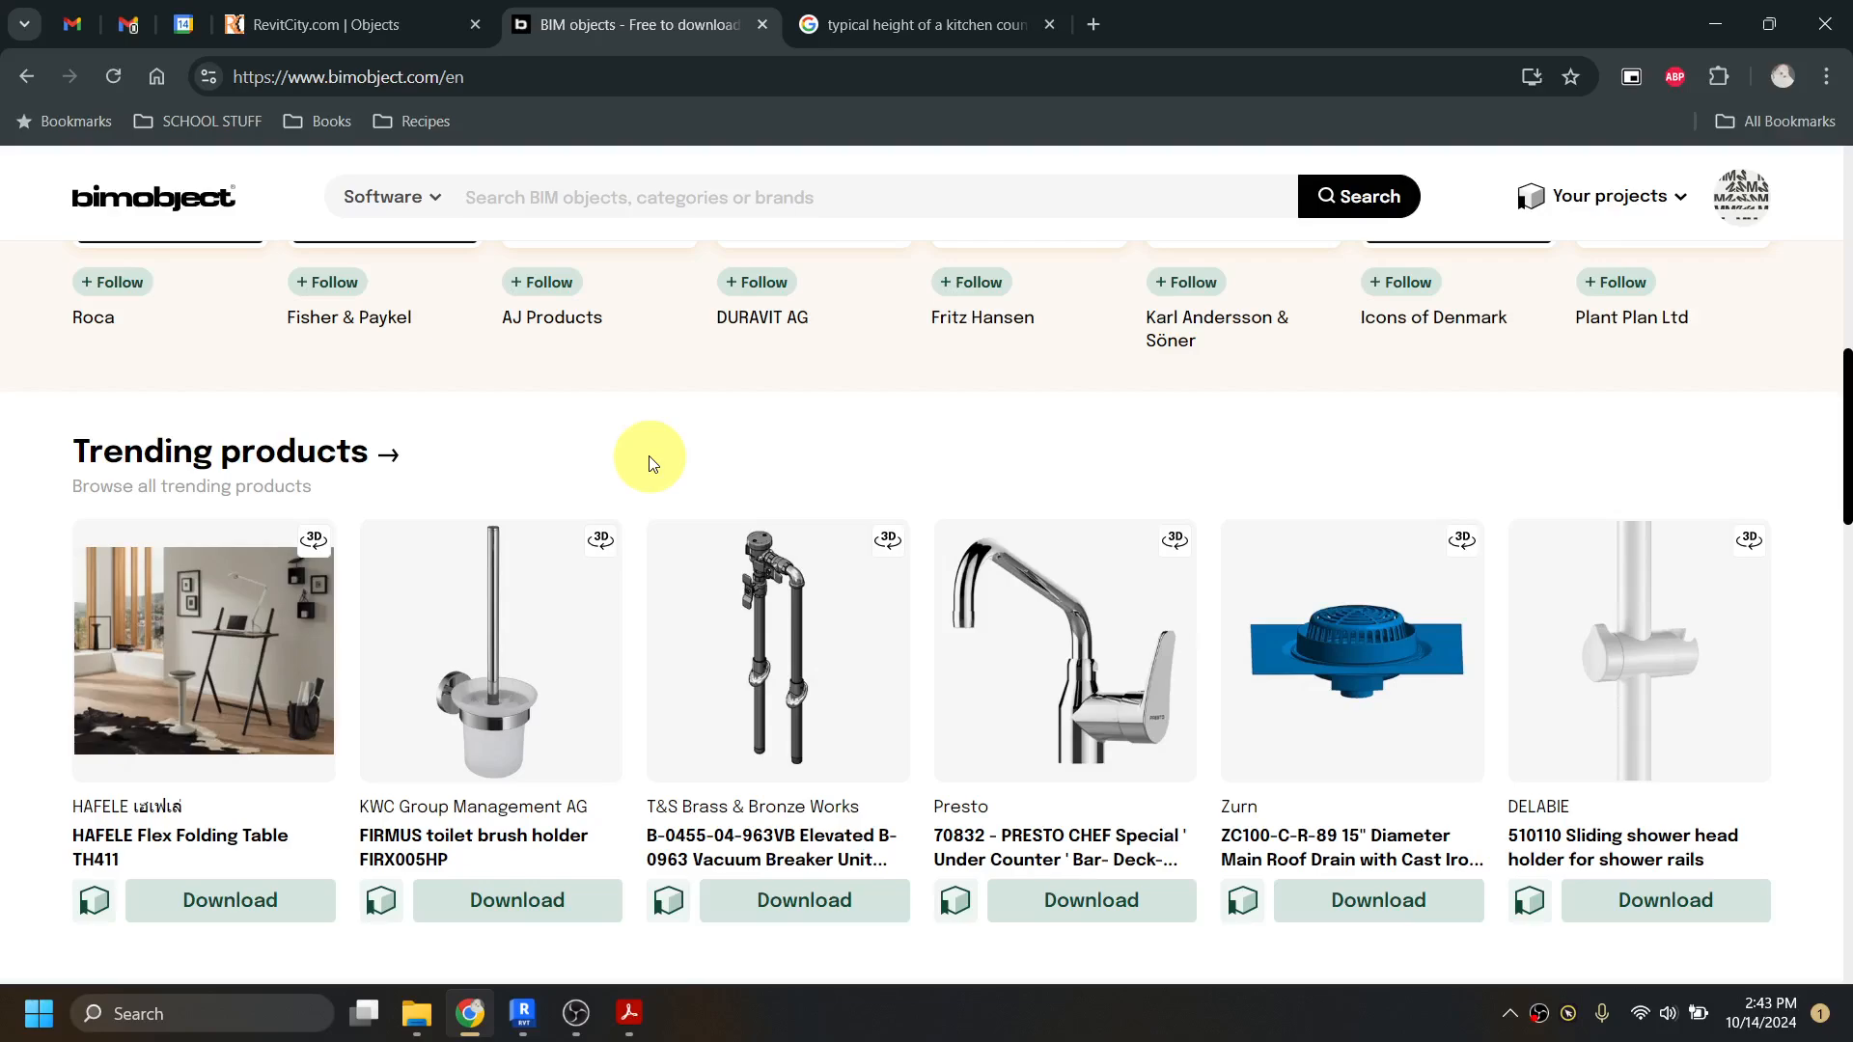
{"action": "scroll", "coordinate": [648, 463], "scroll_direction": "down", "scroll_amount": 9}
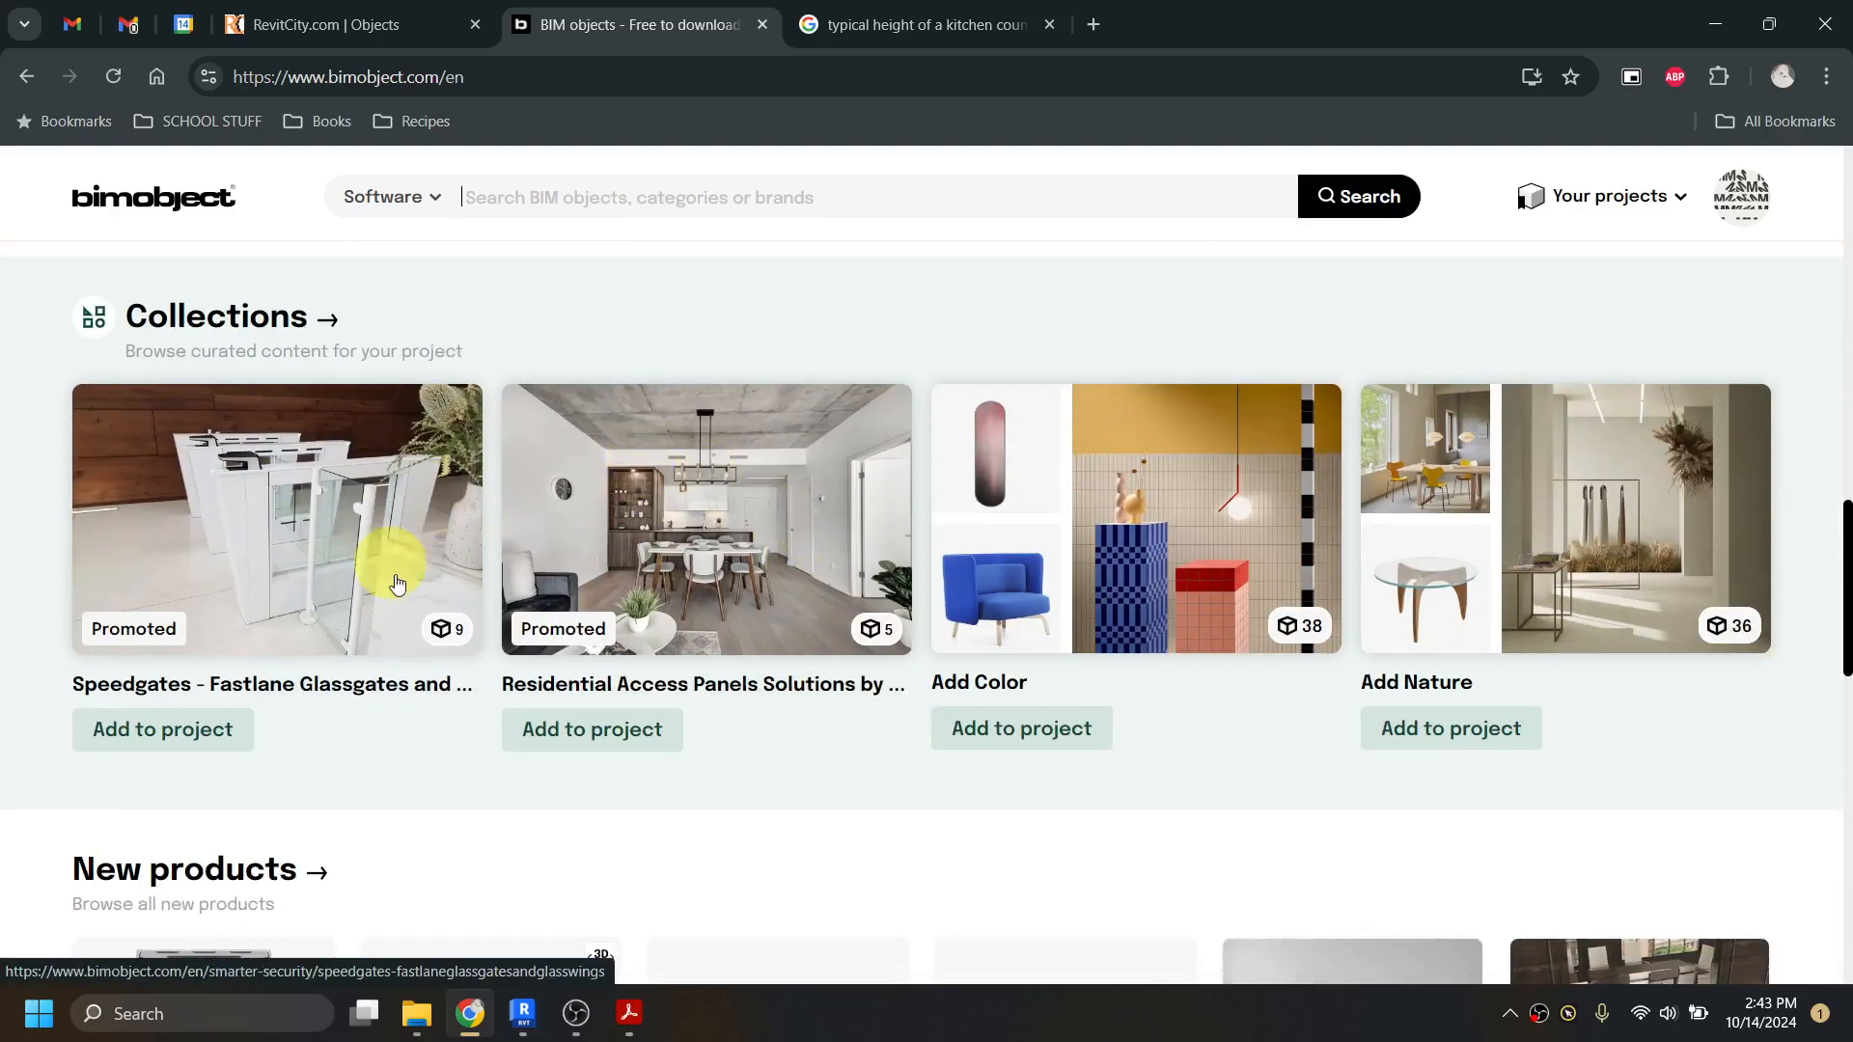
{"action": "scroll", "coordinate": [875, 736], "scroll_direction": "down", "scroll_amount": 5}
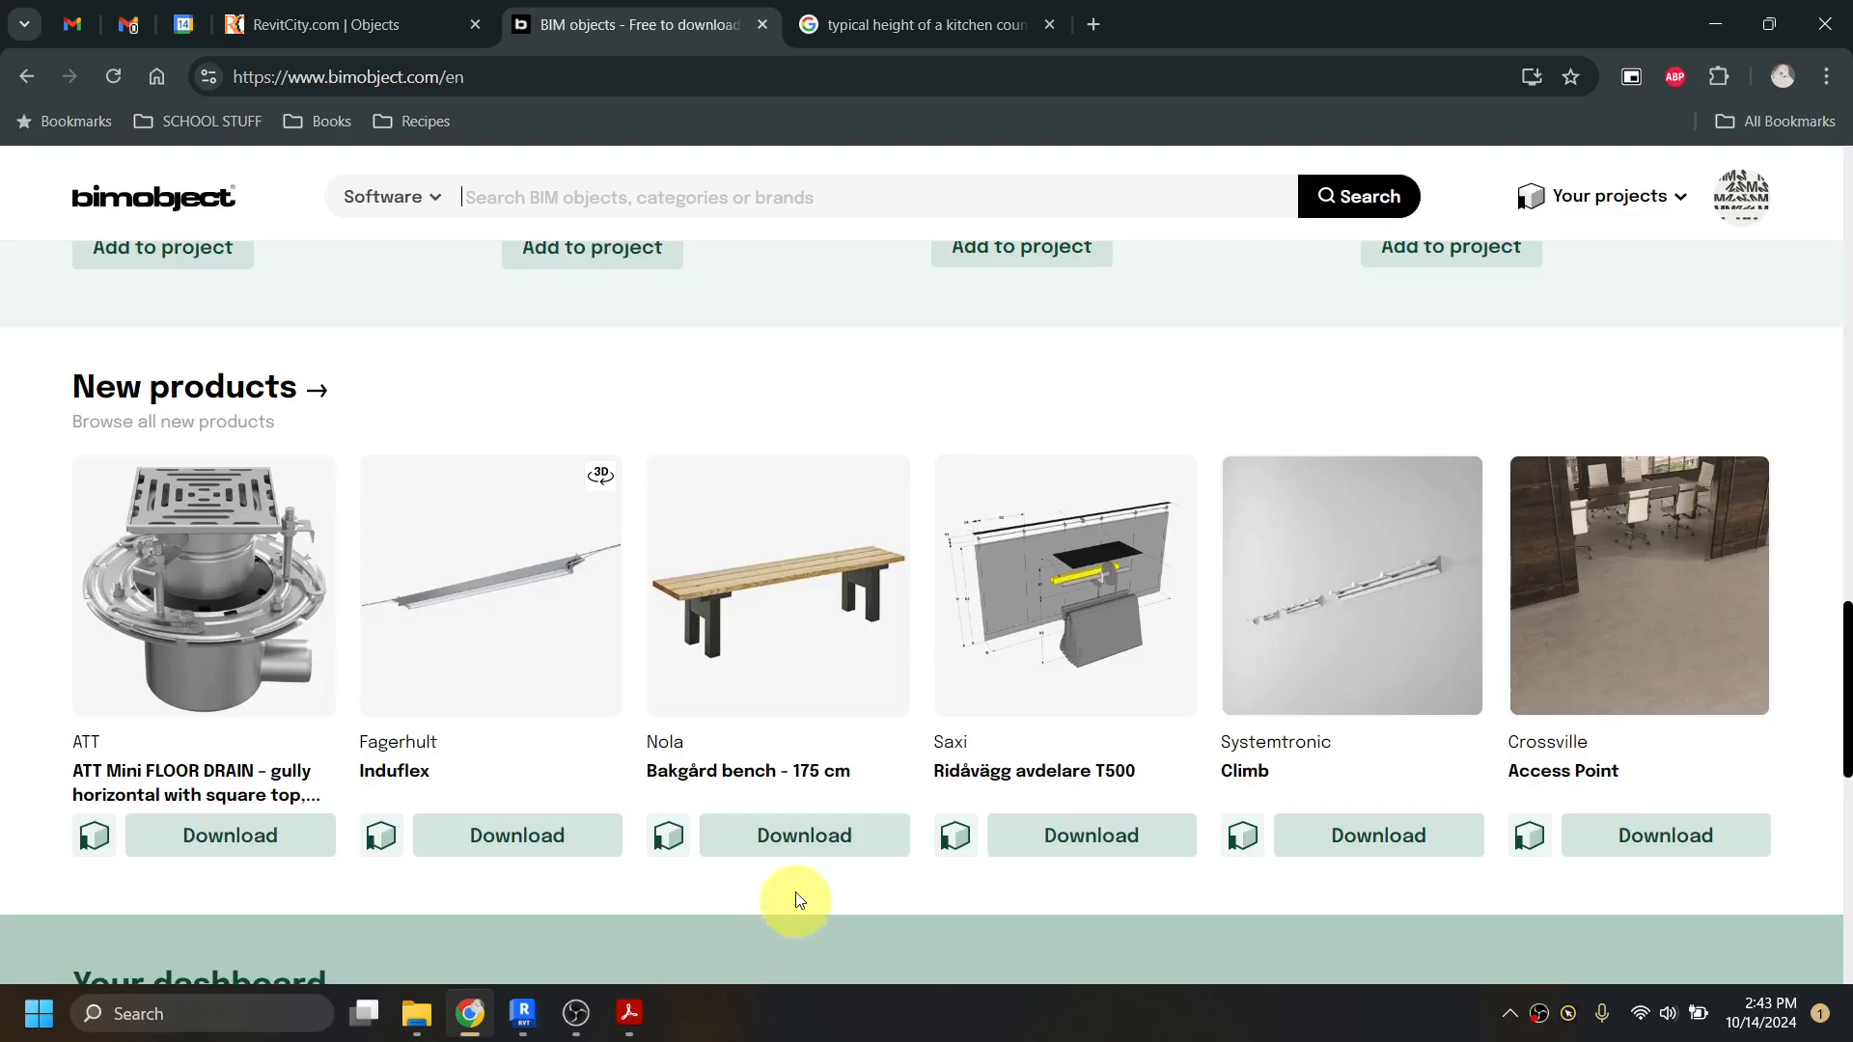
{"action": "scroll", "coordinate": [761, 807], "scroll_direction": "up", "scroll_amount": 15}
{"action": "scroll", "coordinate": [728, 754], "scroll_direction": "up", "scroll_amount": 6}
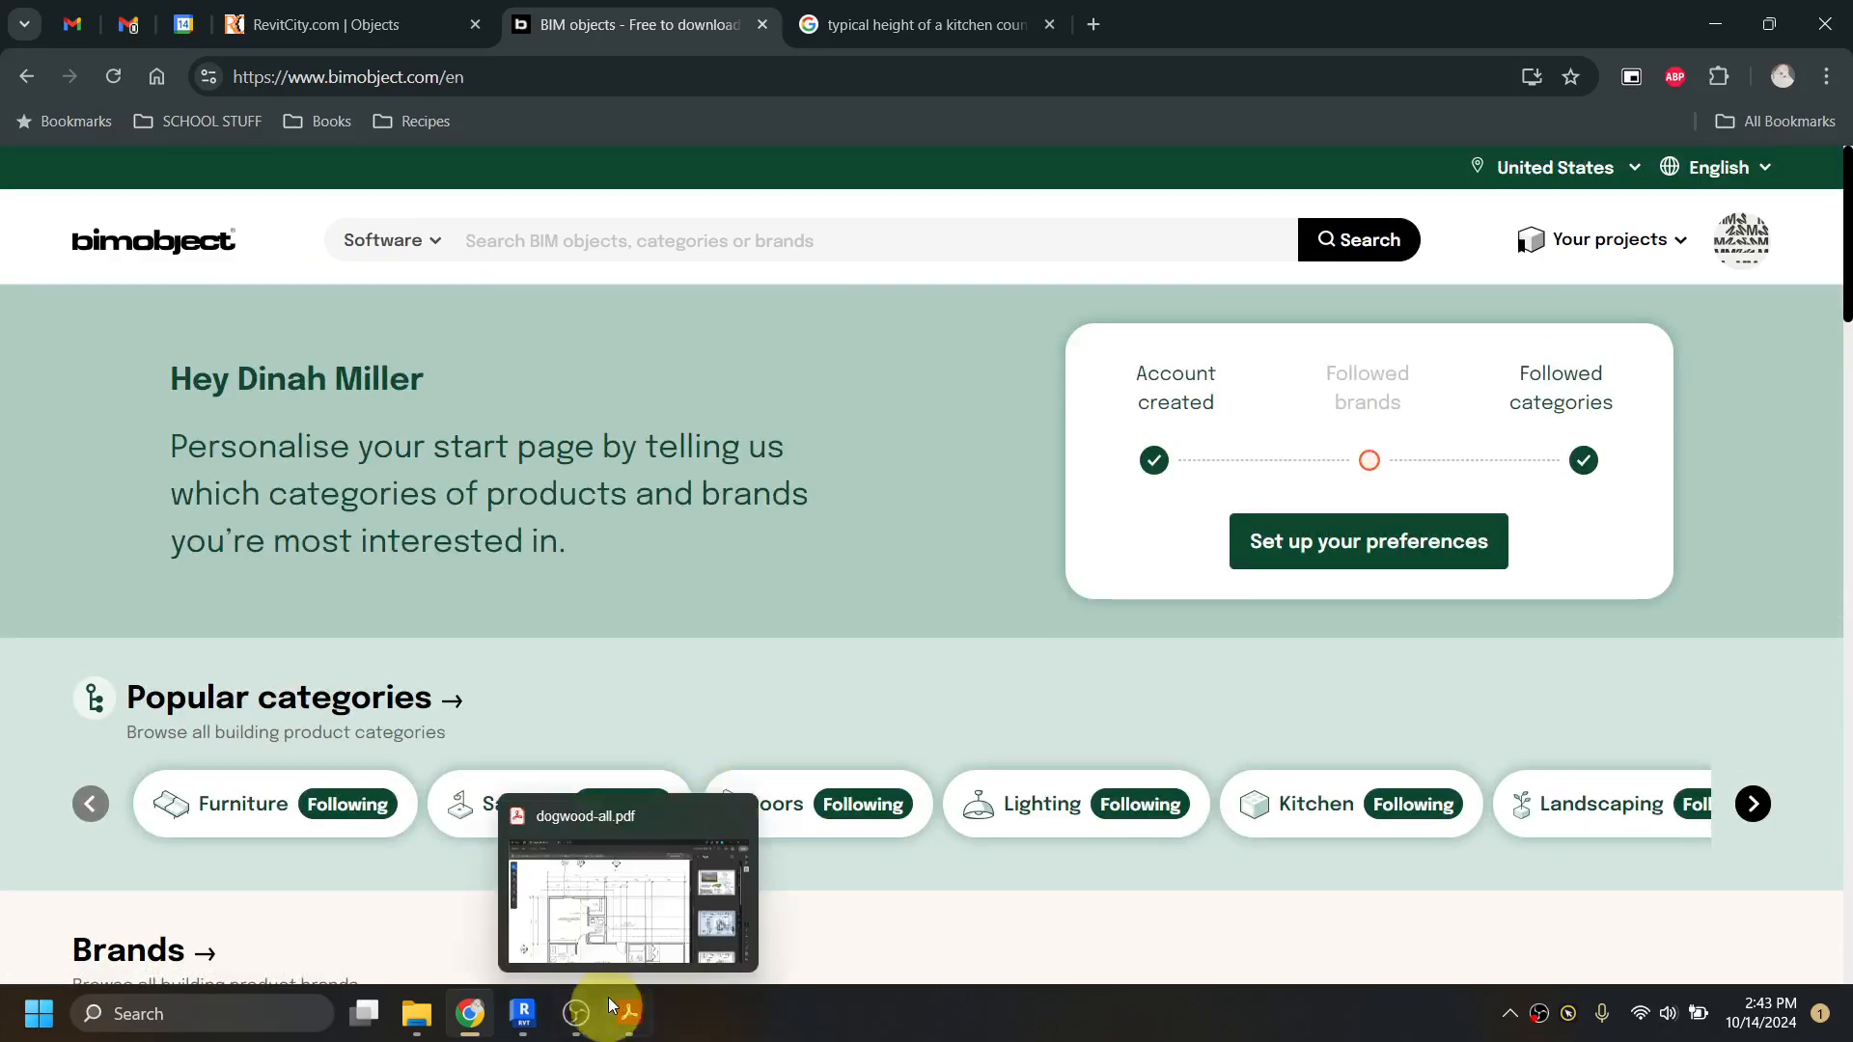
Step: Search the web for "blocks revit" and open the blocksrvt.com site for free parametric Revit families
{"action": "left_click", "coordinate": [857, 24]}
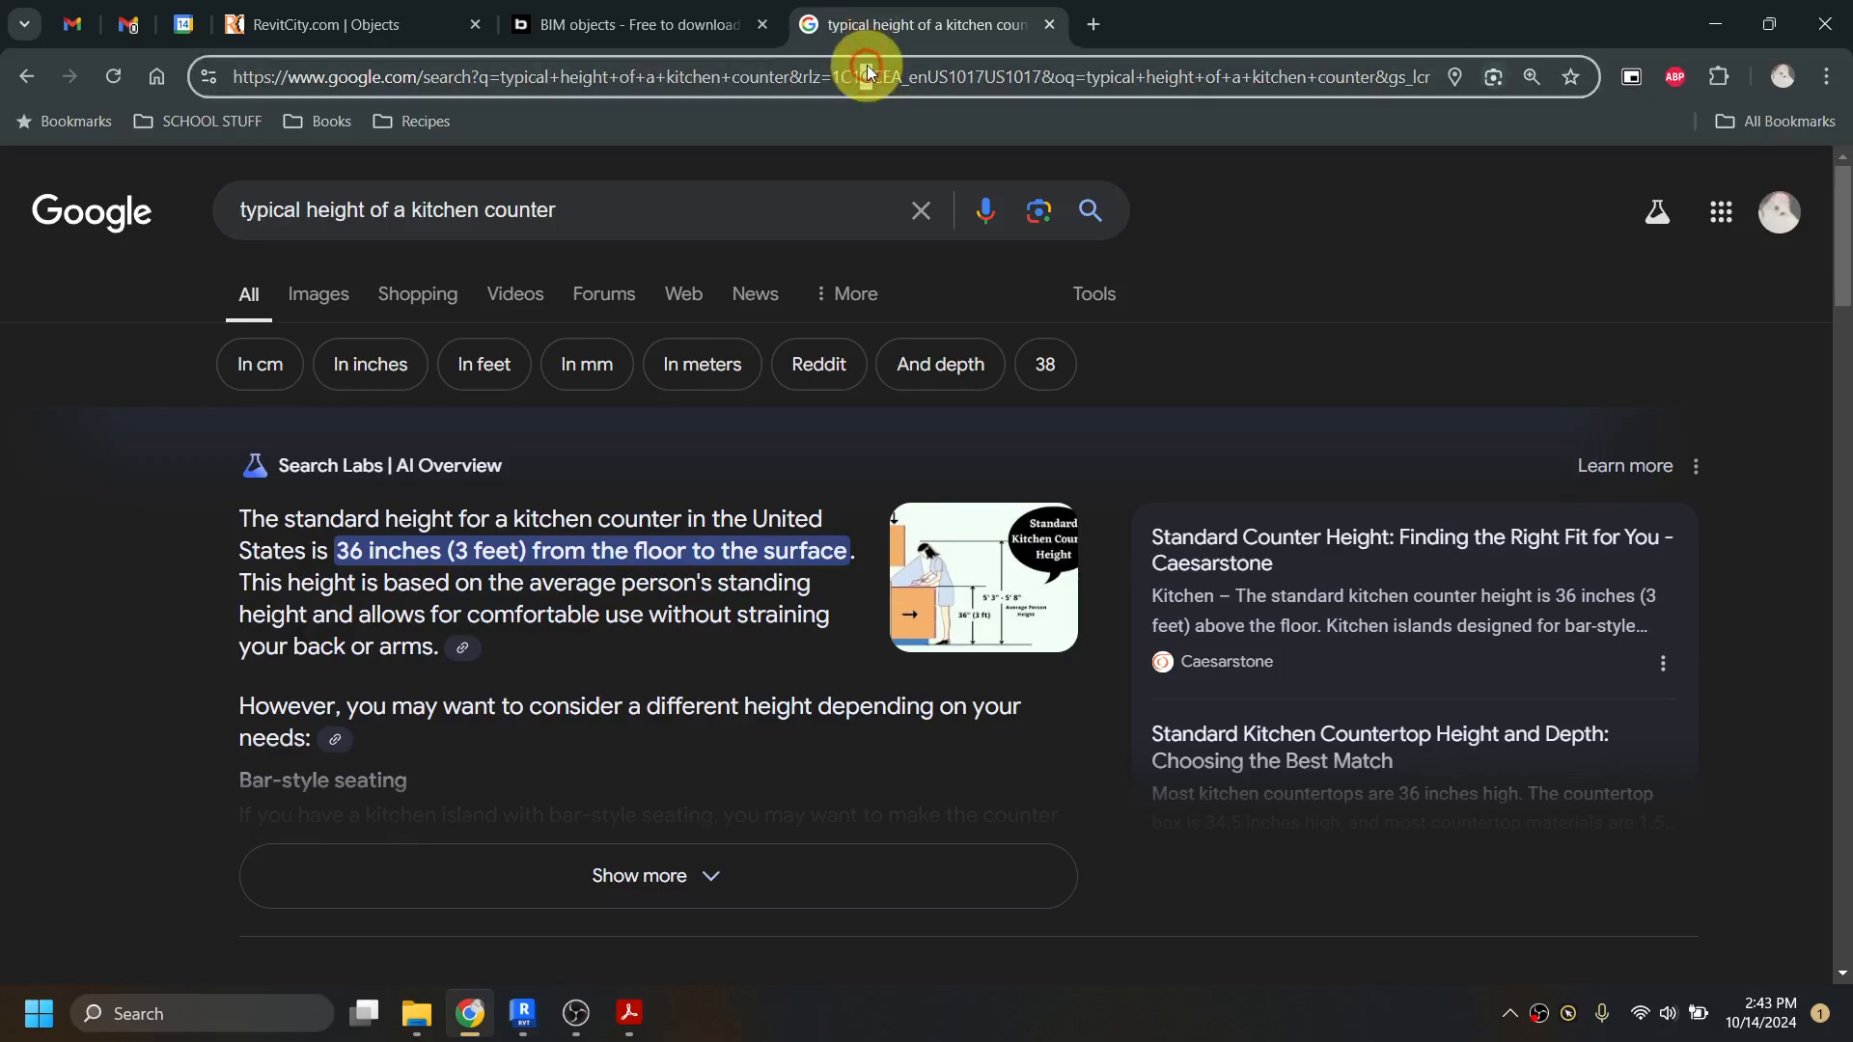
{"action": "left_click", "coordinate": [868, 72]}
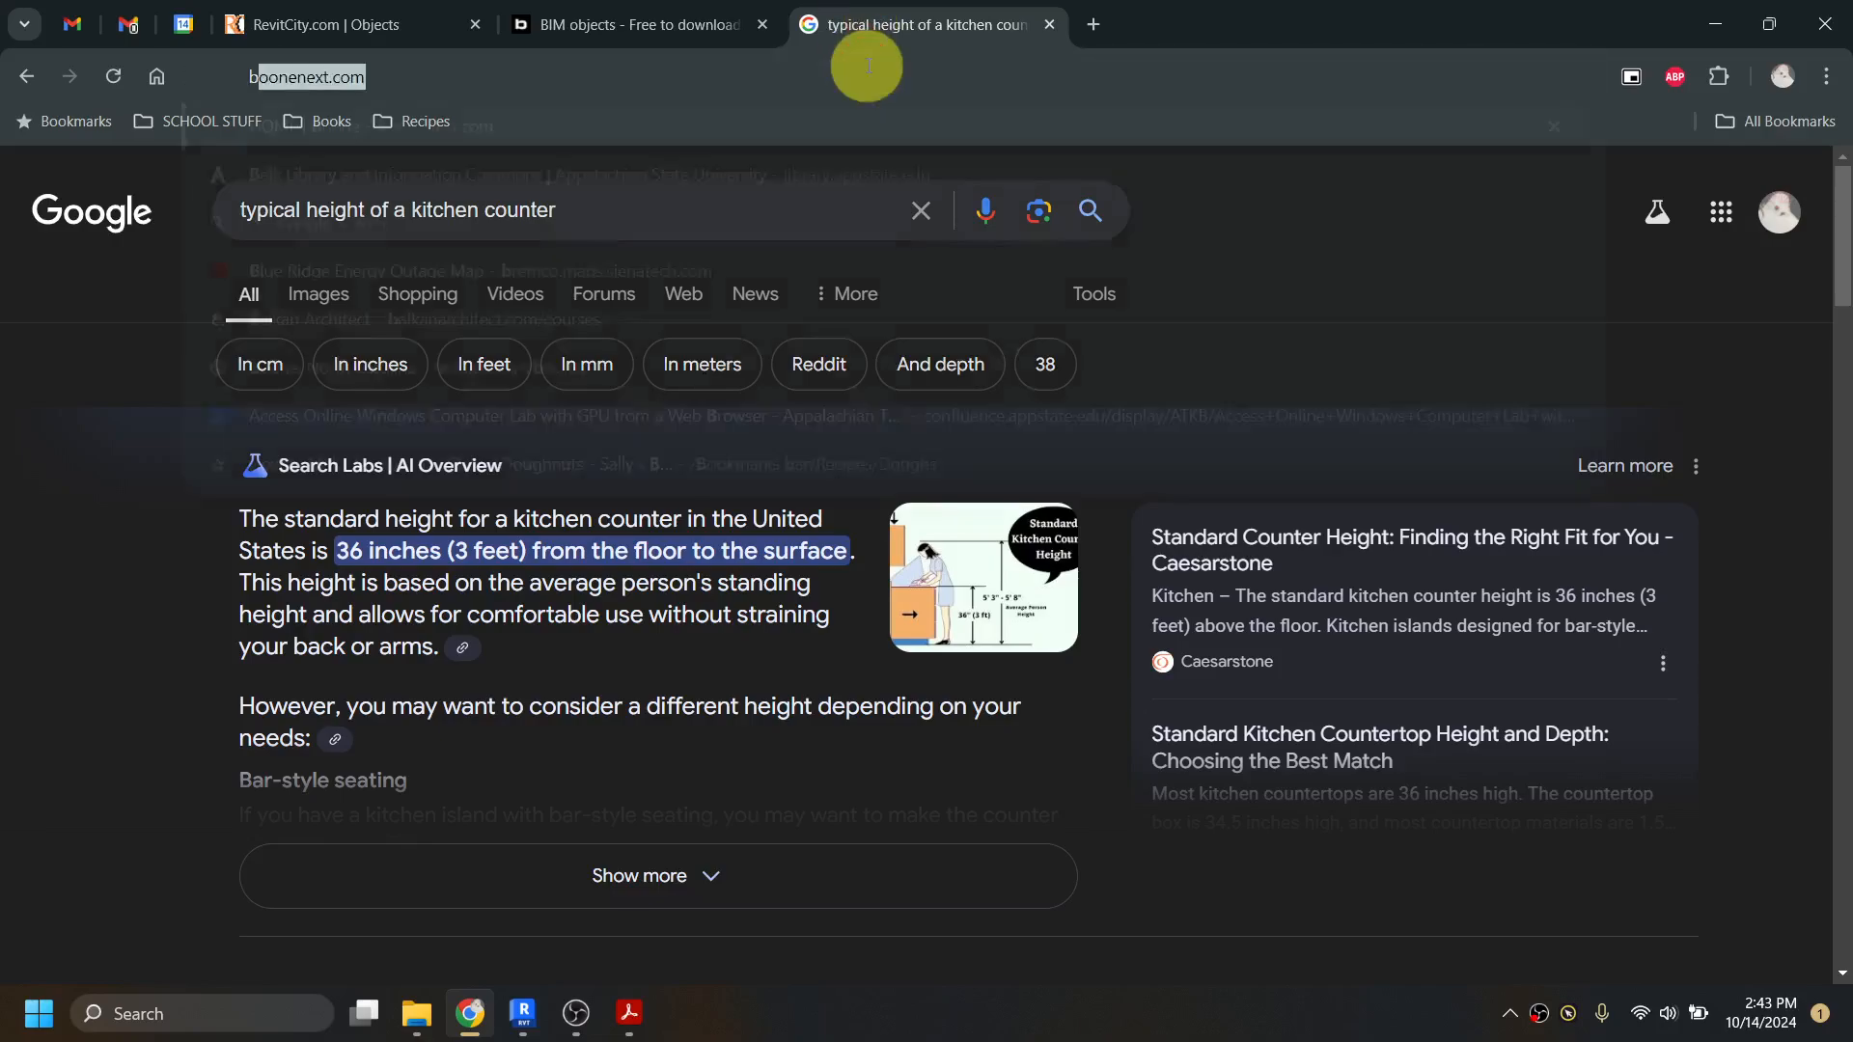
{"action": "type", "text": "block"}
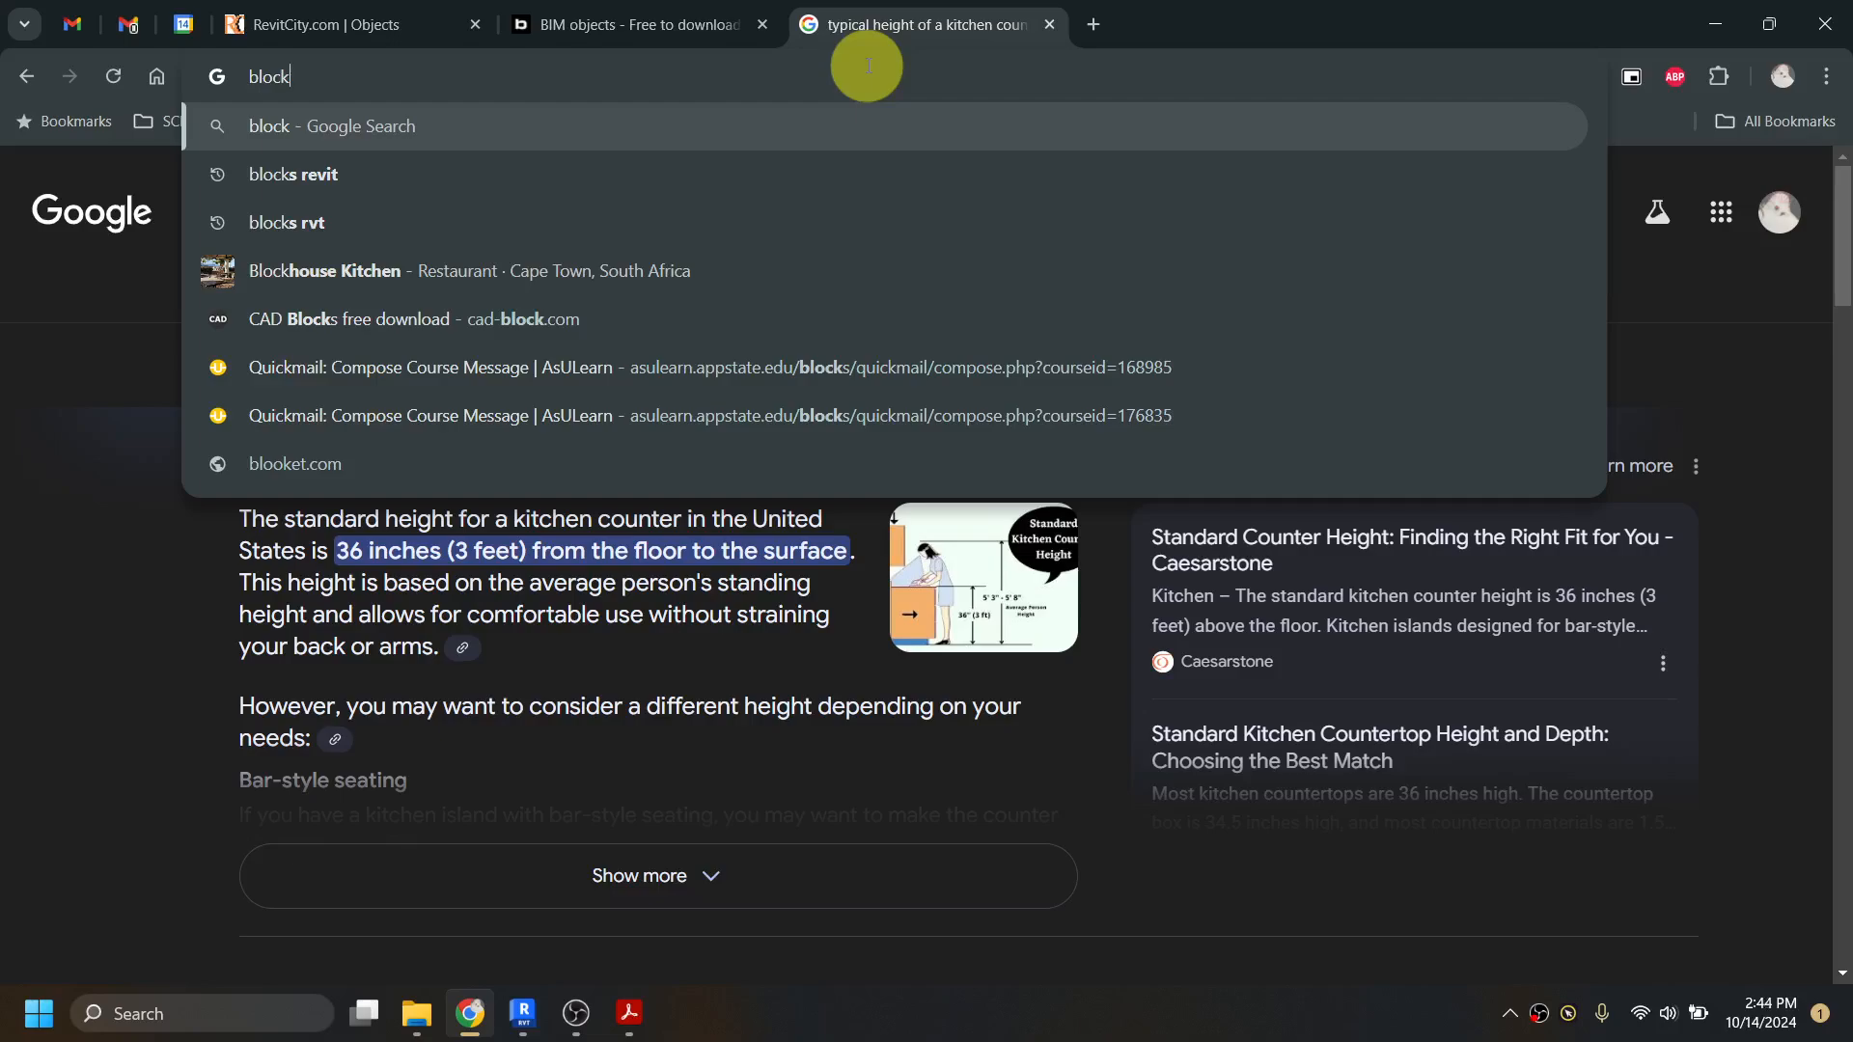
{"action": "type", "text": "s revit\\]"}
{"action": "key", "text": "BackSpace"}
{"action": "key", "text": "BackSpace"}
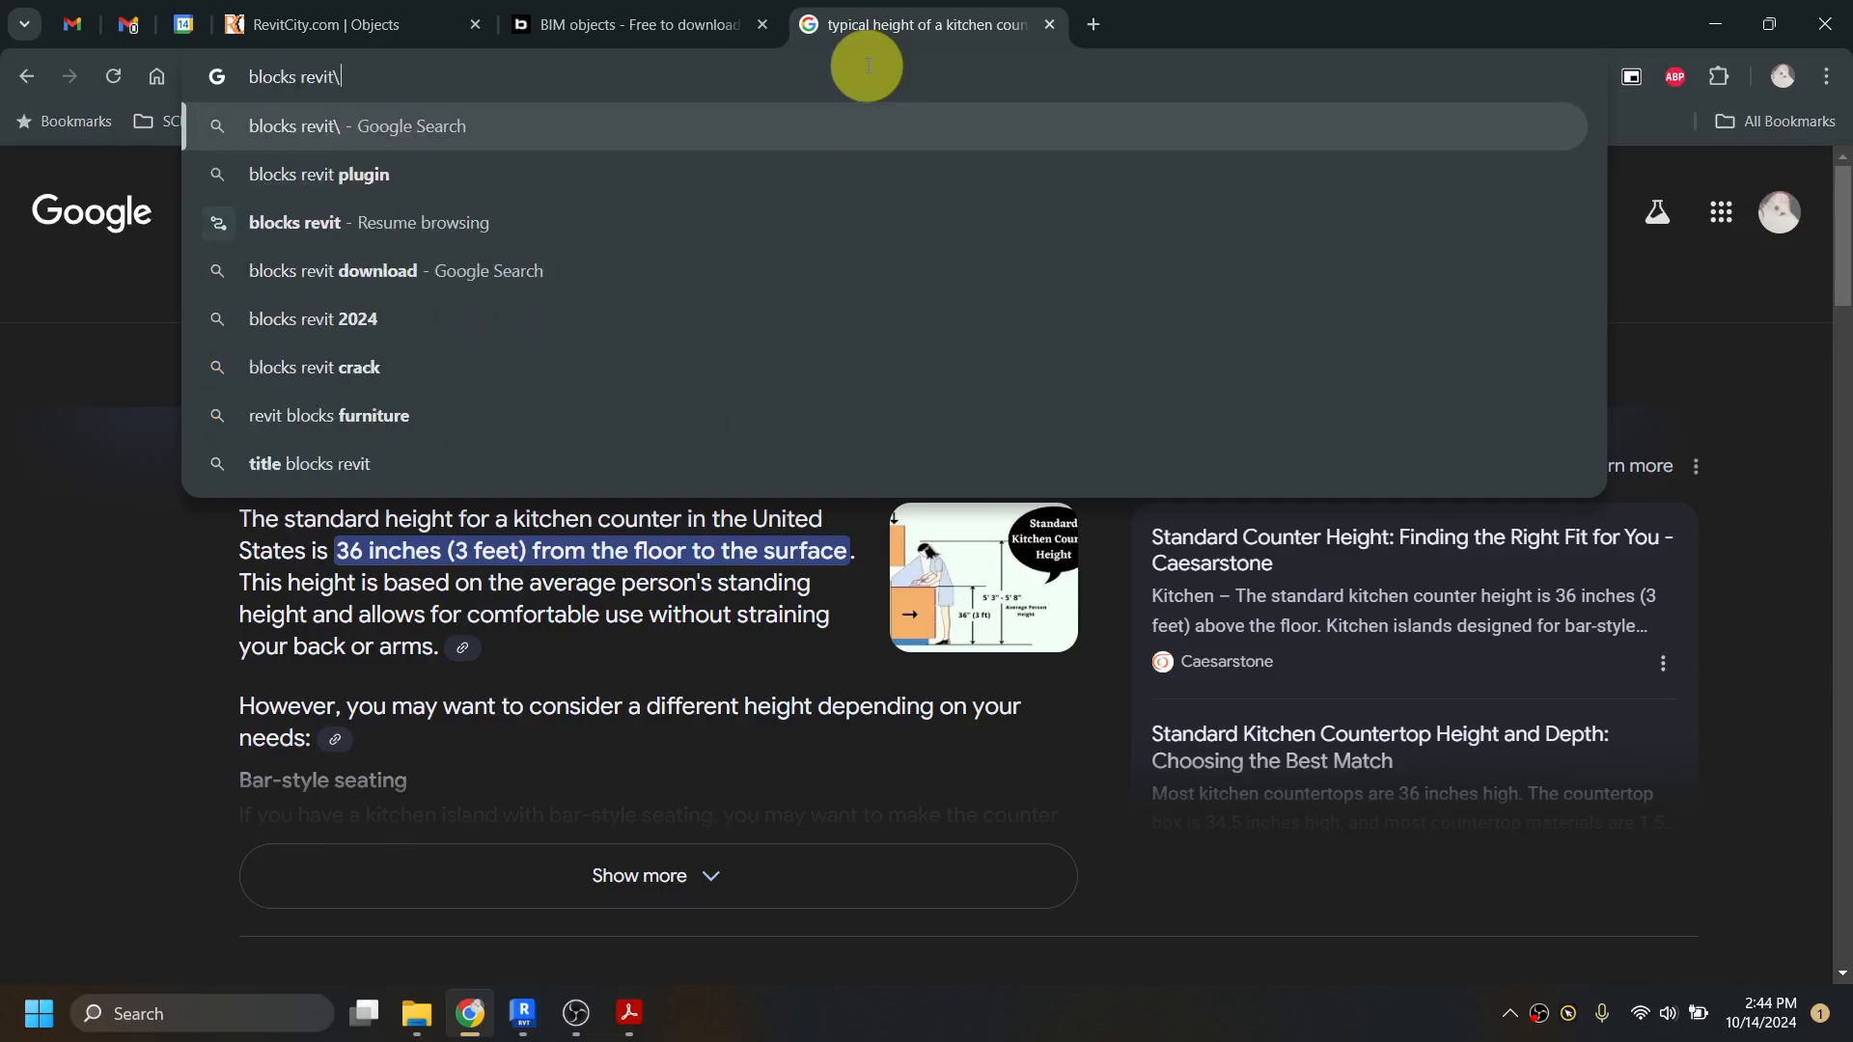
{"action": "key", "text": "Return"}
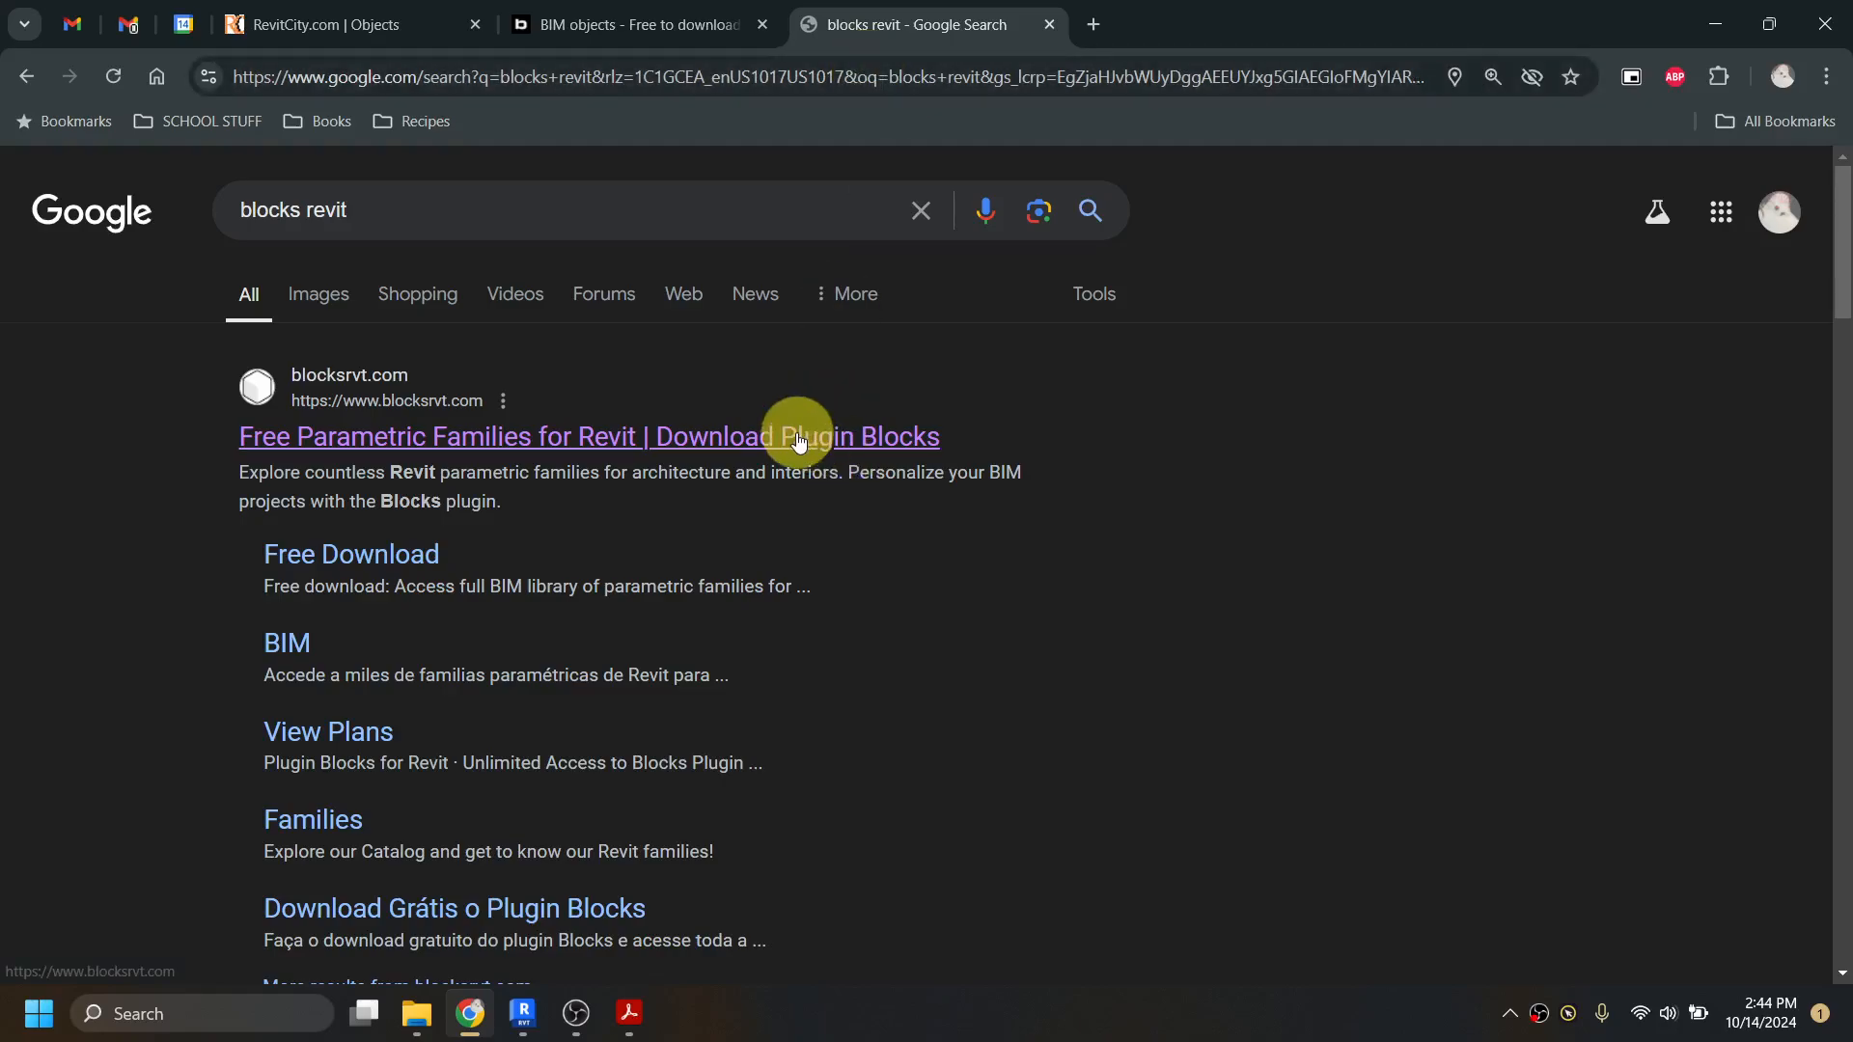
{"action": "left_click", "coordinate": [795, 439]}
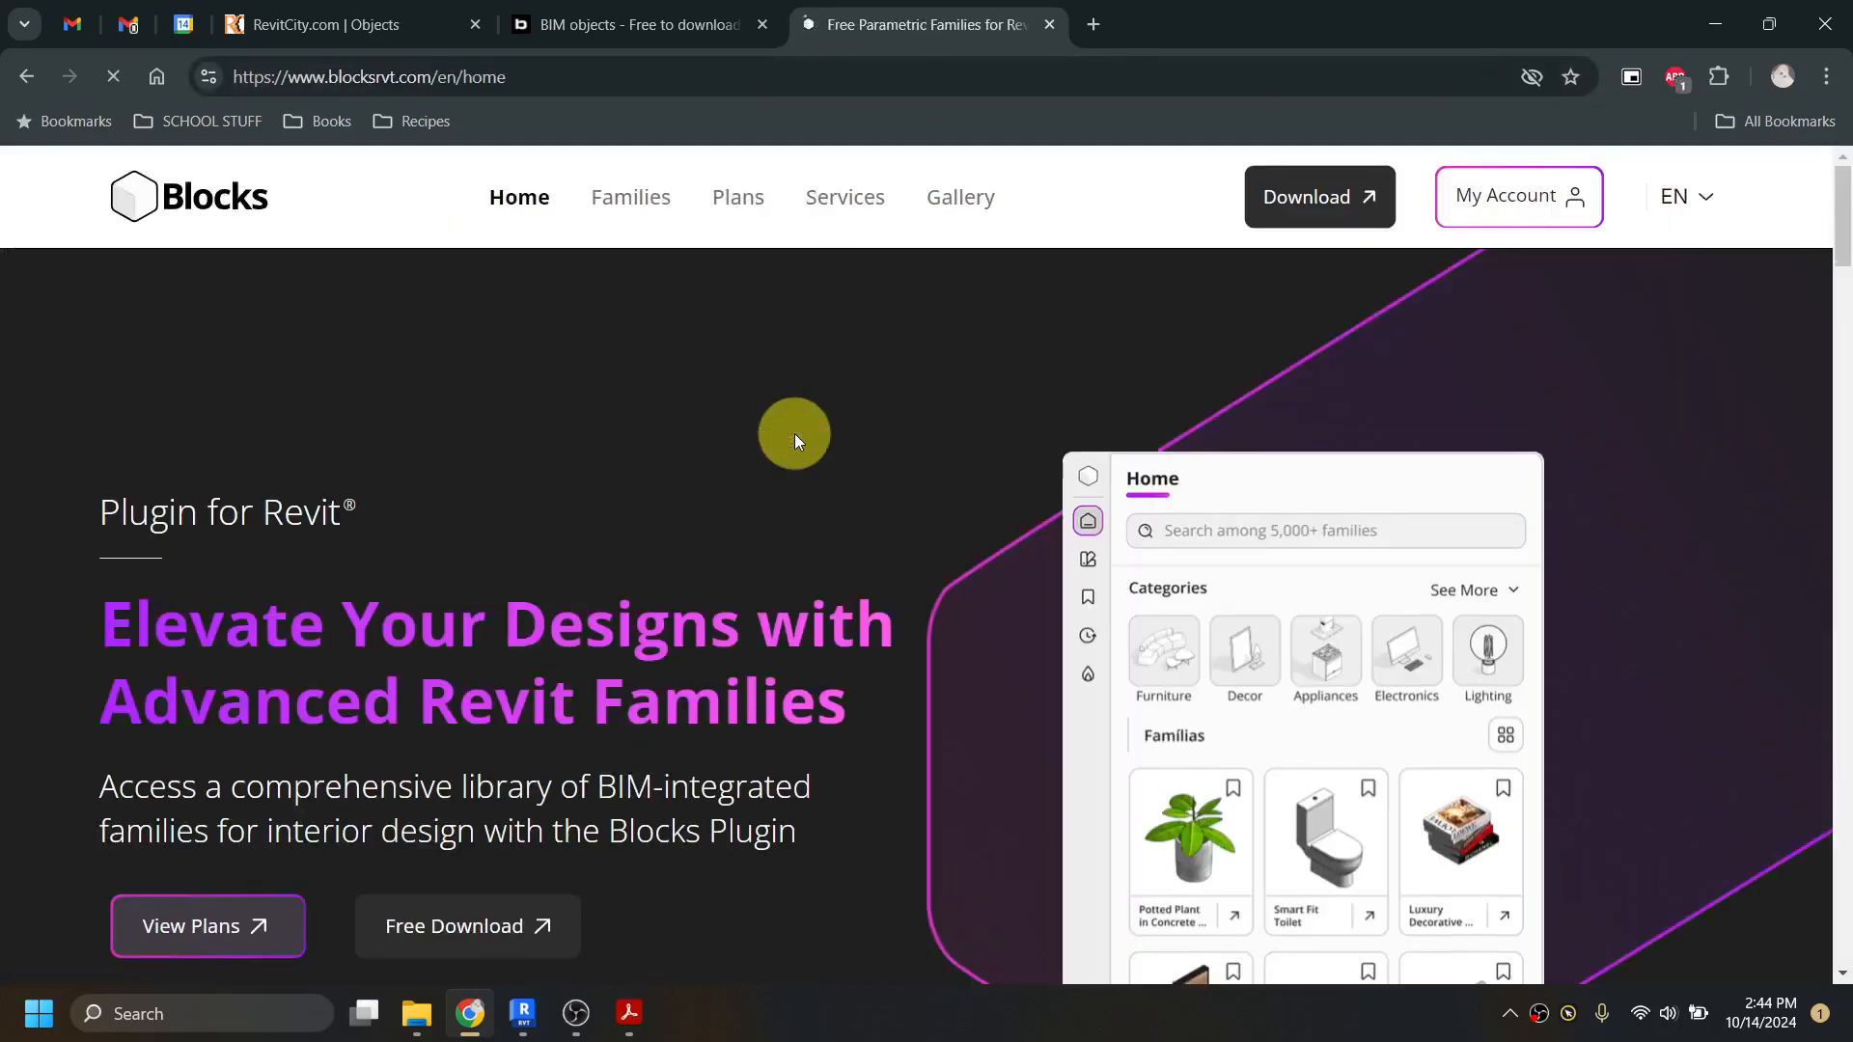
Step: Examine the Blocks plugin home page's family previews and design demo, and return to the Level 1 plan in Revit
{"action": "scroll", "coordinate": [935, 489], "scroll_direction": "down", "scroll_amount": 4}
{"action": "scroll", "coordinate": [956, 488], "scroll_direction": "down", "scroll_amount": 2}
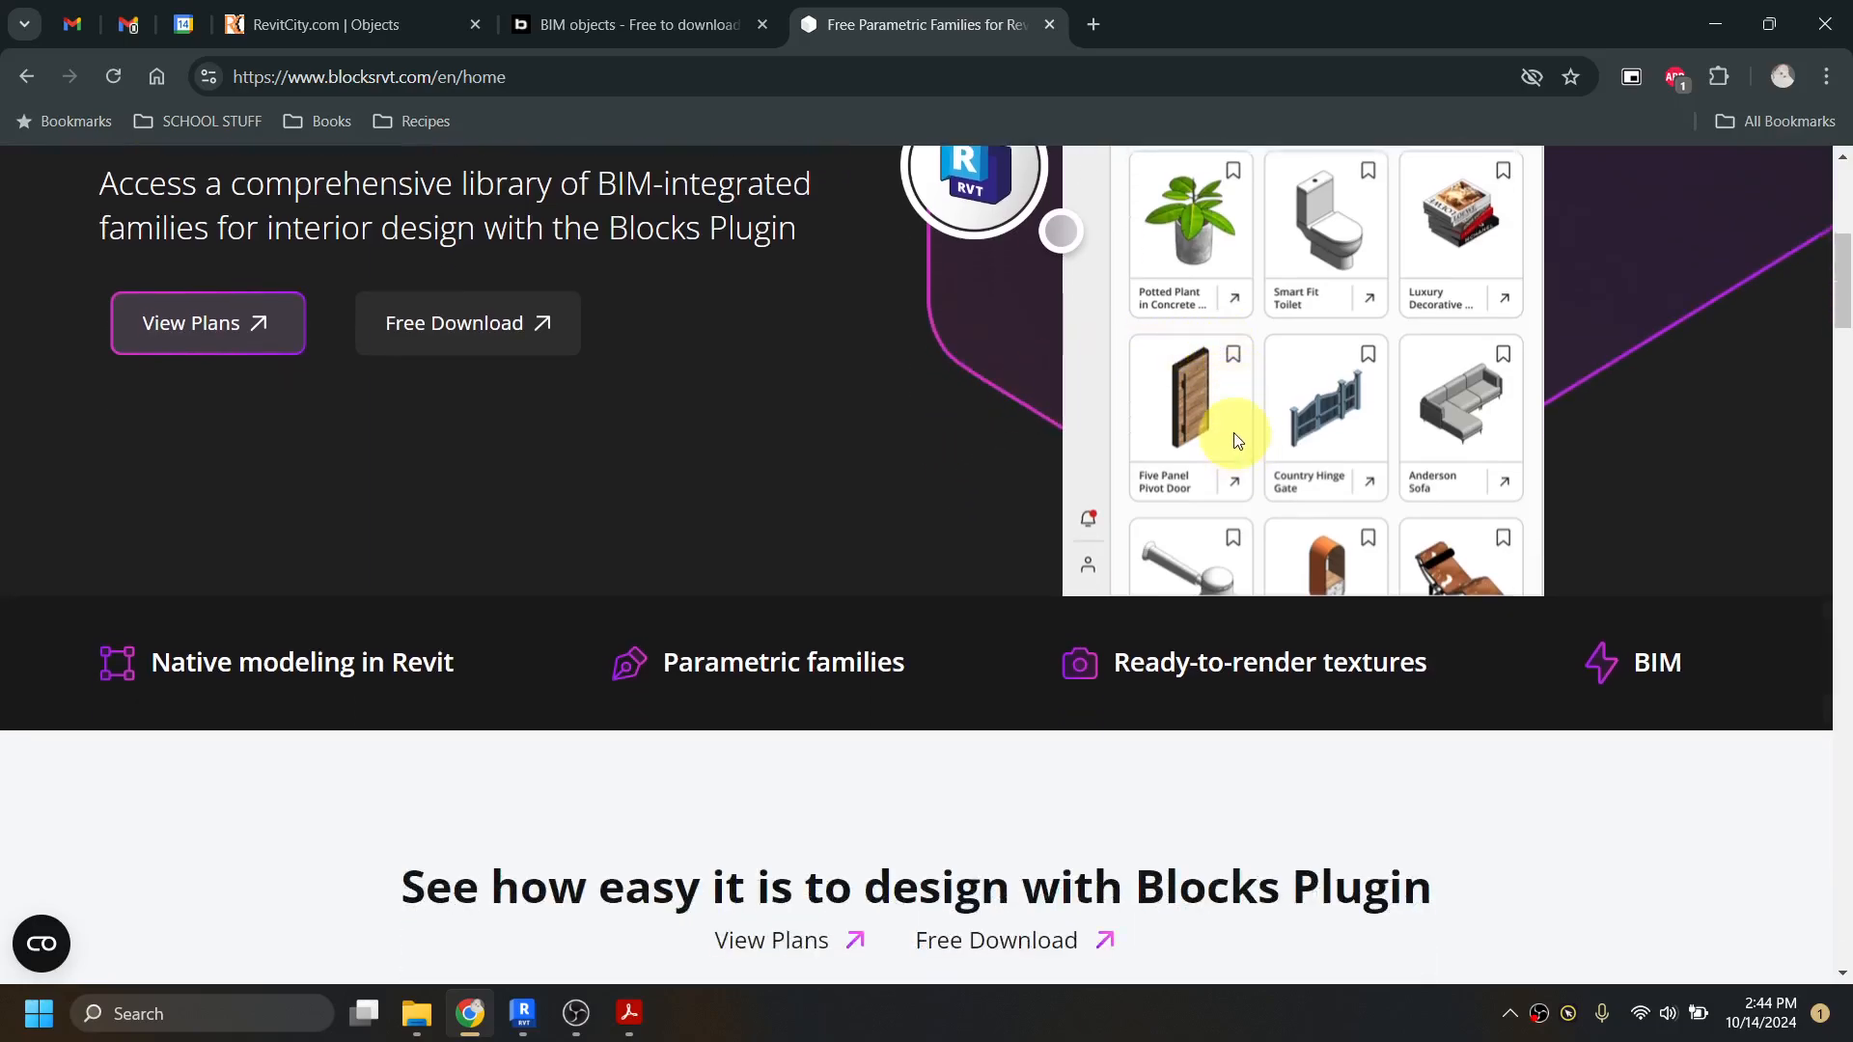
{"action": "scroll", "coordinate": [1231, 432], "scroll_direction": "down", "scroll_amount": 6}
{"action": "scroll", "coordinate": [1139, 405], "scroll_direction": "down", "scroll_amount": 3}
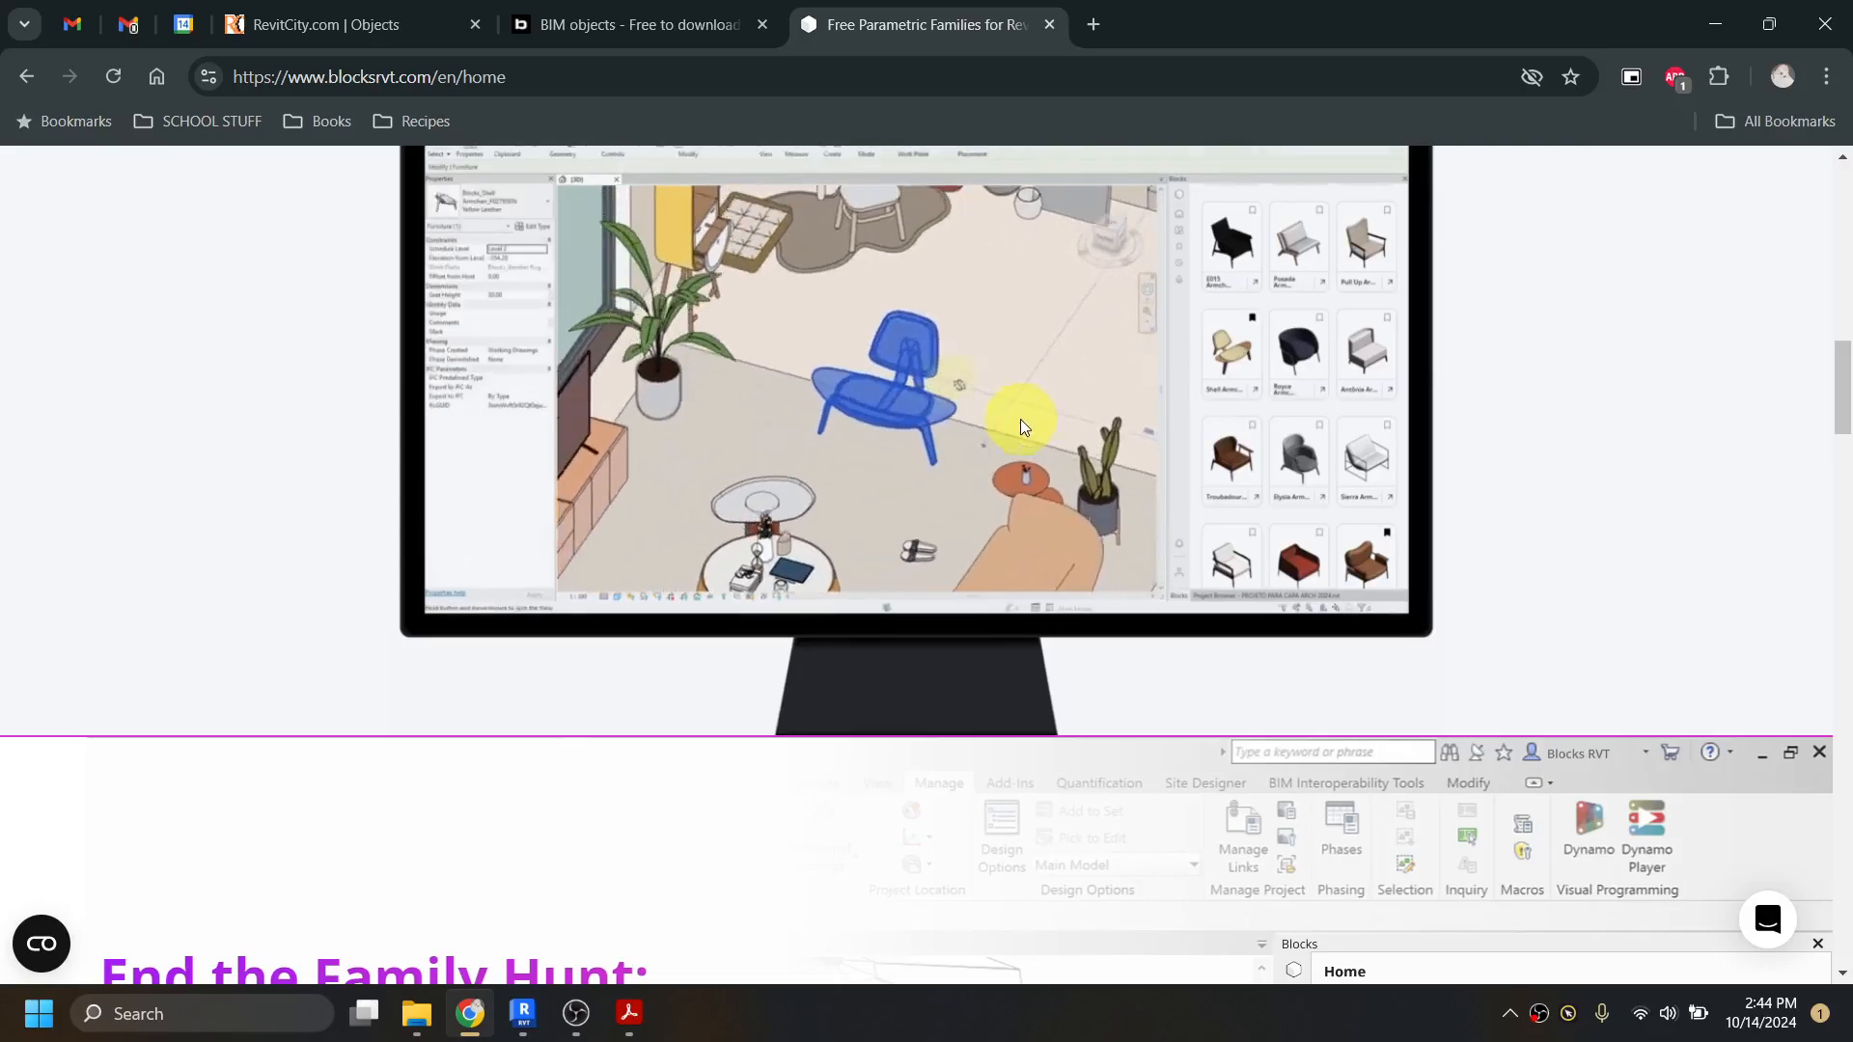
{"action": "scroll", "coordinate": [1047, 455], "scroll_direction": "up", "scroll_amount": 3}
{"action": "scroll", "coordinate": [975, 526], "scroll_direction": "up", "scroll_amount": 6}
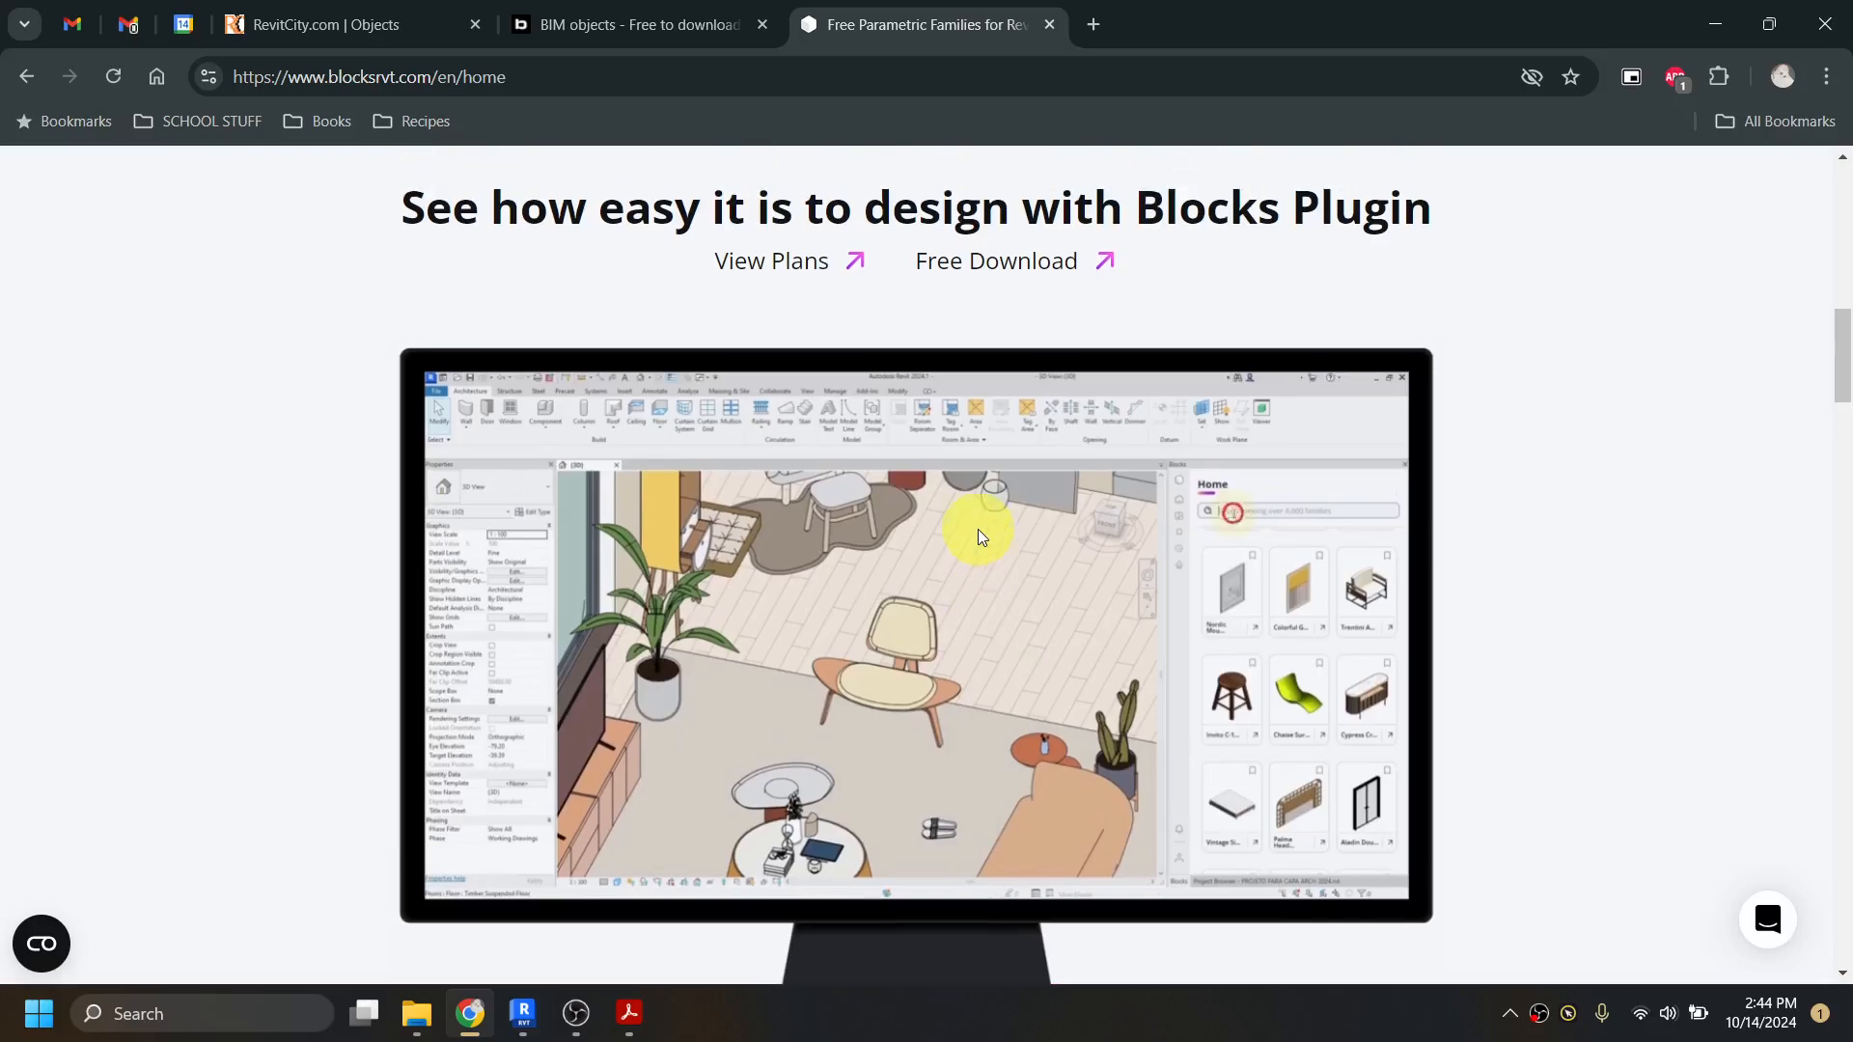
{"action": "scroll", "coordinate": [987, 537], "scroll_direction": "up", "scroll_amount": 1}
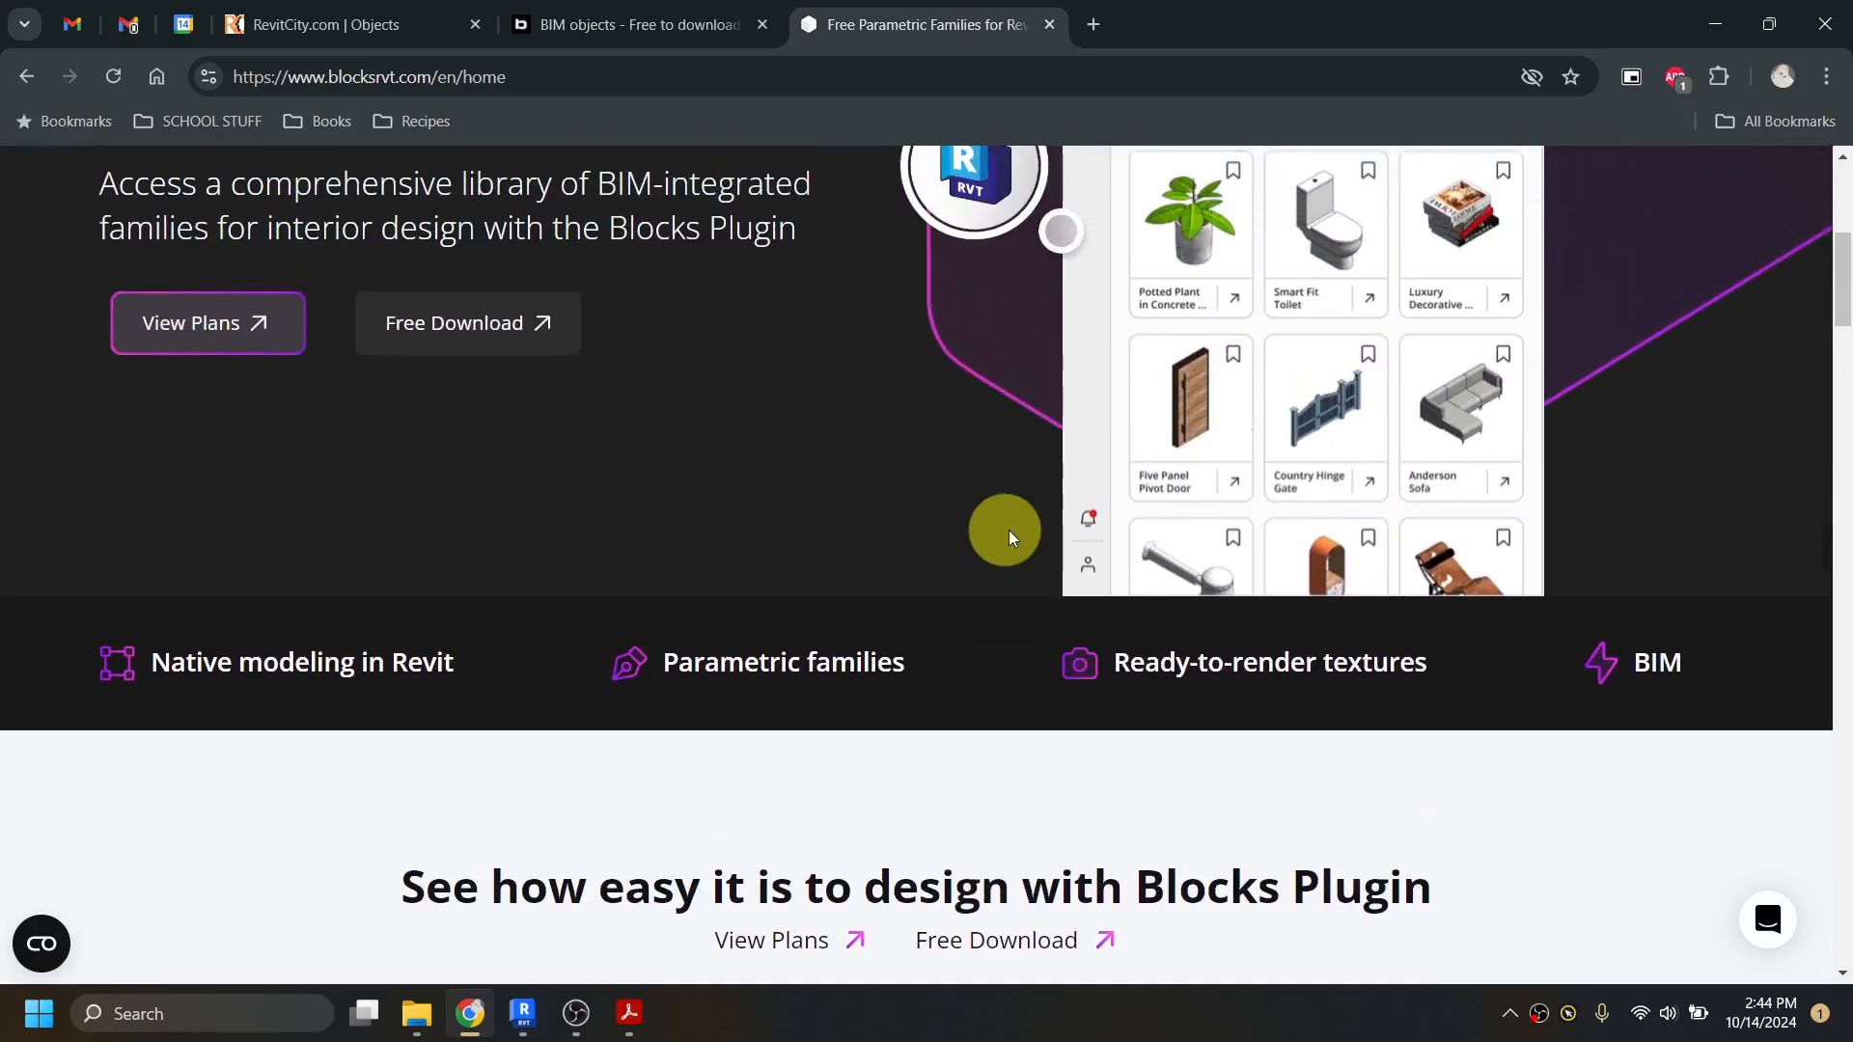
{"action": "scroll", "coordinate": [1065, 496], "scroll_direction": "down", "scroll_amount": 4}
{"action": "scroll", "coordinate": [1034, 508], "scroll_direction": "up", "scroll_amount": 6}
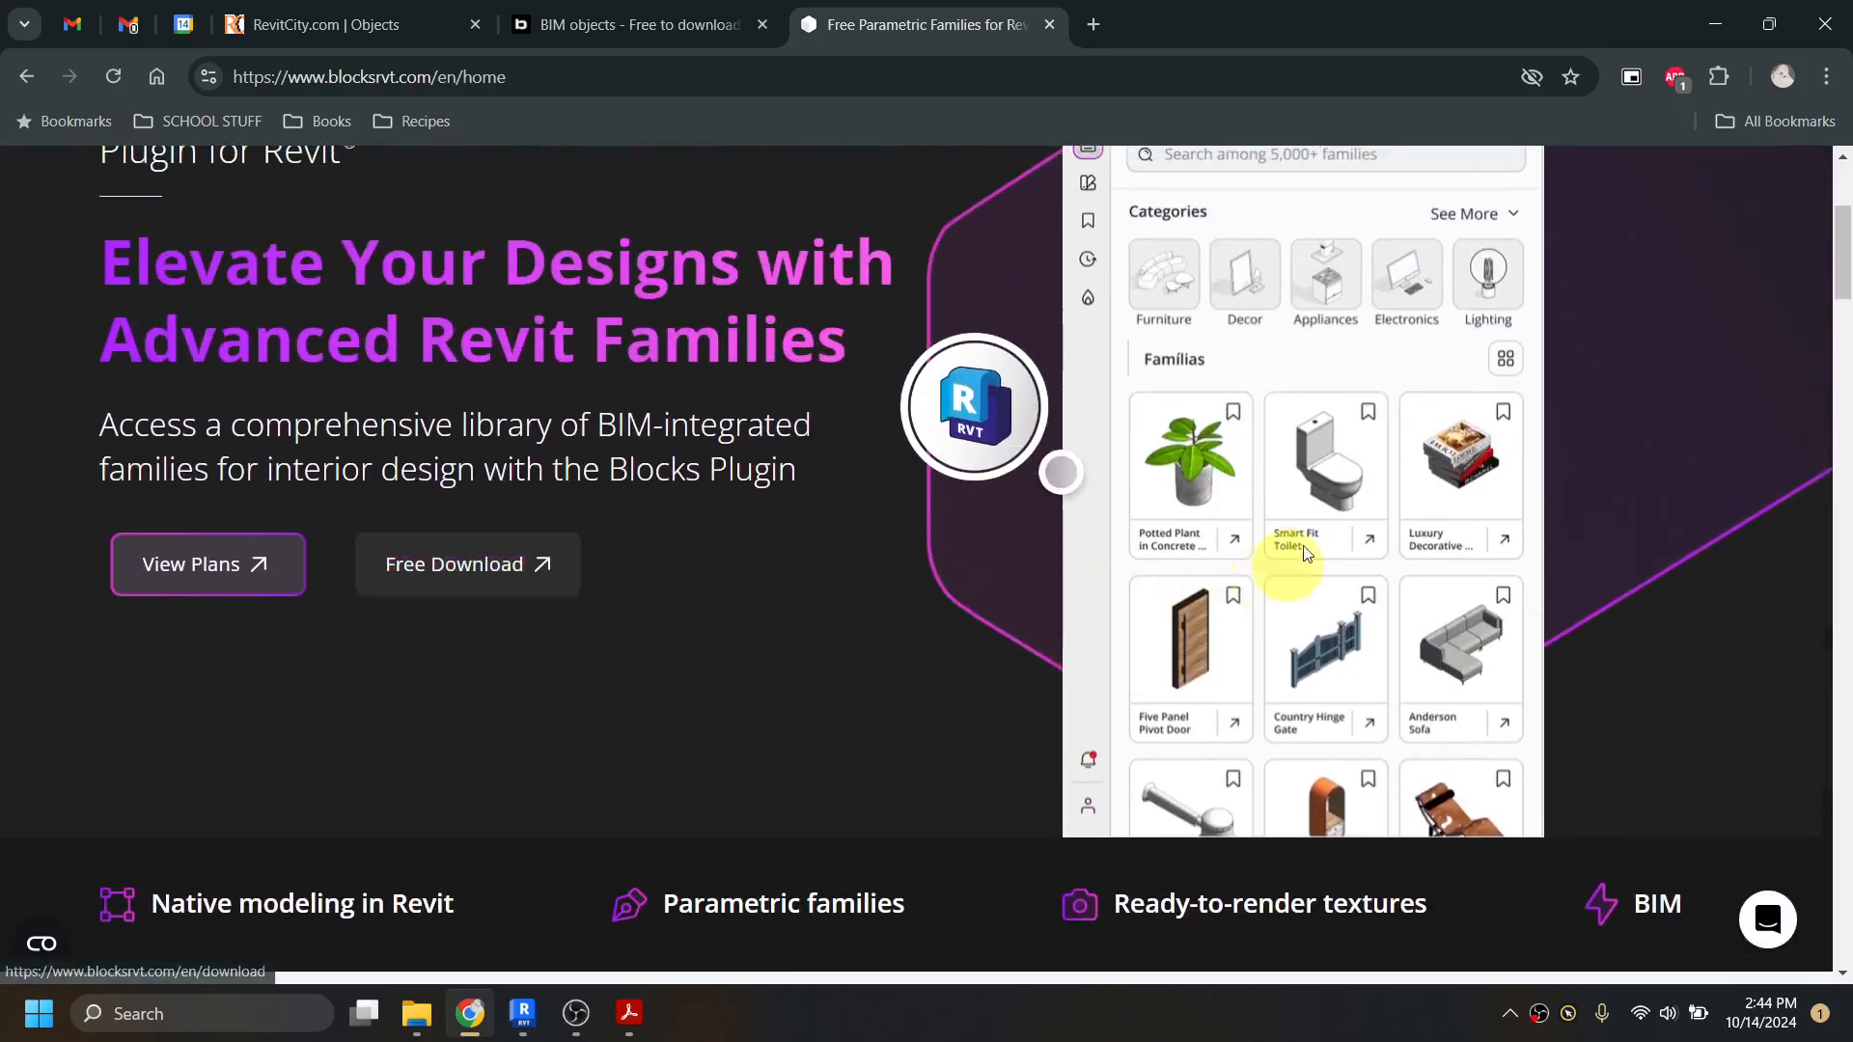
{"action": "scroll", "coordinate": [1340, 527], "scroll_direction": "down", "scroll_amount": 10}
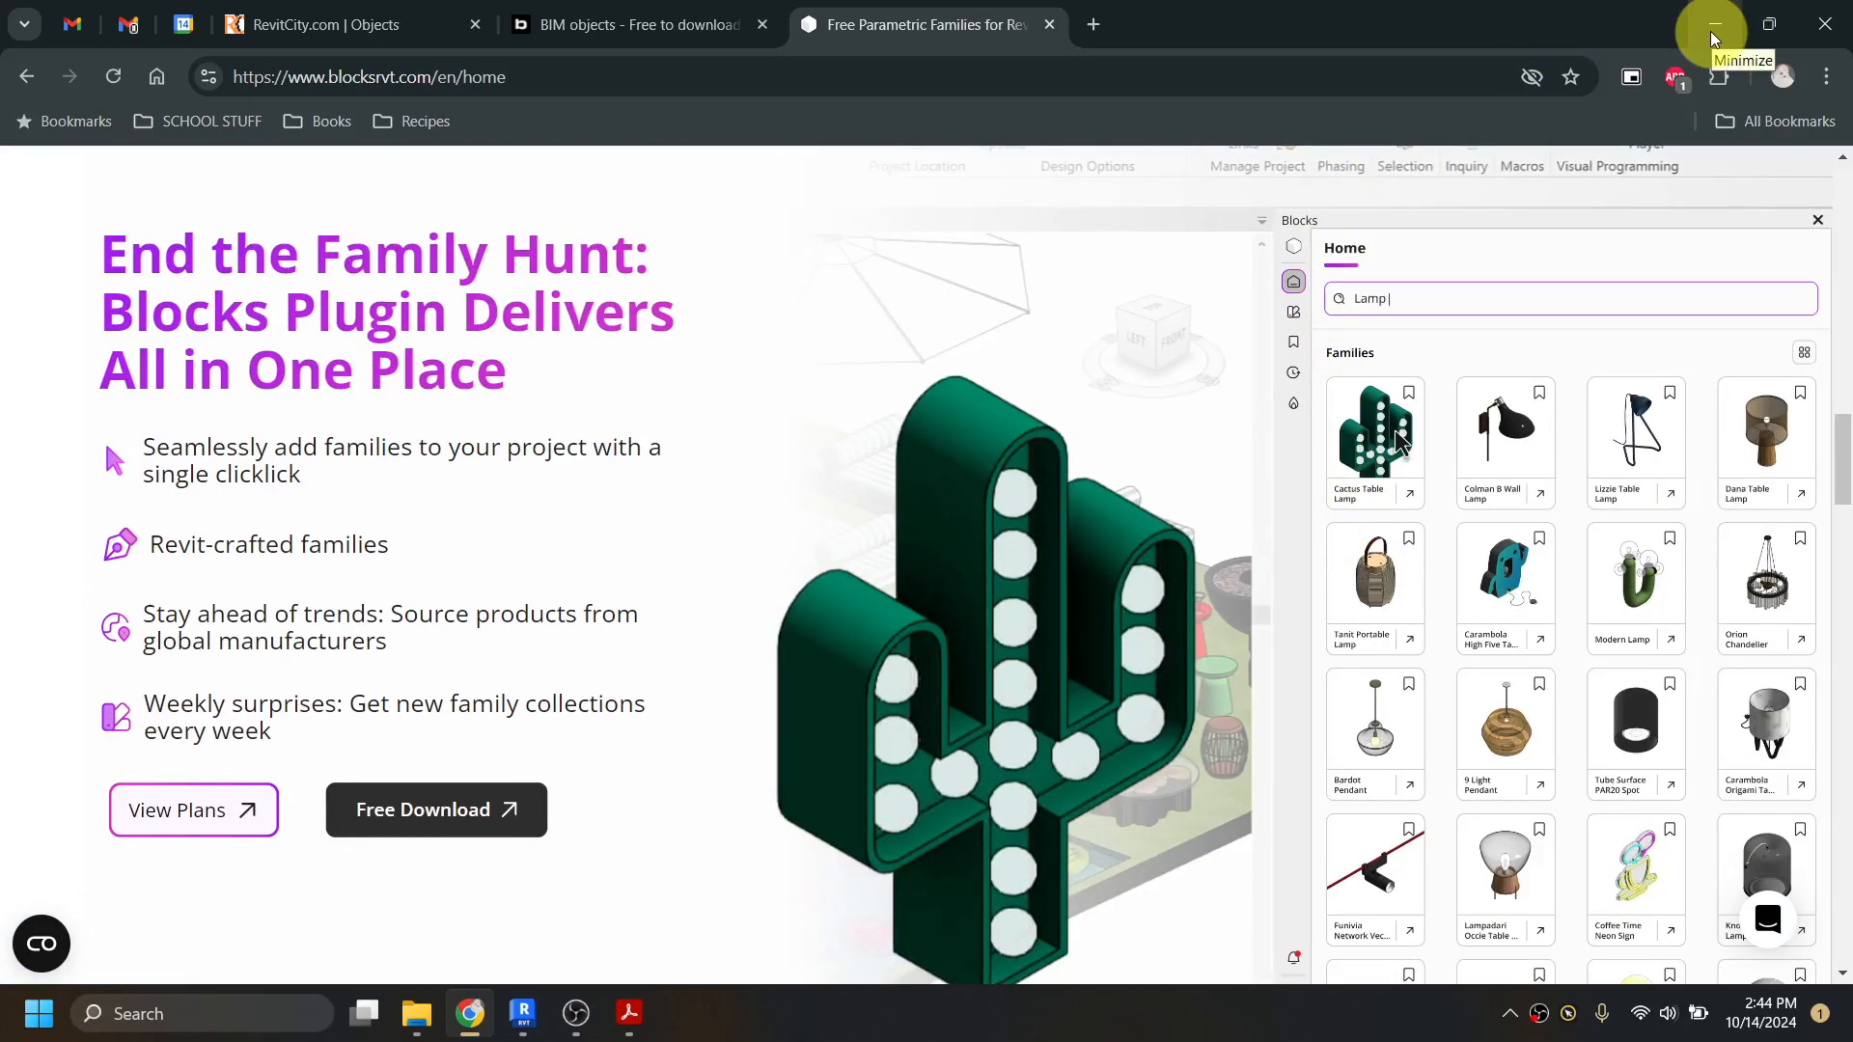
{"action": "left_click", "coordinate": [1710, 30]}
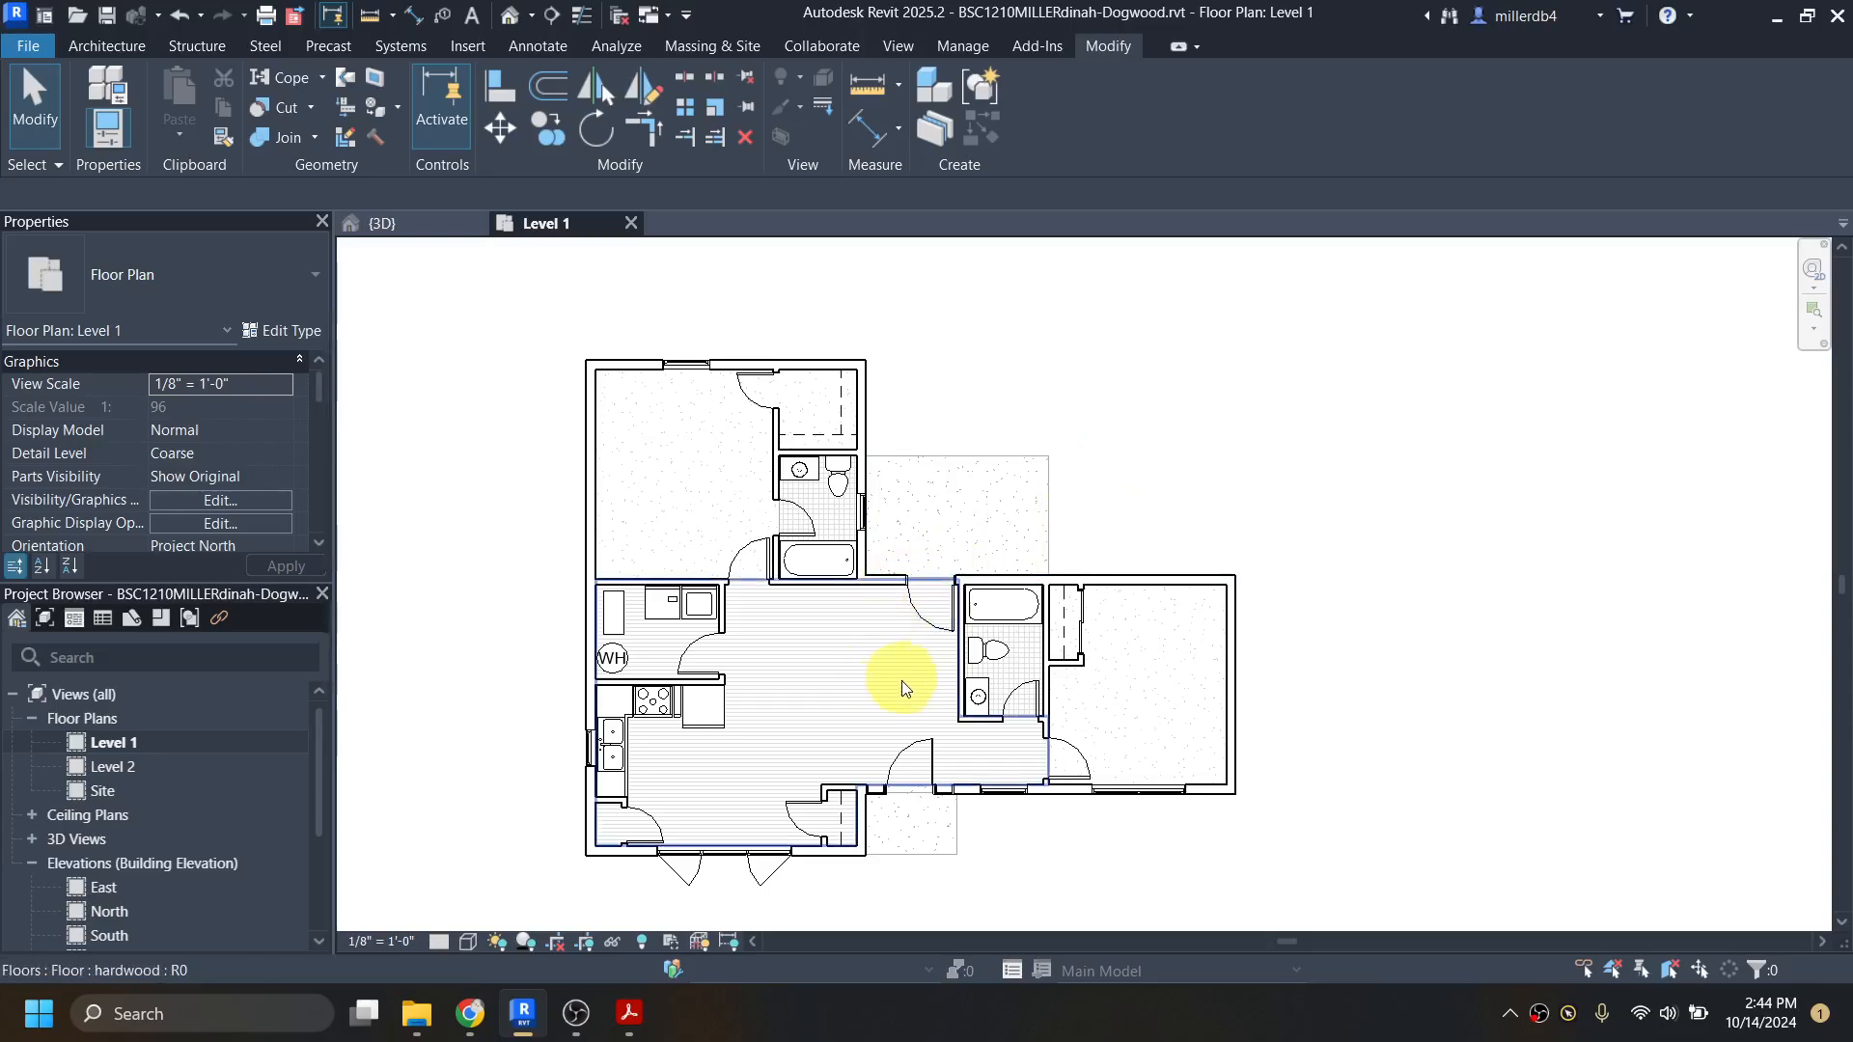
Step: Check the annotated floor plan on page 2 of dogwood-all.pdf in Acrobat, and return to the Level 1 plan in Revit
{"action": "middle_click_drag", "start_coordinate": [757, 695], "coordinate": [710, 664]}
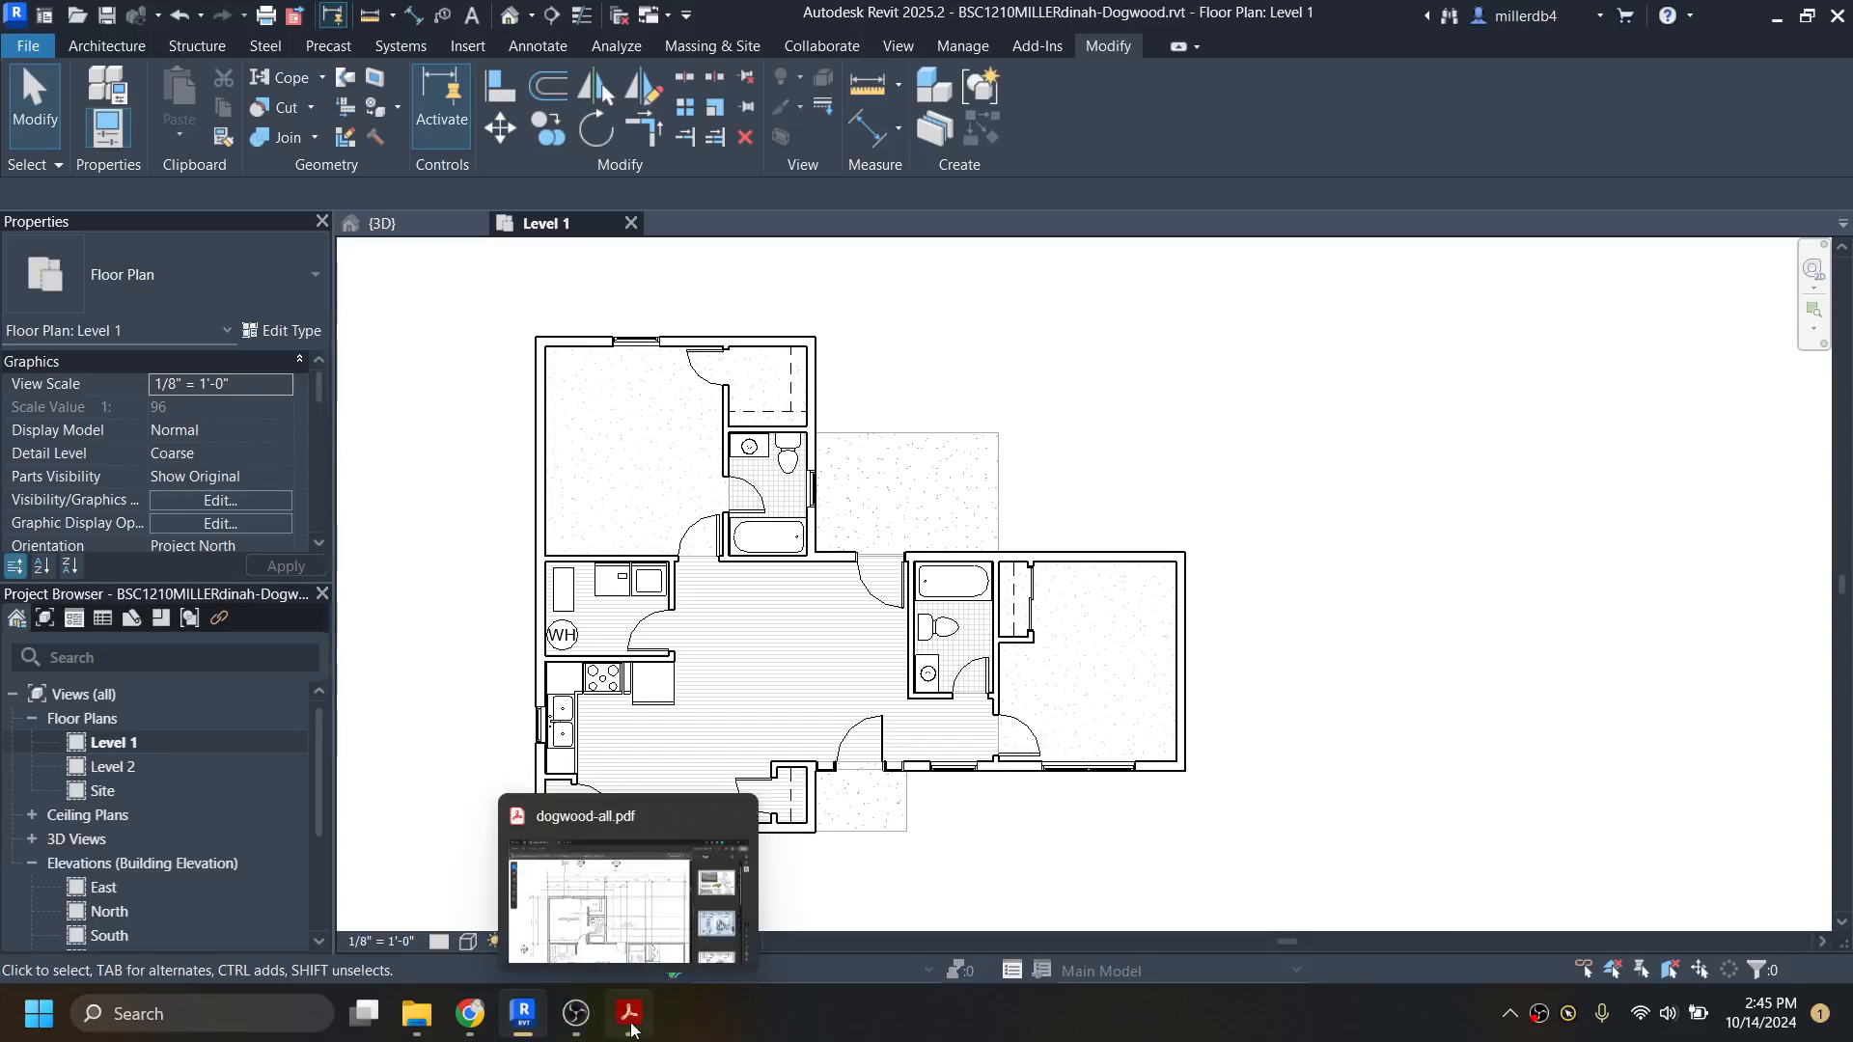
{"action": "left_click", "coordinate": [604, 911]}
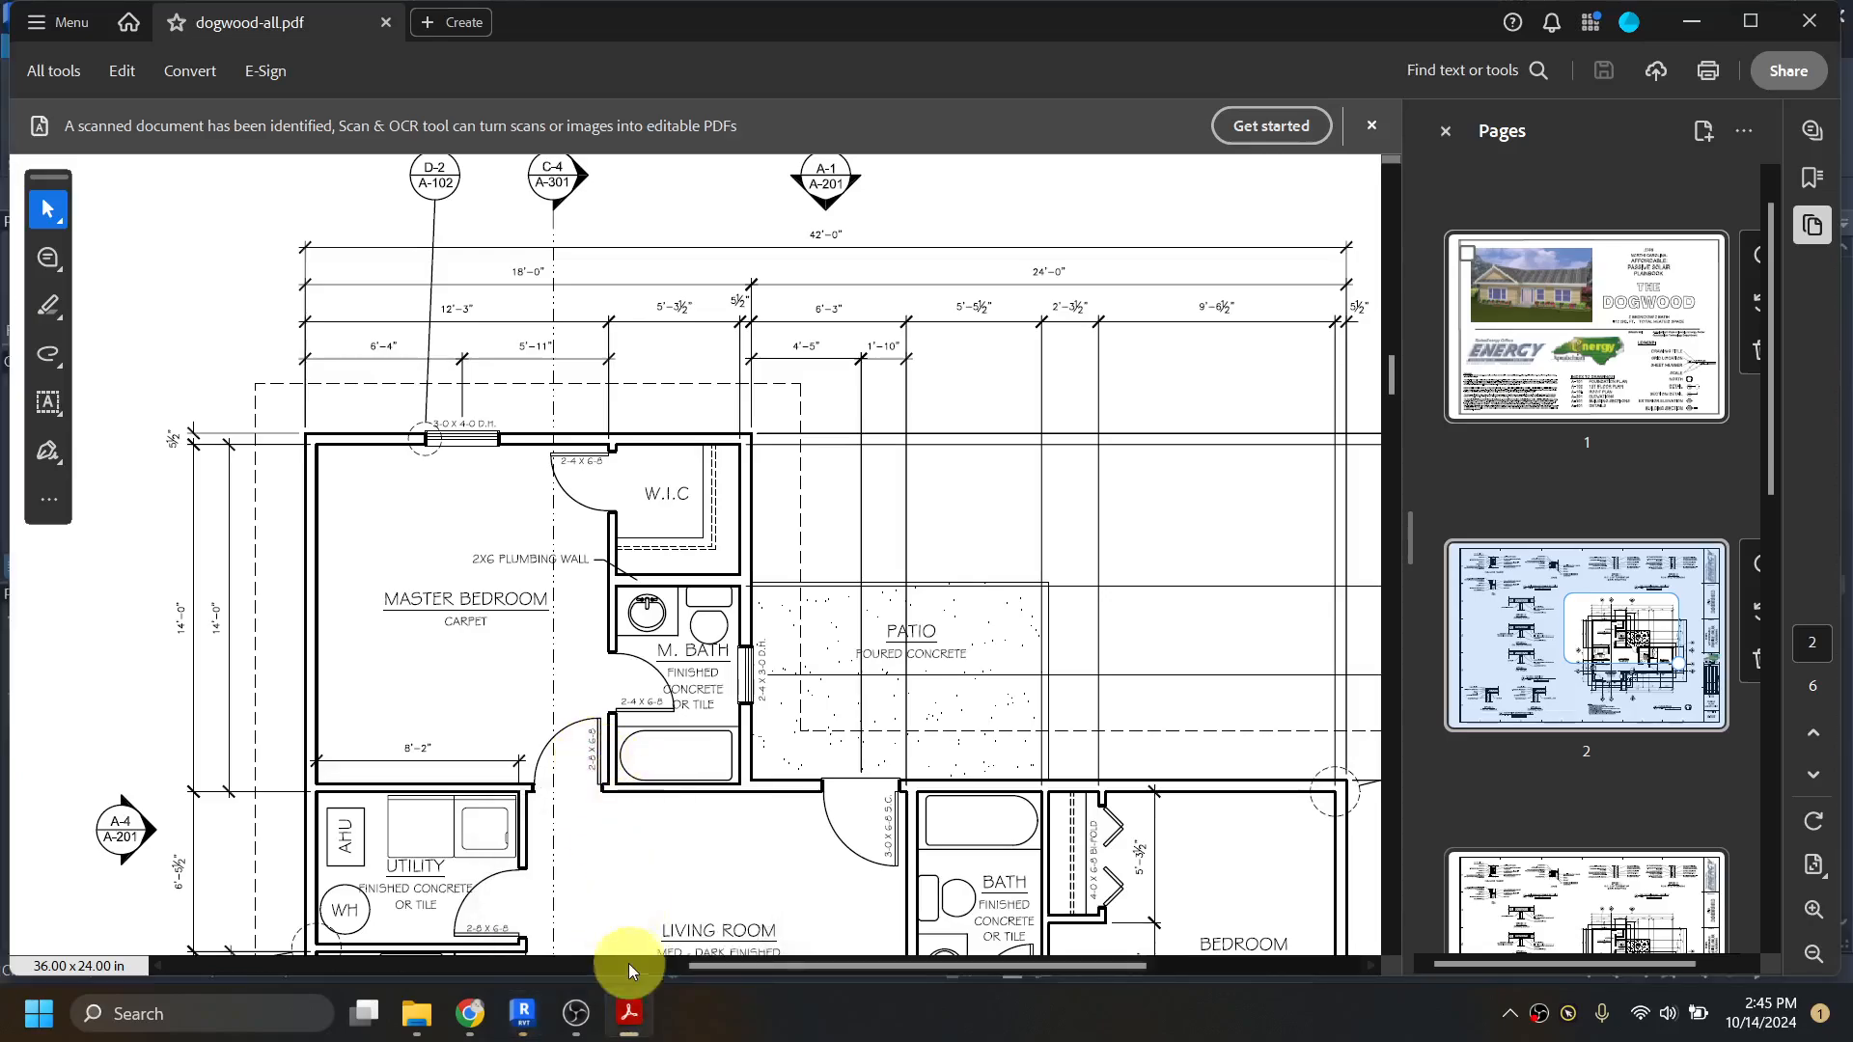
{"action": "left_click_drag", "start_coordinate": [710, 965], "coordinate": [743, 965]}
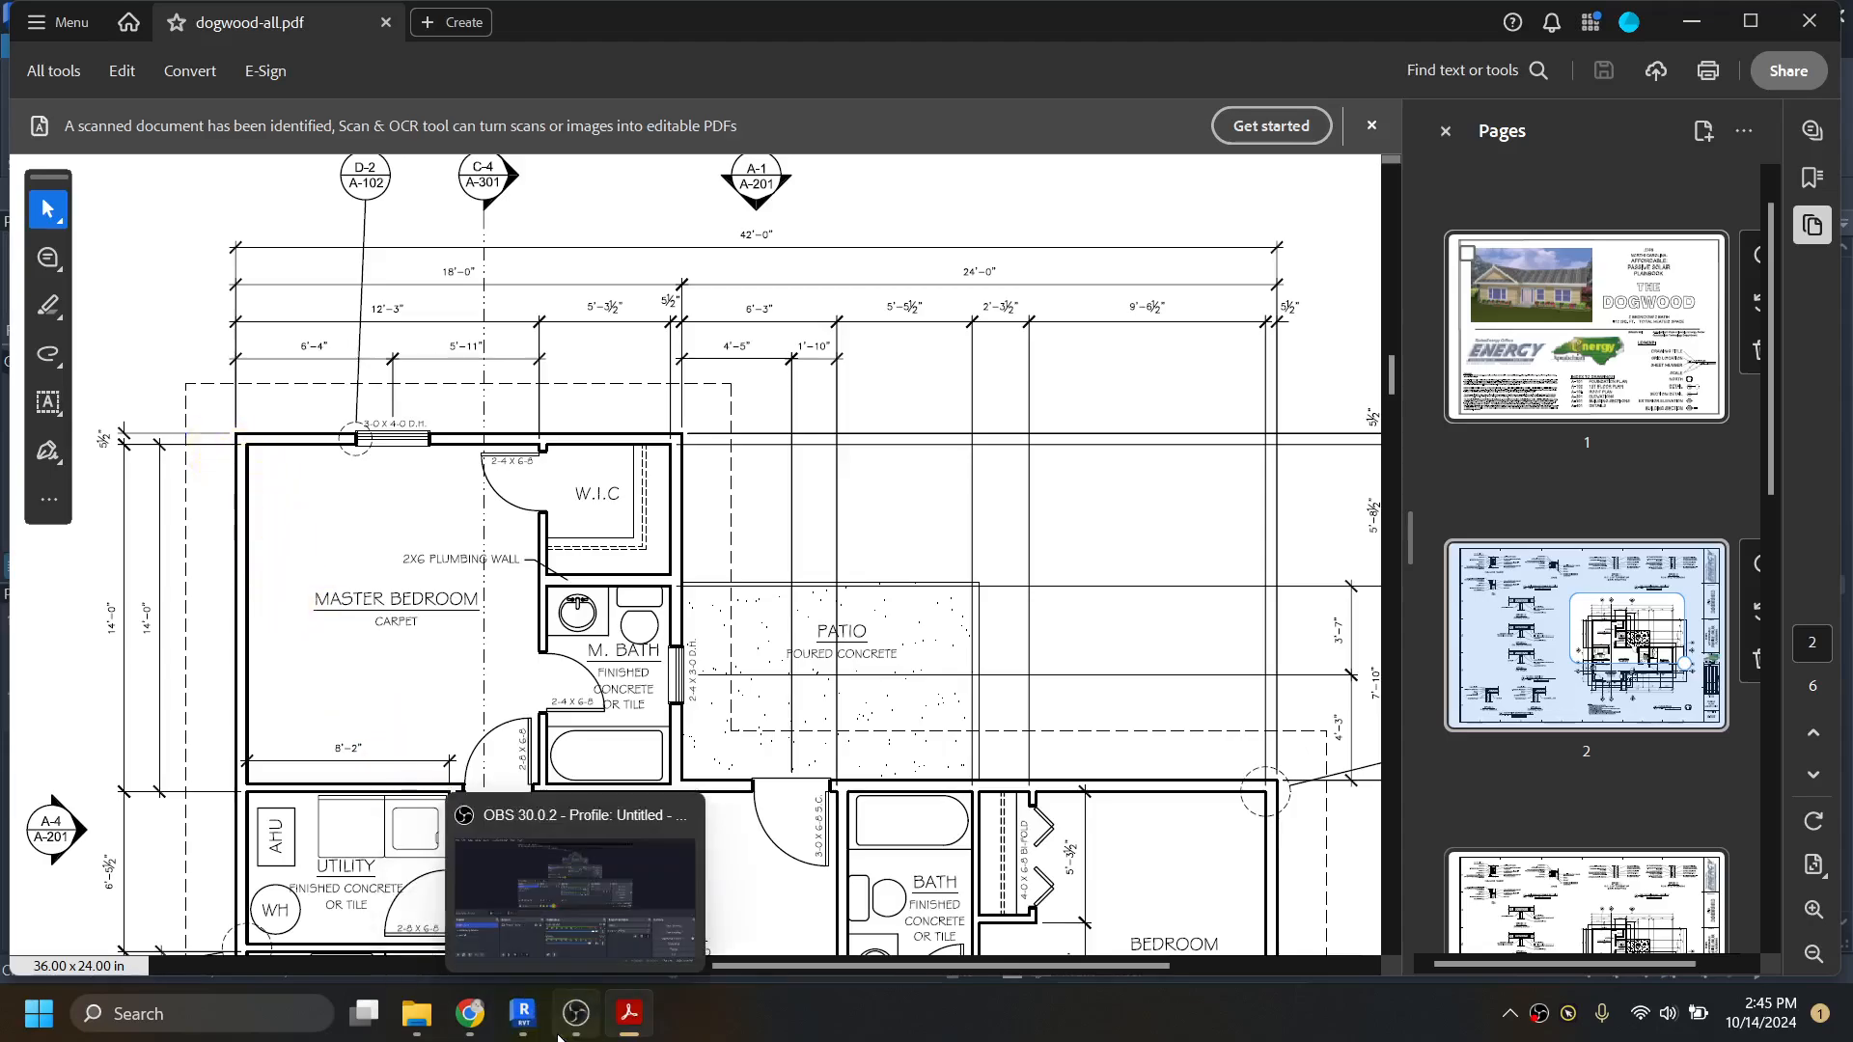
{"action": "left_click", "coordinate": [527, 1027]}
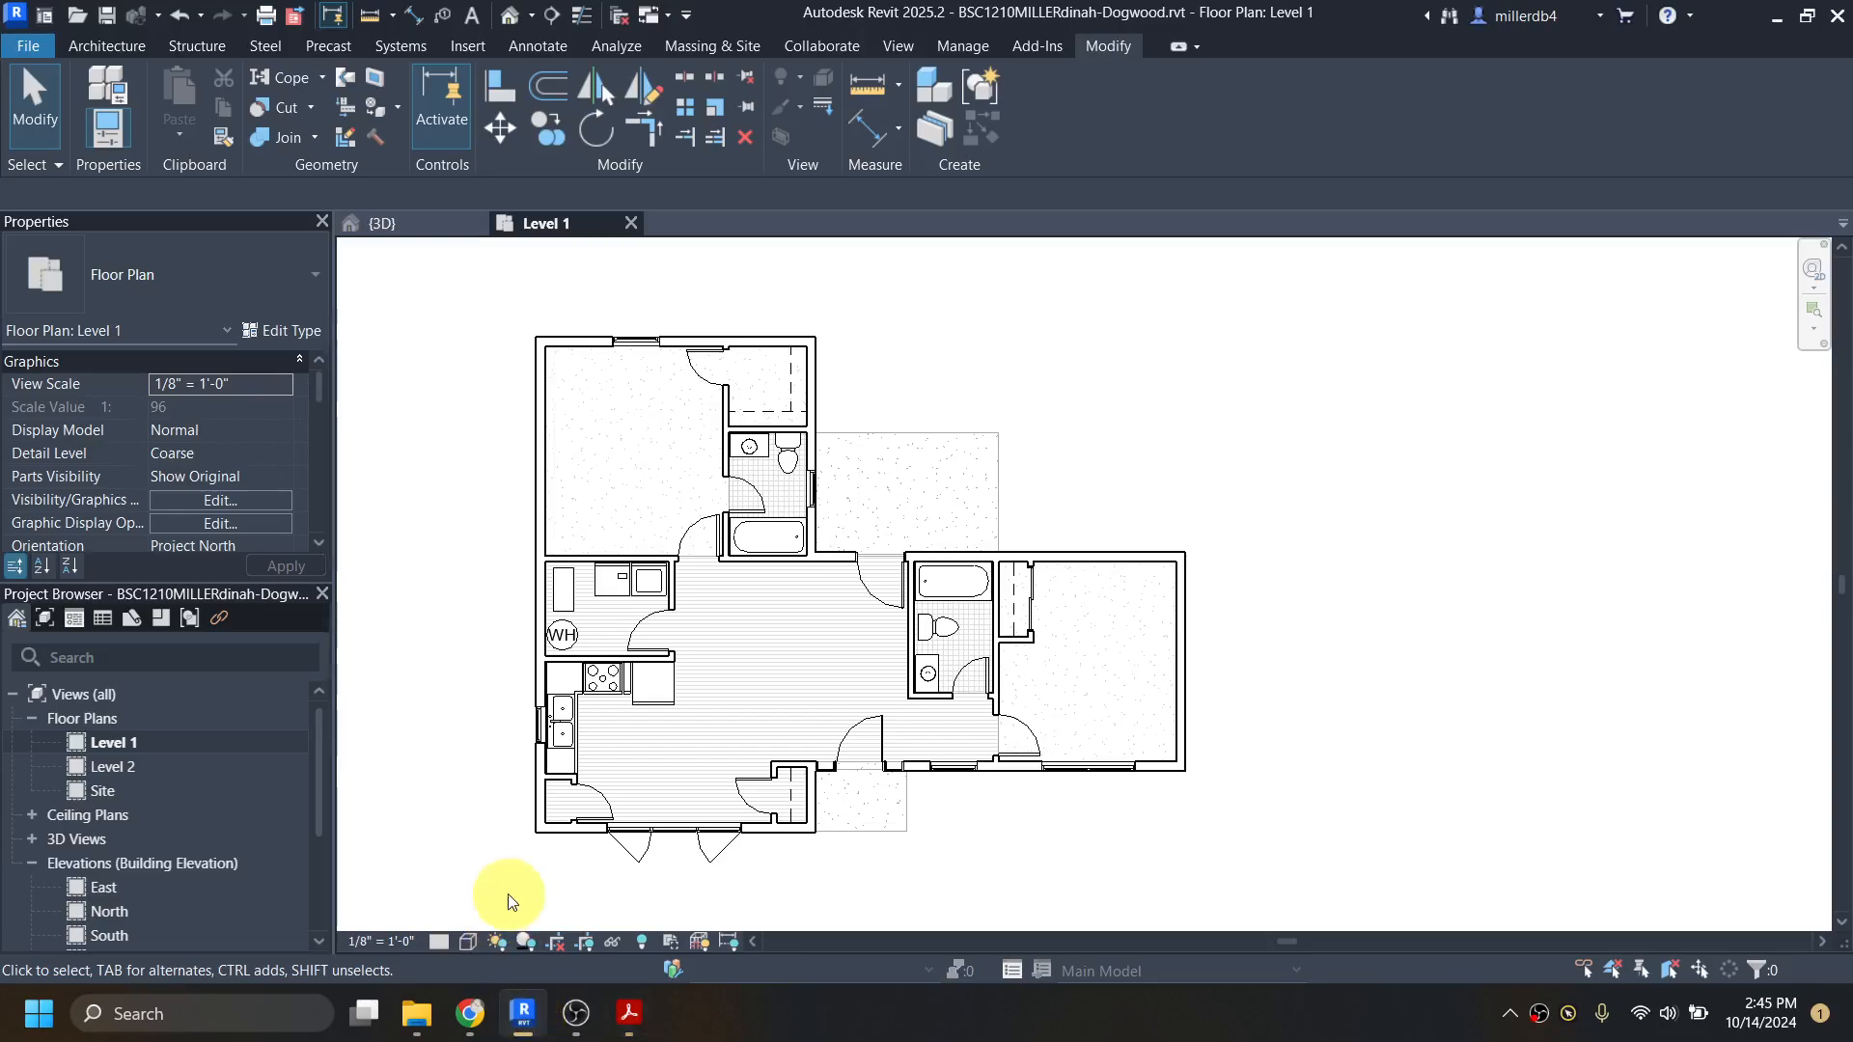
Step: Set the Level 1 view's detail level to Fine, with the exterior wall corner at the master bedroom in close view
{"action": "middle_click_drag", "start_coordinate": [514, 360], "coordinate": [600, 442]}
{"action": "scroll", "coordinate": [601, 442], "scroll_direction": "up", "scroll_amount": 6}
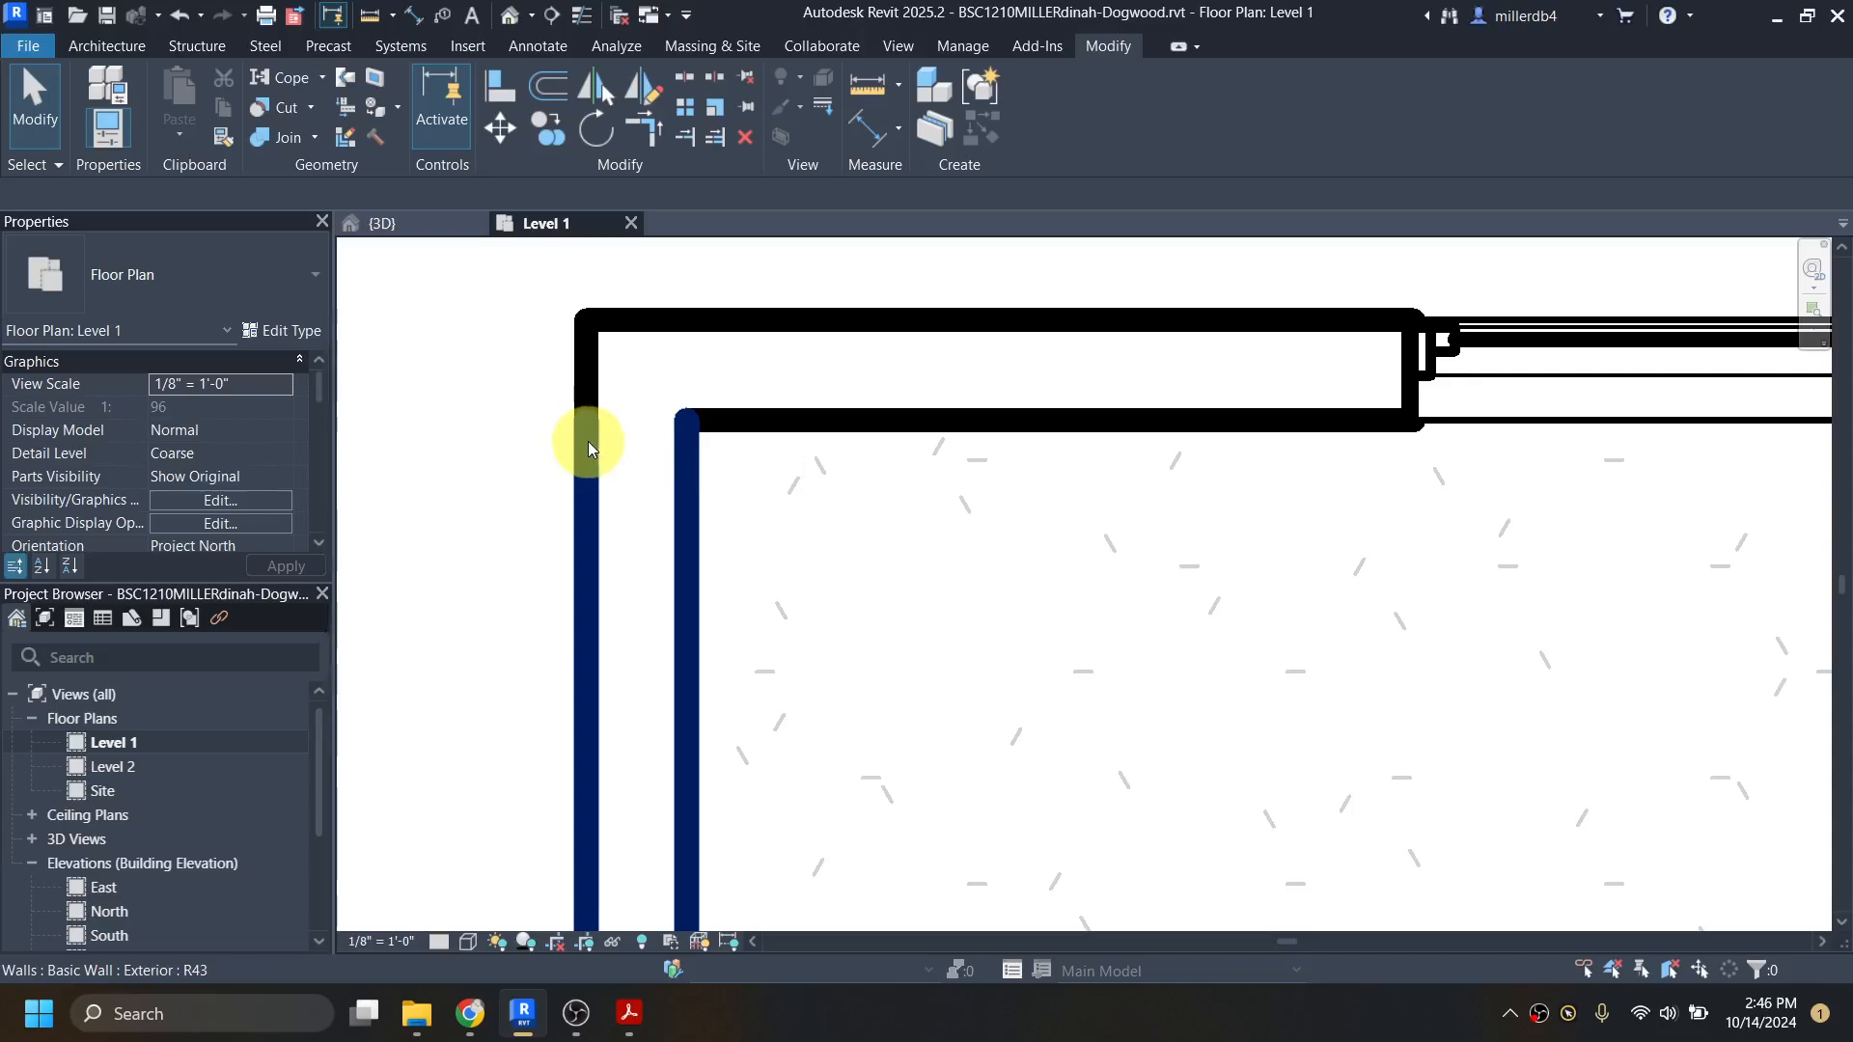
{"action": "left_click", "coordinate": [440, 943]}
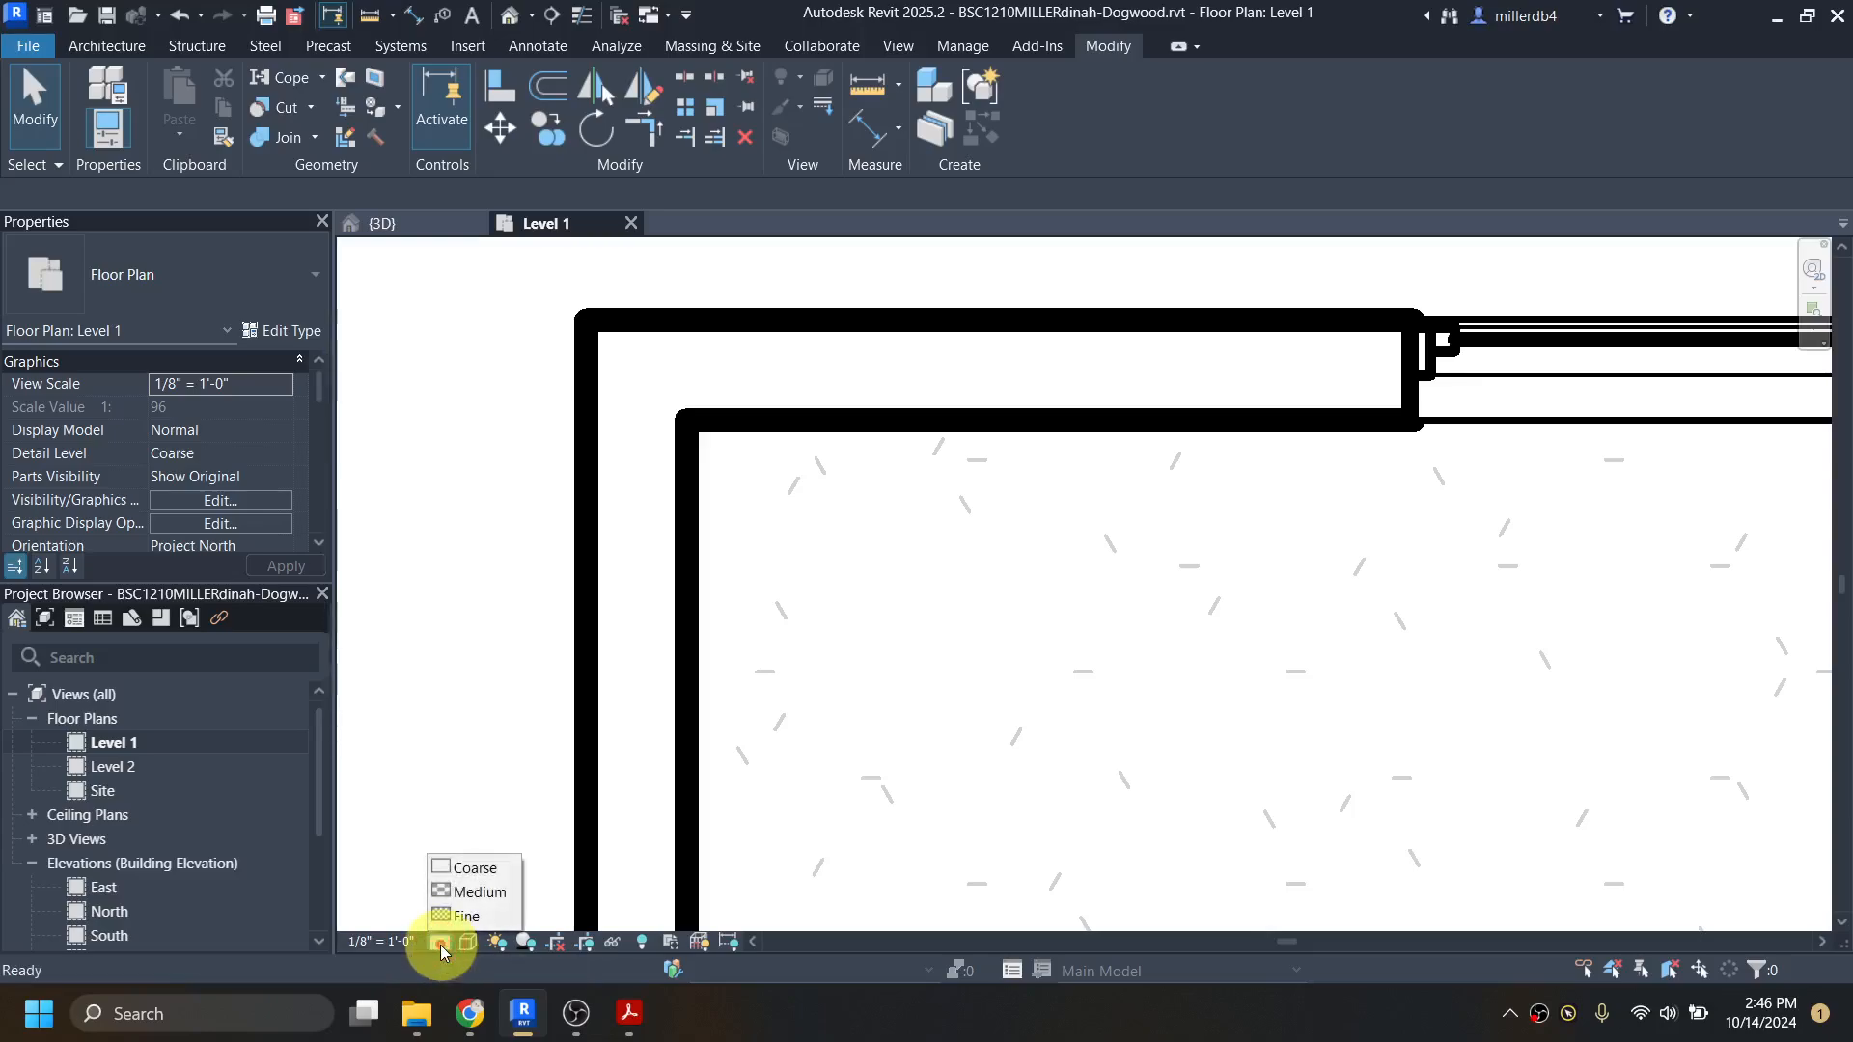
{"action": "left_click", "coordinate": [461, 915]}
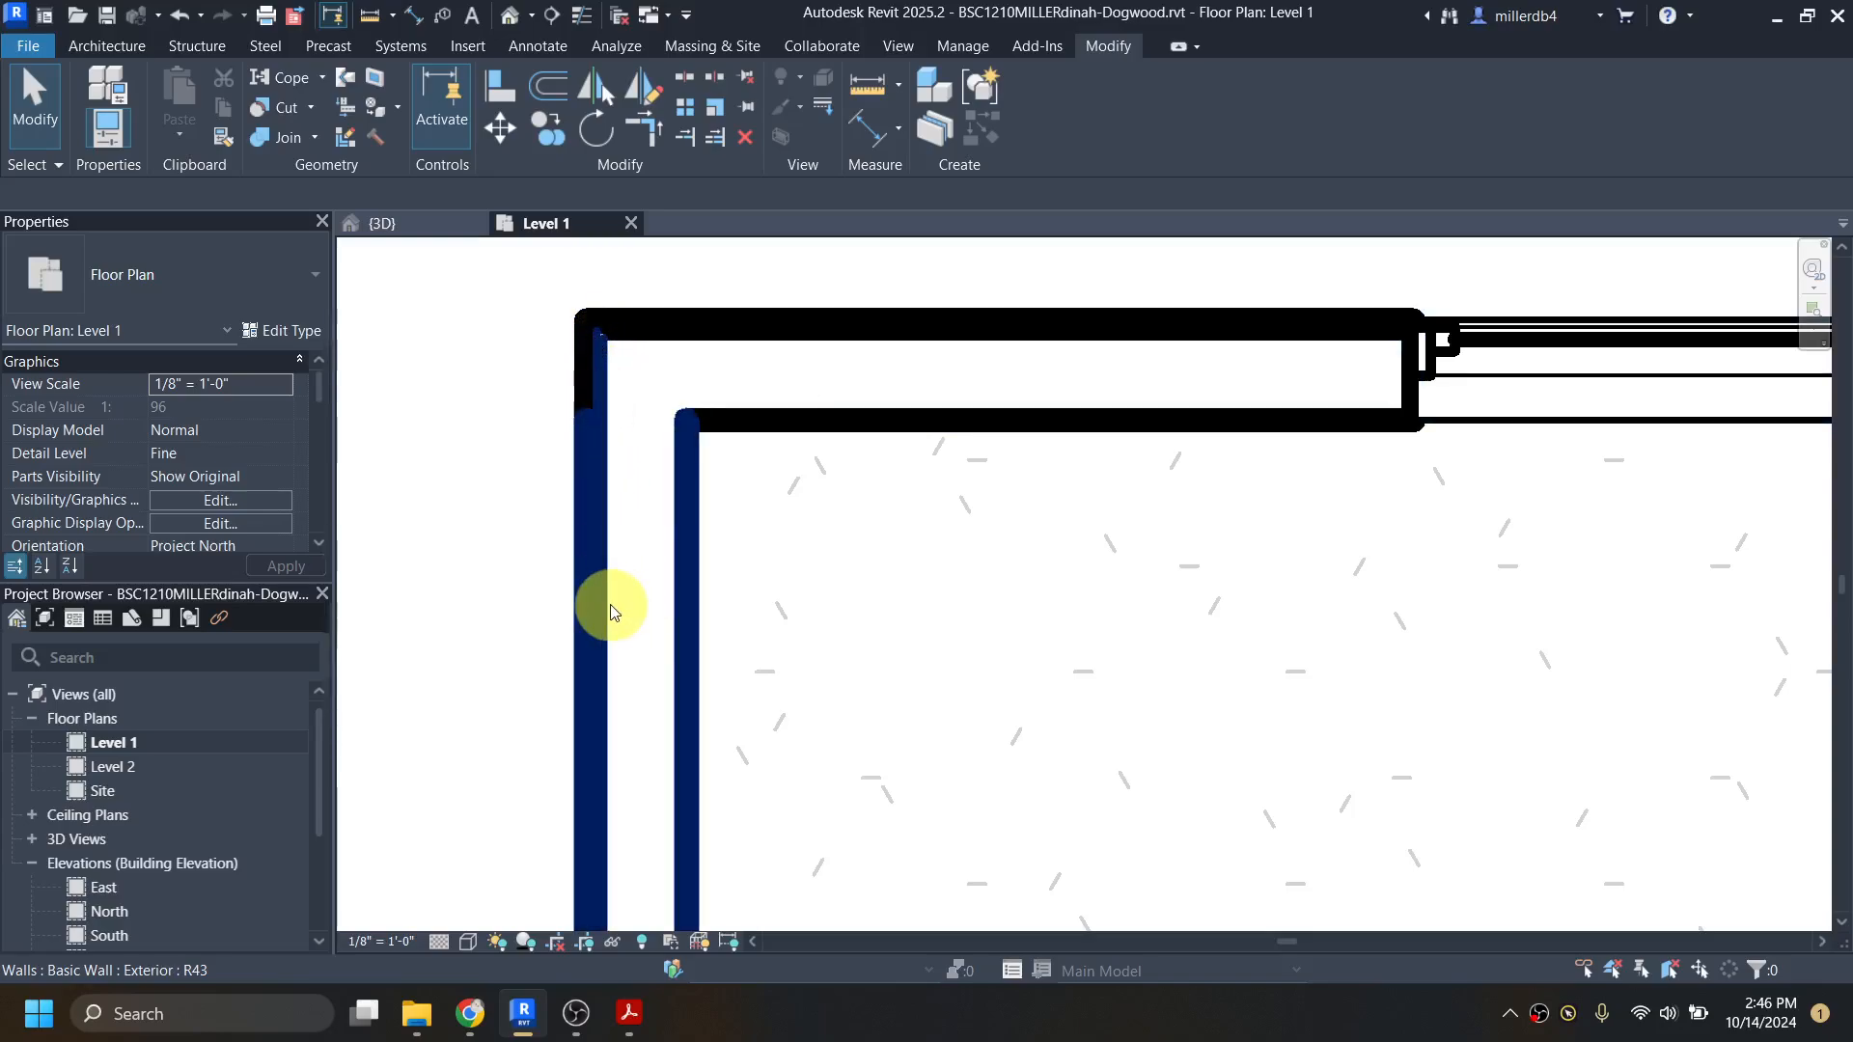
Step: Set the Level 1 plan's view scale to 1/4" = 1'-0"
{"action": "scroll", "coordinate": [609, 612], "scroll_direction": "down", "scroll_amount": 3}
{"action": "scroll", "coordinate": [850, 758], "scroll_direction": "up", "scroll_amount": 2}
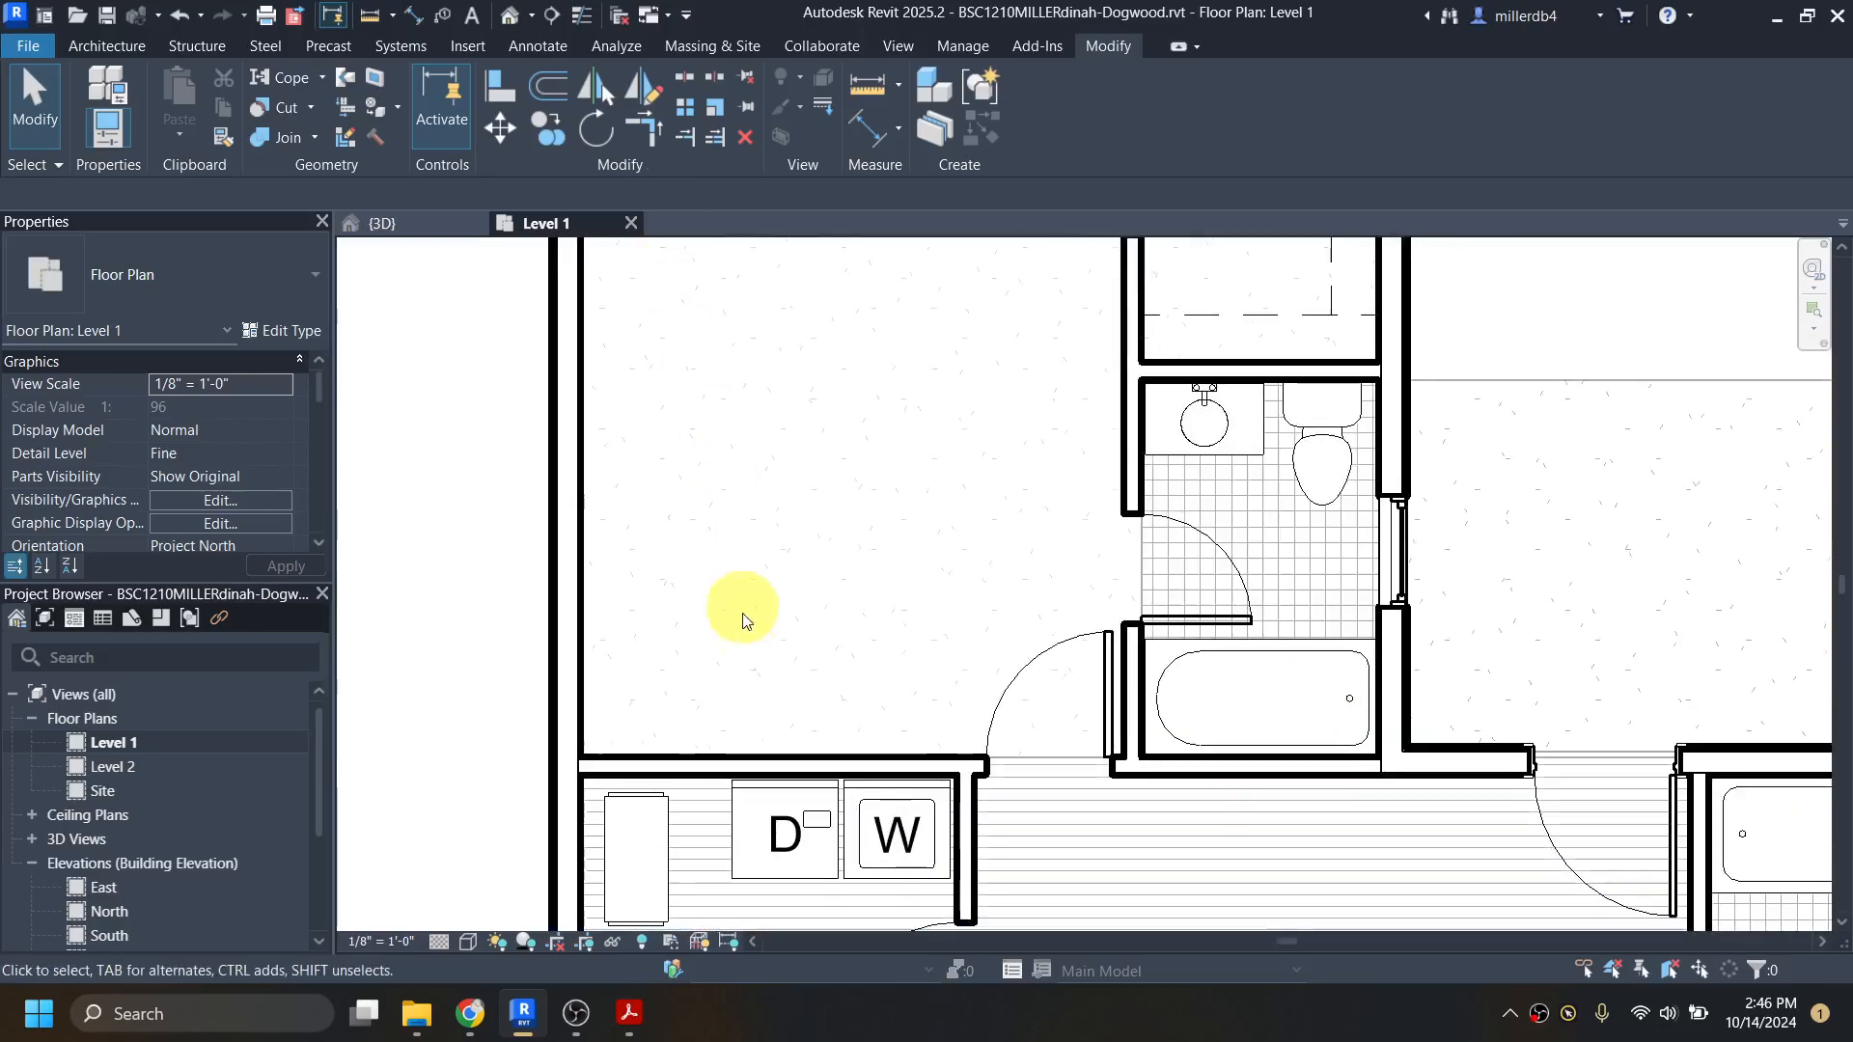
{"action": "middle_click_drag", "start_coordinate": [744, 619], "coordinate": [744, 297]}
{"action": "middle_click_drag", "start_coordinate": [761, 439], "coordinate": [751, 290]}
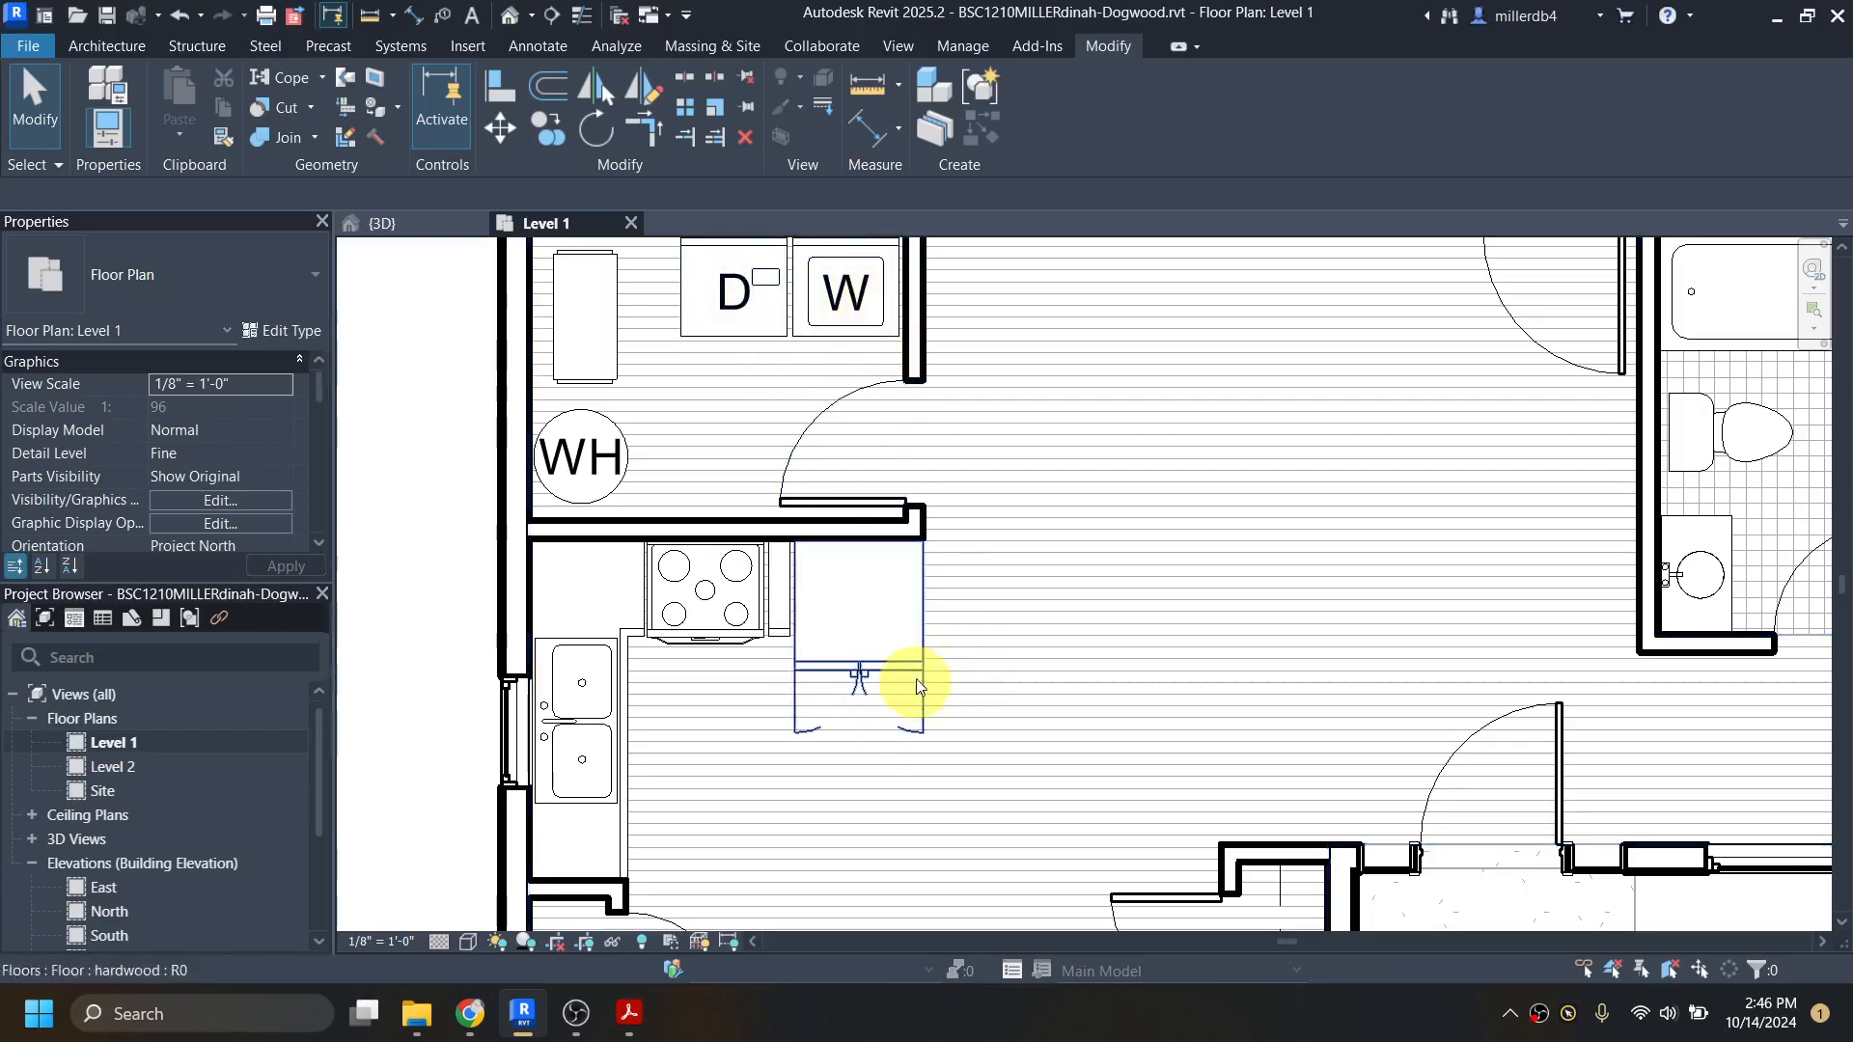
{"action": "scroll", "coordinate": [1047, 655], "scroll_direction": "down", "scroll_amount": 3}
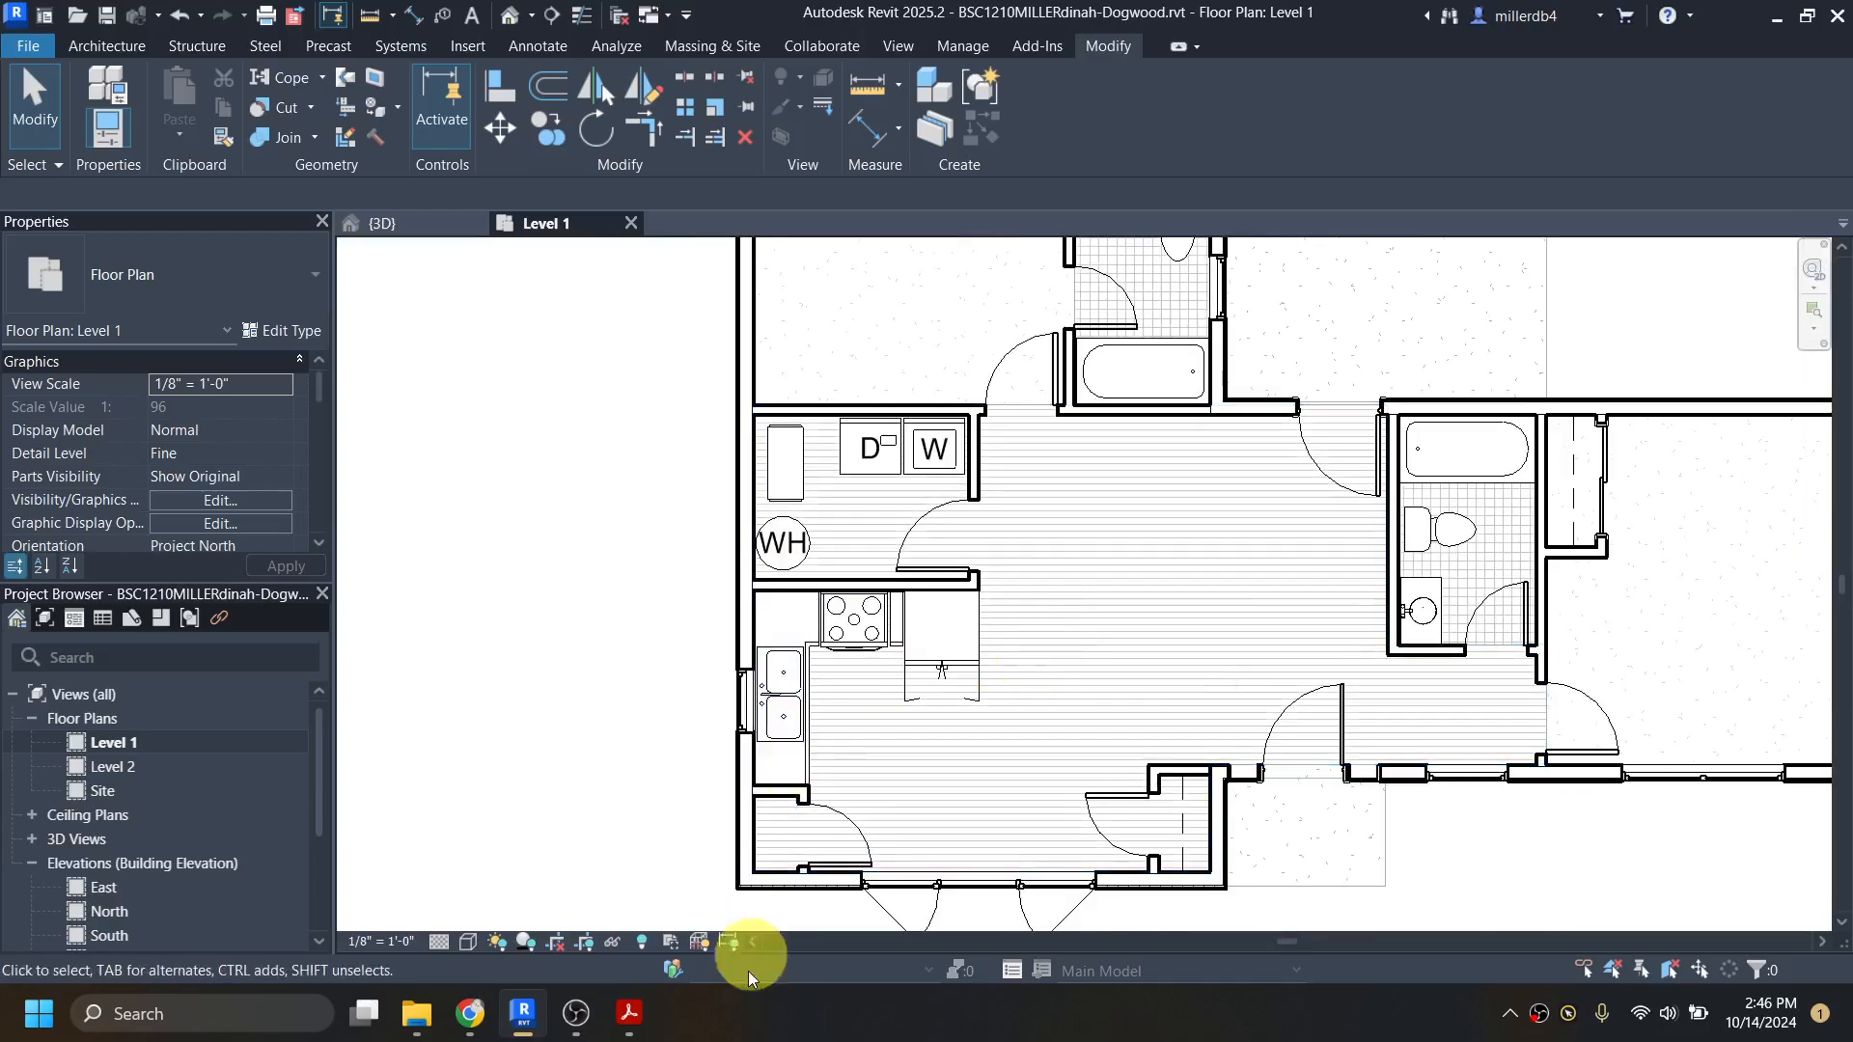
{"action": "scroll", "coordinate": [744, 881], "scroll_direction": "up", "scroll_amount": 5}
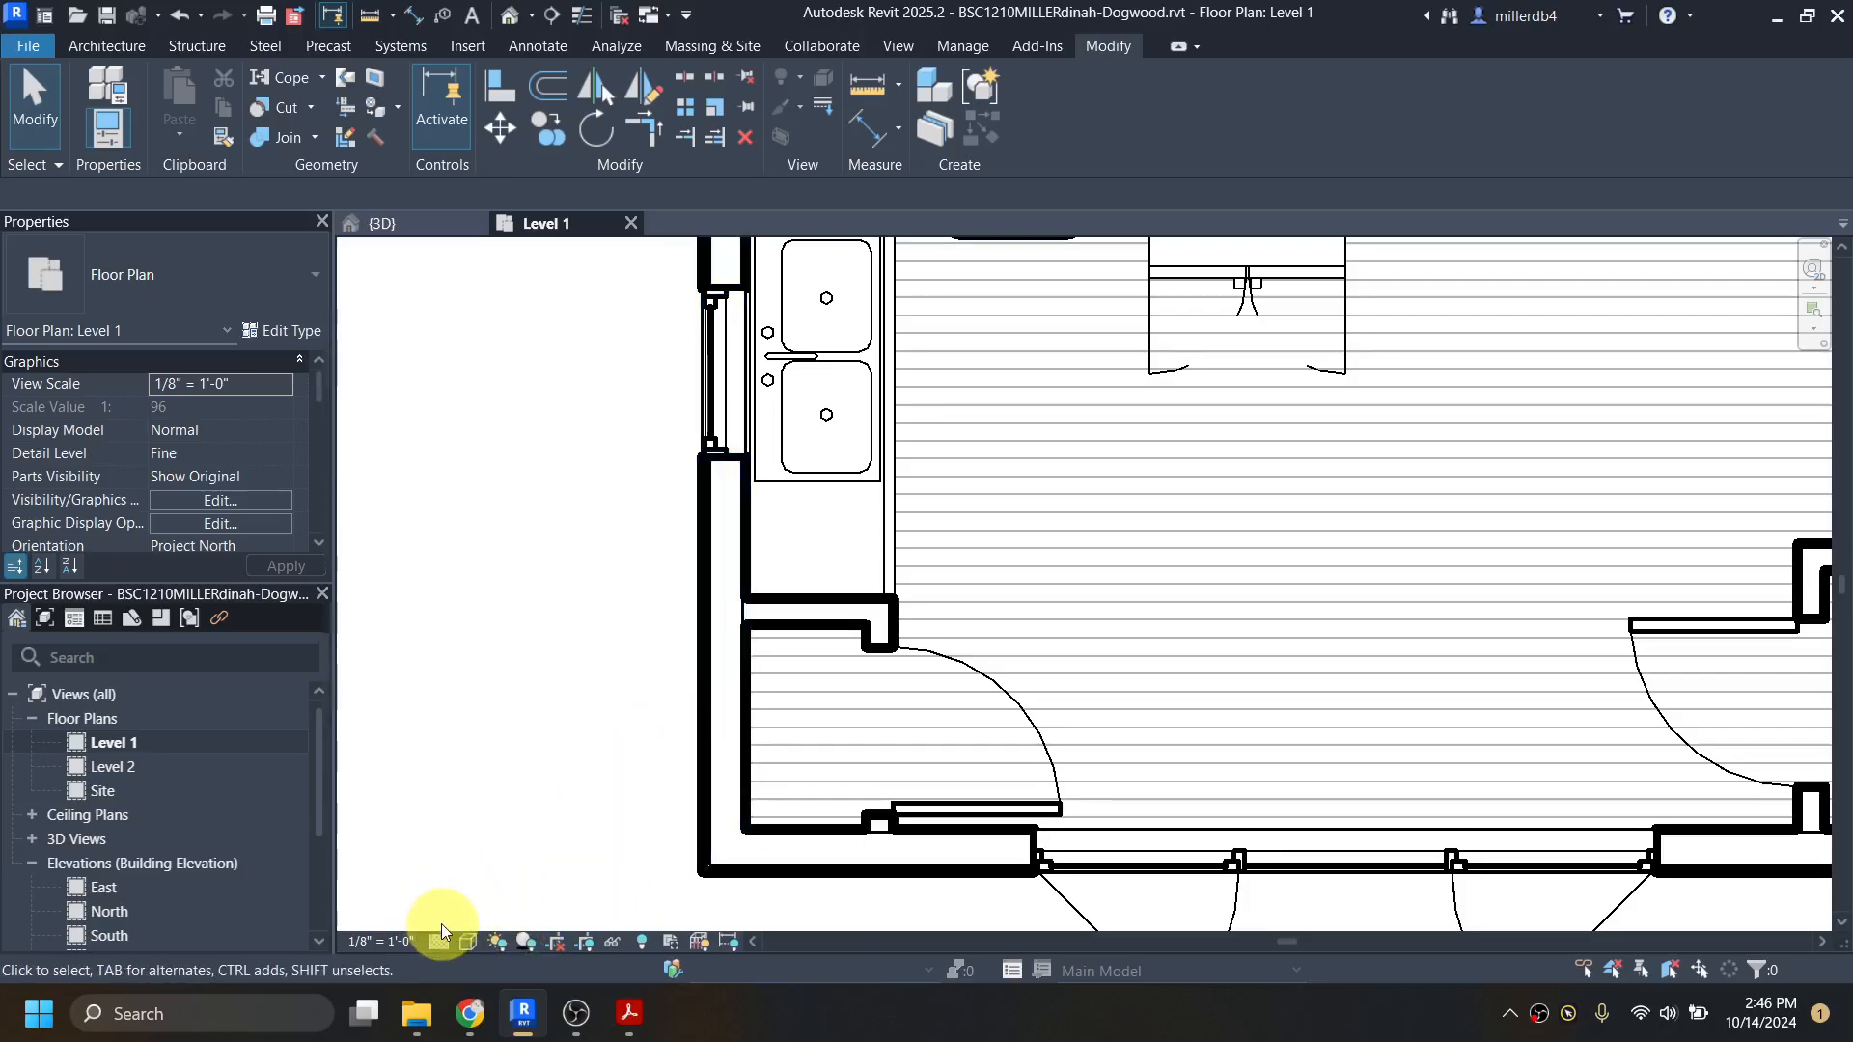
{"action": "left_click", "coordinate": [386, 943]}
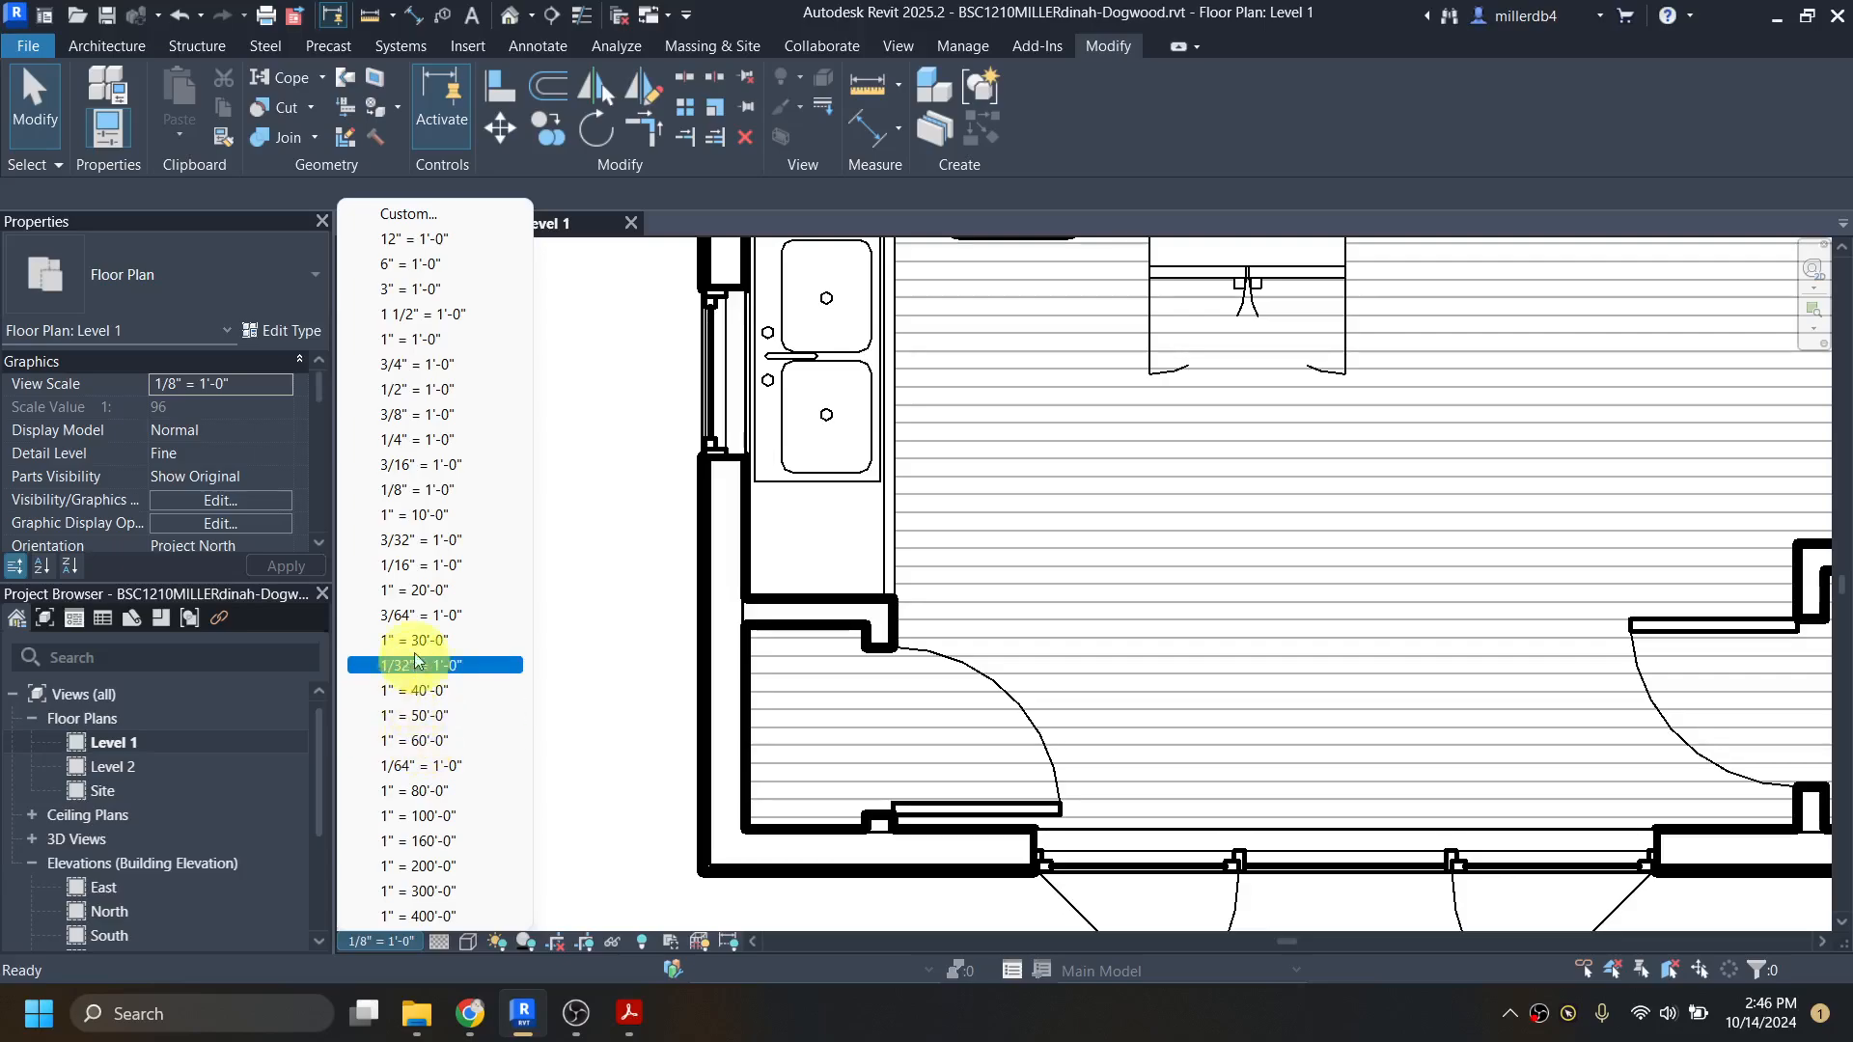
{"action": "left_click", "coordinate": [401, 440]}
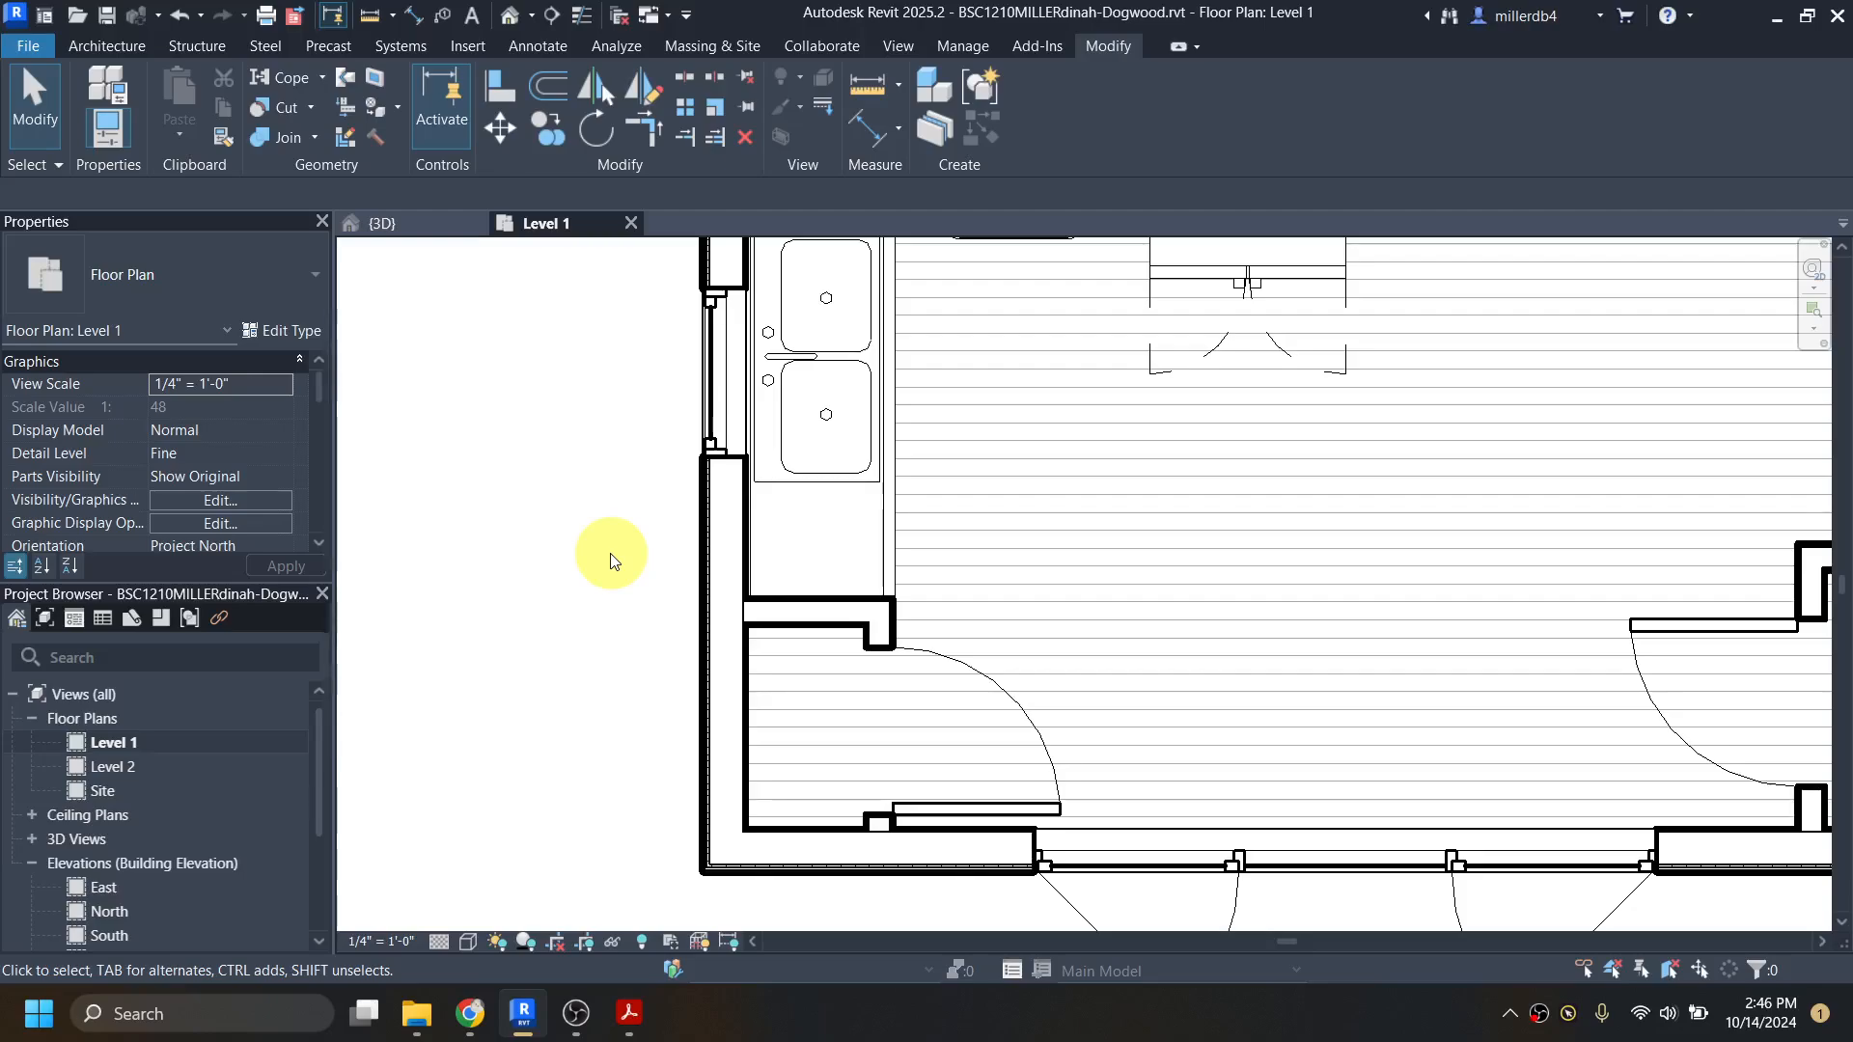
Step: Turn on Thin Lines for the view, with the master bedroom's exterior wall corner in close view
{"action": "scroll", "coordinate": [653, 570], "scroll_direction": "down", "scroll_amount": 3}
{"action": "middle_click_drag", "start_coordinate": [653, 571], "coordinate": [673, 821]}
{"action": "middle_click_drag", "start_coordinate": [650, 581], "coordinate": [669, 957]}
{"action": "scroll", "coordinate": [693, 347], "scroll_direction": "up", "scroll_amount": 2}
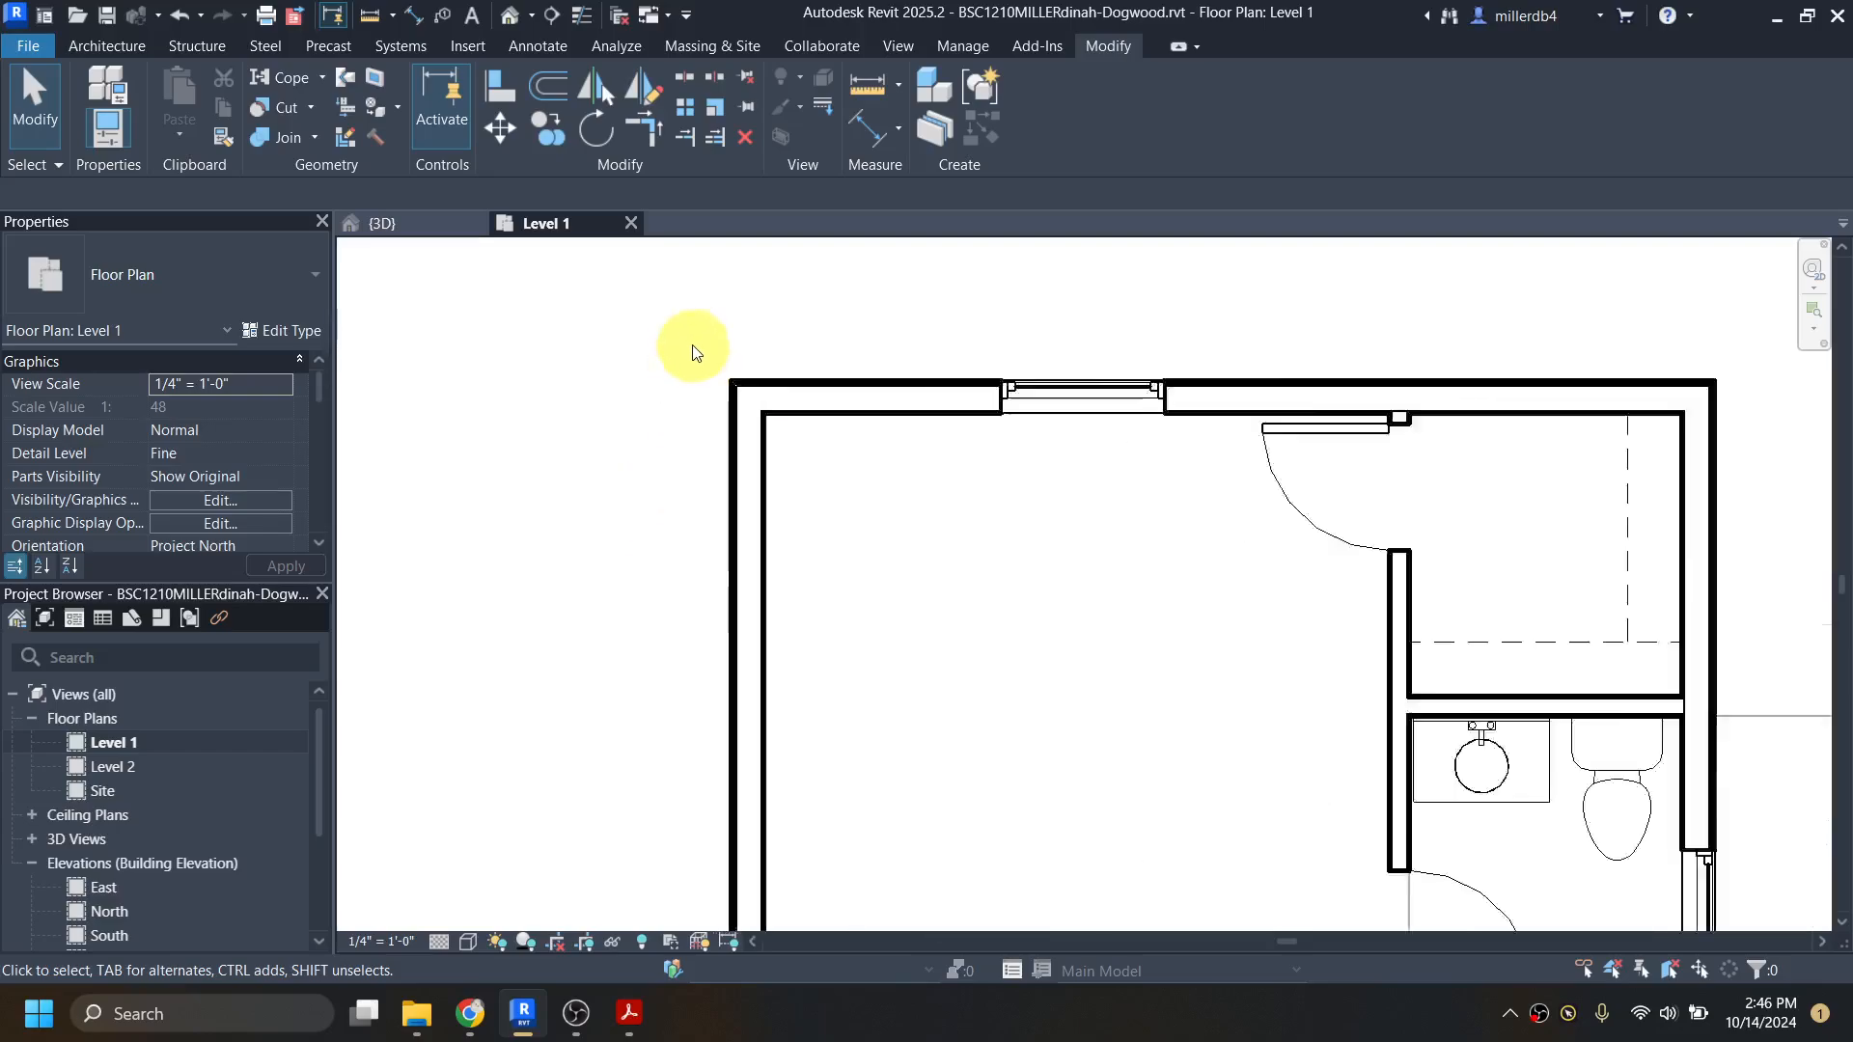
{"action": "scroll", "coordinate": [693, 352], "scroll_direction": "up", "scroll_amount": 5}
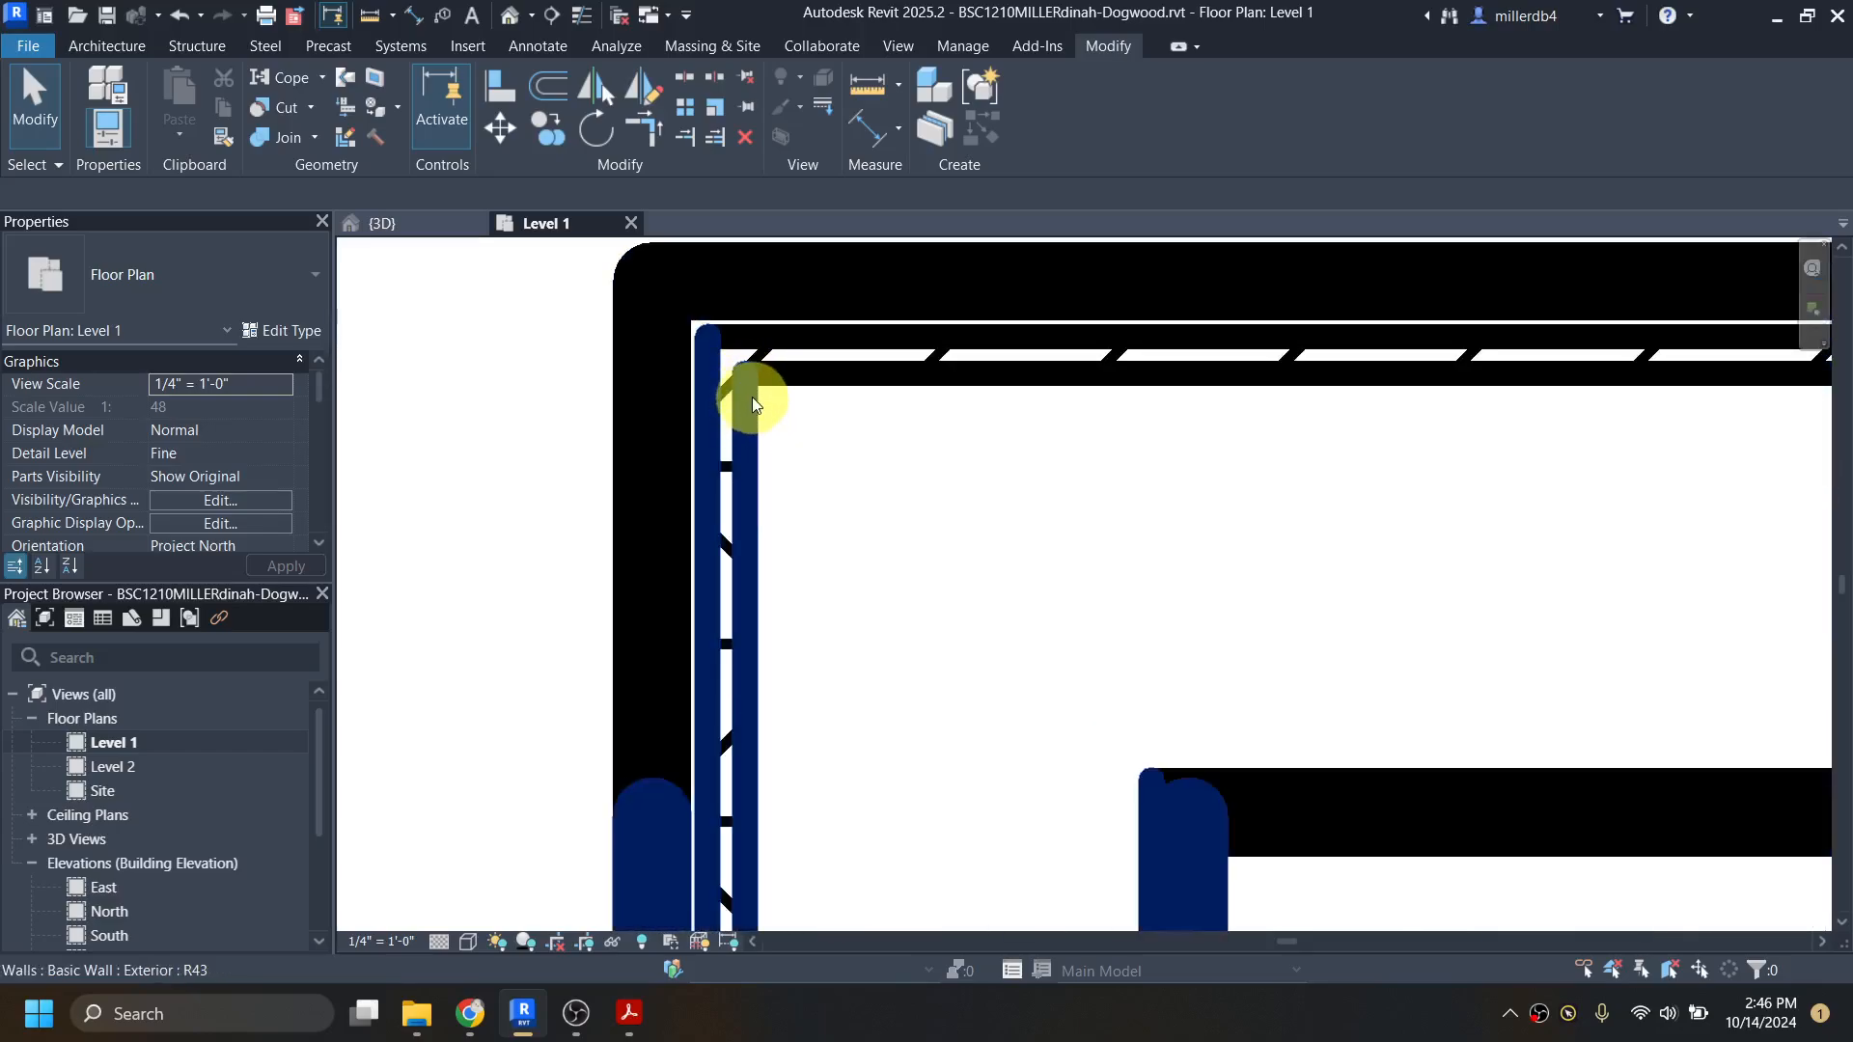
{"action": "scroll", "coordinate": [750, 399], "scroll_direction": "down", "scroll_amount": 3}
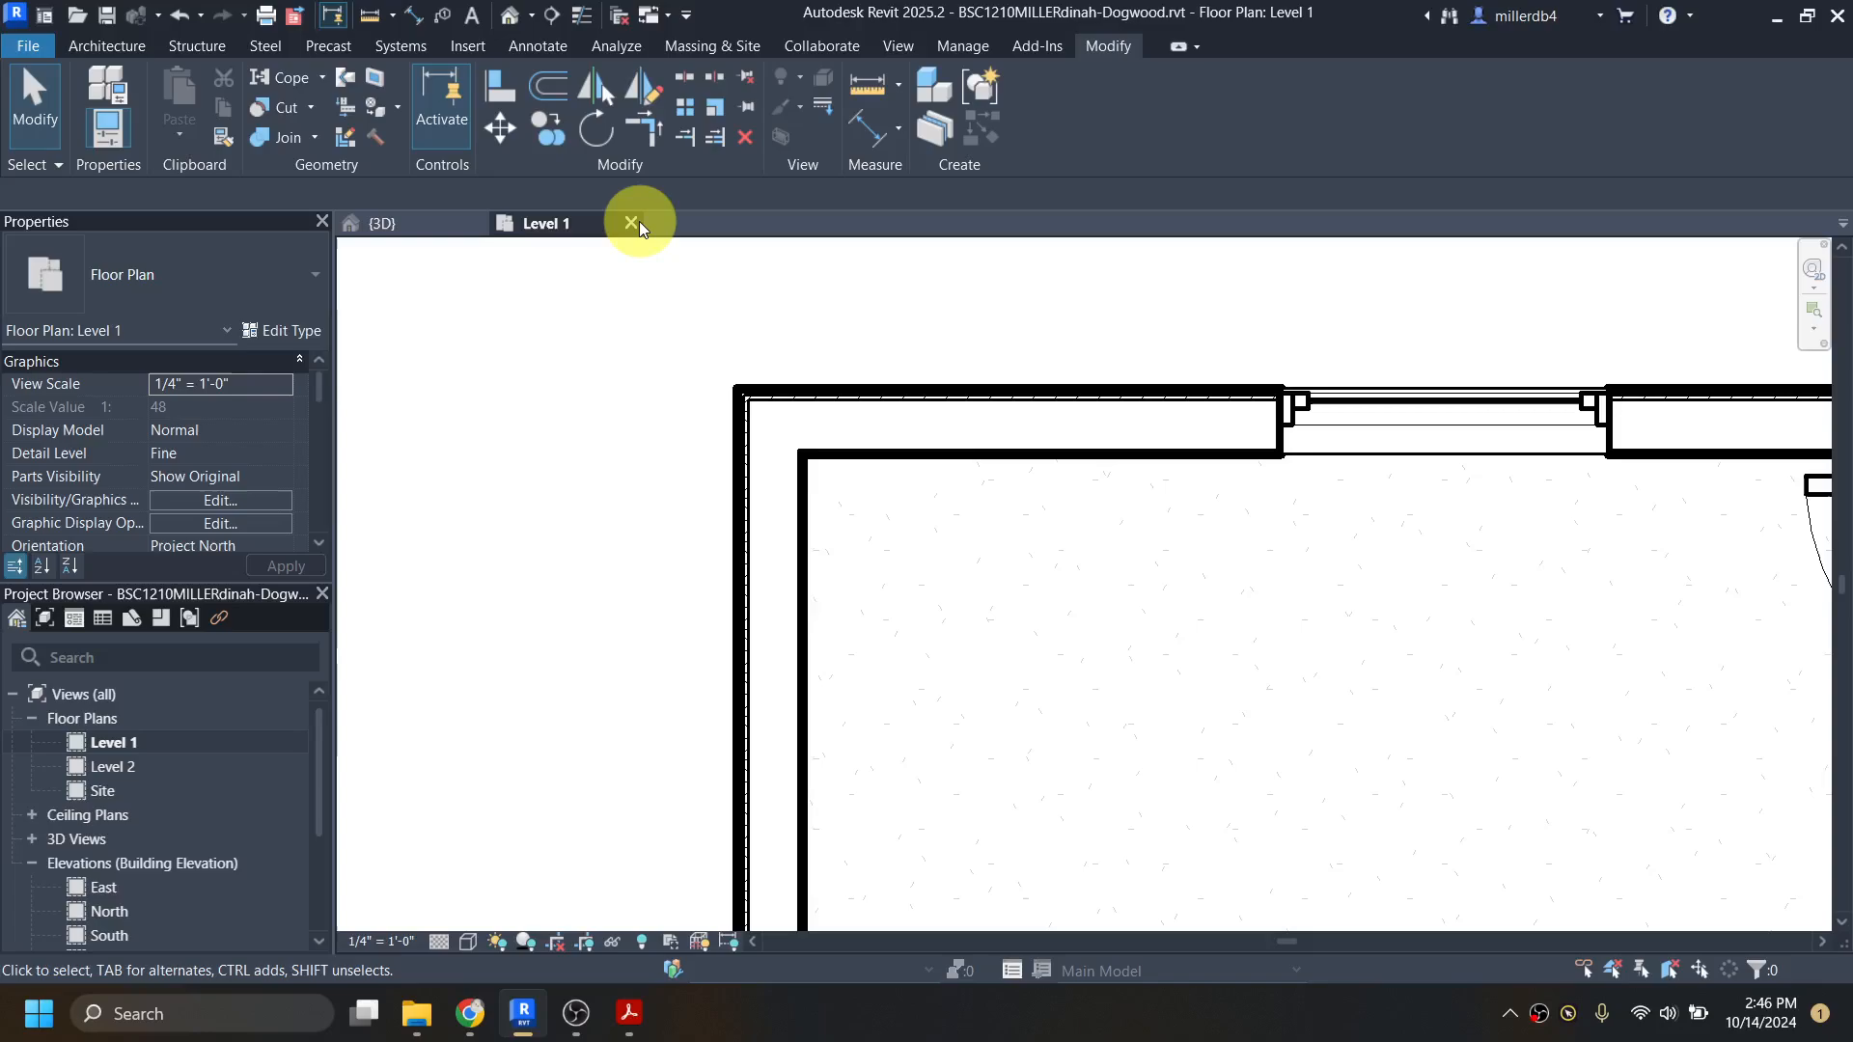
{"action": "key", "text": "t"}
{"action": "key", "text": "l"}
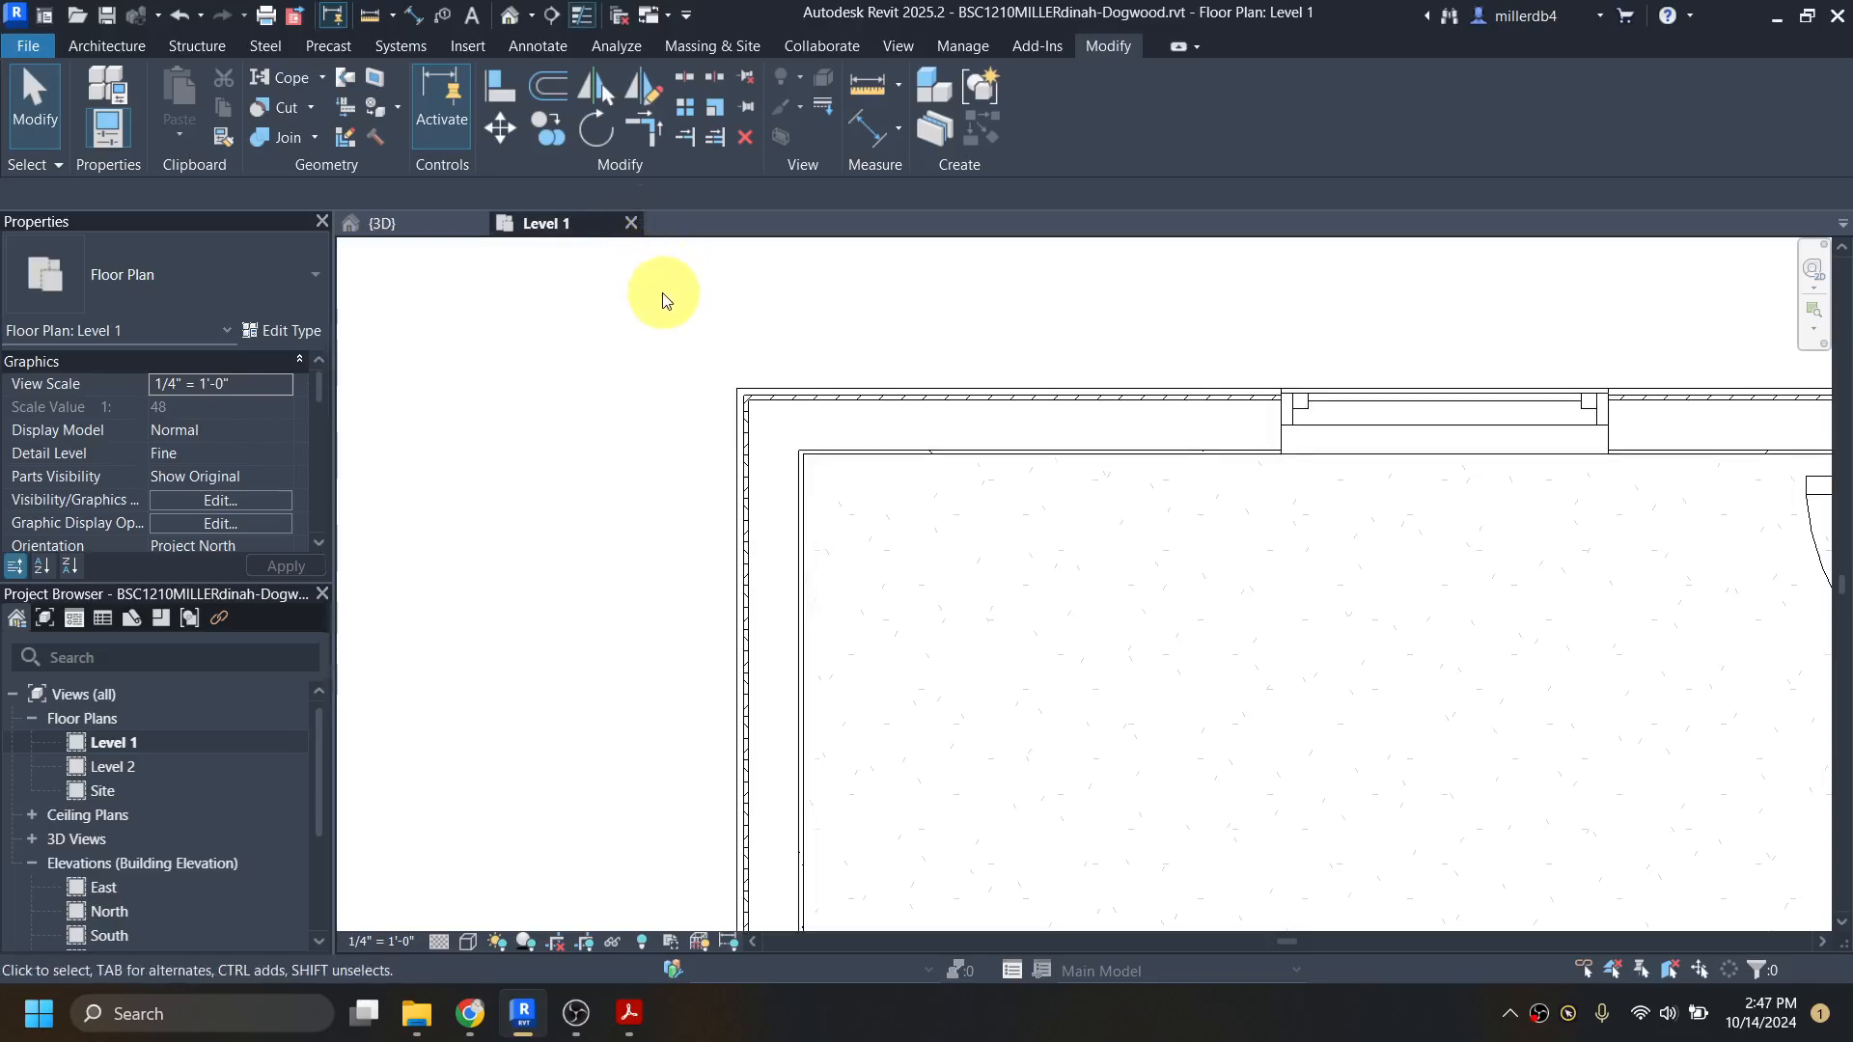
Step: Compare the exterior wall layers at the bedroom corner with Thin Lines off and on, leaving Thin Lines on
{"action": "left_click", "coordinate": [586, 21]}
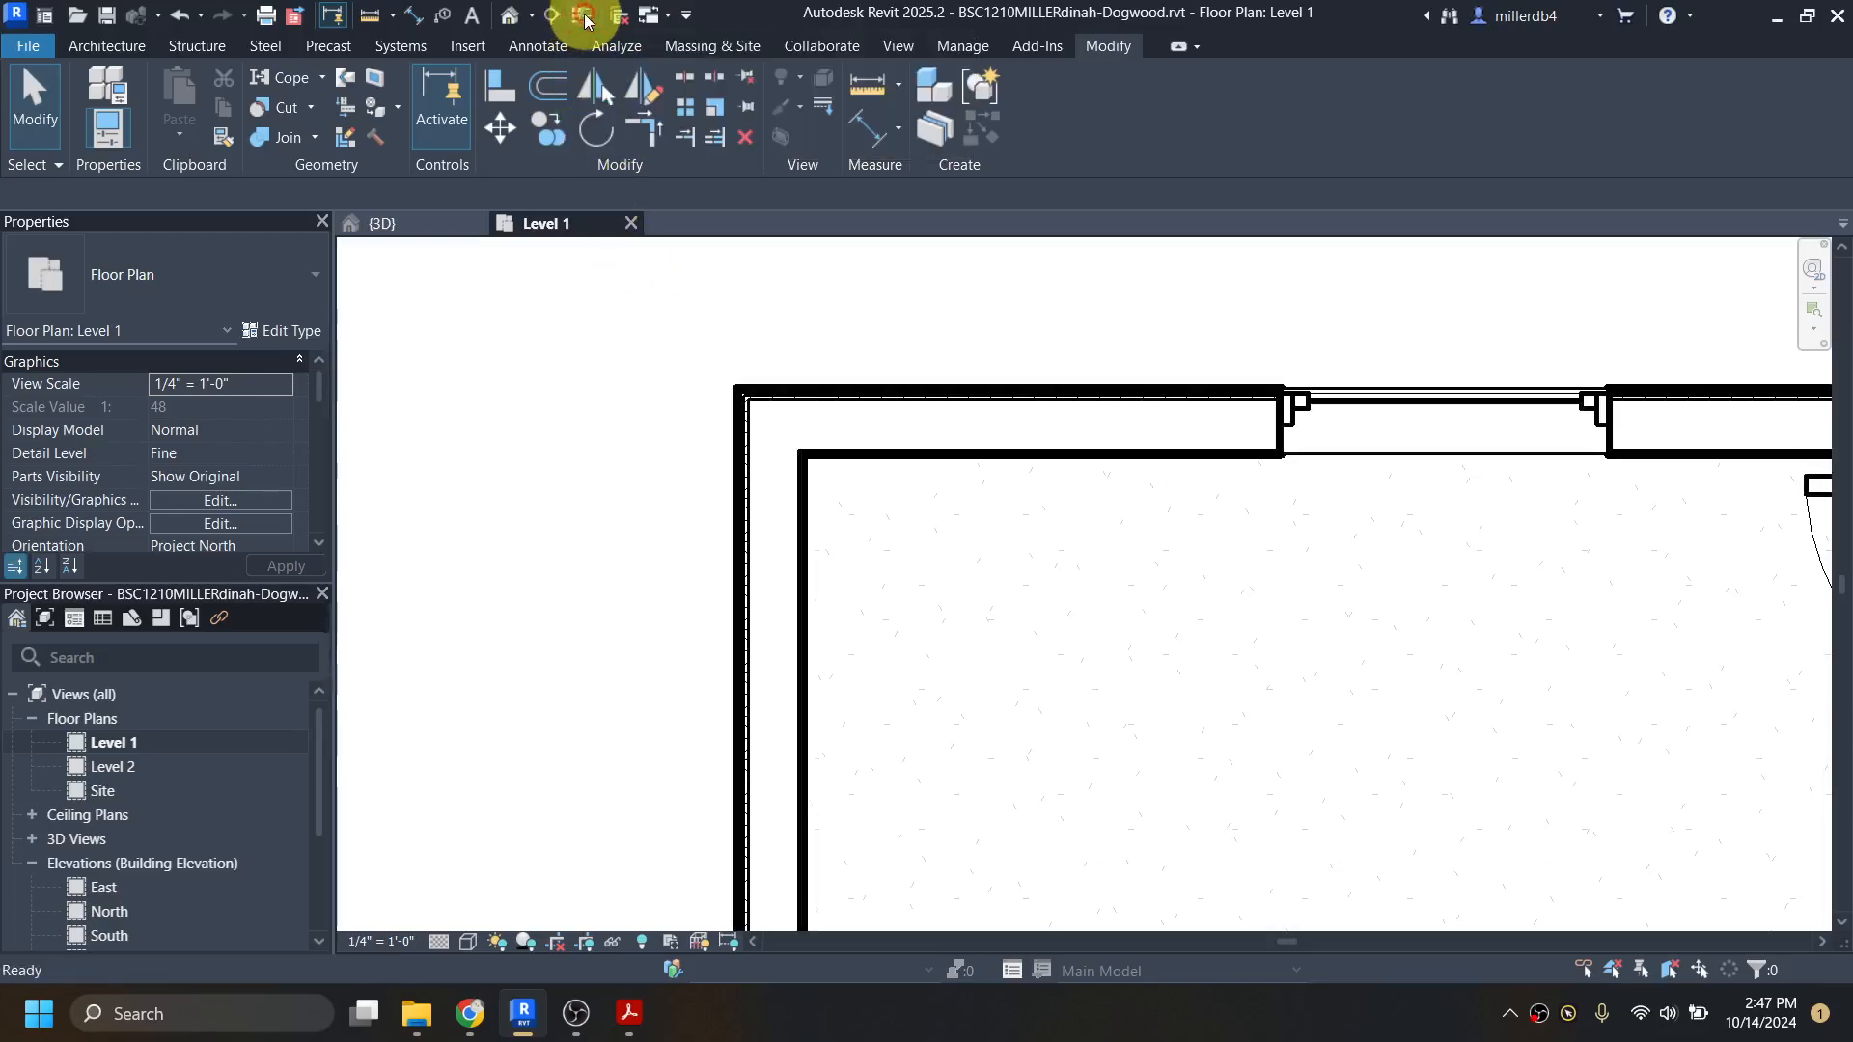
{"action": "left_click", "coordinate": [585, 21]}
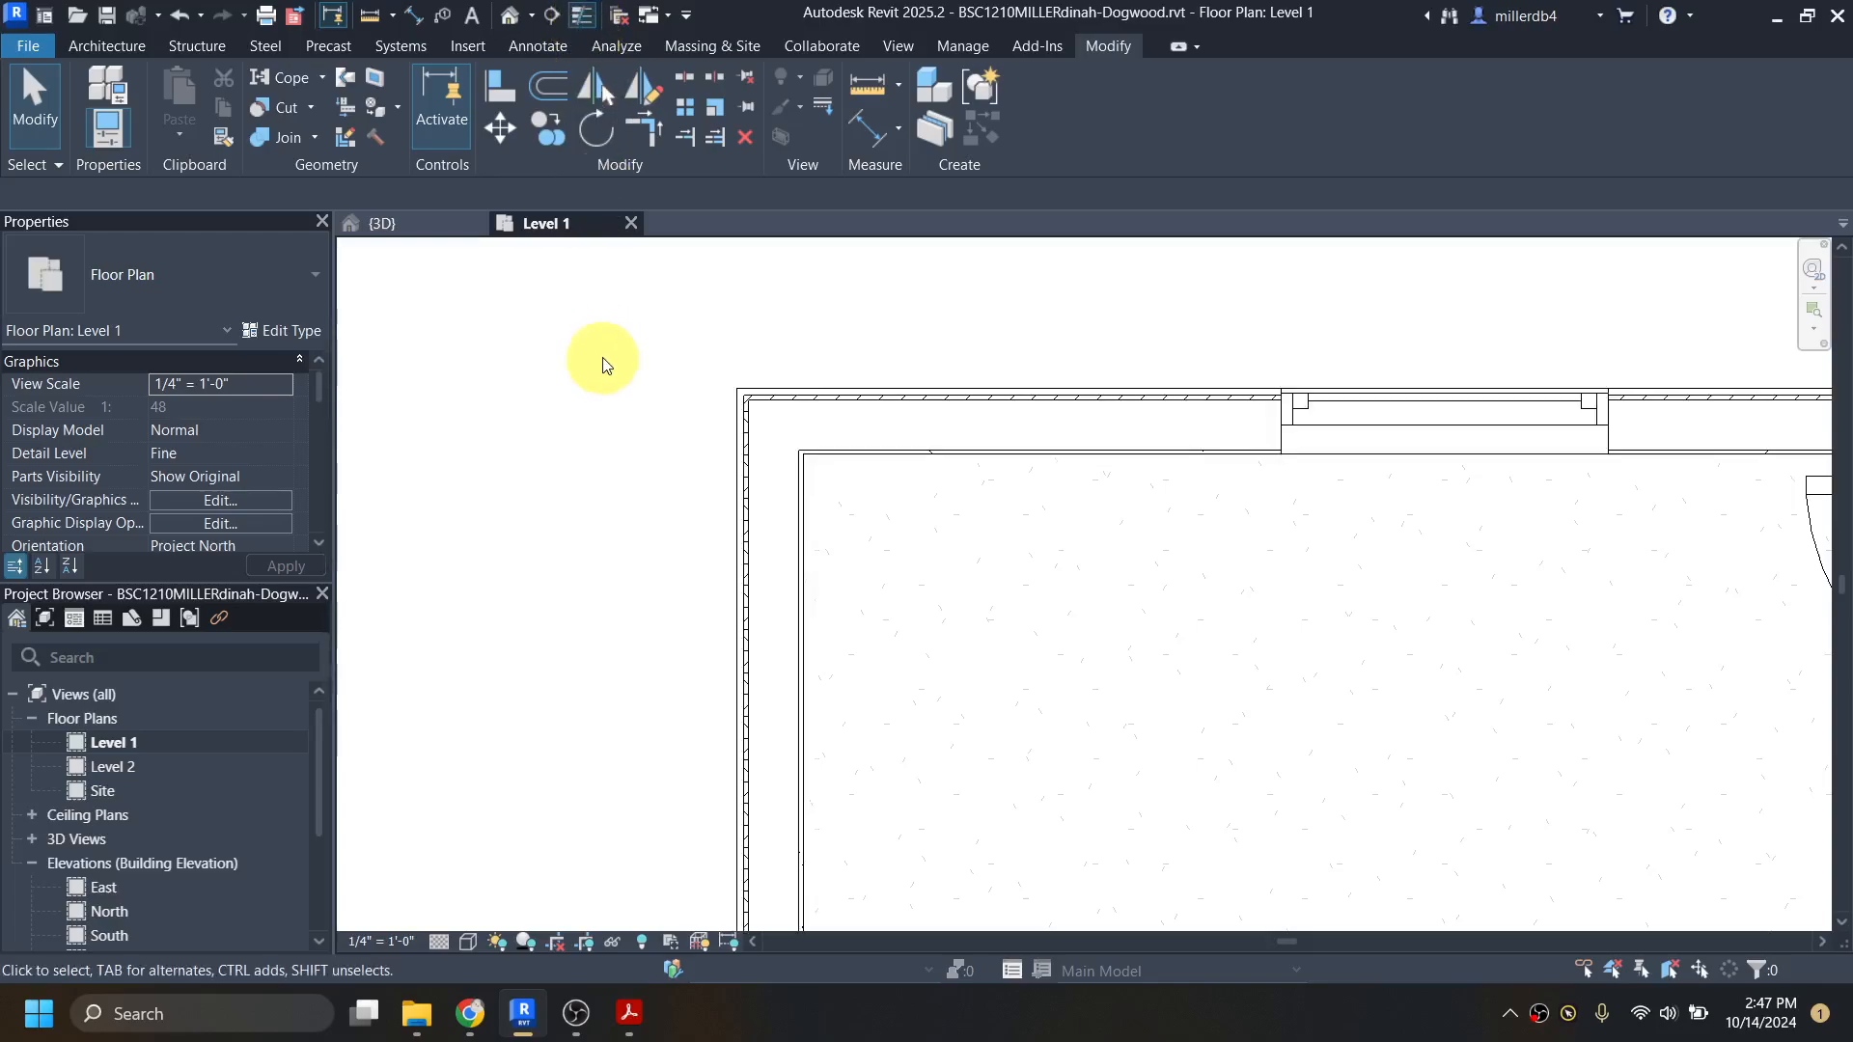
{"action": "key", "text": "t"}
{"action": "key", "text": "l"}
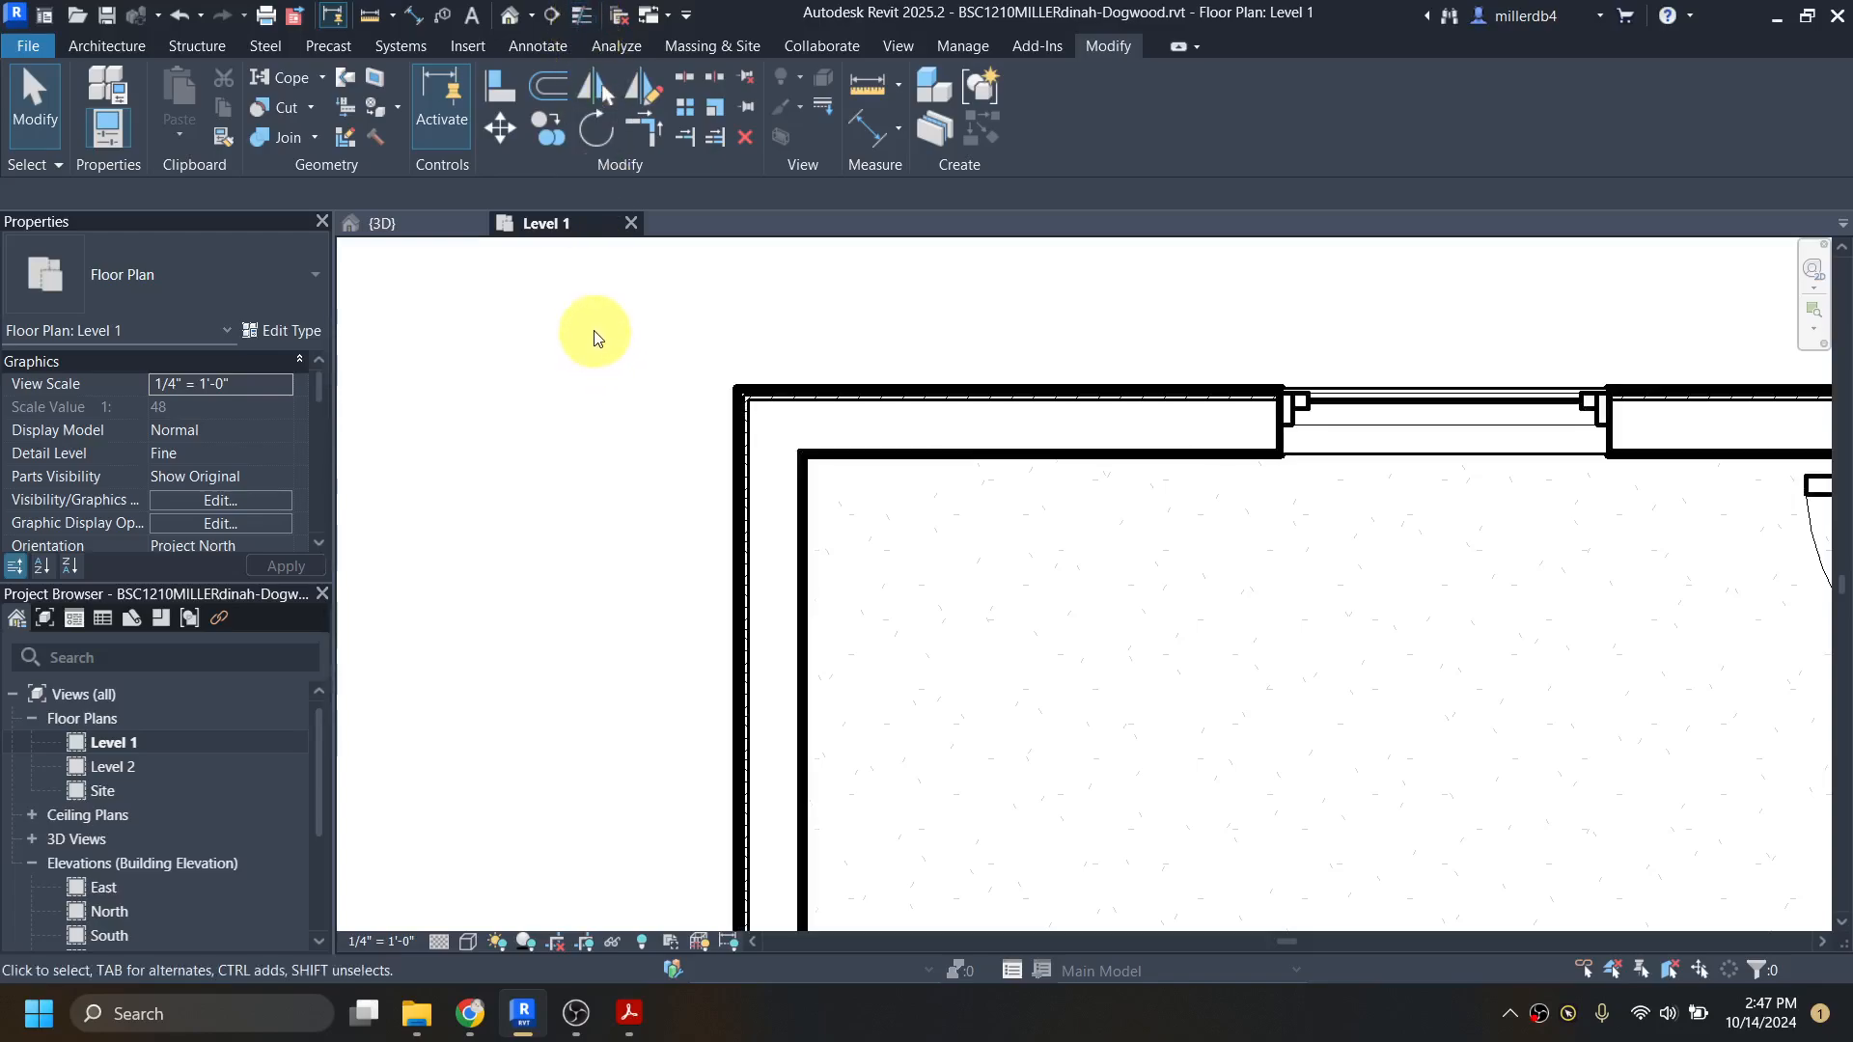
{"action": "scroll", "coordinate": [738, 450], "scroll_direction": "up", "scroll_amount": 5}
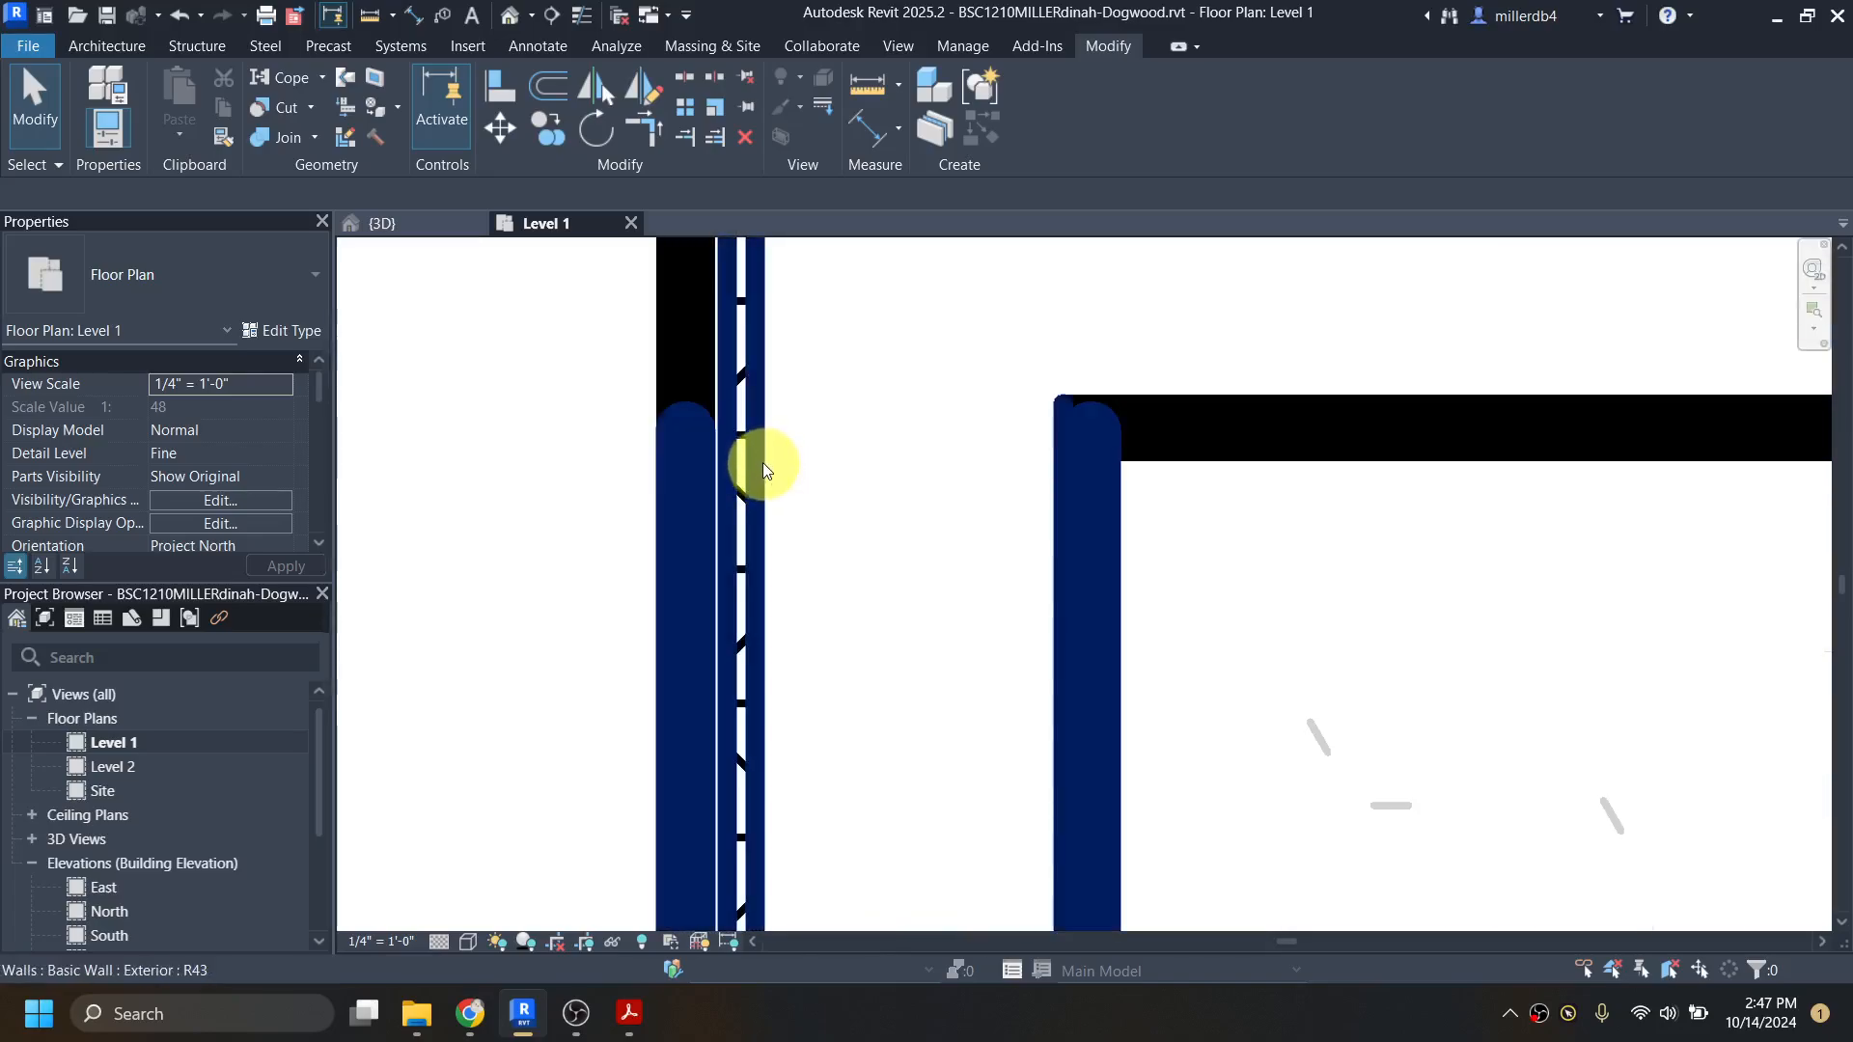
{"action": "key", "text": "t"}
{"action": "key", "text": "l"}
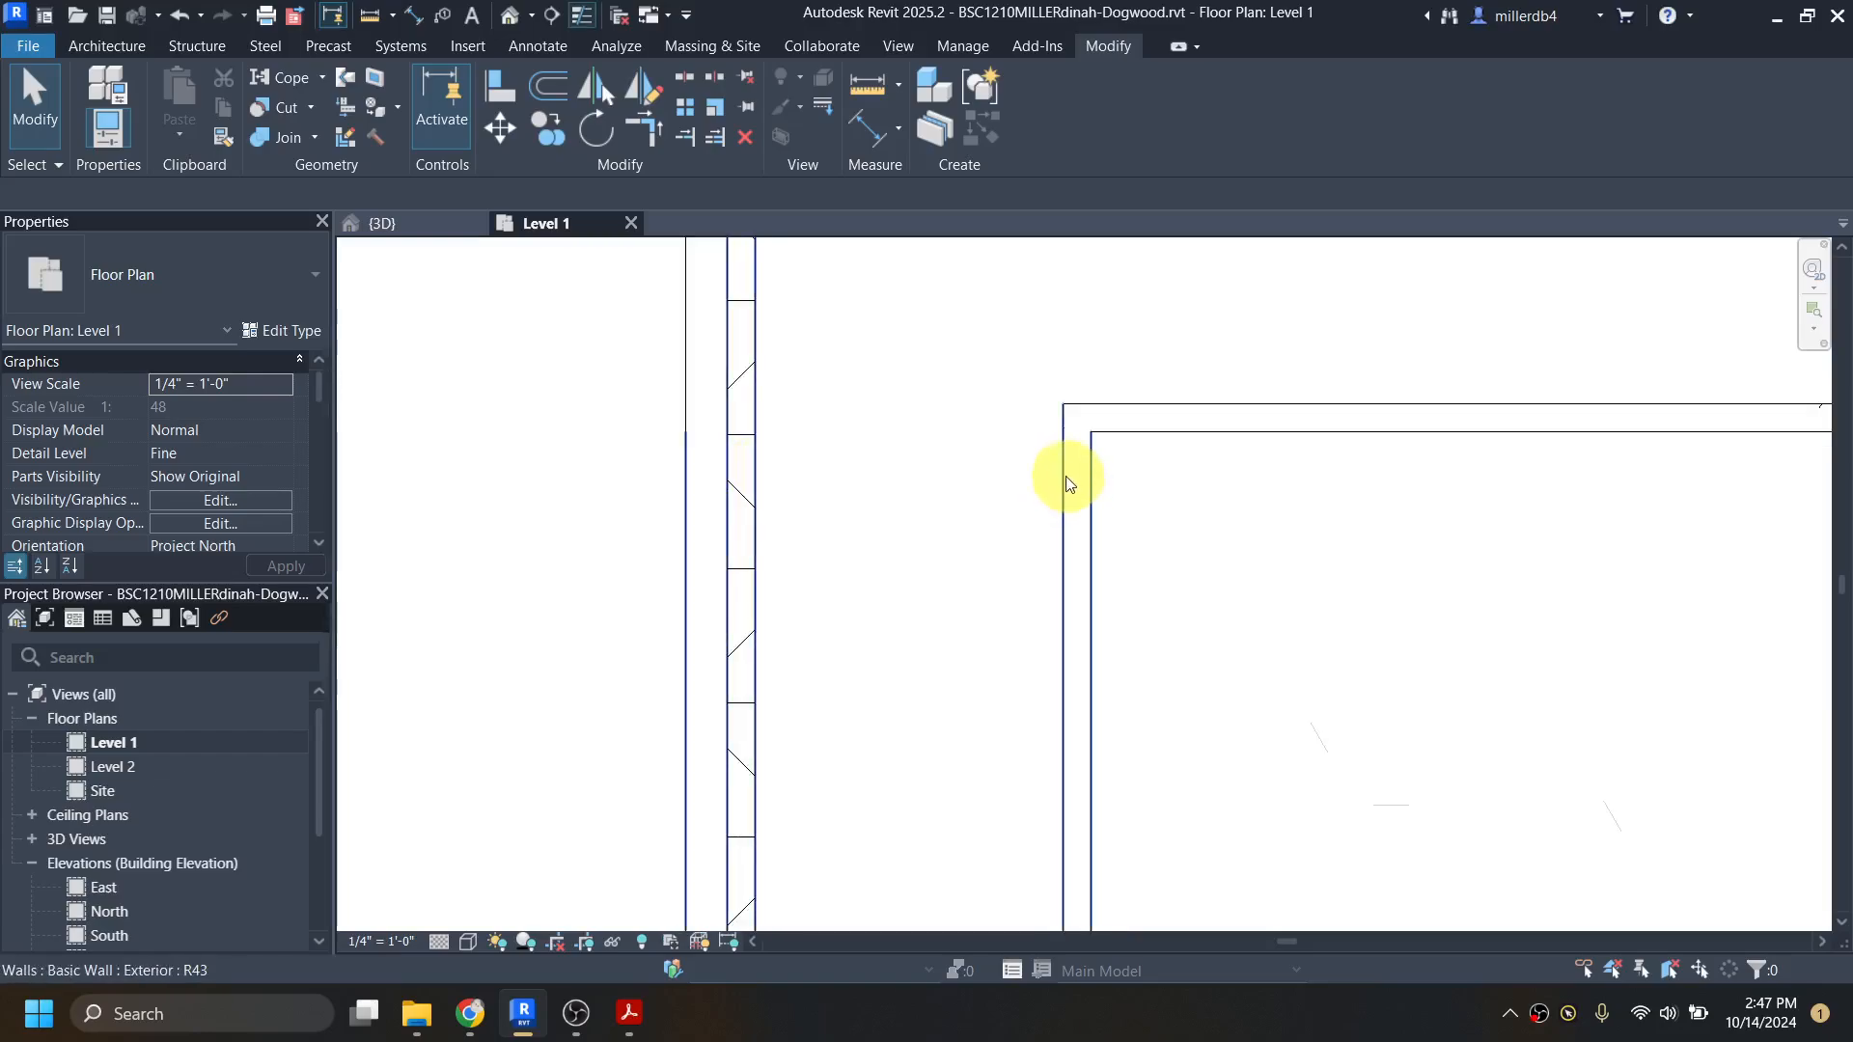
Step: Start an Aligned Dimension on the Level 1 plan with the wall reference preference set to Faces of core
{"action": "scroll", "coordinate": [1068, 482], "scroll_direction": "down", "scroll_amount": 4}
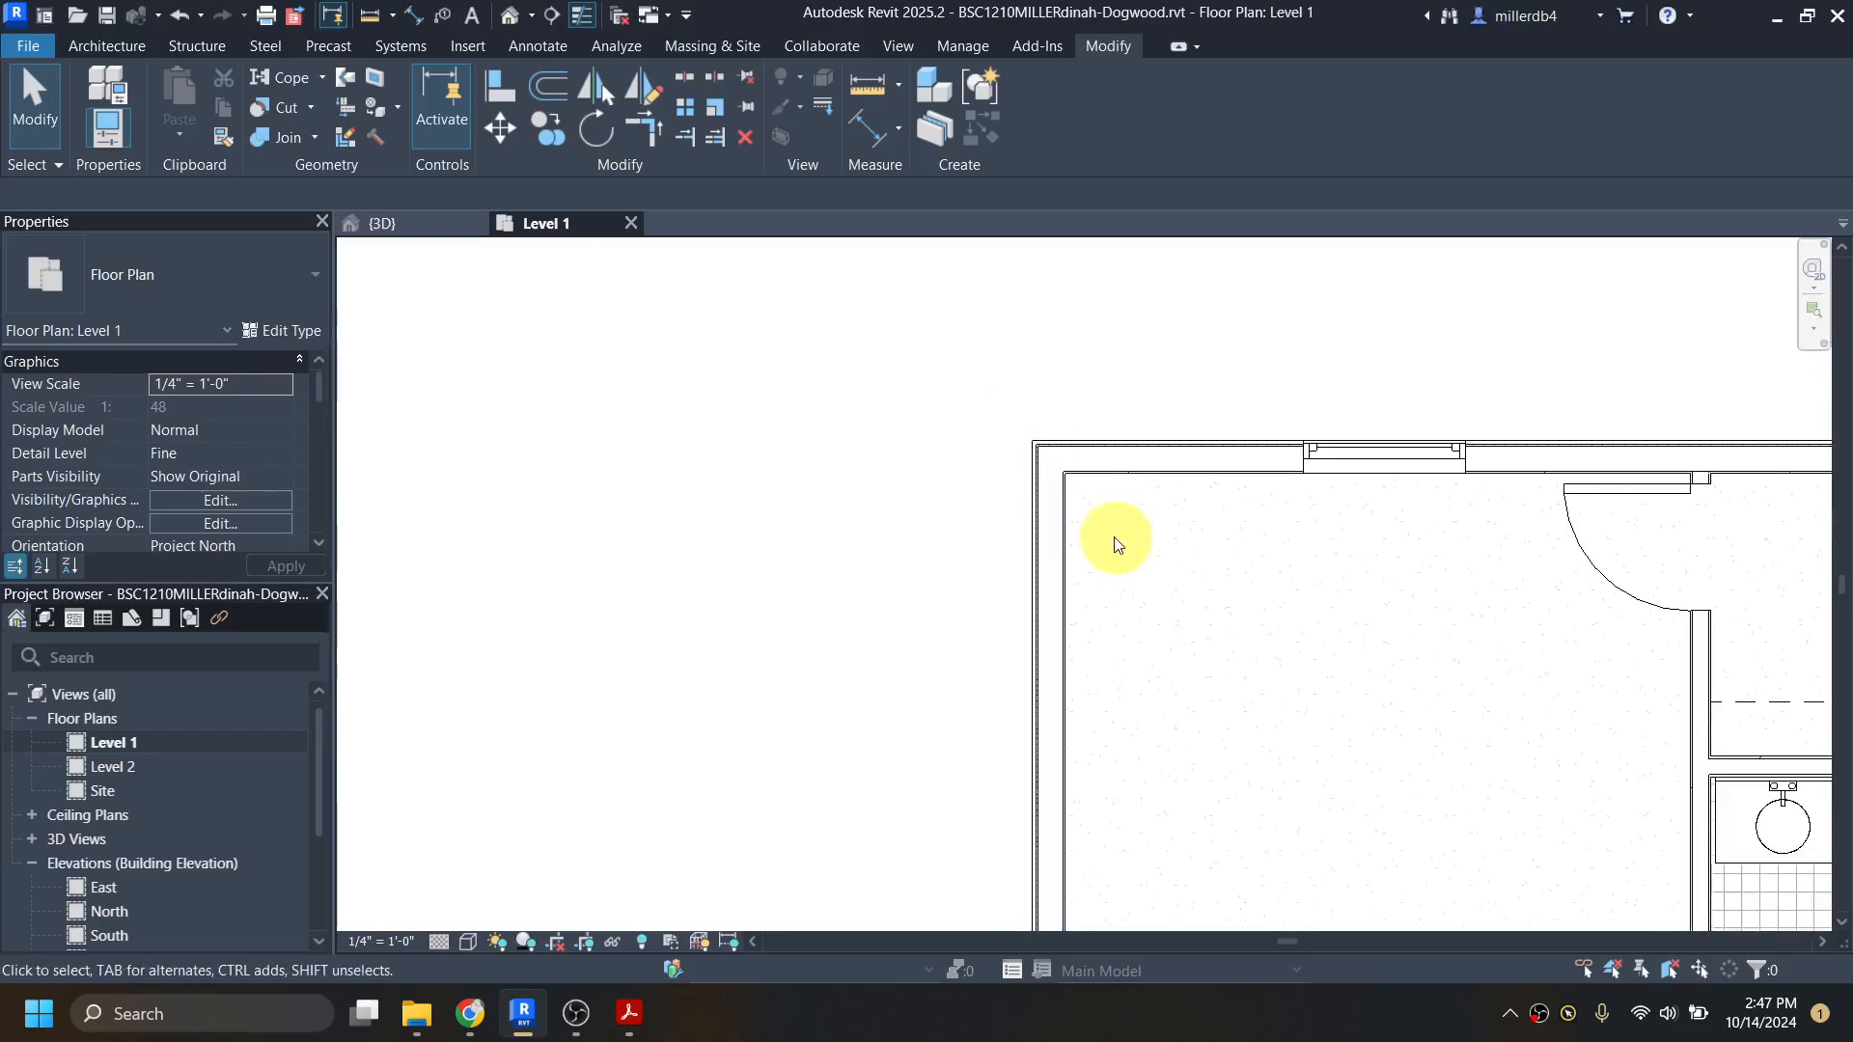
{"action": "scroll", "coordinate": [1120, 543], "scroll_direction": "down", "scroll_amount": 1}
{"action": "middle_click_drag", "start_coordinate": [1127, 552], "coordinate": [1007, 527]}
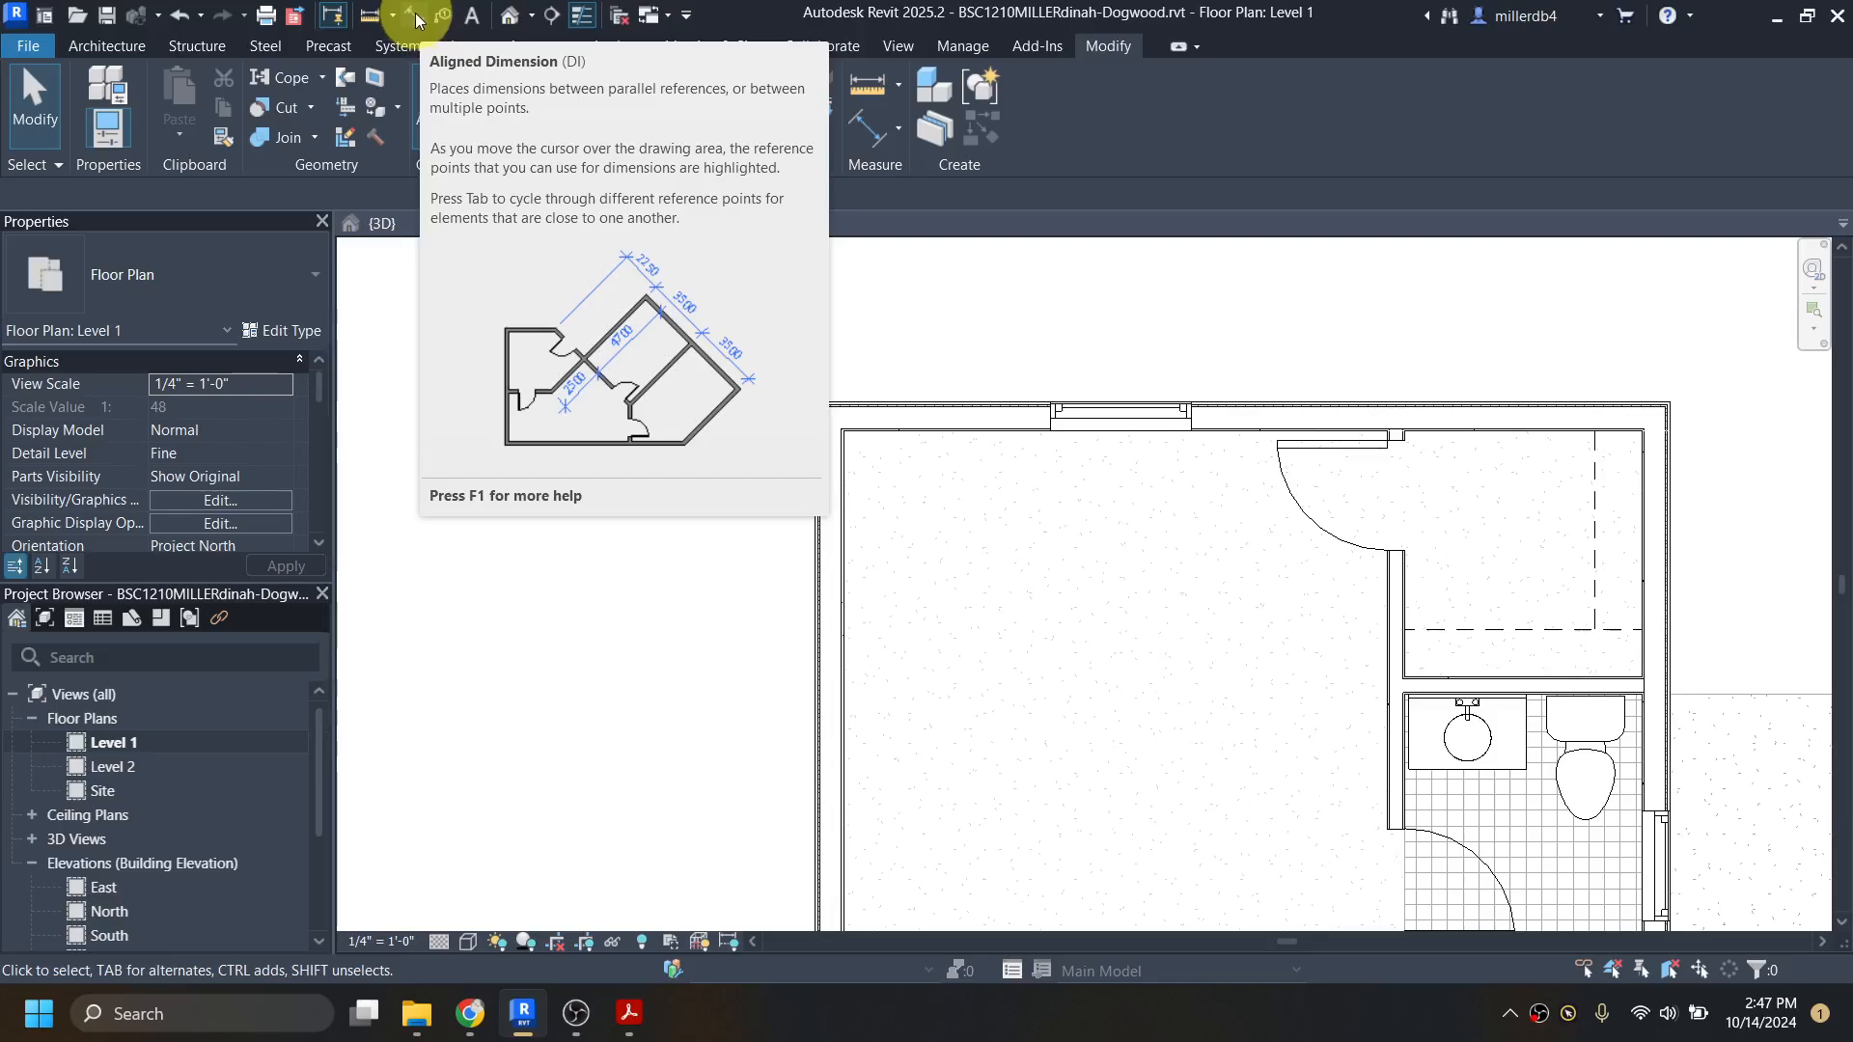
{"action": "key", "text": "d"}
{"action": "key", "text": "i"}
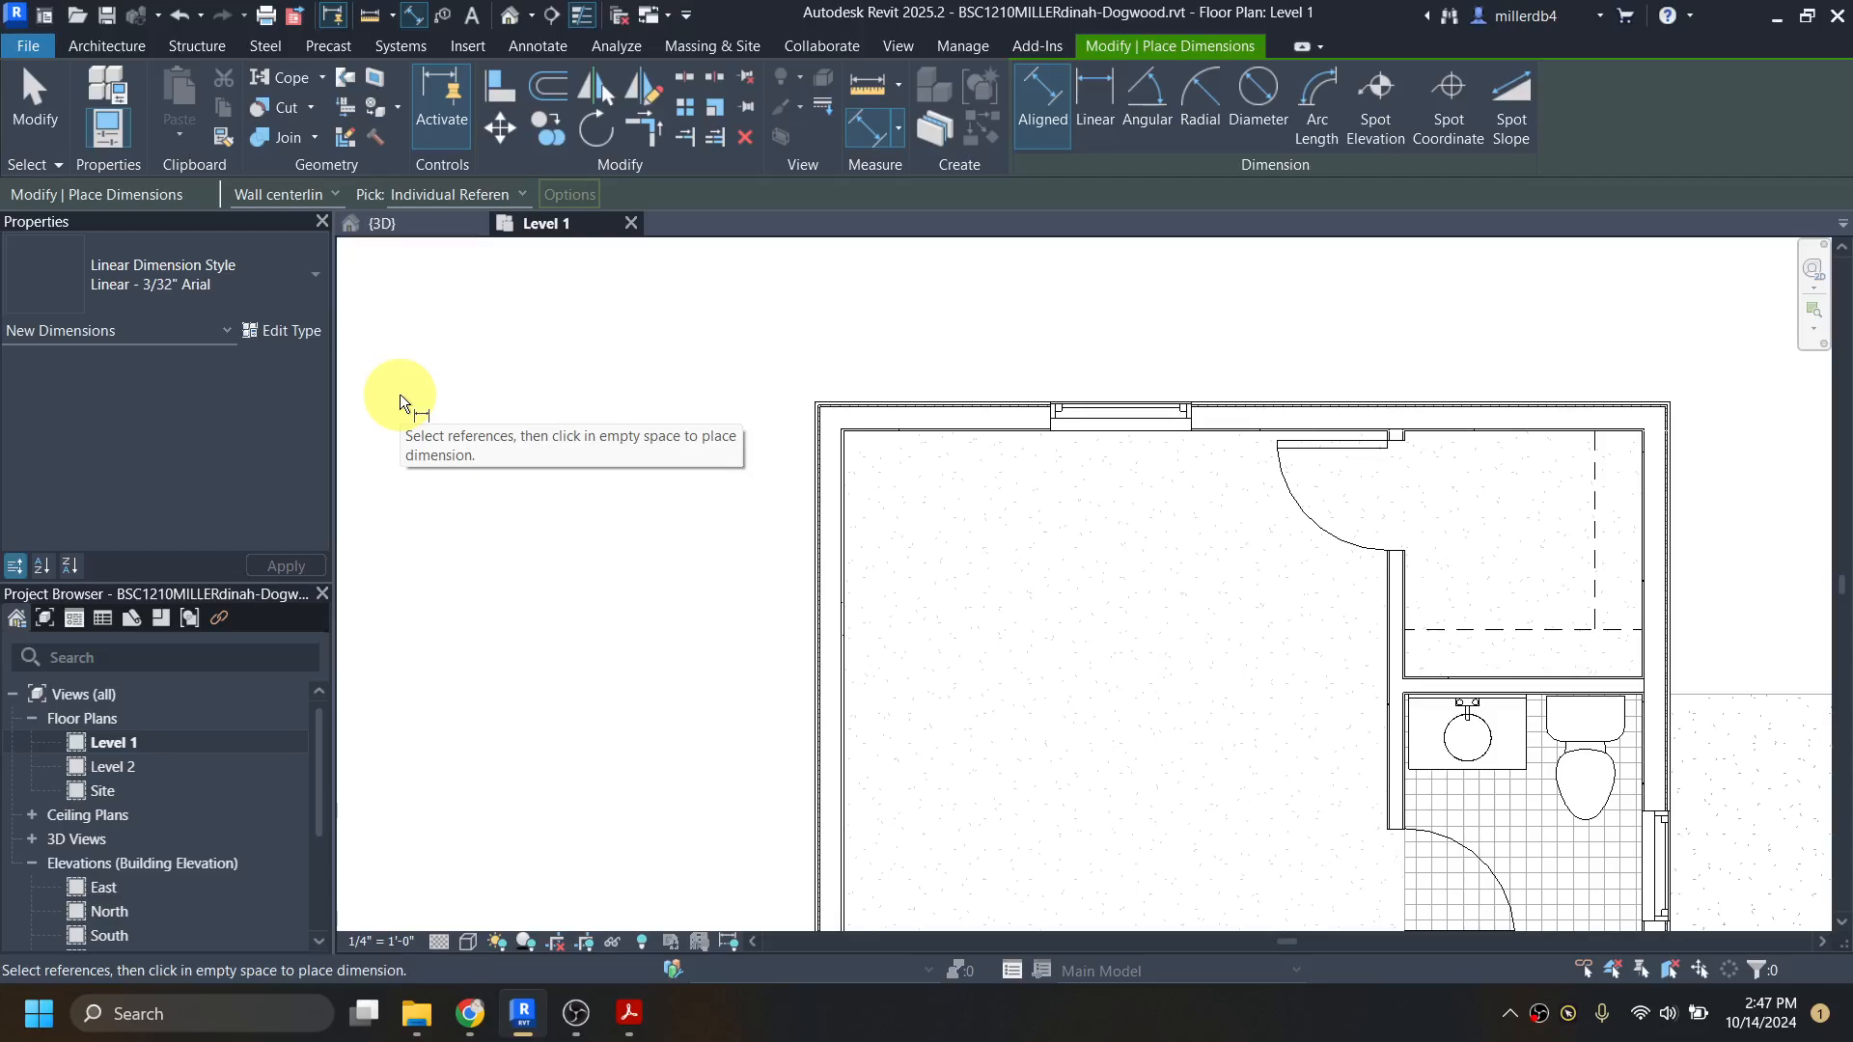
{"action": "left_click", "coordinate": [329, 196]}
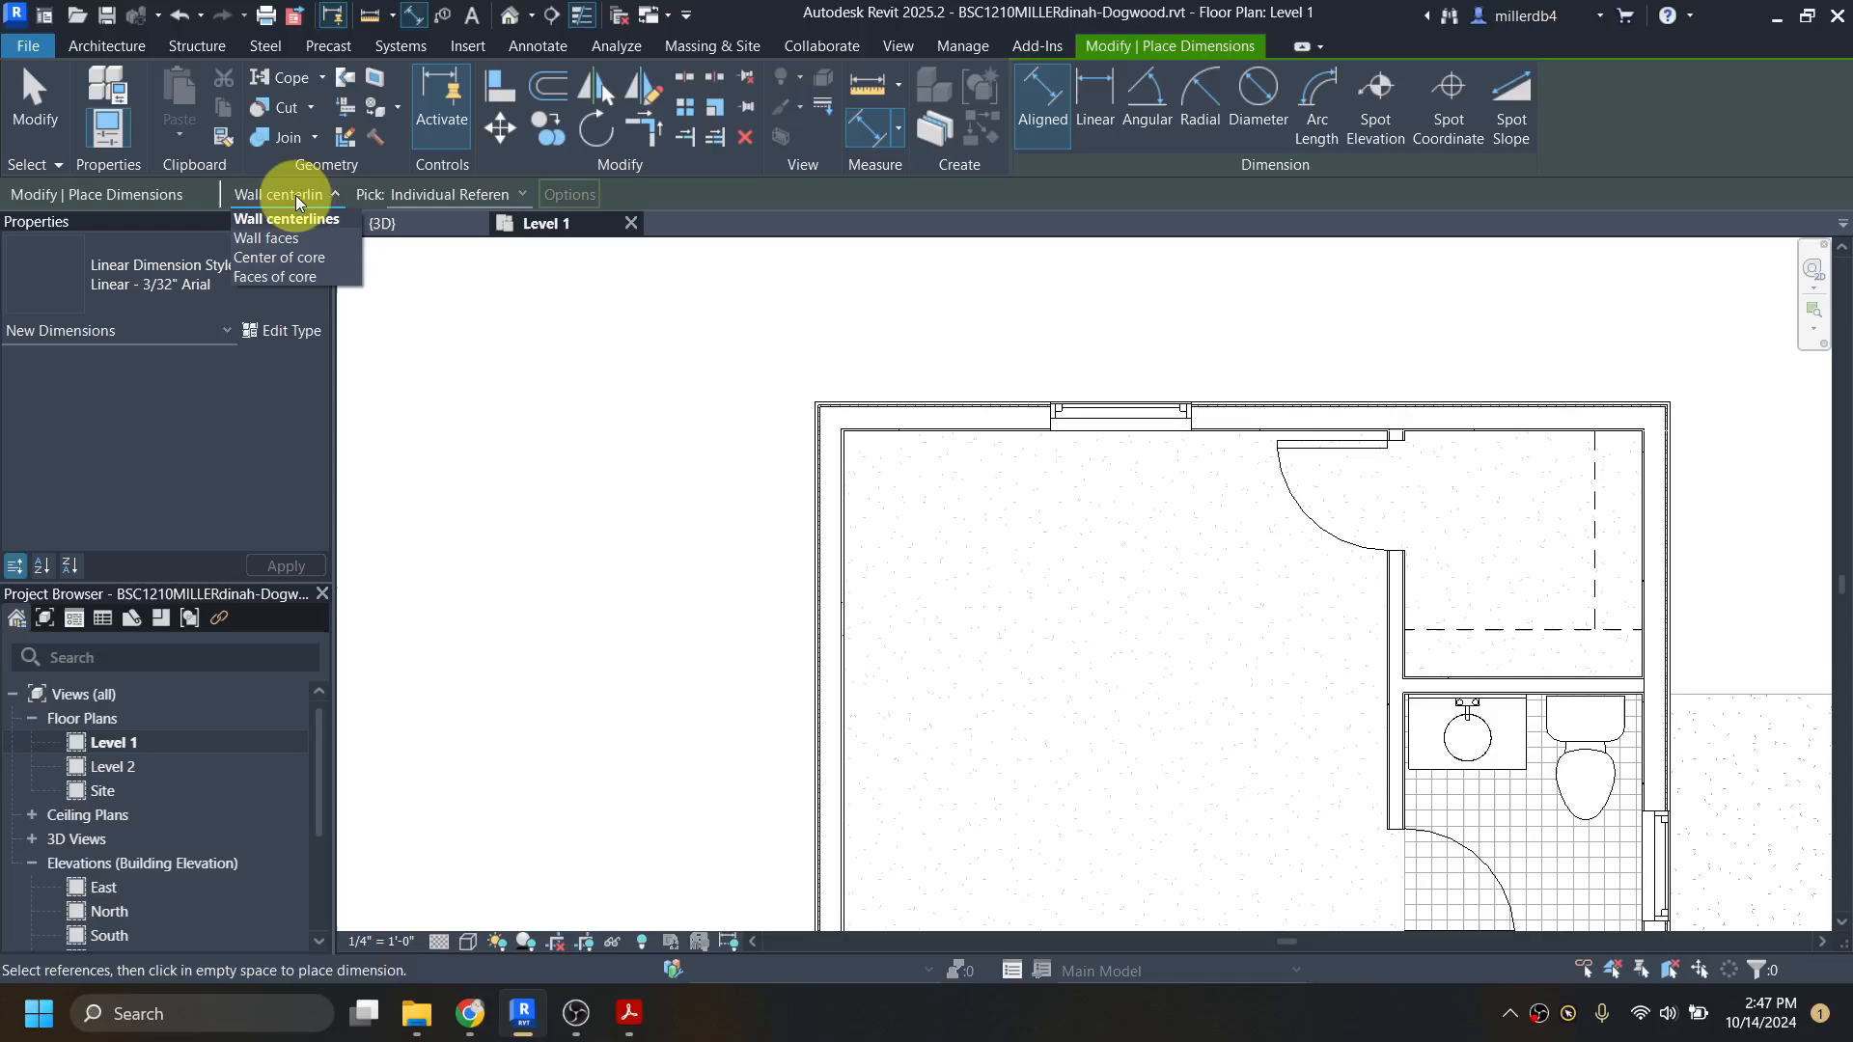
{"action": "left_click", "coordinate": [315, 276]}
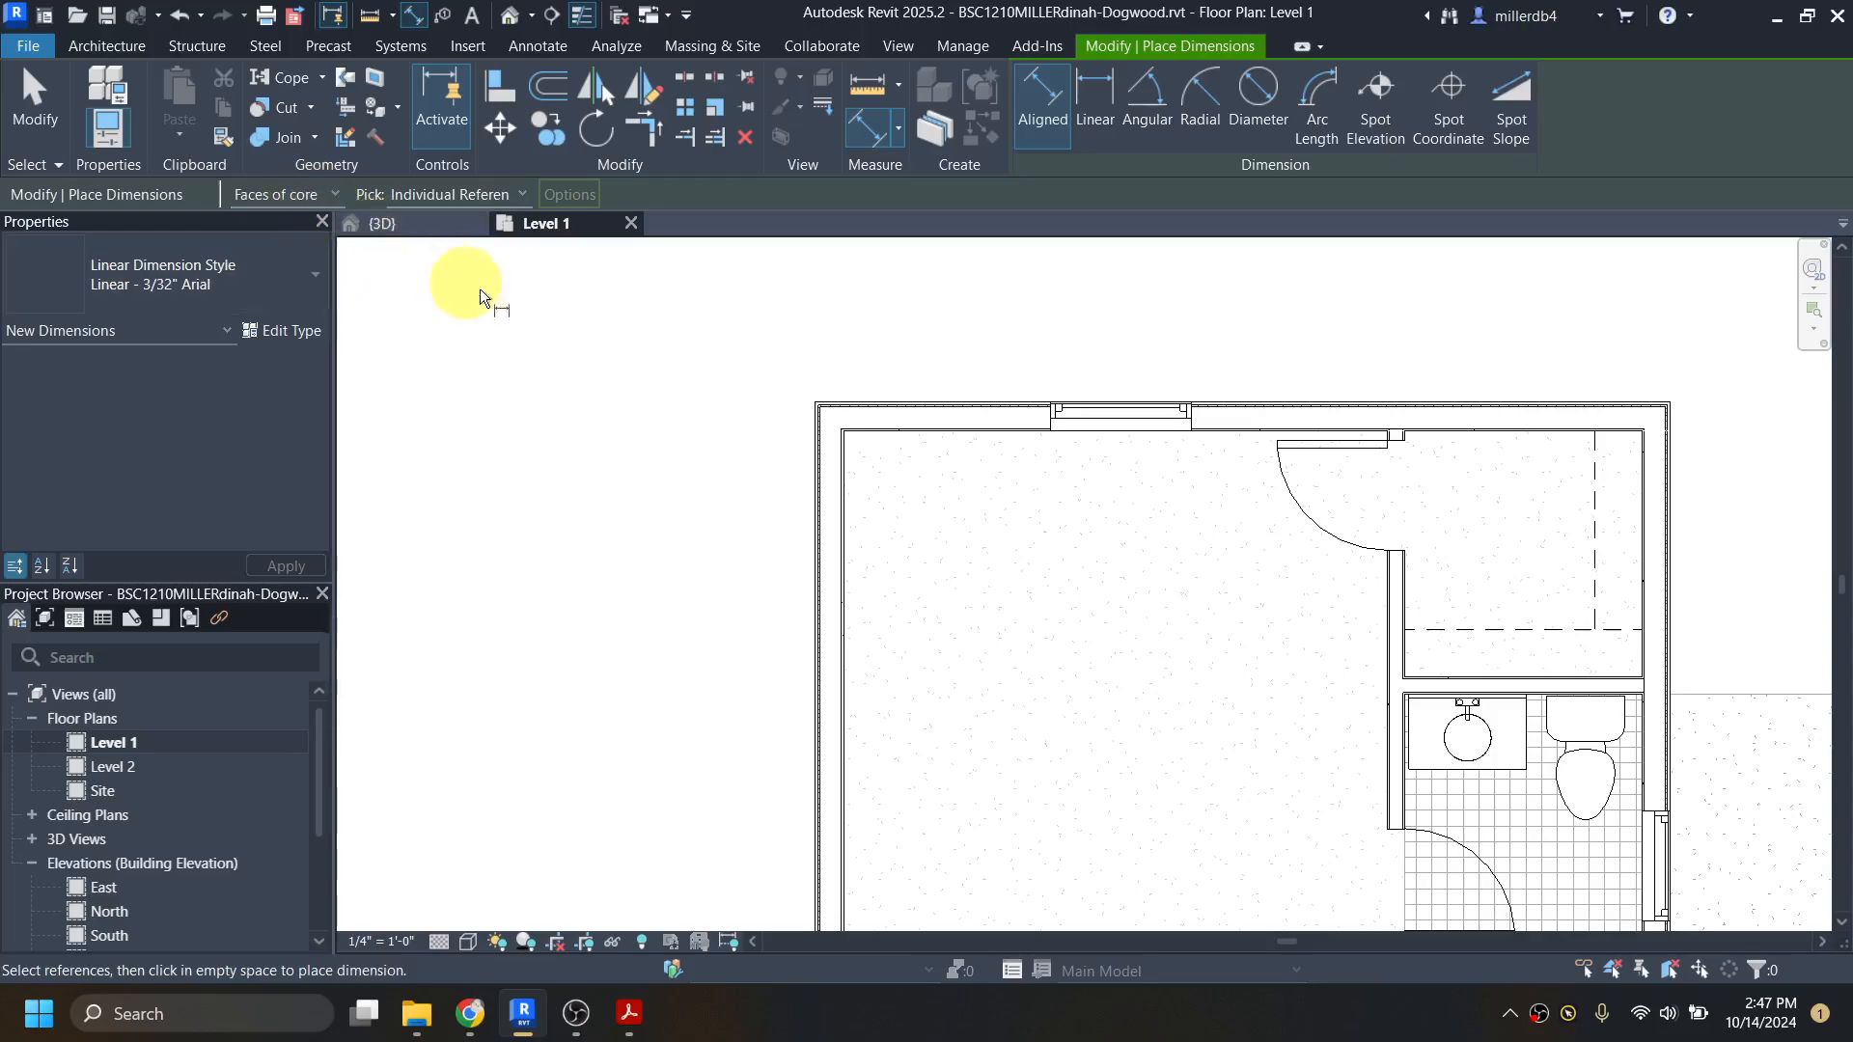
Step: Pick the outer core face of the house's west exterior wall, beside the master bedroom, as the first dimension reference
{"action": "scroll", "coordinate": [841, 469], "scroll_direction": "up", "scroll_amount": 5}
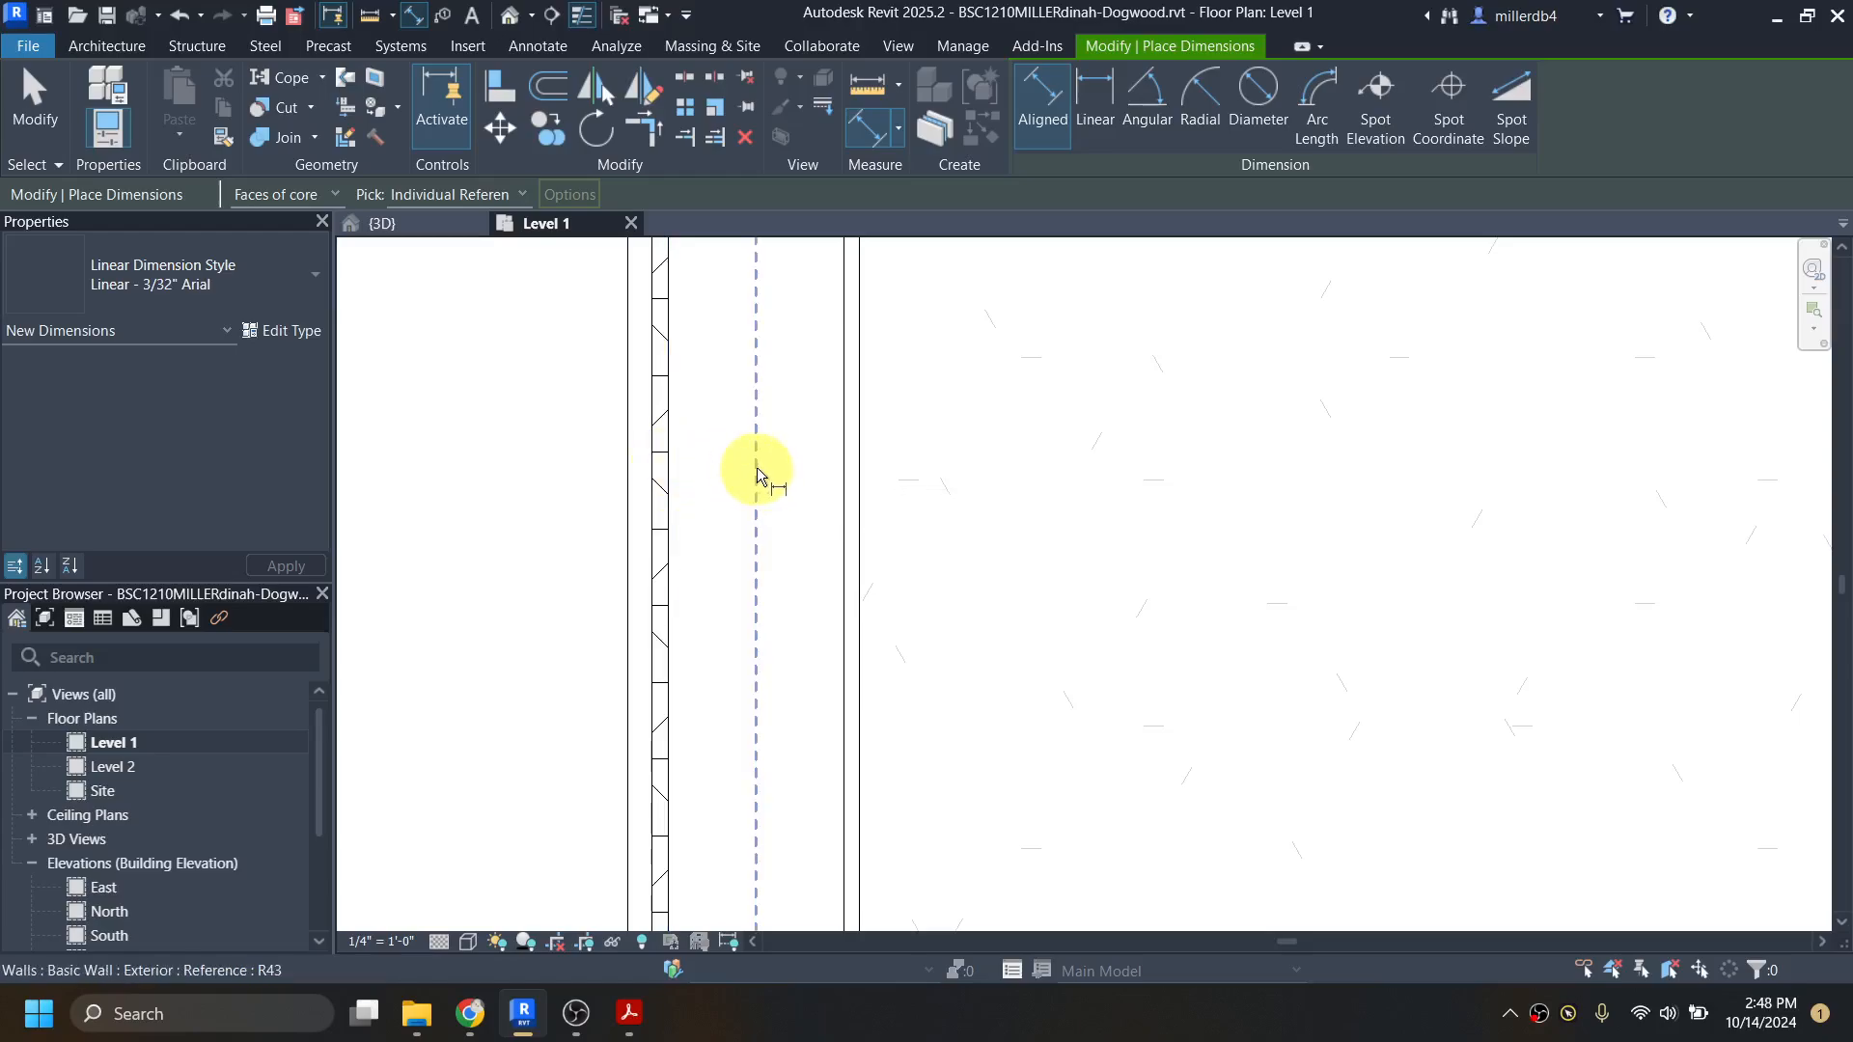
{"action": "key", "text": "Tab"}
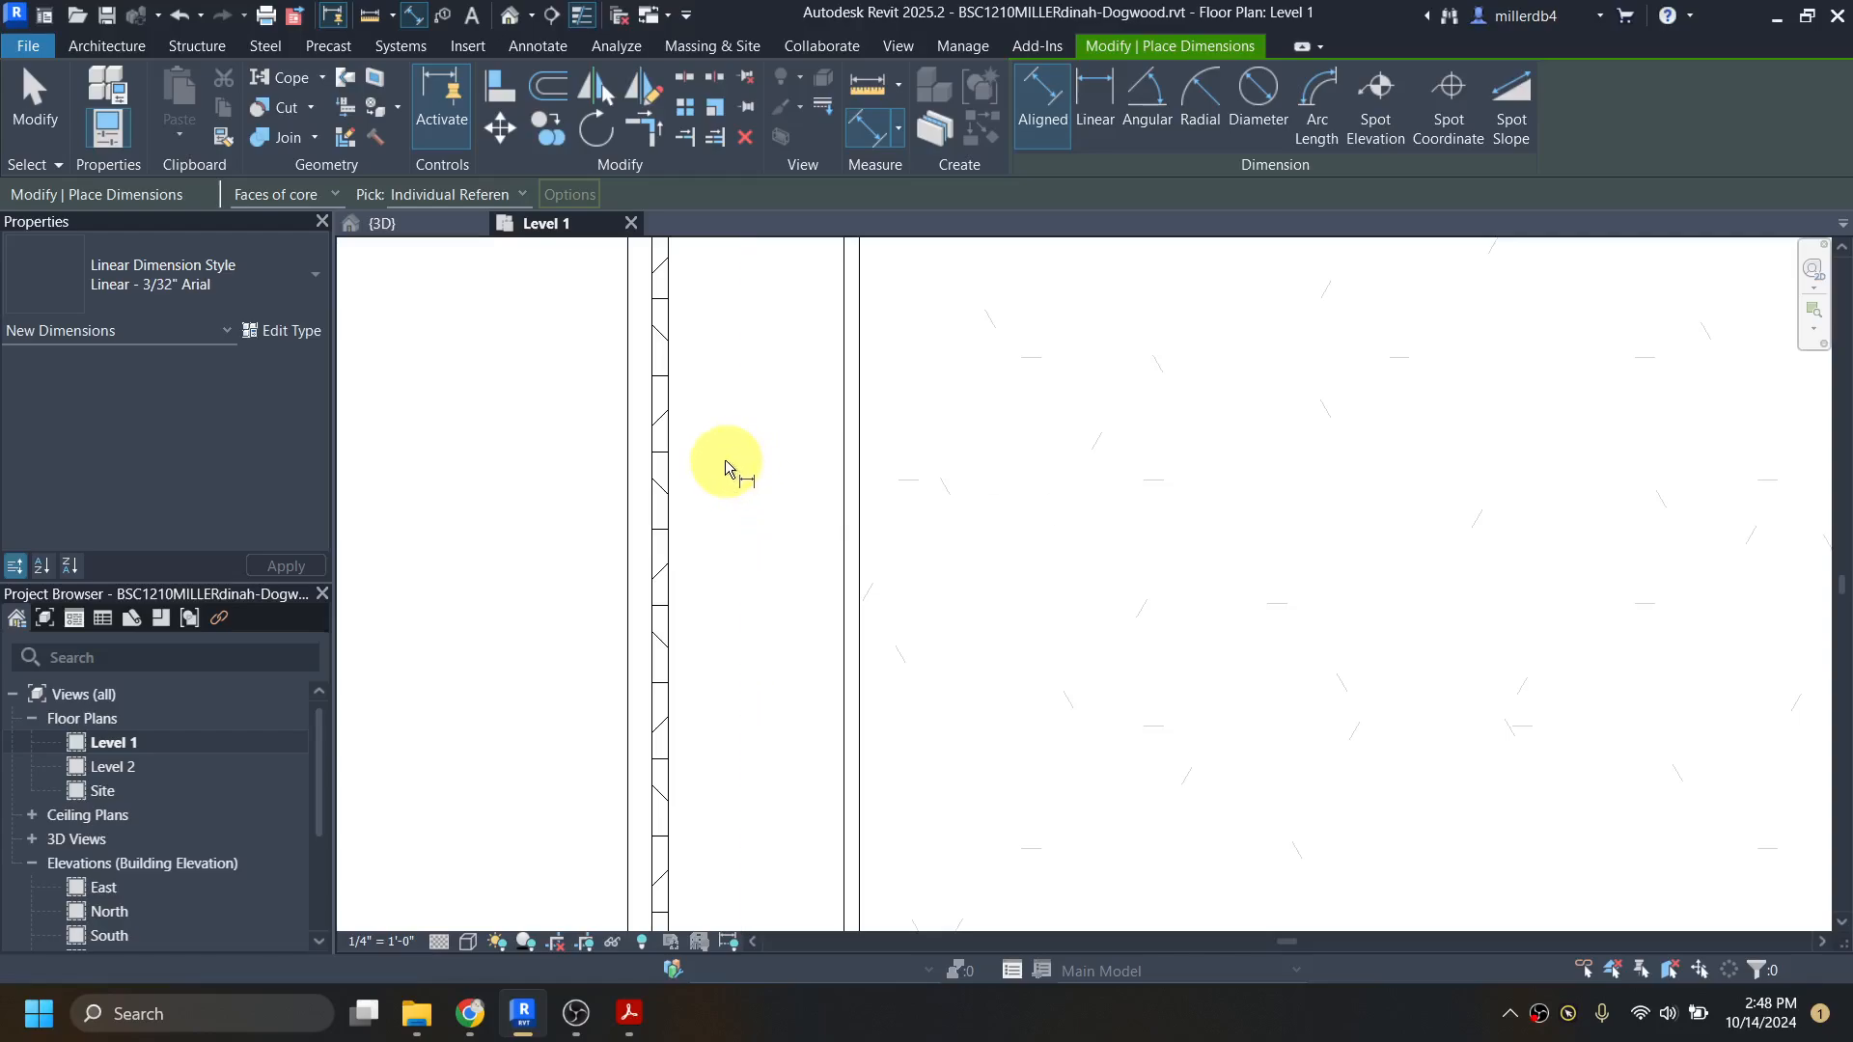
{"action": "key", "text": "Tab"}
{"action": "key", "text": "Tab"}
{"action": "key", "text": "Tab"}
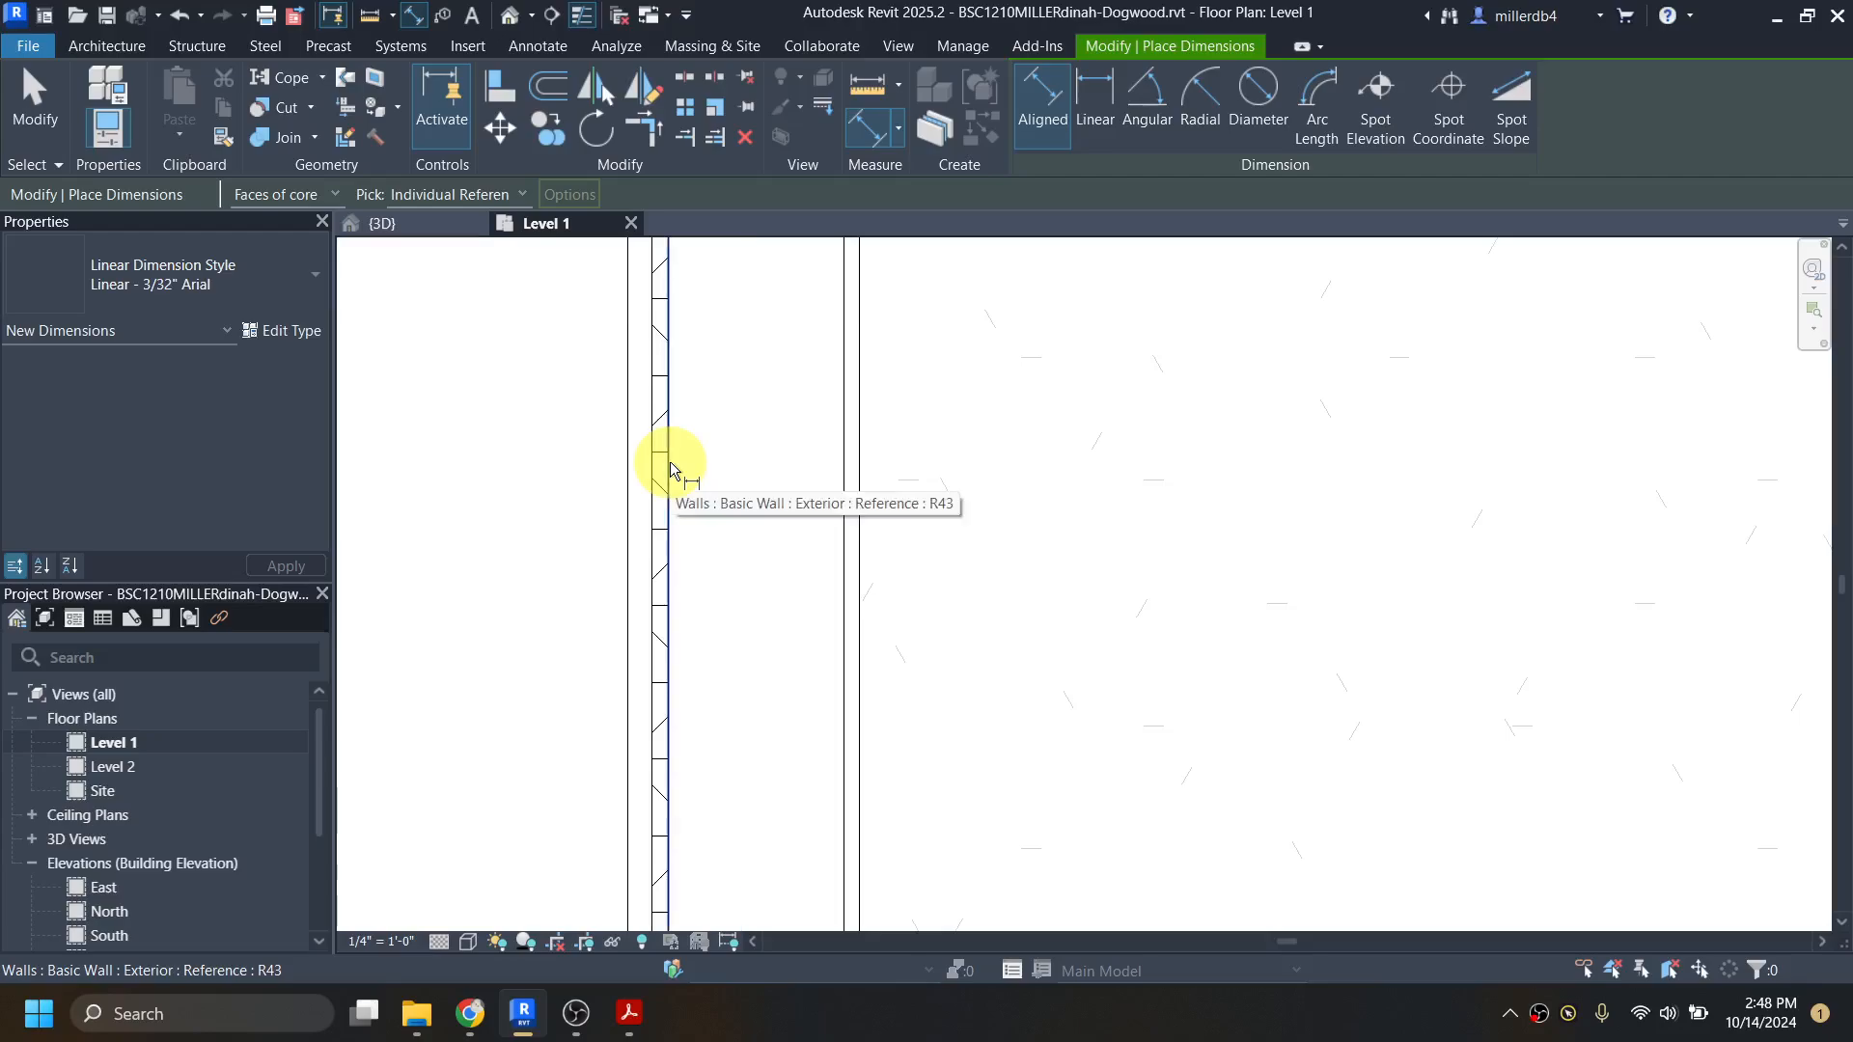
{"action": "key", "text": "Tab"}
{"action": "key", "text": "Tab"}
{"action": "key", "text": "Tab"}
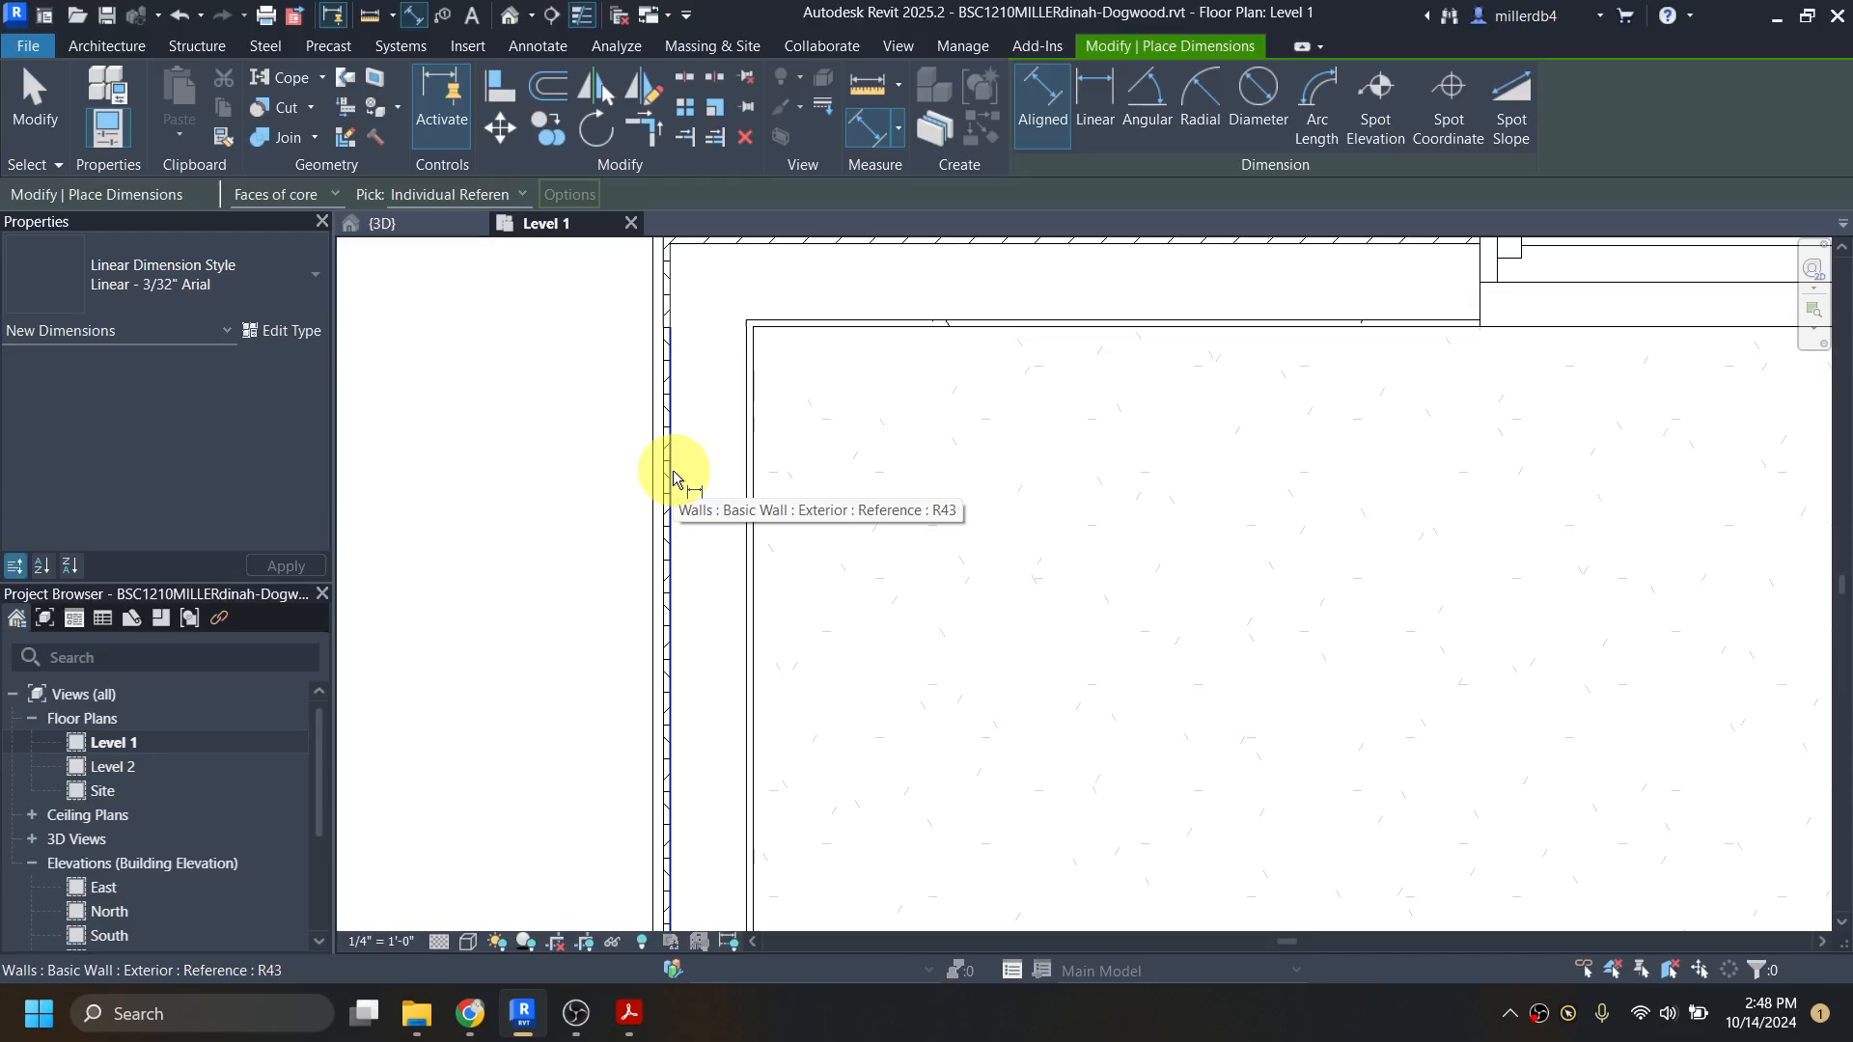
{"action": "scroll", "coordinate": [674, 482], "scroll_direction": "down", "scroll_amount": 2}
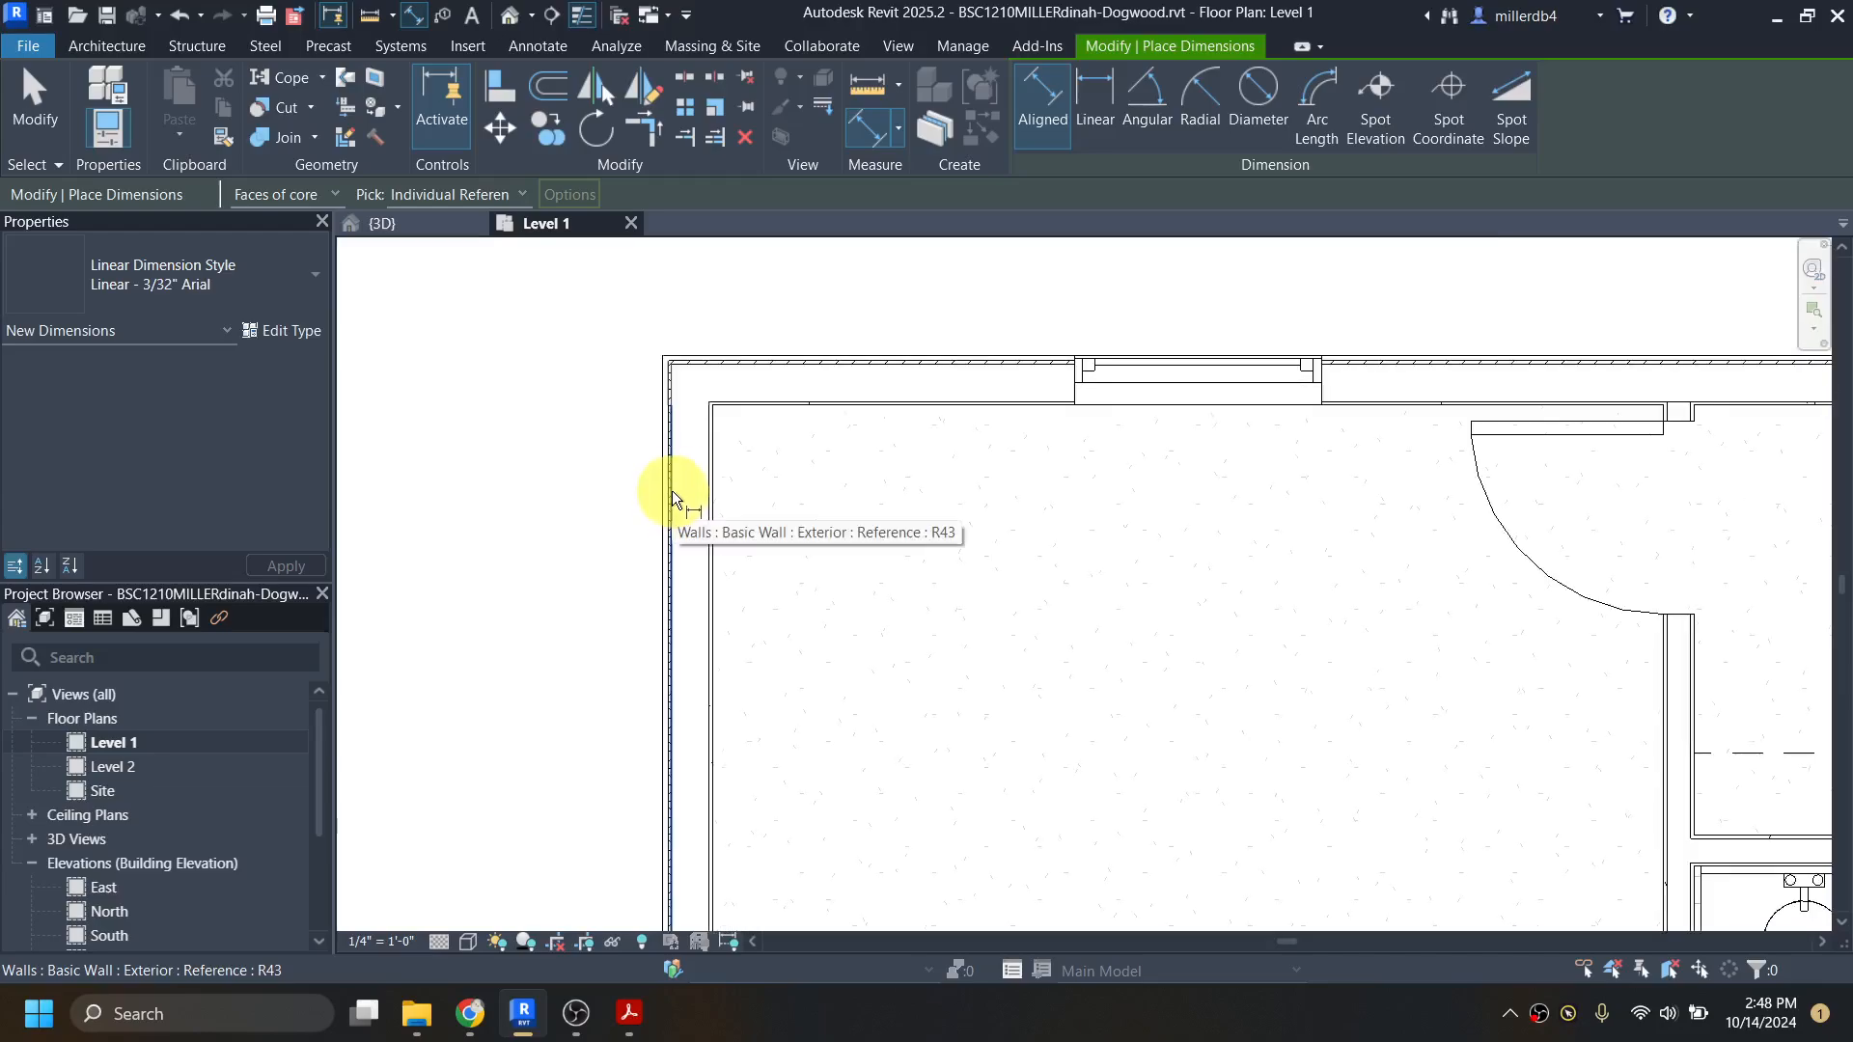
{"action": "scroll", "coordinate": [672, 498], "scroll_direction": "down", "scroll_amount": 3}
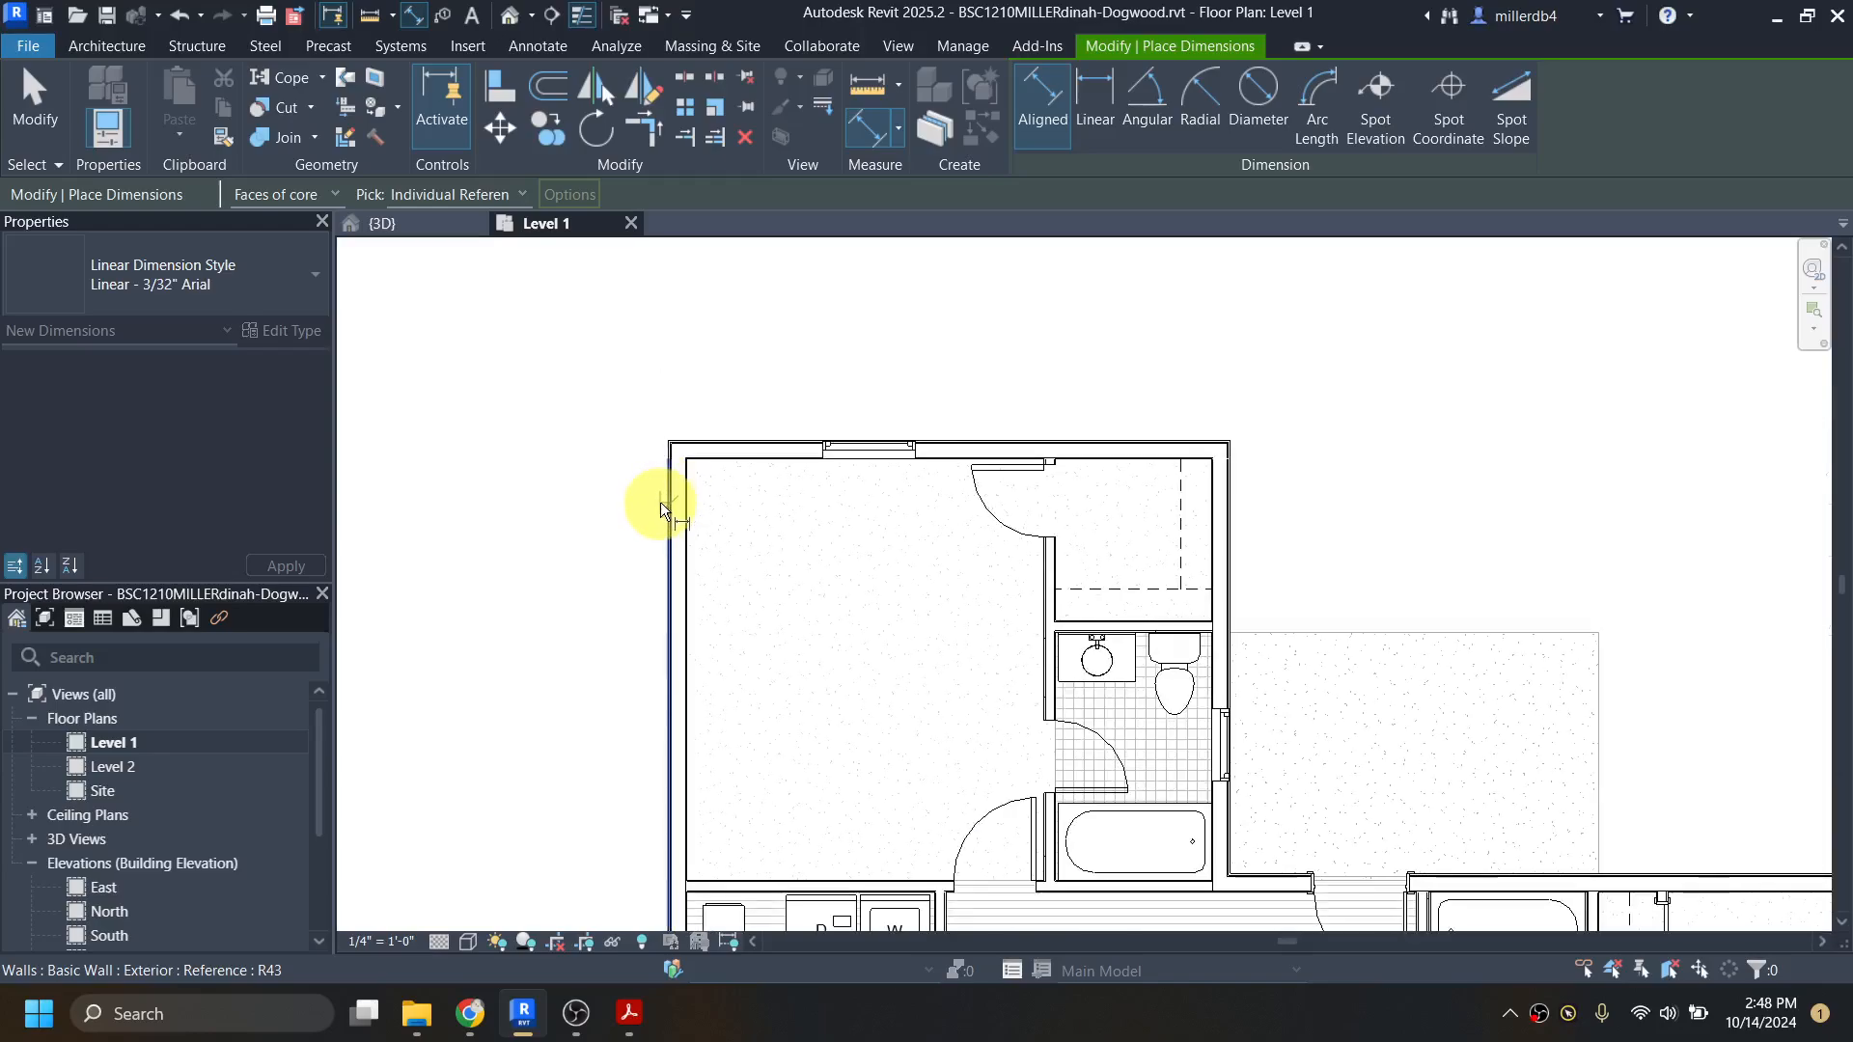
{"action": "left_click", "coordinate": [675, 497]}
Step: Pick the east exterior wall's outer core face and place the overall width dimension above the plan, ending the Dimension command
{"action": "scroll", "coordinate": [1641, 854], "scroll_direction": "up", "scroll_amount": 5}
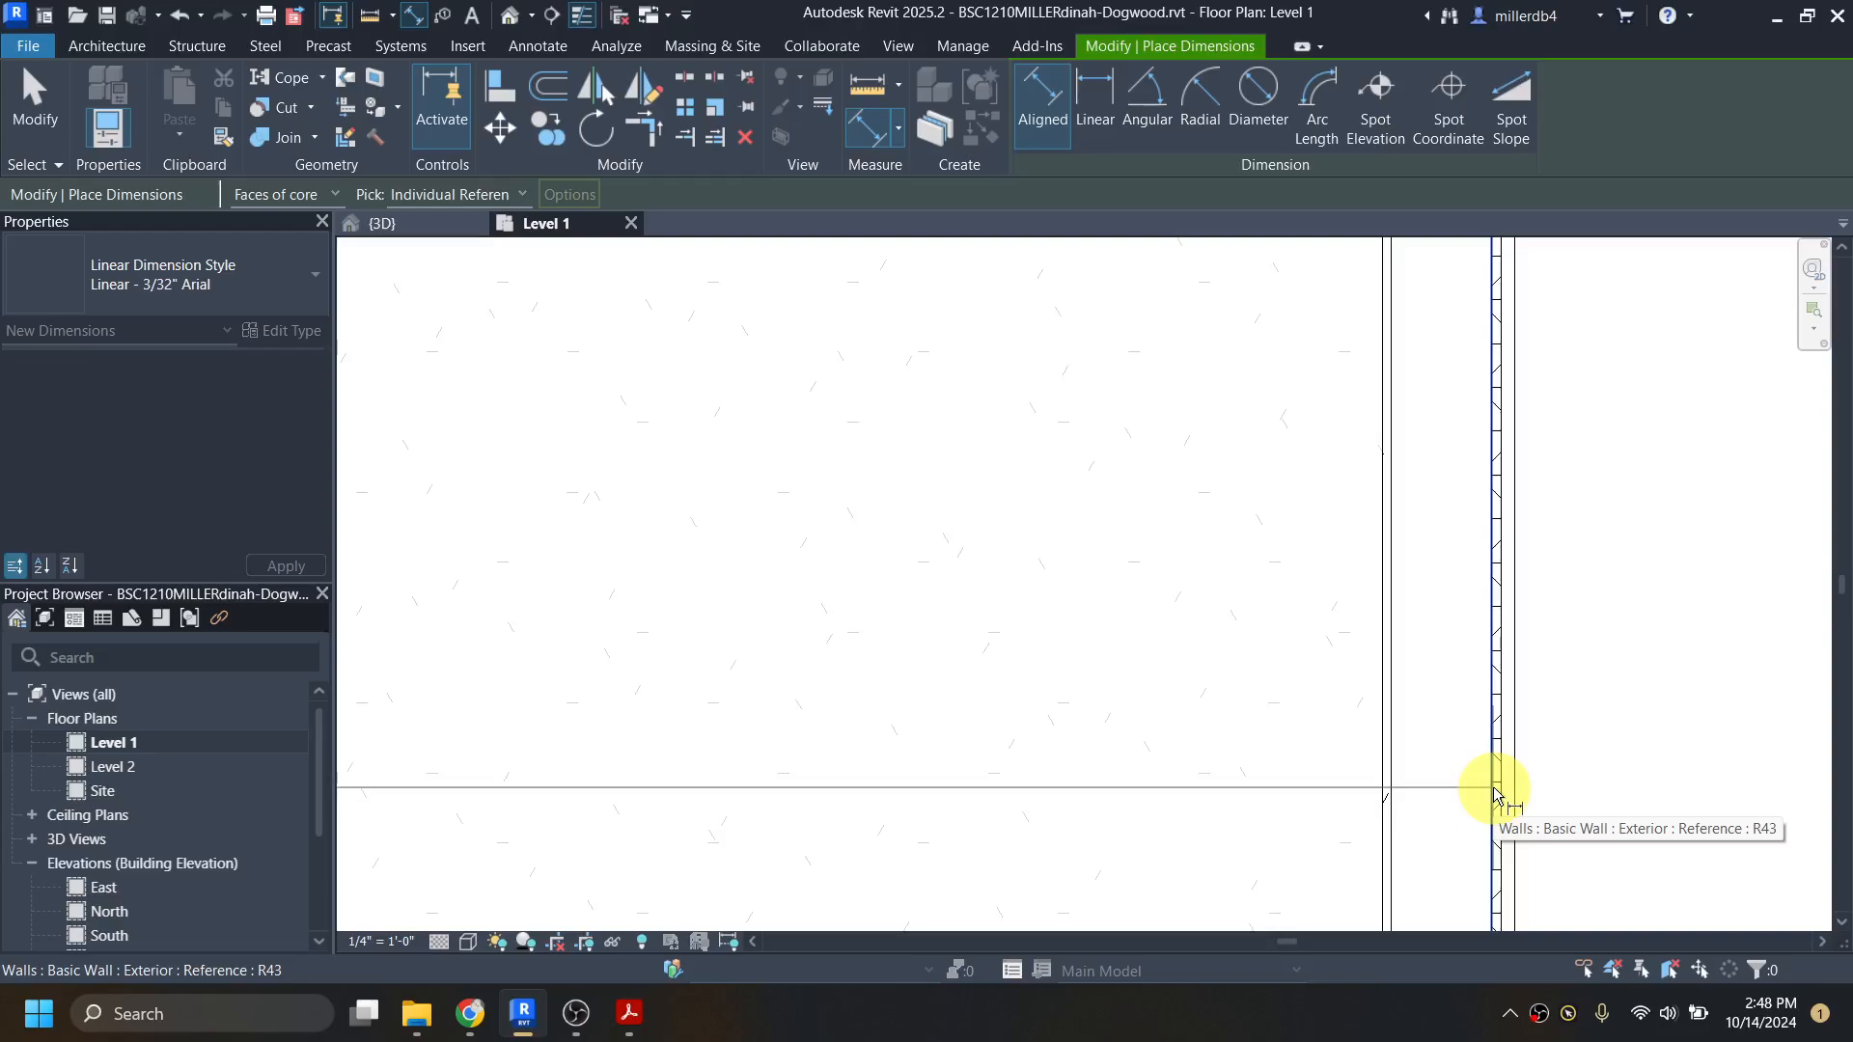
{"action": "scroll", "coordinate": [1493, 787], "scroll_direction": "down", "scroll_amount": 5}
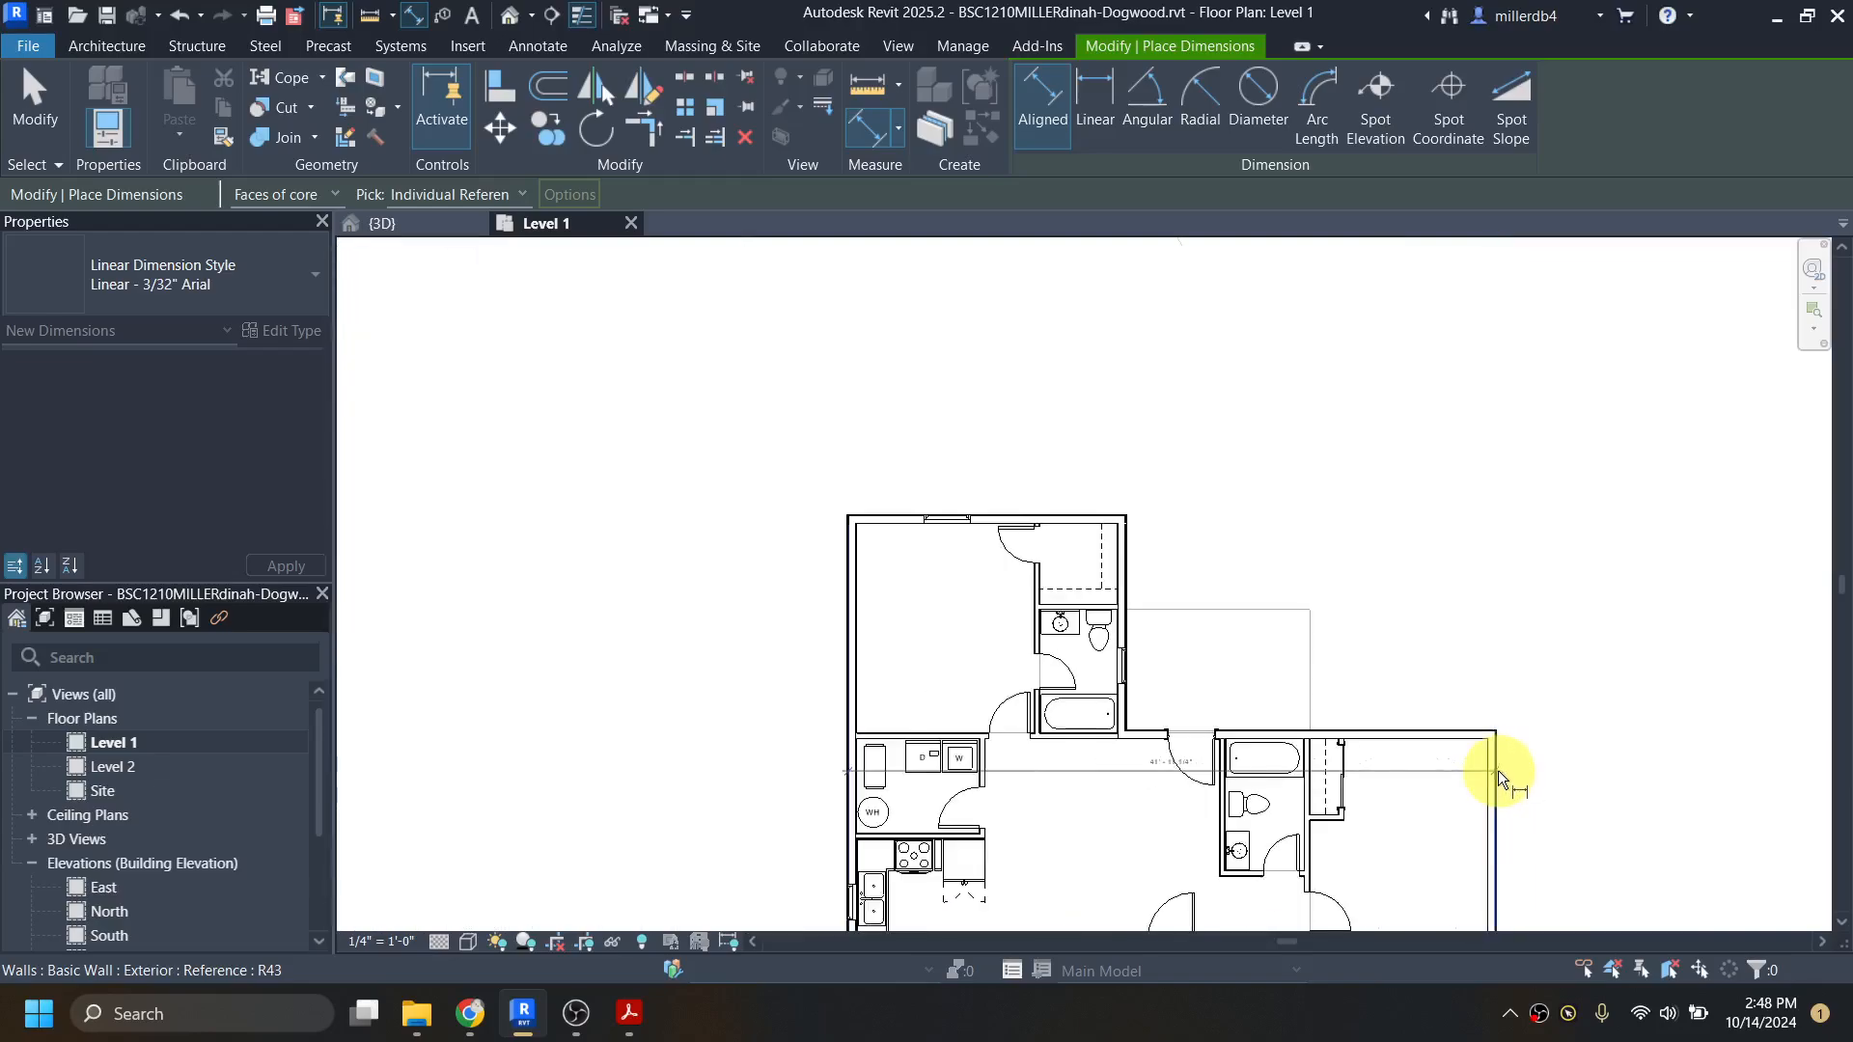
{"action": "left_click", "coordinate": [1498, 770]}
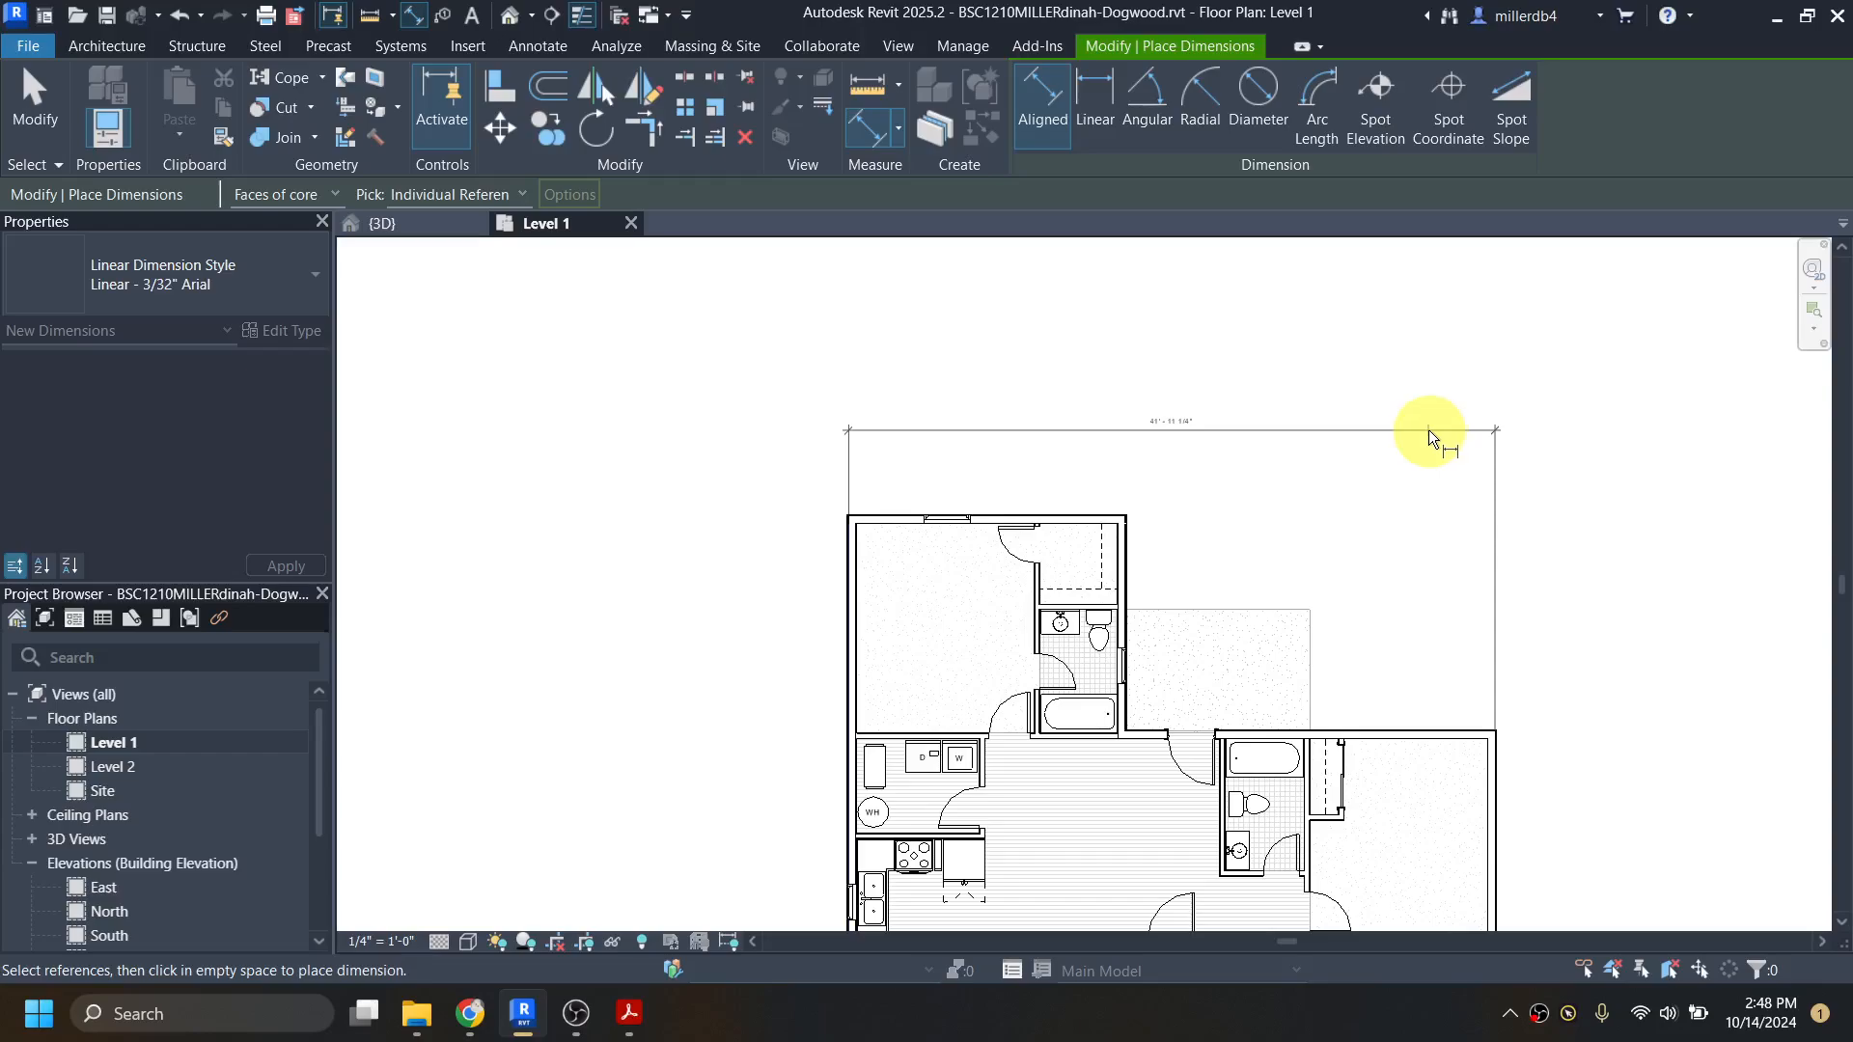
{"action": "left_click", "coordinate": [1428, 431]}
{"action": "scroll", "coordinate": [1187, 432], "scroll_direction": "up", "scroll_amount": 3}
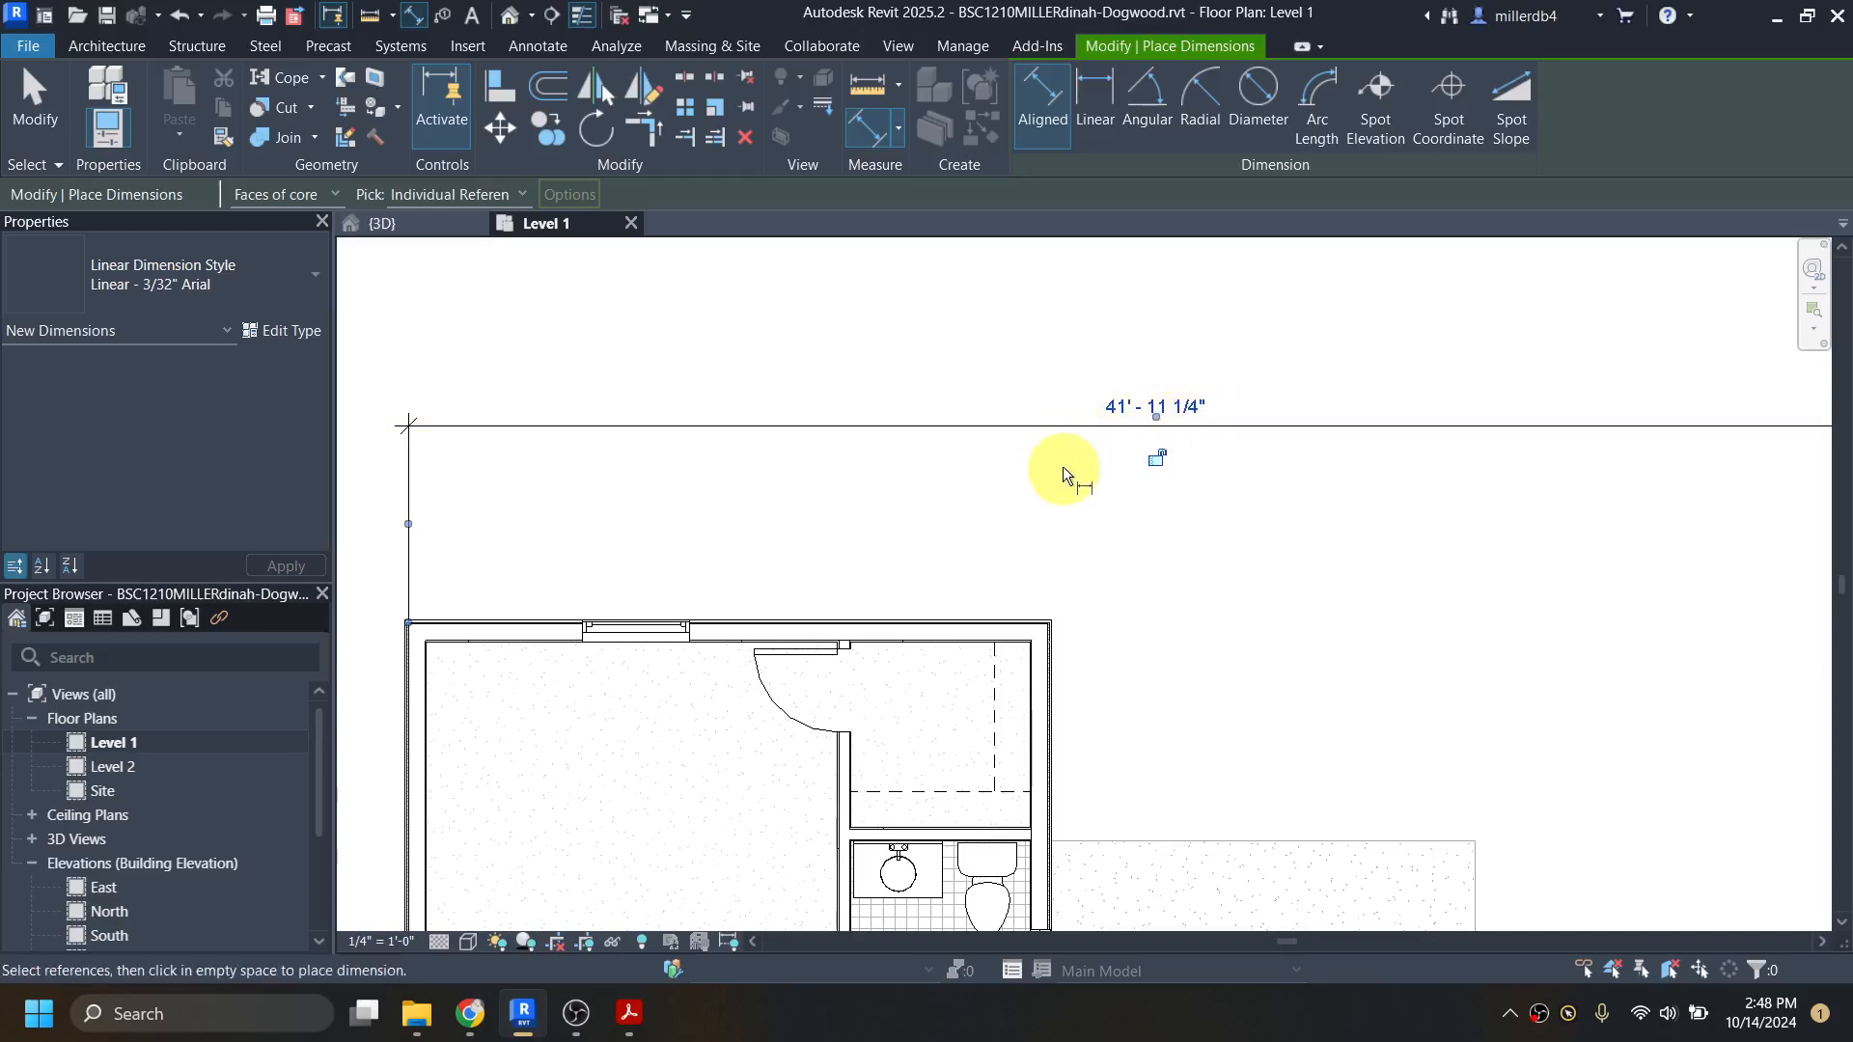
{"action": "scroll", "coordinate": [1044, 482], "scroll_direction": "down", "scroll_amount": 2}
{"action": "middle_click_drag", "start_coordinate": [1091, 631], "coordinate": [1015, 495]}
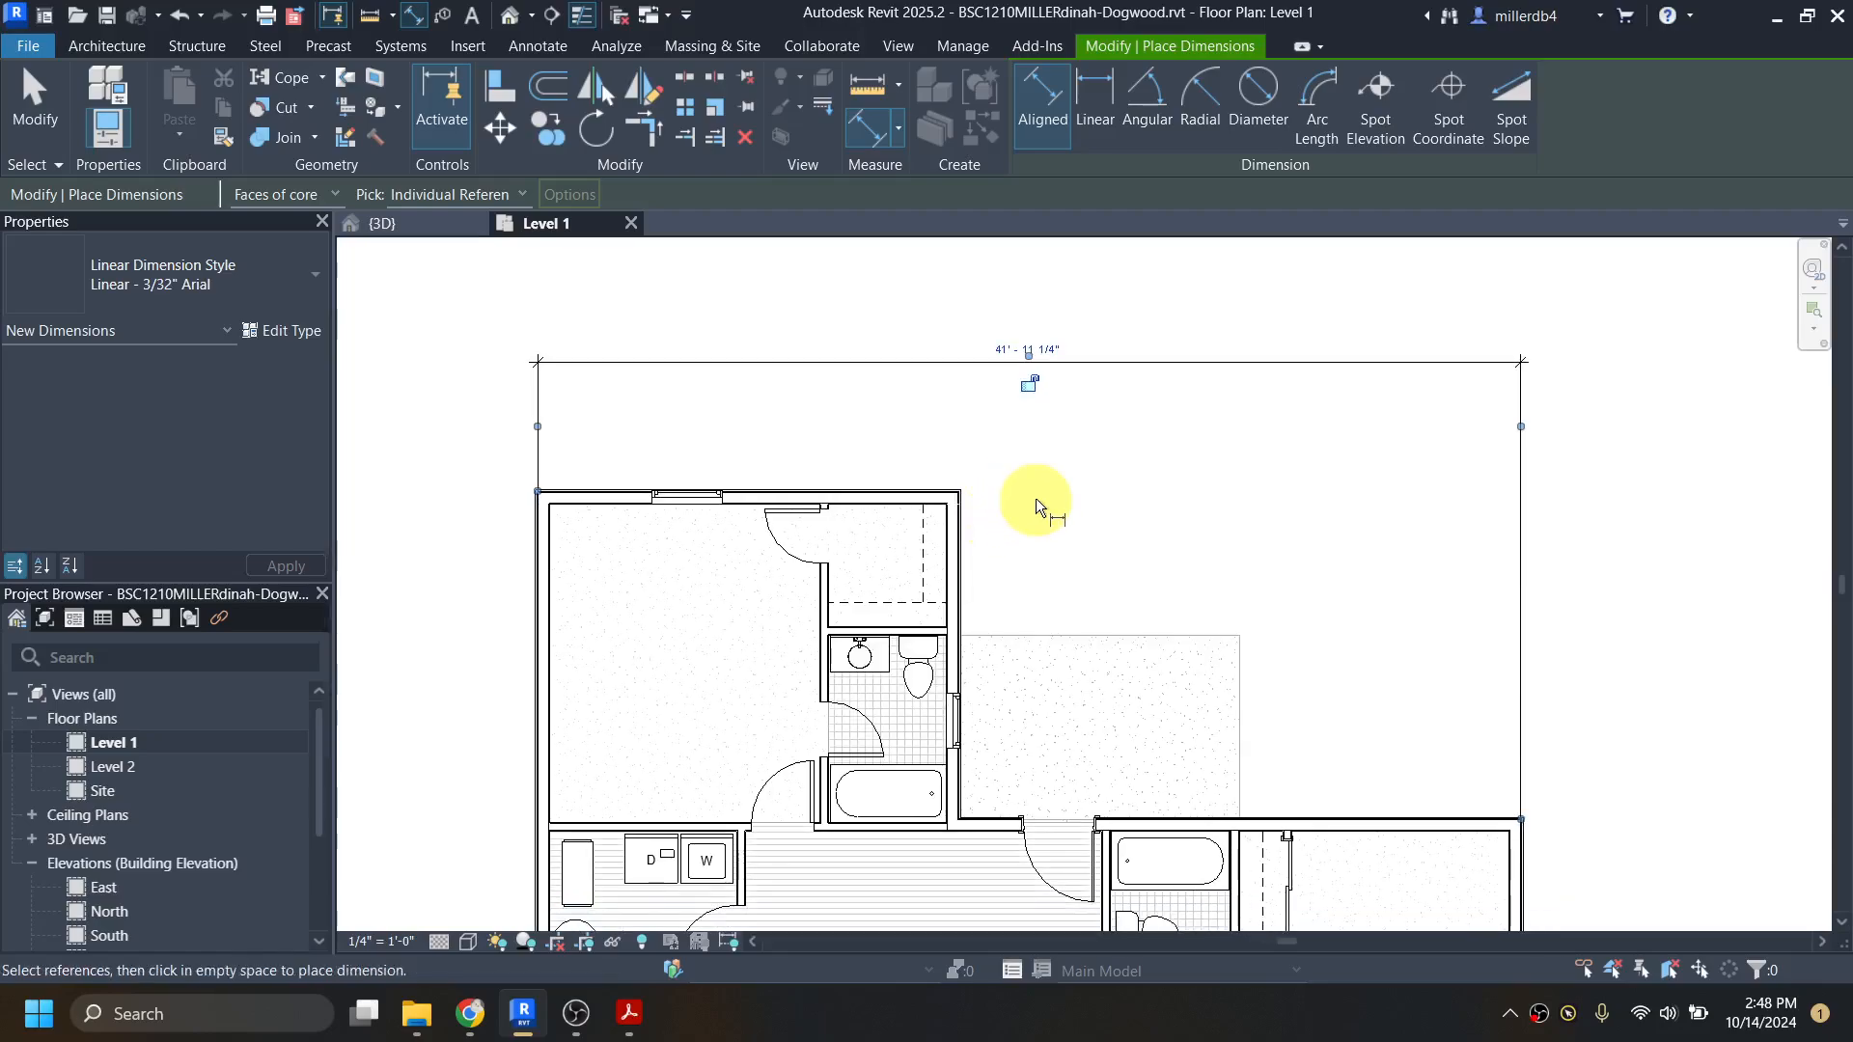
{"action": "key", "text": "Escape"}
{"action": "key", "text": "Escape"}
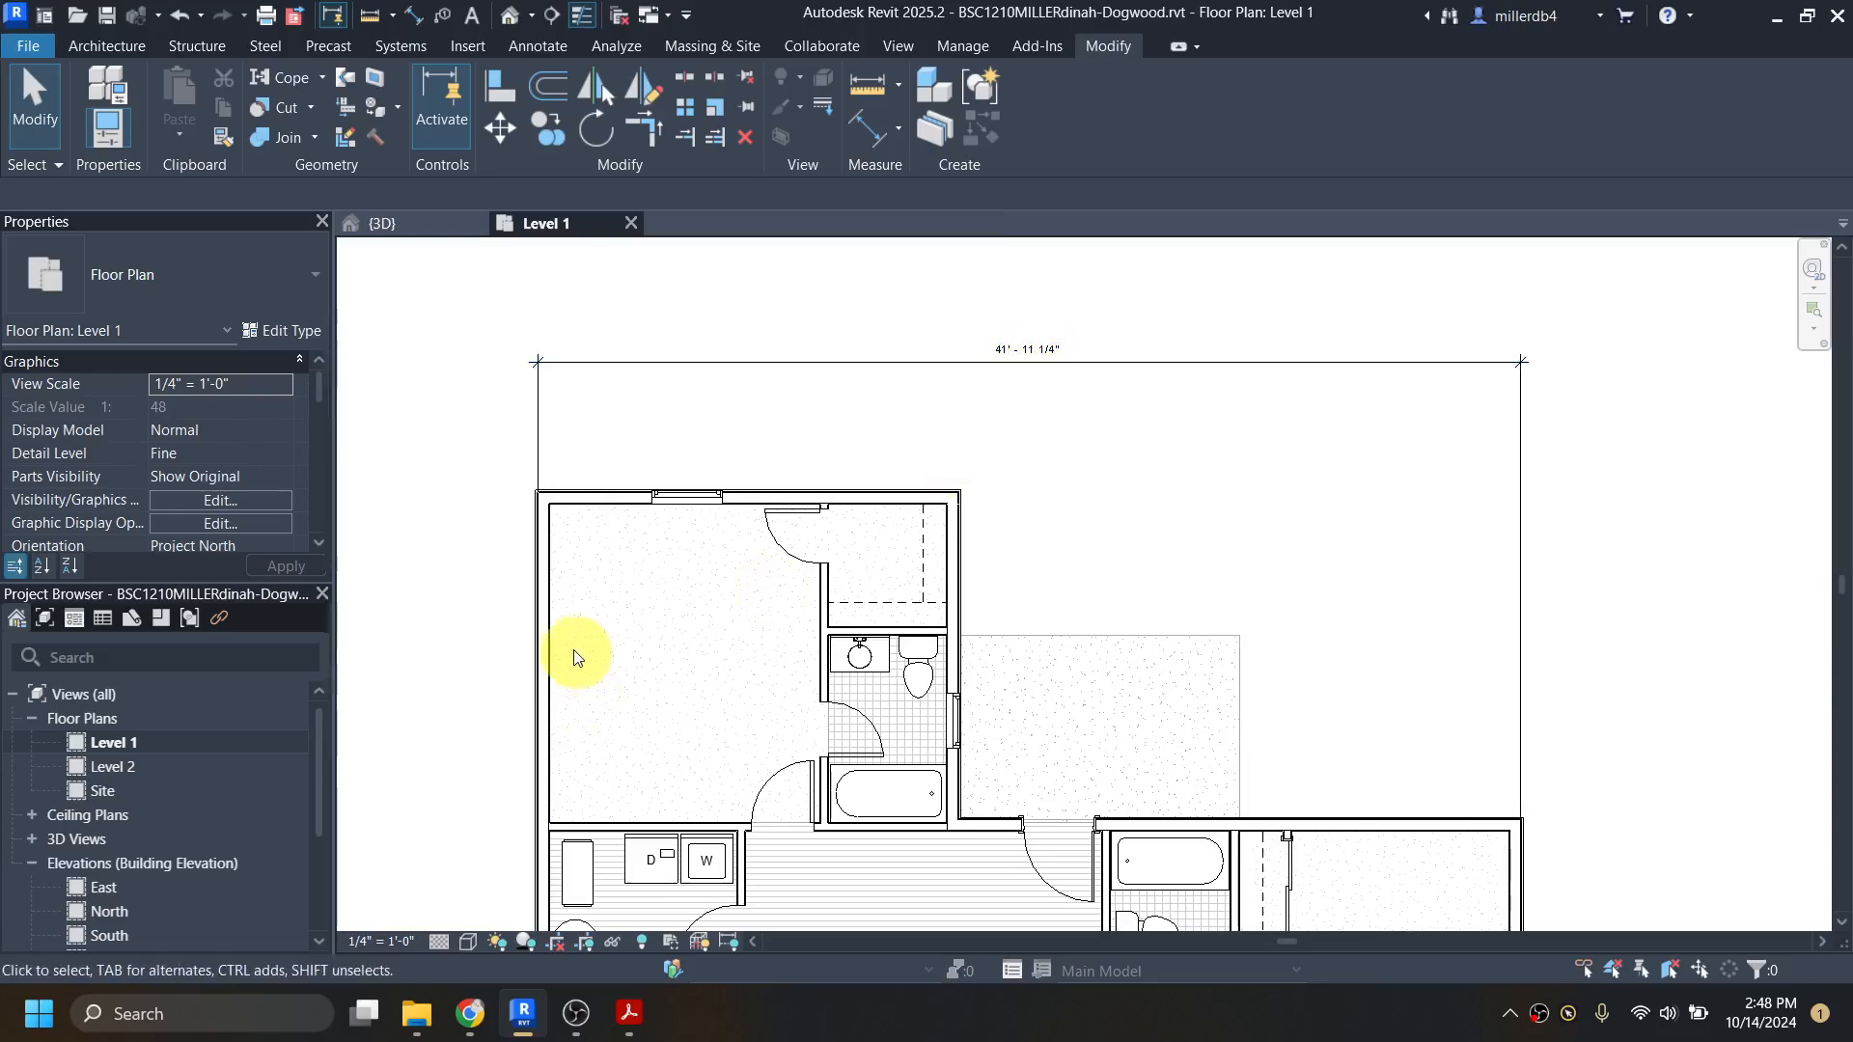
Step: Select the house's east exterior wall and set the overall width dimension above the plan to 42'
{"action": "left_click", "coordinate": [541, 643]}
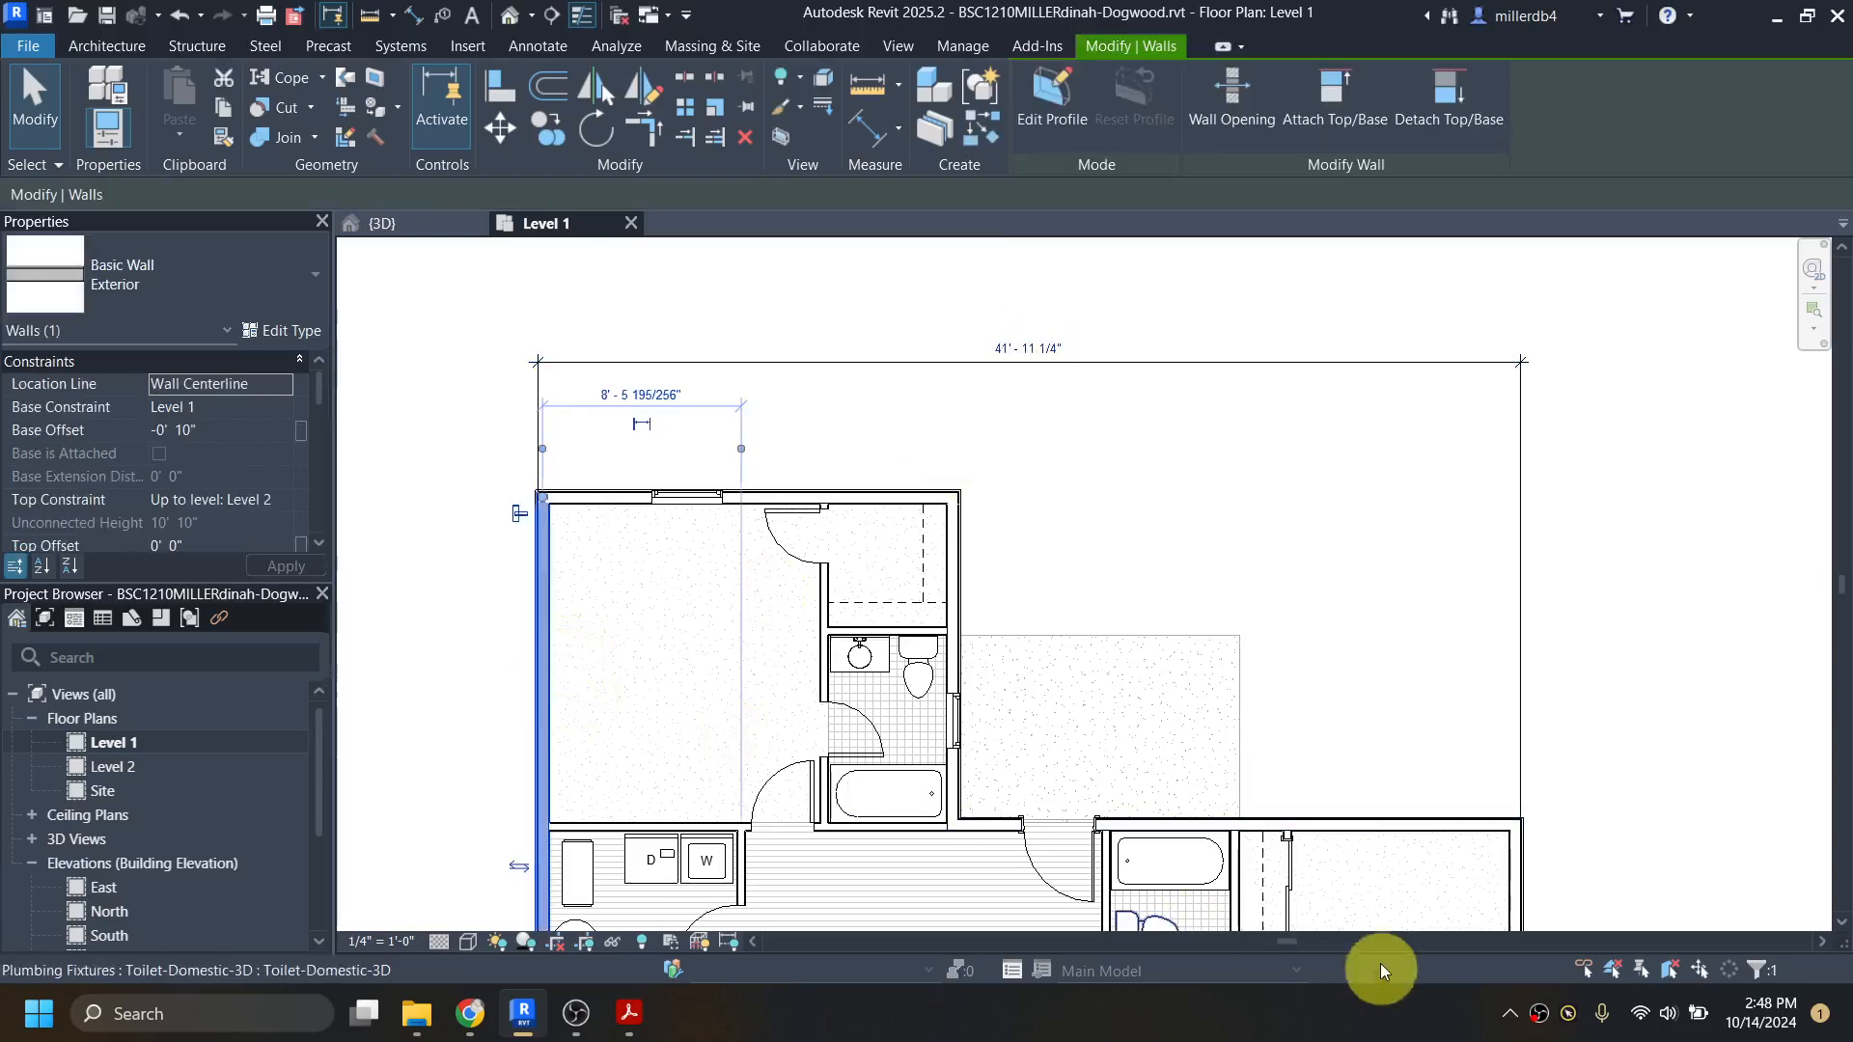
{"action": "left_click", "coordinate": [1522, 888]}
{"action": "left_click", "coordinate": [1652, 788]}
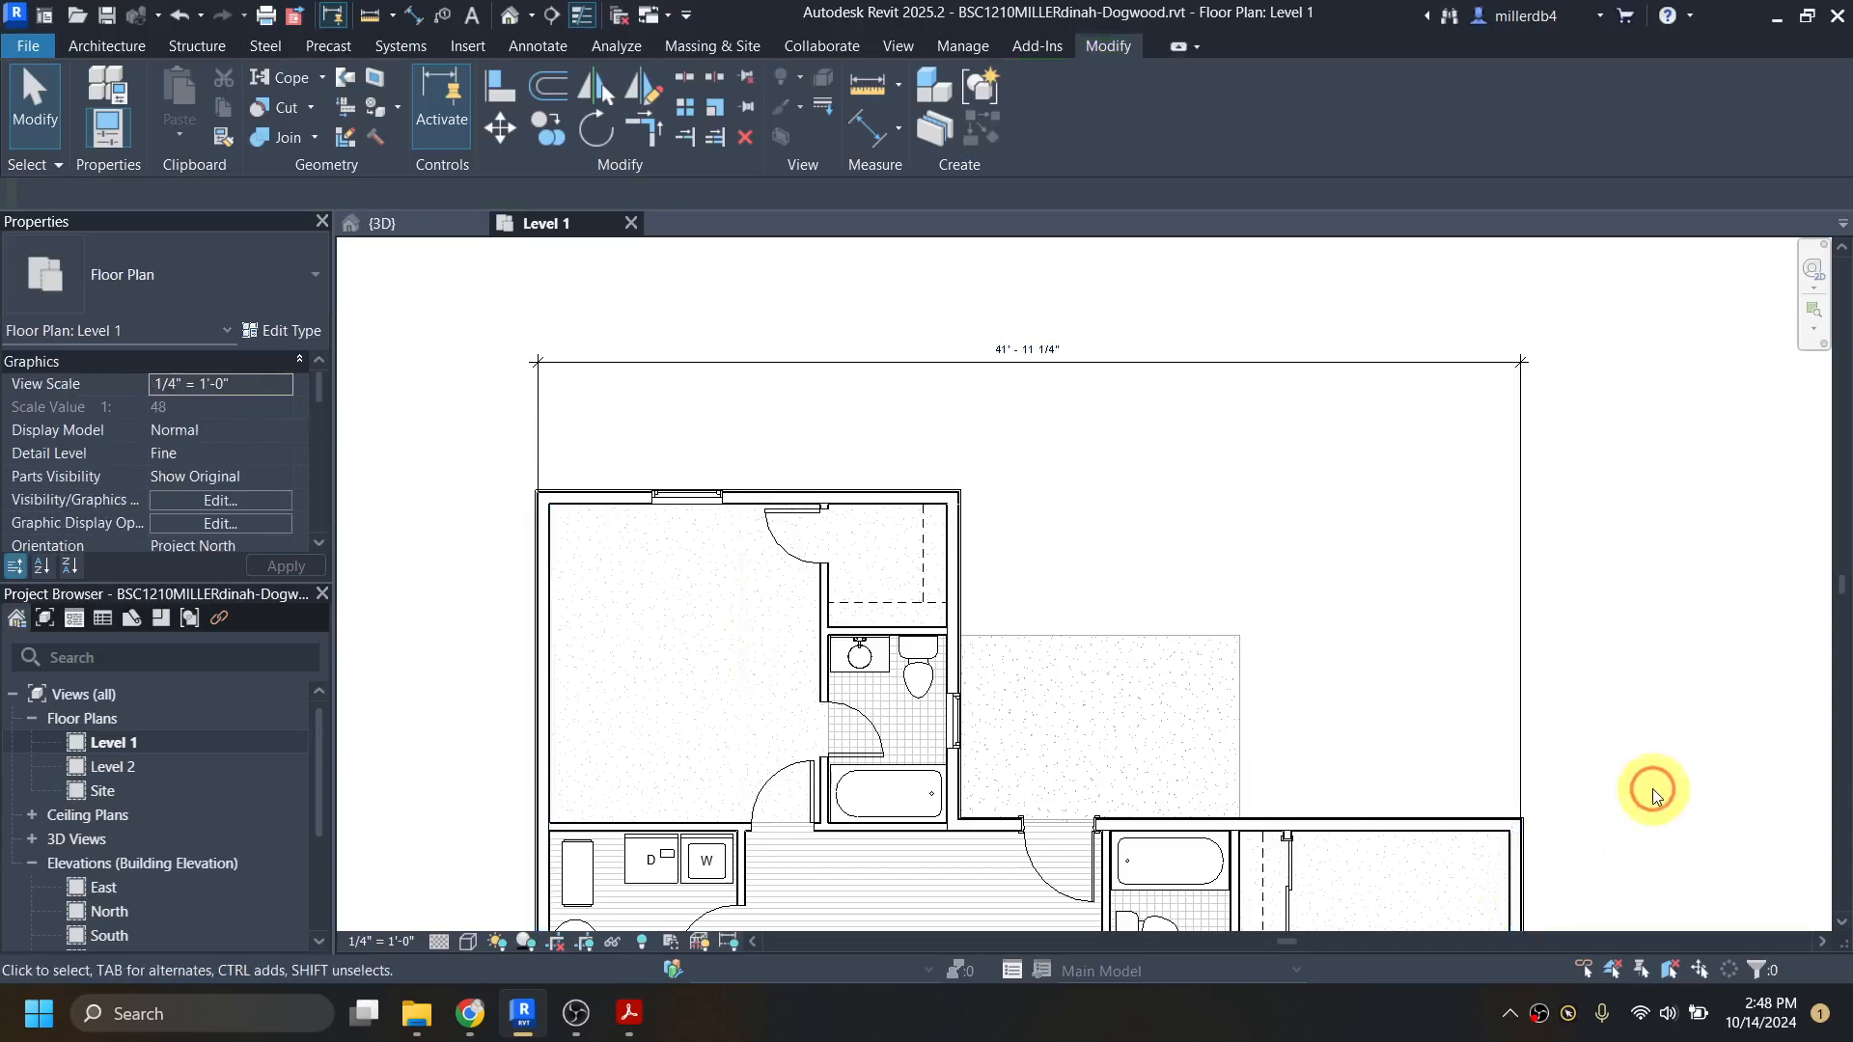
{"action": "left_click", "coordinate": [1523, 871]}
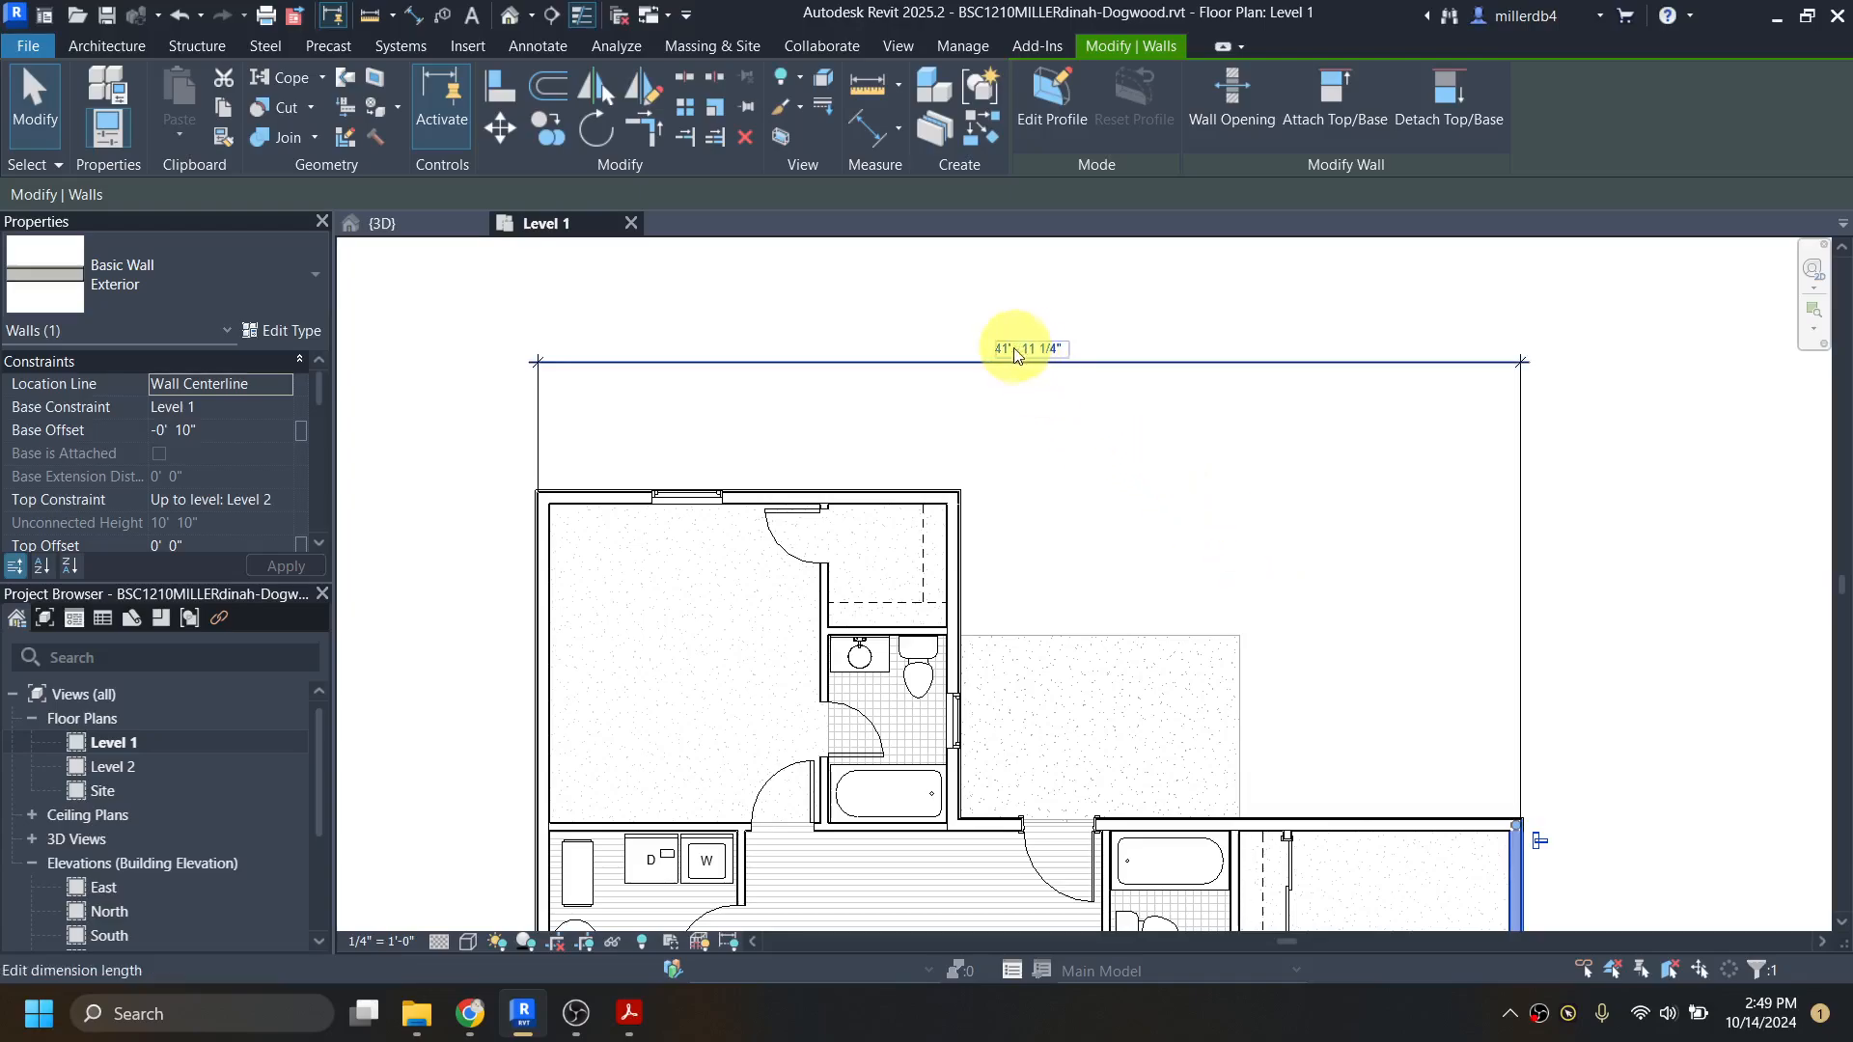
{"action": "scroll", "coordinate": [1026, 354], "scroll_direction": "up", "scroll_amount": 2}
{"action": "scroll", "coordinate": [1062, 396], "scroll_direction": "down", "scroll_amount": 3}
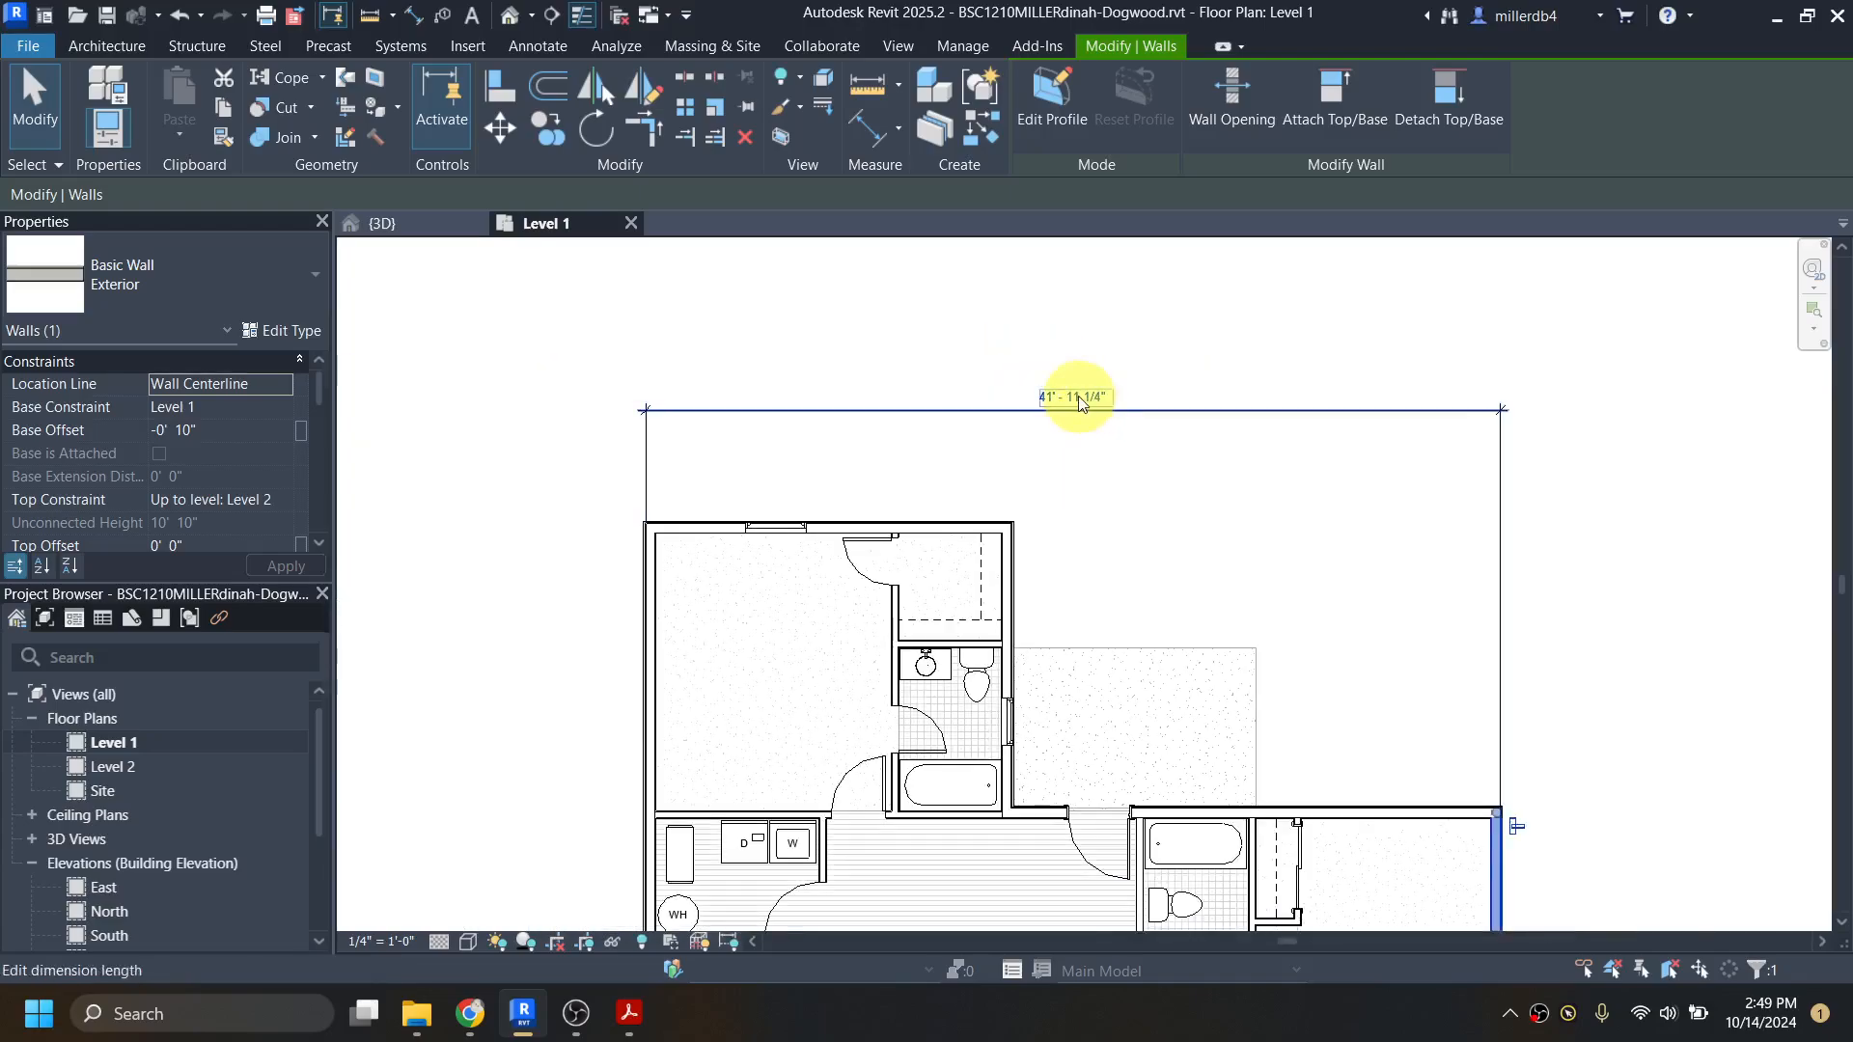
{"action": "left_click", "coordinate": [1081, 396]}
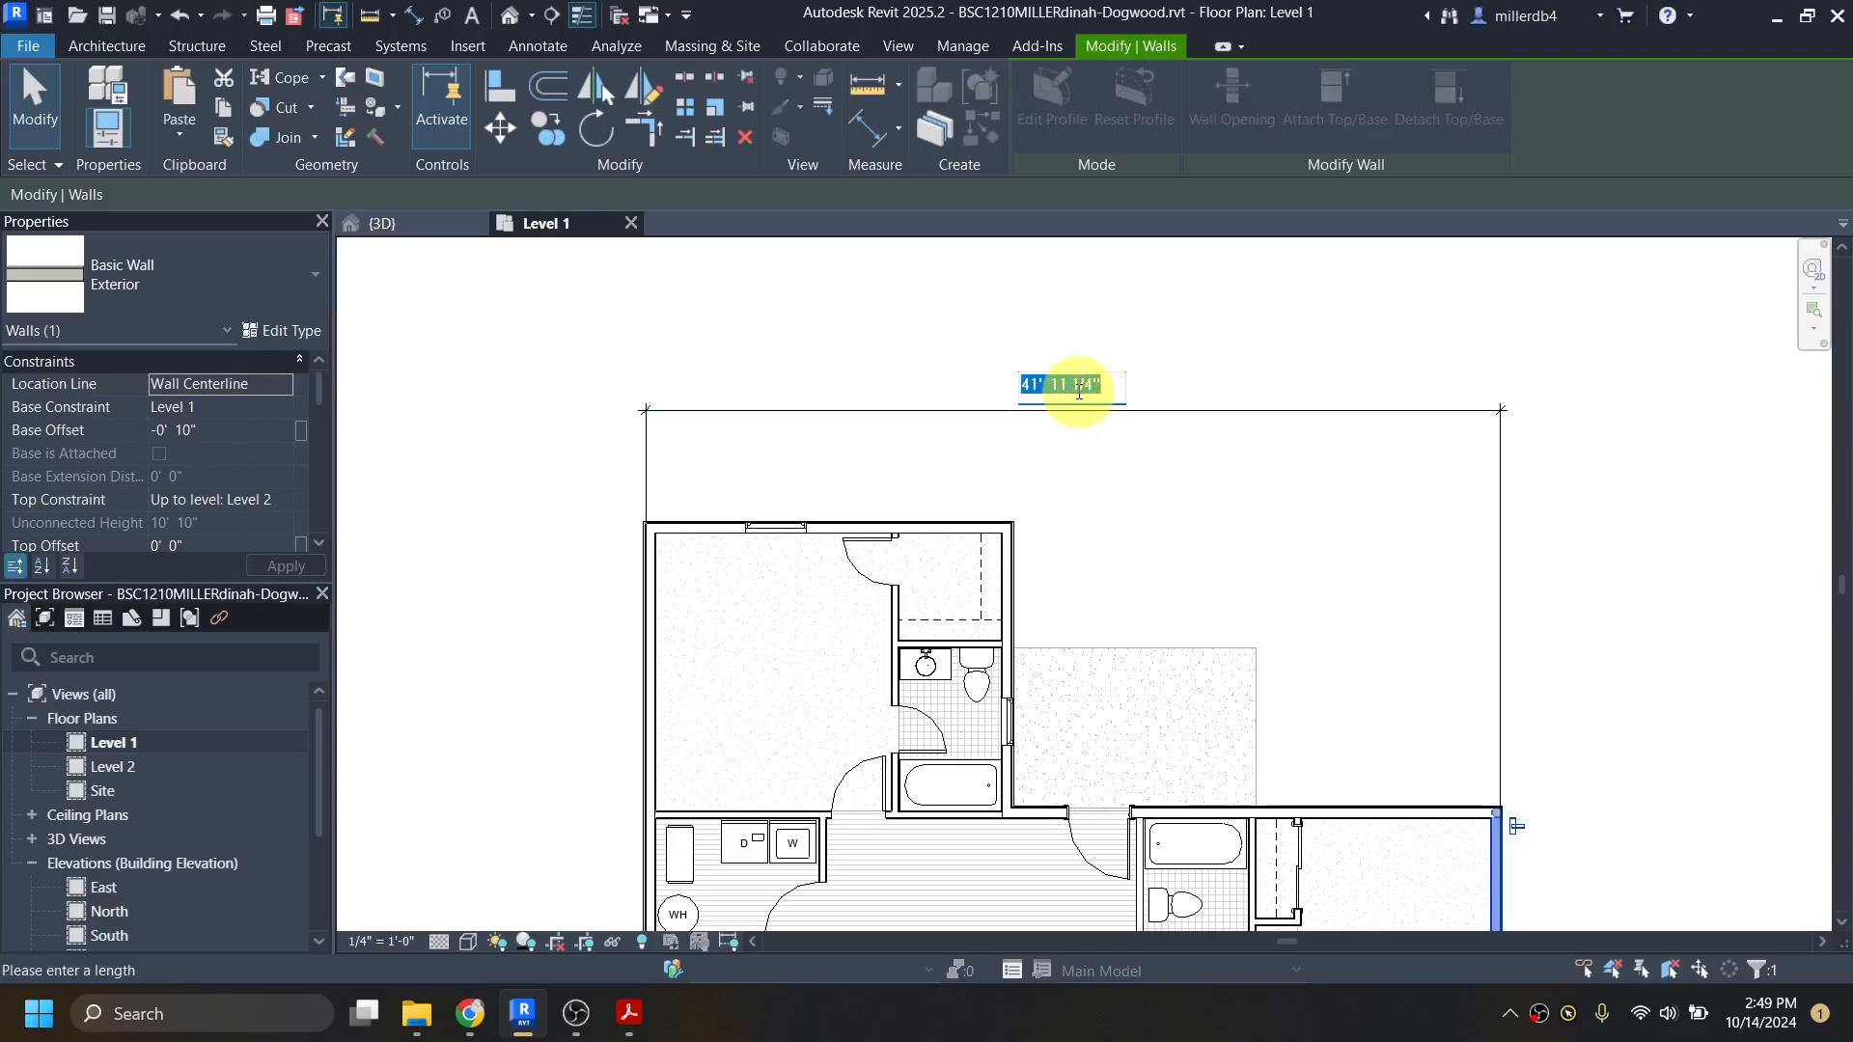
{"action": "type", "text": "4"}
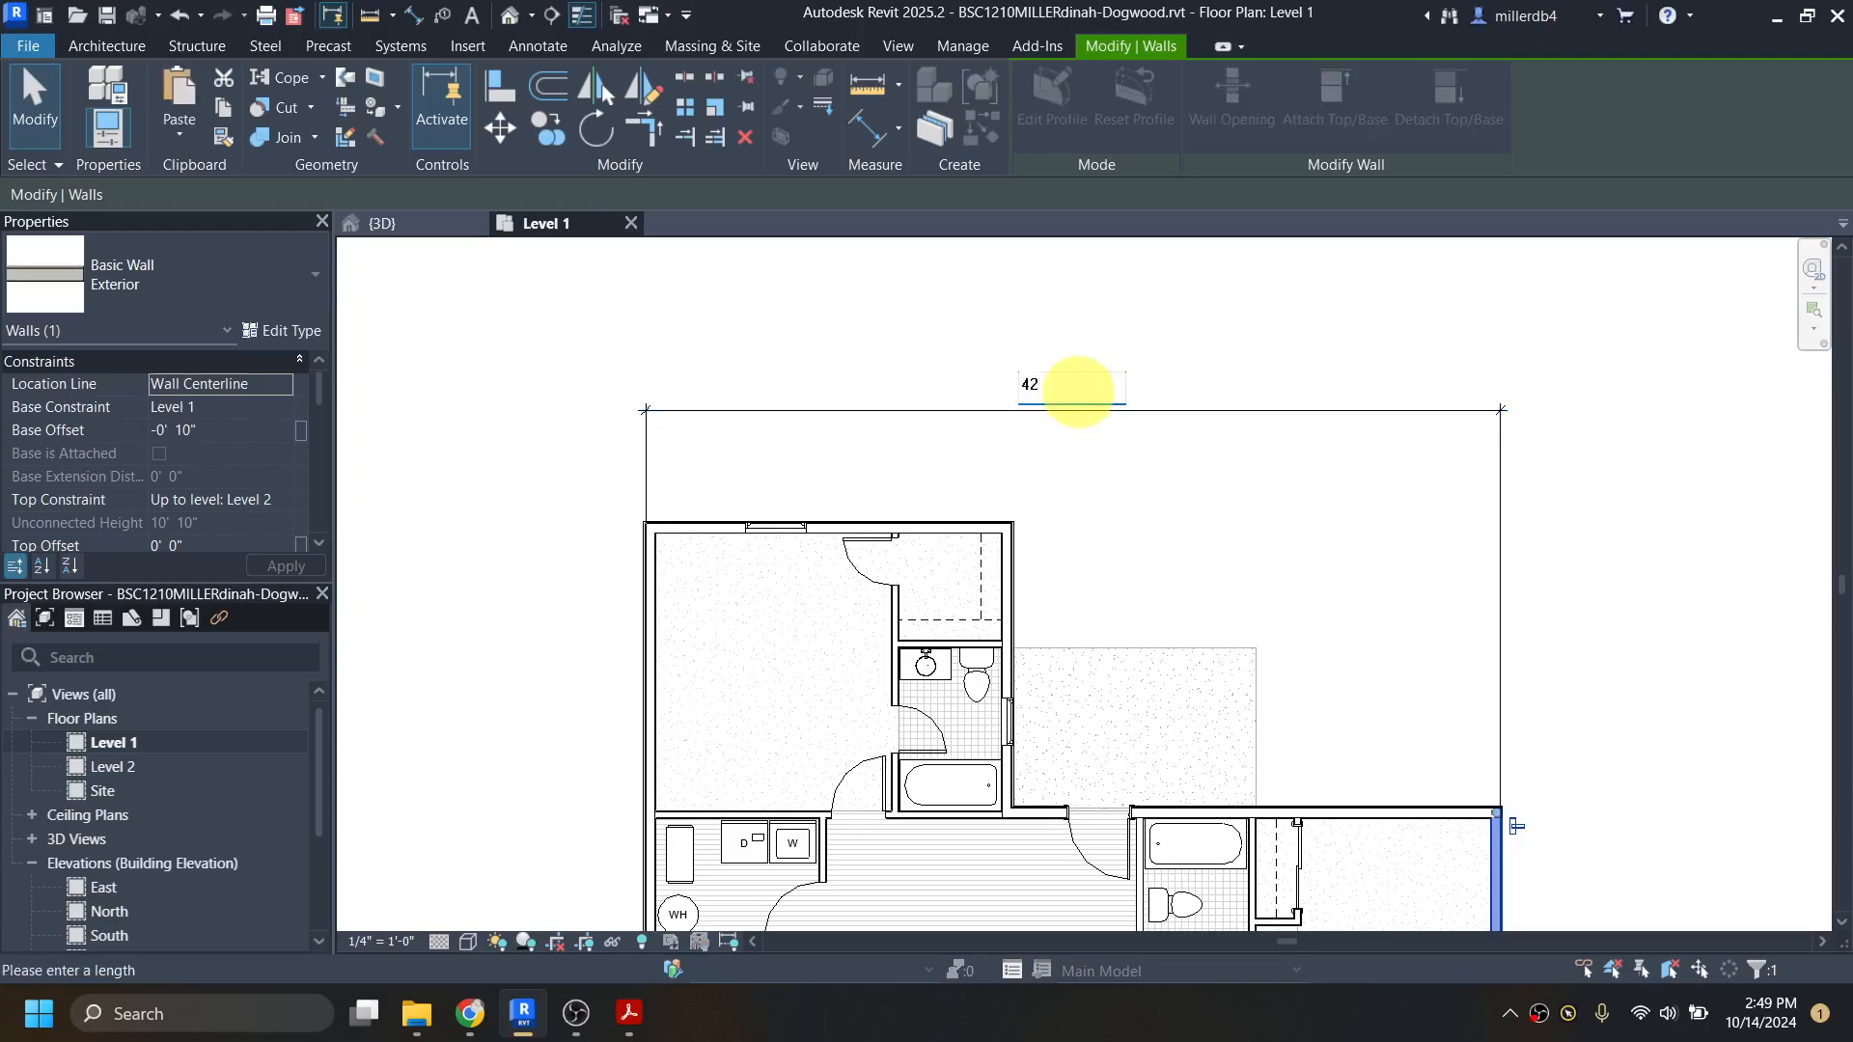
{"action": "type", "text": "2"}
{"action": "key", "text": "Return"}
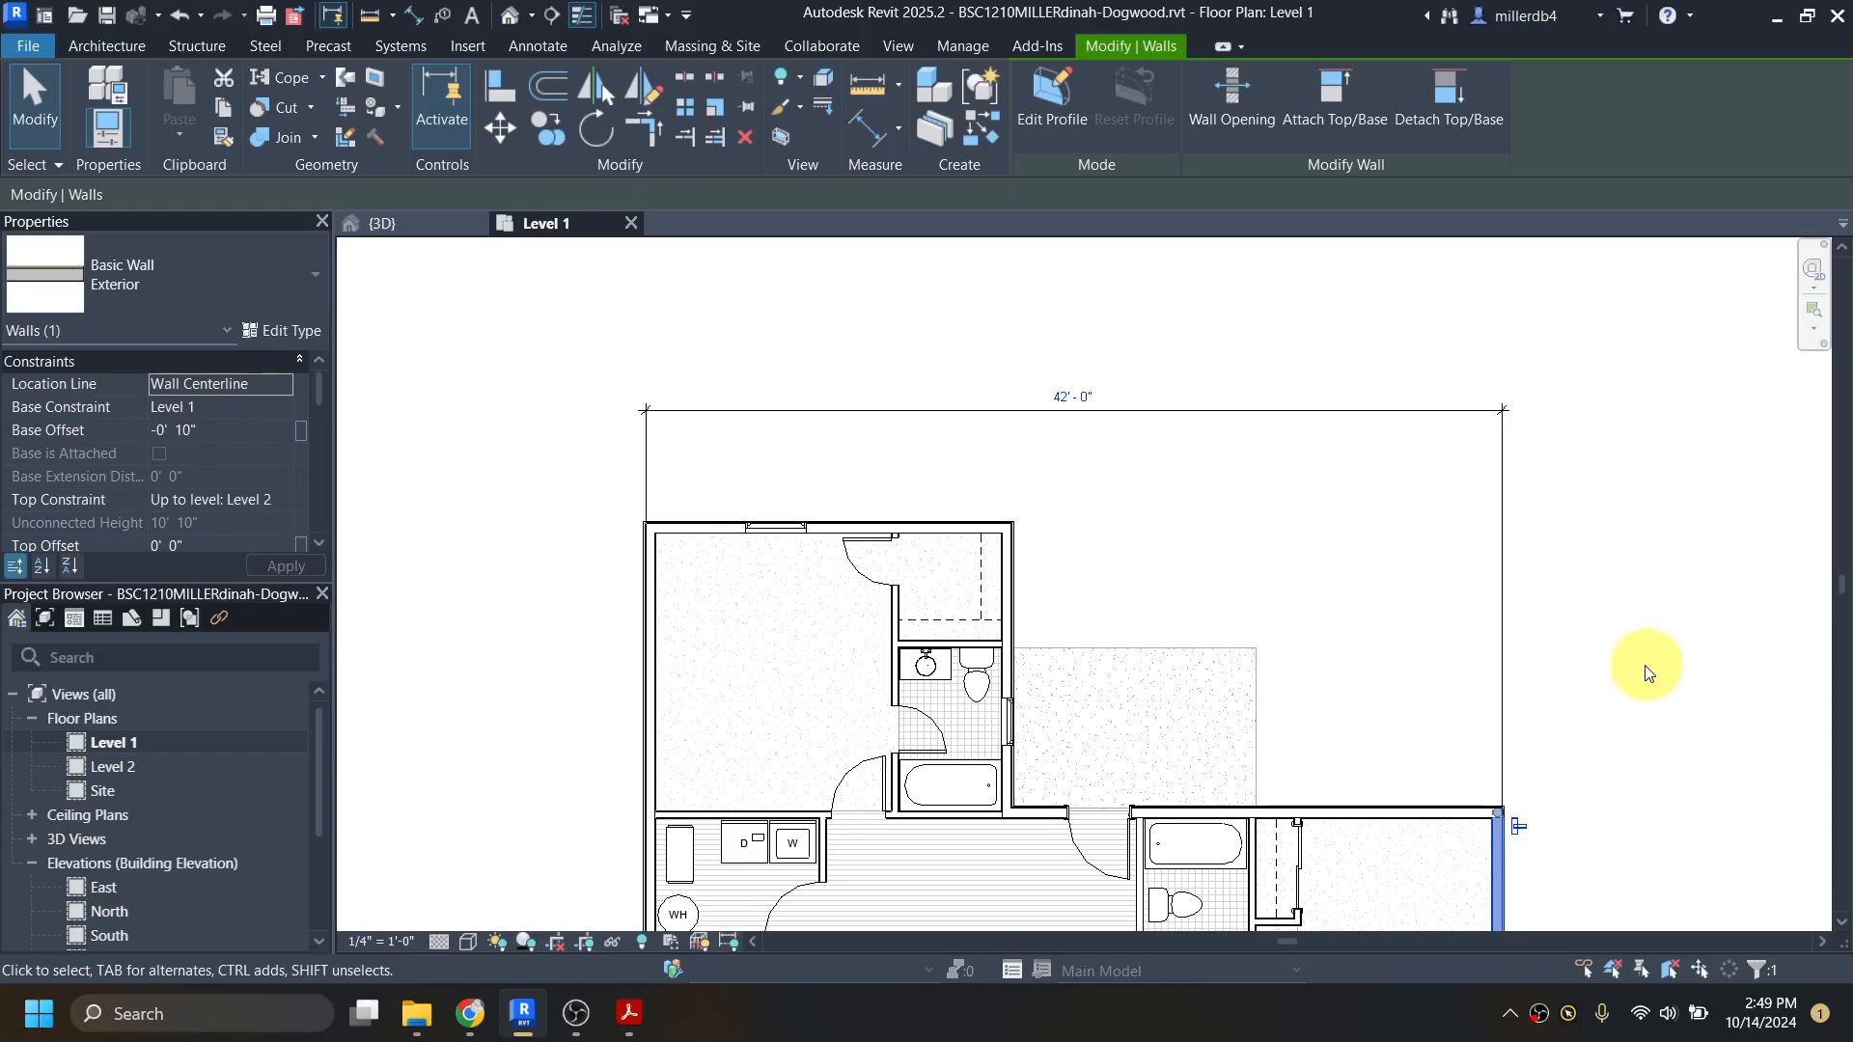
Step: Select the overall width dimension to examine its length constraint lock, and clear the selection
{"action": "middle_click_drag", "start_coordinate": [1654, 666], "coordinate": [1587, 645]}
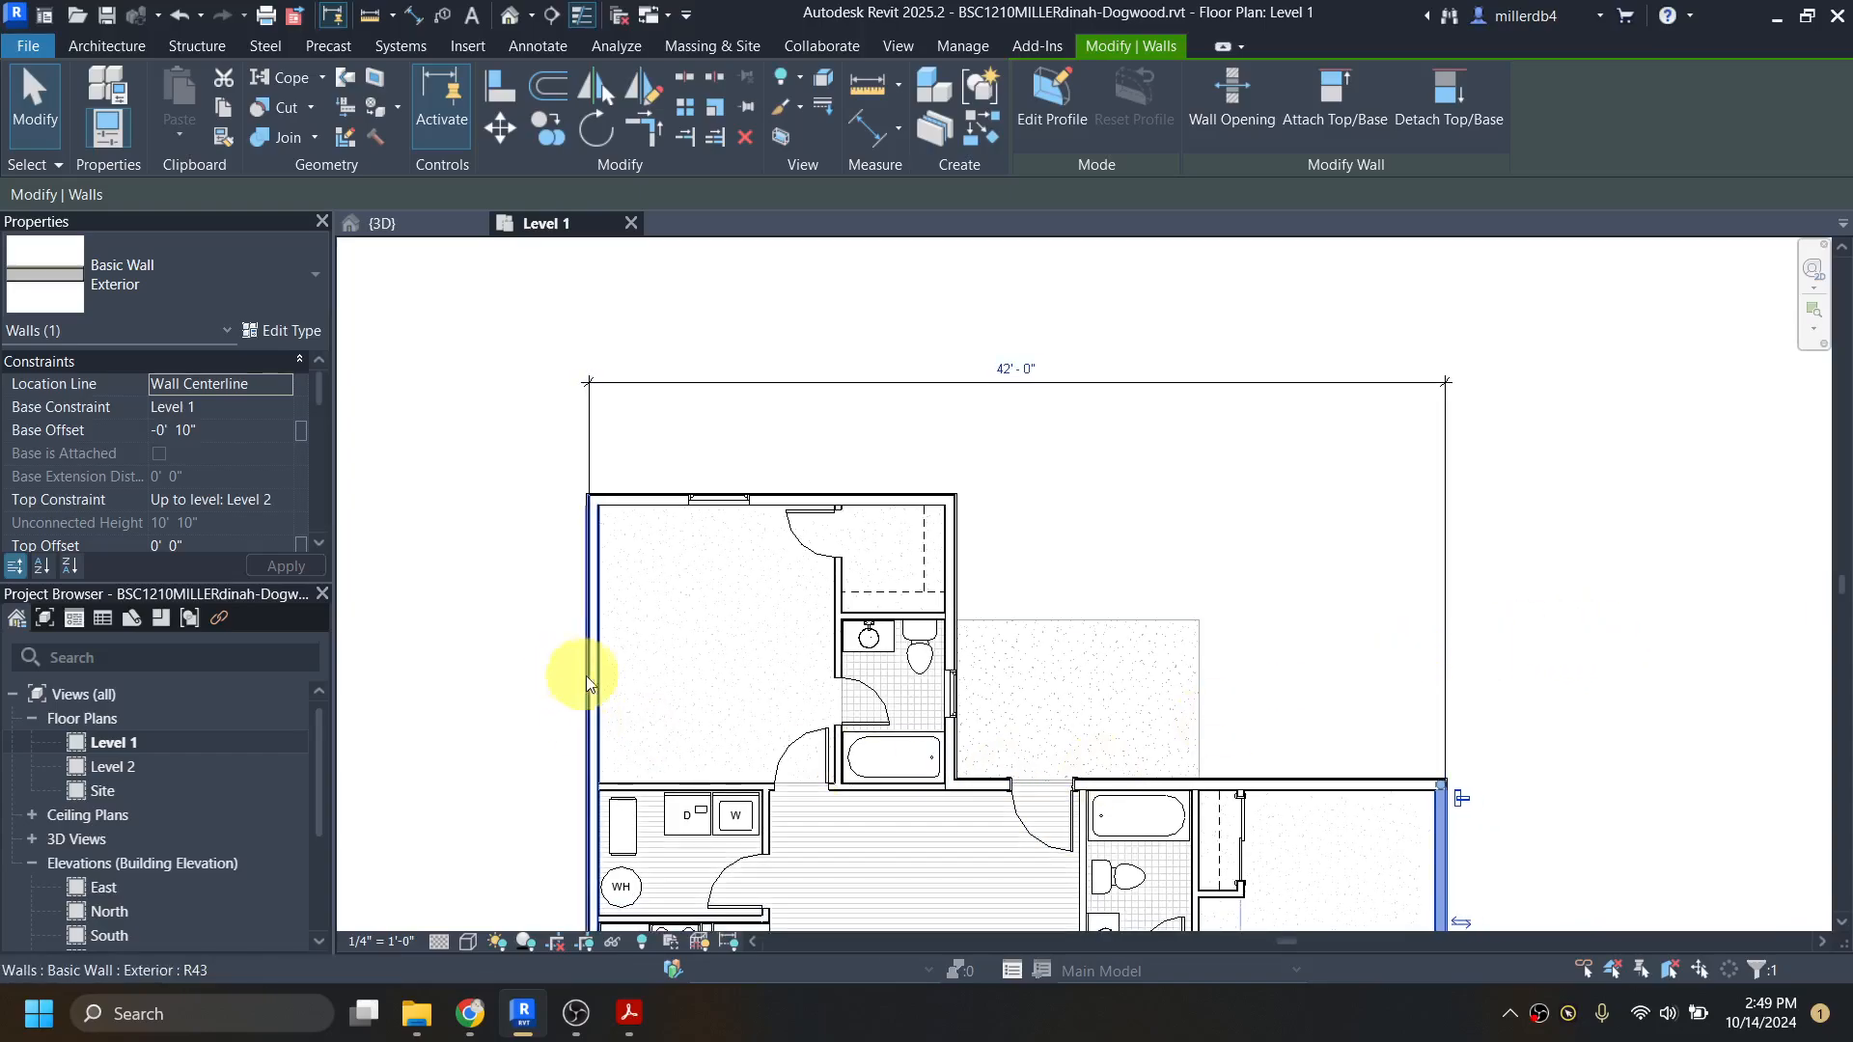
{"action": "left_click", "coordinate": [1226, 383]}
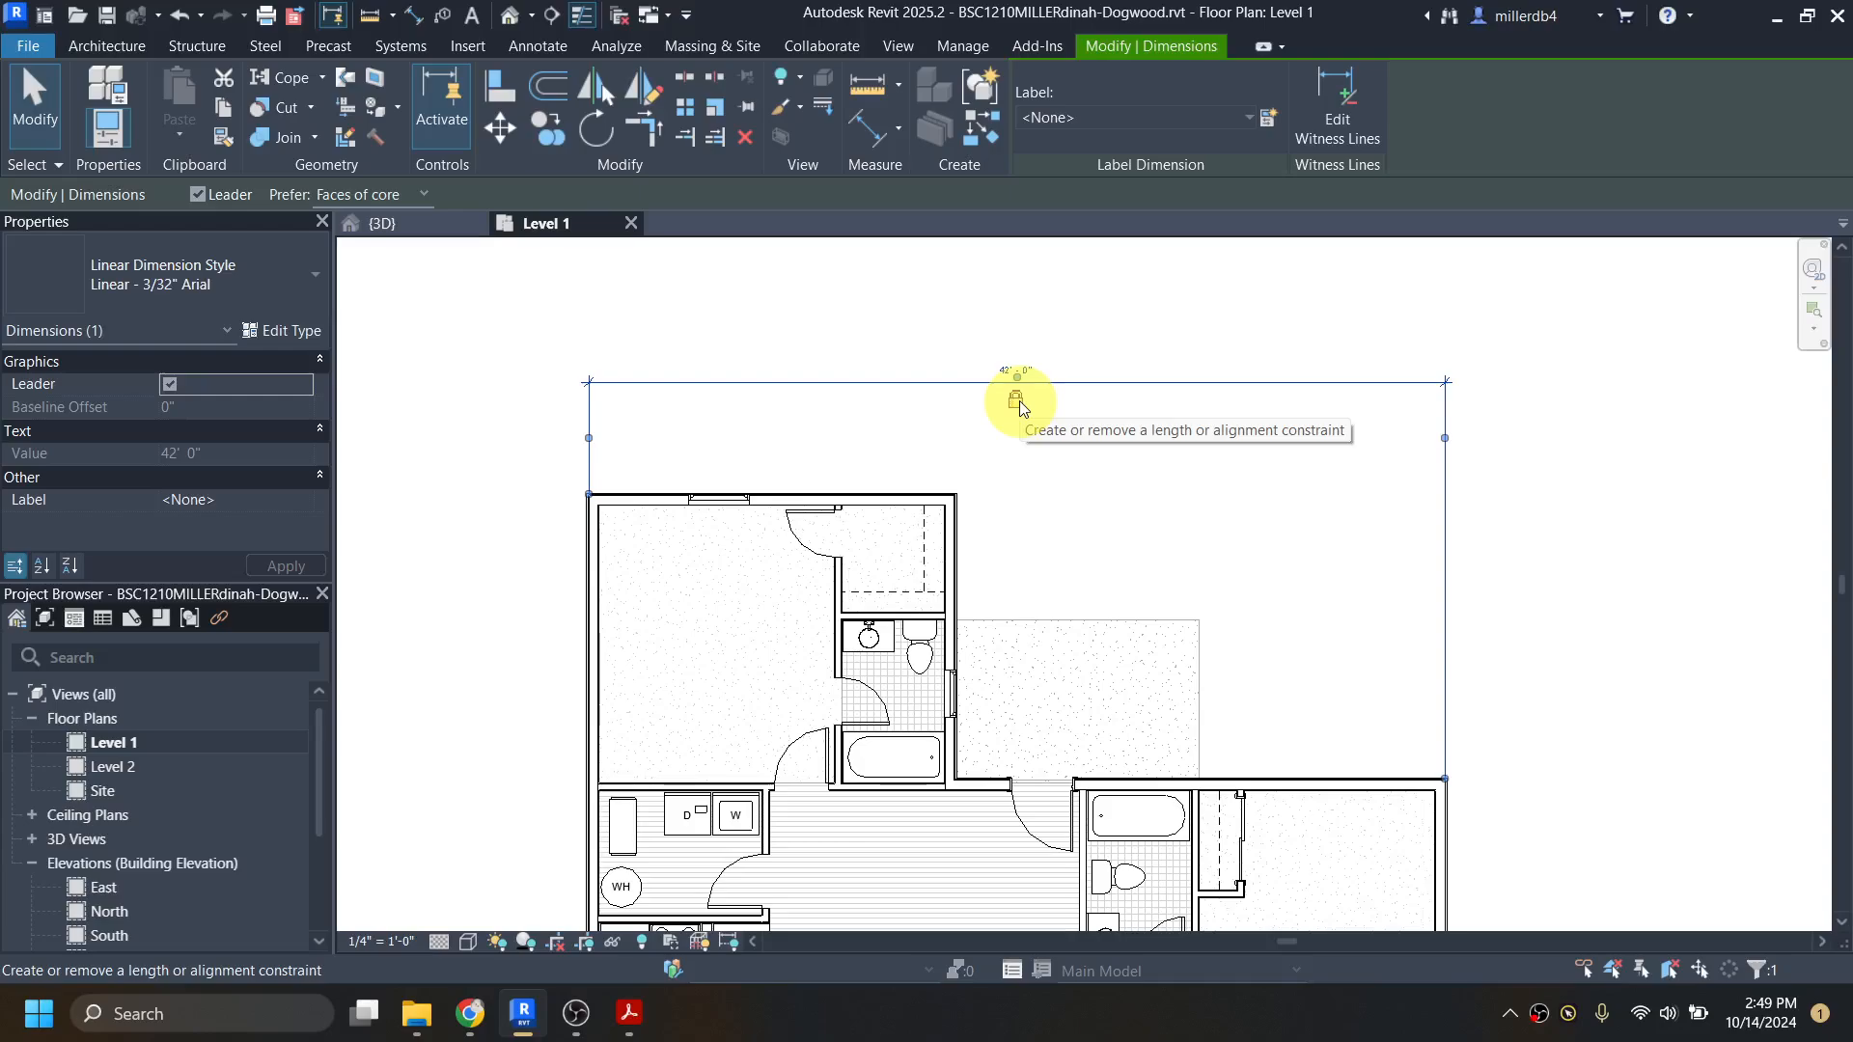
{"action": "left_click", "coordinate": [814, 415]}
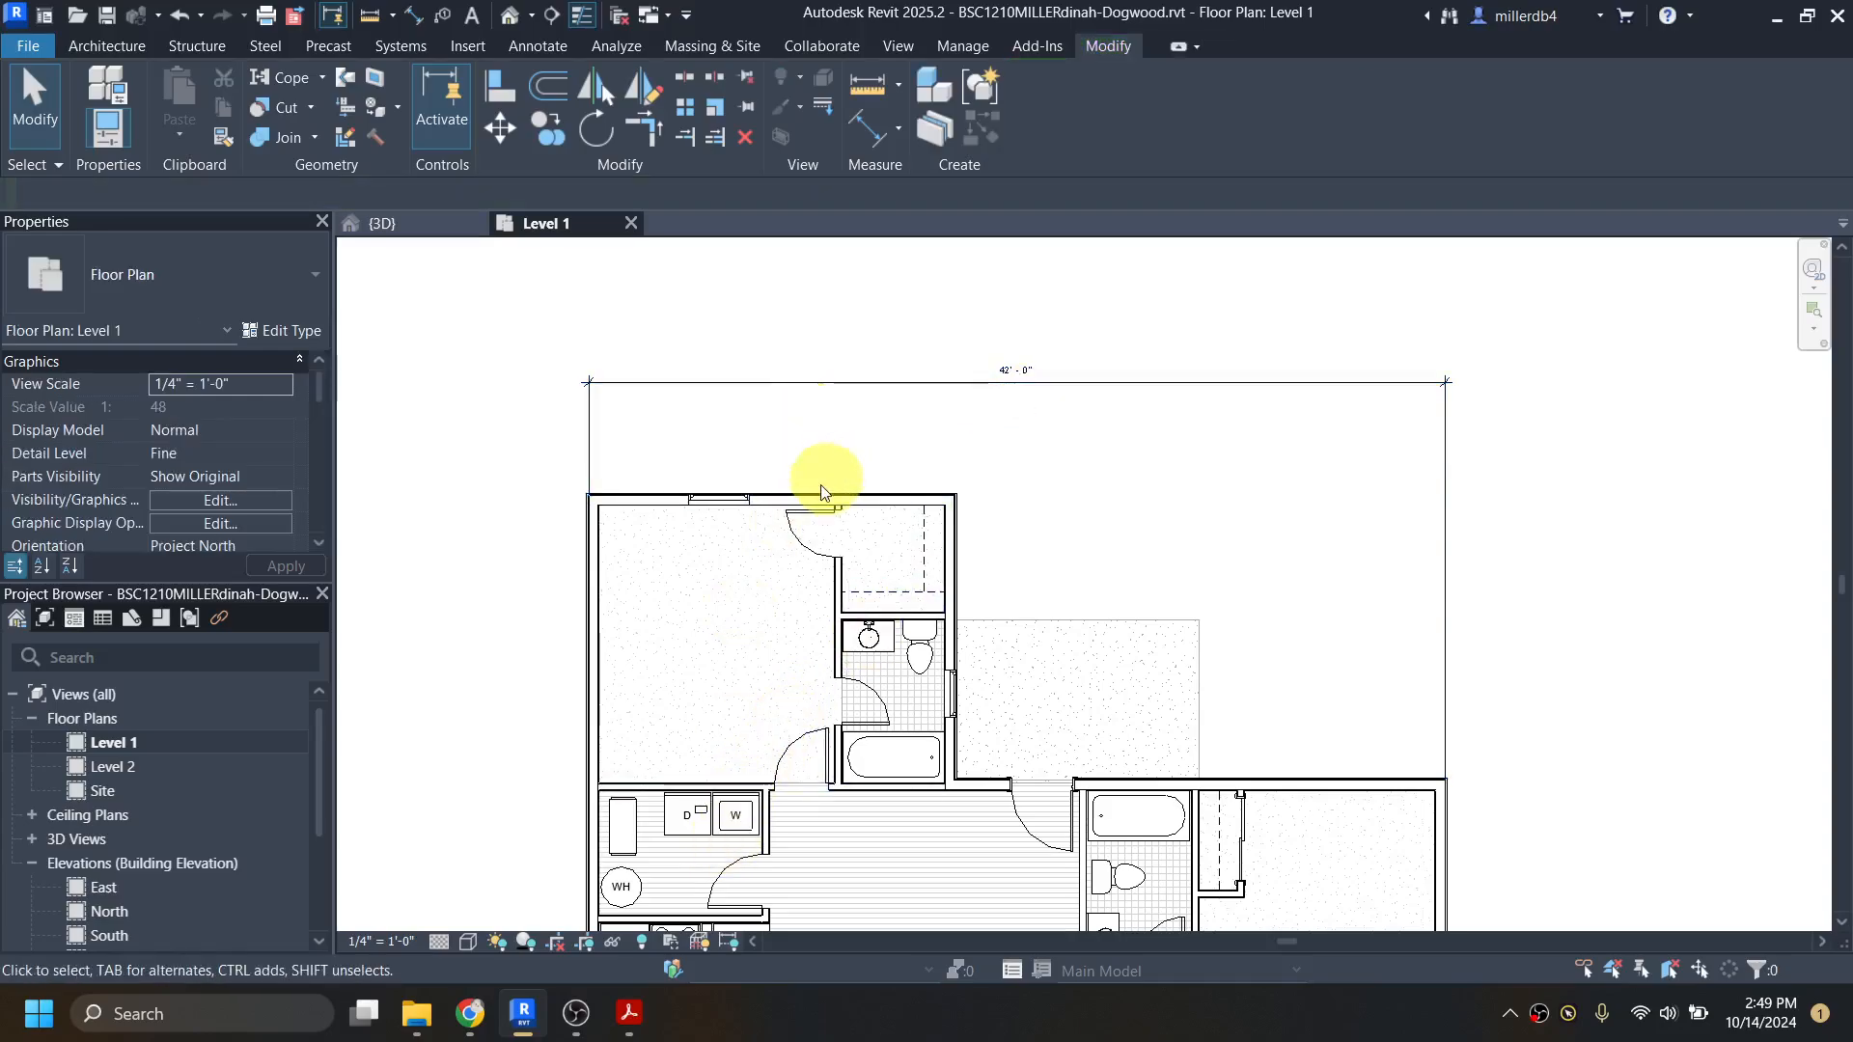
Step: Switch to Acrobat to examine the exterior dimensions of the whole floor plan in dogwood-all.pdf, and return to Revit
{"action": "middle_click_drag", "start_coordinate": [662, 559], "coordinate": [744, 443]}
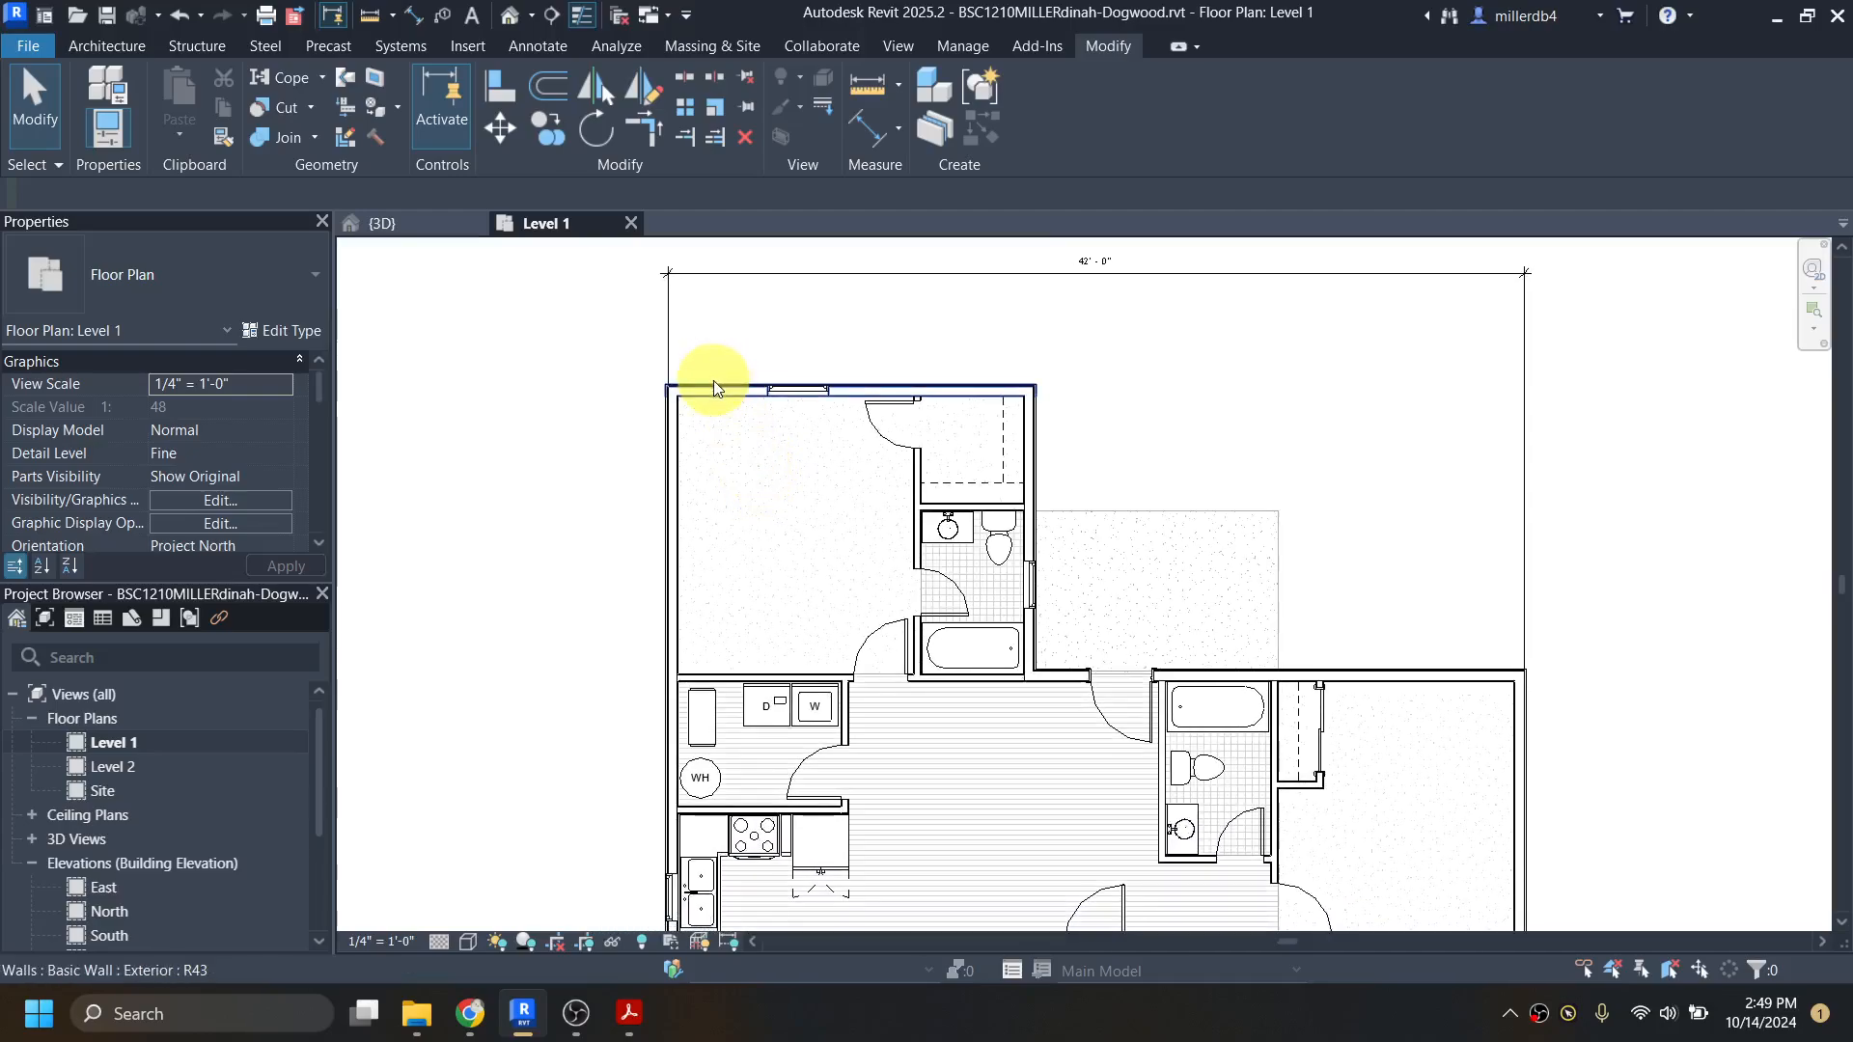
{"action": "scroll", "coordinate": [714, 380], "scroll_direction": "down", "scroll_amount": 3}
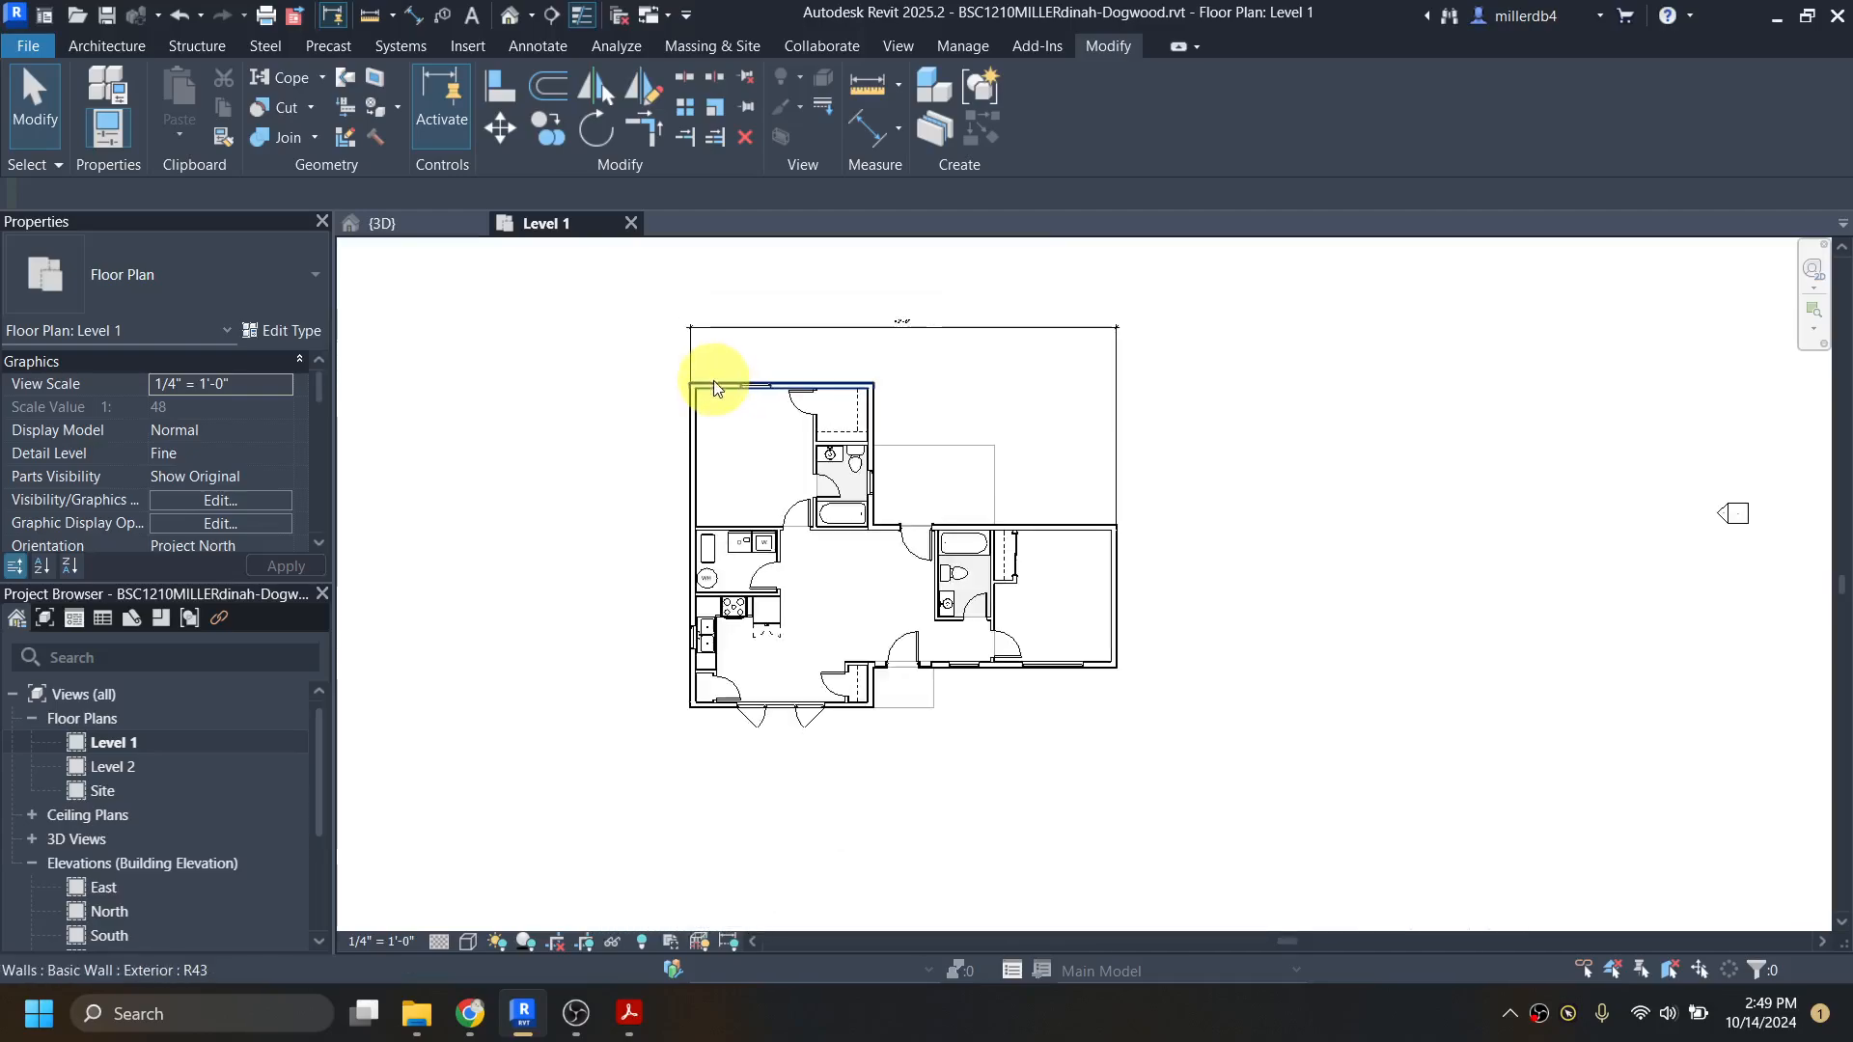
{"action": "left_click", "coordinate": [632, 1011]}
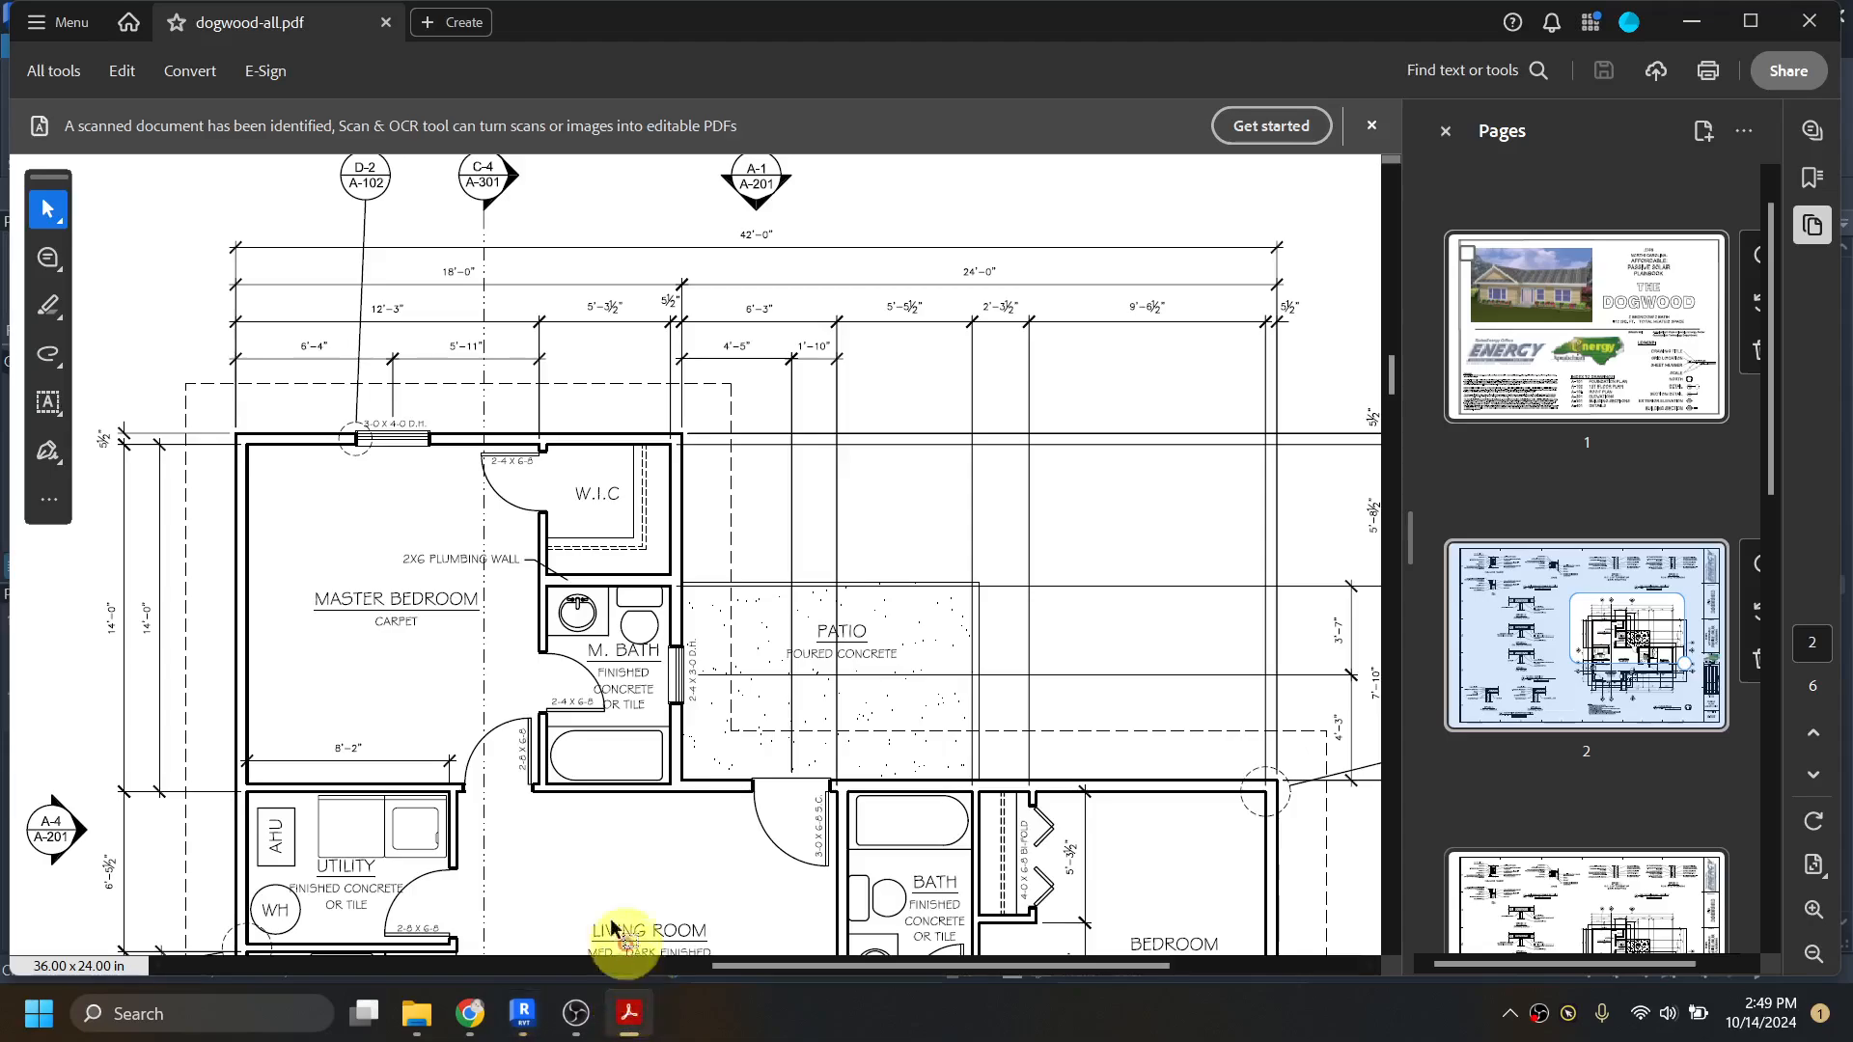
{"action": "scroll", "coordinate": [351, 744], "scroll_direction": "down", "scroll_amount": 3}
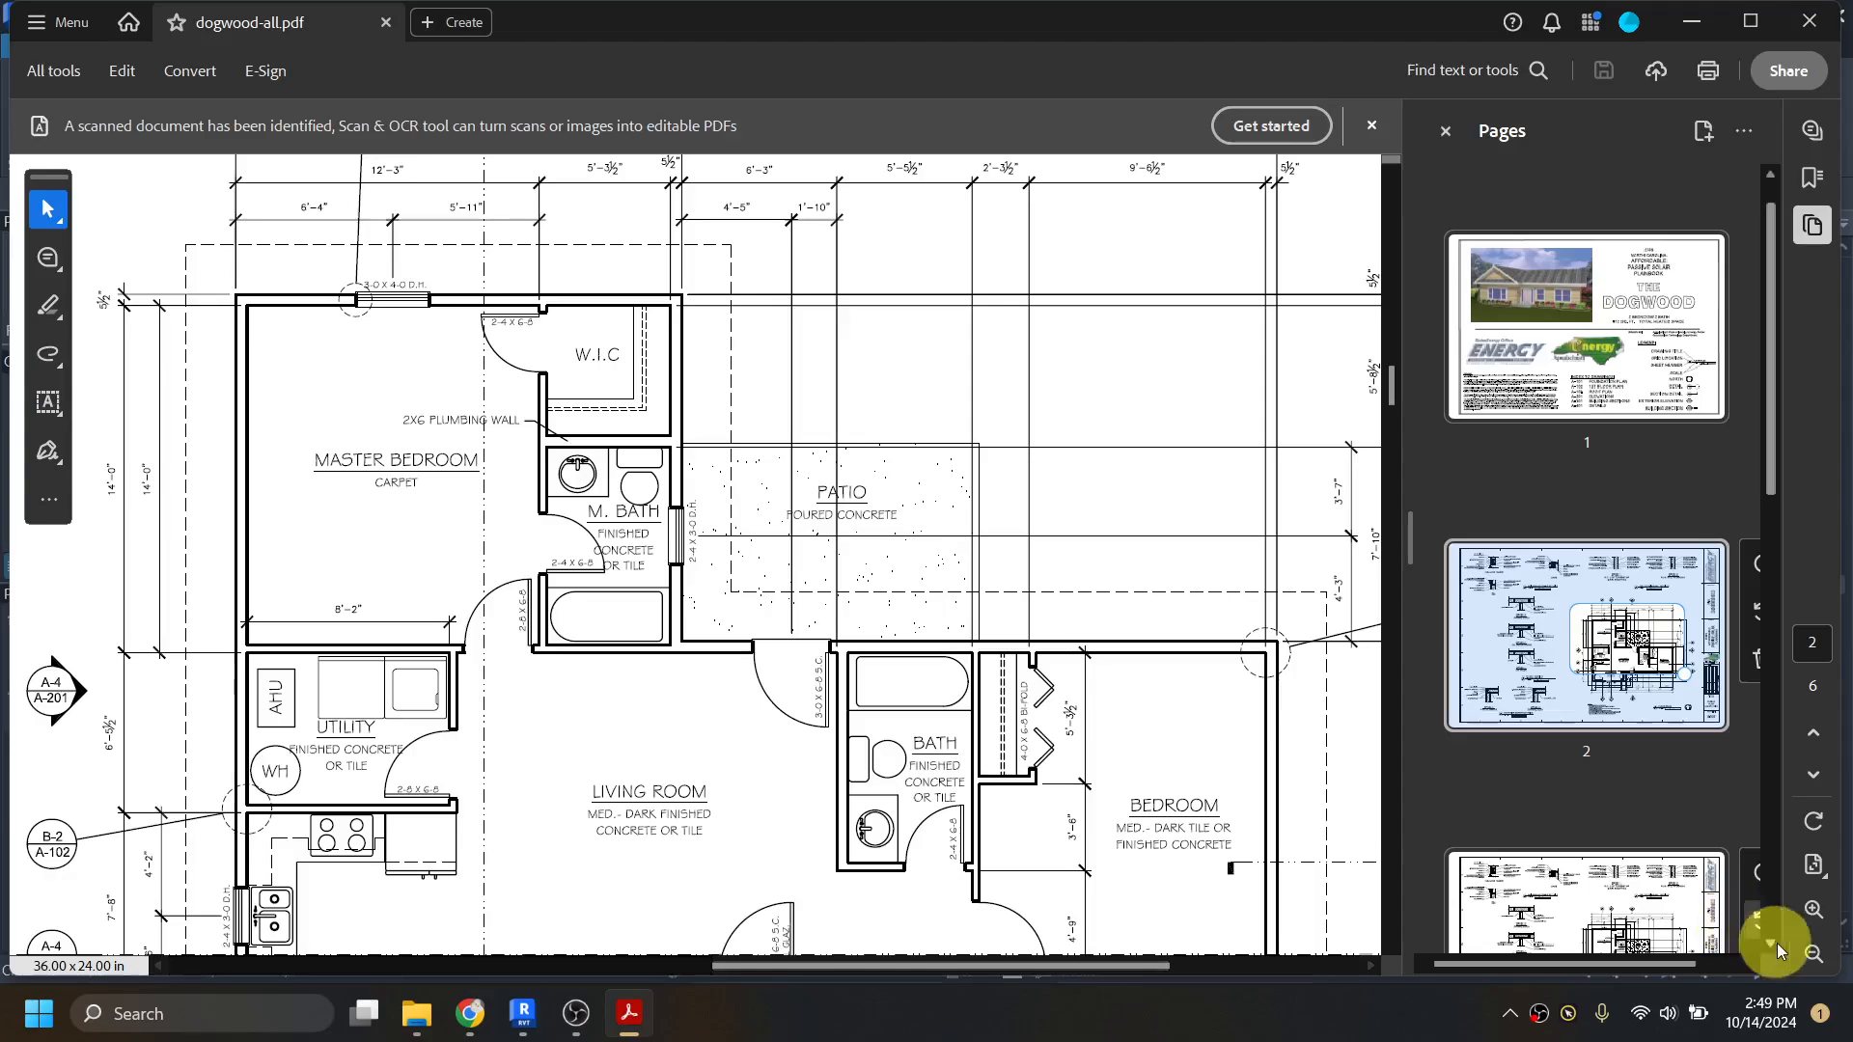
{"action": "left_click", "coordinate": [1815, 954]}
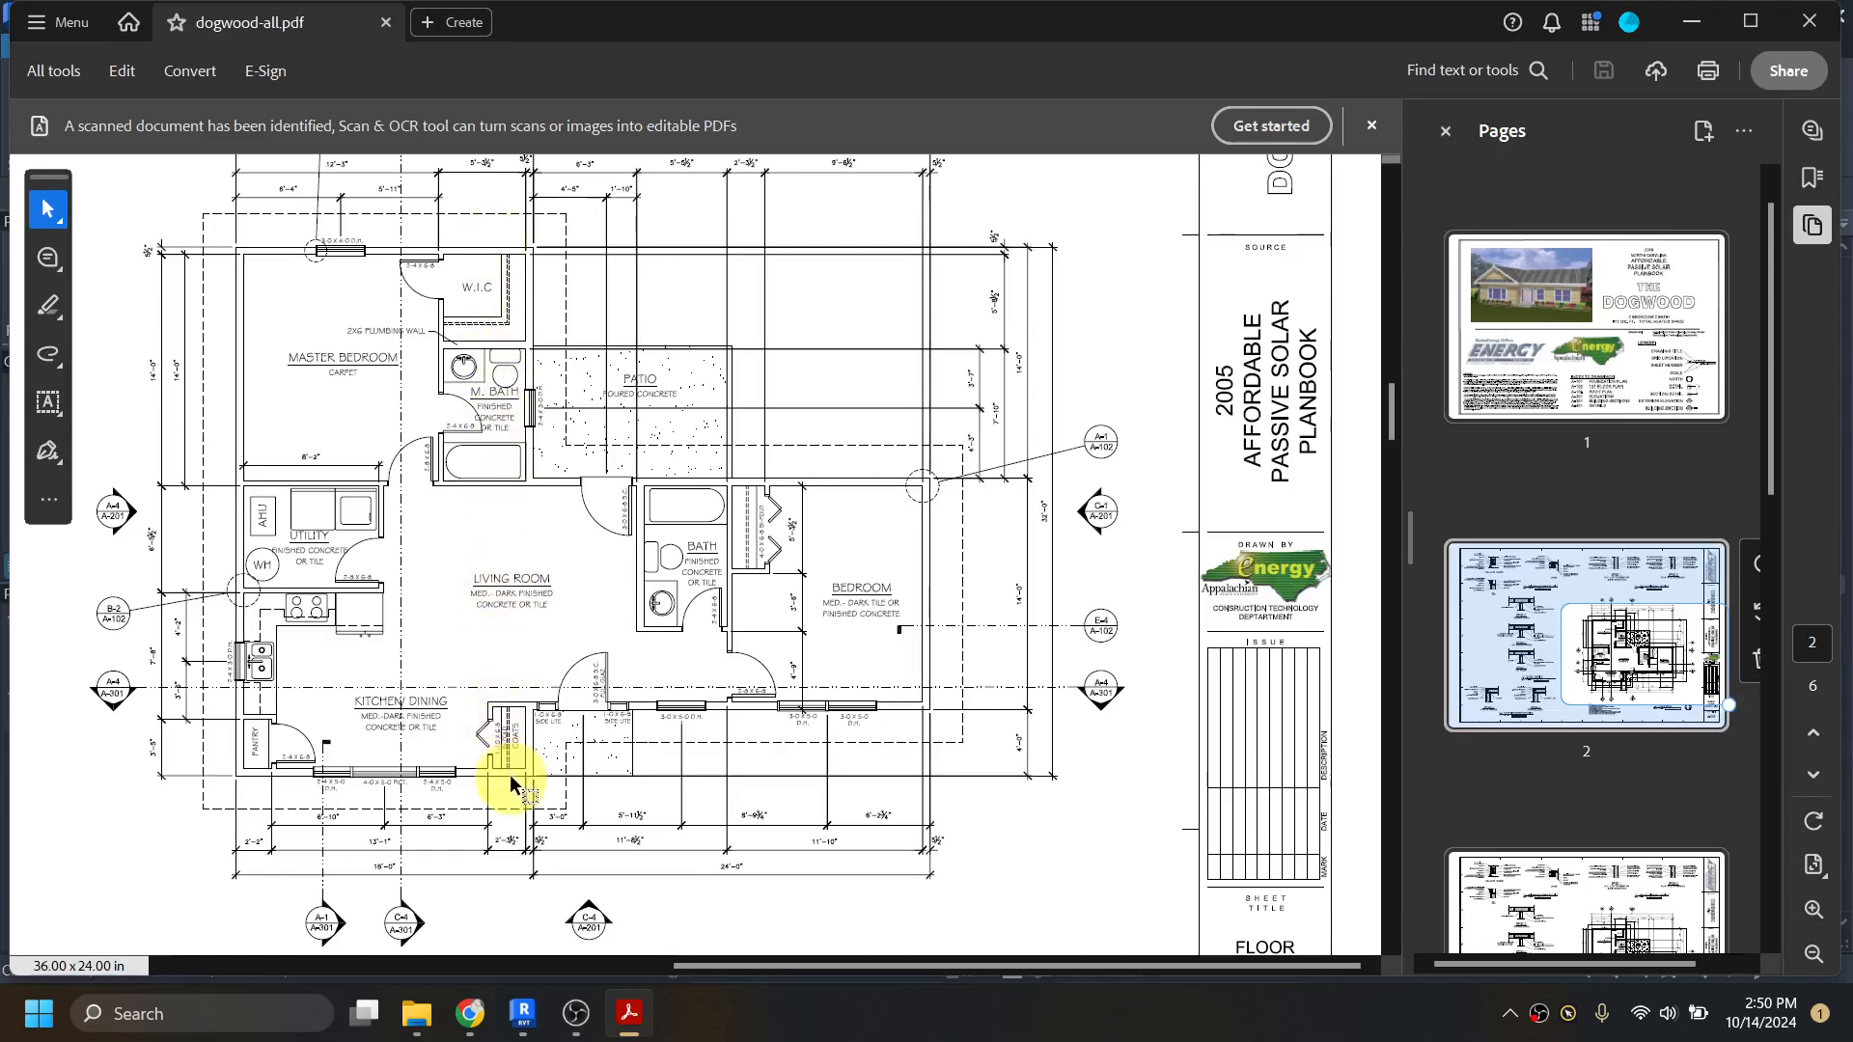
{"action": "left_click", "coordinate": [1691, 23]}
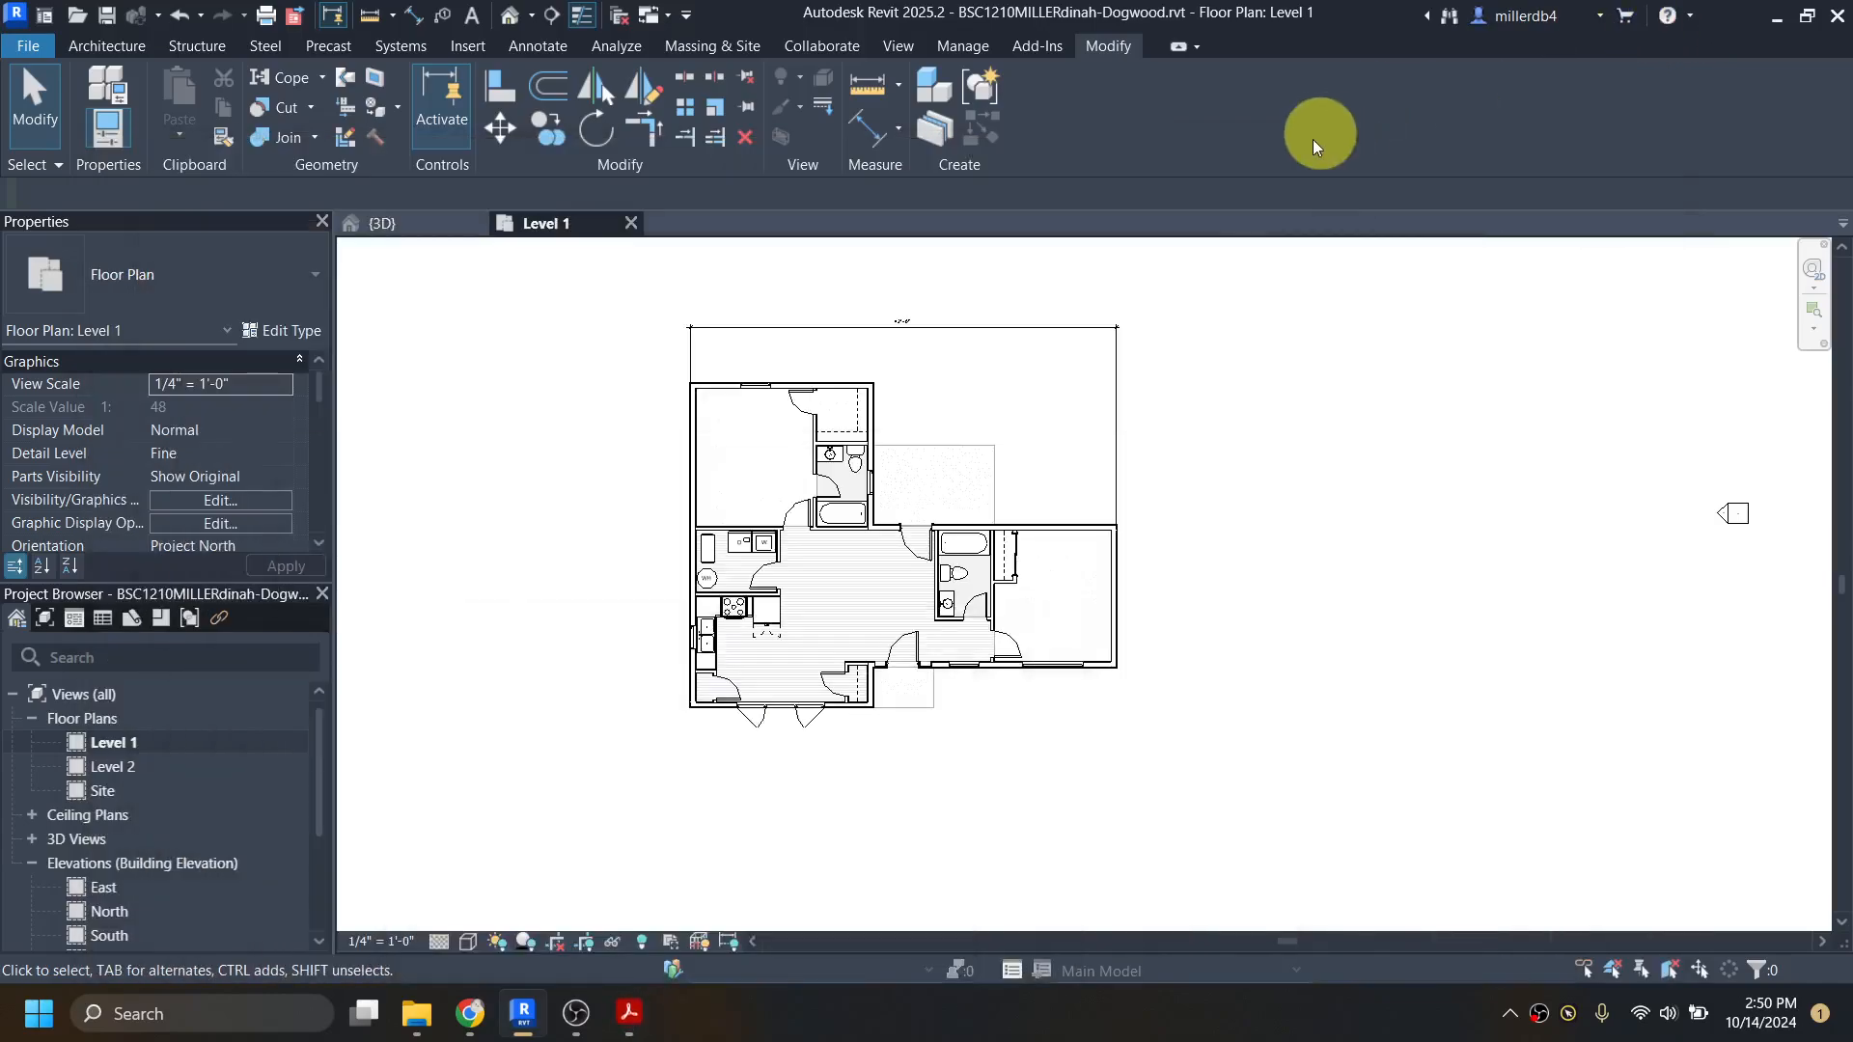
Step: Start an Aligned Dimension and pick the outer core face of the north exterior wall, near the master bedroom closet, as first reference
{"action": "scroll", "coordinate": [1179, 414], "scroll_direction": "up", "scroll_amount": 2}
{"action": "scroll", "coordinate": [815, 572], "scroll_direction": "up", "scroll_amount": 2}
{"action": "scroll", "coordinate": [1021, 528], "scroll_direction": "down", "scroll_amount": 1}
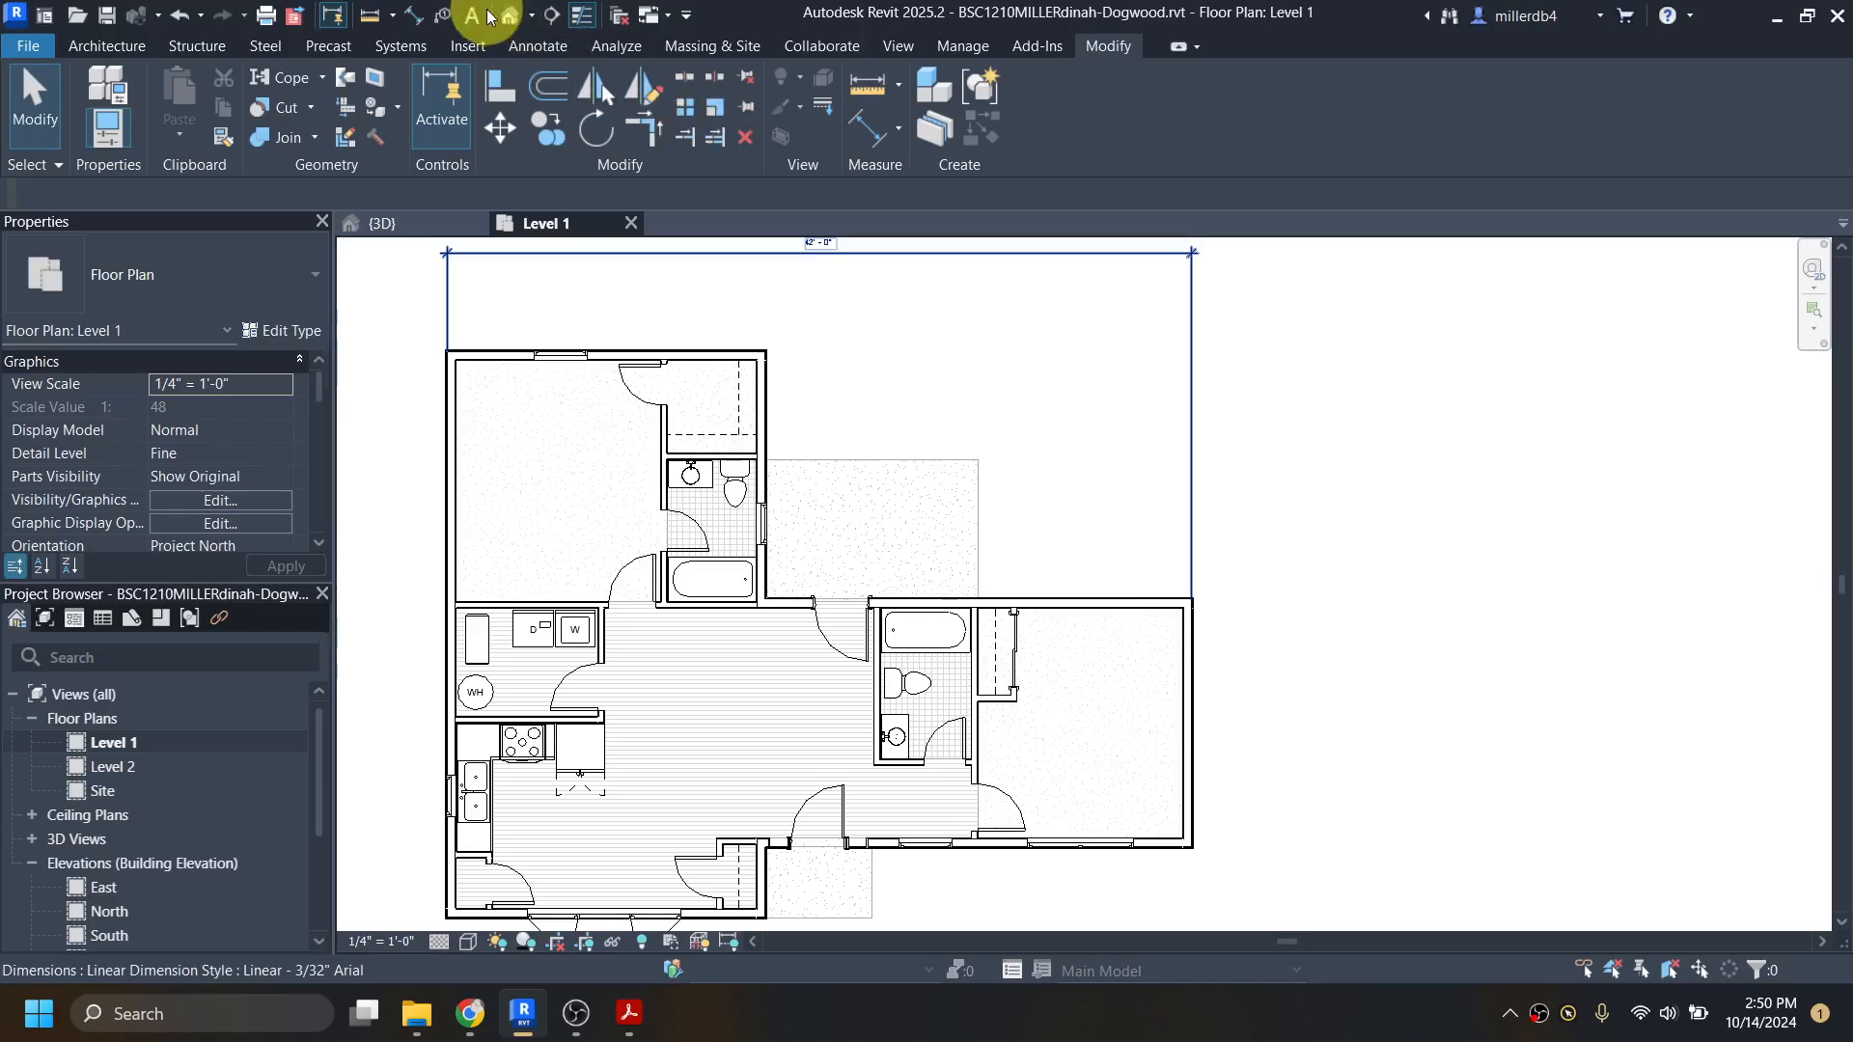
{"action": "left_click", "coordinate": [419, 17]}
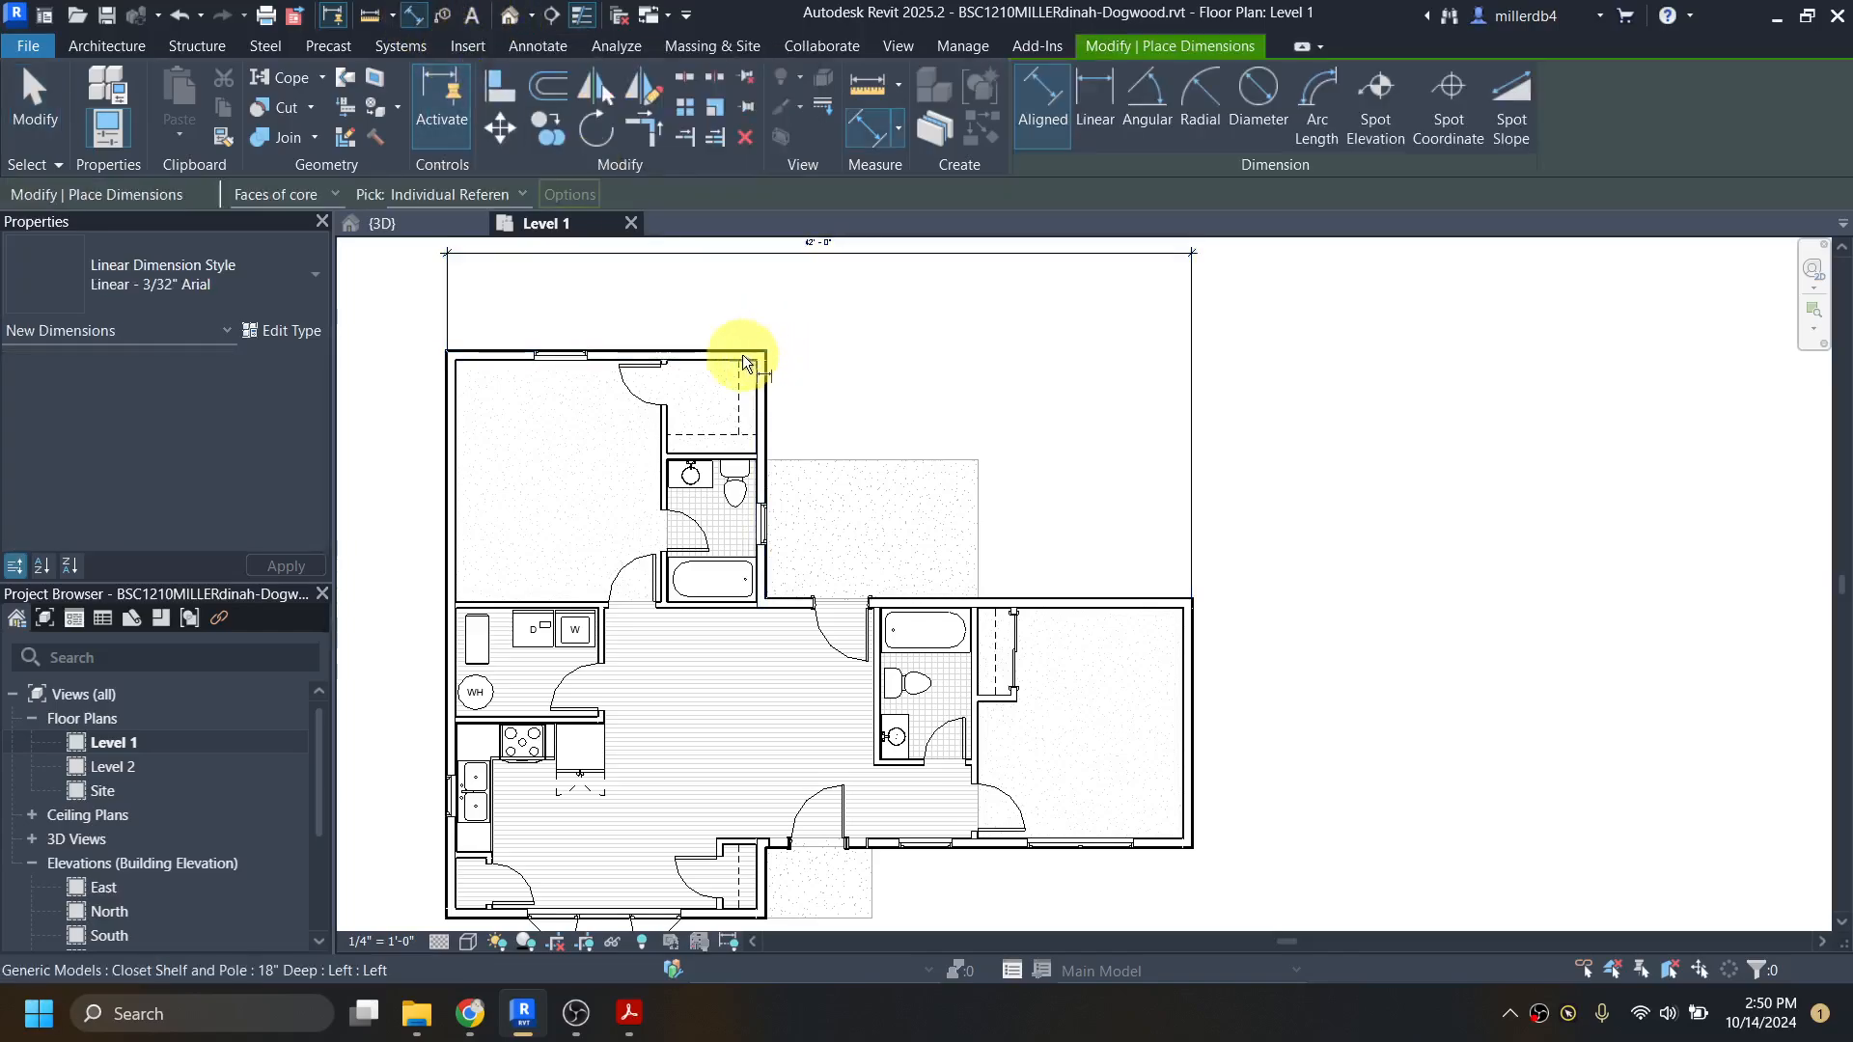
{"action": "scroll", "coordinate": [738, 353], "scroll_direction": "up", "scroll_amount": 5}
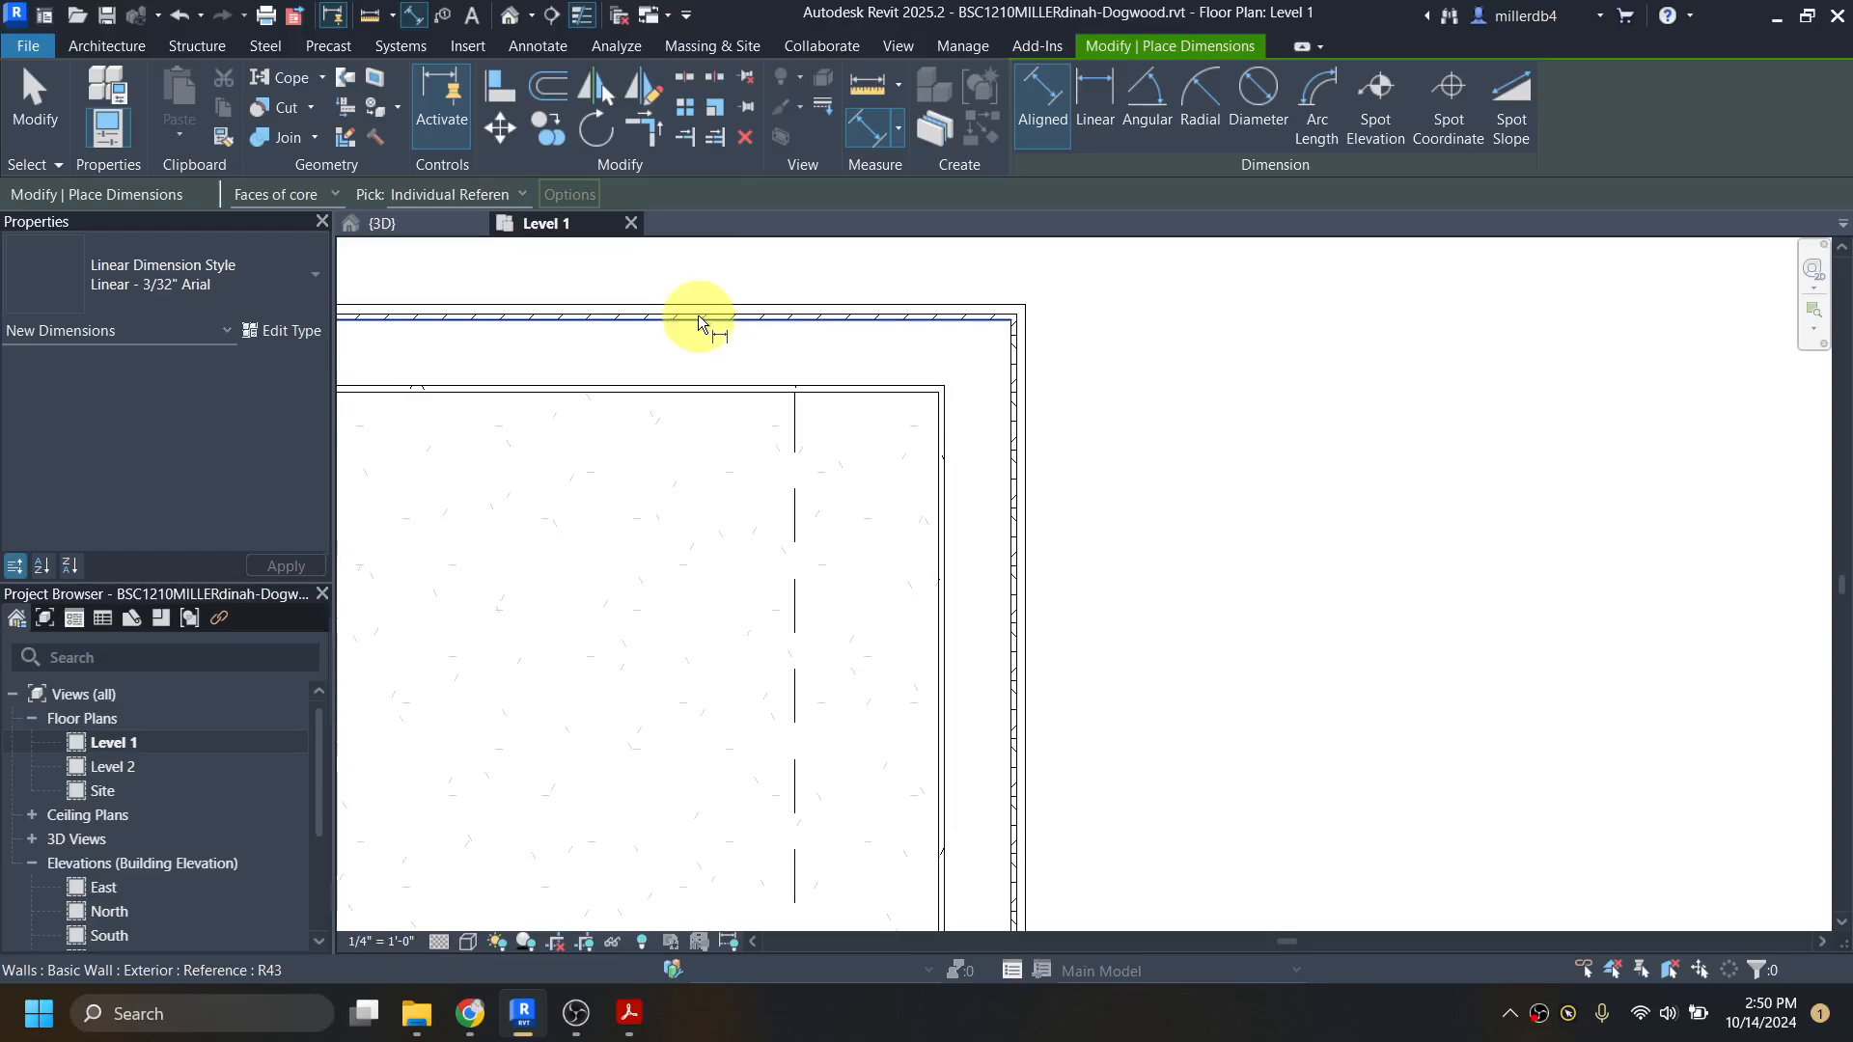
{"action": "scroll", "coordinate": [698, 314], "scroll_direction": "up", "scroll_amount": 3}
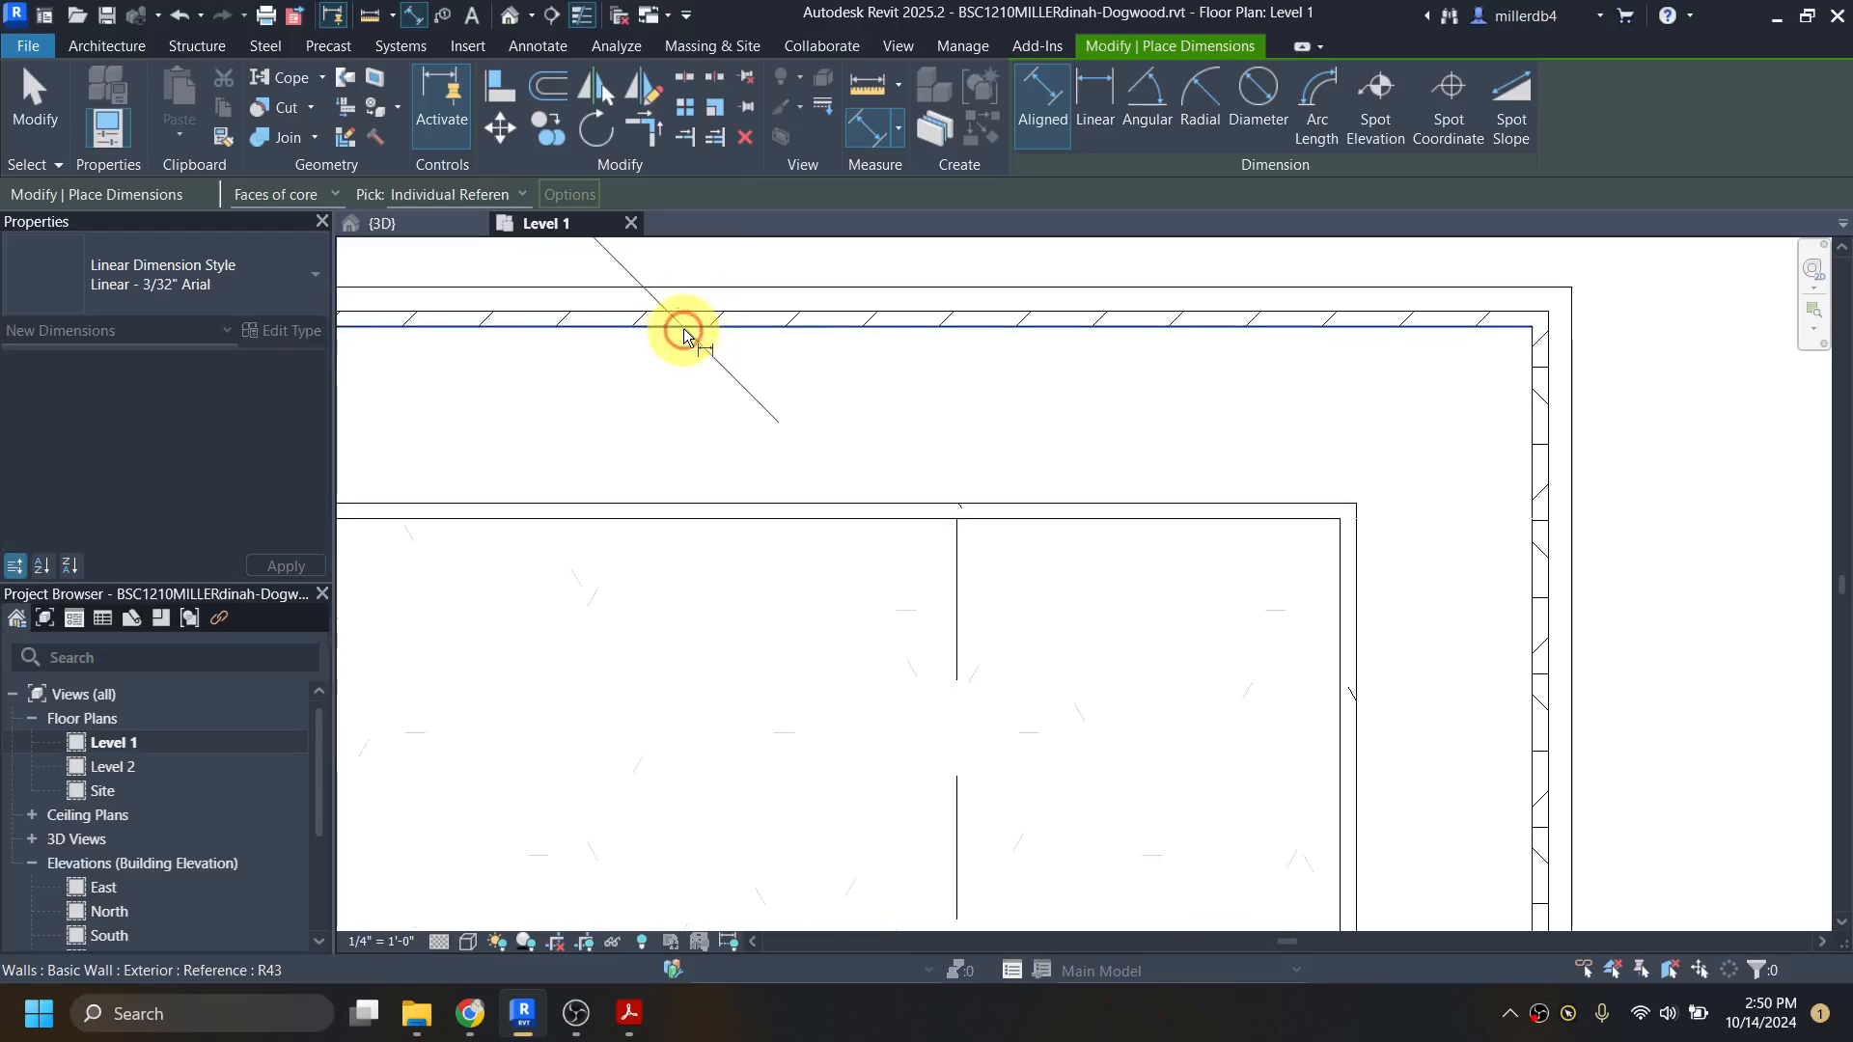
{"action": "scroll", "coordinate": [683, 331], "scroll_direction": "down", "scroll_amount": 6}
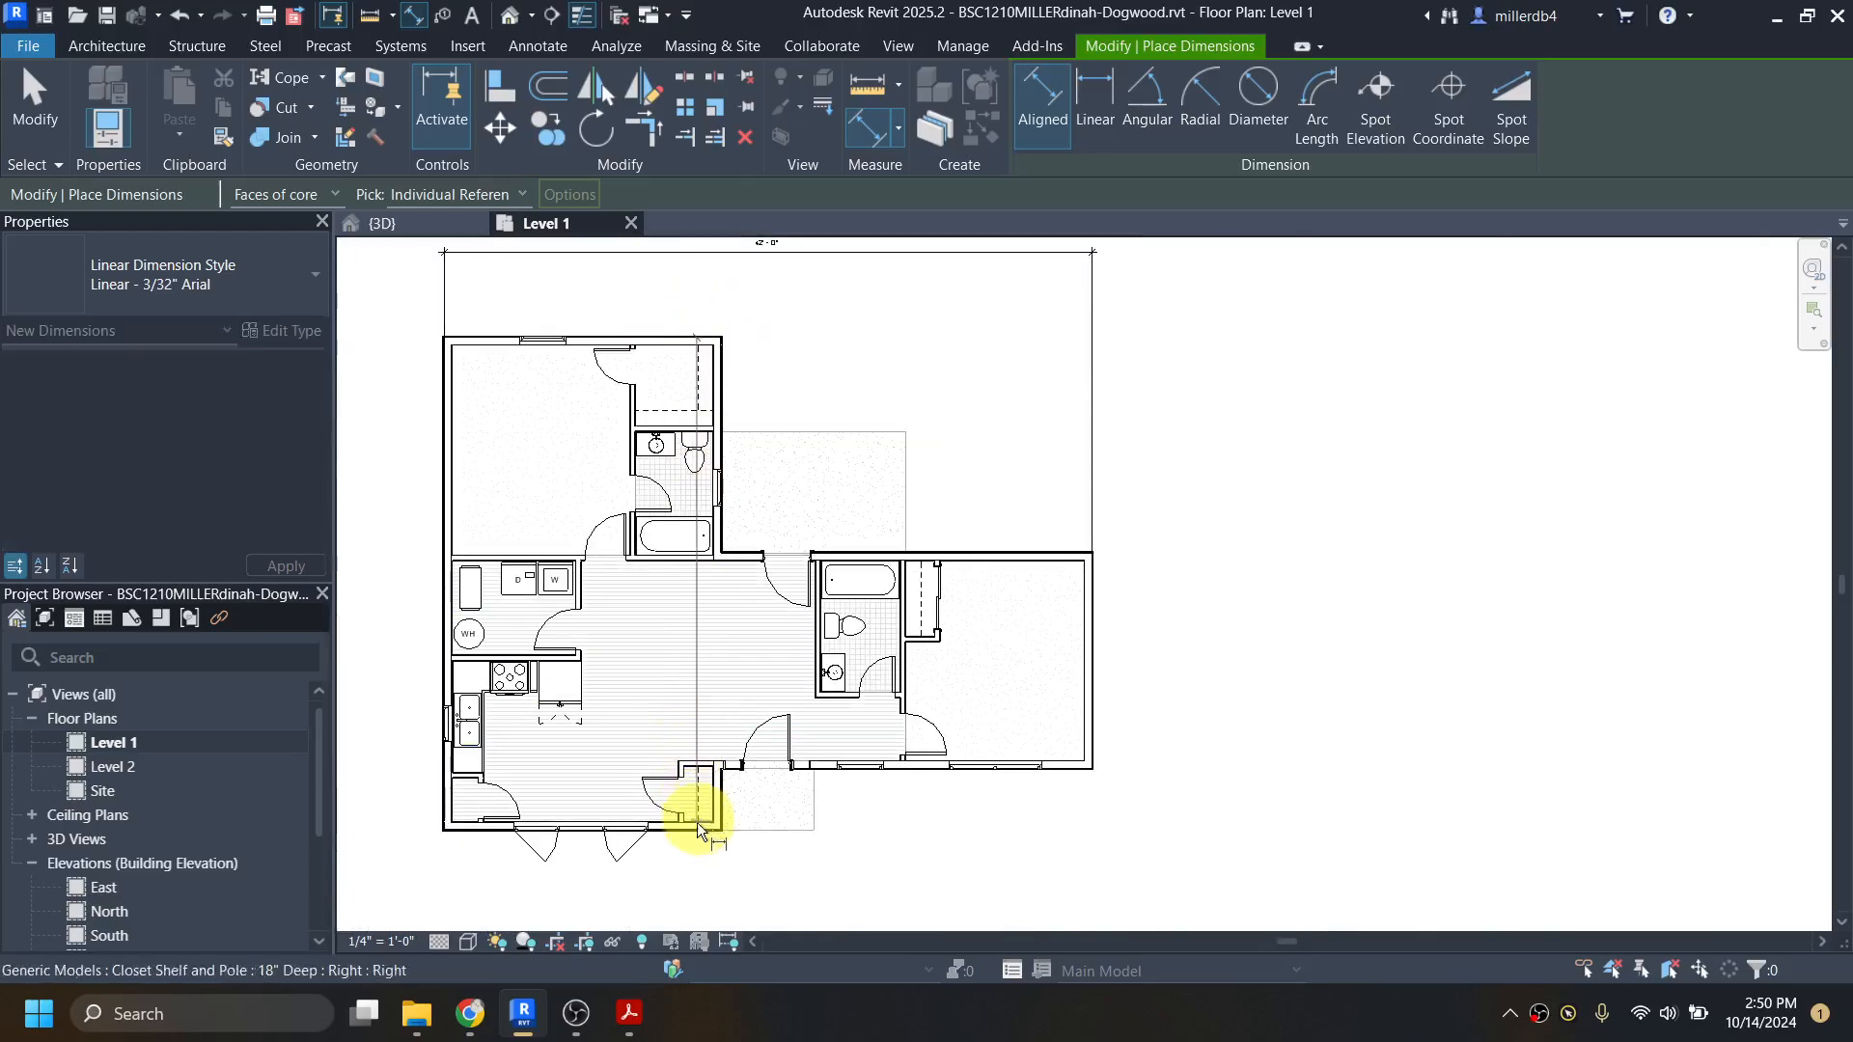
Step: Pick the south exterior wall's outer core face and place the overall depth dimension east of the house, ending the Dimension command
{"action": "scroll", "coordinate": [681, 815], "scroll_direction": "up", "scroll_amount": 6}
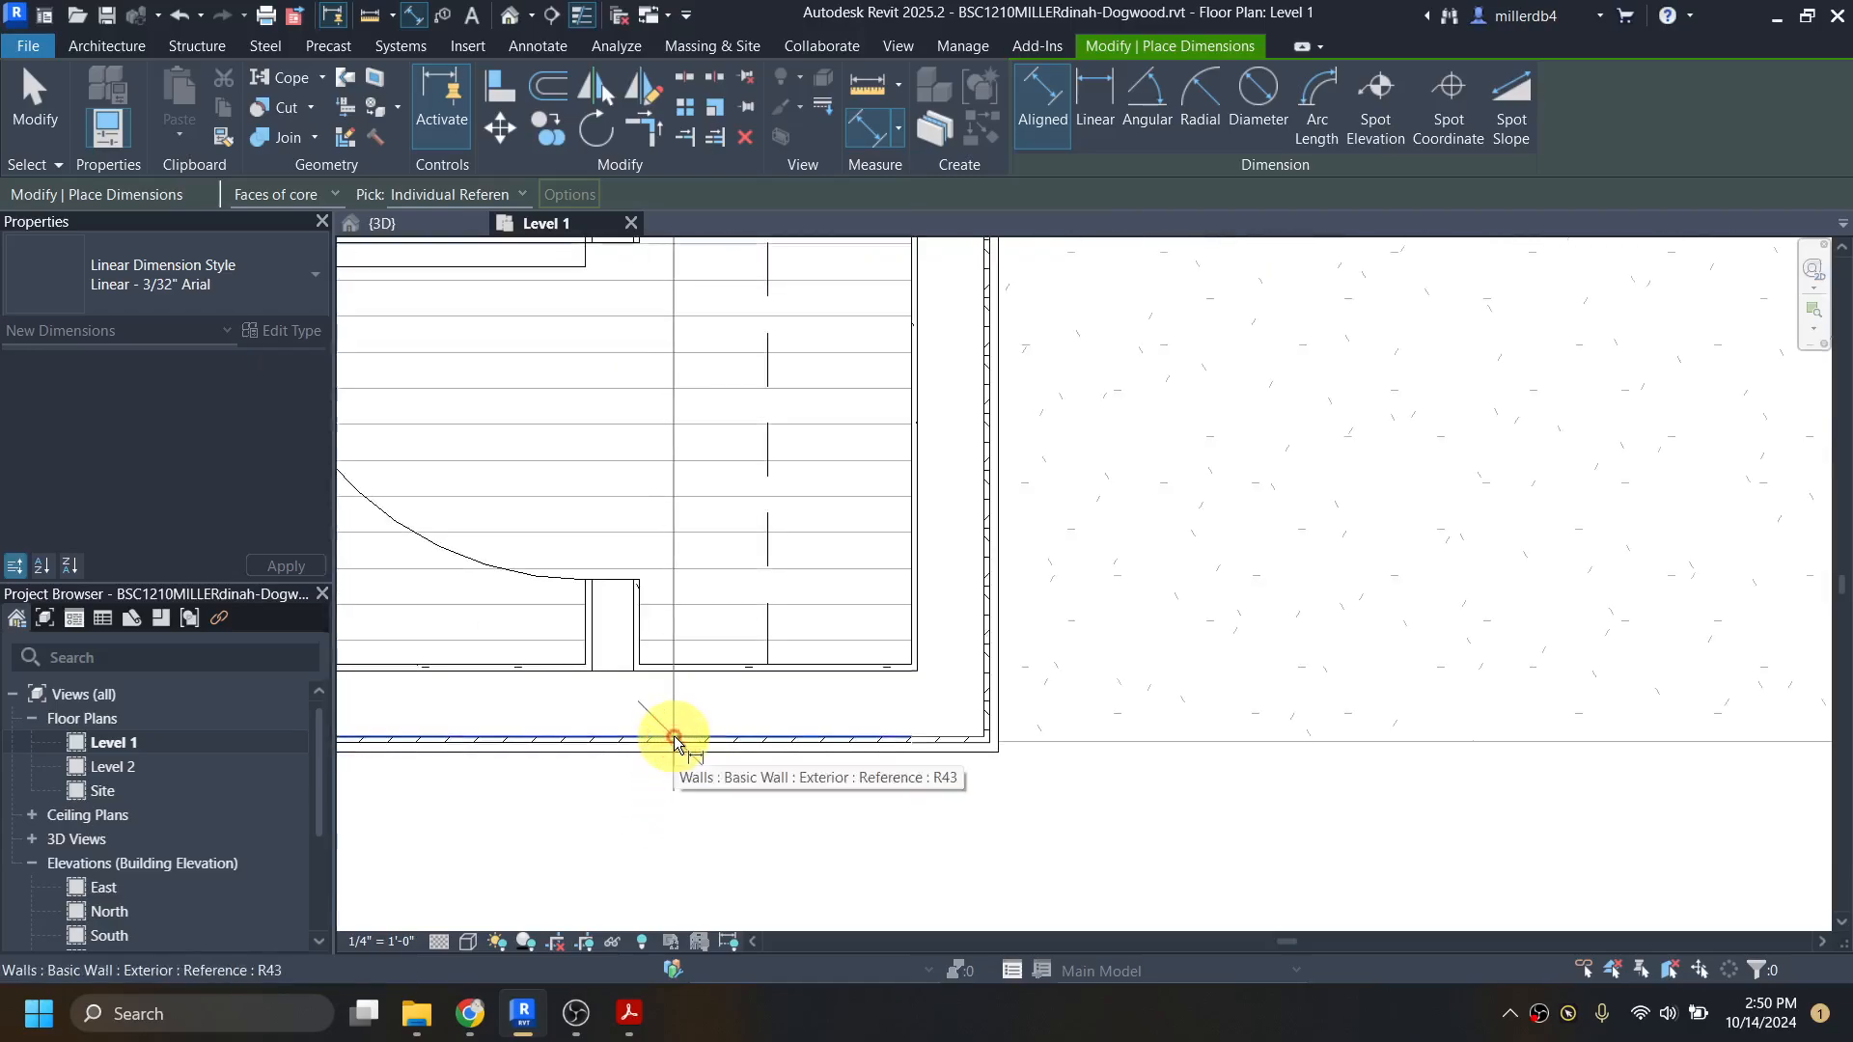
{"action": "scroll", "coordinate": [674, 740], "scroll_direction": "down", "scroll_amount": 5}
{"action": "left_click", "coordinate": [680, 737]}
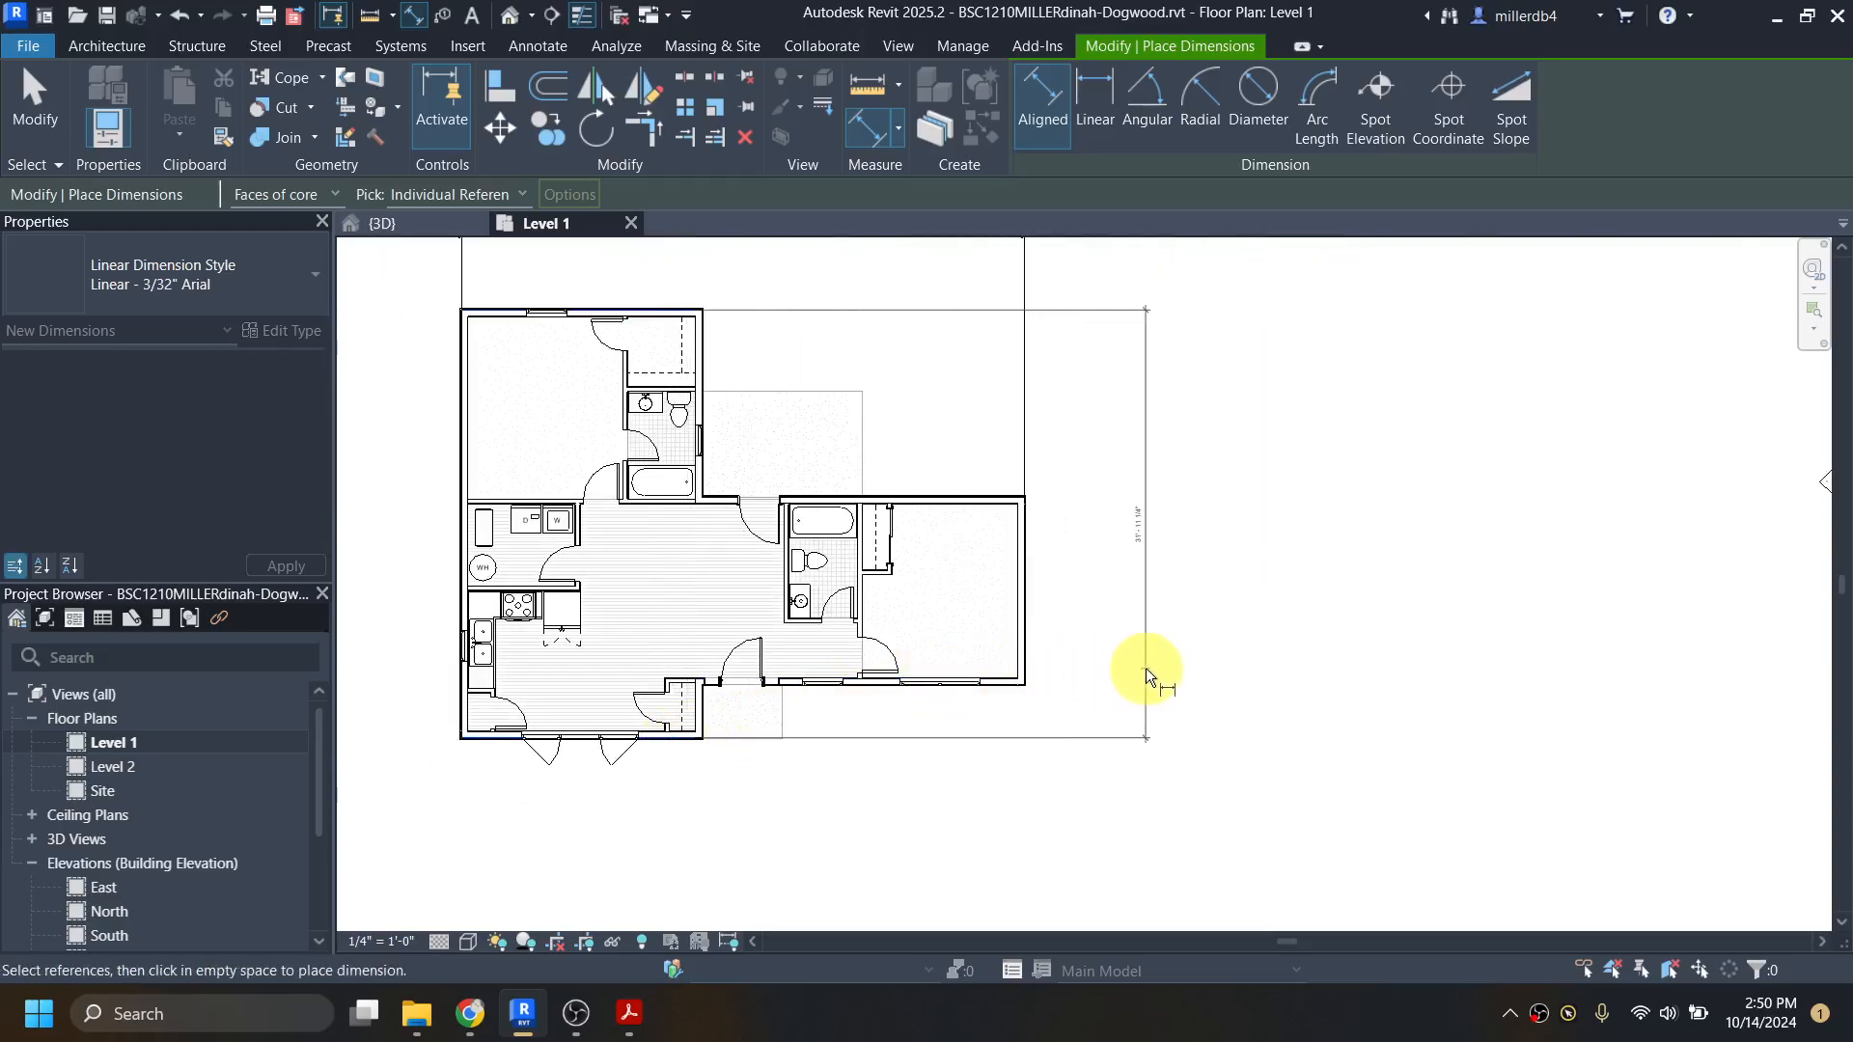
{"action": "left_click", "coordinate": [1152, 673]}
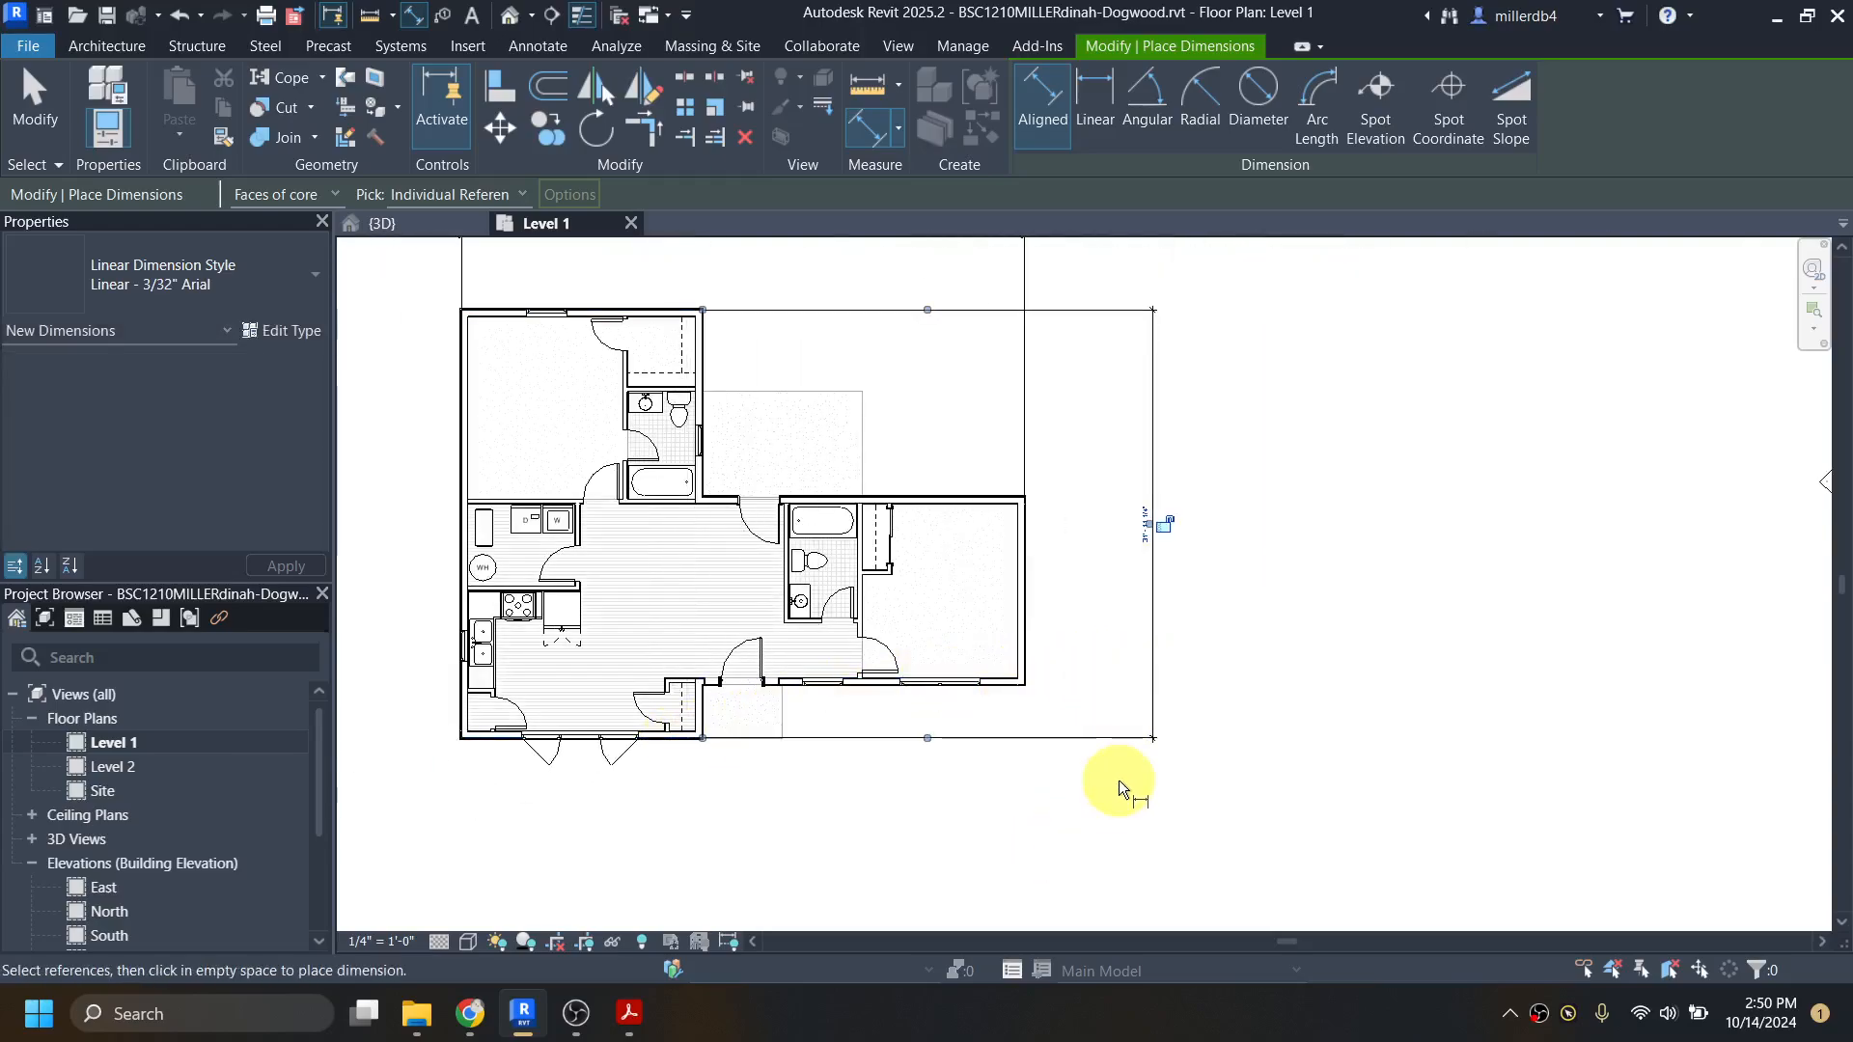
{"action": "key", "text": "Escape"}
{"action": "key", "text": "Escape"}
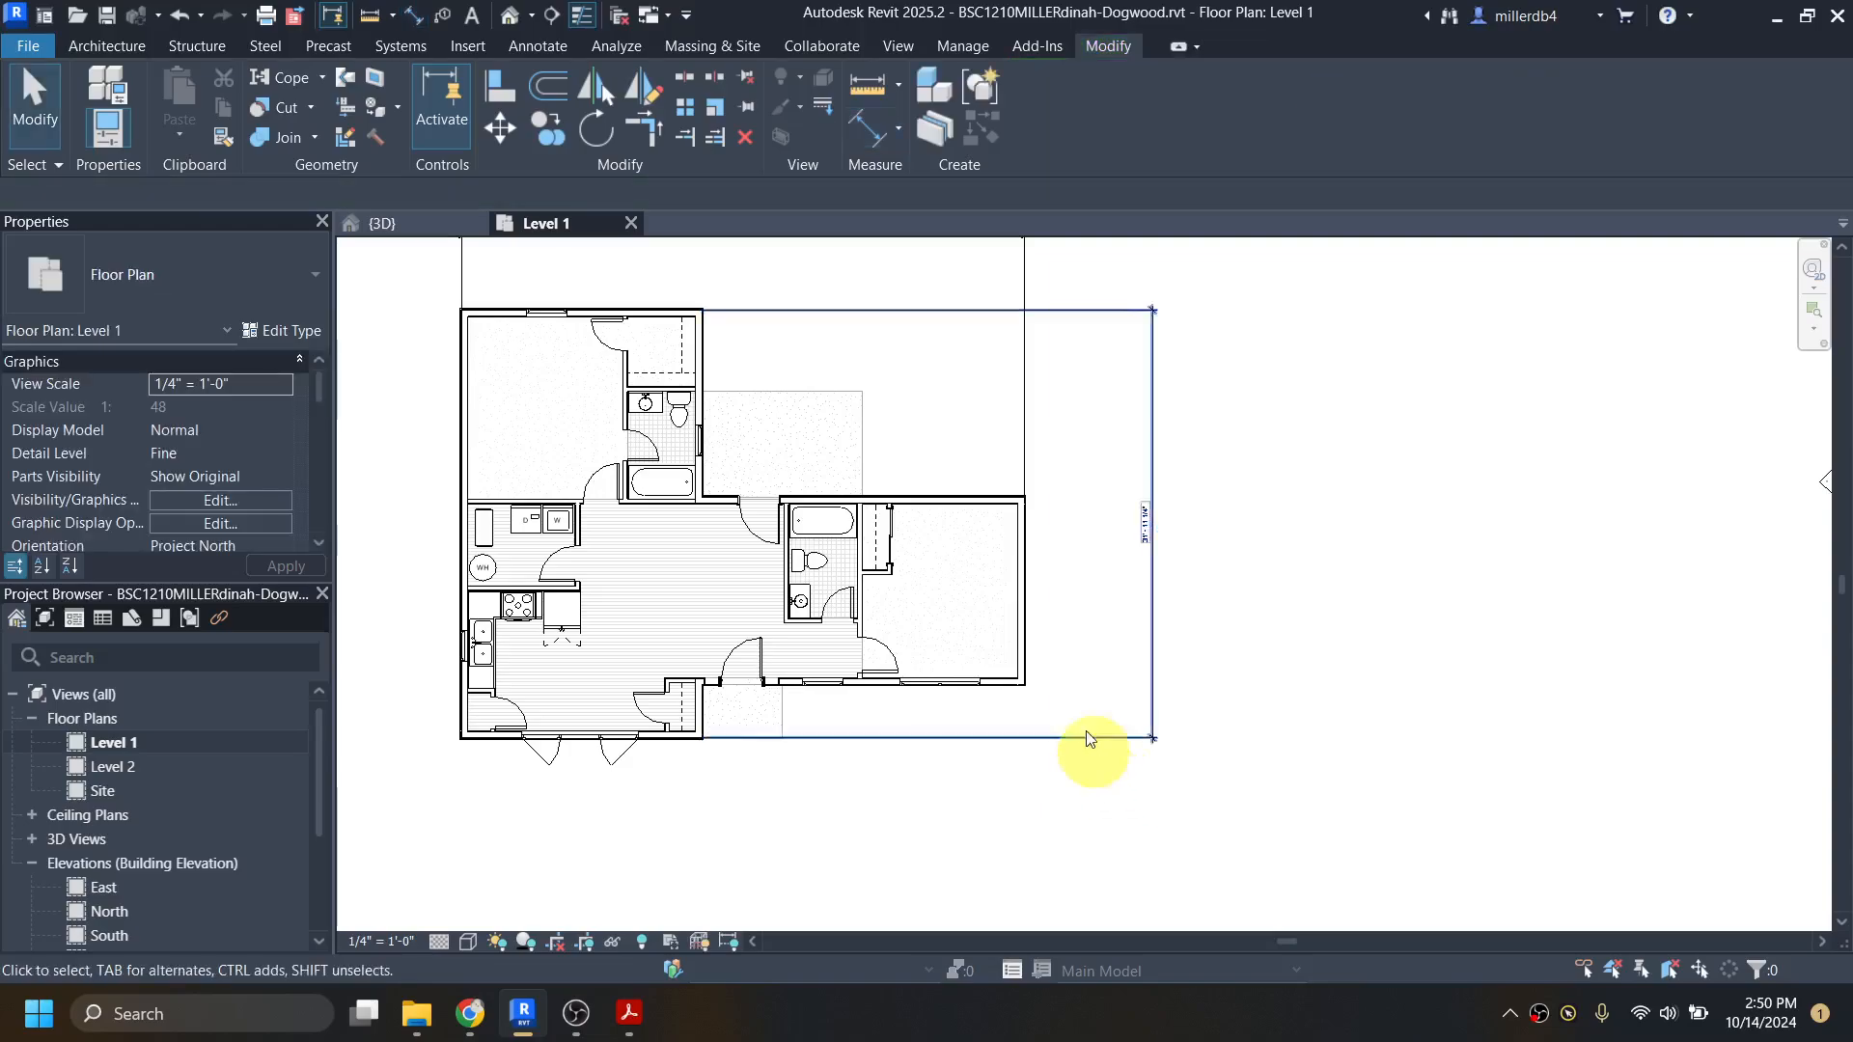
Step: Select the master bedroom's north exterior wall and set the overall depth dimension east of the house to 32'
{"action": "scroll", "coordinate": [1144, 527], "scroll_direction": "up", "scroll_amount": 2}
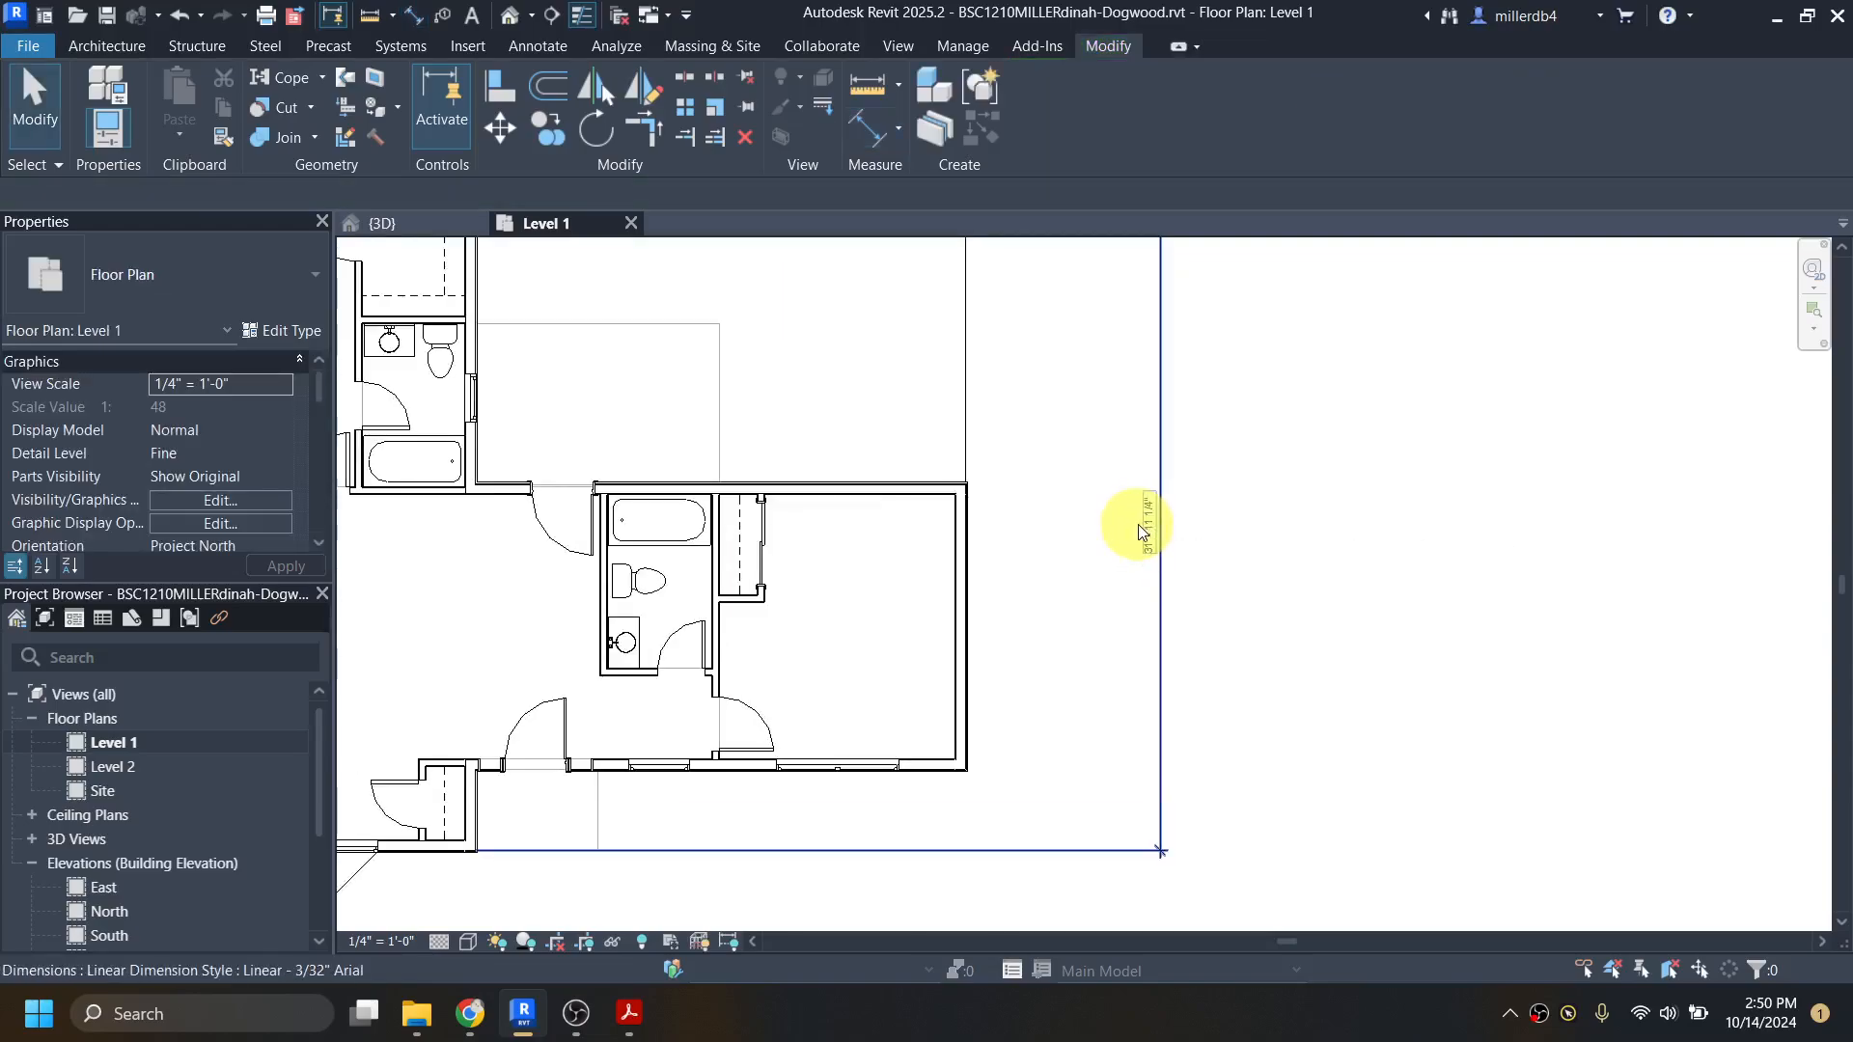
{"action": "scroll", "coordinate": [1138, 525], "scroll_direction": "down", "scroll_amount": 2}
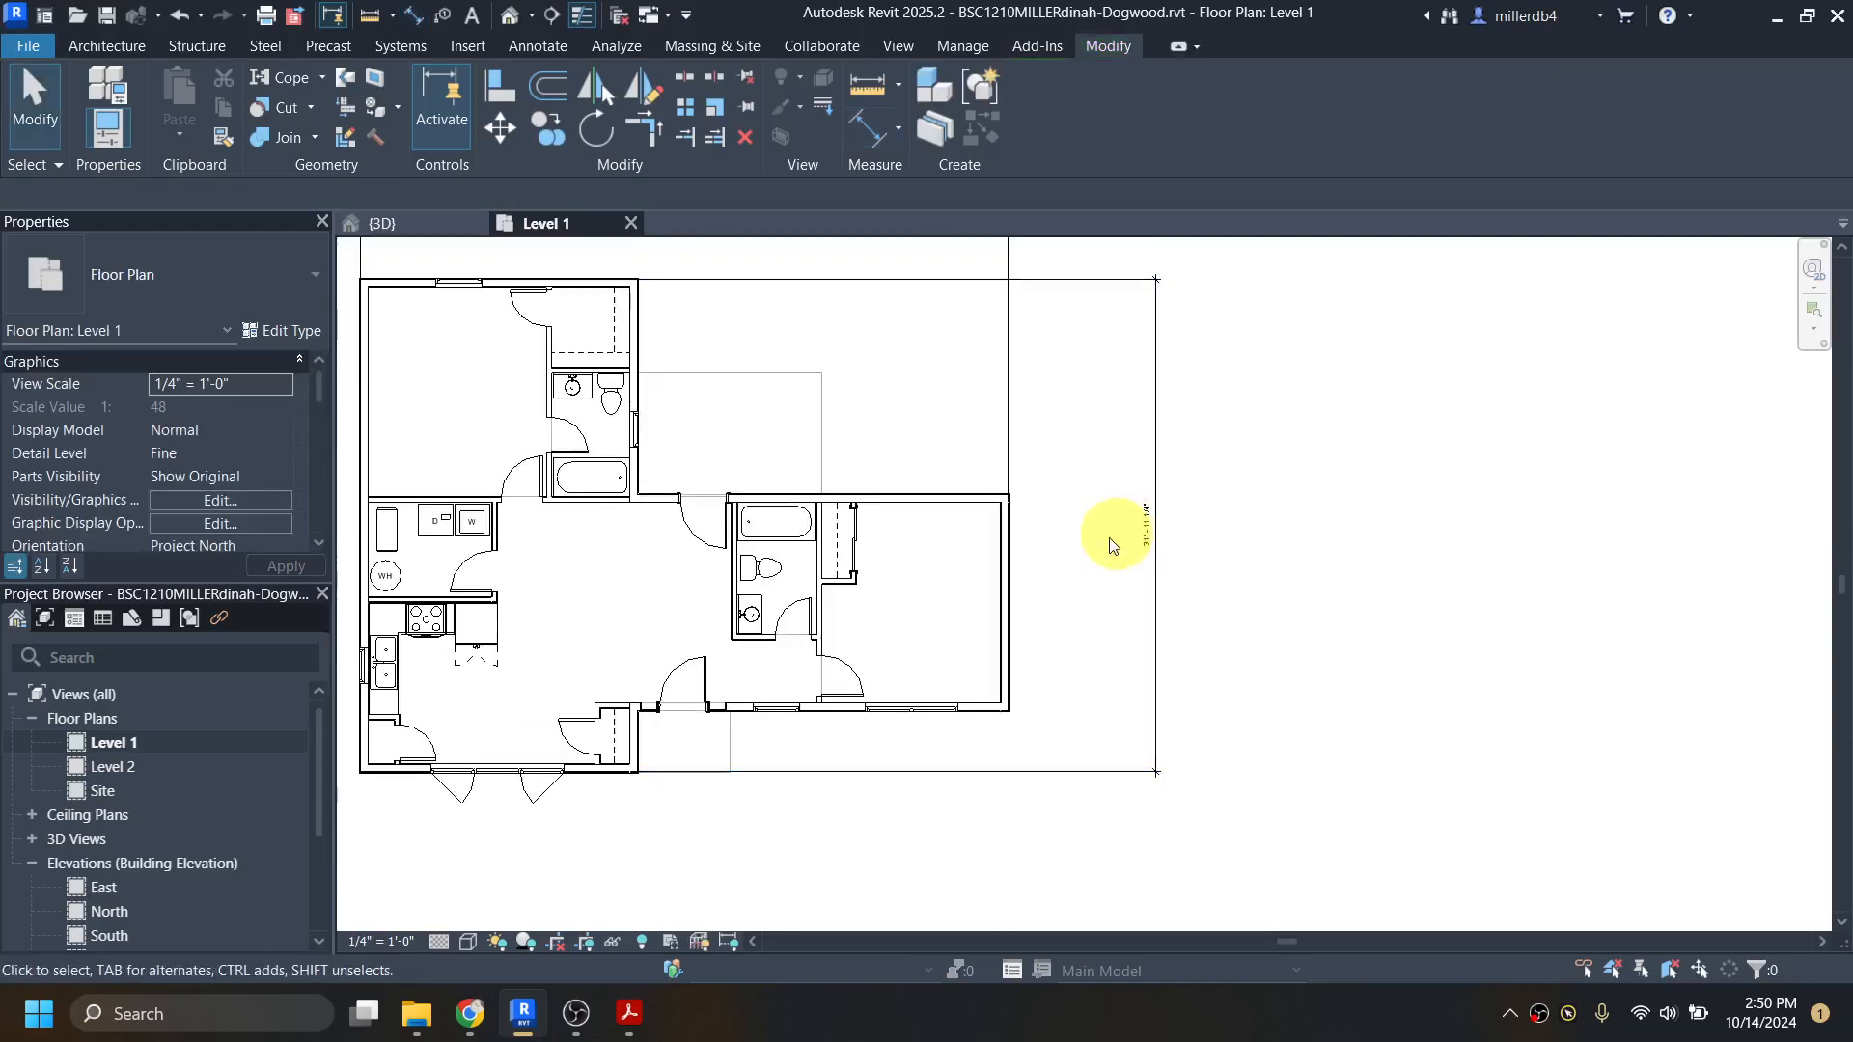
{"action": "left_click", "coordinate": [573, 281]}
{"action": "left_click", "coordinate": [573, 695]}
{"action": "left_click", "coordinate": [579, 769]}
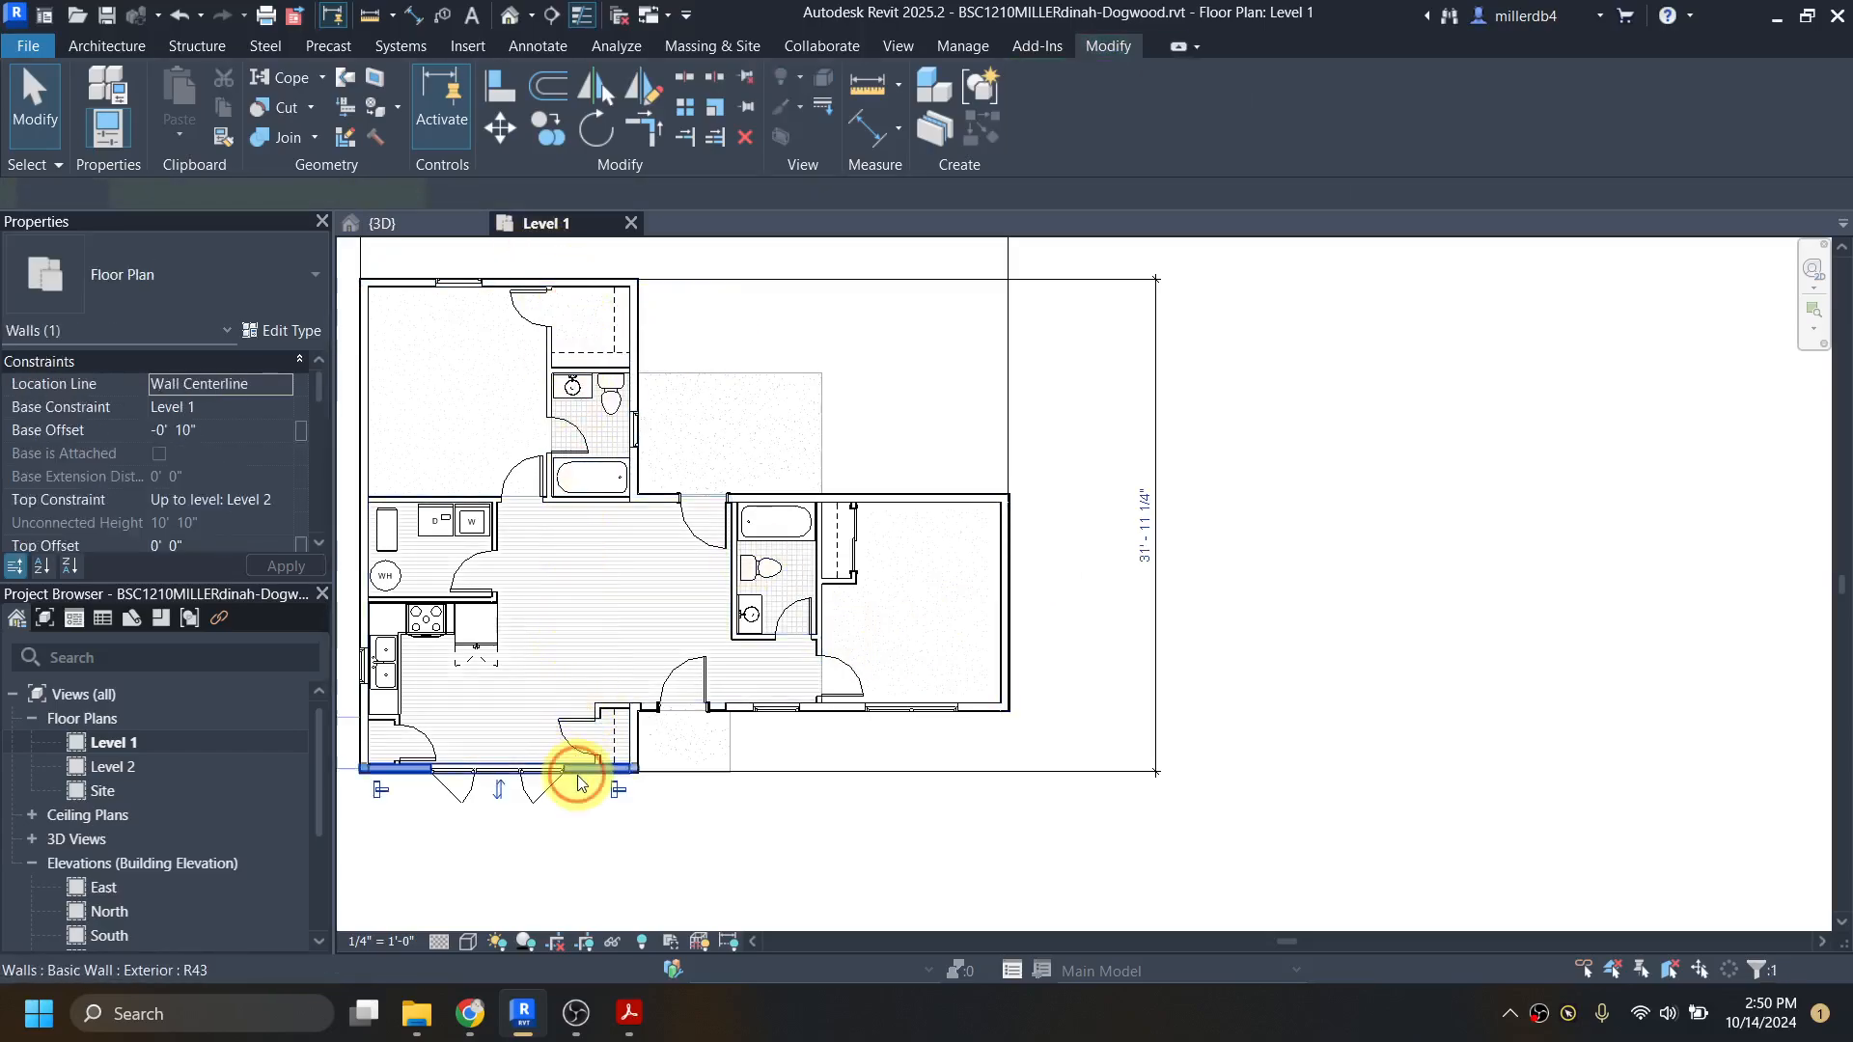
{"action": "key", "text": "Escape"}
{"action": "left_click", "coordinate": [573, 283]}
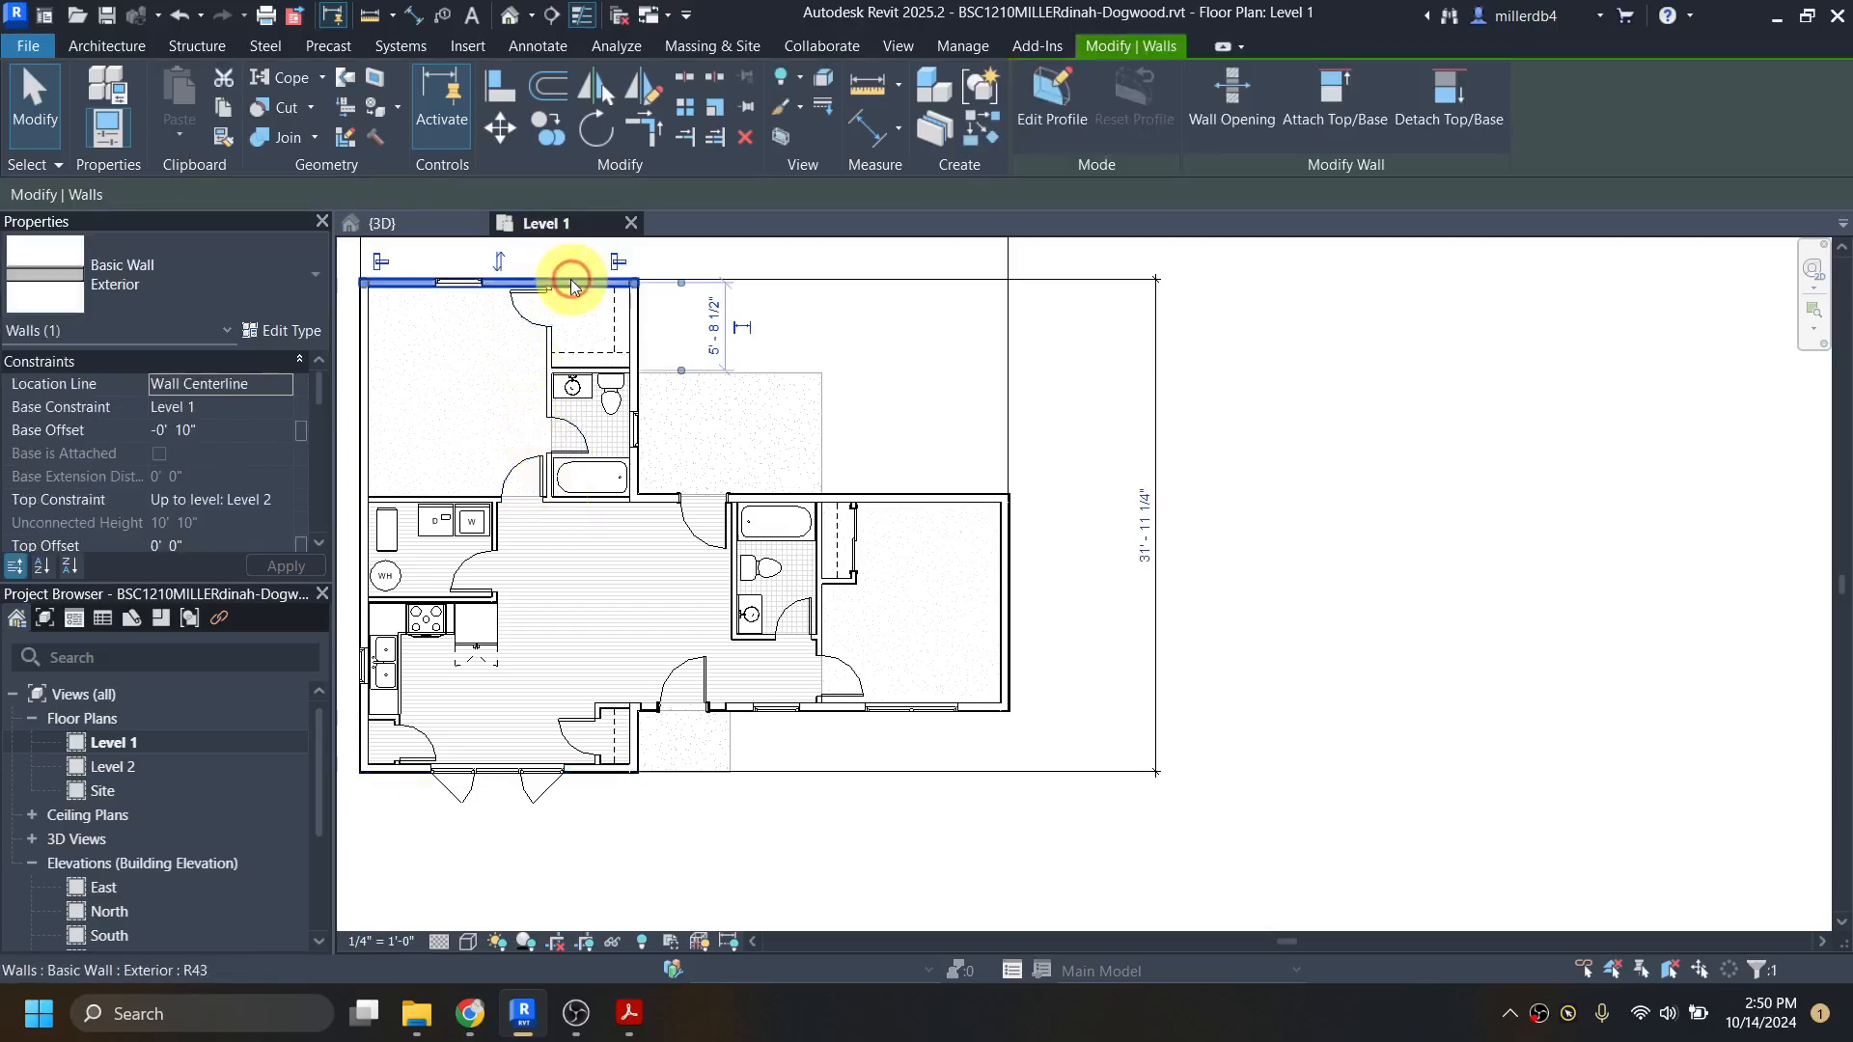
{"action": "left_click", "coordinate": [1145, 528]}
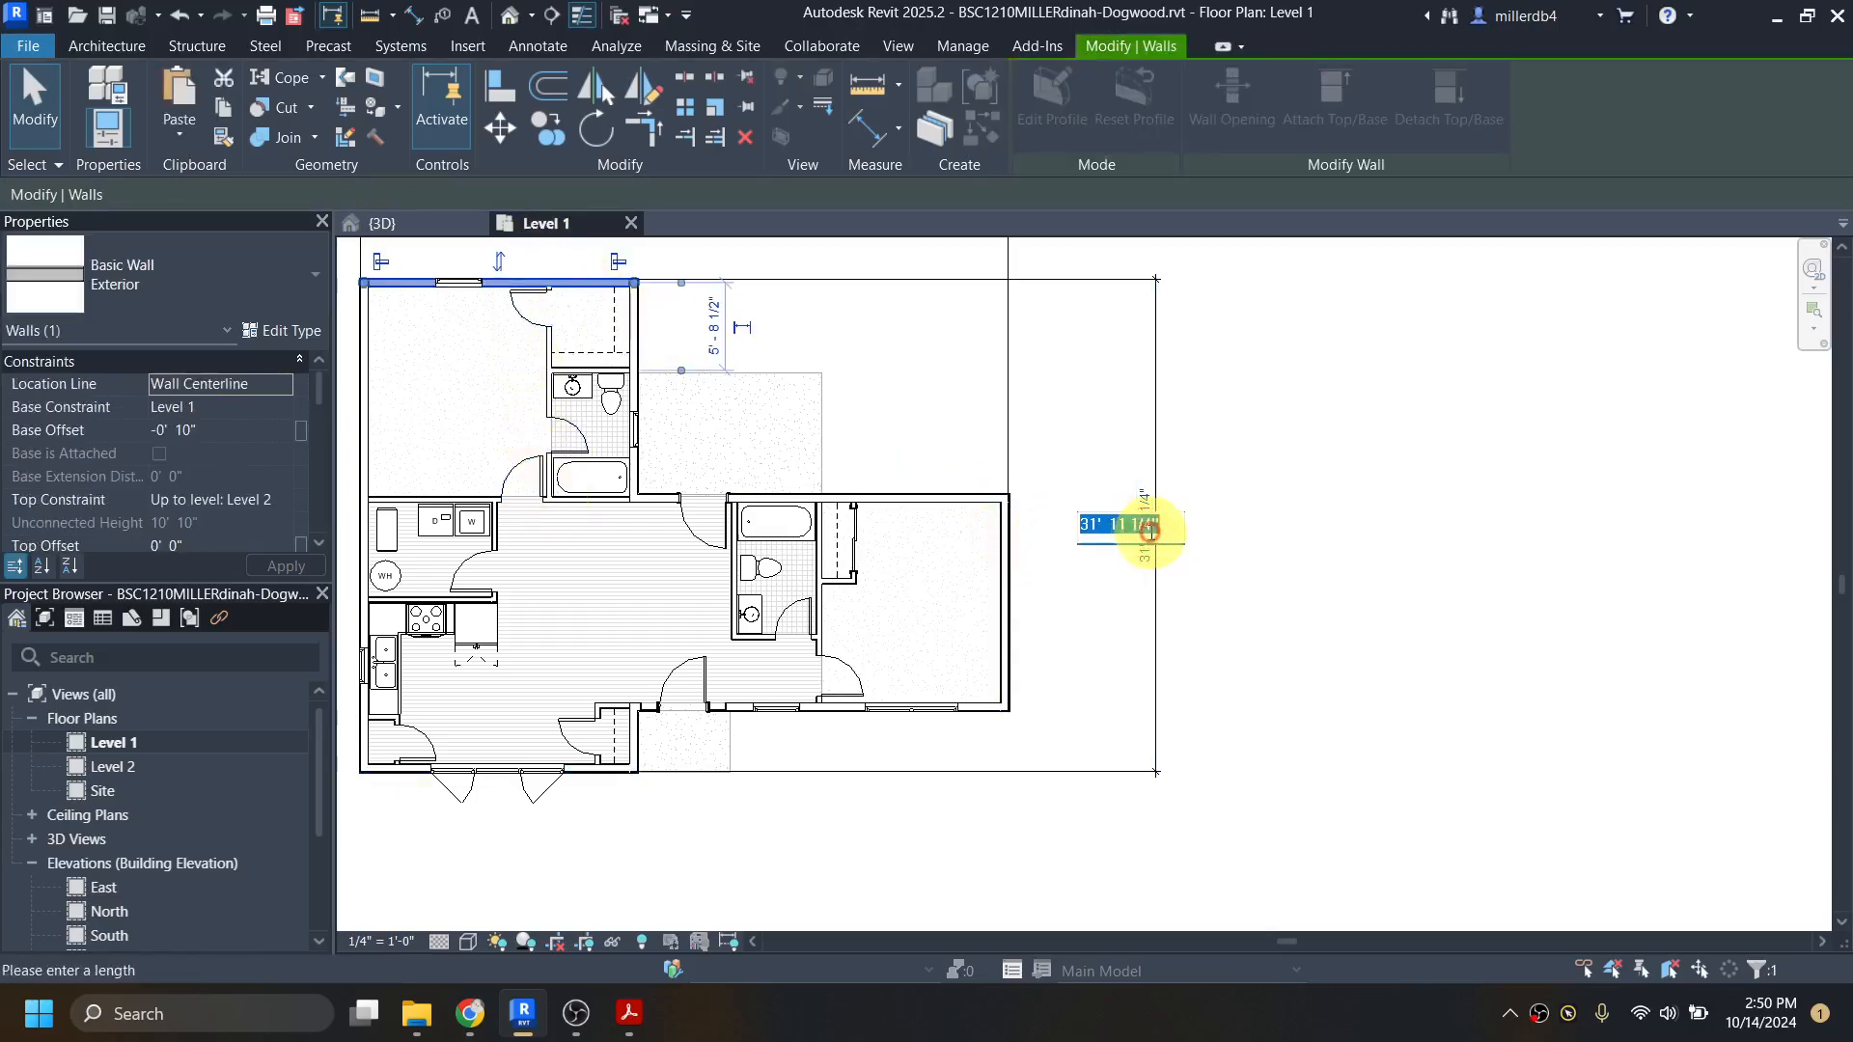
{"action": "type", "text": "32"}
{"action": "key", "text": "Return"}
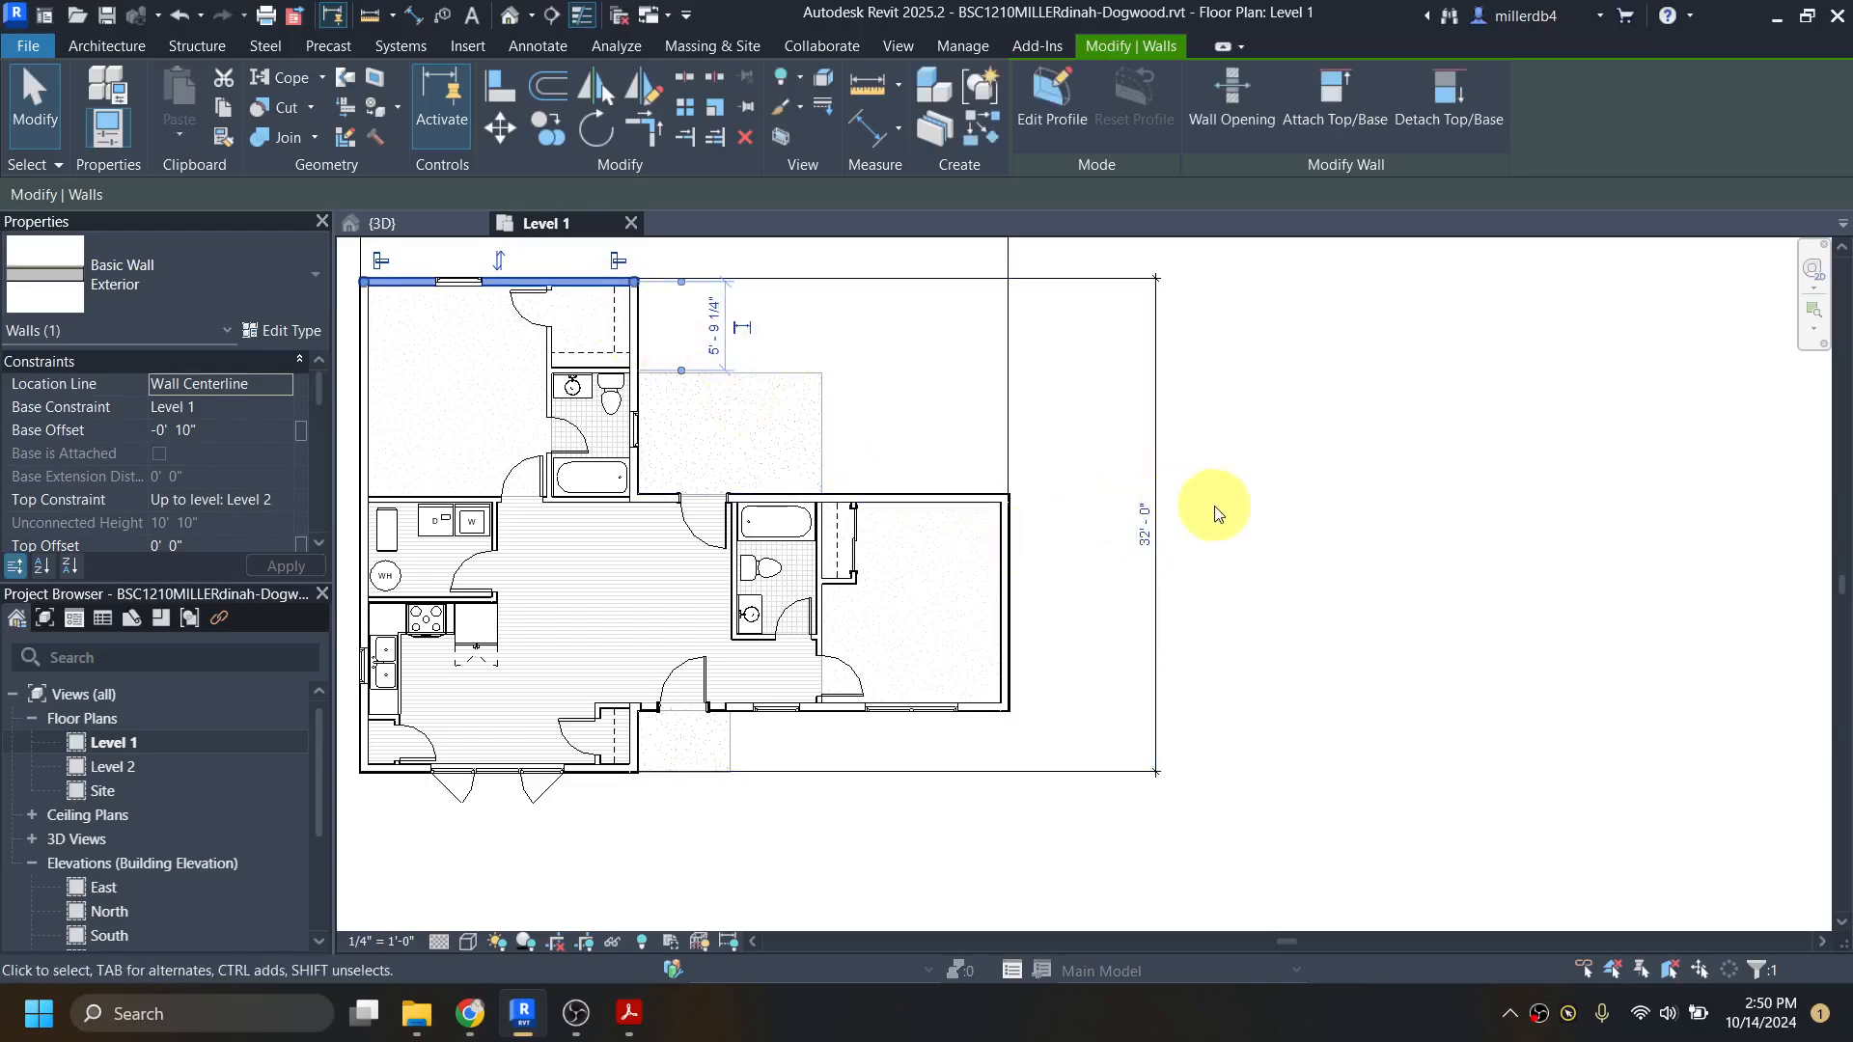
Step: Select the overall depth dimension to view its lock, and check the floor plan dimensions in dogwood-all.pdf in Acrobat before returning to Revit
{"action": "left_click", "coordinate": [1172, 501]}
{"action": "left_click", "coordinate": [1158, 497]}
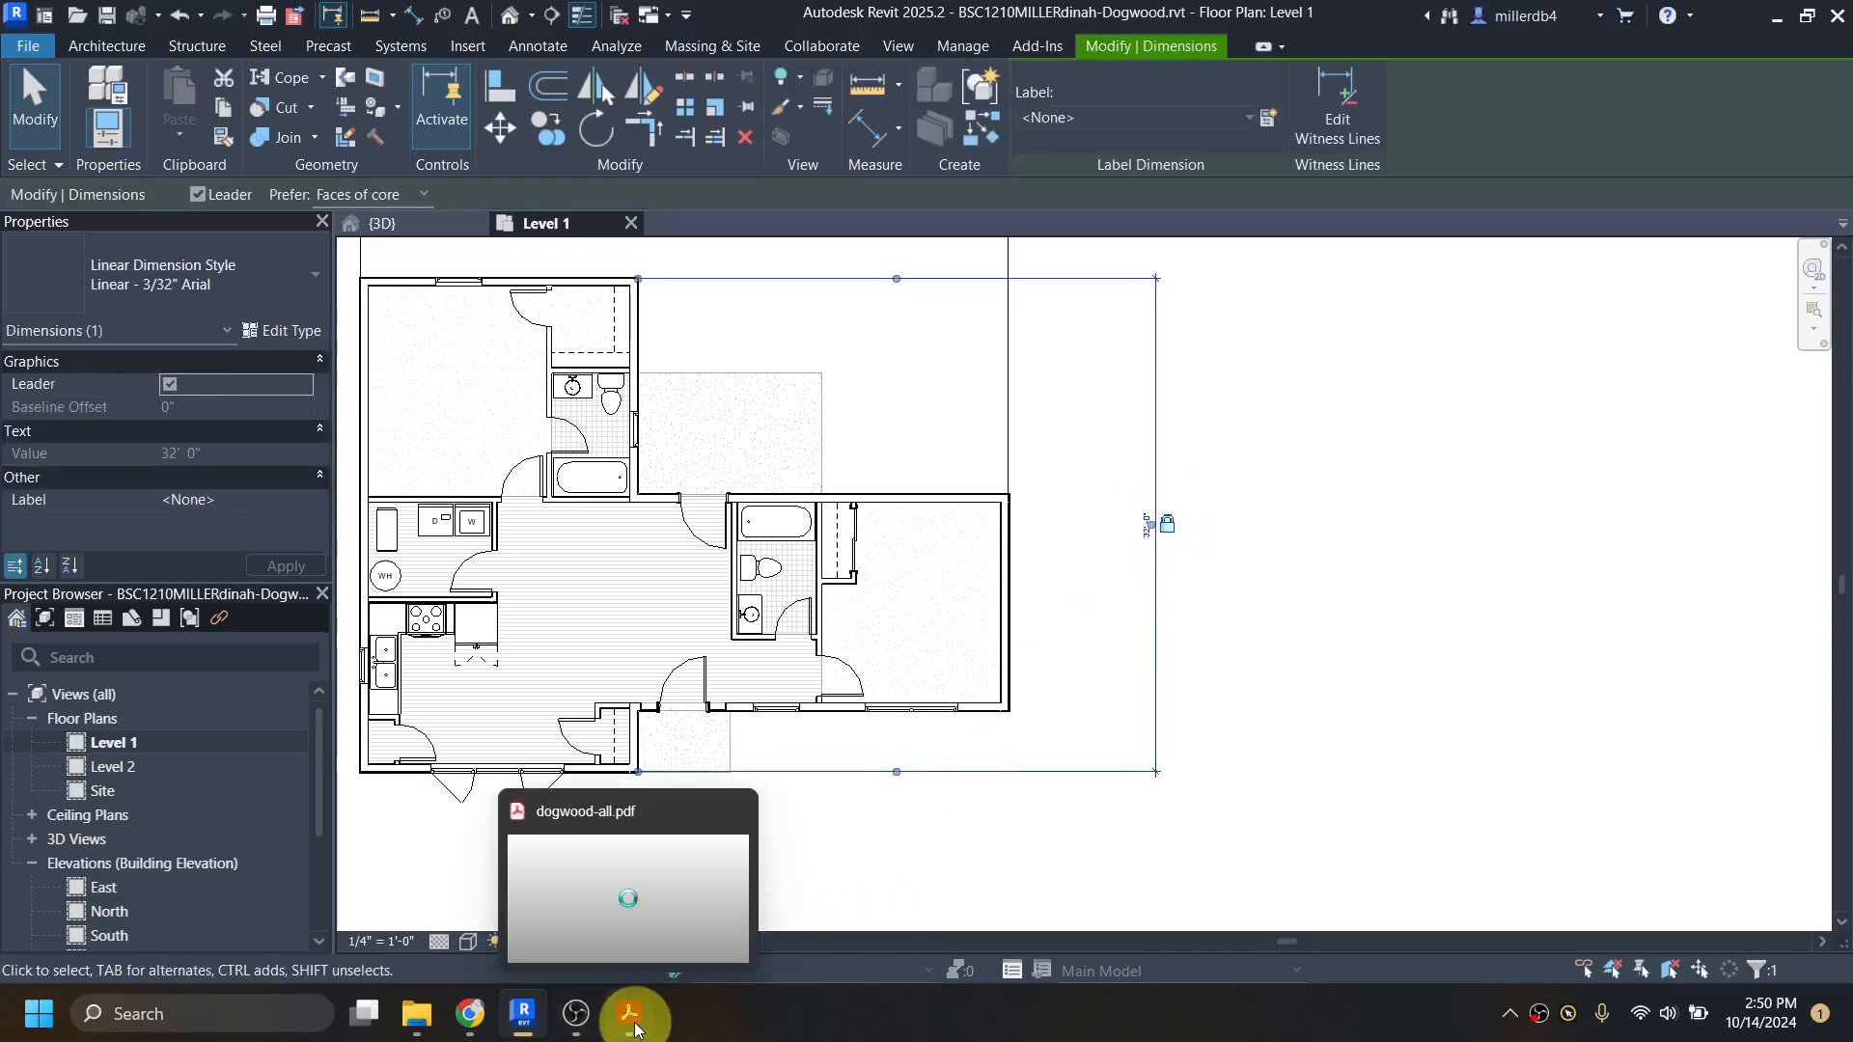
{"action": "left_click", "coordinate": [658, 929]}
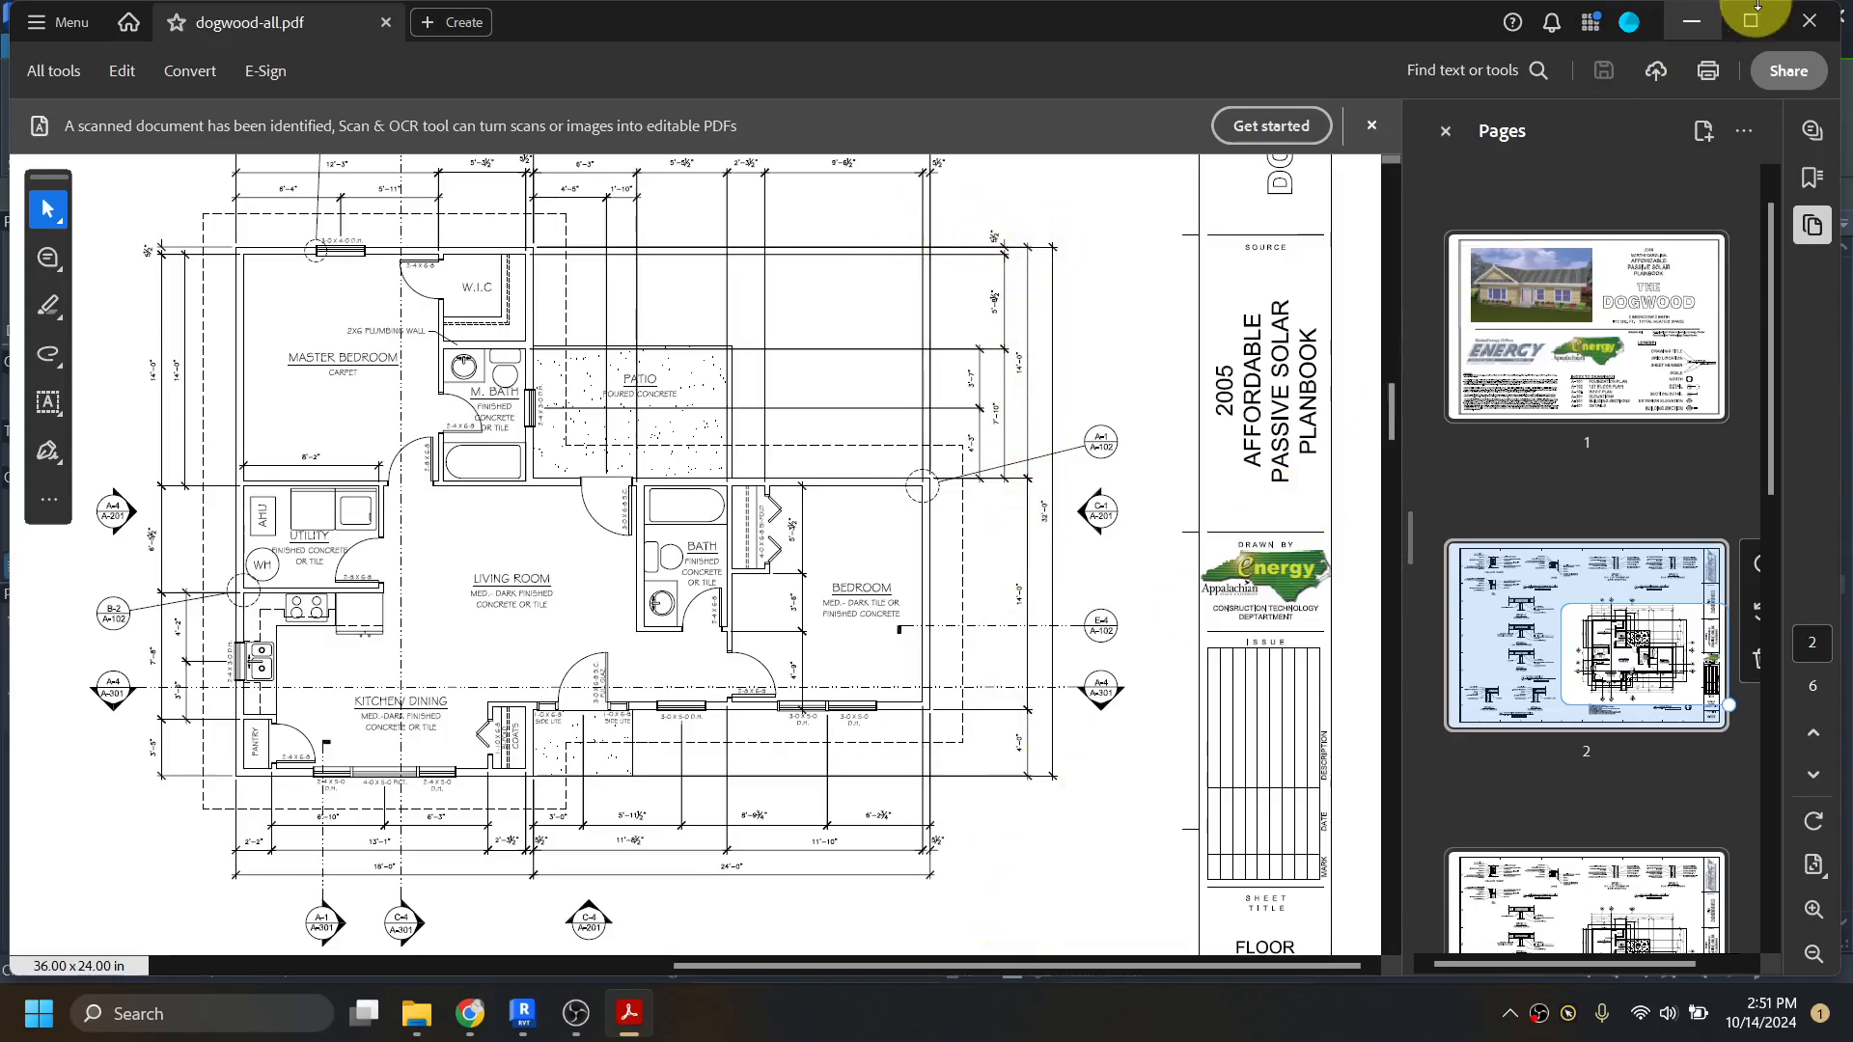
{"action": "left_click", "coordinate": [1692, 23]}
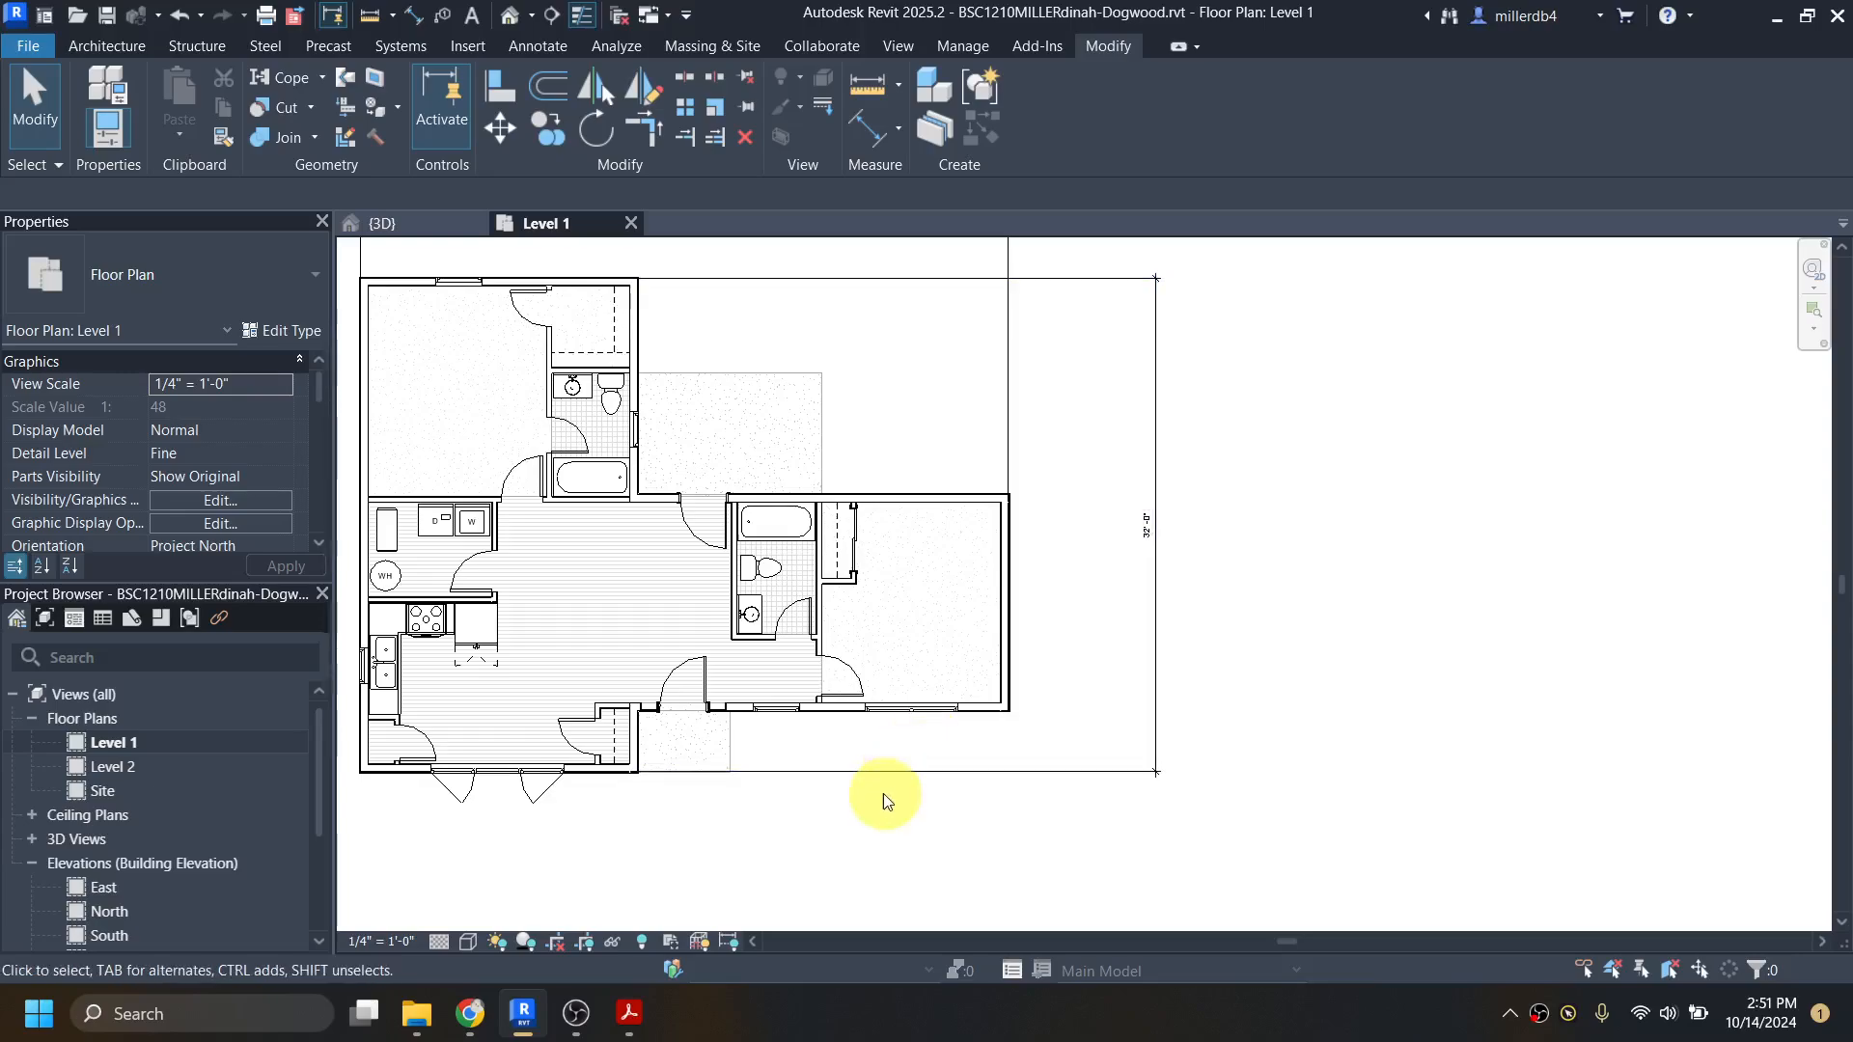
Step: Start an Aligned Dimension chain from the kitchen's south exterior wall to the bedroom's south exterior wall, picking their outer core faces
{"action": "key", "text": "d"}
{"action": "key", "text": "i"}
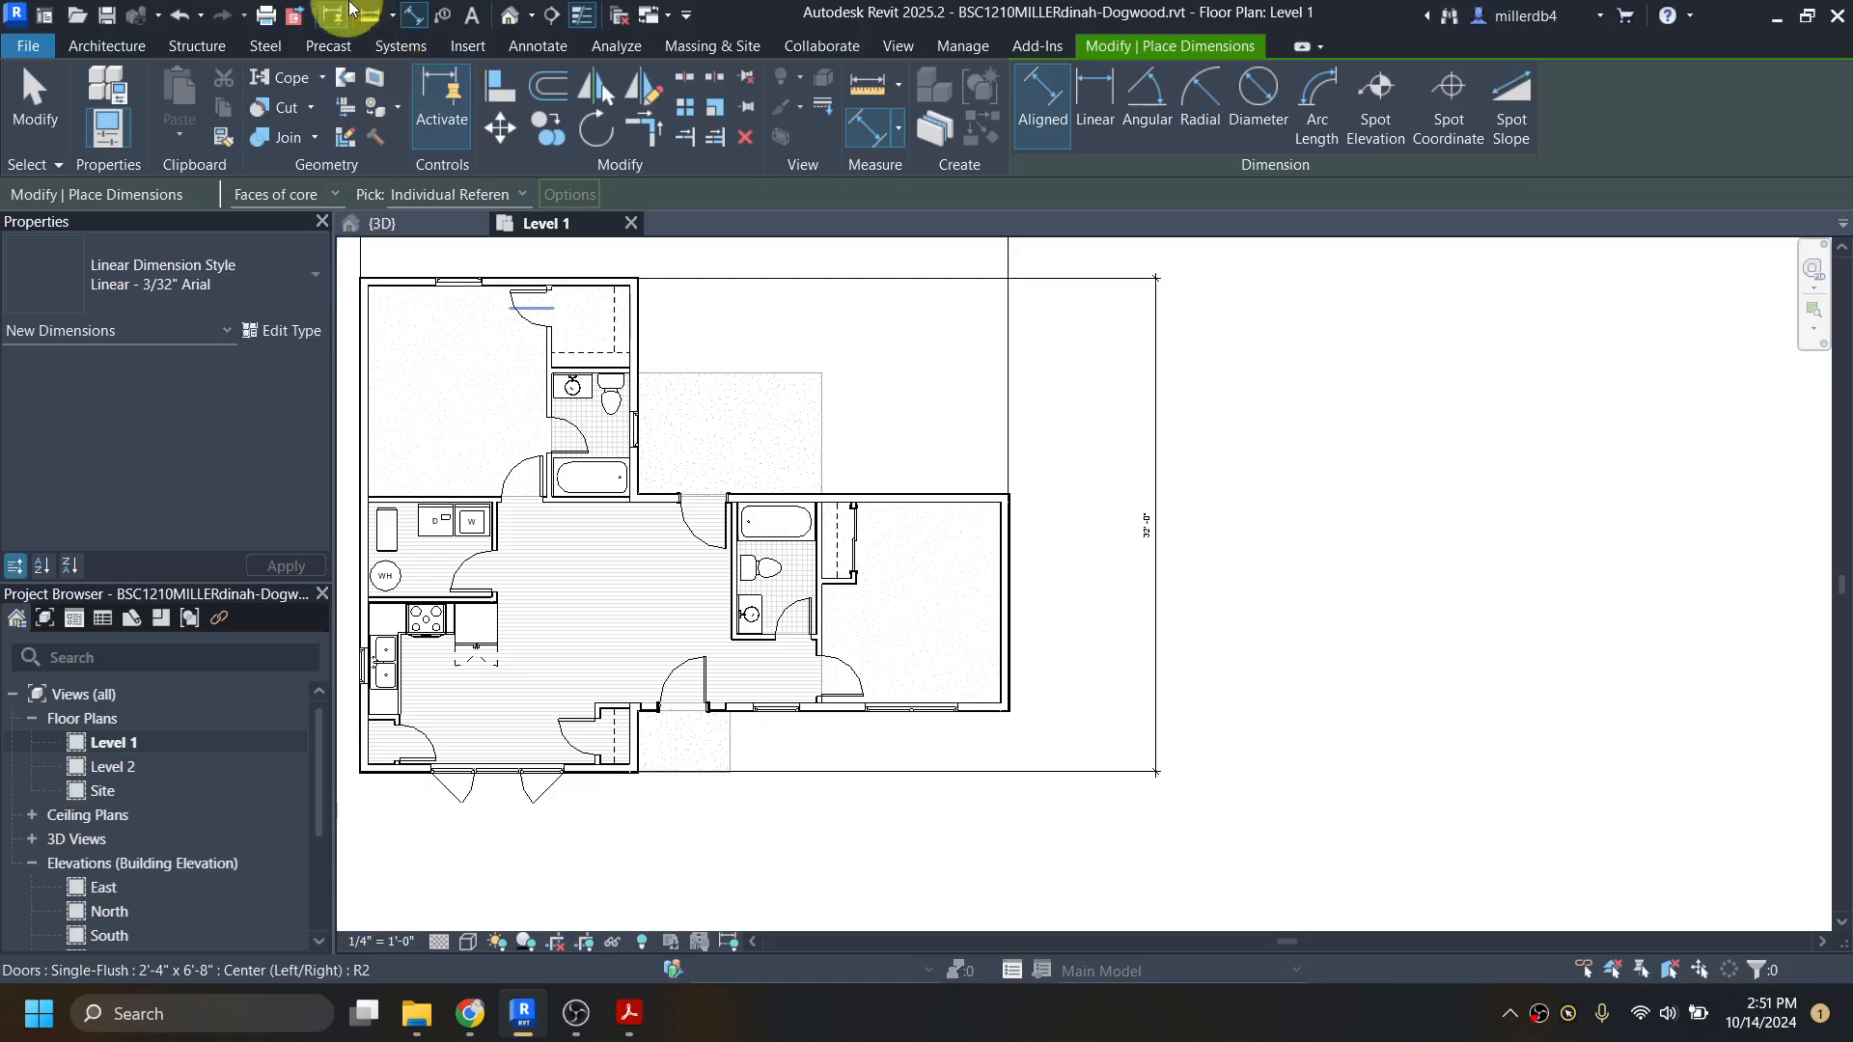
{"action": "scroll", "coordinate": [582, 802], "scroll_direction": "up", "scroll_amount": 6}
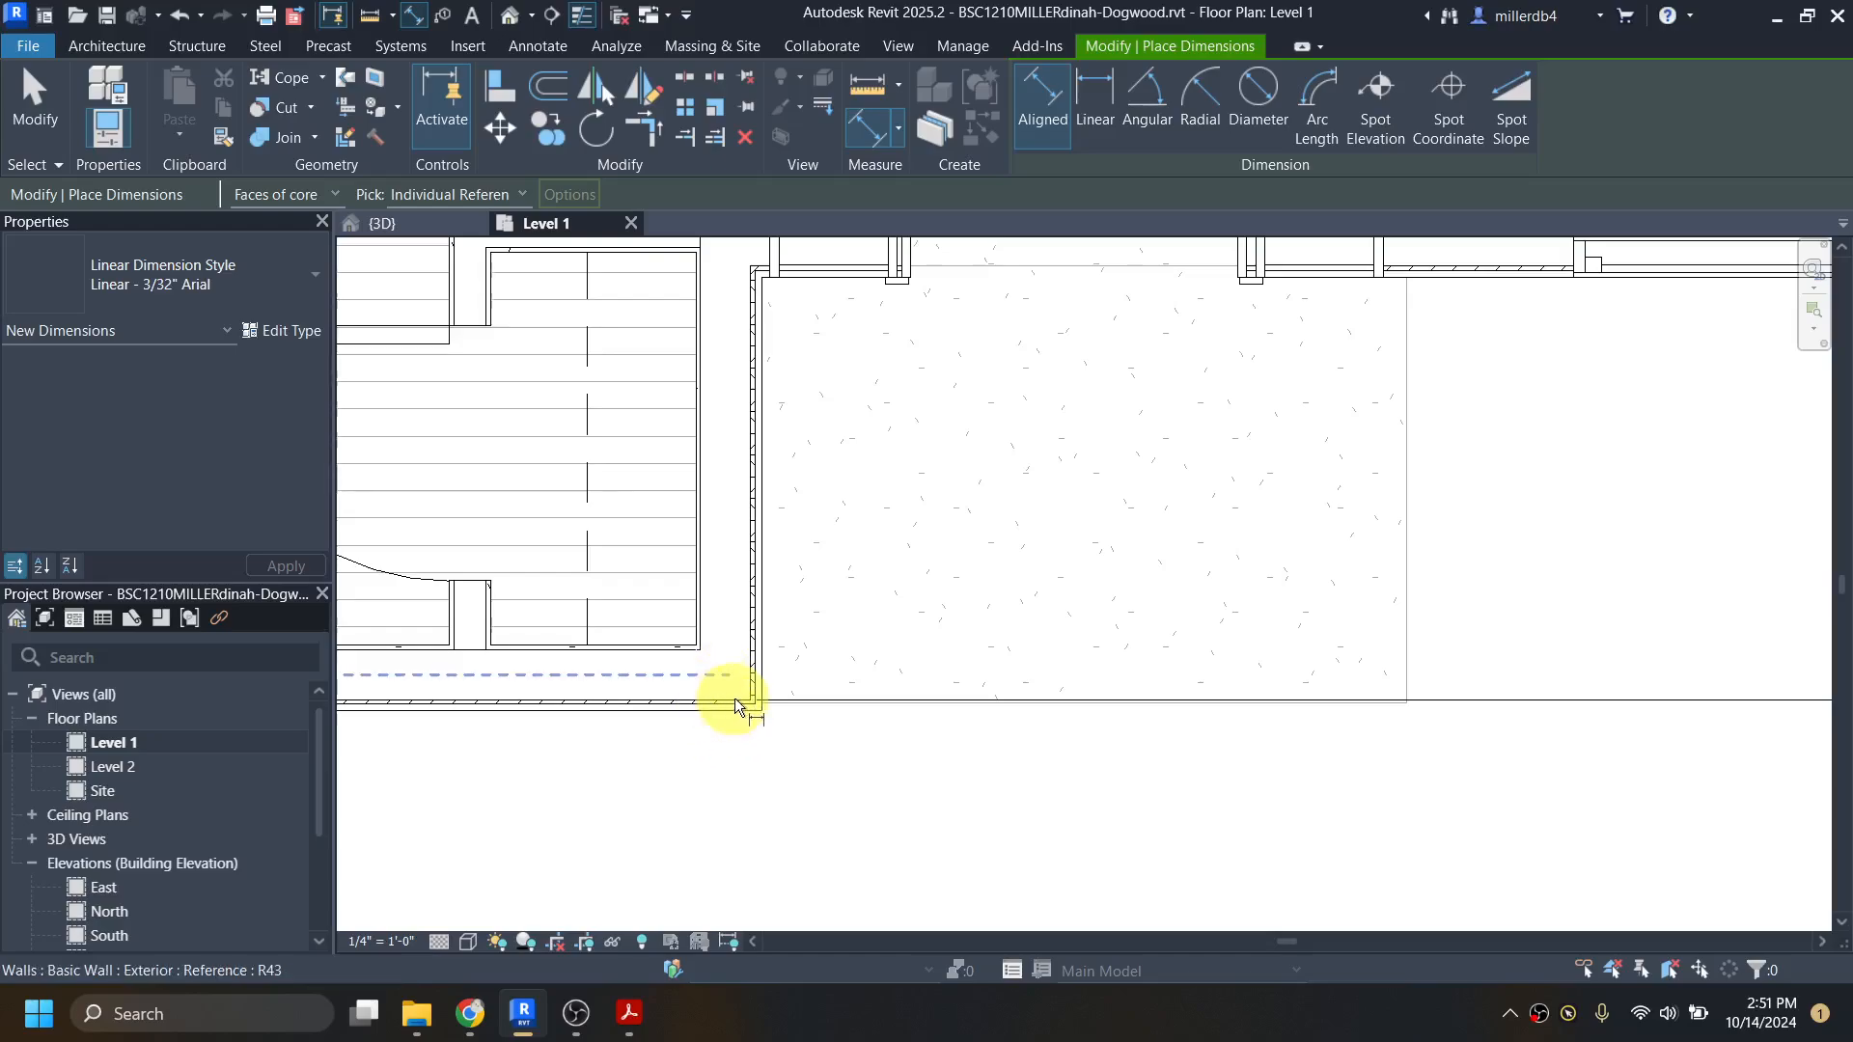
{"action": "left_click", "coordinate": [529, 698]}
{"action": "scroll", "coordinate": [529, 699], "scroll_direction": "down", "scroll_amount": 3}
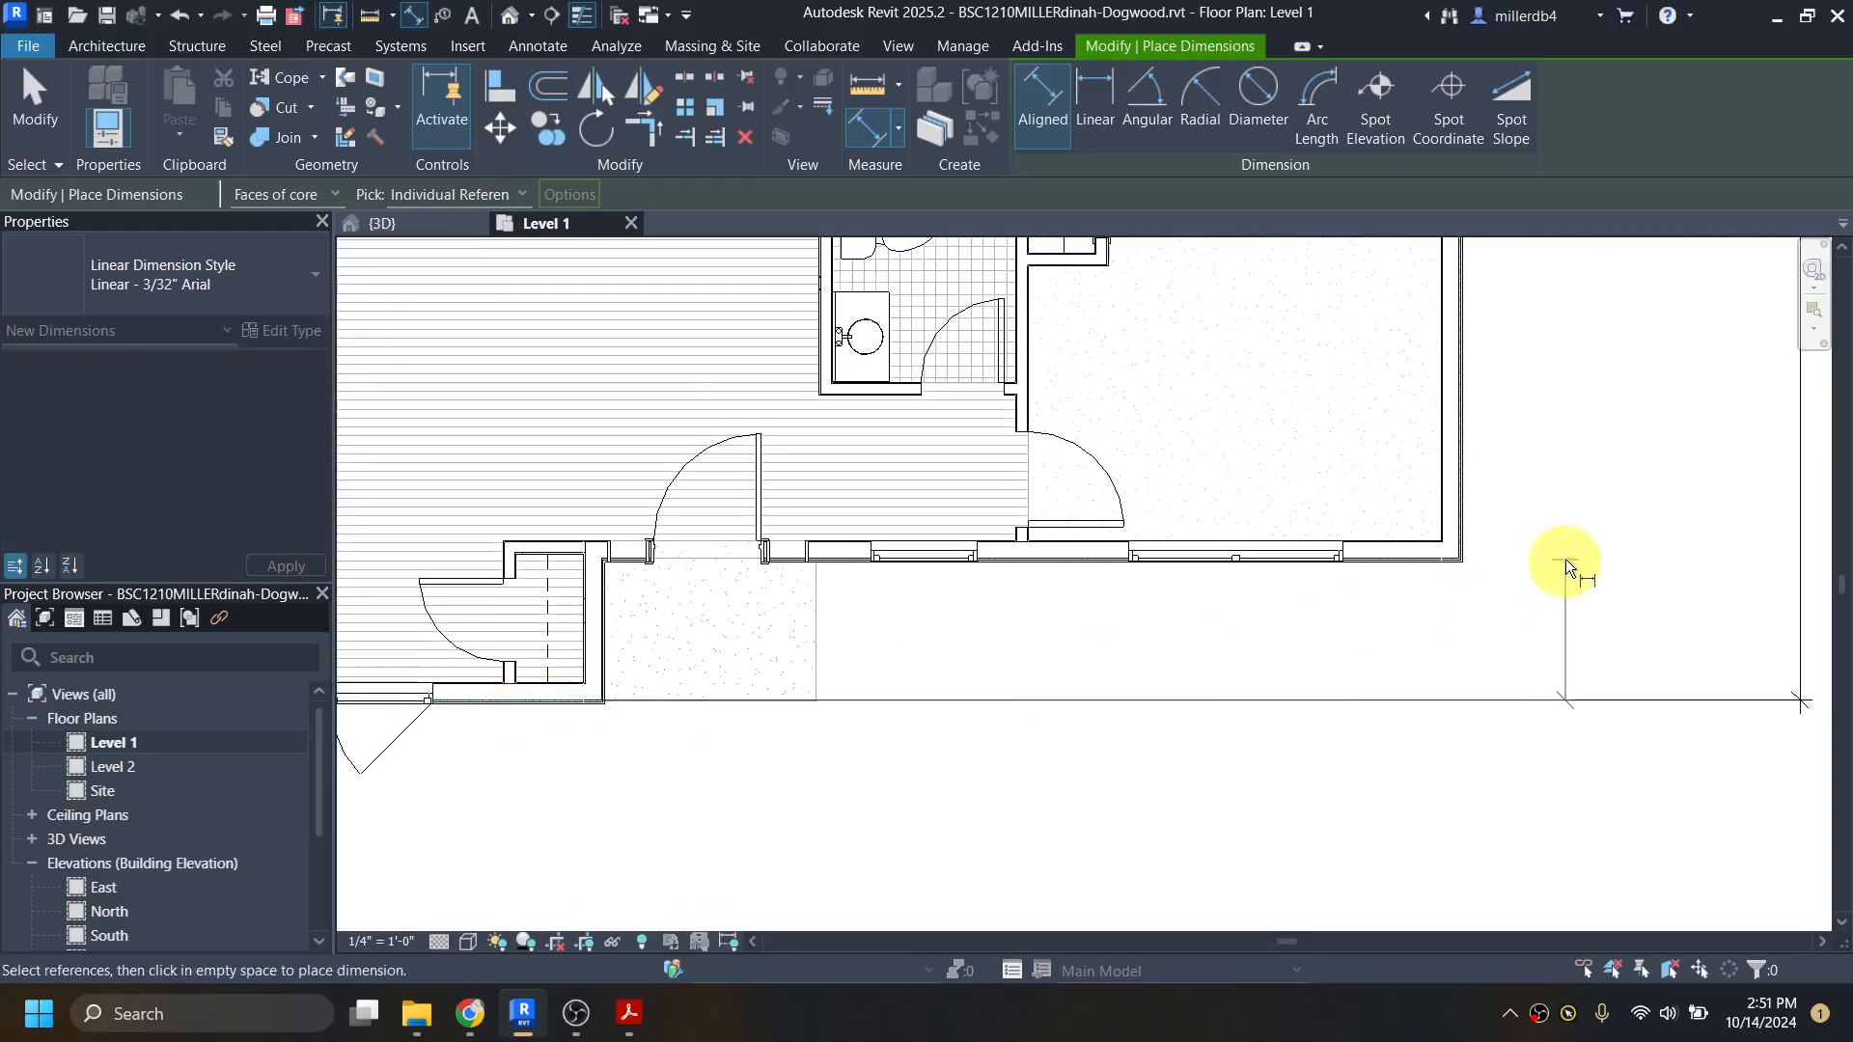
{"action": "scroll", "coordinate": [1560, 560], "scroll_direction": "up", "scroll_amount": 5}
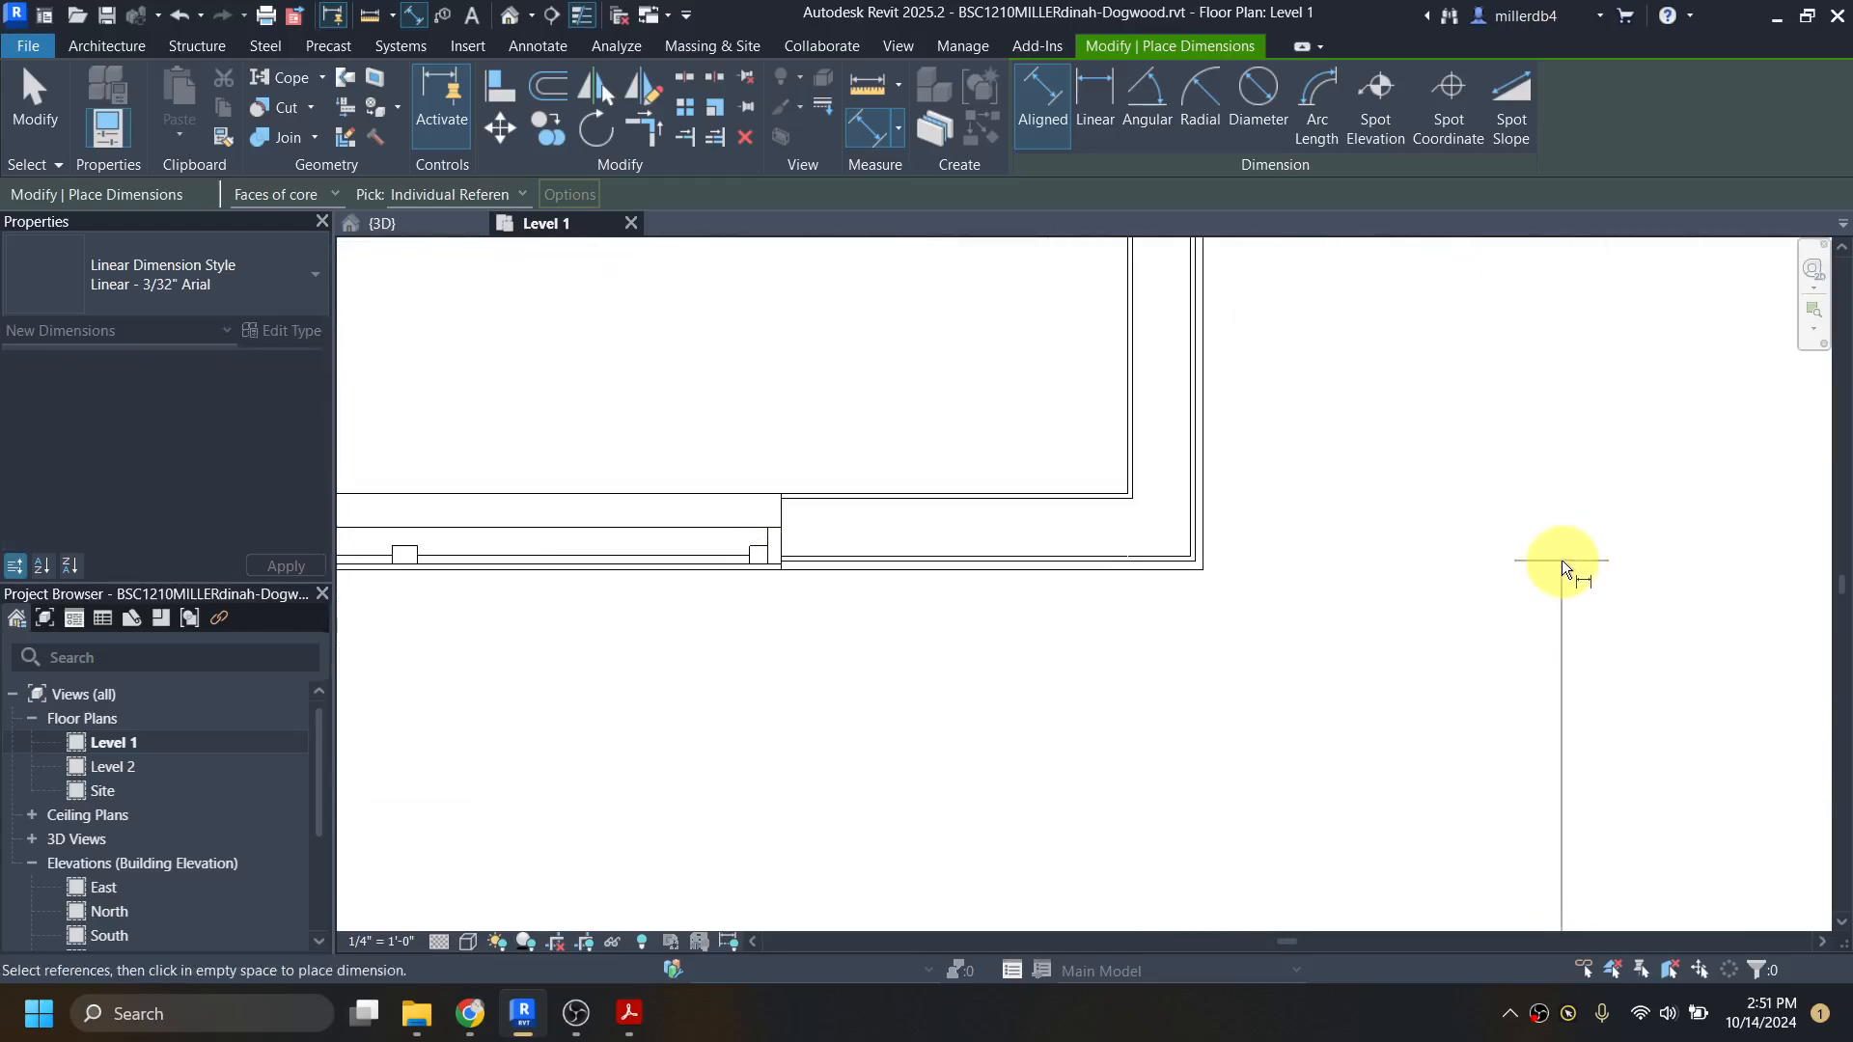
{"action": "left_click", "coordinate": [941, 556]}
{"action": "scroll", "coordinate": [940, 557], "scroll_direction": "down", "scroll_amount": 5}
{"action": "scroll", "coordinate": [940, 558], "scroll_direction": "down", "scroll_amount": 4}
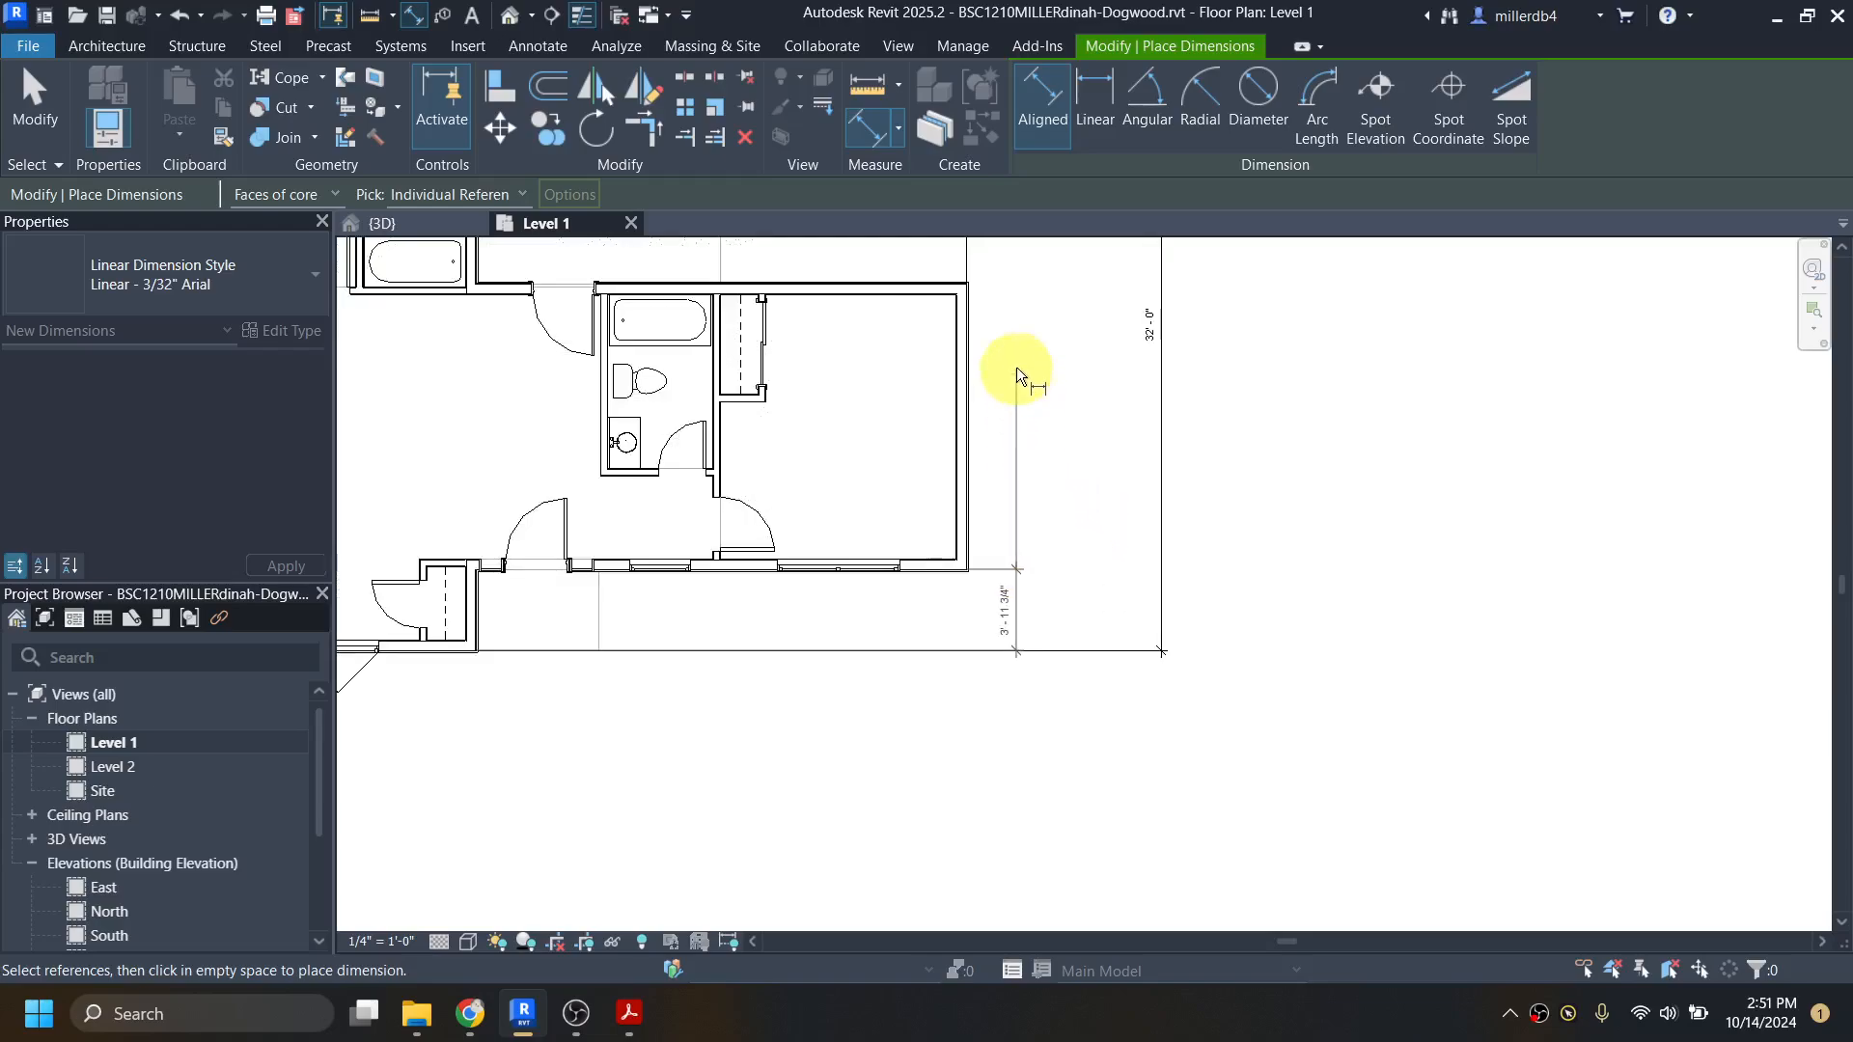
Step: Add the core faces of the bedroom's and master bedroom's north exterior walls, placing the chain between the house and the overall depth dimension
{"action": "scroll", "coordinate": [1023, 247], "scroll_direction": "up", "scroll_amount": 5}
{"action": "scroll", "coordinate": [734, 372], "scroll_direction": "down", "scroll_amount": 3}
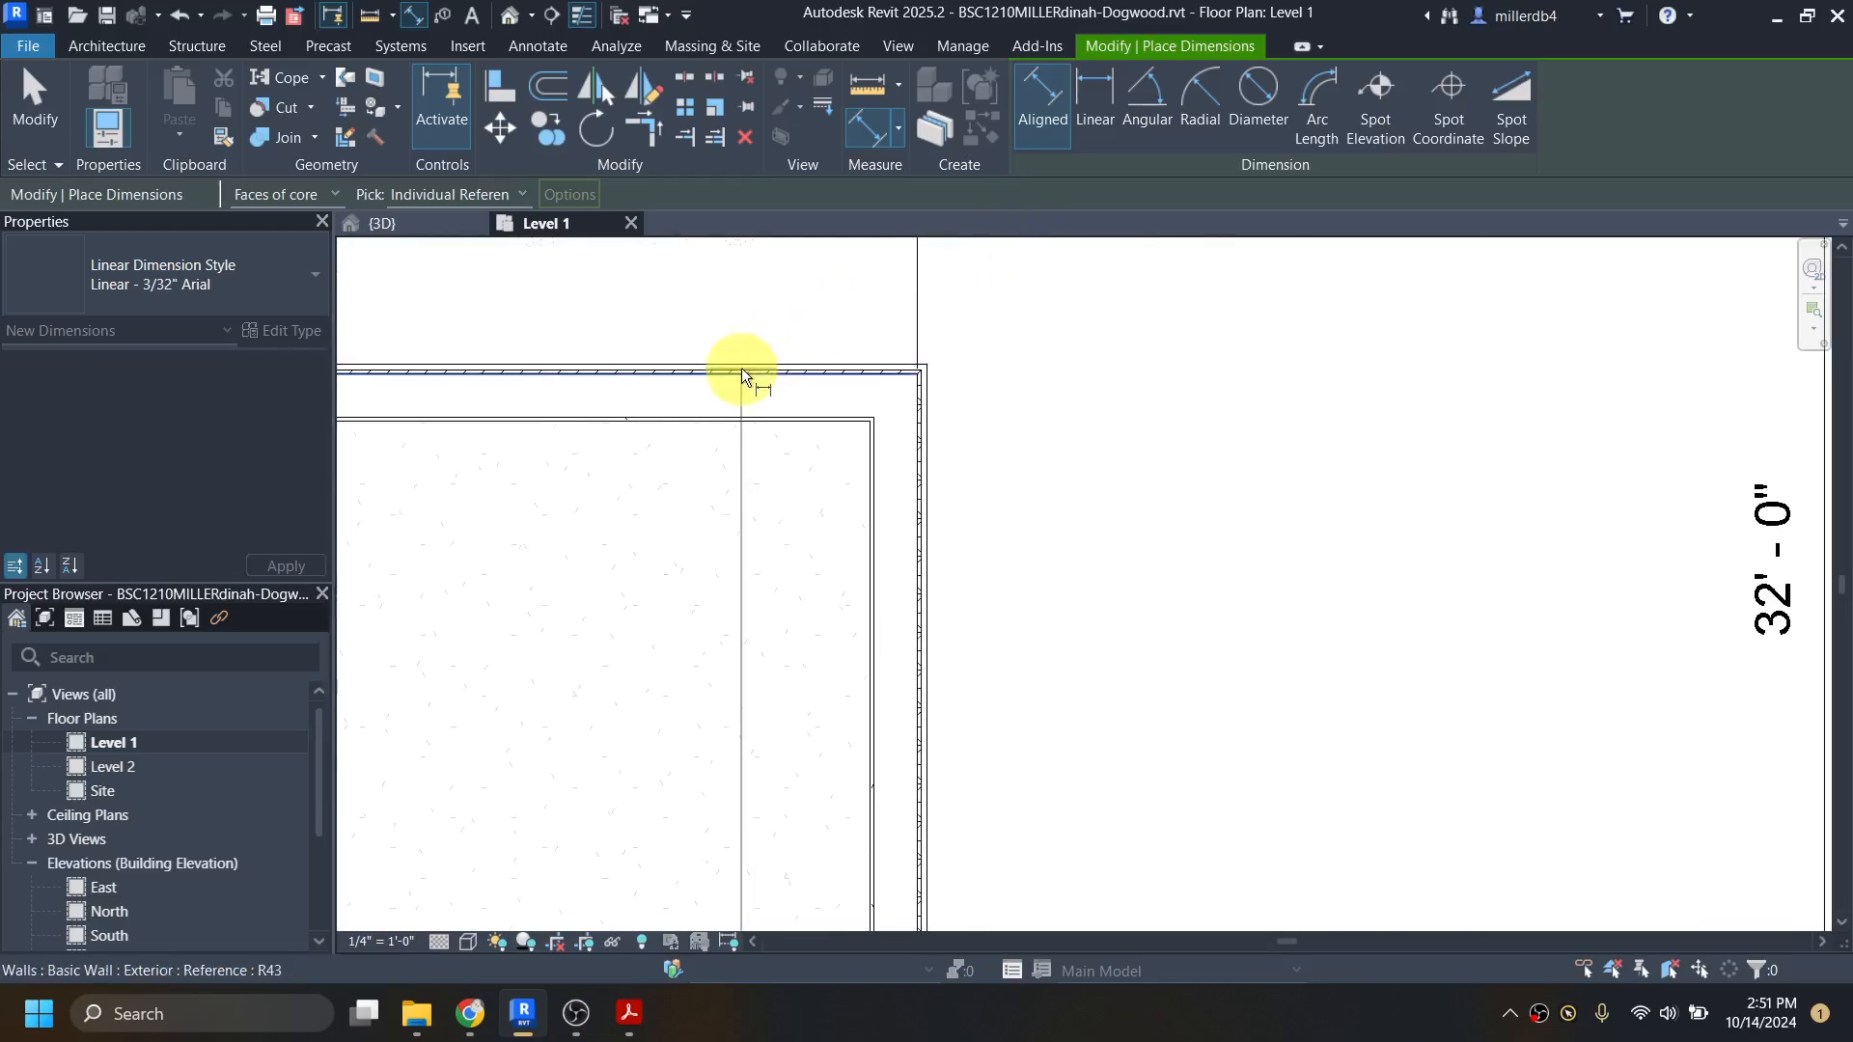
{"action": "scroll", "coordinate": [733, 373], "scroll_direction": "down", "scroll_amount": 3}
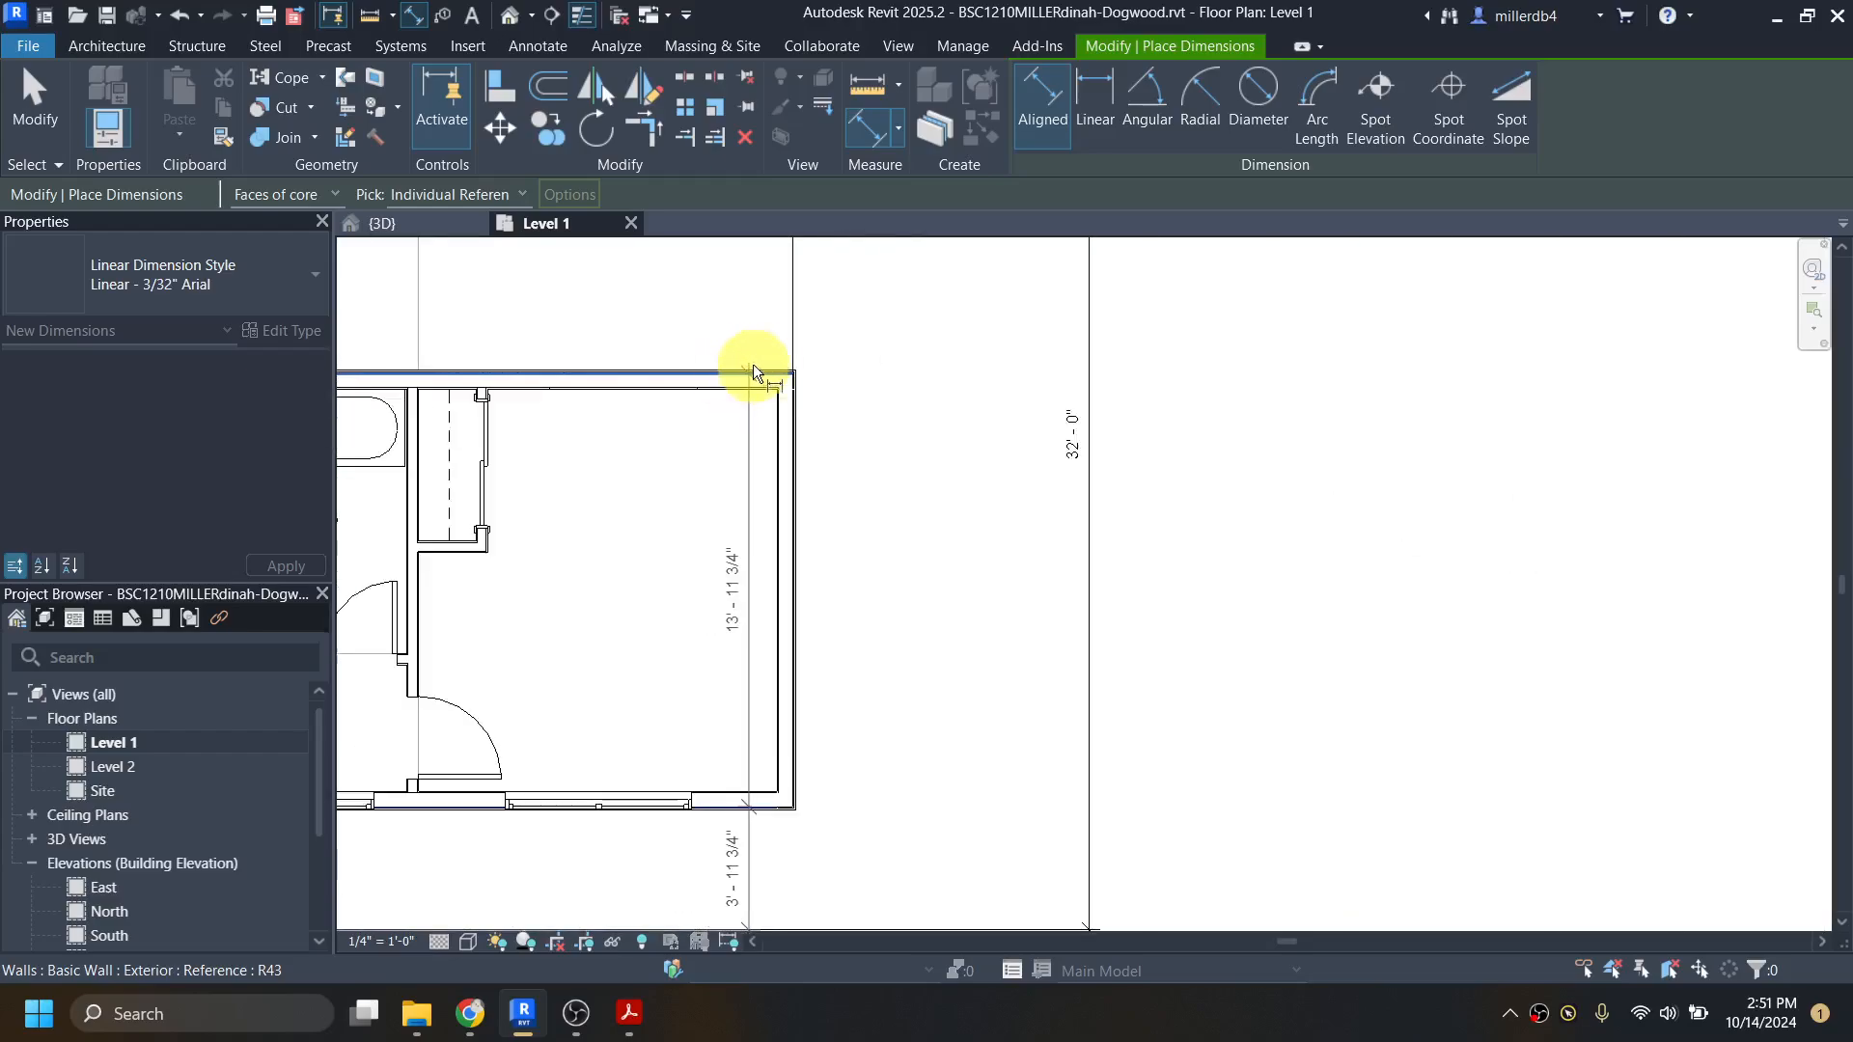
{"action": "middle_click_drag", "start_coordinate": [827, 364], "coordinate": [1101, 612]}
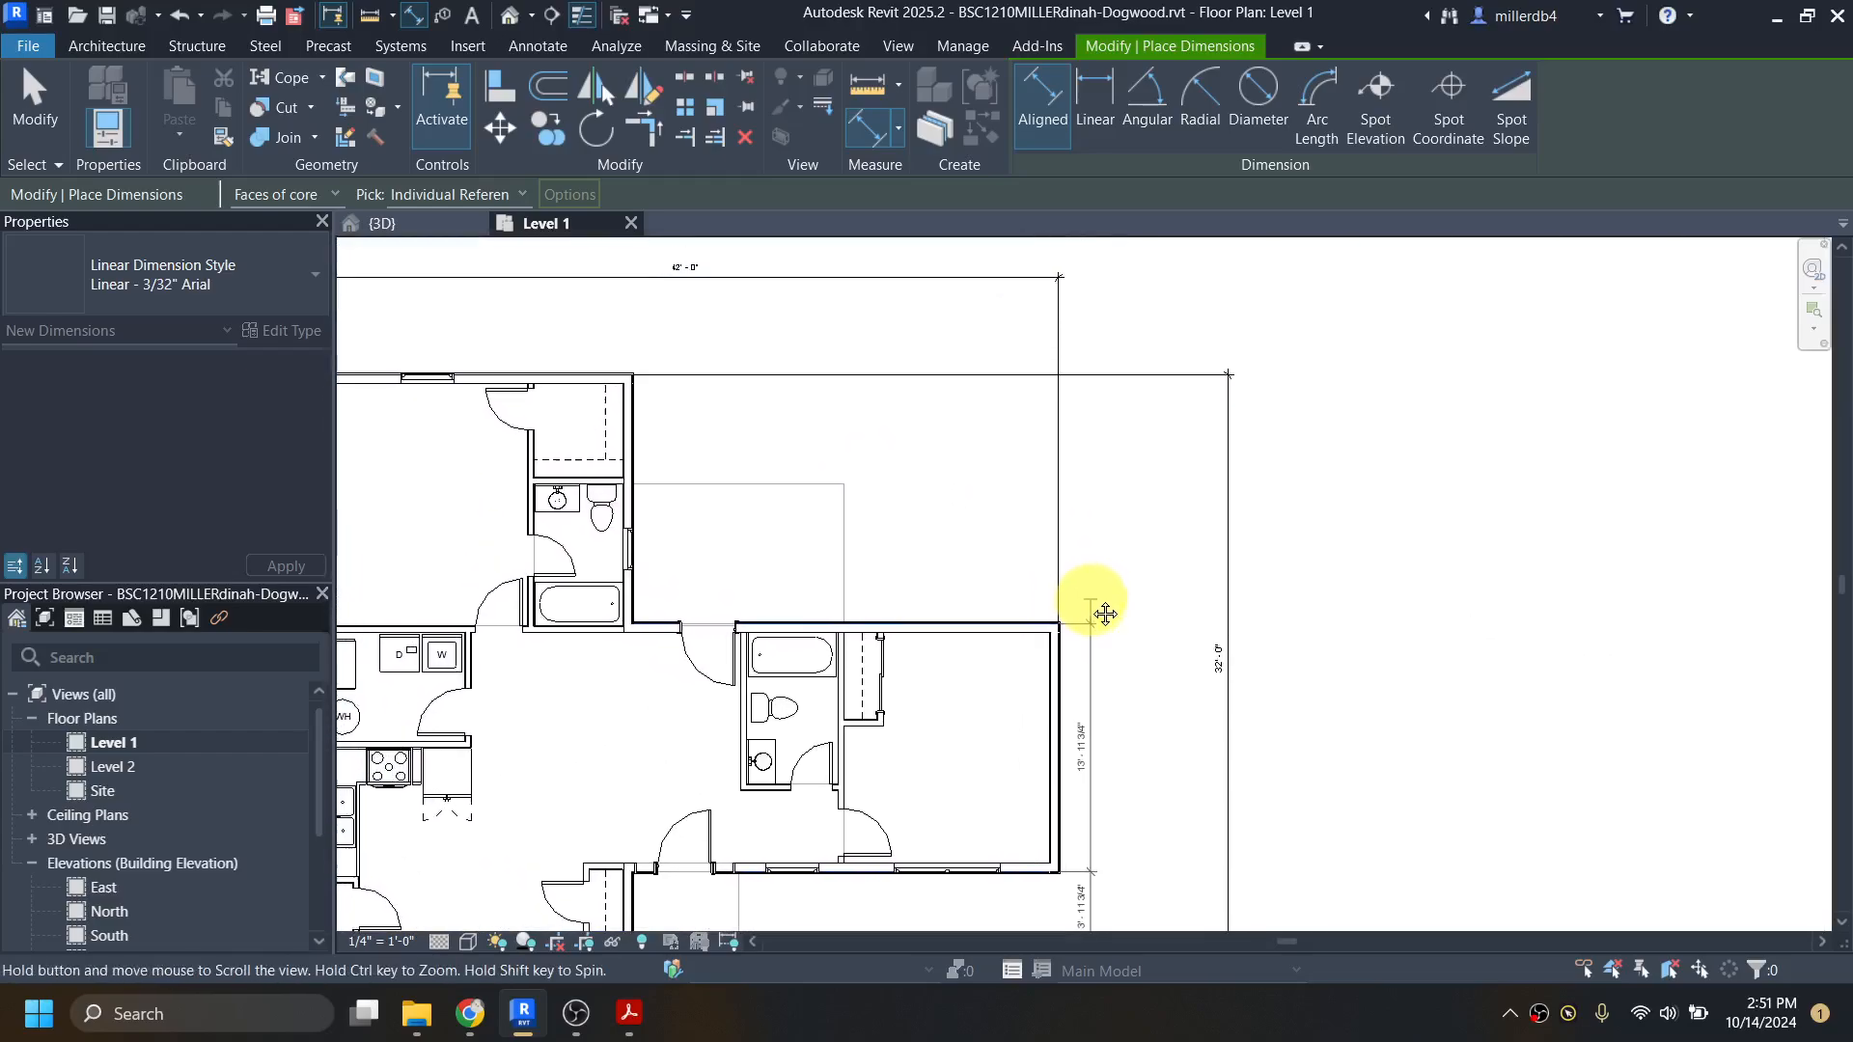
{"action": "scroll", "coordinate": [599, 381], "scroll_direction": "up", "scroll_amount": 5}
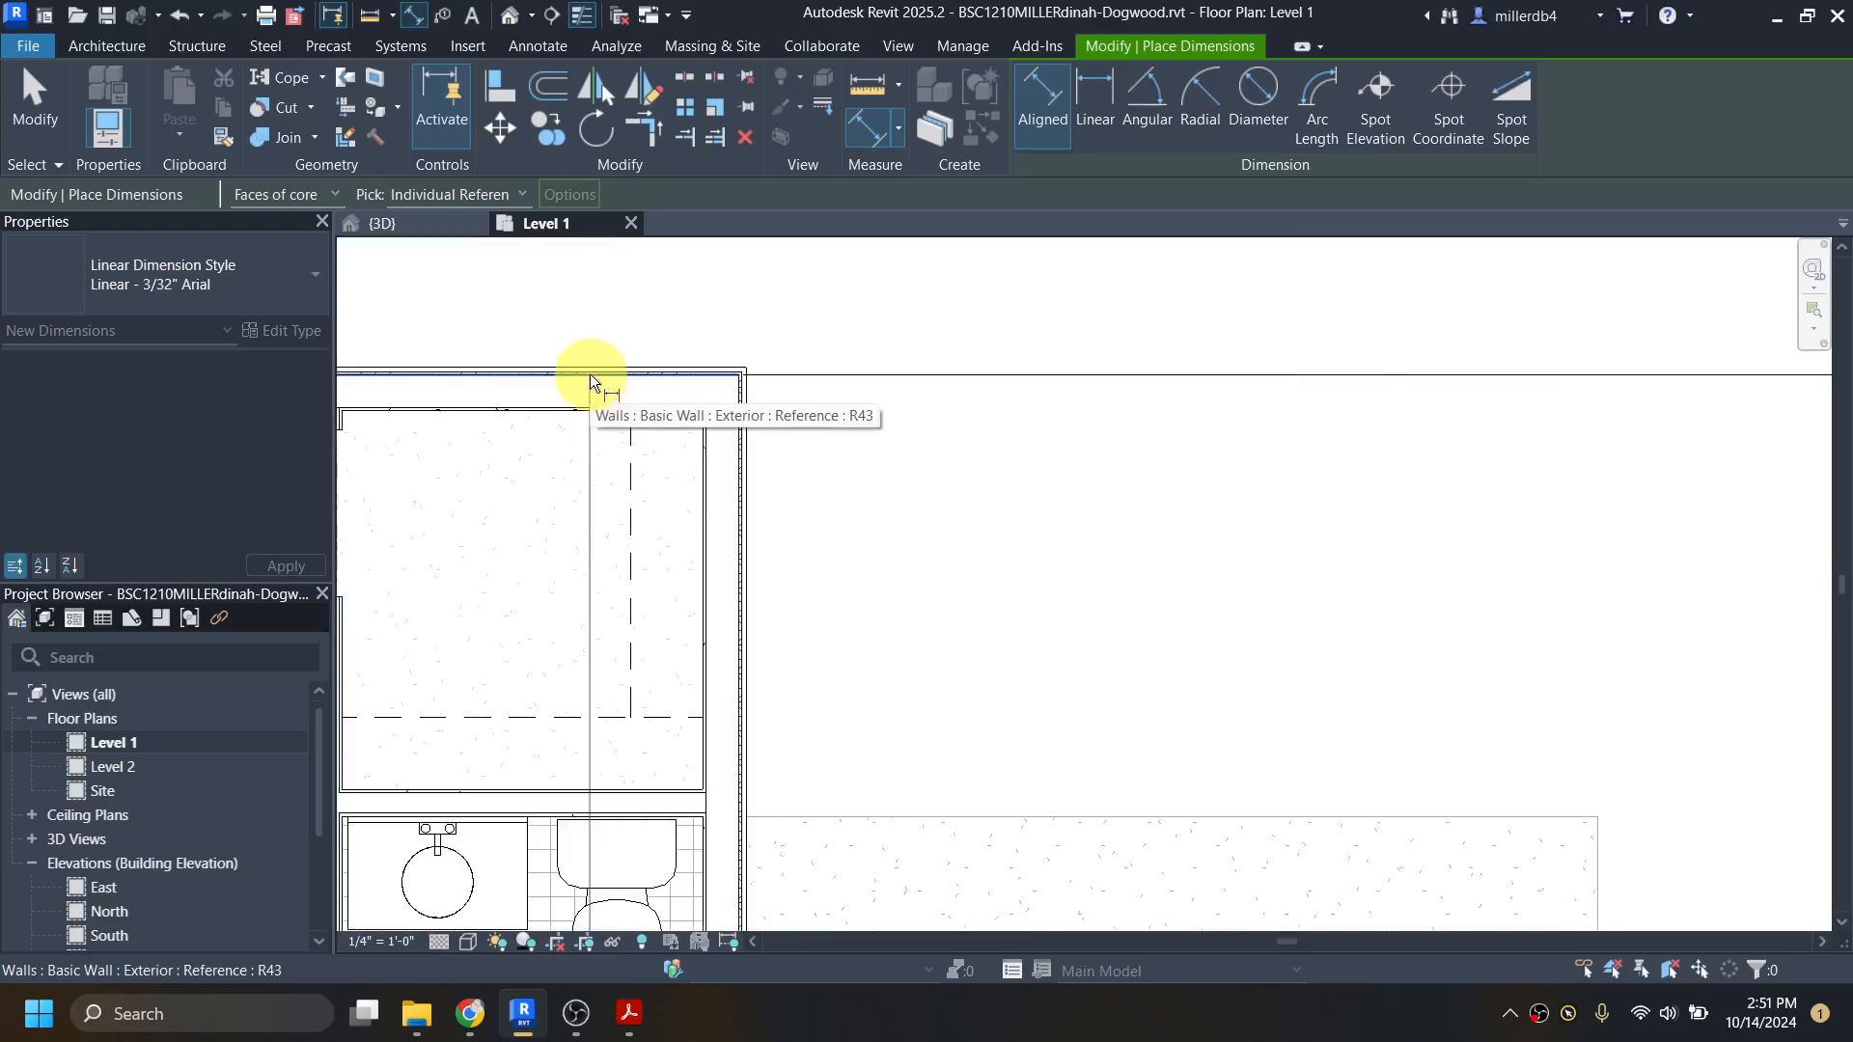
{"action": "left_click", "coordinate": [590, 374]}
{"action": "scroll", "coordinate": [846, 303], "scroll_direction": "down", "scroll_amount": 3}
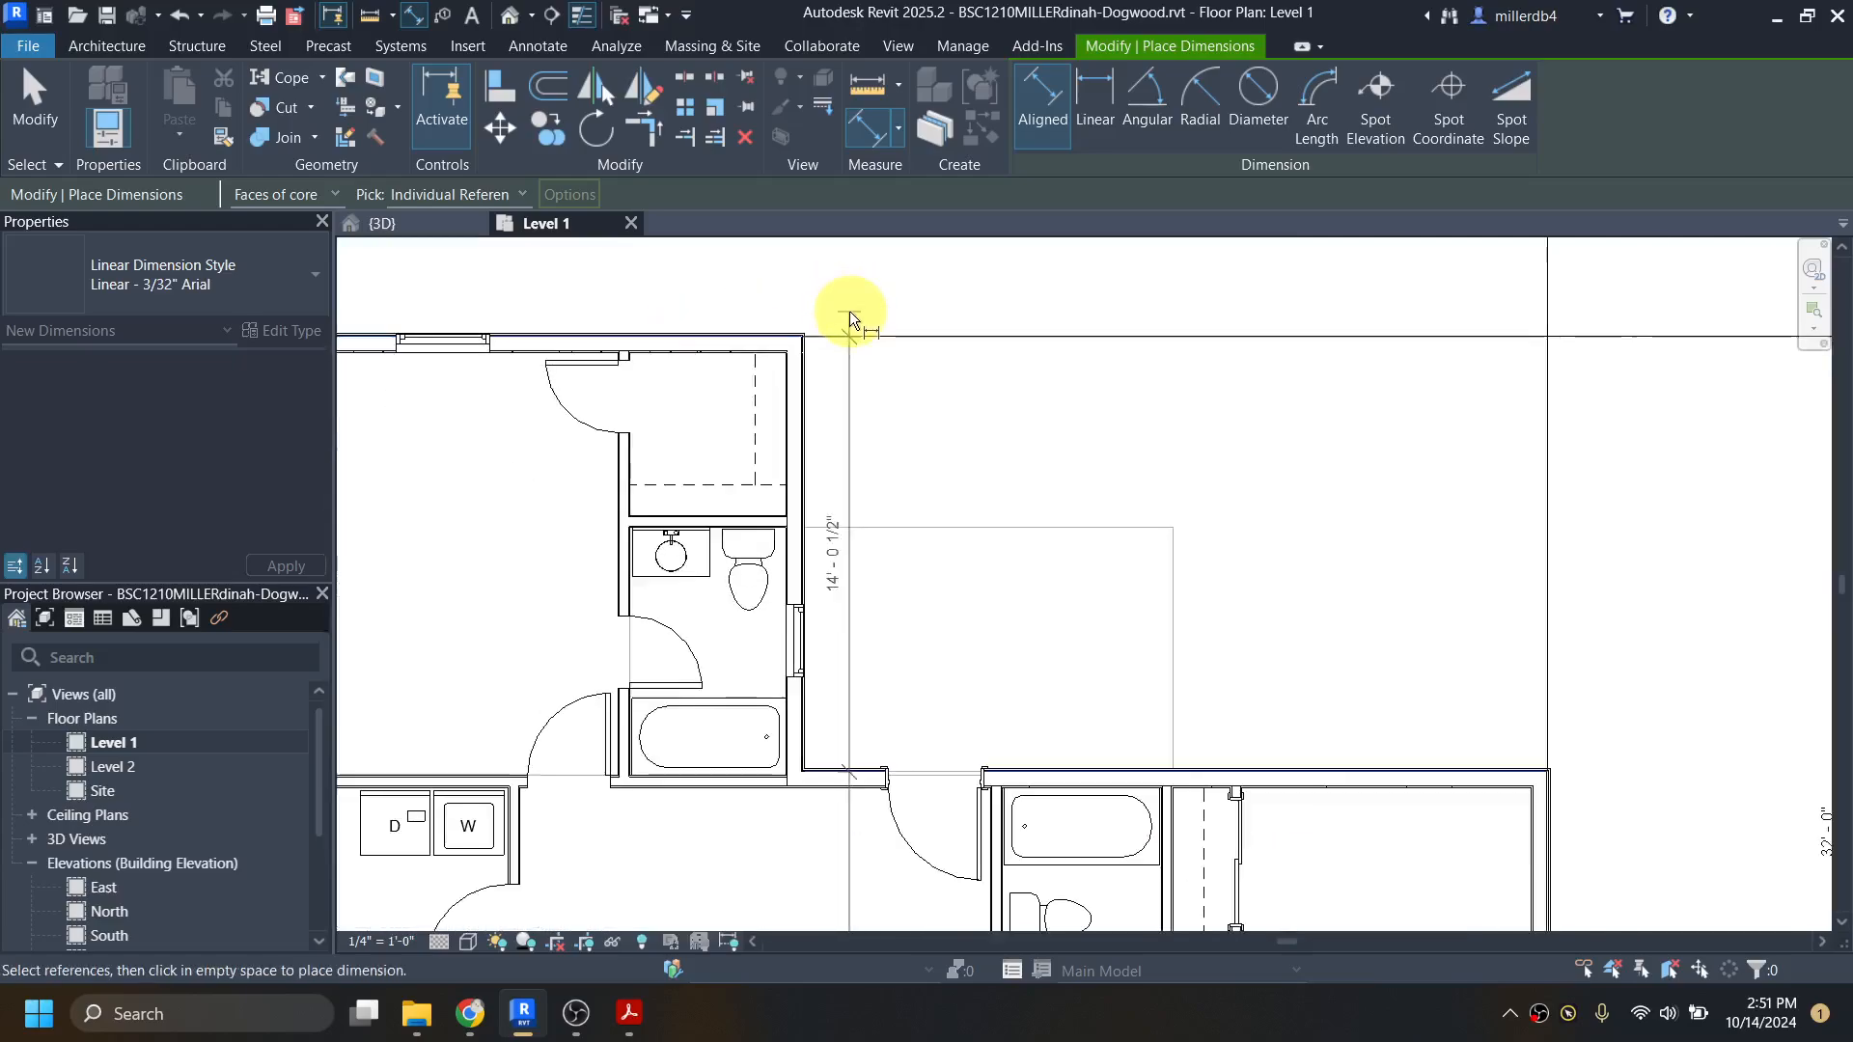
{"action": "scroll", "coordinate": [1255, 349], "scroll_direction": "down", "scroll_amount": 2}
{"action": "left_click", "coordinate": [1423, 345]}
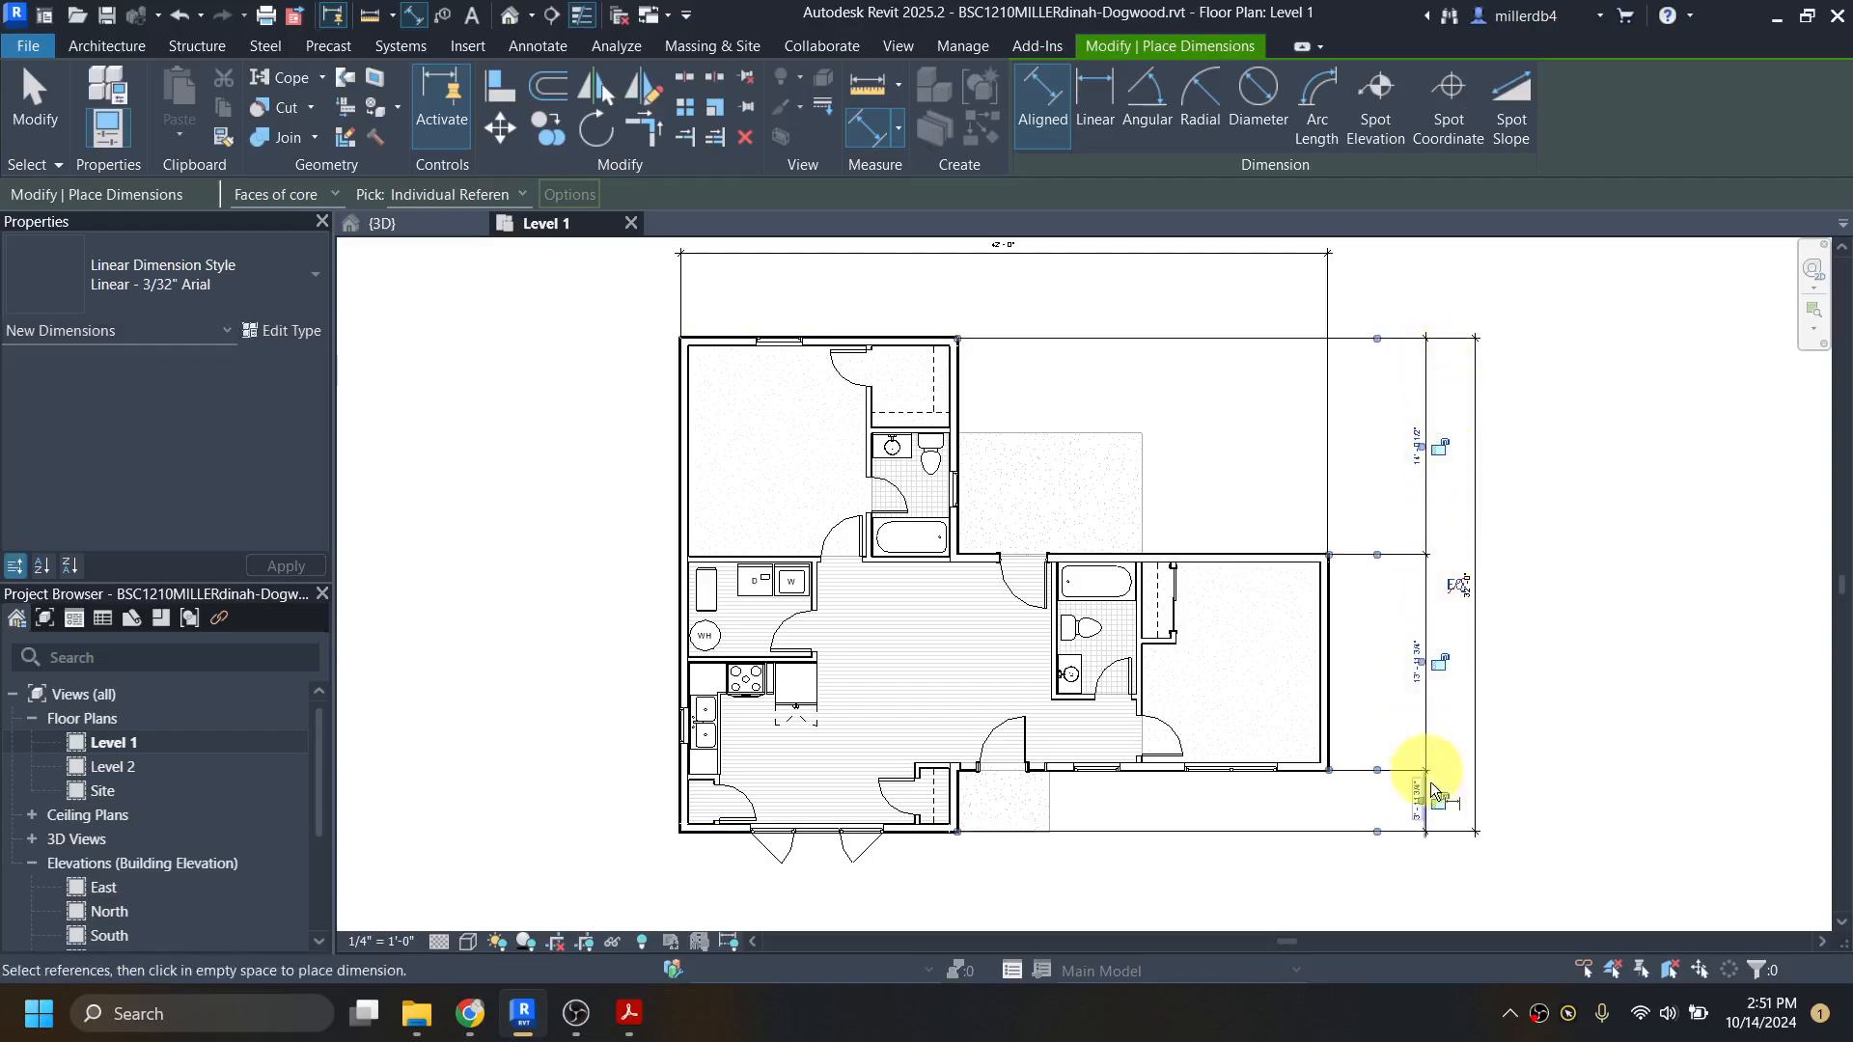
{"action": "left_click", "coordinate": [1396, 871]}
{"action": "key", "text": "Escape"}
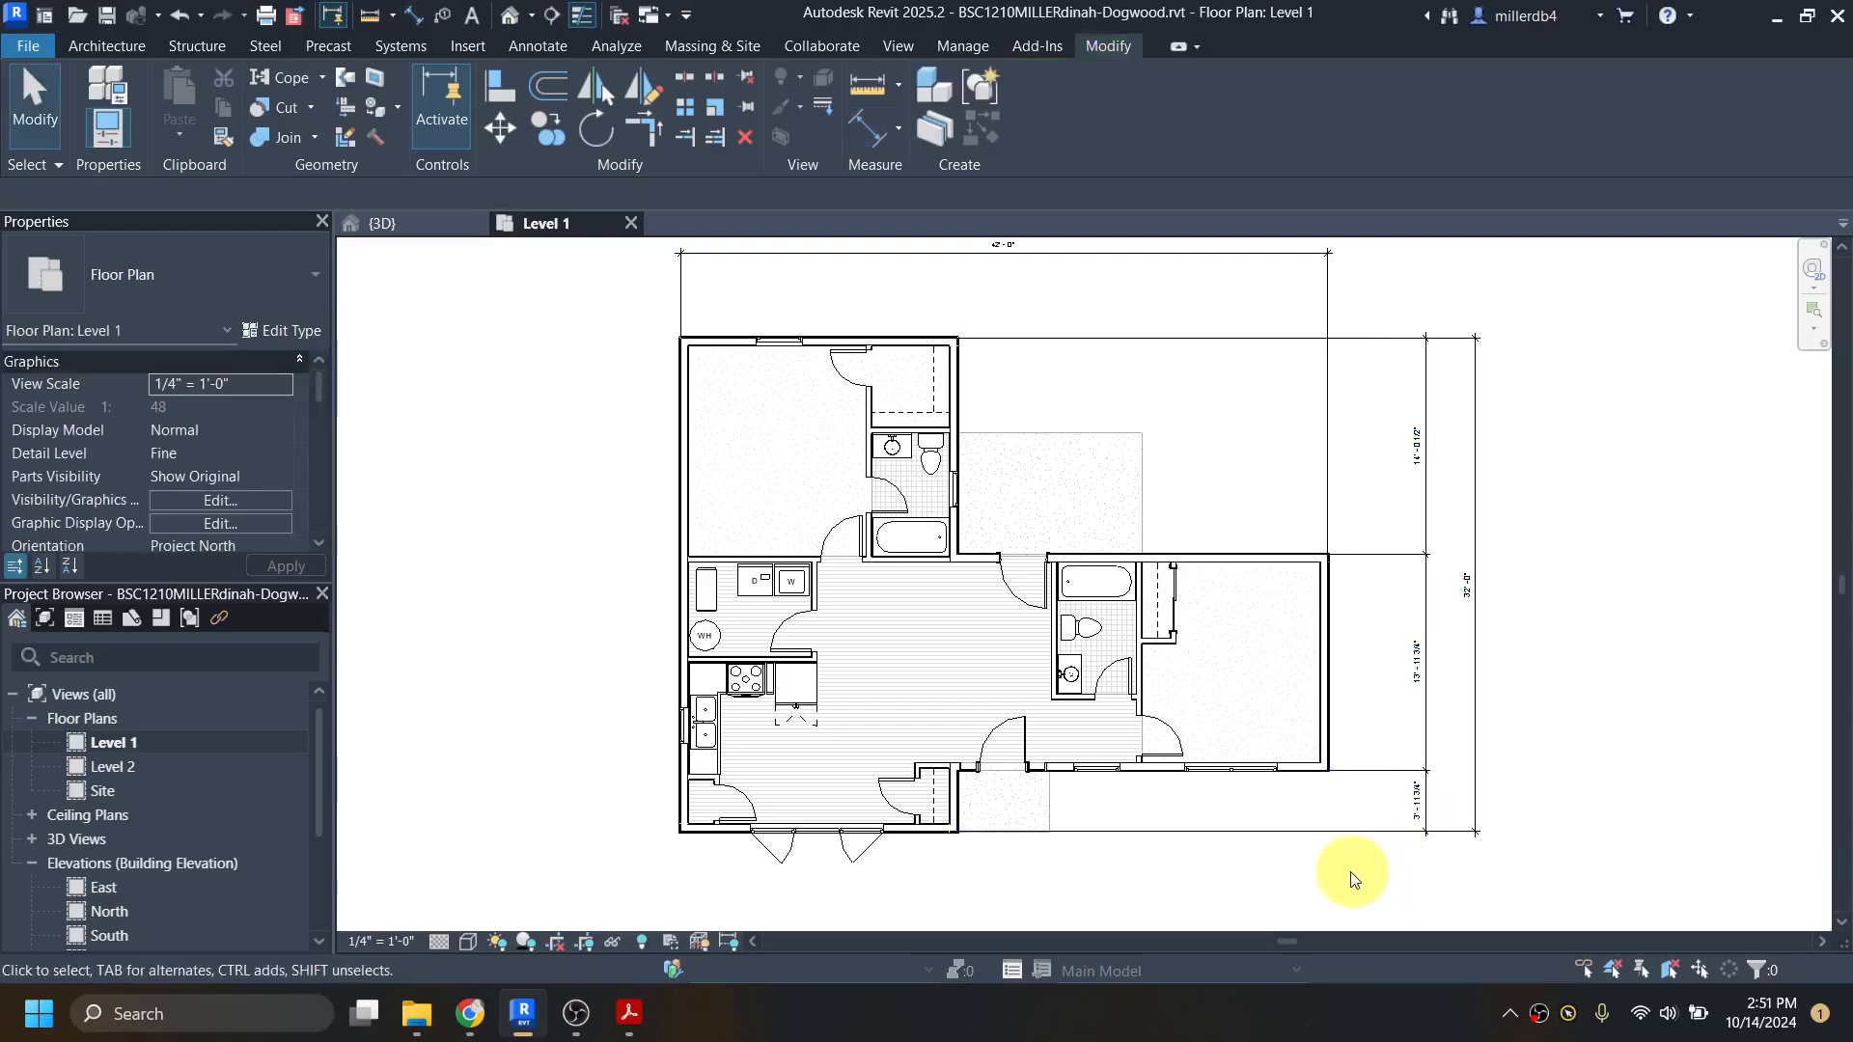
Step: Select the bedroom's south exterior wall and set its offset from the kitchen's south wall to 4', unjoining the conflicting elements
{"action": "middle_click_drag", "start_coordinate": [1344, 875], "coordinate": [1241, 885]}
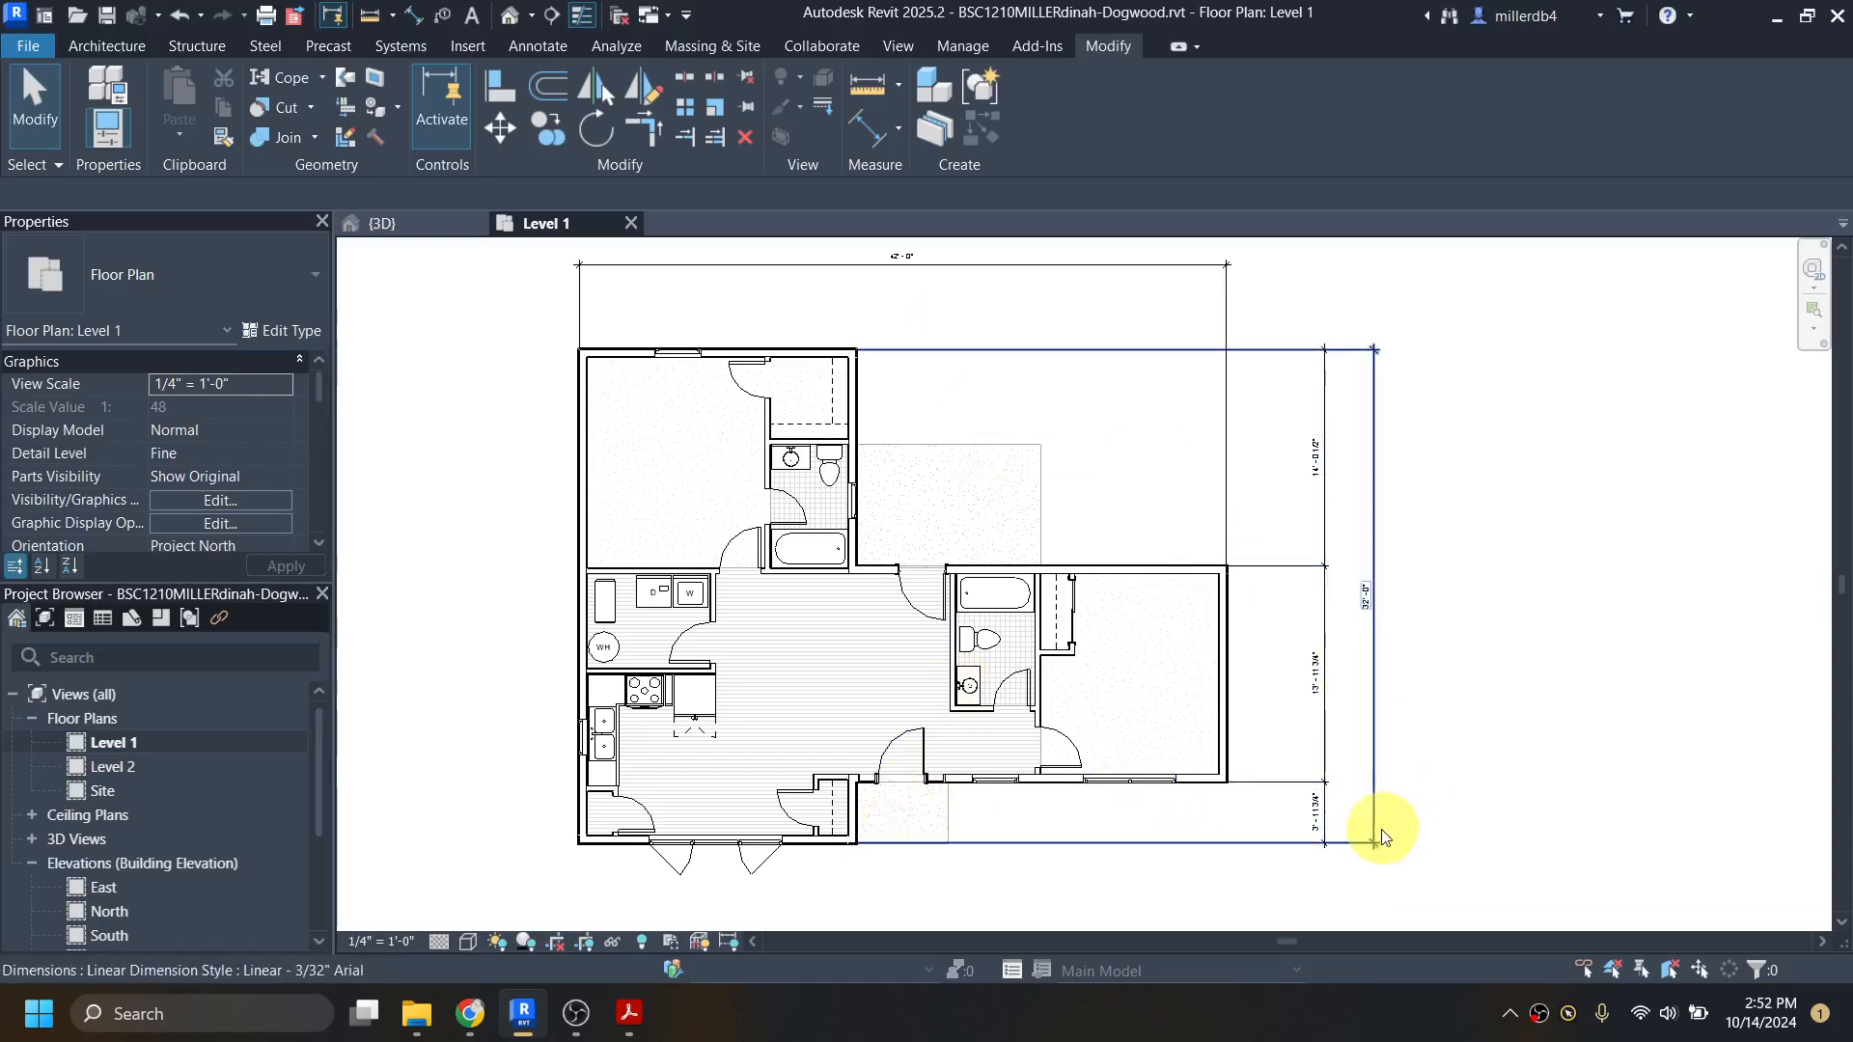
{"action": "scroll", "coordinate": [1313, 823], "scroll_direction": "up", "scroll_amount": 1}
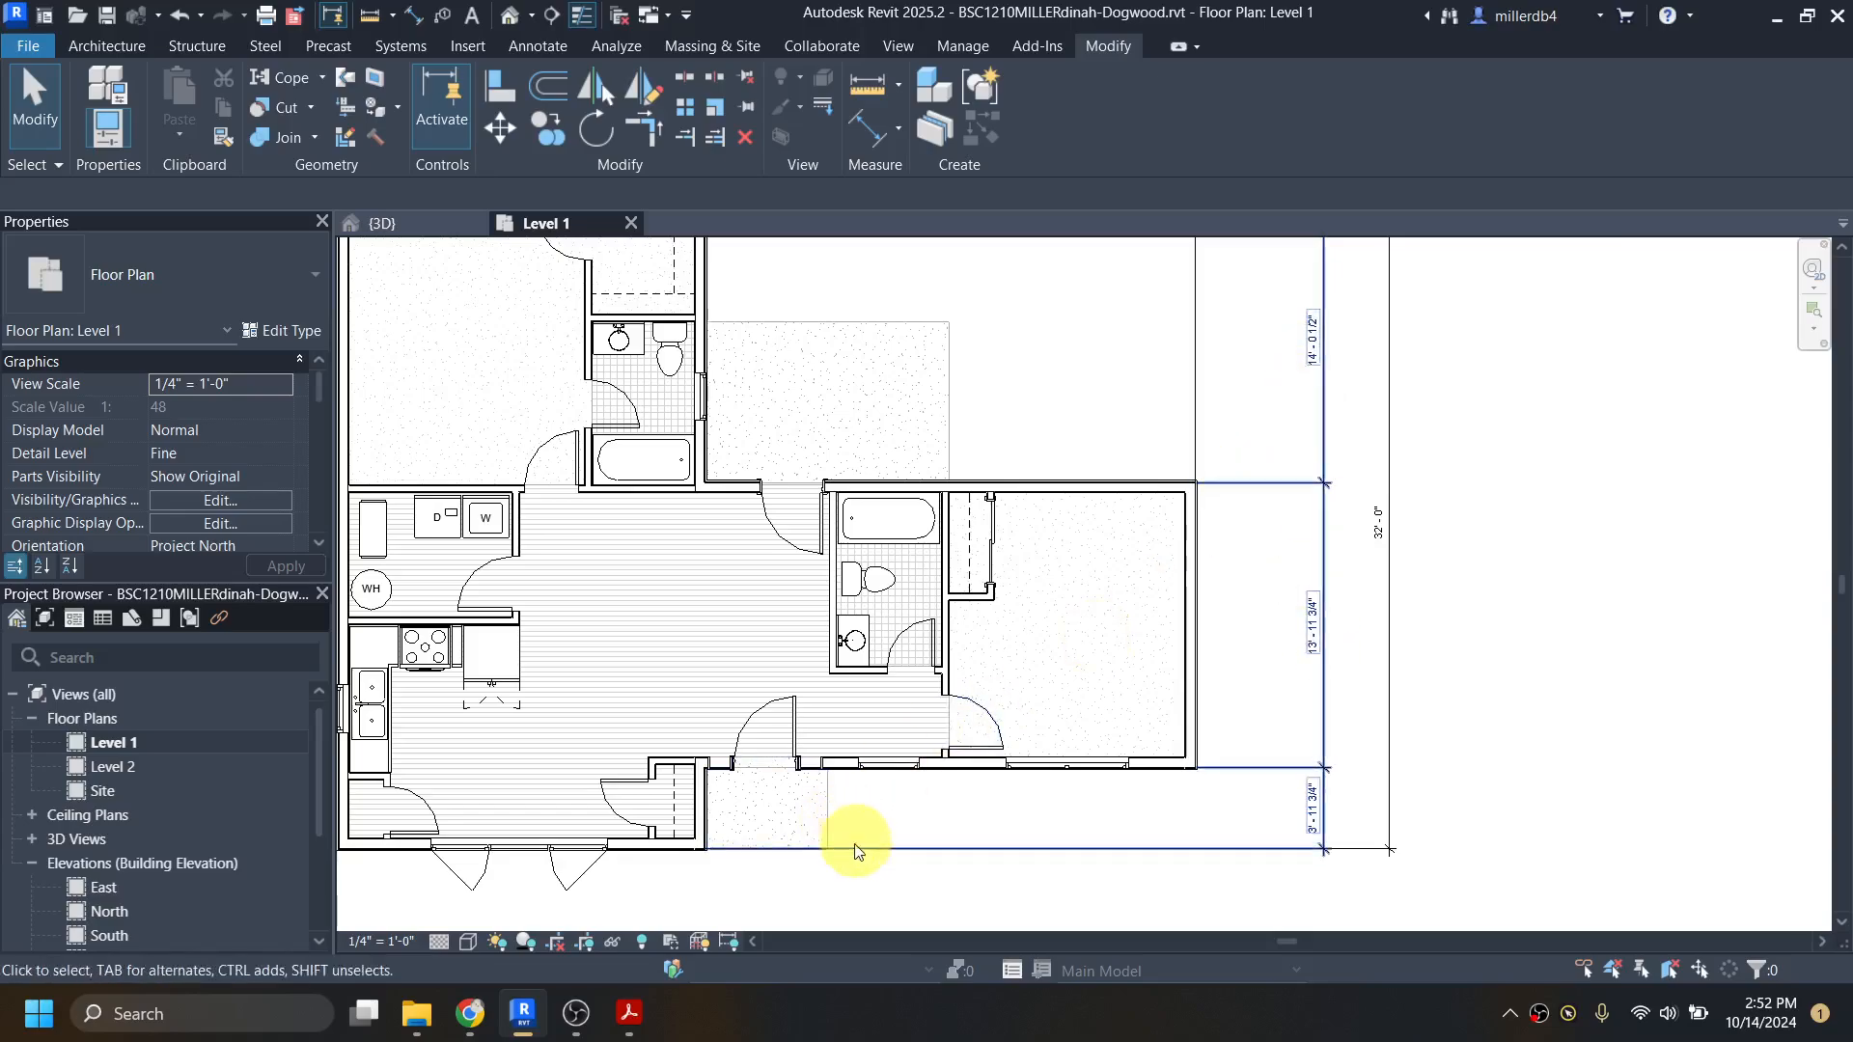
{"action": "left_click", "coordinate": [1159, 767]}
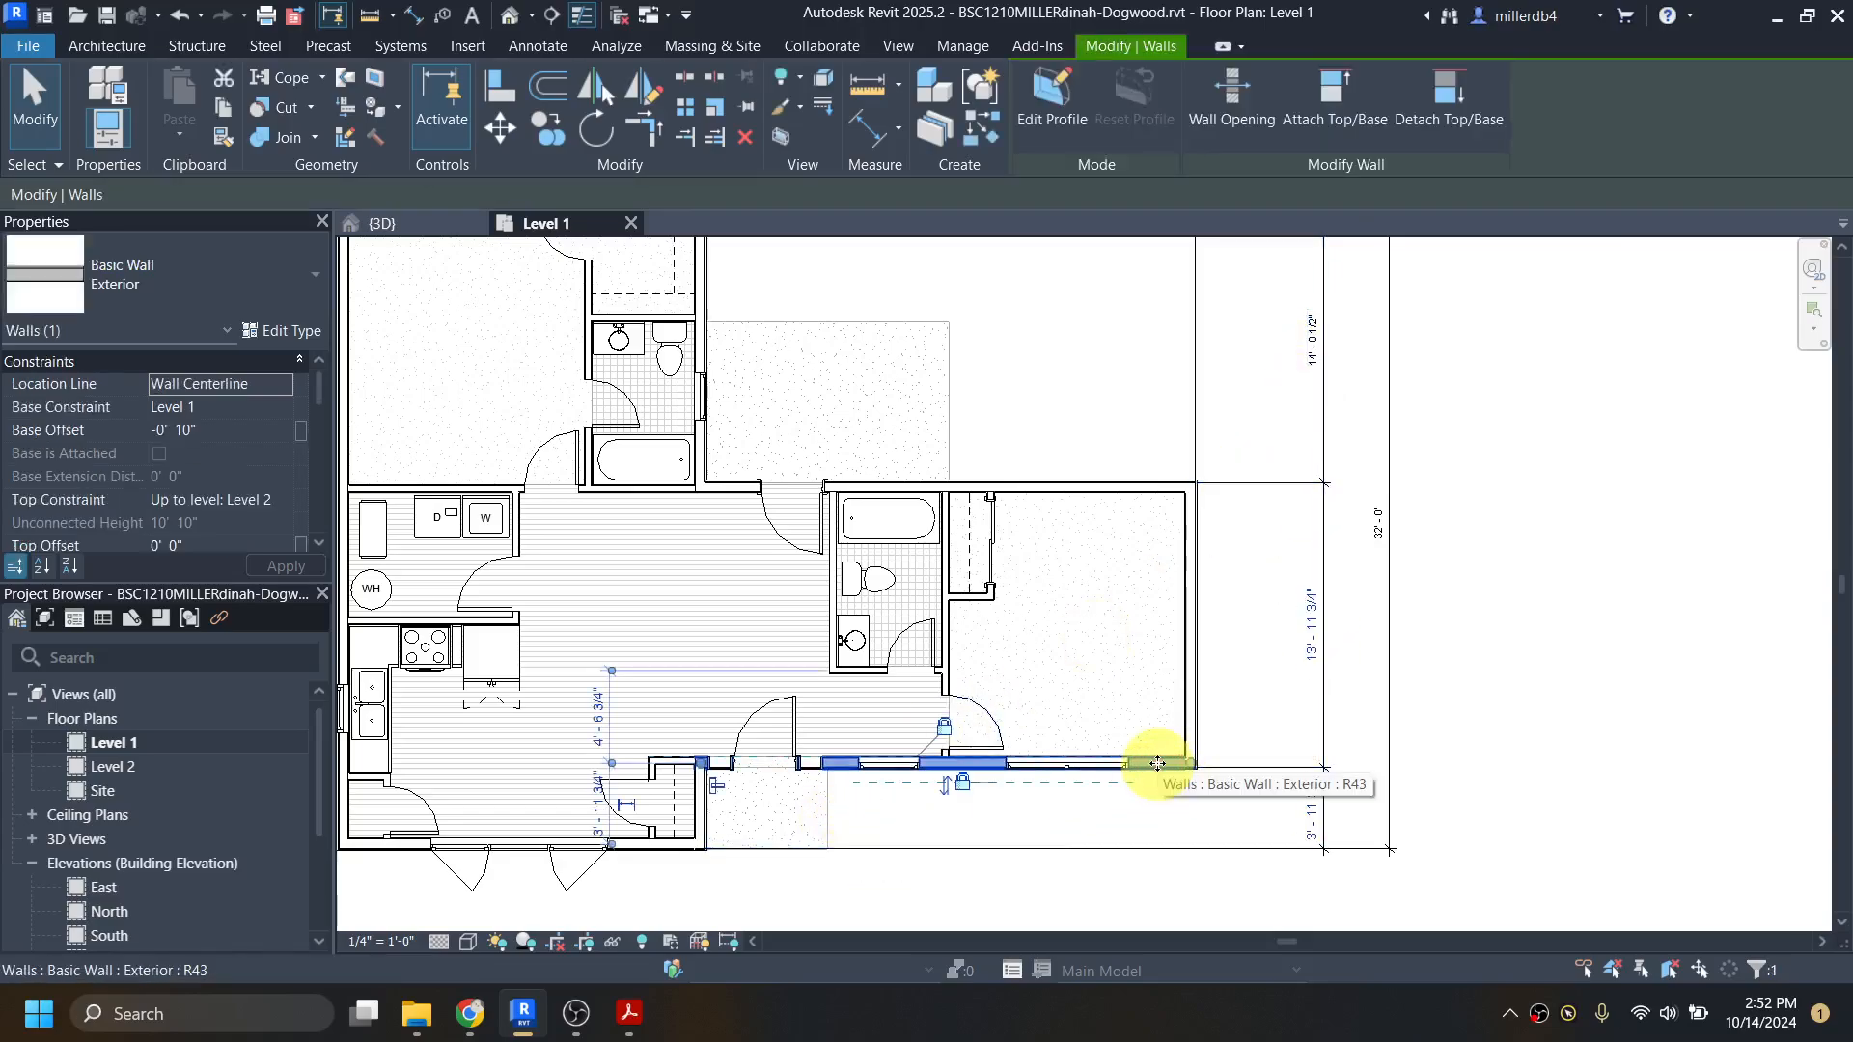
{"action": "left_click", "coordinate": [1309, 807]}
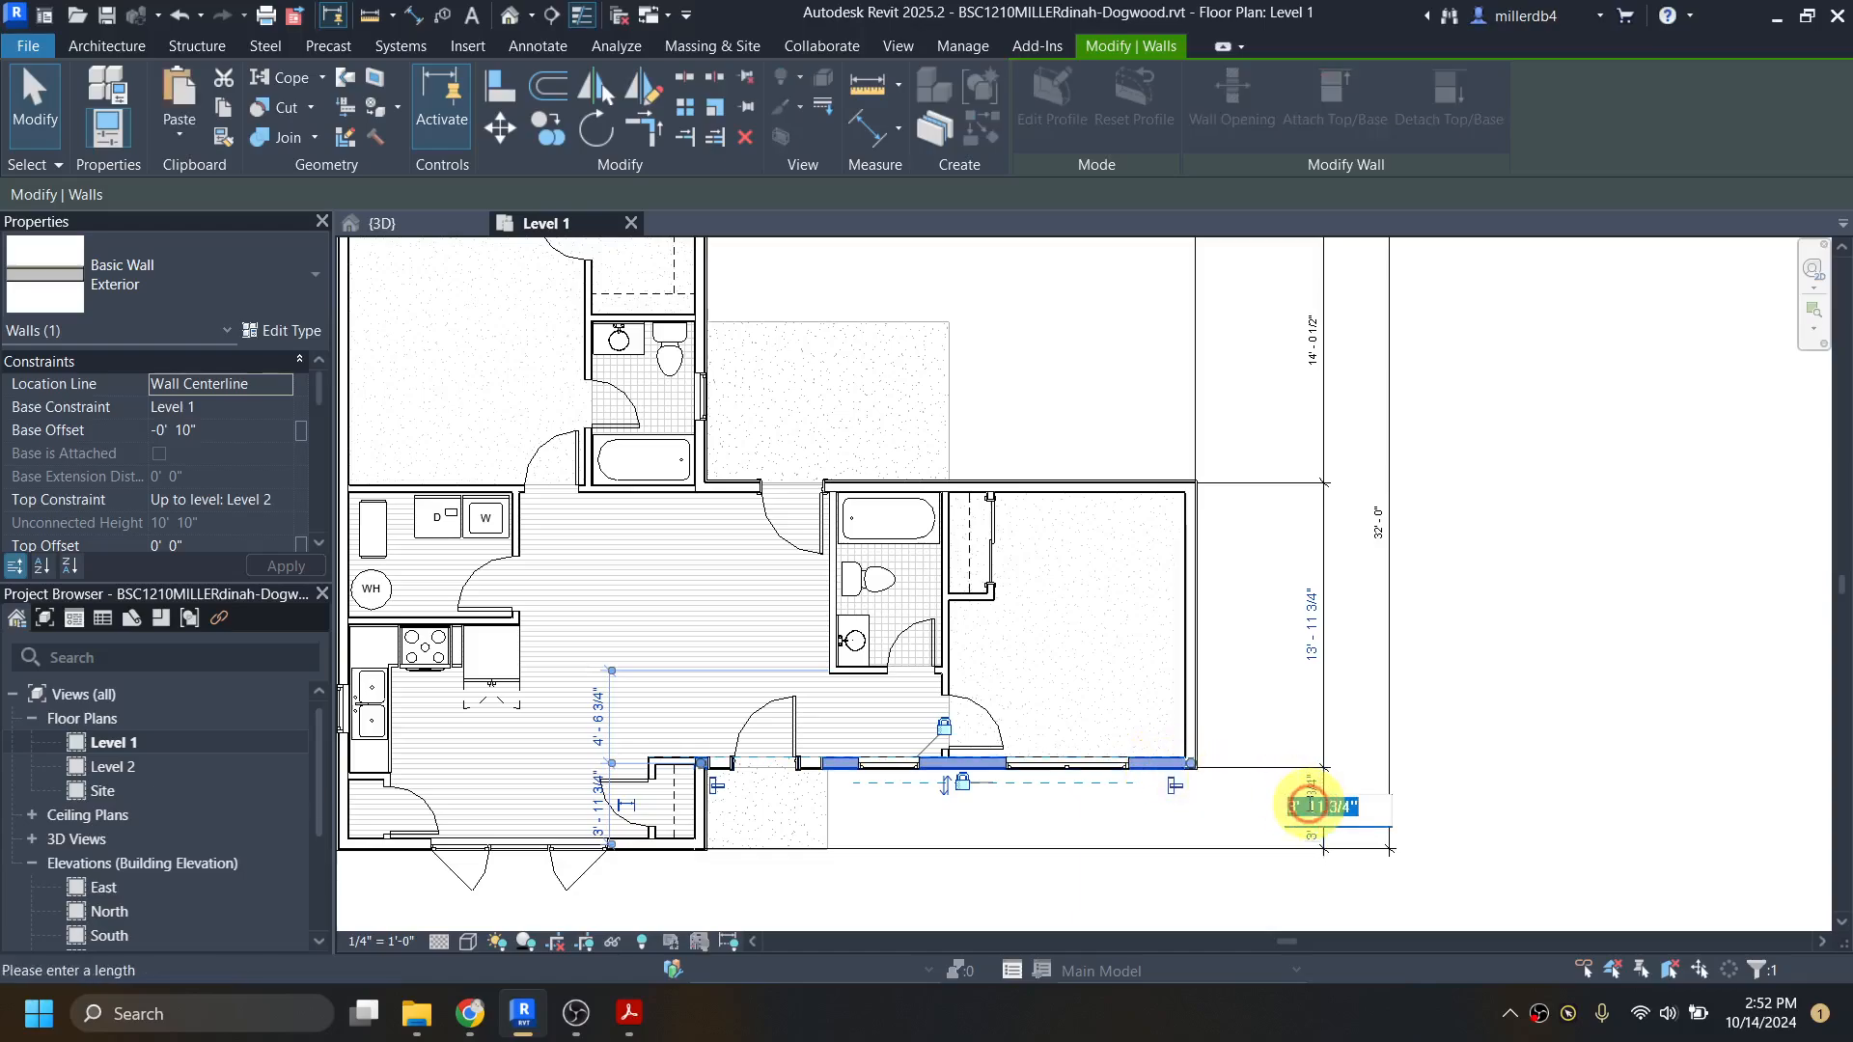
{"action": "type", "text": "4"}
{"action": "key", "text": "Return"}
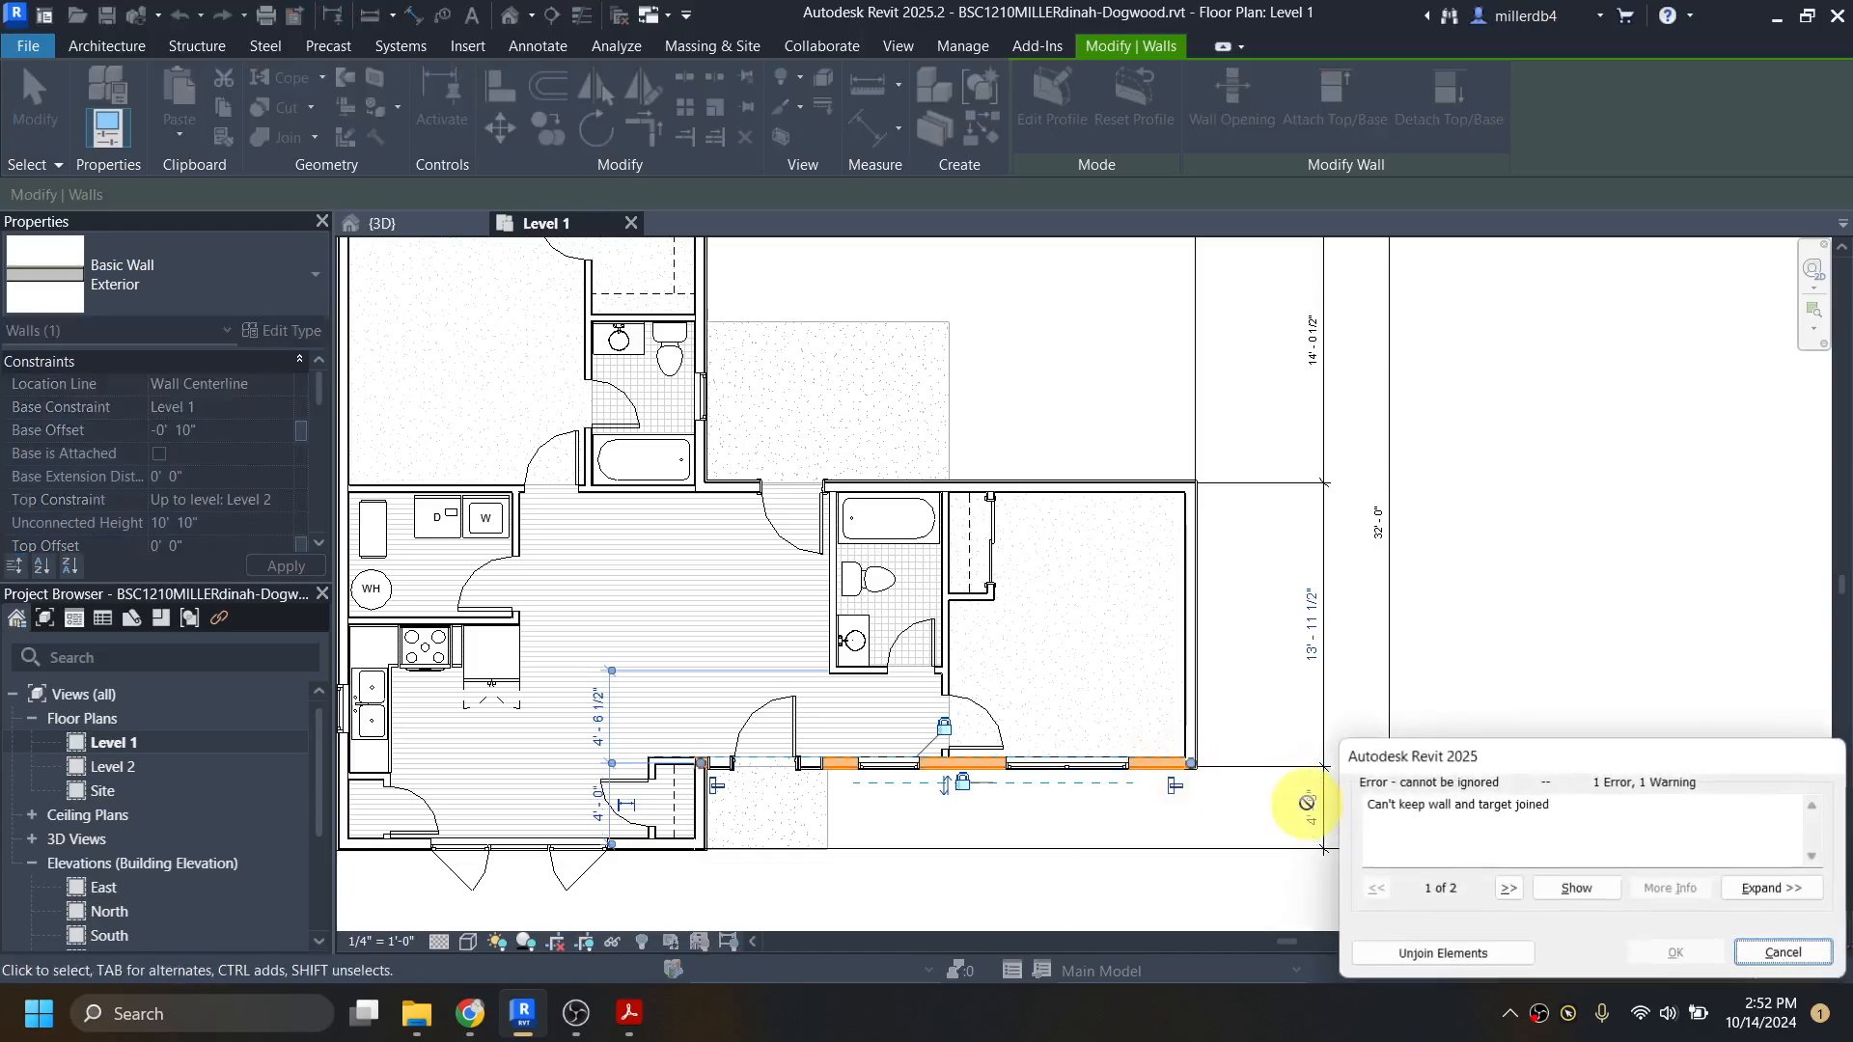
{"action": "left_click", "coordinate": [1468, 954]}
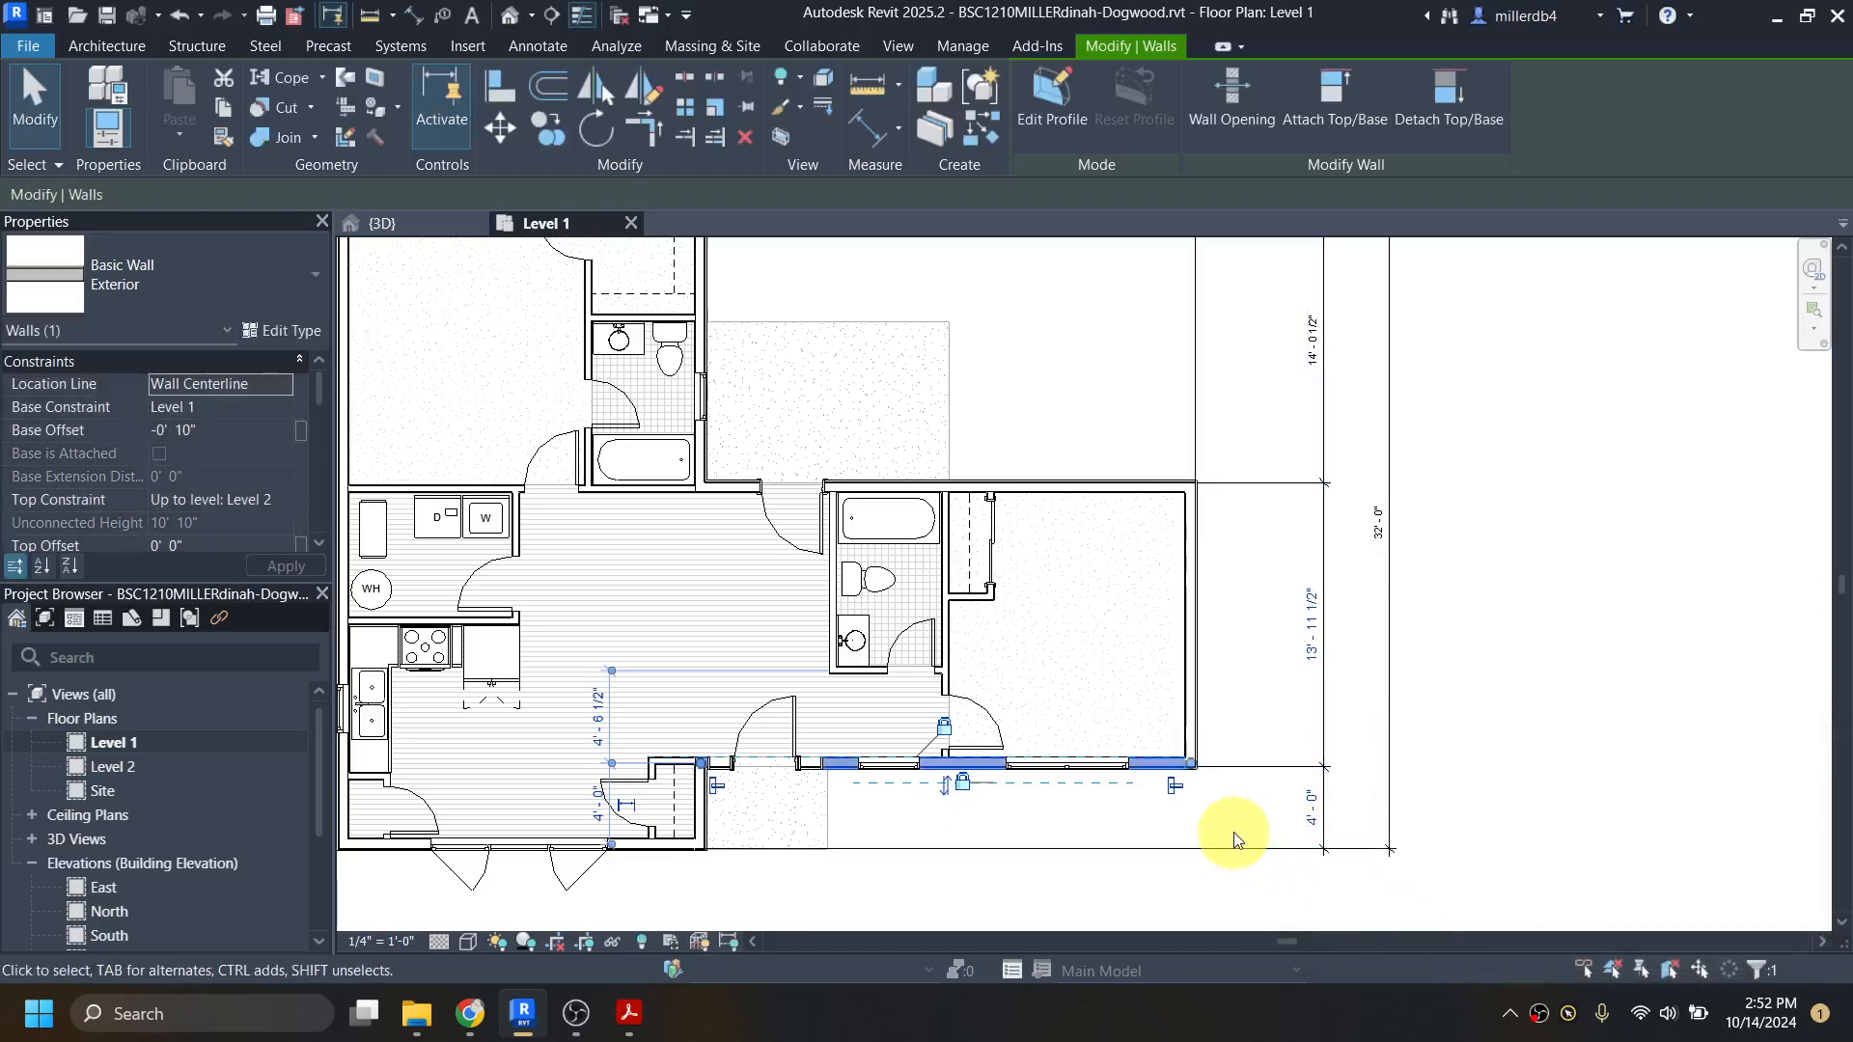
Step: Select the bedroom's north exterior wall and set its distance from the bedroom's south exterior wall to 14'
{"action": "left_click", "coordinate": [1313, 625]}
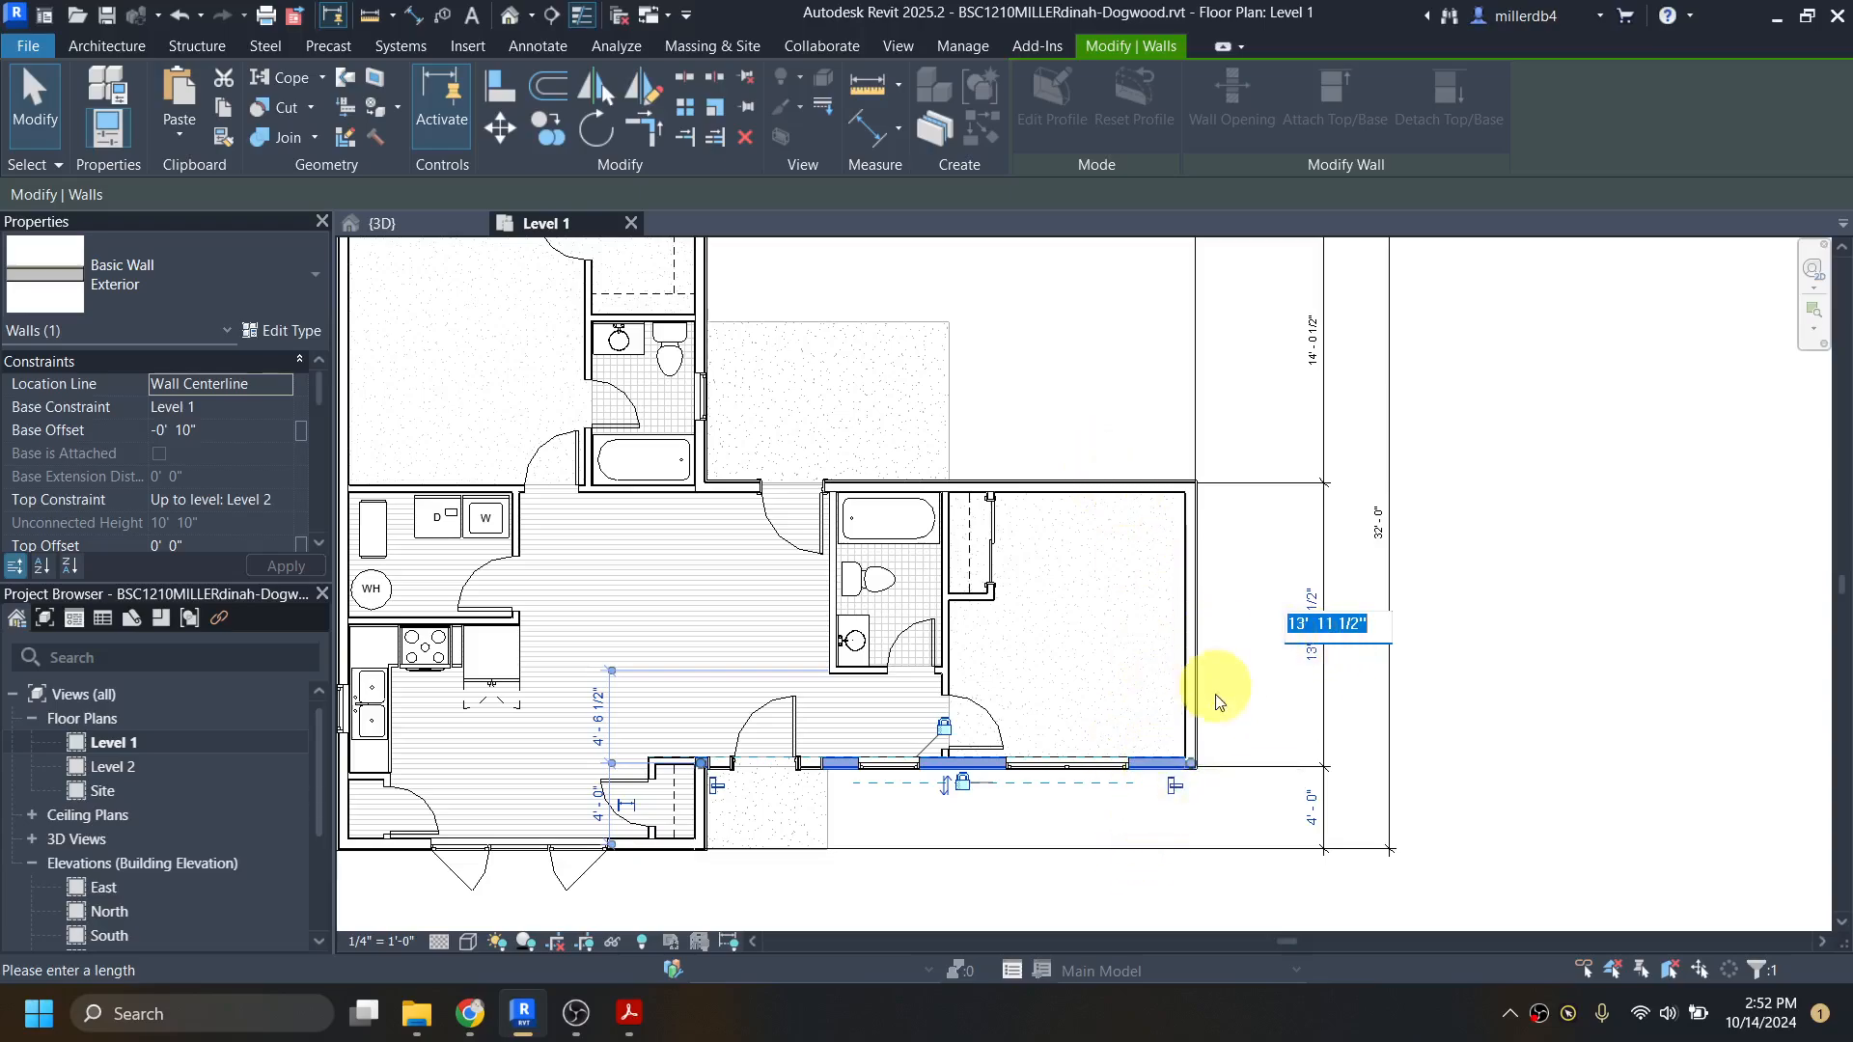
{"action": "left_click", "coordinate": [1146, 490]}
{"action": "left_click", "coordinate": [1106, 489]}
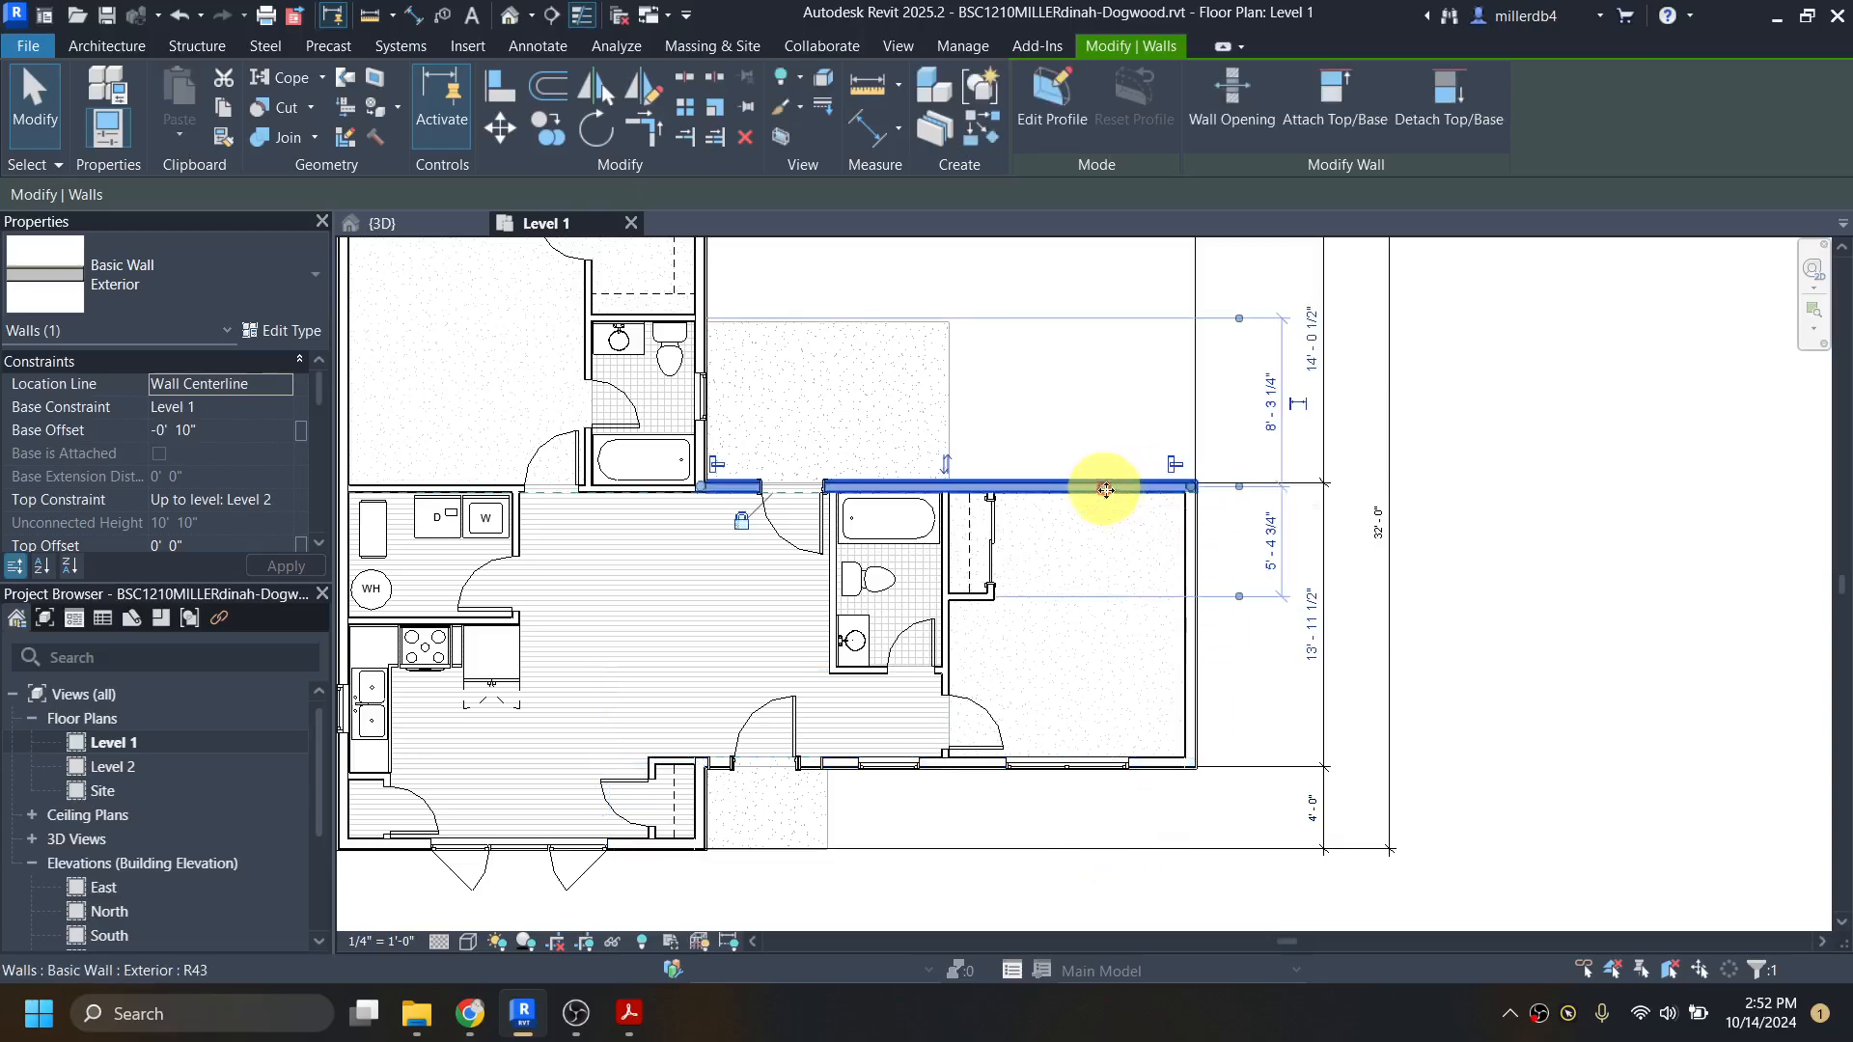
{"action": "left_click", "coordinate": [1317, 653]}
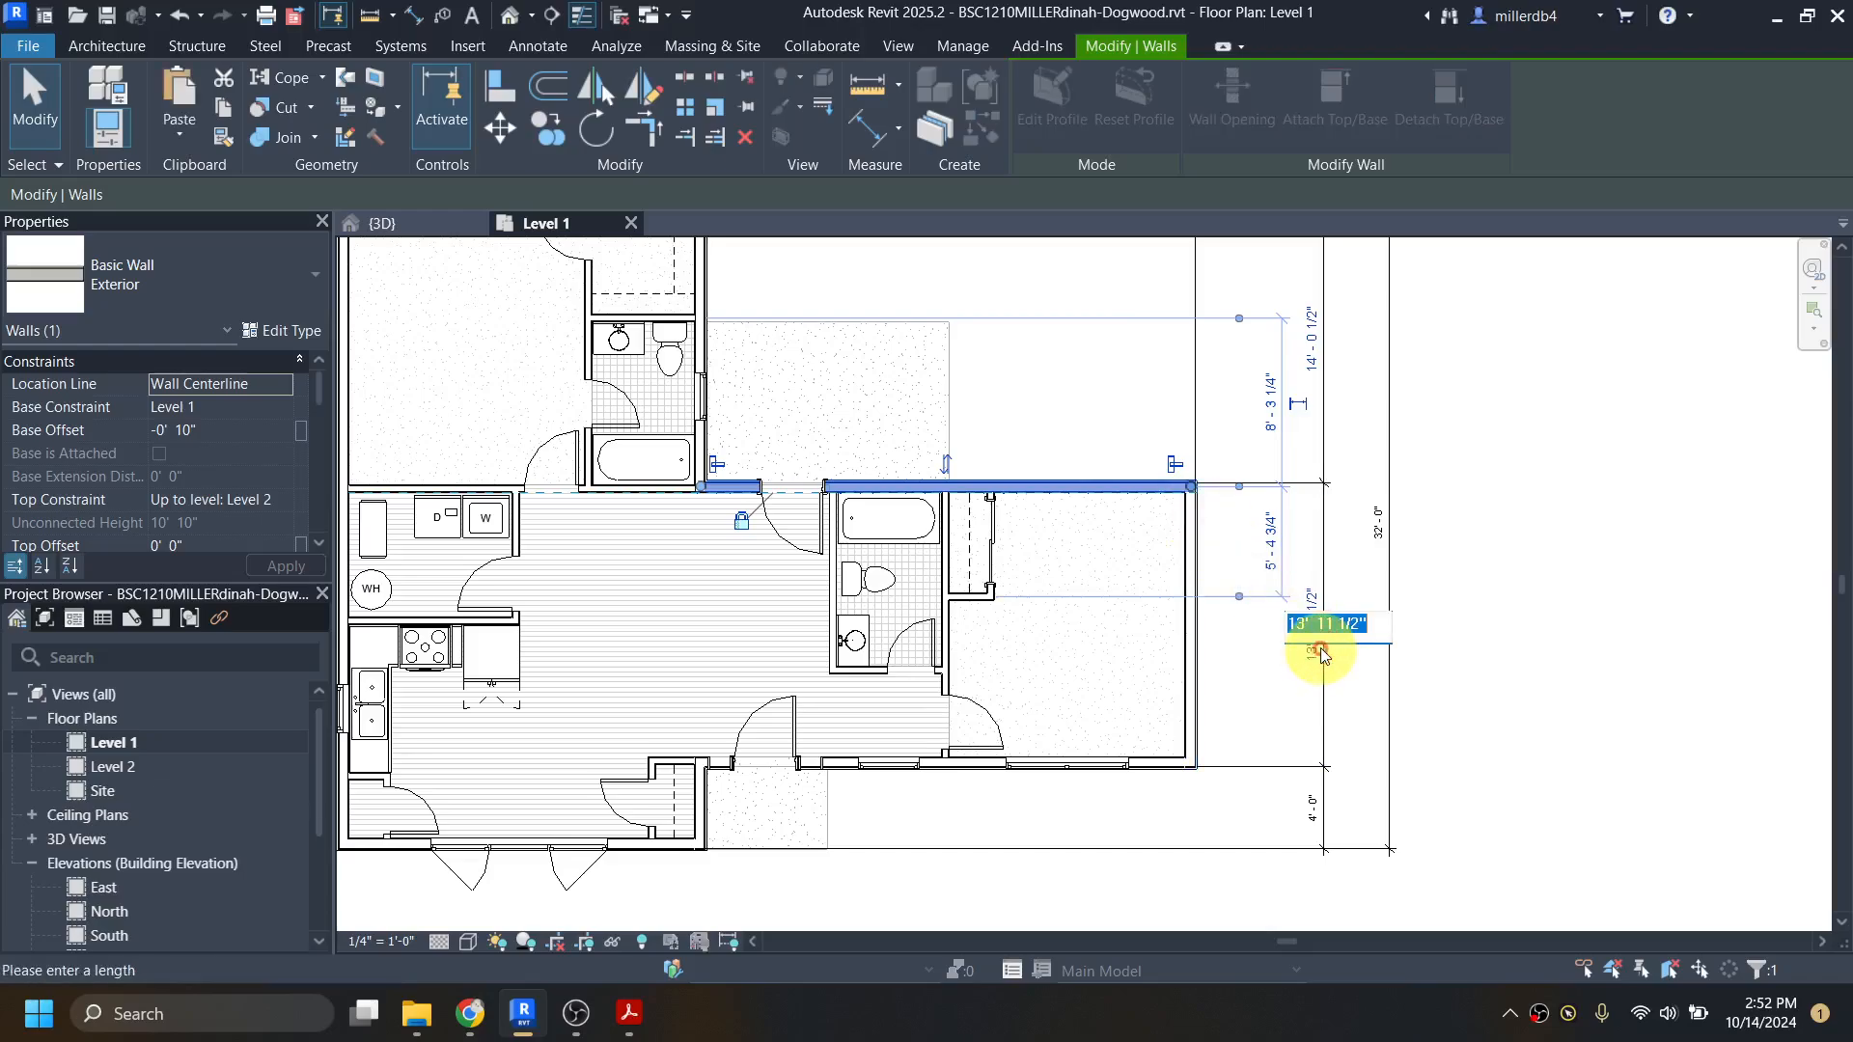
{"action": "type", "text": "14"}
{"action": "key", "text": "Return"}
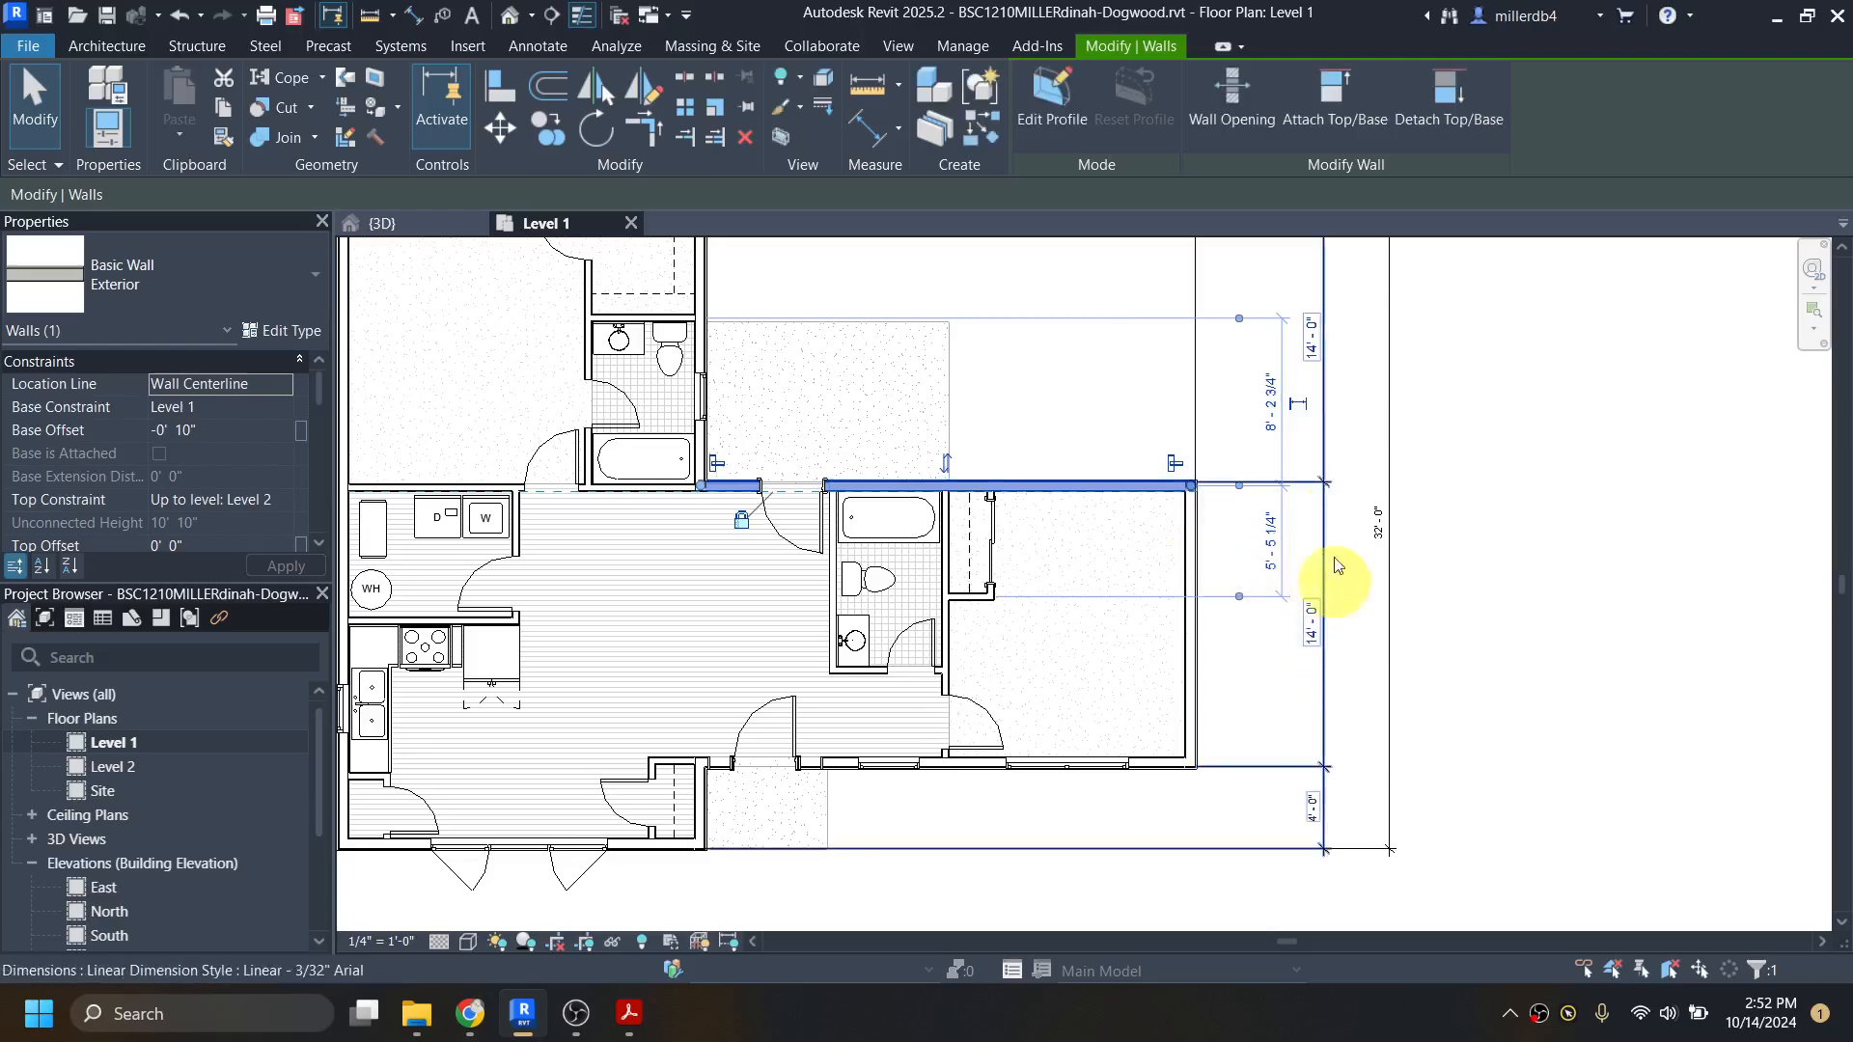
{"action": "left_click", "coordinate": [1302, 631]}
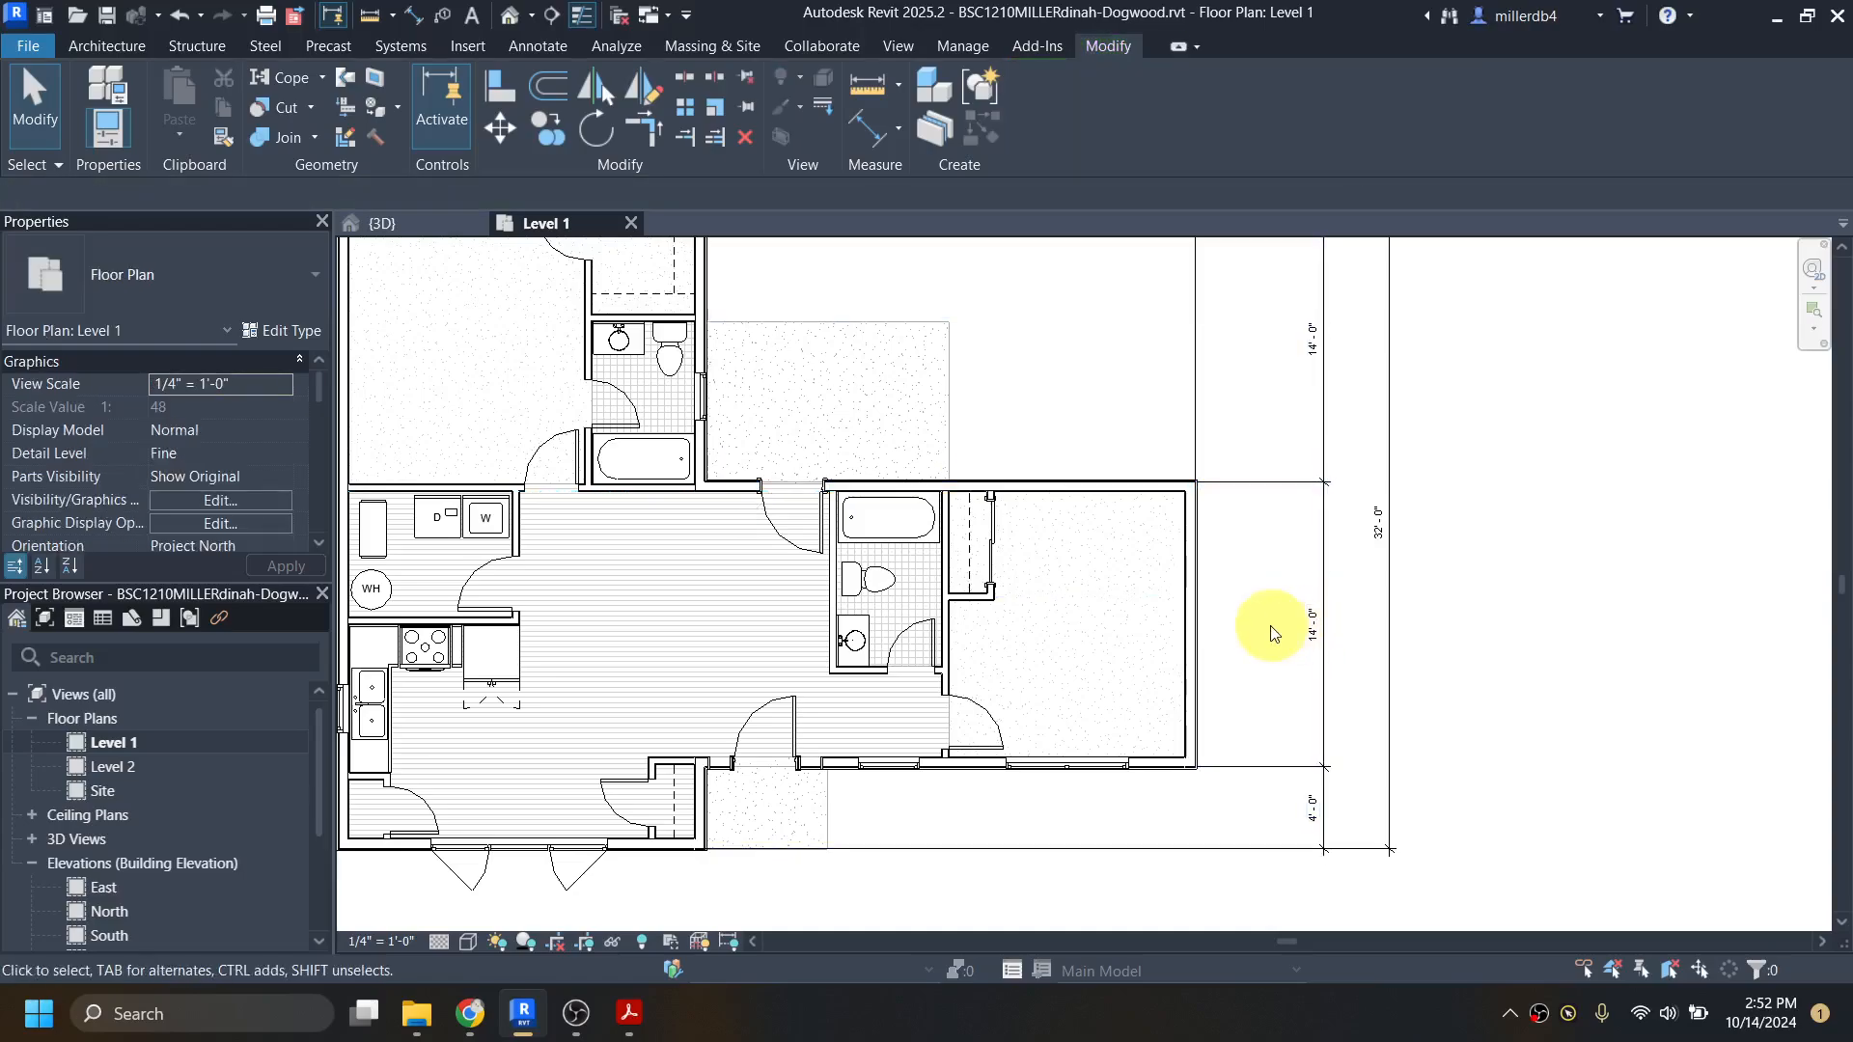
Step: Switch to dogwood-all.pdf in Acrobat and examine the floor plan's dimensions around the patio and master bath at closer zoom
{"action": "left_click", "coordinate": [633, 1011]}
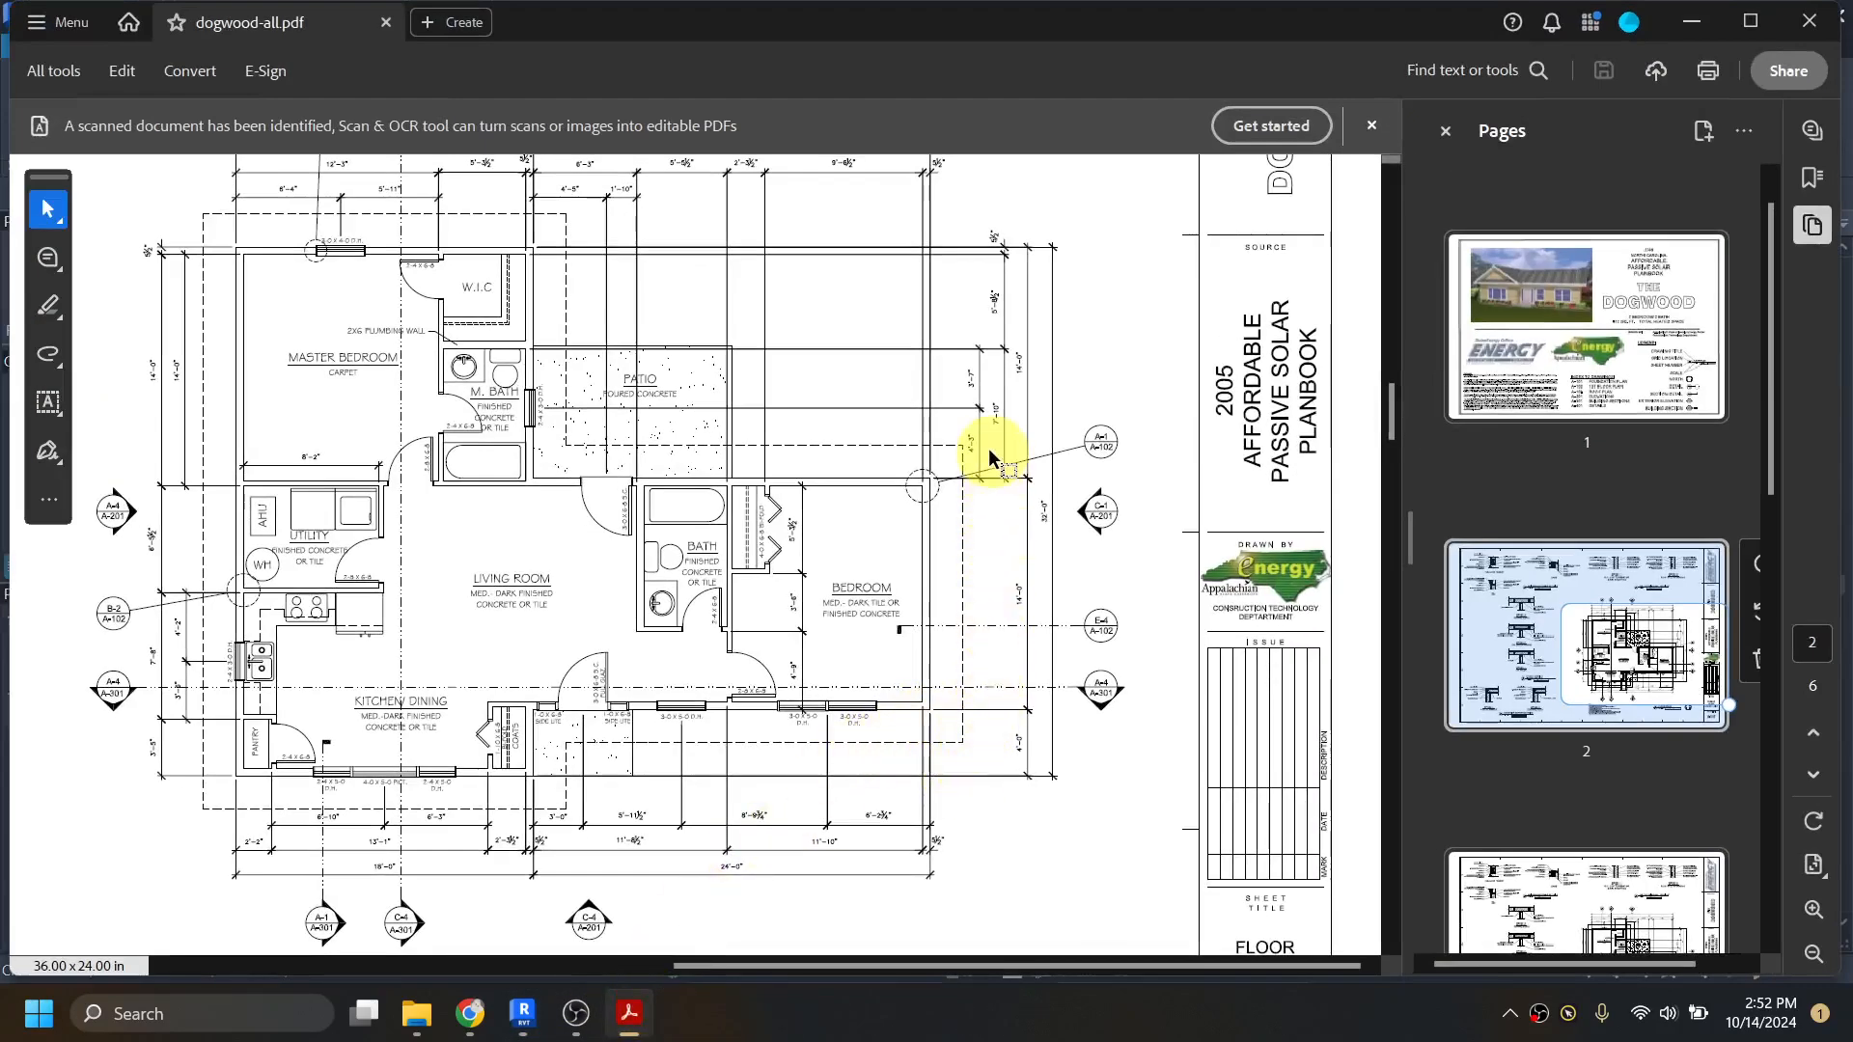
{"action": "scroll", "coordinate": [984, 426], "scroll_direction": "up", "scroll_amount": 1}
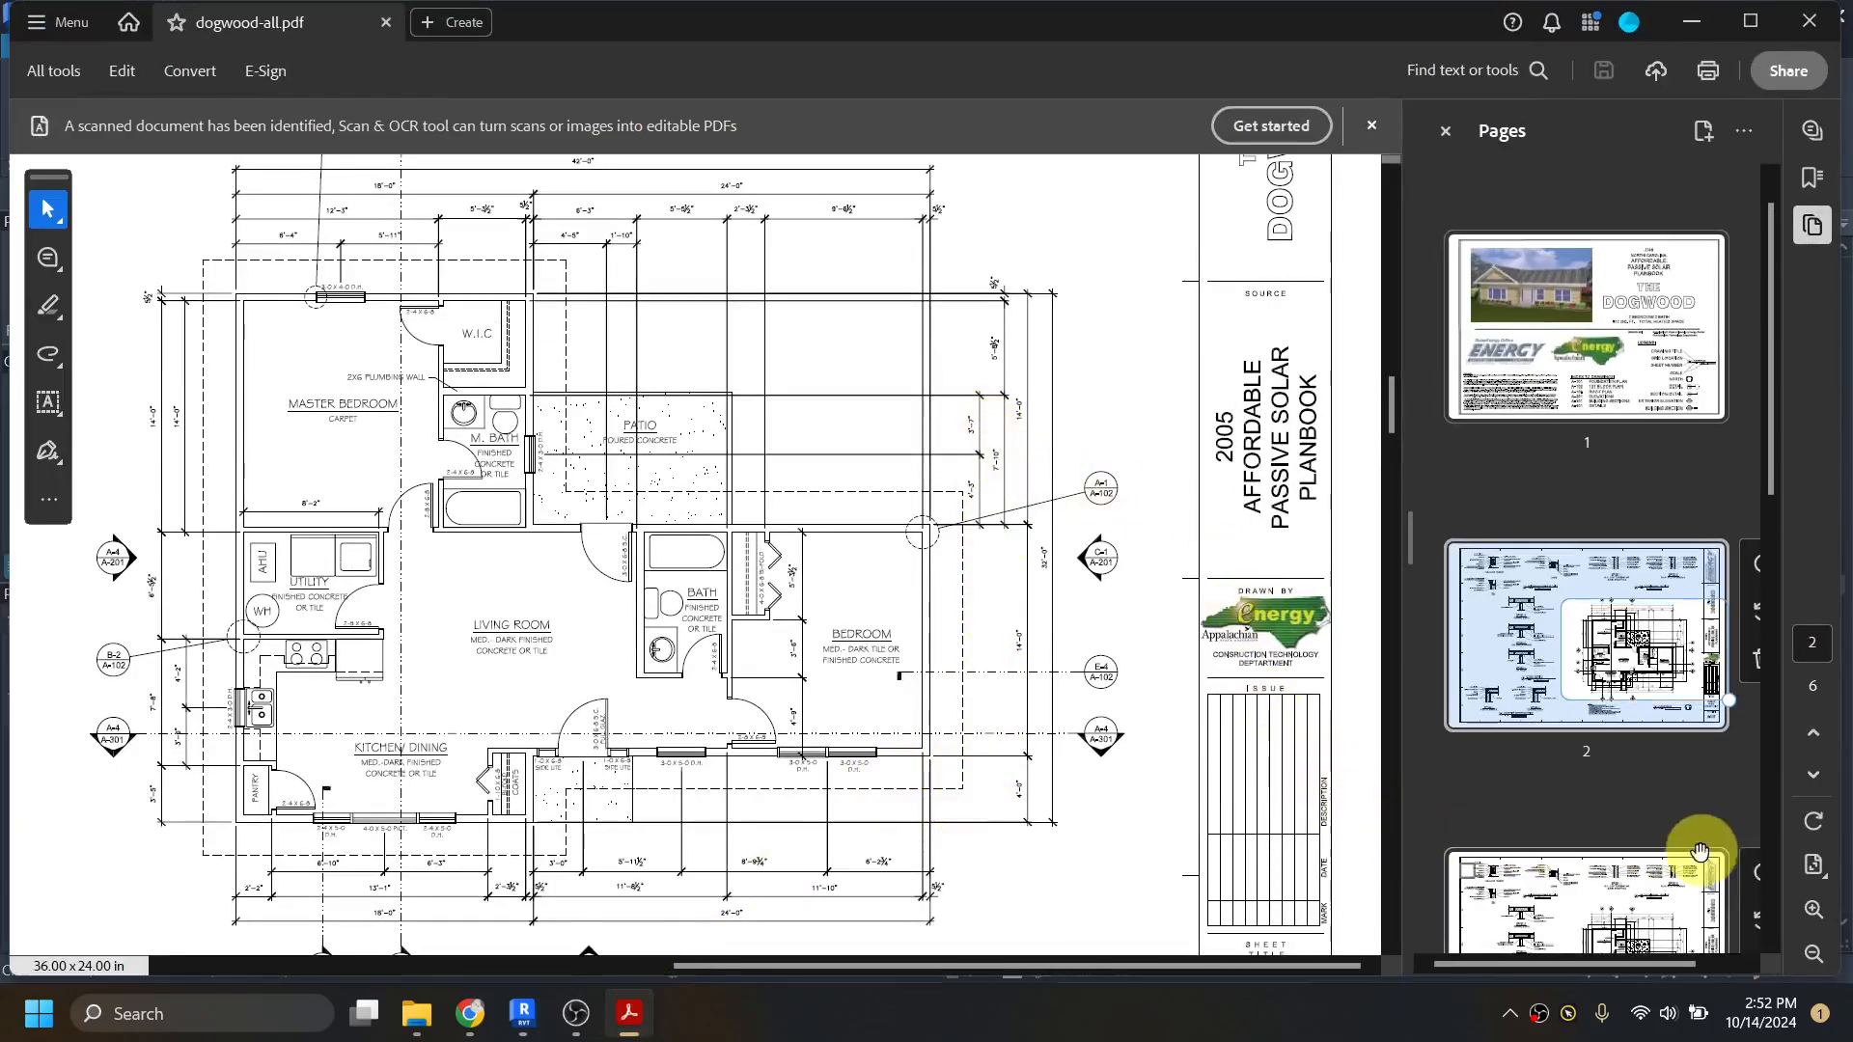
{"action": "left_click", "coordinate": [1814, 910]}
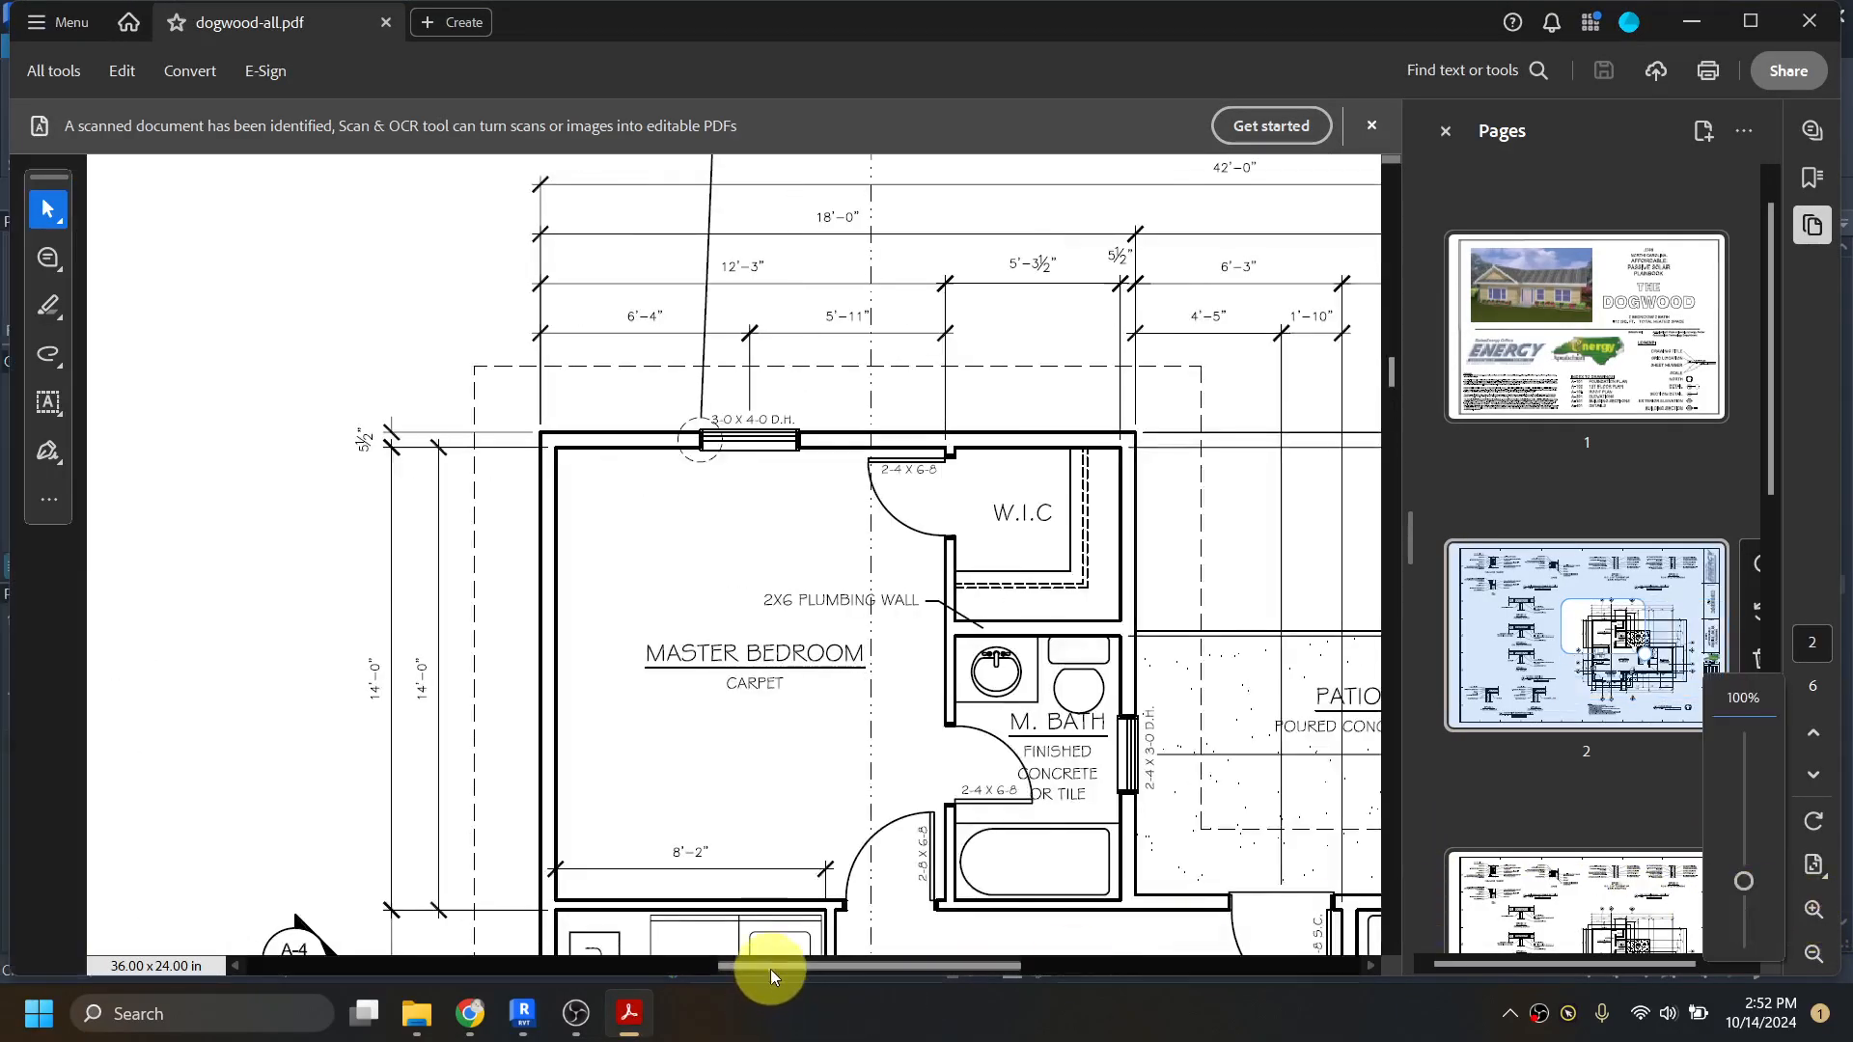
{"action": "left_click_drag", "start_coordinate": [770, 965], "coordinate": [1029, 963]}
{"action": "scroll", "coordinate": [936, 876], "scroll_direction": "down", "scroll_amount": 1}
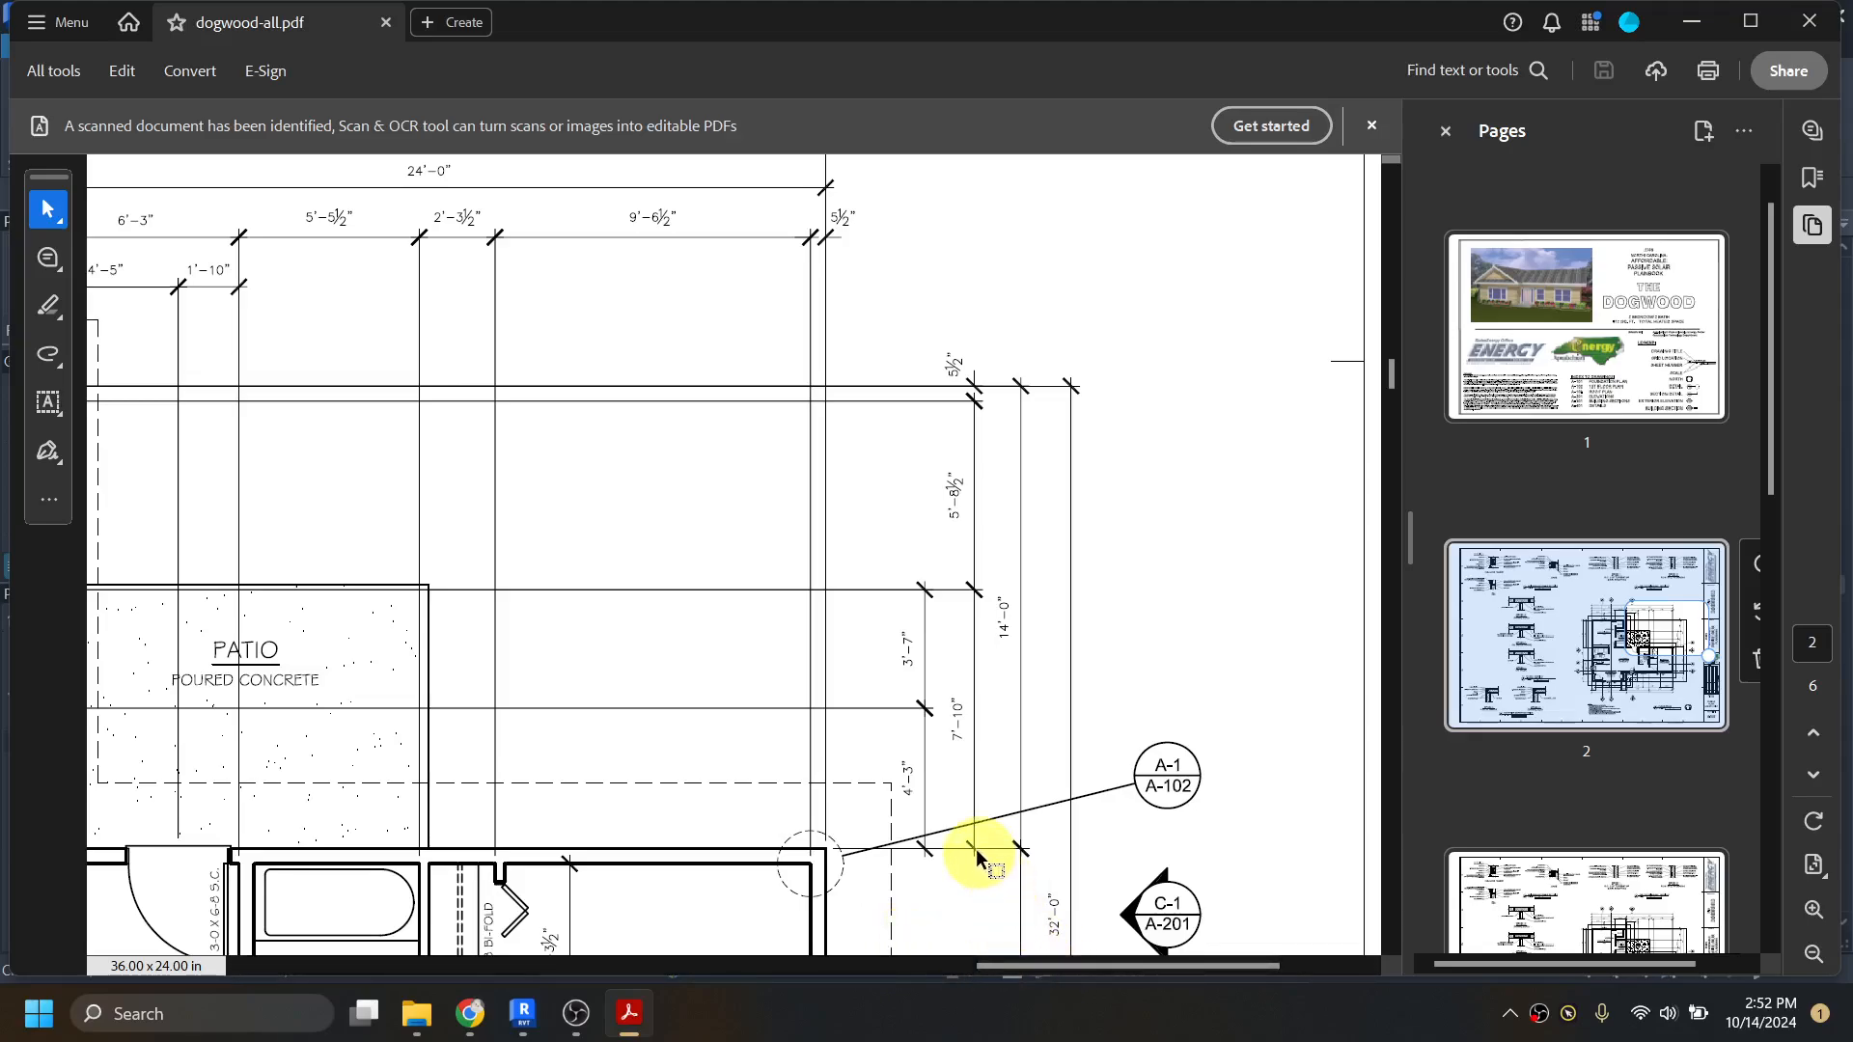
{"action": "left_click_drag", "start_coordinate": [1098, 969], "coordinate": [1021, 965]}
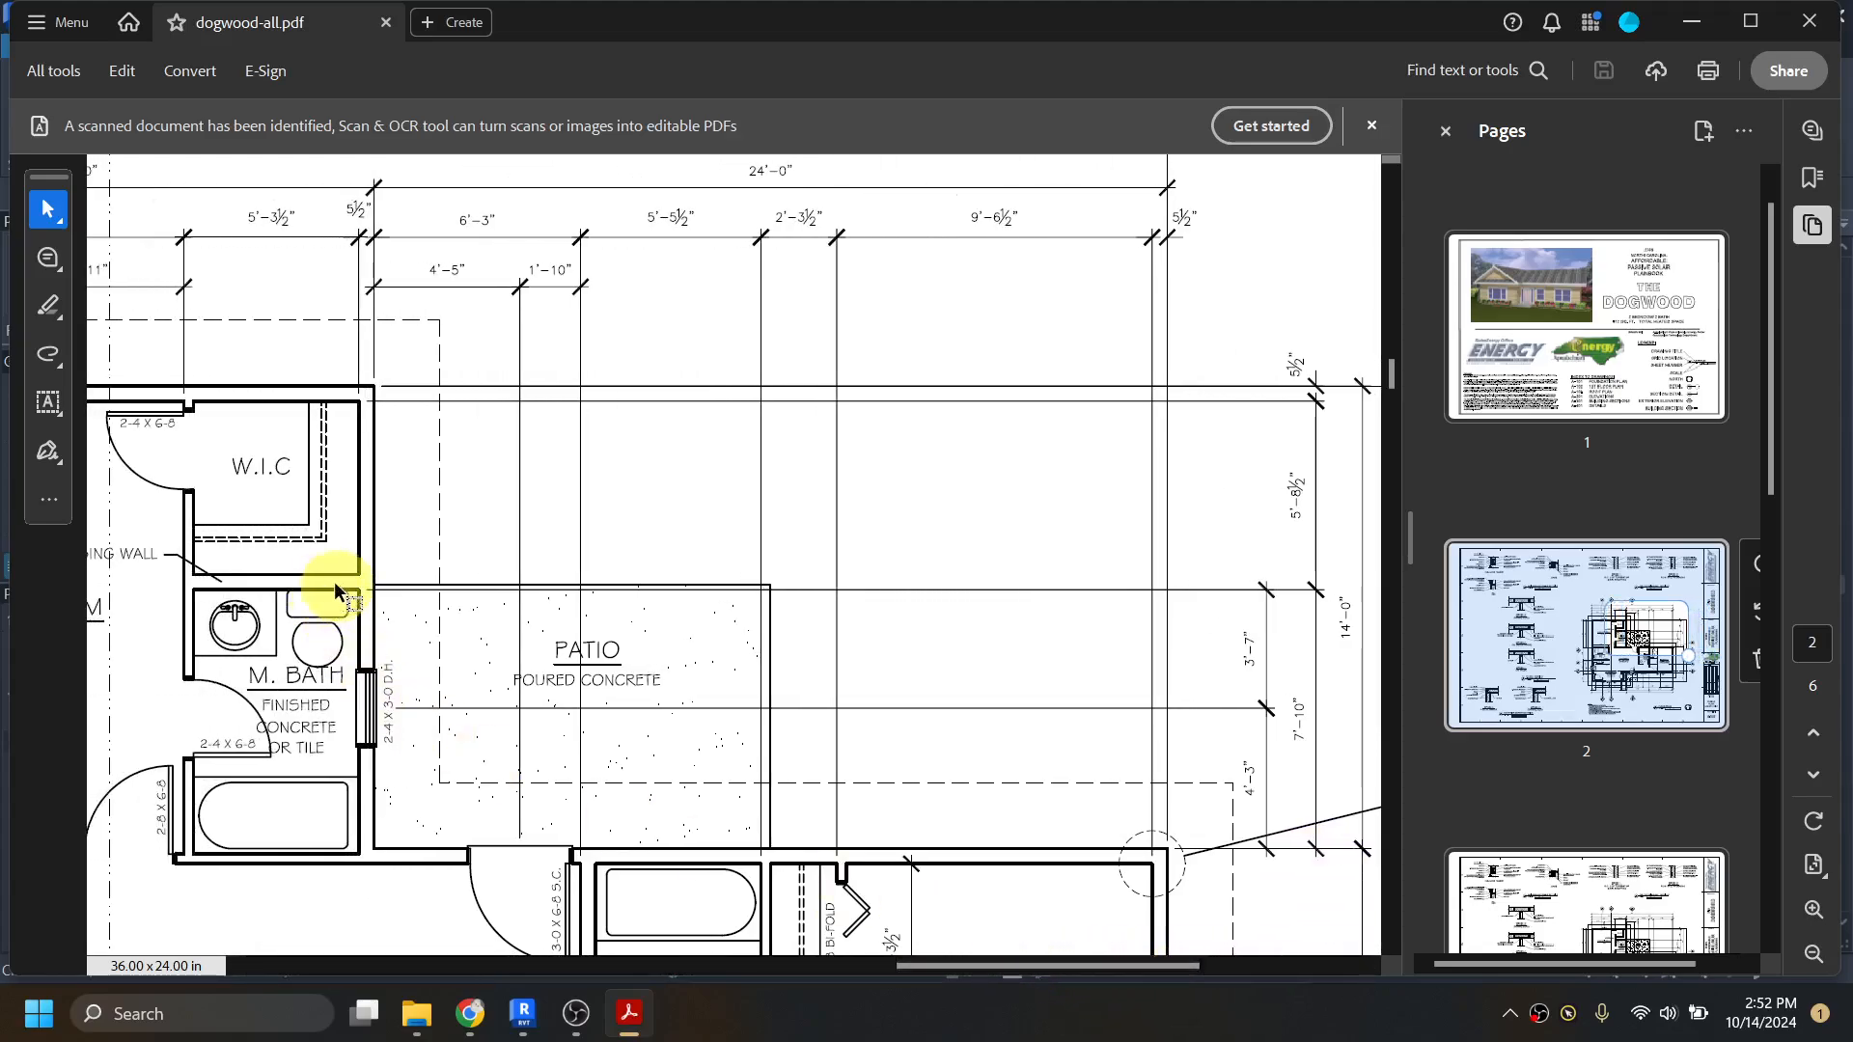
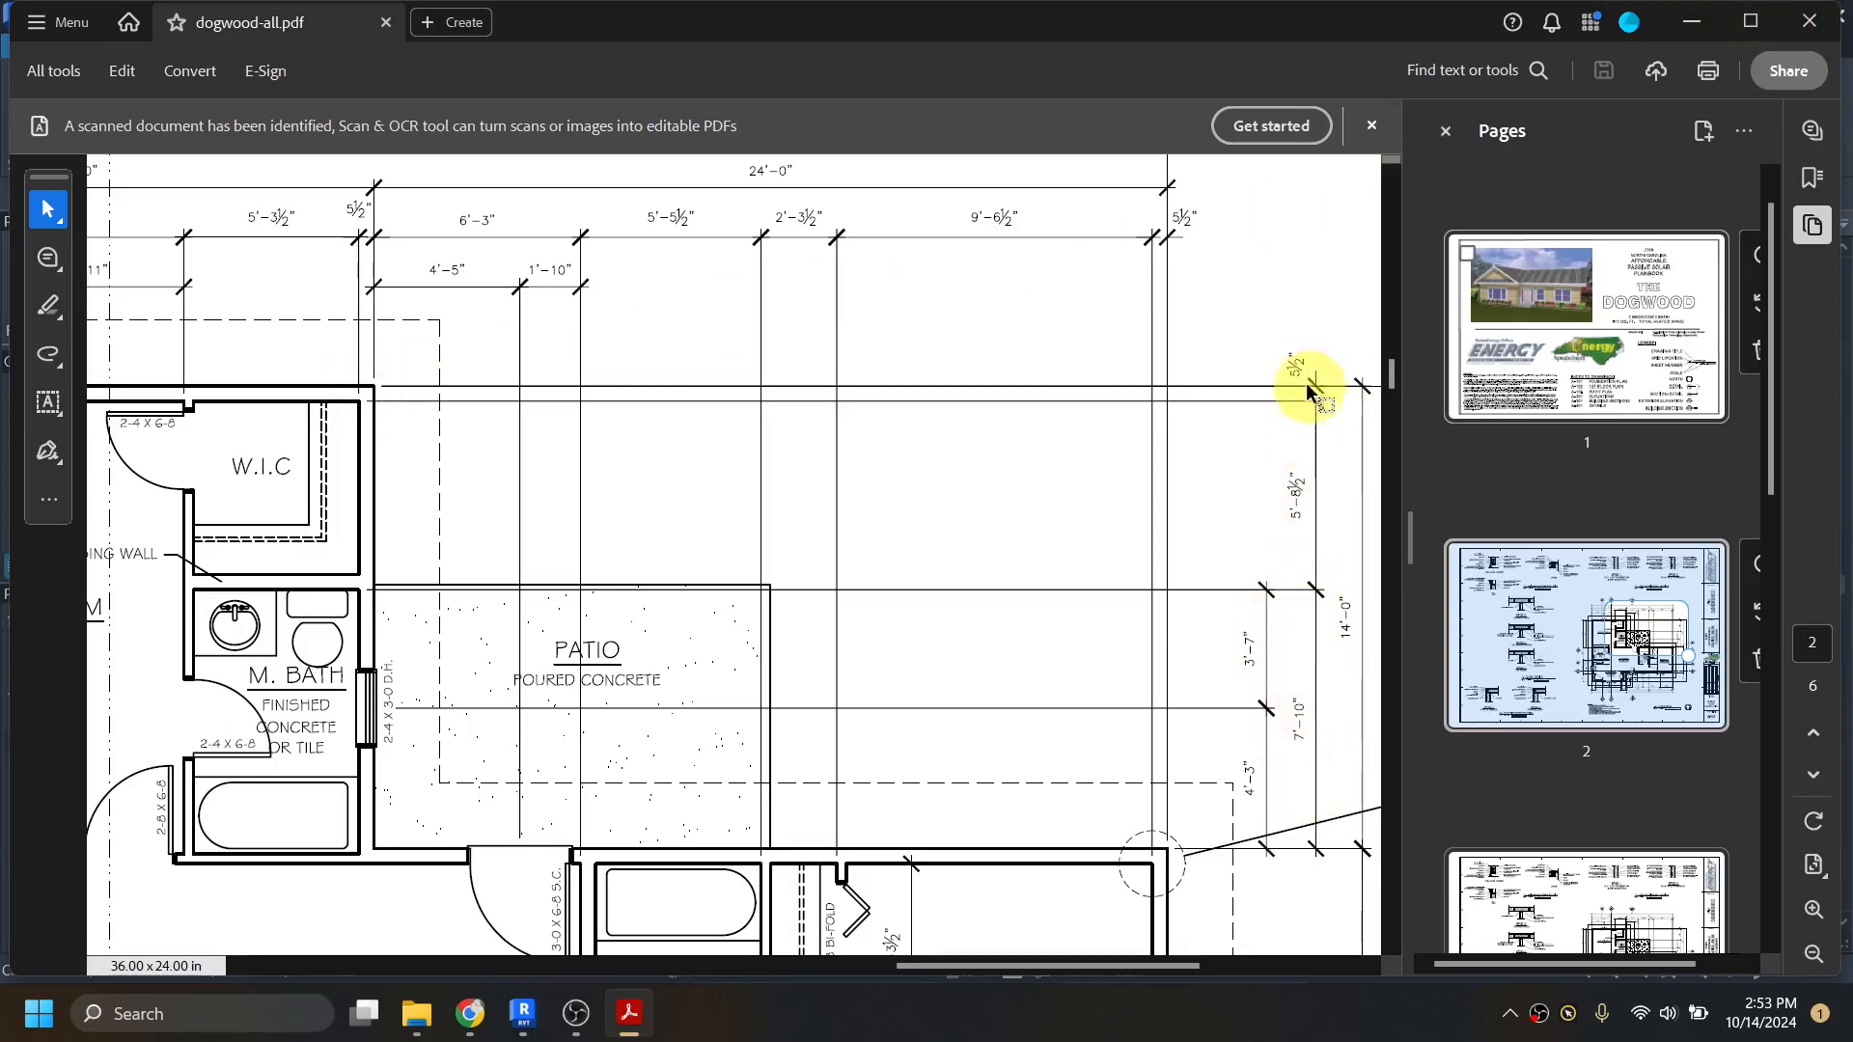
Step: Back in Revit, dimension from the bedroom's north wall core face to the closet–master bath wall and both core faces of the master's north wall, inside the 14' chain
{"action": "left_click", "coordinate": [1691, 21]}
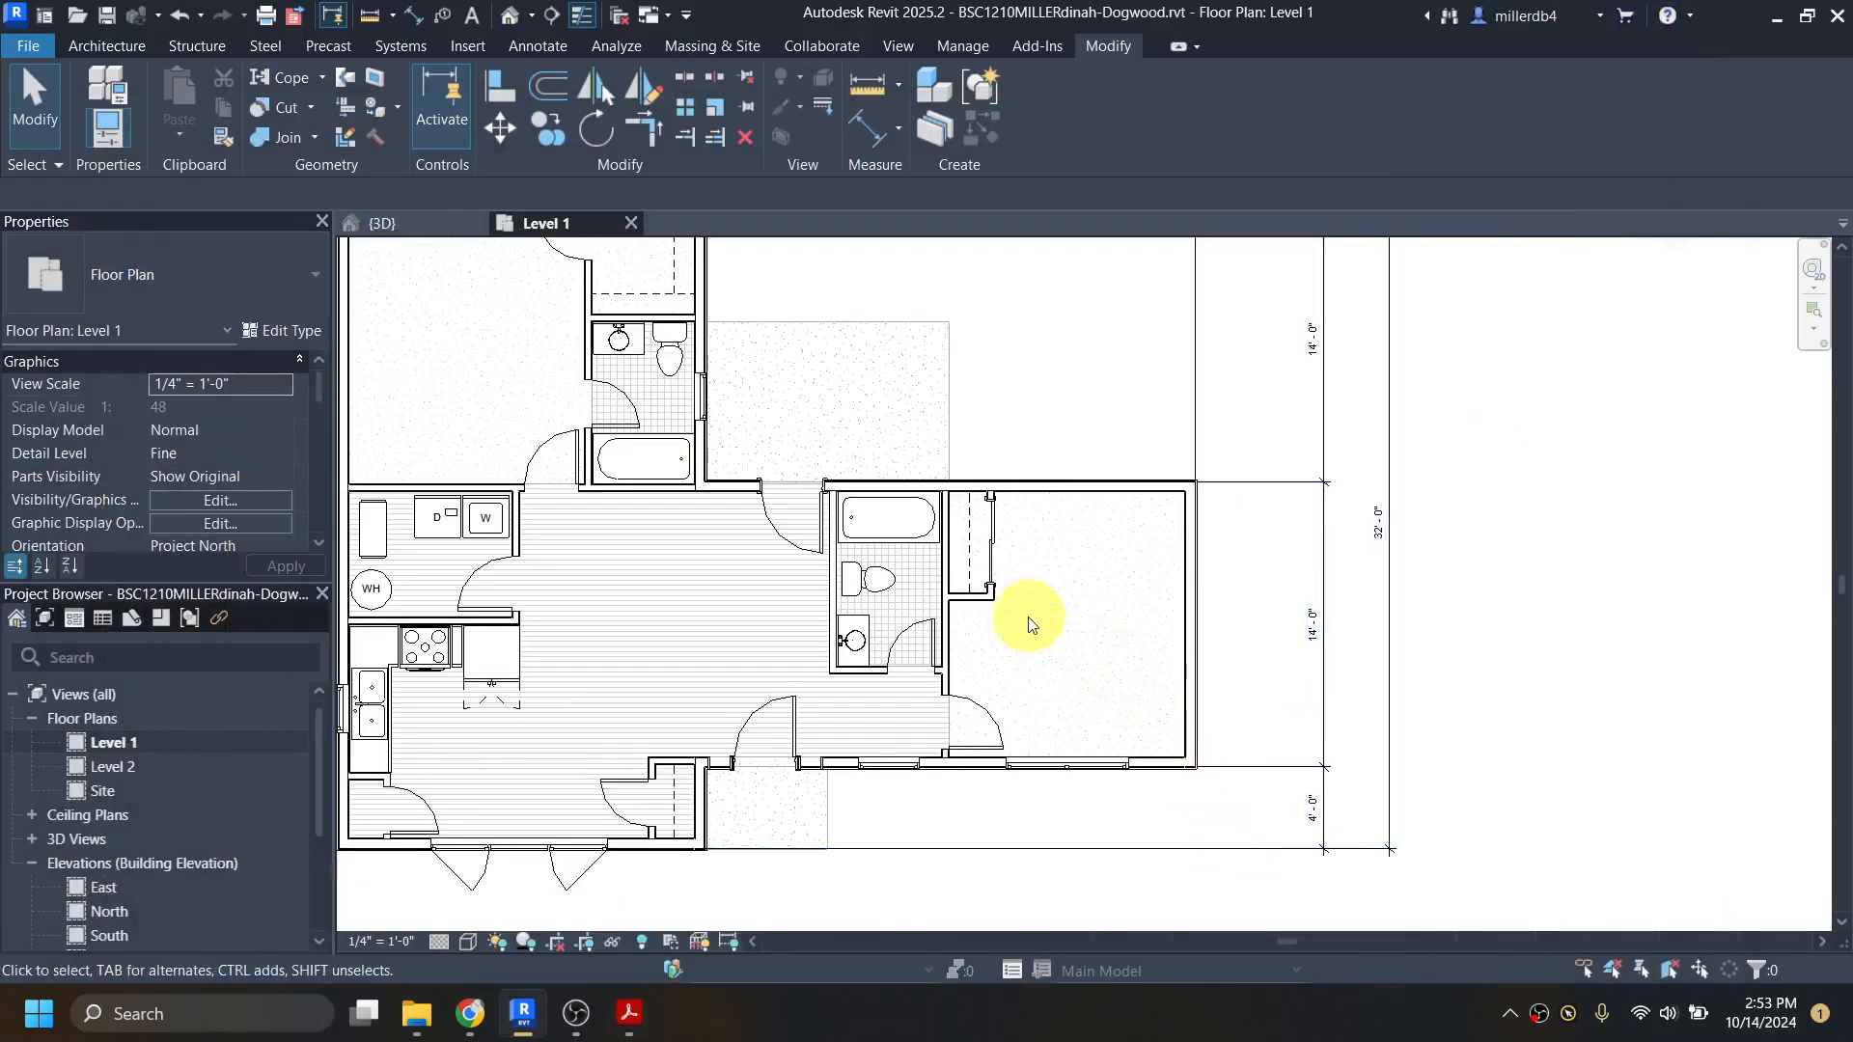
{"action": "middle_click_drag", "start_coordinate": [1031, 624], "coordinate": [1083, 762]}
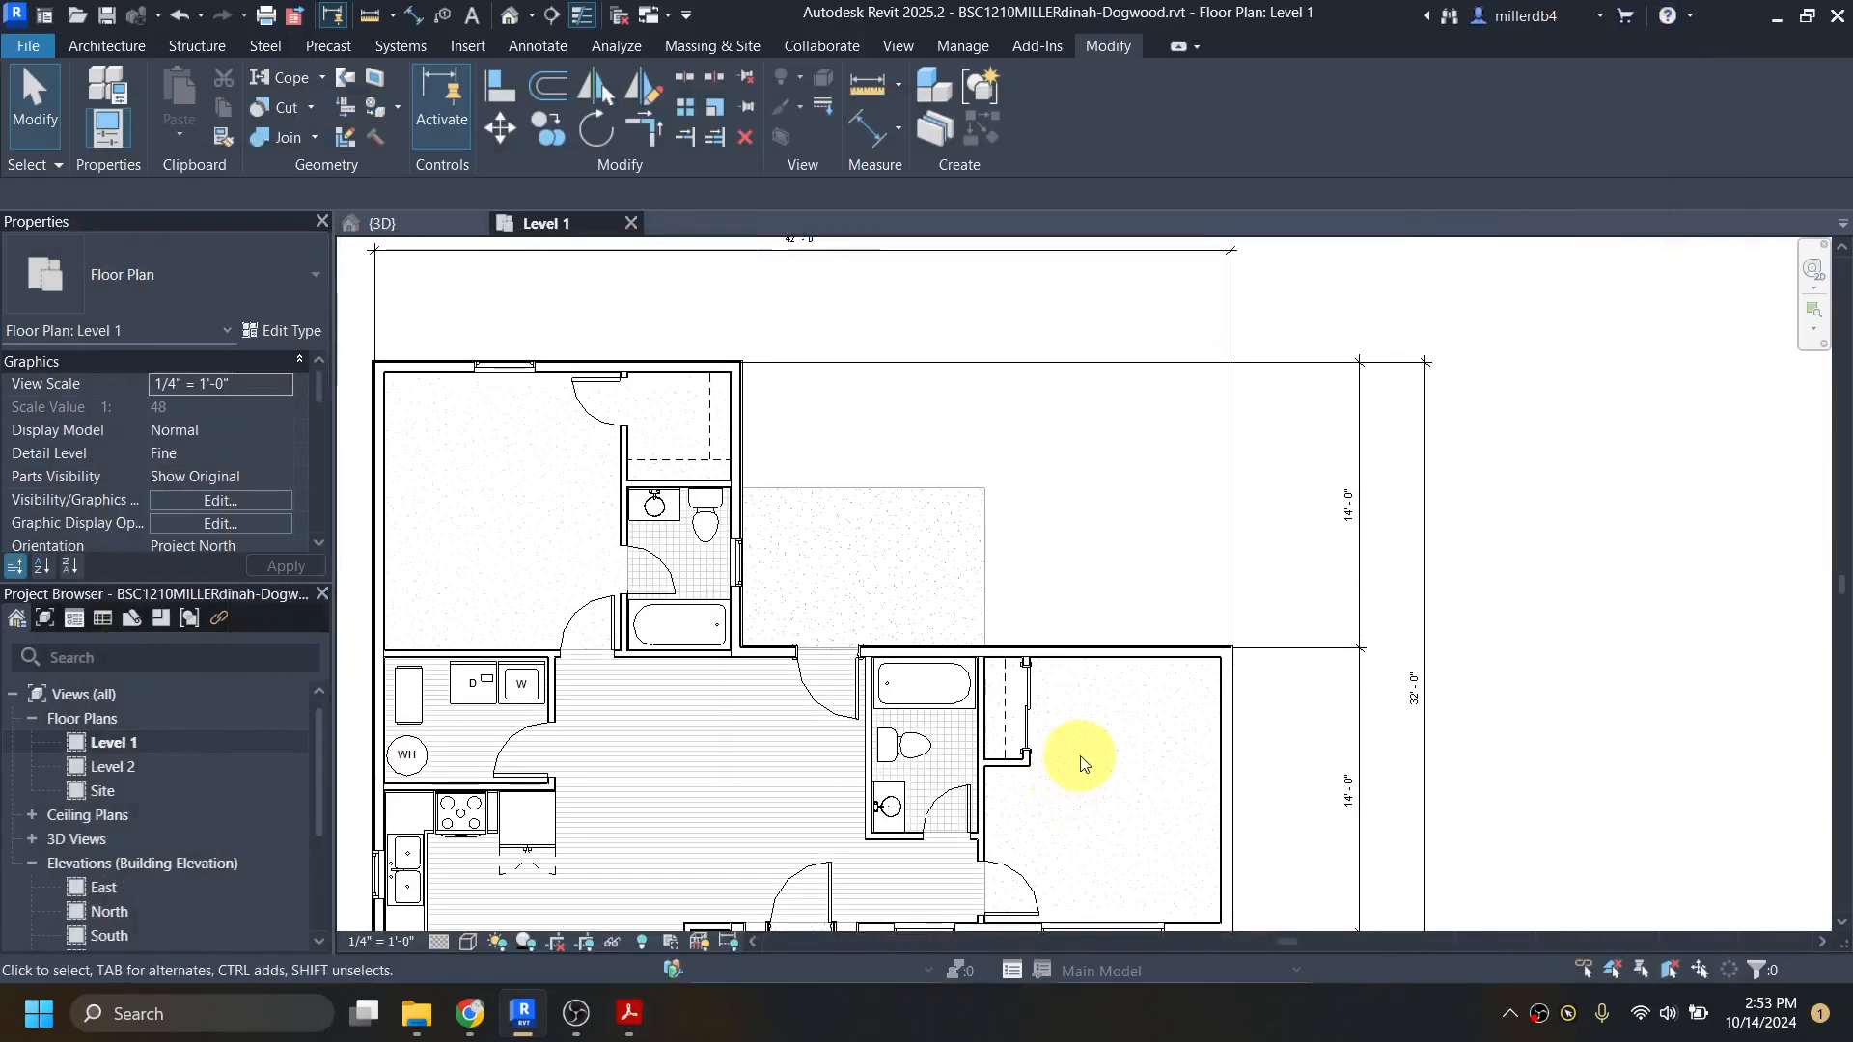
{"action": "left_click", "coordinate": [413, 14]}
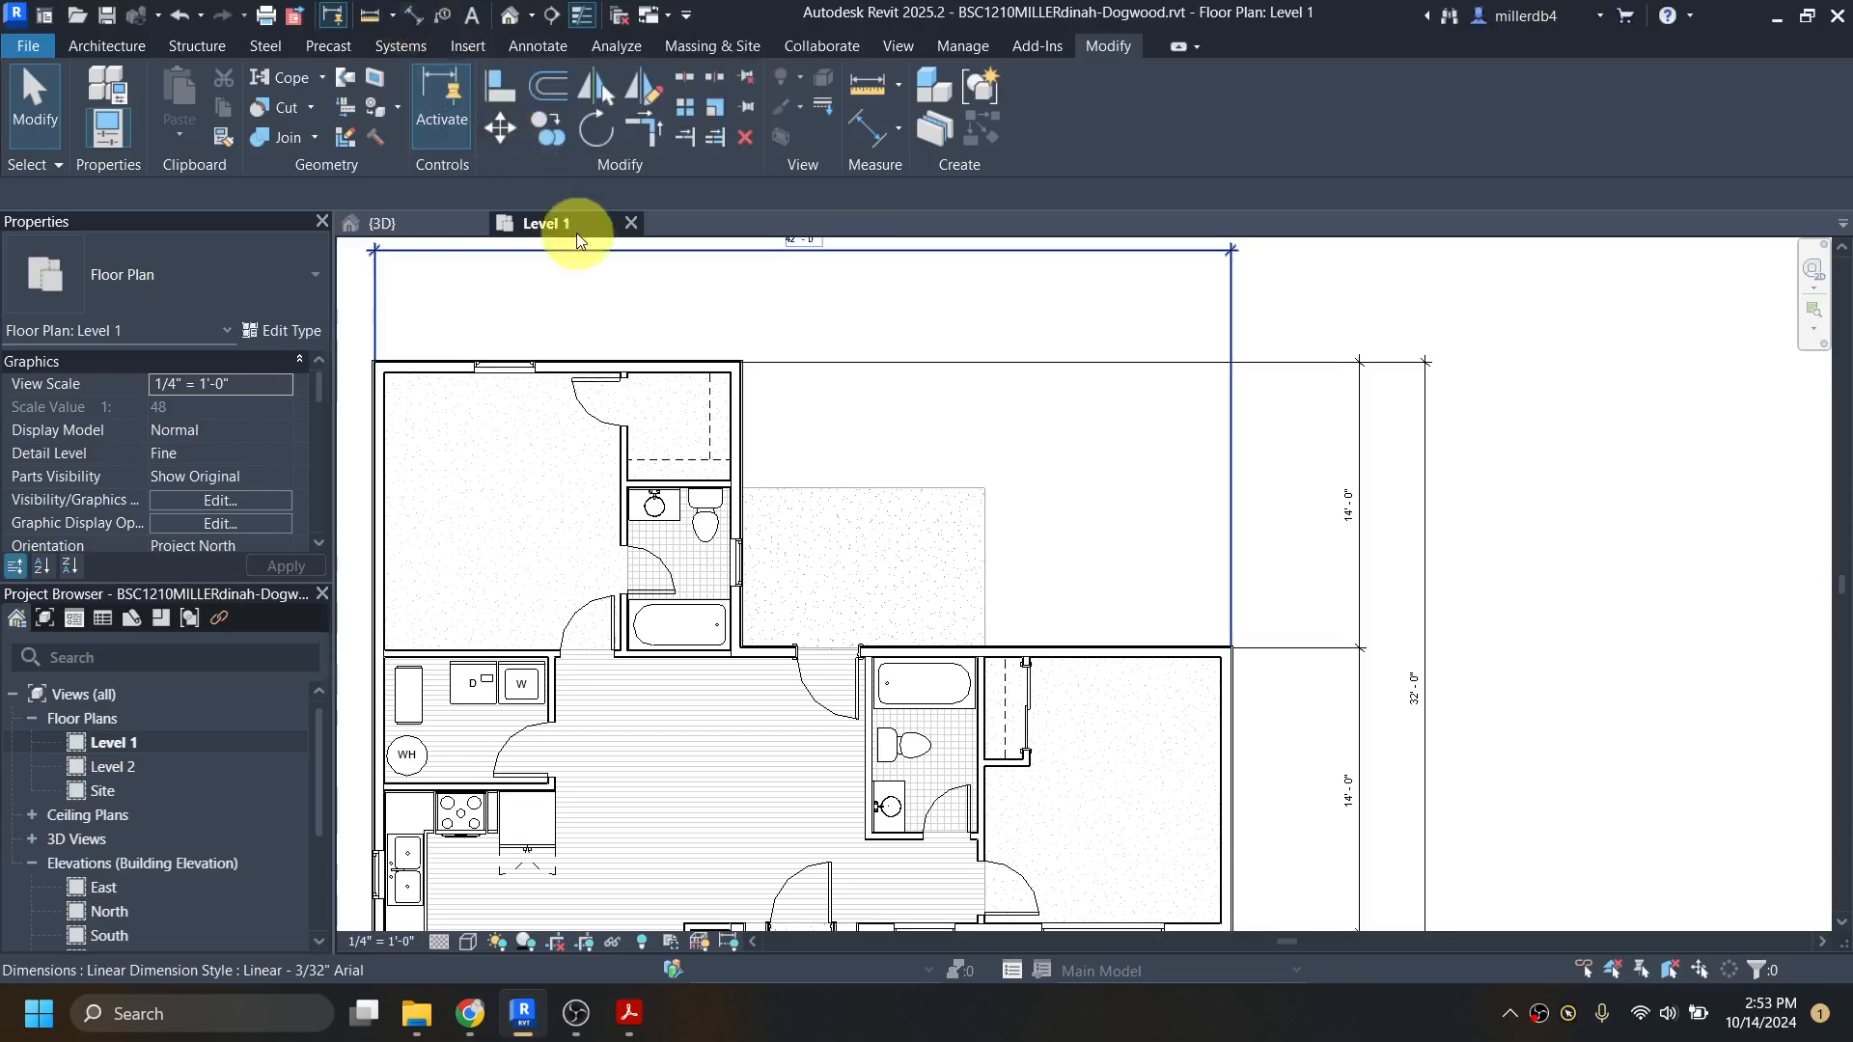
{"action": "scroll", "coordinate": [1194, 651], "scroll_direction": "up", "scroll_amount": 3}
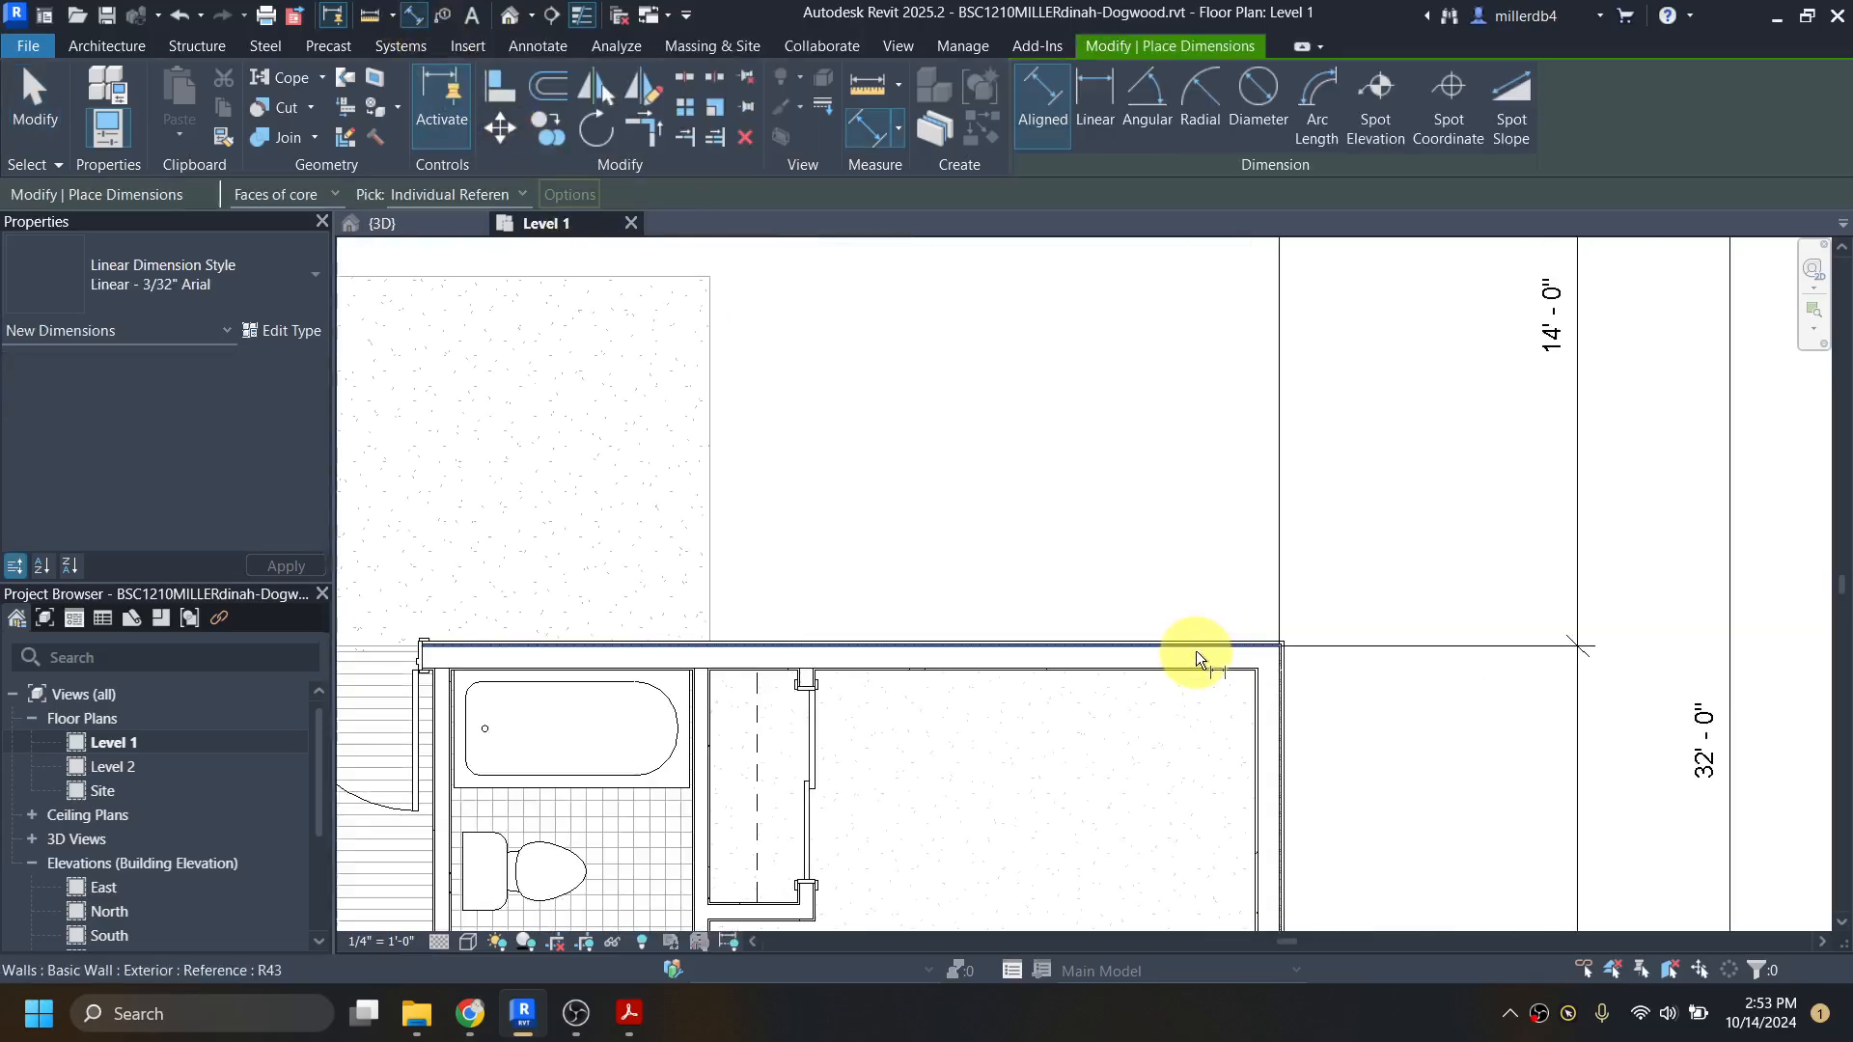
{"action": "scroll", "coordinate": [1196, 650], "scroll_direction": "up", "scroll_amount": 3}
{"action": "scroll", "coordinate": [1226, 645], "scroll_direction": "down", "scroll_amount": 5}
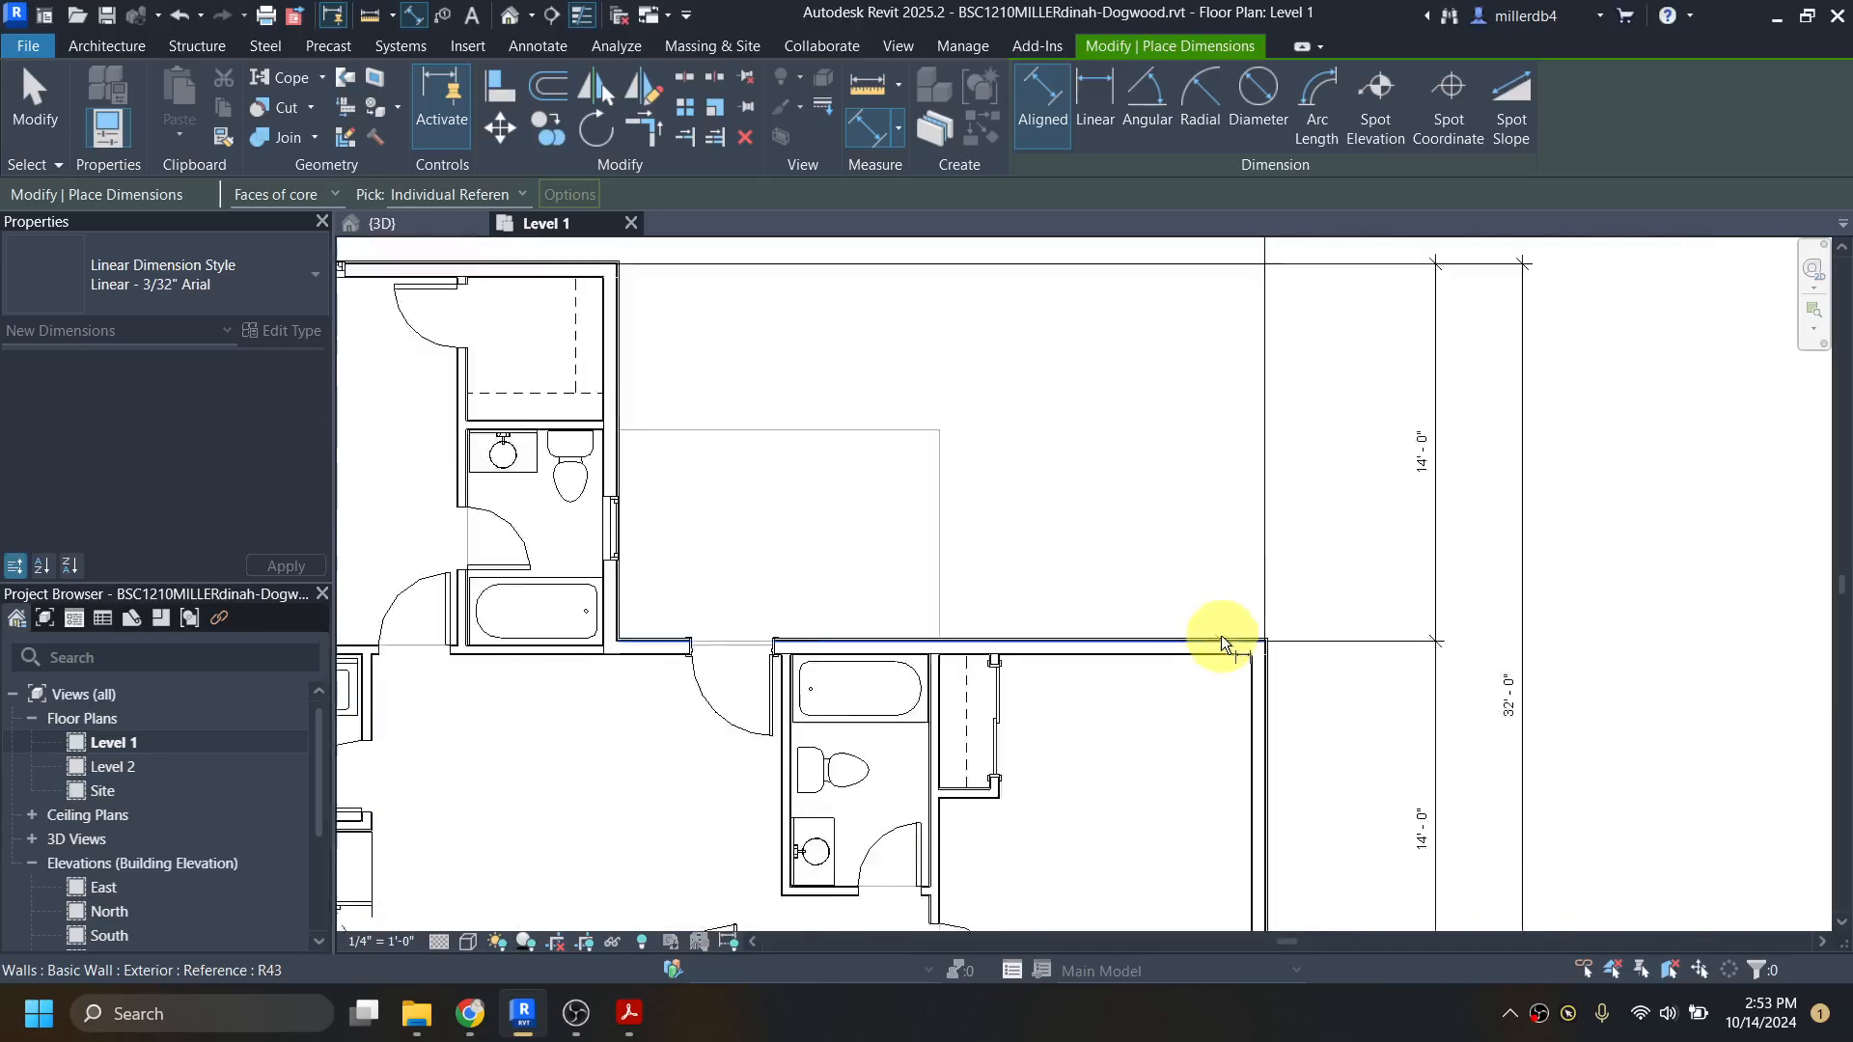
{"action": "scroll", "coordinate": [730, 452], "scroll_direction": "up", "scroll_amount": 5}
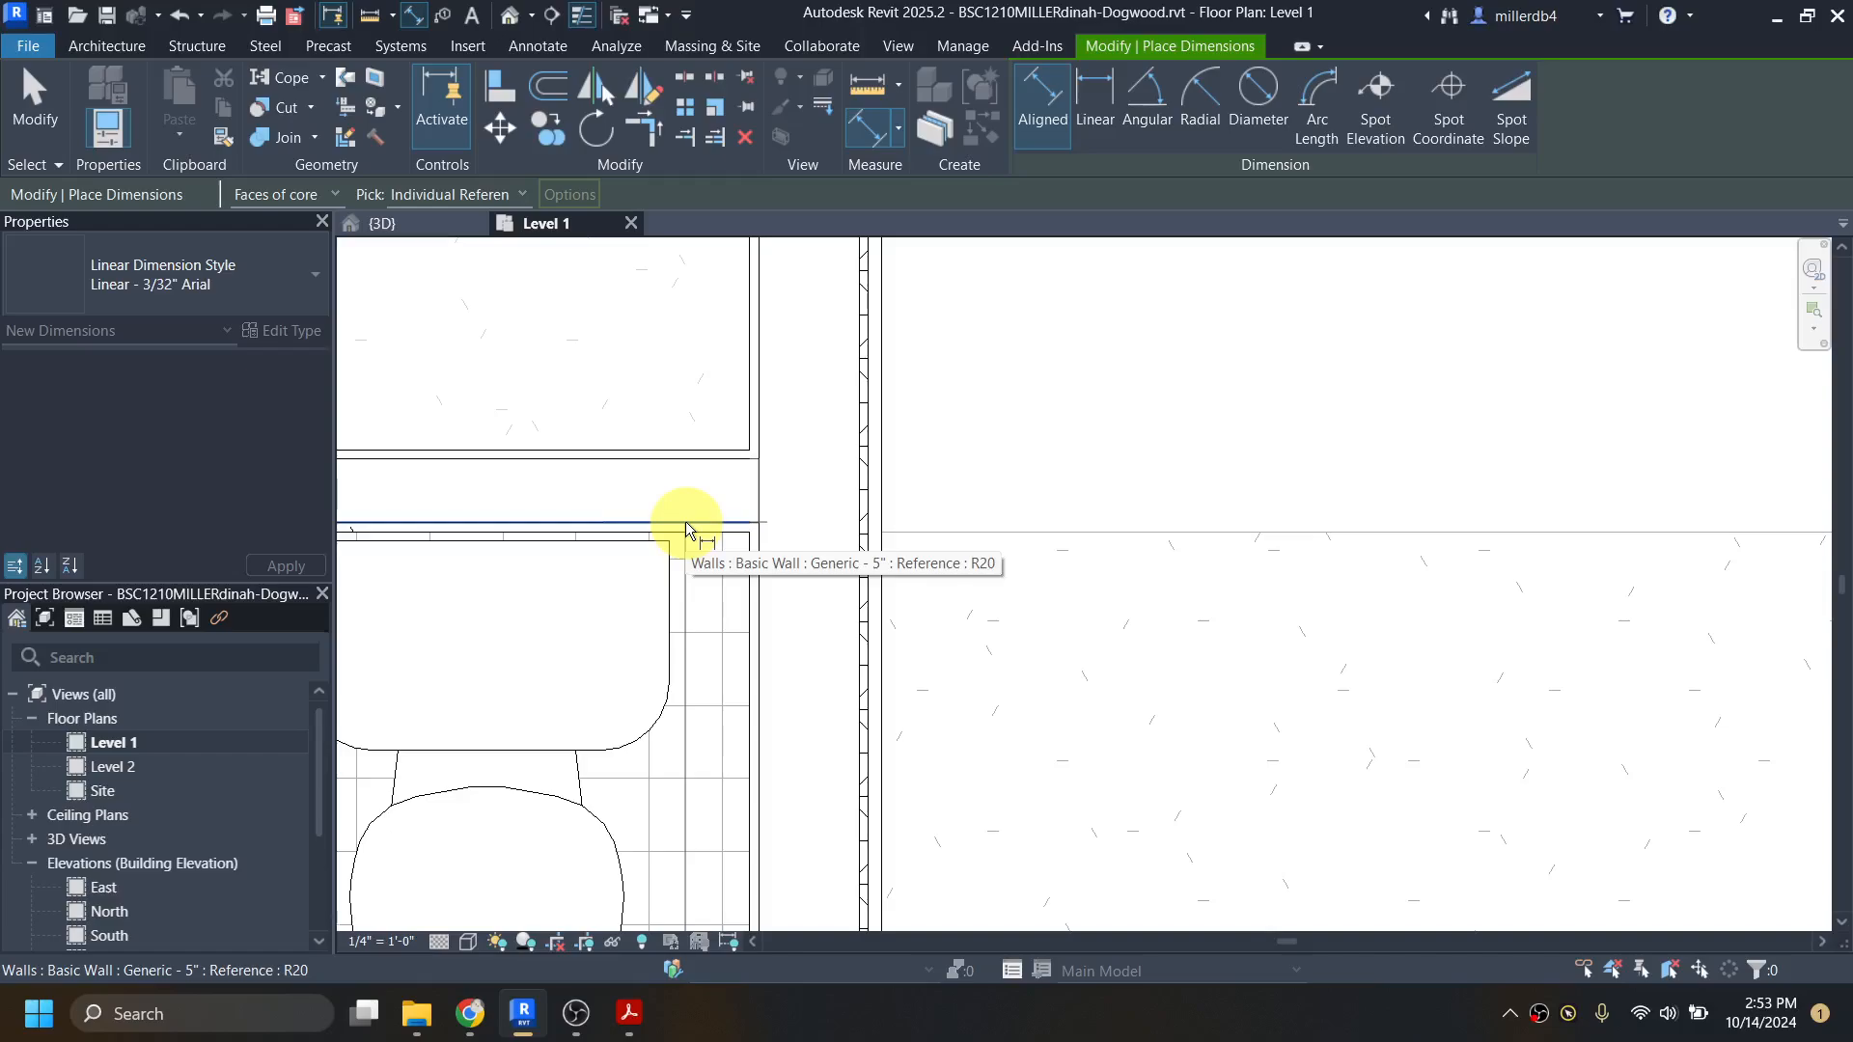
{"action": "left_click", "coordinate": [686, 522]}
{"action": "scroll", "coordinate": [684, 522], "scroll_direction": "down", "scroll_amount": 6}
{"action": "middle_click_drag", "start_coordinate": [665, 450], "coordinate": [735, 714]}
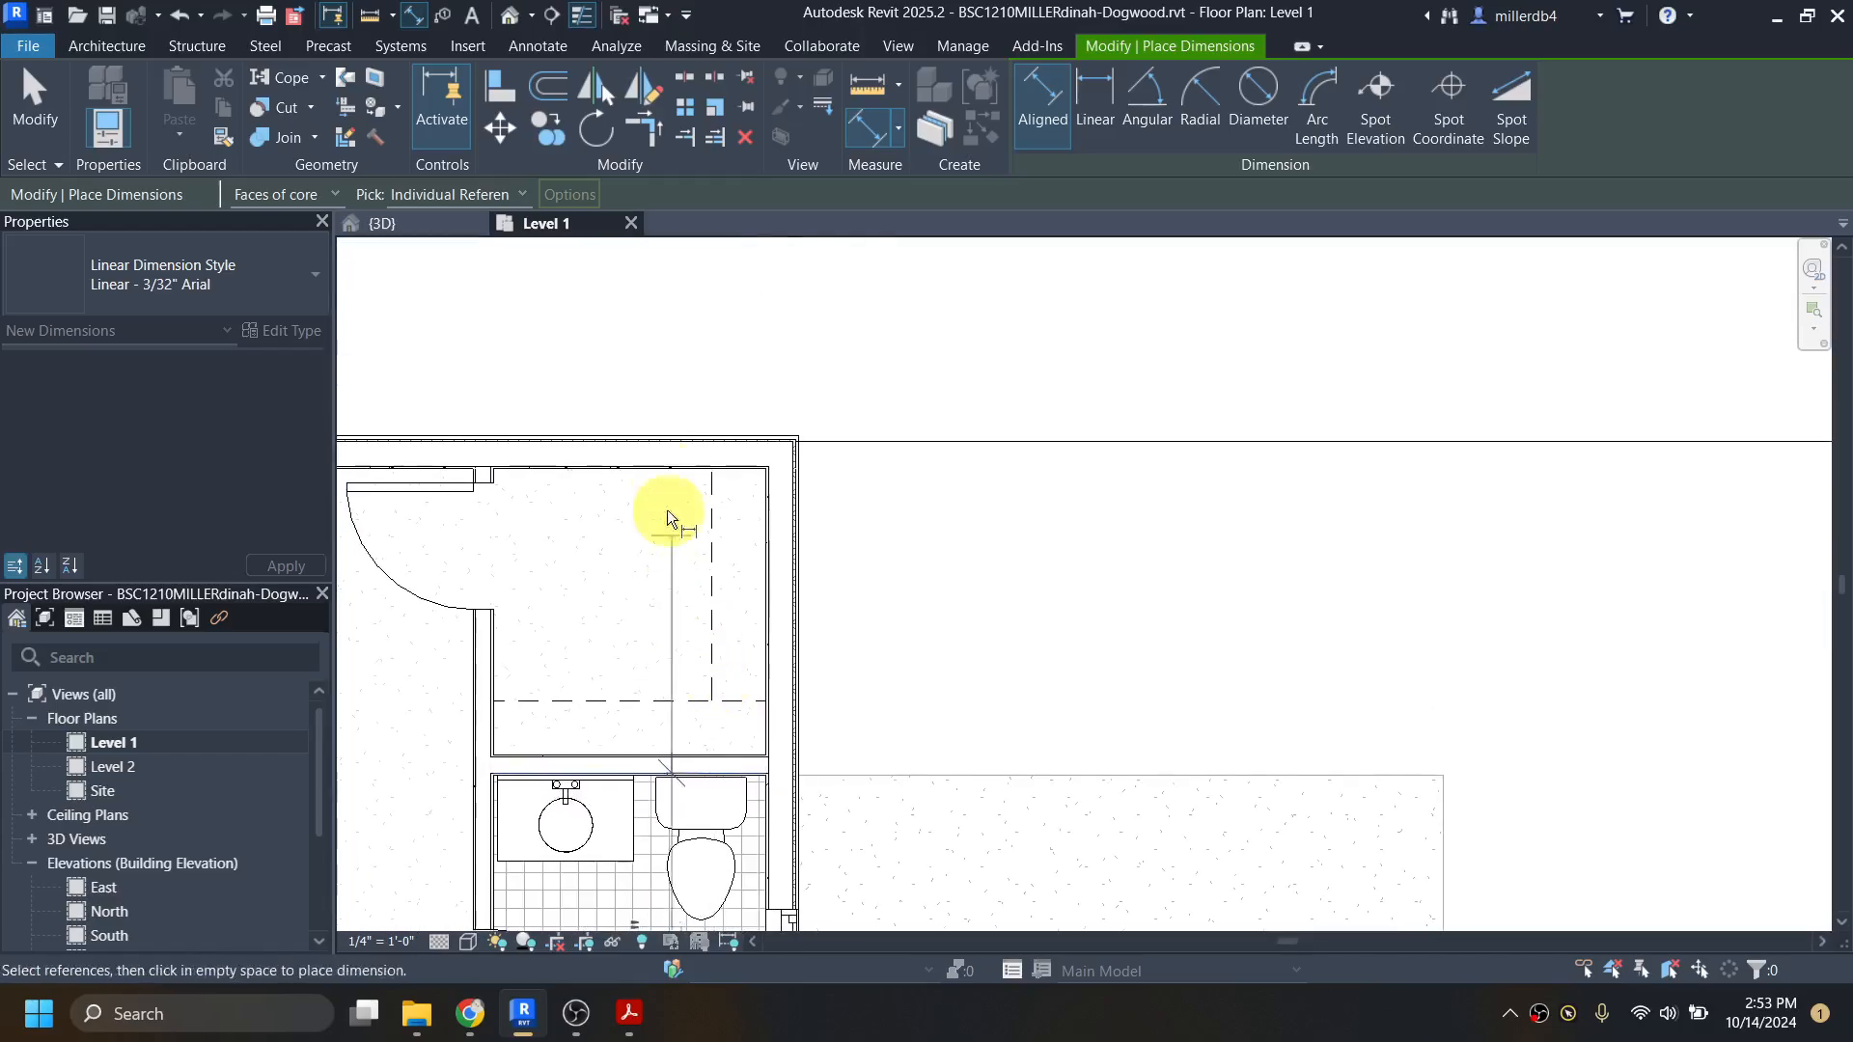
{"action": "scroll", "coordinate": [699, 488], "scroll_direction": "up", "scroll_amount": 4}
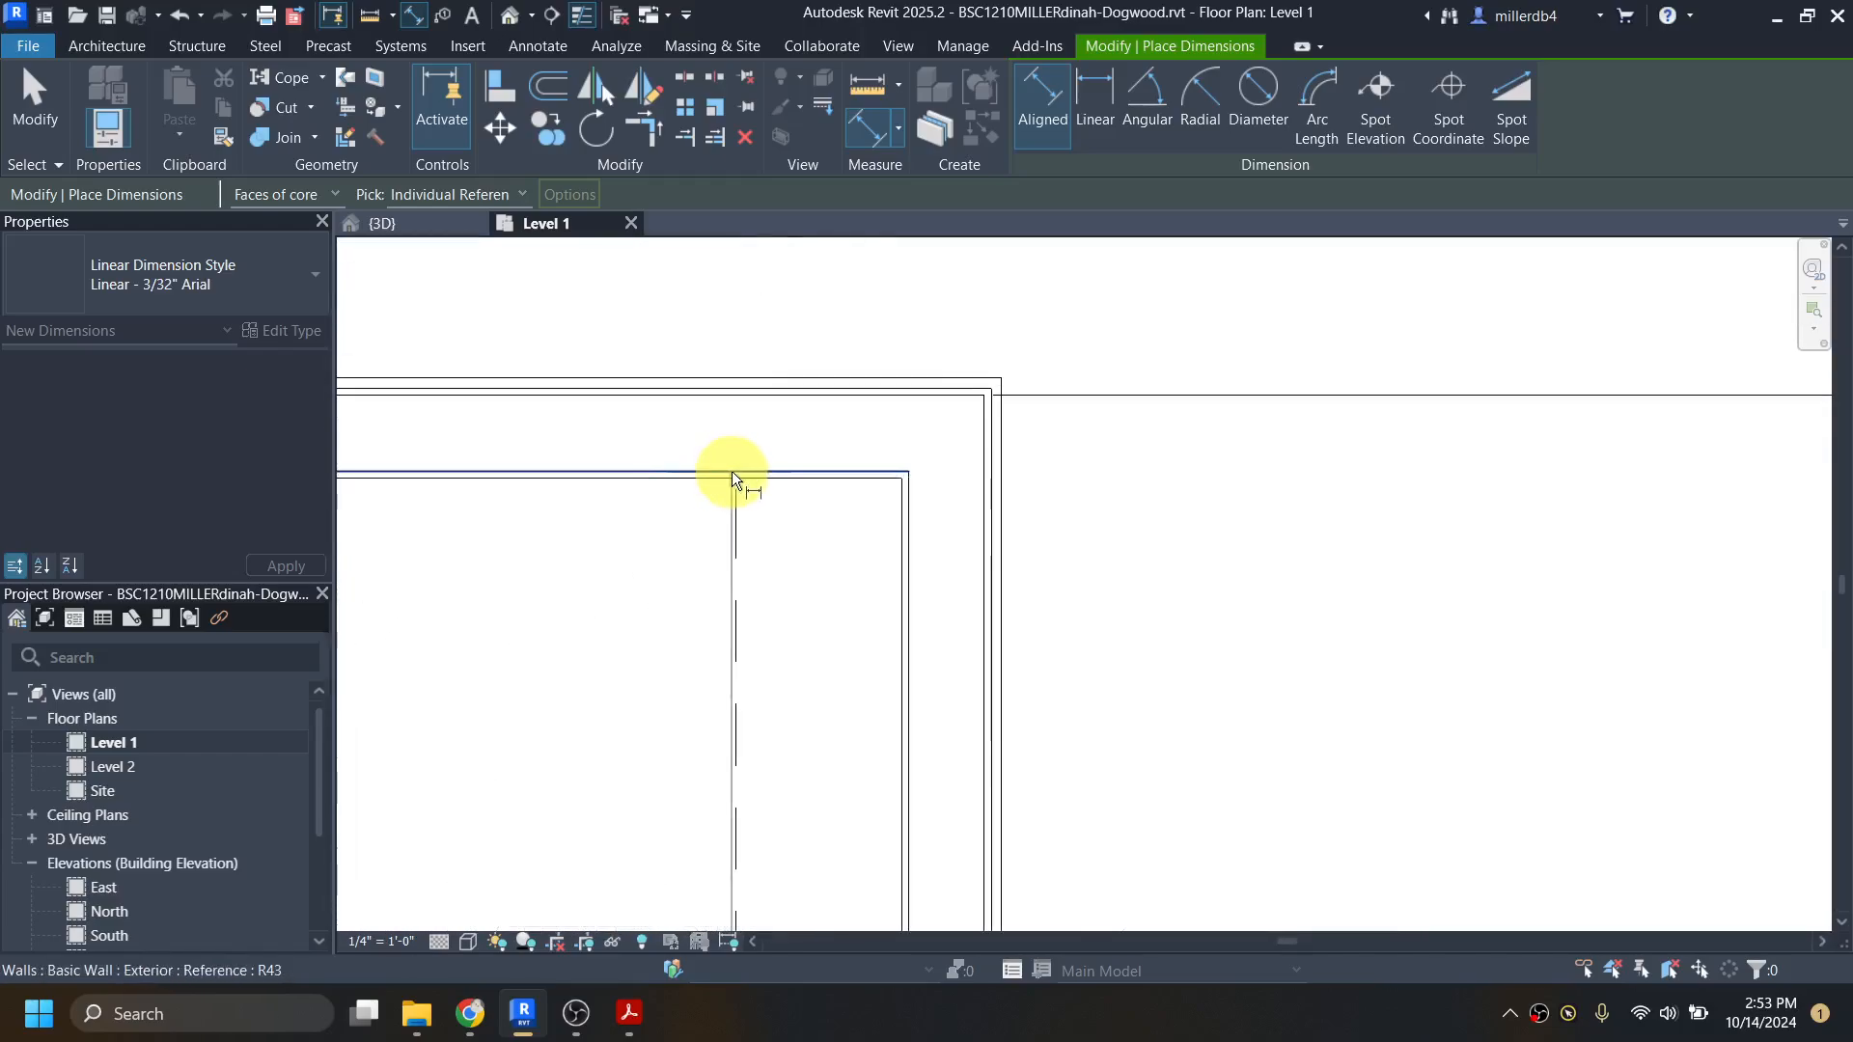
{"action": "left_click", "coordinate": [737, 396]}
{"action": "scroll", "coordinate": [726, 396], "scroll_direction": "down", "scroll_amount": 3}
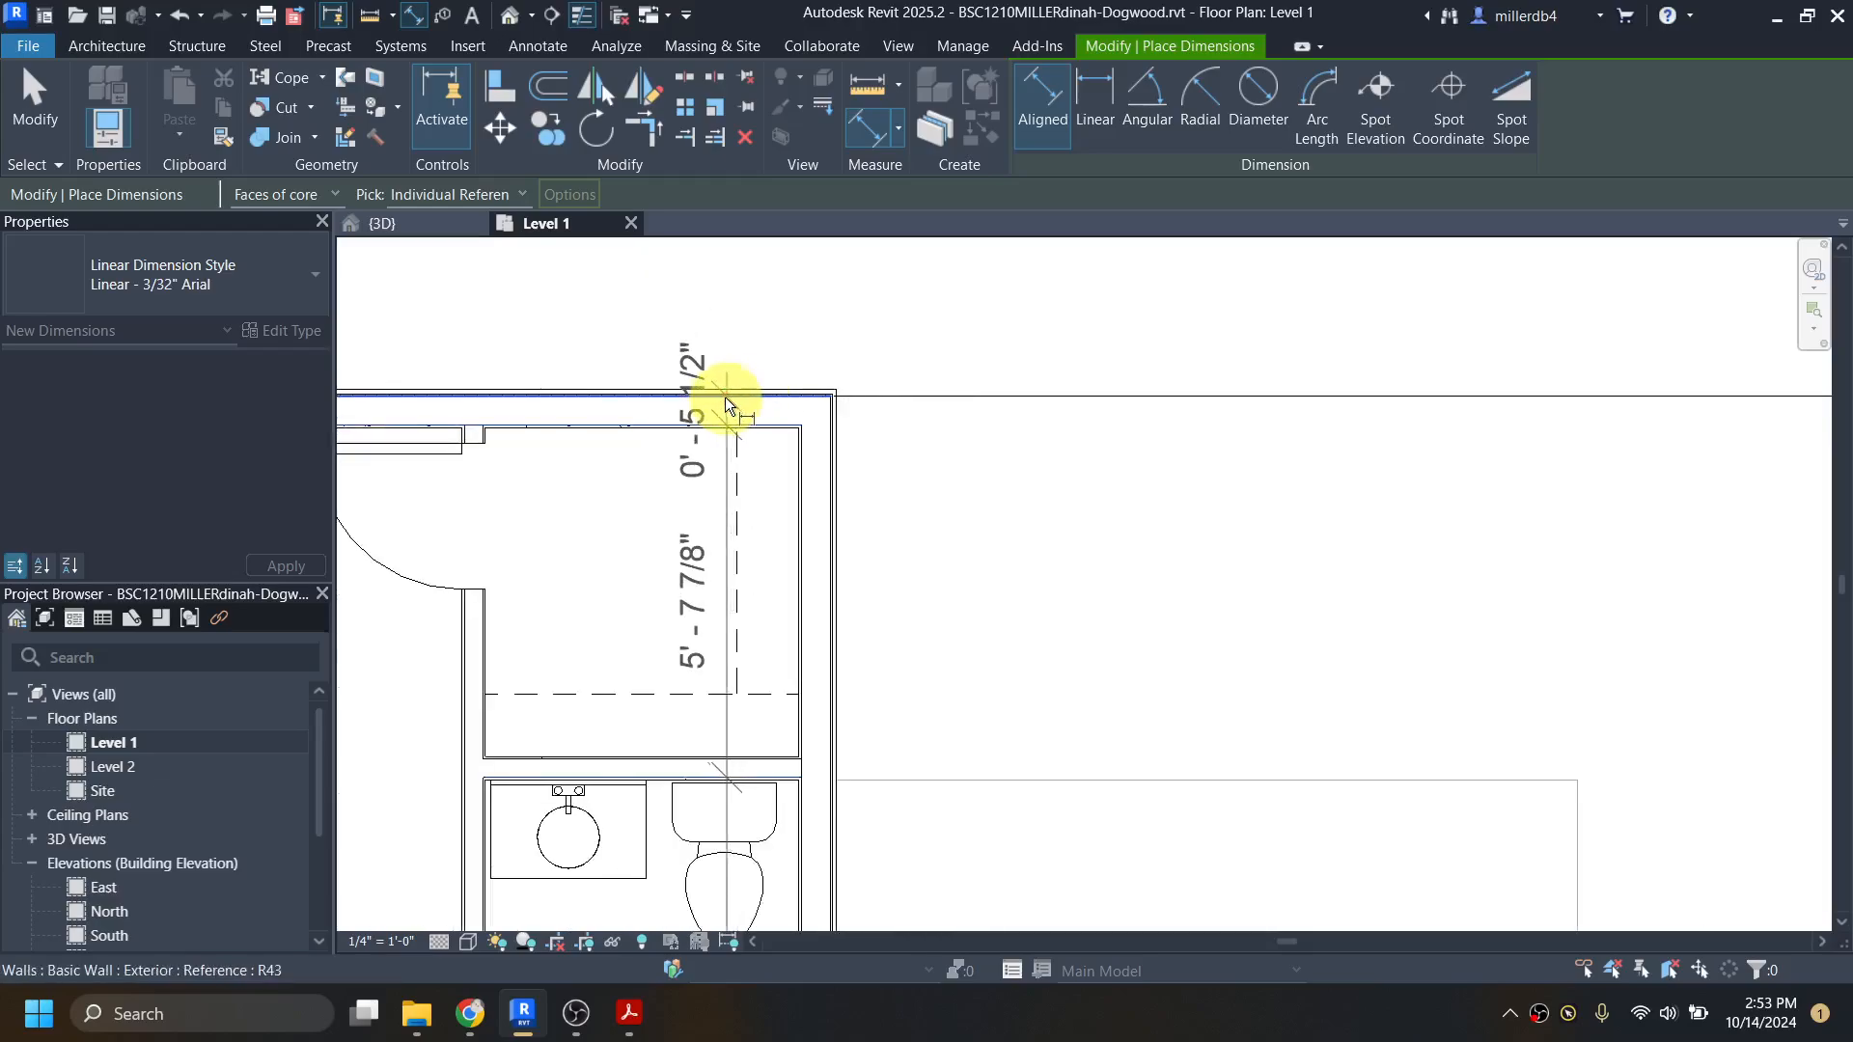
{"action": "scroll", "coordinate": [725, 397], "scroll_direction": "down", "scroll_amount": 4}
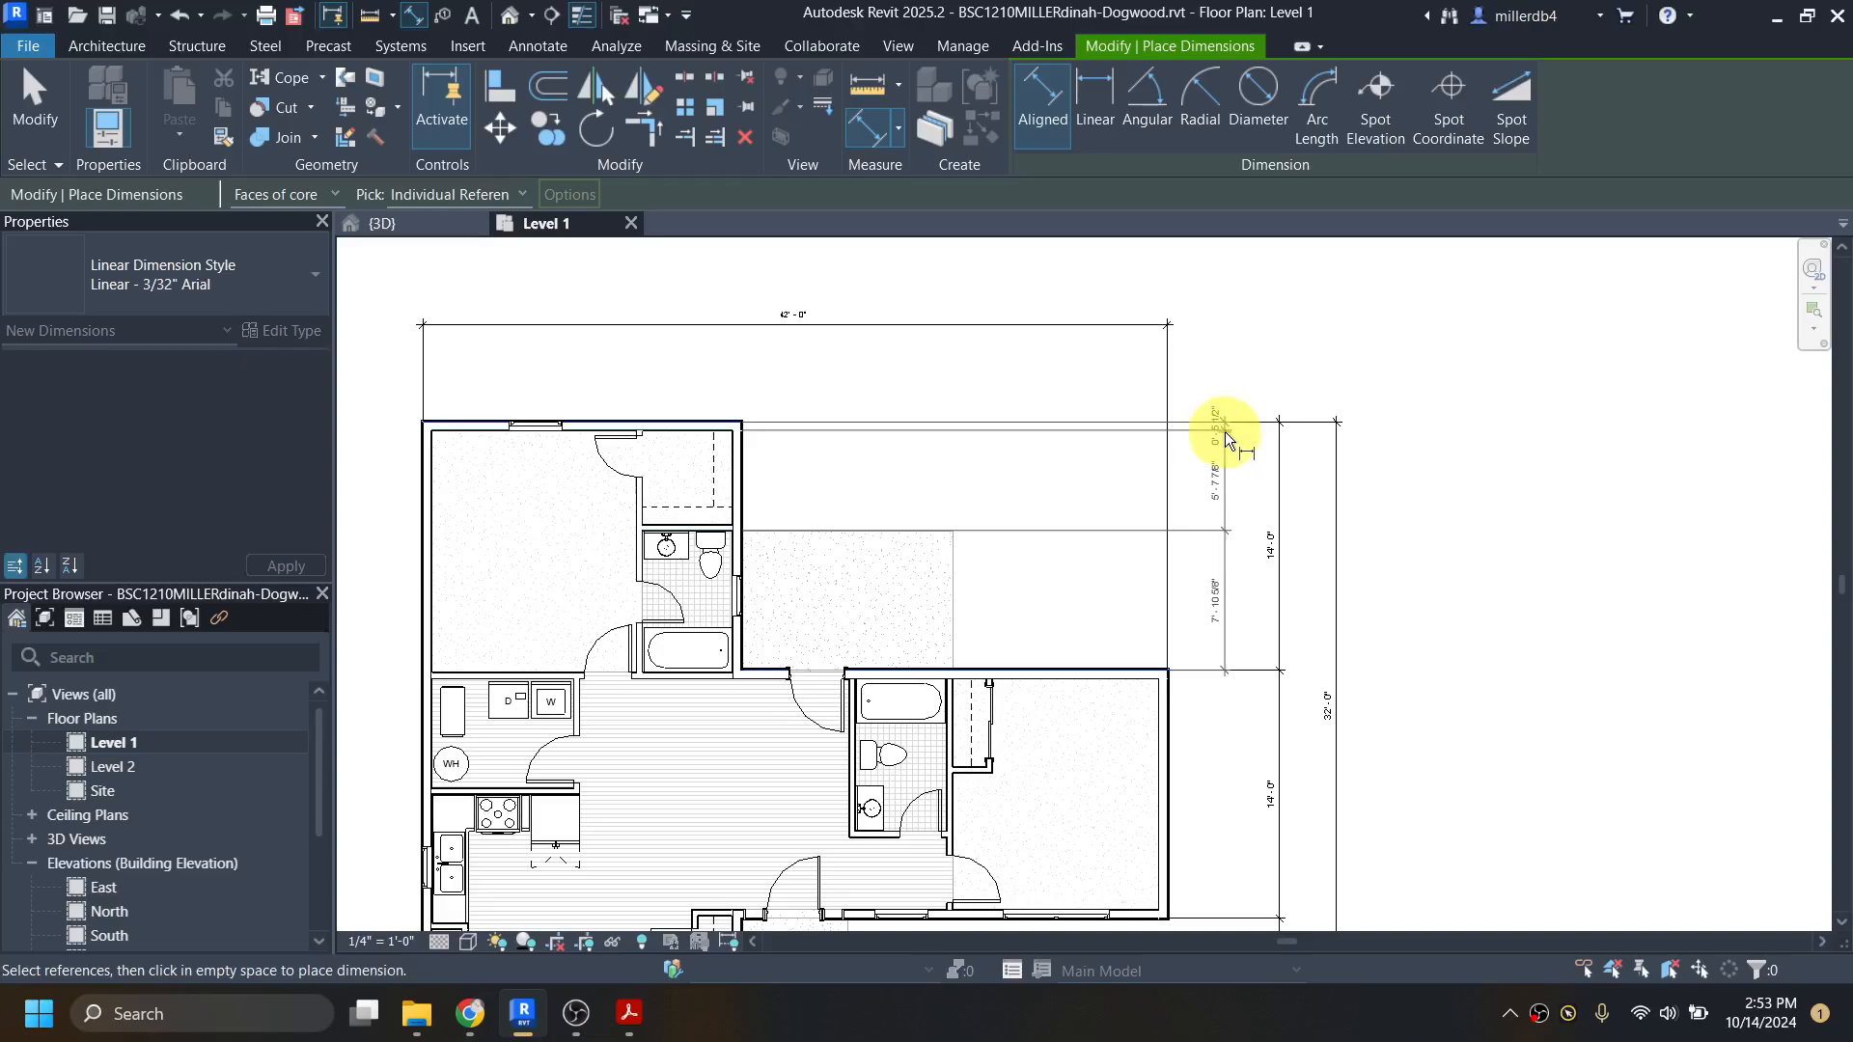
{"action": "left_click", "coordinate": [1227, 435]}
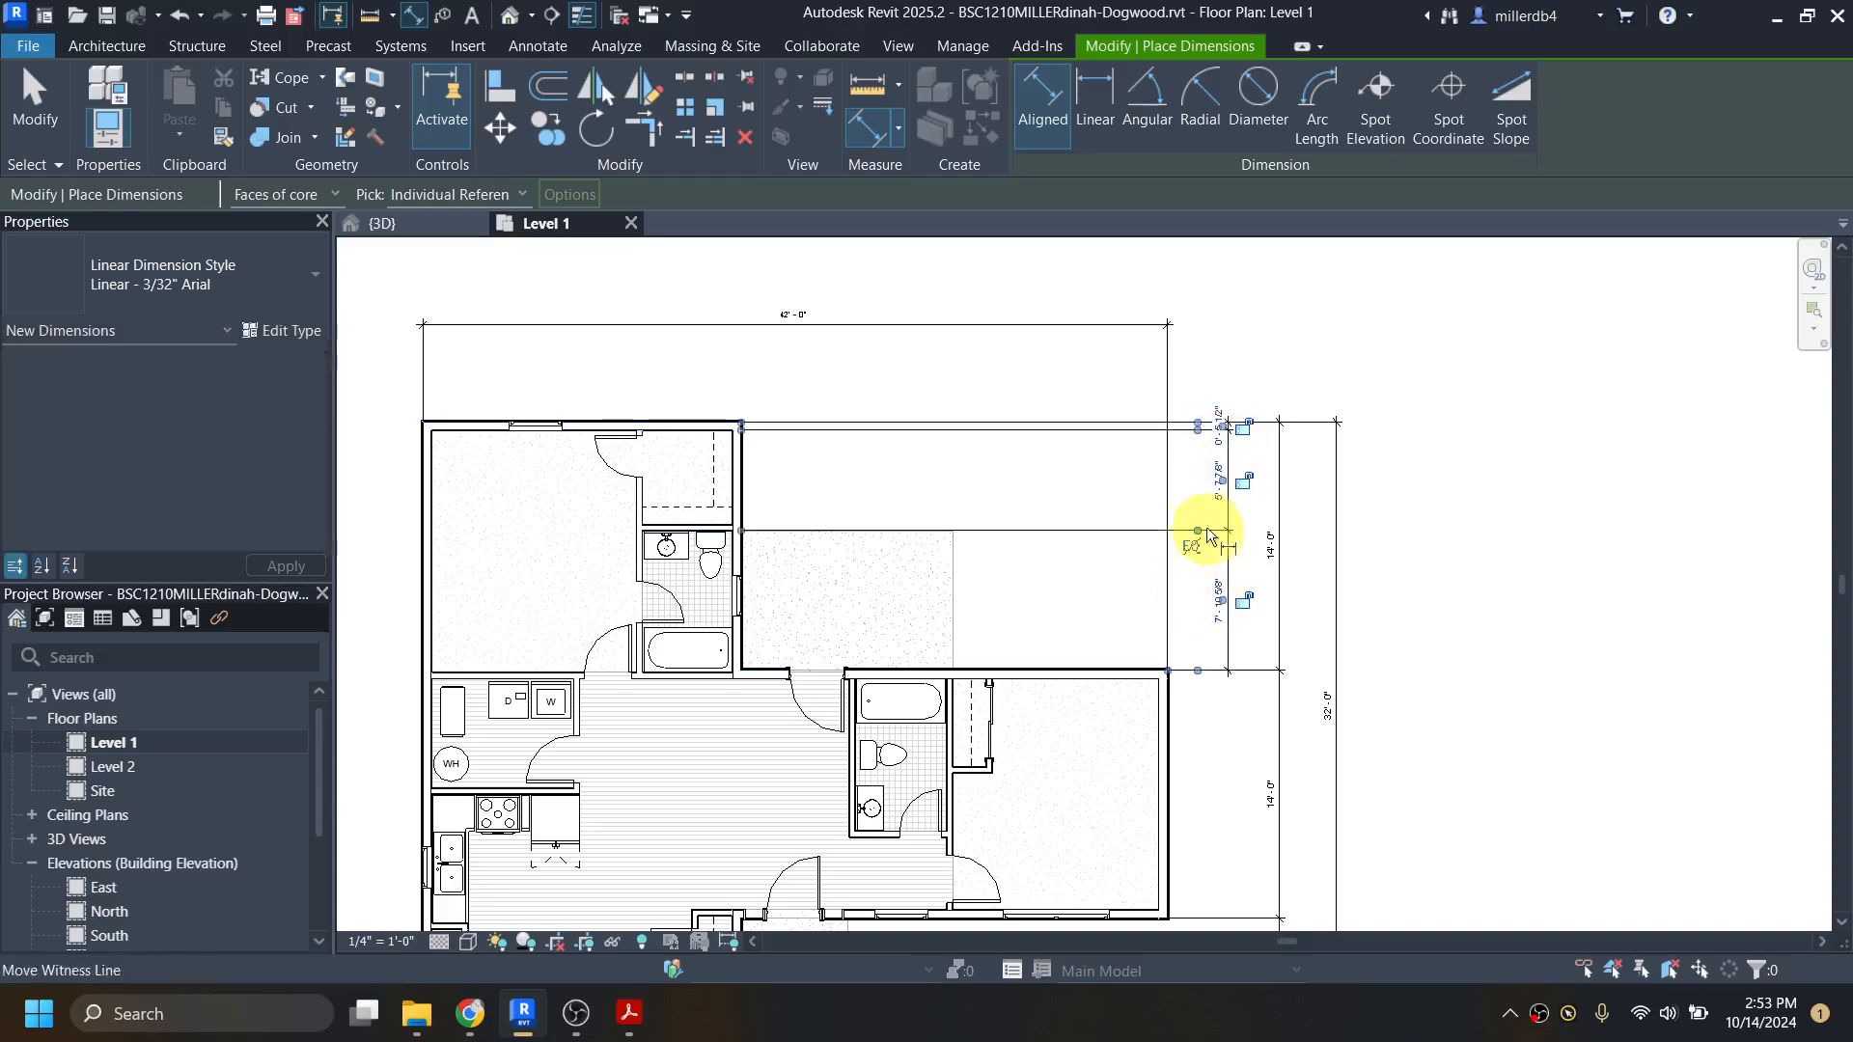
{"action": "key", "text": "Escape"}
{"action": "key", "text": "Escape"}
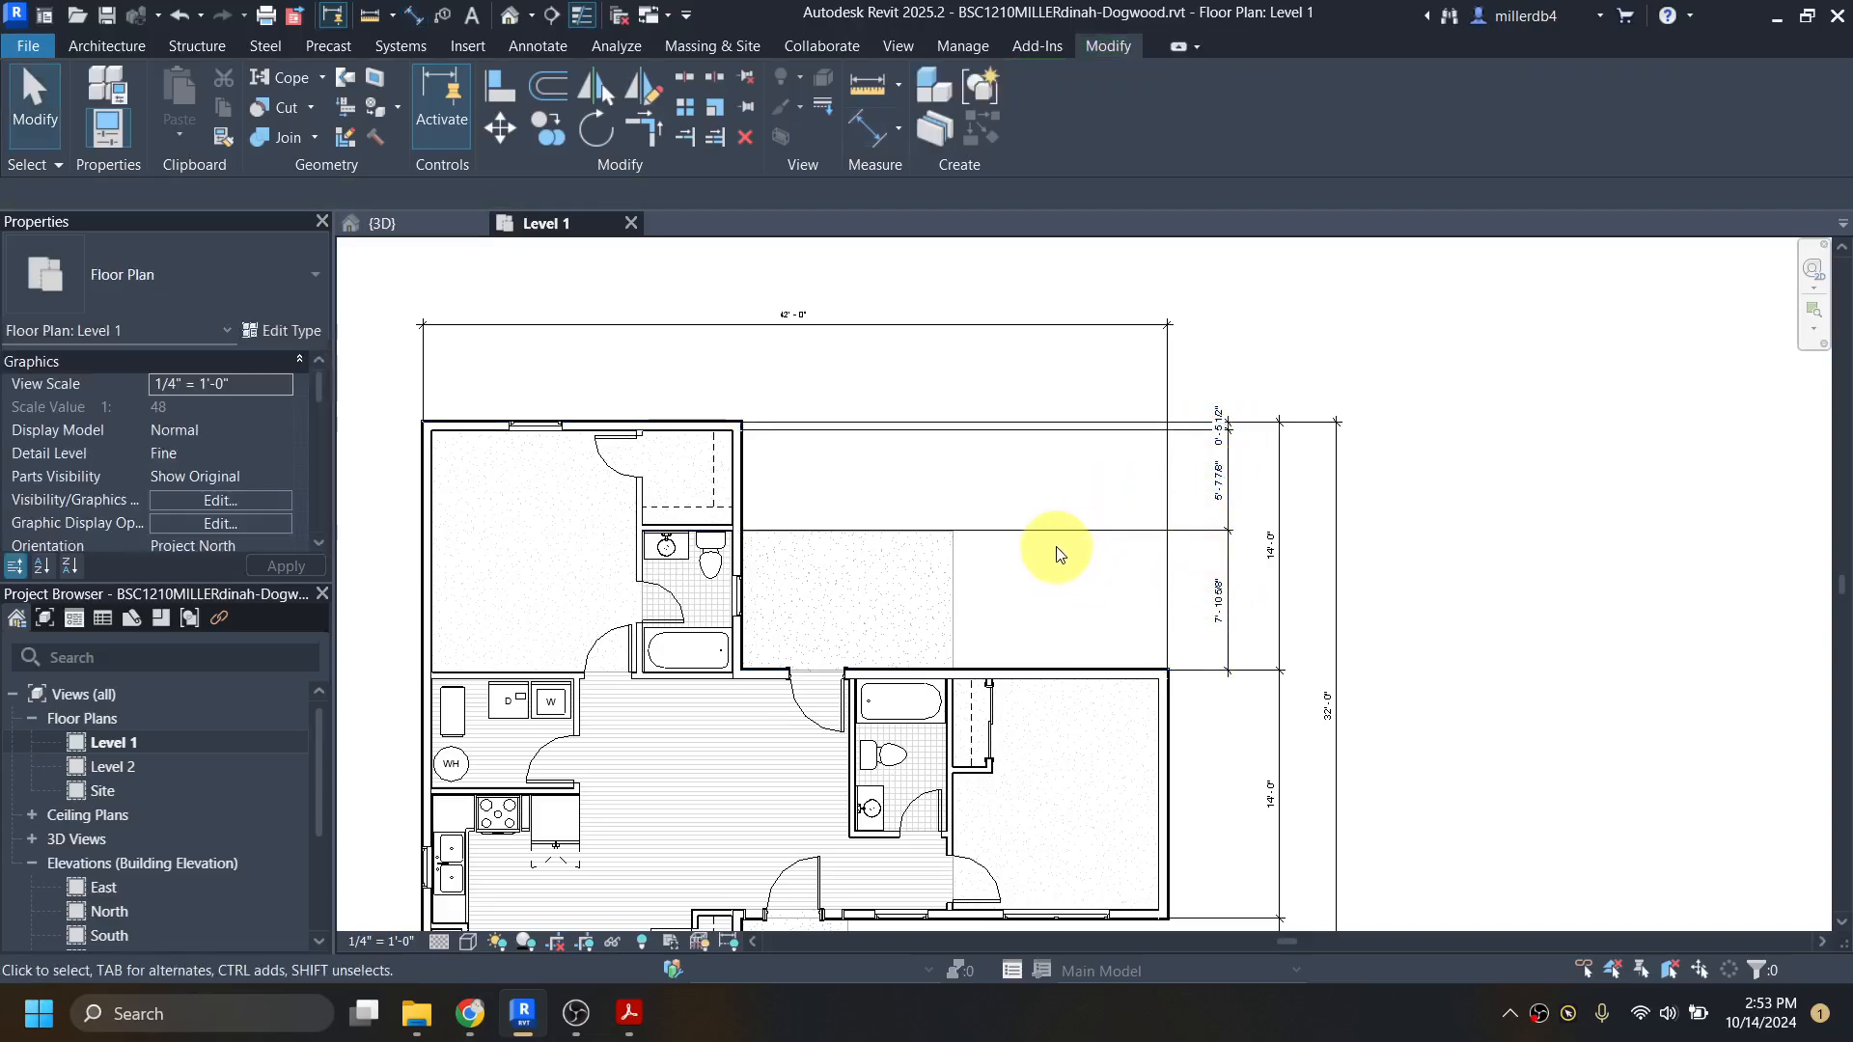
Step: Try moving the new chain's lower witness line to the inner core face of the bedroom's north wall, and return it to the outer core face
{"action": "left_click", "coordinate": [1170, 530]}
{"action": "mouse_move", "coordinate": [1228, 566]}
{"action": "left_mouse_down"}
{"action": "mouse_move", "coordinate": [786, 566]}
{"action": "mouse_move", "coordinate": [1227, 568]}
{"action": "left_mouse_up"}
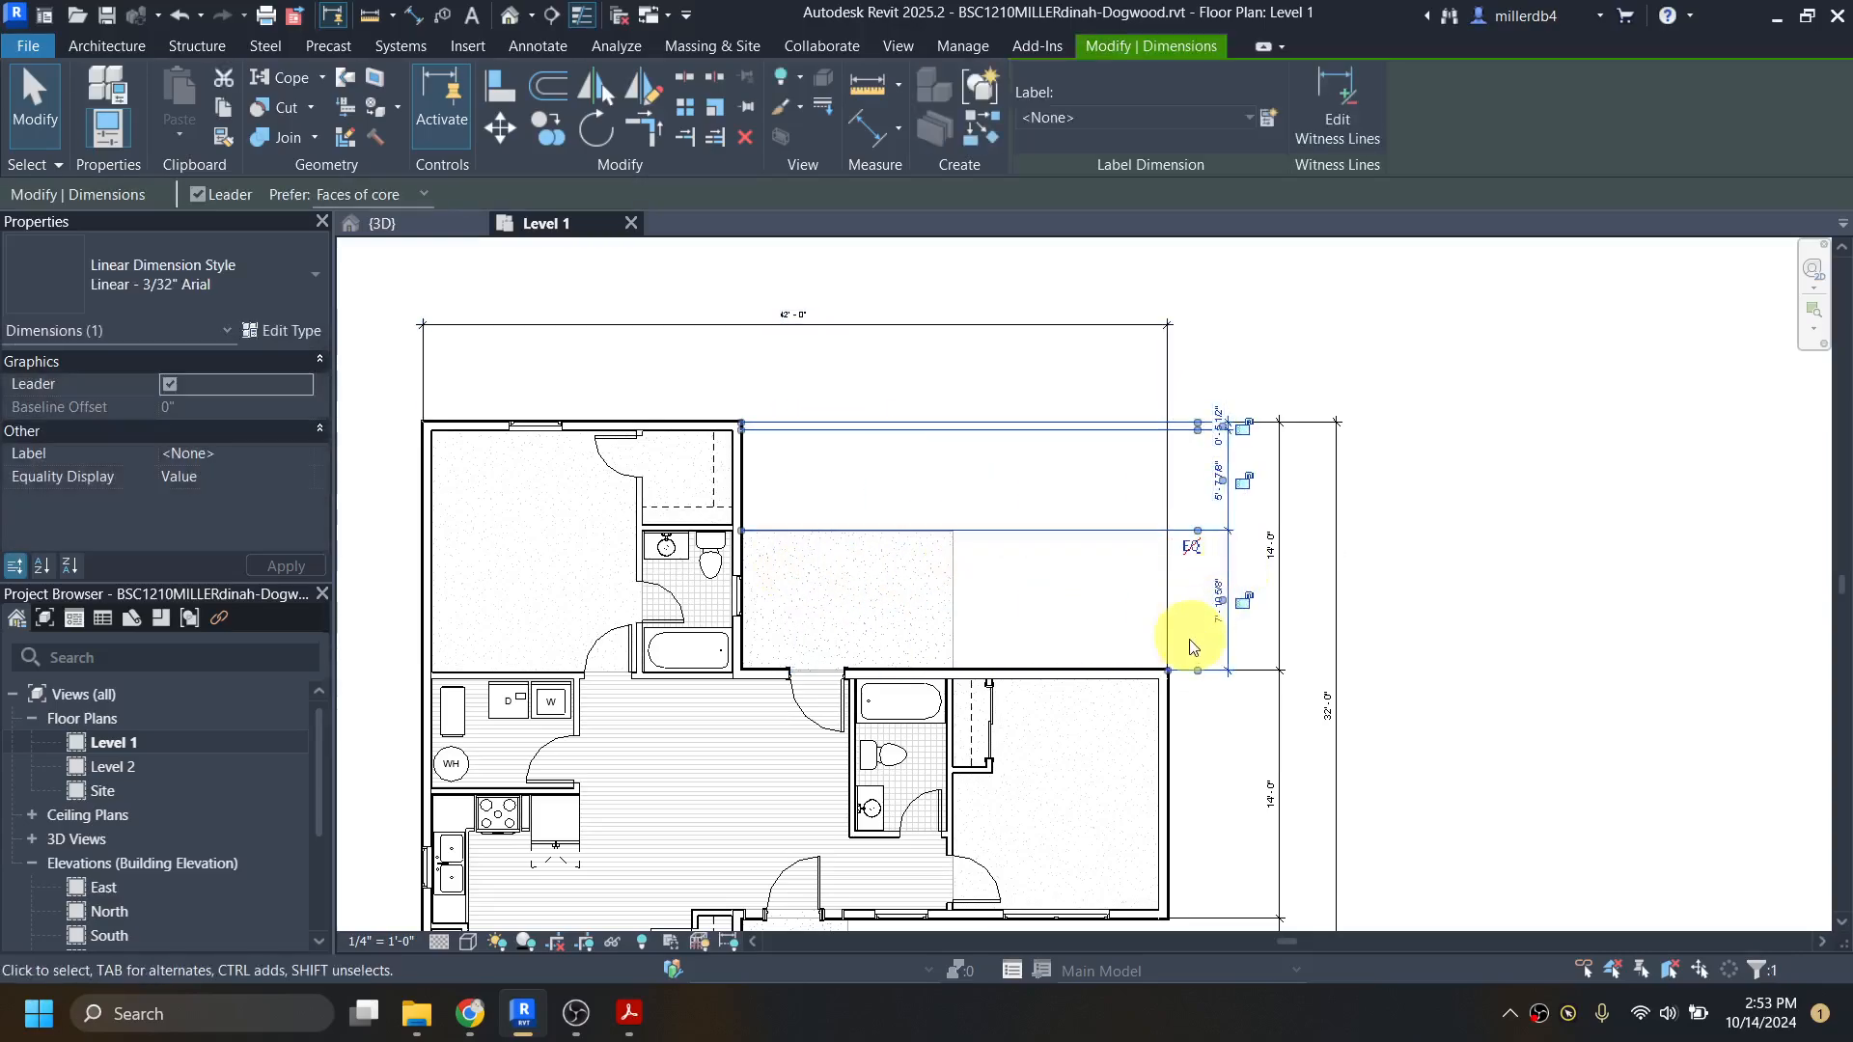
{"action": "scroll", "coordinate": [1193, 647], "scroll_direction": "up", "scroll_amount": 6}
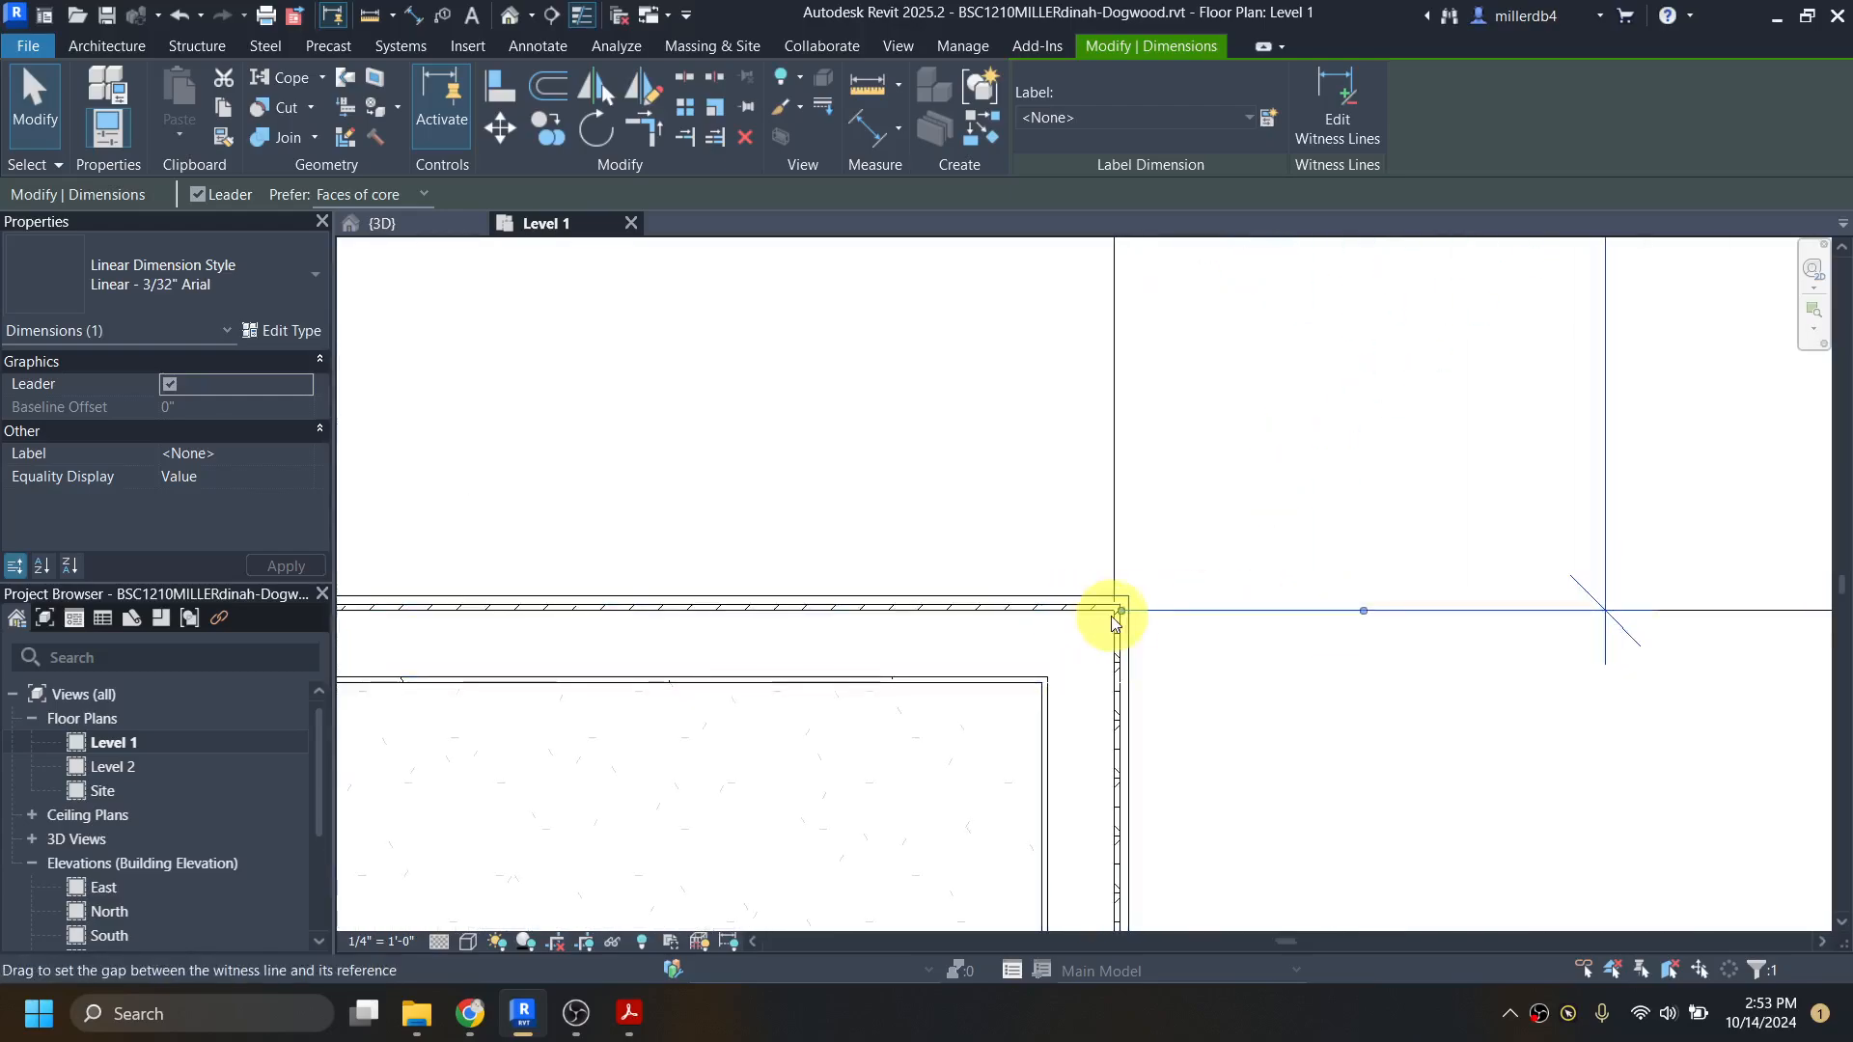
{"action": "left_click_drag", "start_coordinate": [1364, 614], "coordinate": [997, 687]}
{"action": "scroll", "coordinate": [999, 685], "scroll_direction": "down", "scroll_amount": 3}
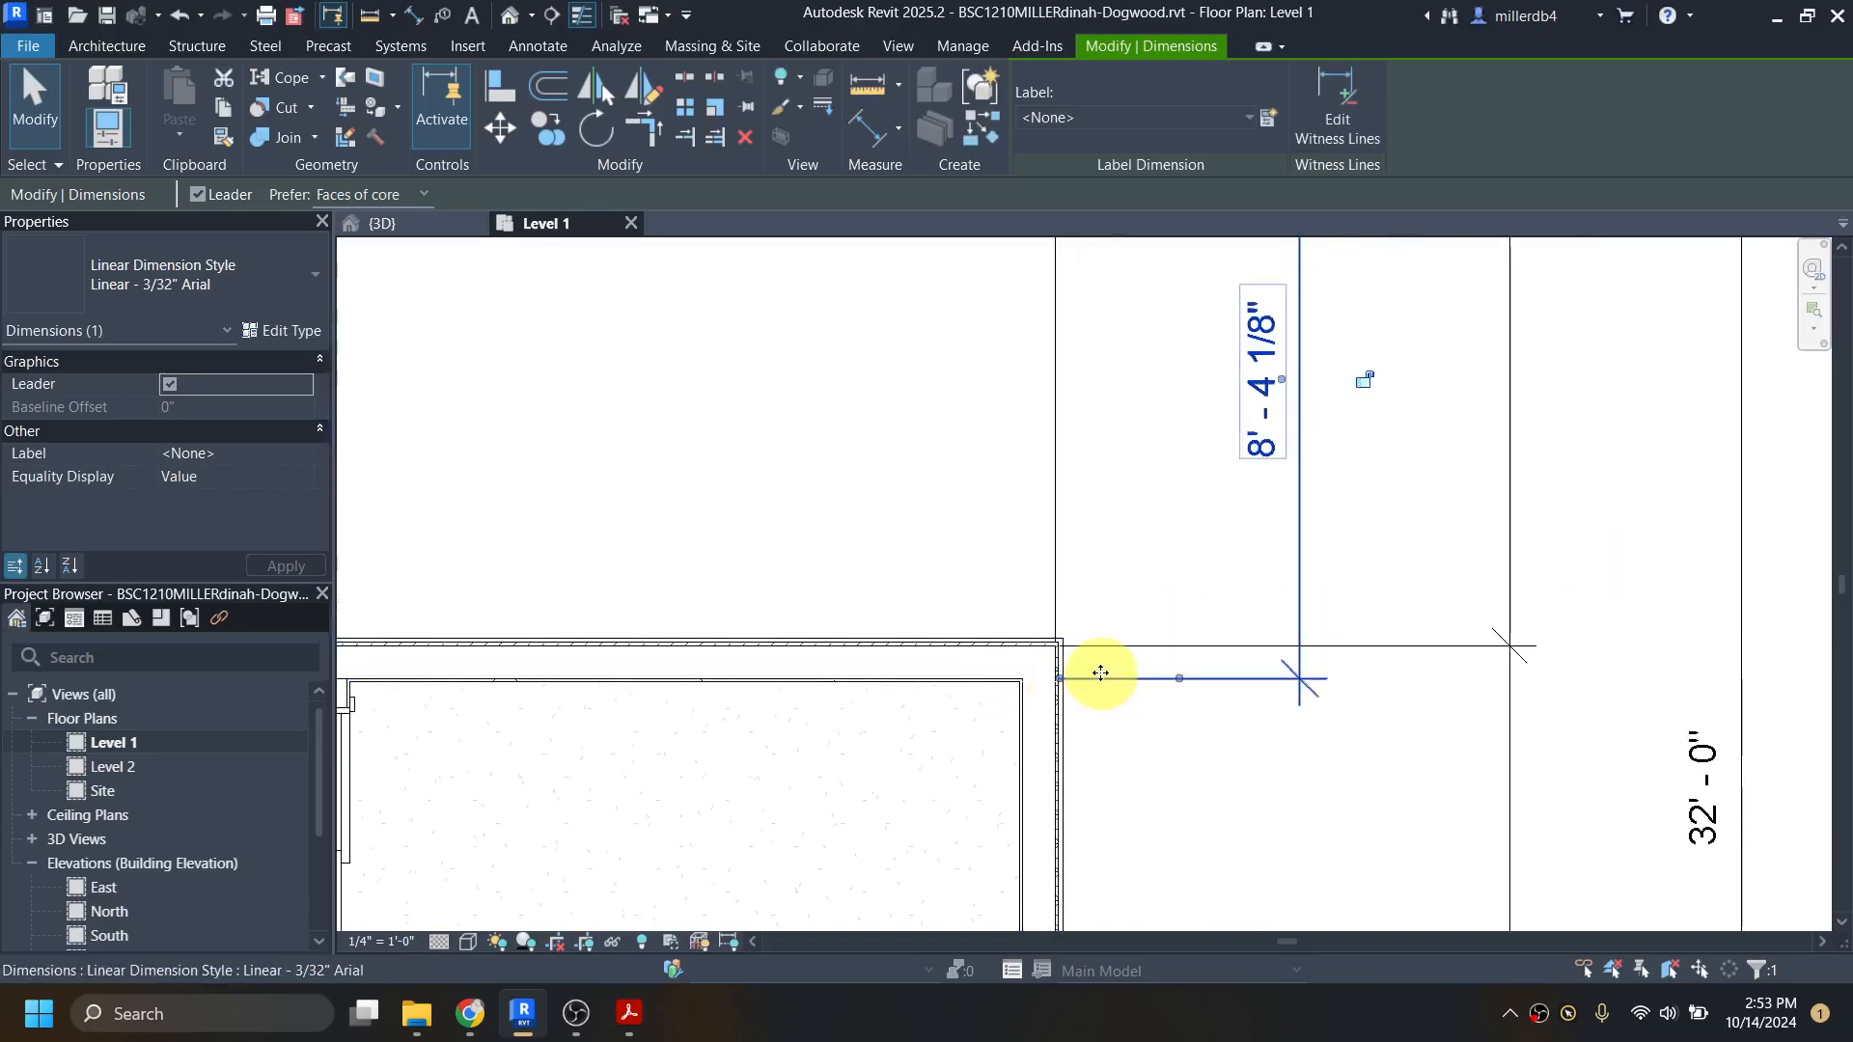
{"action": "scroll", "coordinate": [1178, 680], "scroll_direction": "up", "scroll_amount": 3}
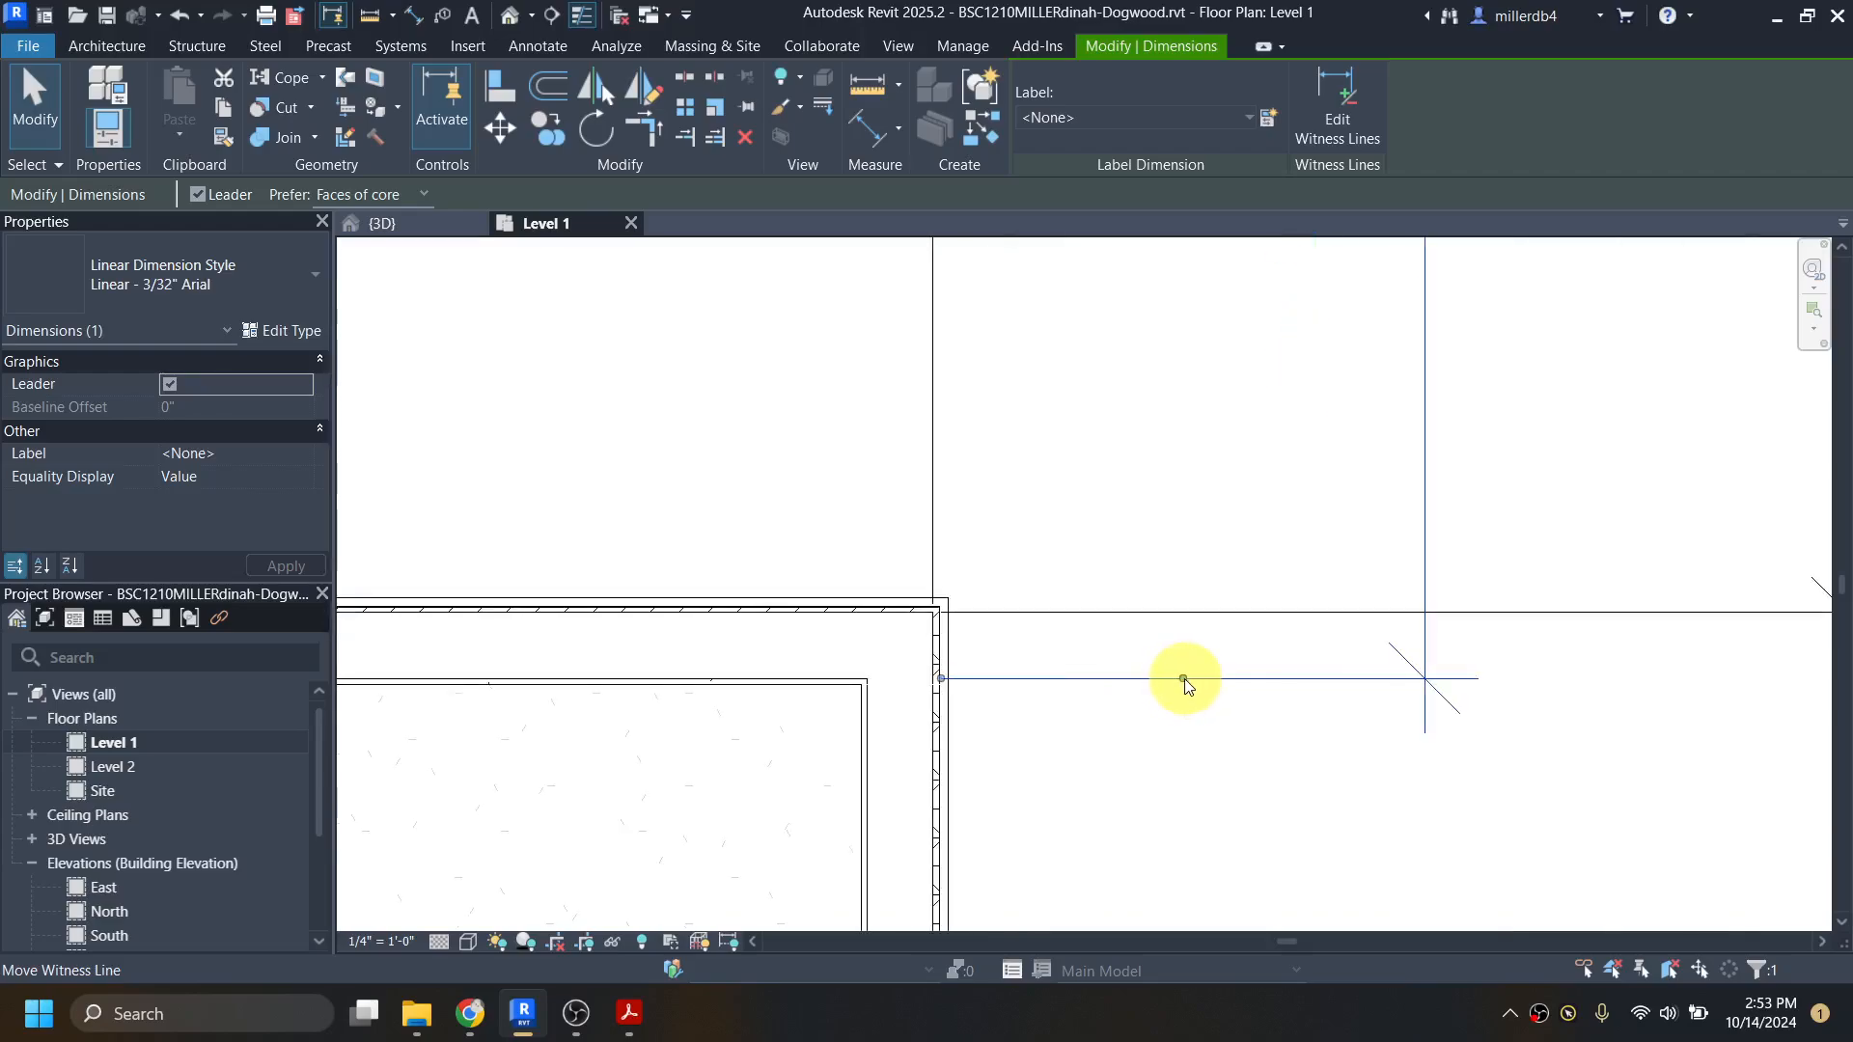
{"action": "left_click_drag", "start_coordinate": [1184, 680], "coordinate": [791, 612]}
{"action": "left_click_drag", "start_coordinate": [1179, 679], "coordinate": [855, 618]}
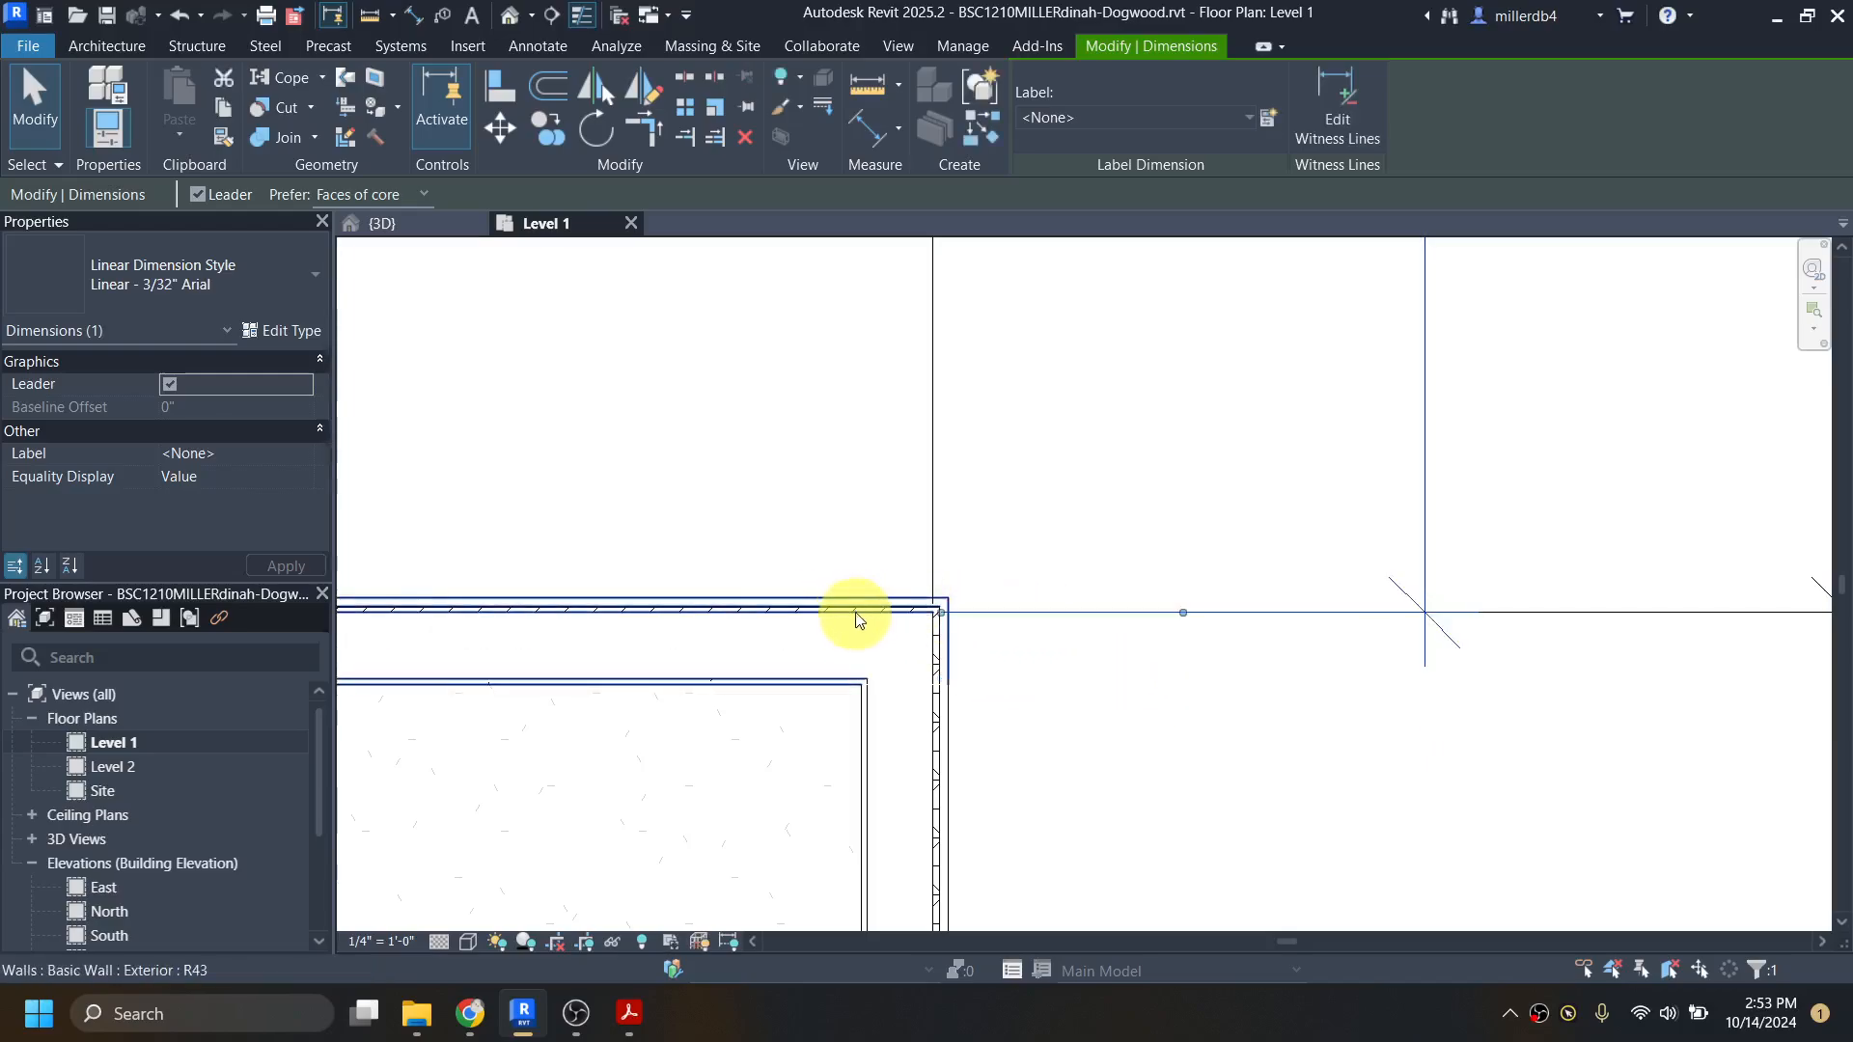
{"action": "scroll", "coordinate": [889, 616], "scroll_direction": "down", "scroll_amount": 3}
{"action": "scroll", "coordinate": [933, 625], "scroll_direction": "down", "scroll_amount": 3}
{"action": "middle_click_drag", "start_coordinate": [945, 616], "coordinate": [1066, 735]}
{"action": "left_click", "coordinate": [1086, 641]}
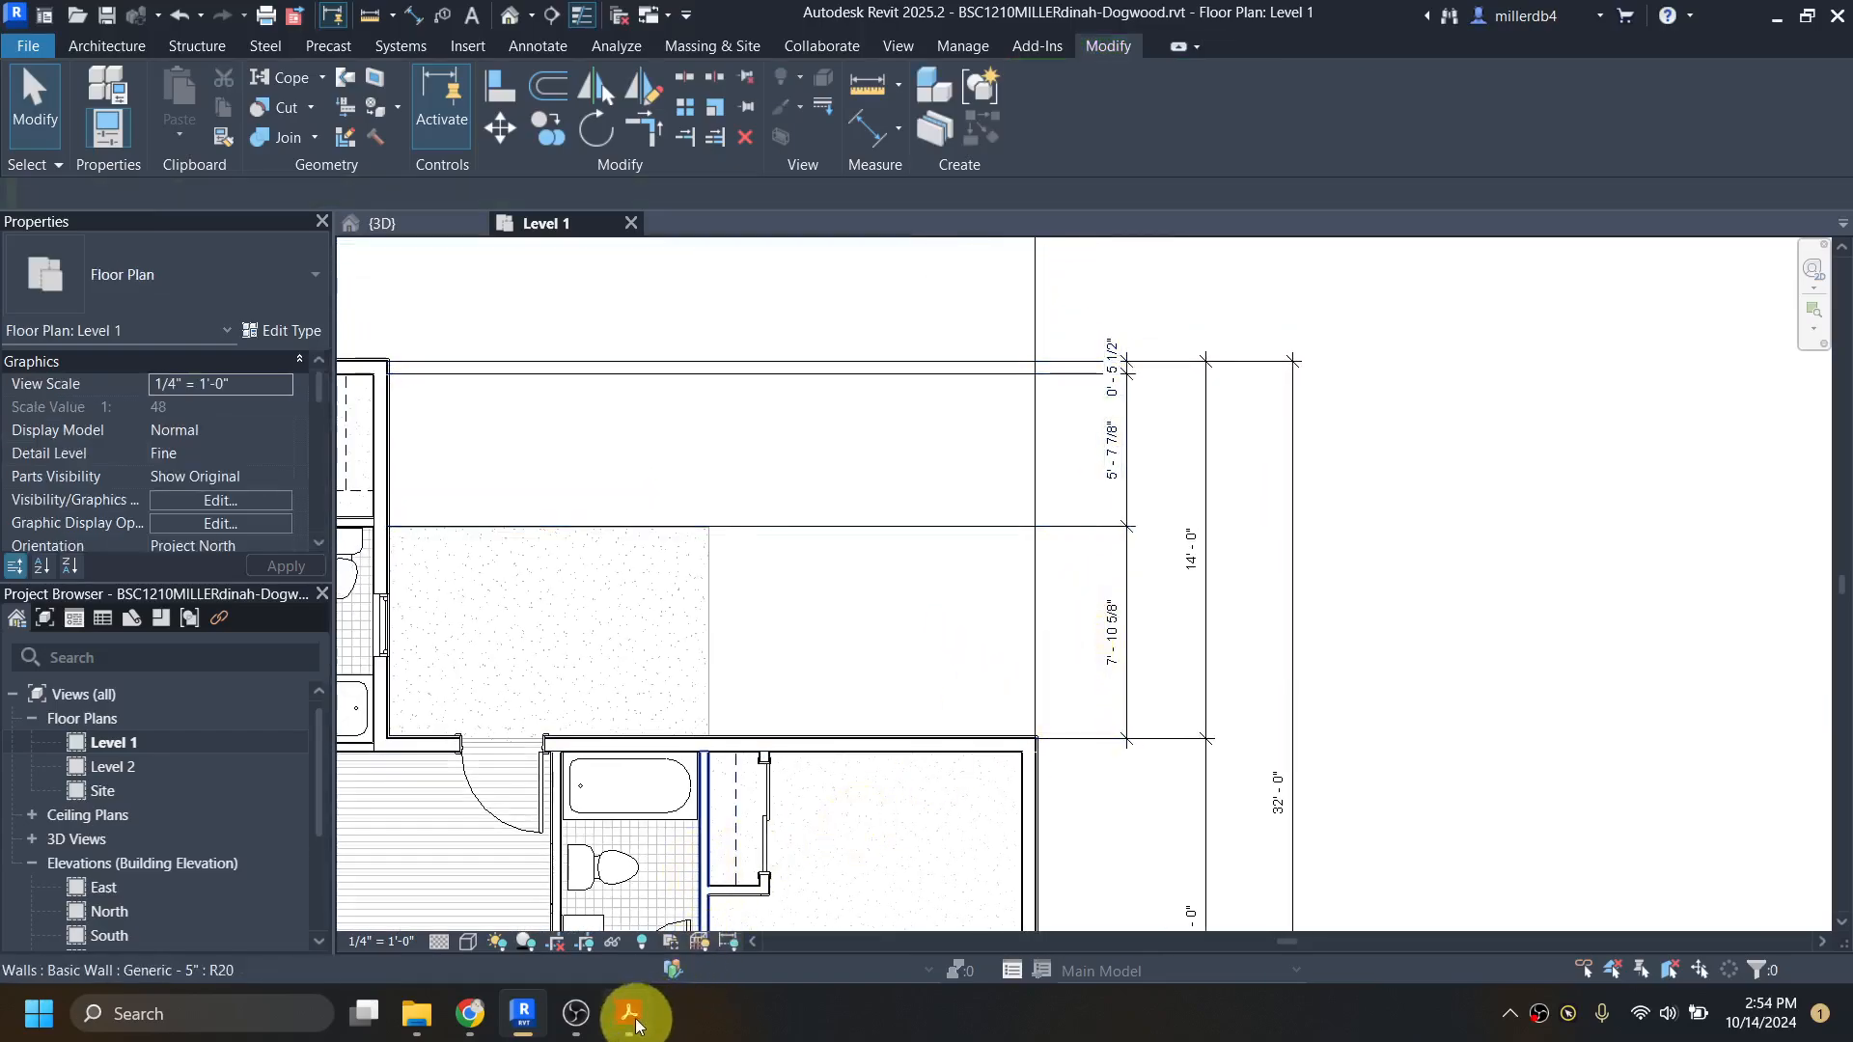
Step: Switch to dogwood-all.pdf in Acrobat, check the dimensions locating the wall between the W.I.C. and master bath, and return to Revit
{"action": "mouse_move", "coordinate": [635, 1025]}
{"action": "left_click", "coordinate": [629, 917]}
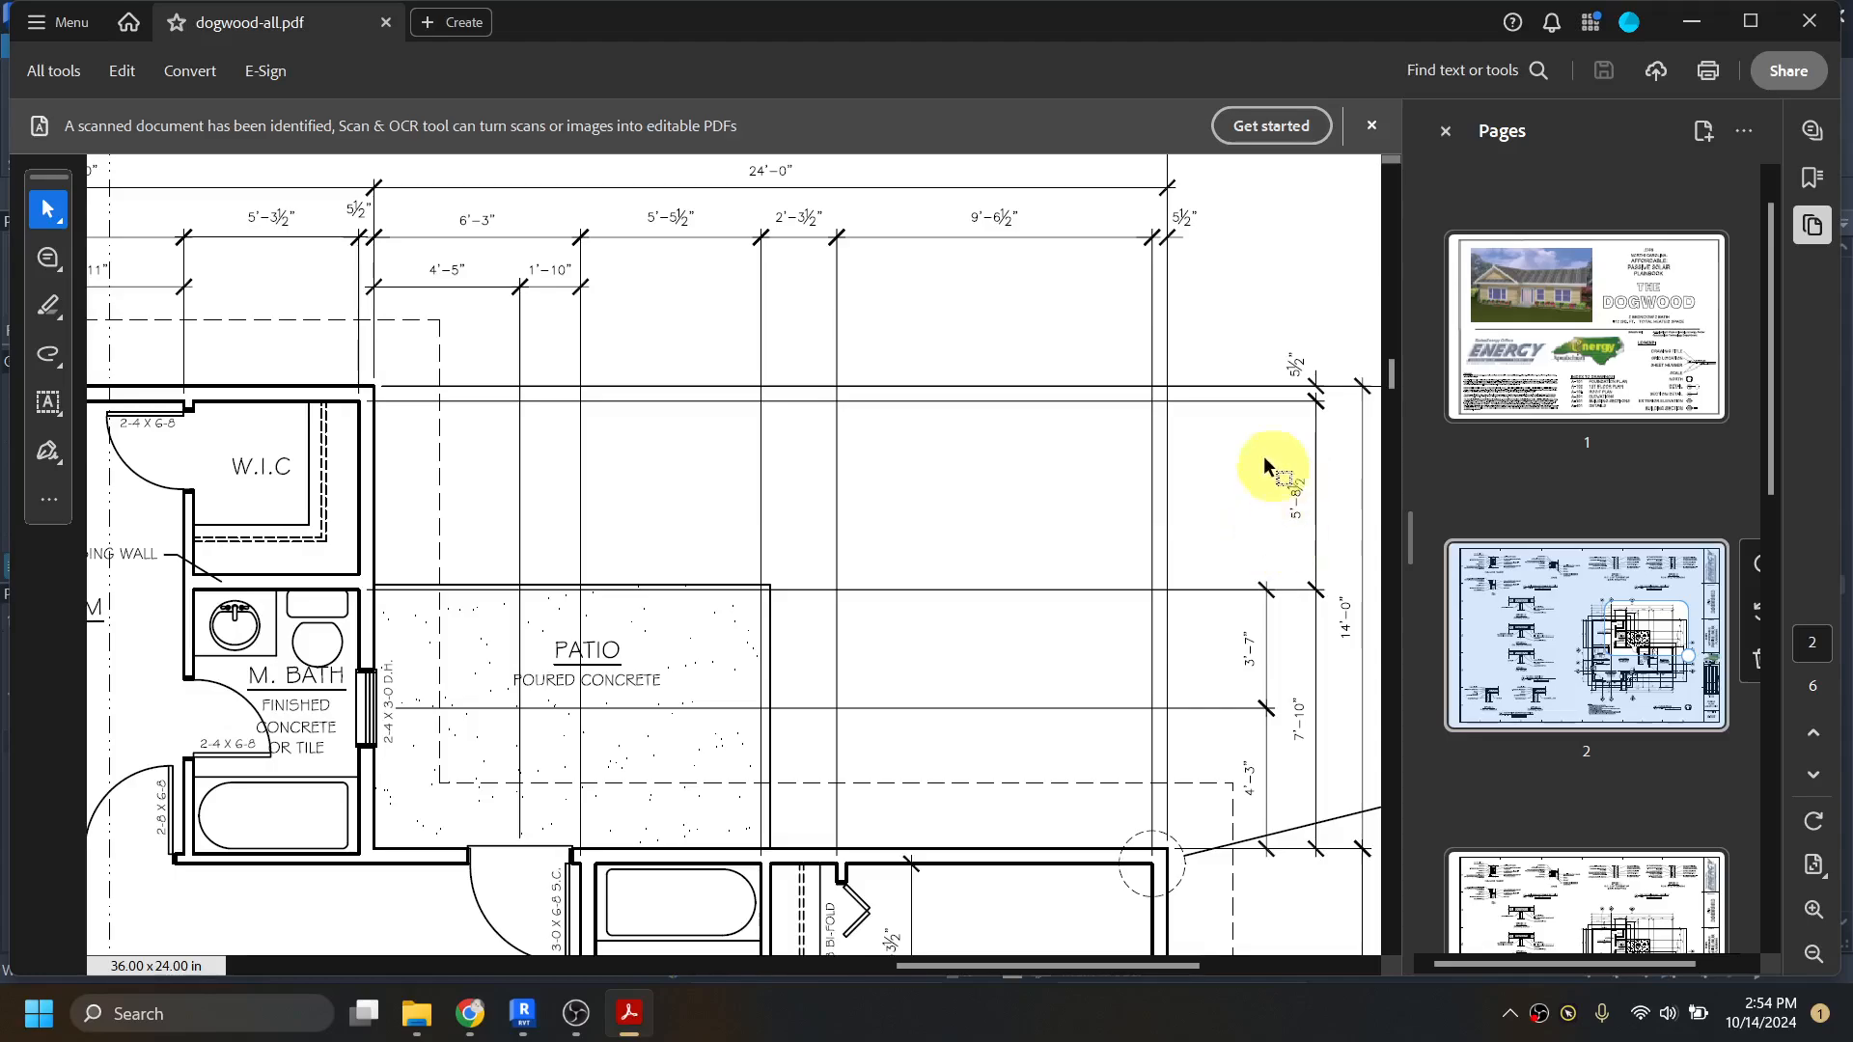
{"action": "left_click", "coordinate": [1696, 25]}
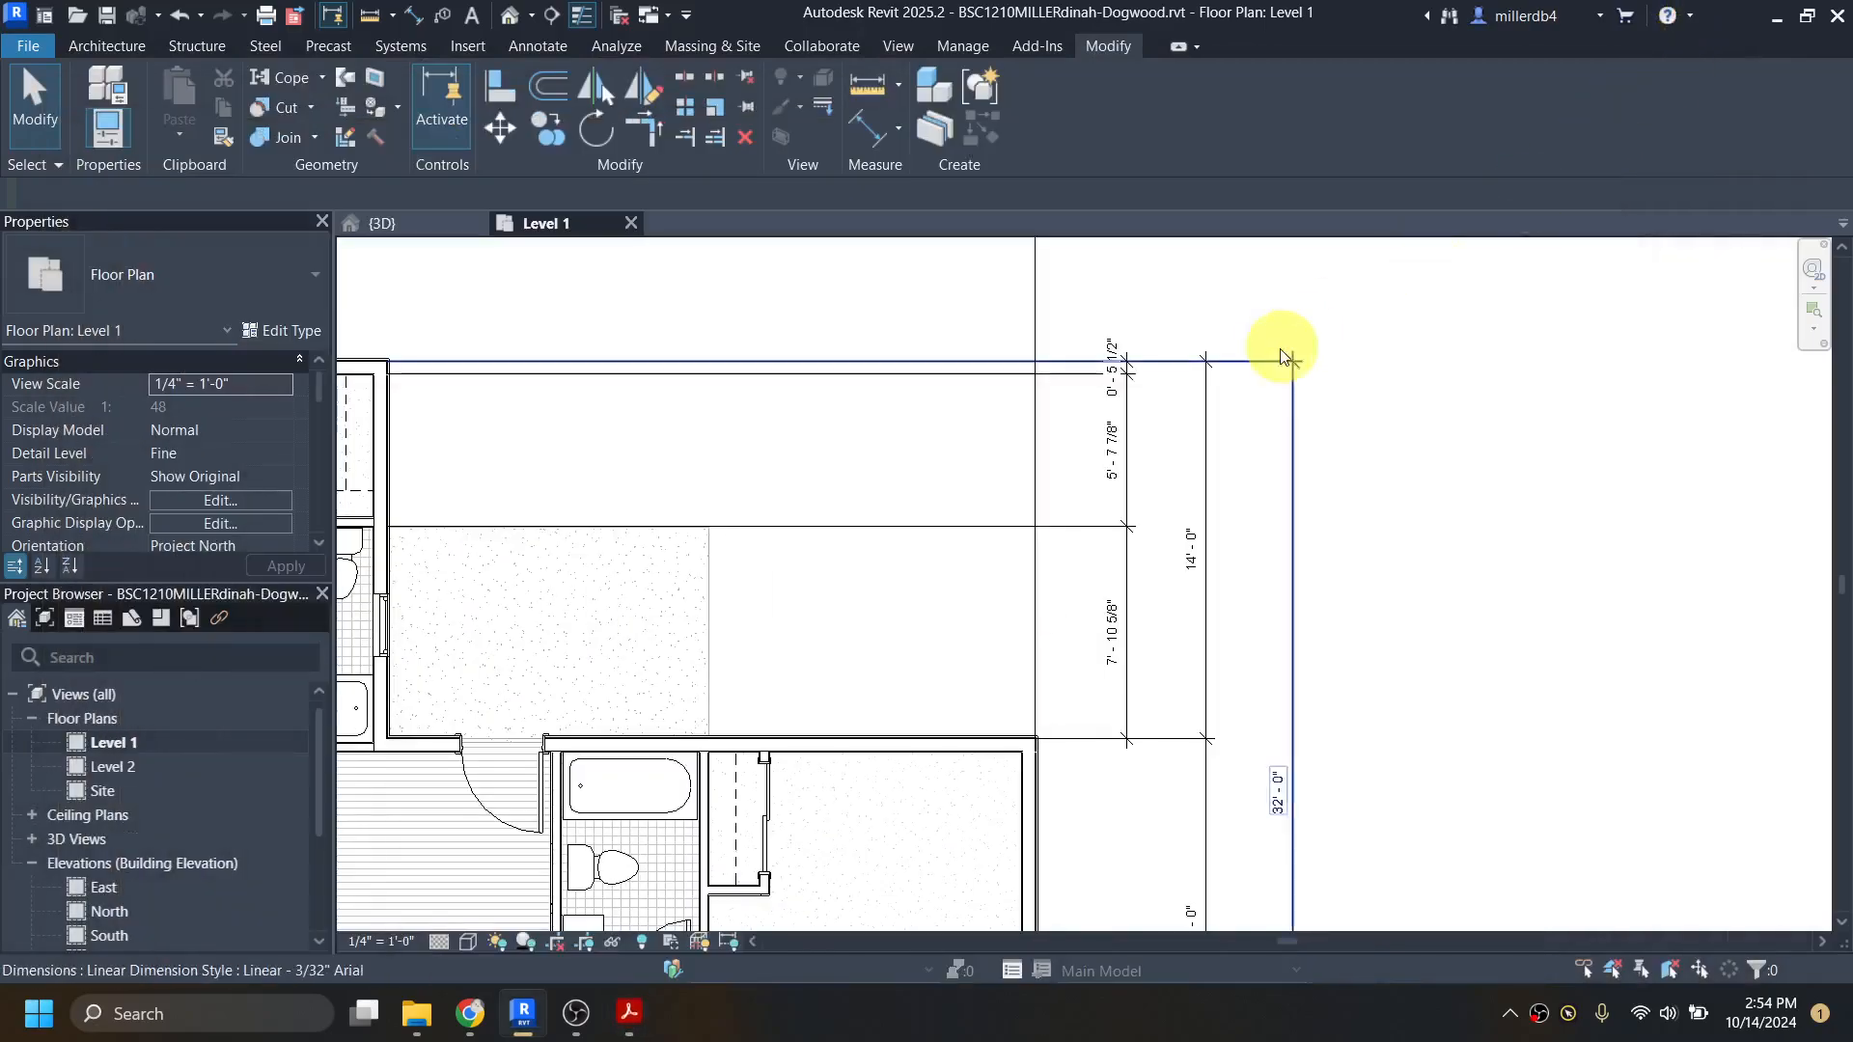
{"action": "left_click", "coordinate": [972, 746]}
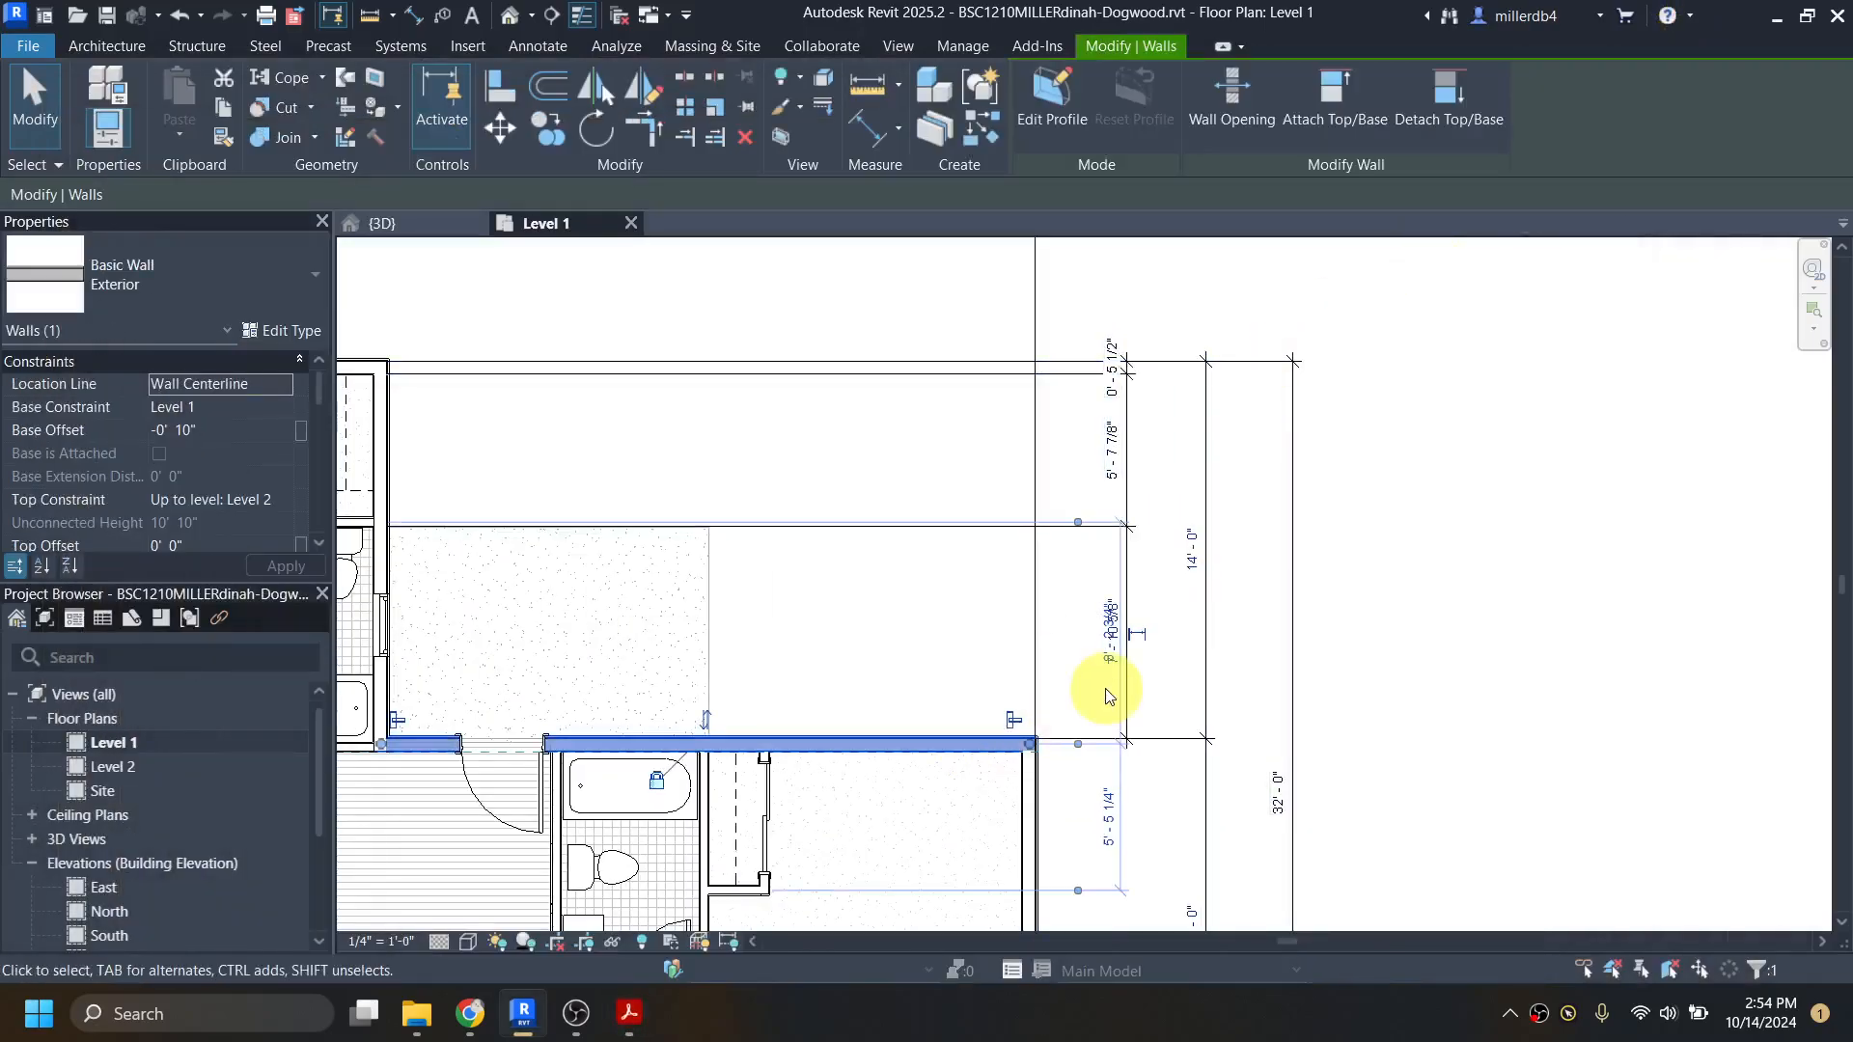
{"action": "scroll", "coordinate": [1110, 691], "scroll_direction": "up", "scroll_amount": 3}
{"action": "scroll", "coordinate": [1119, 695], "scroll_direction": "up", "scroll_amount": 2}
{"action": "scroll", "coordinate": [1211, 591], "scroll_direction": "down", "scroll_amount": 1}
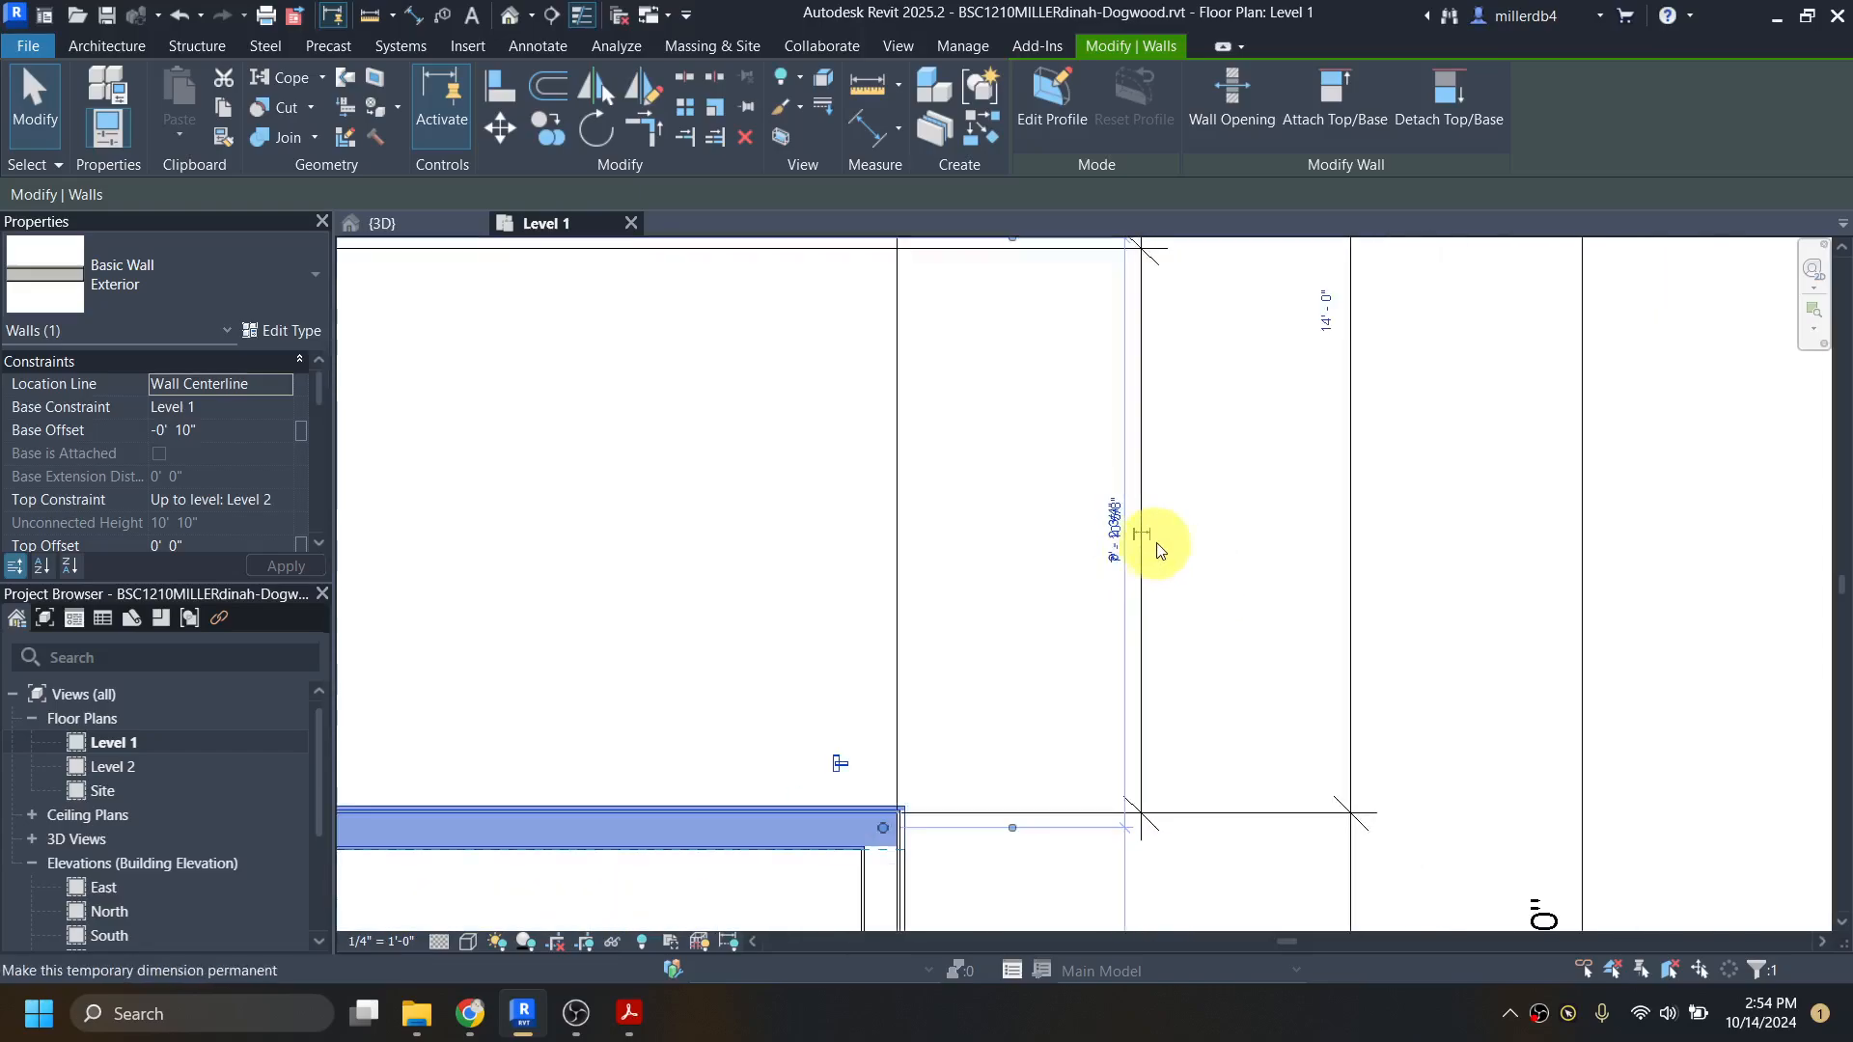
{"action": "left_click", "coordinate": [1202, 615]}
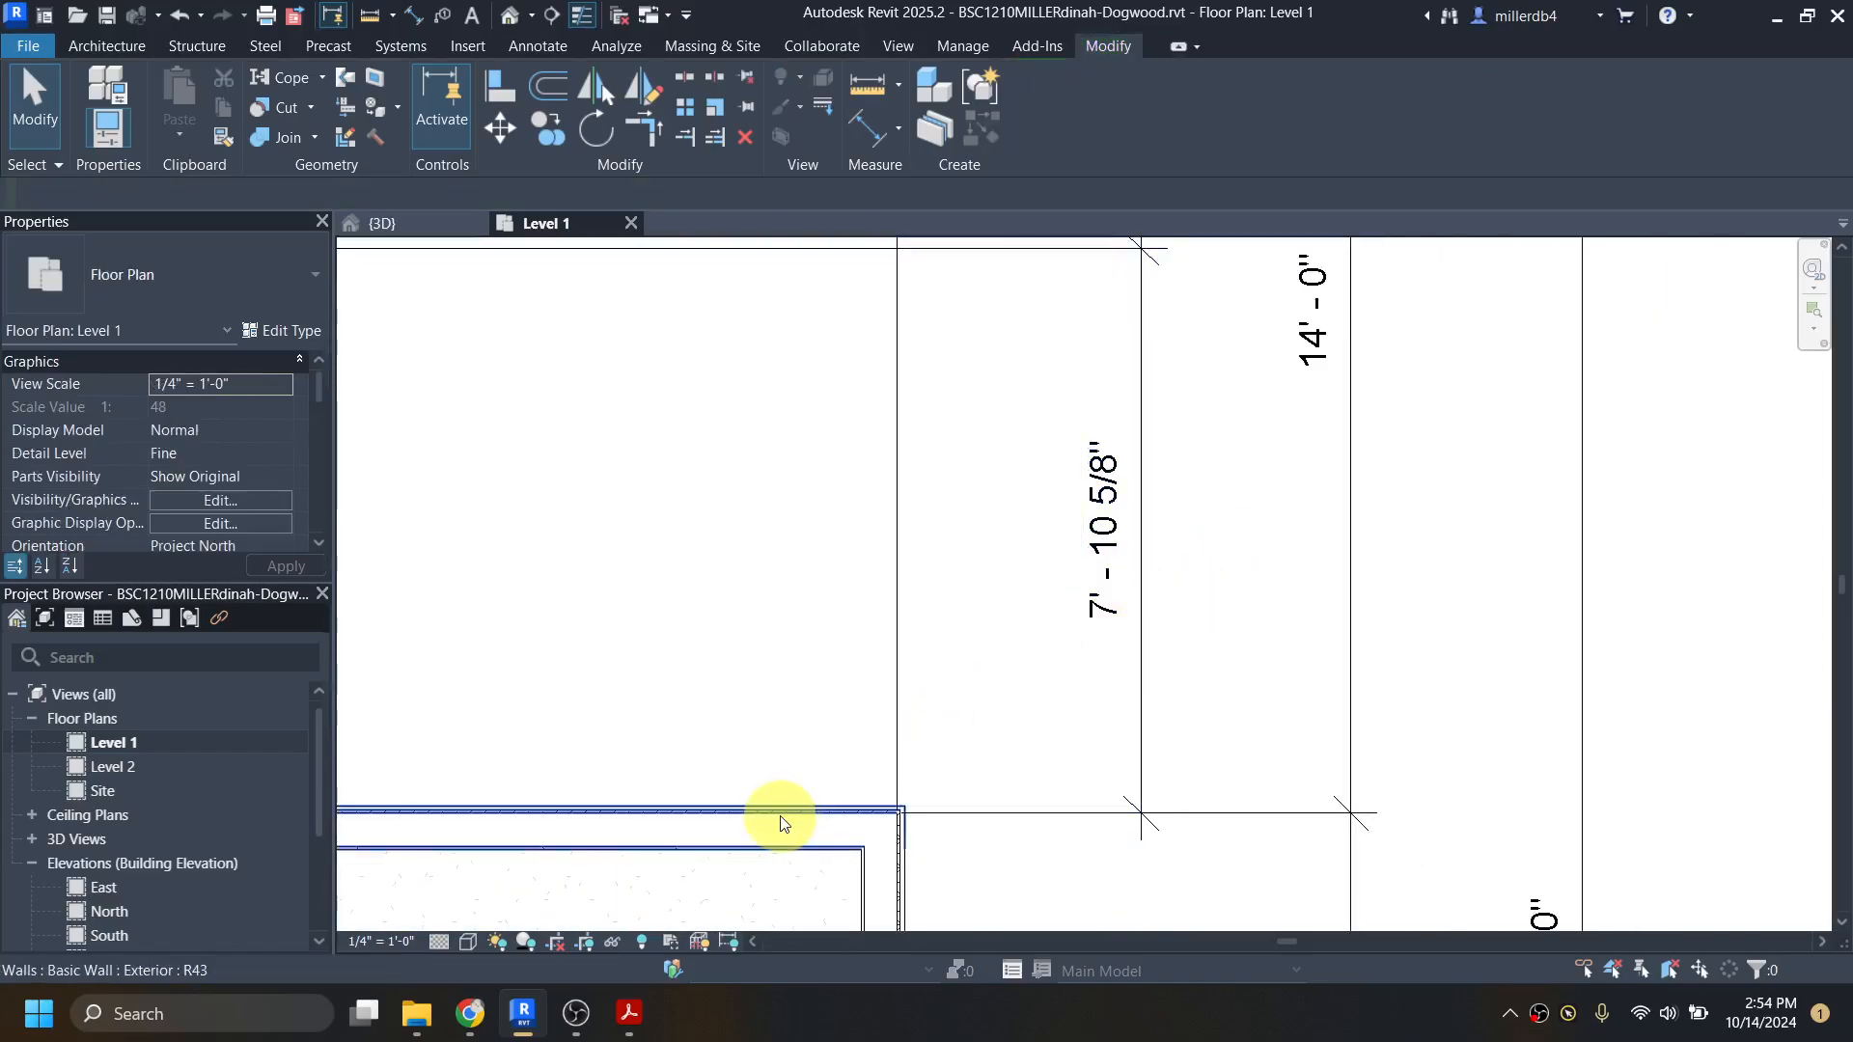
{"action": "scroll", "coordinate": [782, 821], "scroll_direction": "down", "scroll_amount": 2}
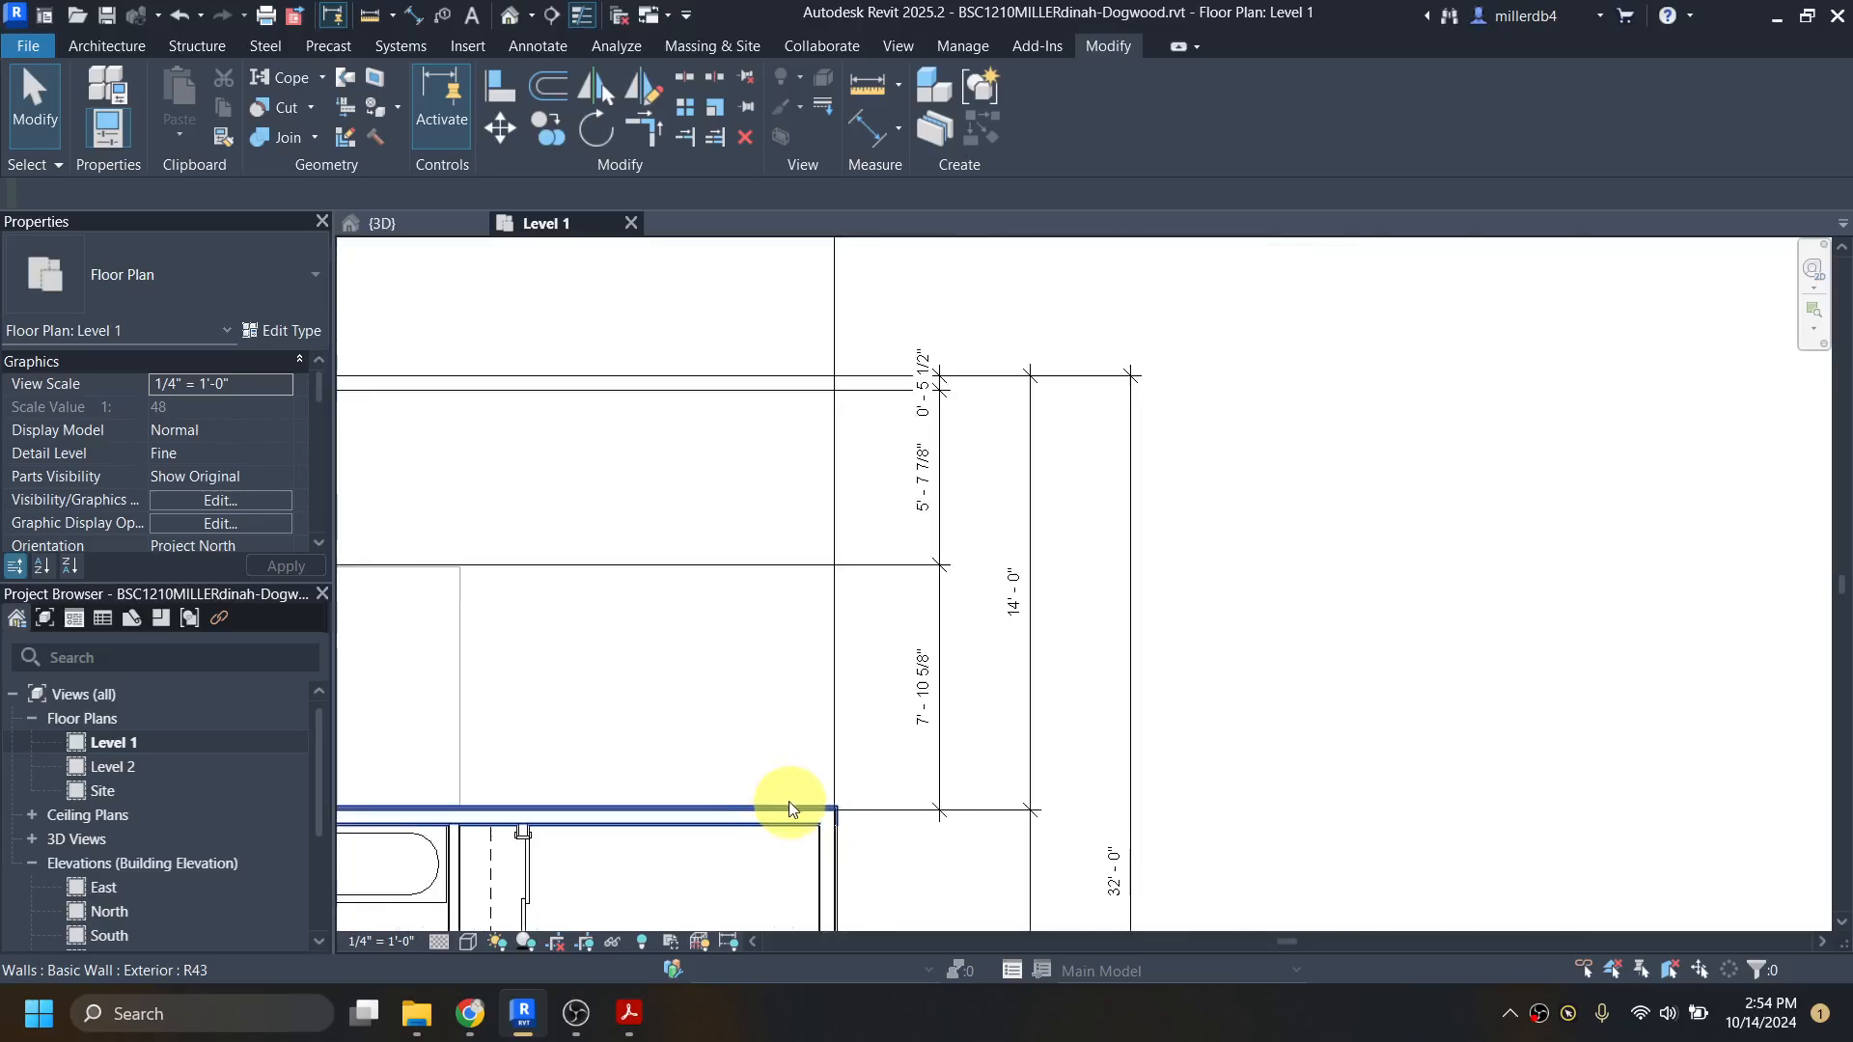
{"action": "middle_click_drag", "start_coordinate": [757, 766], "coordinate": [1206, 789]}
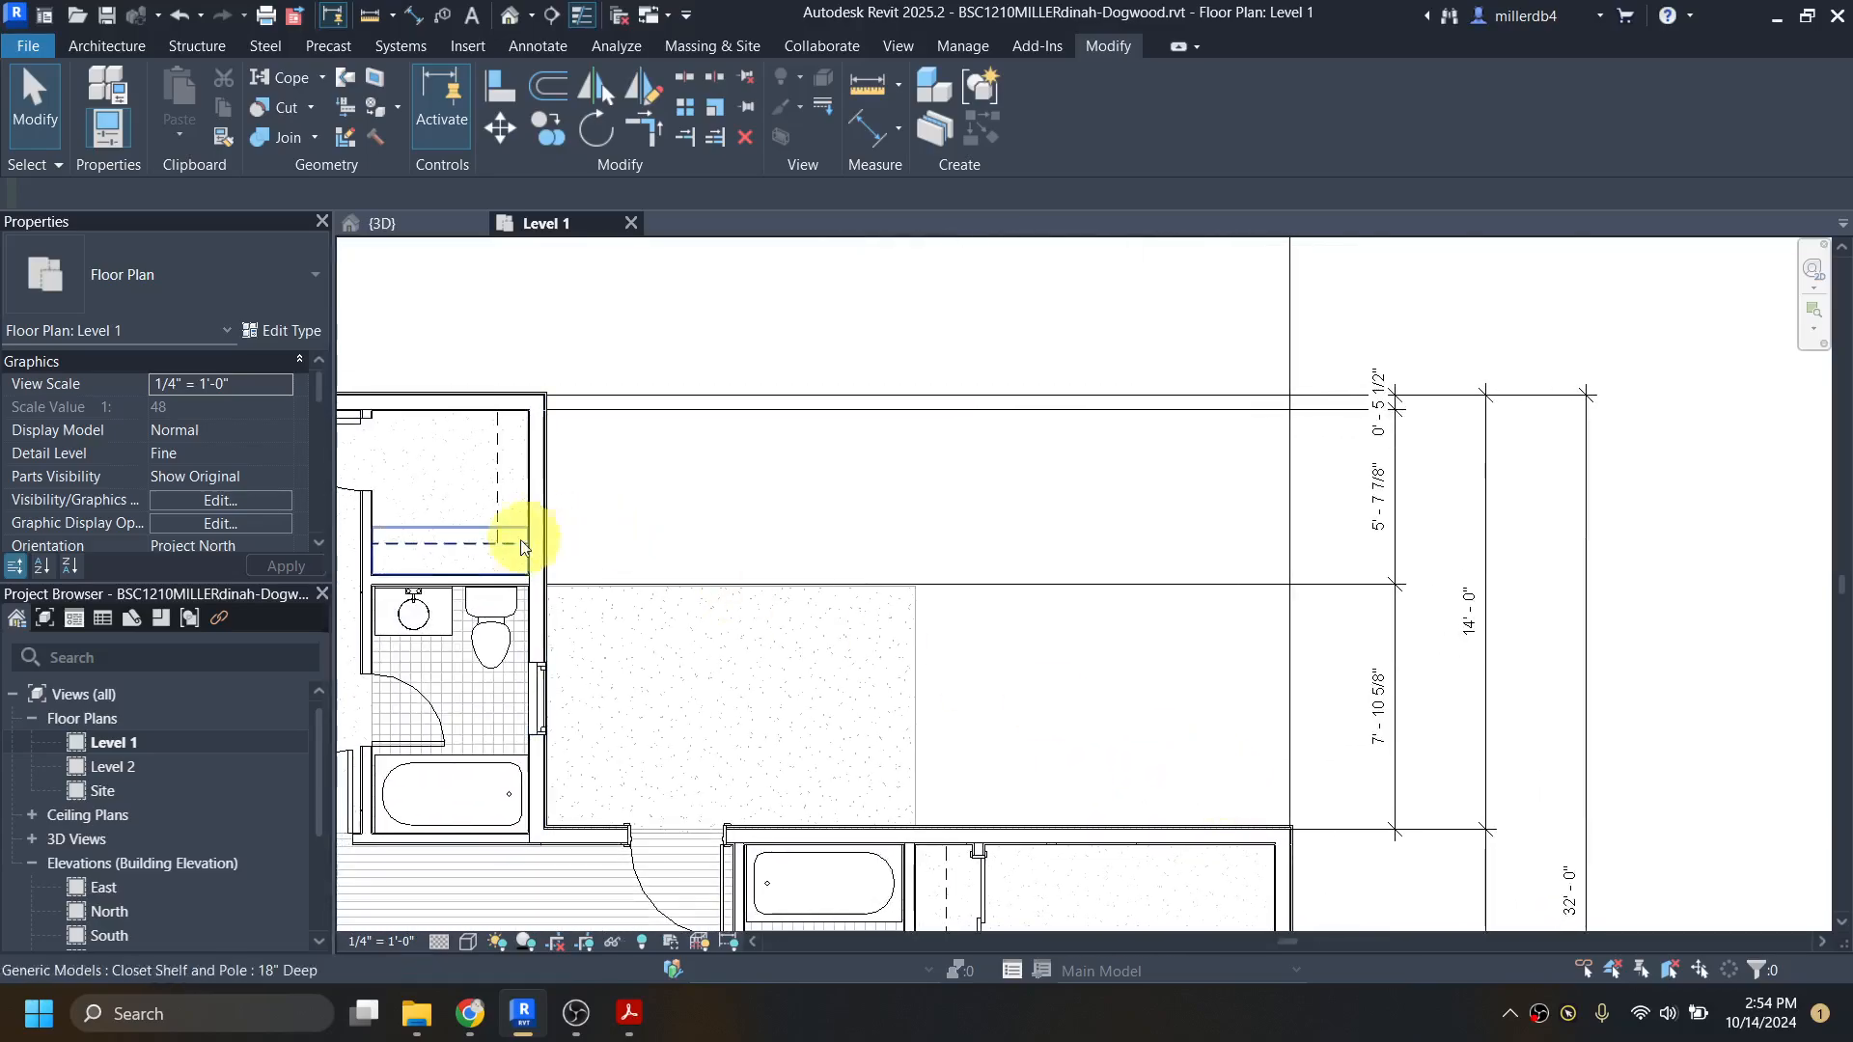
Step: Select the wall between the walk-in closet and master bath and set its distance from the bedroom's north exterior wall to 7'
{"action": "left_click", "coordinate": [424, 591]}
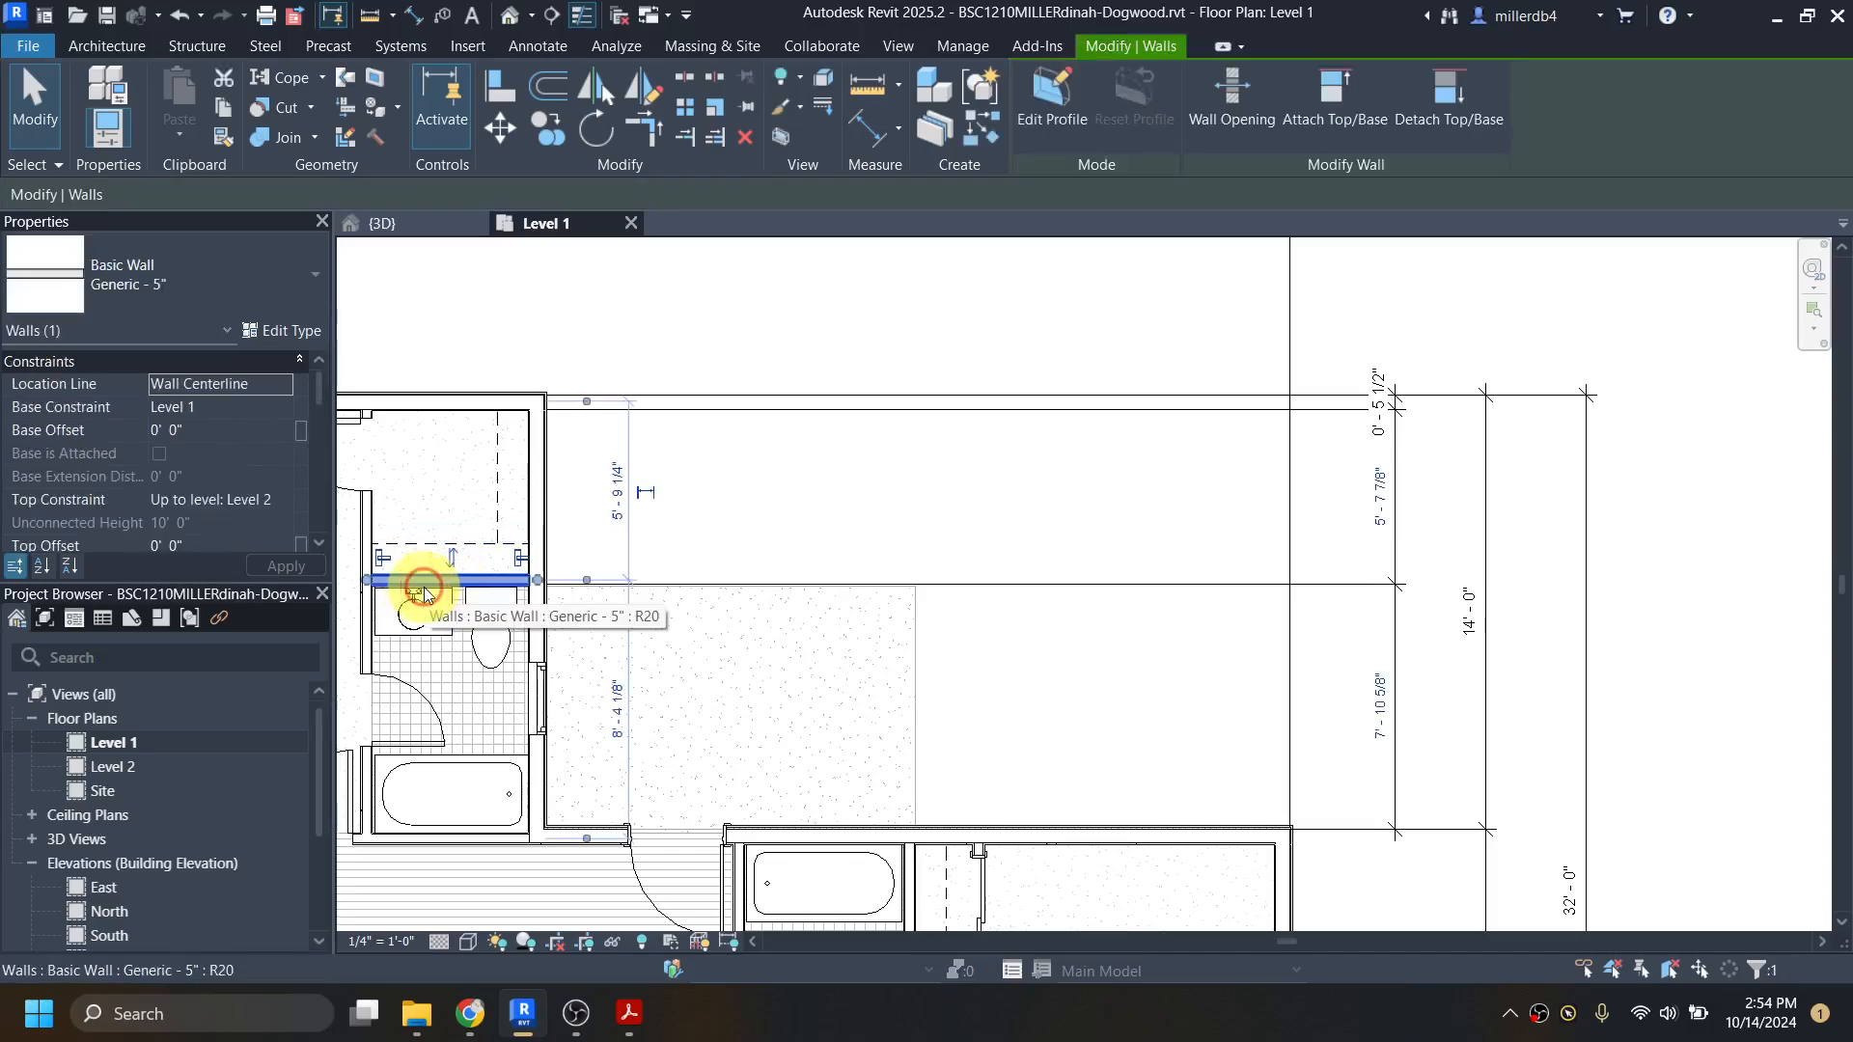
{"action": "left_click", "coordinate": [1381, 707]}
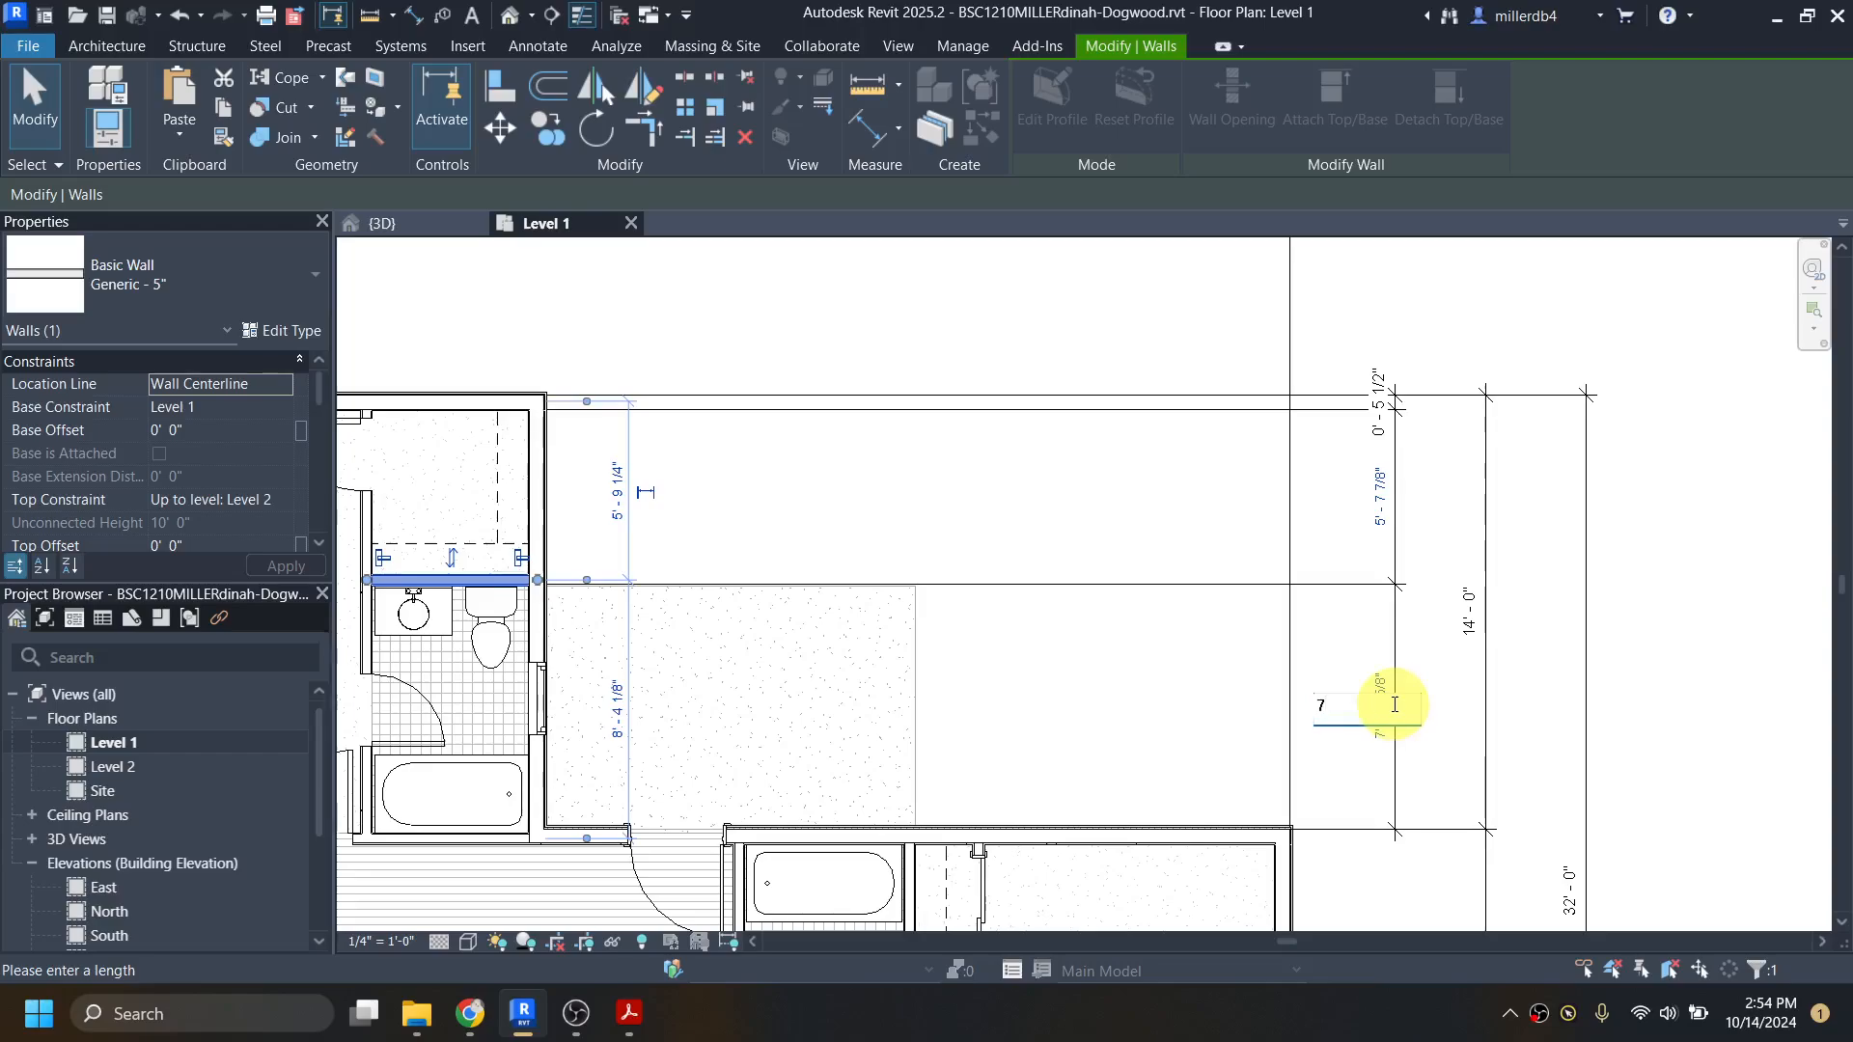
{"action": "type", "text": "7"}
{"action": "key", "text": "Return"}
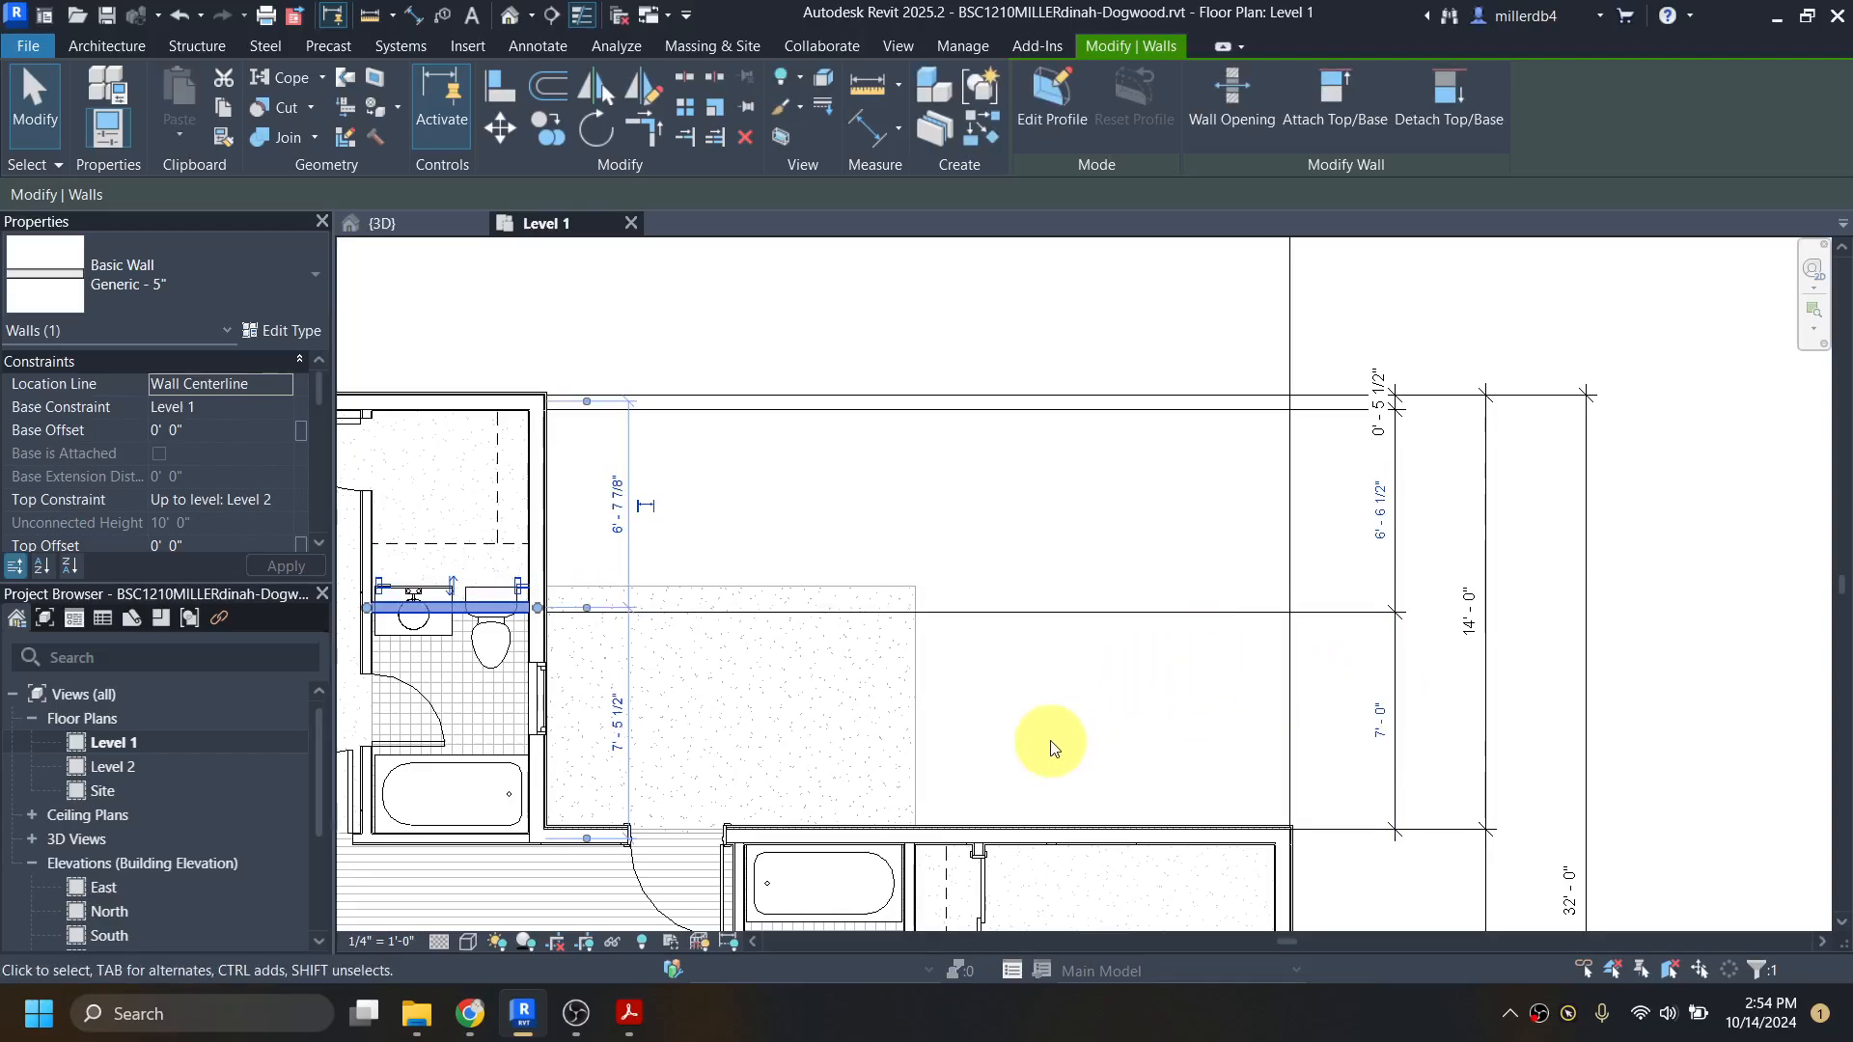
Step: Check dogwood-all.pdf in Acrobat and, back in Revit, set the closet–master bath wall's distance from the bedroom's north exterior wall to 7' 10"
{"action": "mouse_move", "coordinate": [629, 1025]}
{"action": "left_click", "coordinate": [626, 918]}
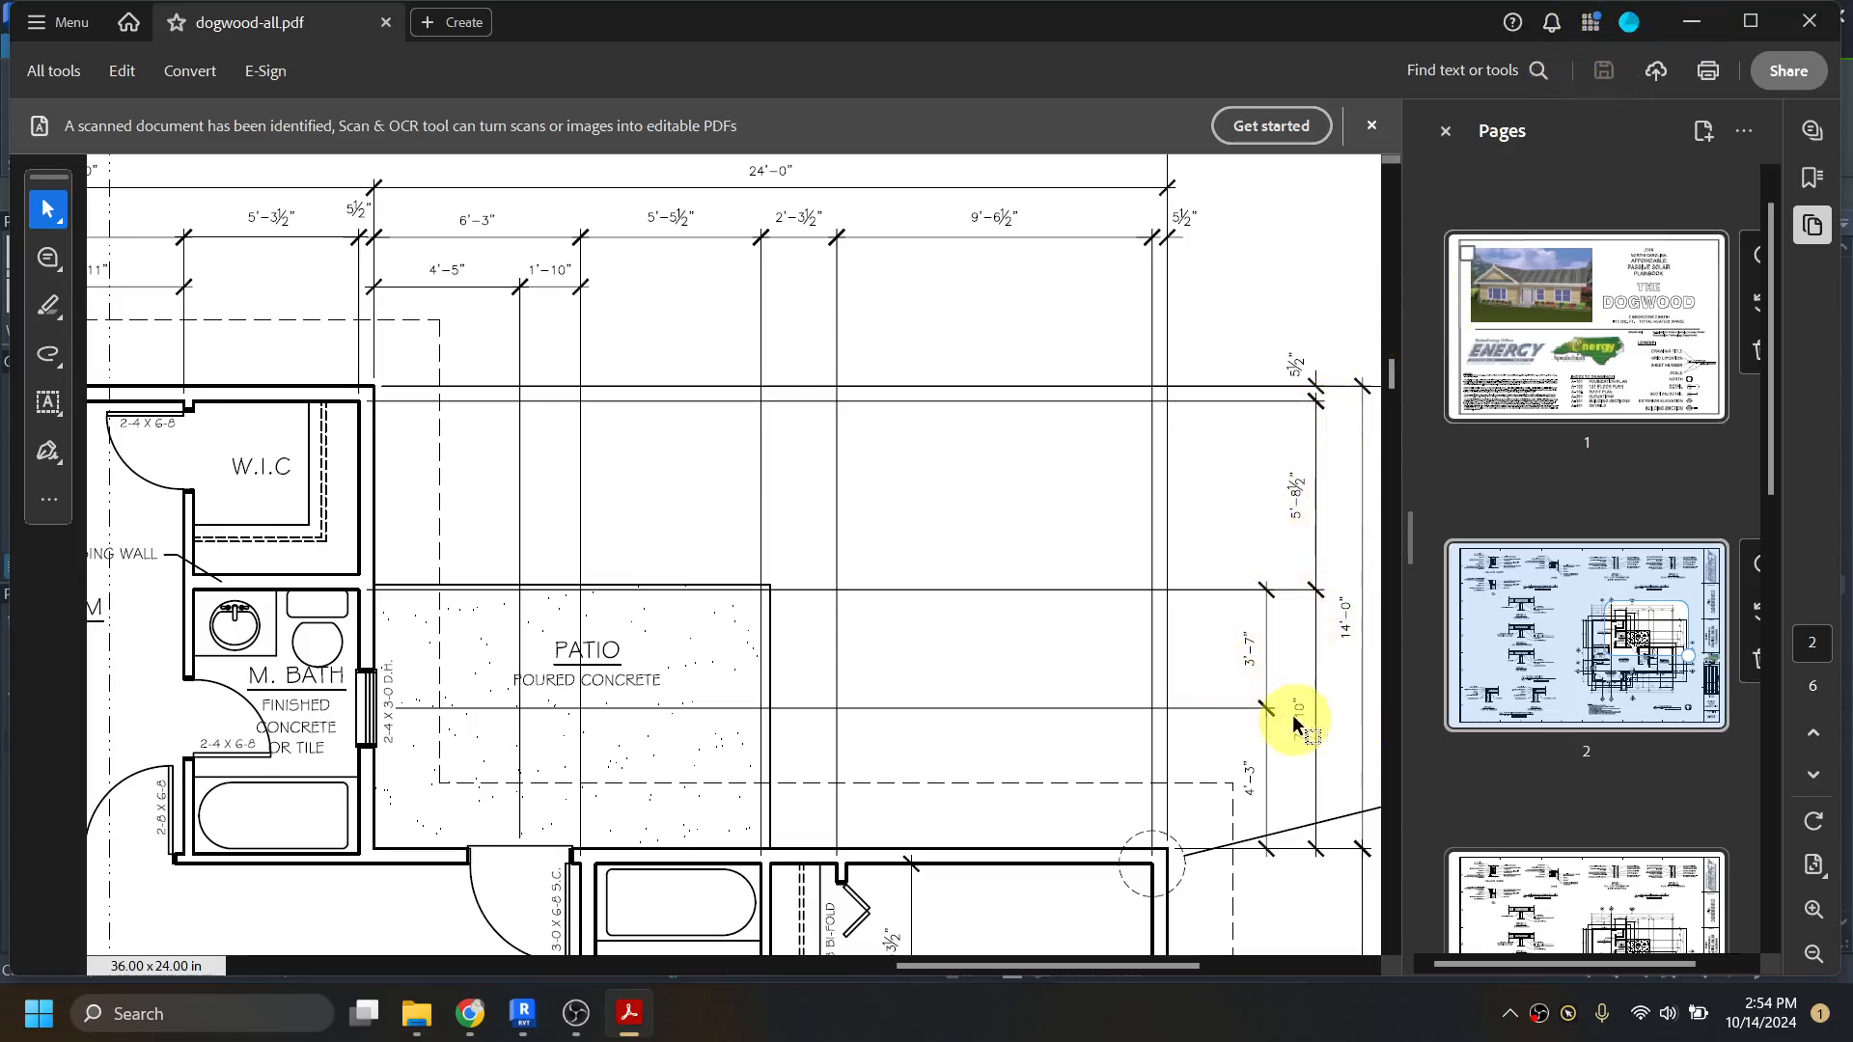
{"action": "key", "text": "alt+Tab"}
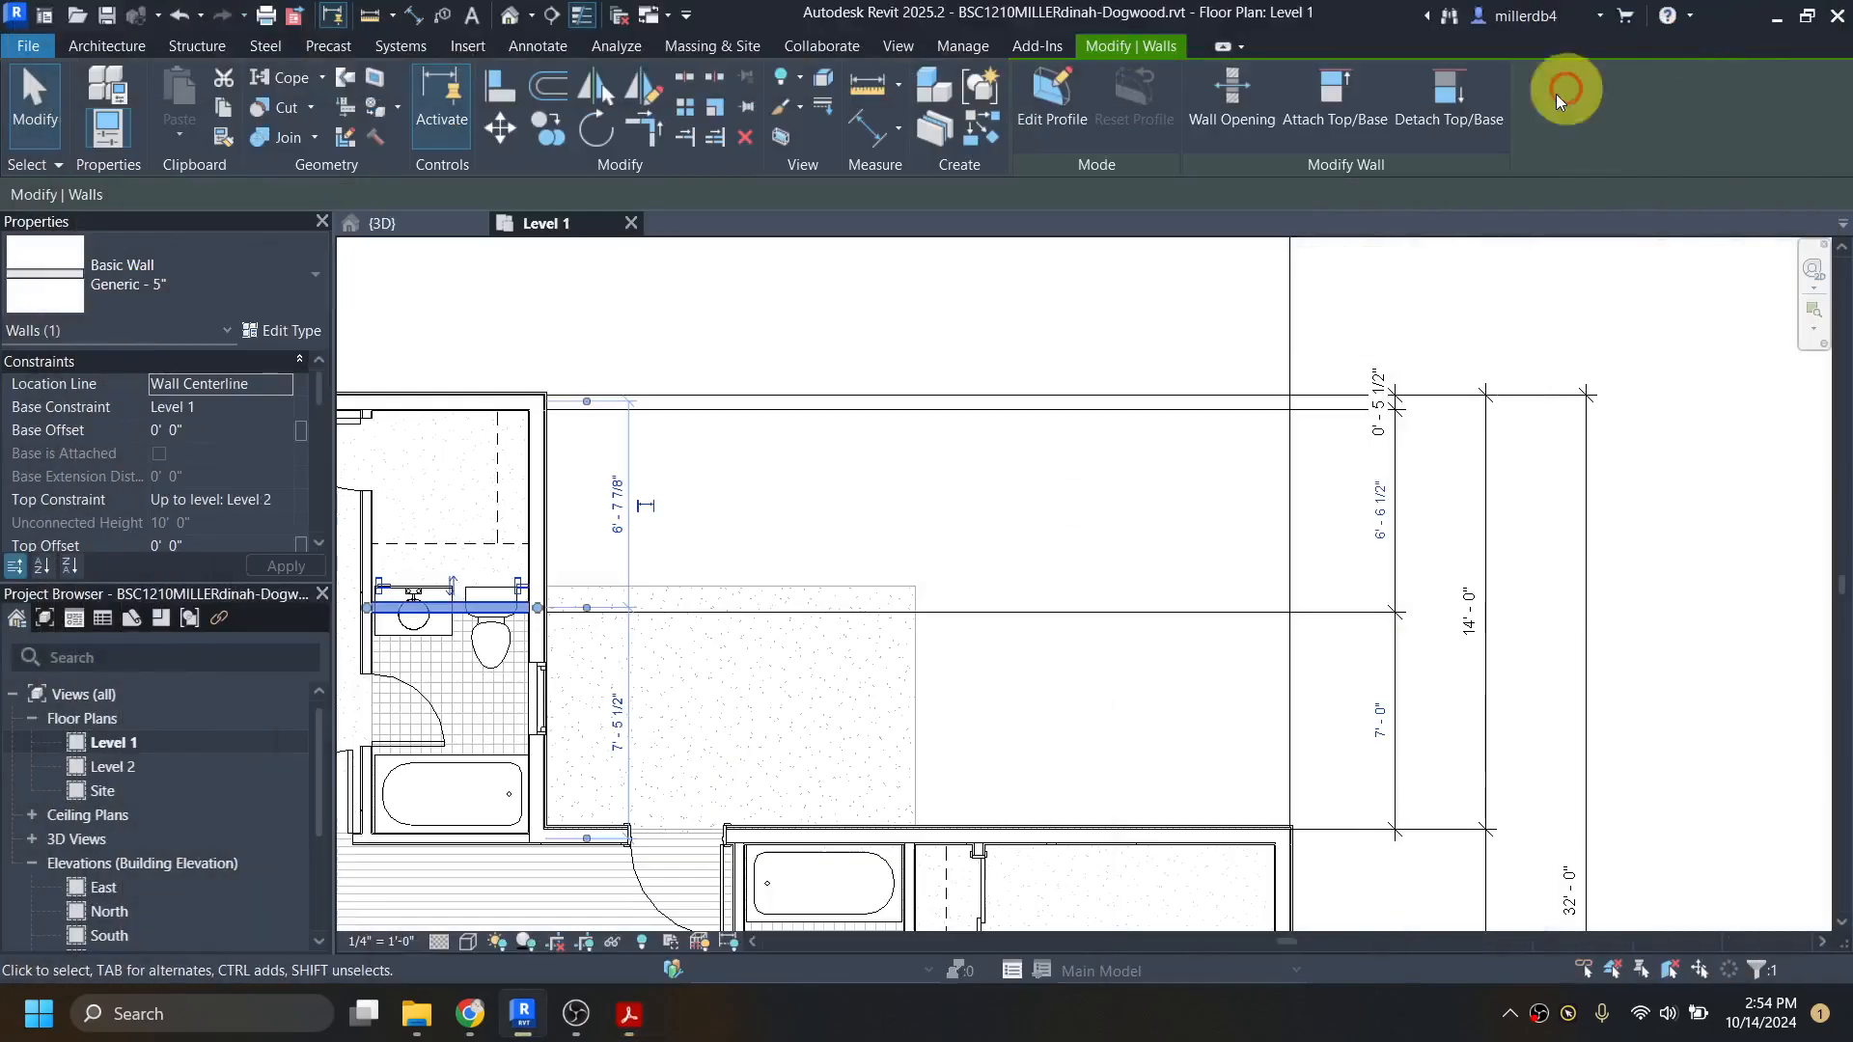
{"action": "left_click", "coordinate": [1377, 724]}
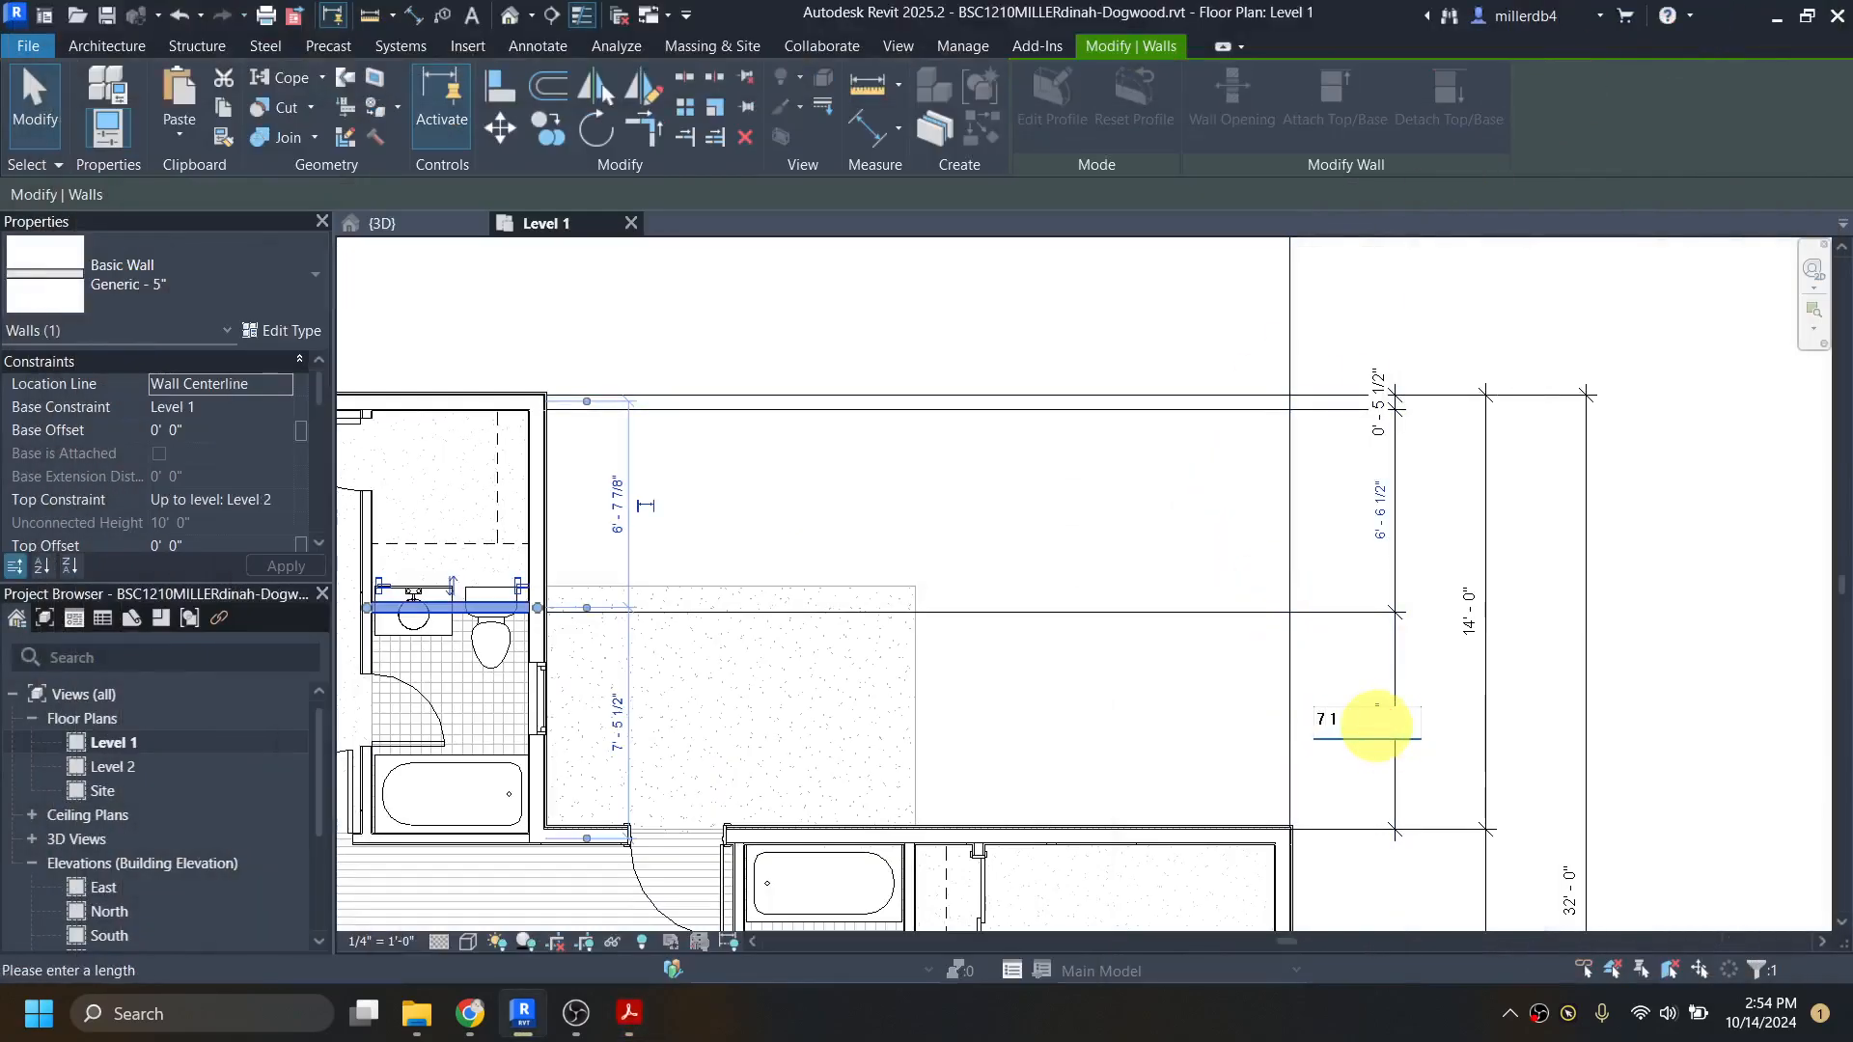
{"action": "type", "text": "7 10"}
{"action": "key", "text": "Return"}
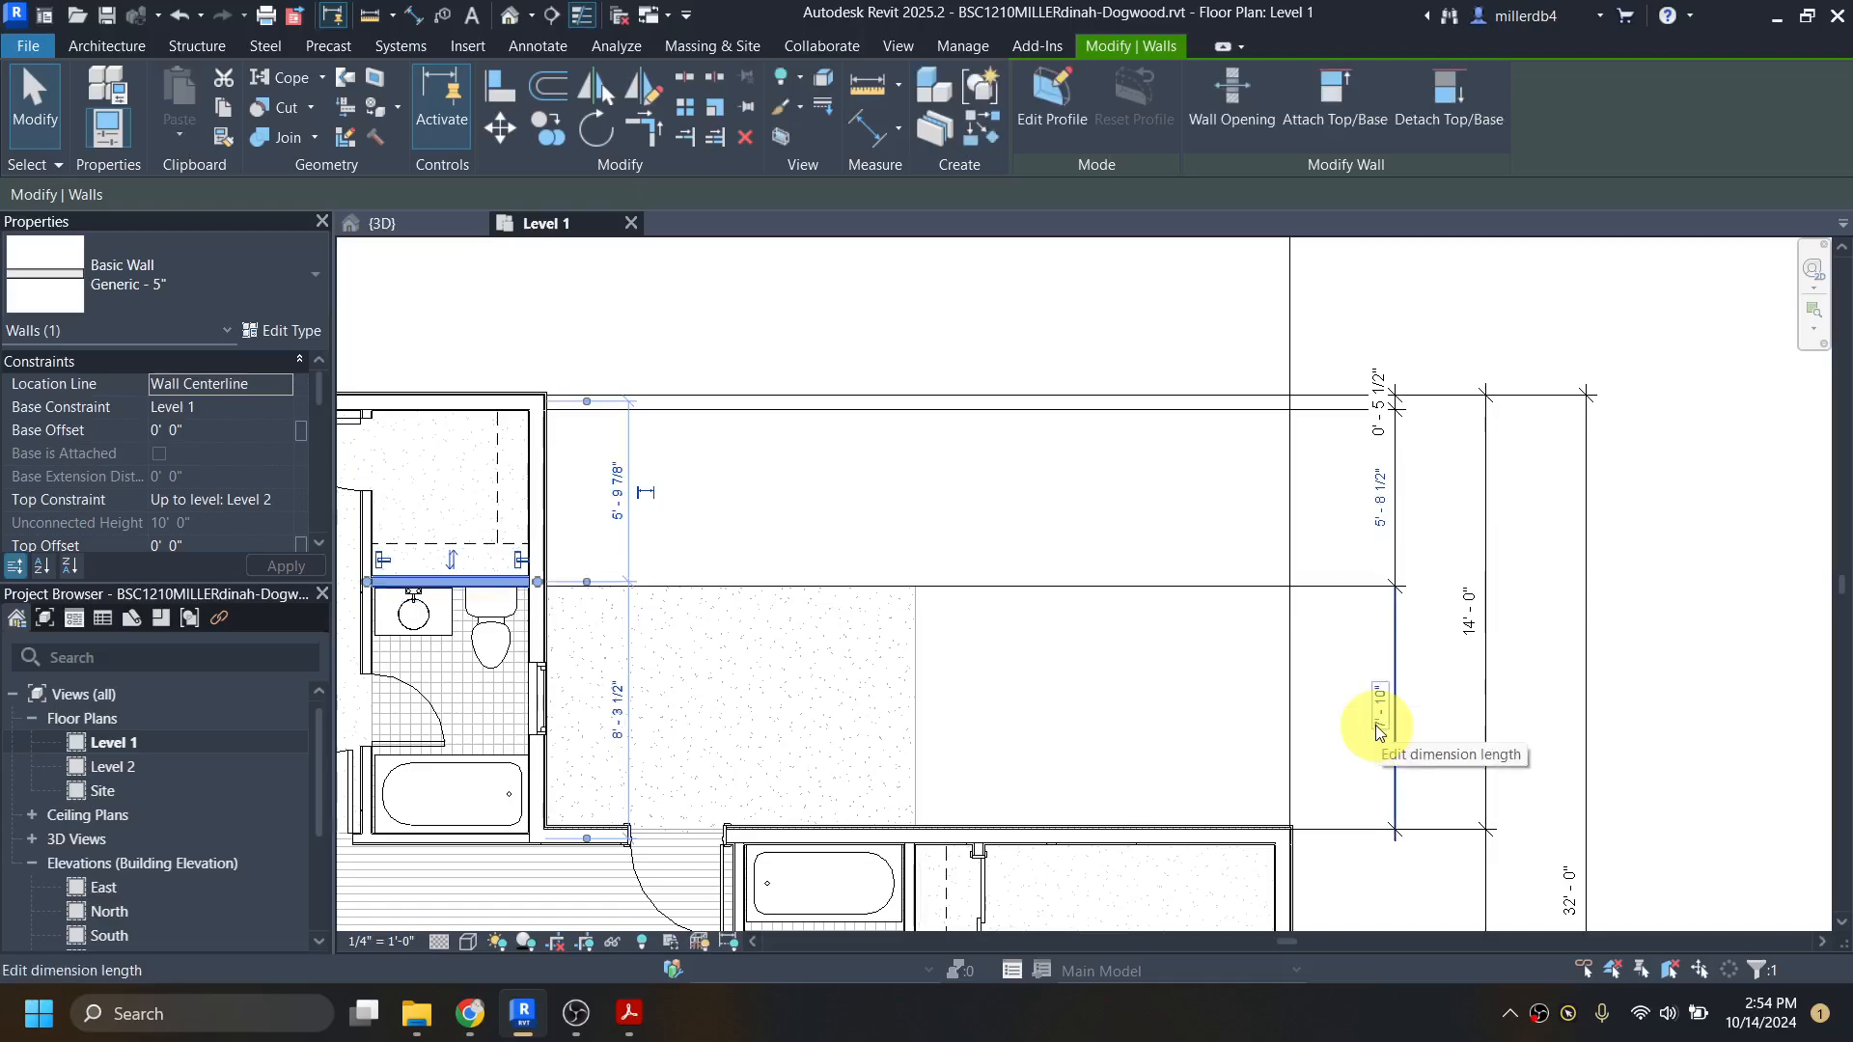
{"action": "left_click", "coordinate": [1355, 697]}
{"action": "scroll", "coordinate": [483, 617], "scroll_direction": "up", "scroll_amount": 1}
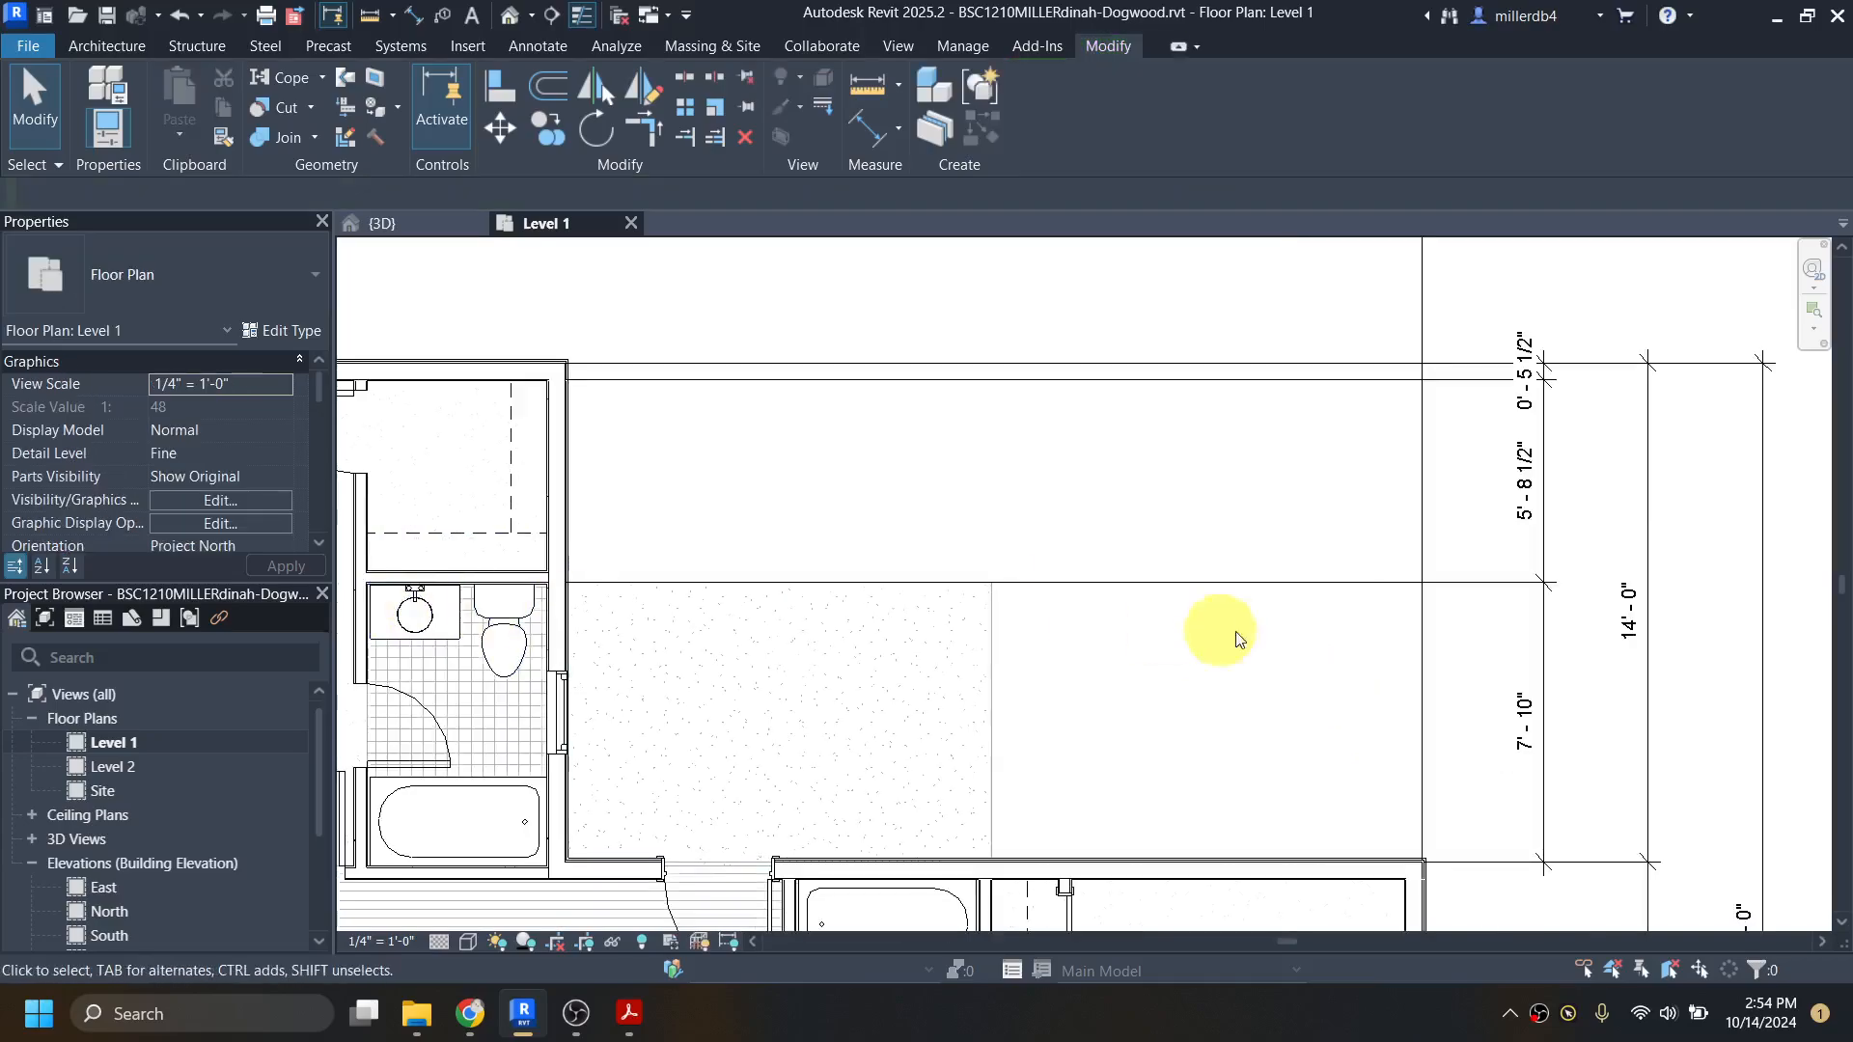
Step: Lock the 14'-0" dimension between the bedroom's north exterior wall and the exterior wall along the patio
{"action": "left_click", "coordinate": [1535, 488]}
{"action": "left_click", "coordinate": [790, 511]}
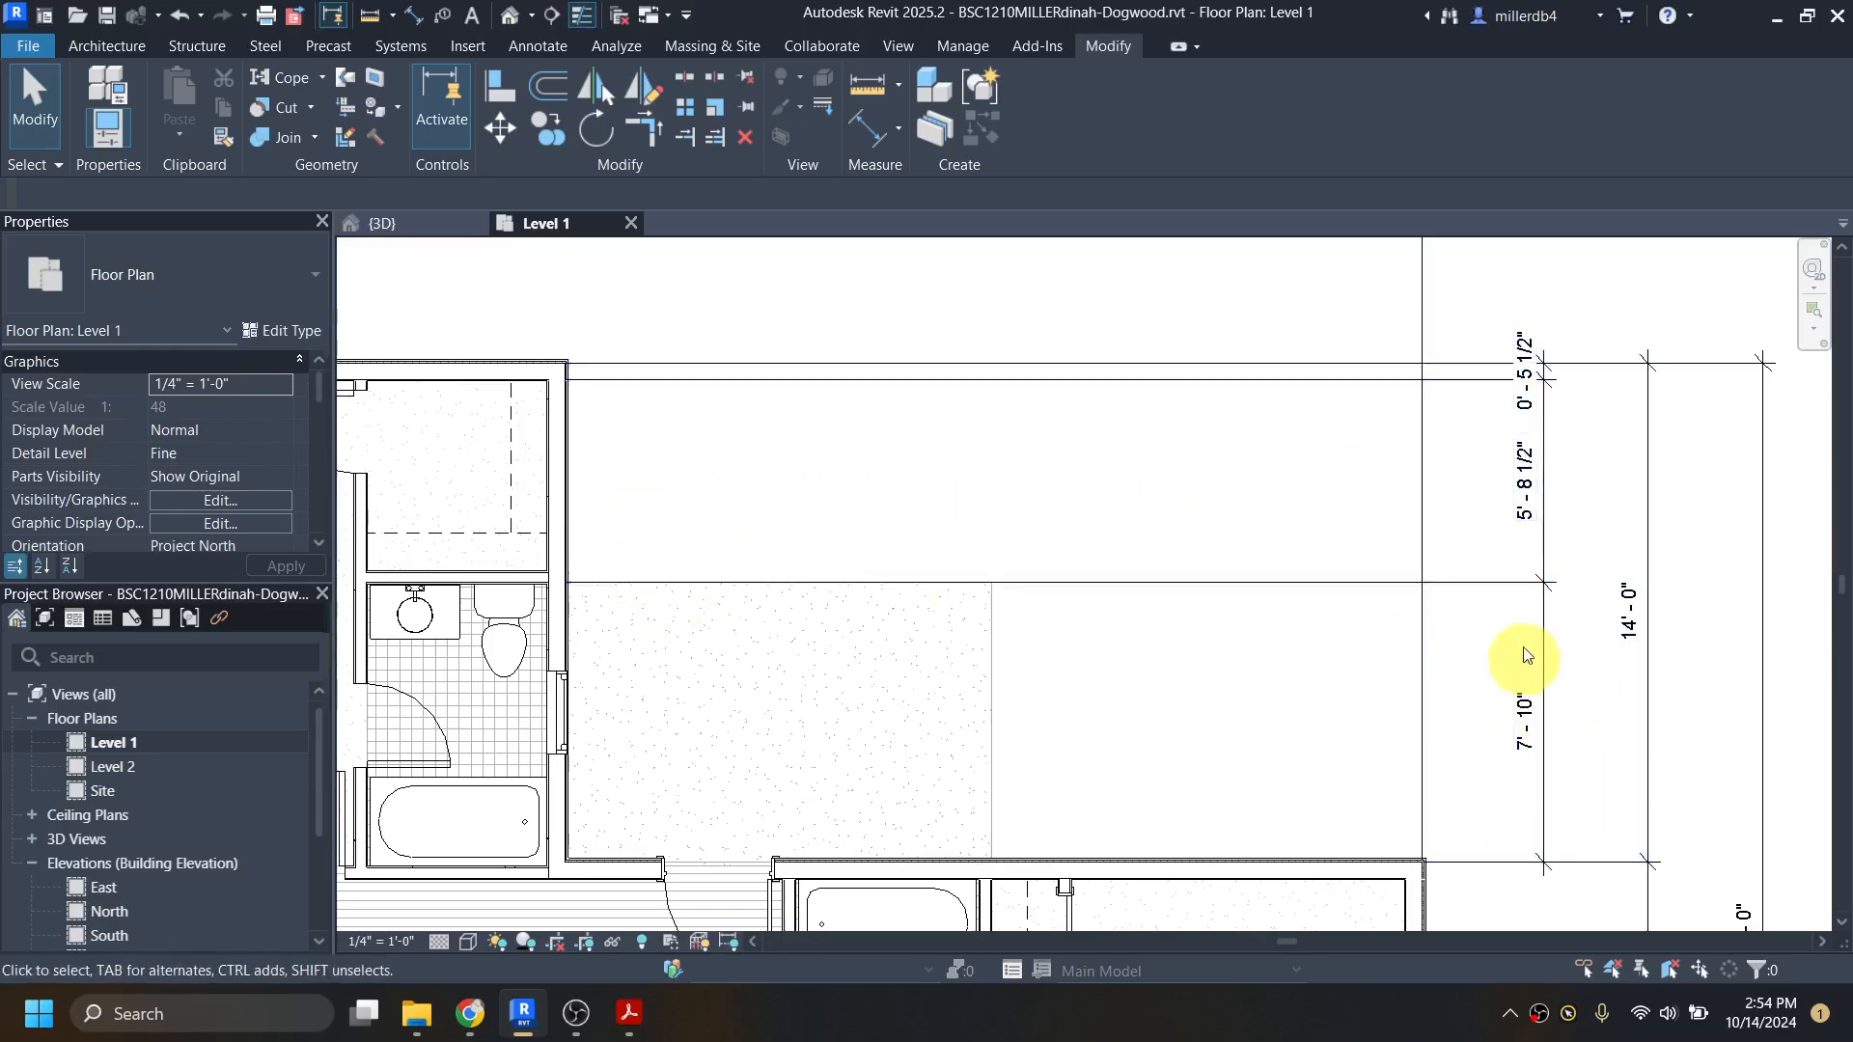
{"action": "left_click", "coordinate": [1652, 641]}
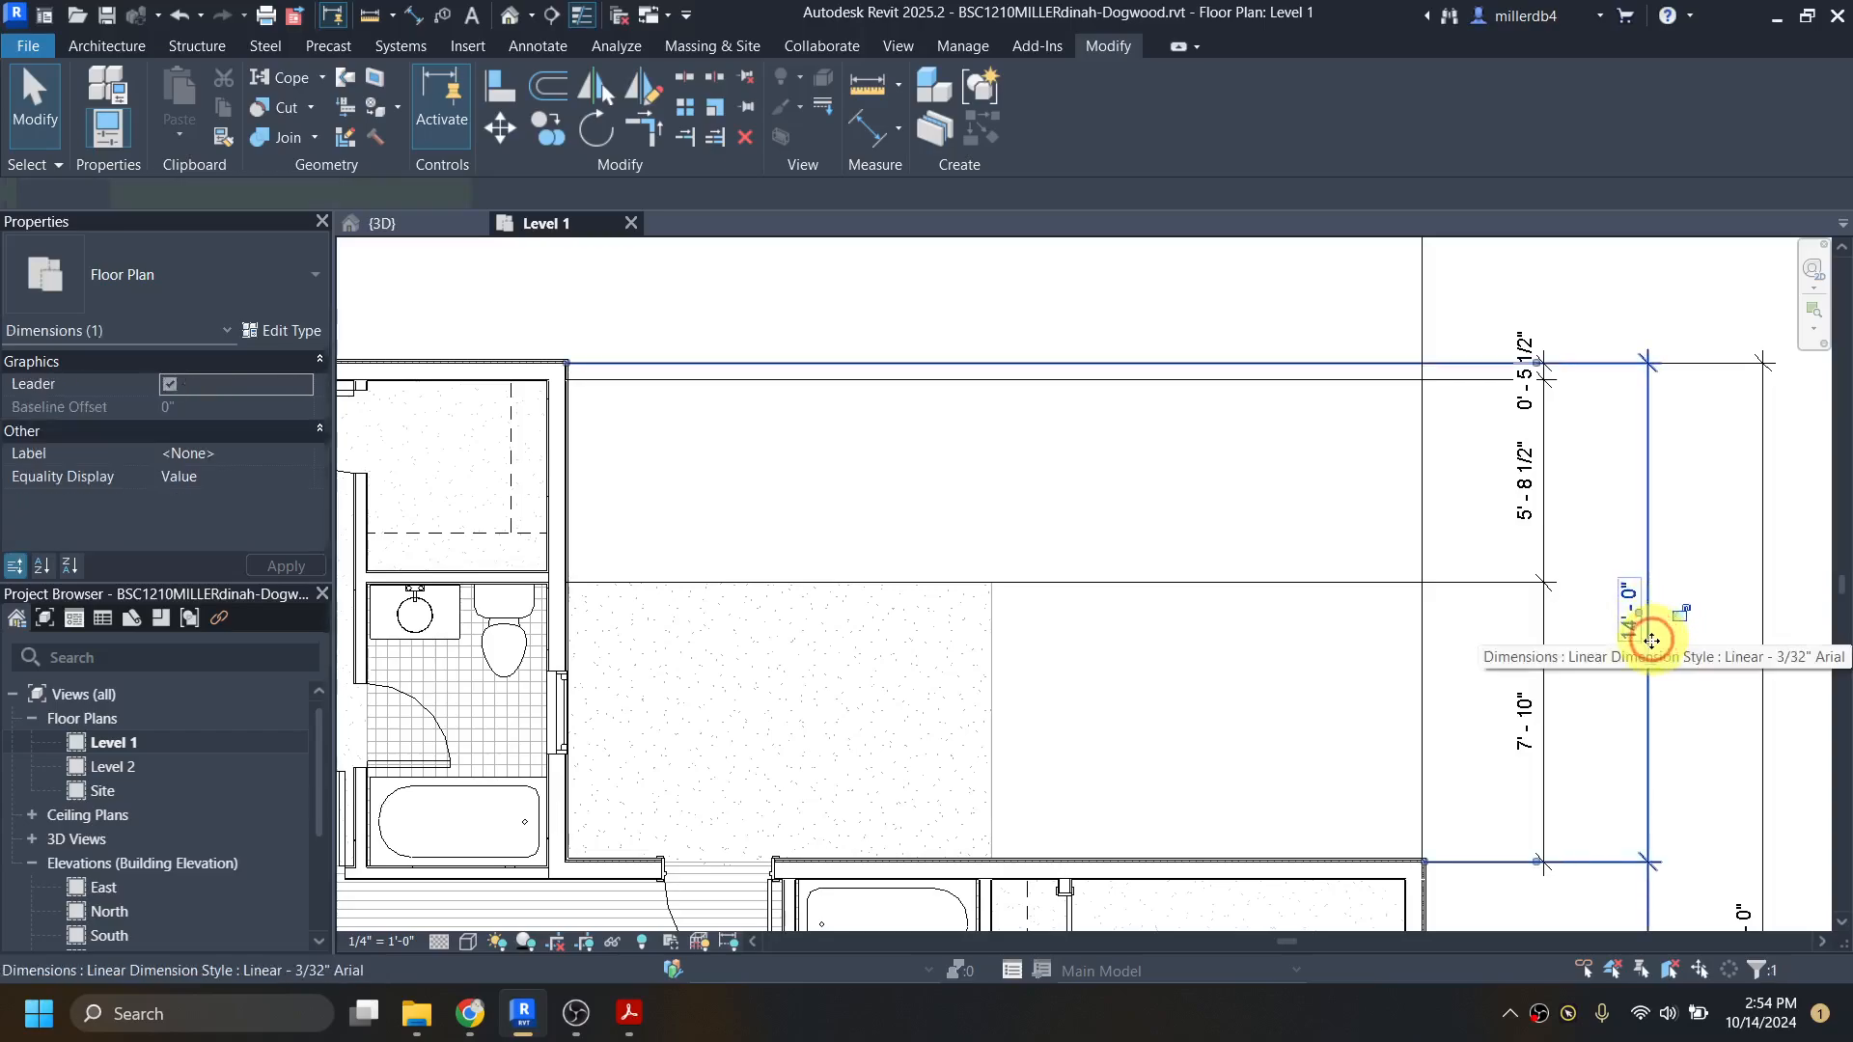
{"action": "left_click", "coordinate": [1677, 622]}
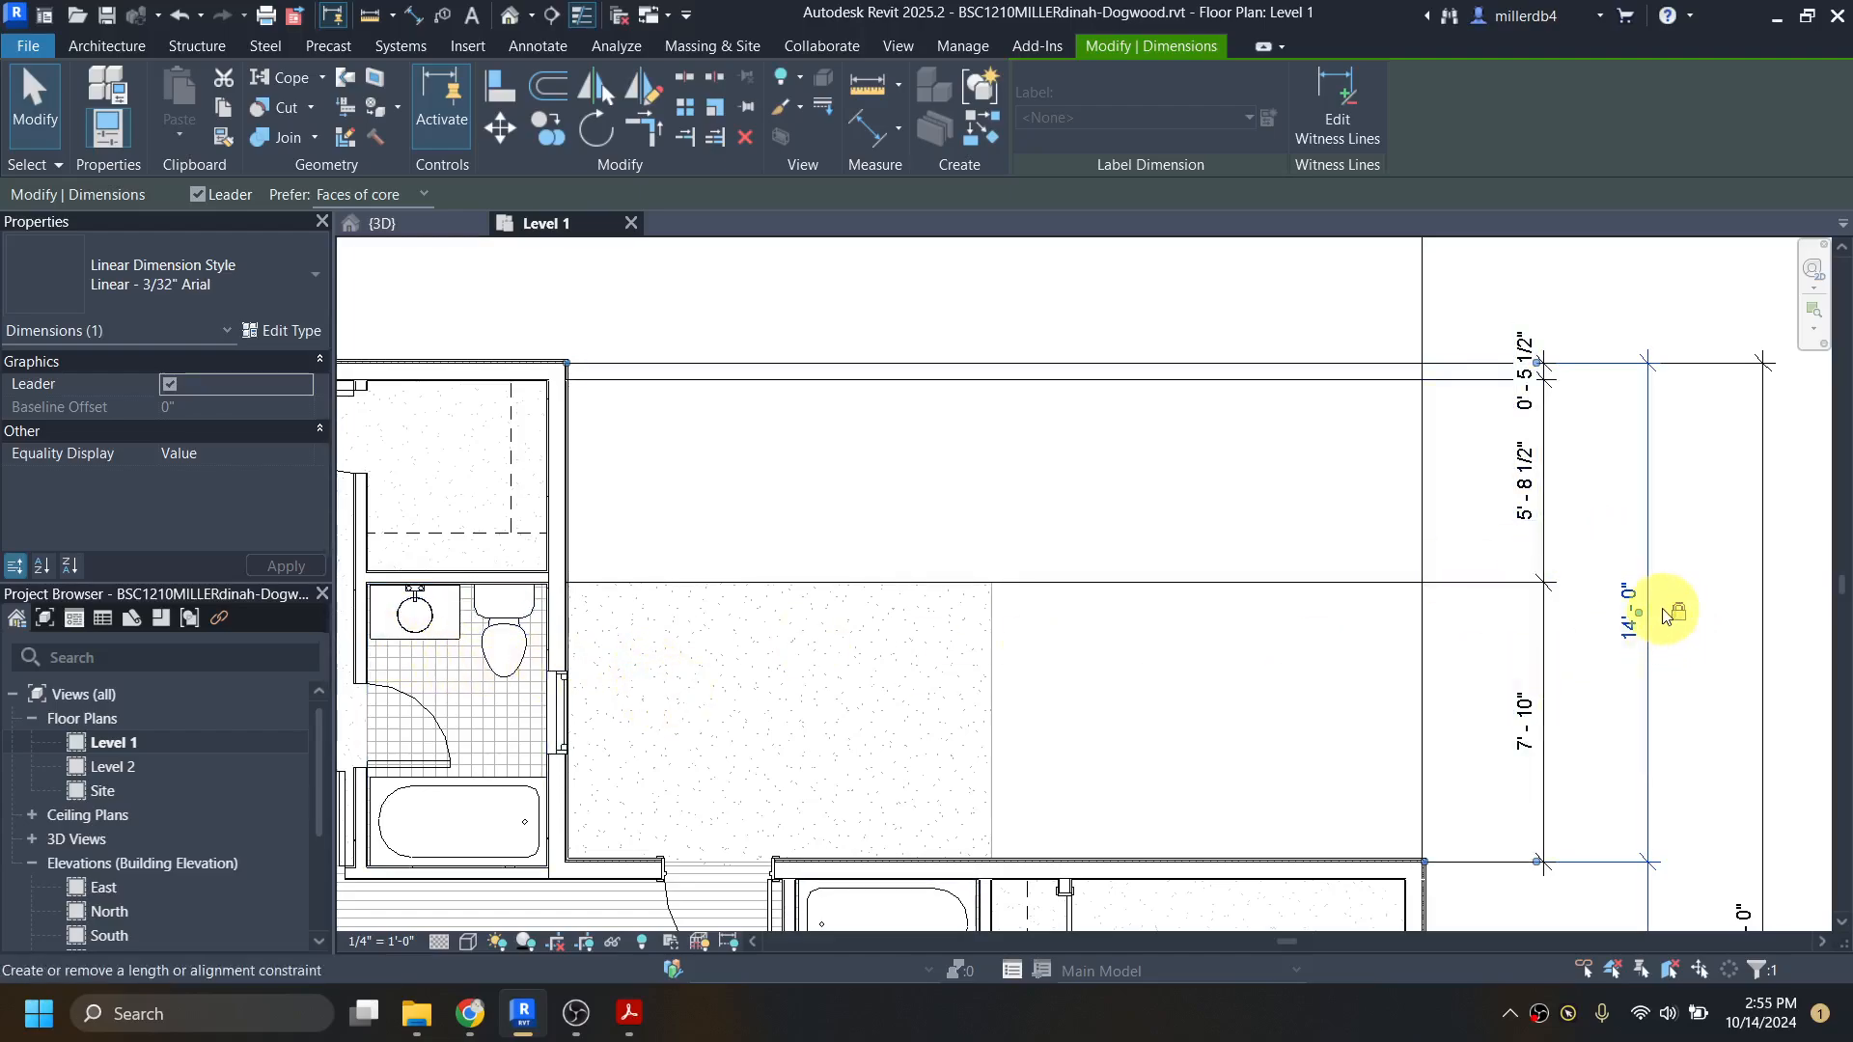
{"action": "left_click", "coordinate": [1278, 846]}
{"action": "left_click", "coordinate": [1270, 875]}
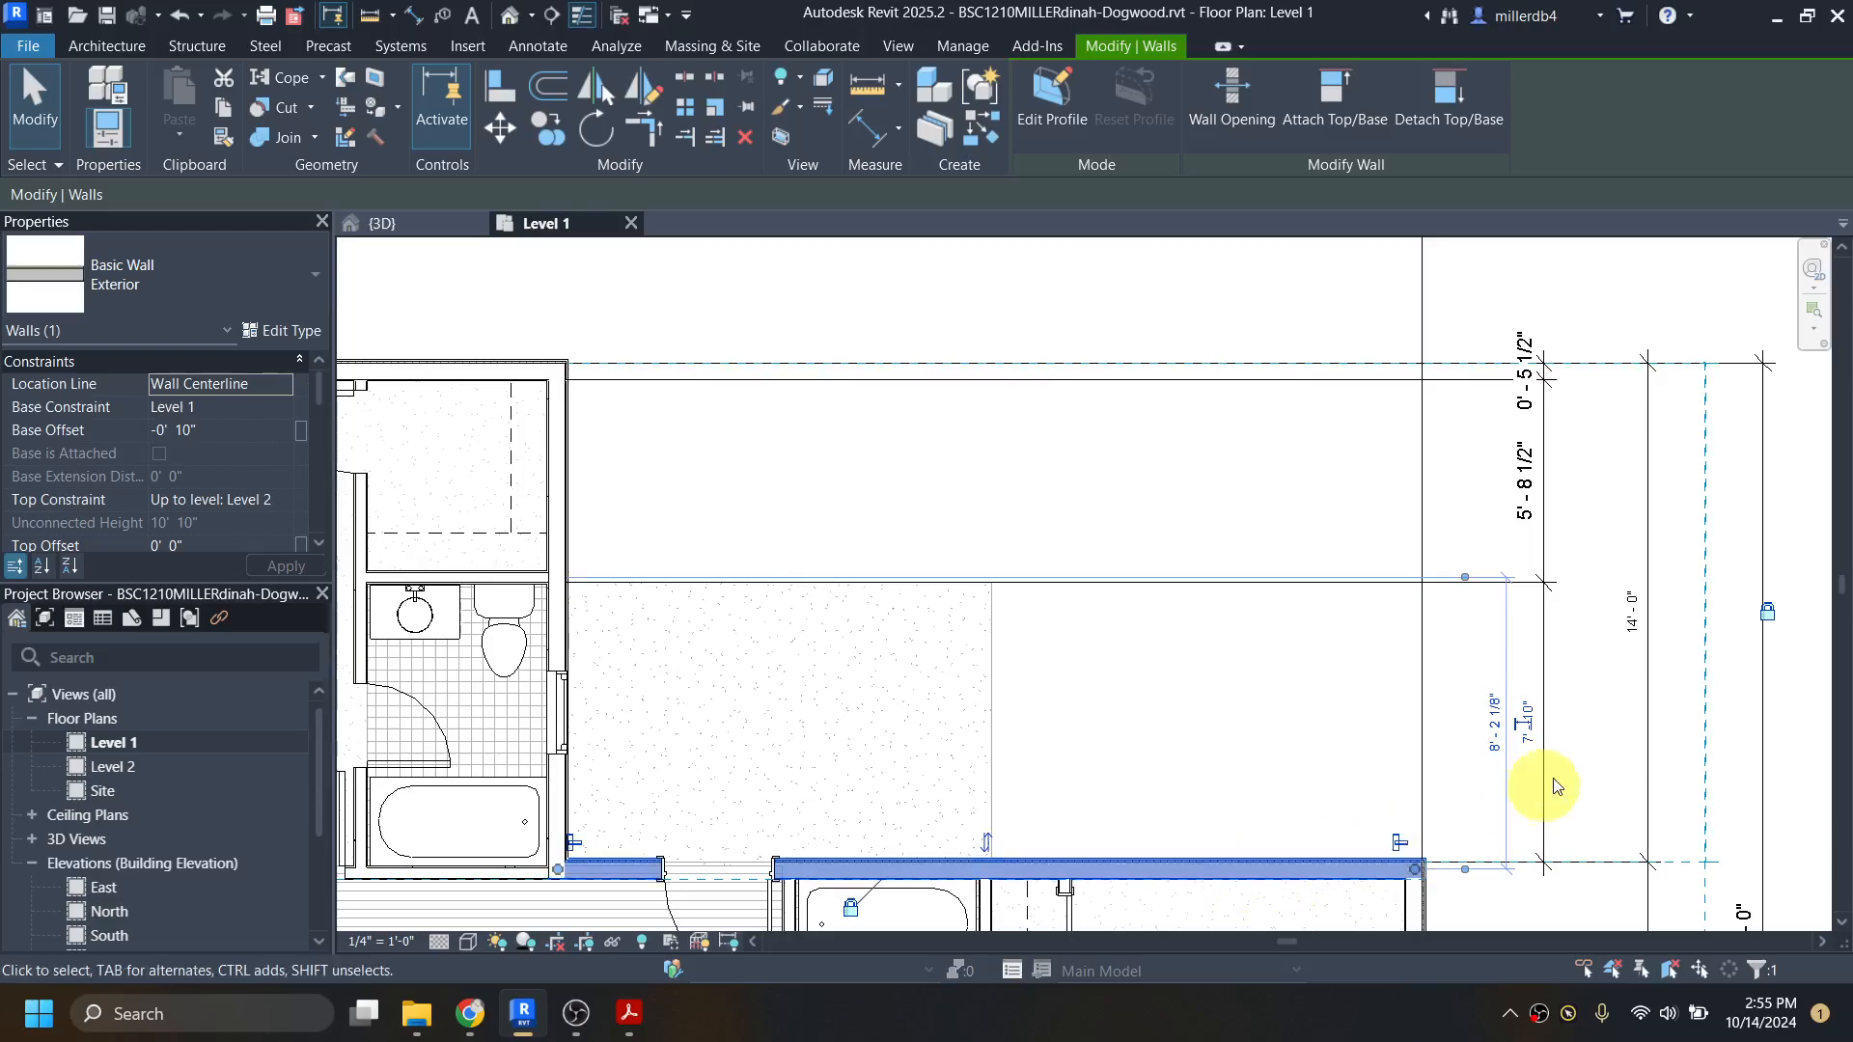
{"action": "left_click", "coordinate": [1641, 618]}
Step: Nudge the master bath's 30"x18" vanity three increments away from the wall shared with the walk-in closet
{"action": "middle_click_drag", "start_coordinate": [690, 679], "coordinate": [1322, 651]}
{"action": "scroll", "coordinate": [1204, 572], "scroll_direction": "up", "scroll_amount": 3}
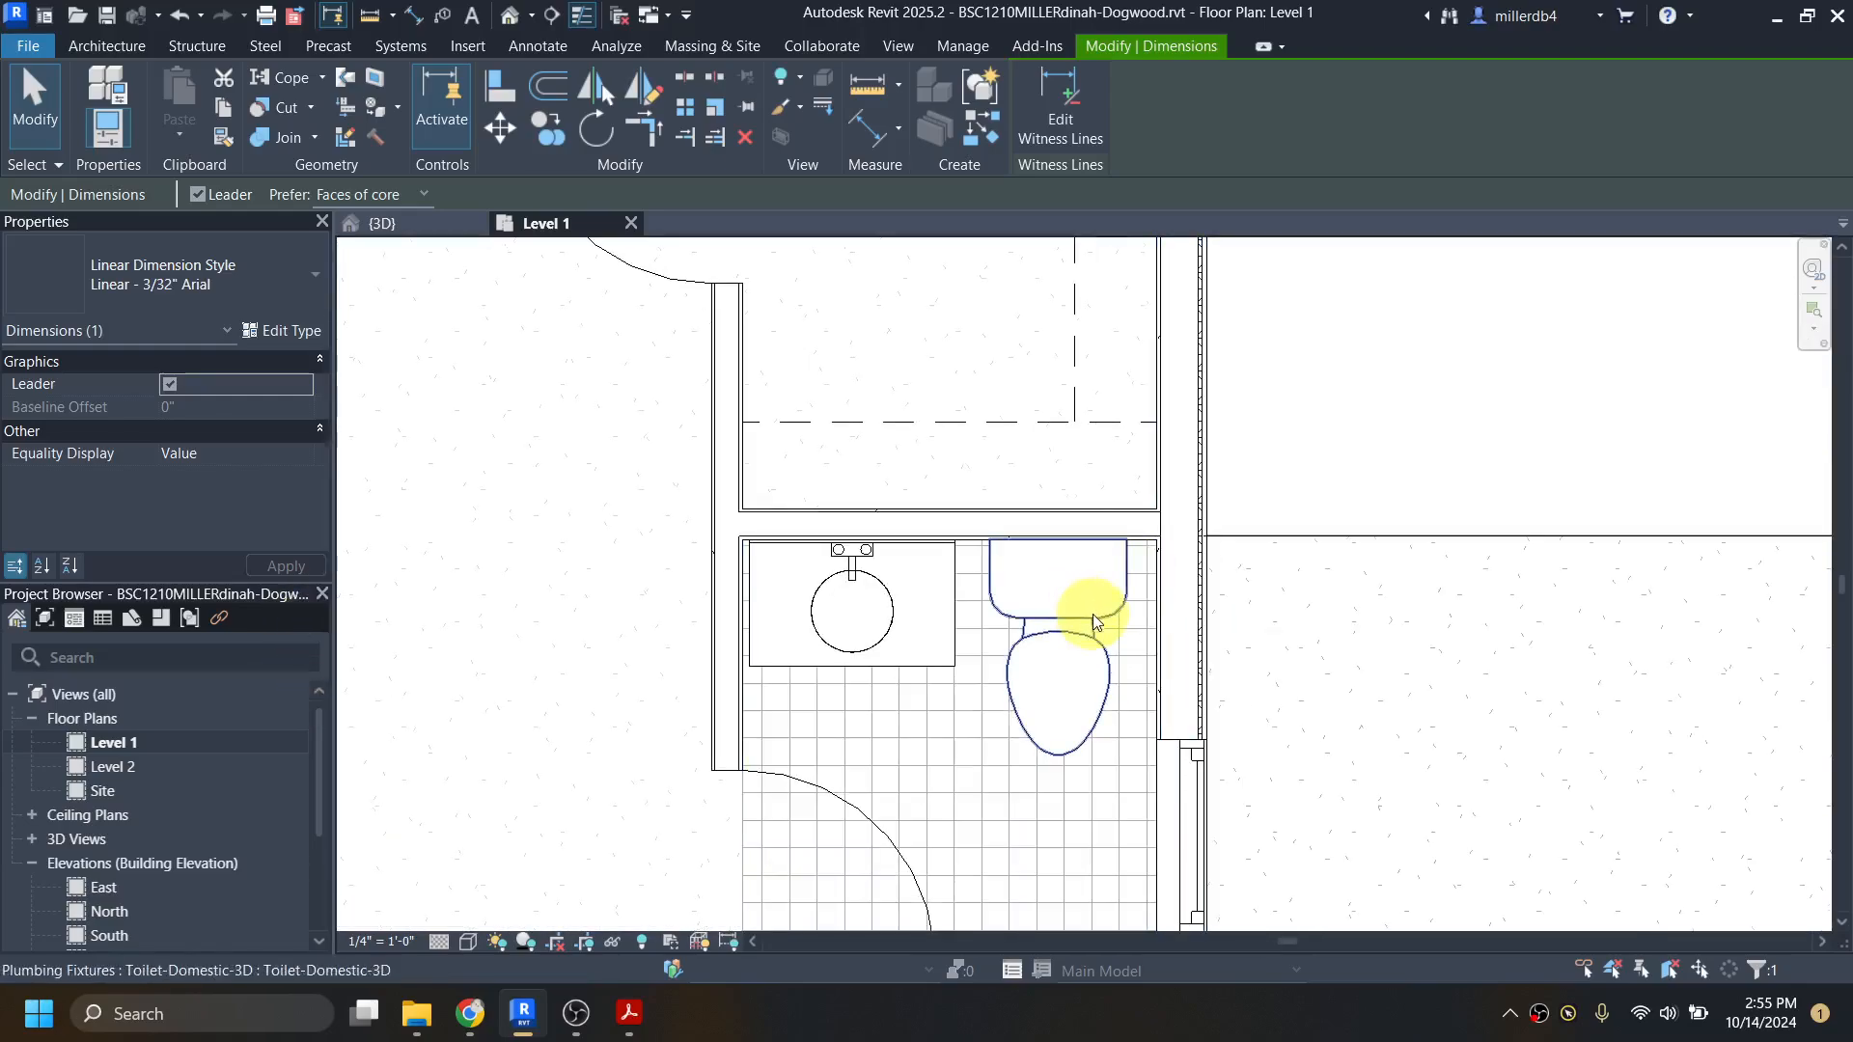
{"action": "scroll", "coordinate": [1093, 613], "scroll_direction": "up", "scroll_amount": 3}
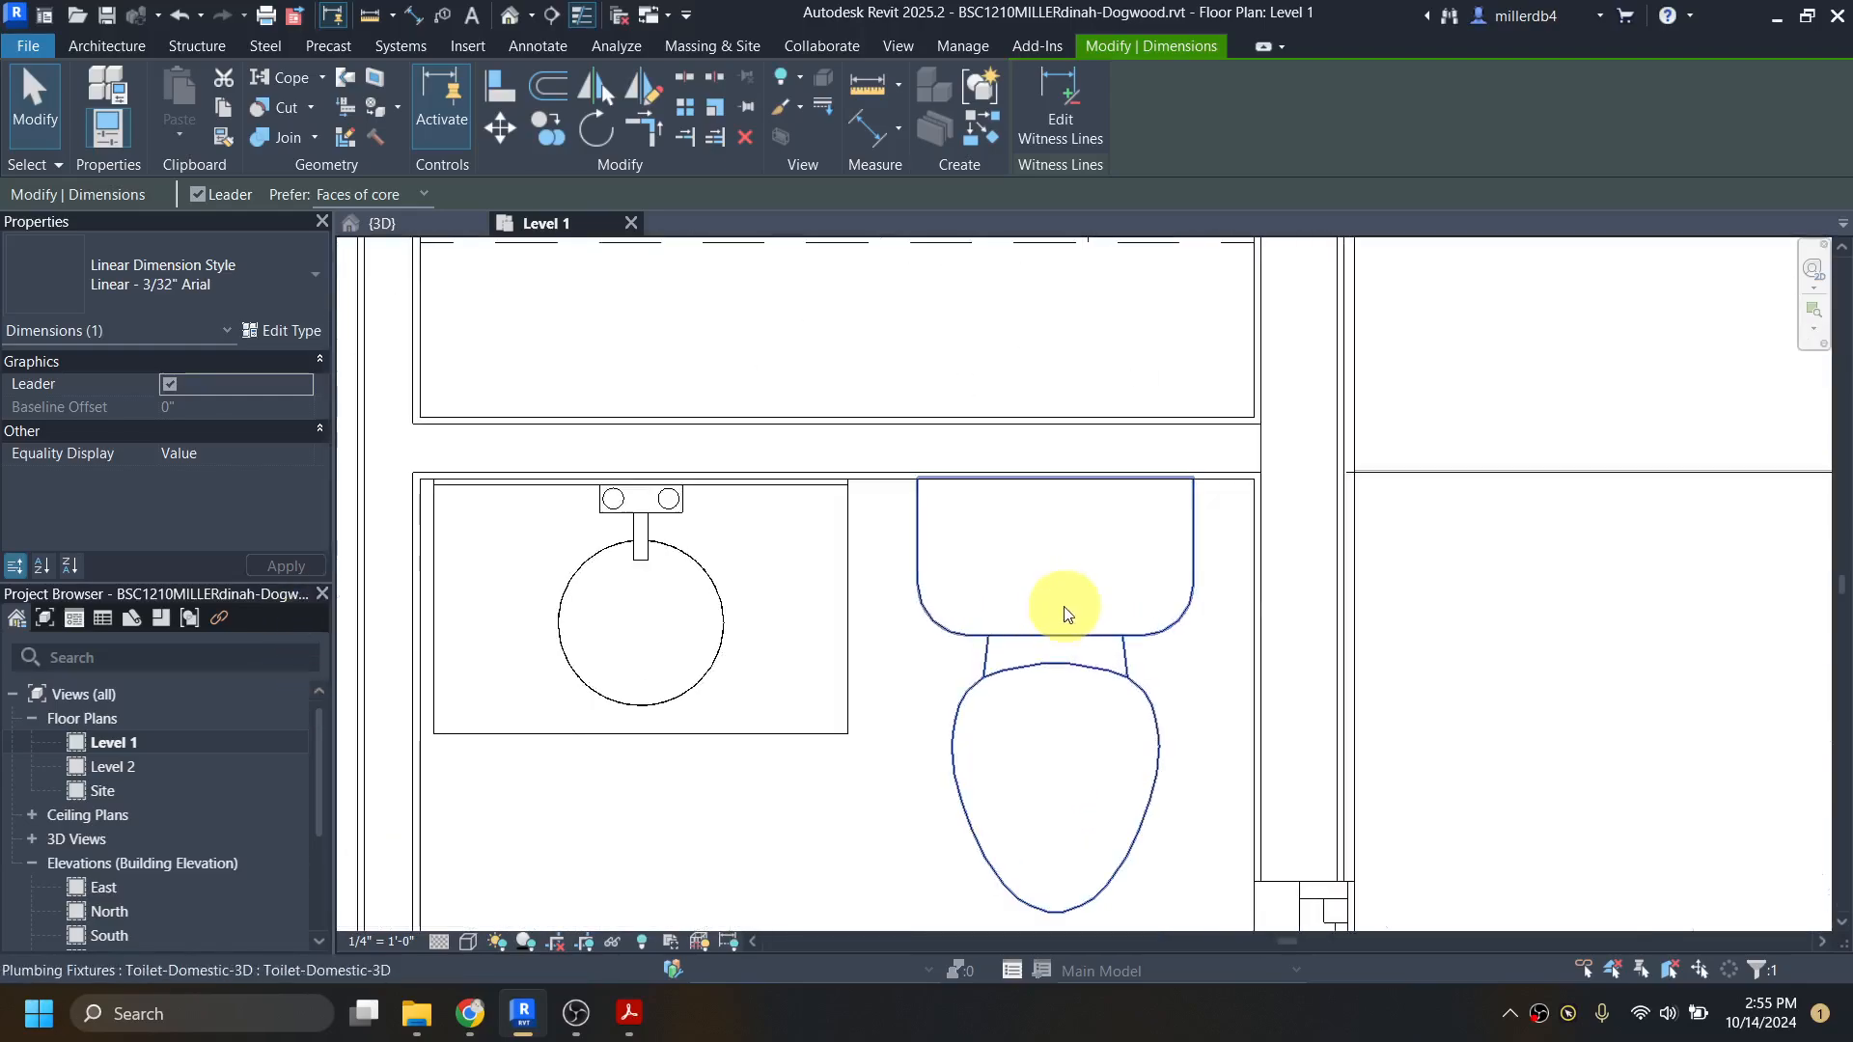
{"action": "left_click", "coordinate": [843, 663]}
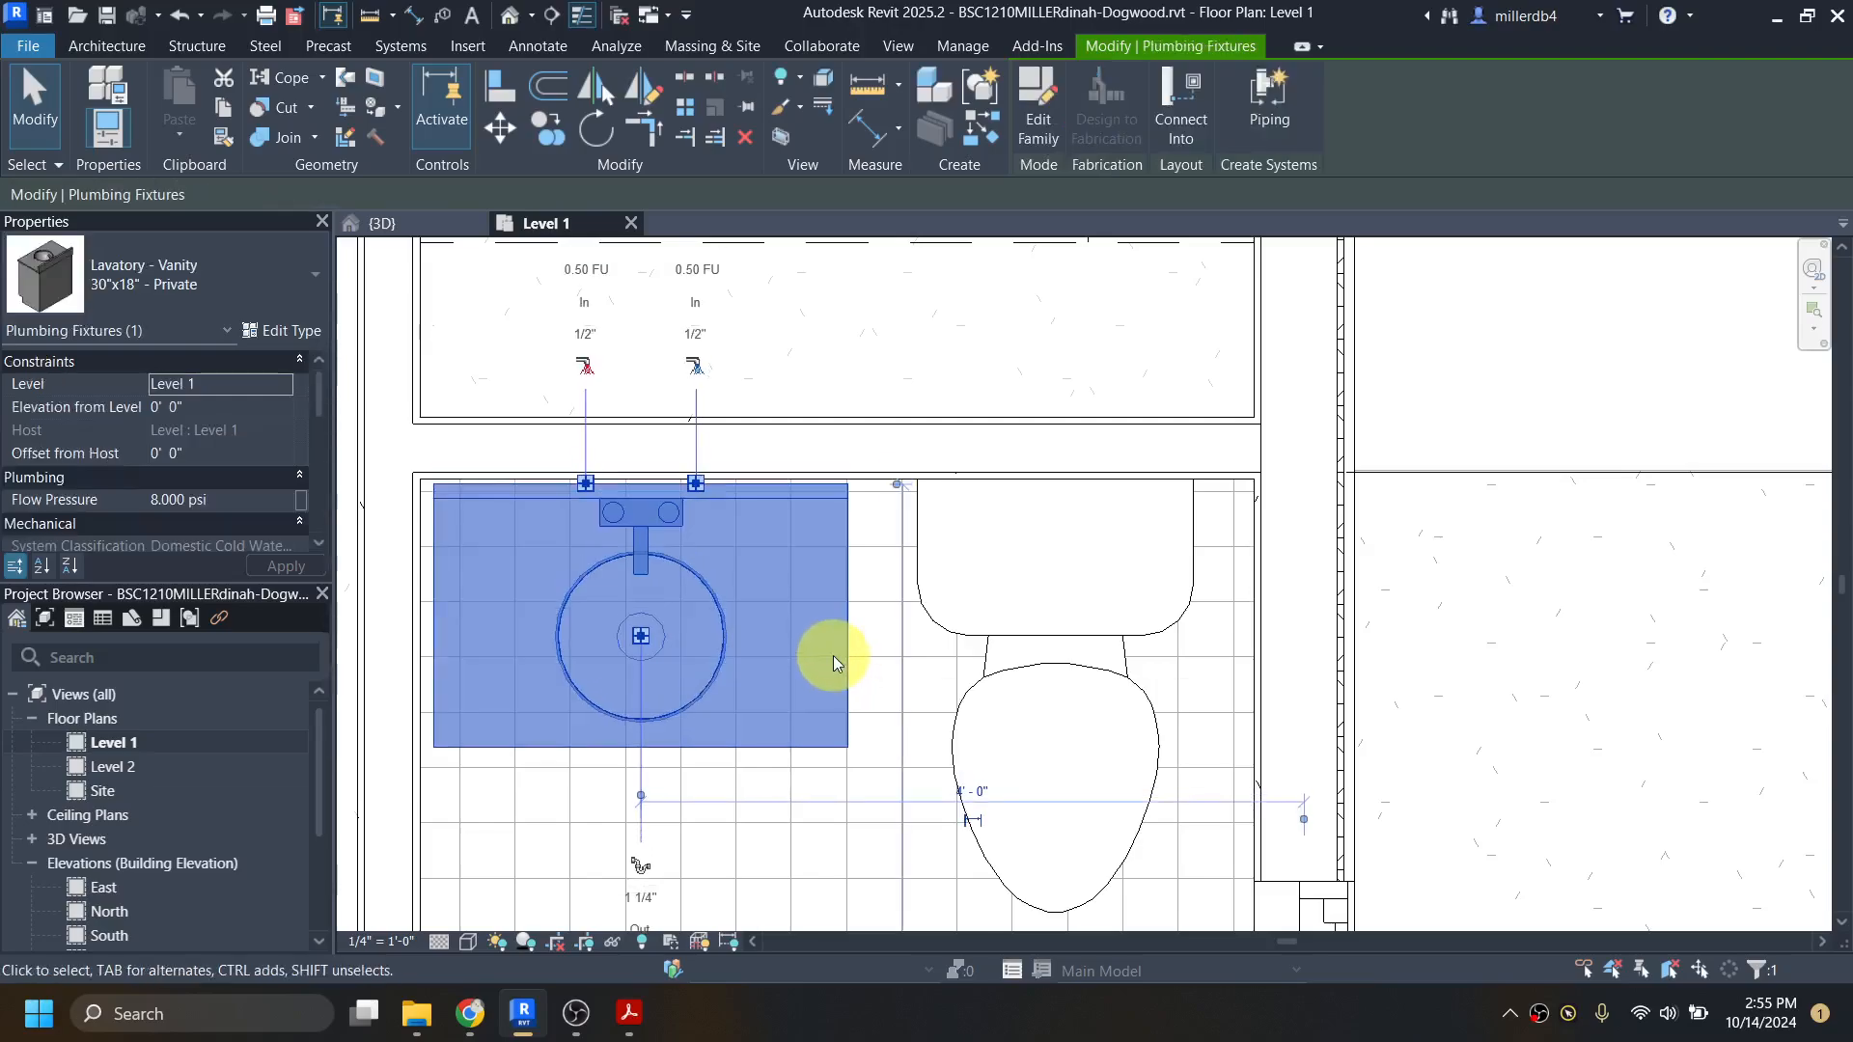
{"action": "scroll", "coordinate": [753, 478], "scroll_direction": "up", "scroll_amount": 2}
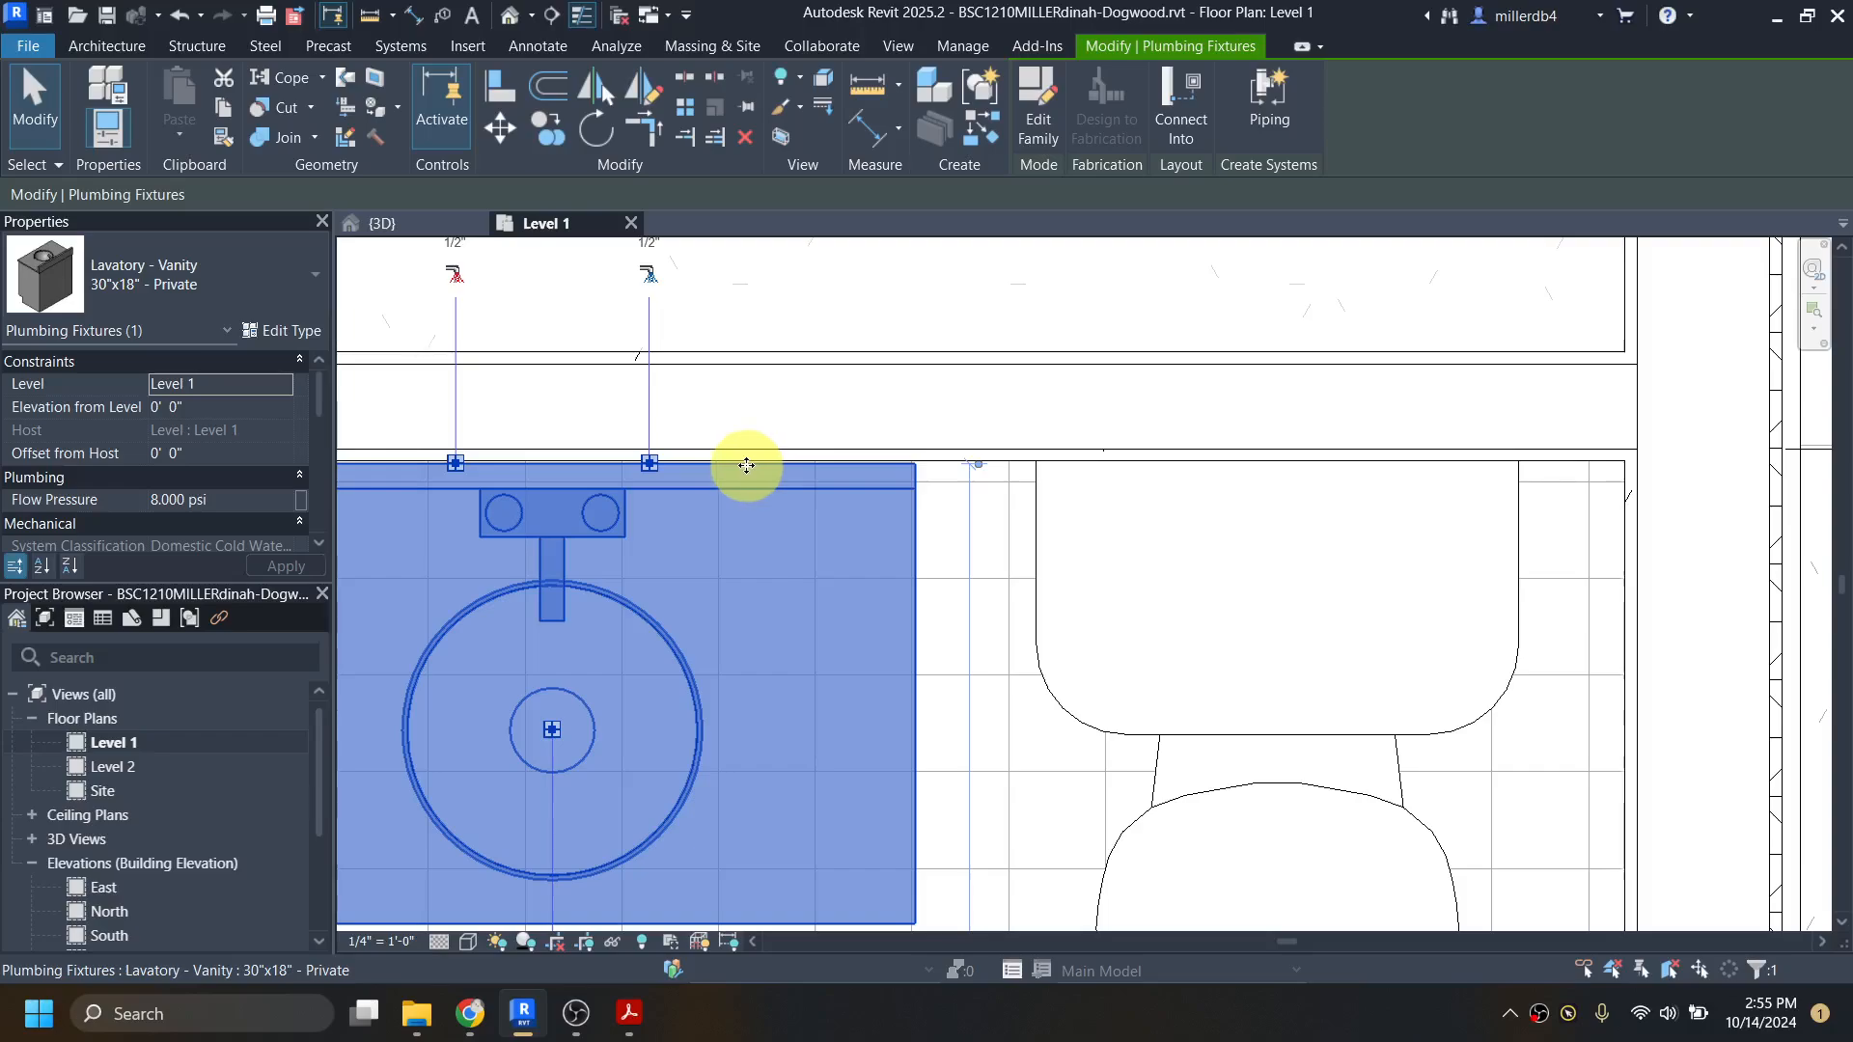
{"action": "key", "text": "Down"}
{"action": "key", "text": "Down"}
{"action": "key", "text": "Down"}
{"action": "key", "text": "Down"}
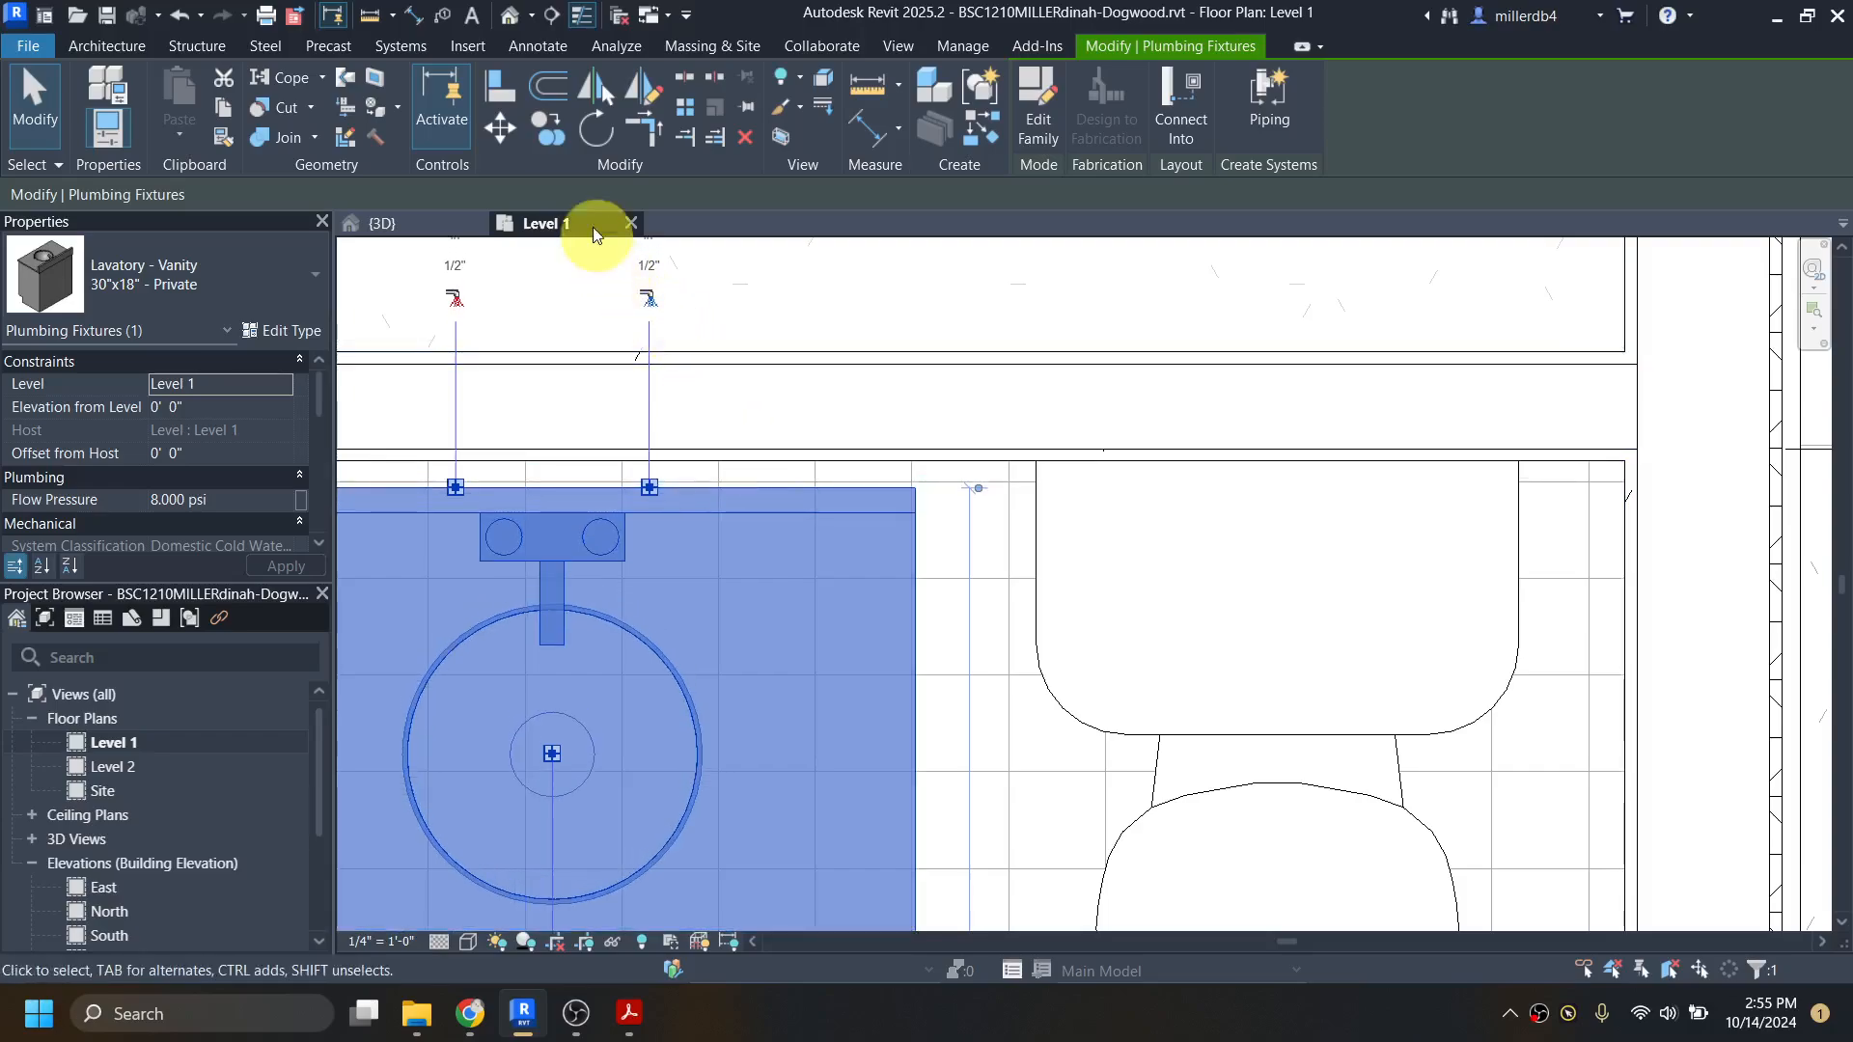
Step: Align the vanity's back edge to the bath-side finish face of the closet–master bath wall with the alignment locked
{"action": "left_click", "coordinate": [503, 91]}
{"action": "left_click", "coordinate": [664, 471]}
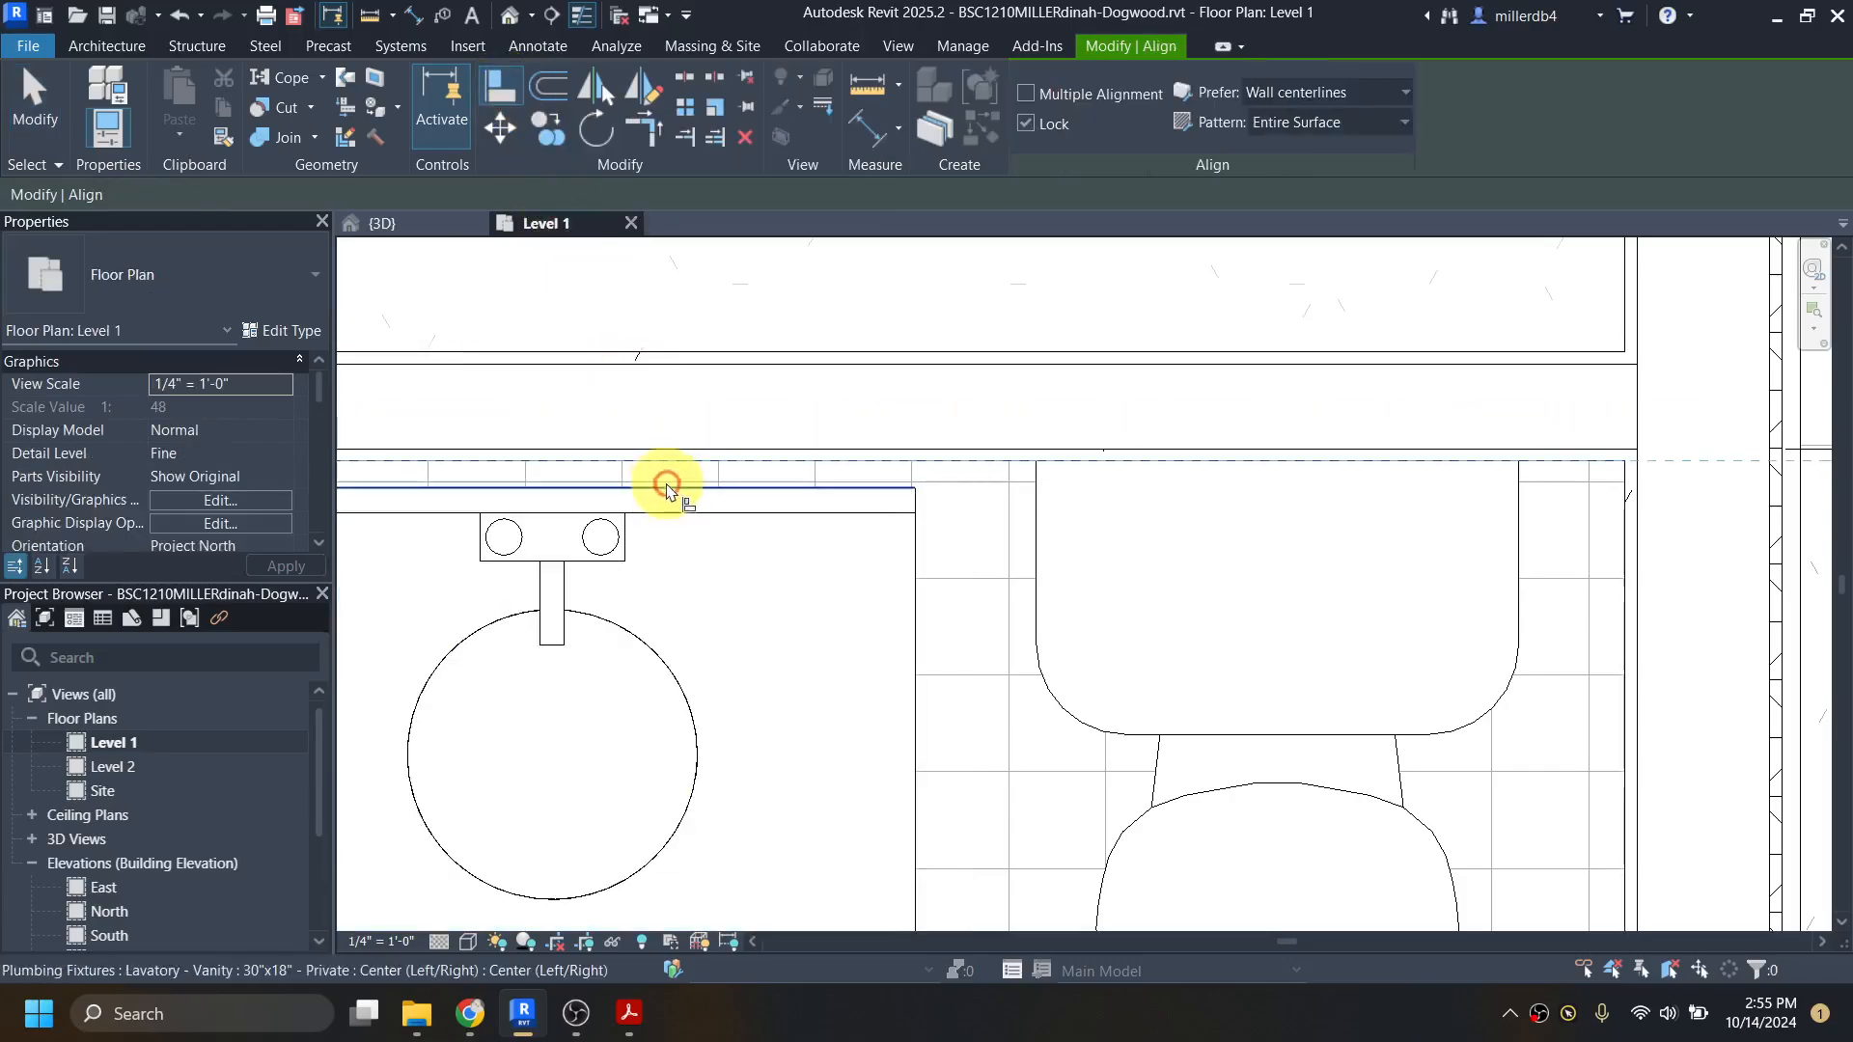
{"action": "left_click", "coordinate": [671, 489]}
{"action": "scroll", "coordinate": [673, 604], "scroll_direction": "down", "scroll_amount": 2}
{"action": "scroll", "coordinate": [676, 601], "scroll_direction": "down", "scroll_amount": 1}
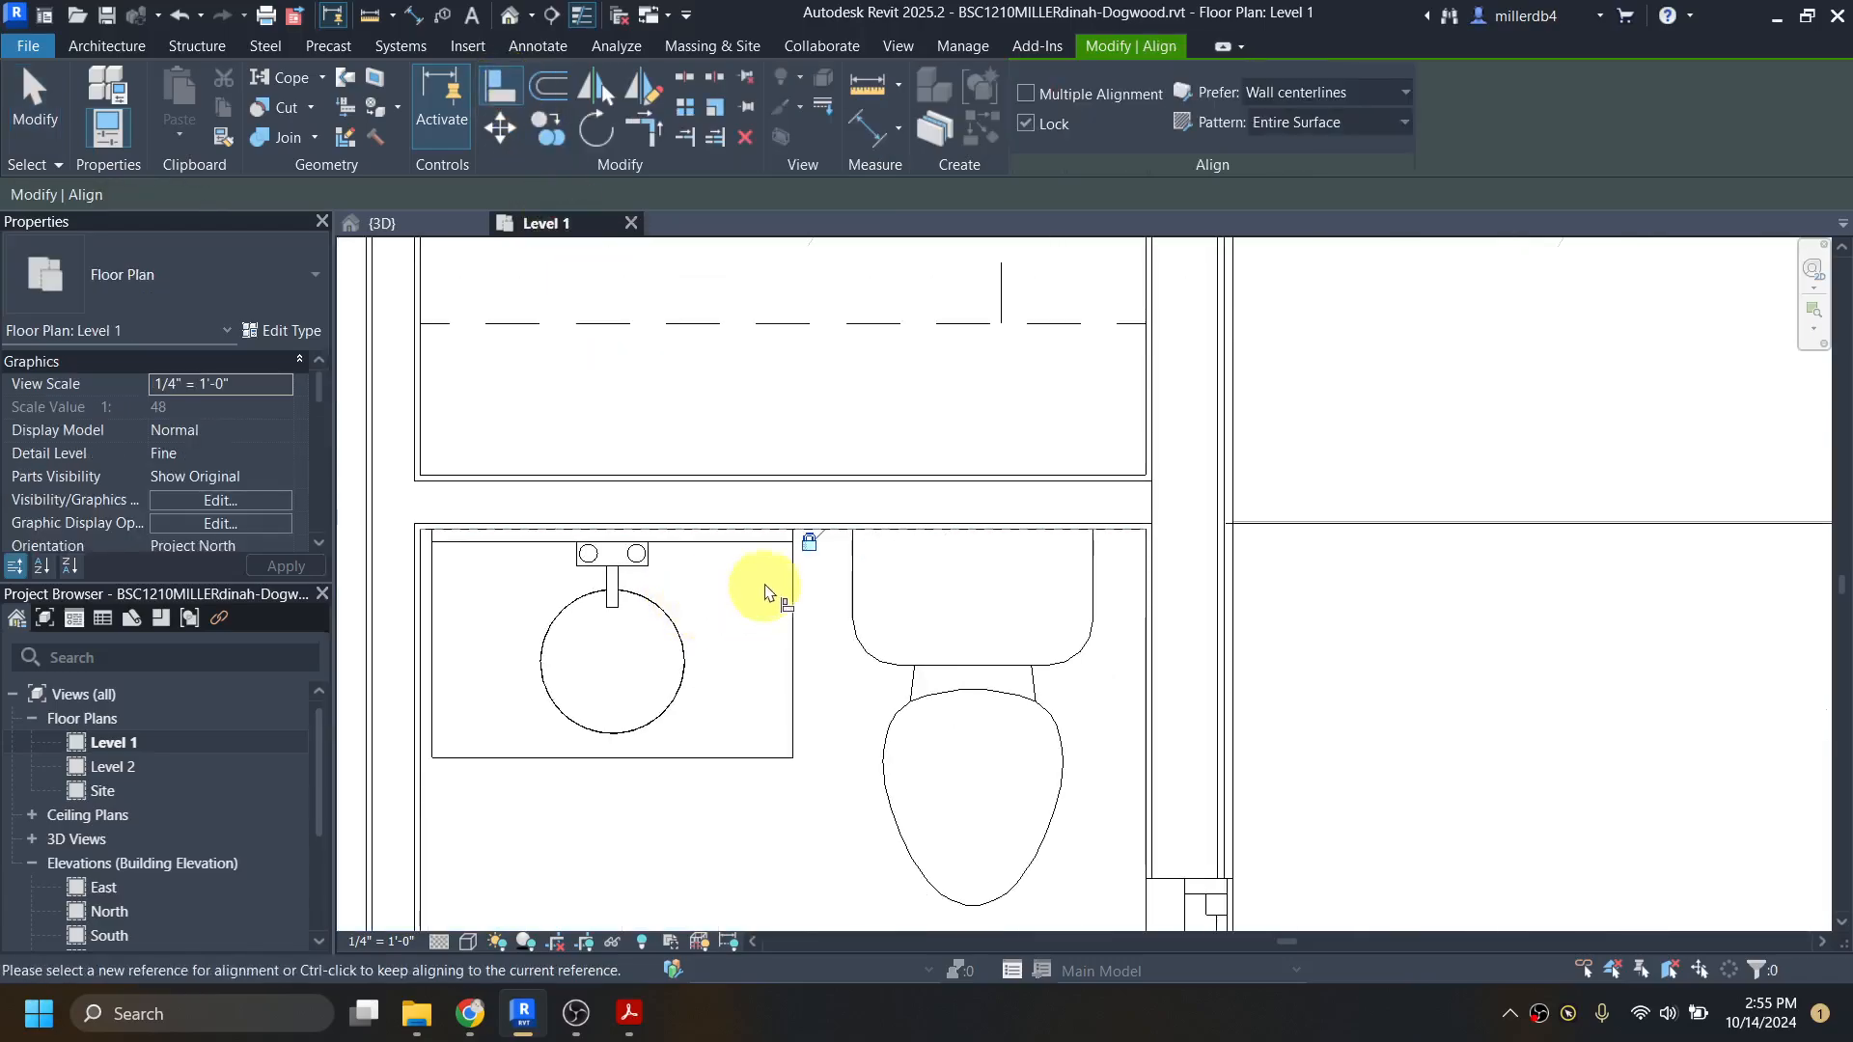
{"action": "scroll", "coordinate": [745, 523], "scroll_direction": "up", "scroll_amount": 1}
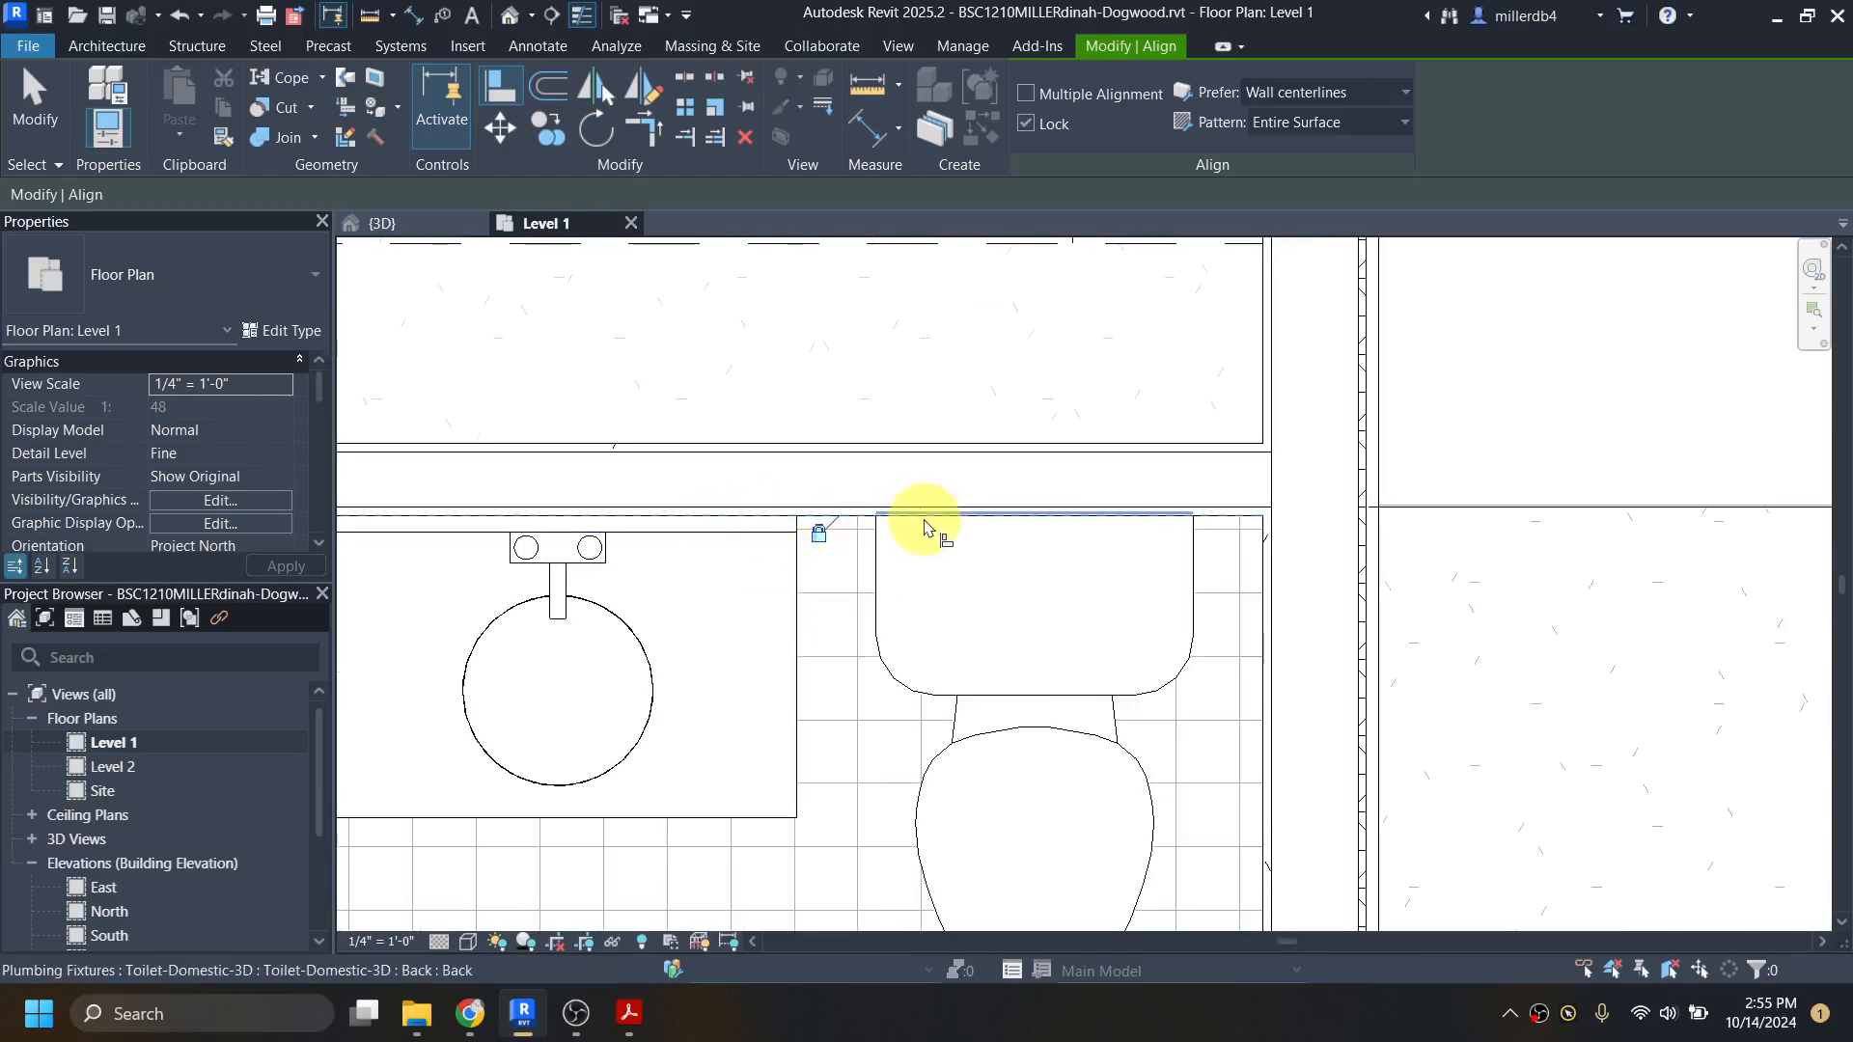
{"action": "scroll", "coordinate": [853, 577], "scroll_direction": "down", "scroll_amount": 4}
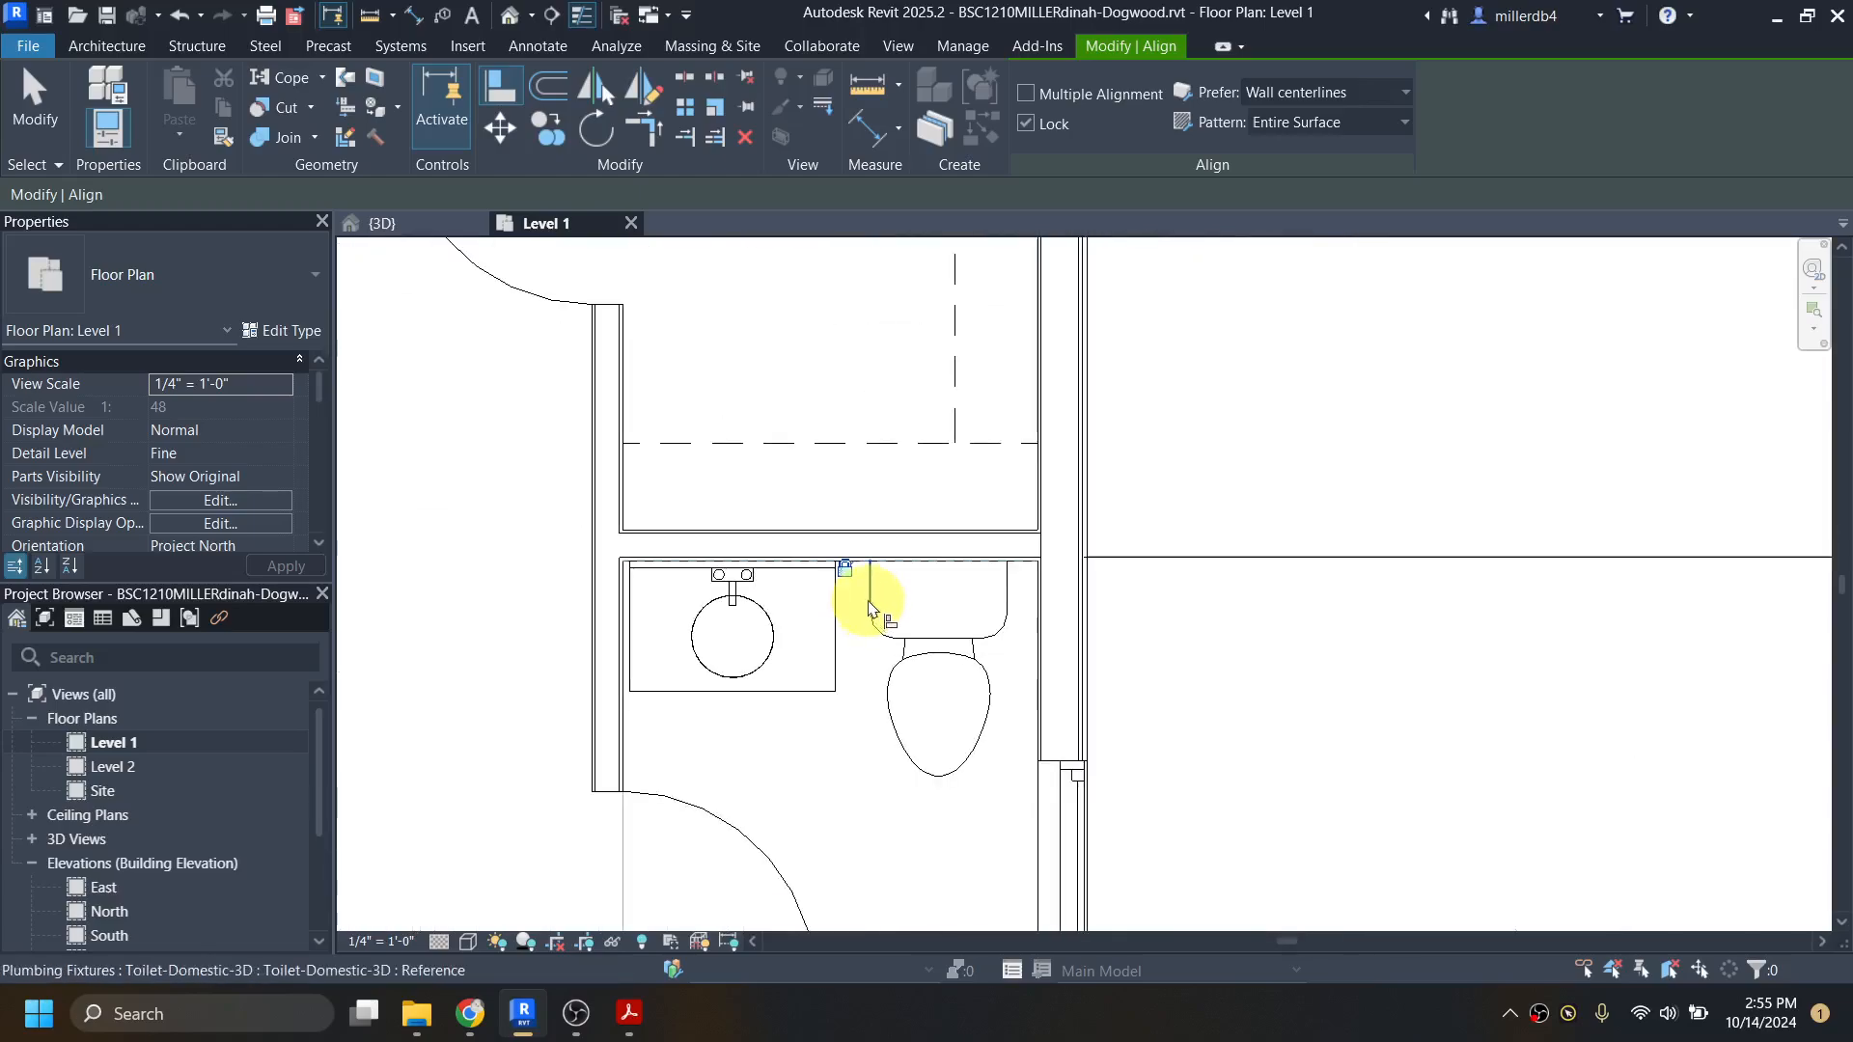
{"action": "key", "text": "Escape"}
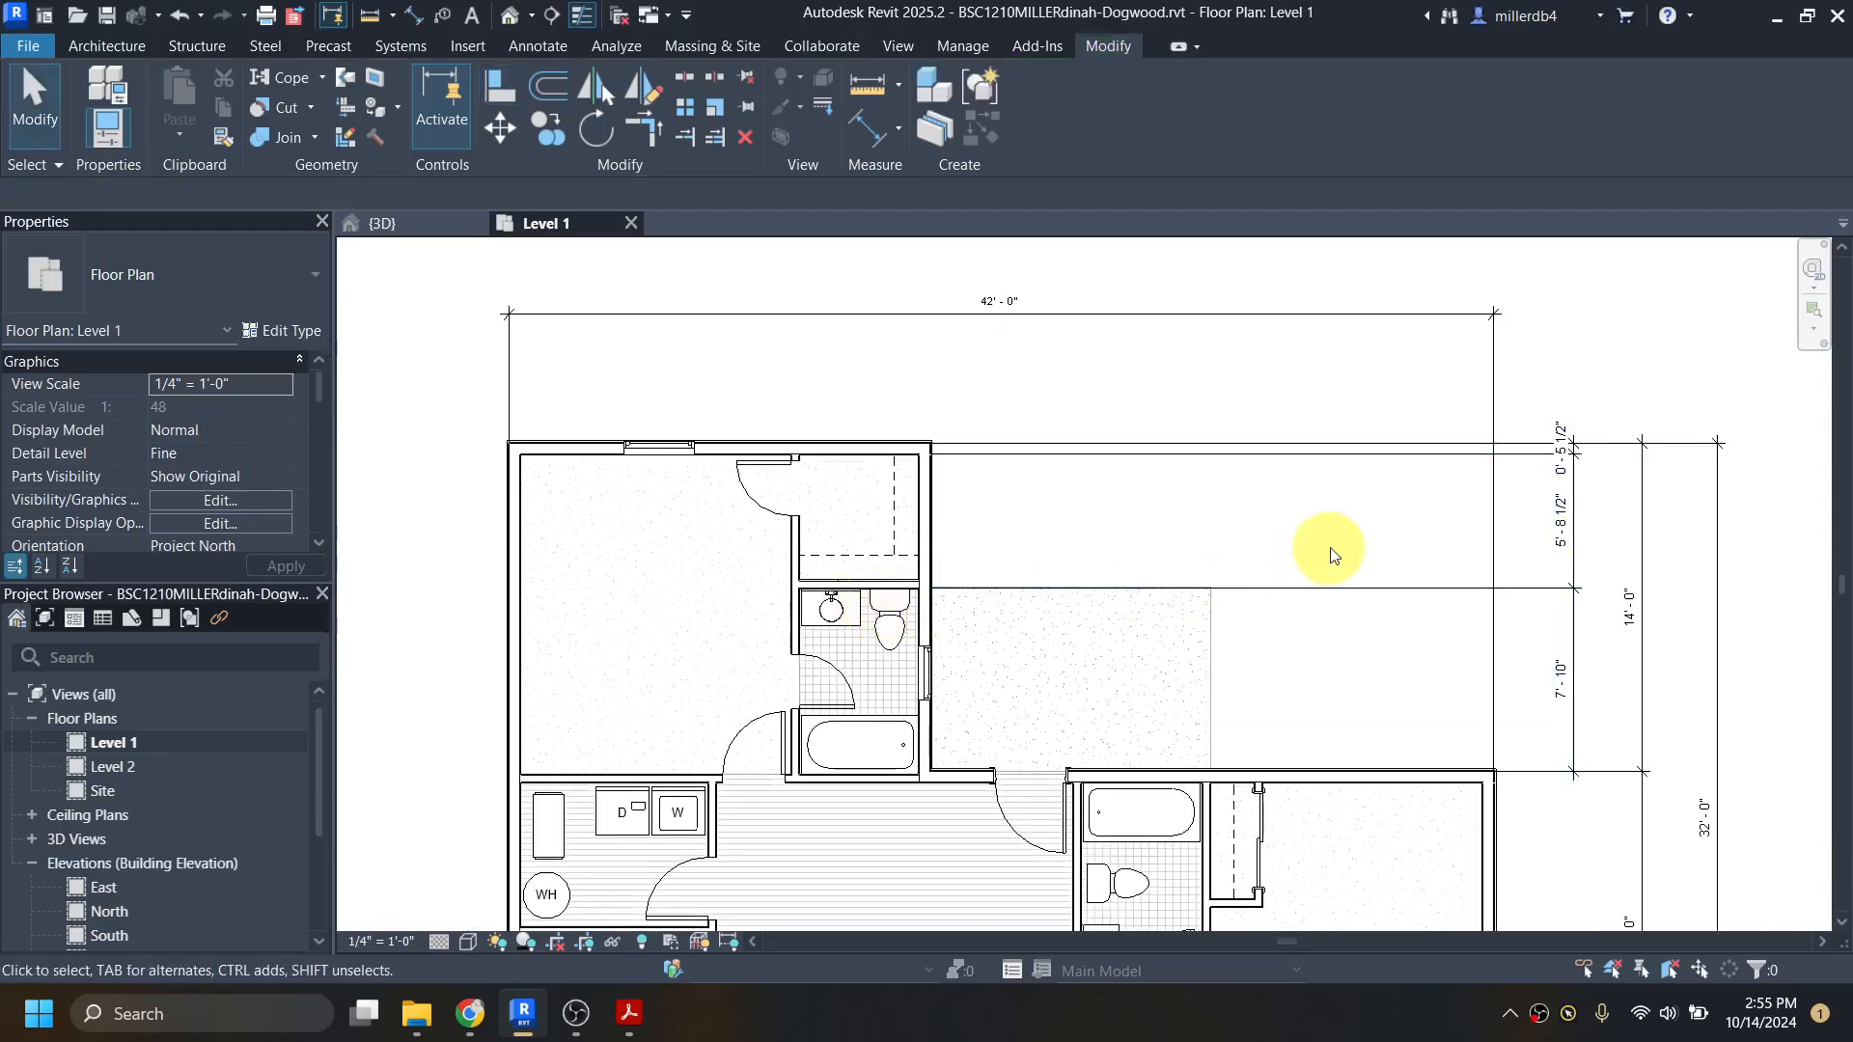
Step: Examine the bedroom's north exterior wall and the dimensions and constraints tied to it
{"action": "scroll", "coordinate": [1572, 454], "scroll_direction": "up", "scroll_amount": 3}
{"action": "scroll", "coordinate": [846, 480], "scroll_direction": "down", "scroll_amount": 2}
{"action": "scroll", "coordinate": [844, 472], "scroll_direction": "down", "scroll_amount": 2}
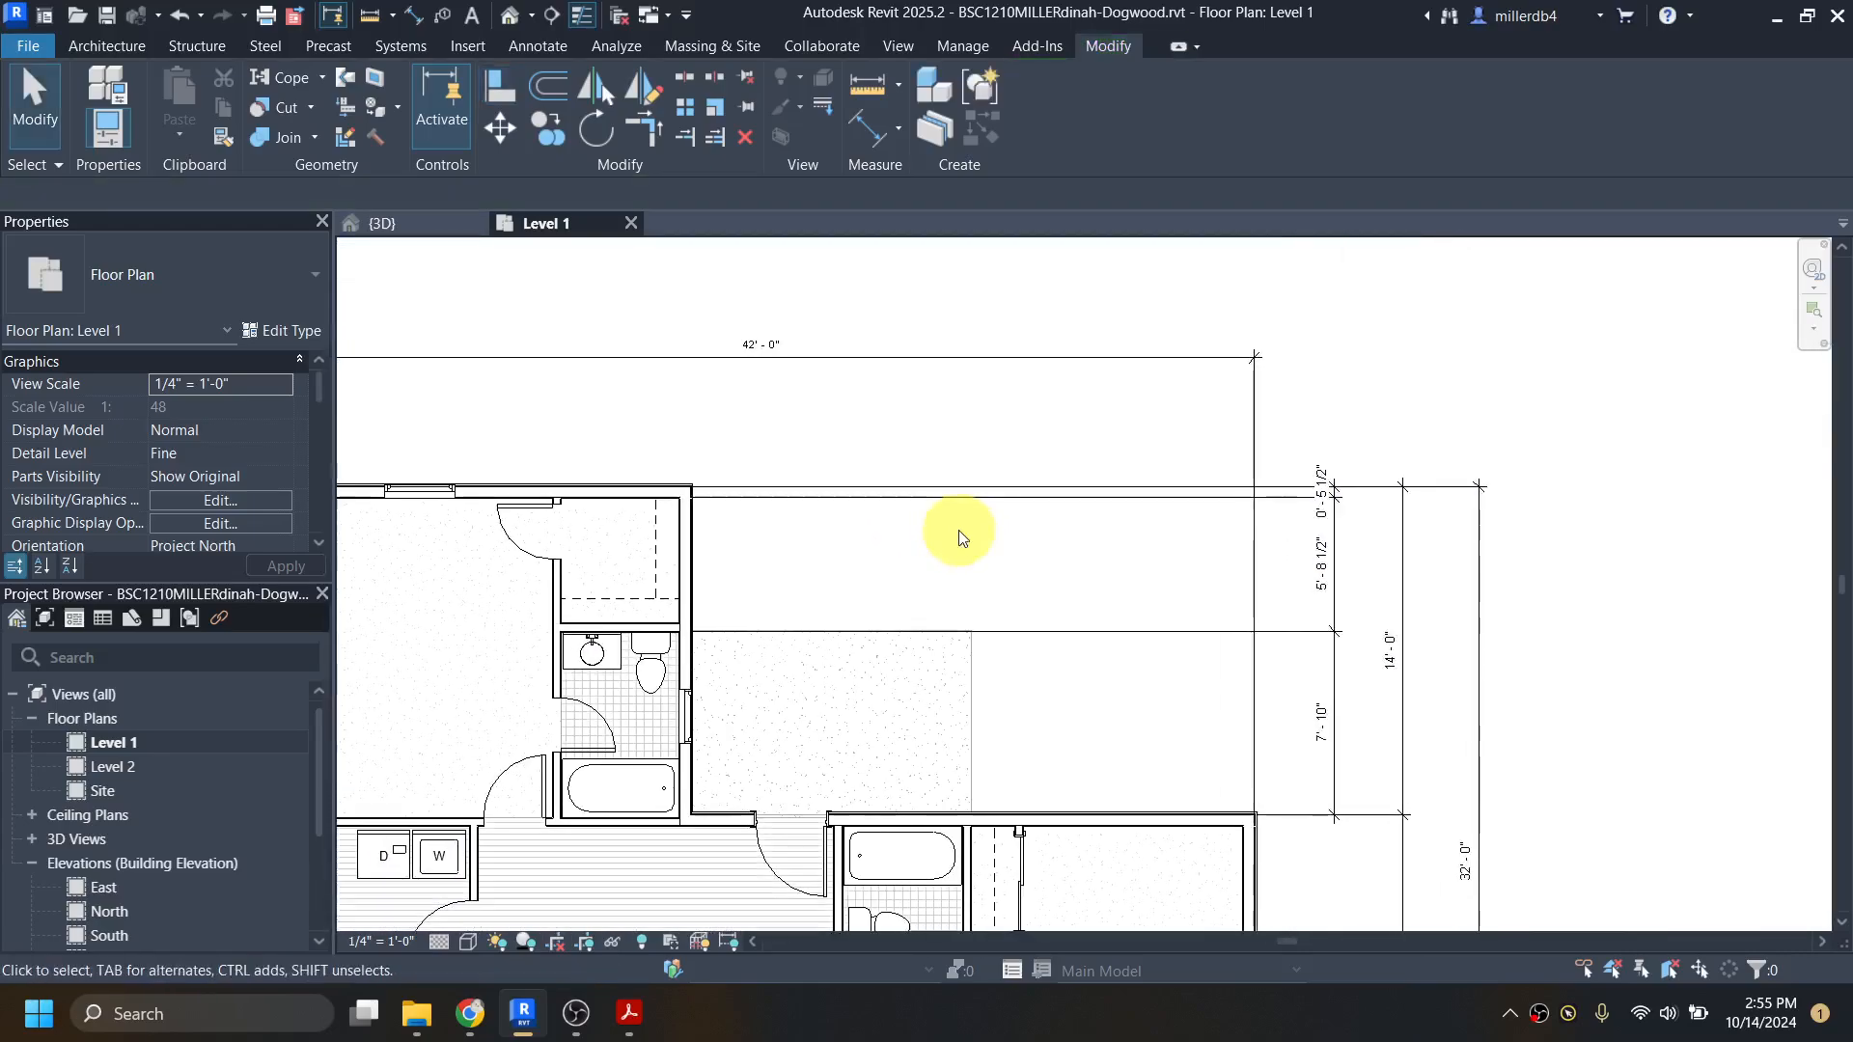
{"action": "left_click", "coordinate": [599, 488]}
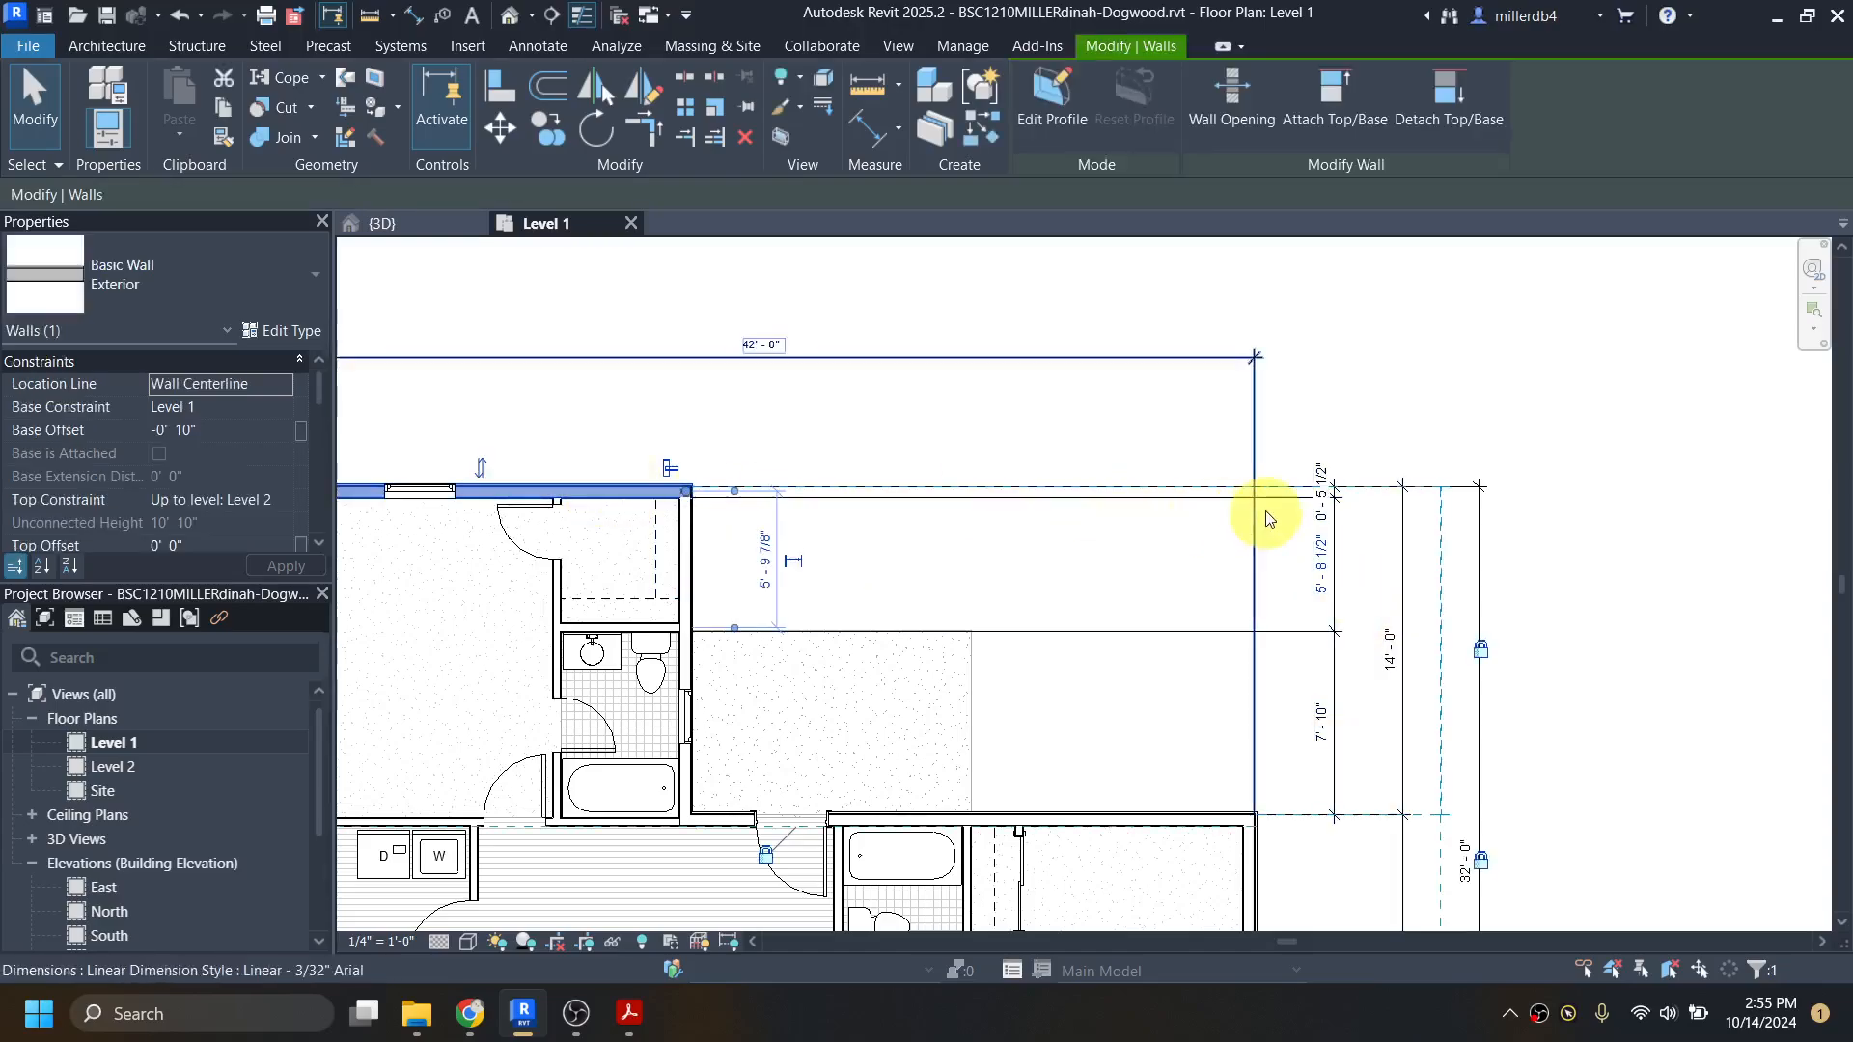
{"action": "scroll", "coordinate": [662, 491], "scroll_direction": "up", "scroll_amount": 5}
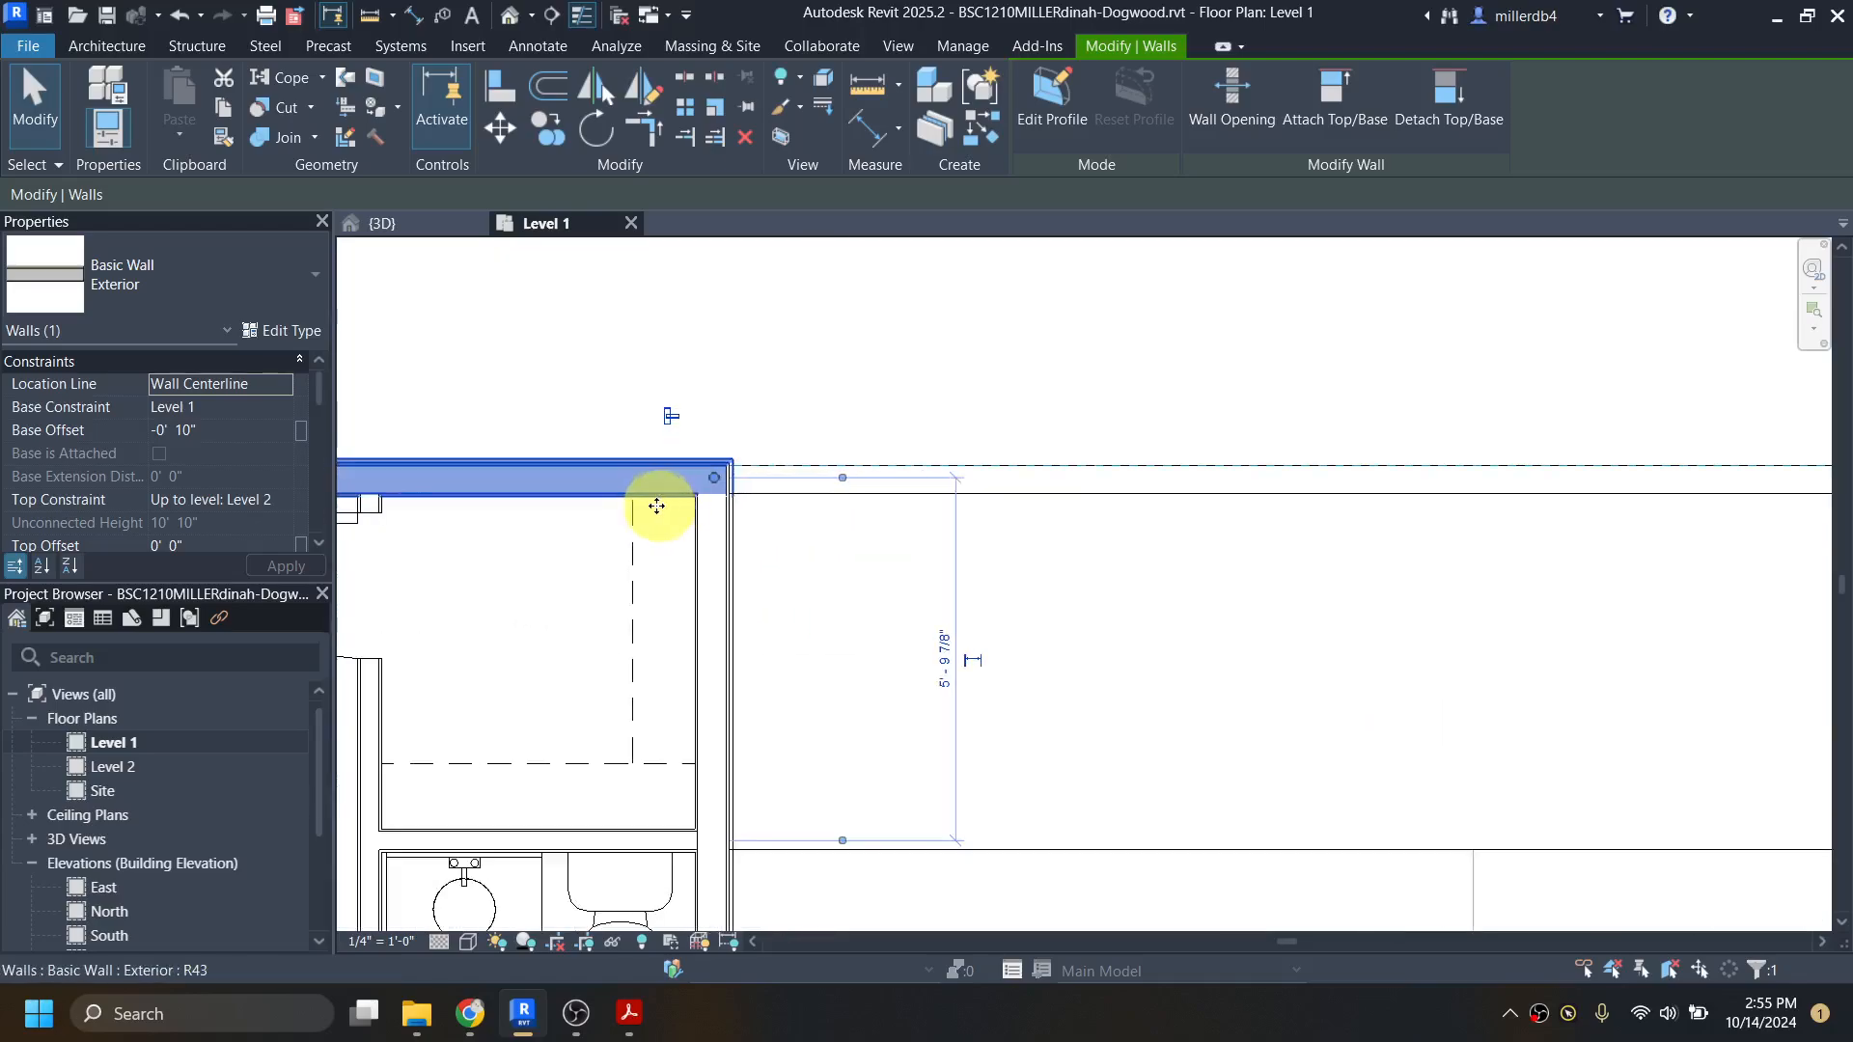
{"action": "scroll", "coordinate": [667, 435], "scroll_direction": "down", "scroll_amount": 5}
{"action": "key", "text": "Escape"}
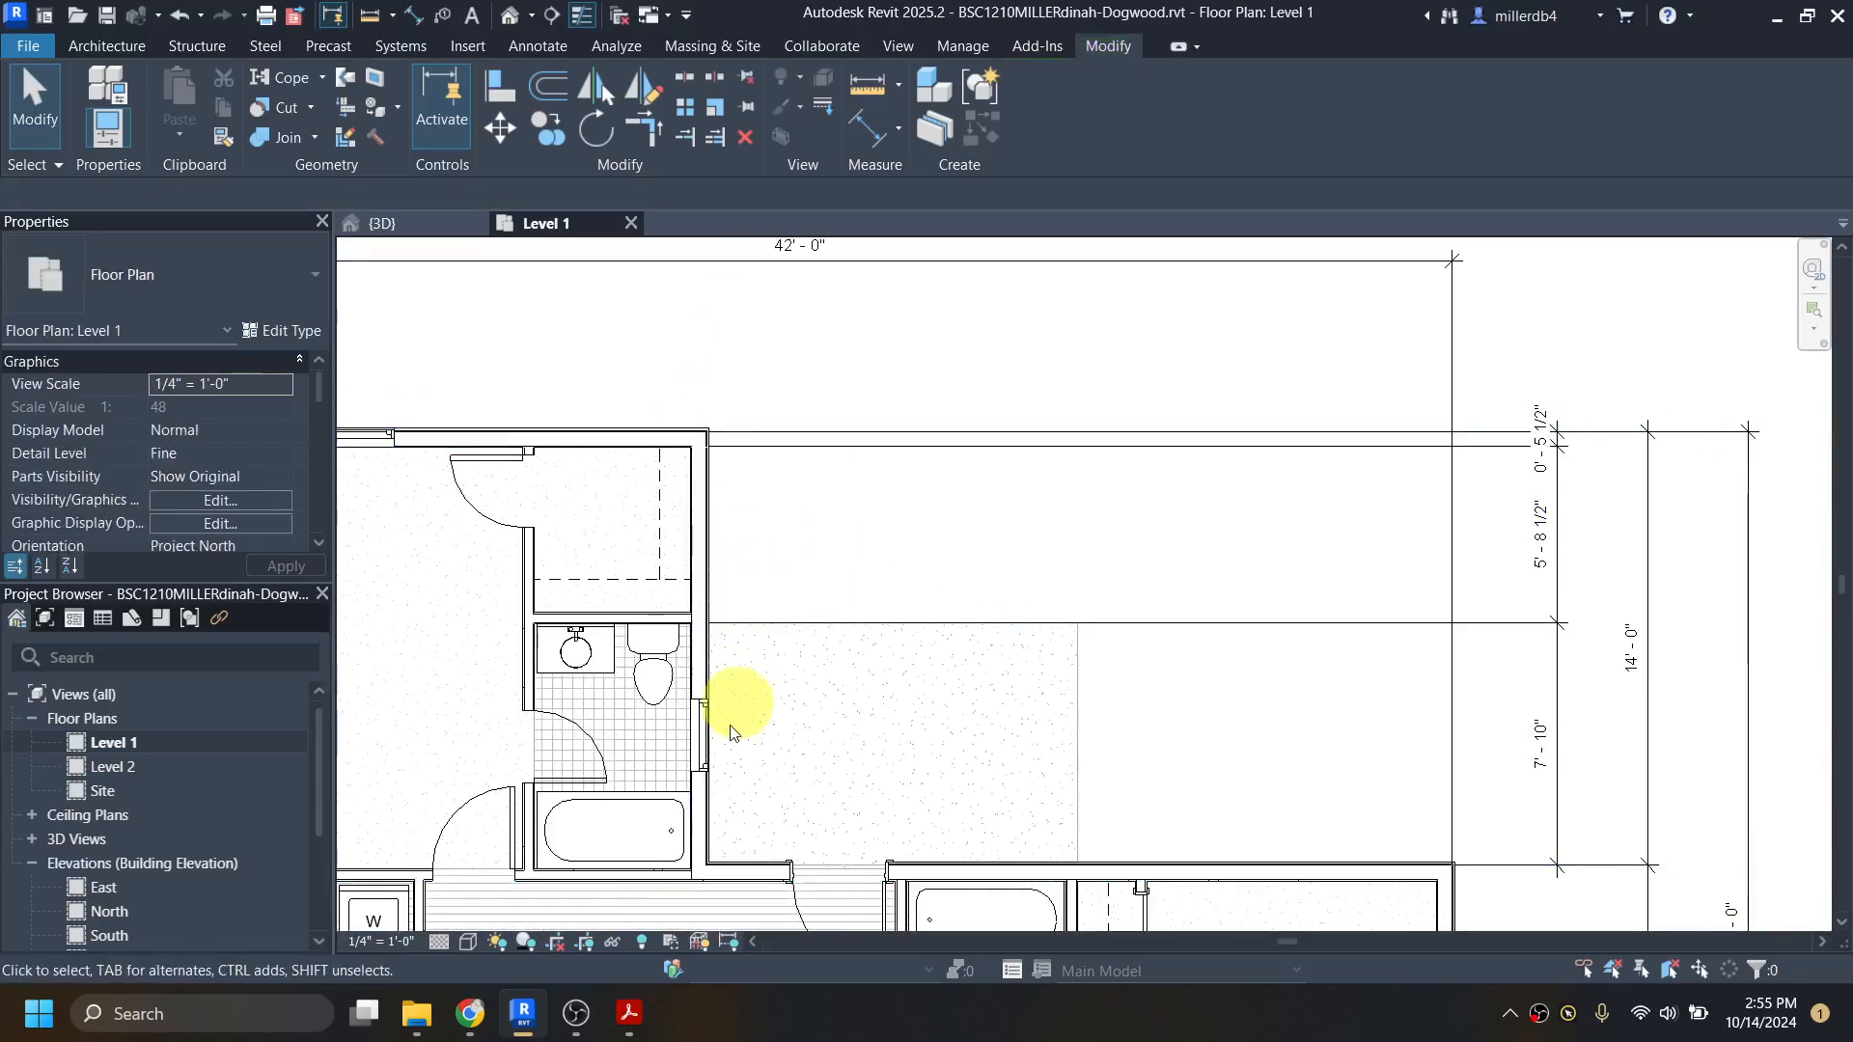
Step: Switch to dogwood-all.pdf in Acrobat, check the dimensions locating the master bath window, and return to Revit
{"action": "left_click", "coordinate": [627, 1025]}
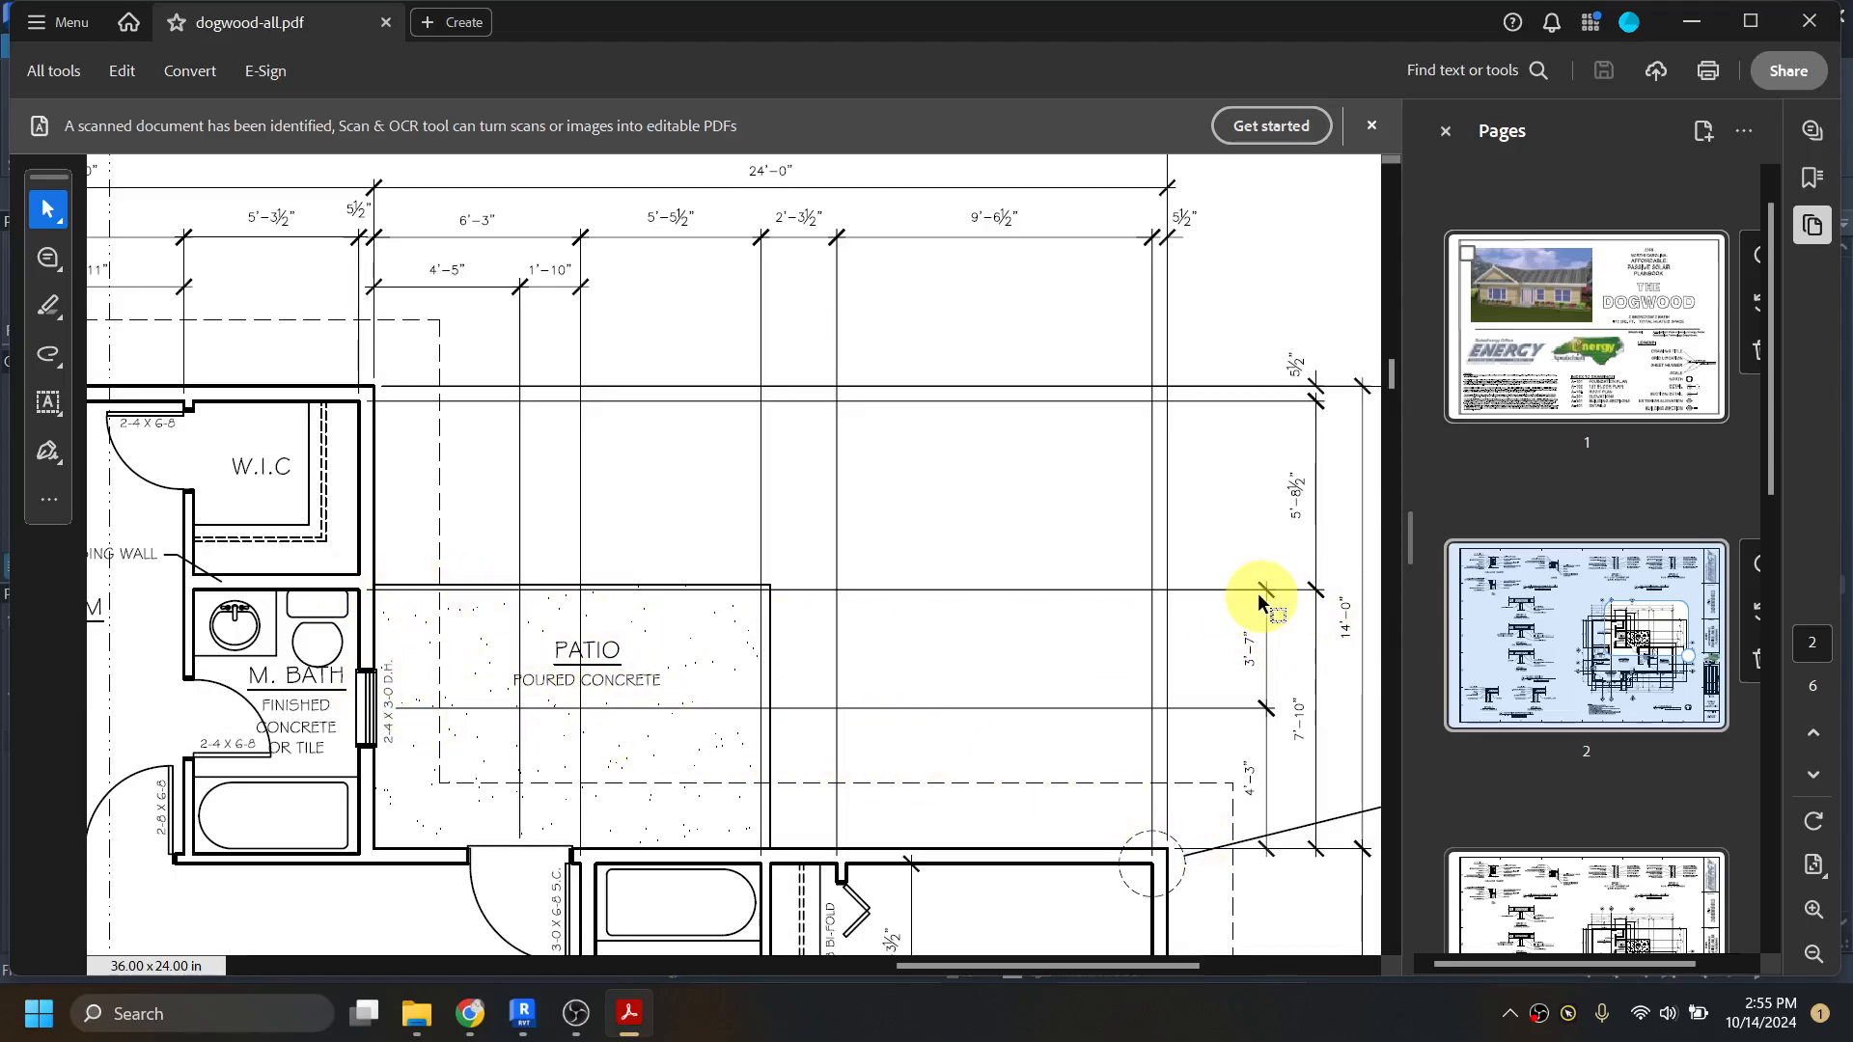
{"action": "left_click", "coordinate": [1709, 32]}
{"action": "scroll", "coordinate": [1386, 612], "scroll_direction": "up", "scroll_amount": 1}
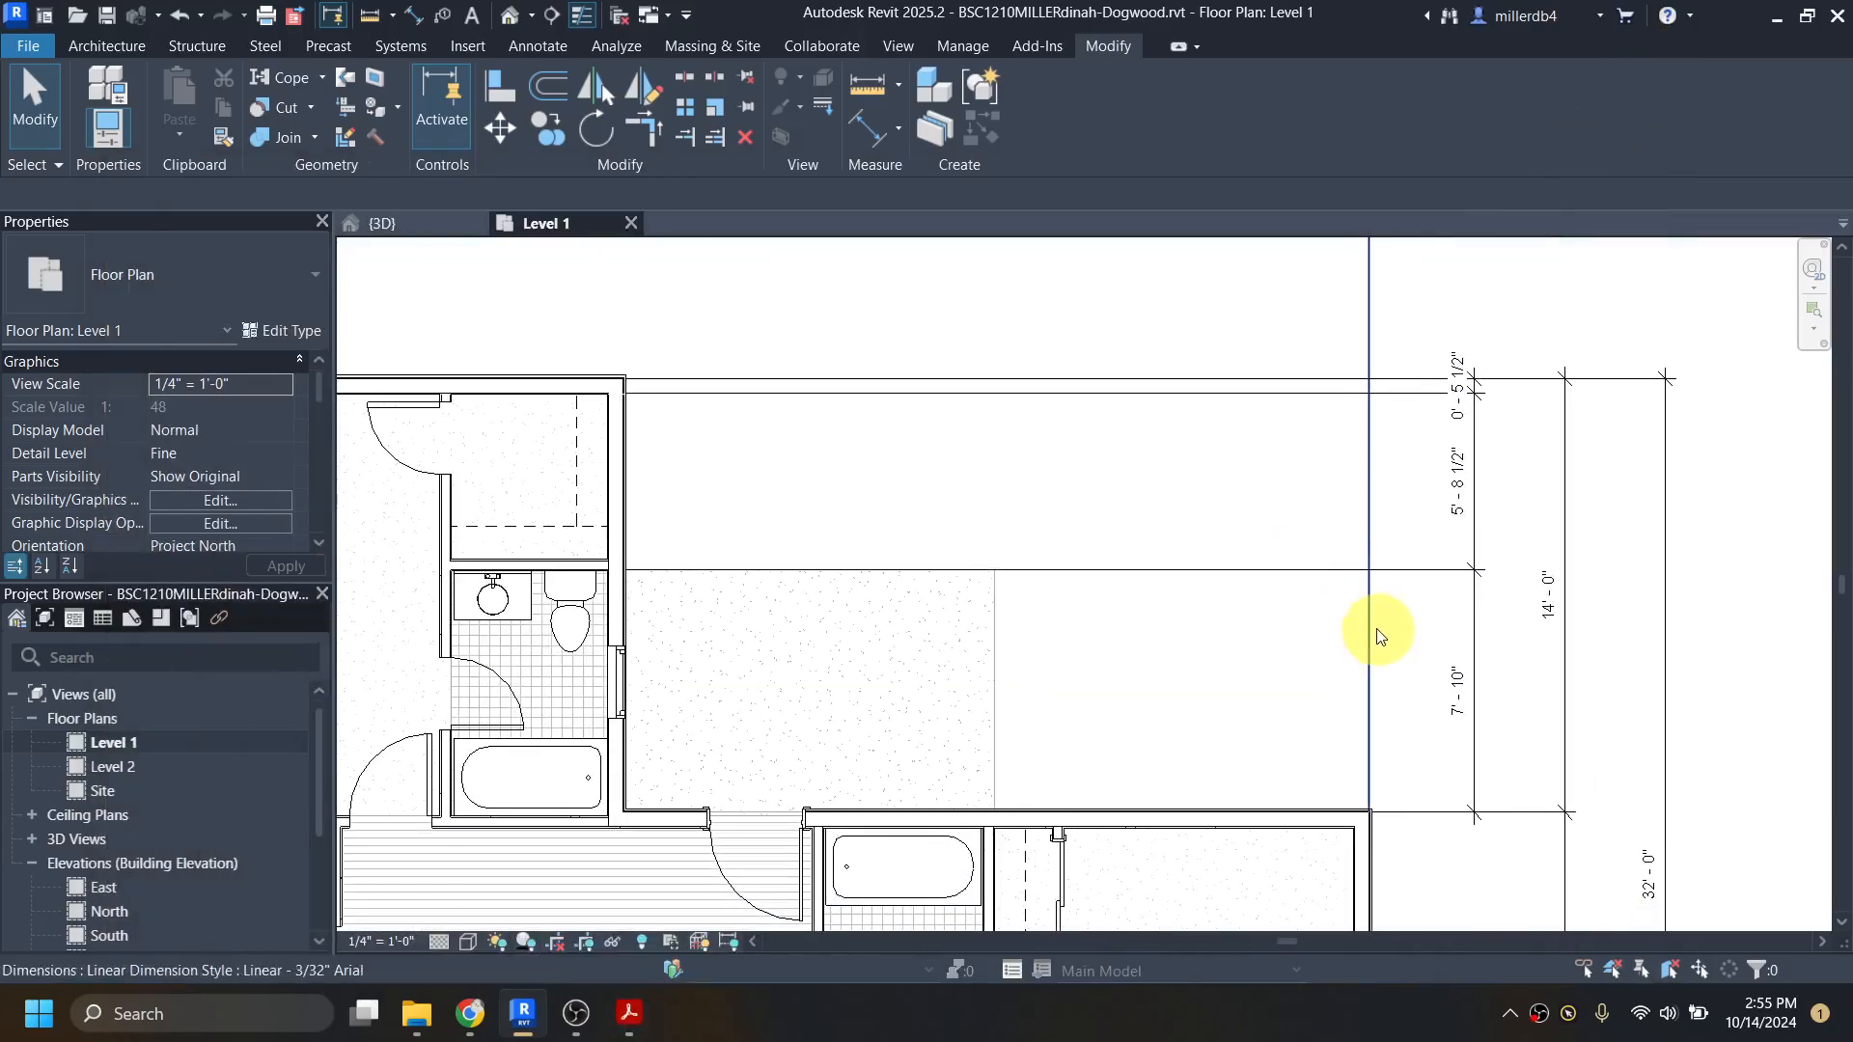
Step: Place an aligned dimension chain east of the house from the patio wall's outer core face through the master bath window's center to the closet–bath wall's core face
{"action": "key", "text": "d"}
{"action": "key", "text": "i"}
{"action": "scroll", "coordinate": [1311, 815], "scroll_direction": "up", "scroll_amount": 4}
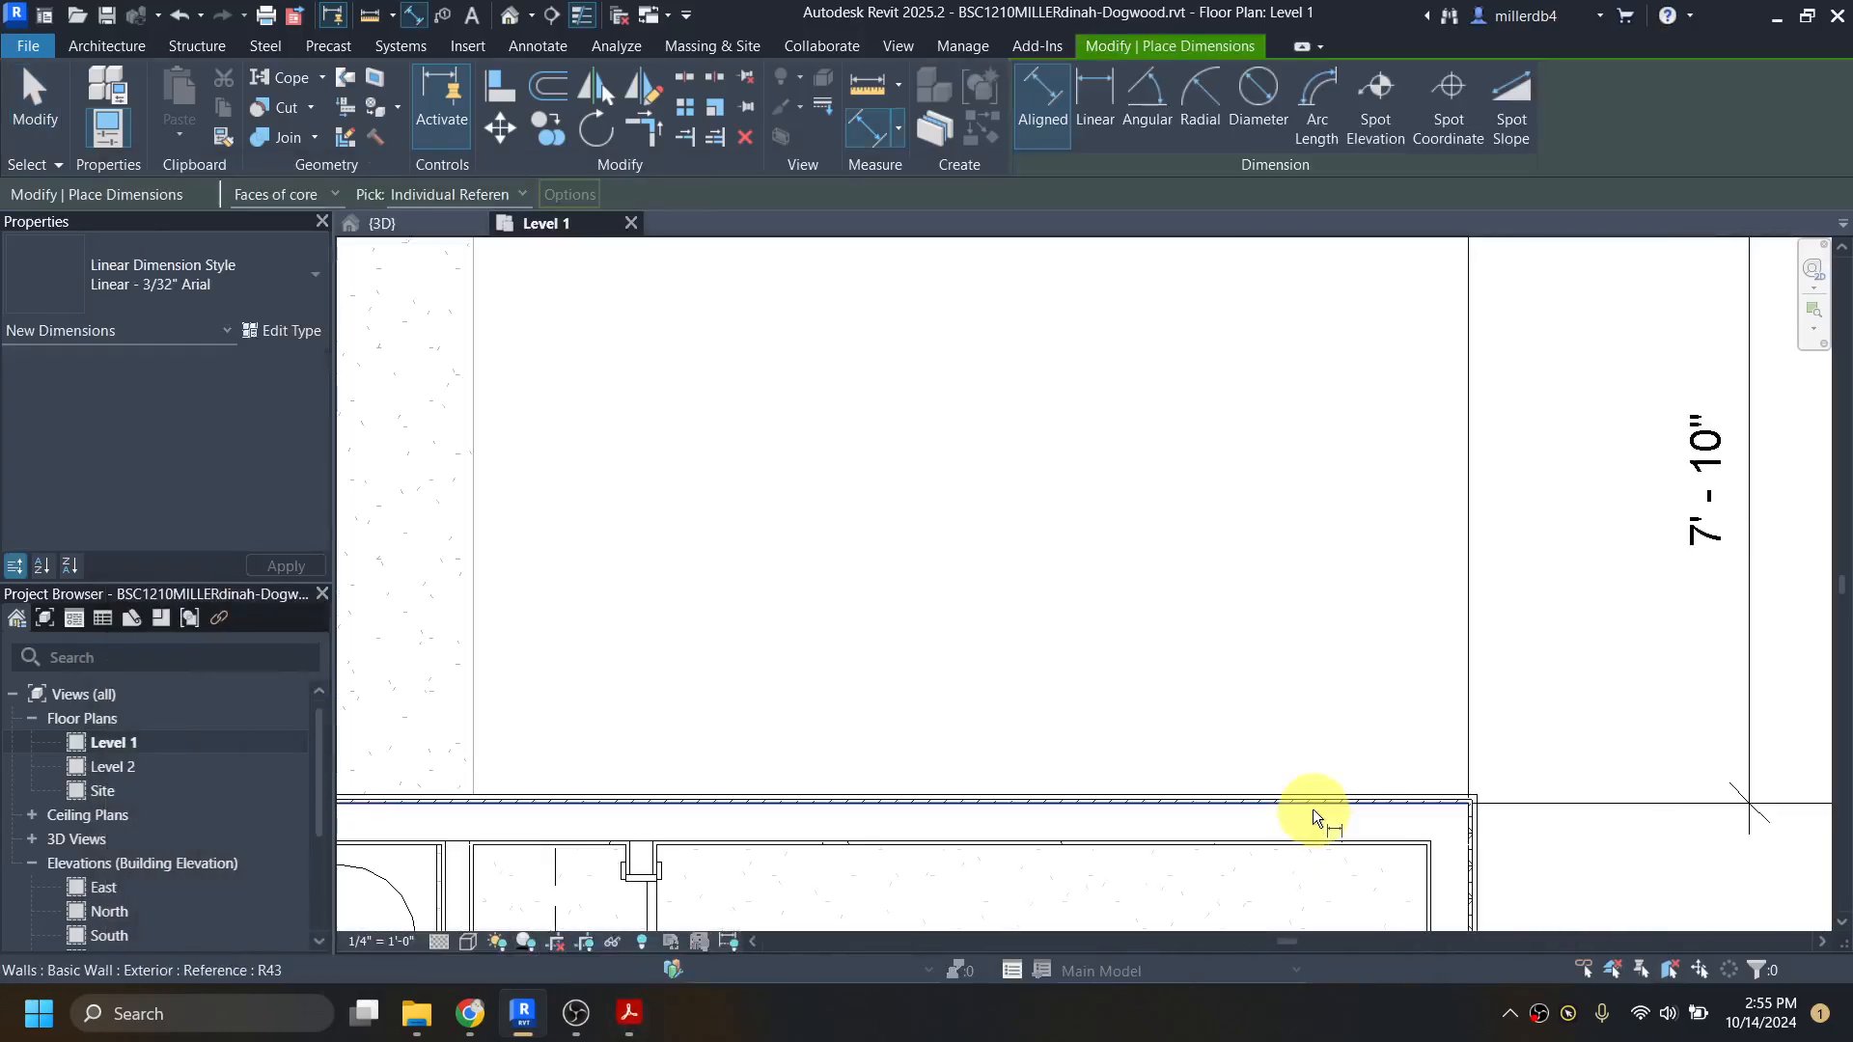
{"action": "scroll", "coordinate": [1313, 809], "scroll_direction": "up", "scroll_amount": 1}
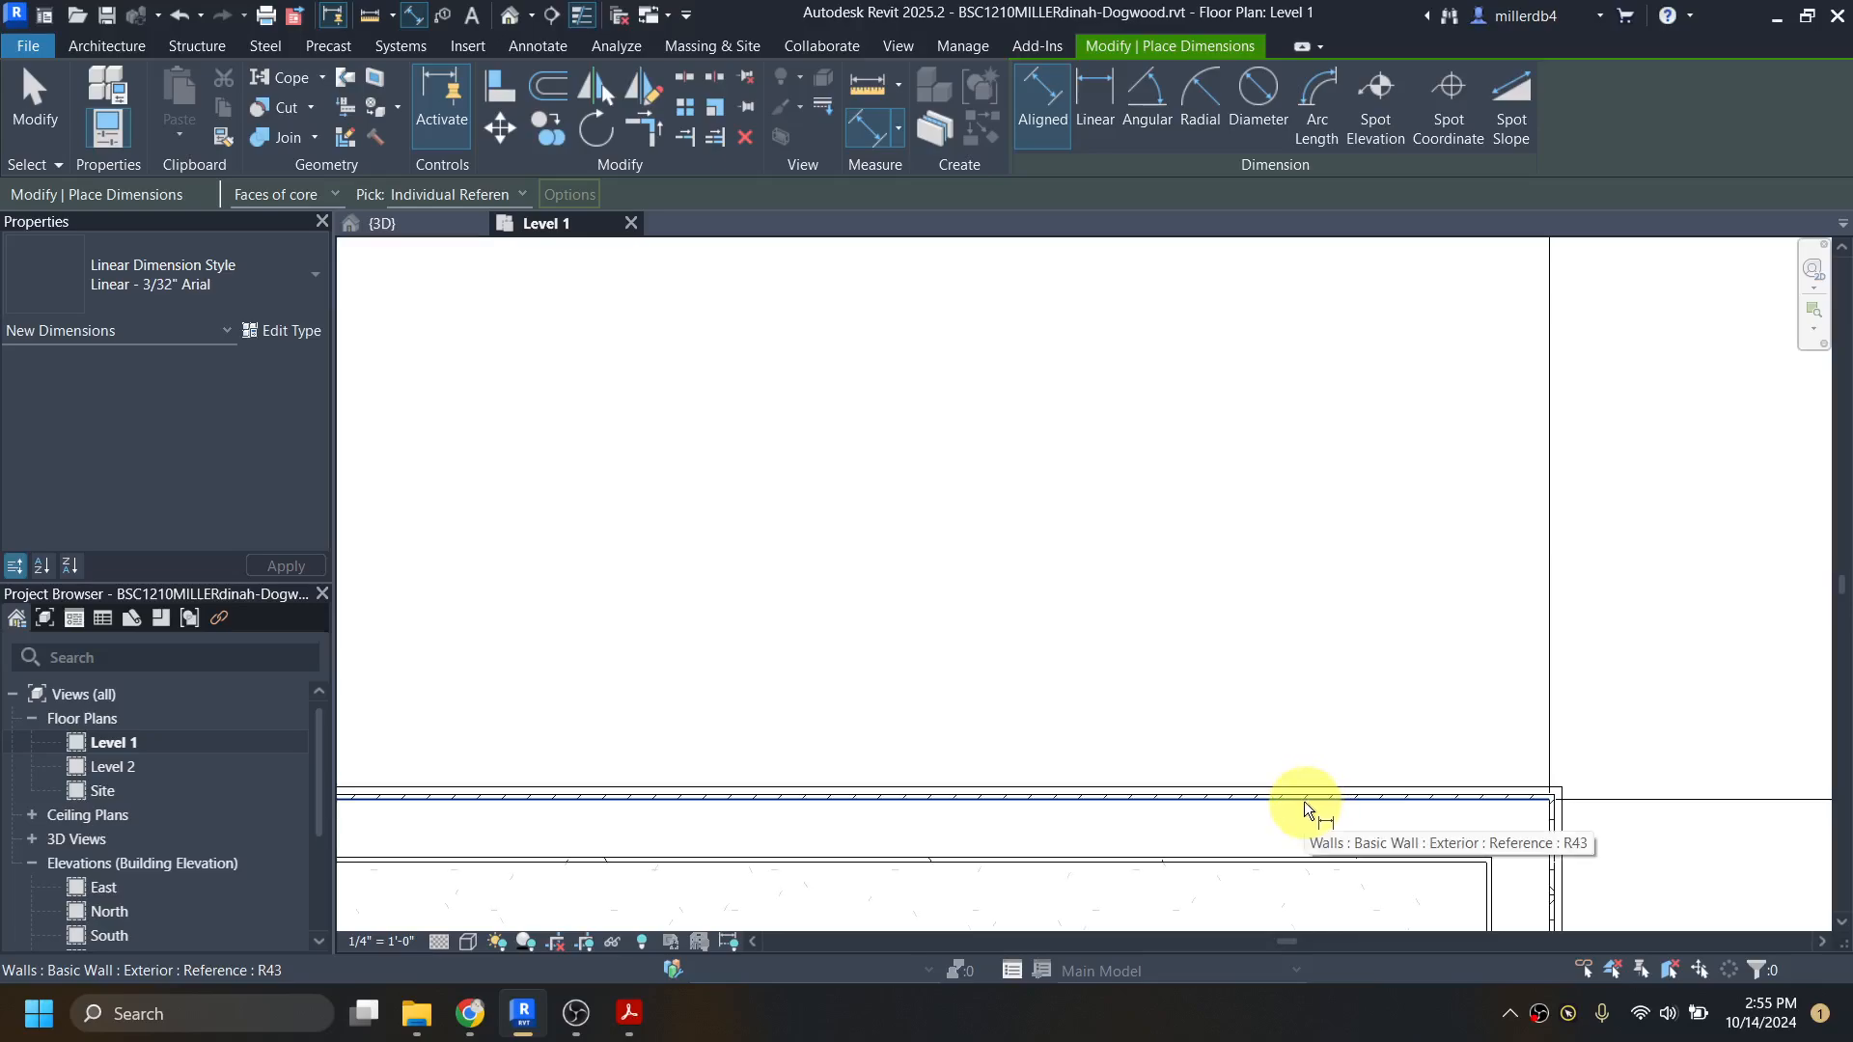
{"action": "left_click", "coordinate": [1305, 801]}
{"action": "scroll", "coordinate": [1305, 802], "scroll_direction": "down", "scroll_amount": 2}
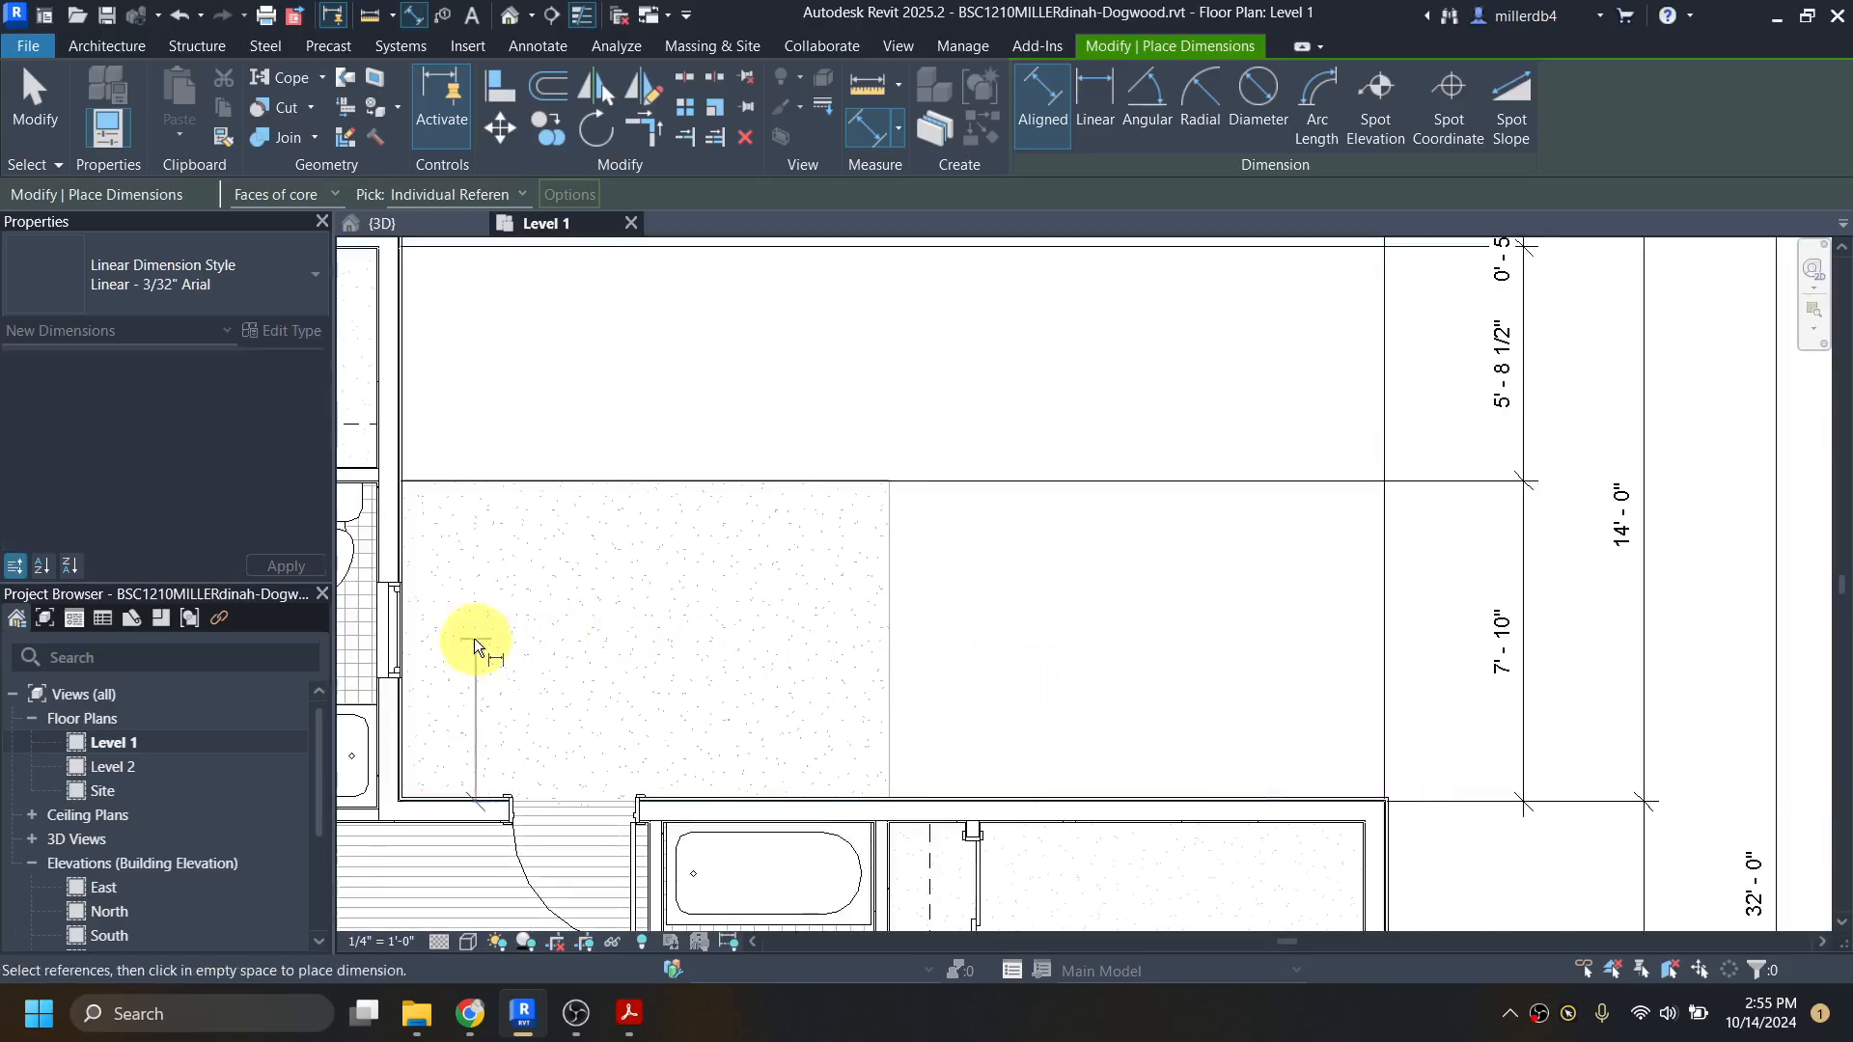
{"action": "scroll", "coordinate": [413, 591], "scroll_direction": "up", "scroll_amount": 2}
{"action": "middle_click_drag", "start_coordinate": [414, 590], "coordinate": [1065, 538]}
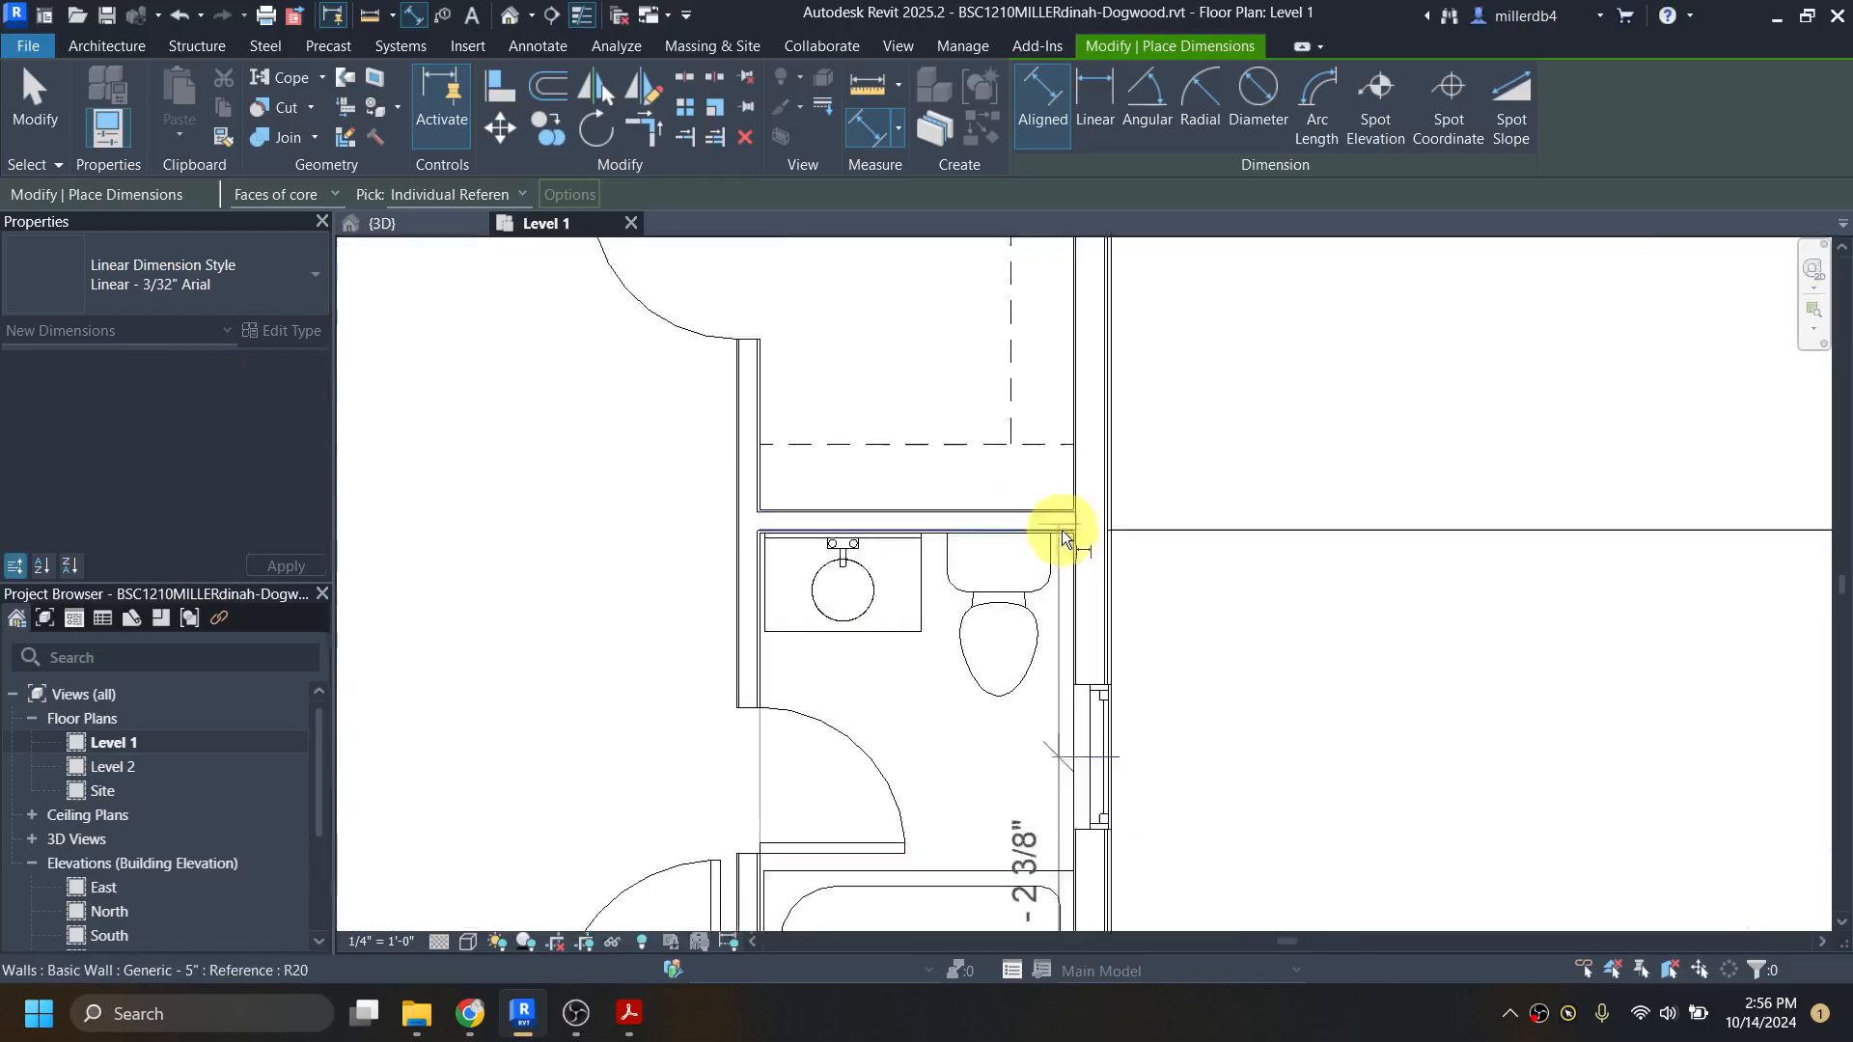
{"action": "scroll", "coordinate": [1061, 534], "scroll_direction": "up", "scroll_amount": 4}
{"action": "scroll", "coordinate": [1052, 534], "scroll_direction": "down", "scroll_amount": 1}
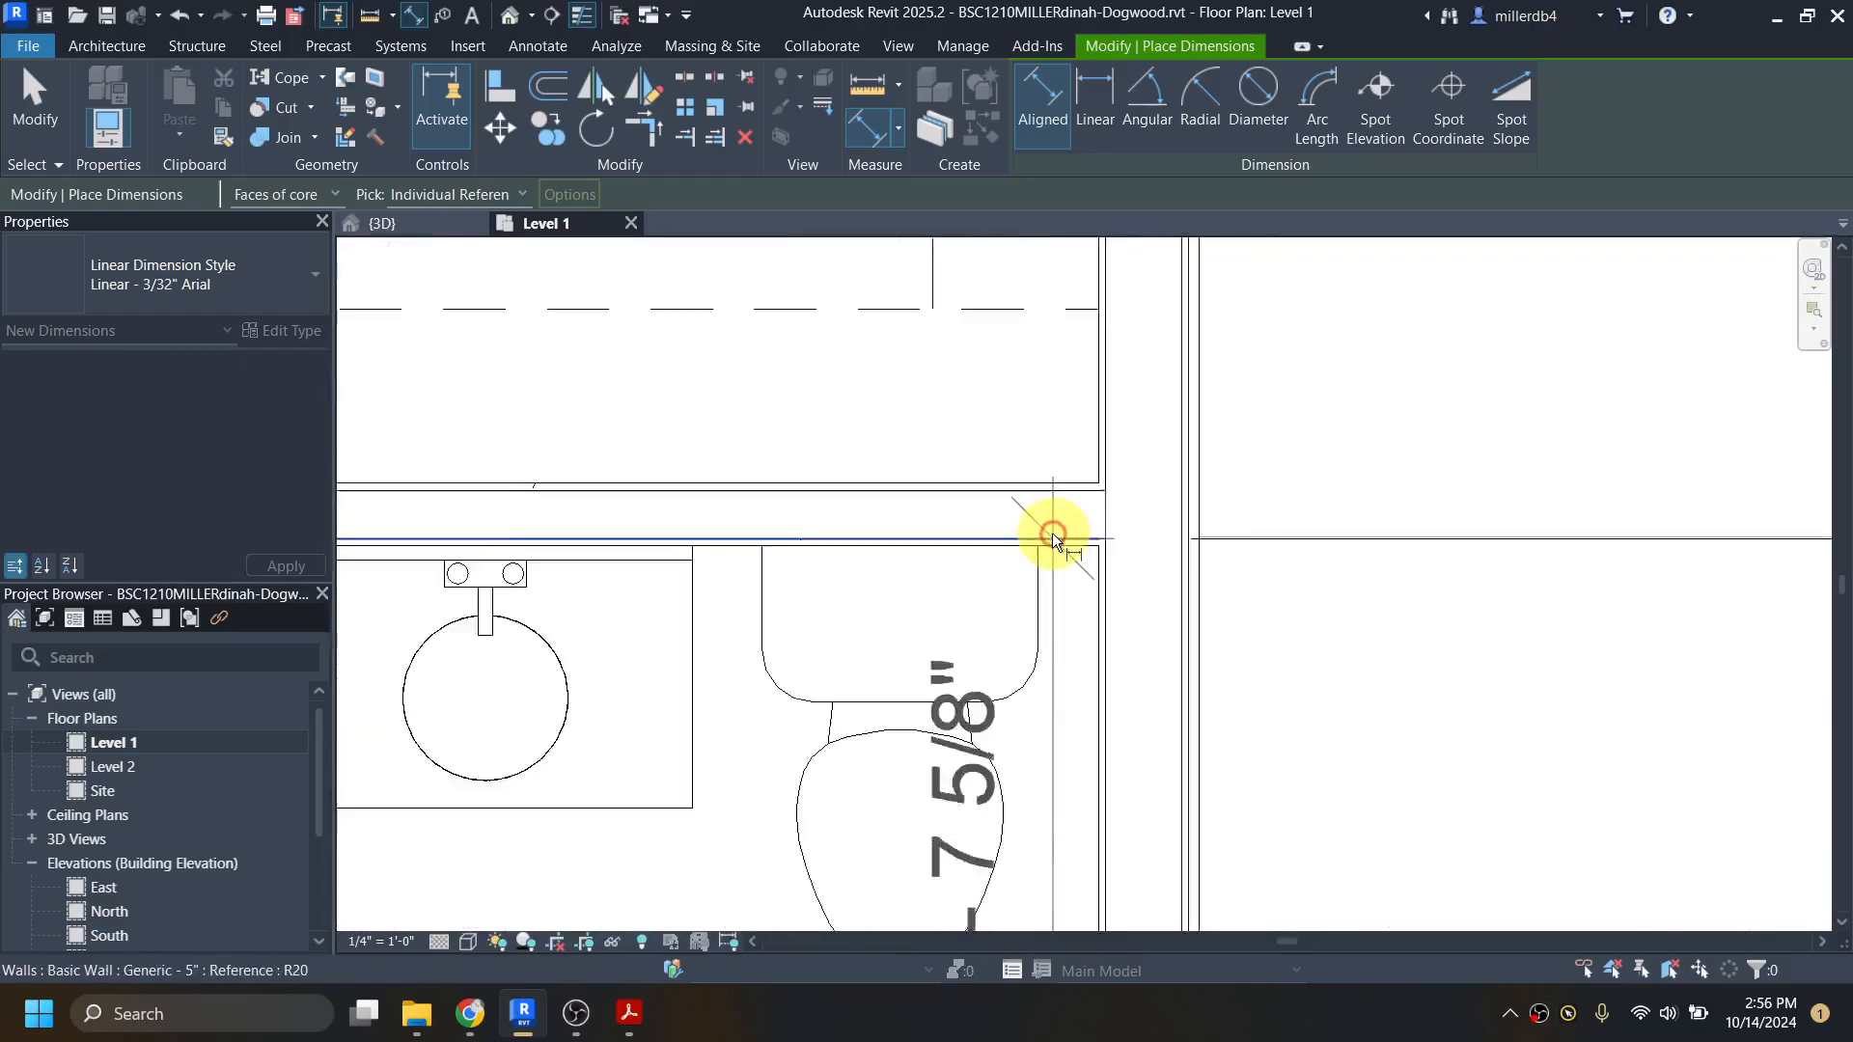
{"action": "left_click", "coordinate": [1052, 533]}
{"action": "scroll", "coordinate": [1053, 536], "scroll_direction": "down", "scroll_amount": 3}
{"action": "scroll", "coordinate": [1297, 591], "scroll_direction": "up", "scroll_amount": 2}
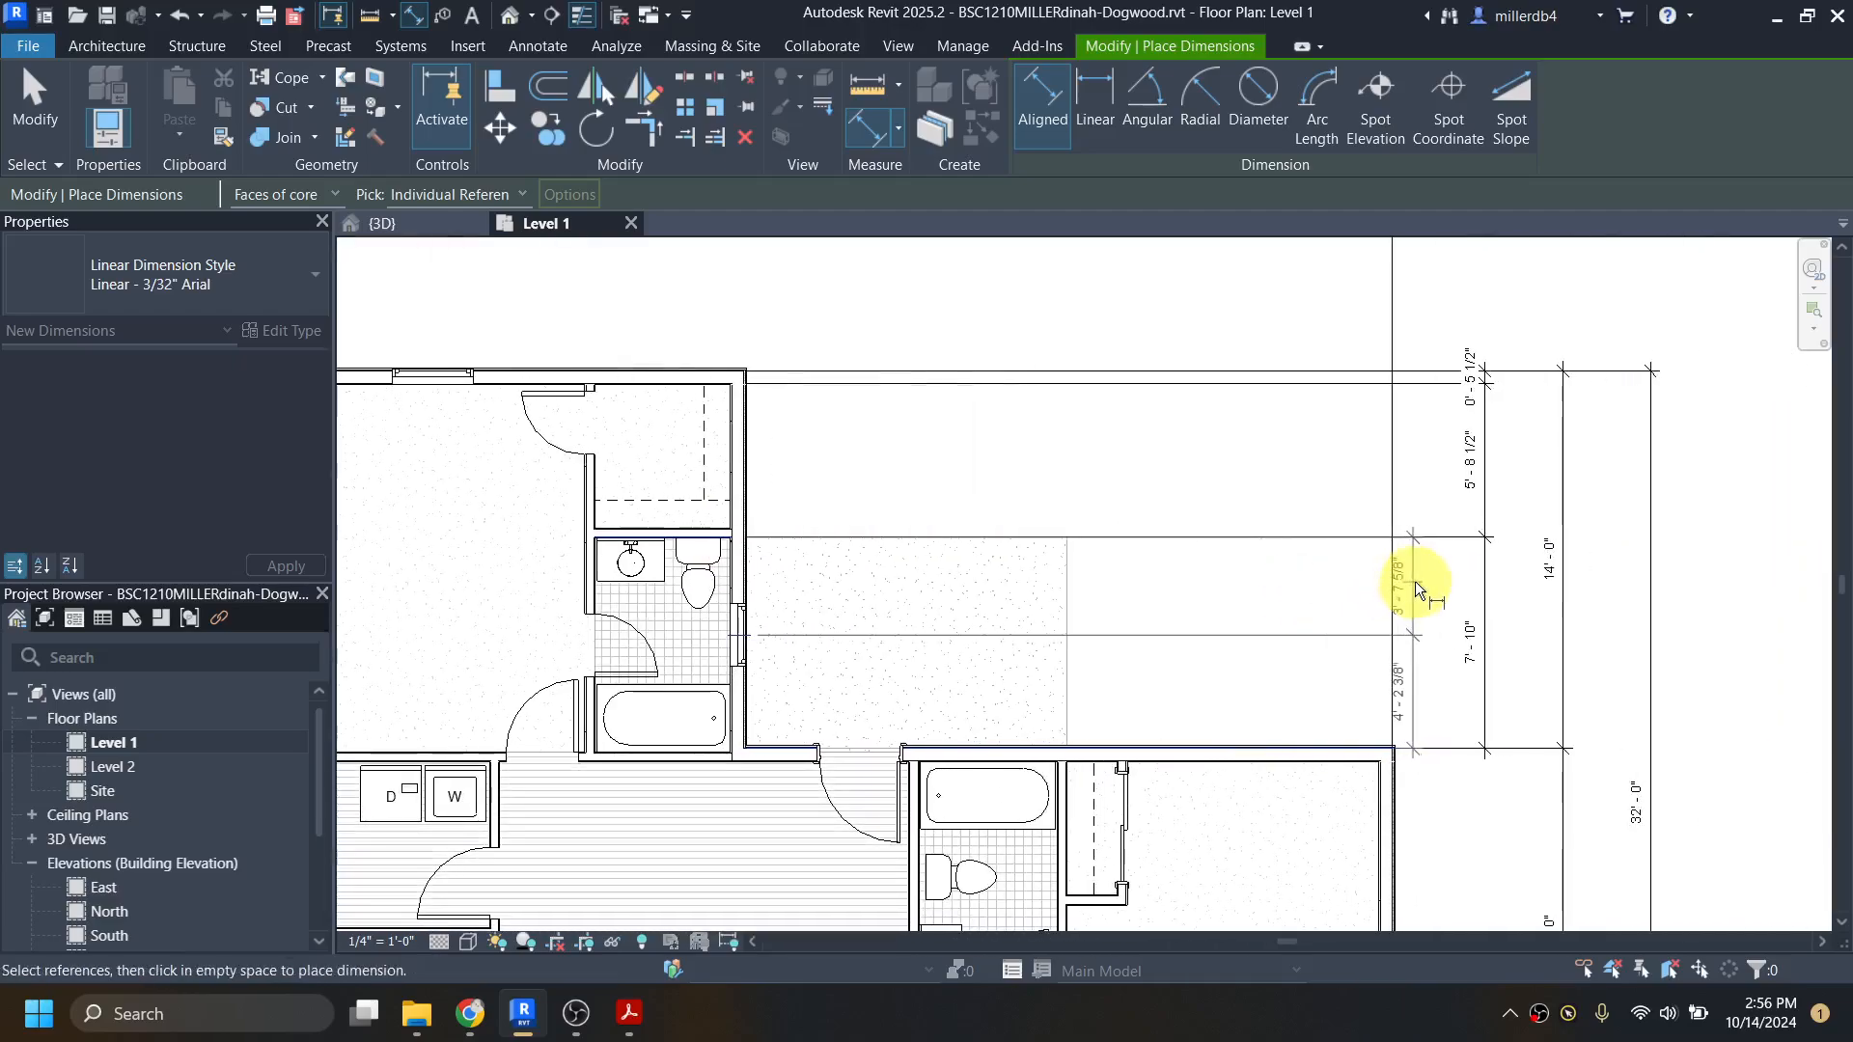
{"action": "left_click", "coordinate": [1415, 583]}
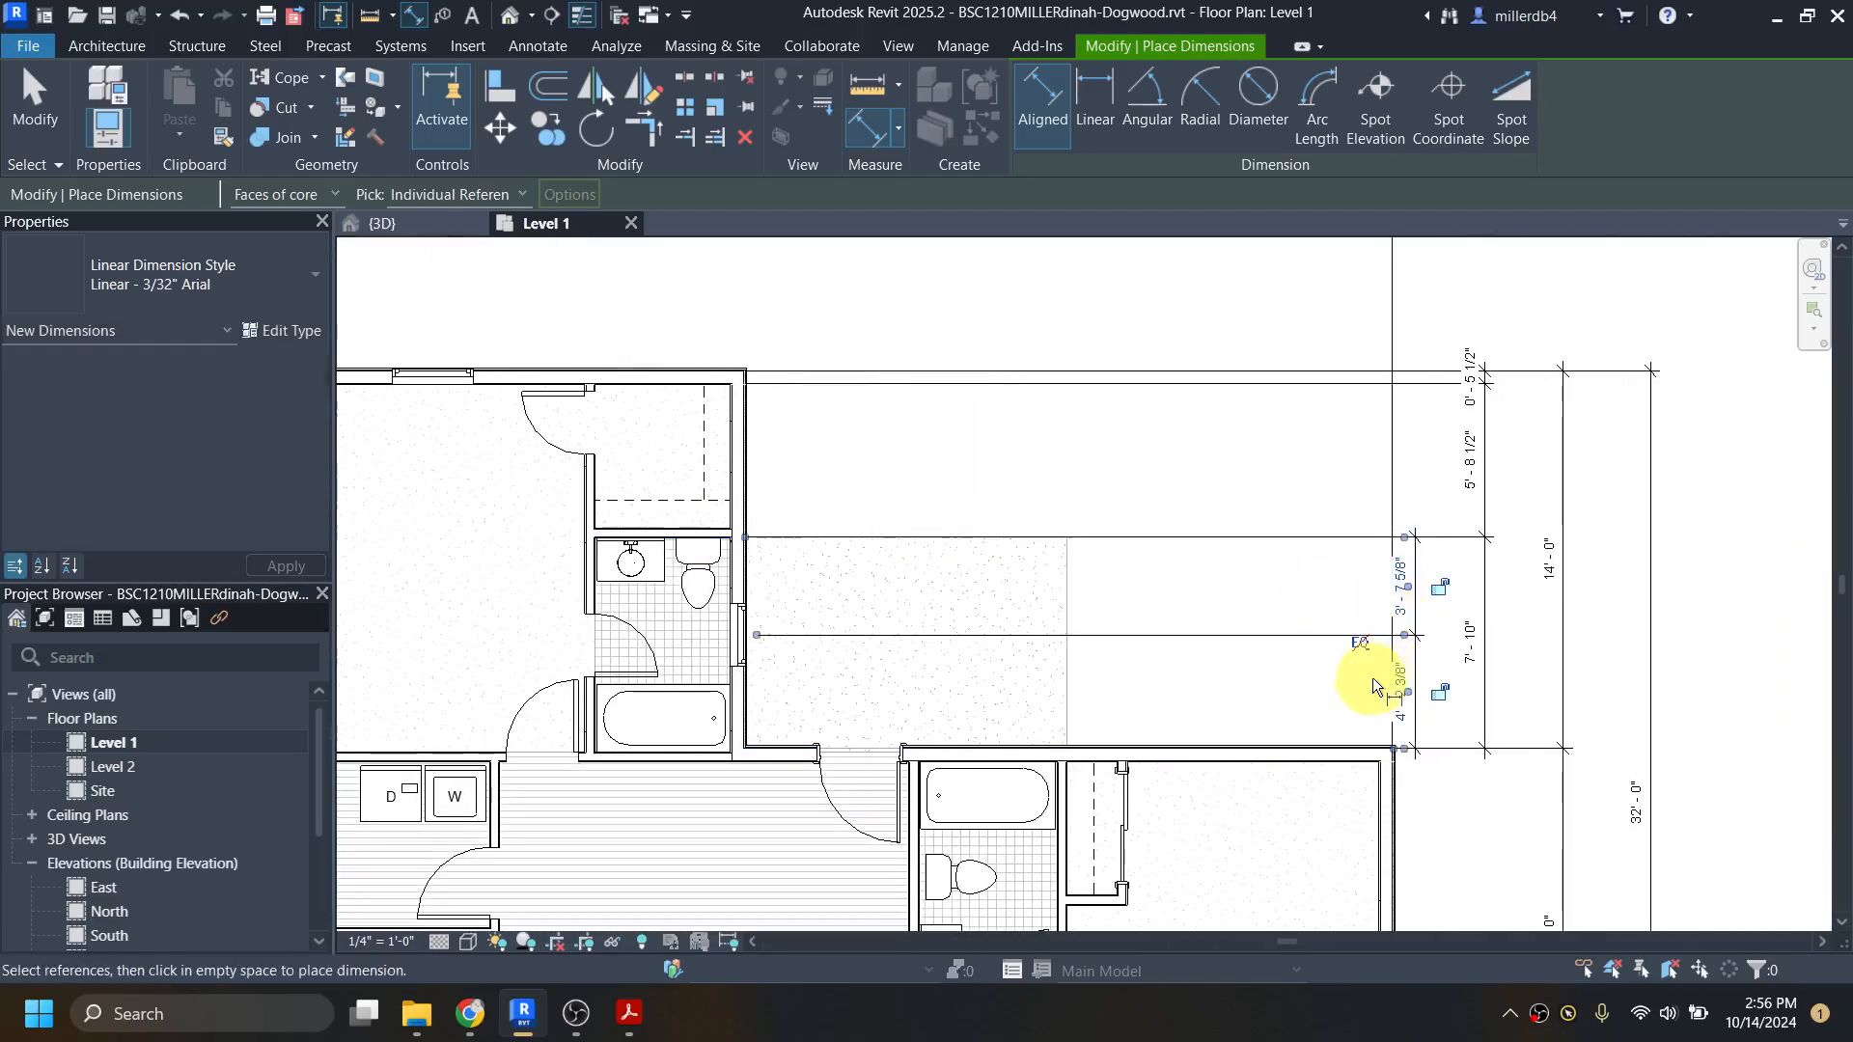
{"action": "key", "text": "Escape"}
{"action": "key", "text": "Escape"}
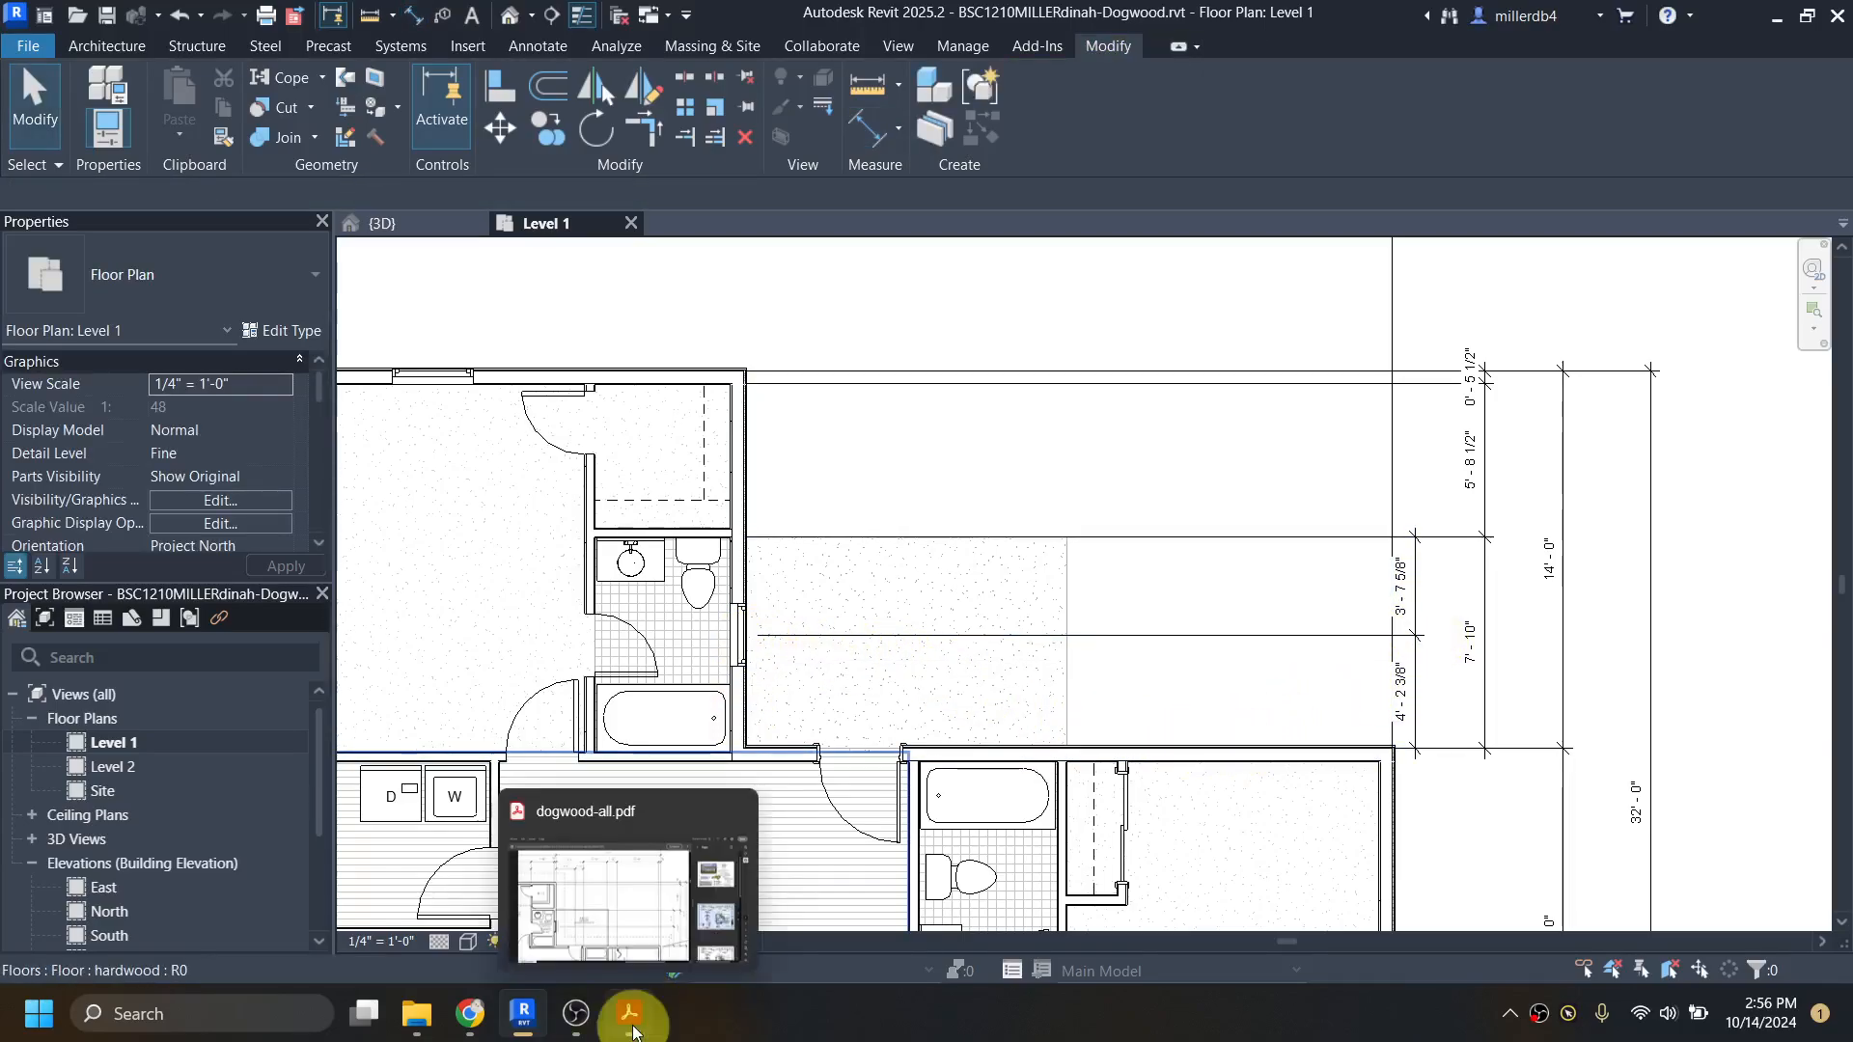
Step: Recheck dogwood-all.pdf and, back in Revit, set the master bath window's distance from the exterior wall along the patio to 4' 3"
{"action": "left_click", "coordinate": [632, 1023]}
{"action": "left_click", "coordinate": [633, 1024]}
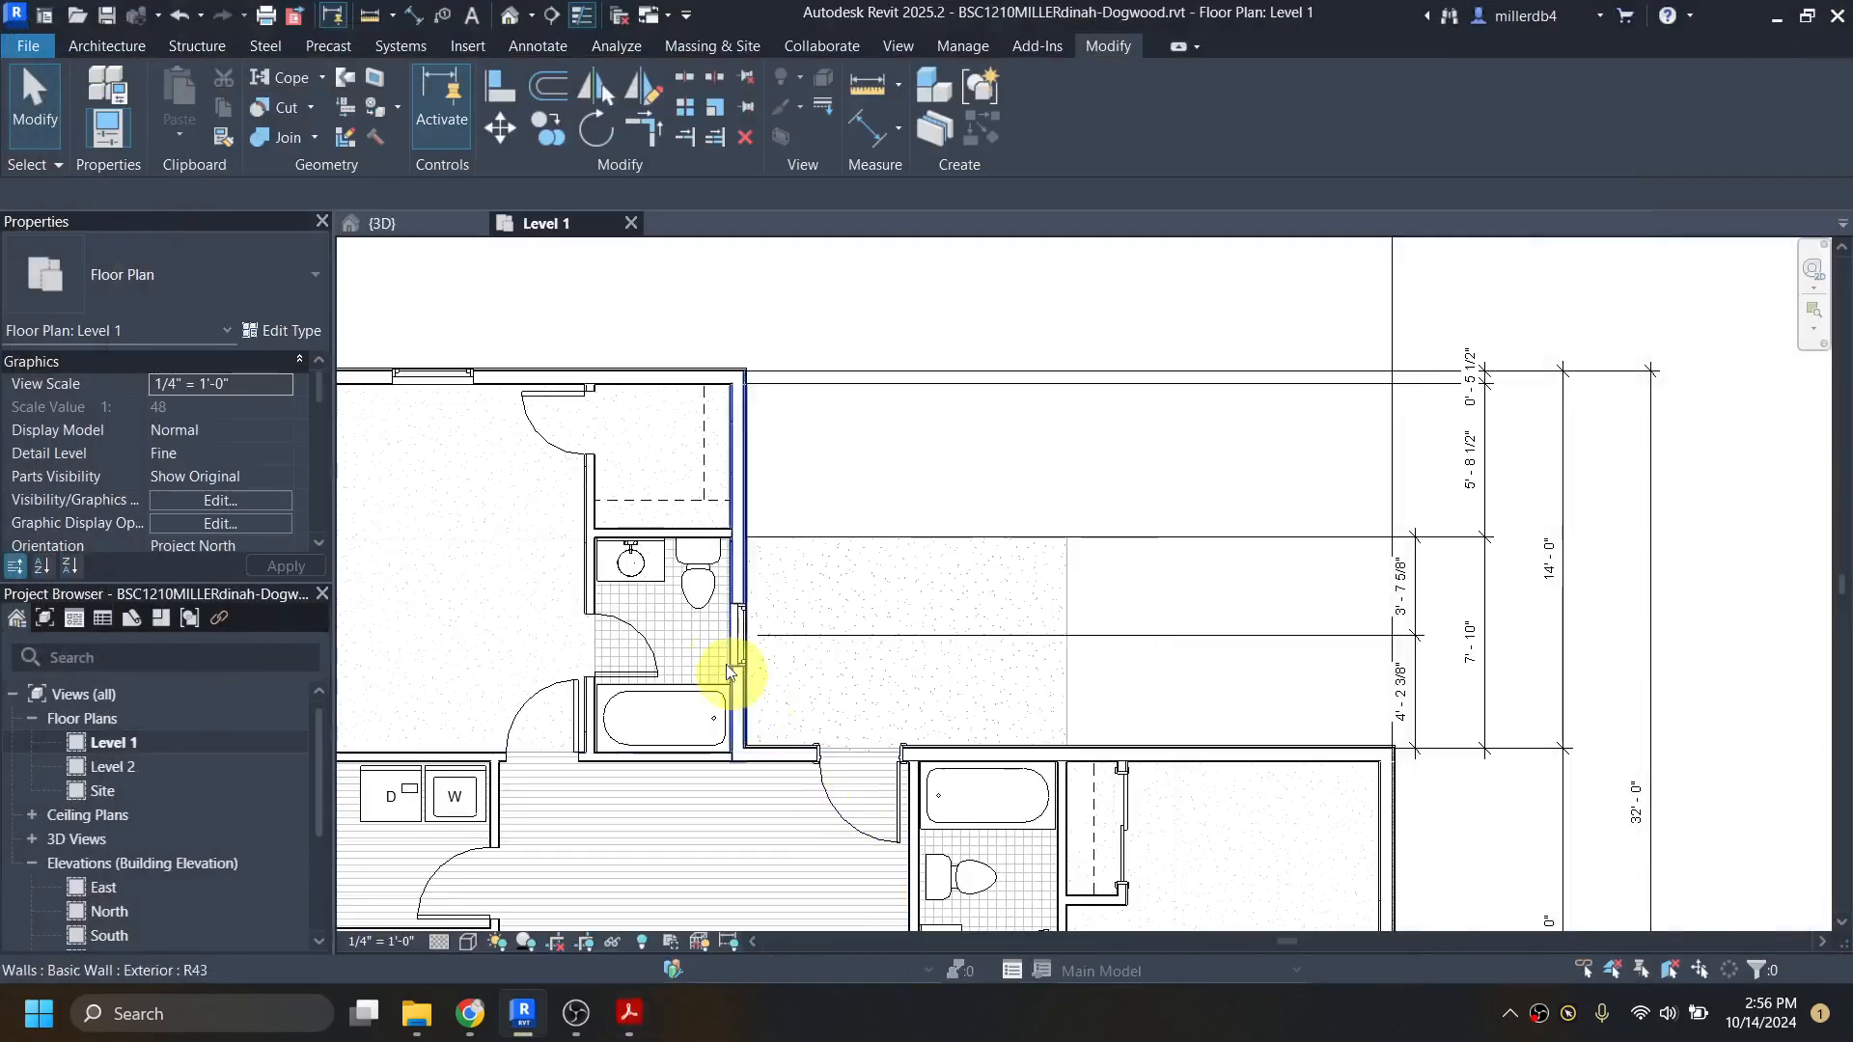
{"action": "left_click", "coordinate": [742, 629]}
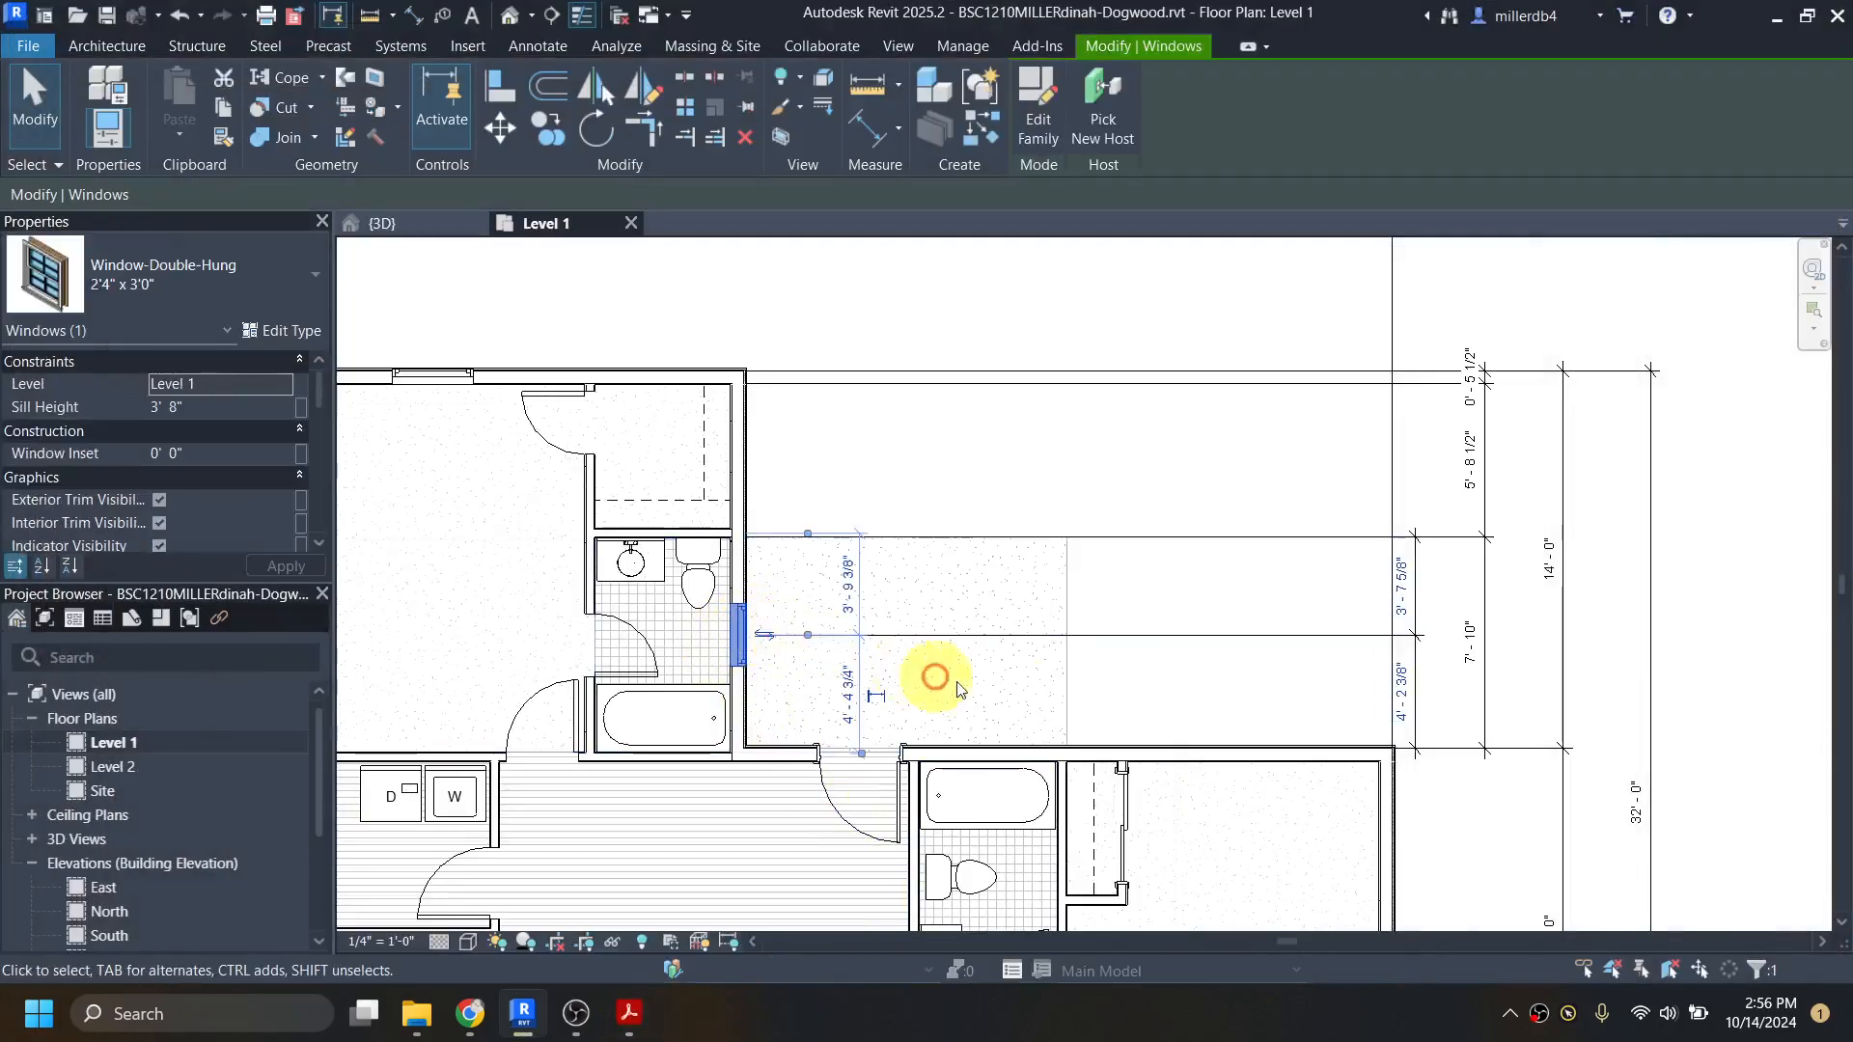
{"action": "left_click", "coordinate": [1403, 685]}
{"action": "type", "text": "4 3"}
{"action": "key", "text": "Return"}
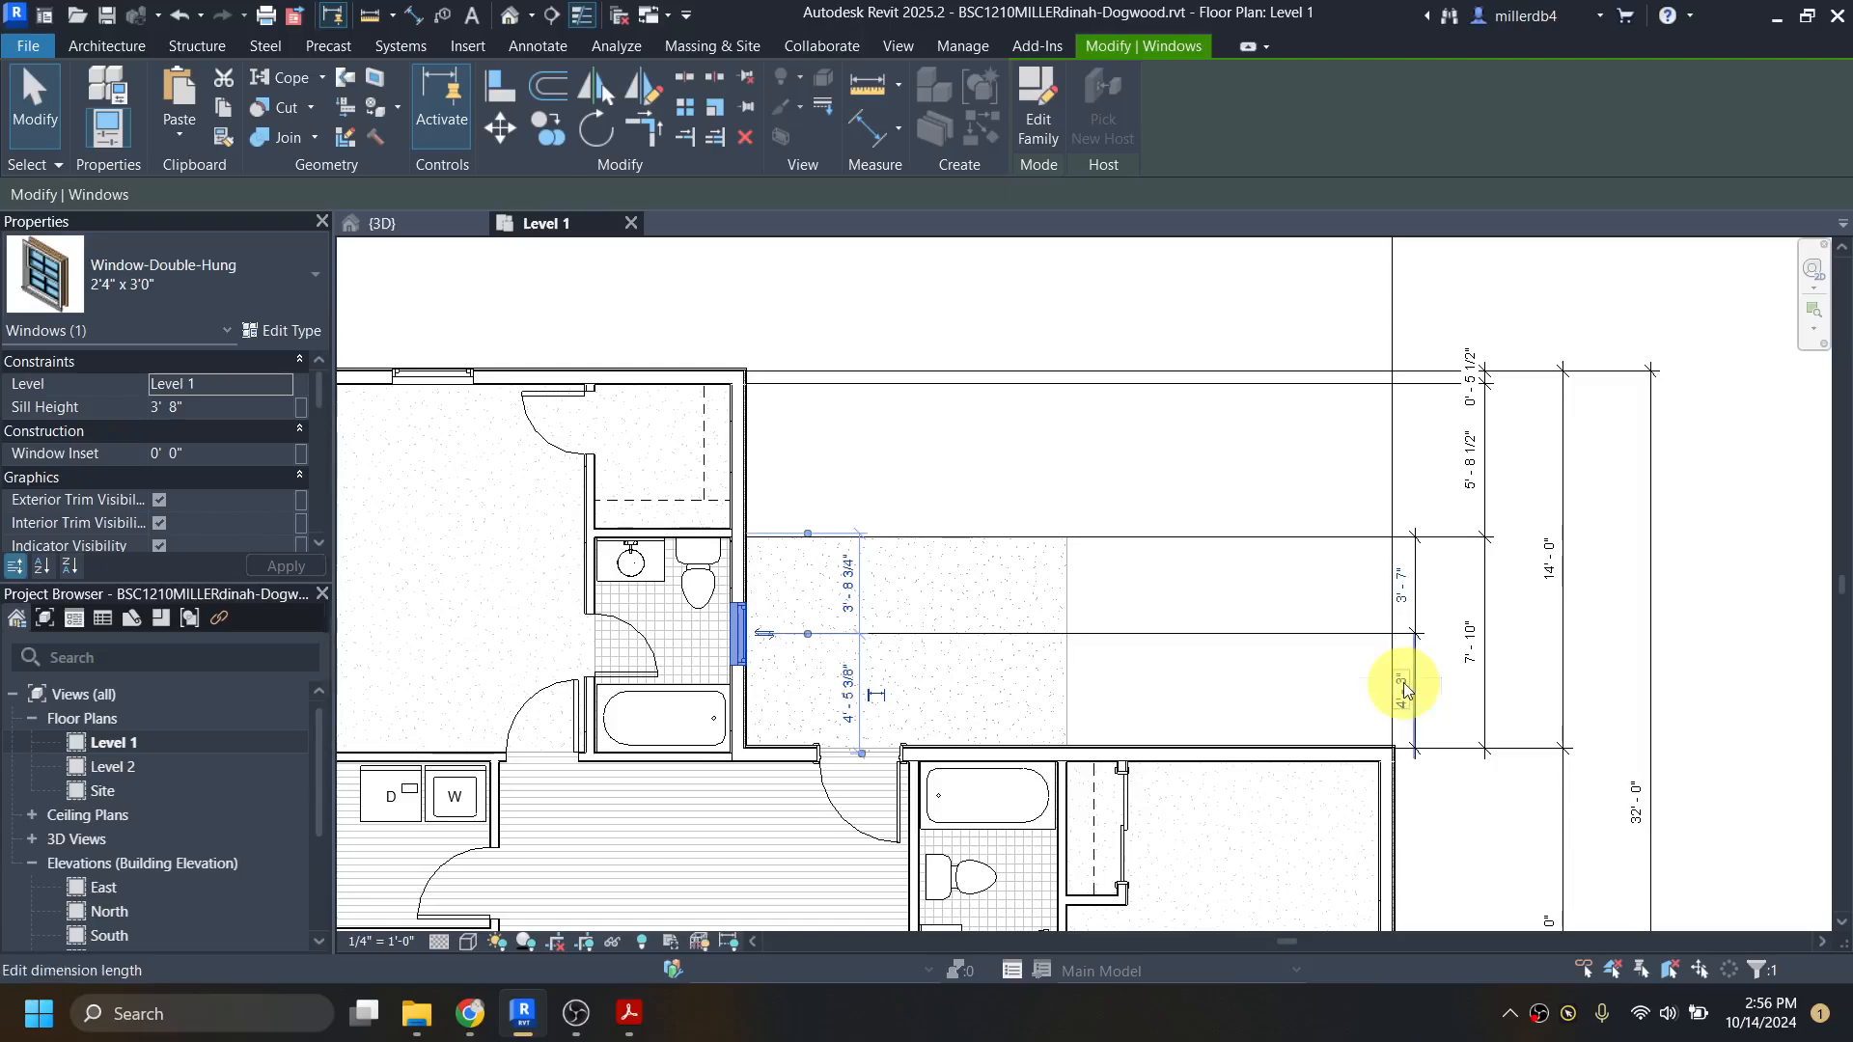
{"action": "left_click", "coordinate": [1295, 443]}
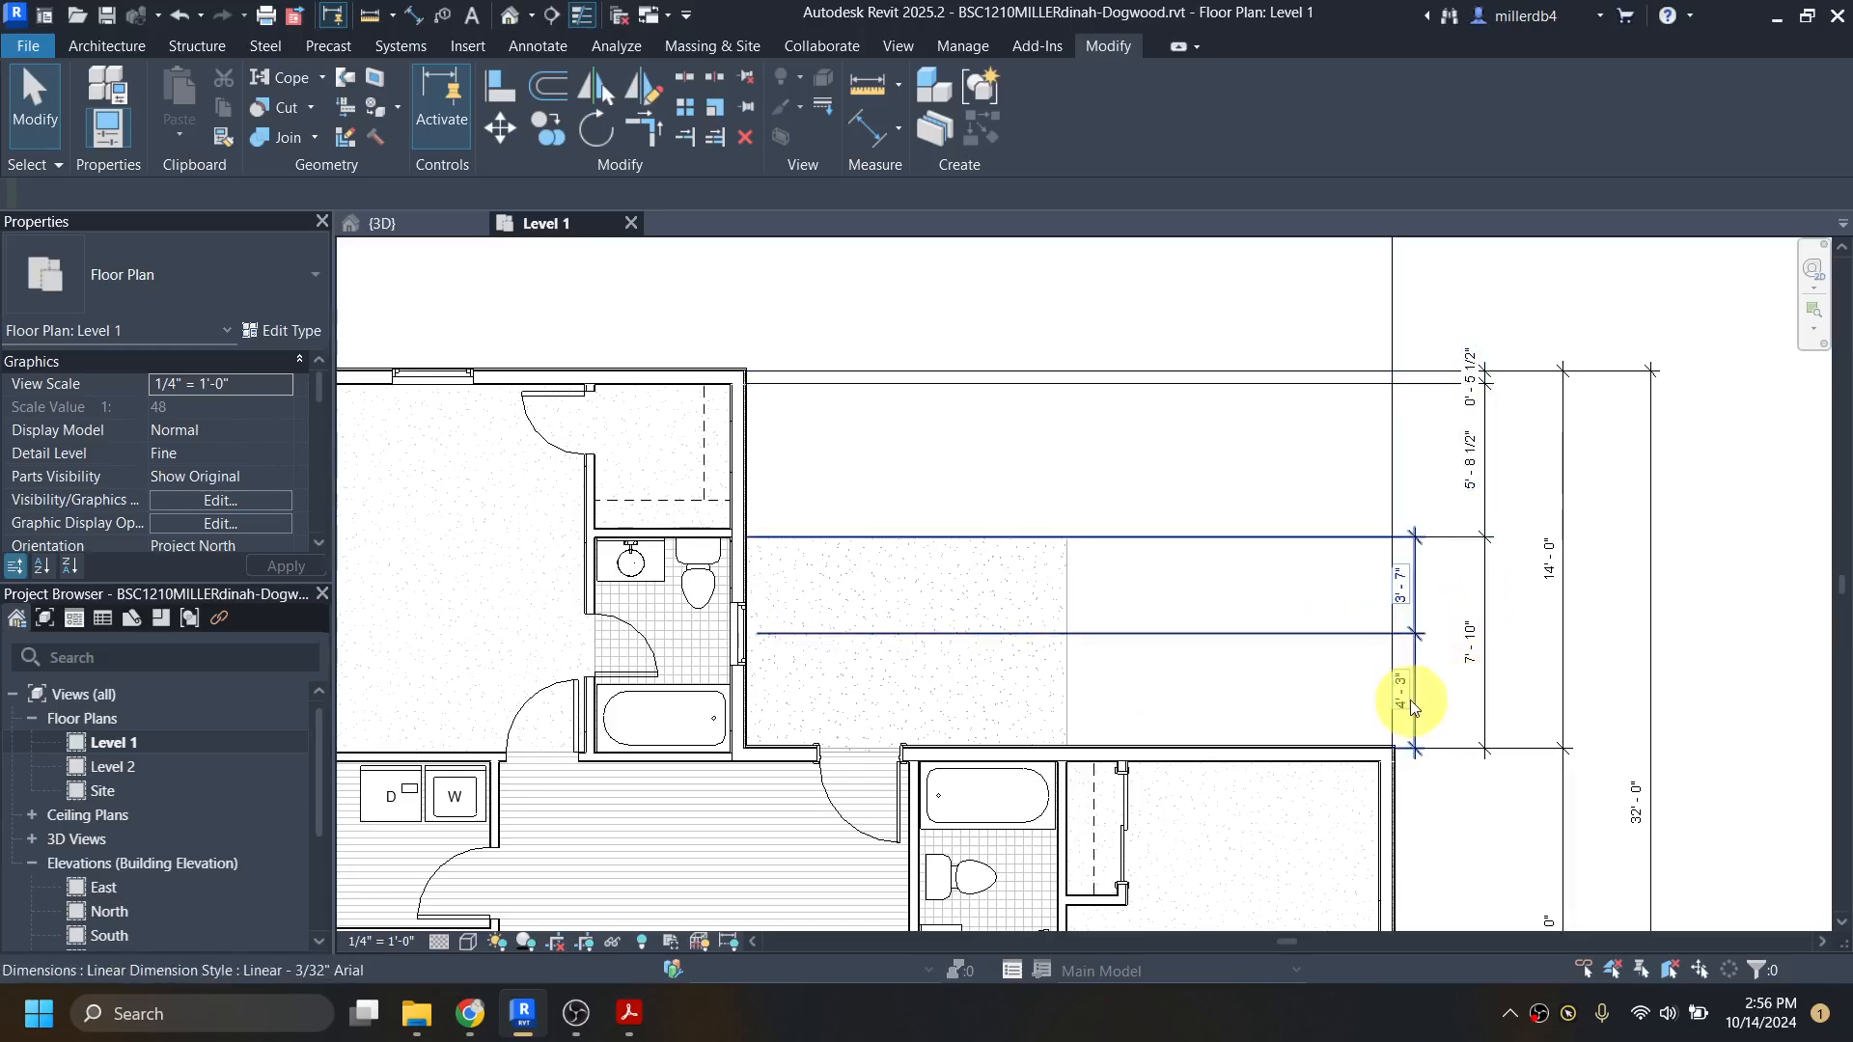
Step: Move the window dimension chain and the 7'-10" chain outward, closer to the 14'-0" dimension
{"action": "left_click", "coordinate": [1421, 610]}
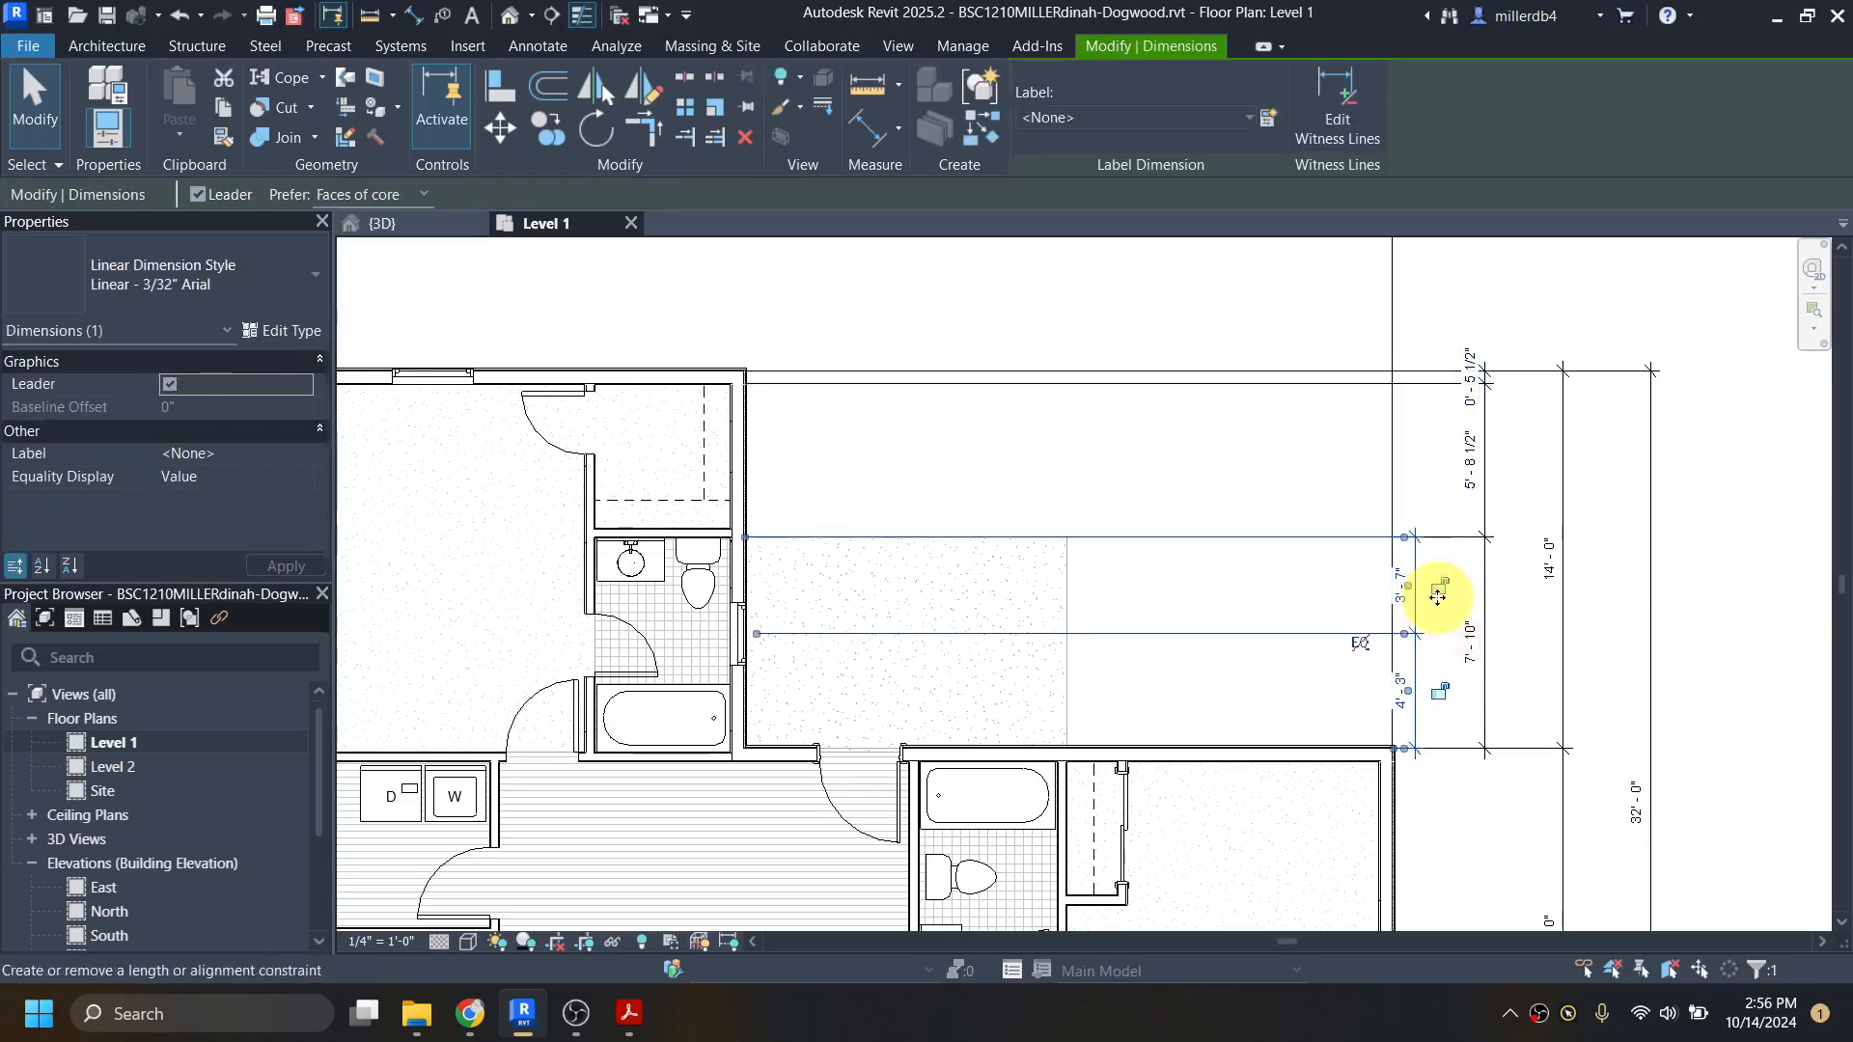
{"action": "left_click_drag", "start_coordinate": [1480, 592], "coordinate": [1430, 633]}
{"action": "scroll", "coordinate": [1516, 600], "scroll_direction": "up", "scroll_amount": 3}
{"action": "scroll", "coordinate": [1420, 632], "scroll_direction": "down", "scroll_amount": 2}
{"action": "left_click", "coordinate": [1386, 632]}
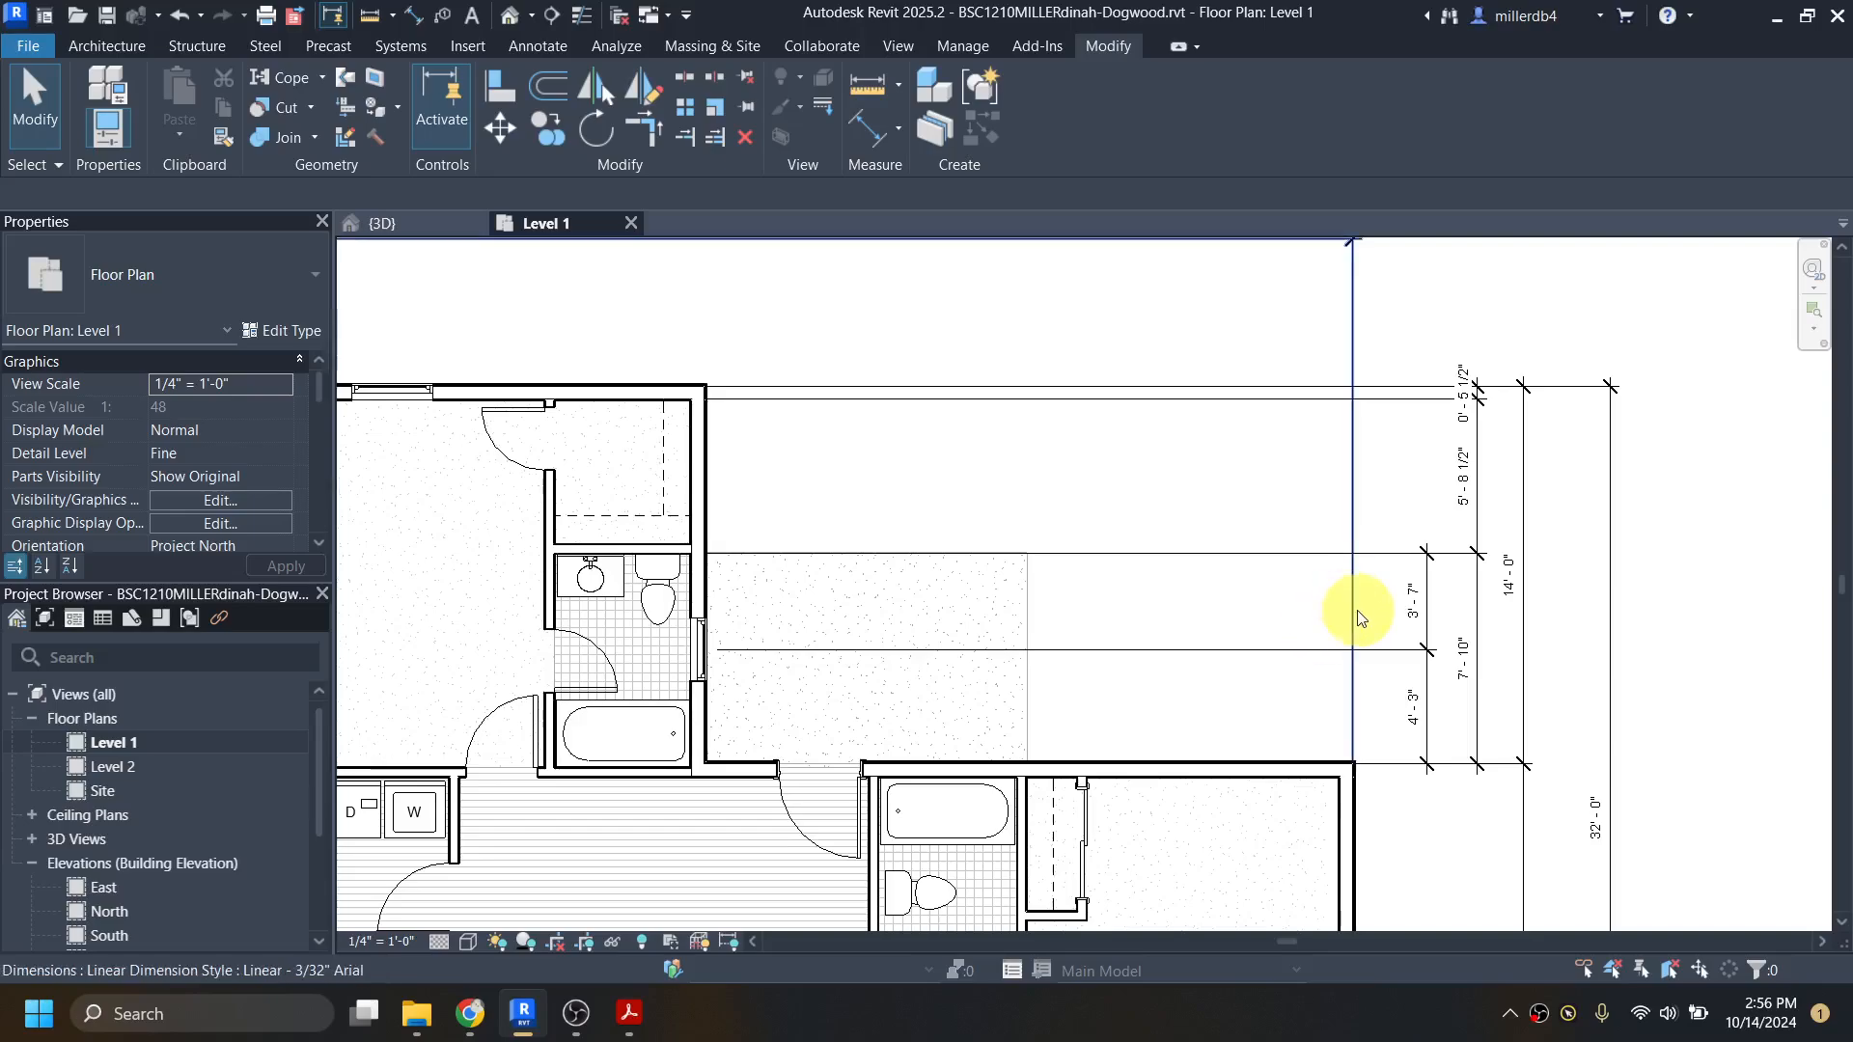
{"action": "scroll", "coordinate": [1456, 513], "scroll_direction": "up", "scroll_amount": 3}
{"action": "scroll", "coordinate": [1455, 512], "scroll_direction": "down", "scroll_amount": 4}
{"action": "scroll", "coordinate": [907, 446], "scroll_direction": "up", "scroll_amount": 1}
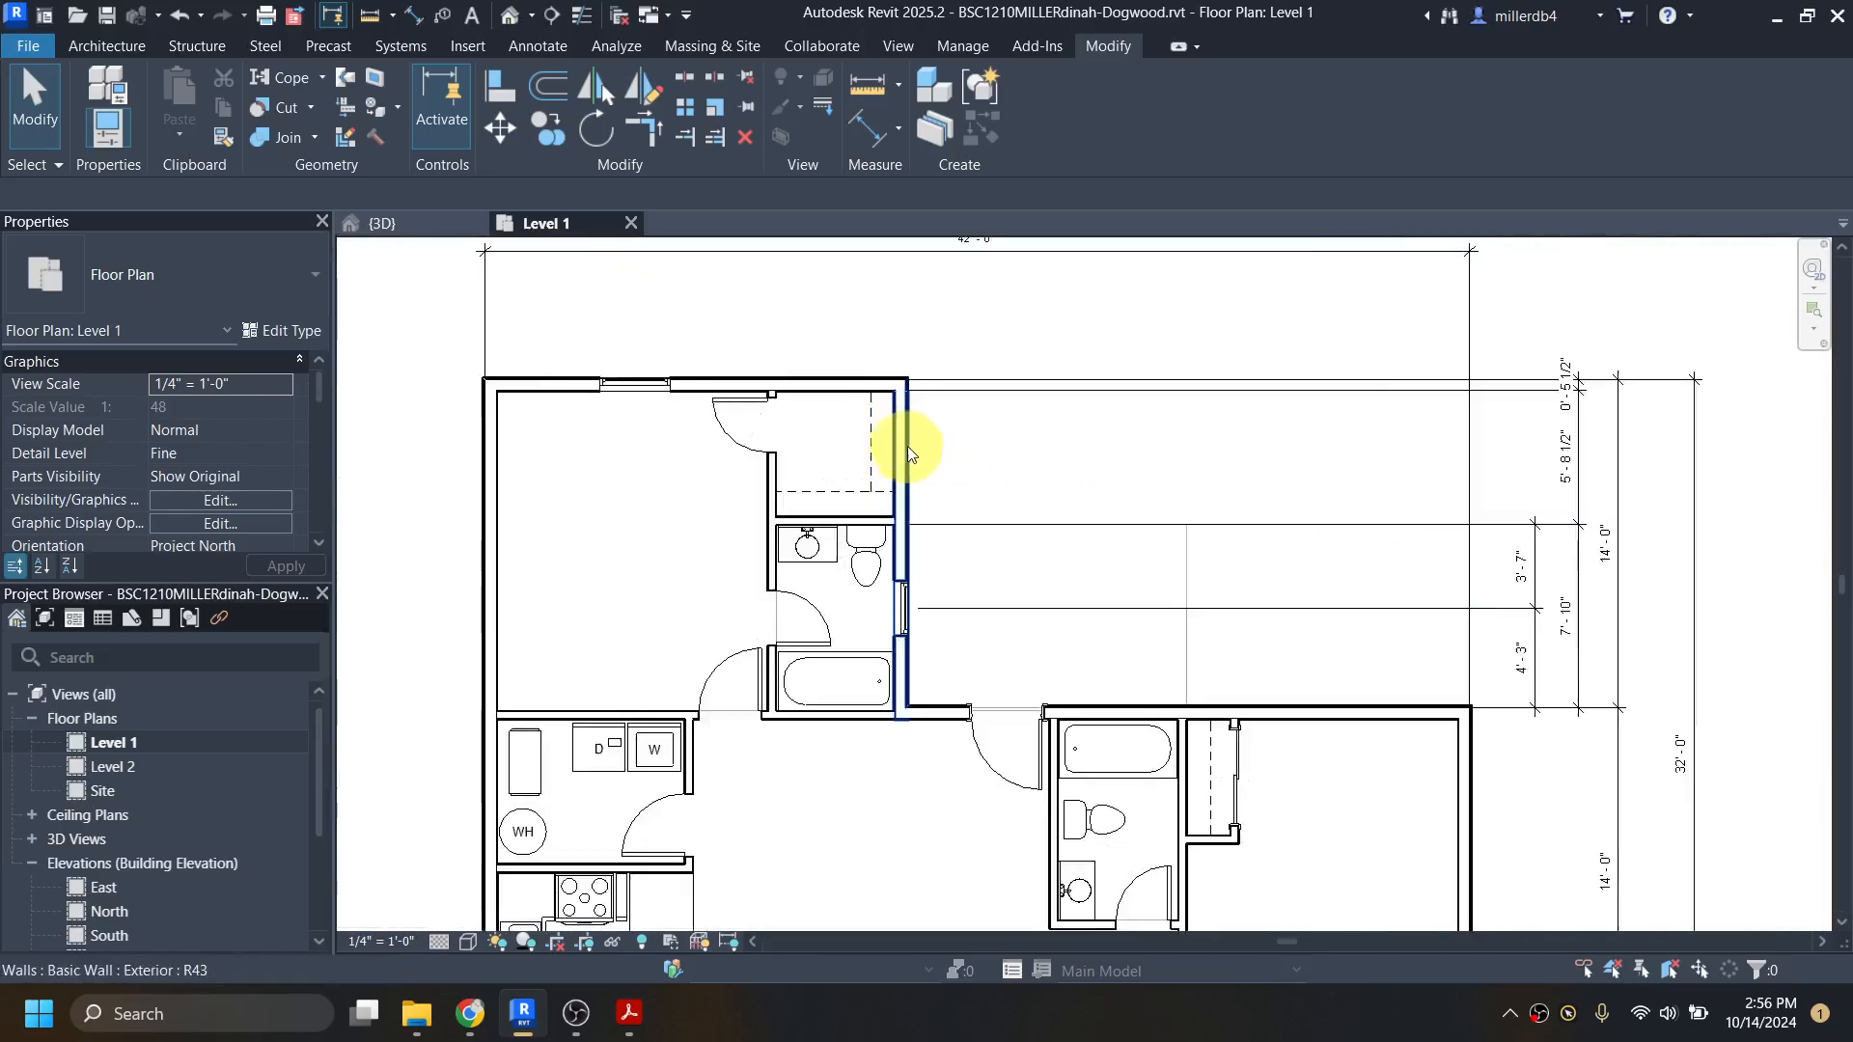
Step: Switch to dogwood-all.pdf in Acrobat, examine the horizontal dimension strings north of the house, and return to Revit
{"action": "scroll", "coordinate": [1055, 517], "scroll_direction": "up", "scroll_amount": 3}
{"action": "scroll", "coordinate": [1034, 518], "scroll_direction": "down", "scroll_amount": 3}
{"action": "middle_click_drag", "start_coordinate": [1034, 518], "coordinate": [1074, 637]}
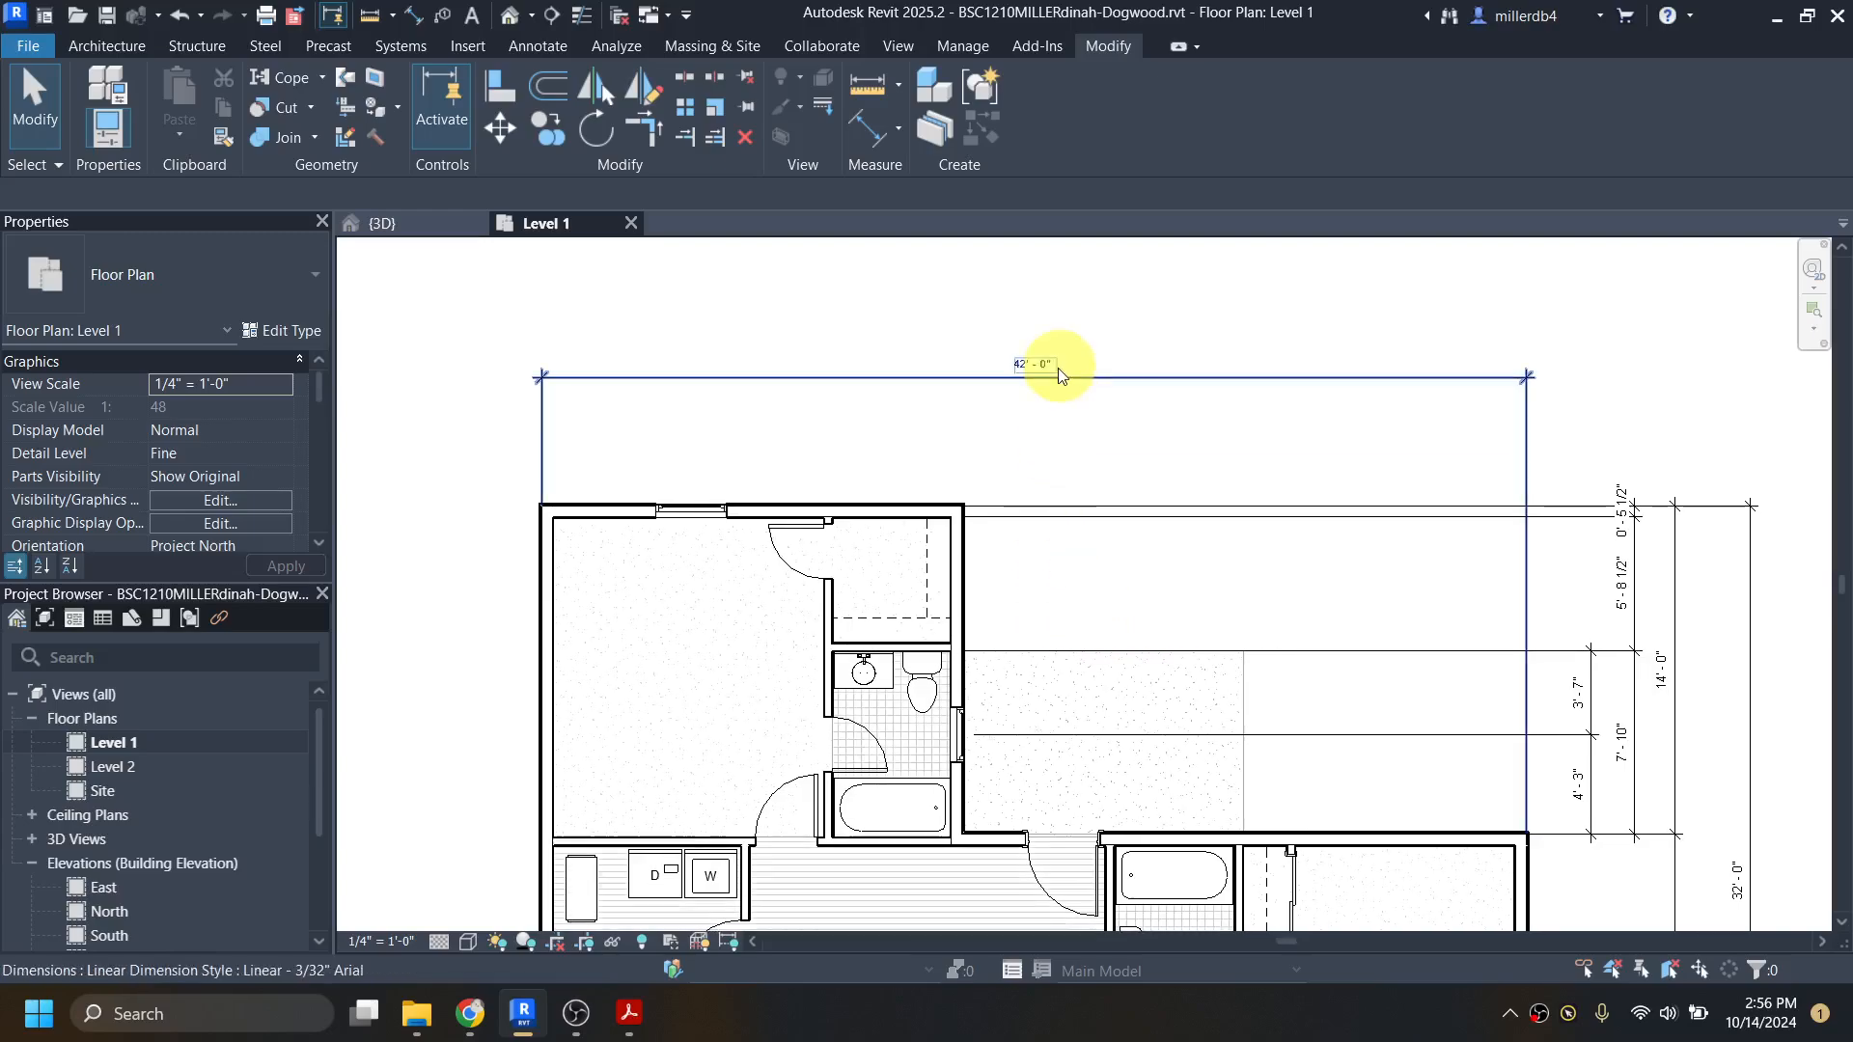
{"action": "mouse_move", "coordinate": [619, 1031]}
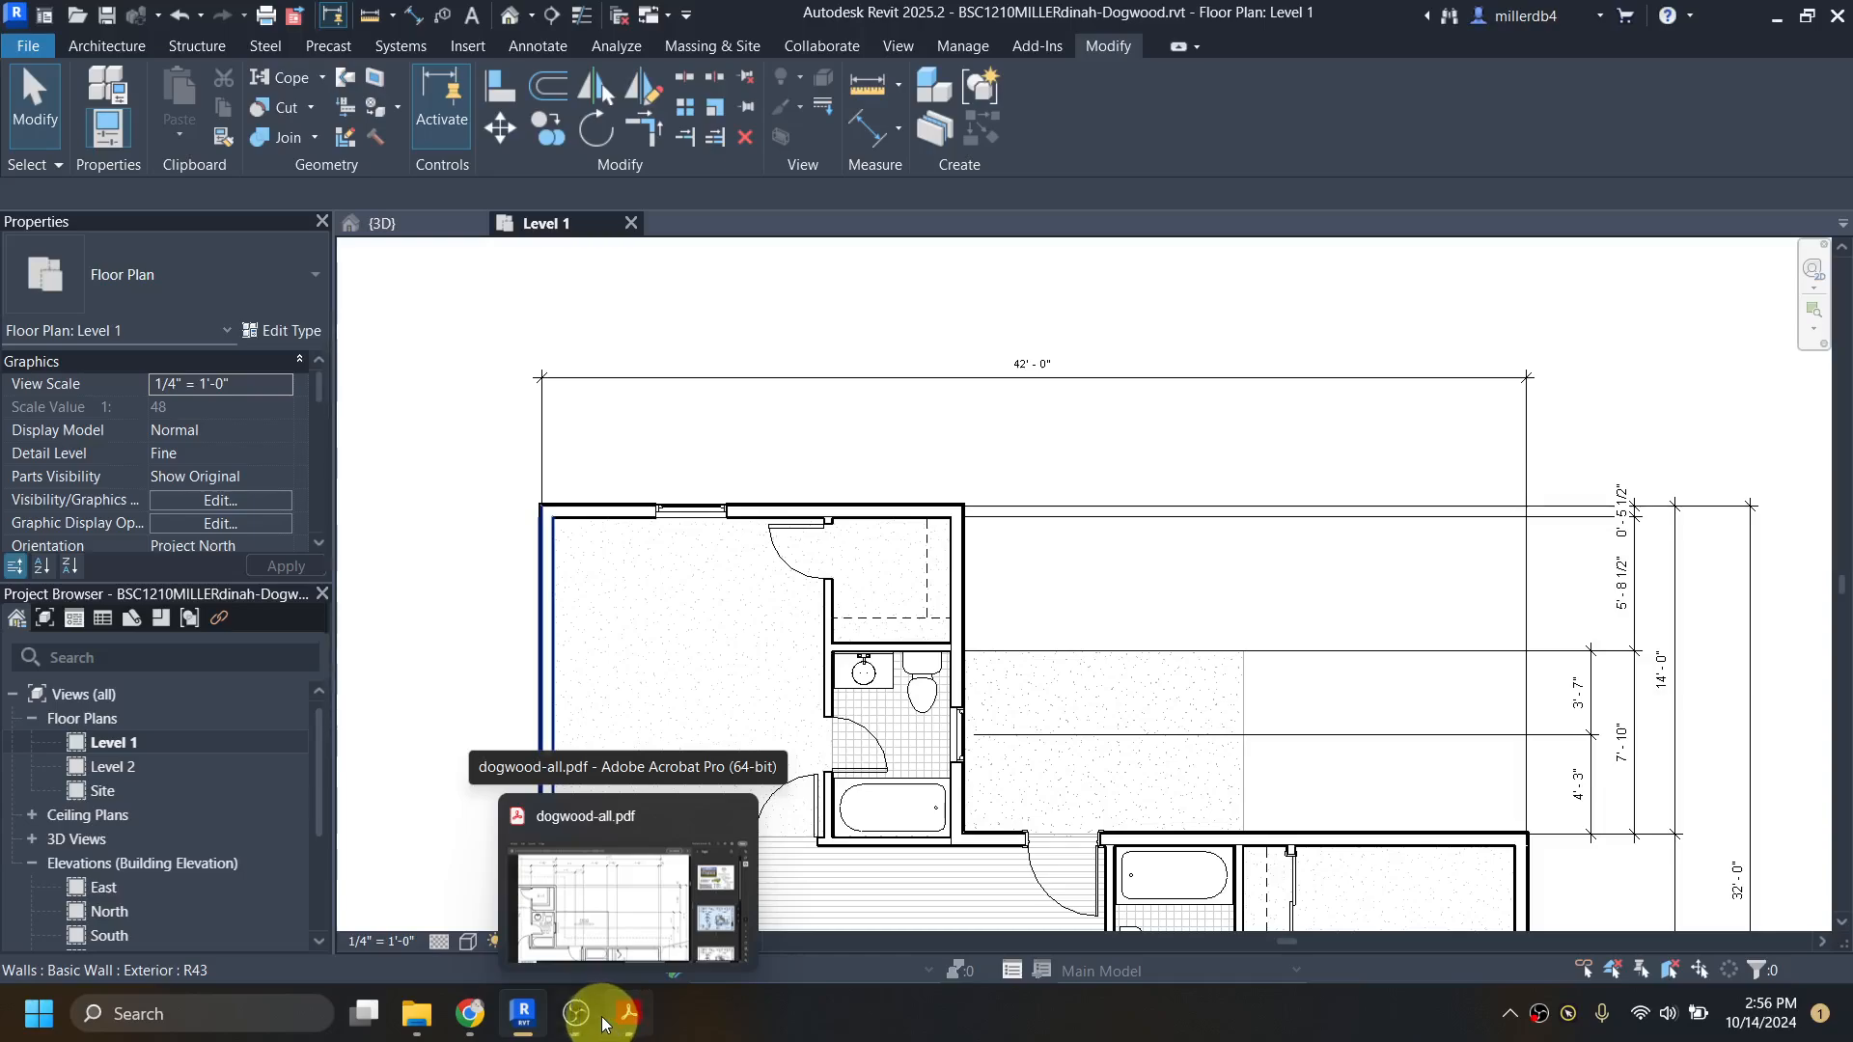
{"action": "left_click", "coordinate": [617, 1019]}
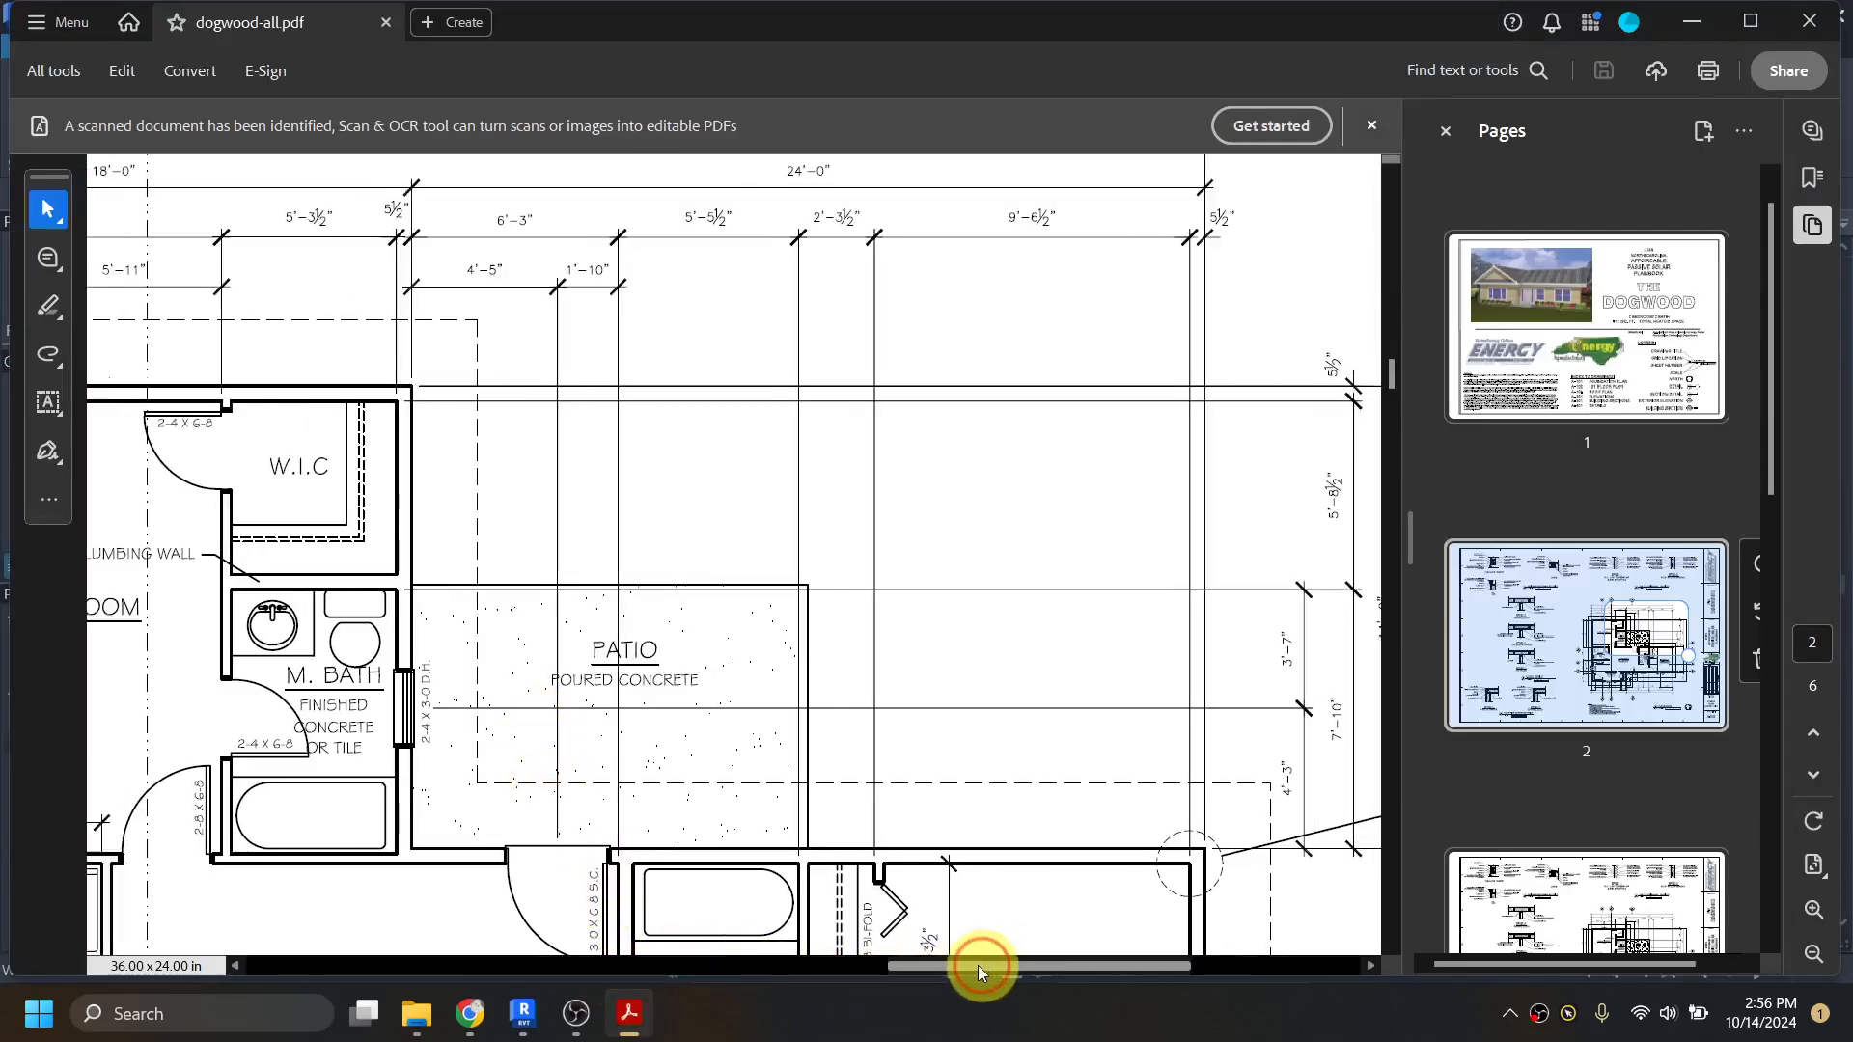
{"action": "left_click_drag", "start_coordinate": [978, 966], "coordinate": [857, 967]}
{"action": "scroll", "coordinate": [859, 894], "scroll_direction": "up", "scroll_amount": 3}
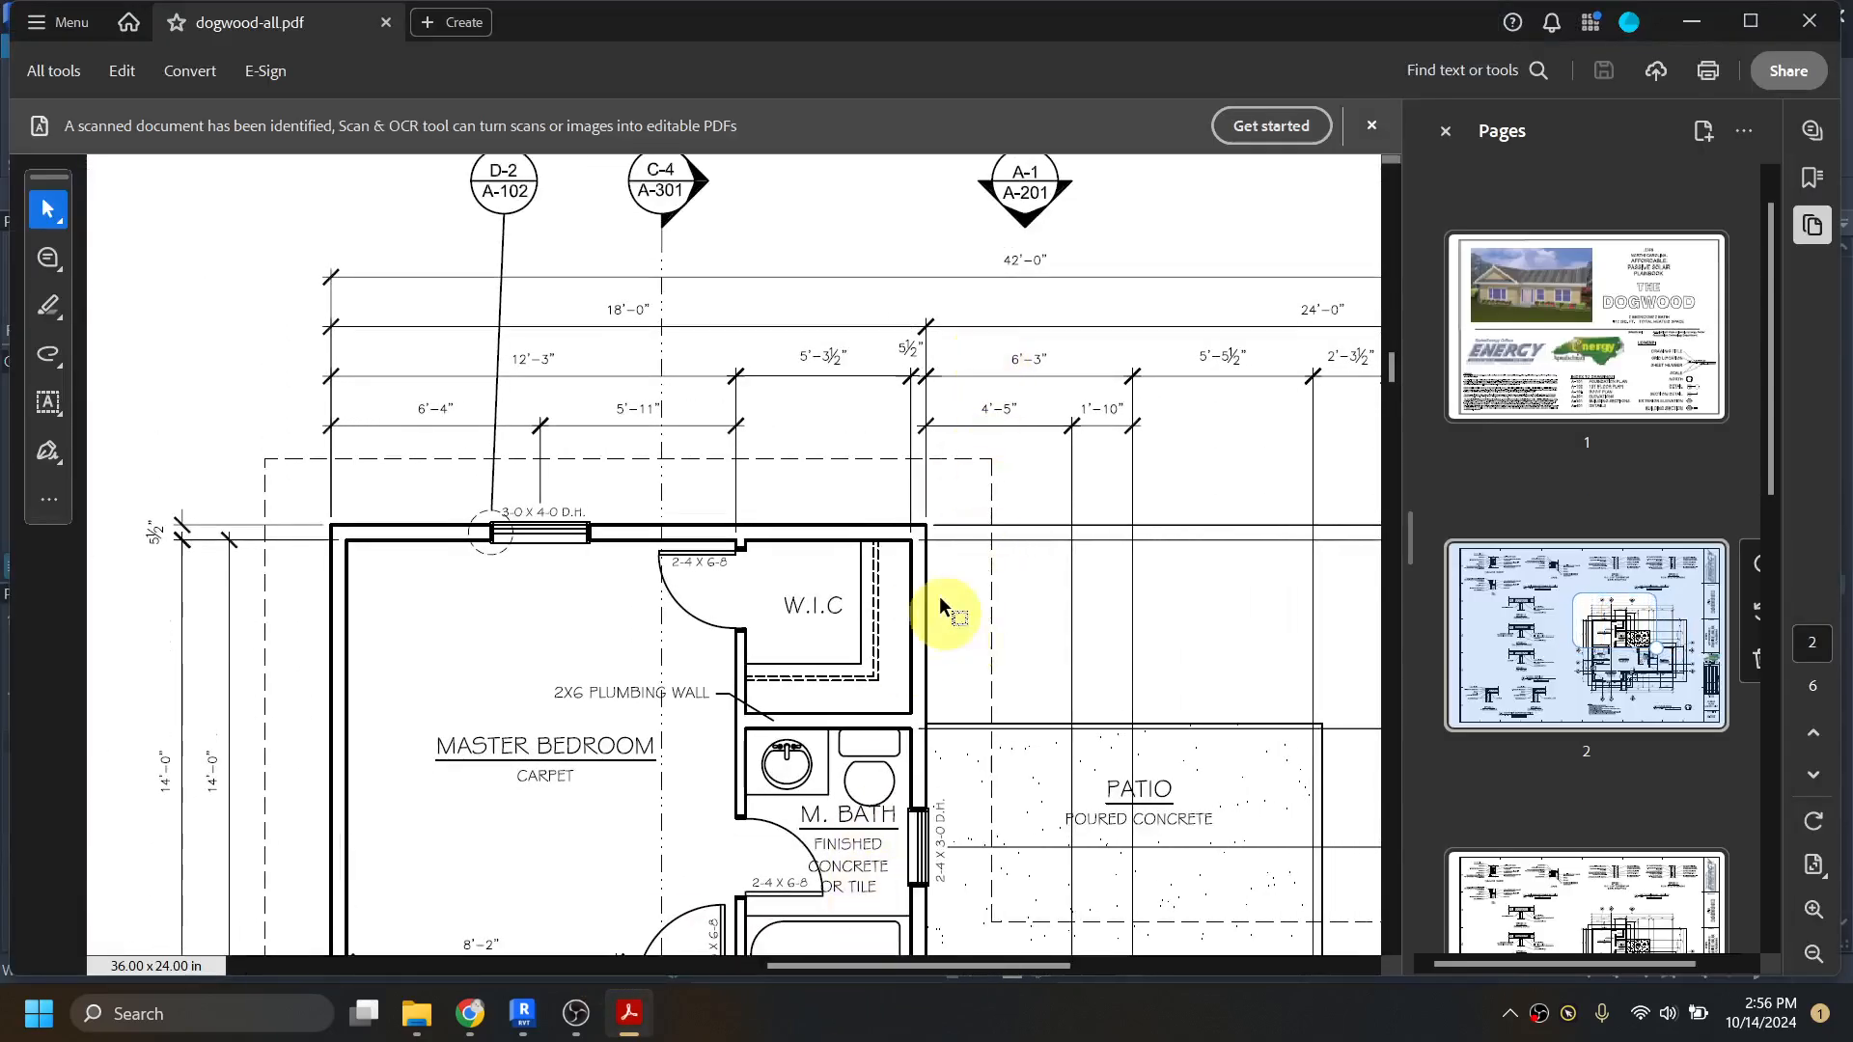
{"action": "left_click", "coordinate": [1813, 951]}
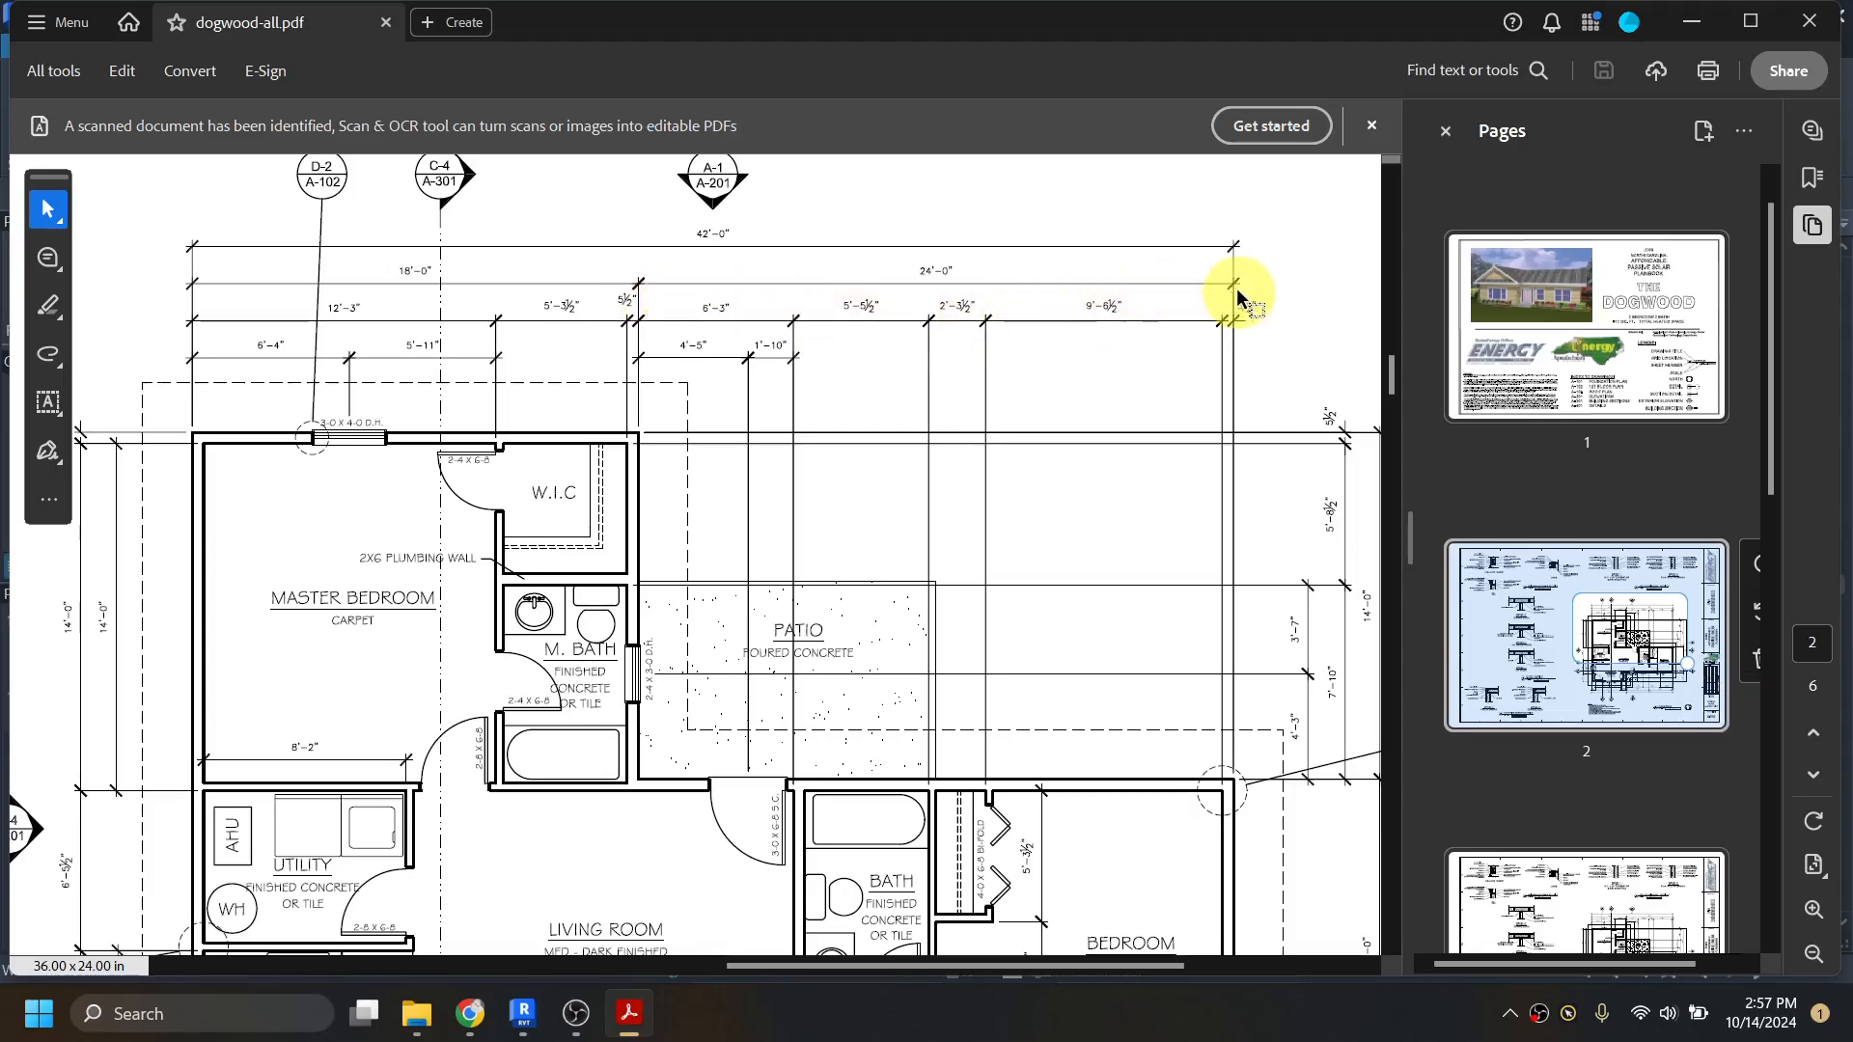
{"action": "left_click", "coordinate": [1701, 23]}
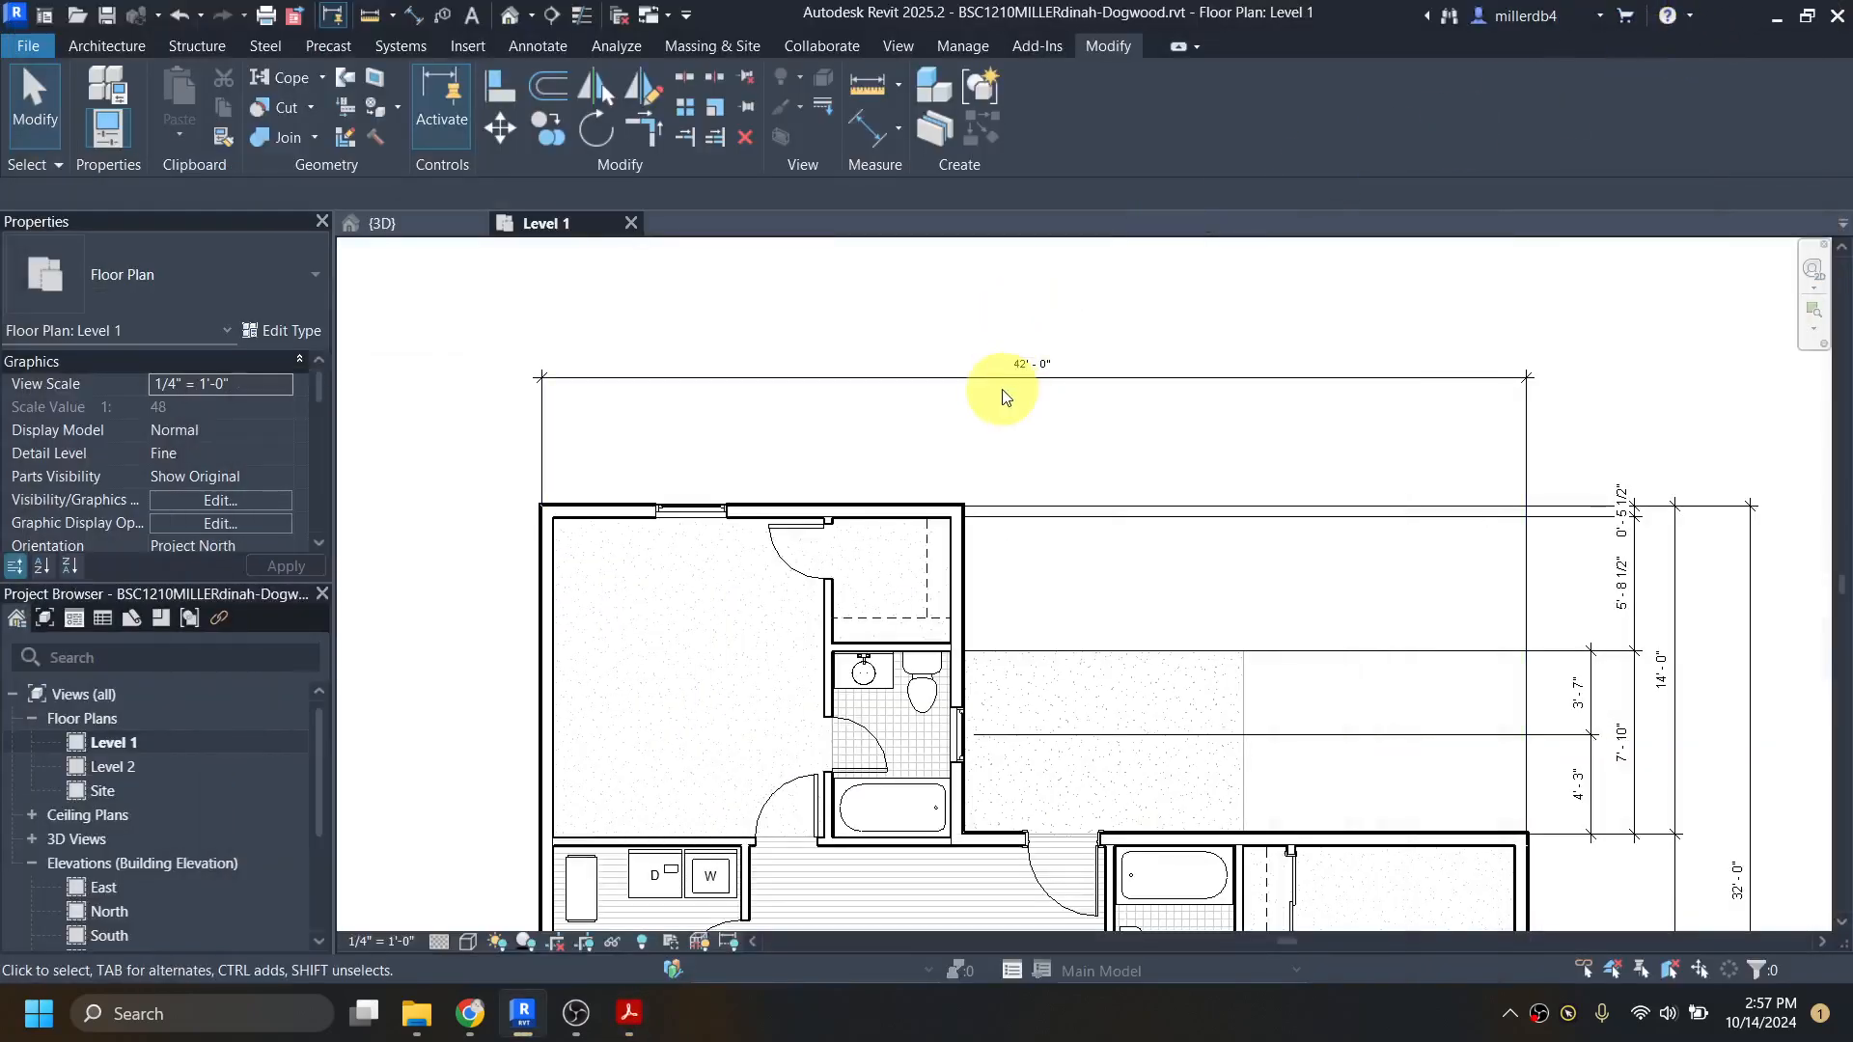
Step: Place an aligned dimension chain north of the house between the outer core faces of the west wall, the closet–bath exterior wall and the east wall
{"action": "key", "text": "d"}
{"action": "key", "text": "i"}
{"action": "scroll", "coordinate": [567, 554], "scroll_direction": "up", "scroll_amount": 5}
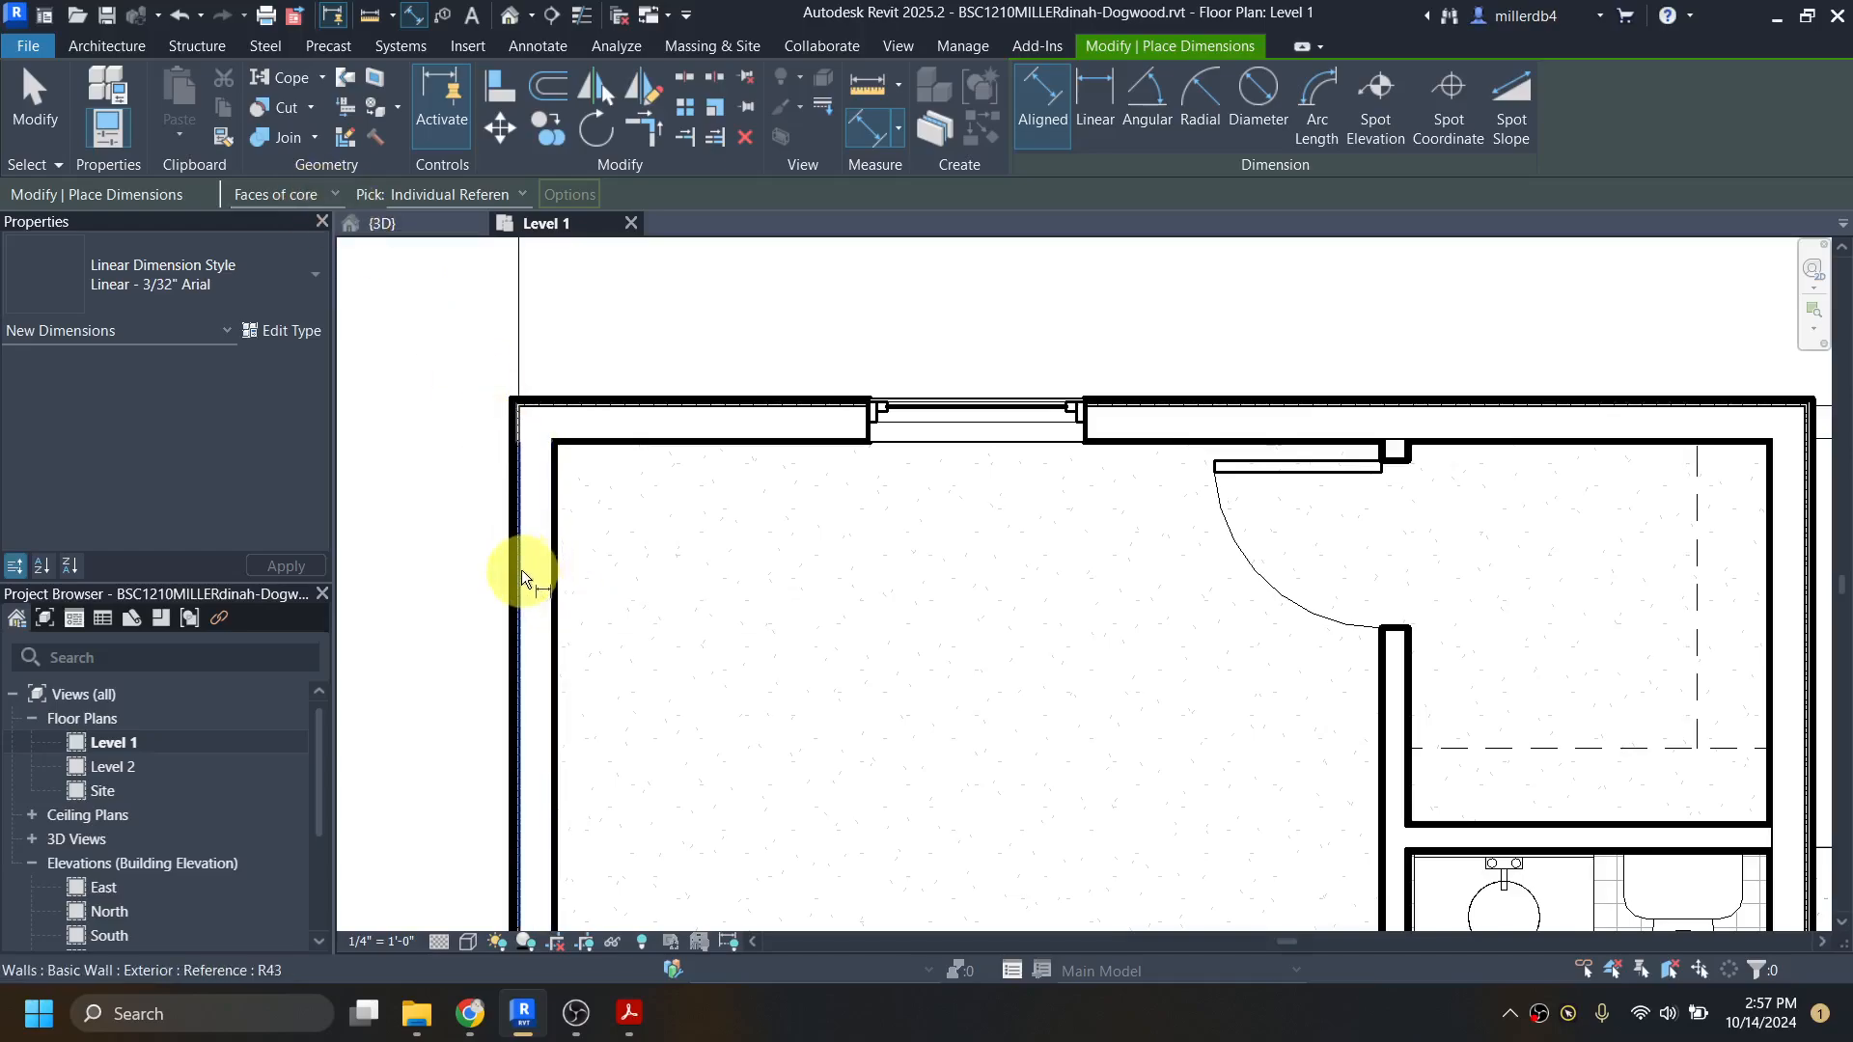
{"action": "left_click", "coordinate": [519, 570]}
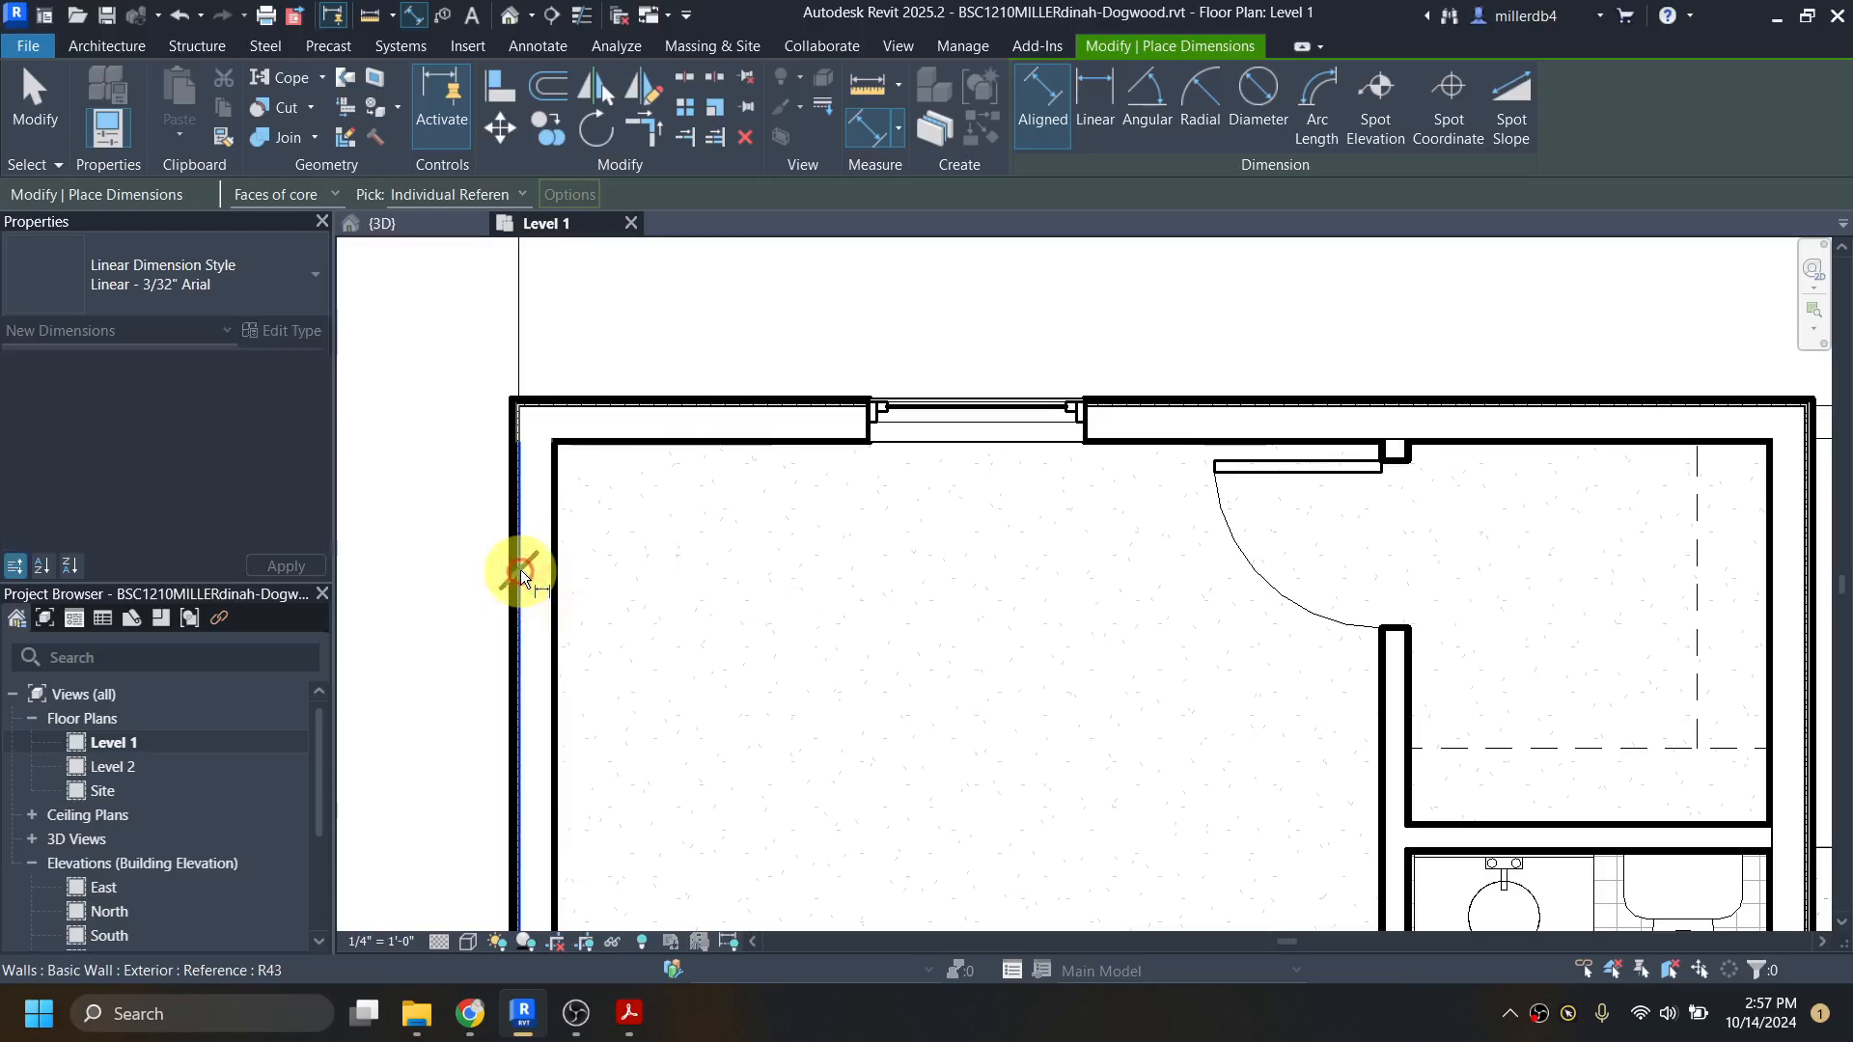
{"action": "scroll", "coordinate": [519, 570], "scroll_direction": "down", "scroll_amount": 3}
{"action": "scroll", "coordinate": [1170, 540], "scroll_direction": "up", "scroll_amount": 5}
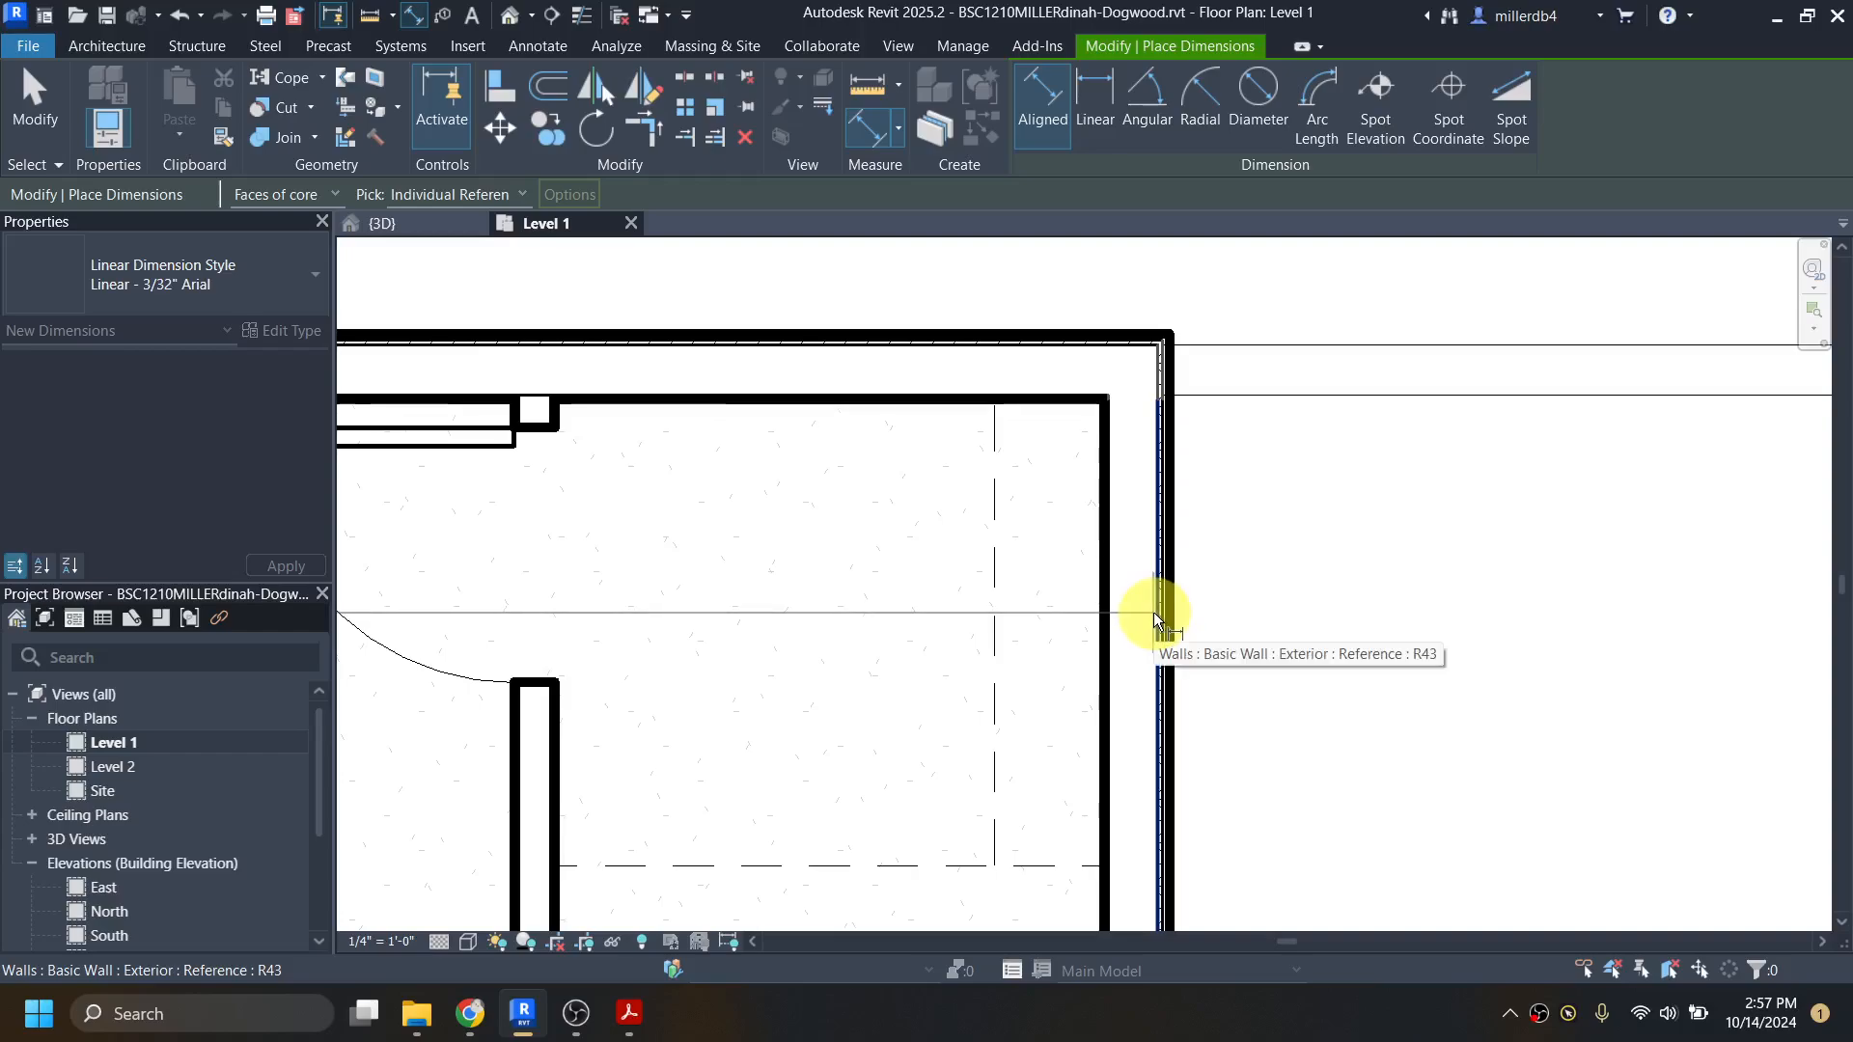
{"action": "left_click", "coordinate": [1156, 610]}
{"action": "scroll", "coordinate": [1149, 614], "scroll_direction": "down", "scroll_amount": 4}
{"action": "scroll", "coordinate": [1145, 615], "scroll_direction": "down", "scroll_amount": 2}
{"action": "scroll", "coordinate": [1612, 792], "scroll_direction": "up", "scroll_amount": 8}
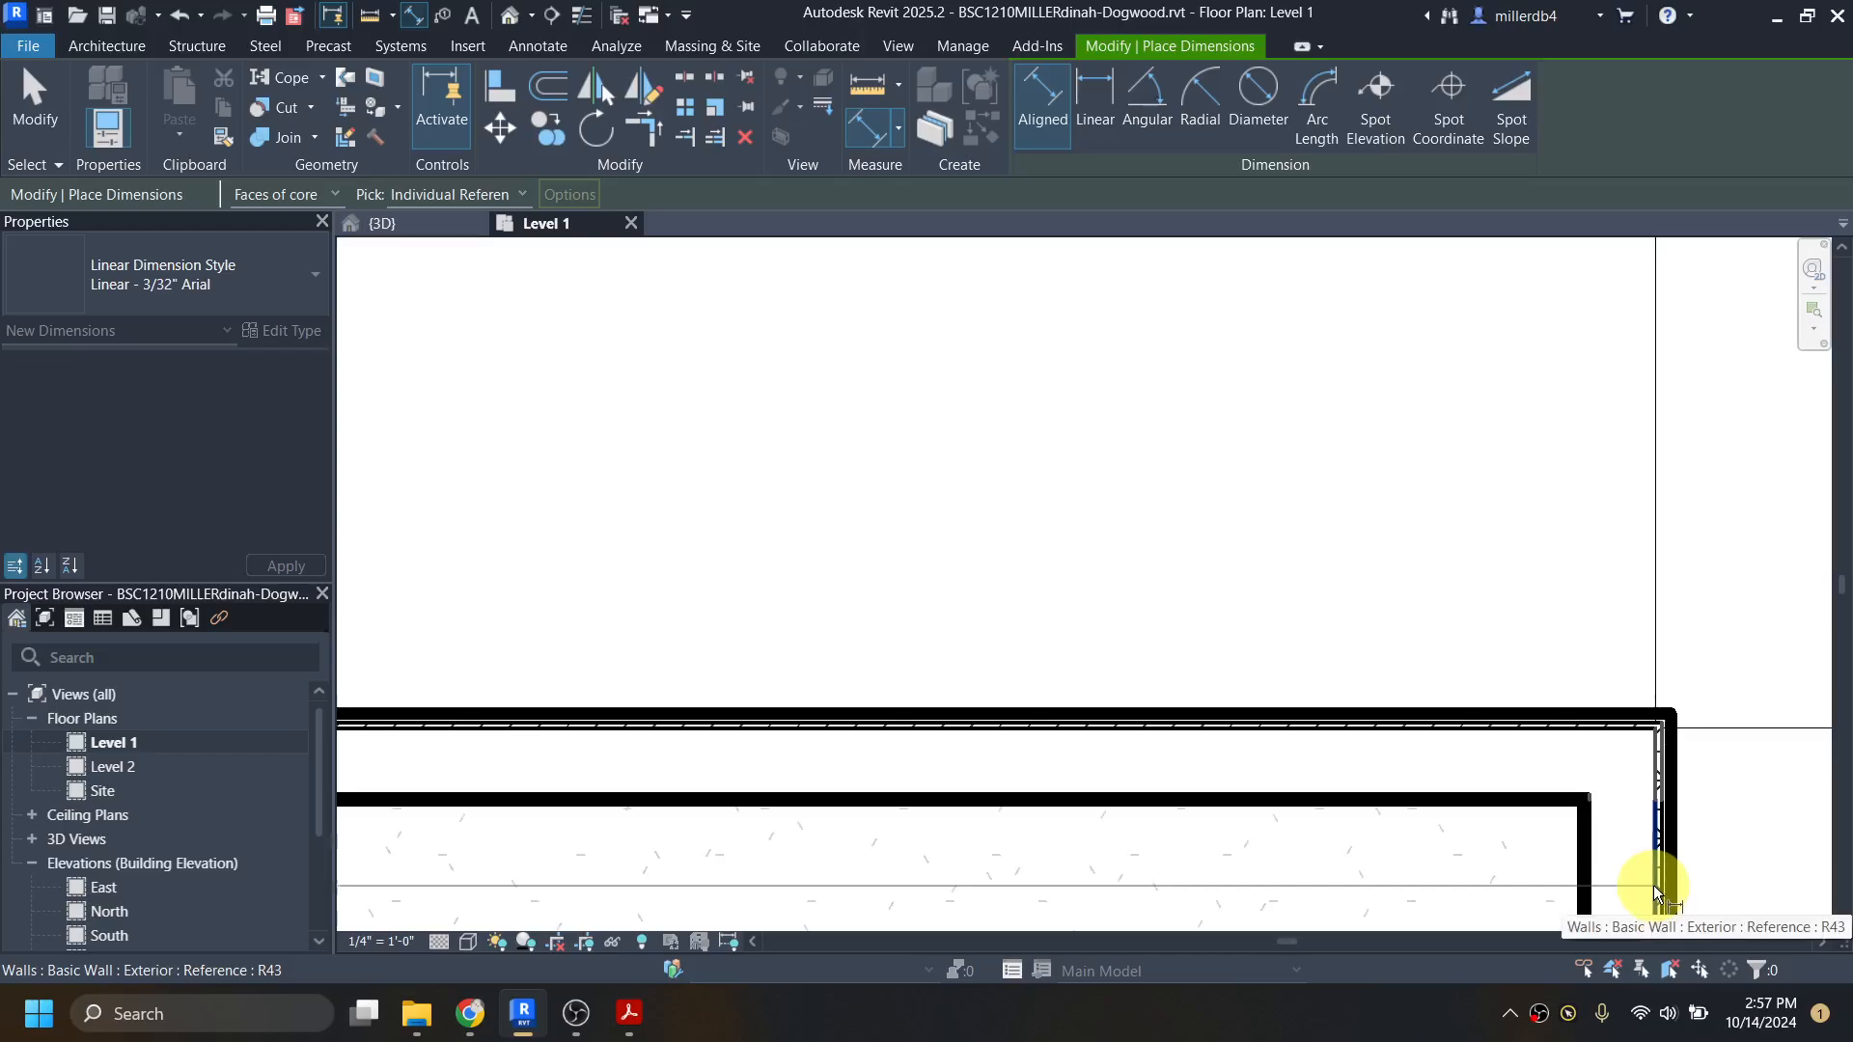
{"action": "middle_click_drag", "start_coordinate": [1654, 885], "coordinate": [1595, 598]}
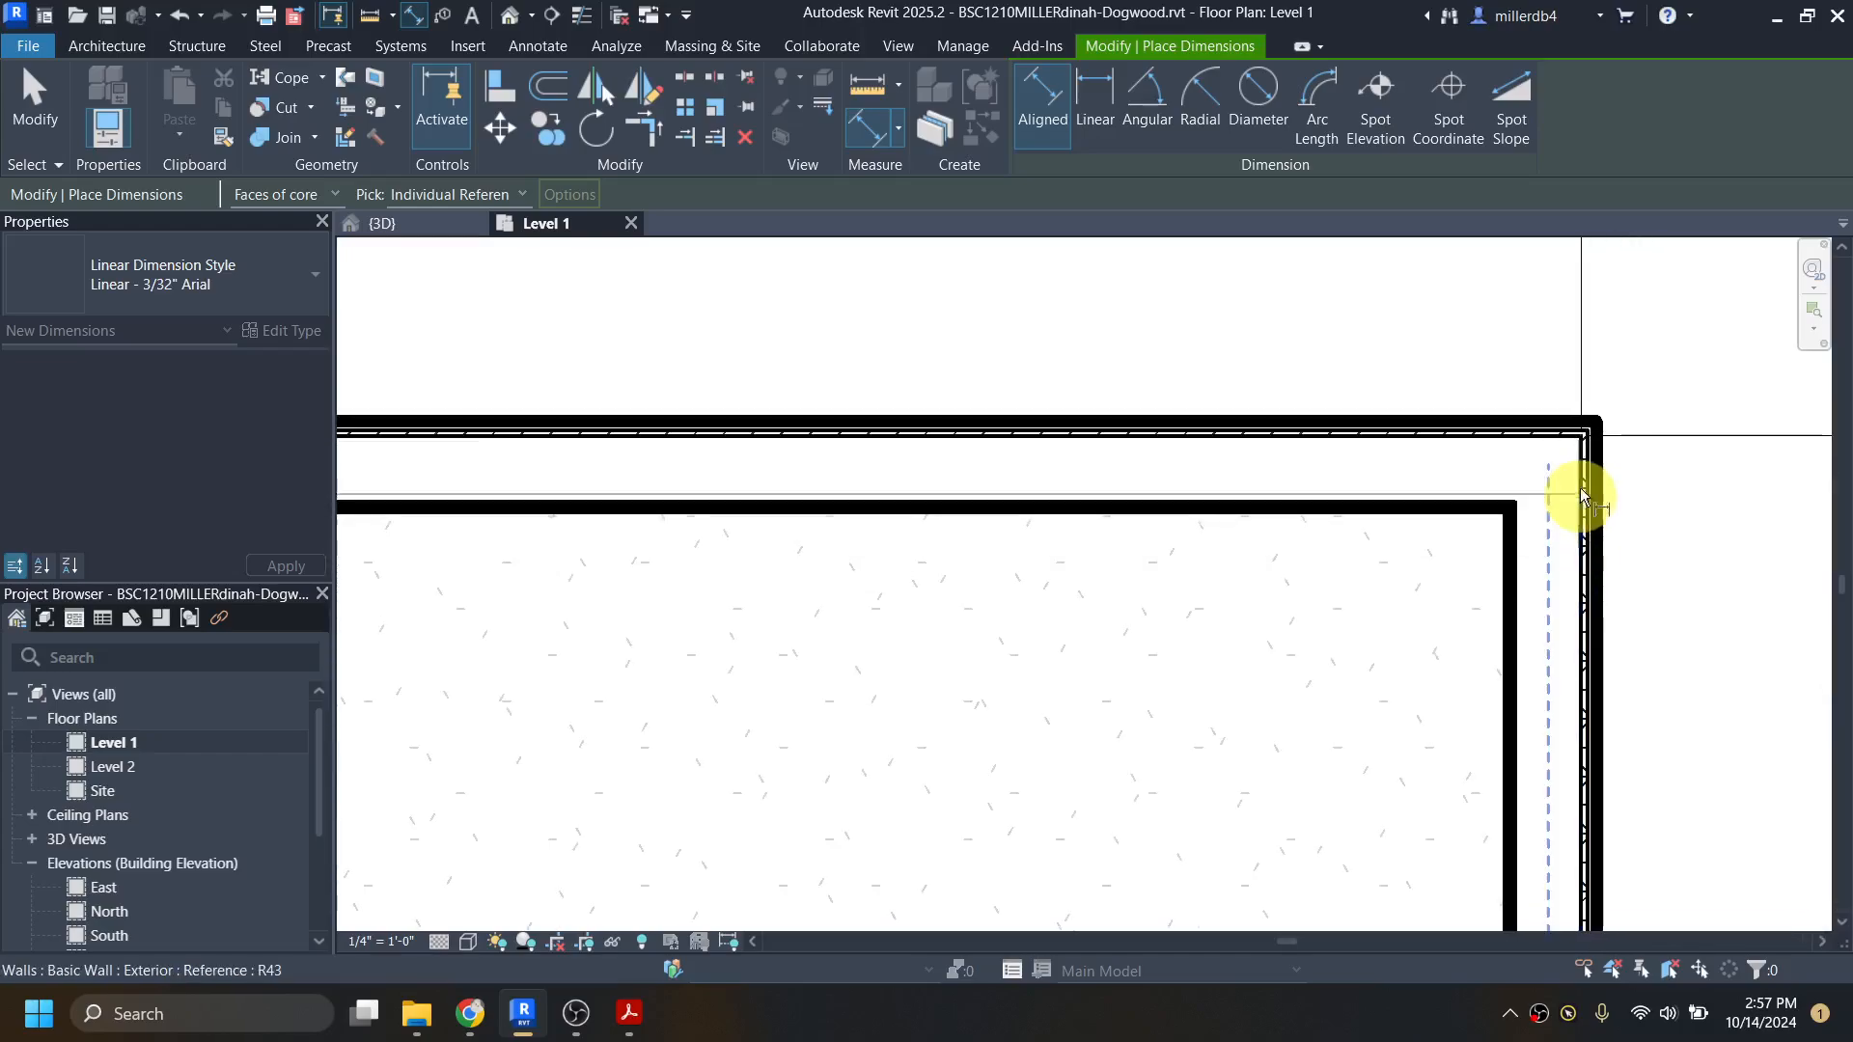
{"action": "scroll", "coordinate": [1581, 617], "scroll_direction": "down", "scroll_amount": 6}
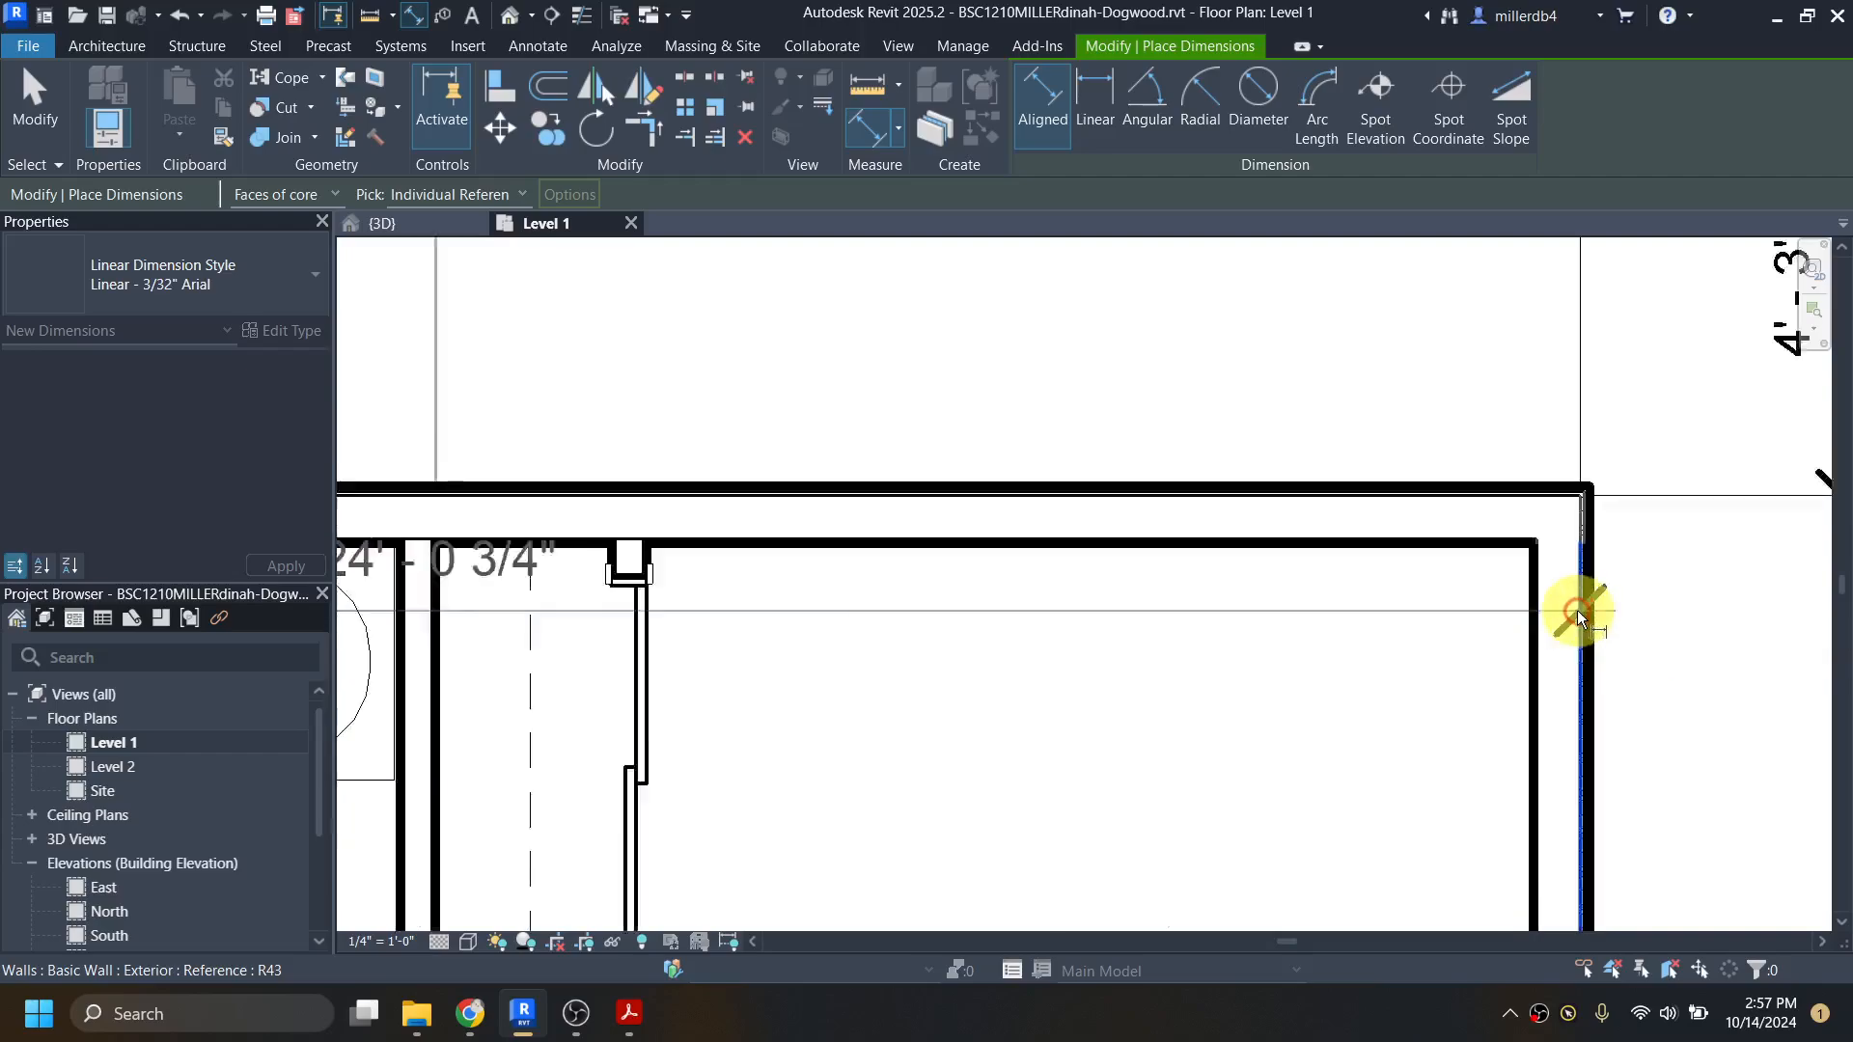
{"action": "scroll", "coordinate": [1573, 614], "scroll_direction": "down", "scroll_amount": 2}
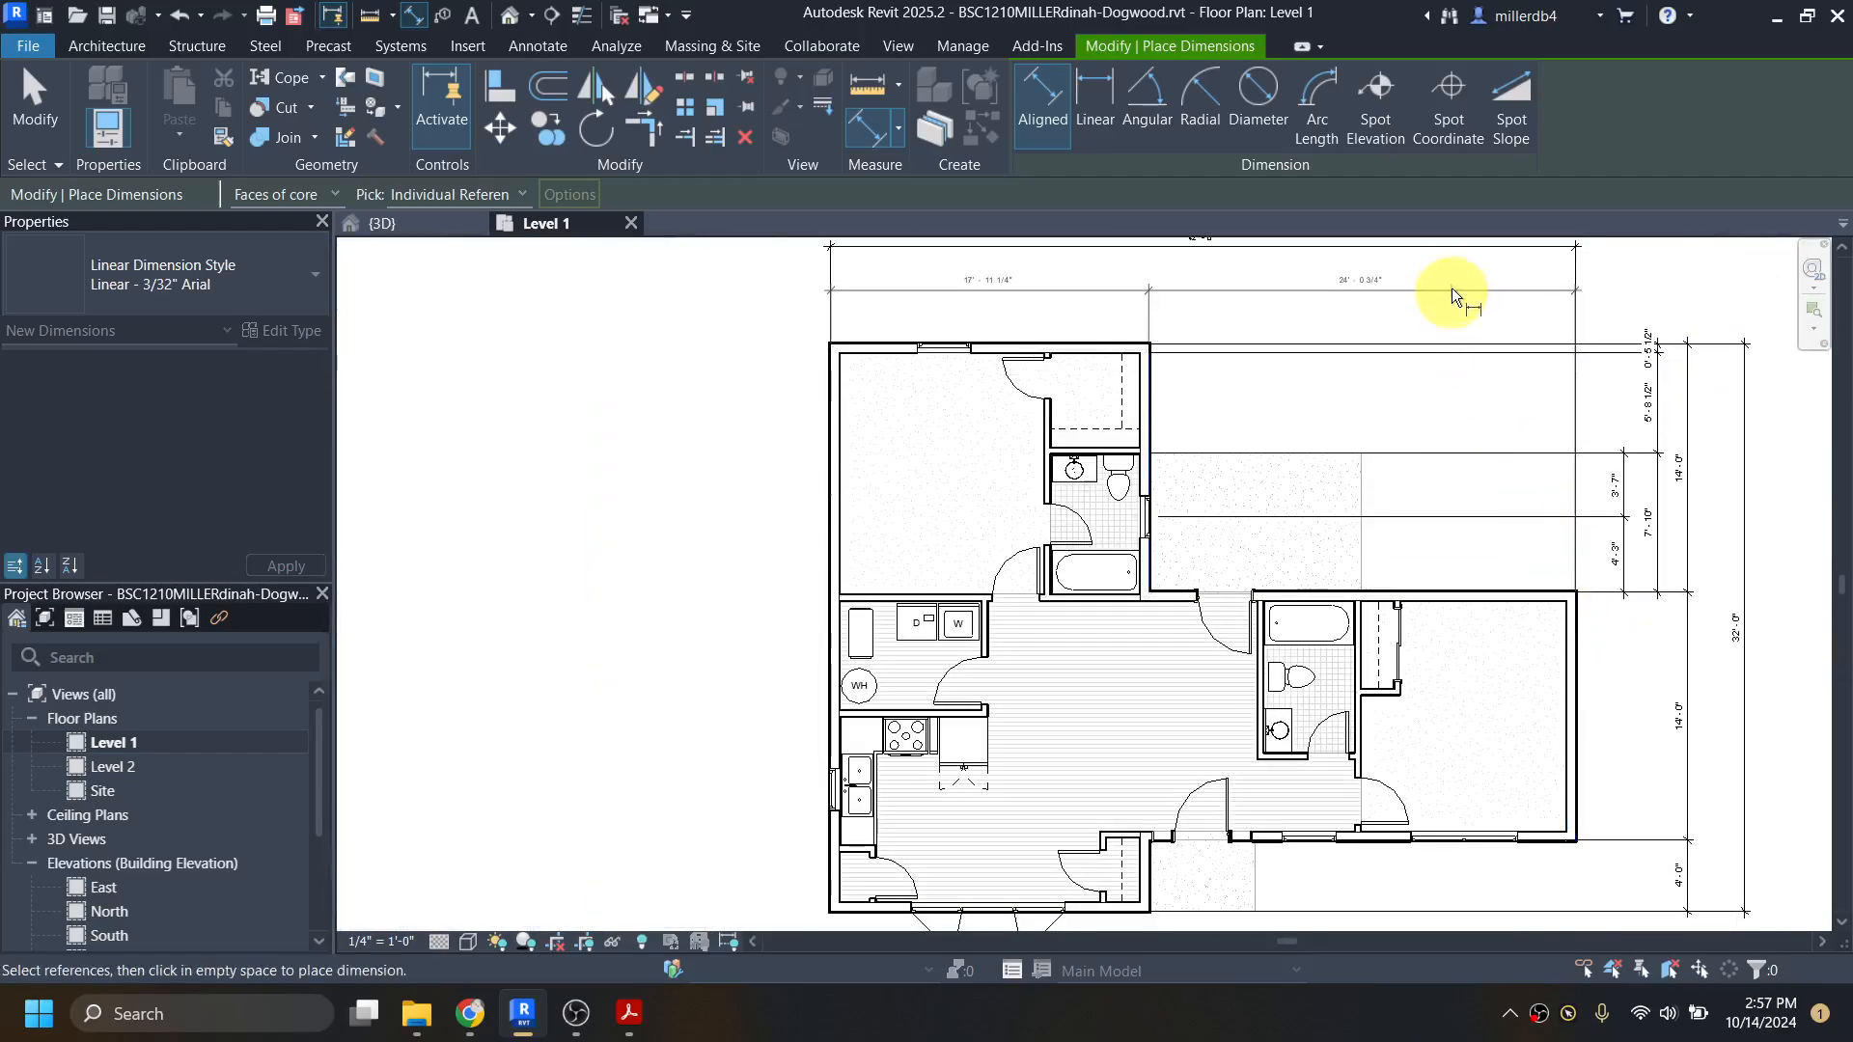
{"action": "left_click", "coordinate": [1442, 270]}
{"action": "scroll", "coordinate": [1303, 405], "scroll_direction": "up", "scroll_amount": 4}
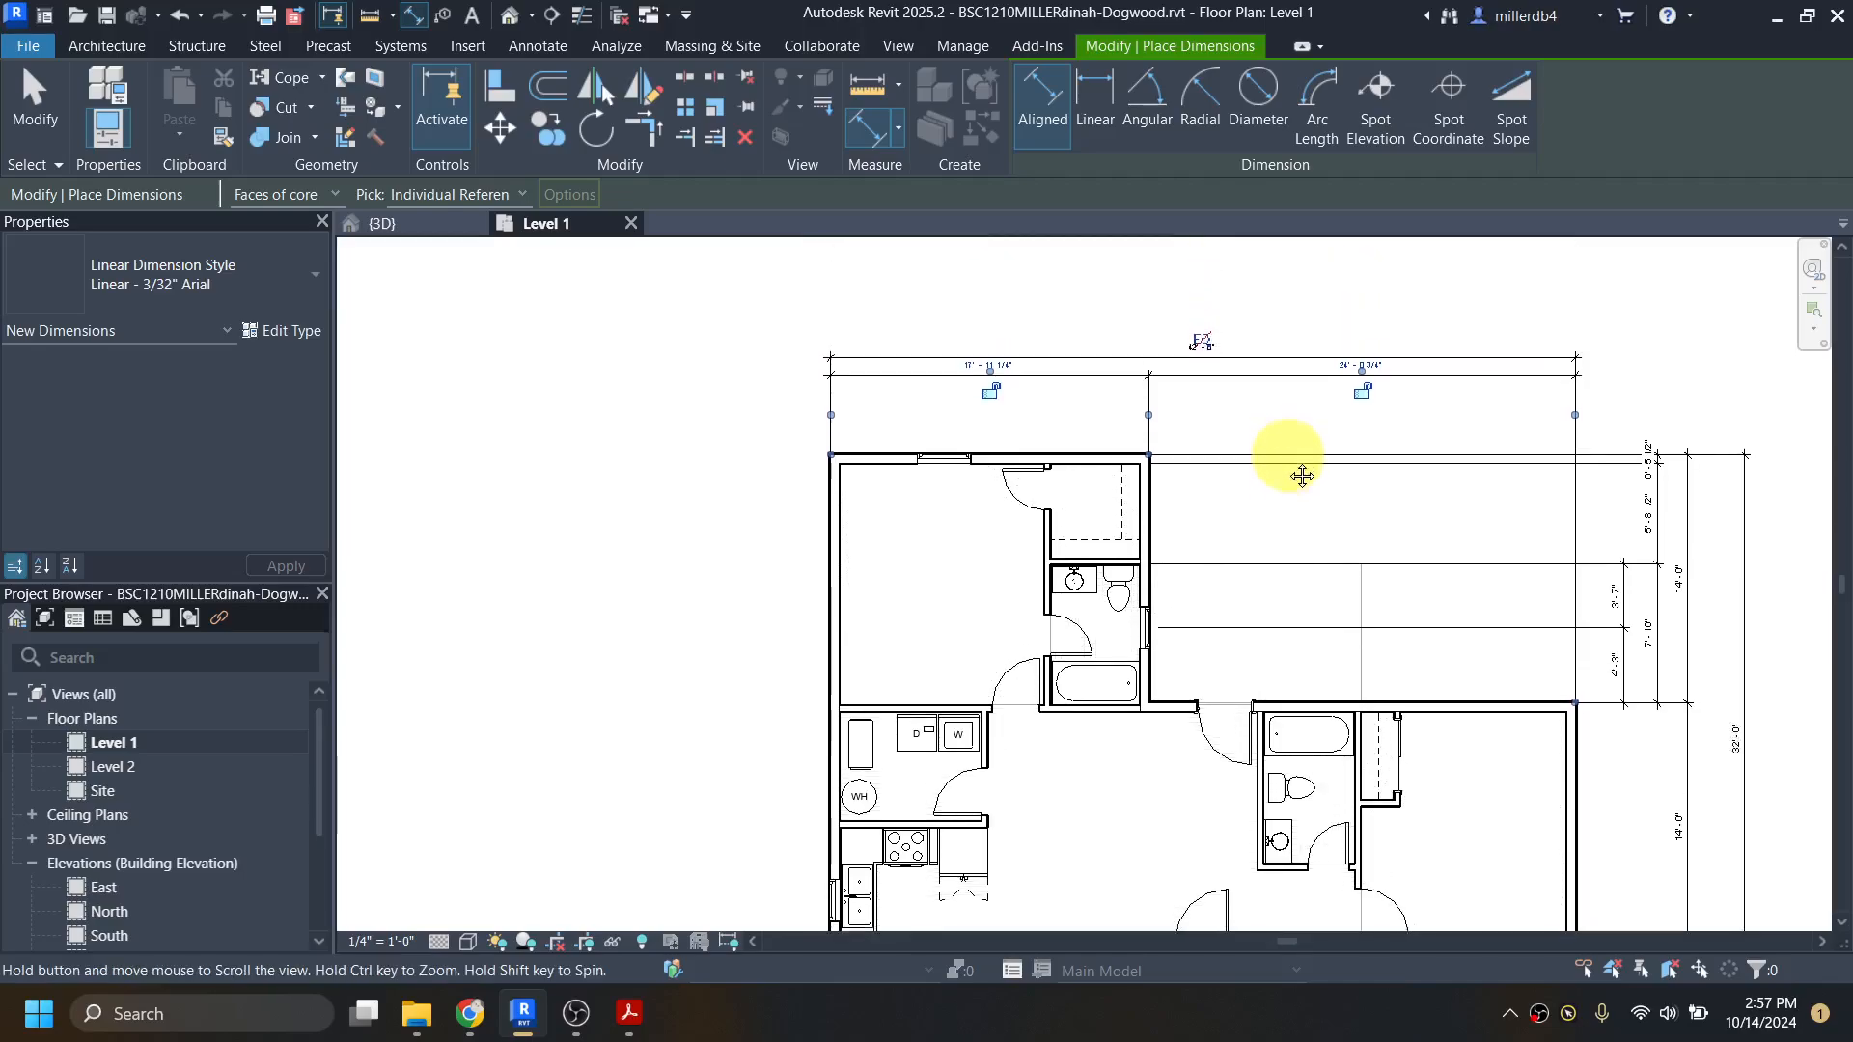
{"action": "key", "text": "Escape"}
{"action": "key", "text": "Escape"}
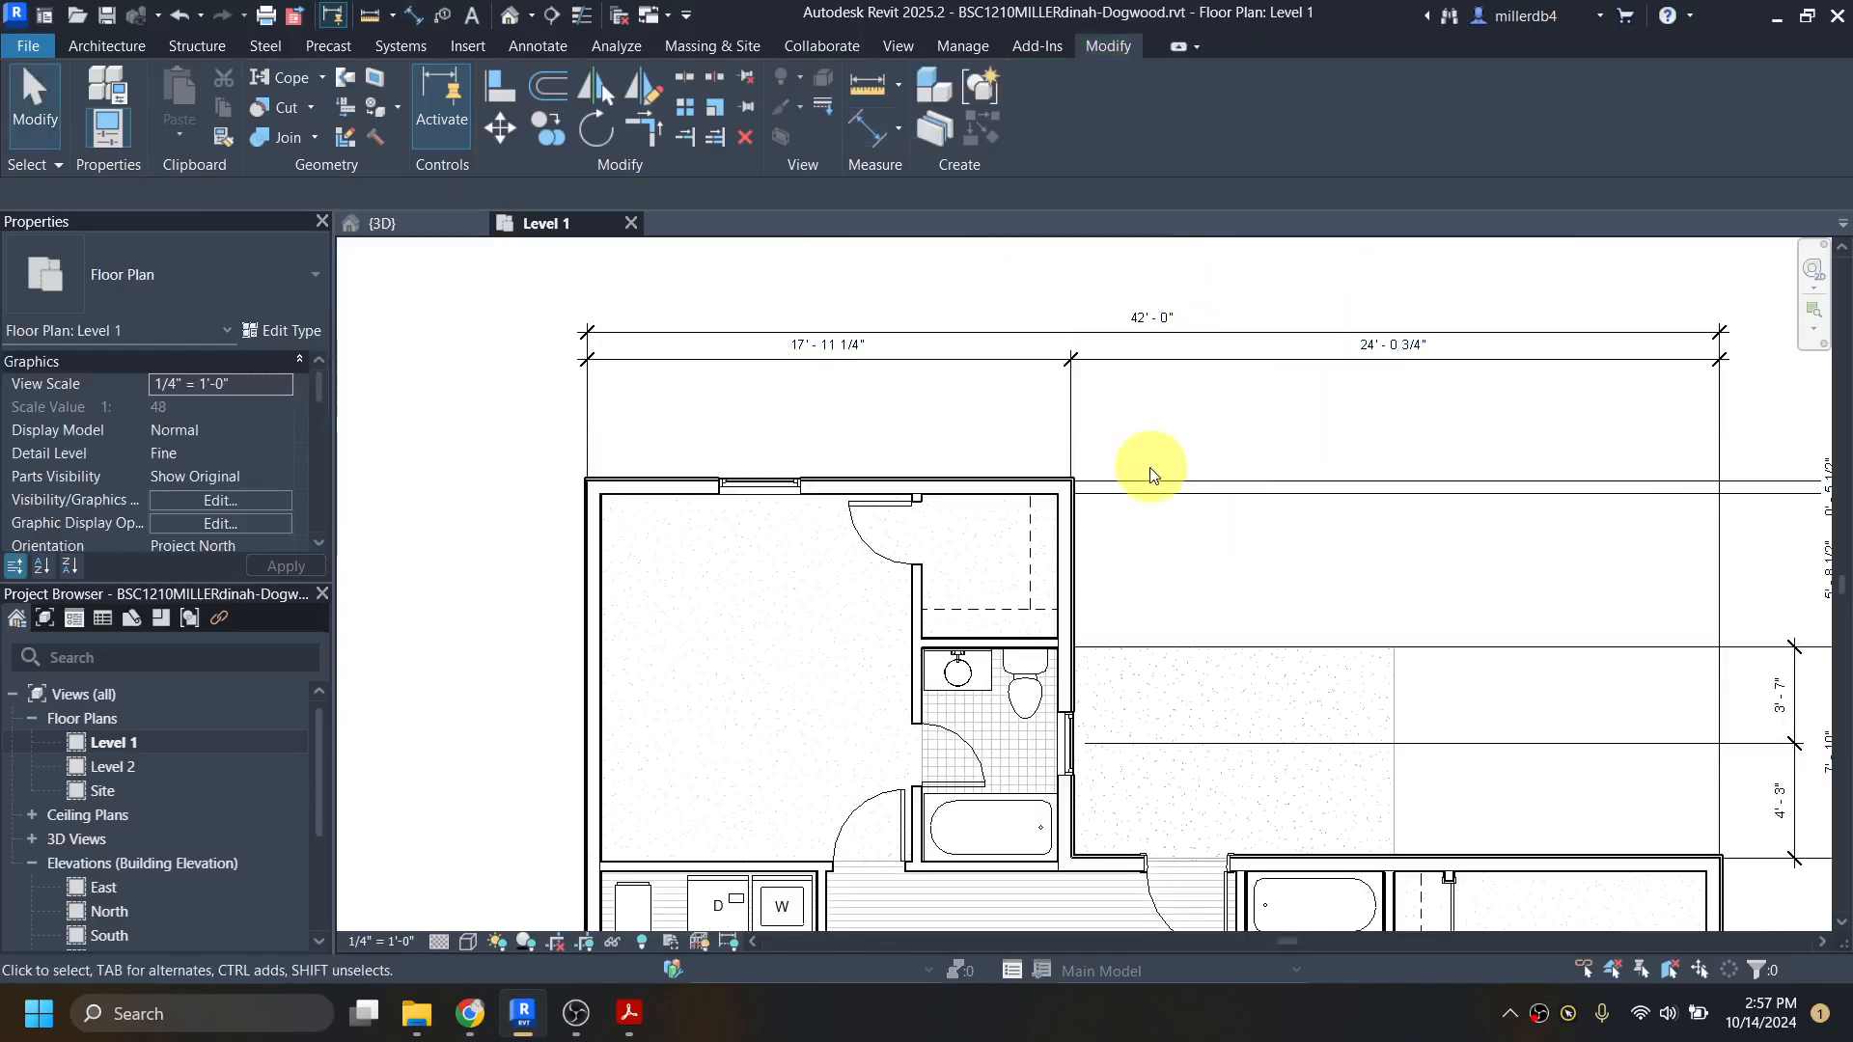
Step: Move the closet–bath exterior wall by setting its distance from the west exterior wall to 18'
{"action": "left_click", "coordinate": [597, 604]}
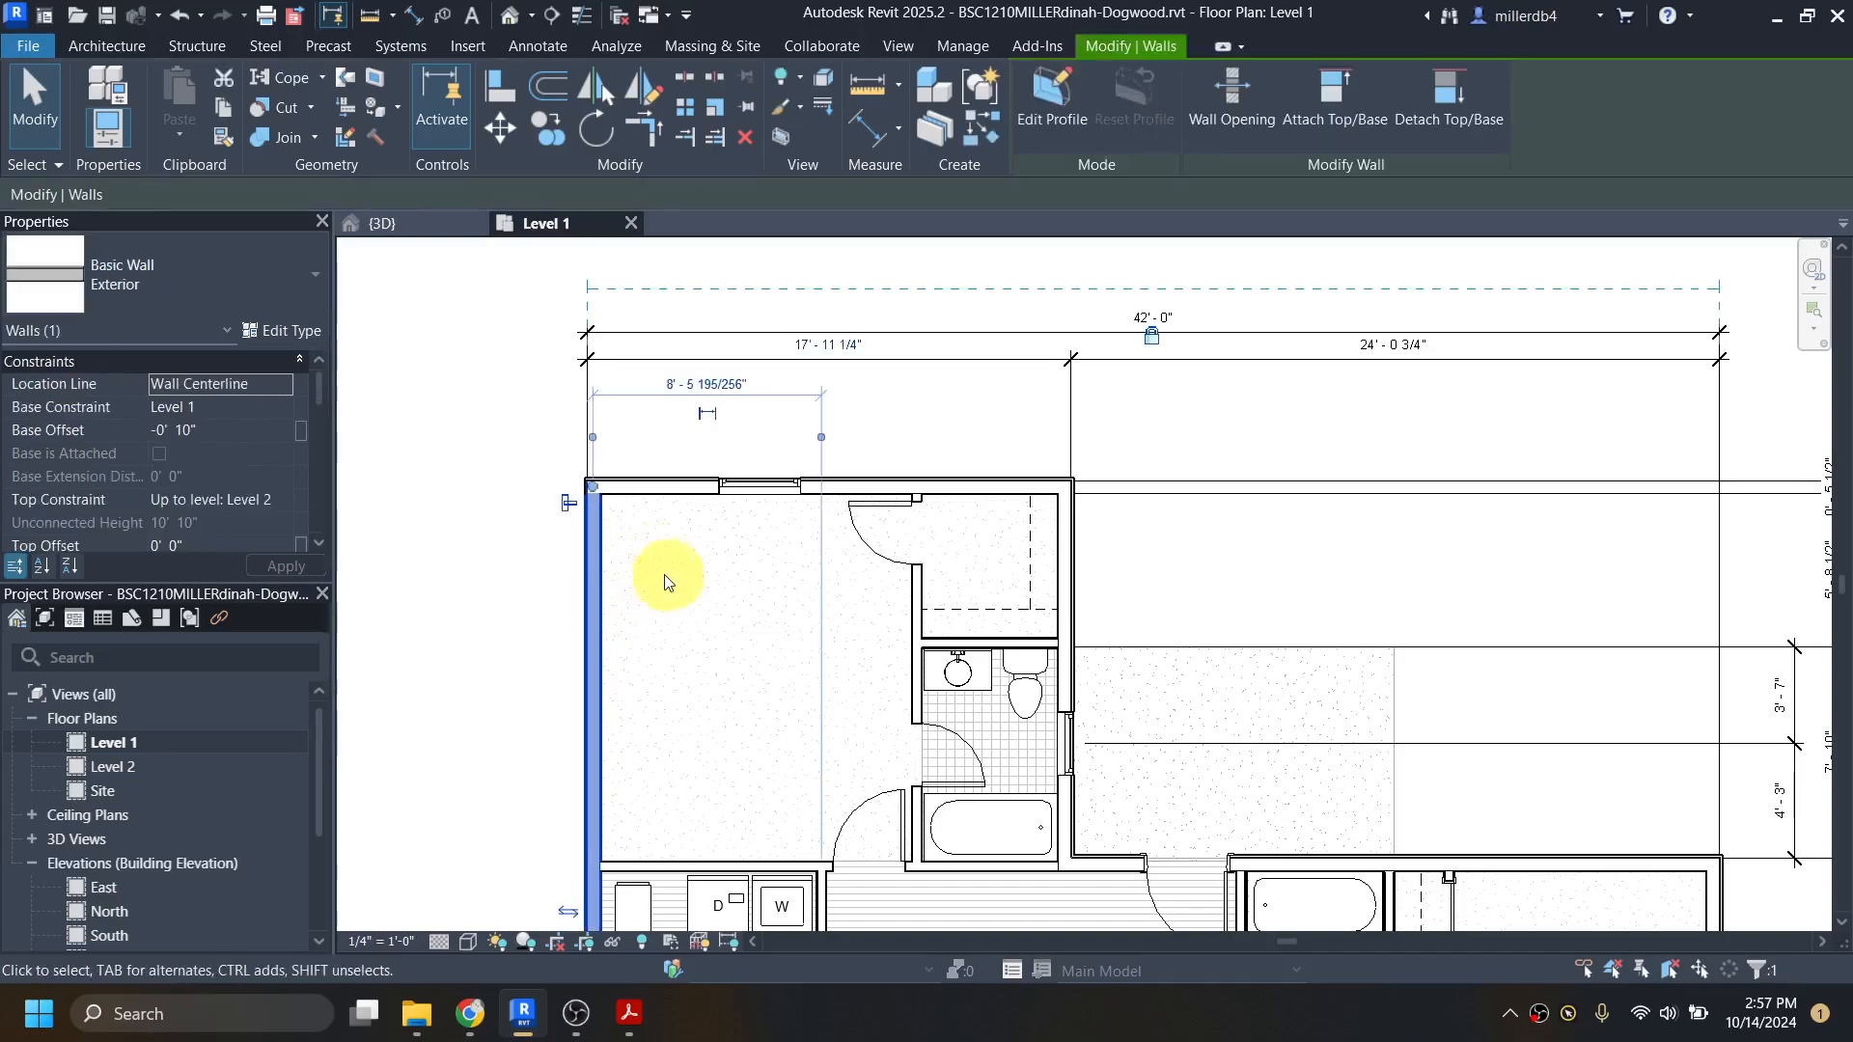
{"action": "key", "text": "Escape"}
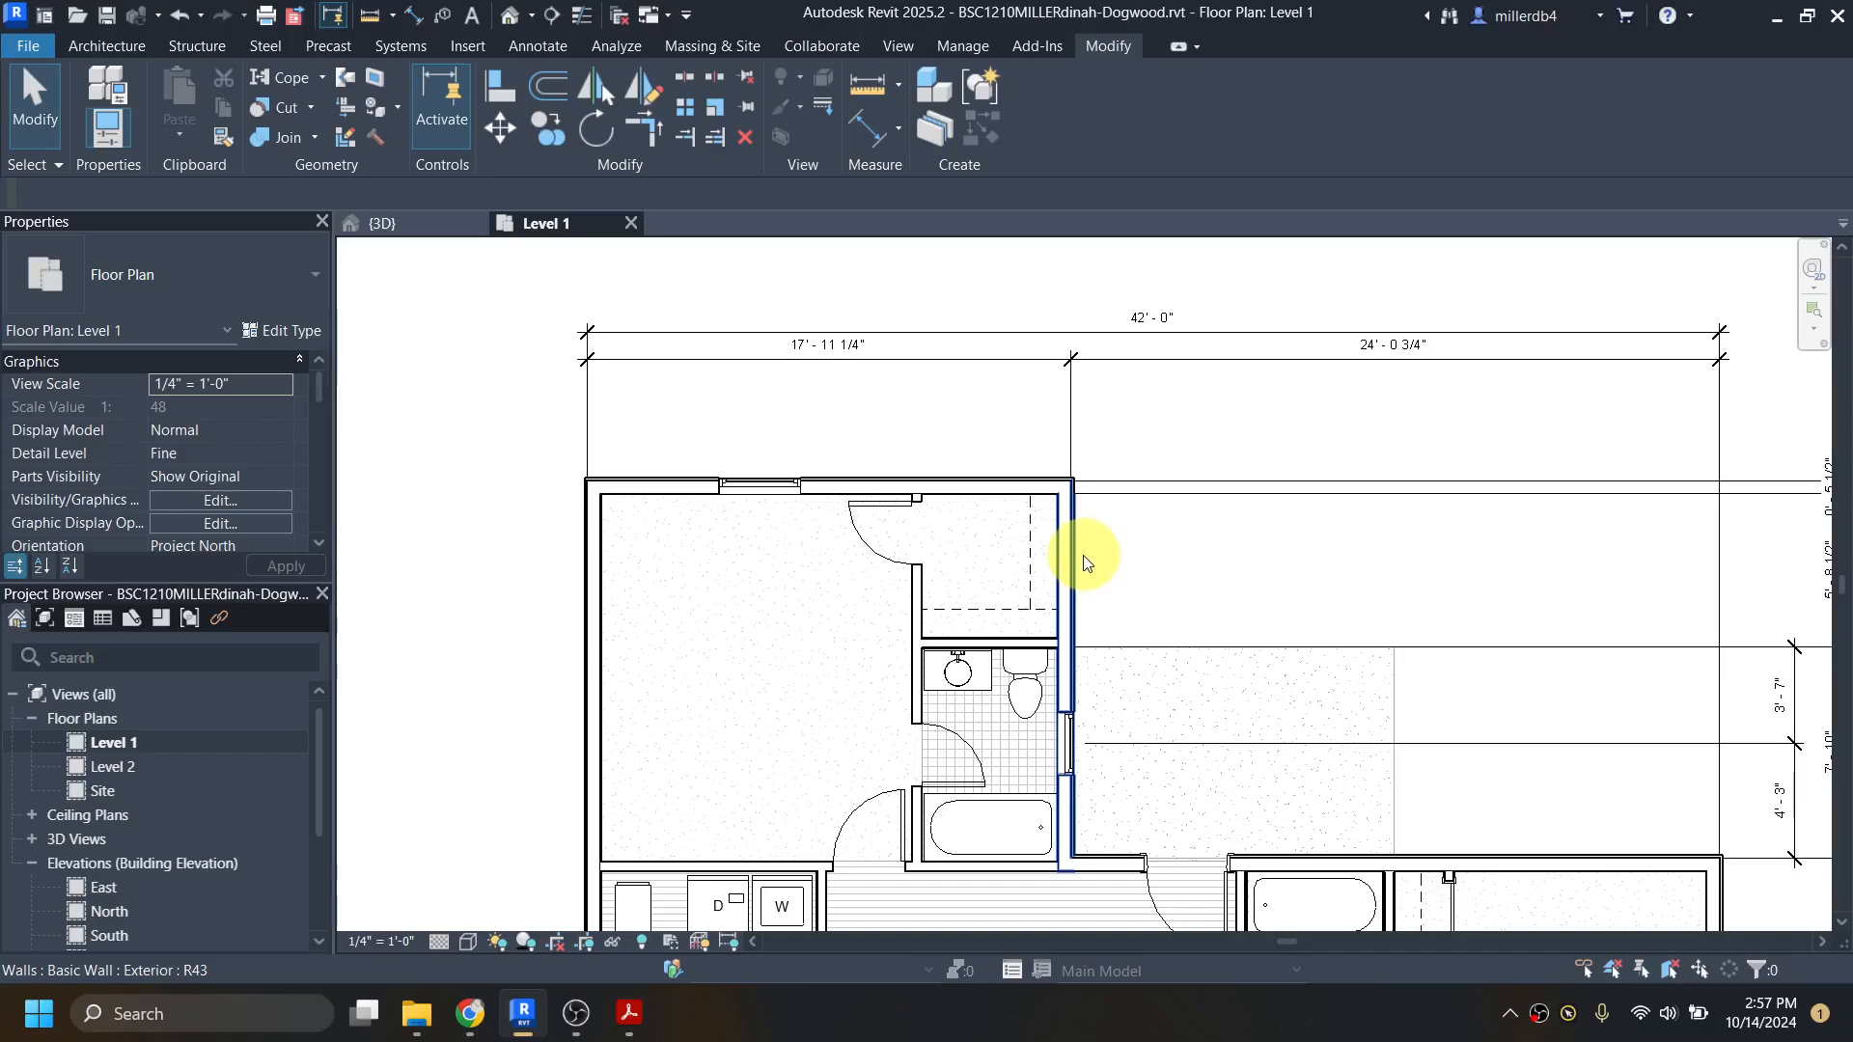
{"action": "left_click", "coordinate": [1070, 564]}
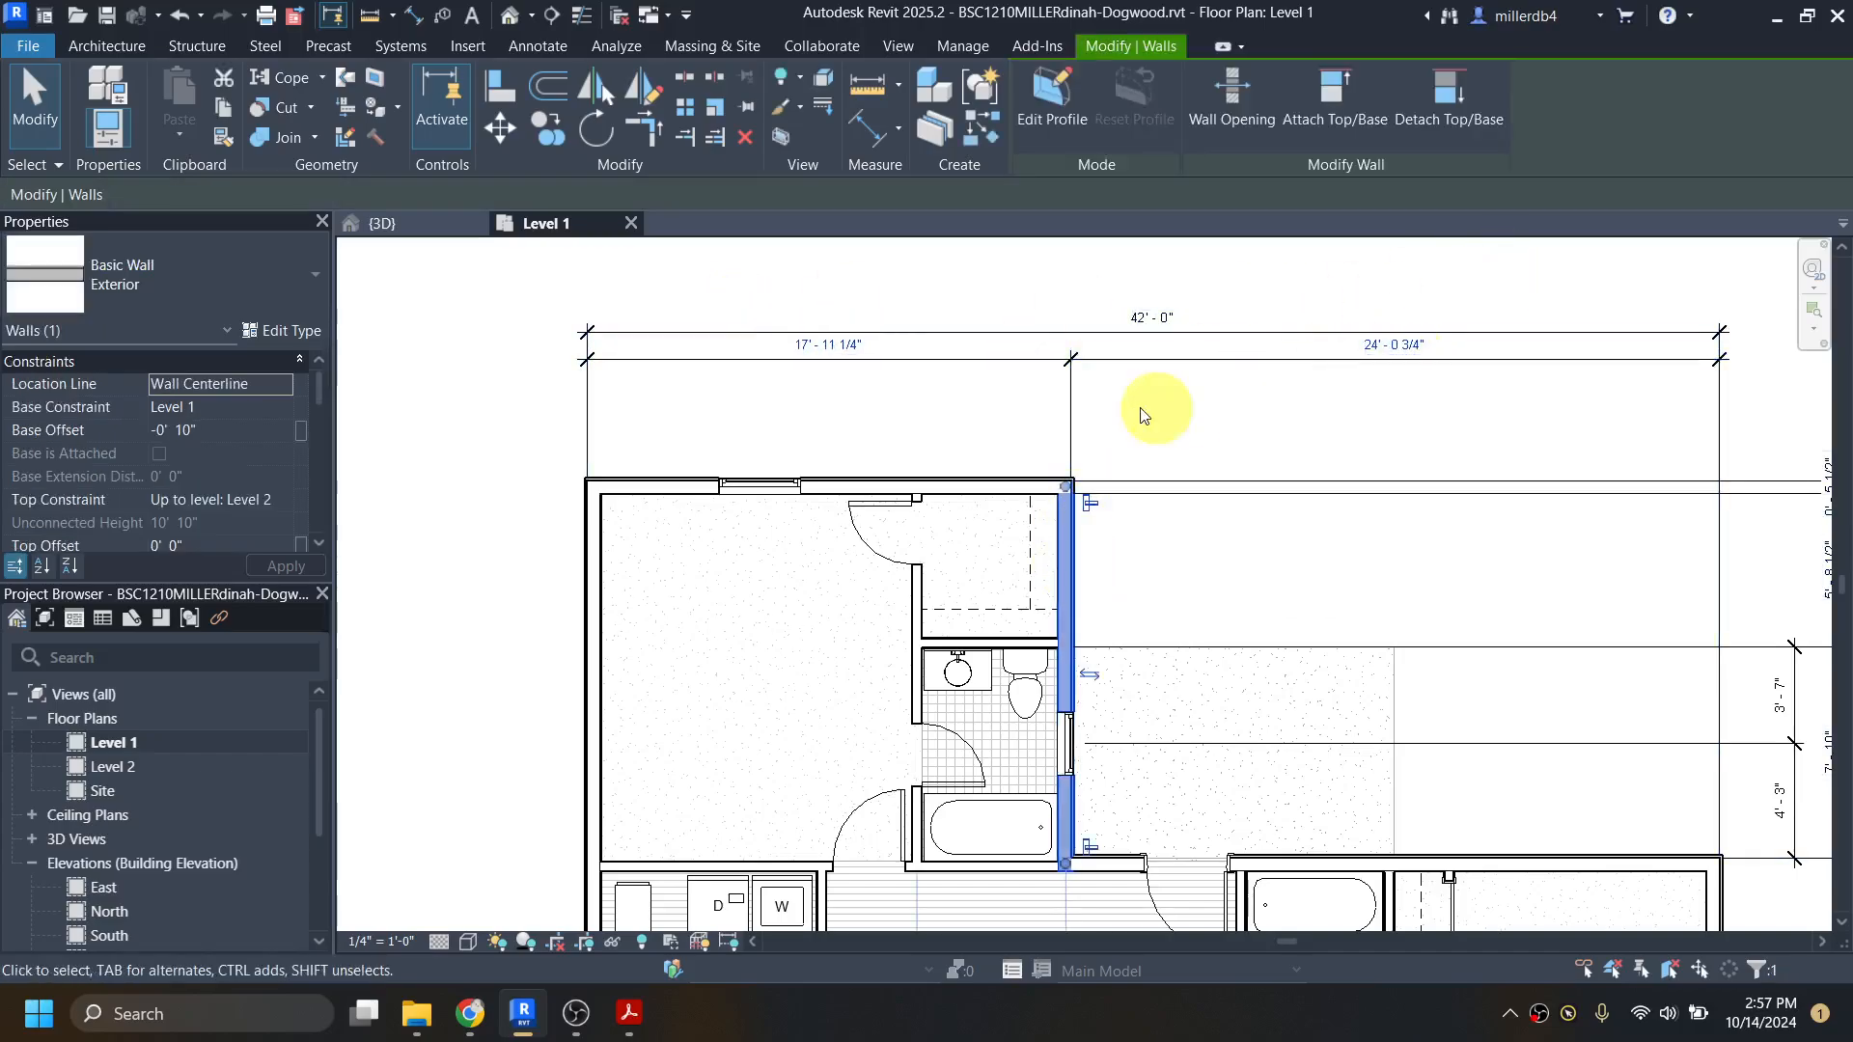
{"action": "left_click", "coordinate": [849, 357]}
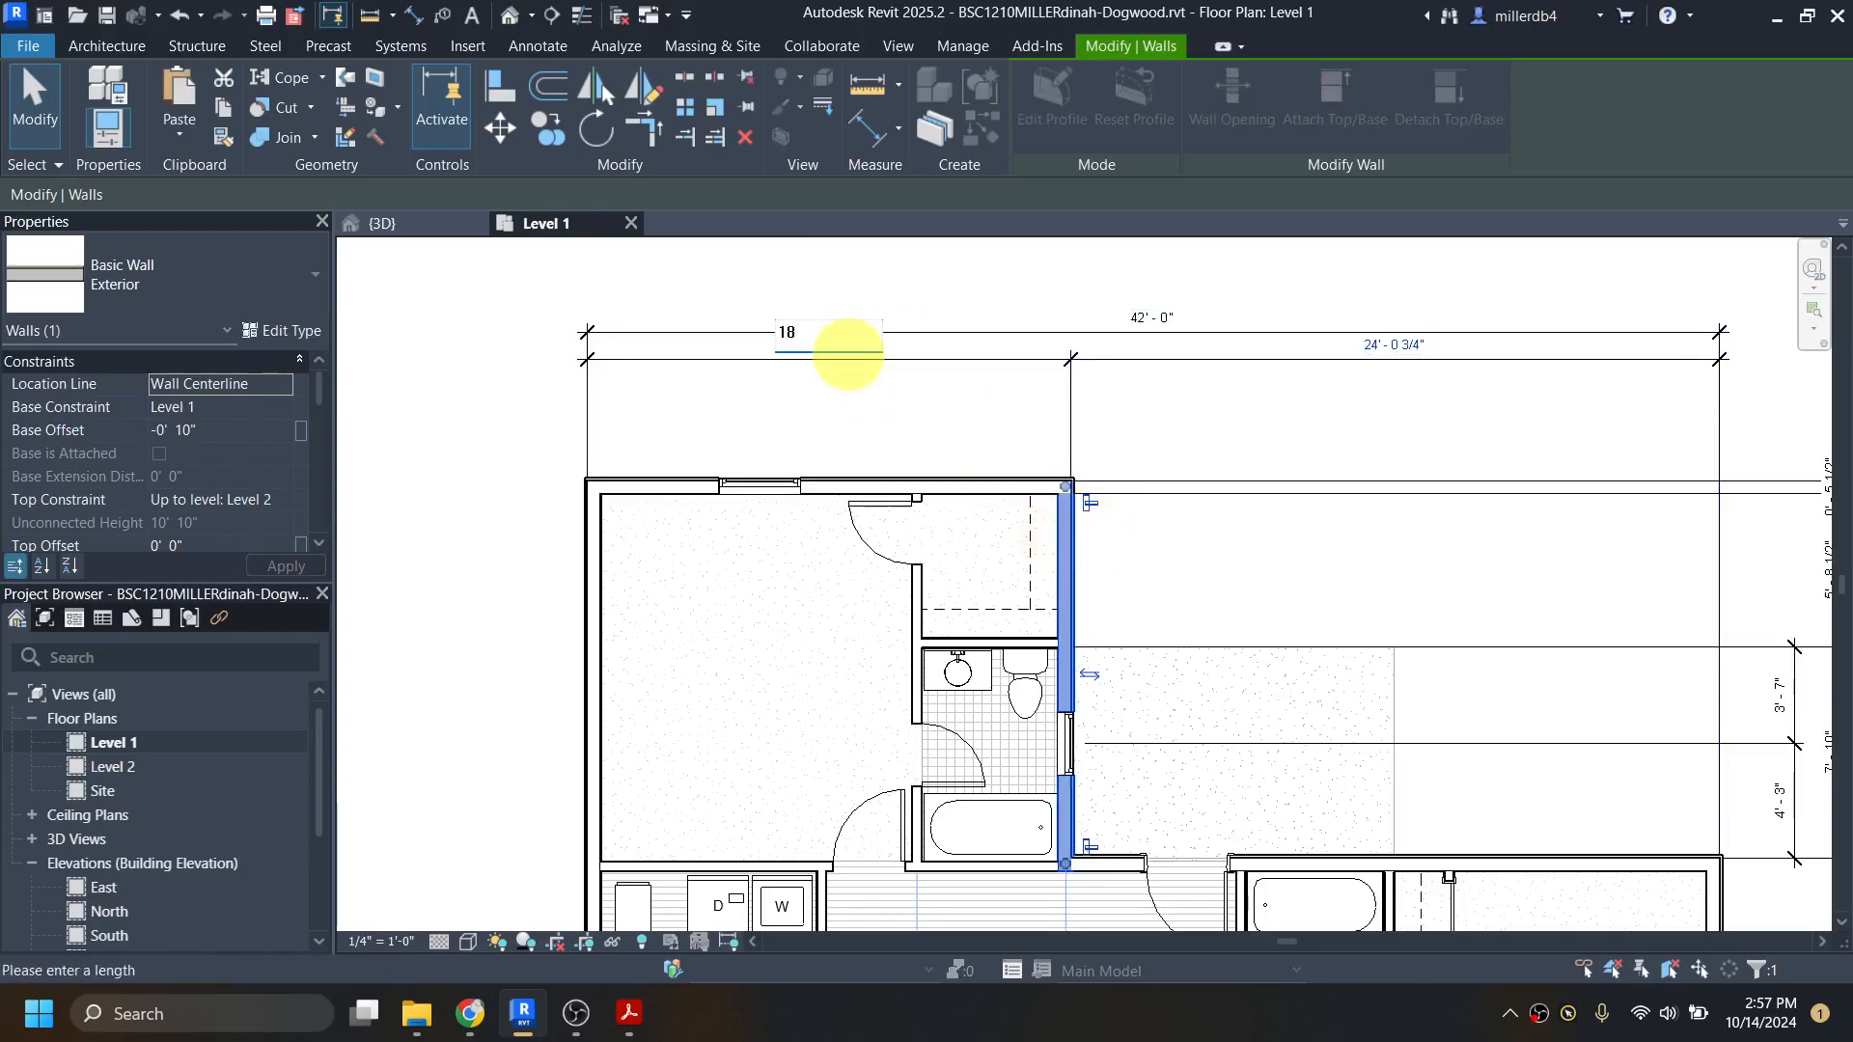
{"action": "type", "text": "18"}
{"action": "key", "text": "Return"}
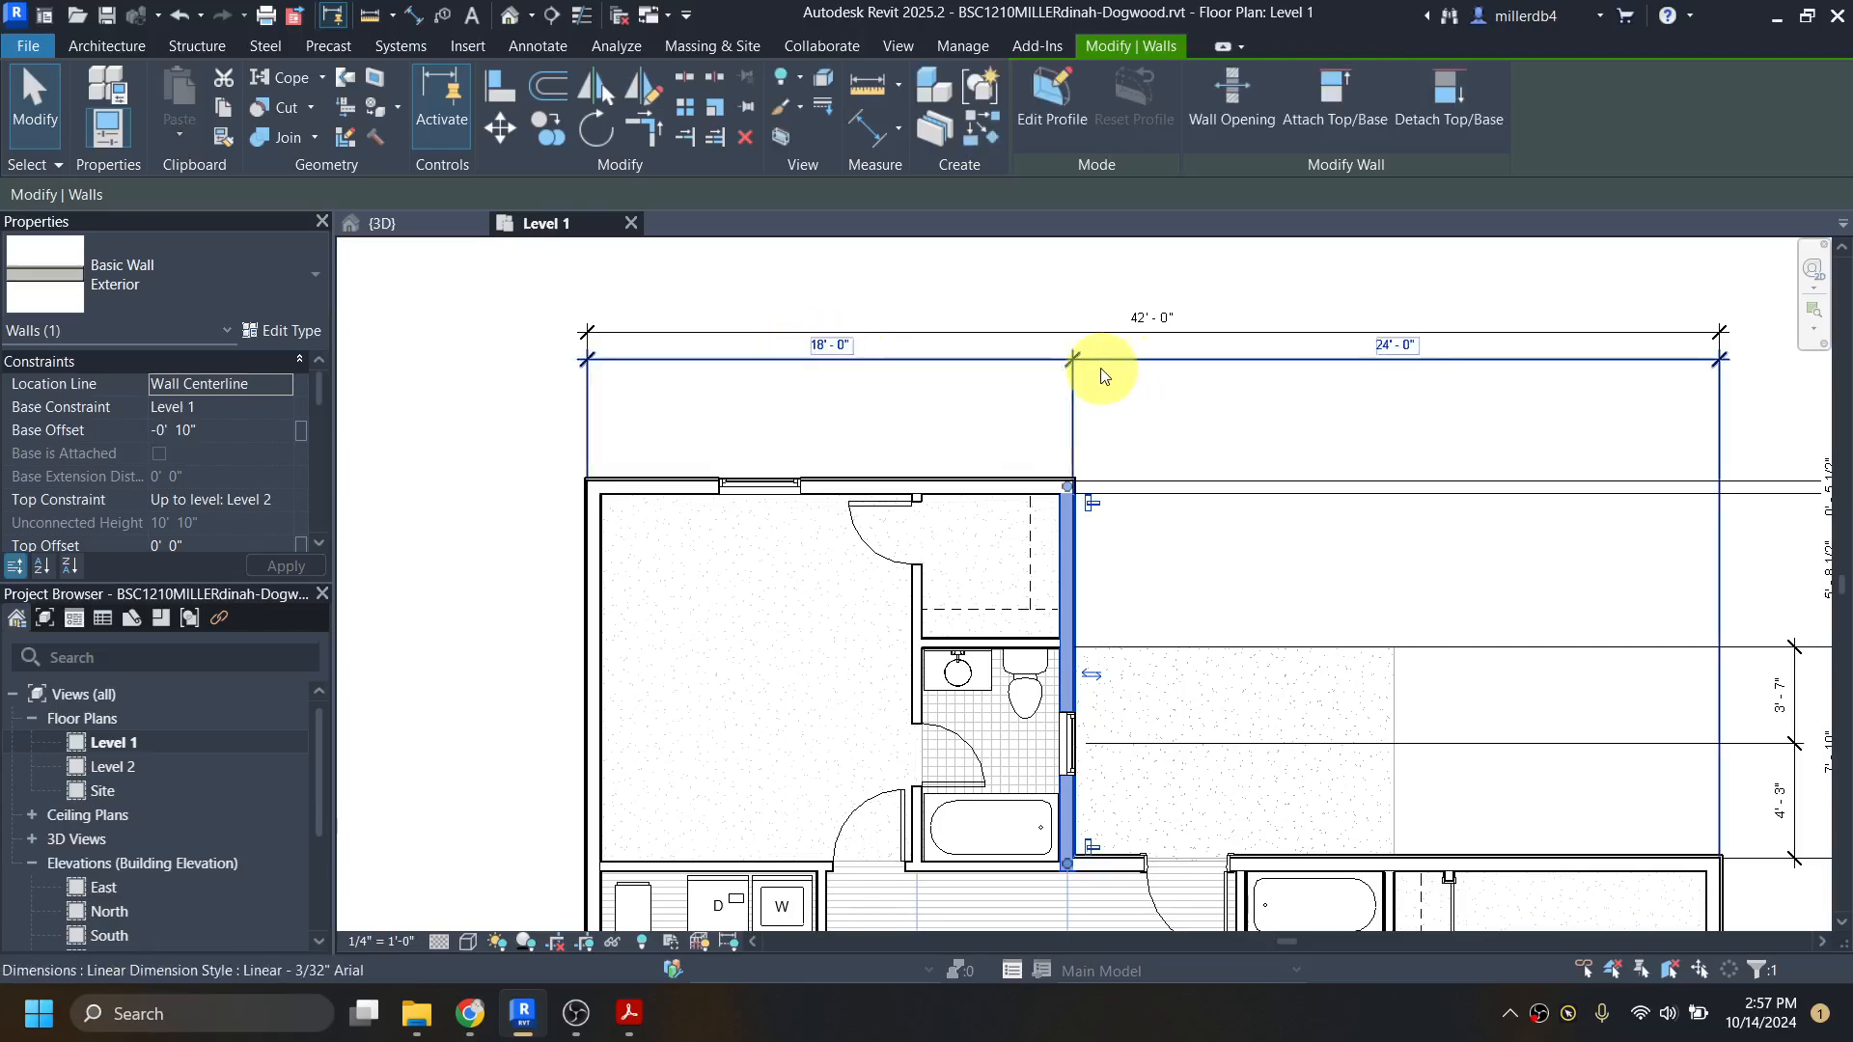
{"action": "key", "text": "Escape"}
{"action": "key", "text": "Escape"}
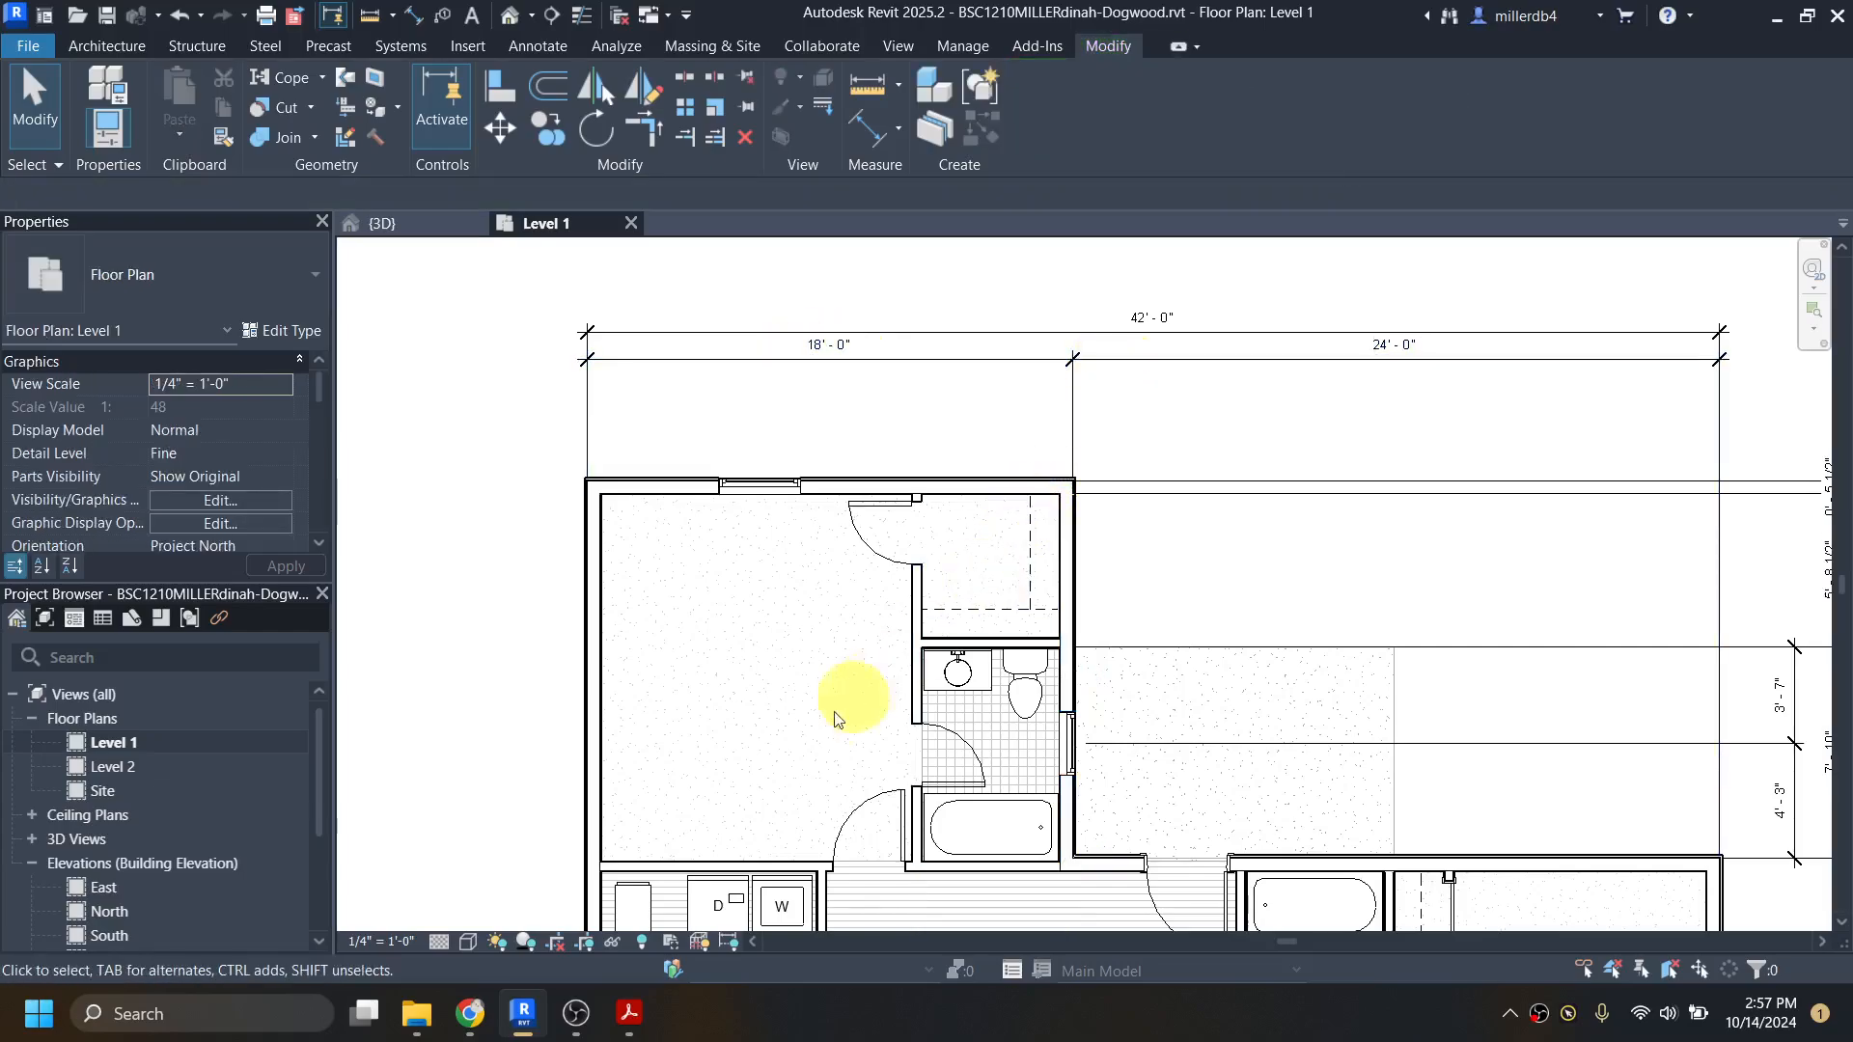
Step: Recheck dogwood-all.pdf and, back in Revit, start an aligned dimension from the west wall's outer core face to the closet wall's bedroom-side core face
{"action": "left_click", "coordinate": [629, 1011]}
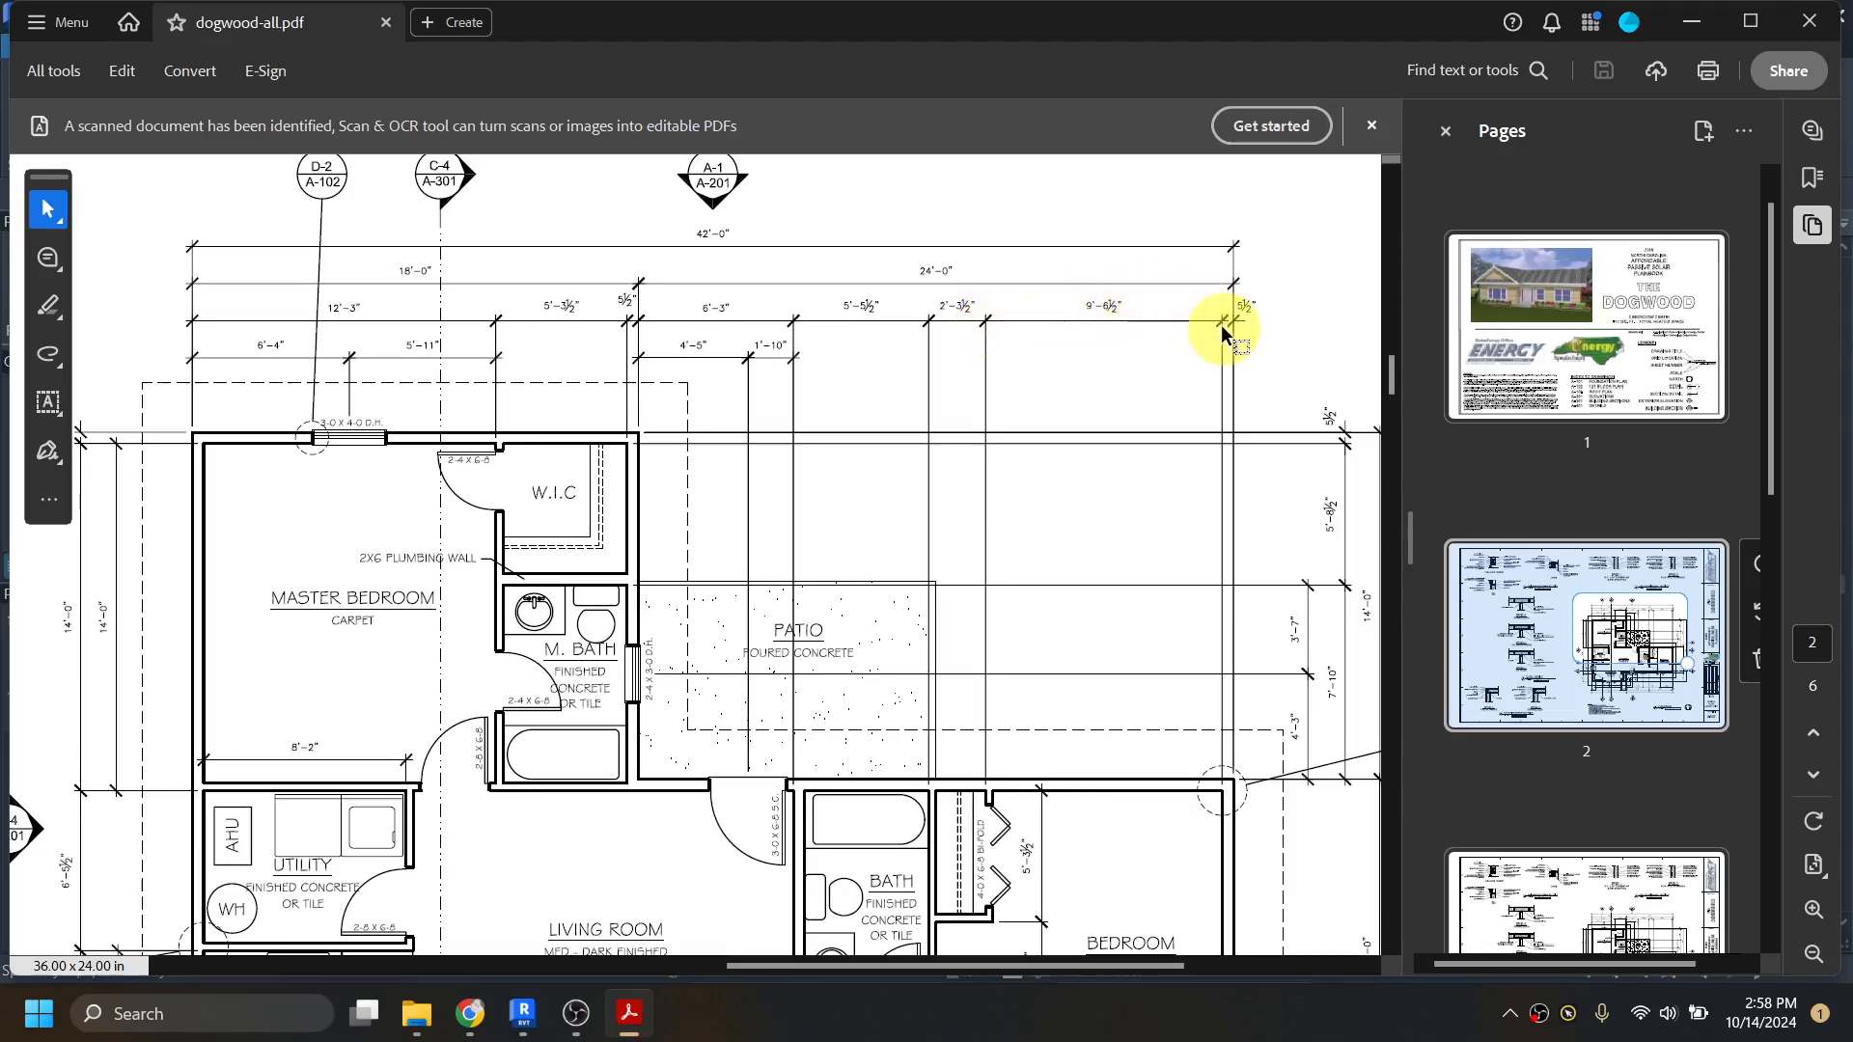
{"action": "left_click", "coordinate": [1696, 34]}
{"action": "scroll", "coordinate": [621, 639], "scroll_direction": "up", "scroll_amount": 5}
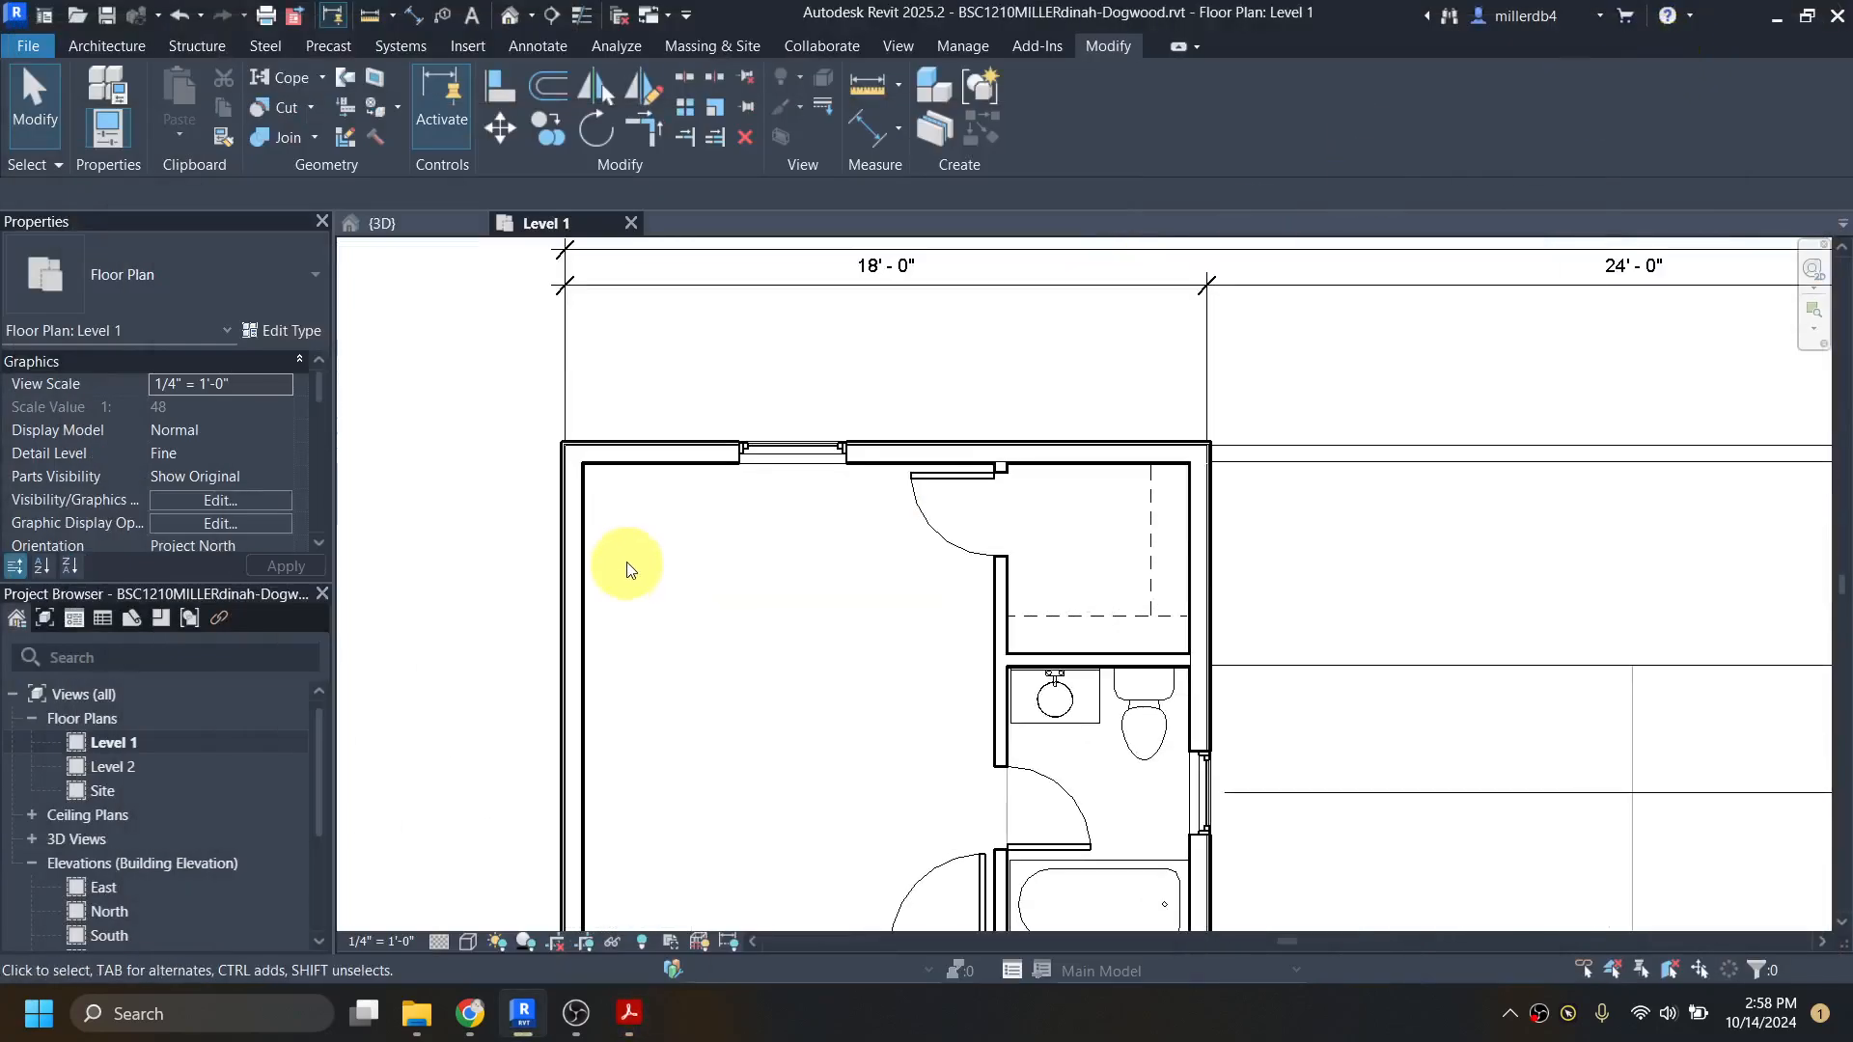
{"action": "middle_click_drag", "start_coordinate": [628, 567], "coordinate": [702, 696]}
{"action": "scroll", "coordinate": [674, 701], "scroll_direction": "up", "scroll_amount": 1}
{"action": "key", "text": "i"}
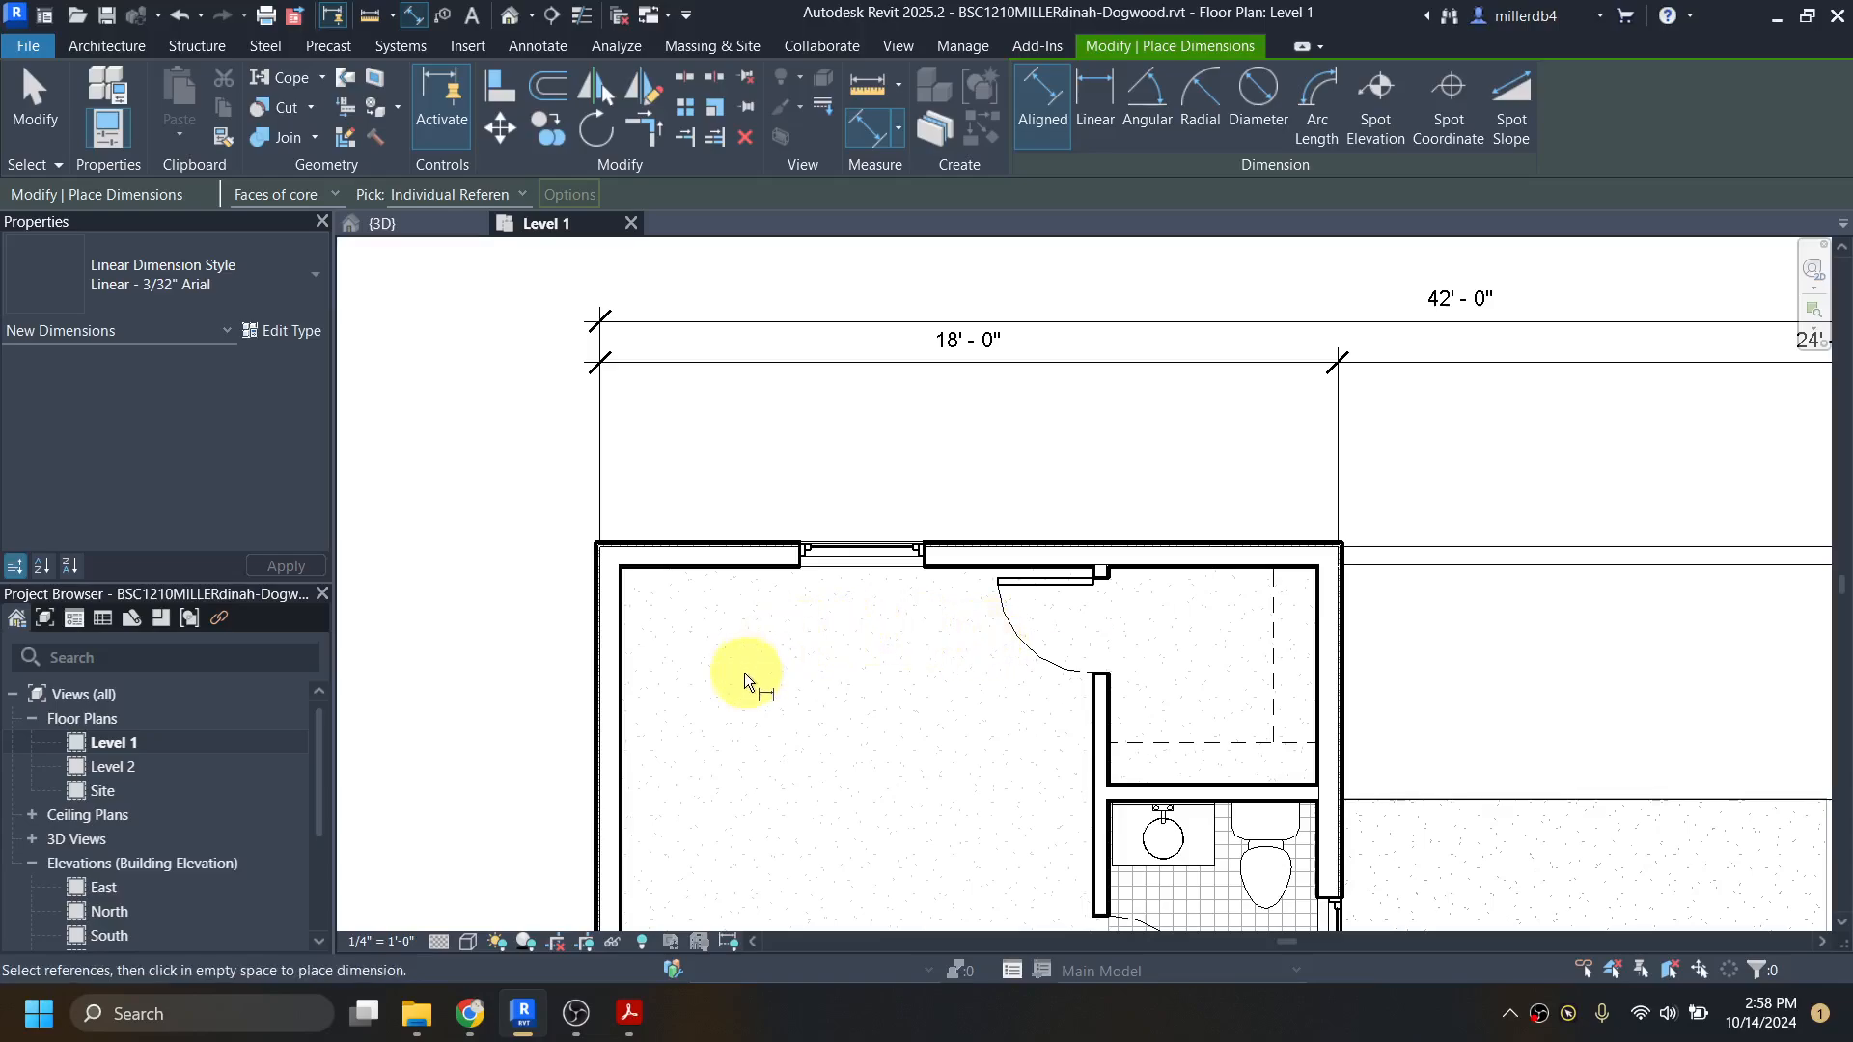
{"action": "scroll", "coordinate": [624, 707], "scroll_direction": "up", "scroll_amount": 3}
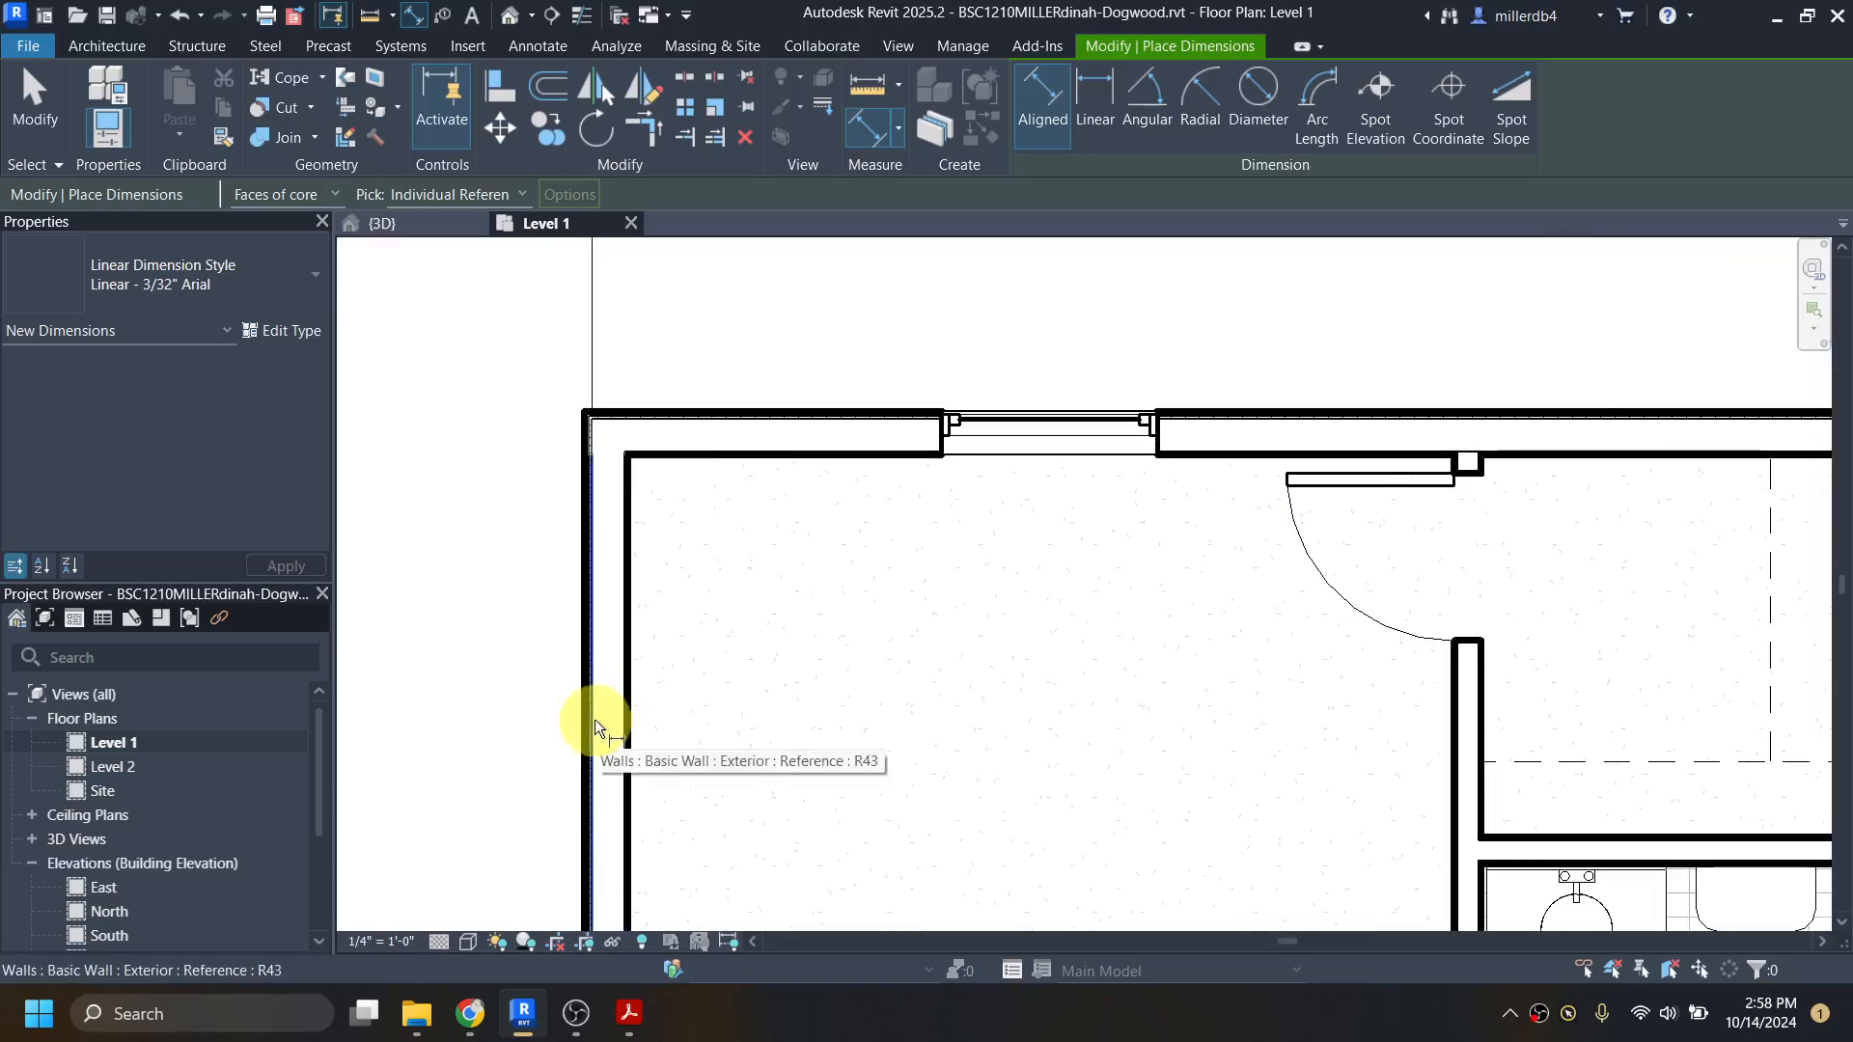
{"action": "scroll", "coordinate": [594, 722], "scroll_direction": "up", "scroll_amount": 4}
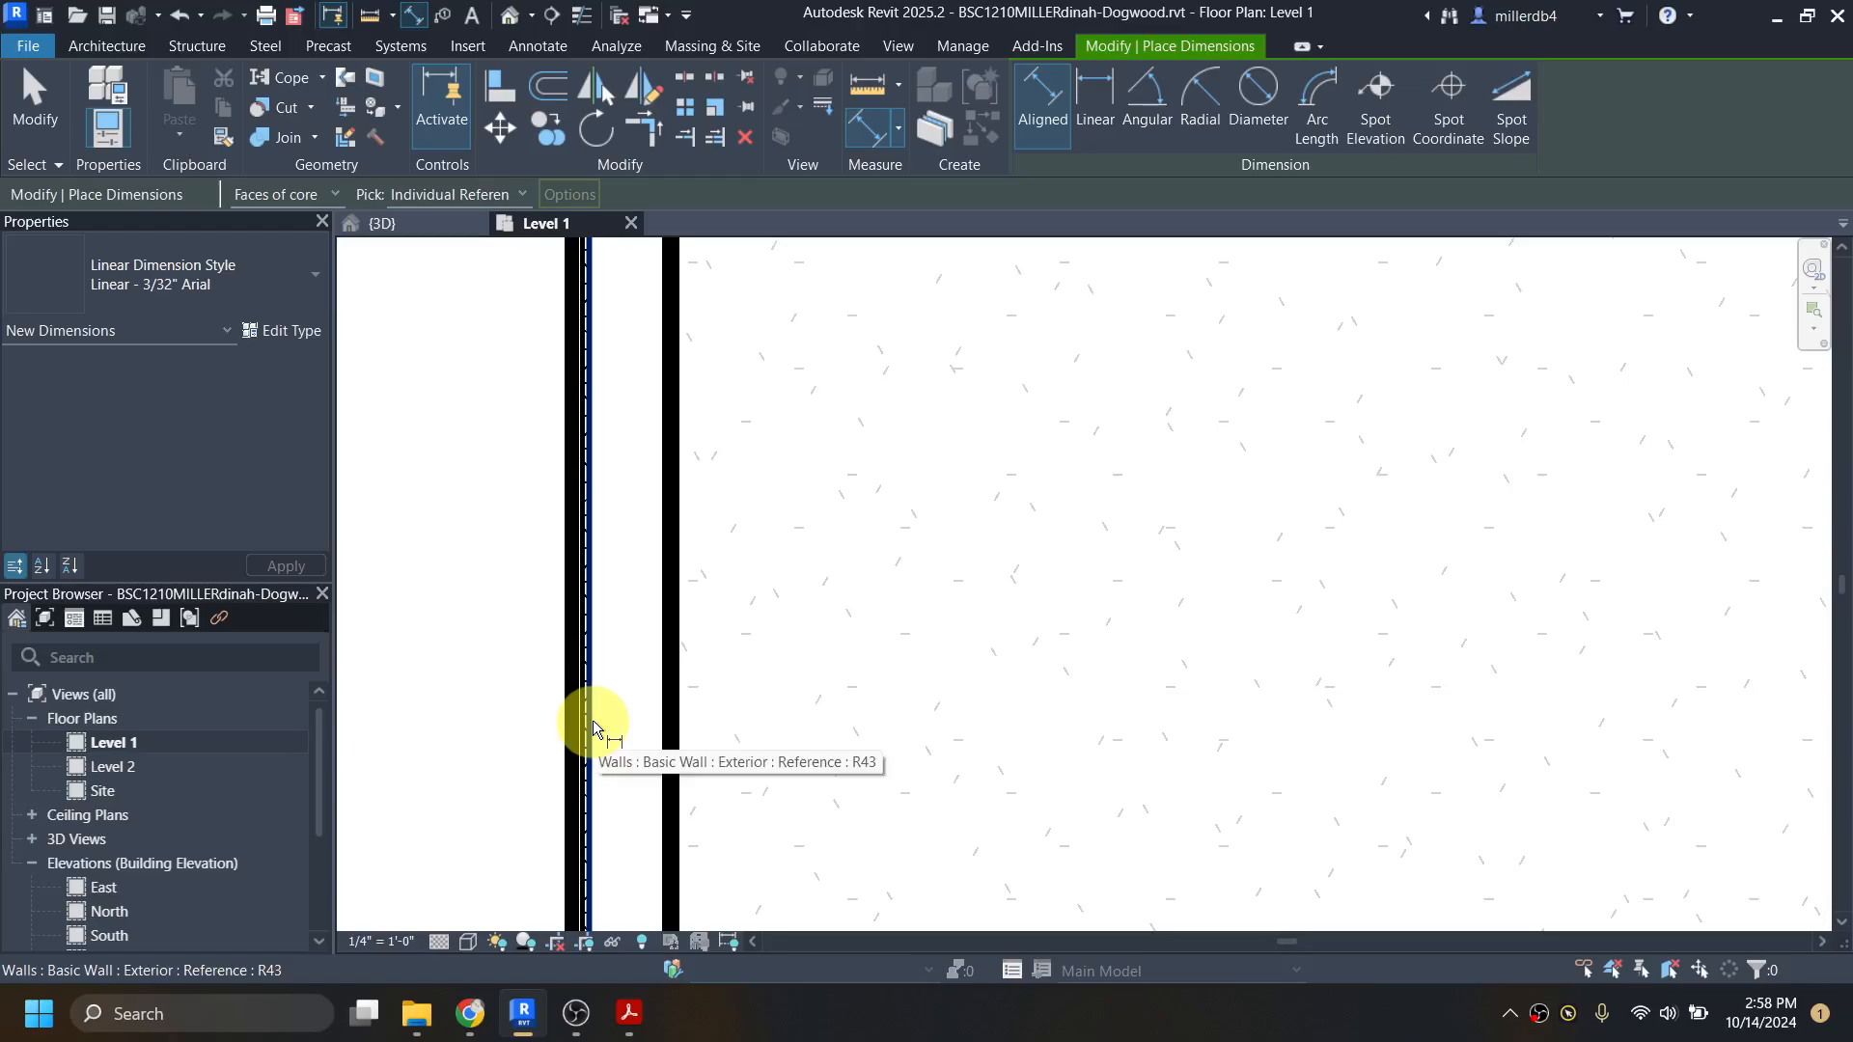
{"action": "left_click", "coordinate": [593, 721]}
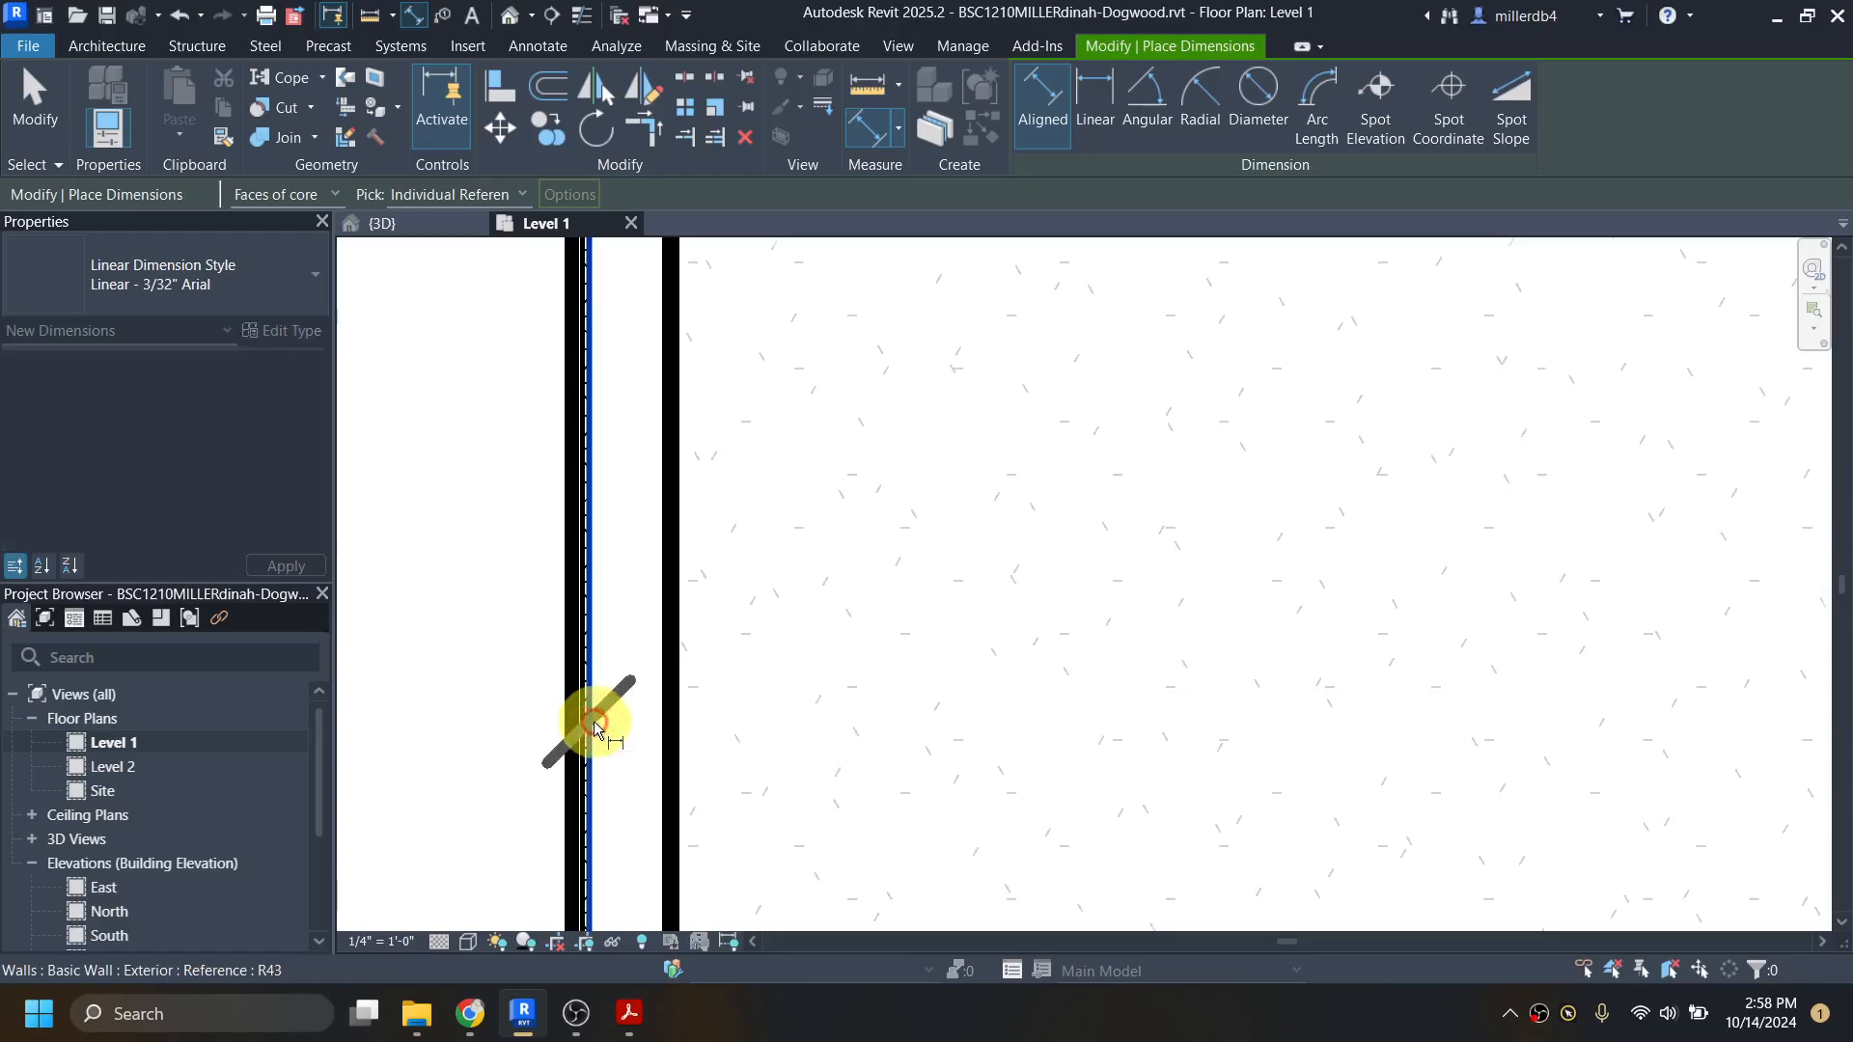
{"action": "scroll", "coordinate": [593, 721], "scroll_direction": "down", "scroll_amount": 3}
{"action": "scroll", "coordinate": [1255, 744], "scroll_direction": "up", "scroll_amount": 8}
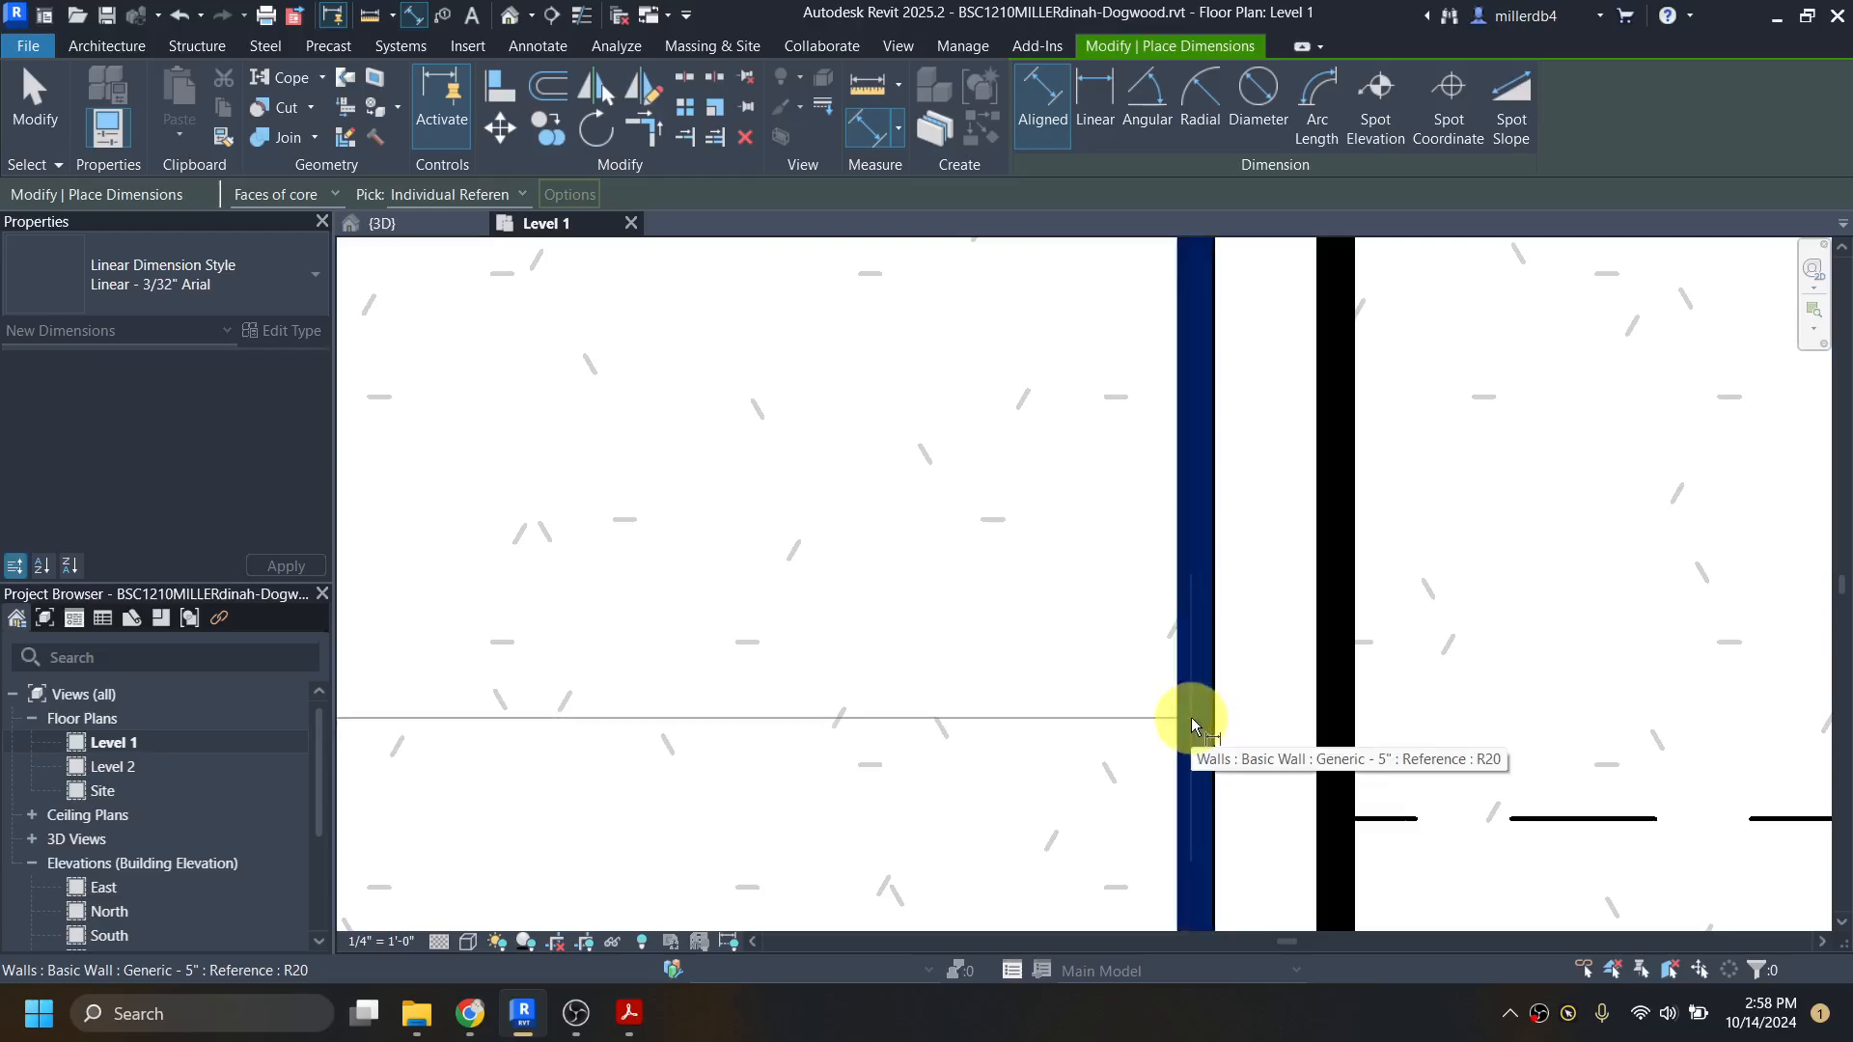
{"action": "left_click", "coordinate": [1207, 726]}
{"action": "scroll", "coordinate": [1218, 725], "scroll_direction": "down", "scroll_amount": 2}
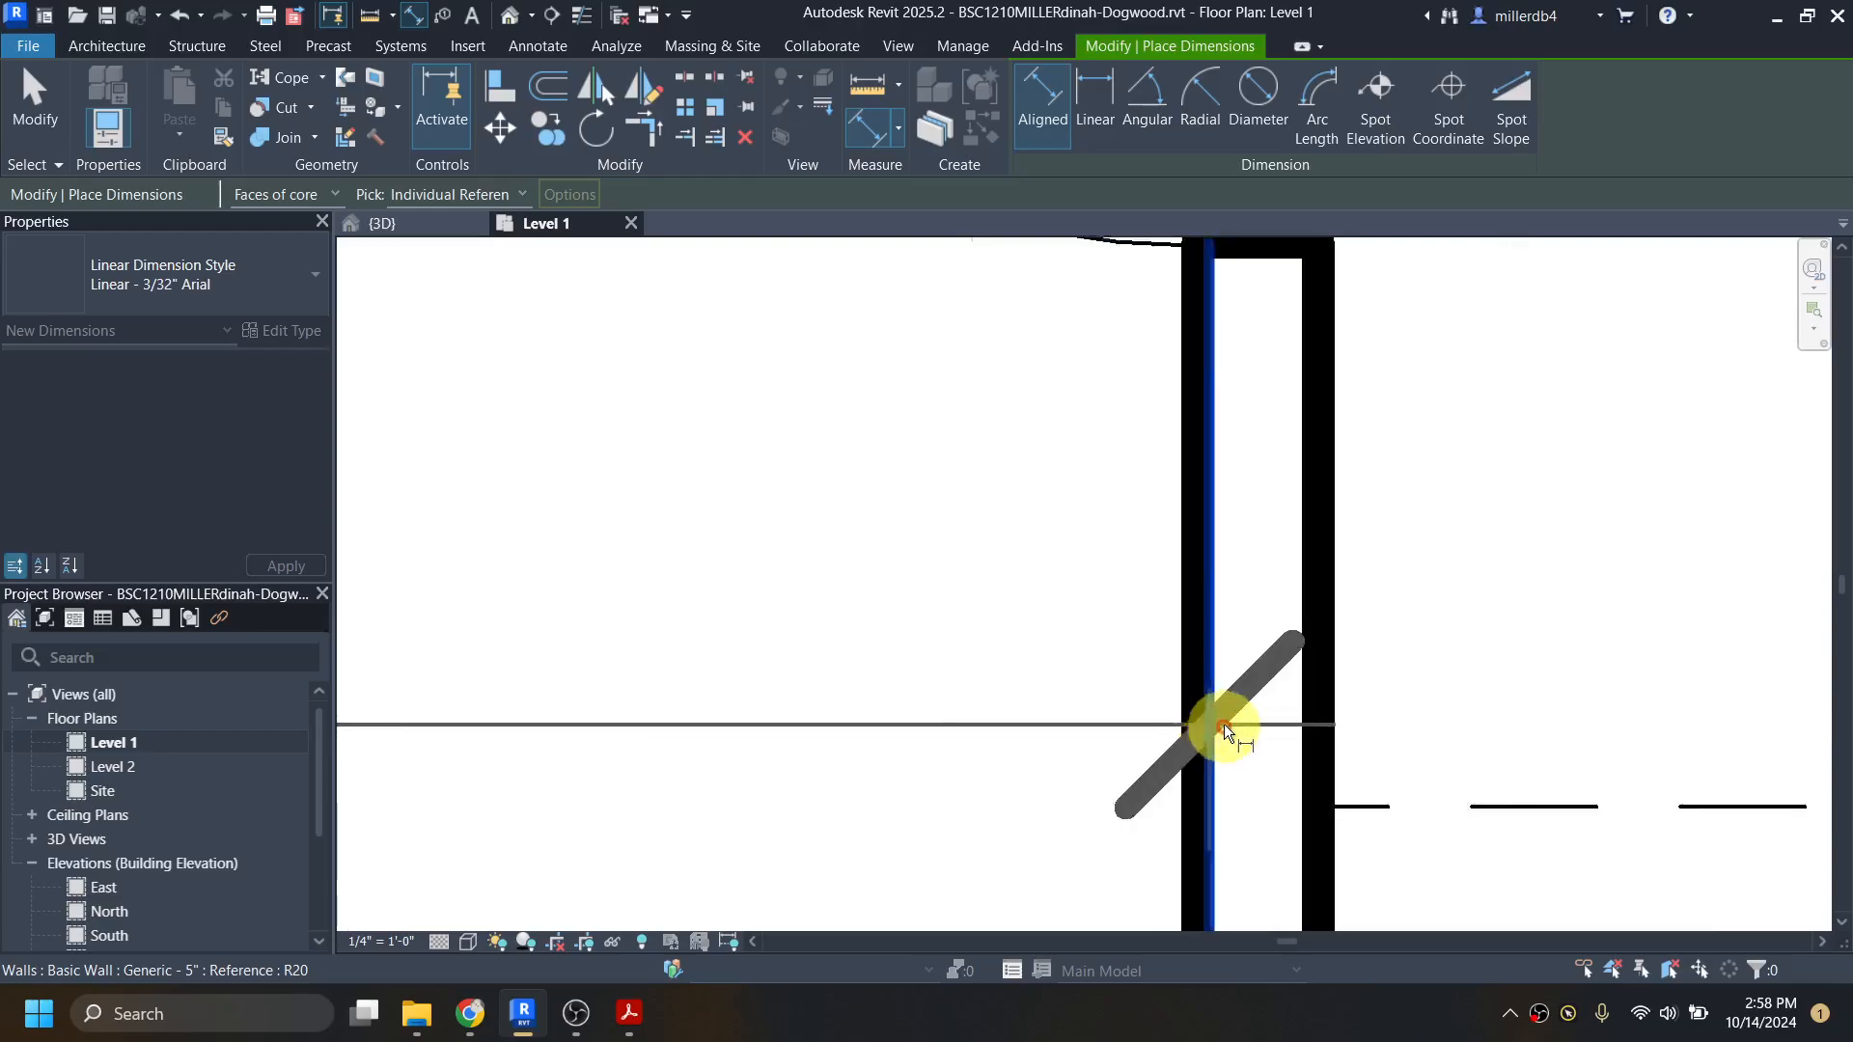
Step: Extend the aligned dimension chain to the inner and outer core faces of the closet–bath exterior wall
{"action": "scroll", "coordinate": [1233, 733], "scroll_direction": "down", "scroll_amount": 1}
{"action": "scroll", "coordinate": [1625, 823], "scroll_direction": "up", "scroll_amount": 5}
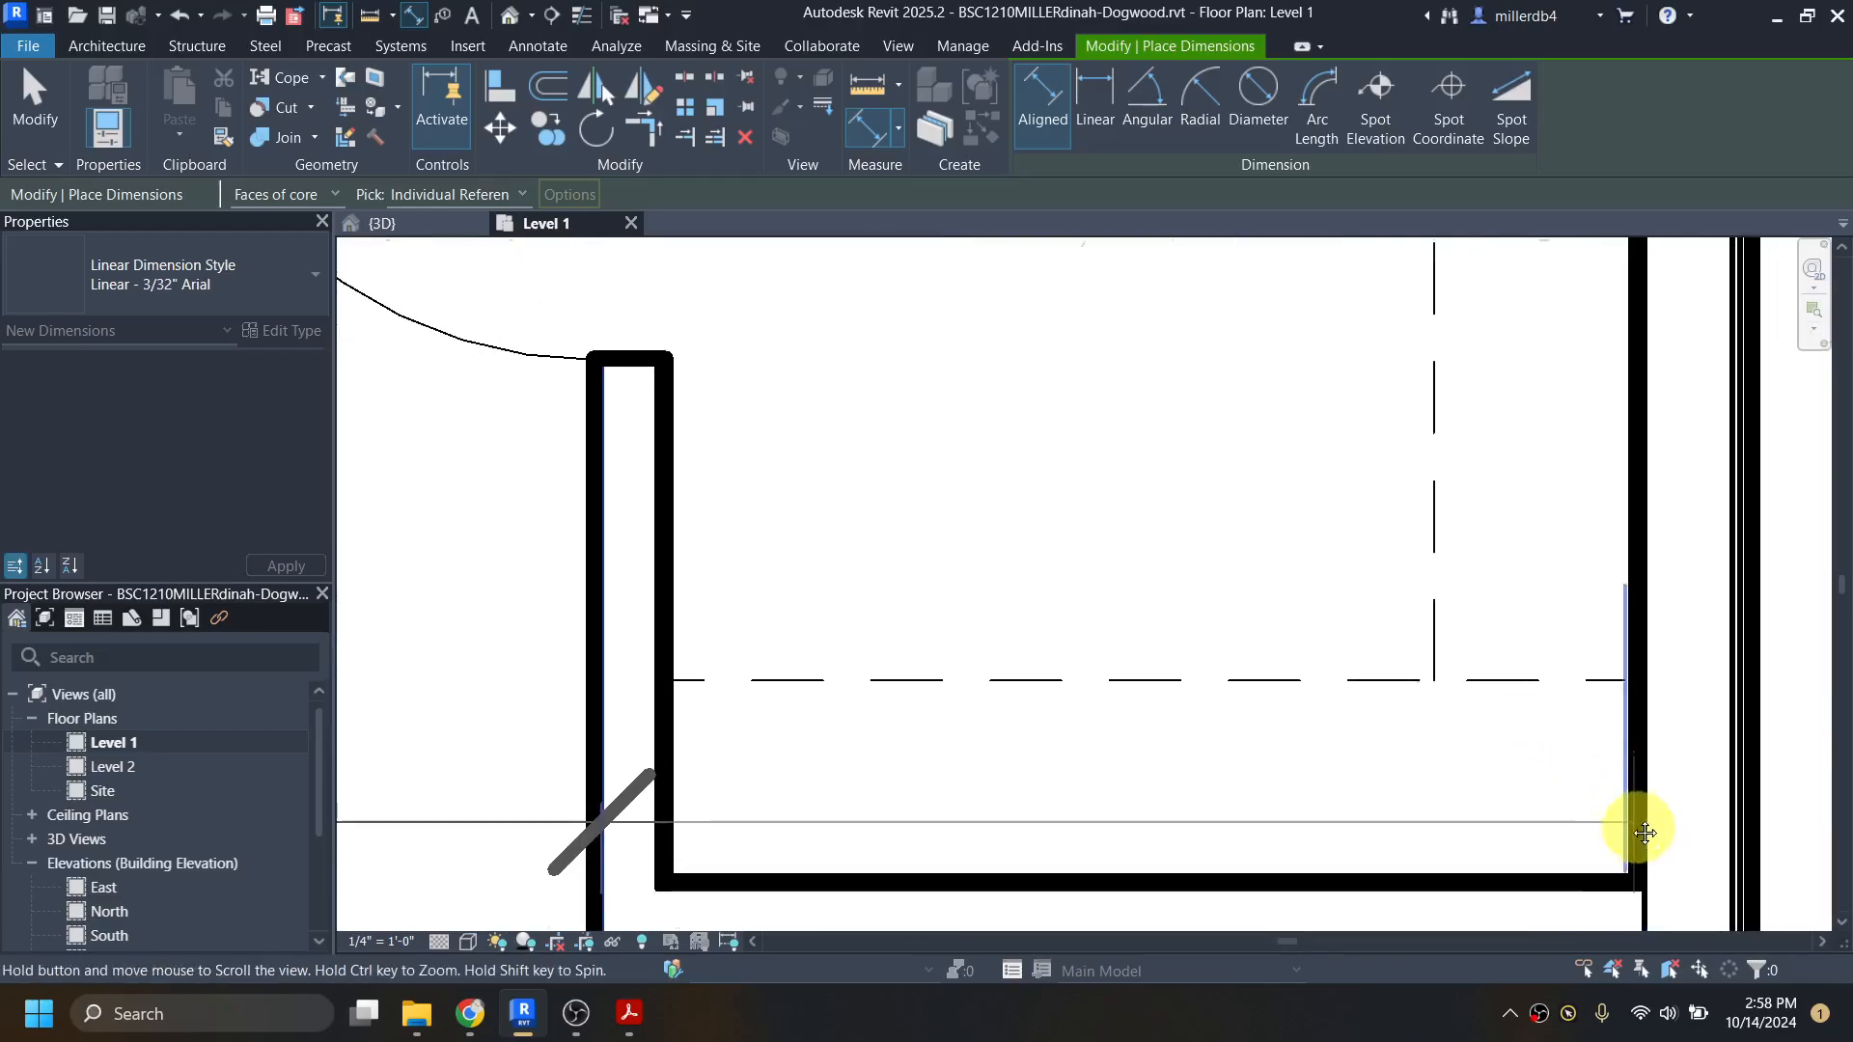
{"action": "middle_click_drag", "start_coordinate": [1634, 828], "coordinate": [1393, 623]}
{"action": "scroll", "coordinate": [1399, 581], "scroll_direction": "down", "scroll_amount": 3}
{"action": "scroll", "coordinate": [1404, 577], "scroll_direction": "up", "scroll_amount": 3}
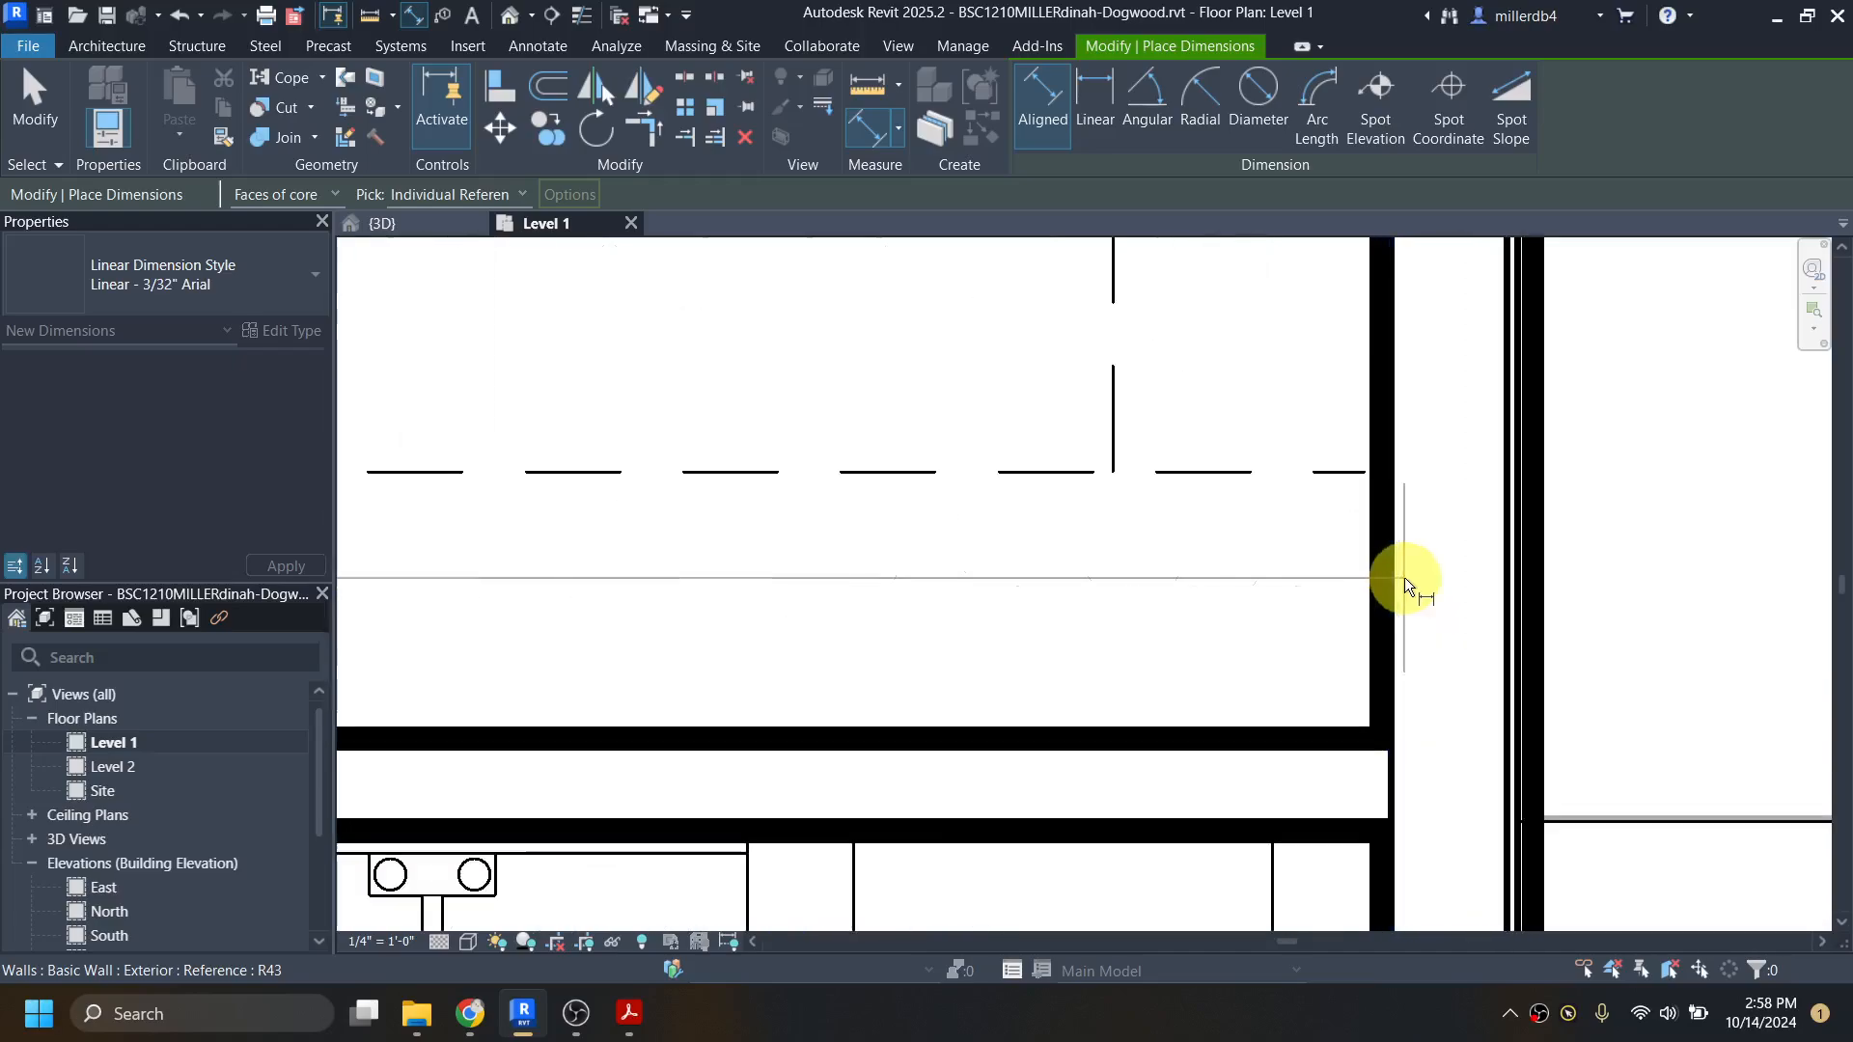
{"action": "left_click", "coordinate": [1400, 576]}
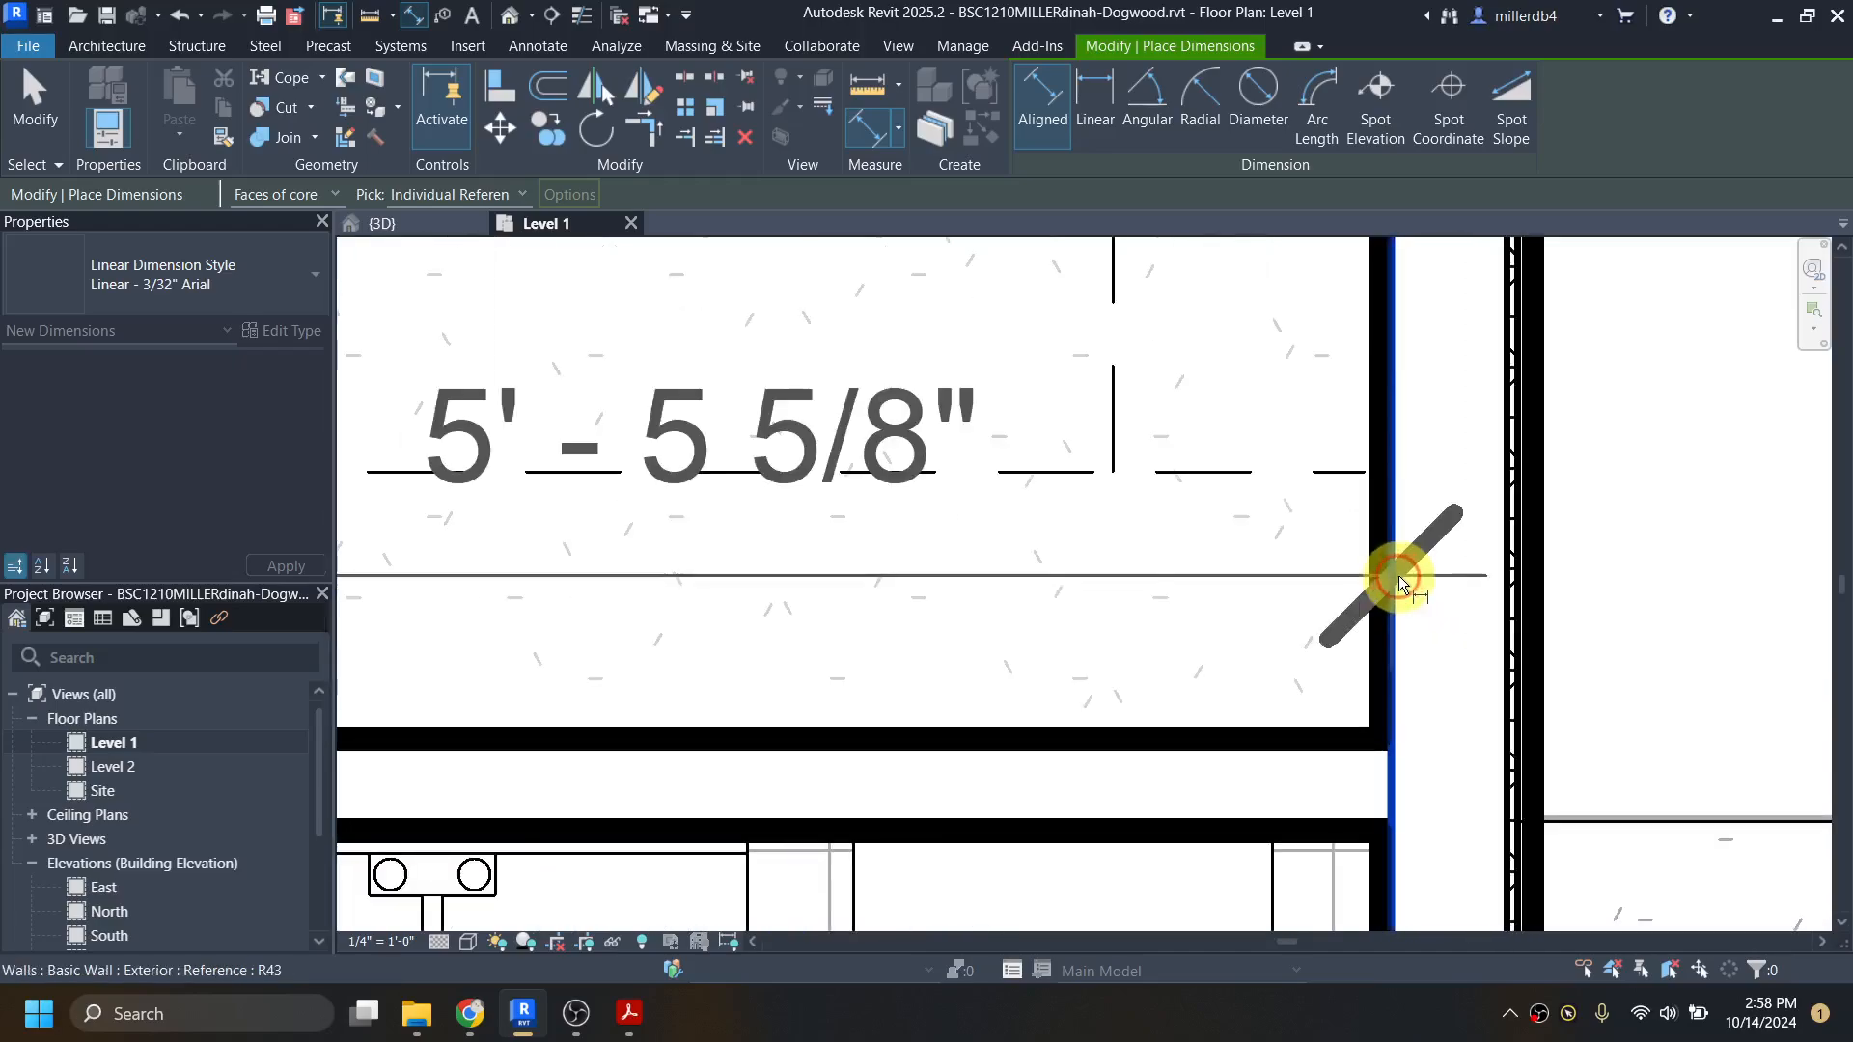
{"action": "left_click", "coordinate": [1503, 553]}
{"action": "scroll", "coordinate": [1503, 553], "scroll_direction": "down", "scroll_amount": 5}
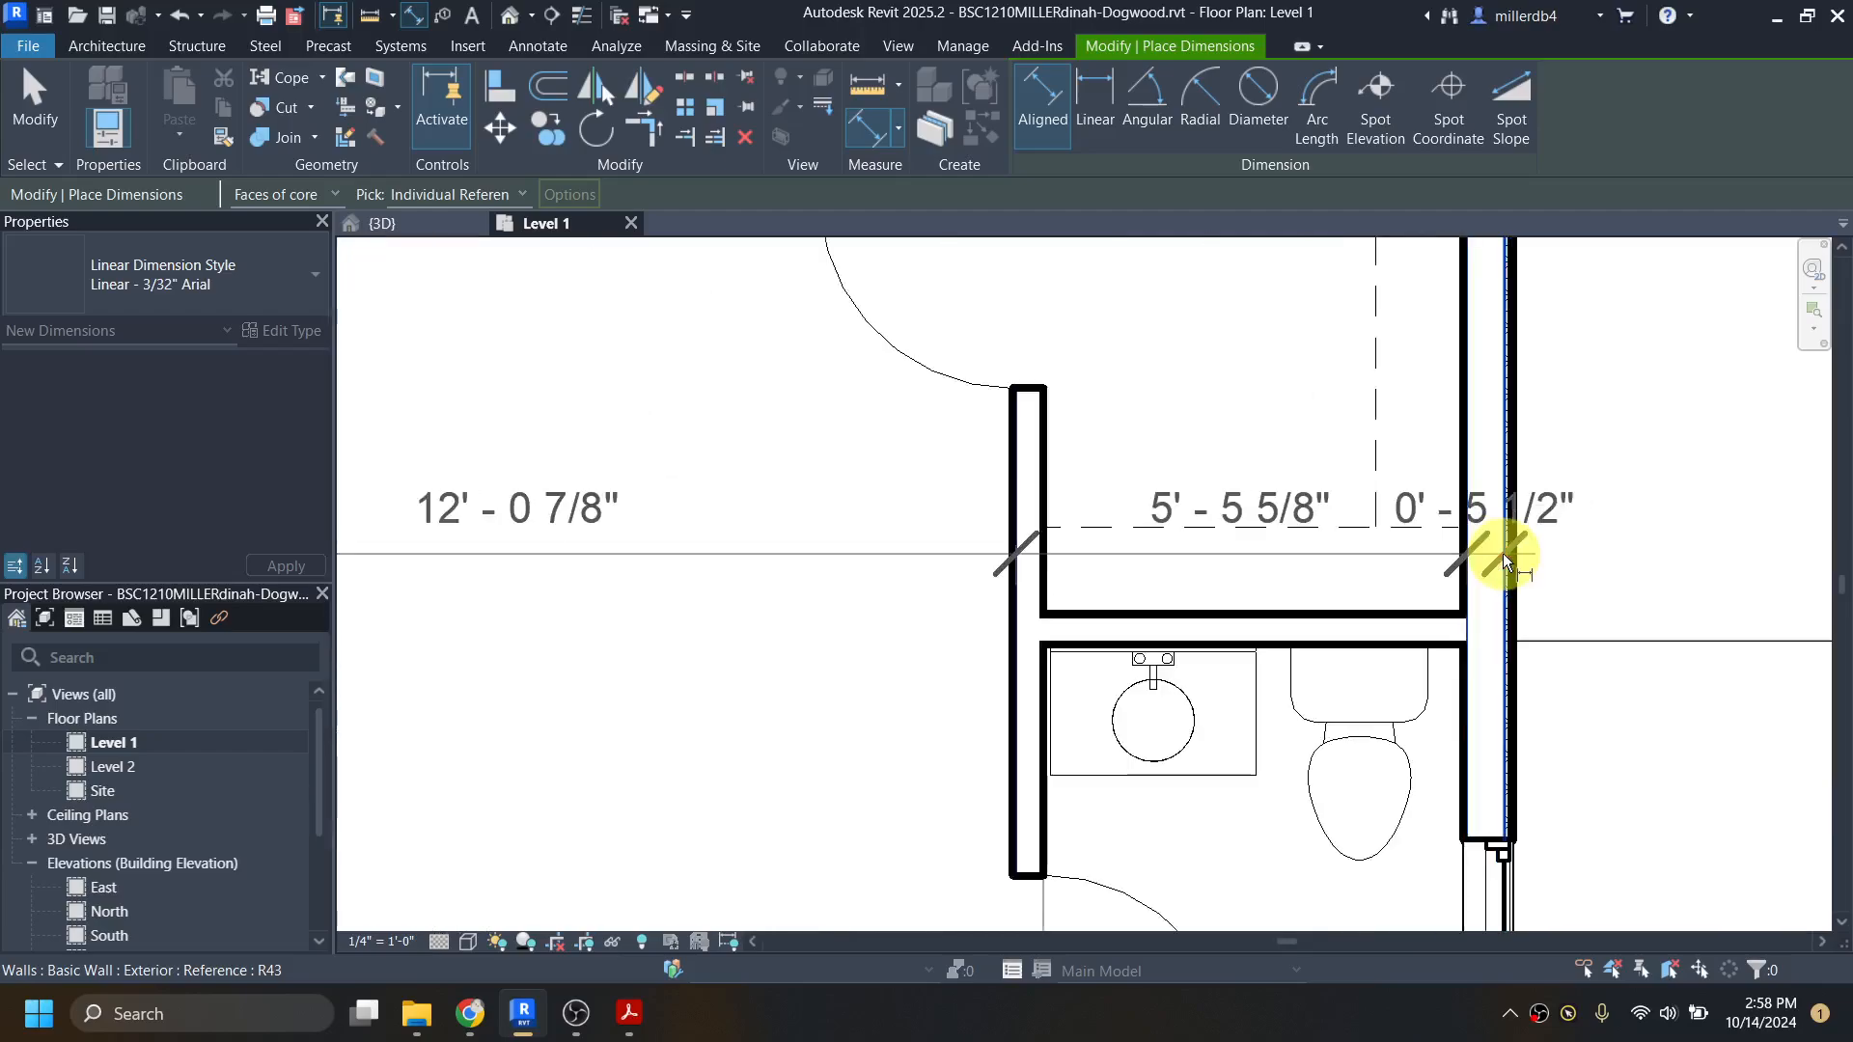
Step: Add the living-room-side core face of the east bathroom's west wall and the closet-side core face of the bedroom closet's door wall to the chain
{"action": "scroll", "coordinate": [1100, 599], "scroll_direction": "up", "scroll_amount": 6}
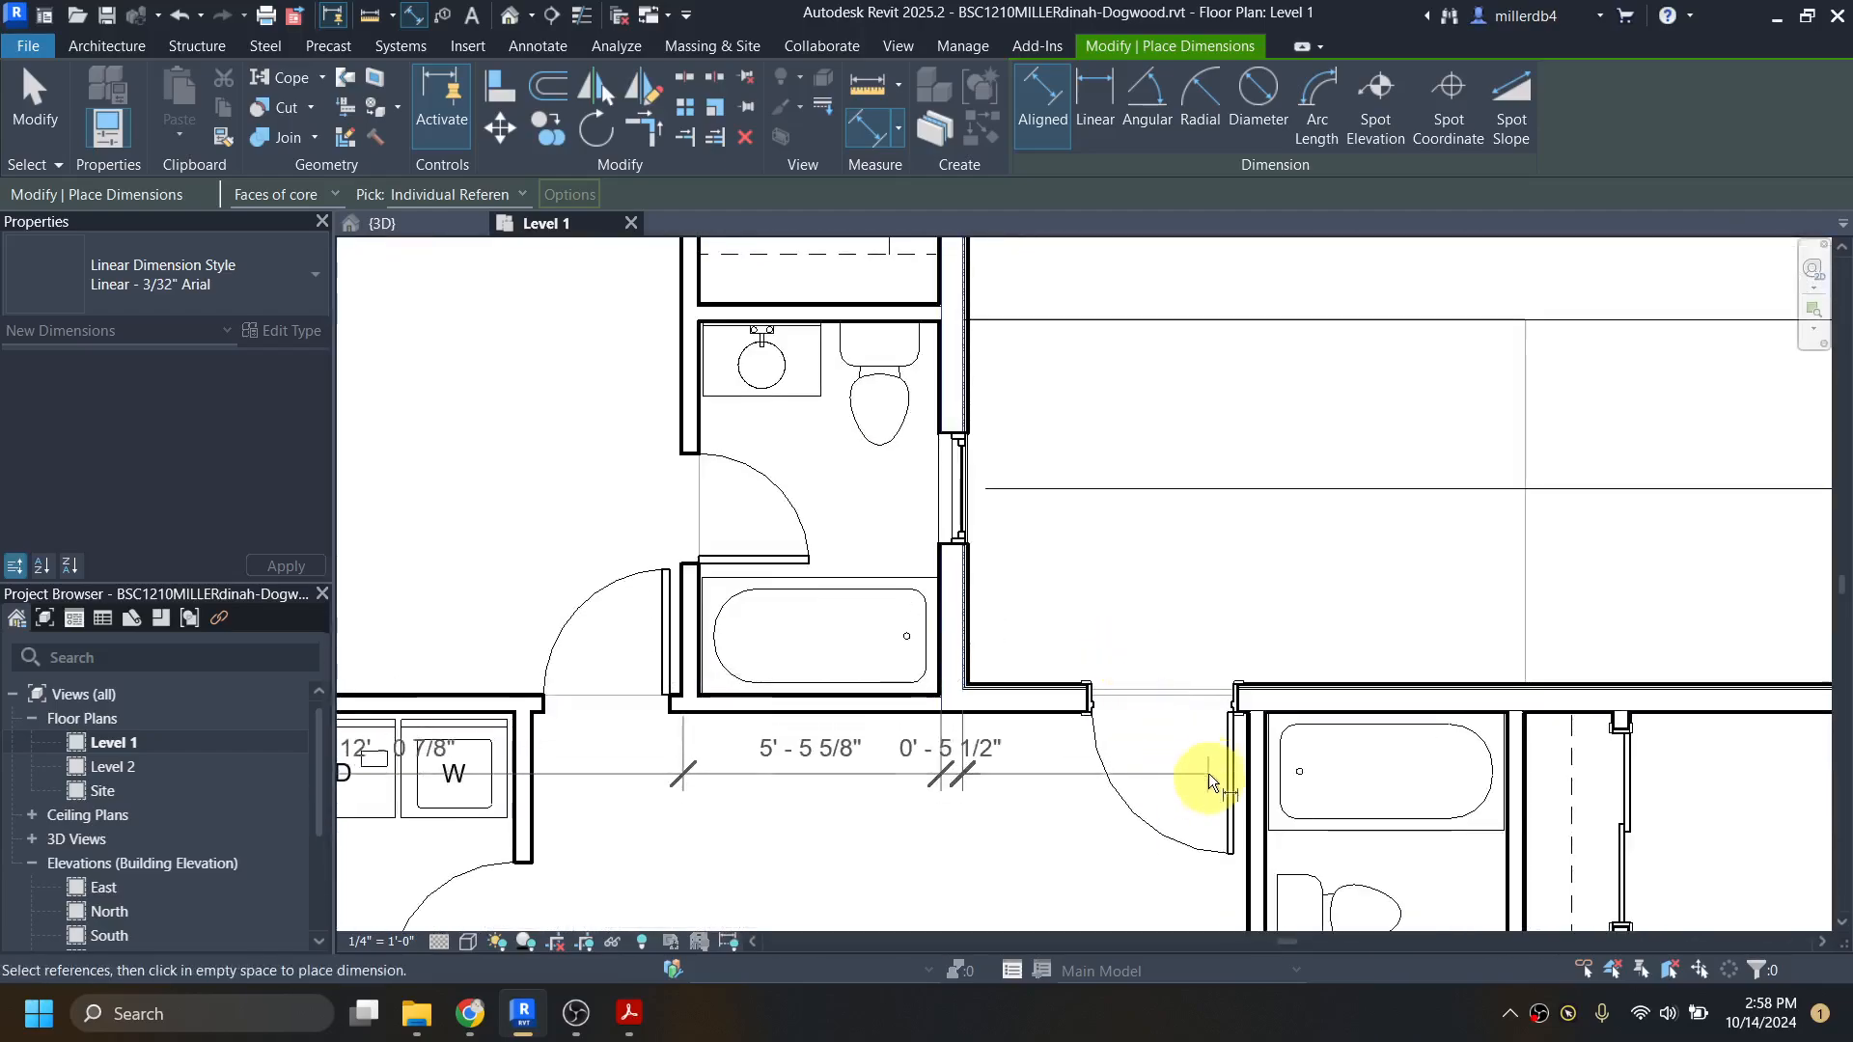
{"action": "scroll", "coordinate": [1126, 657], "scroll_direction": "up", "scroll_amount": 2}
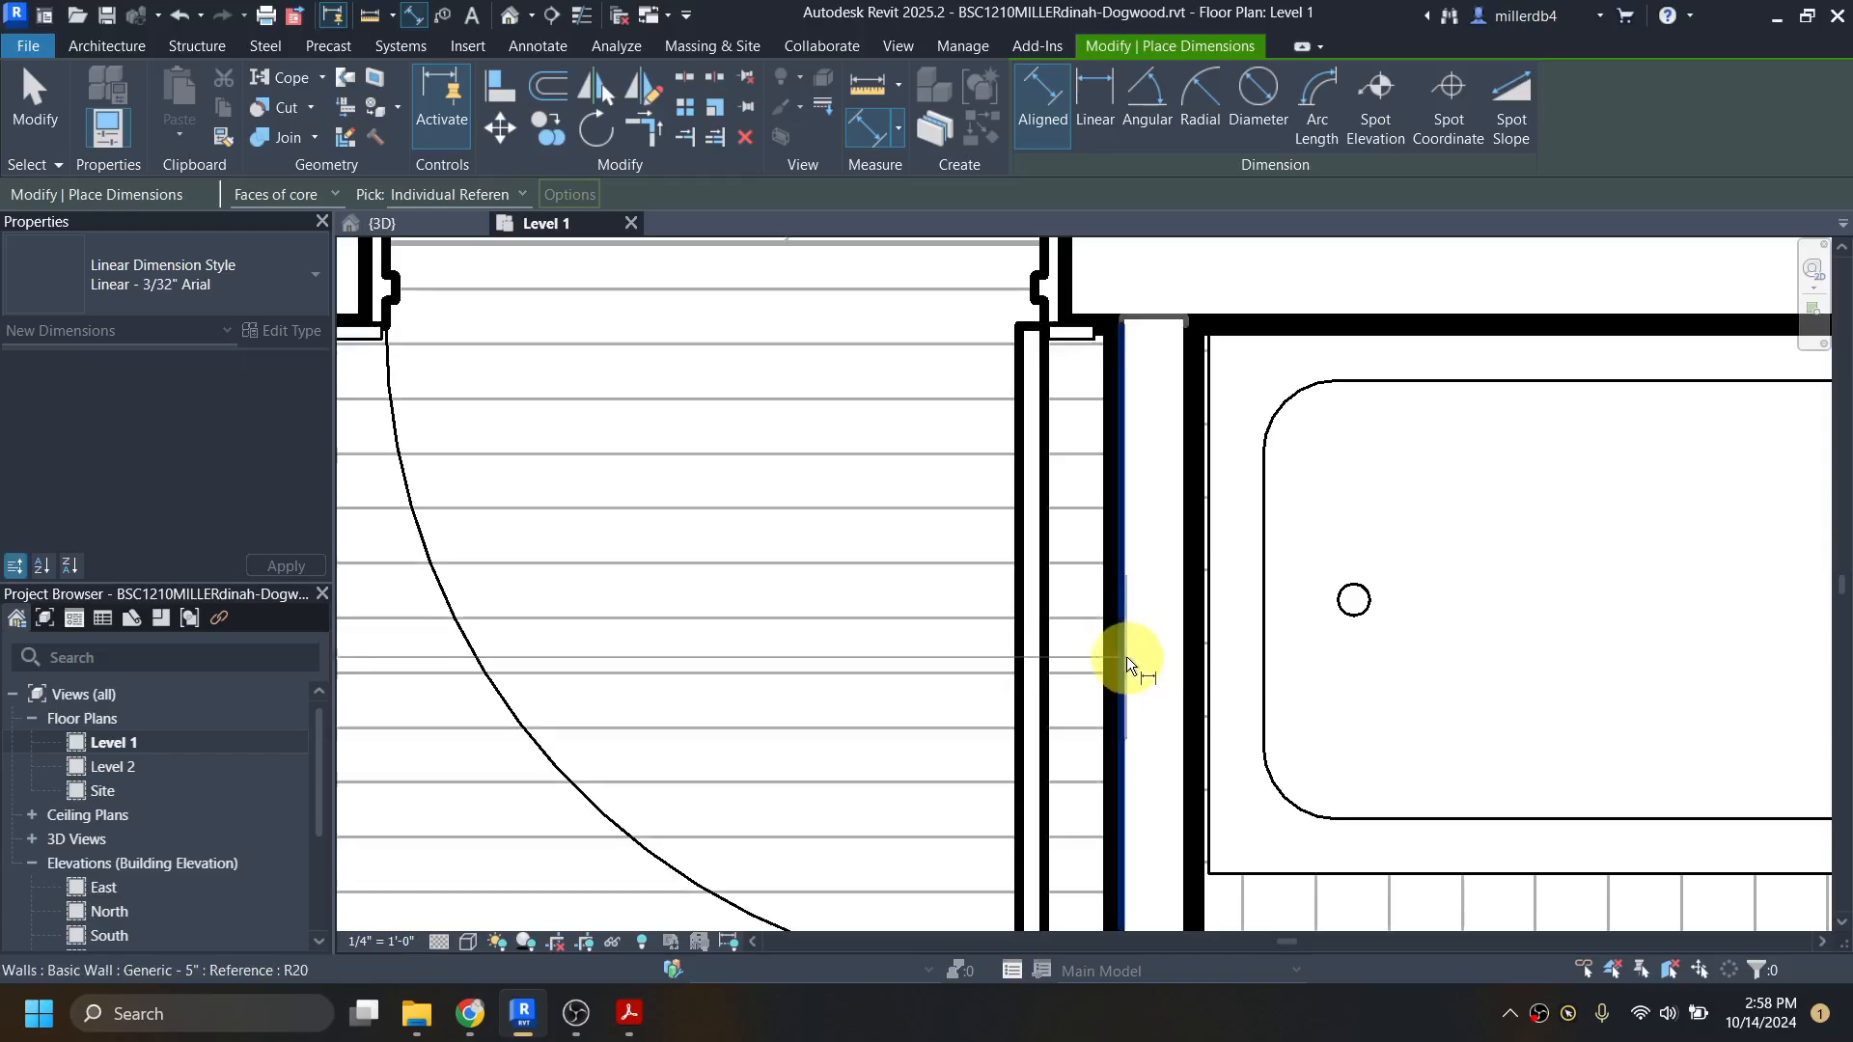
{"action": "left_click", "coordinate": [1125, 656]}
{"action": "scroll", "coordinate": [1125, 656], "scroll_direction": "down", "scroll_amount": 2}
{"action": "scroll", "coordinate": [1124, 651], "scroll_direction": "down", "scroll_amount": 2}
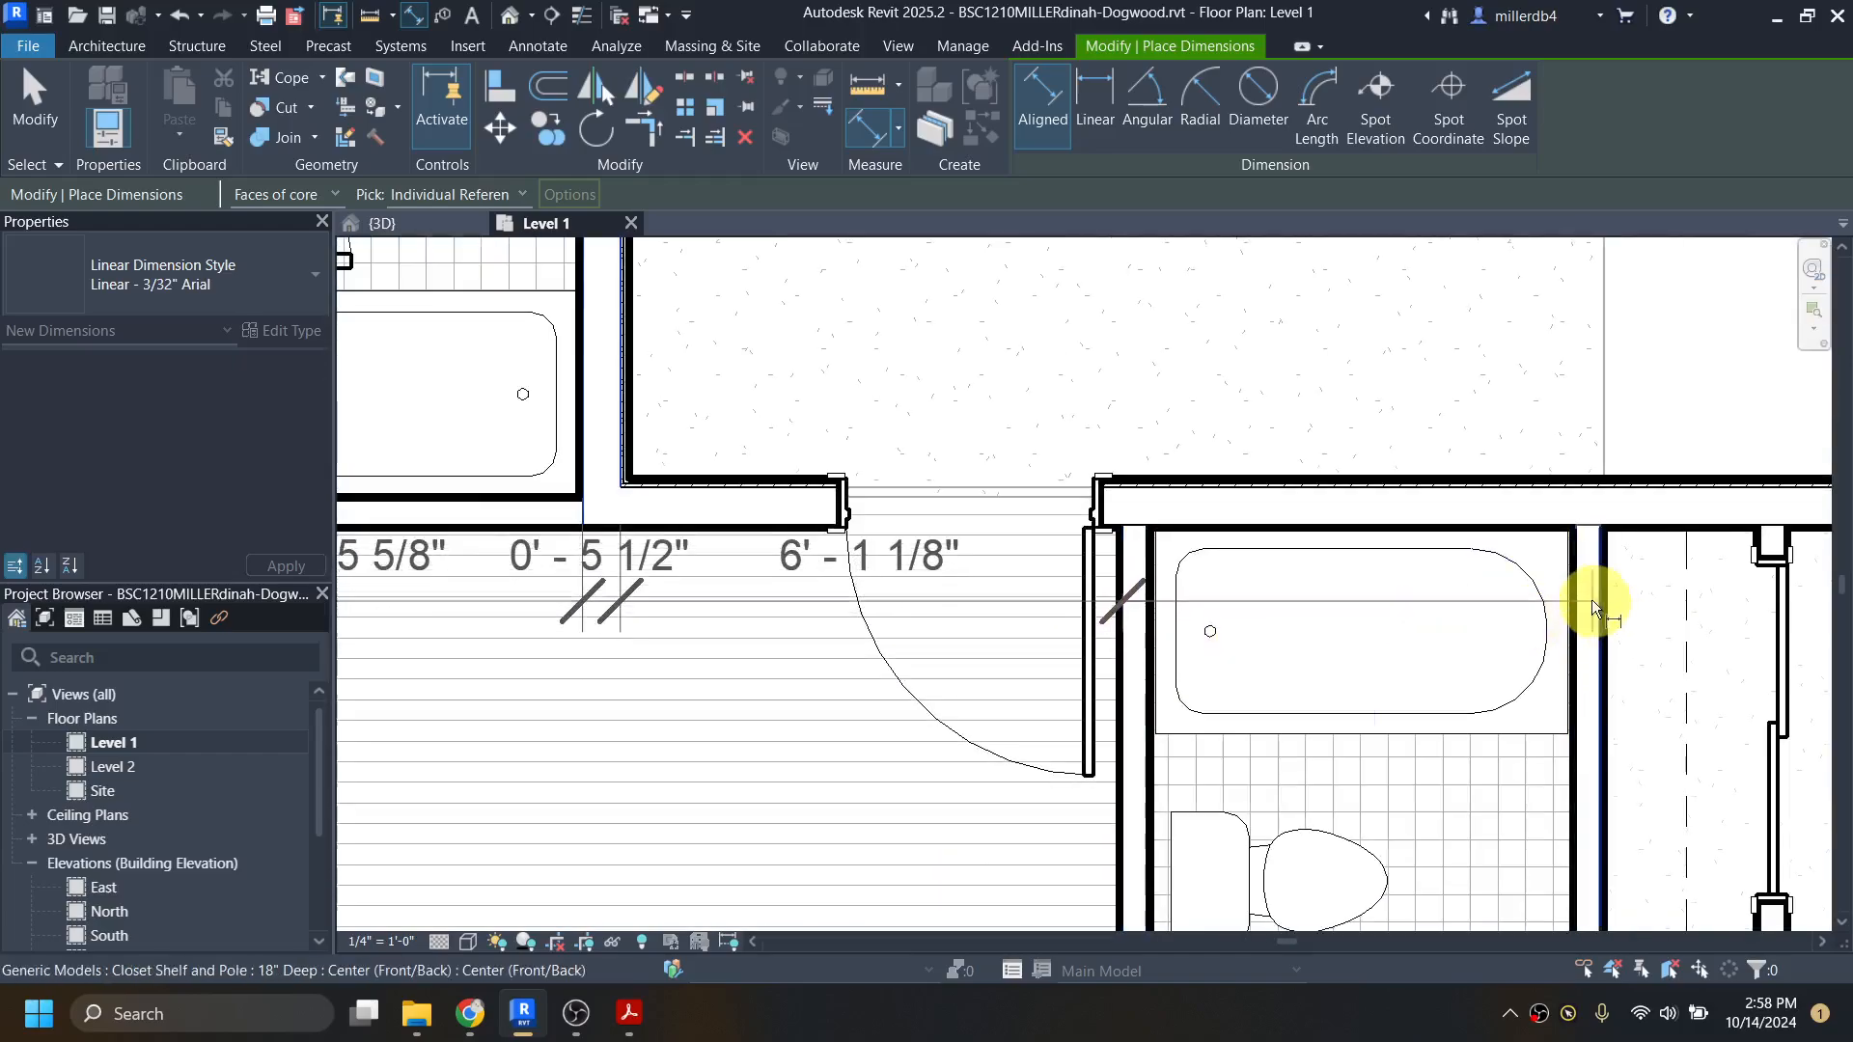
{"action": "scroll", "coordinate": [1179, 450], "scroll_direction": "up", "scroll_amount": 4}
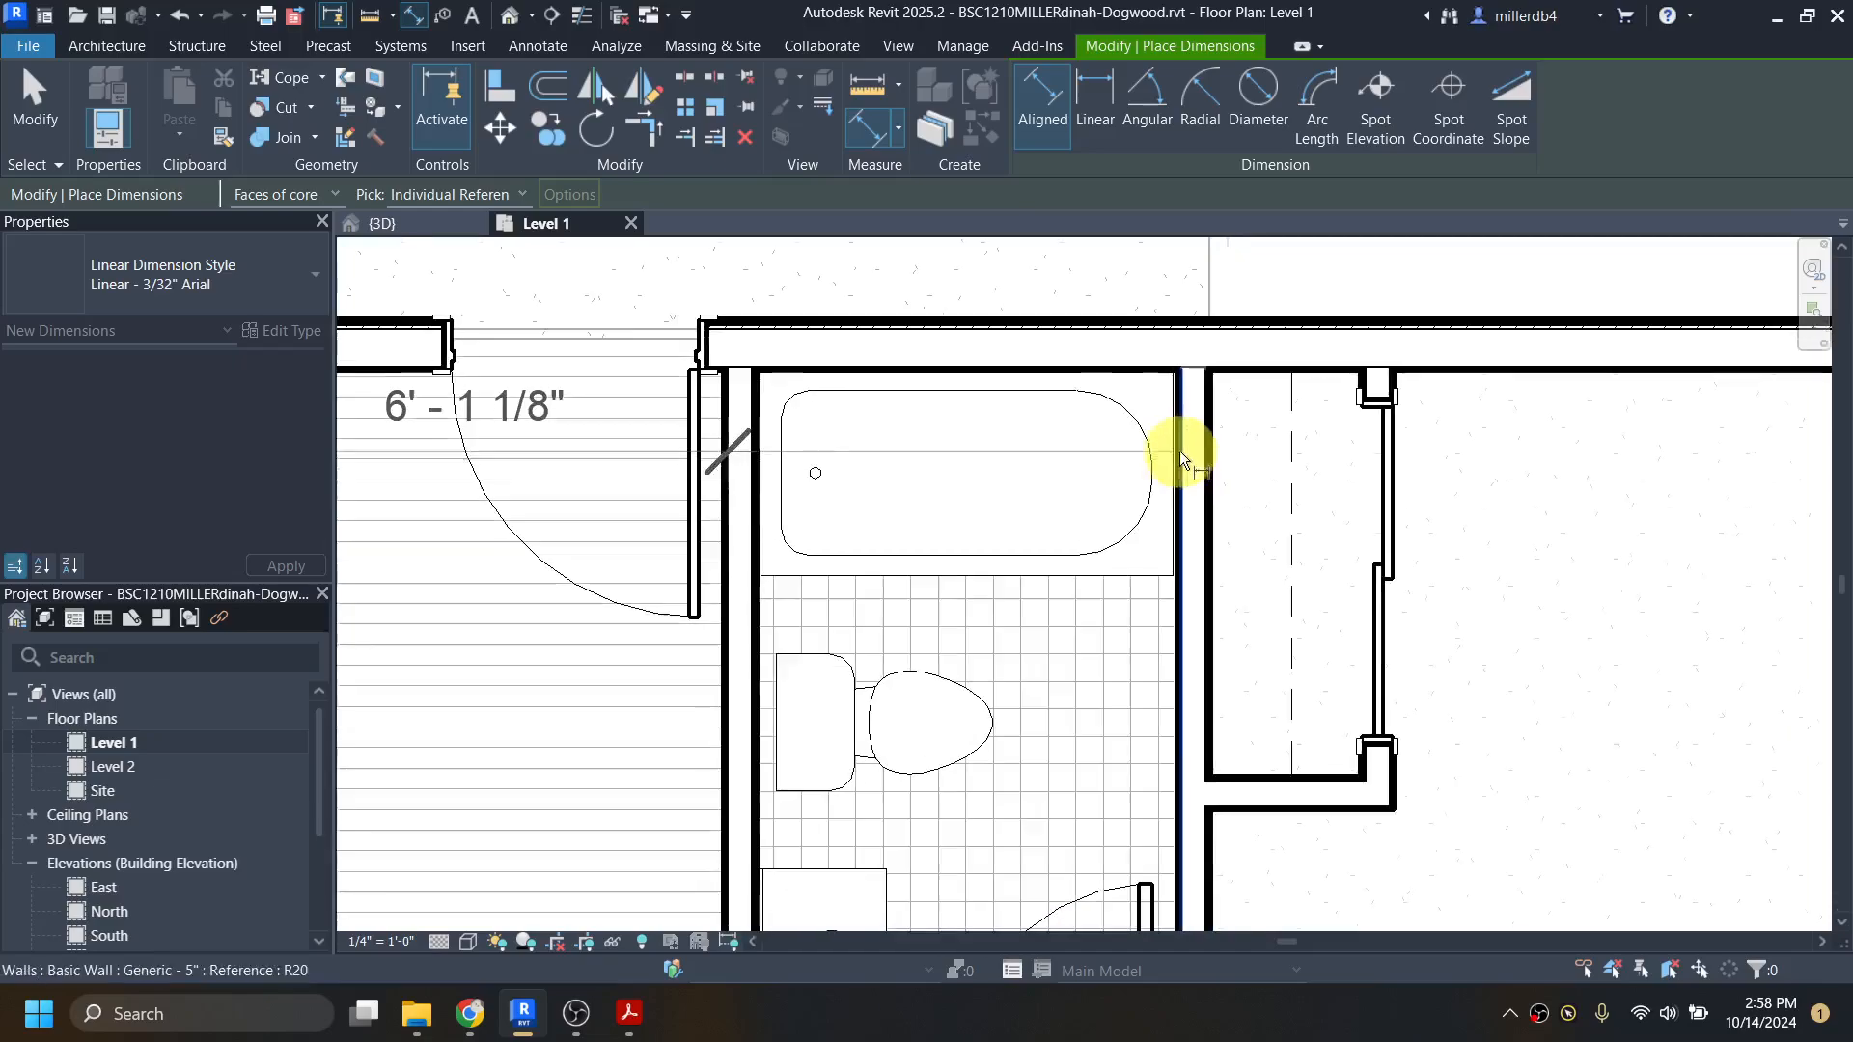
{"action": "scroll", "coordinate": [1145, 460], "scroll_direction": "down", "scroll_amount": 3}
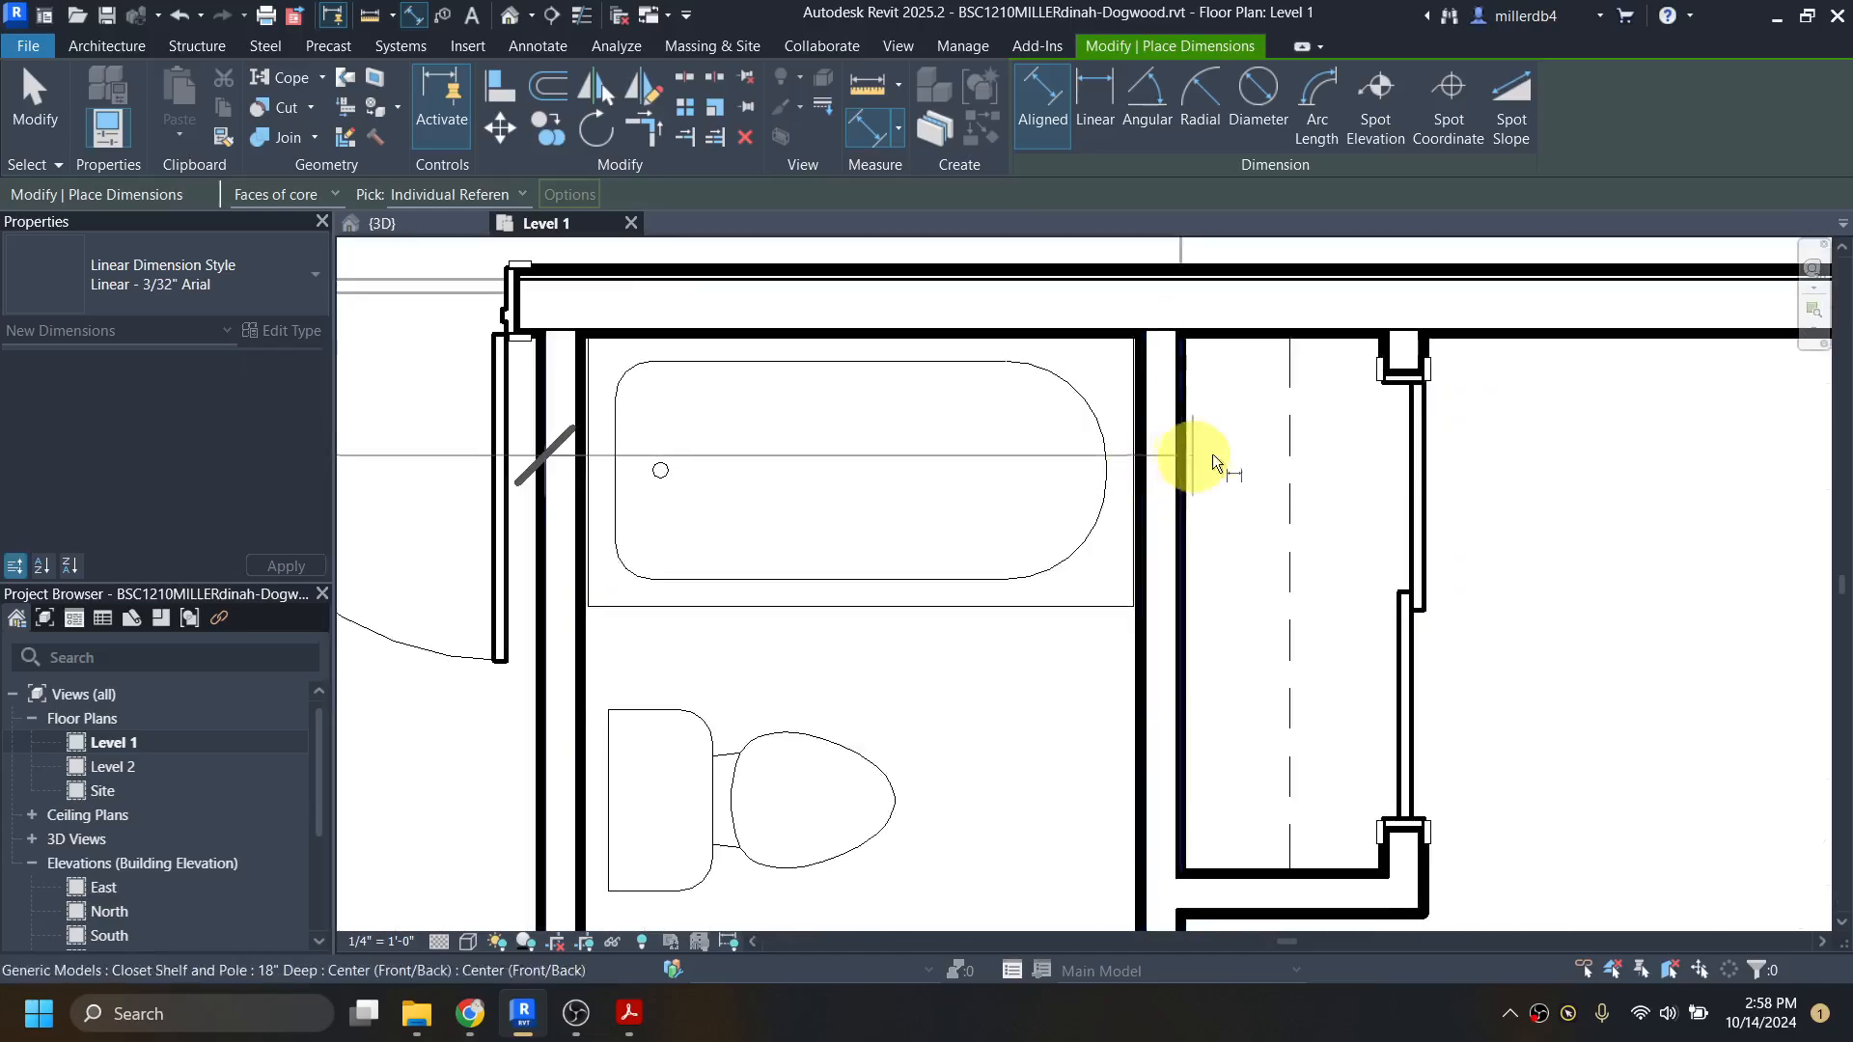
{"action": "scroll", "coordinate": [1393, 396], "scroll_direction": "up", "scroll_amount": 5}
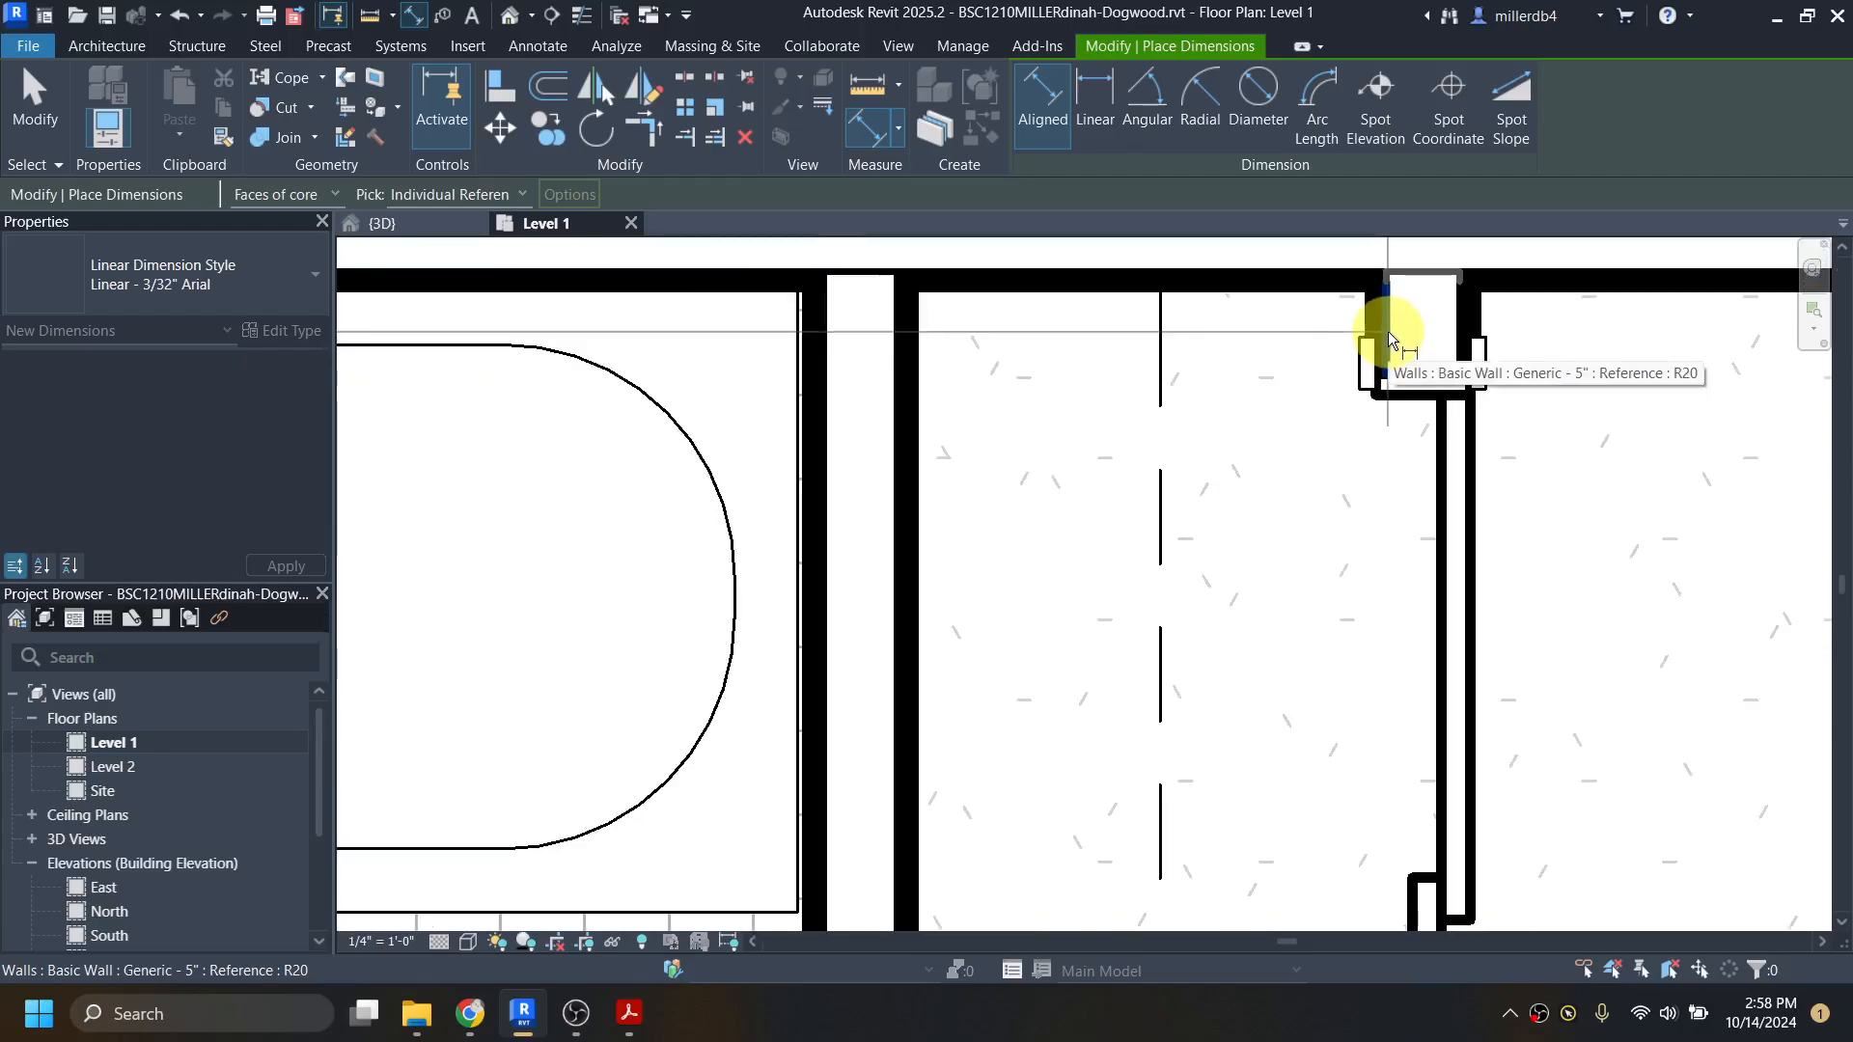
{"action": "scroll", "coordinate": [1388, 332], "scroll_direction": "down", "scroll_amount": 3}
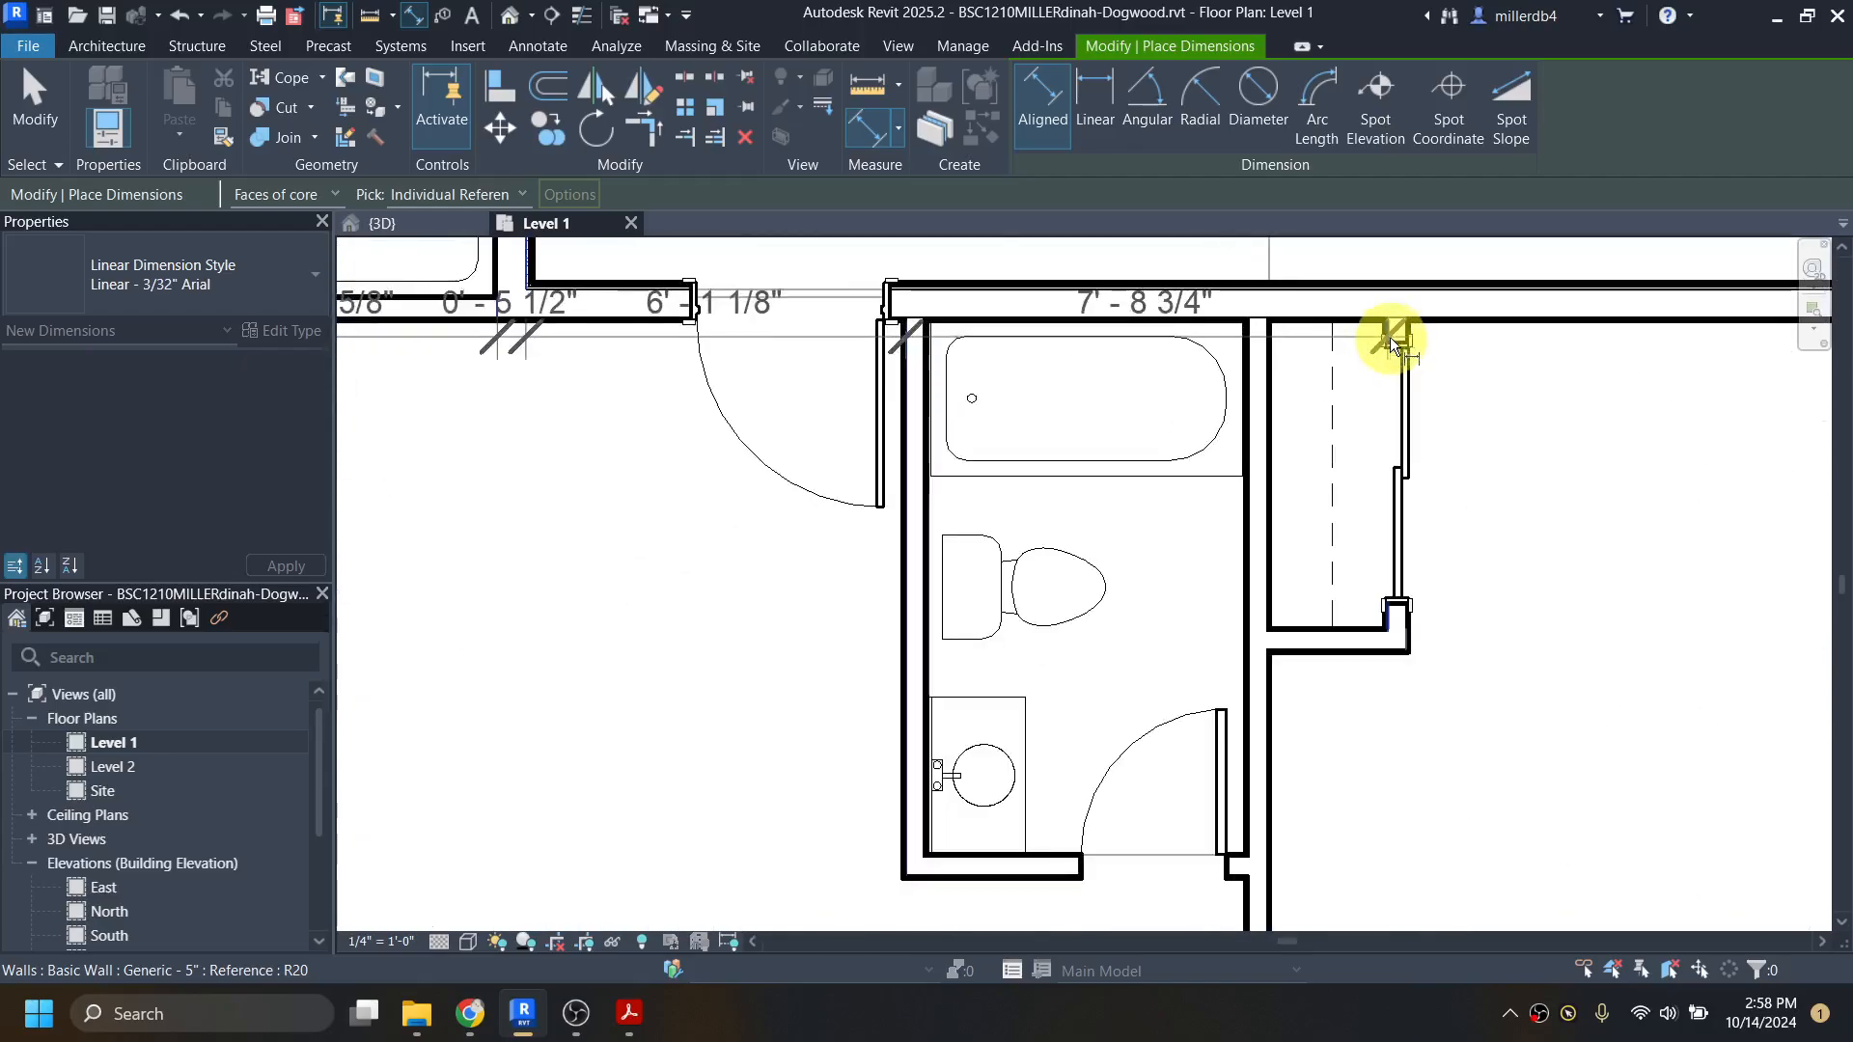
{"action": "scroll", "coordinate": [1390, 338], "scroll_direction": "up", "scroll_amount": 6}
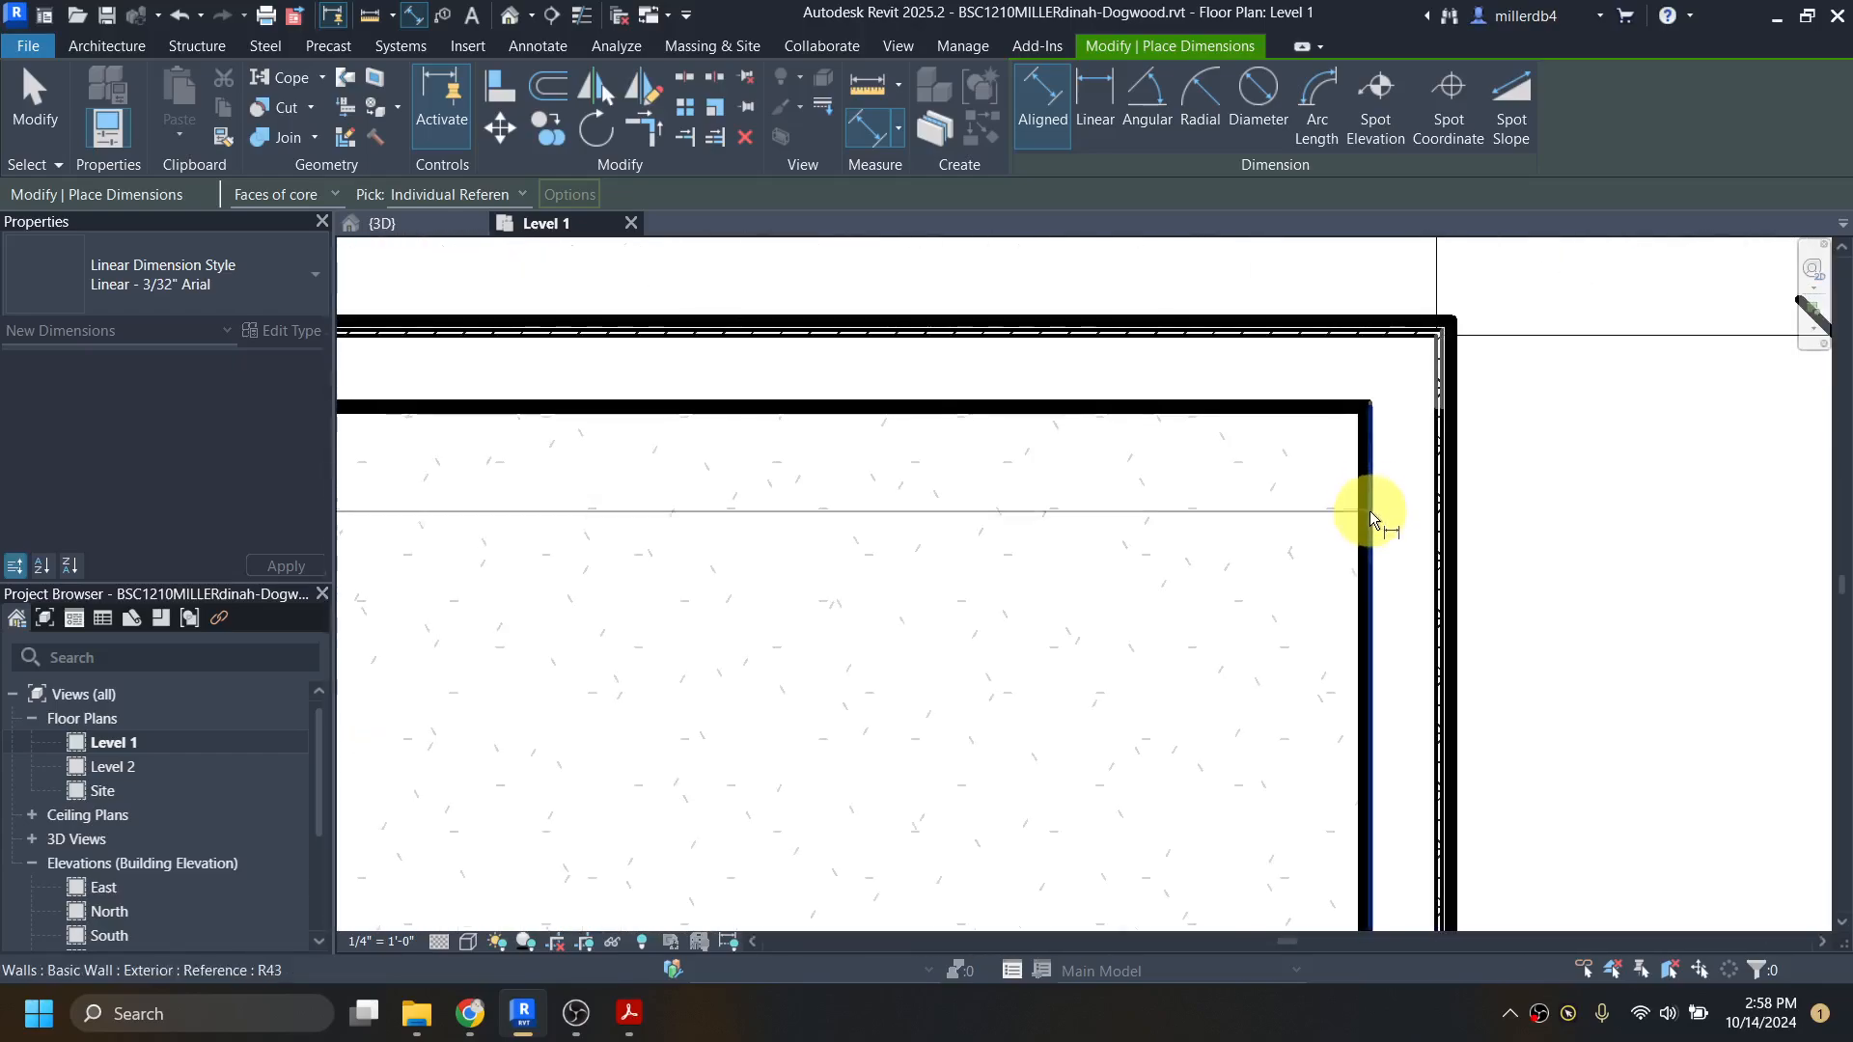
Step: Add the east wall's inner and outer core faces and place the chain just below the 18' and 24' dimension string
{"action": "left_click", "coordinate": [1373, 536]}
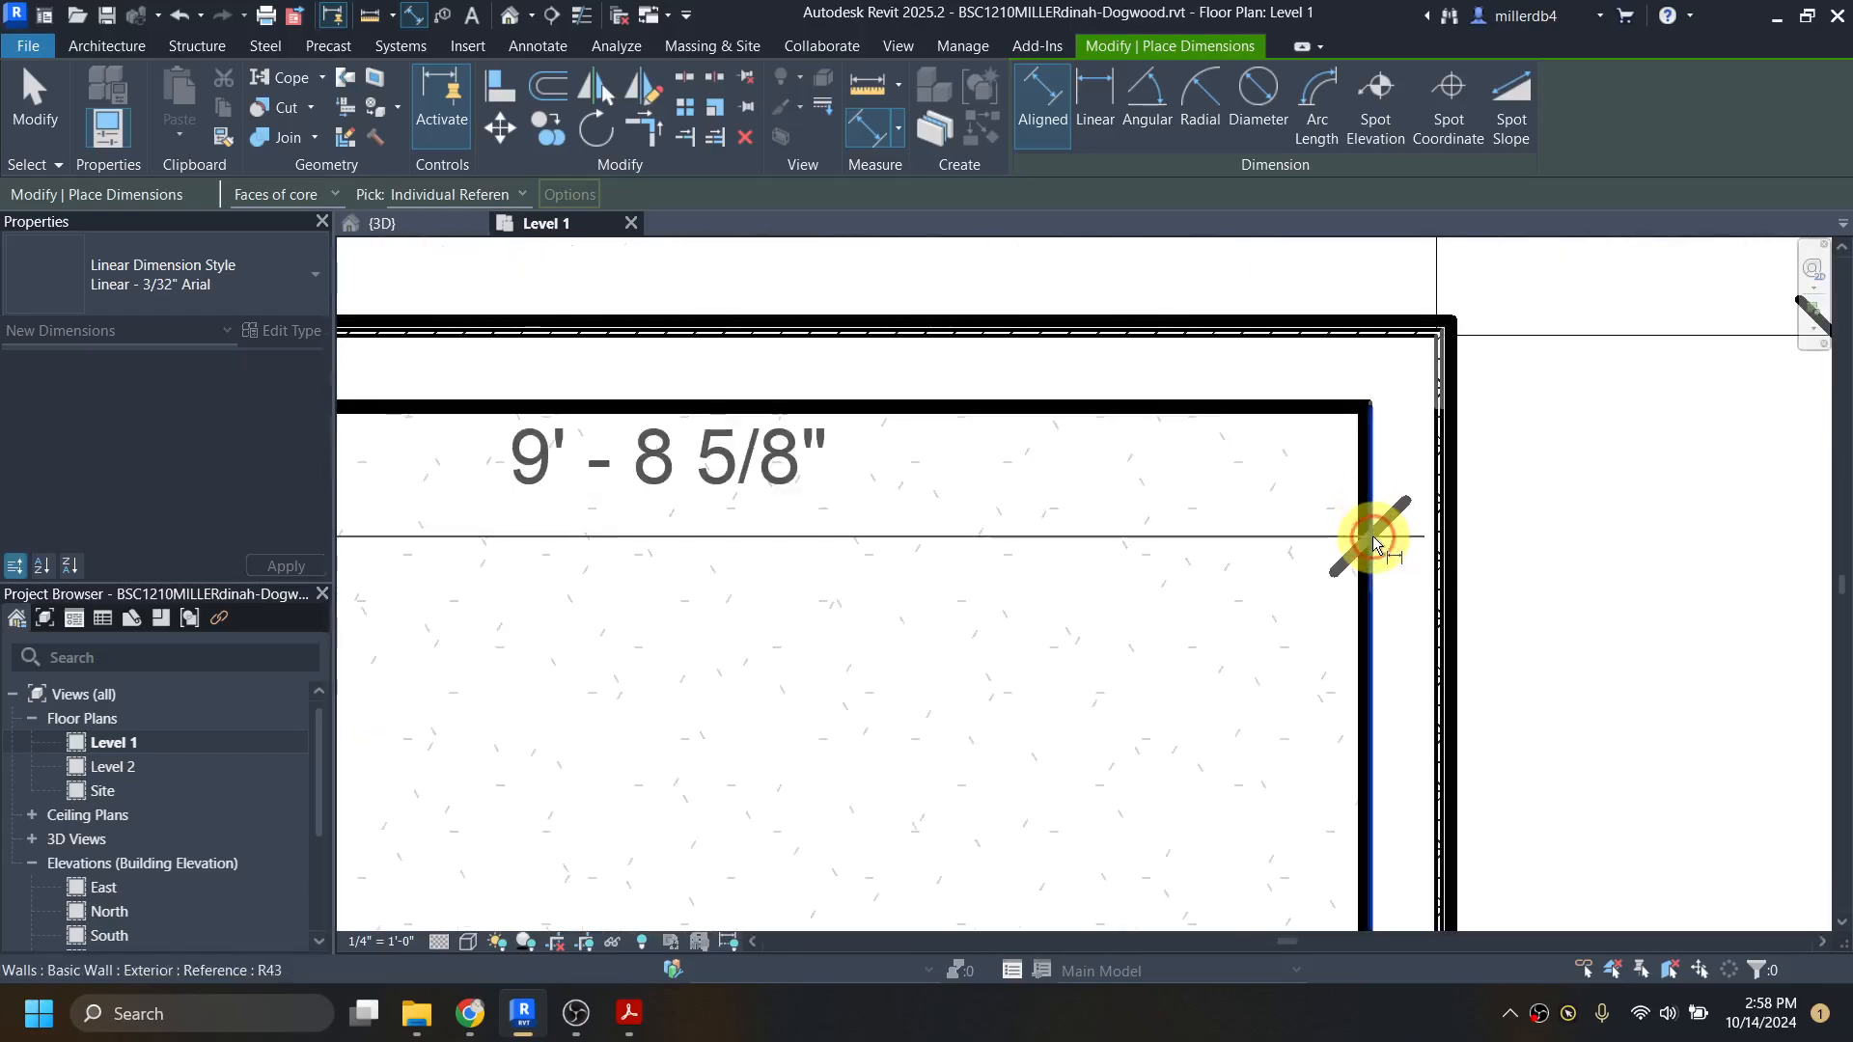
{"action": "left_click", "coordinate": [1436, 504]}
{"action": "scroll", "coordinate": [1436, 516], "scroll_direction": "down", "scroll_amount": 2}
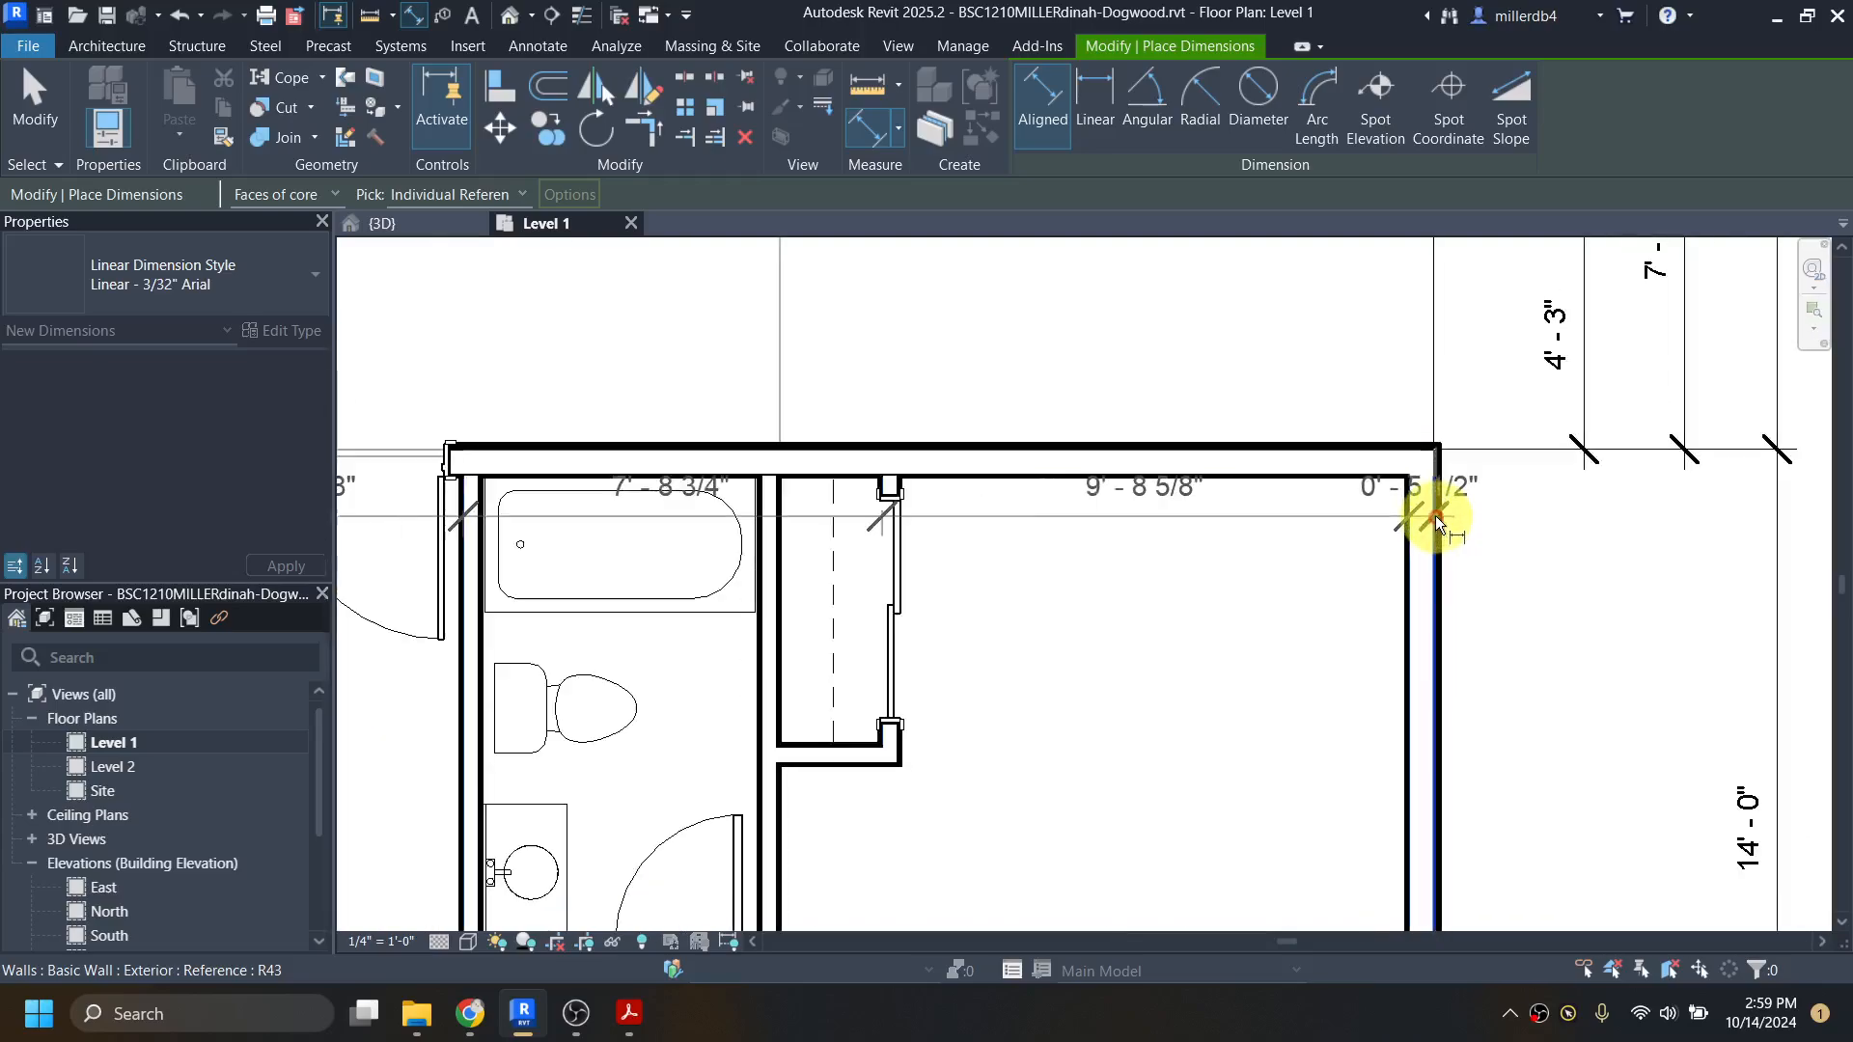
{"action": "scroll", "coordinate": [1433, 516], "scroll_direction": "down", "scroll_amount": 3}
{"action": "left_click", "coordinate": [1400, 391]}
{"action": "middle_click_drag", "start_coordinate": [1400, 390], "coordinate": [1415, 704]}
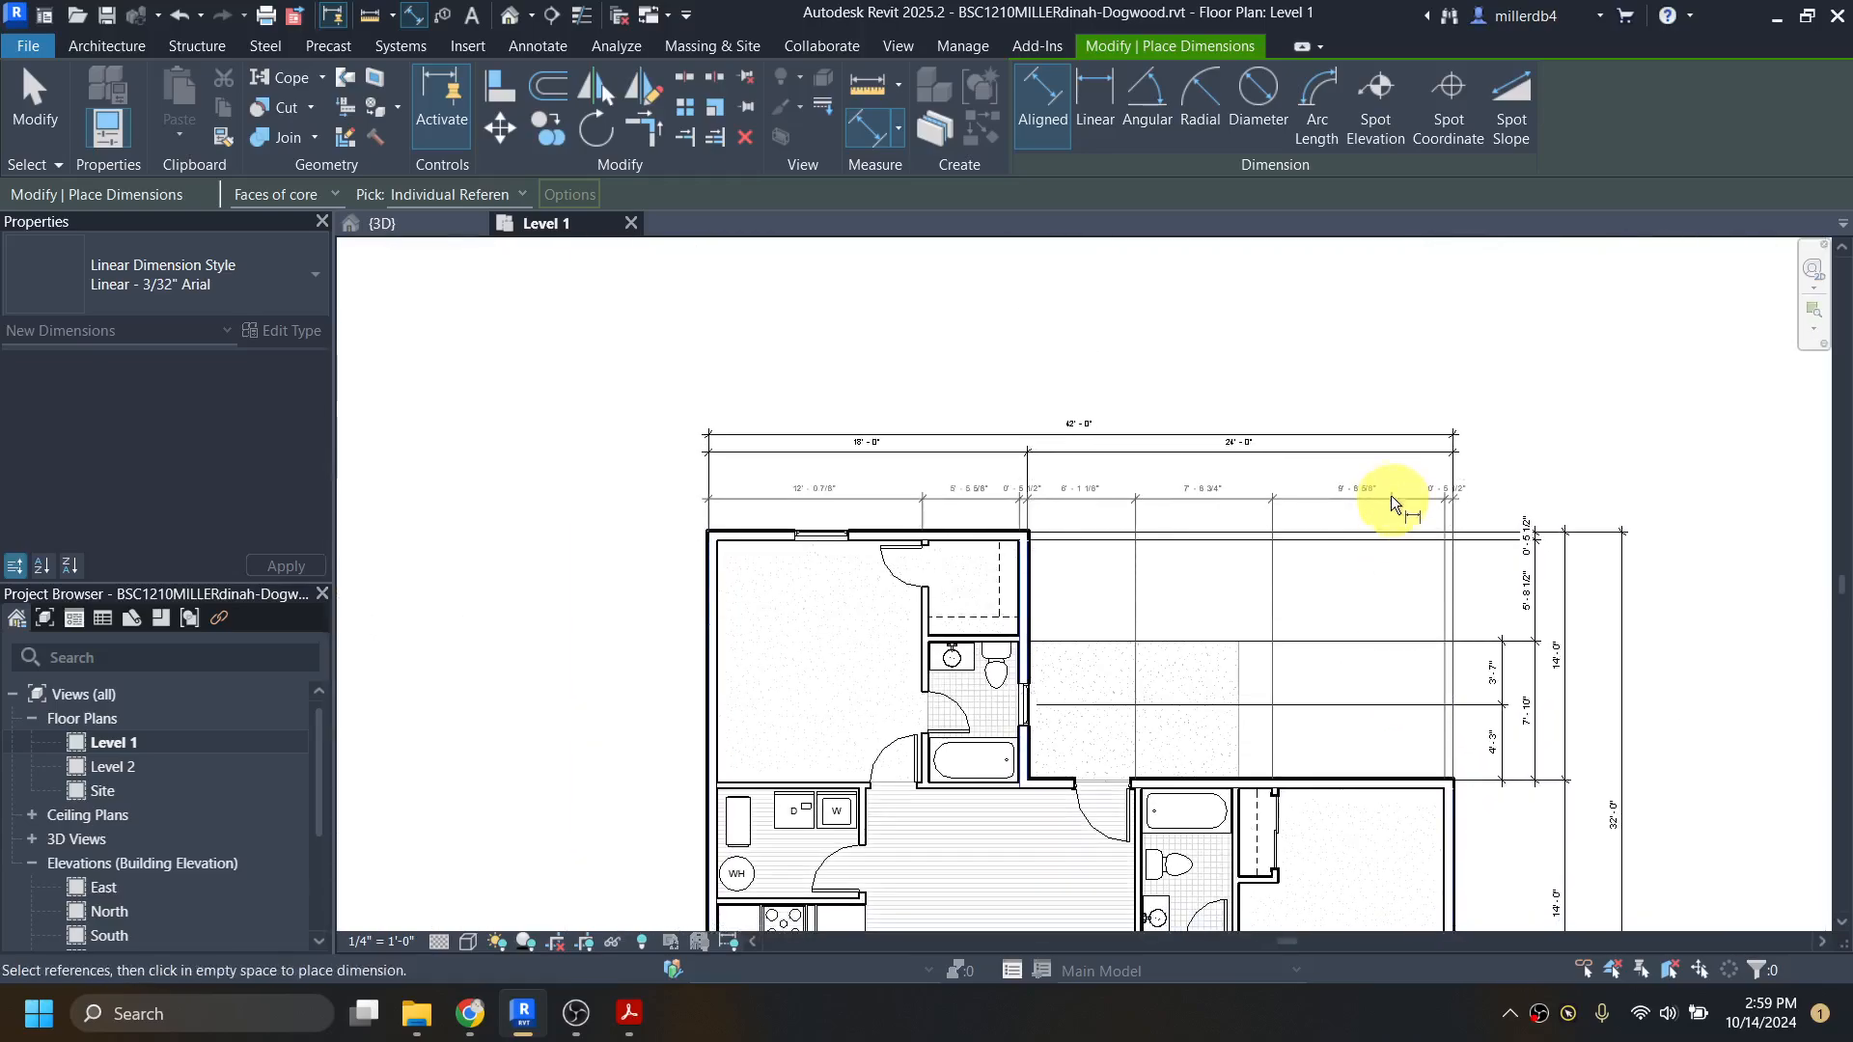
{"action": "left_click", "coordinate": [1388, 473]}
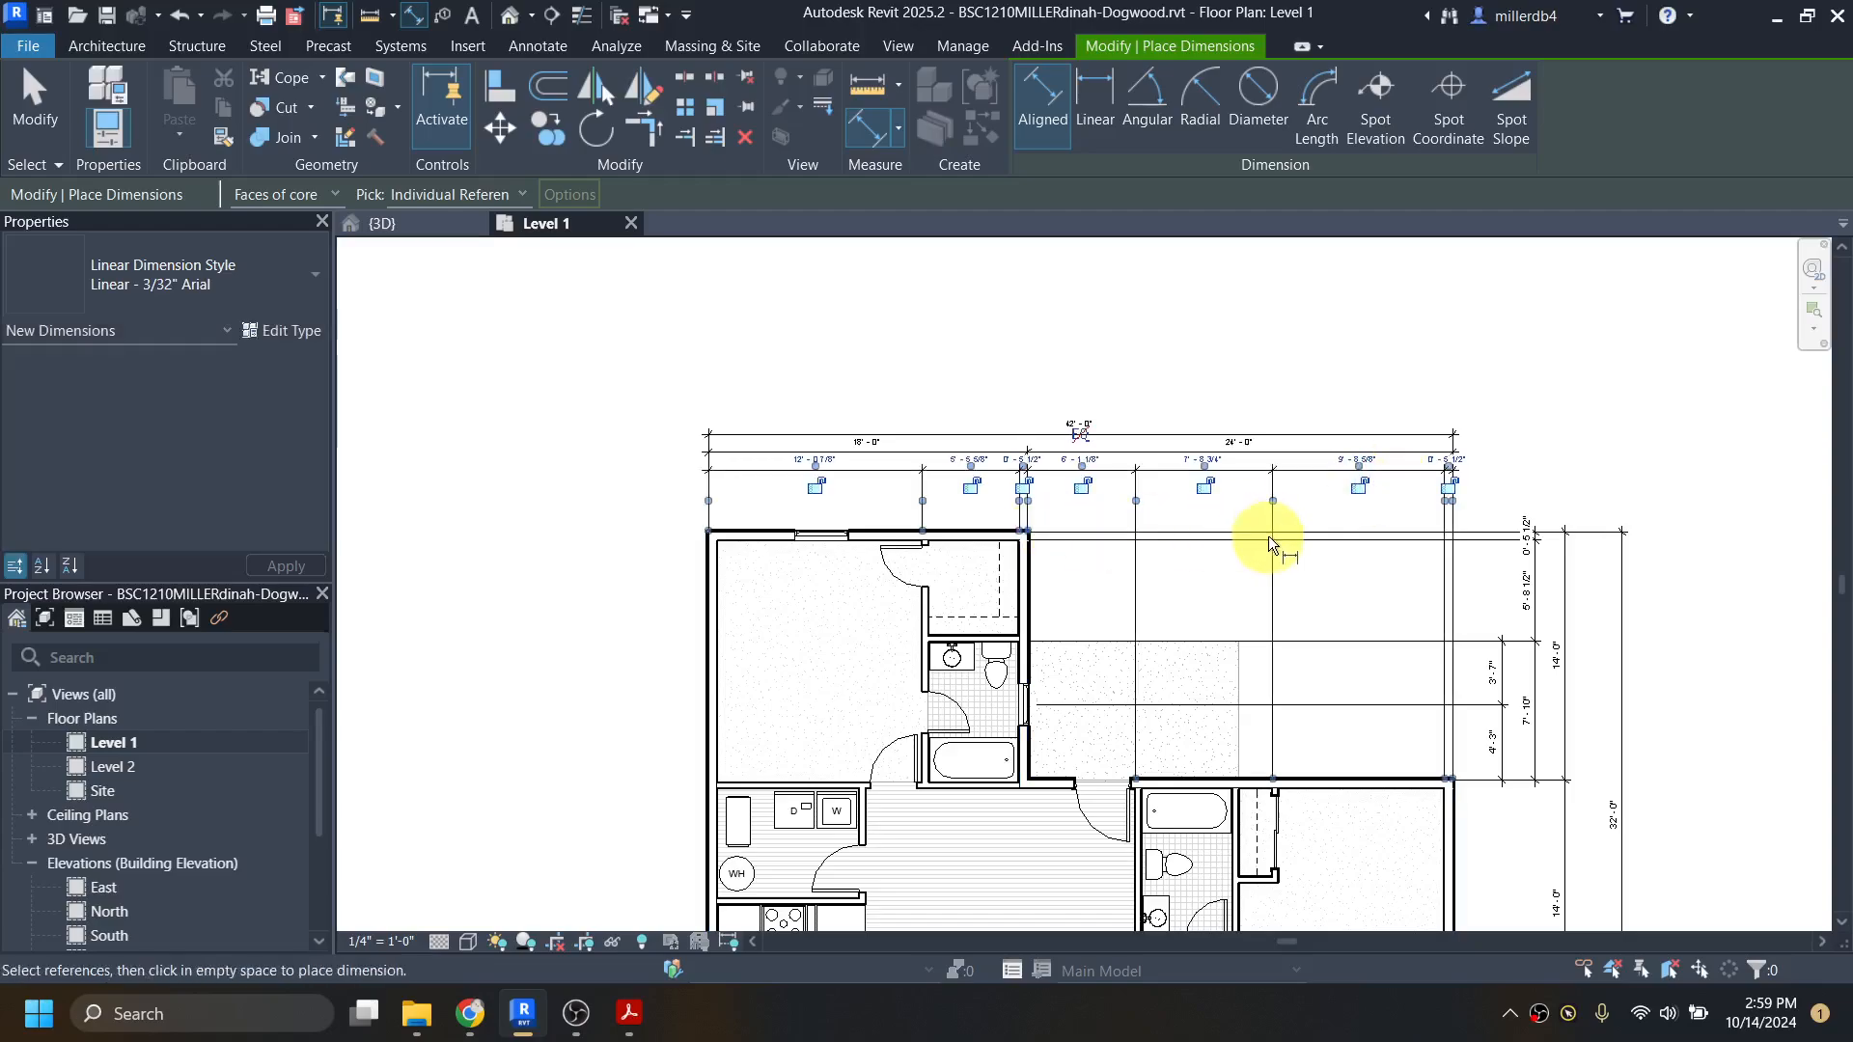
{"action": "key", "text": "Escape"}
{"action": "key", "text": "Escape"}
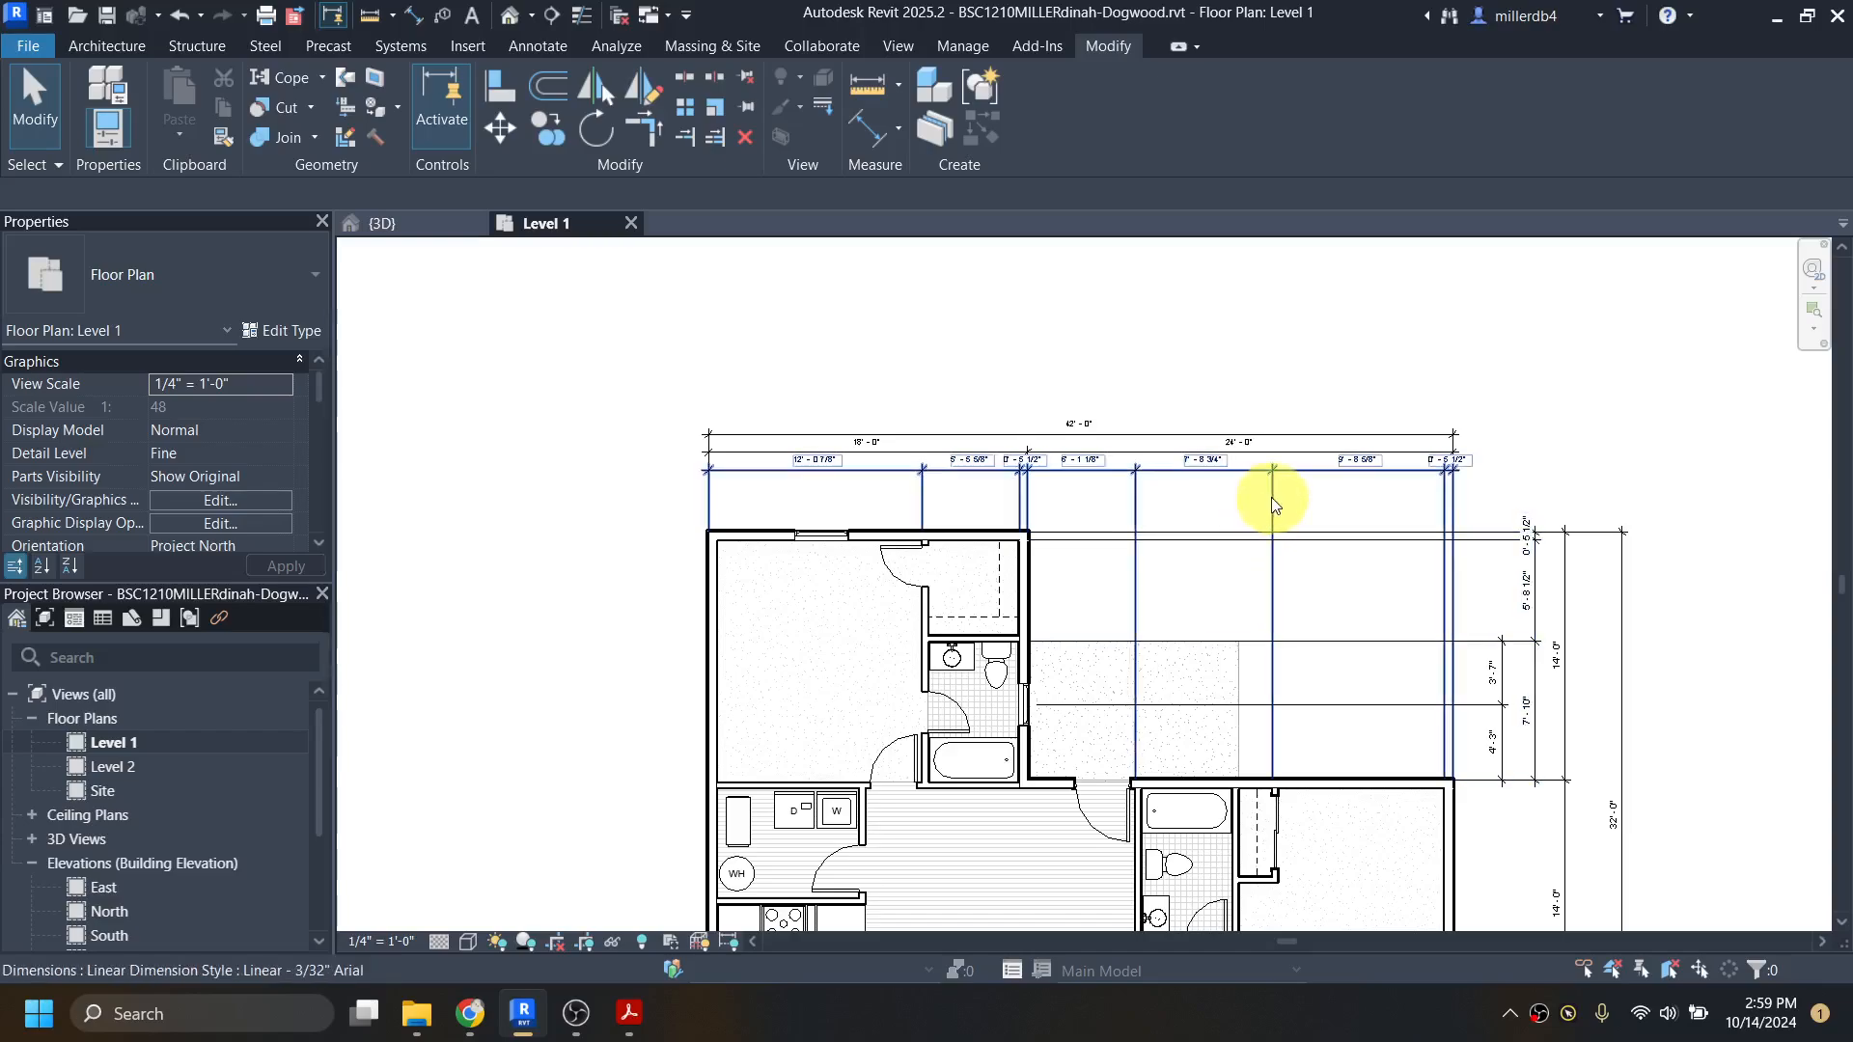
Step: Edit the new chain's witness lines to add the bath-side core face of the wall between the east bathroom and the bedroom closet
{"action": "left_click", "coordinate": [1274, 504]}
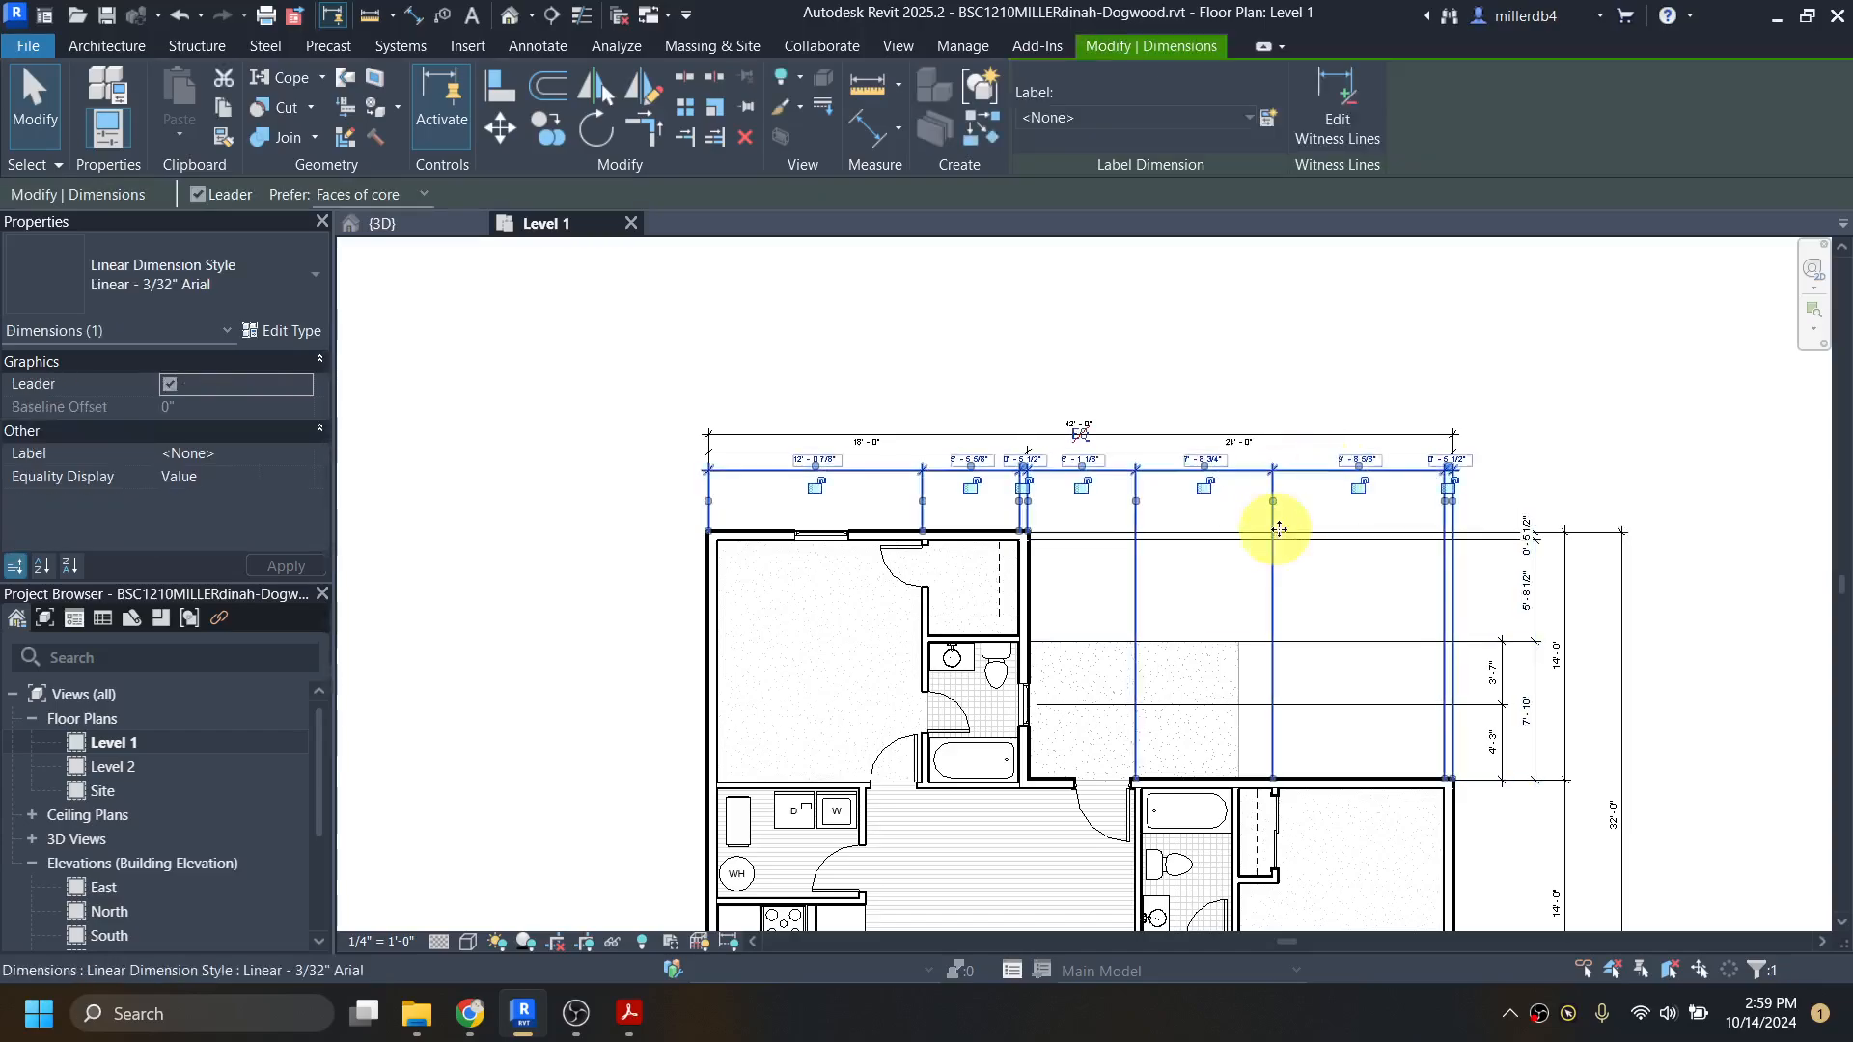
{"action": "left_click", "coordinate": [1338, 90]}
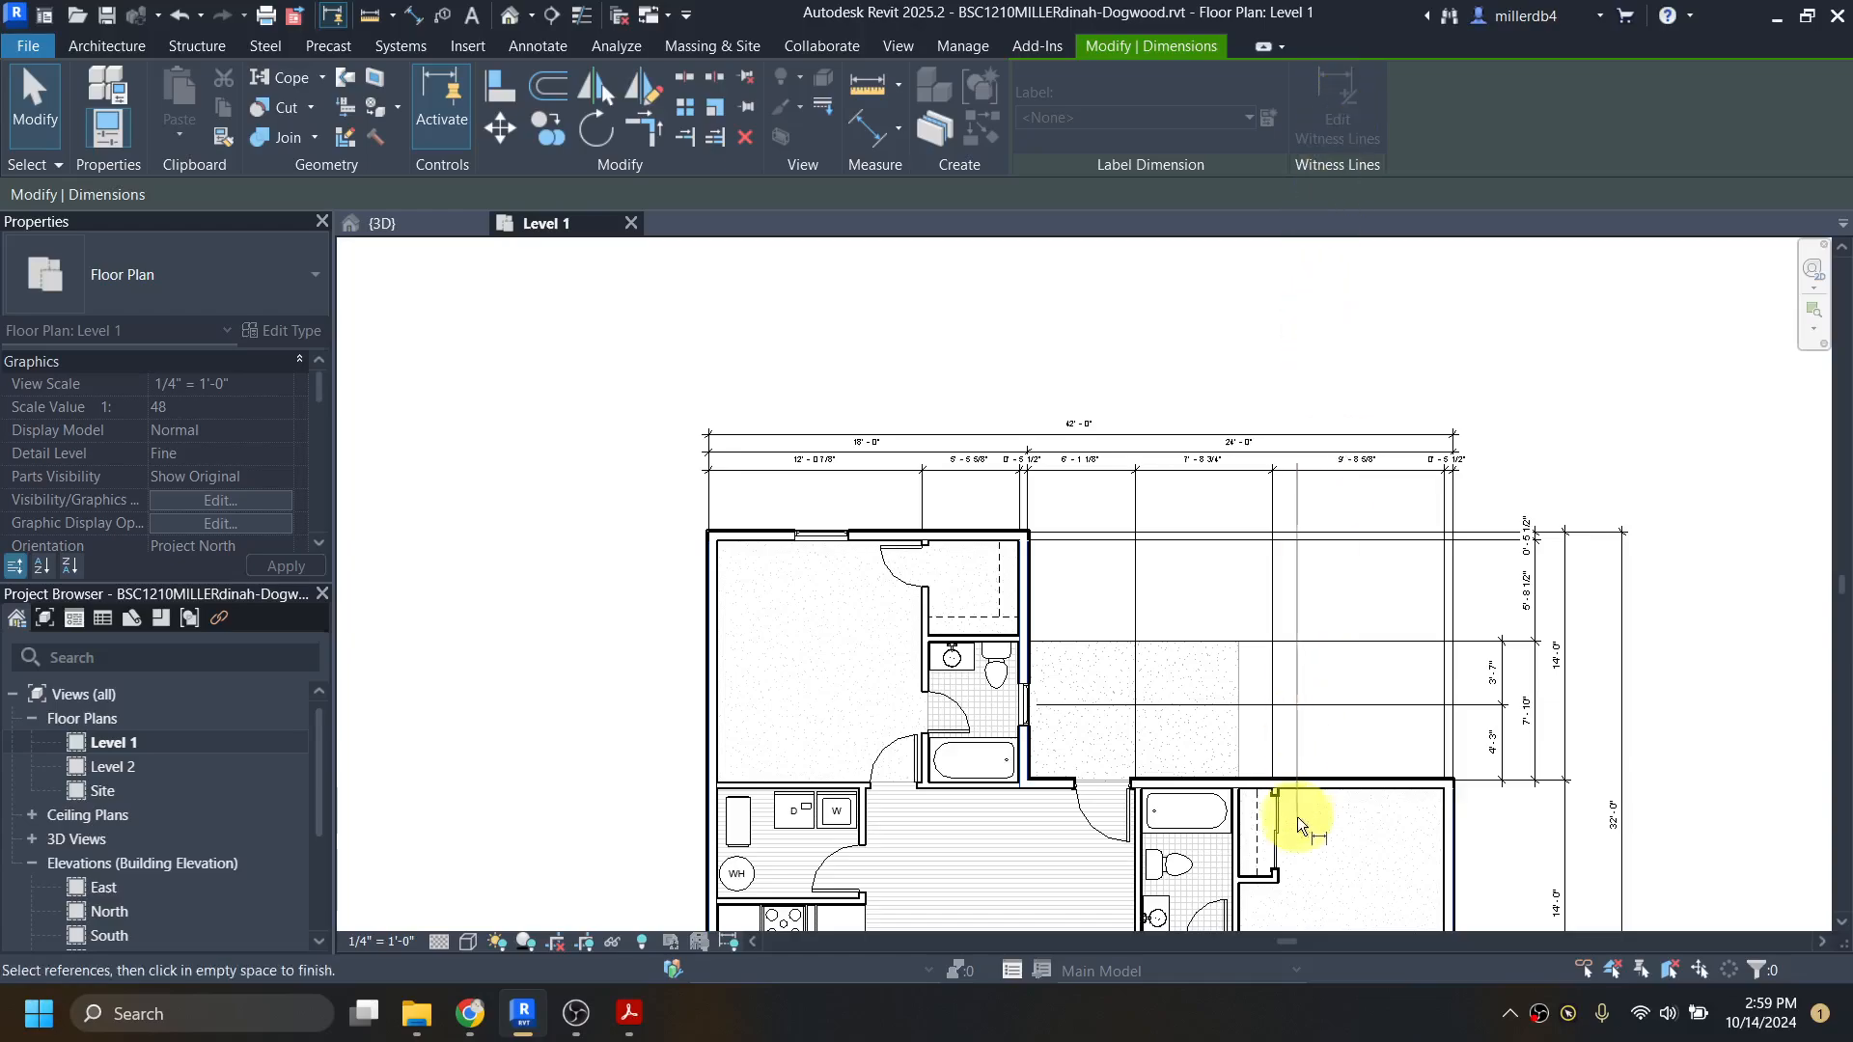
{"action": "scroll", "coordinate": [1255, 825], "scroll_direction": "up", "scroll_amount": 4}
{"action": "scroll", "coordinate": [1227, 802], "scroll_direction": "up", "scroll_amount": 3}
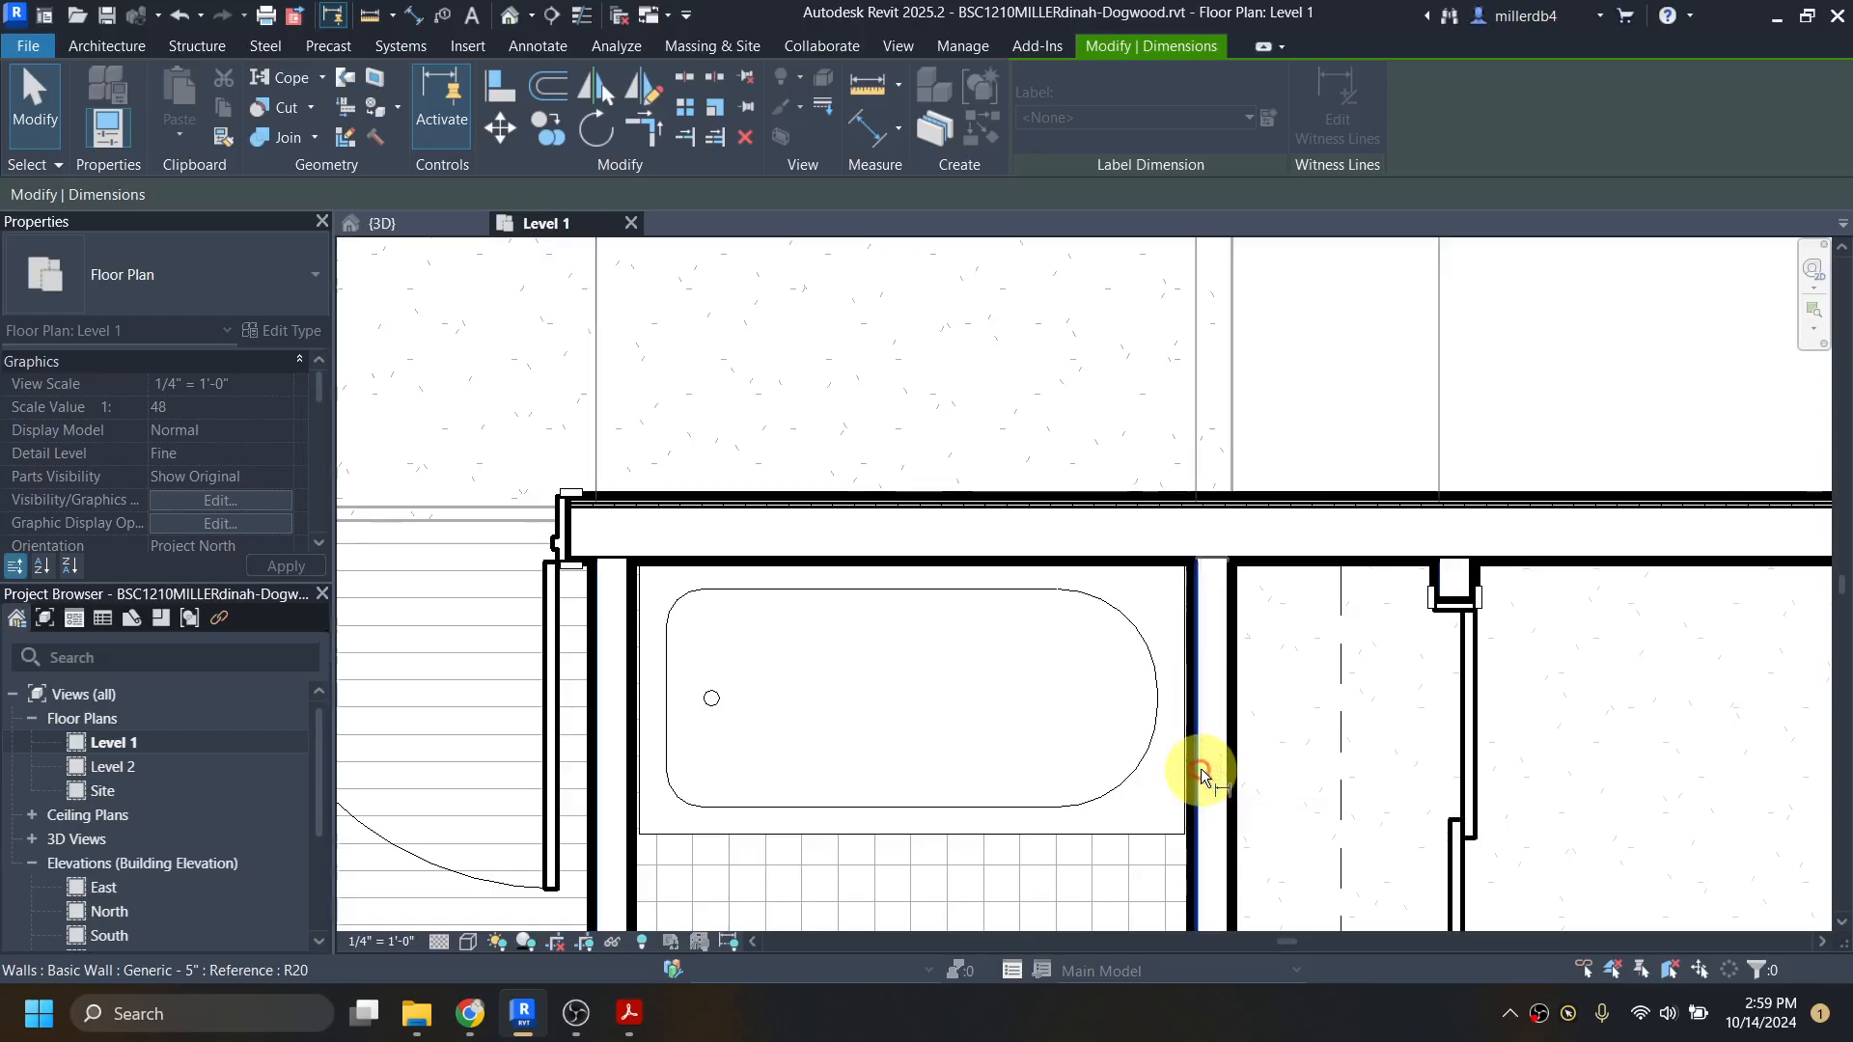
{"action": "scroll", "coordinate": [1200, 768], "scroll_direction": "down", "scroll_amount": 5}
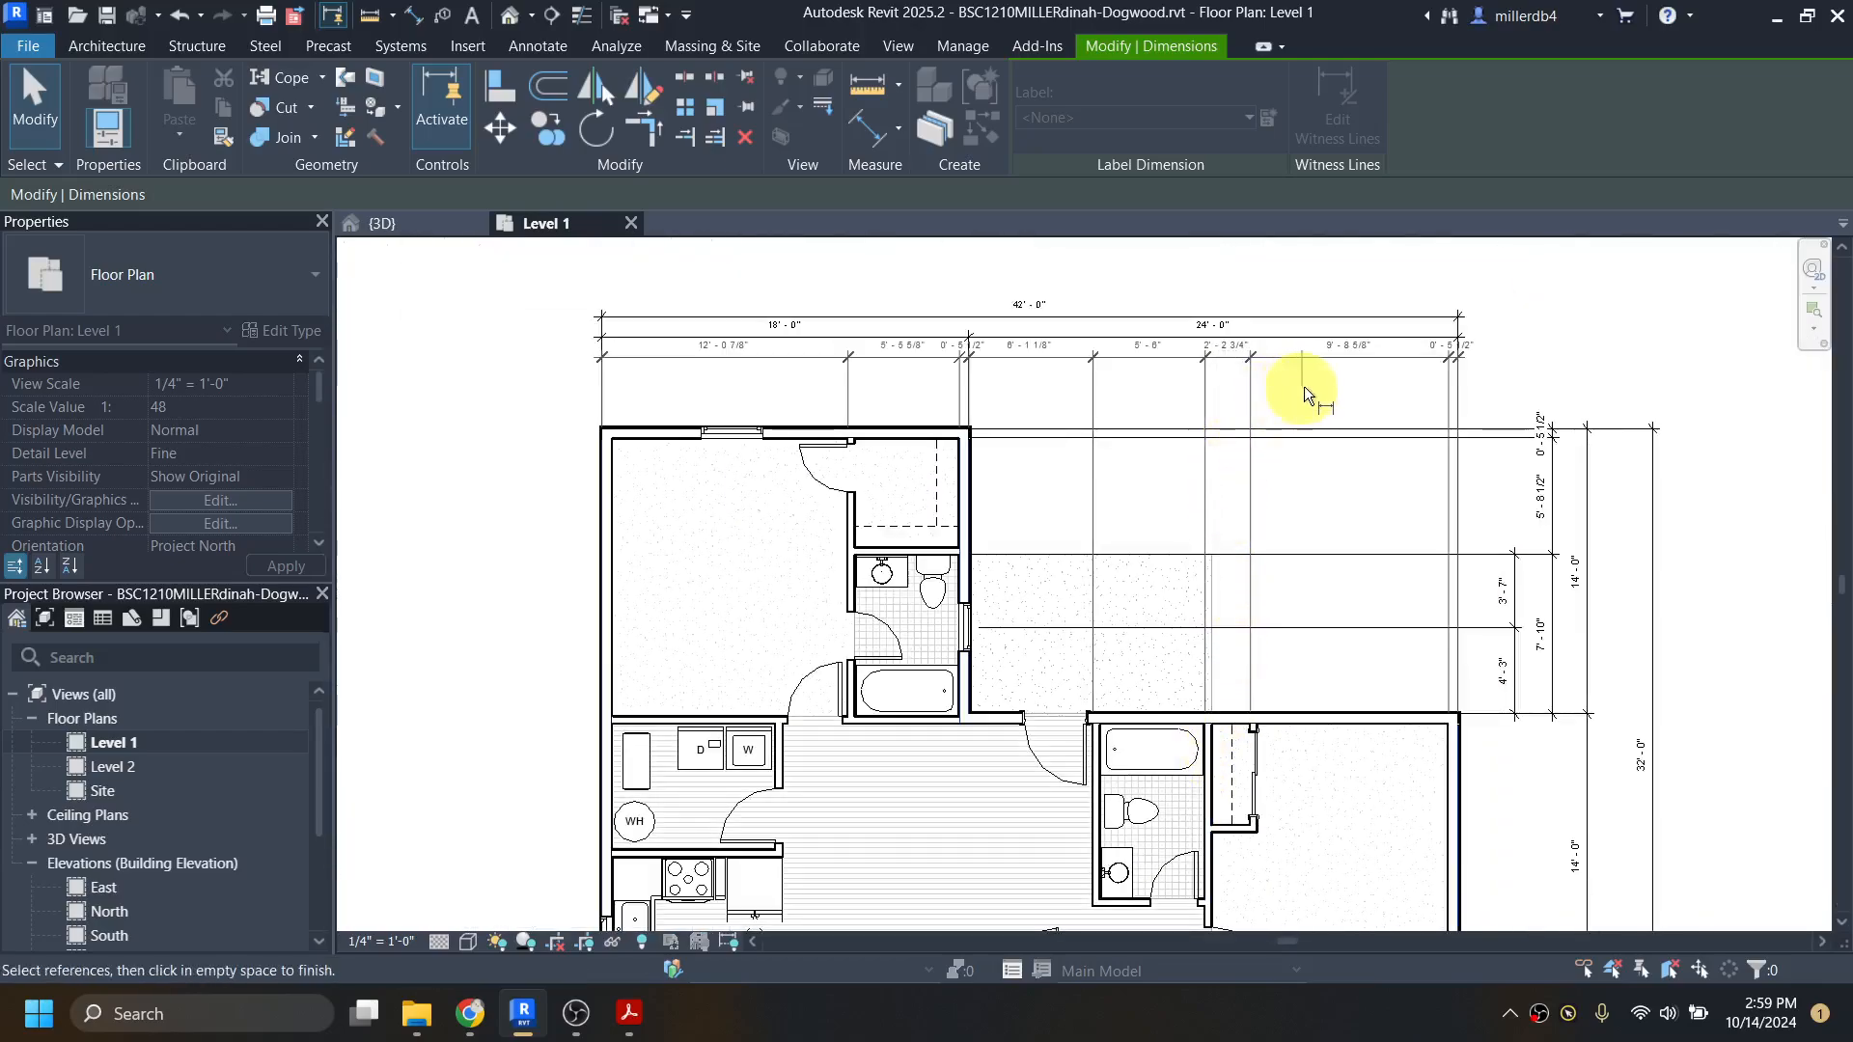
{"action": "left_click", "coordinate": [1315, 396]}
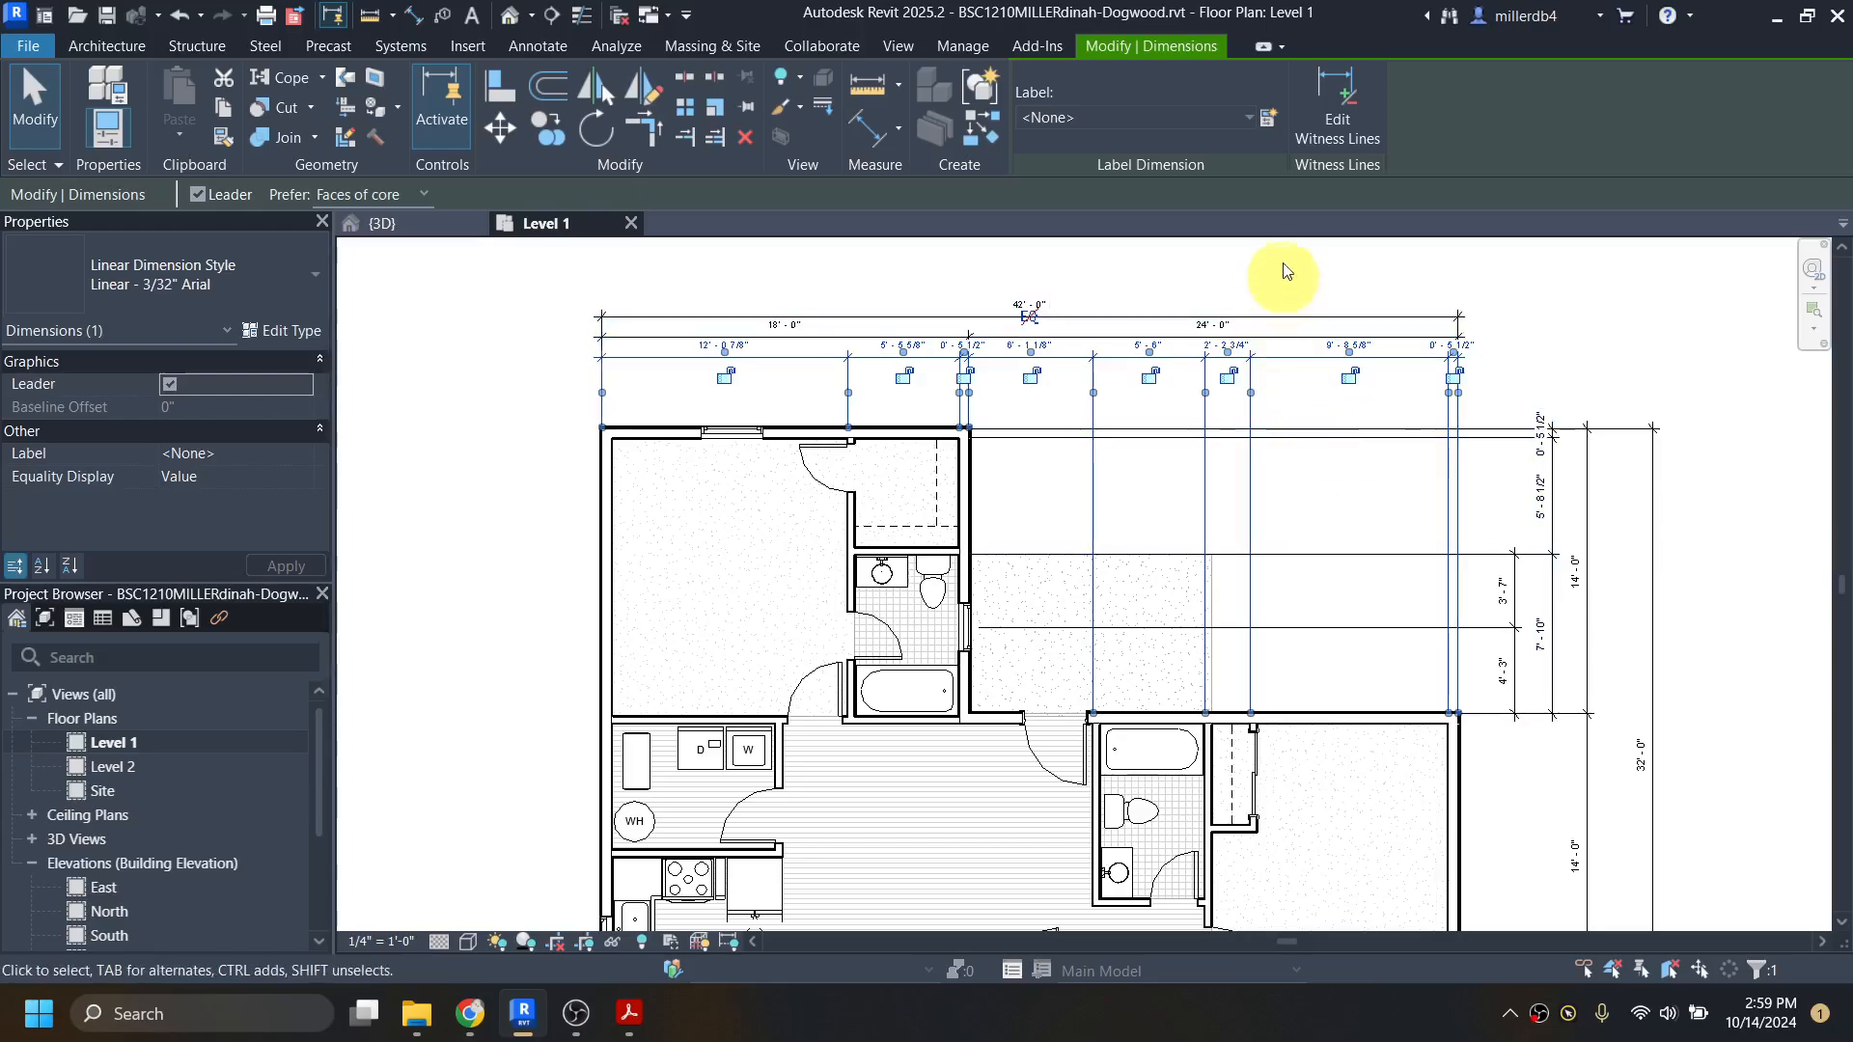
Step: Remove the chain's witness line at the east bathroom's west wall and re-add it at the living-room-side core face
{"action": "left_click", "coordinate": [1332, 94]}
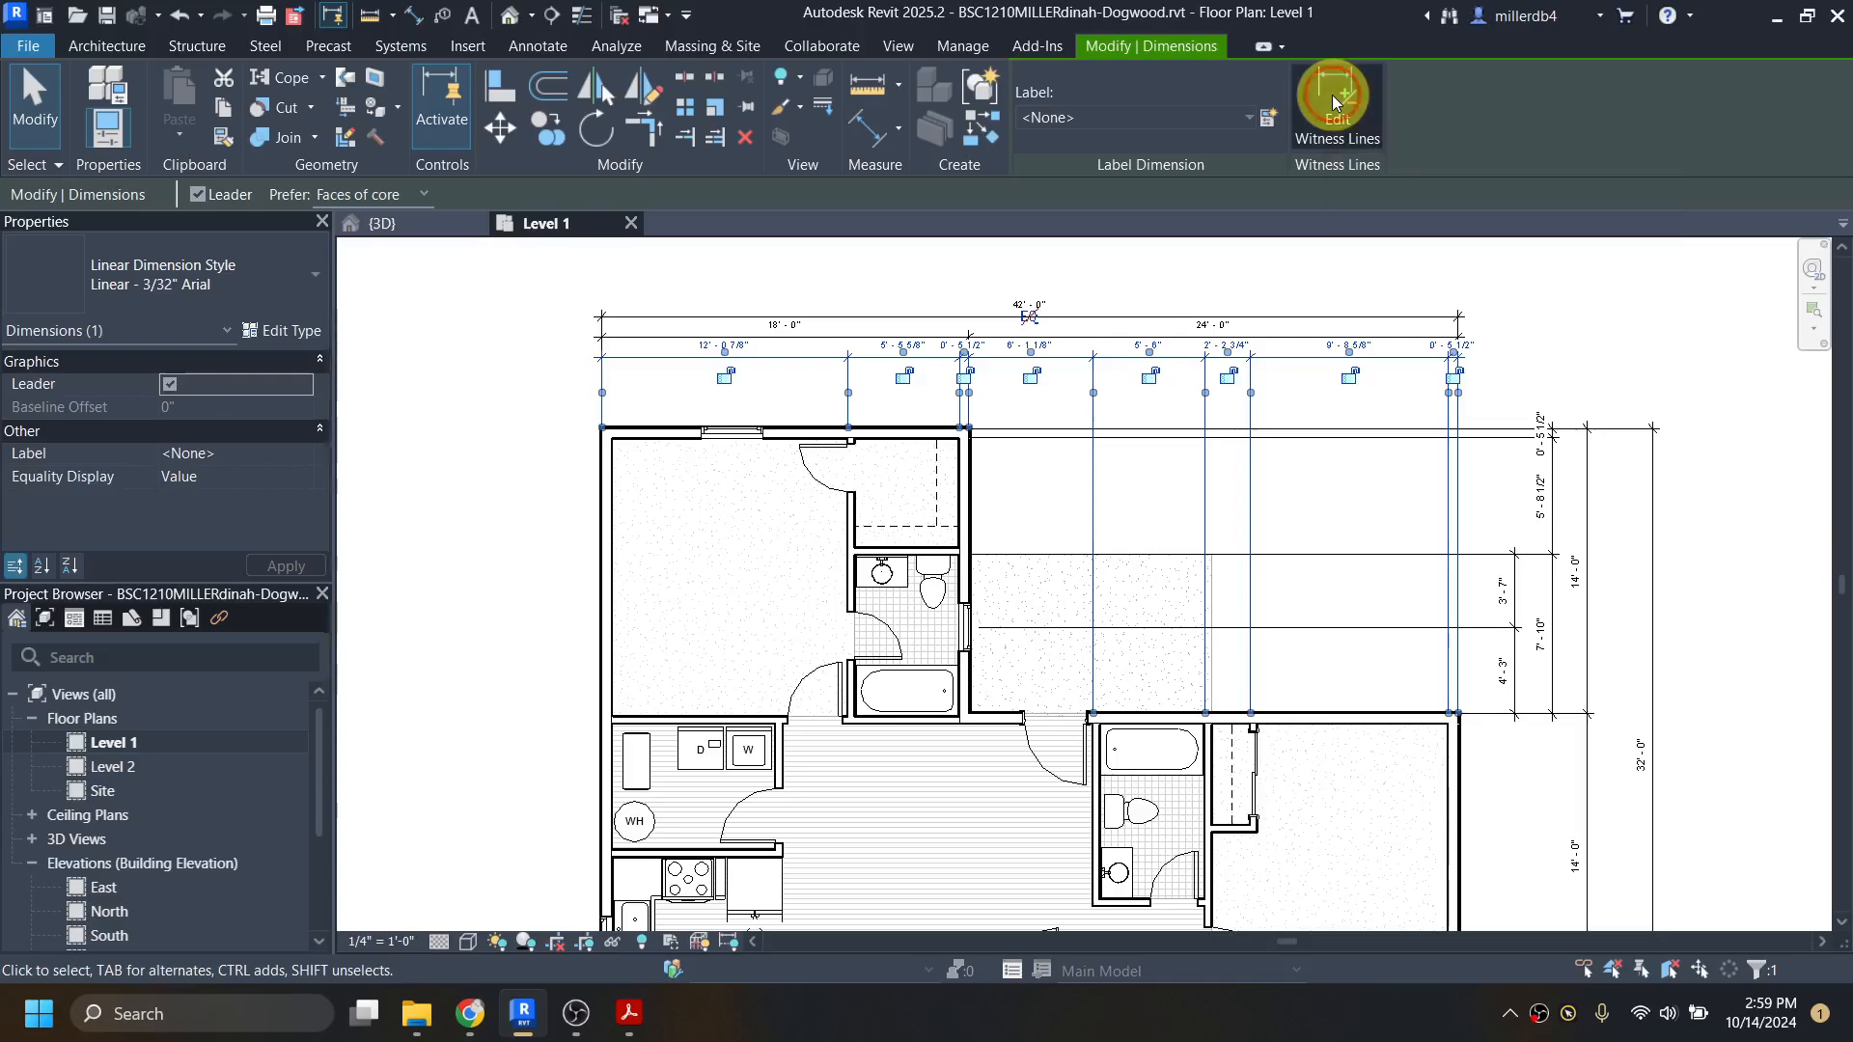
{"action": "left_click", "coordinate": [1094, 778]}
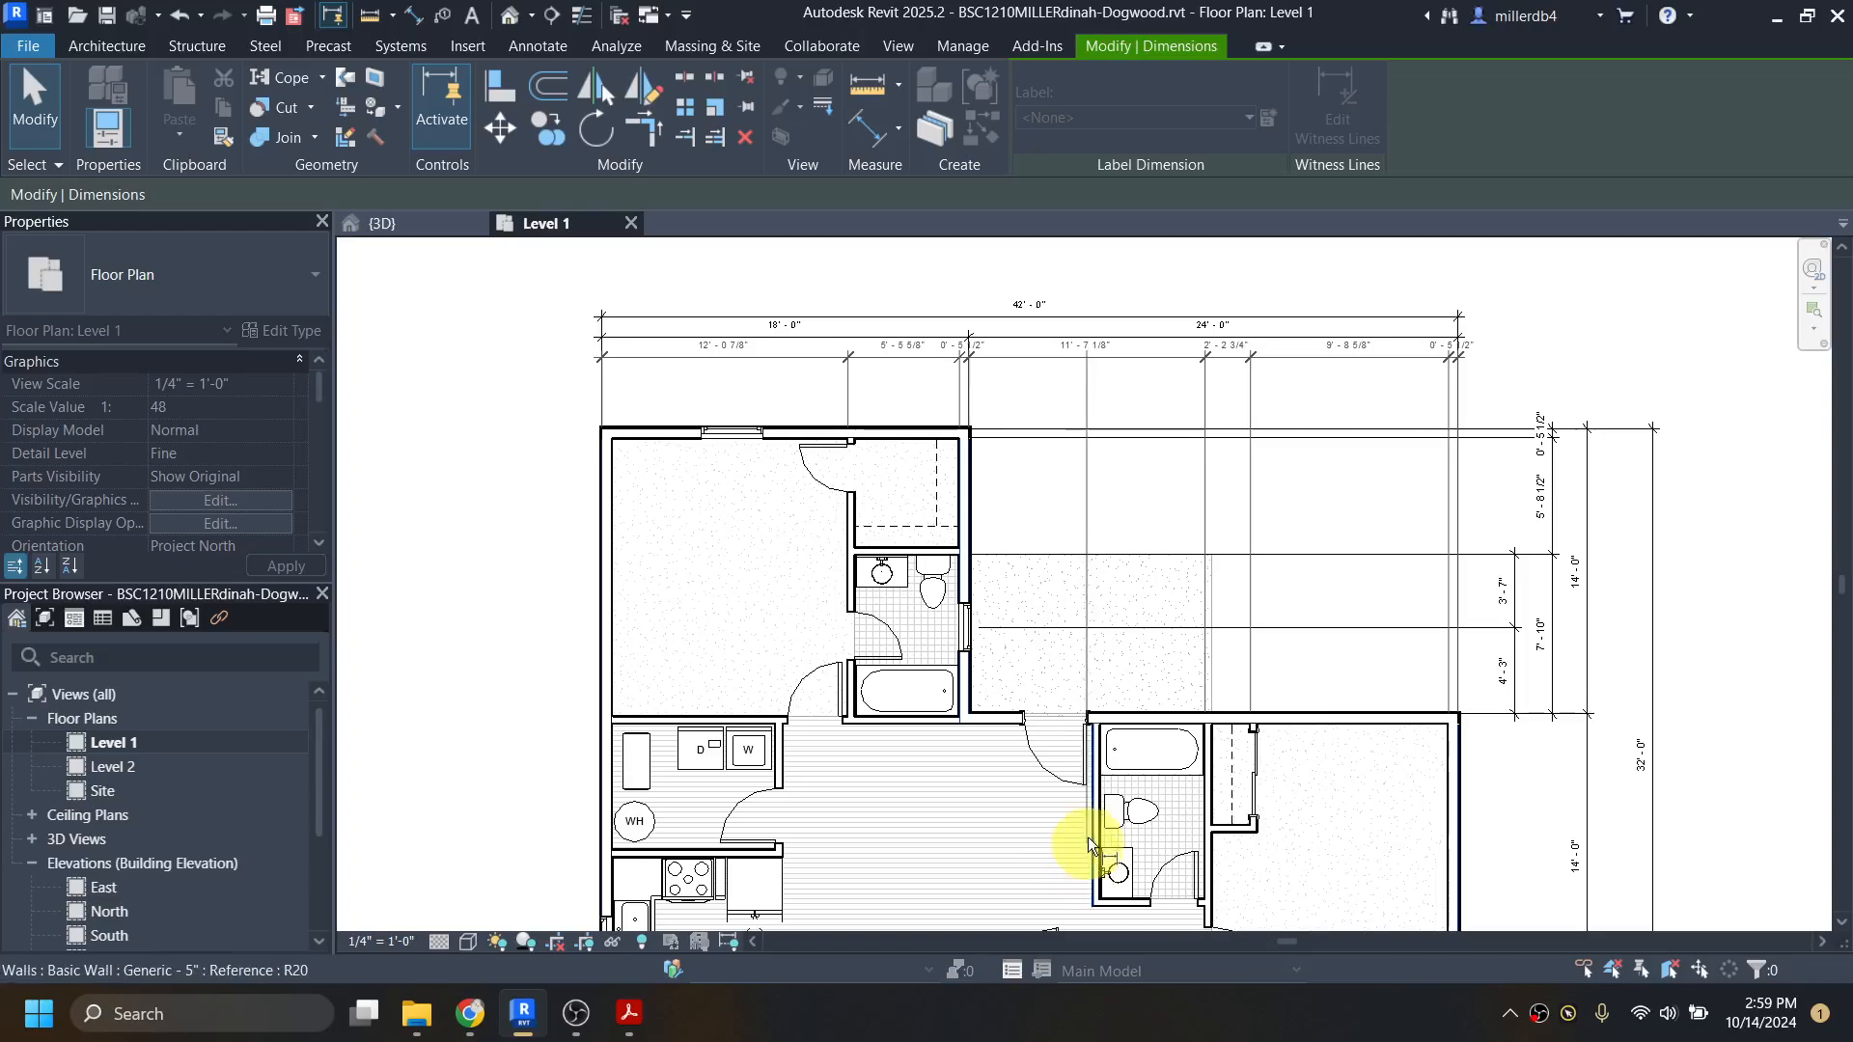
{"action": "scroll", "coordinate": [1093, 813], "scroll_direction": "up", "scroll_amount": 5}
{"action": "scroll", "coordinate": [1098, 768], "scroll_direction": "down", "scroll_amount": 2}
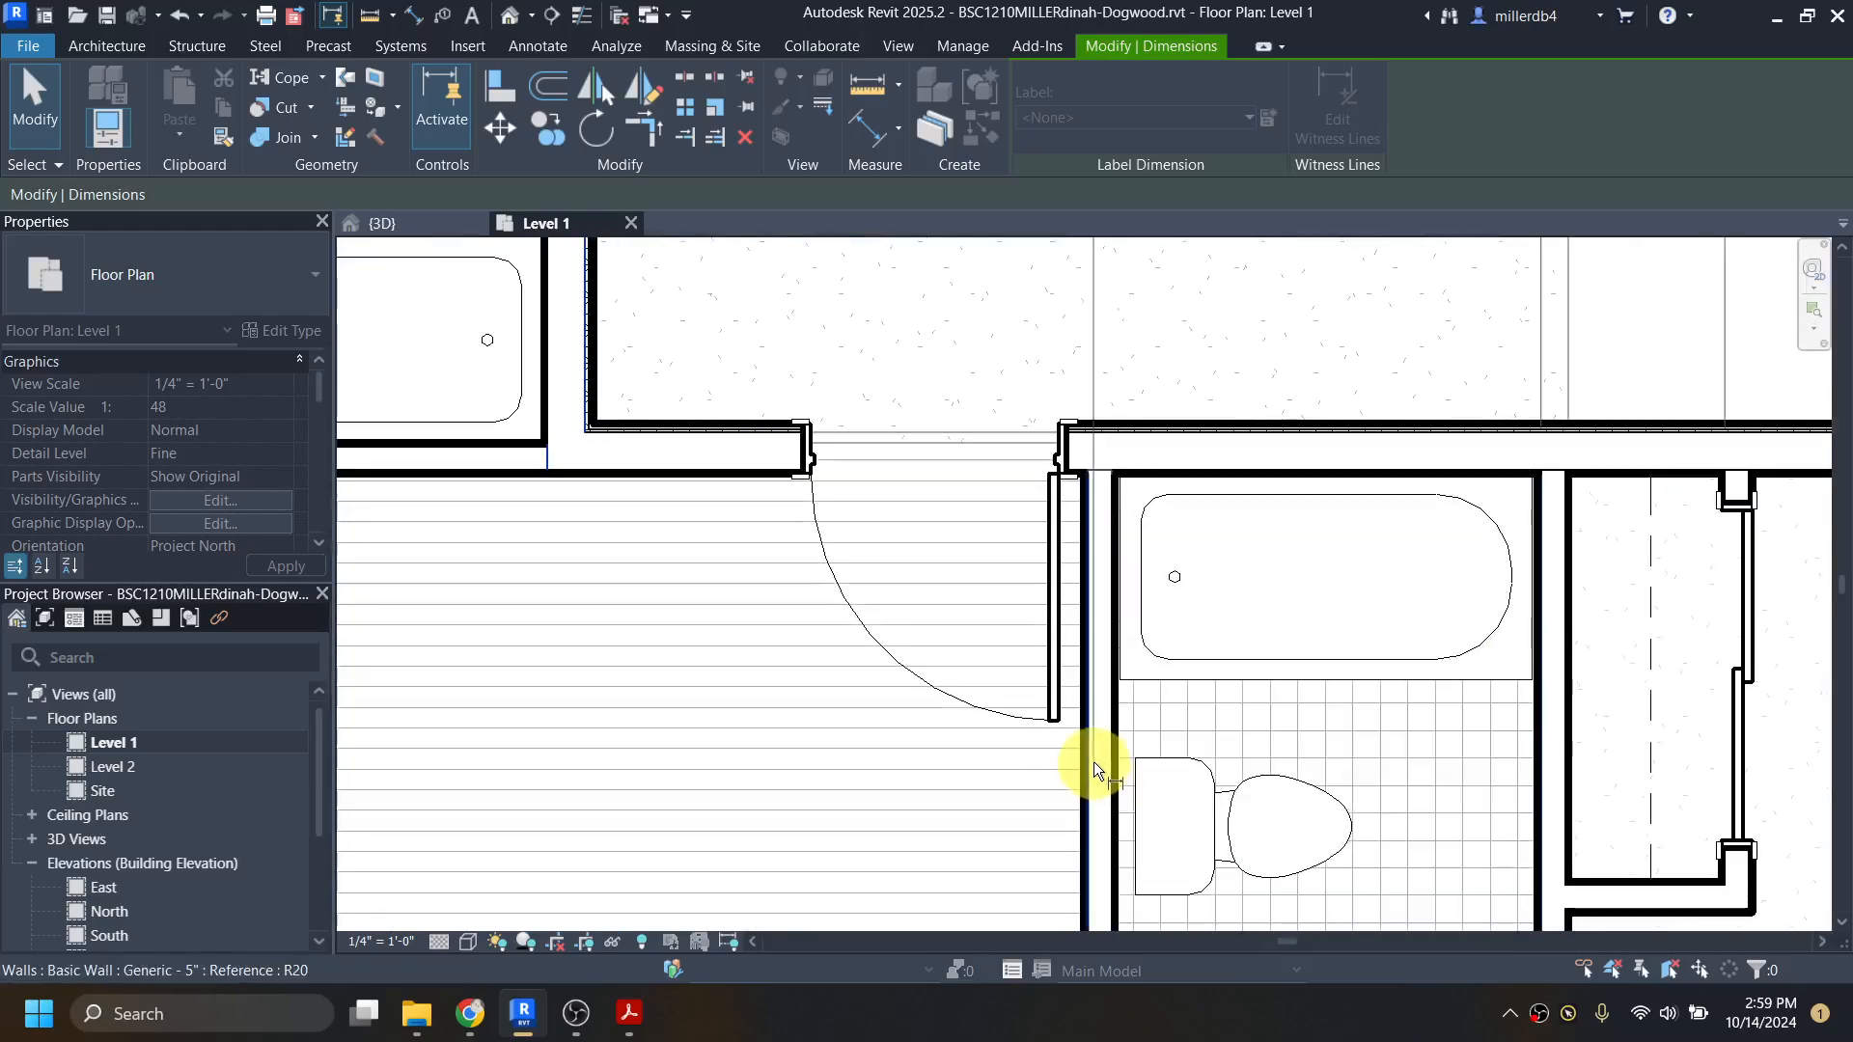
{"action": "scroll", "coordinate": [1091, 768], "scroll_direction": "down", "scroll_amount": 2}
{"action": "scroll", "coordinate": [1085, 778], "scroll_direction": "down", "scroll_amount": 3}
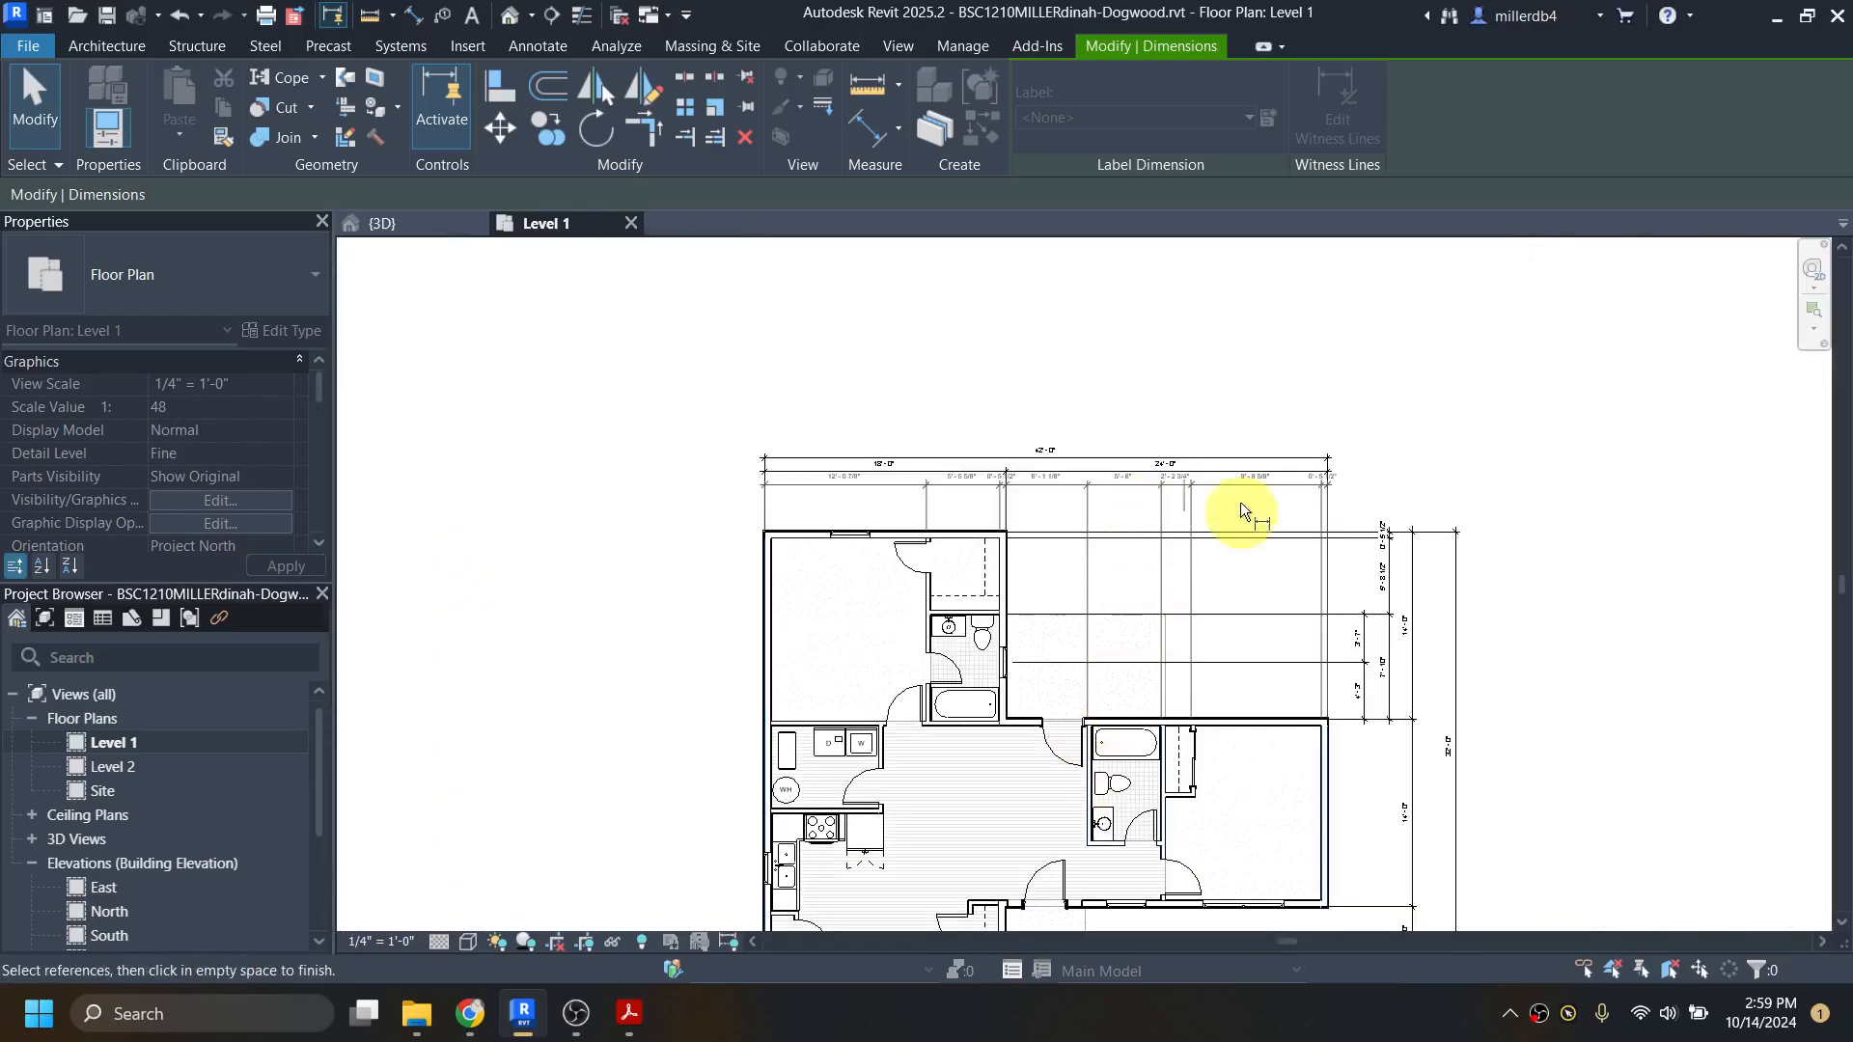
{"action": "left_click", "coordinate": [1439, 463]}
{"action": "scroll", "coordinate": [1009, 618], "scroll_direction": "up", "scroll_amount": 3}
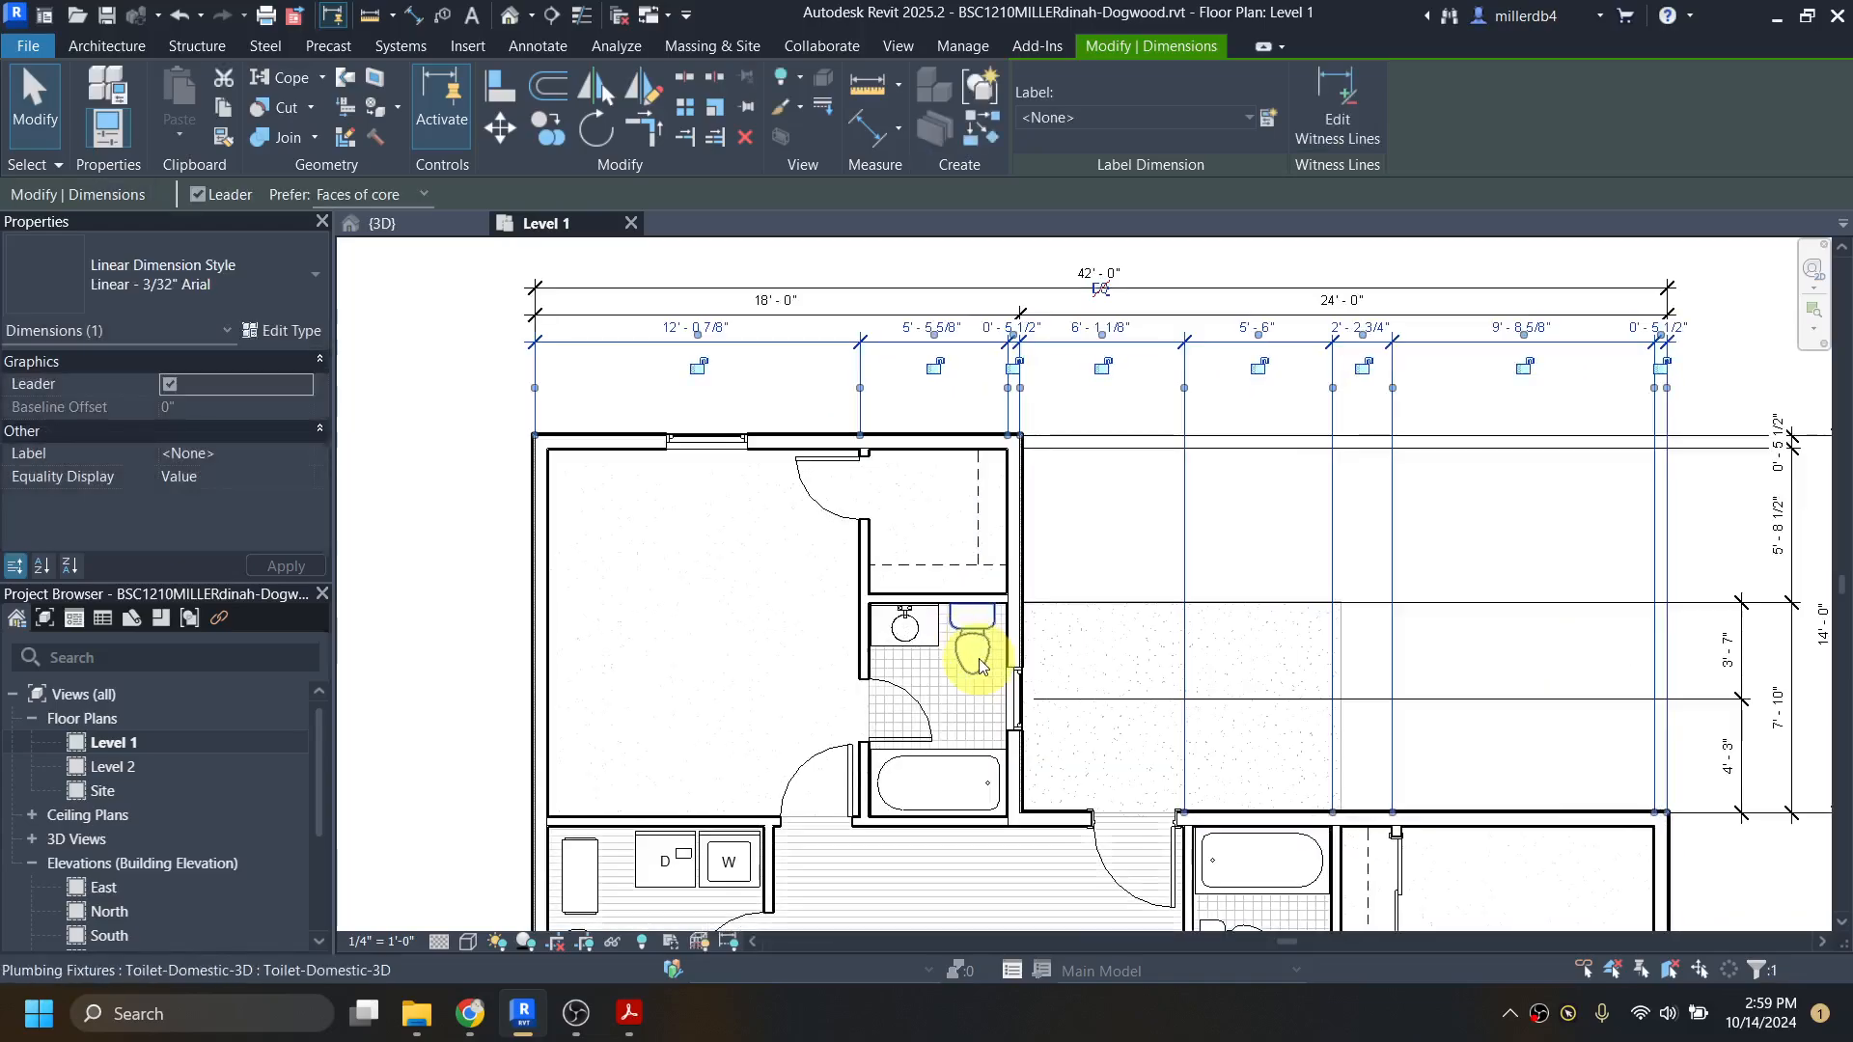
{"action": "key", "text": "Escape"}
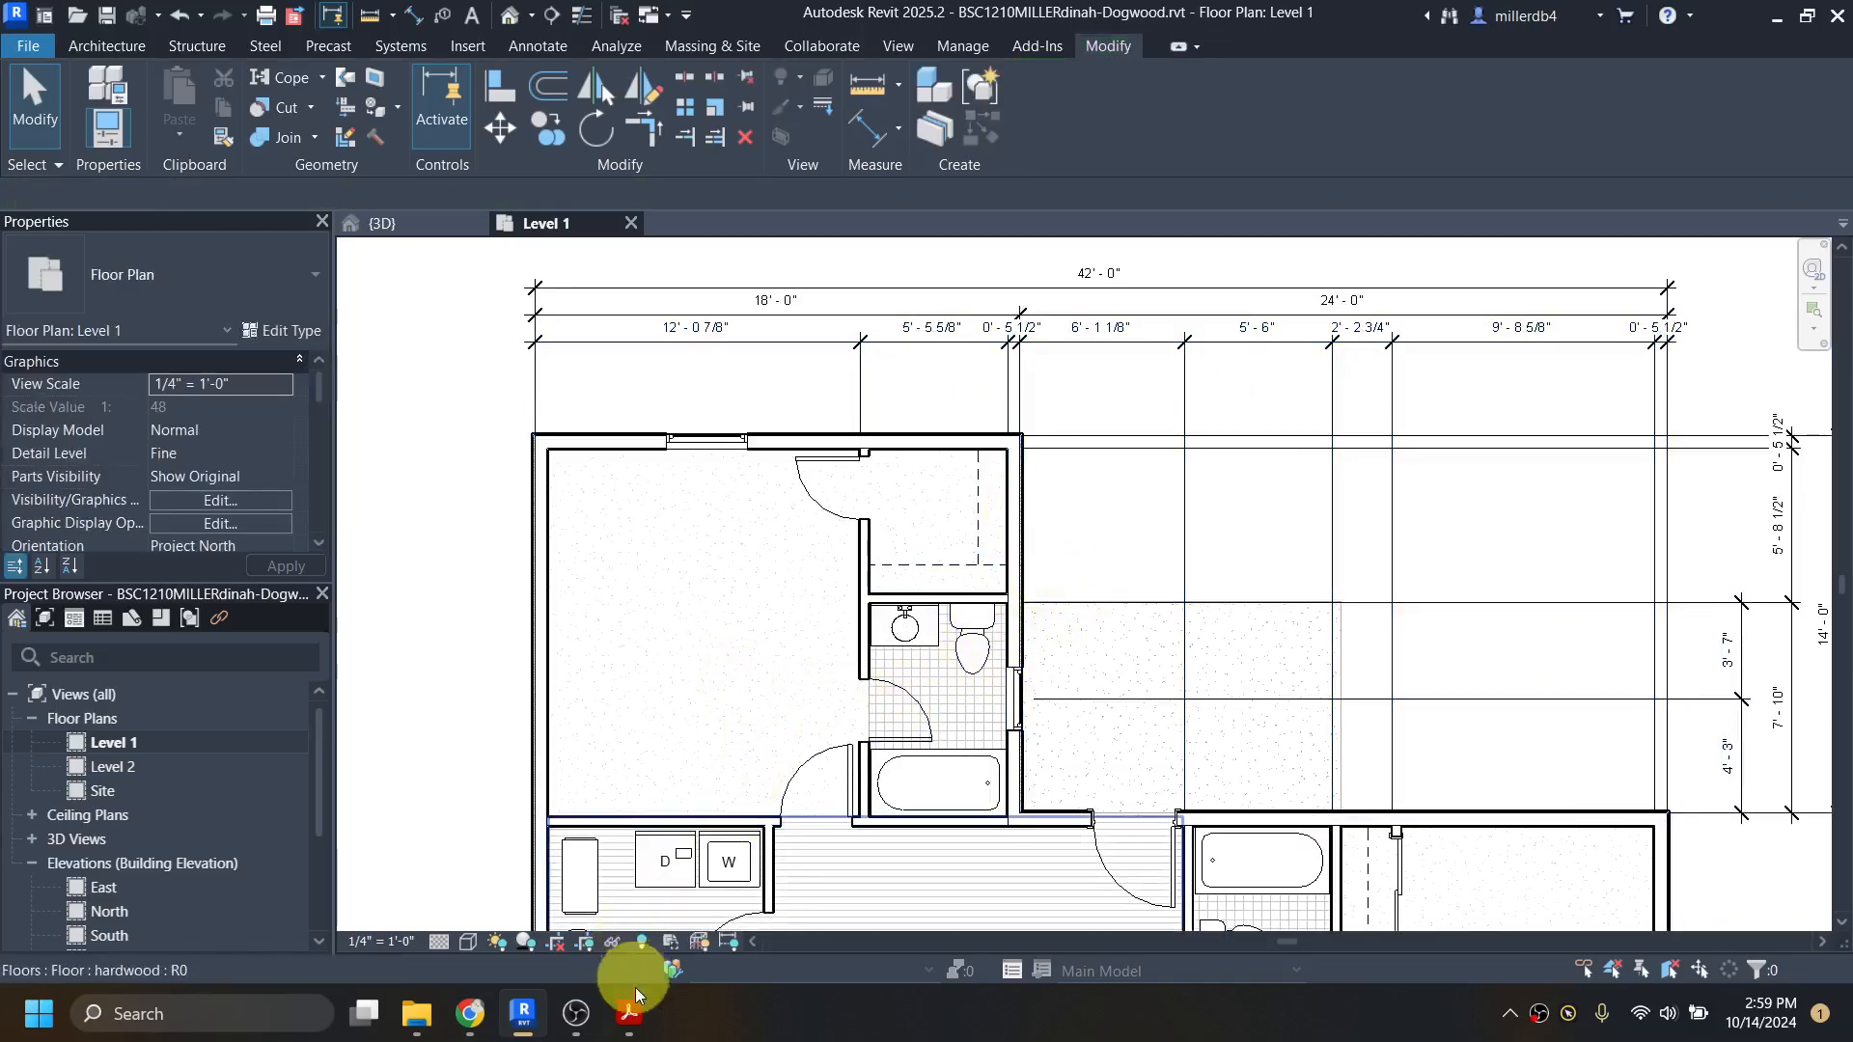
Step: Check dogwood-all.pdf in Acrobat and, back in Revit, set the master closet–bath partition's distance from the west wall's outer core face to 12' 3"
{"action": "left_click", "coordinate": [632, 1015]}
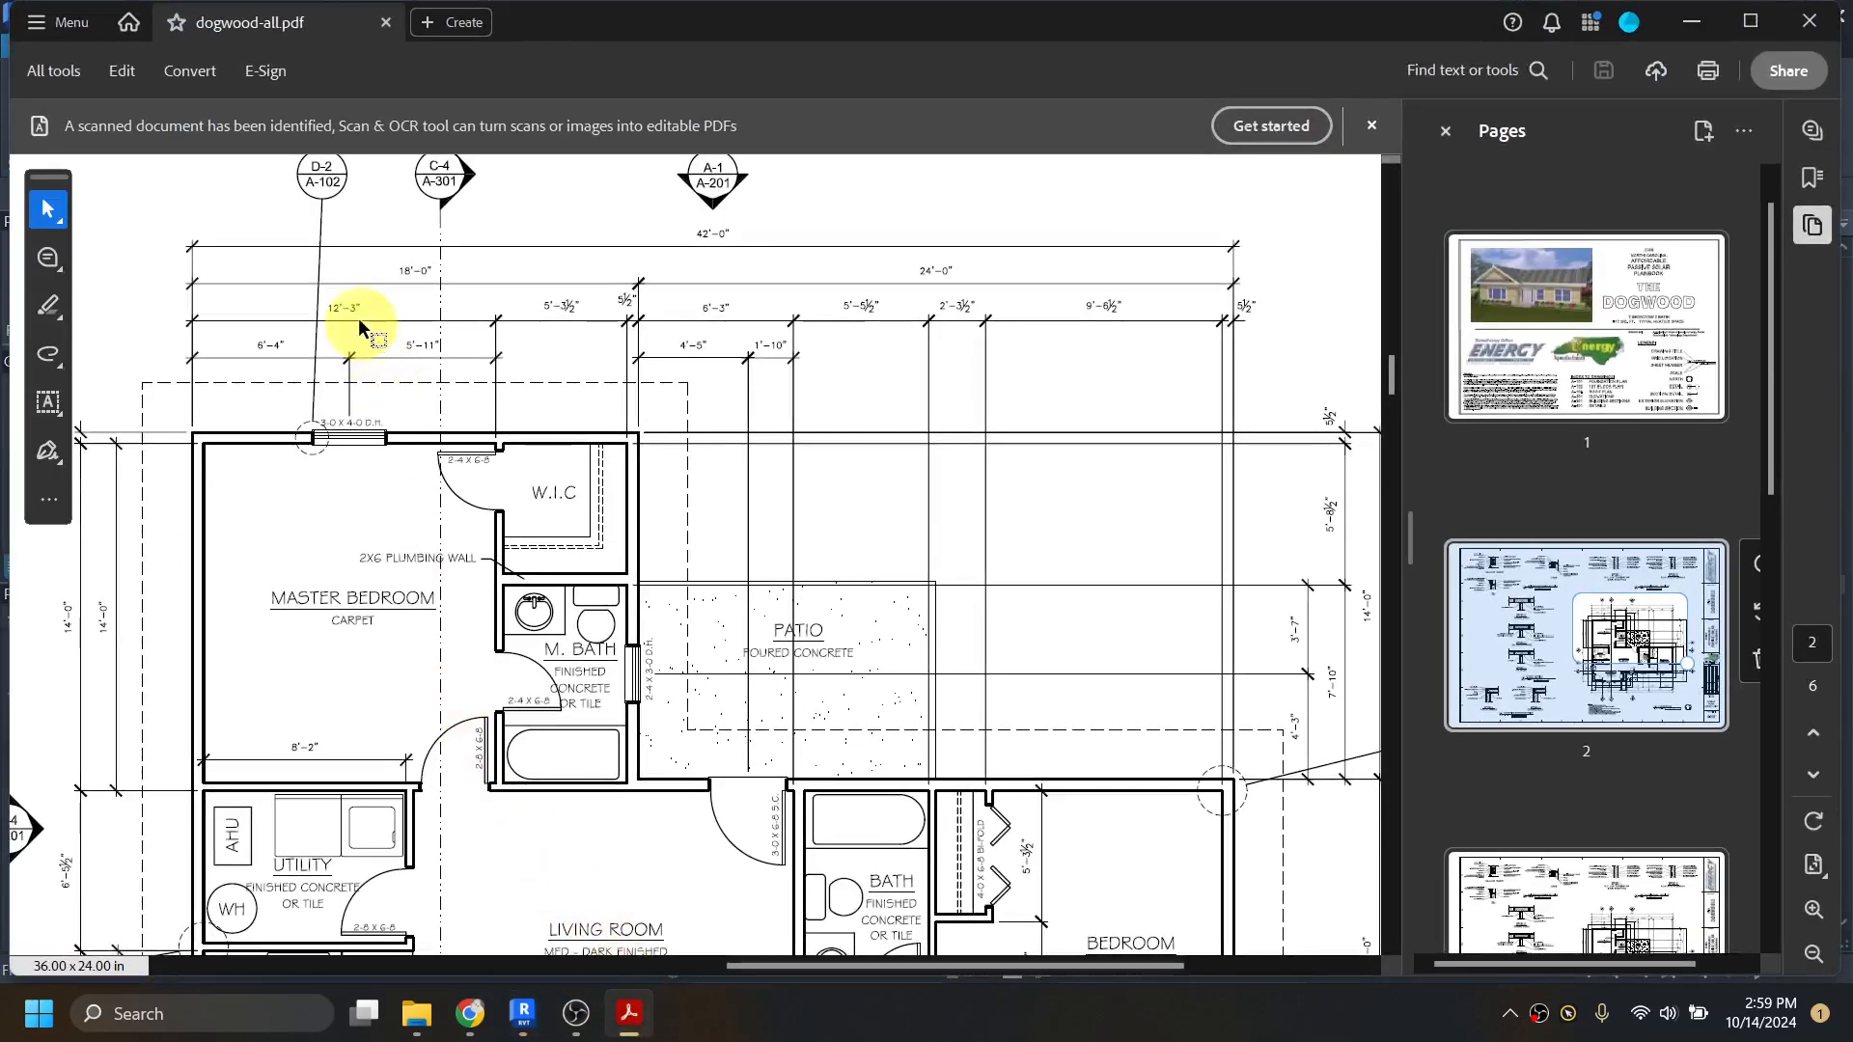
{"action": "left_click", "coordinate": [1693, 19]}
{"action": "left_click", "coordinate": [859, 573]}
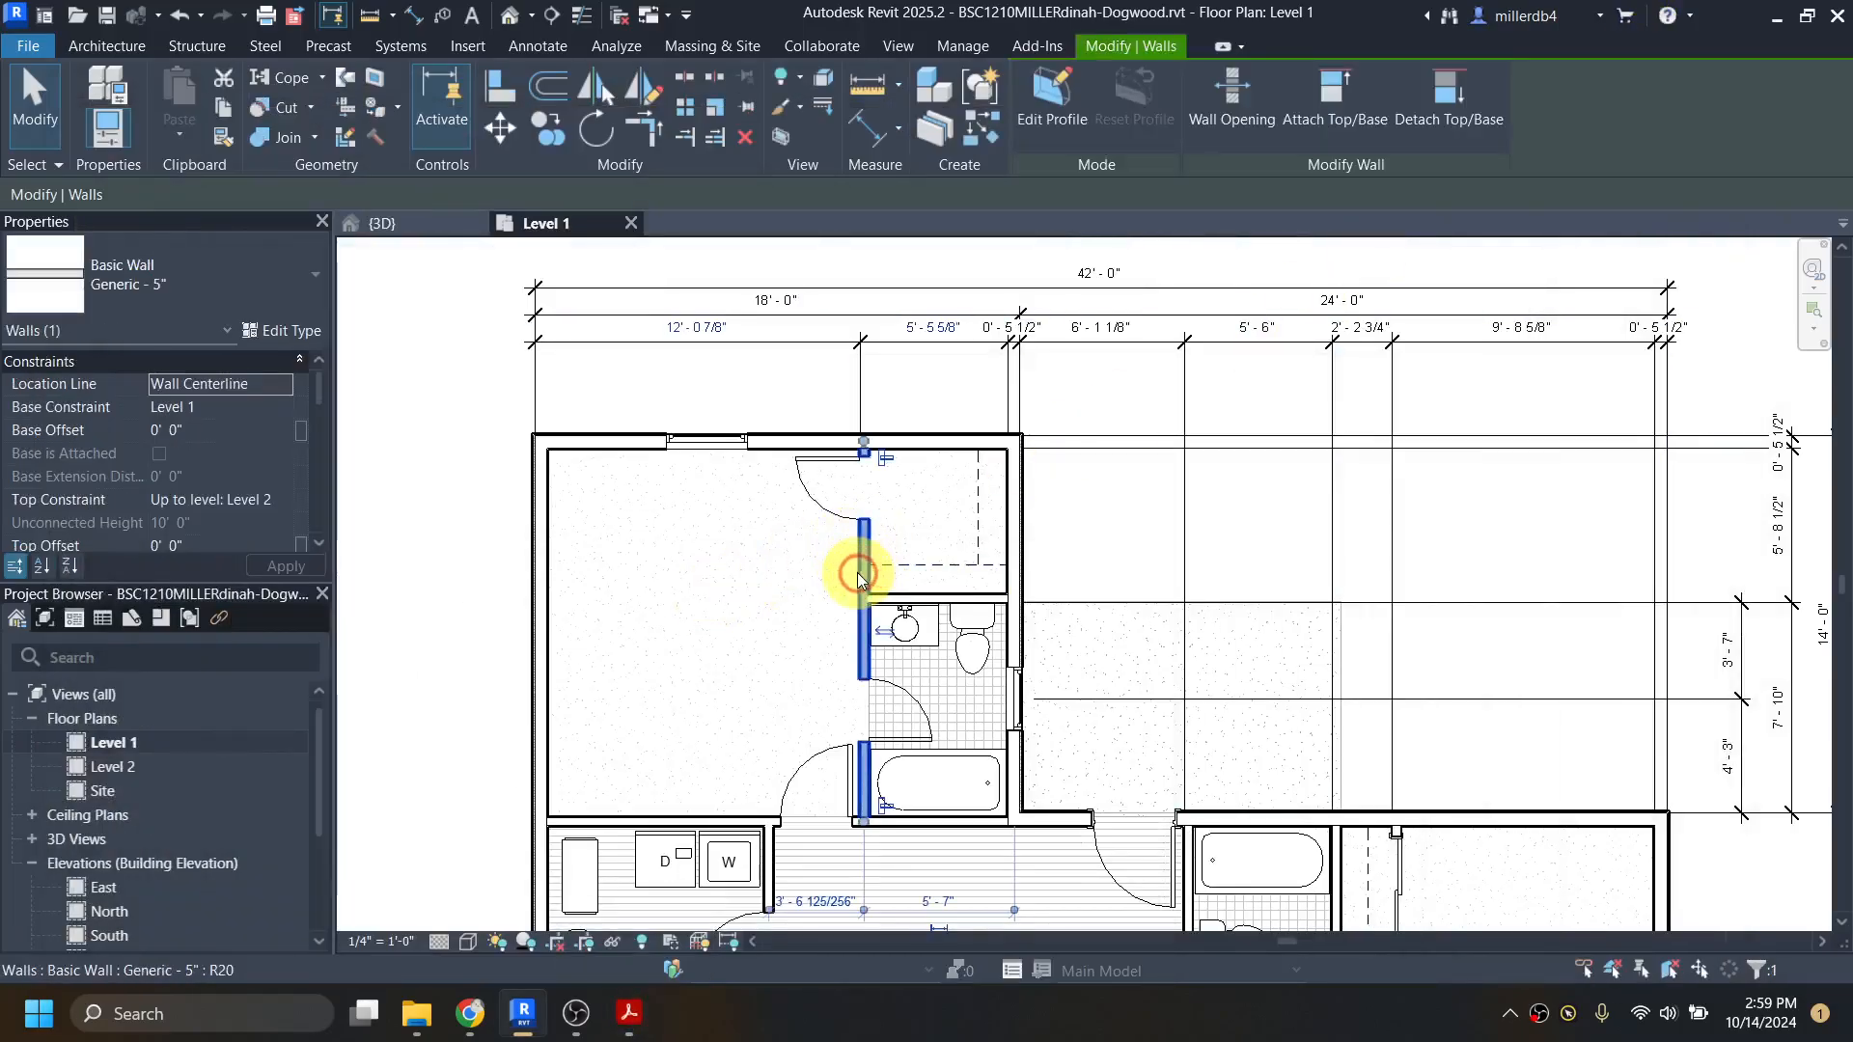
{"action": "left_click", "coordinate": [670, 326]}
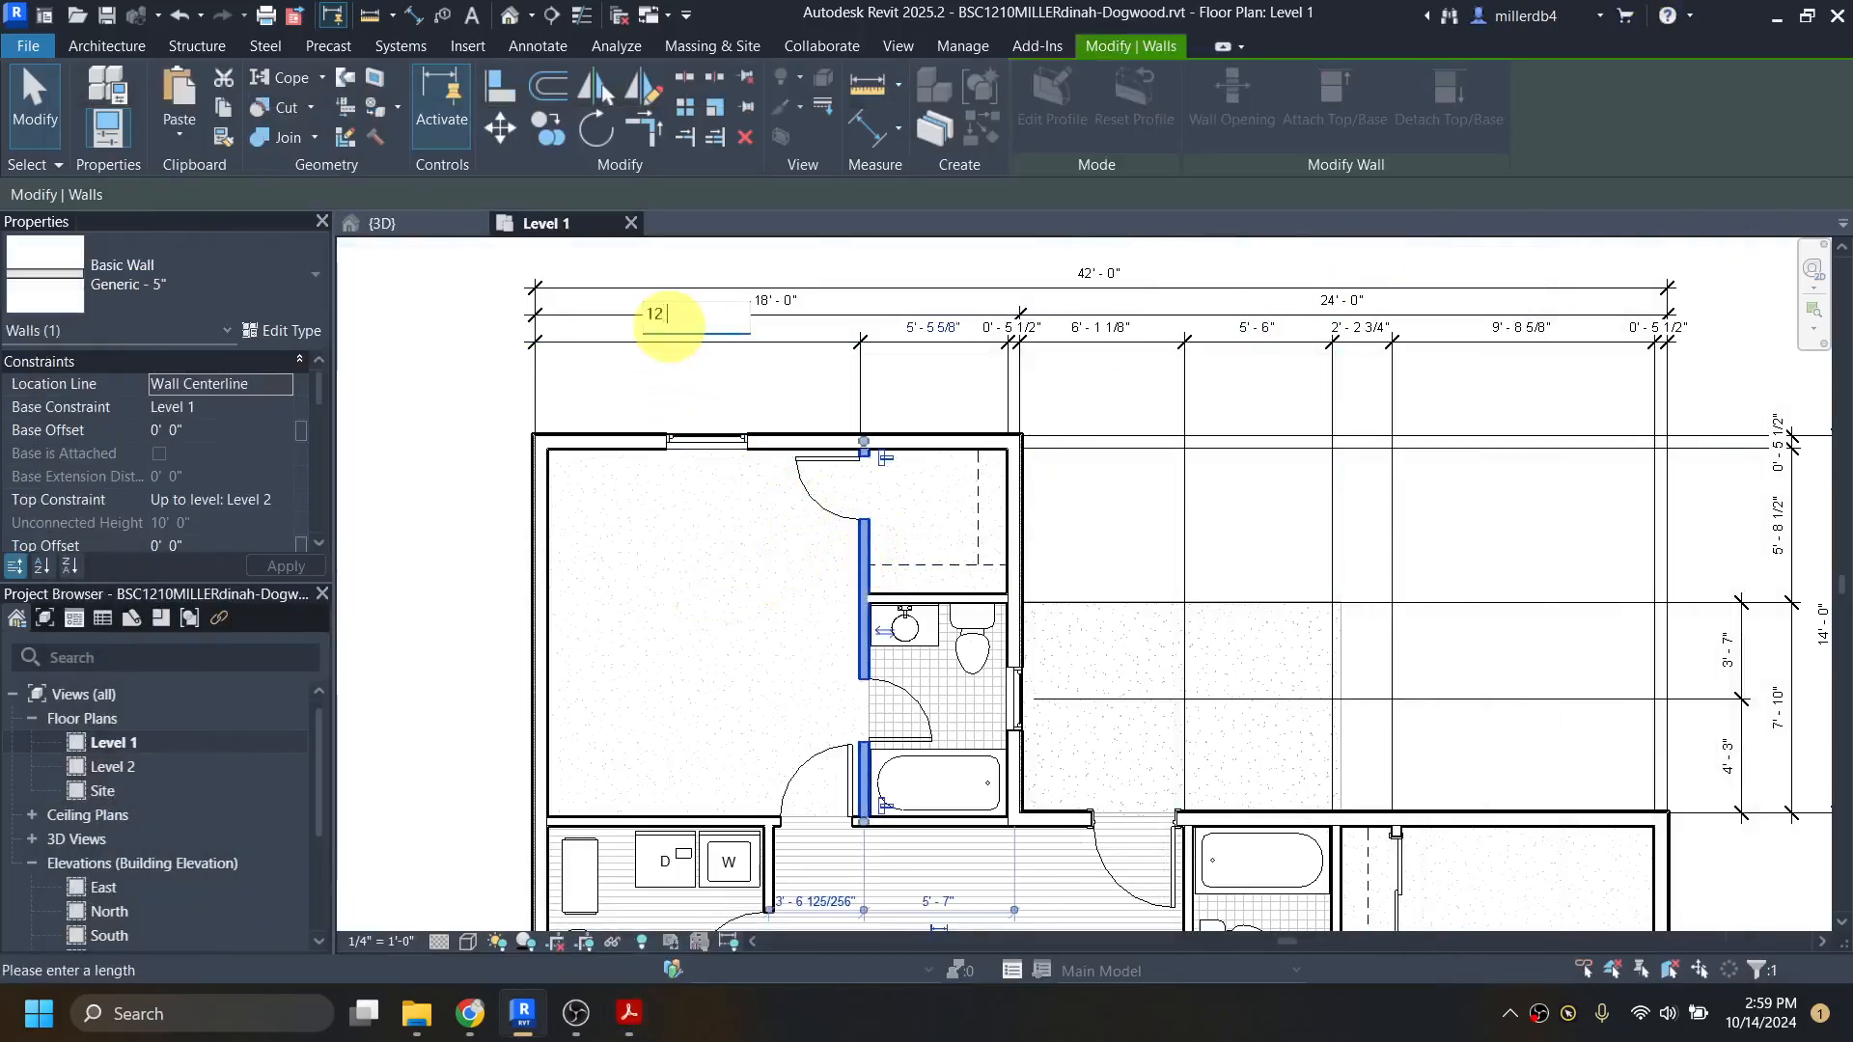
{"action": "type", "text": "12 3"}
{"action": "key", "text": "Return"}
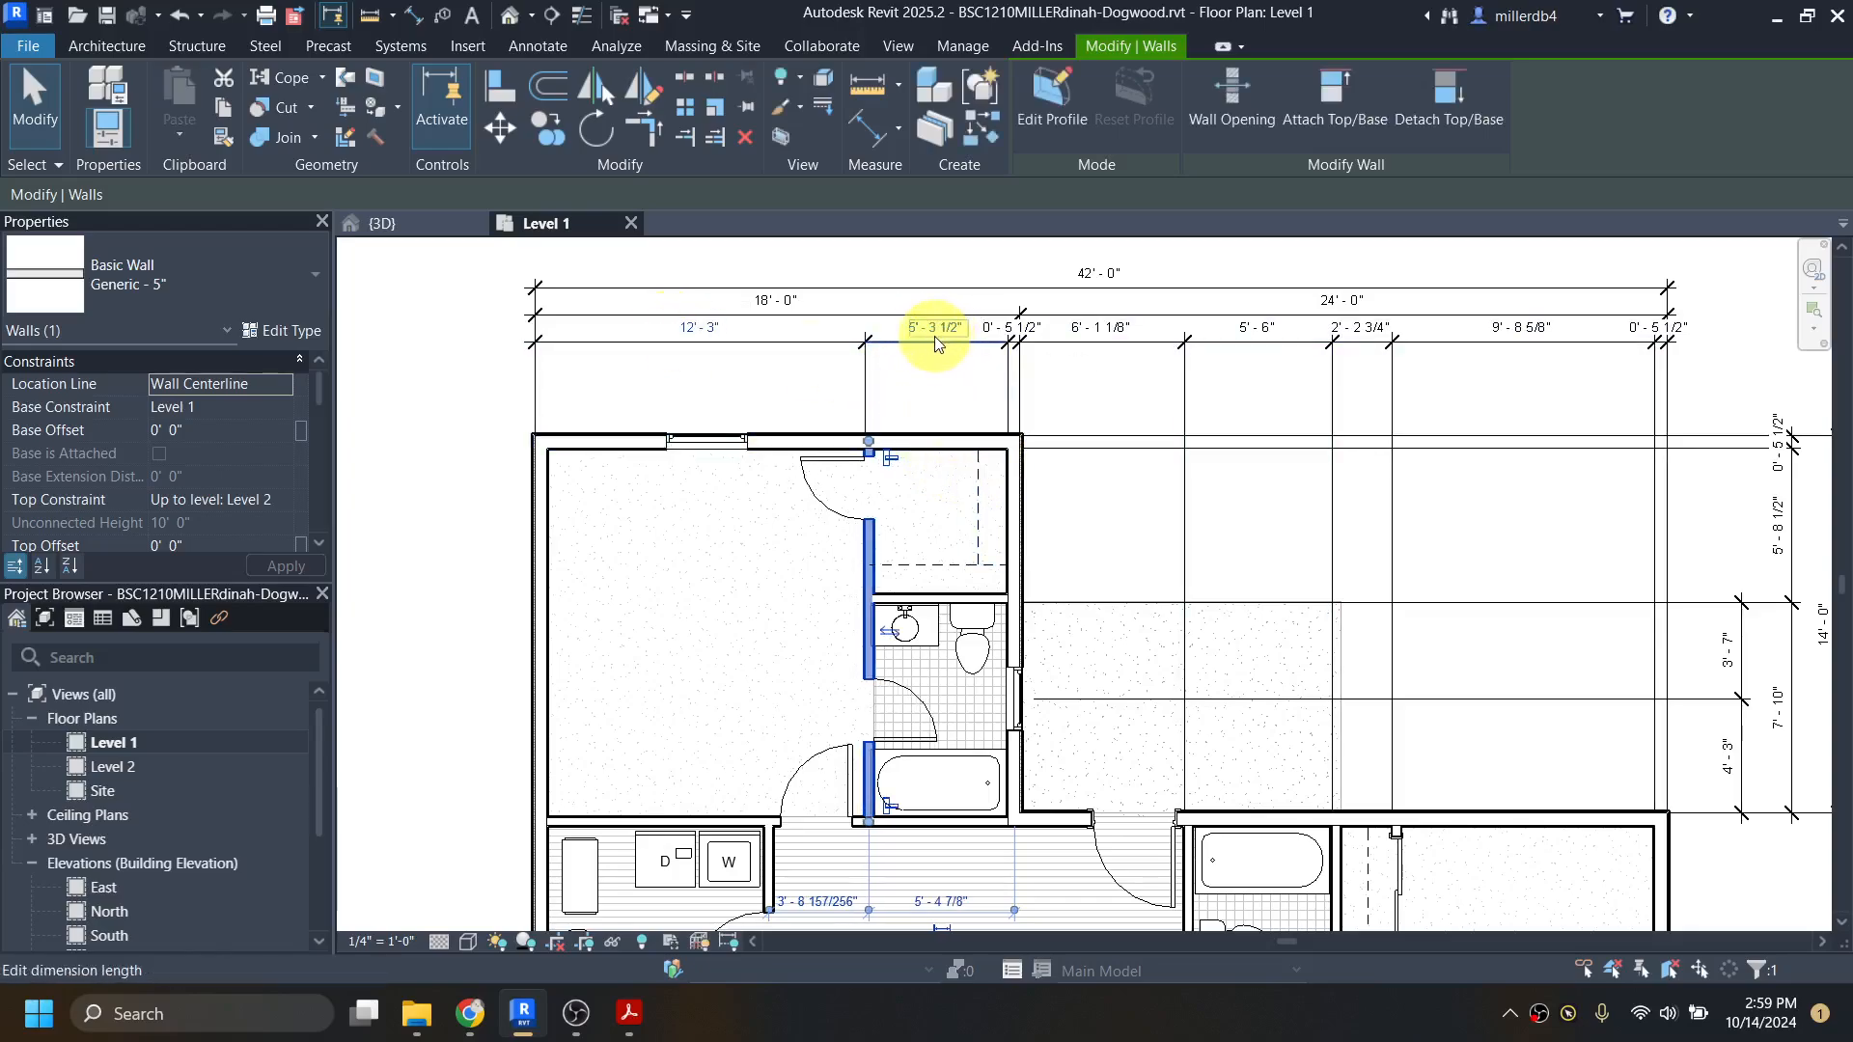
Step: Compare the horizontal dimension string north of the house with dogwood-all.pdf in Acrobat and return to Revit
{"action": "left_click", "coordinate": [632, 1023]}
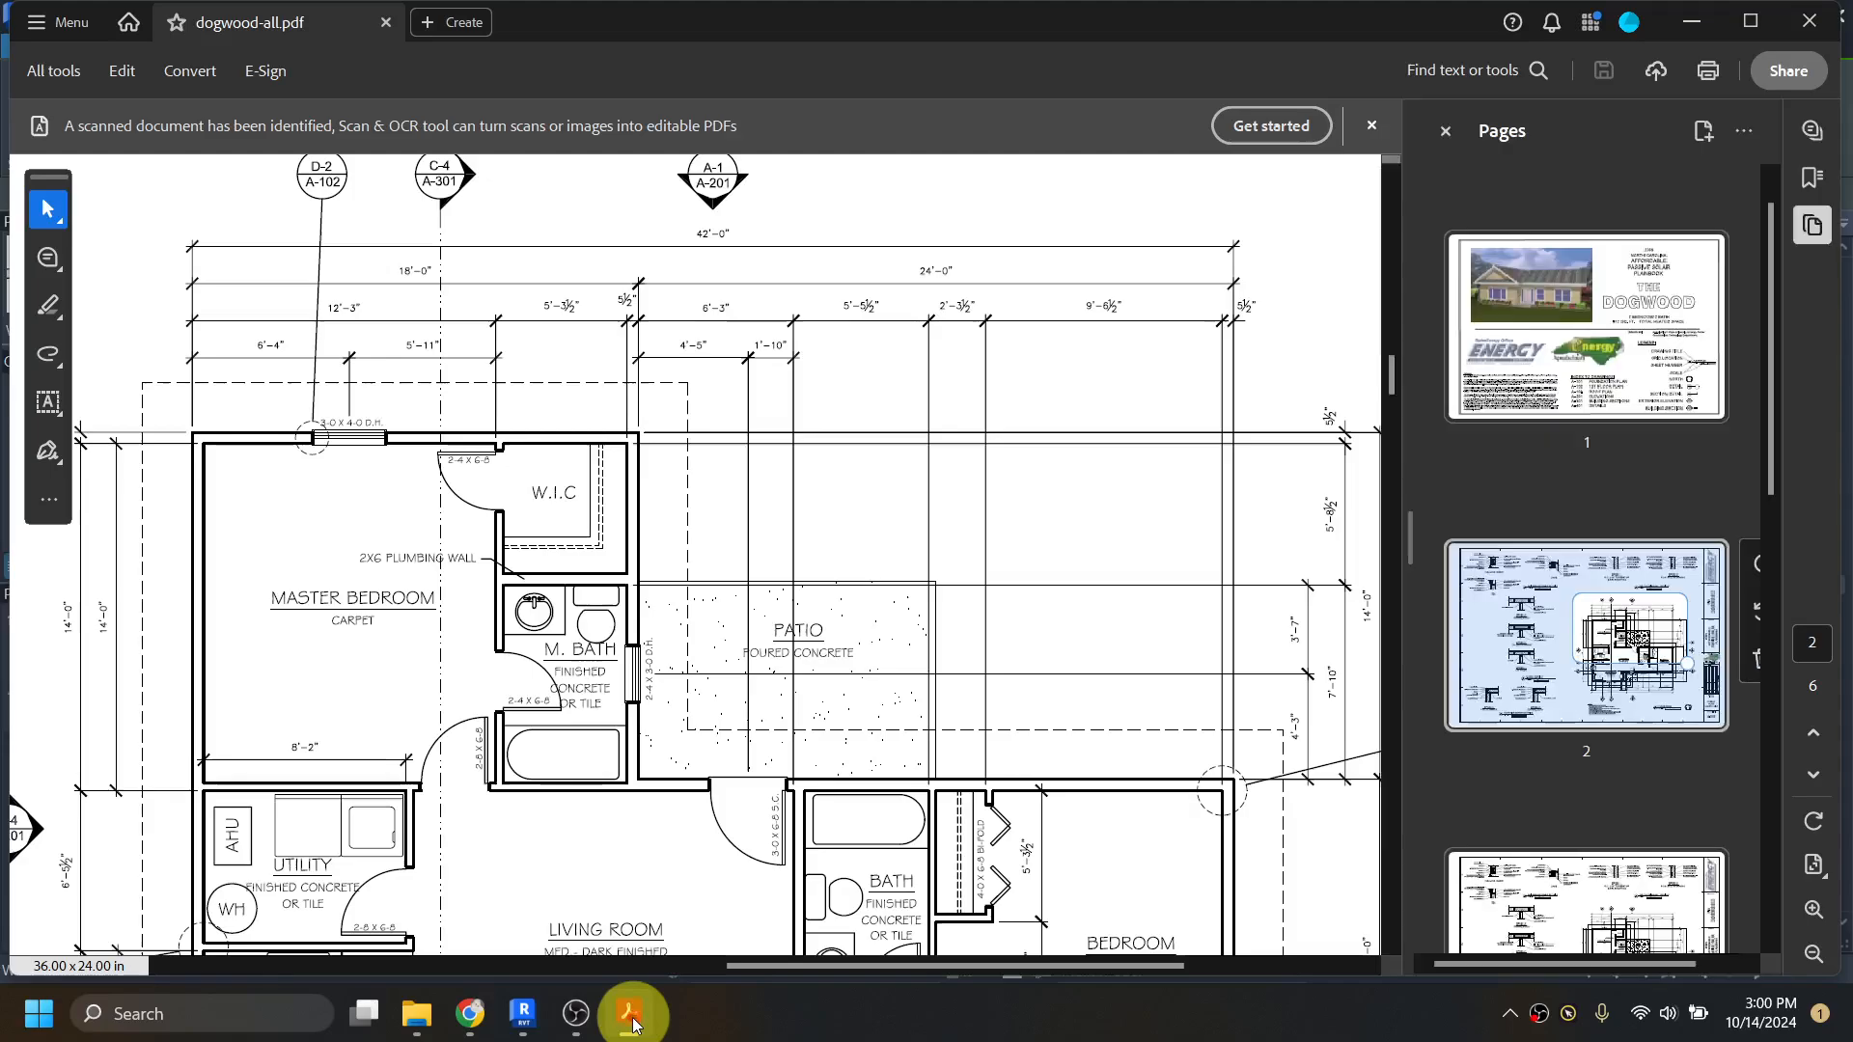
{"action": "left_click", "coordinate": [632, 1023]}
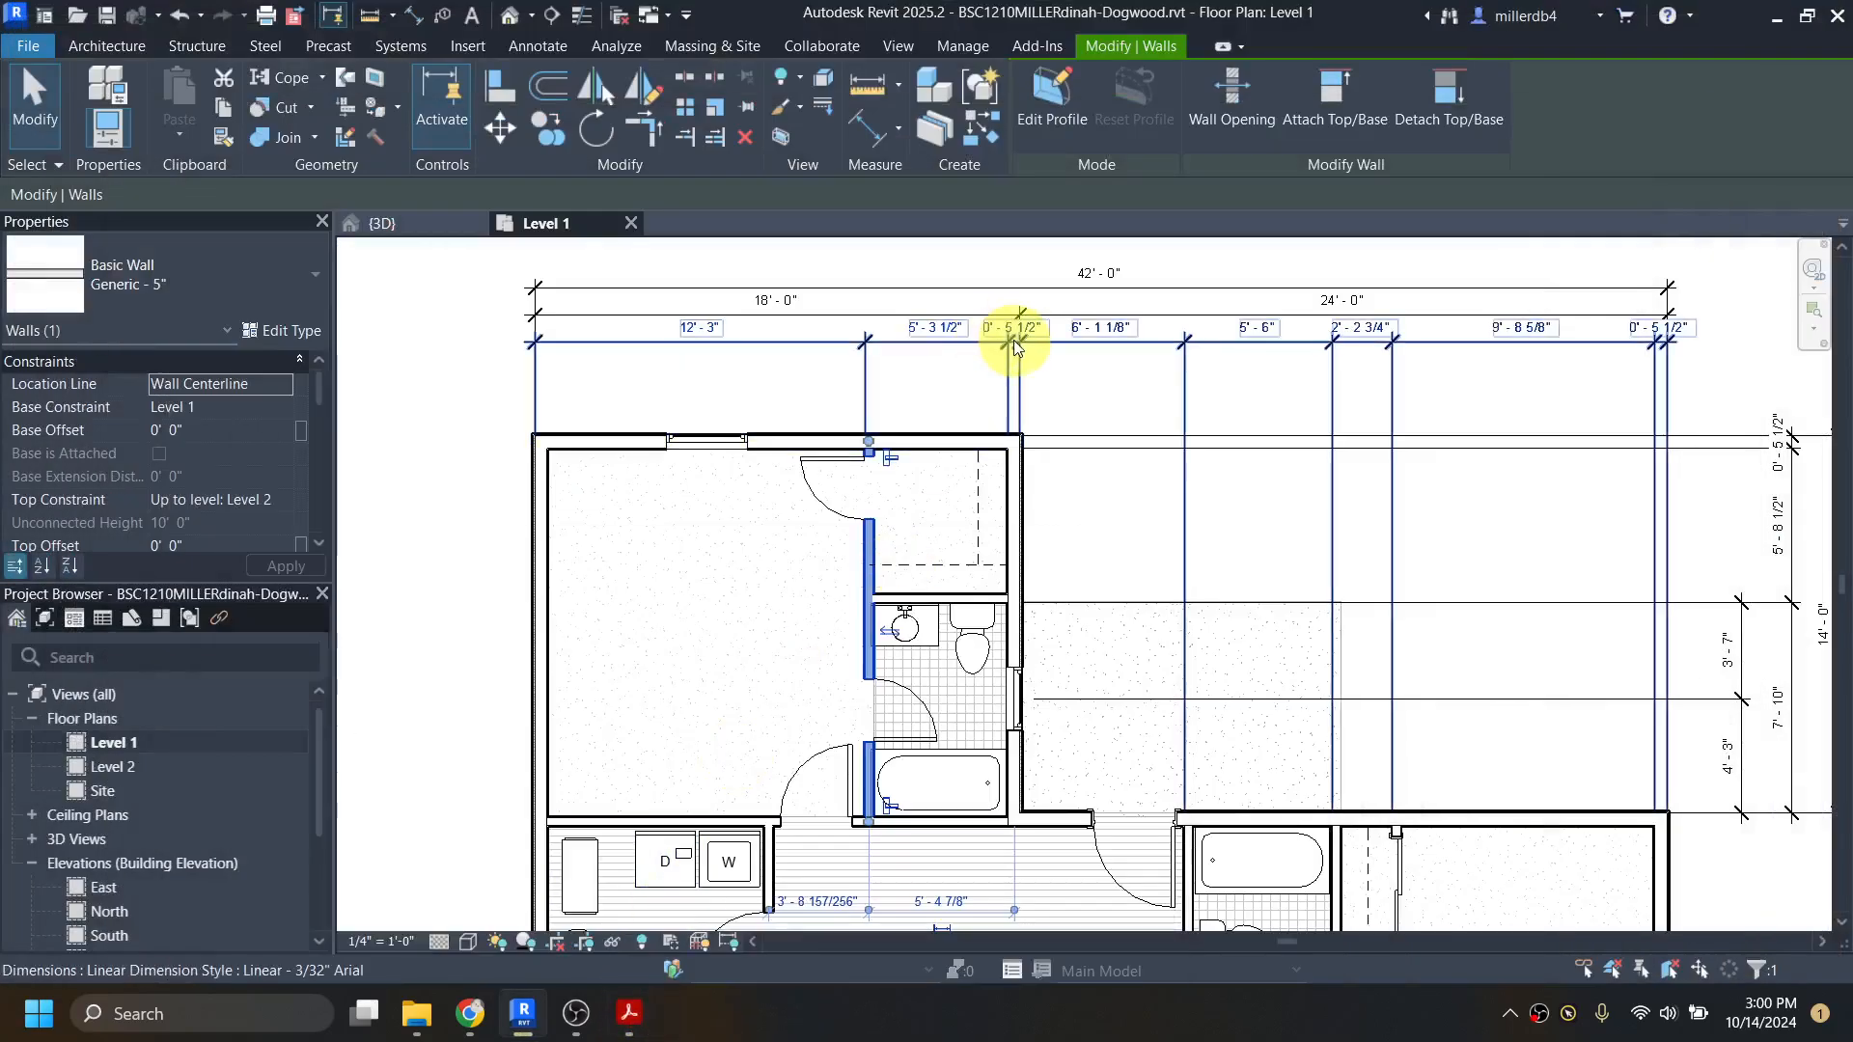
{"action": "middle_click_drag", "start_coordinate": [1075, 447], "coordinate": [1015, 456]}
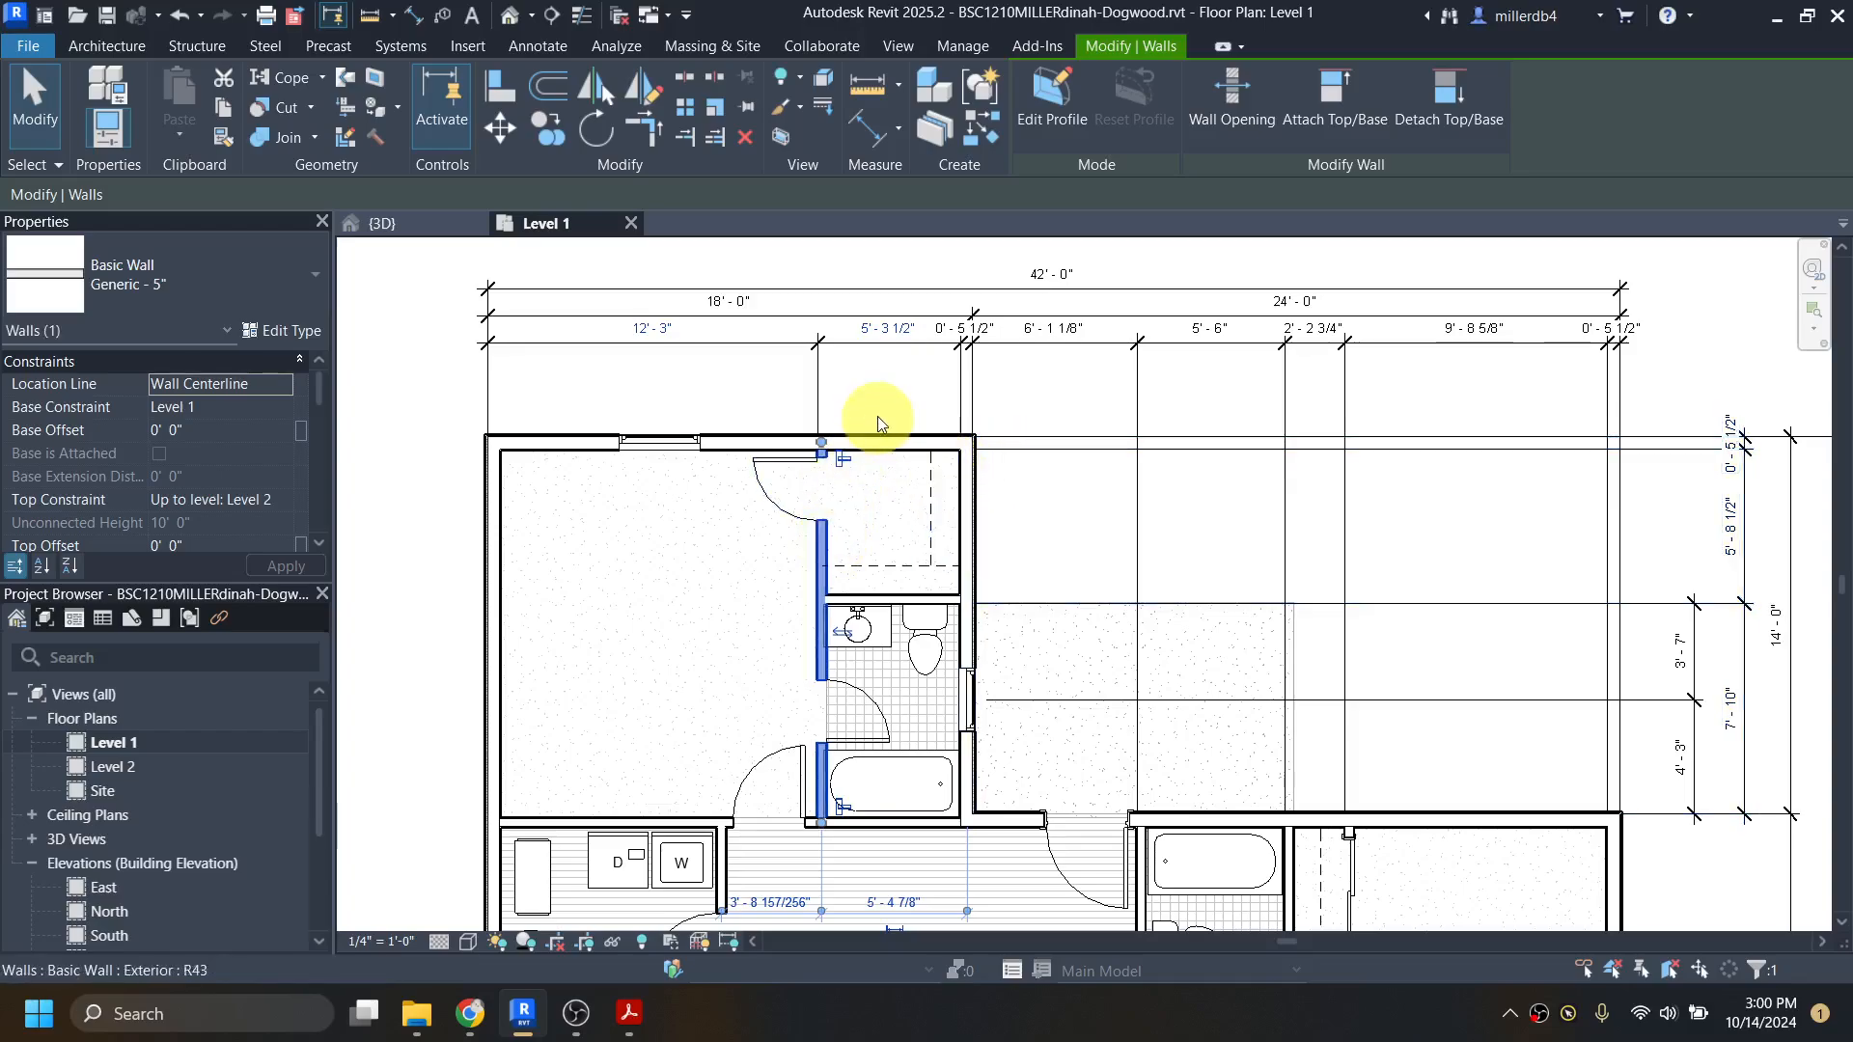
Step: Check dogwood-all.pdf in Acrobat and, back in Revit, try to set the master suite's east exterior wall 6' 3" from the east bathroom's west partition
{"action": "left_click", "coordinate": [971, 478]}
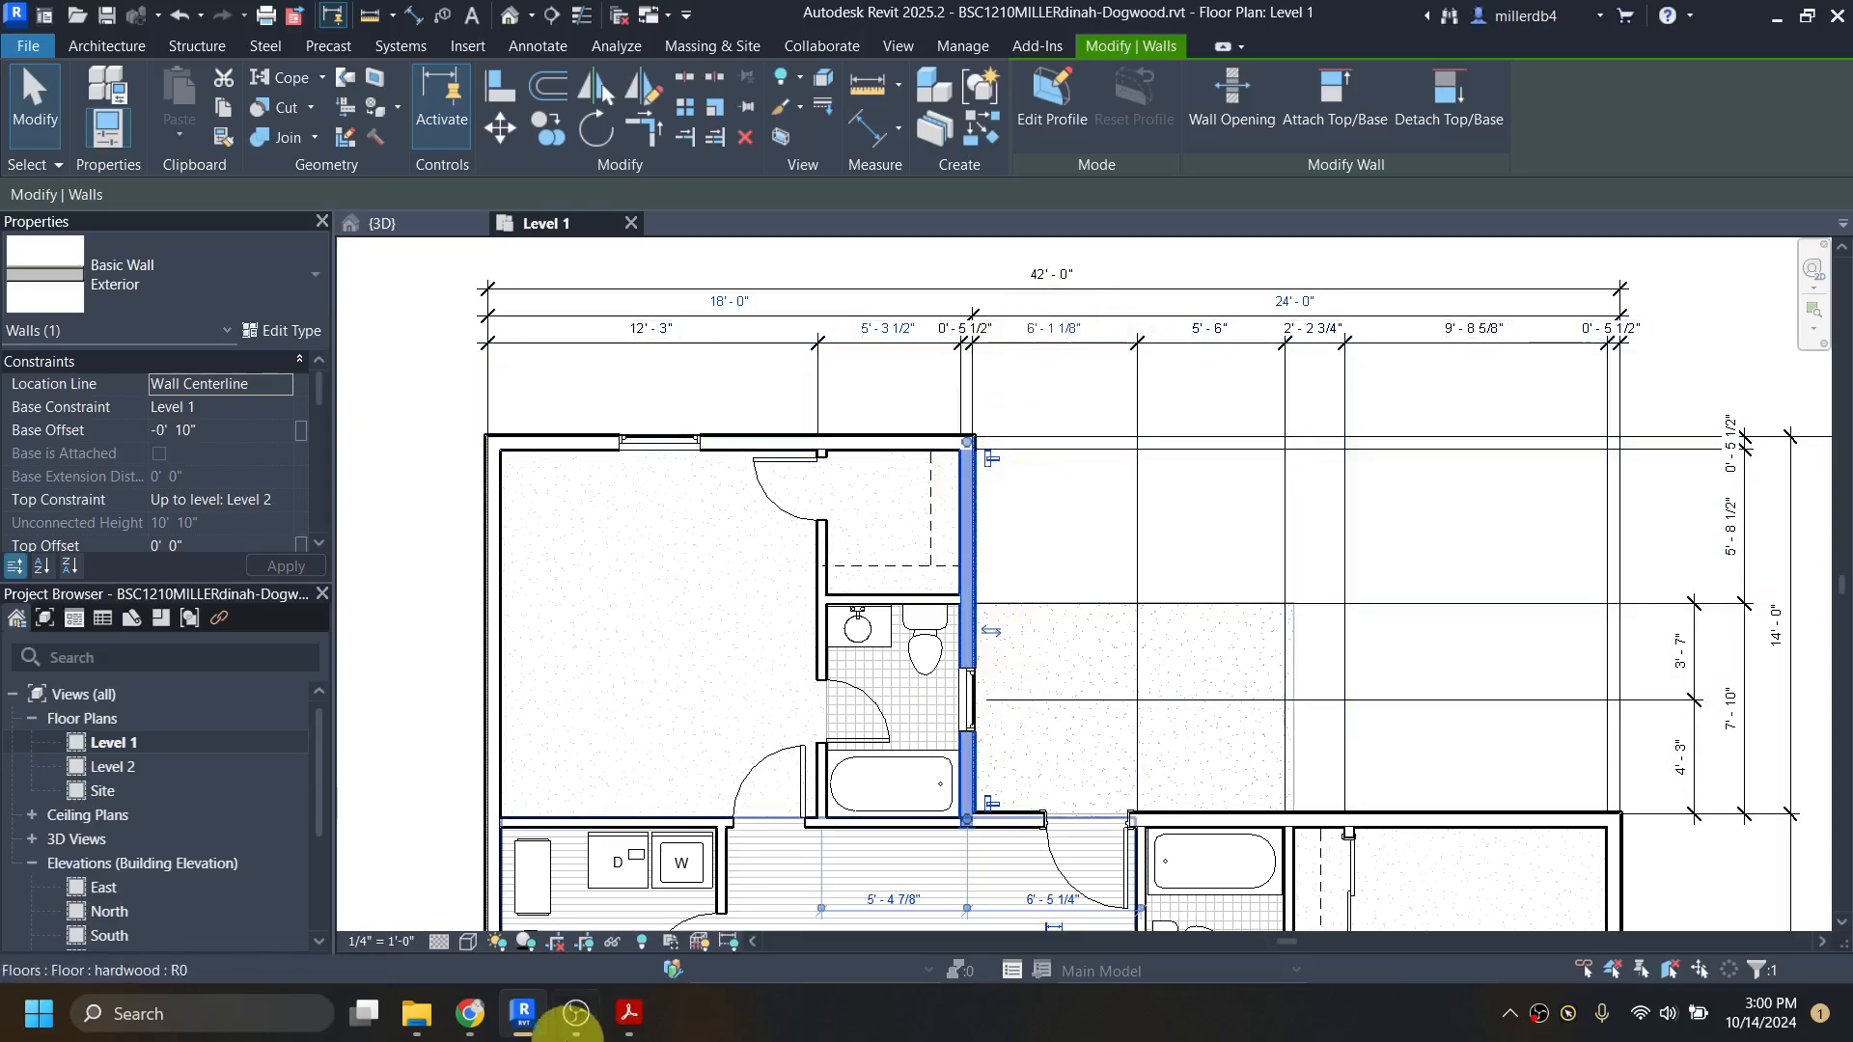
{"action": "left_click", "coordinate": [635, 1031]}
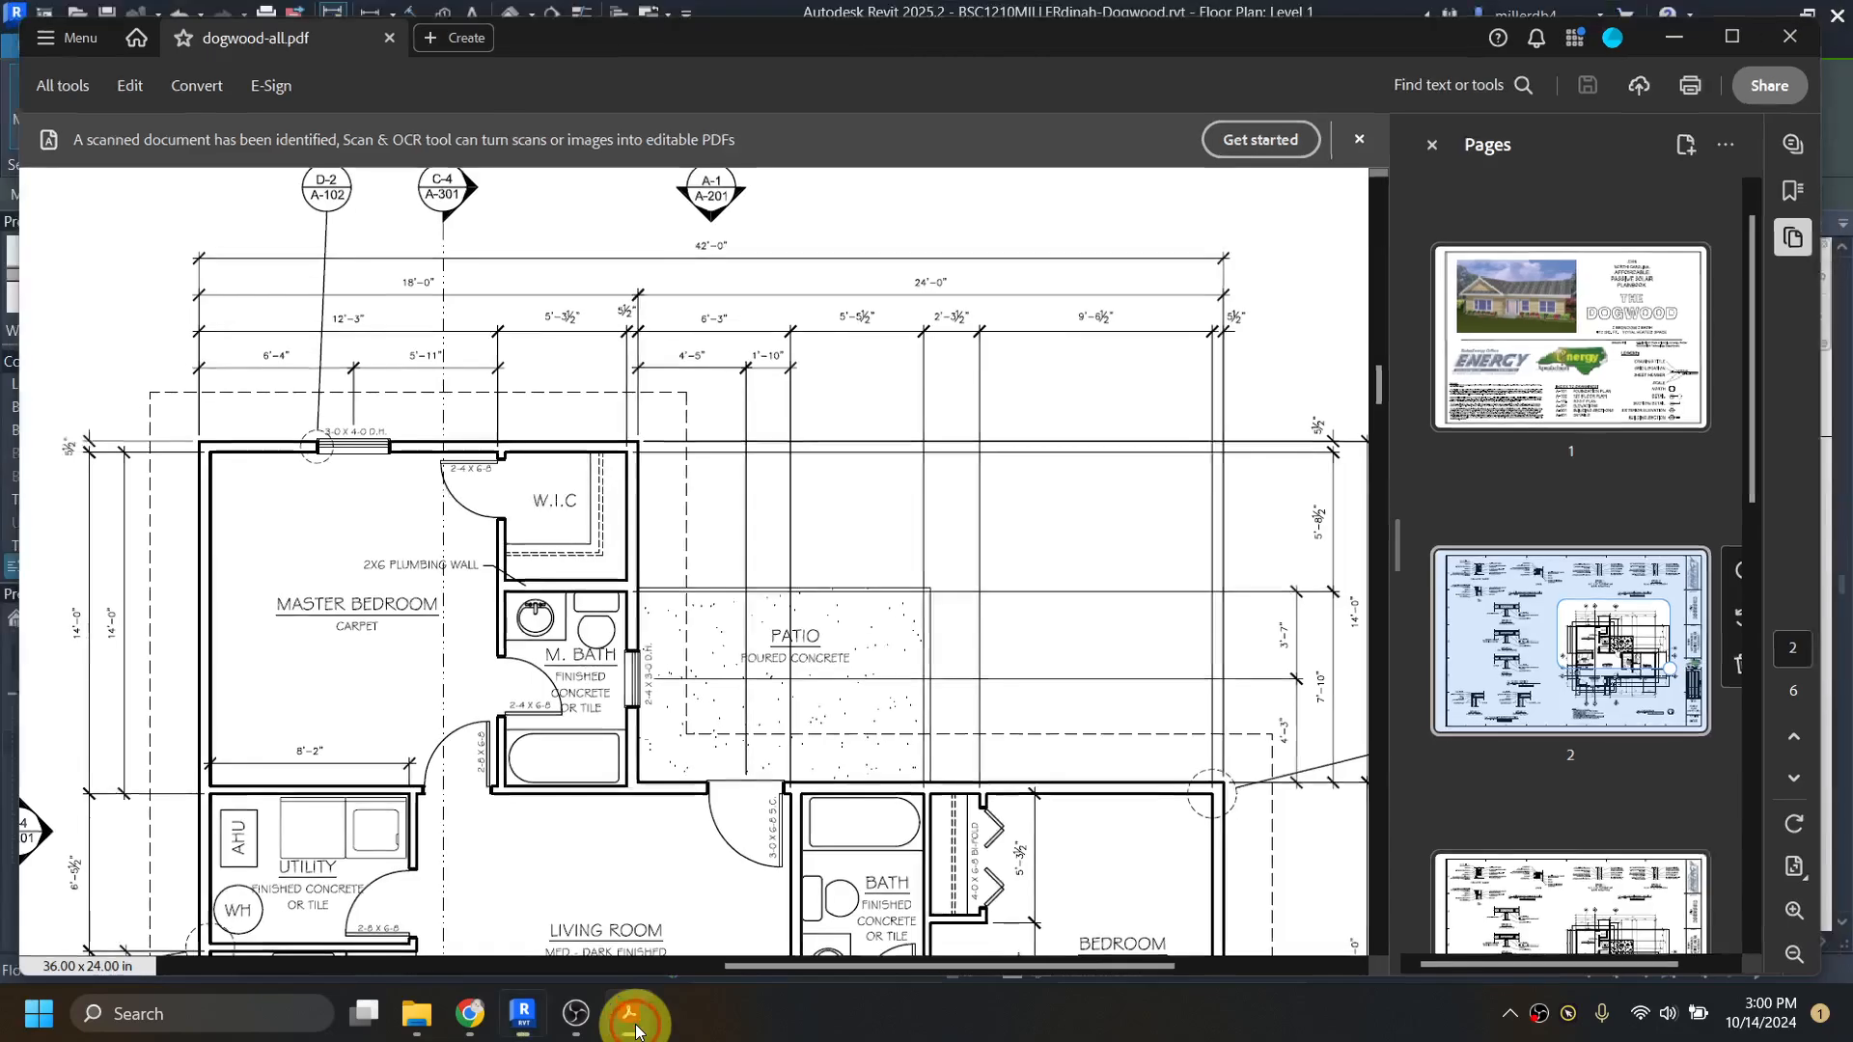
{"action": "left_click", "coordinate": [636, 1031]}
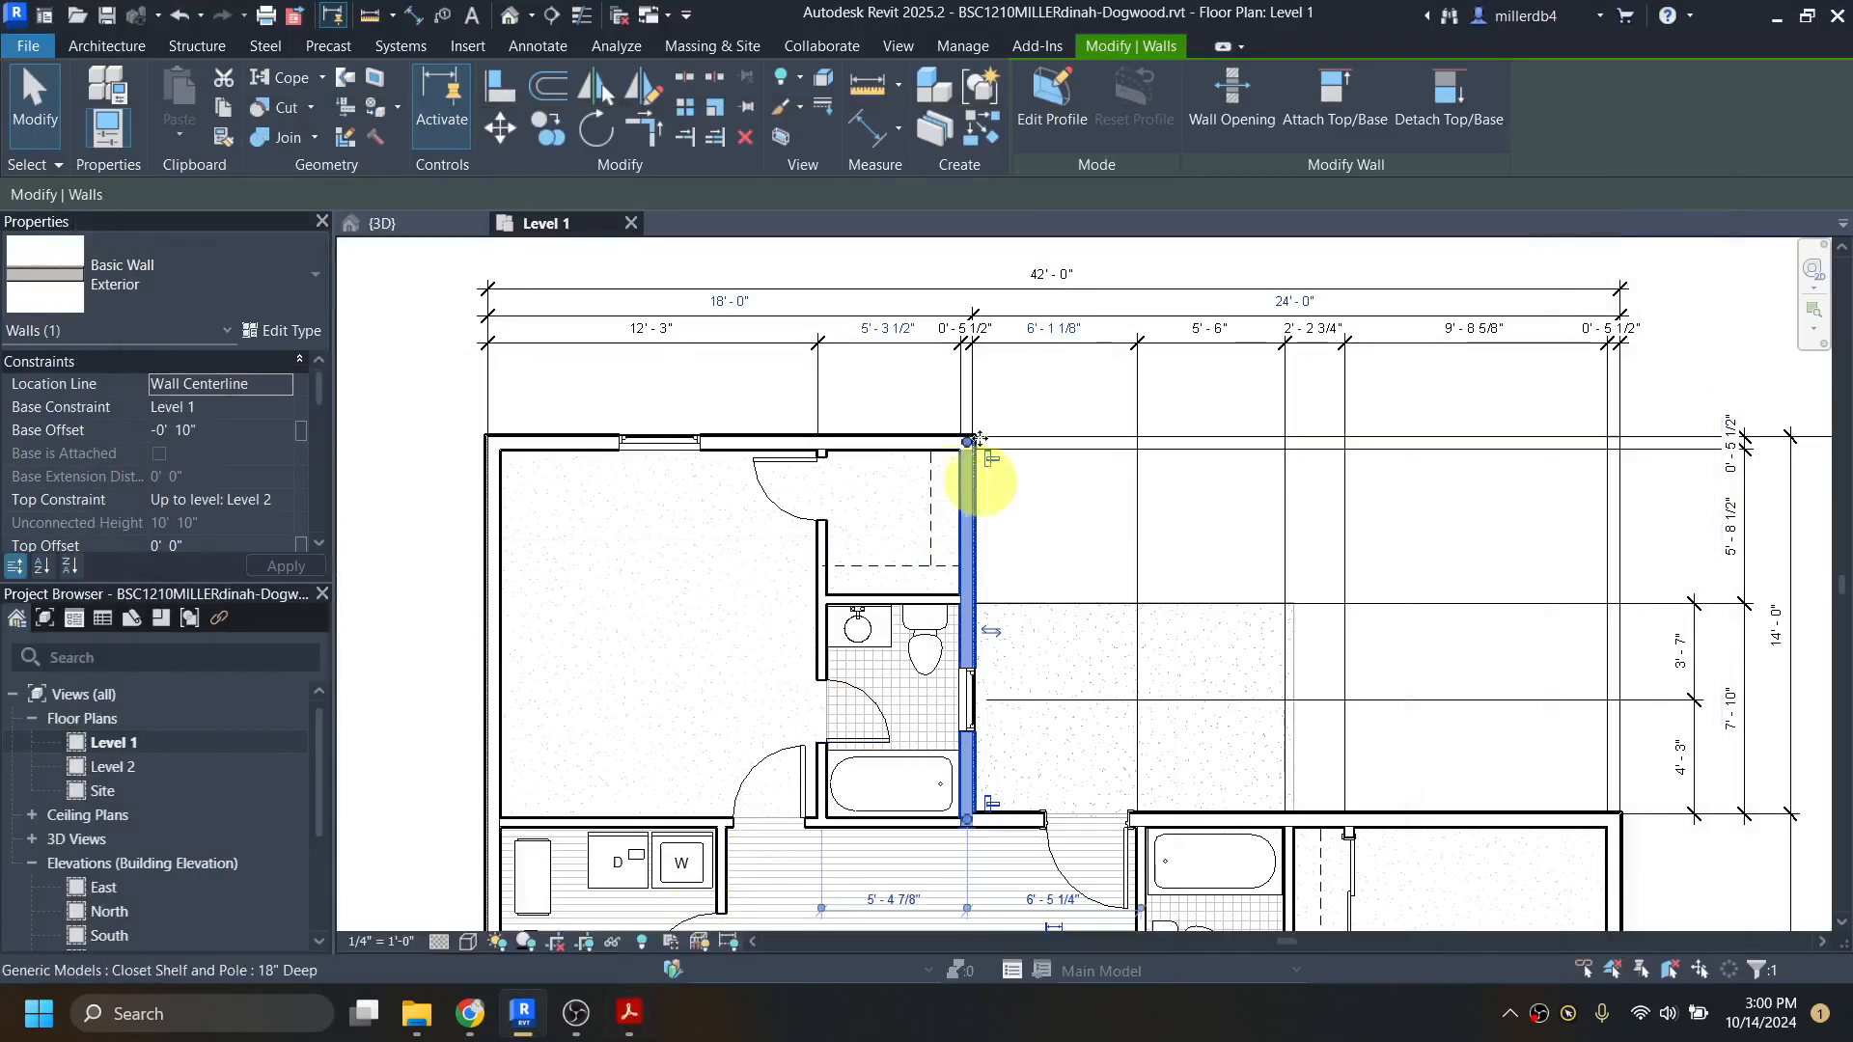
{"action": "left_click", "coordinate": [1068, 331]}
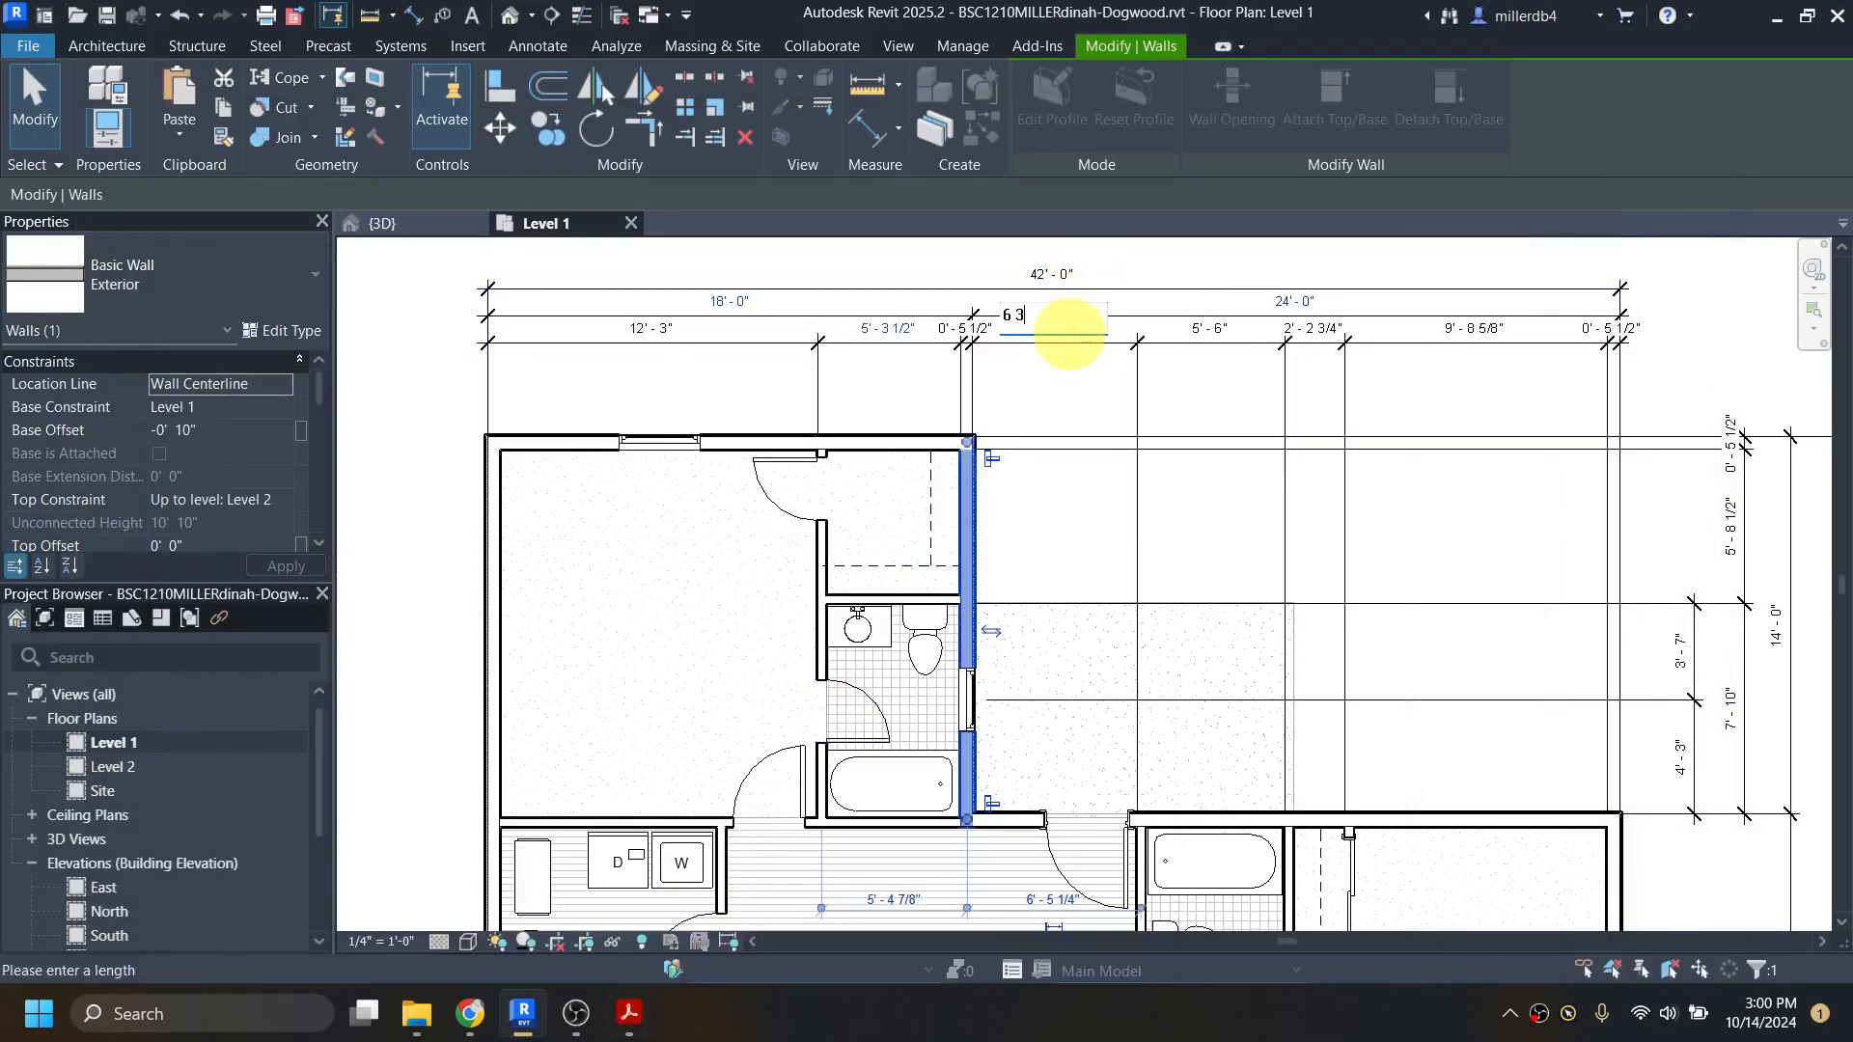
{"action": "type", "text": "6 3"}
{"action": "key", "text": "Return"}
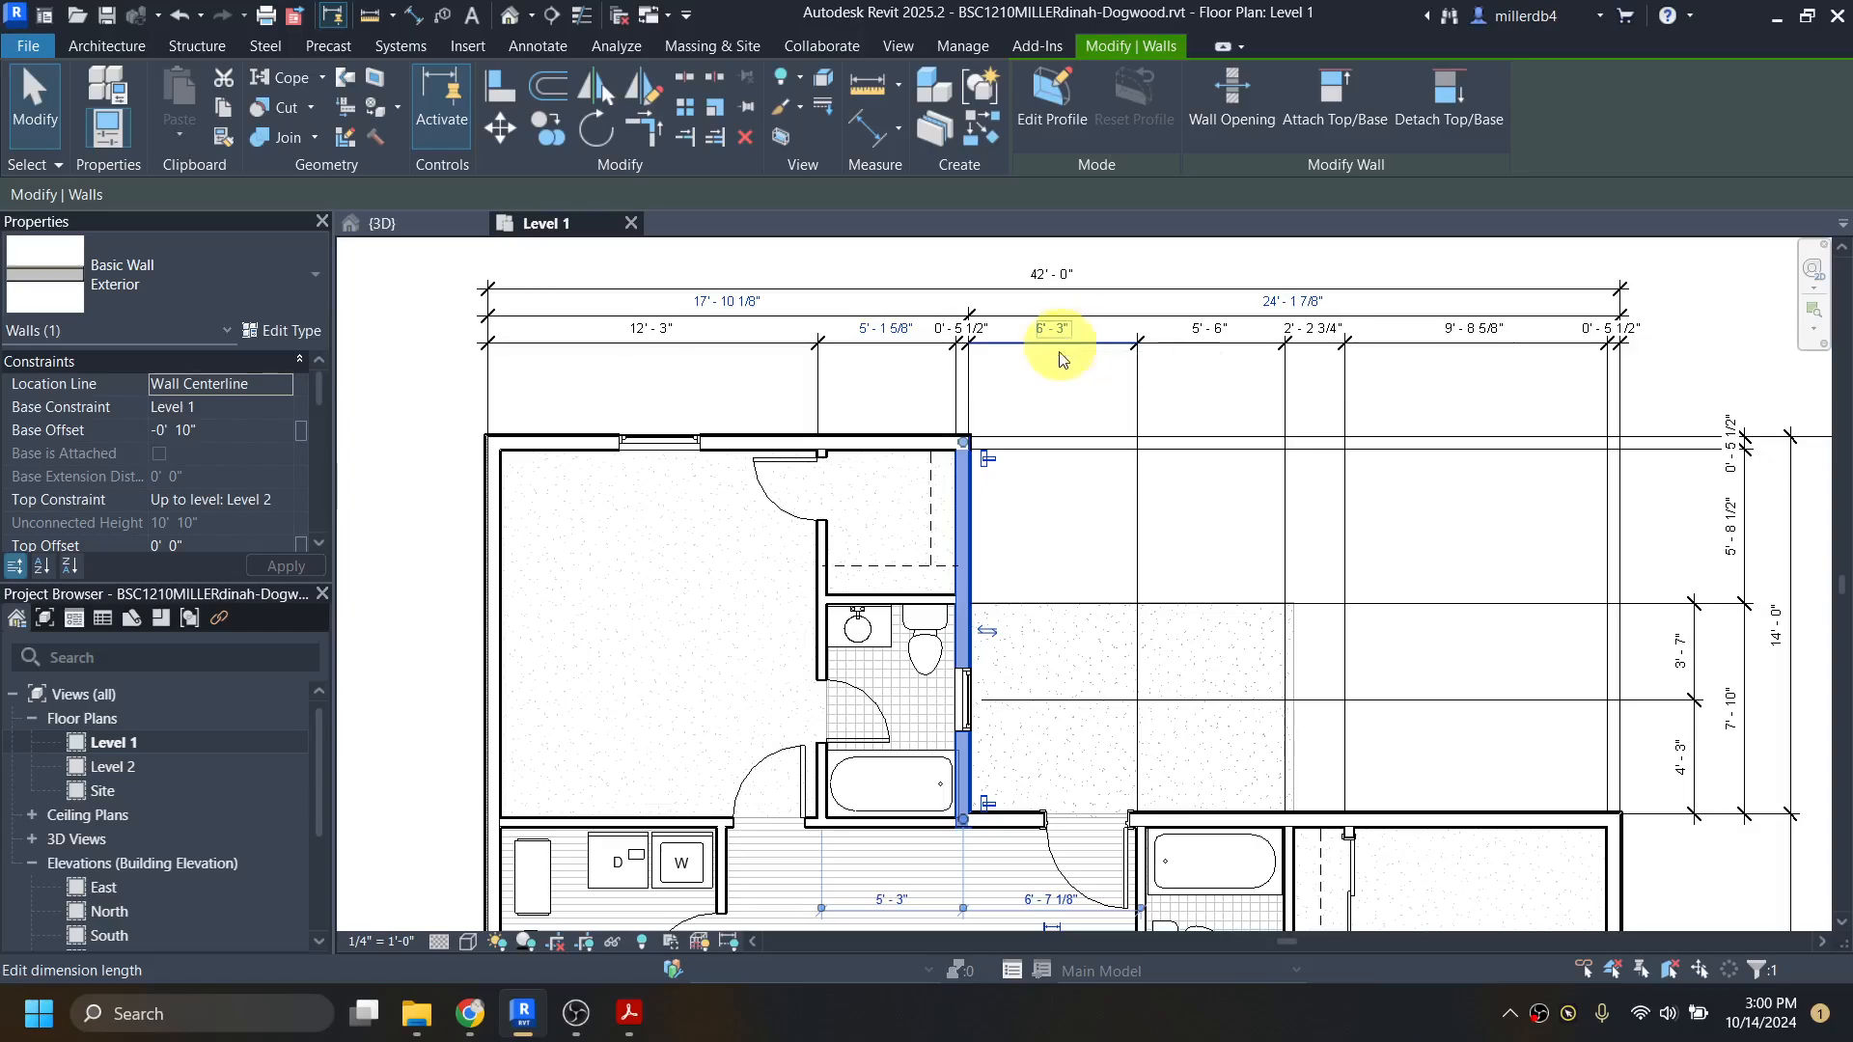
Step: Set the master suite's east exterior wall back to 5' 3 1/2" from the master closet–bath partition
{"action": "left_click", "coordinate": [875, 328]}
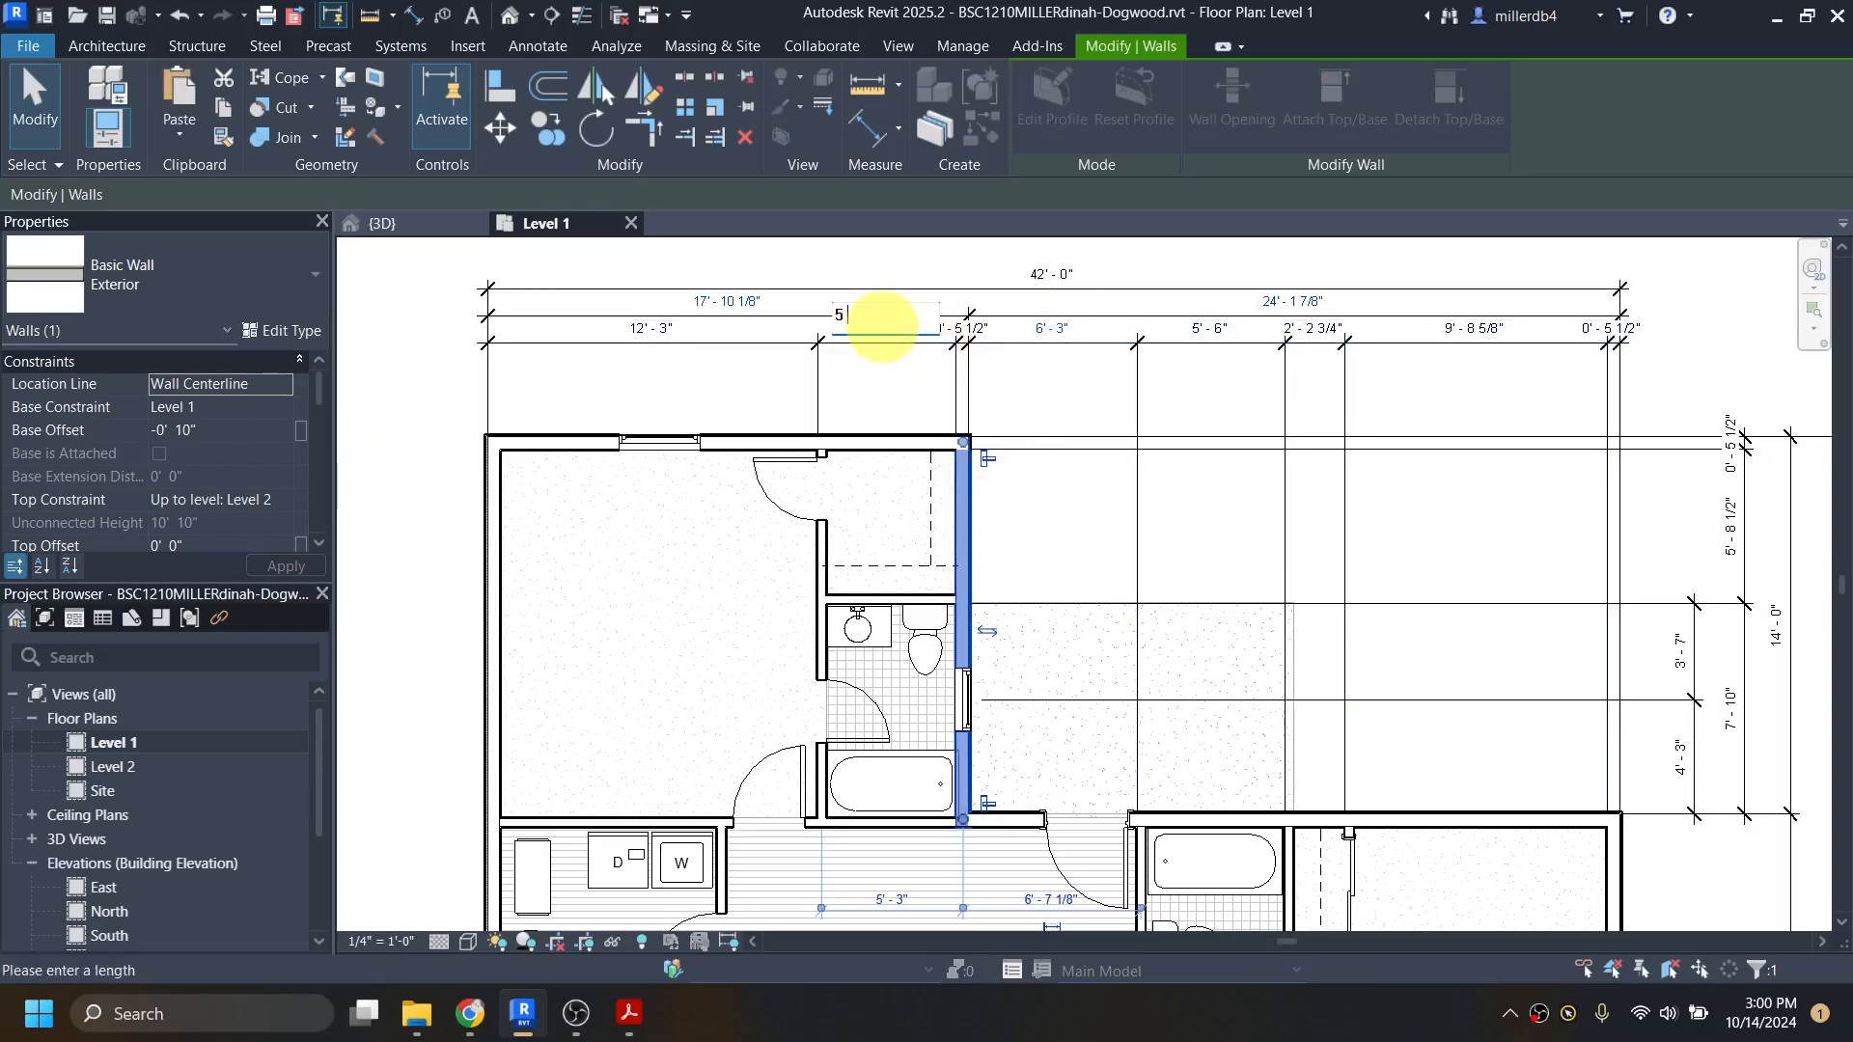
{"action": "type", "text": "5 3.5"}
{"action": "key", "text": "Return"}
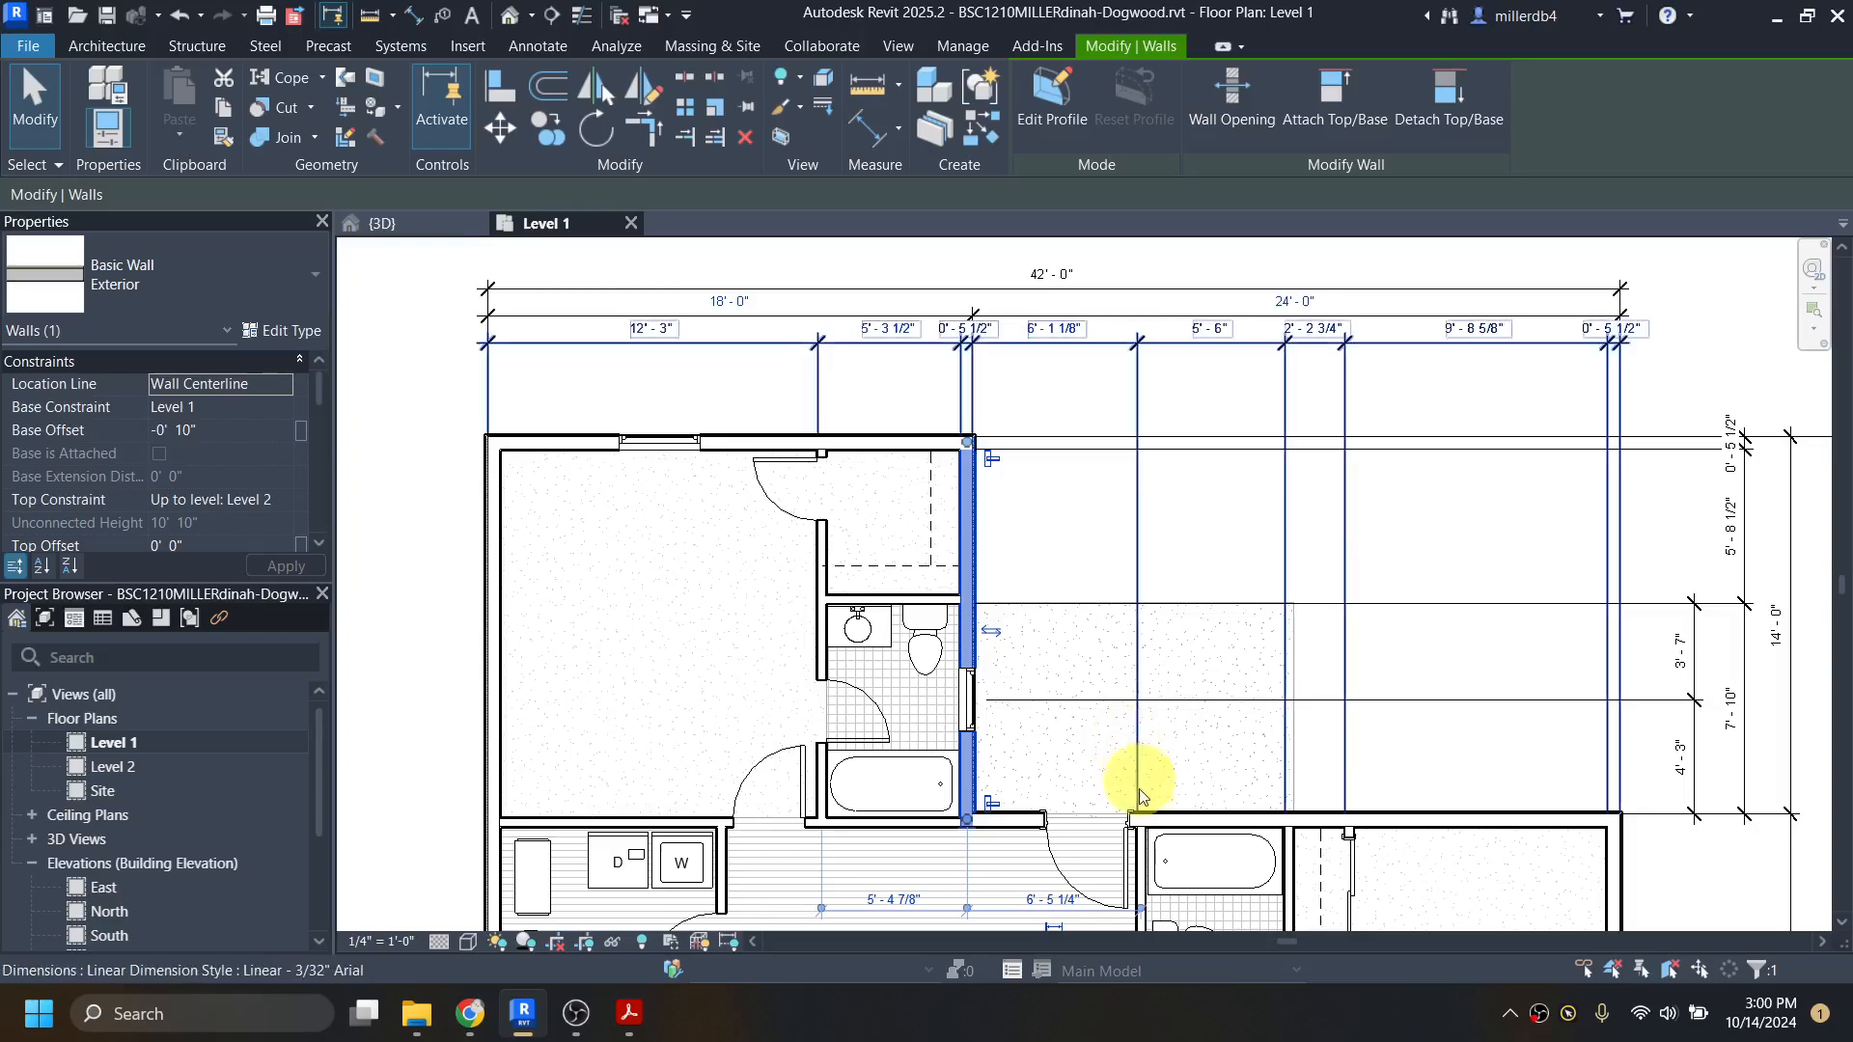
Step: Move the living room–east bathroom partition to 6' 3" from the outer core face of the master suite's east wall
{"action": "left_click", "coordinate": [1141, 872]}
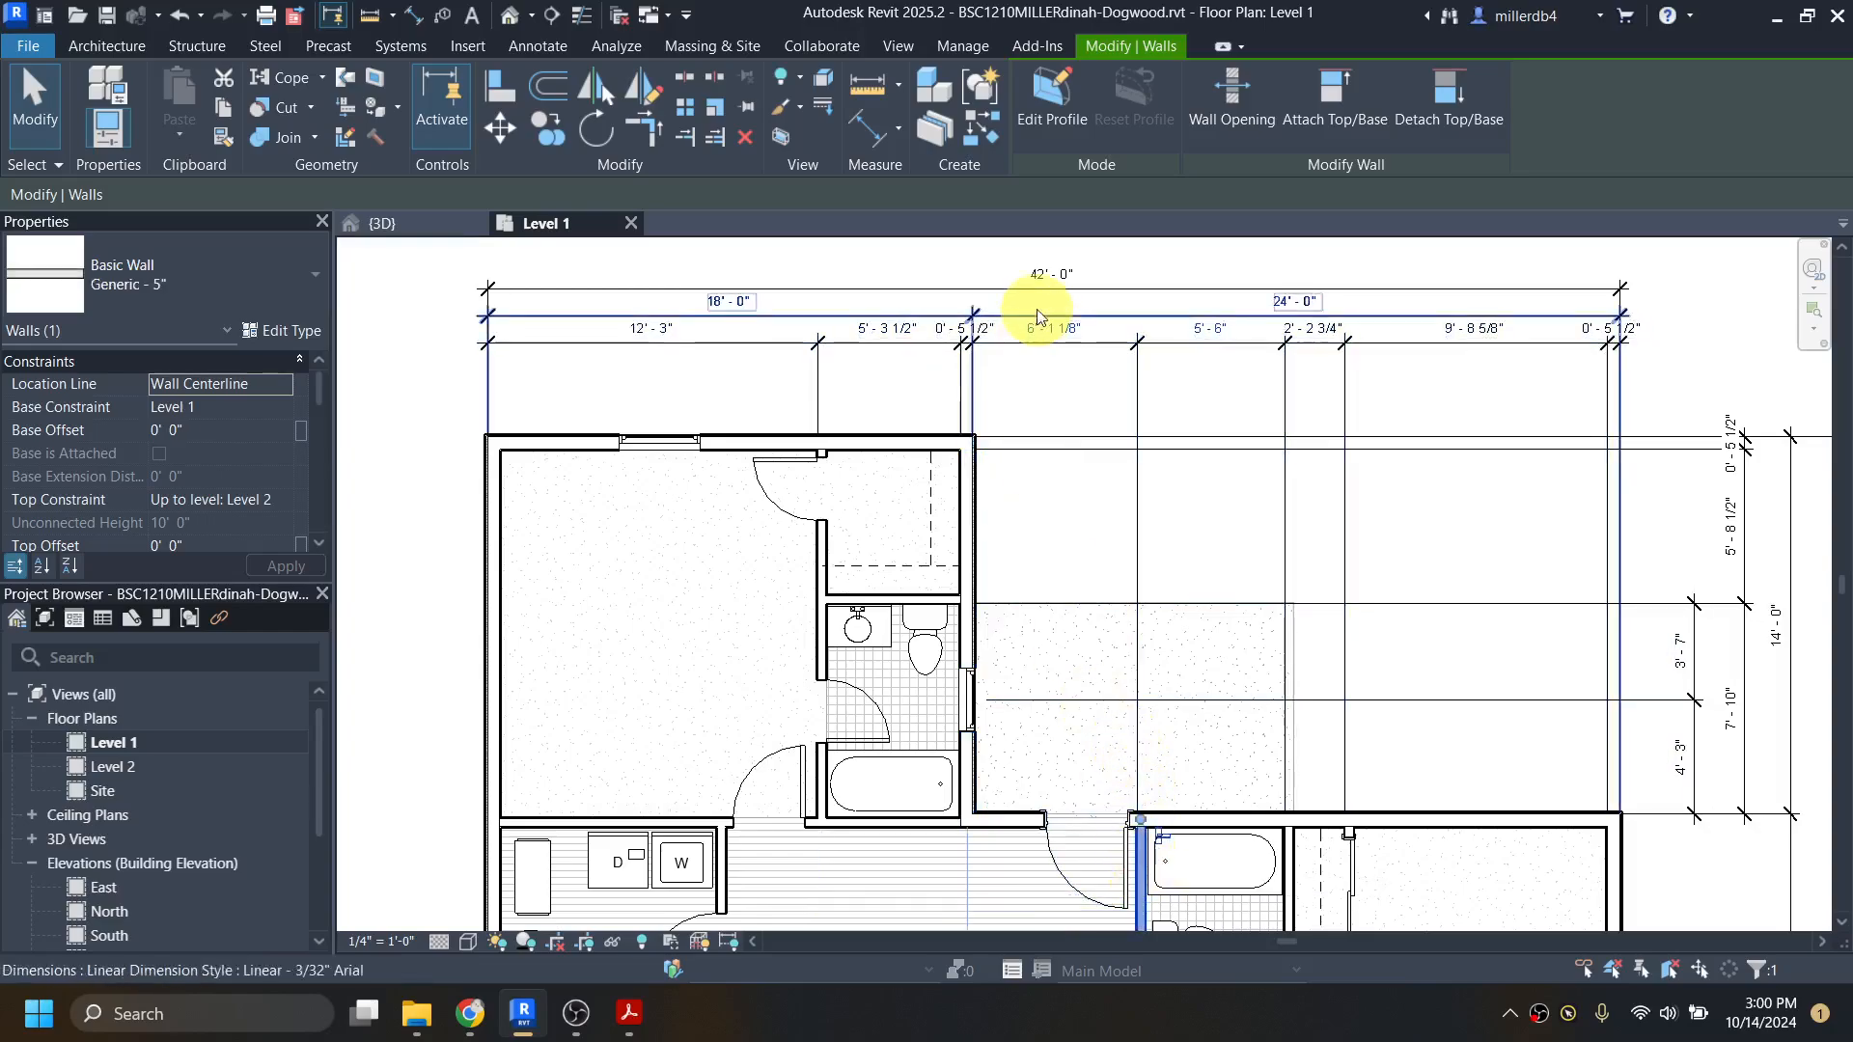
{"action": "left_click", "coordinate": [1035, 328]}
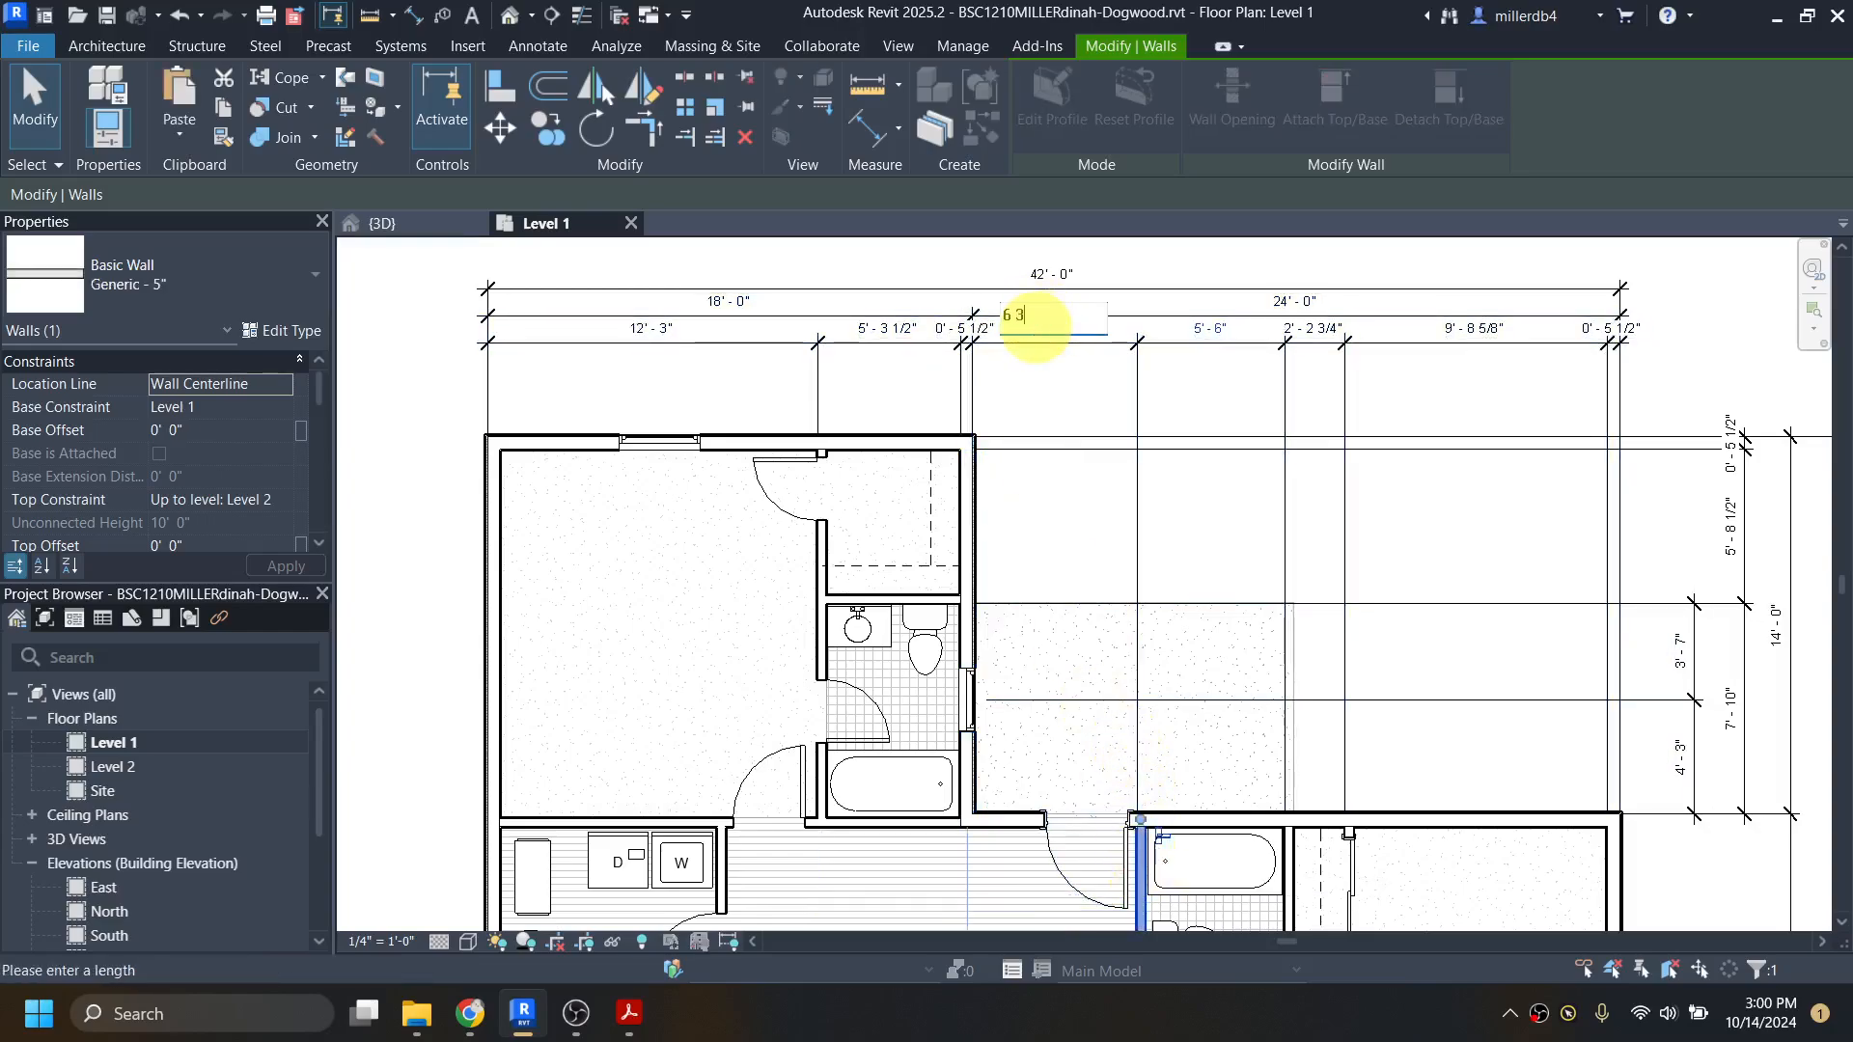
{"action": "type", "text": "6 3"}
{"action": "key", "text": "Return"}
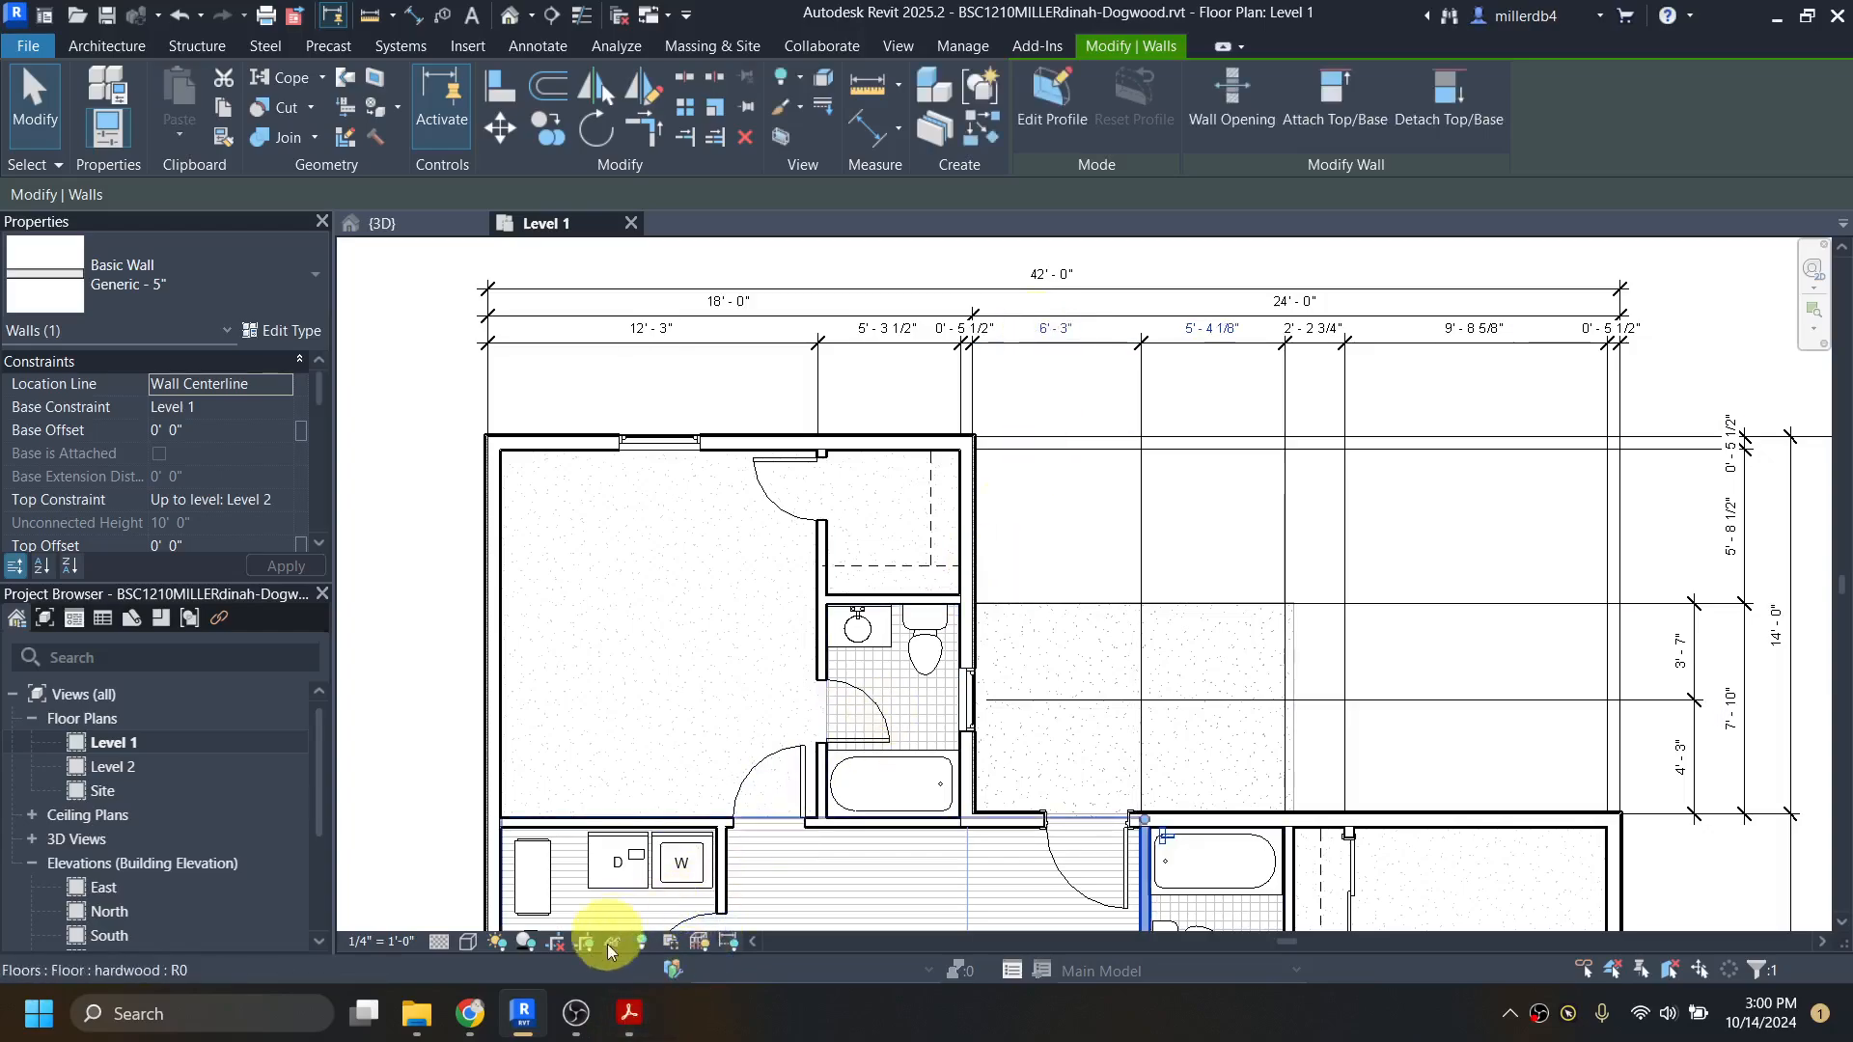
Step: Check dogwood-all.pdf in Acrobat and, back in Revit, set the wall between east bathroom and bedroom closet 5' 5 1/2" from the bathroom's west partition
{"action": "left_click", "coordinate": [629, 1013]}
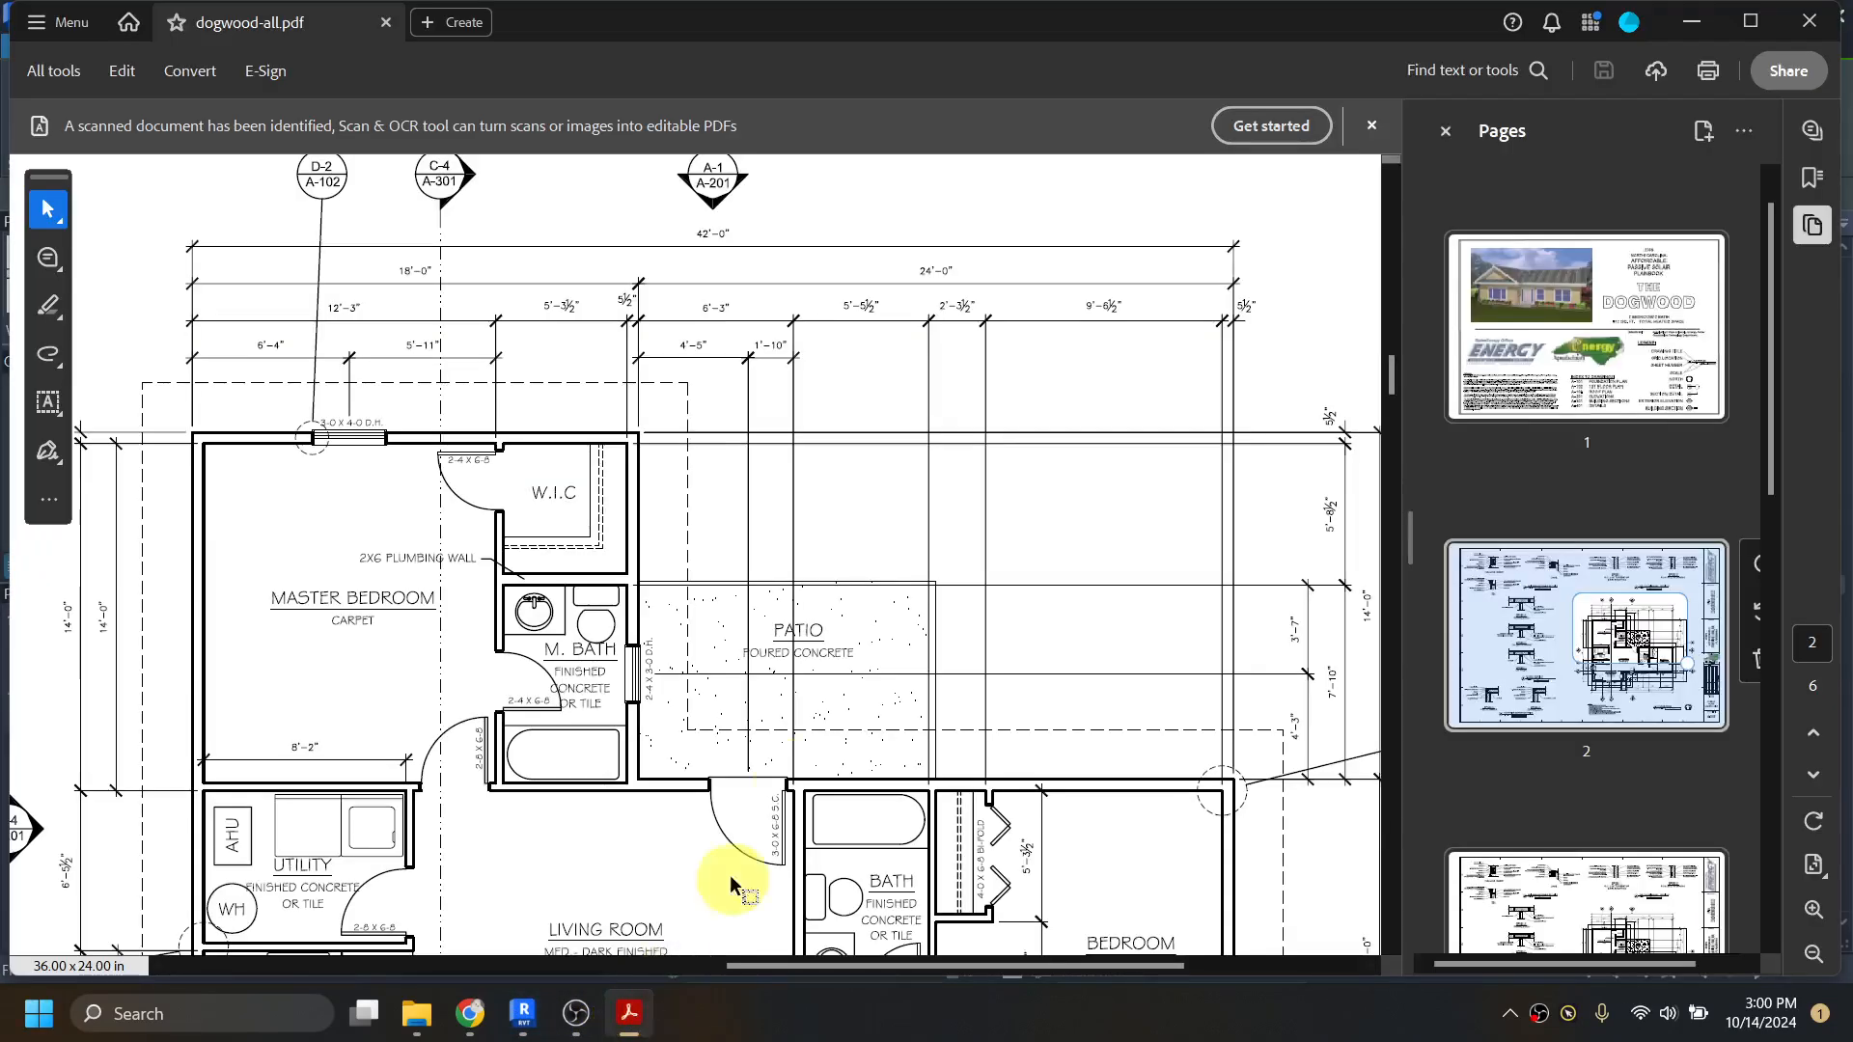
{"action": "left_click", "coordinate": [1691, 19]}
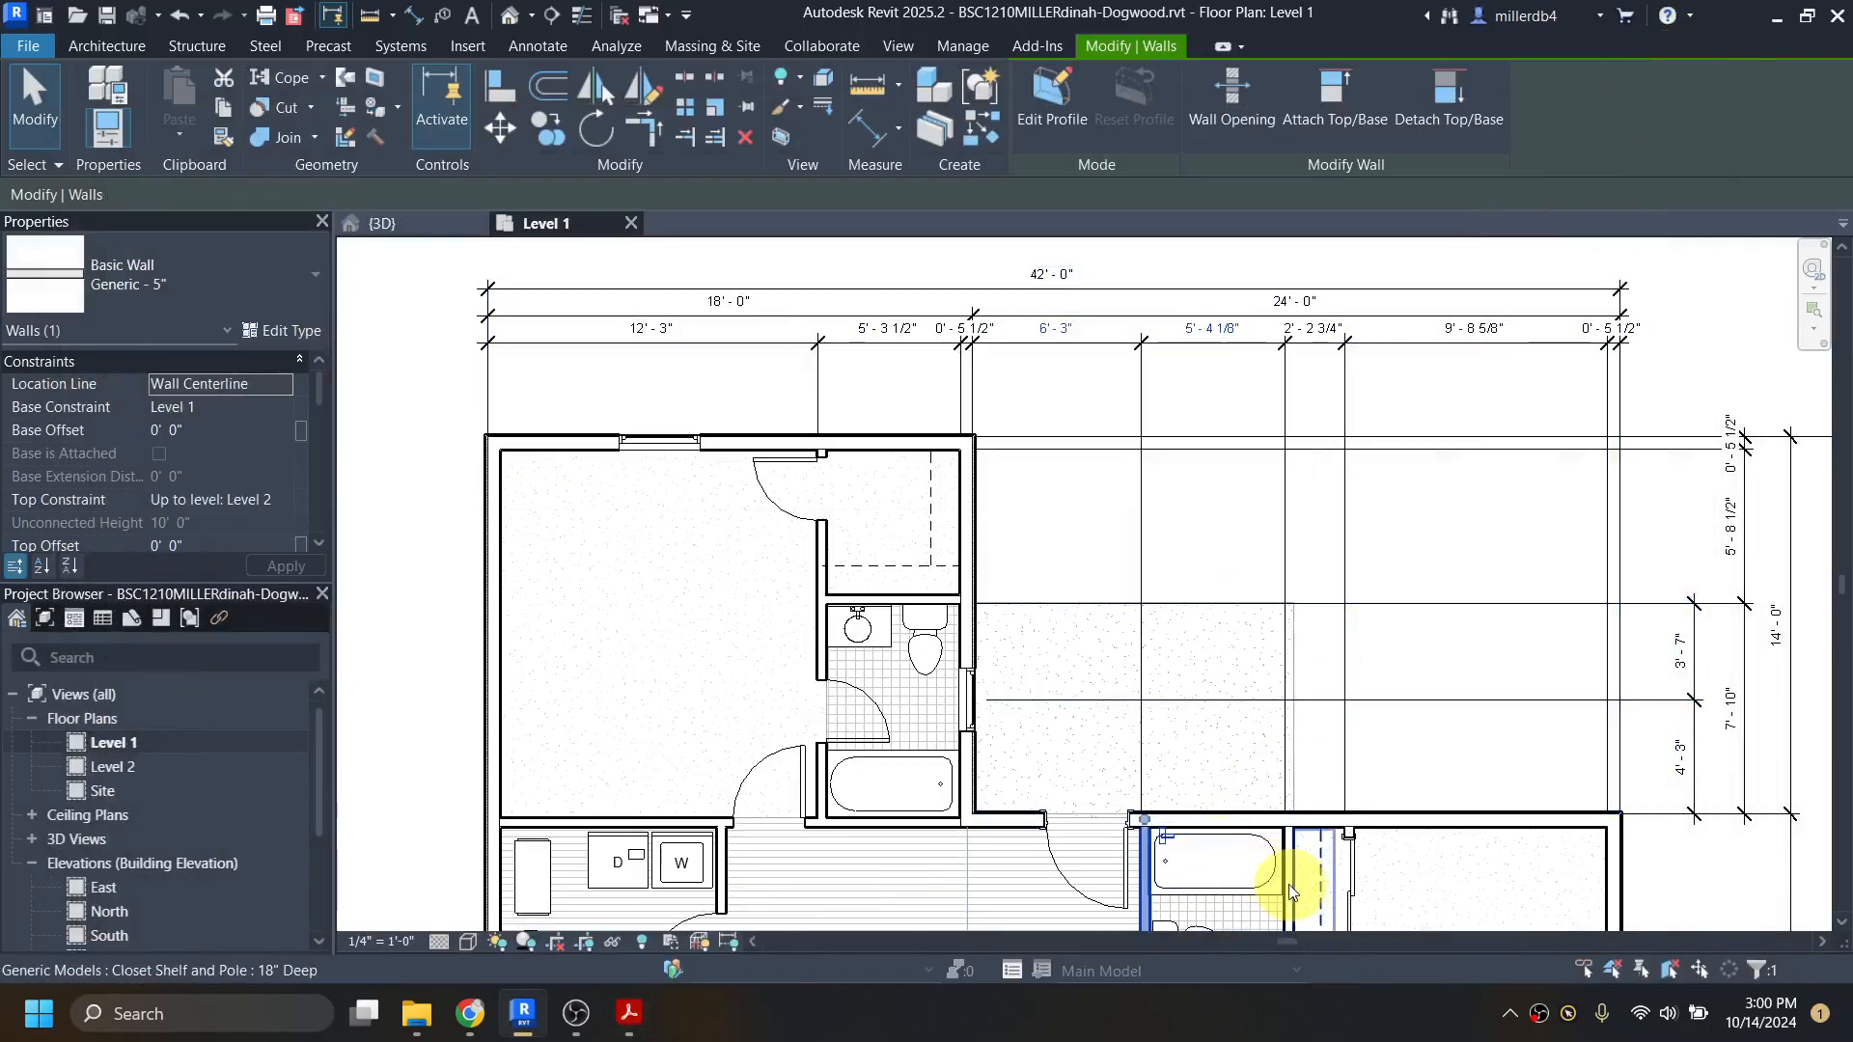
{"action": "scroll", "coordinate": [1213, 662], "scroll_direction": "down", "scroll_amount": 2}
{"action": "left_click", "coordinate": [1226, 815]}
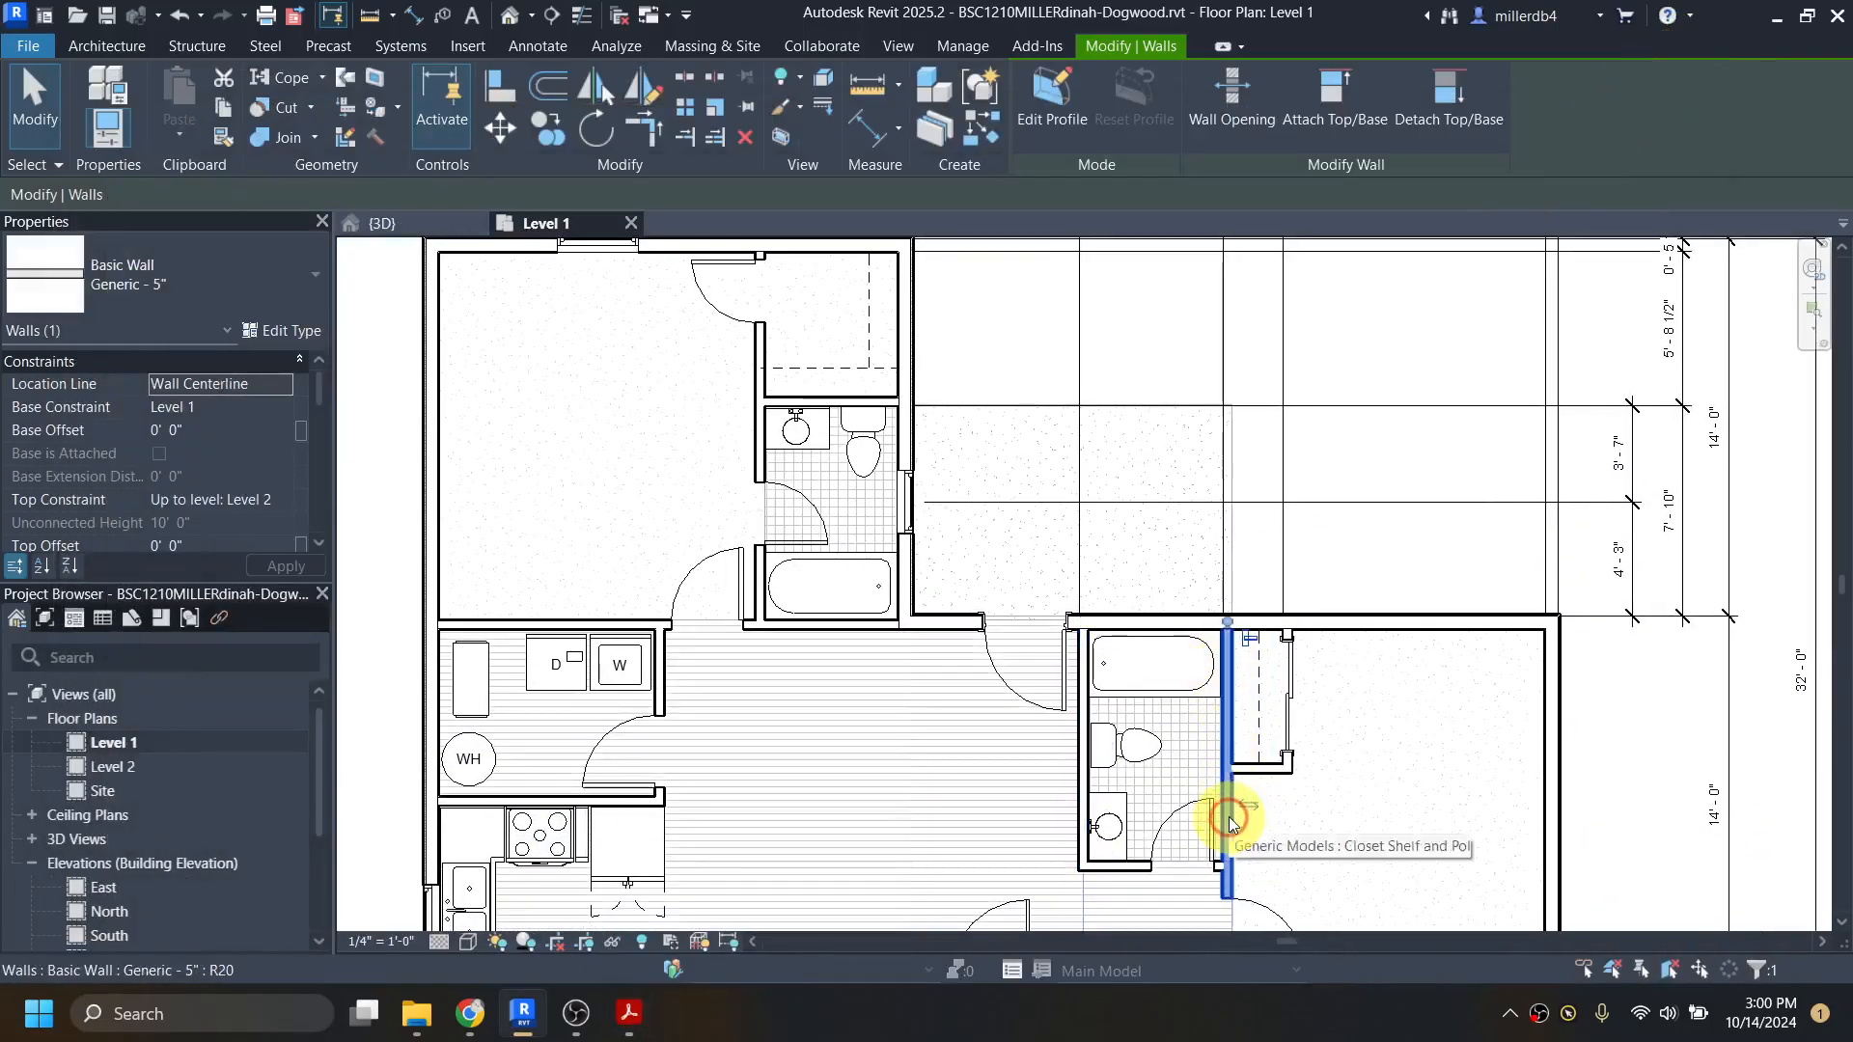
{"action": "left_click", "coordinate": [1165, 299]}
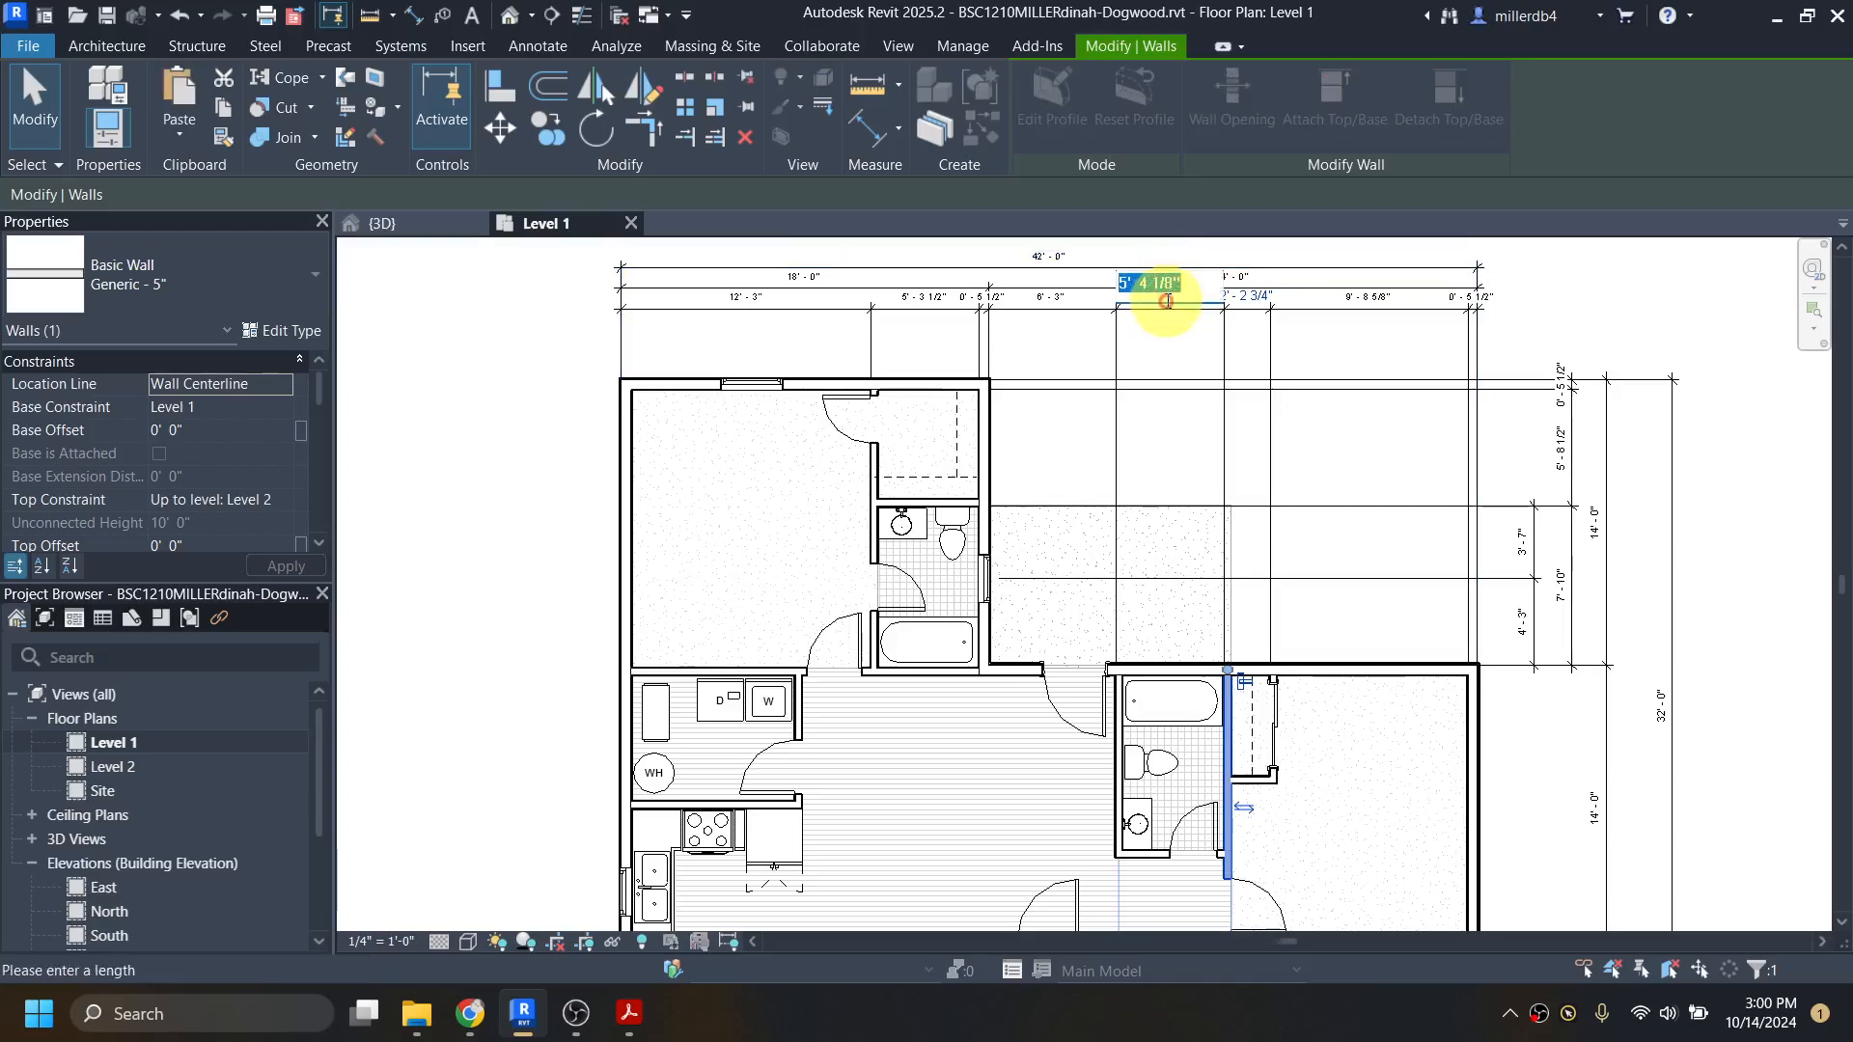
{"action": "type", "text": "5 5.5"}
{"action": "key", "text": "Return"}
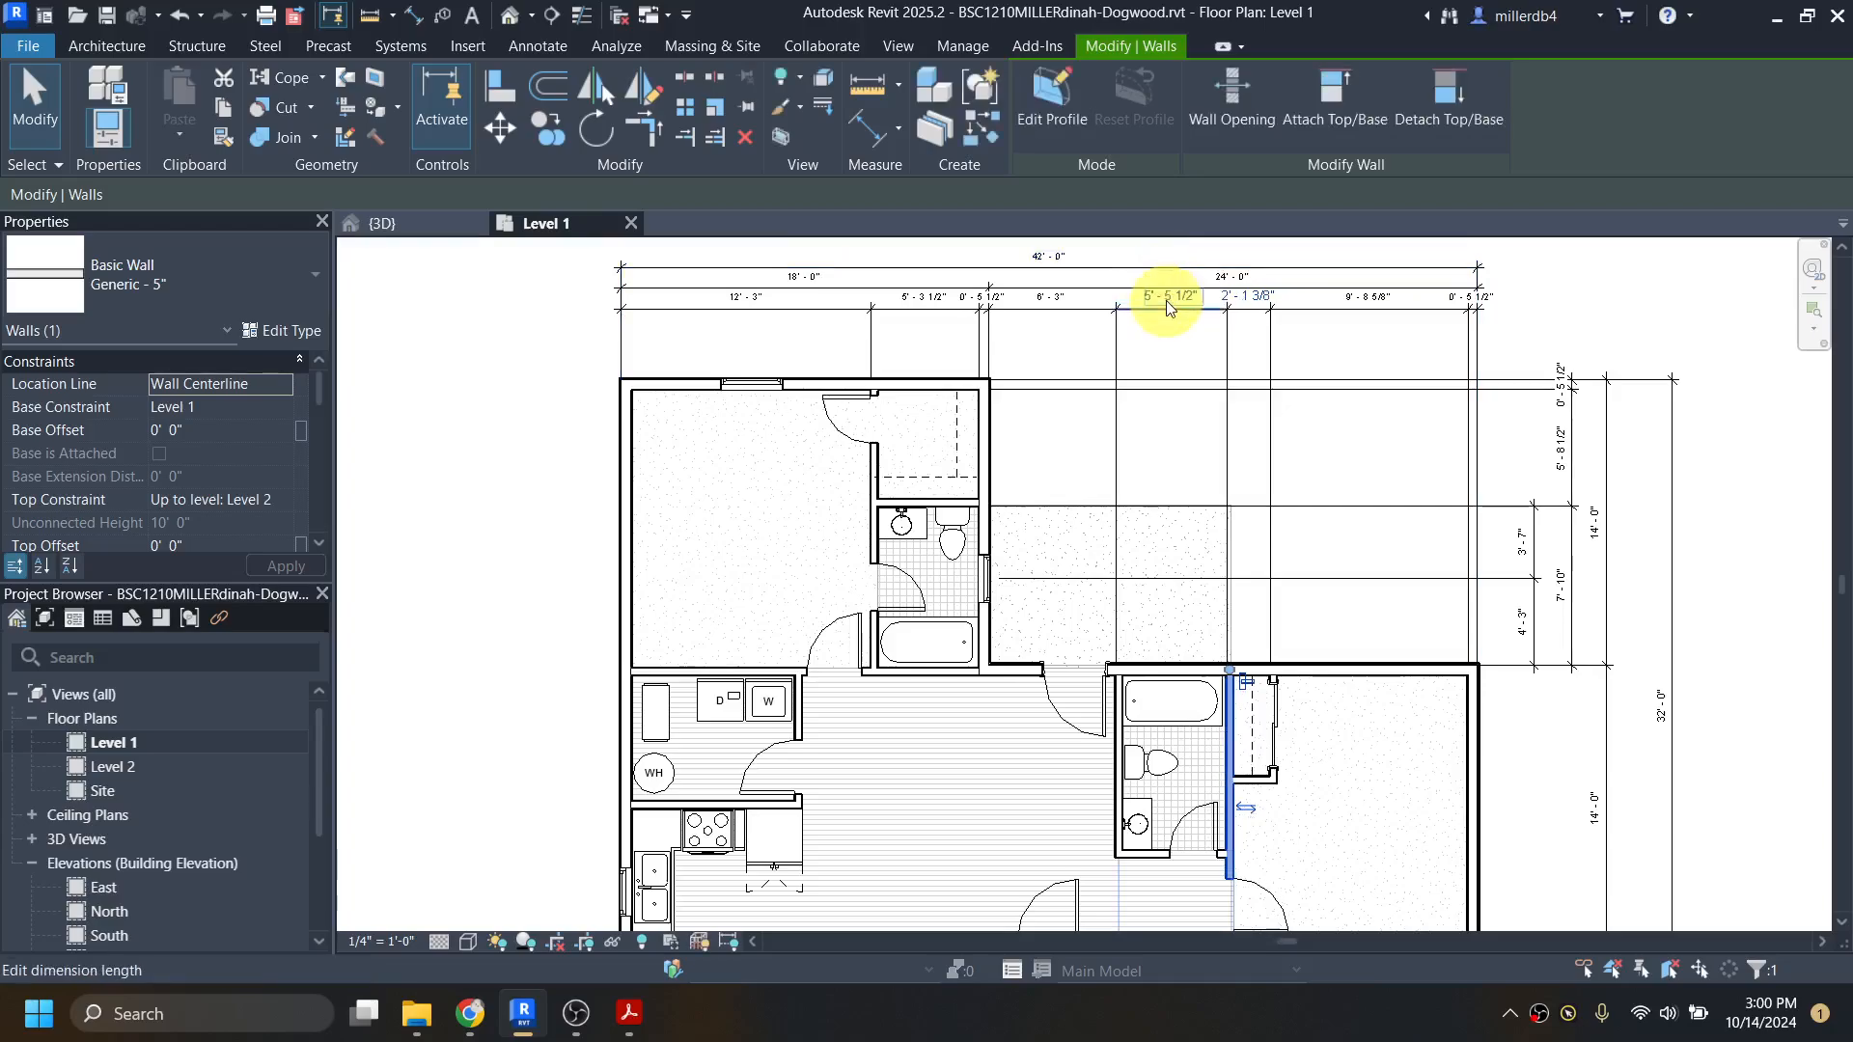
Step: Check dogwood-all.pdf and set the bedroom closet's sliding-door wall 2' 3 1/2" from the wall between the east bathroom and the closet
{"action": "scroll", "coordinate": [1276, 683], "scroll_direction": "up", "scroll_amount": 5}
{"action": "key", "text": "Escape"}
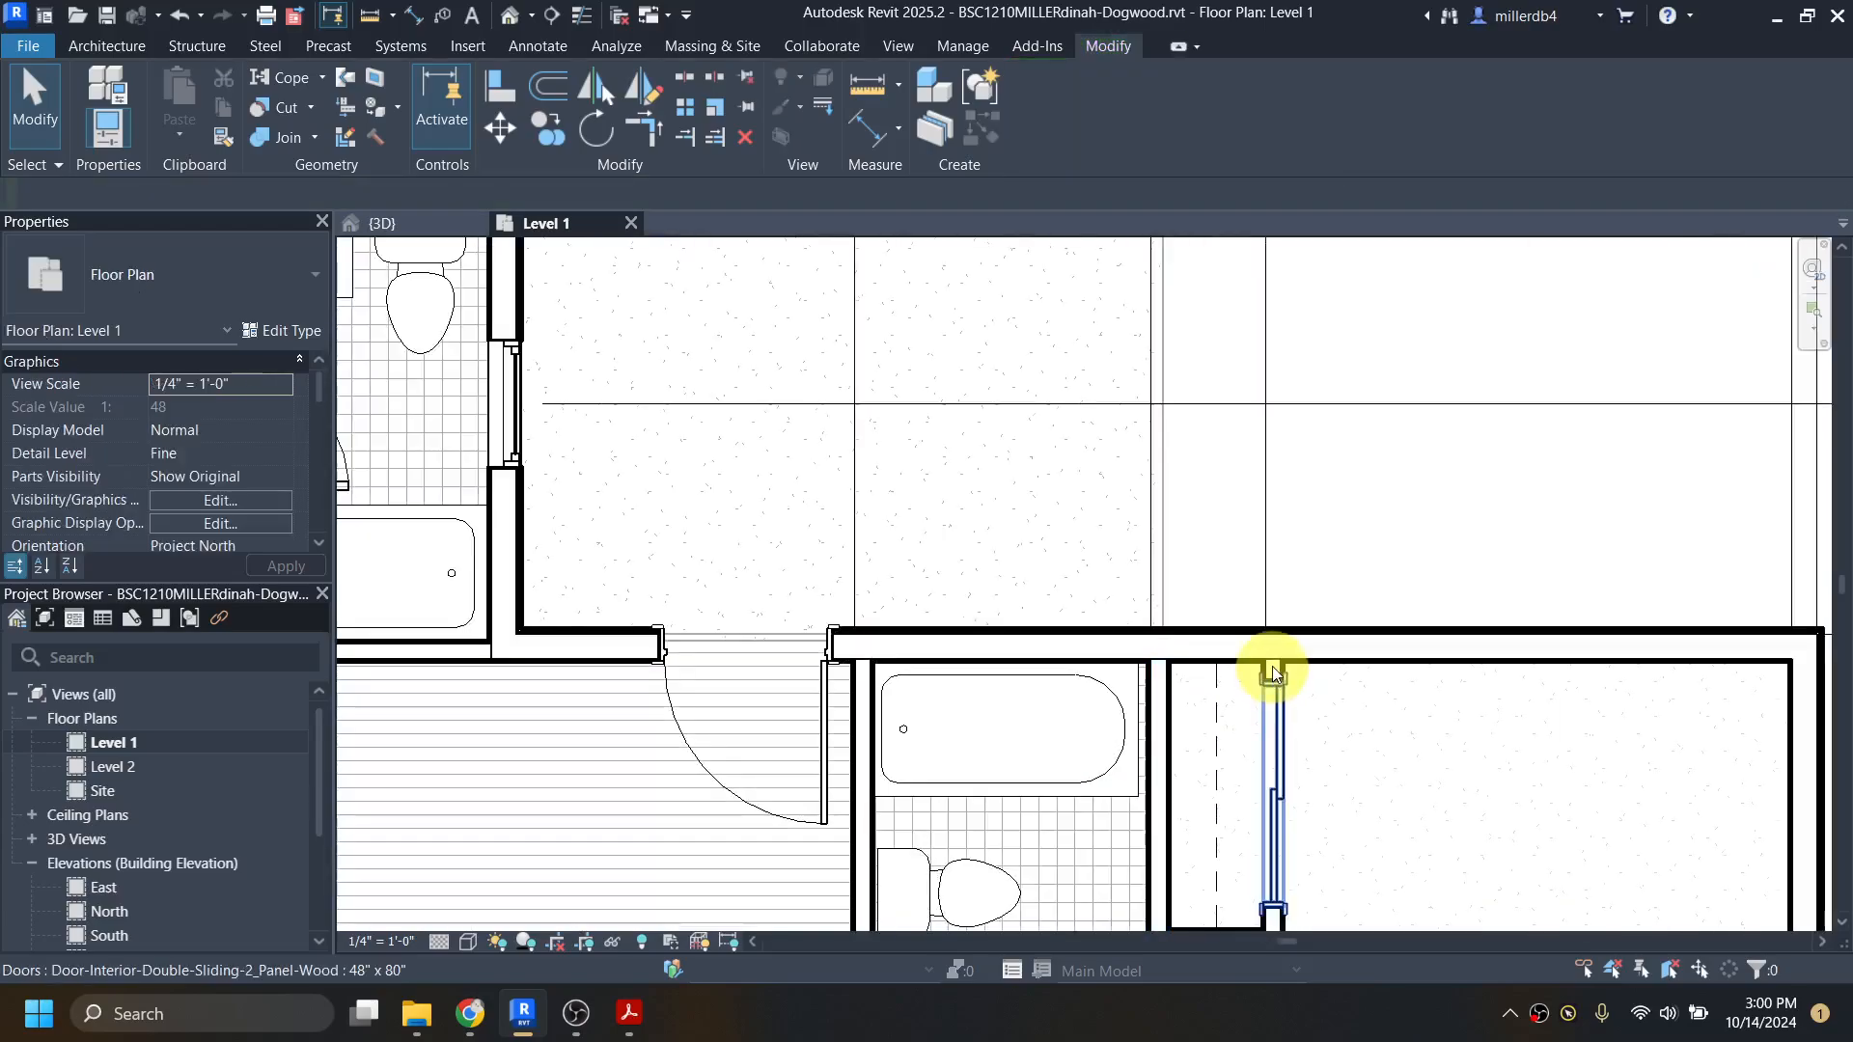
{"action": "left_click", "coordinate": [1272, 671]}
{"action": "scroll", "coordinate": [1270, 671], "scroll_direction": "up", "scroll_amount": 3}
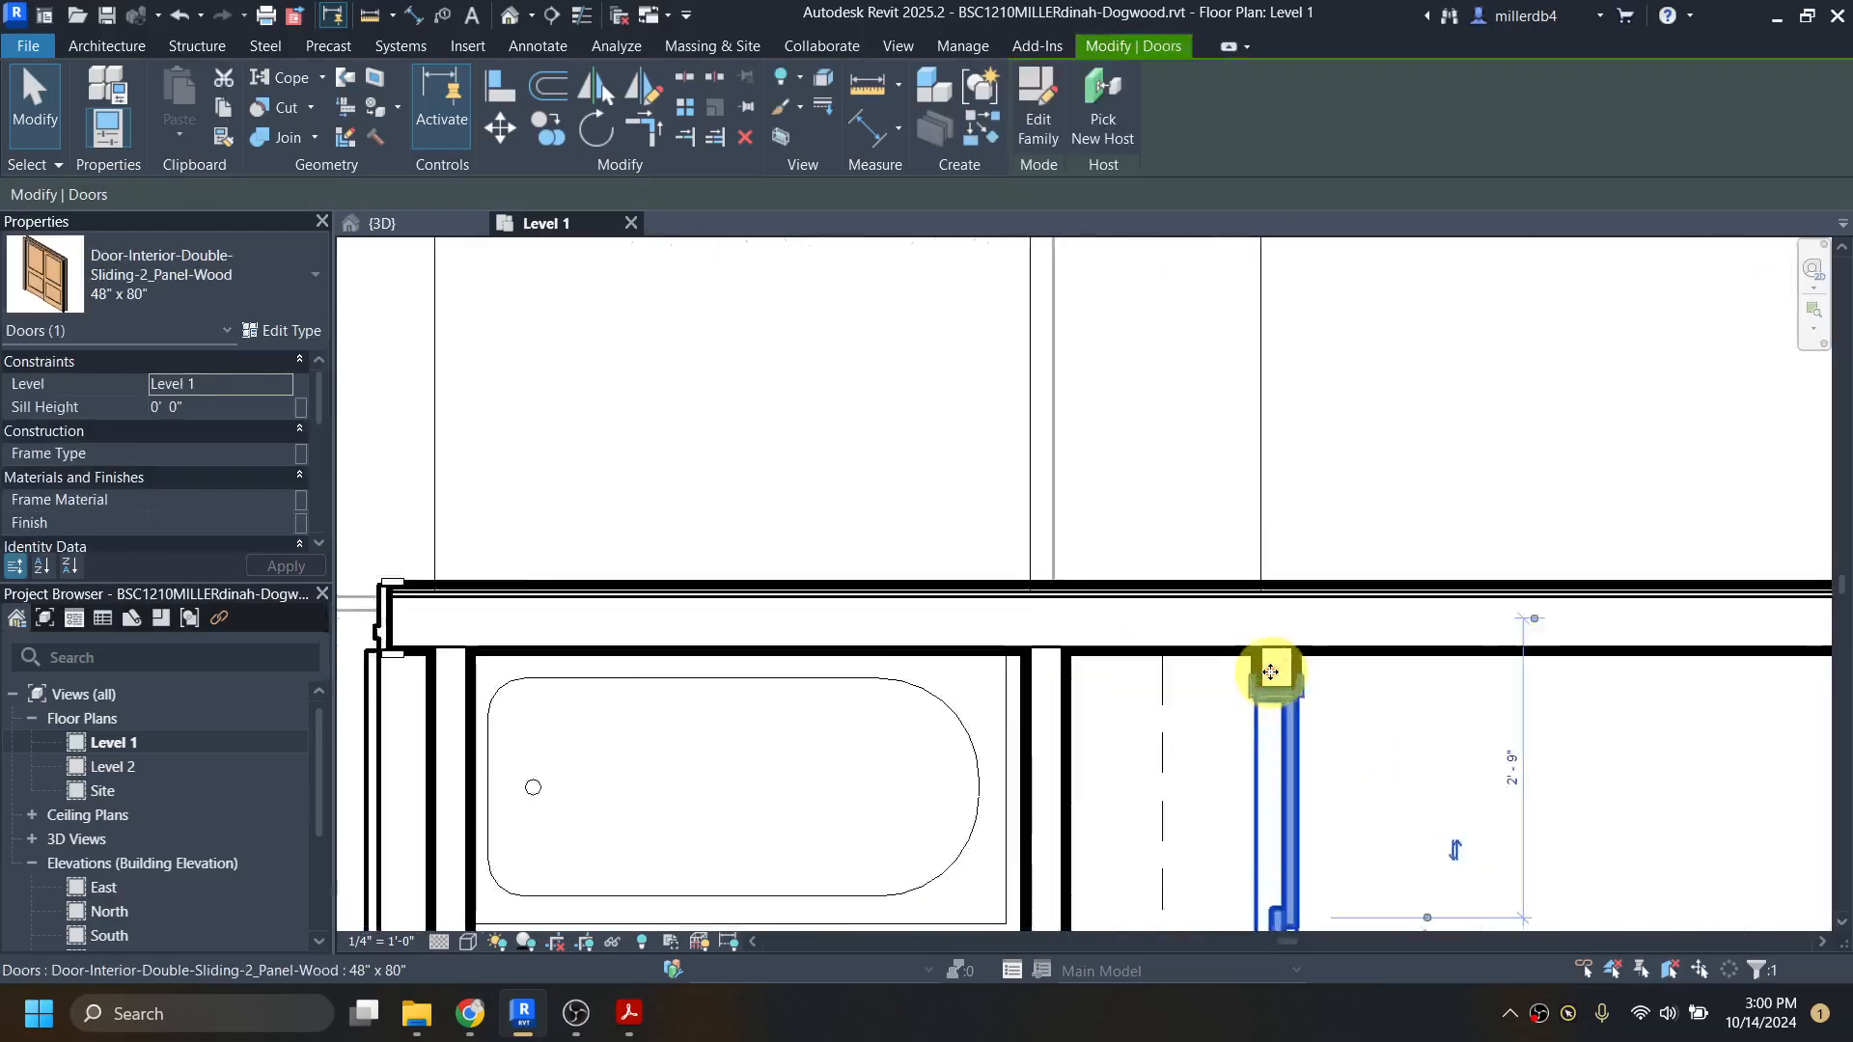
{"action": "key", "text": "Escape"}
{"action": "left_click", "coordinate": [1258, 663]}
{"action": "scroll", "coordinate": [1258, 663], "scroll_direction": "down", "scroll_amount": 5}
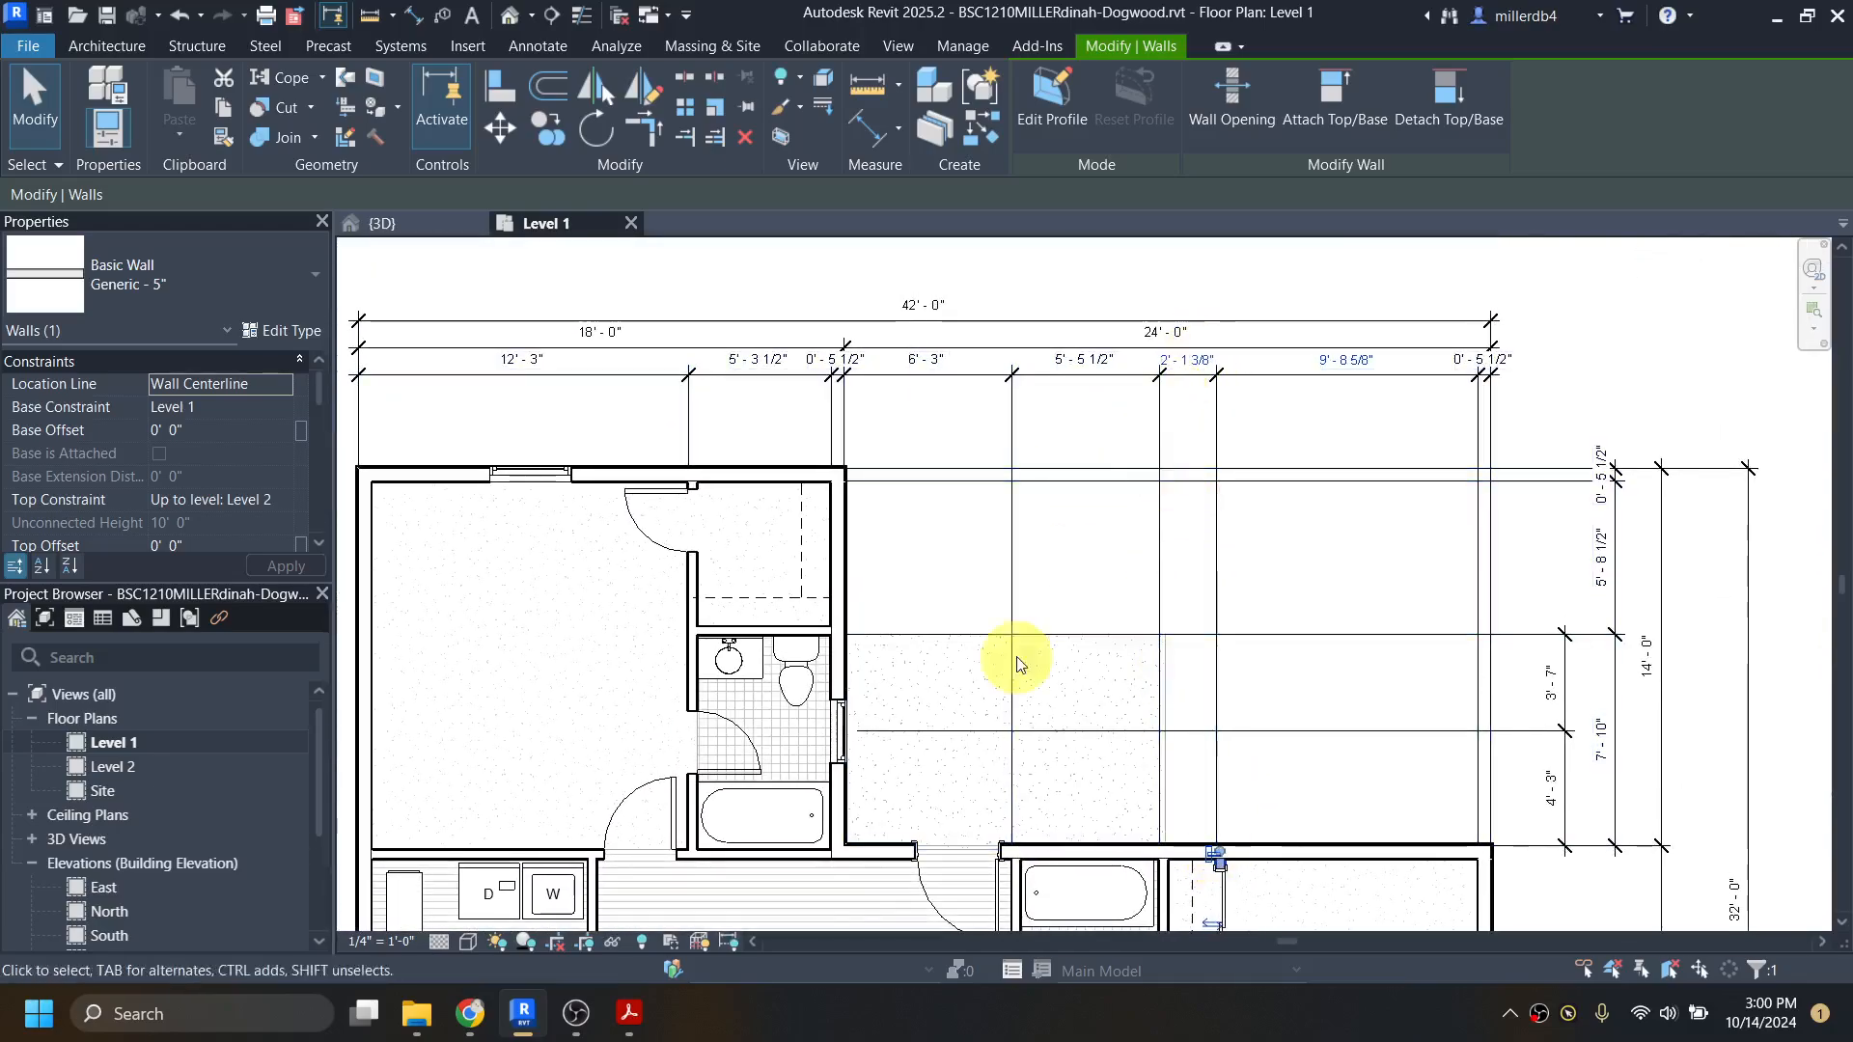
{"action": "left_click", "coordinate": [629, 1014]}
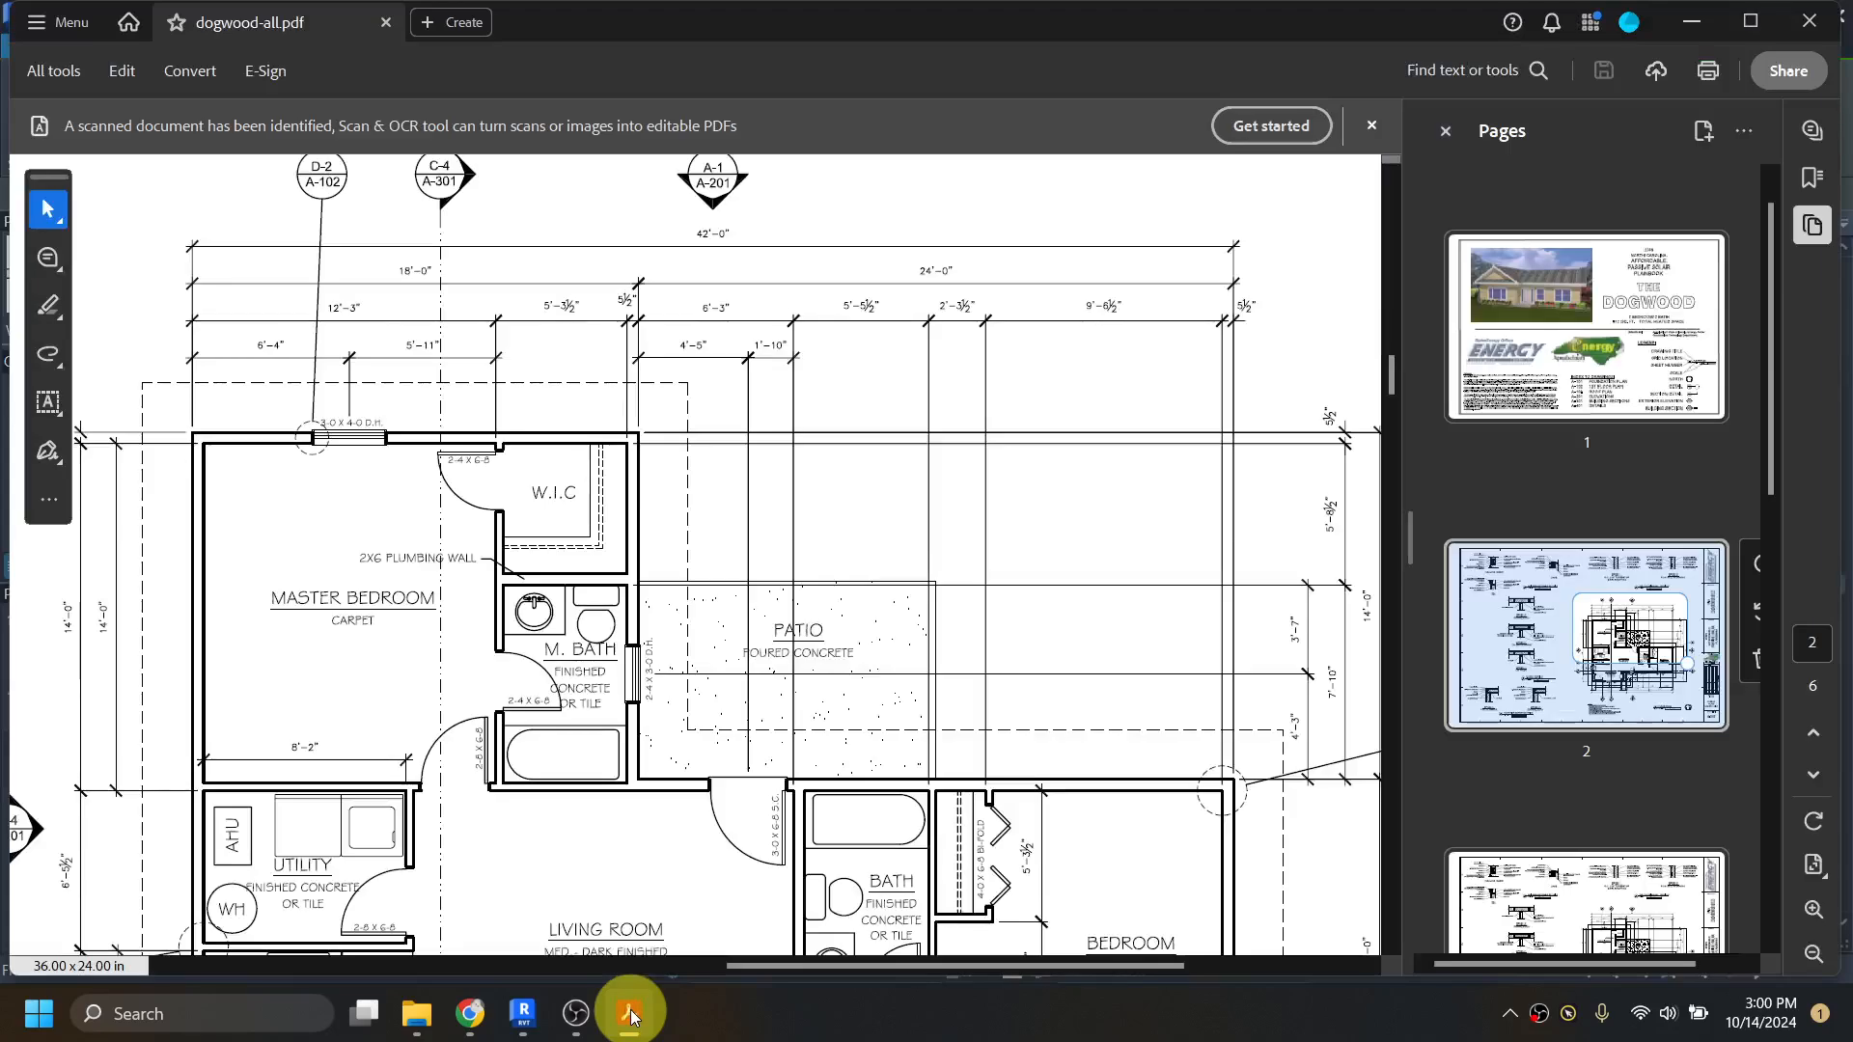
{"action": "left_click", "coordinate": [630, 1014]}
{"action": "left_click", "coordinate": [1202, 359]}
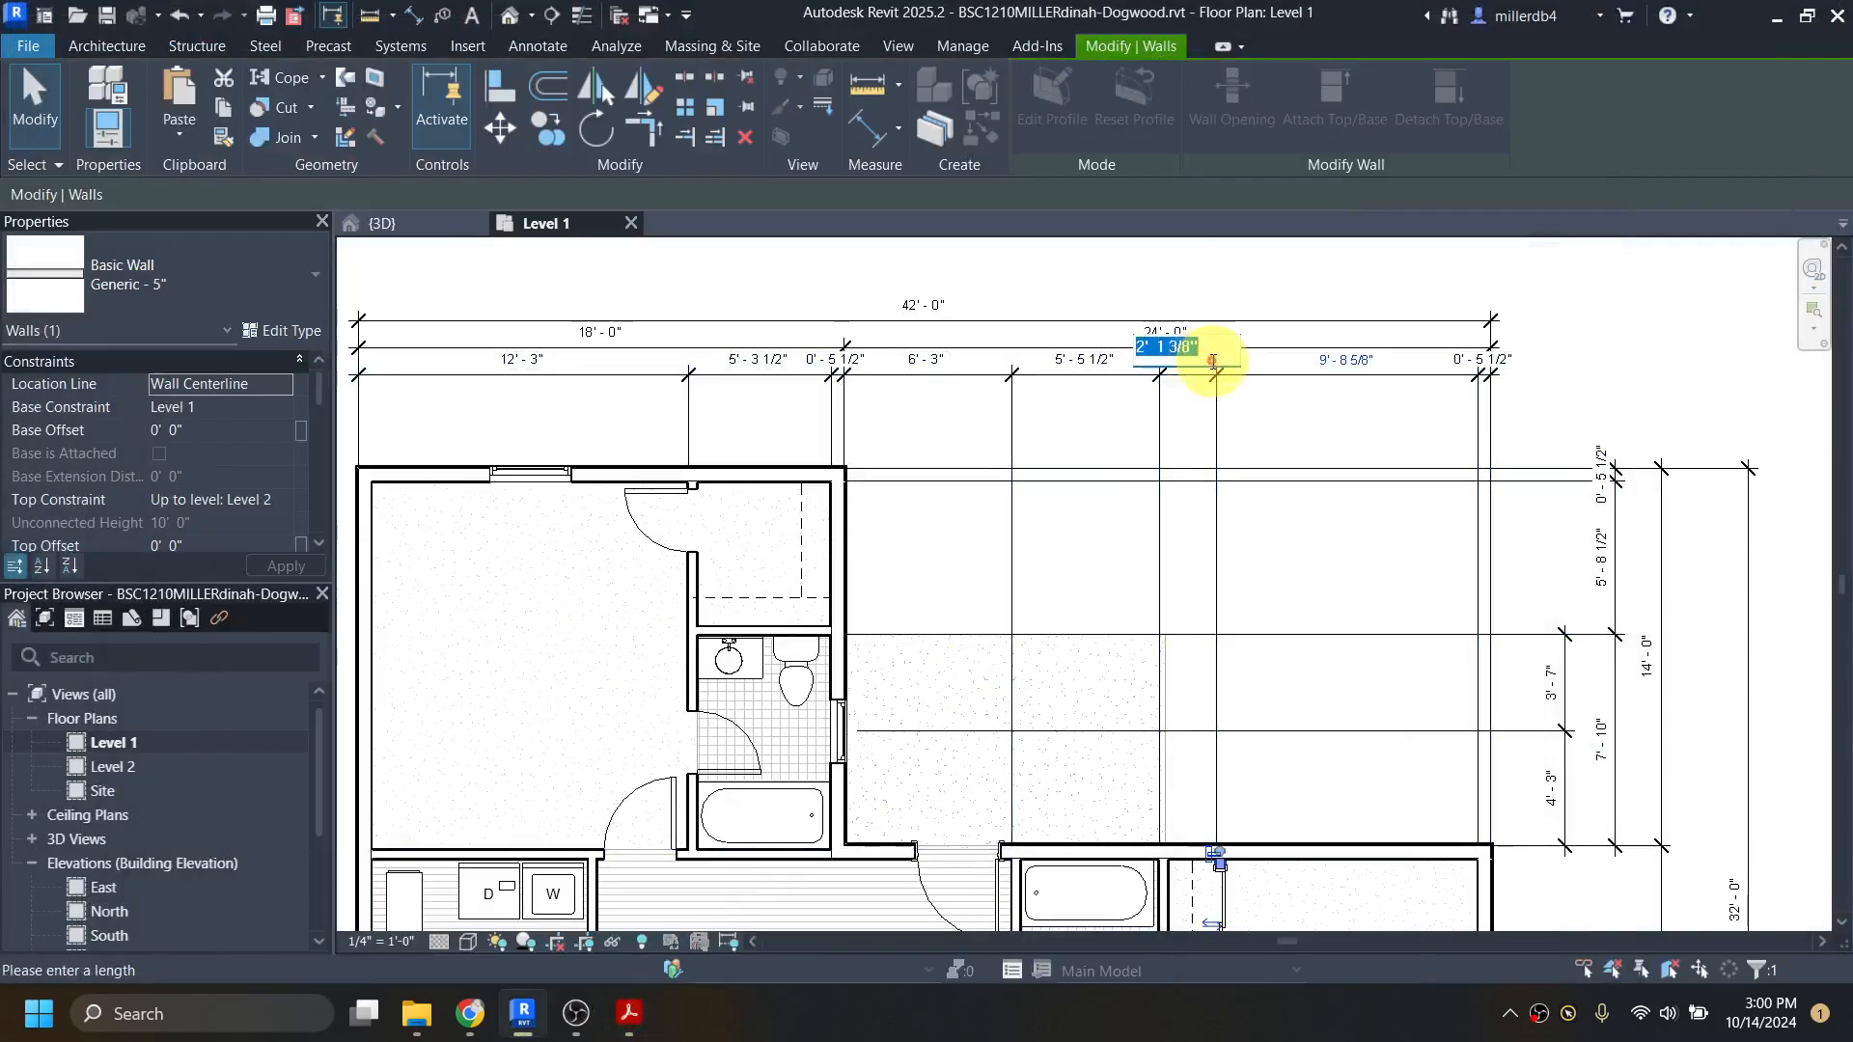
{"action": "key", "text": "Return"}
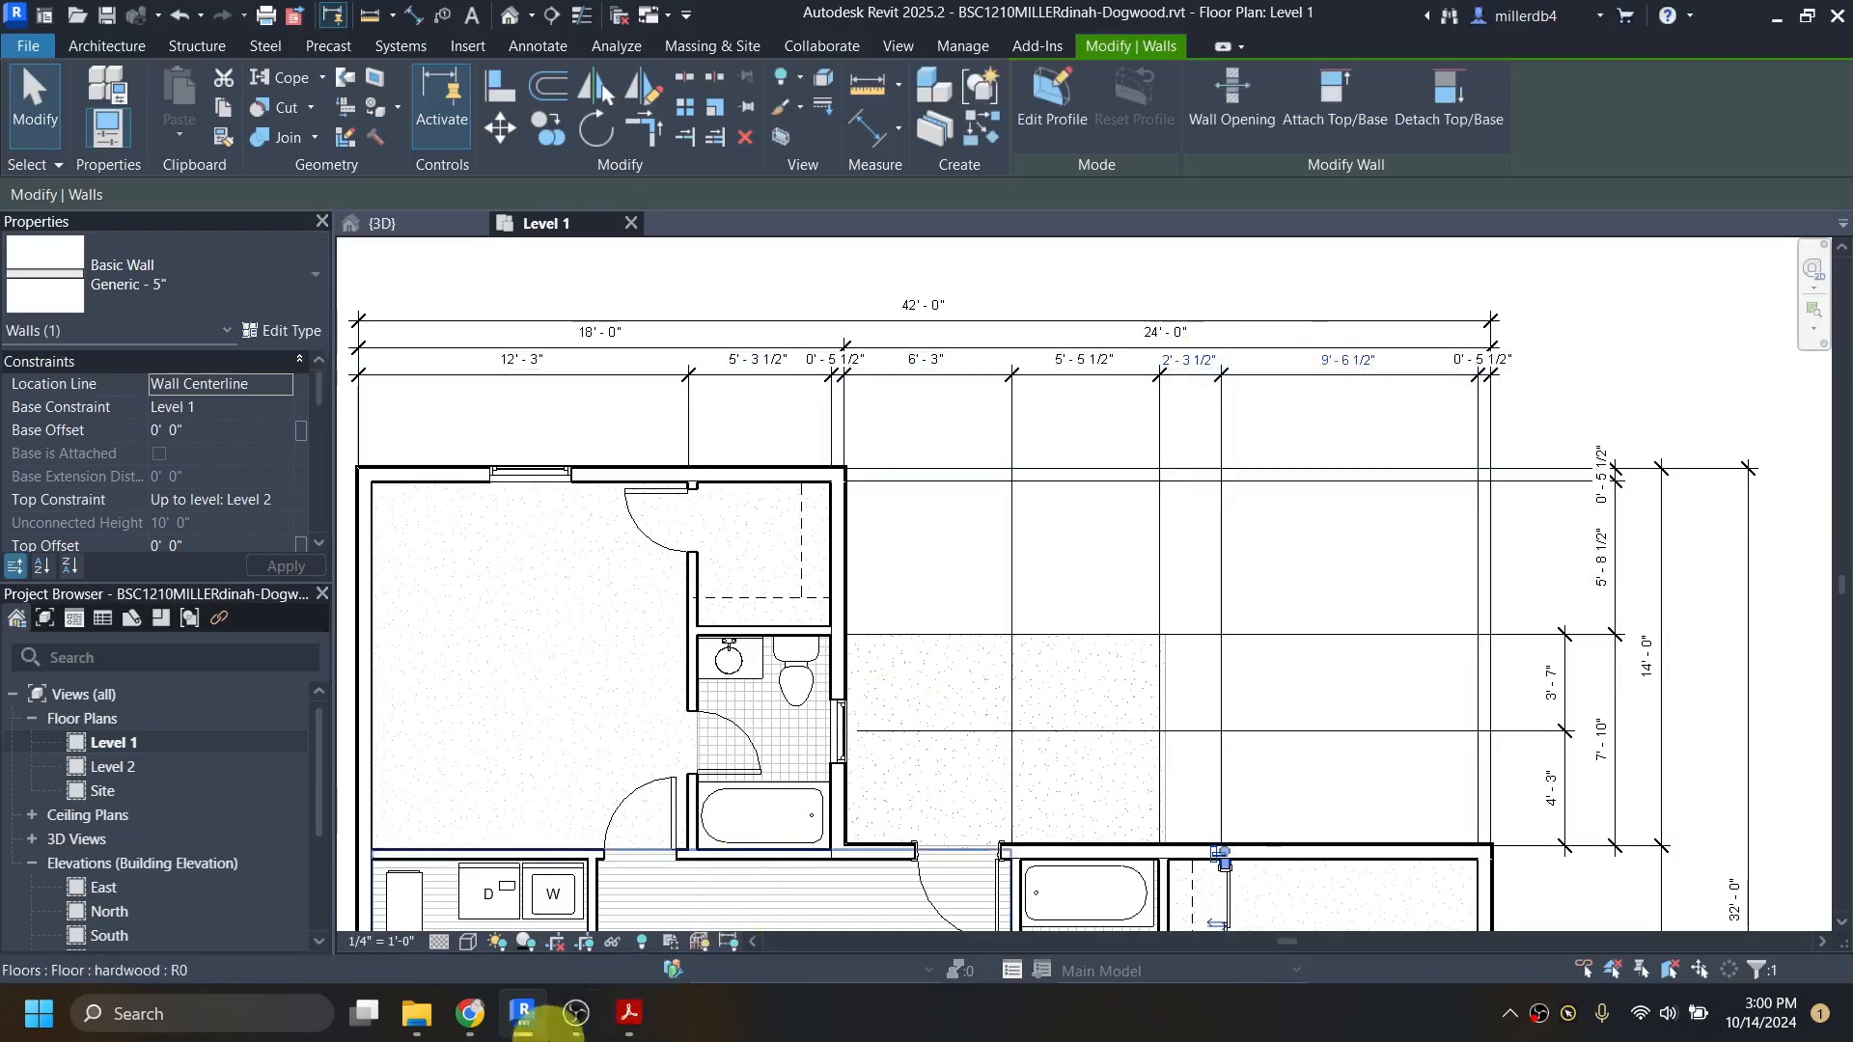
Step: Compare the horizontal dimension string with dogwood-all.pdf in Acrobat, examine how the master bedroom's north window is dimensioned, and return to Revit
{"action": "left_click", "coordinate": [632, 1029]}
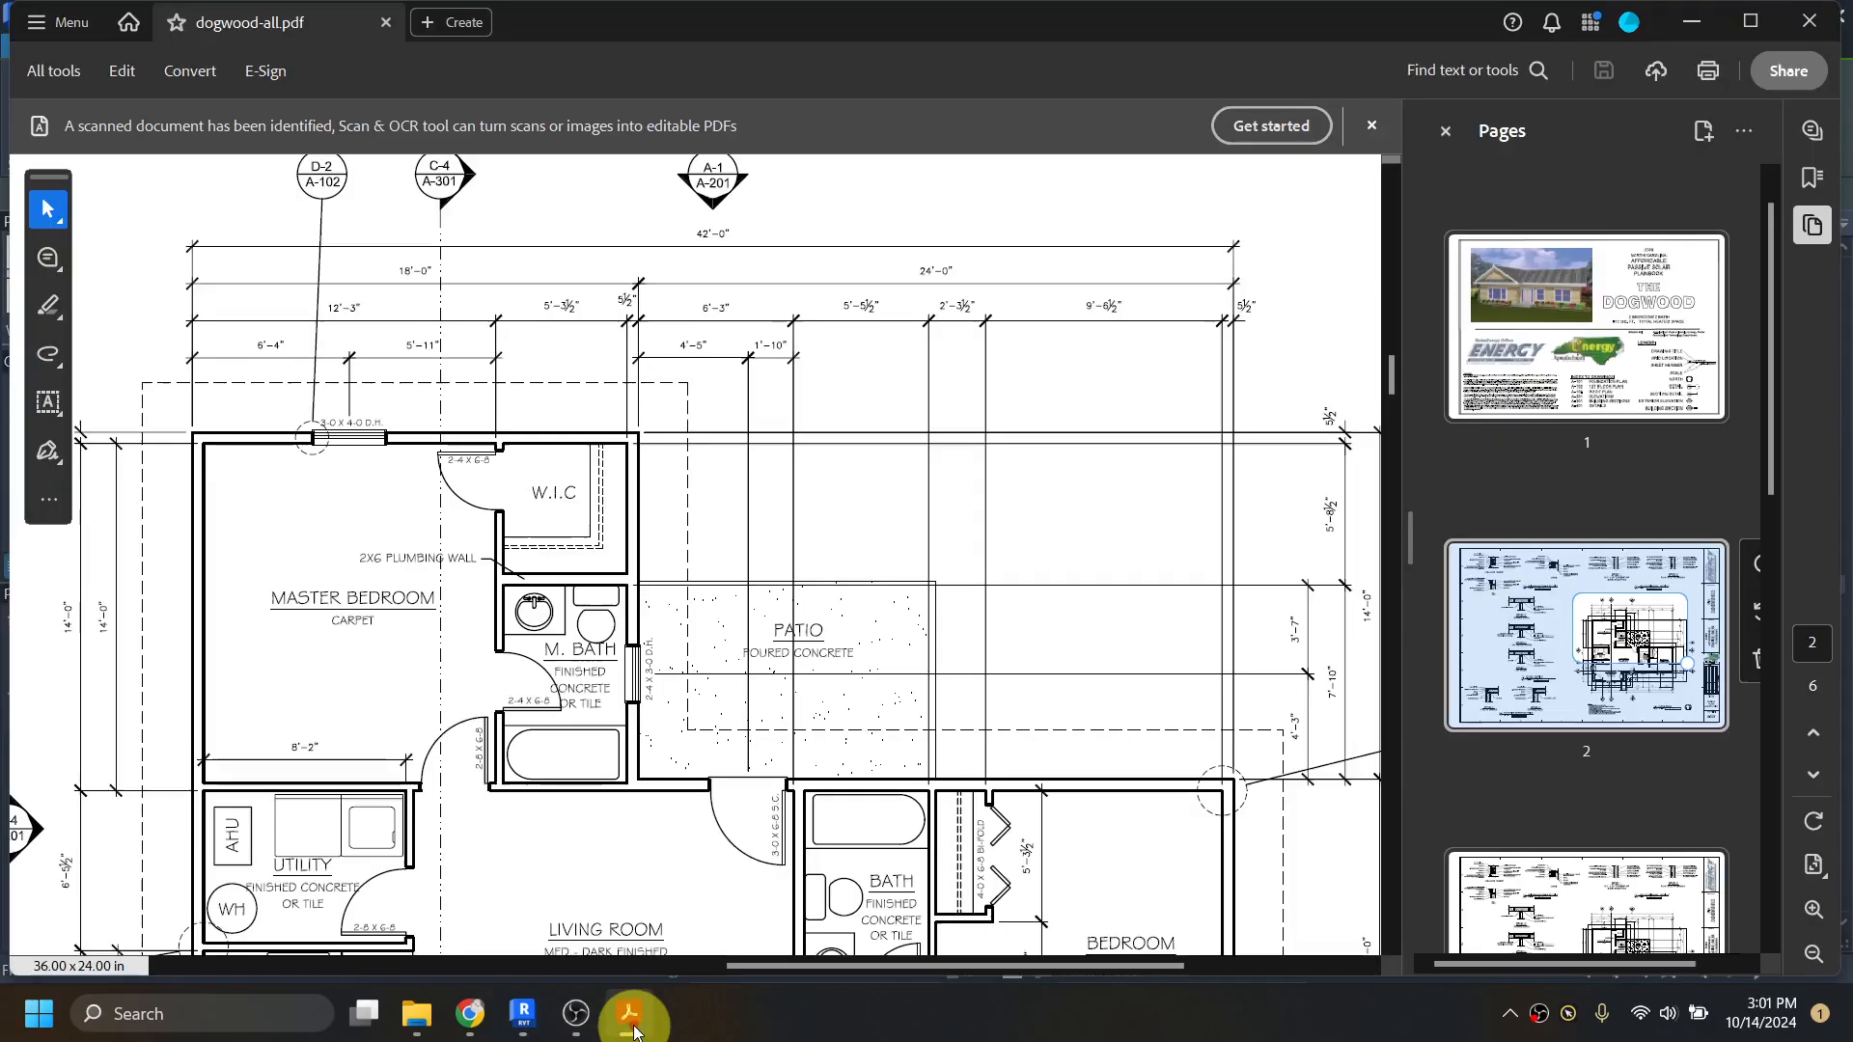
{"action": "left_click", "coordinate": [633, 1029]}
{"action": "key", "text": "Escape"}
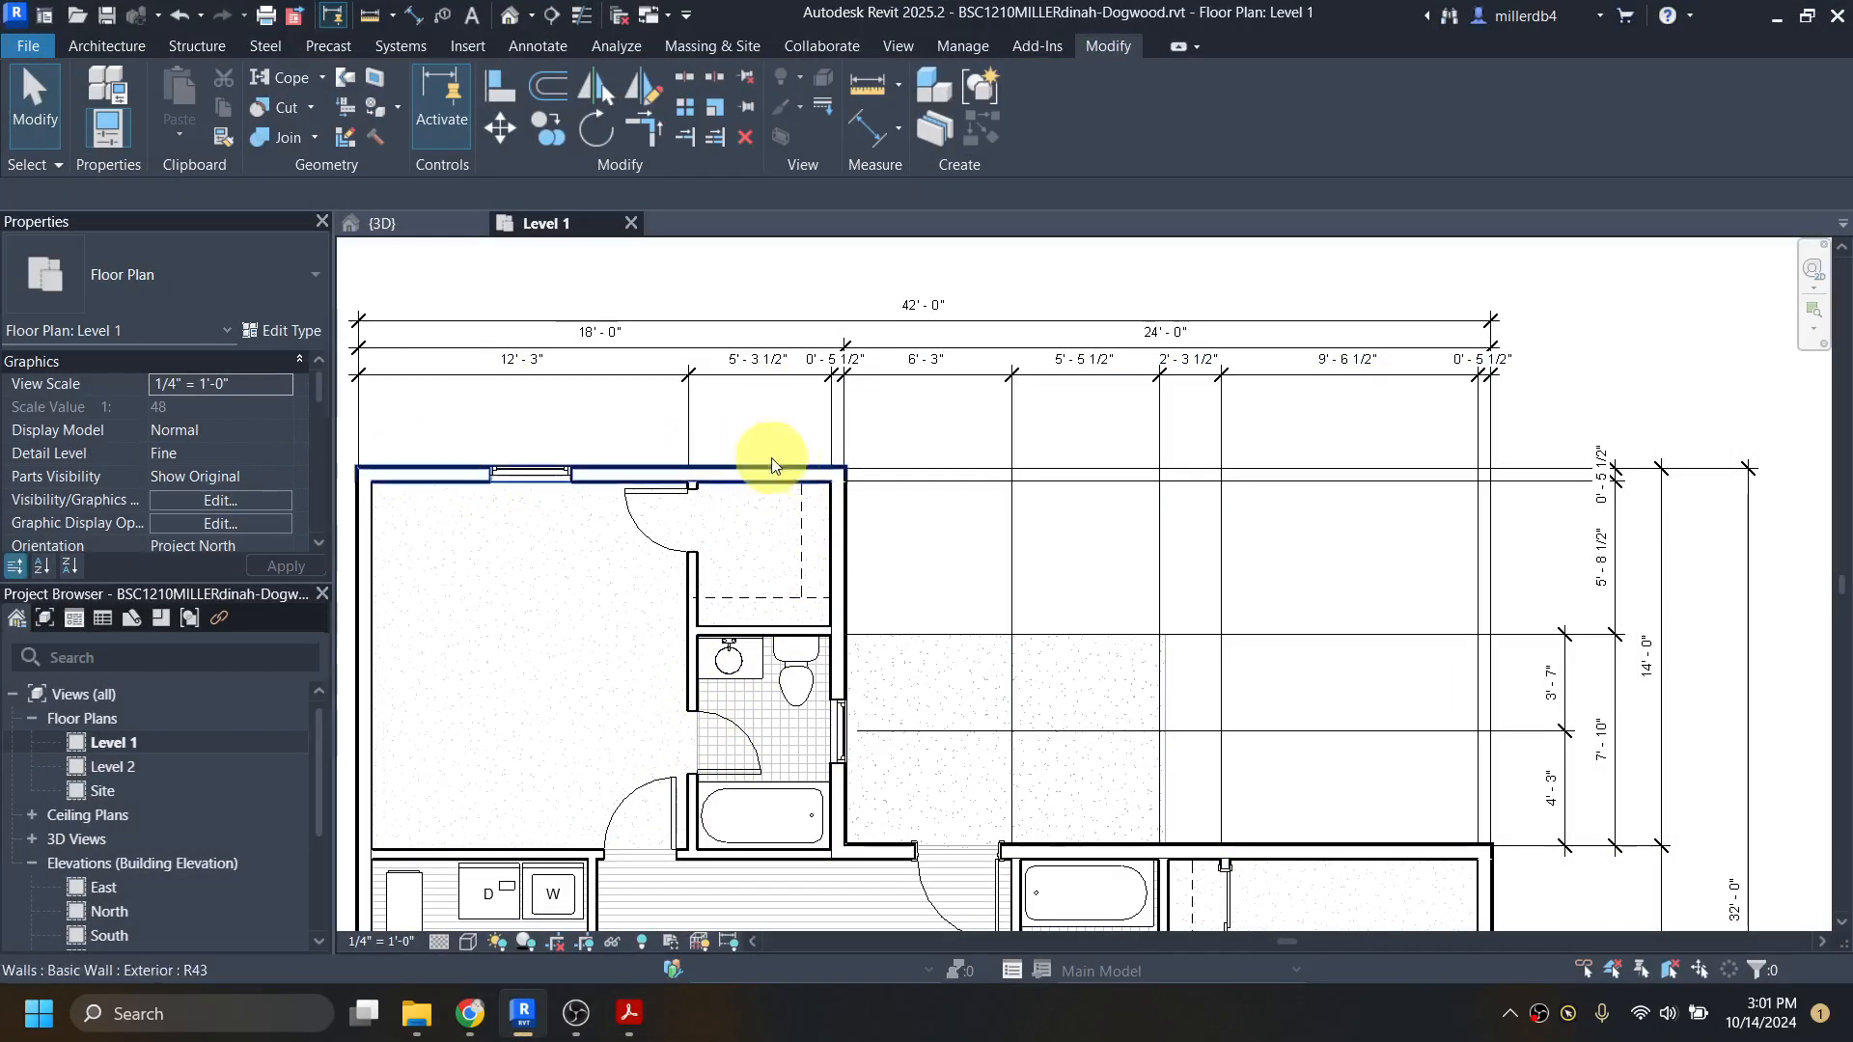
{"action": "mouse_move", "coordinate": [640, 1035]}
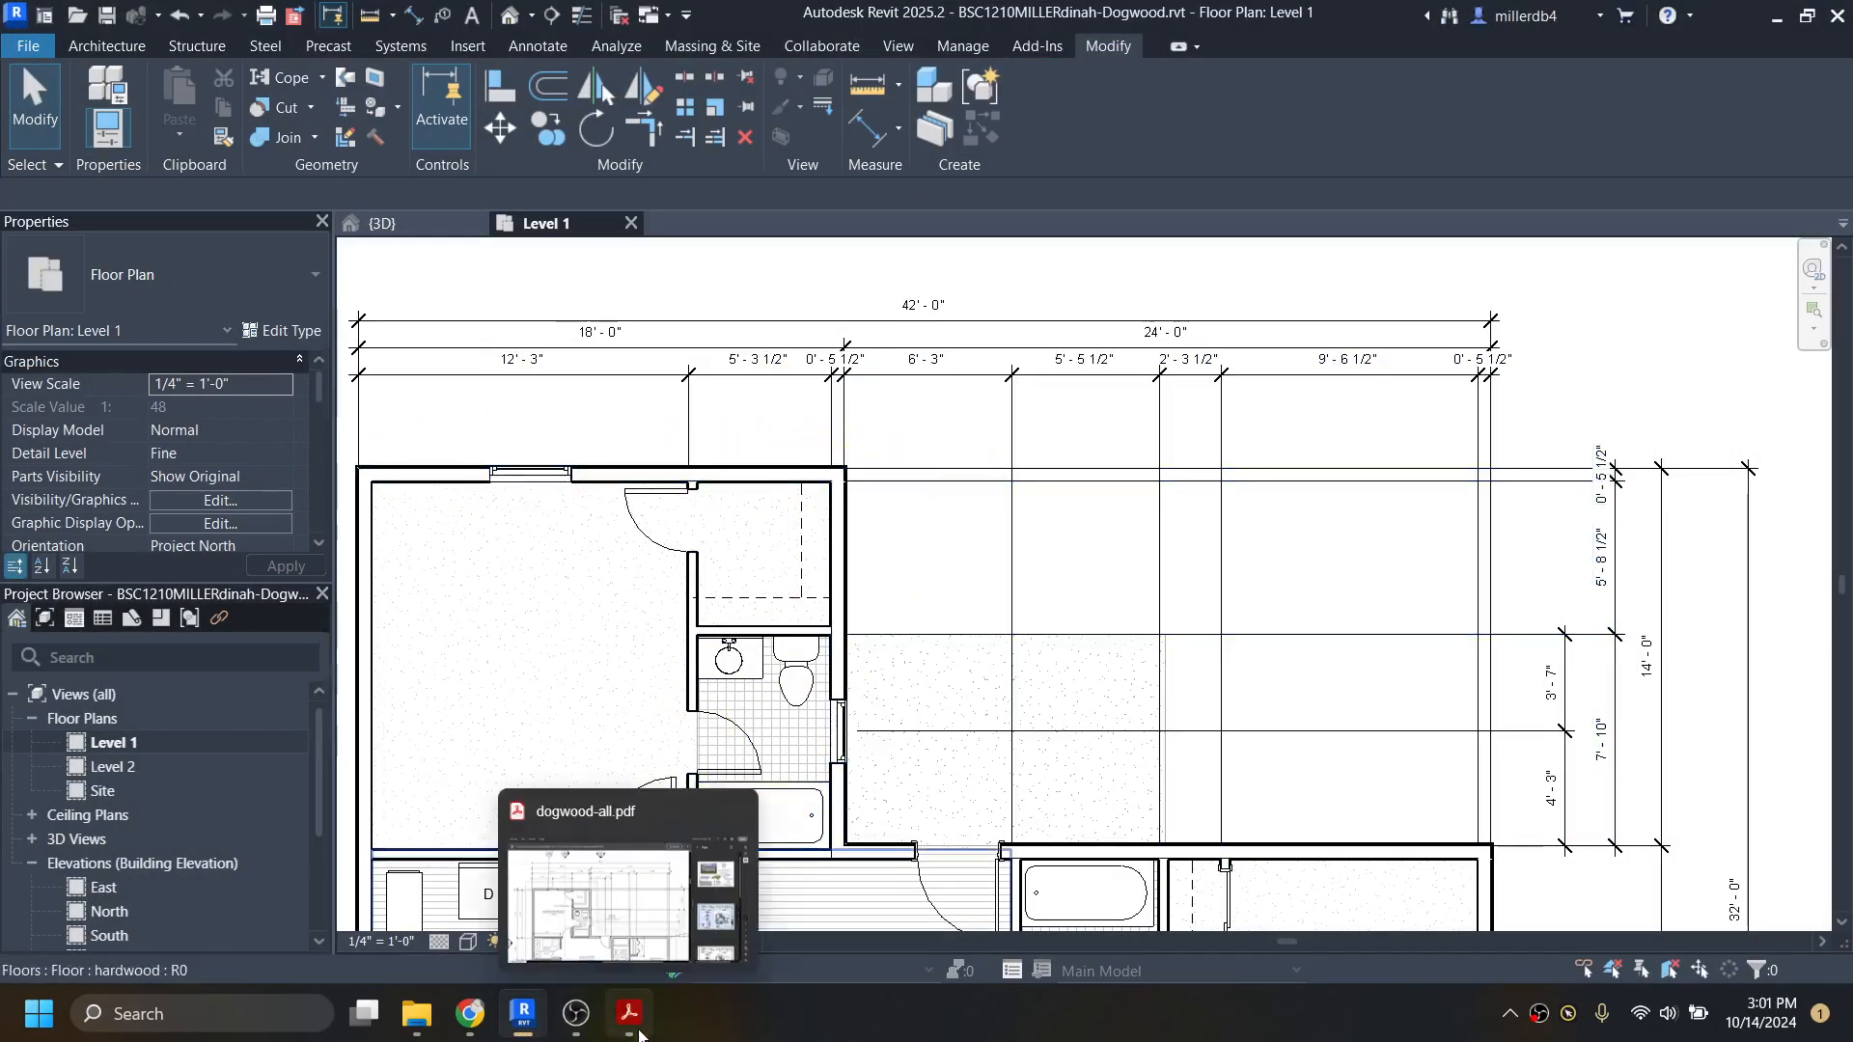
{"action": "left_click", "coordinate": [627, 915]}
{"action": "middle_click_drag", "start_coordinate": [587, 660], "coordinate": [957, 661]}
{"action": "scroll", "coordinate": [951, 651], "scroll_direction": "left", "scroll_amount": 10}
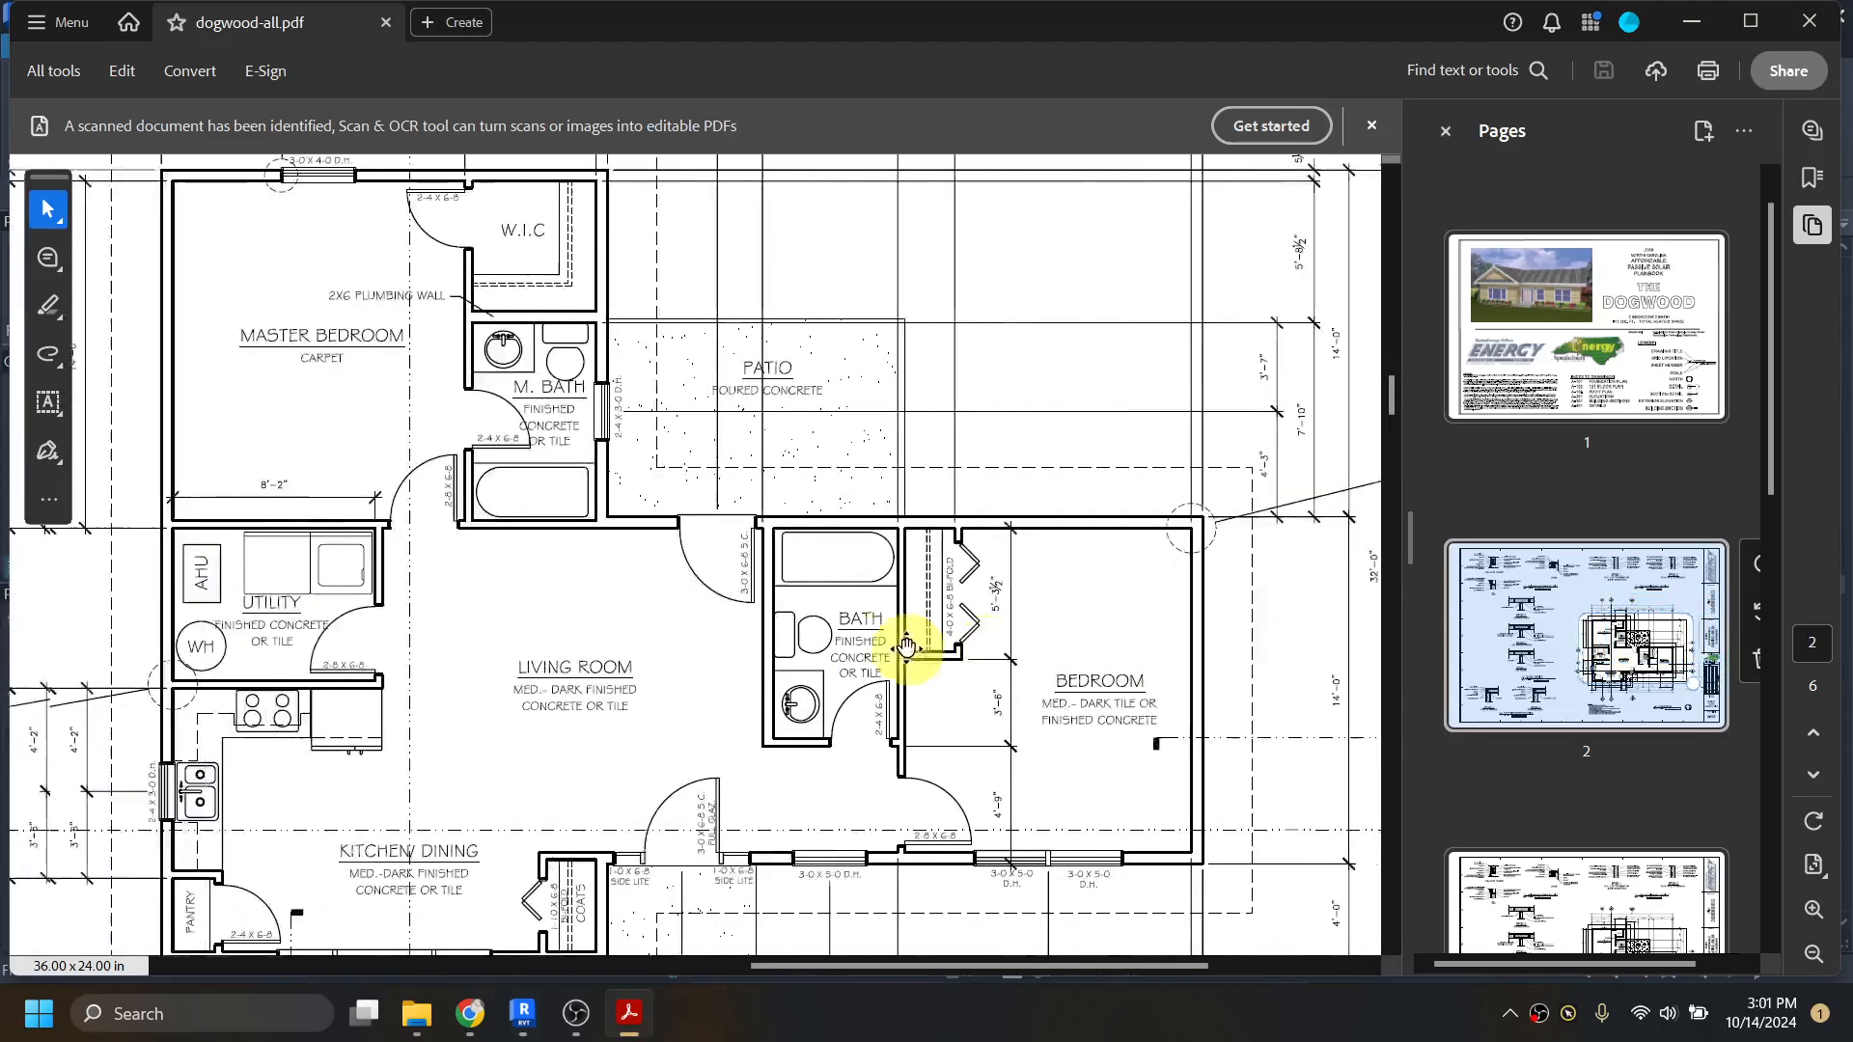
{"action": "scroll", "coordinate": [936, 579], "scroll_direction": "up", "scroll_amount": 3}
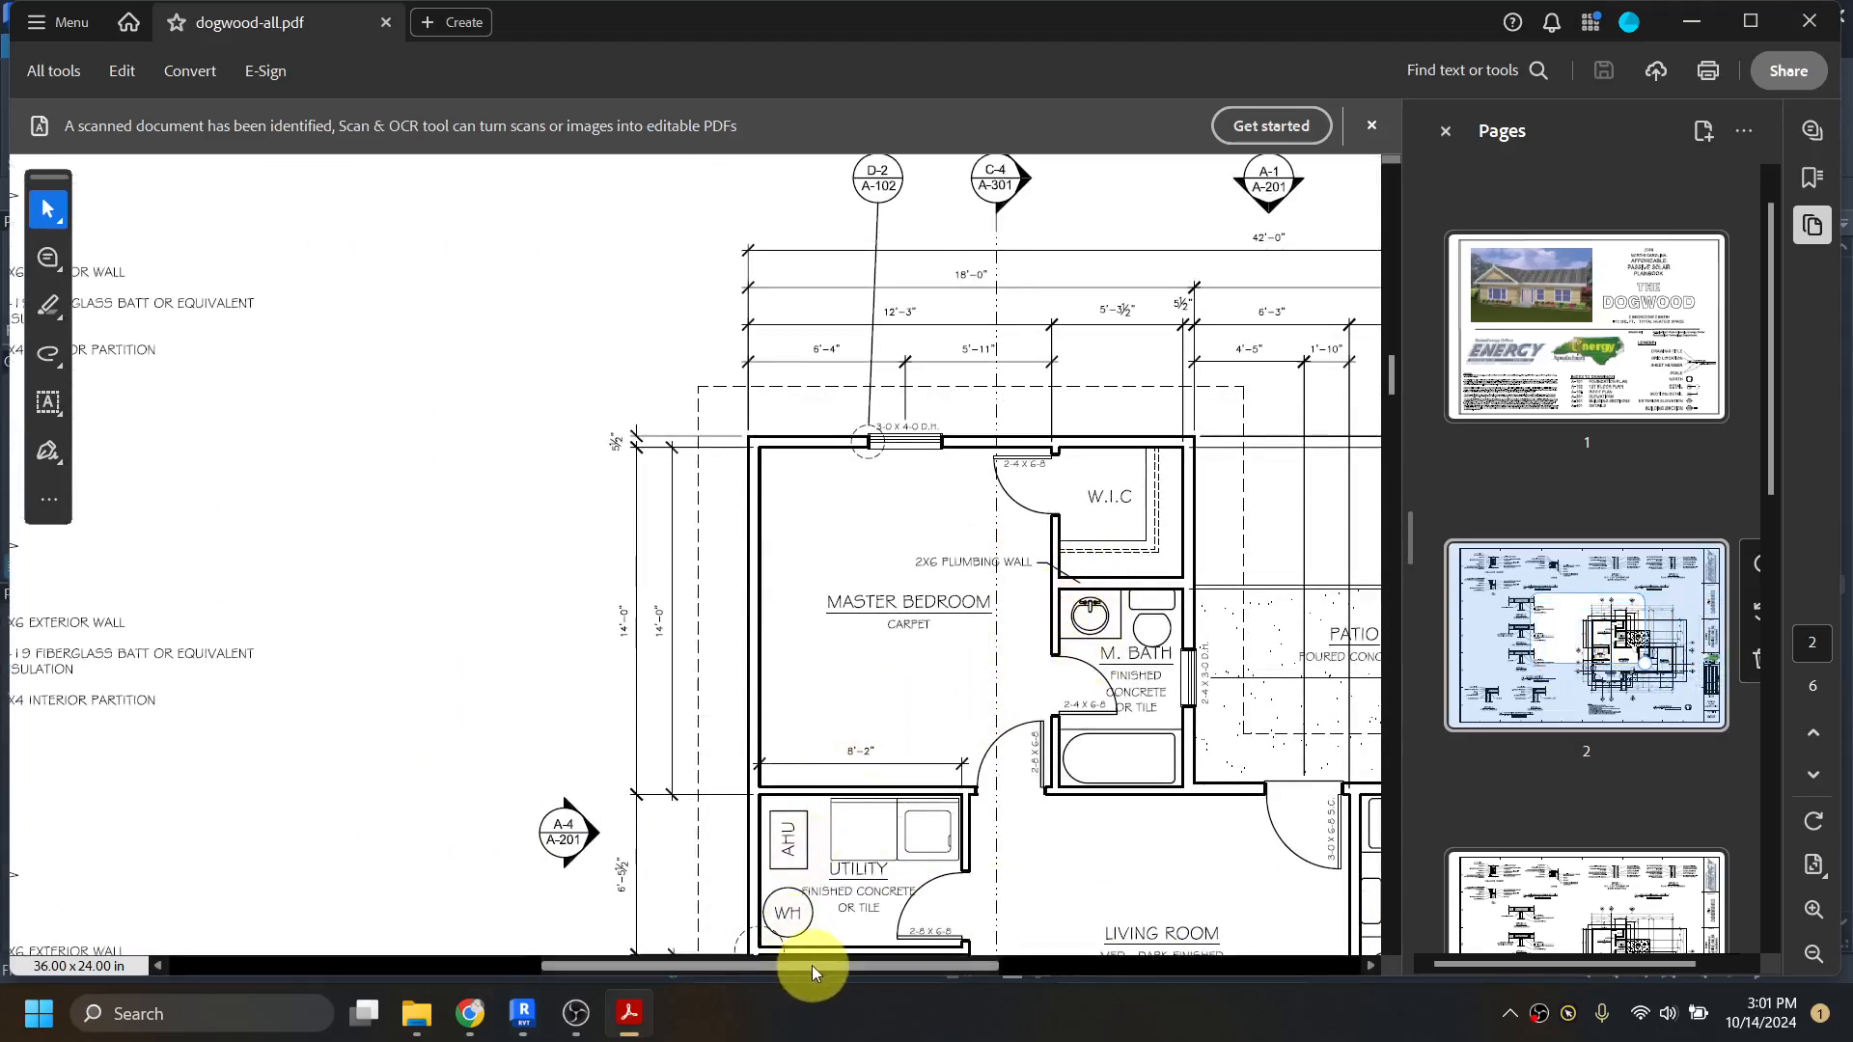
{"action": "left_click_drag", "start_coordinate": [812, 965], "coordinate": [922, 968]}
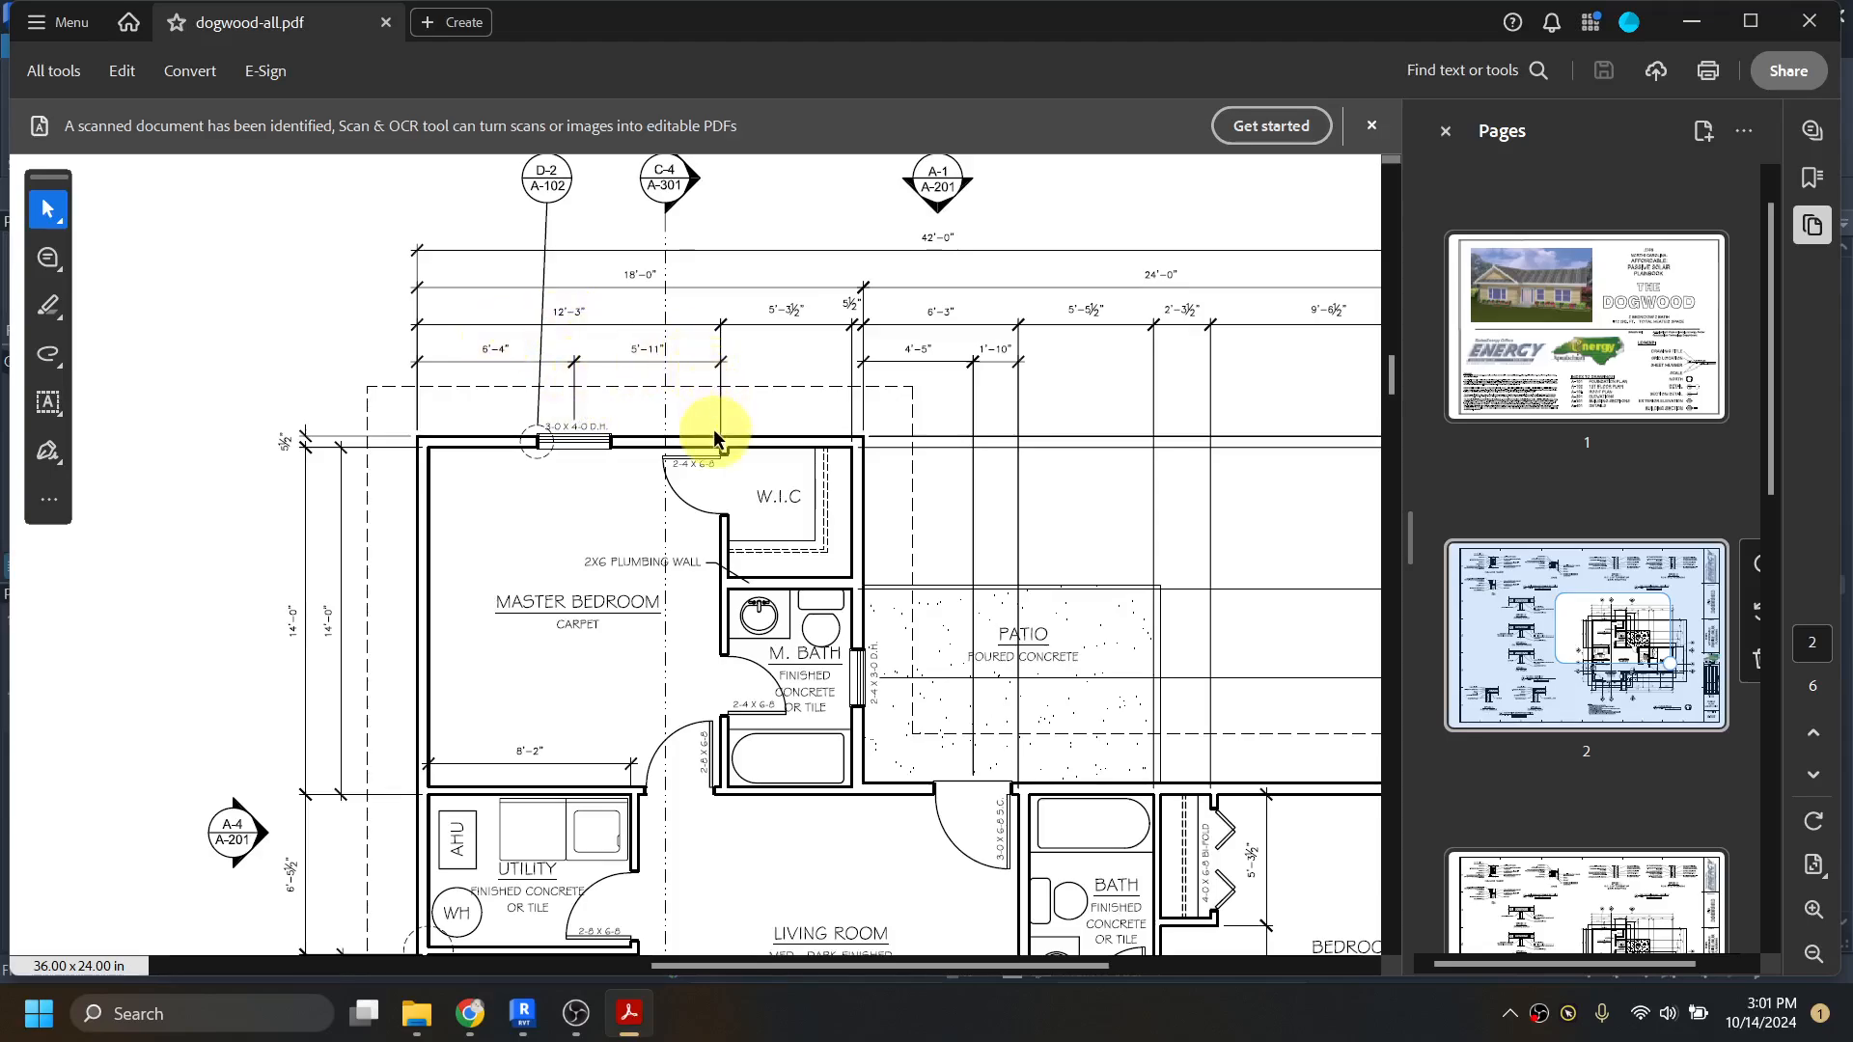
{"action": "left_click", "coordinate": [1691, 21]}
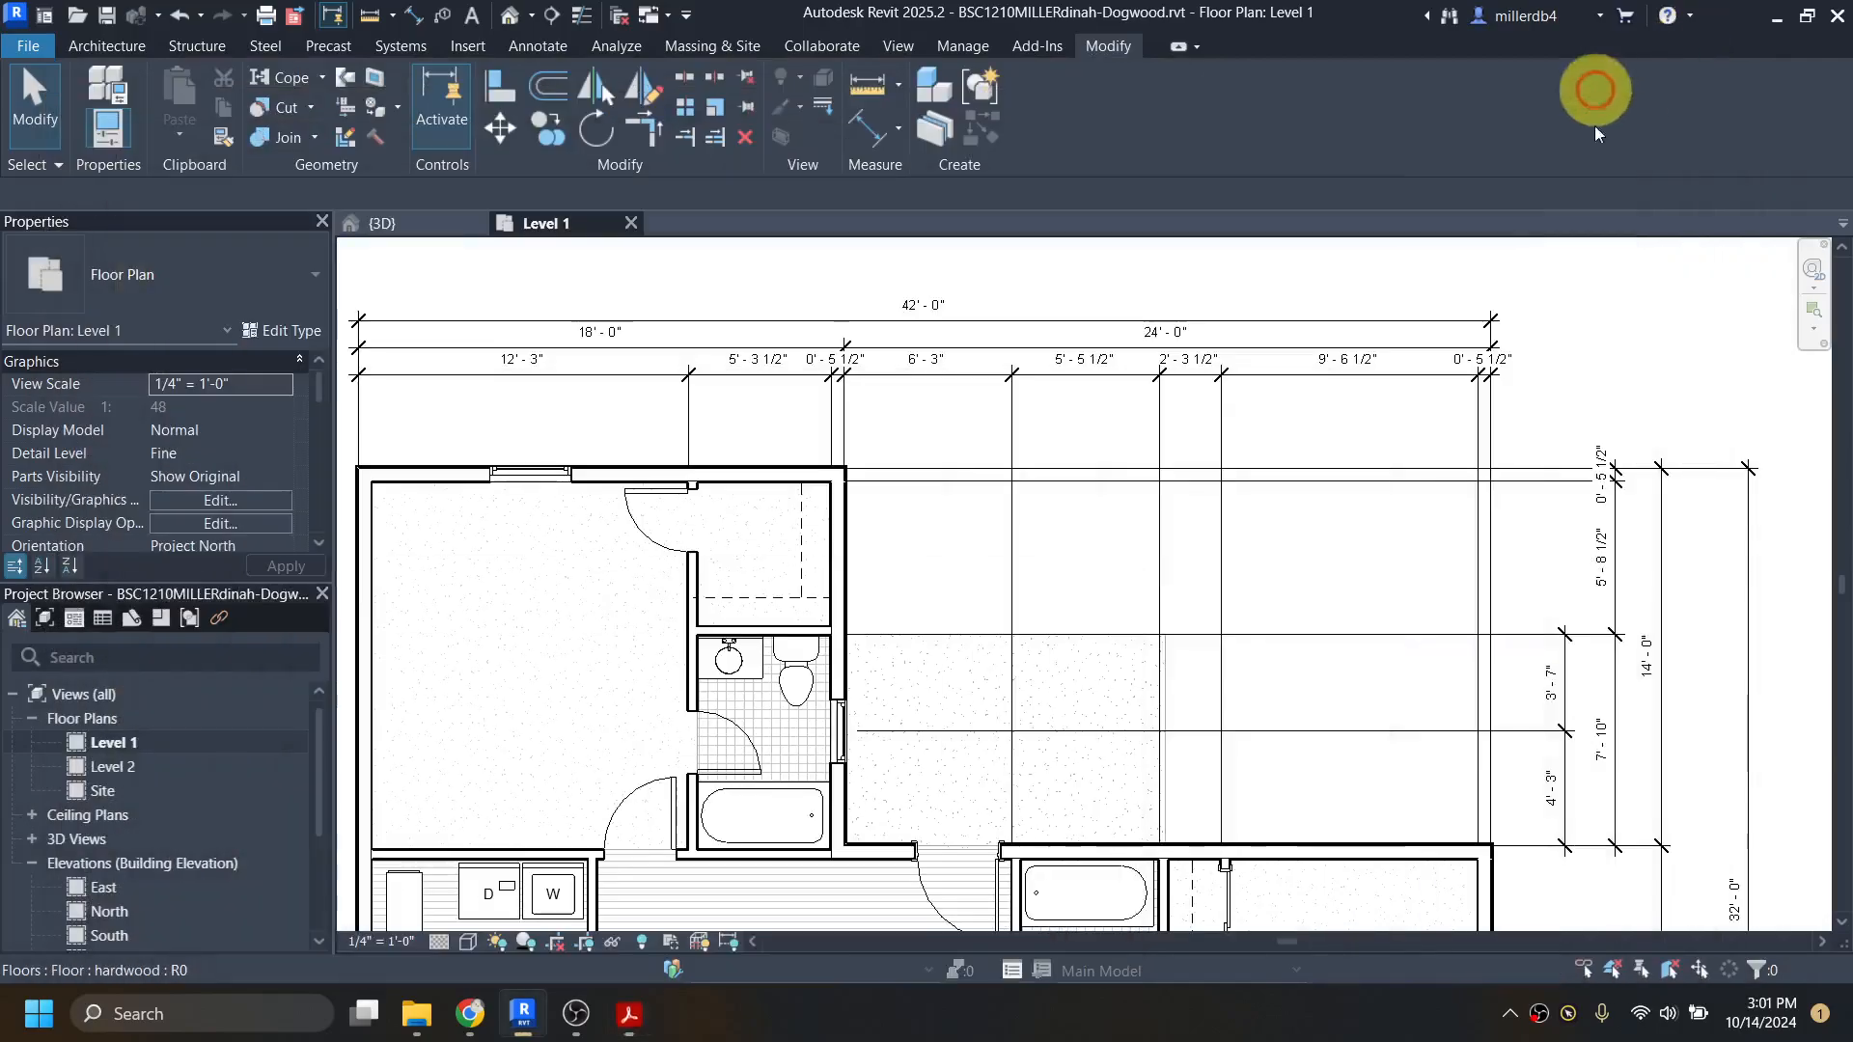
Step: Dimension from the west wall's outer core face to the north window's center and the master closet partition's core face, placing the chain below the 12' 3" dimension
{"action": "scroll", "coordinate": [679, 445], "scroll_direction": "up", "scroll_amount": 3}
{"action": "key", "text": "d"}
{"action": "key", "text": "i"}
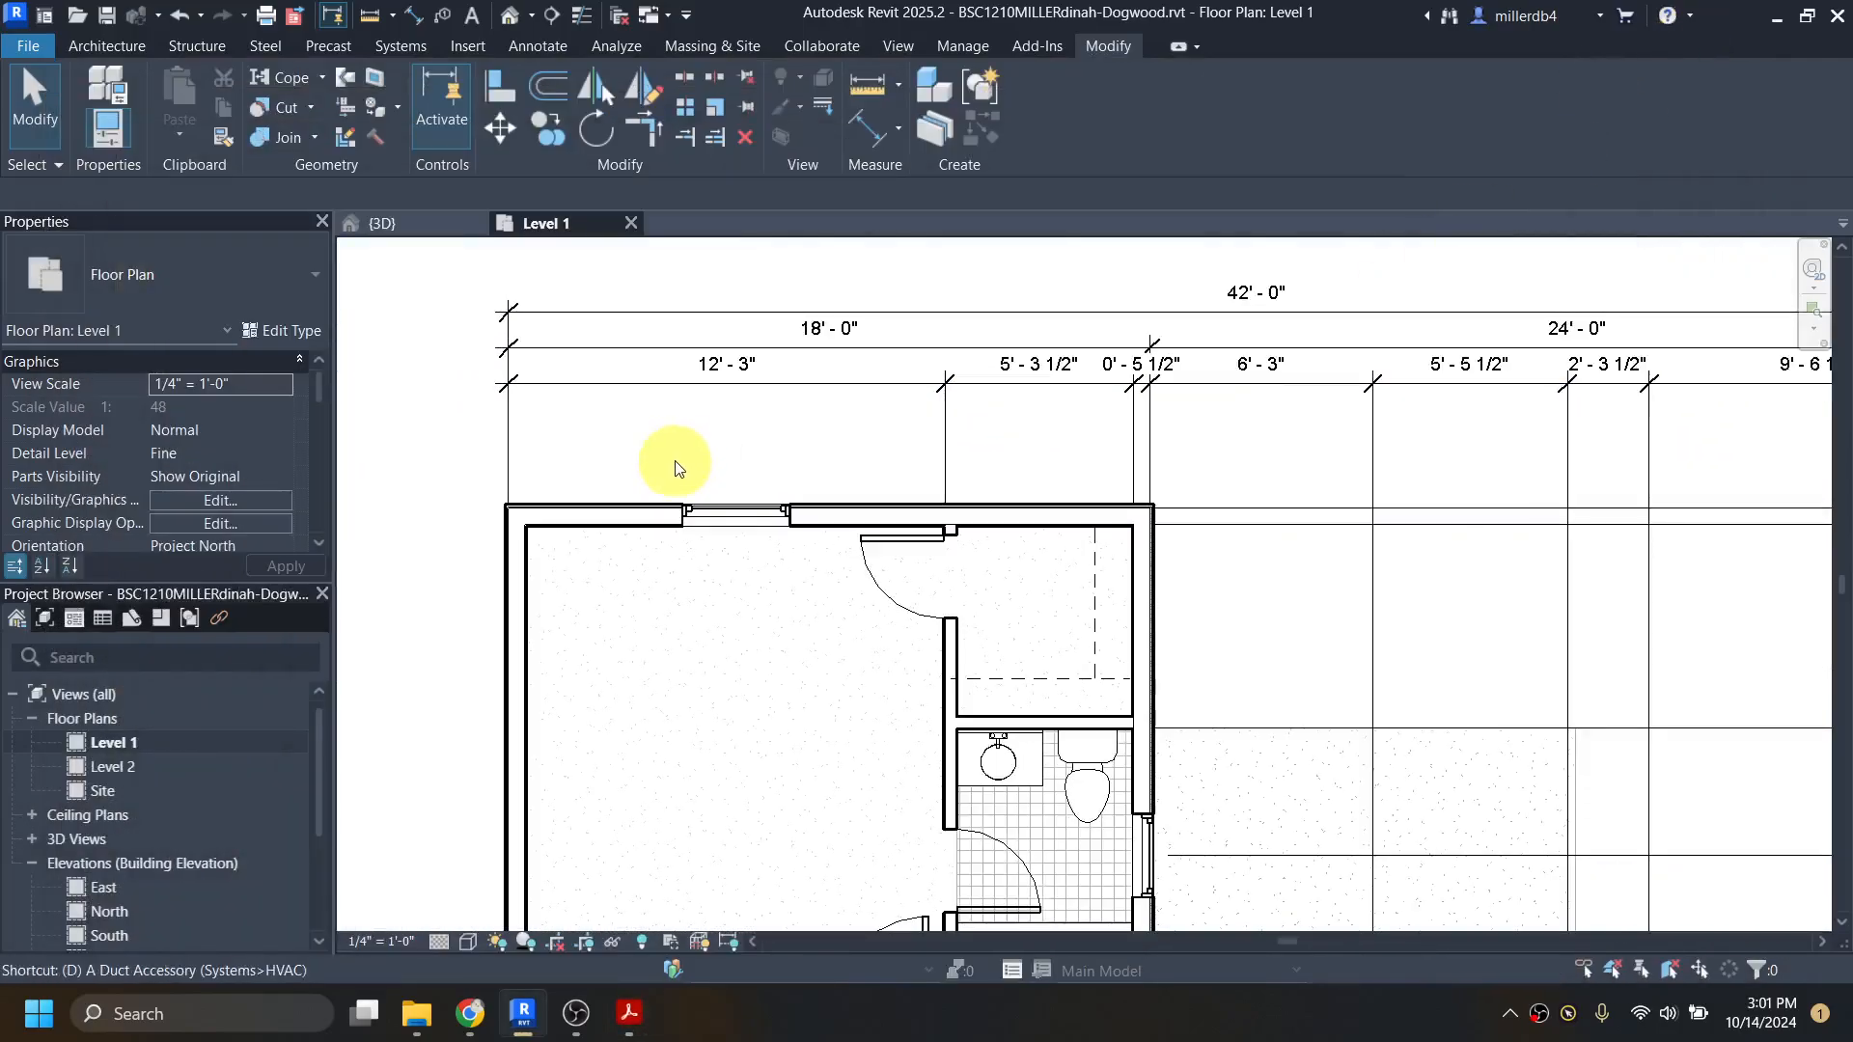
{"action": "scroll", "coordinate": [509, 587], "scroll_direction": "up", "scroll_amount": 3}
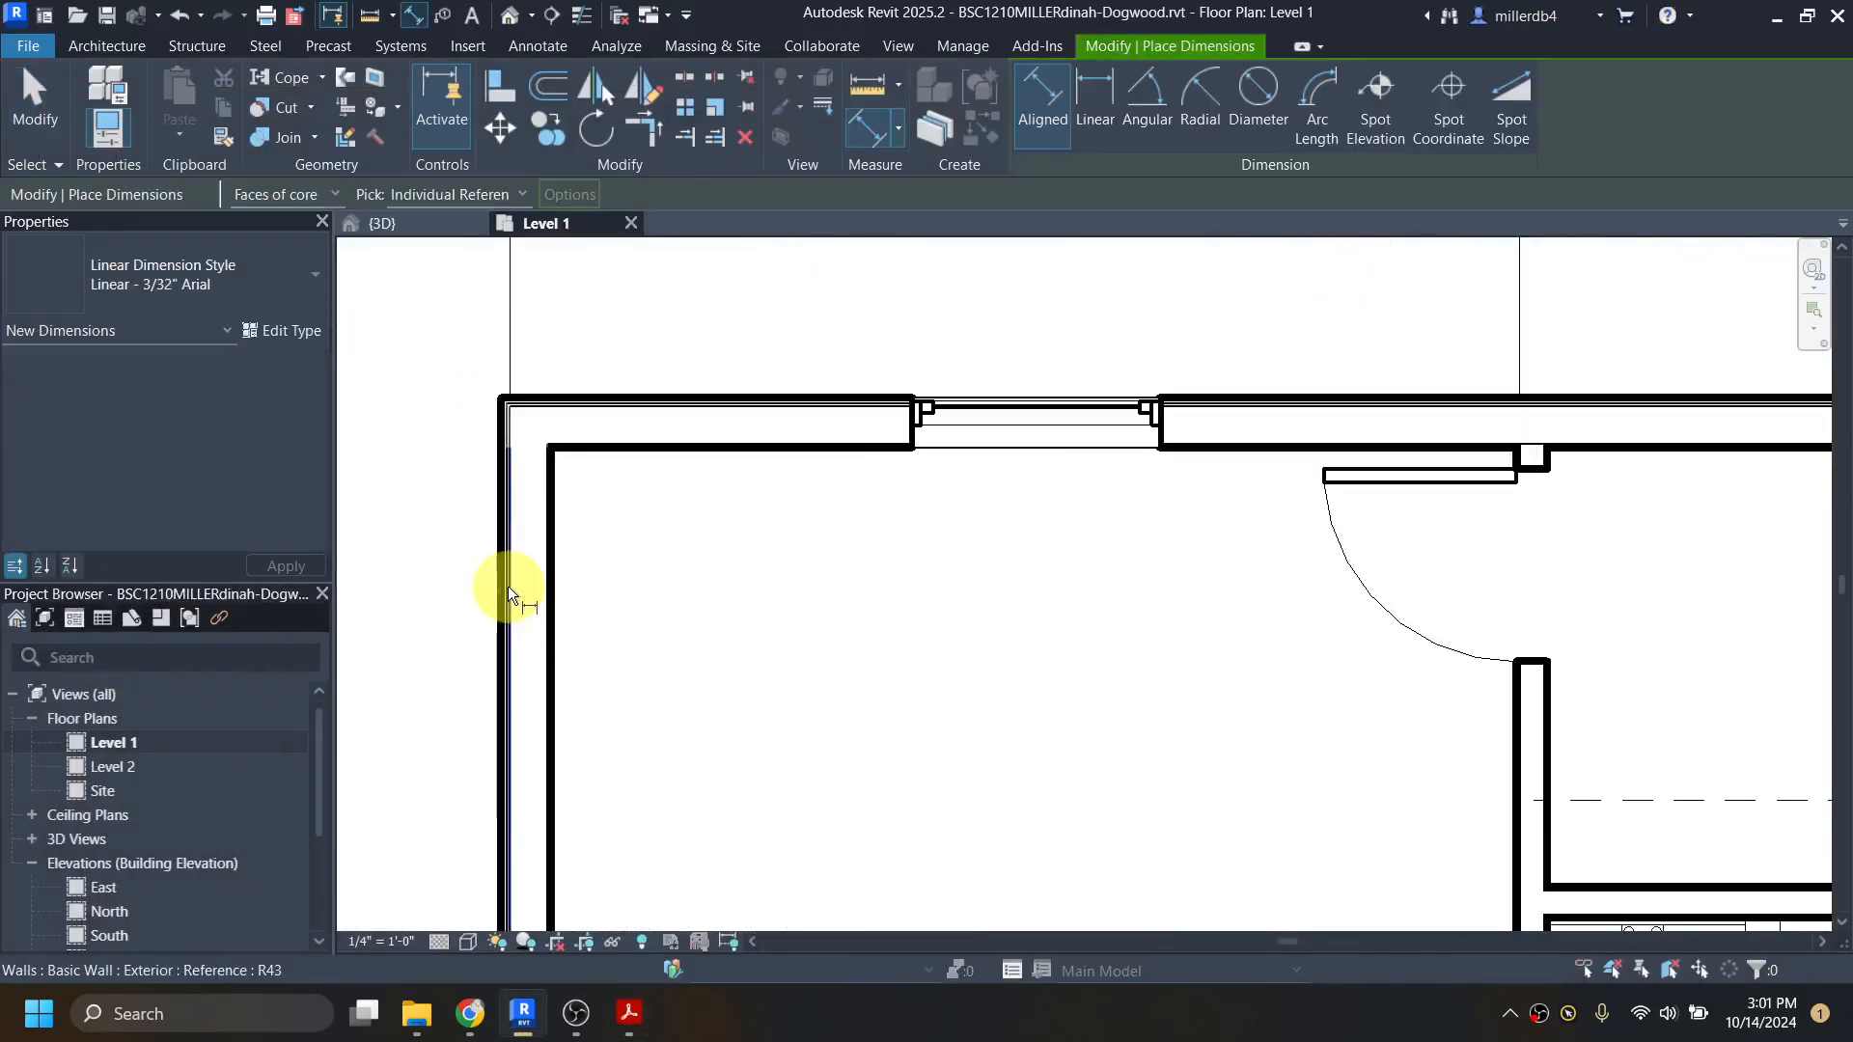
{"action": "scroll", "coordinate": [509, 596], "scroll_direction": "up", "scroll_amount": 2}
{"action": "left_click", "coordinate": [510, 596]}
{"action": "scroll", "coordinate": [510, 596], "scroll_direction": "down", "scroll_amount": 2}
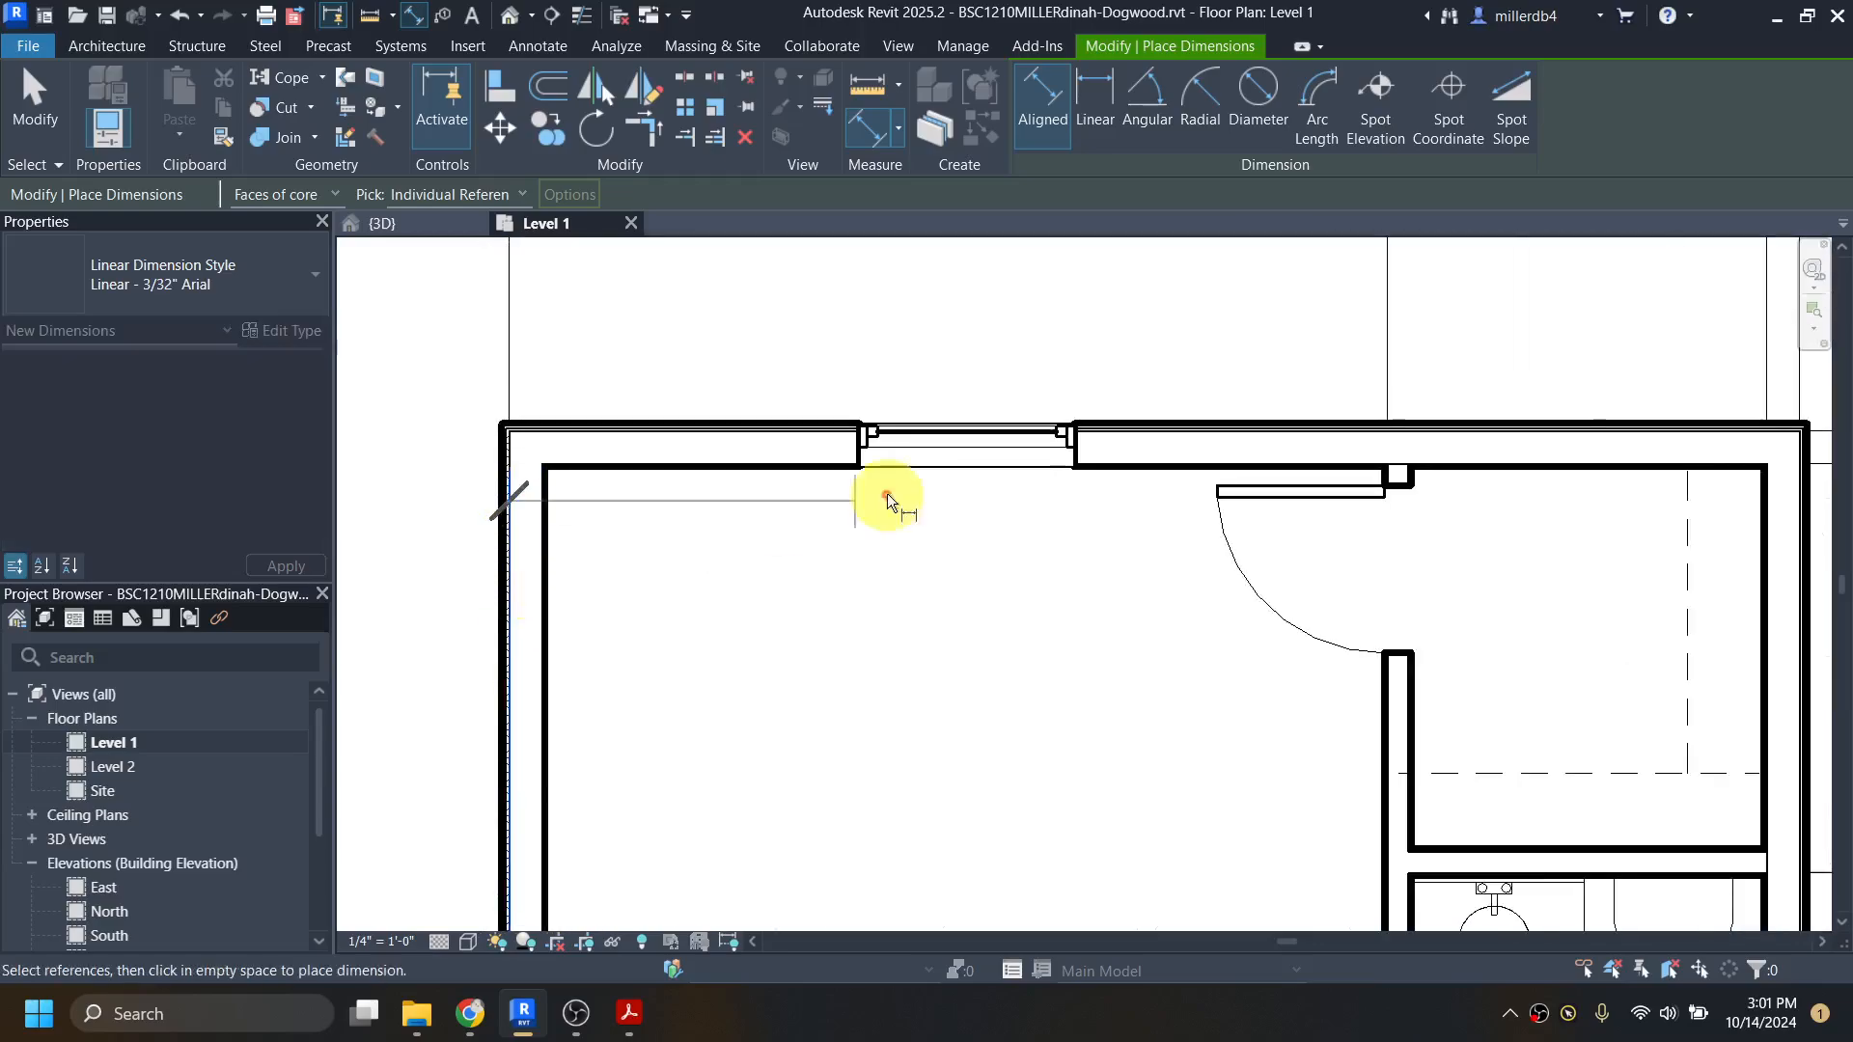
{"action": "left_click", "coordinate": [979, 446]}
{"action": "scroll", "coordinate": [1386, 766], "scroll_direction": "up", "scroll_amount": 3}
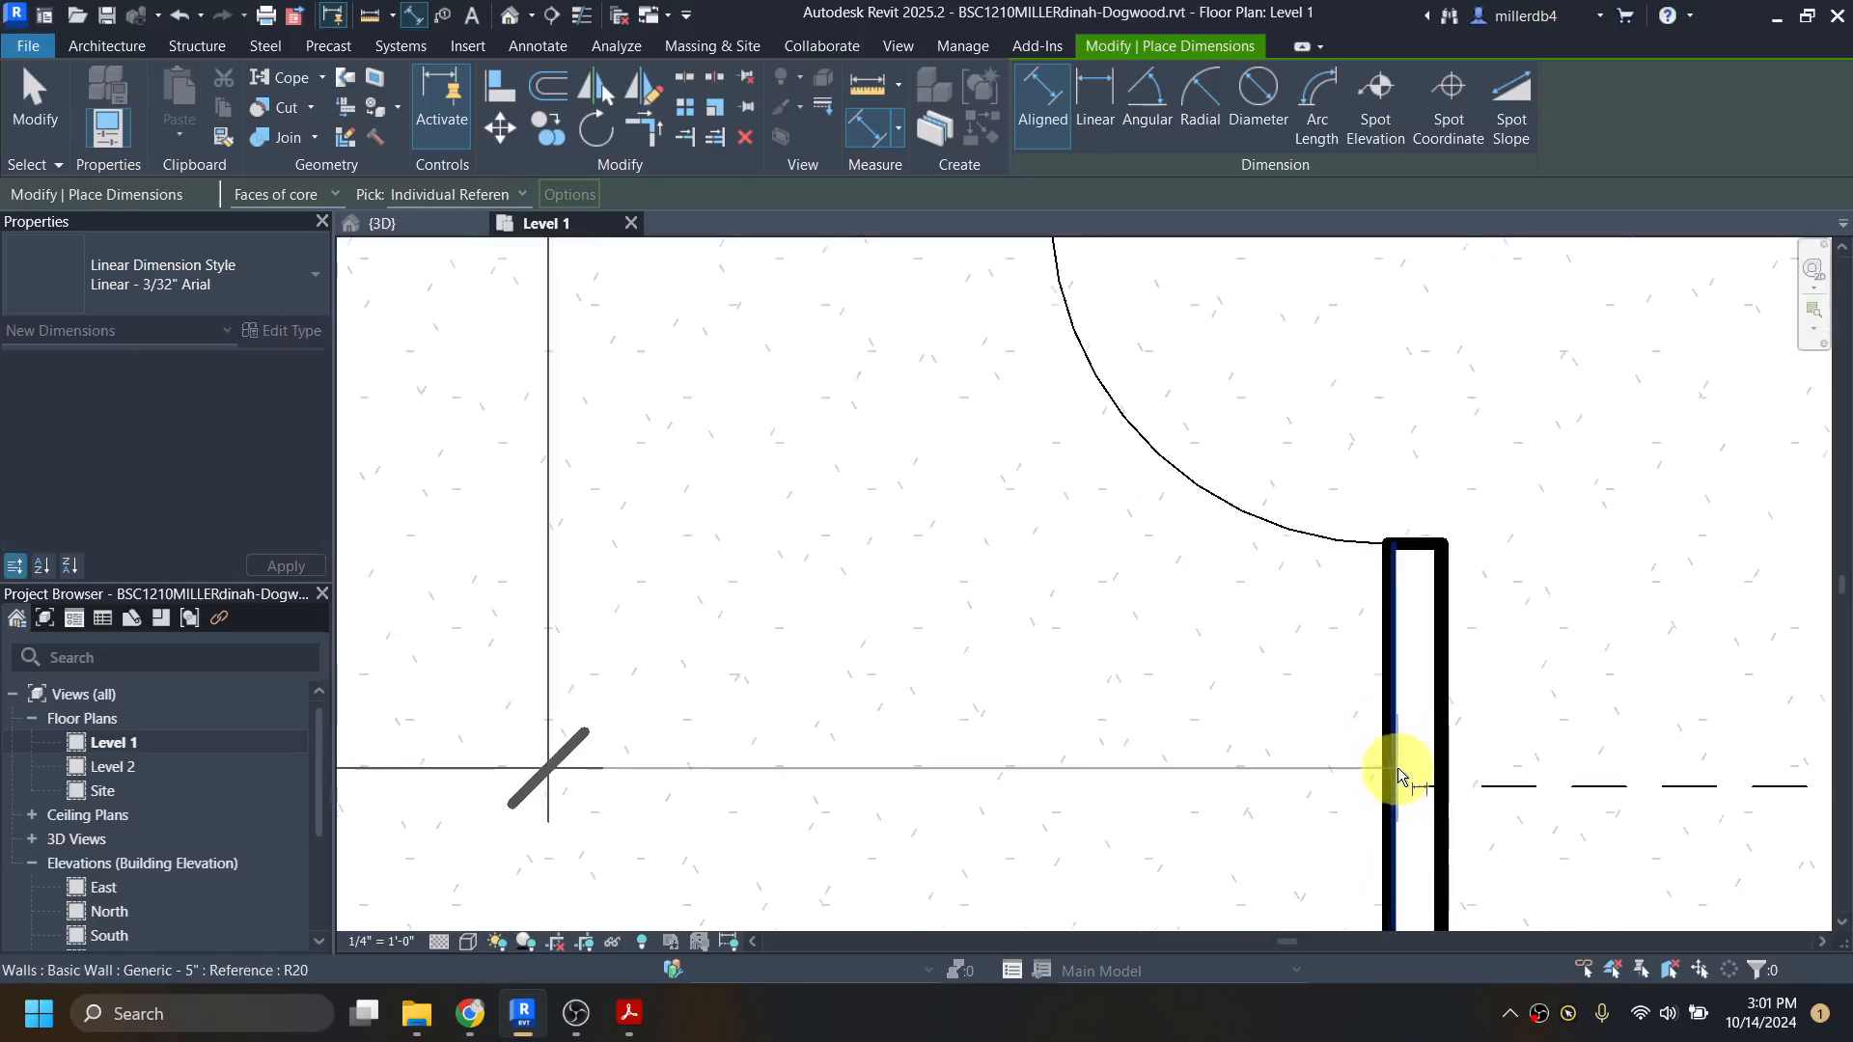
{"action": "scroll", "coordinate": [1399, 773], "scroll_direction": "up", "scroll_amount": 1}
{"action": "left_click", "coordinate": [1393, 766]}
{"action": "scroll", "coordinate": [1380, 762], "scroll_direction": "down", "scroll_amount": 5}
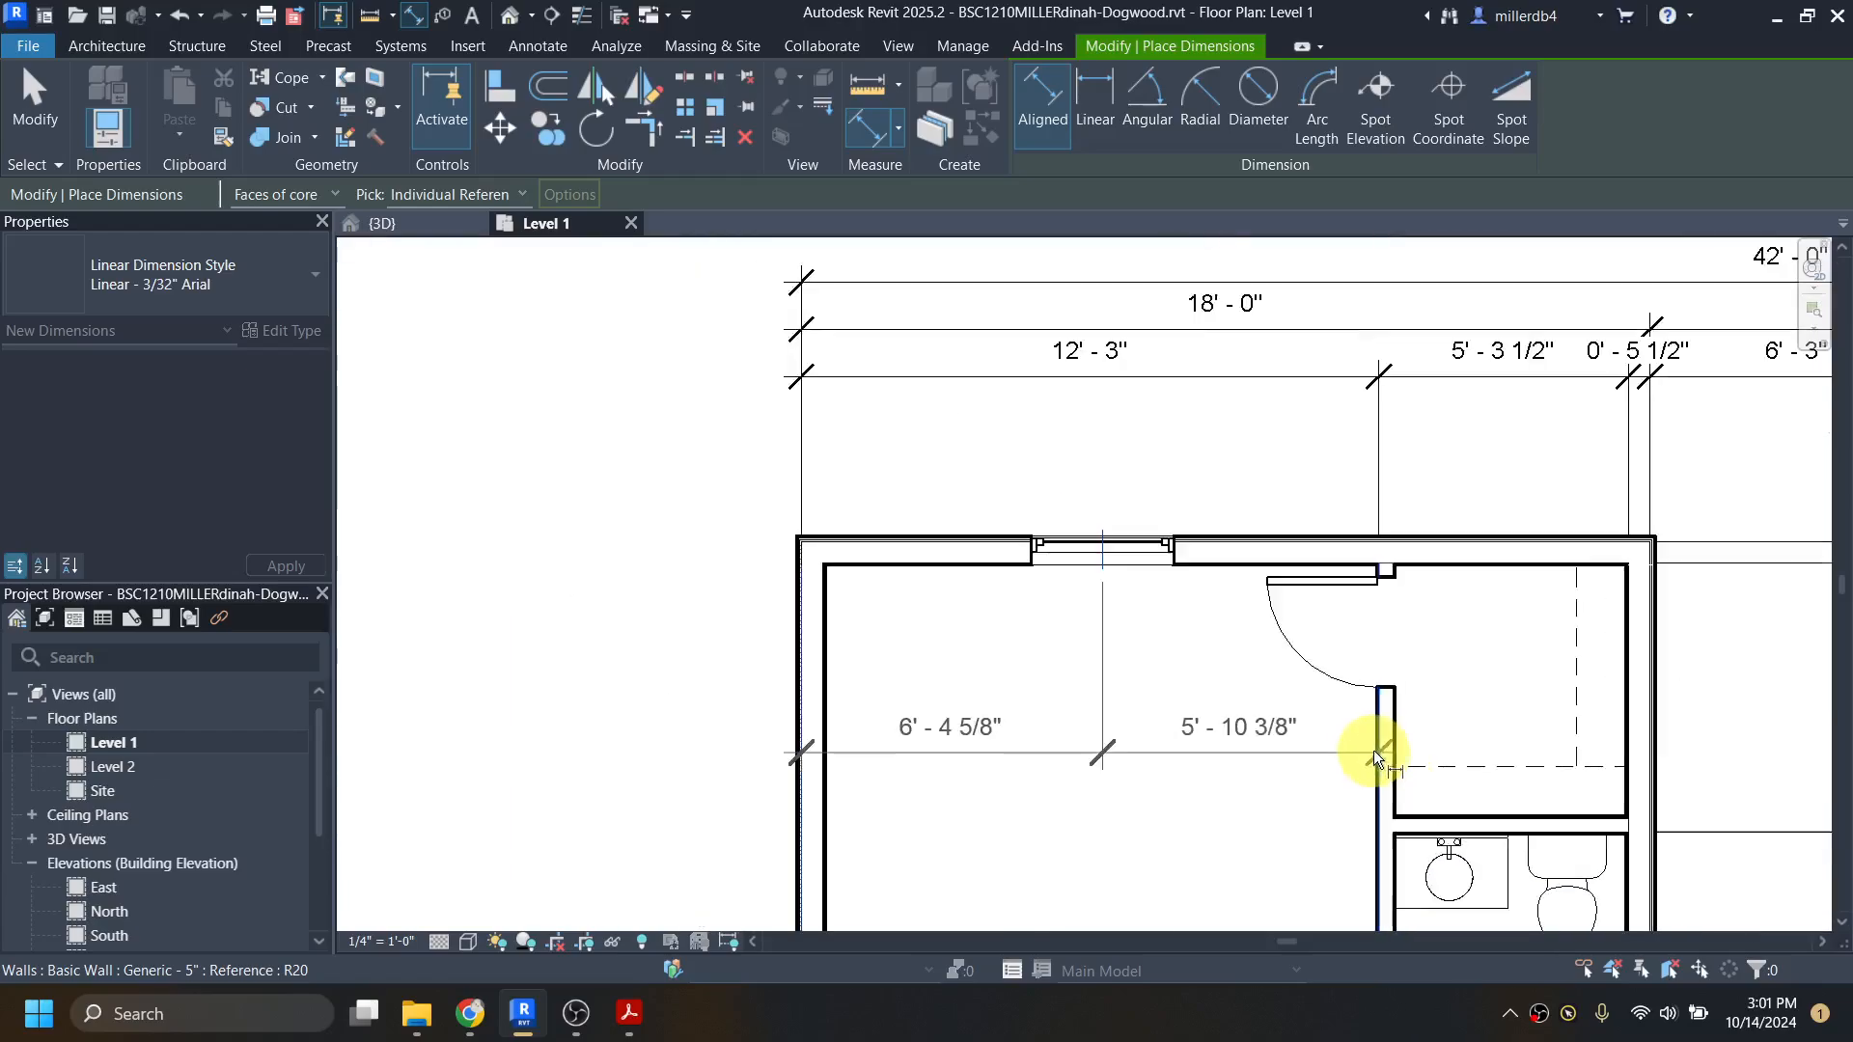
{"action": "left_click", "coordinate": [1197, 415]}
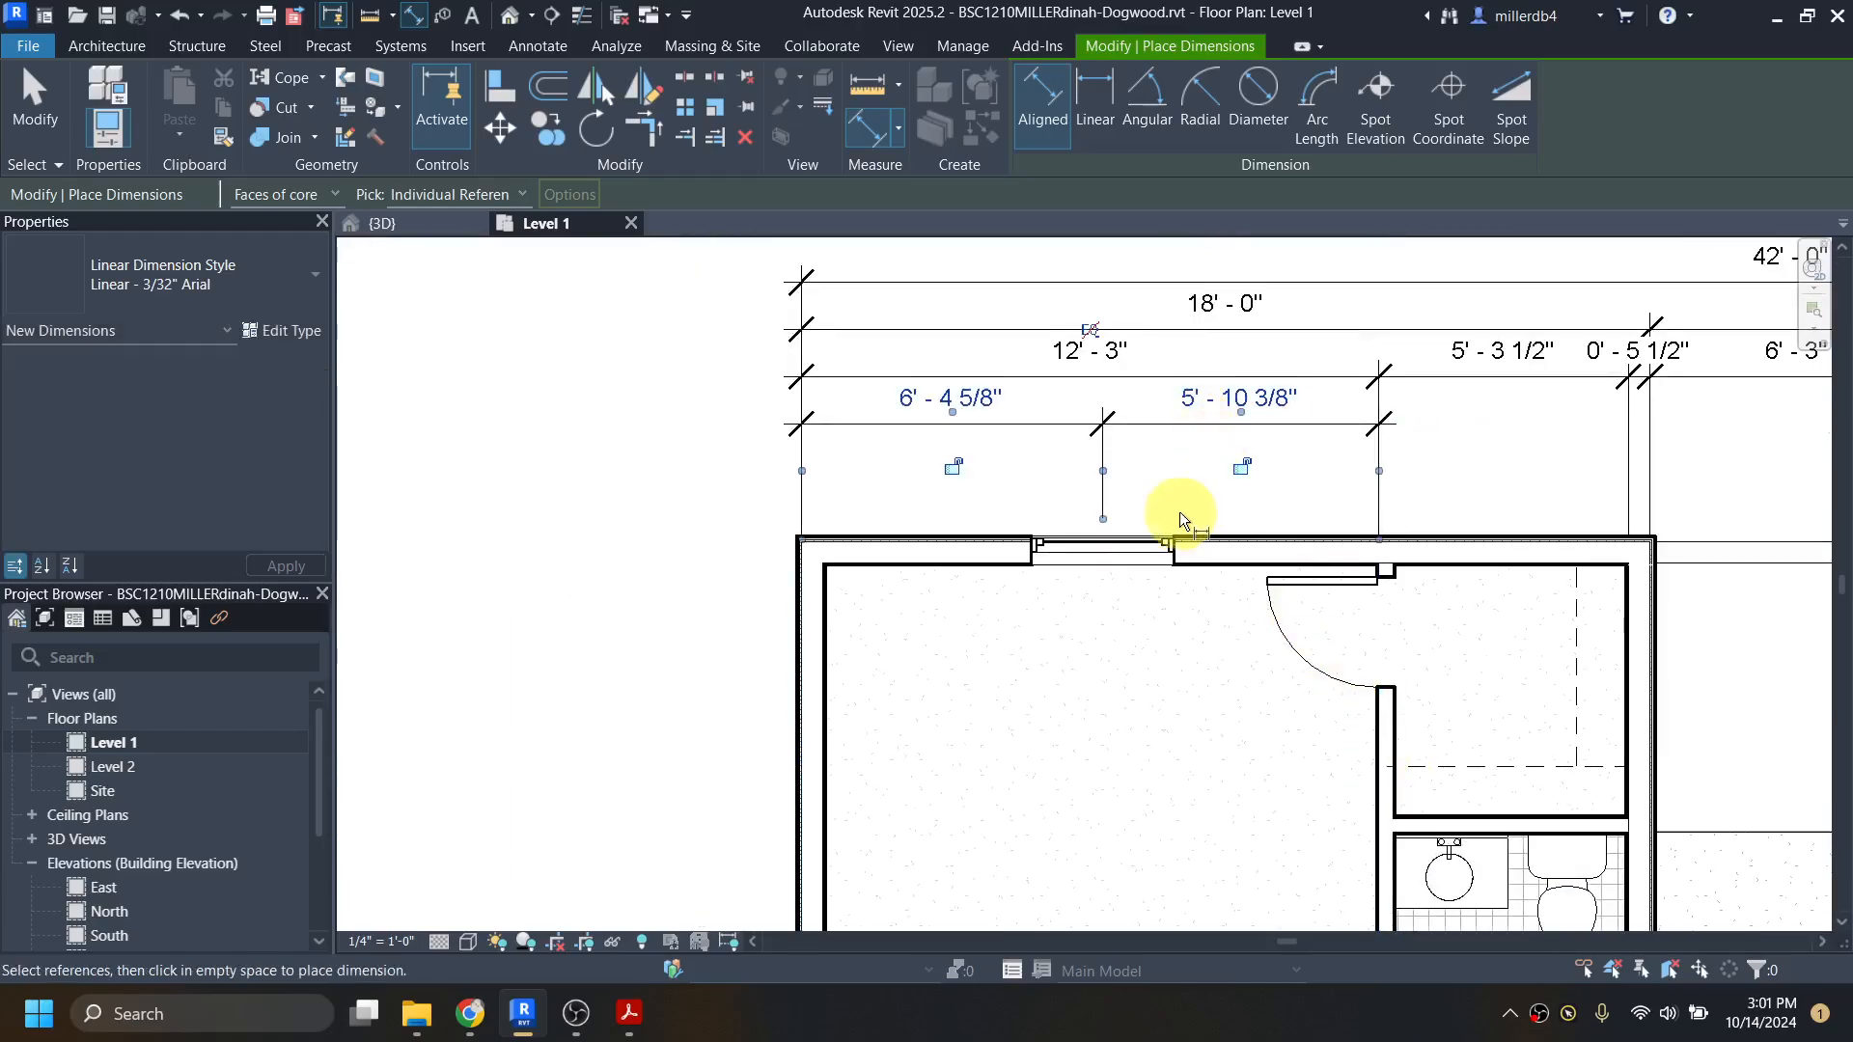
{"action": "middle_click_drag", "start_coordinate": [1181, 519], "coordinate": [1008, 573]}
{"action": "key", "text": "Escape"}
{"action": "key", "text": "Escape"}
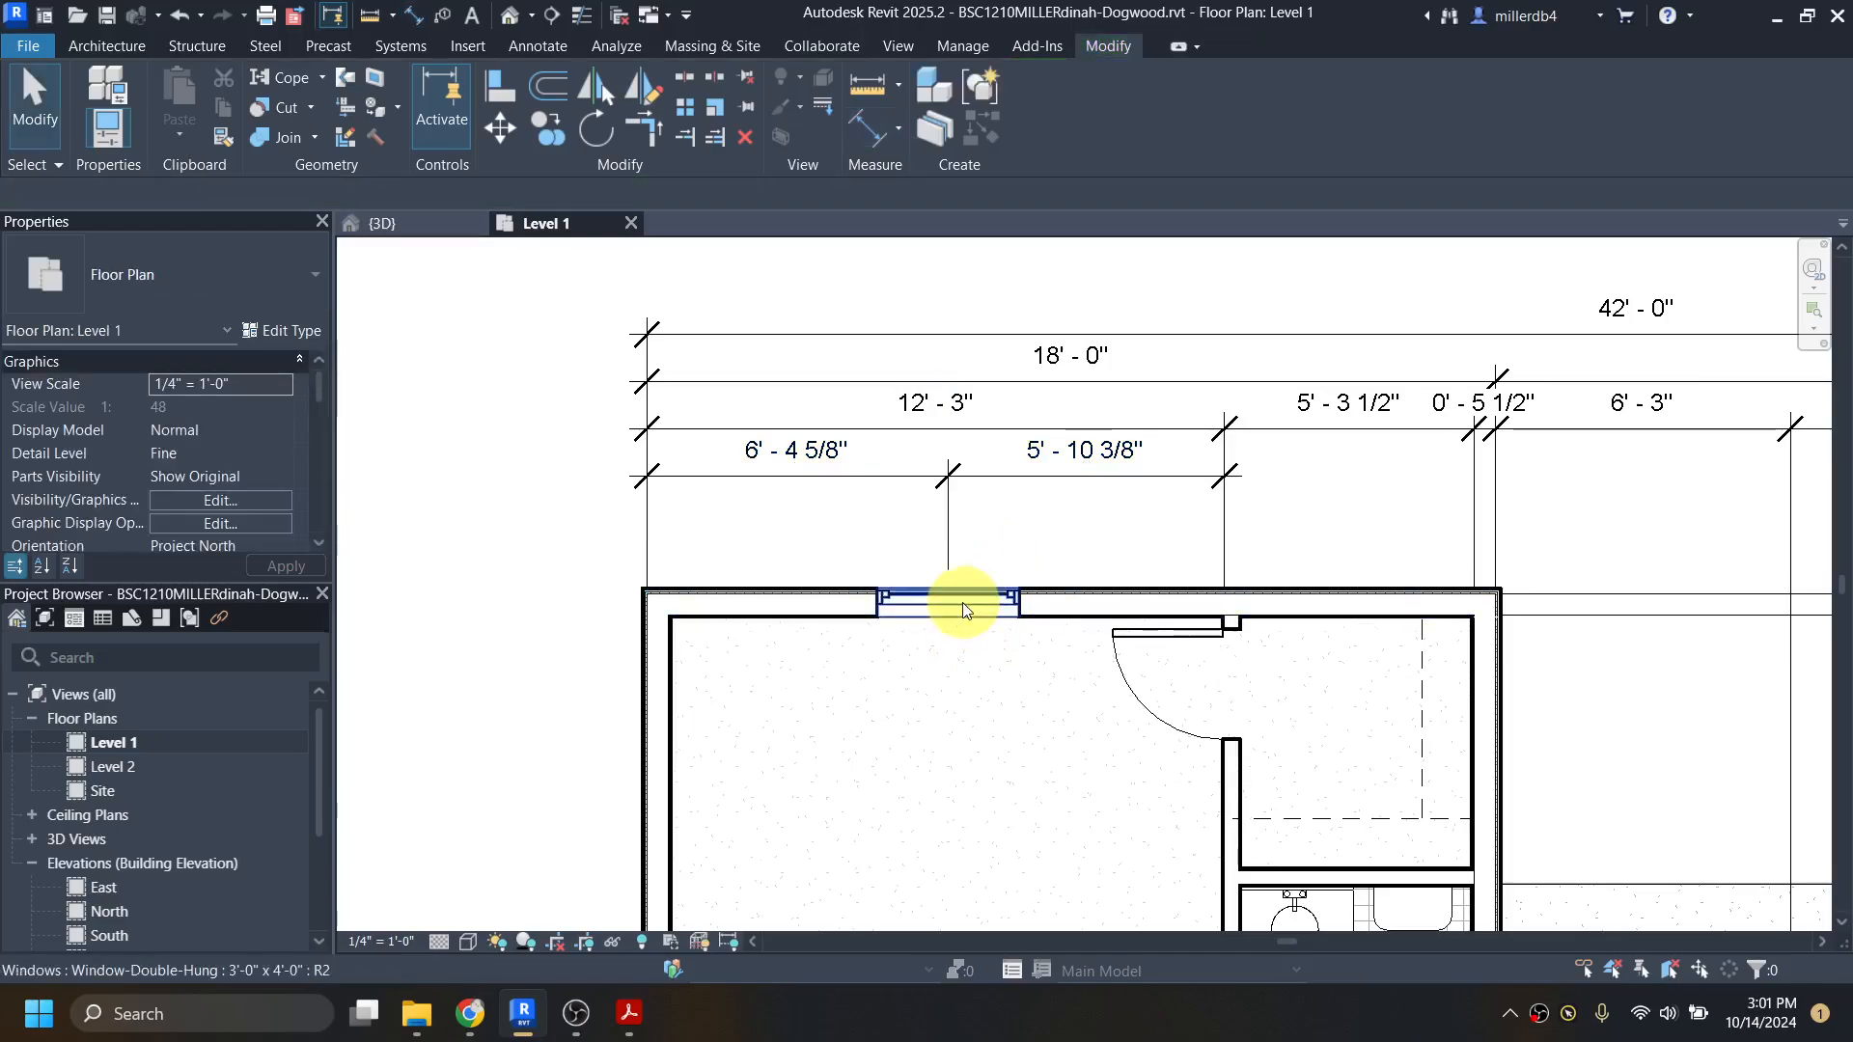
Step: Move the master bedroom's north window so its center is 6' 4" from the west wall's outer core face
{"action": "left_click", "coordinate": [983, 597]}
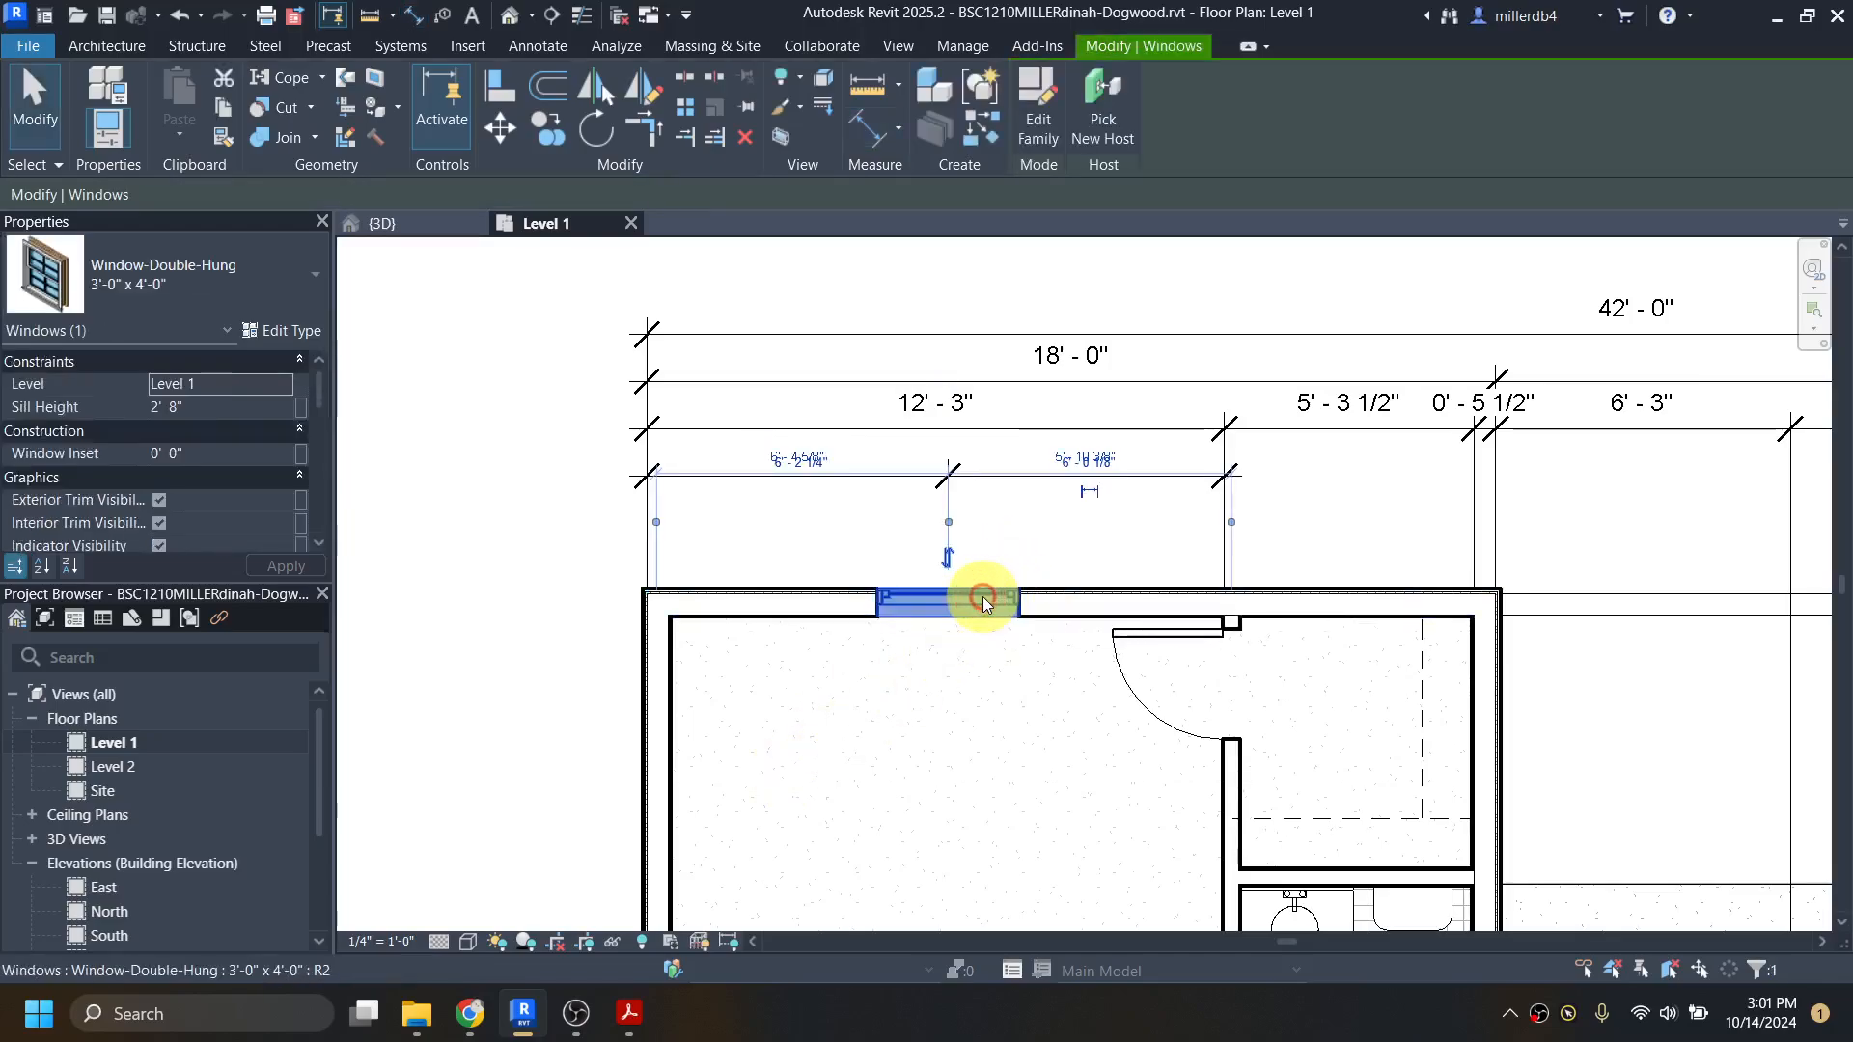
{"action": "scroll", "coordinate": [821, 502], "scroll_direction": "up", "scroll_amount": 5}
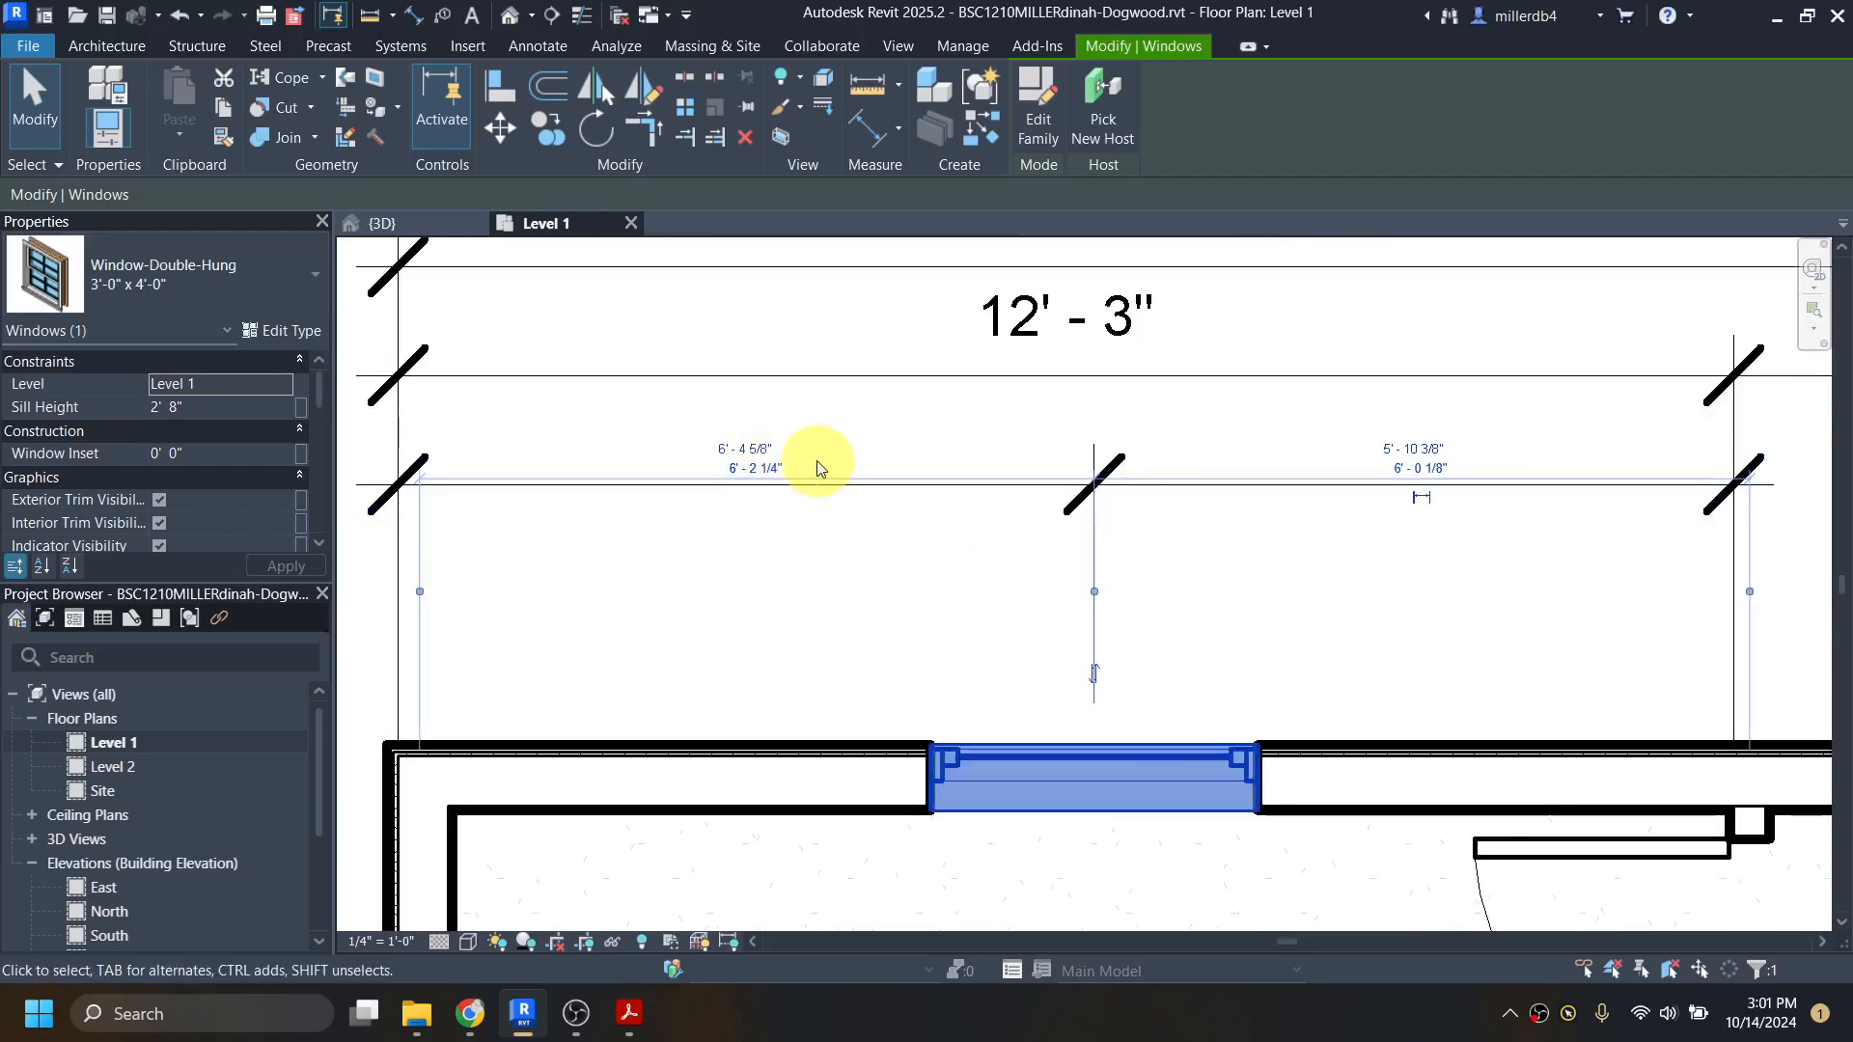
{"action": "left_click", "coordinate": [860, 539]}
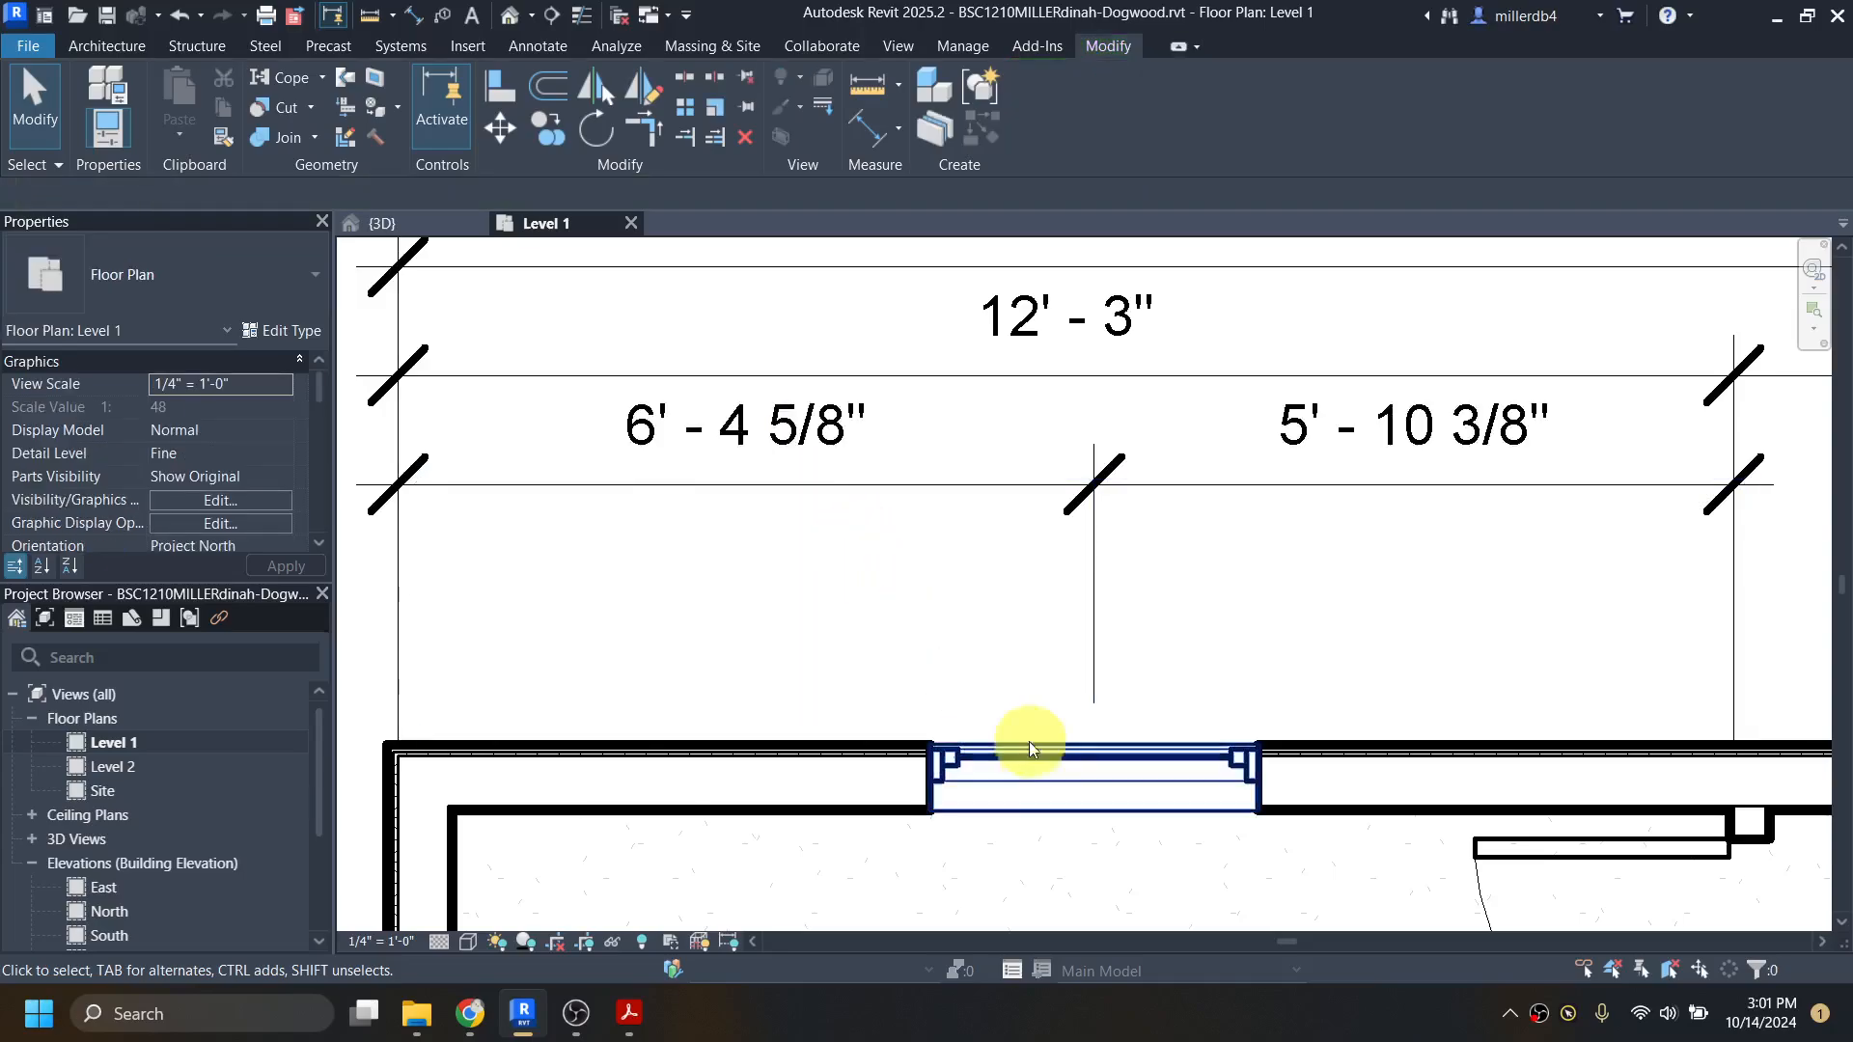
{"action": "scroll", "coordinate": [955, 620], "scroll_direction": "down", "scroll_amount": 4}
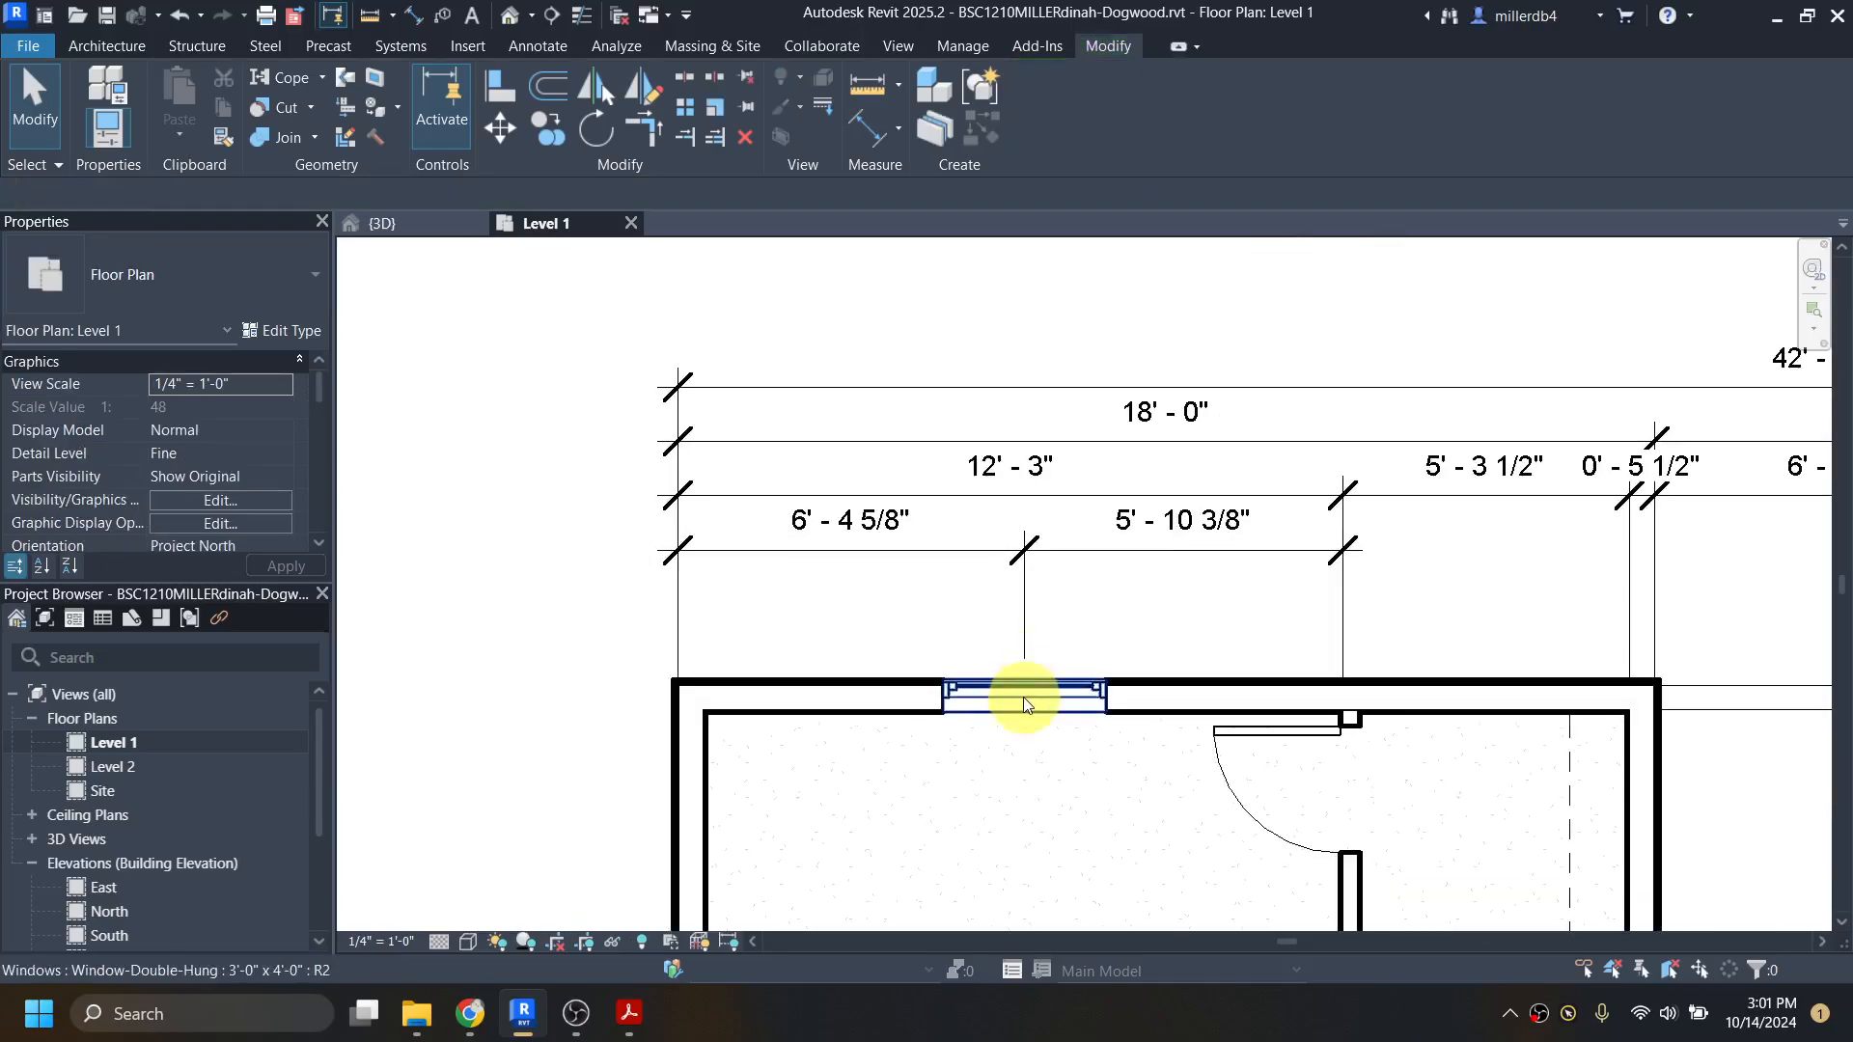
{"action": "scroll", "coordinate": [1015, 692], "scroll_direction": "up", "scroll_amount": 4}
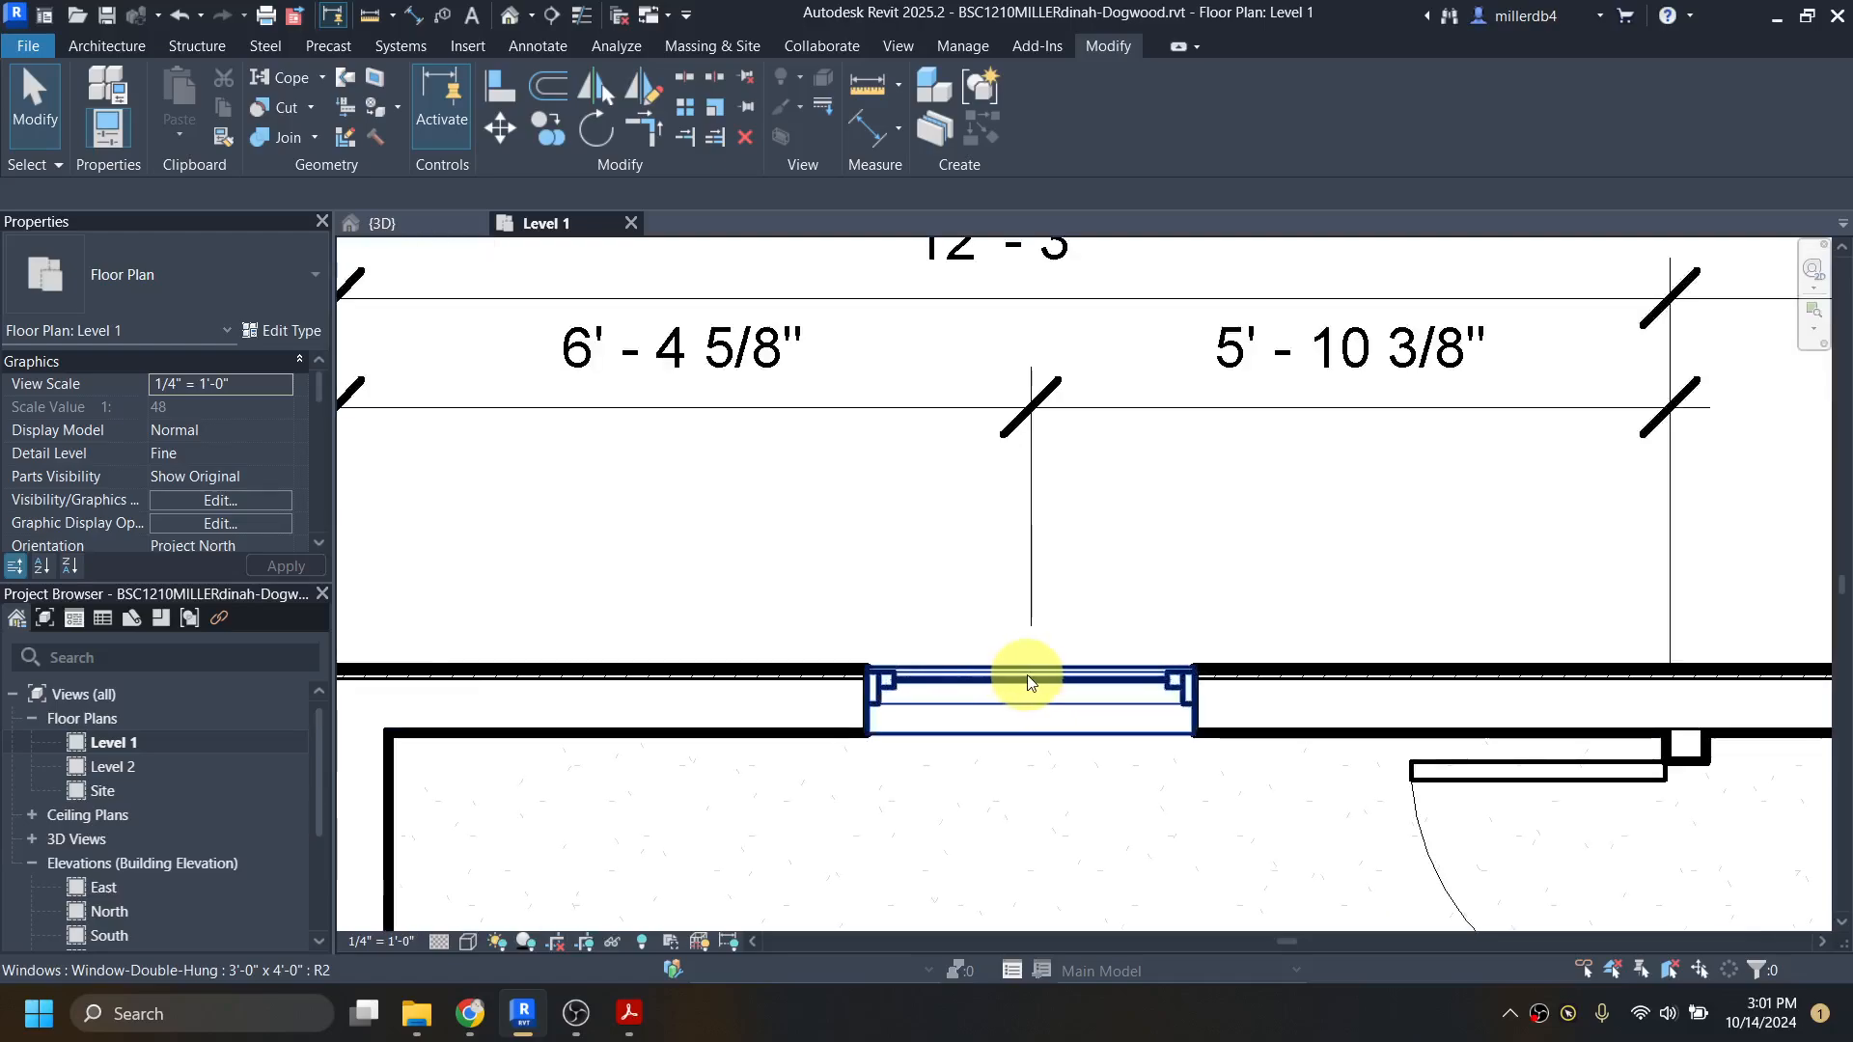
{"action": "left_click", "coordinate": [1025, 674]}
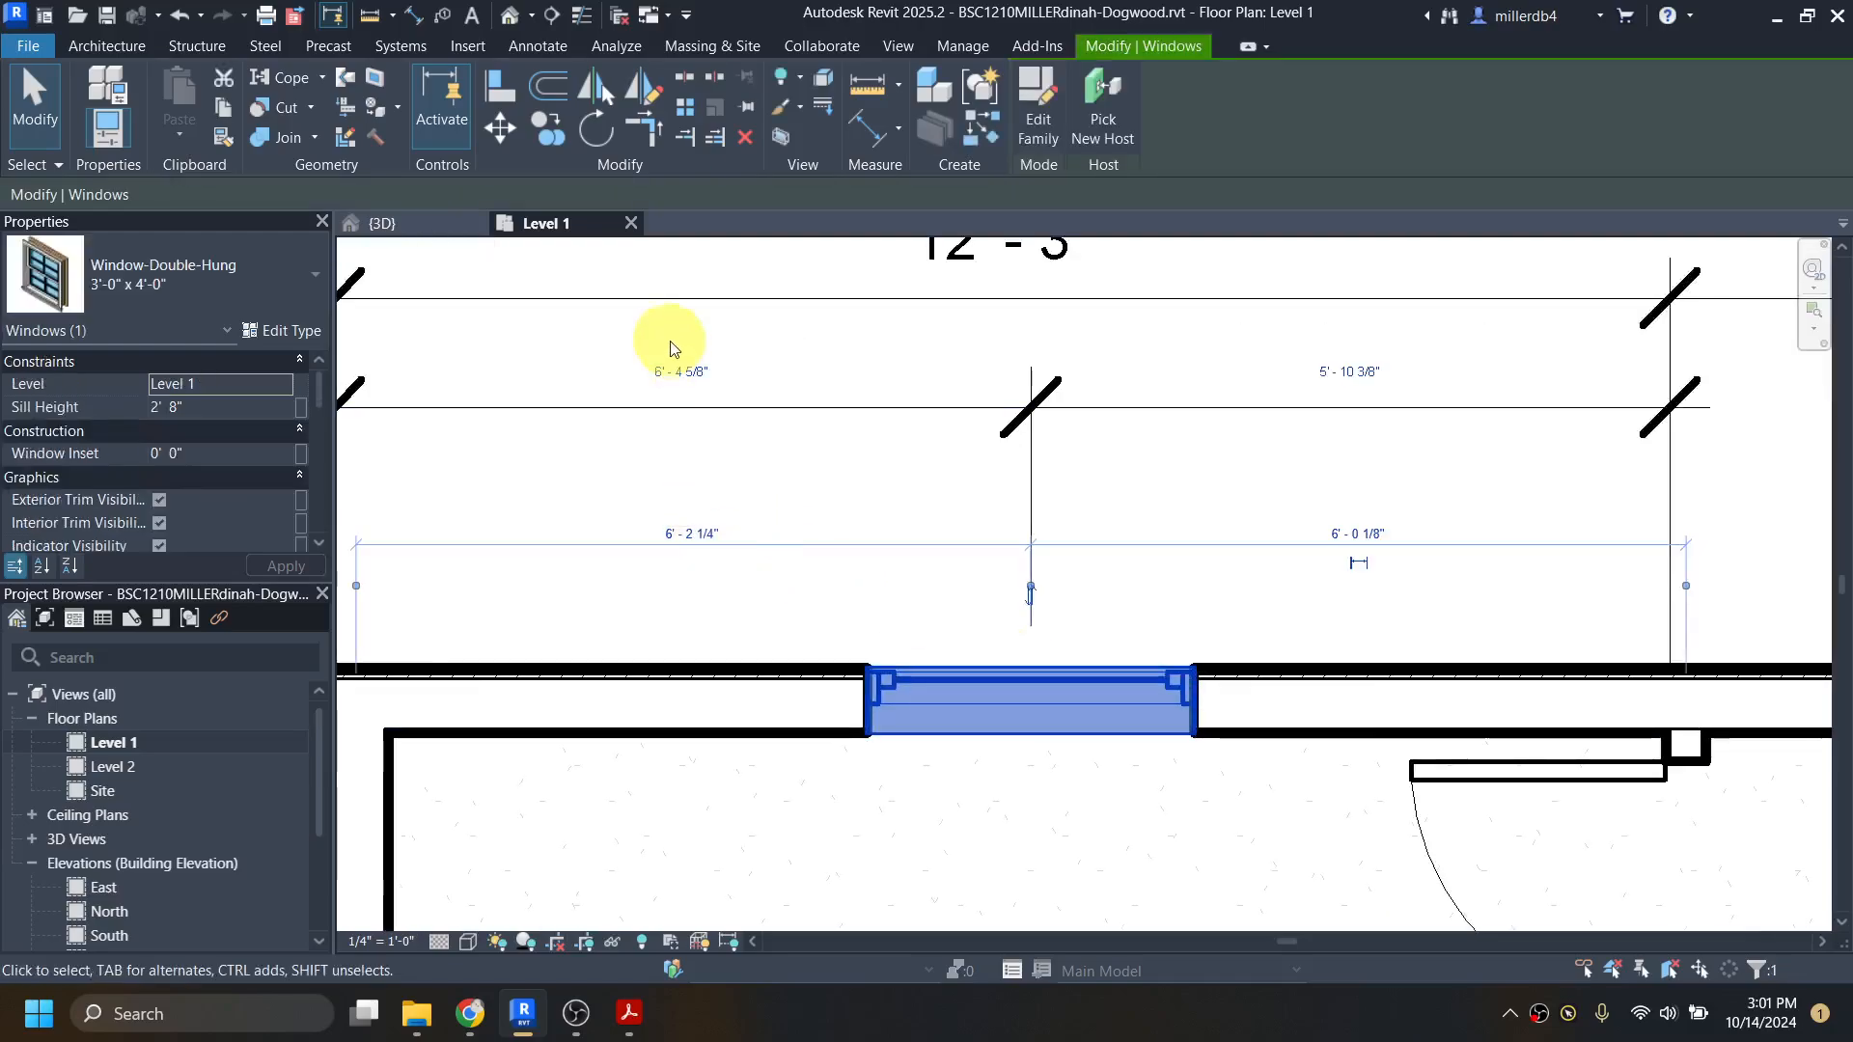
{"action": "left_click", "coordinate": [687, 368]}
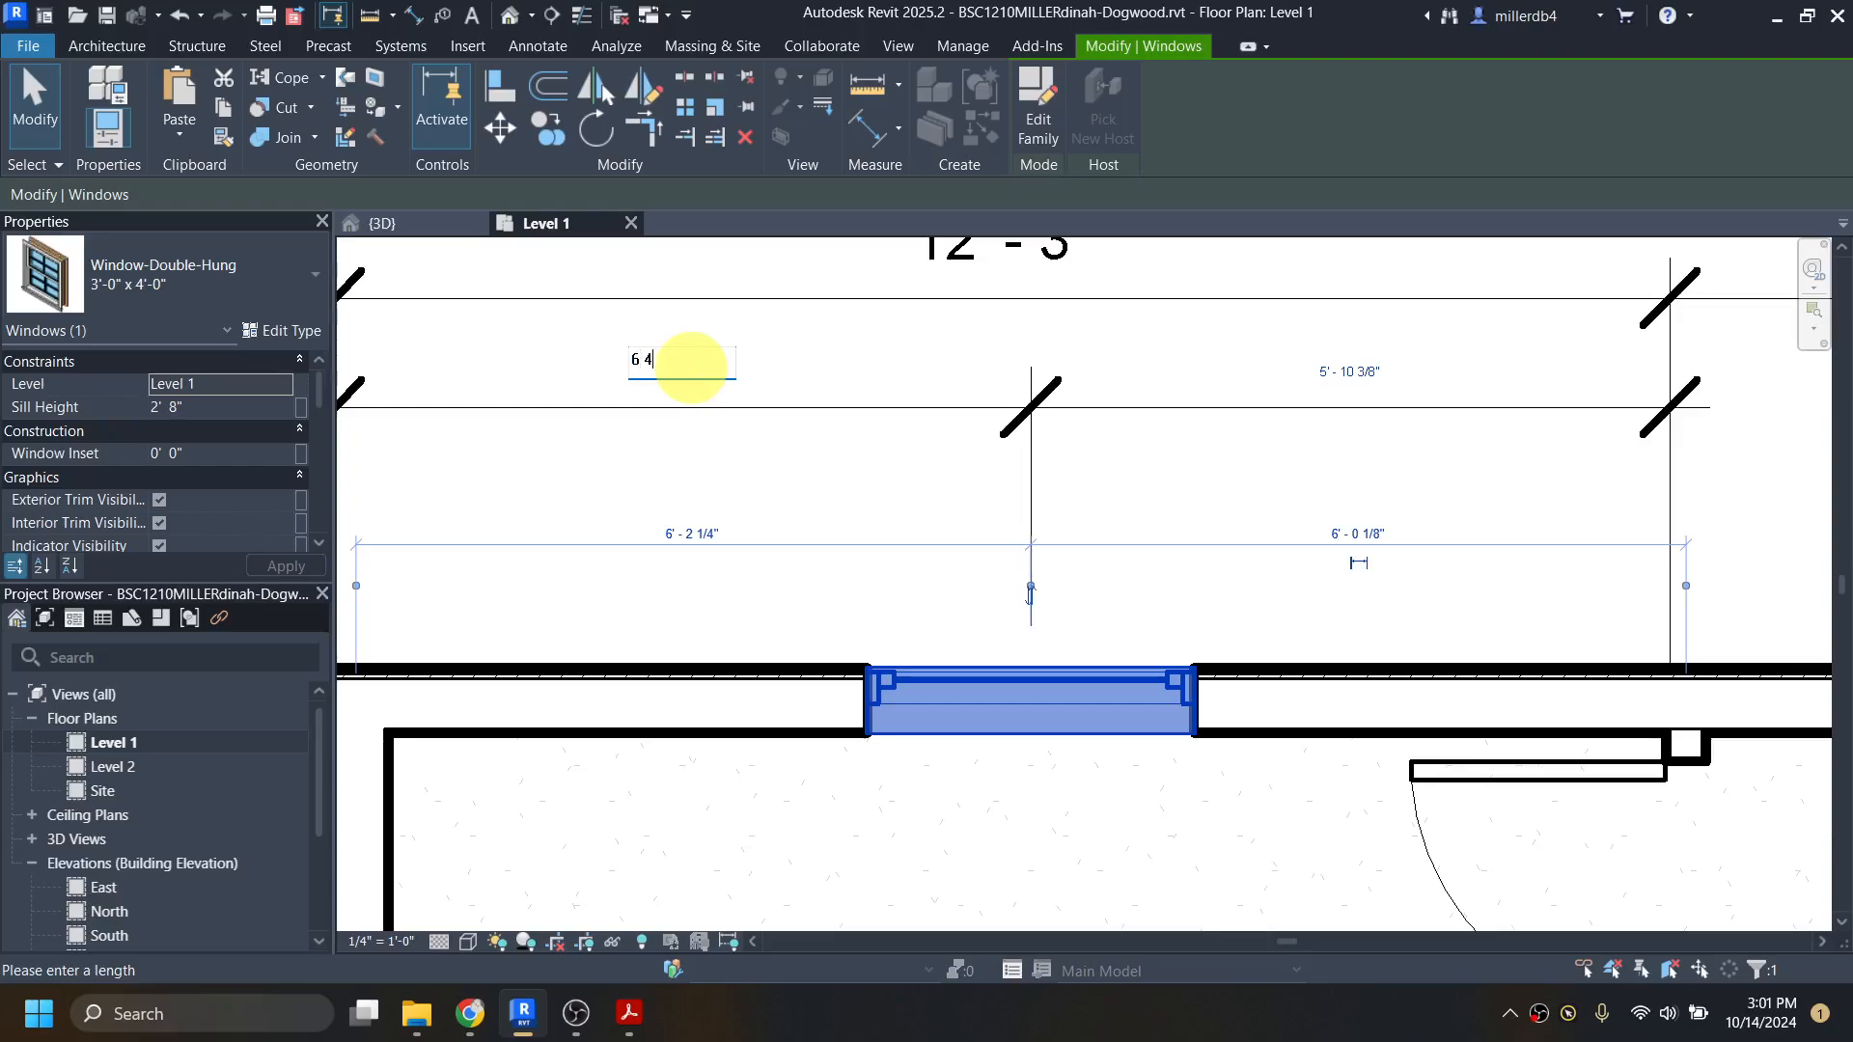
{"action": "key", "text": "Return"}
{"action": "scroll", "coordinate": [902, 467], "scroll_direction": "down", "scroll_amount": 3}
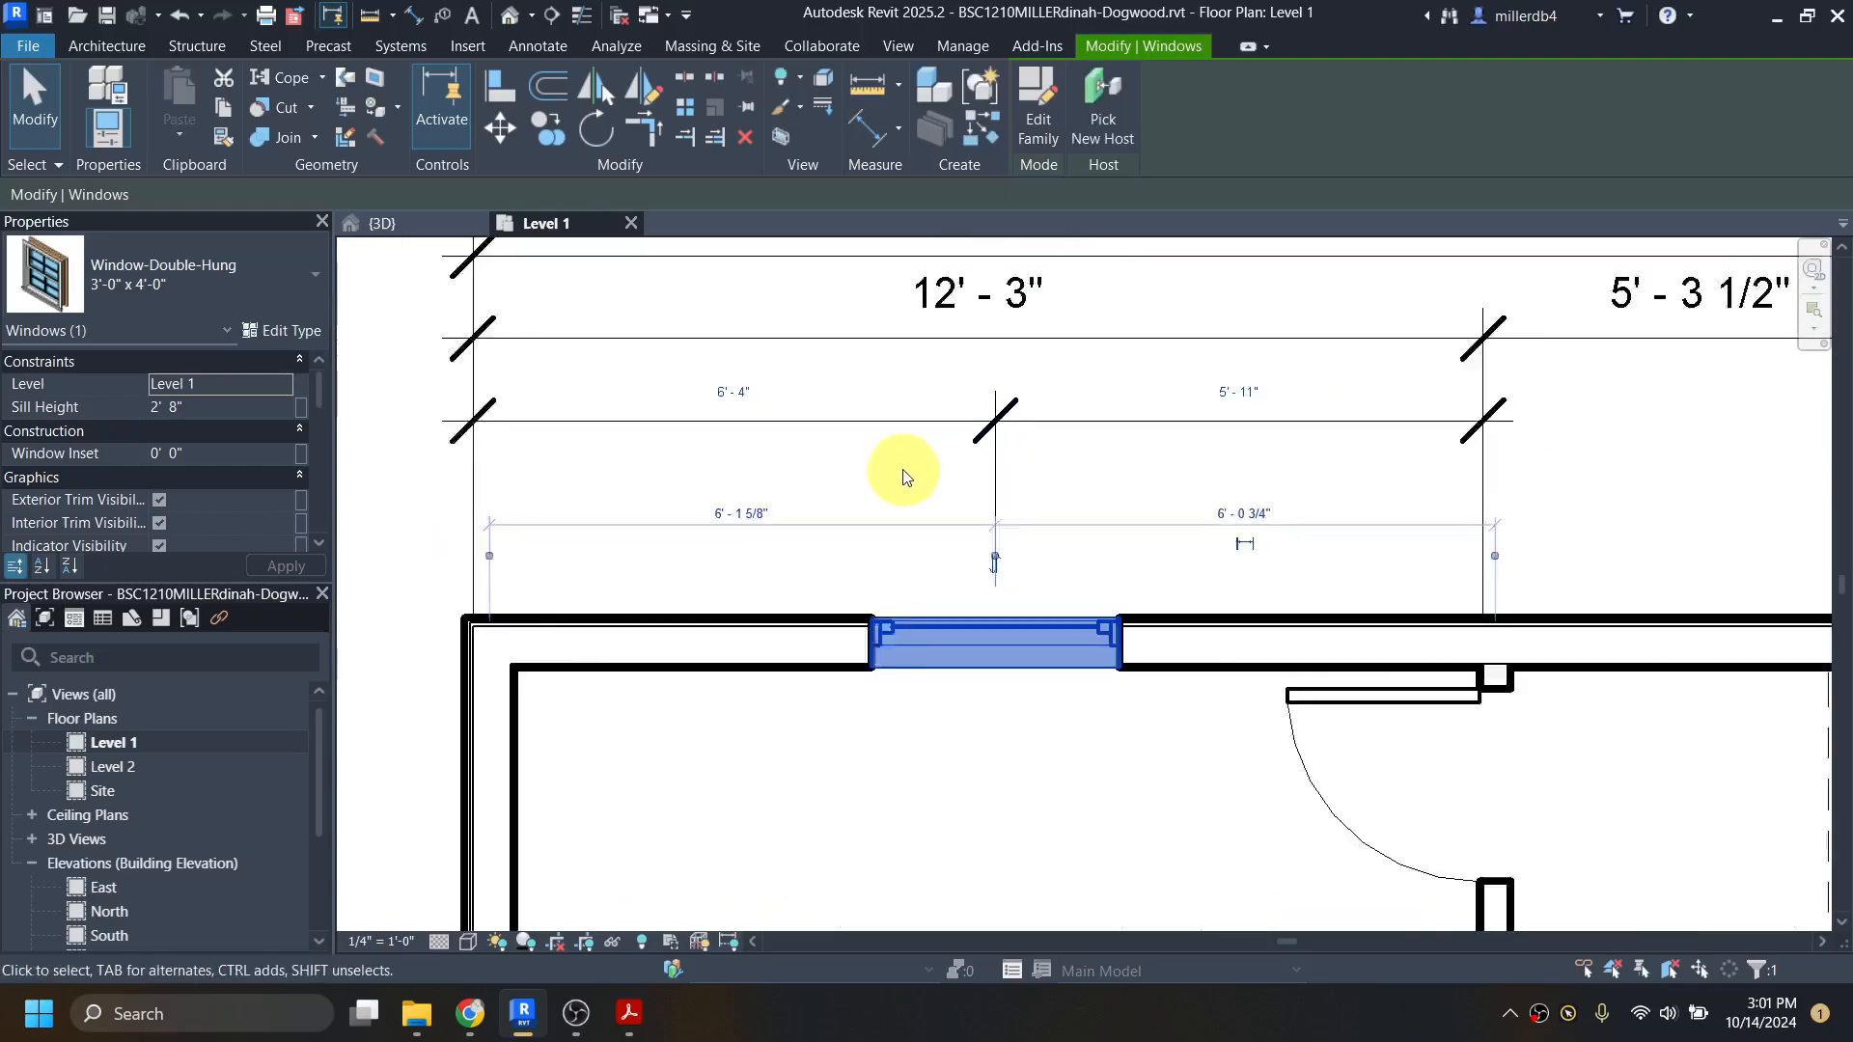
{"action": "left_click", "coordinate": [901, 517]}
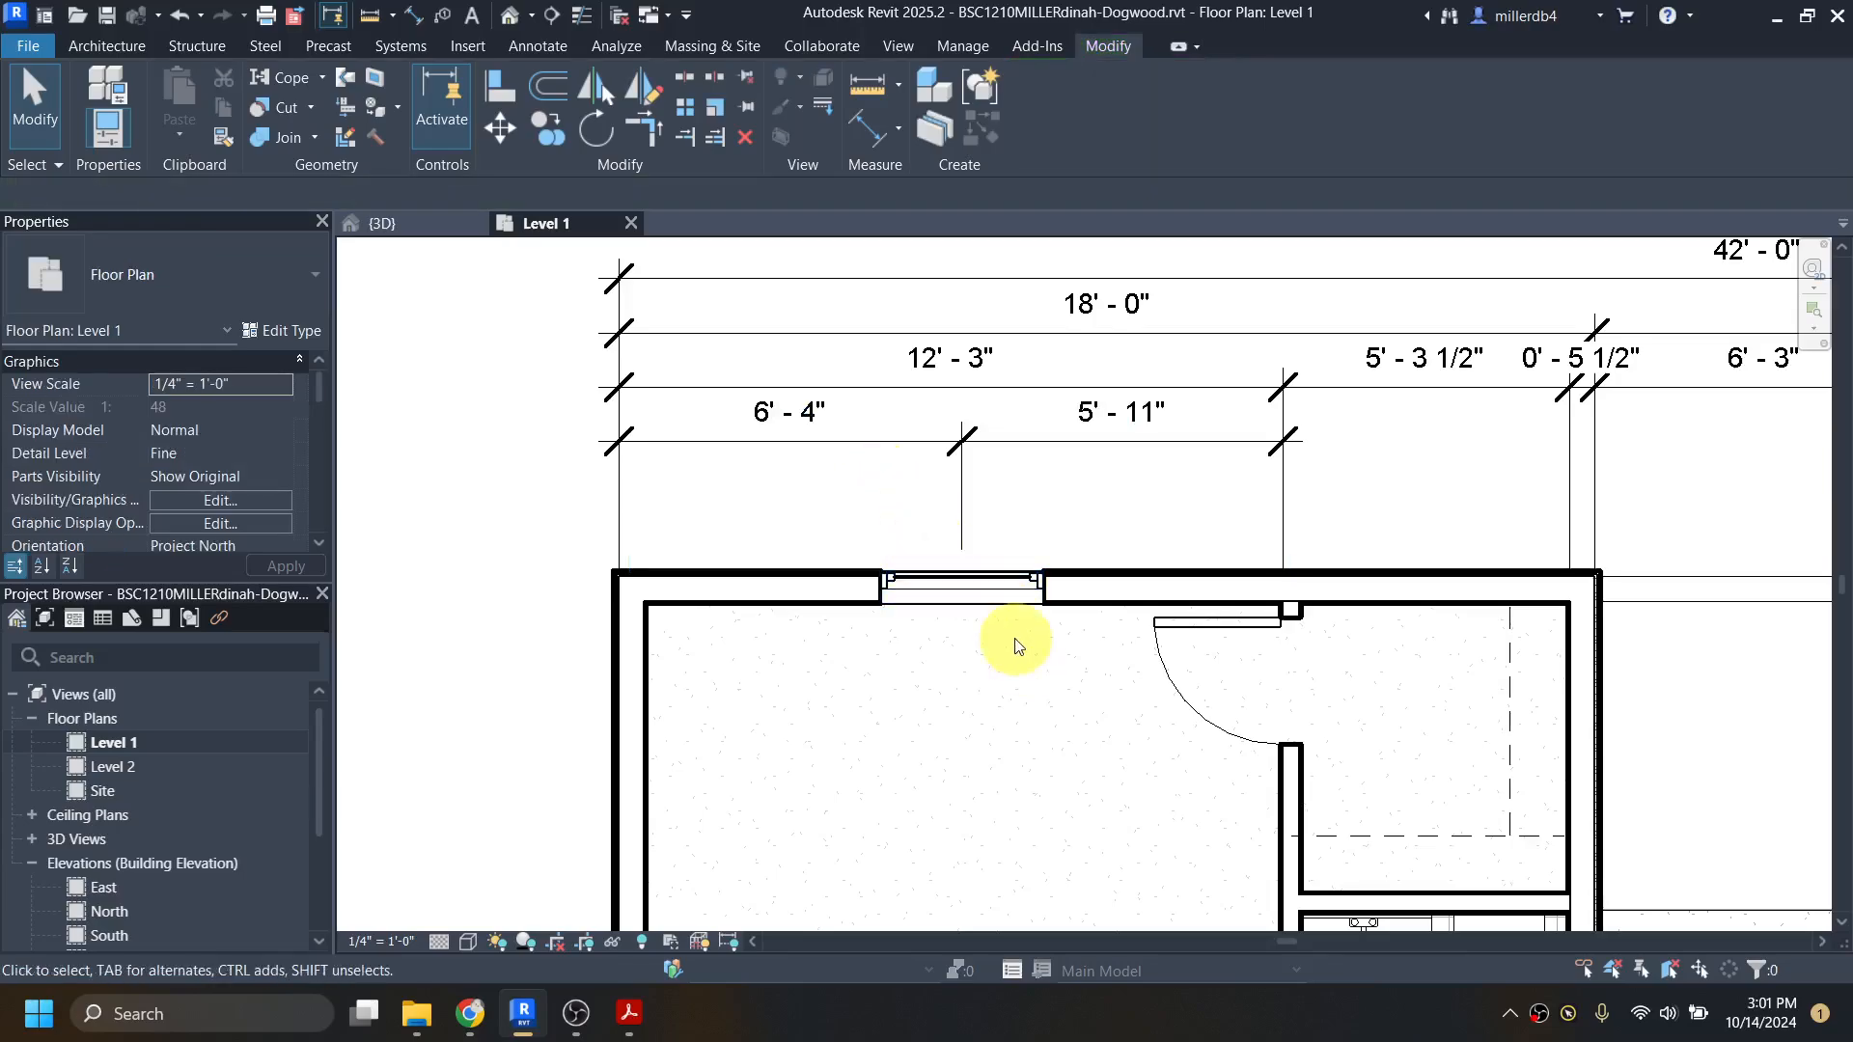
{"action": "scroll", "coordinate": [1014, 646], "scroll_direction": "down", "scroll_amount": 3}
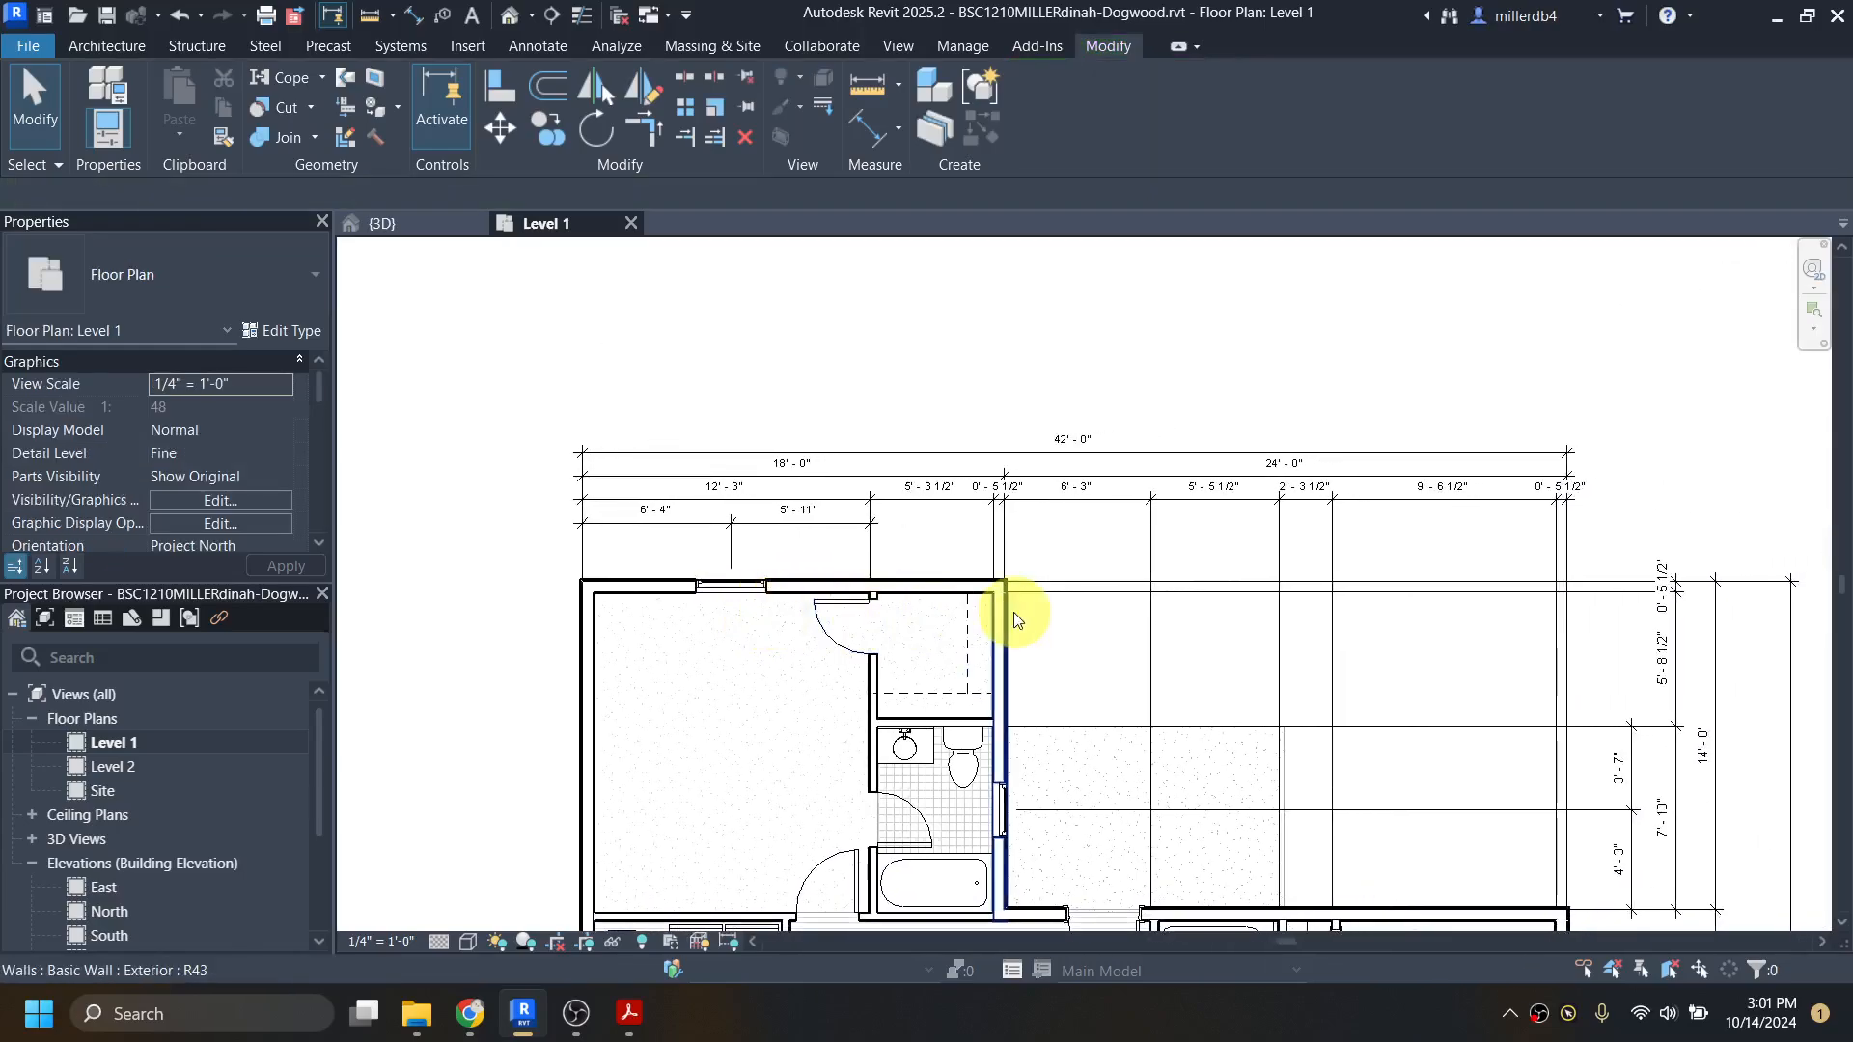
Step: Switch to dogwood-all.pdf in Acrobat and check the dimensions locating the patio door in the living room's north wall
{"action": "left_click", "coordinate": [627, 874]}
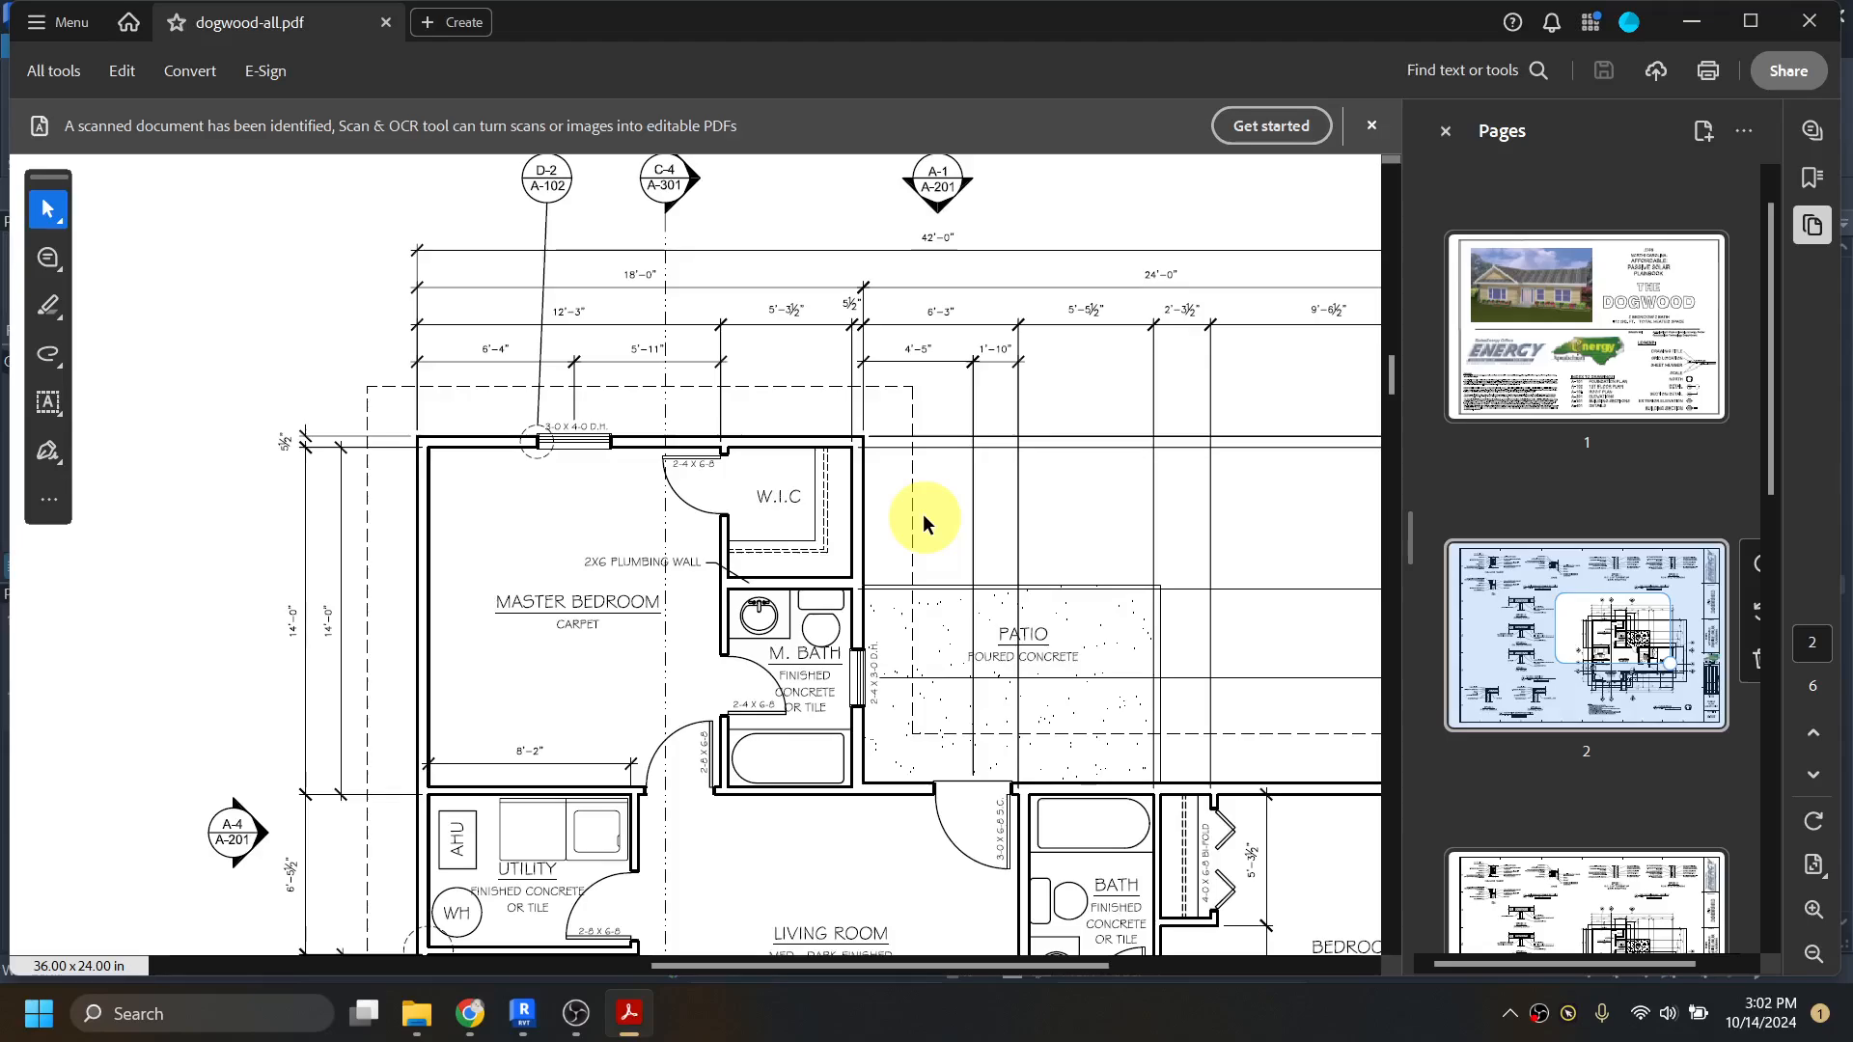
{"action": "scroll", "coordinate": [820, 510], "scroll_direction": "down", "scroll_amount": 1}
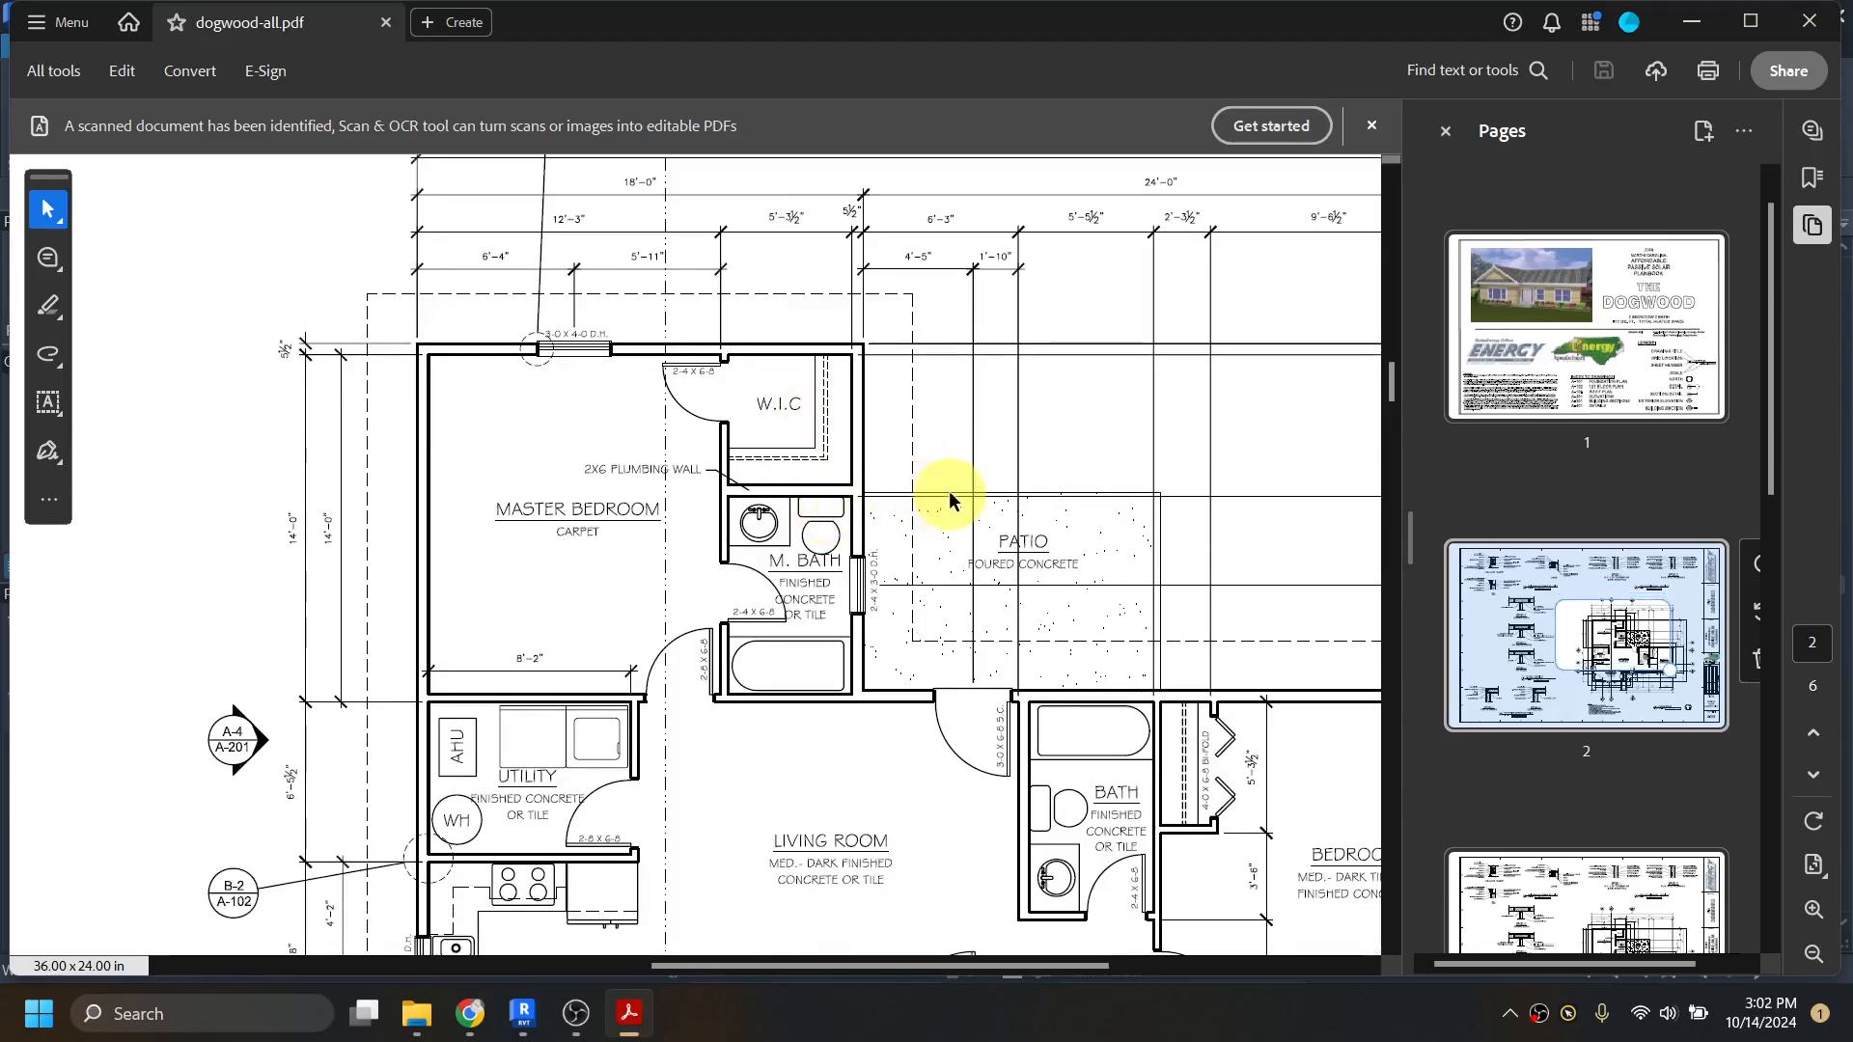